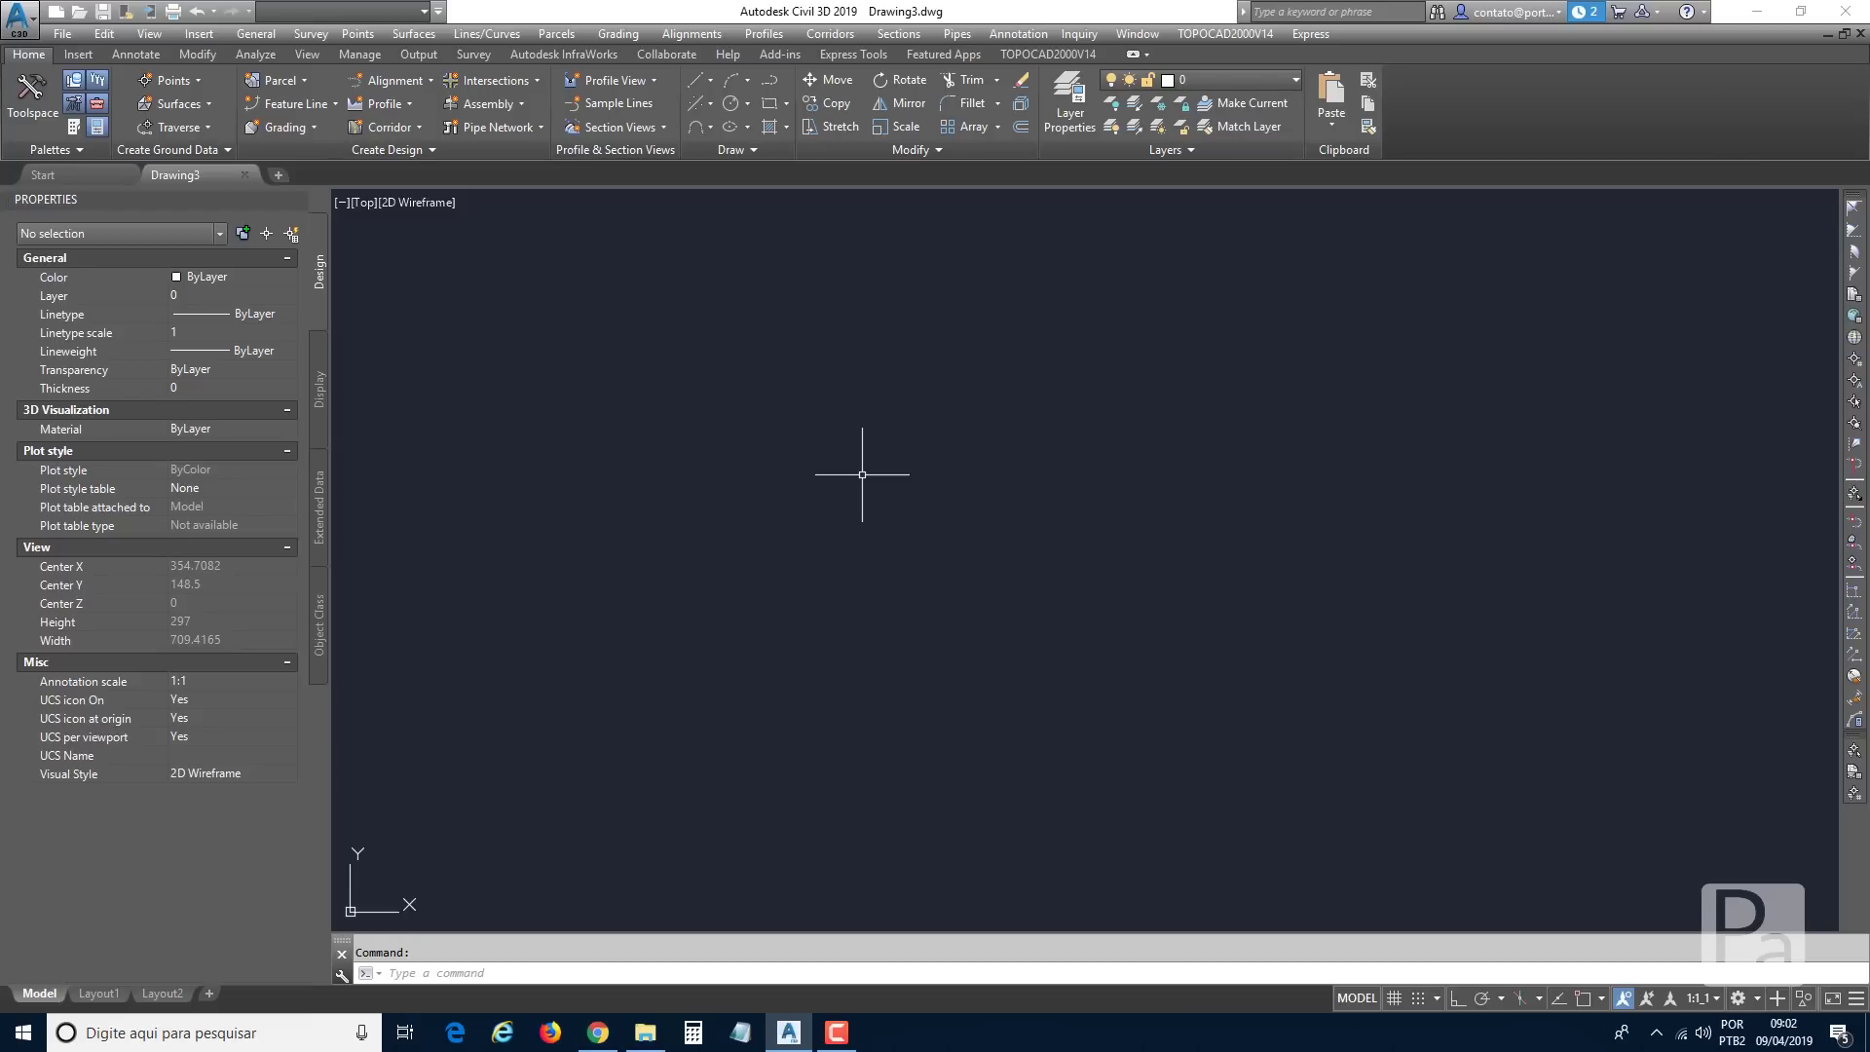
left_click(1239, 33)
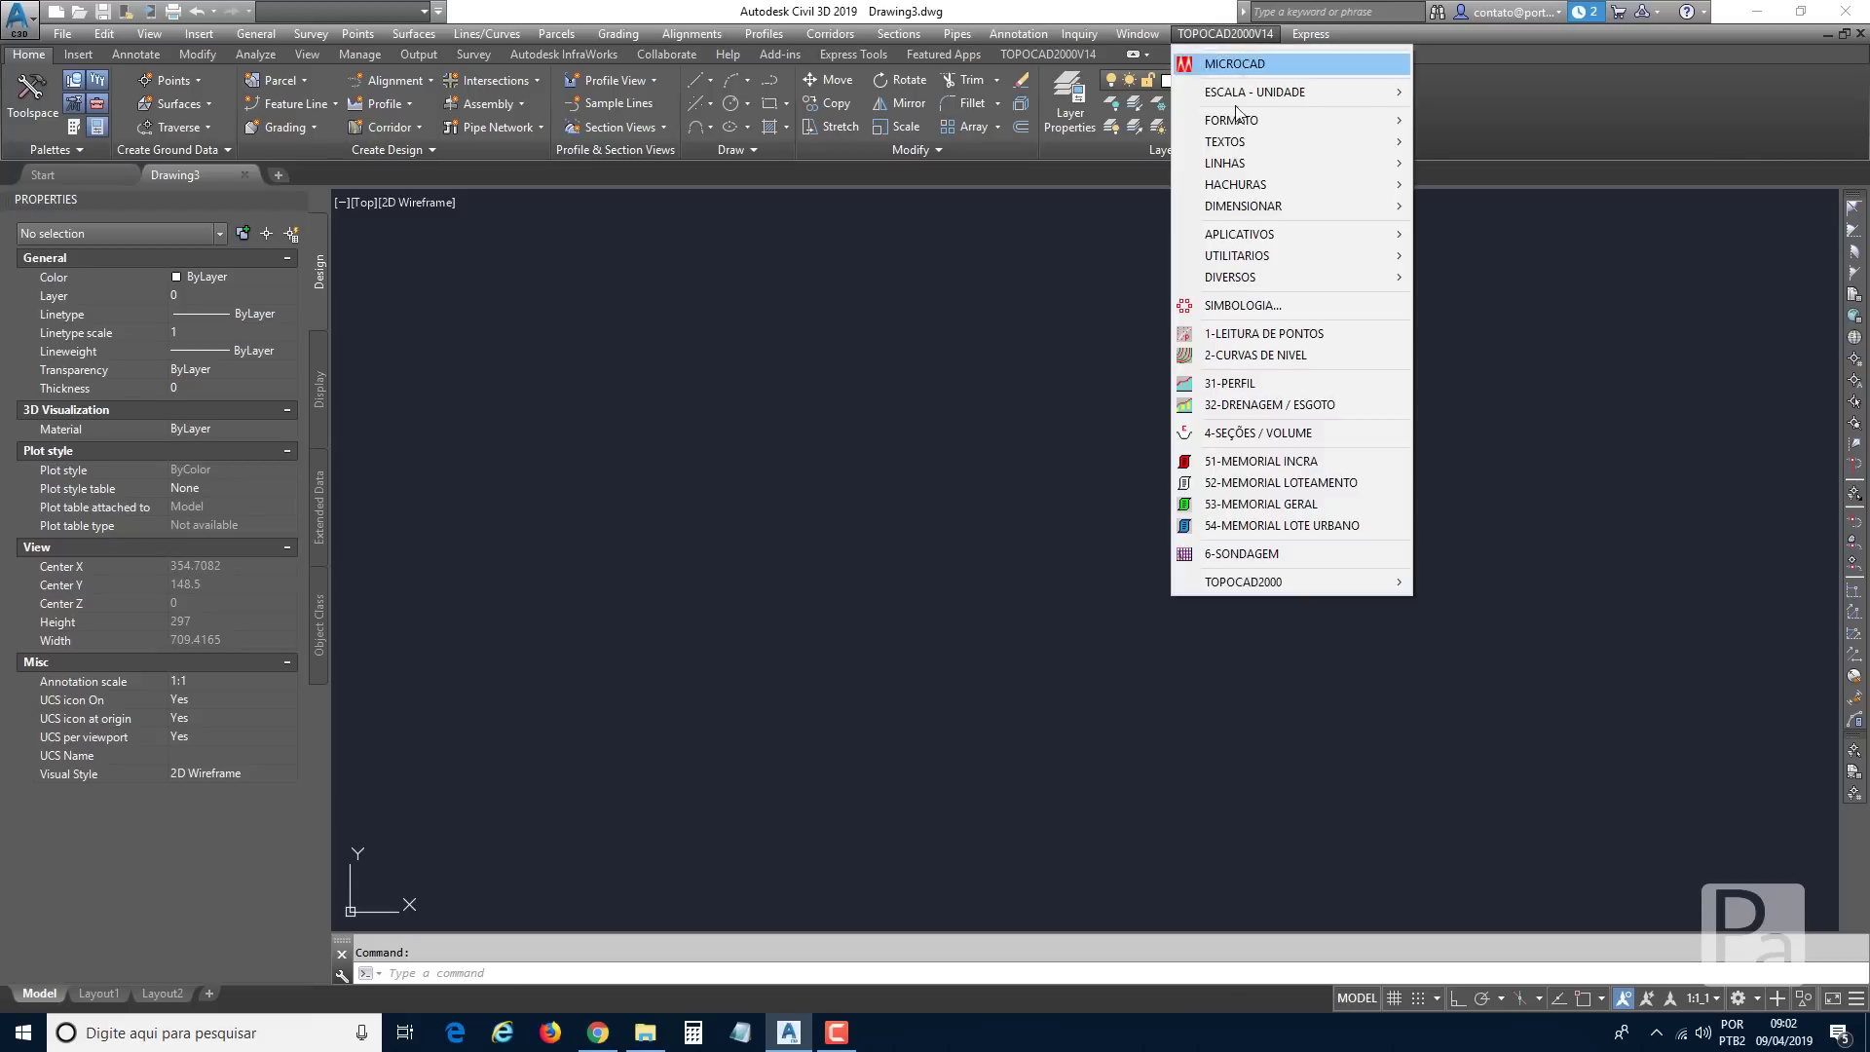
left_click(1193, 36)
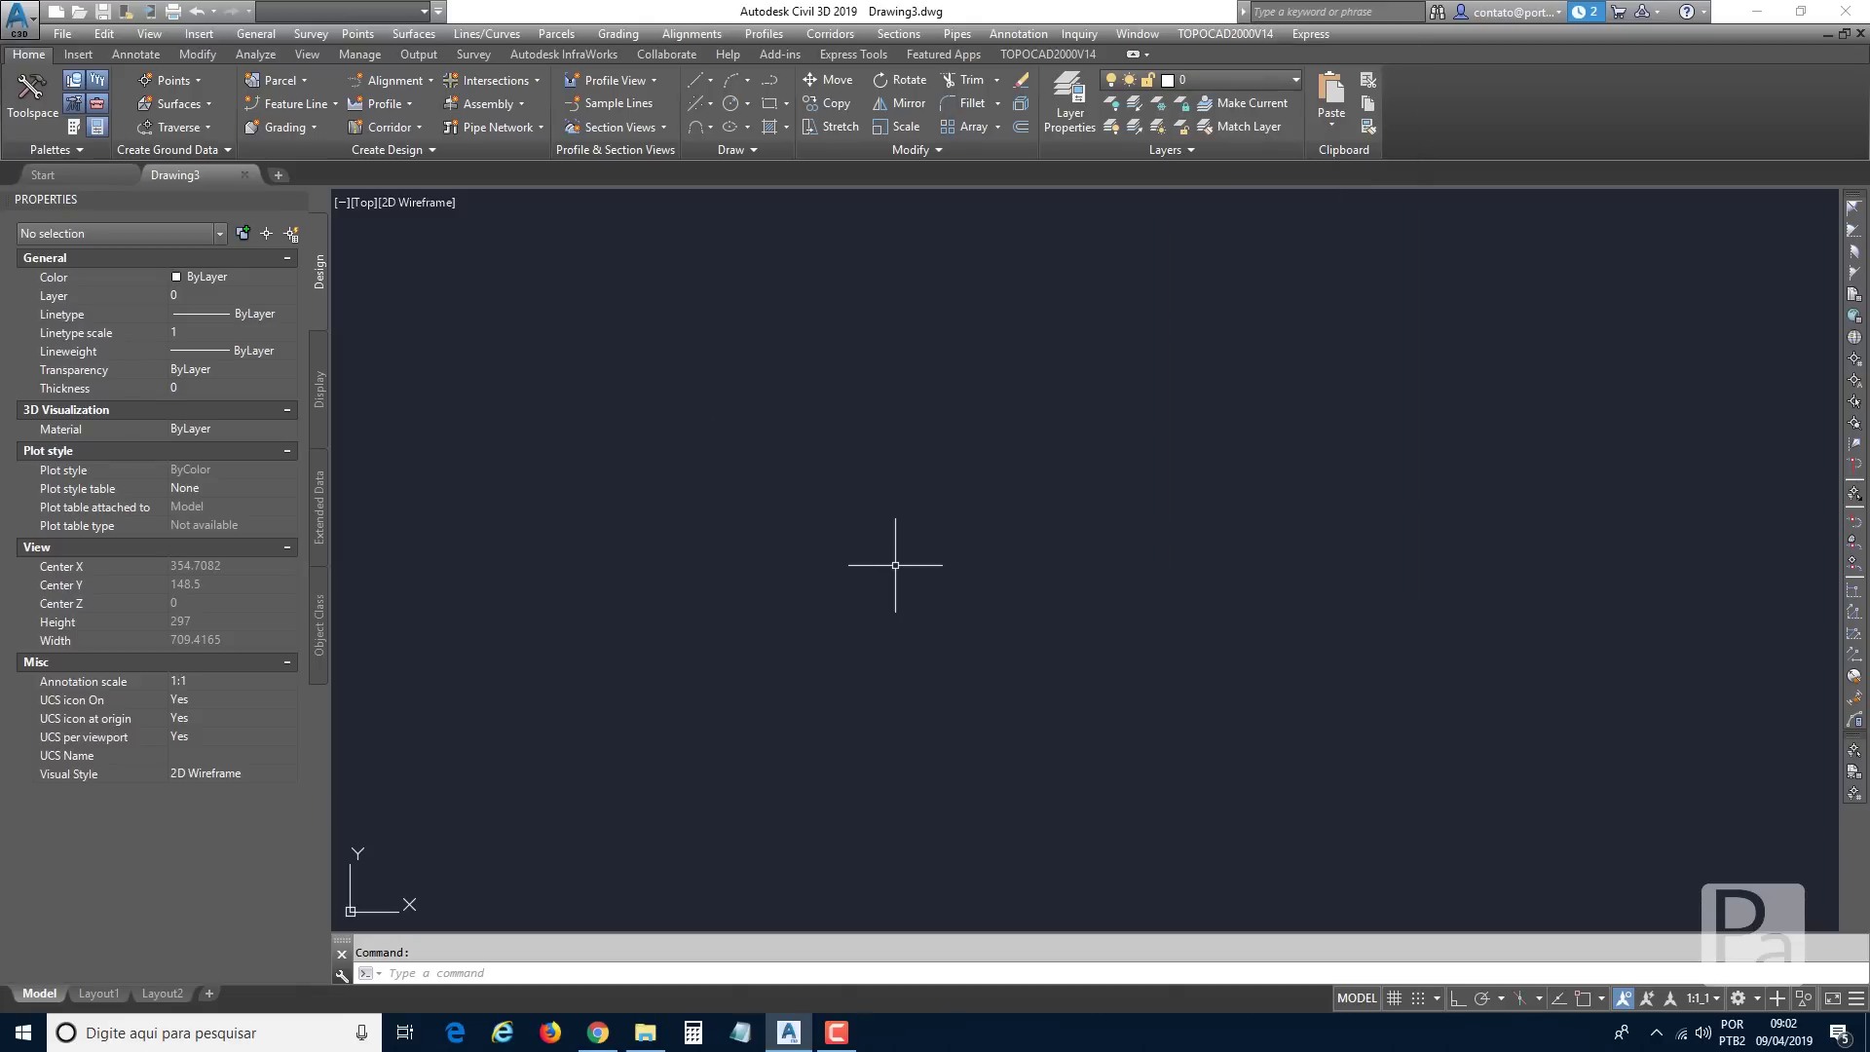
left_click(1252, 78)
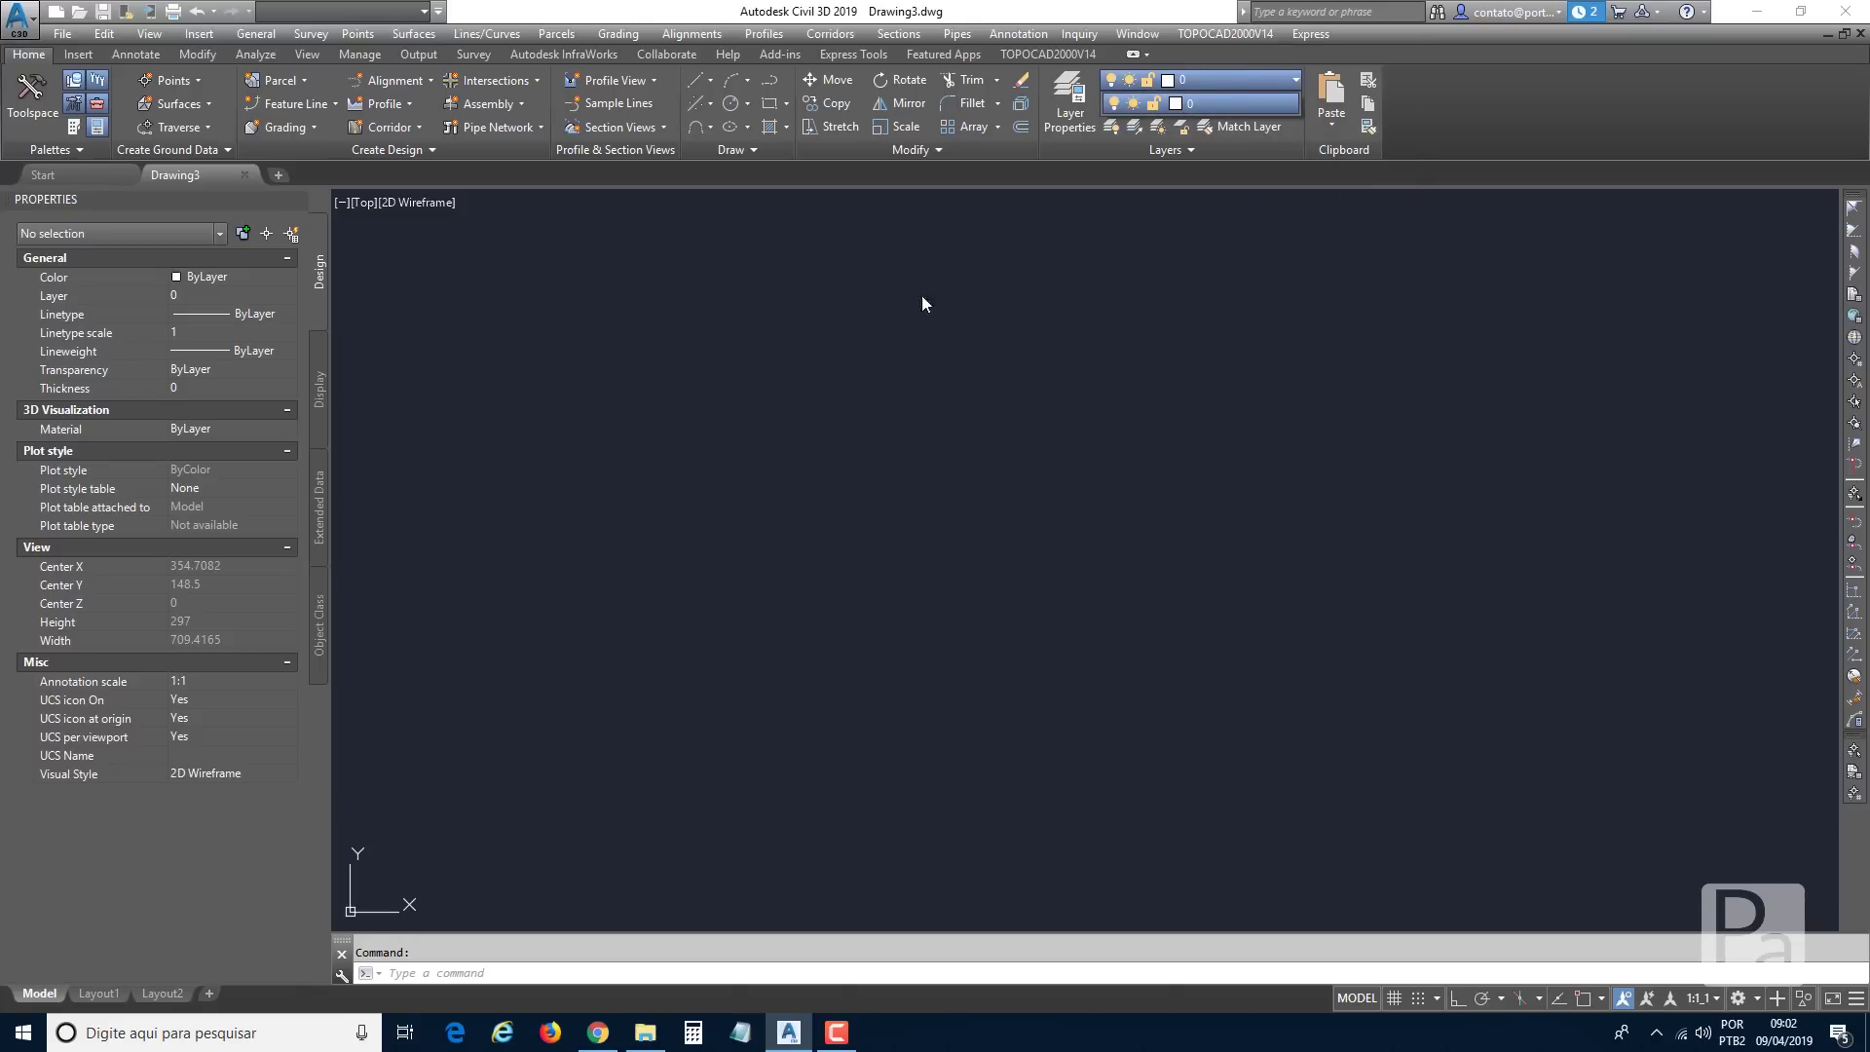
left_click(957, 486)
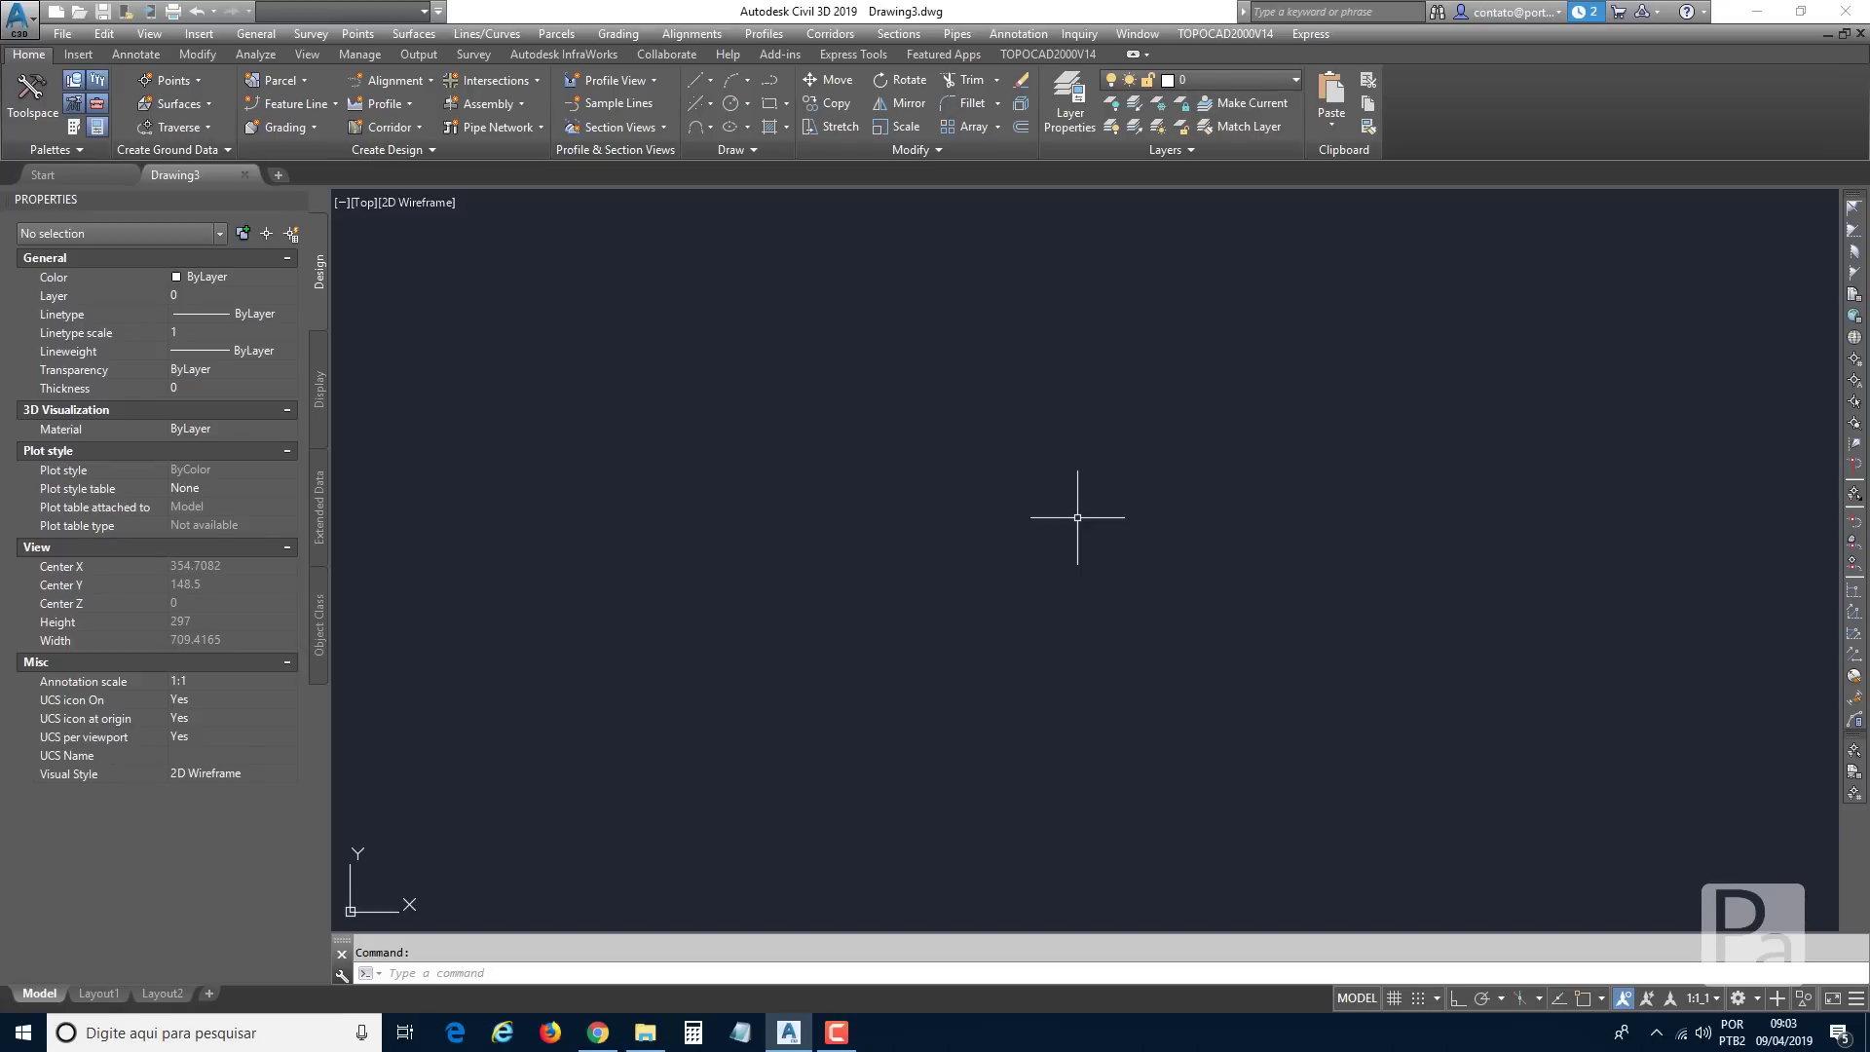
Open the drawing units settings and set the length precision to 0.000.
type("UN")
key("Return")
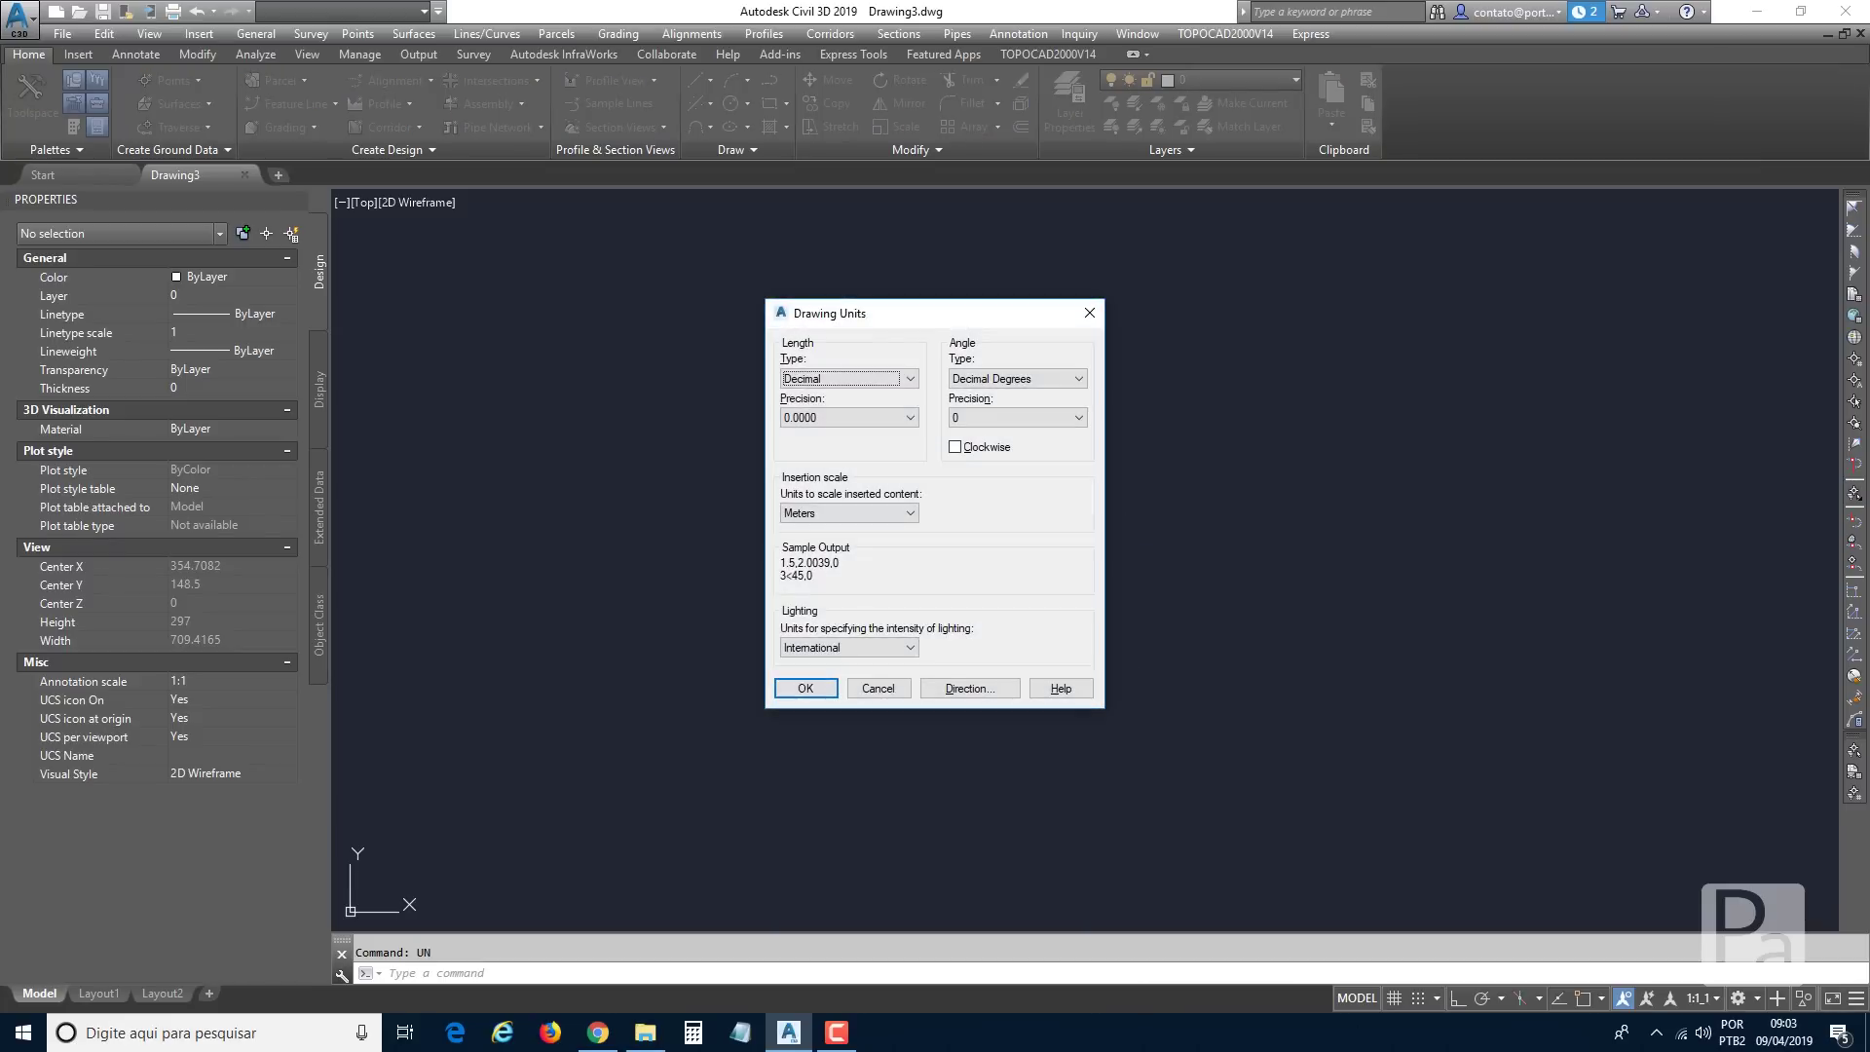
left_click(851, 421)
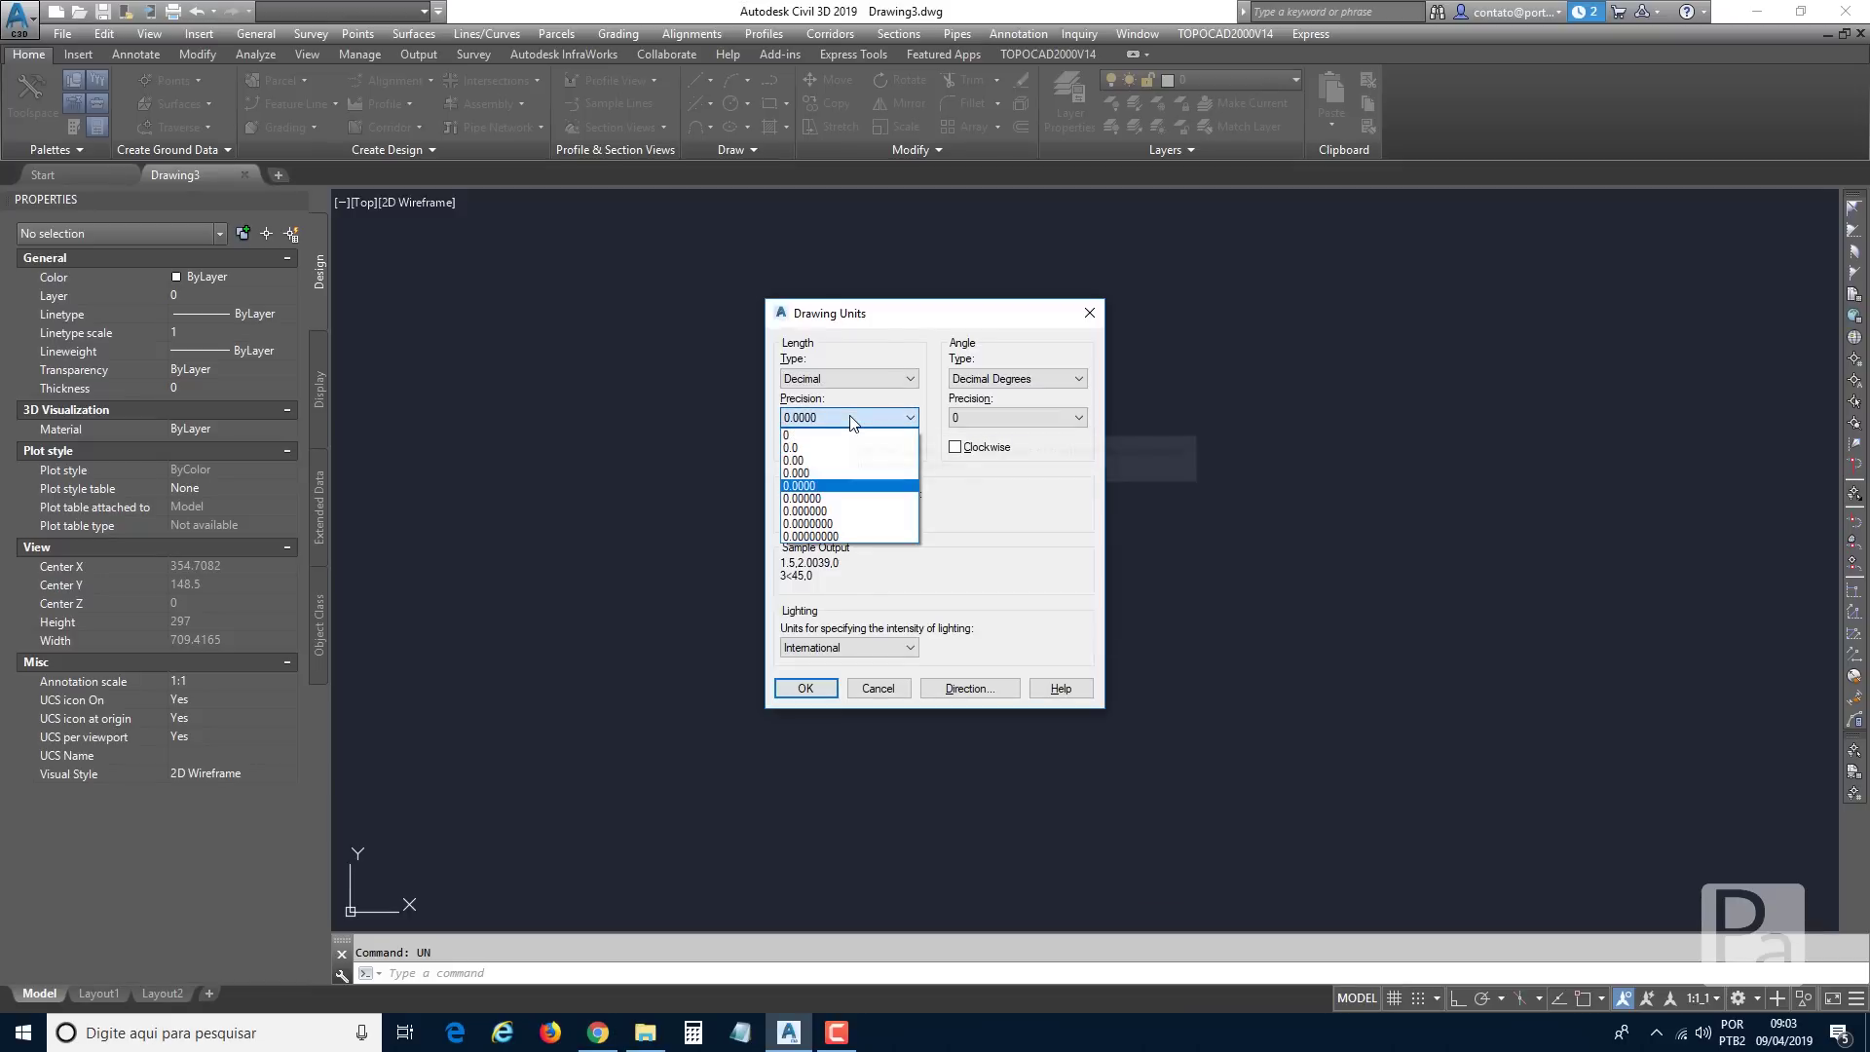
left_click(816, 474)
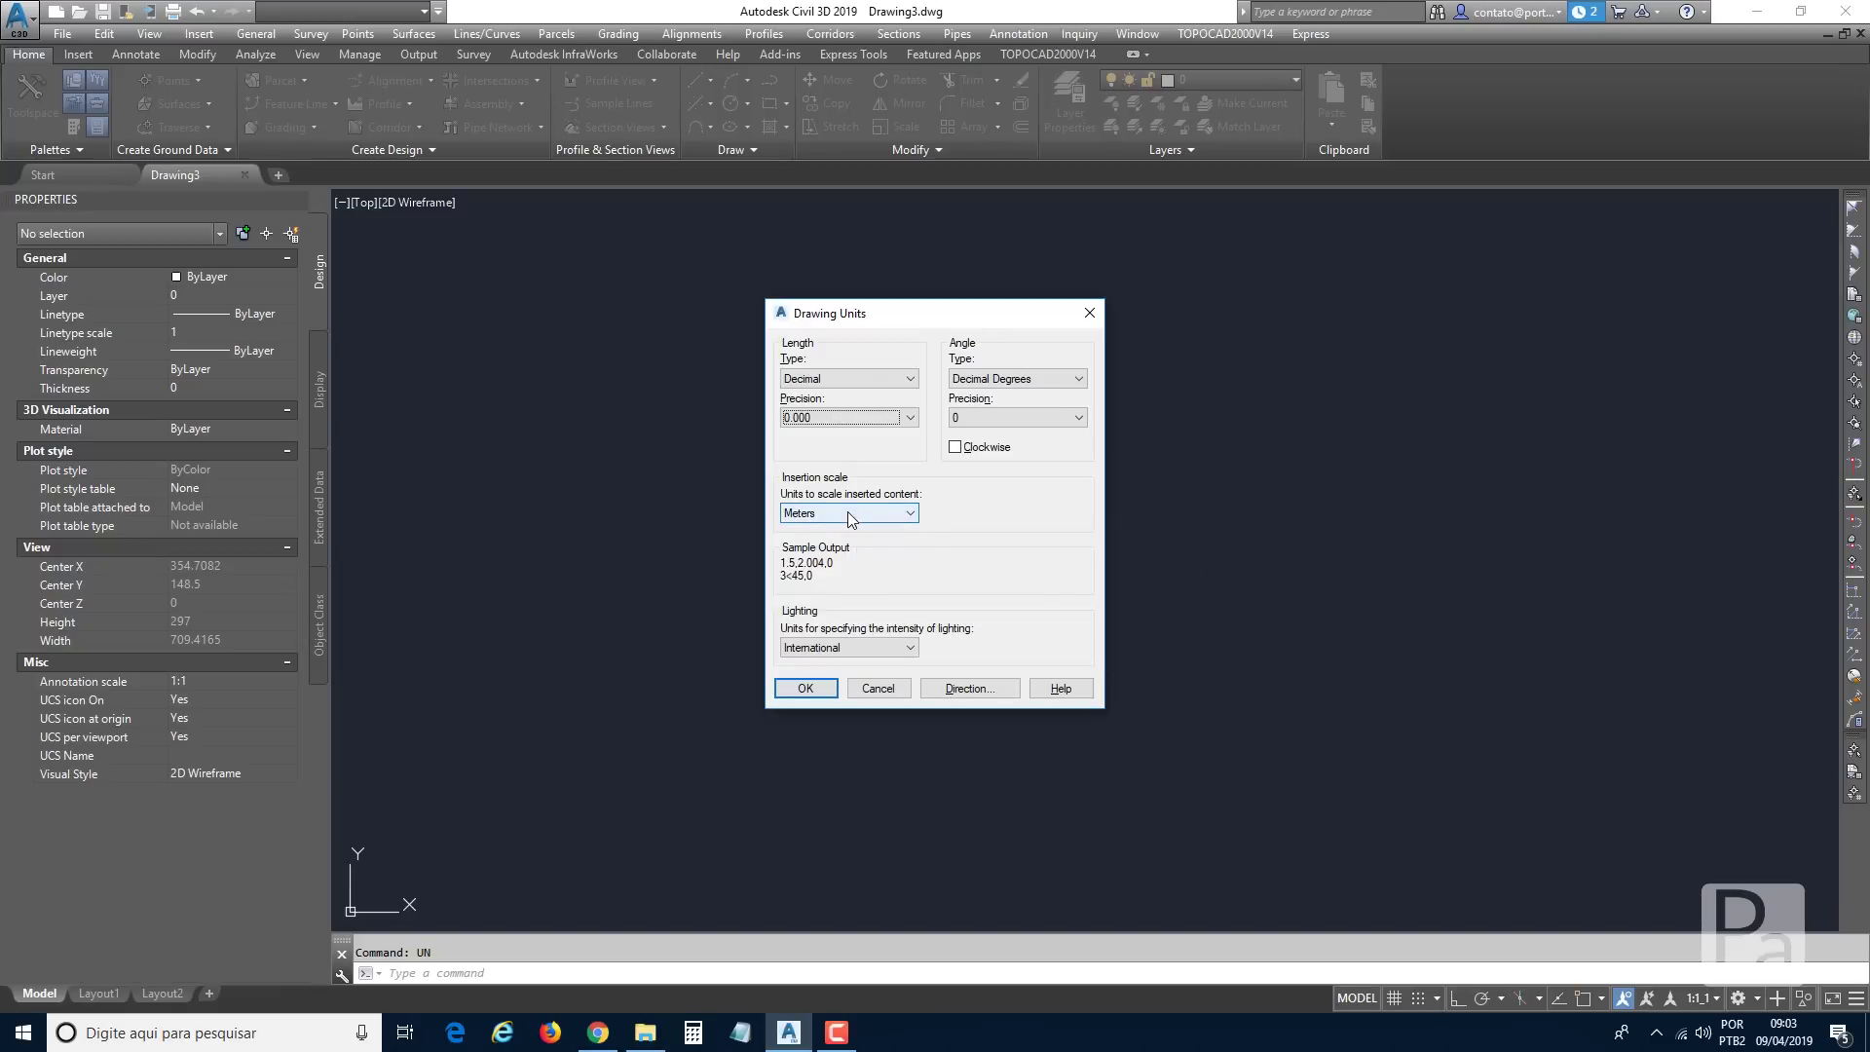
Set the angle type to Deg/Min/Sec with 0d00'00" precision, measured clockwise.
left_click(1036, 381)
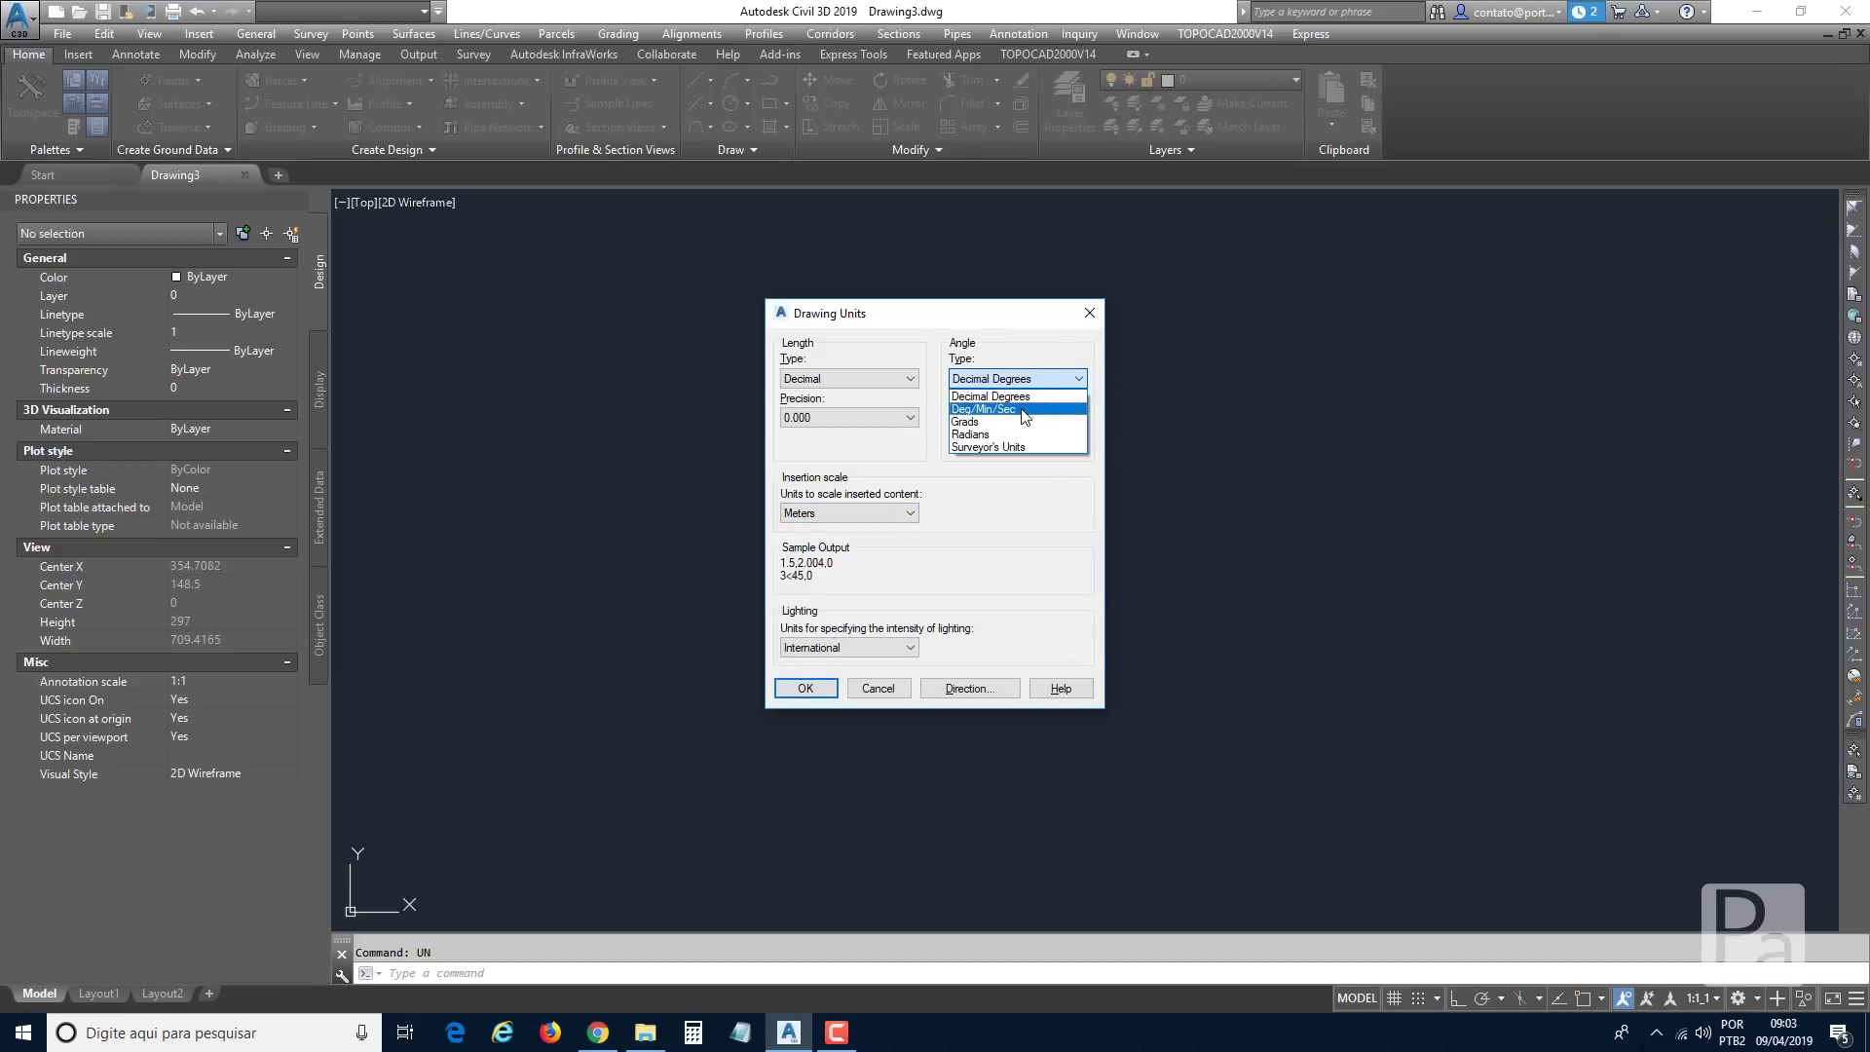
left_click(1023, 411)
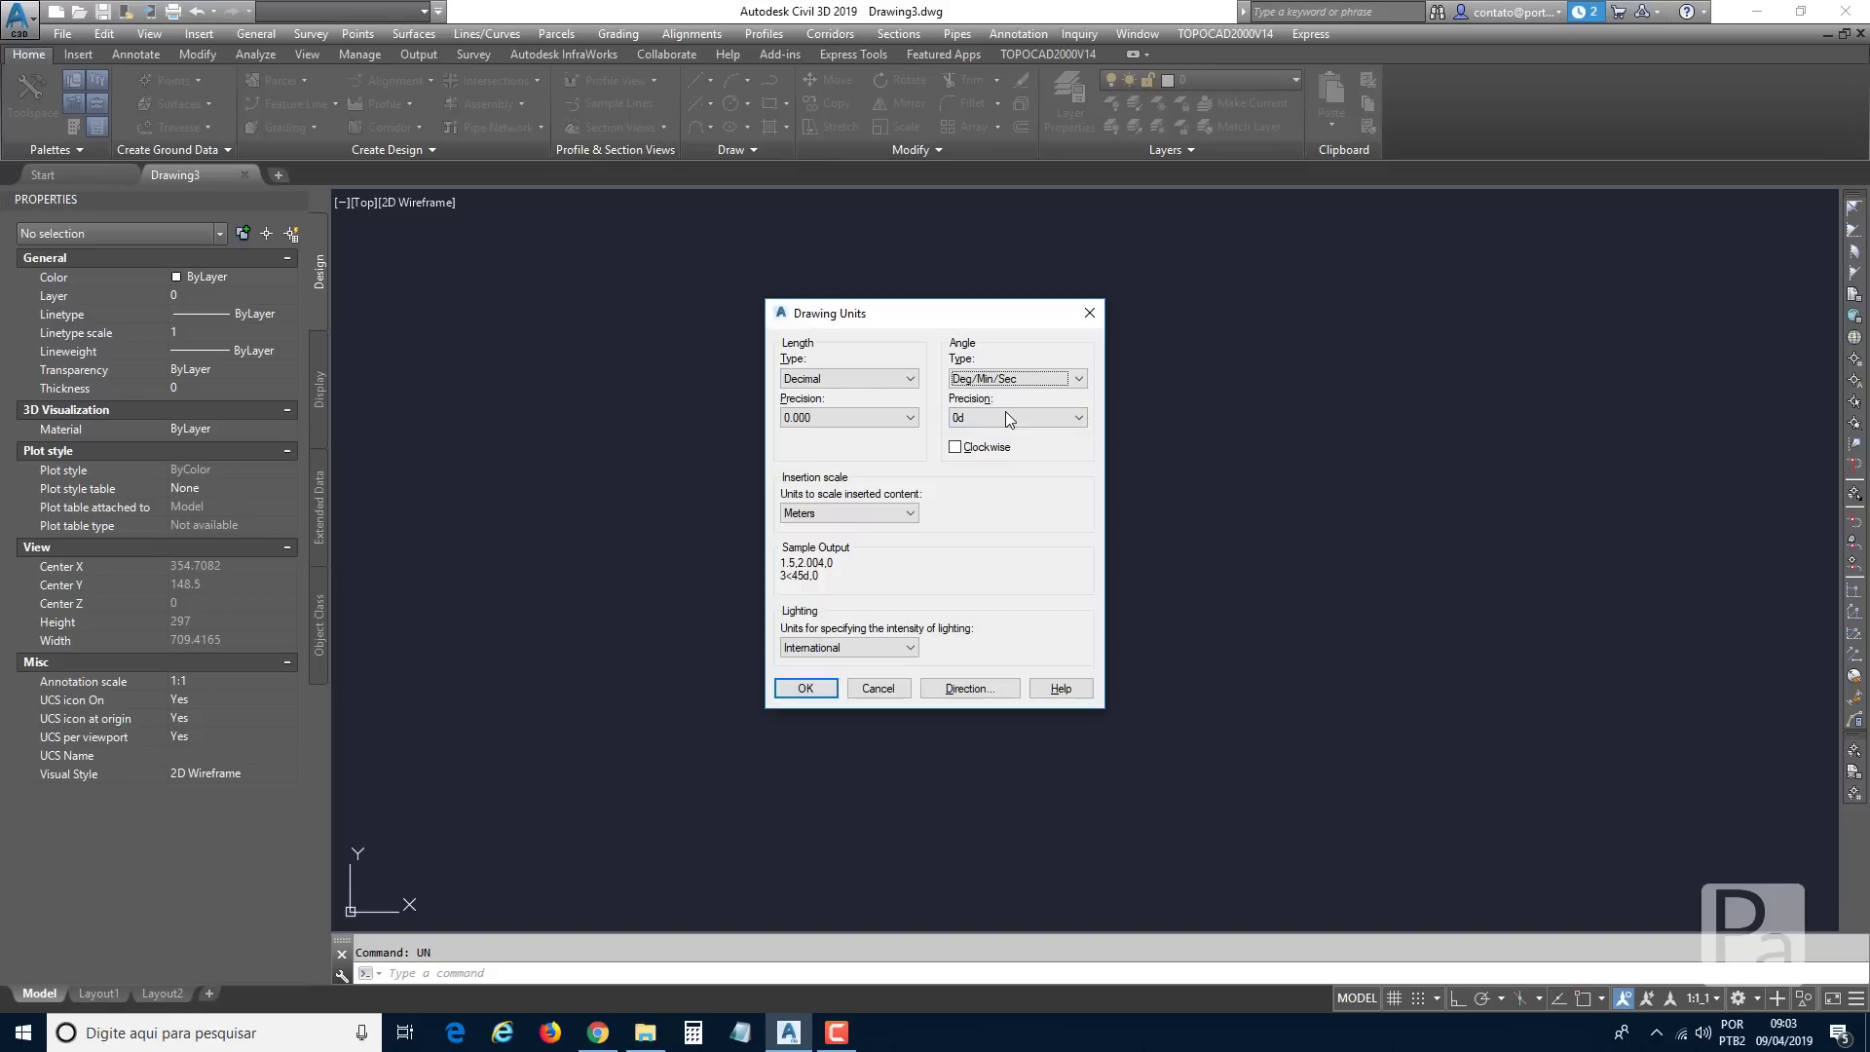
left_click(1008, 417)
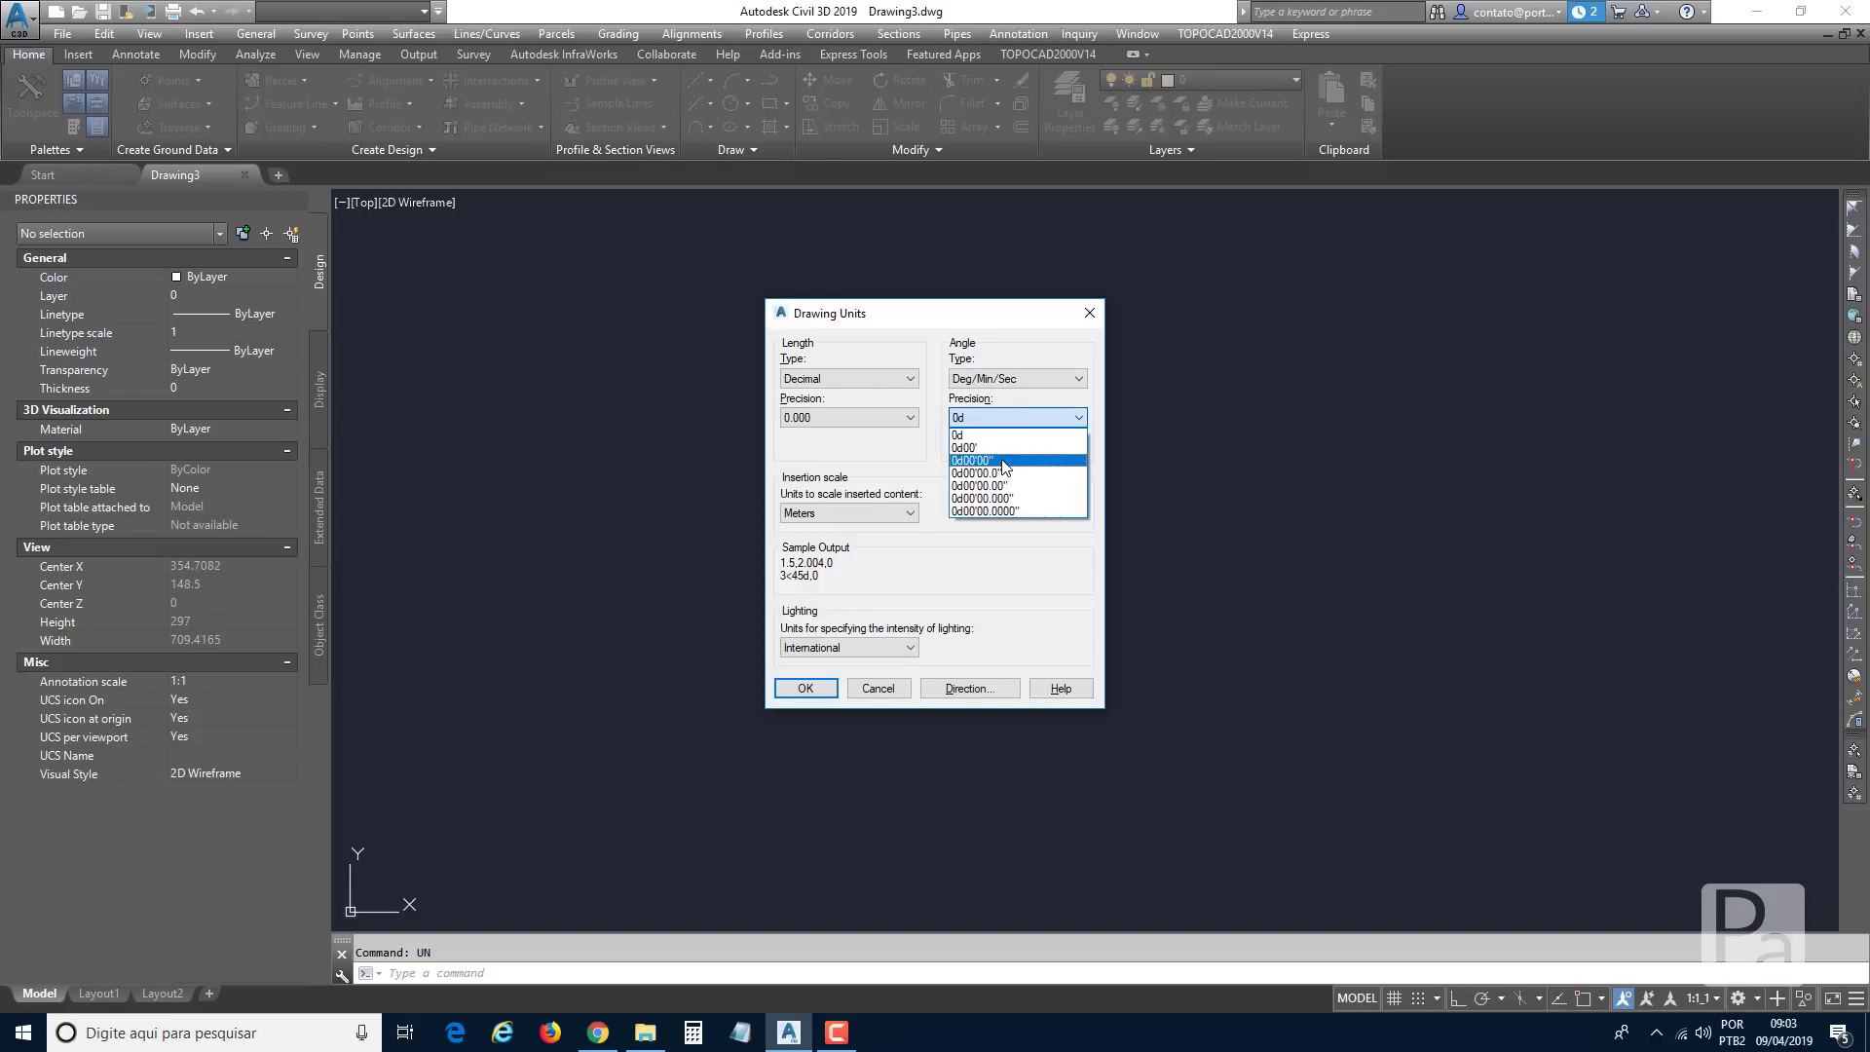
left_click(1006, 462)
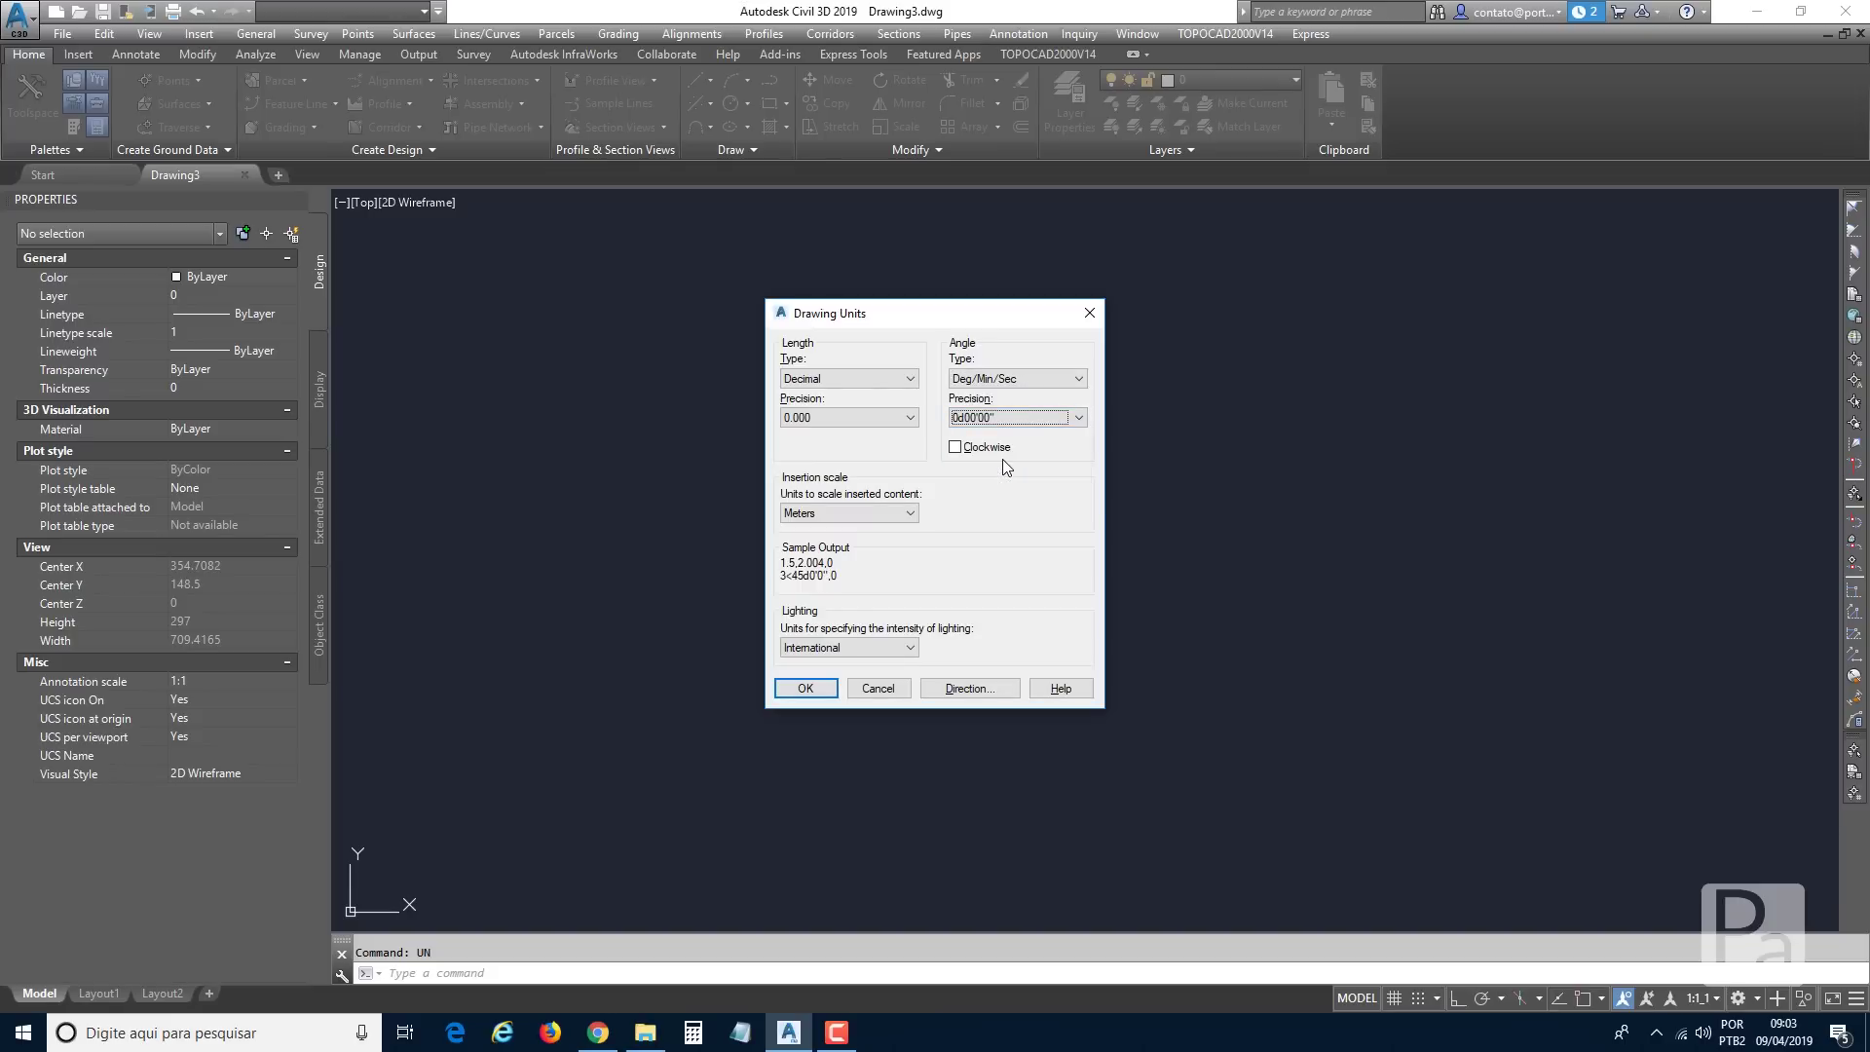
left_click(954, 448)
Set the base angle direction to North and apply the drawing units.
left_click(1004, 690)
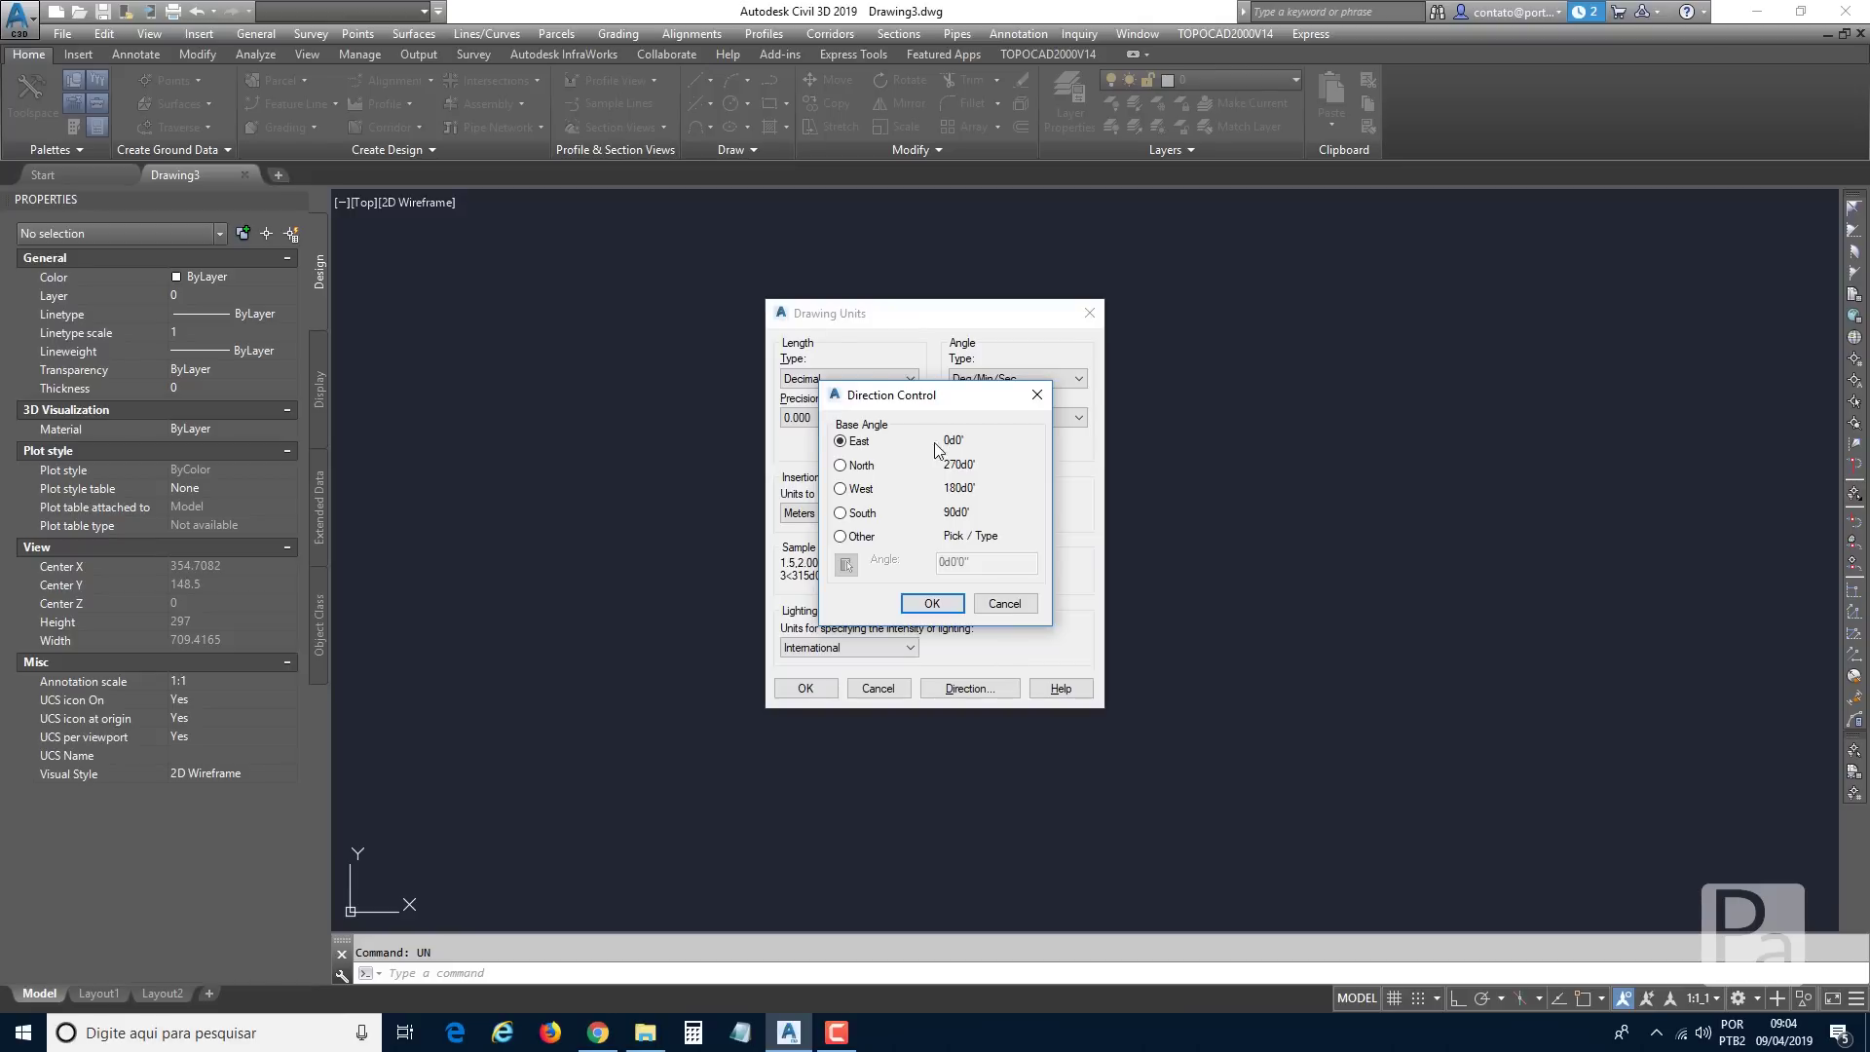
left_click(843, 466)
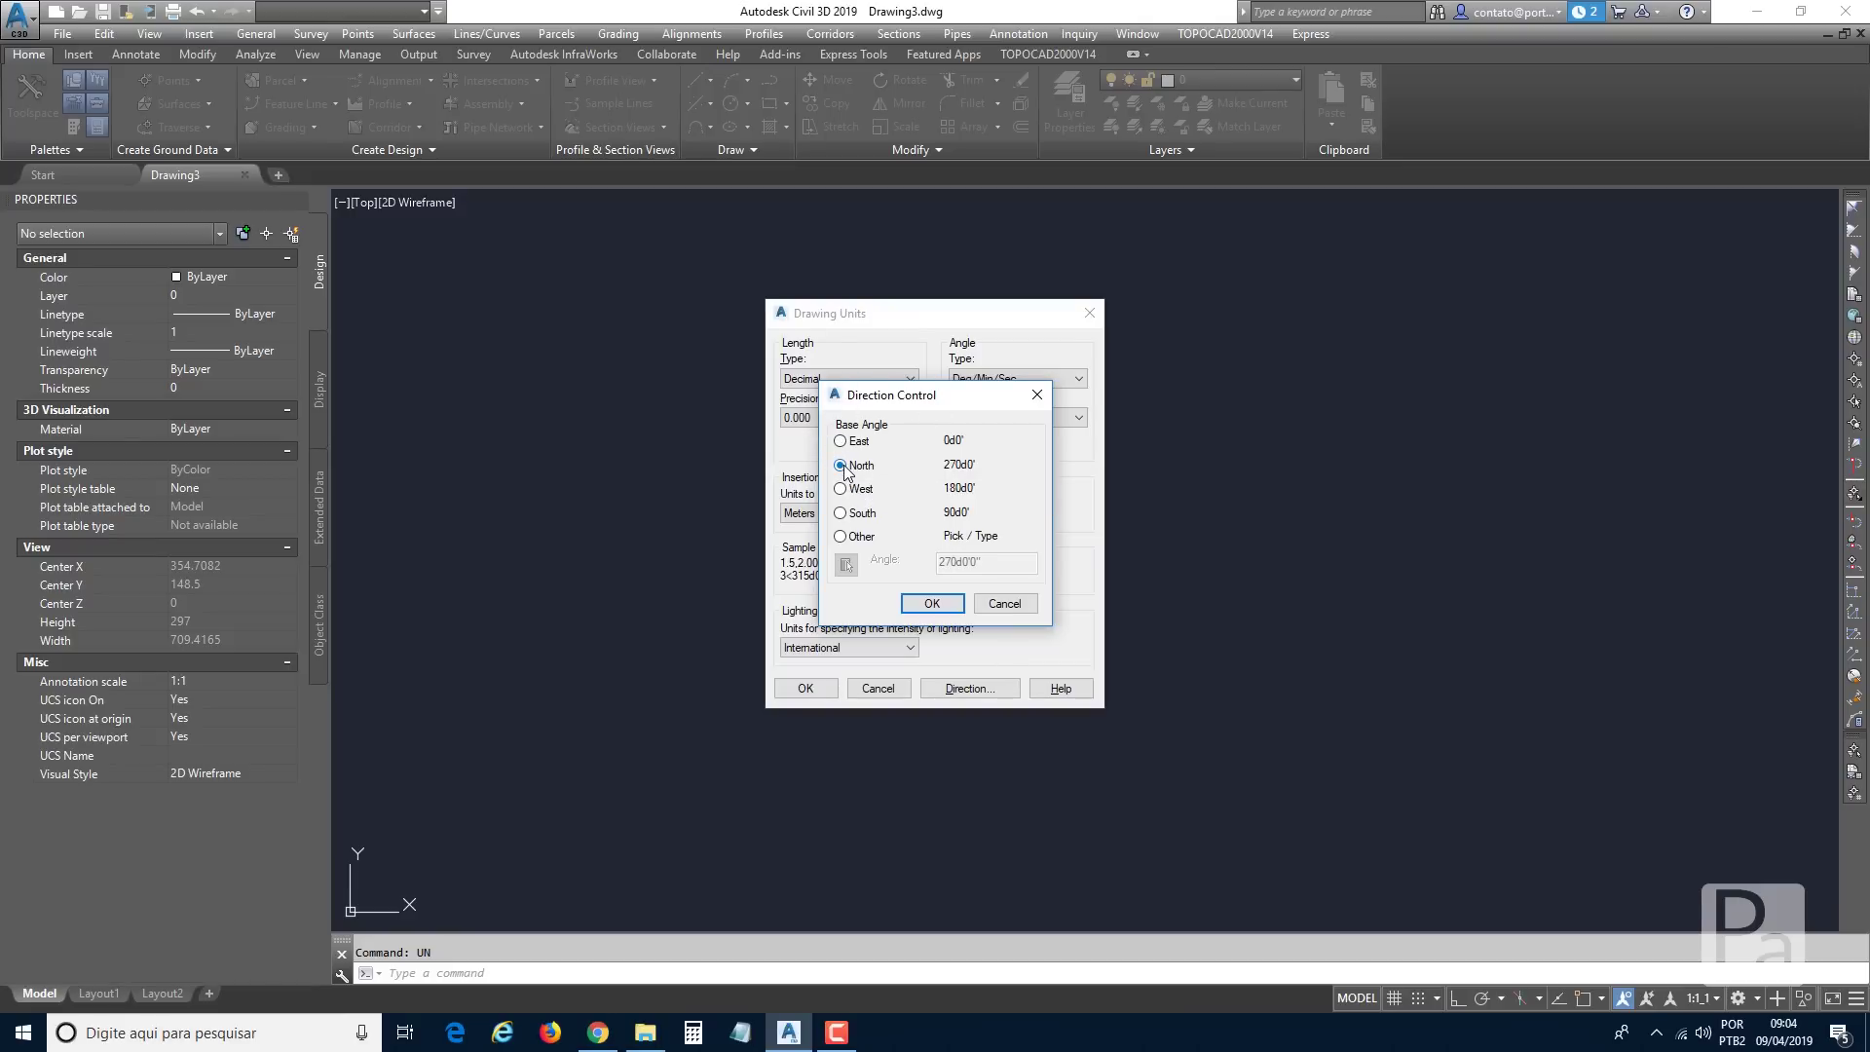
left_click(932, 603)
left_click(823, 691)
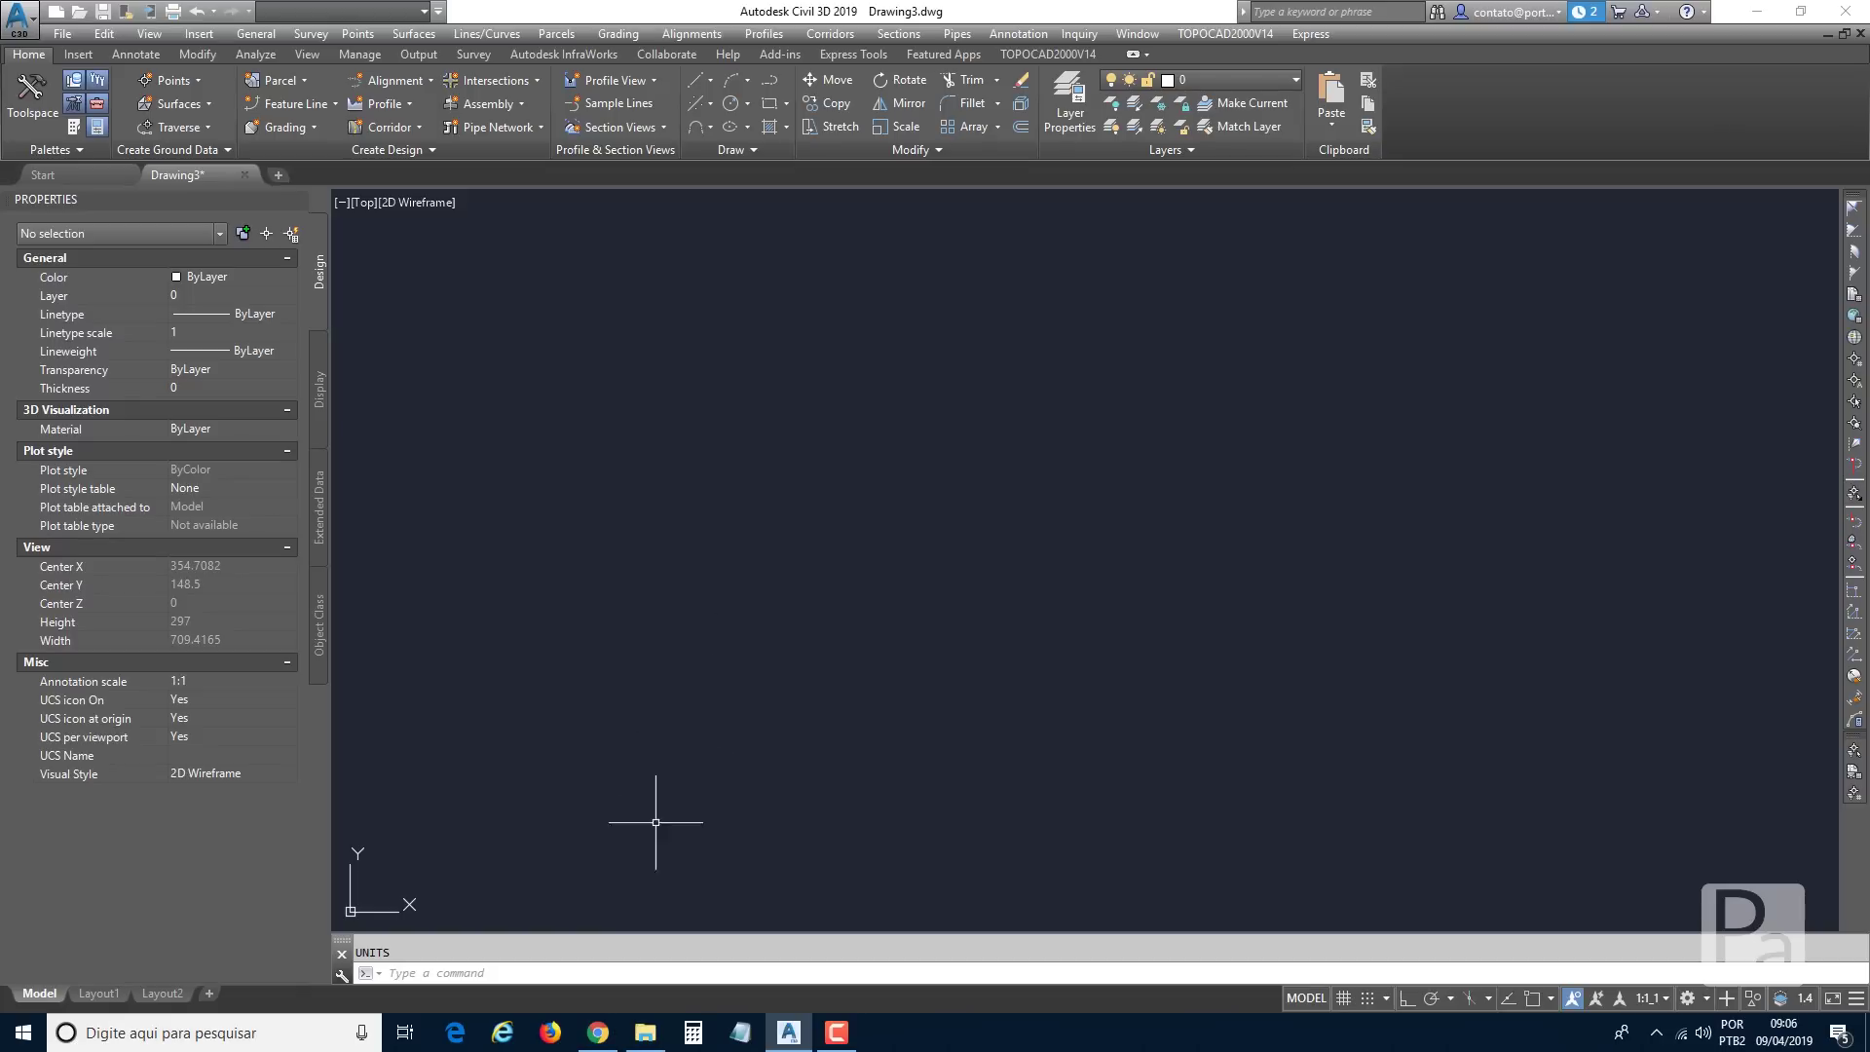
Switch to File Explorer, open Coordenadas.txt from the Passo à Passo de Geo com TopoCAD2000 folder, and view it full-screen.
left_click(646, 1033)
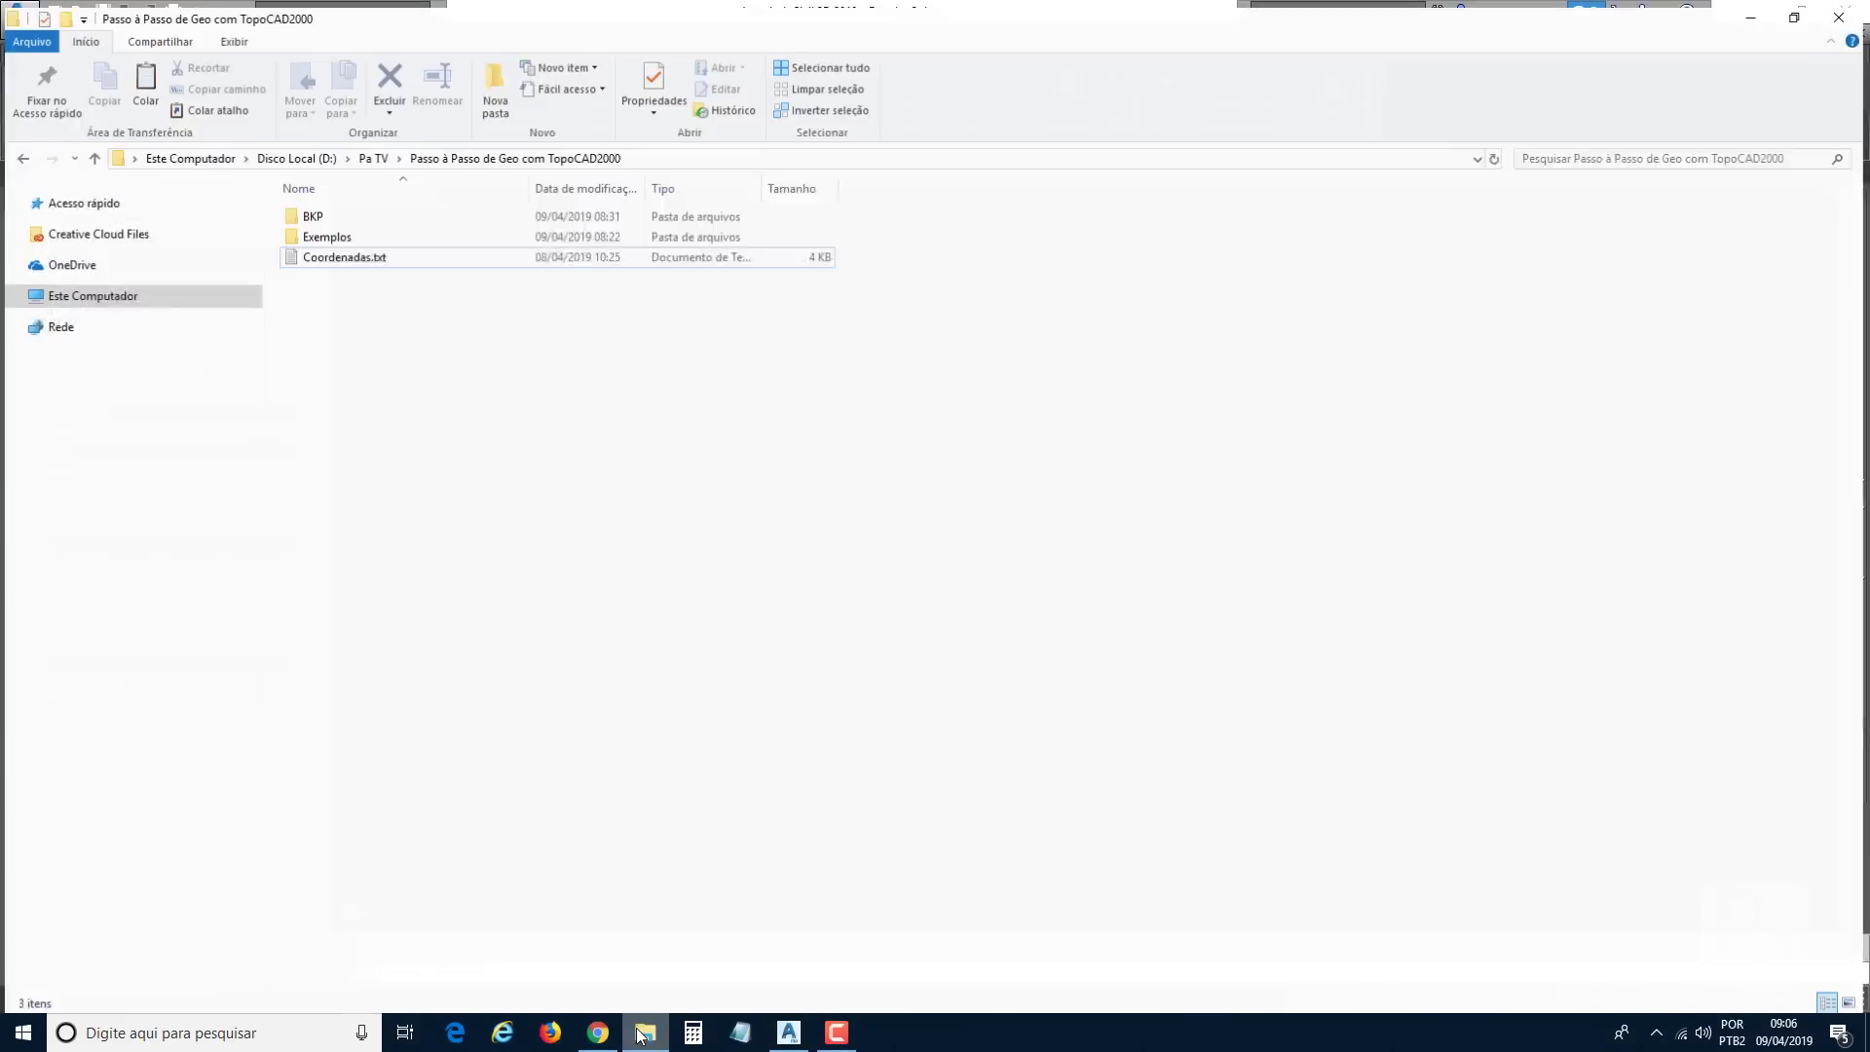
double_click(339, 251)
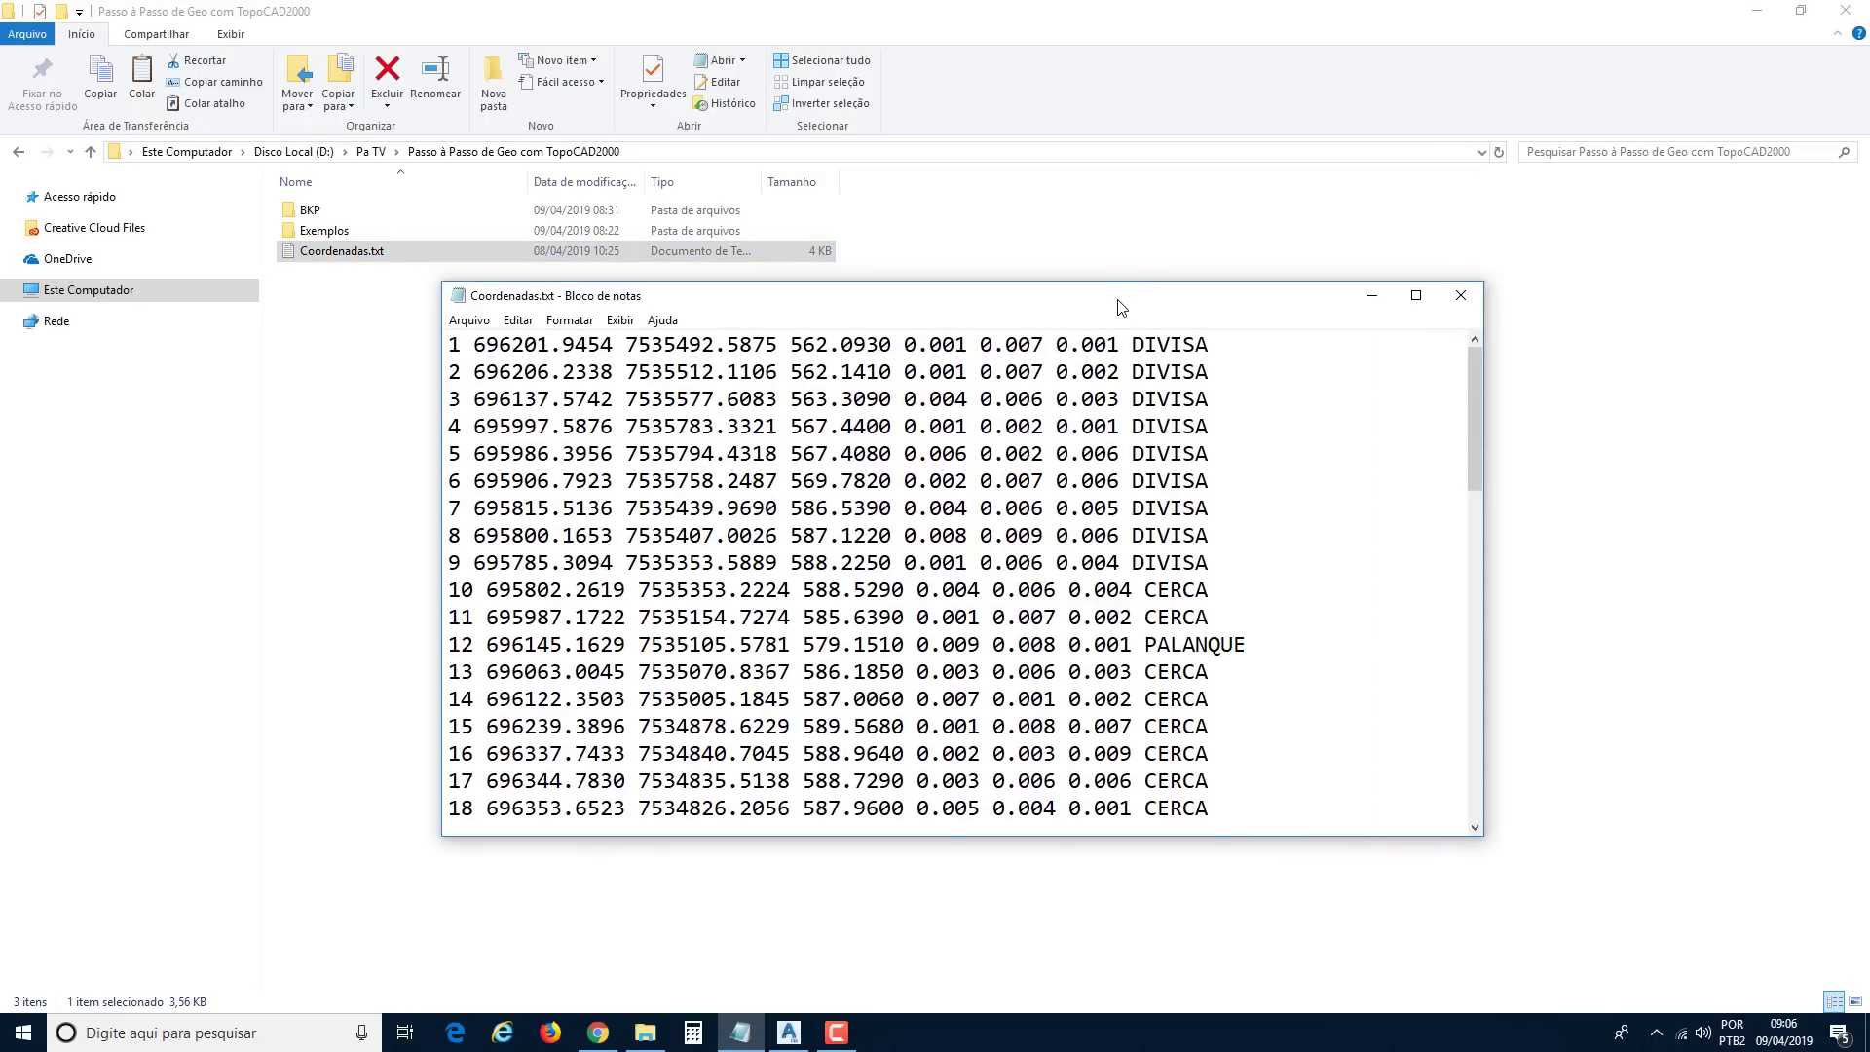
left_click(1416, 295)
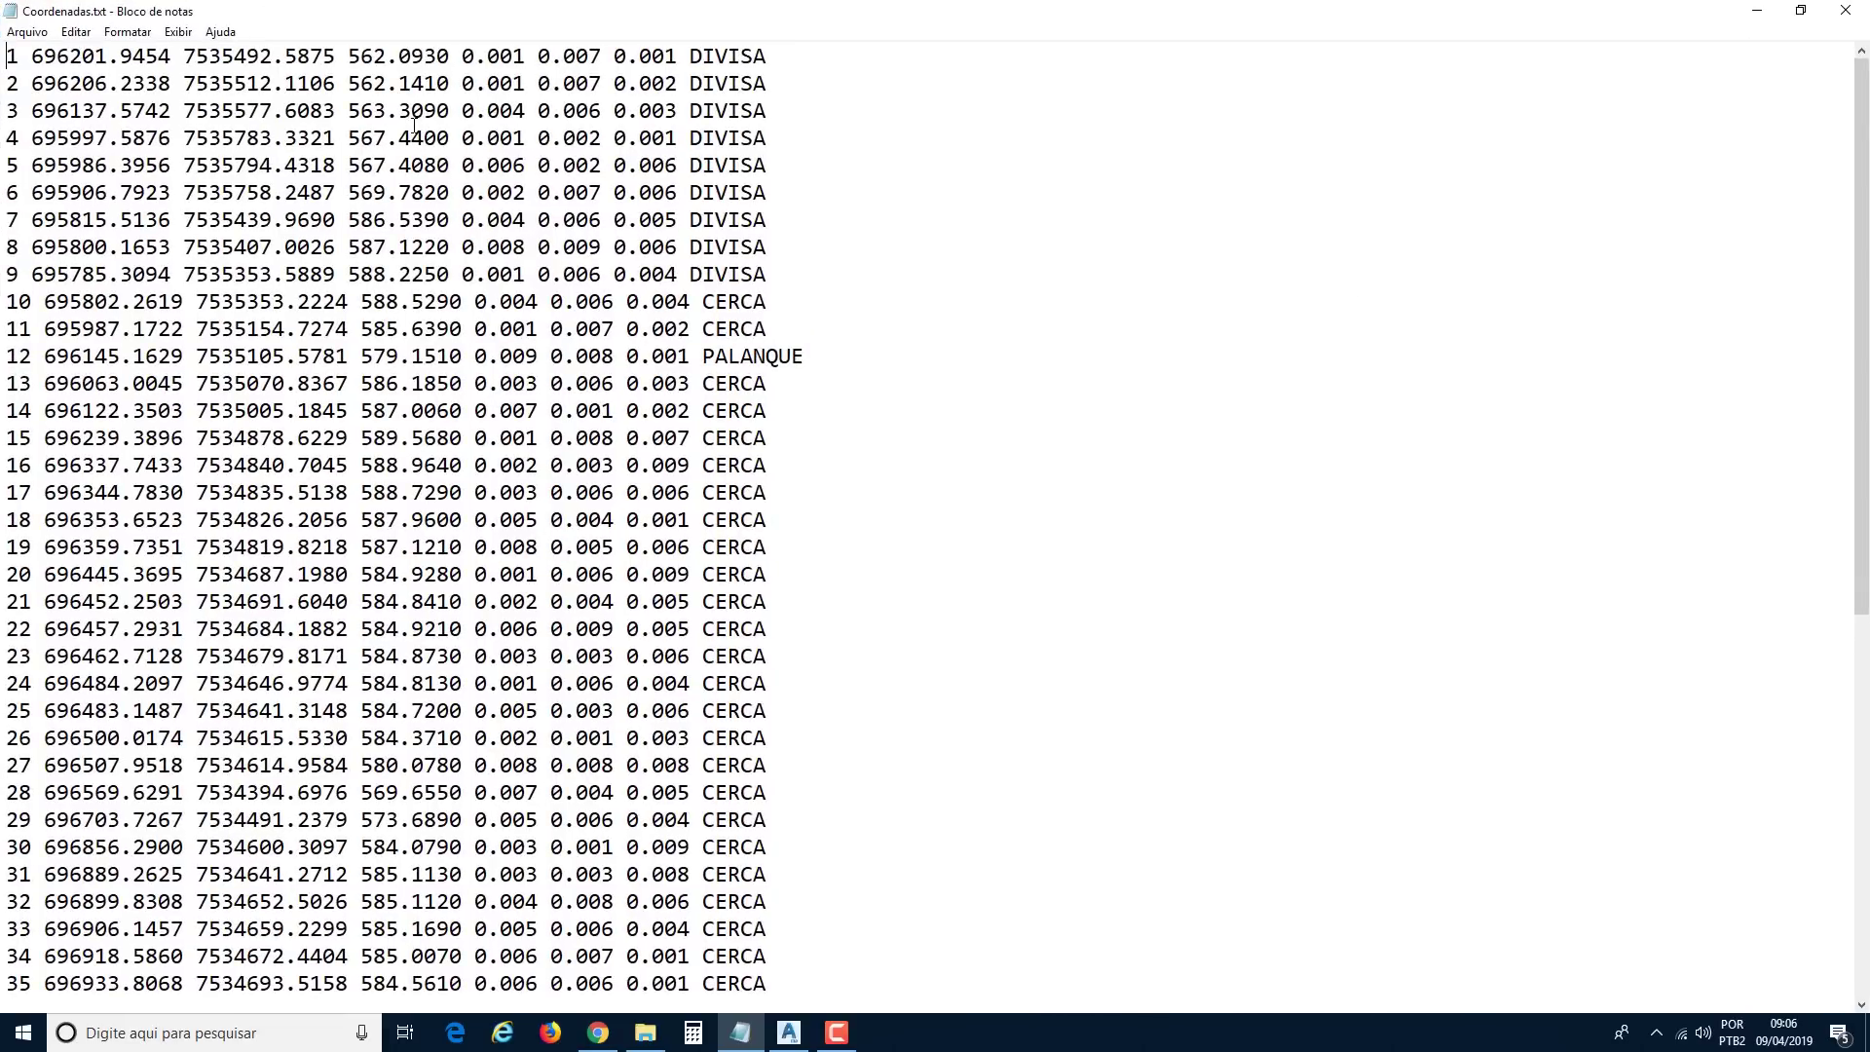
scroll(414, 124, "down", 8)
scroll(414, 125, "up", 8)
Examine the first record's point number, coordinates, elevation, sigma values and description, and the descriptions of the remaining points.
left_click_drag(10, 56, 17, 56)
left_click(16, 56)
double_click(23, 51)
left_click_drag(31, 56, 341, 66)
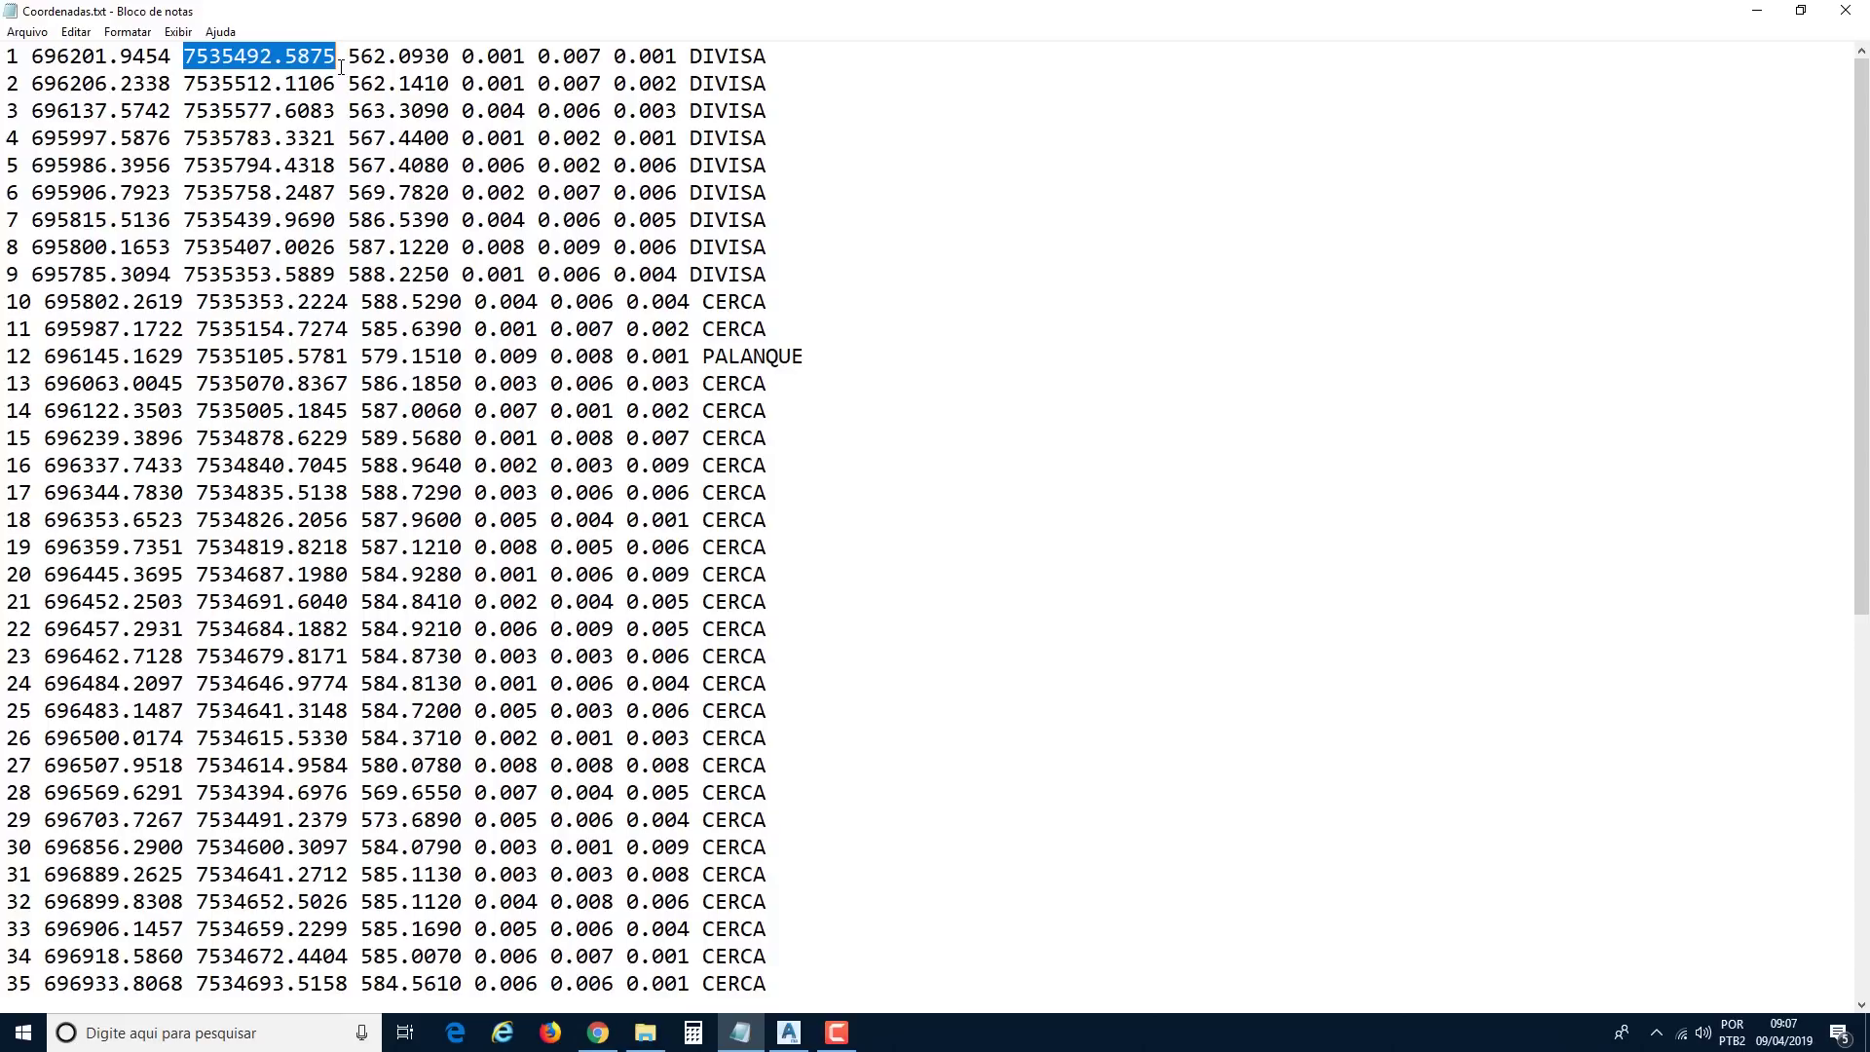
left_click(342, 56)
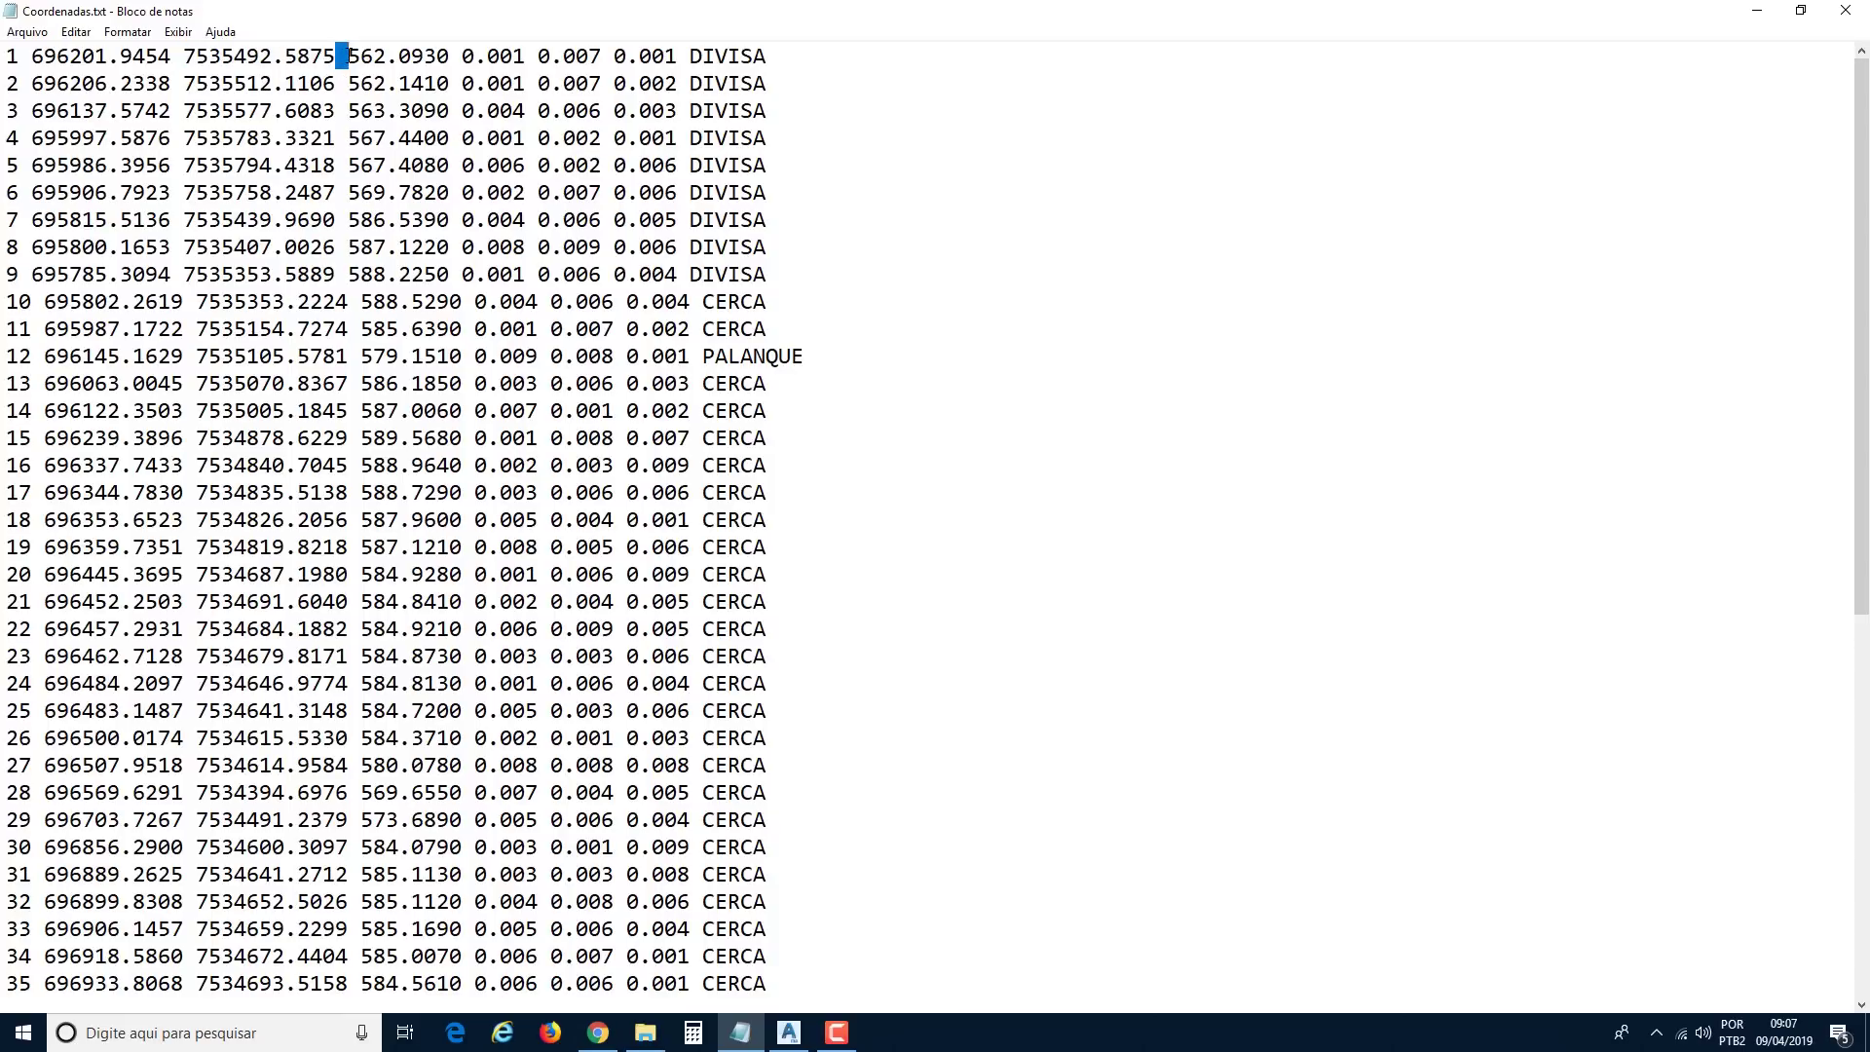
left_click_drag(347, 56, 459, 59)
left_click(467, 55)
left_click(524, 59, "shift")
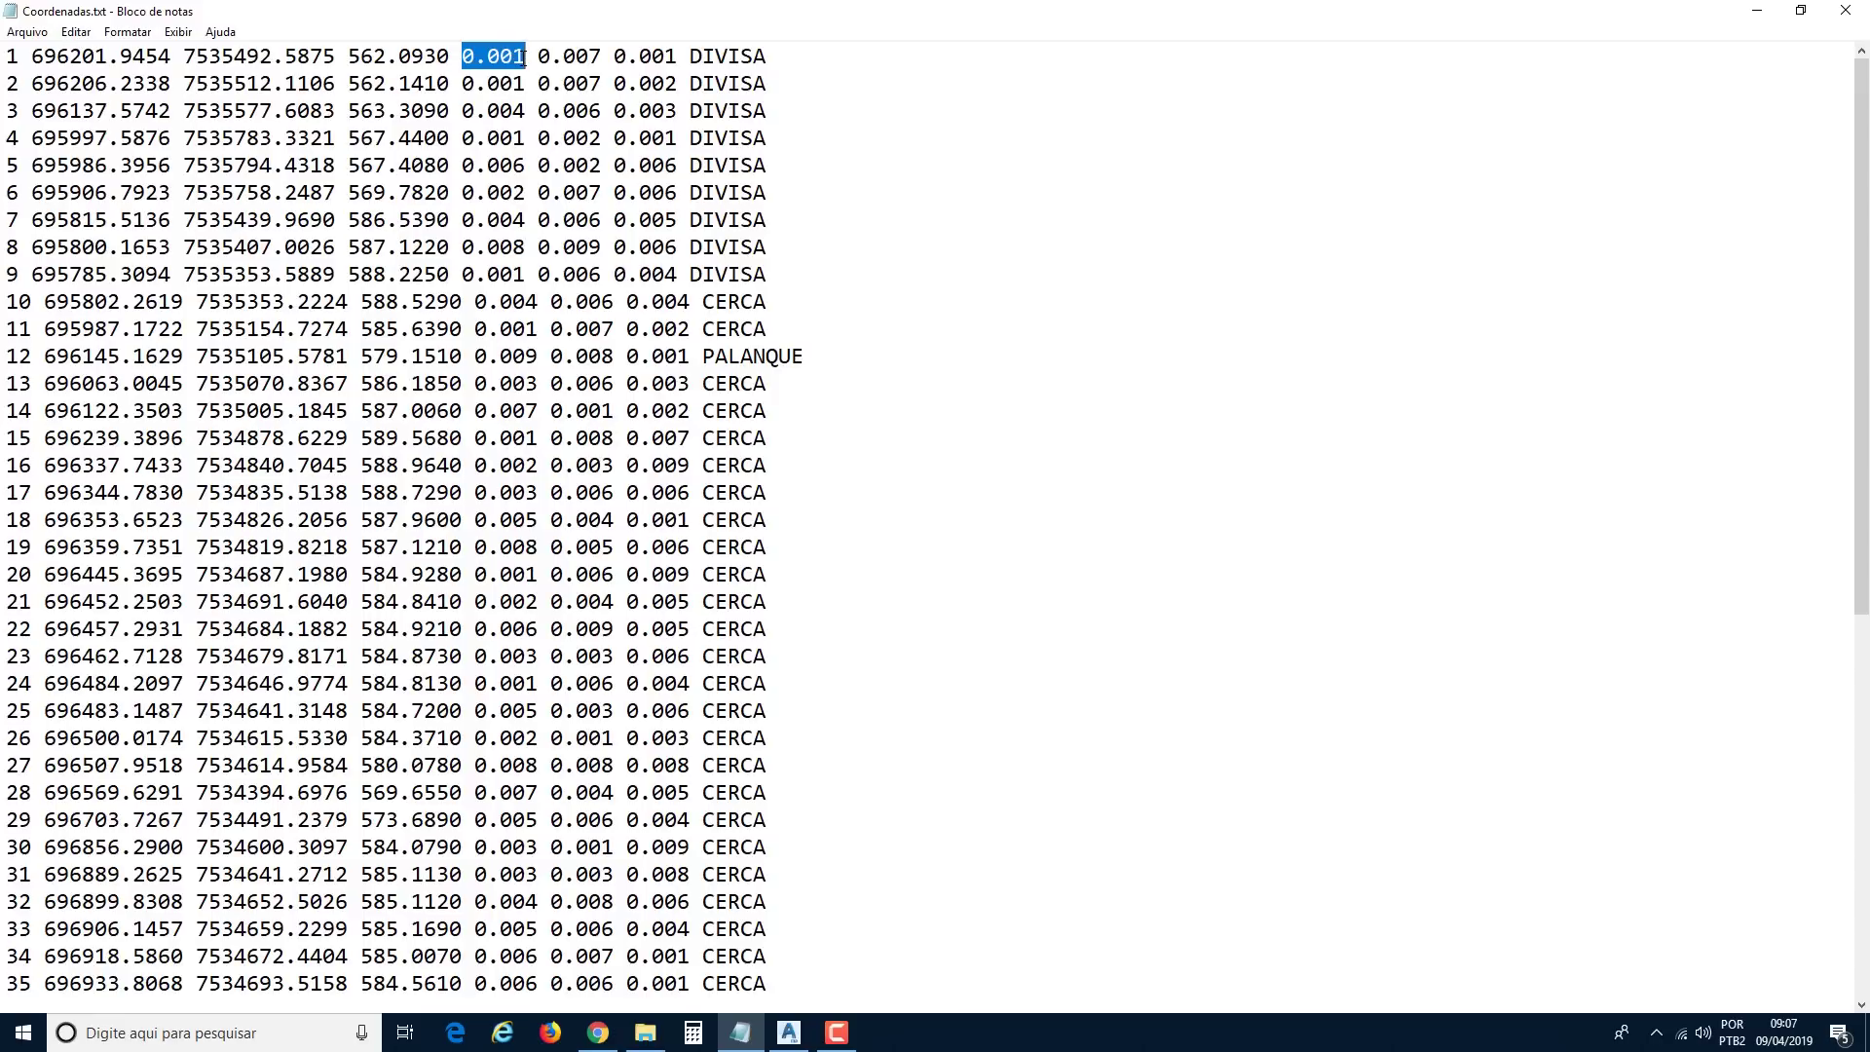
left_click_drag(538, 58, 766, 55)
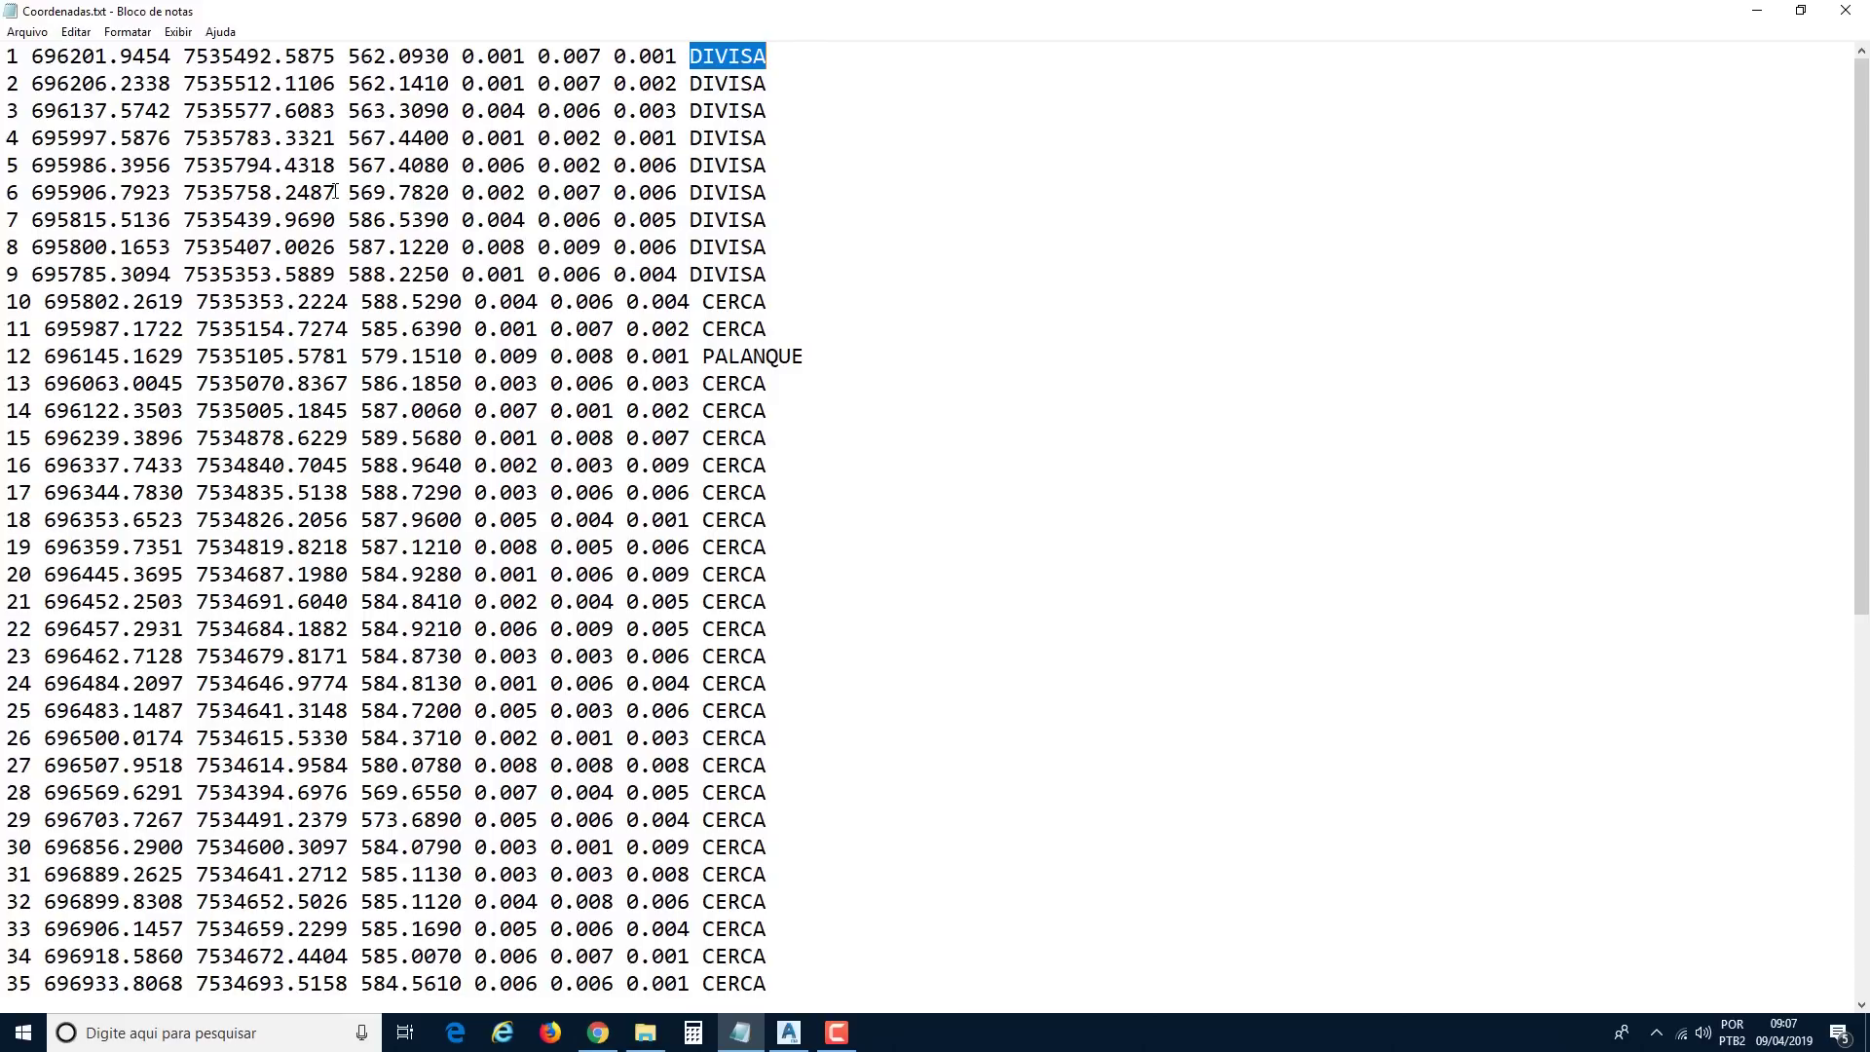
left_click(391, 194)
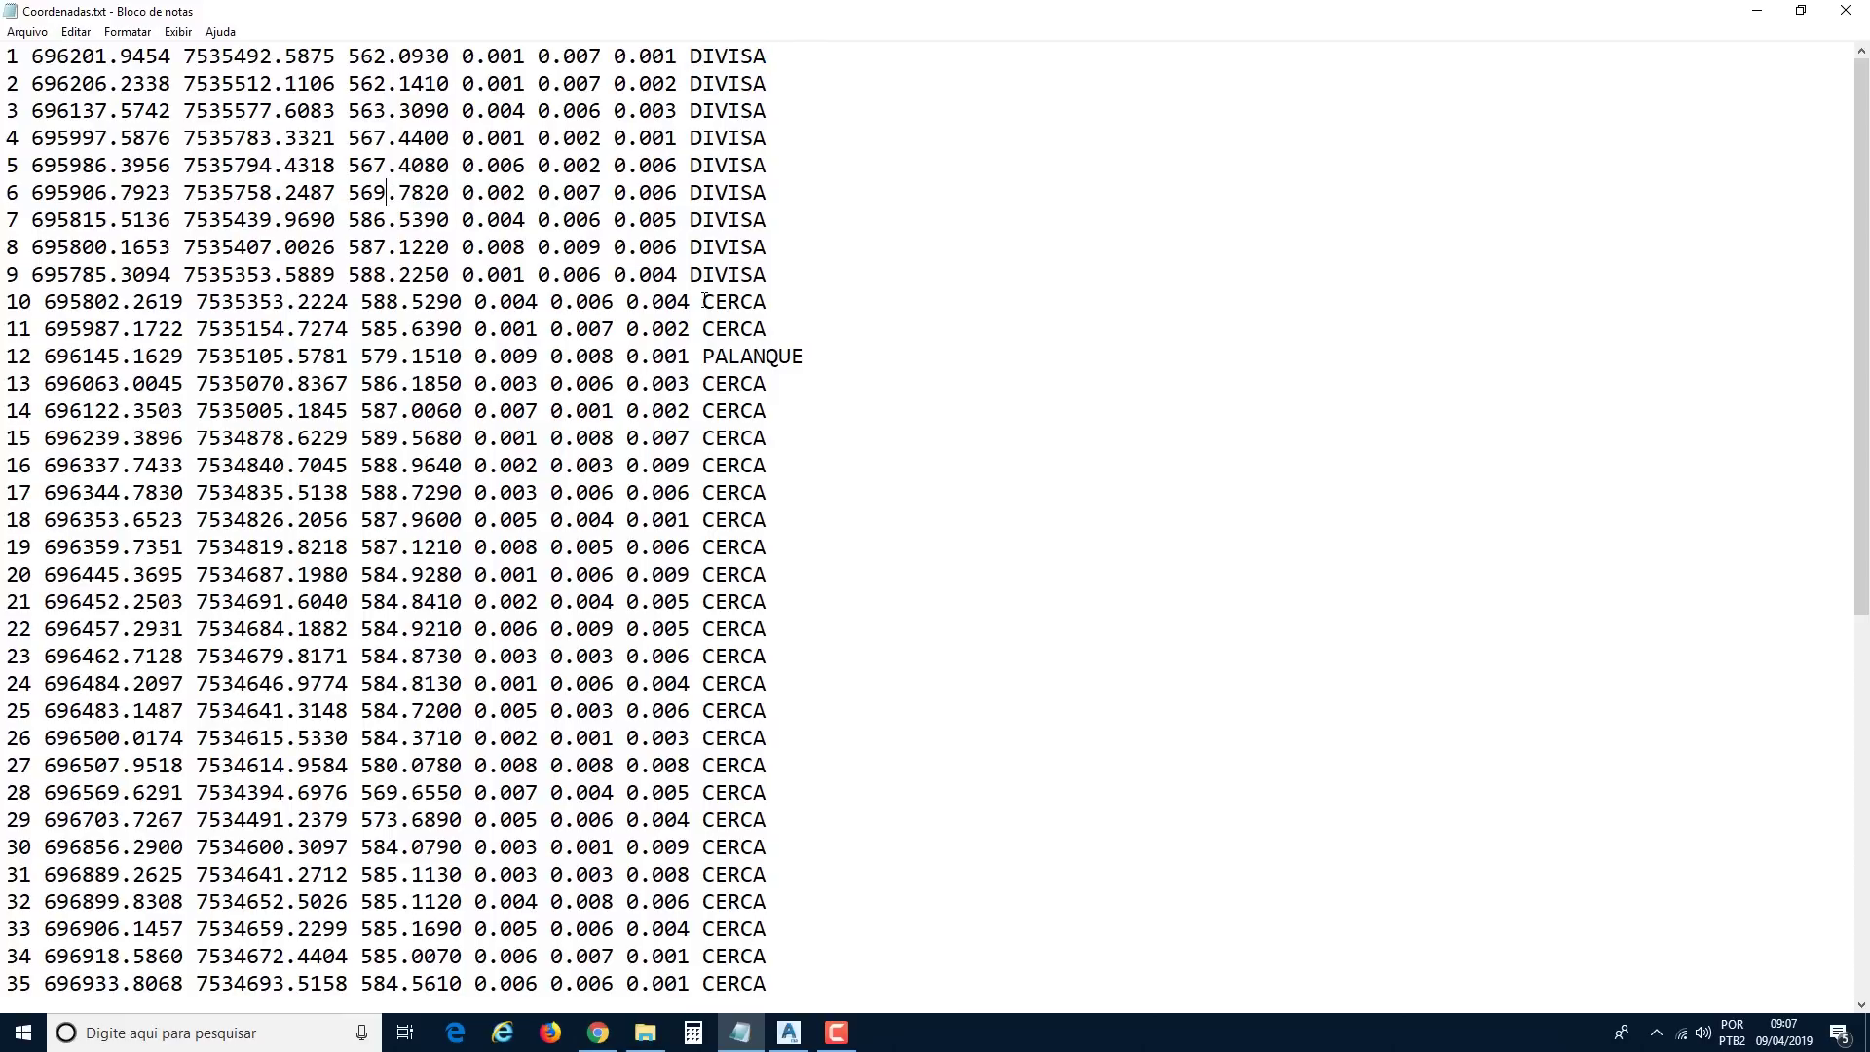
scroll(706, 302, "down", 8)
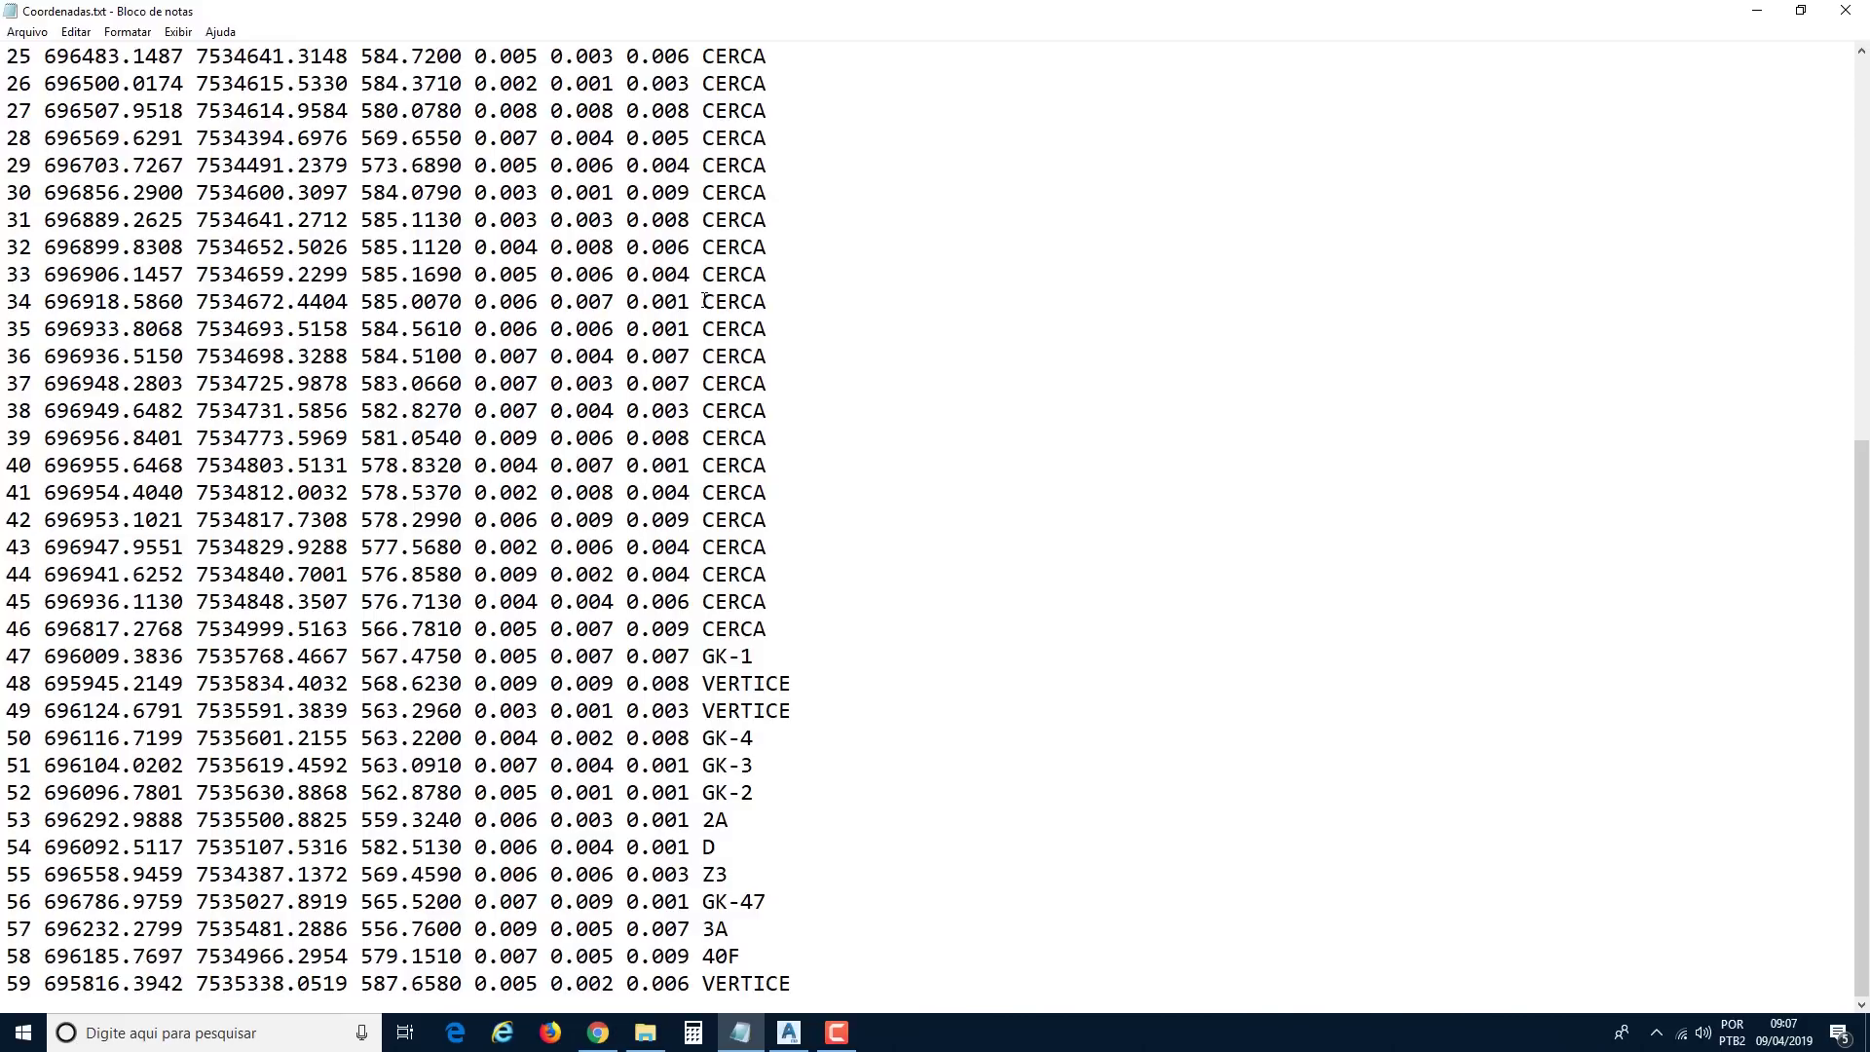
scroll(705, 301, "up", 8)
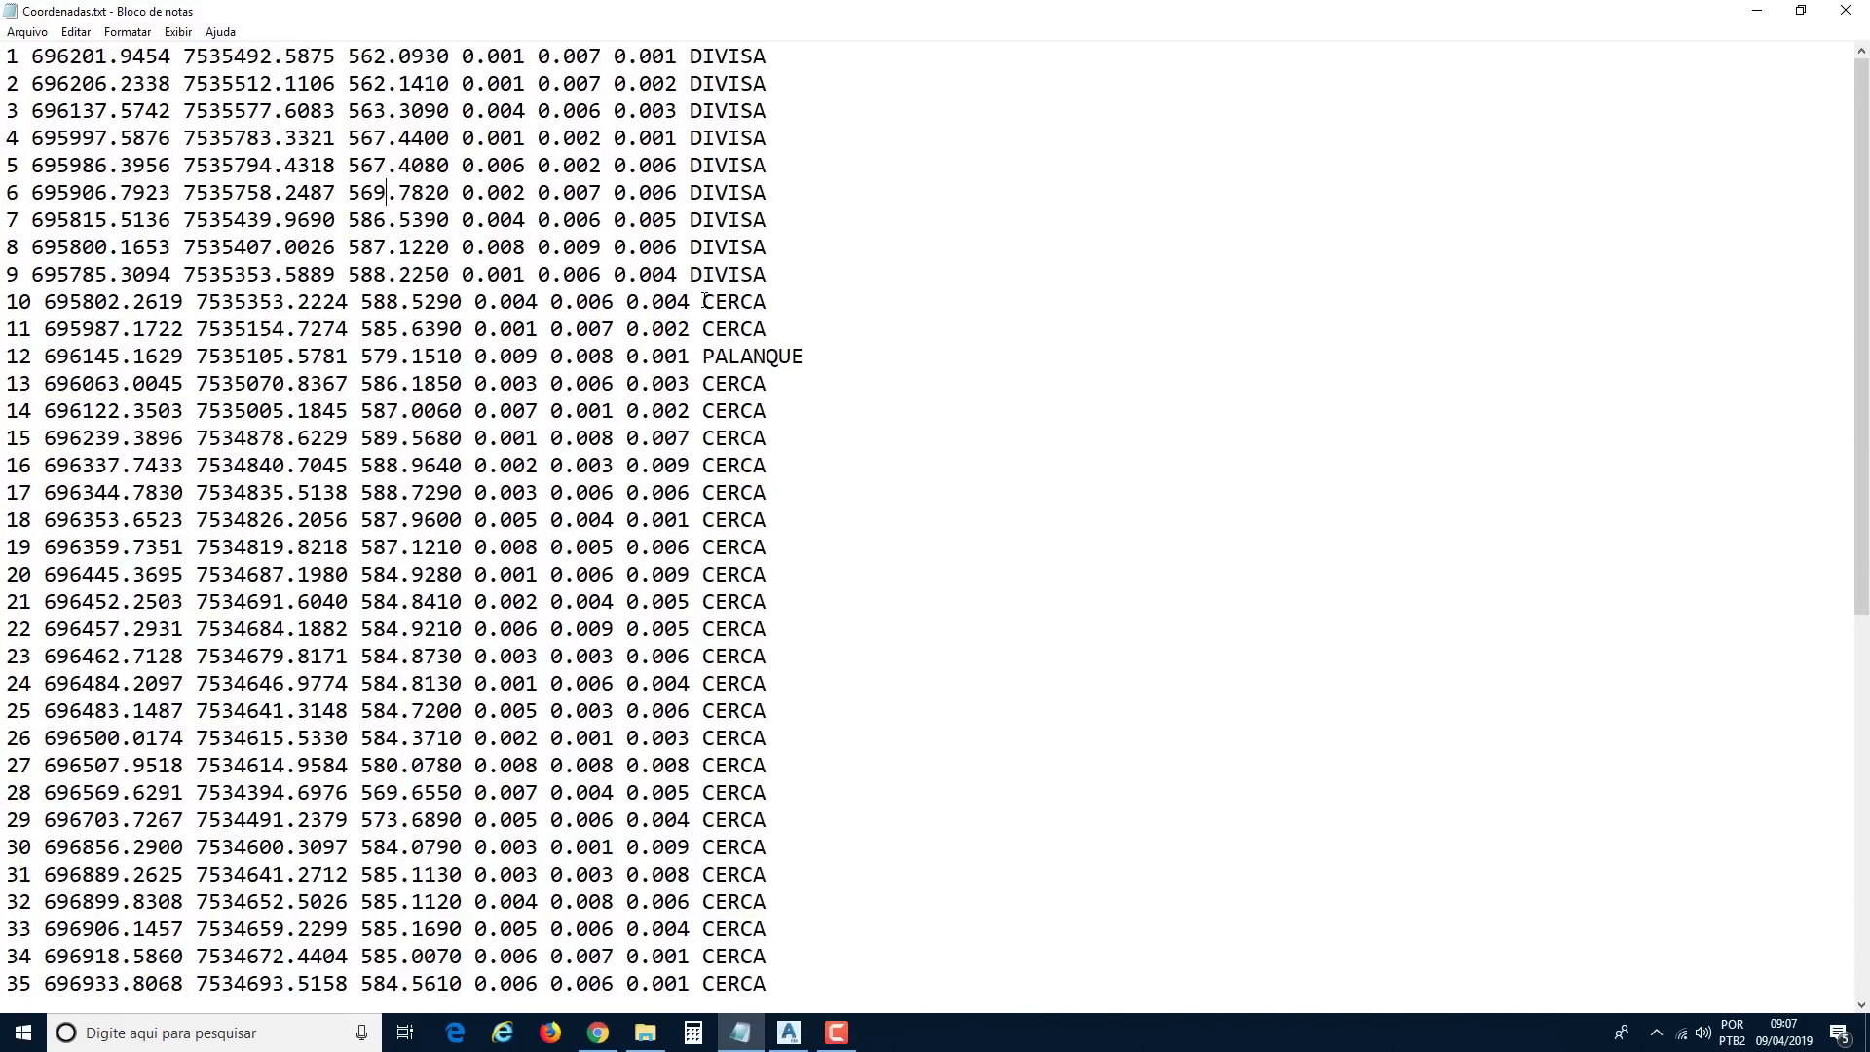
scroll(706, 301, "down", 8)
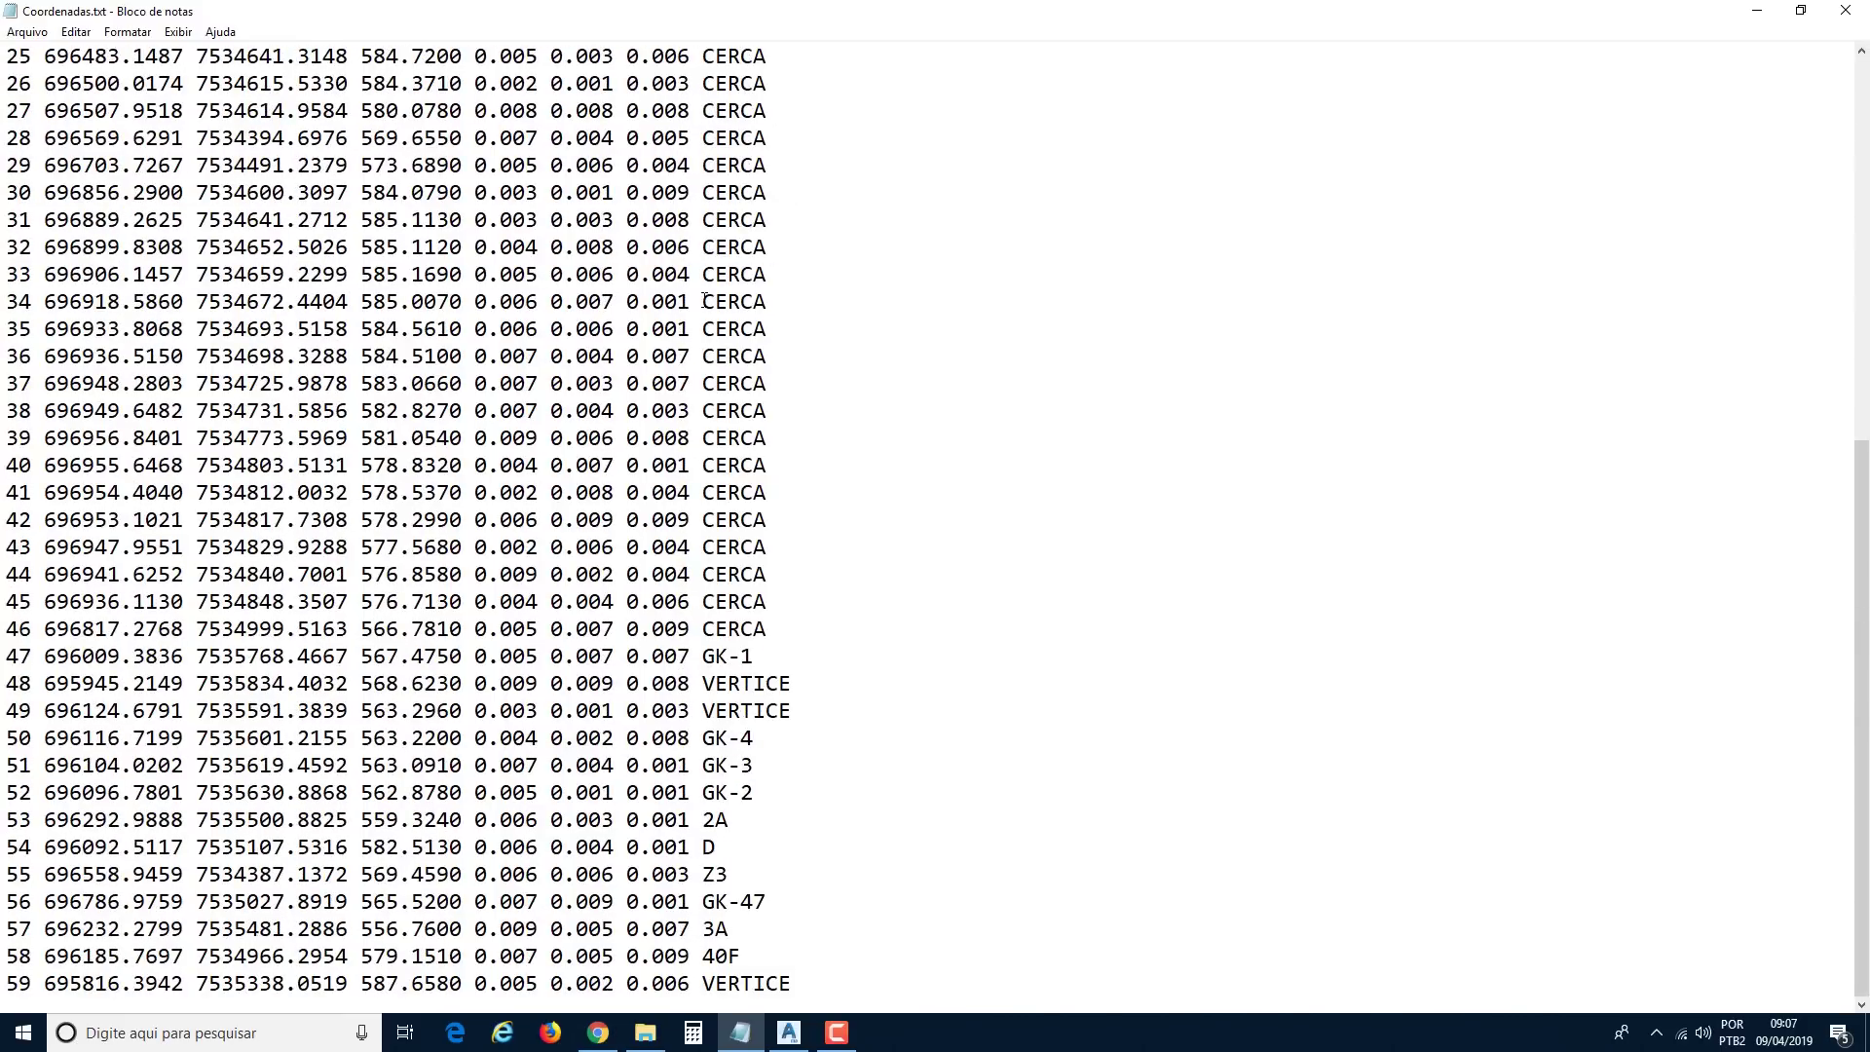
left_click(627, 712)
type("M")
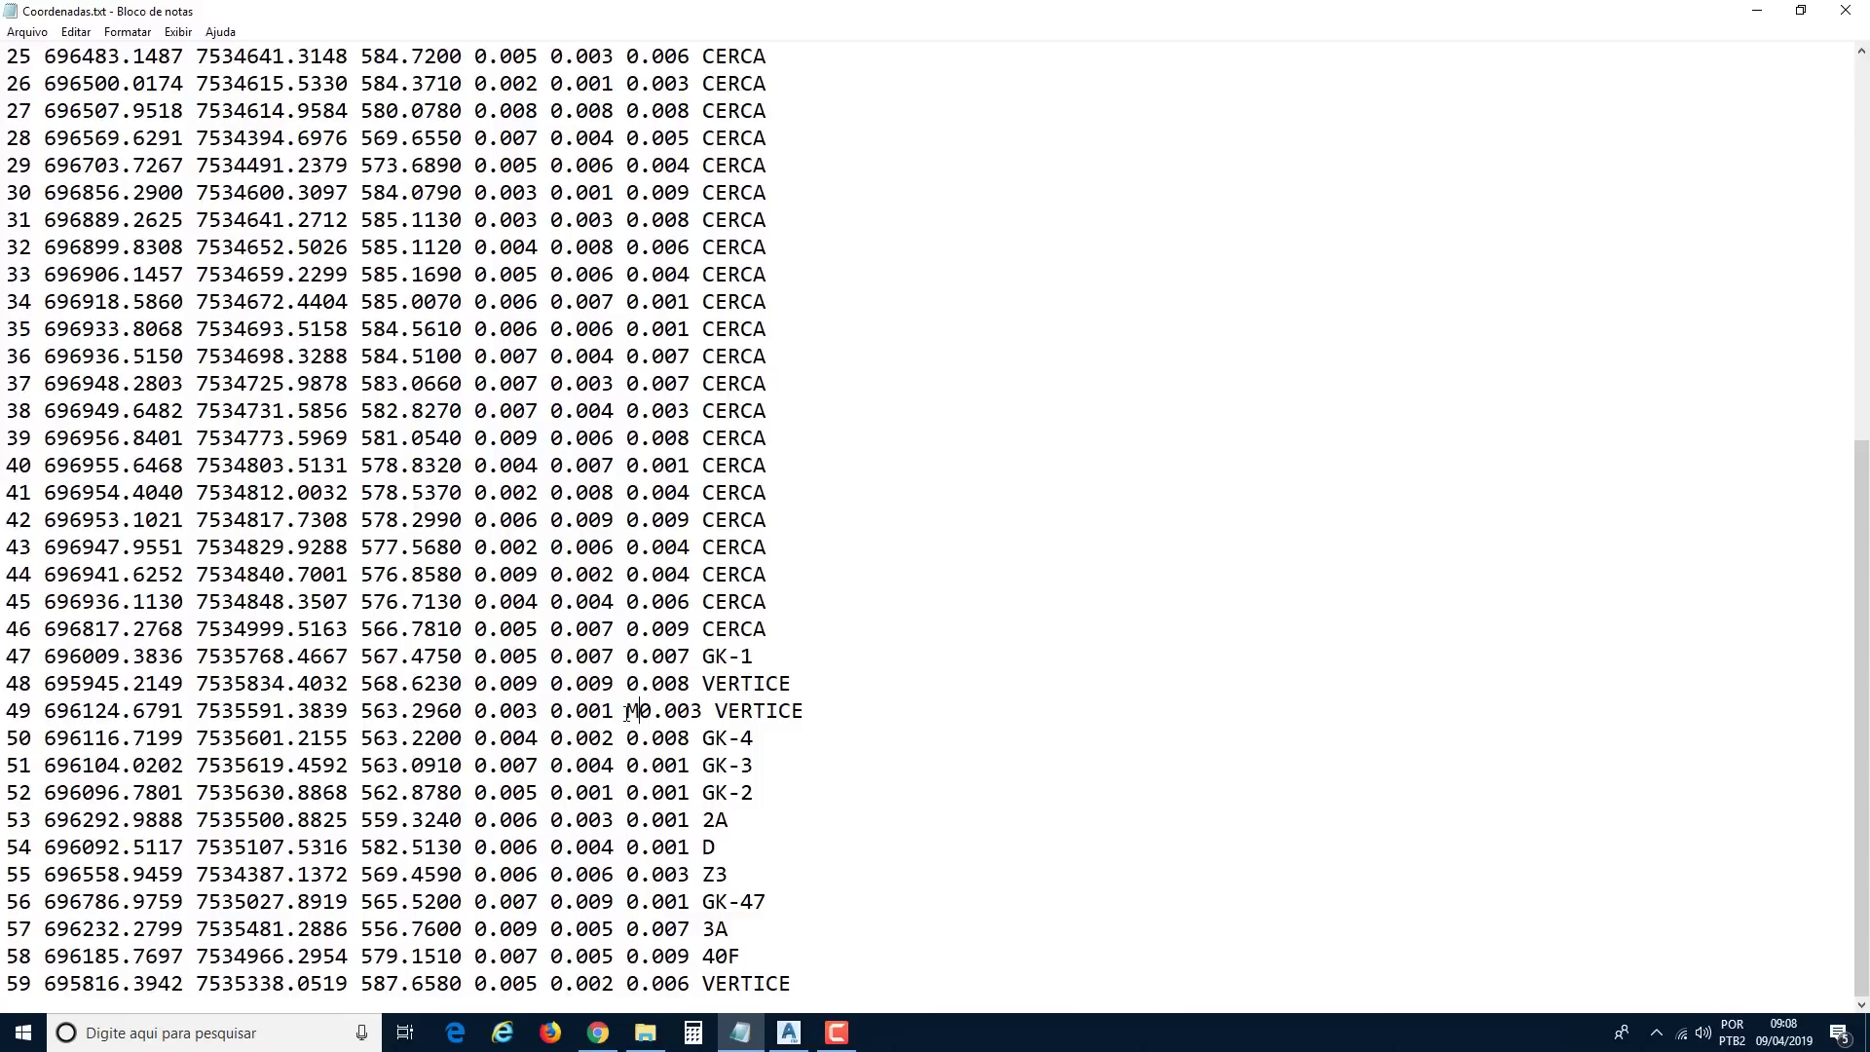
key("BackSpace")
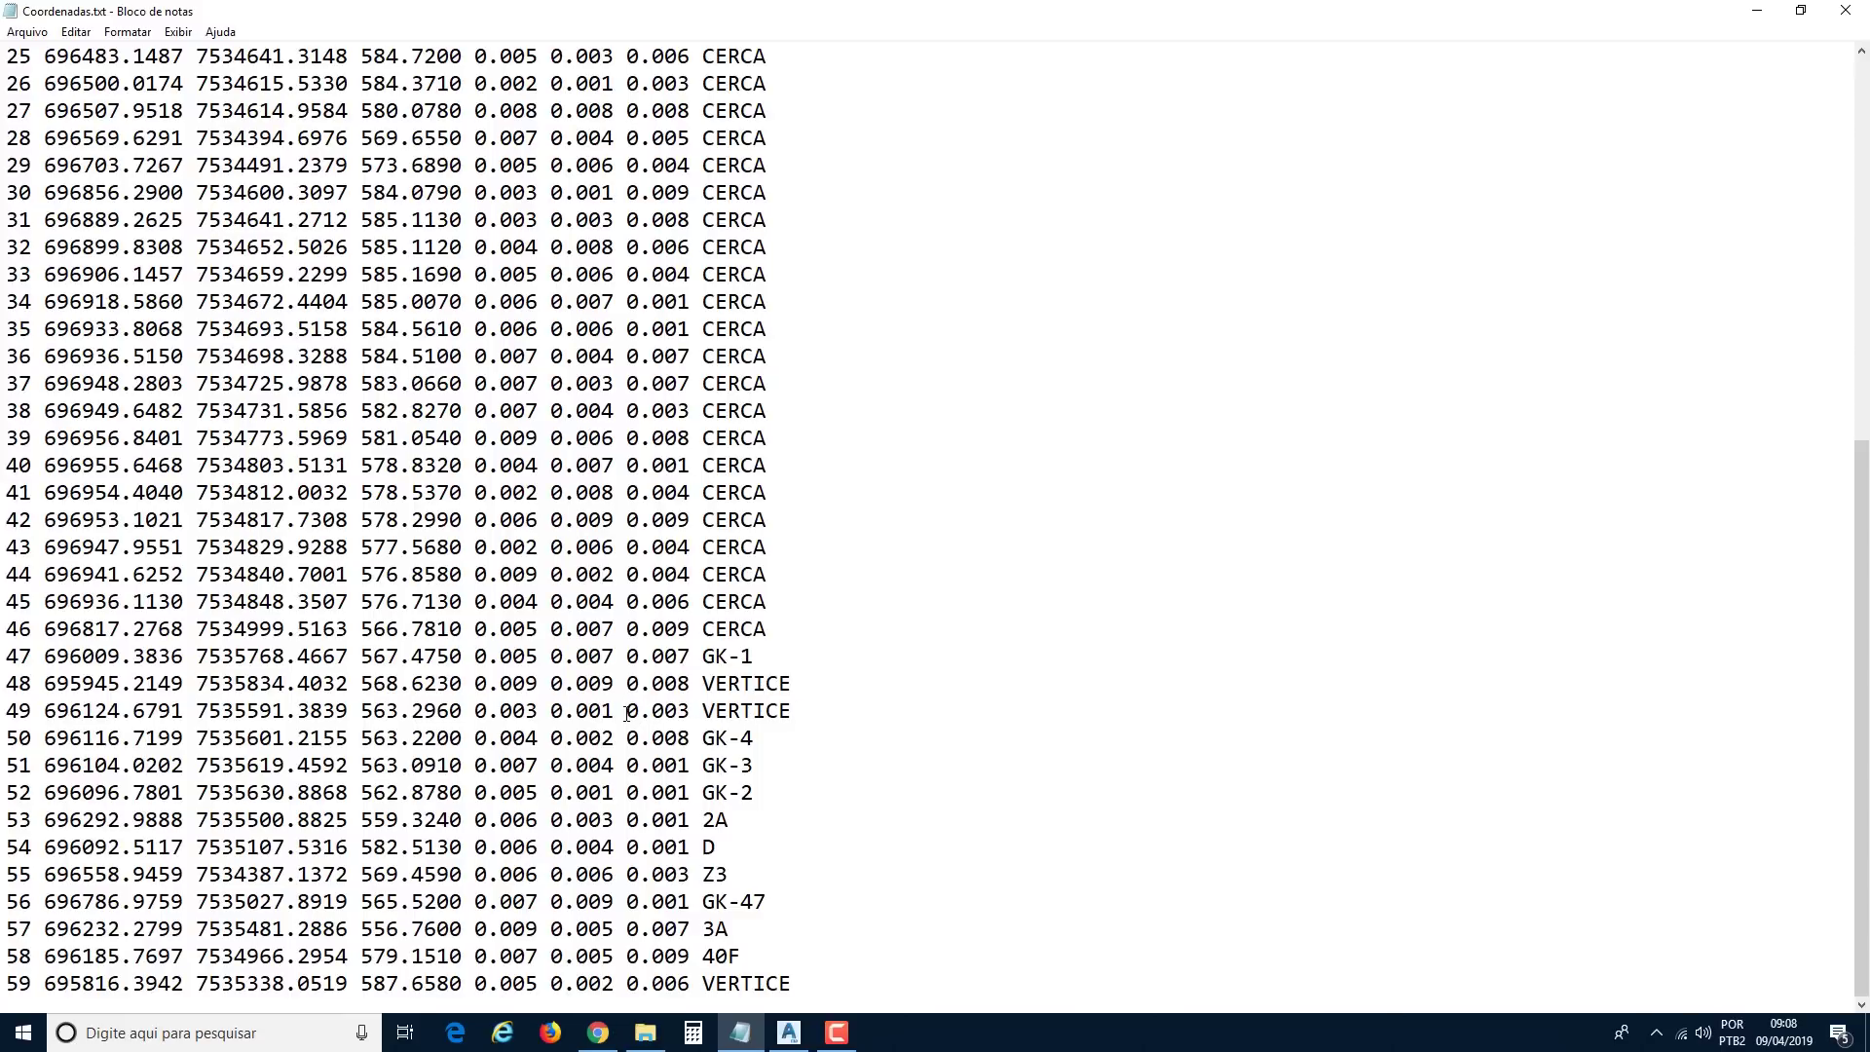
scroll(560, 428, "up", 5)
scroll(560, 429, "down", 5)
Switch back to Civil 3D and open TopoCAD2000's 51-MEMORIAL INCRA module.
left_click(790, 1033)
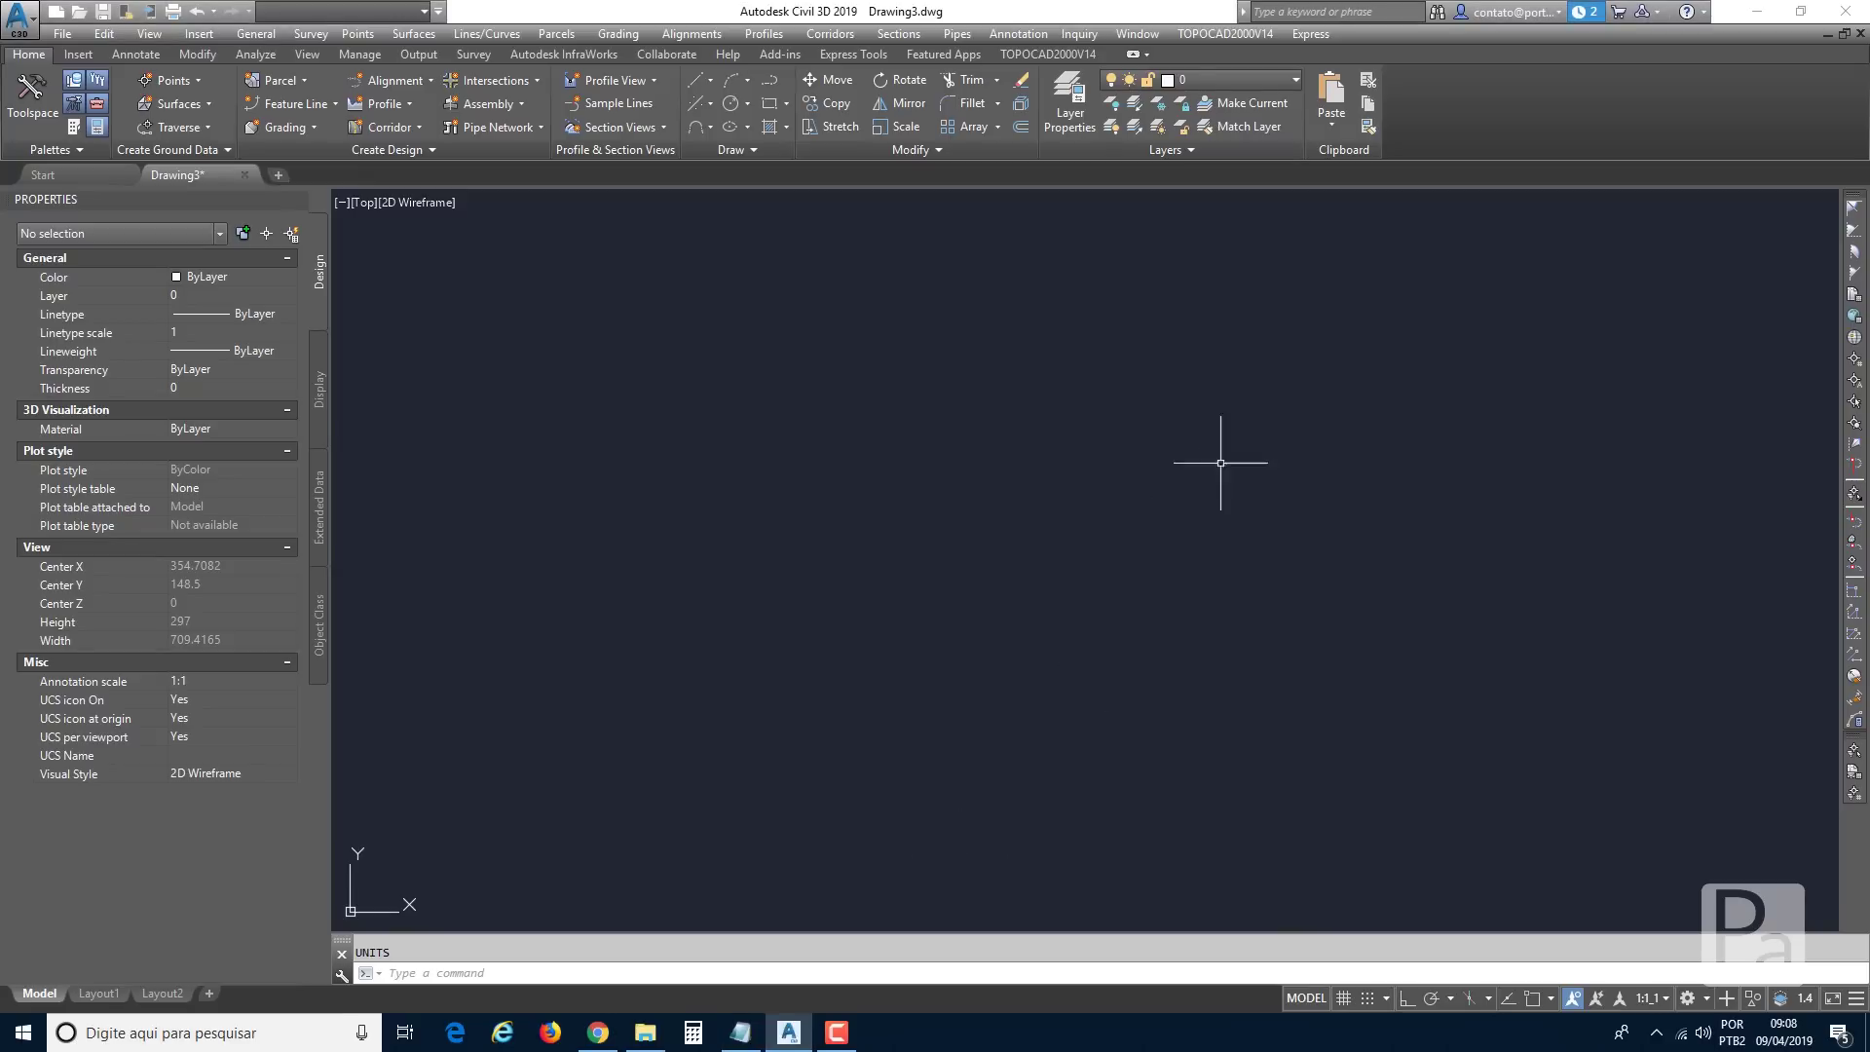
left_click(1213, 34)
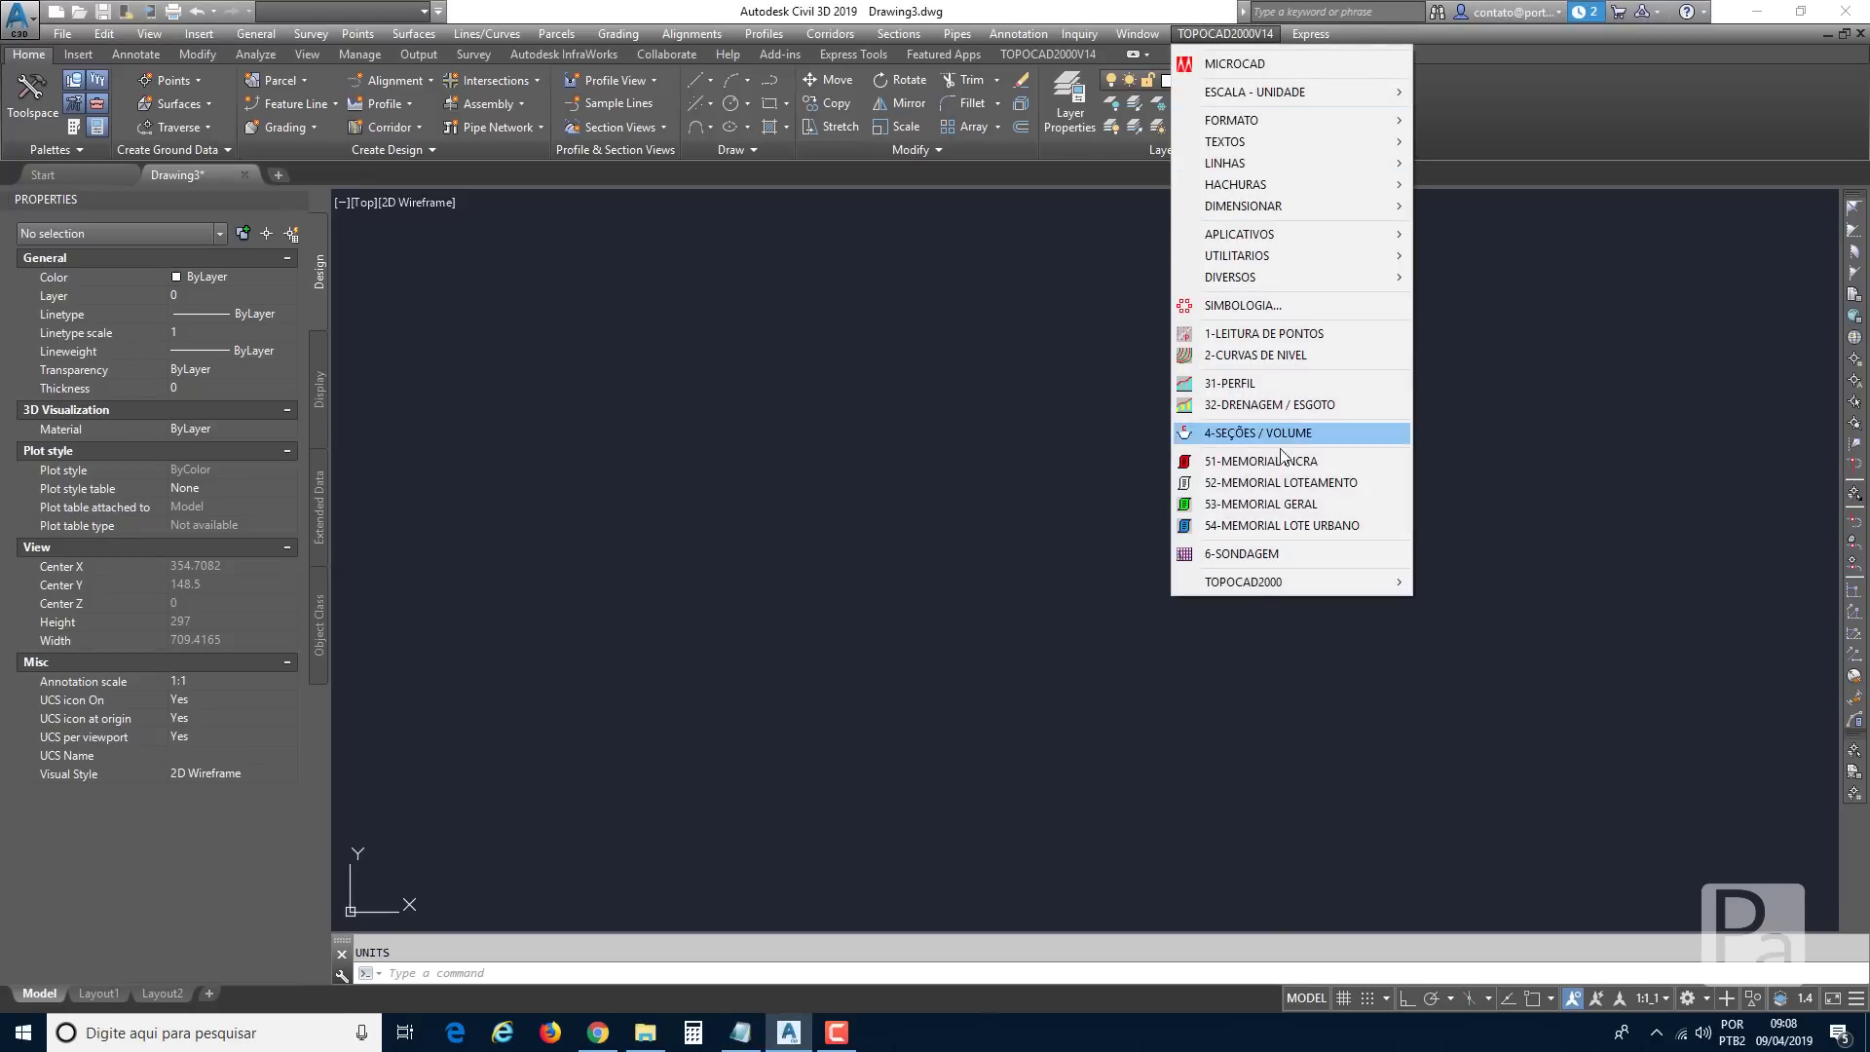
left_click(1226, 464)
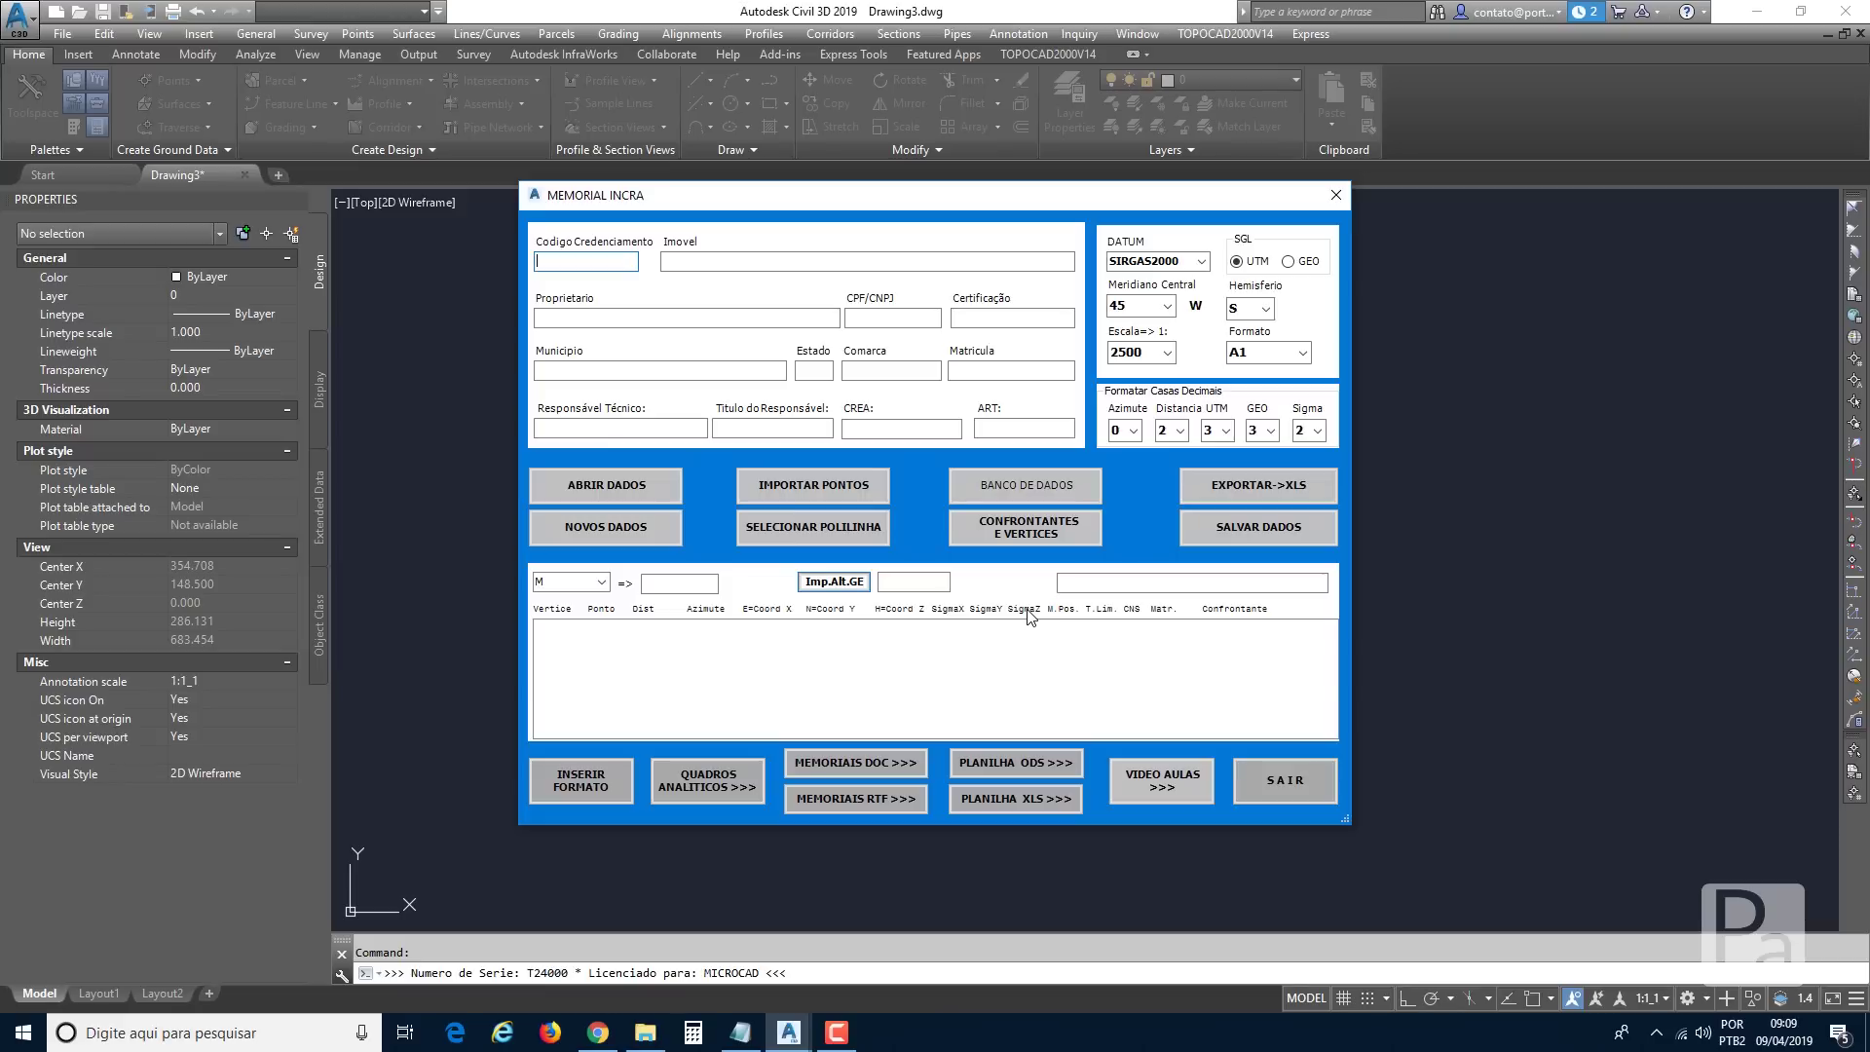
Import the points from Coordenadas.txt in GPS RTK TXT format and exit the Memorial INCRA dialog.
left_click(797, 488)
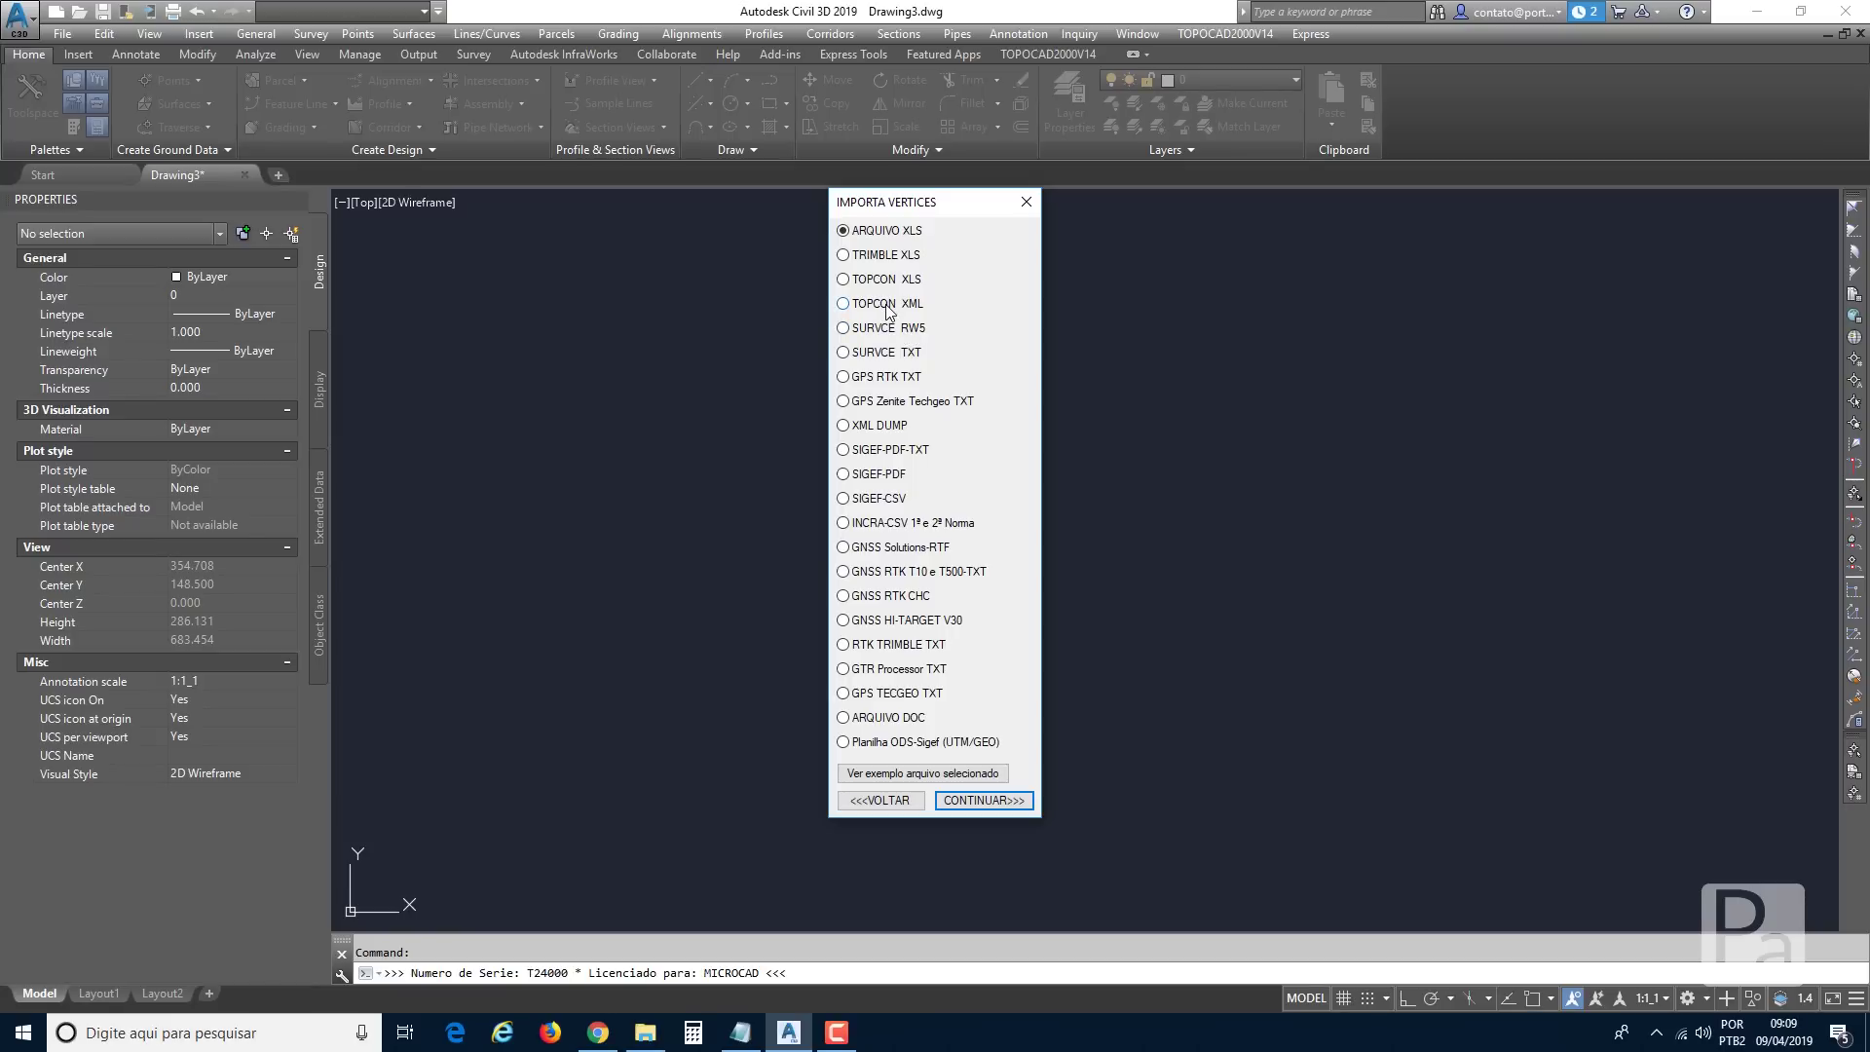
left_click(855, 377)
left_click(957, 801)
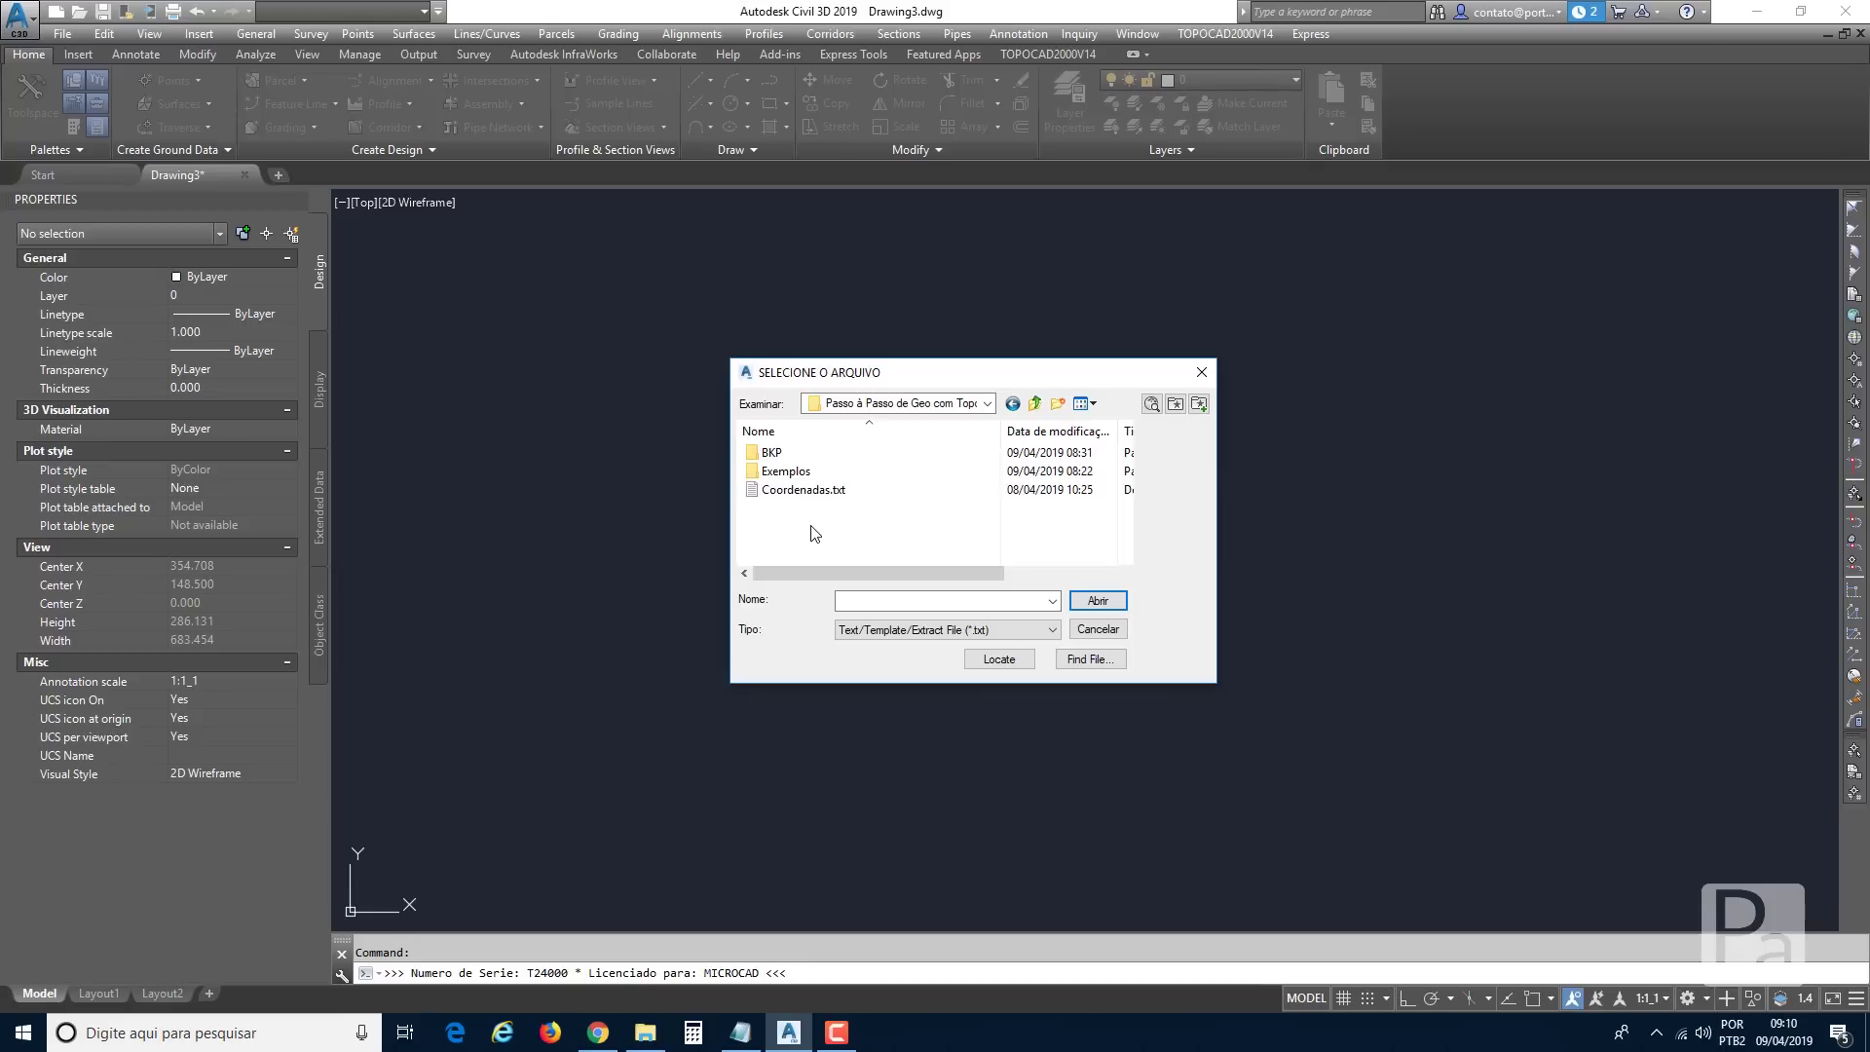
left_click(789, 492)
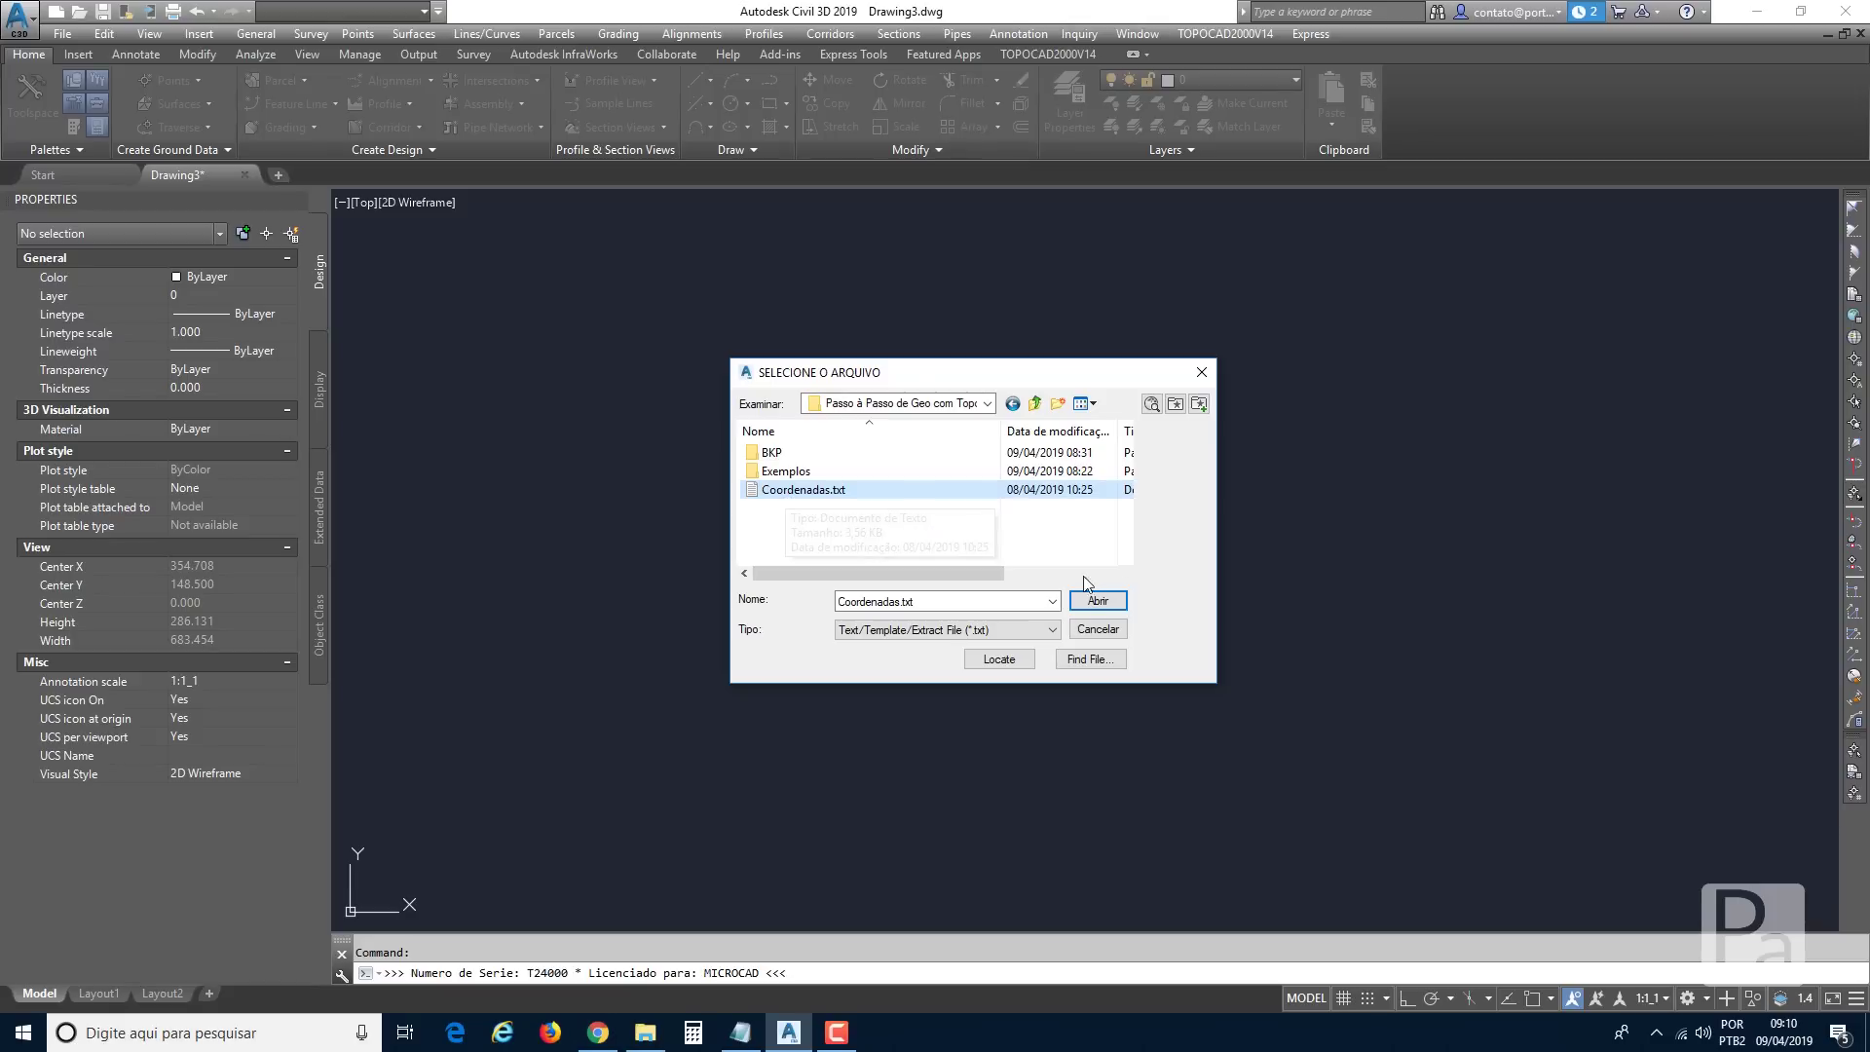
left_click(1104, 602)
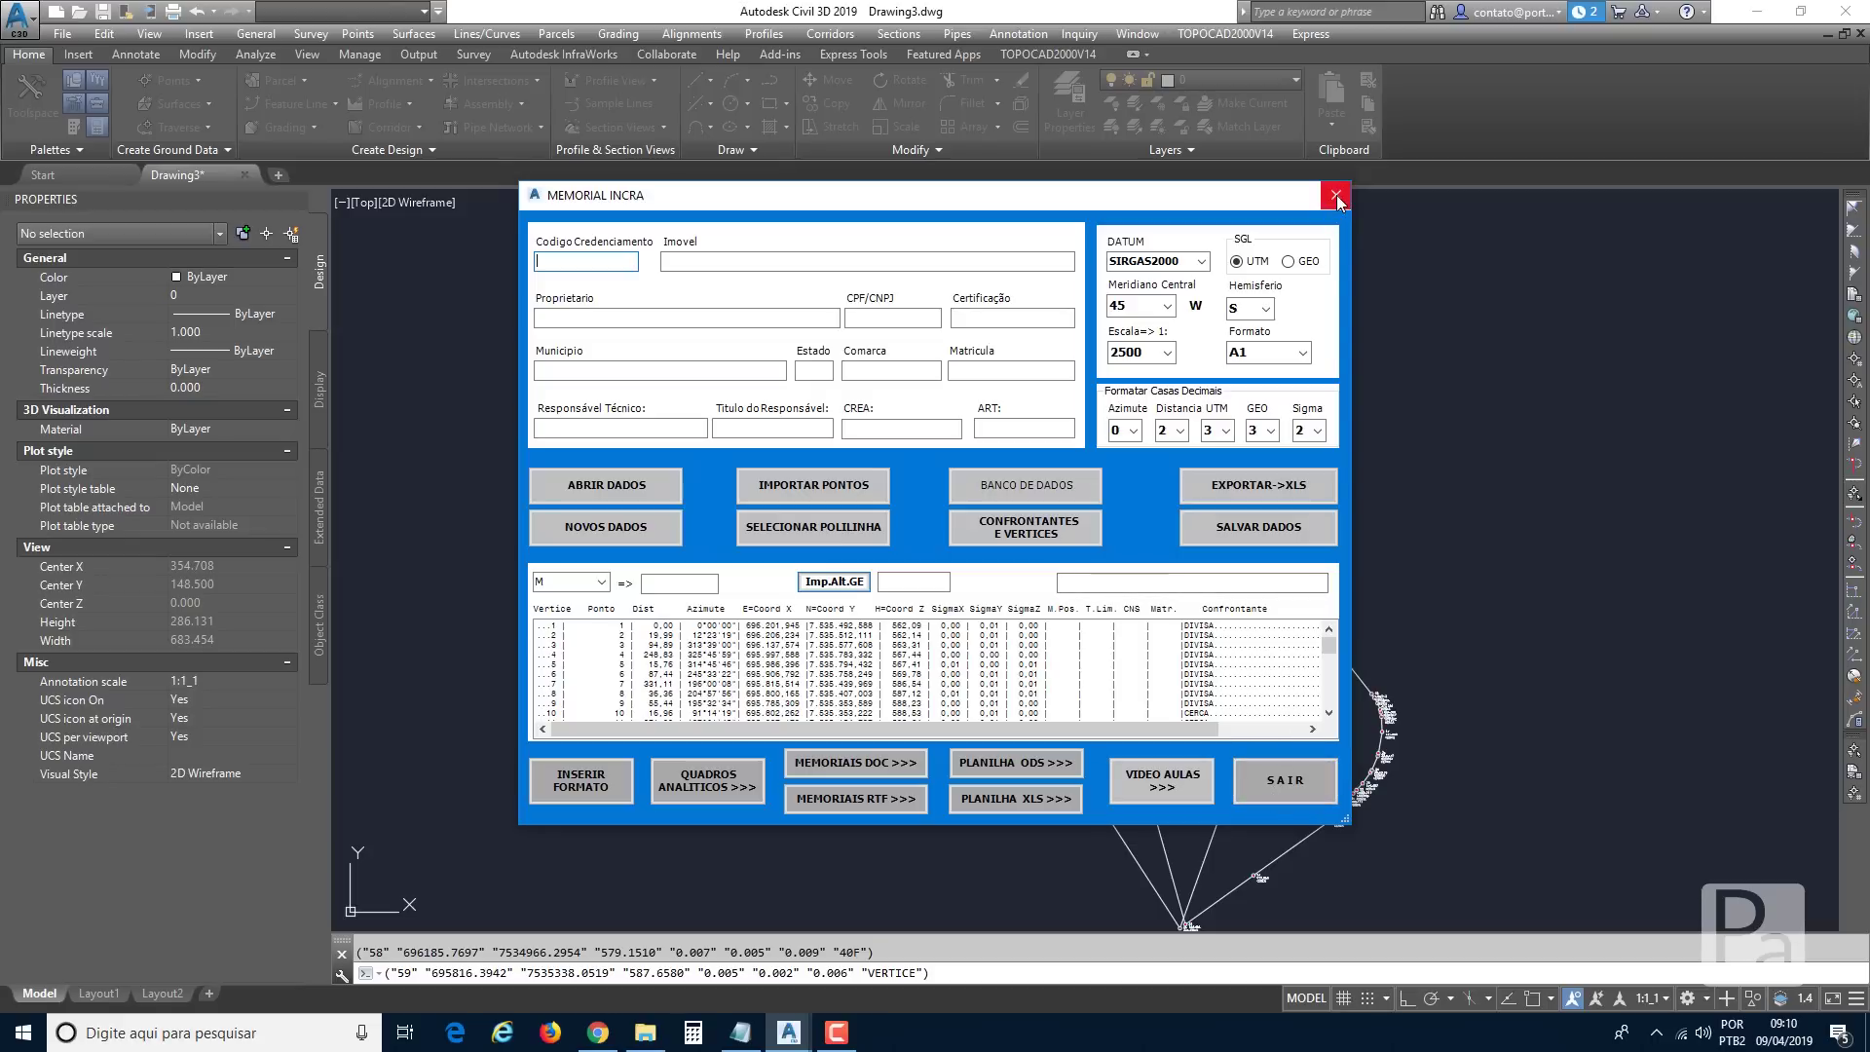
left_click(1262, 792)
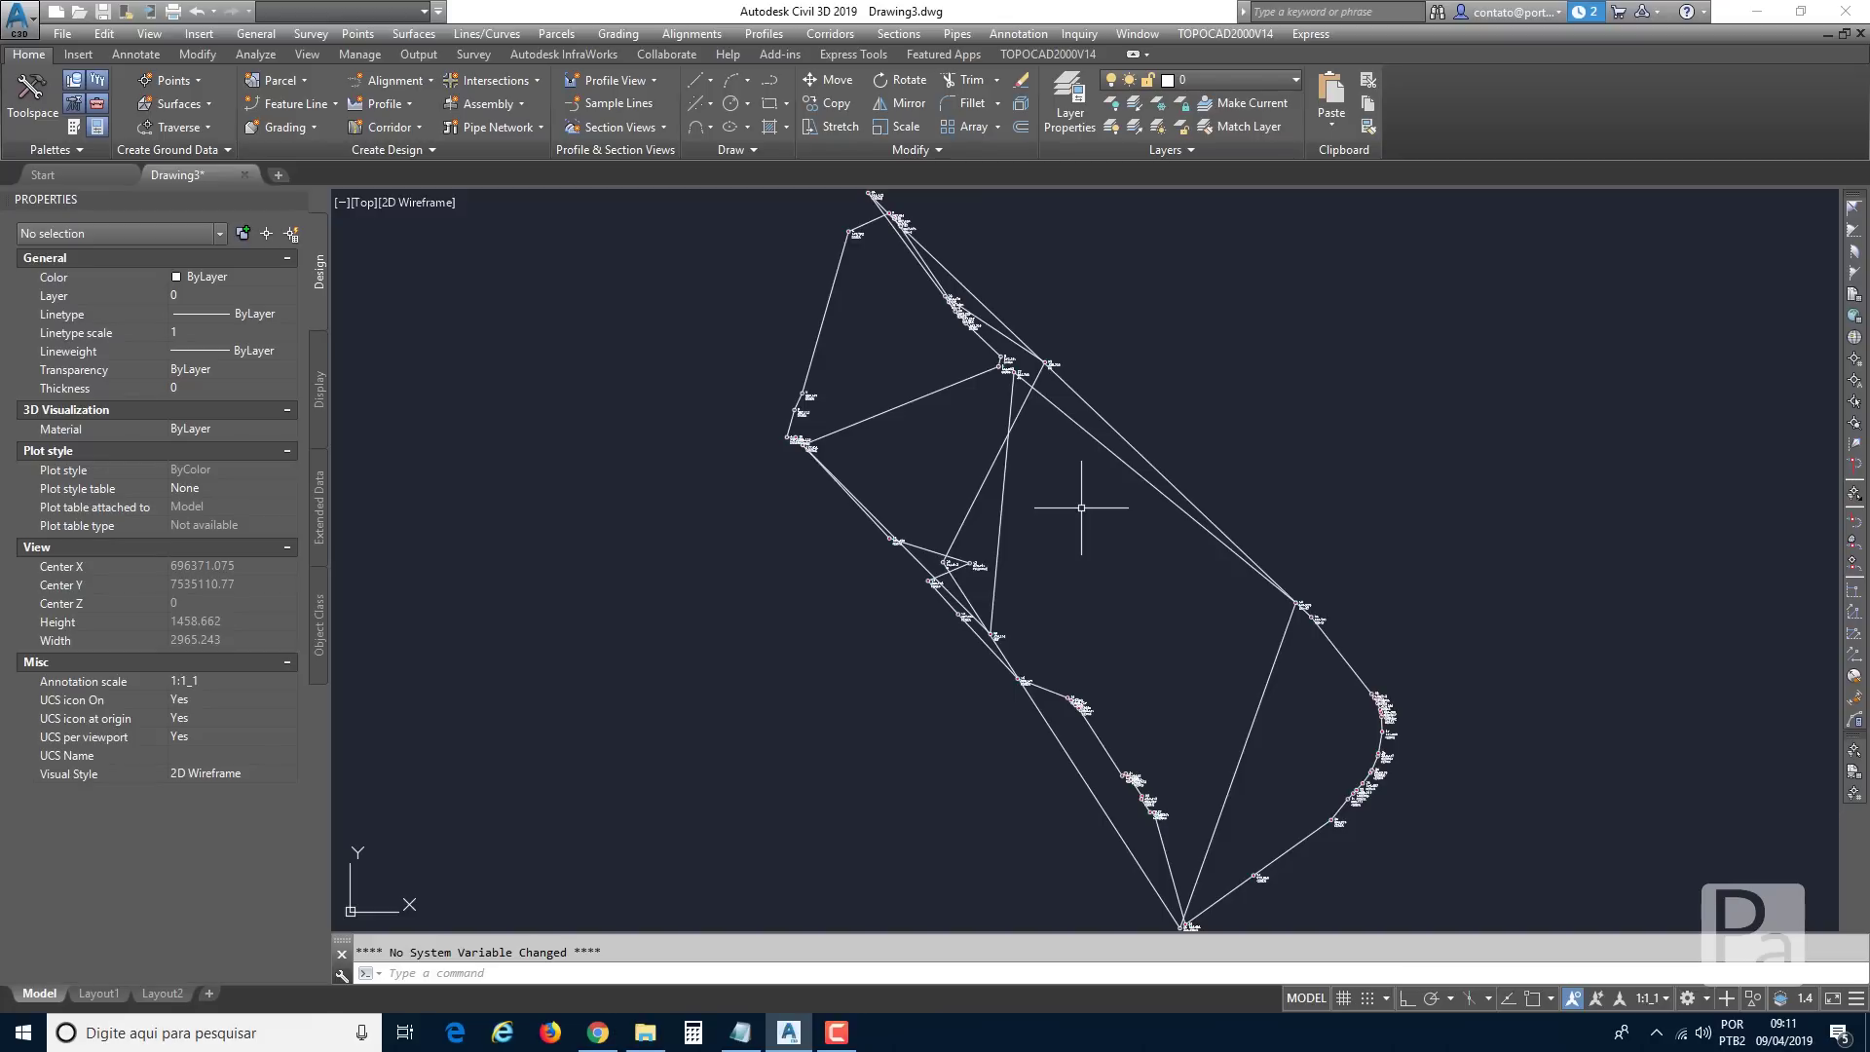
Delete the automatic polyline that connects all the imported survey points.
left_click(1217, 470)
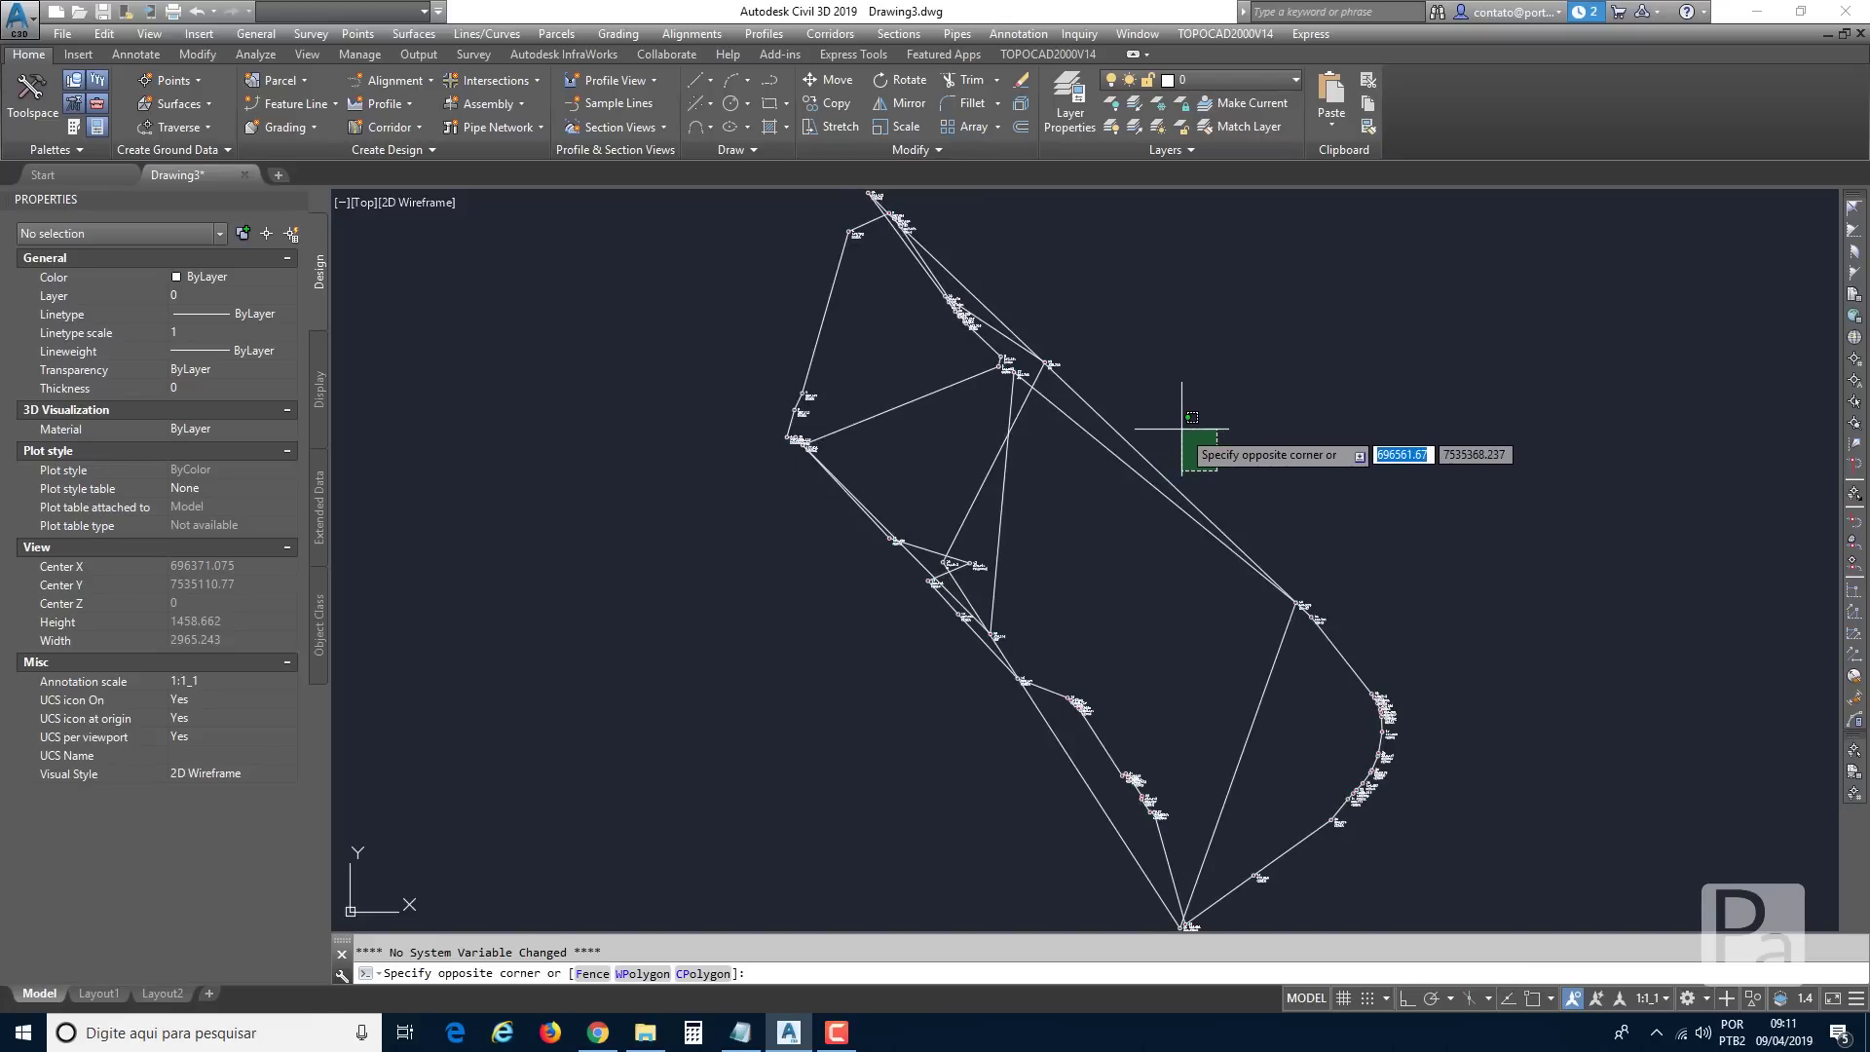
left_click(1123, 513)
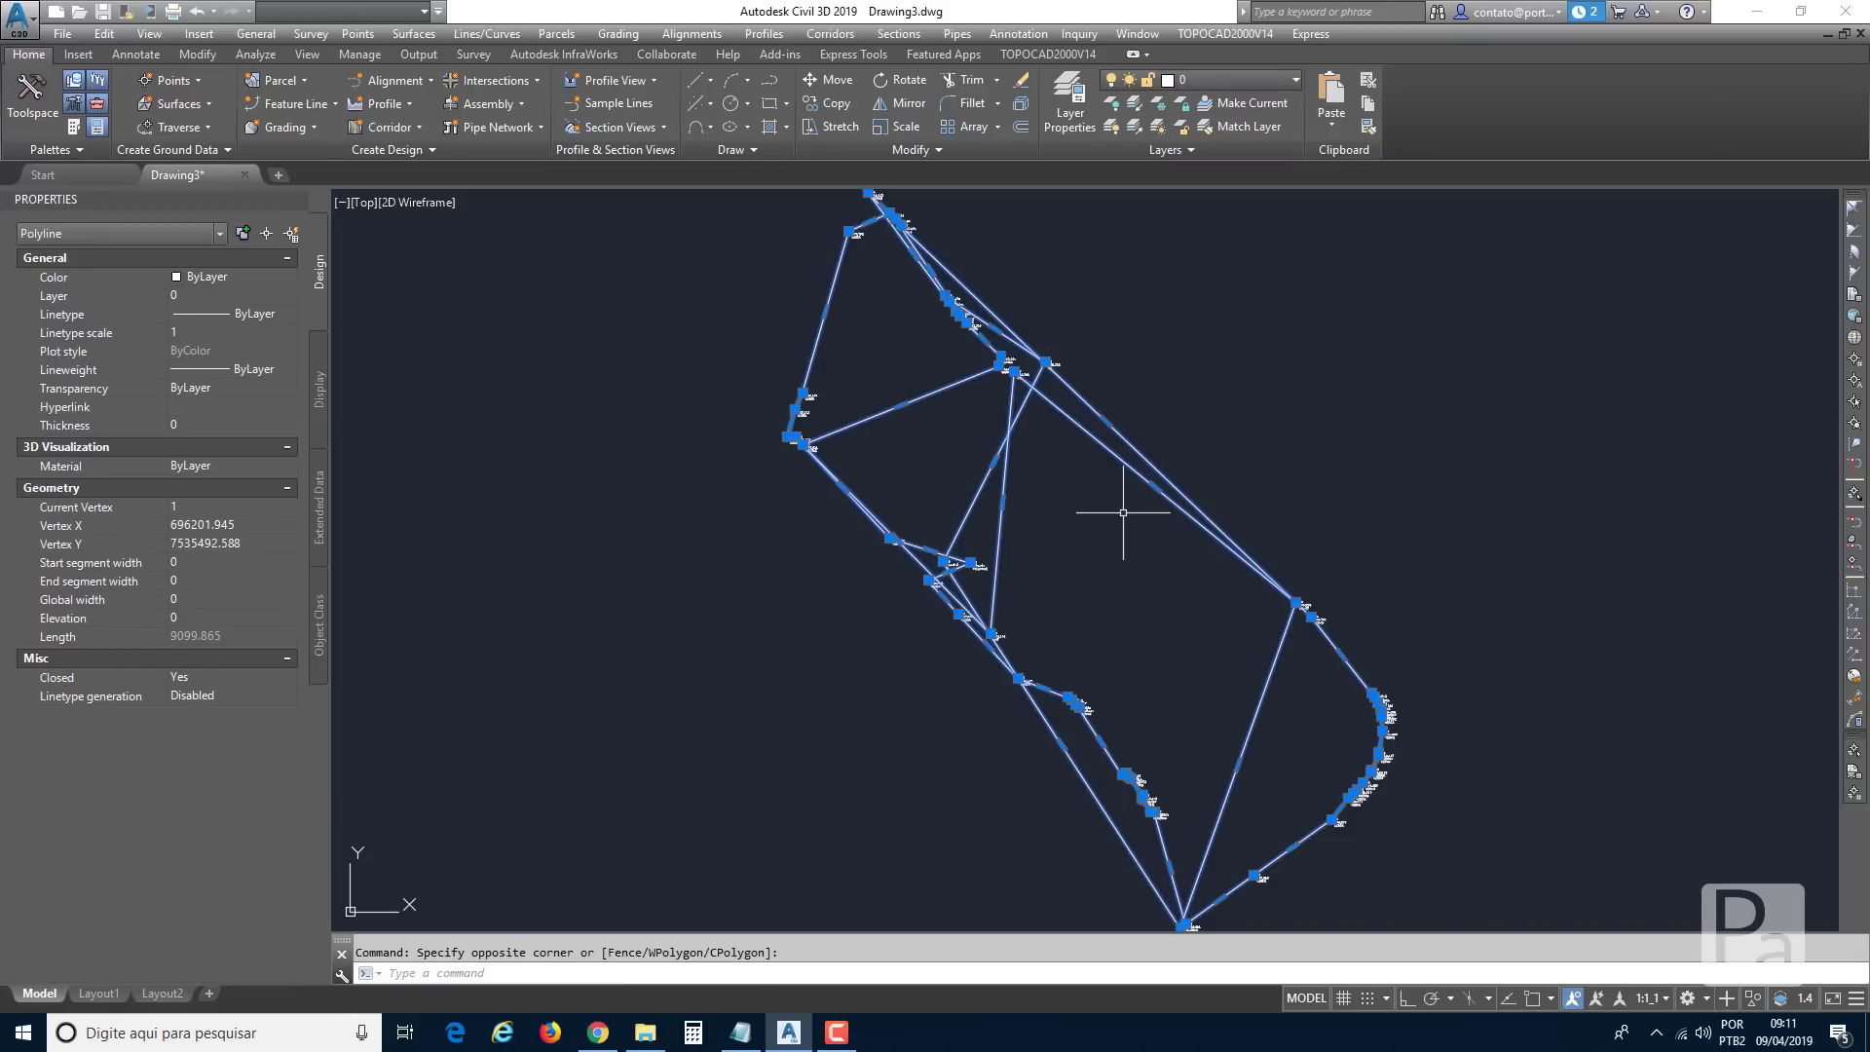
key("Delete")
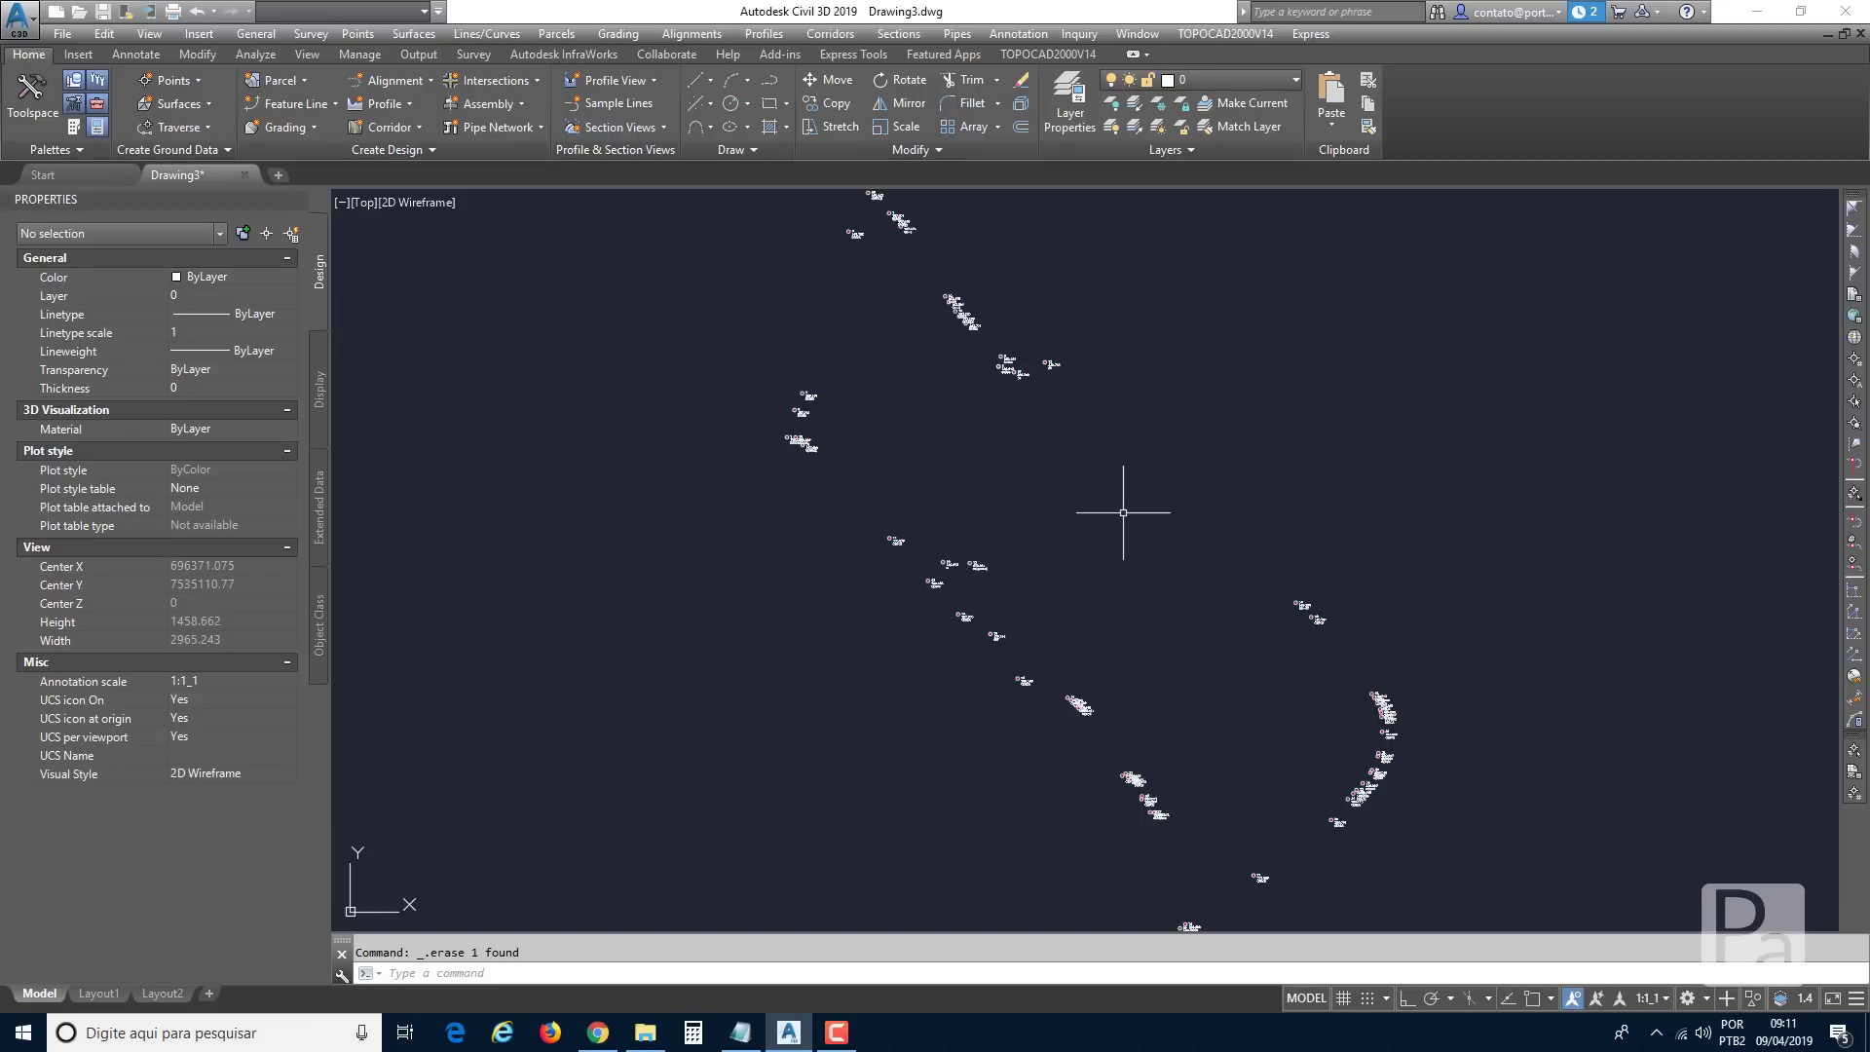
Examine the number, elevation and description labels of the imported points around VERTICE point 48.
scroll(968, 389, "up", 8)
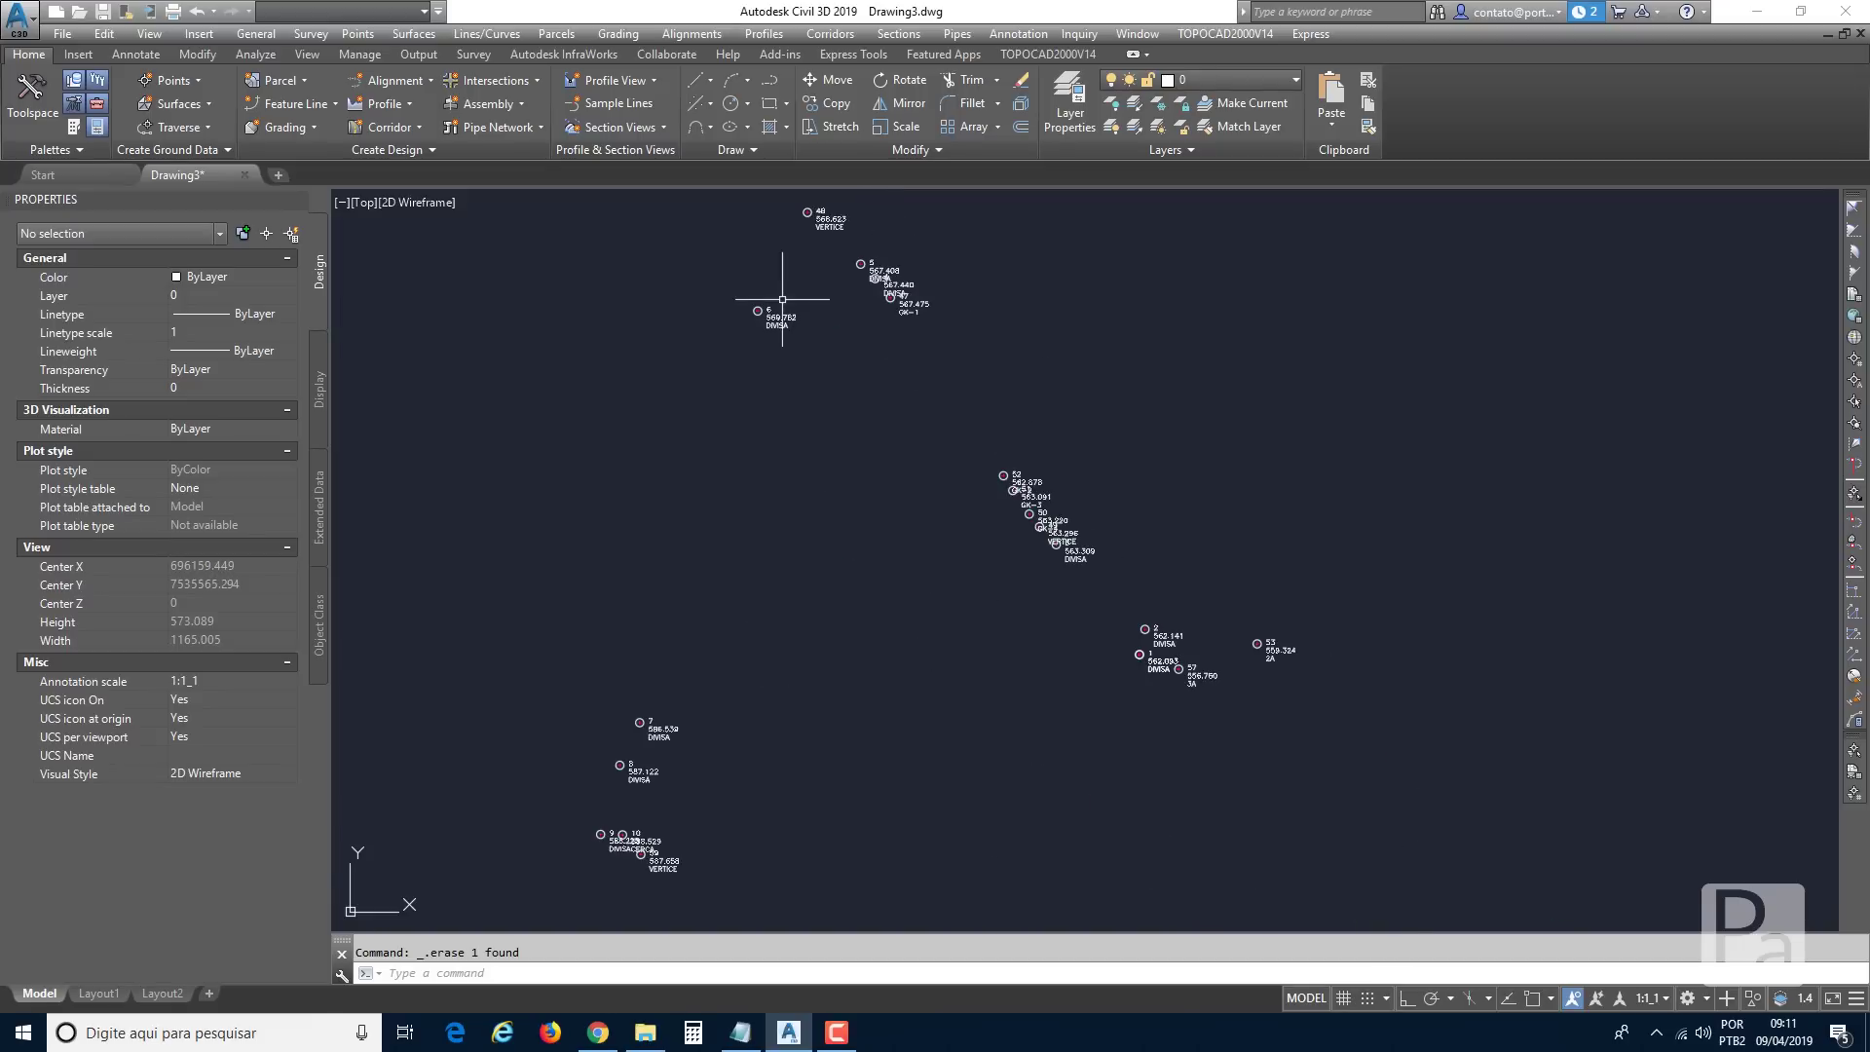
middle_click_drag(813, 238, 814, 530)
scroll(848, 429, "up", 2)
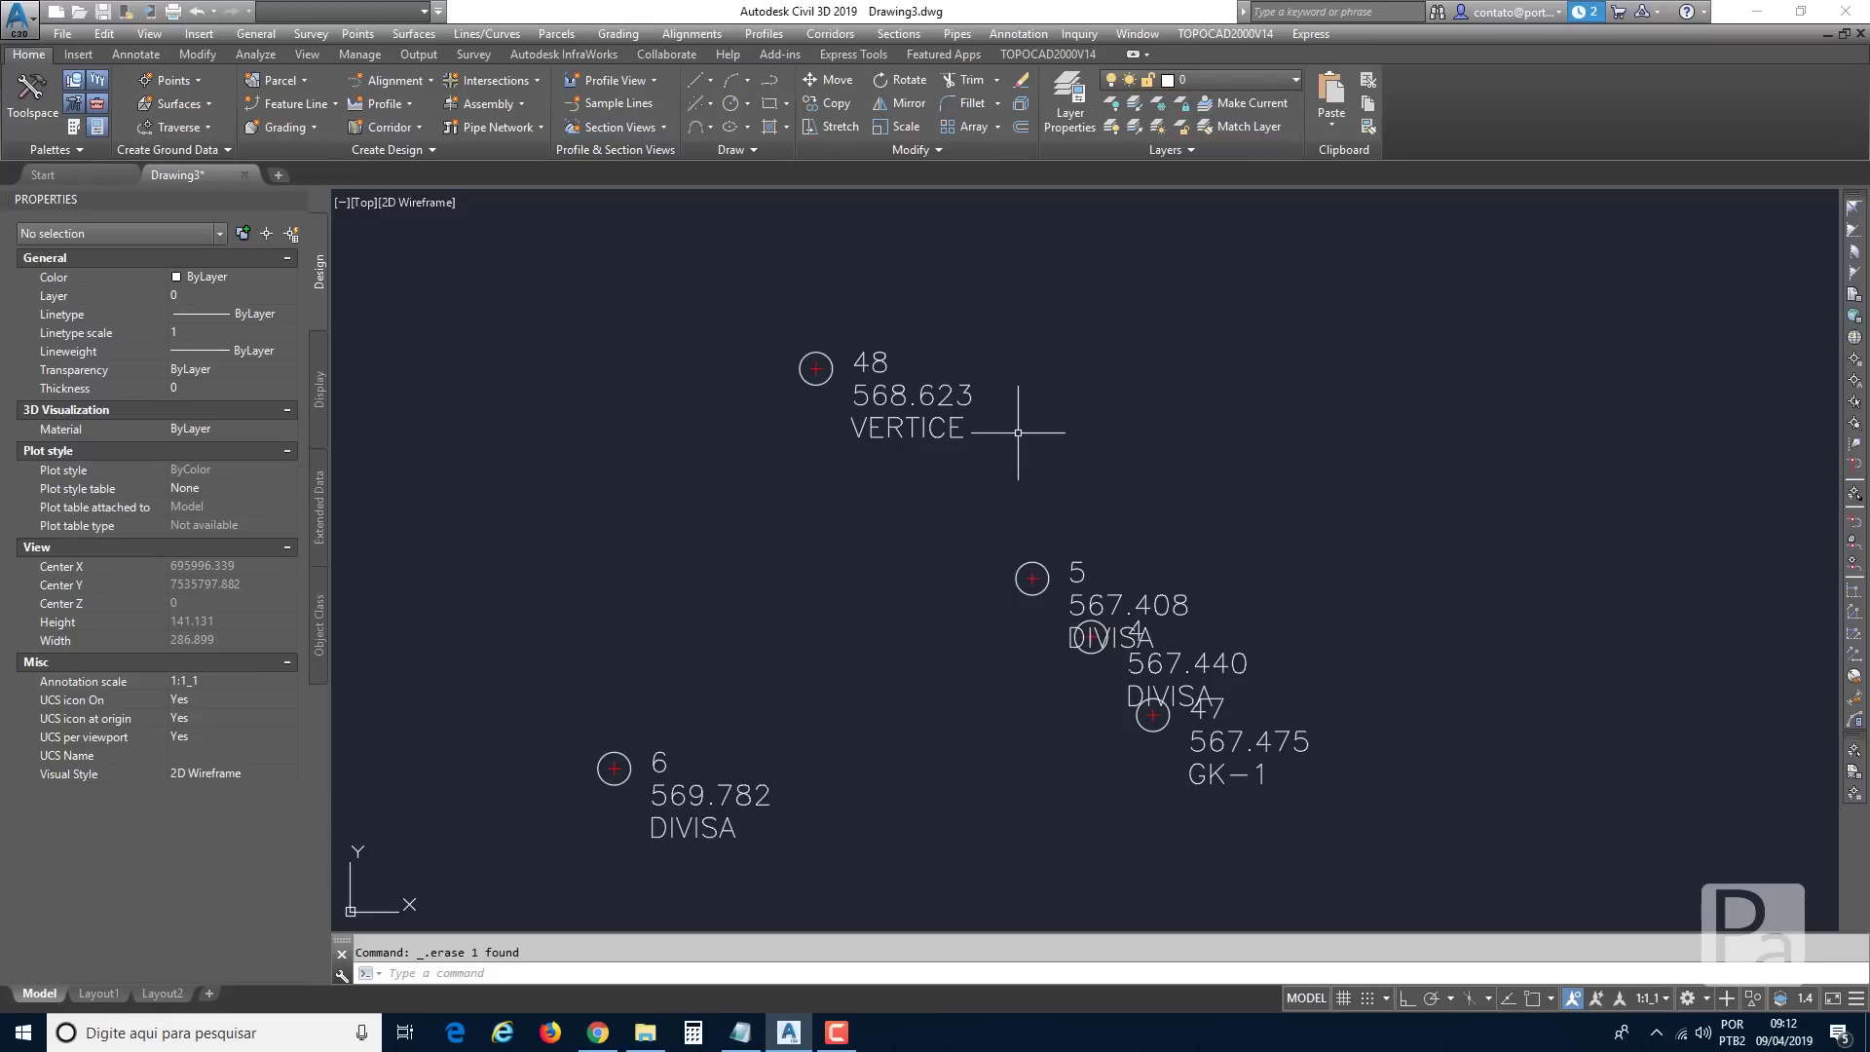
scroll(1018, 431, "down", 8)
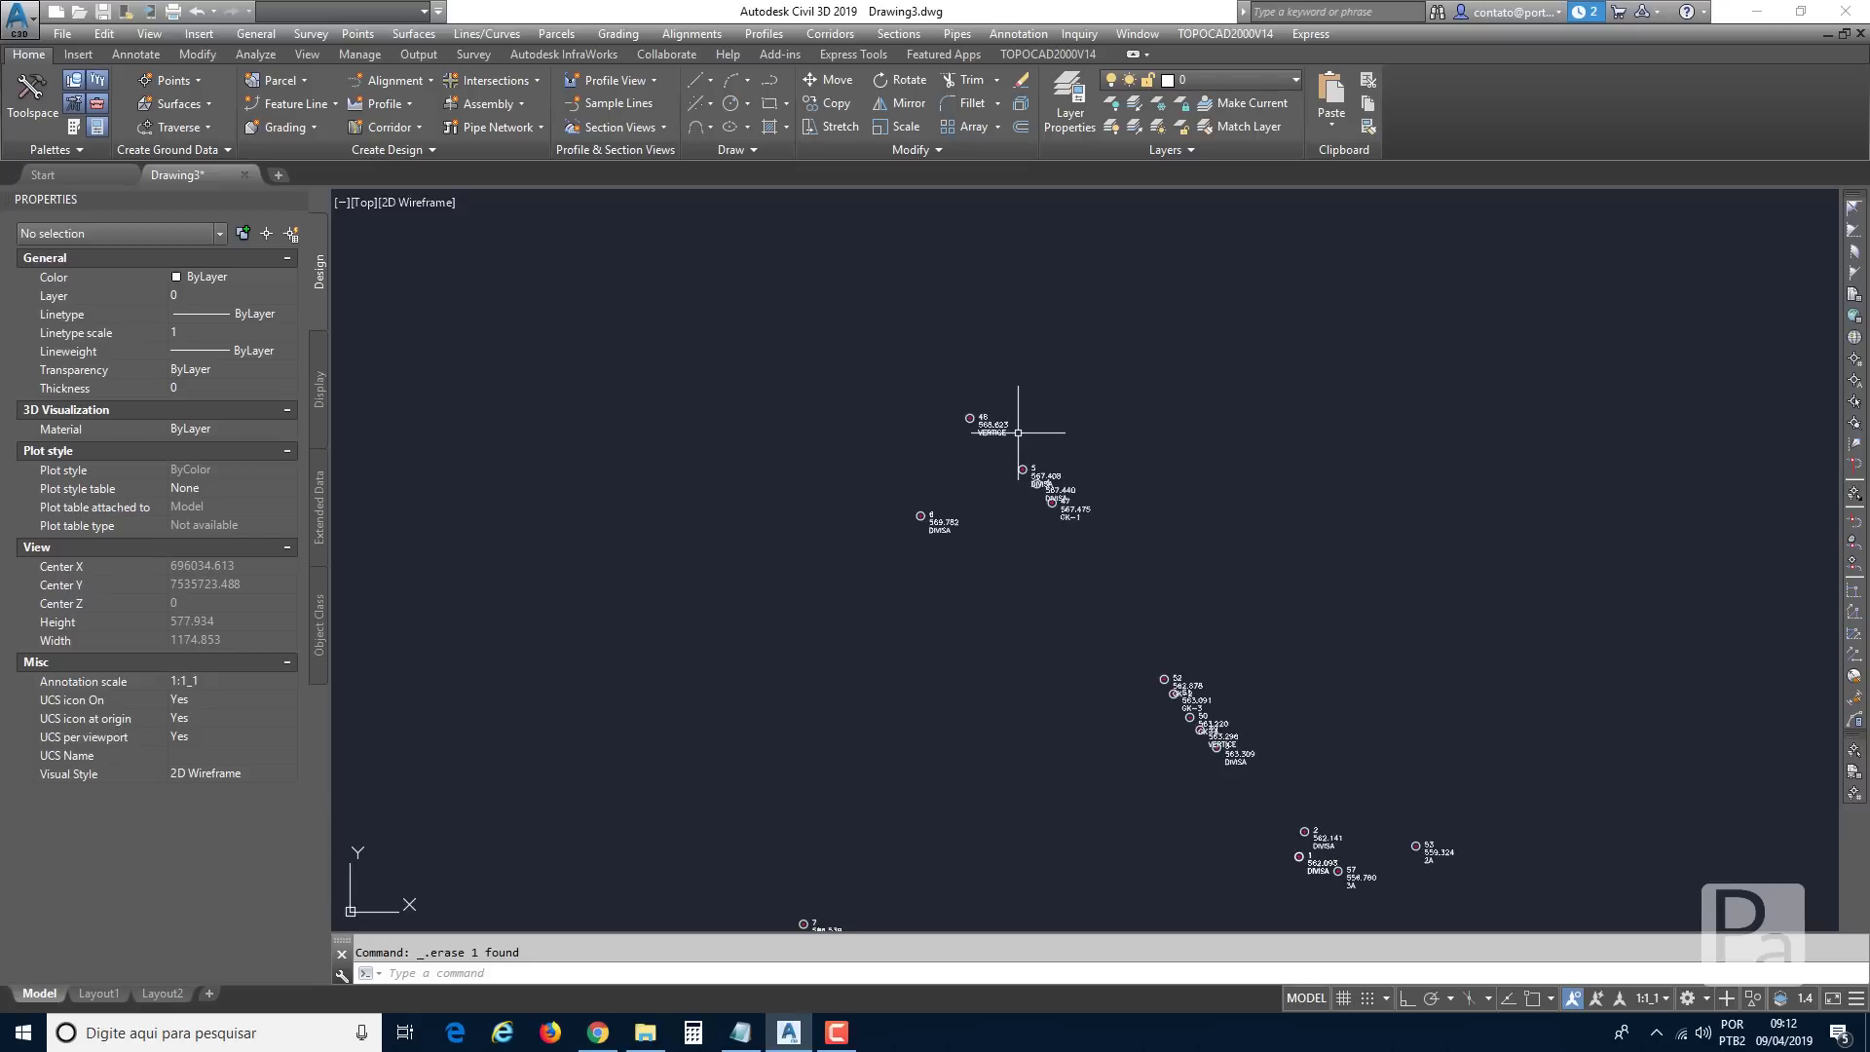
scroll(1023, 710, "up", 3)
mouse_move(1023, 710)
middle_mouse_down()
mouse_move(990, 495)
mouse_move(960, 476)
middle_mouse_up()
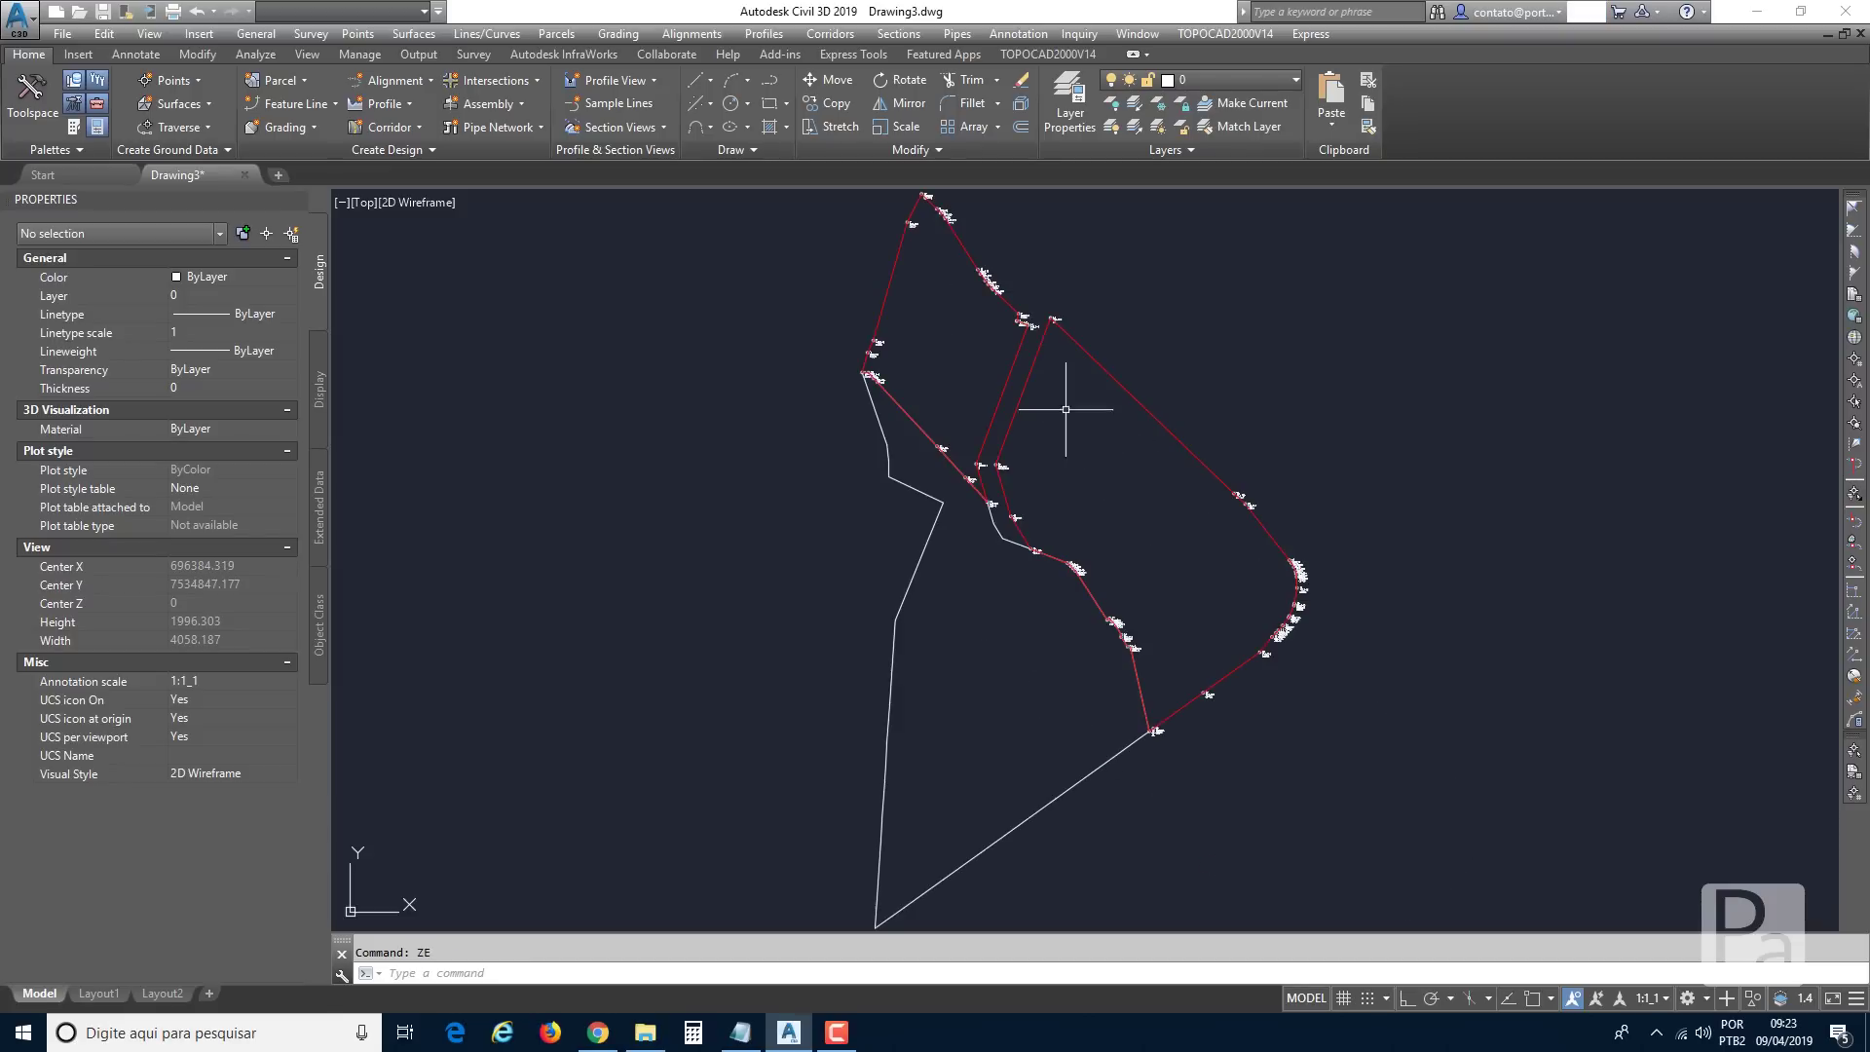
Inspect the two closed red perimeter polylines on either side of the central strip, one at a time, and clear the selection.
left_click(1000, 388)
key("Escape")
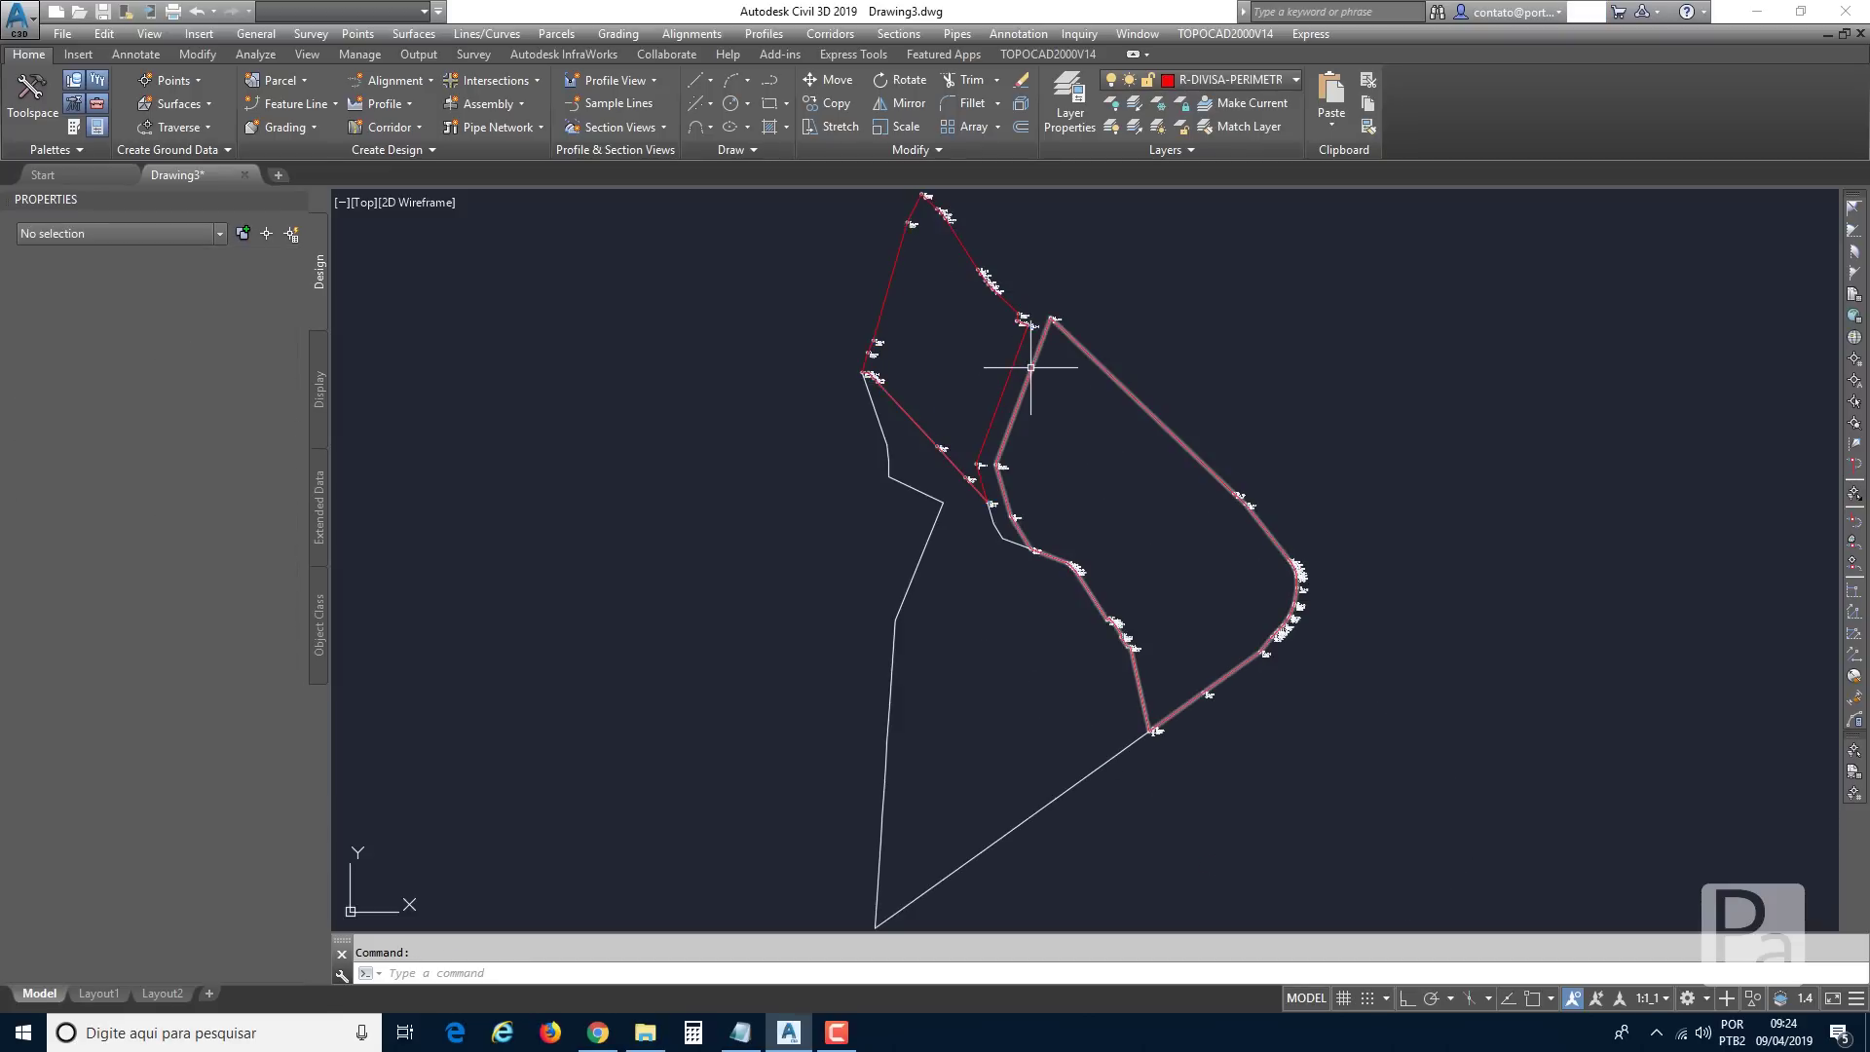
left_click(1031, 367)
key("Escape")
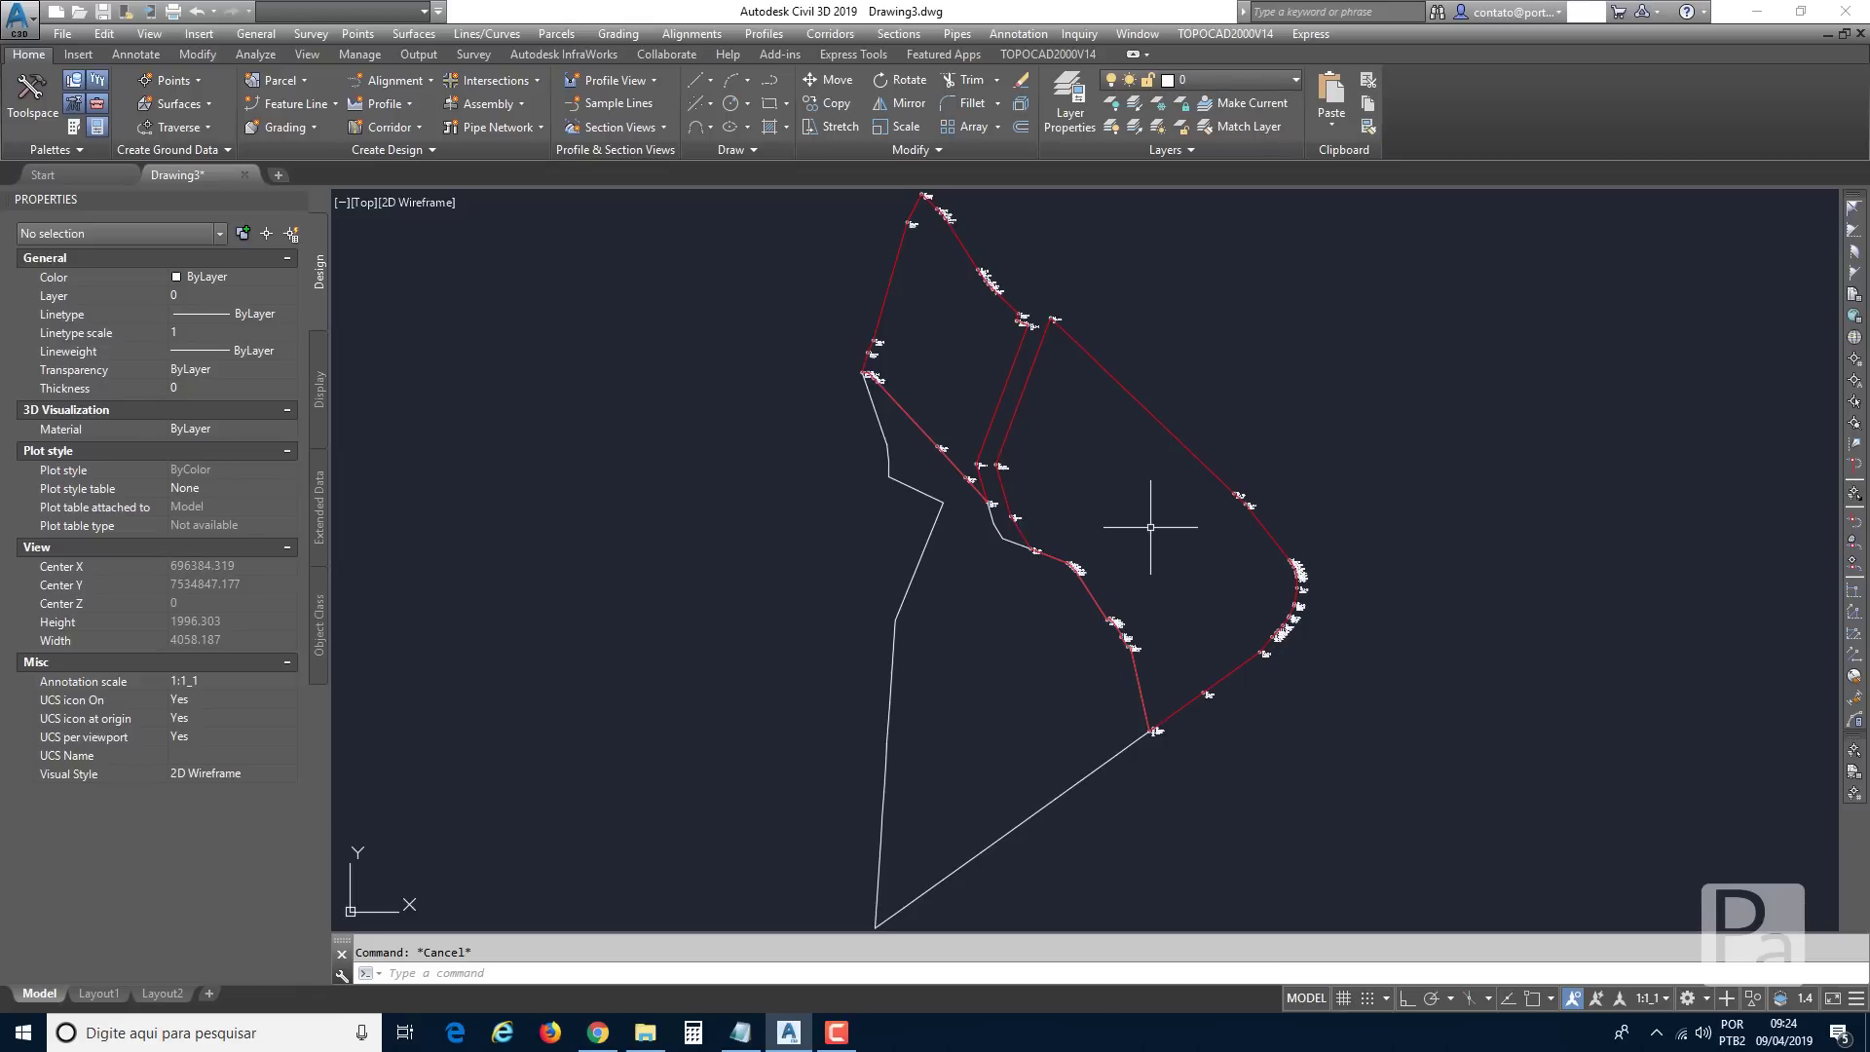
left_click(969, 250)
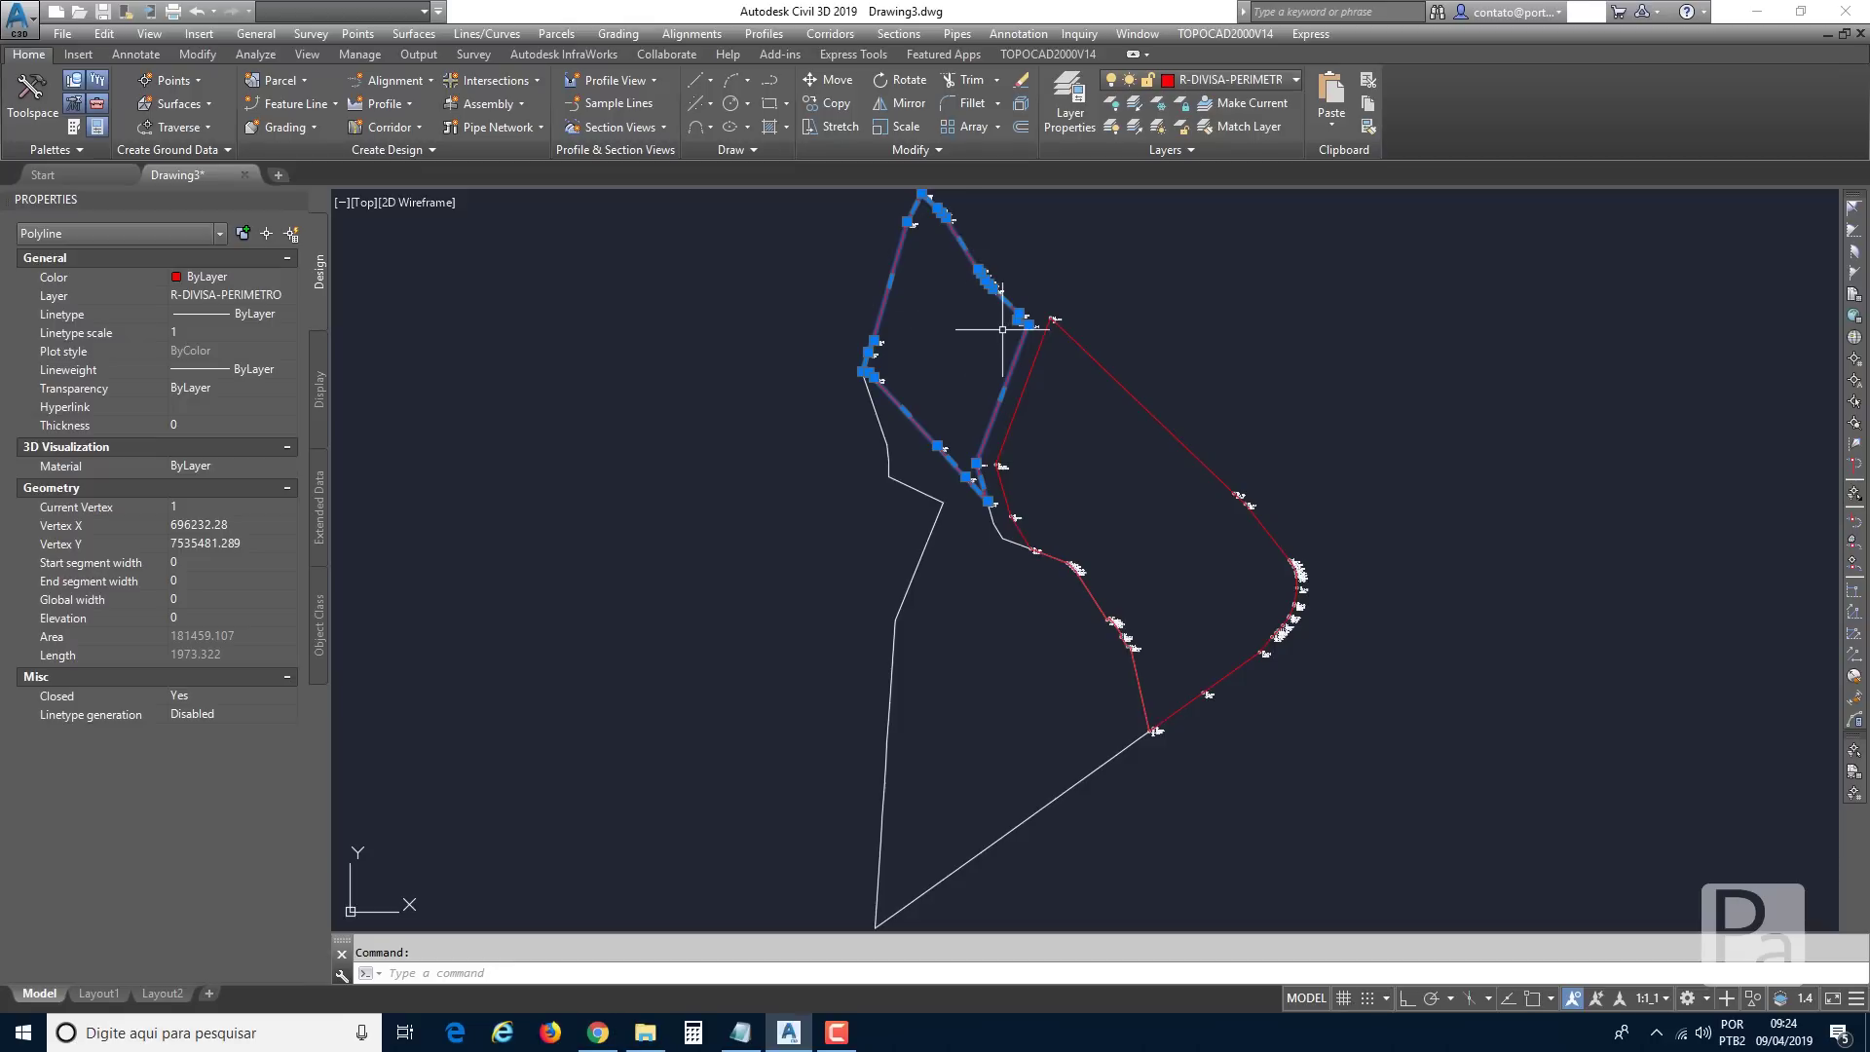
key("Escape")
left_click(1038, 347)
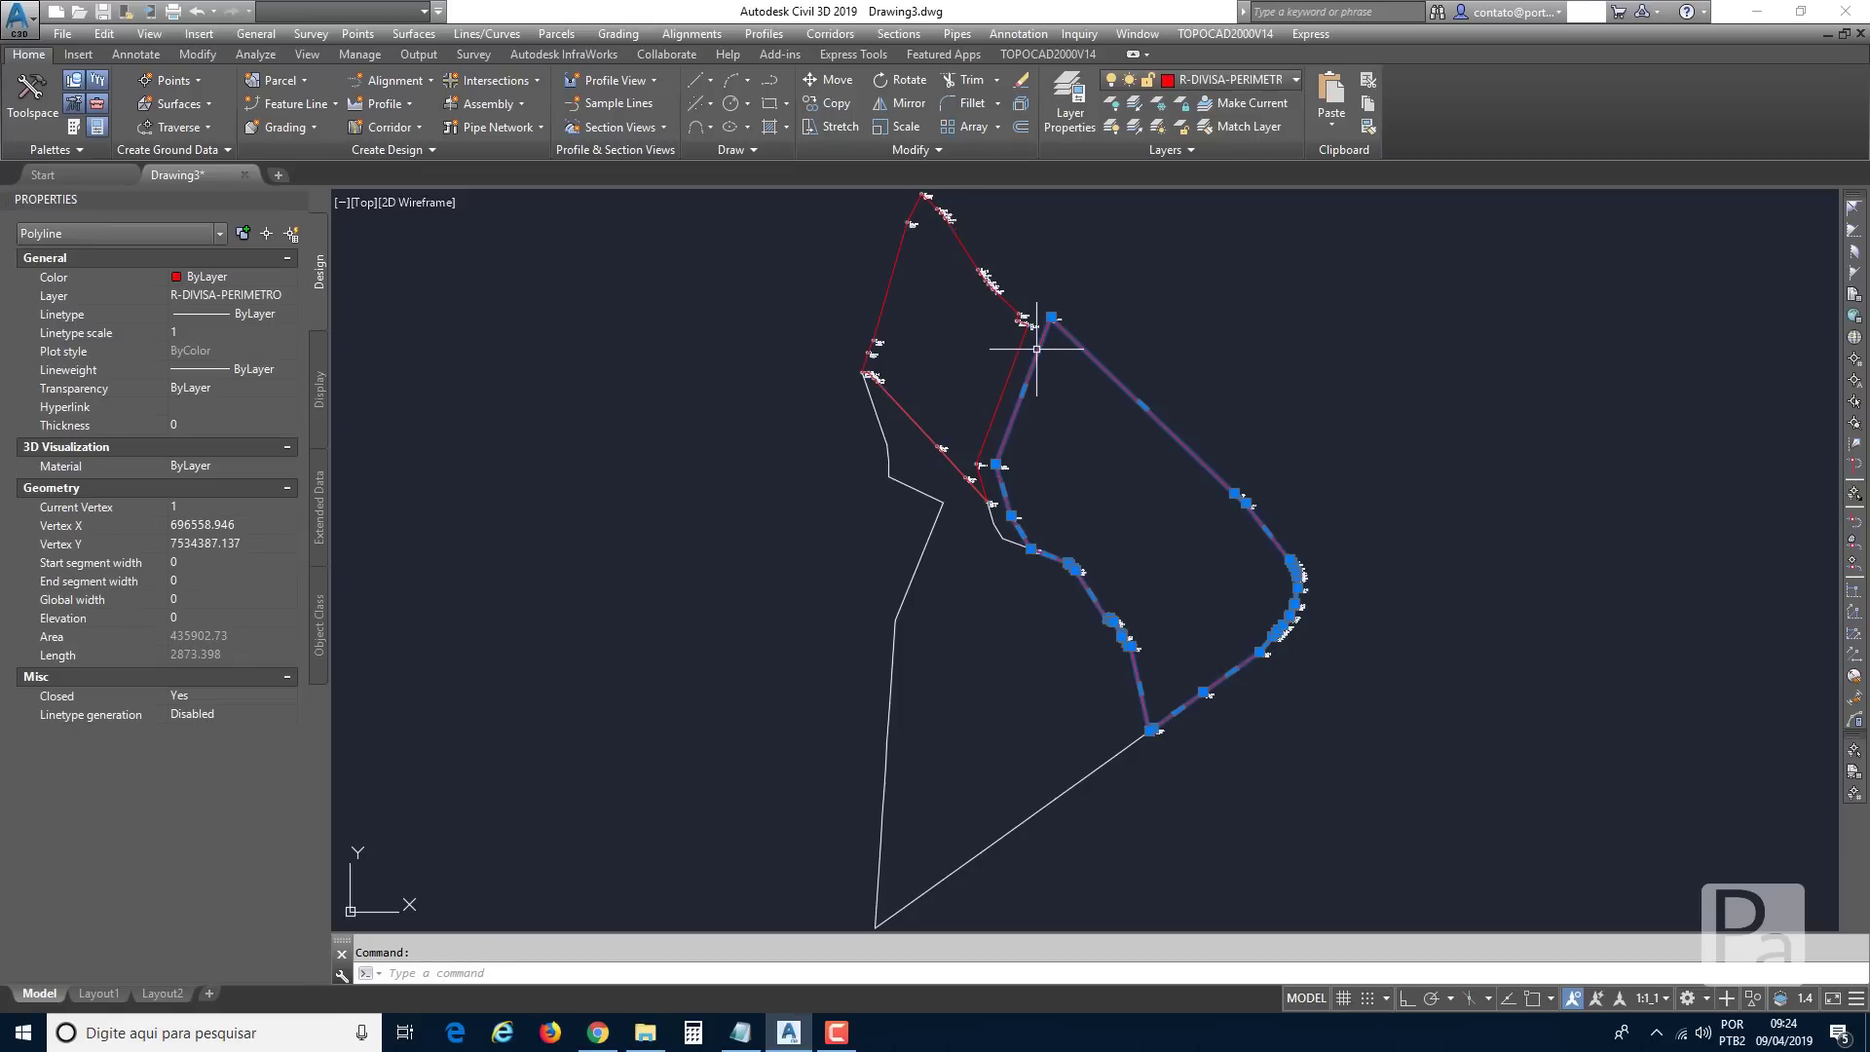
key("Escape")
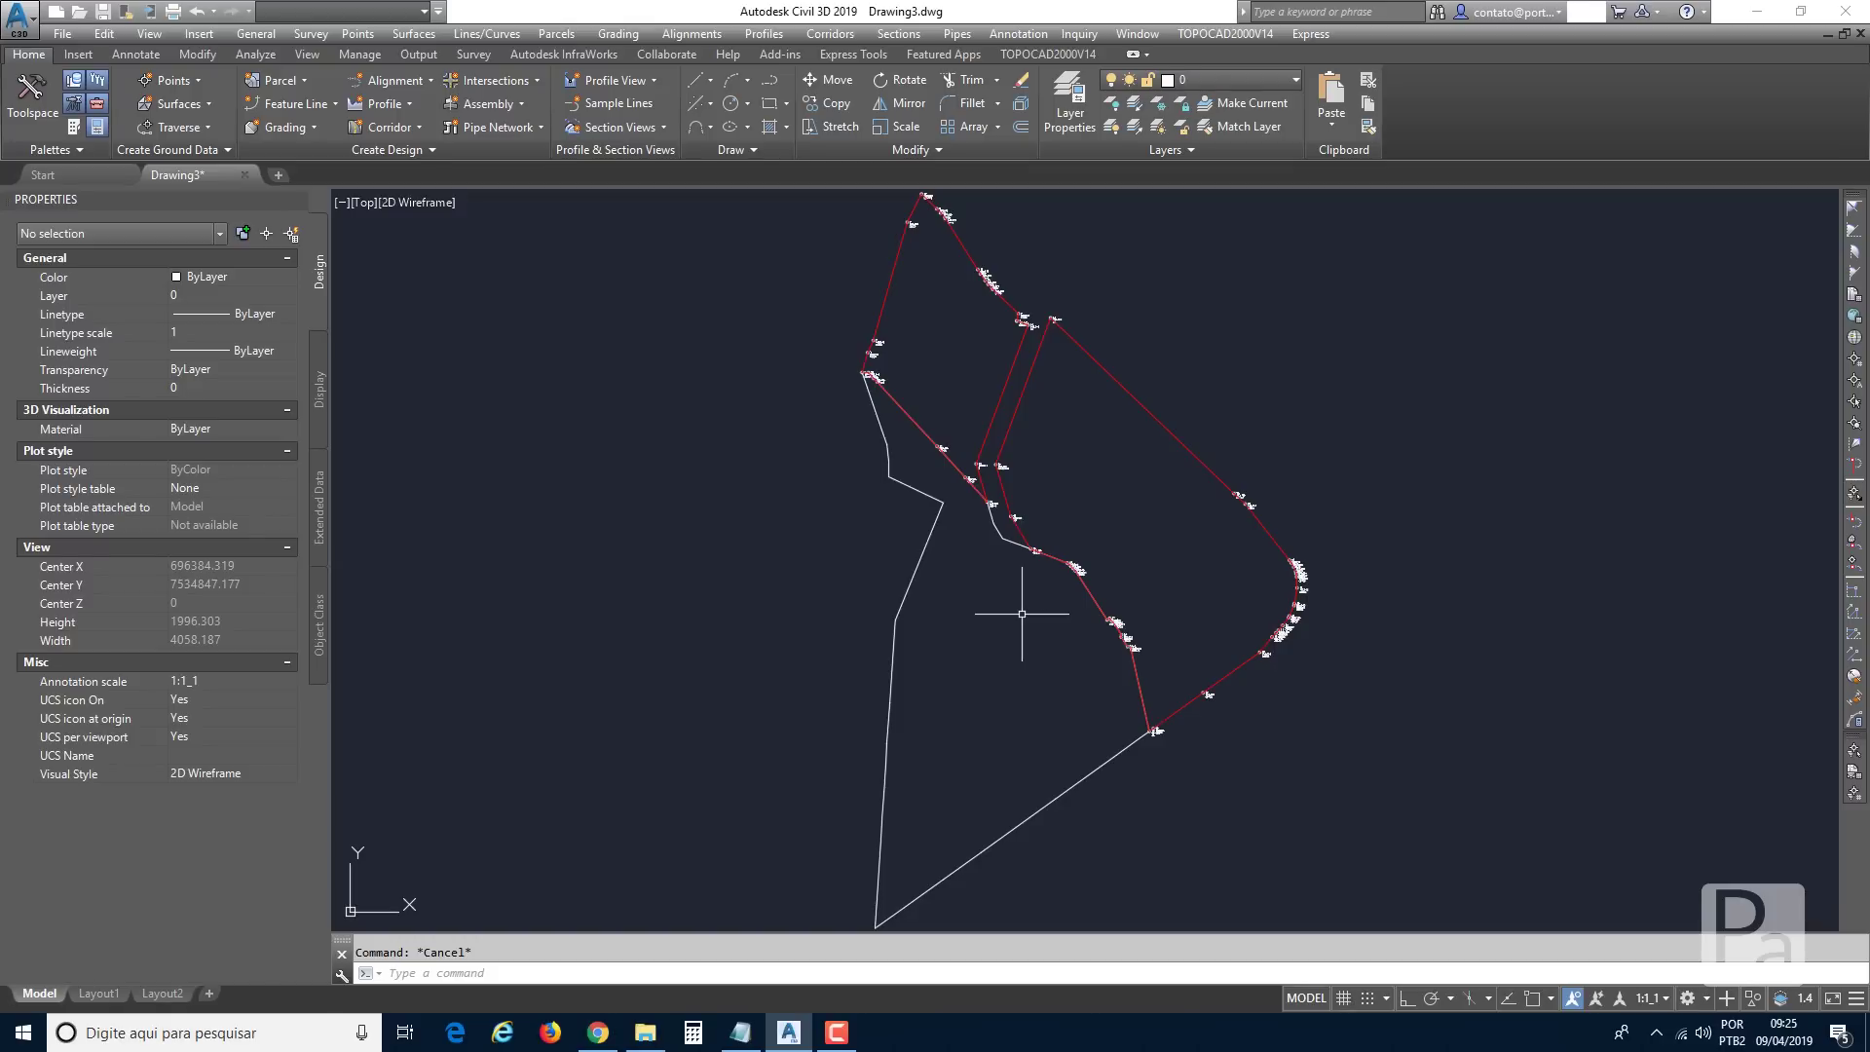
Examine the labels of points 48, 5, 4, 47 and 6 at the northern tip of the upper perimeter.
scroll(925, 185, "up", 8)
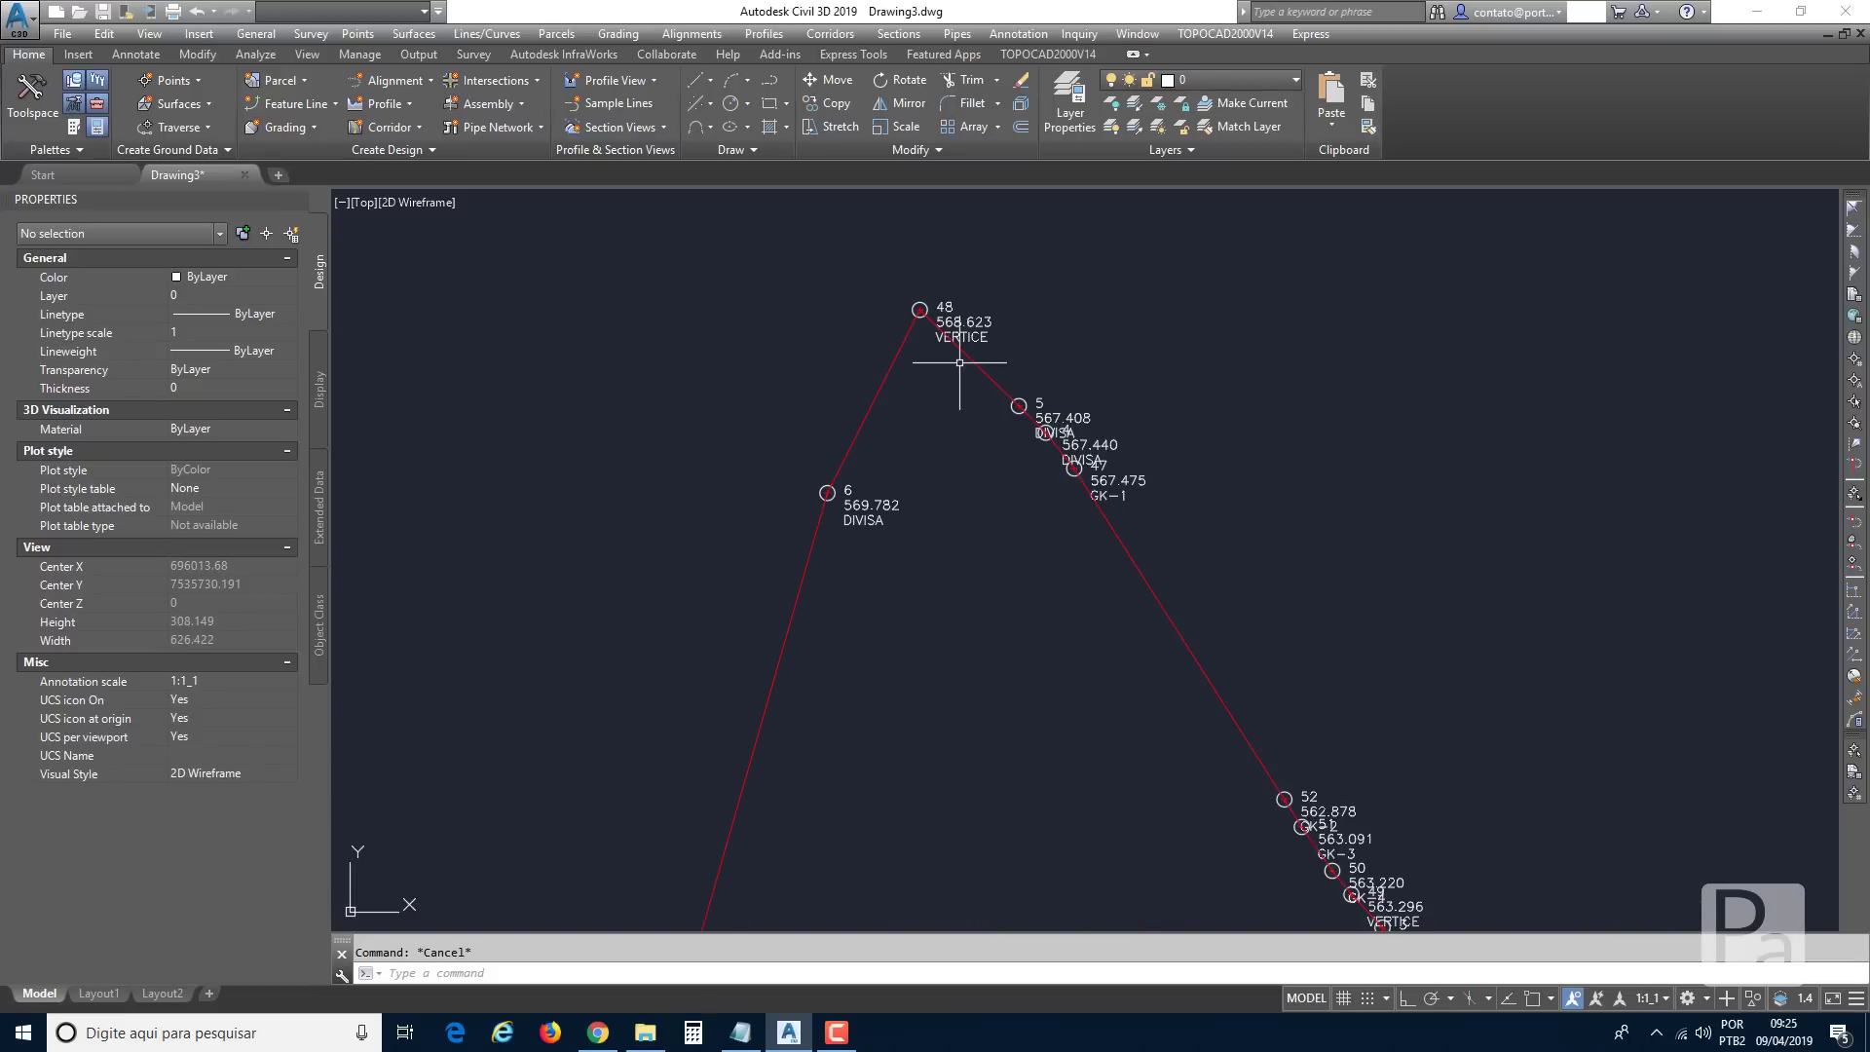
mouse_move(960, 364)
middle_mouse_down()
mouse_move(894, 375)
mouse_move(1004, 556)
mouse_move(920, 482)
middle_mouse_up()
scroll(1018, 516, "up", 2)
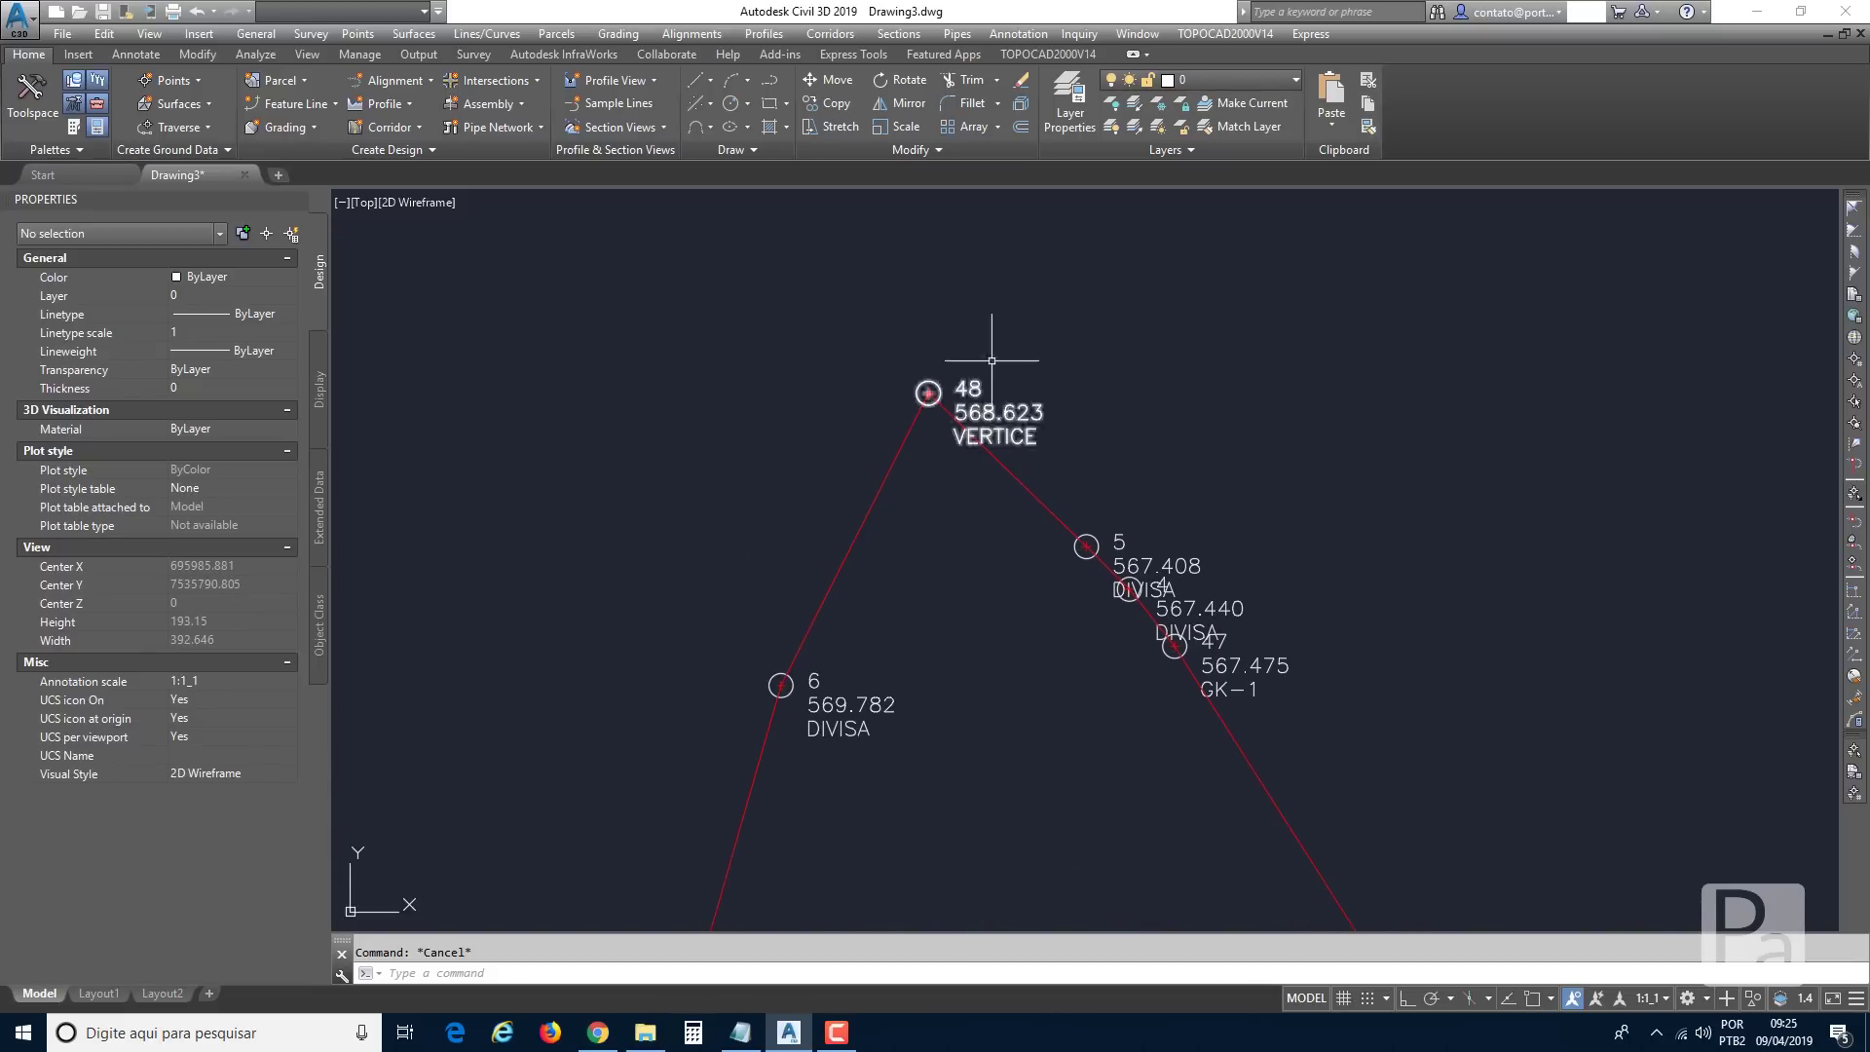
scroll(1020, 360, "up", 2)
scroll(1020, 359, "up", 2)
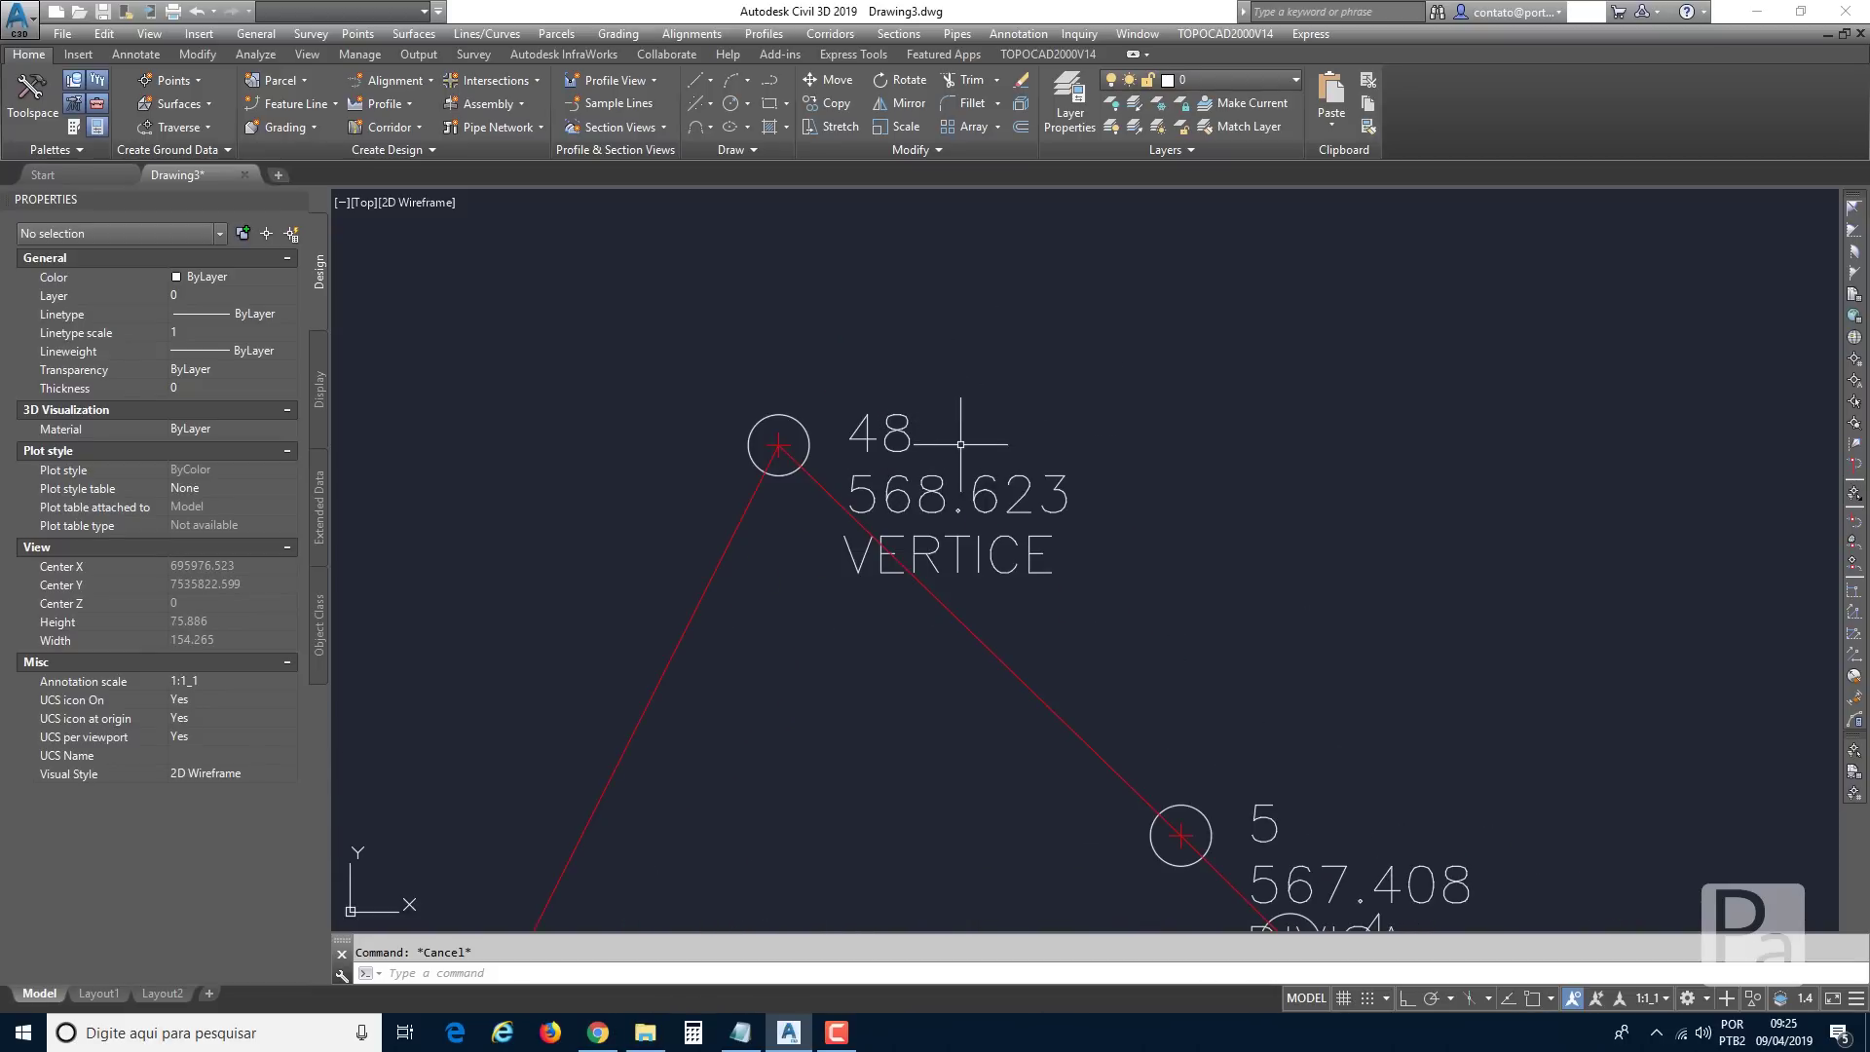
middle_click_drag(1314, 812, 1153, 521)
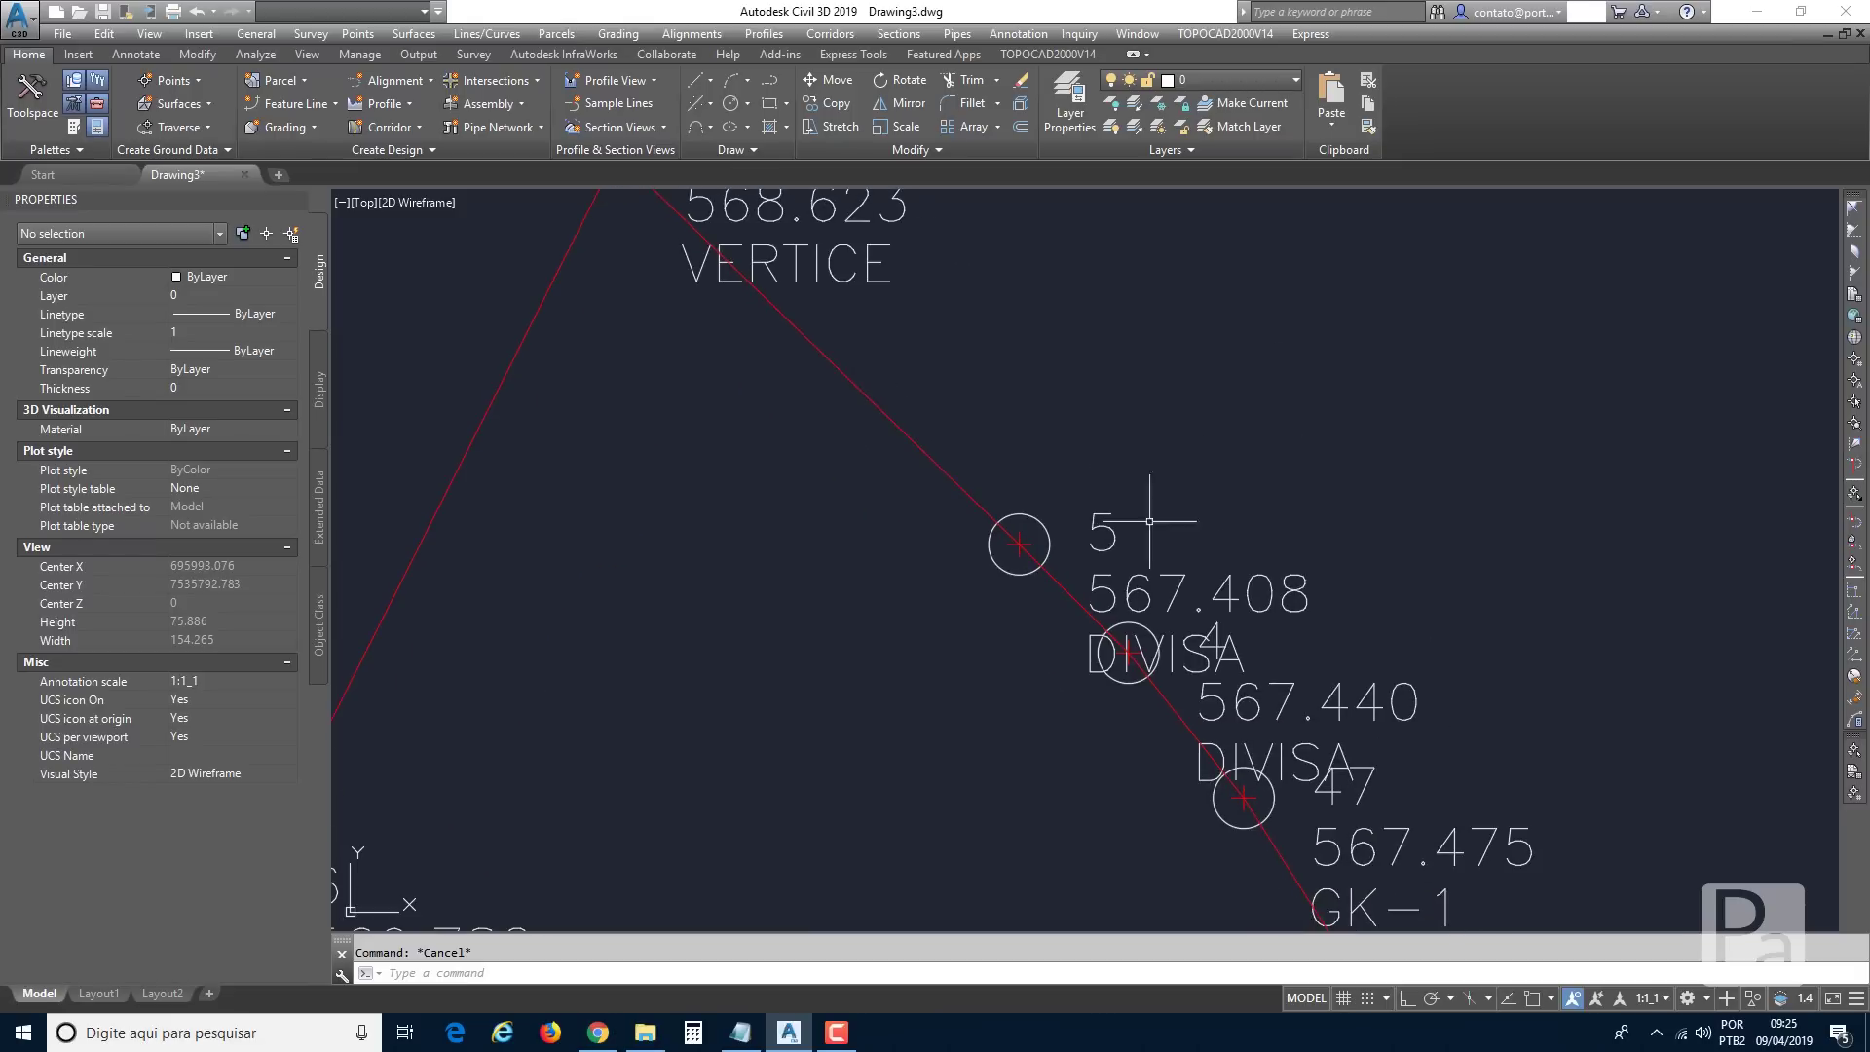
scroll(1137, 539, "down", 3)
scroll(793, 744, "up", 2)
scroll(926, 735, "up", 3)
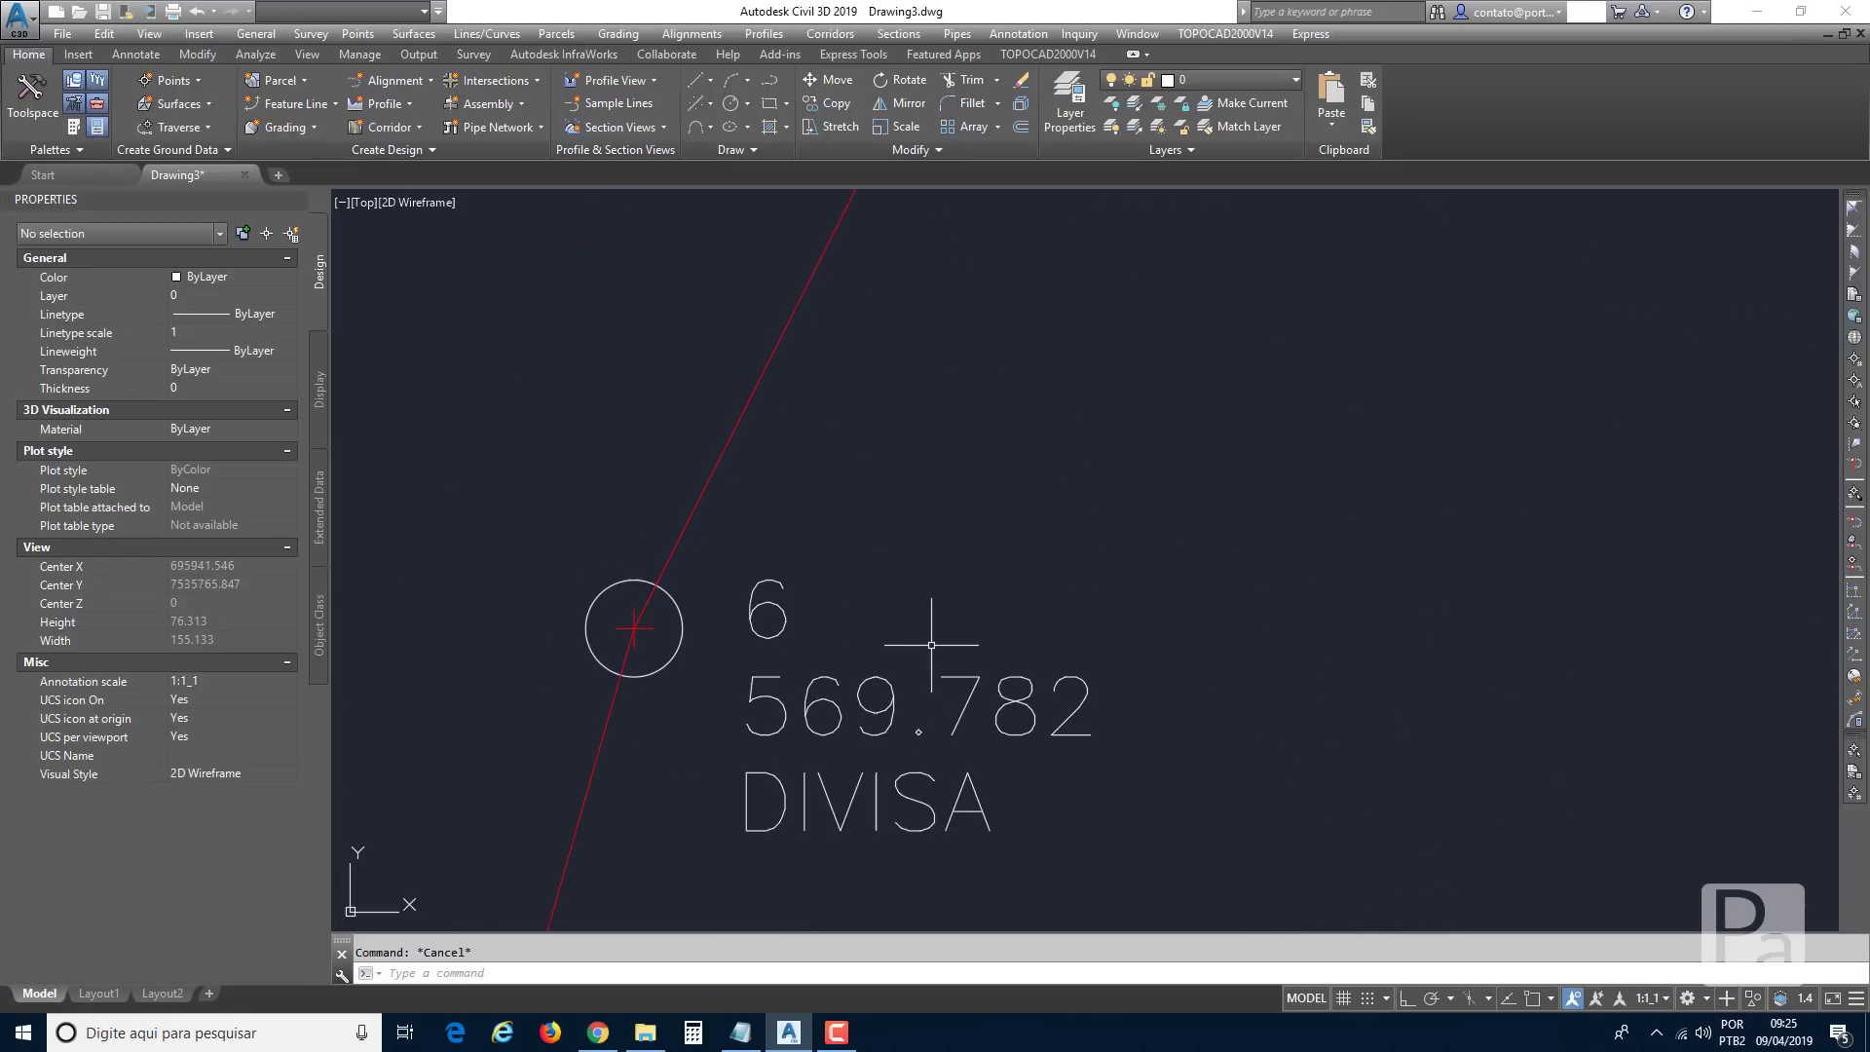
scroll(931, 644, "down", 2)
scroll(867, 641, "down", 4)
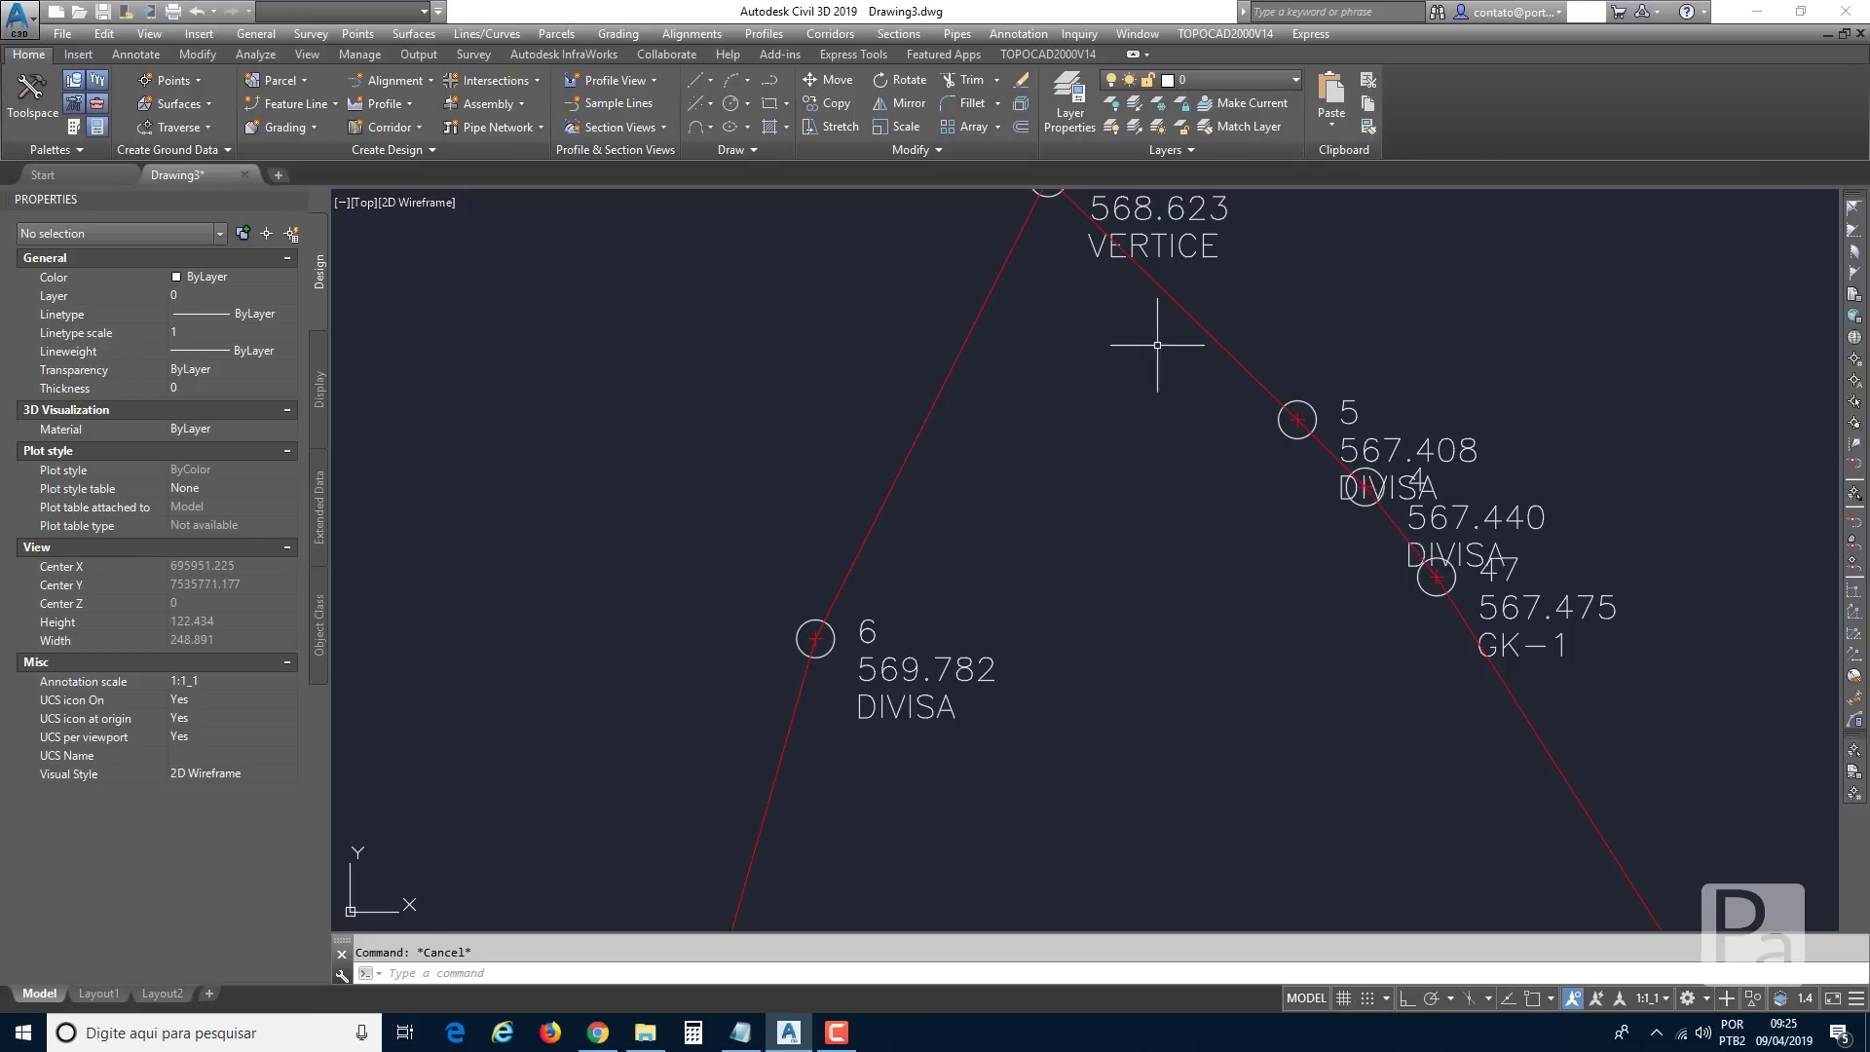
middle_click_drag(1211, 730, 1084, 536)
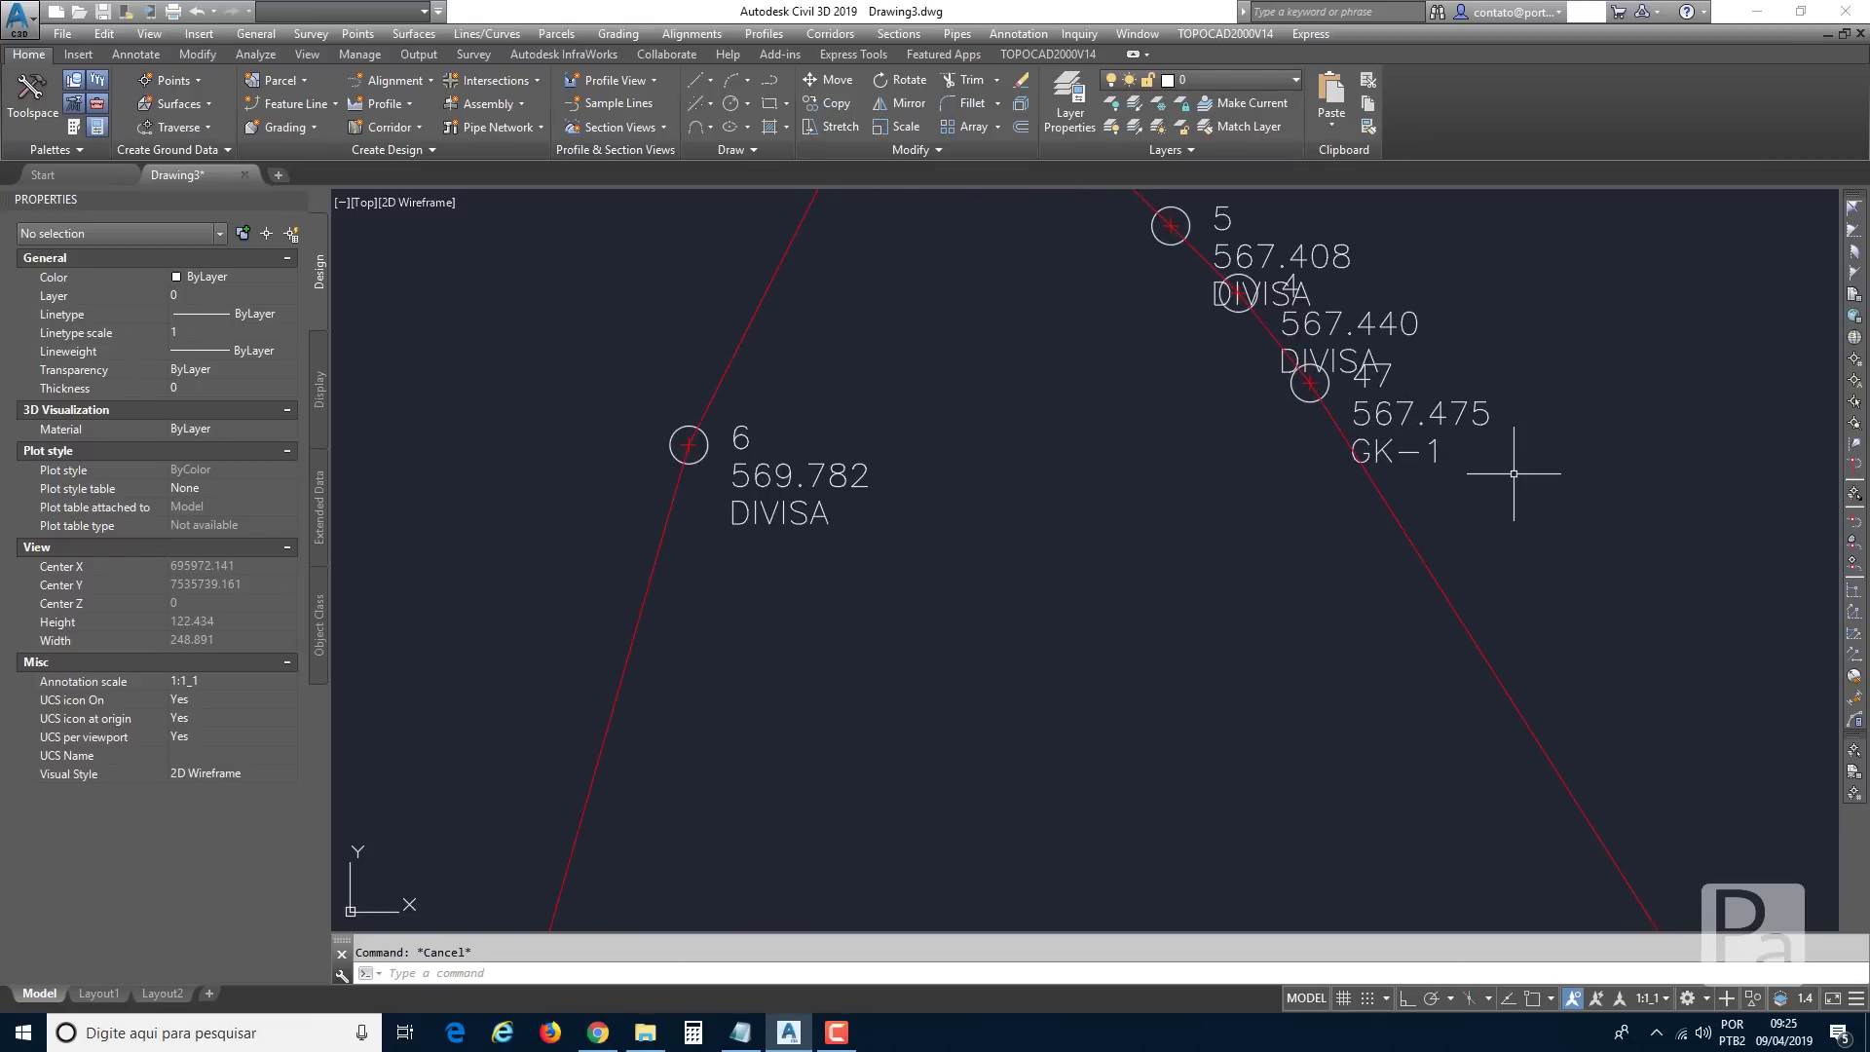
Review the points along the whole upper perimeter, down to the vertices beside the central strip.
scroll(1415, 467, "down", 6)
middle_click_drag(1198, 451, 1115, 344)
scroll(1129, 507, "down", 2)
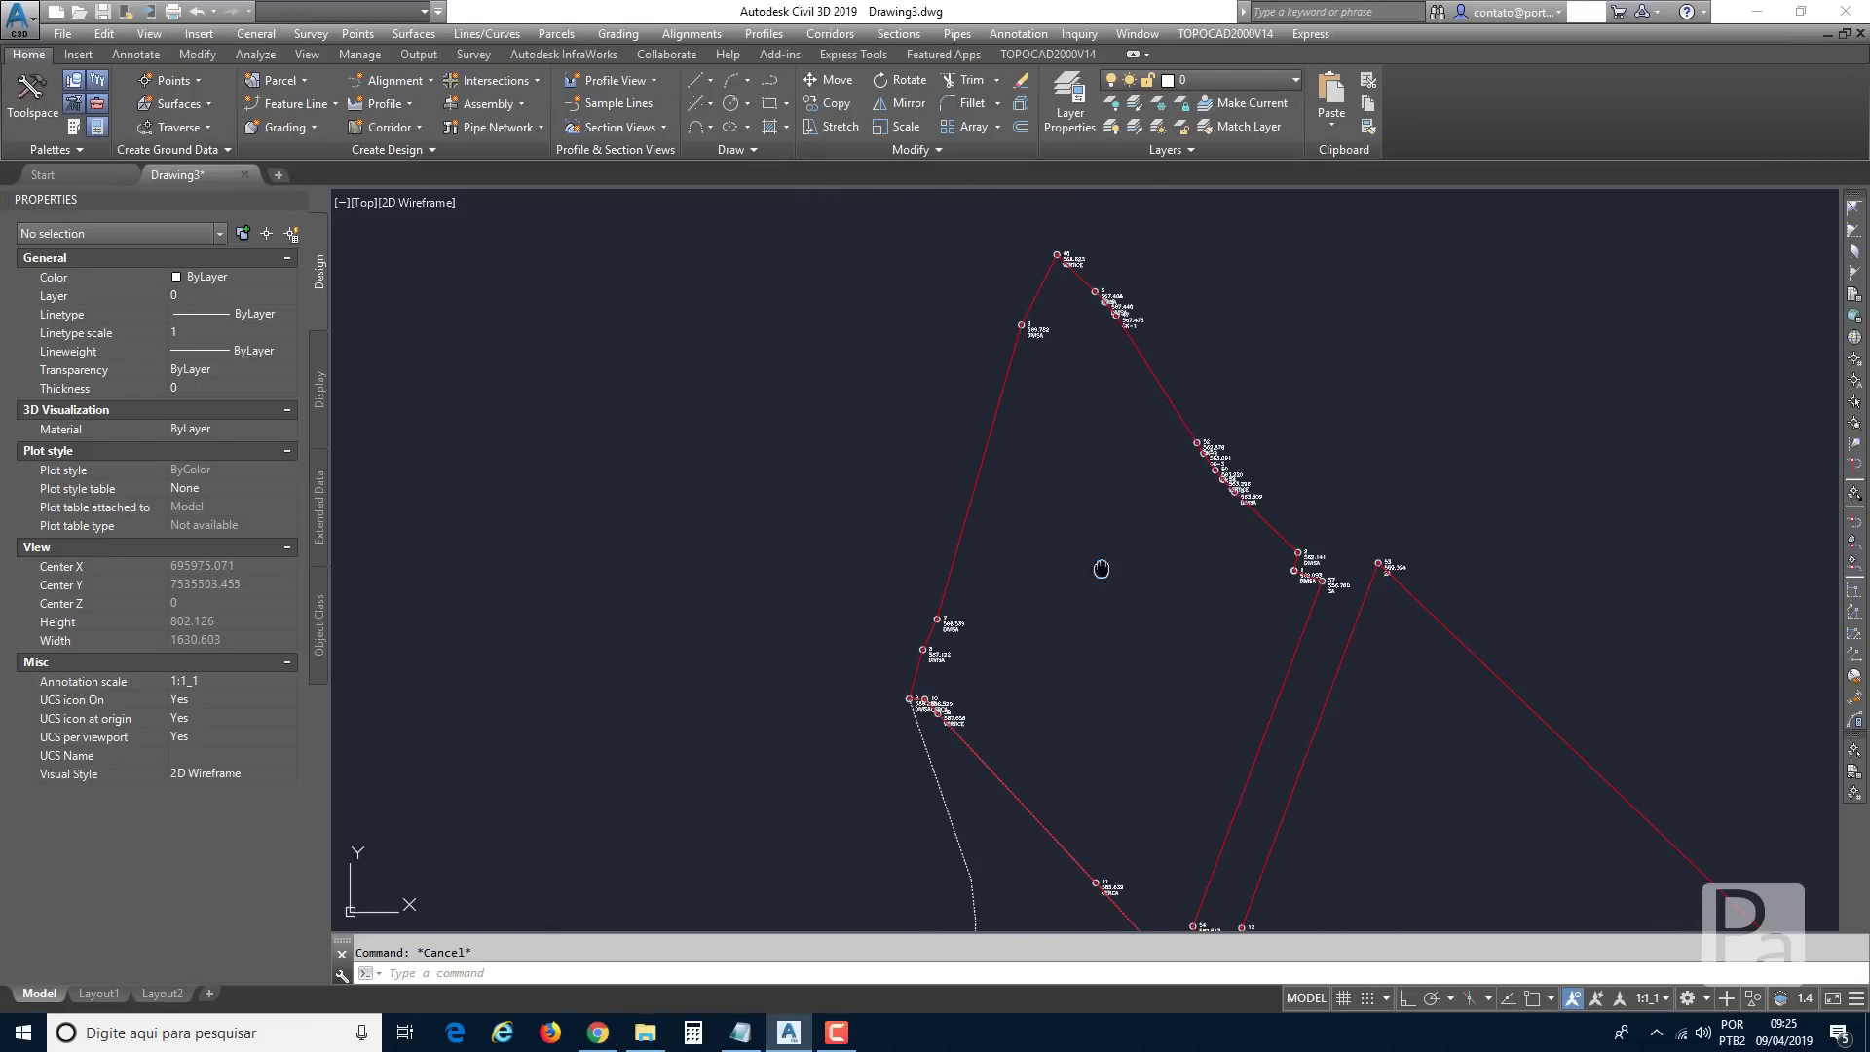
middle_click_drag(1098, 571, 978, 659)
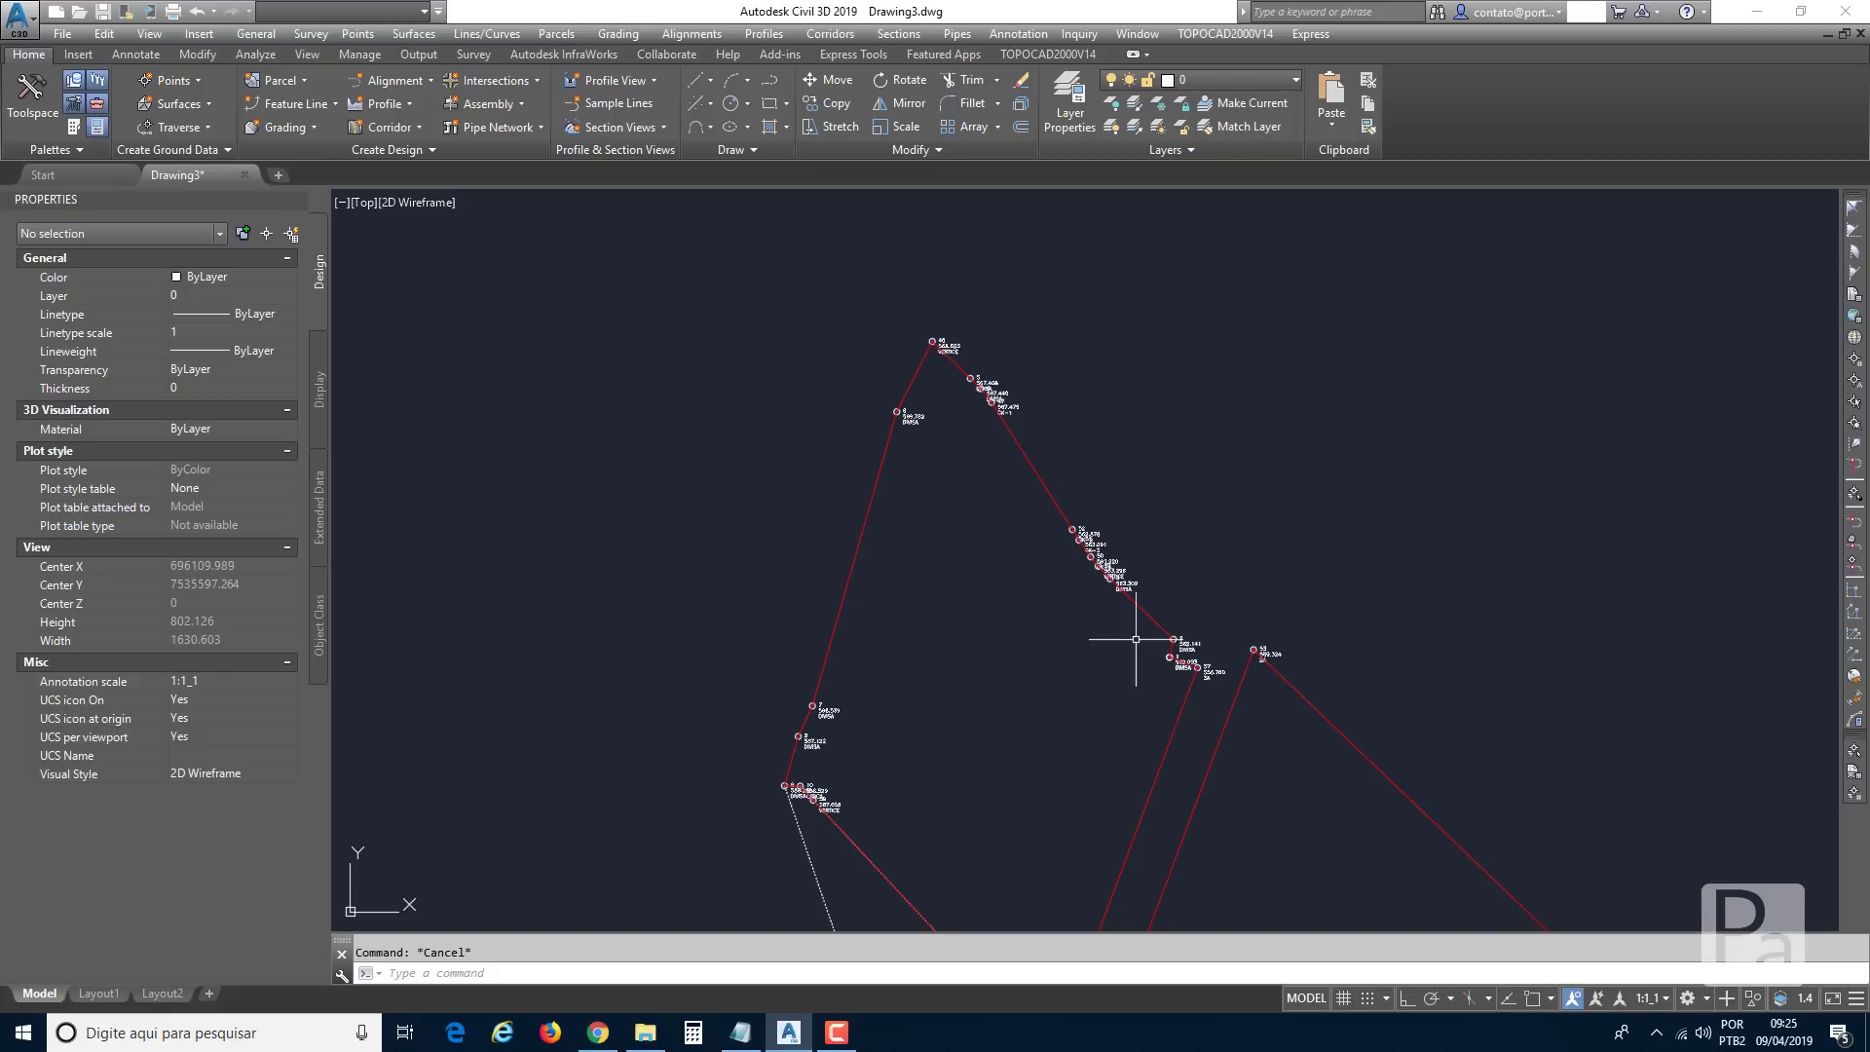
middle_click_drag(1154, 797, 1174, 580)
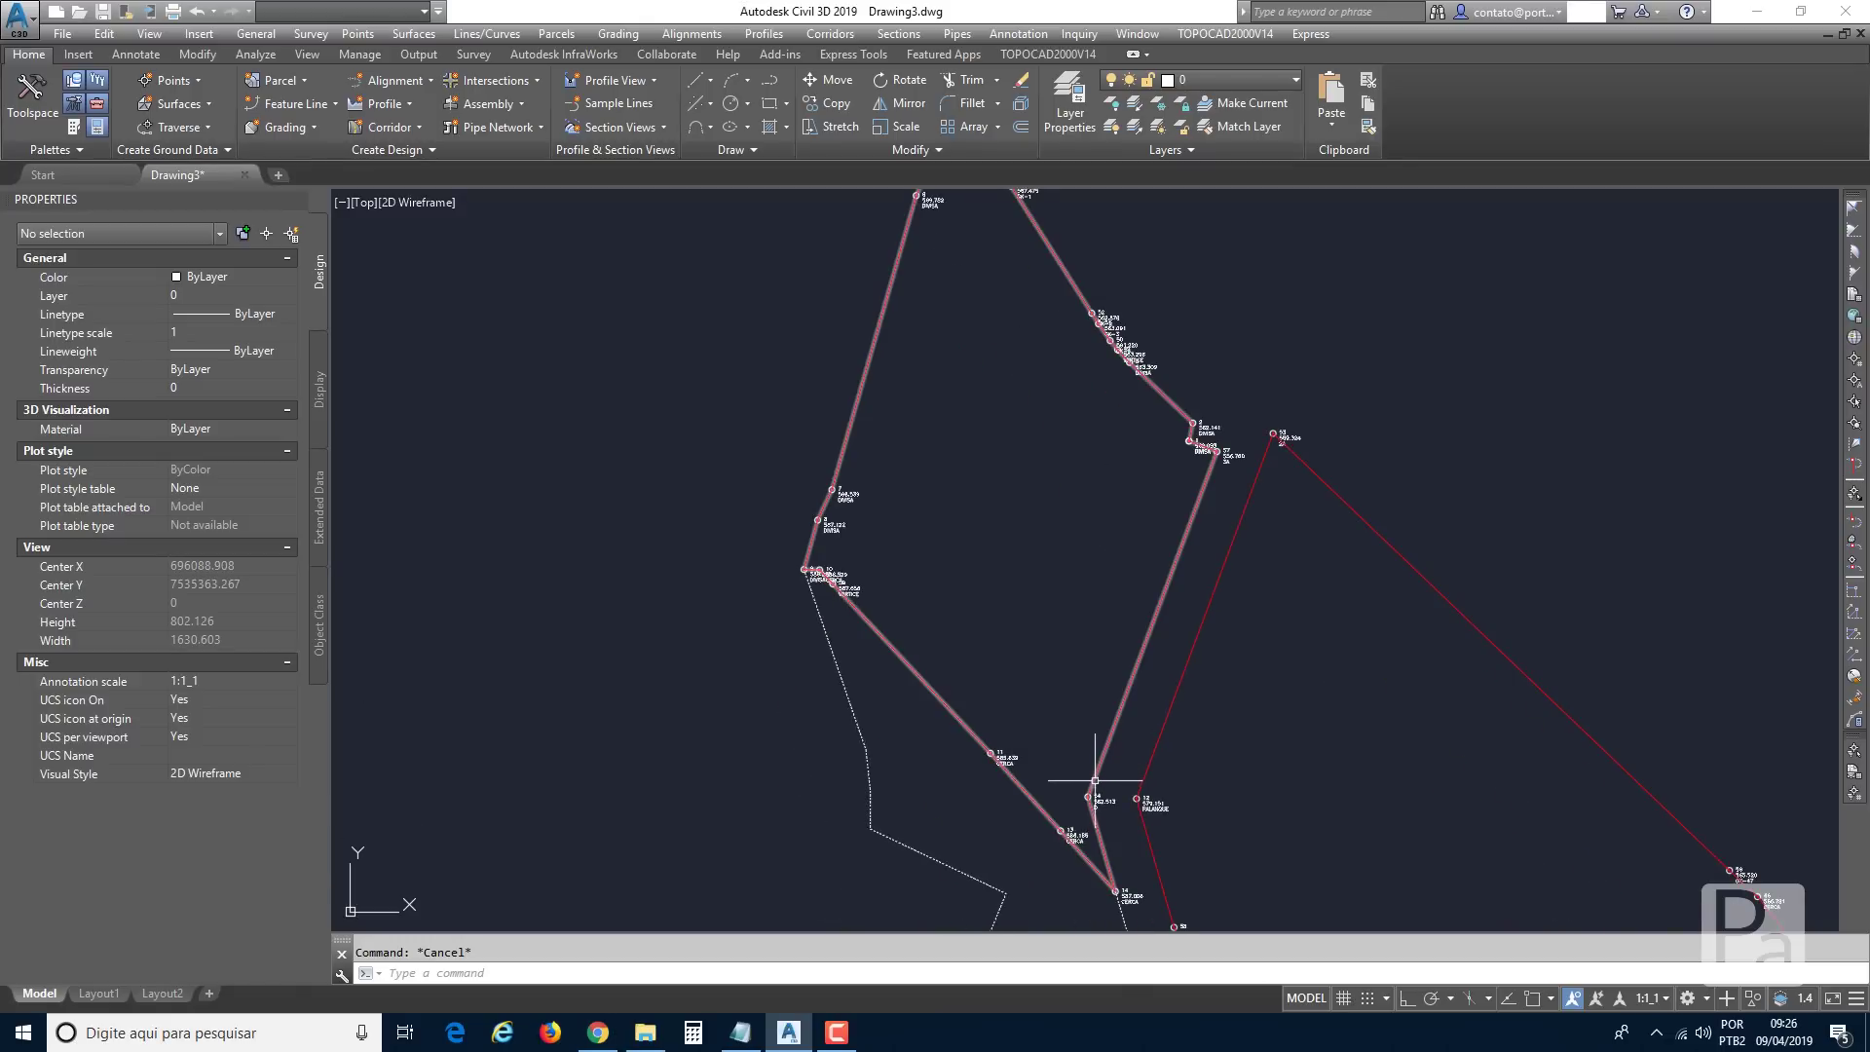
mouse_move(1095, 796)
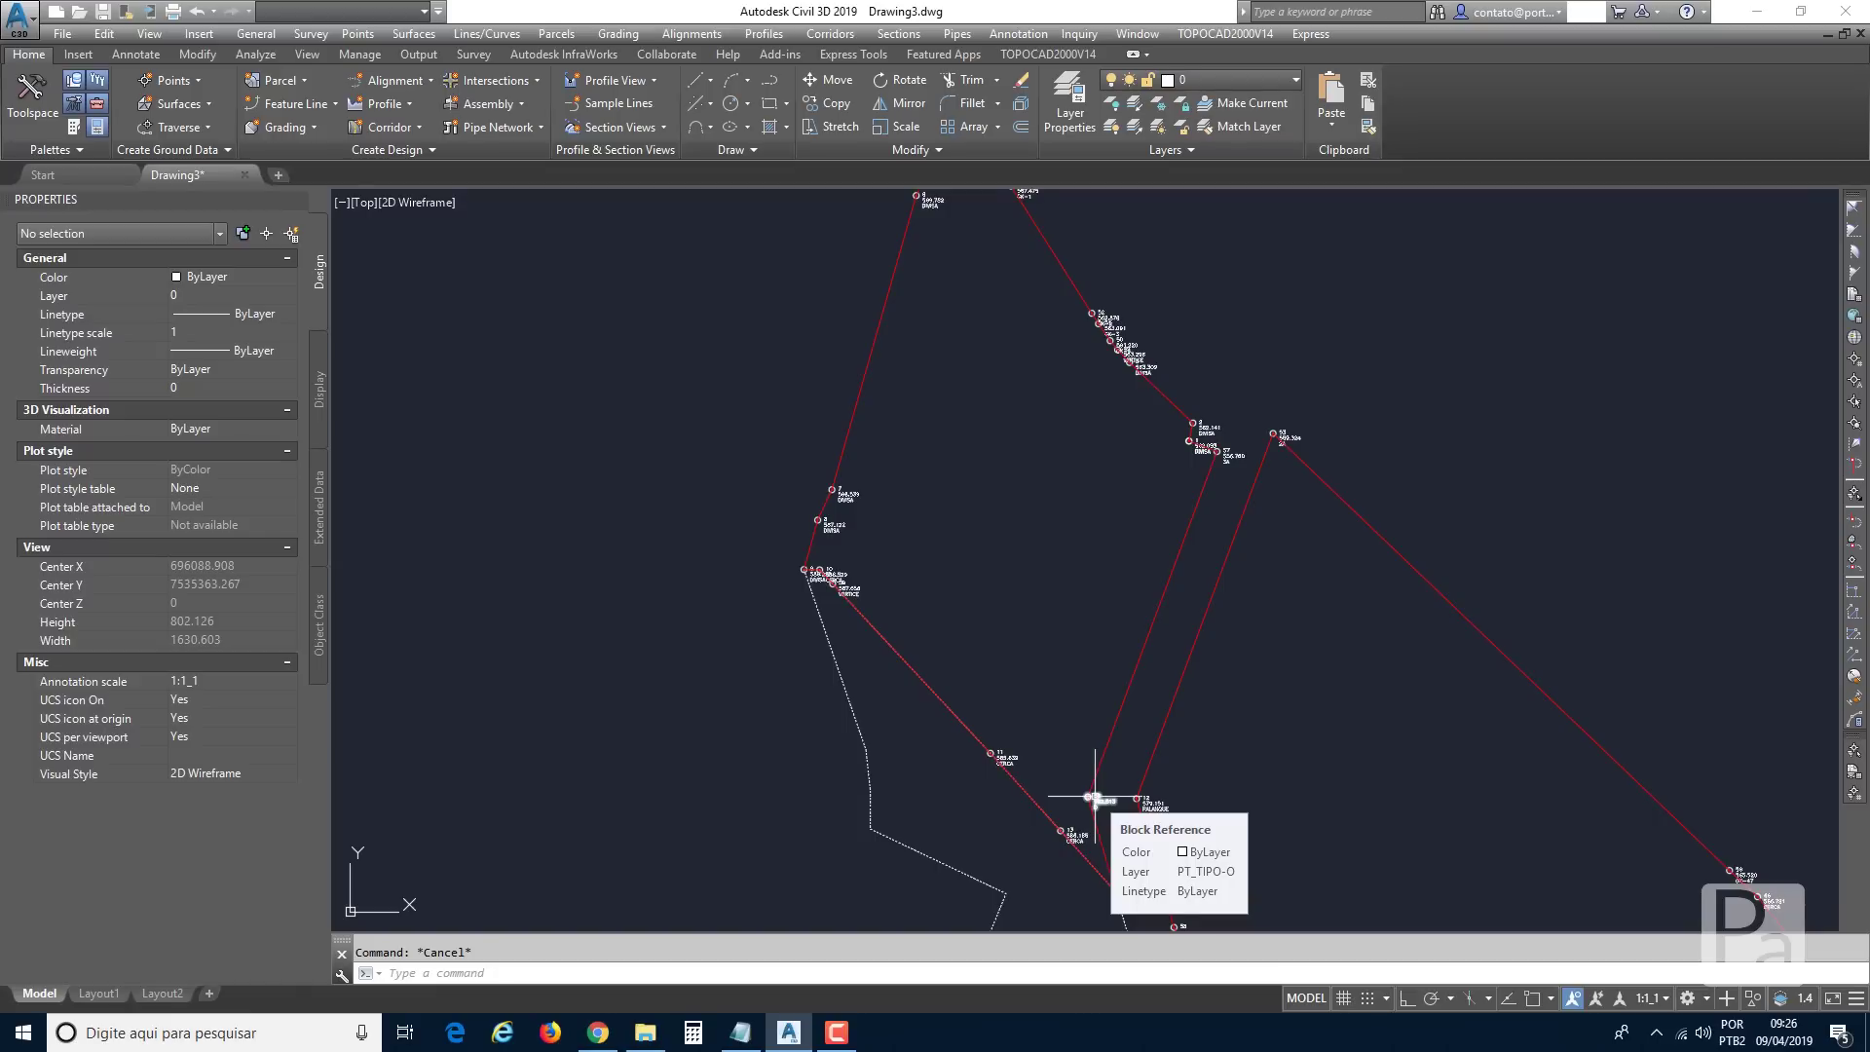
middle_click_drag(954, 514, 951, 588)
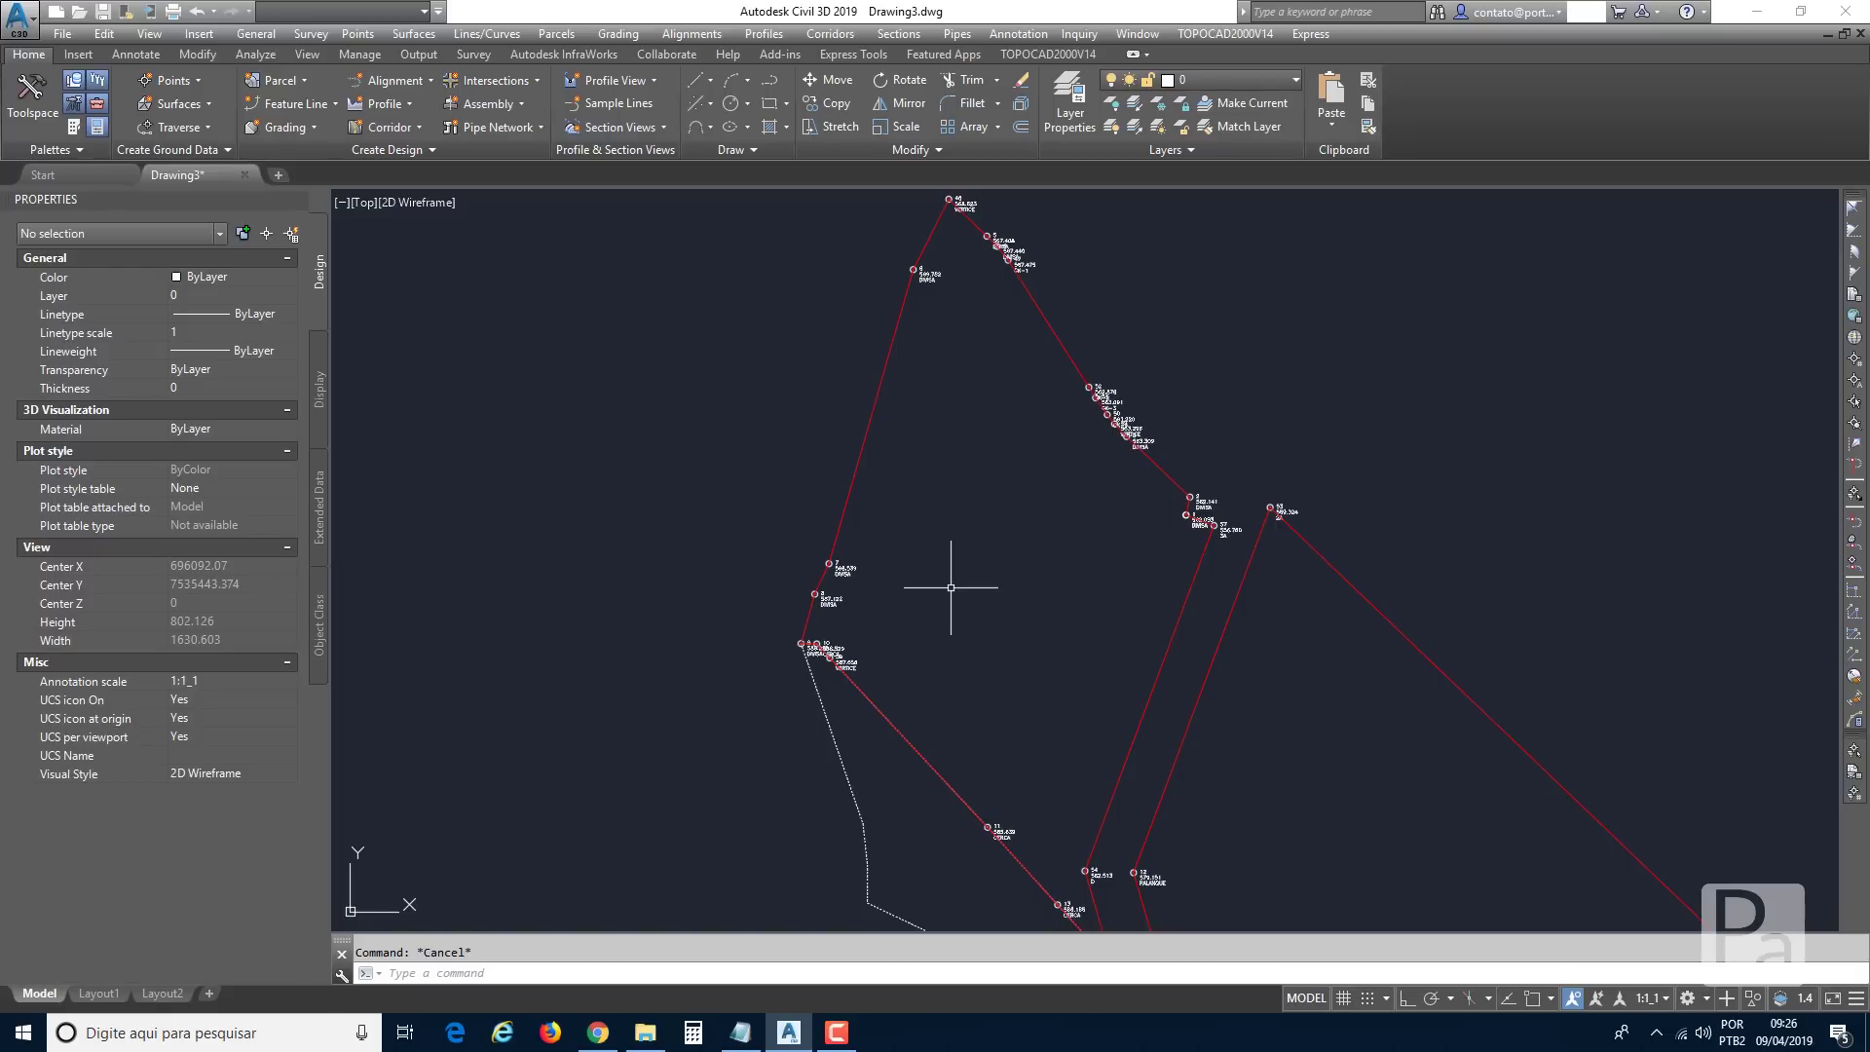
middle_click_drag(950, 393, 942, 431)
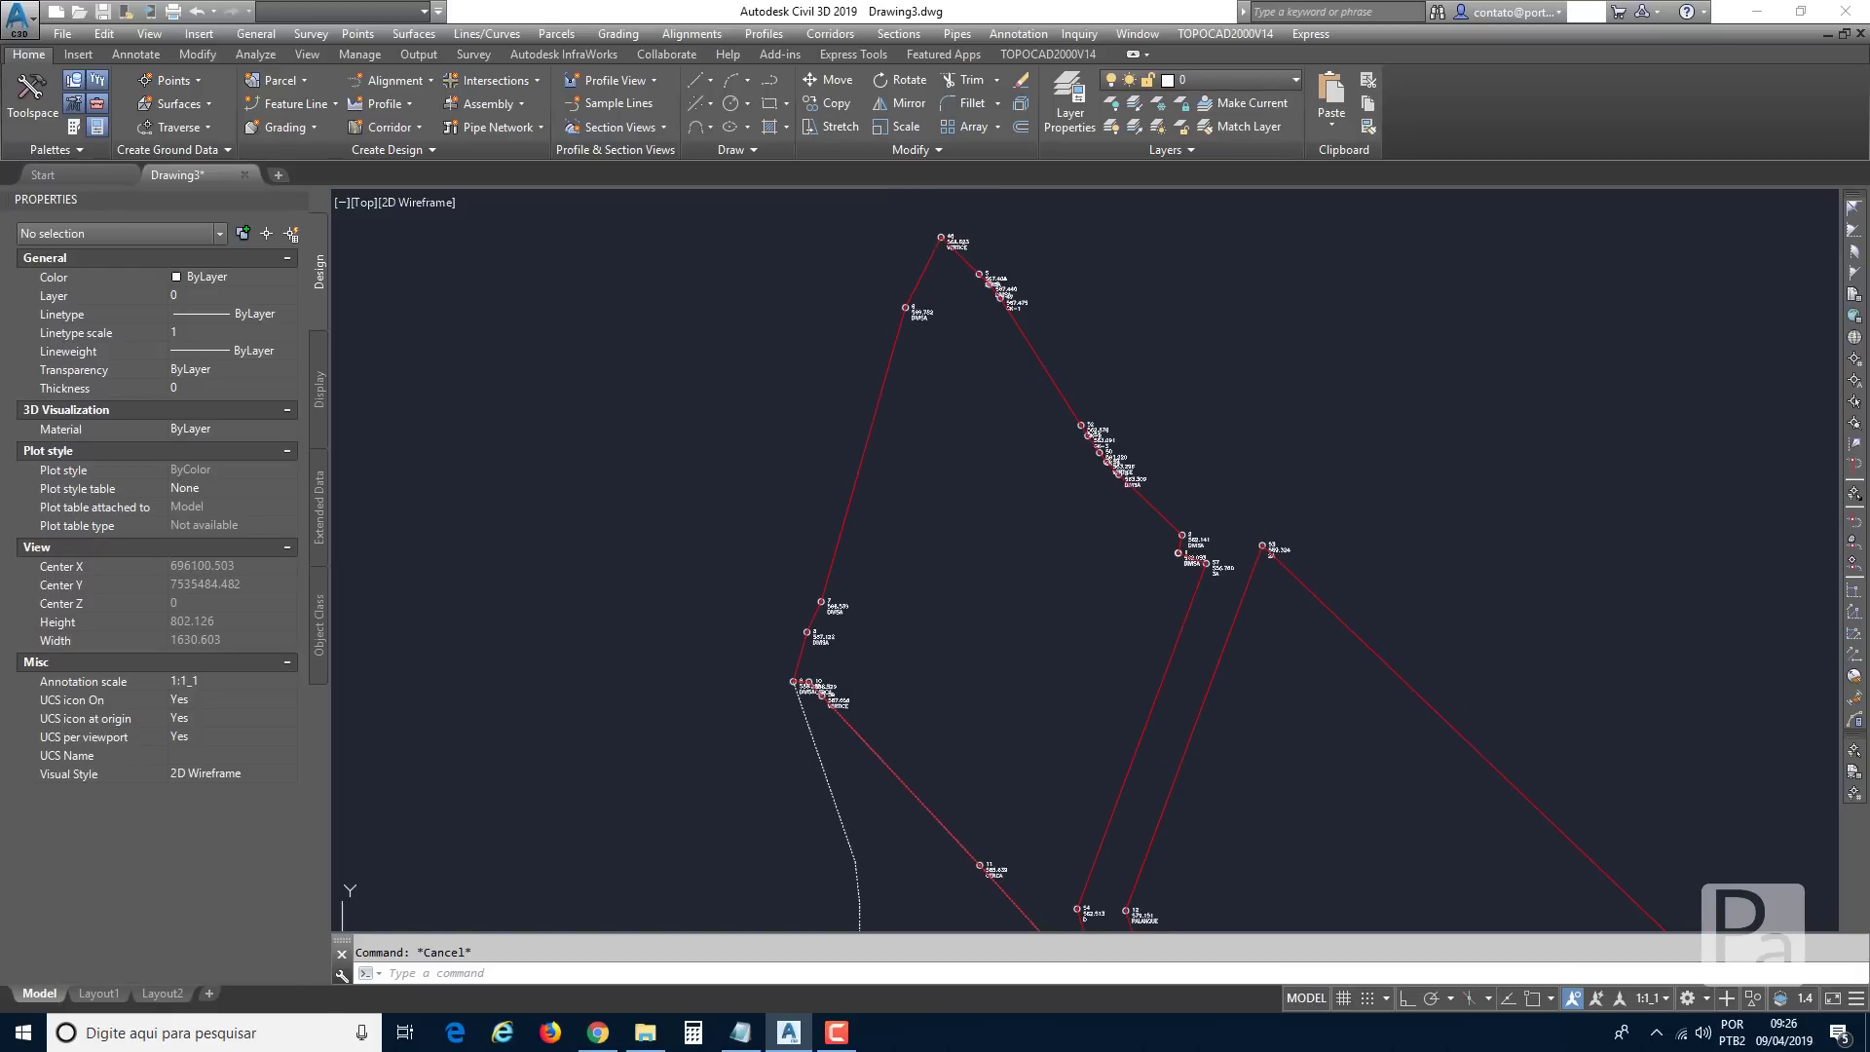
Select all point blocks similar to point 48's block and look over the selection along both perimeters.
left_click(952, 245)
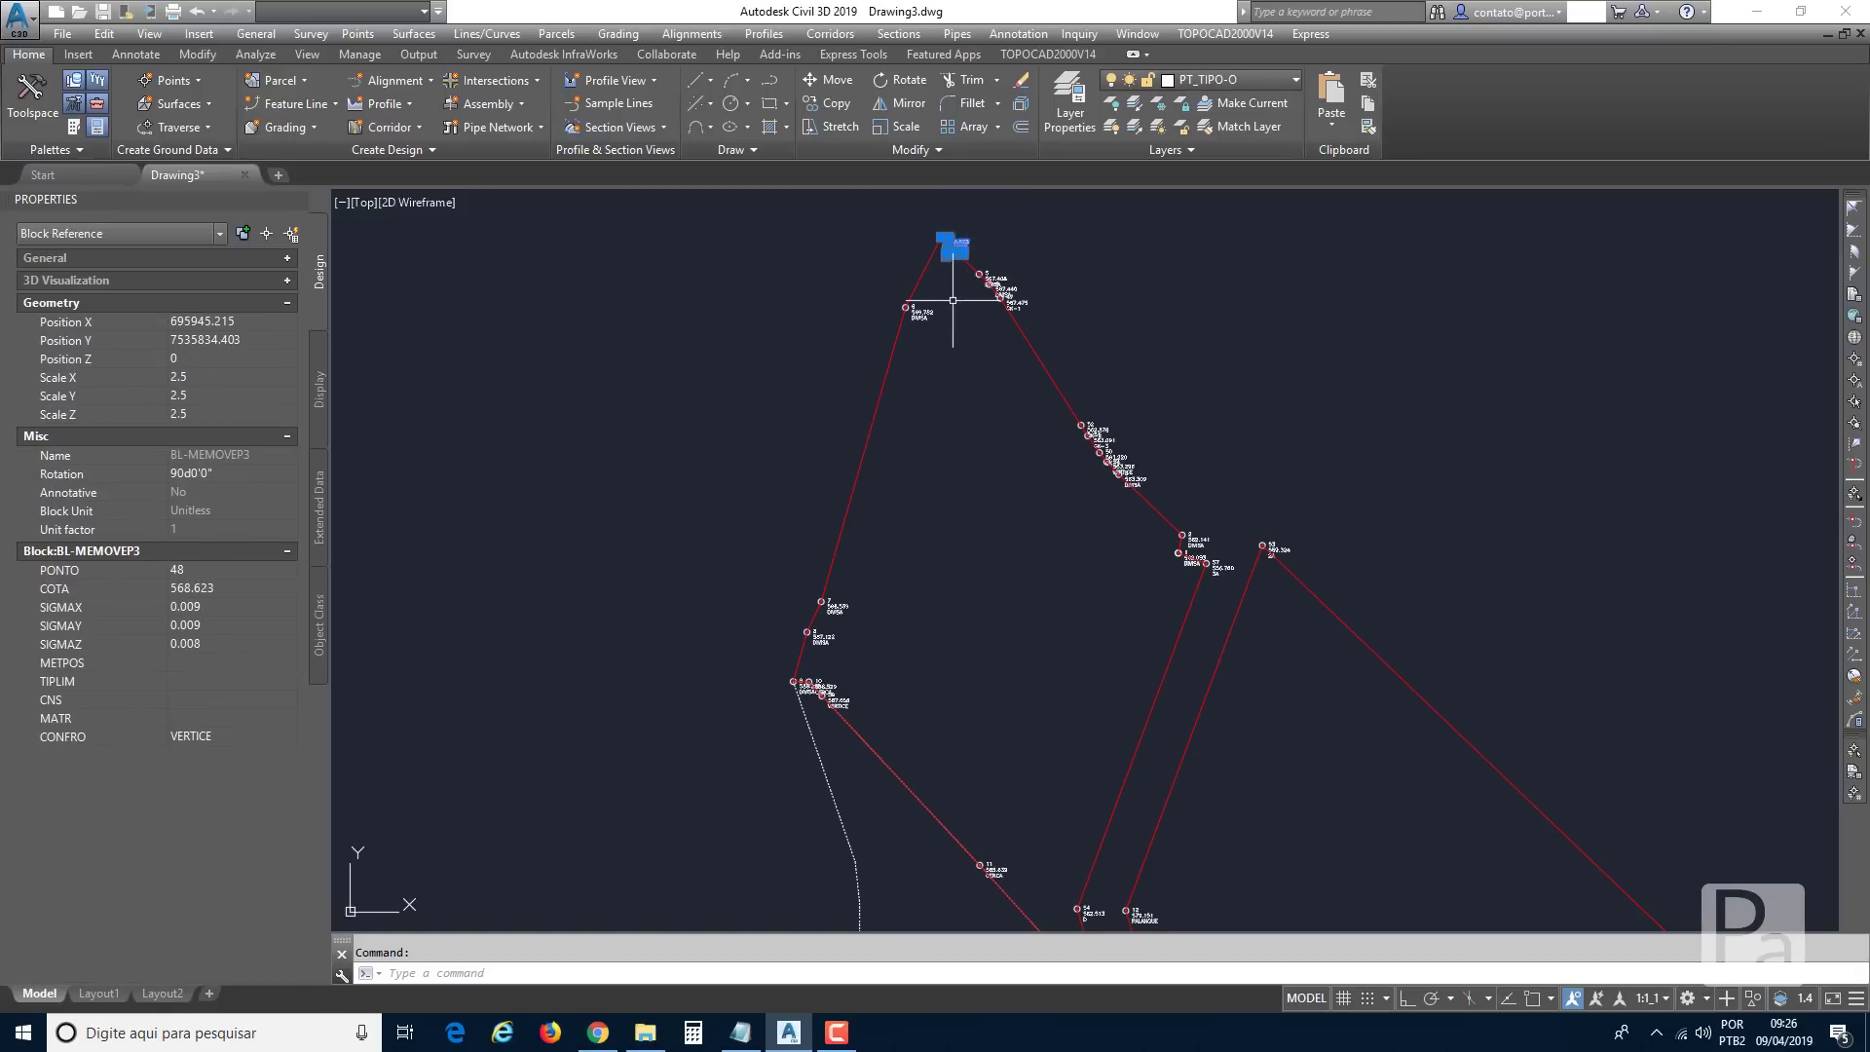
right_click(953, 300)
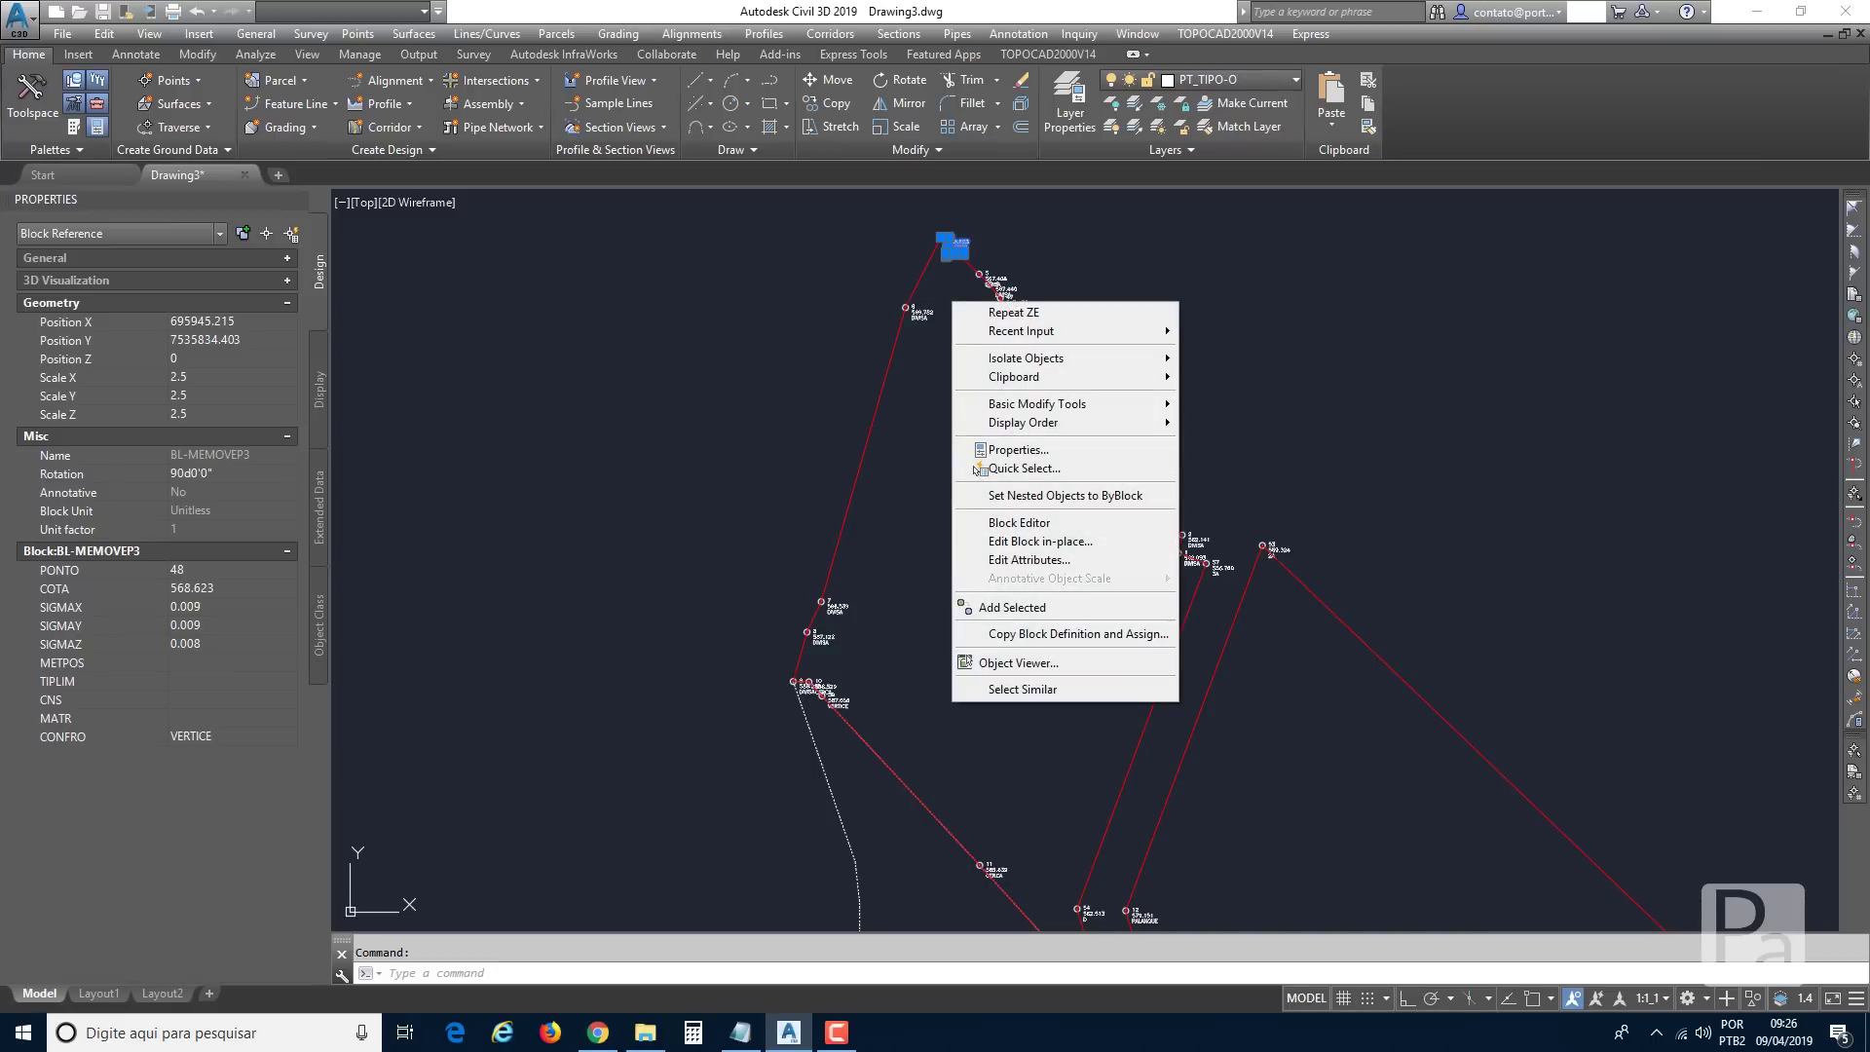
left_click(1080, 691)
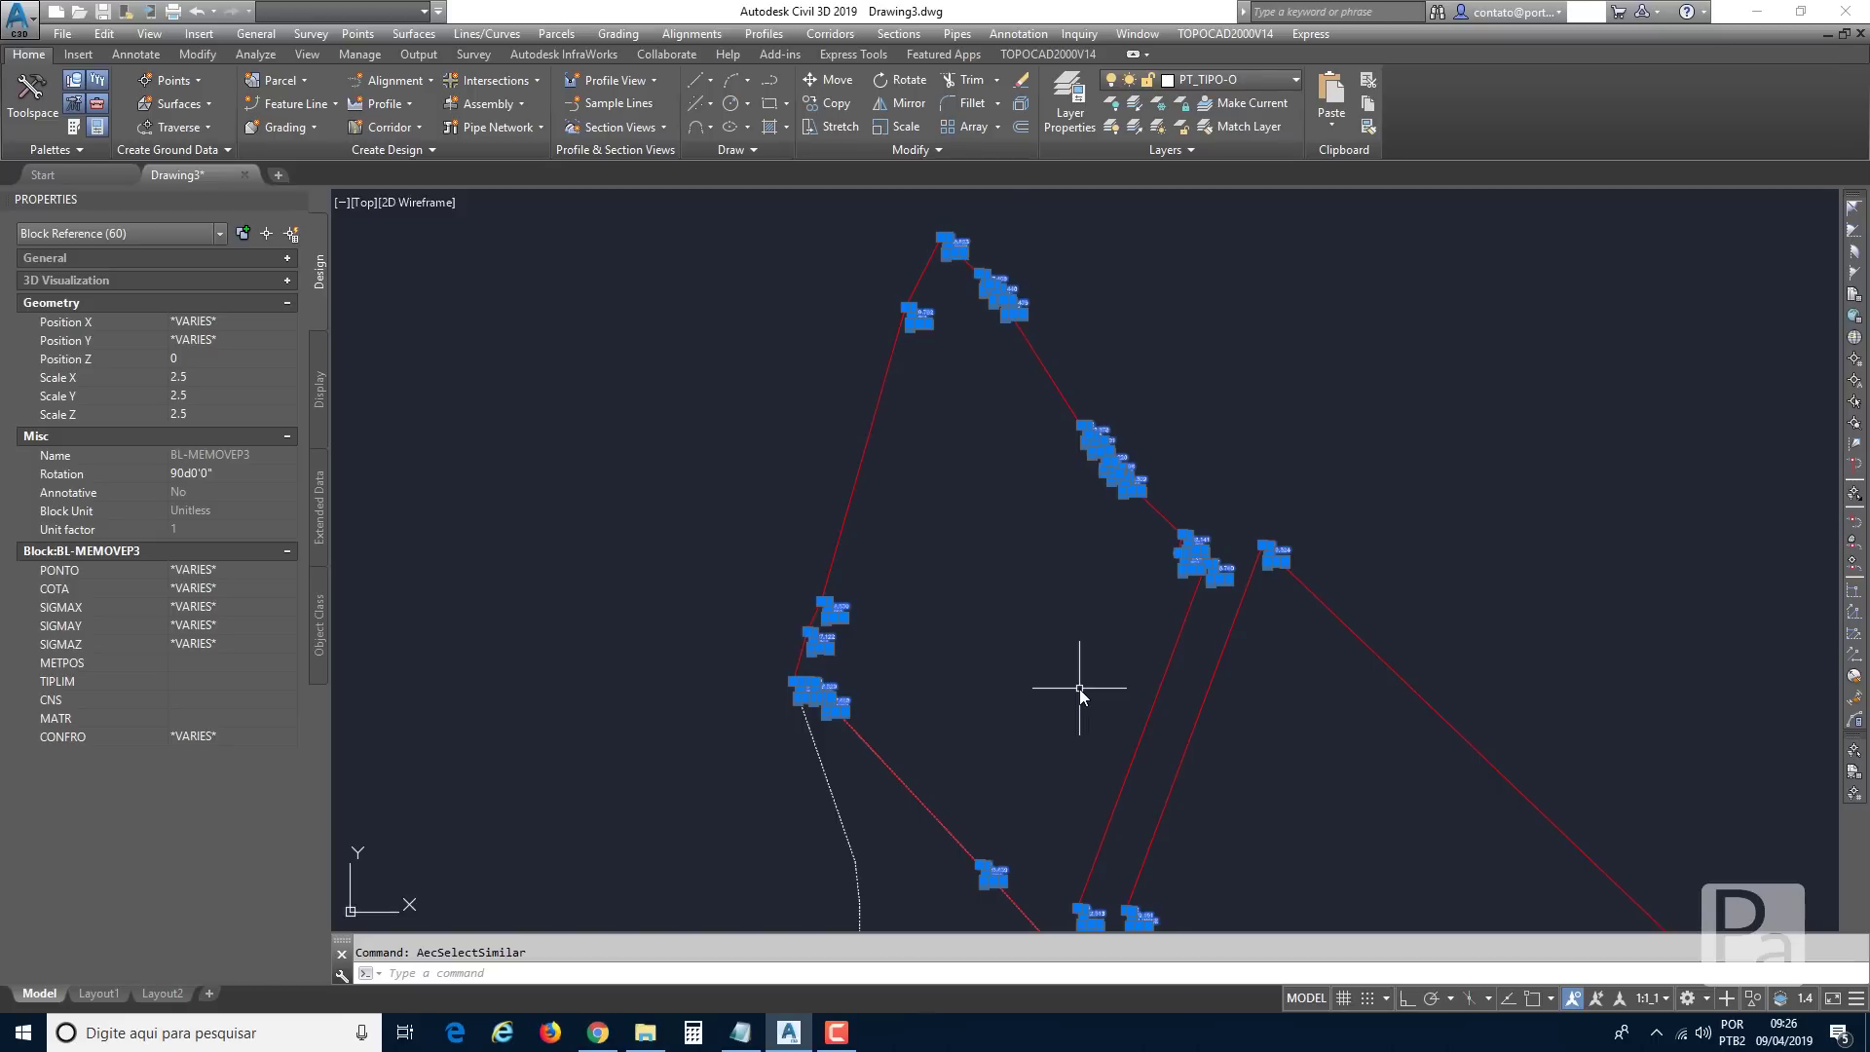
middle_click_drag(1203, 618, 1062, 367)
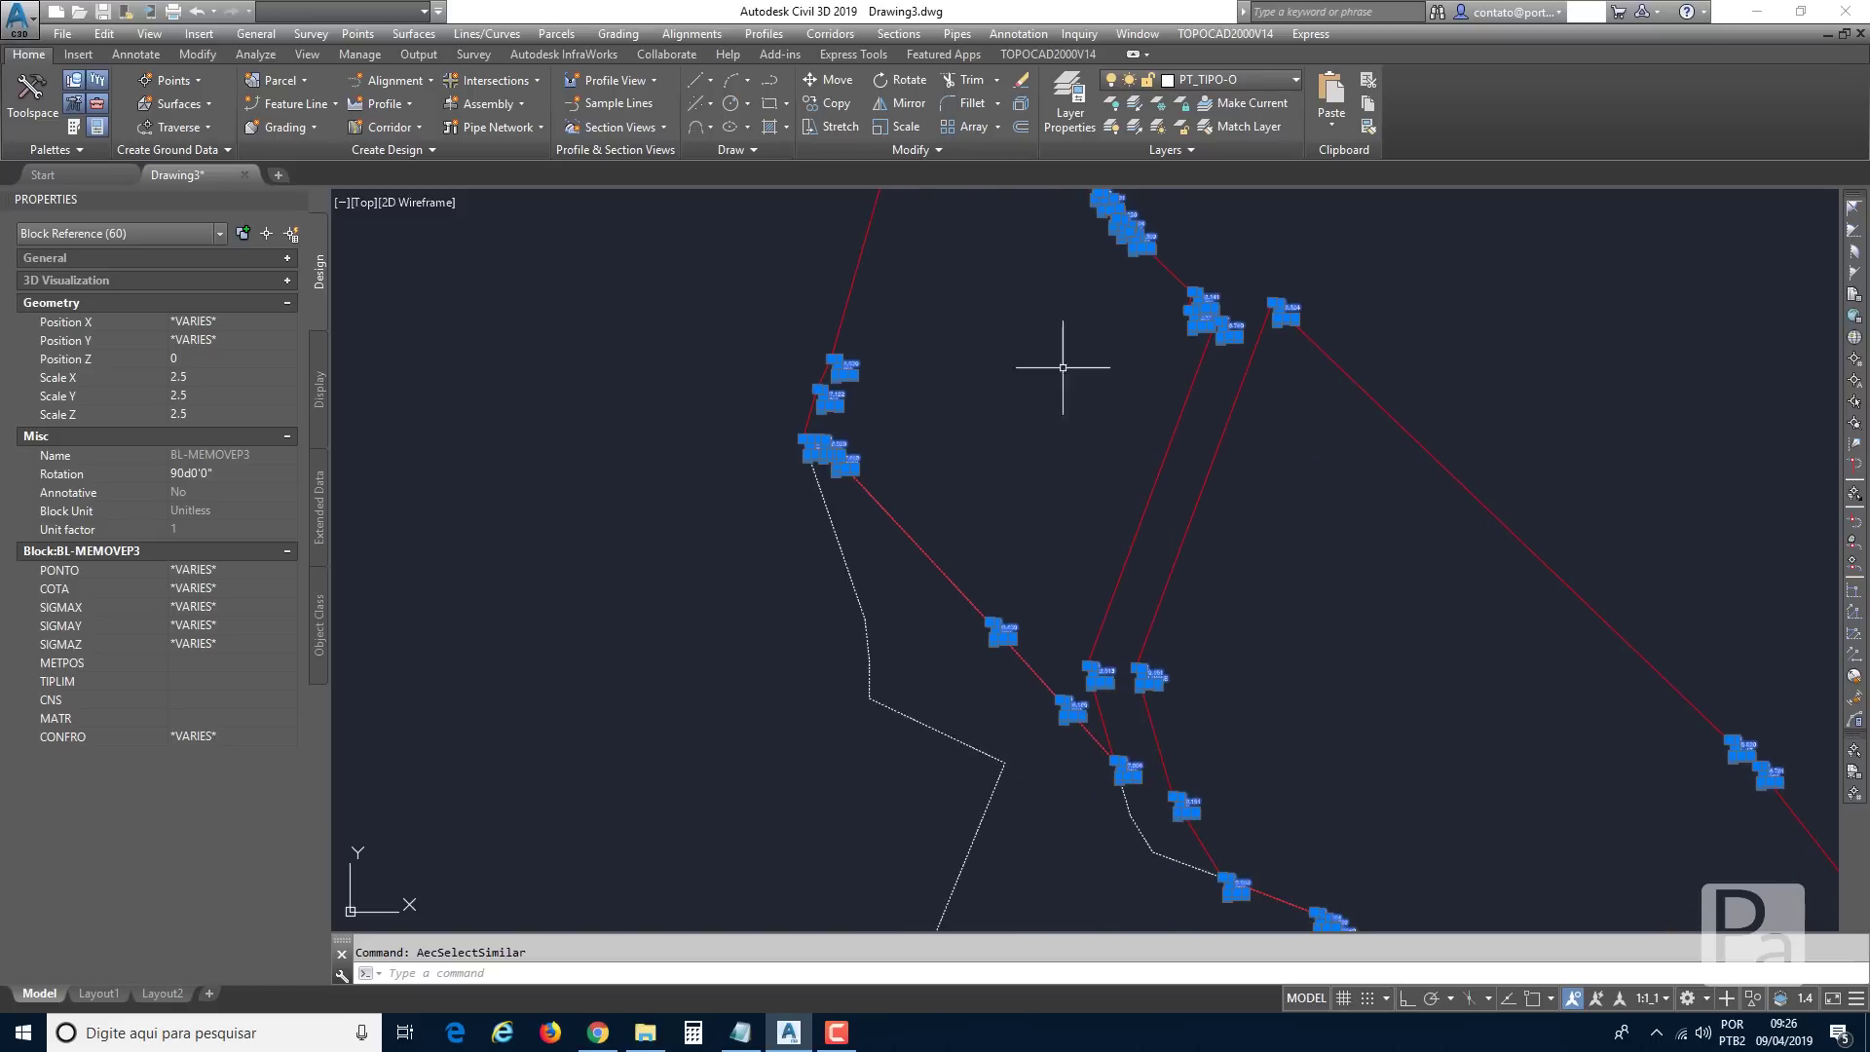
mouse_move(1225, 755)
middle_mouse_down()
mouse_move(1185, 615)
mouse_move(914, 304)
mouse_move(972, 707)
middle_mouse_up()
mouse_move(950, 360)
middle_mouse_down()
mouse_move(978, 551)
mouse_move(1031, 691)
middle_mouse_up()
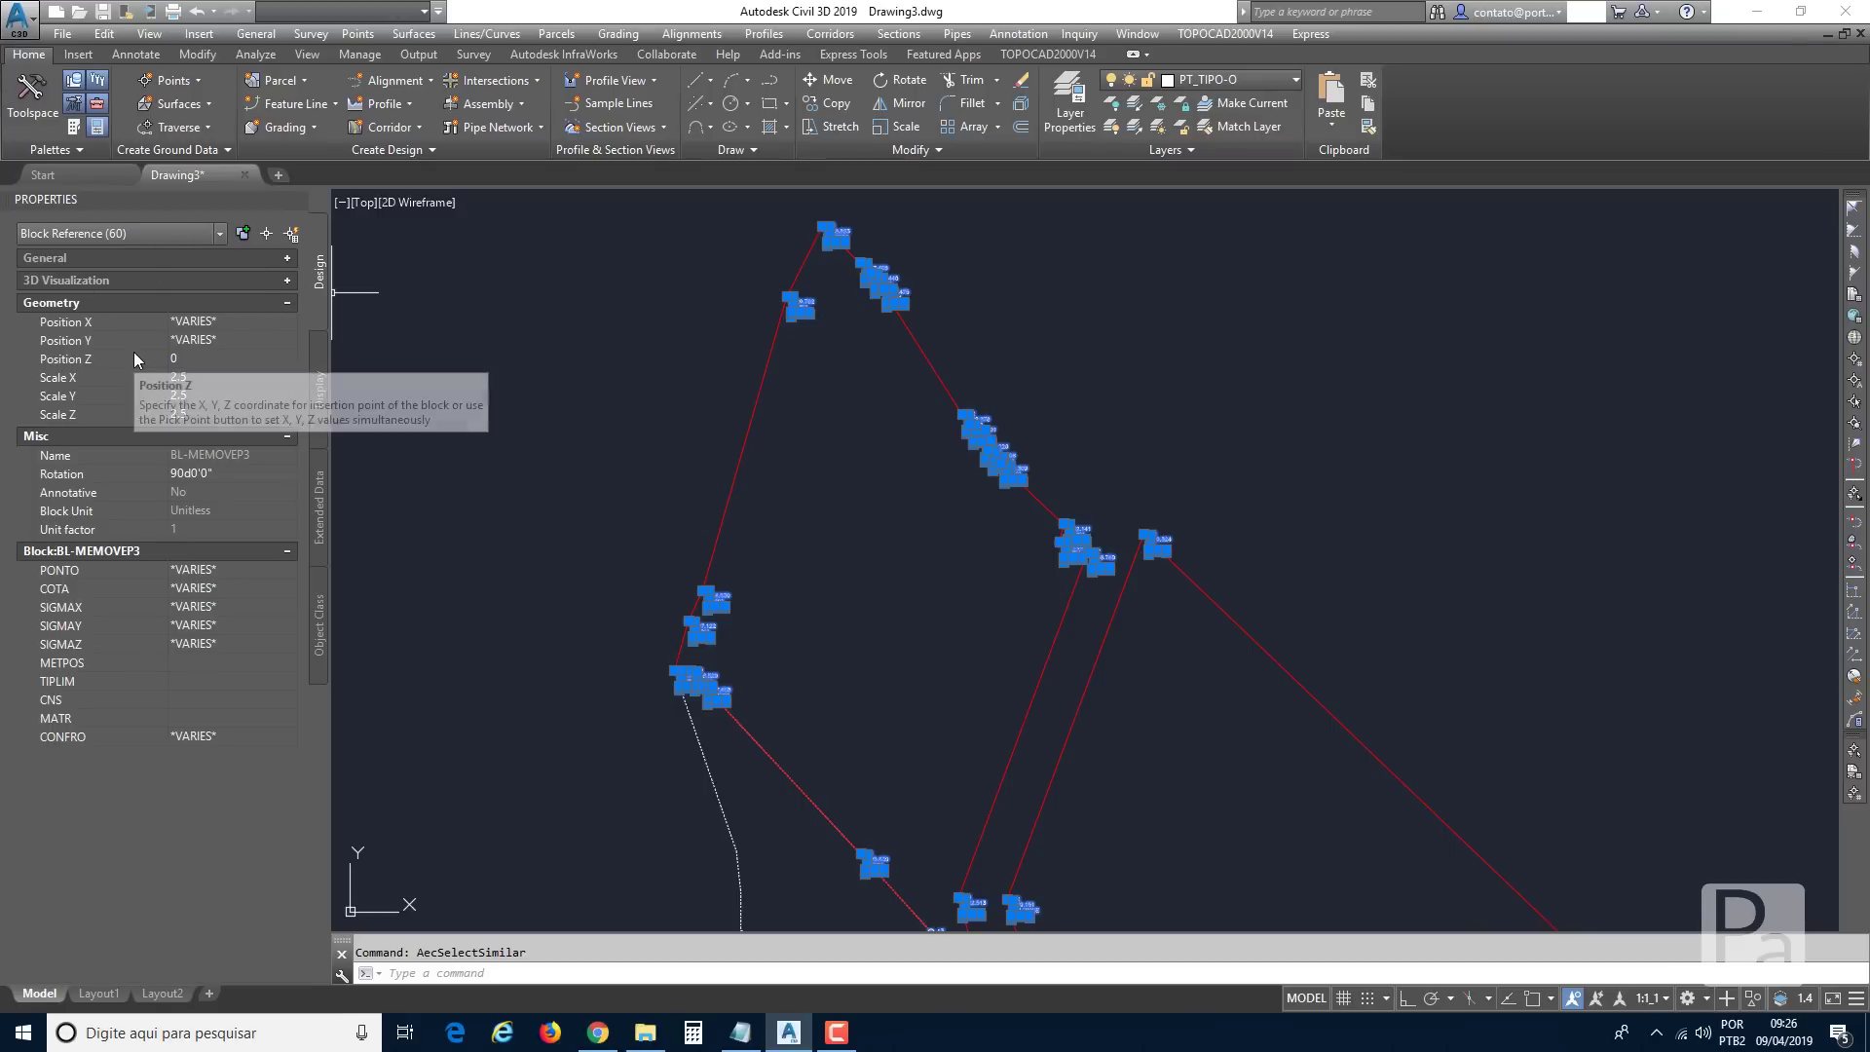
Set METPOS to PG2 for all selected point blocks, clear the selection and check point 53's attributes.
right_click(621, 297)
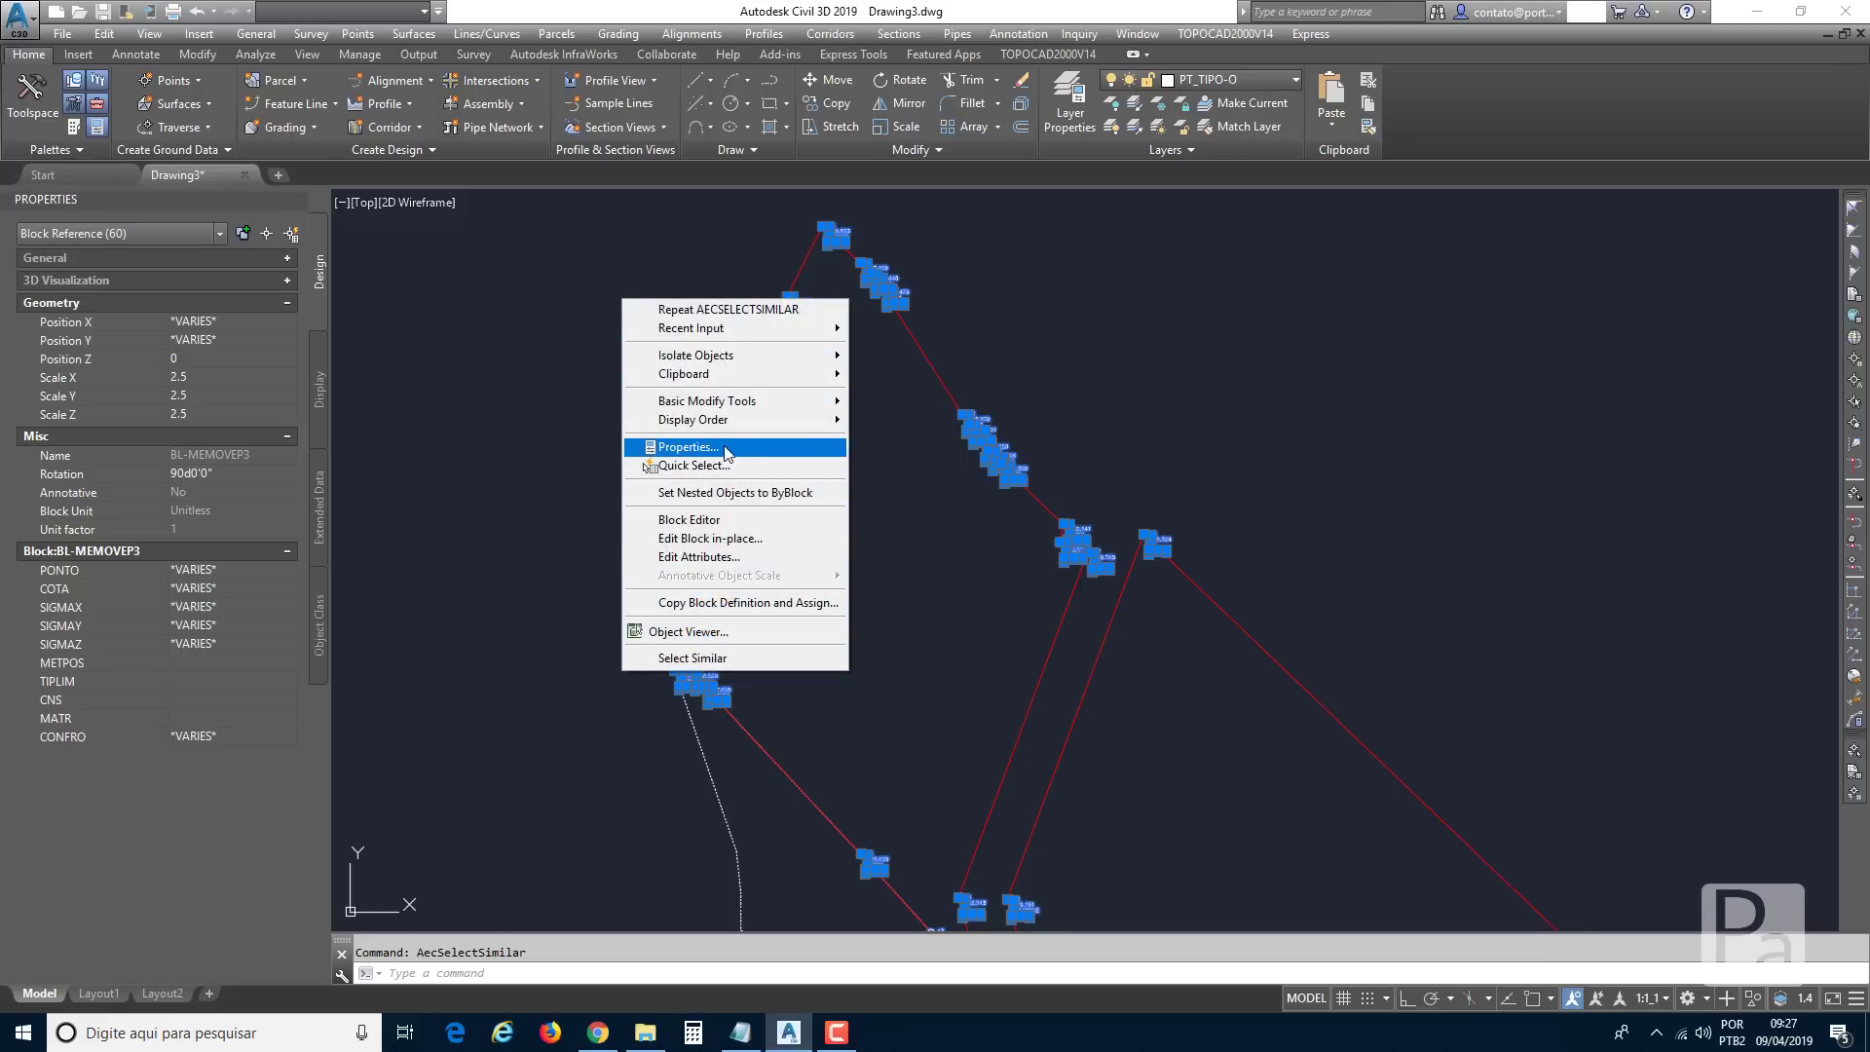
left_click(212, 203)
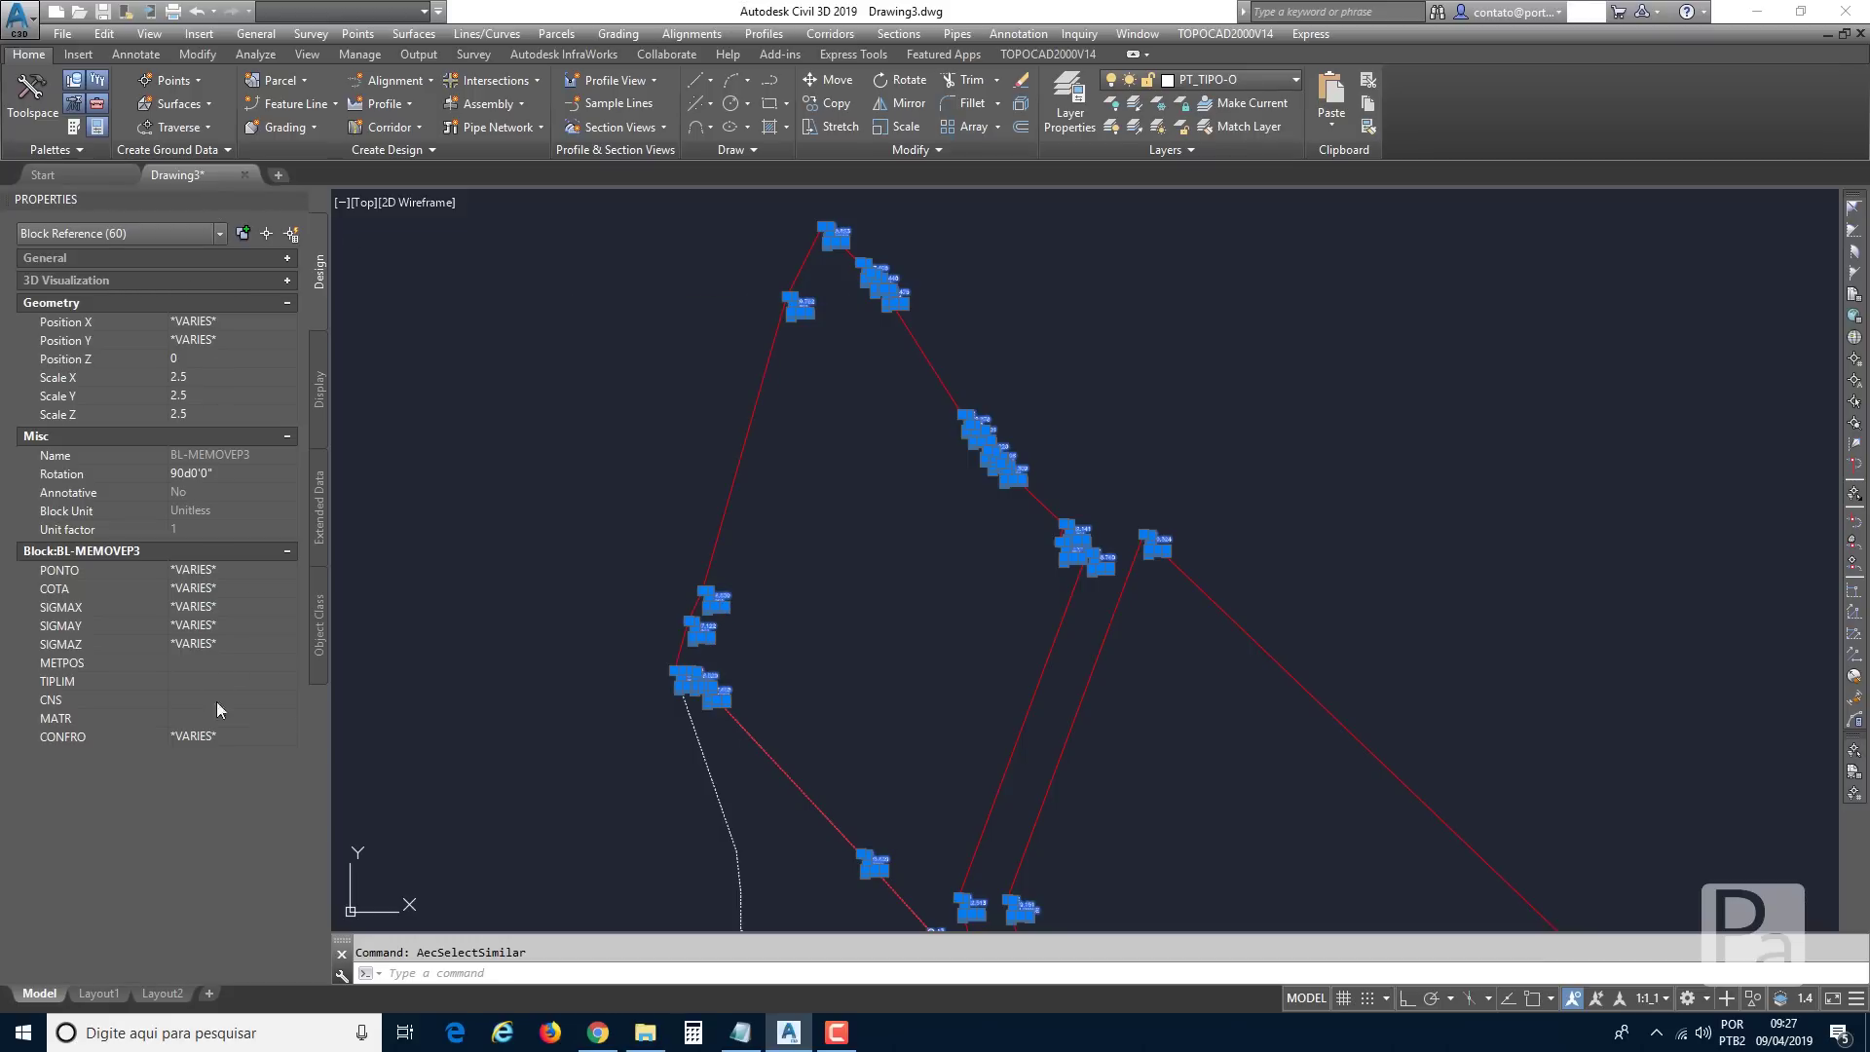
left_click(289, 258)
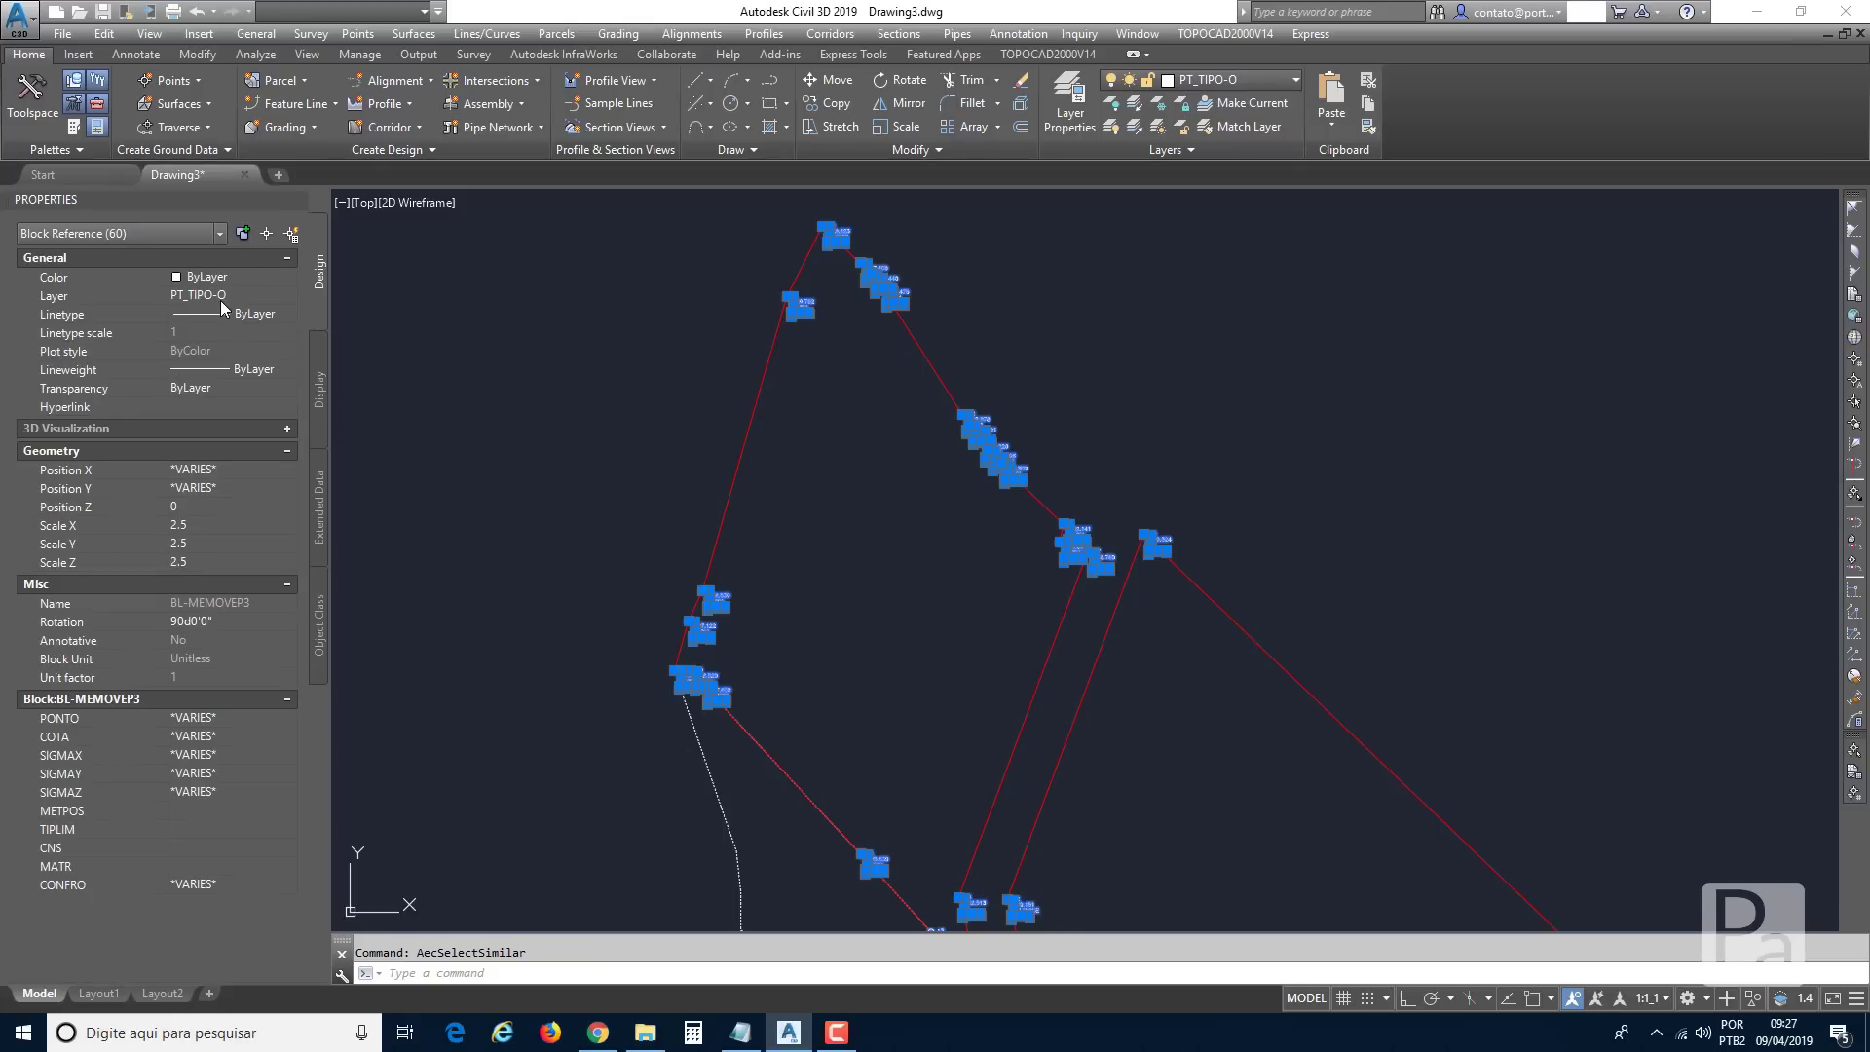
left_click(289, 260)
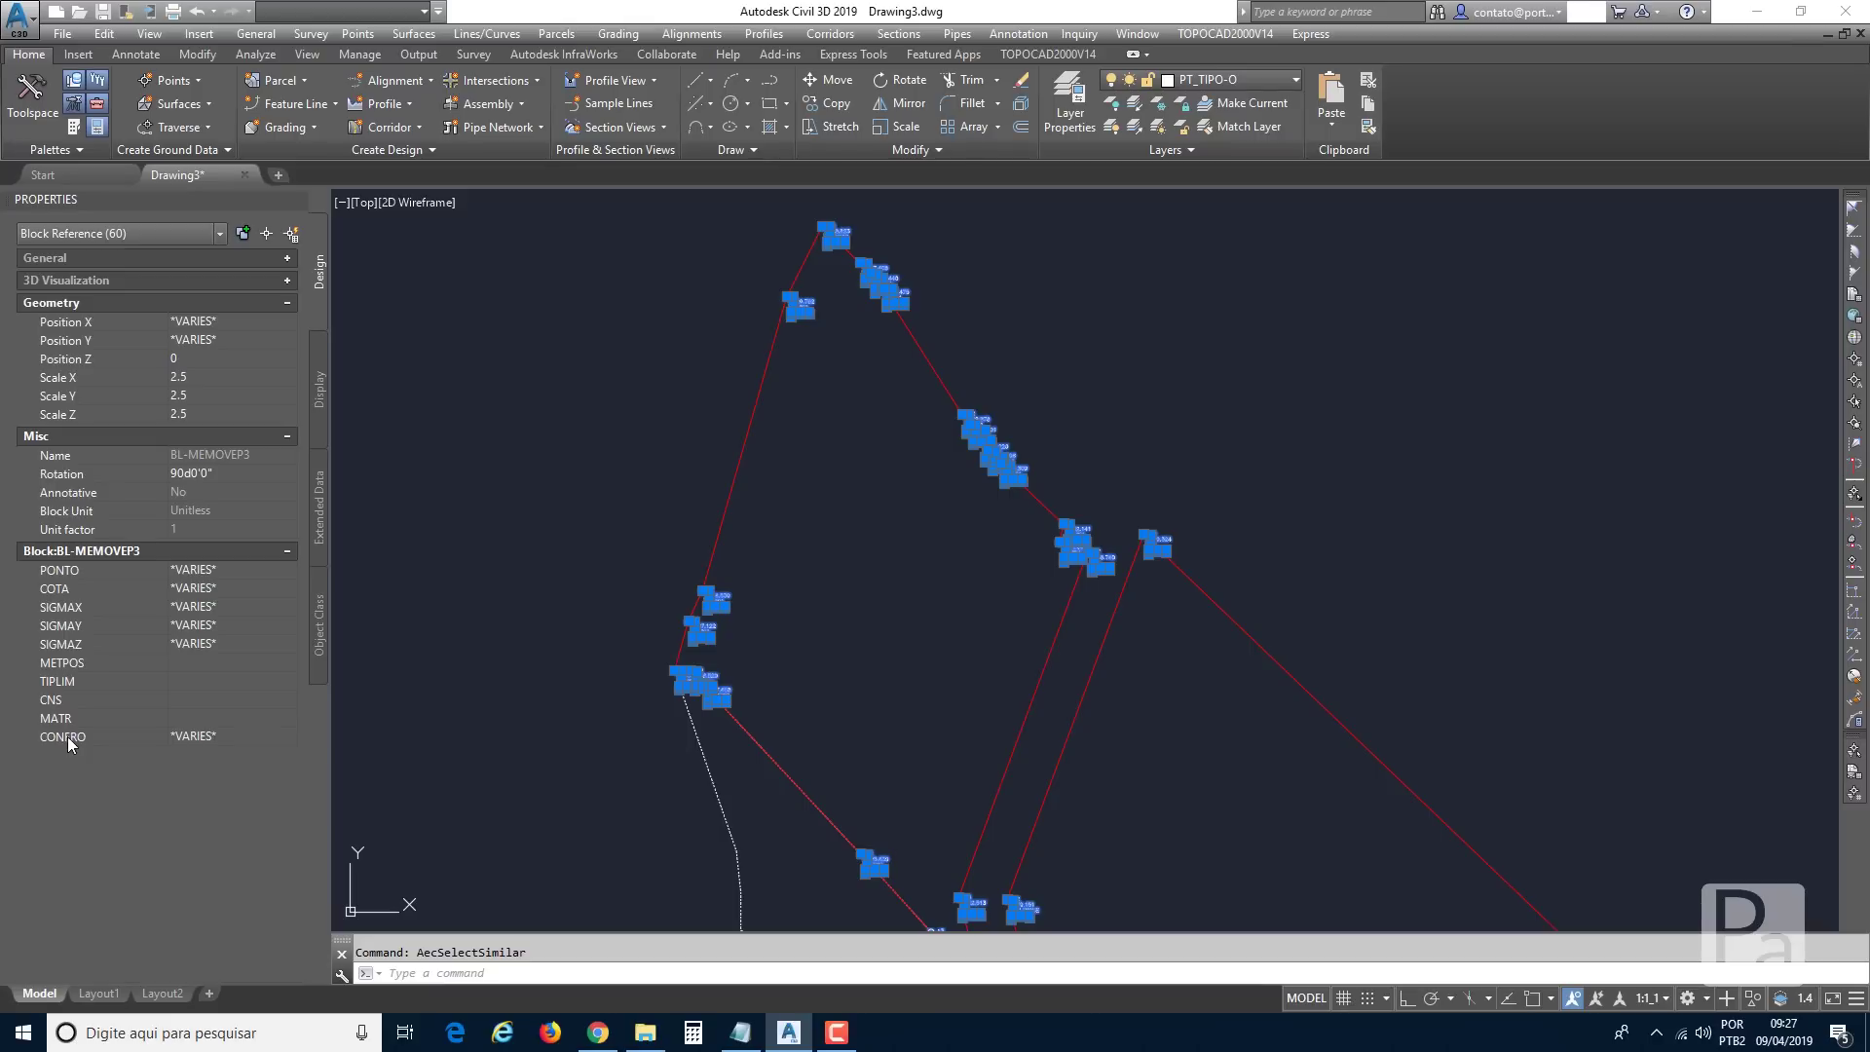
left_click(58, 665)
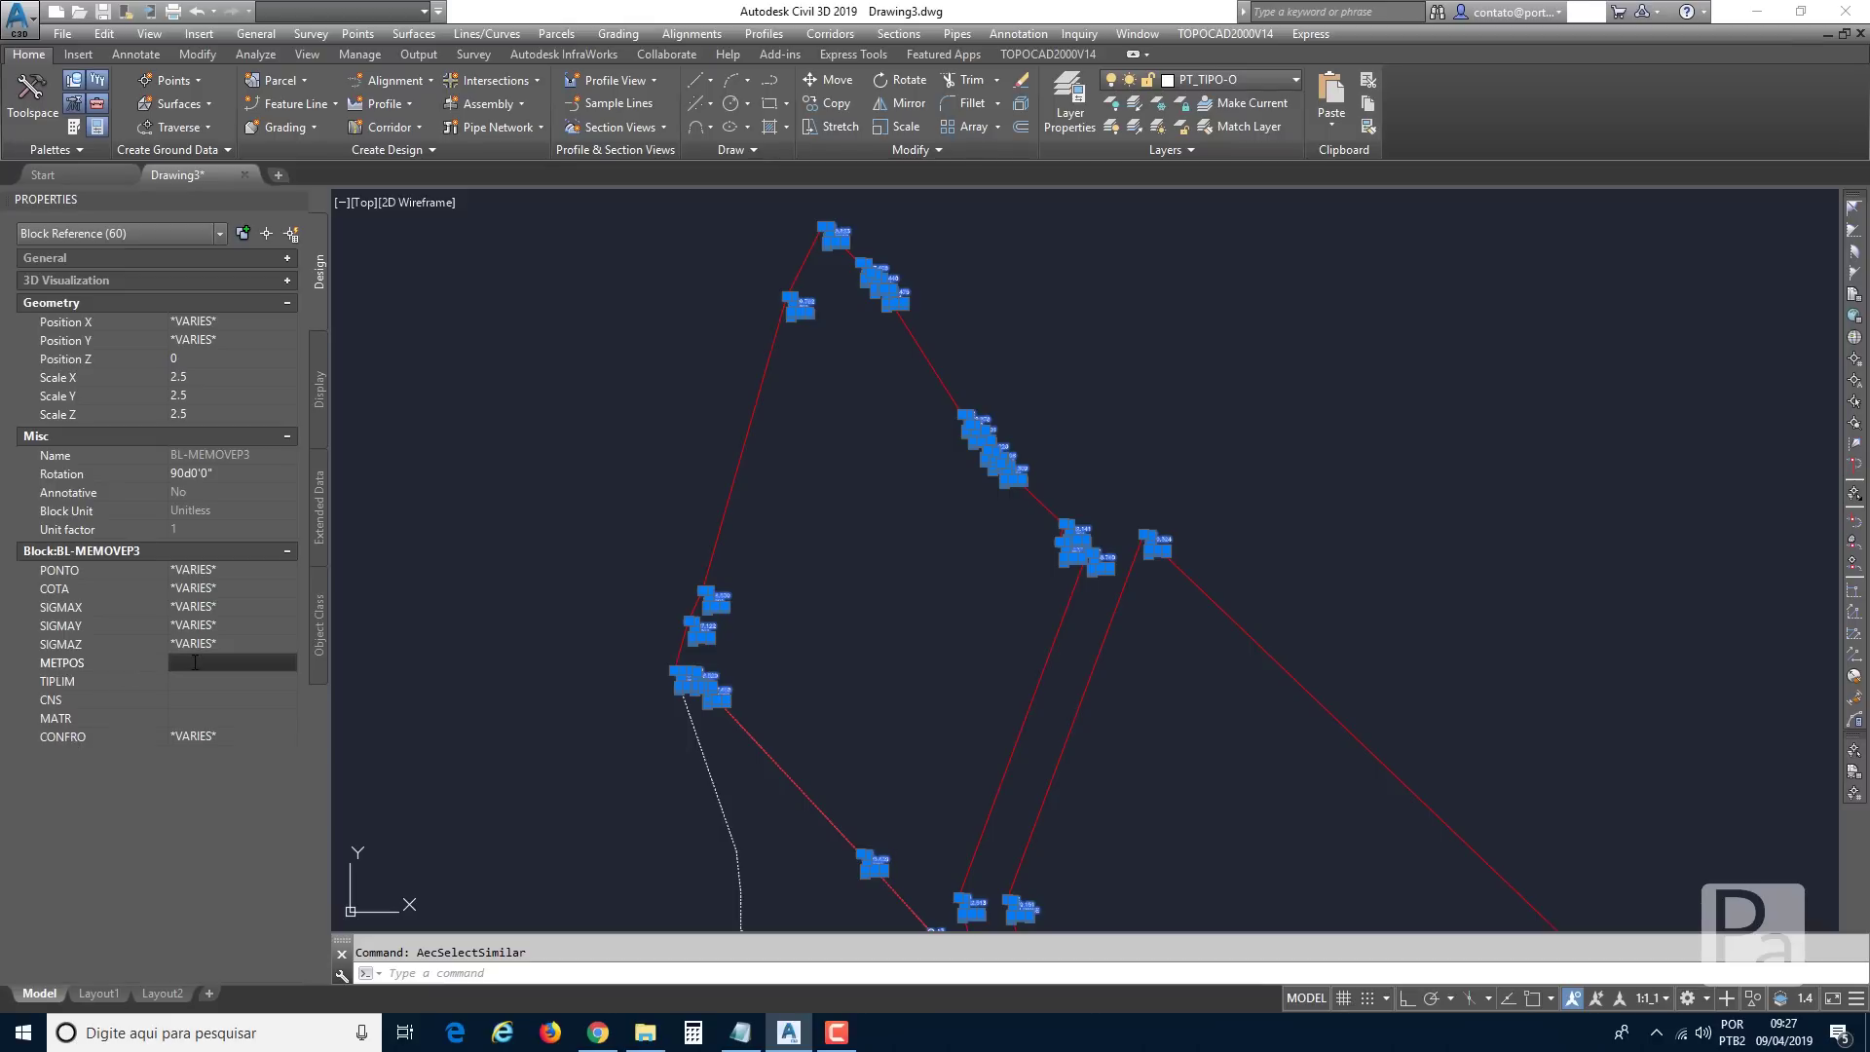
type("PG2")
key("Tab")
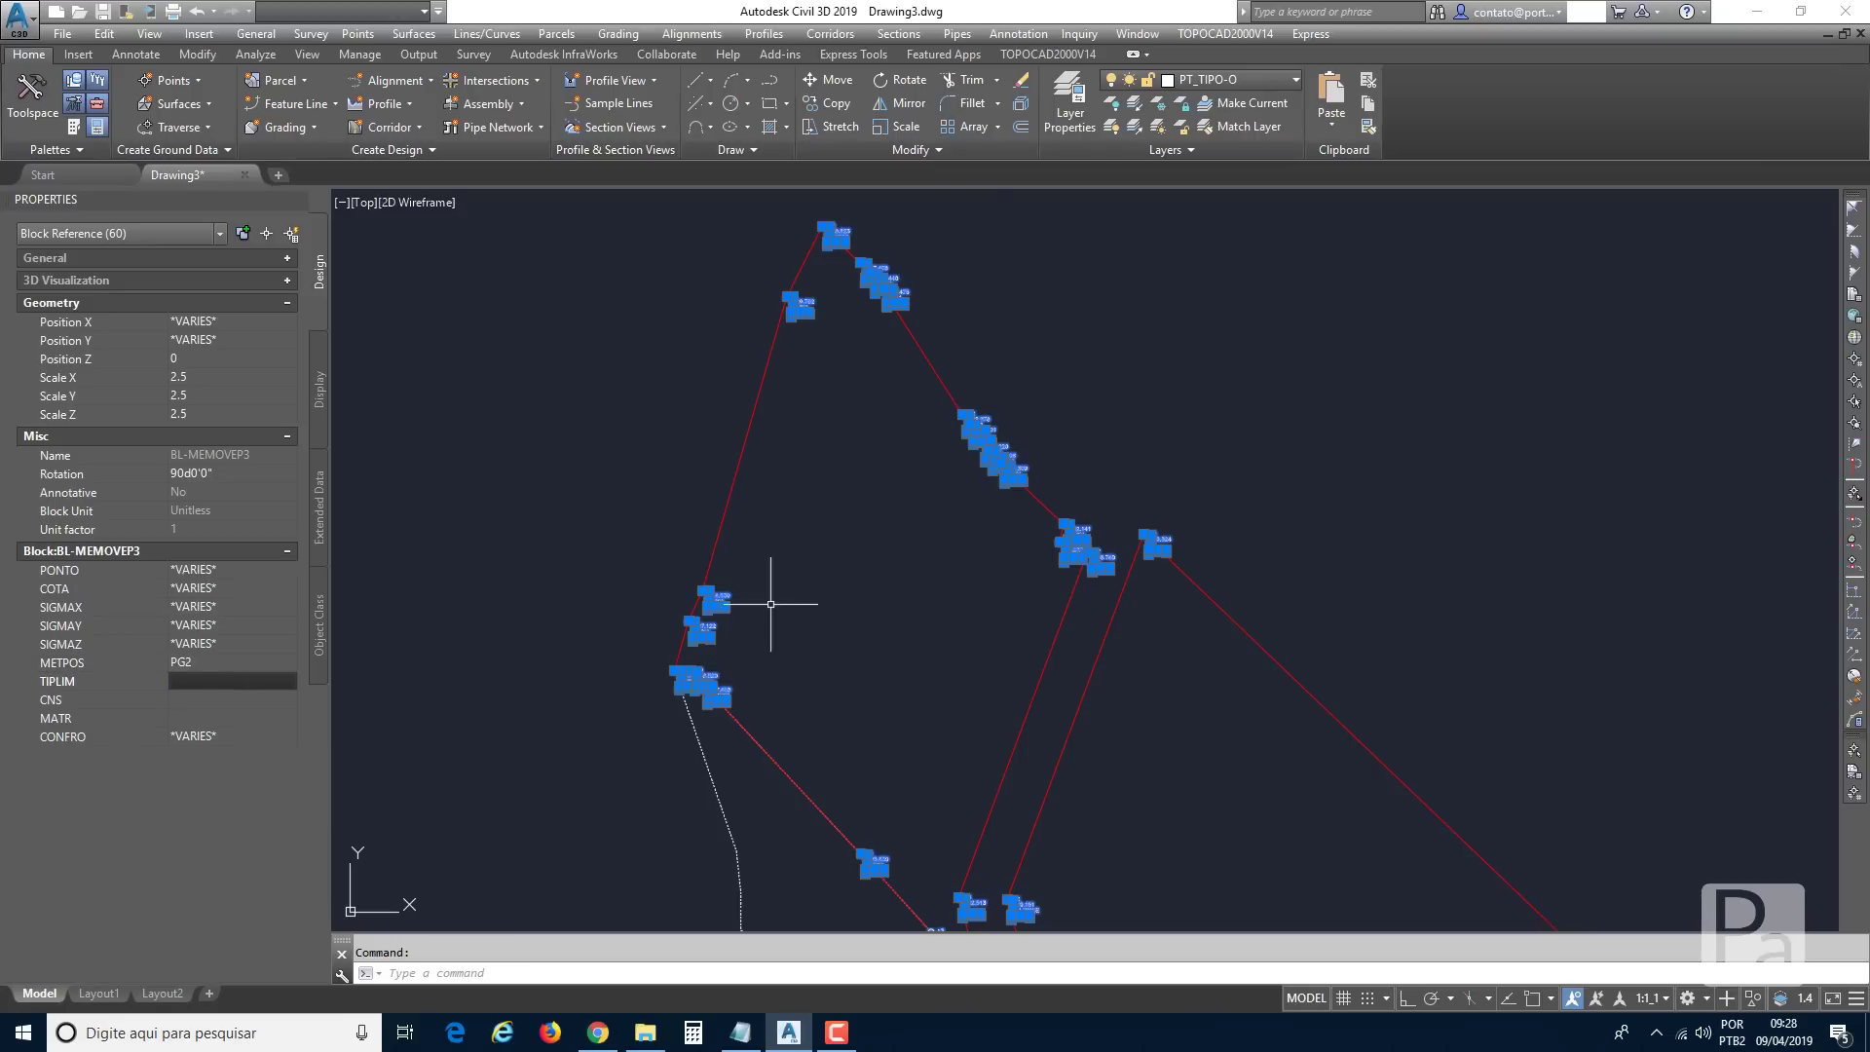
key("Escape")
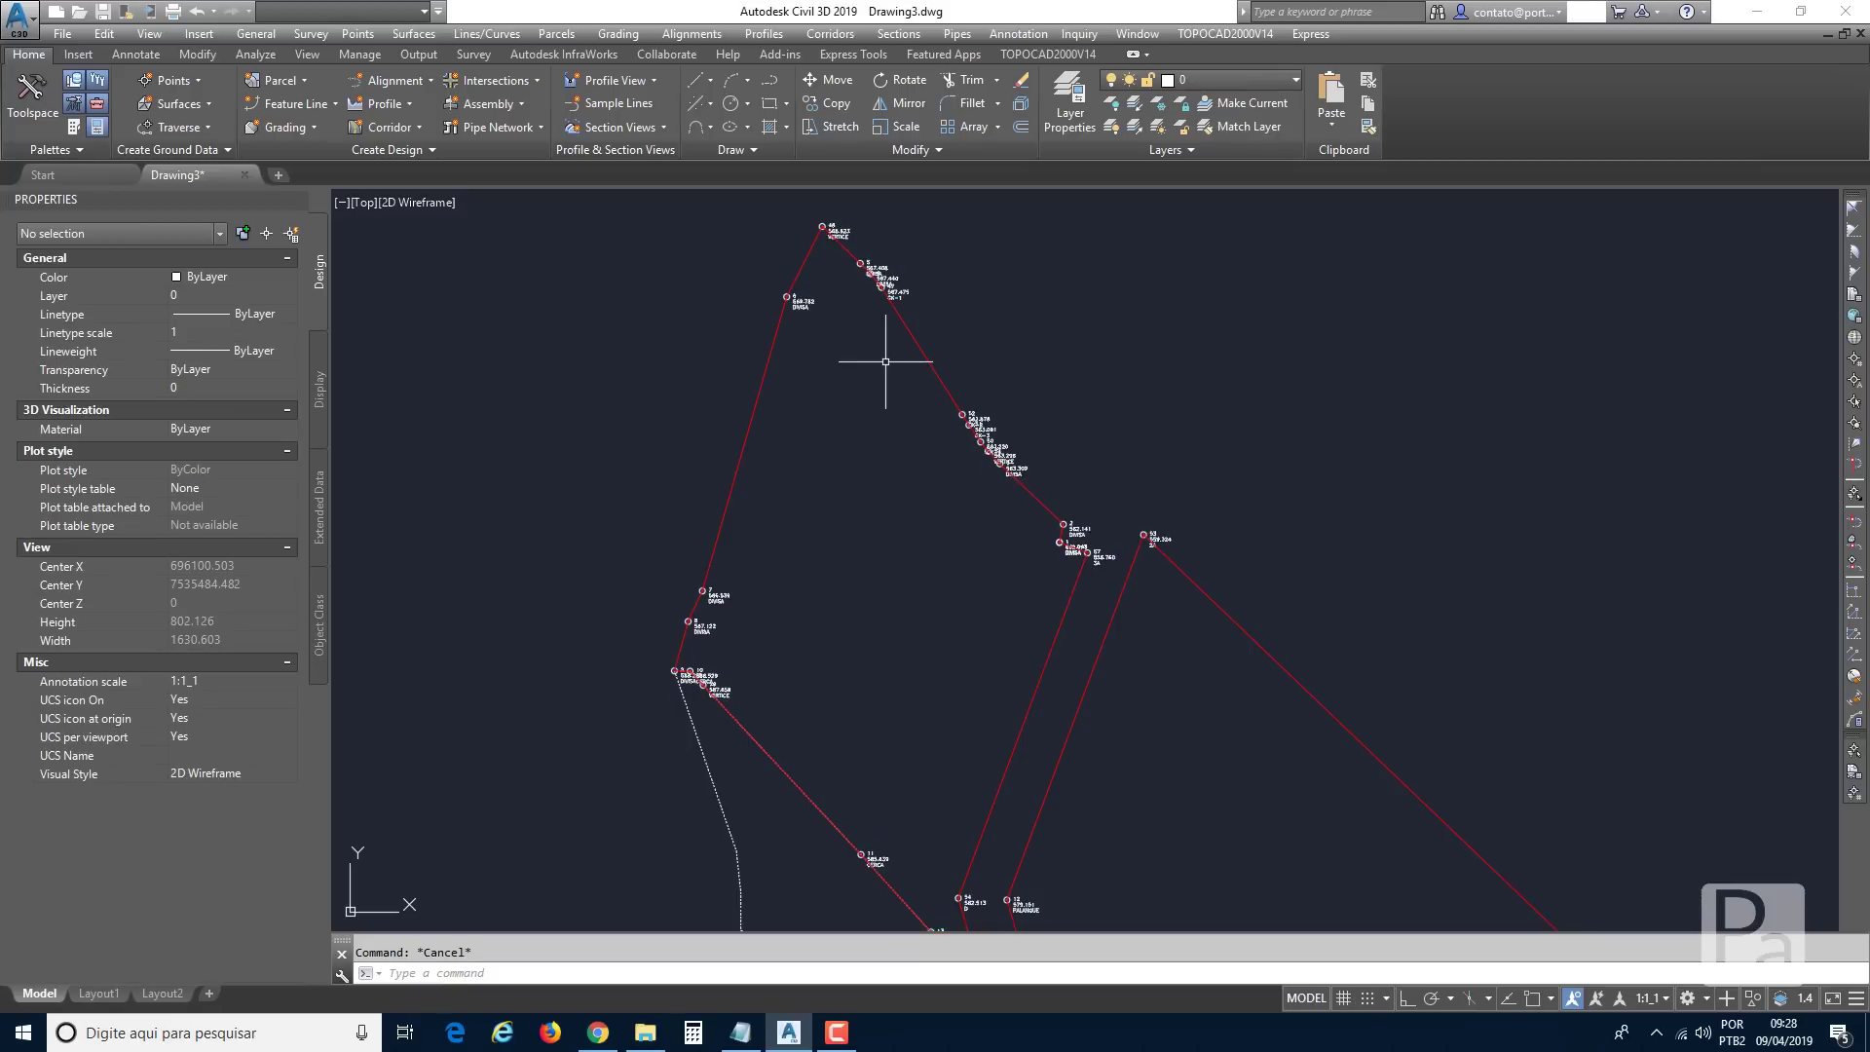
left_click(1154, 534)
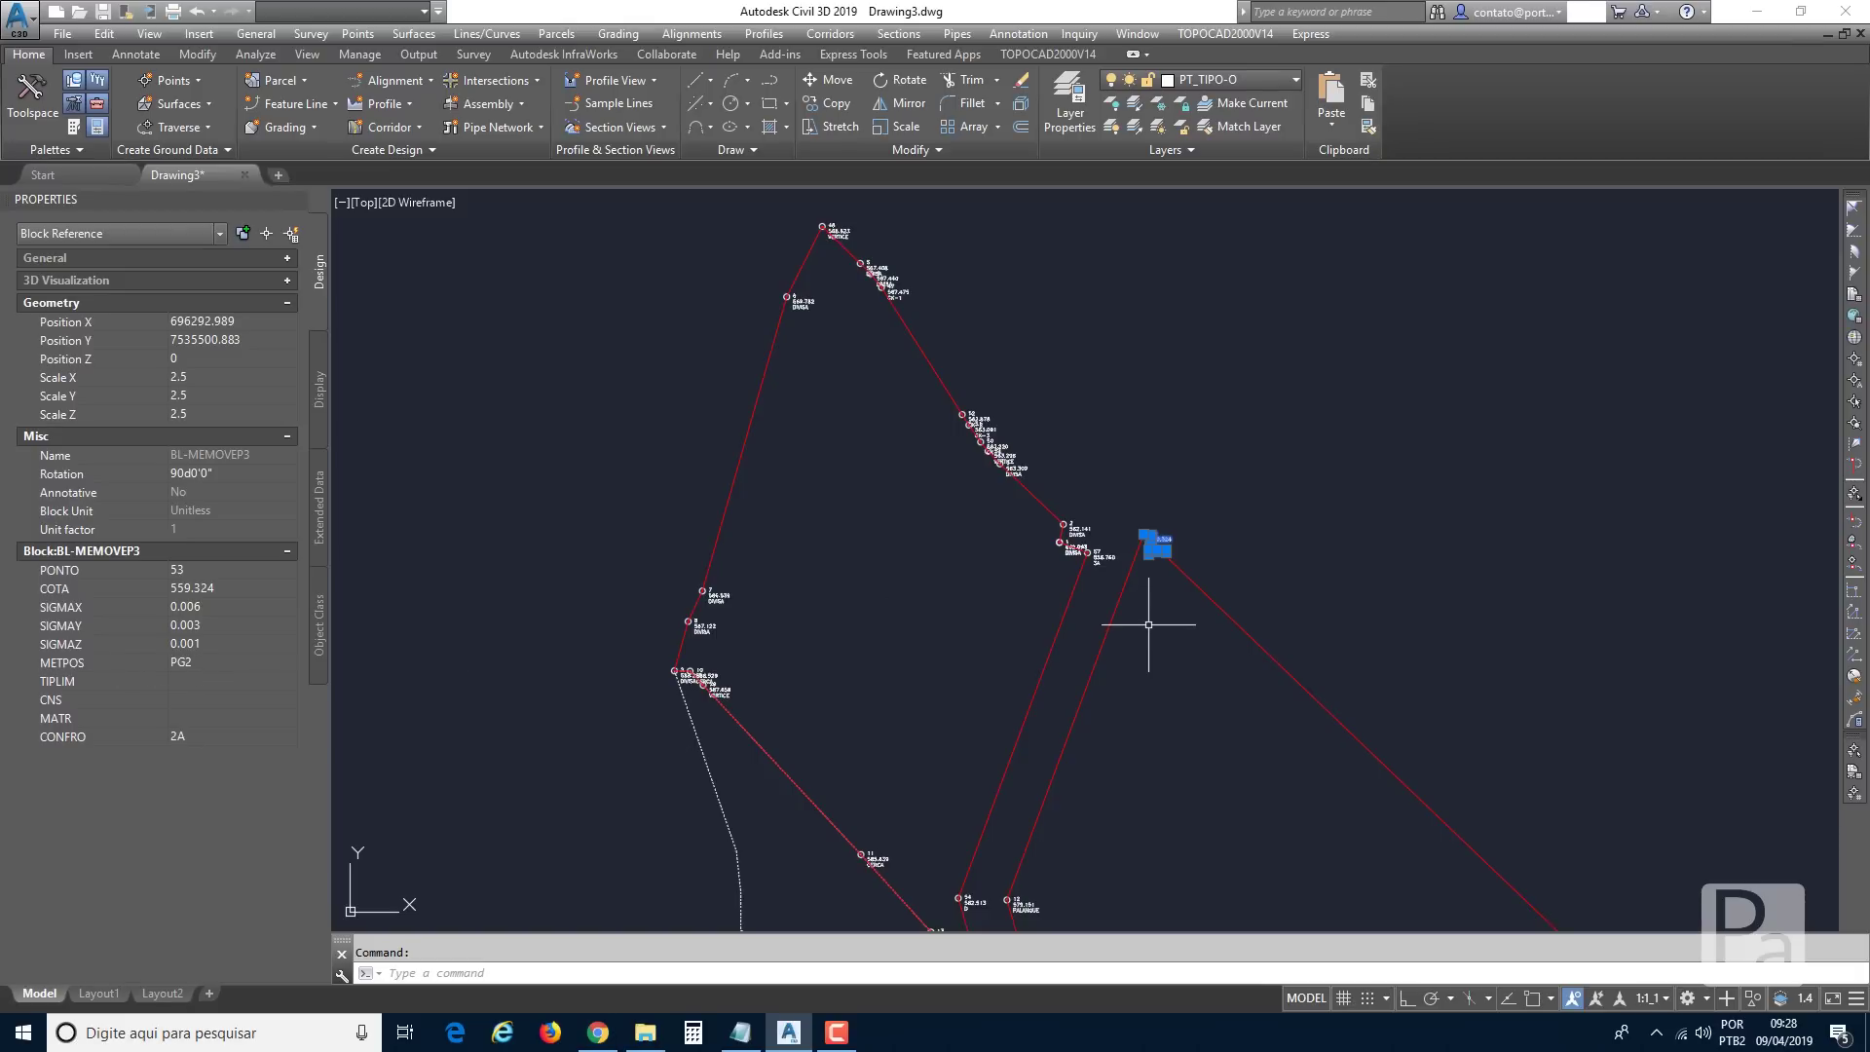
key("Escape")
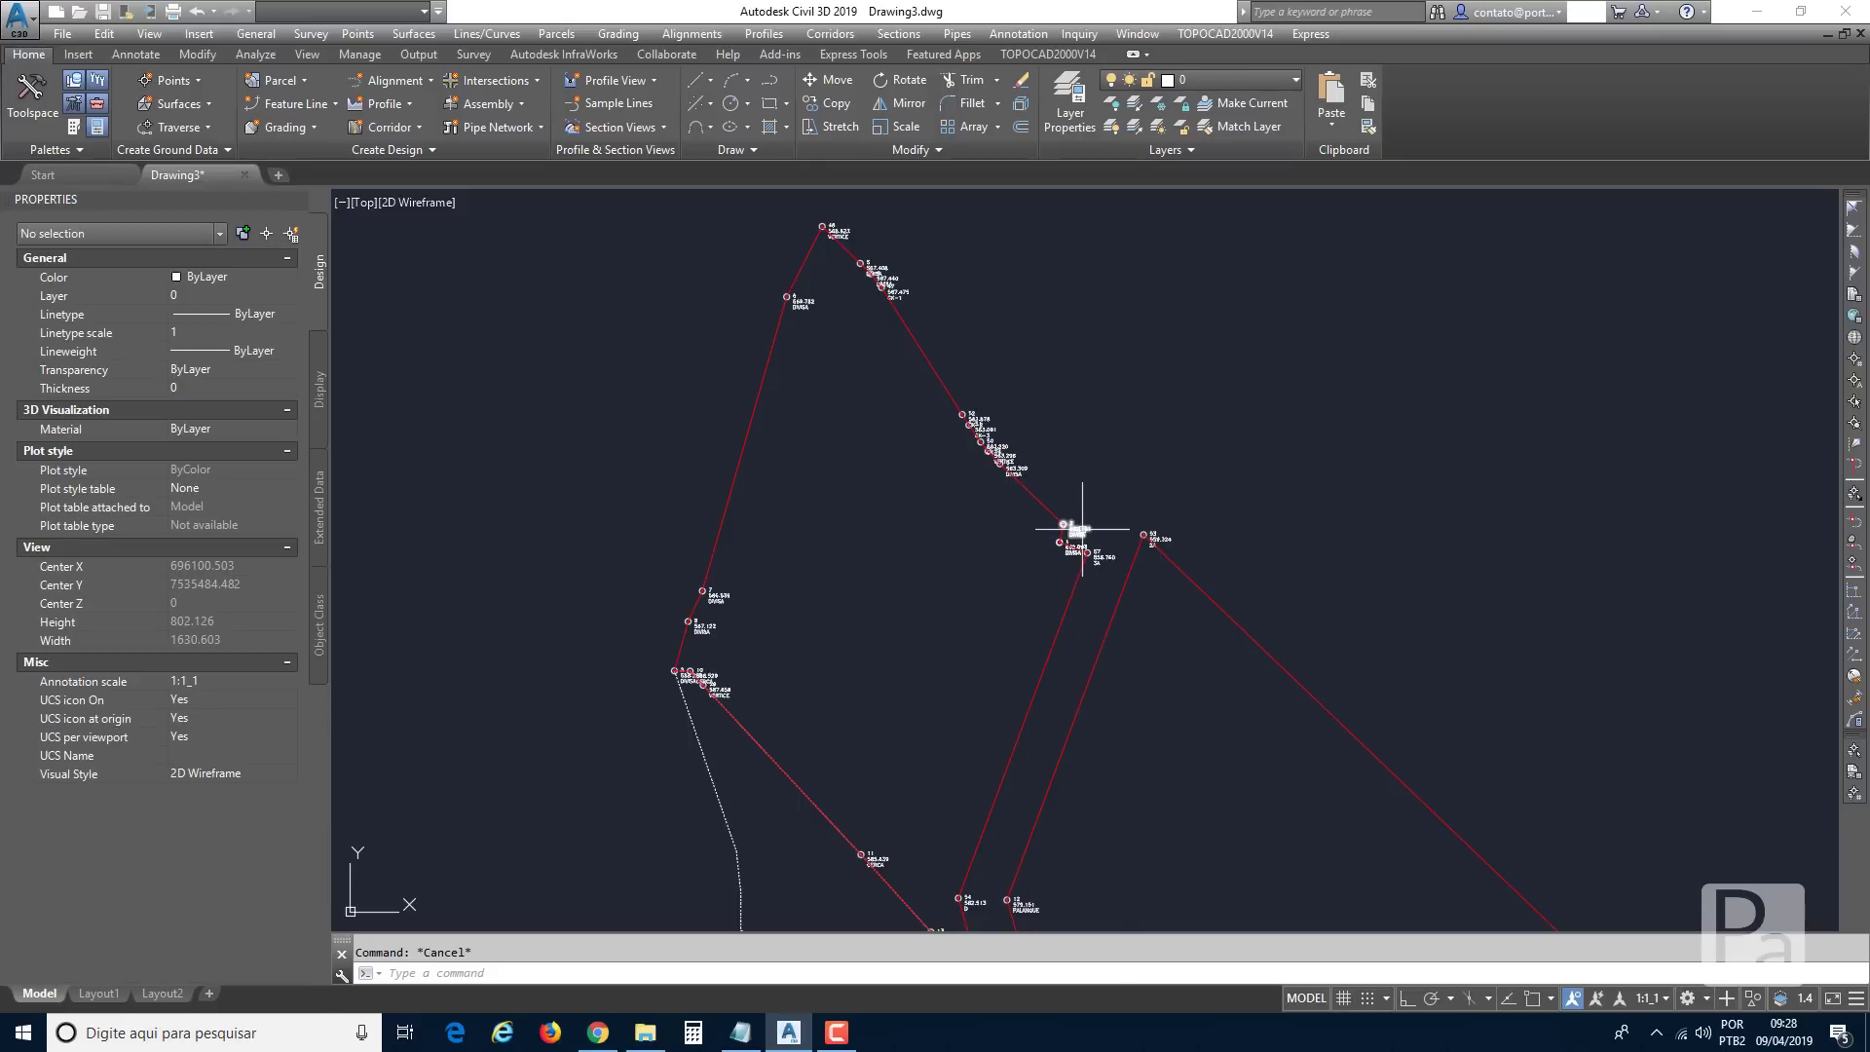
Set METPOS to PG6 for points 2, 1 and 57 beside the upper end of the central strip.
scroll(1020, 446, "up", 4)
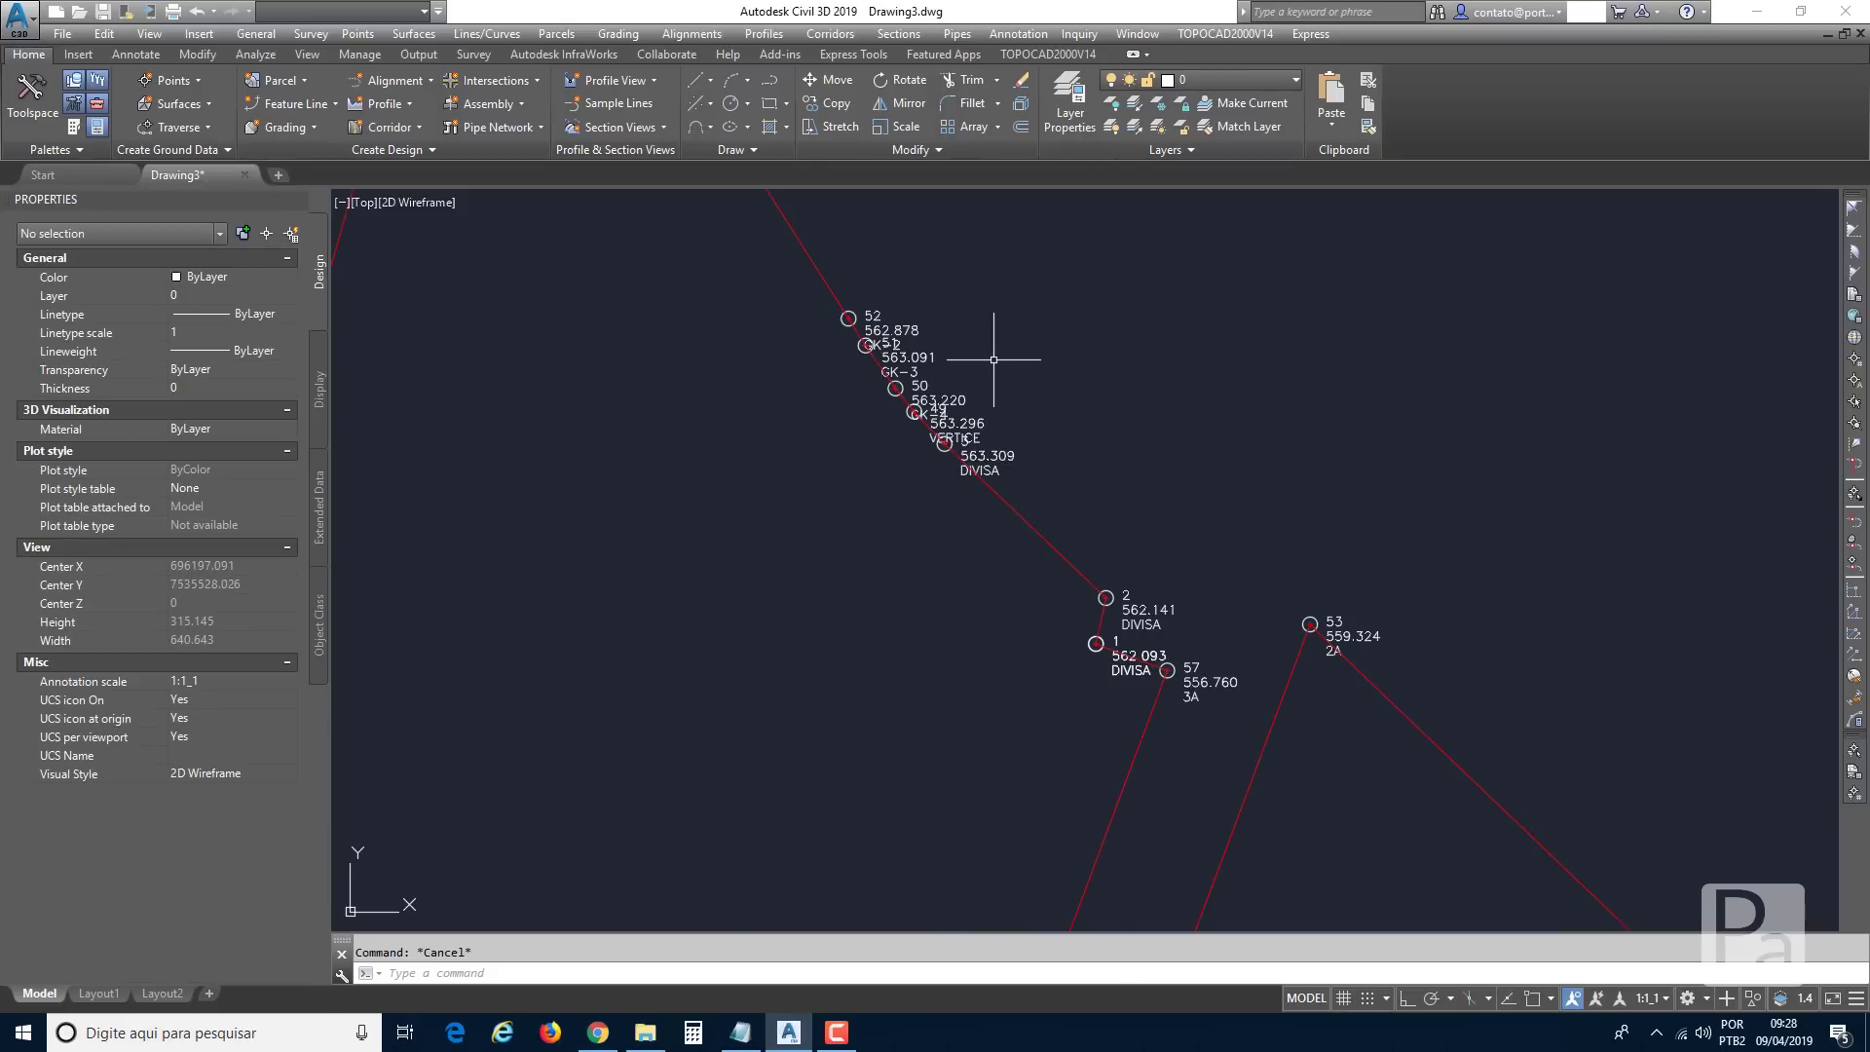
left_click(1142, 612)
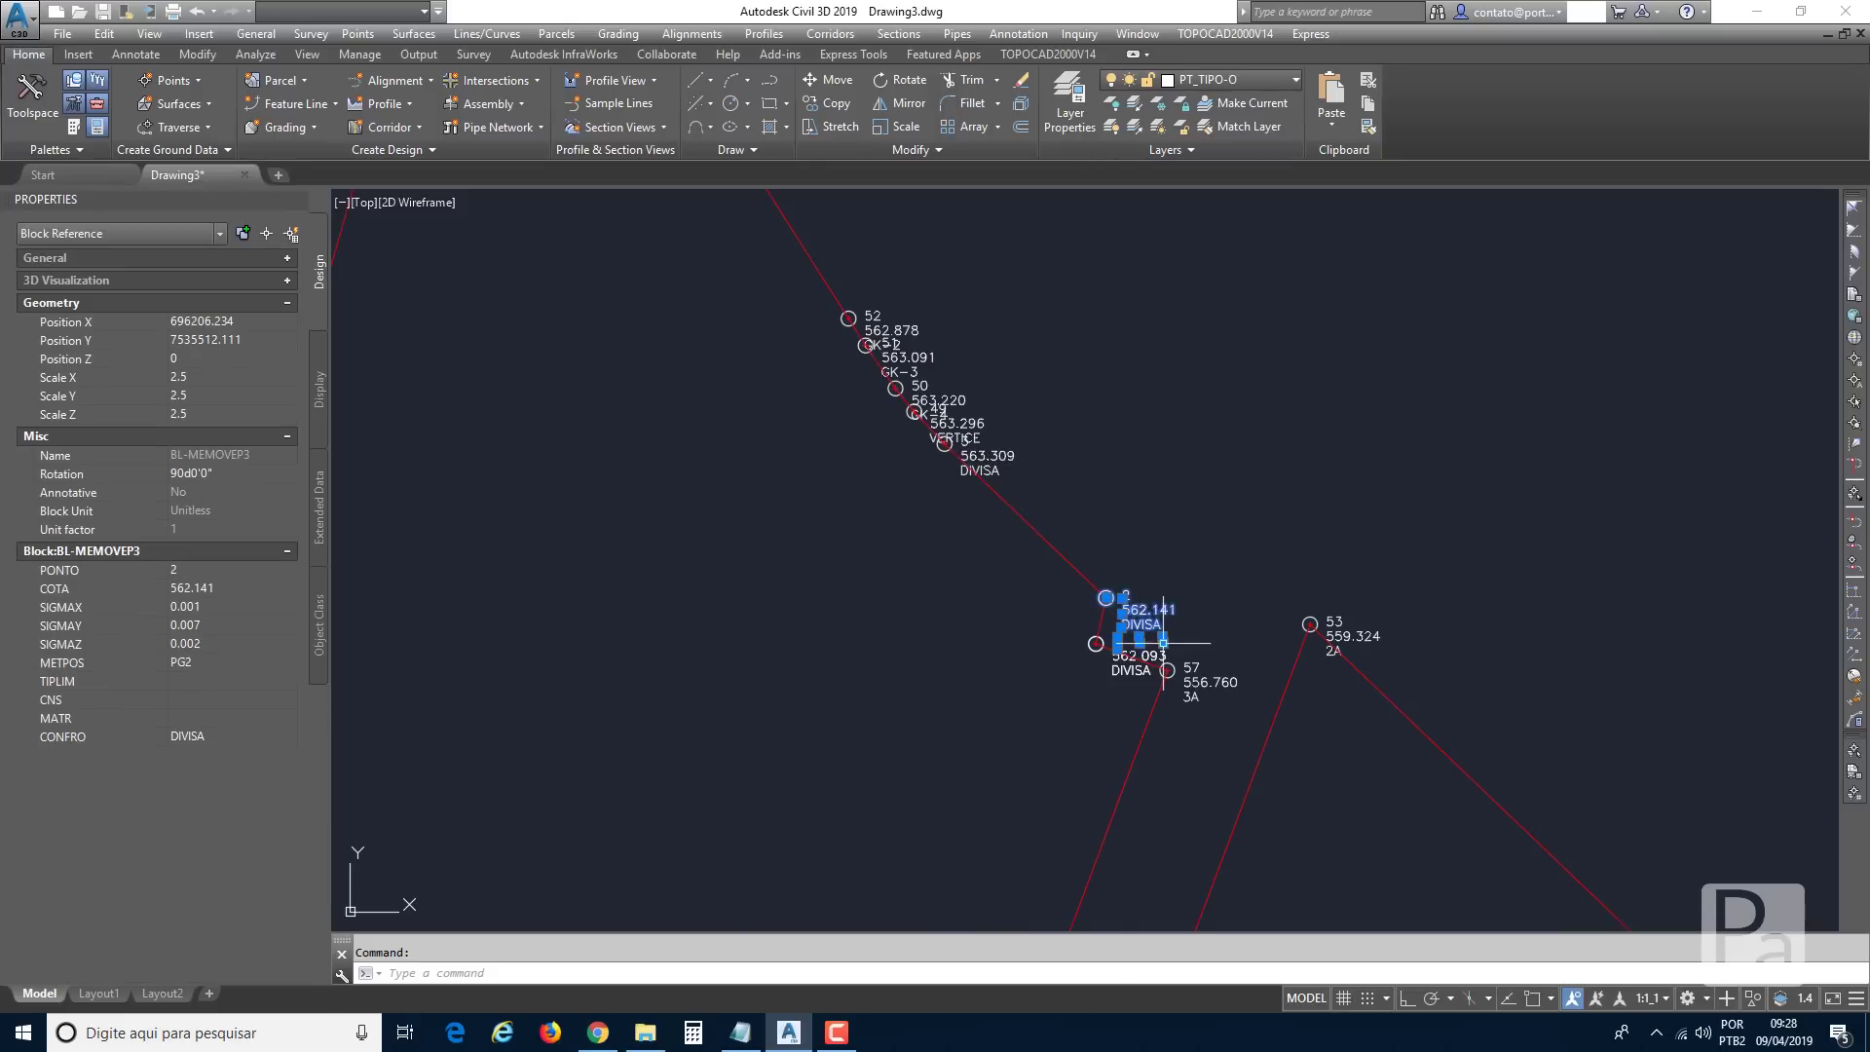
left_click(1120, 682)
left_click(1206, 685)
scroll(1159, 692, "down", 4)
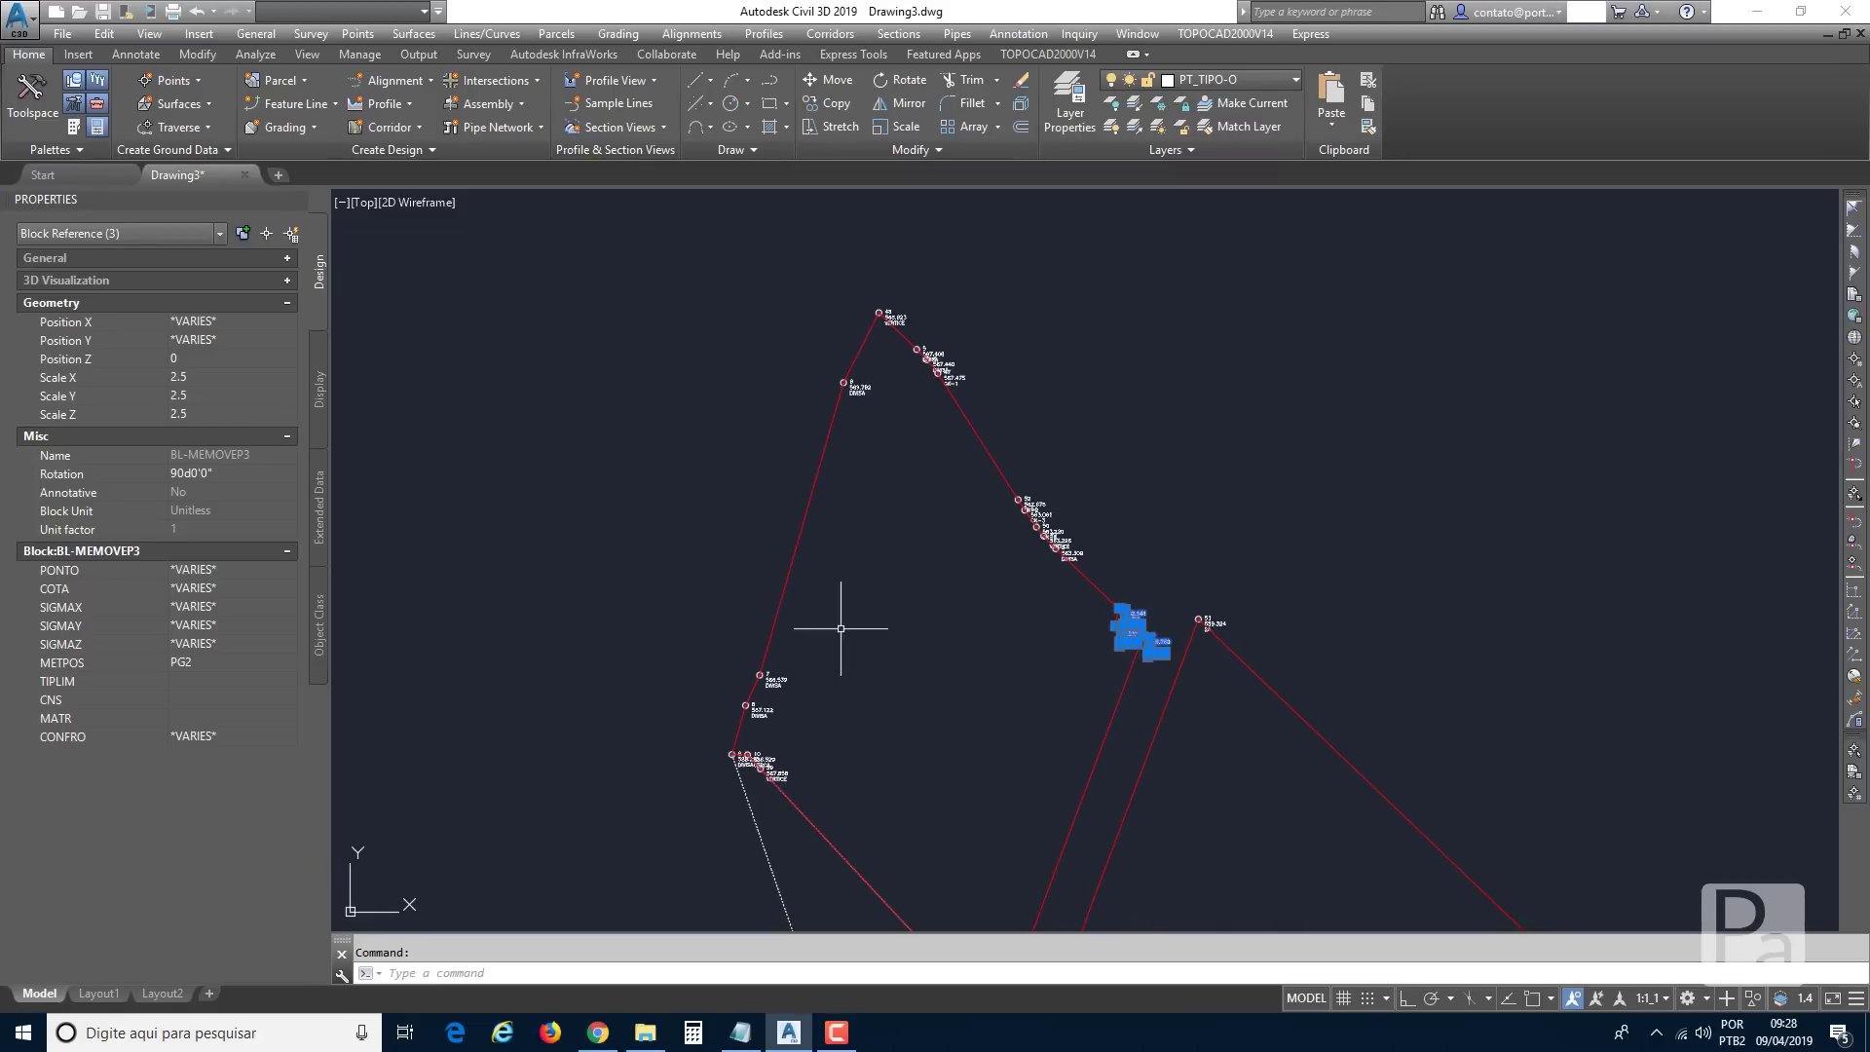
left_click(220, 662)
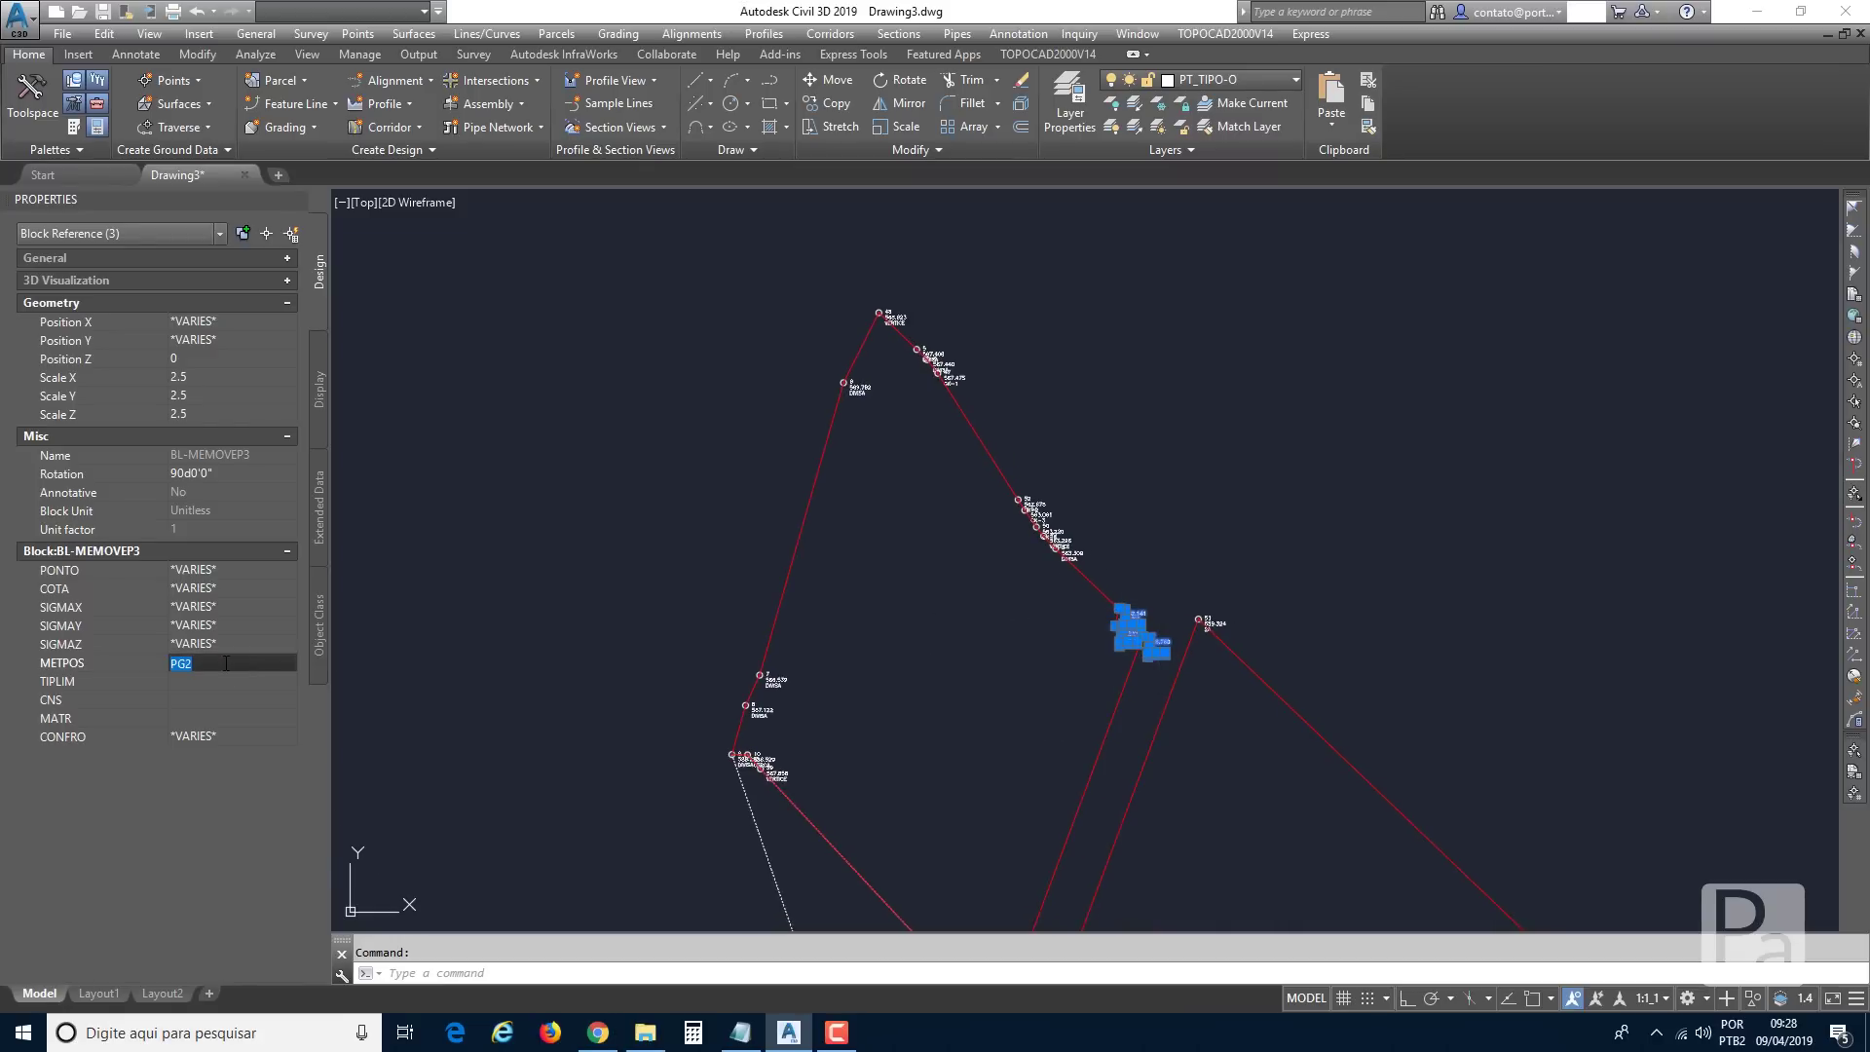
type("PG6")
key("Return")
key("Escape")
Review the points along both perimeters and around the upper end of the central strip.
scroll(800, 276, "down", 2)
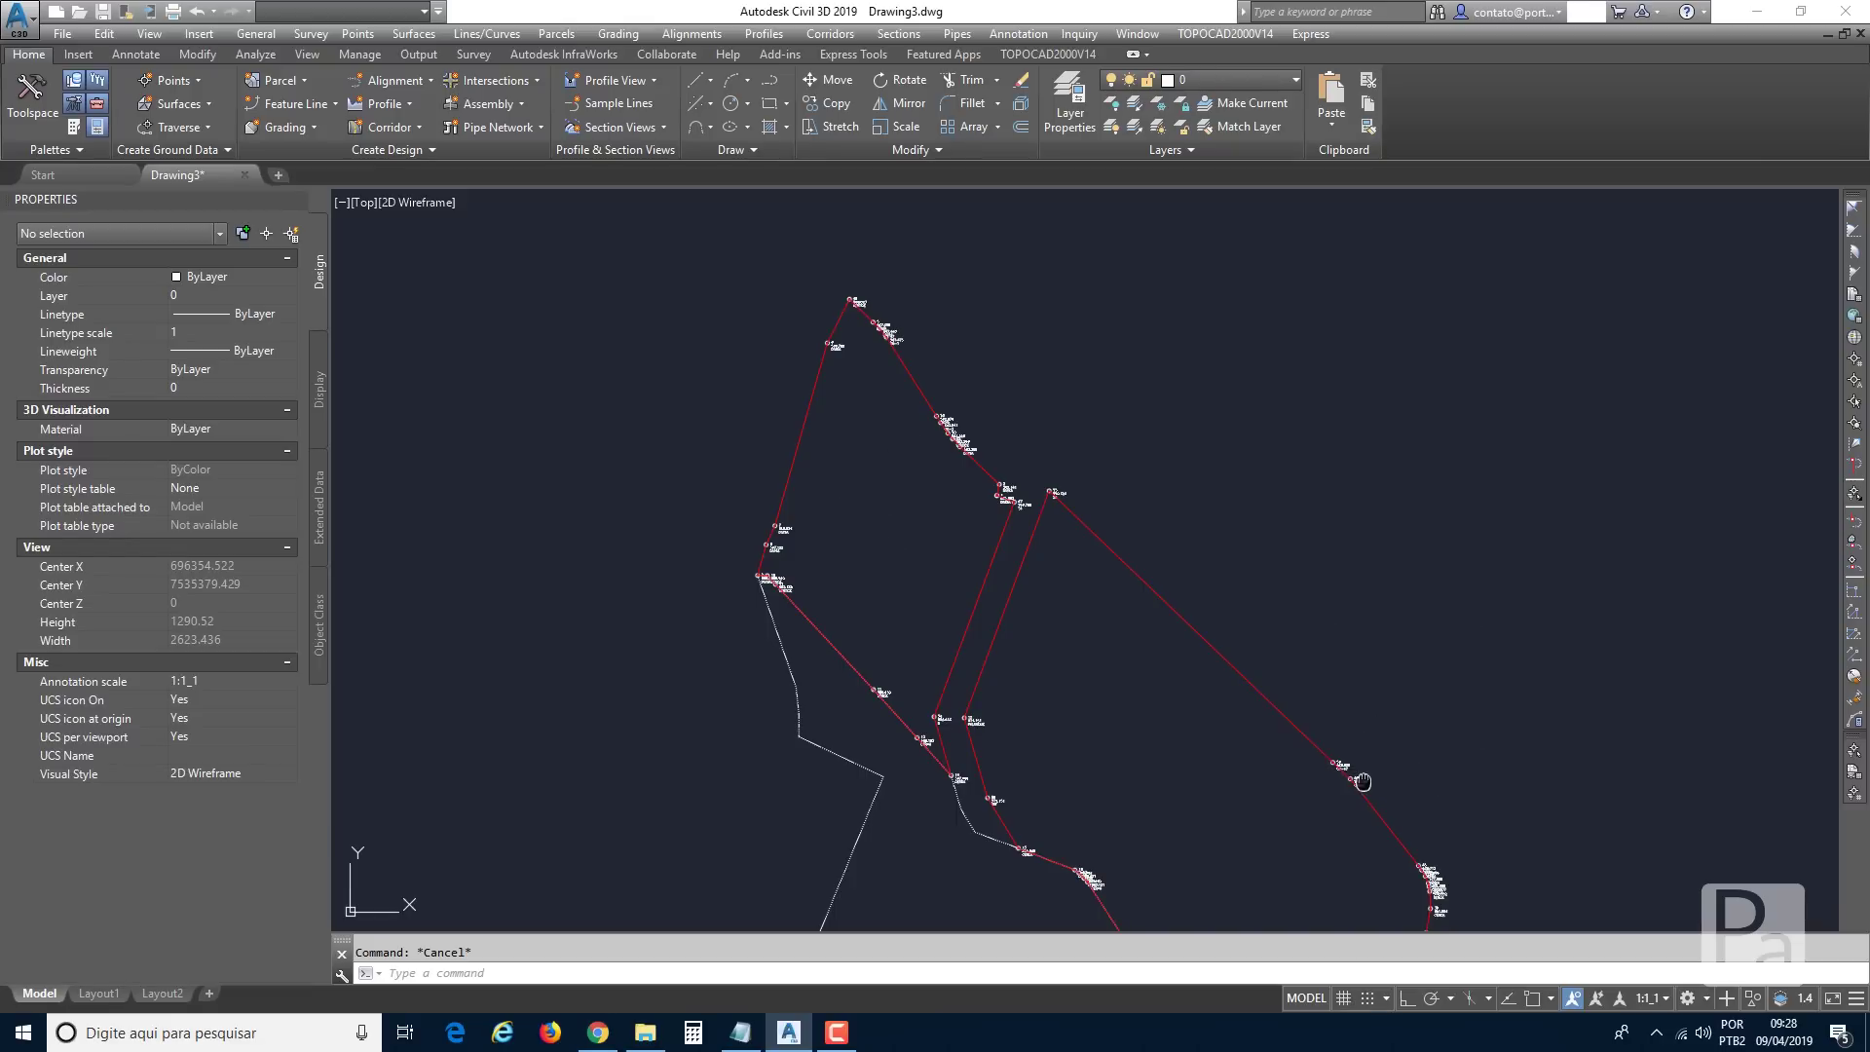
middle_click_drag(1357, 773, 1300, 643)
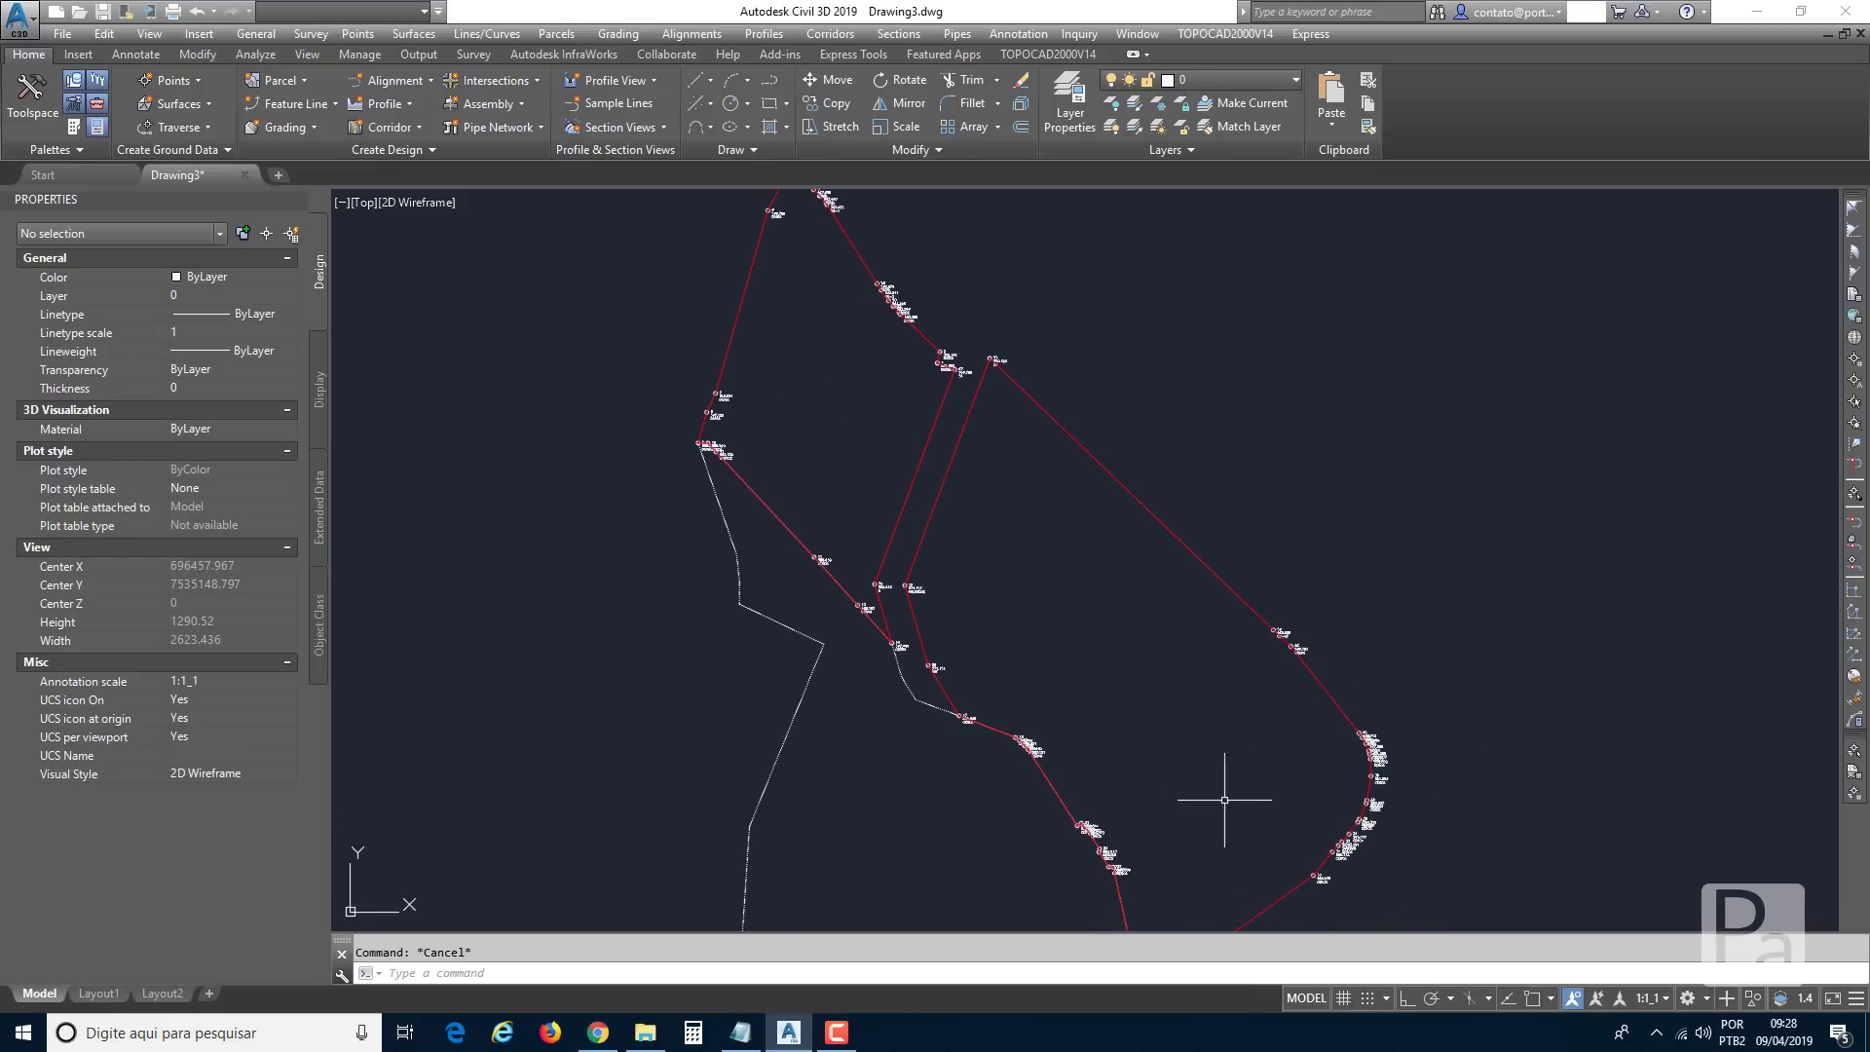
middle_click_drag(1206, 793, 1198, 766)
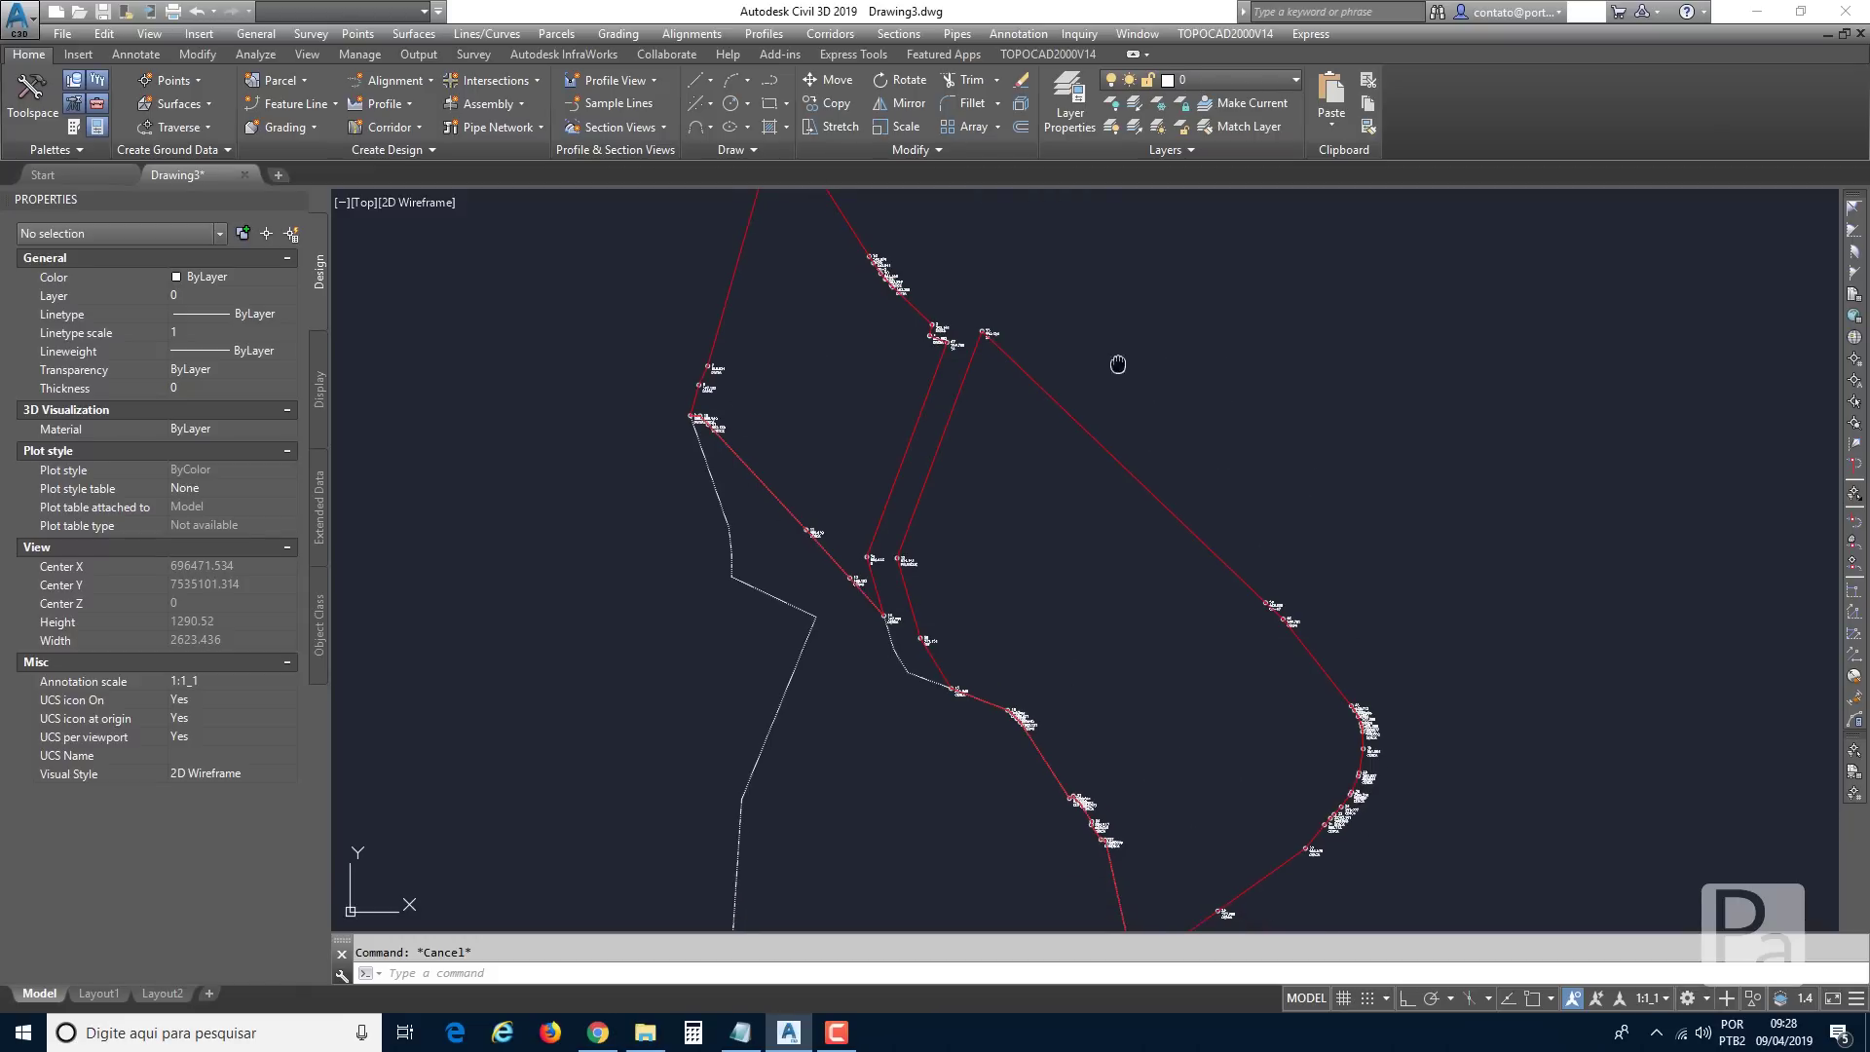
middle_click_drag(1118, 364, 1126, 434)
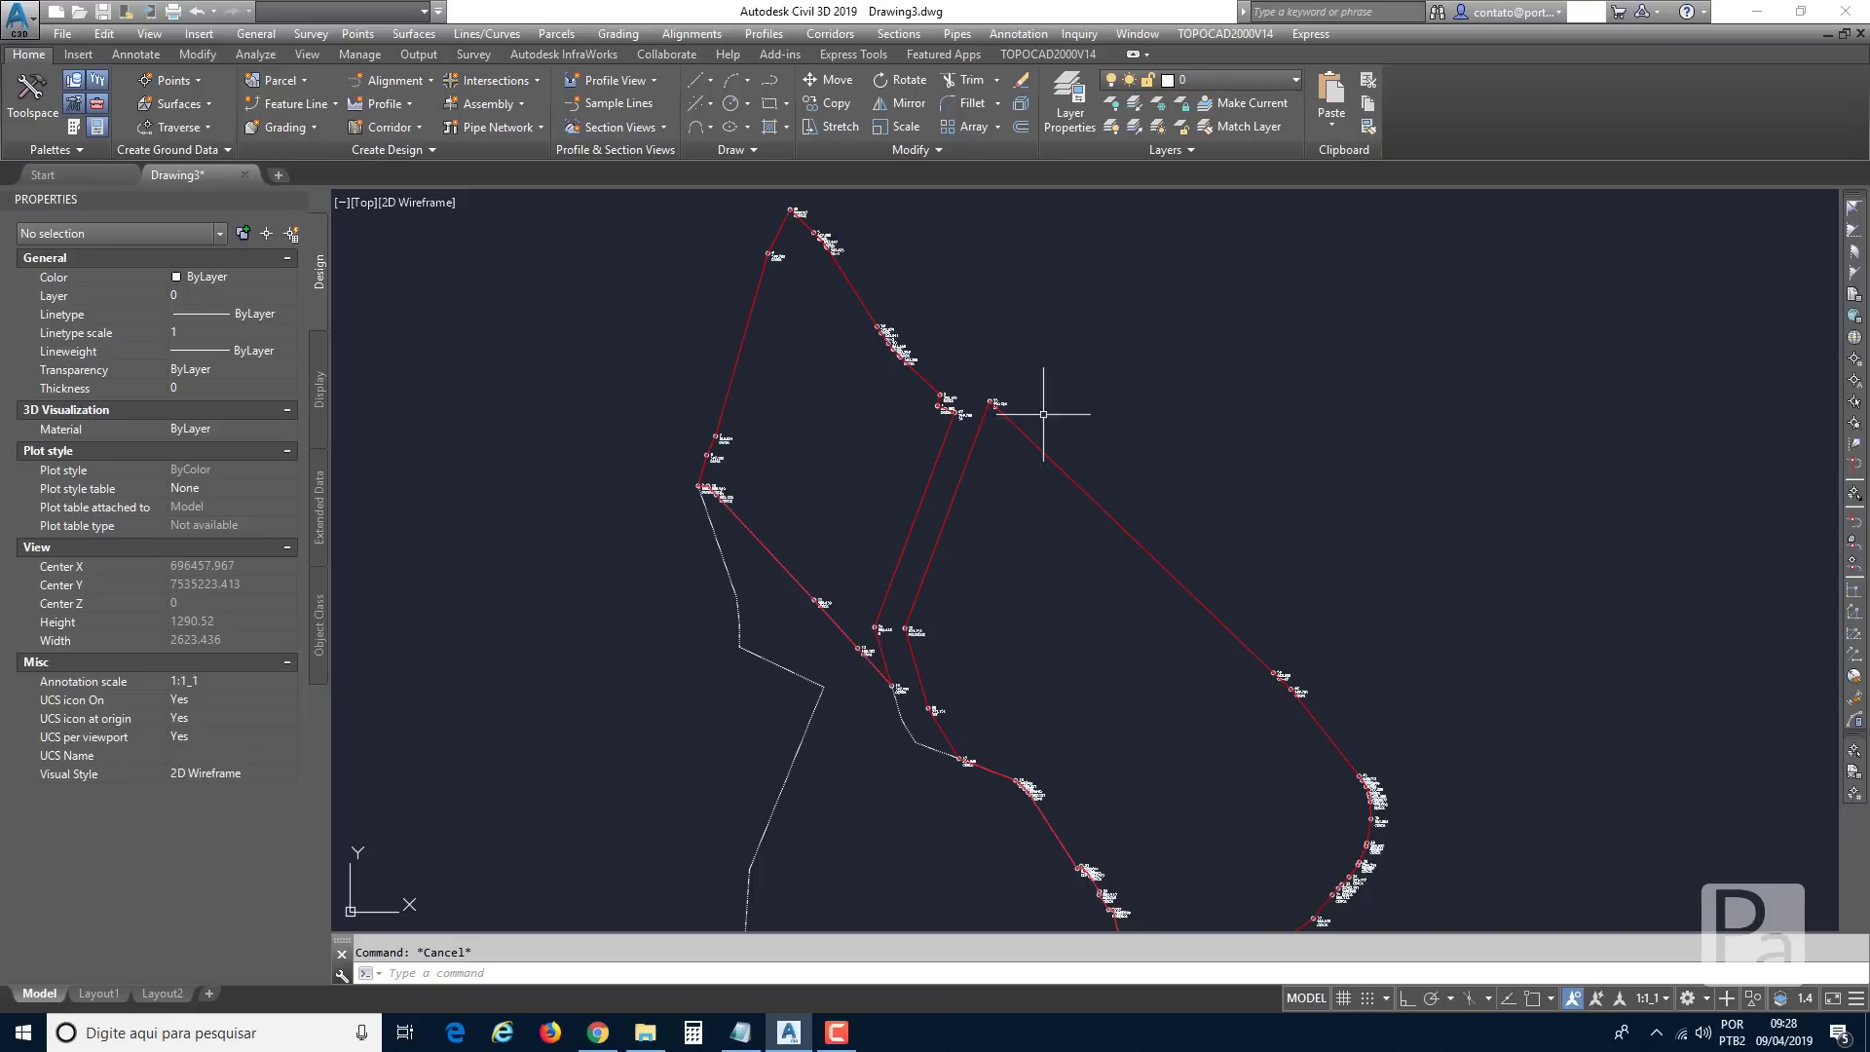
scroll(973, 382, "up", 4)
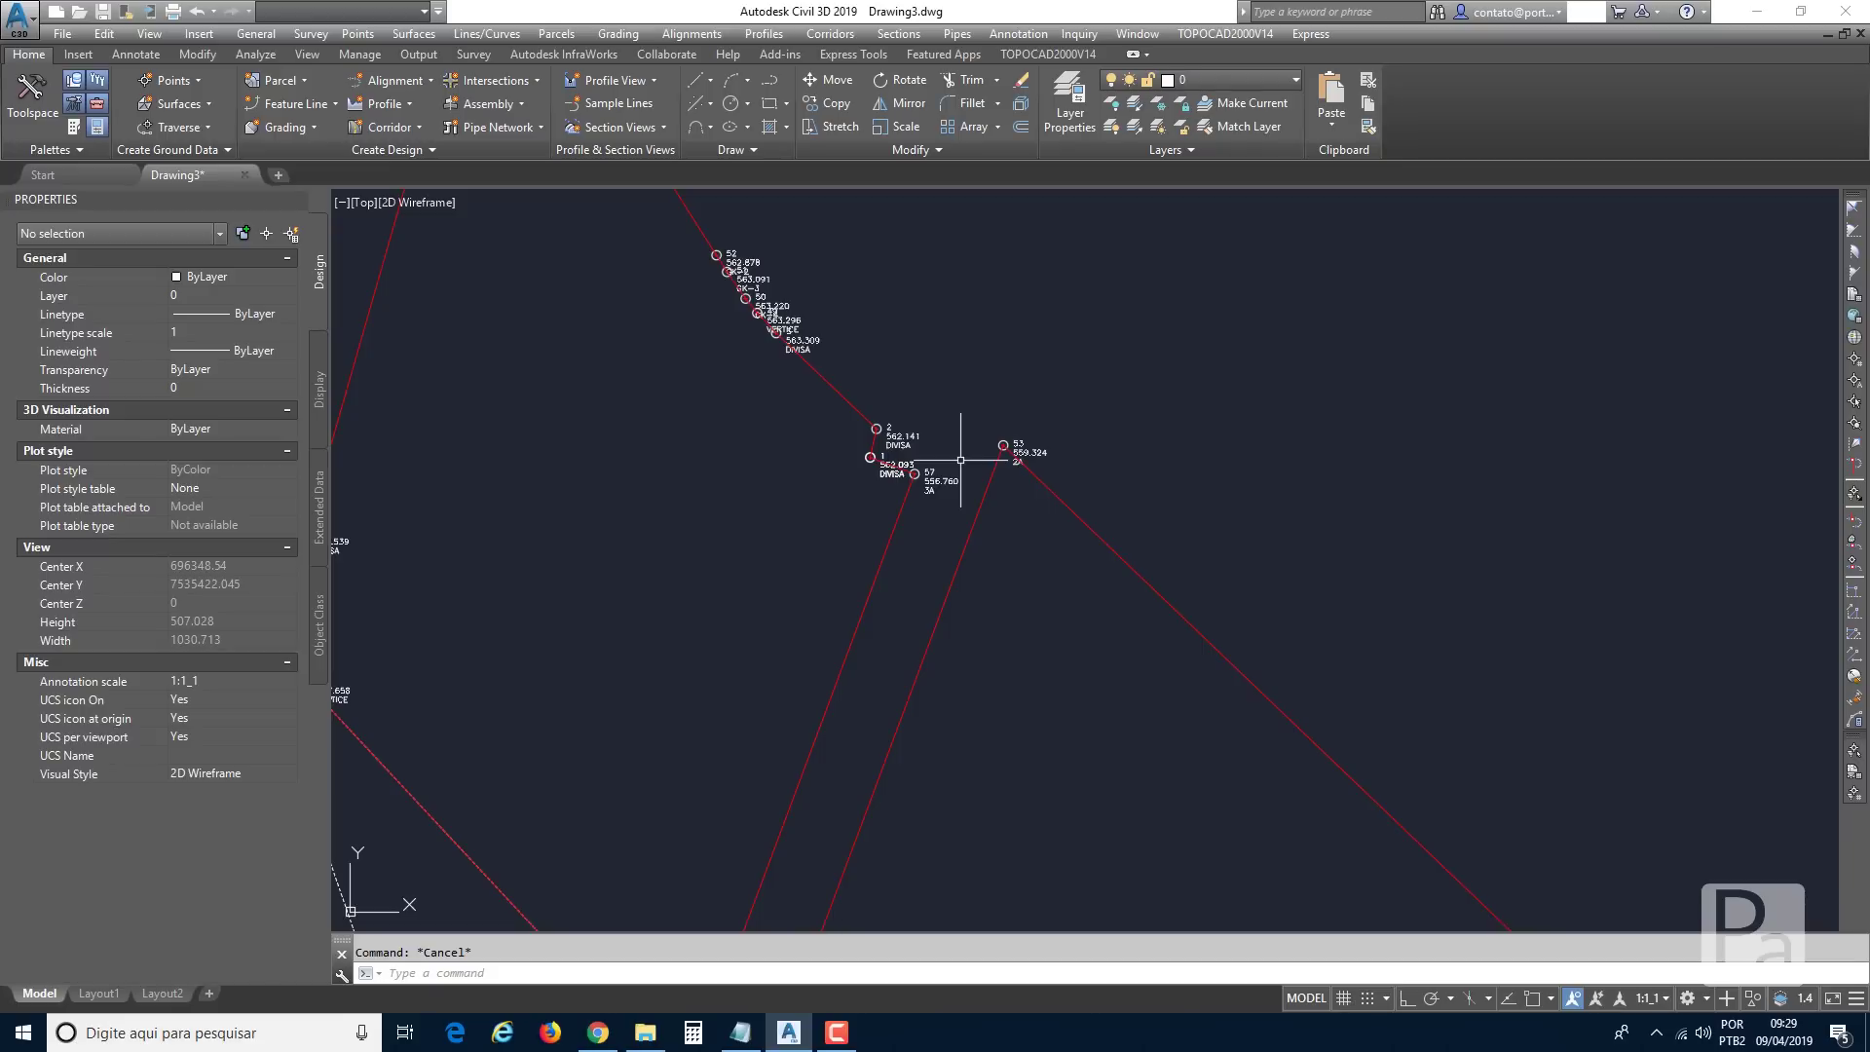
scroll(961, 460, "down", 5)
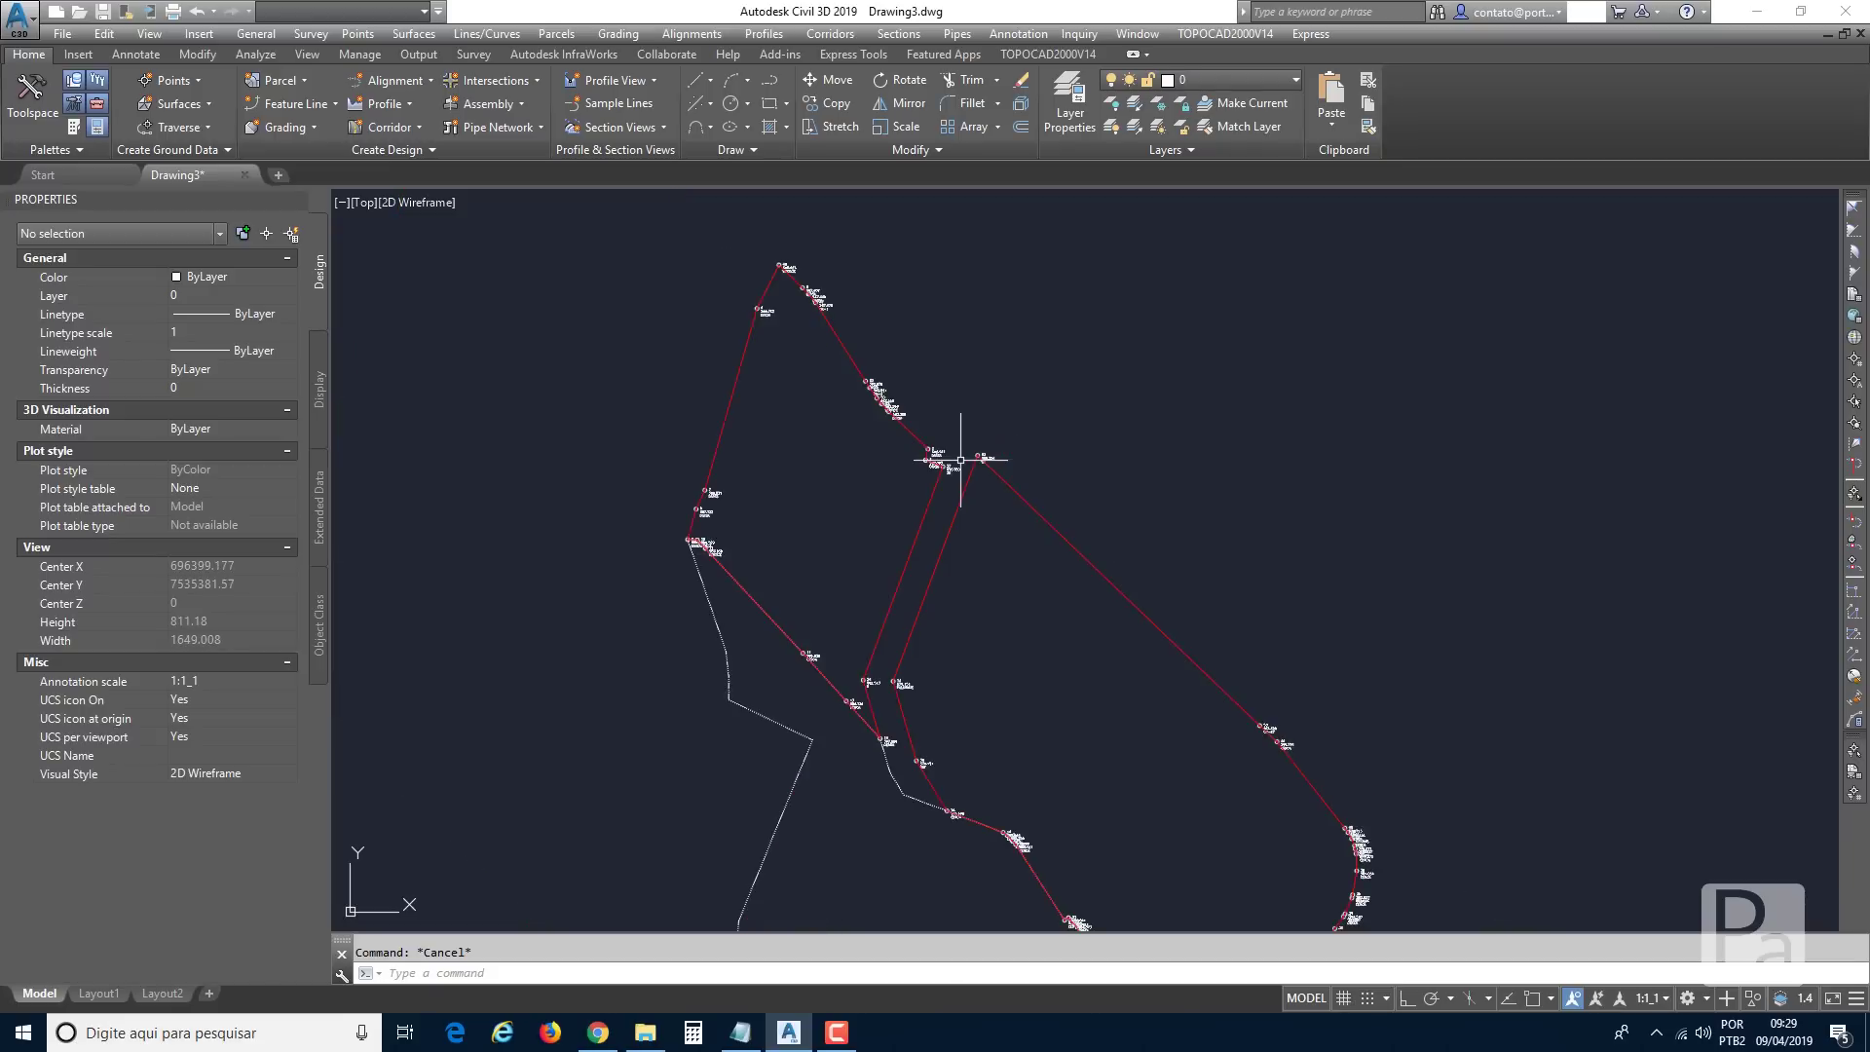
Set METPOS to PG6 for the four clustered CERCA points 16 to 19, southeast of point 15.
scroll(756, 518, "up", 3)
scroll(929, 674, "up", 2)
scroll(938, 544, "up", 4)
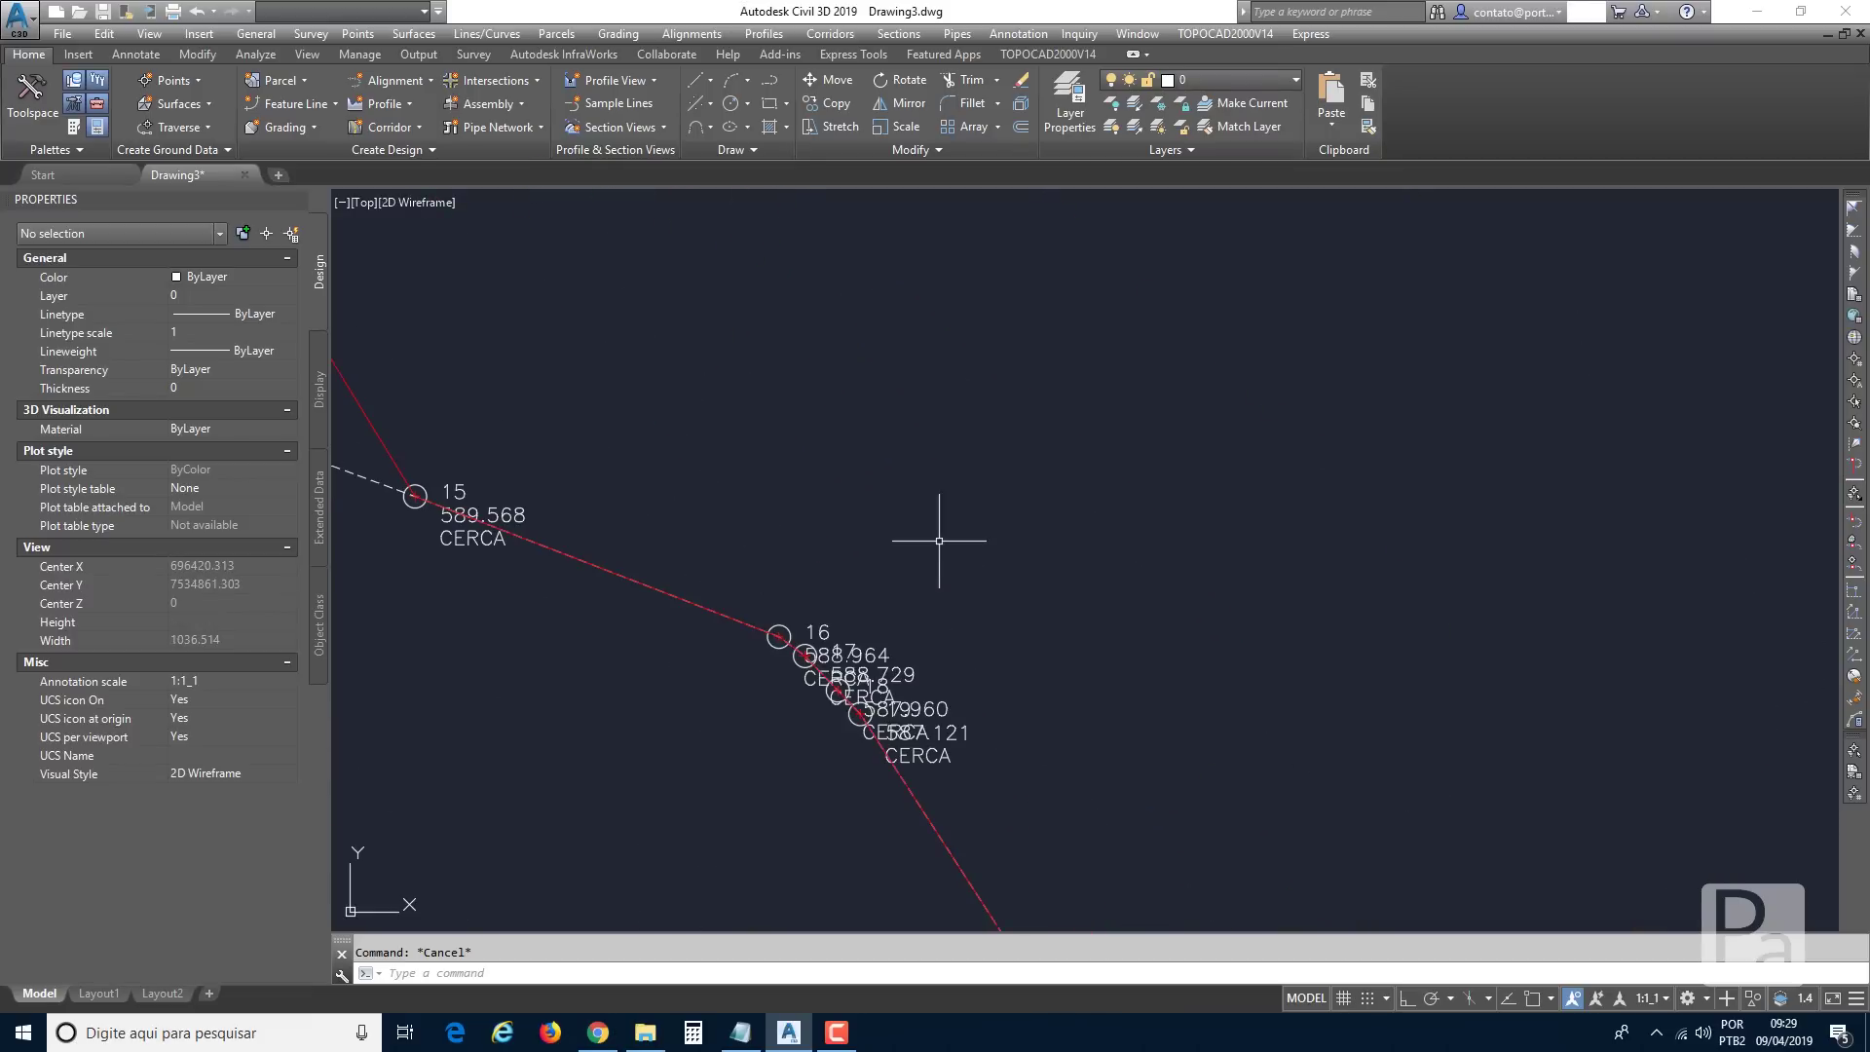
left_click(969, 765)
left_click(920, 667)
left_click(909, 608)
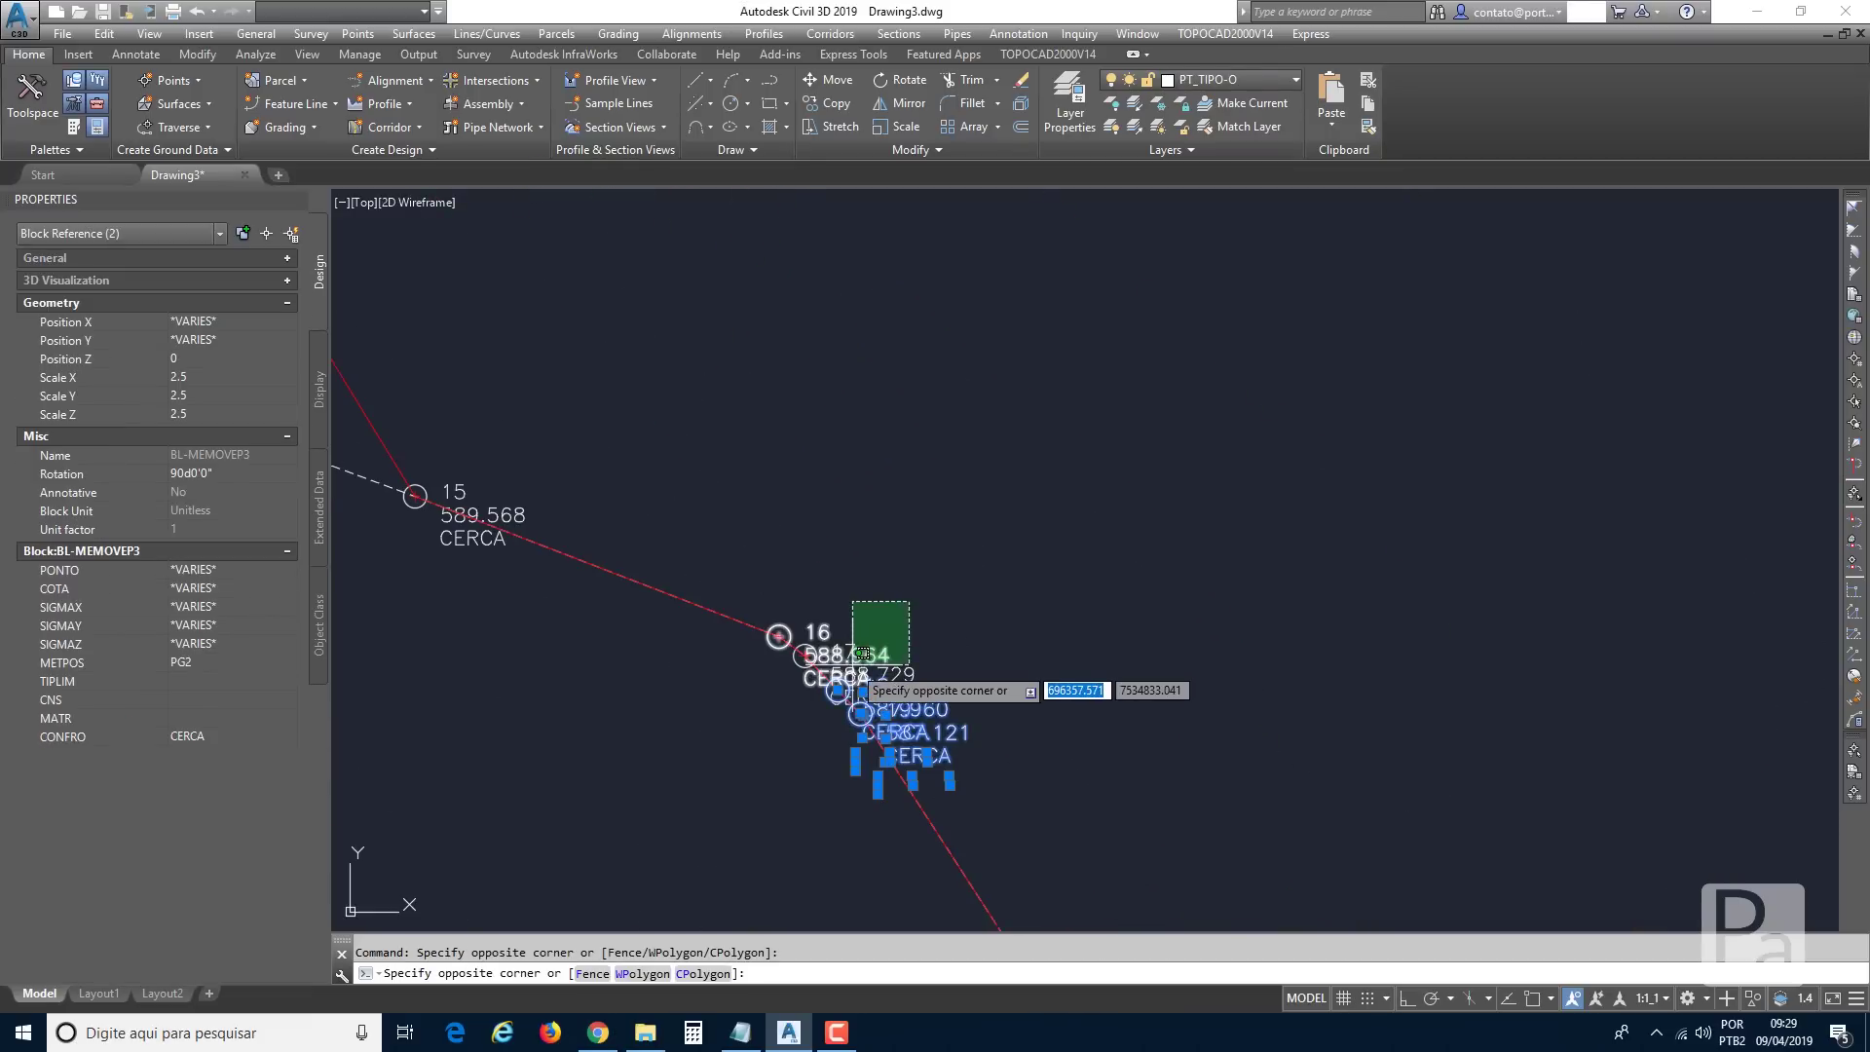
left_click(809, 689)
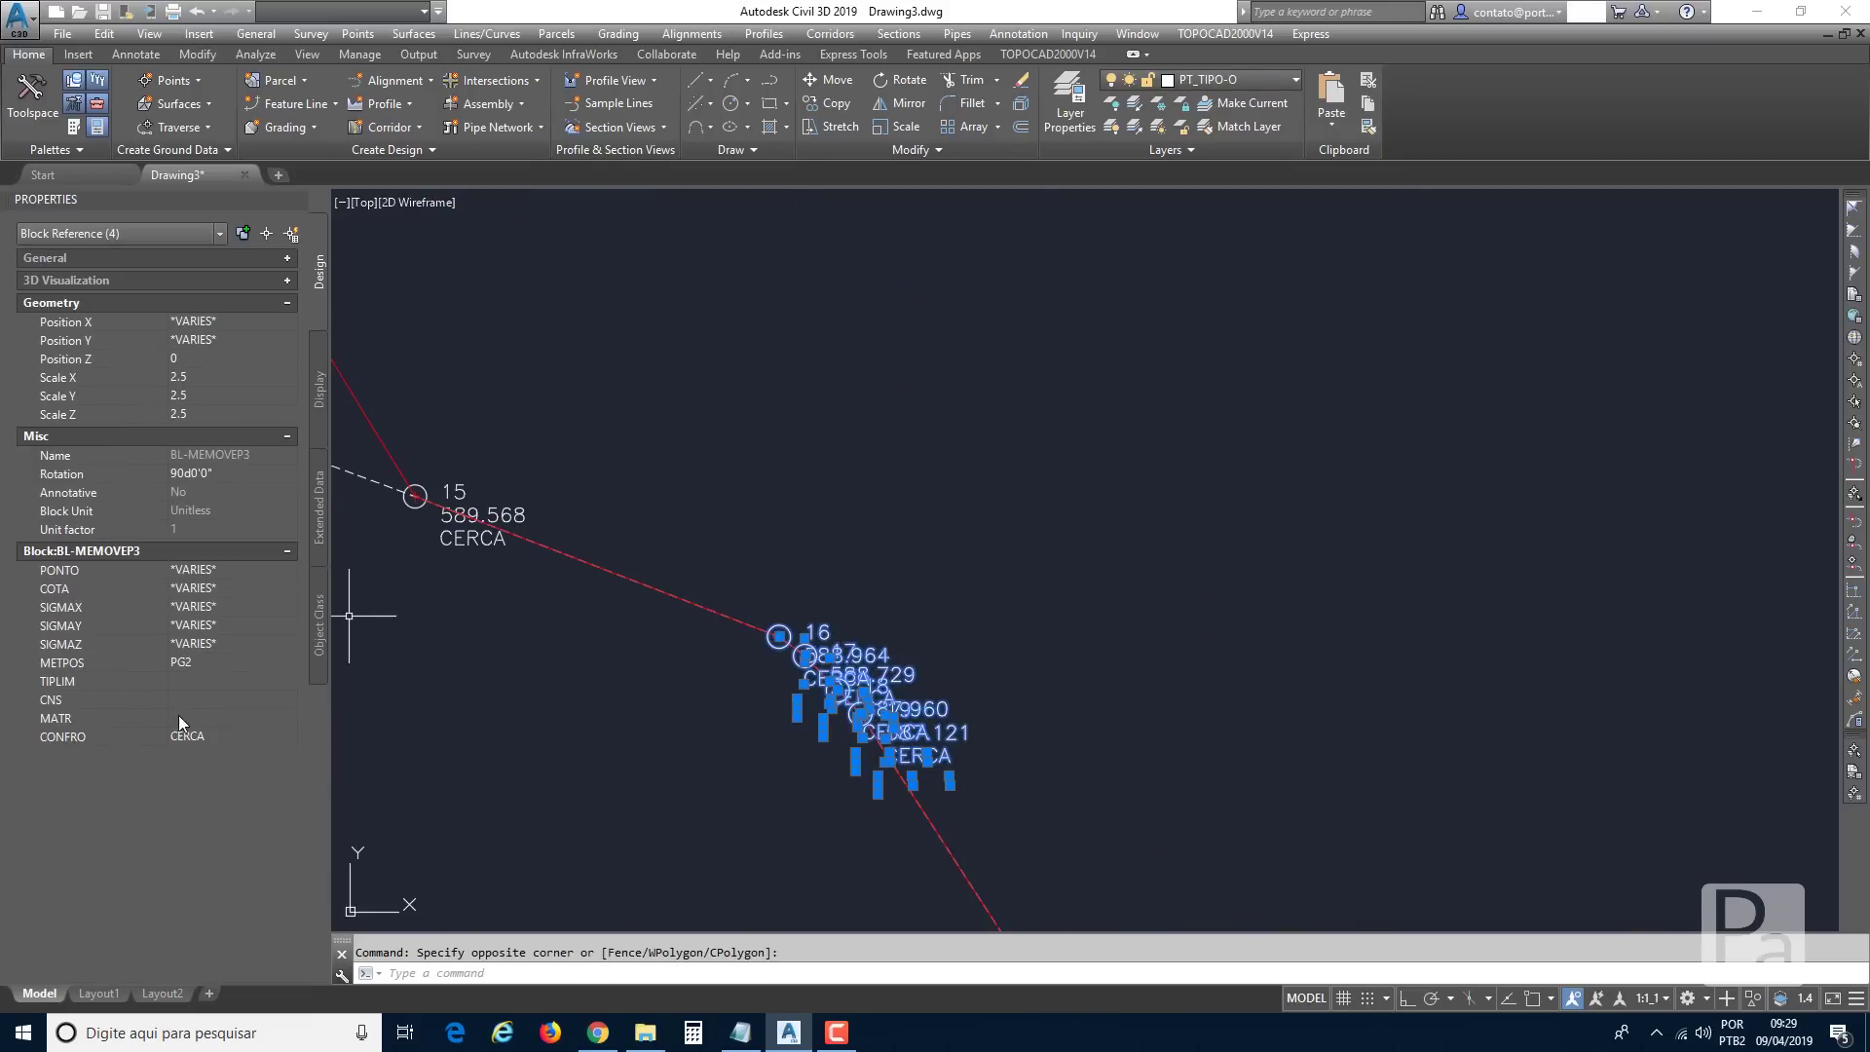
left_click(209, 662)
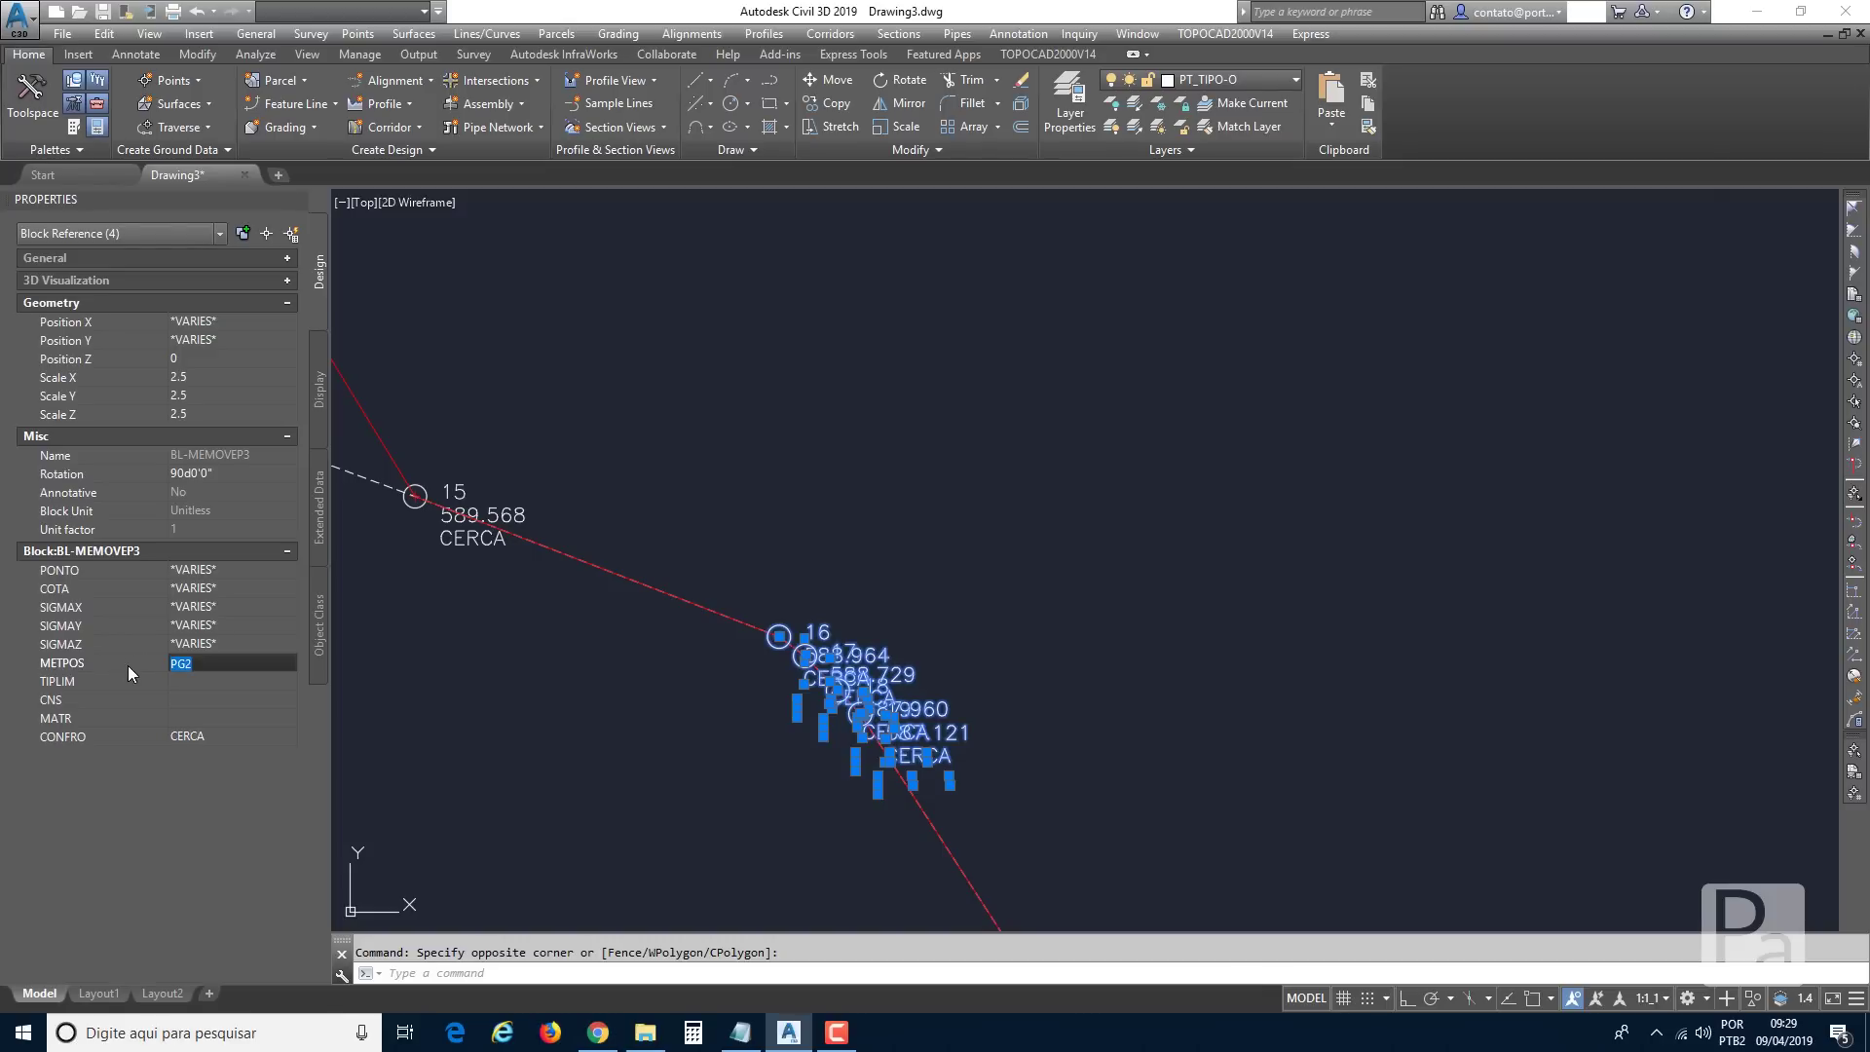
type("PG6")
key("Tab")
key("Escape")
Look over the points from the lower perimeter up to point 53 and the northern tip of the upper perimeter.
scroll(1085, 518, "down", 5)
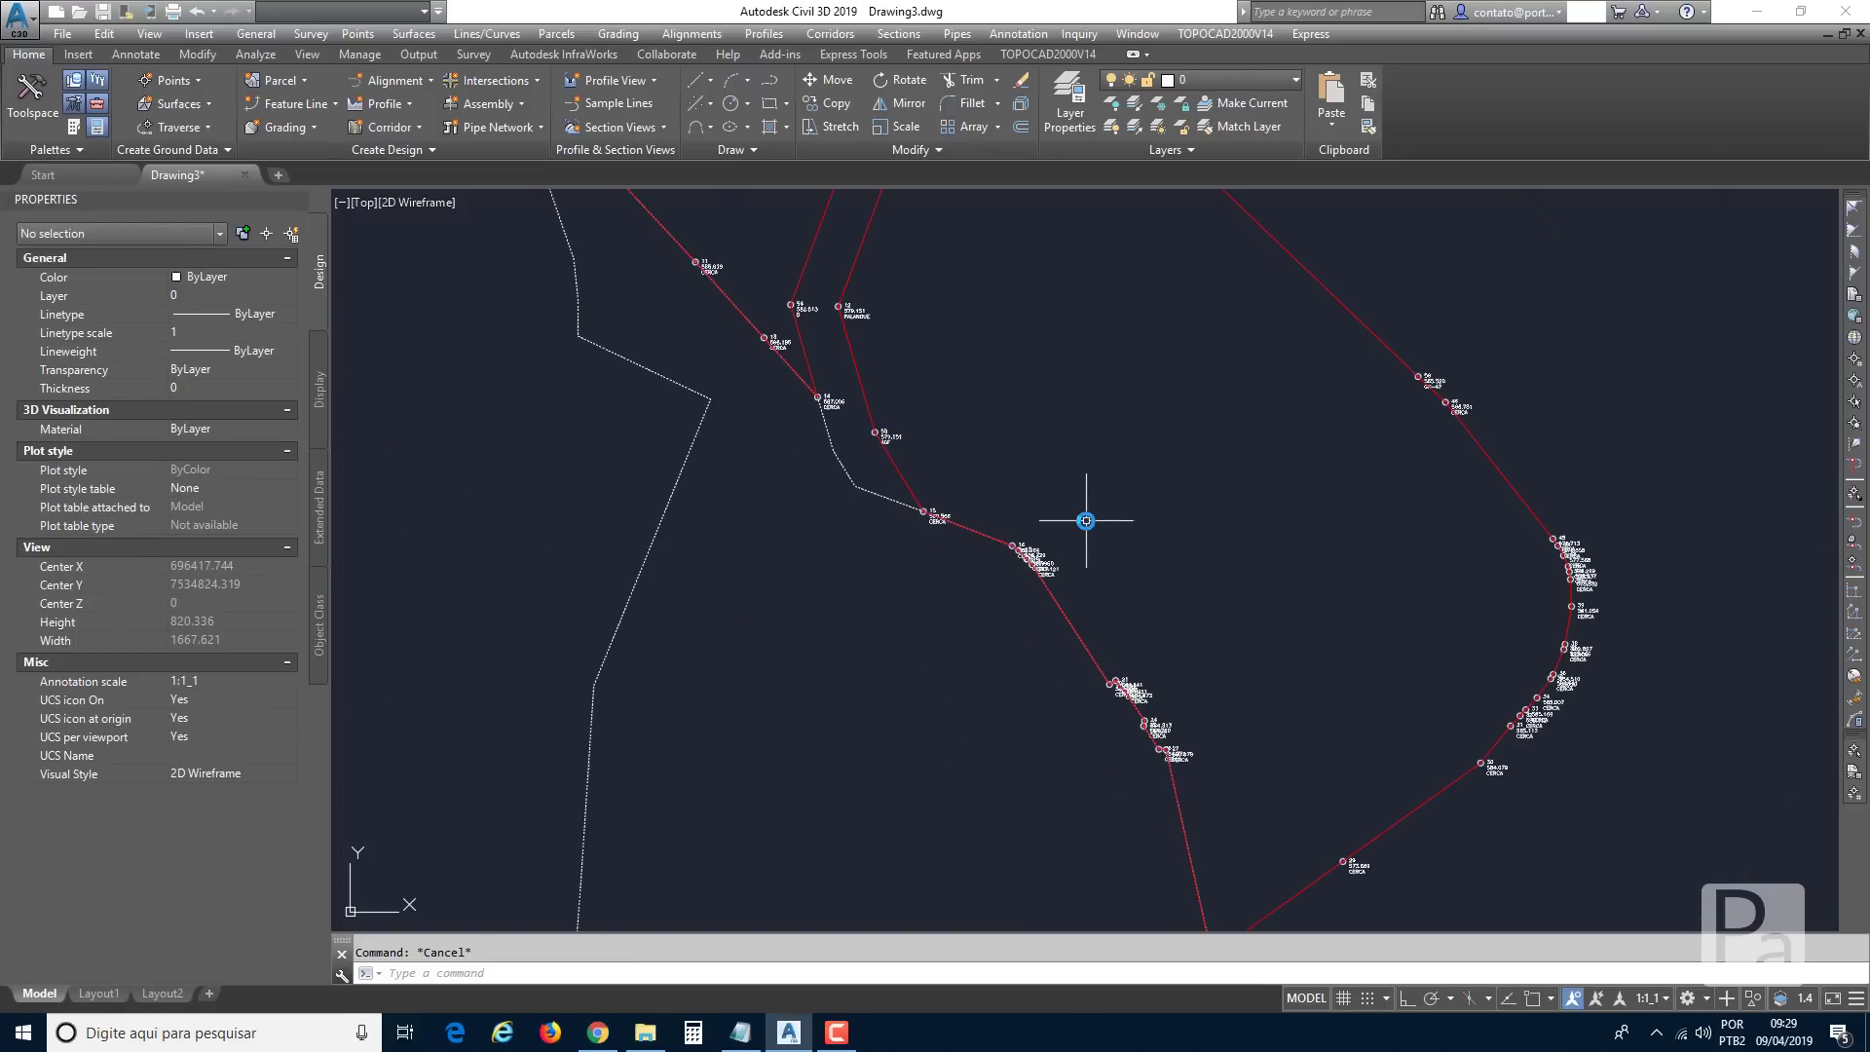
mouse_move(890, 668)
middle_mouse_down()
mouse_move(750, 423)
mouse_move(777, 584)
middle_mouse_up()
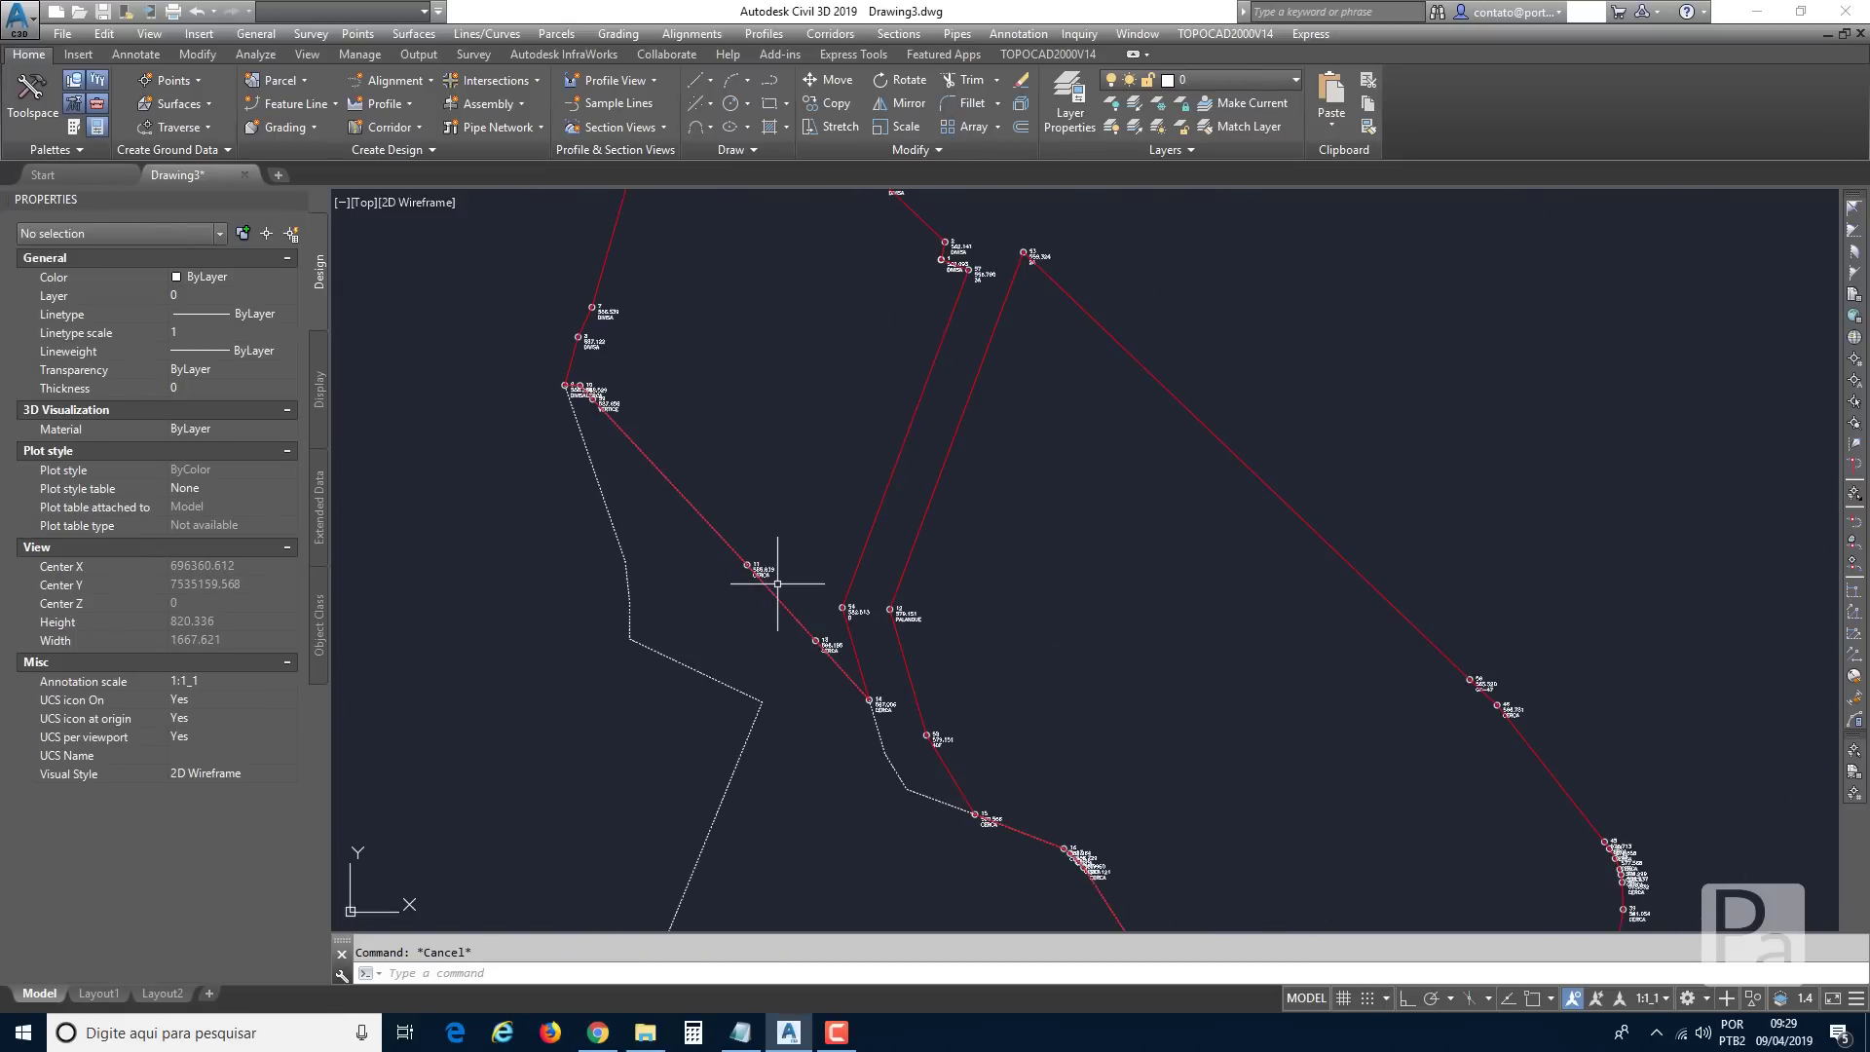
middle_click_drag(843, 431, 847, 522)
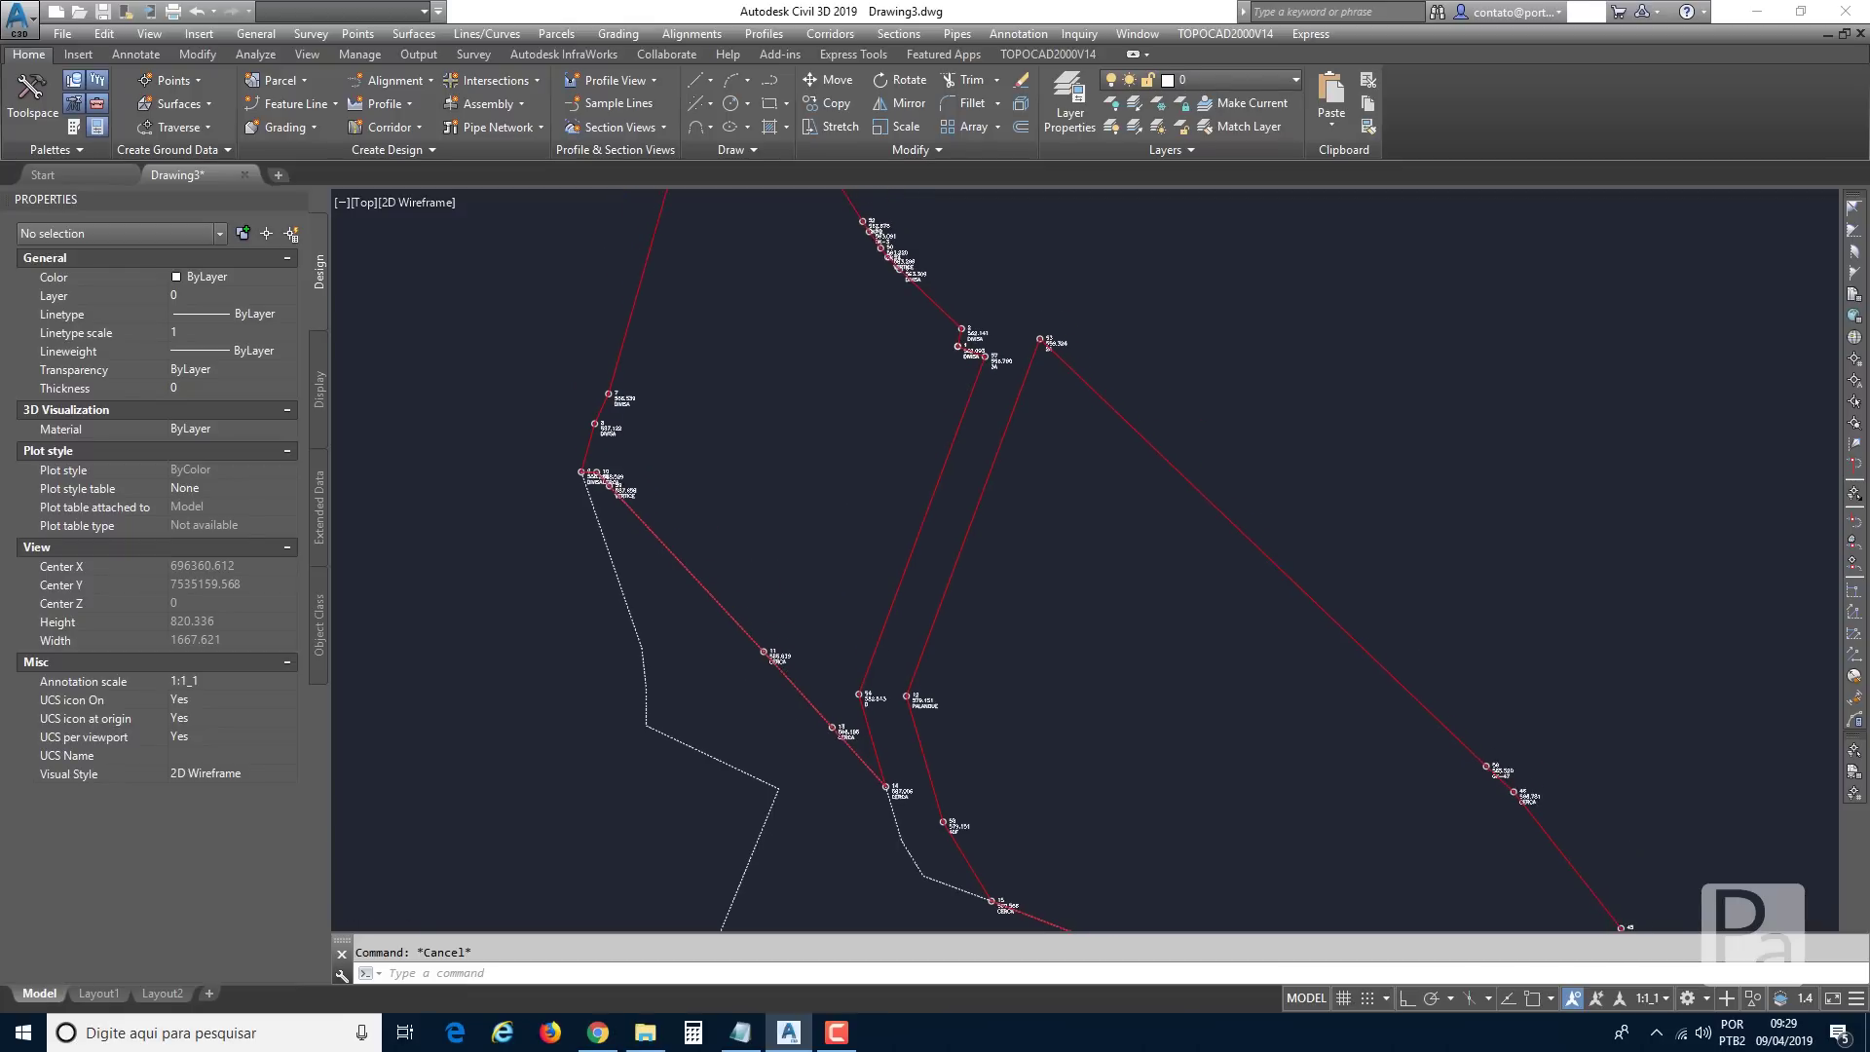
middle_click_drag(850, 435, 865, 541)
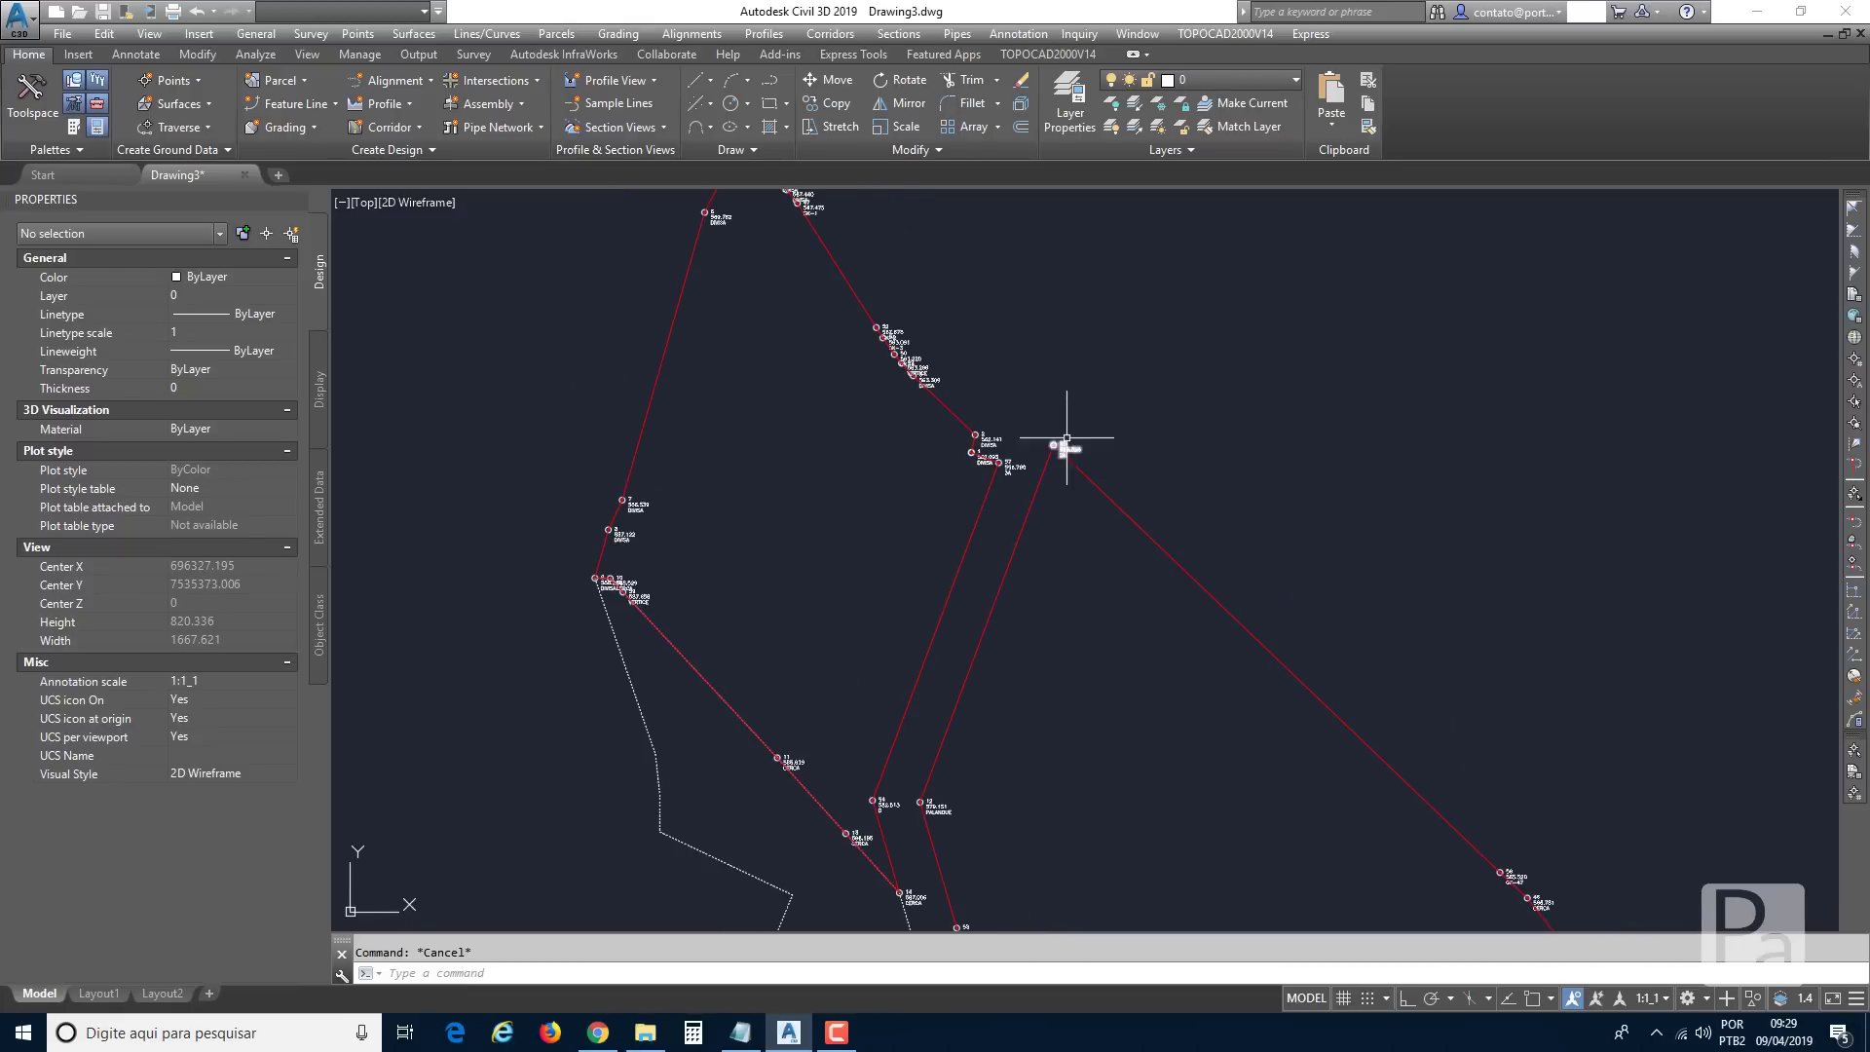
mouse_move(1077, 450)
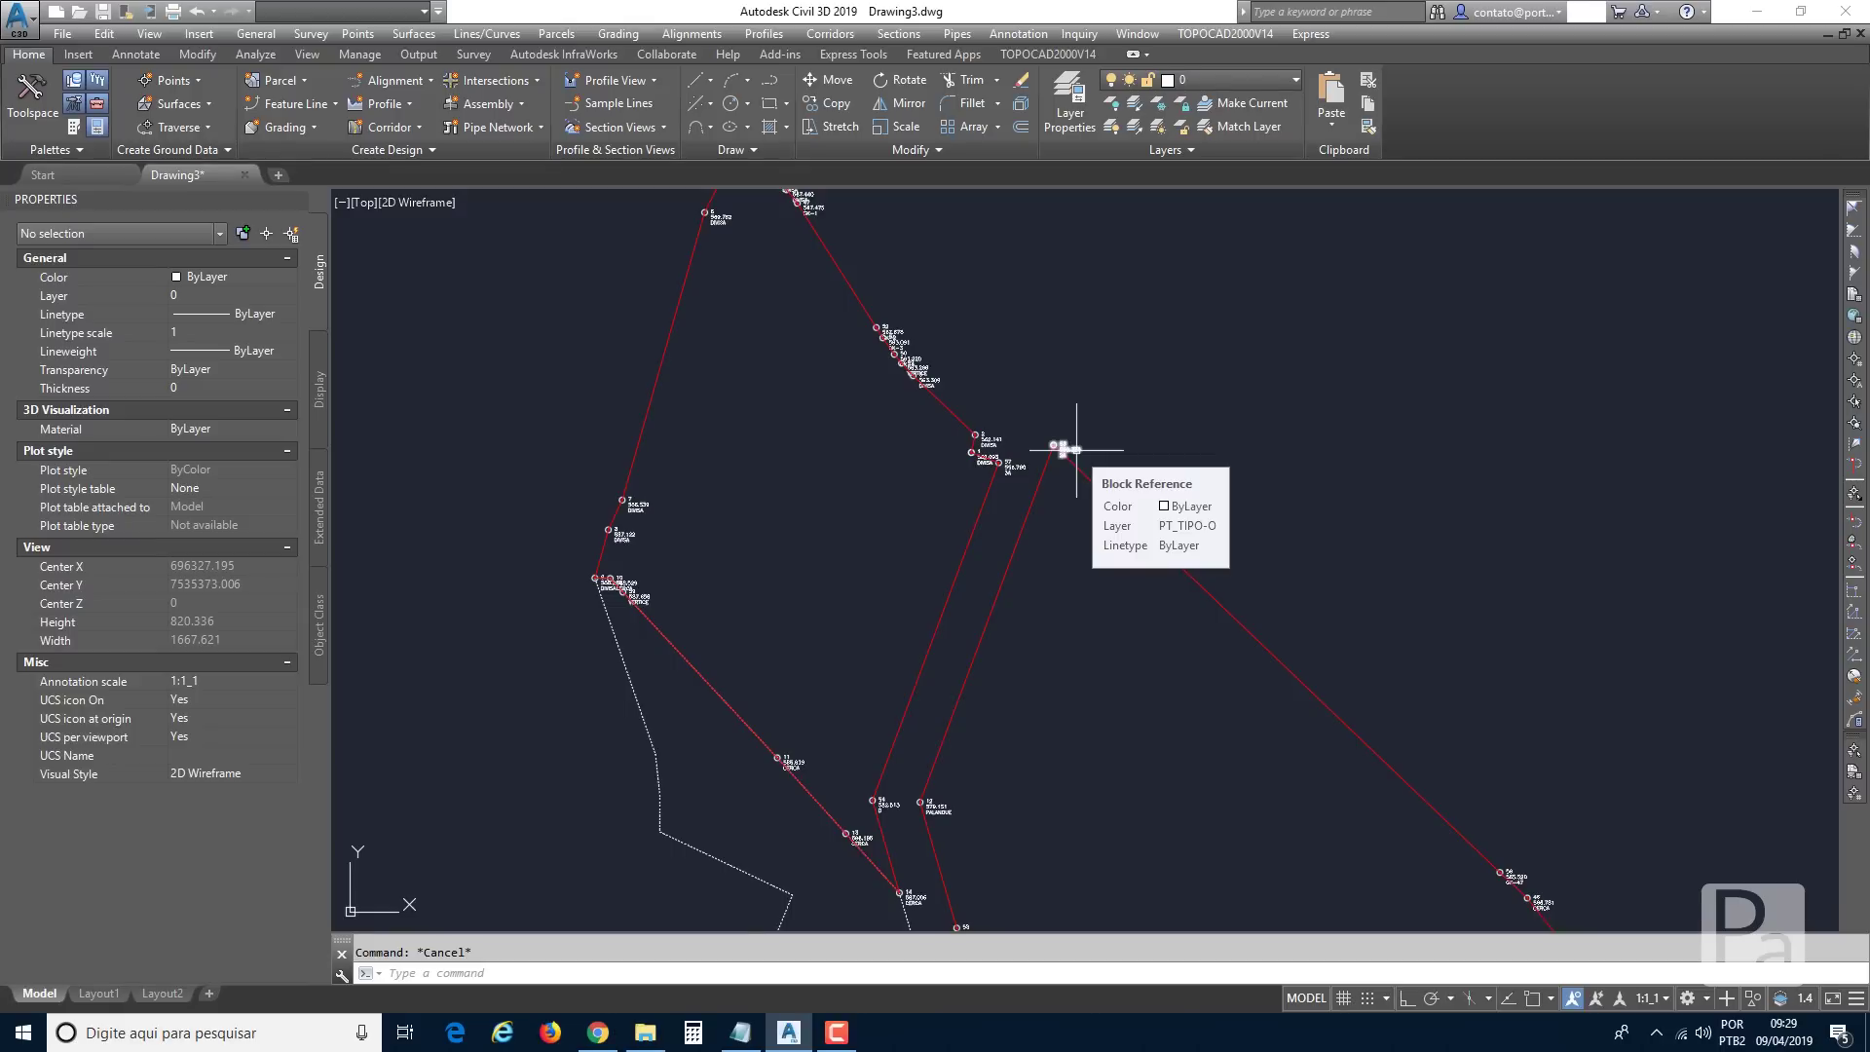
middle_click_drag(798, 271, 794, 355)
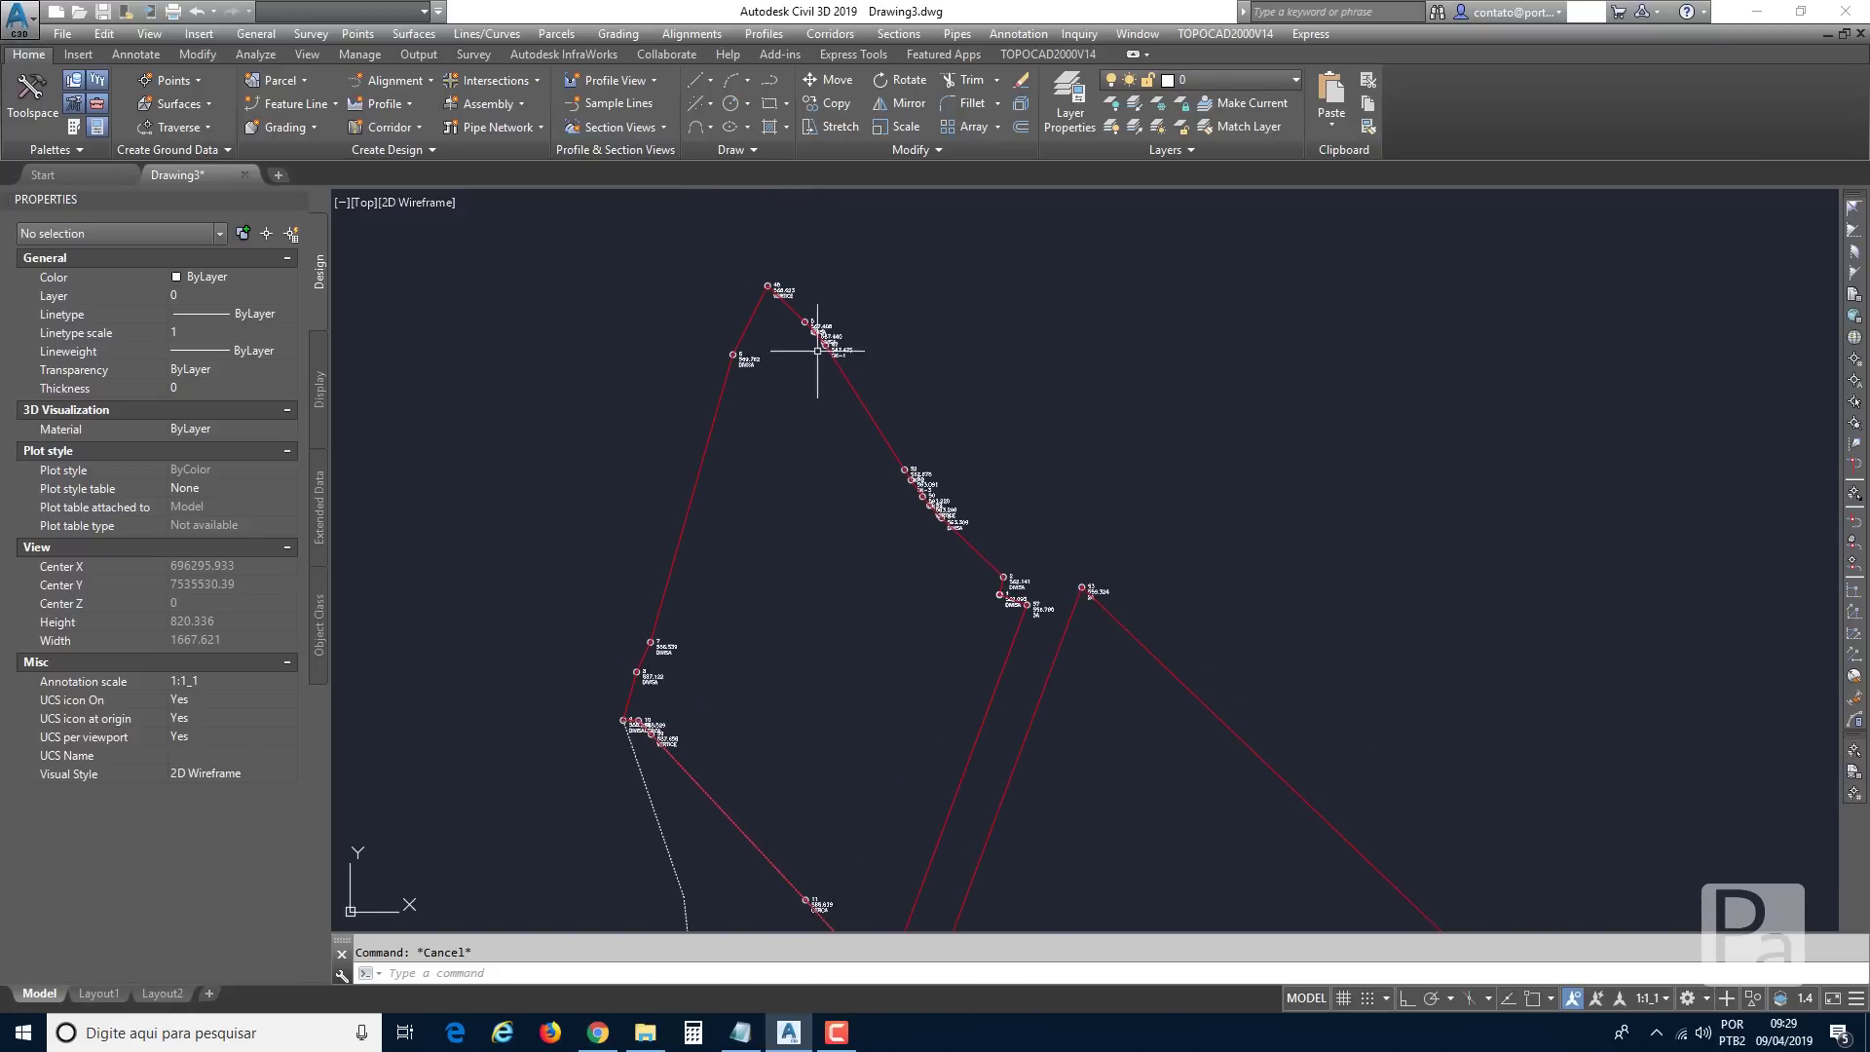
Select all point blocks similar to point 48's block and set their TIPLIM to LA1.
left_click(782, 292)
right_click(870, 268)
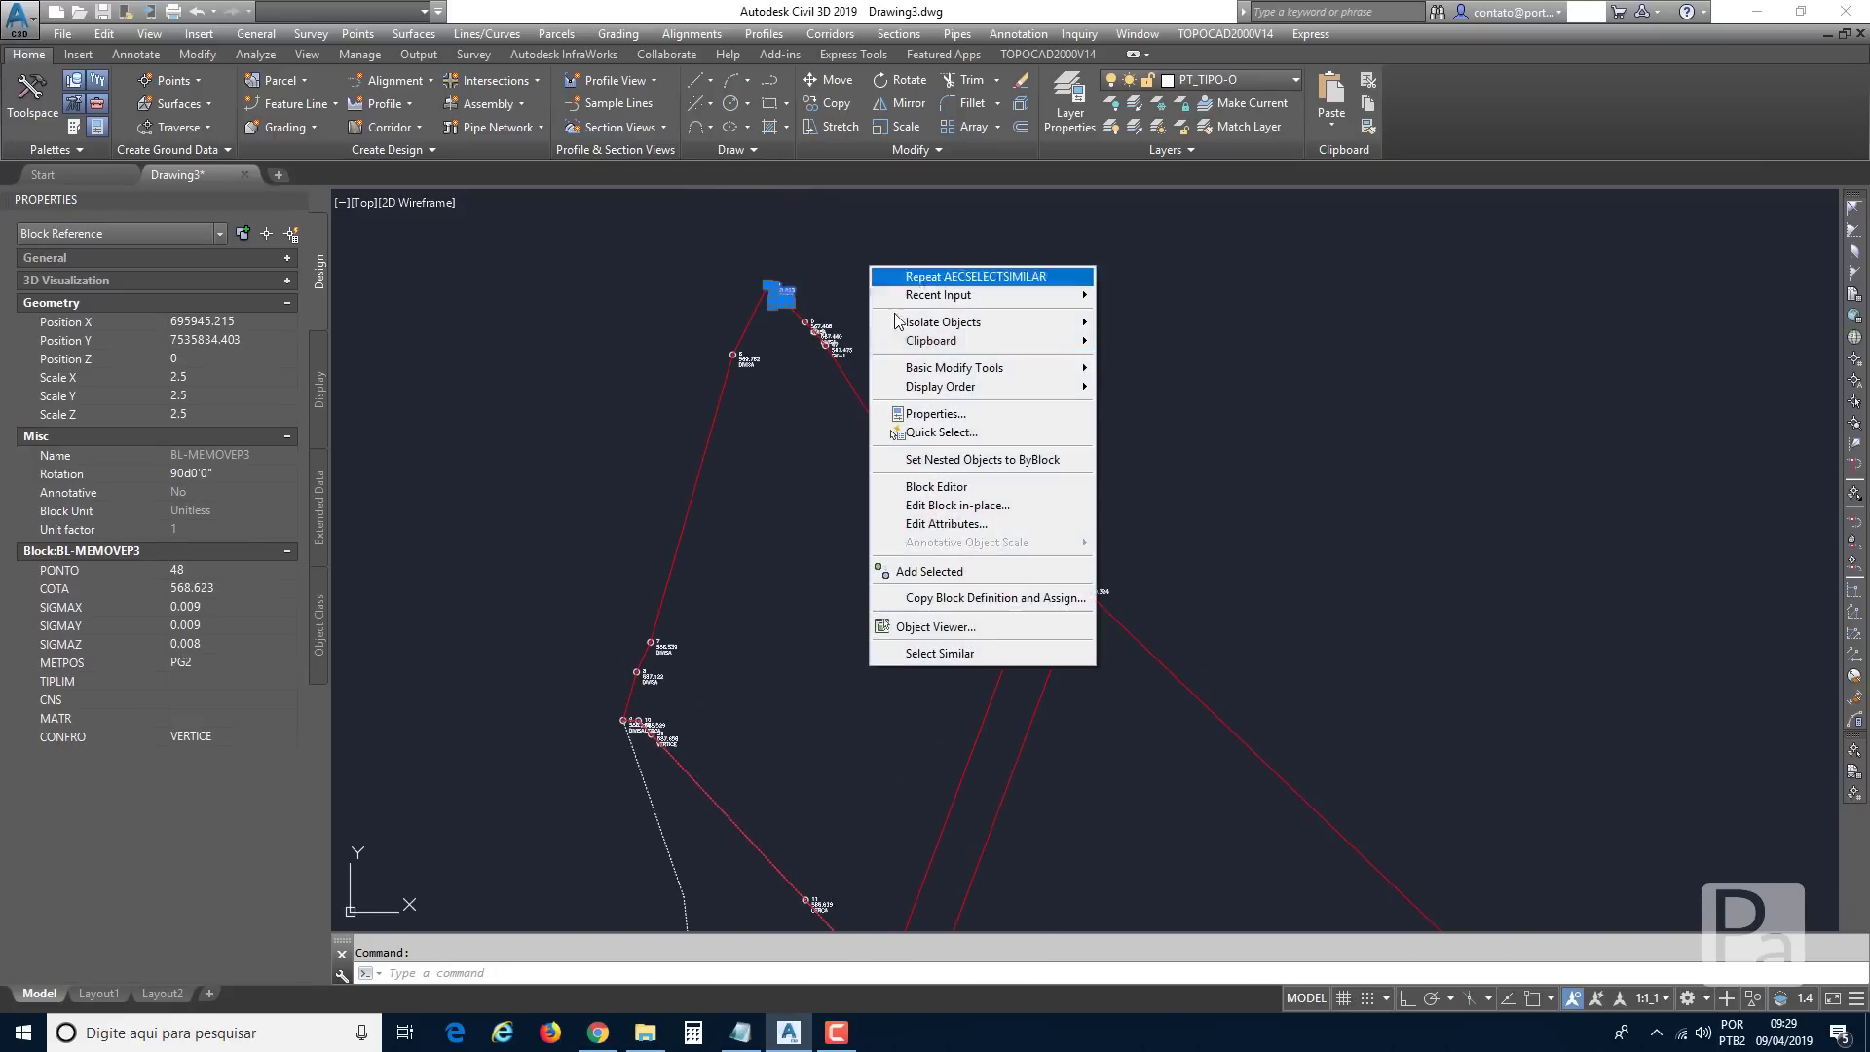
left_click(980, 652)
scroll(986, 643, "down", 2)
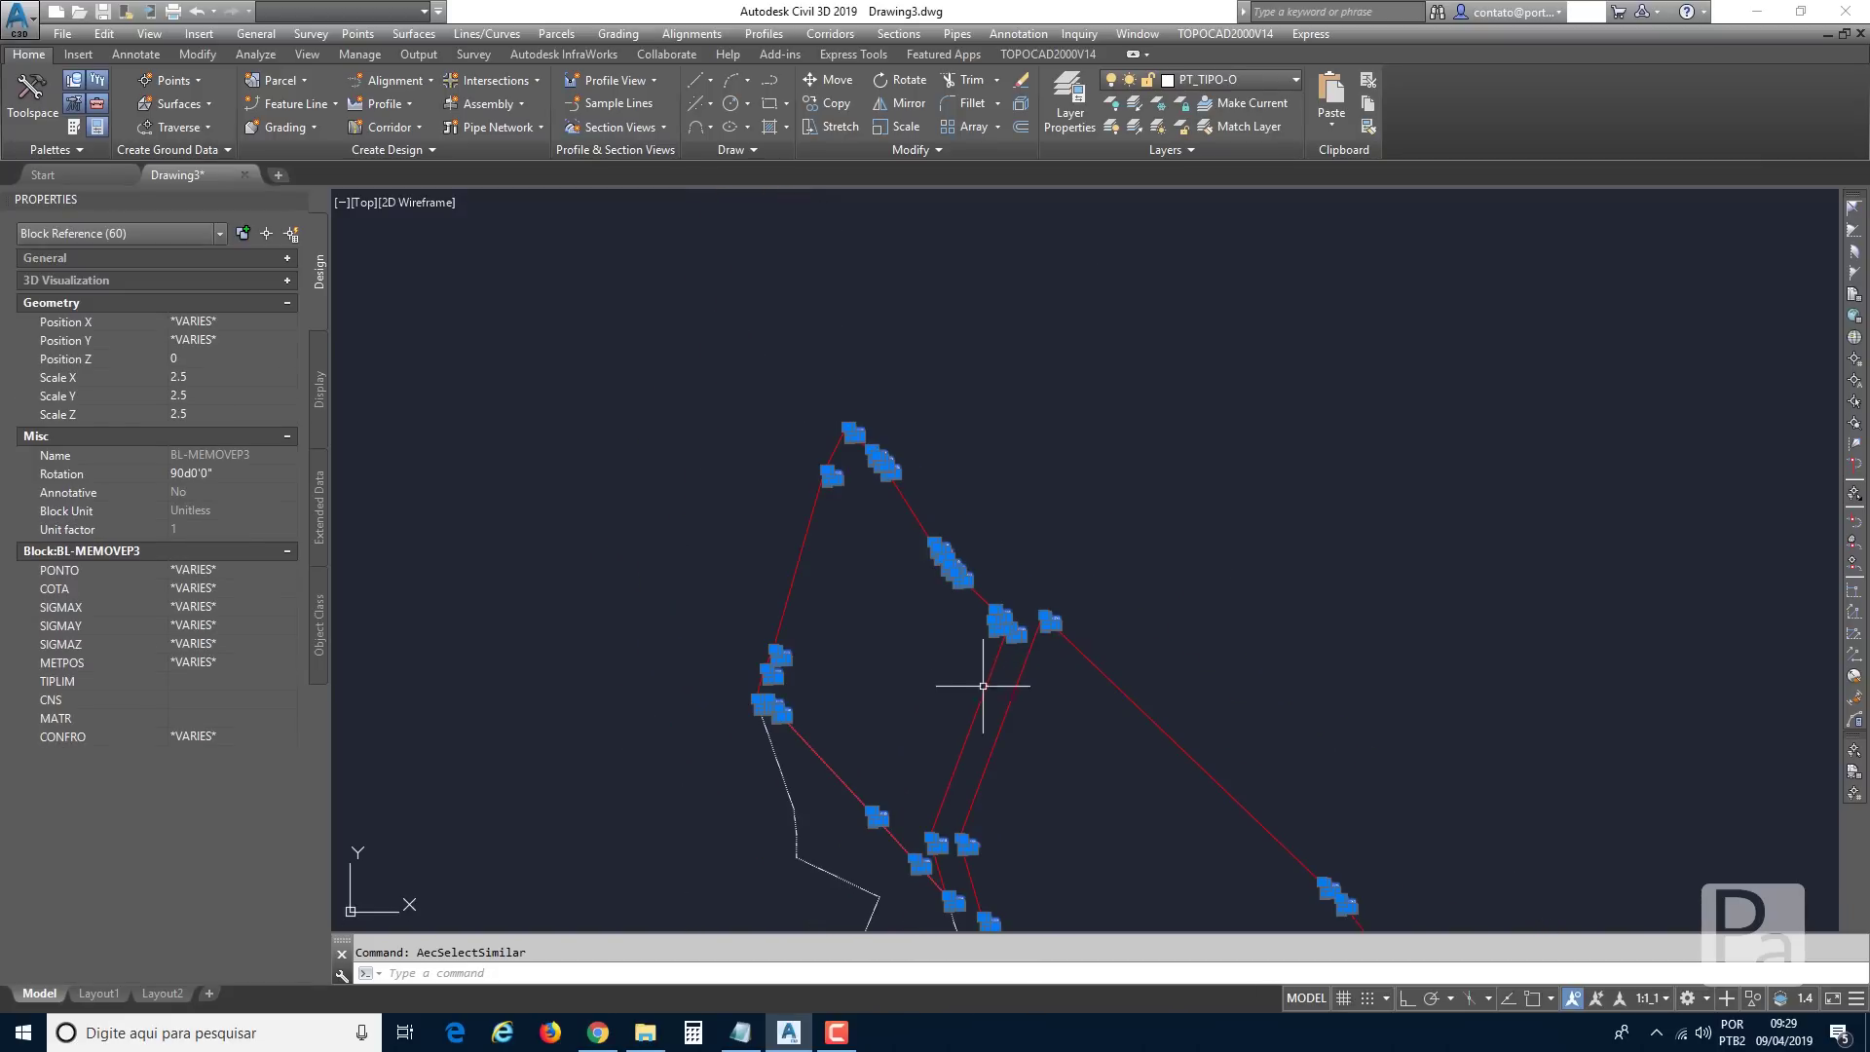
middle_click_drag(989, 672, 948, 516)
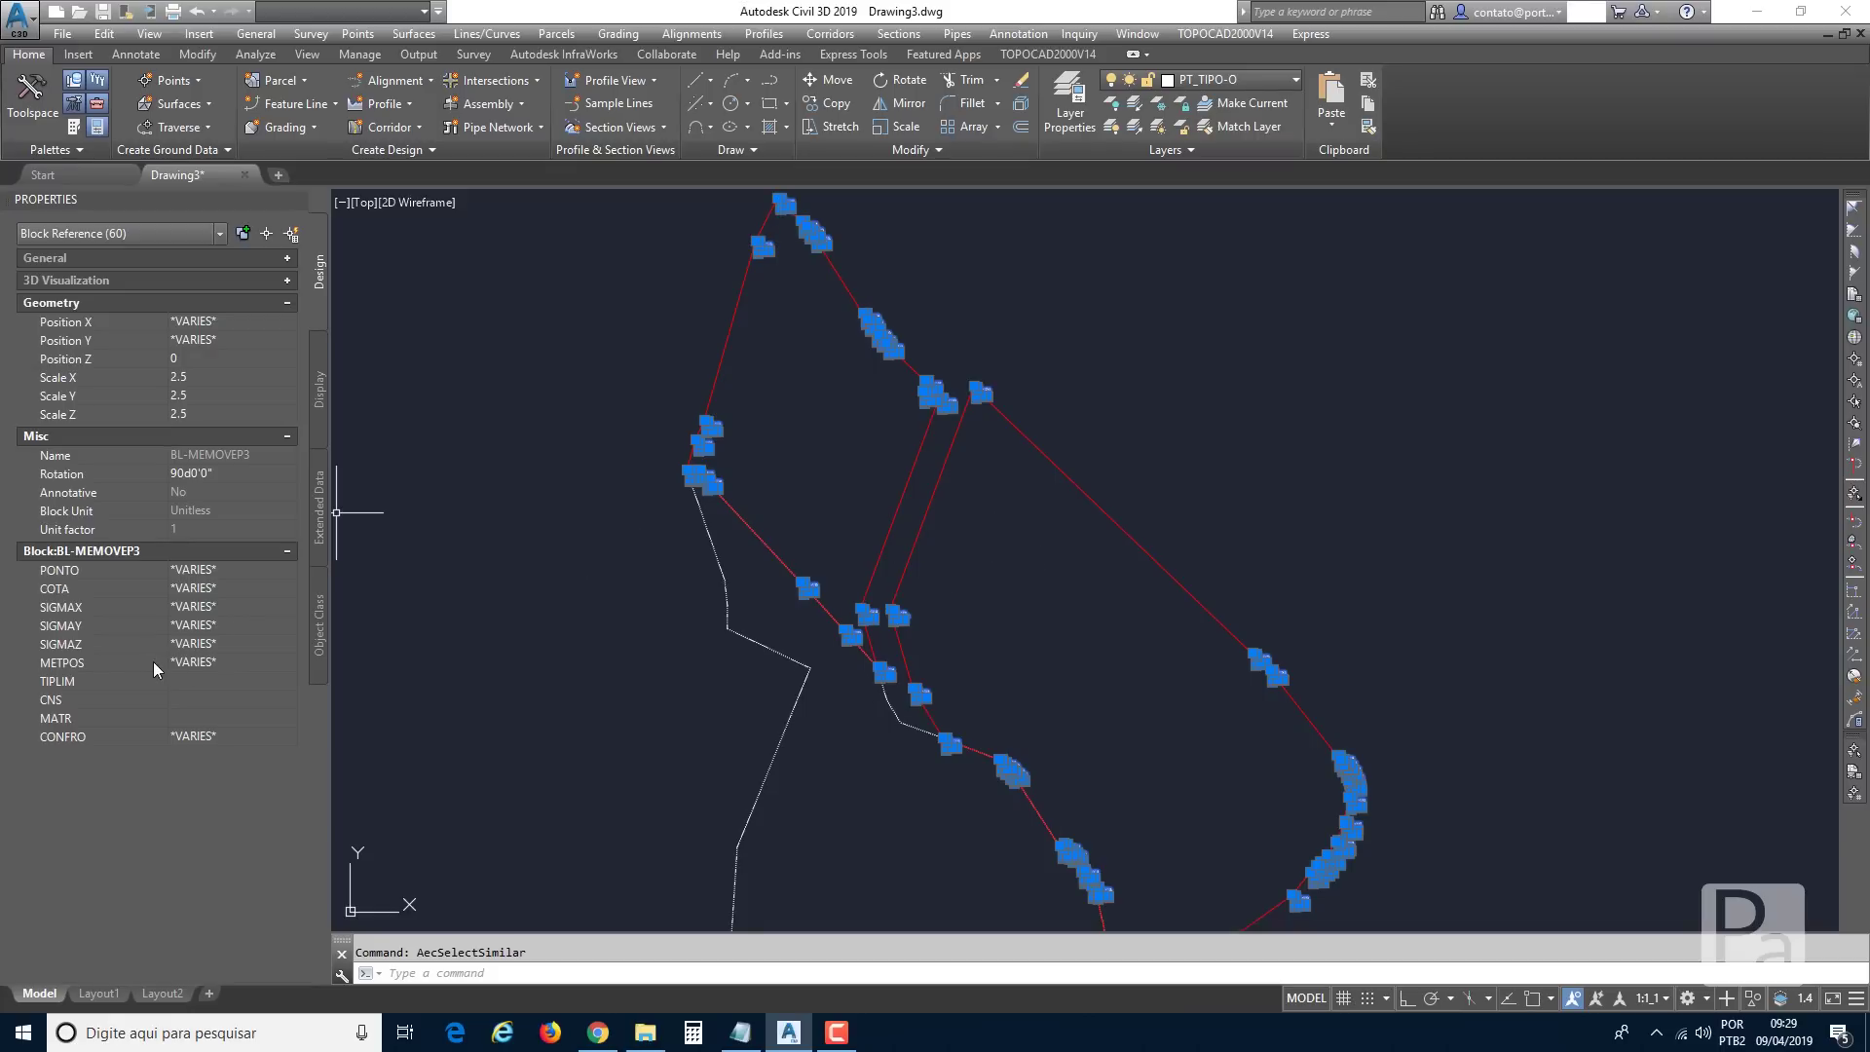
left_click(148, 591)
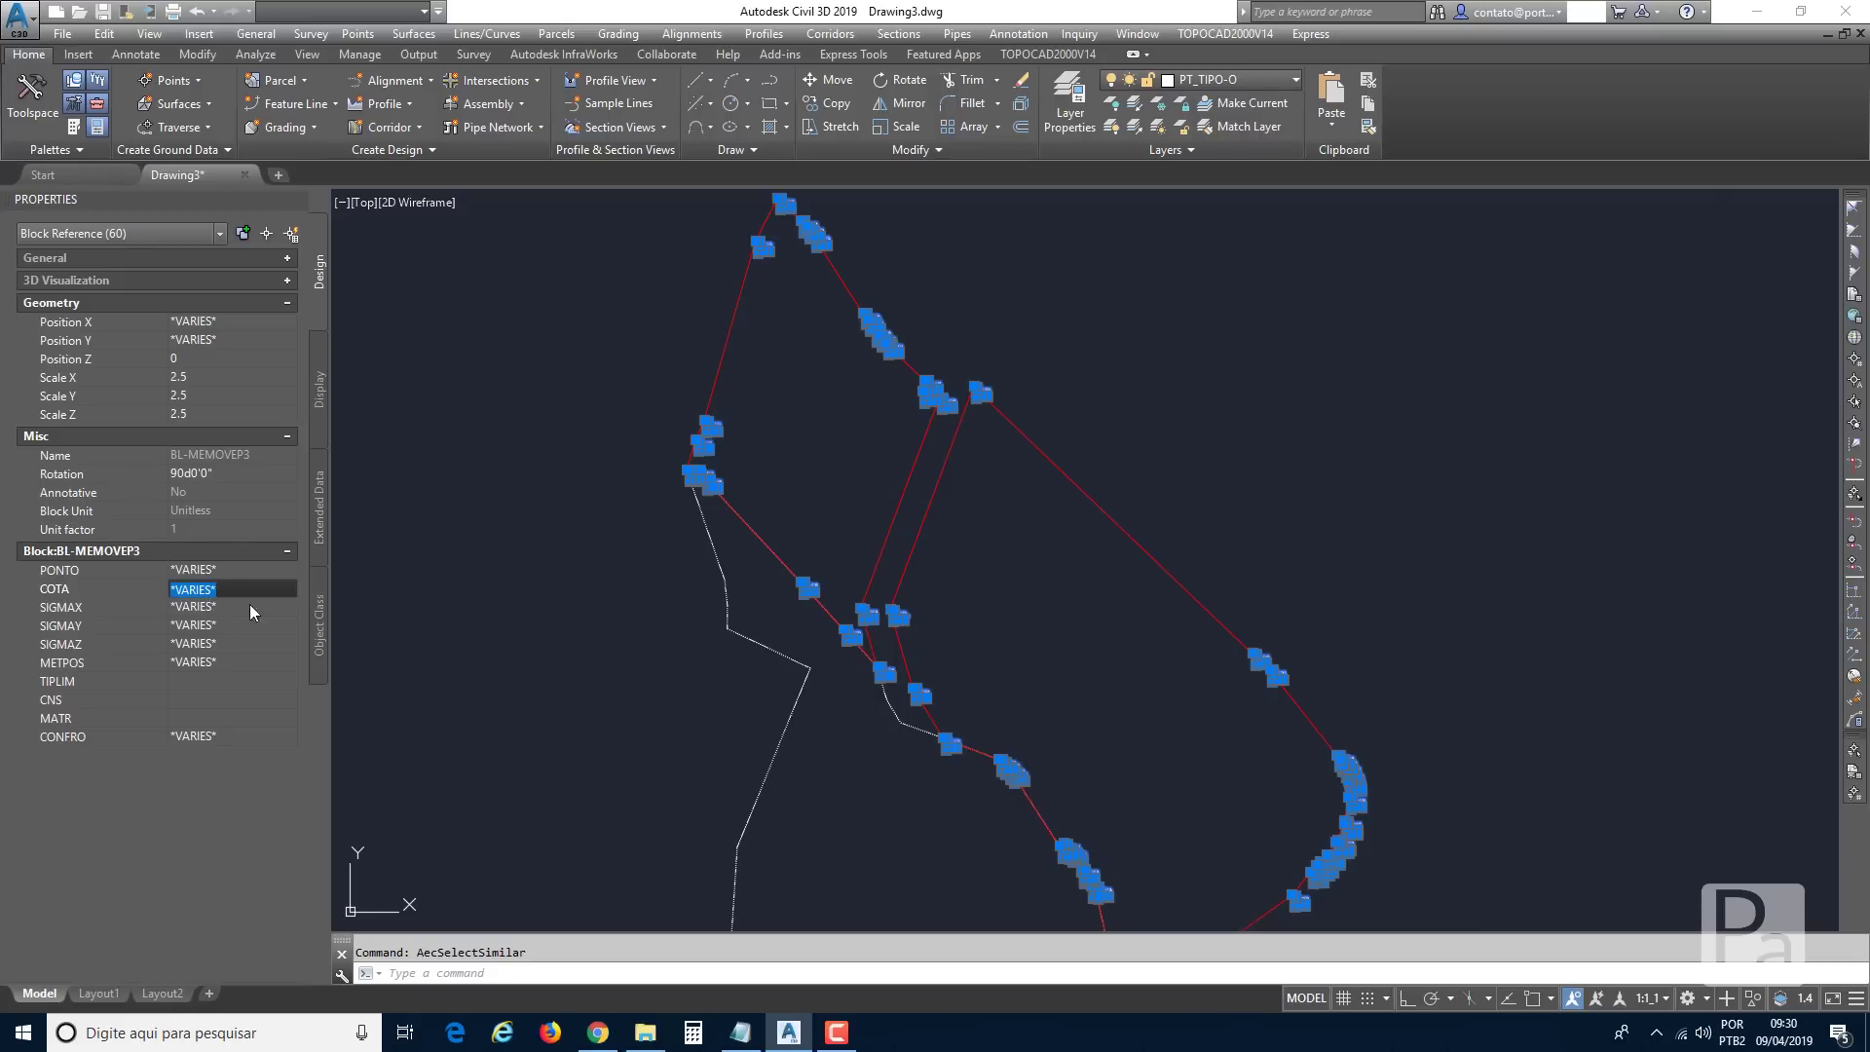
left_click(133, 682)
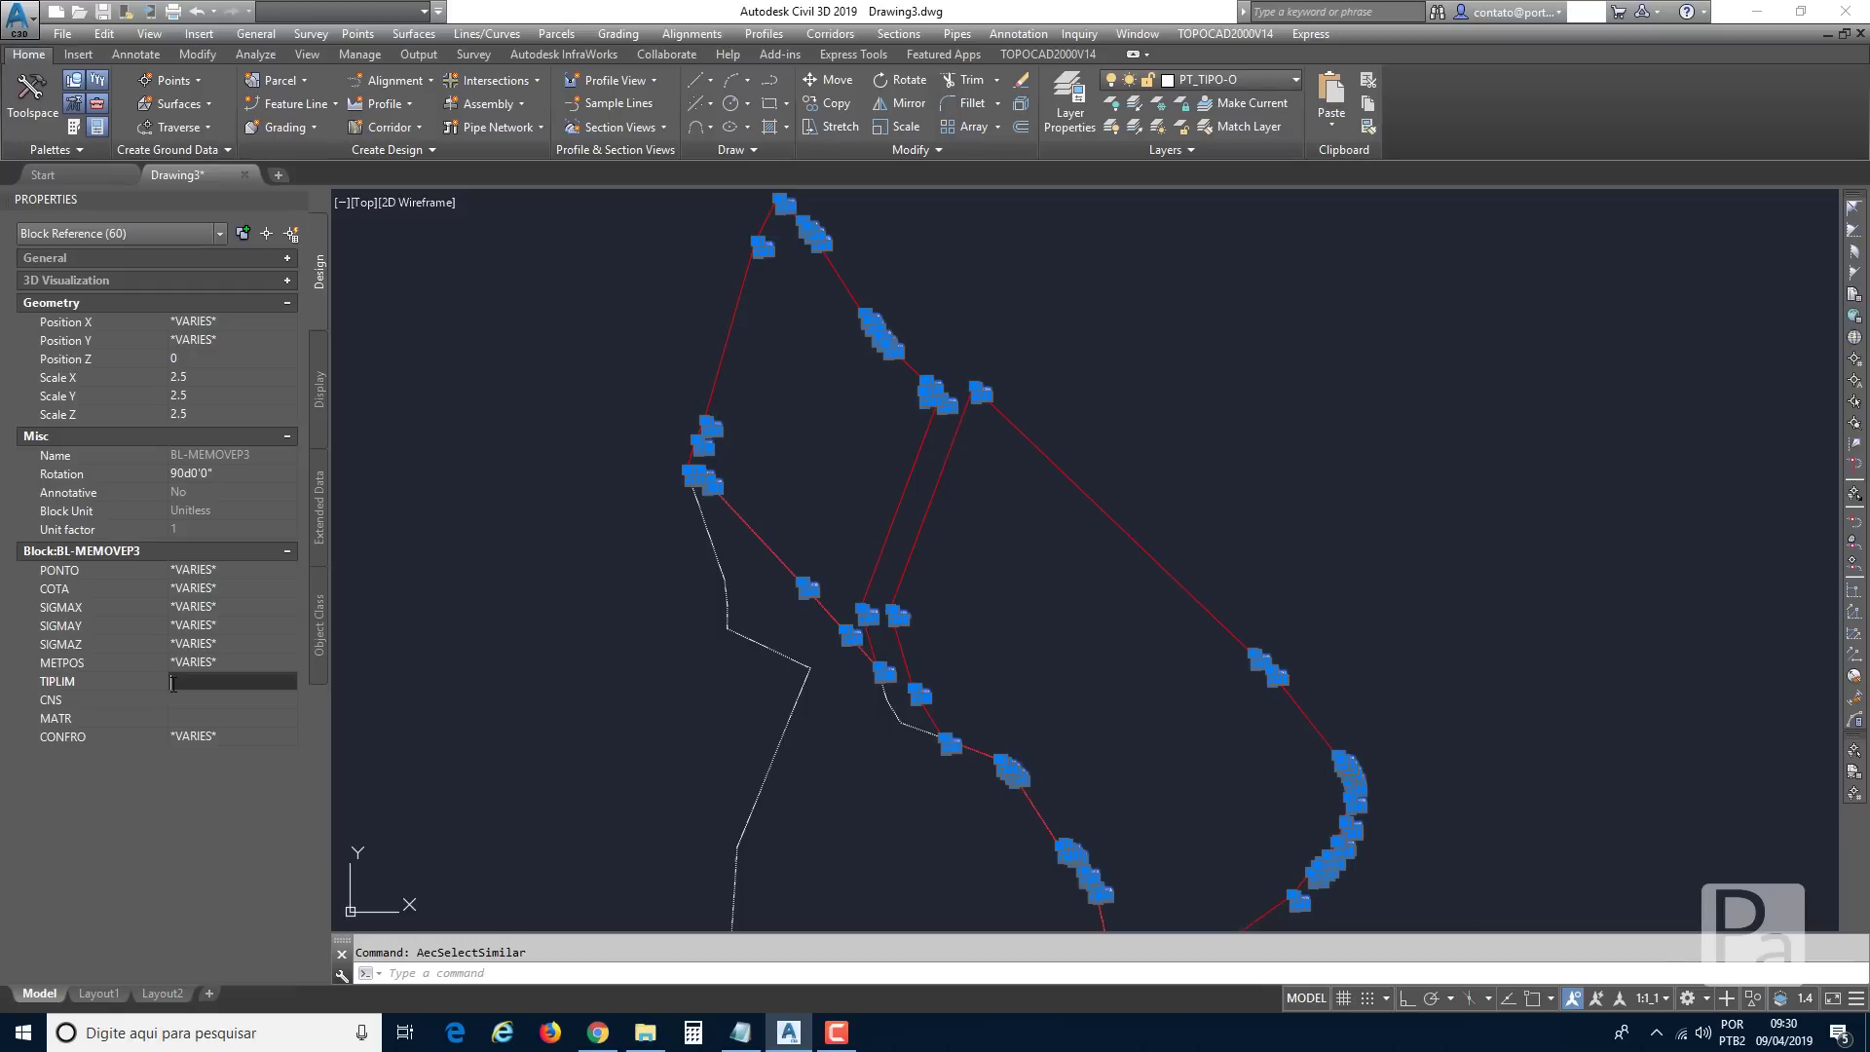
type("LA1")
key("Return")
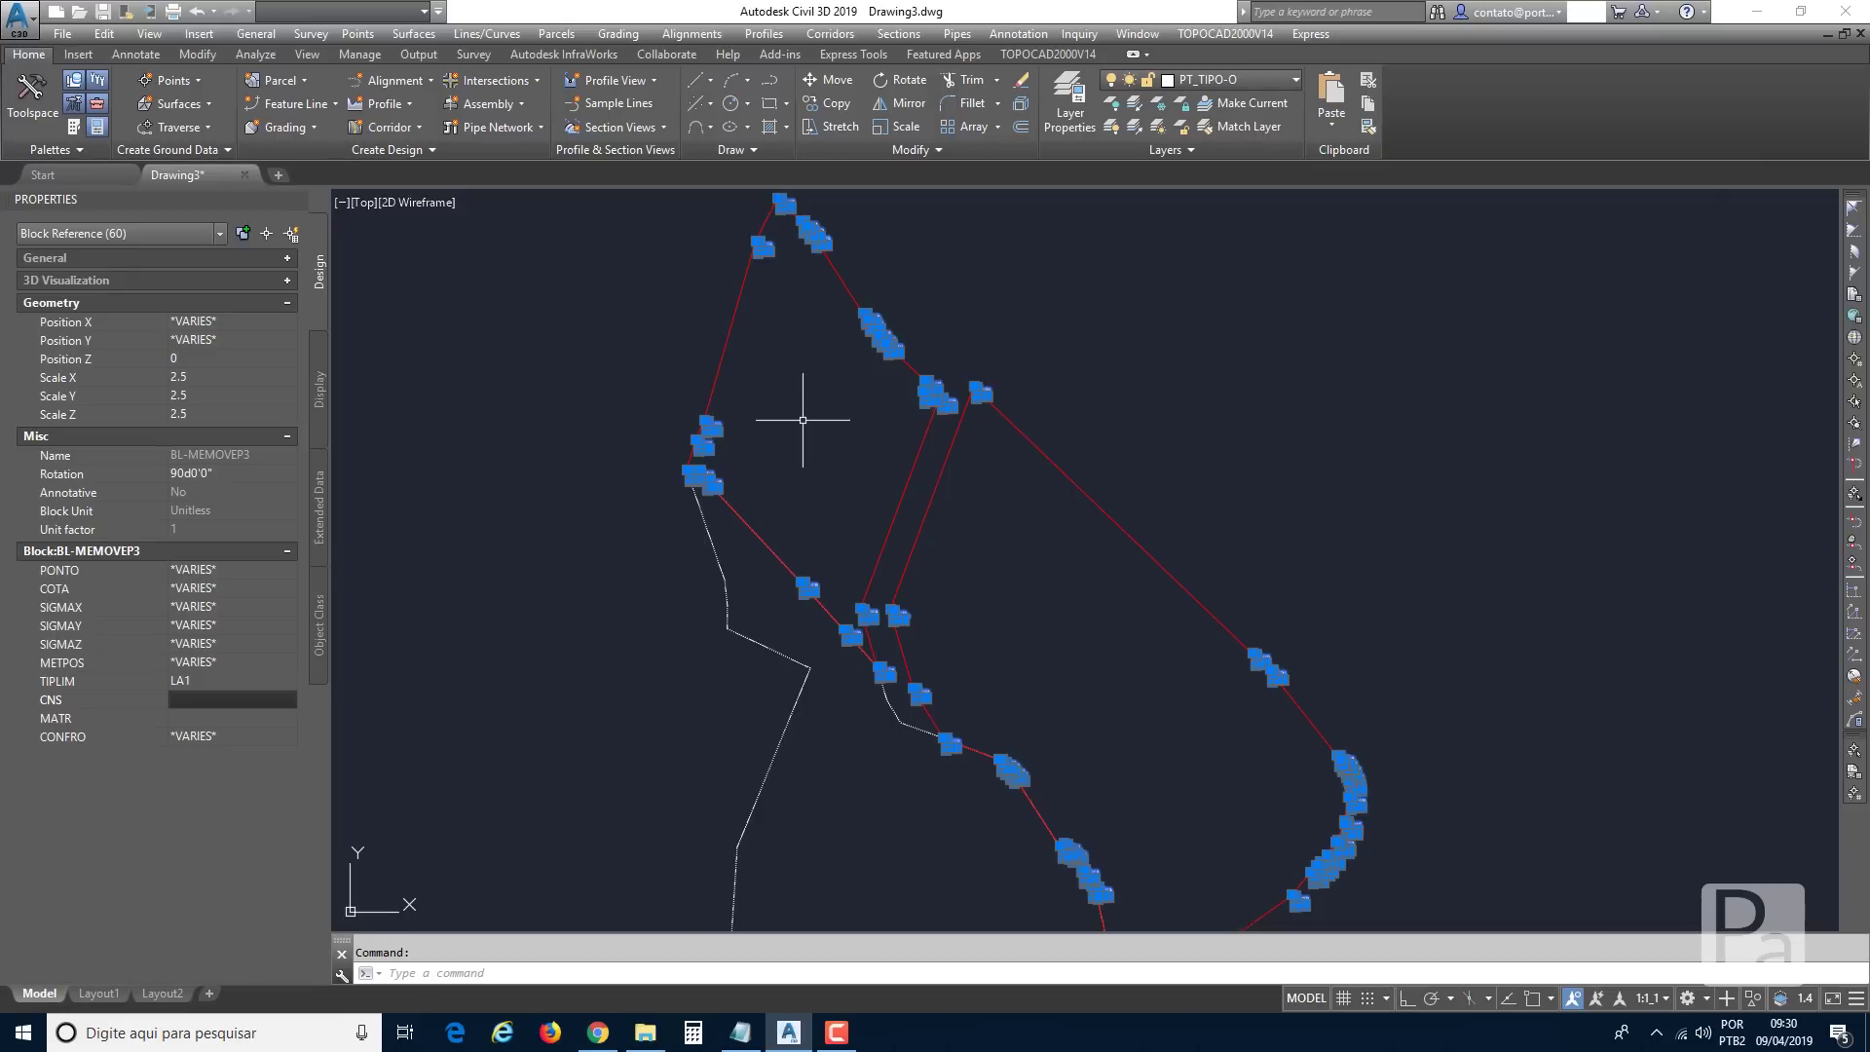
Clear the current selection and select the point blocks along the upper perimeter's northeast side, from point 48 down to point 2.
key("Escape")
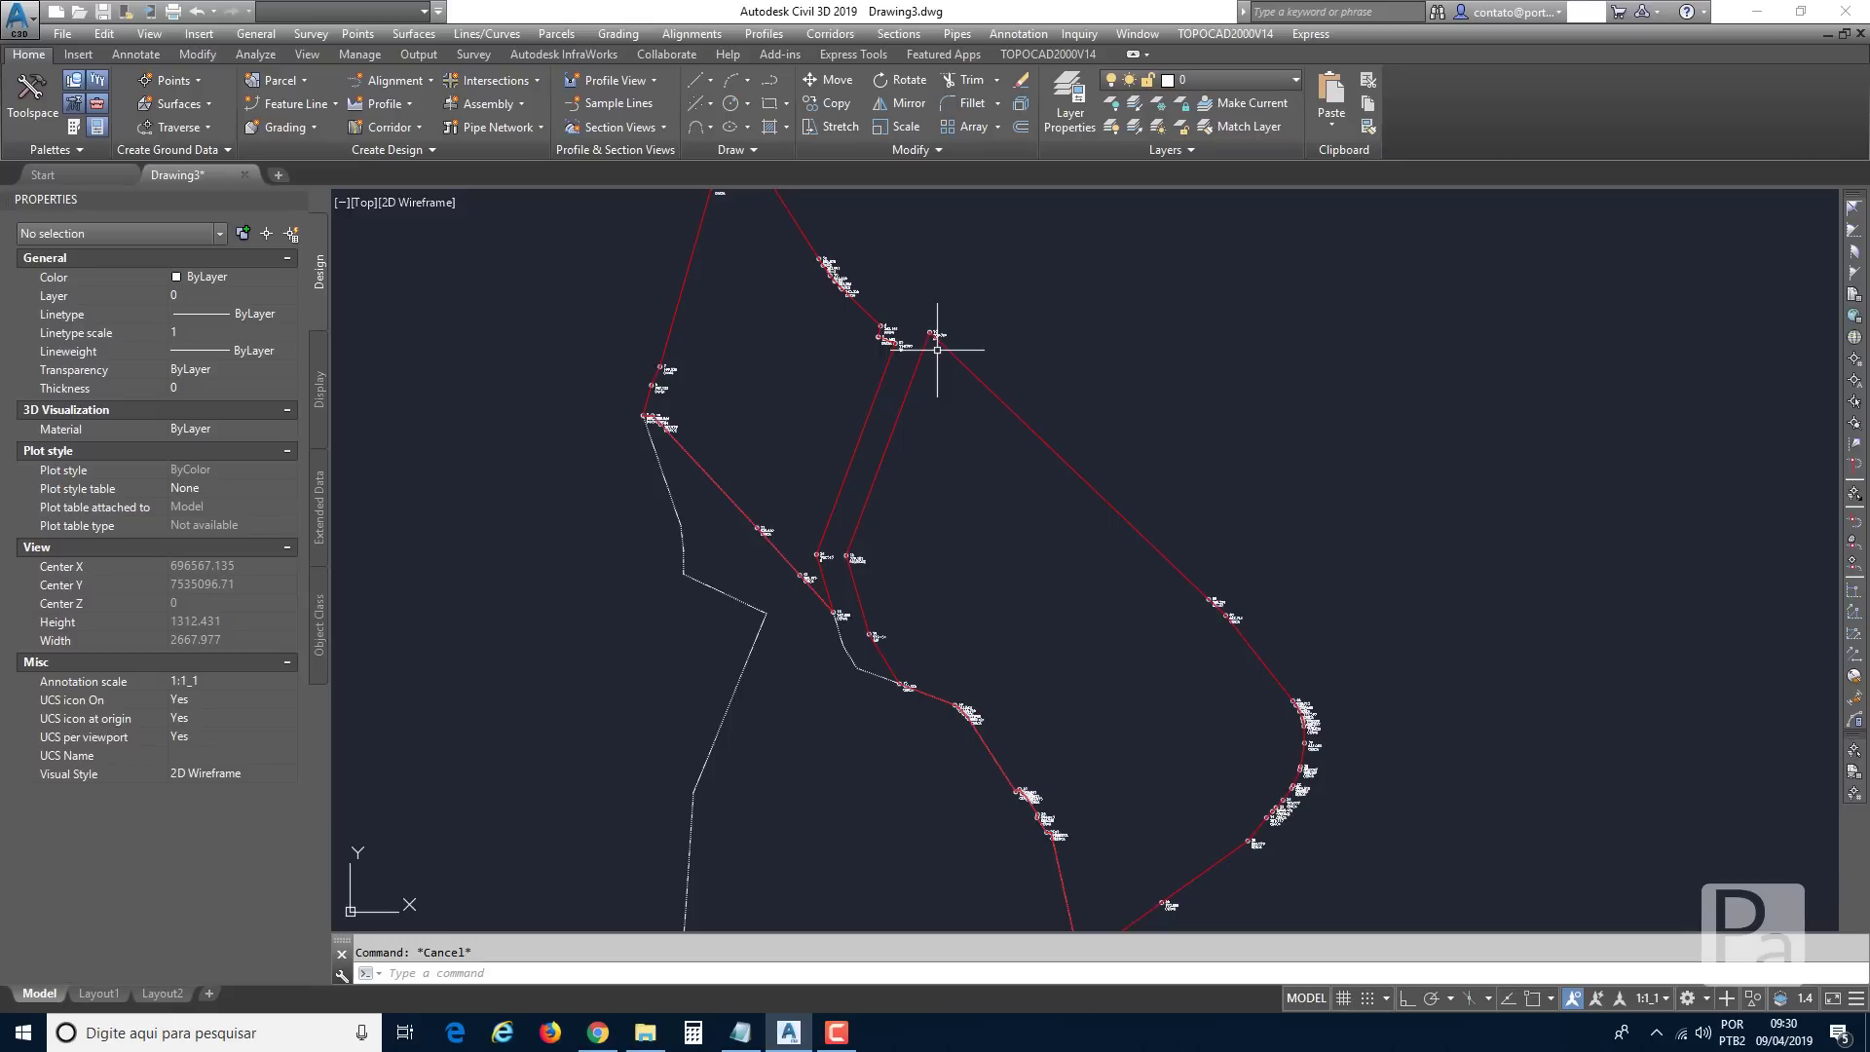
type("ZE")
key("Return")
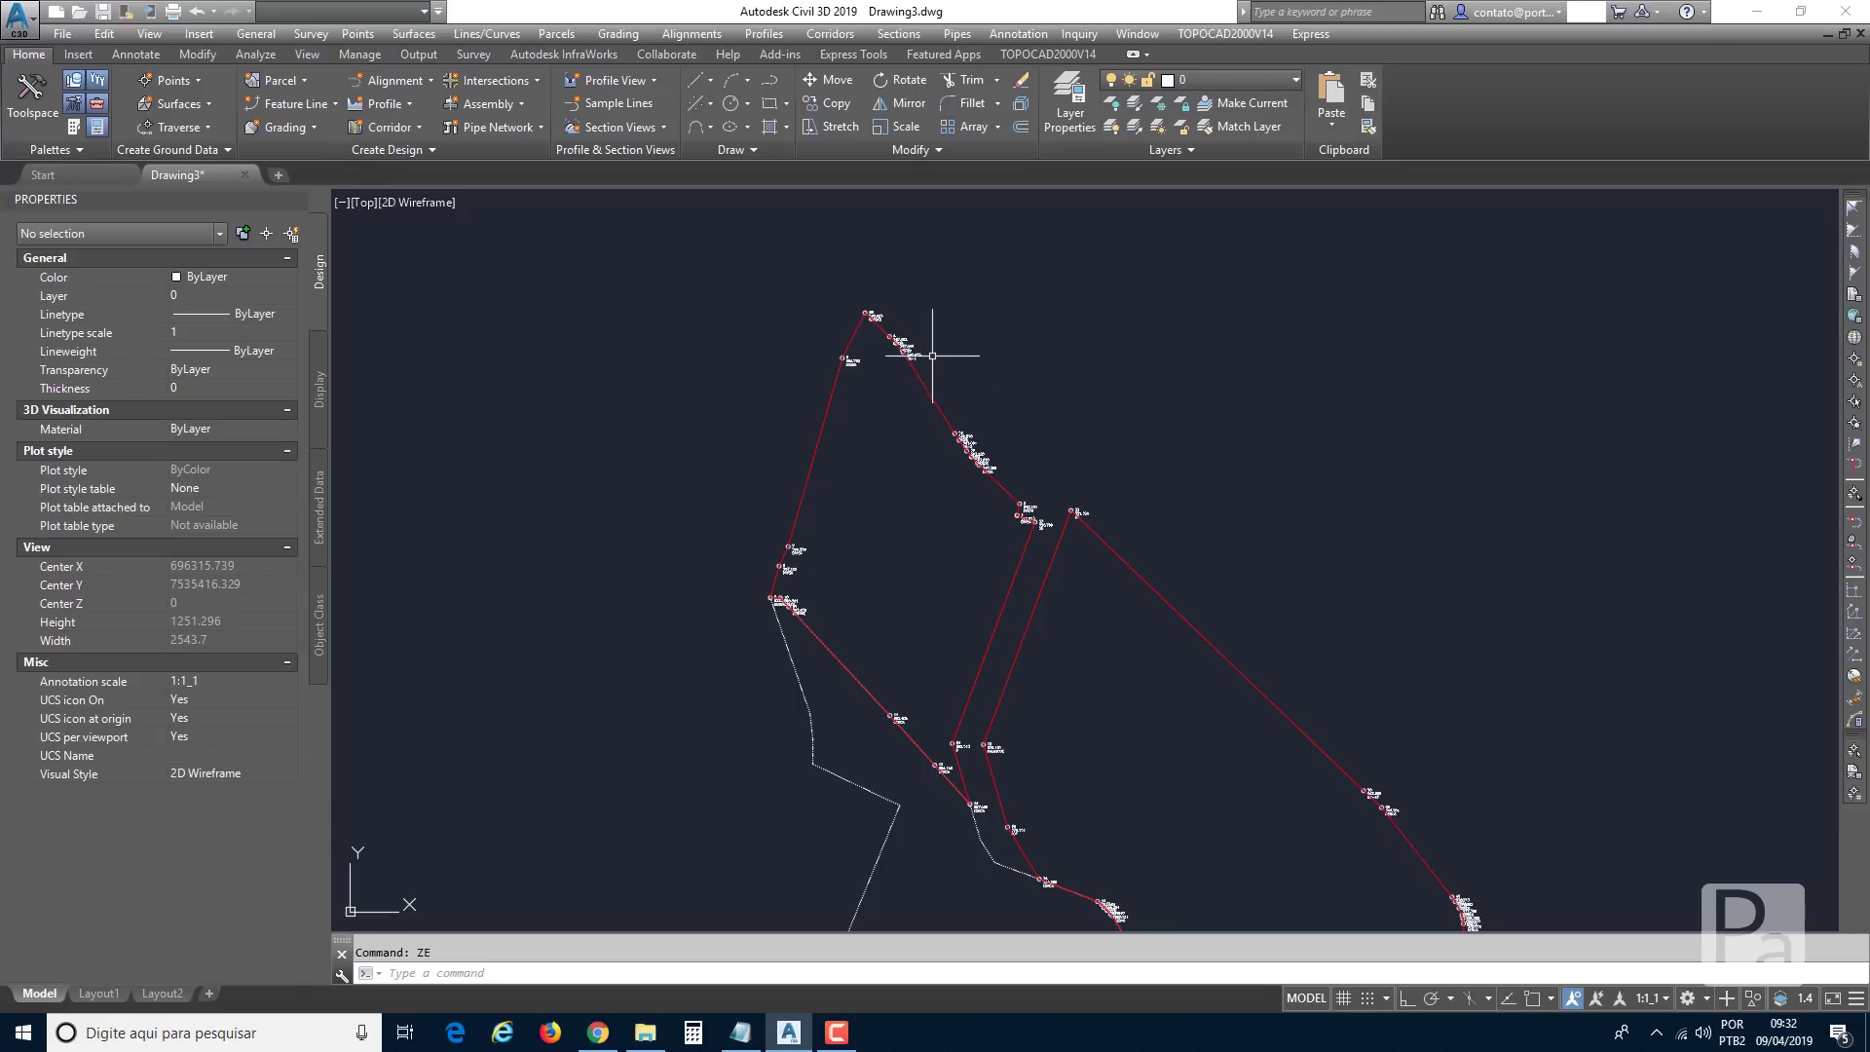
scroll(913, 331, "up", 4)
left_click(823, 287)
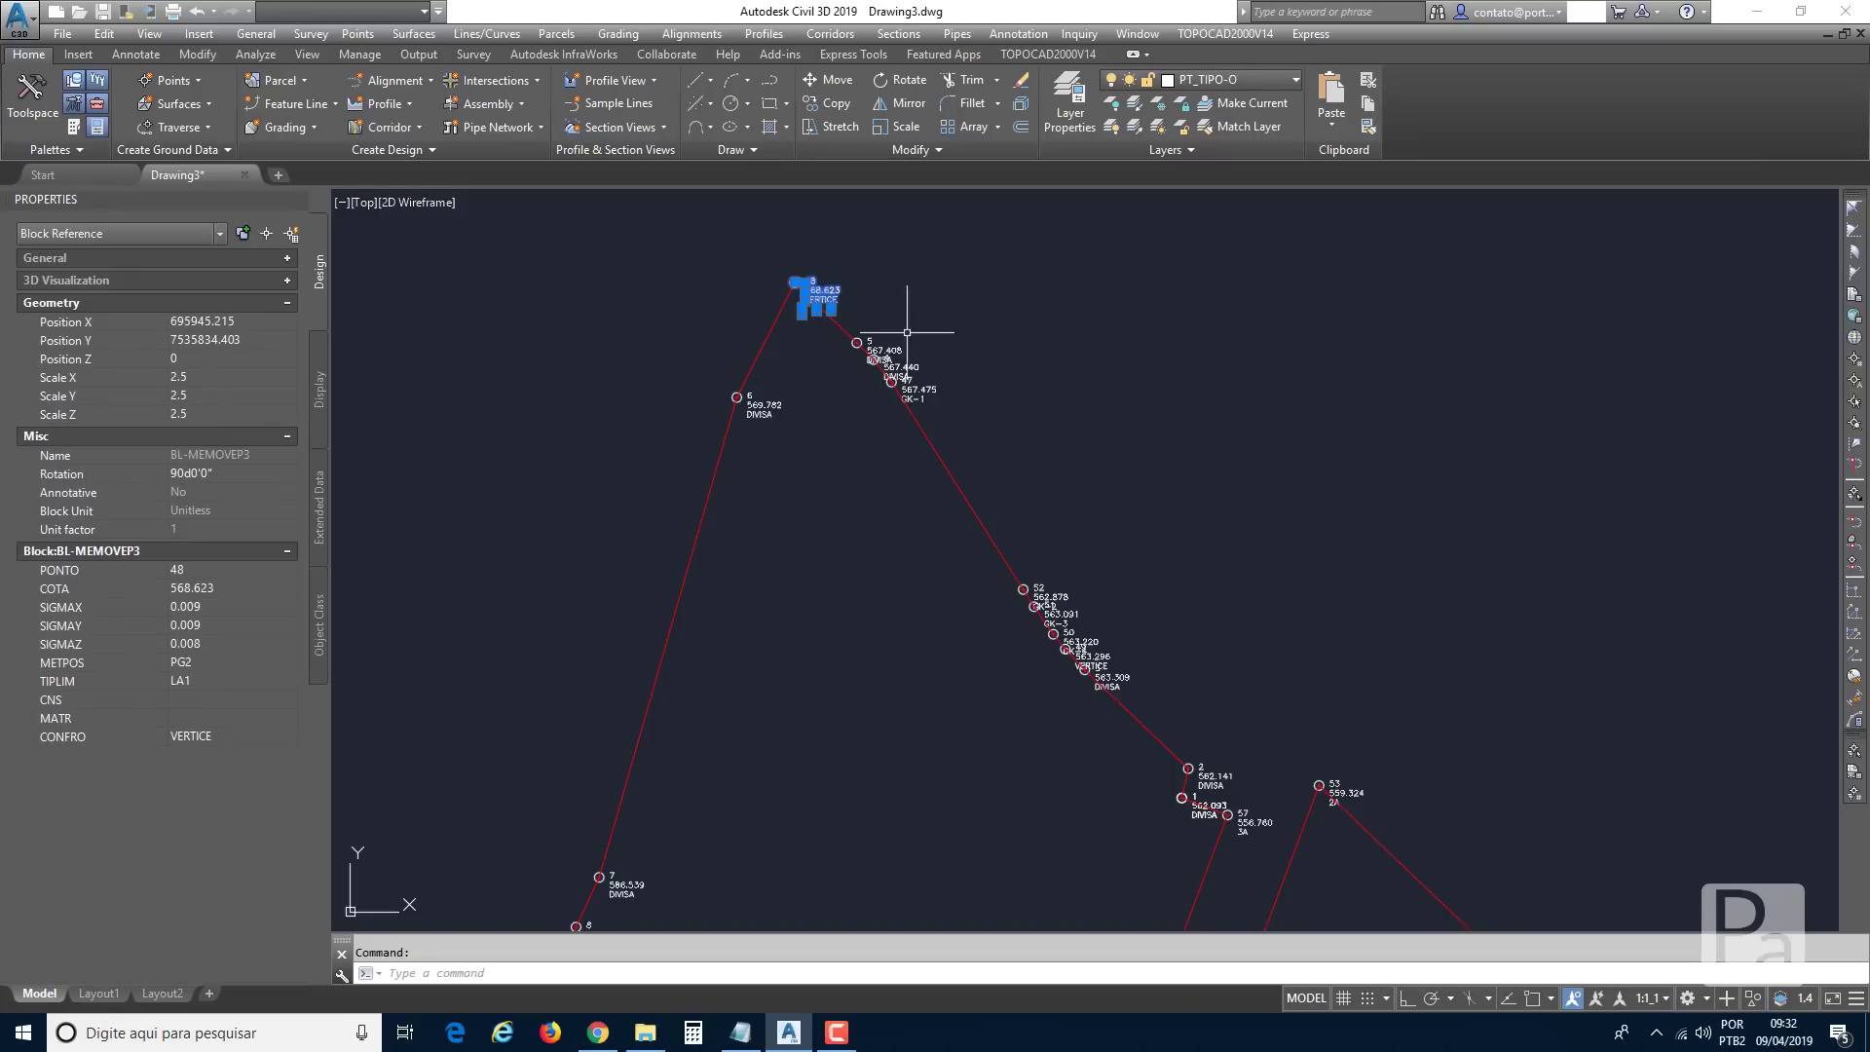
left_click_drag(966, 407, 875, 302)
left_click_drag(1148, 699, 1060, 590)
middle_click_drag(1191, 751, 1049, 515)
left_click(1056, 534)
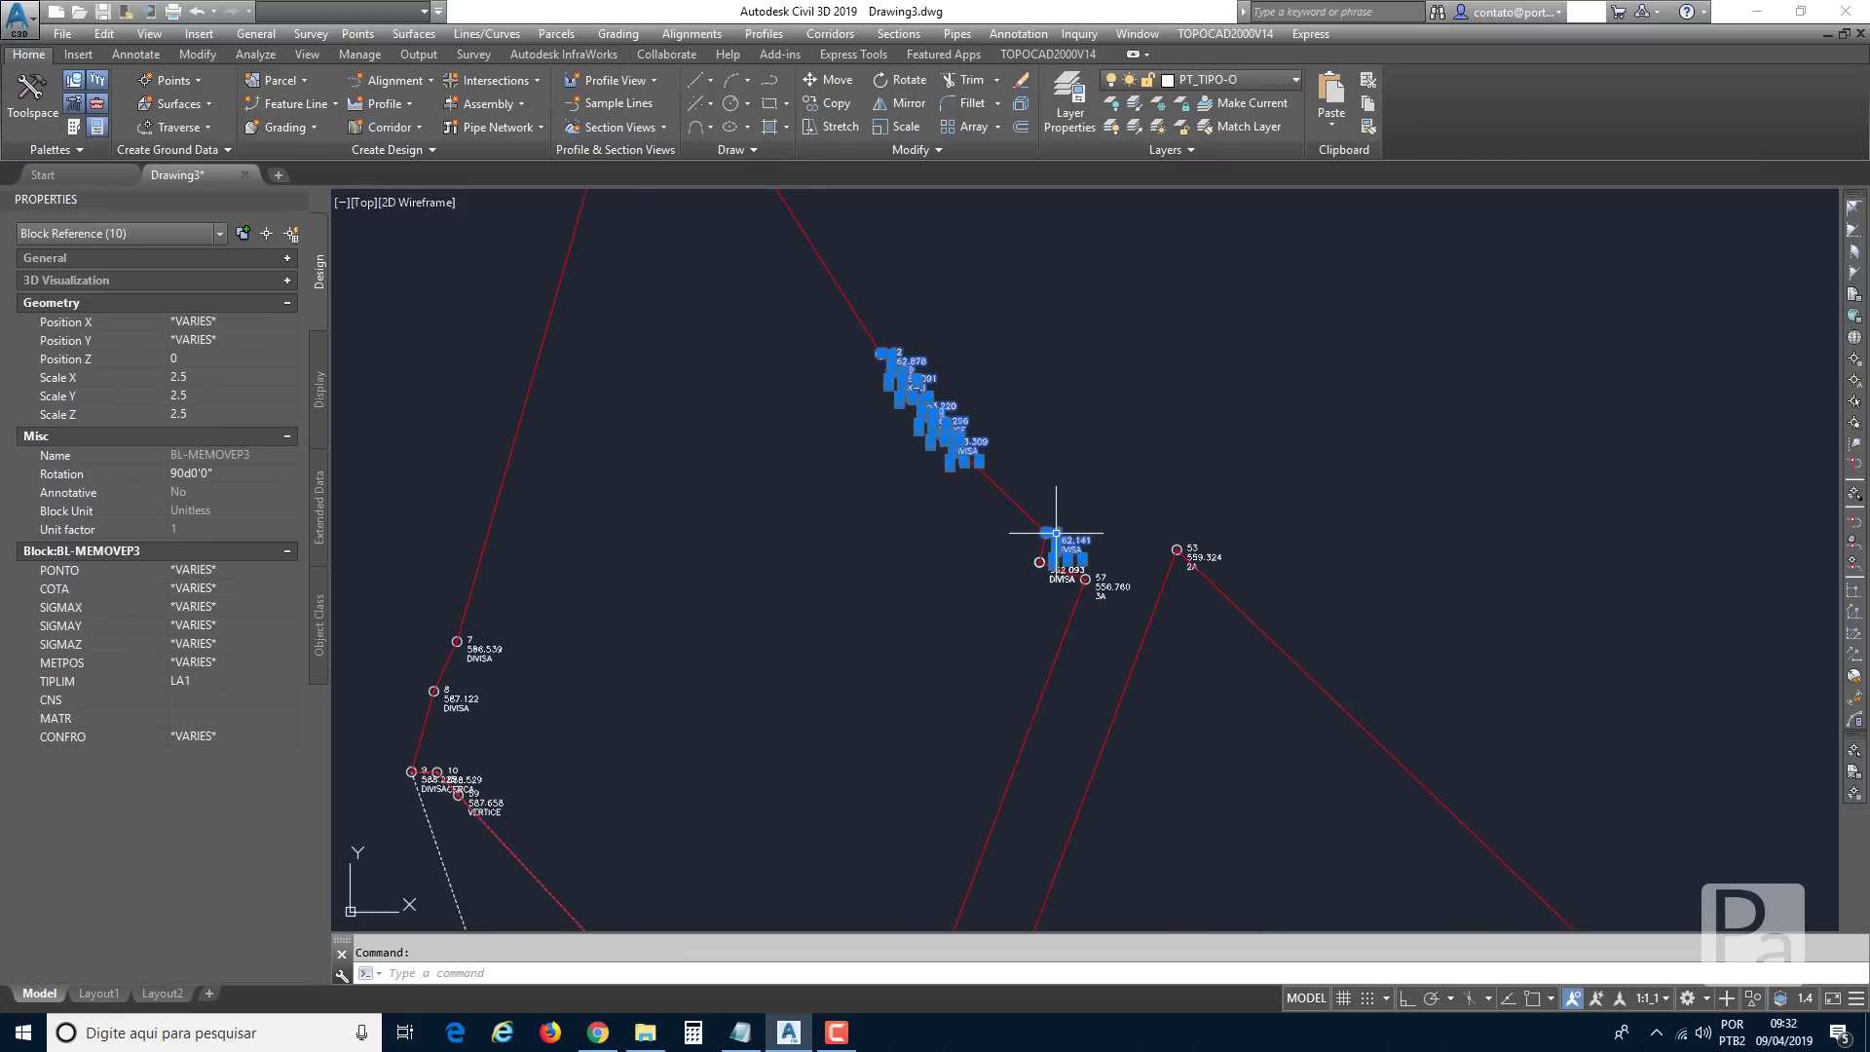
Add points 1, 57 and 54, along the strip's upper-perimeter side, to the selection.
left_click(1045, 583)
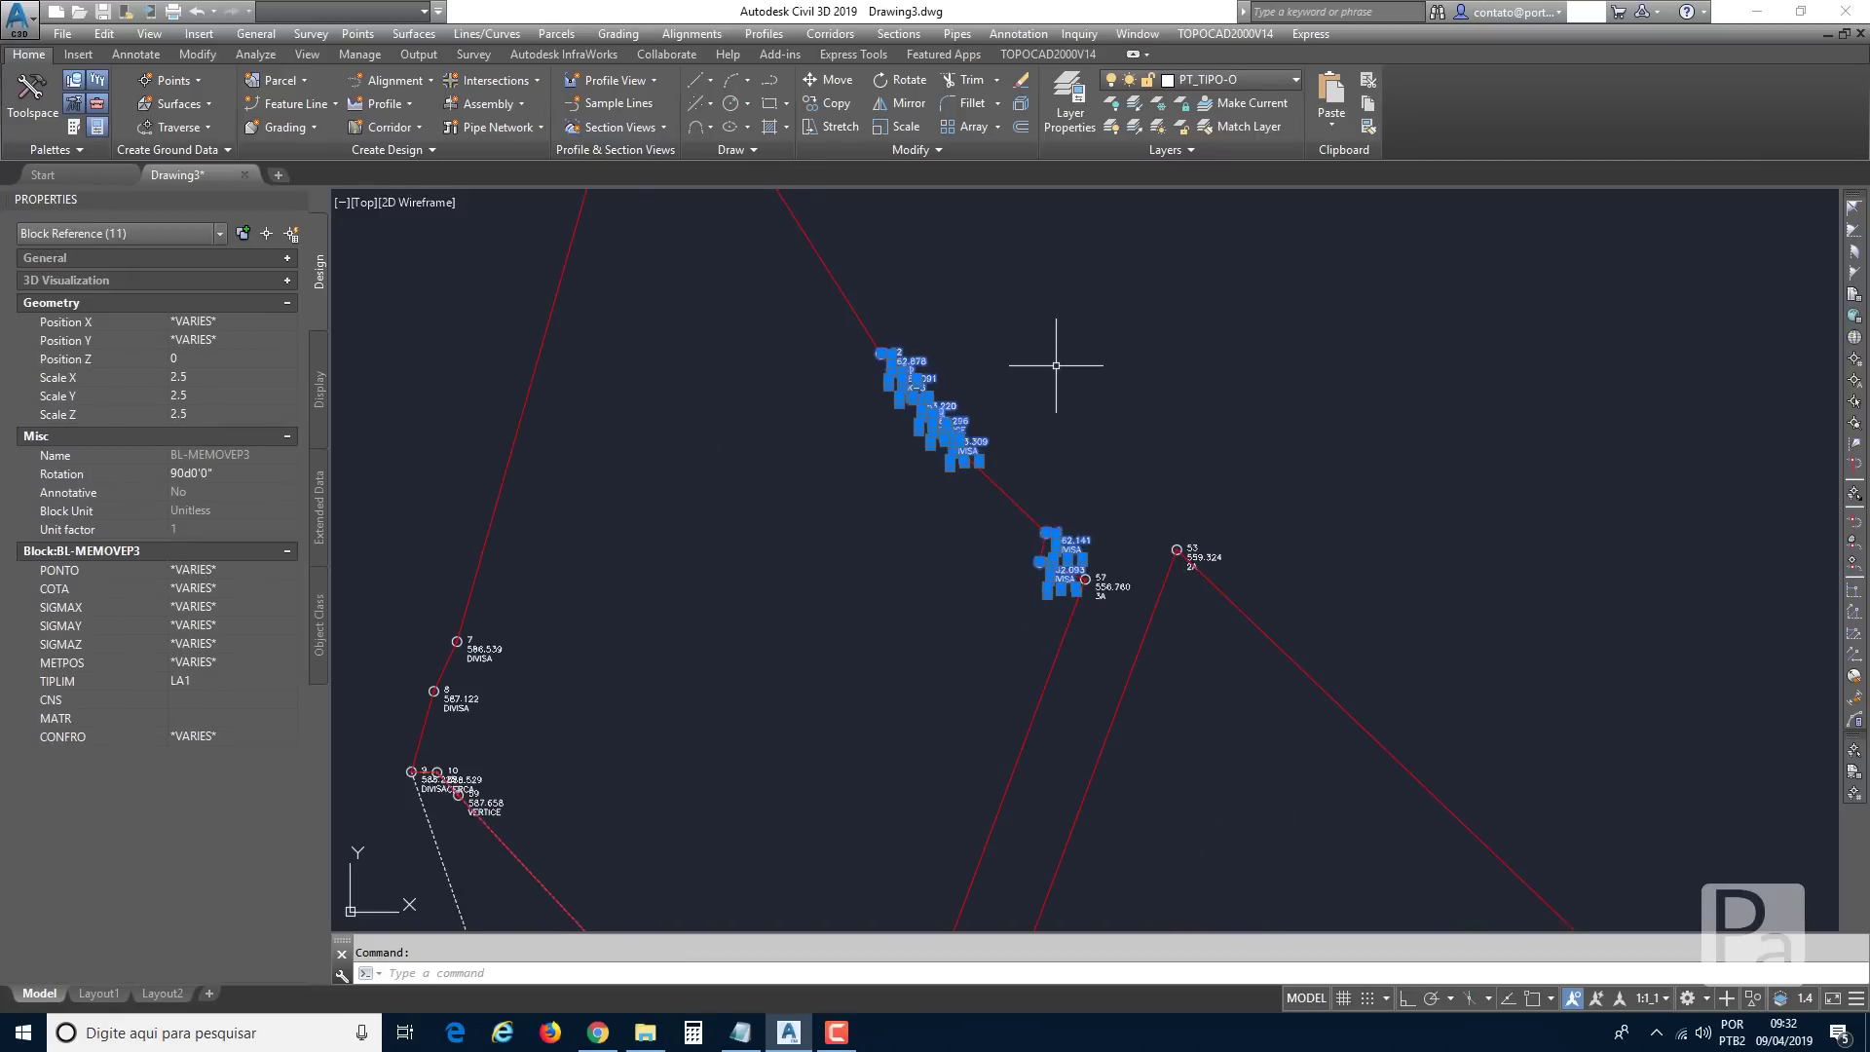
left_click(1106, 587)
middle_click_drag(993, 848, 1075, 416)
left_click(981, 722)
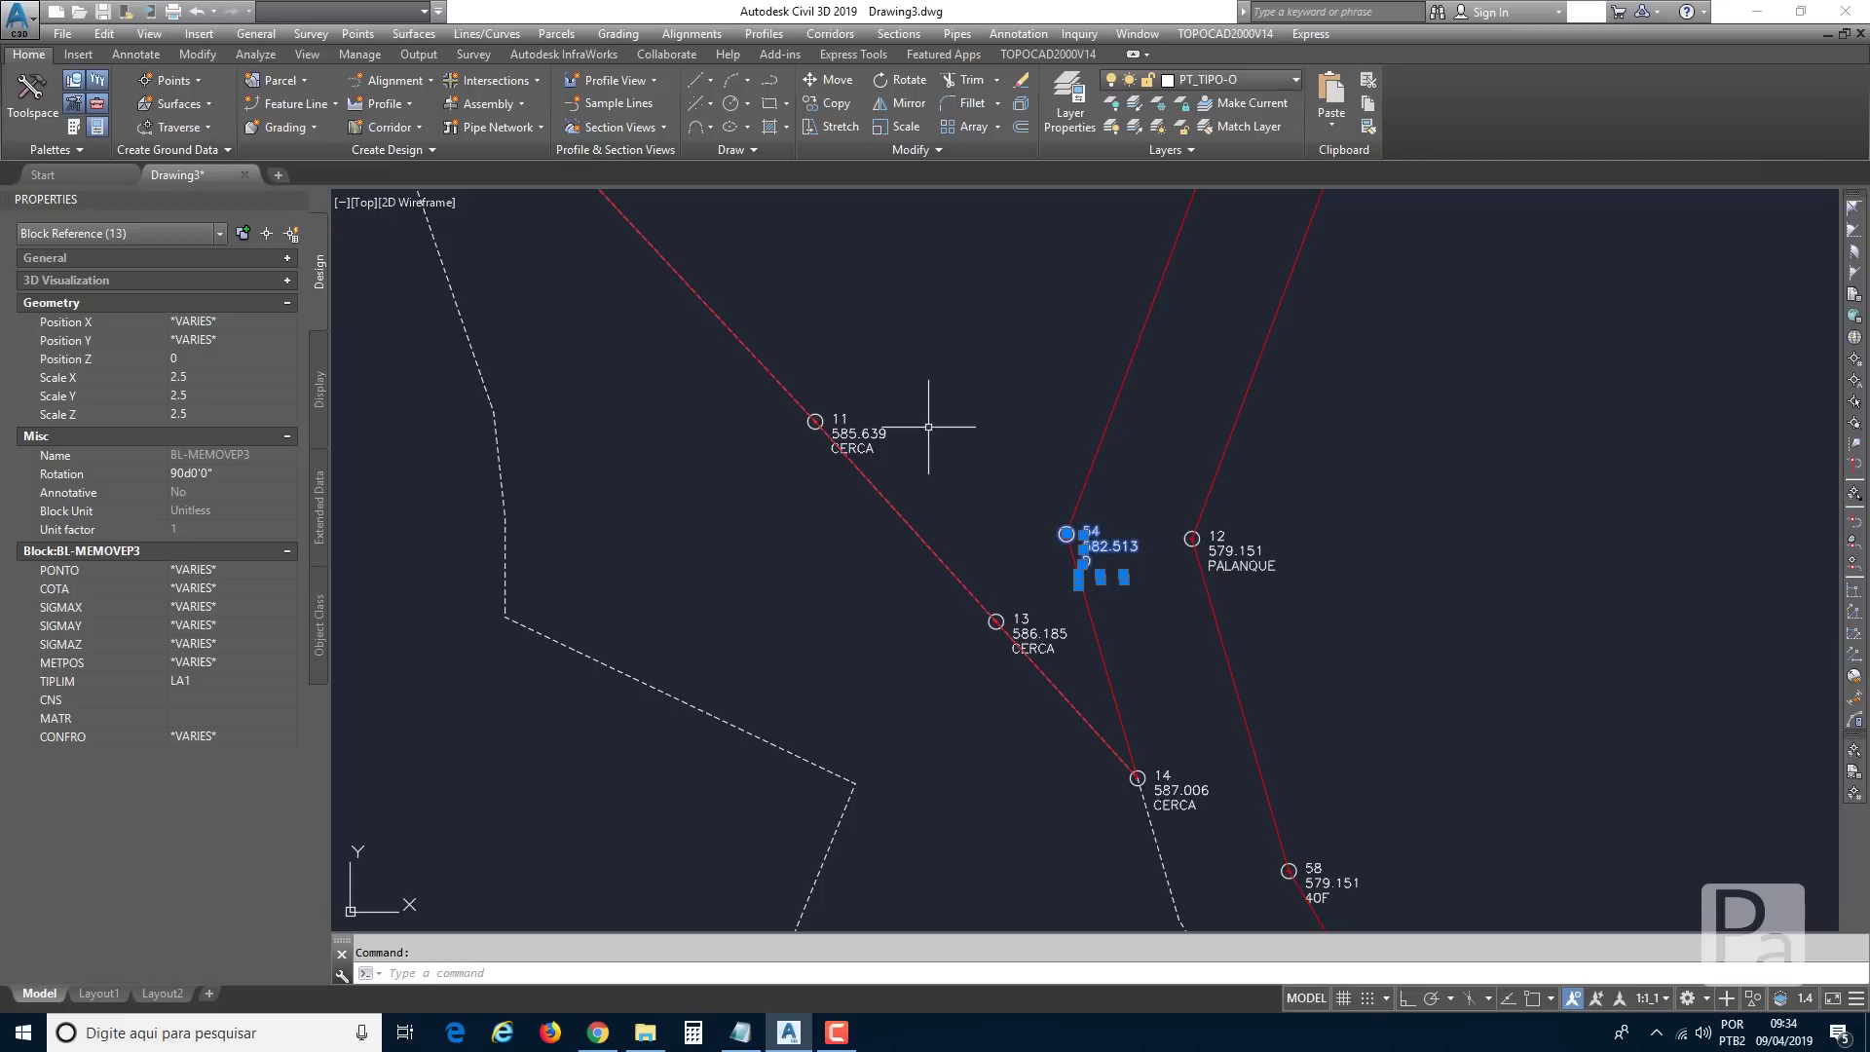
Examine the boundary around points 54, 12, 13 and 14 and the selected points along the upper perimeter's northeast side.
scroll(1013, 490, "down", 4)
middle_click_drag(1003, 406, 967, 392)
scroll(982, 521, "up", 2)
scroll(982, 525, "up", 4)
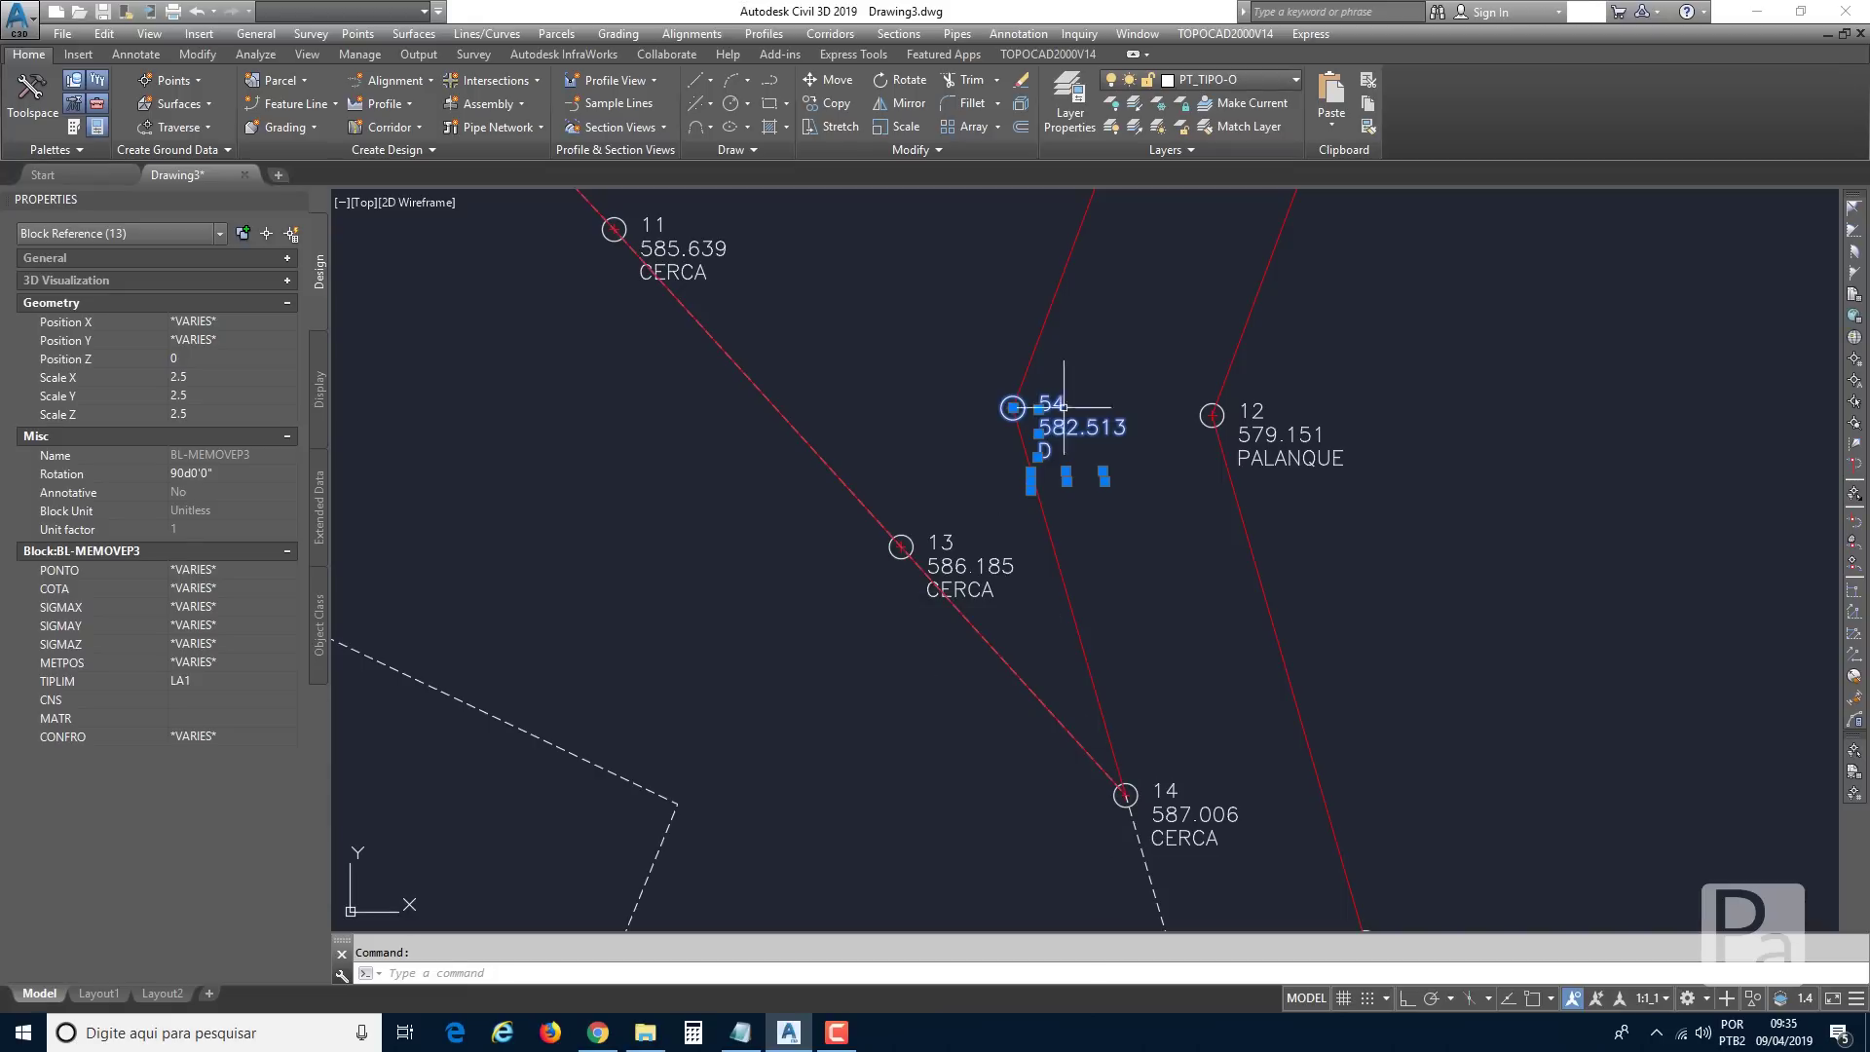
middle_click_drag(1063, 398, 1058, 427)
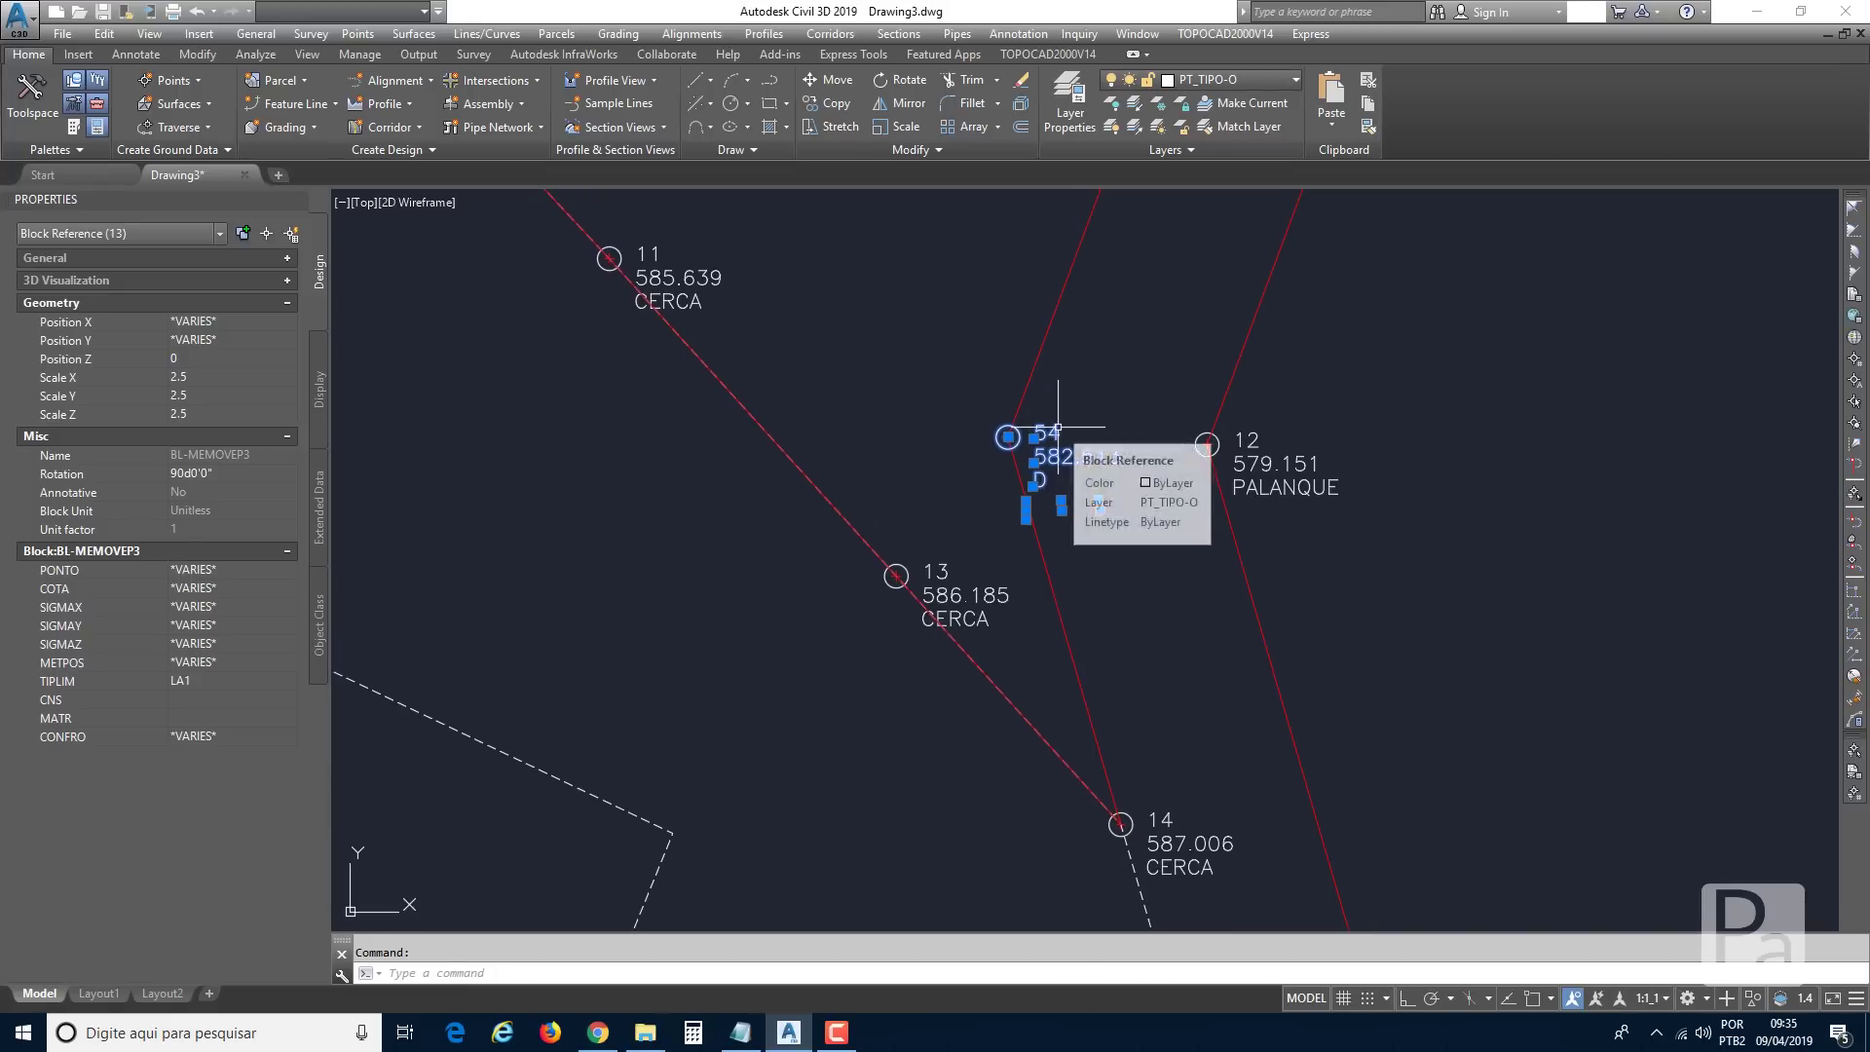
scroll(1053, 480, "down", 4)
middle_click_drag(1057, 436, 1053, 477)
scroll(1048, 494, "down", 2)
middle_click_drag(1051, 379, 1049, 507)
middle_click_drag(1034, 293, 1011, 462)
middle_click_drag(900, 253, 936, 465)
middle_click_drag(1059, 635, 937, 452)
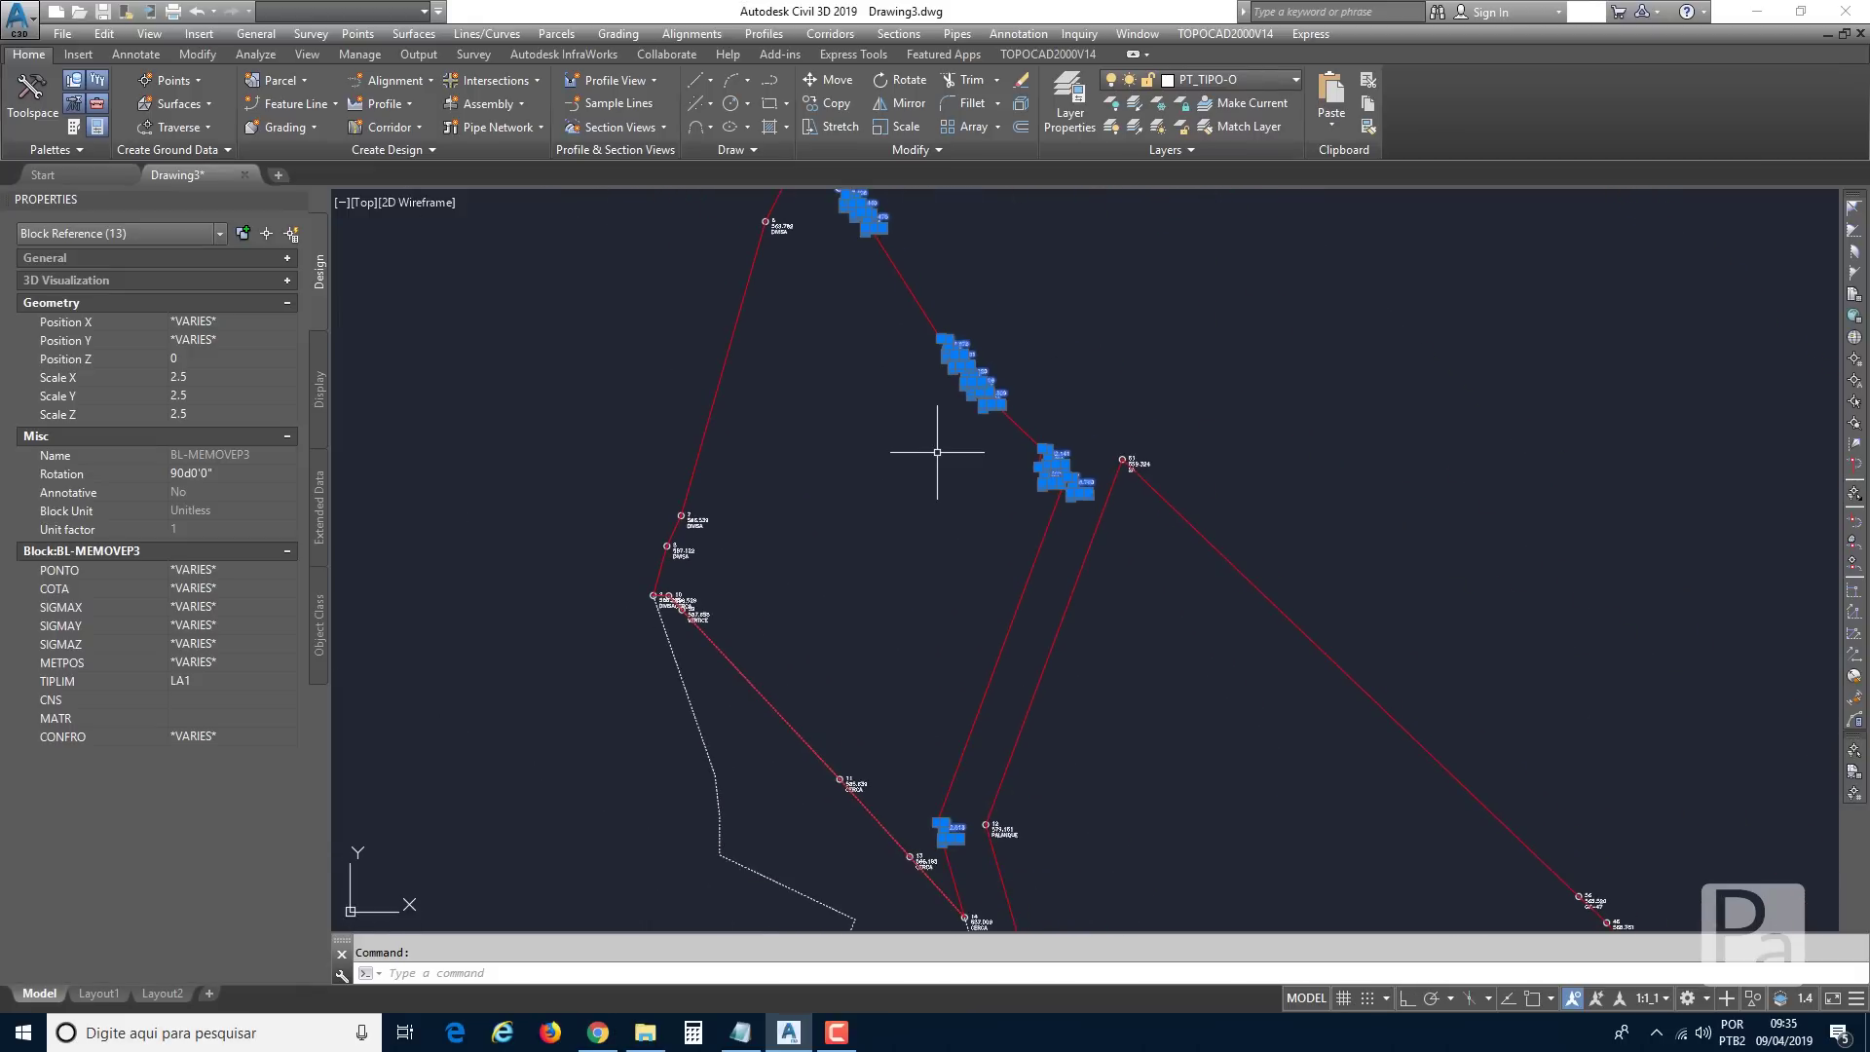
Set TIPLIM to LA3 for the selected upper-perimeter point blocks and clear the selection.
left_click(202, 680)
left_click(205, 681)
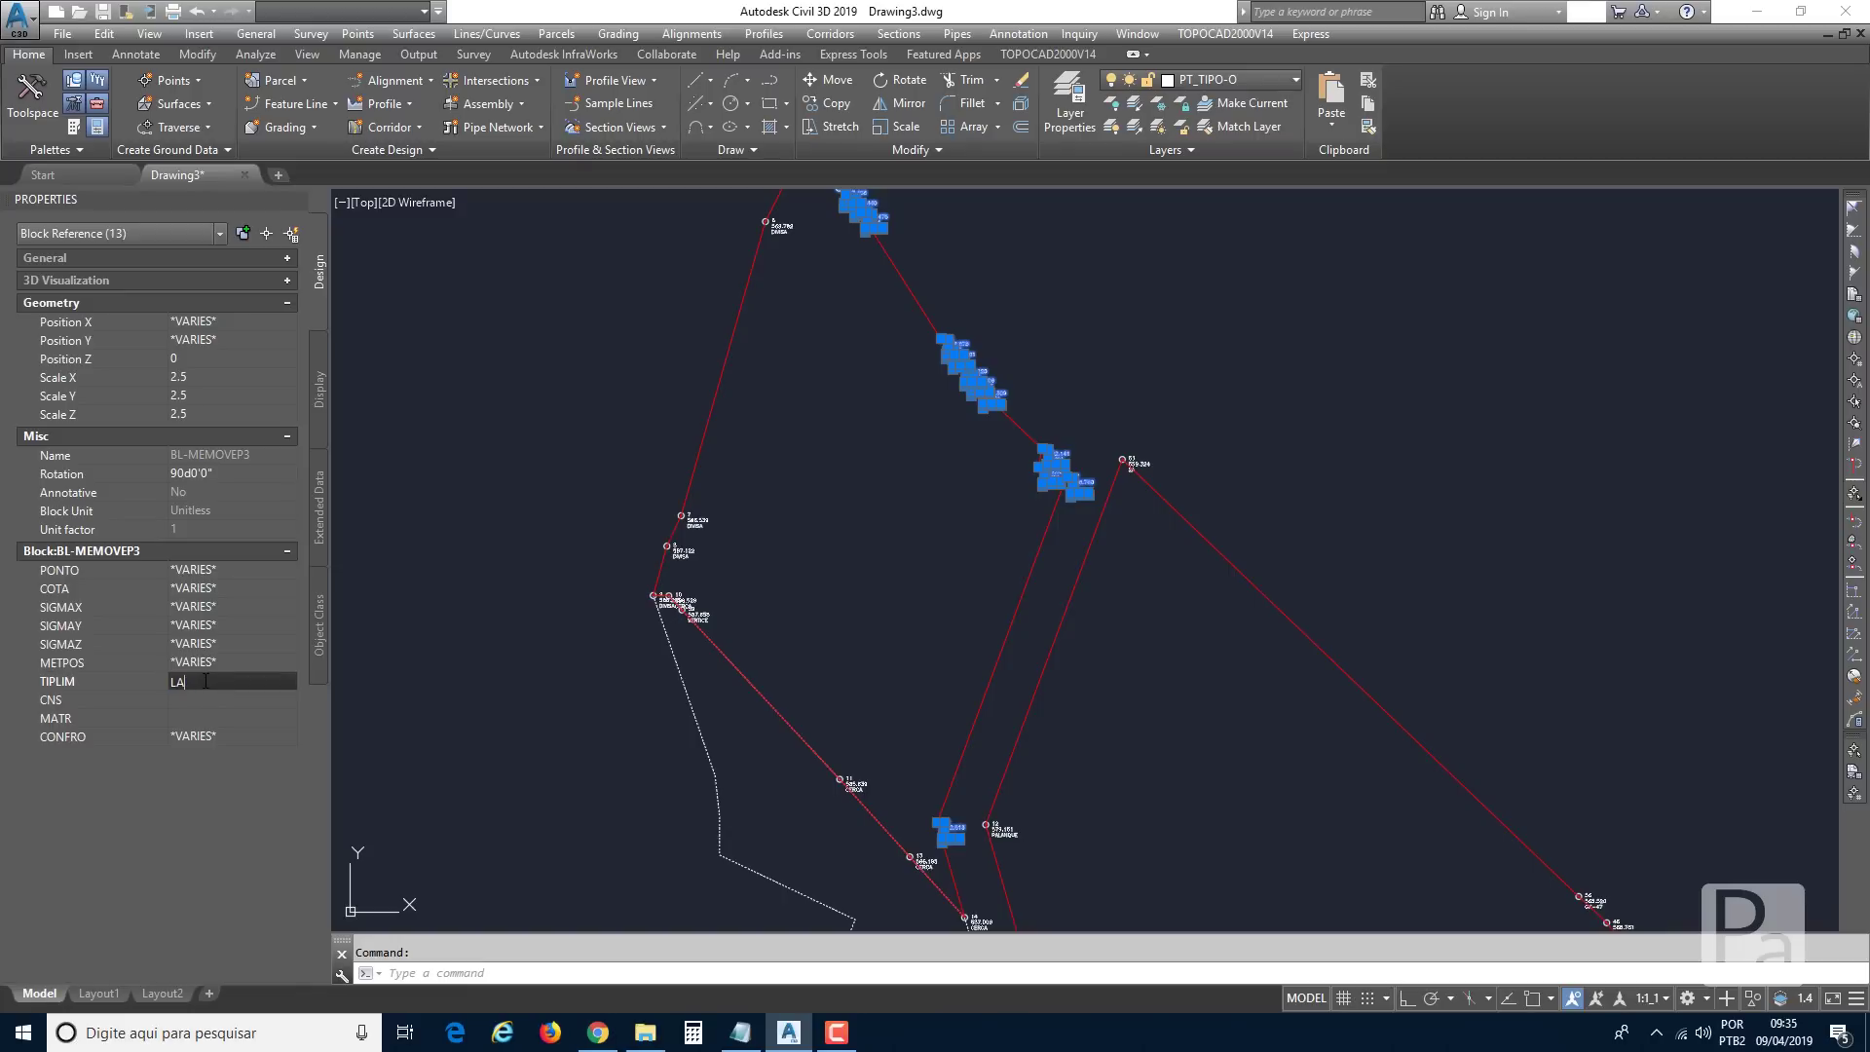
key("Return")
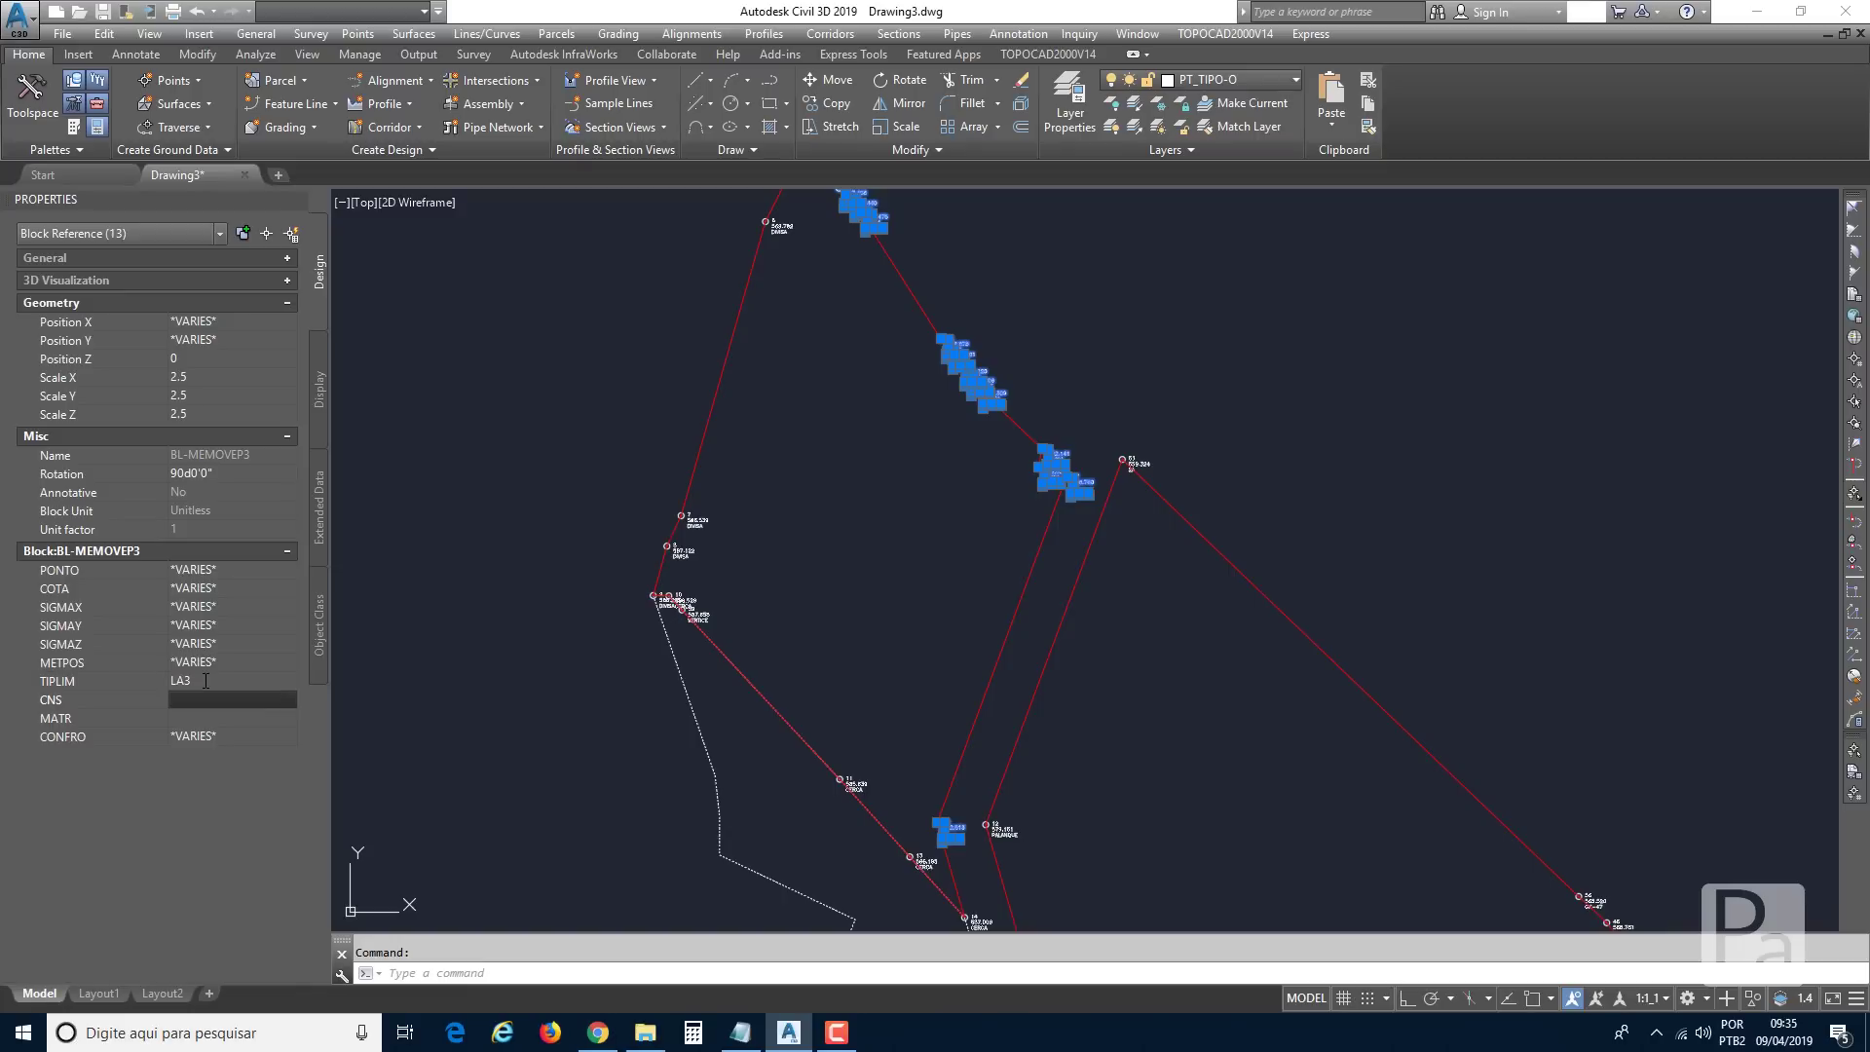
scroll(835, 584, "down", 4)
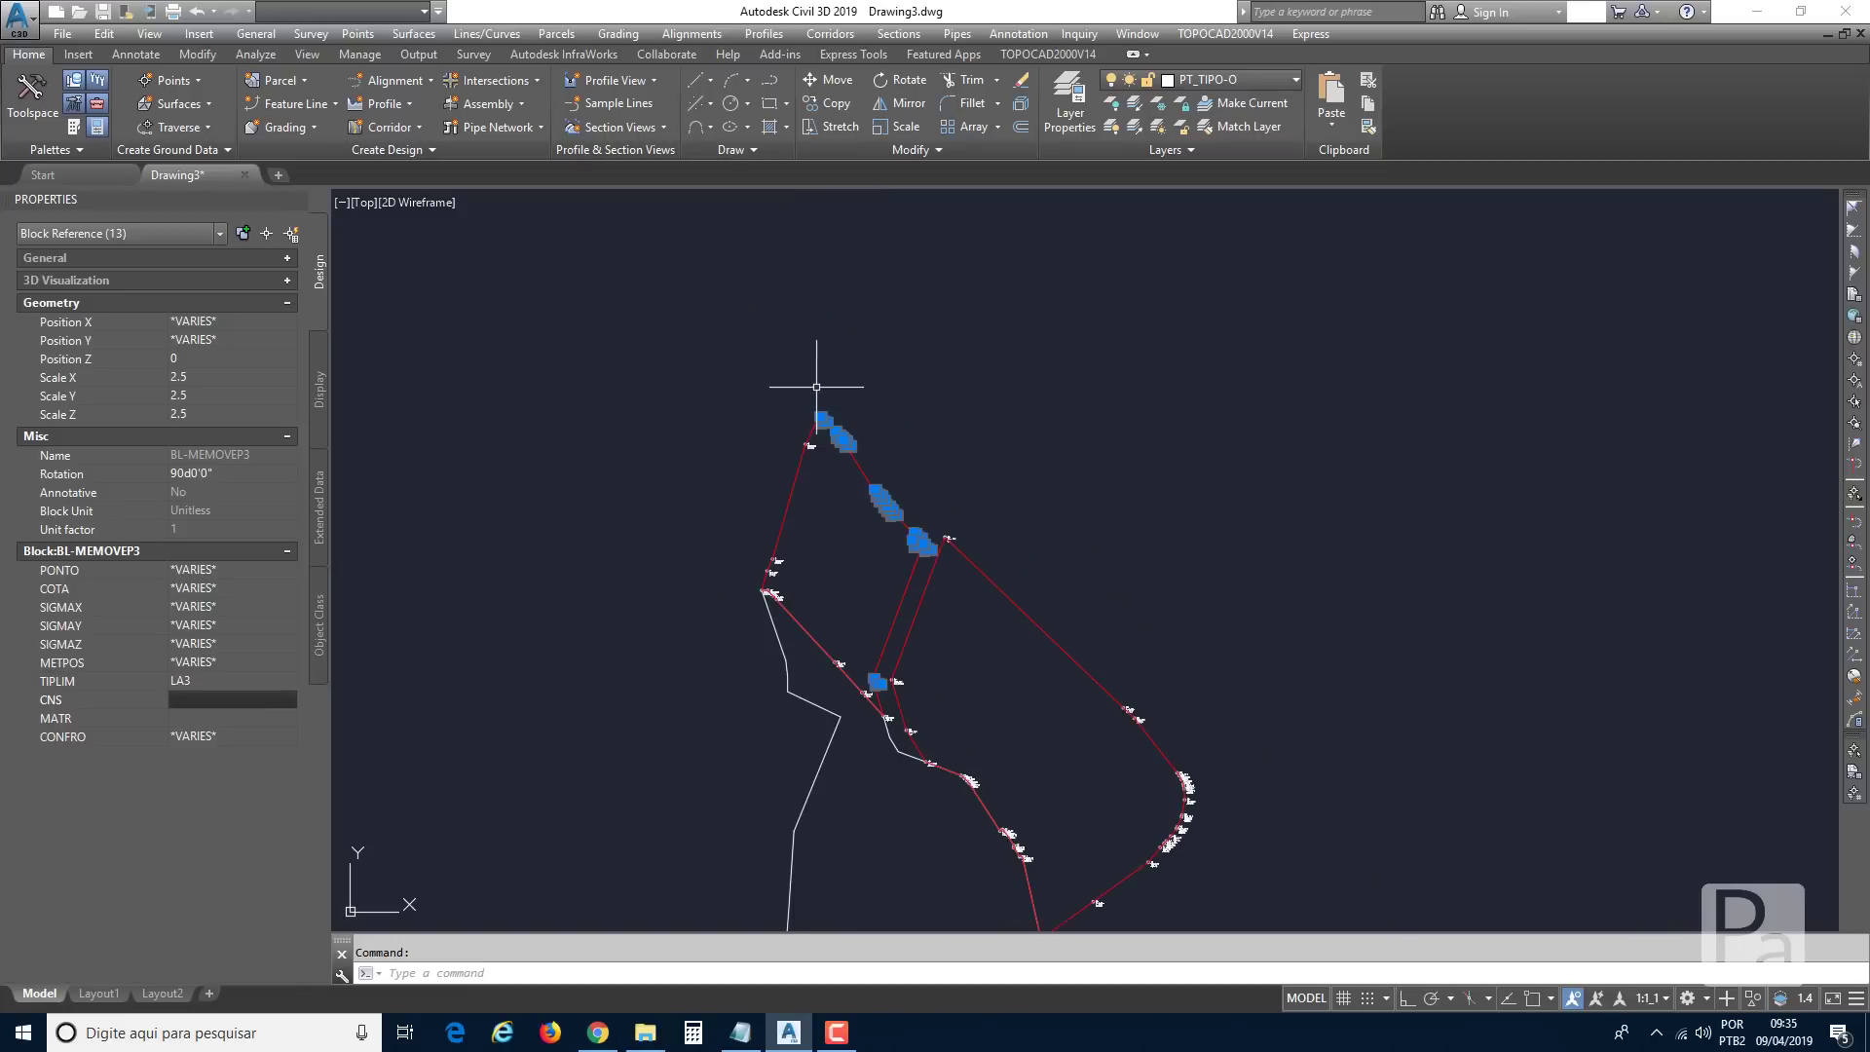
scroll(882, 684, "up", 4)
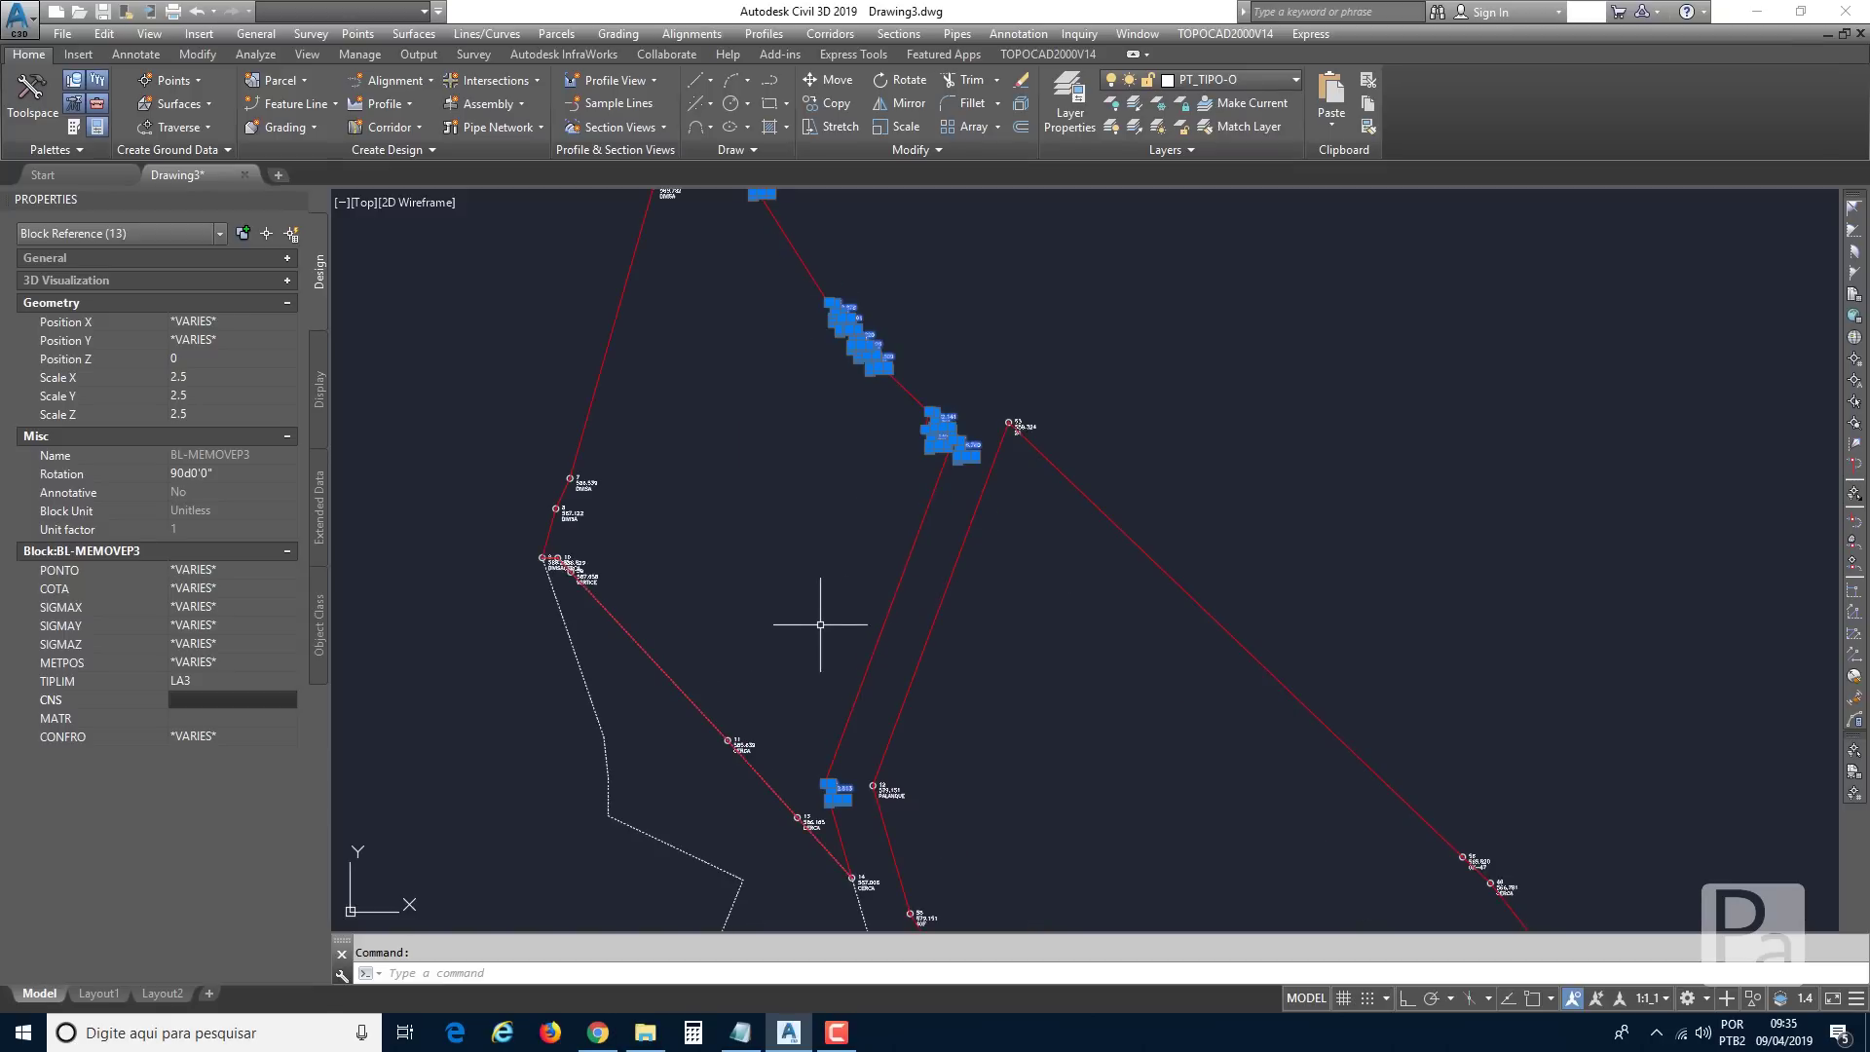
key("Escape")
Select point 53 and the two neighbouring points at the far end of the lower perimeter's long northeast edge.
middle_click_drag(981, 672, 910, 626)
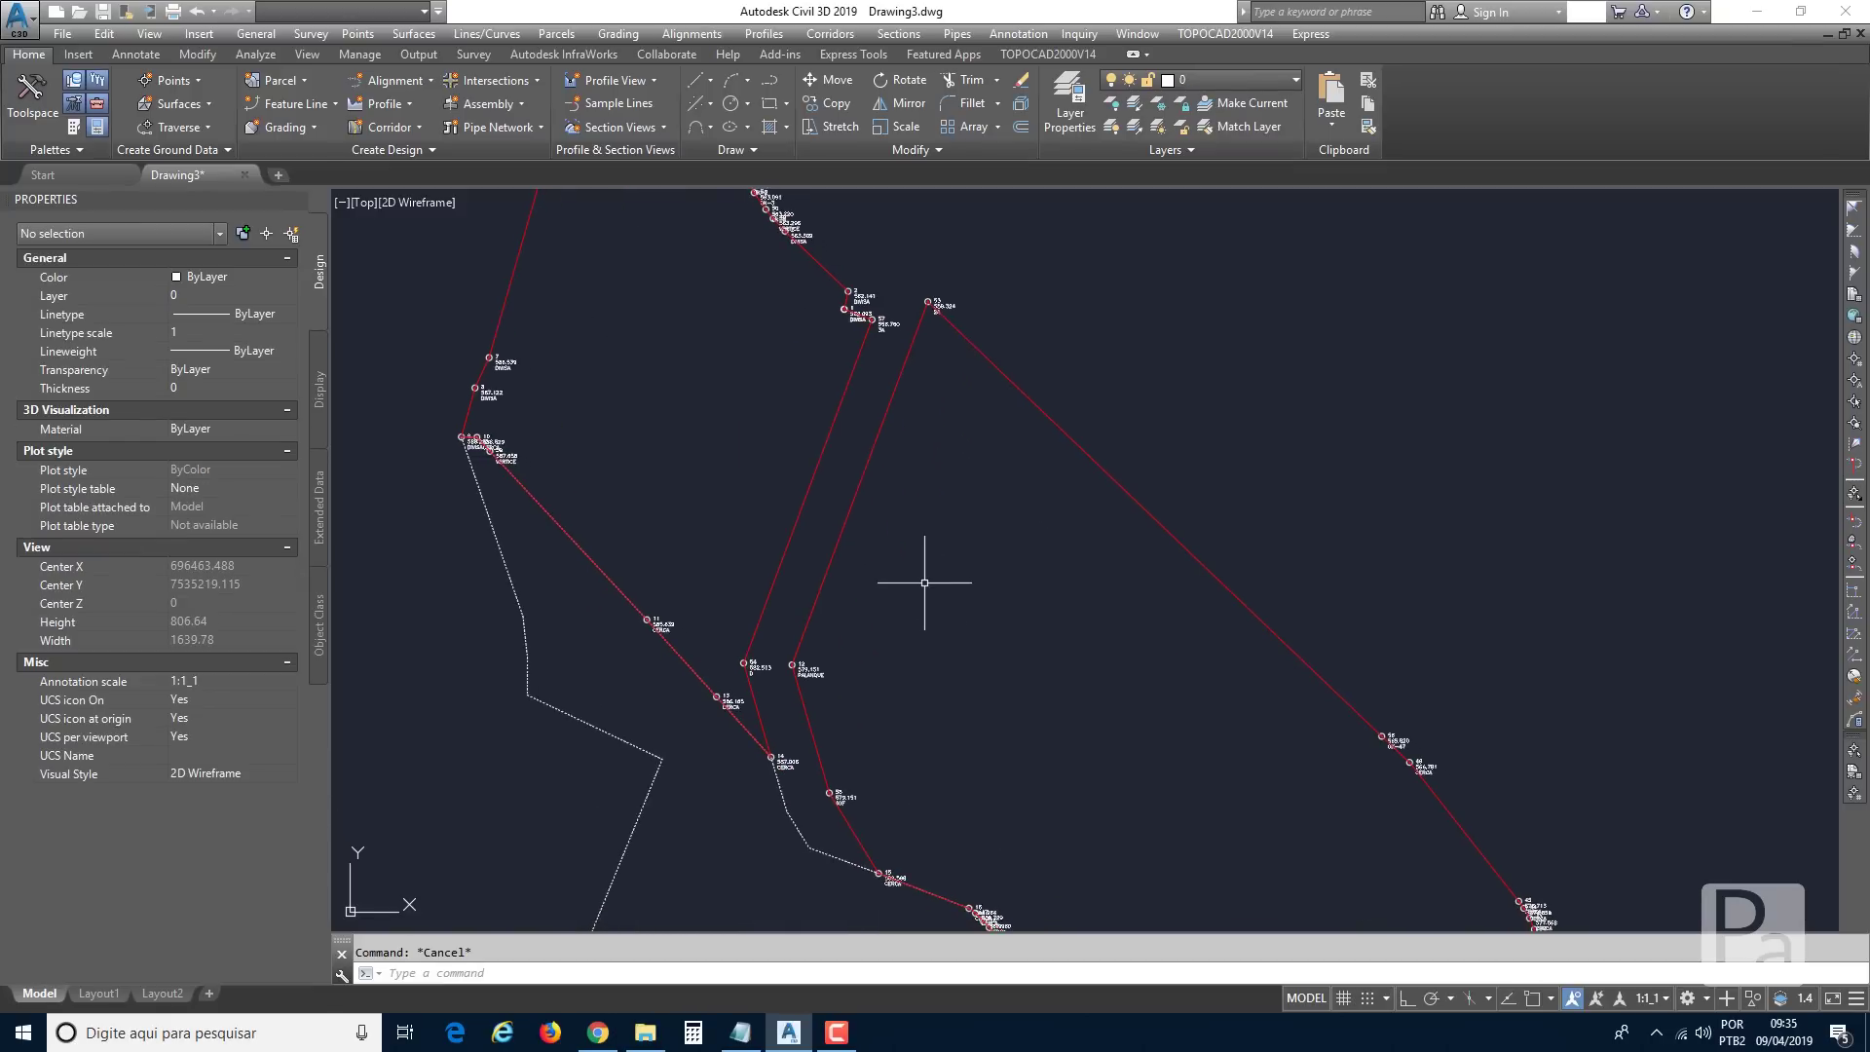
scroll(920, 575, "down", 2)
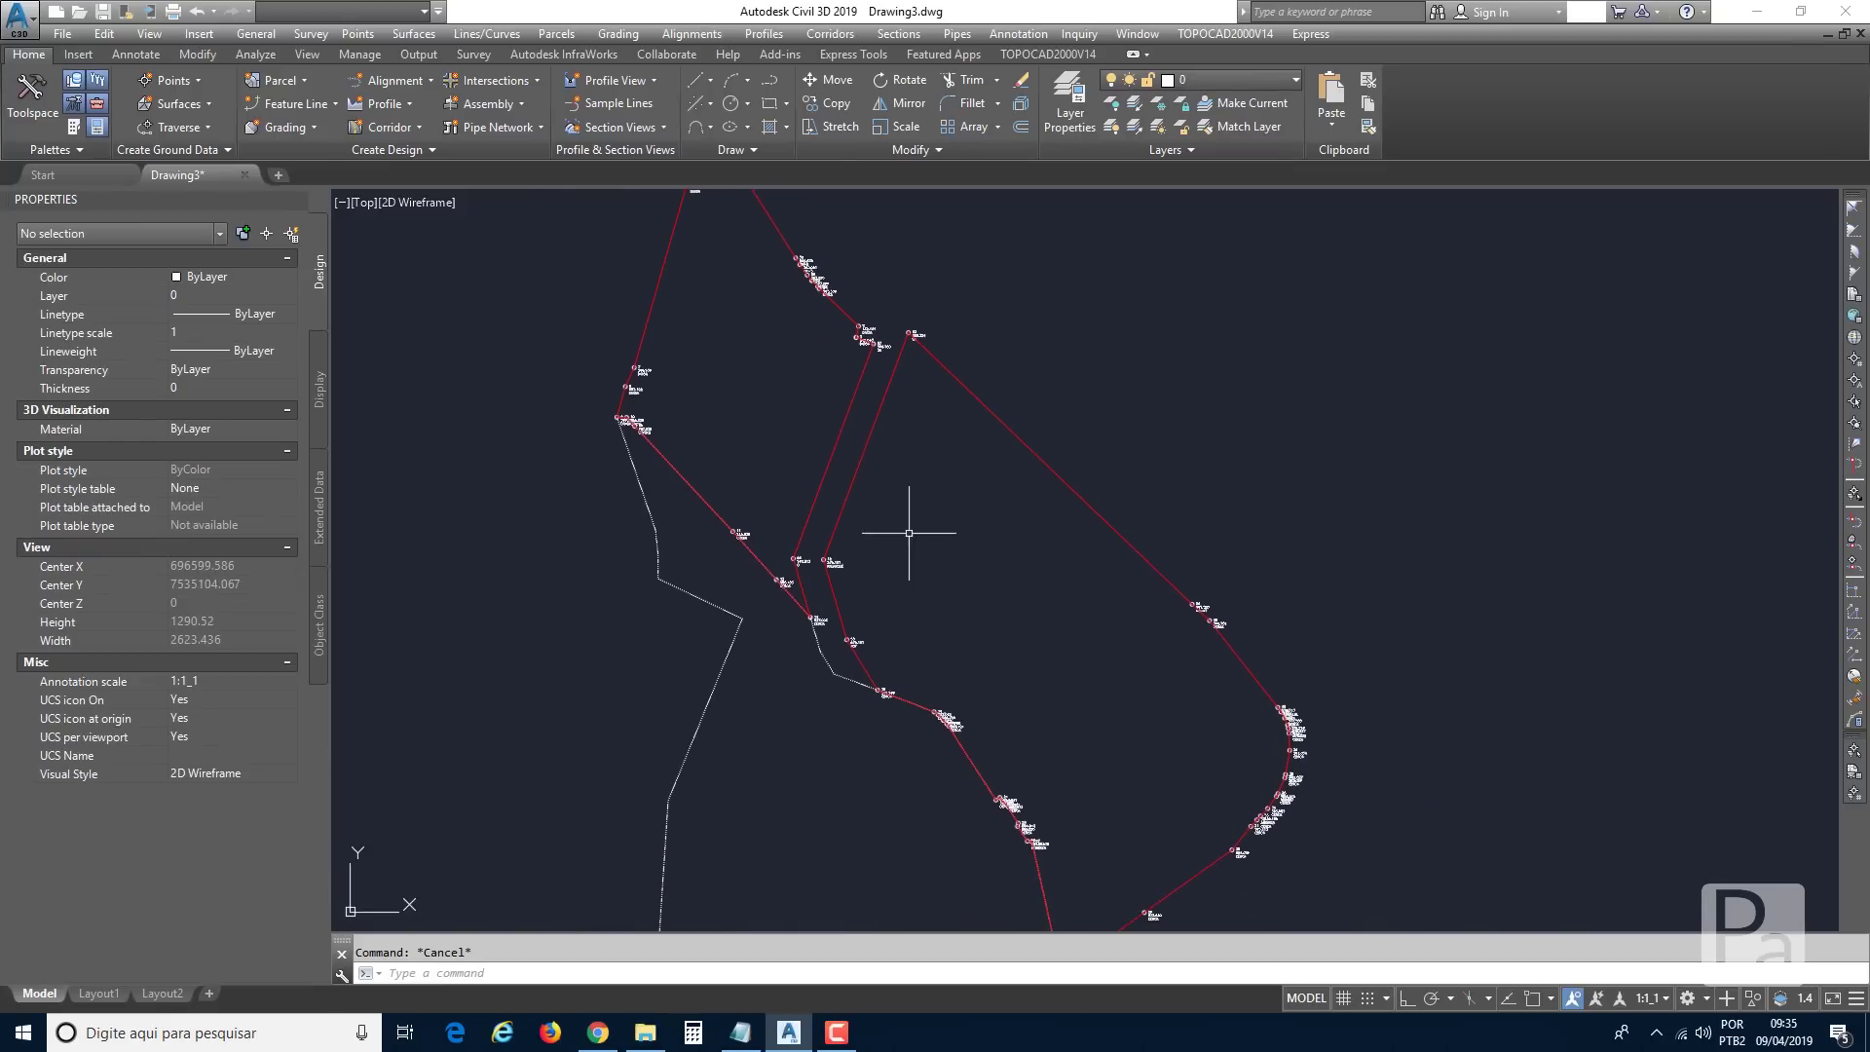
left_click(911, 335)
right_click(913, 333)
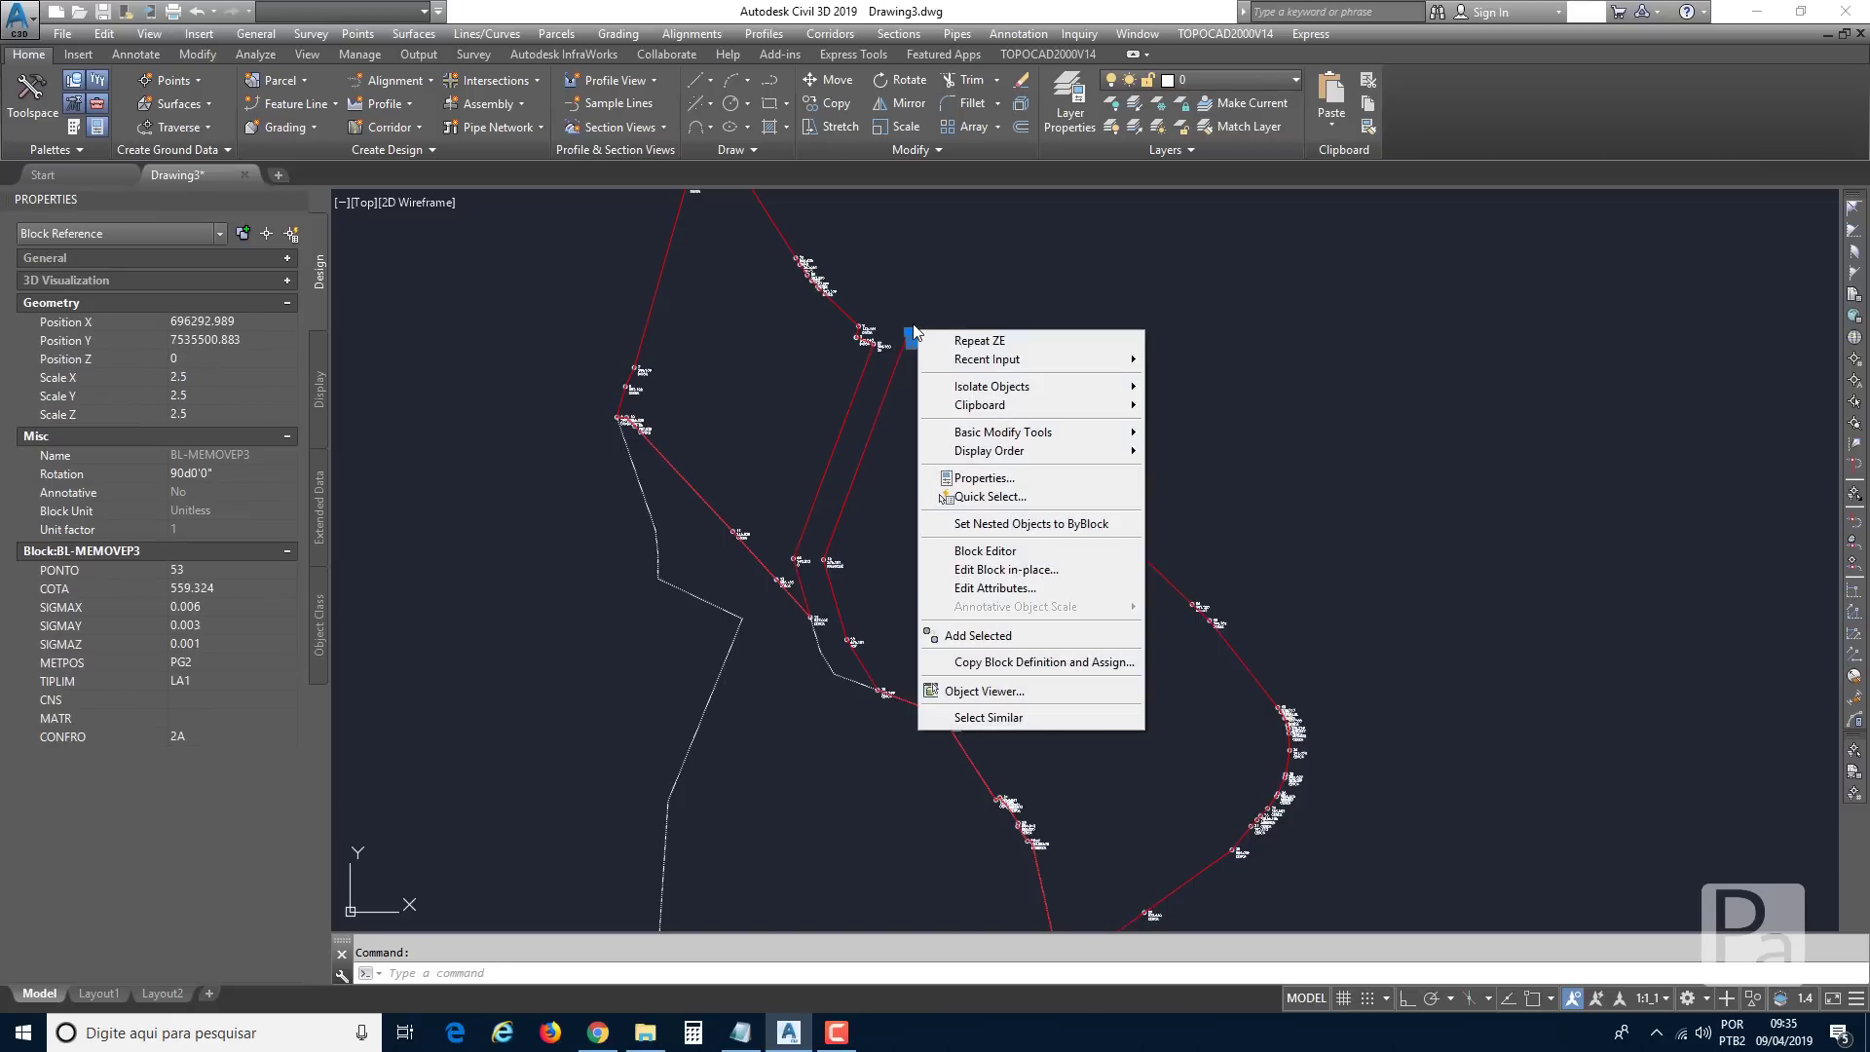
key("Escape")
left_click(1221, 623)
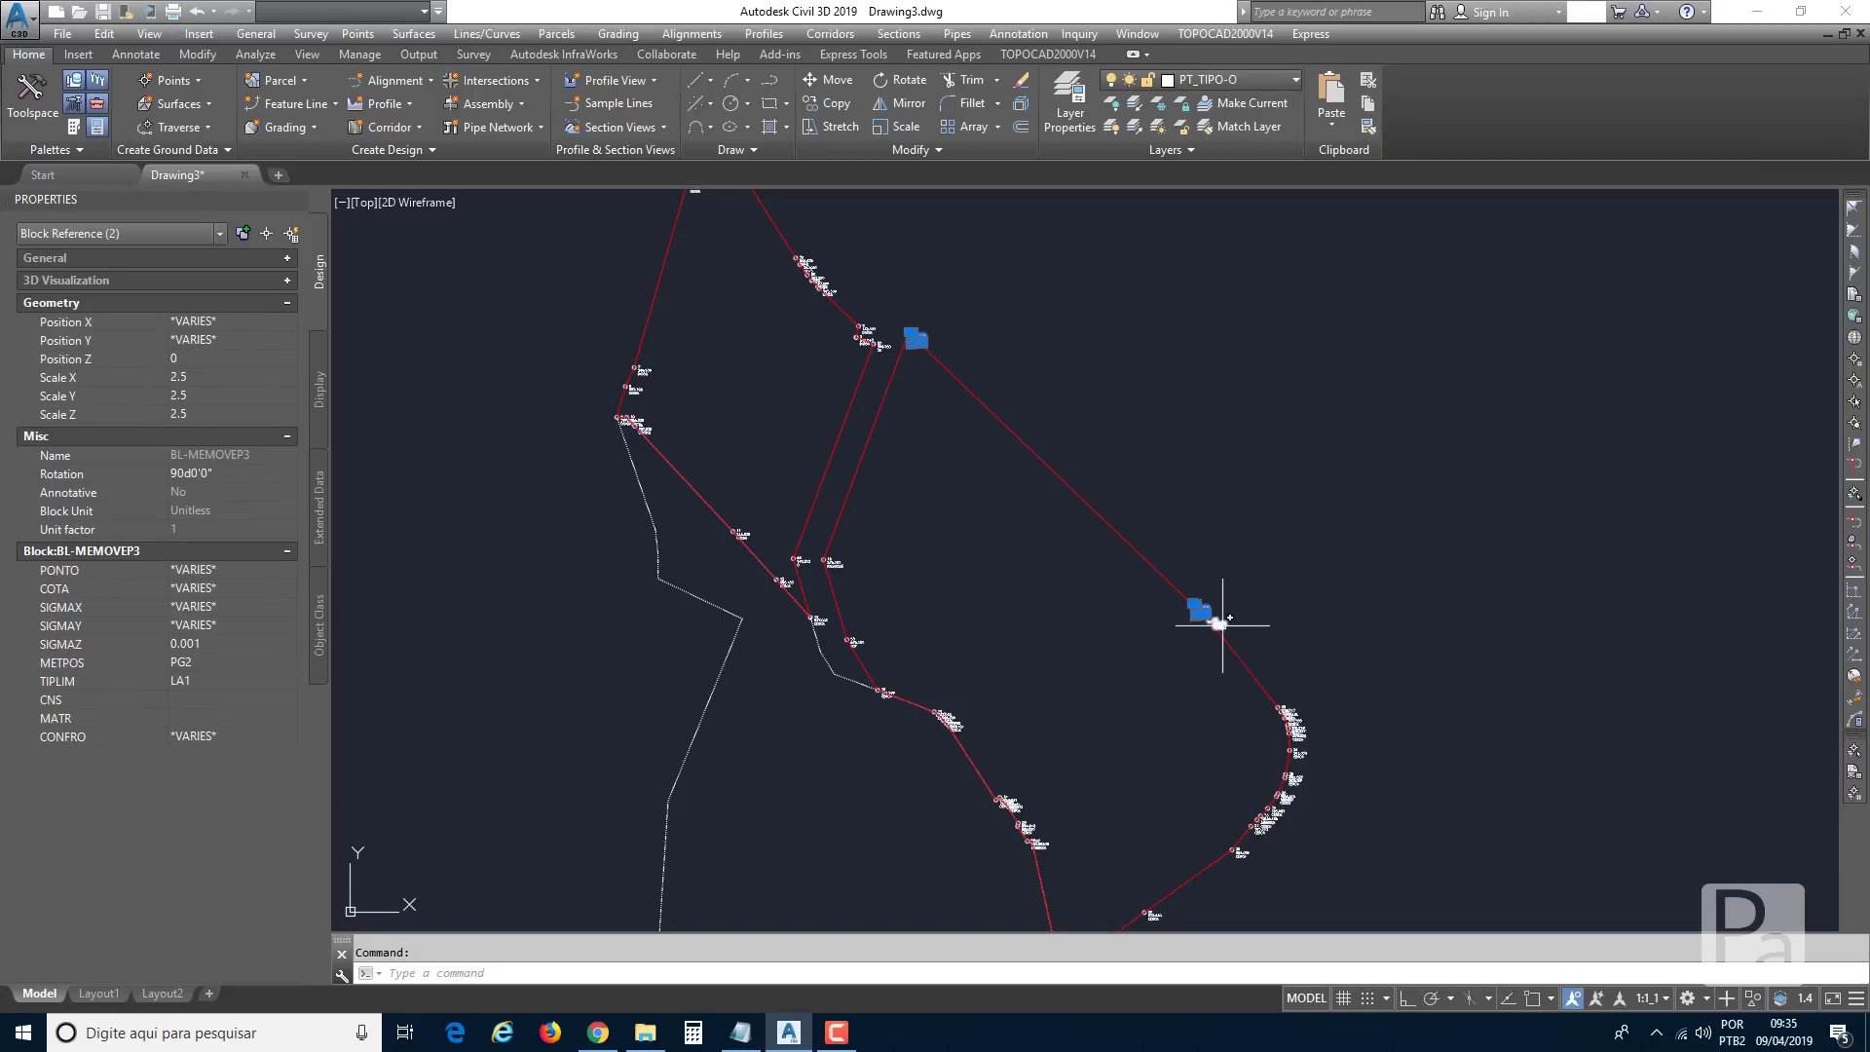
left_click(1221, 624)
Add the CERCA points around the lower perimeter's curved east side and down to points 29 and 28 to the selection.
scroll(1208, 633, "up", 4)
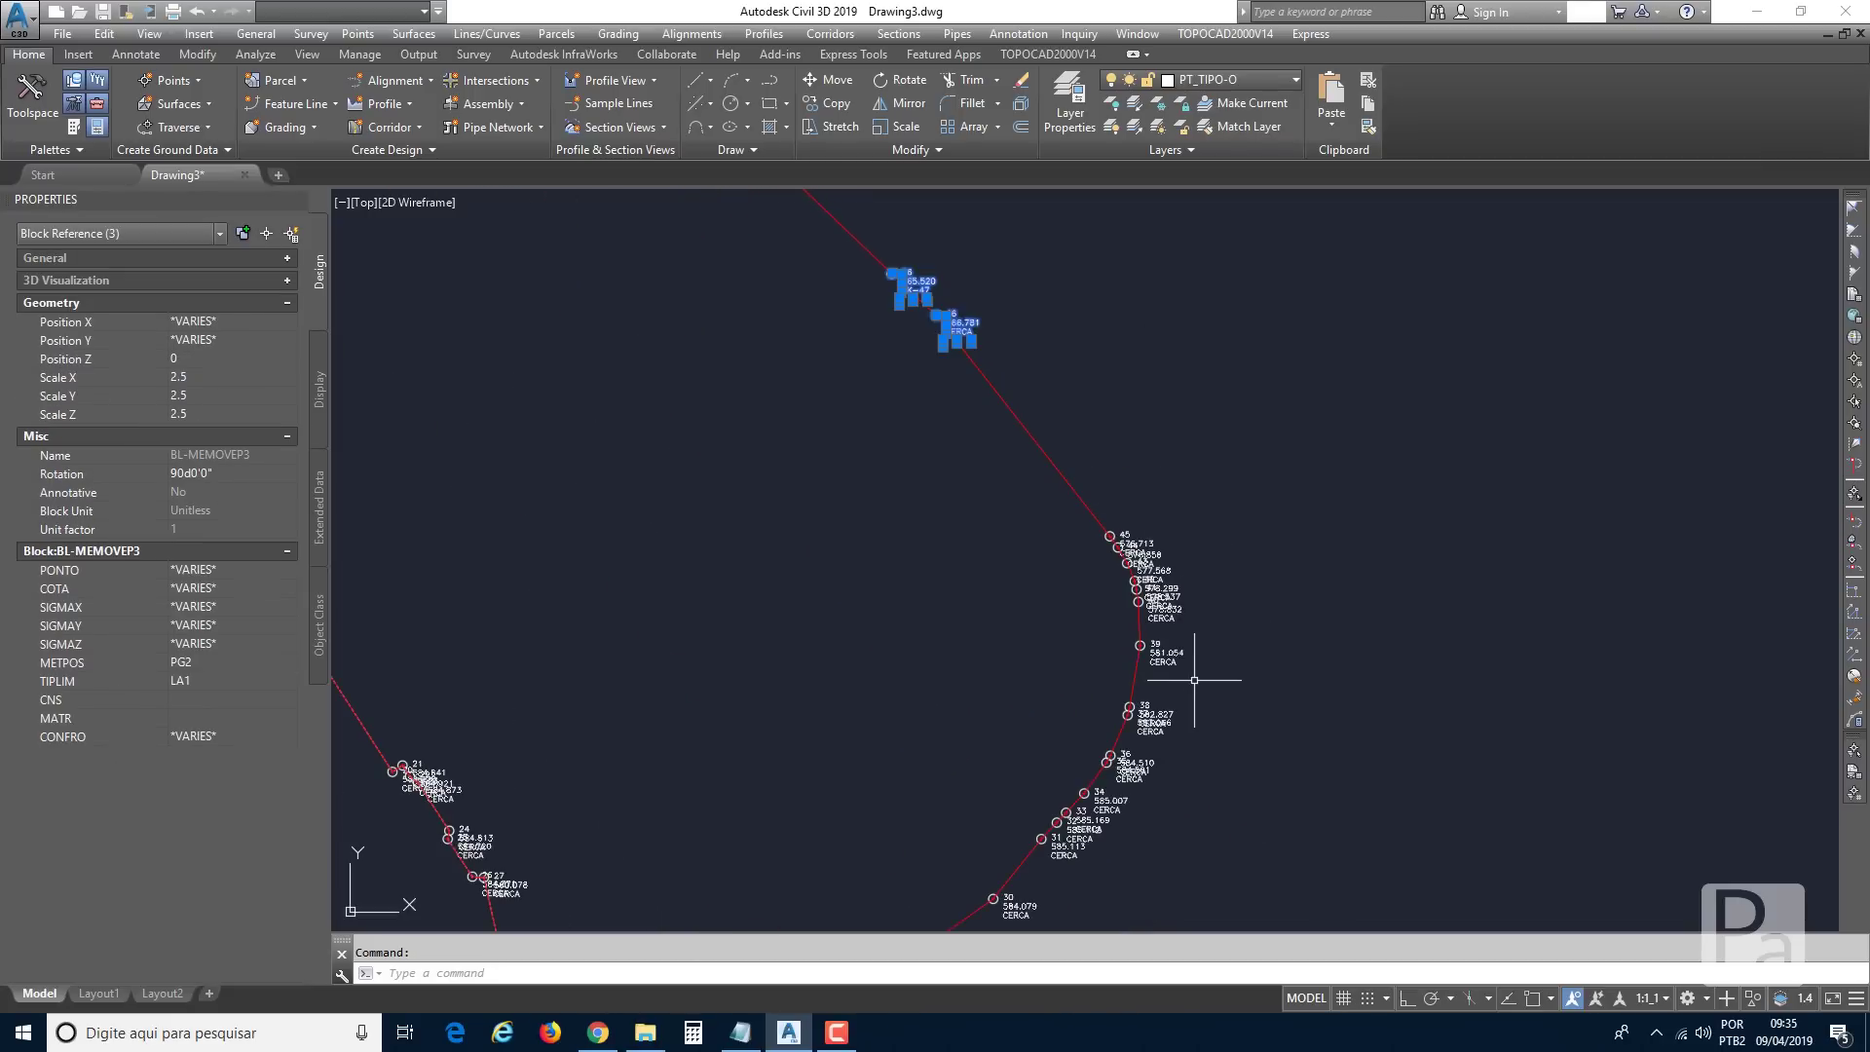
mouse_move(1195, 680)
left_mouse_down()
mouse_move(1158, 560)
mouse_move(1104, 493)
left_mouse_up()
middle_click_drag(1180, 724, 1248, 542)
mouse_move(1183, 736)
left_mouse_down()
mouse_move(1131, 687)
mouse_move(1224, 533)
left_mouse_up()
right_click(1200, 566)
left_click_drag(1120, 779, 1069, 736)
middle_click_drag(879, 901, 1007, 784)
left_click_drag(1006, 786, 978, 783)
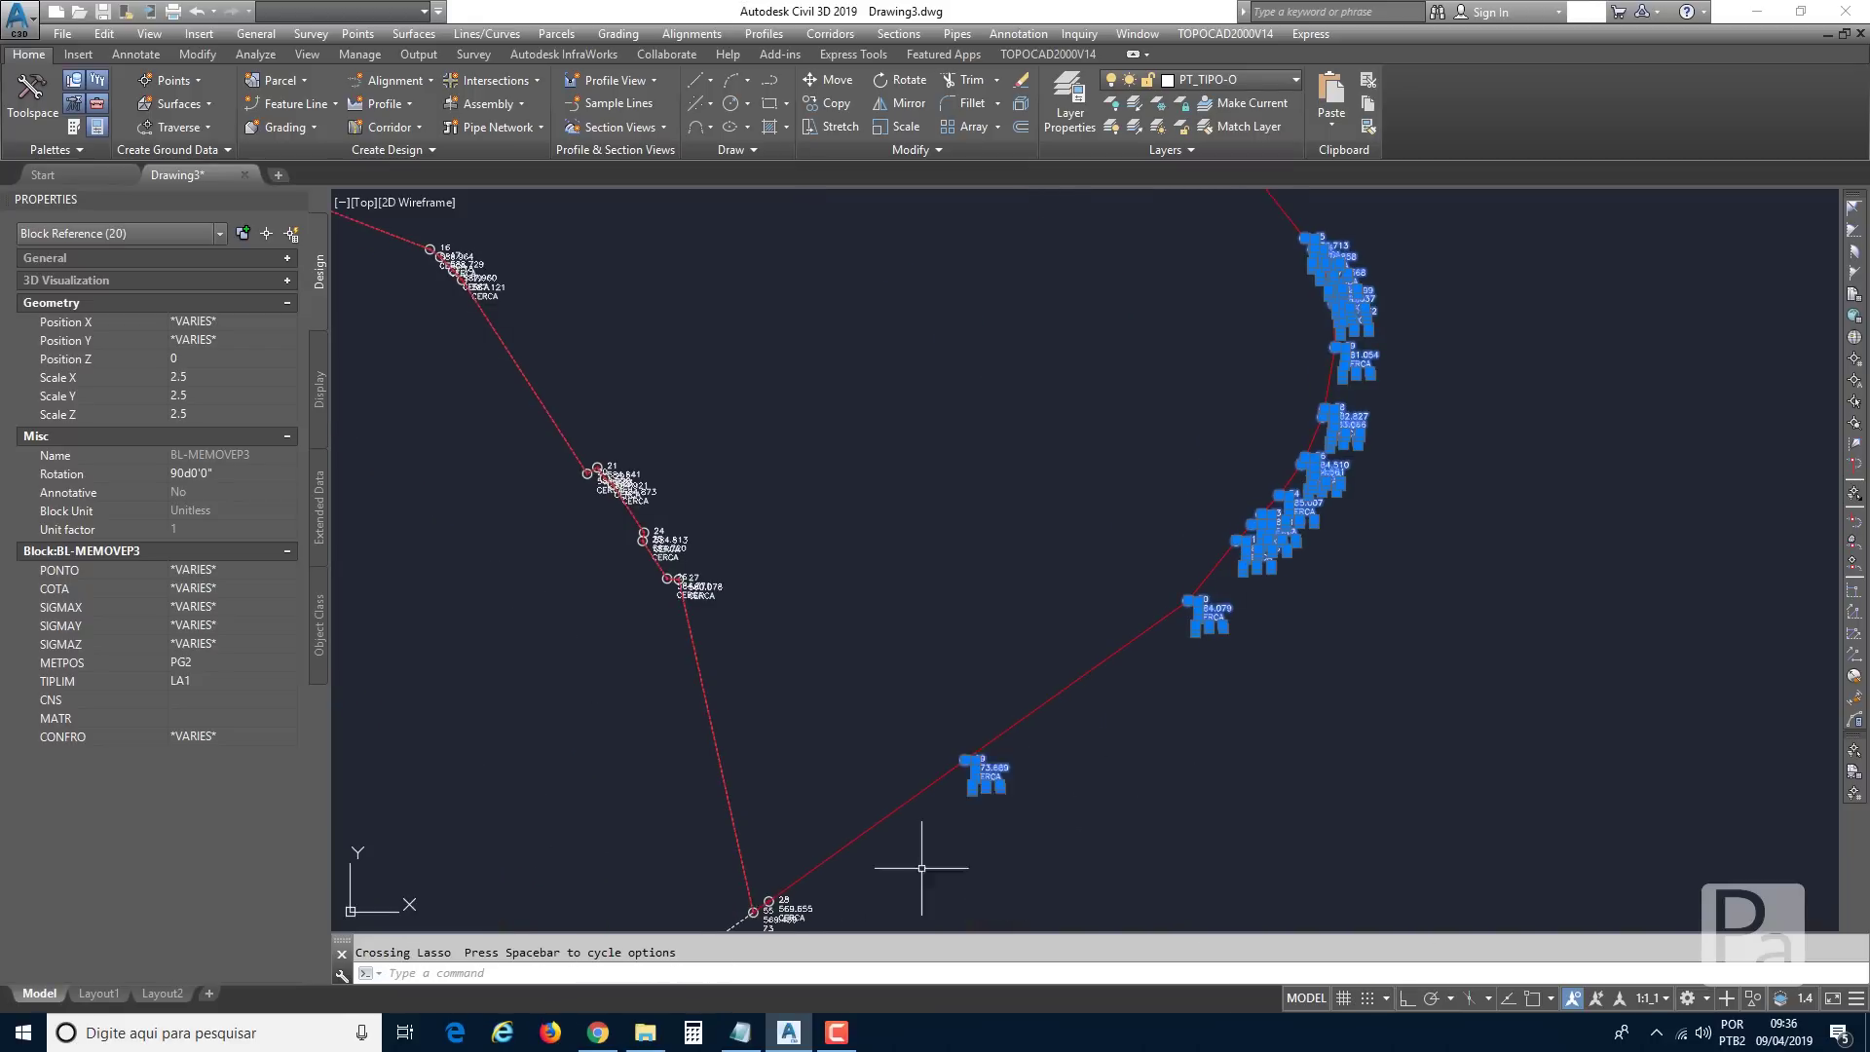
scroll(922, 867, "up", 4)
left_click(1036, 672)
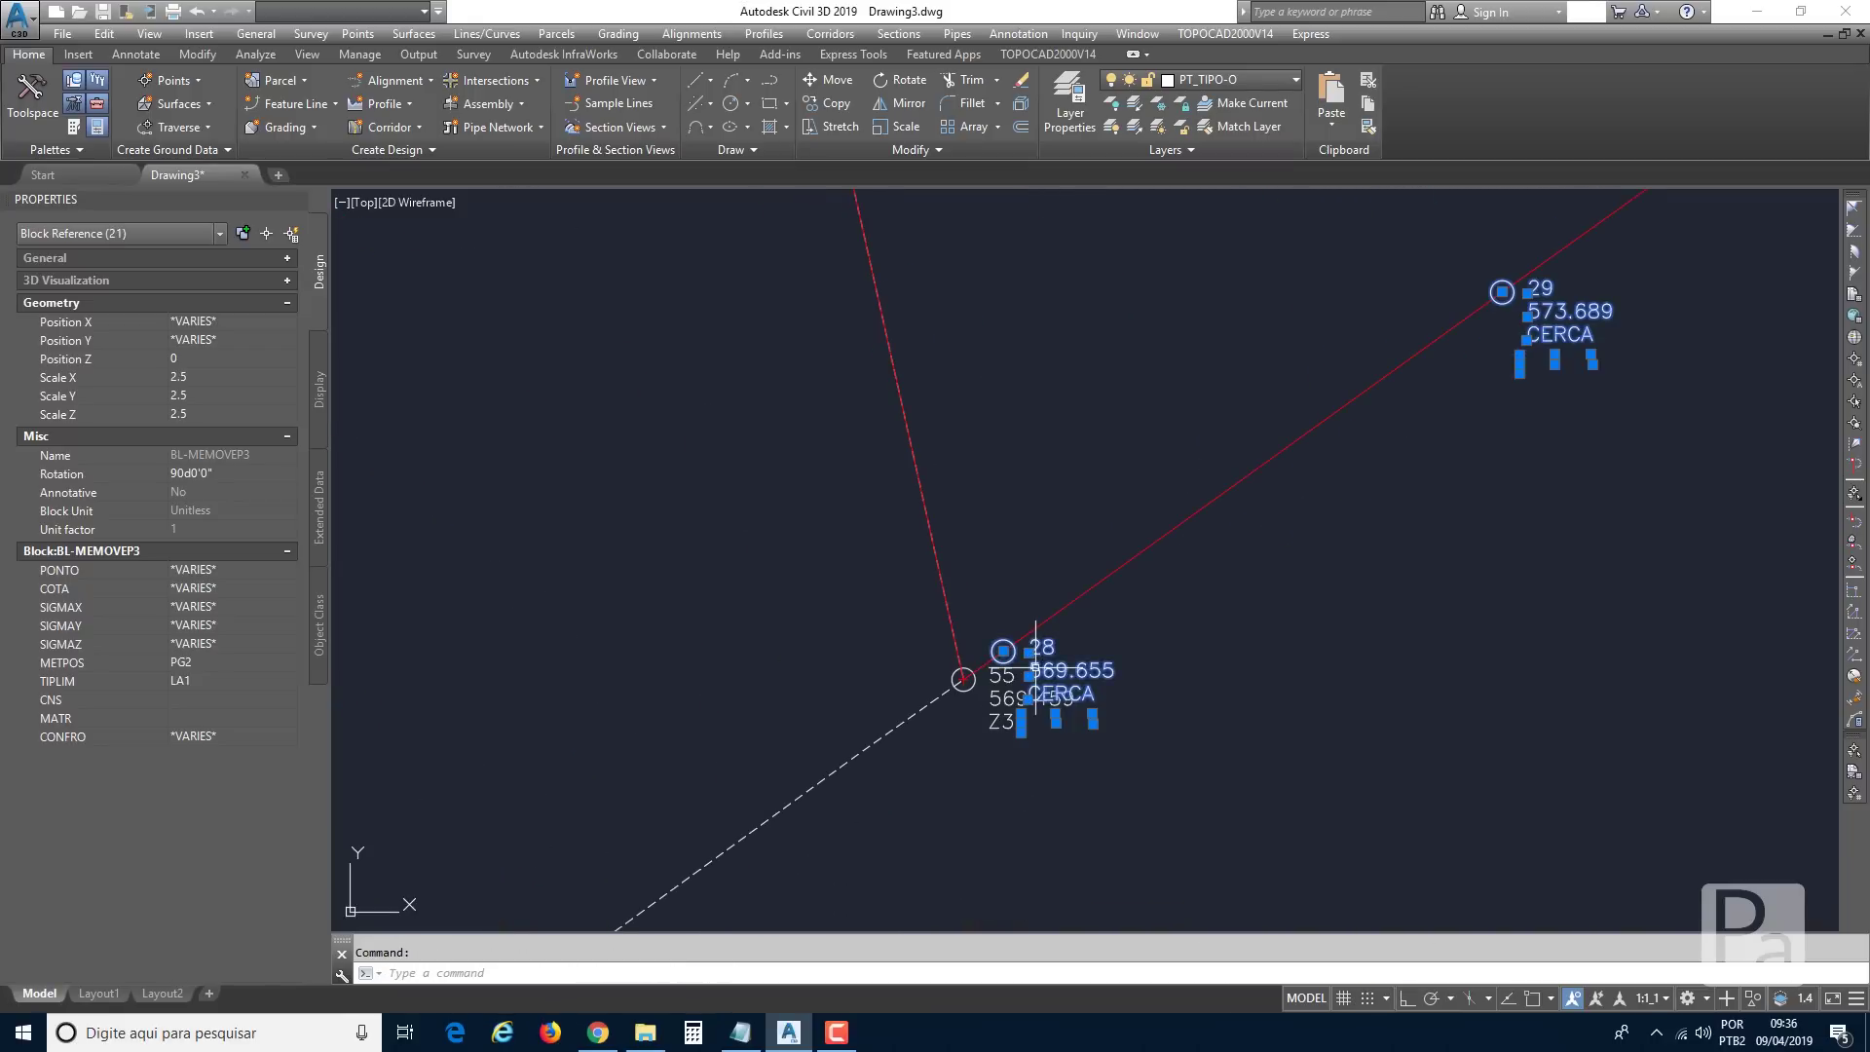
Add points 15, 58 and 12 on the lower perimeter's west side to the selection.
scroll(1036, 672, "down", 5)
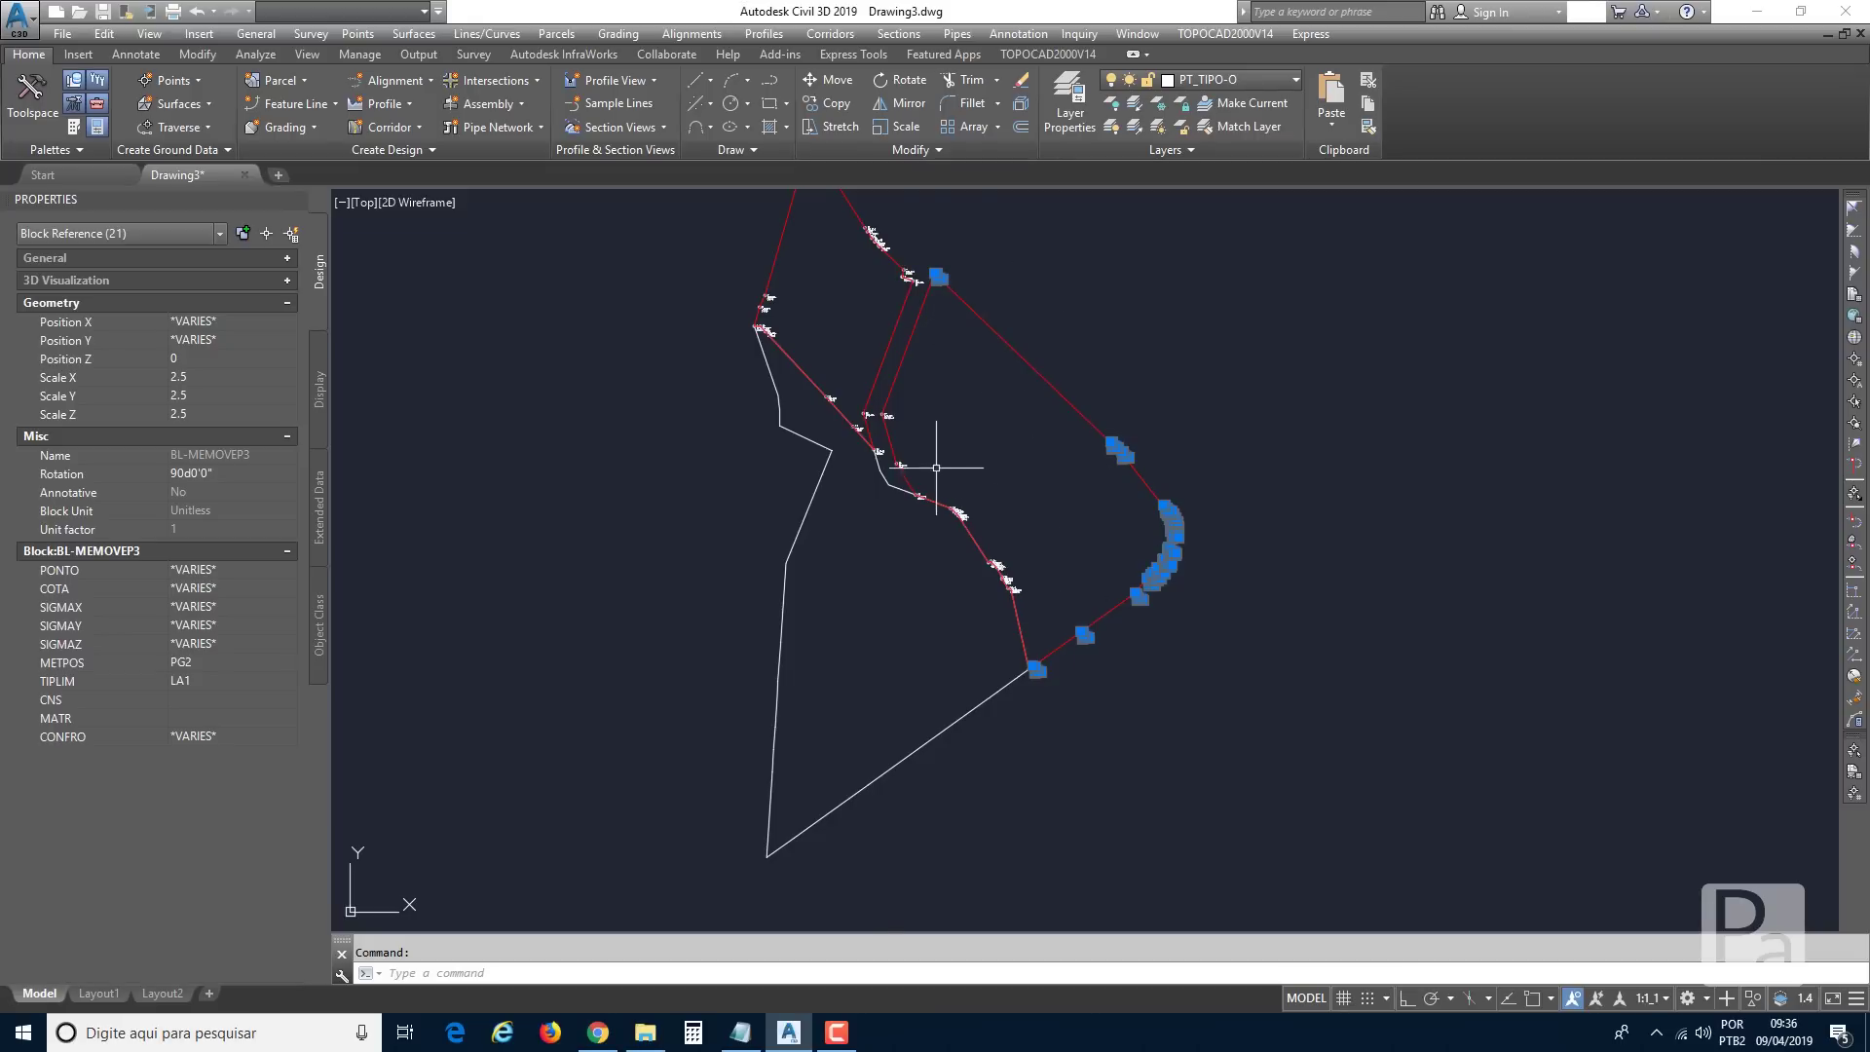
scroll(933, 480, "up", 2)
scroll(933, 479, "up", 3)
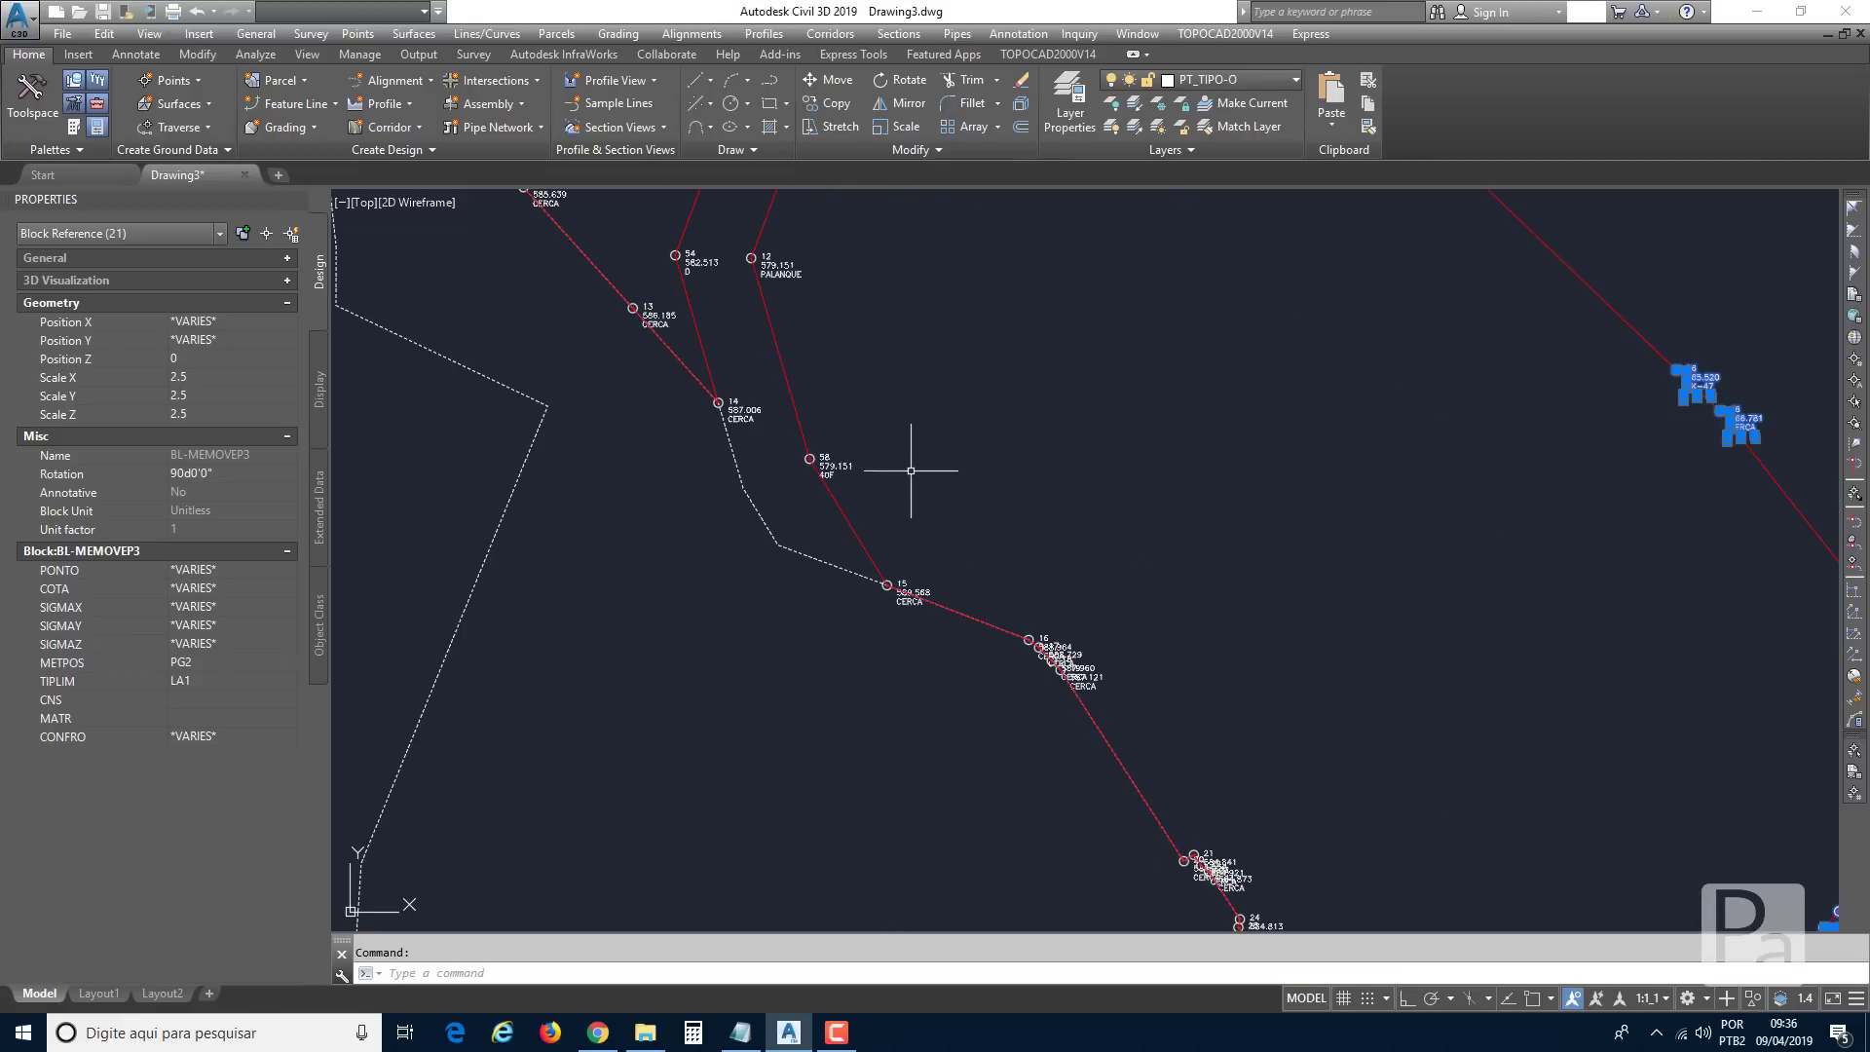
left_click(903, 594)
left_click(818, 461)
left_click(760, 265)
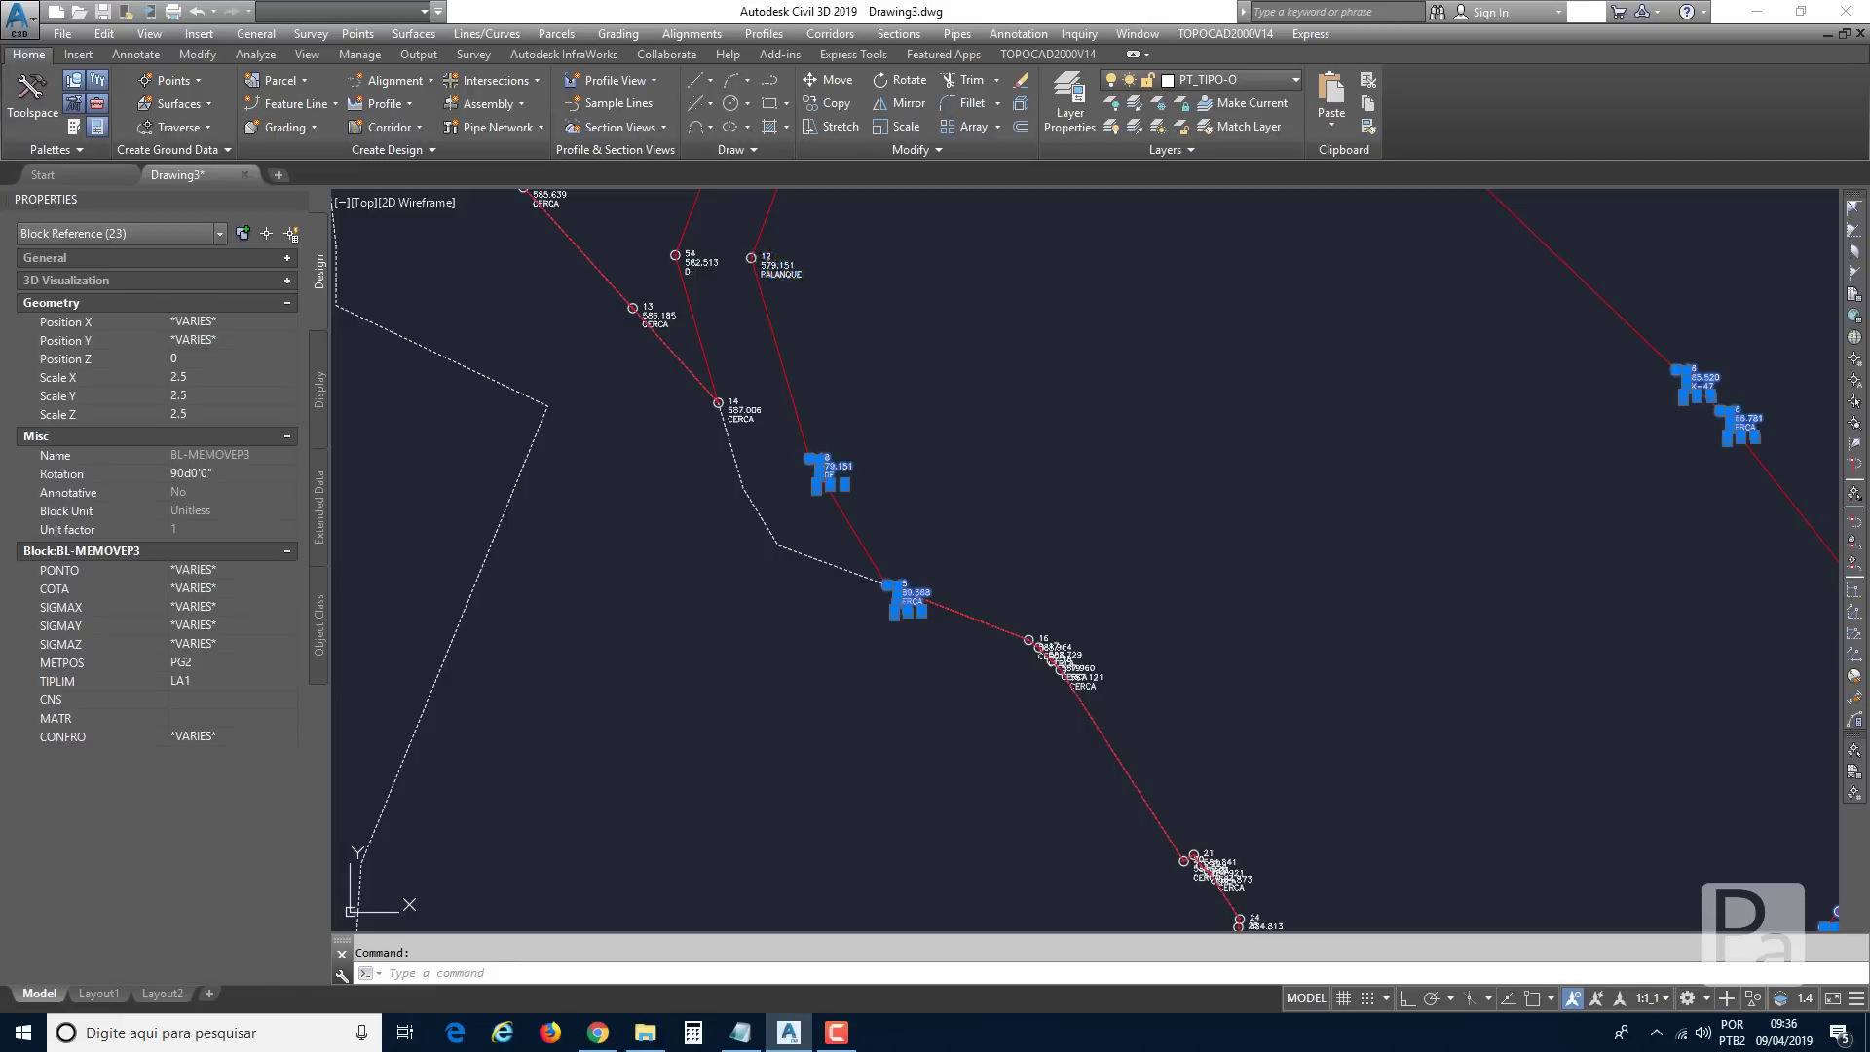
Examine the lower perimeter's southern corner at points 28 and 55 and its west side around points 15, 58 and 12.
scroll(952, 714, "down", 5)
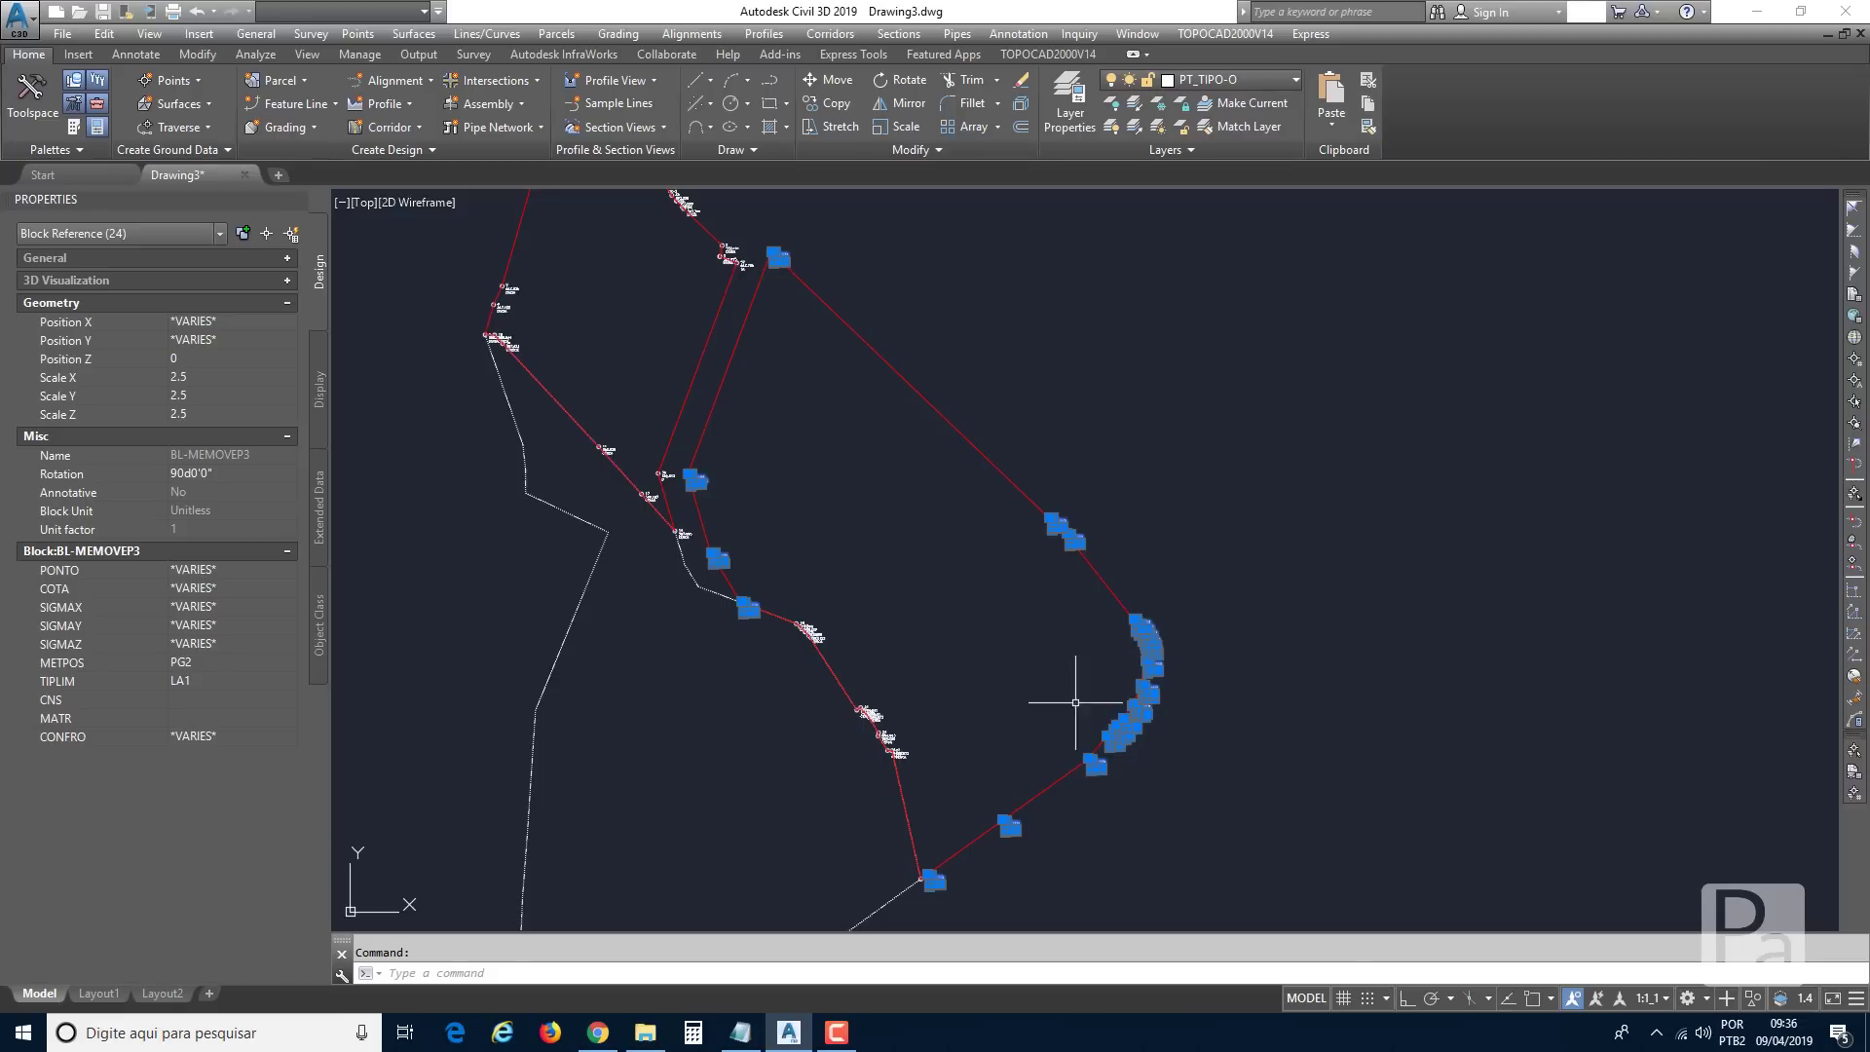
scroll(1072, 743, "up", 6)
scroll(928, 792, "up", 4)
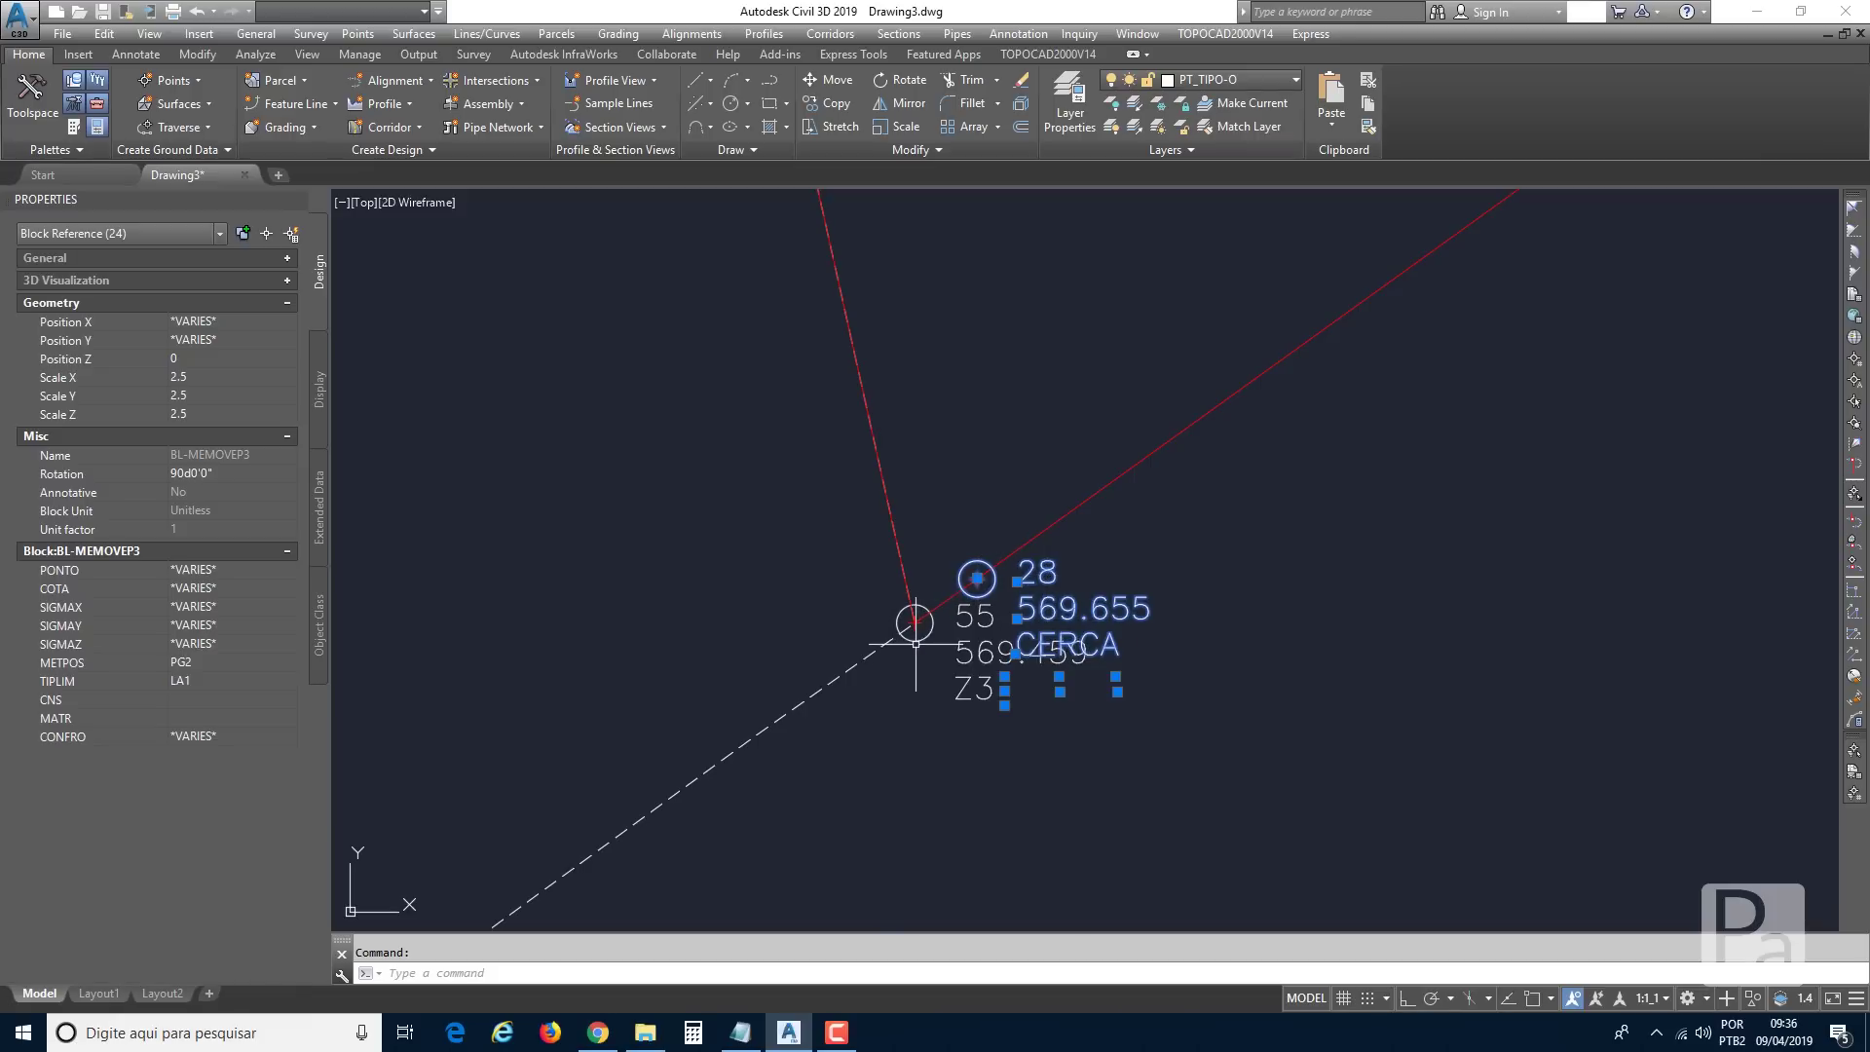
scroll(913, 641, "down", 5)
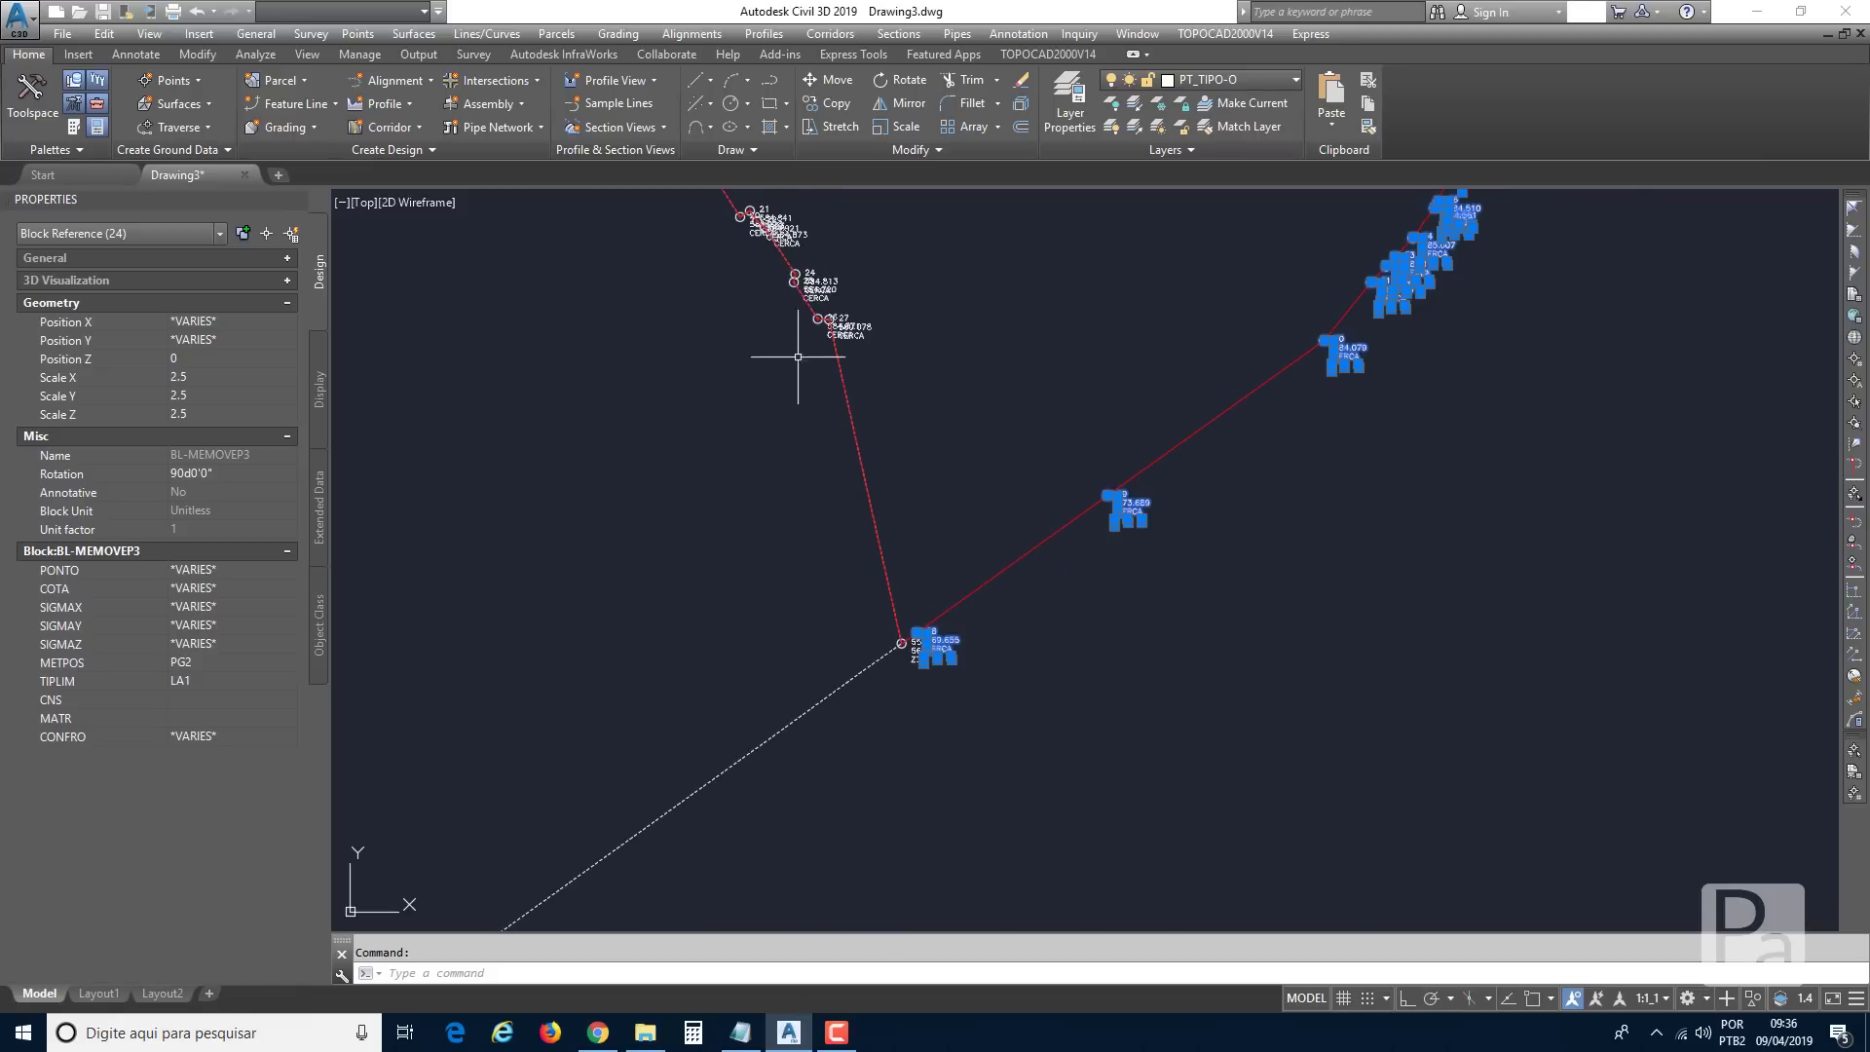
scroll(780, 346, "up", 6)
scroll(834, 455, "down", 4)
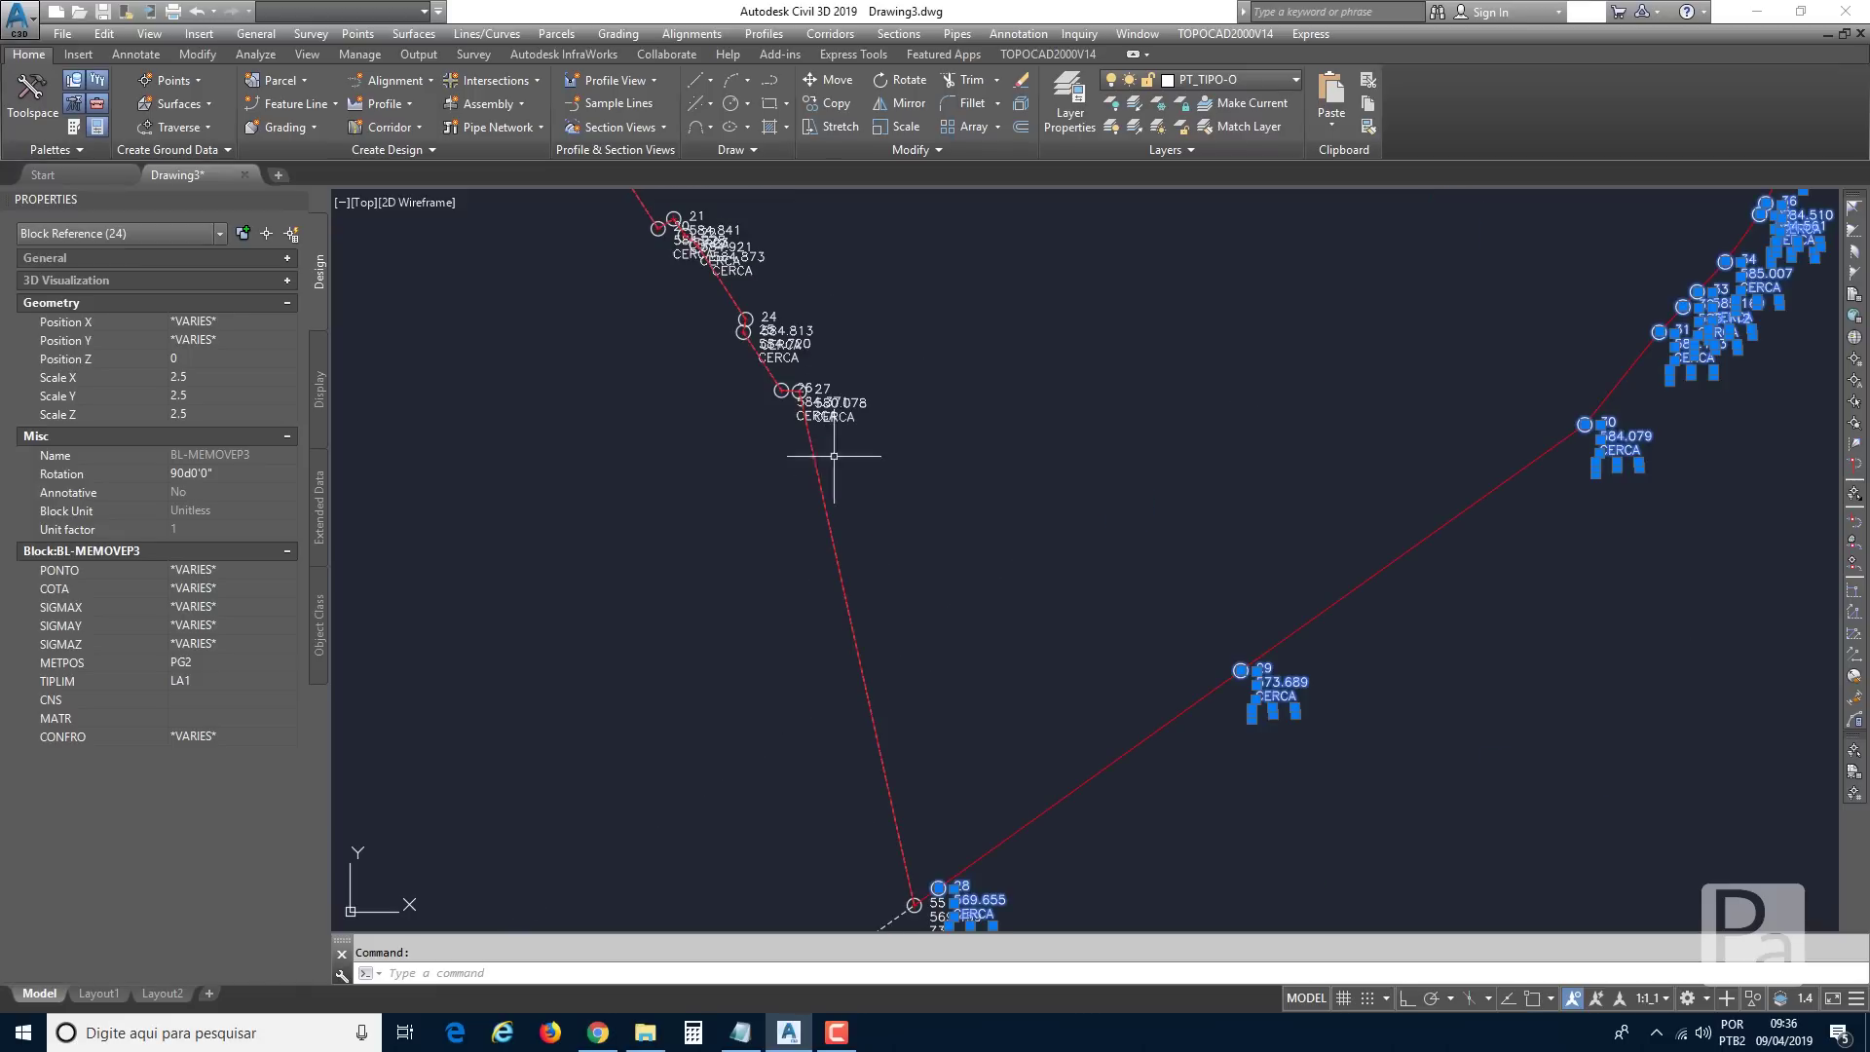
middle_click_drag(936, 785, 953, 475)
scroll(969, 547, "up", 5)
middle_click_drag(948, 608, 972, 559)
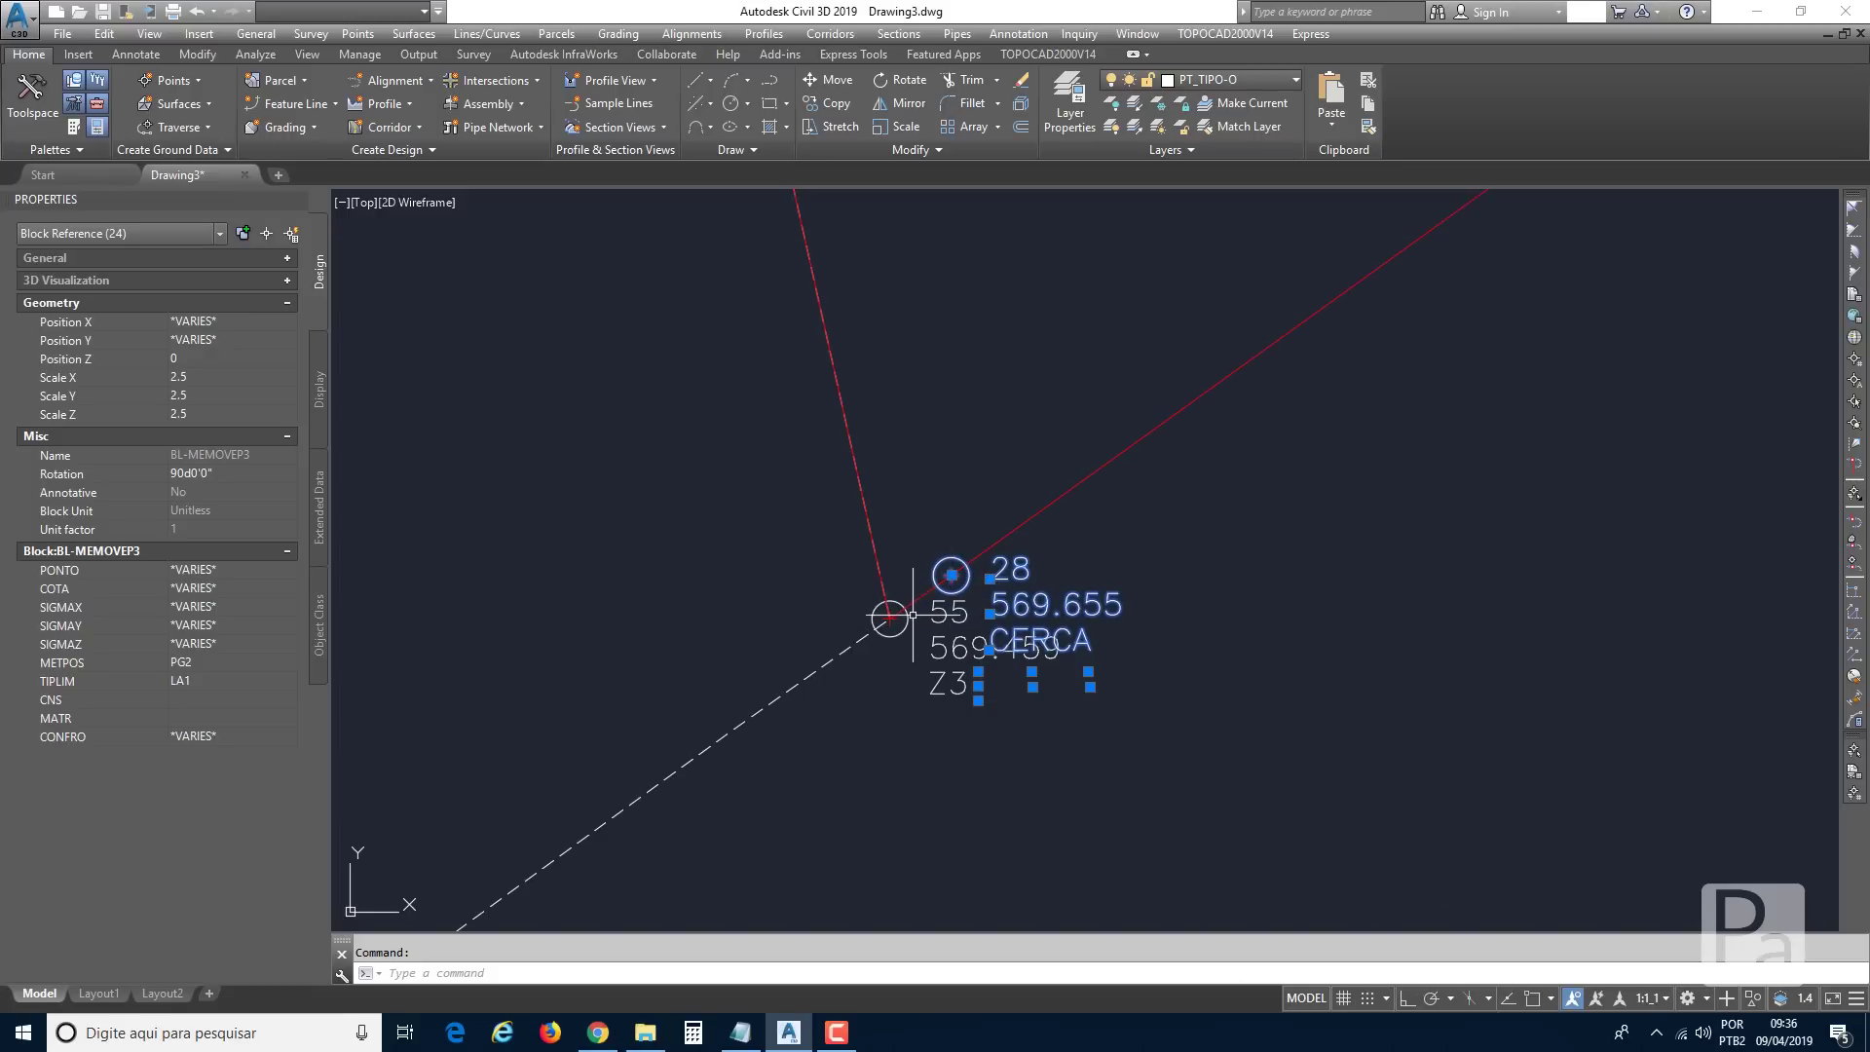
scroll(913, 615, "down", 8)
middle_click_drag(802, 341, 1077, 734)
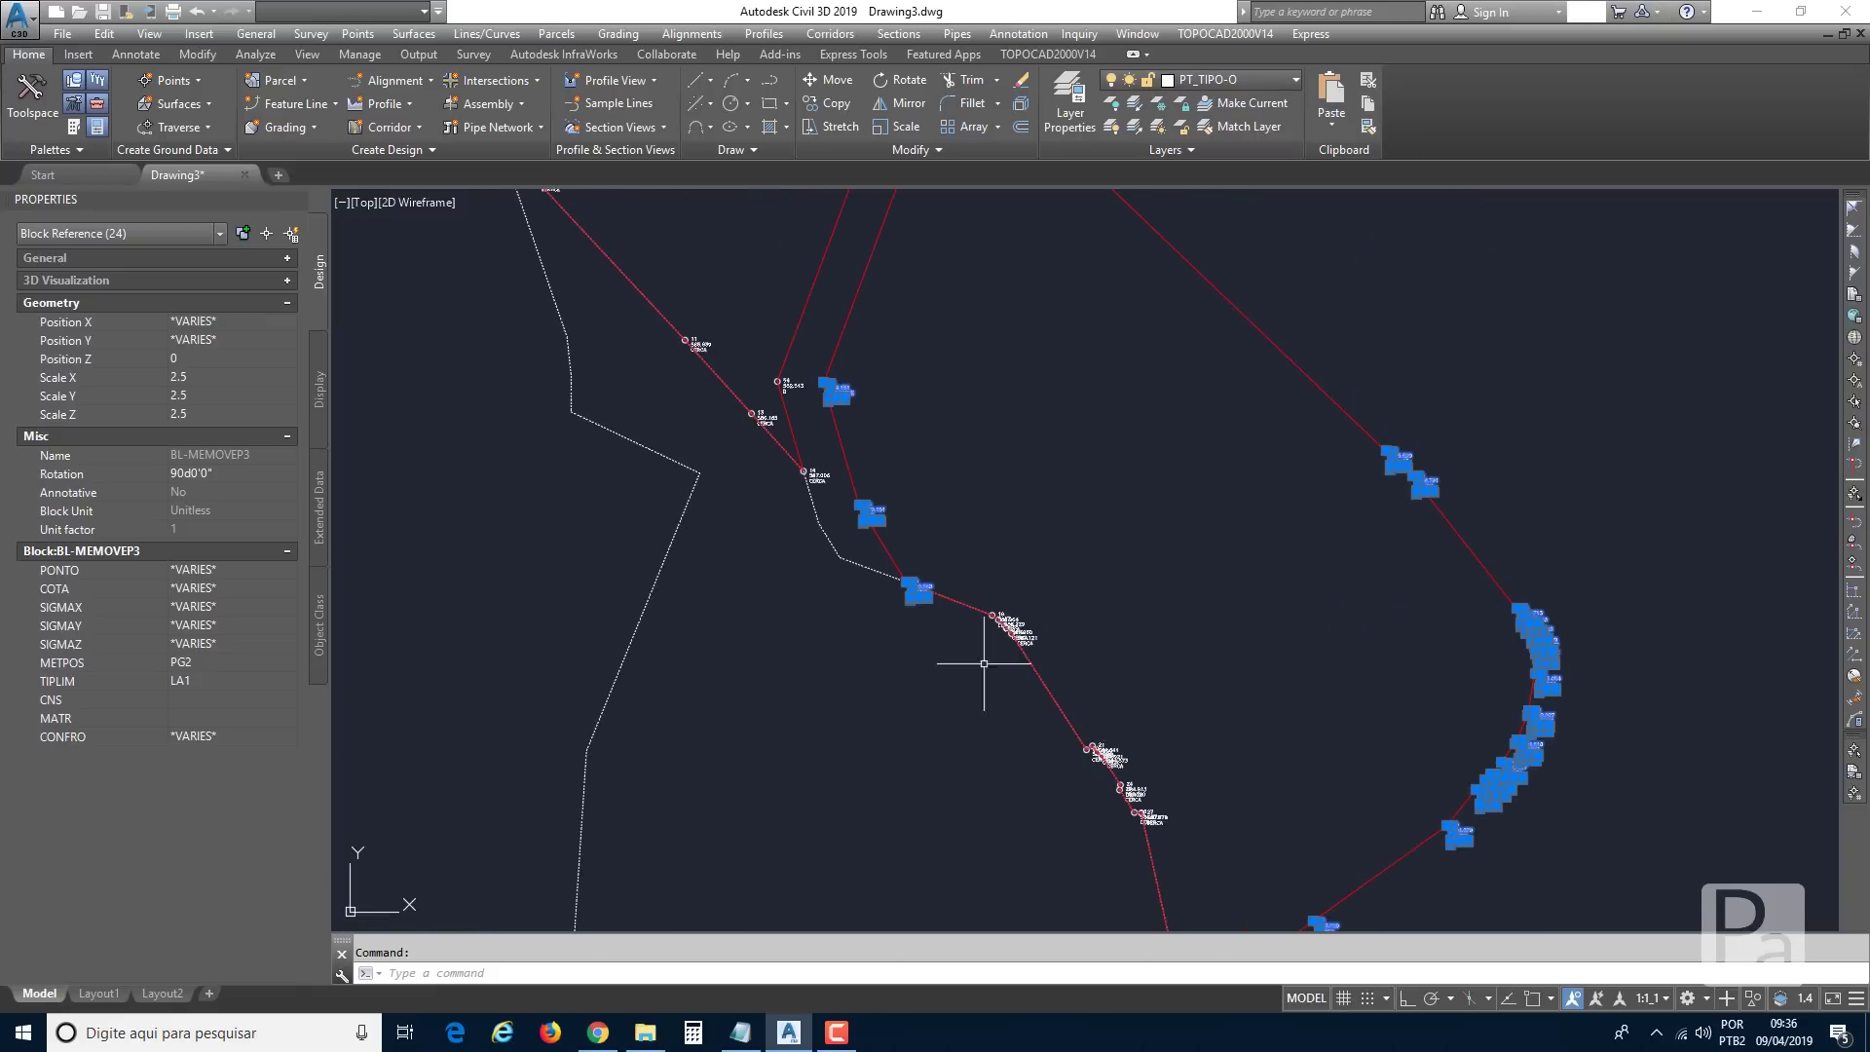
scroll(920, 585, "up", 4)
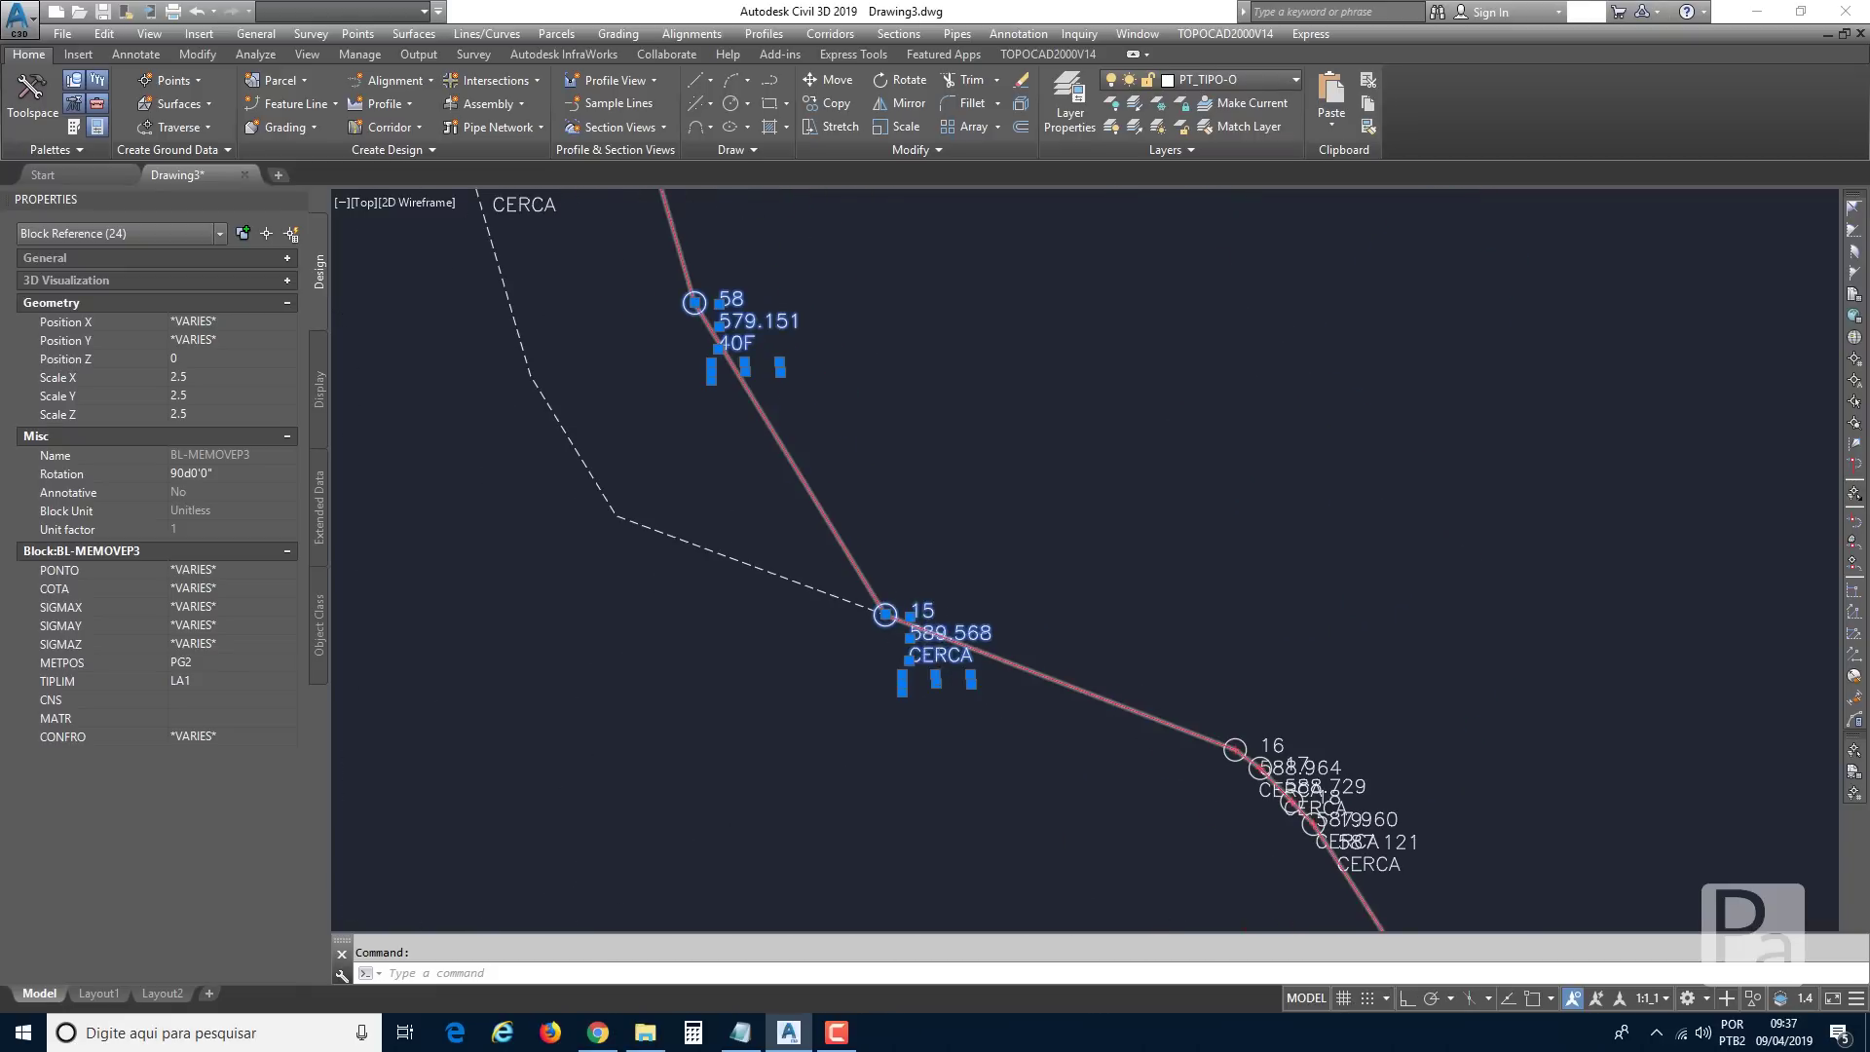
middle_click_drag(887, 517, 909, 622)
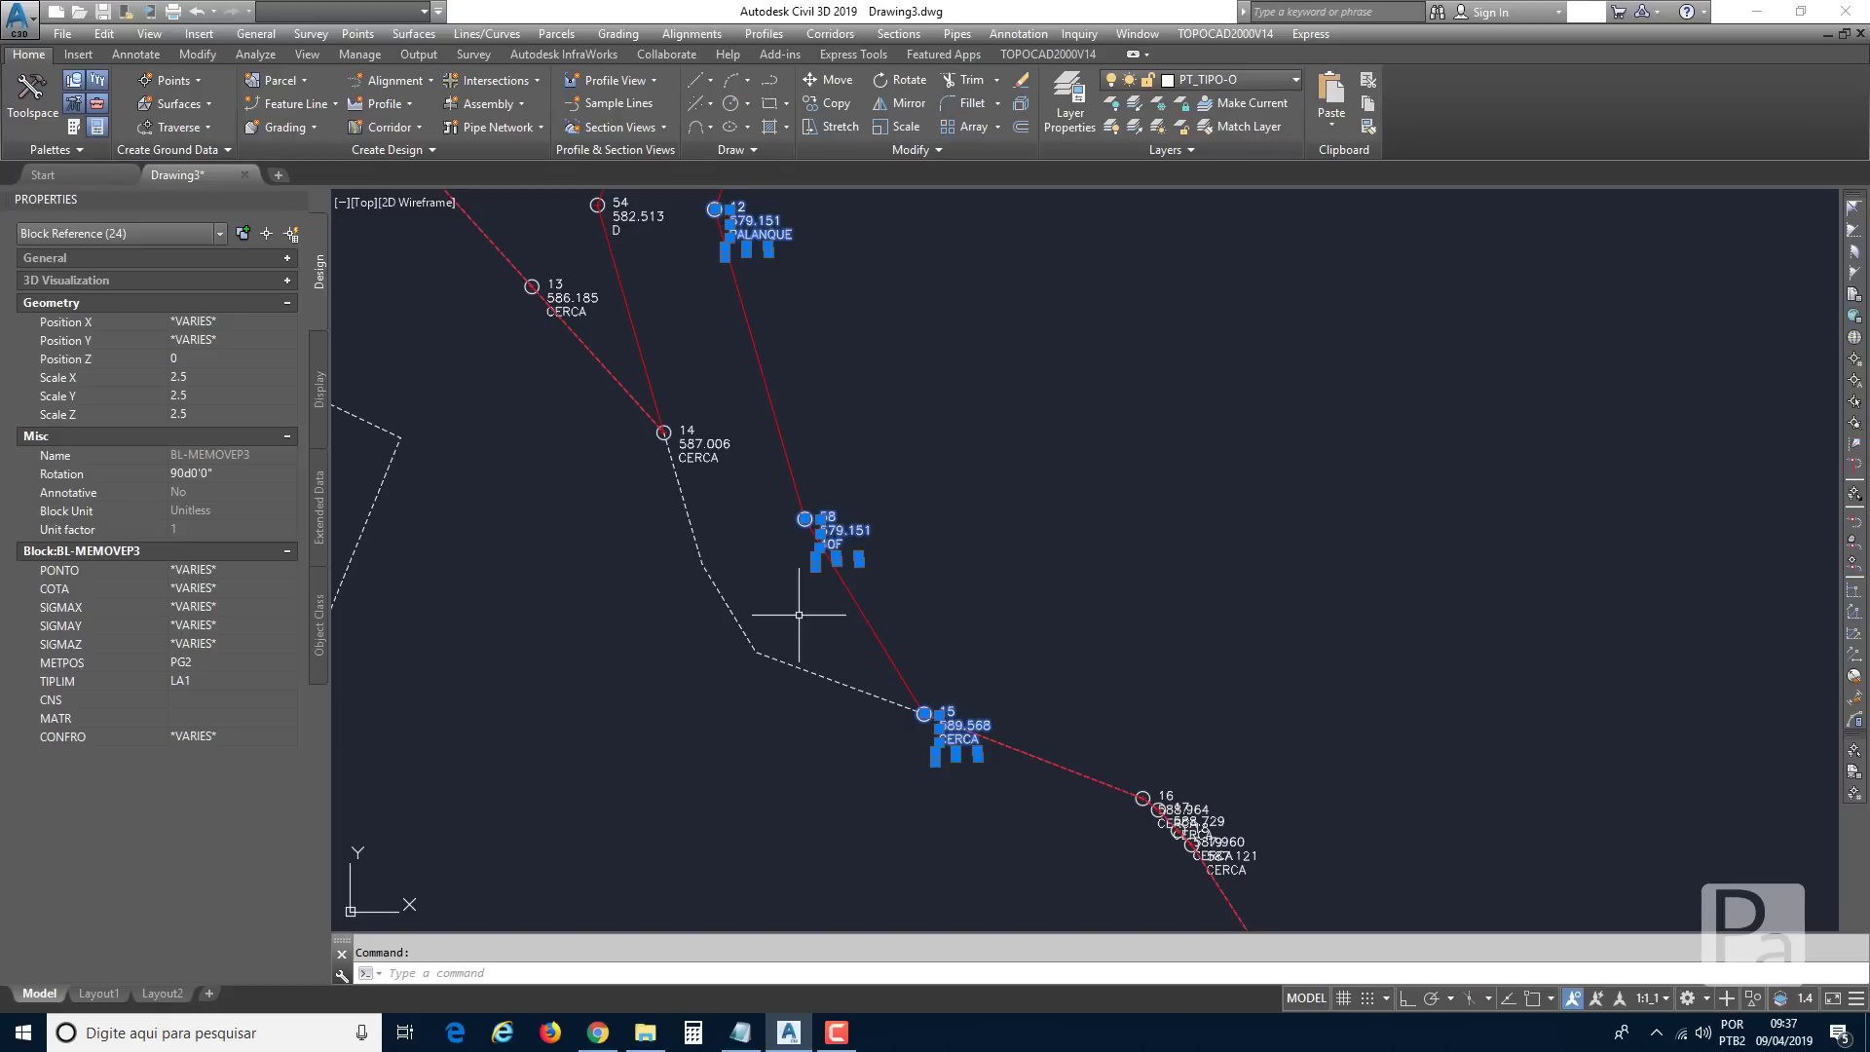
scroll(750, 575, "down", 5)
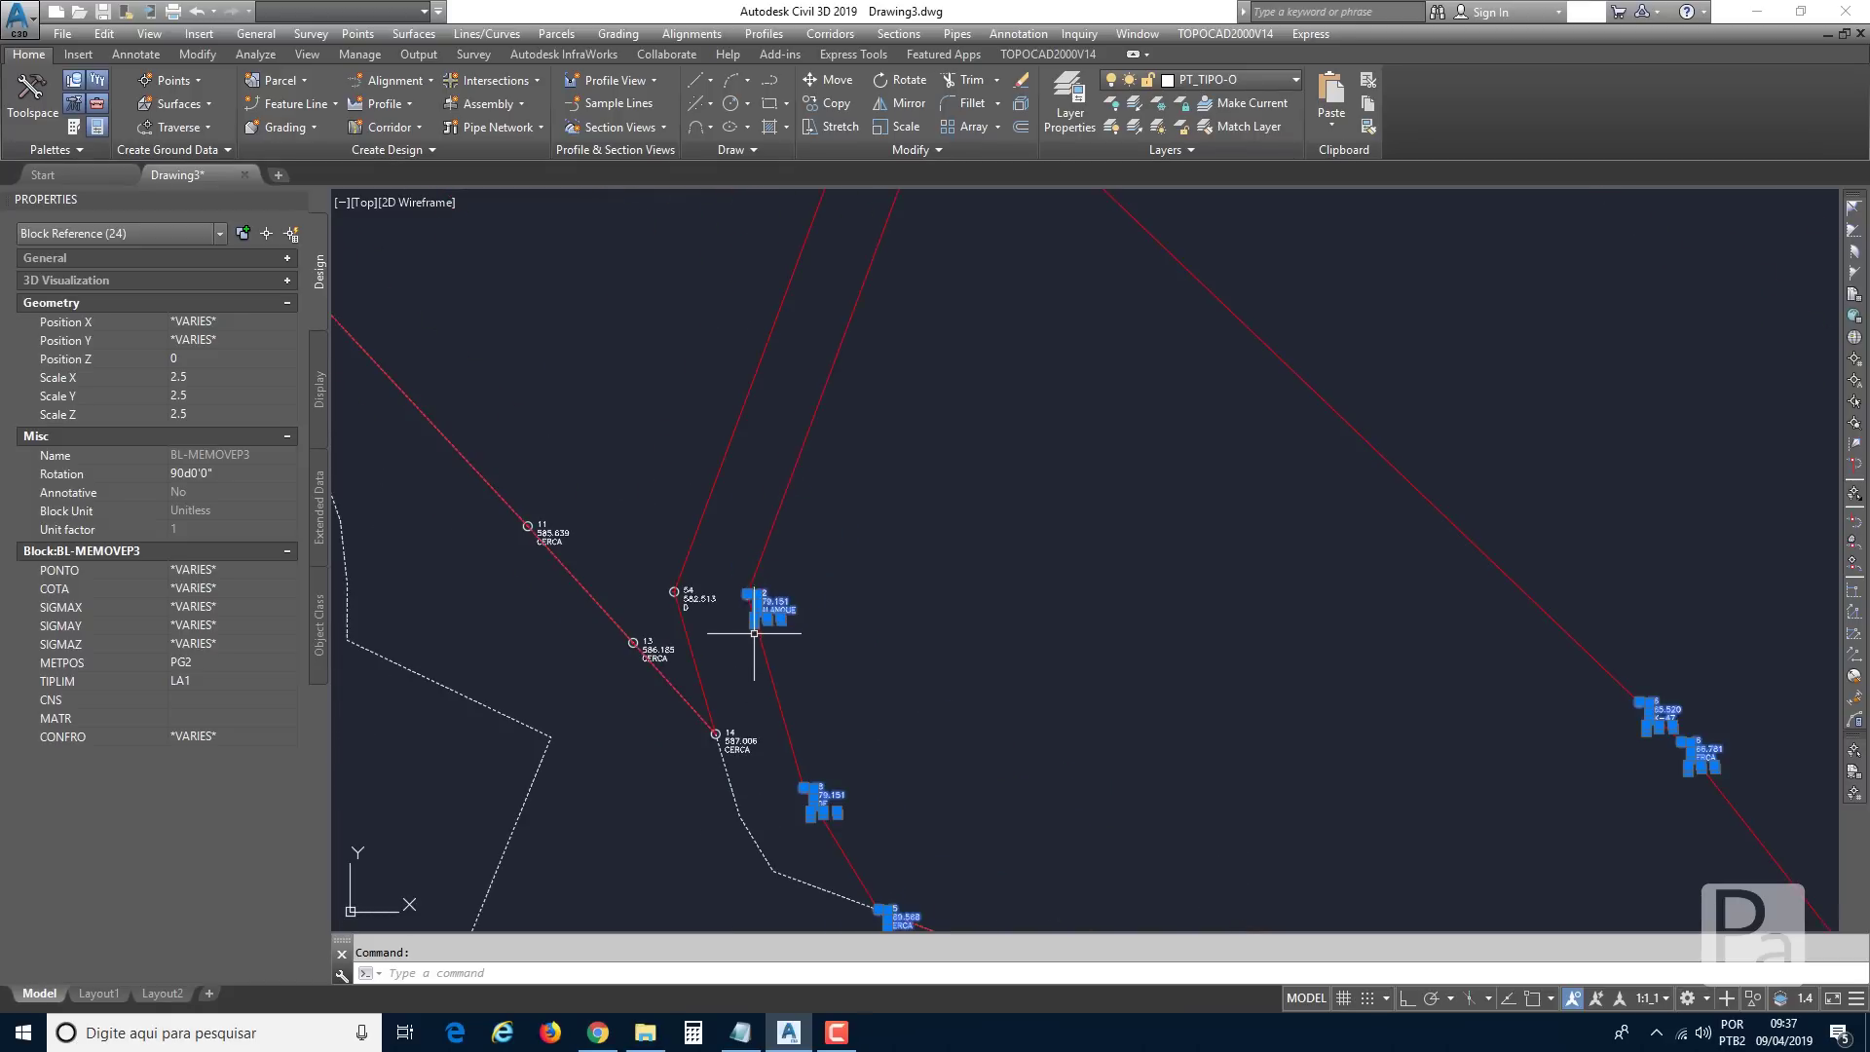
scroll(1296, 691, "down", 2)
Set TIPLIM to LA3 for the selected lower-perimeter point blocks.
middle_click_drag(1274, 751, 1223, 543)
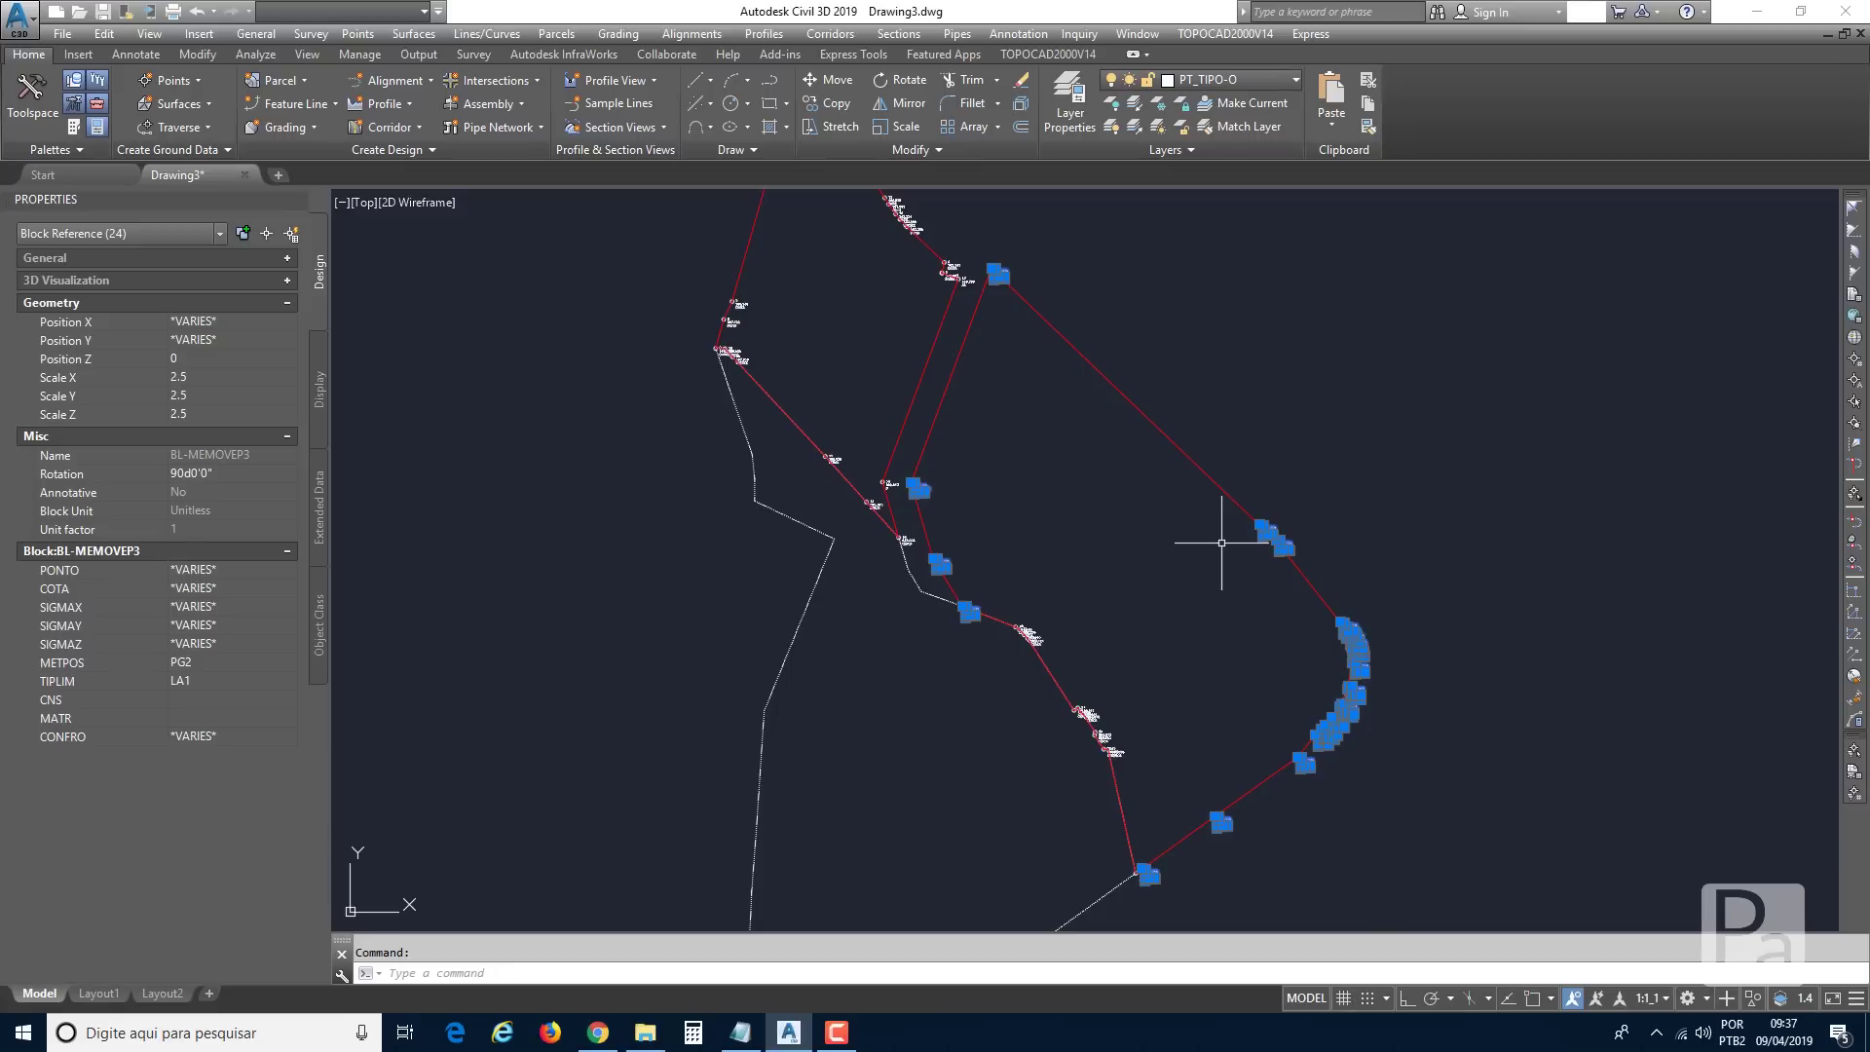
left_click(87, 680)
left_click(193, 683)
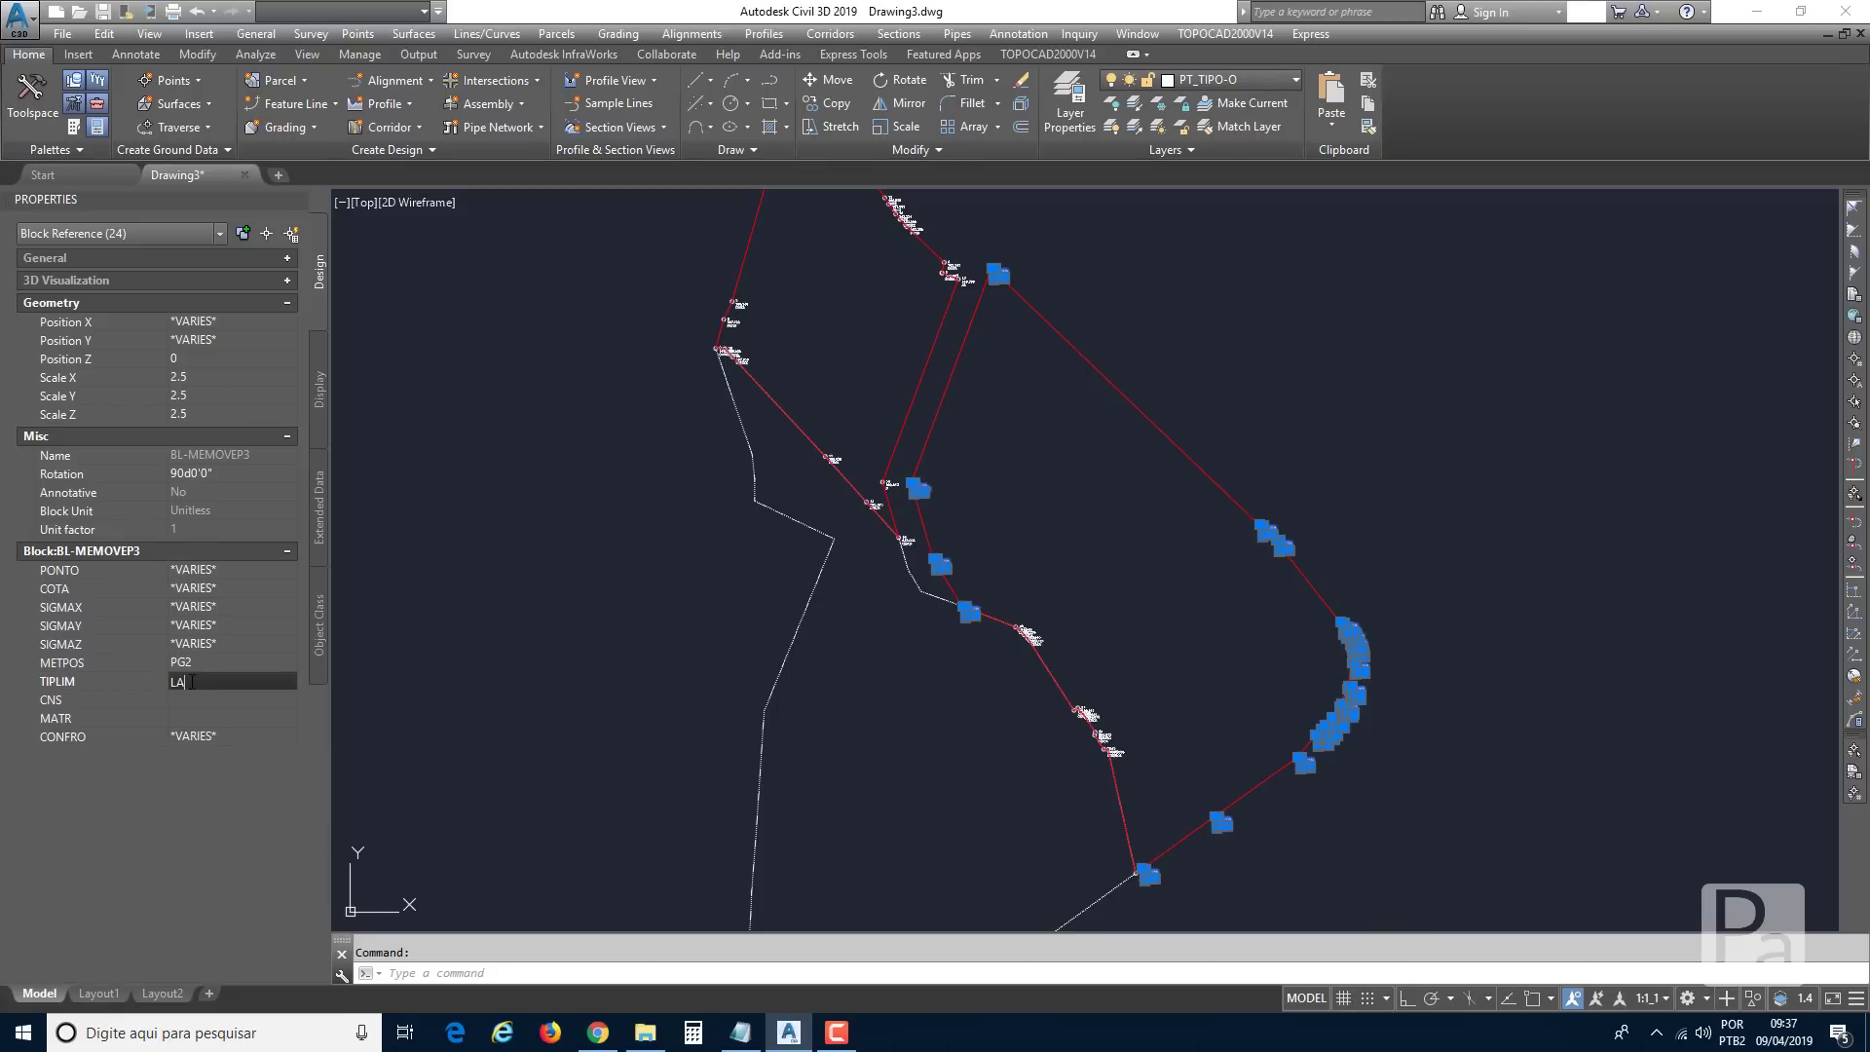
key("Return")
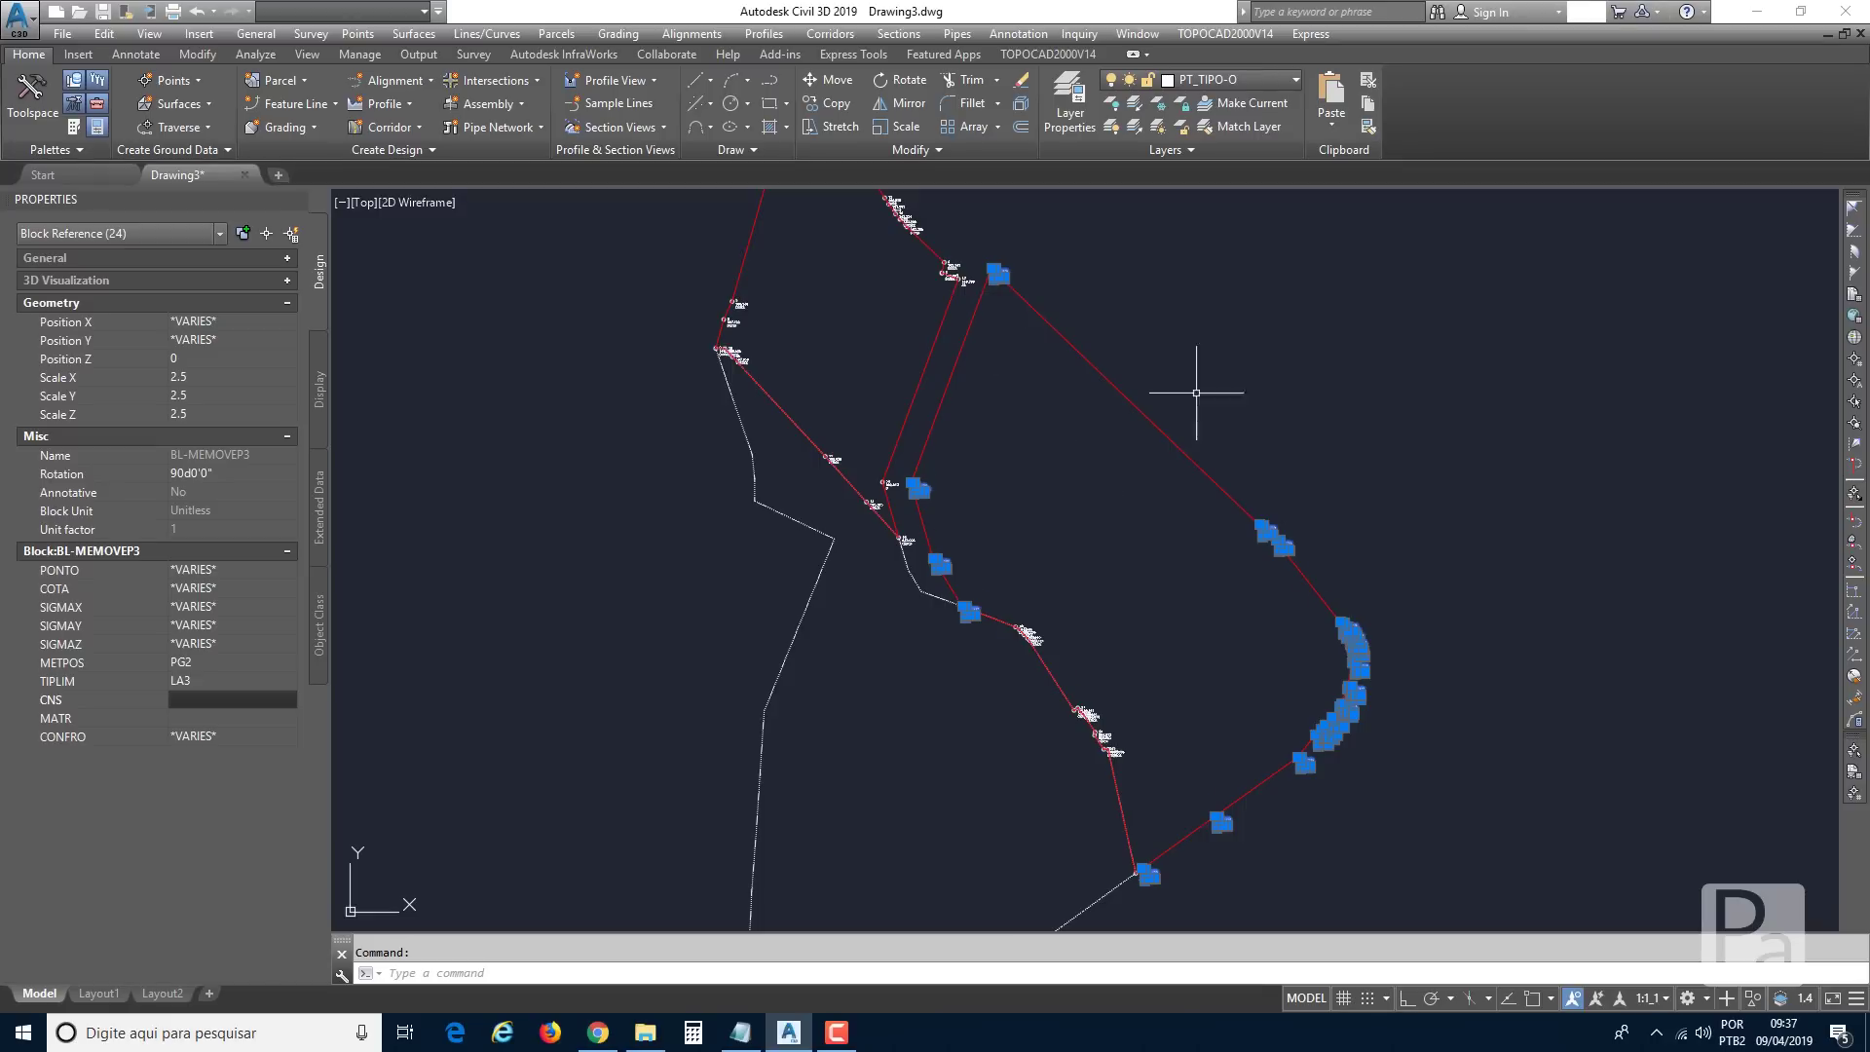
key("Escape")
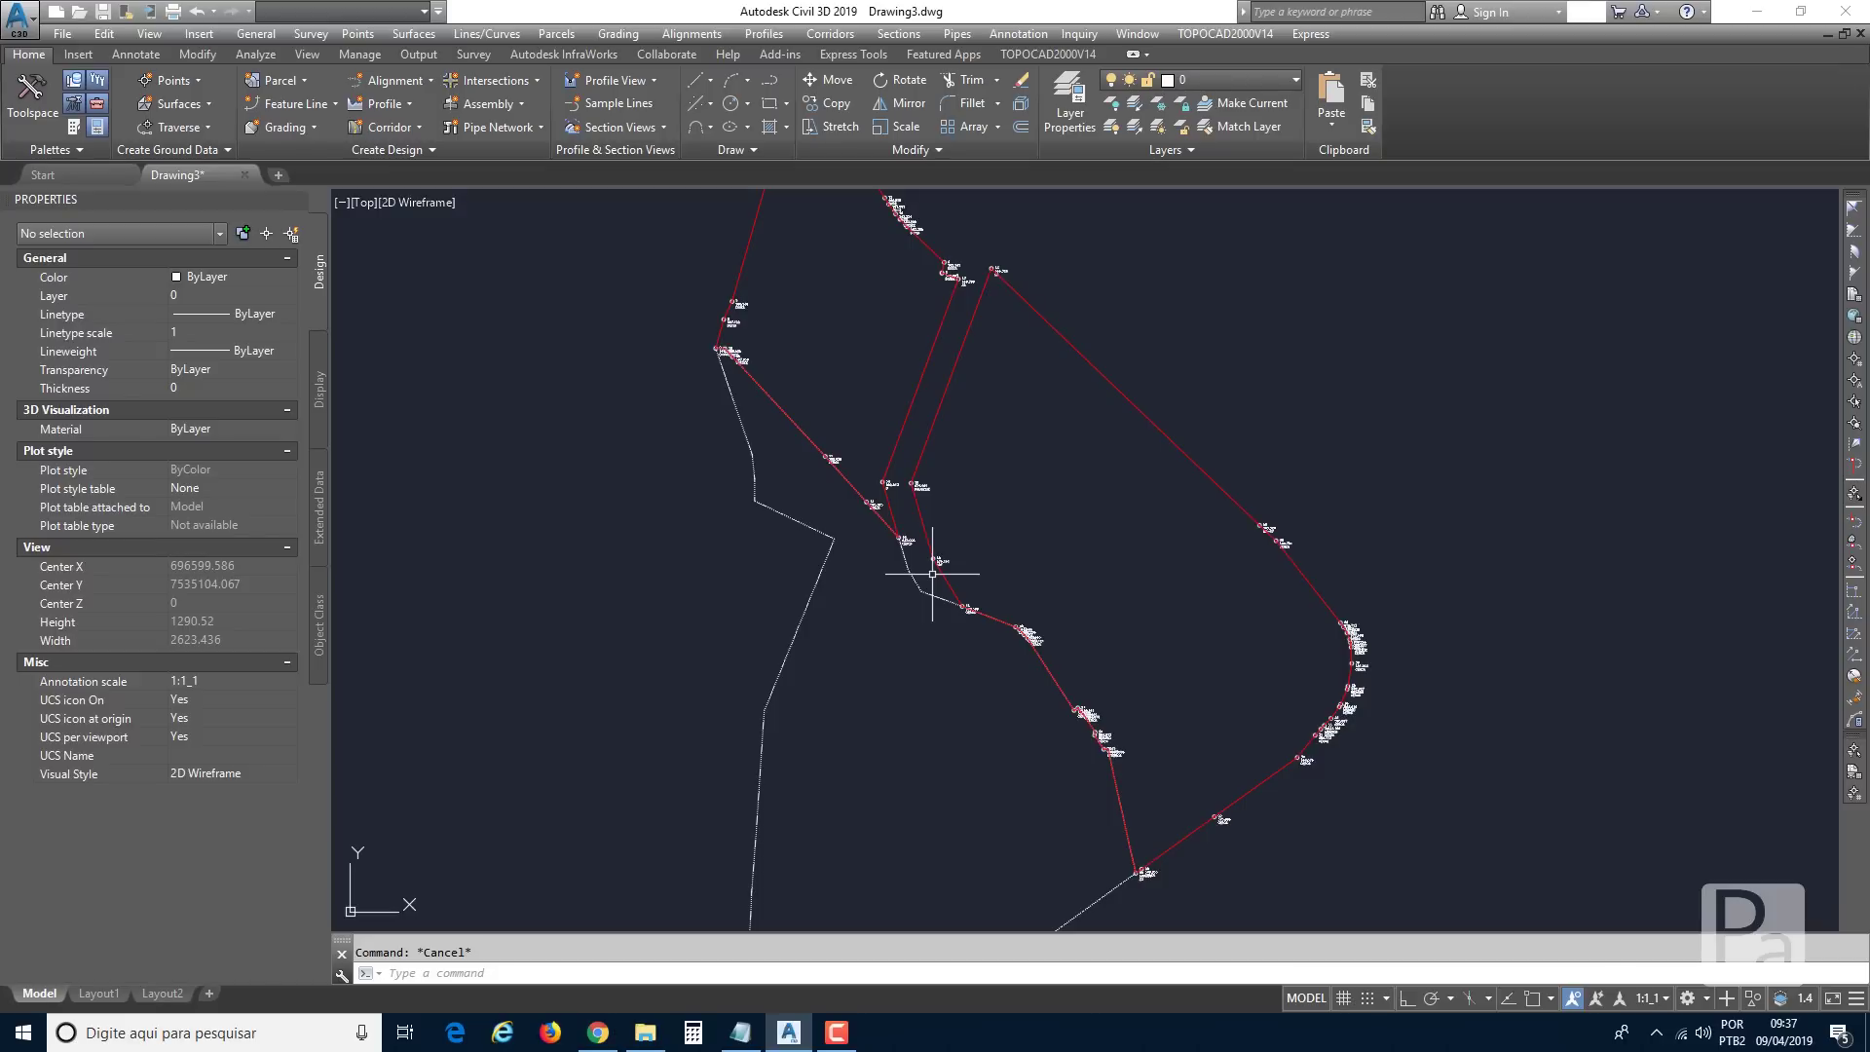
scroll(857, 384, "up", 4)
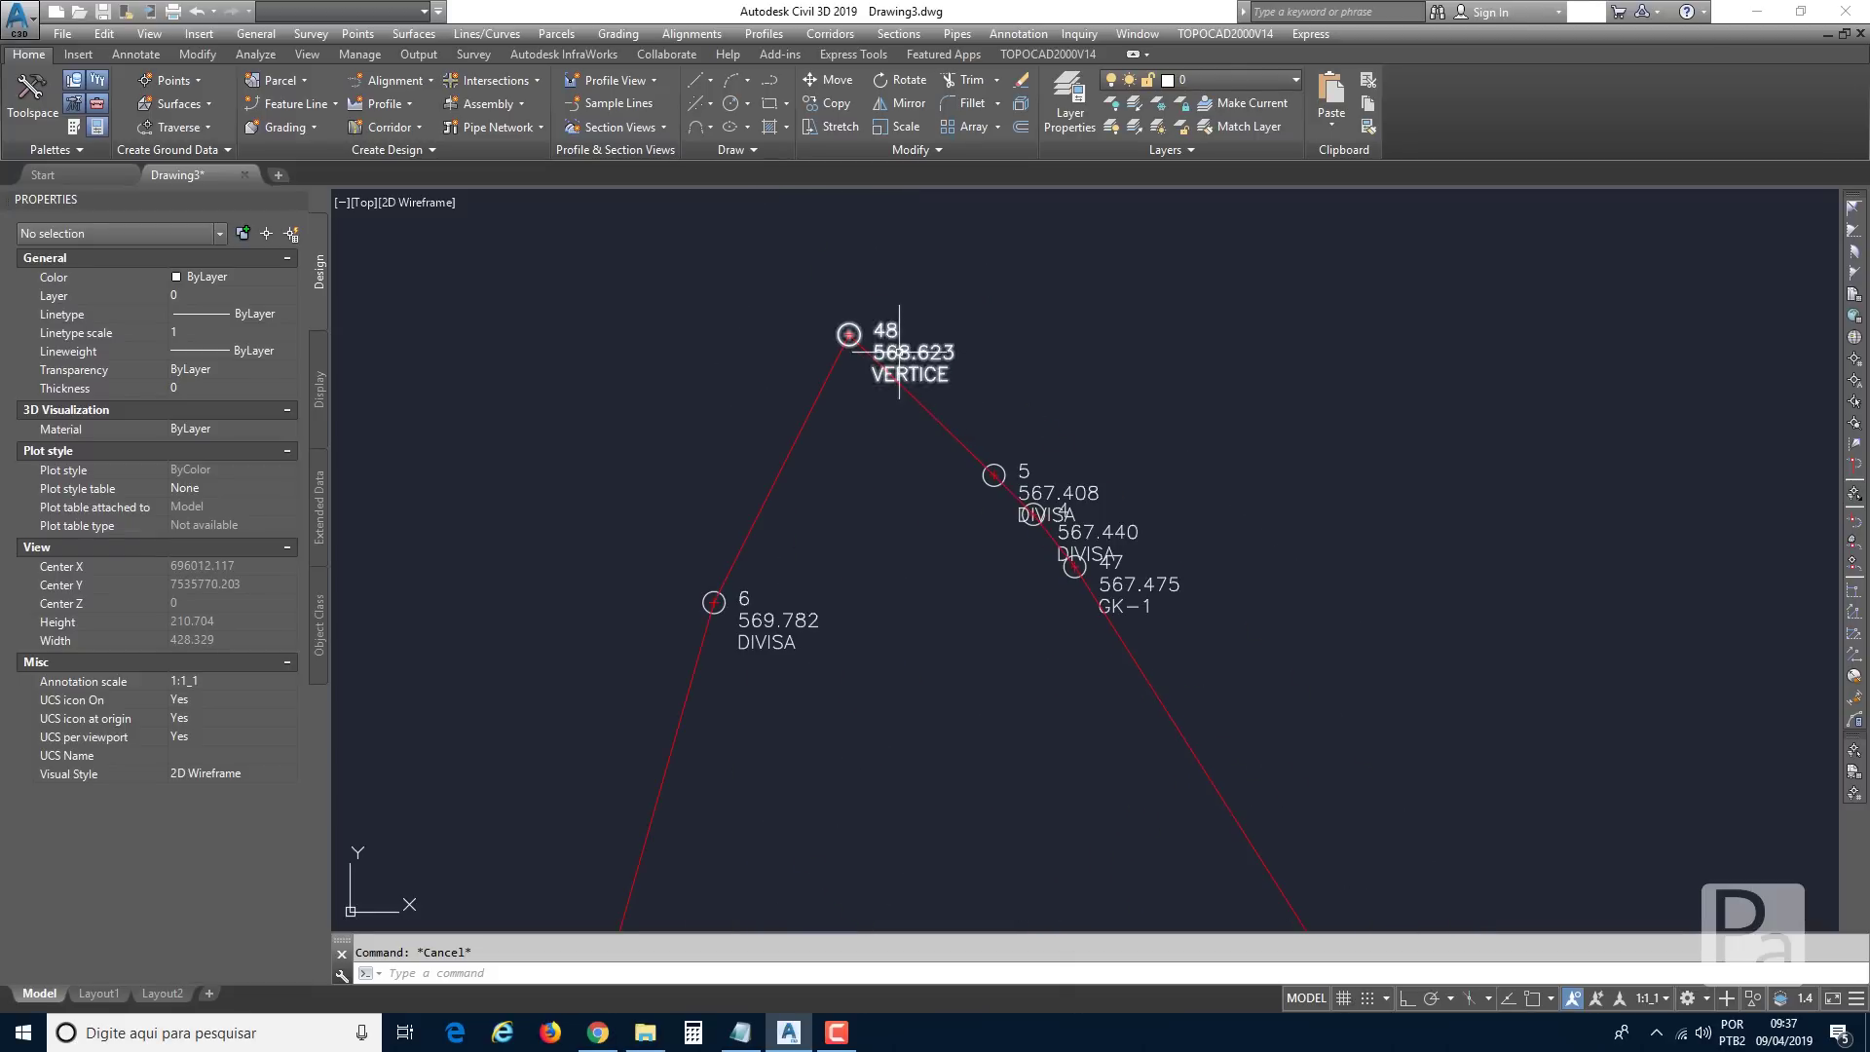
left_click(852, 334)
left_click(1020, 461)
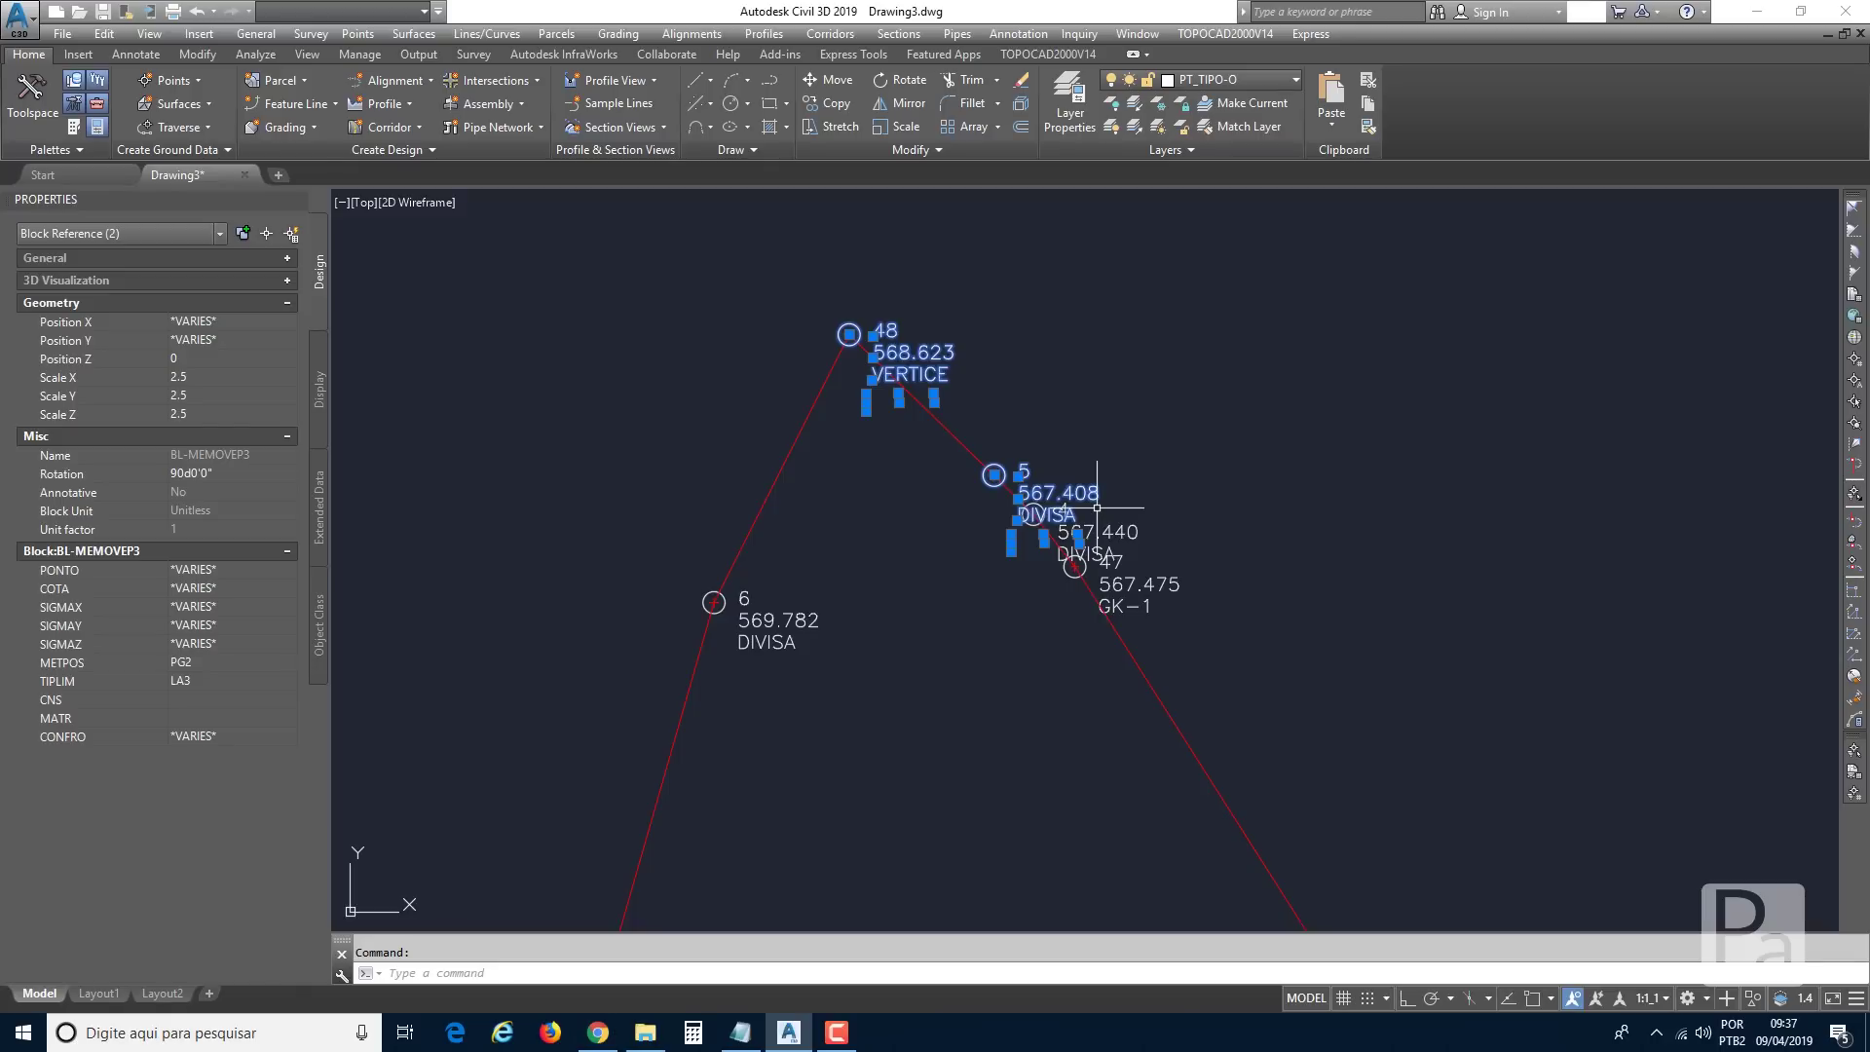
key("Escape")
scroll(1084, 545, "down", 4)
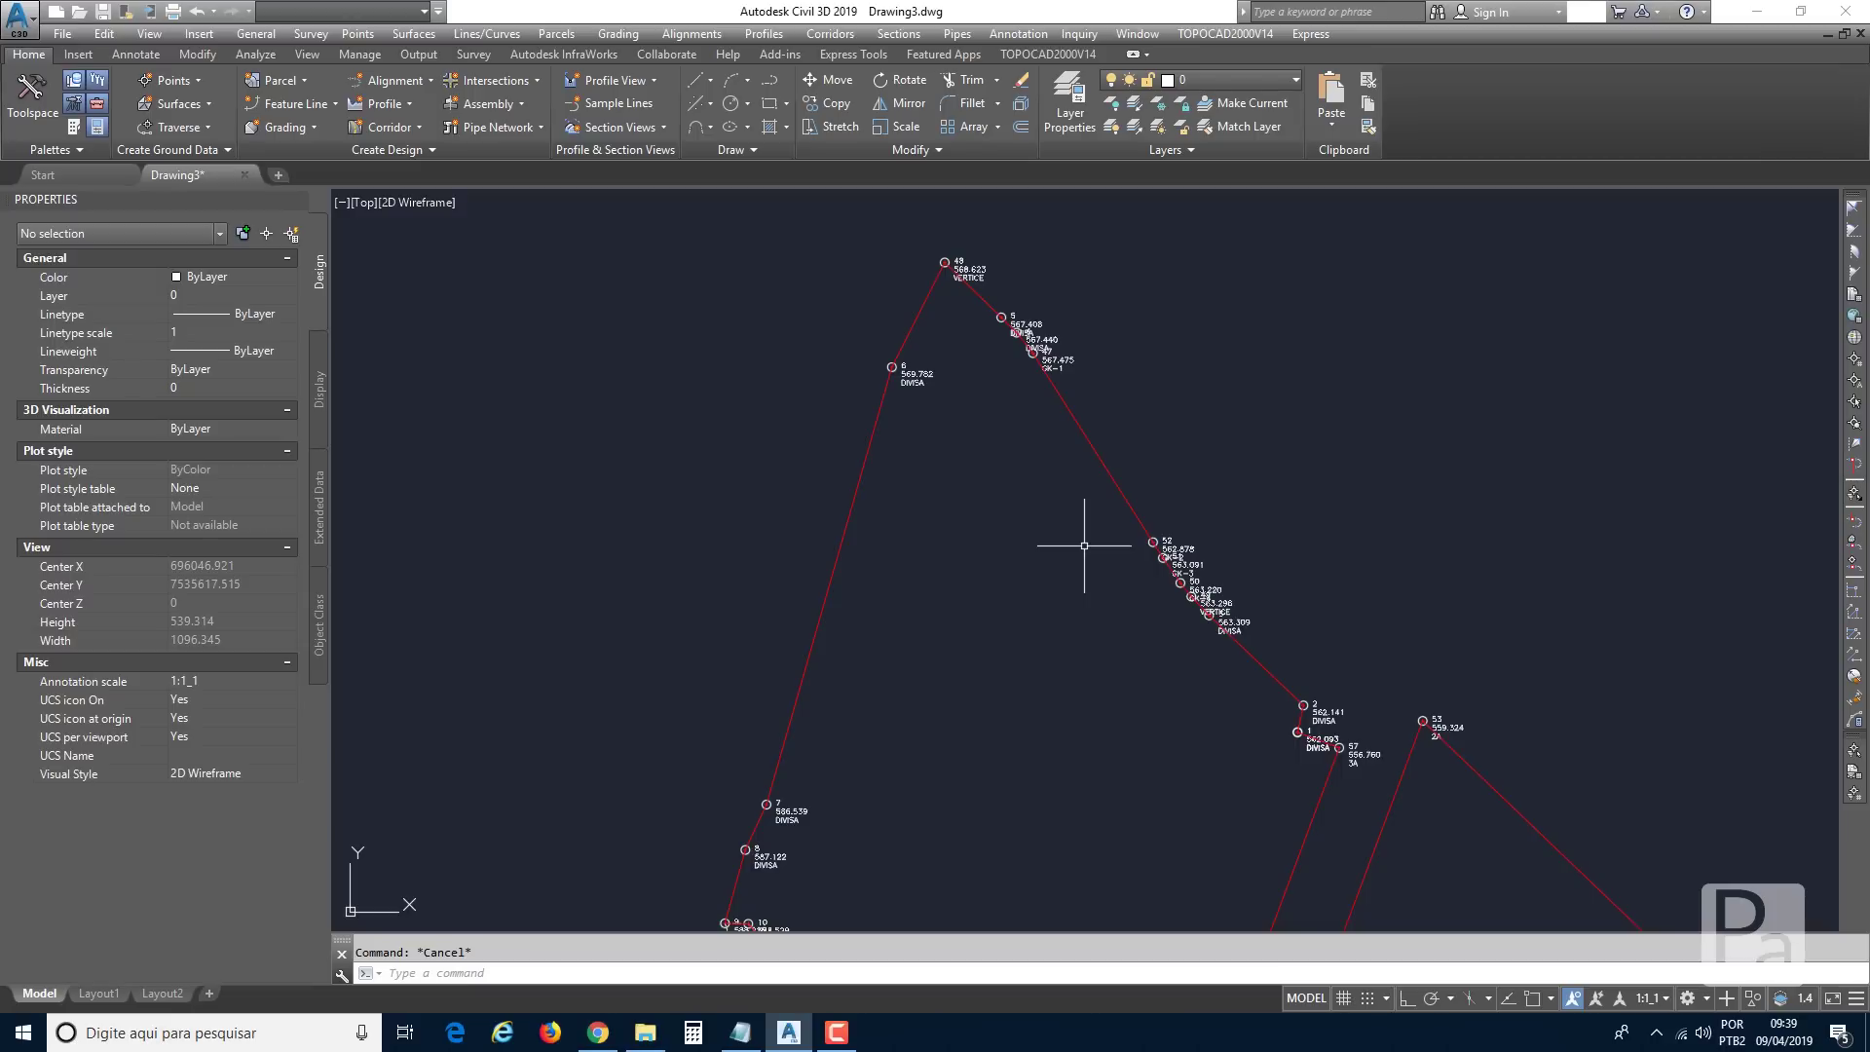
Select point 48 at the upper perimeter's northern tip plus all similar point blocks, and set their PONTO attribute to P.
left_click(950, 265)
right_click(1092, 276)
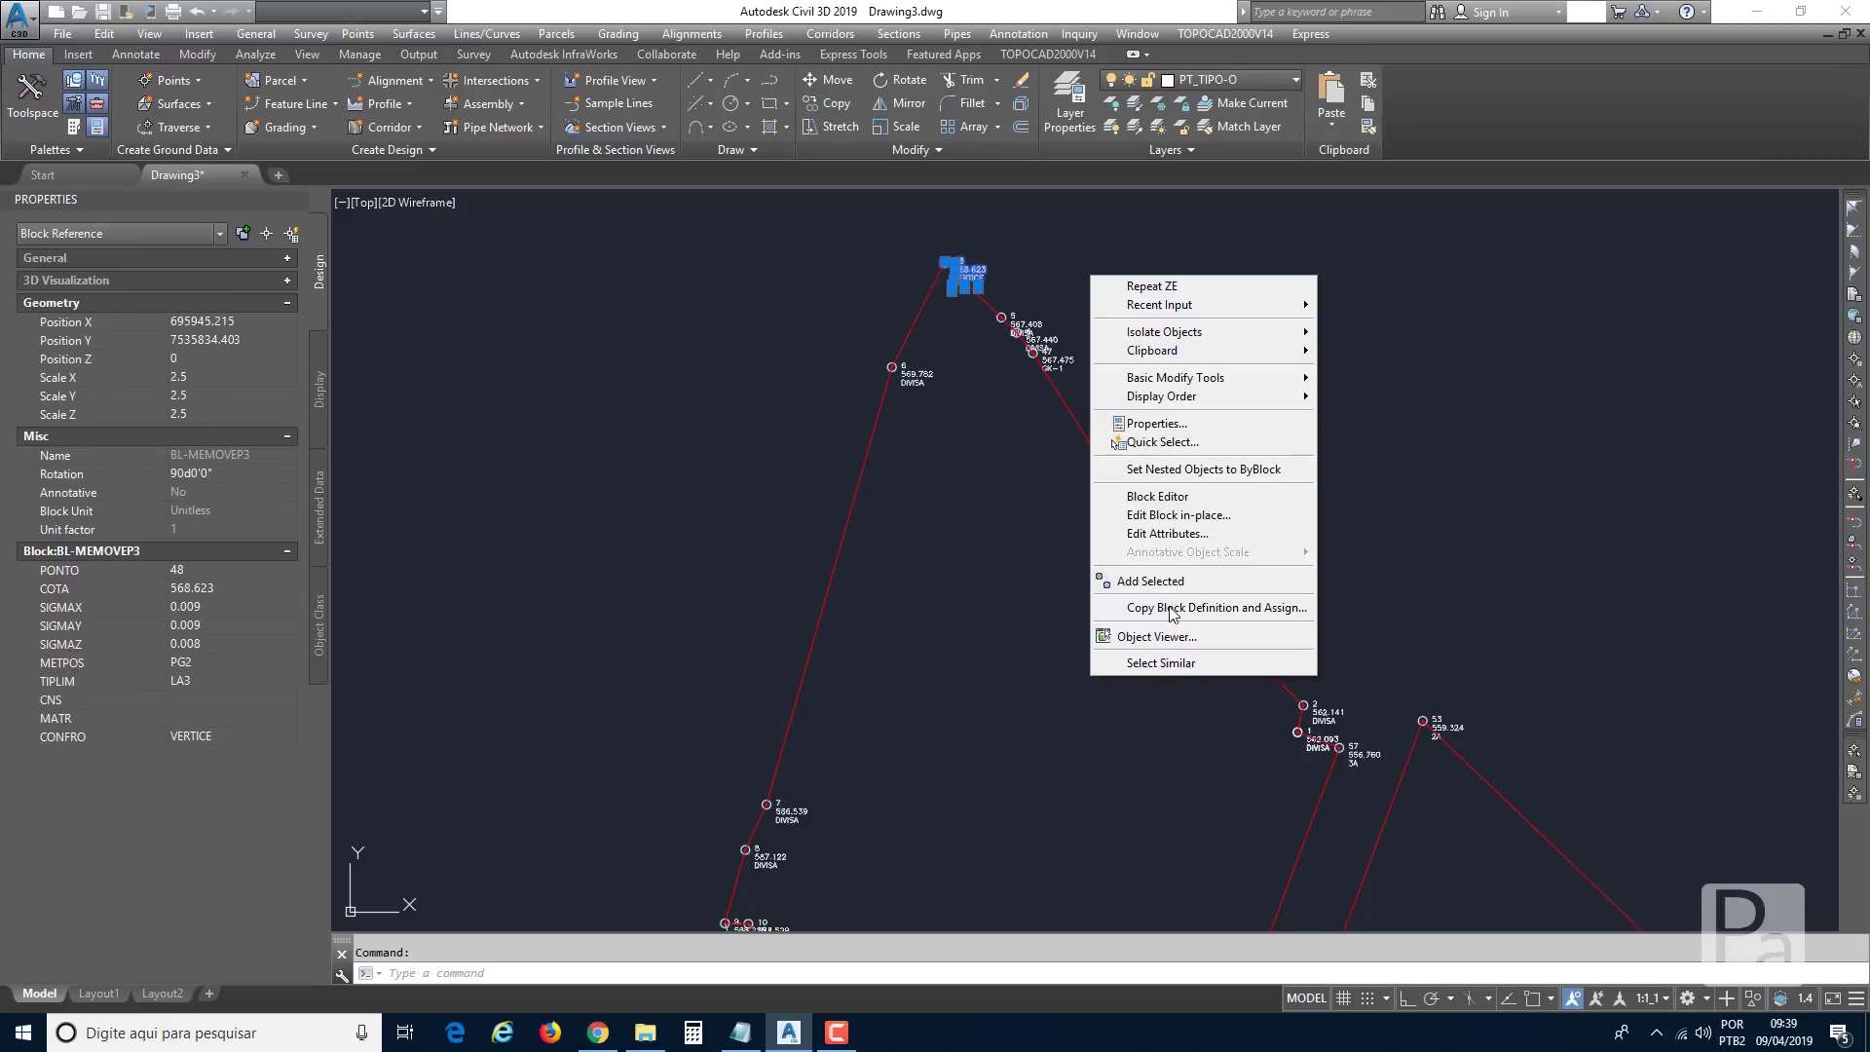
left_click(1173, 664)
scroll(1173, 665, "down", 5)
middle_click_drag(1173, 635, 1165, 511)
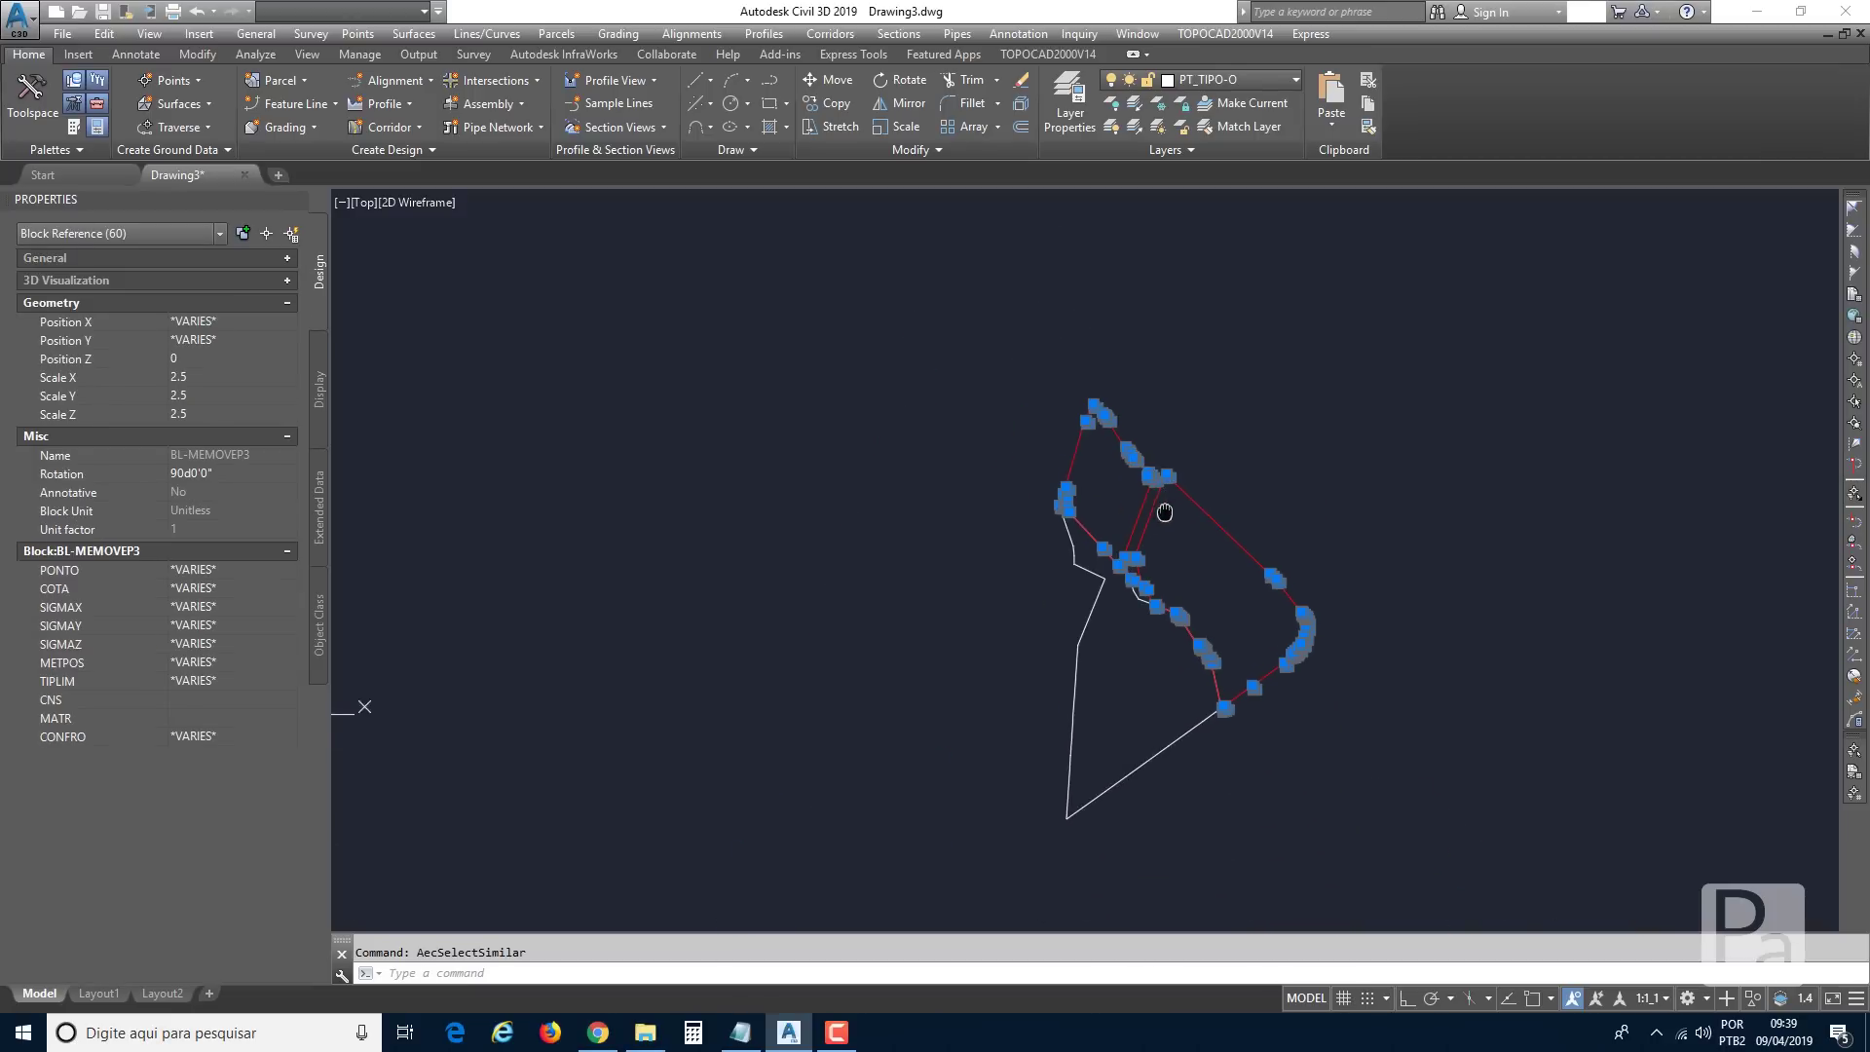
left_click(64, 572)
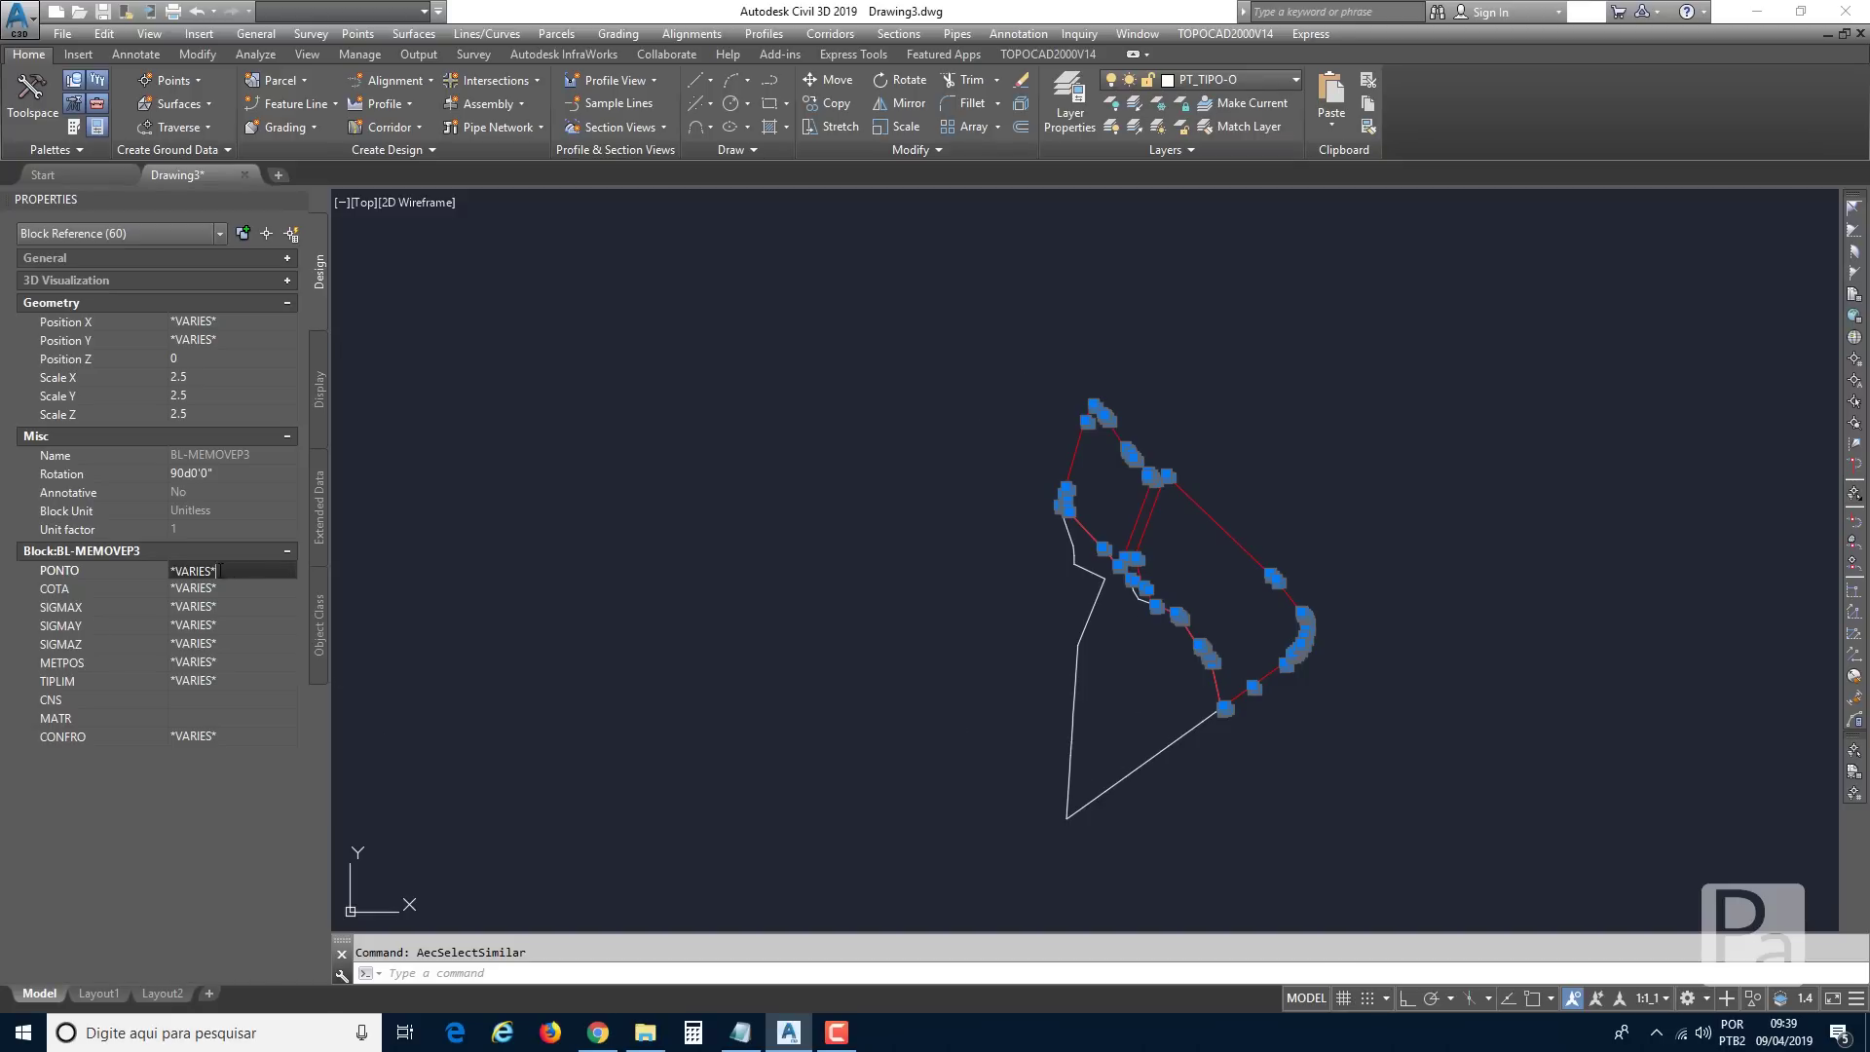
left_click(156, 571)
type("P")
key("Tab")
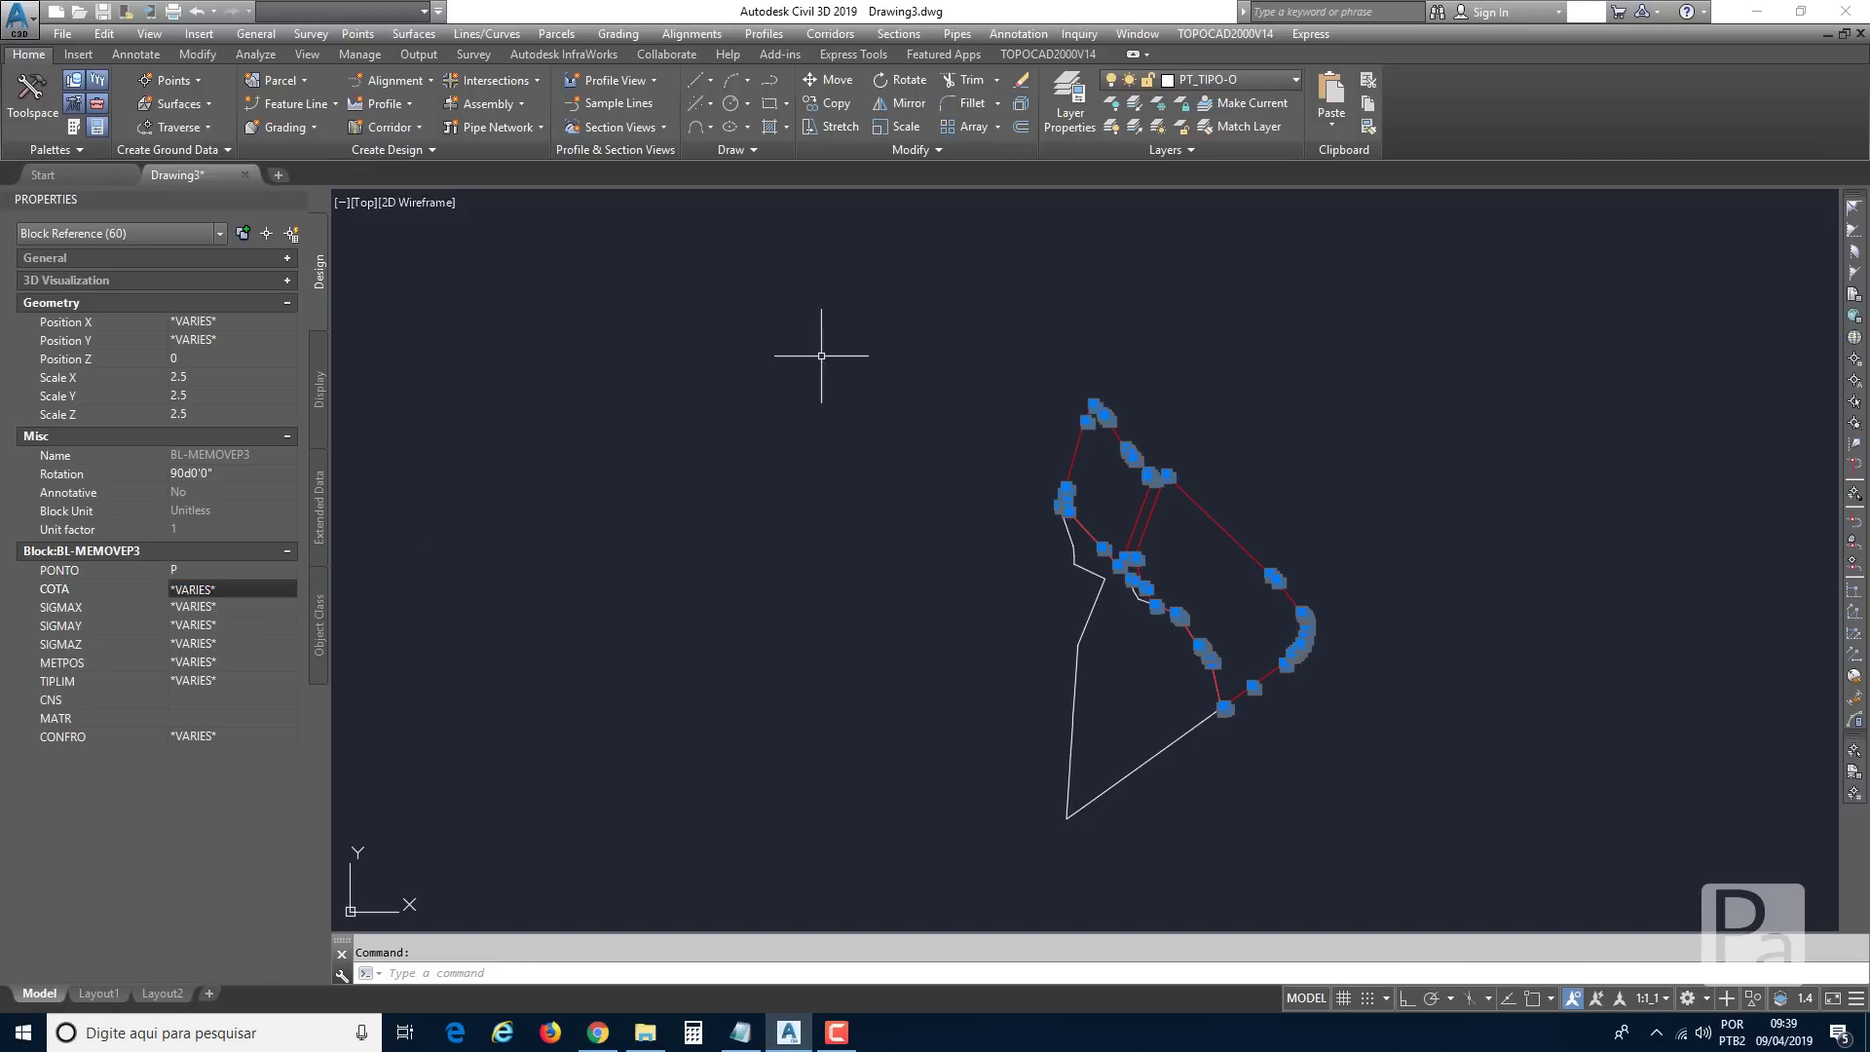
Deselect the blocks and examine the PONTO labels of the points around the upper perimeter's northern tip.
scroll(1063, 365, "up", 5)
key("Escape")
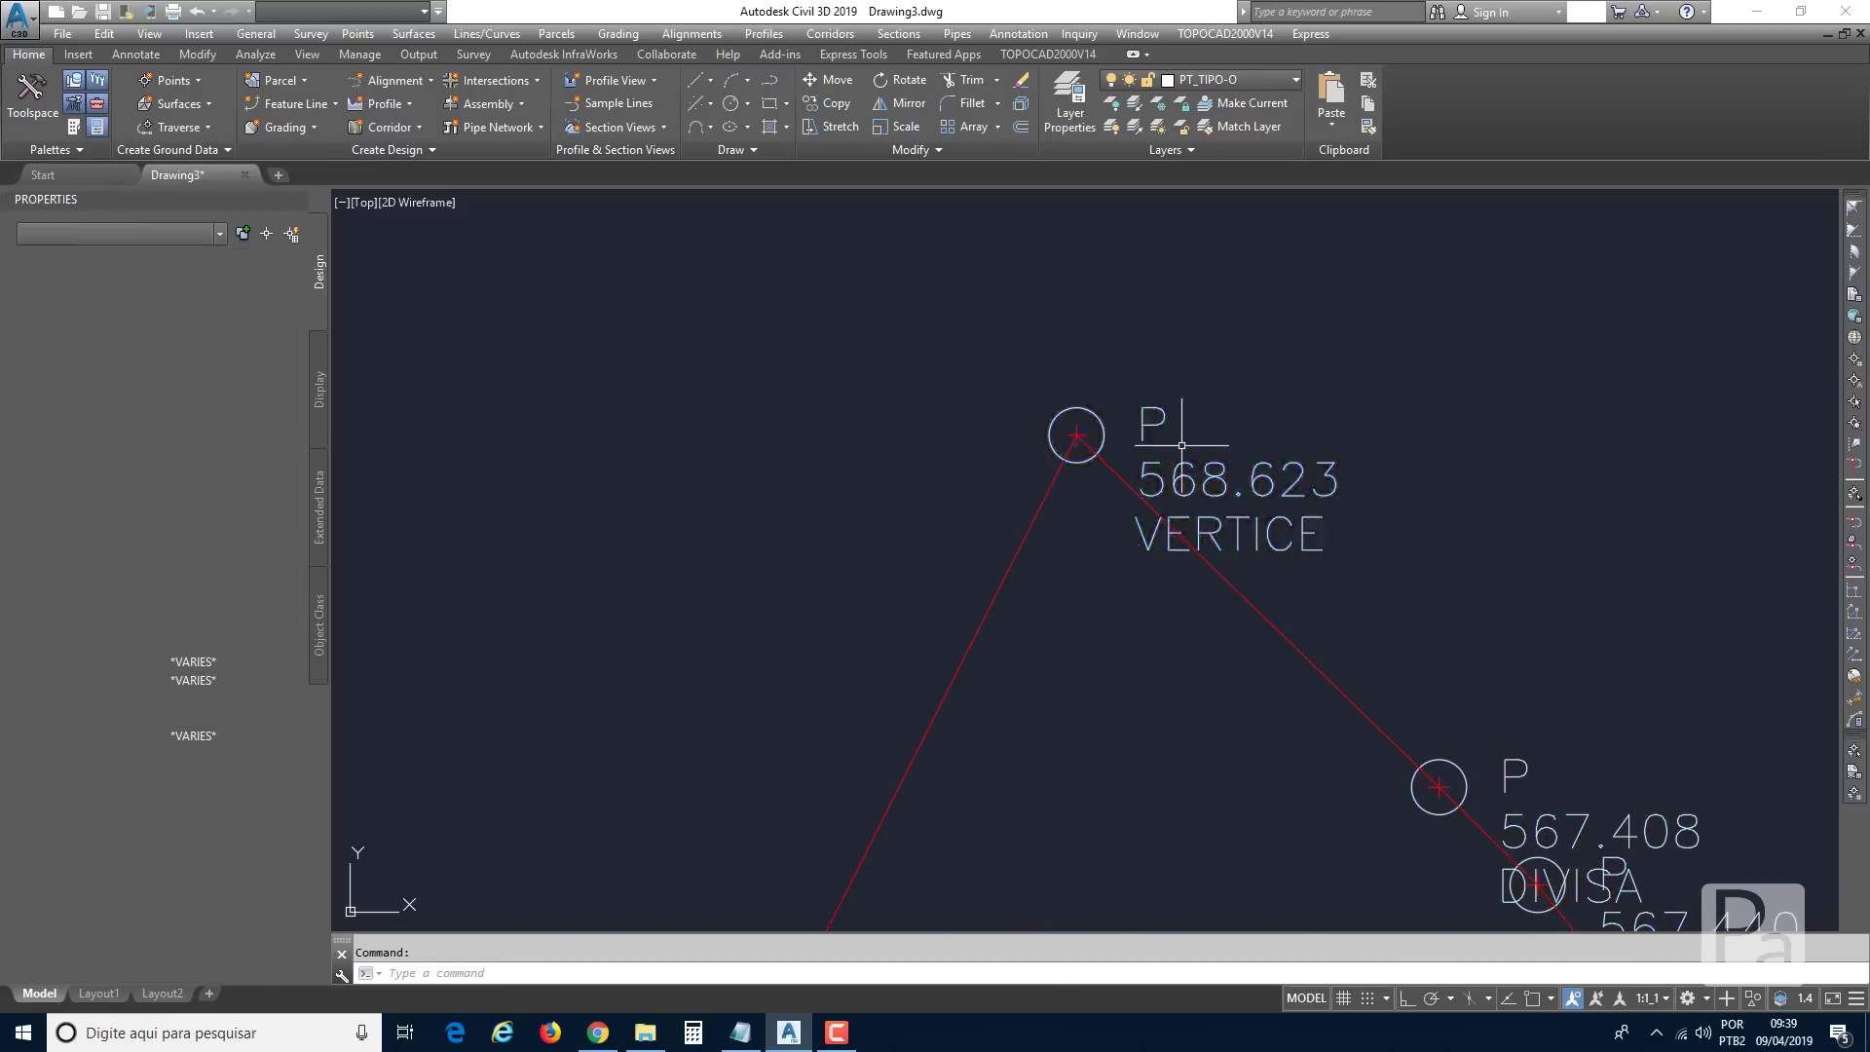
mouse_move(1173, 422)
middle_mouse_down()
mouse_move(1192, 534)
mouse_move(1134, 500)
middle_mouse_up()
middle_click_drag(1383, 693, 1099, 483)
middle_click_drag(1471, 811, 1130, 518)
scroll(1141, 530, "down", 2)
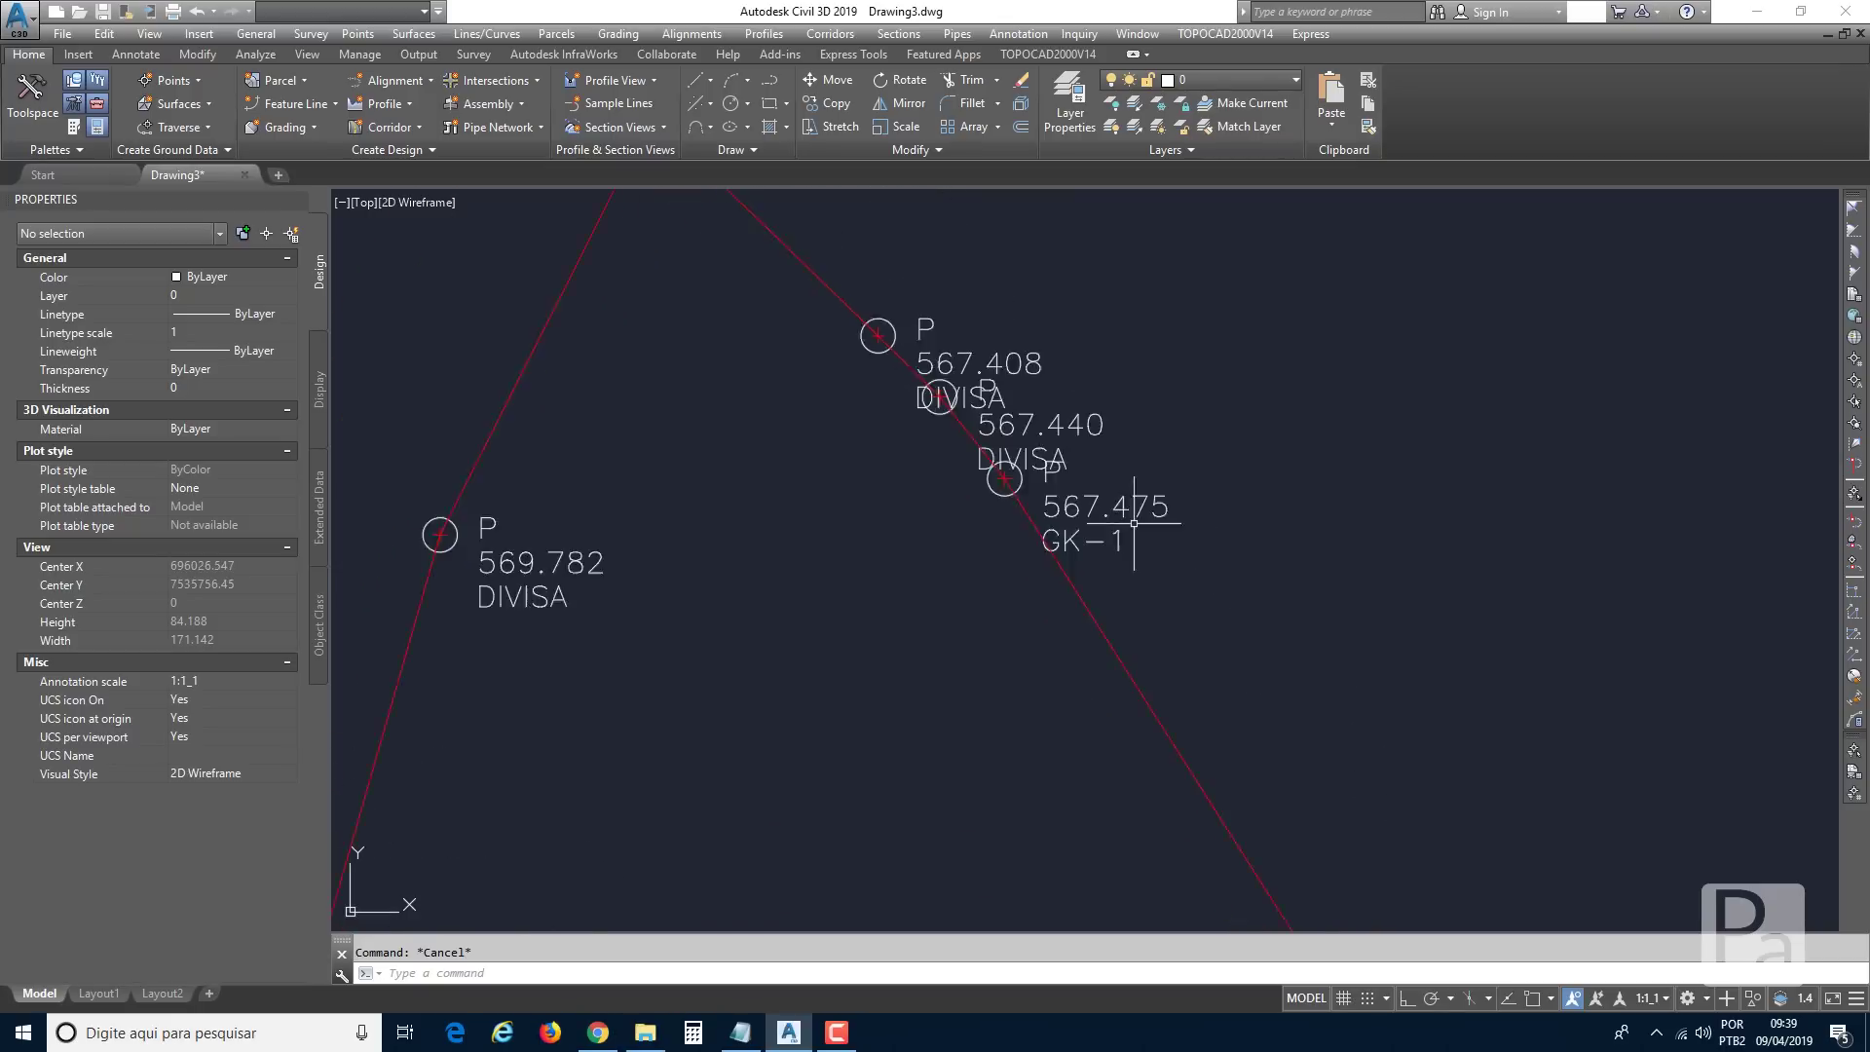
middle_click_drag(758, 552, 890, 588)
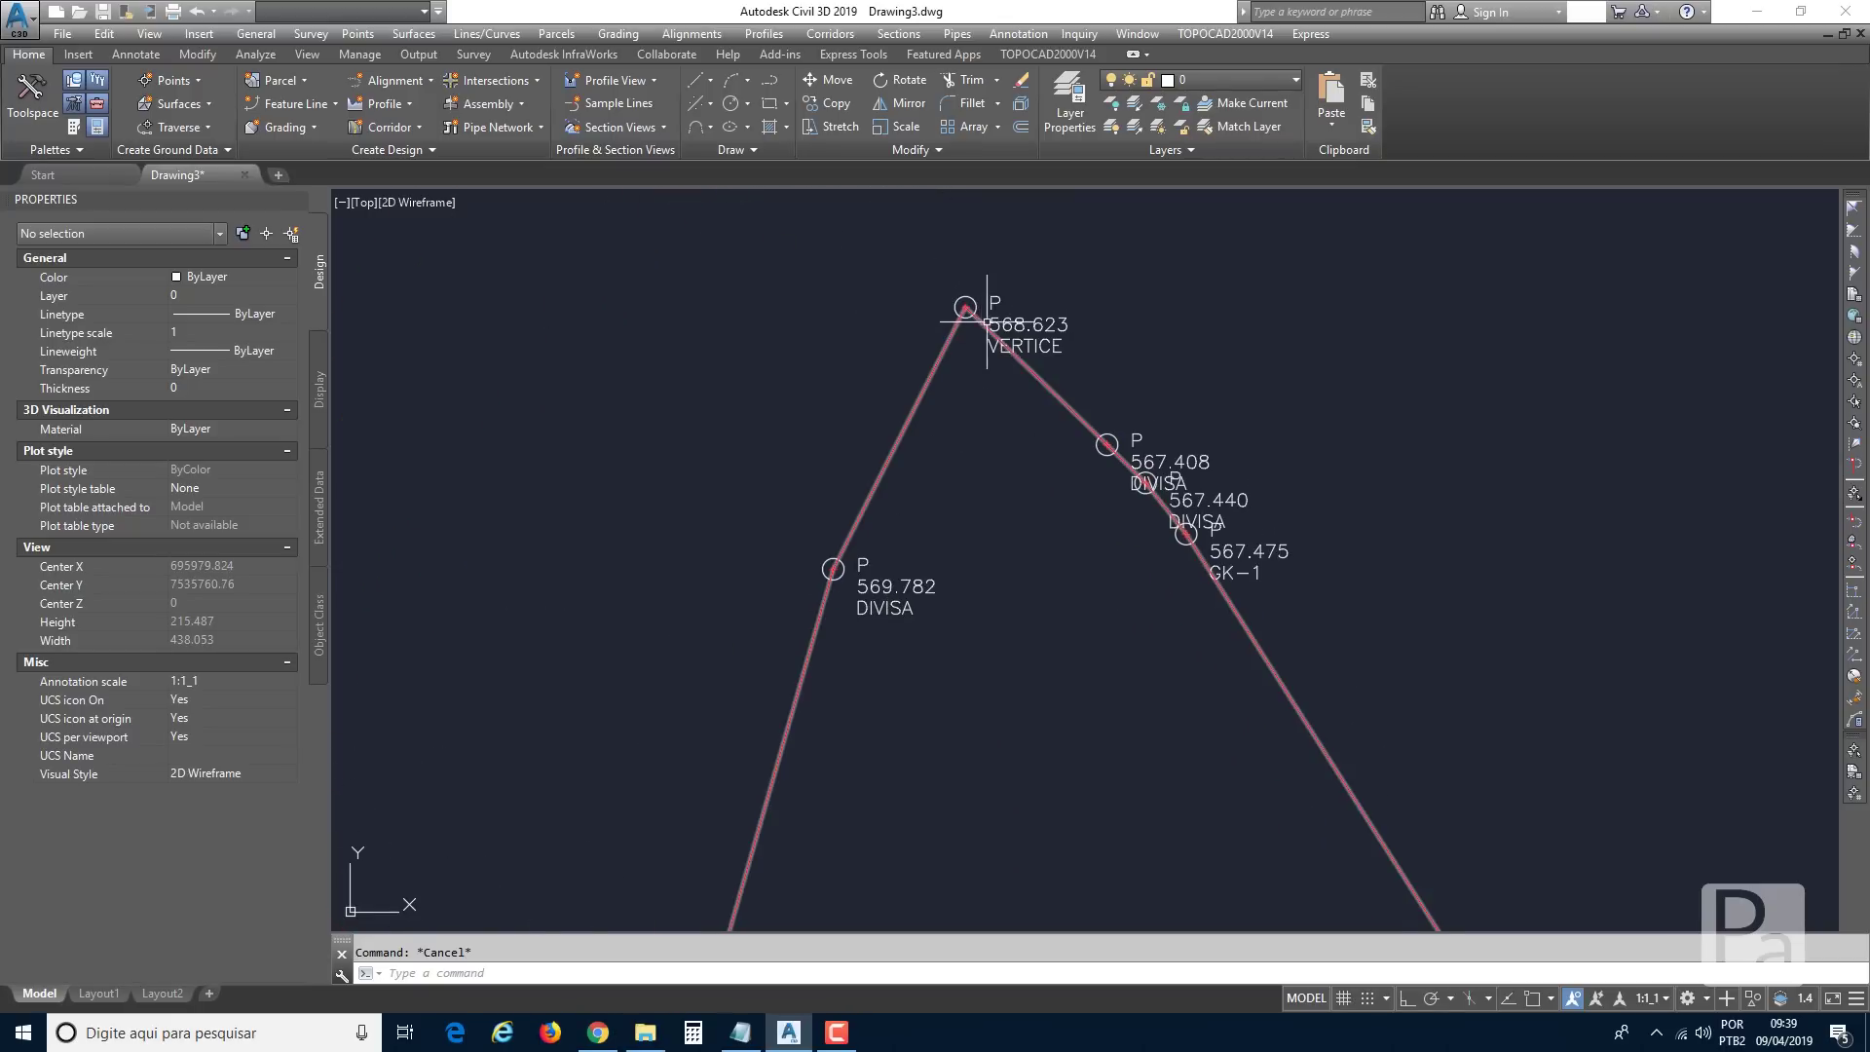
scroll(1003, 334, "down", 1)
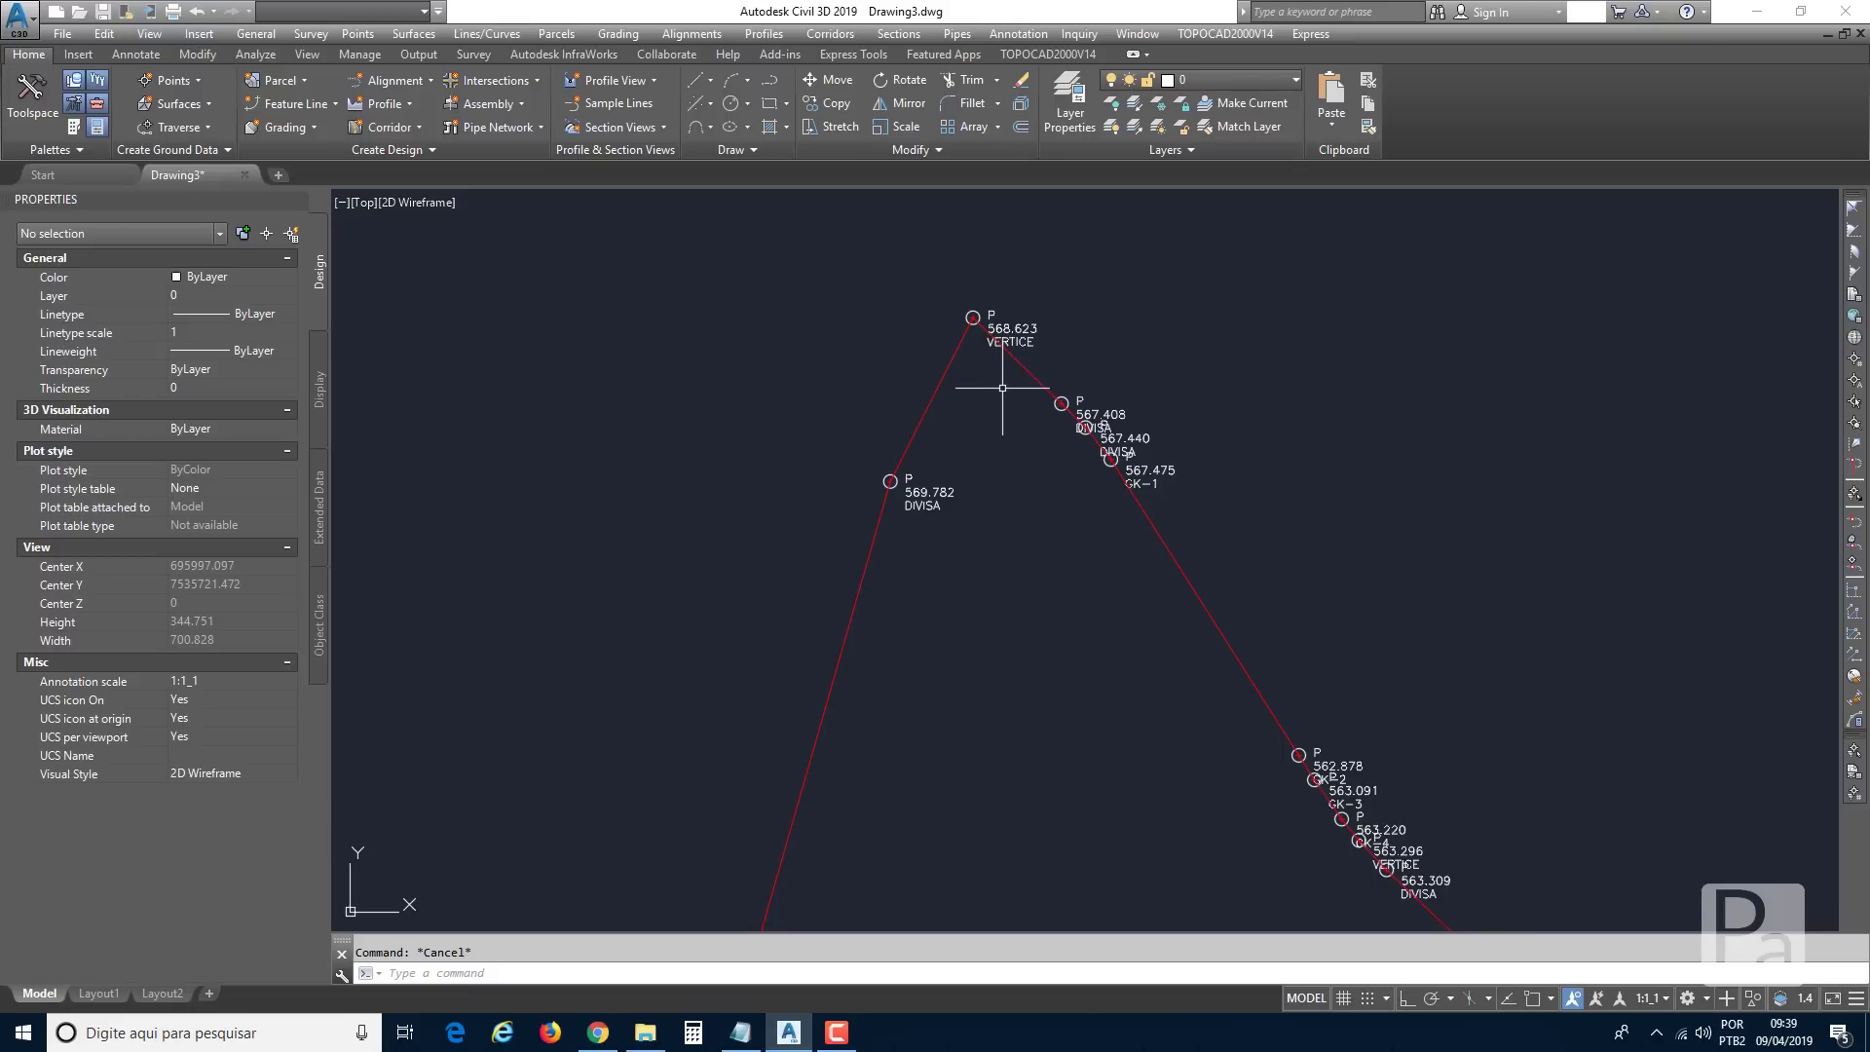
Select the upper perimeter's four corner points: the northern tip, point 3A, the southern CERCA corner and the western corner.
left_click(1006, 334)
scroll(1039, 476, "down", 1)
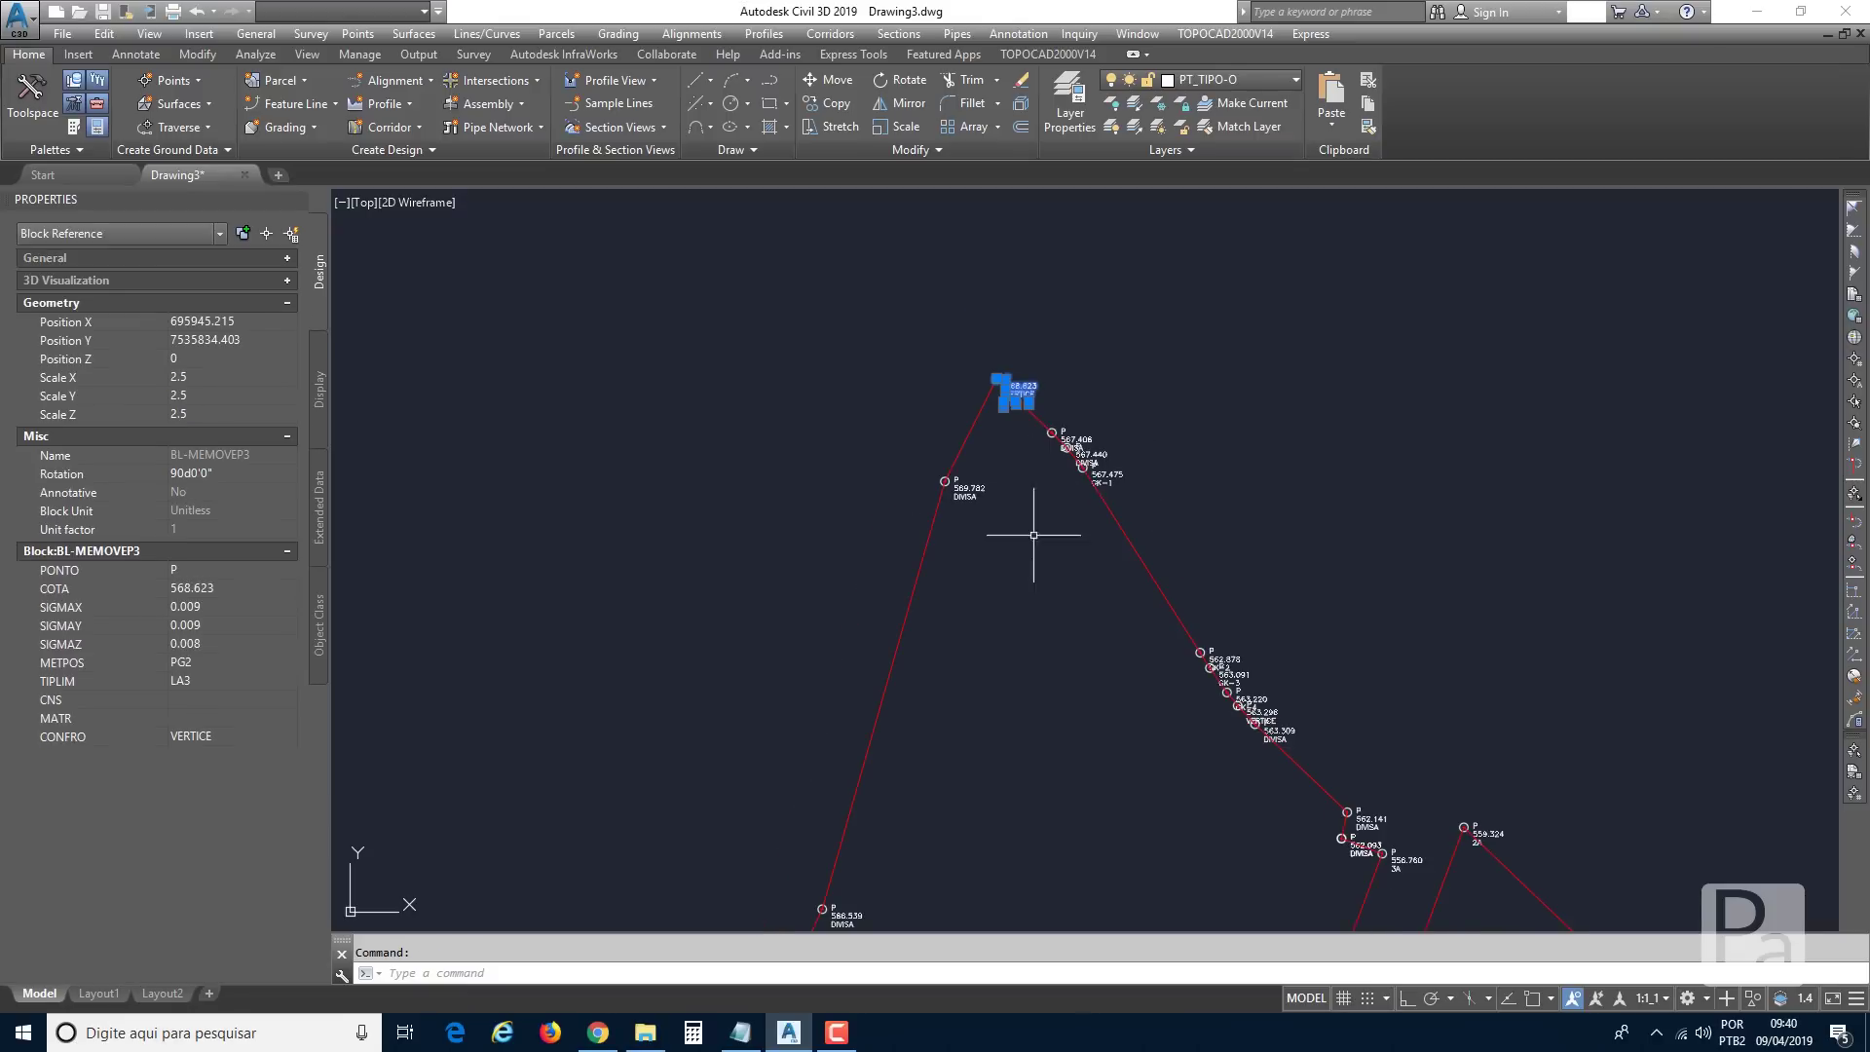
middle_click_drag(1121, 684, 924, 418)
left_click(1209, 593)
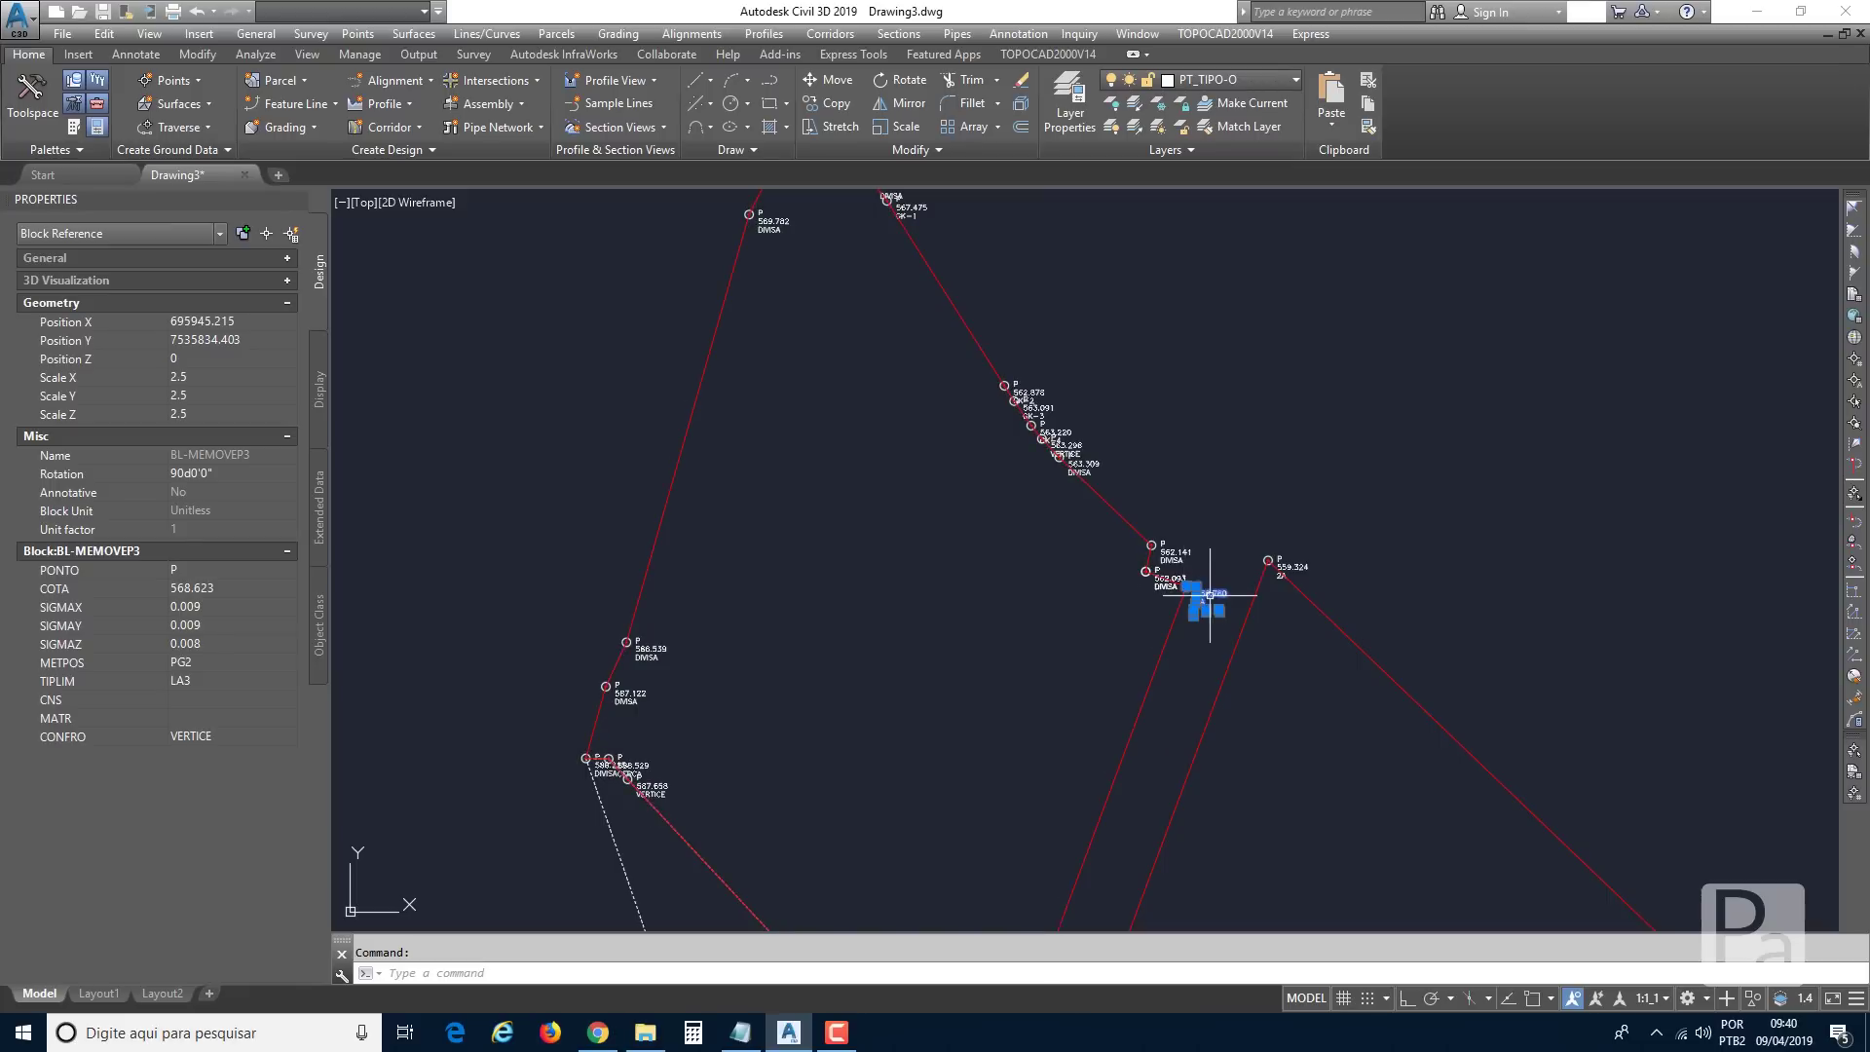
middle_click_drag(974, 772, 1065, 239)
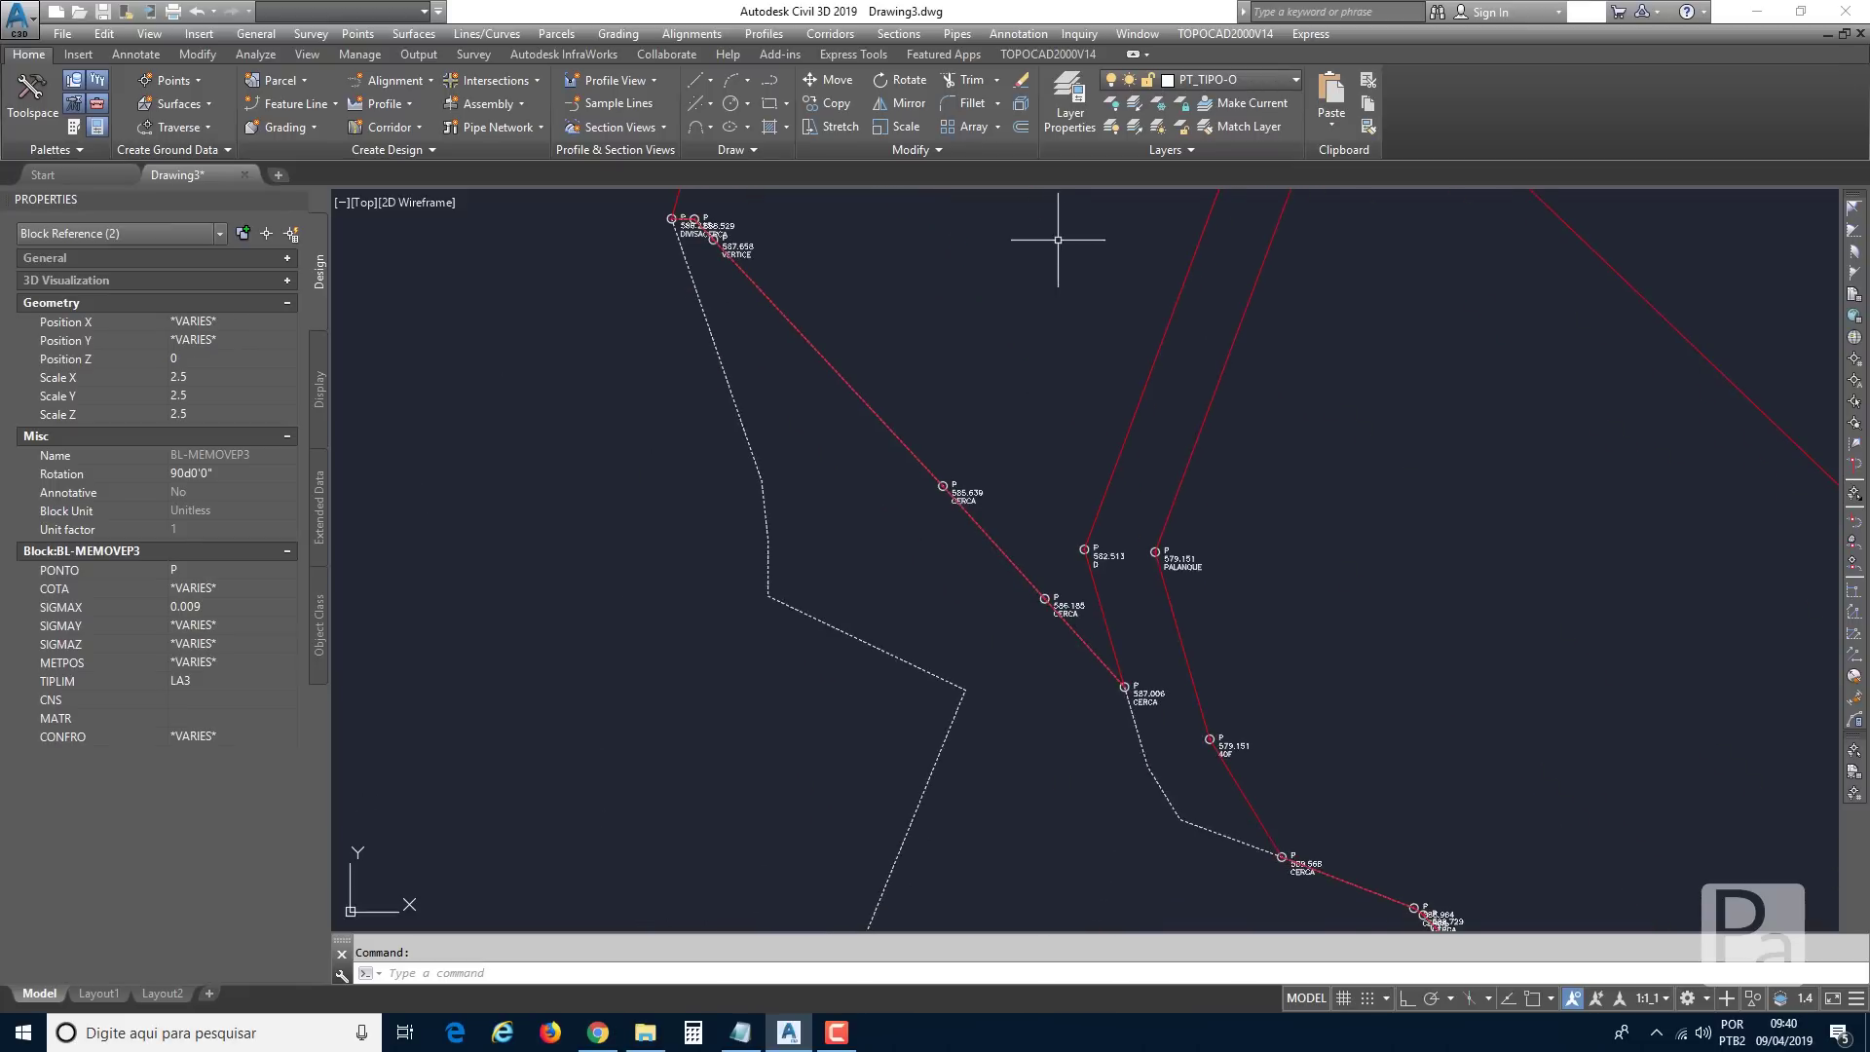
left_click(1135, 691)
middle_click_drag(745, 361, 833, 546)
scroll(765, 404, "up", 2)
left_click(791, 456)
scroll(788, 473, "down", 3)
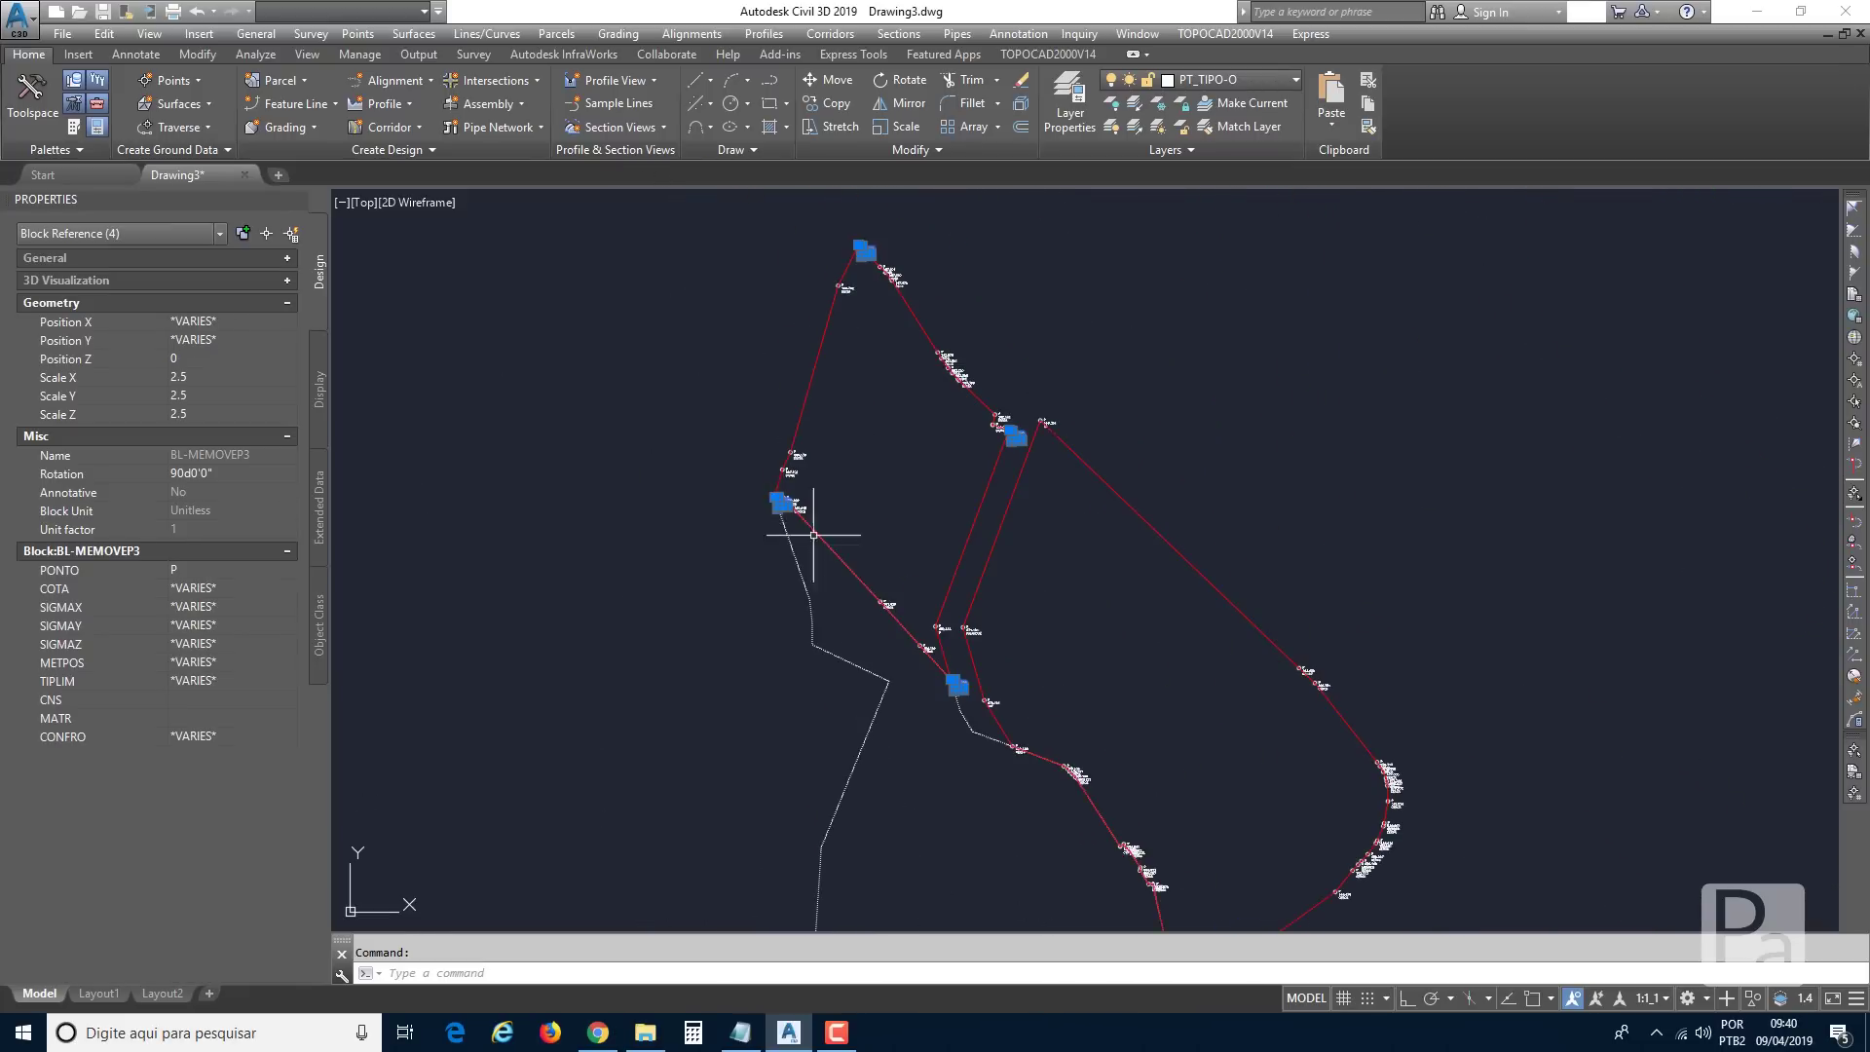
Add the lower perimeter's 2A corner, its southern corner and its western CERCA corner to the selection.
scroll(974, 342, "up", 2)
left_click(975, 338)
scroll(975, 338, "down", 4)
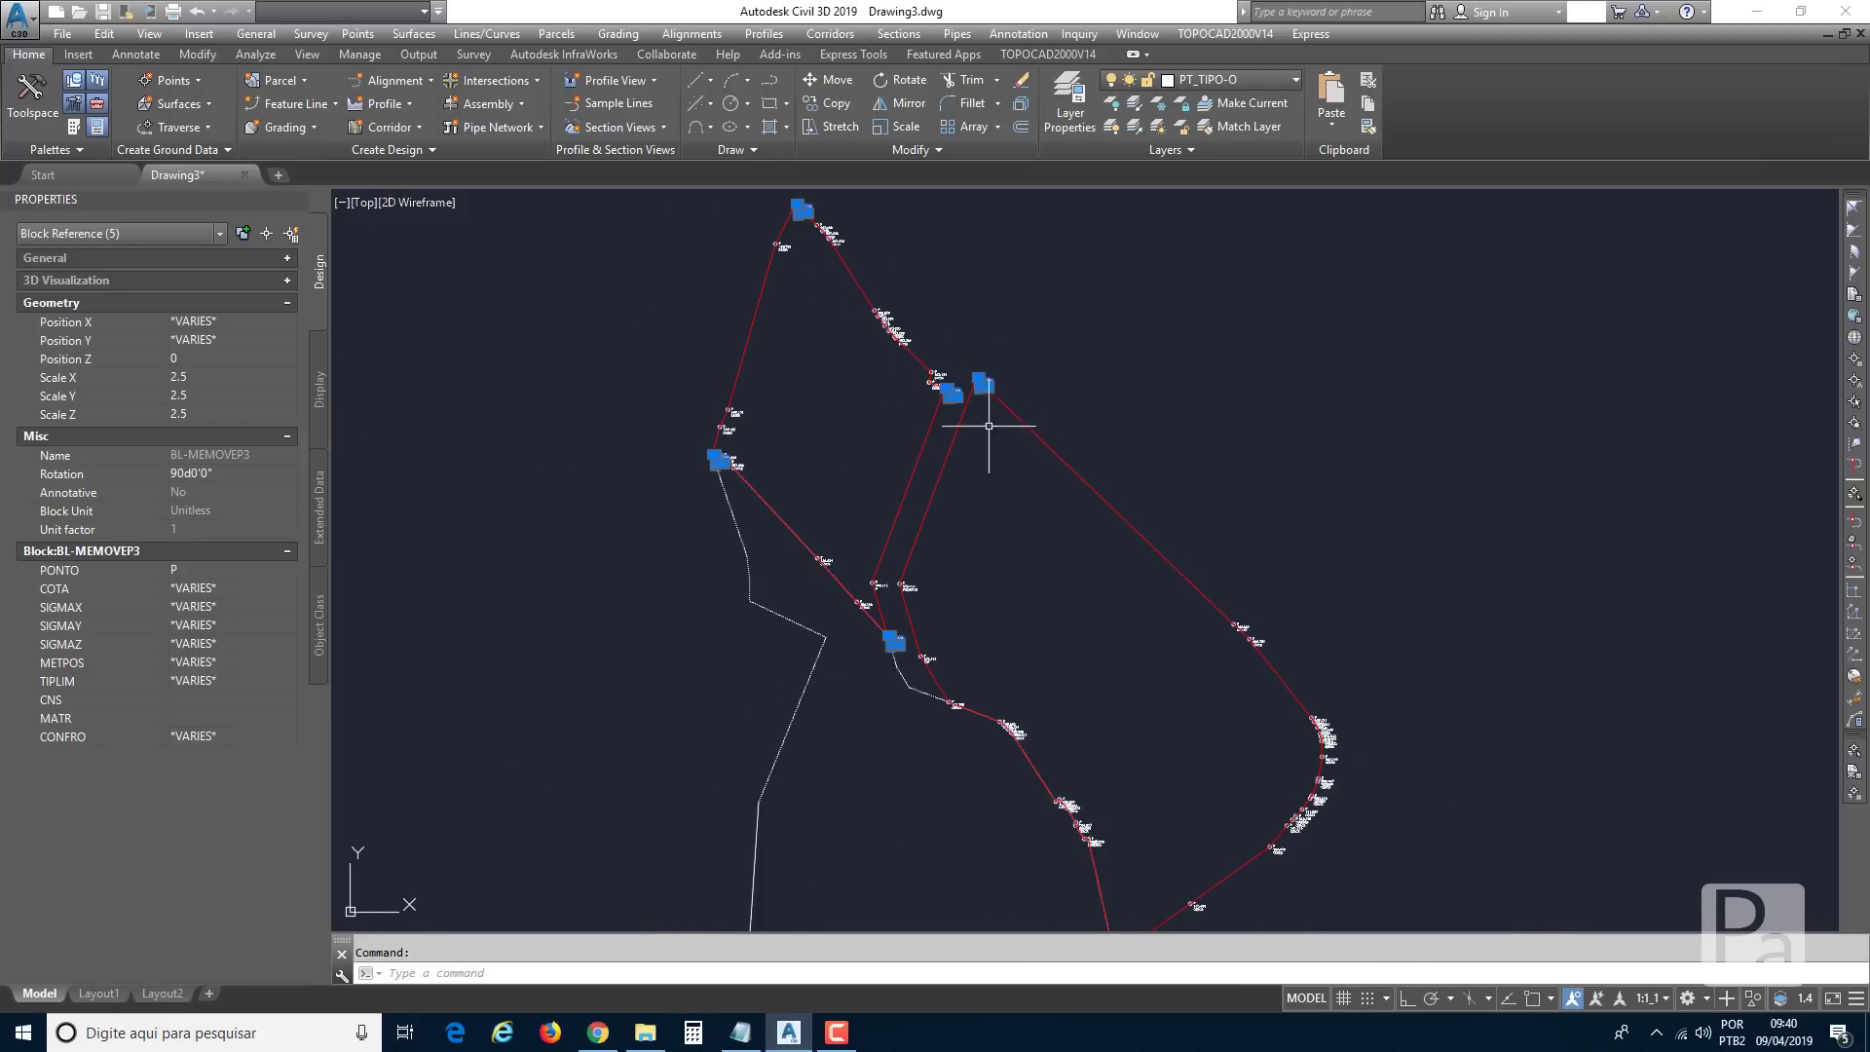
scroll(1036, 634, "up", 6)
left_click(956, 666)
left_click(954, 657)
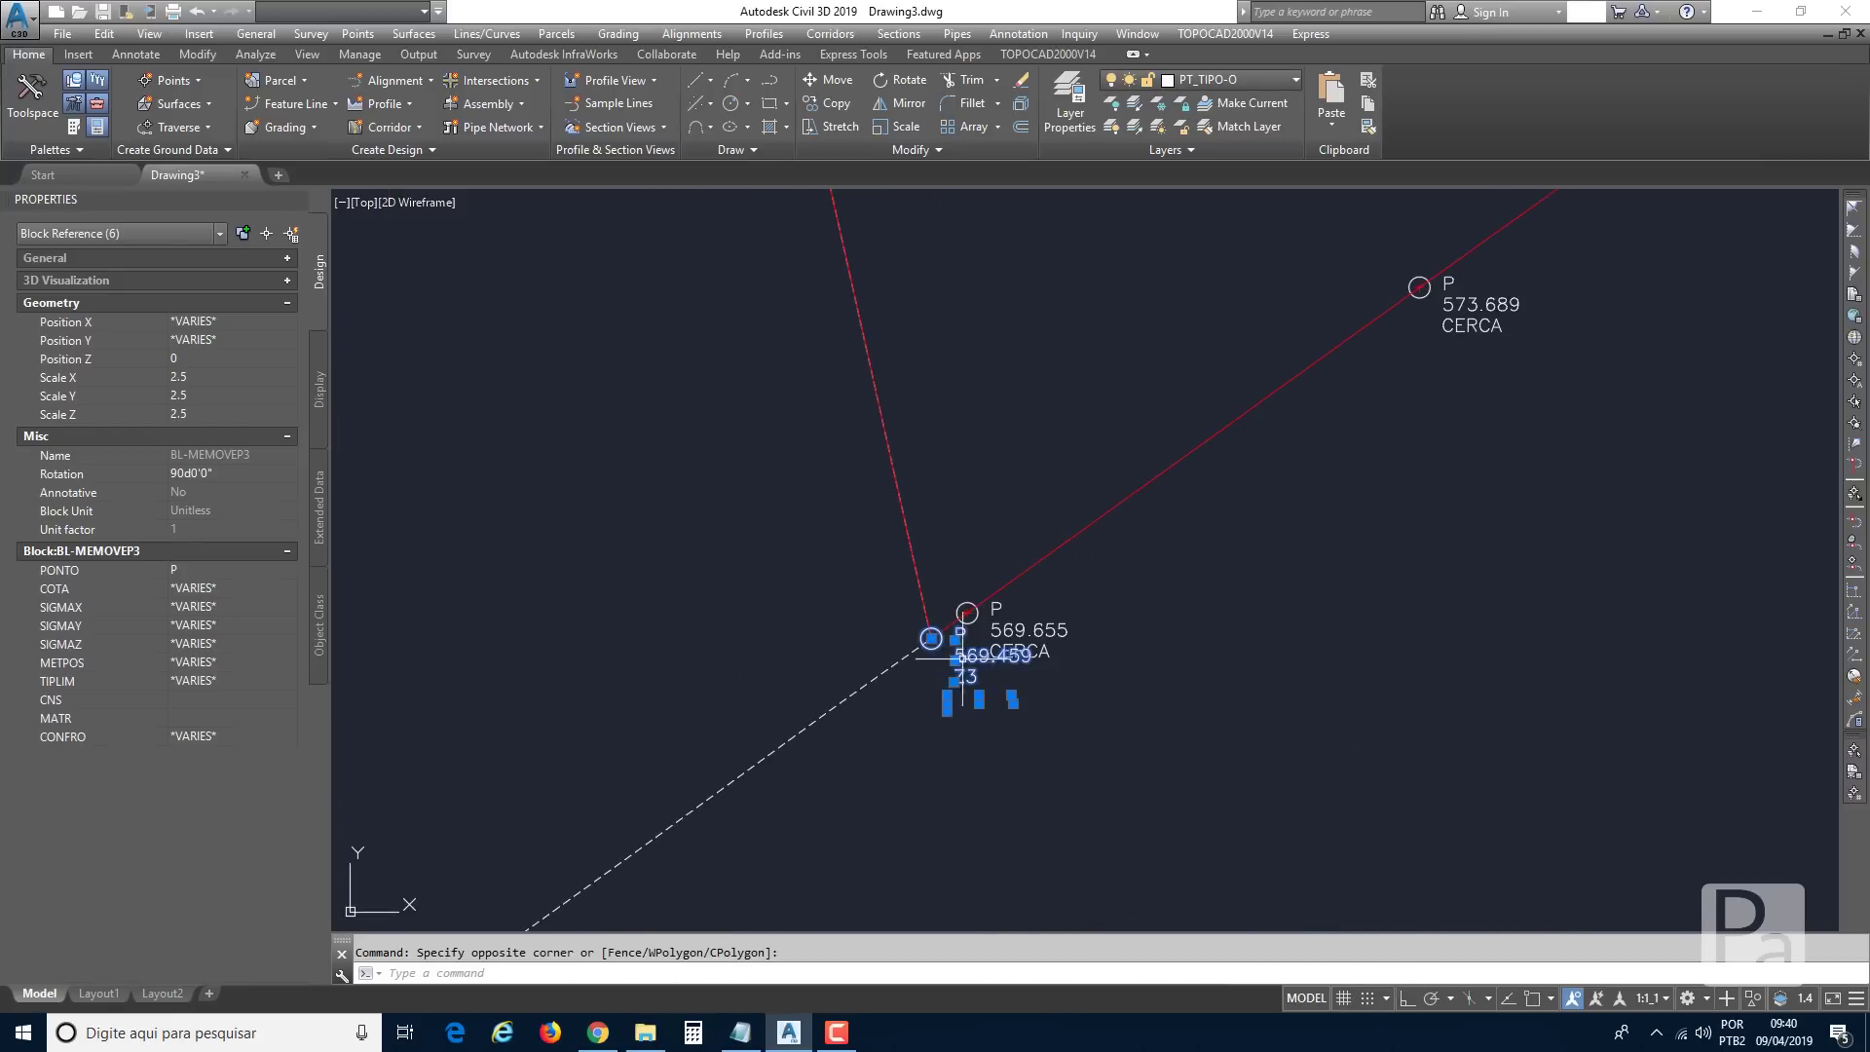
scroll(953, 654, "down", 4)
middle_click_drag(909, 404, 935, 522)
scroll(936, 522, "up", 1)
scroll(762, 536, "up", 2)
left_click(743, 498)
scroll(746, 517, "down", 3)
middle_click_drag(746, 517, 905, 688)
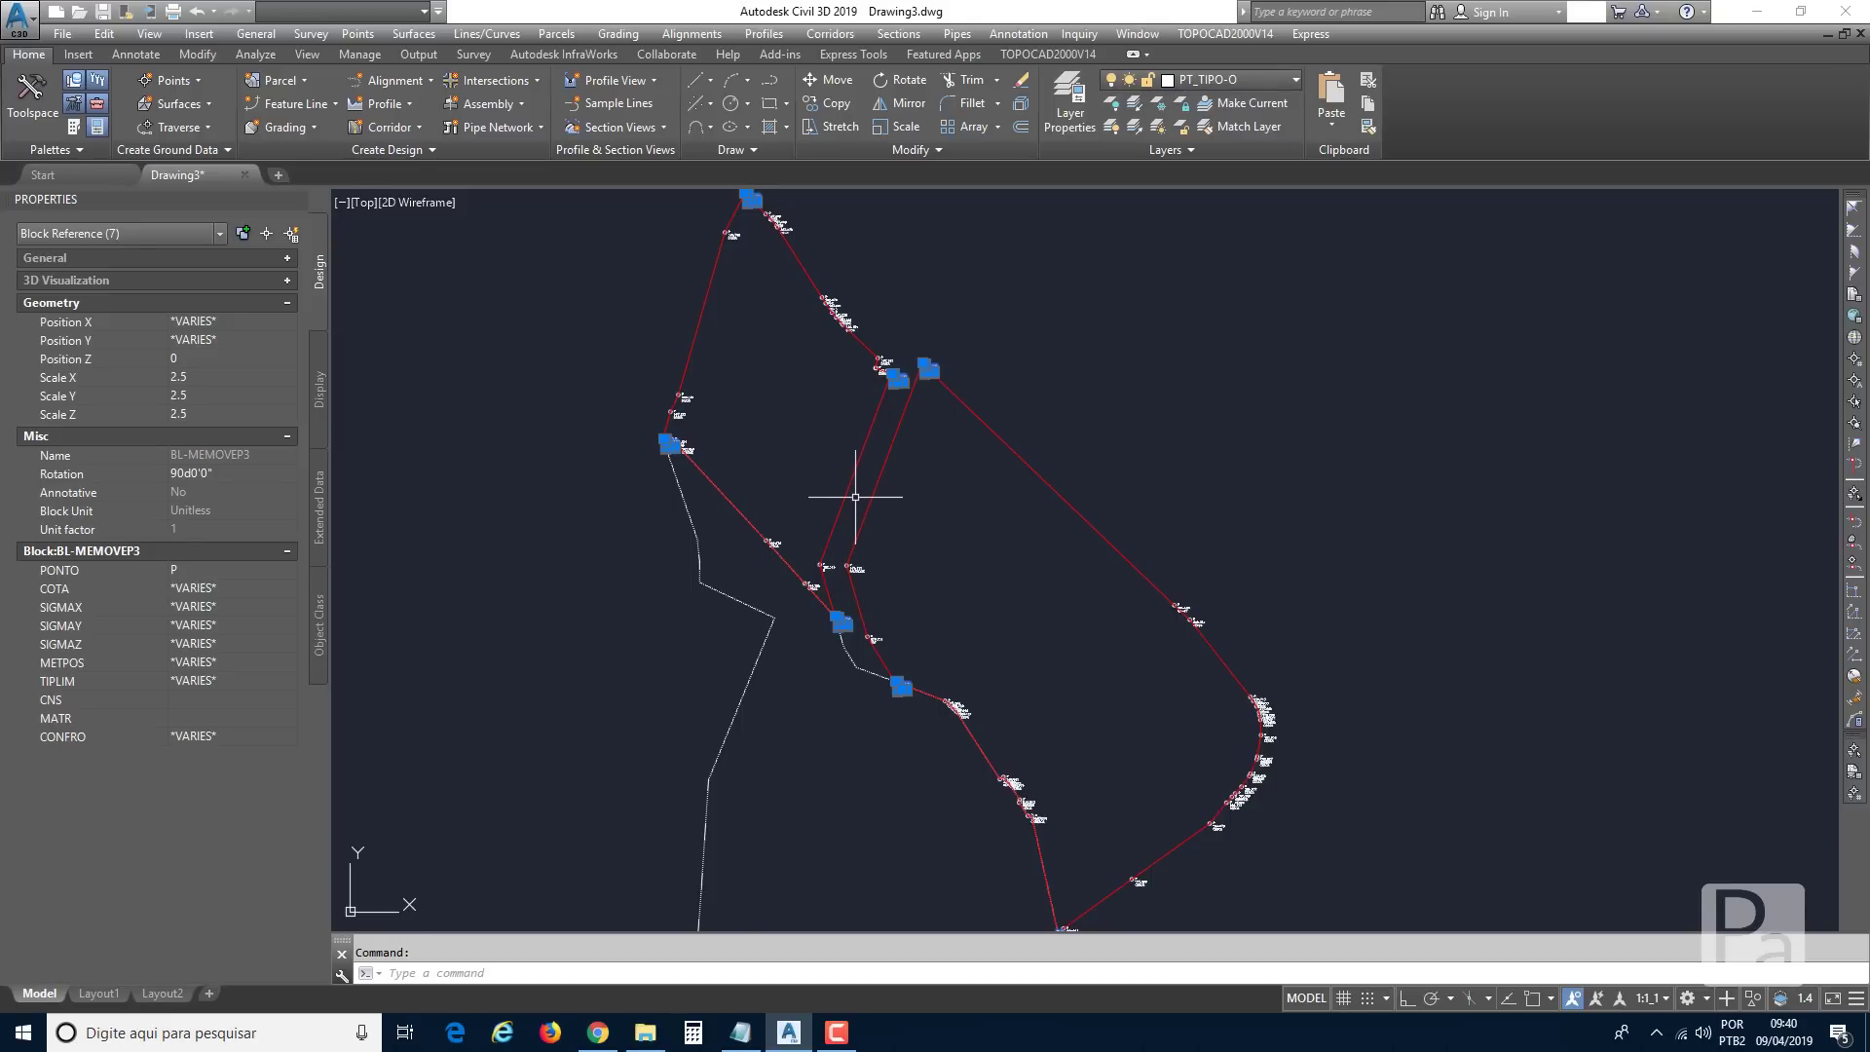
scroll(855, 497, "down", 1)
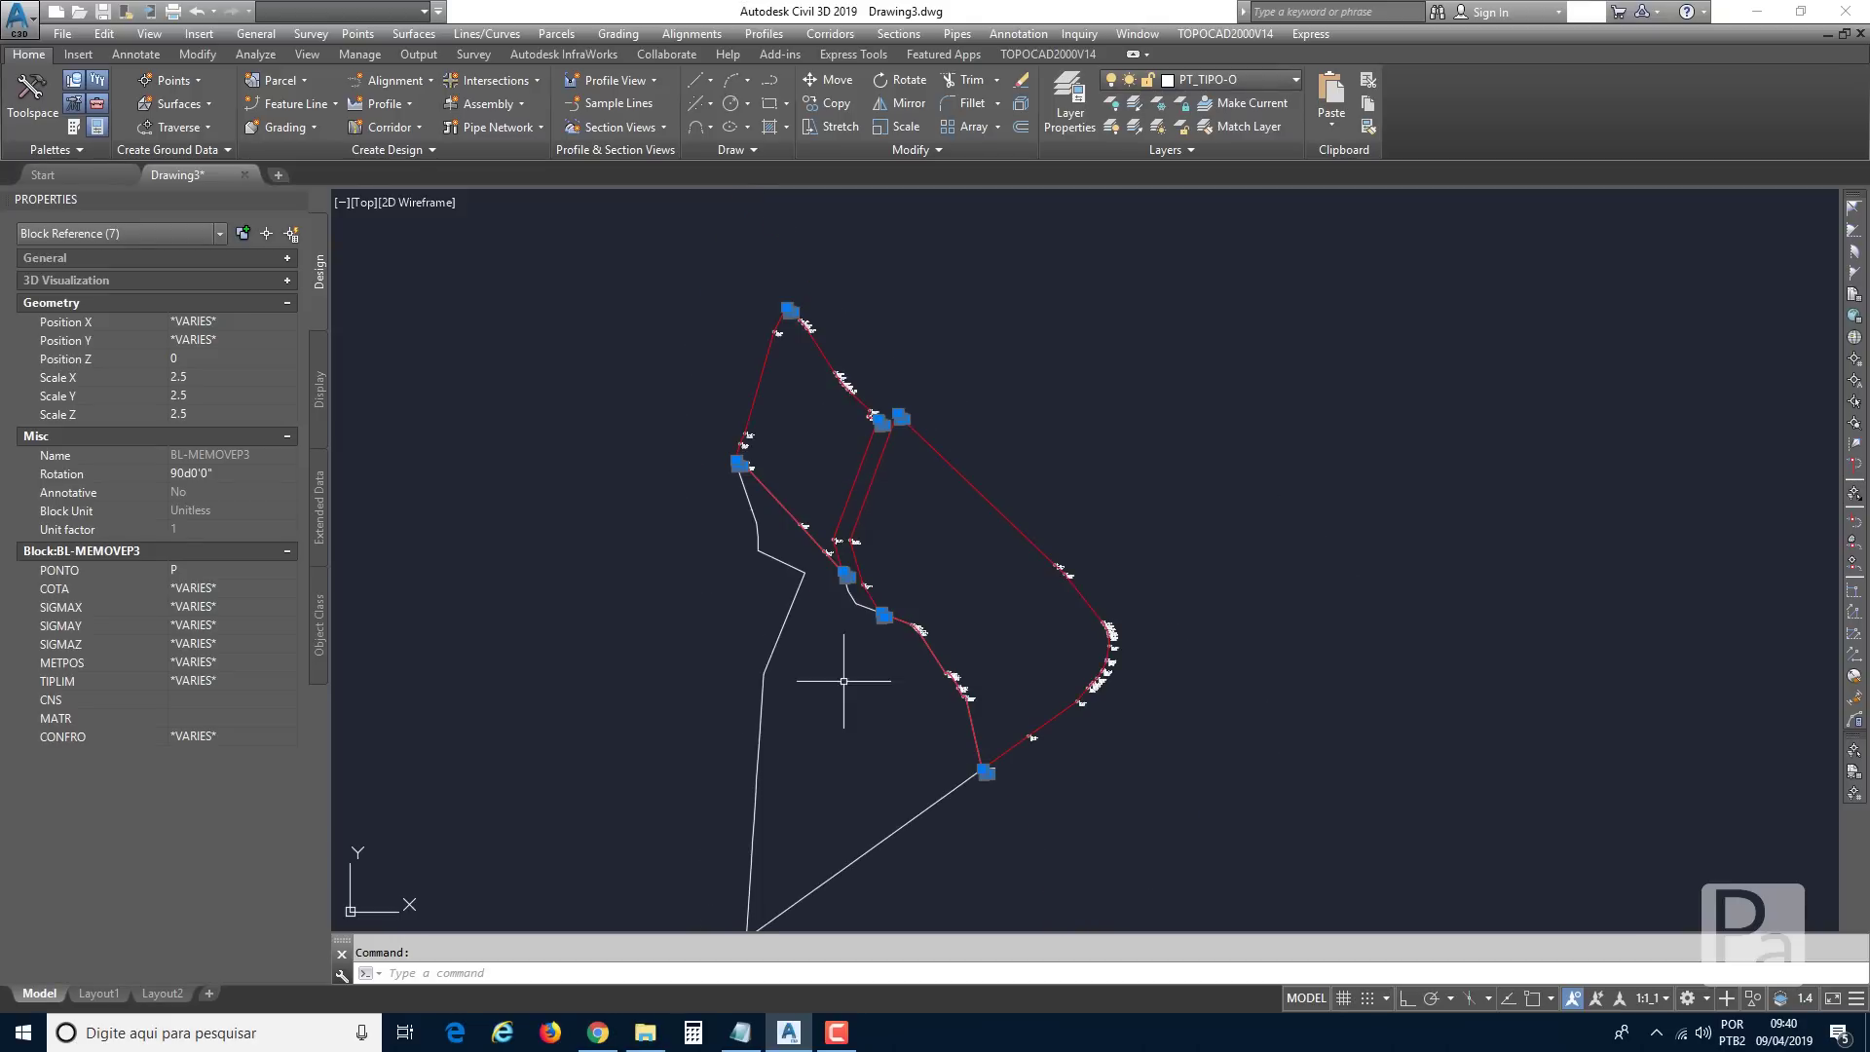
Set PONTO to M for the selected corner point blocks and clear the selection.
left_click(195, 569)
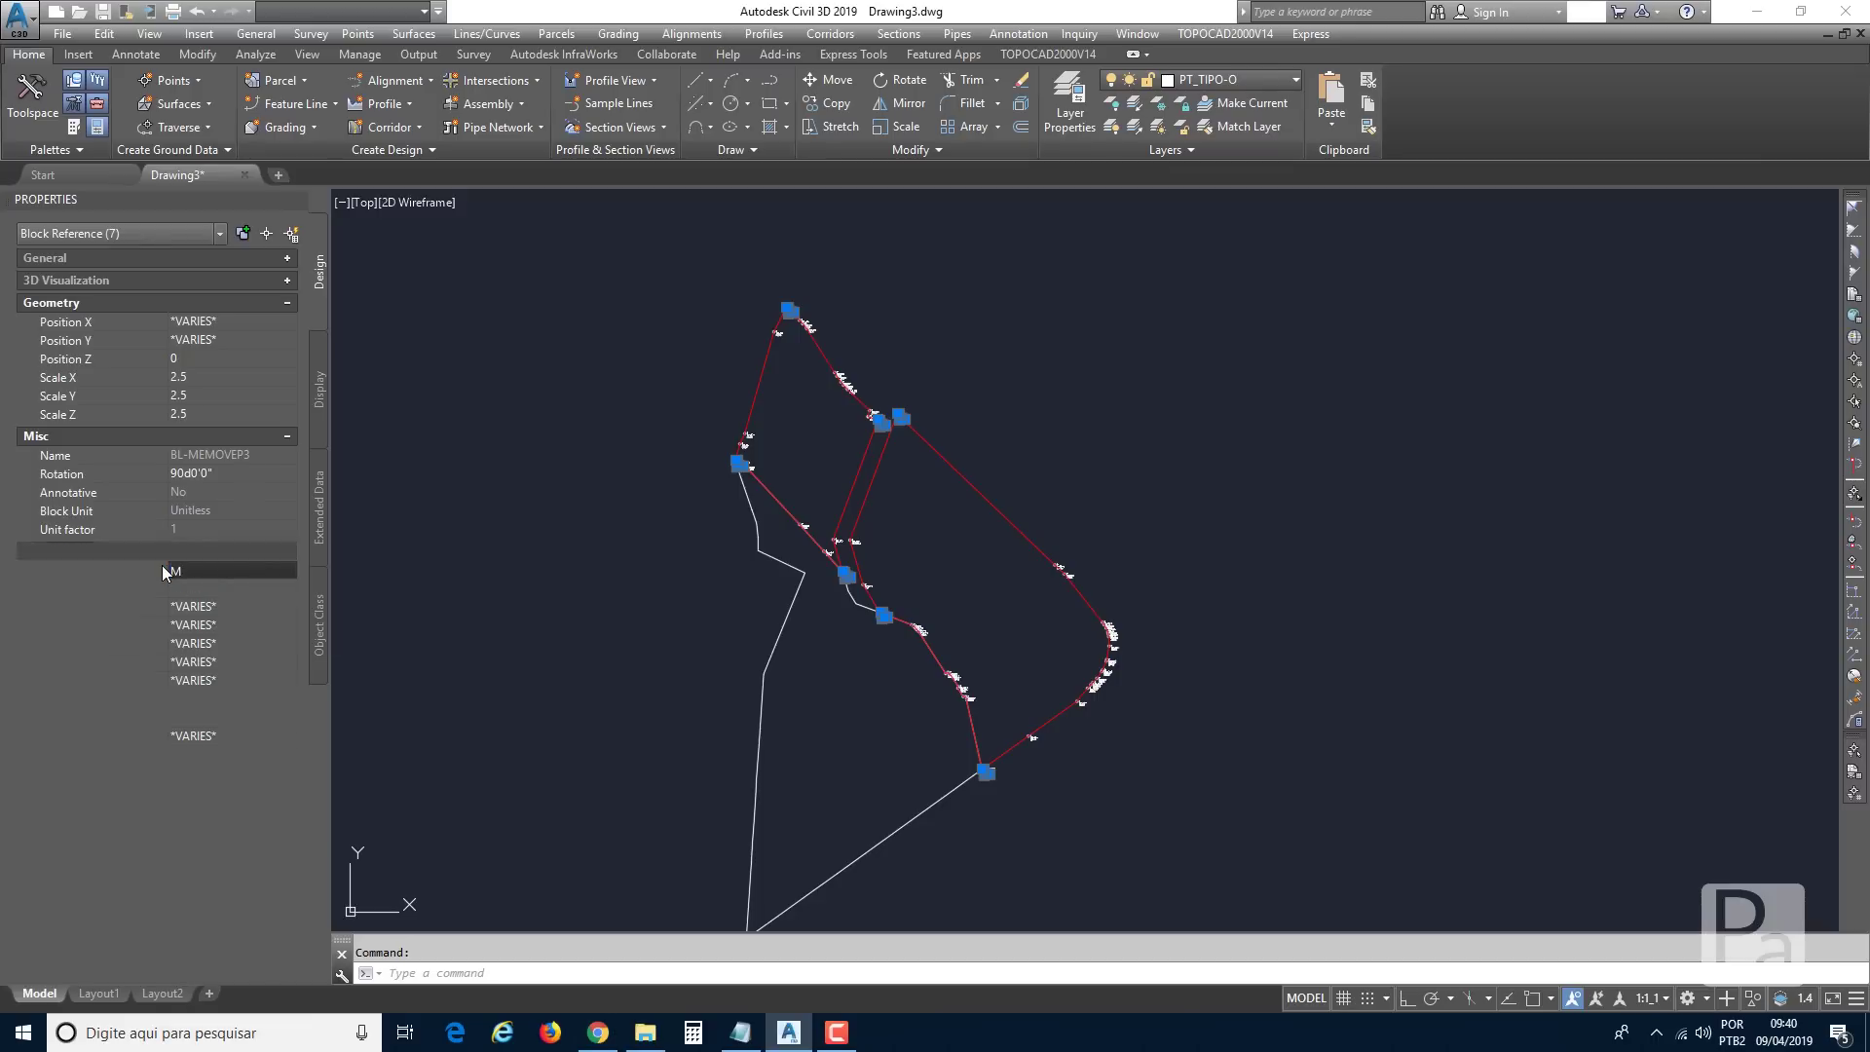
key("Tab")
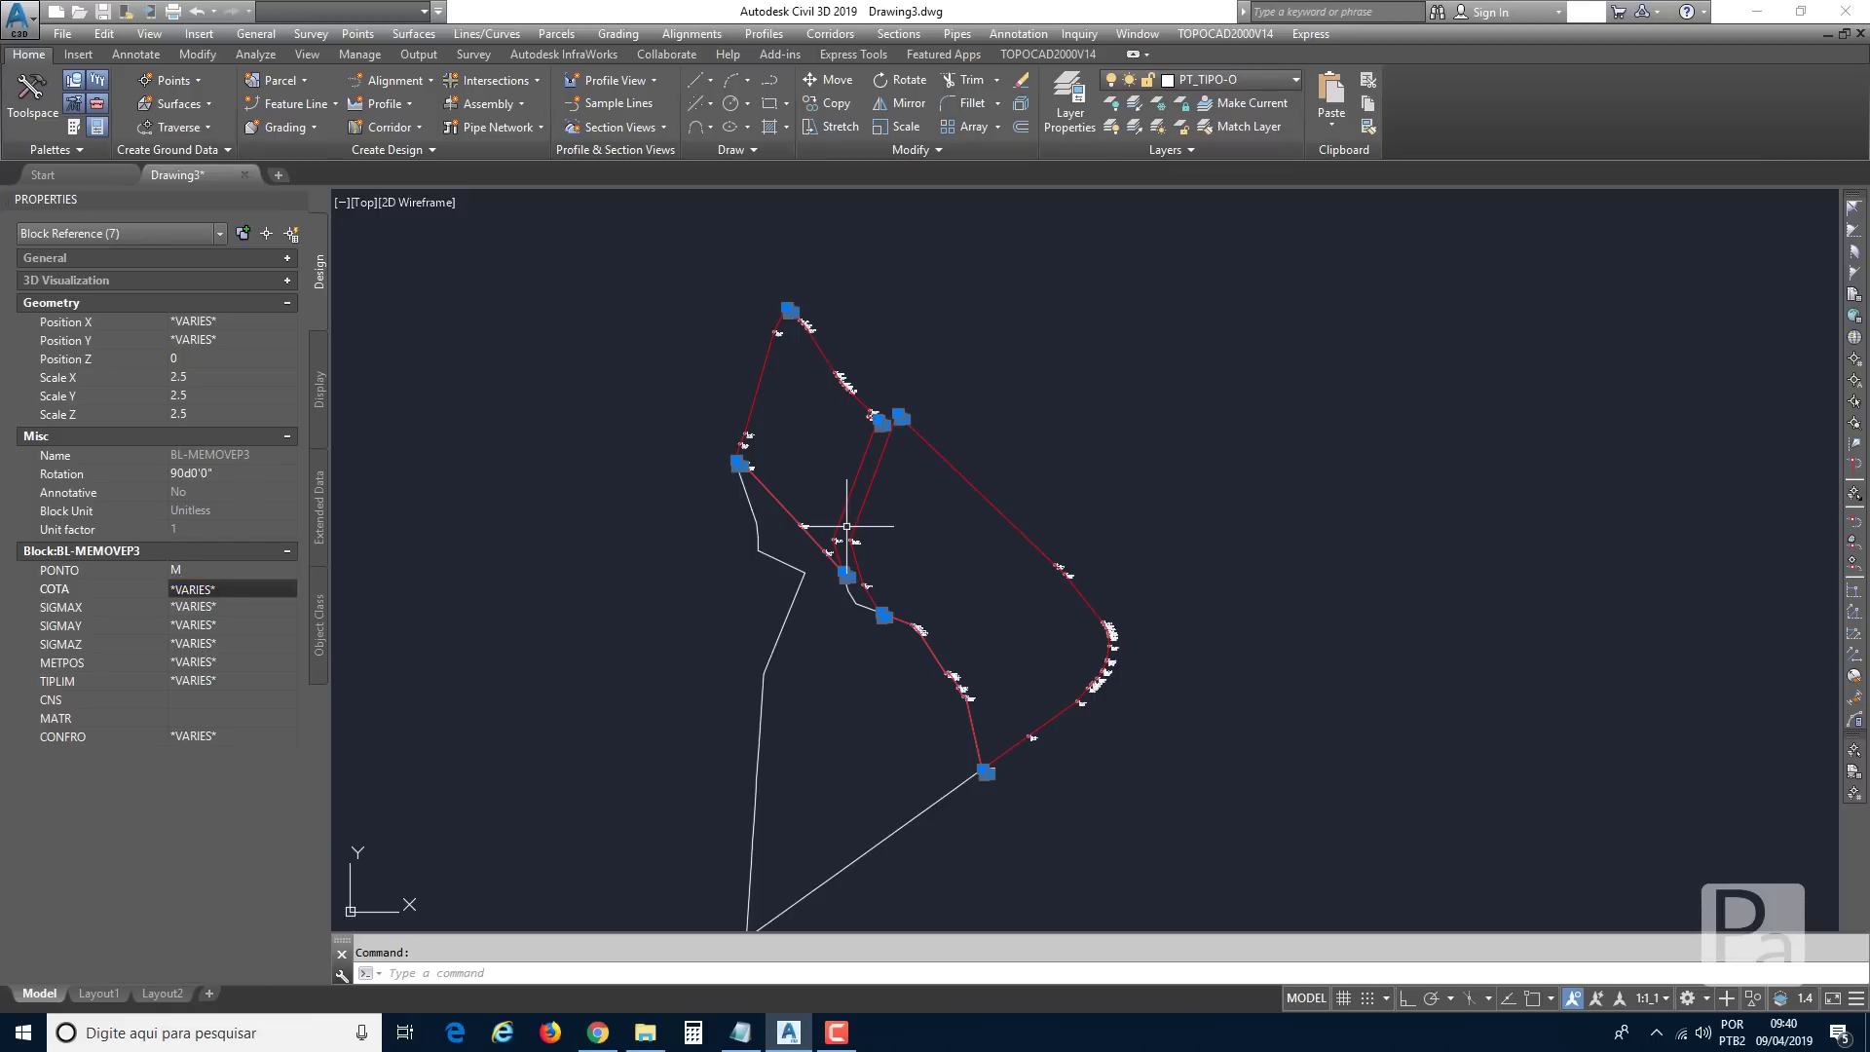
key("Escape")
Select the 40F, PALANQUE and D points beside the strip between the two perimeters and set their PONTO to V.
scroll(847, 531, "up", 4)
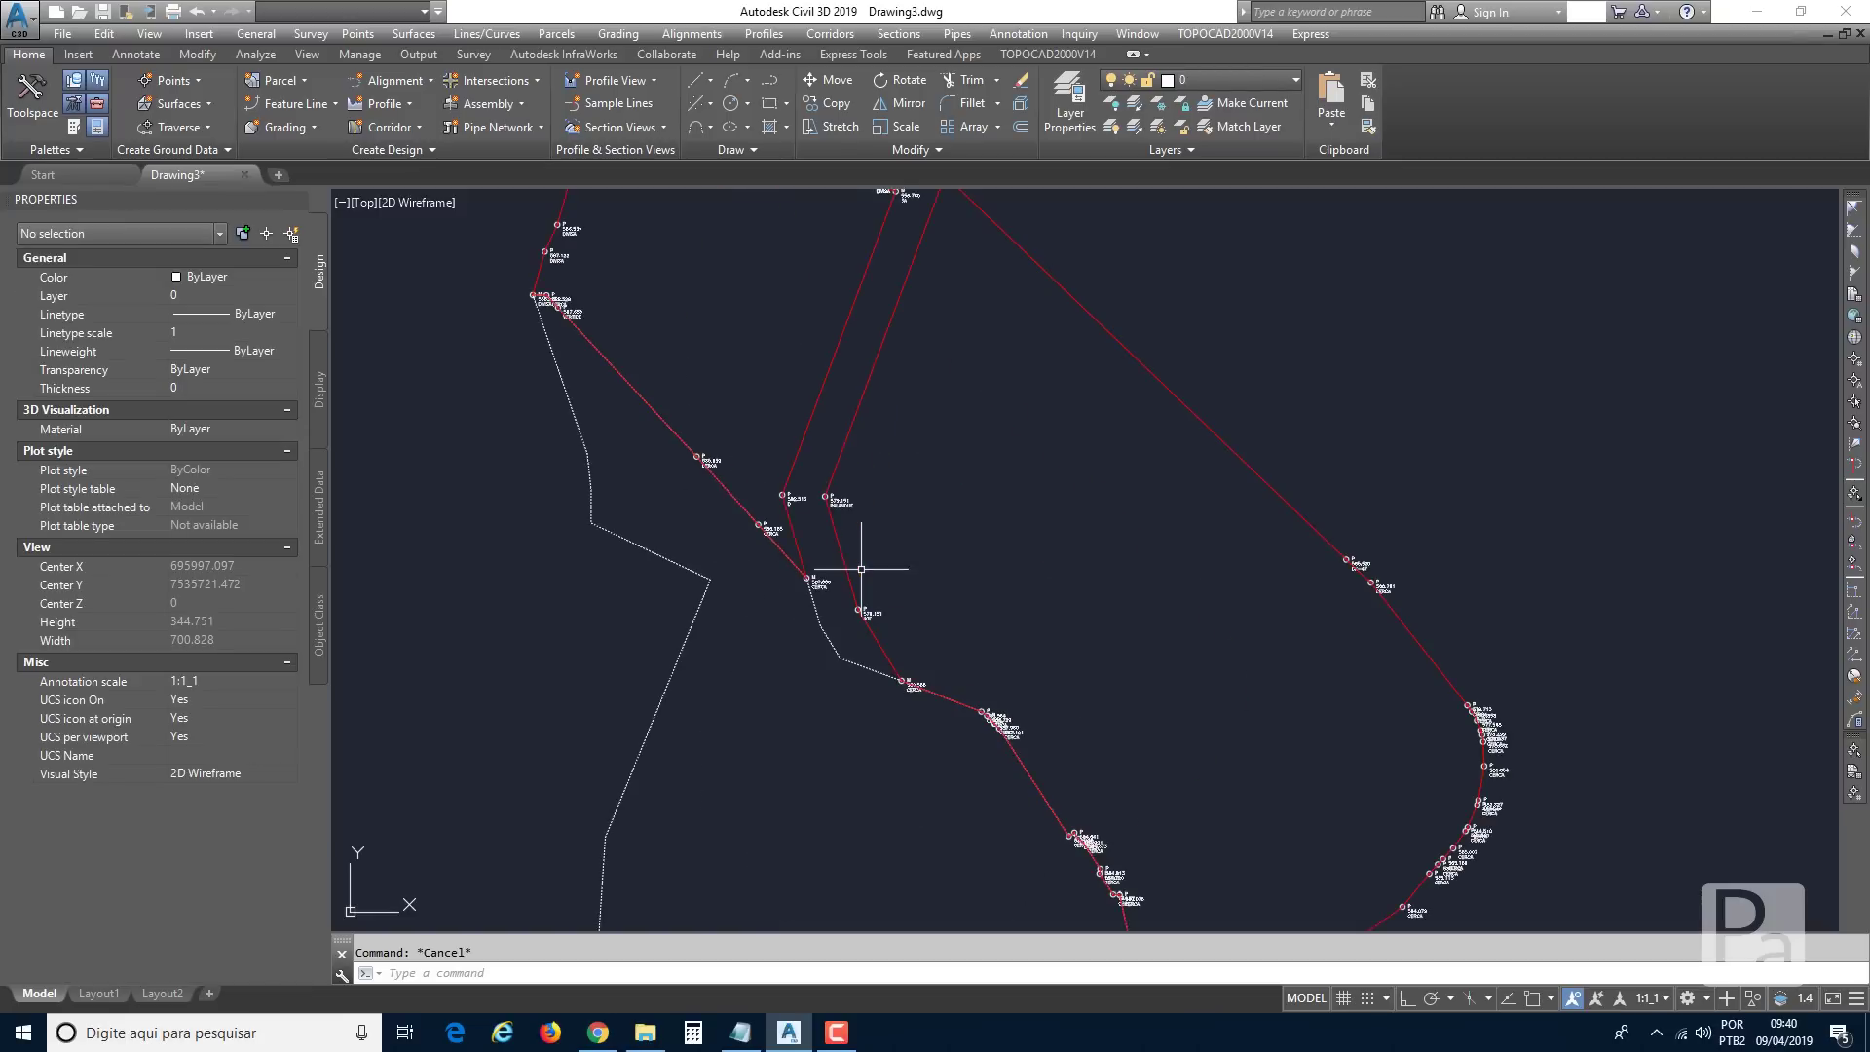
scroll(880, 511, "up", 2)
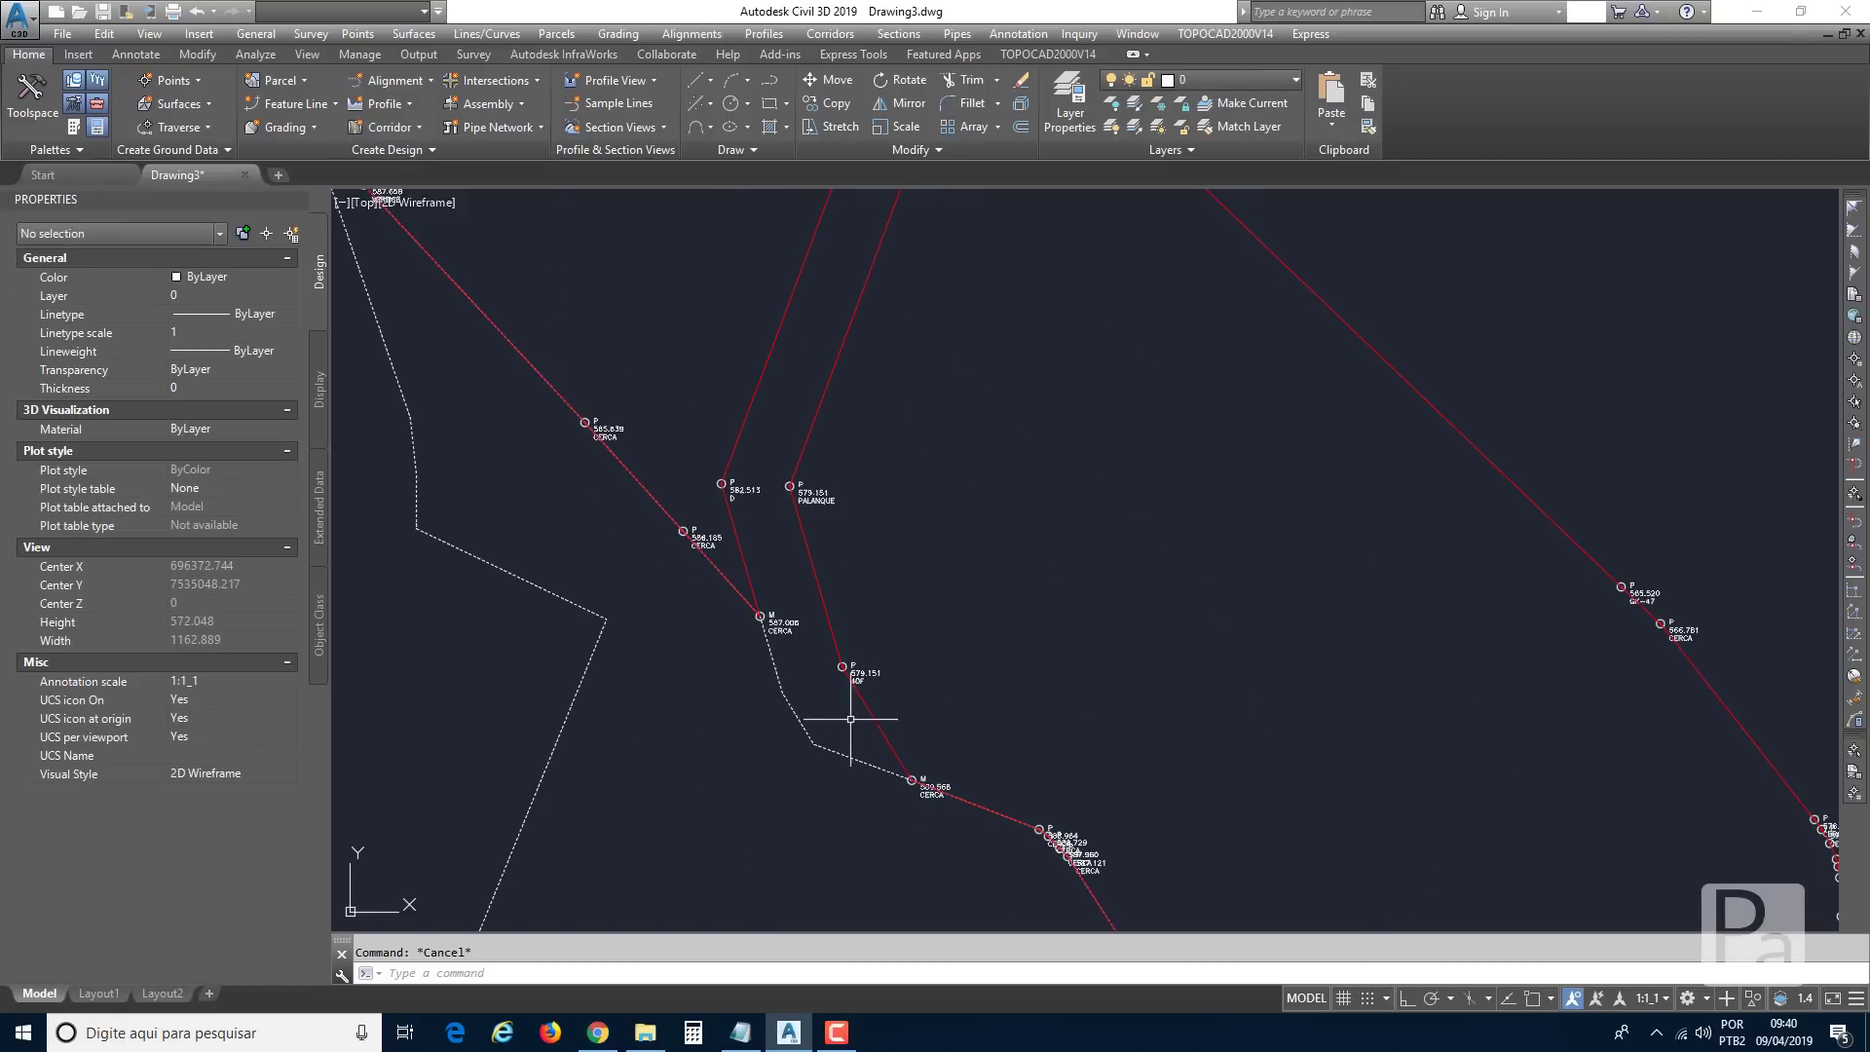
left_click(871, 675)
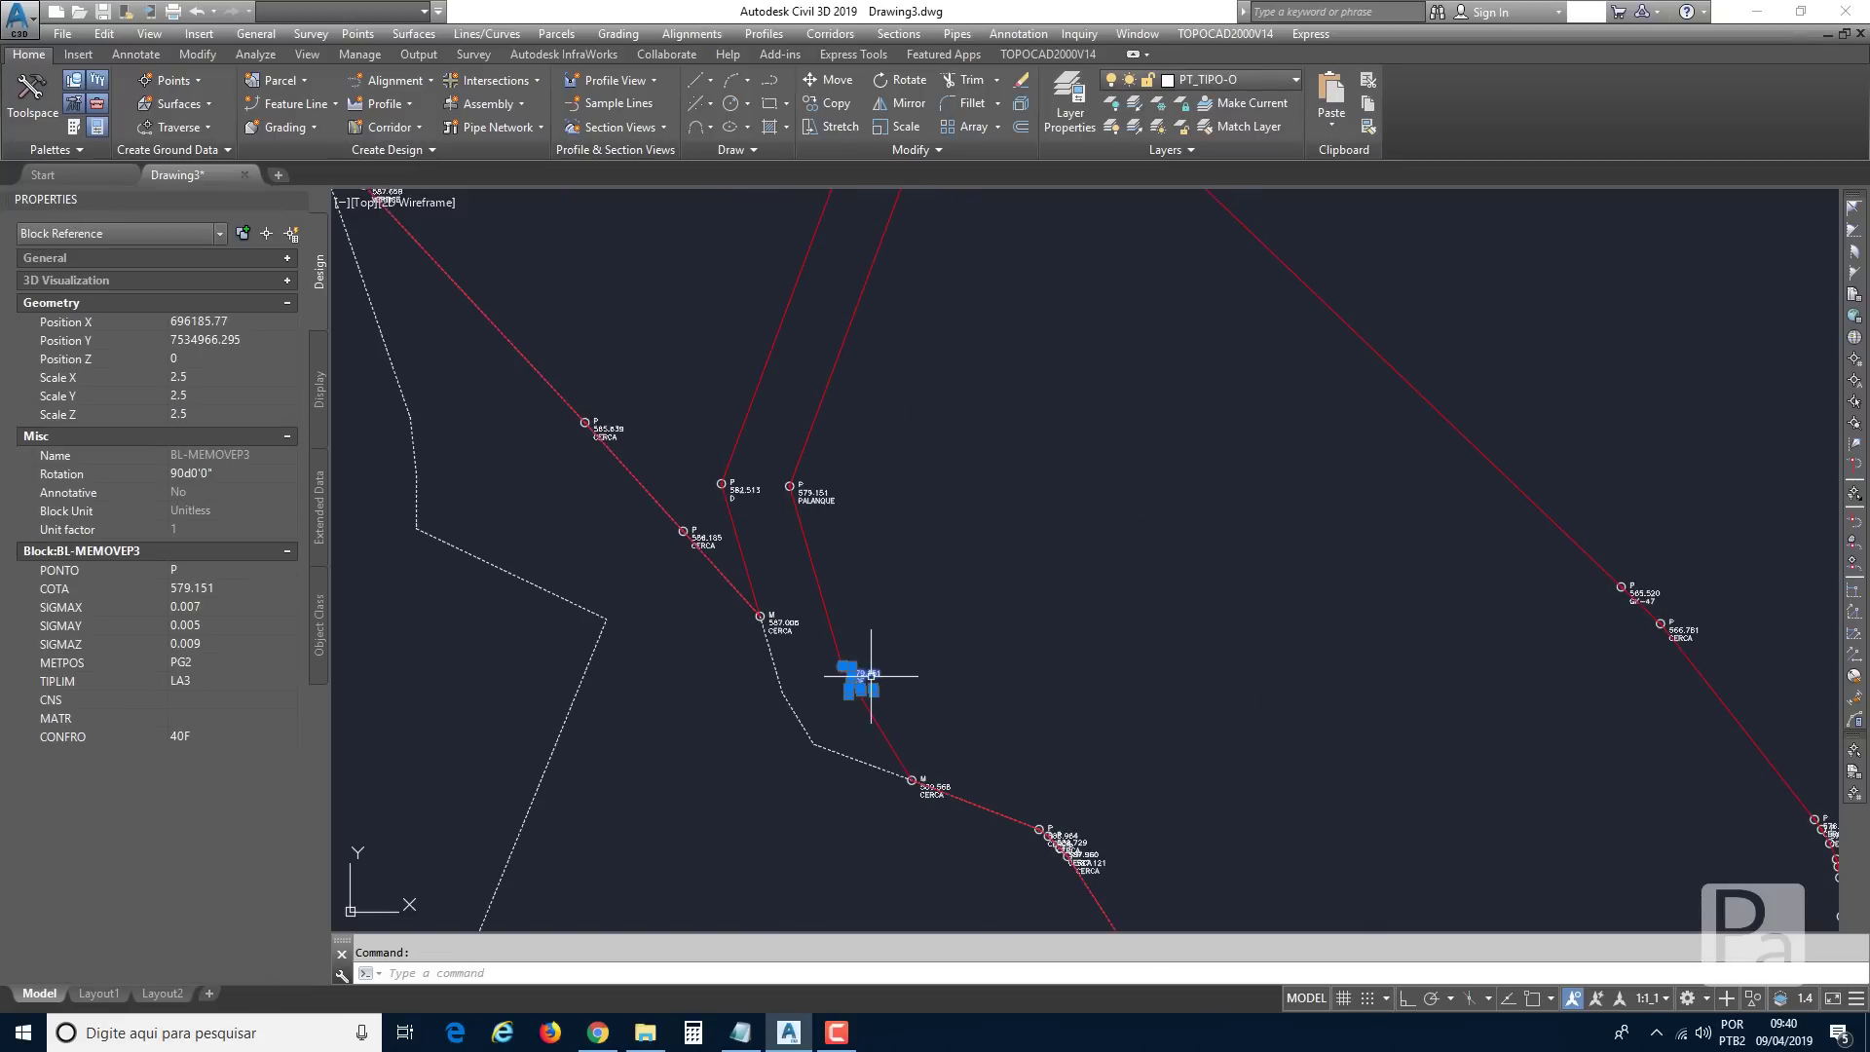
left_click(794, 492)
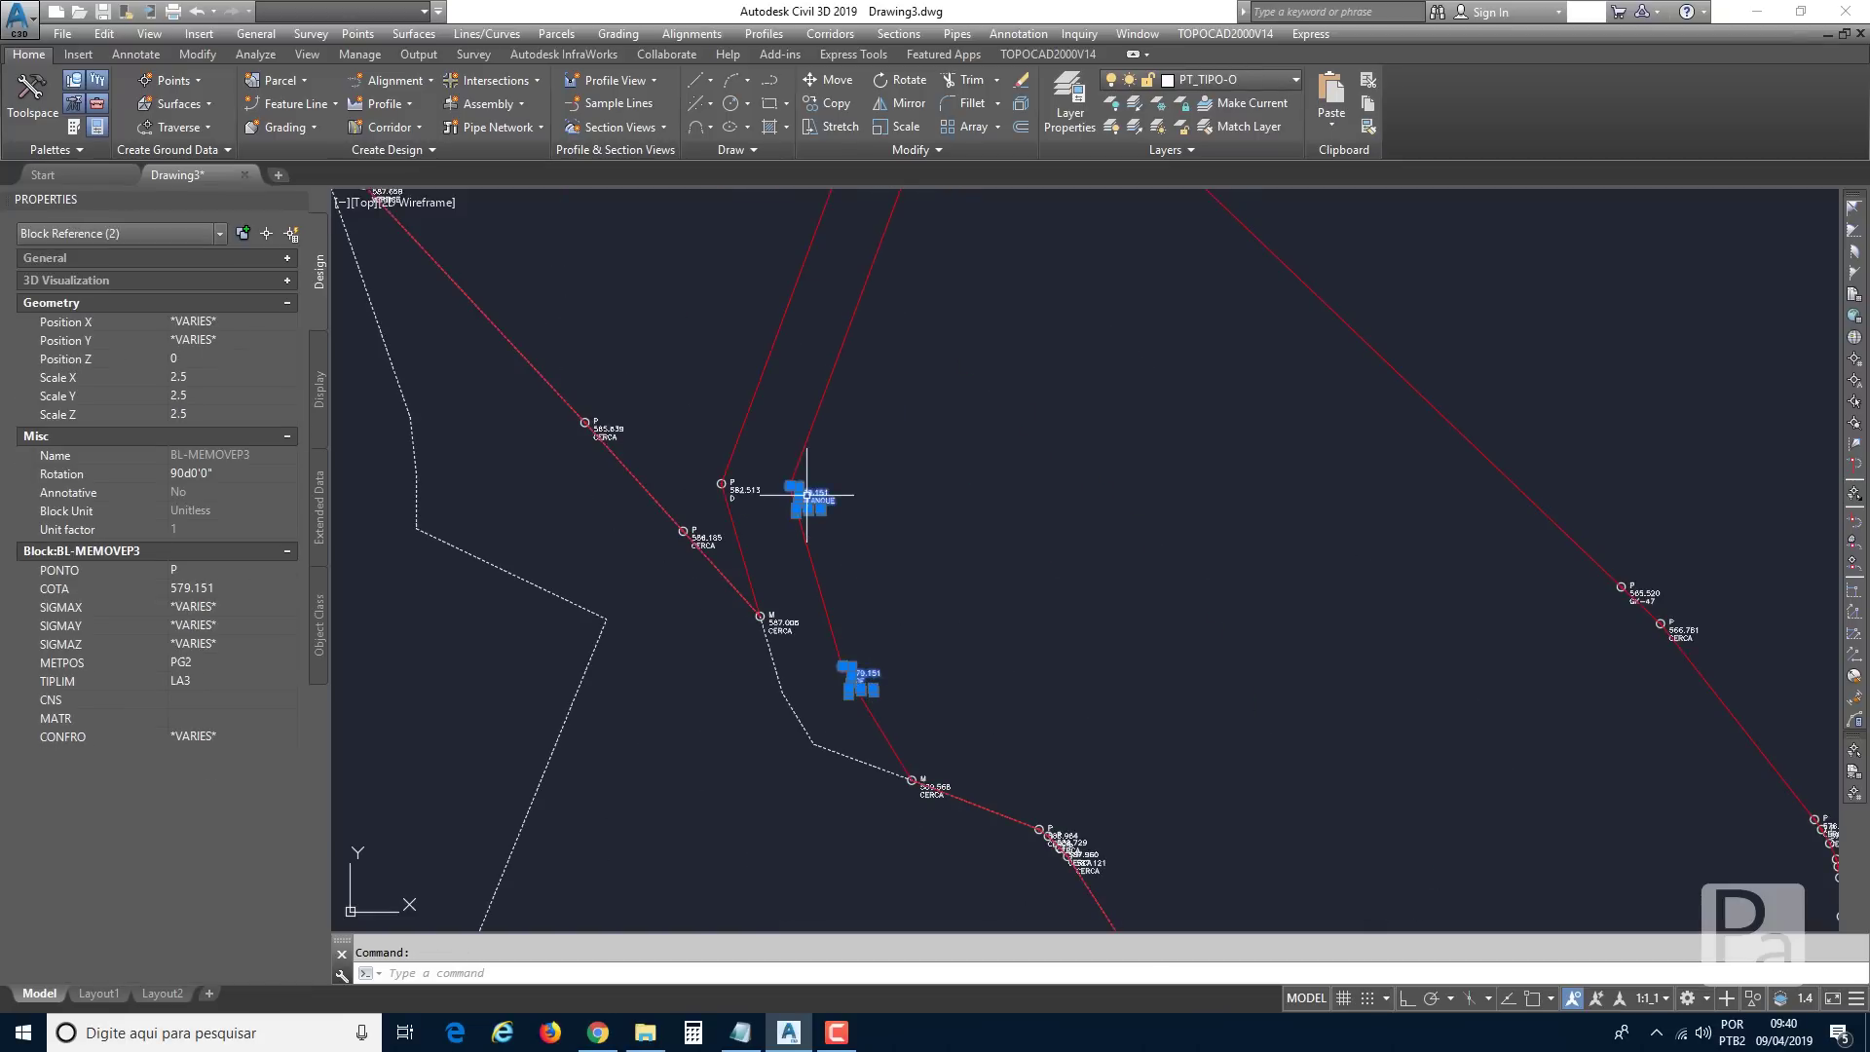
scroll(870, 522, "down", 3)
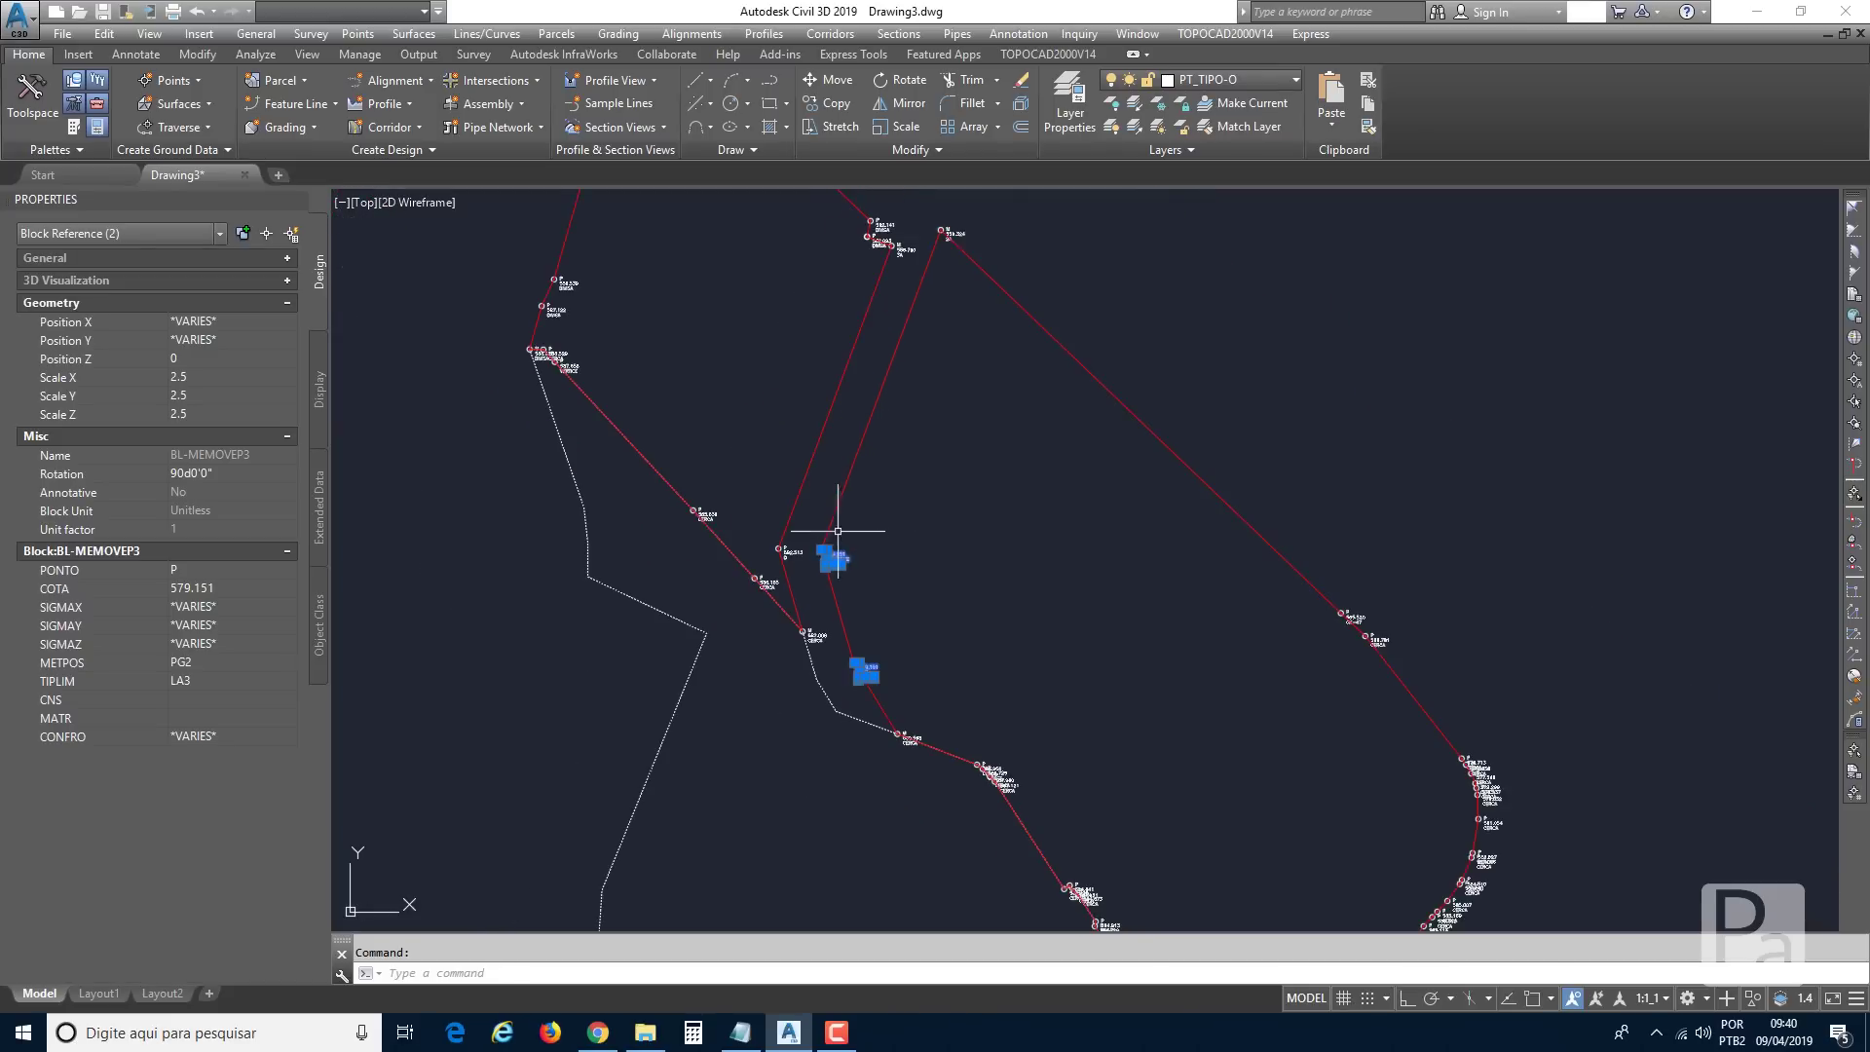
left_click(867, 633)
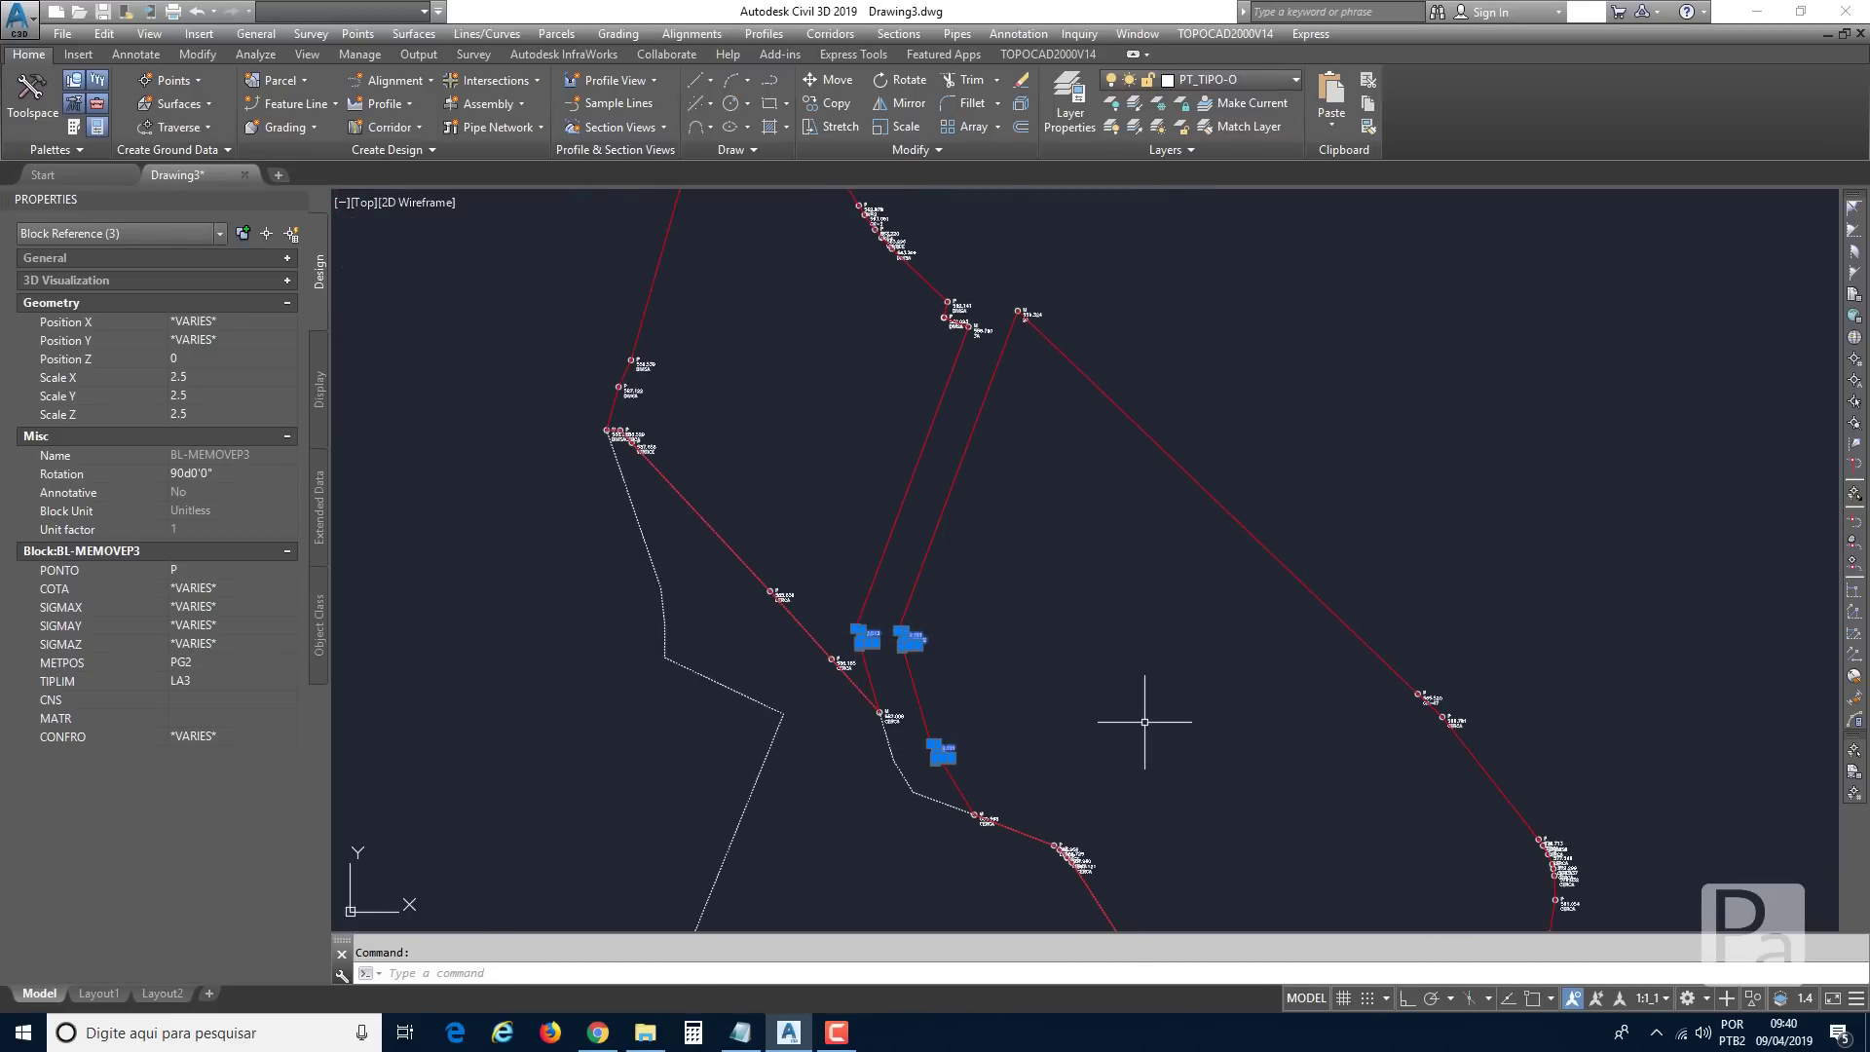
left_click(221, 573)
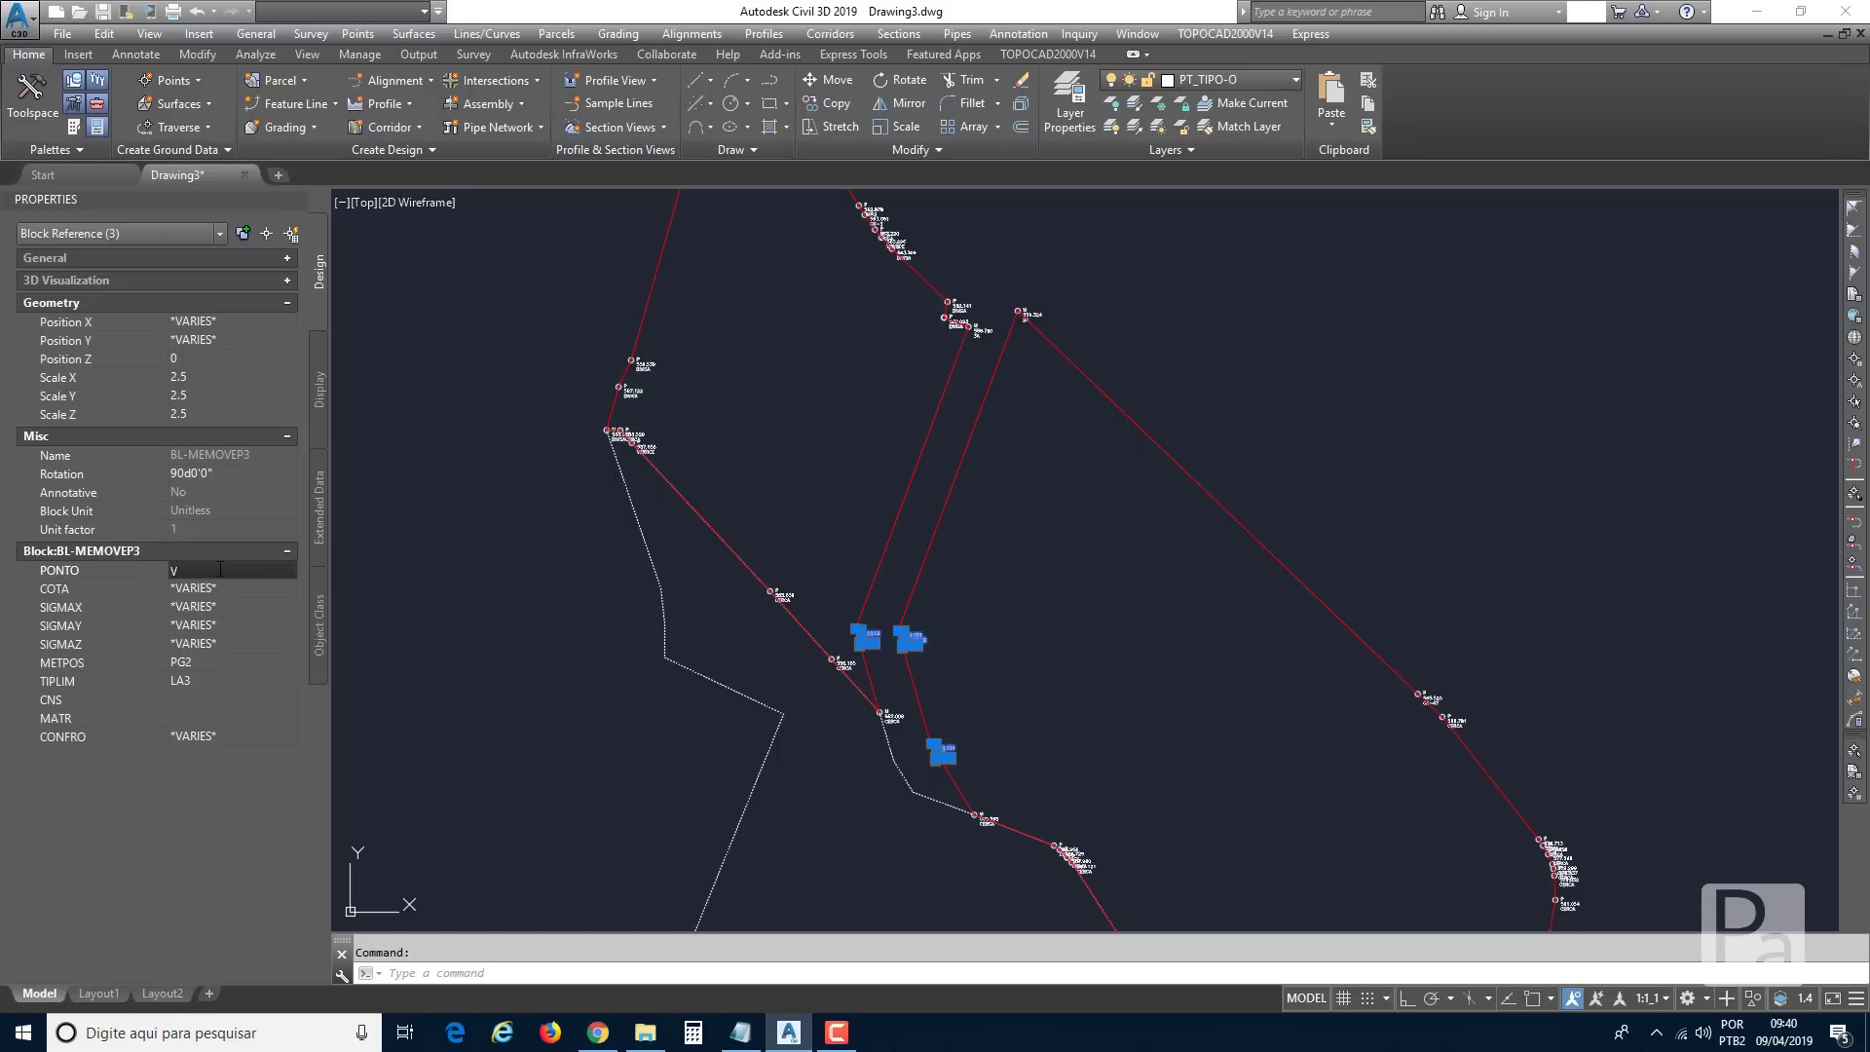
key("Return")
key("Escape")
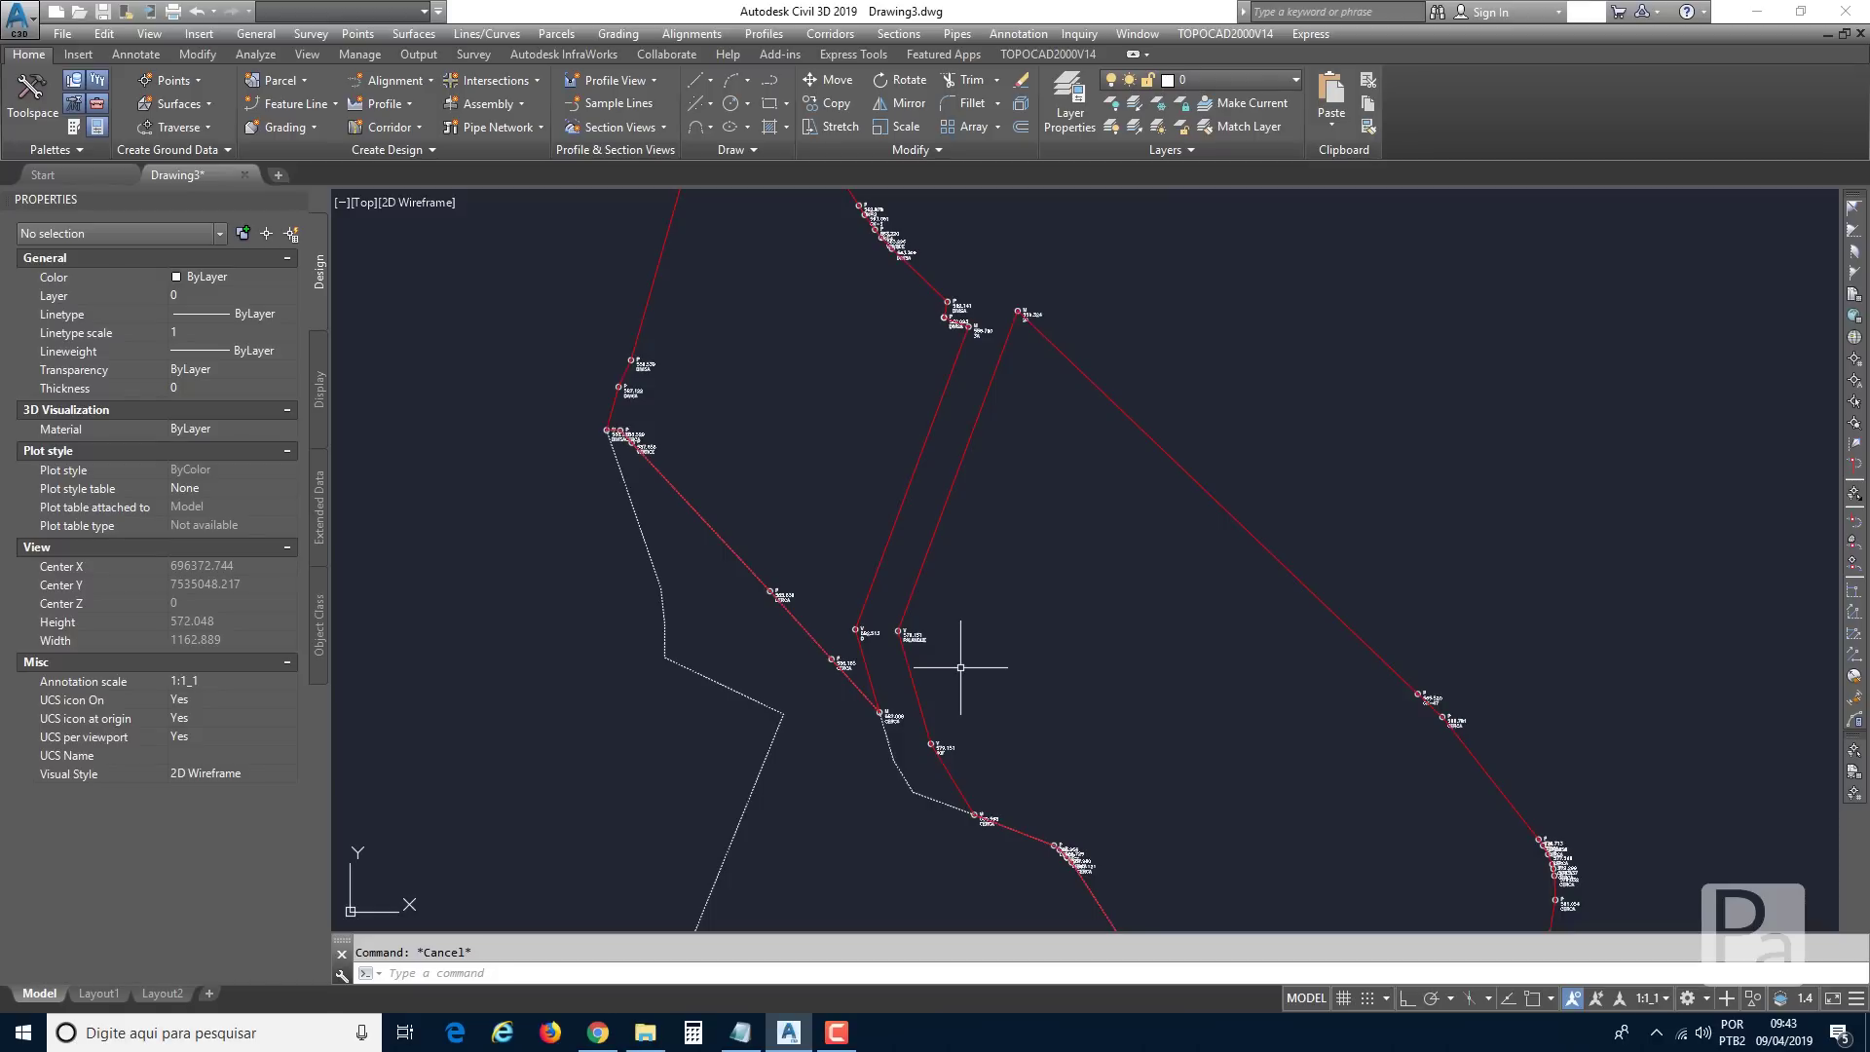
Examine the PONTO labels along the strip between the perimeters, around the upper perimeter and at corners 3A and 2A.
scroll(965, 668, "up", 2)
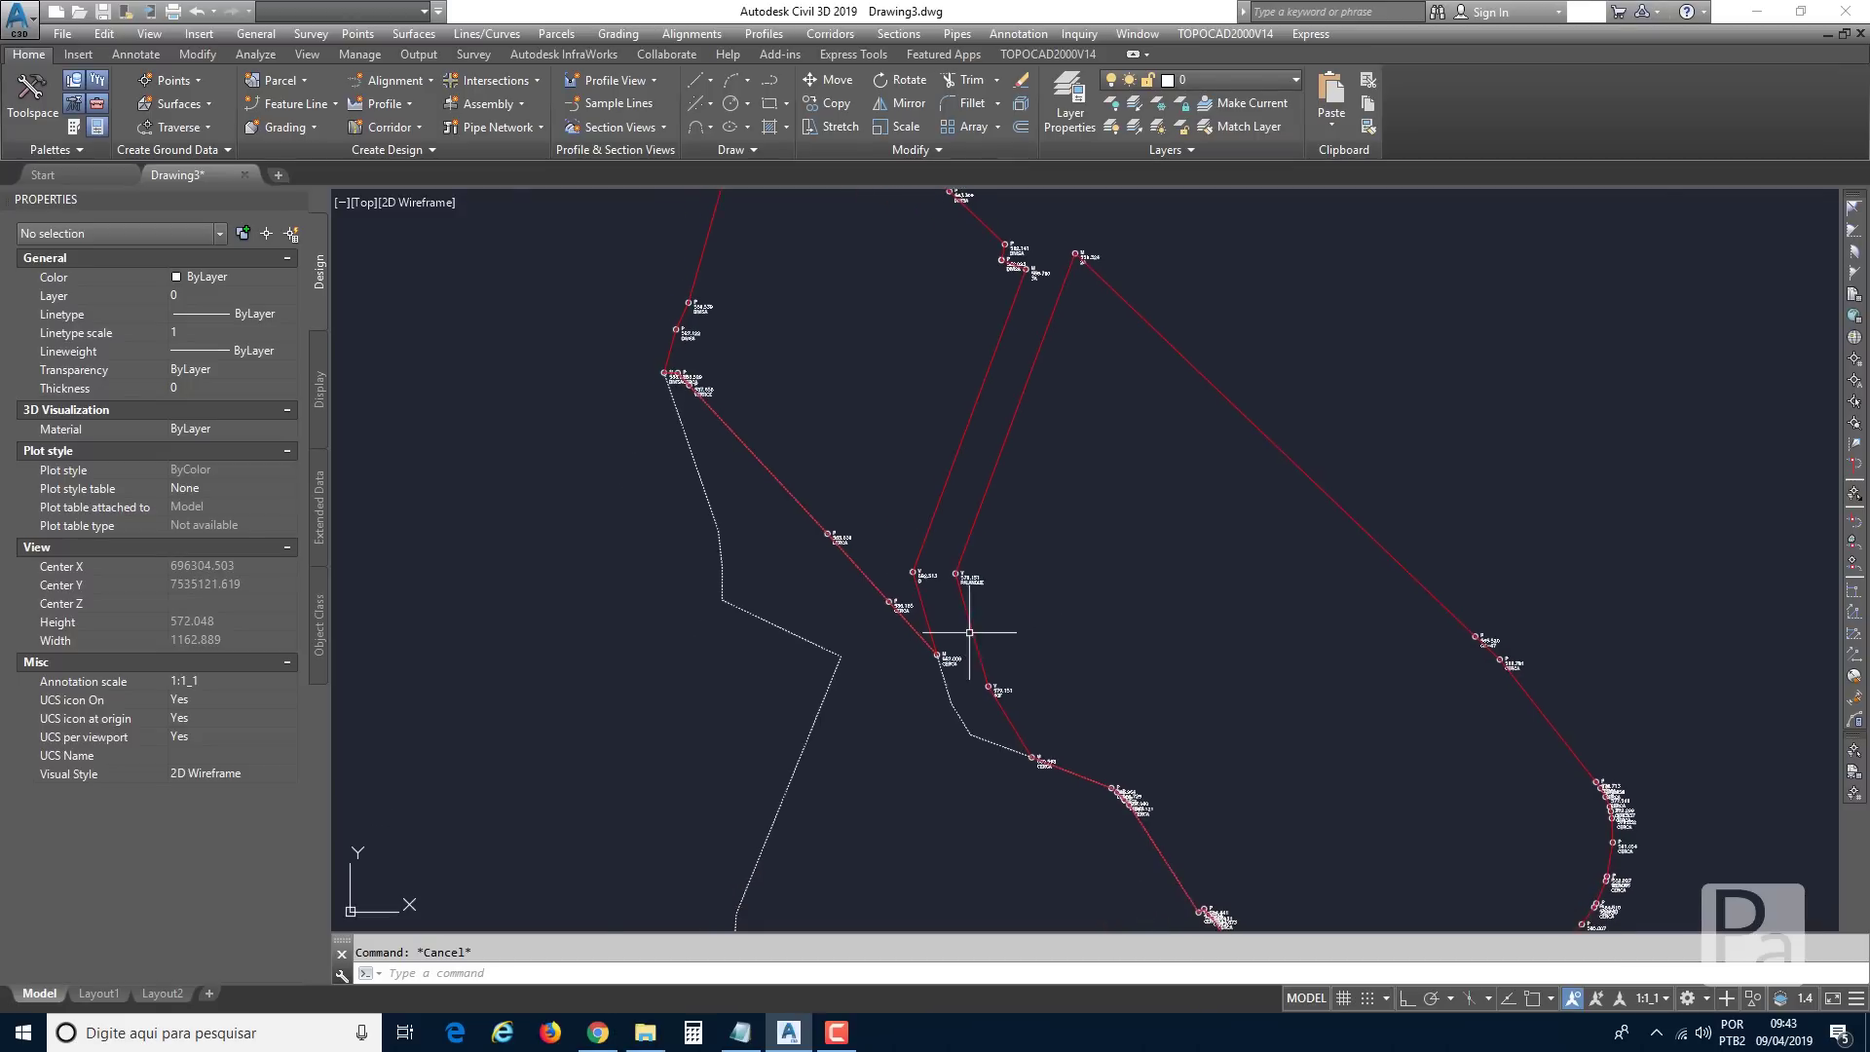
middle_click_drag(1072, 882, 1063, 755)
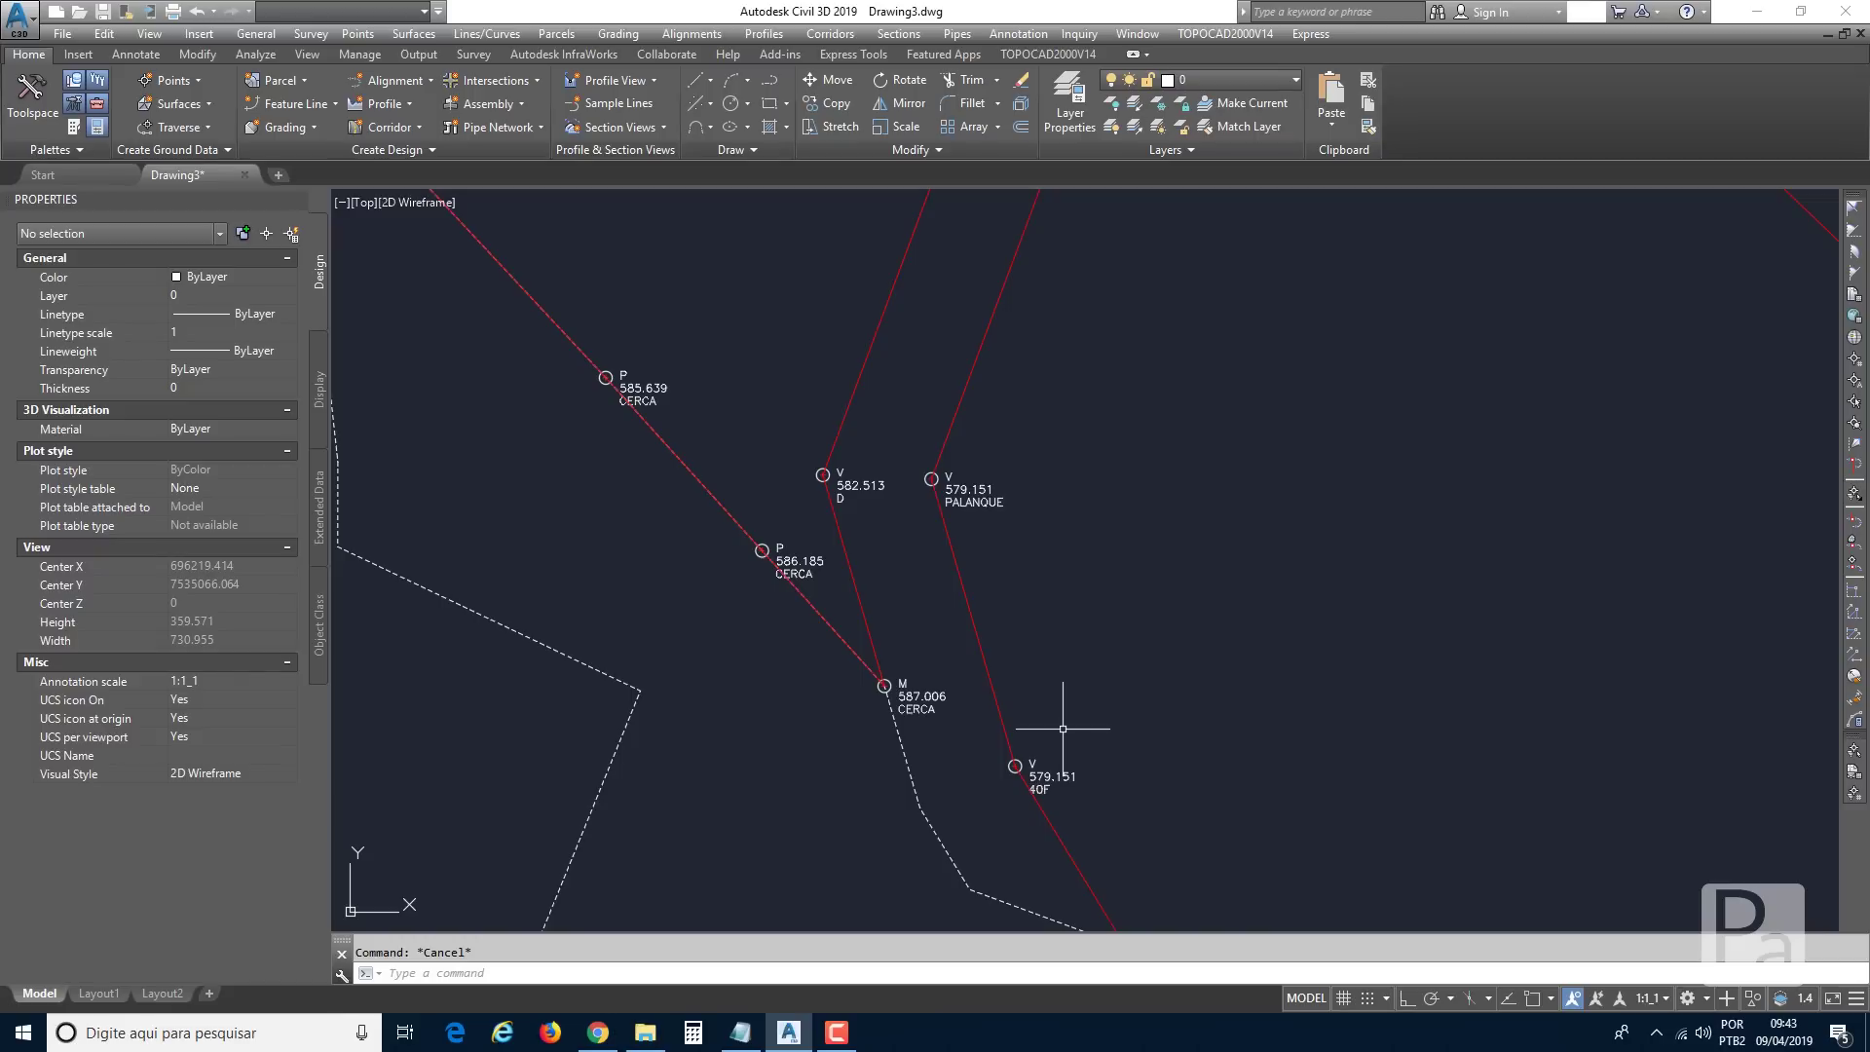
scroll(1072, 418, "down", 2)
middle_click_drag(1072, 418, 1085, 696)
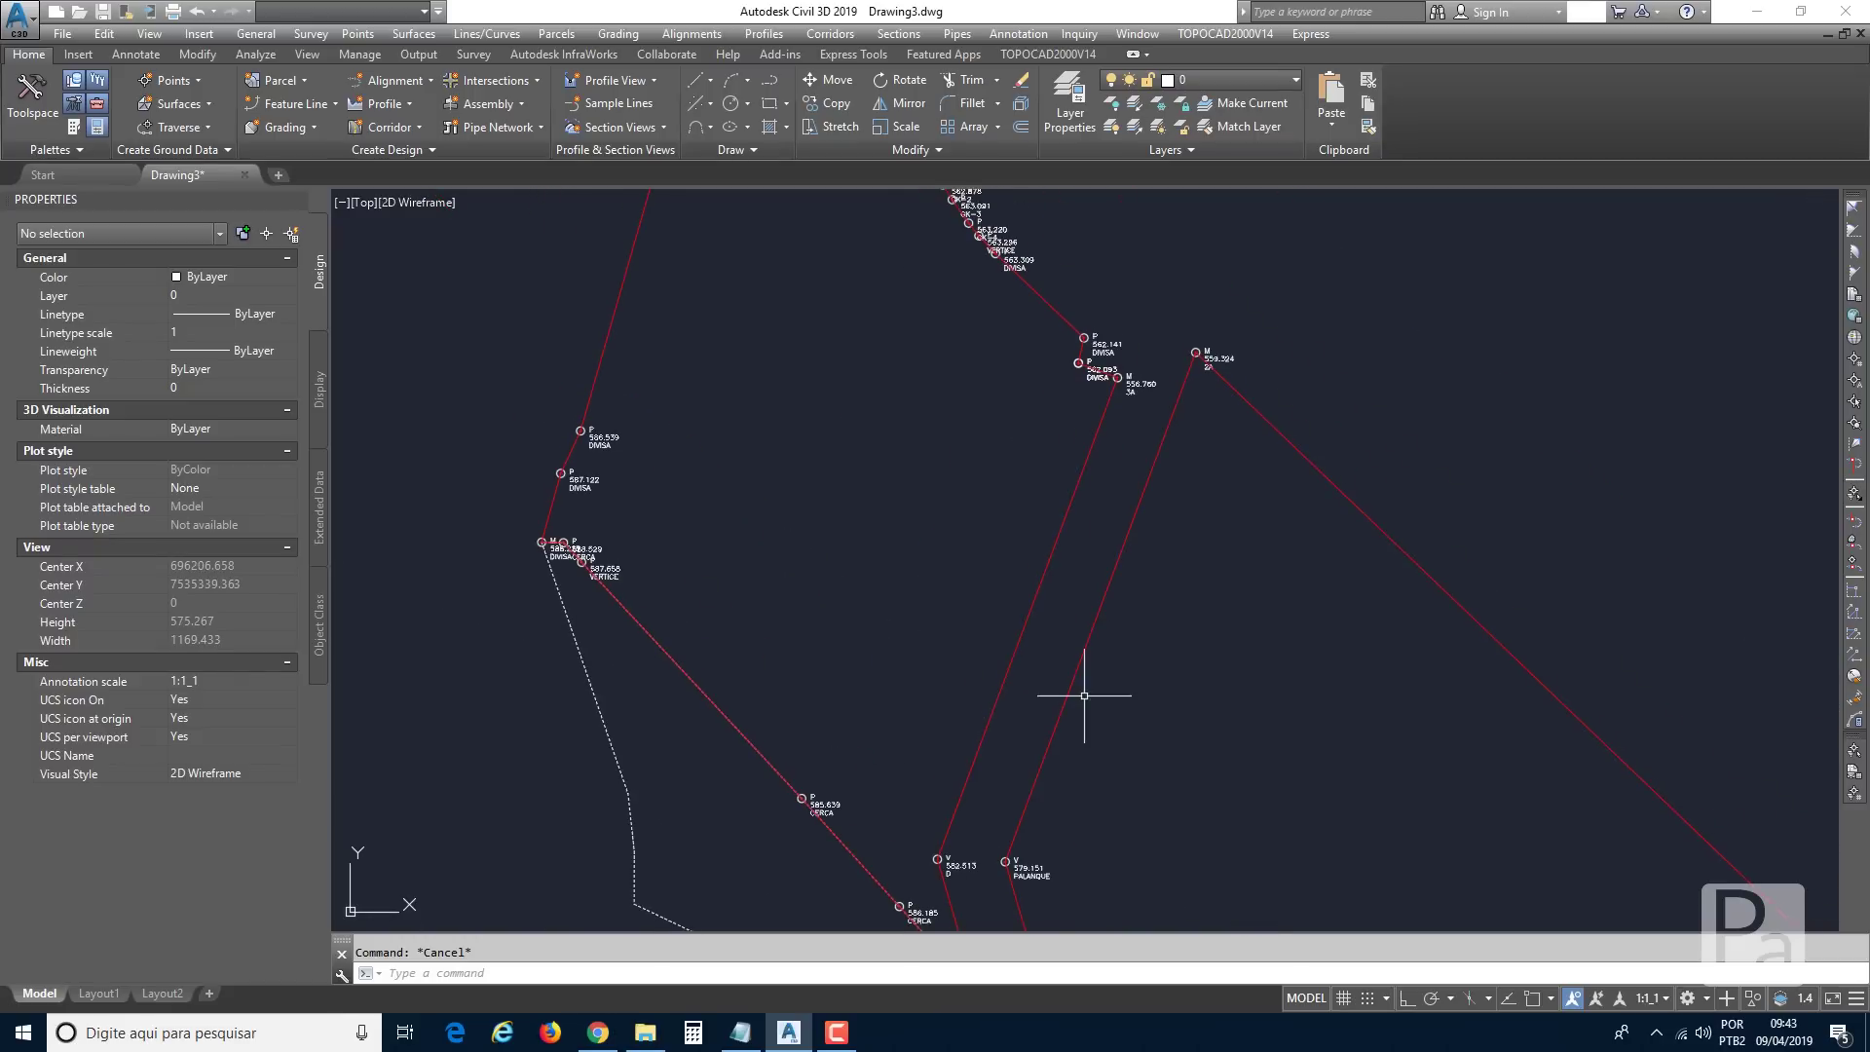
middle_click_drag(927, 373, 976, 613)
middle_click_drag(818, 278, 883, 497)
middle_click_drag(988, 728, 944, 651)
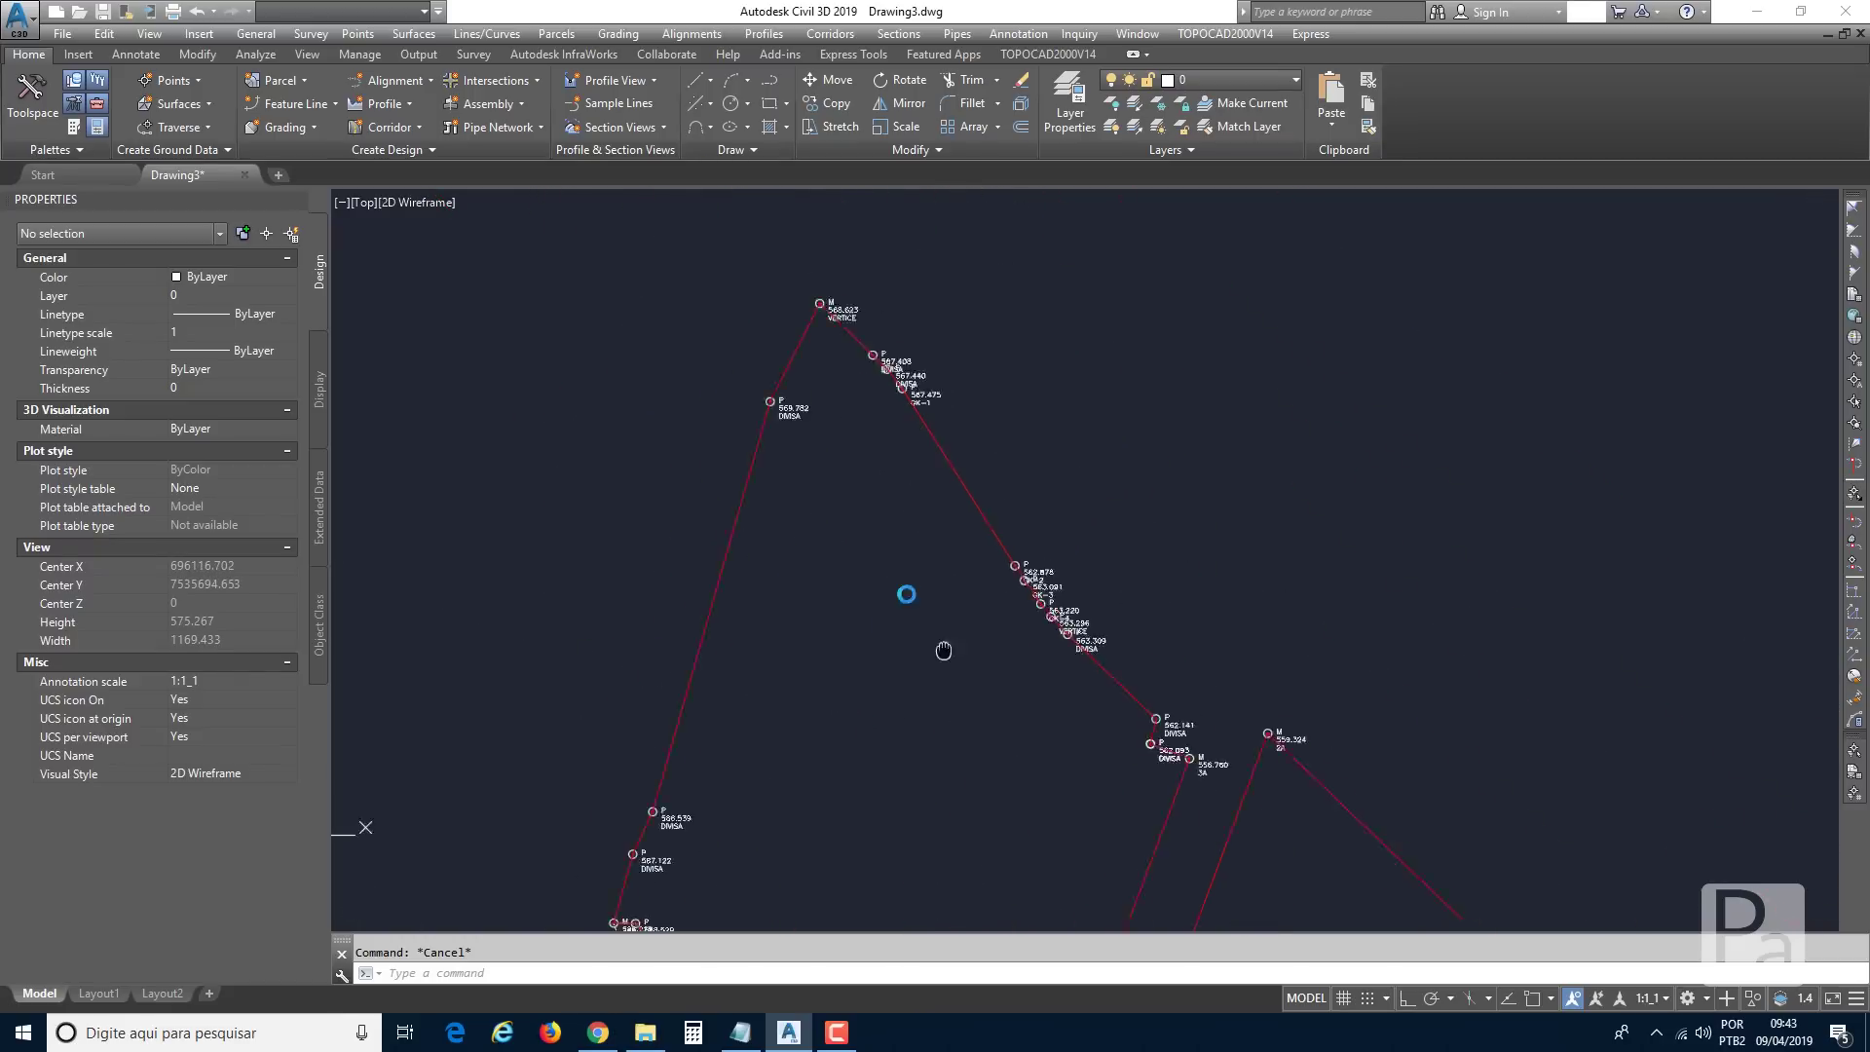
scroll(1036, 627, "up", 4)
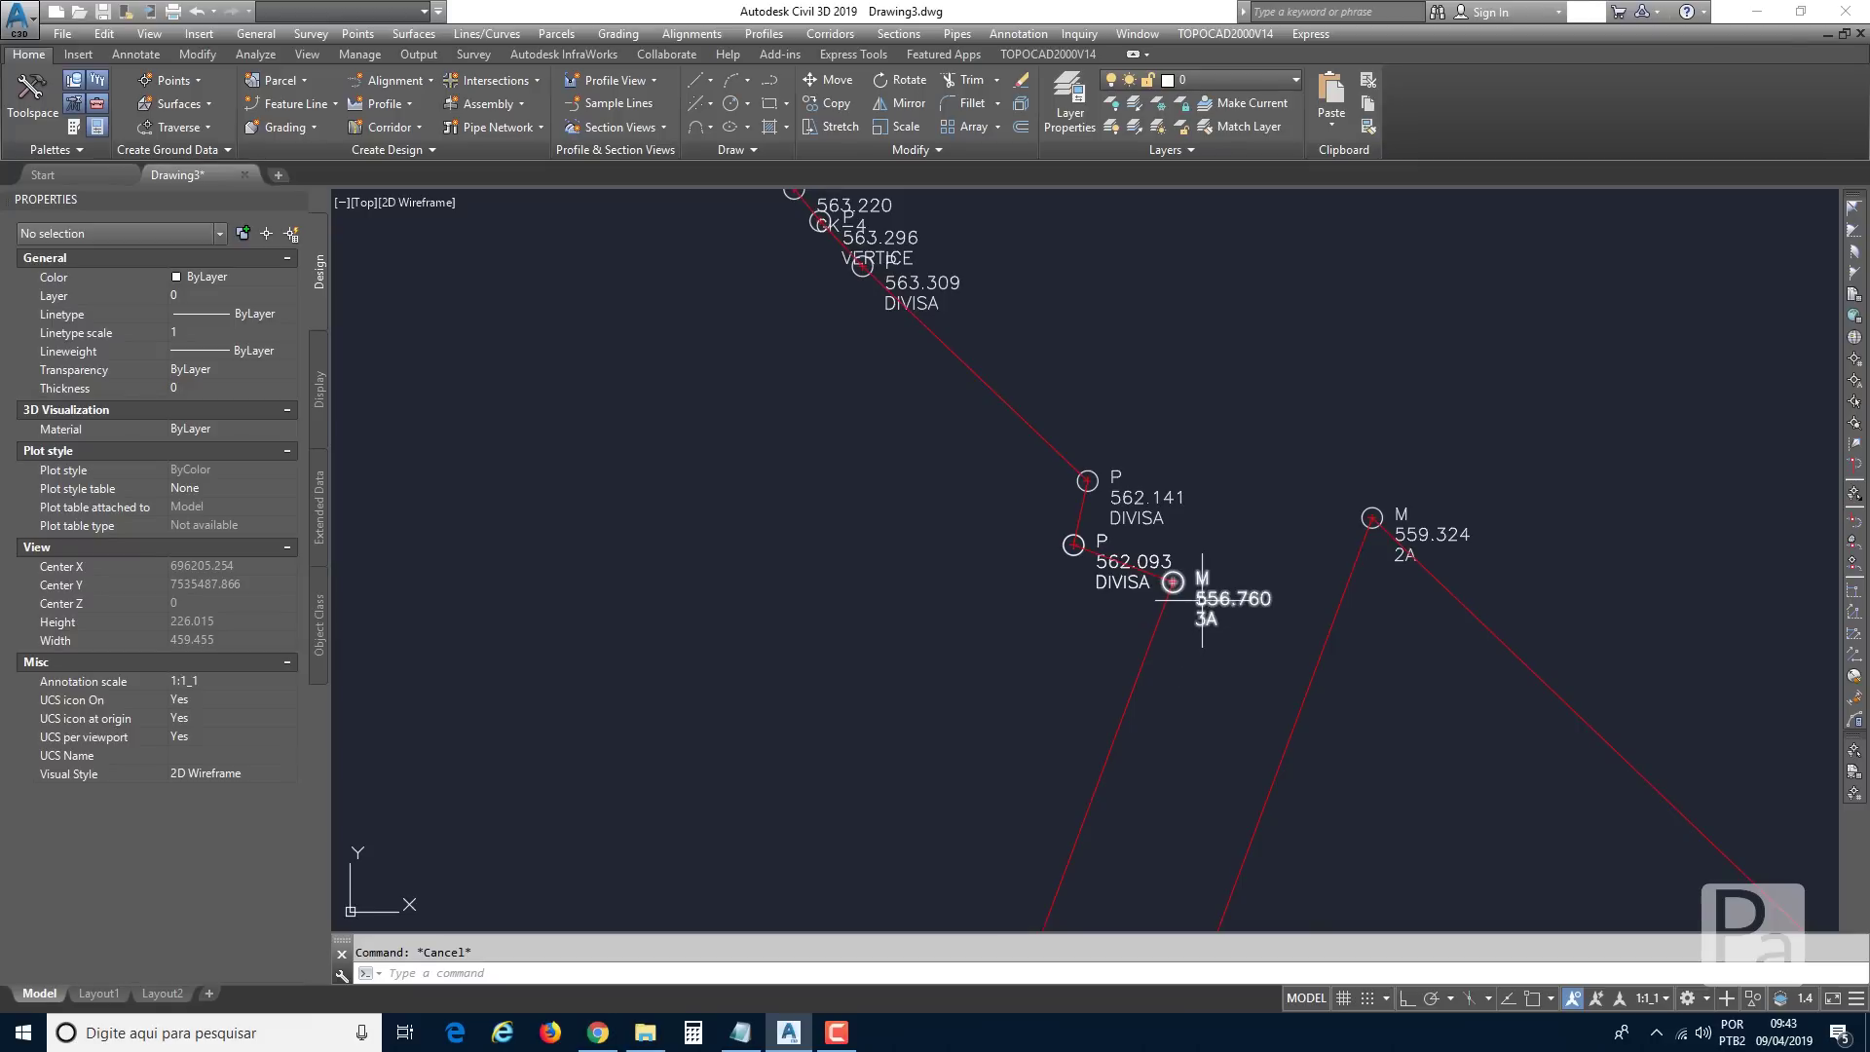
Examine the block attributes of corner point 3A, particularly its PONTO code.
mouse_move(1202, 600)
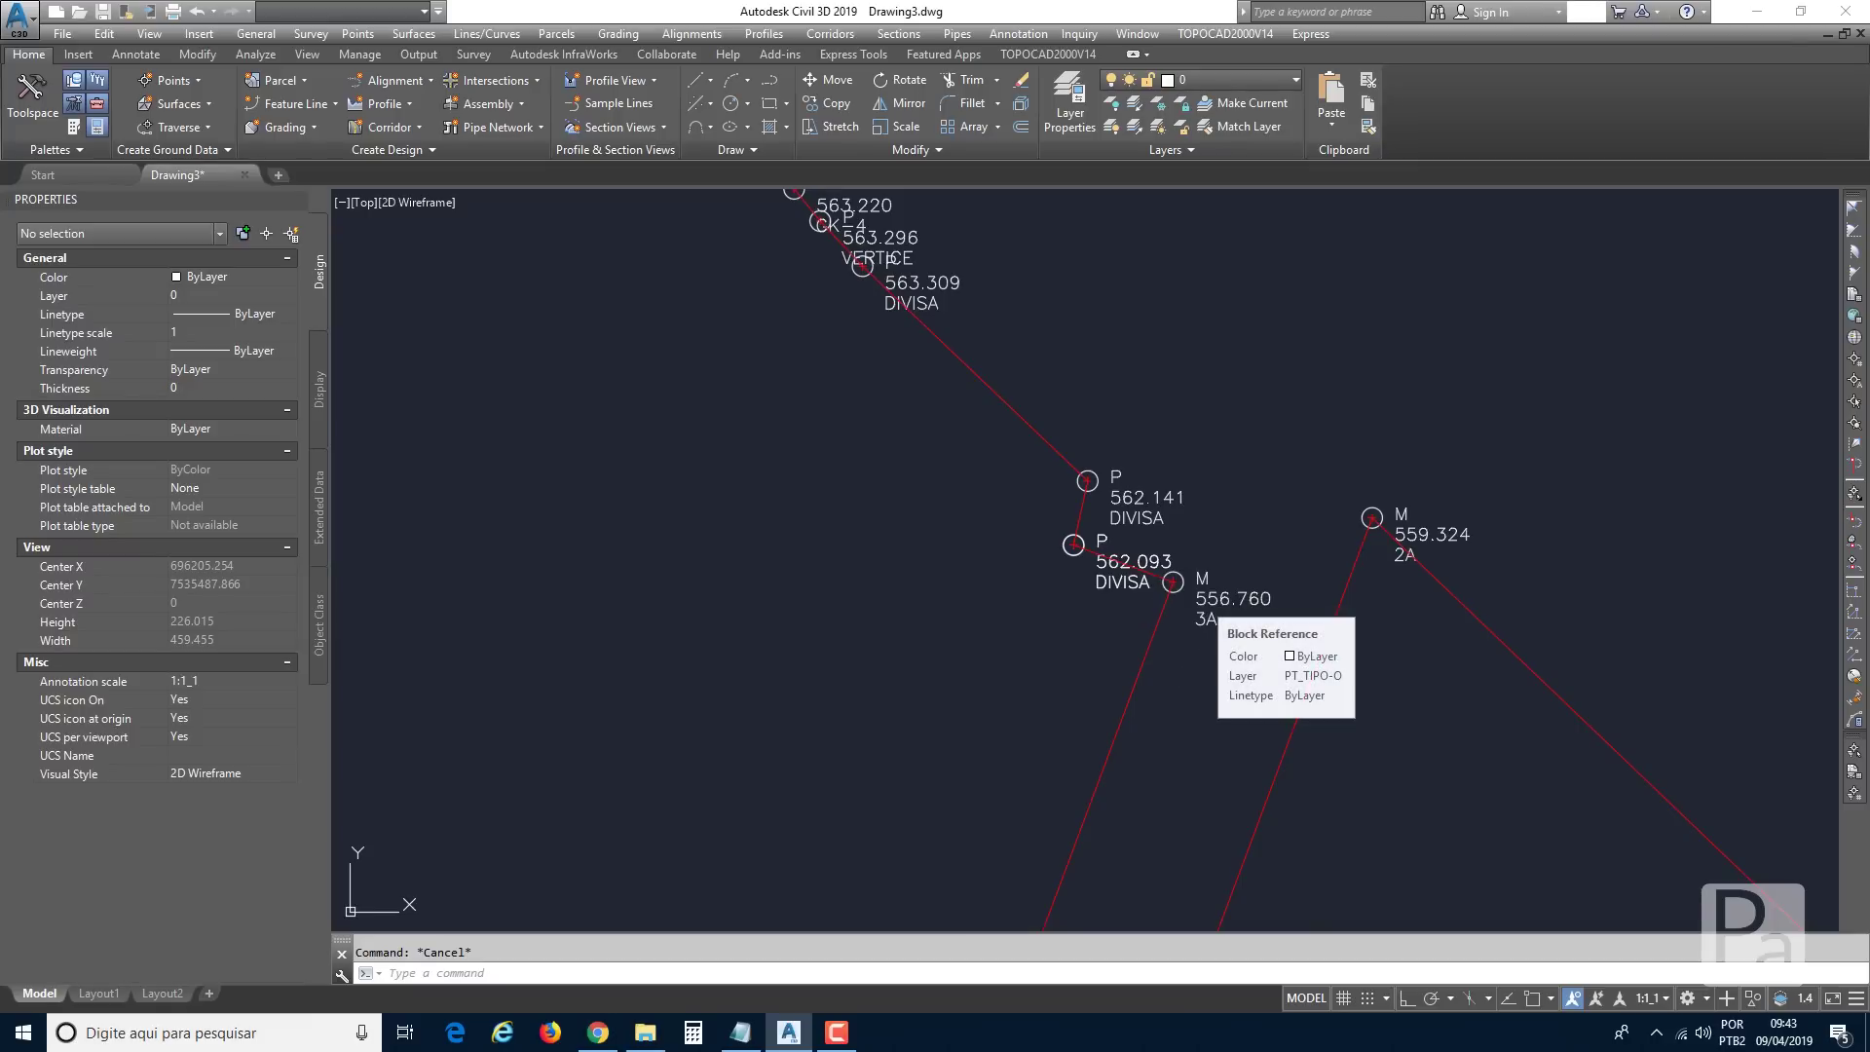
left_click(1202, 600)
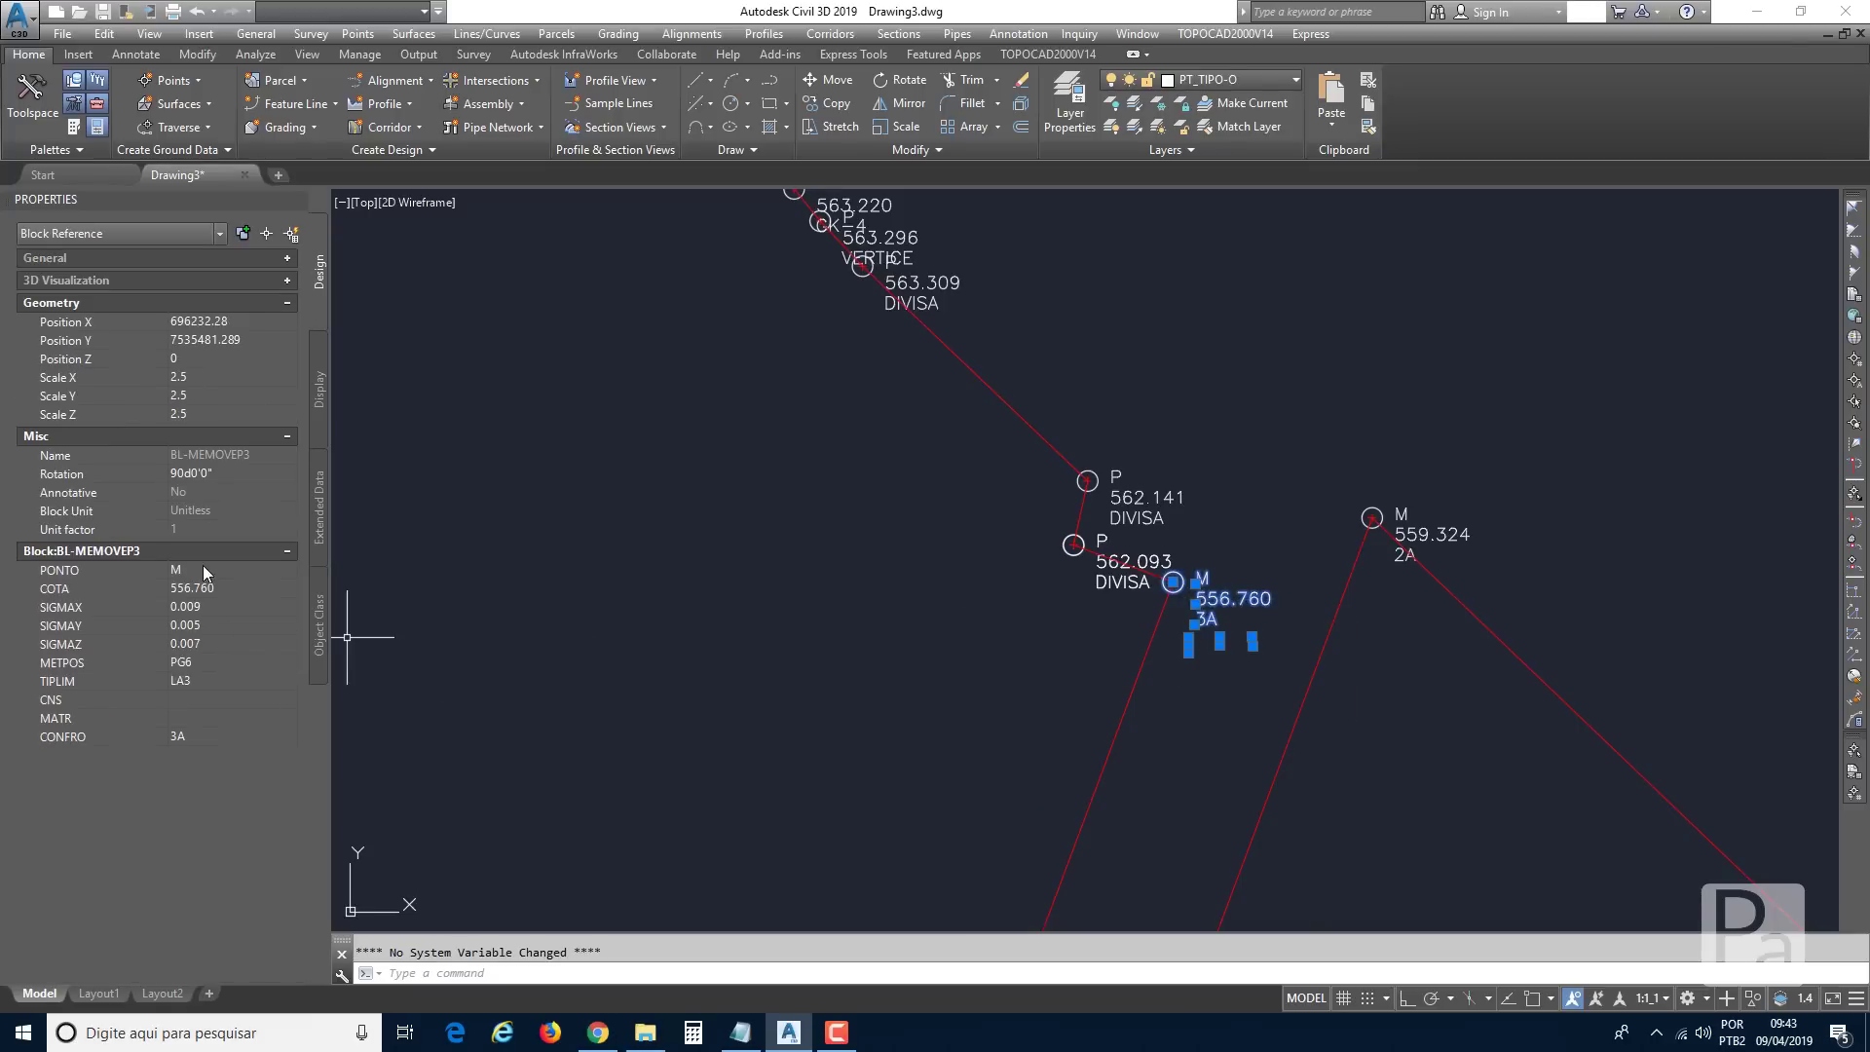
left_click(162, 570)
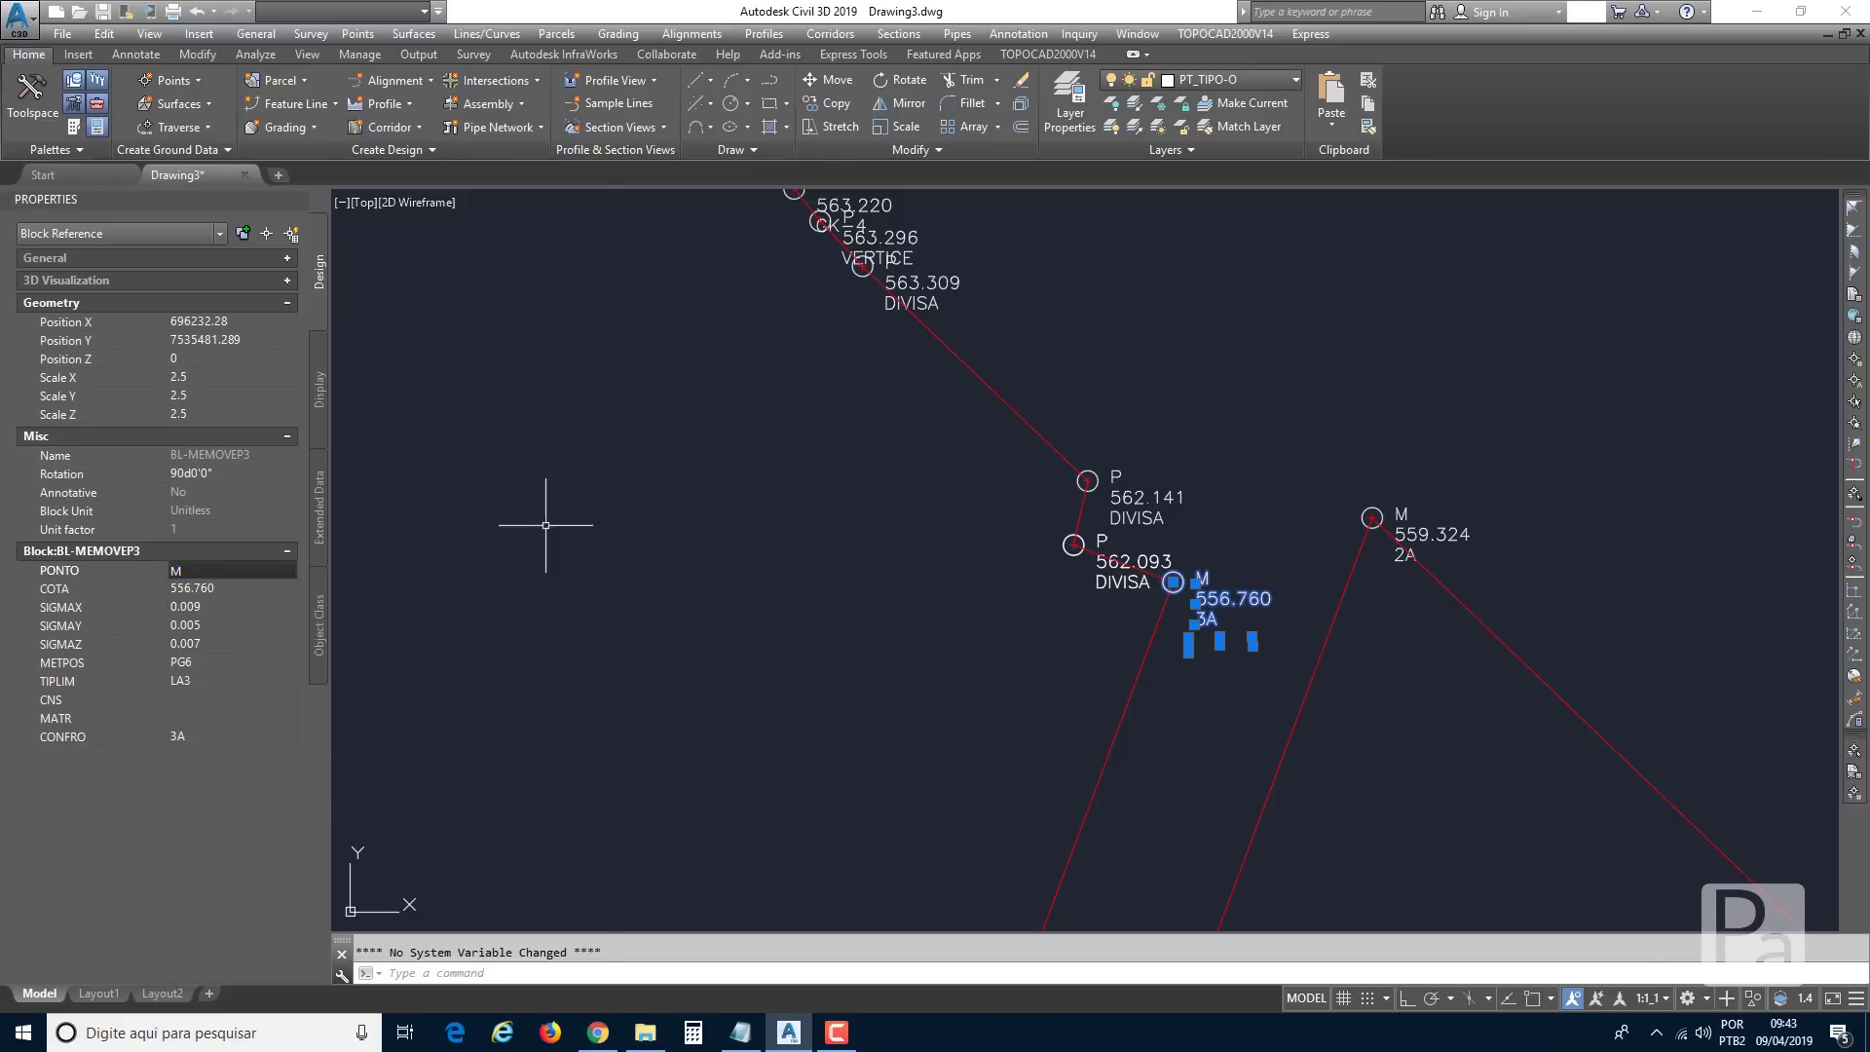
key("Escape")
scroll(730, 639, "down", 4)
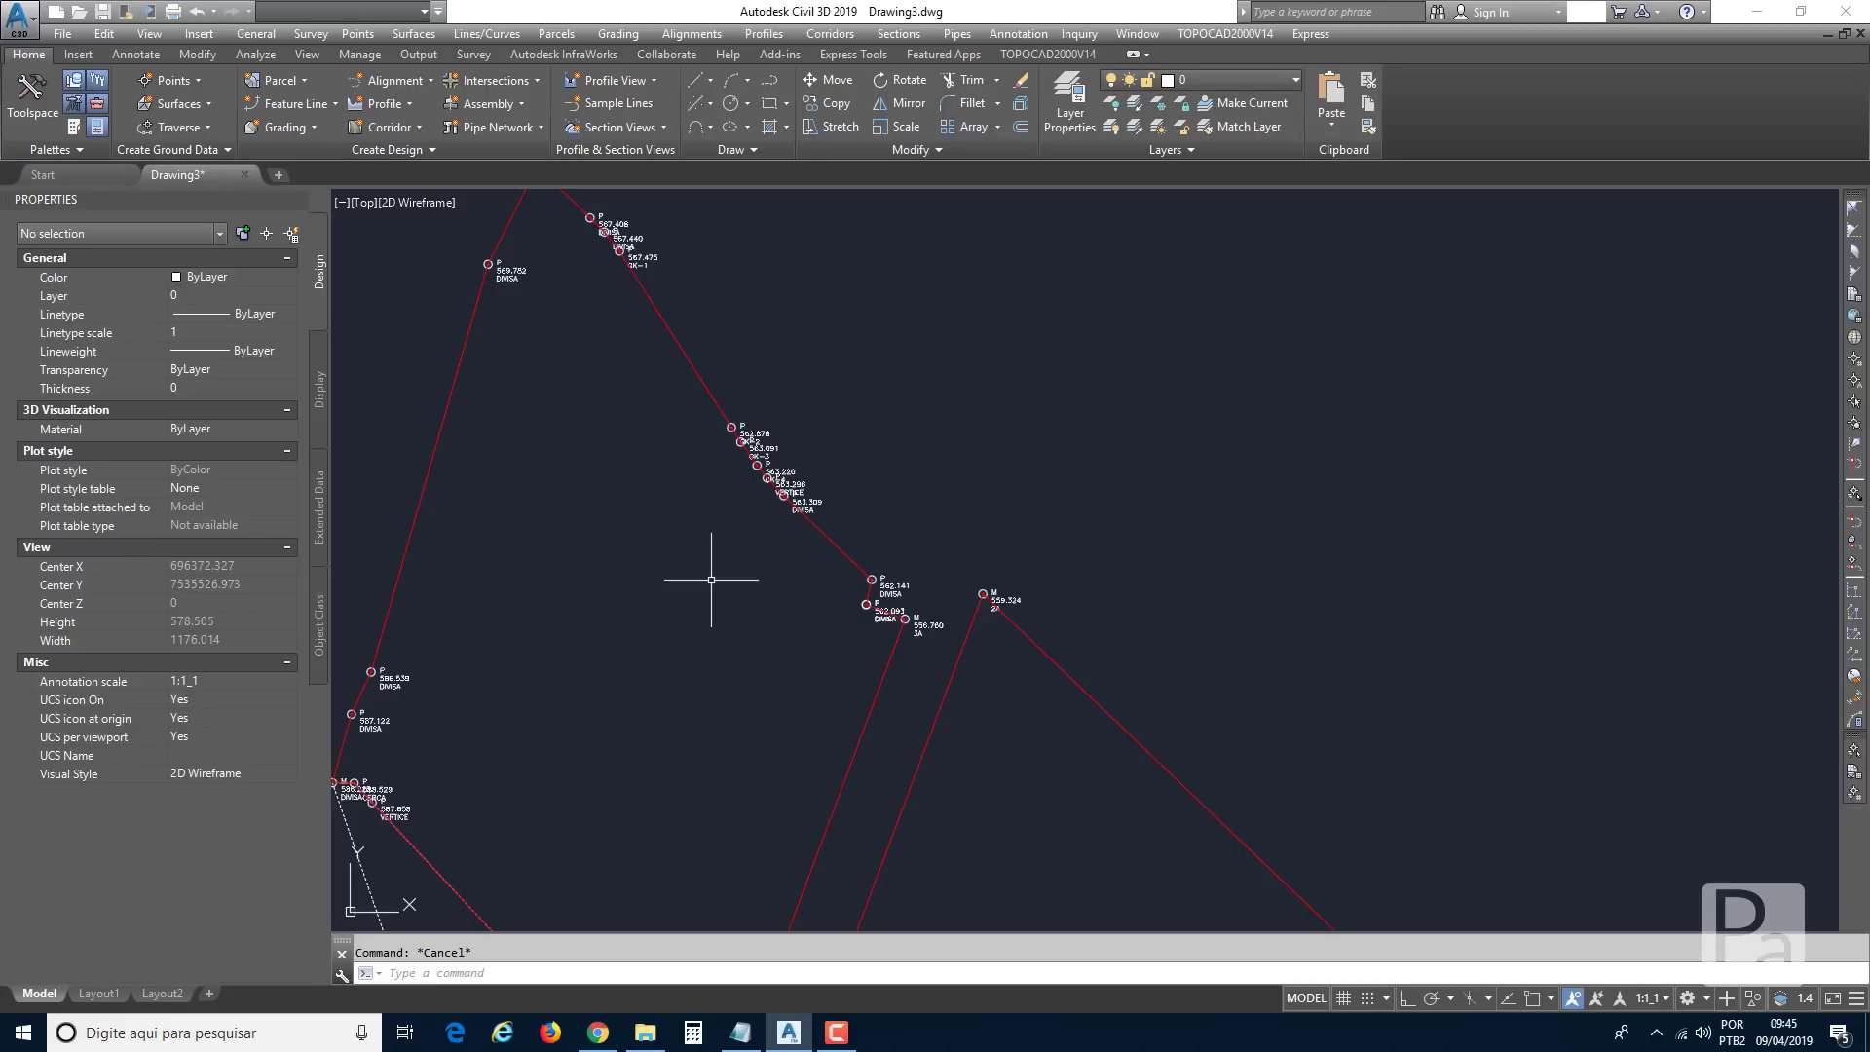
left_click(923, 622)
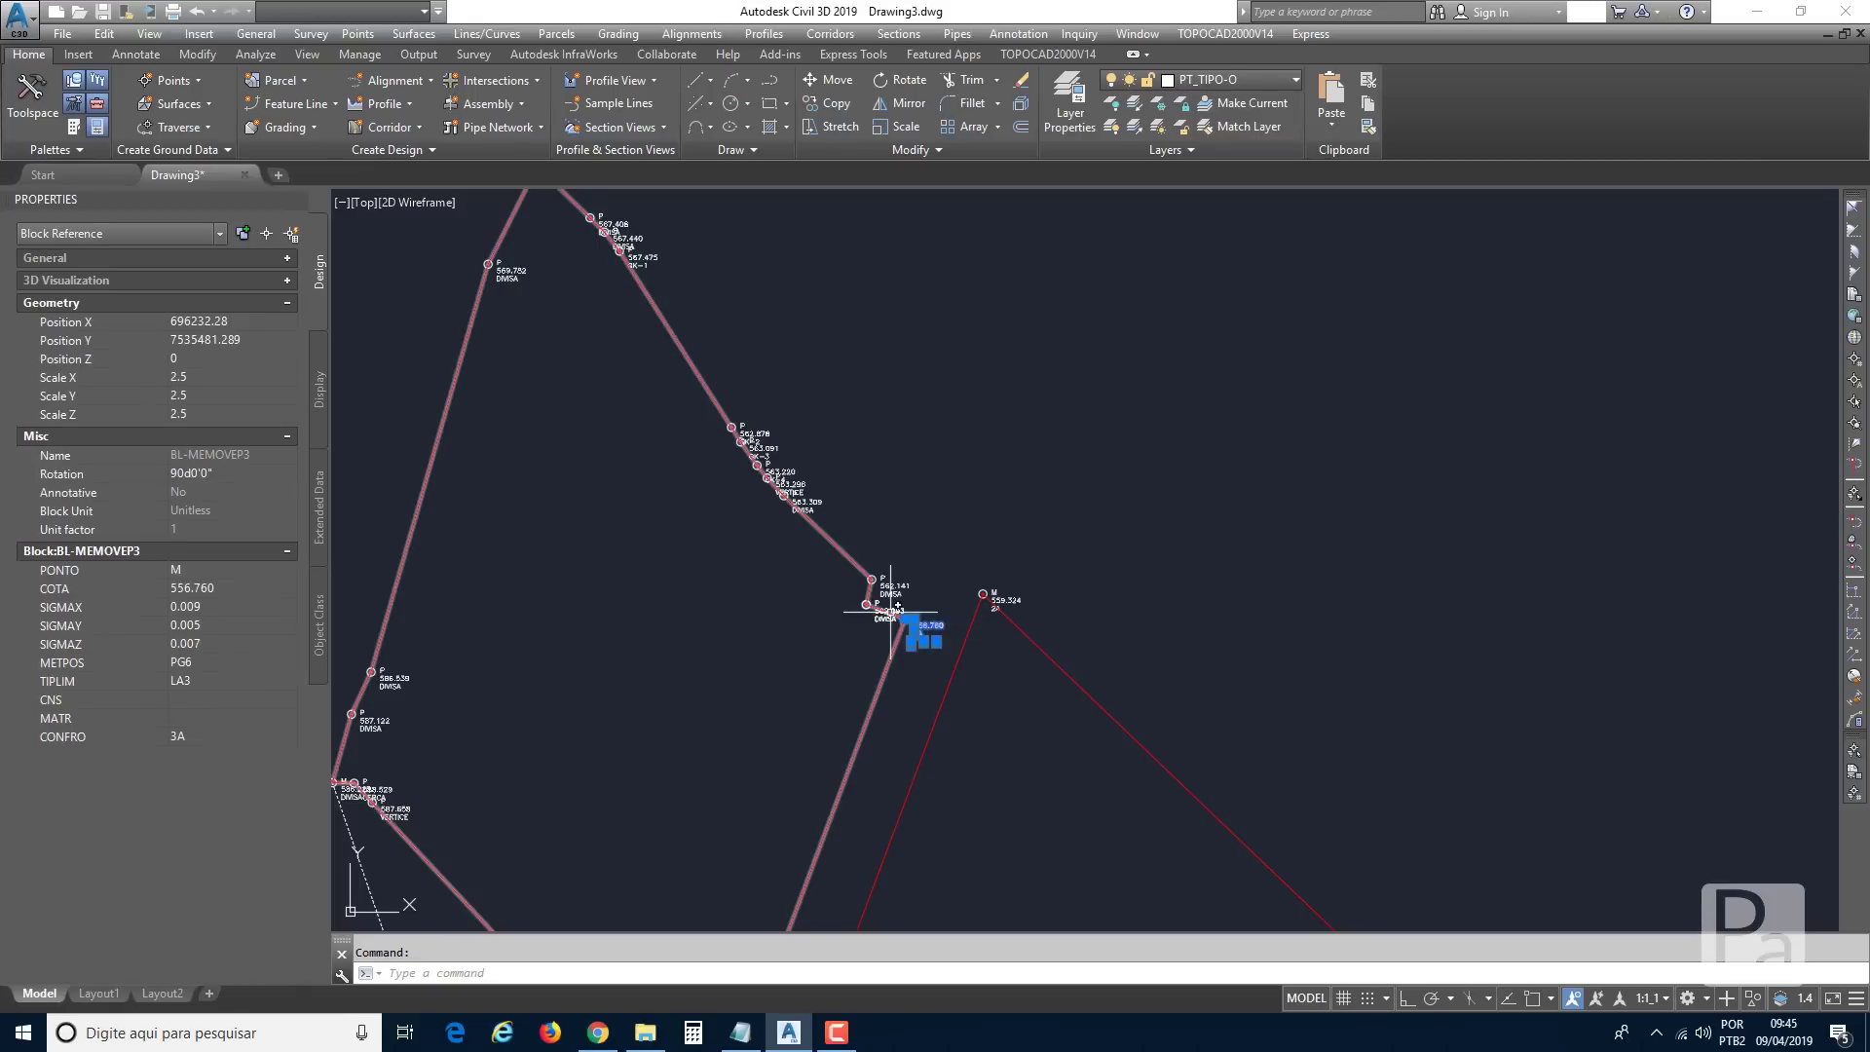
left_click(241, 568)
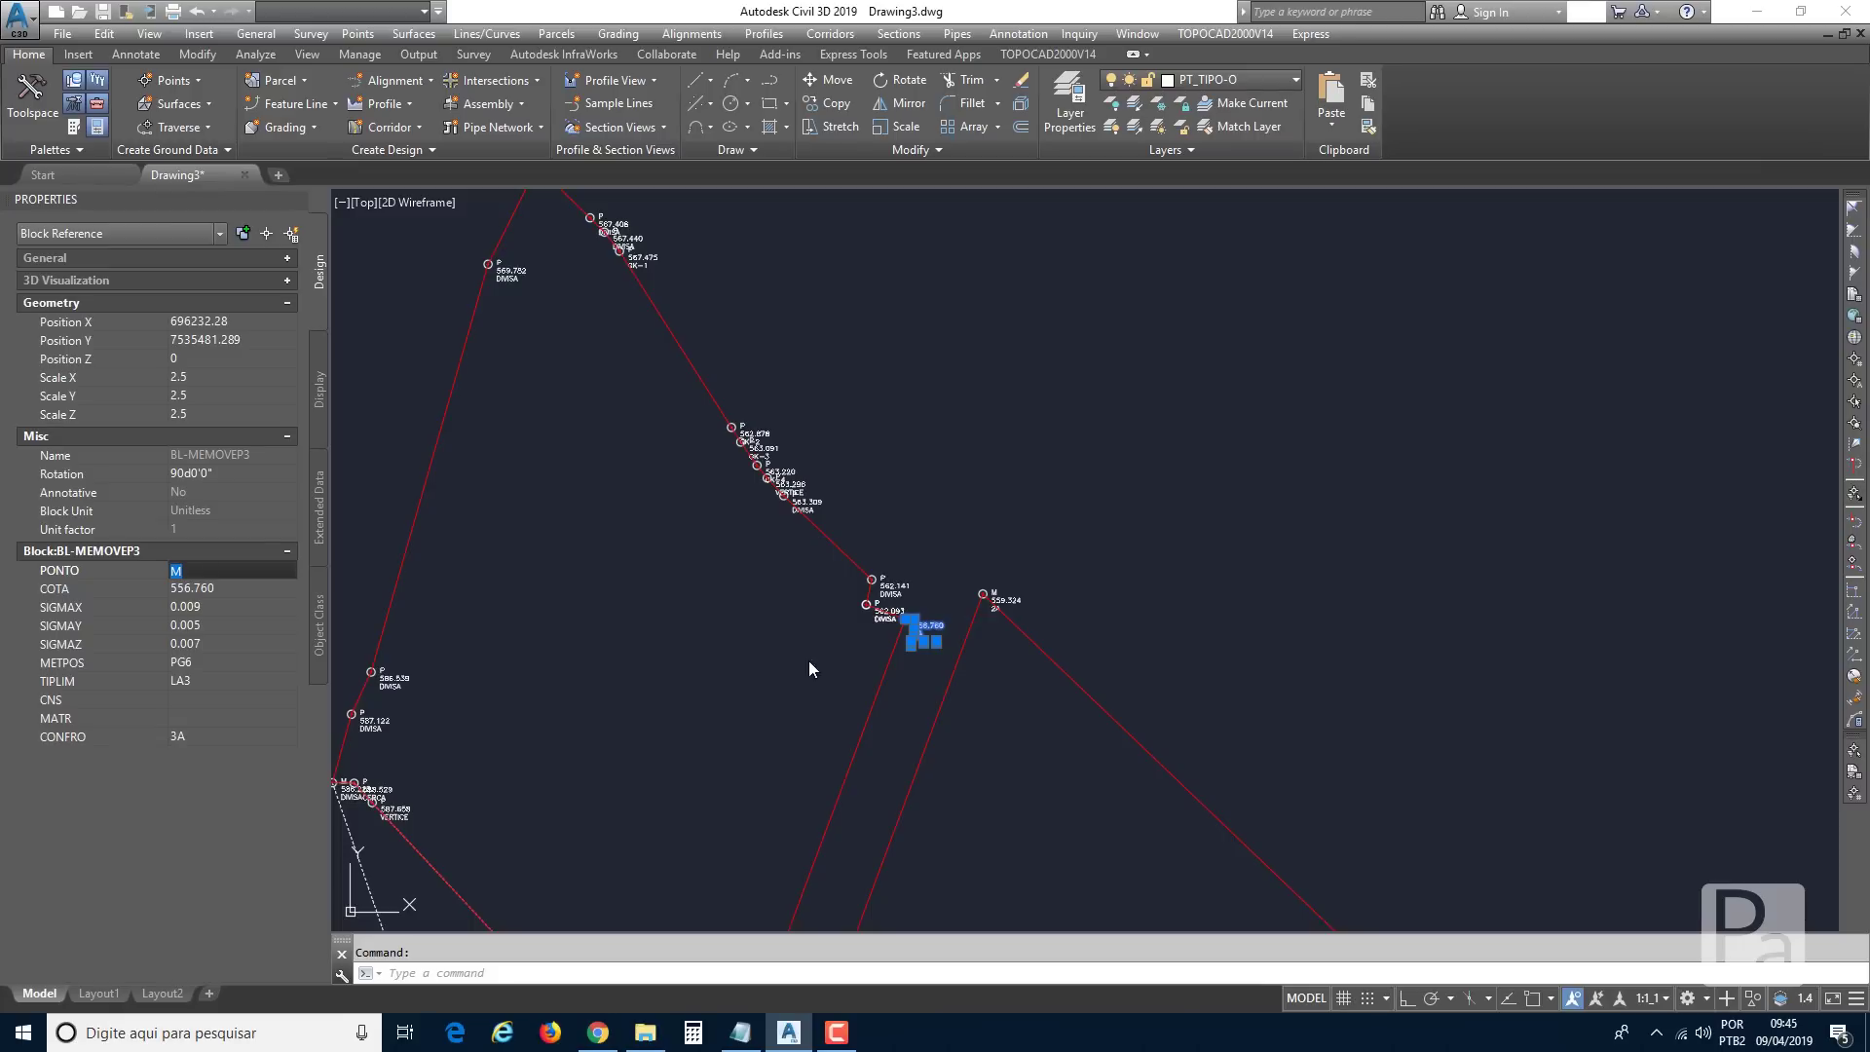
key("Escape")
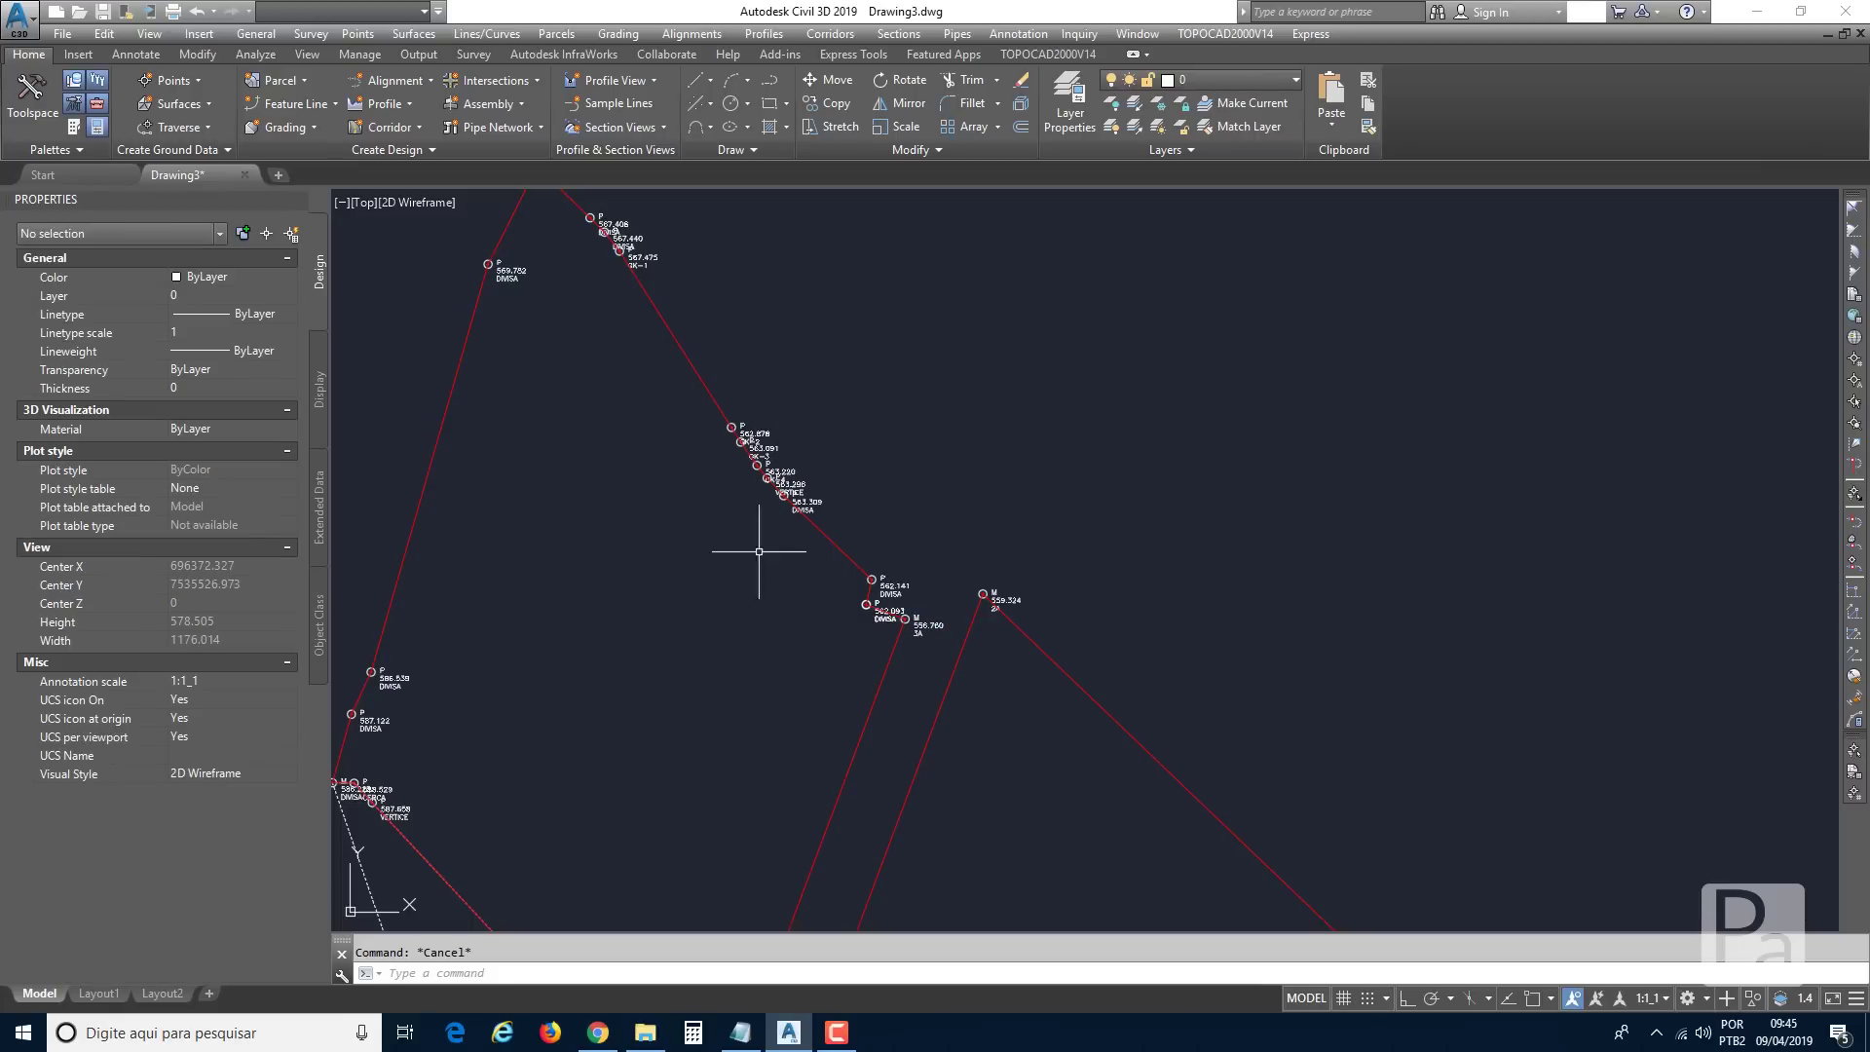
Set METPOS to PA1 for the D, PALANQUE and 40F point blocks beside the strip and clear the selection.
scroll(735, 555, "down", 2)
middle_click_drag(770, 588, 855, 405)
middle_click_drag(826, 656, 815, 606)
scroll(815, 606, "up", 4)
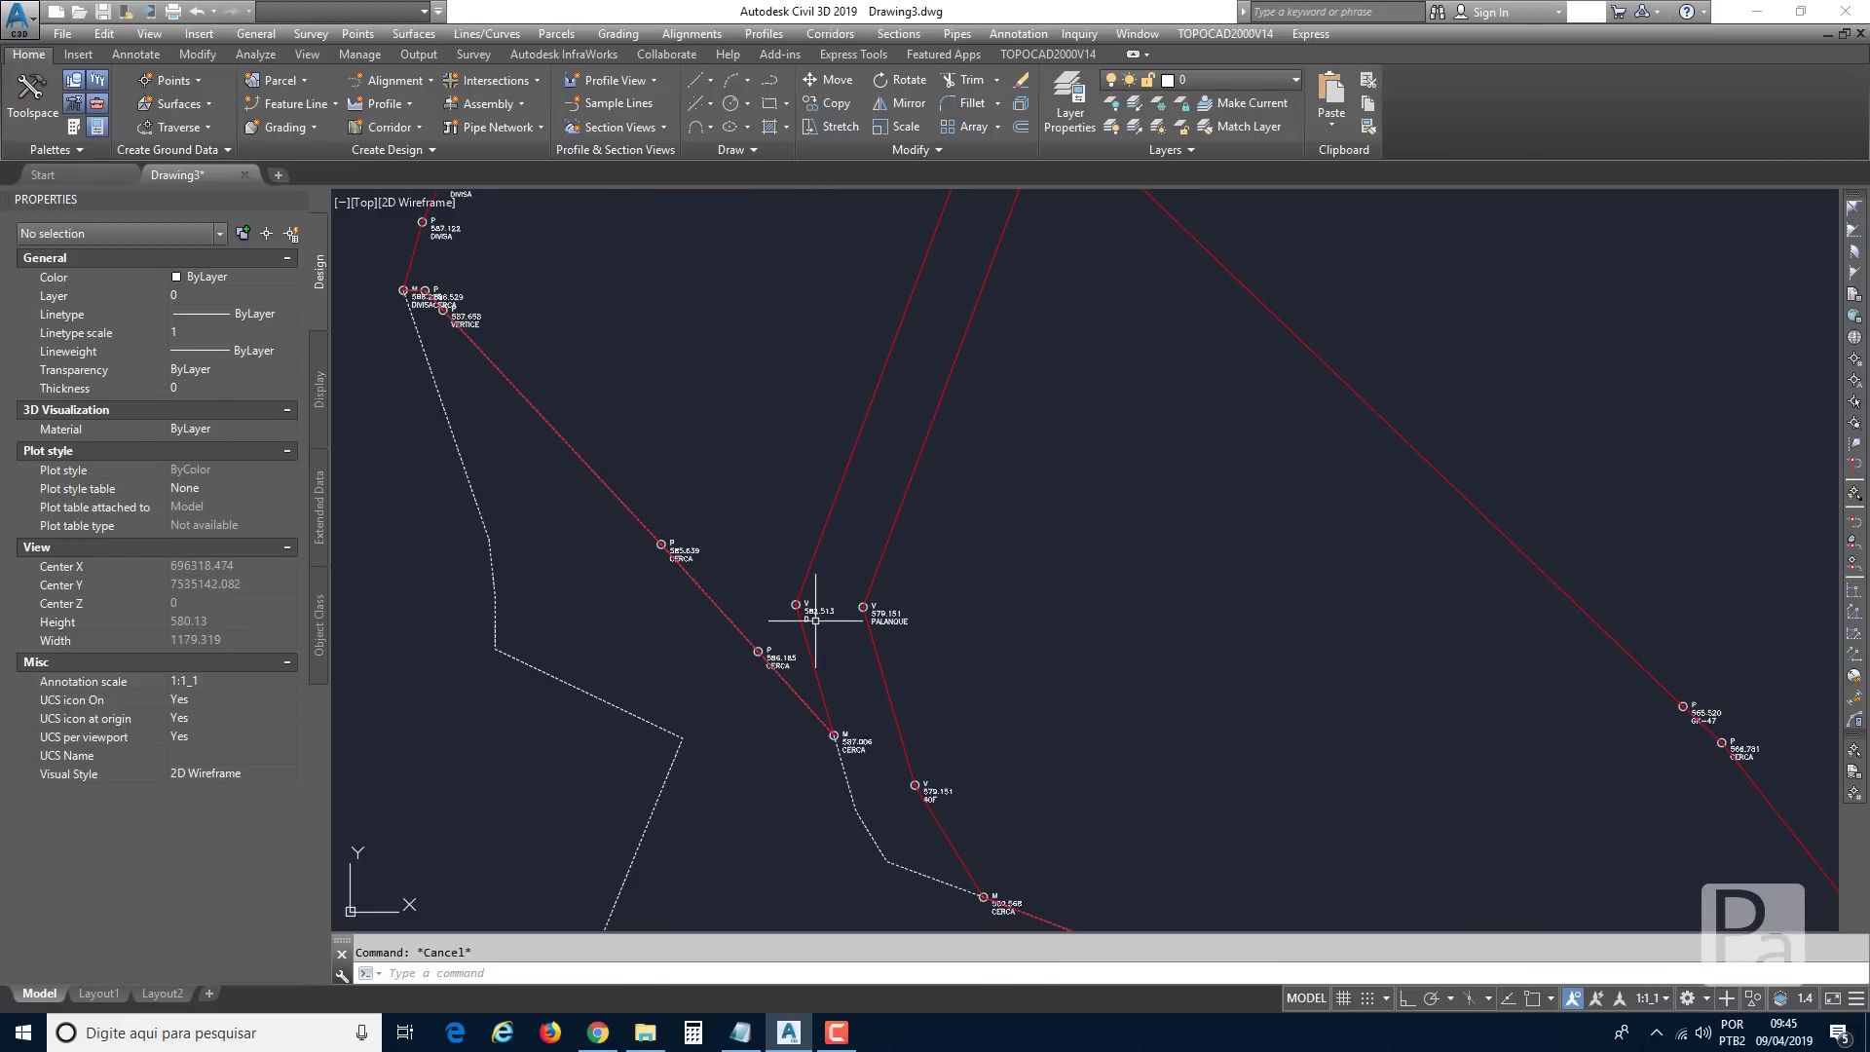
left_click(814, 563)
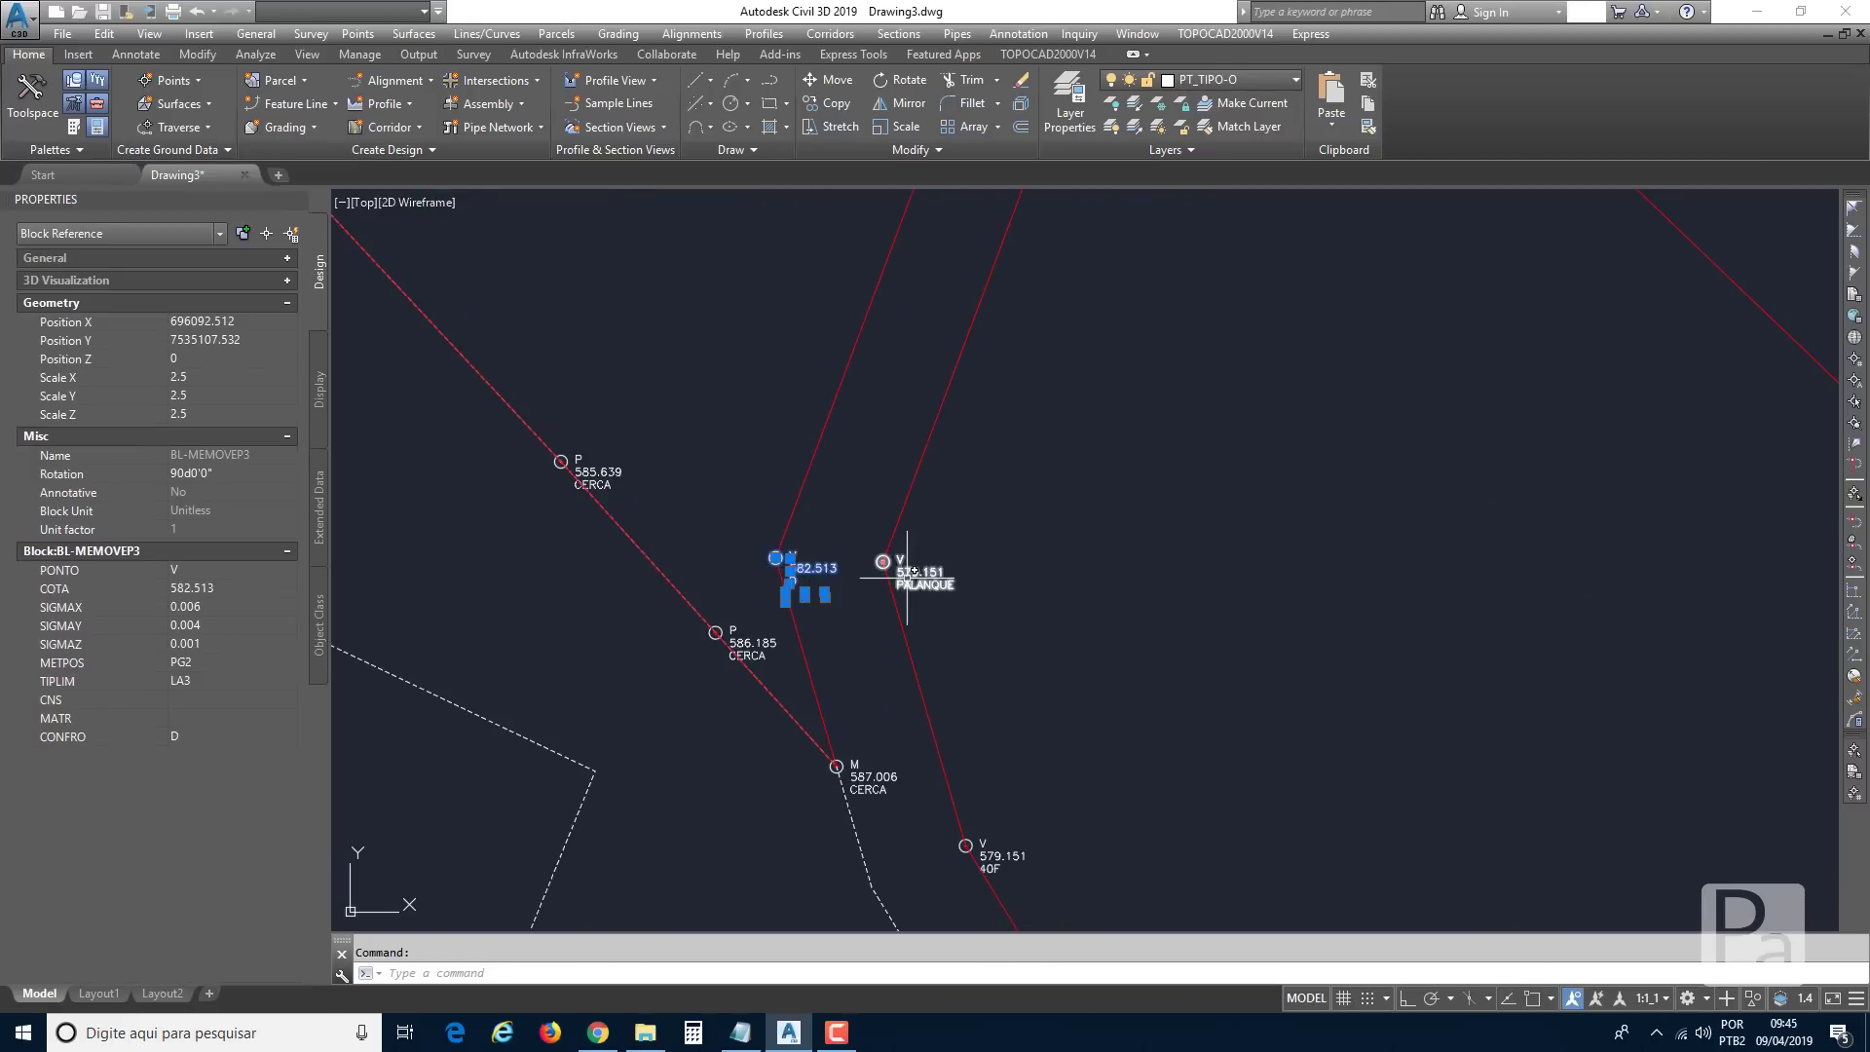
left_click(877, 564)
left_click(984, 847)
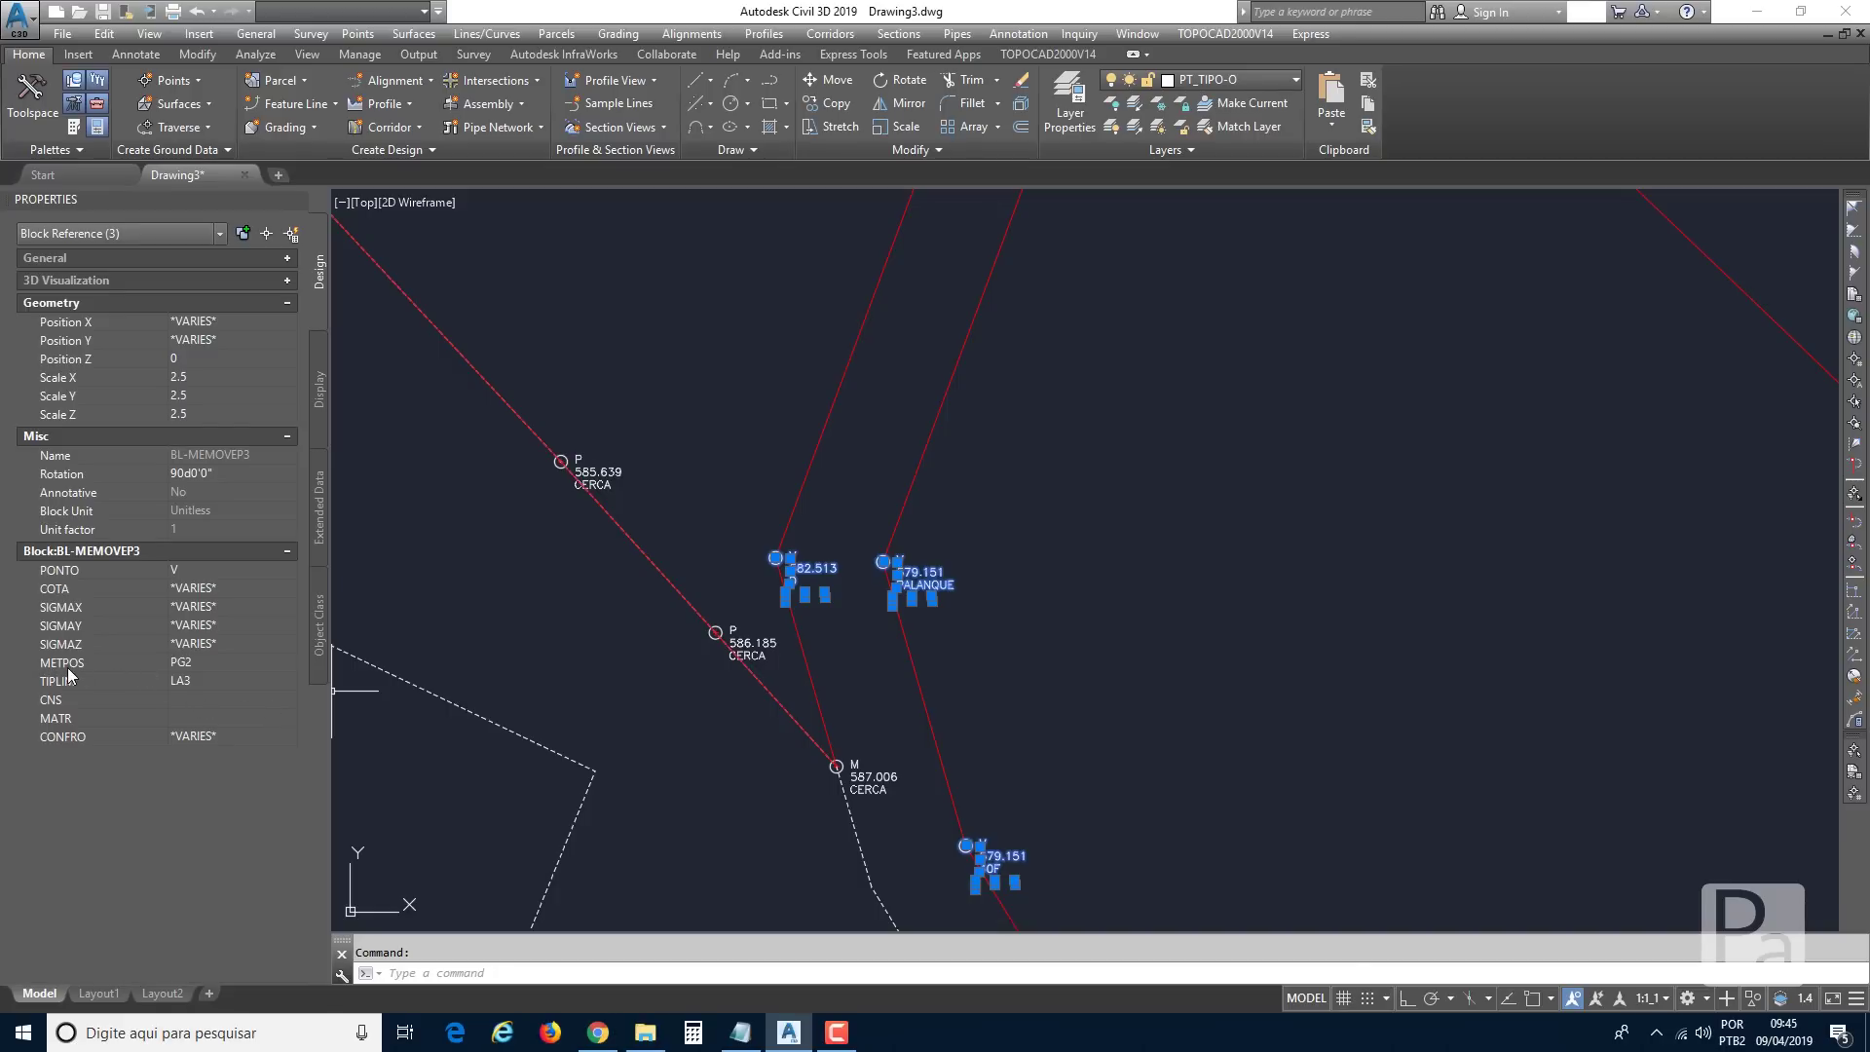
left_click(242, 660)
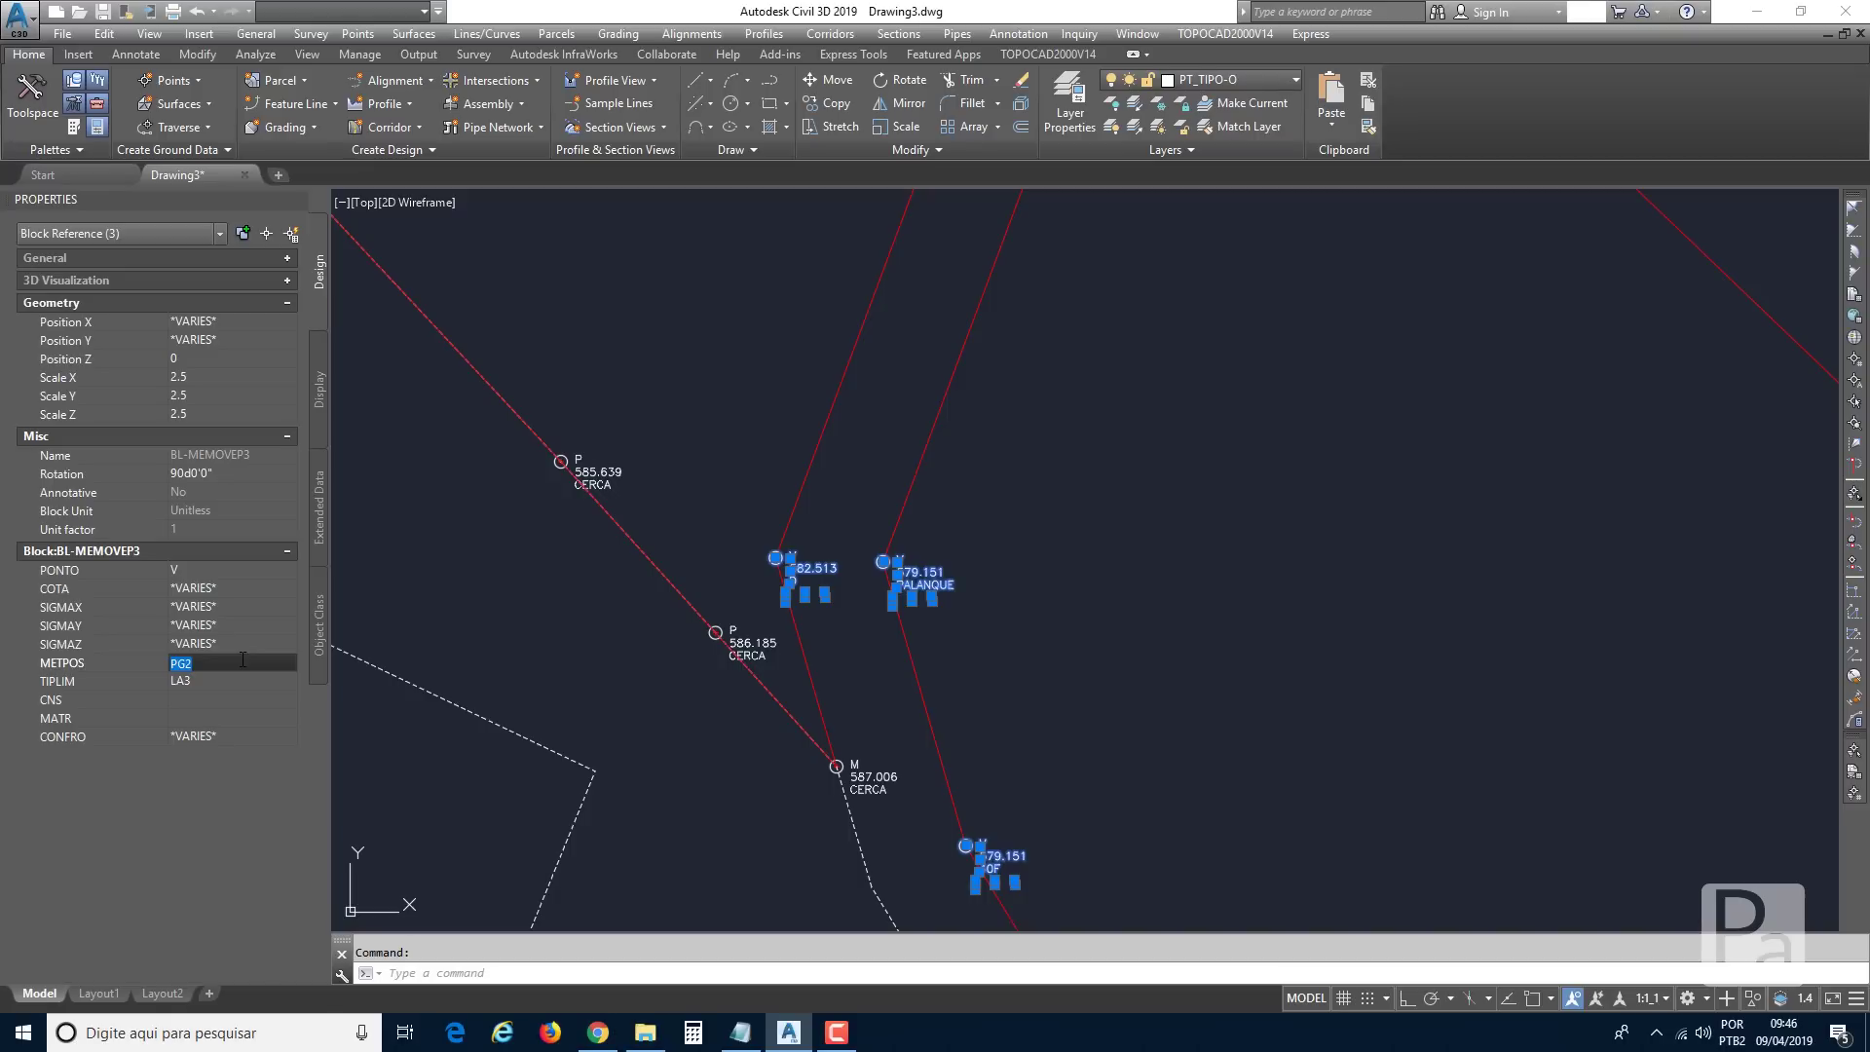
type("POA")
key("BackSpace")
key("BackSpace")
type("A1")
key("Tab")
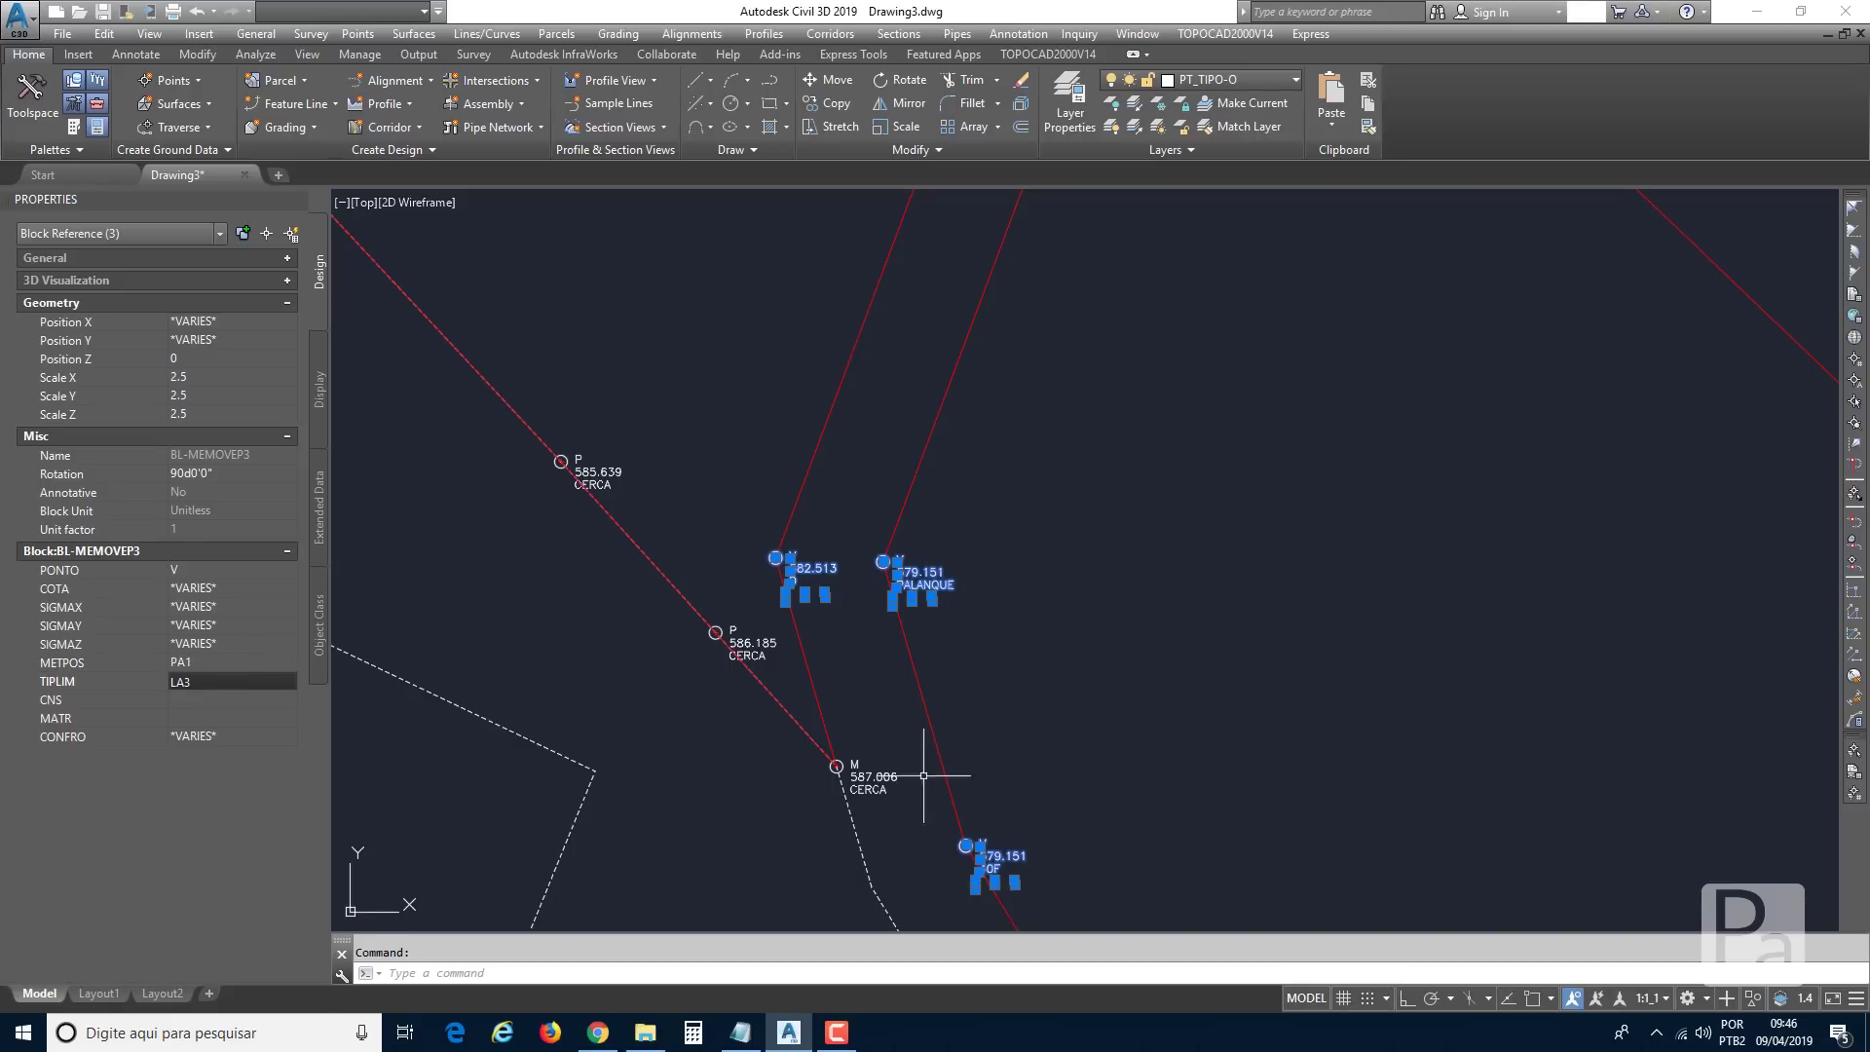
scroll(1014, 857, "down", 2)
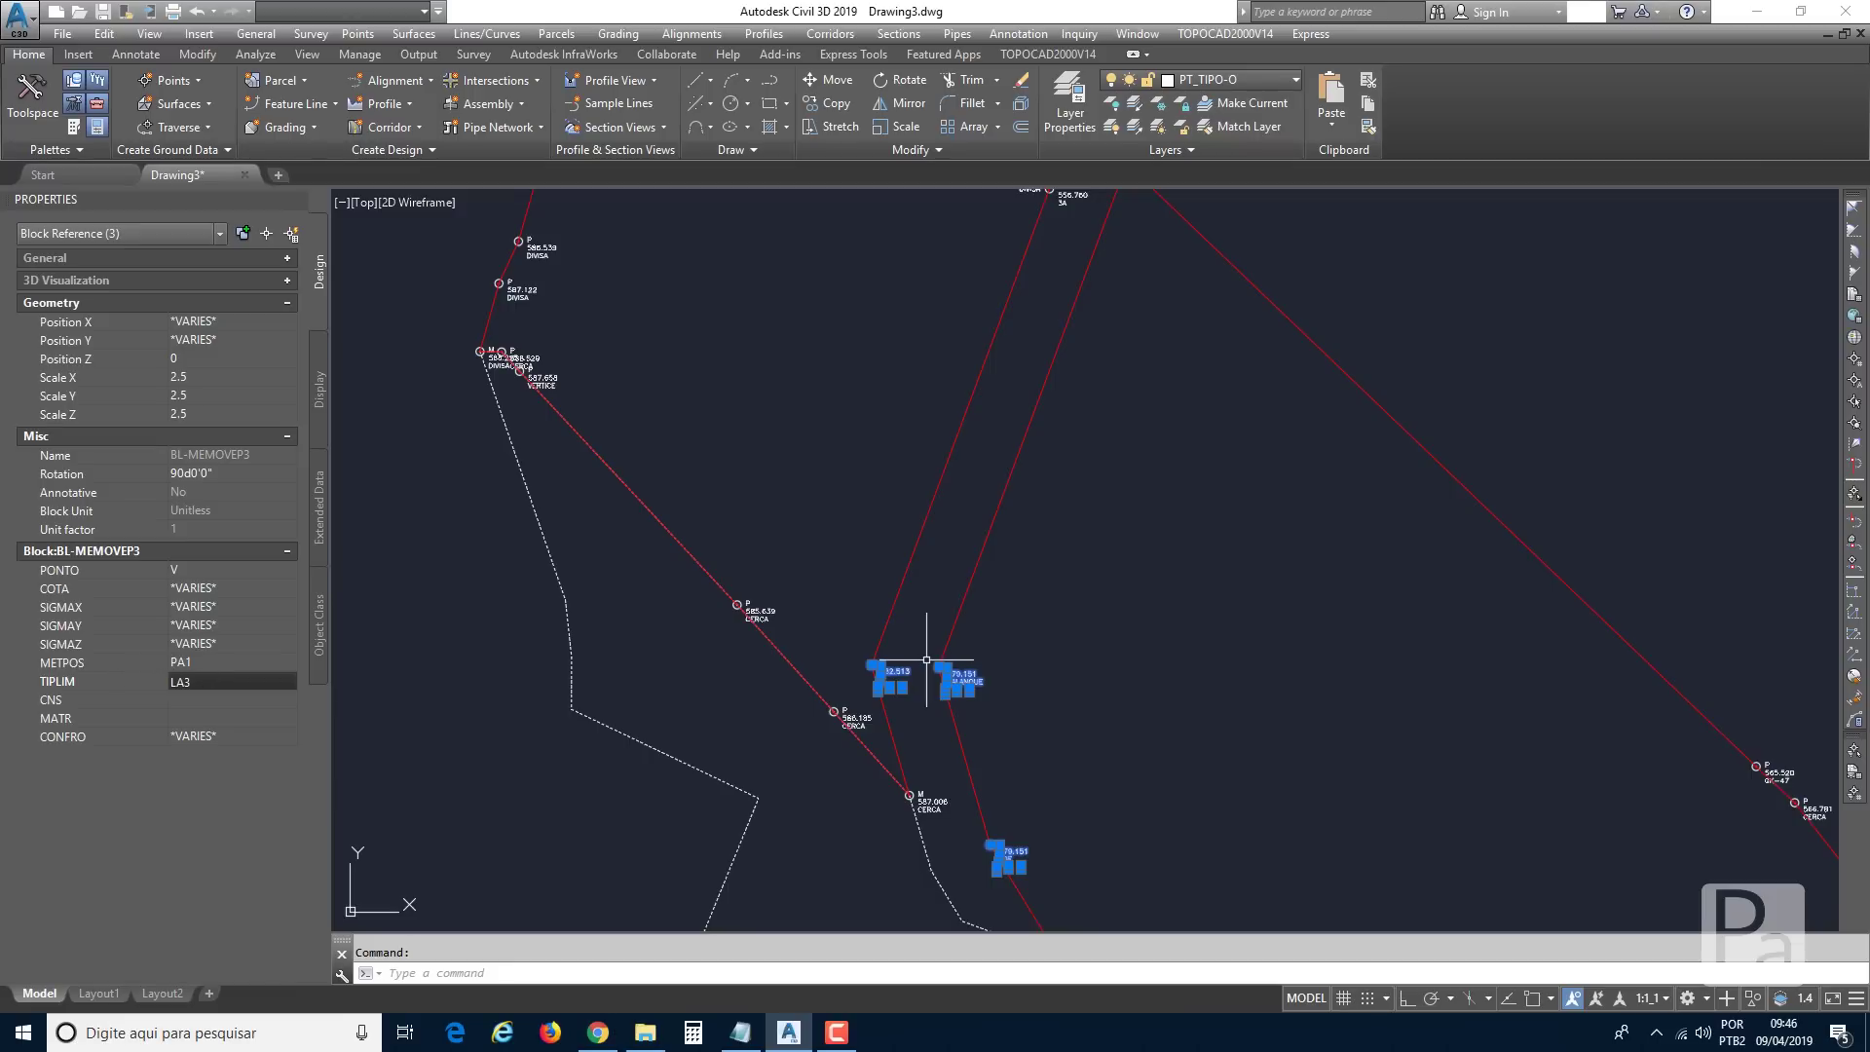
key("Escape")
Start the Memorial INCRA routine with GEO as the coordinate system and 51 as the central meridian.
scroll(952, 721, "down", 3)
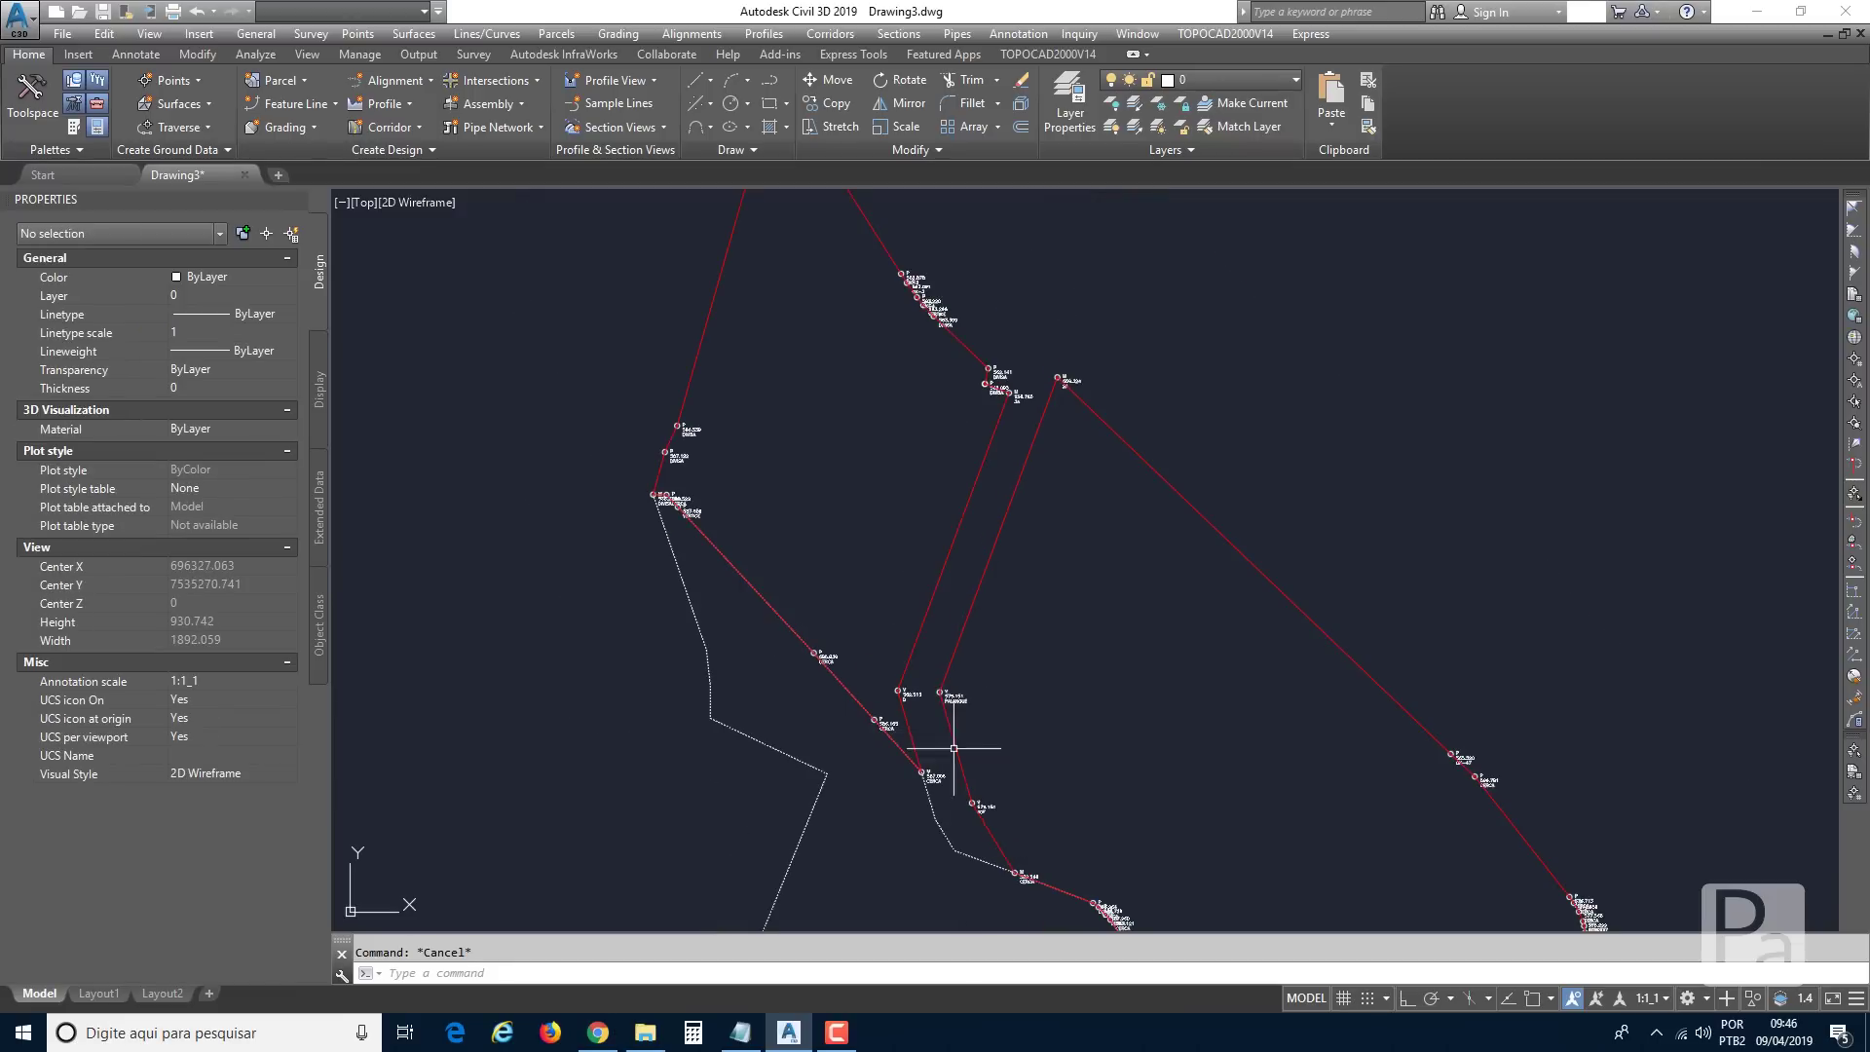
mouse_move(856, 384)
middle_mouse_down()
mouse_move(896, 643)
mouse_move(686, 277)
middle_mouse_up()
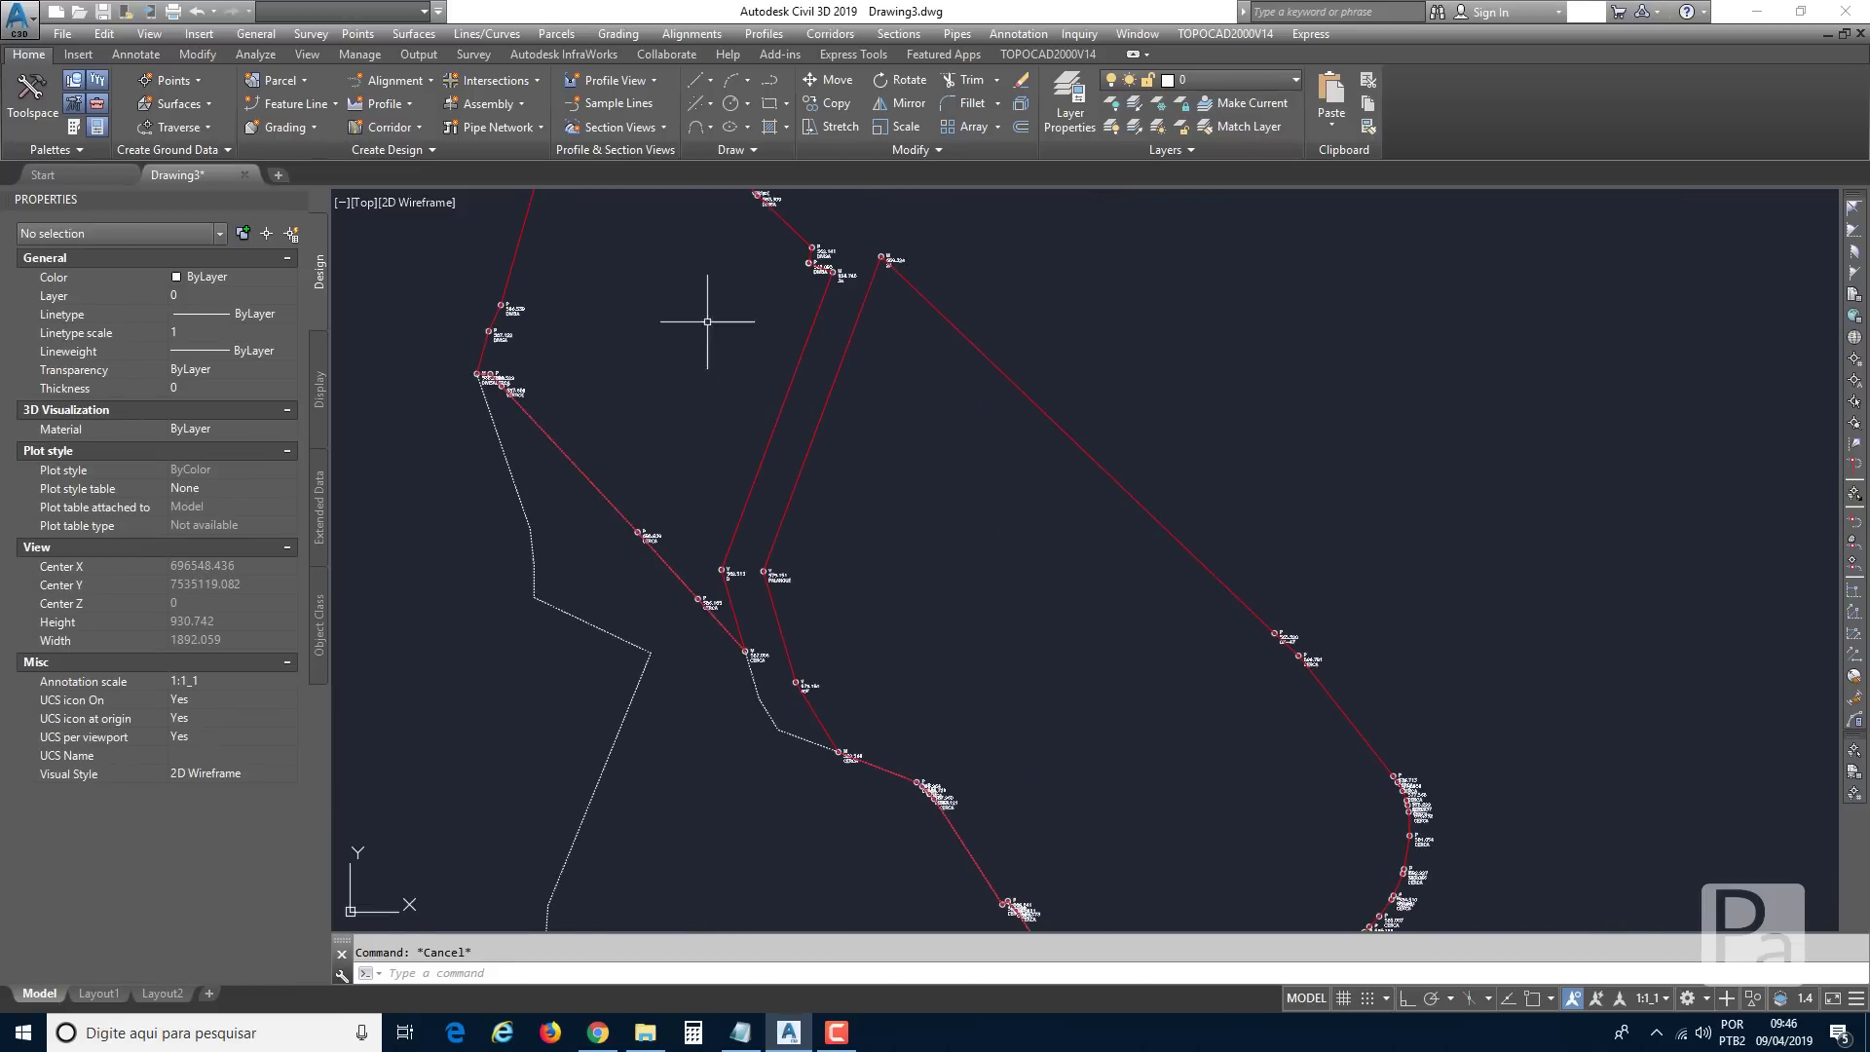
mouse_move(995, 688)
middle_mouse_down()
mouse_move(935, 448)
mouse_move(1210, 789)
mouse_move(1218, 914)
middle_mouse_up()
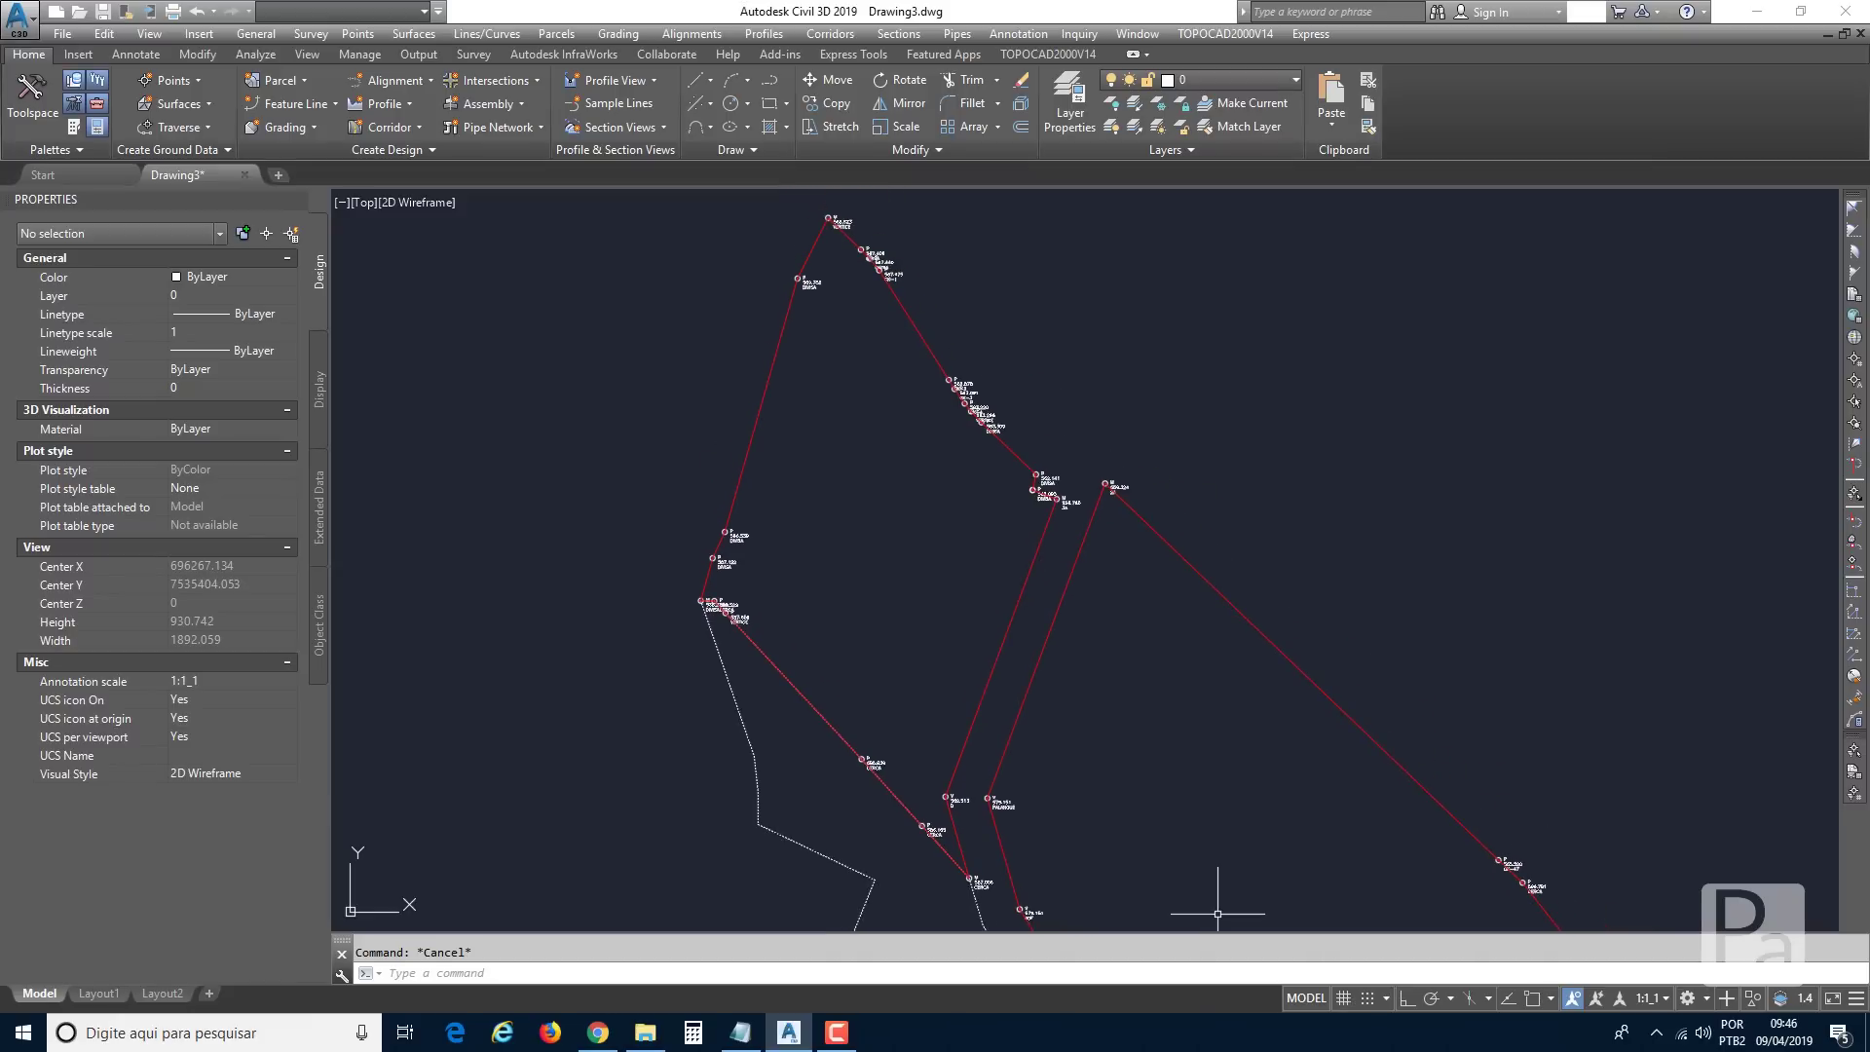
left_click(1227, 33)
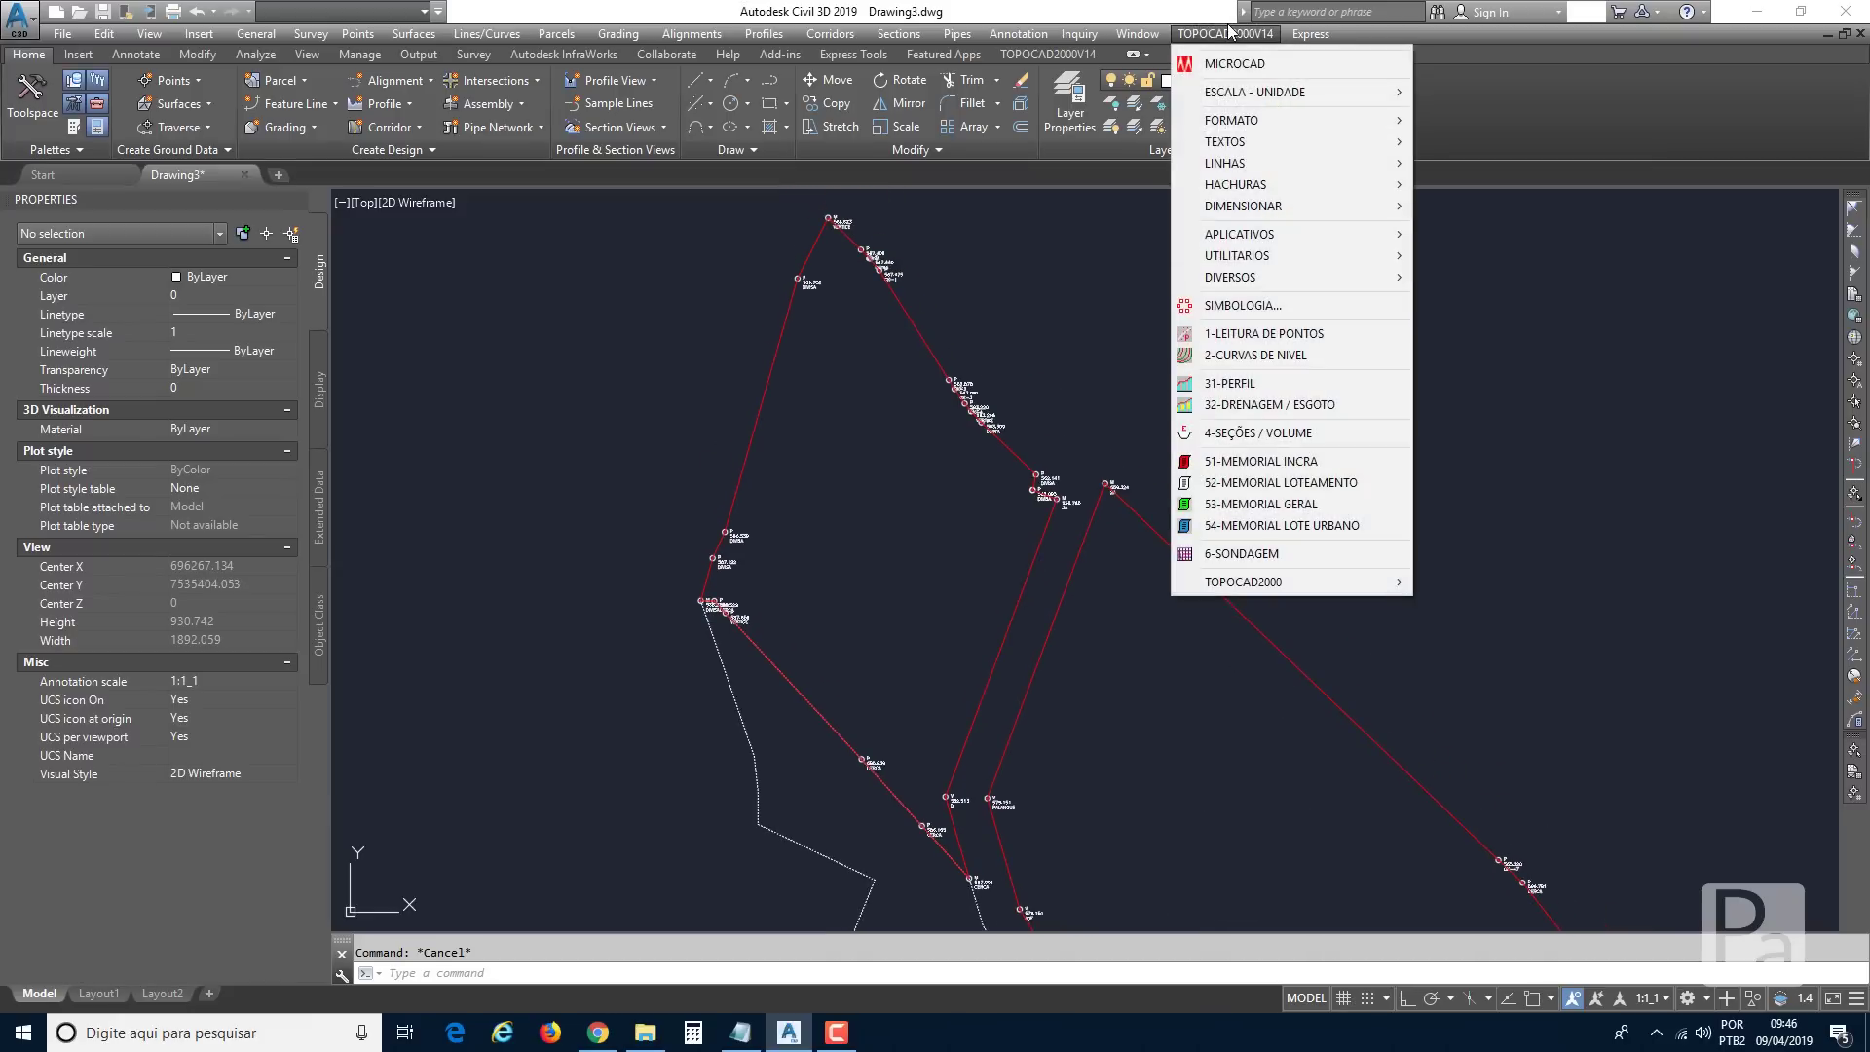
left_click(1235, 462)
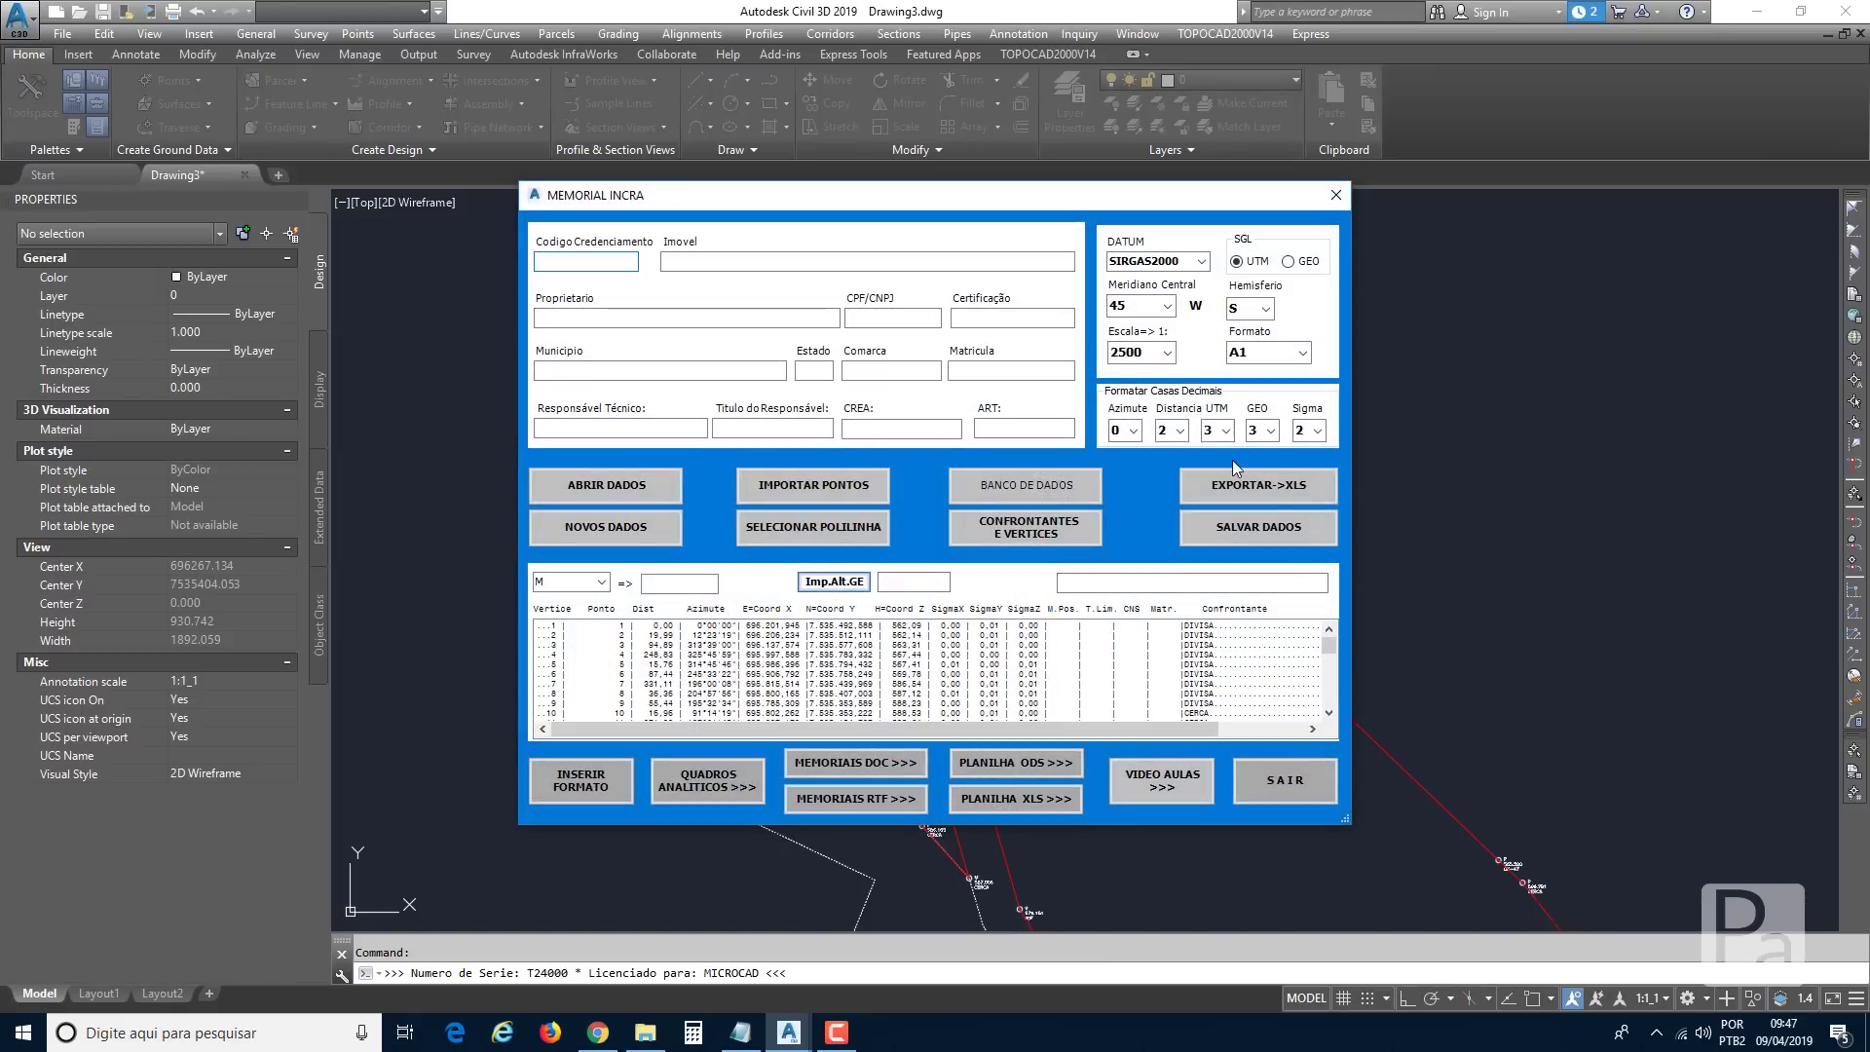
left_click(1289, 262)
left_click(1168, 306)
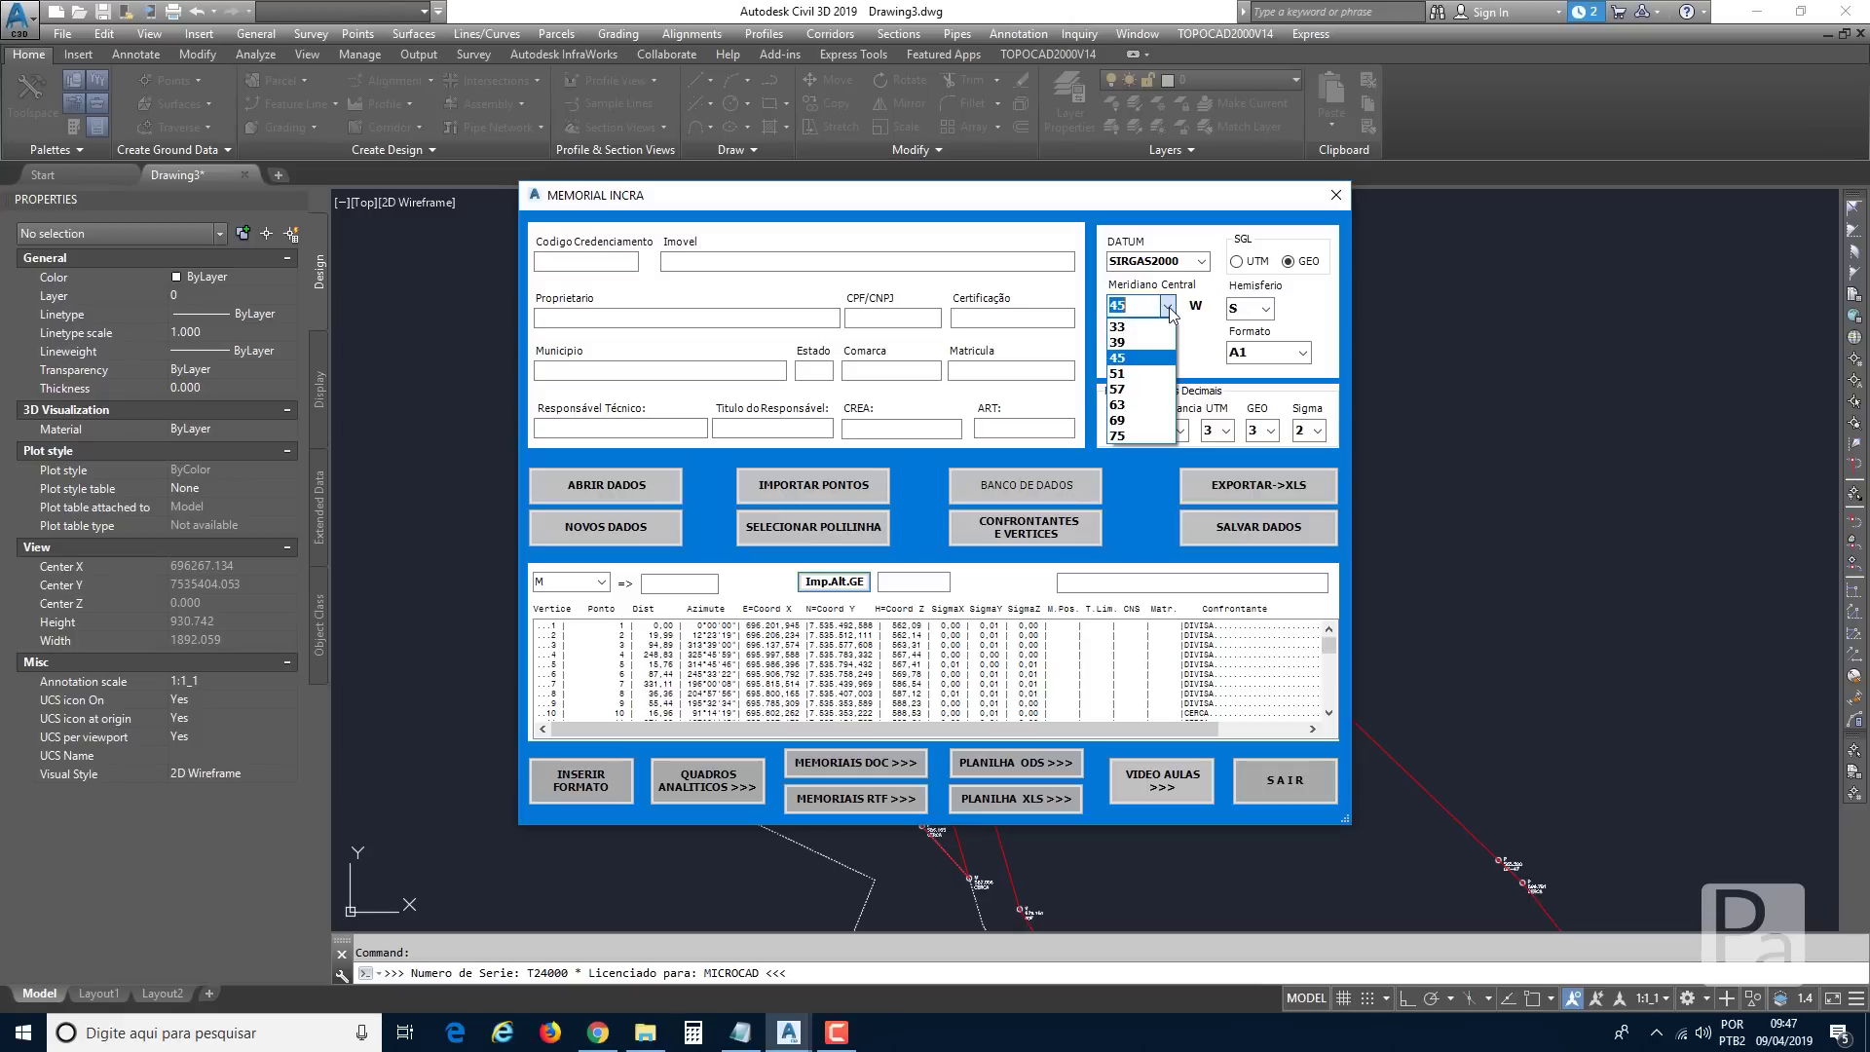
left_click(1135, 375)
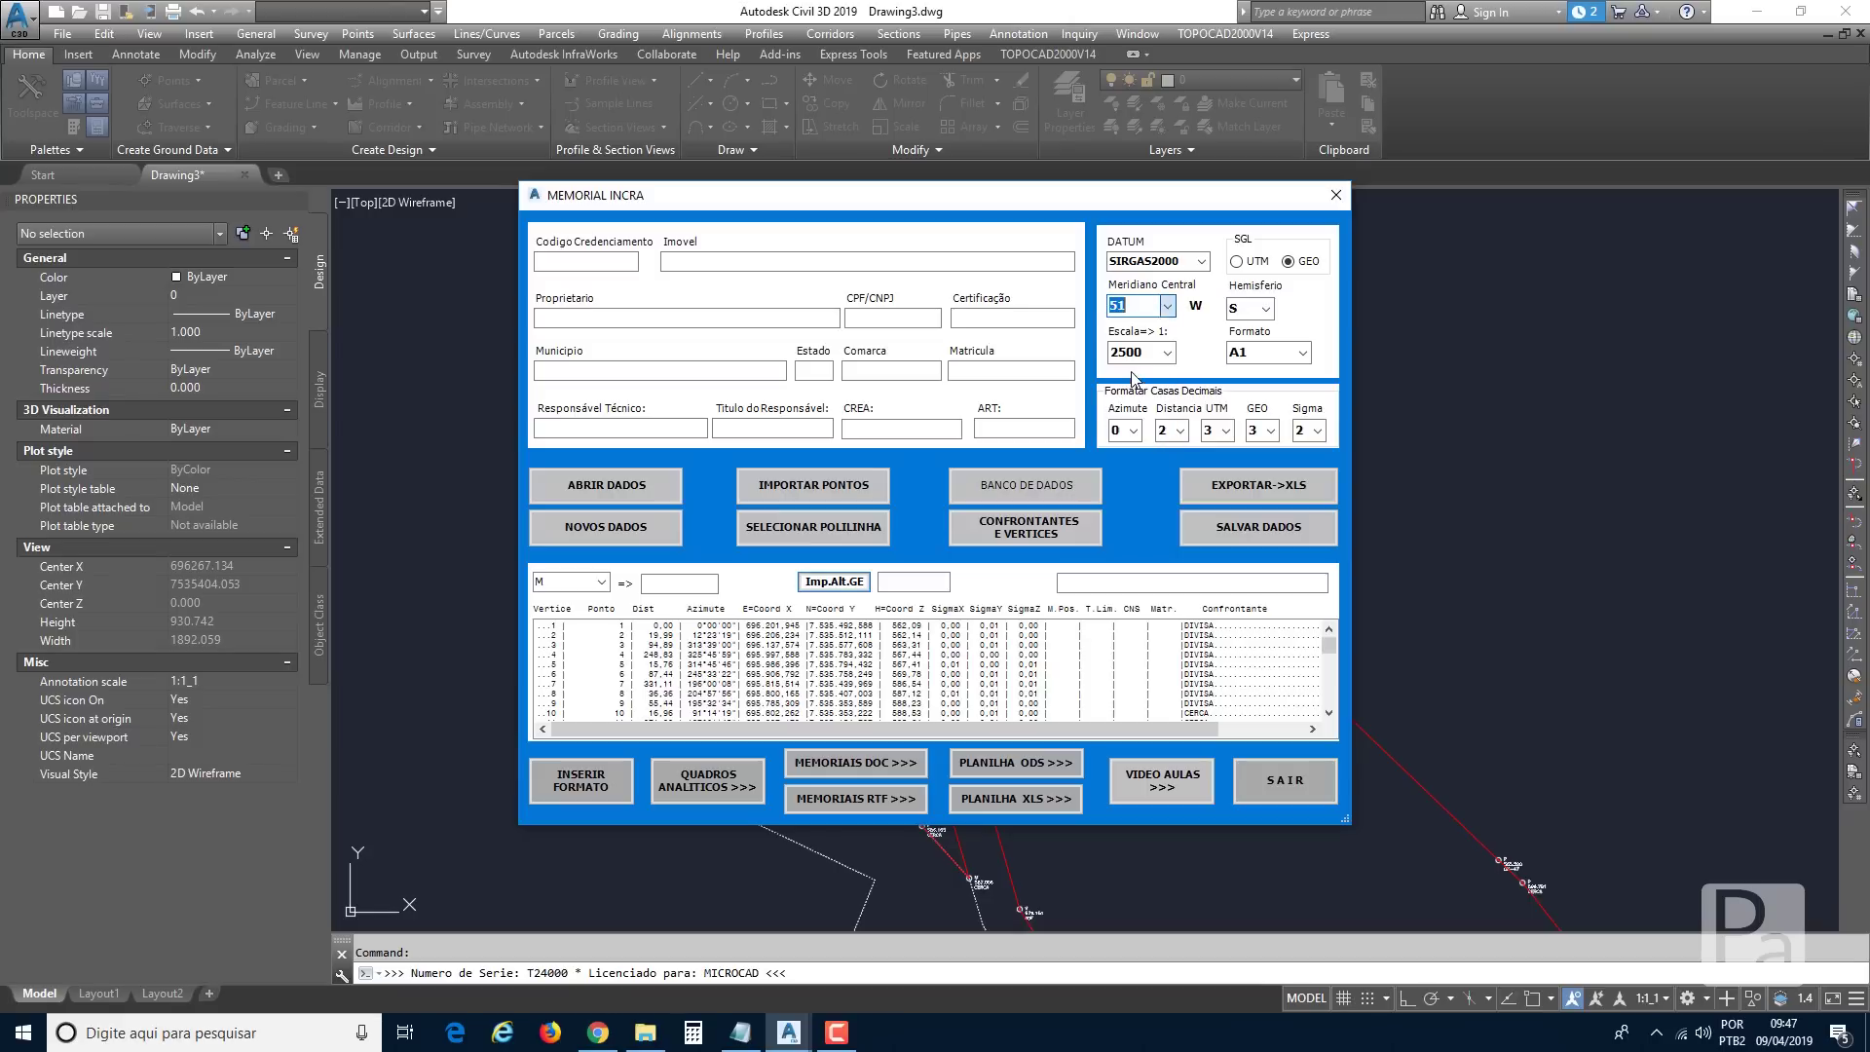
Set the UTM coordinate format to 2 decimal places in the memorial settings.
left_click(1249, 309)
left_click(1242, 355)
left_click(1228, 433)
left_click(1217, 482)
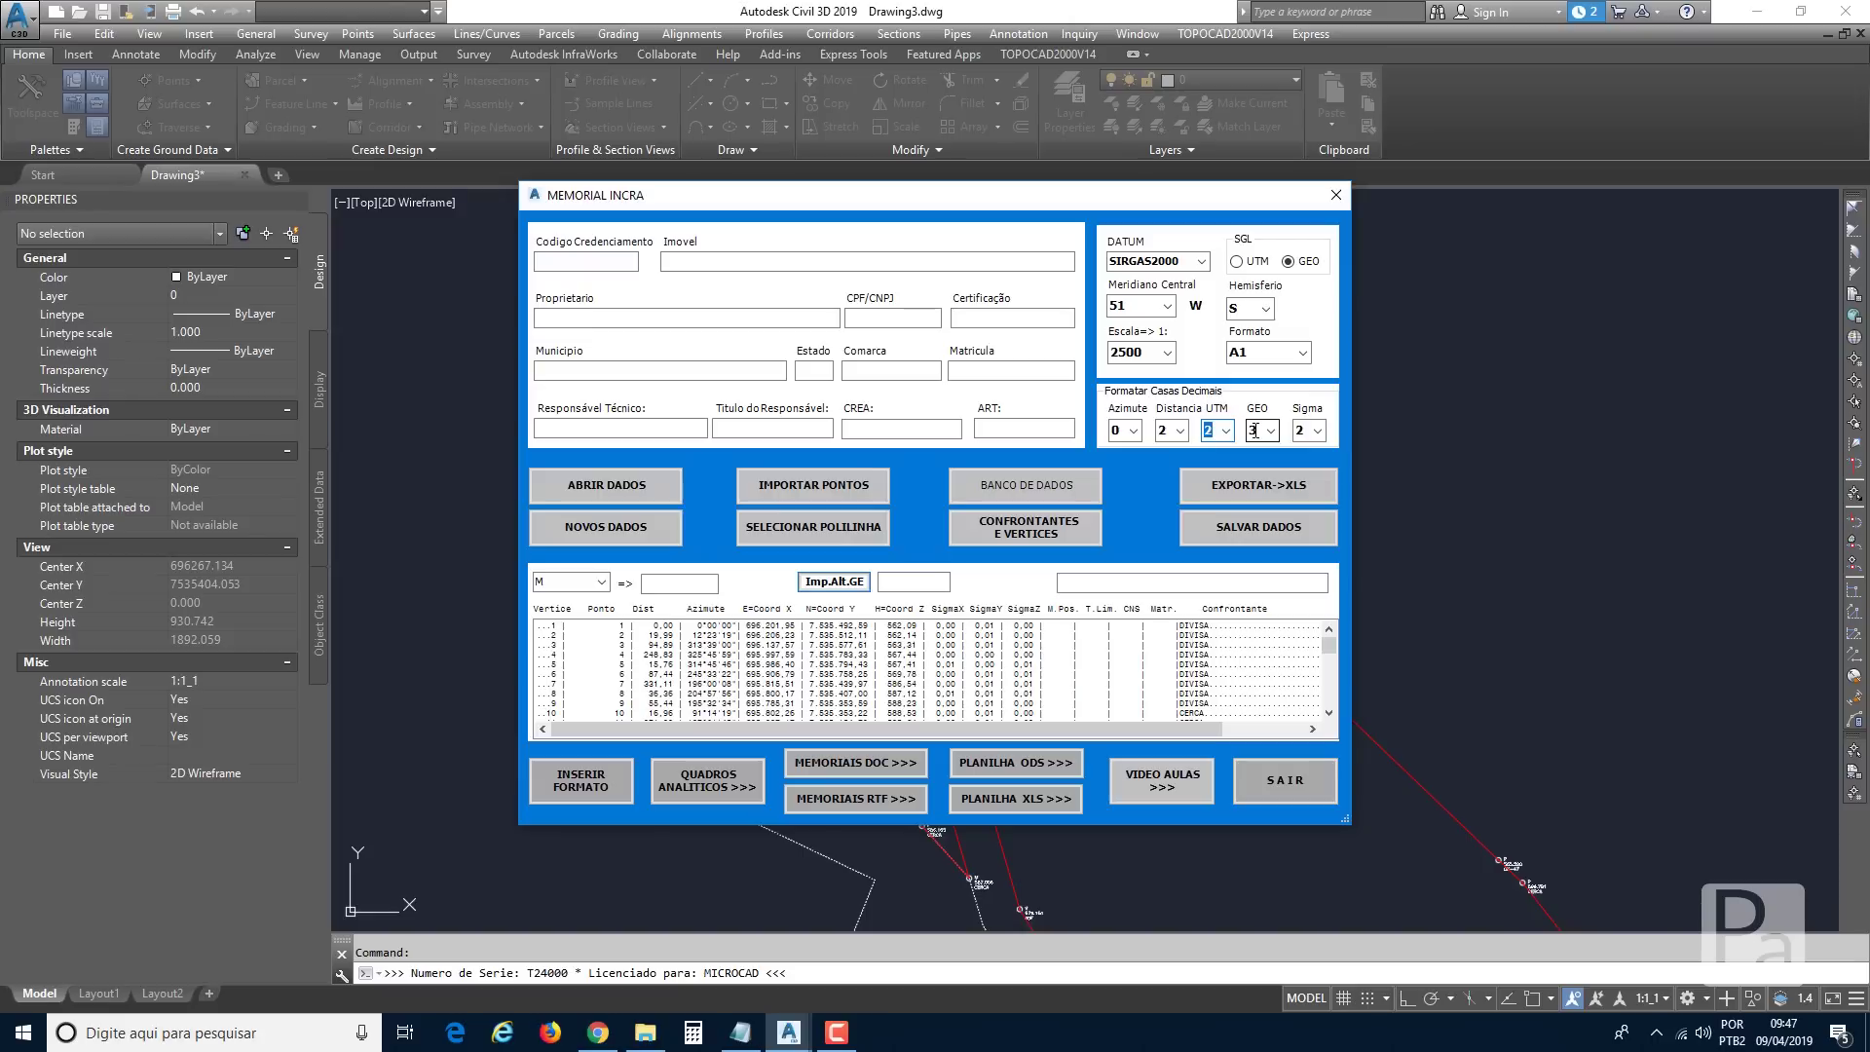
Load the upper perimeter polyline into the memorial with automatic vertex text/block selection and review its vertex list.
left_click(806, 539)
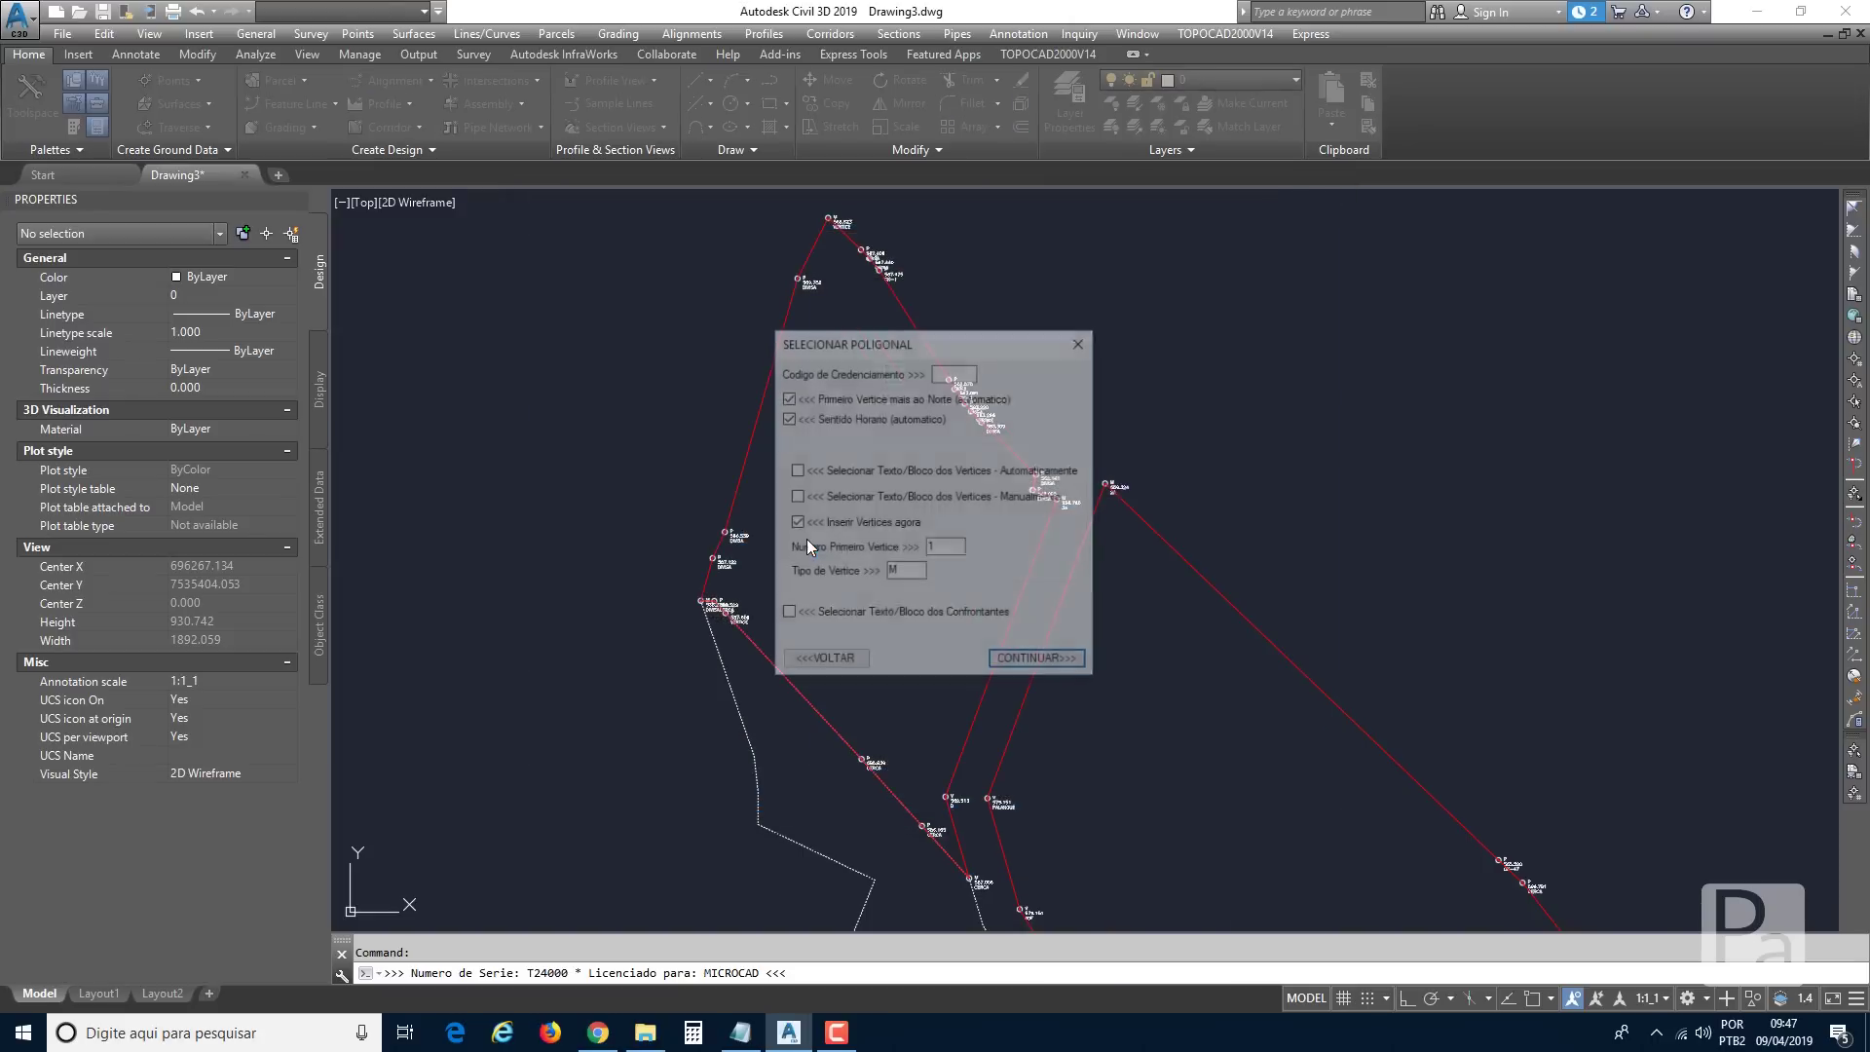
left_click(833, 474)
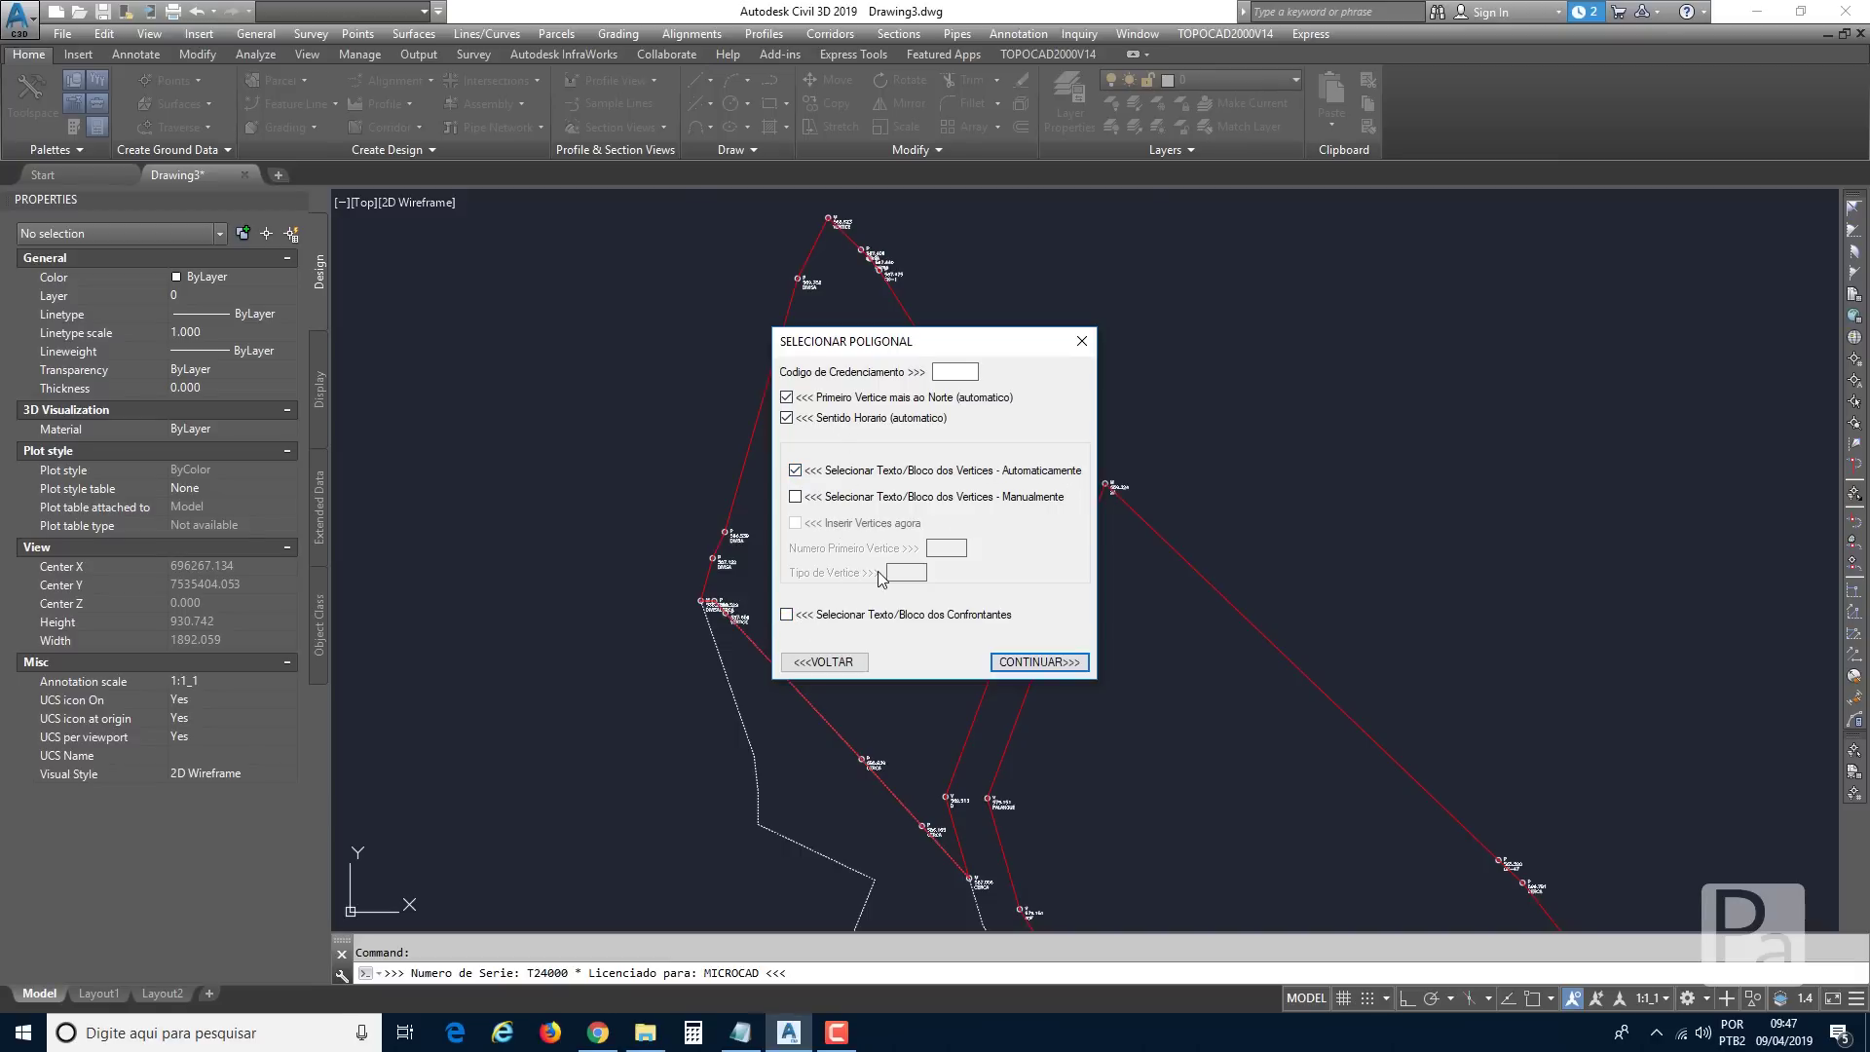
left_click(1051, 665)
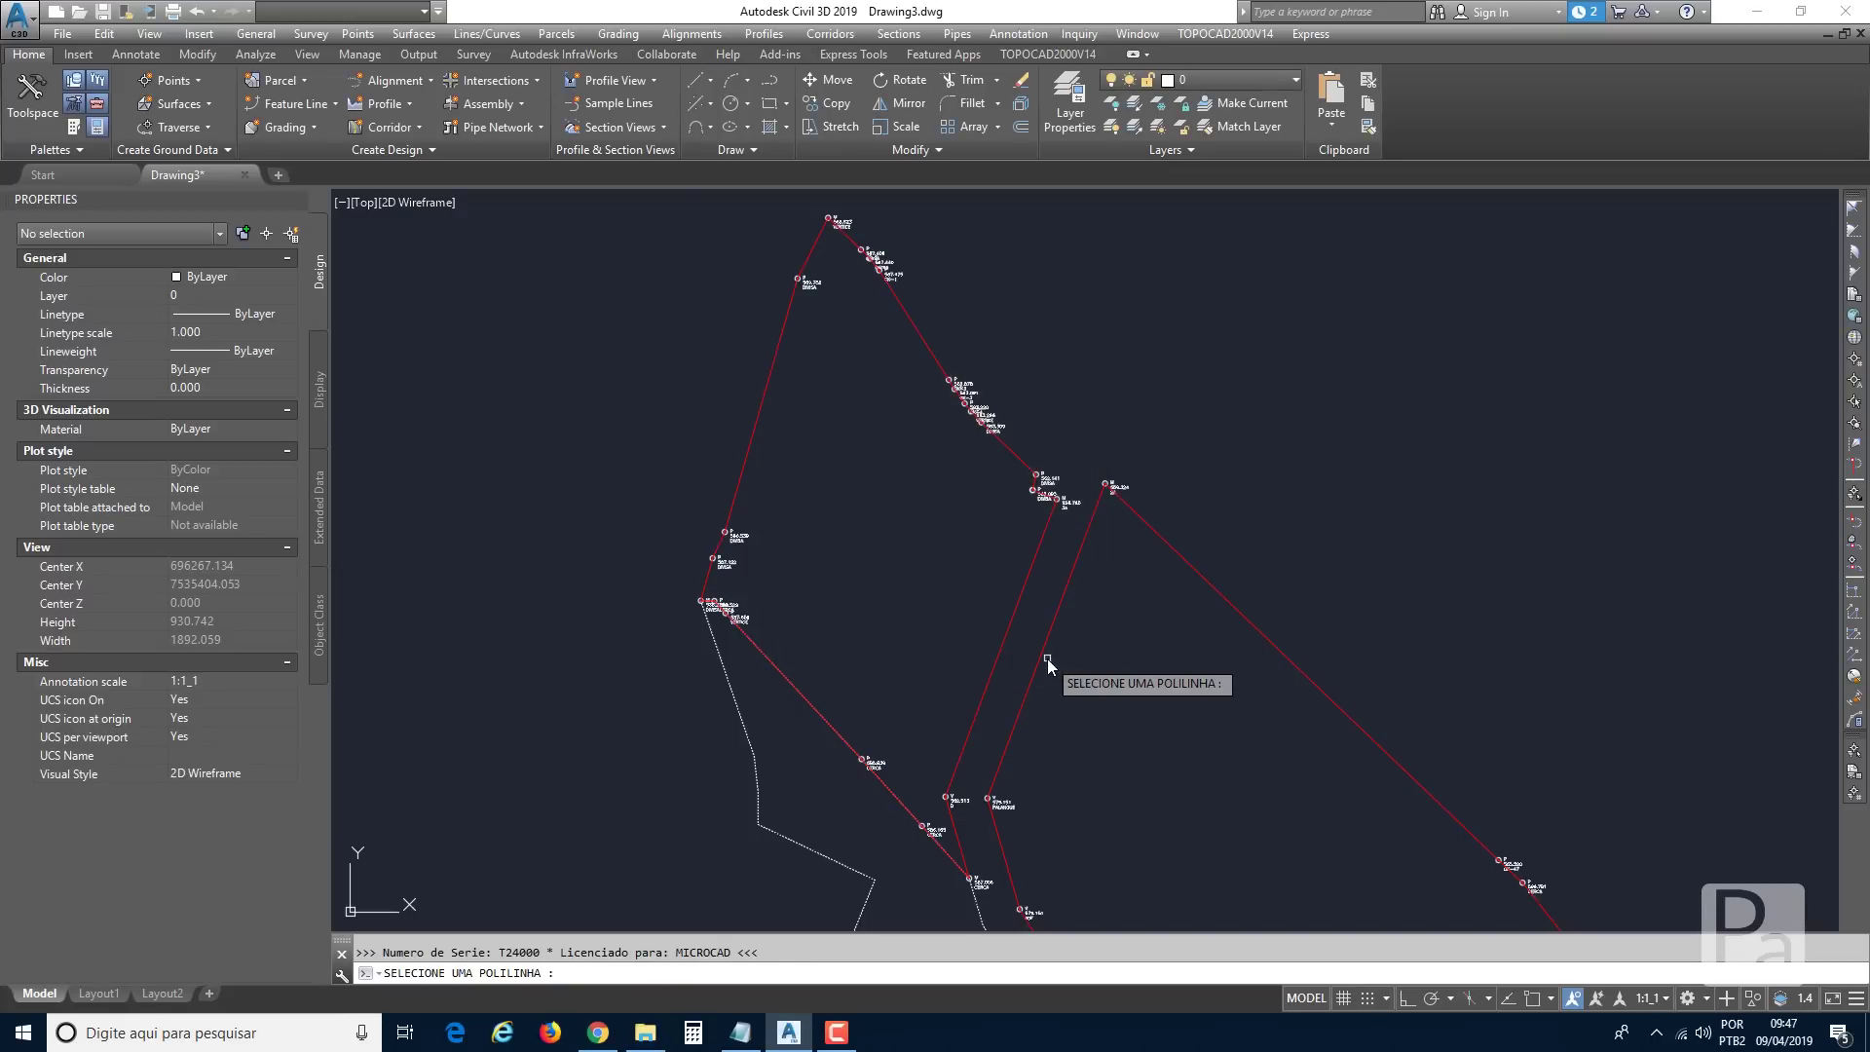
left_click(921, 338)
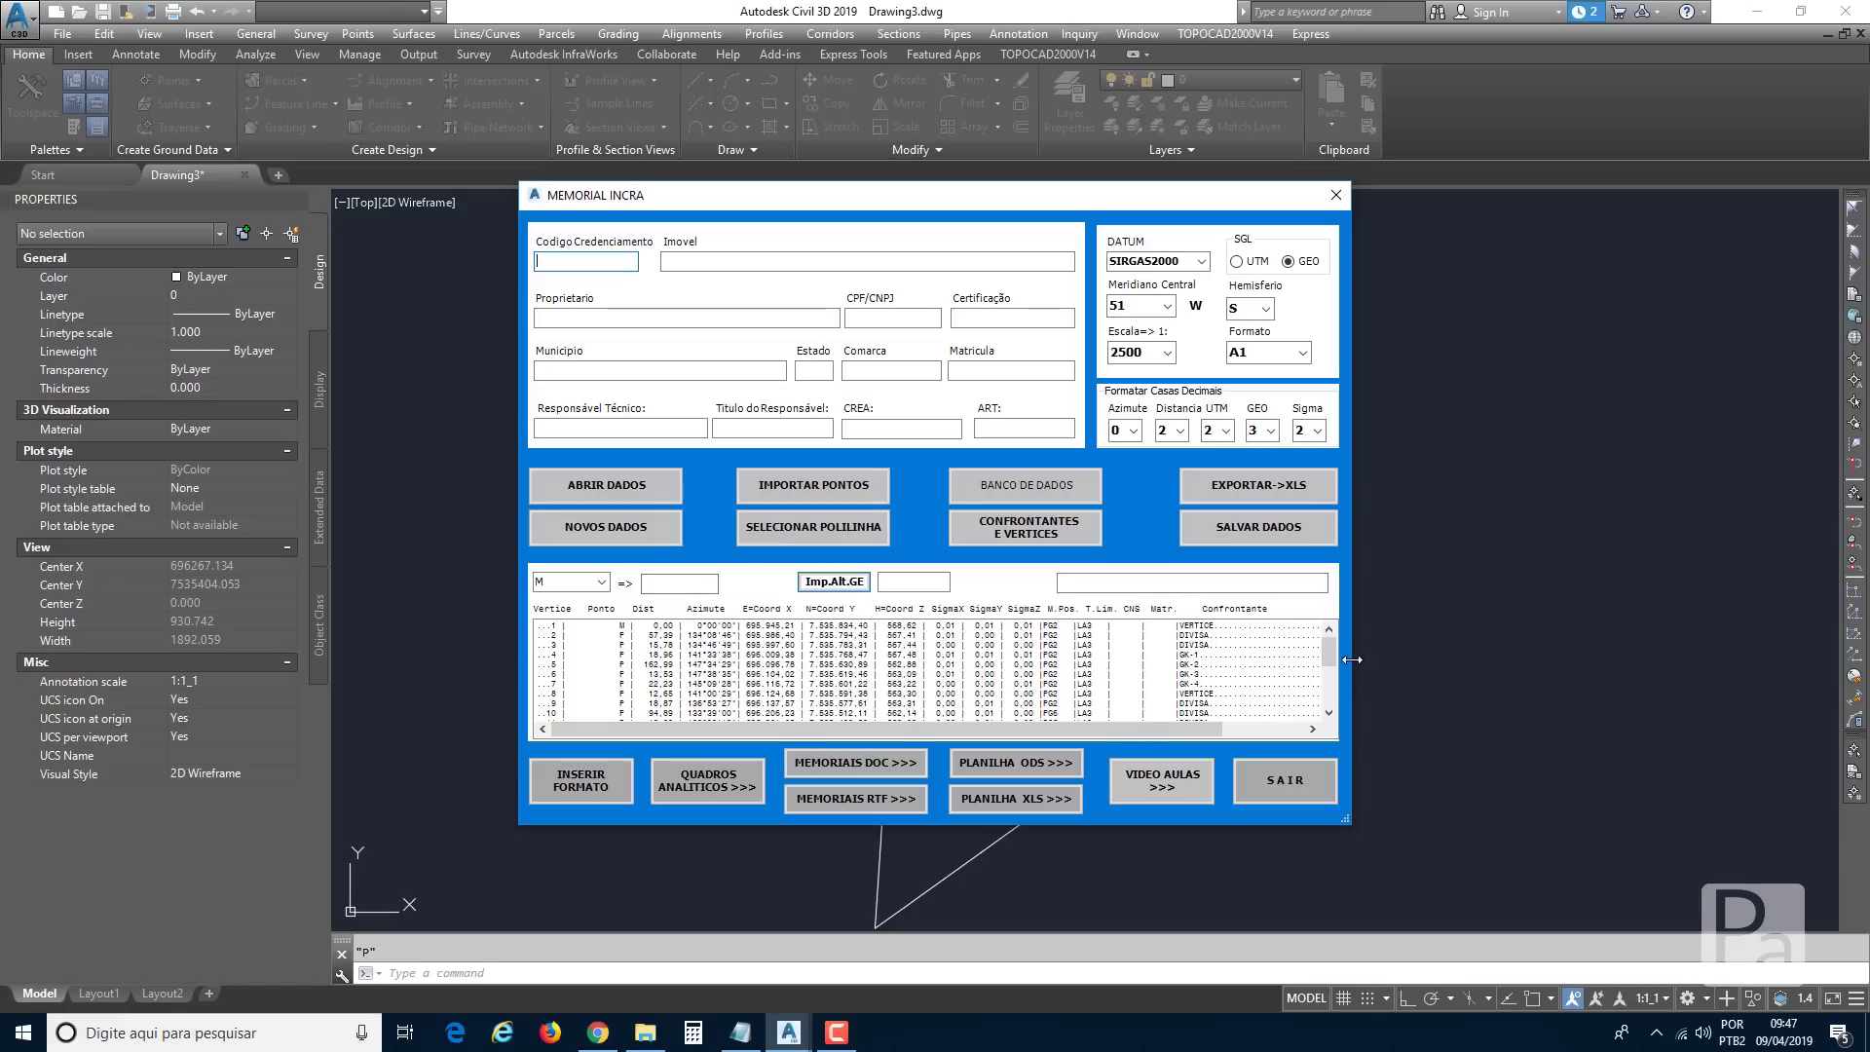
mouse_move(1334, 646)
left_mouse_down()
mouse_move(1331, 699)
mouse_move(1328, 646)
left_mouse_up()
mouse_move(1329, 650)
left_mouse_down()
mouse_move(1330, 689)
mouse_move(1329, 624)
left_mouse_up()
left_click_drag(1331, 651, 1331, 686)
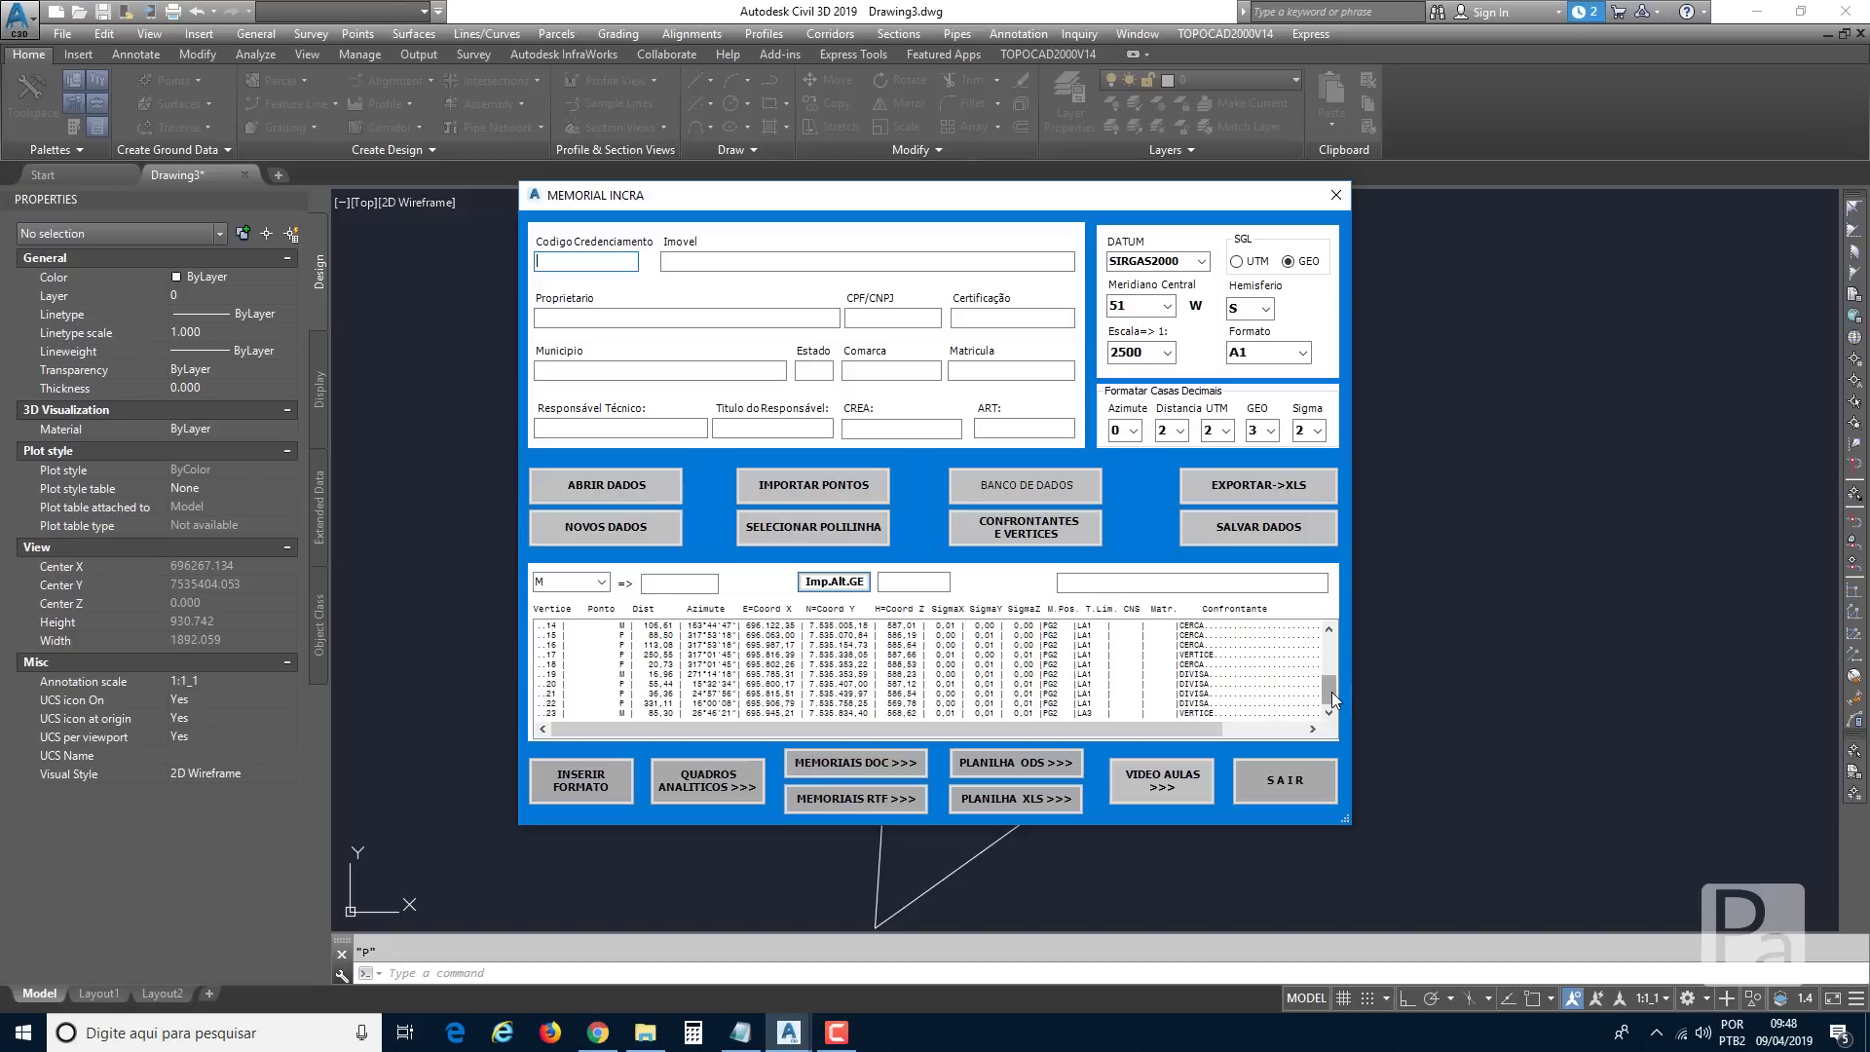
left_click_drag(1330, 699, 1329, 651)
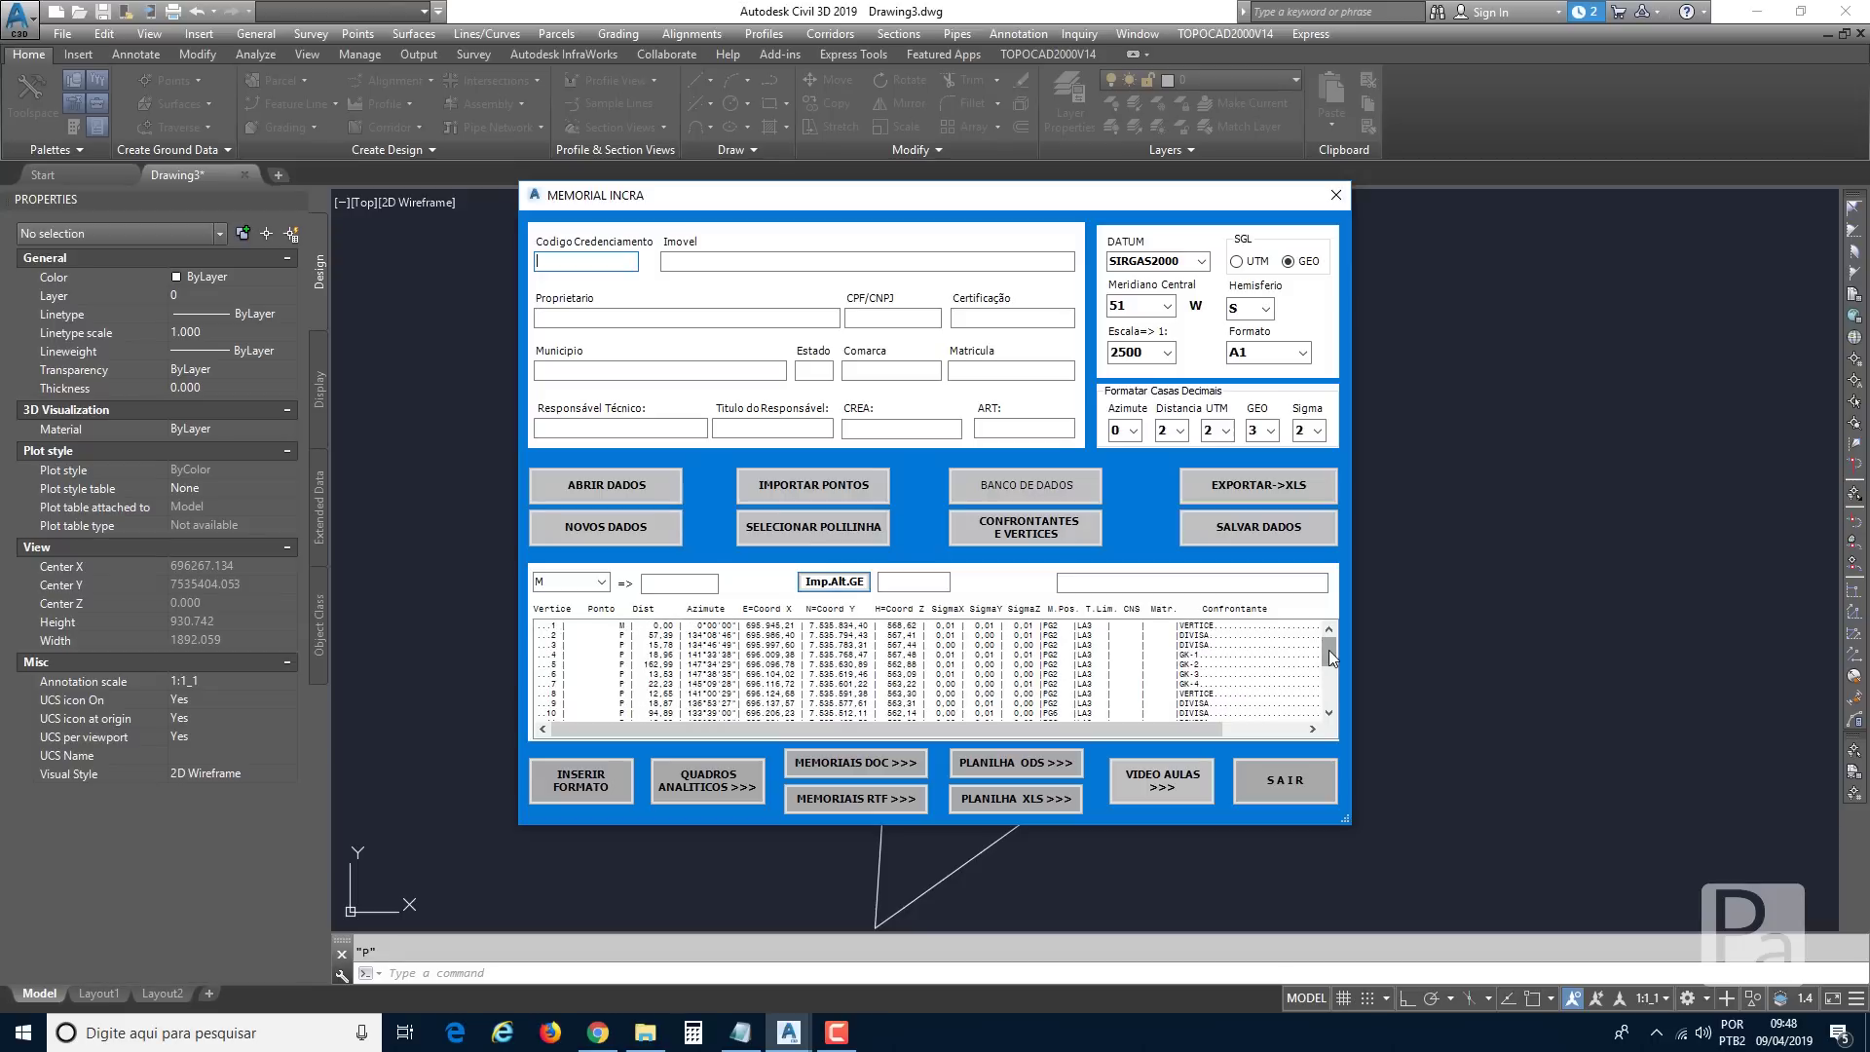
Export the upper perimeter's vertices to XLS, then view the exported Drawing3.XLS sheet full-size in Excel.
left_click(1220, 492)
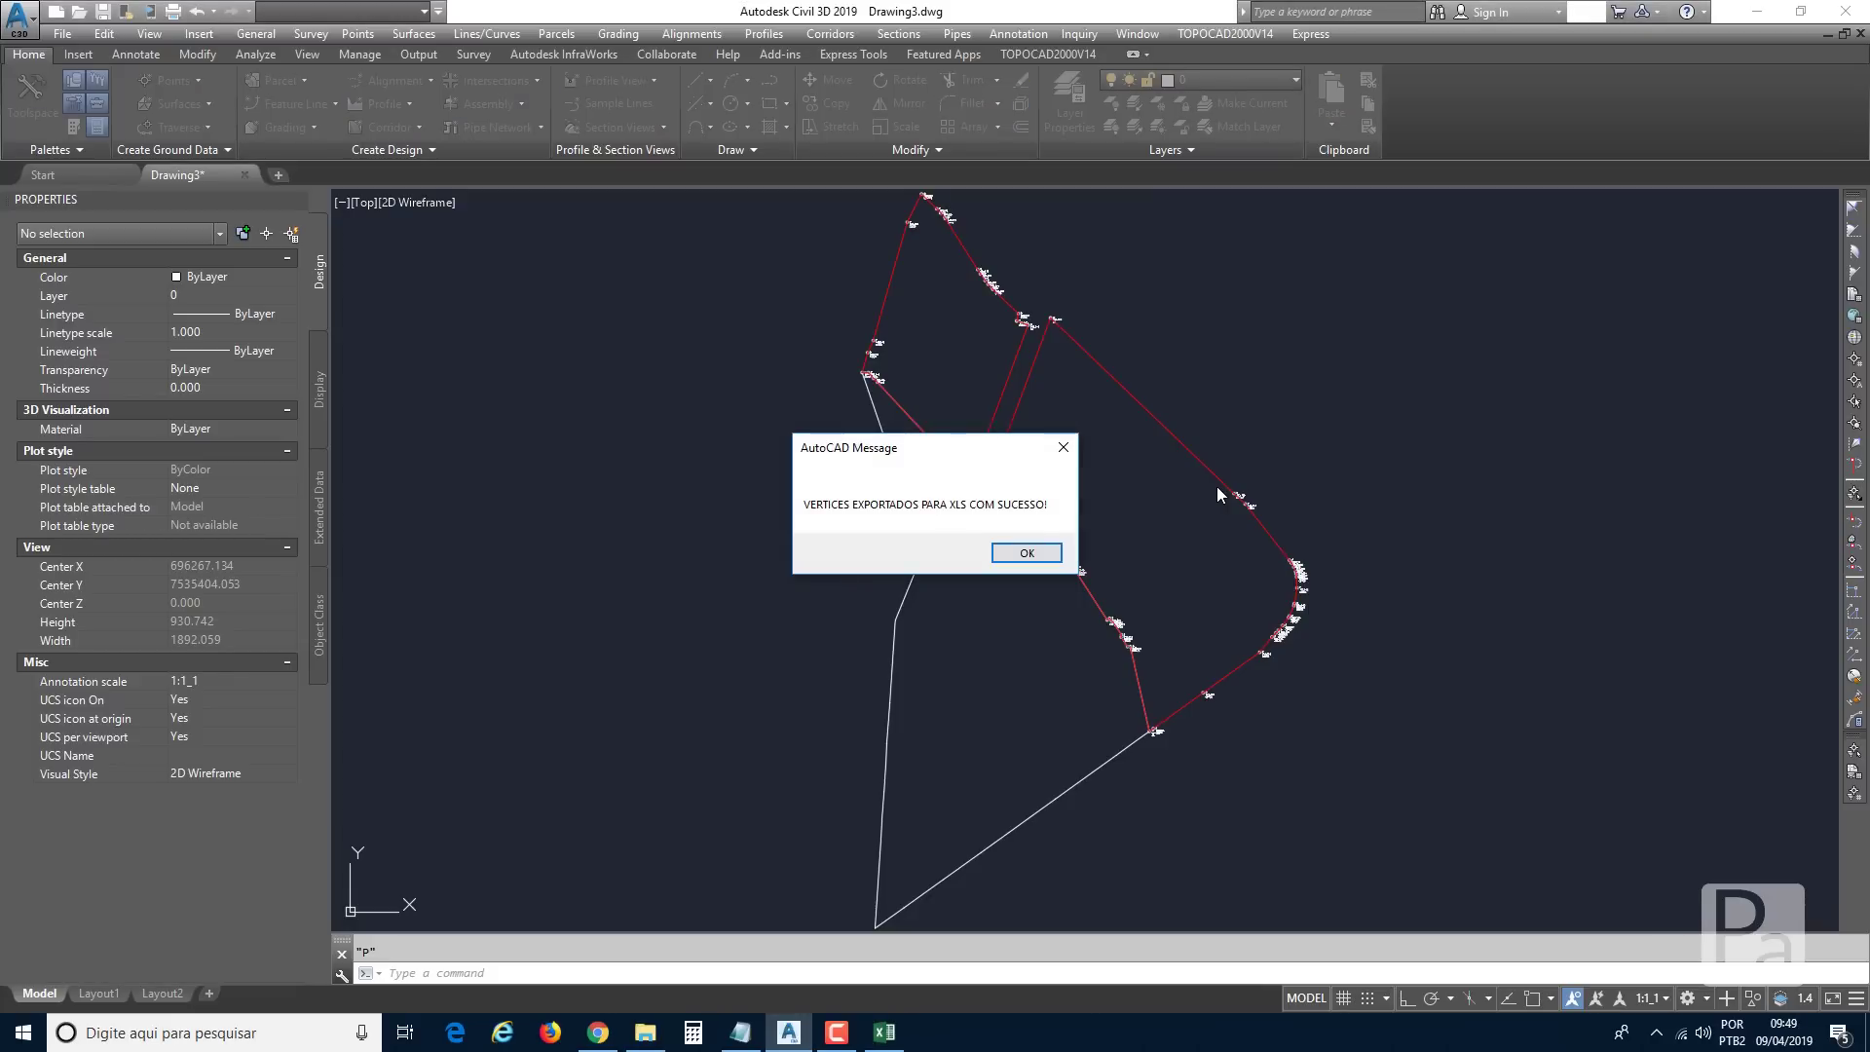
left_click(1023, 552)
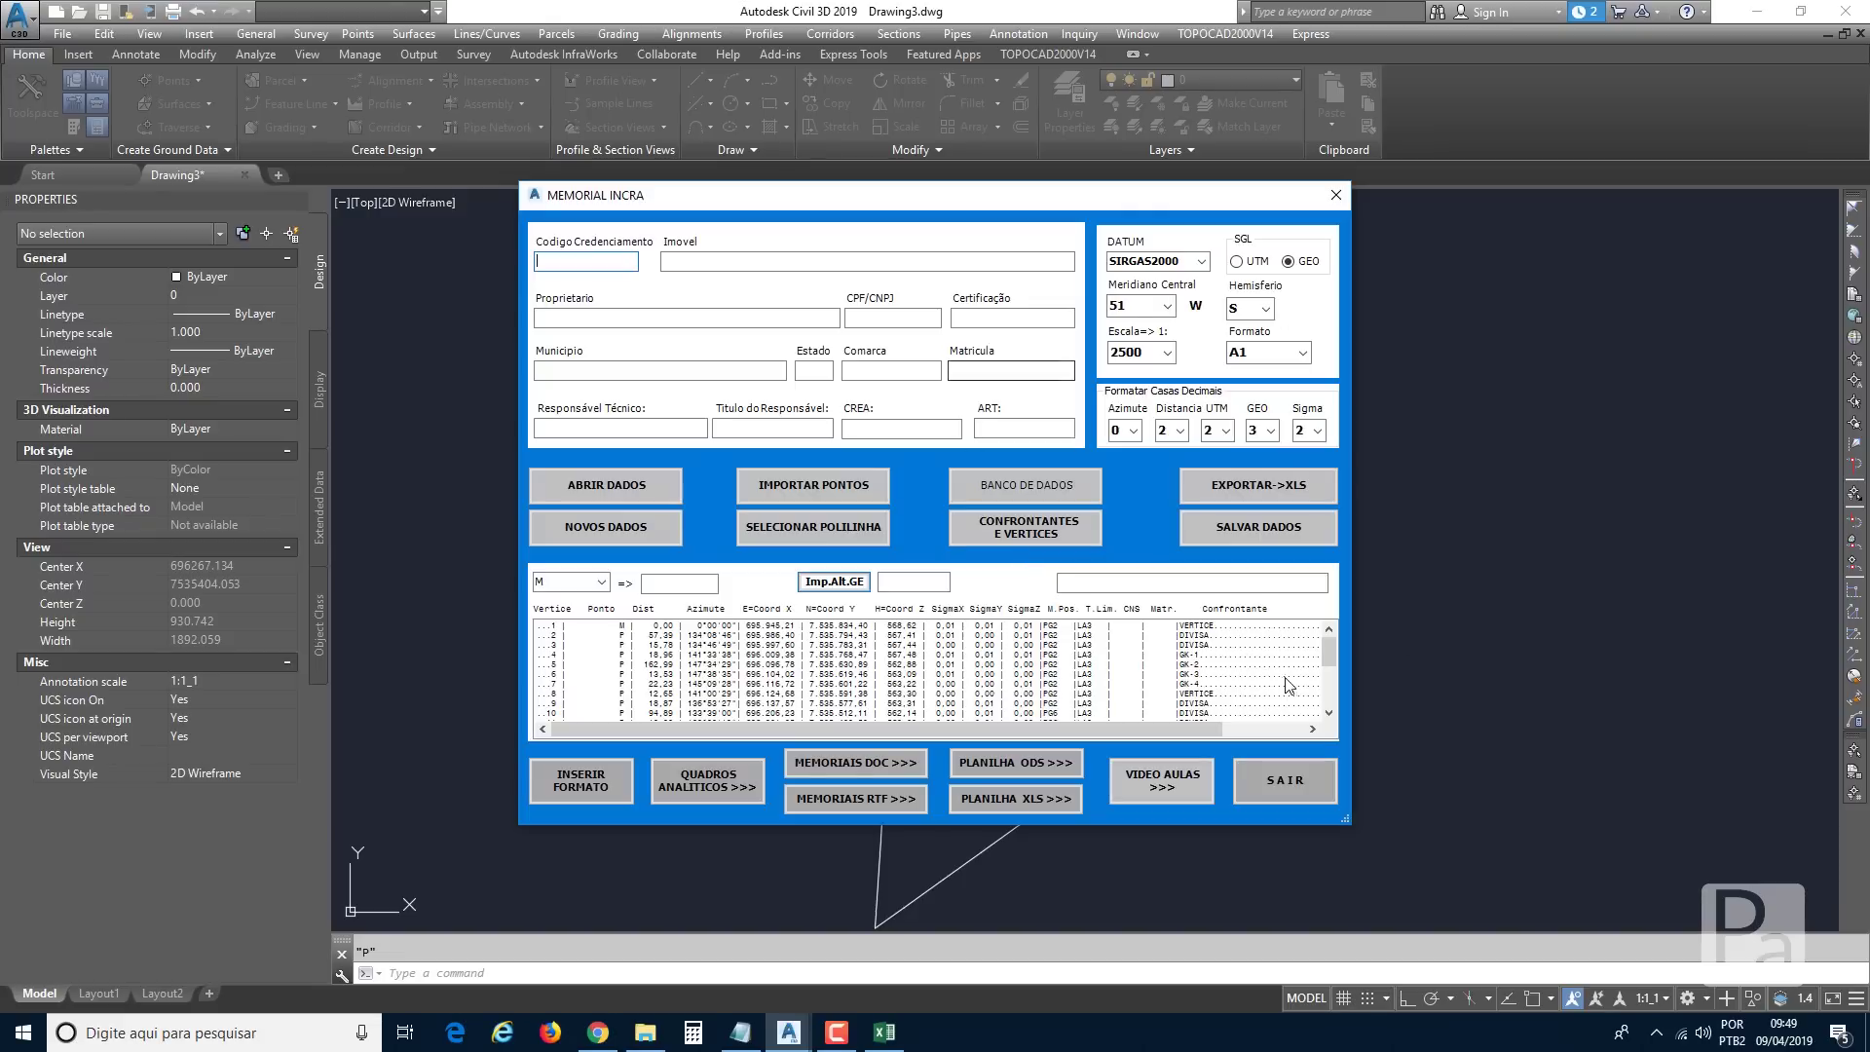
left_click(1275, 786)
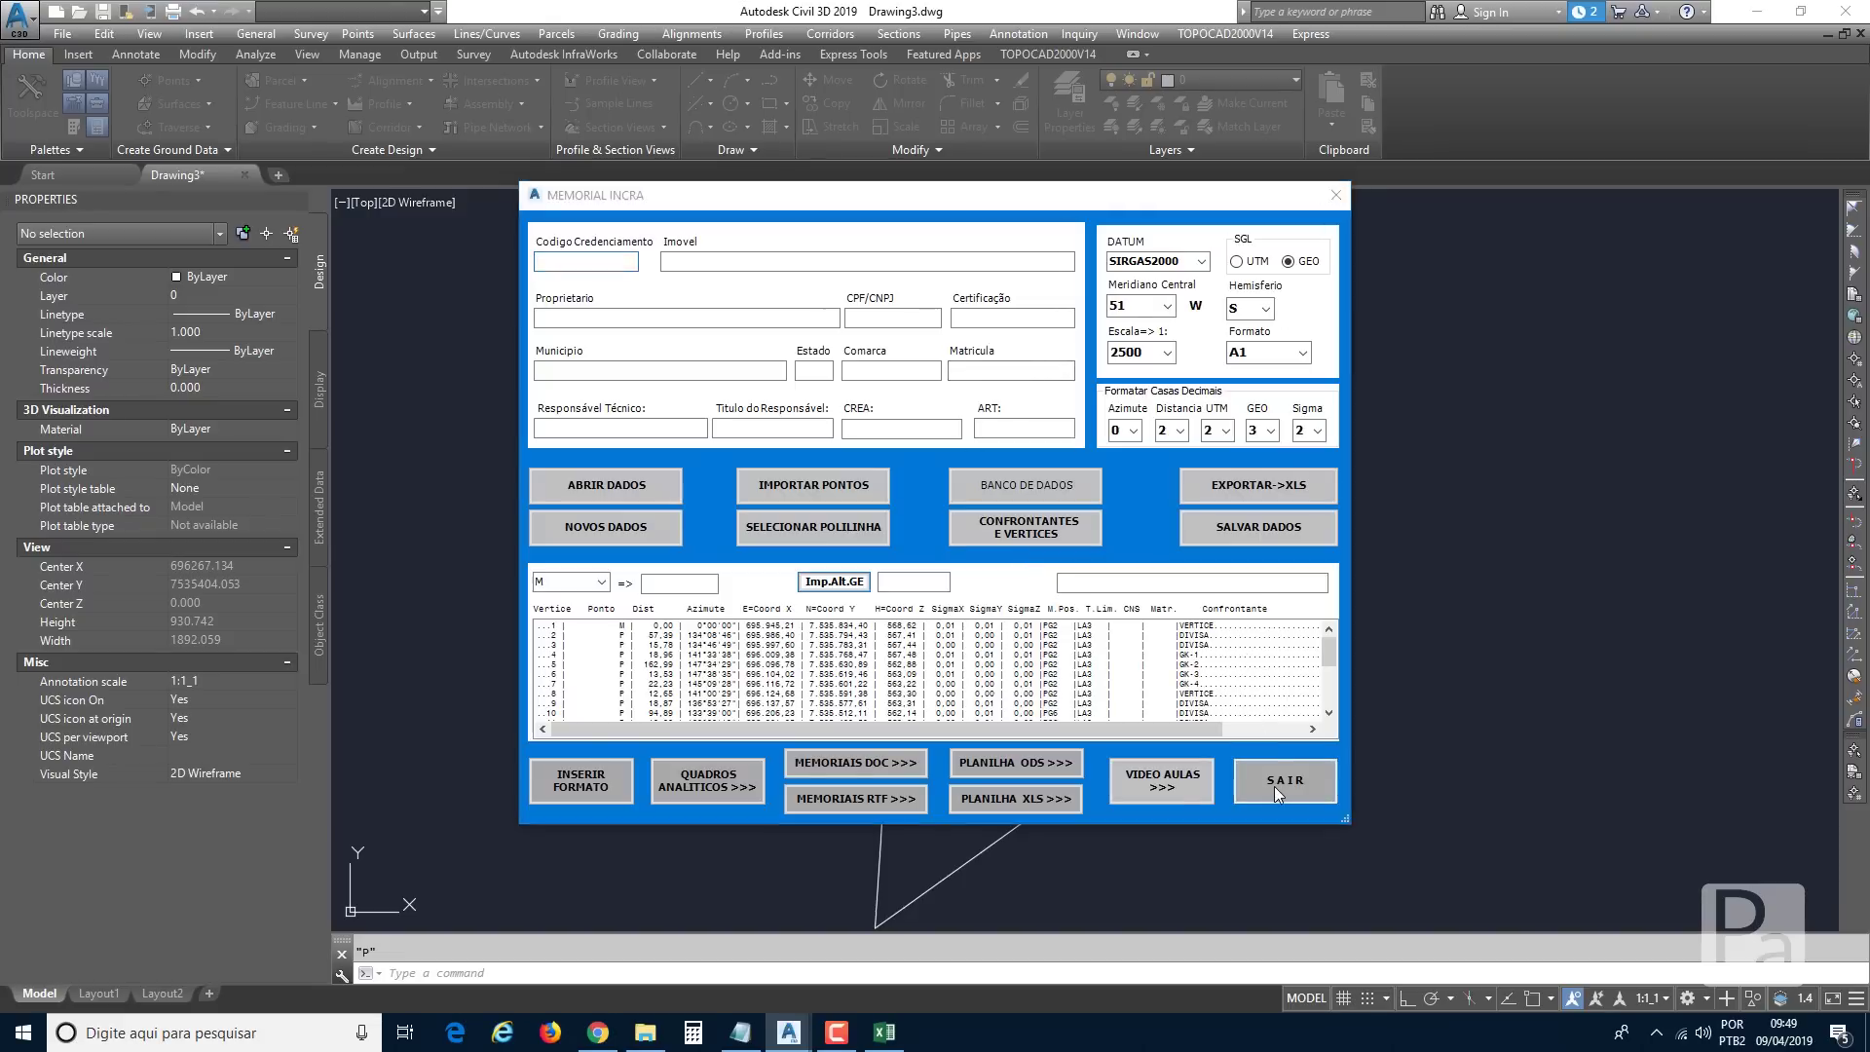
left_click(879, 1040)
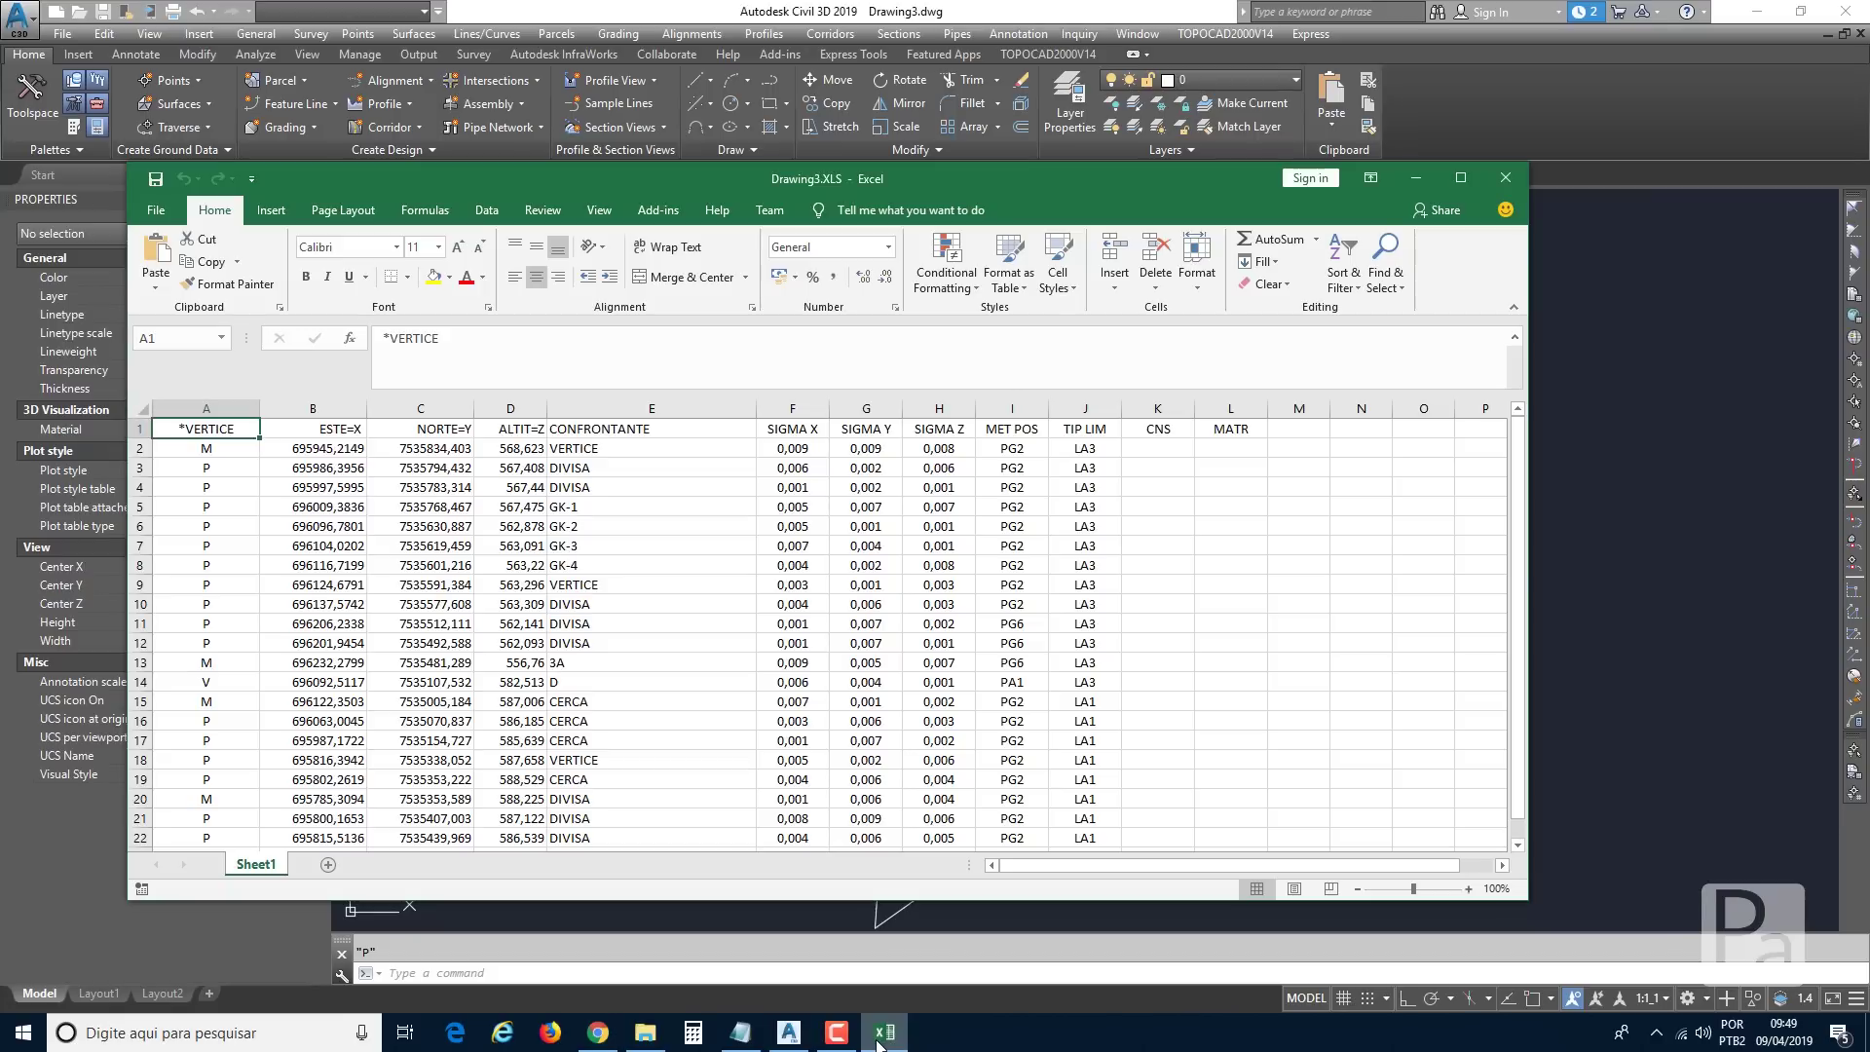
left_click(1462, 178)
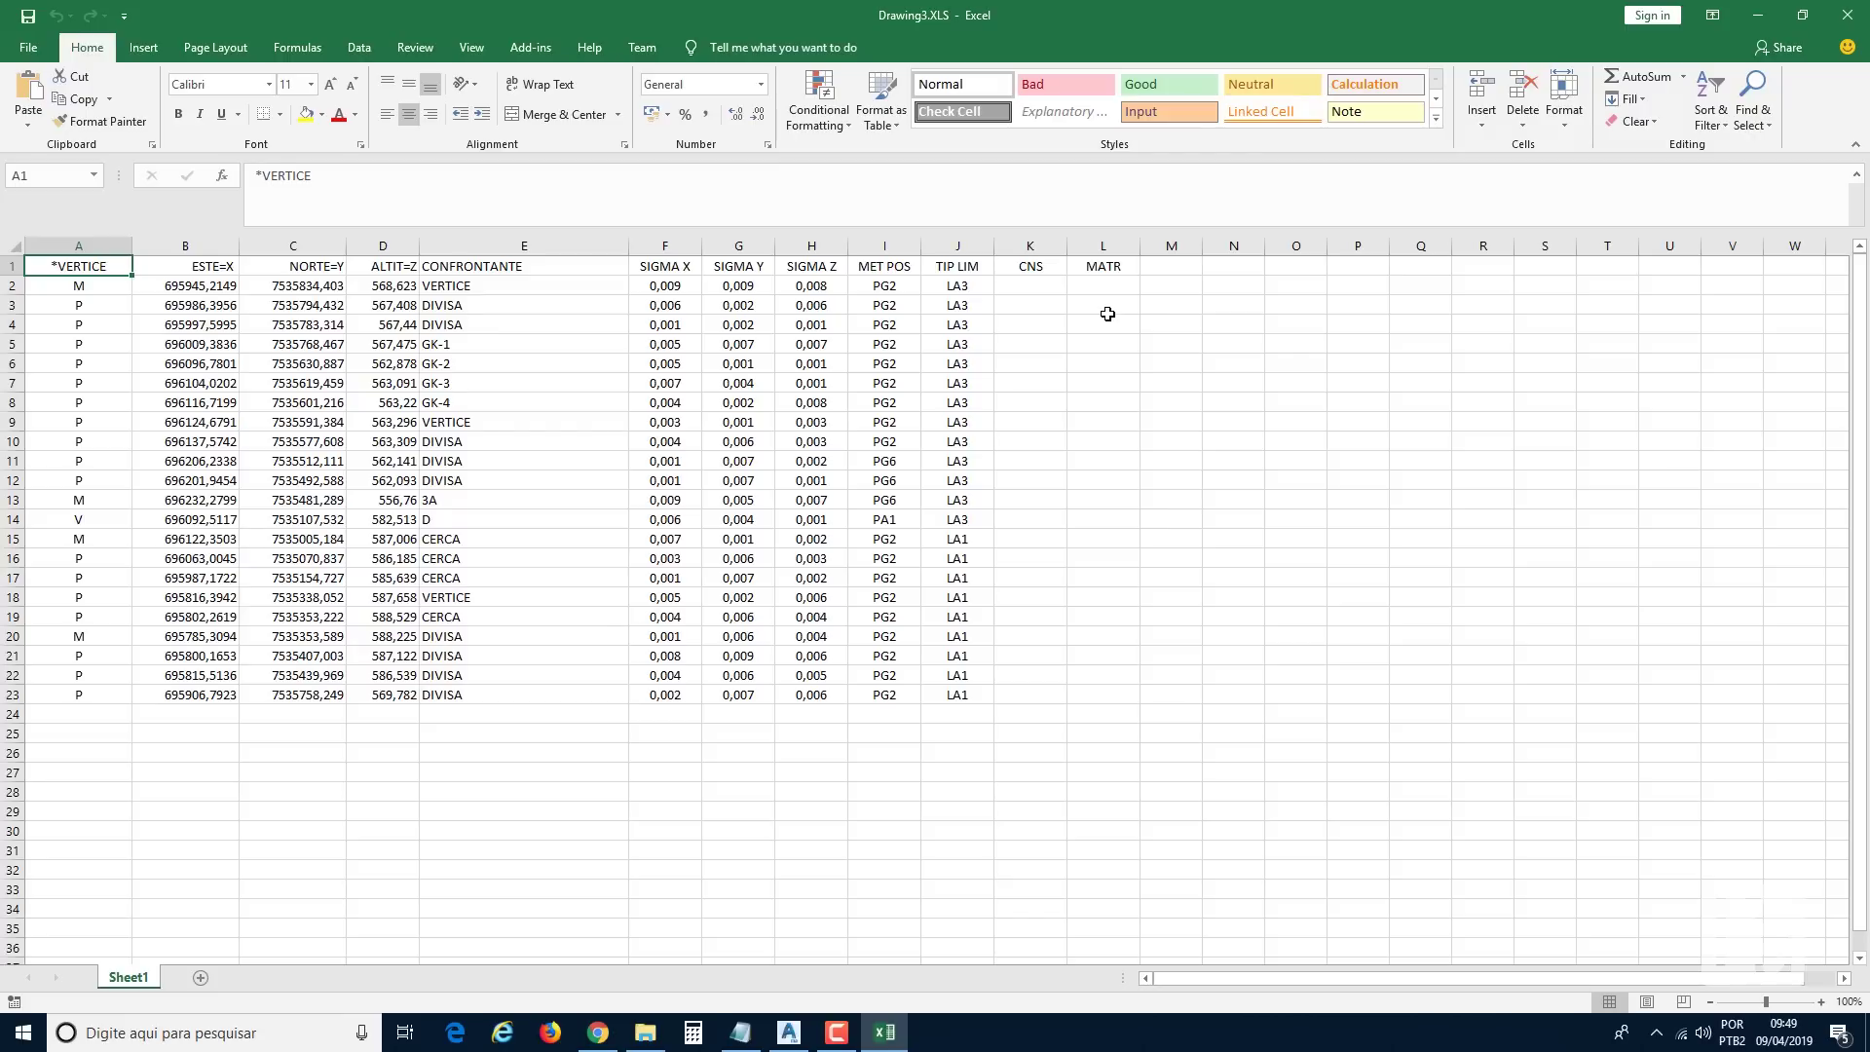
Switch back to Civil 3D and reopen the Memorial INCRA routine.
left_click(804, 1040)
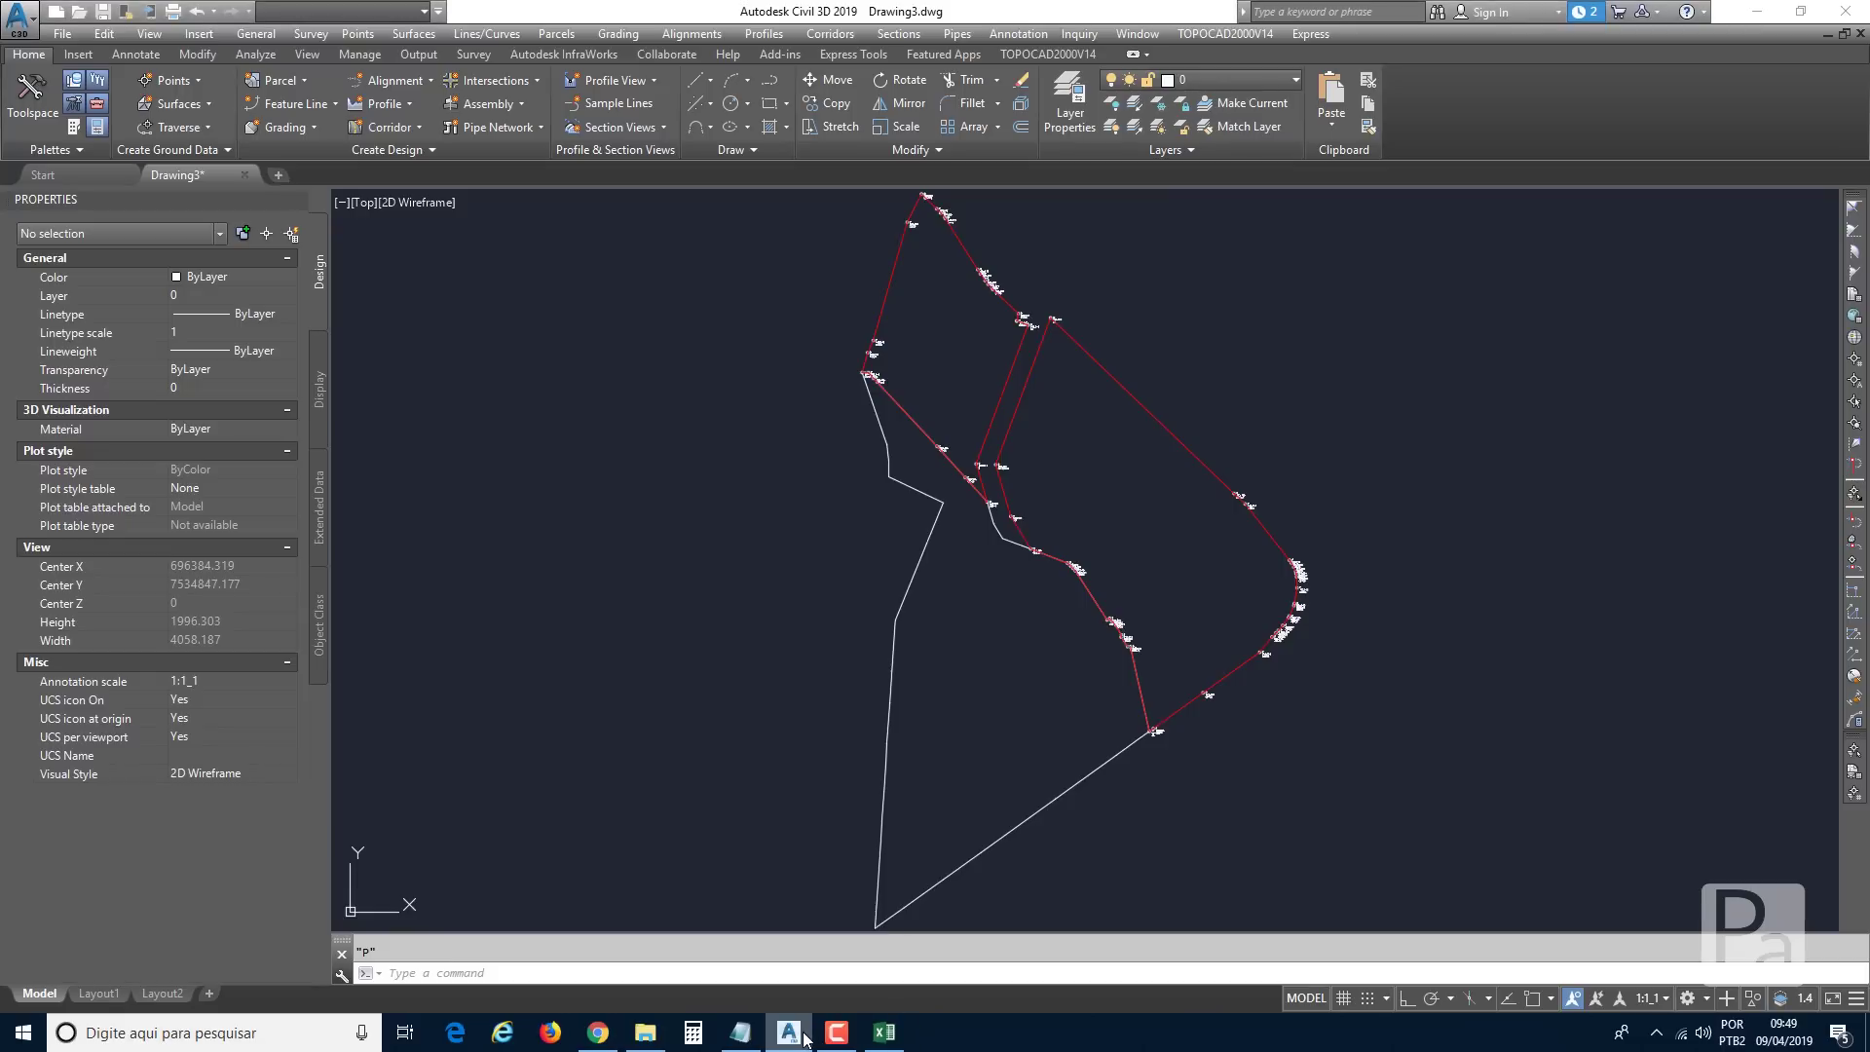
left_click(1230, 35)
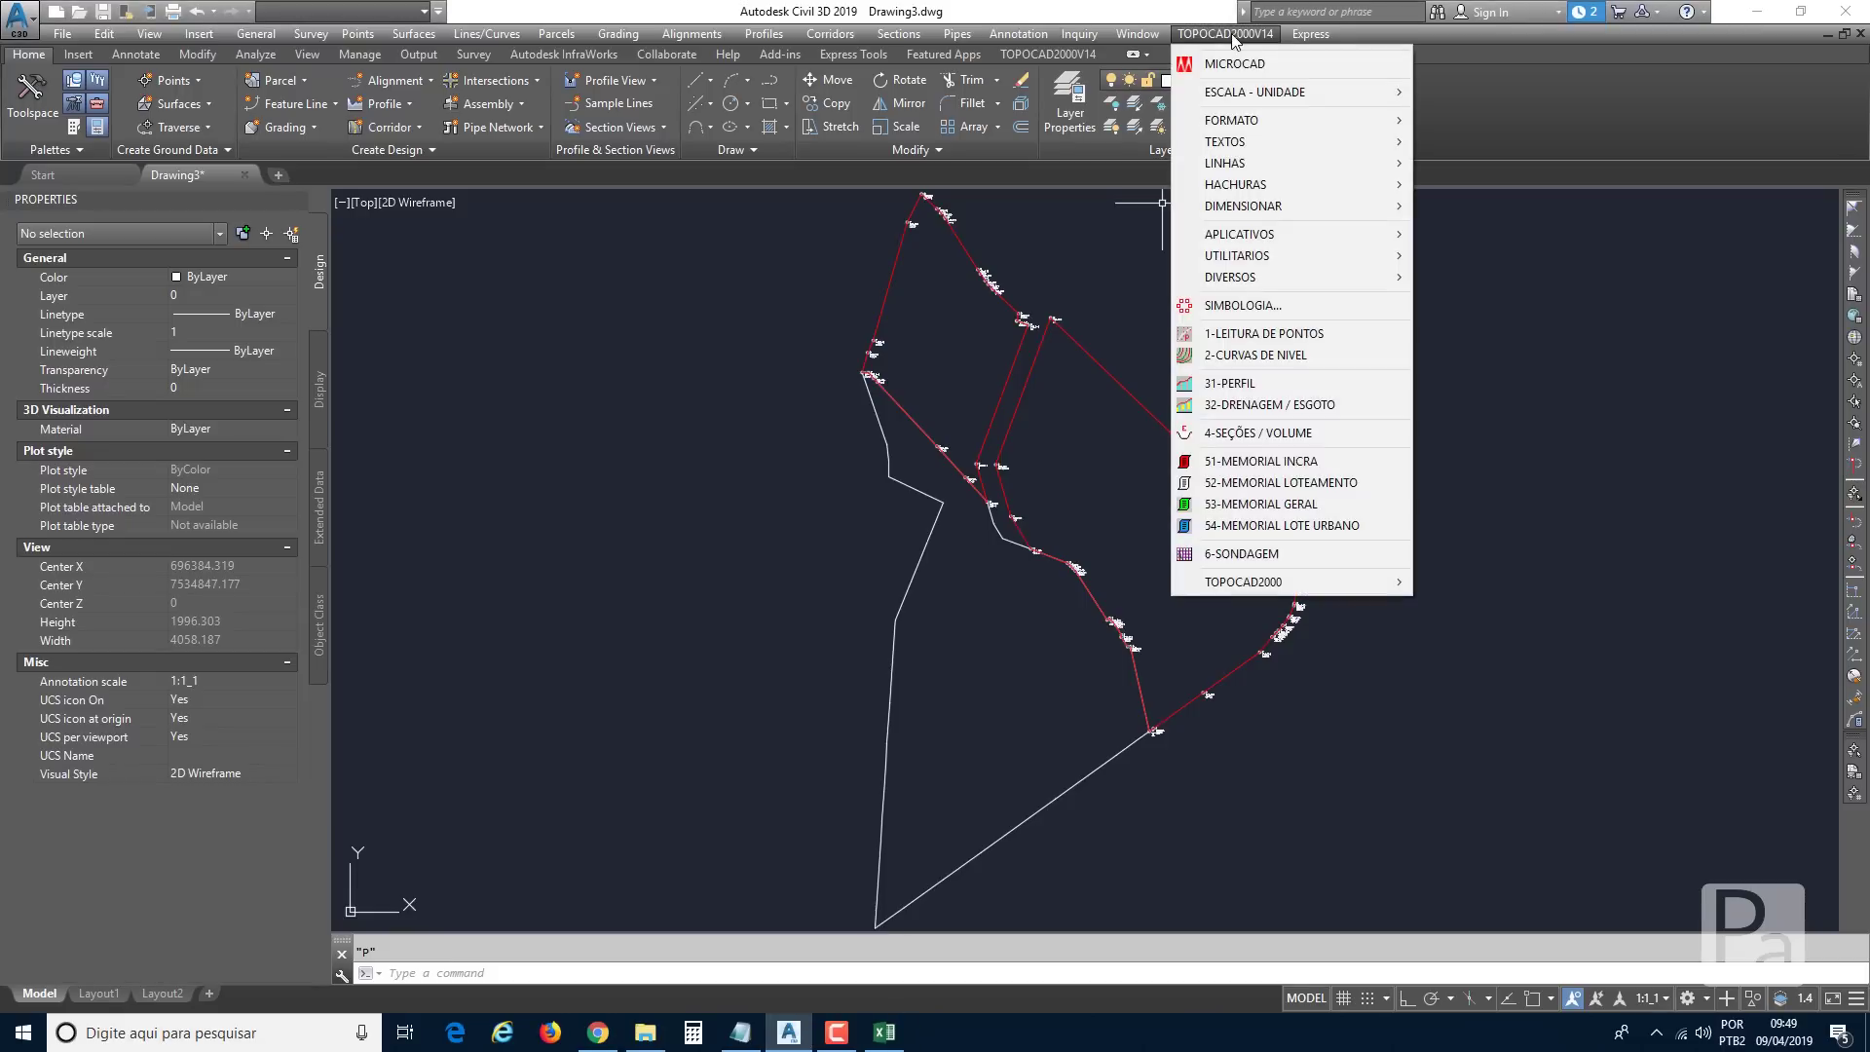
left_click(1241, 464)
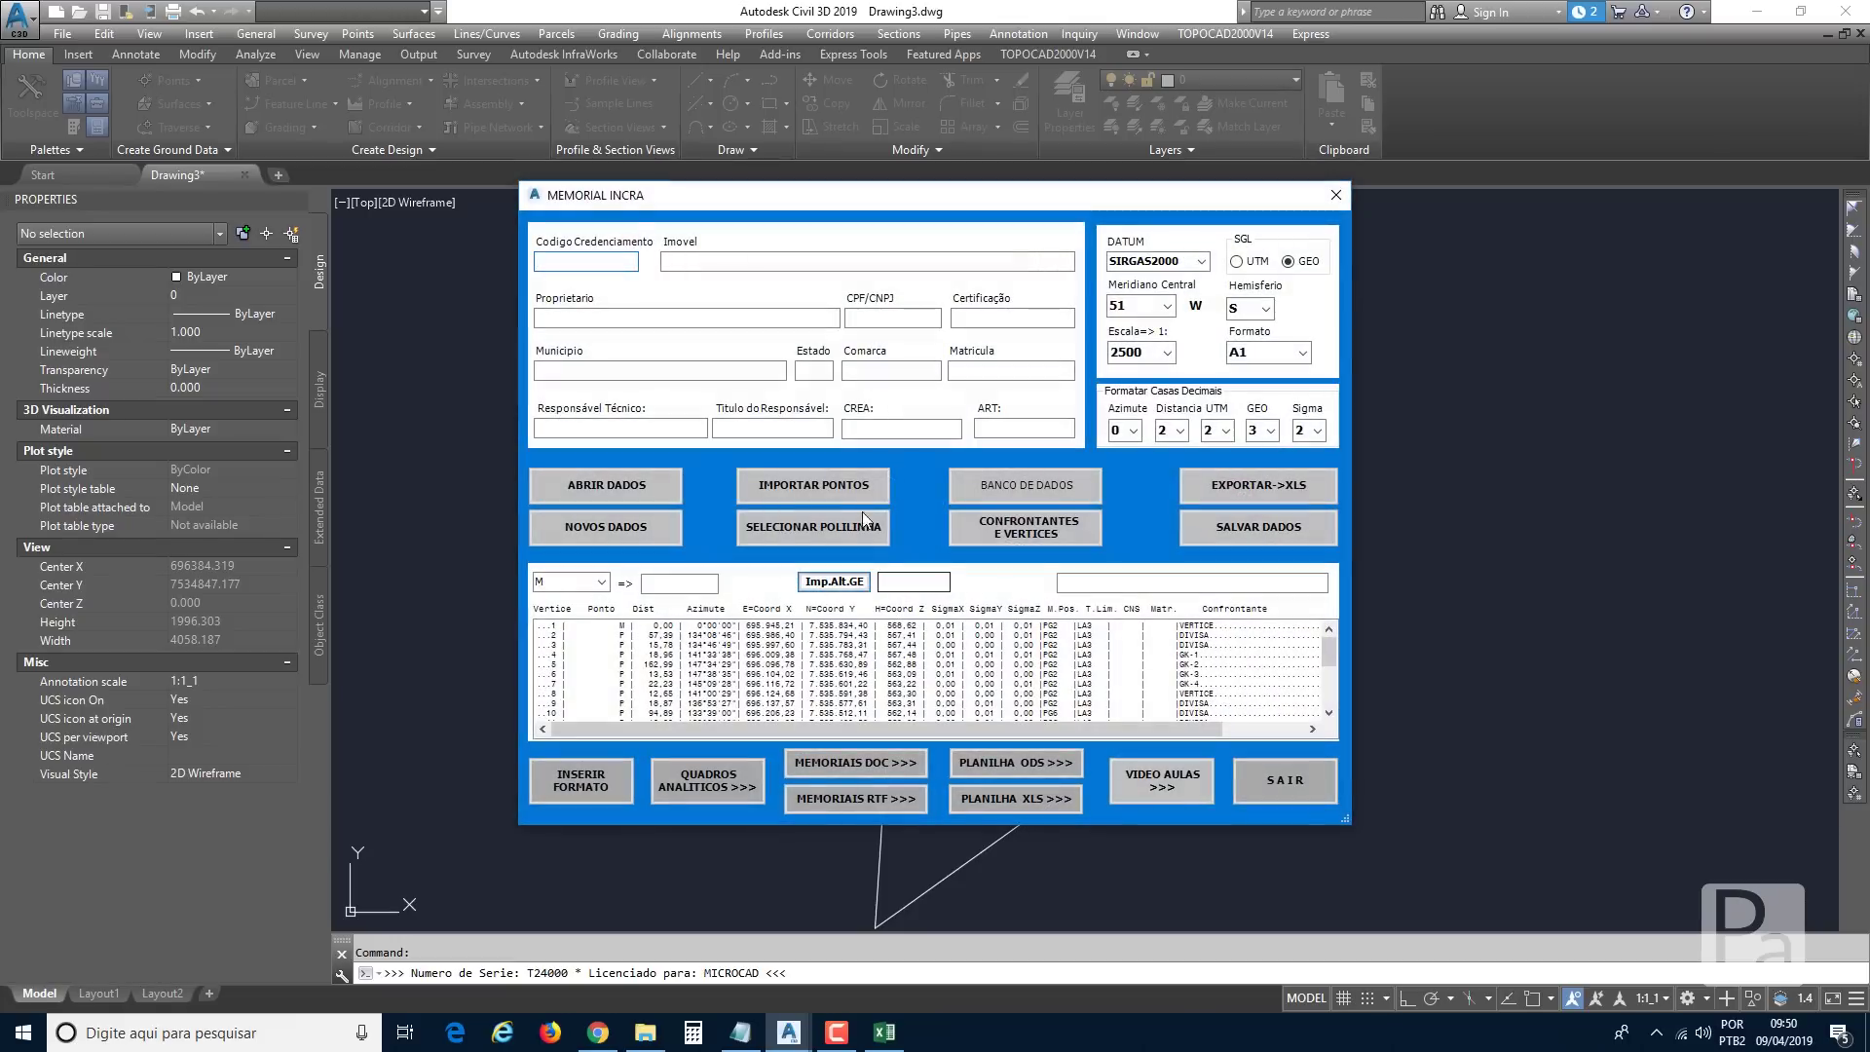
Load the eastern perimeter polyline into the memorial with automatic vertex text/block selection and export its vertices to XLS.
left_click(797, 532)
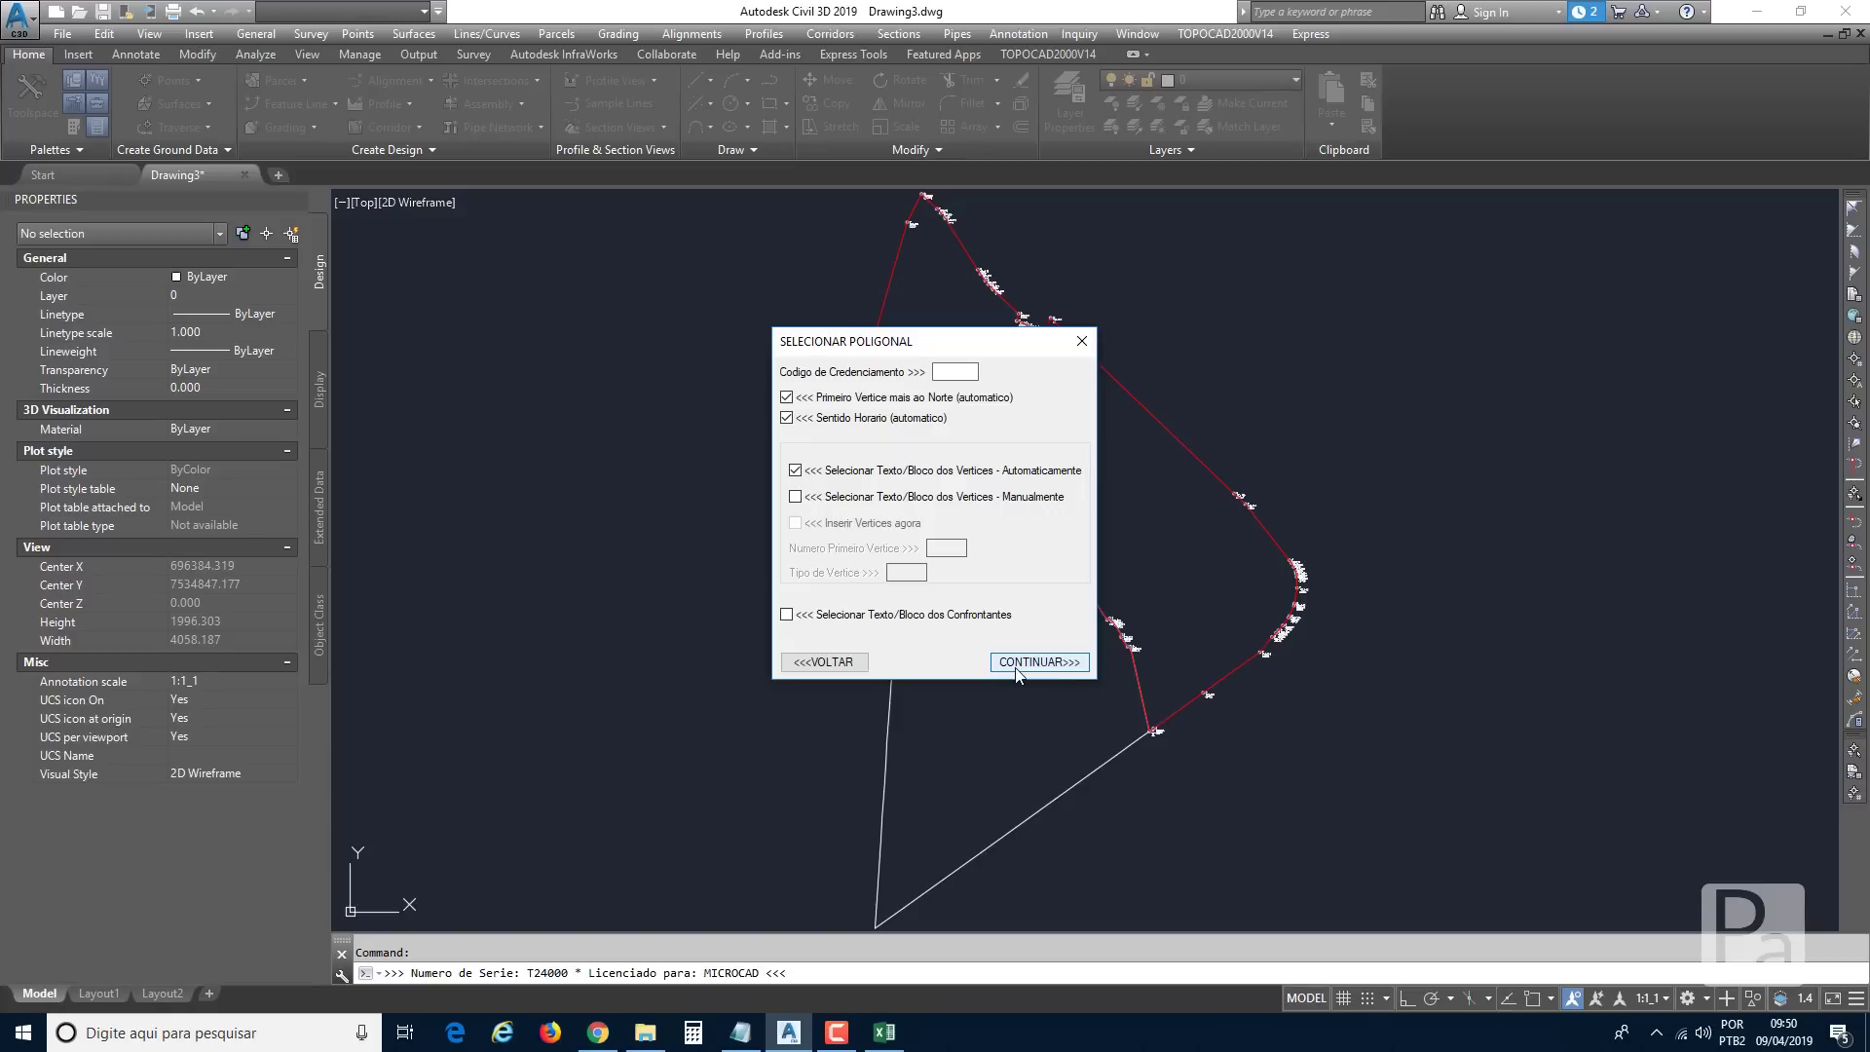
left_click(1016, 662)
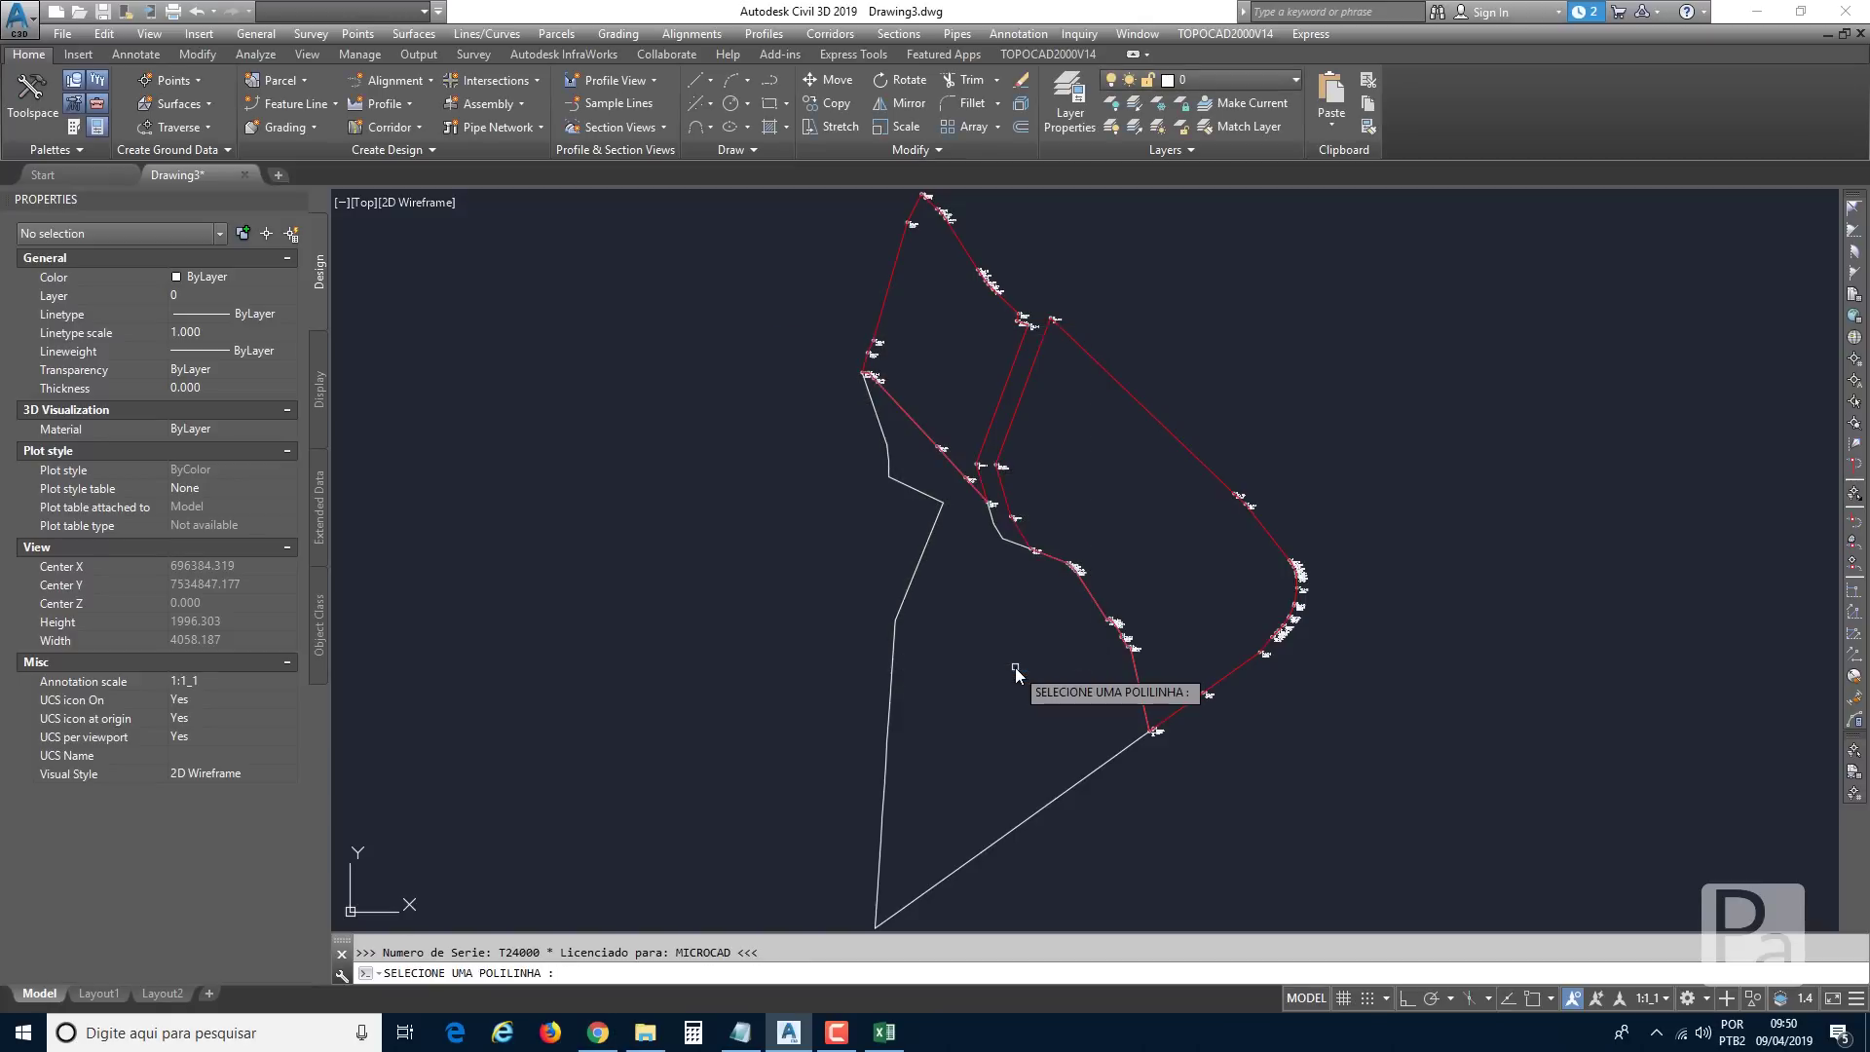
left_click(1134, 398)
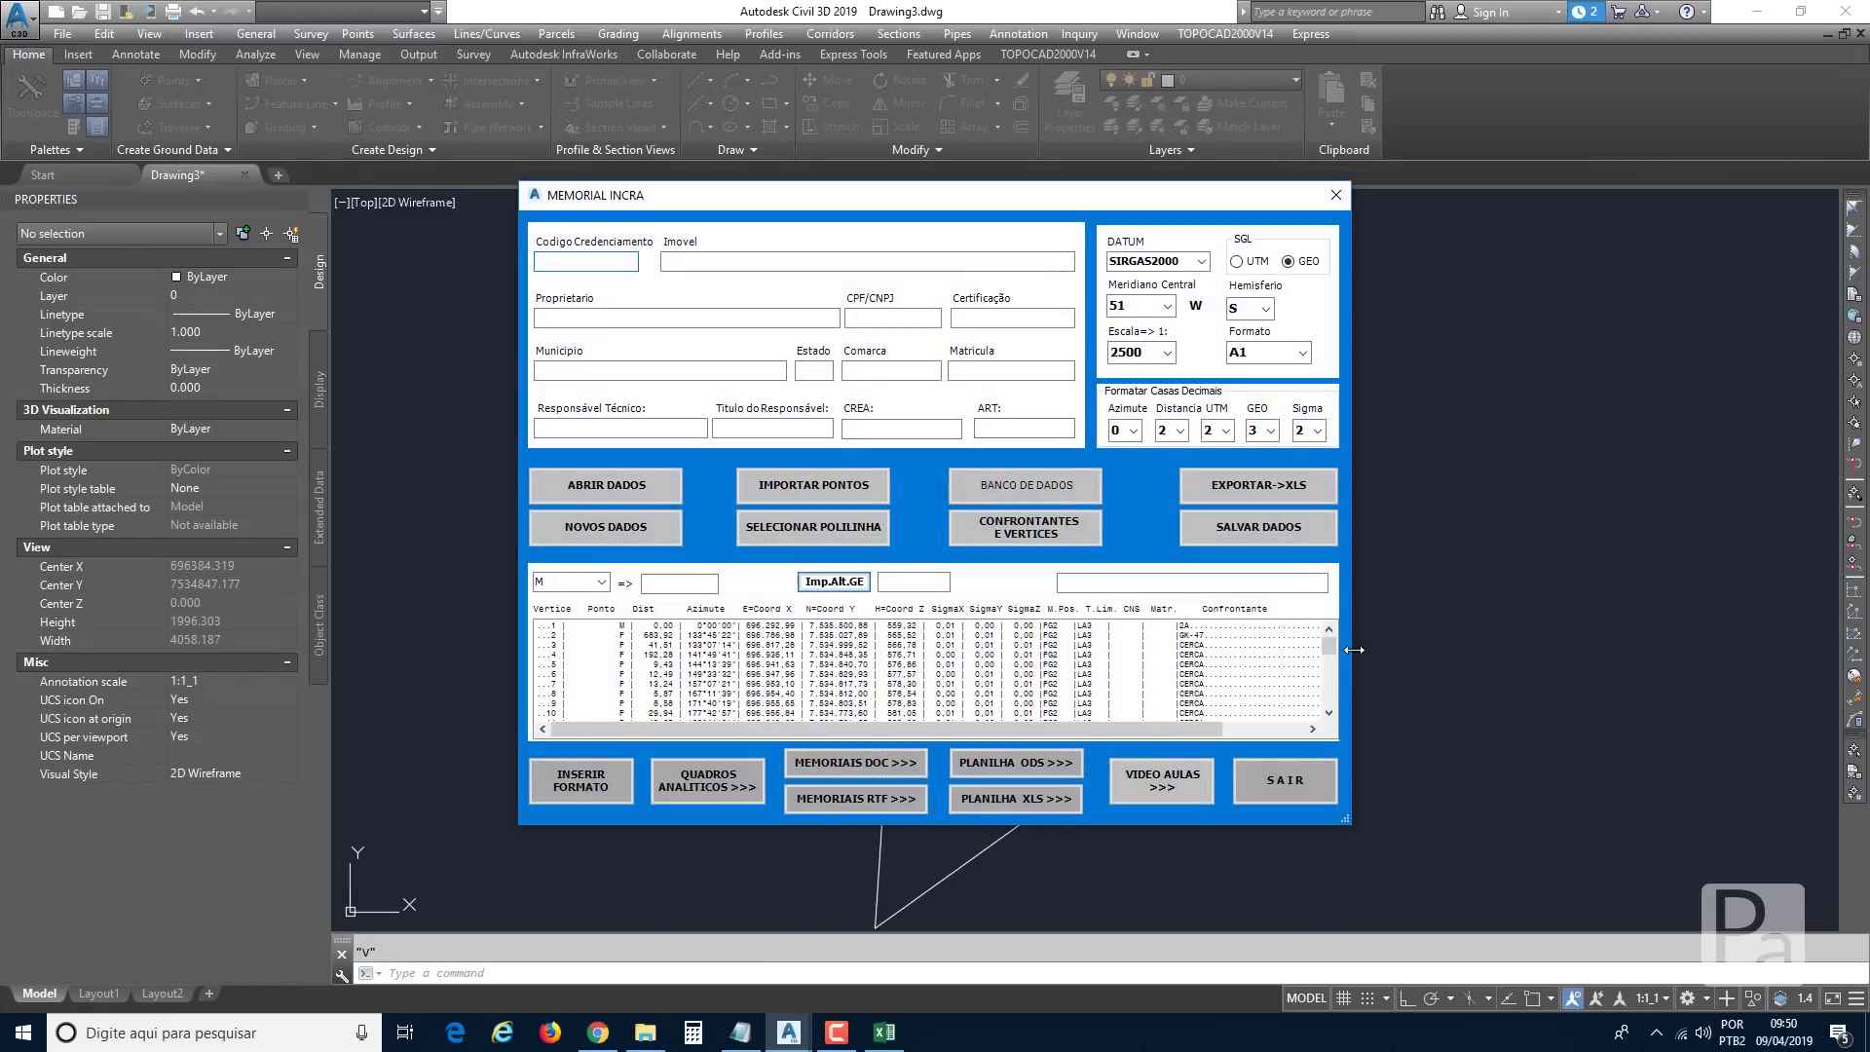
left_click_drag(1332, 650, 1337, 597)
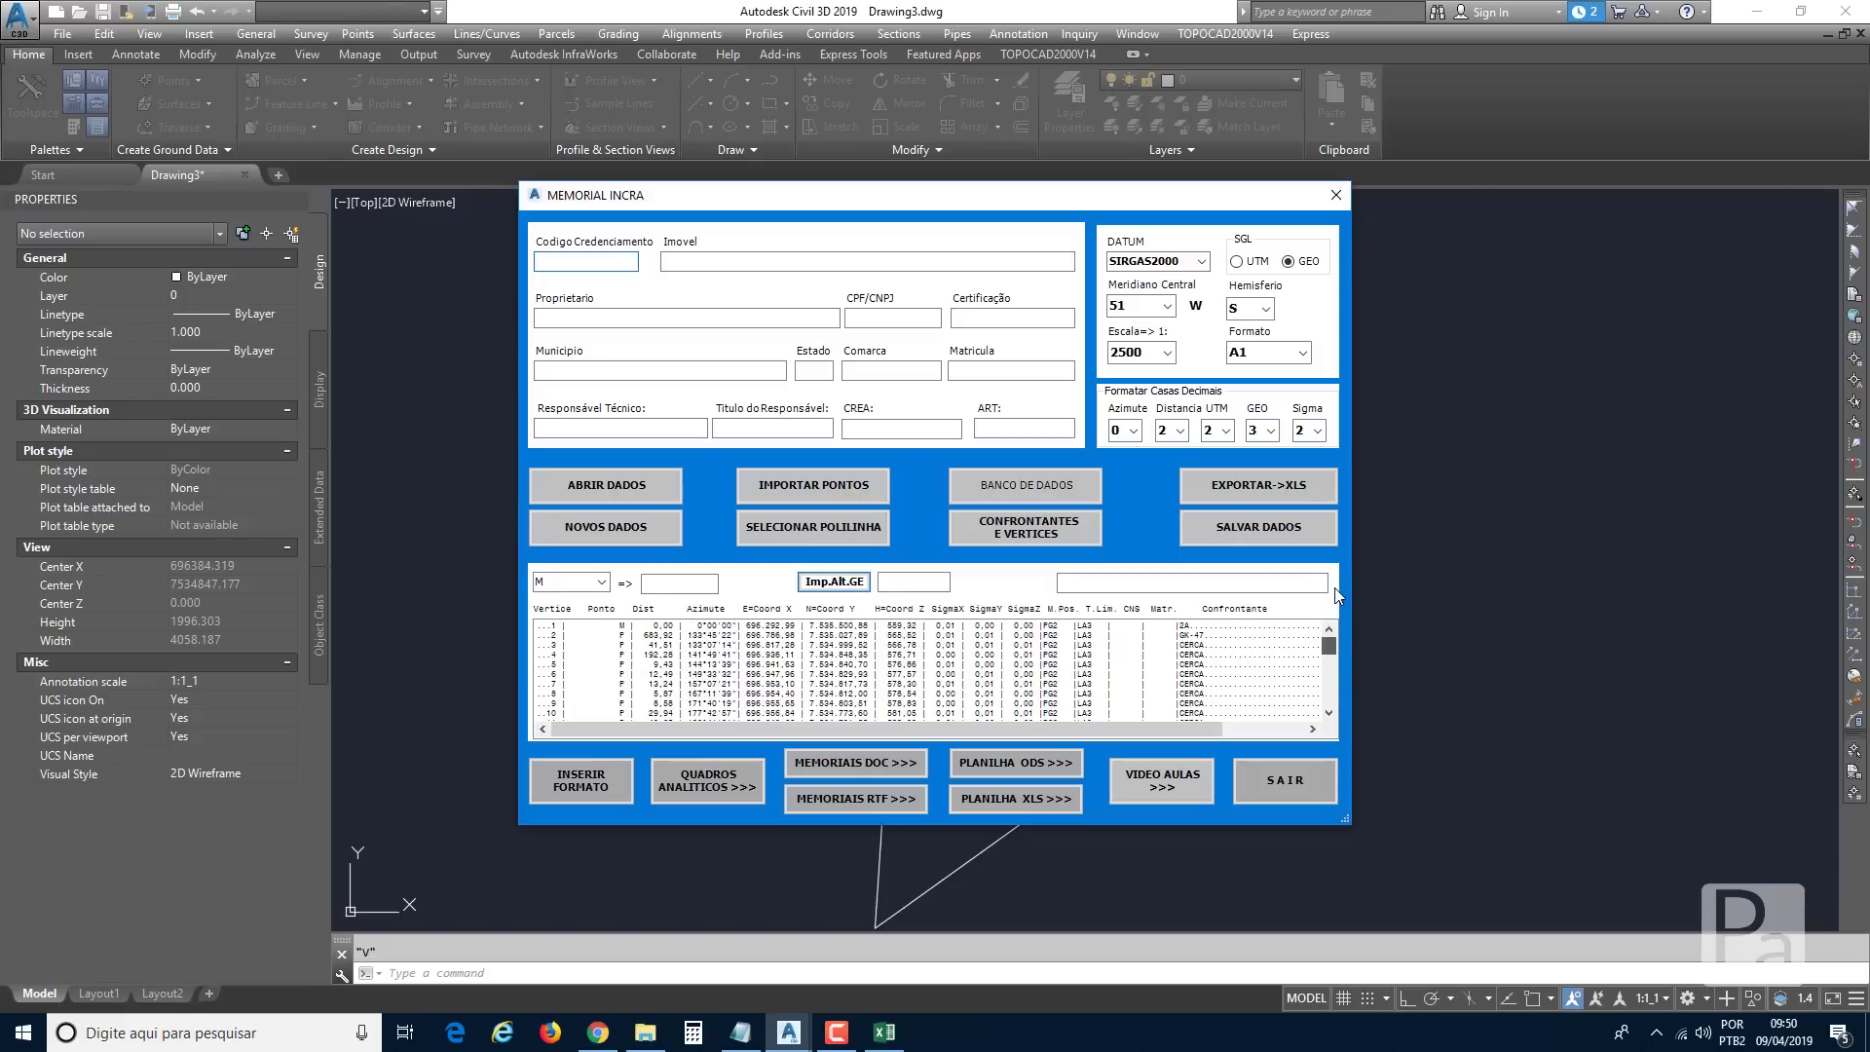
left_click(1241, 485)
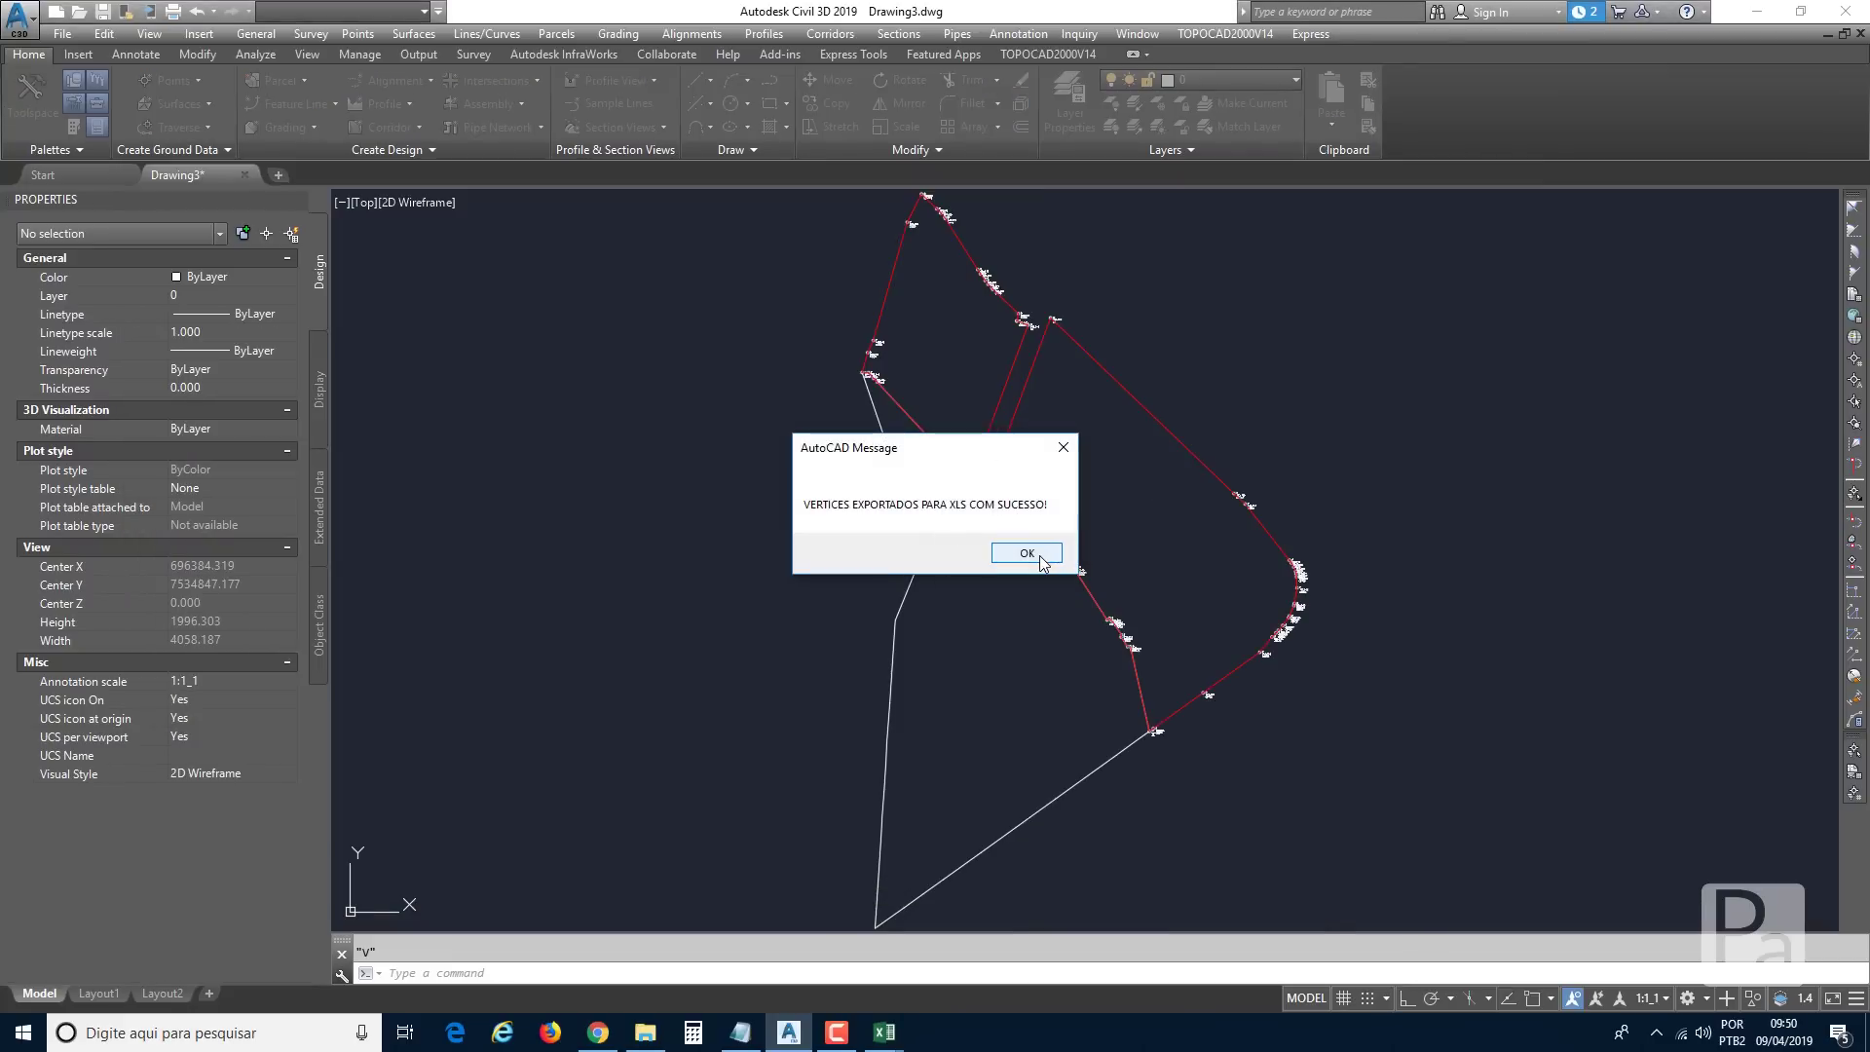
left_click(1040, 562)
Switch to Drawing3.XLS in Excel and copy the upper perimeter's vertex rows, A2:L23, without the header.
mouse_move(891, 1038)
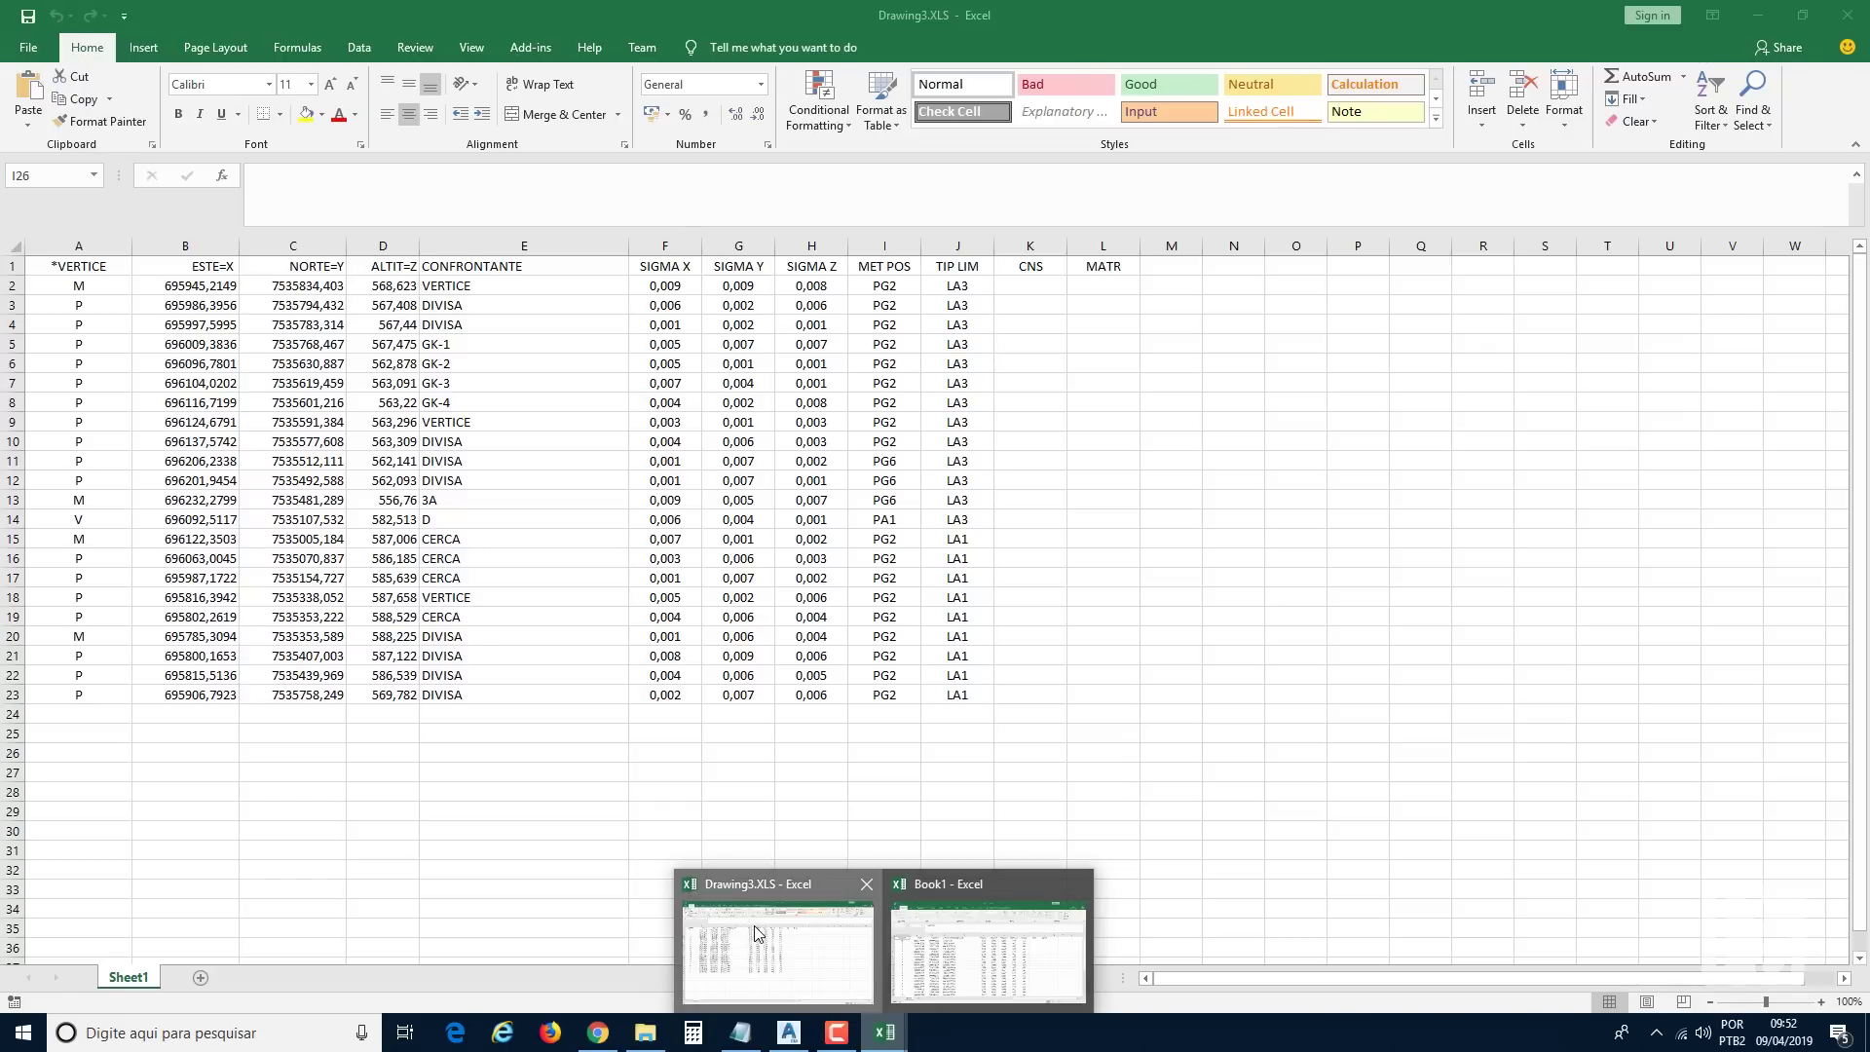
left_click(756, 934)
left_click_drag(74, 286, 1109, 700)
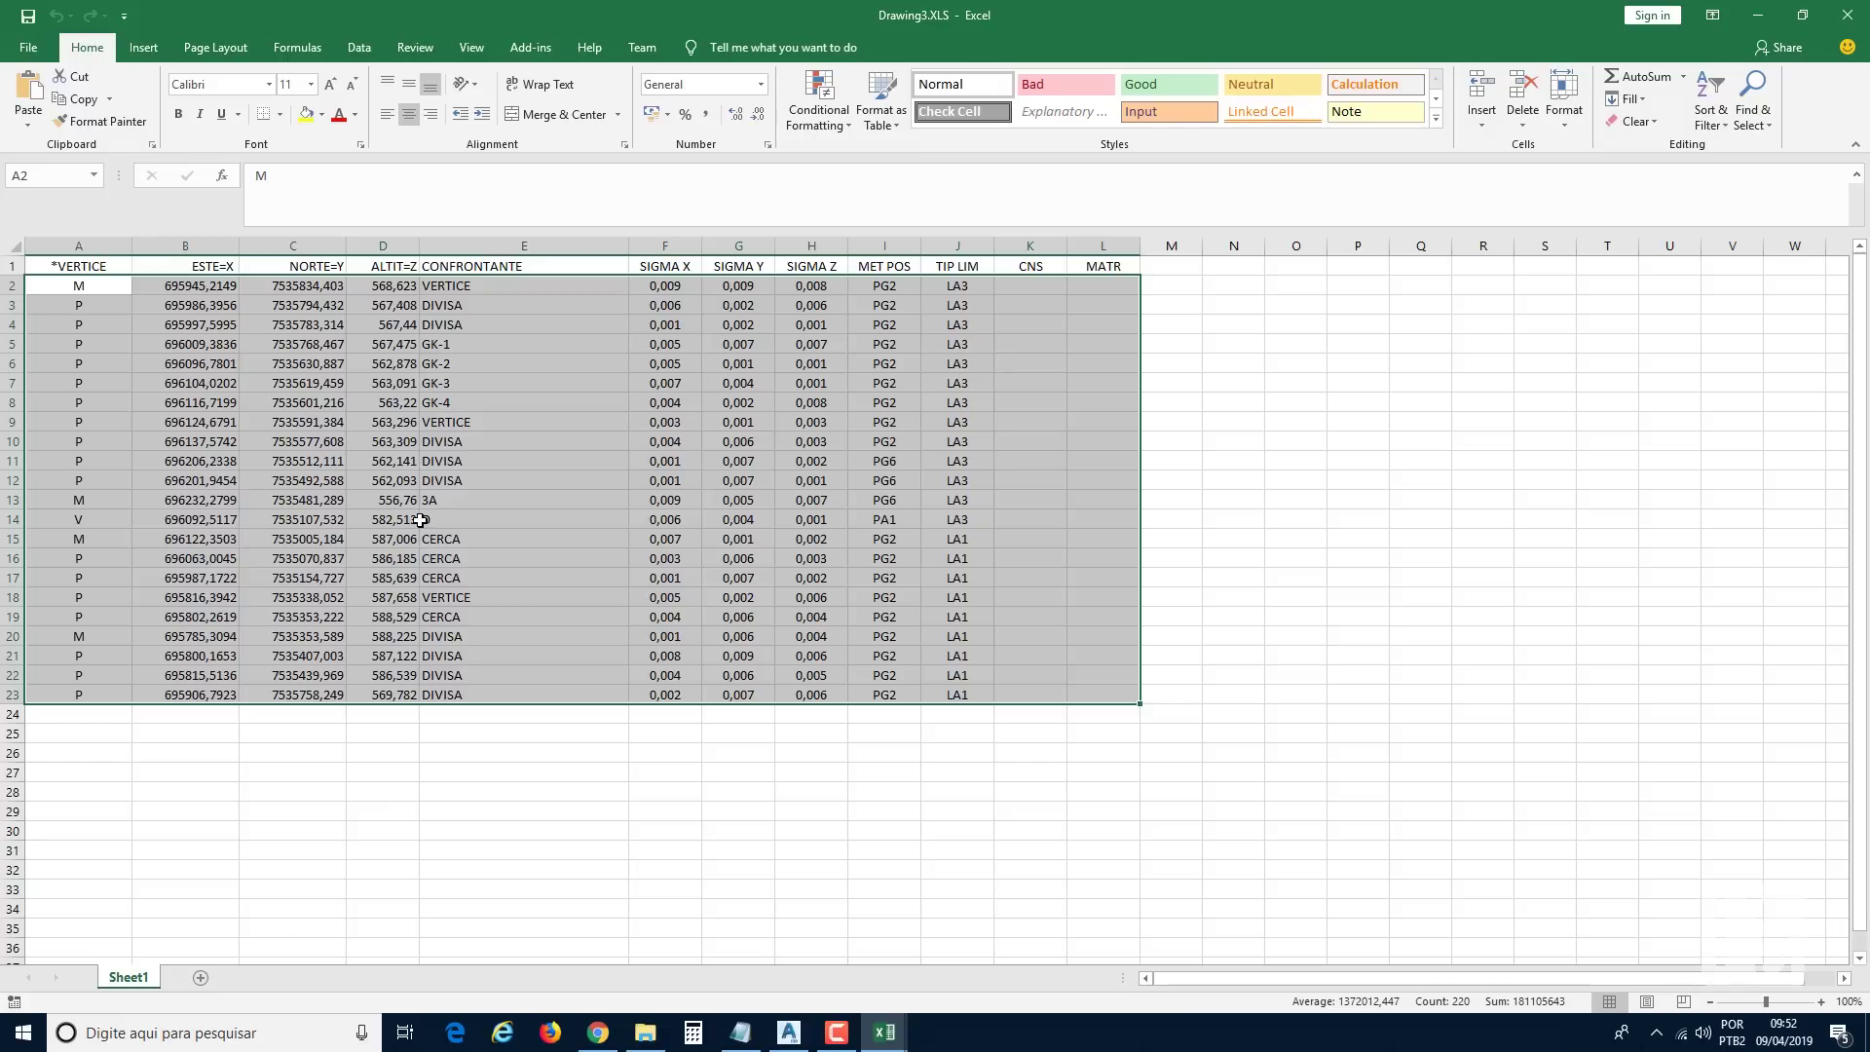
key("ctrl+c")
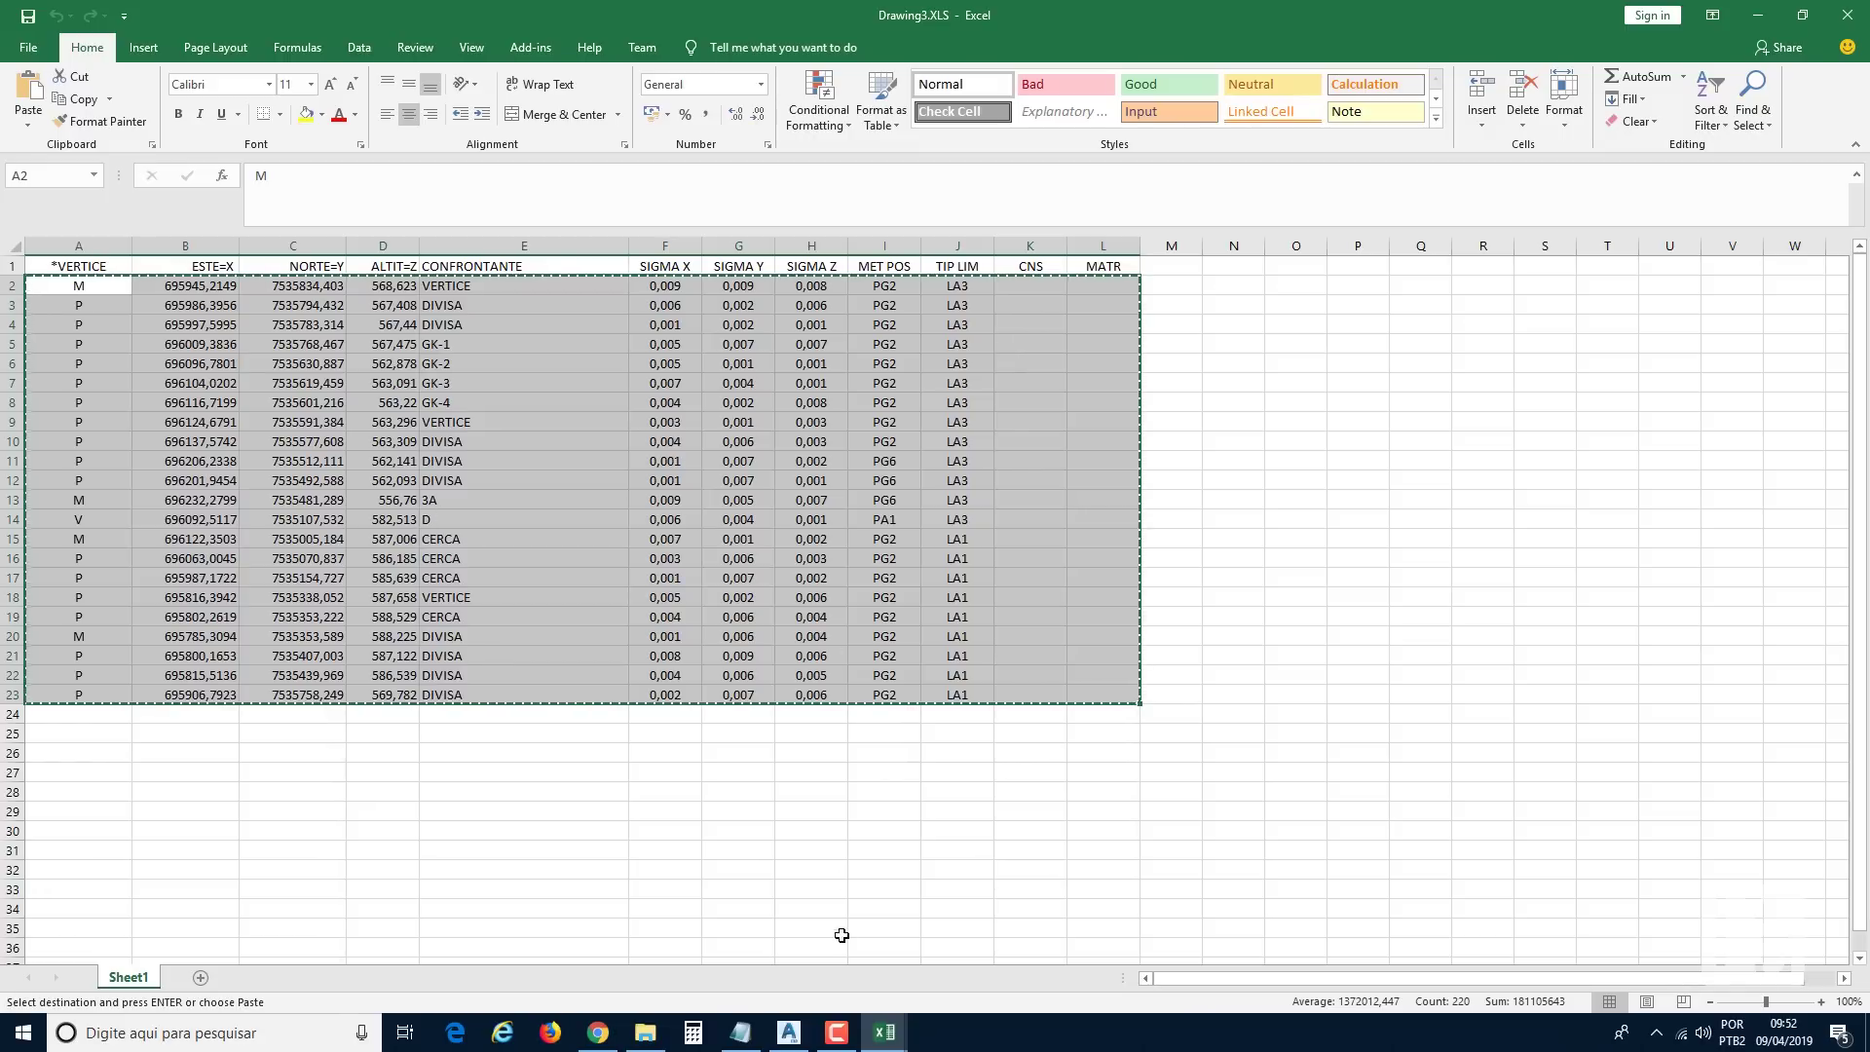
Maximize the Book1 workbook, paste the copied vertices below the existing list starting at A39, and check the combined rows.
mouse_move(889, 1034)
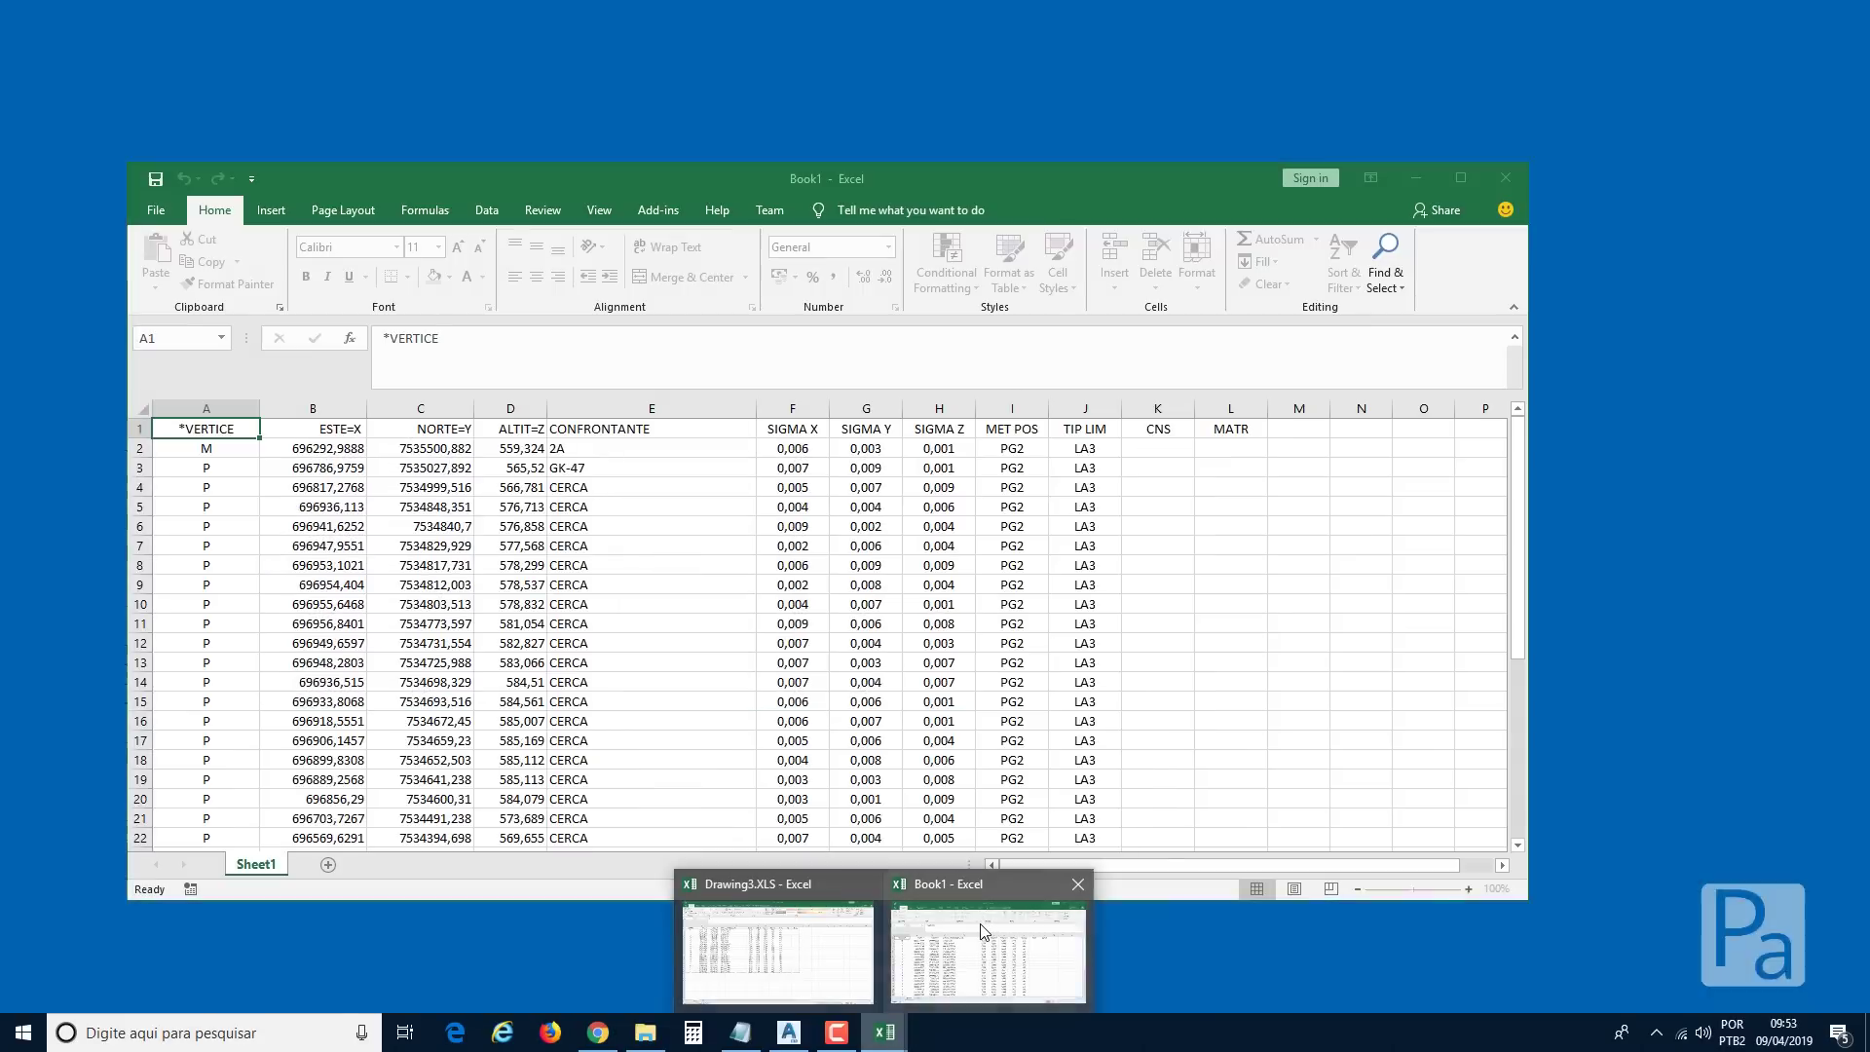
left_click(984, 932)
left_click(1461, 178)
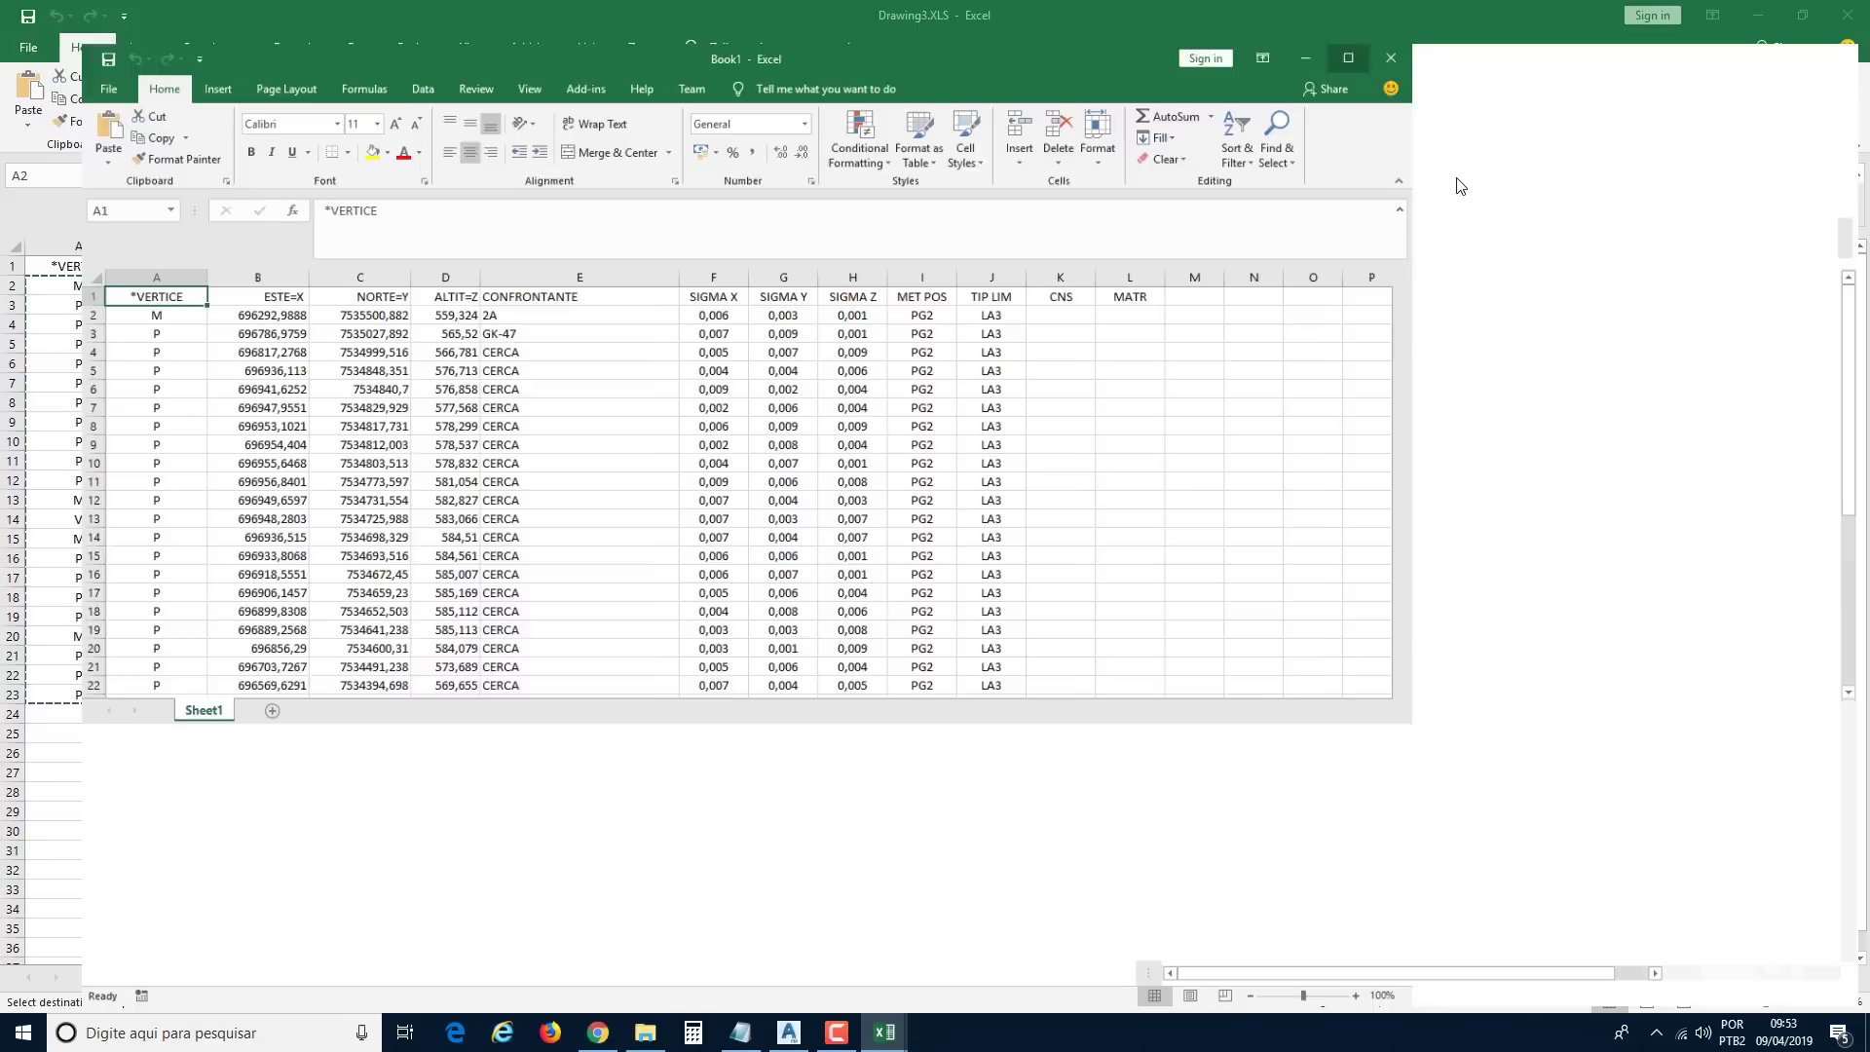
scroll(575, 570, "down", 8)
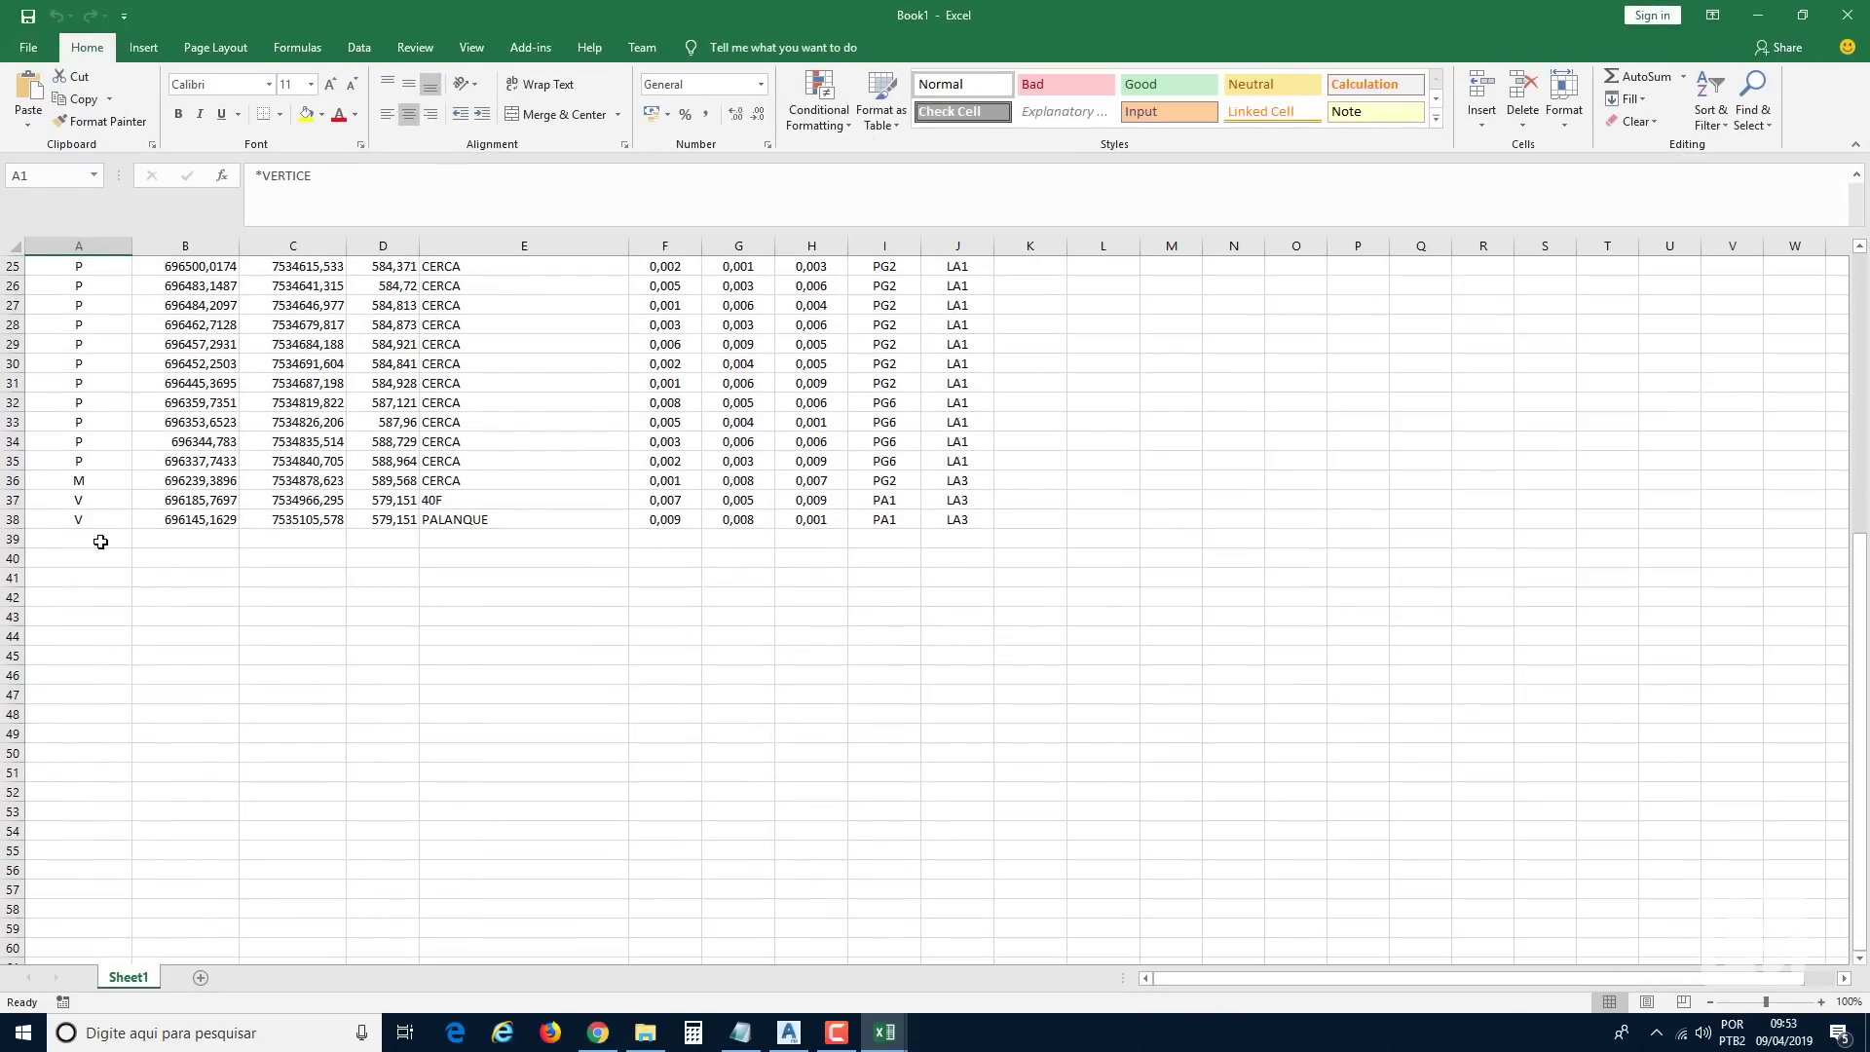
left_click(100, 541)
key("ctrl+v")
left_click(149, 598)
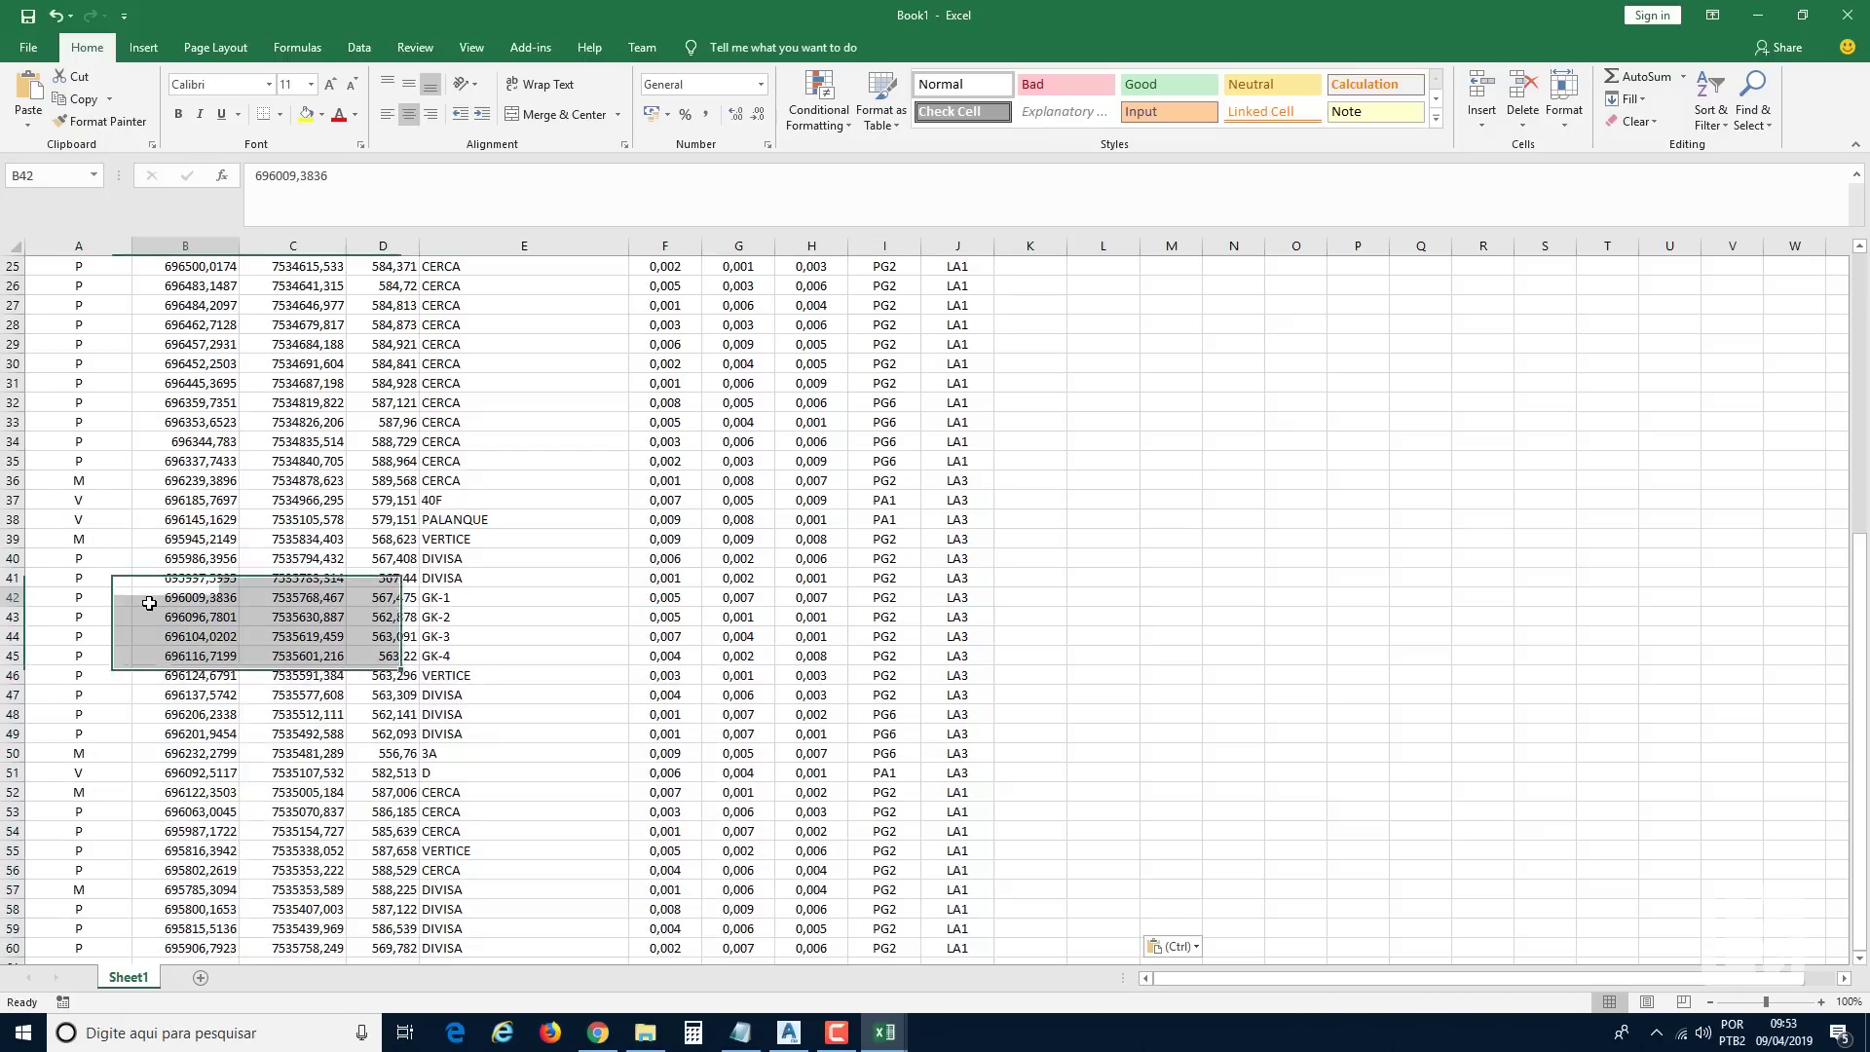
scroll(149, 601, "up", 6)
scroll(149, 603, "down", 15)
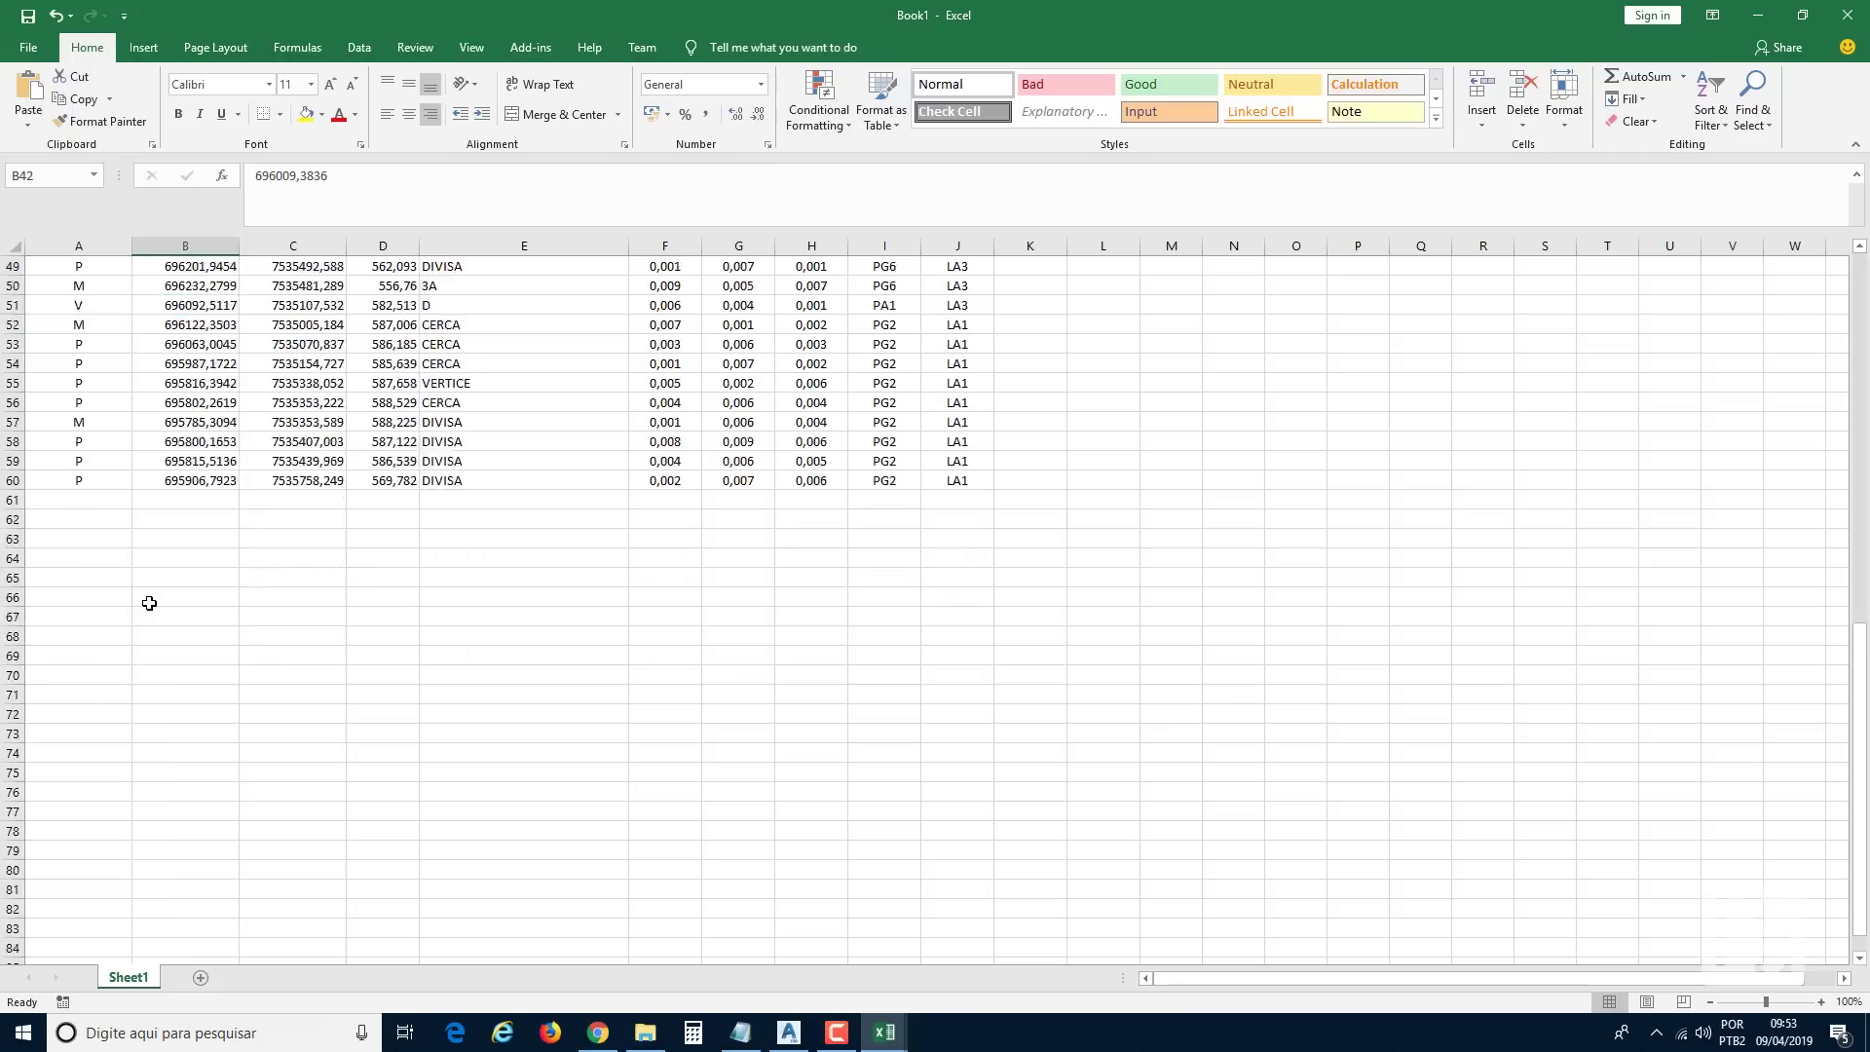
scroll(149, 603, "up", 20)
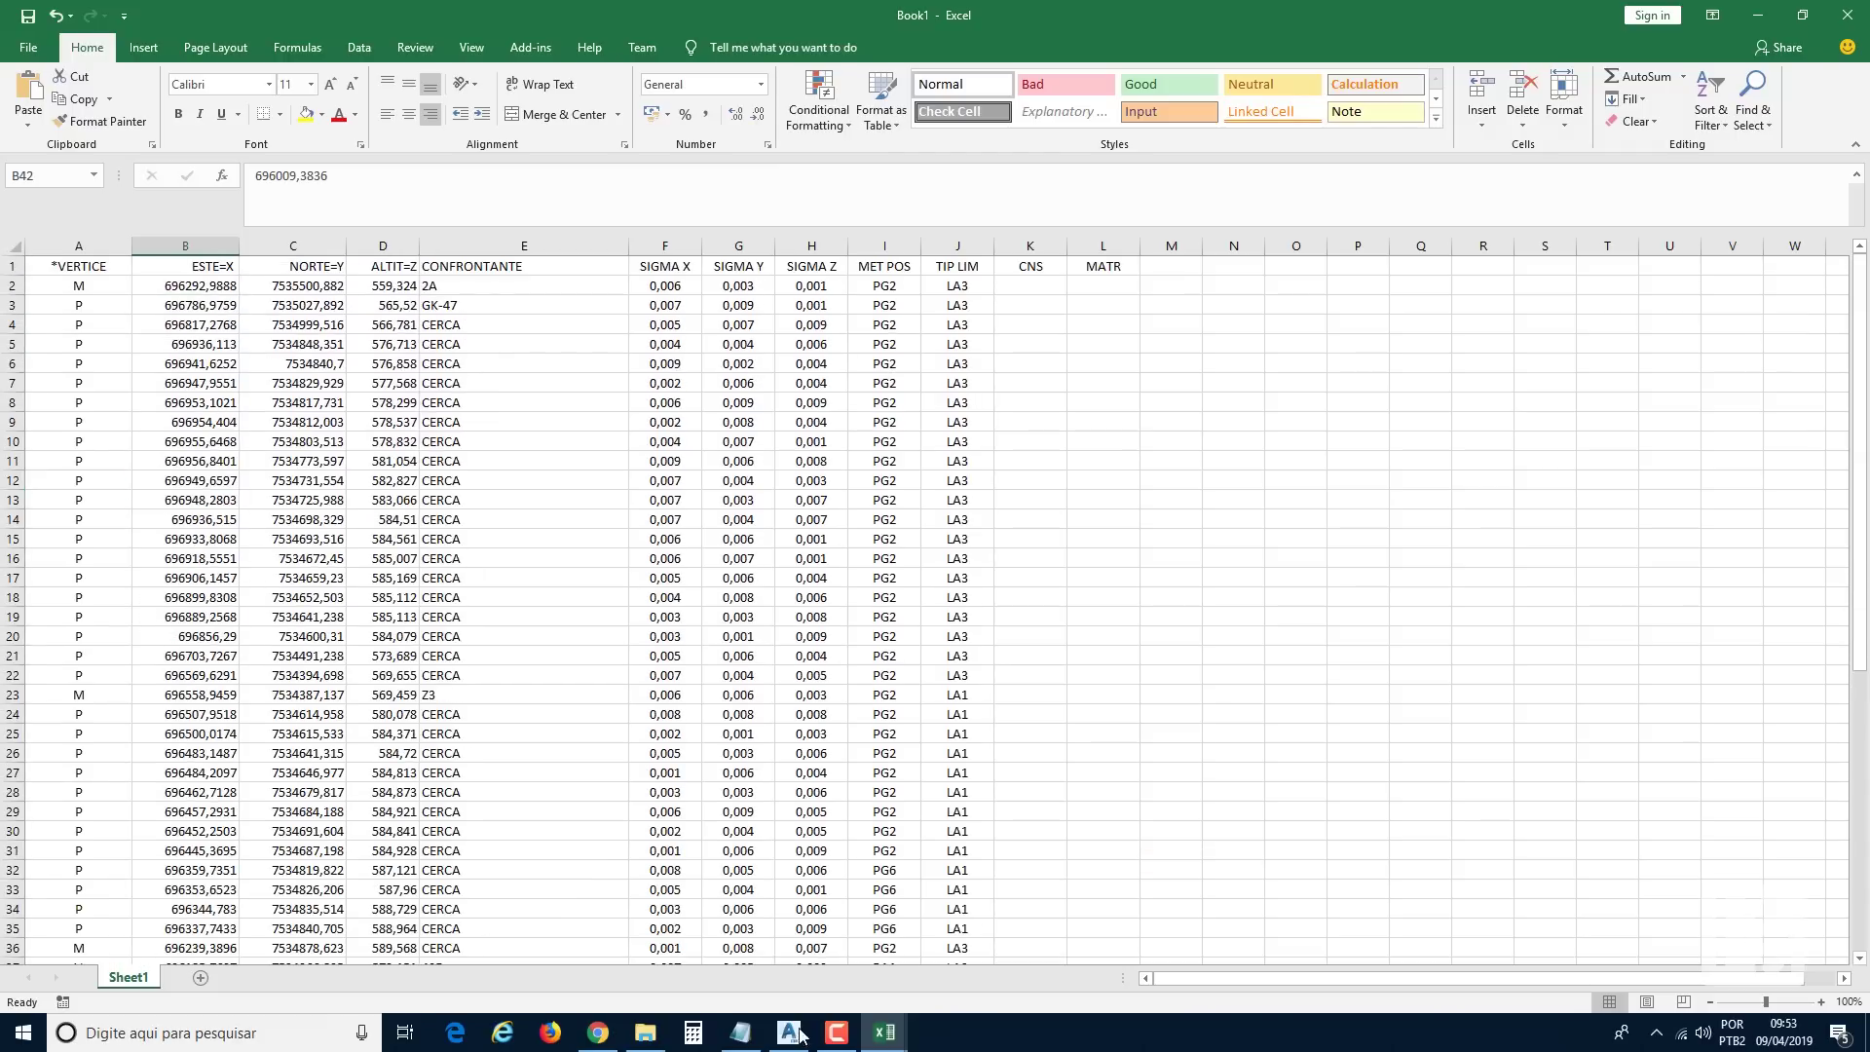
Return to the Drawing3.XLS workbook and close it, discarding the copied clipboard data.
right_click(883, 1041)
left_click(881, 1043)
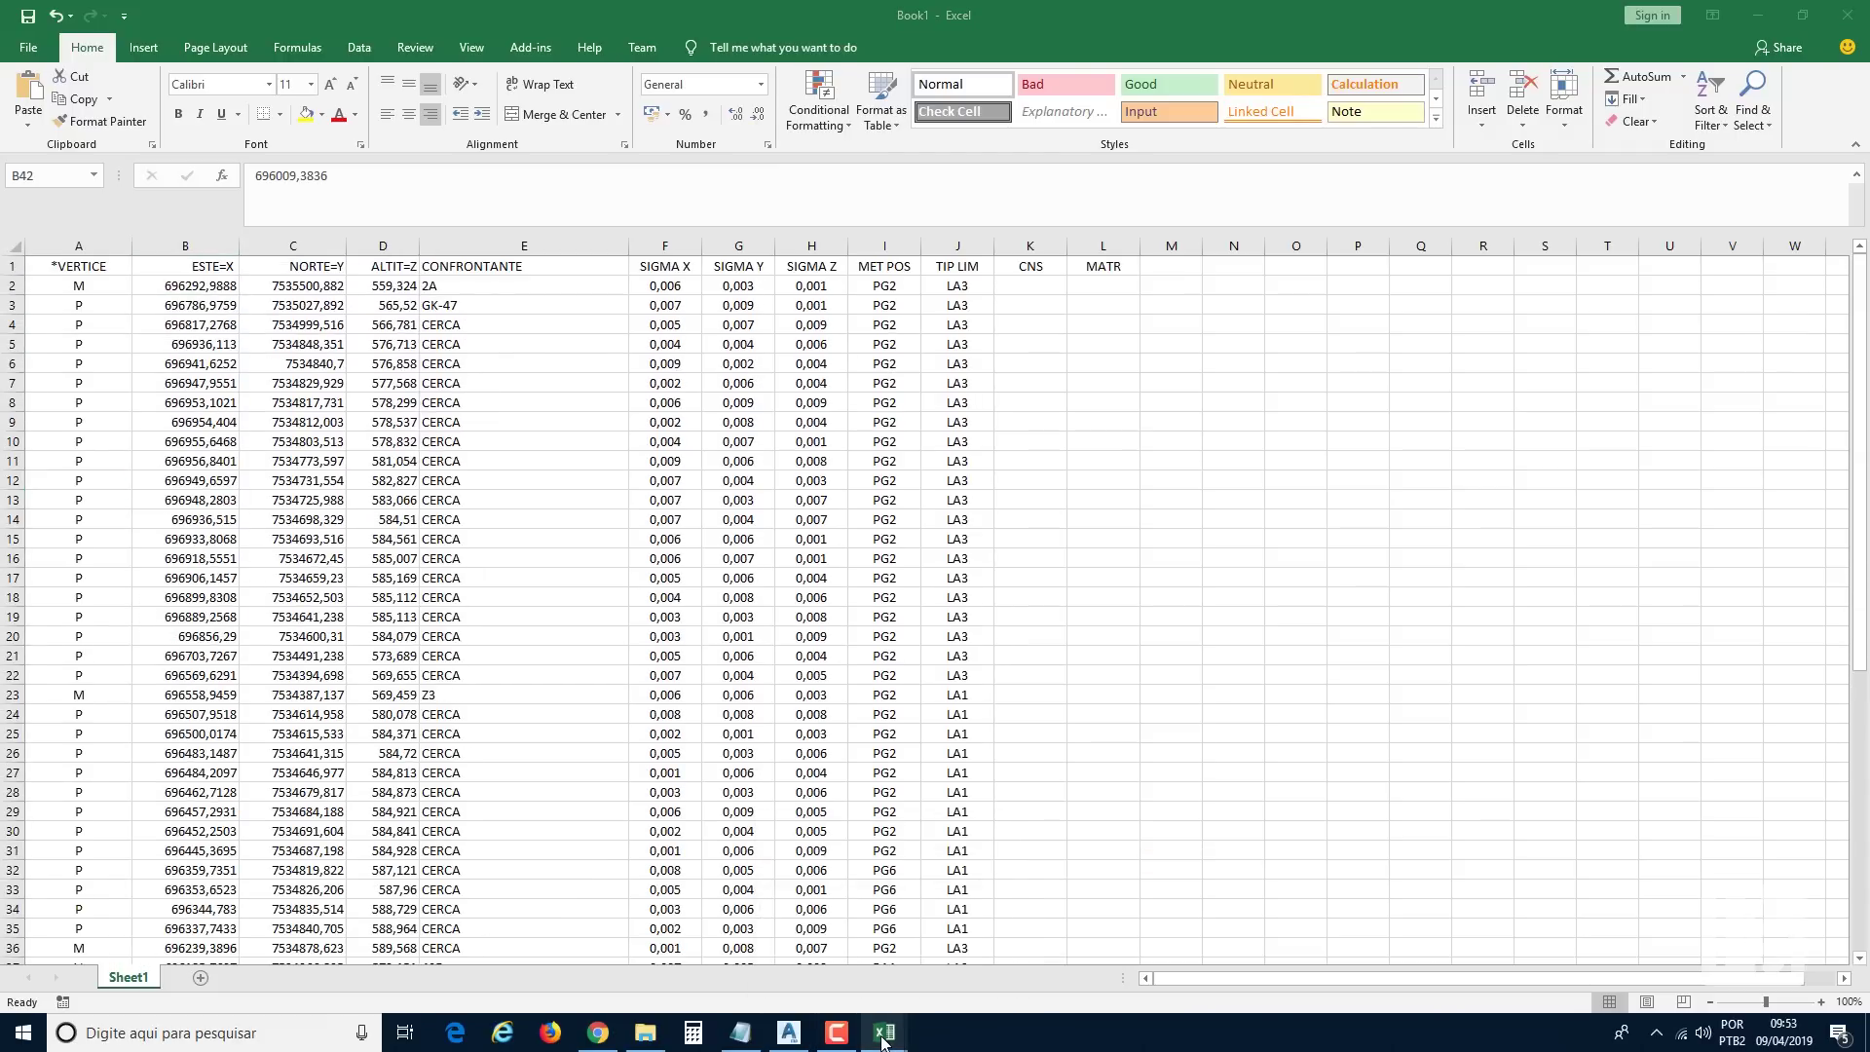
left_click(882, 1041)
left_click(813, 960)
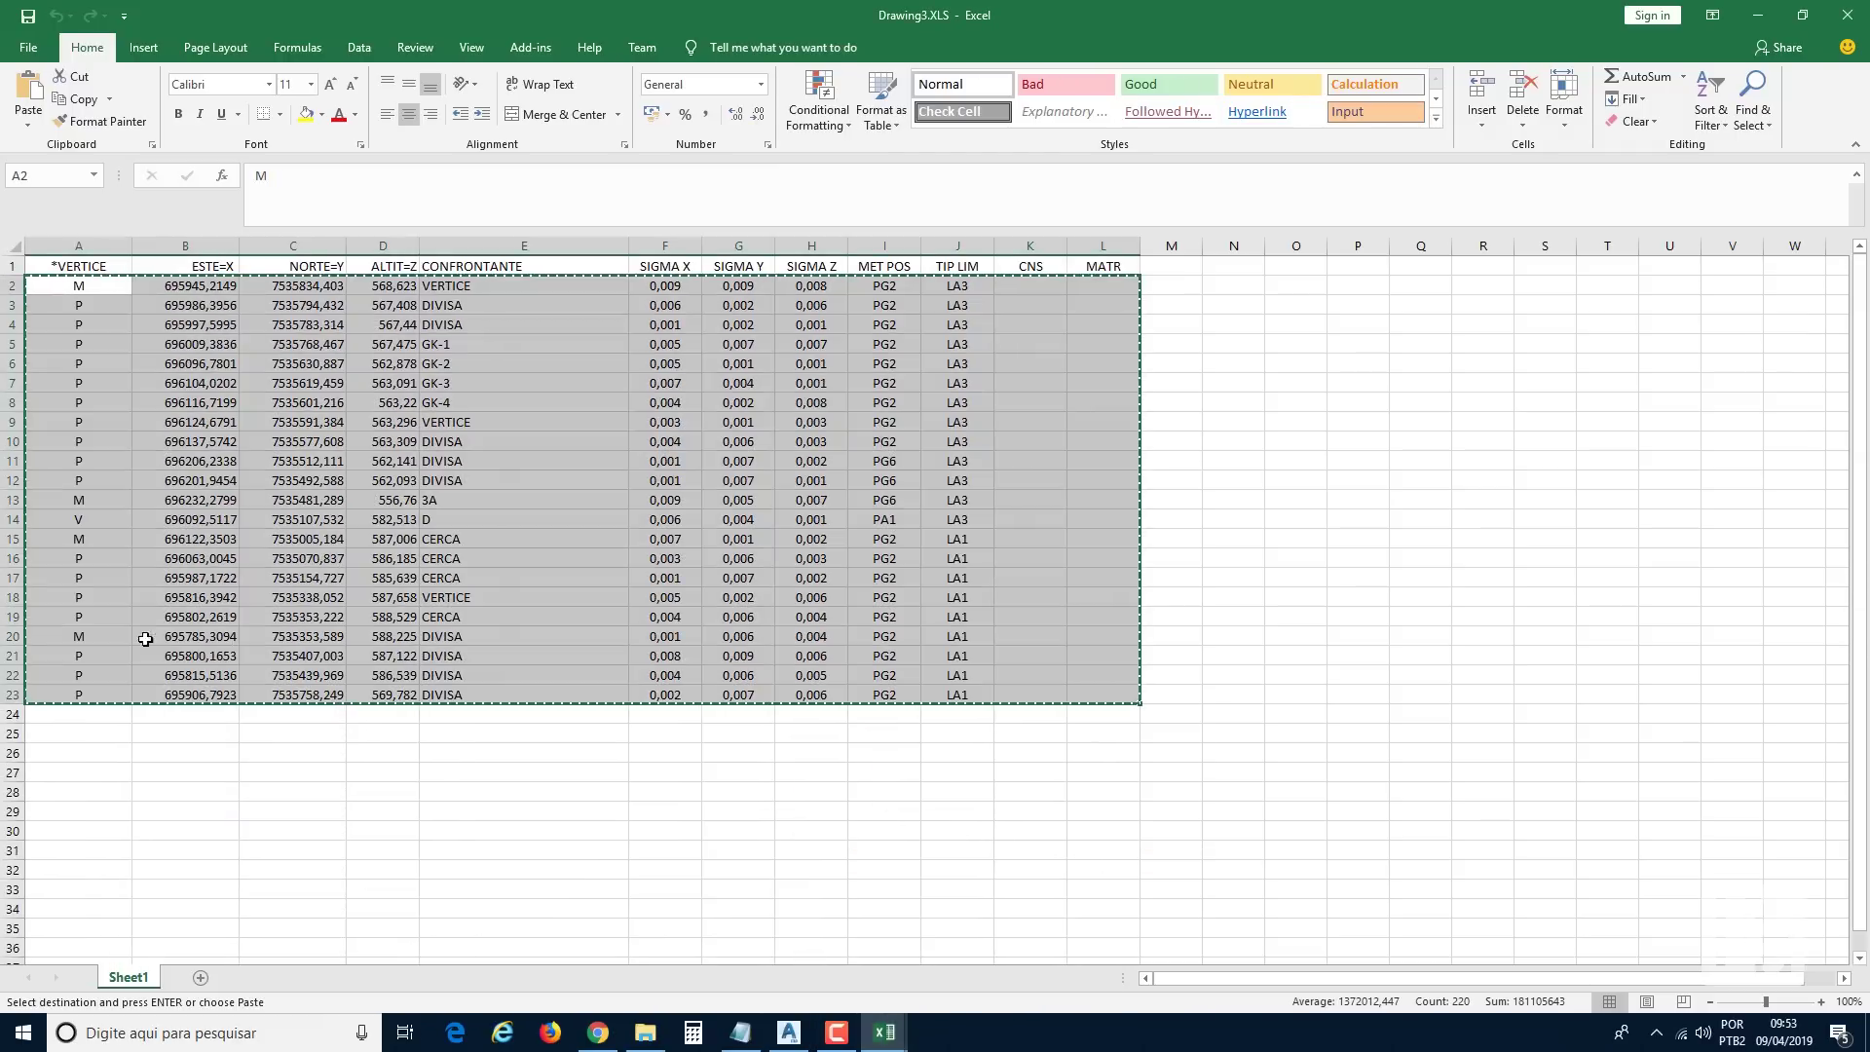
left_click(1179, 541)
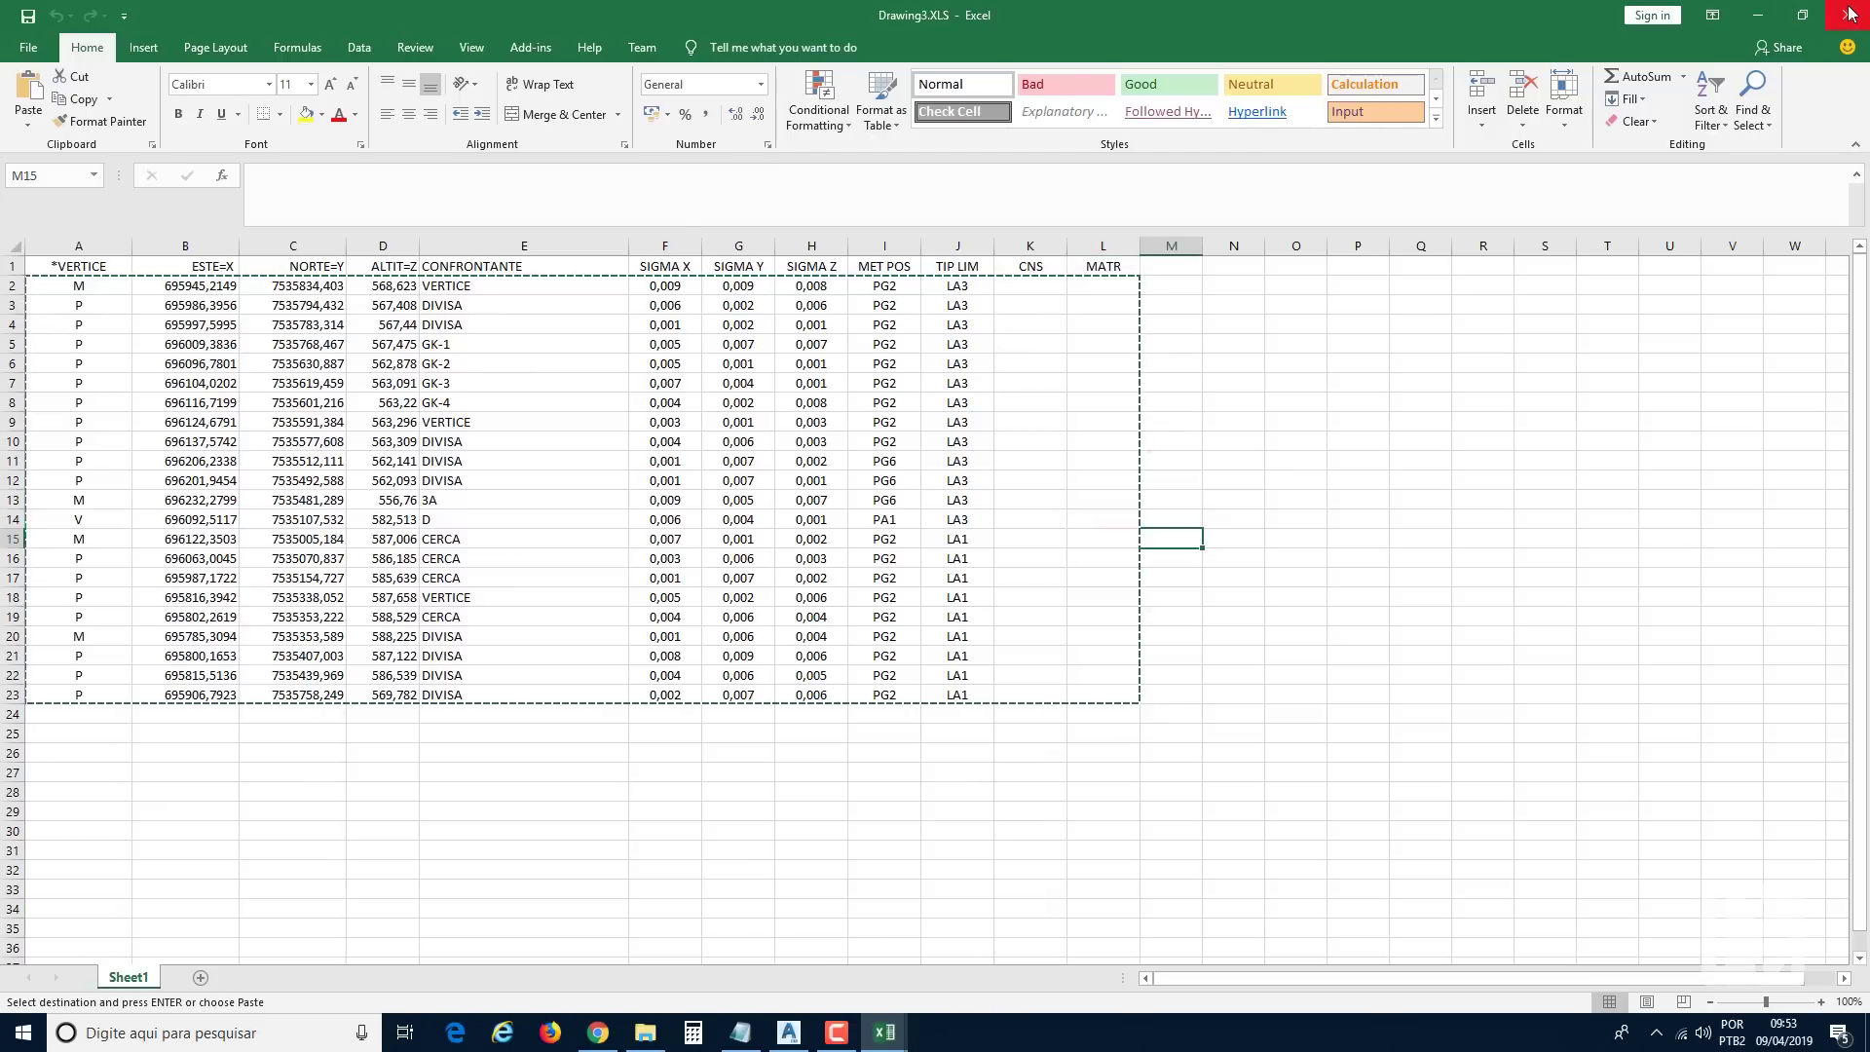
left_click(1851, 14)
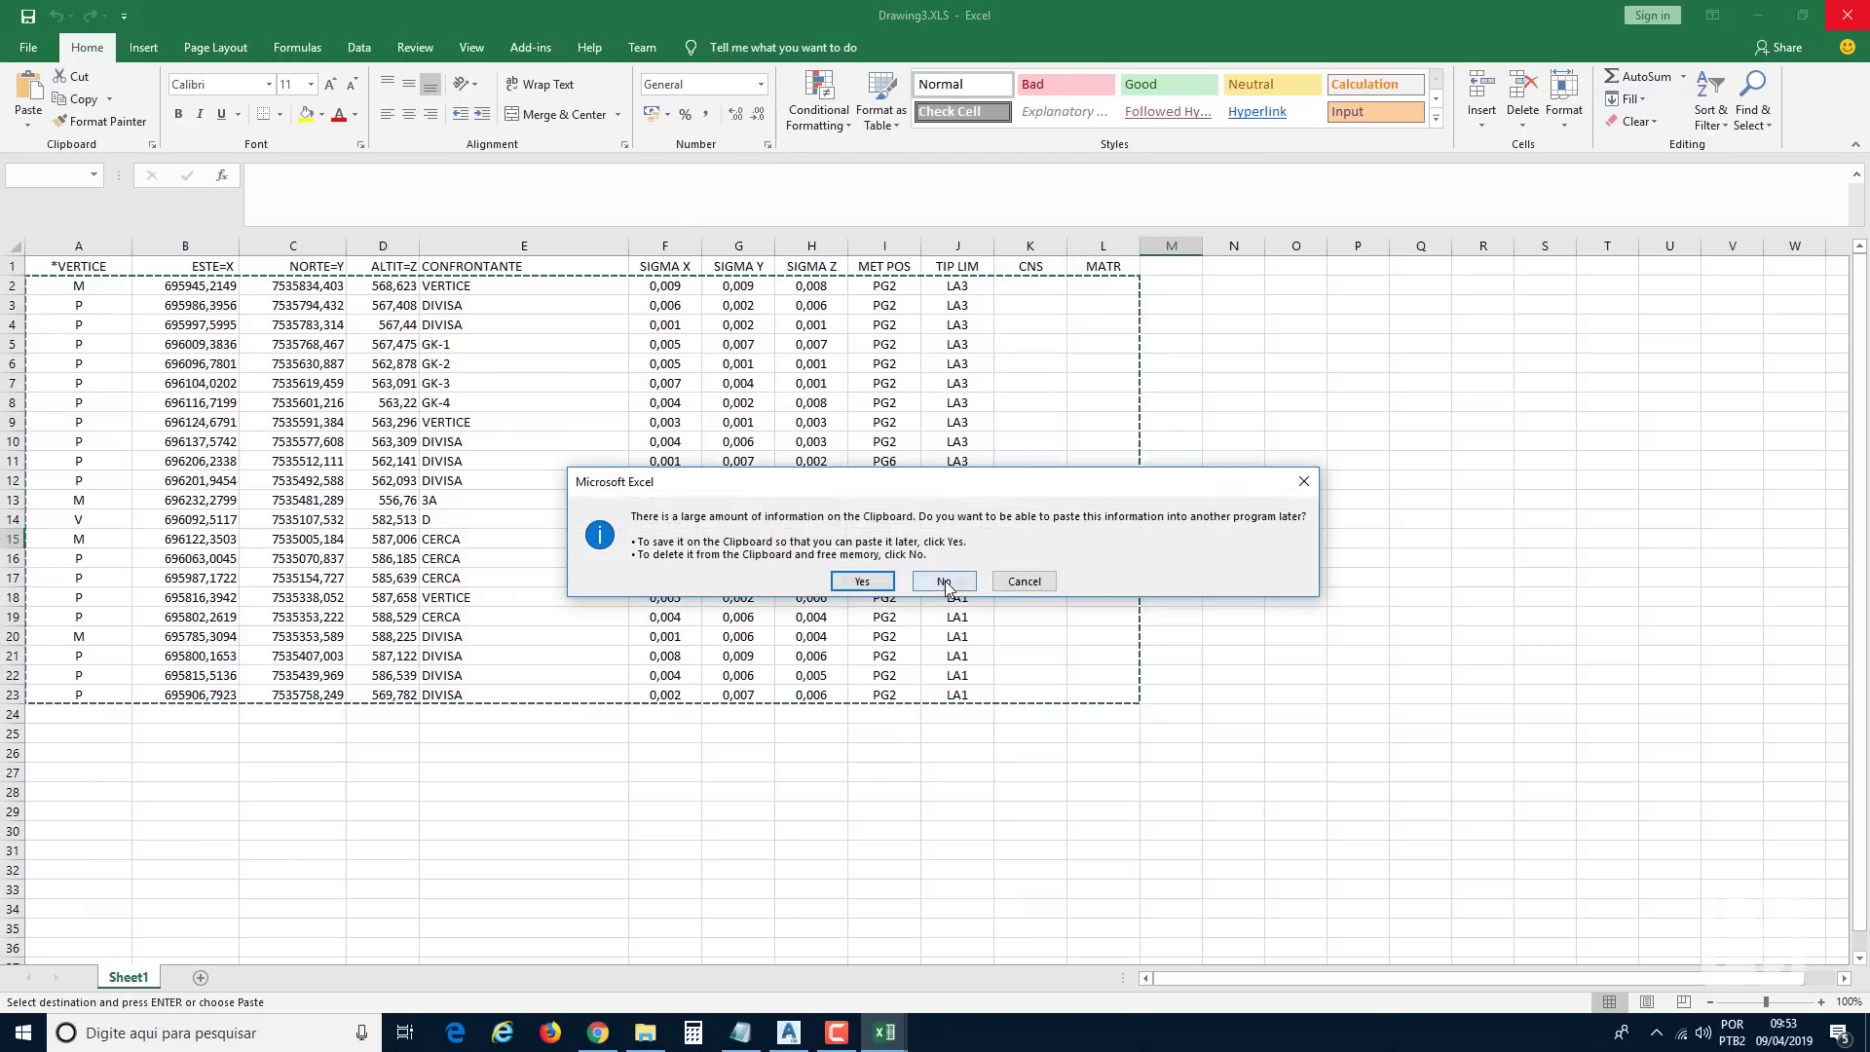
left_click(945, 582)
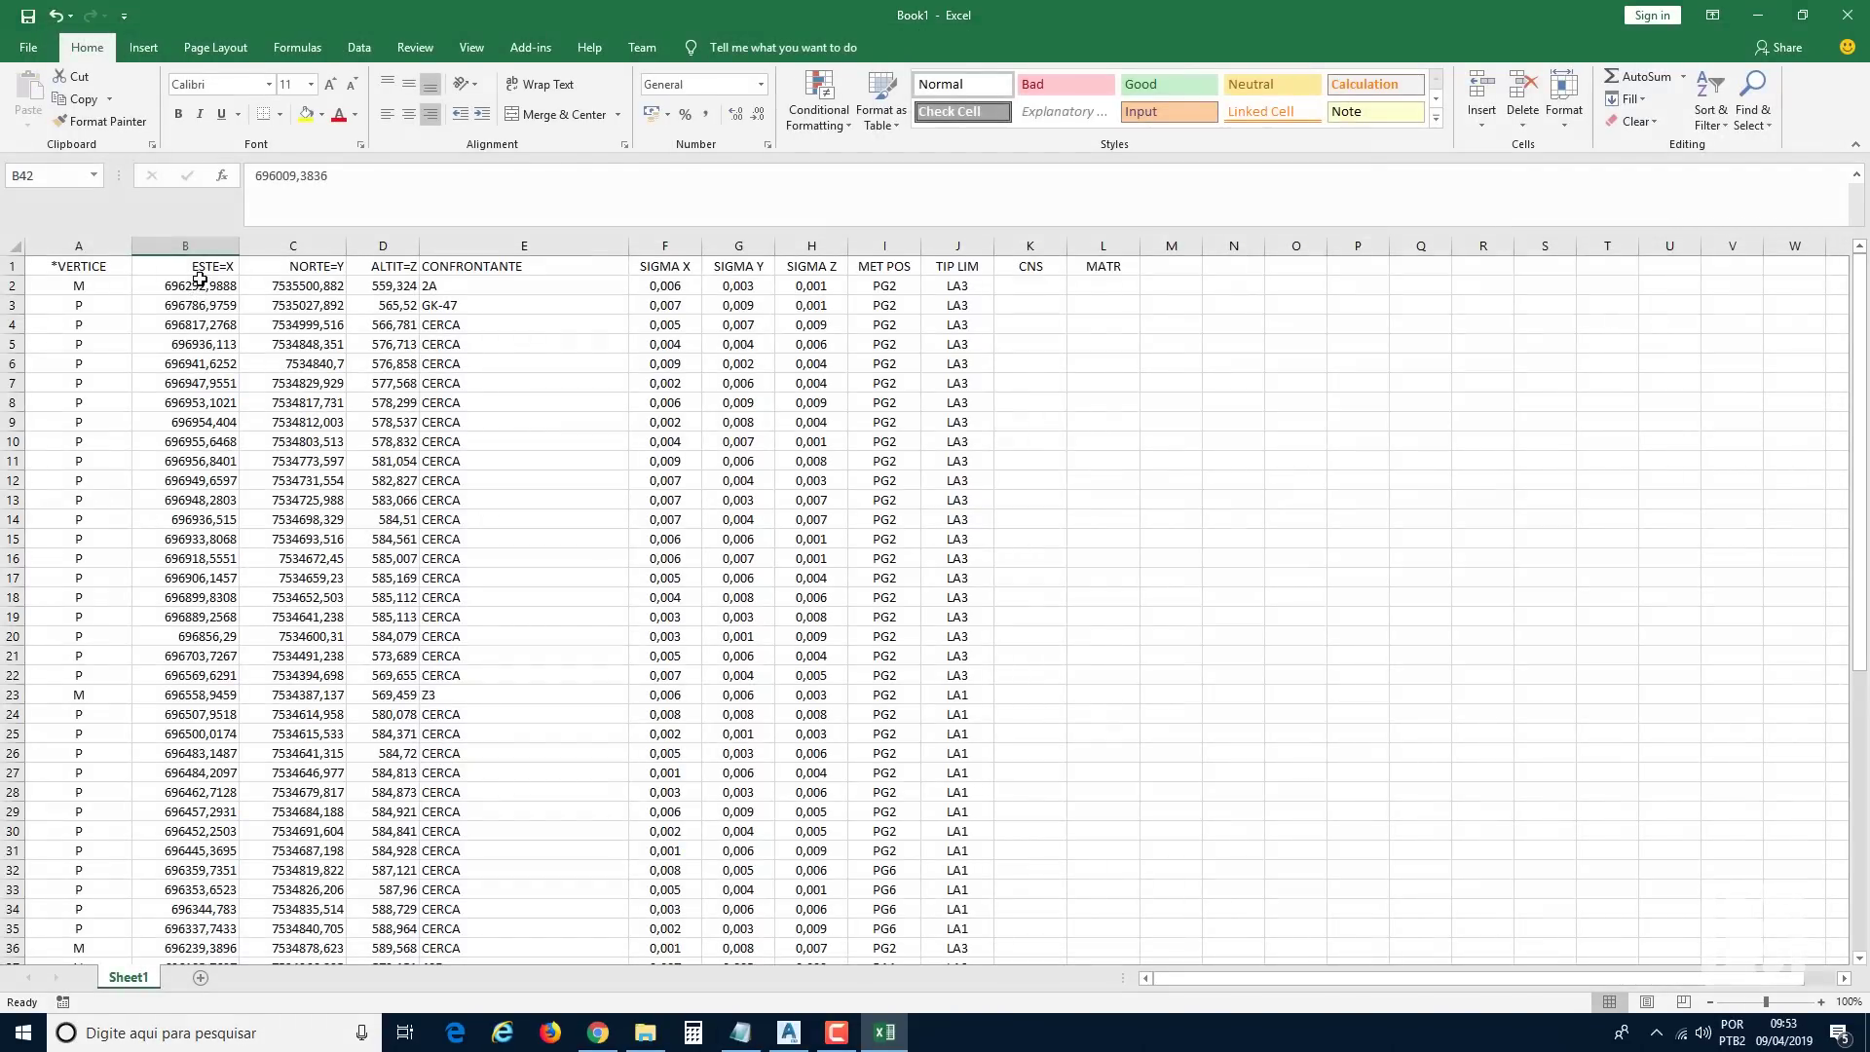
Format the ESTE, NORTE and ALTIT coordinates in B2:D60 of Book1 with three decimal places.
left_click_drag(200, 288, 377, 889)
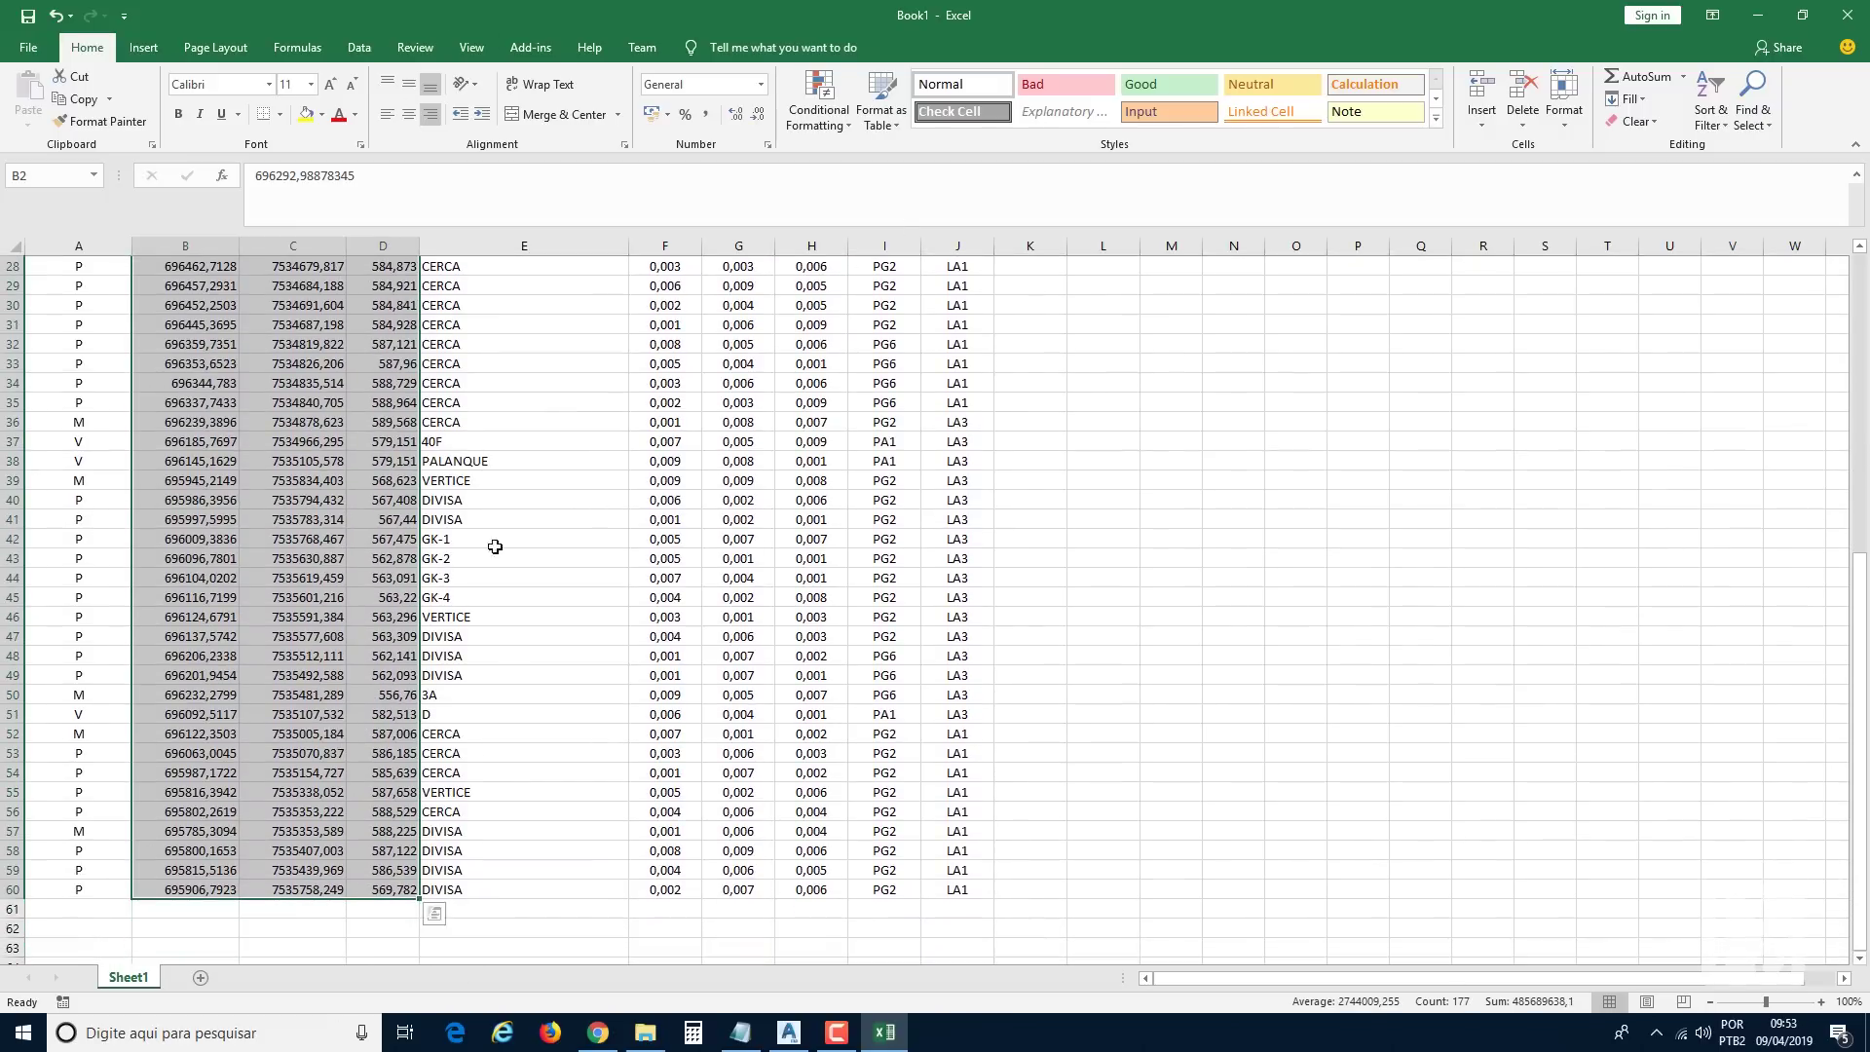
left_click(754, 117)
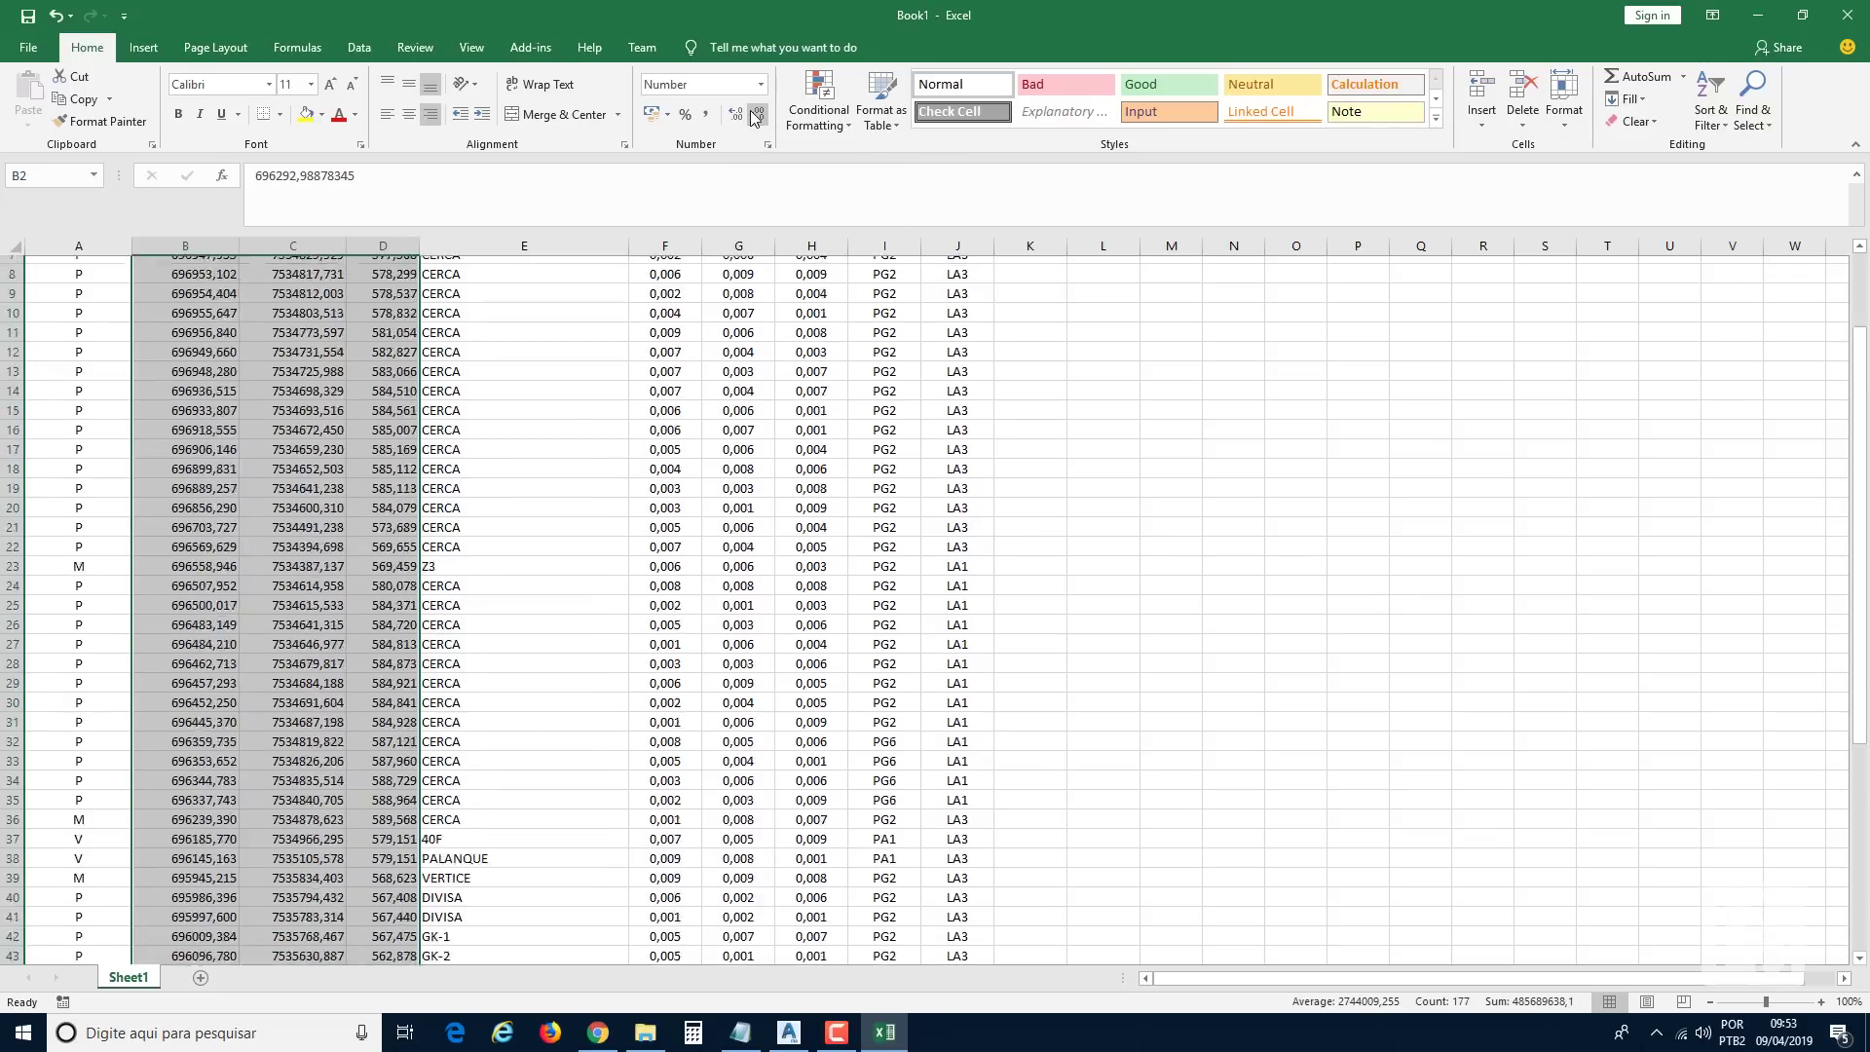
scroll(341, 412, "up", 9)
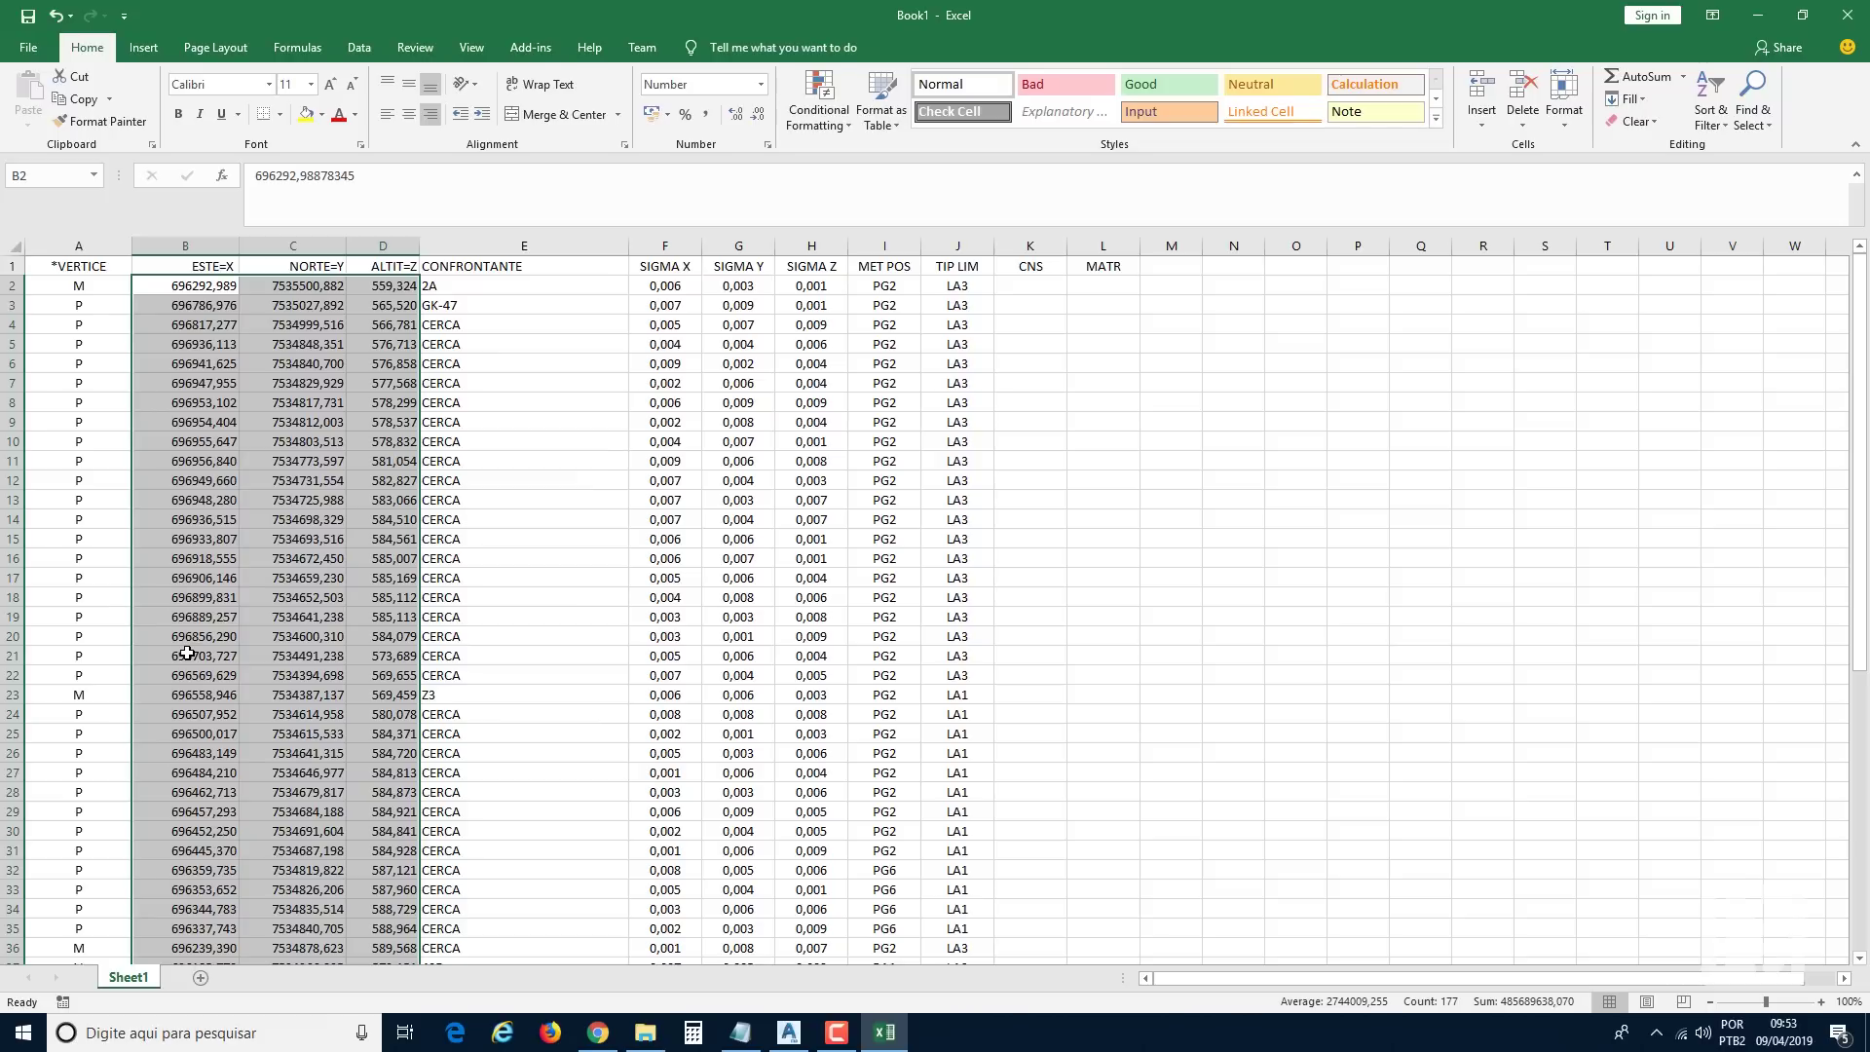
left_click(316, 343)
Format the SIGMA X, SIGMA Y and SIGMA Z values in F2:H60 as numbers with three decimal places.
scroll(316, 339, "down", 12)
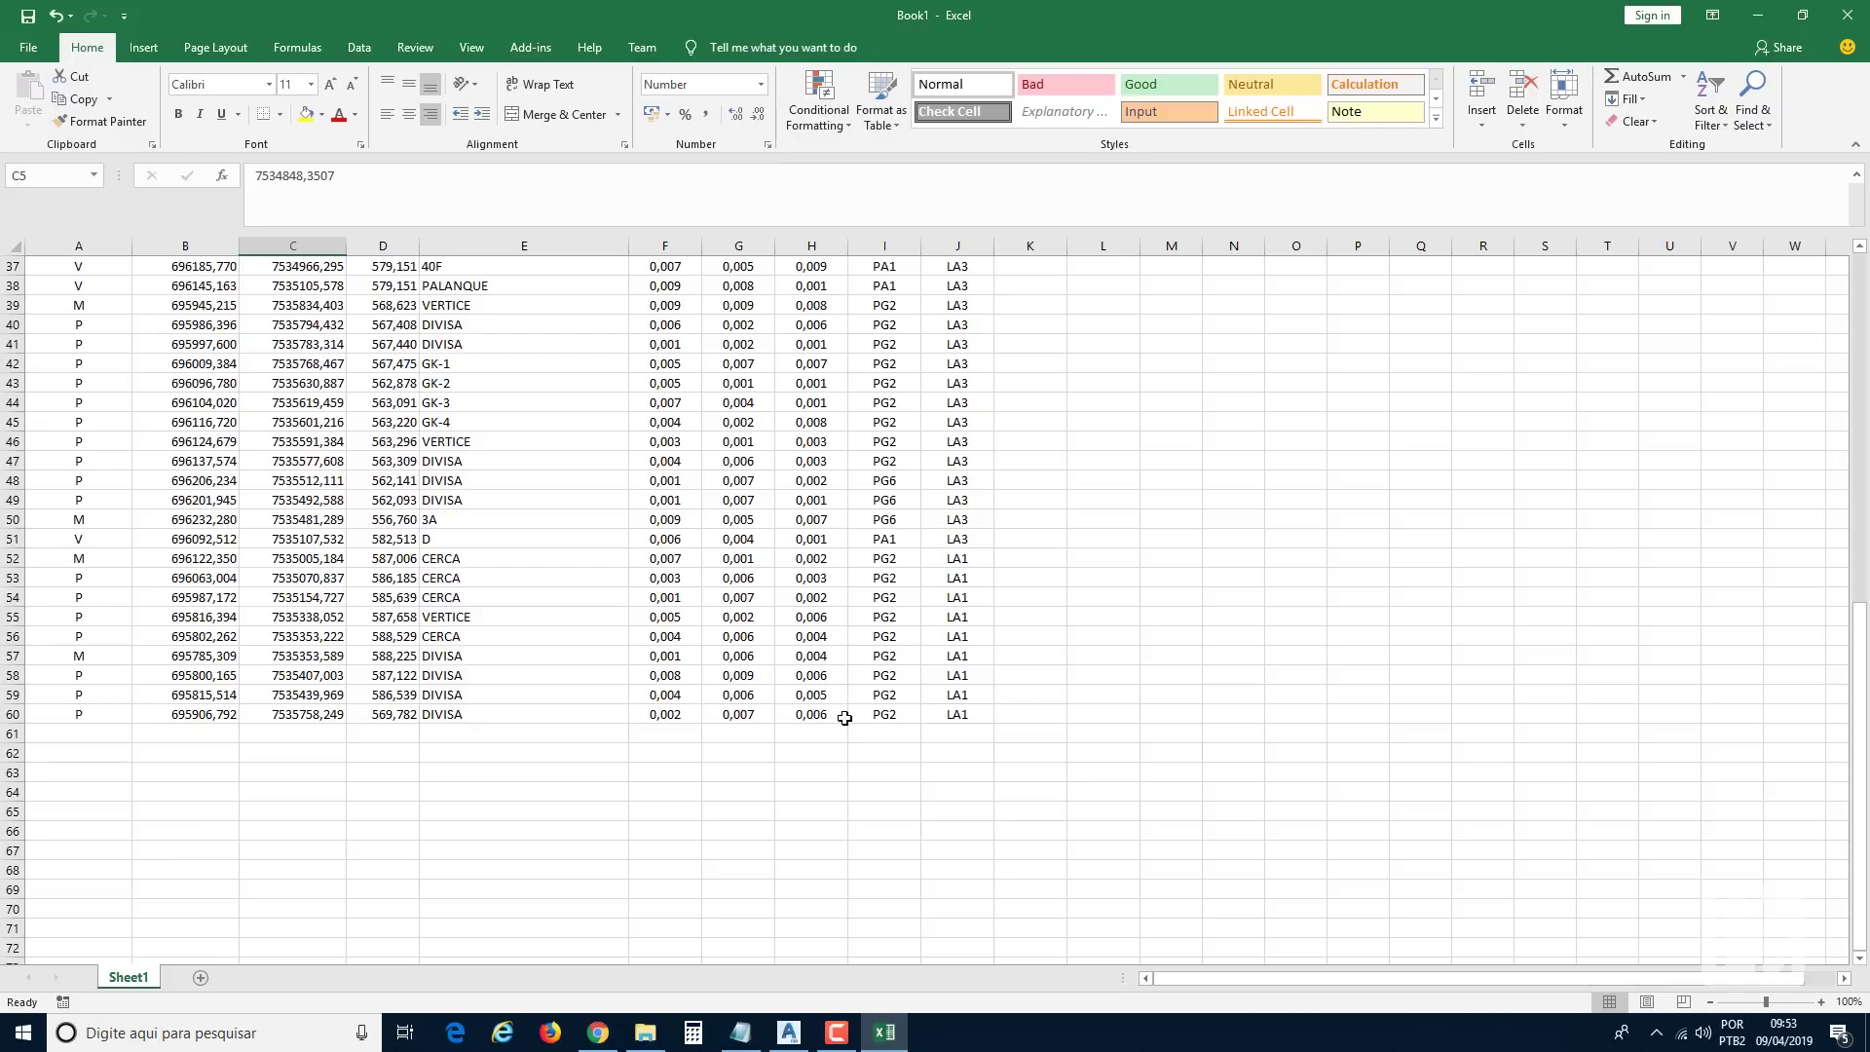
left_click_drag(845, 718, 693, 145)
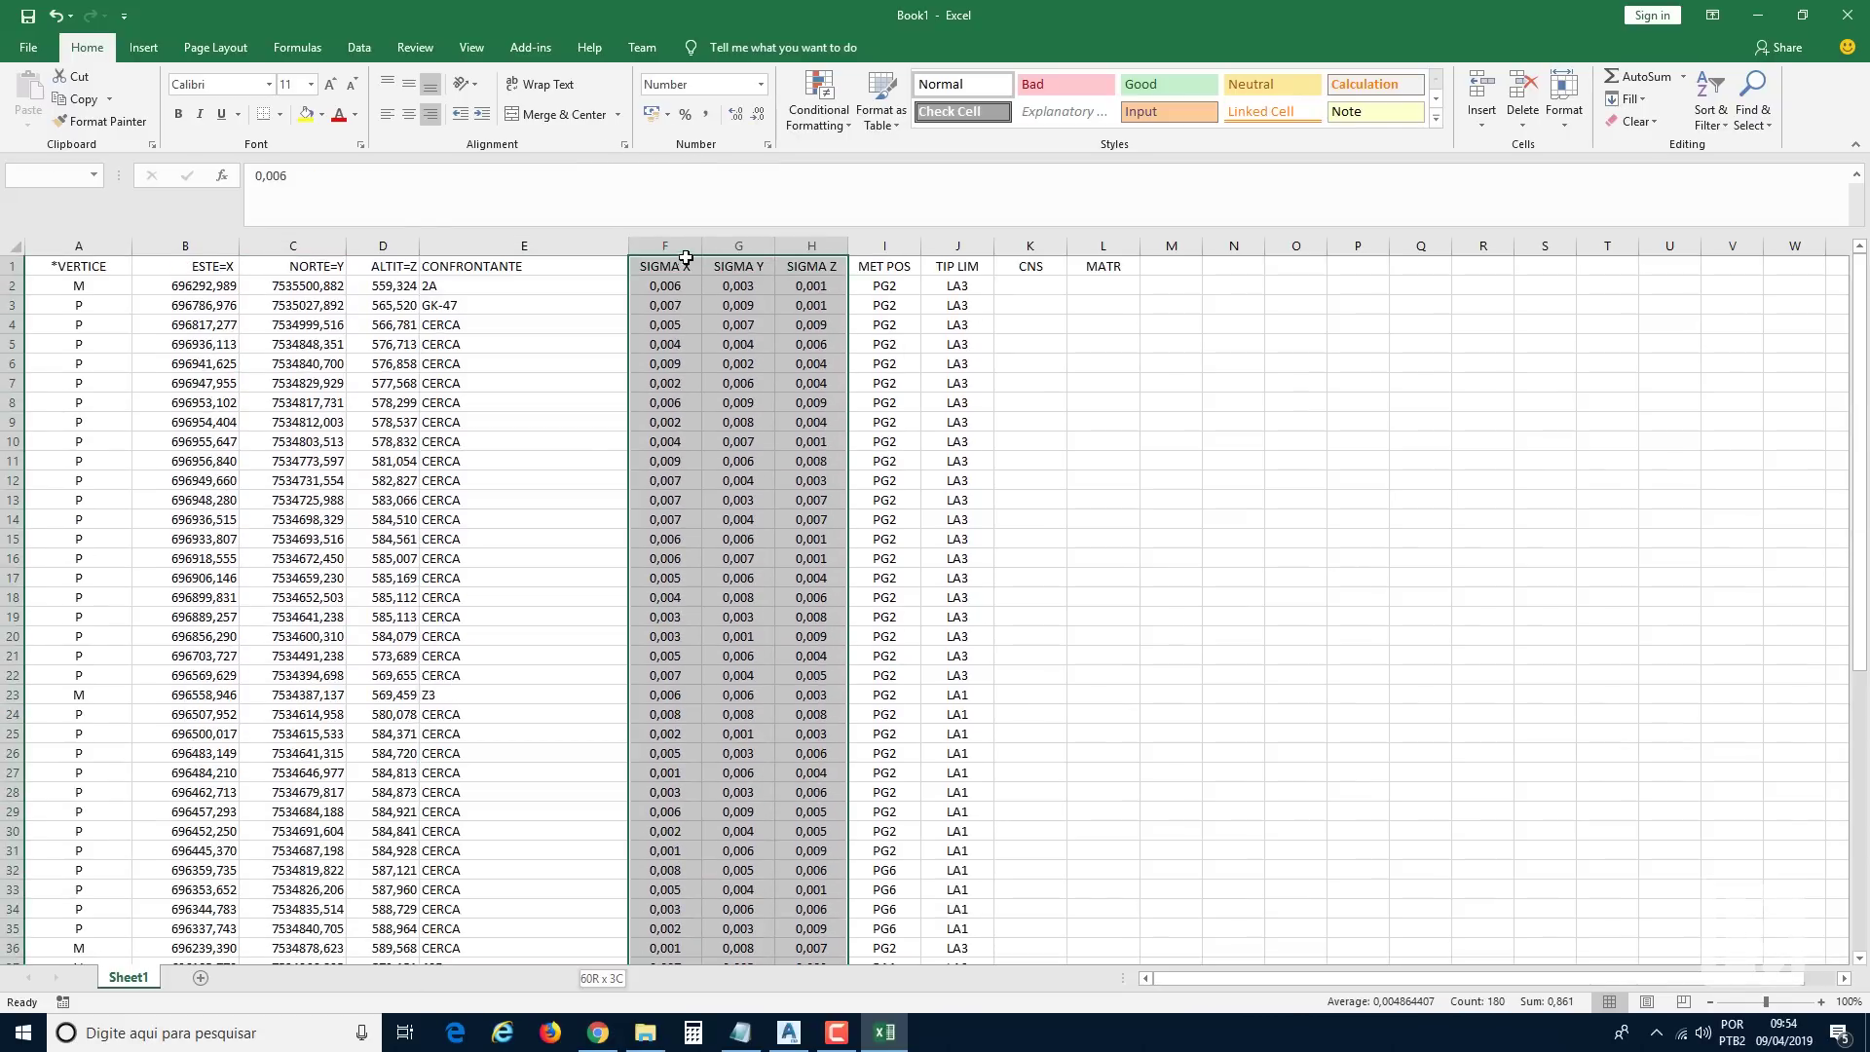
left_click_drag(685, 257, 683, 283)
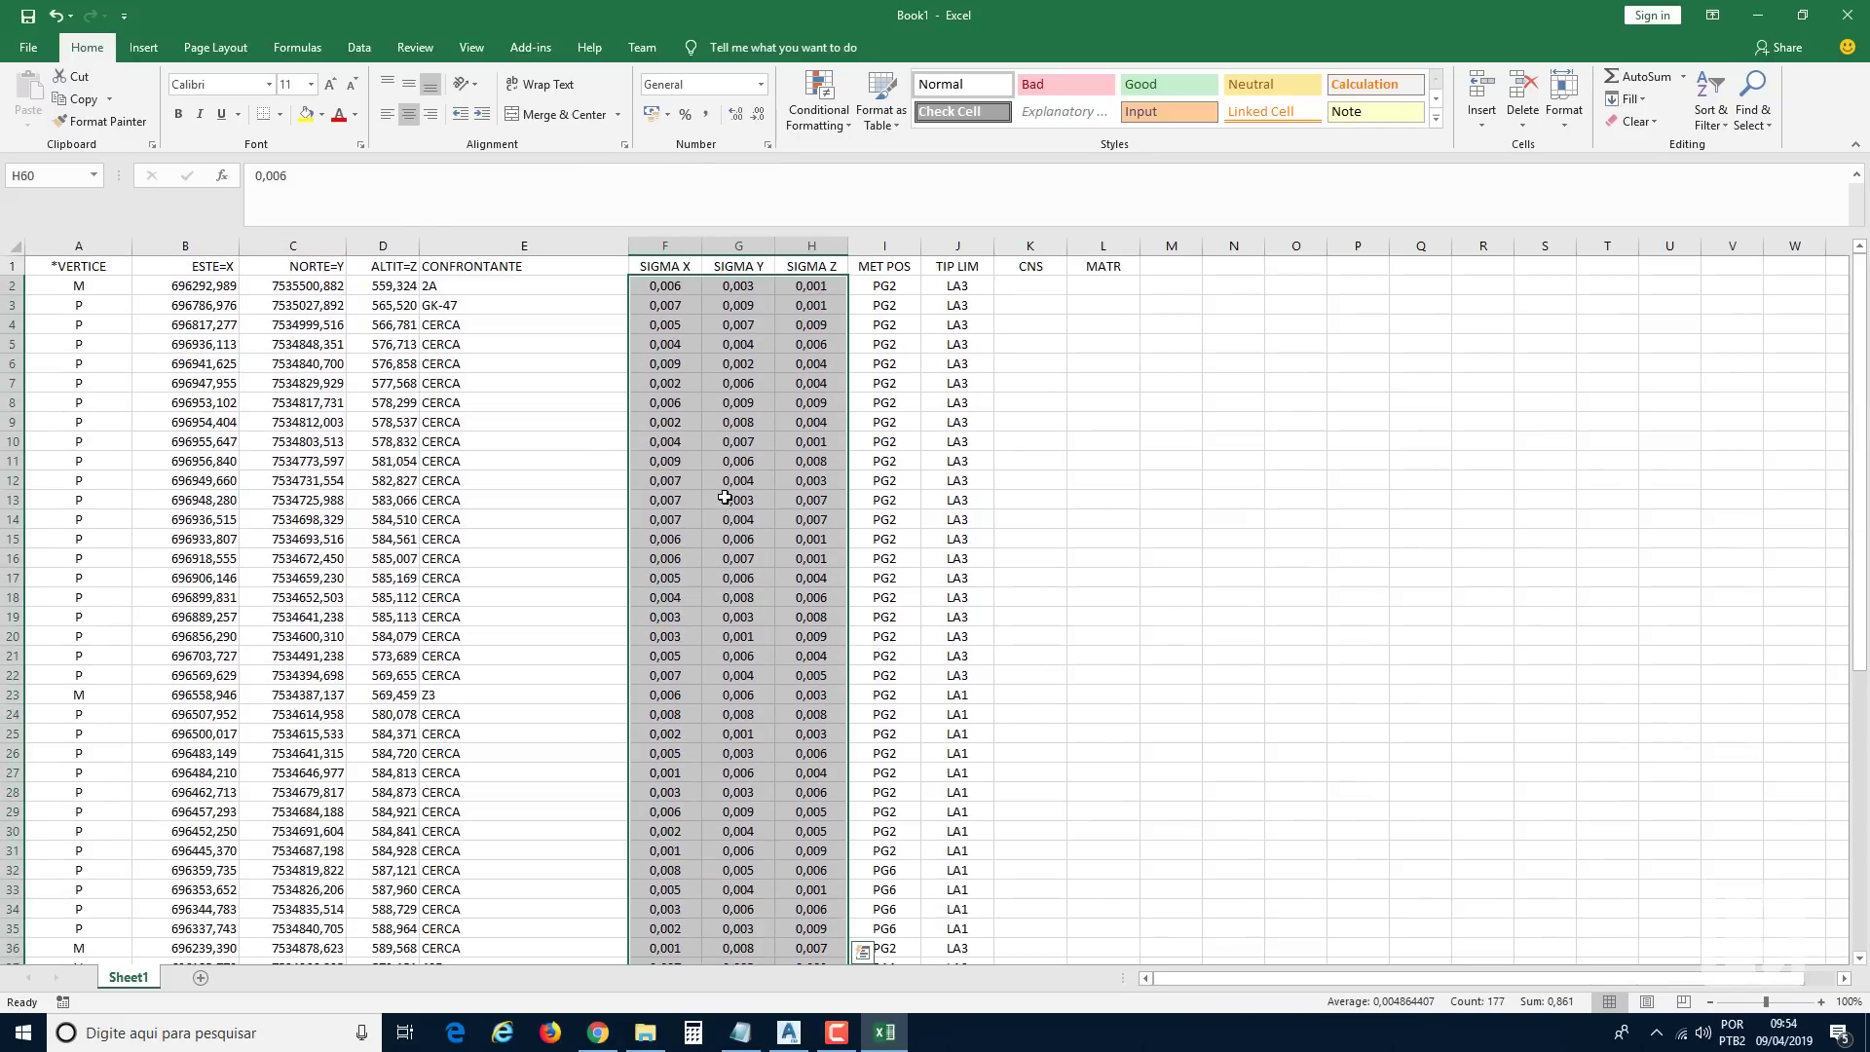
scroll(725, 498, "down", 10)
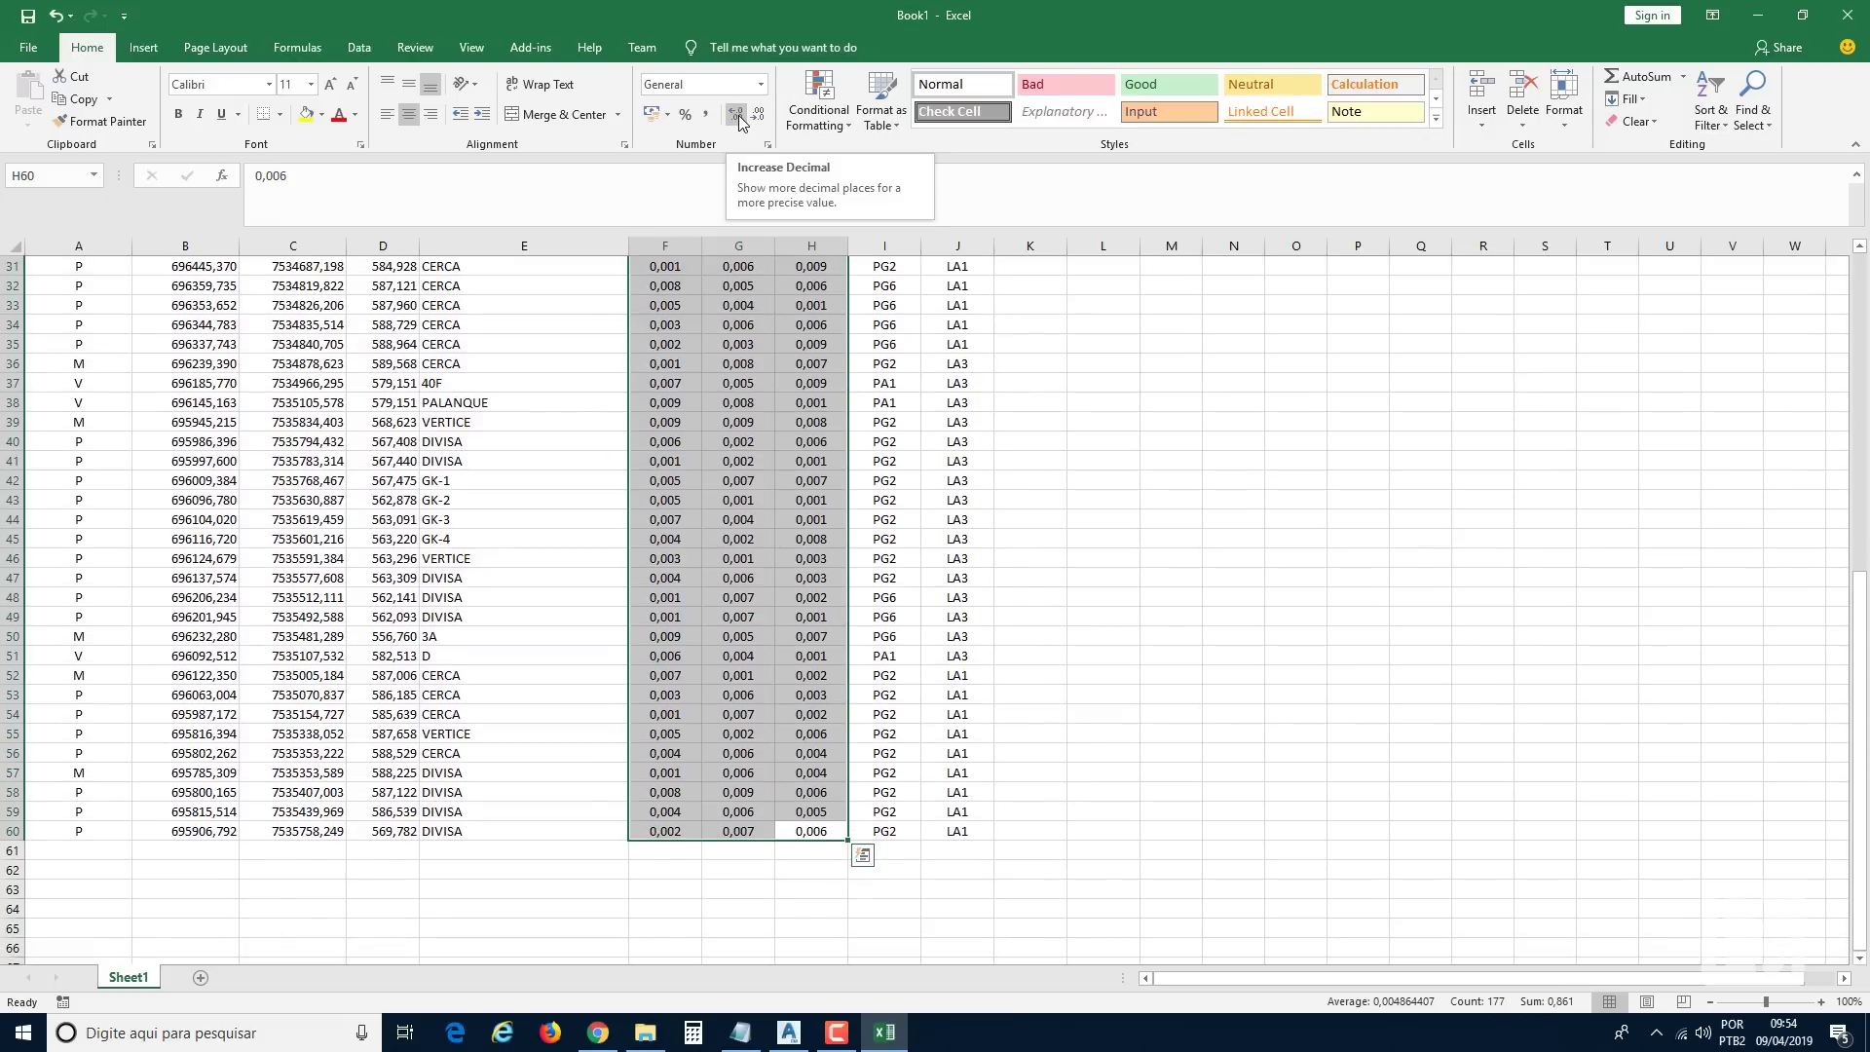
left_click(737, 115)
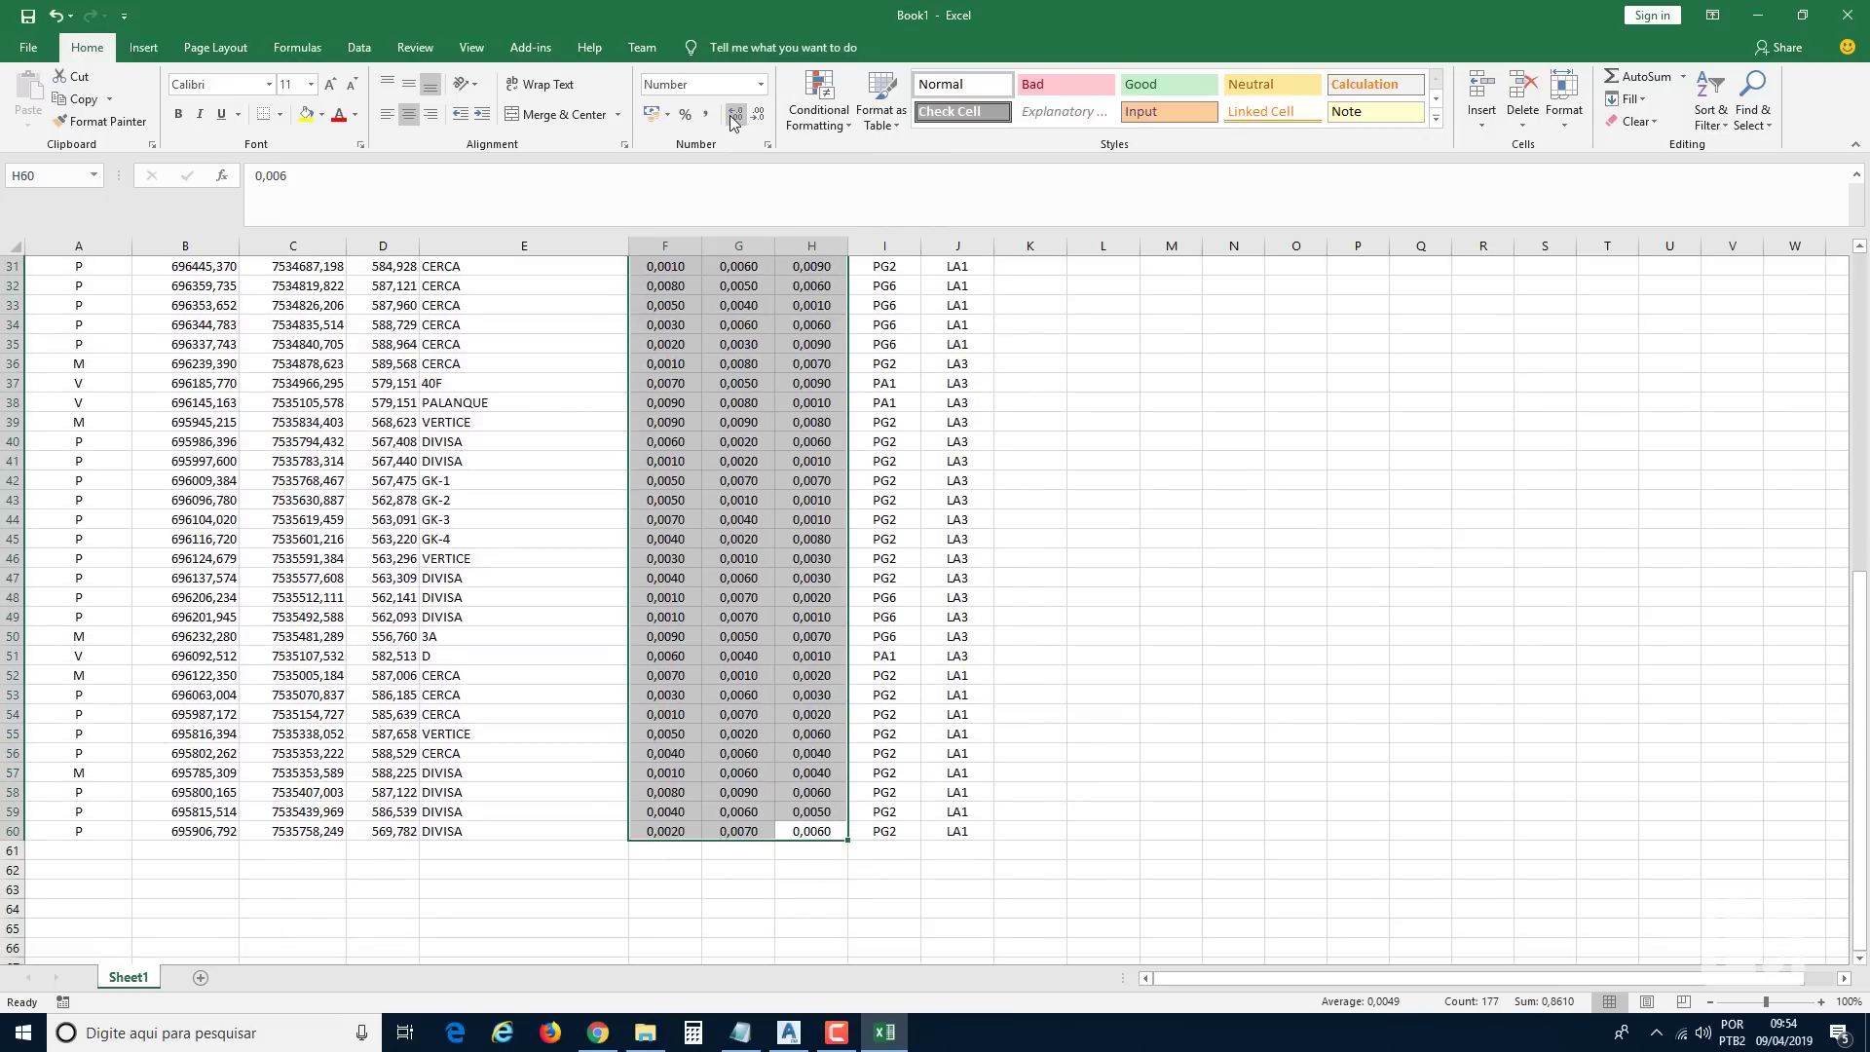
left_click(759, 117)
left_click(761, 117)
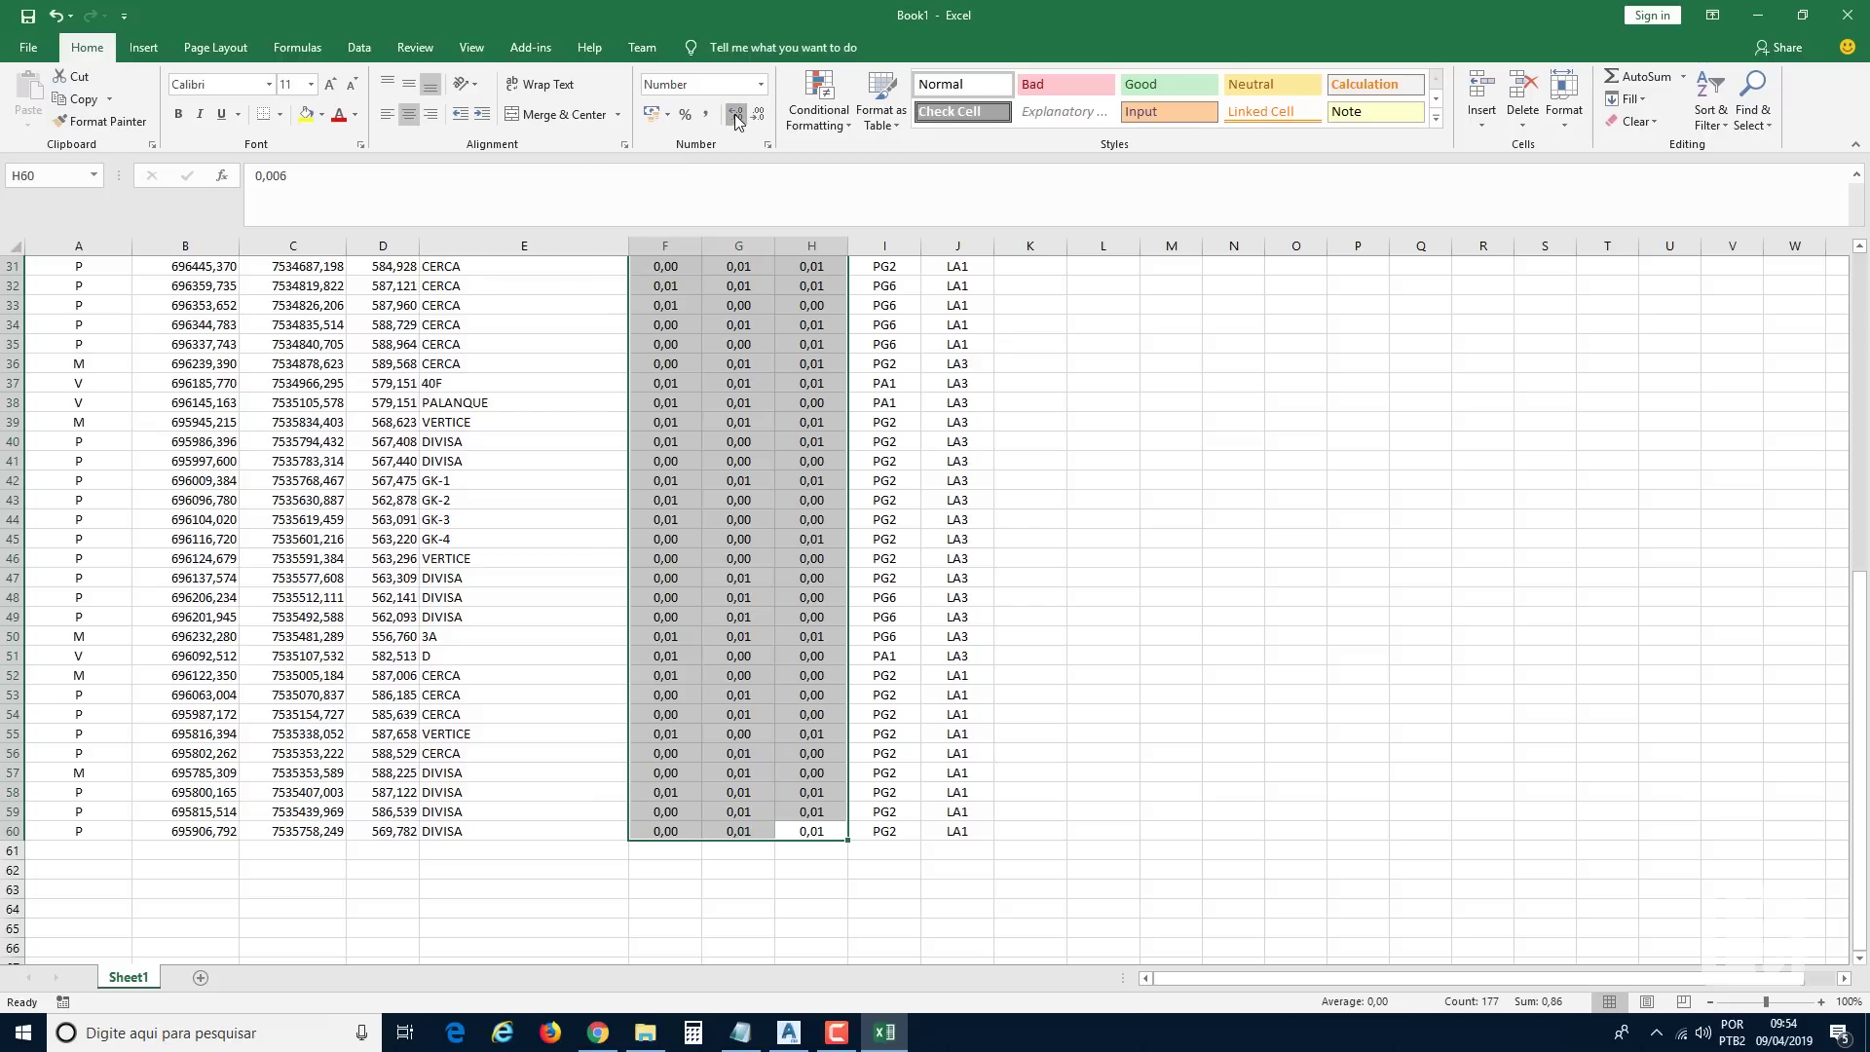
left_click(737, 115)
left_click(744, 791)
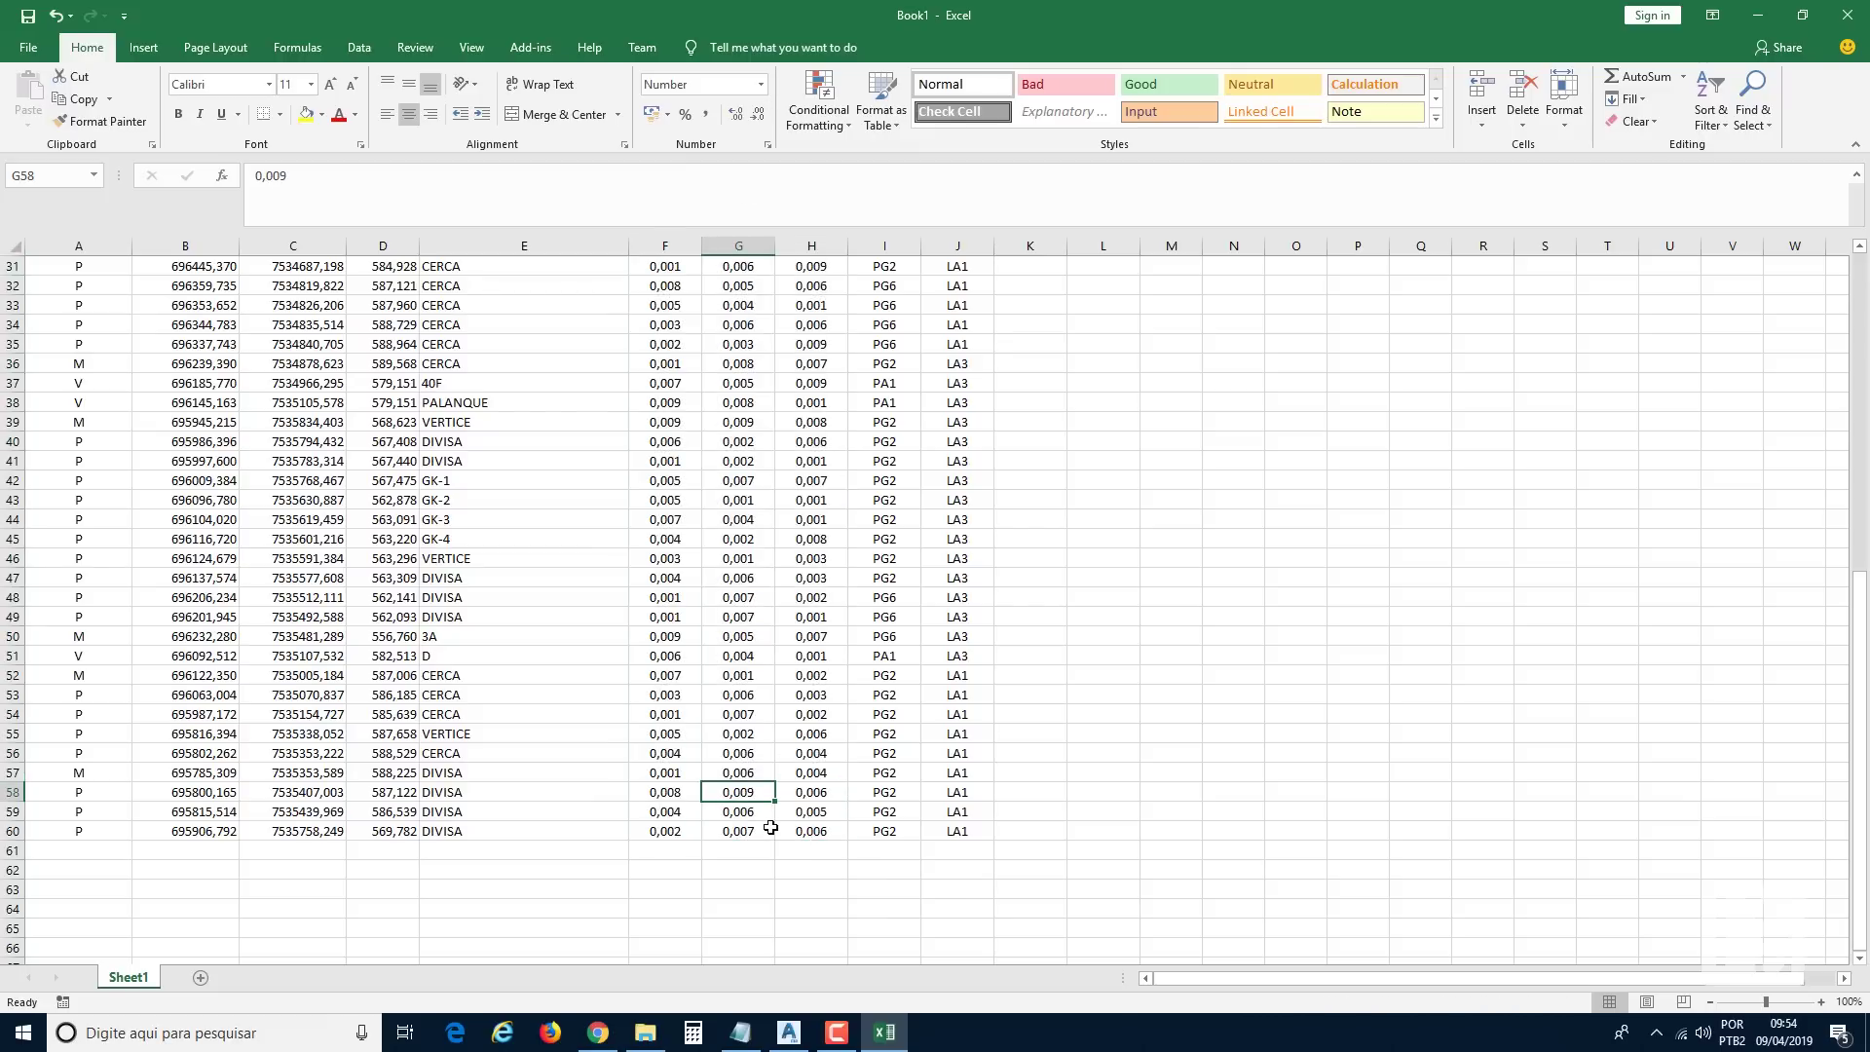
Review the combined vertex rows and add a filter to the *VERTICE column in column A.
scroll(771, 828, "up", 10)
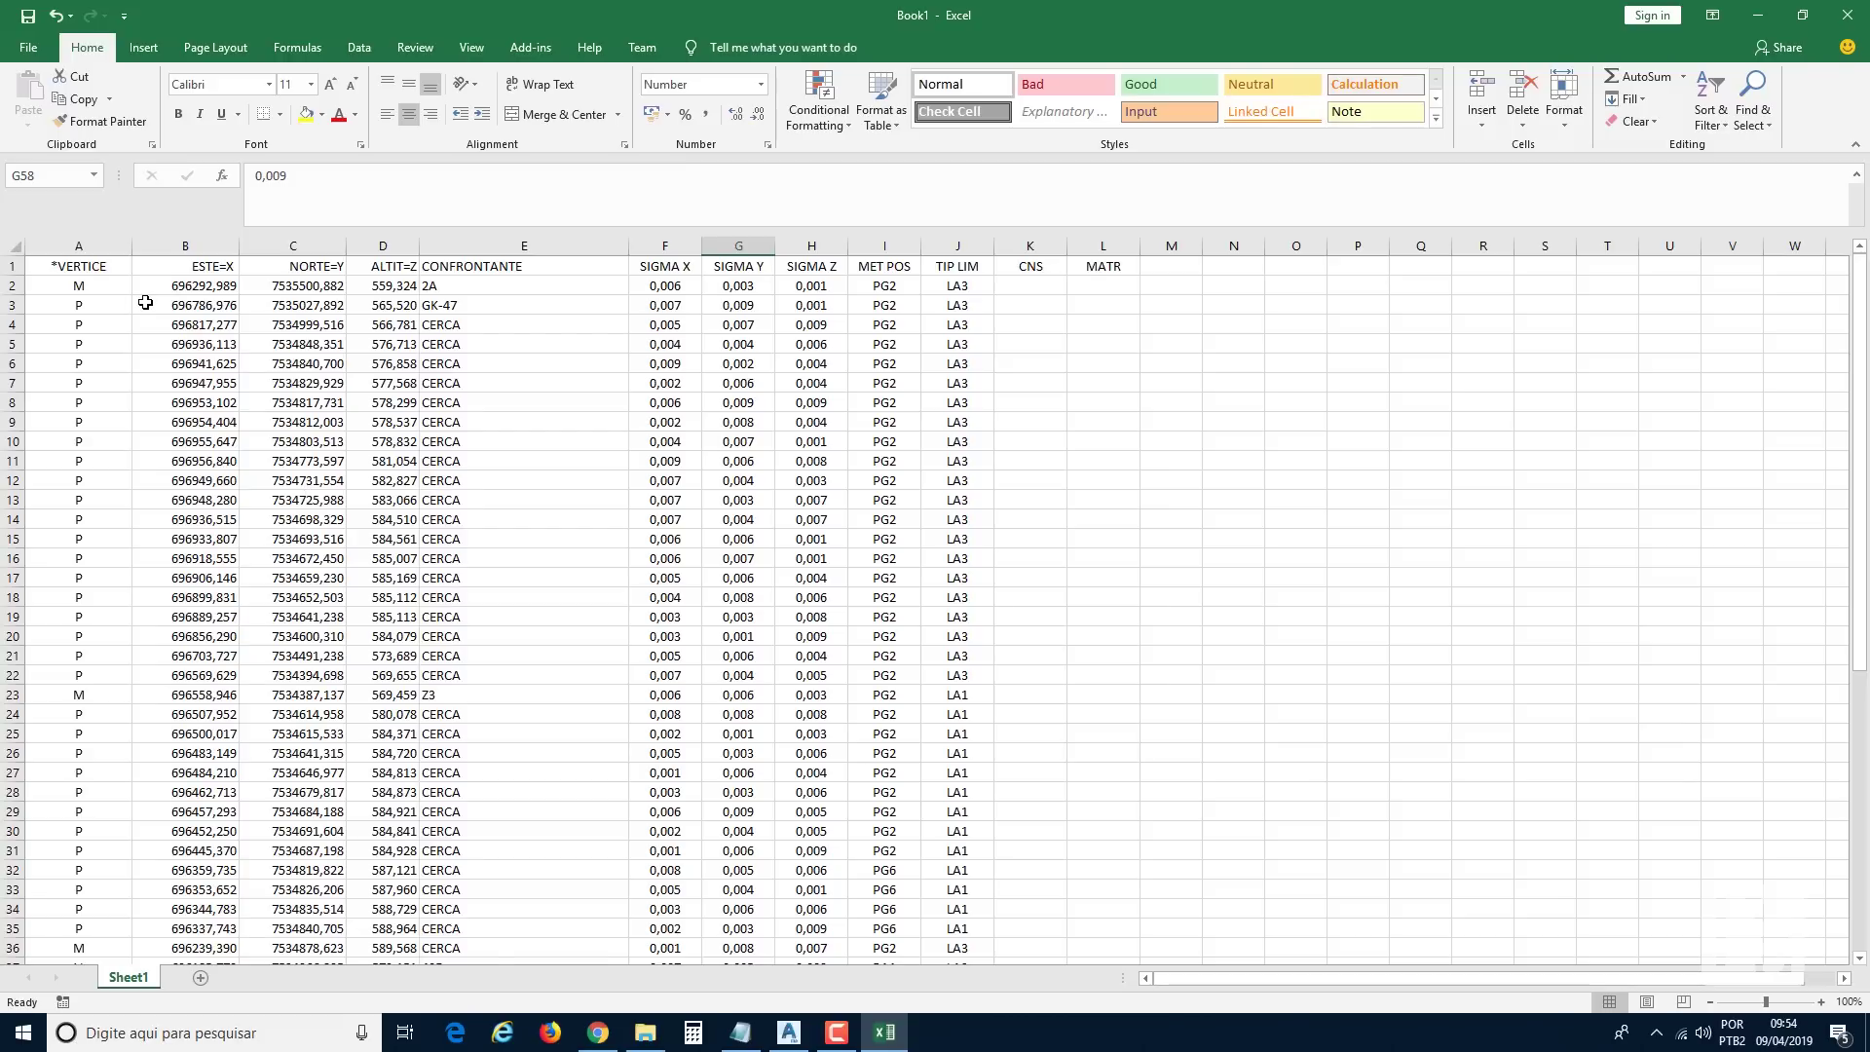
scroll(185, 306, "down", 12)
scroll(185, 306, "up", 12)
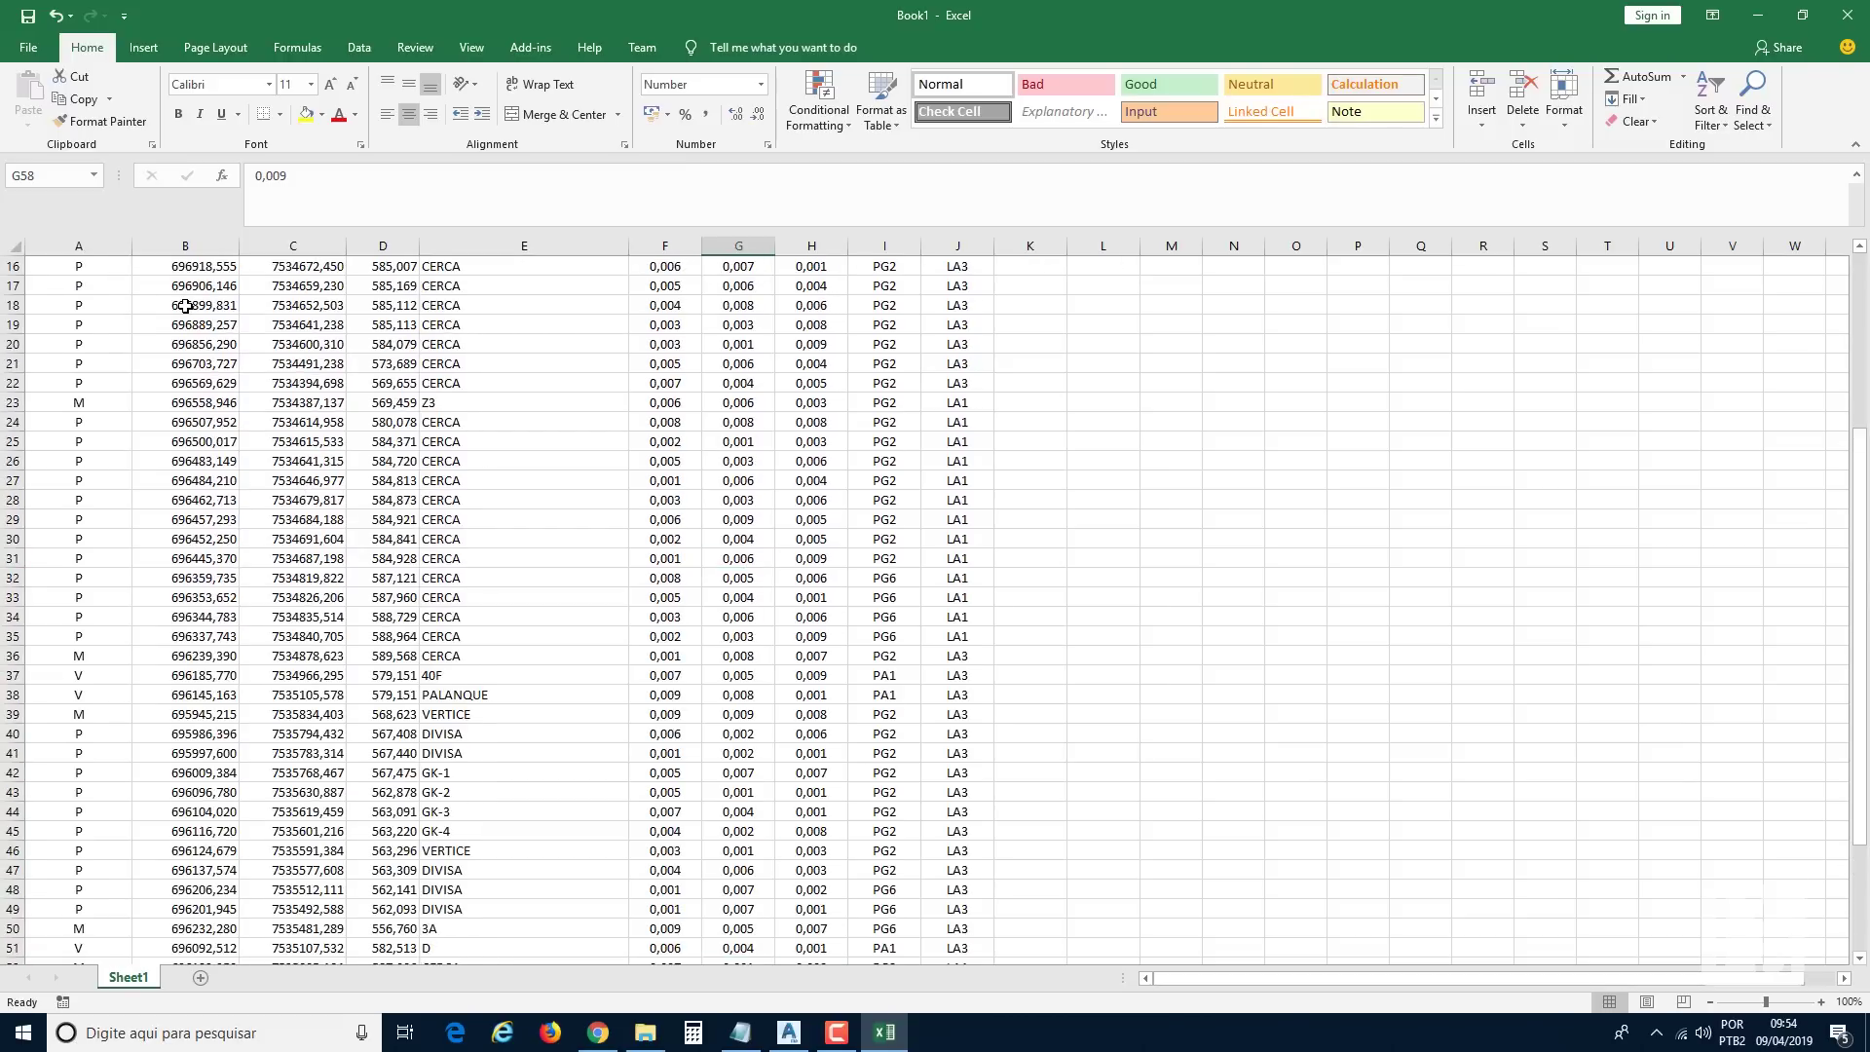
left_click(94, 289)
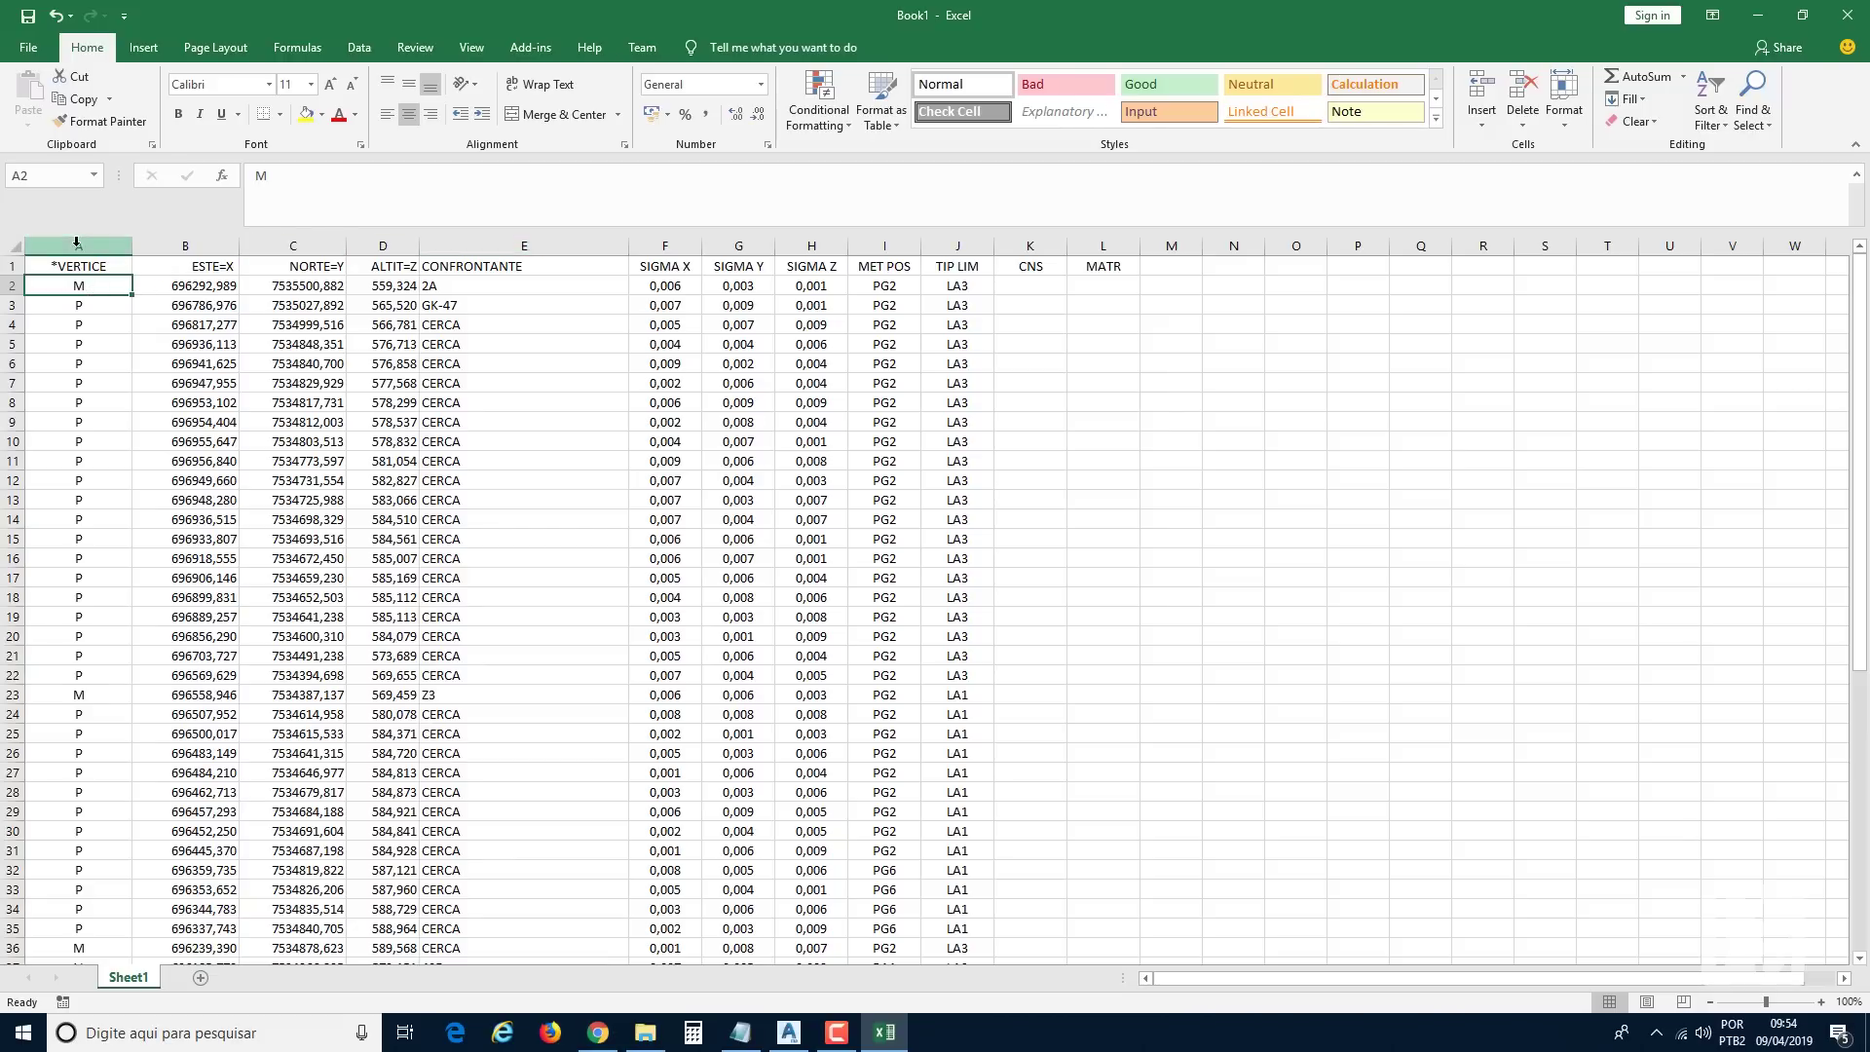
left_click(68, 236)
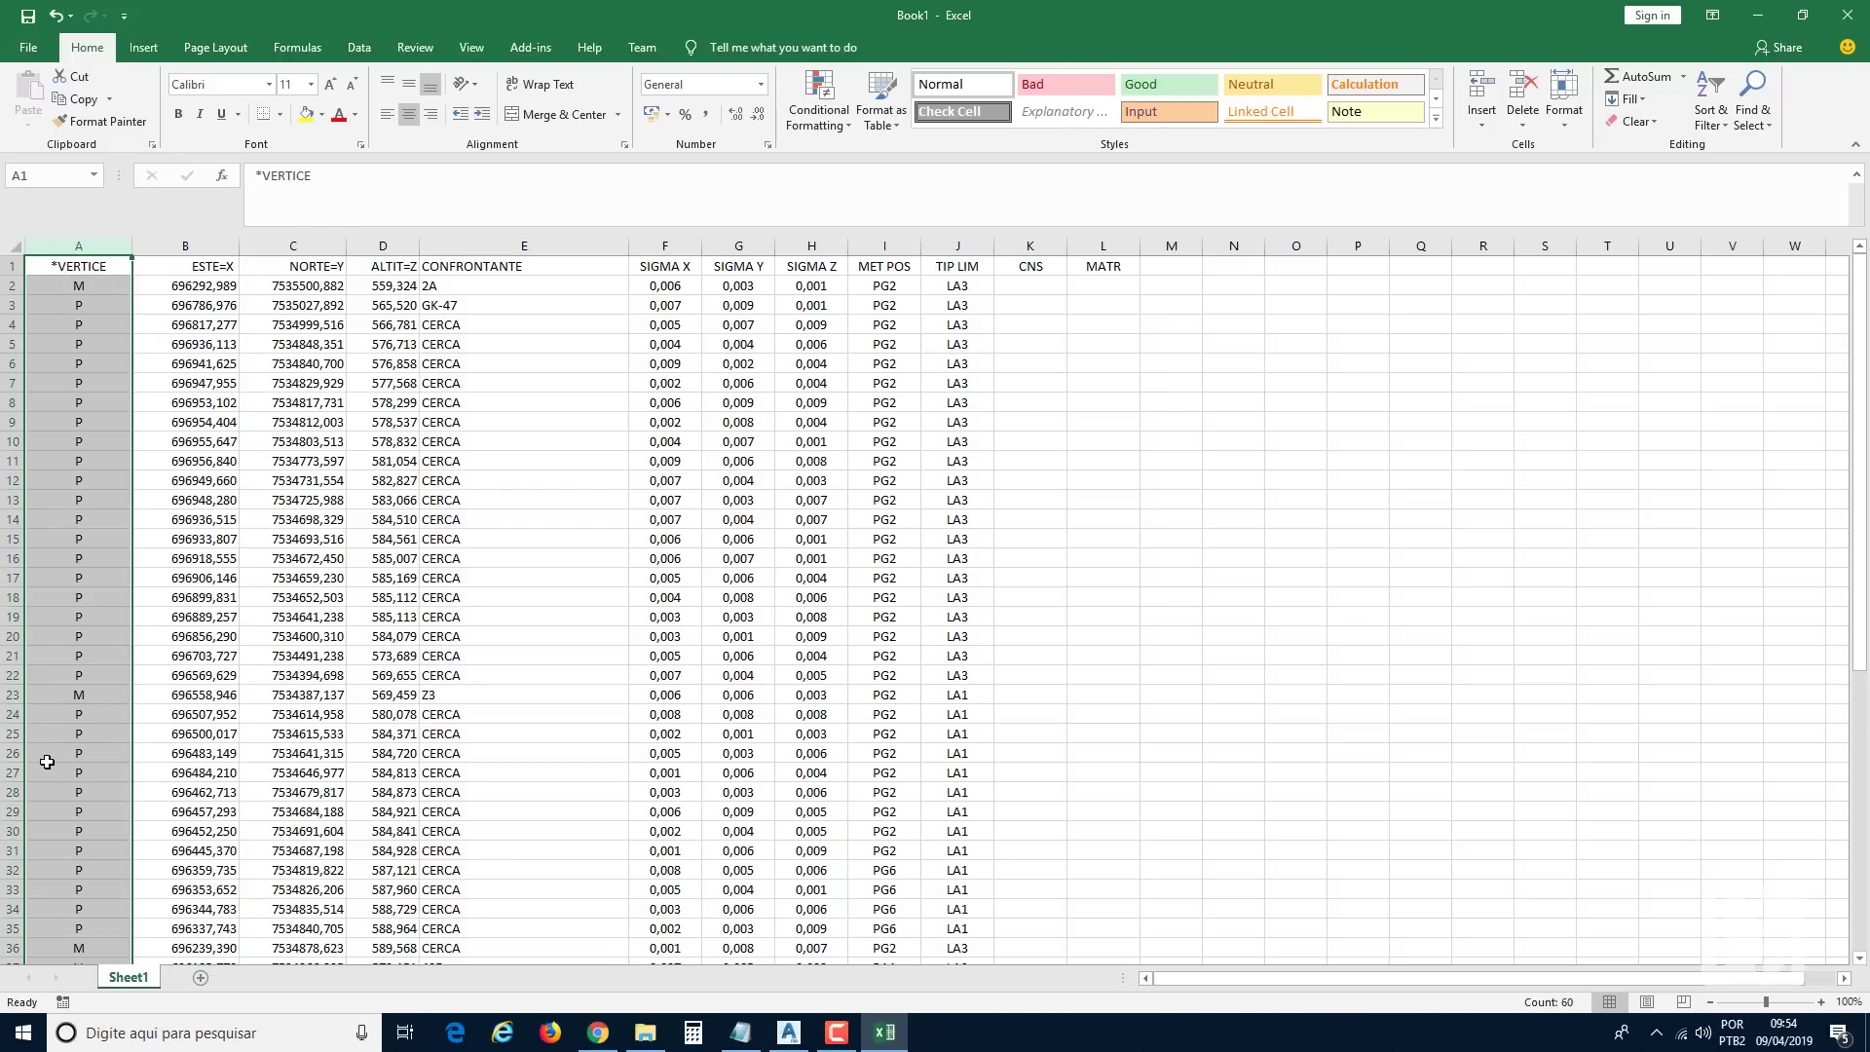
scroll(47, 762, "down", 7)
scroll(46, 762, "down", 6)
scroll(46, 762, "up", 13)
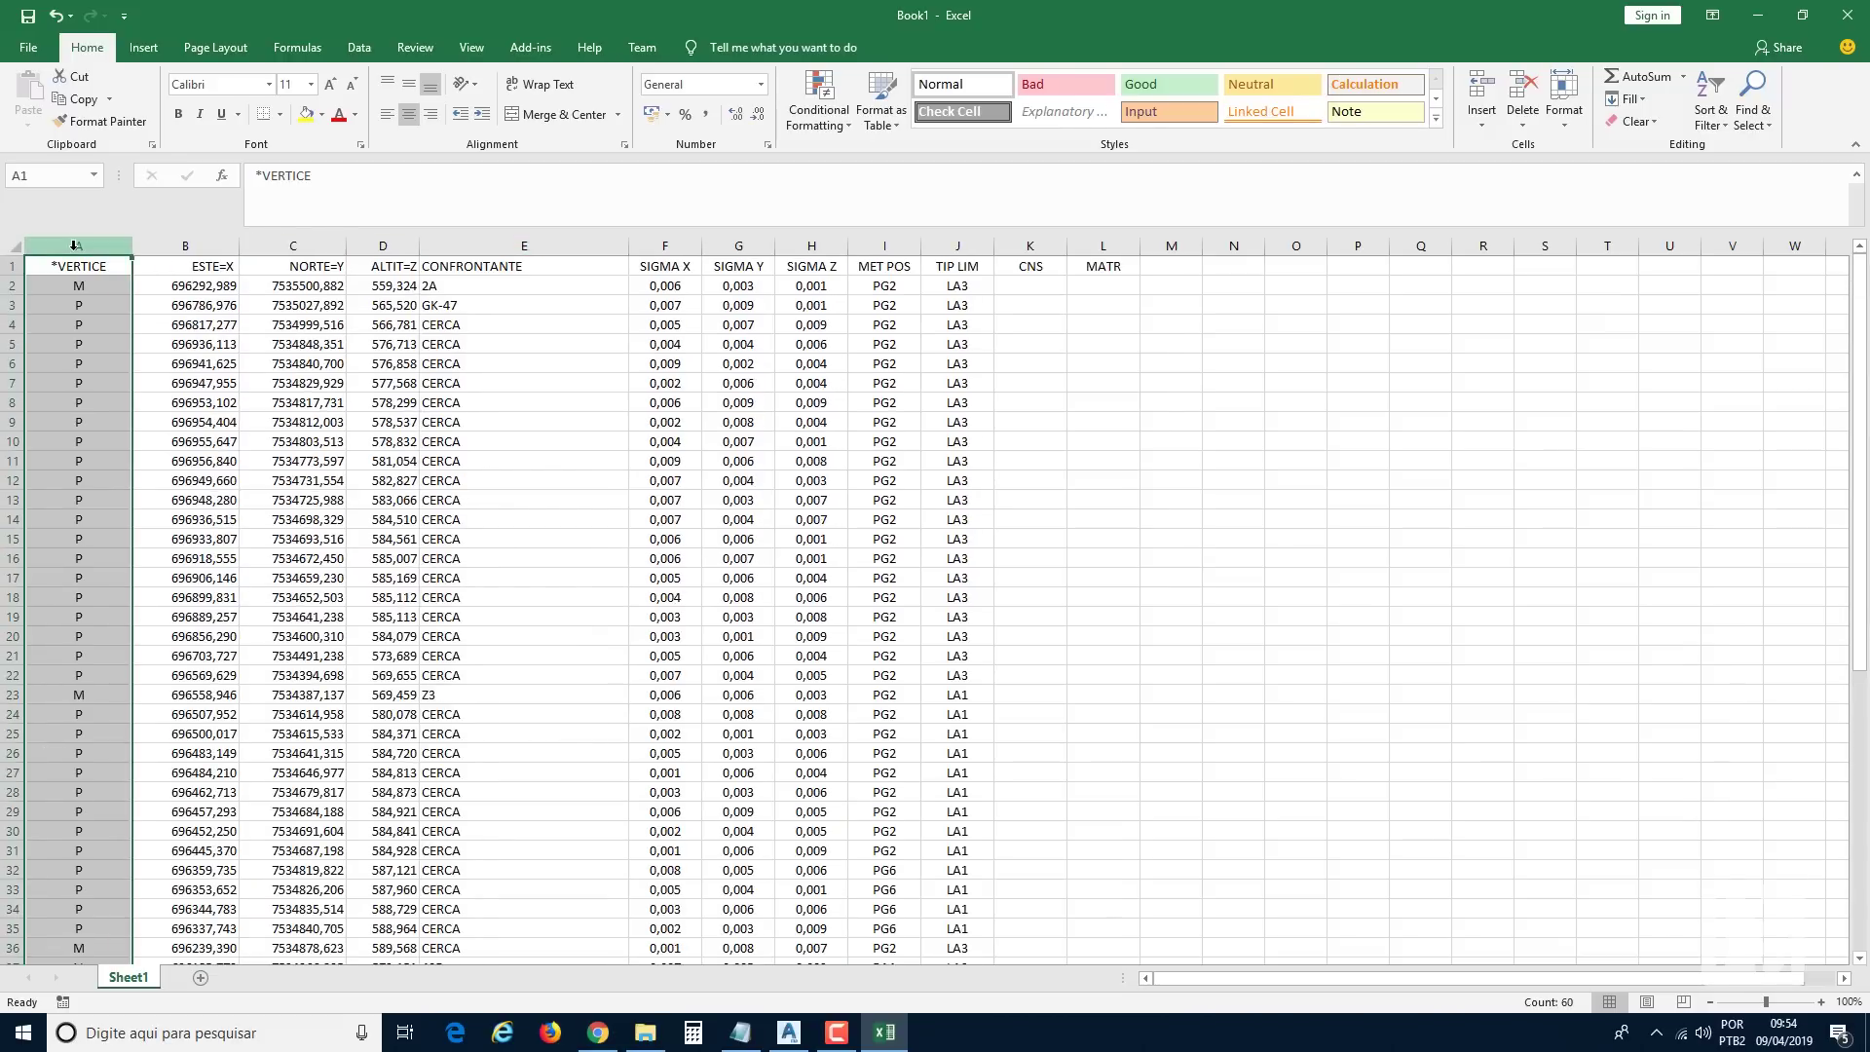
left_click(1720, 130)
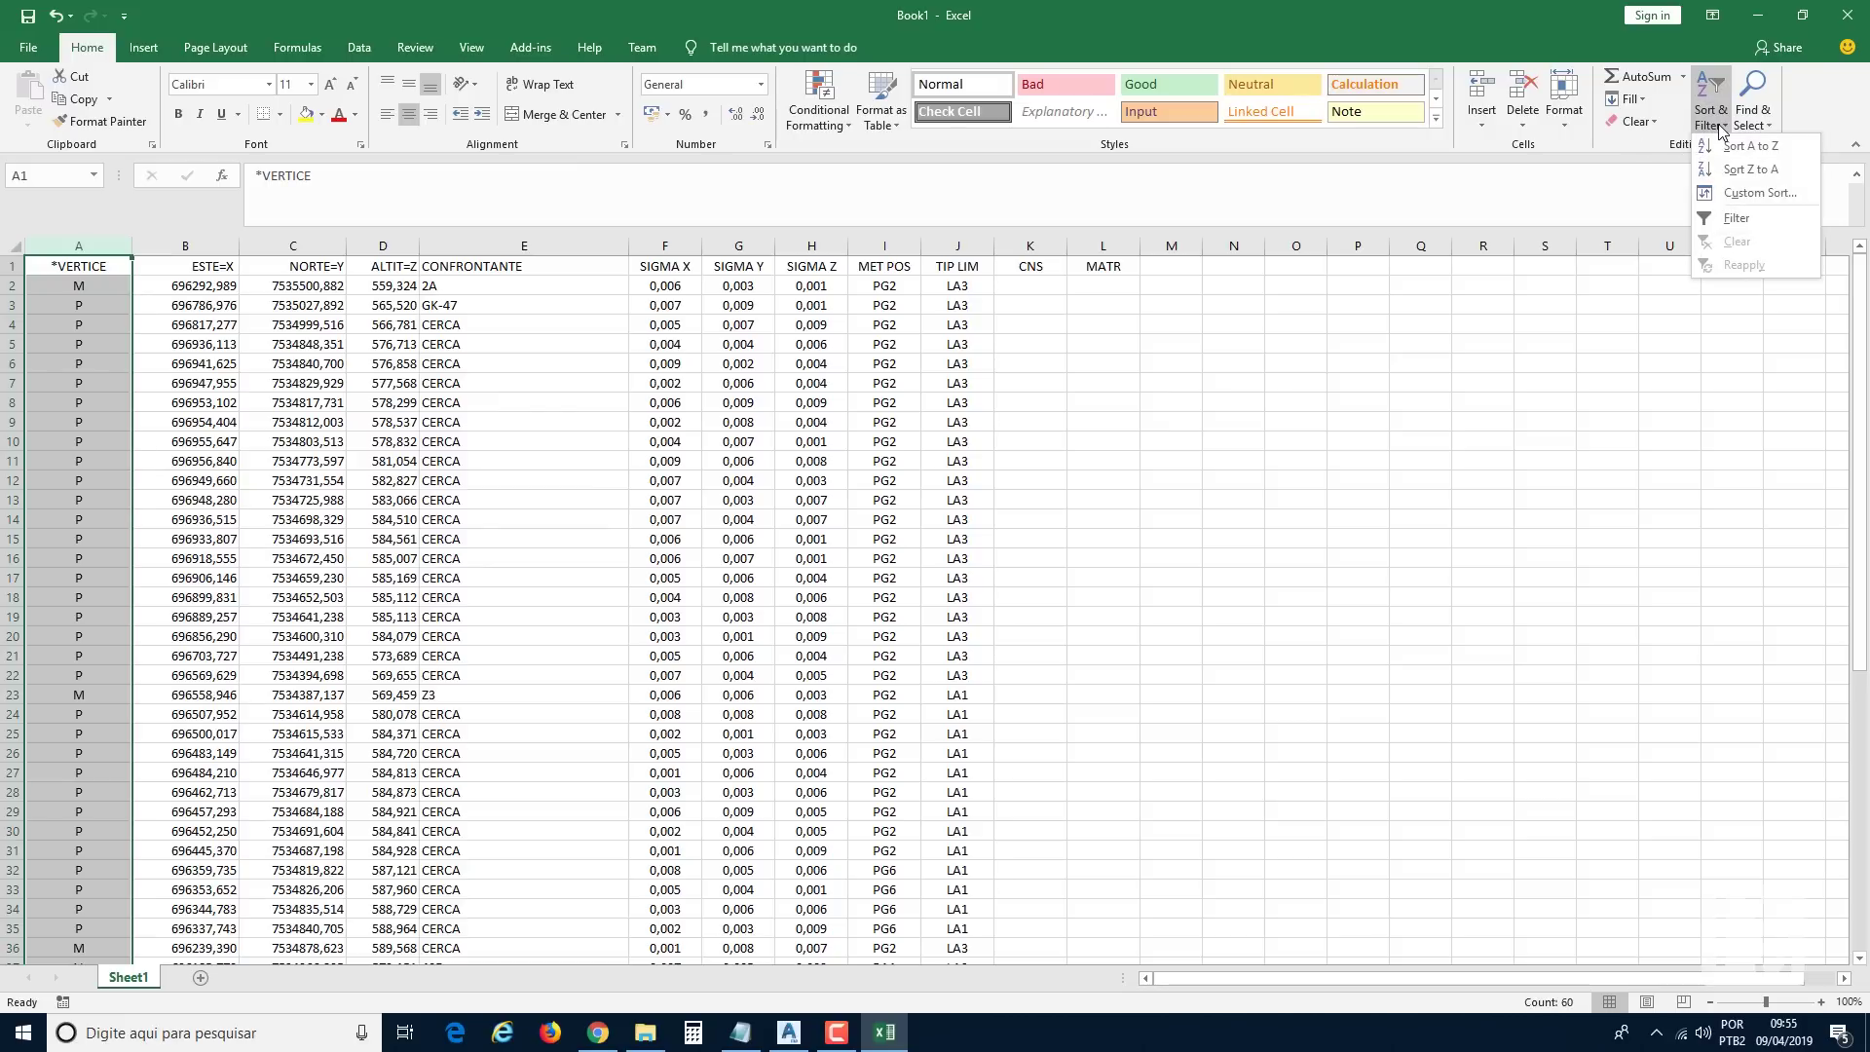
left_click(1740, 218)
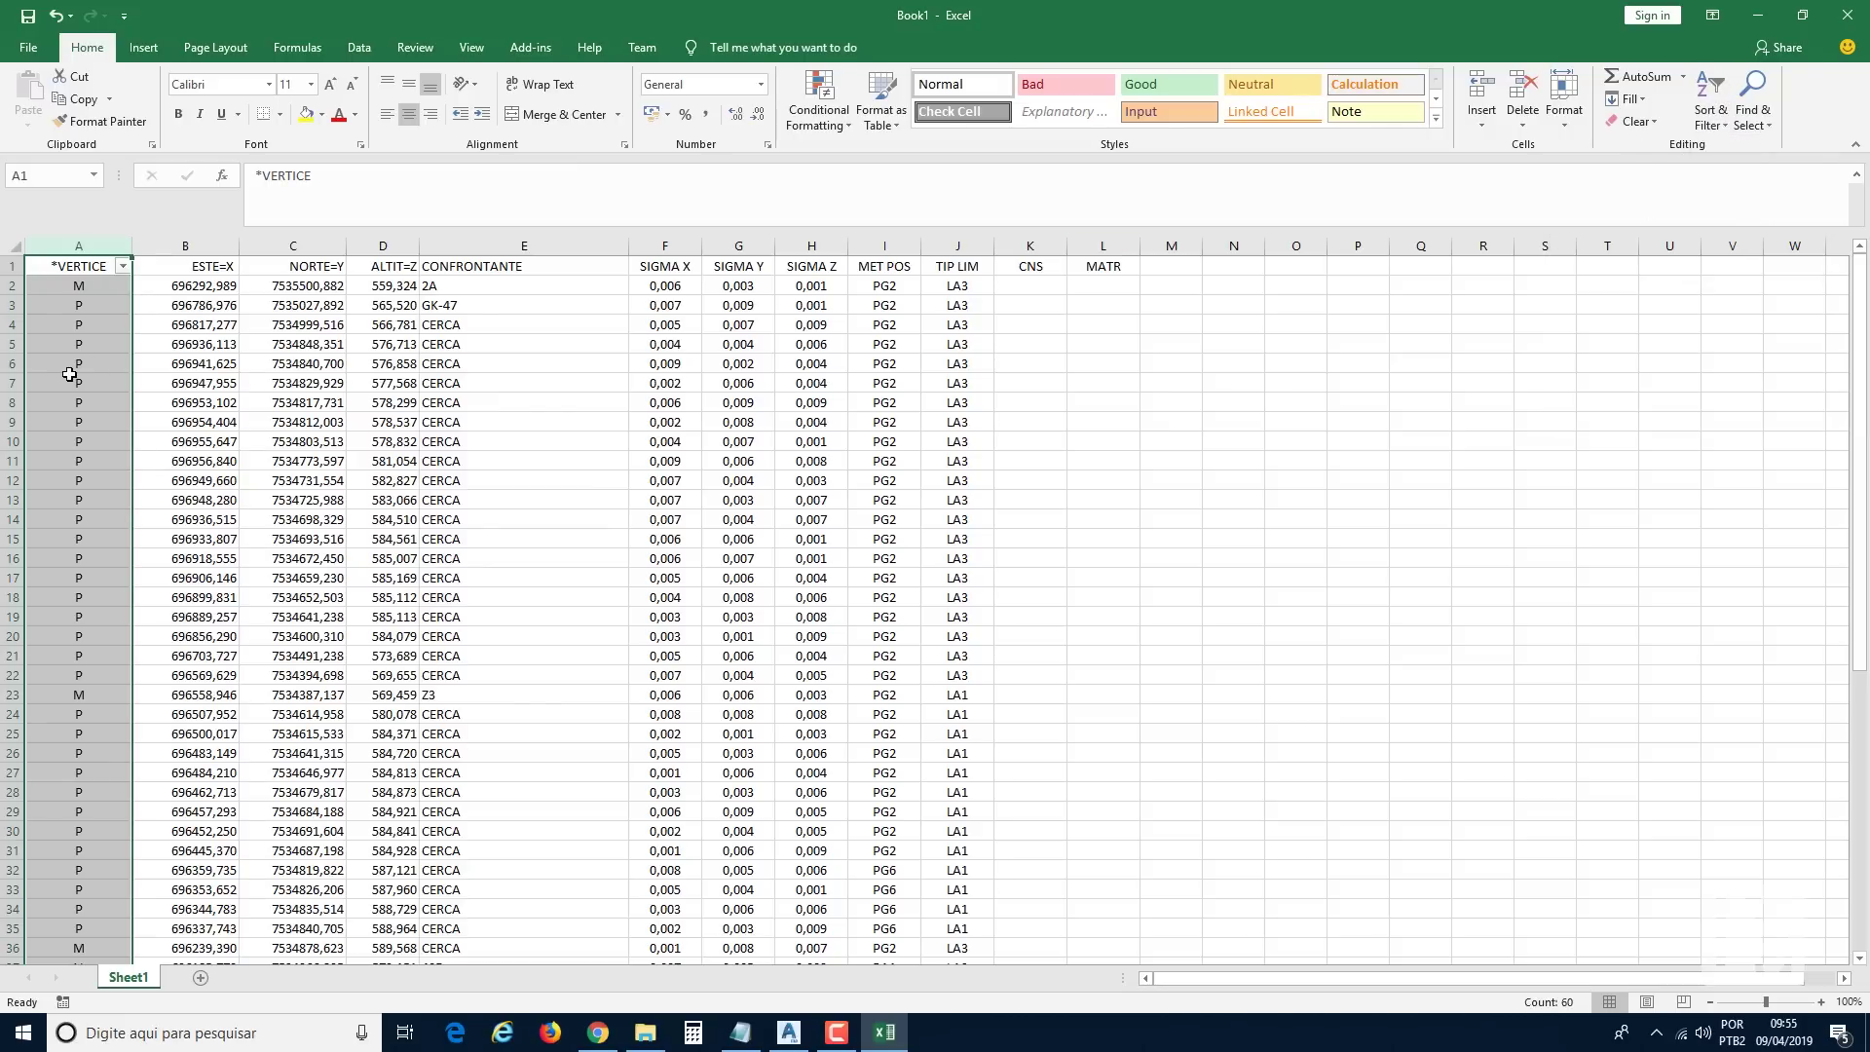
left_click(204, 297)
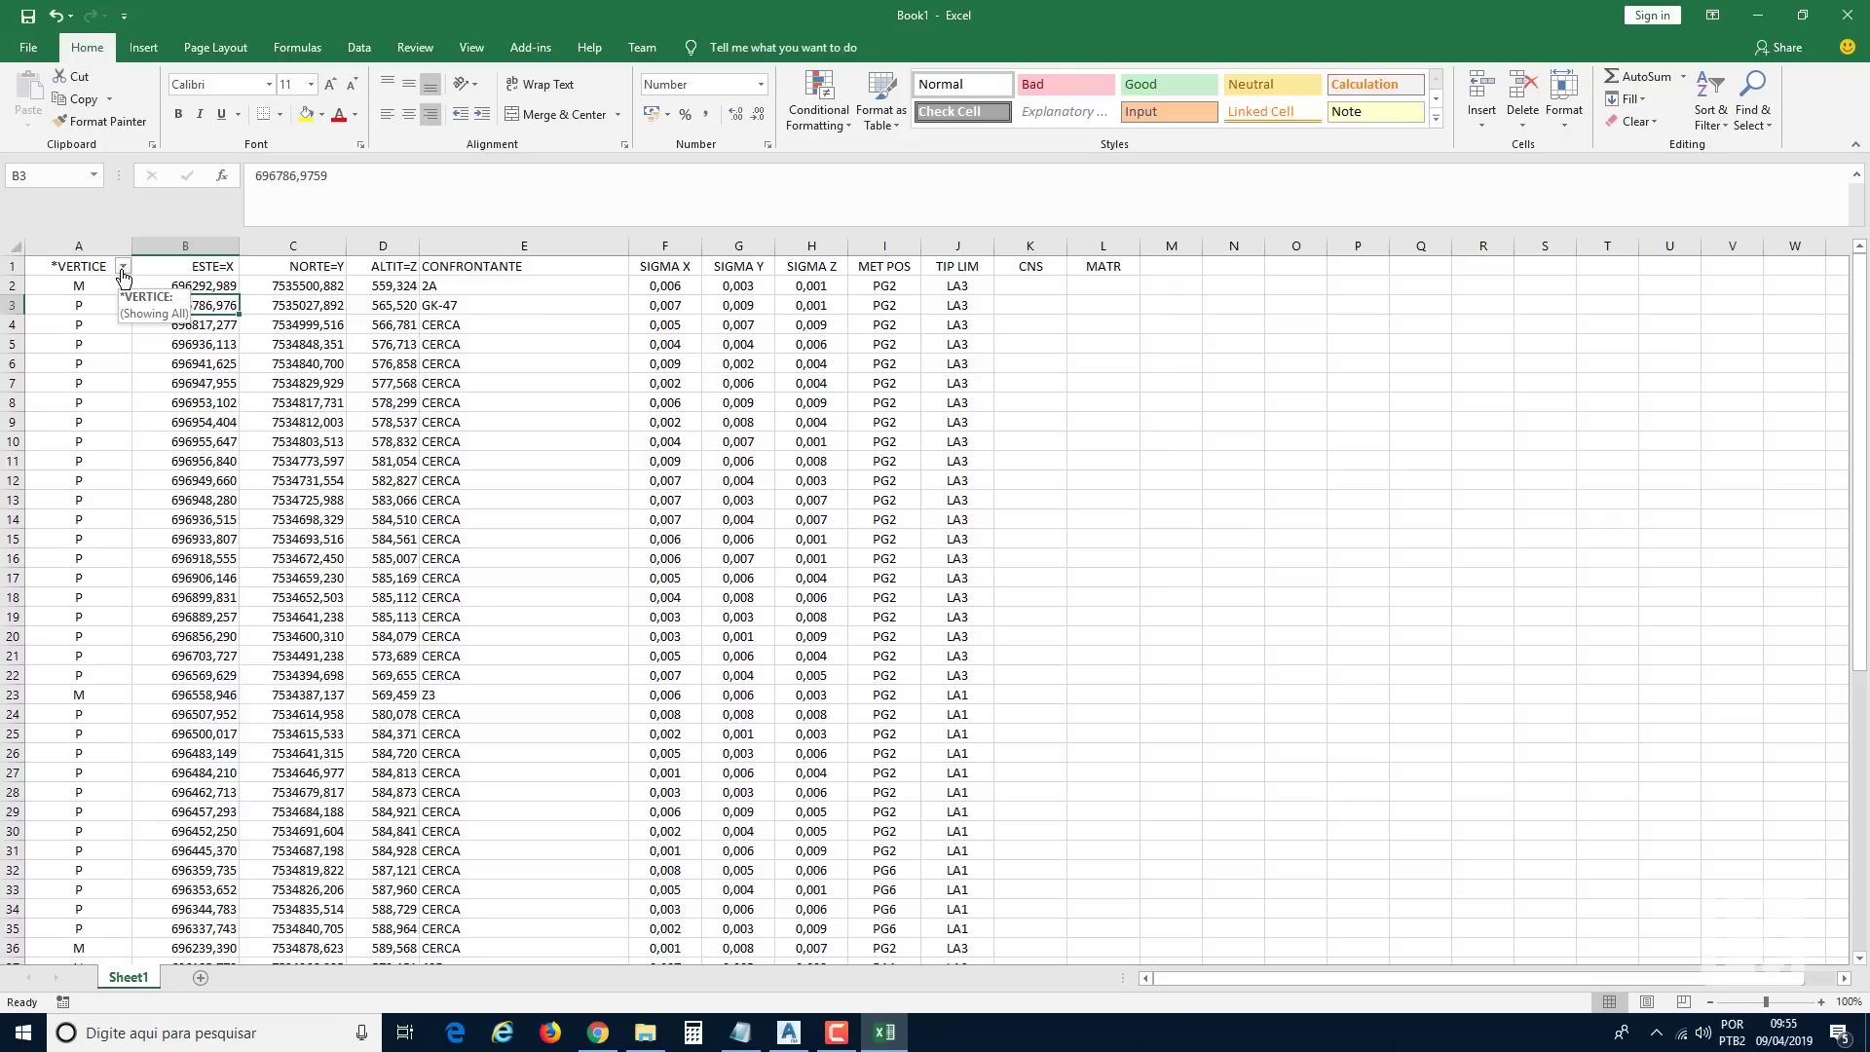
Filter the *VERTICE column so that only the M vertices are shown.
left_click(122, 268)
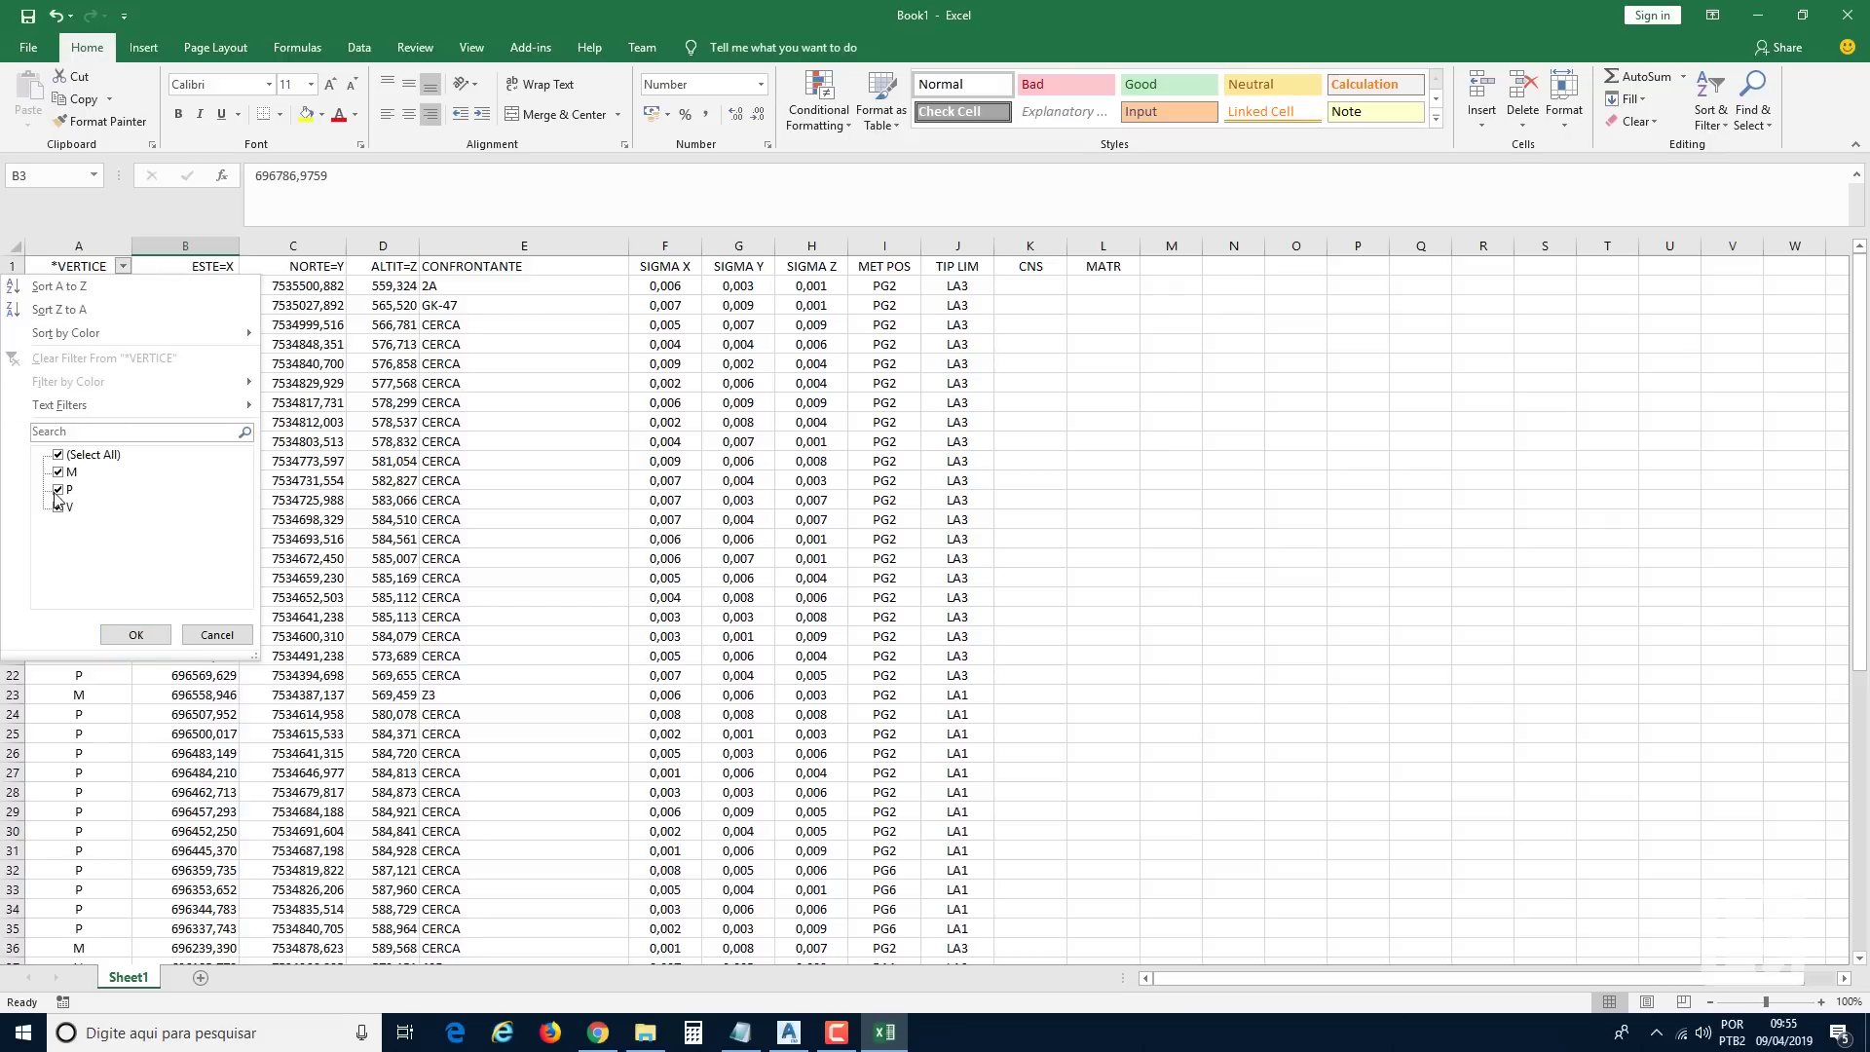
left_click(61, 456)
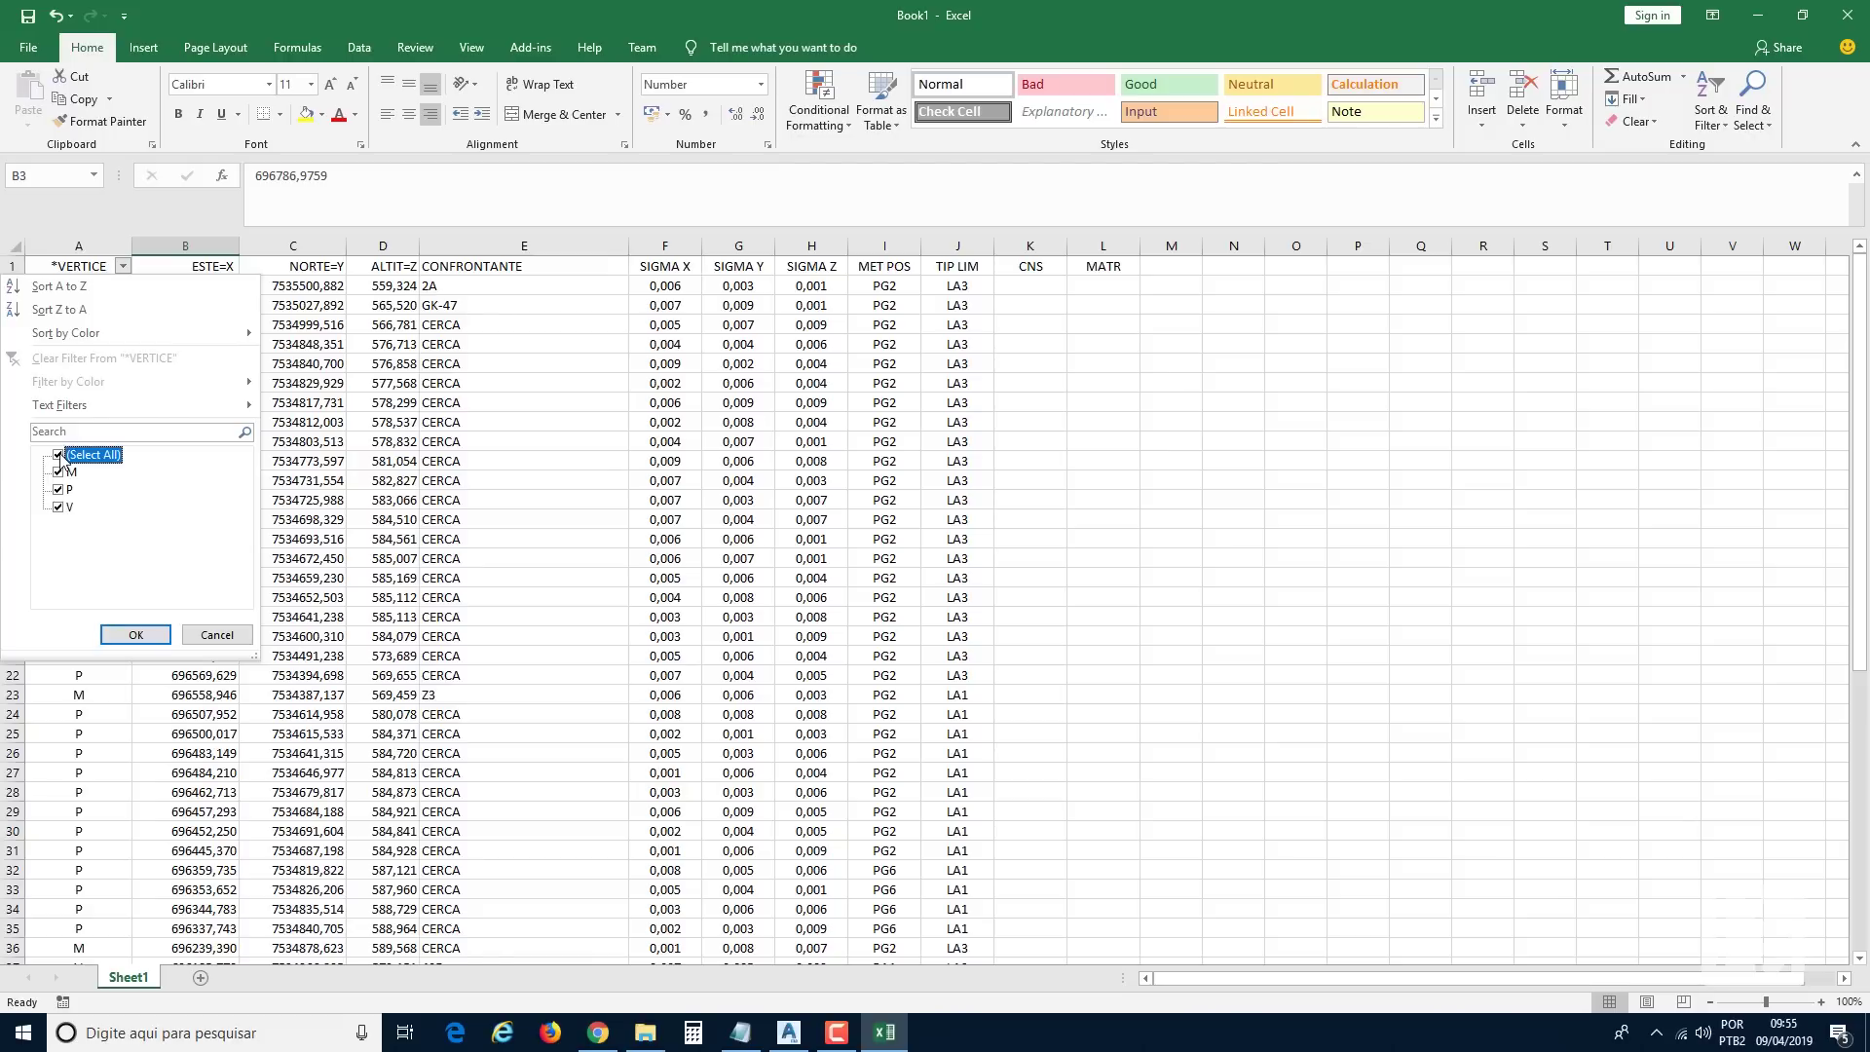
left_click(59, 456)
left_click(58, 474)
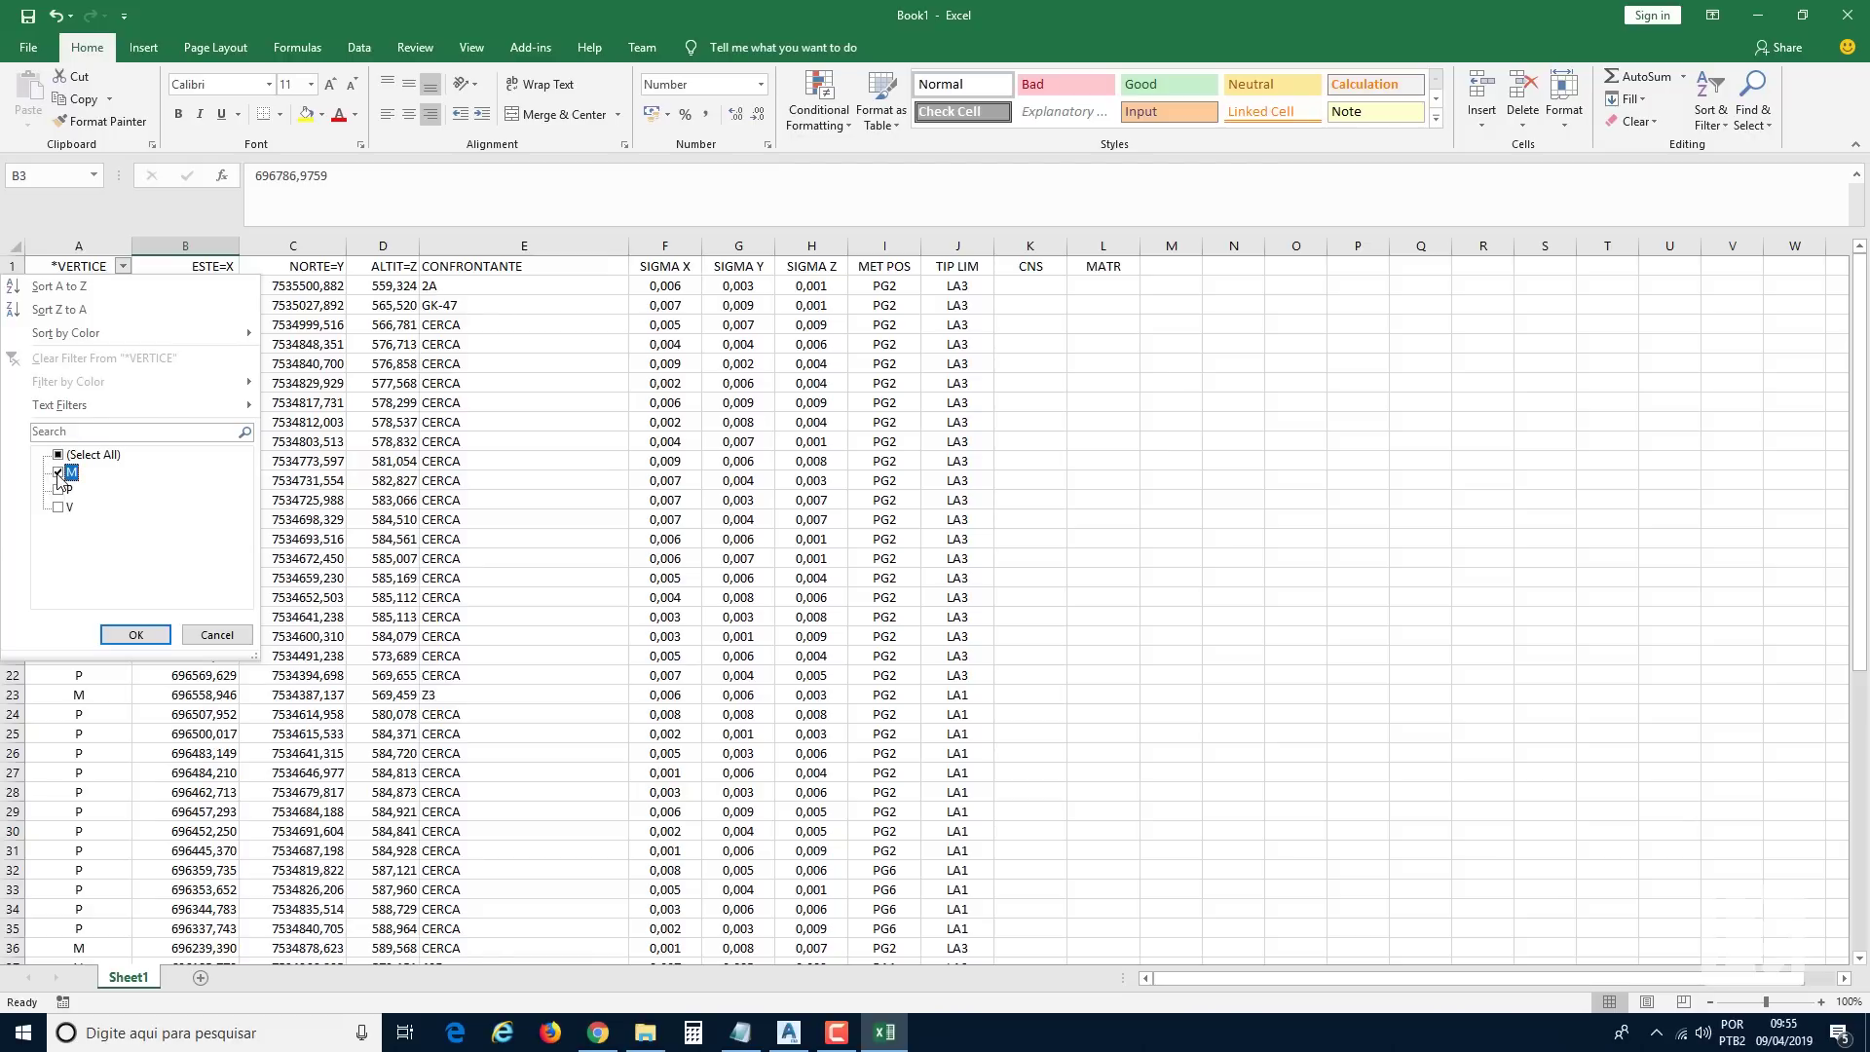
left_click(135, 635)
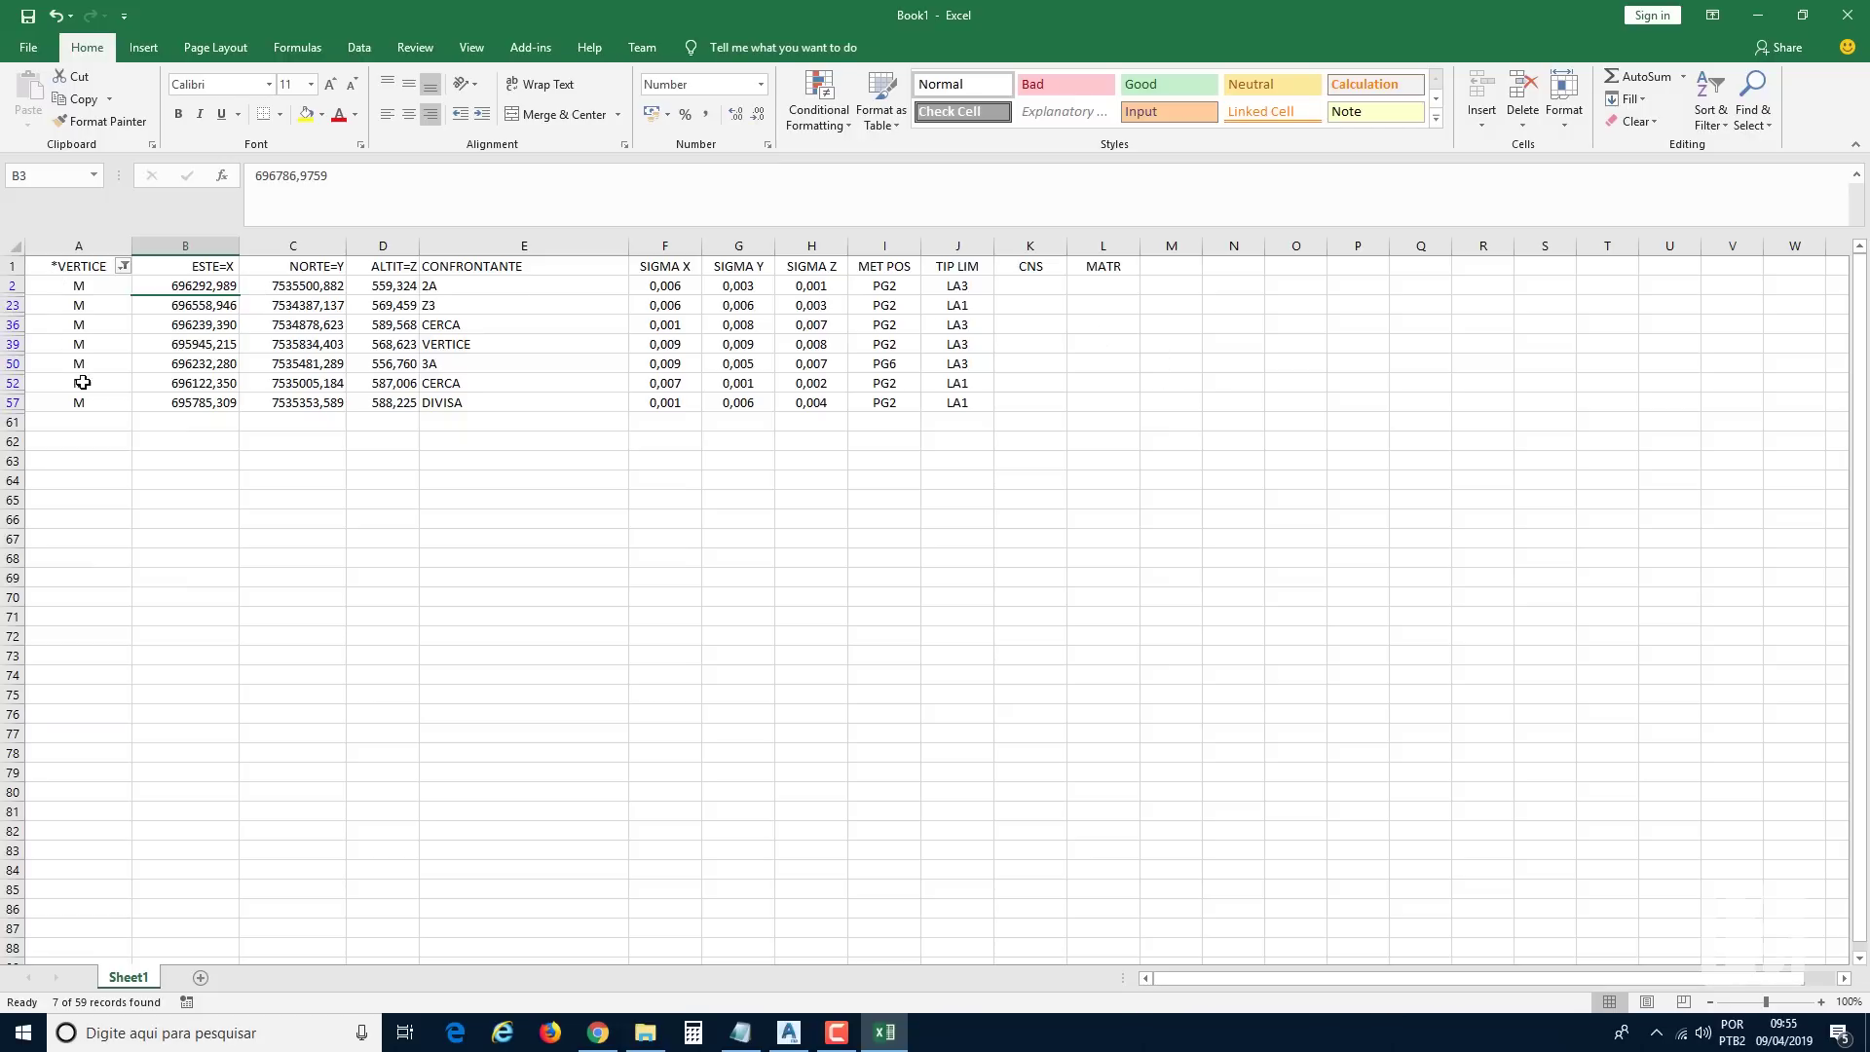
Add a new worksheet and copy the header row and filtered M rows of A1:L57 from Sheet1 into it at A1.
left_click(200, 979)
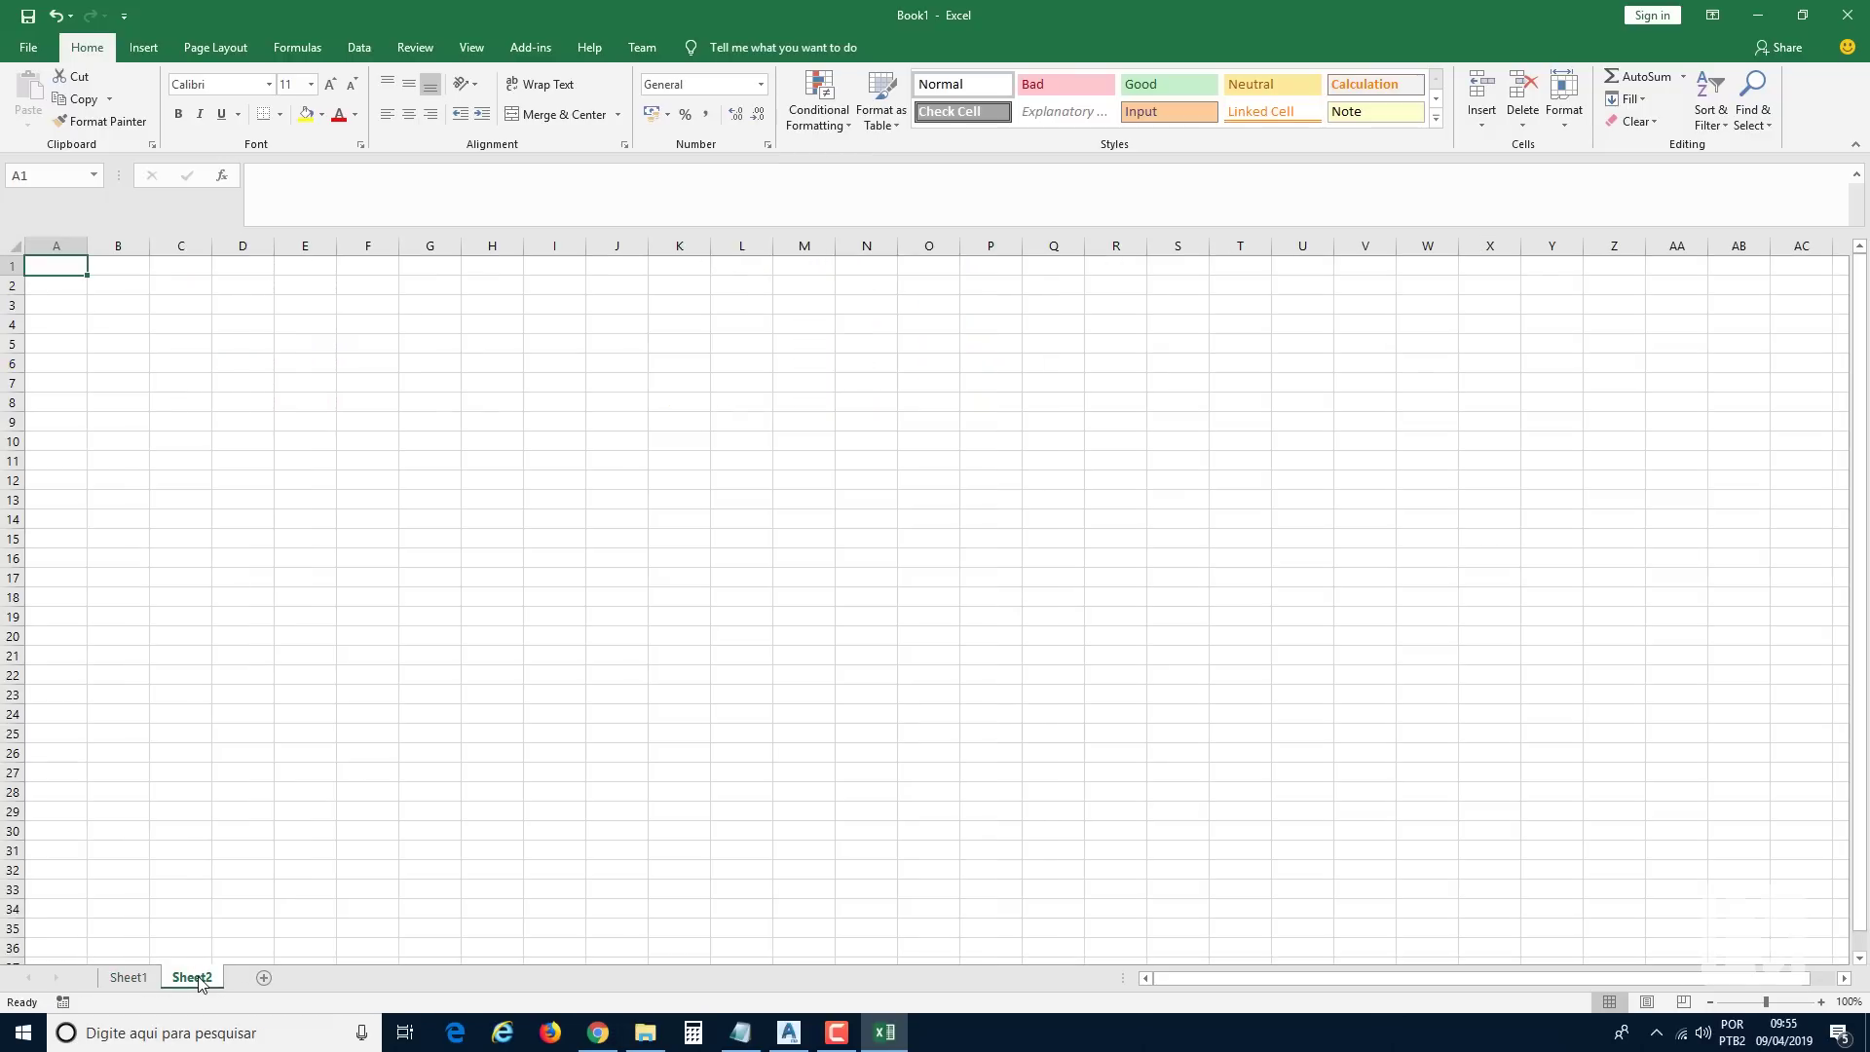
left_click(130, 978)
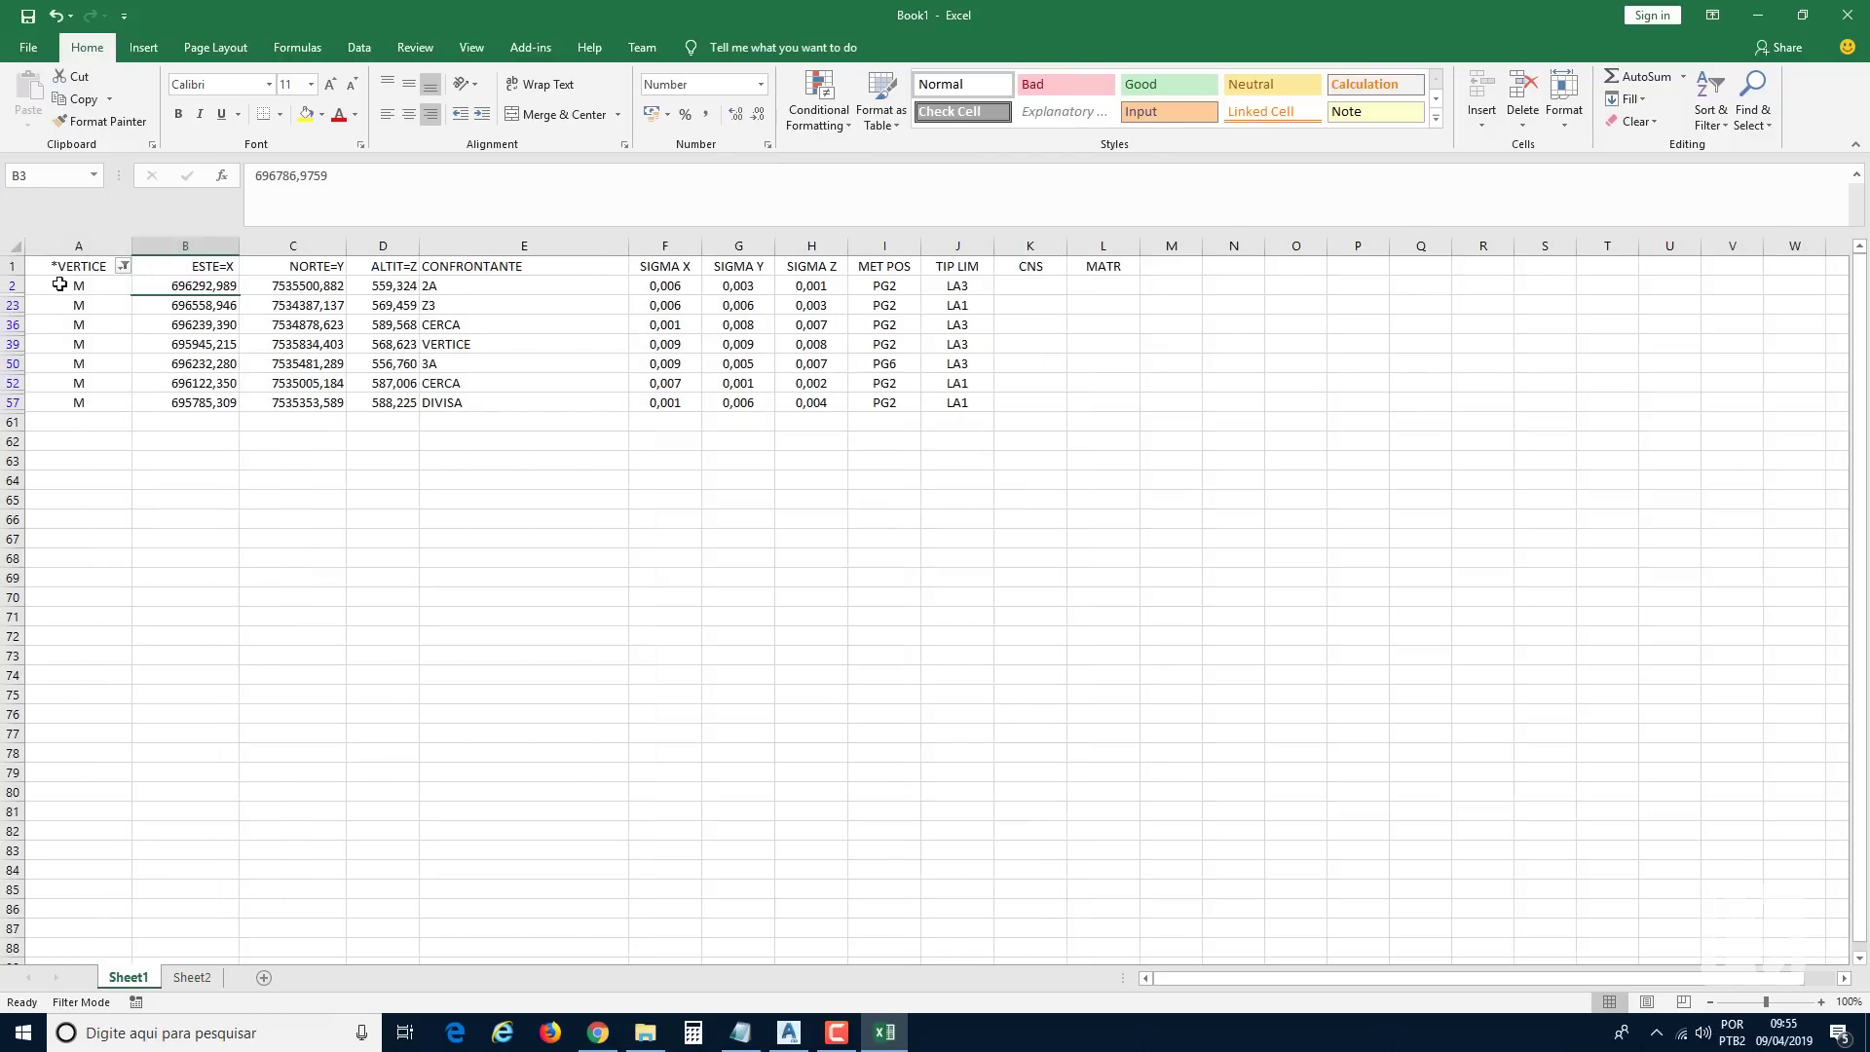
left_click_drag(60, 285, 1101, 404)
key("ctrl+q")
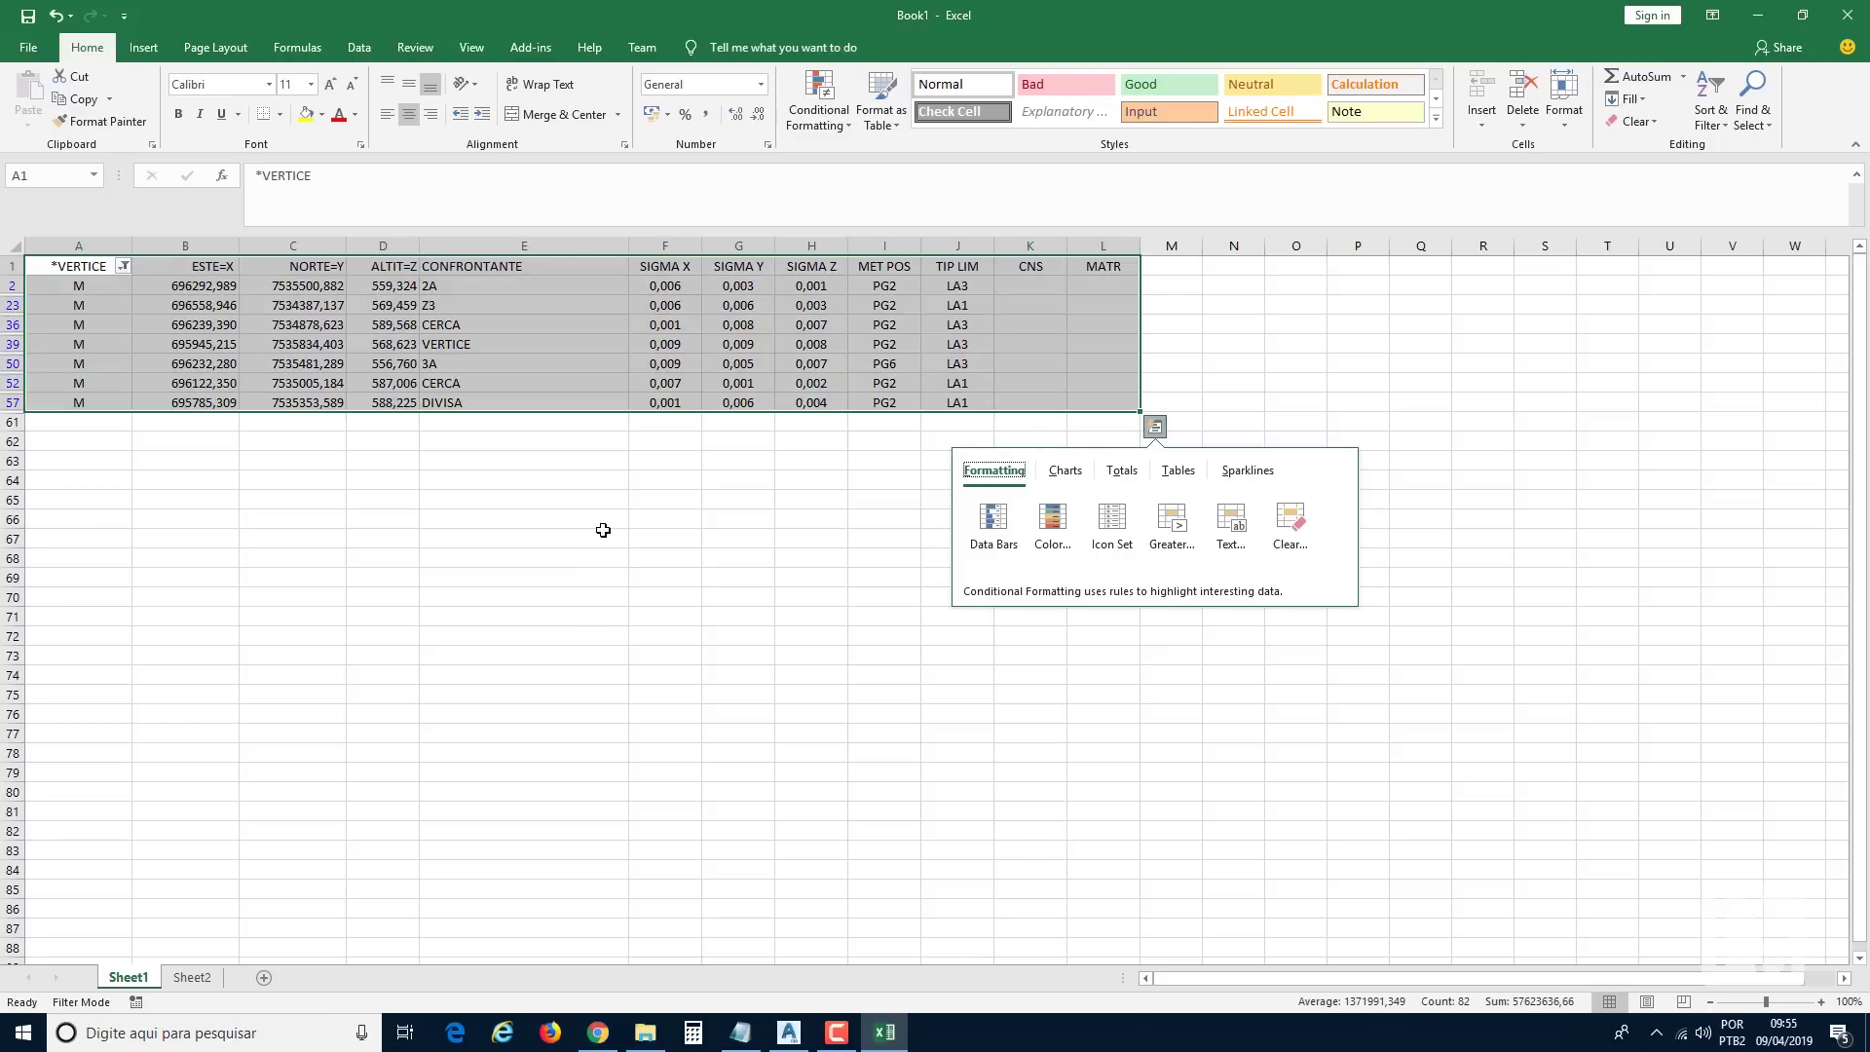
left_click(891, 361)
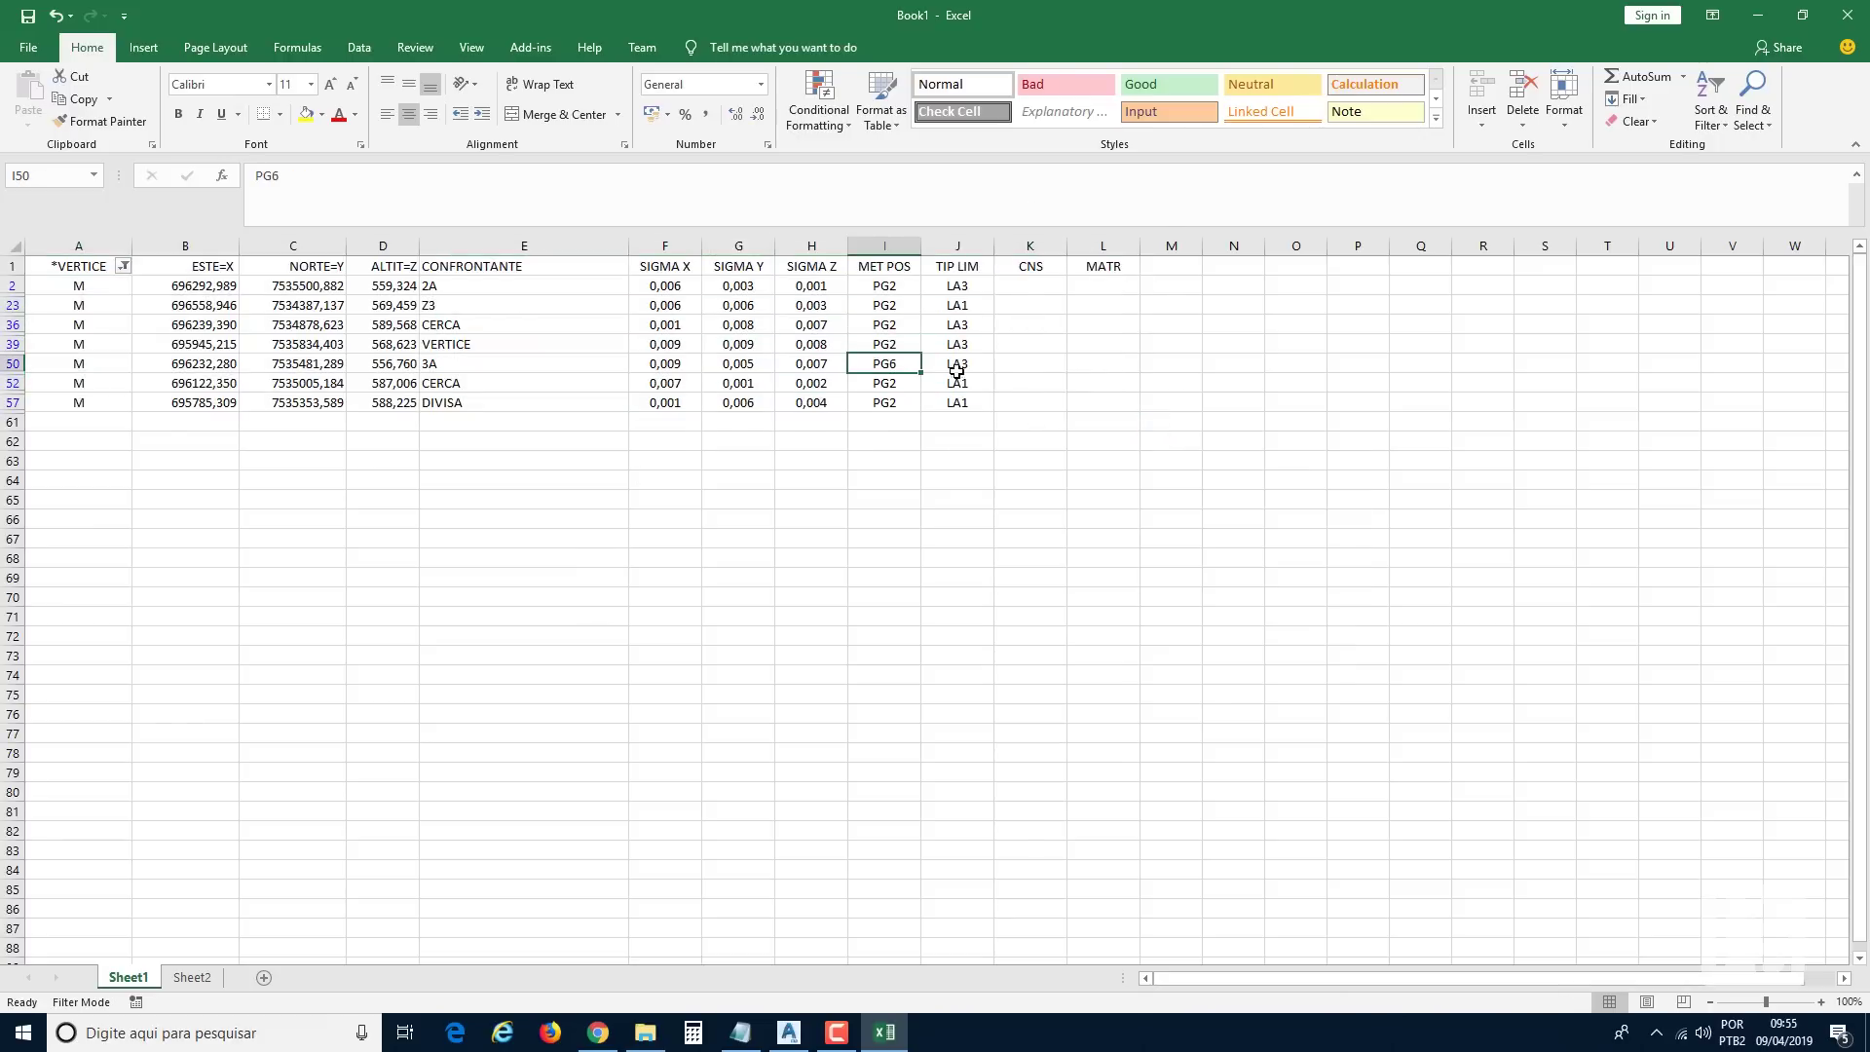
left_click_drag(1081, 403, 26, 279)
key("ctrl+c")
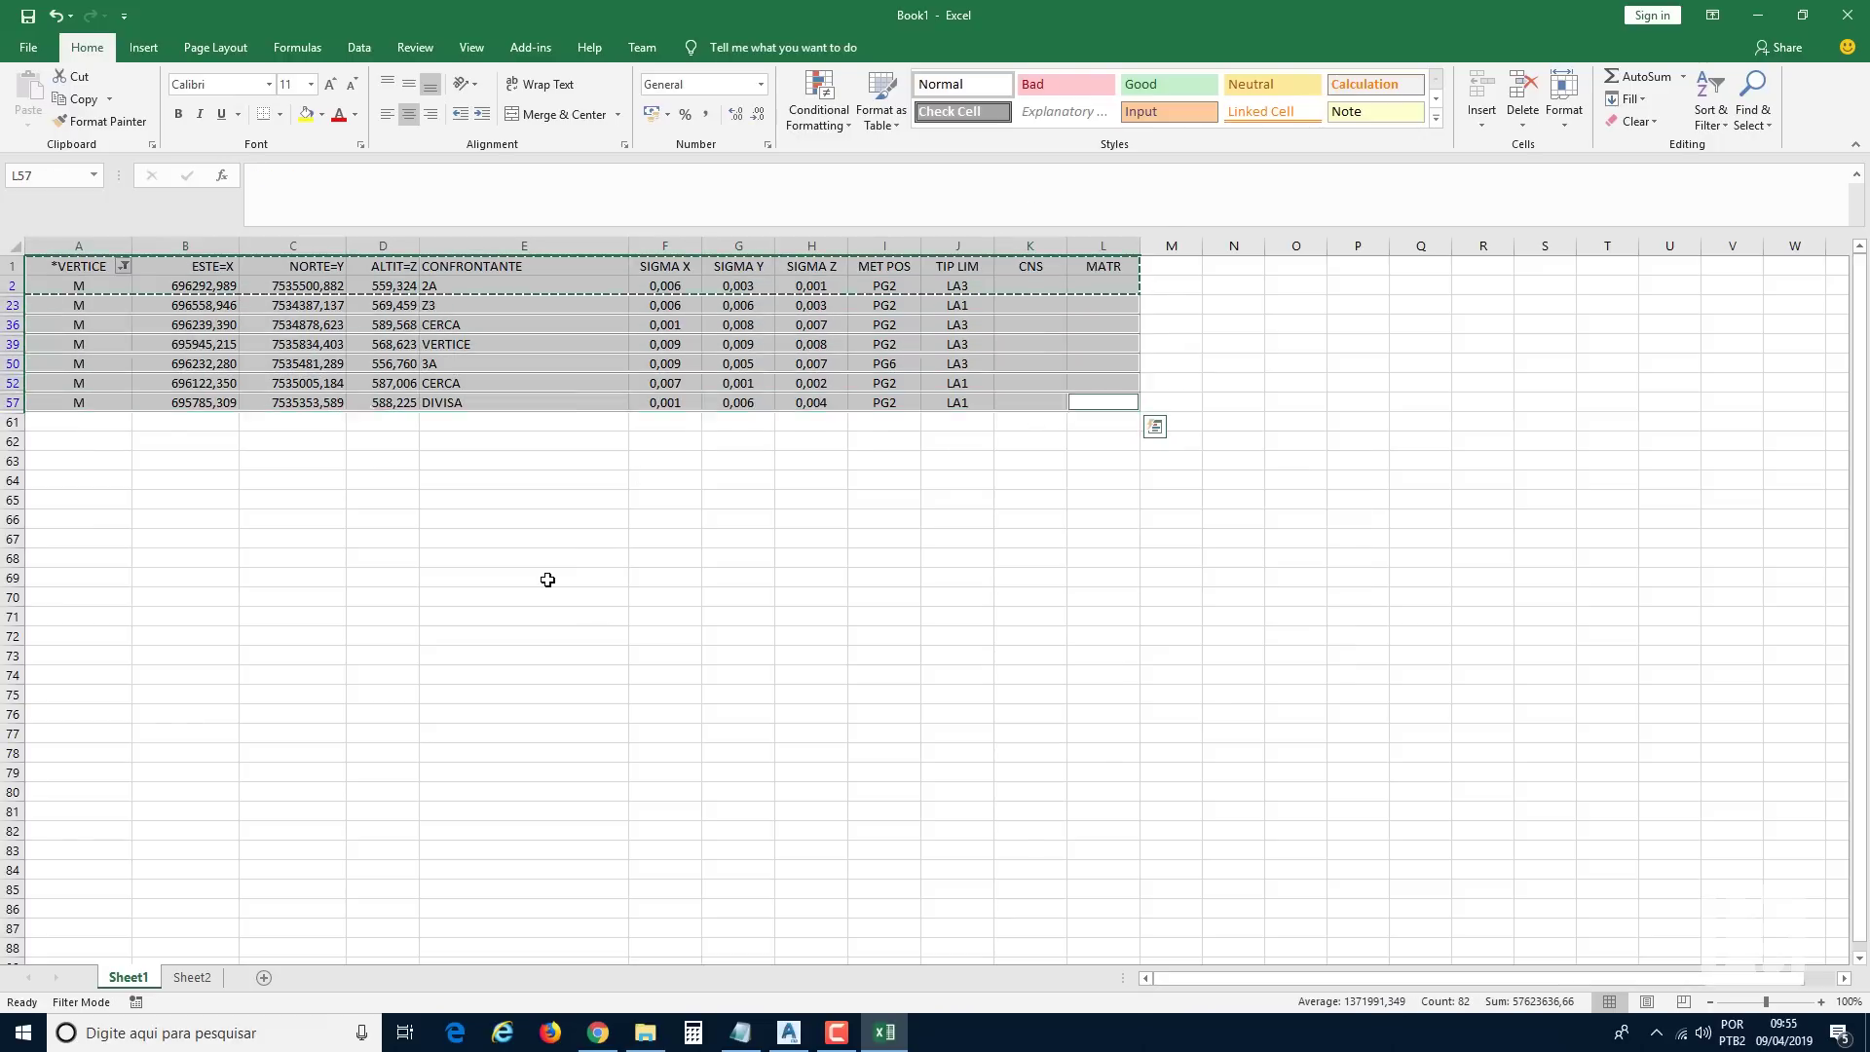
left_click(178, 979)
key("ctrl+v")
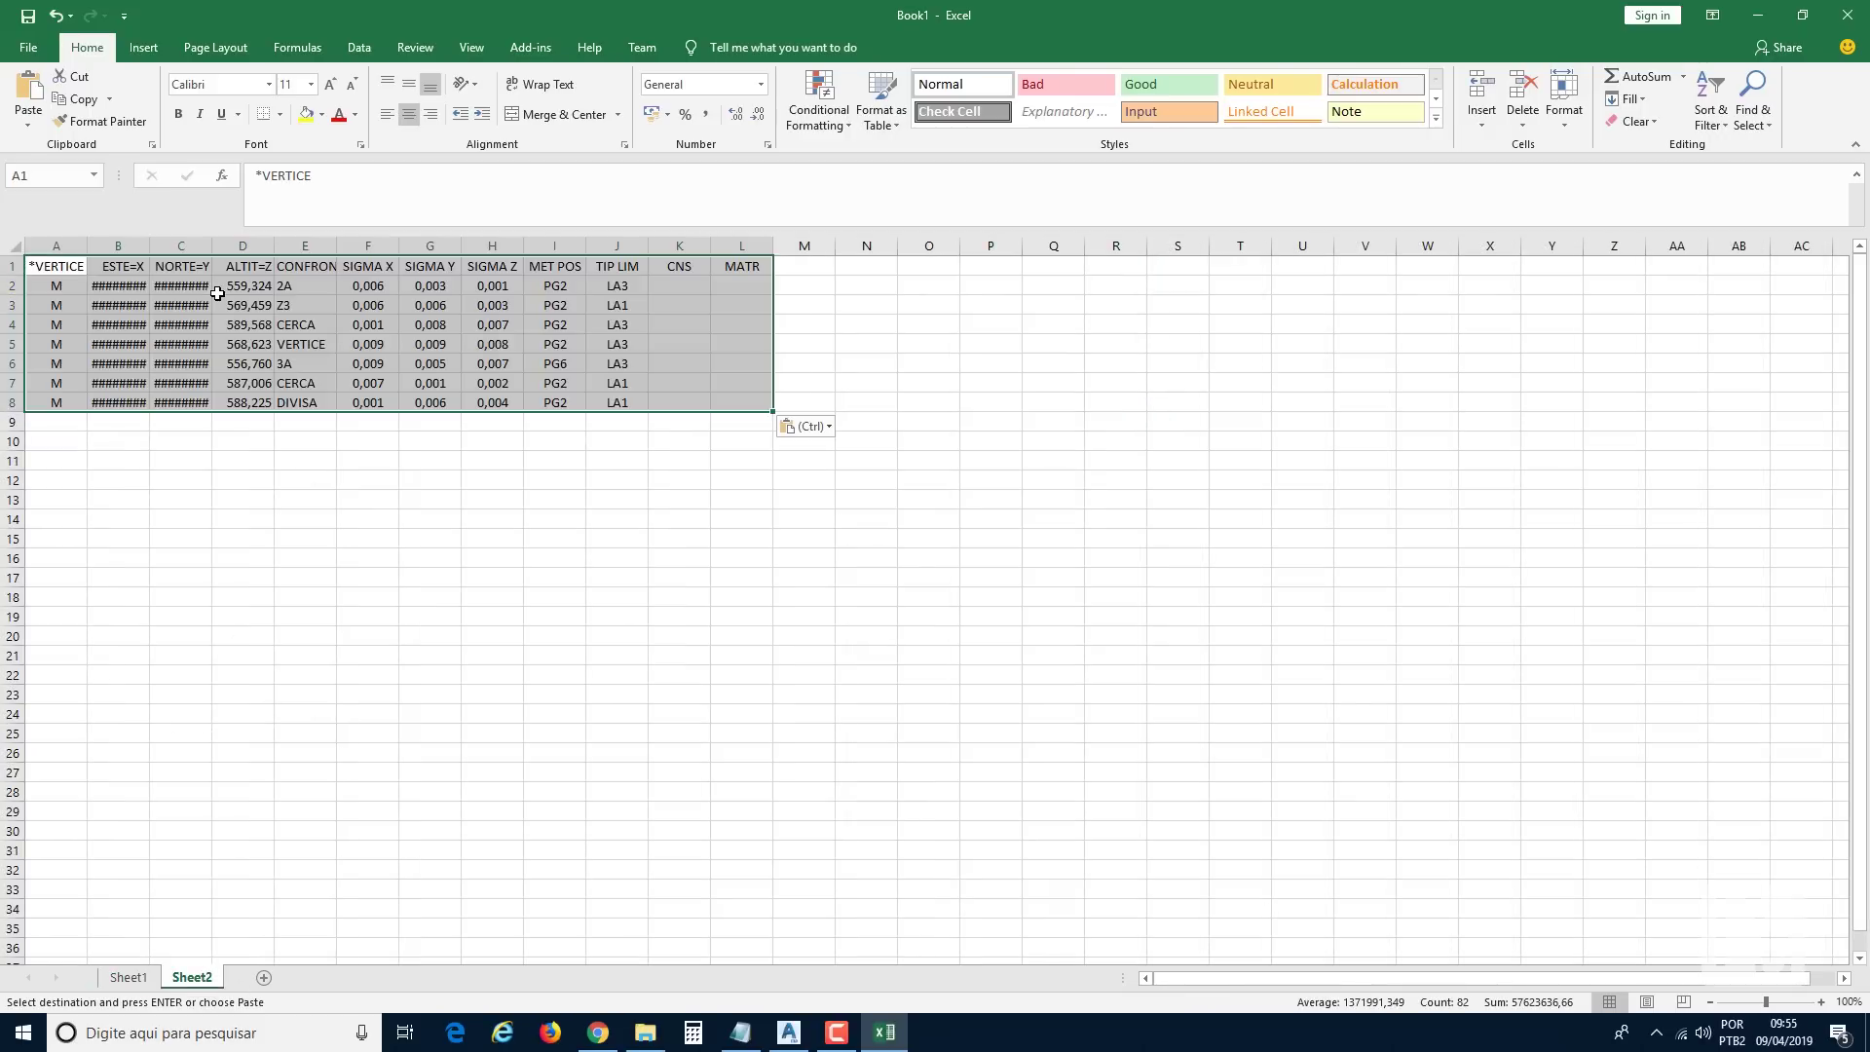
Widen columns A to L of Sheet2 together so that the coordinates fit.
left_click(207, 439)
left_click_drag(122, 286, 170, 285)
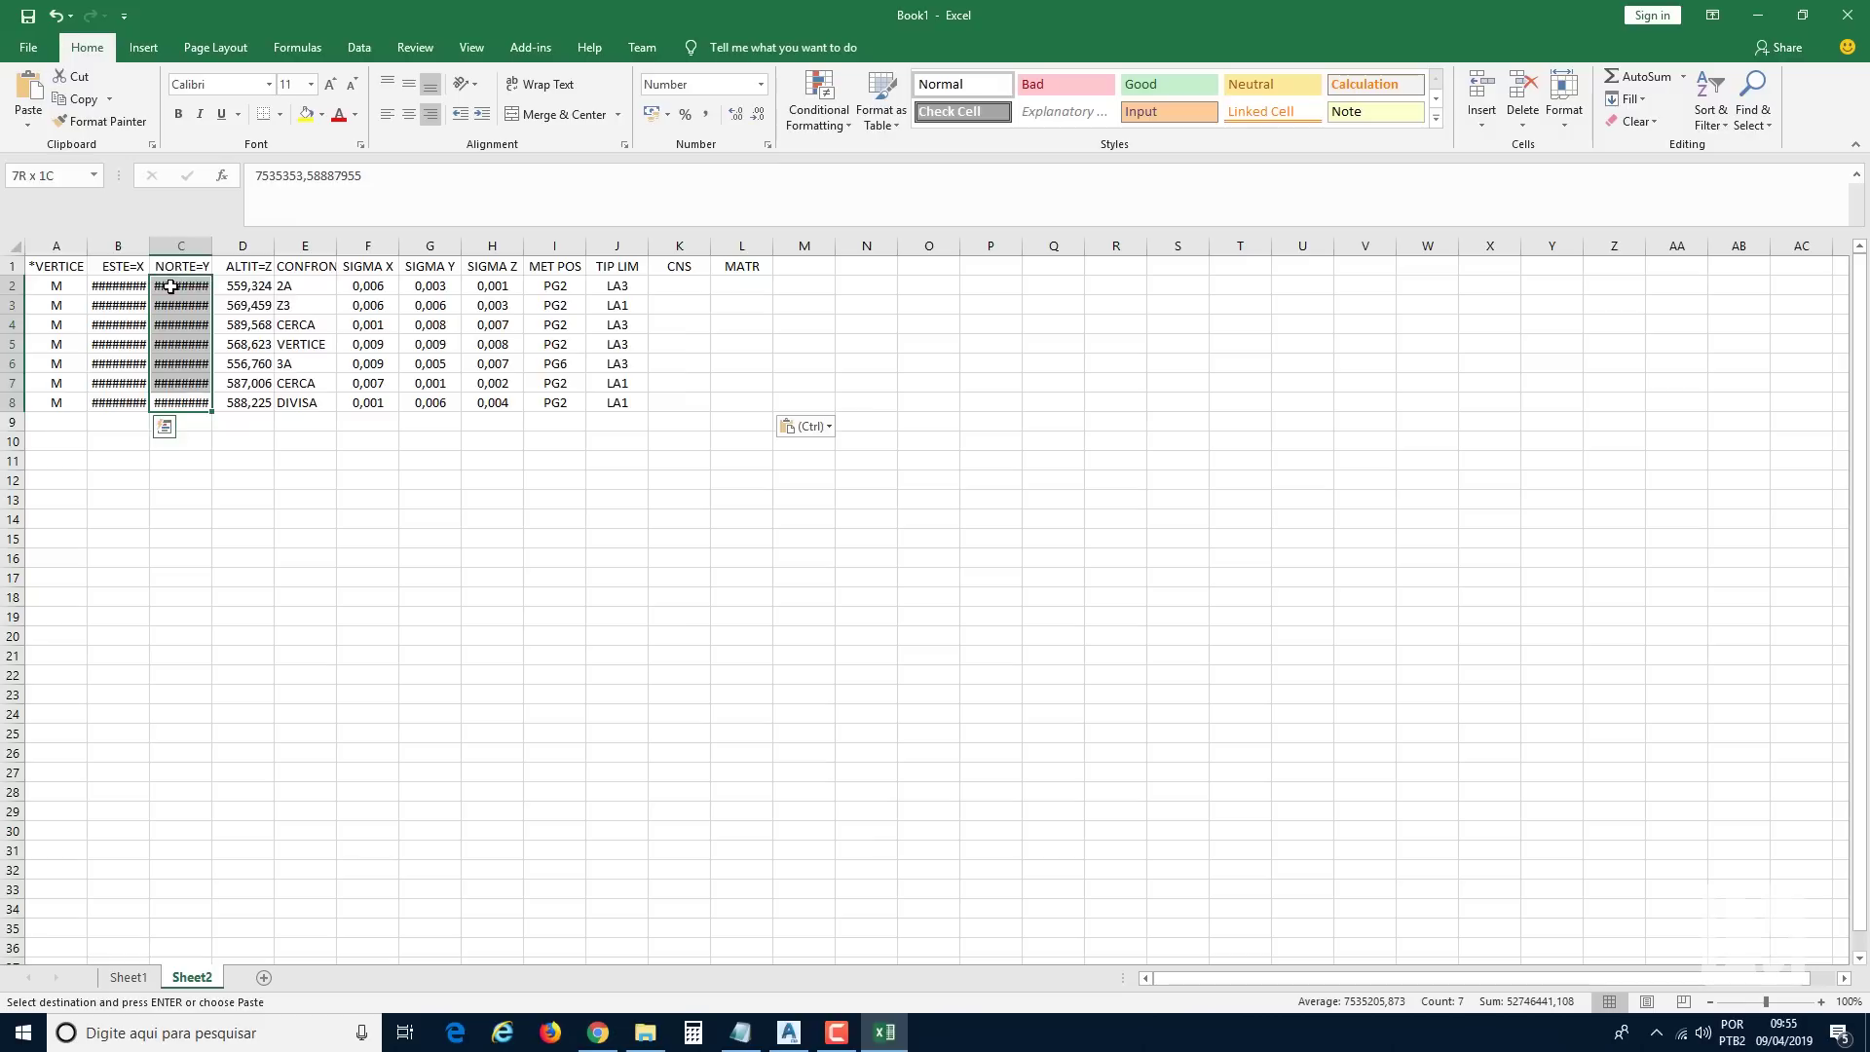
left_click(181, 517)
left_click_drag(56, 245, 800, 250)
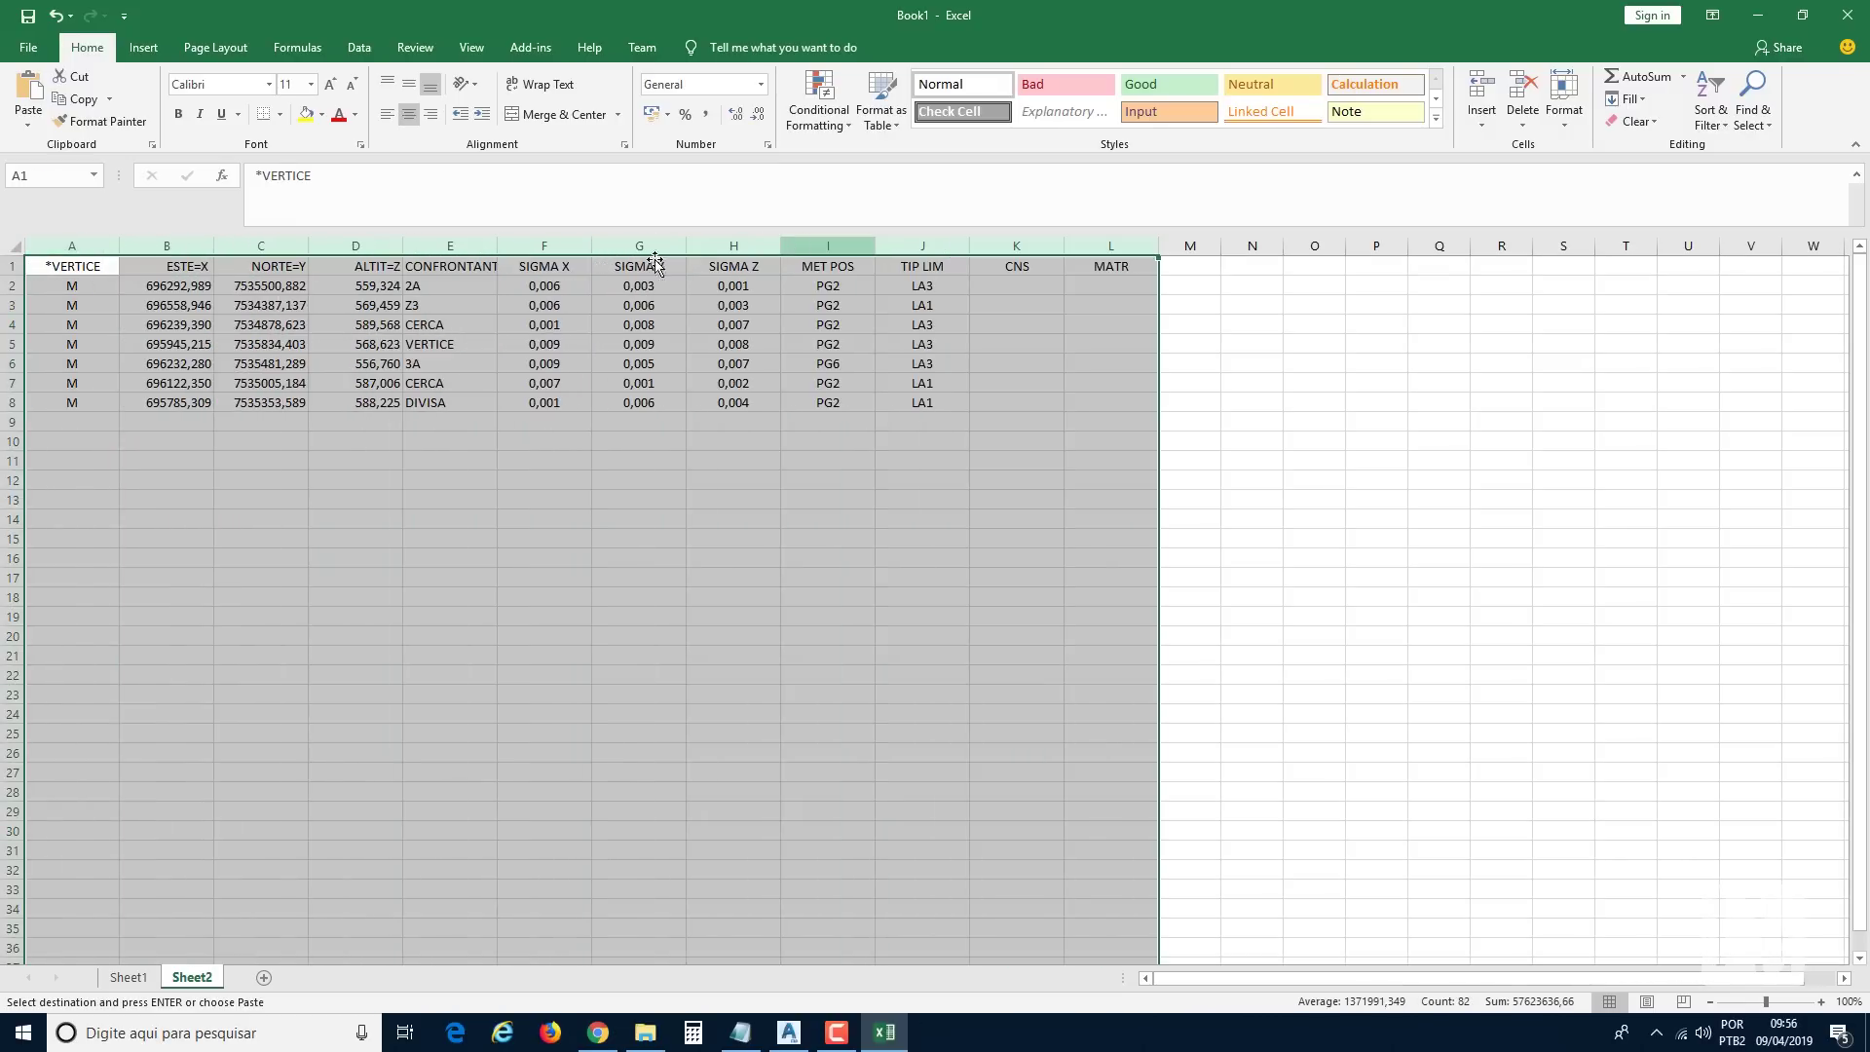
left_click(497, 467)
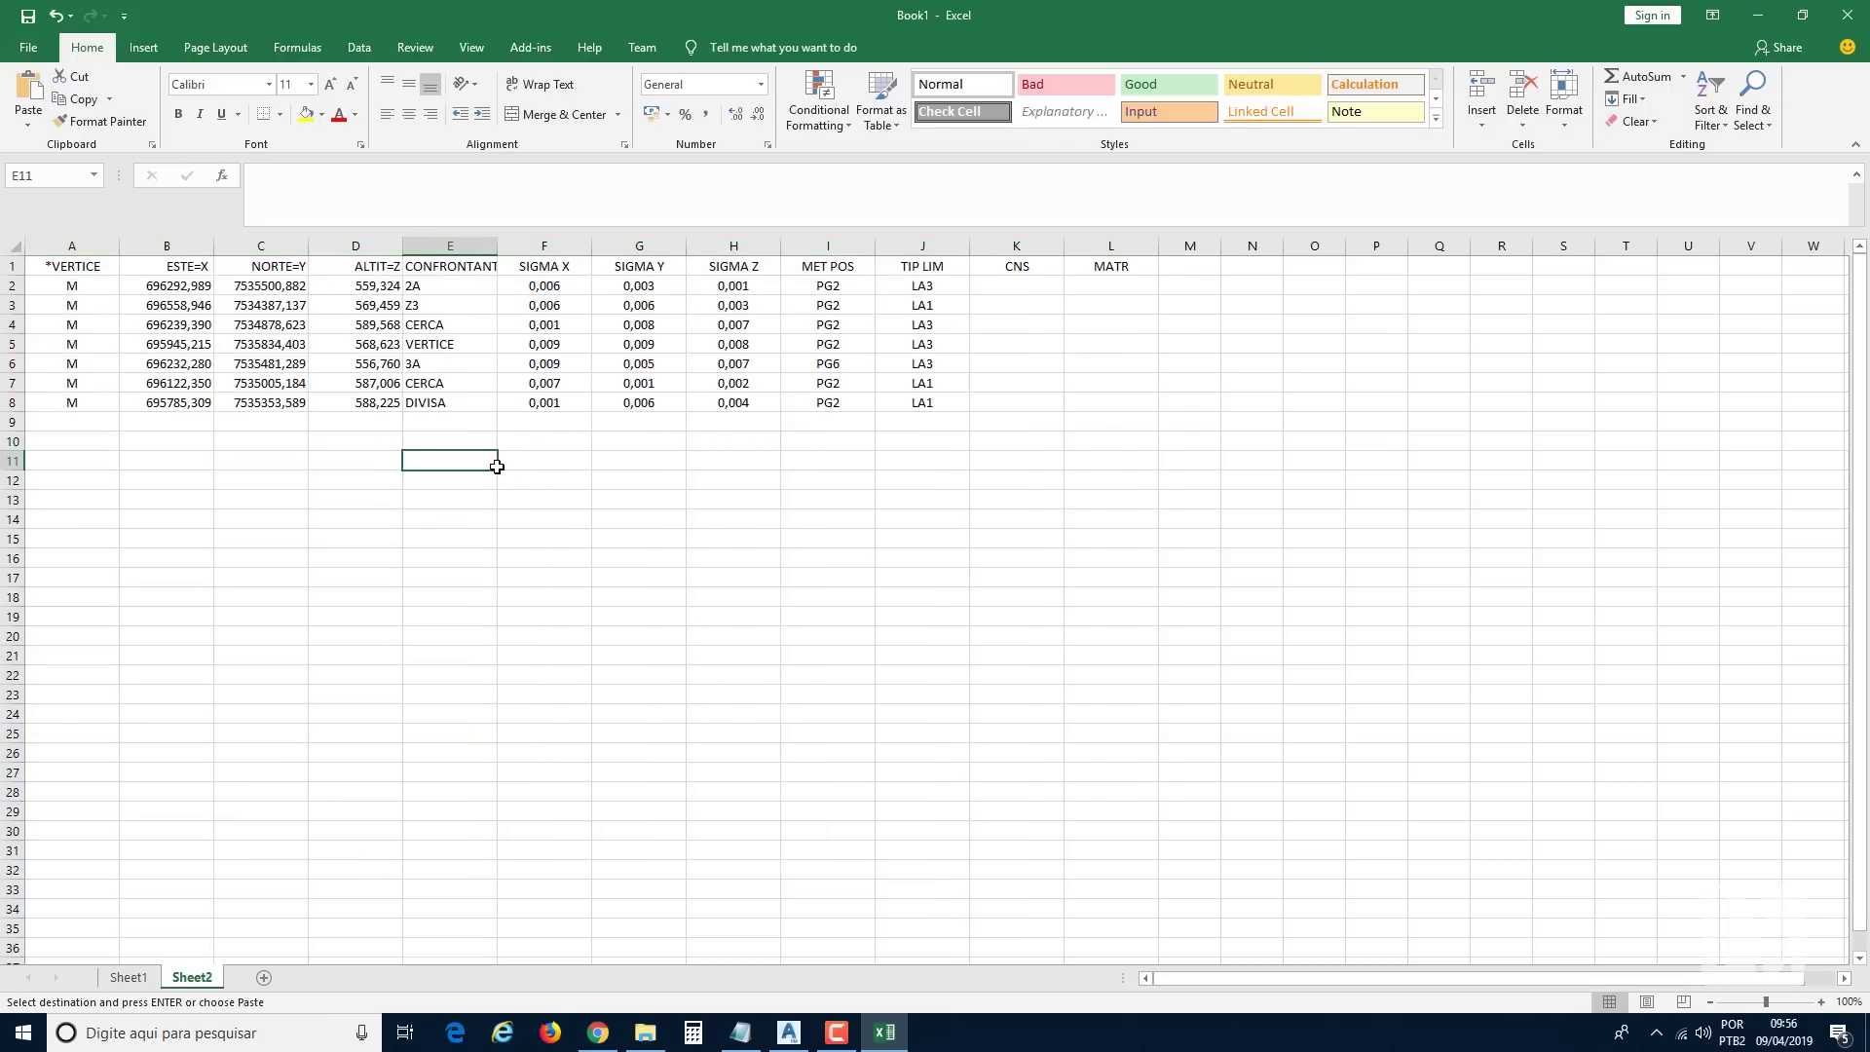
Return to Sheet1 and change the *VERTICE filter to show only the P vertices.
left_click(125, 977)
left_click(154, 519)
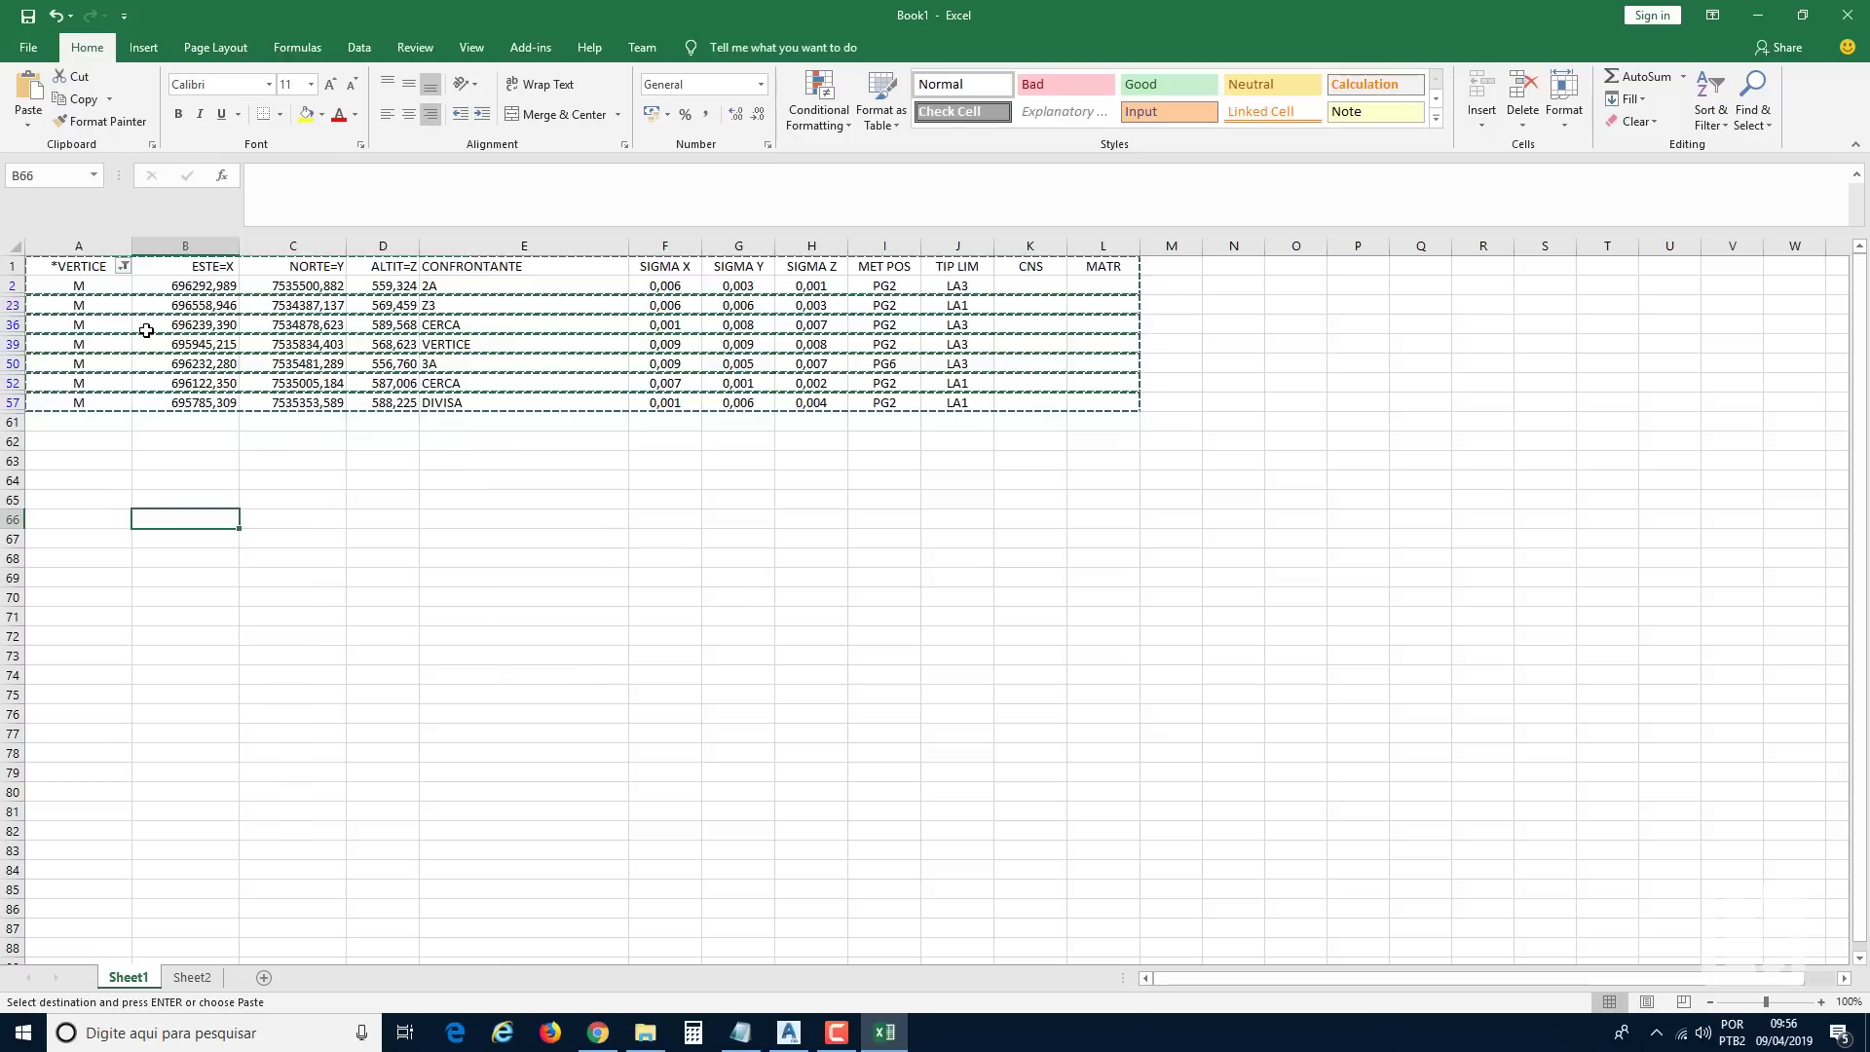
left_click(124, 265)
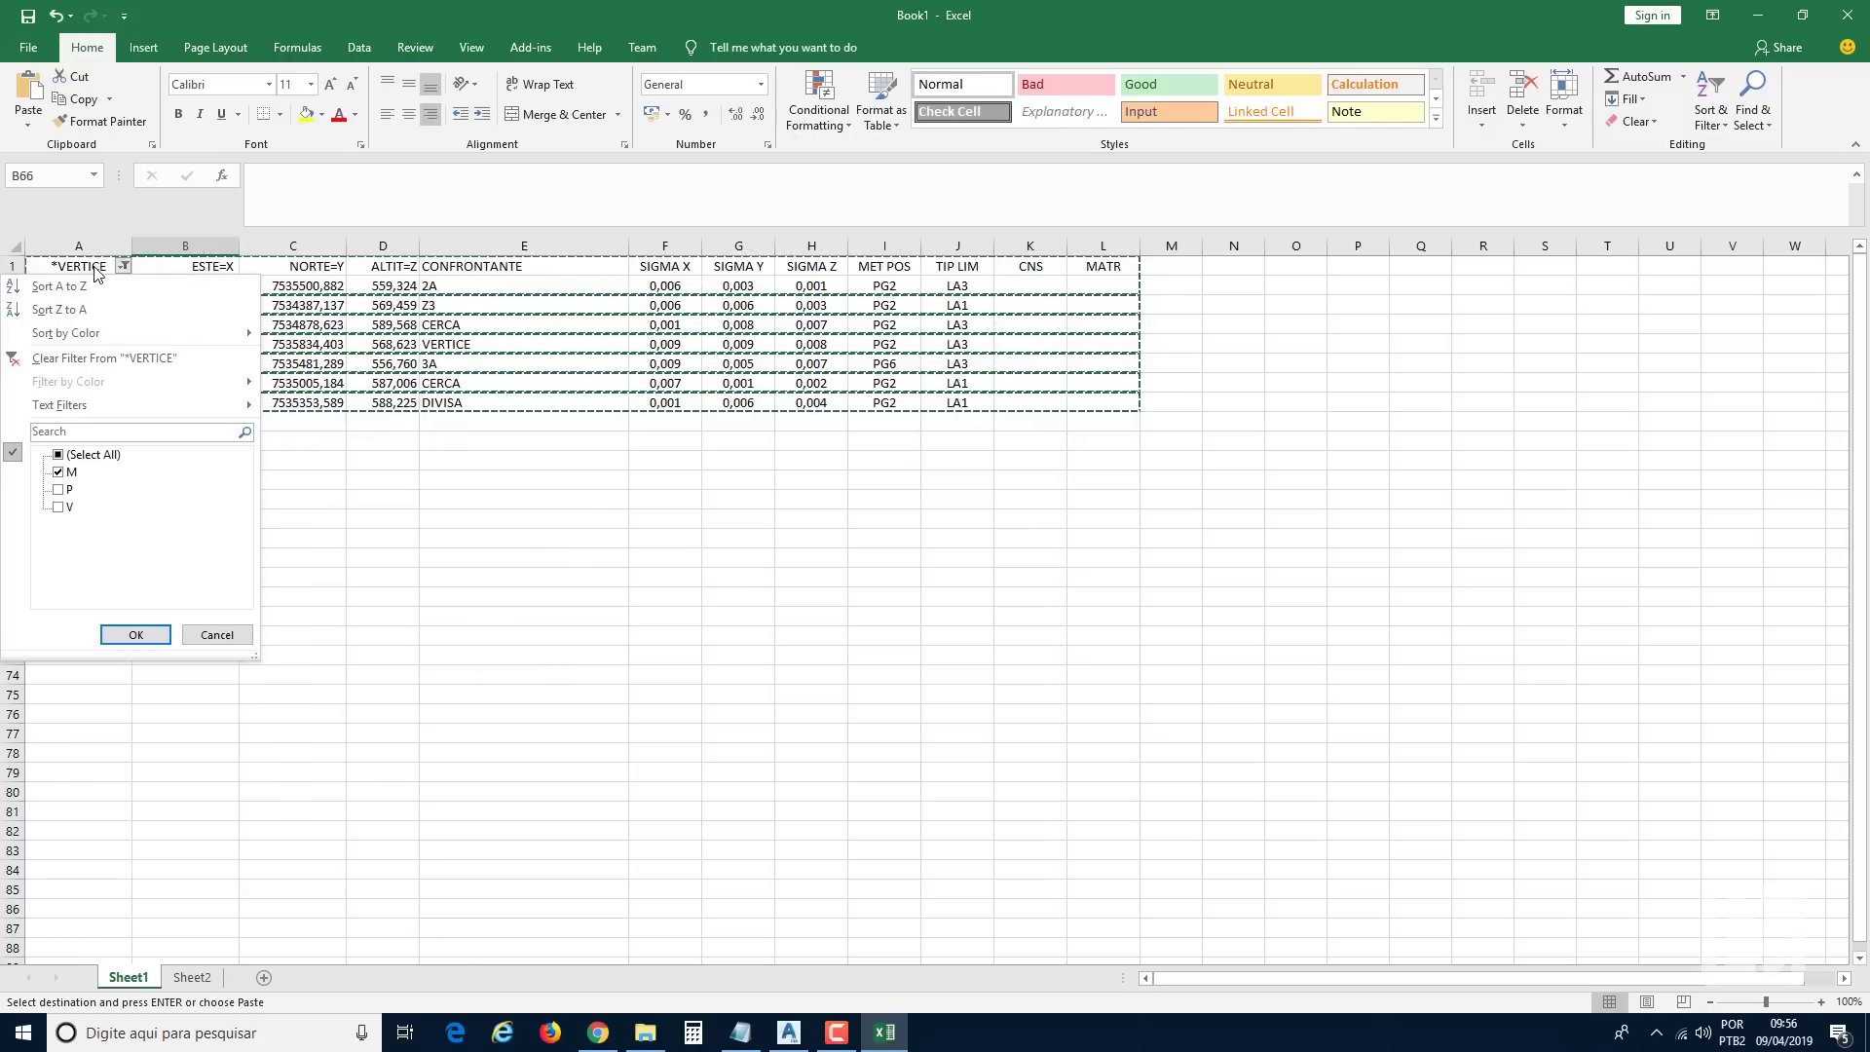
left_click(68, 471)
left_click(67, 488)
left_click(117, 637)
left_click(117, 477)
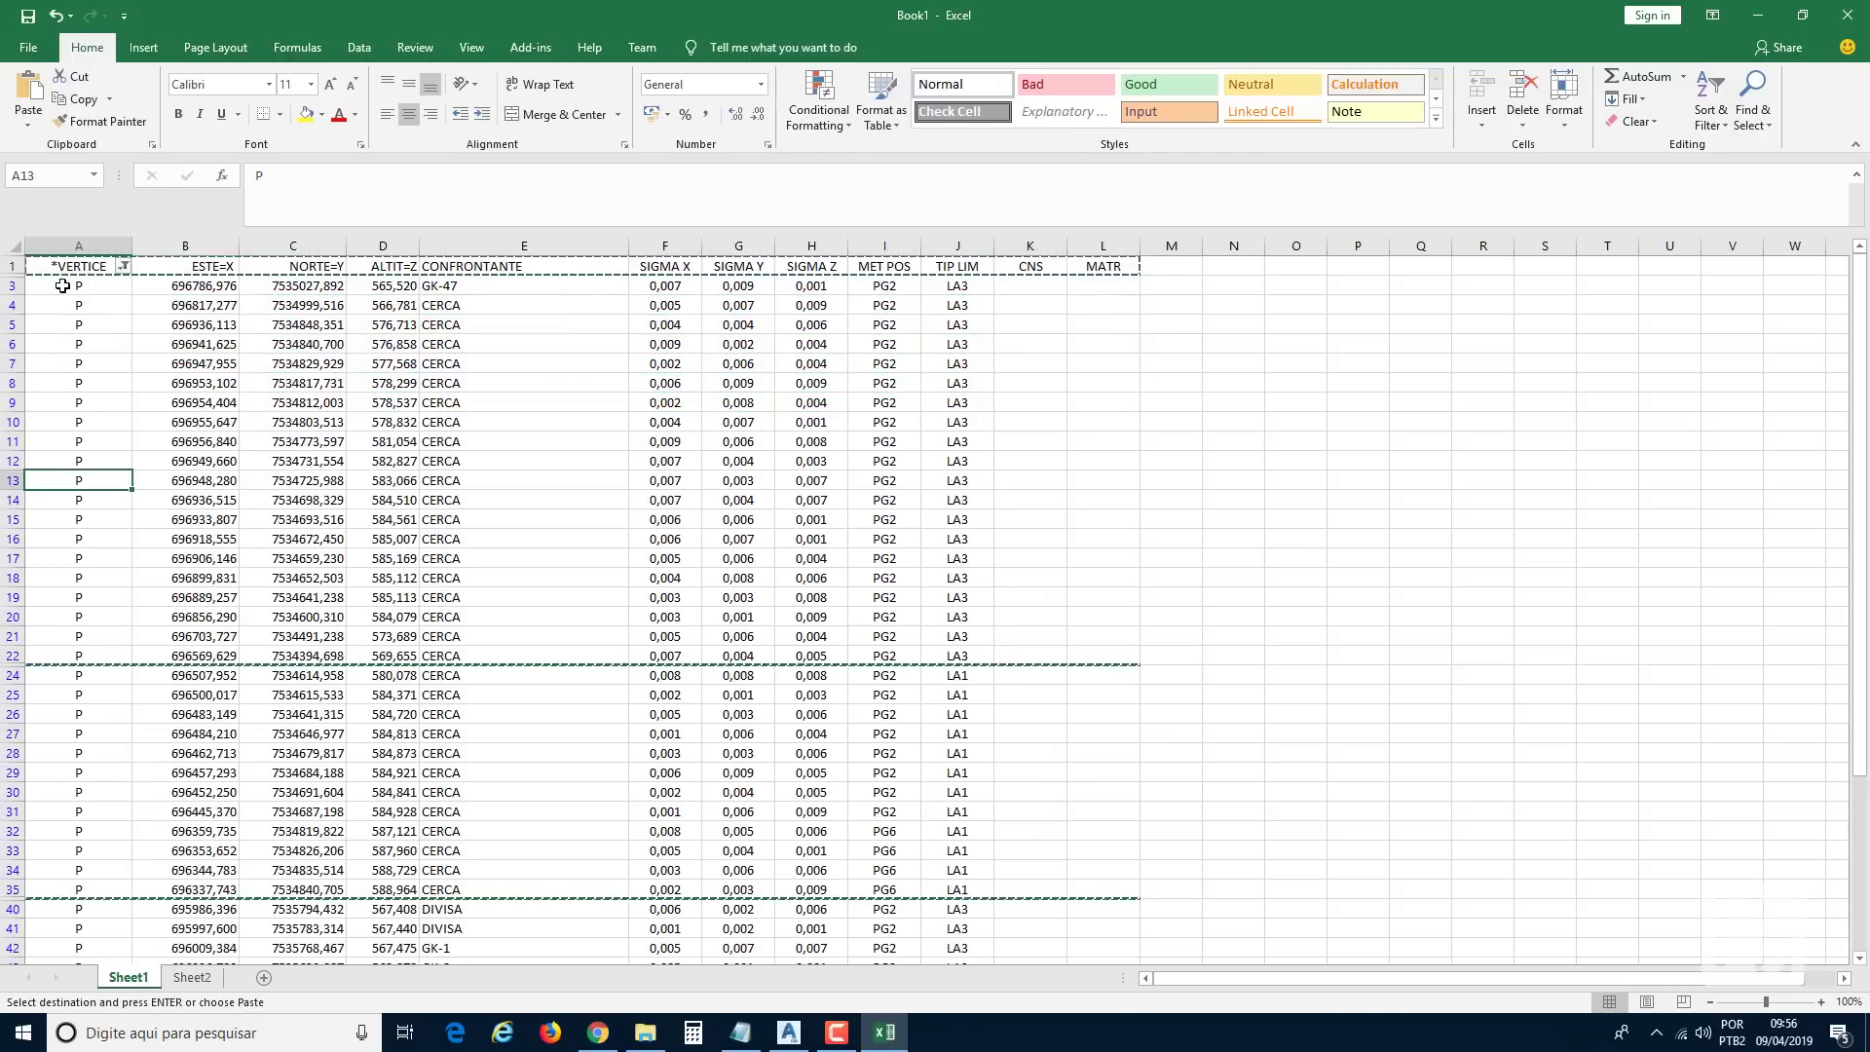
Copy the filtered P rows of A3:L60 from Sheet1 and paste them below the M rows on Sheet2 at A9.
left_click(62, 286)
key("shift+Right")
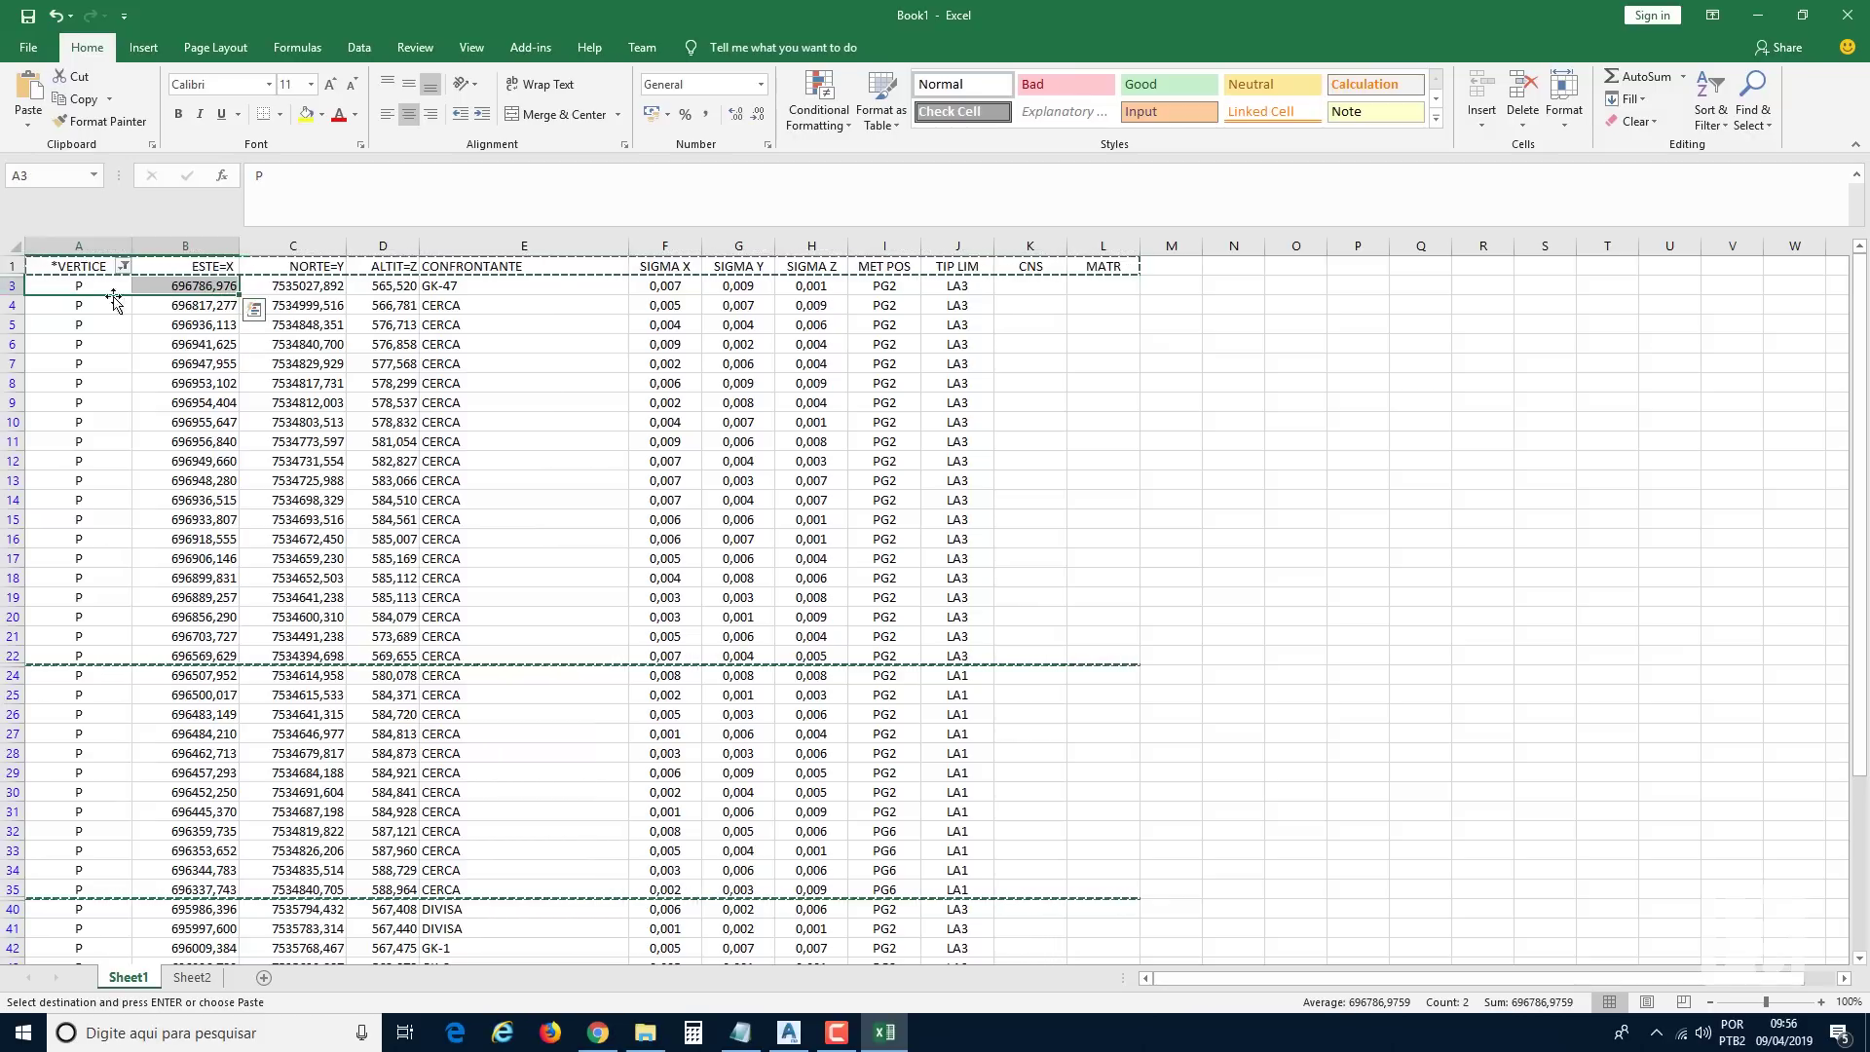
left_click_drag(79, 289, 1106, 908)
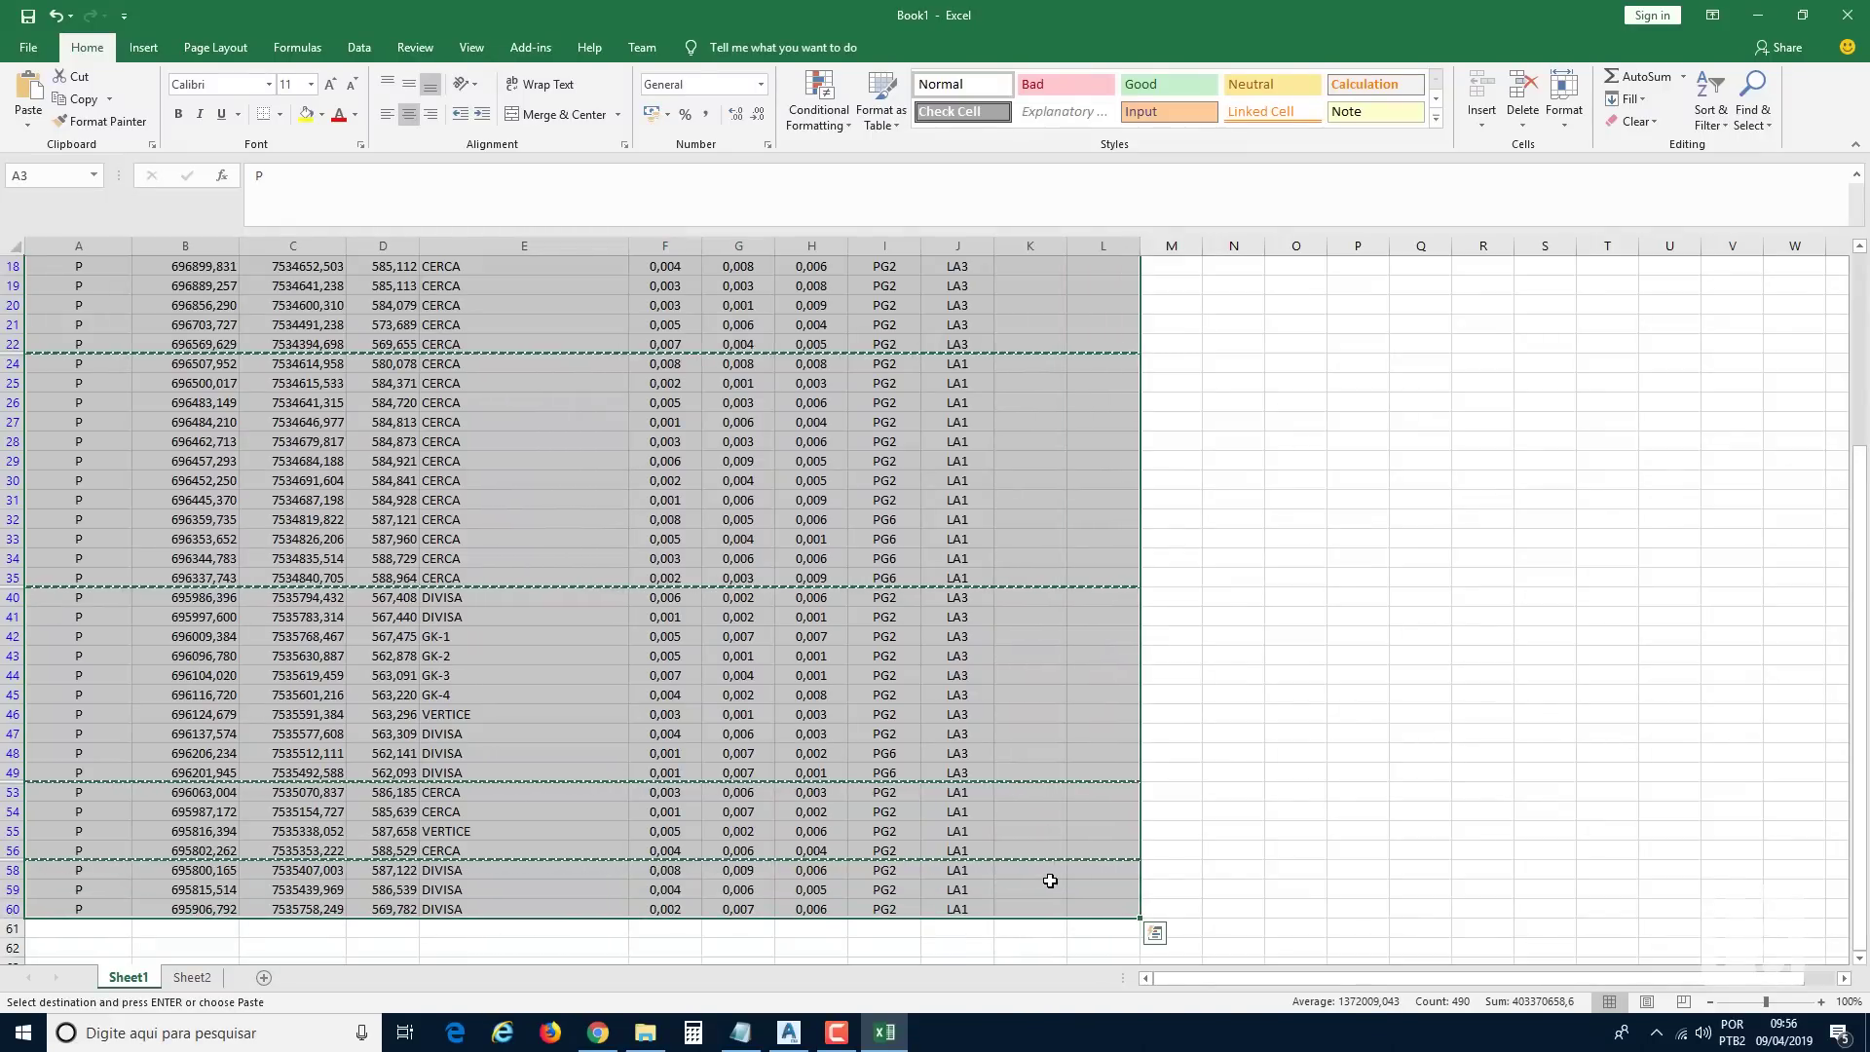
key("ctrl+c")
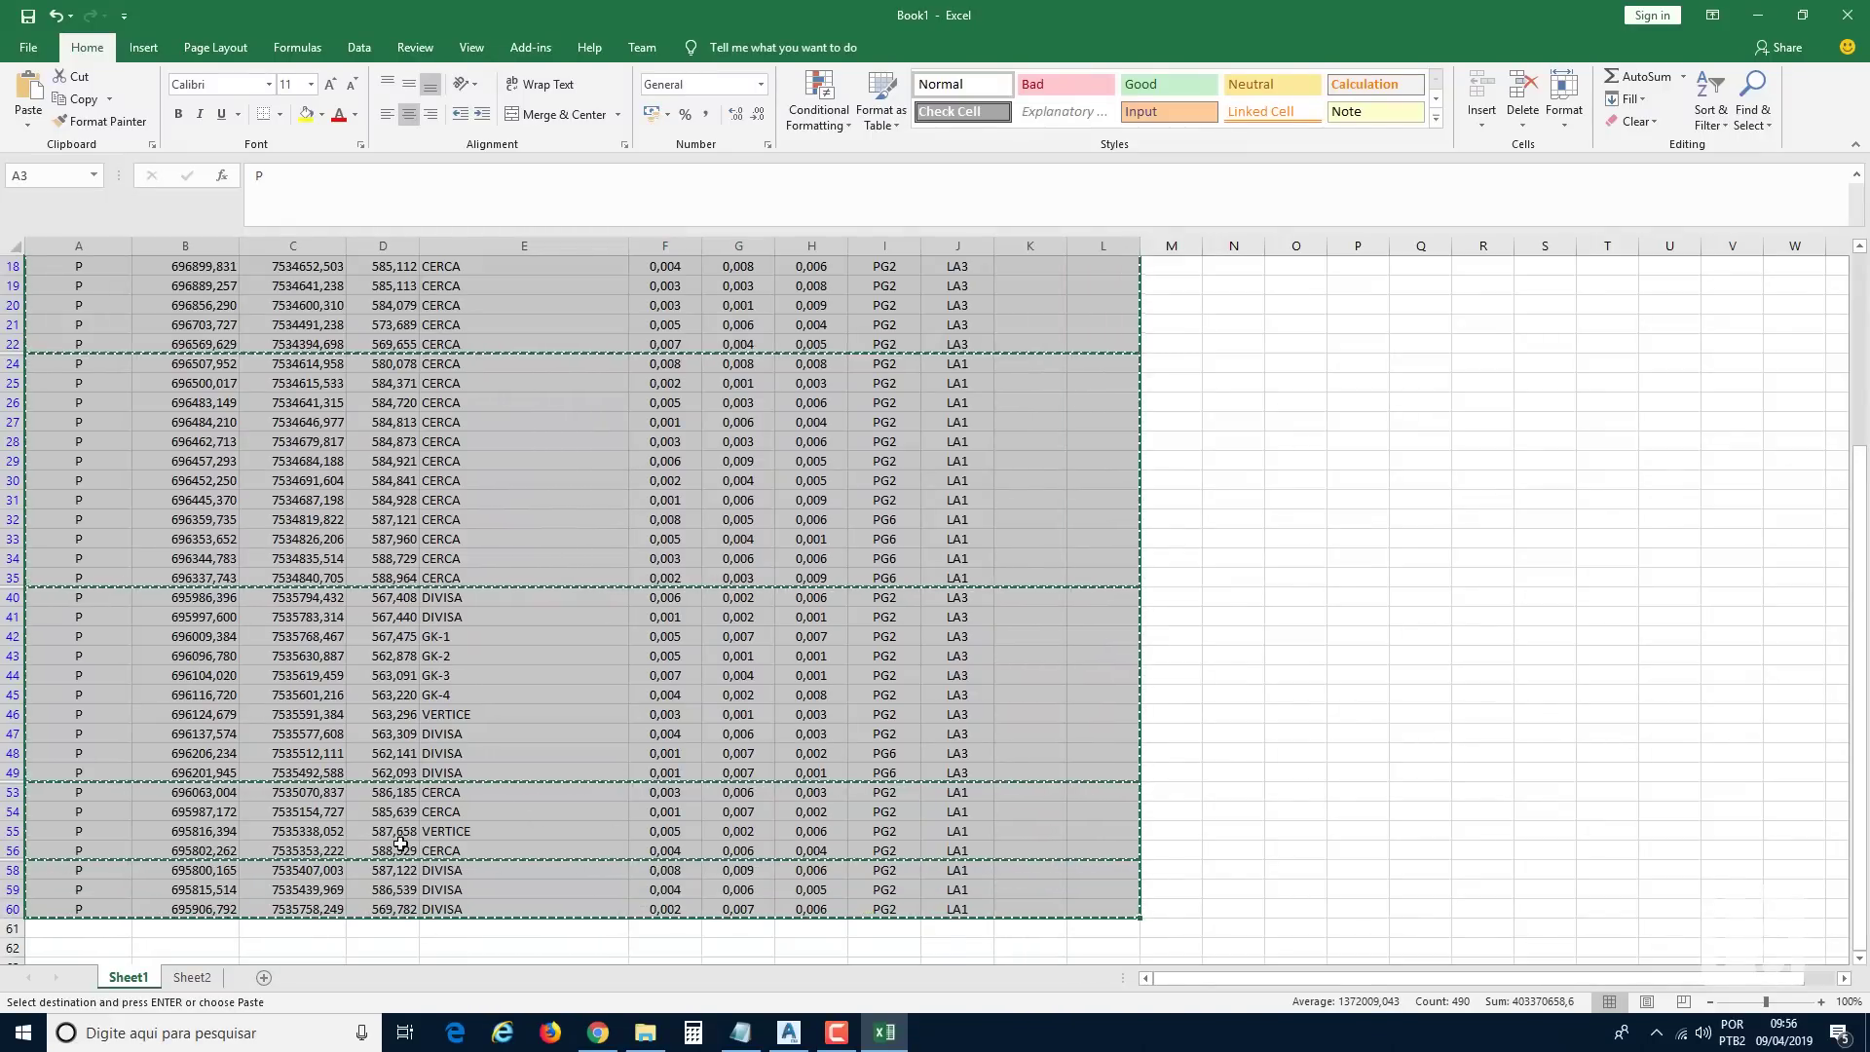
left_click(192, 977)
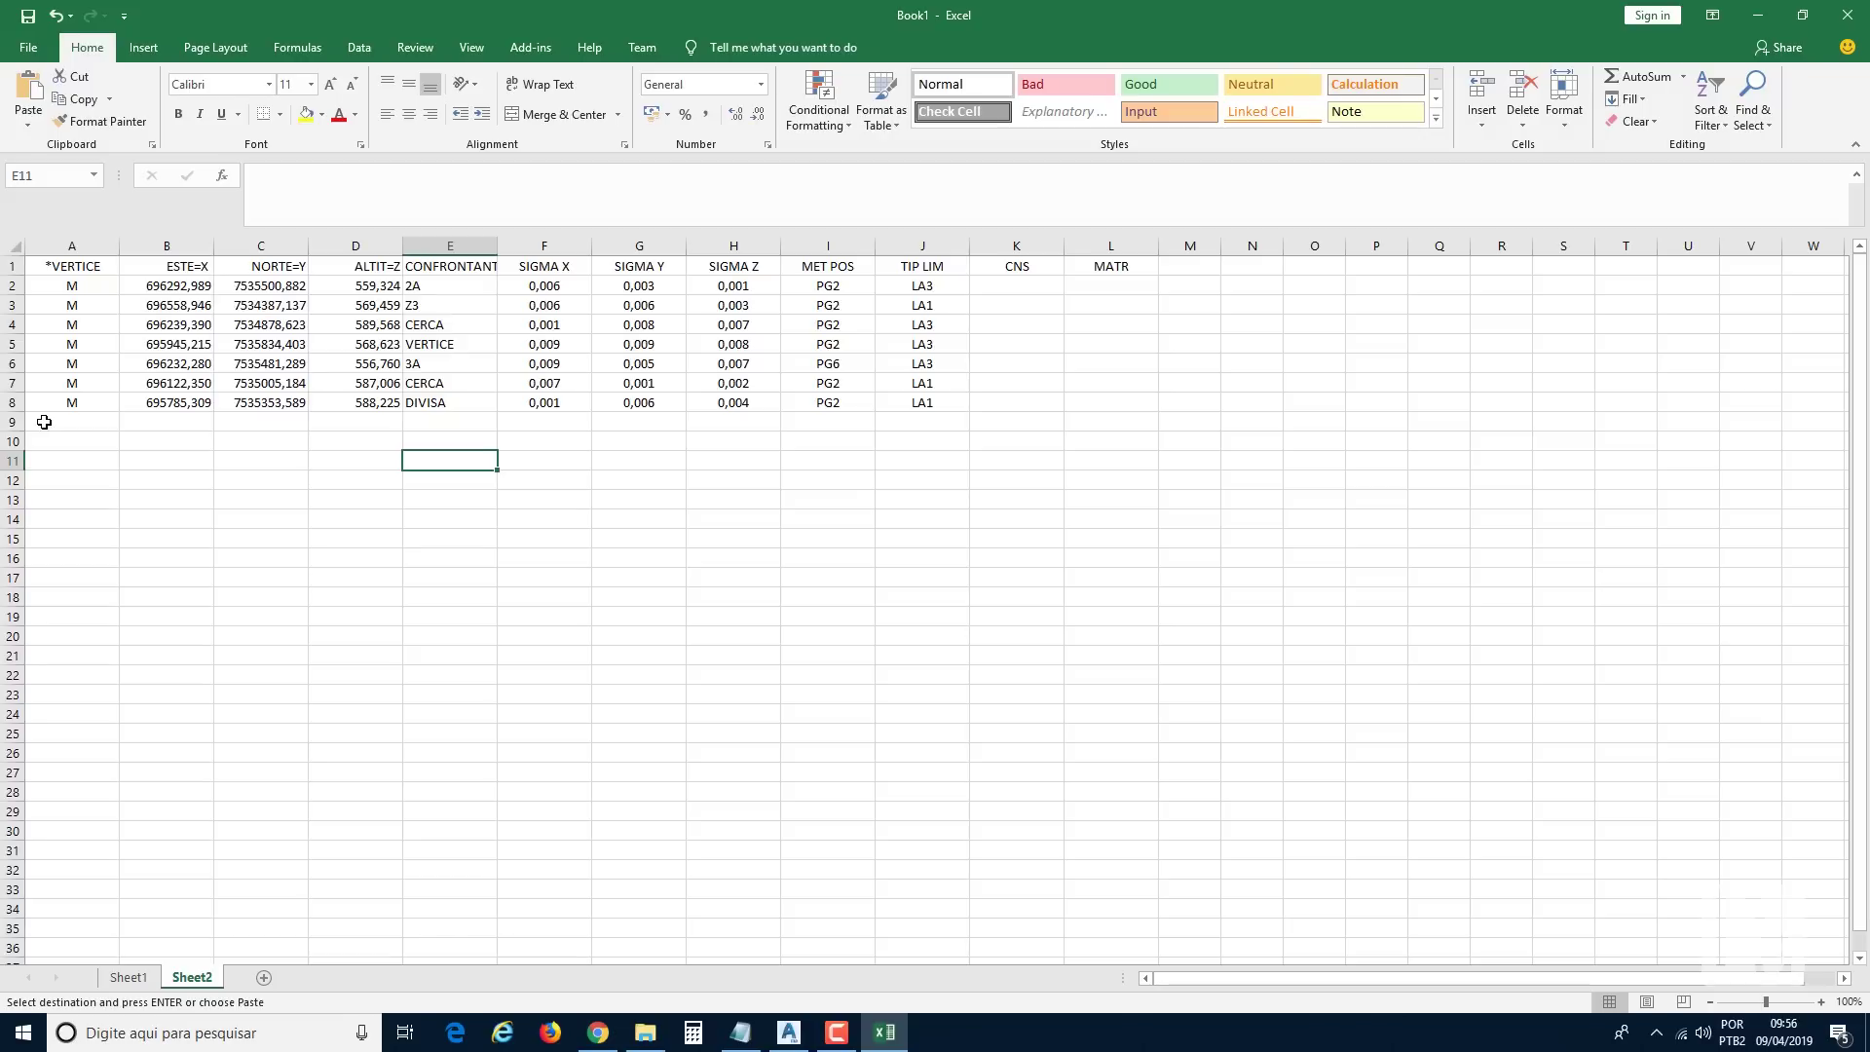
left_click(49, 420)
key("ctrl+v")
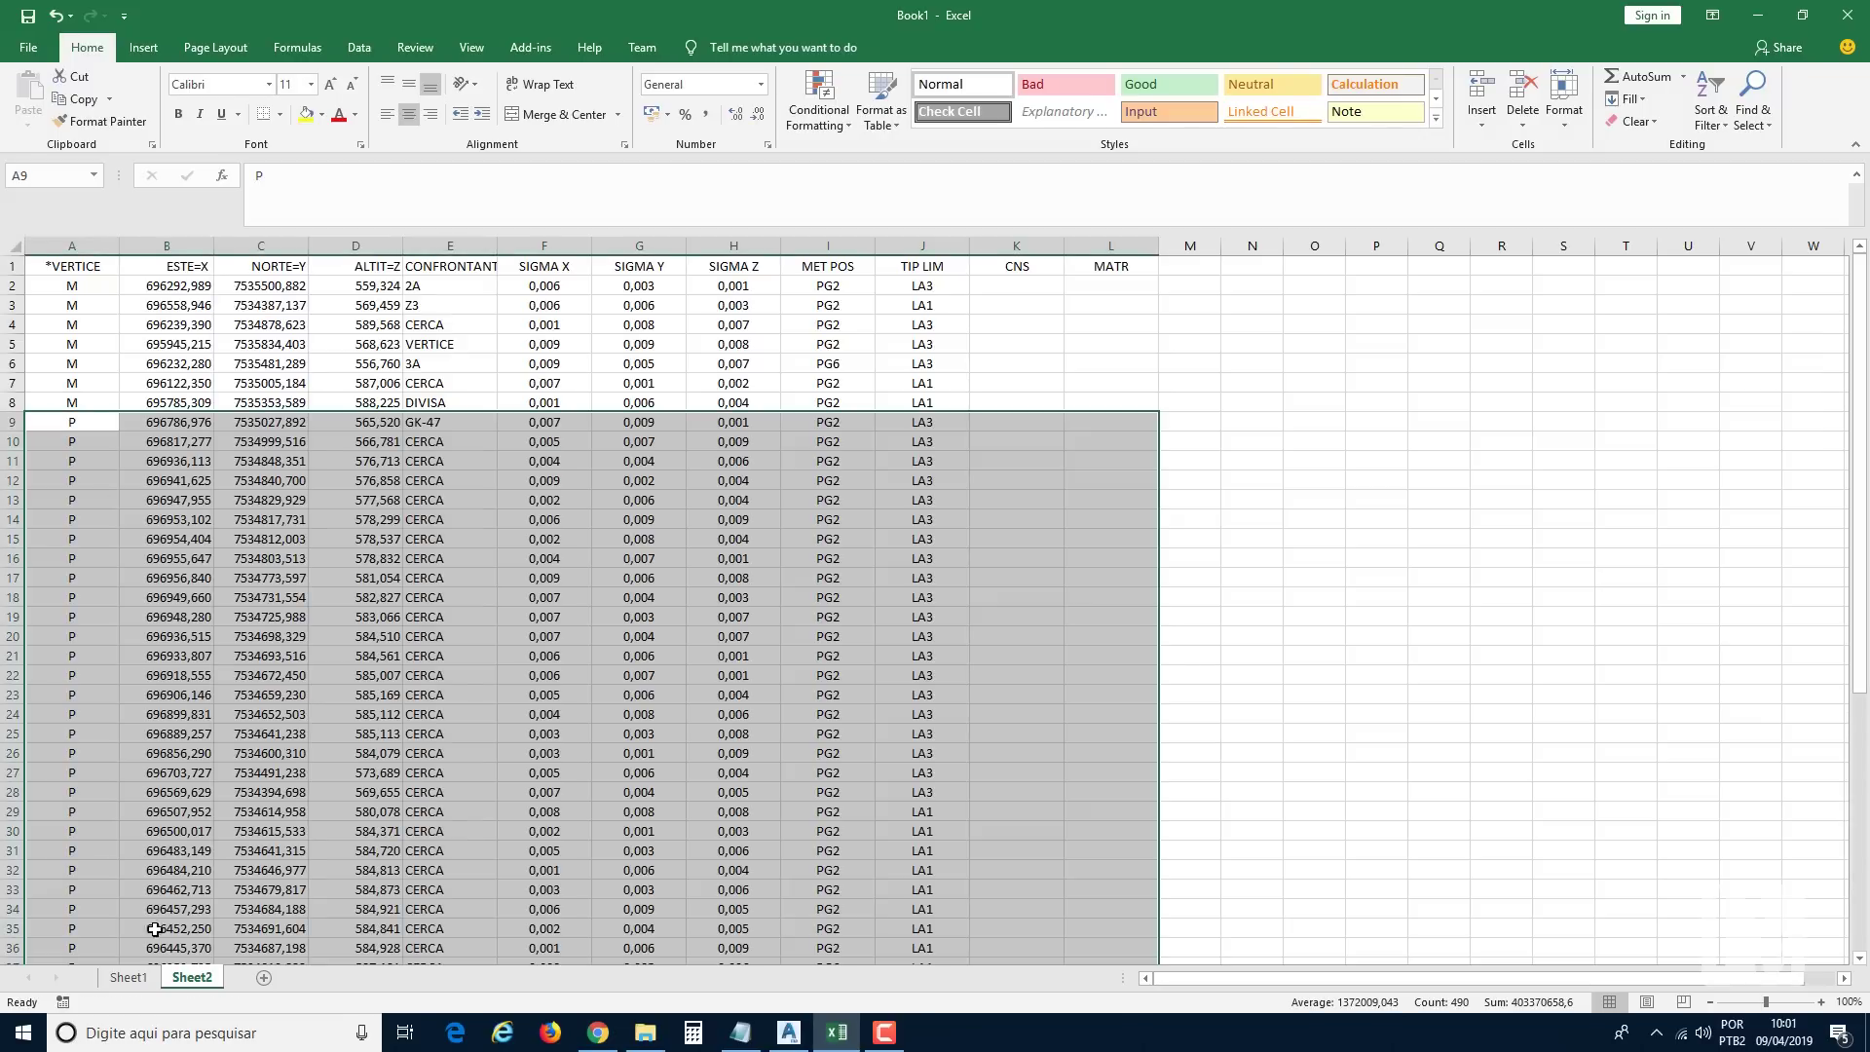
Return to Sheet1 and change the *VERTICE filter to show only the V vertices.
left_click(128, 977)
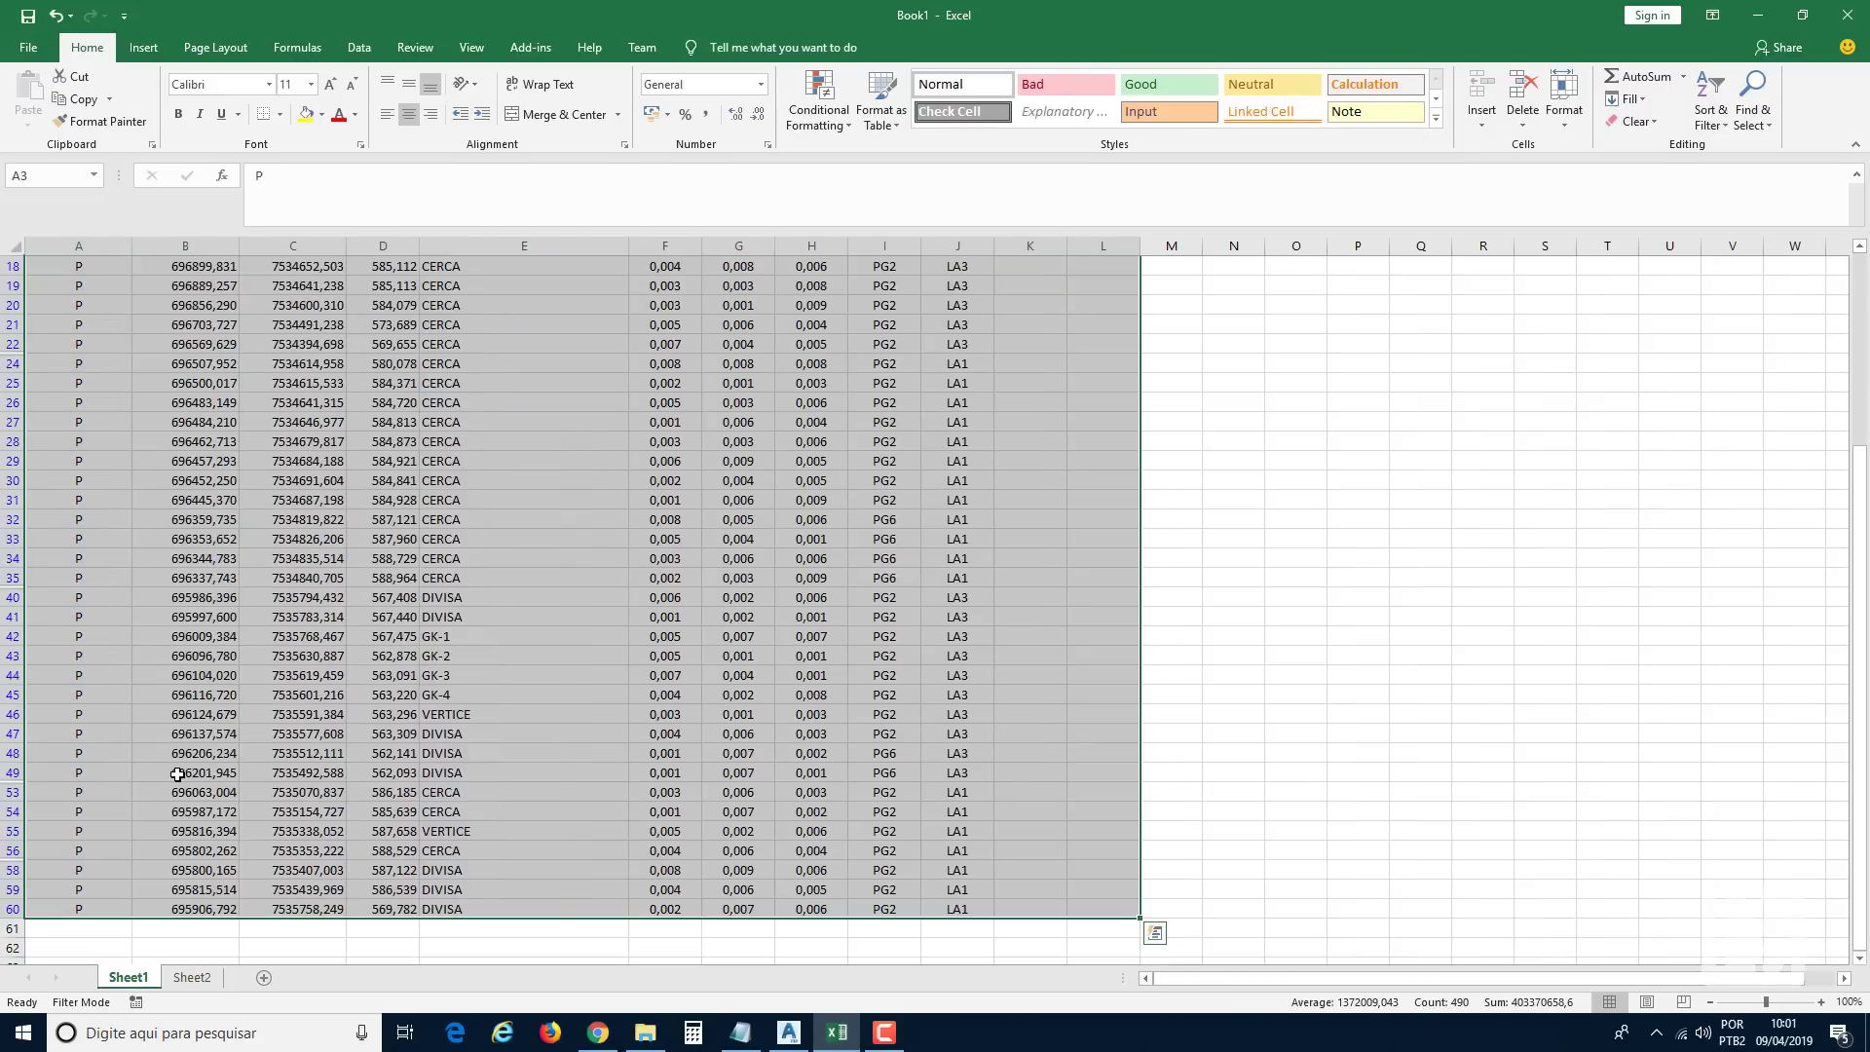
scroll(209, 682, "up", 3)
left_click(137, 306)
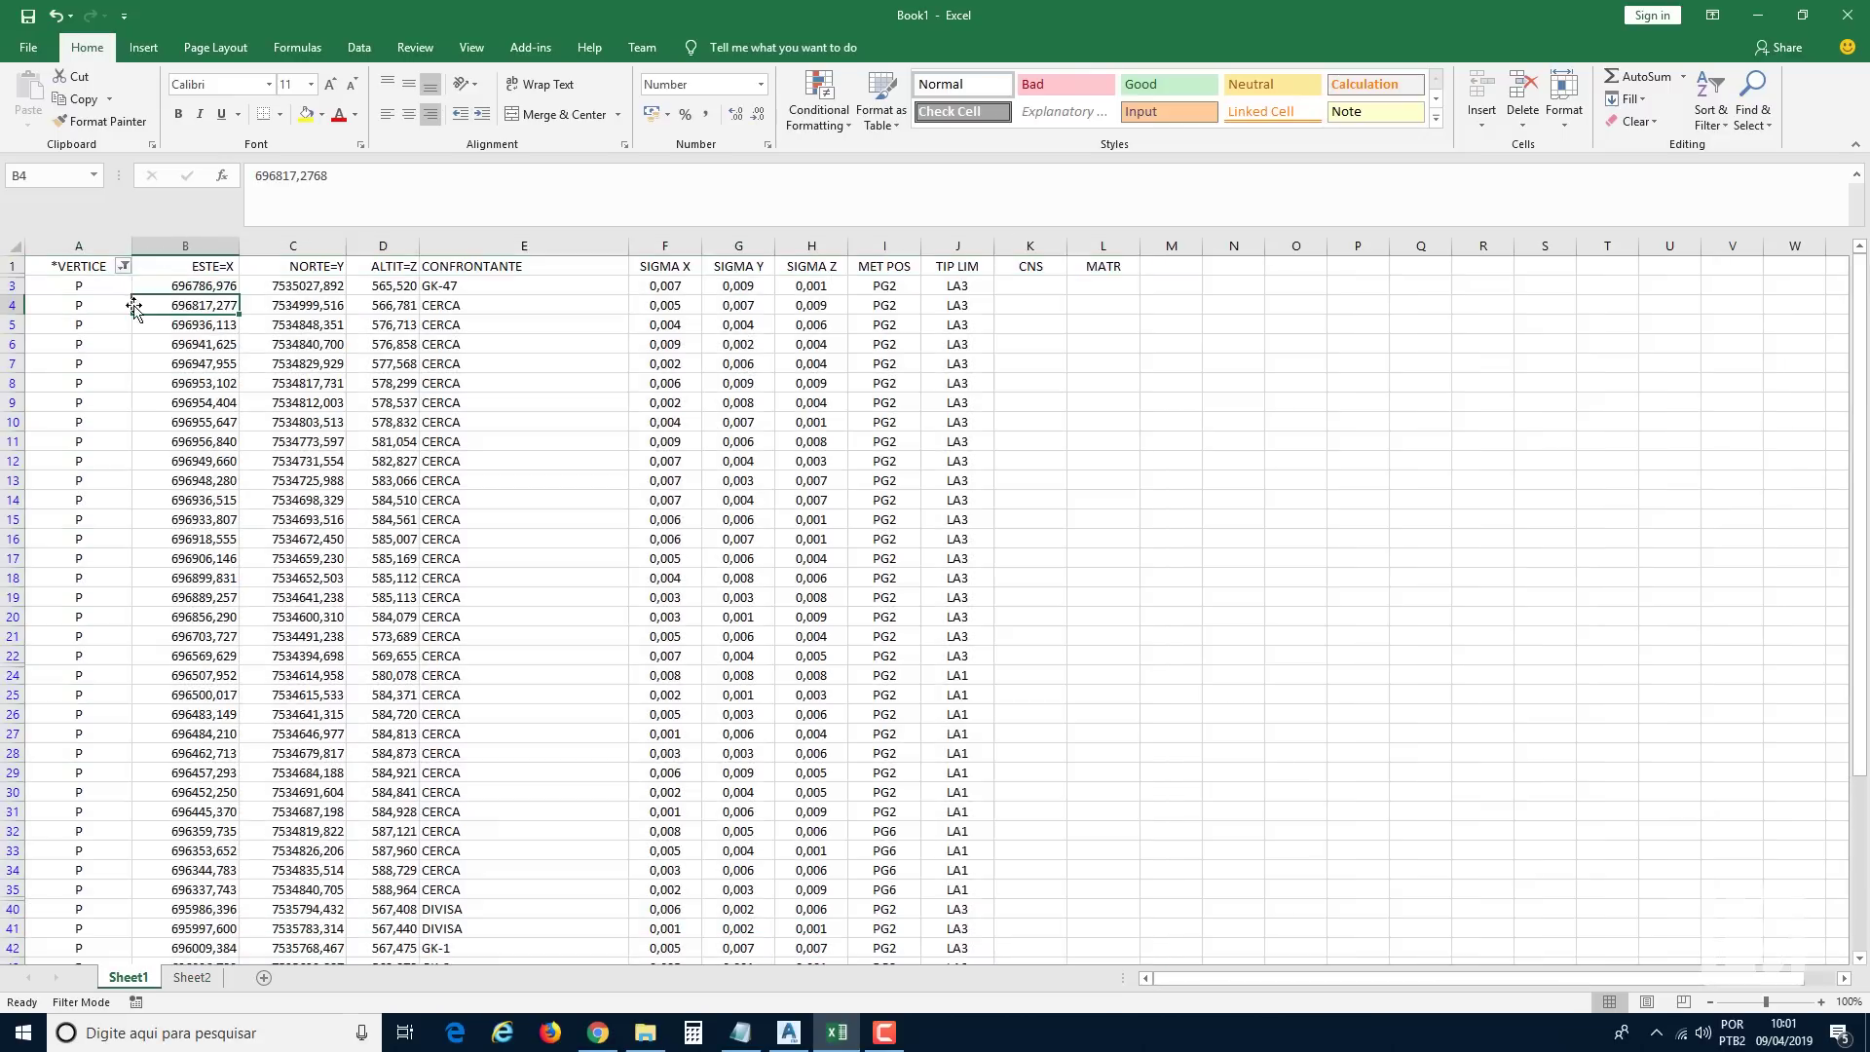
left_click(124, 266)
left_click(59, 490)
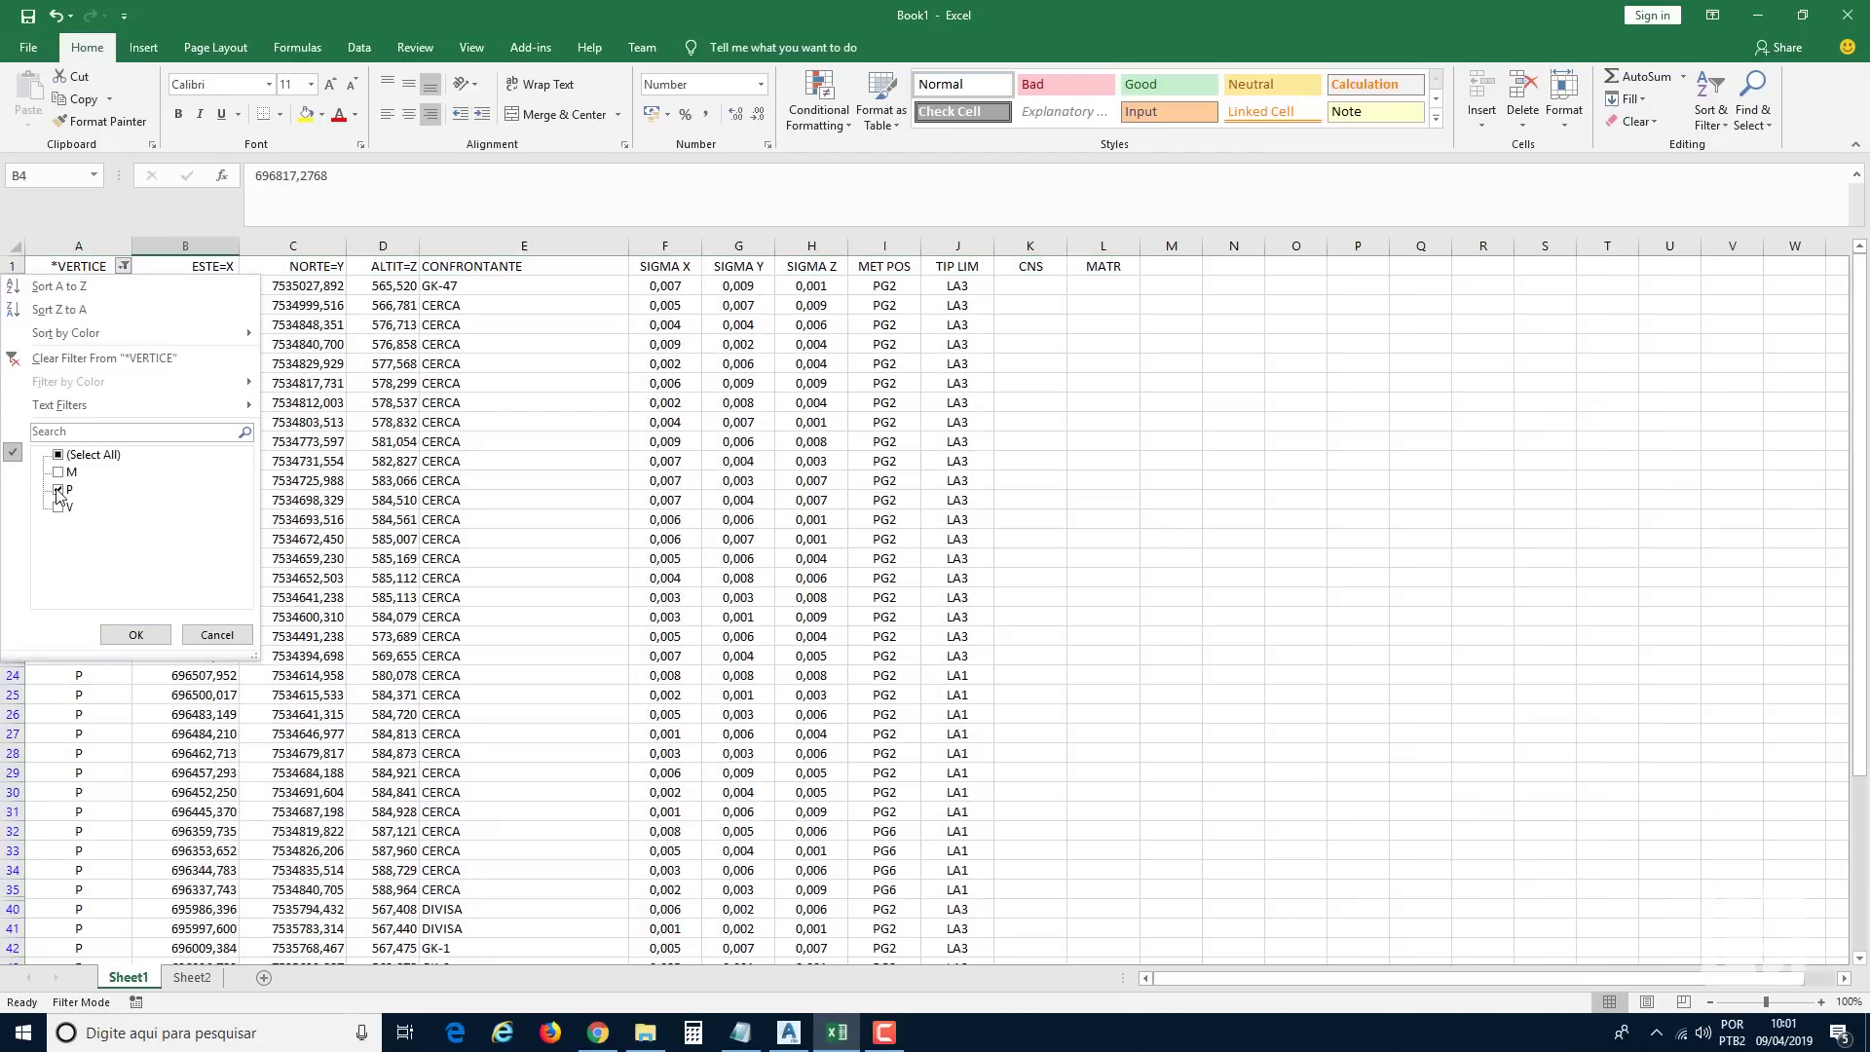
left_click(59, 490)
left_click(65, 509)
left_click(66, 509)
left_click(136, 634)
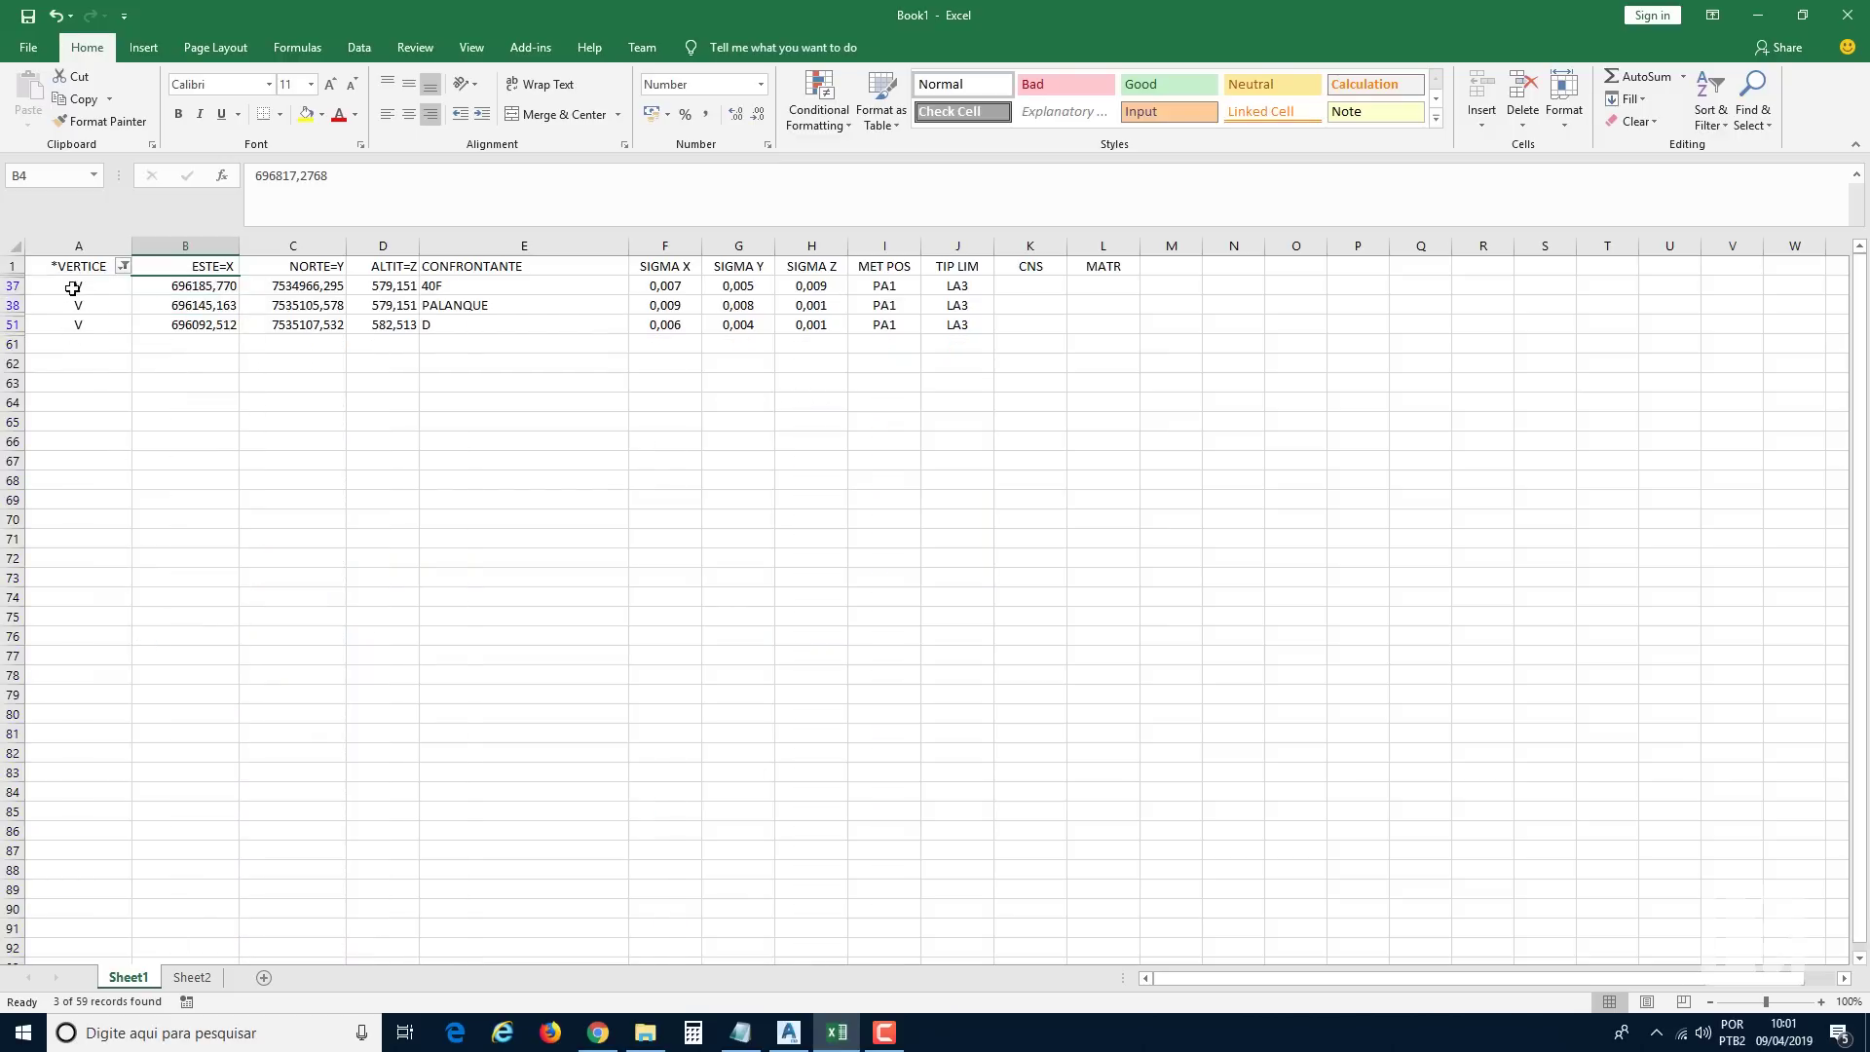
Copy the filtered V rows A37:L51 from Sheet1 and paste them below the P rows on Sheet2 at A58.
left_click_drag(73, 285, 1082, 325)
key("ctrl+c")
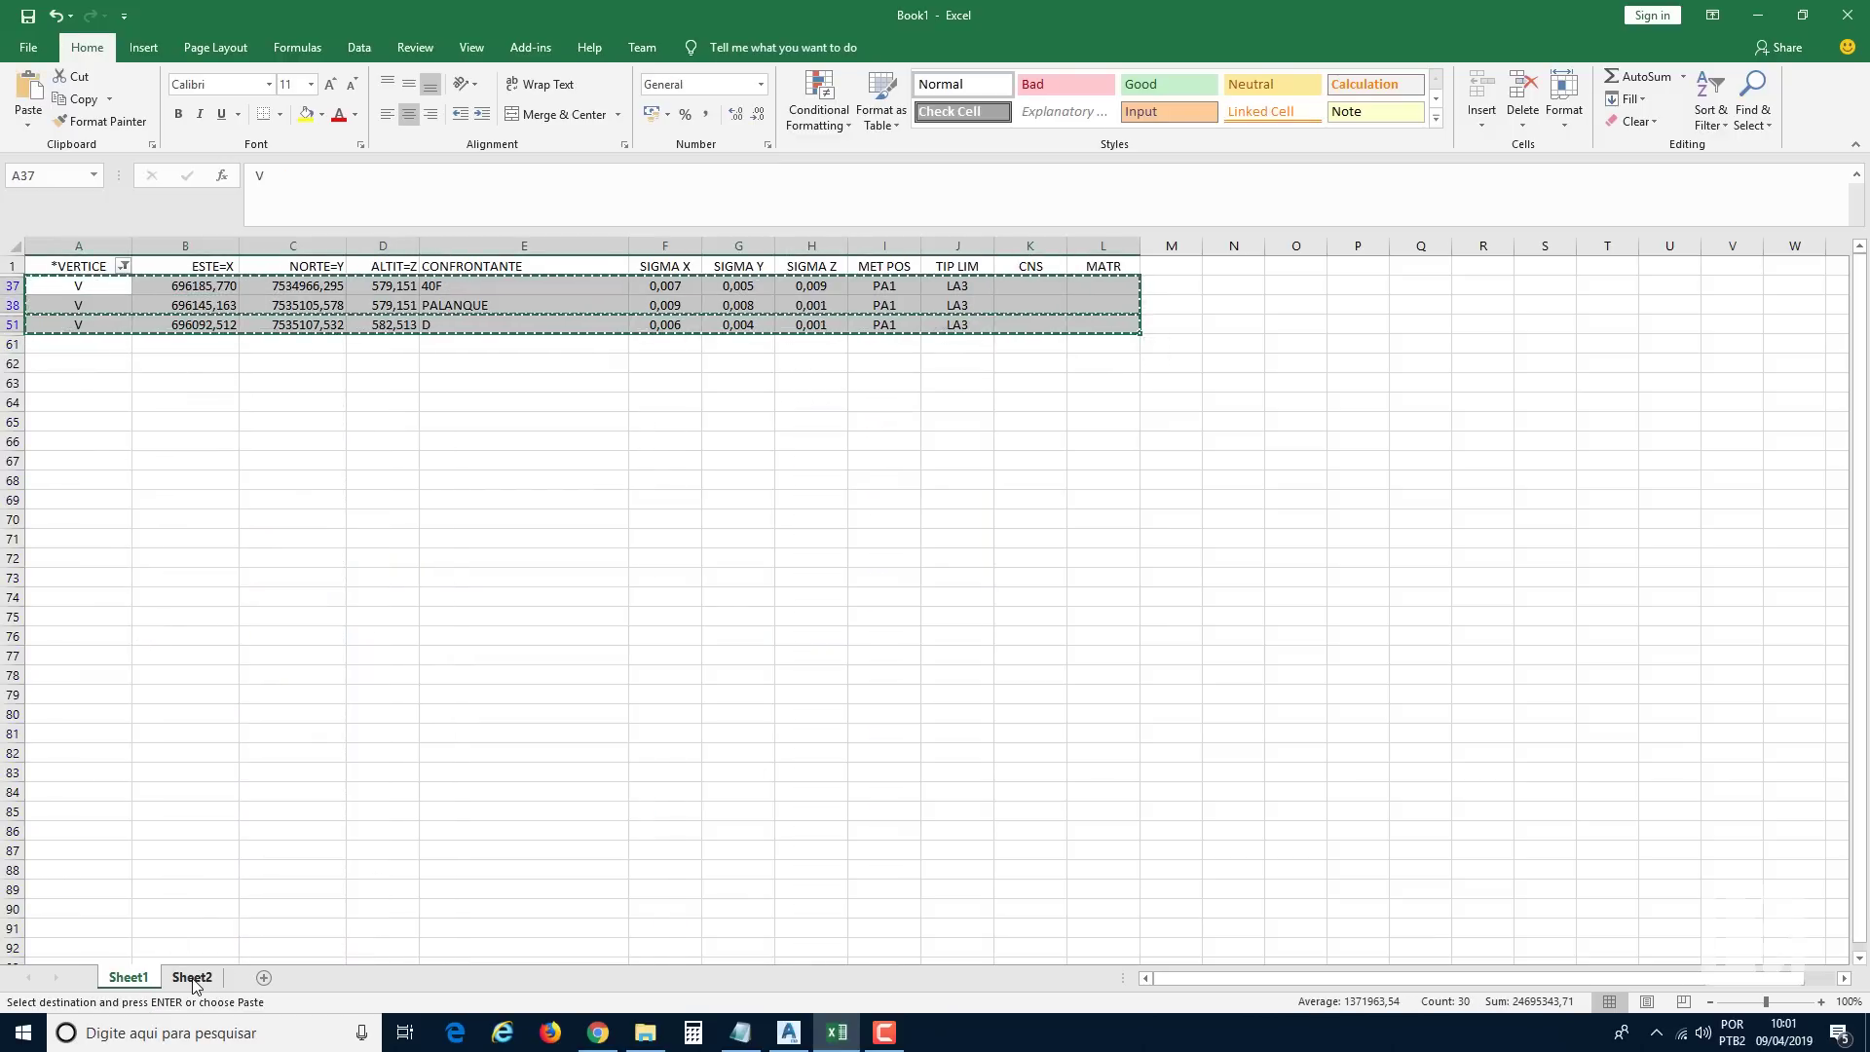
left_click(192, 975)
scroll(259, 707, "down", 17)
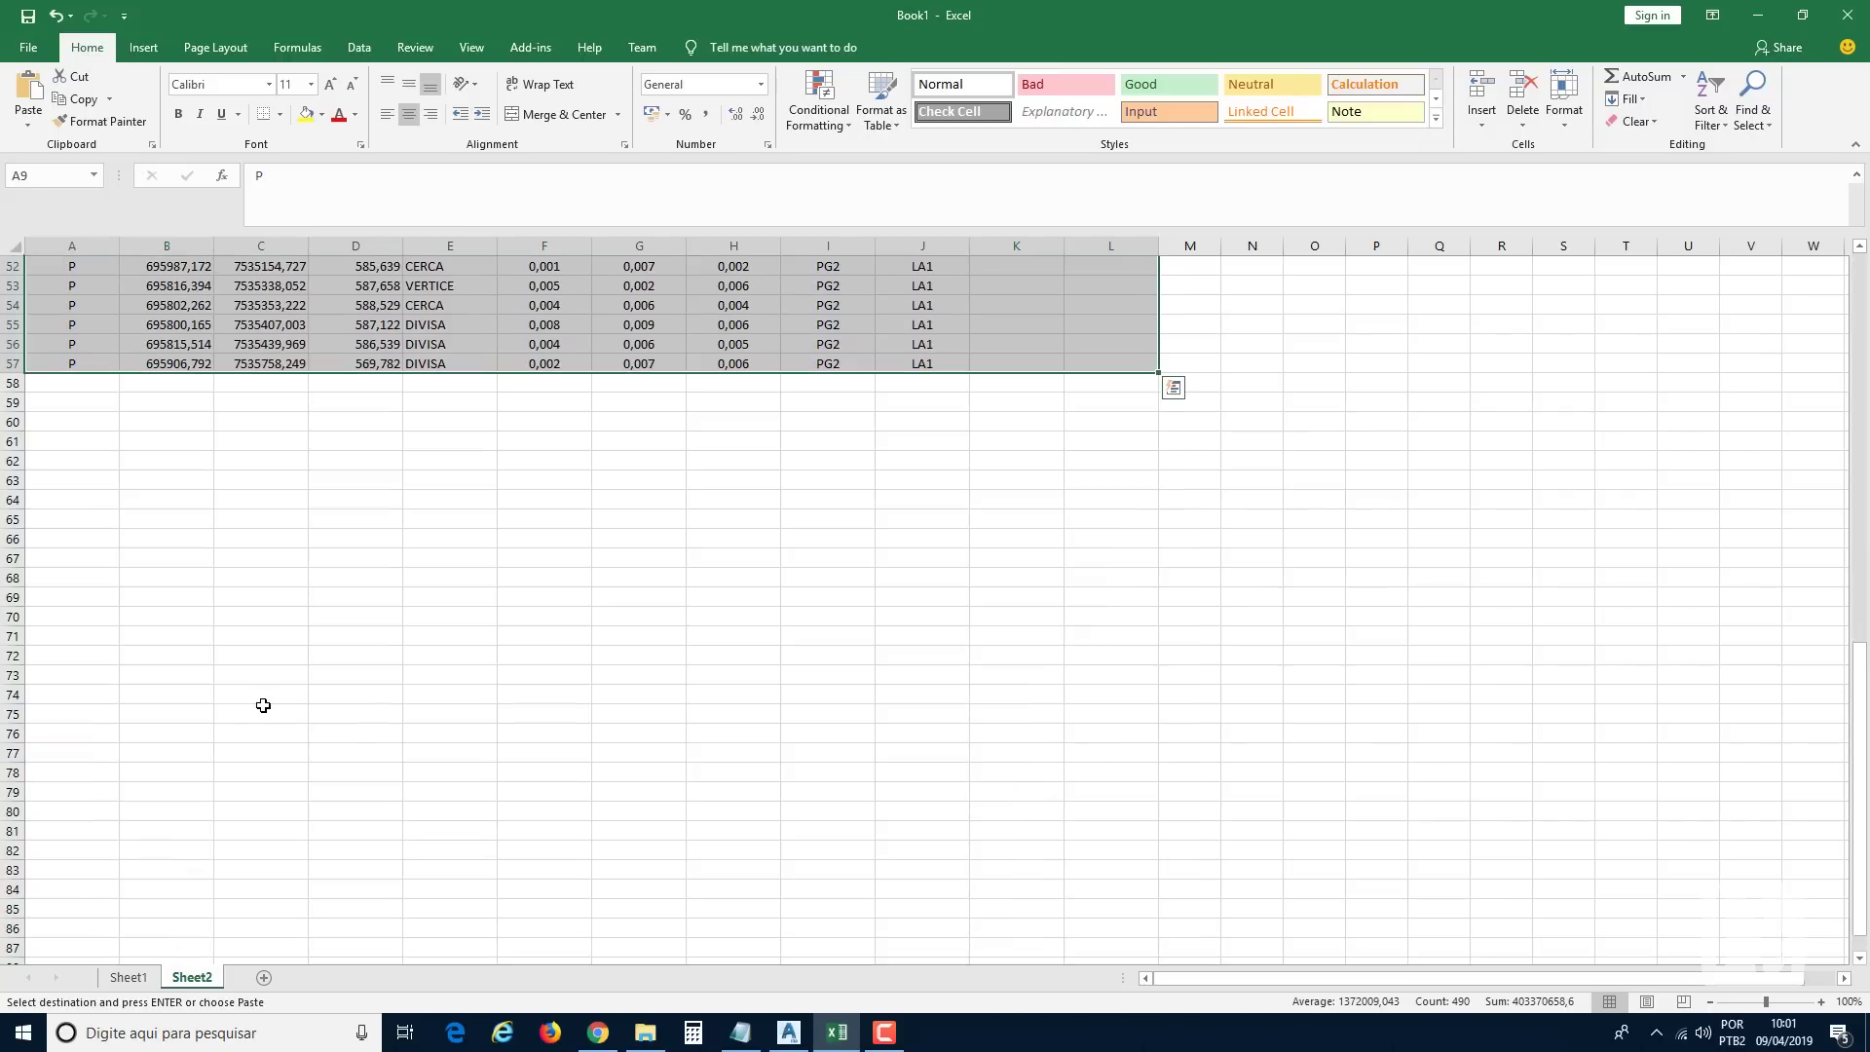
scroll(68, 584, "up", 4)
left_click(62, 619)
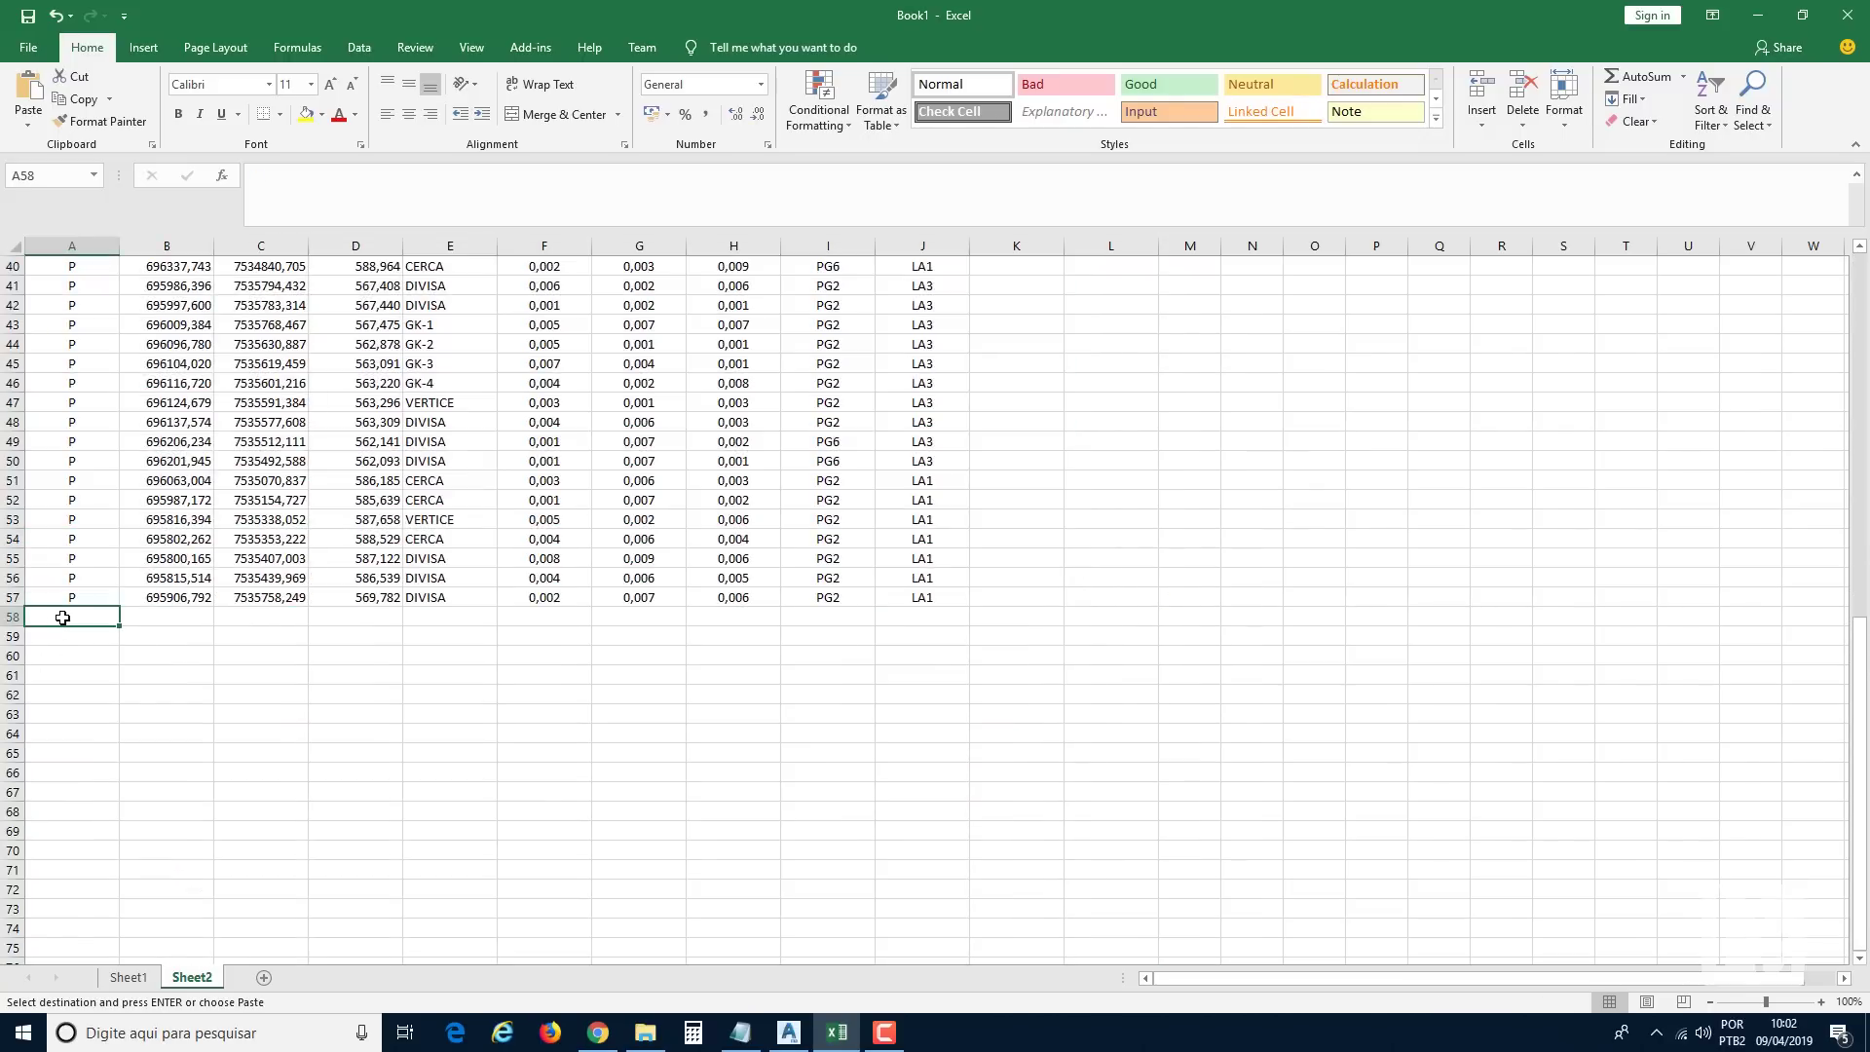
key("ctrl+v")
left_click(115, 772)
scroll(115, 771, "up", 9)
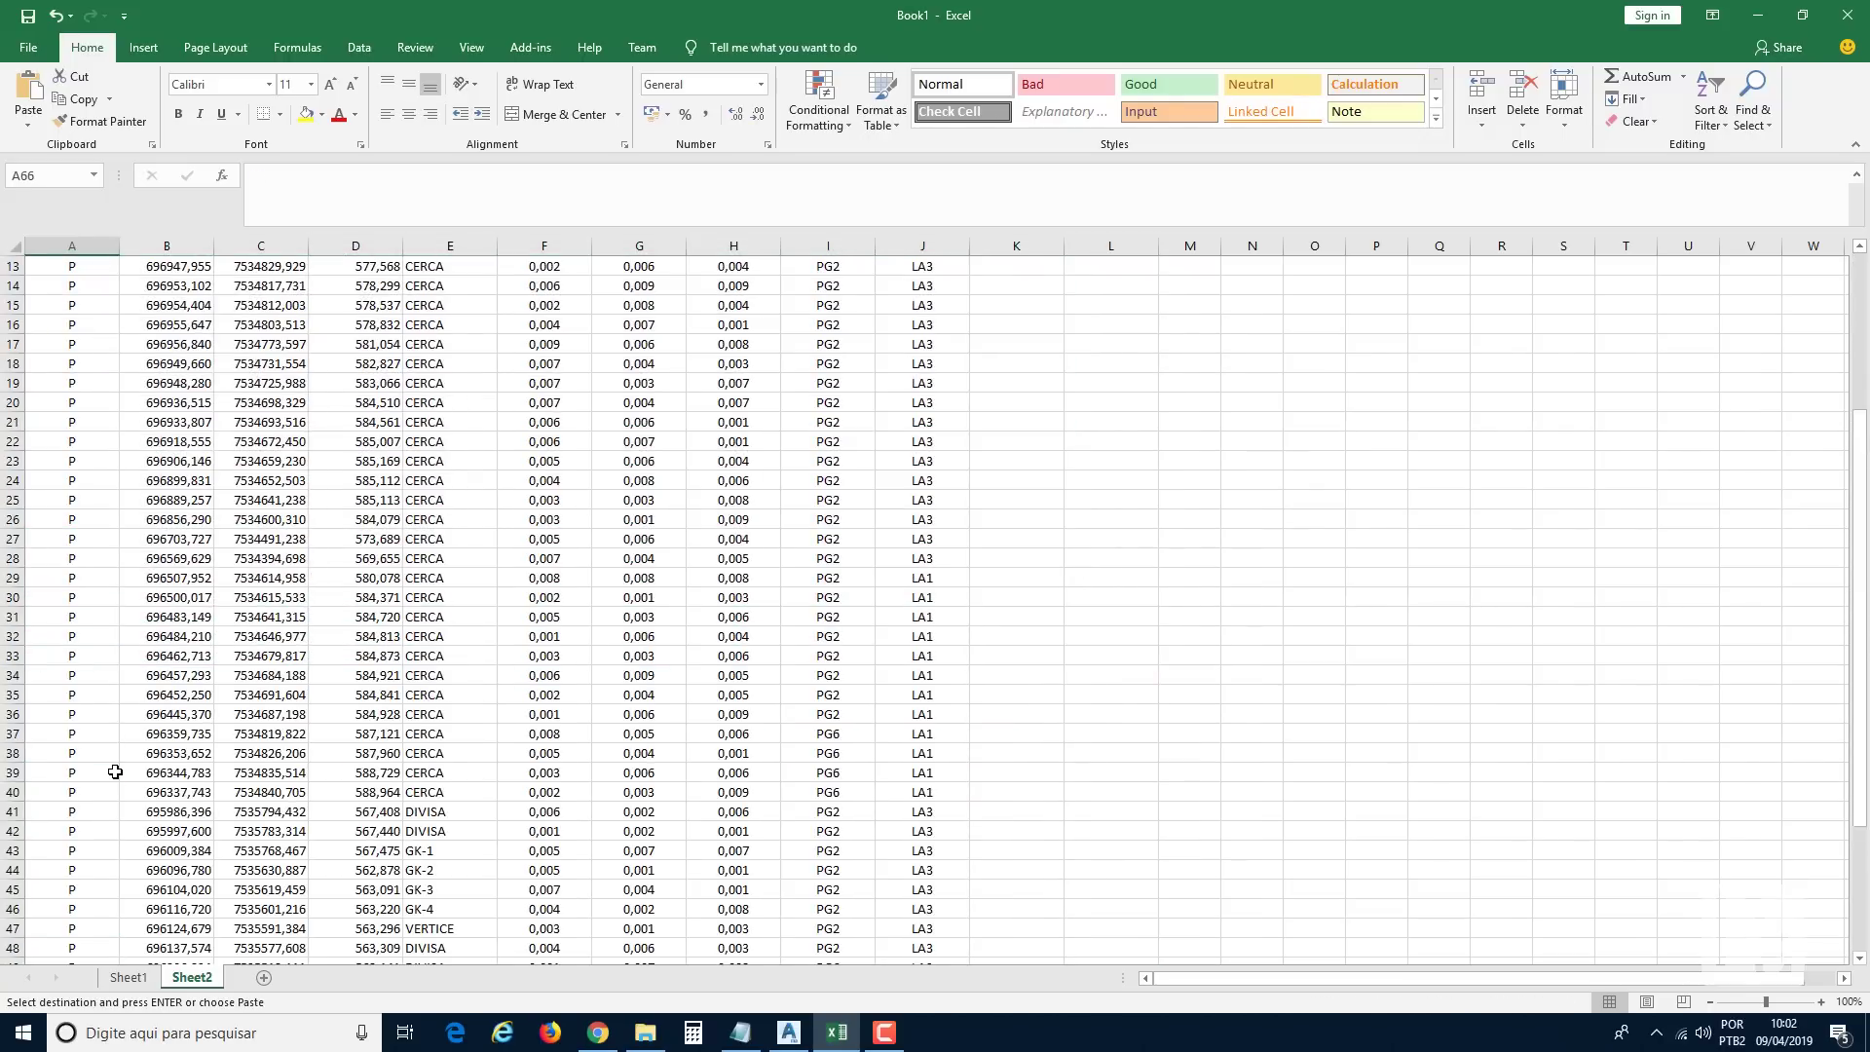
scroll(115, 772, "up", 4)
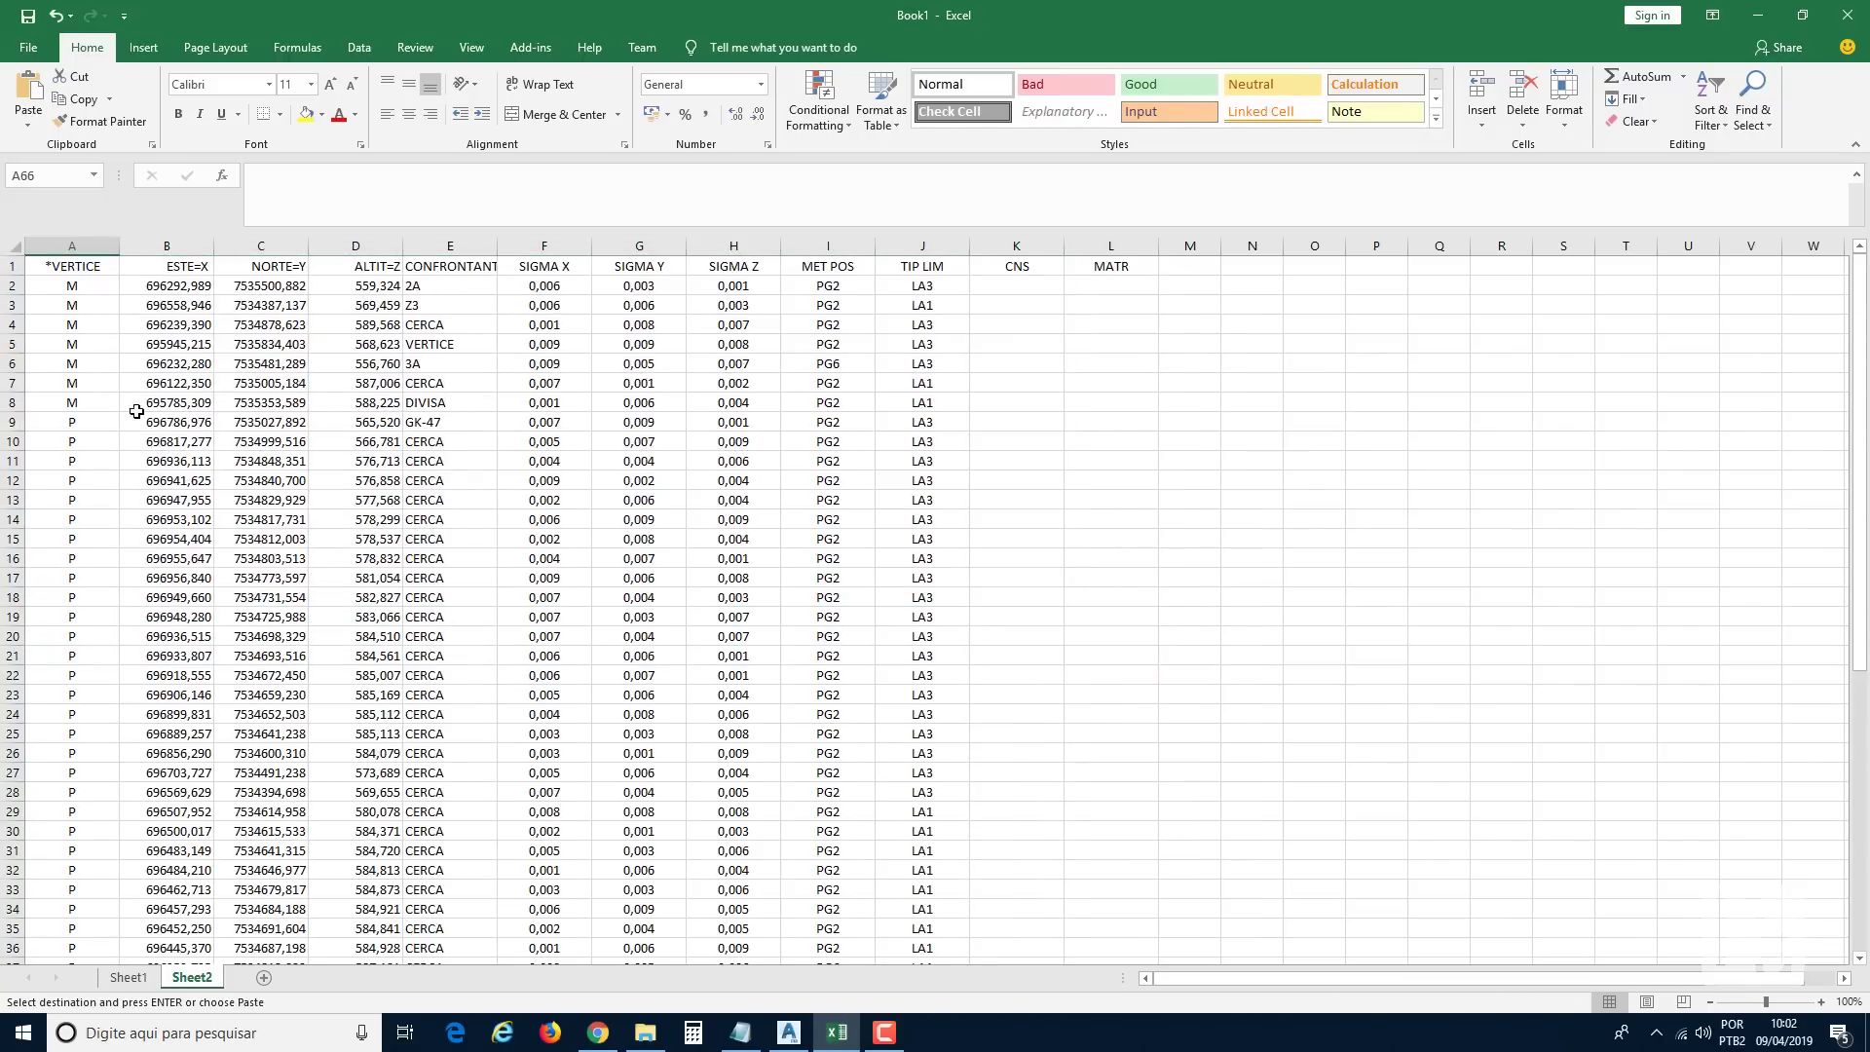
Widen column A of Sheet2 slightly and enter XXXX-M-1001 as the first M vertex code in A2.
left_click(97, 283)
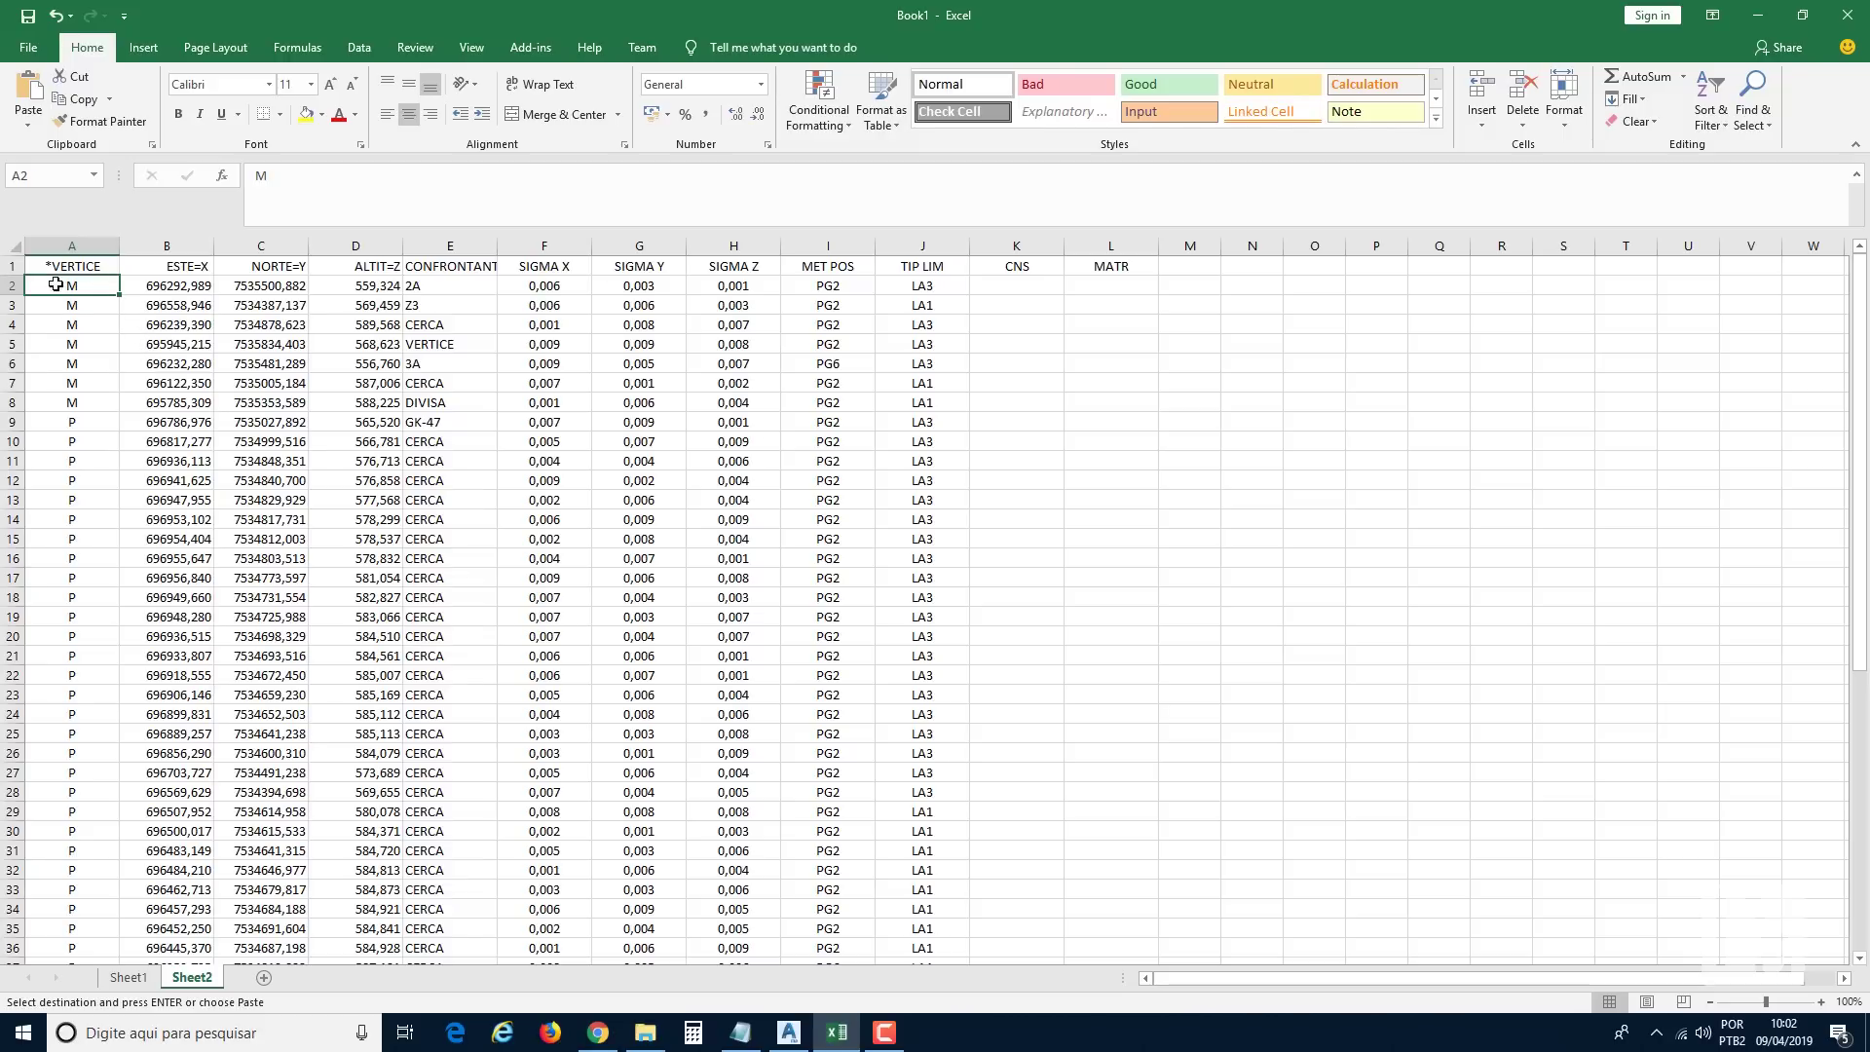
left_click_drag(118, 248, 138, 247)
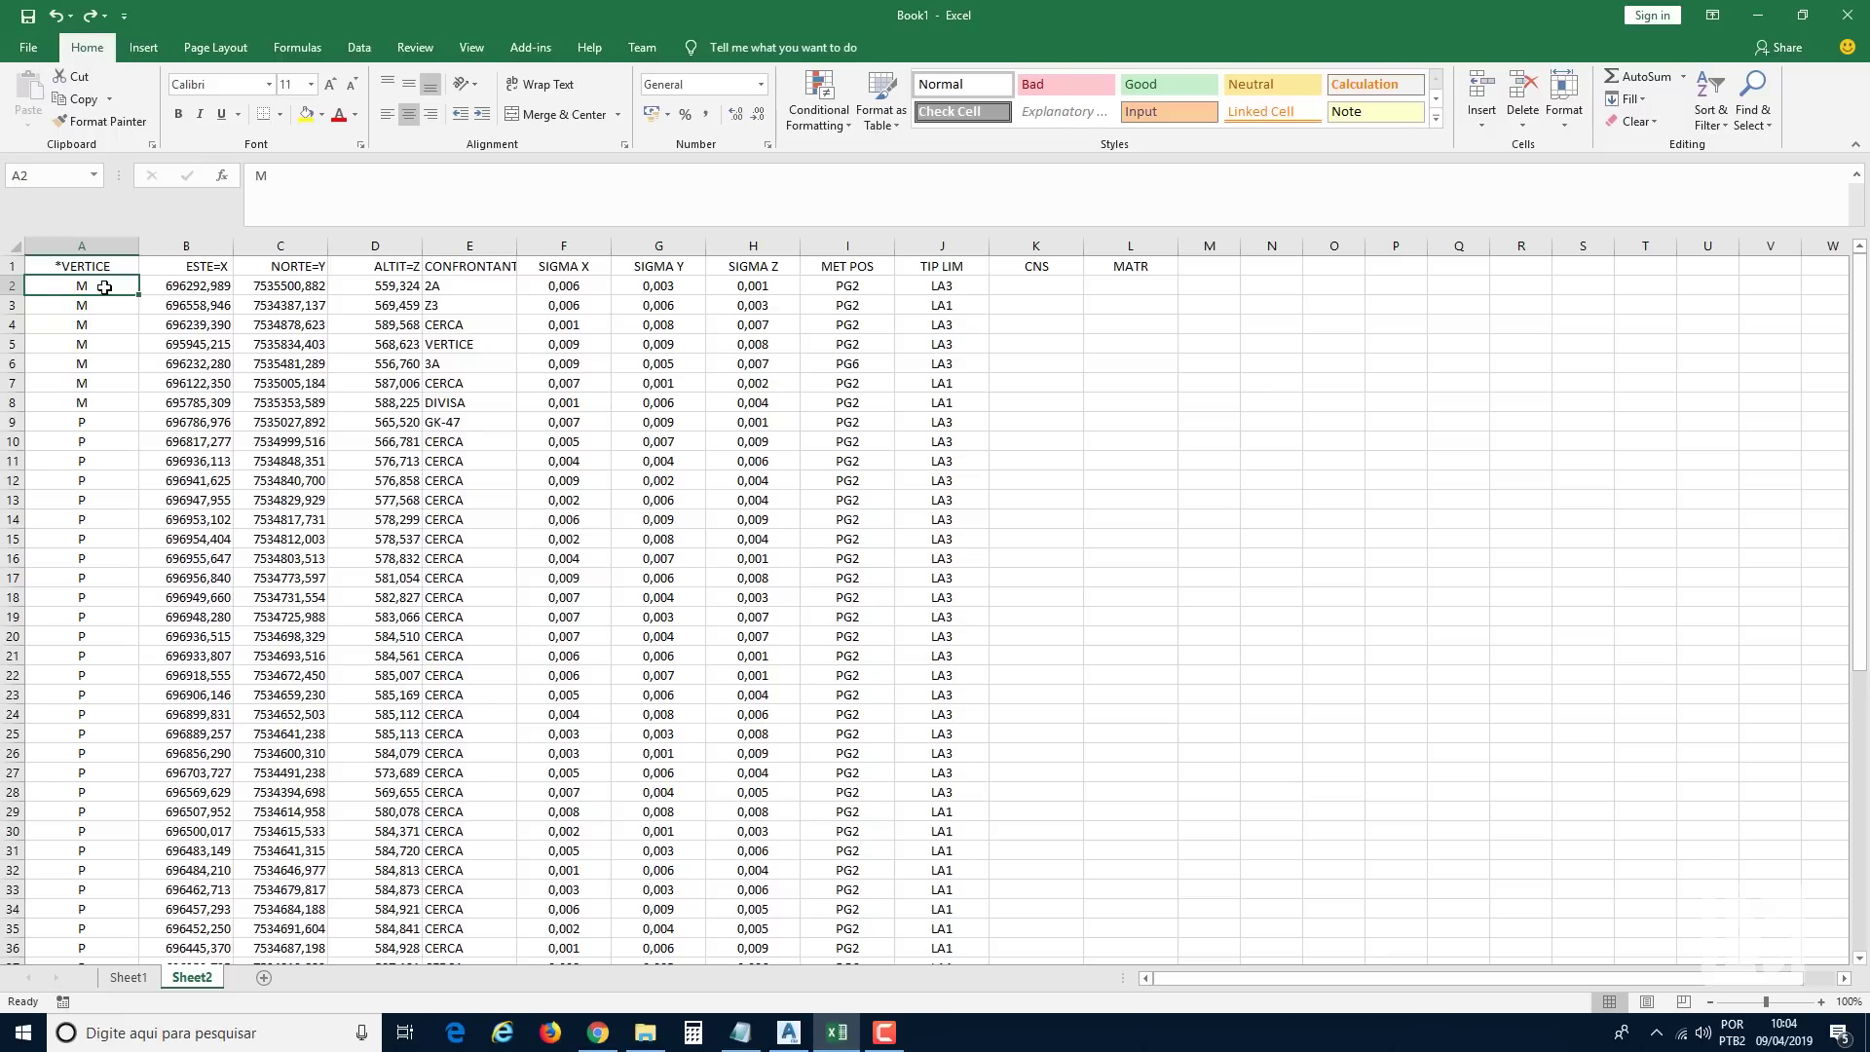
type("XXXX")
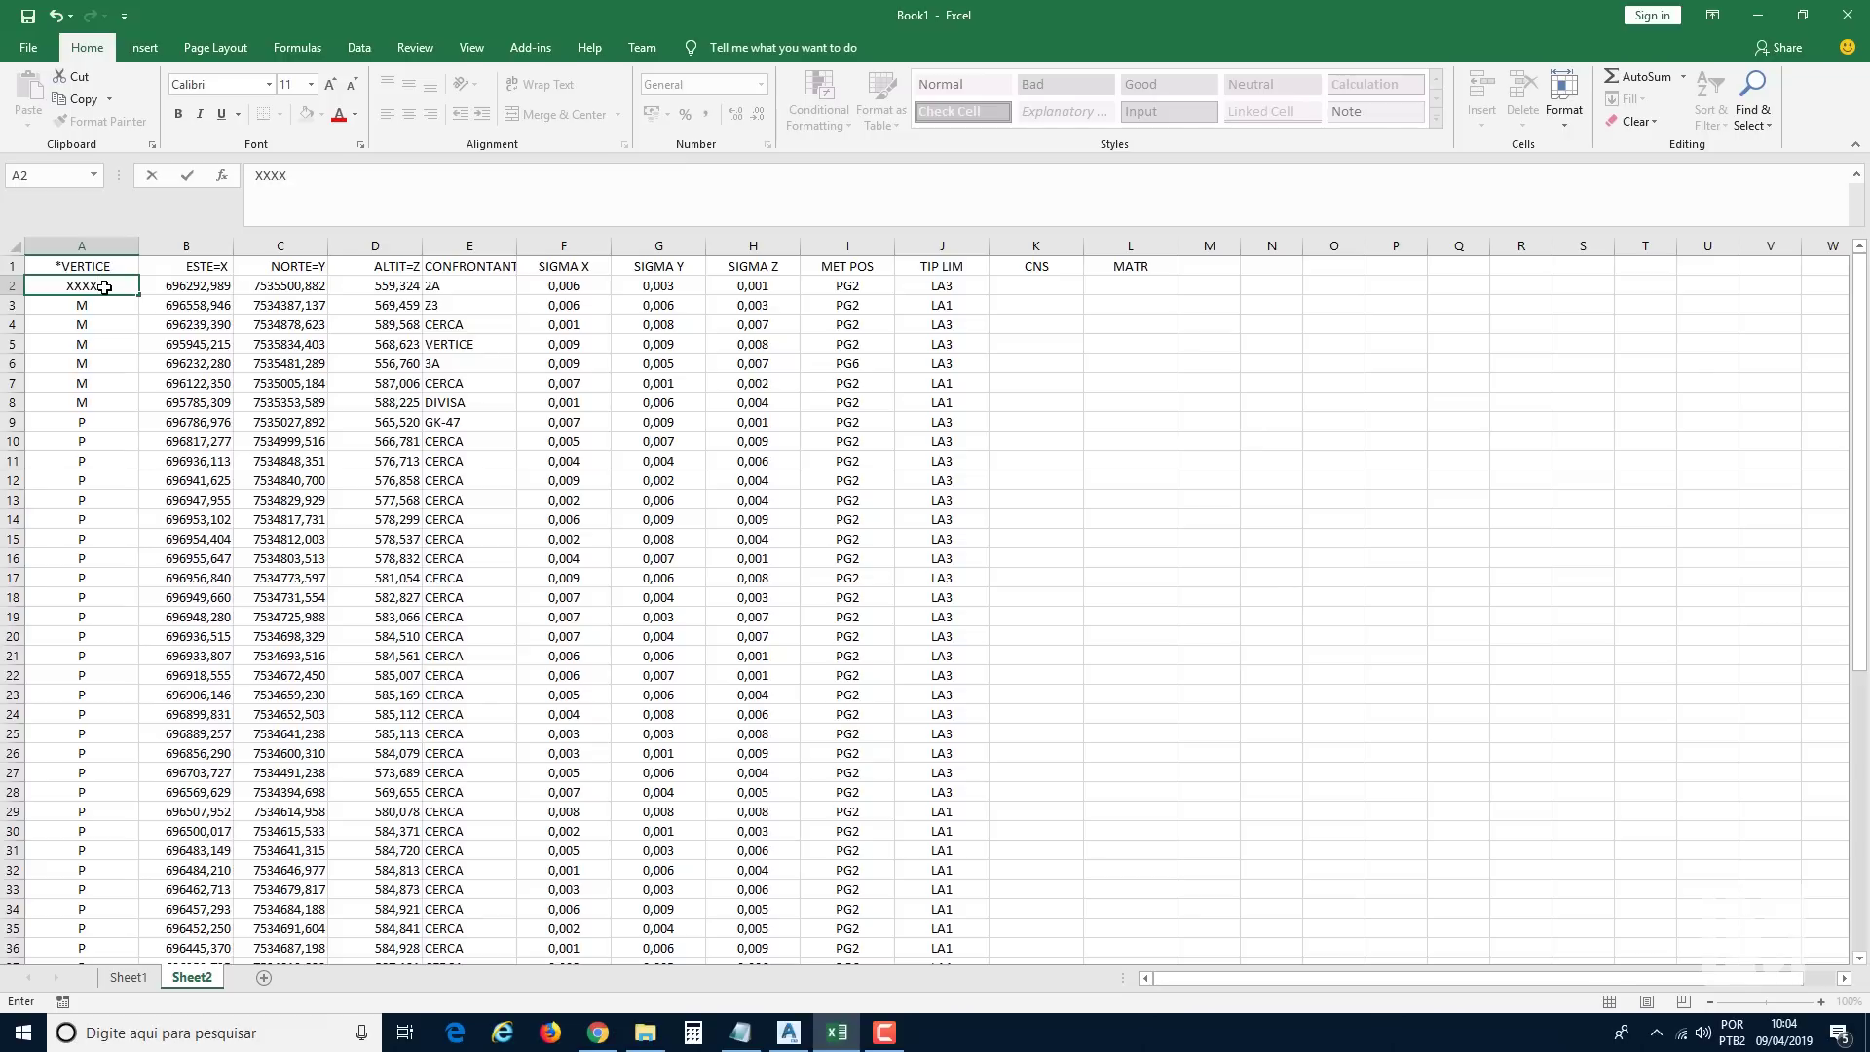
type("-M-1001")
key("Return")
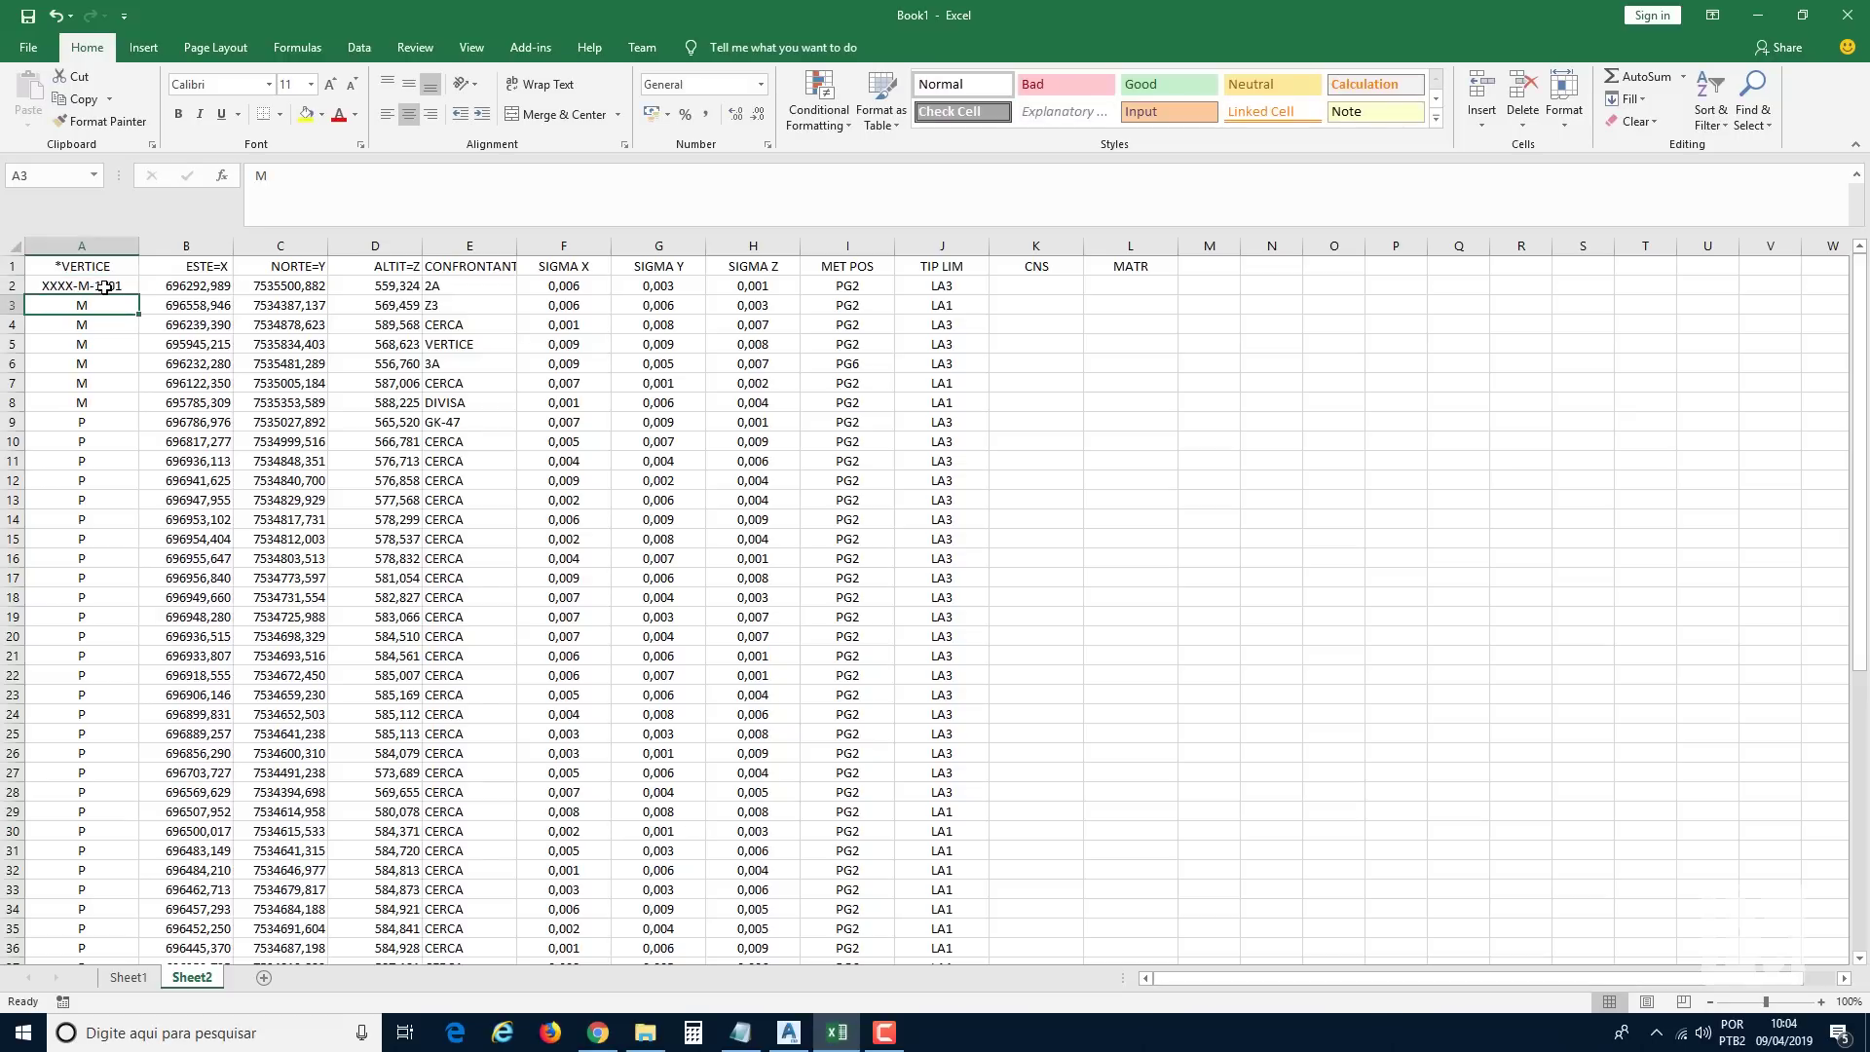
Fill the M vertex code series from A2 down through the last M row, A8.
left_click(104, 287)
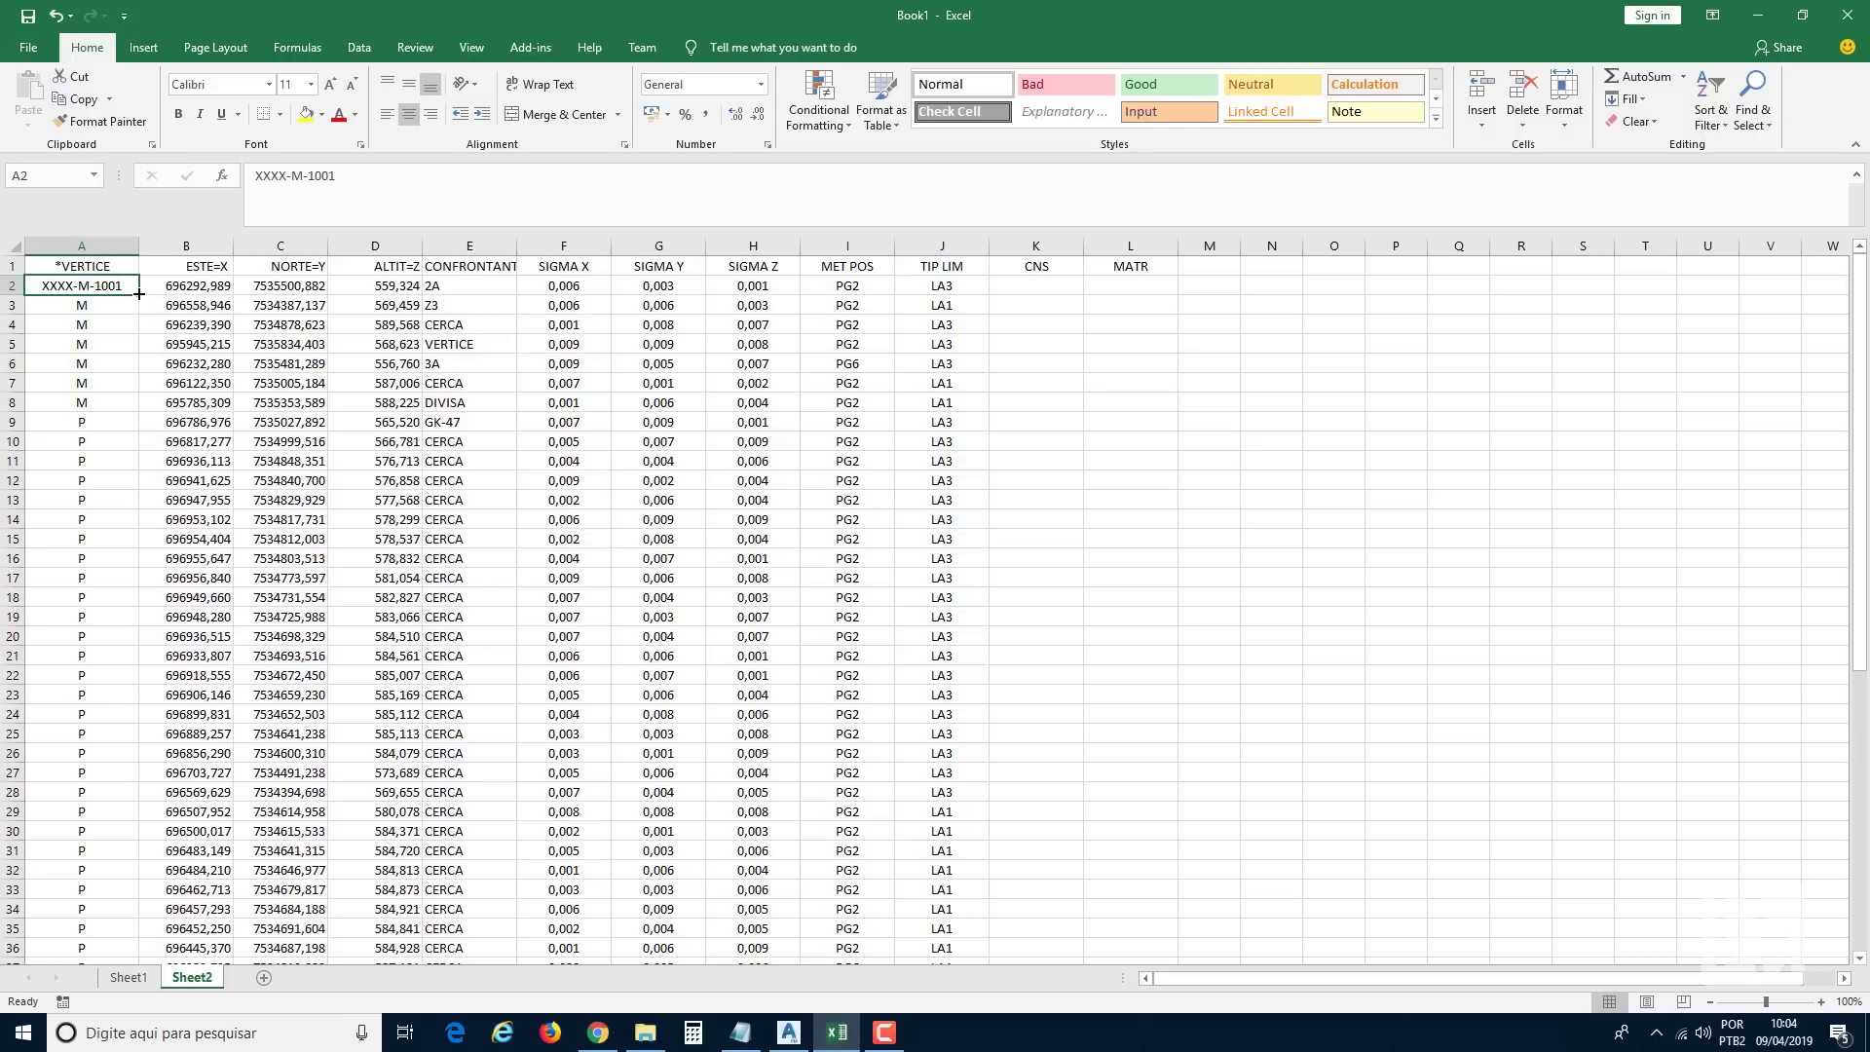
left_click_drag(140, 294, 139, 293)
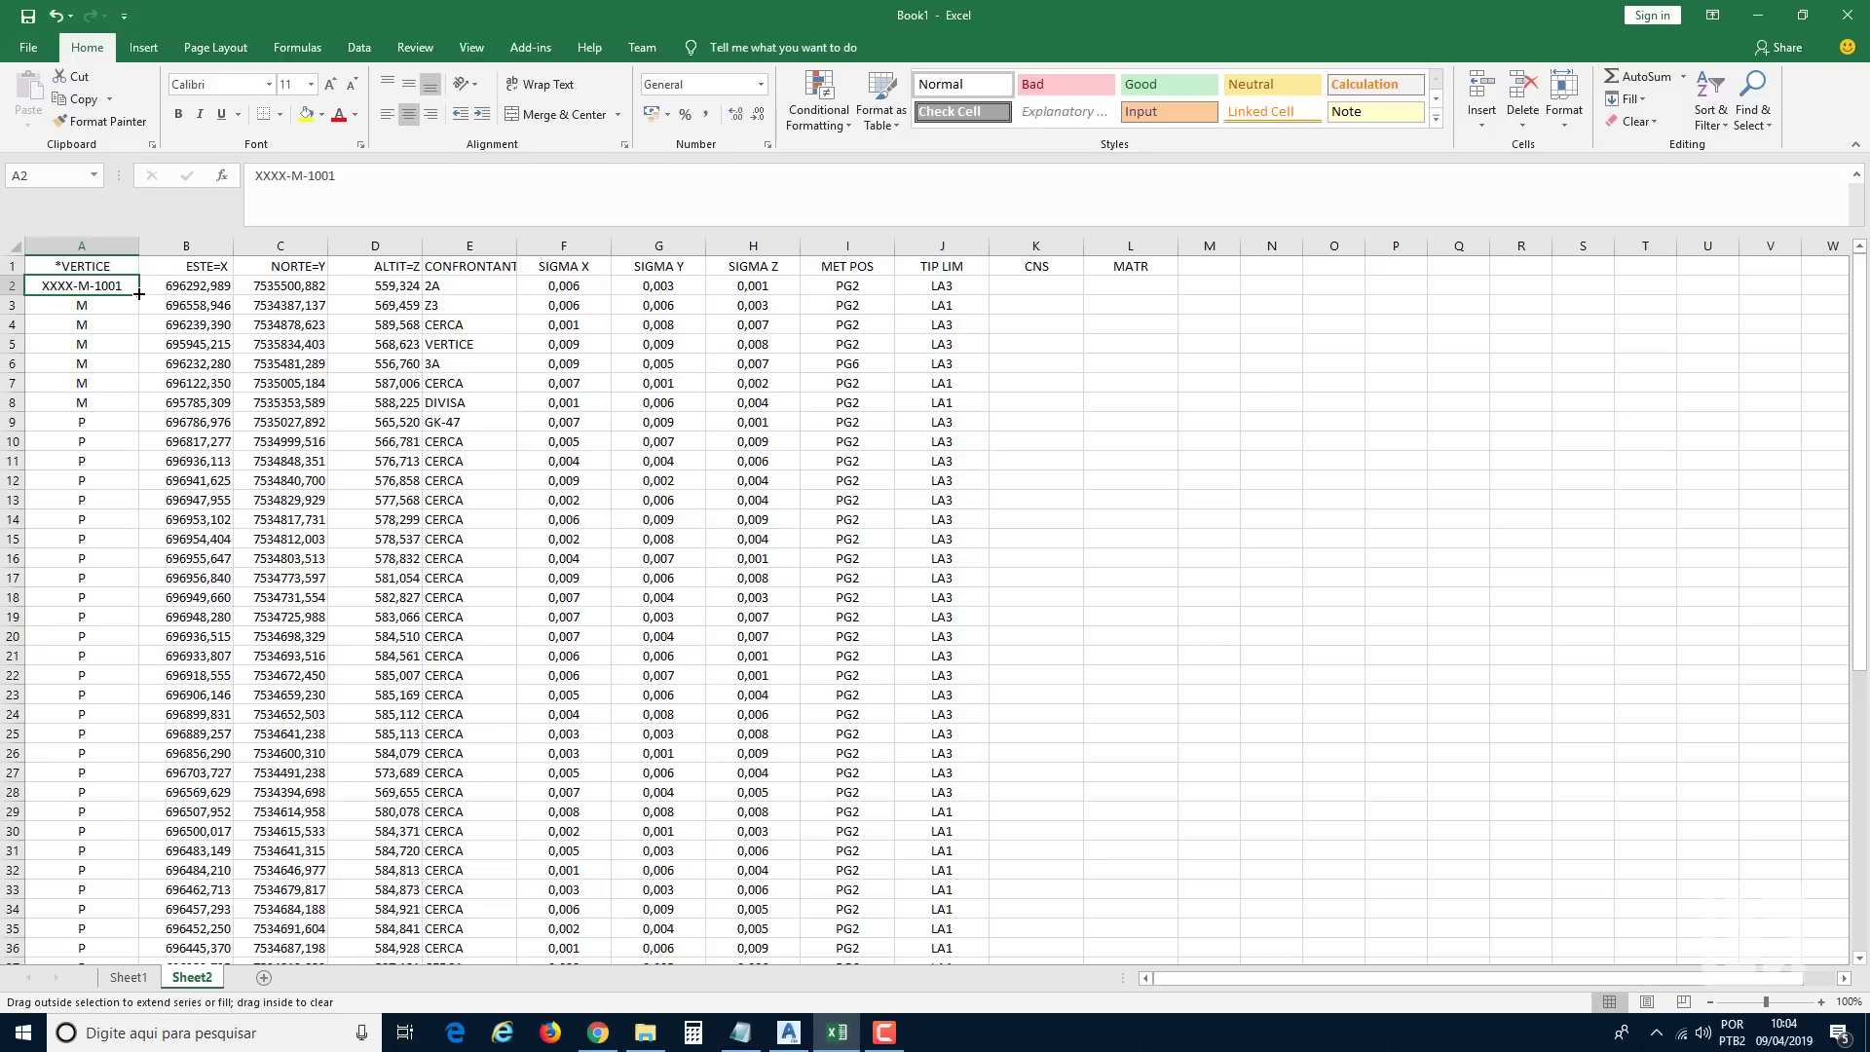
left_click_drag(139, 294, 119, 411)
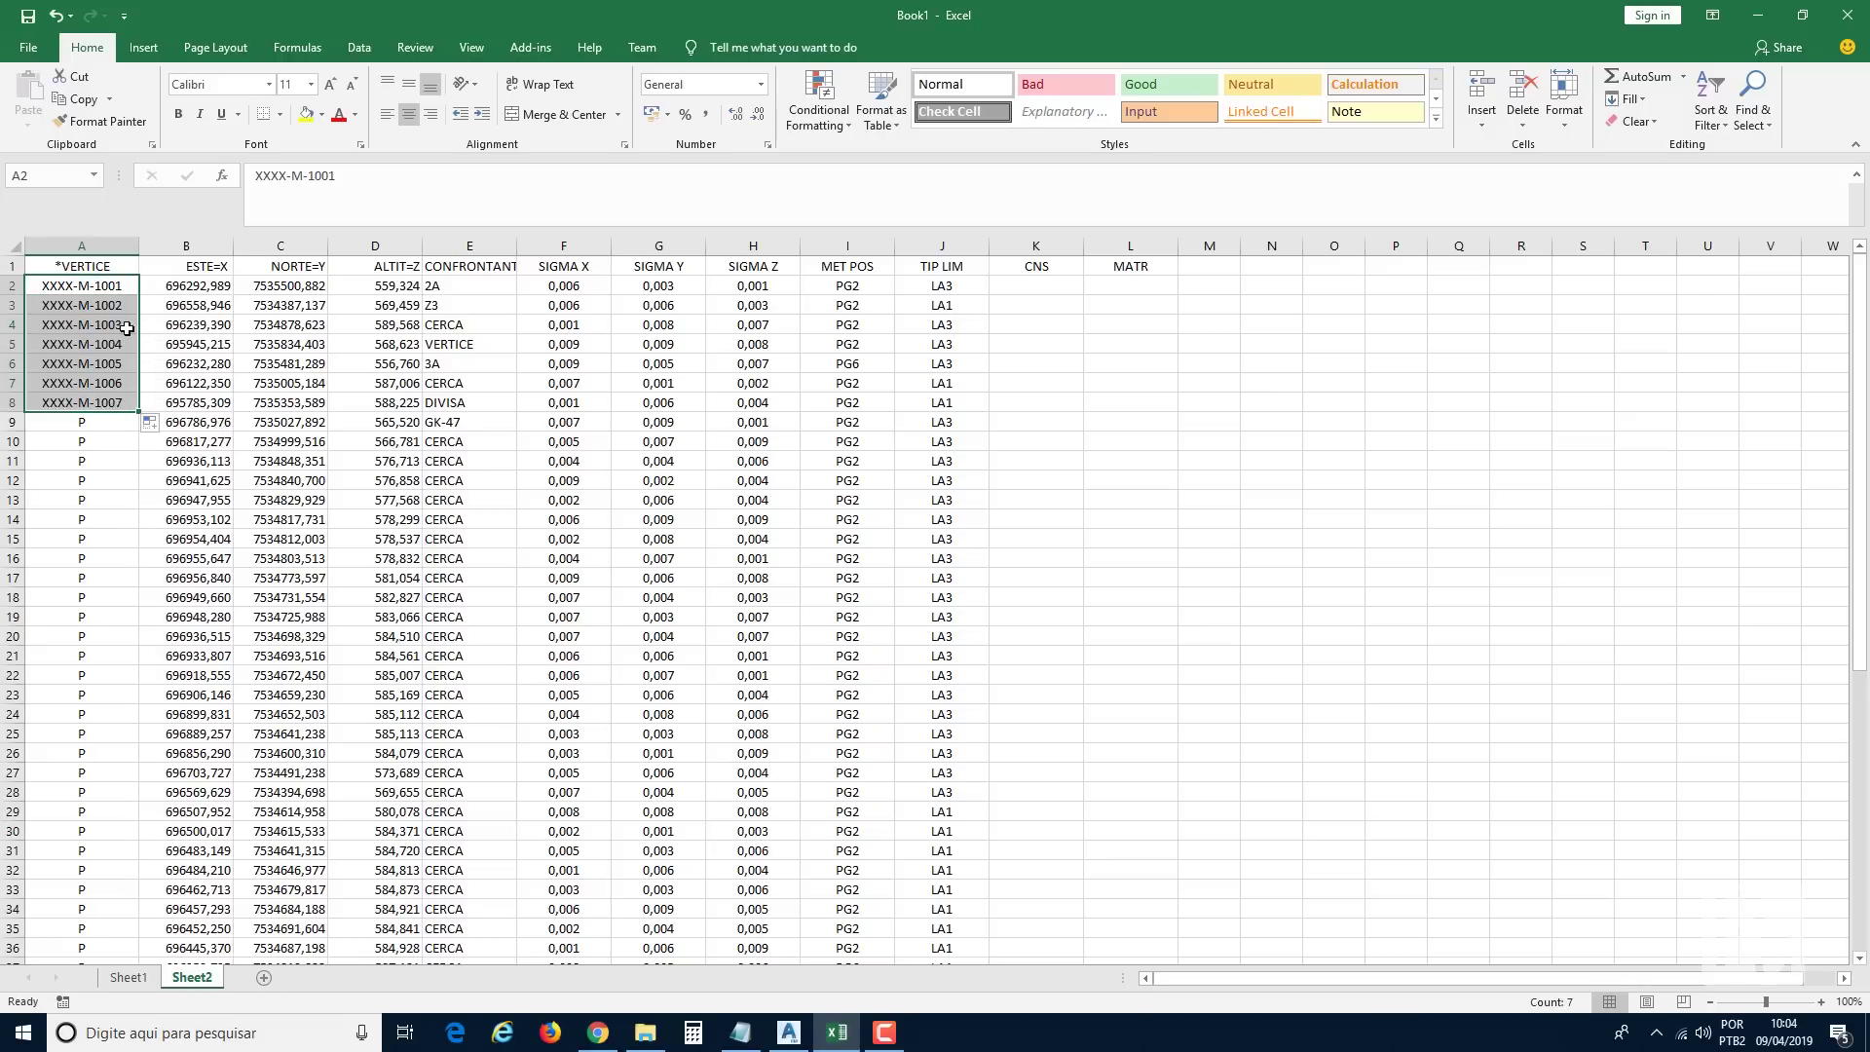
Enter XXXX-P-5001 in A9 and fill the code series down through the last P row, A57.
left_click(99, 423)
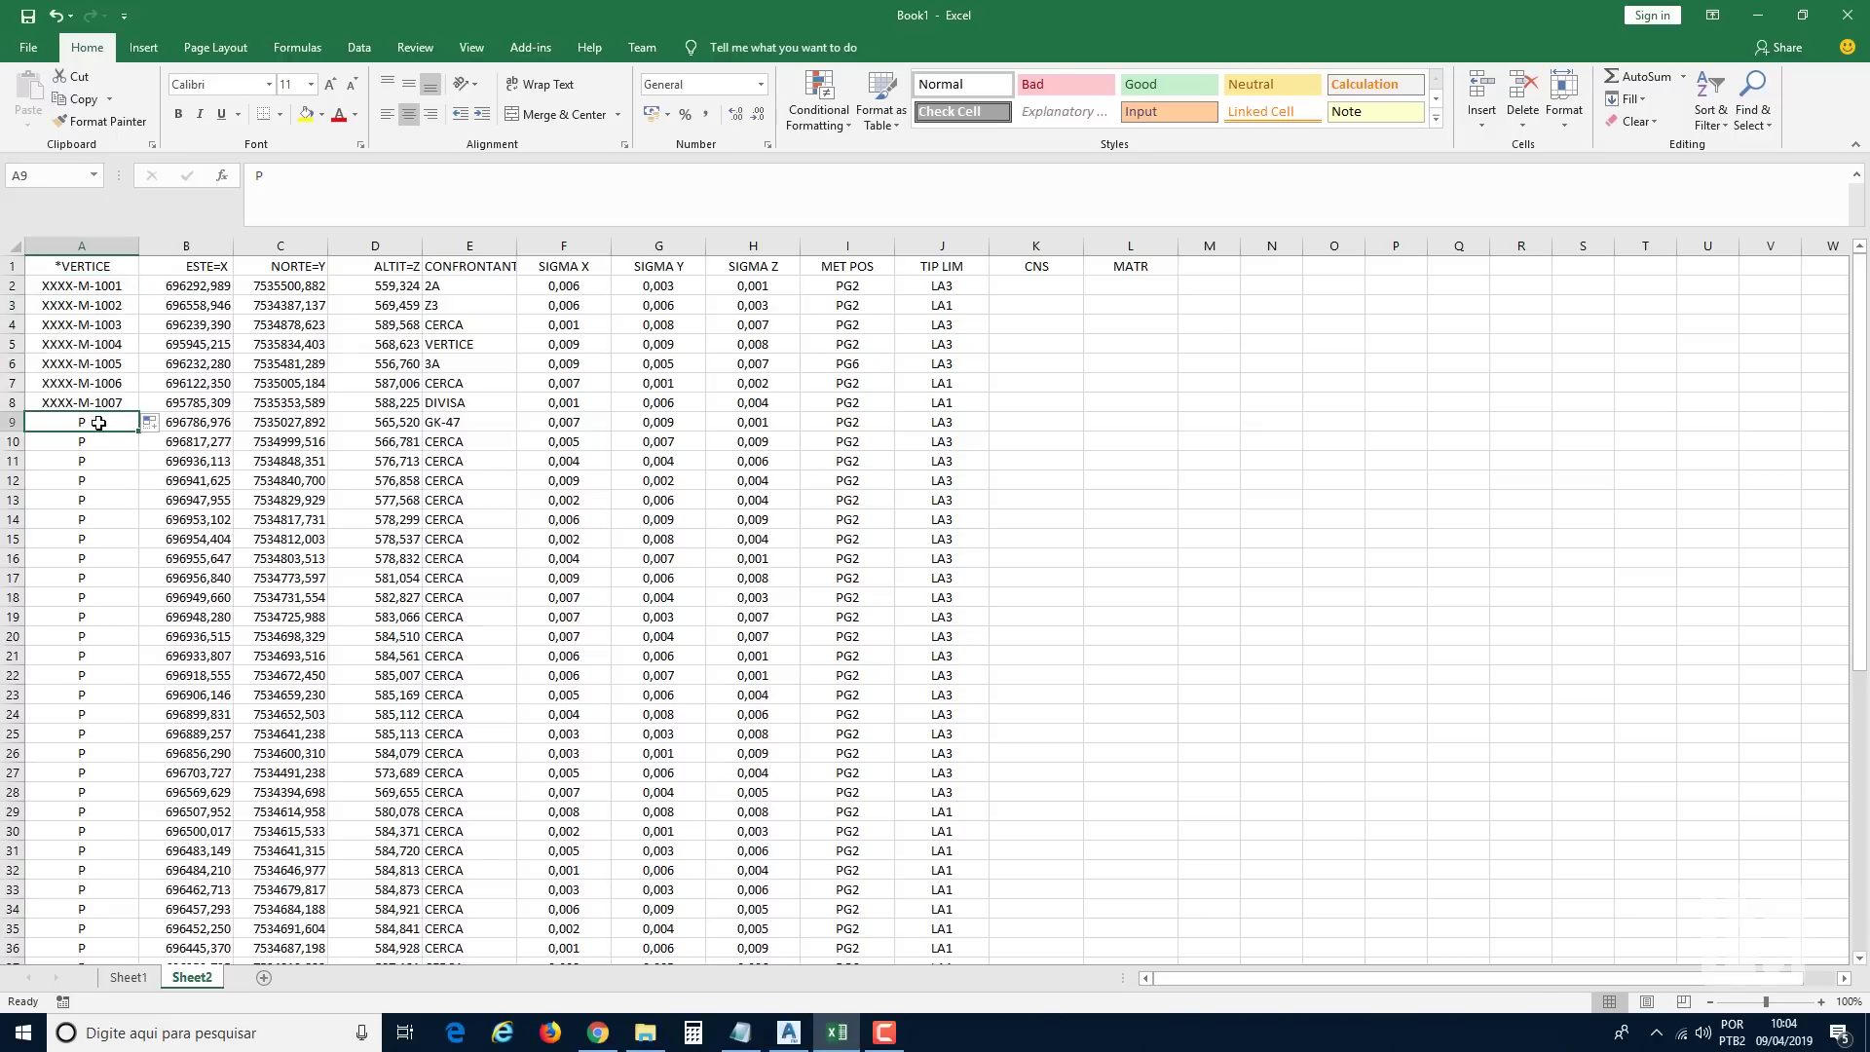
key("ctrl+z")
type("XX")
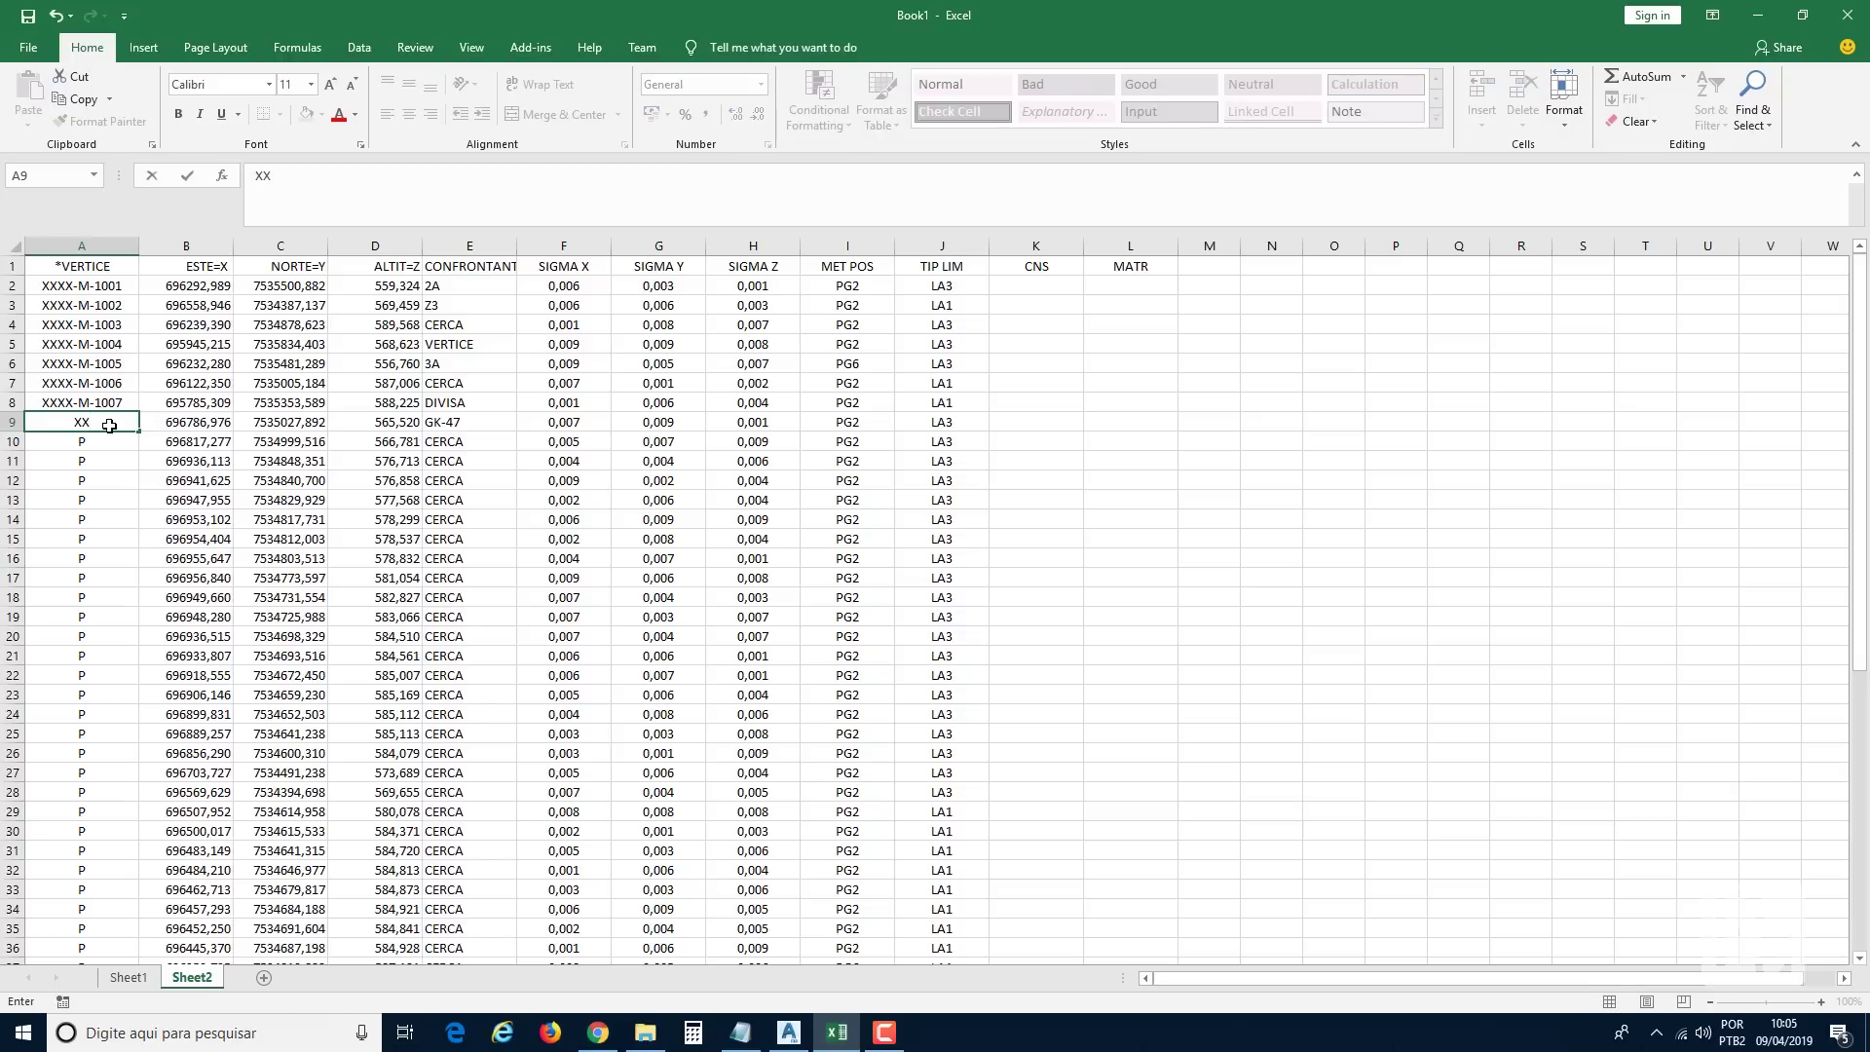
type("XX-P-5001")
key("Return")
left_click(134, 426)
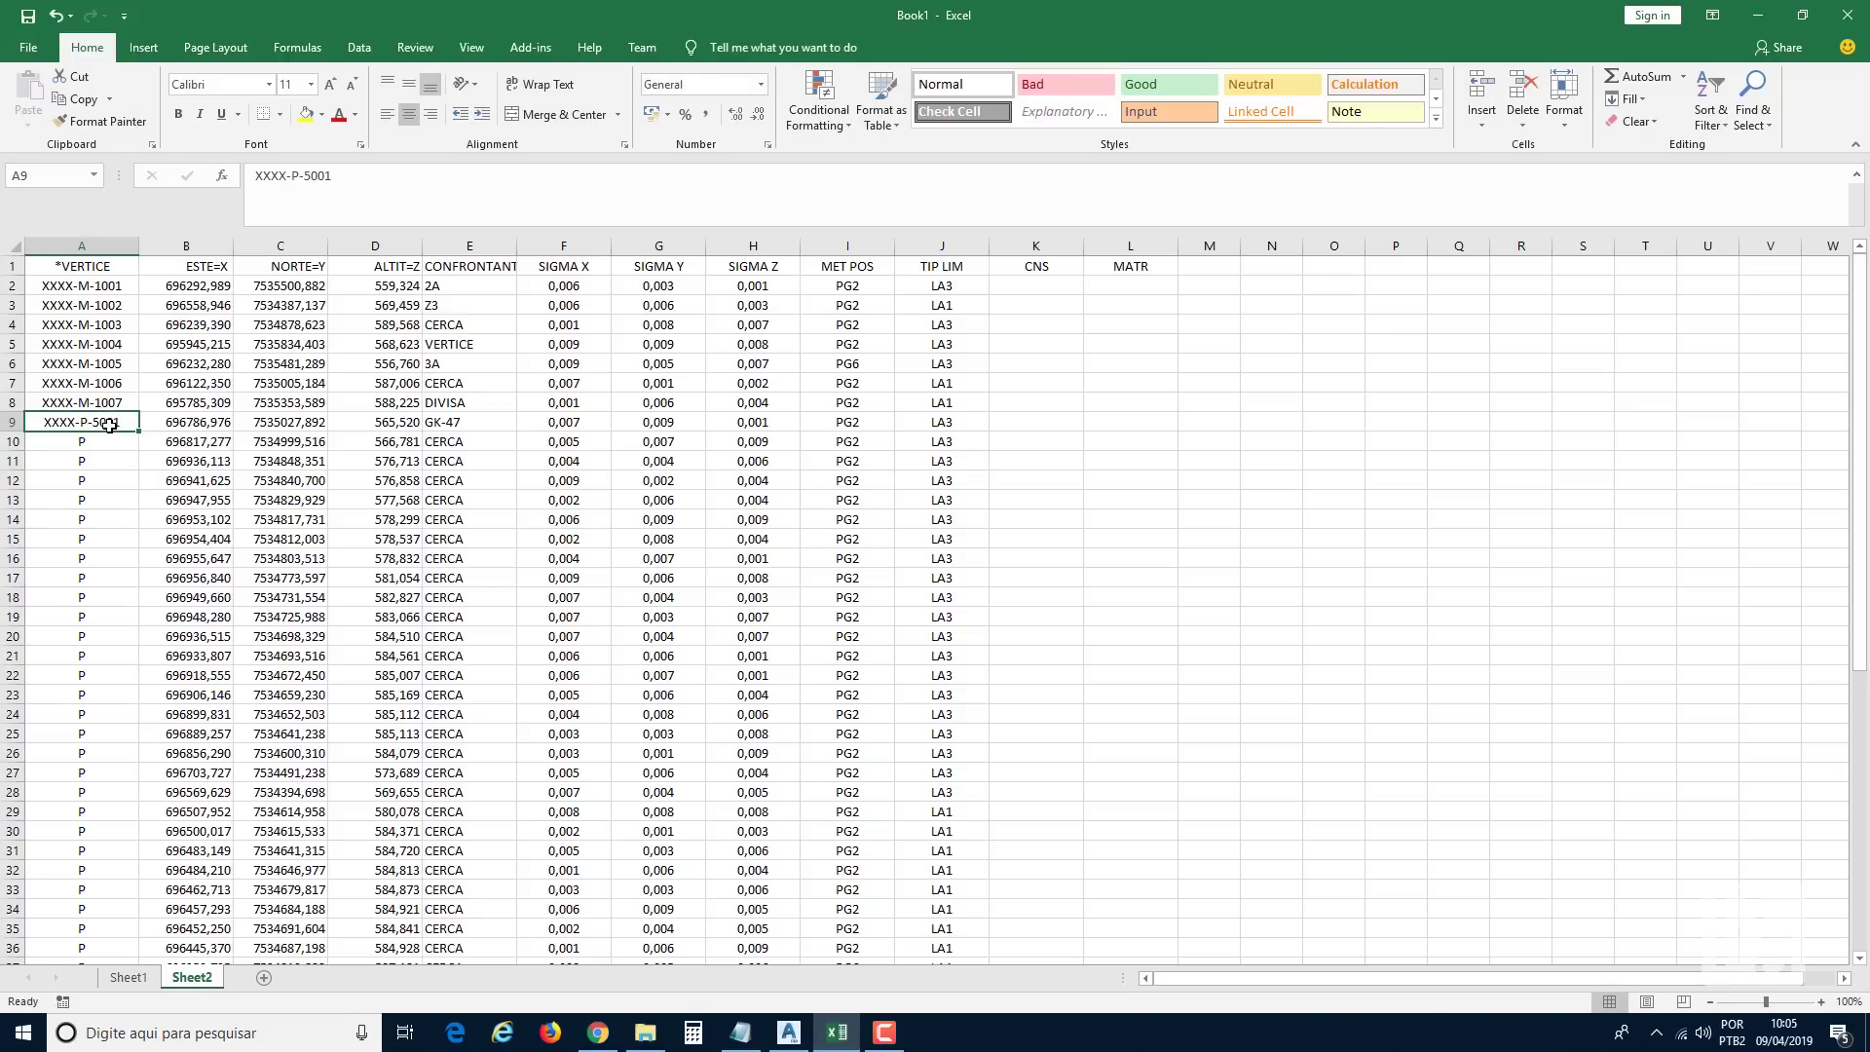
left_click_drag(138, 429, 128, 879)
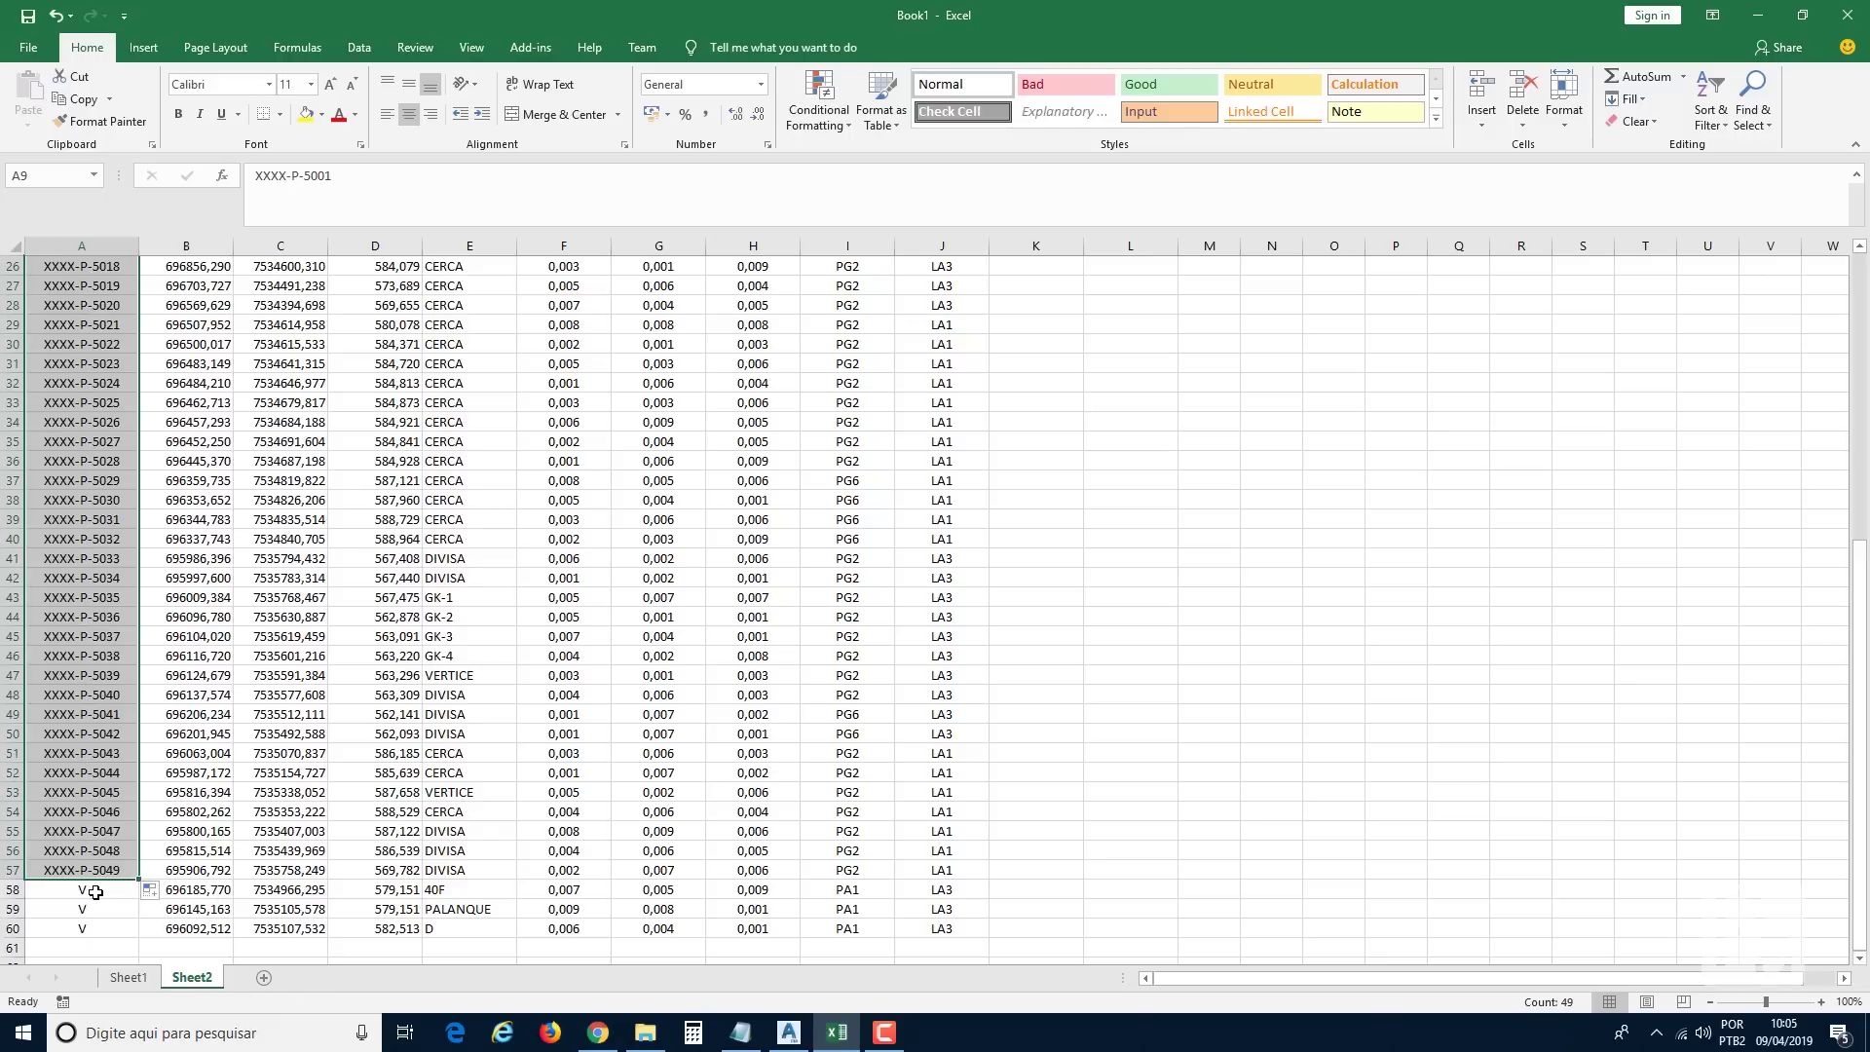
Enter XXXX-V-0001 in A58 and fill the code series down through the last V row, A60.
scroll(95, 893, "down", 2)
left_click(108, 776)
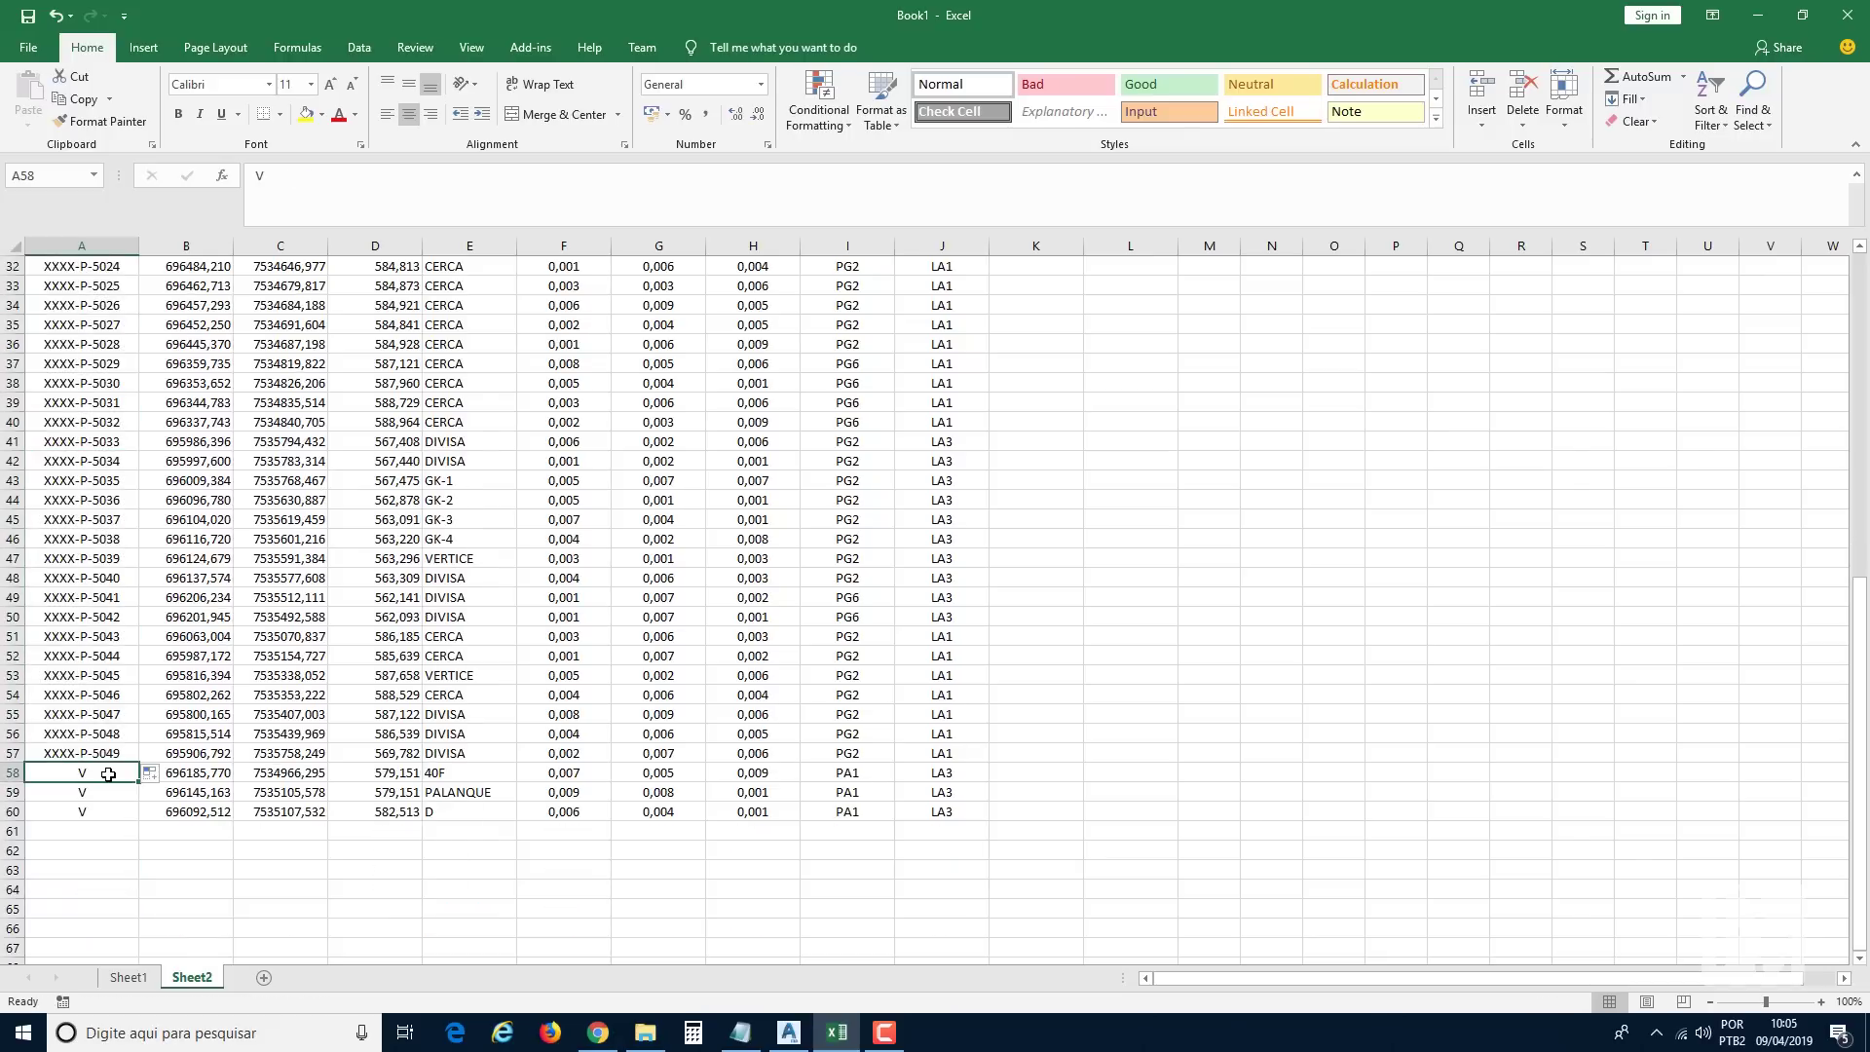
type("XXXX")
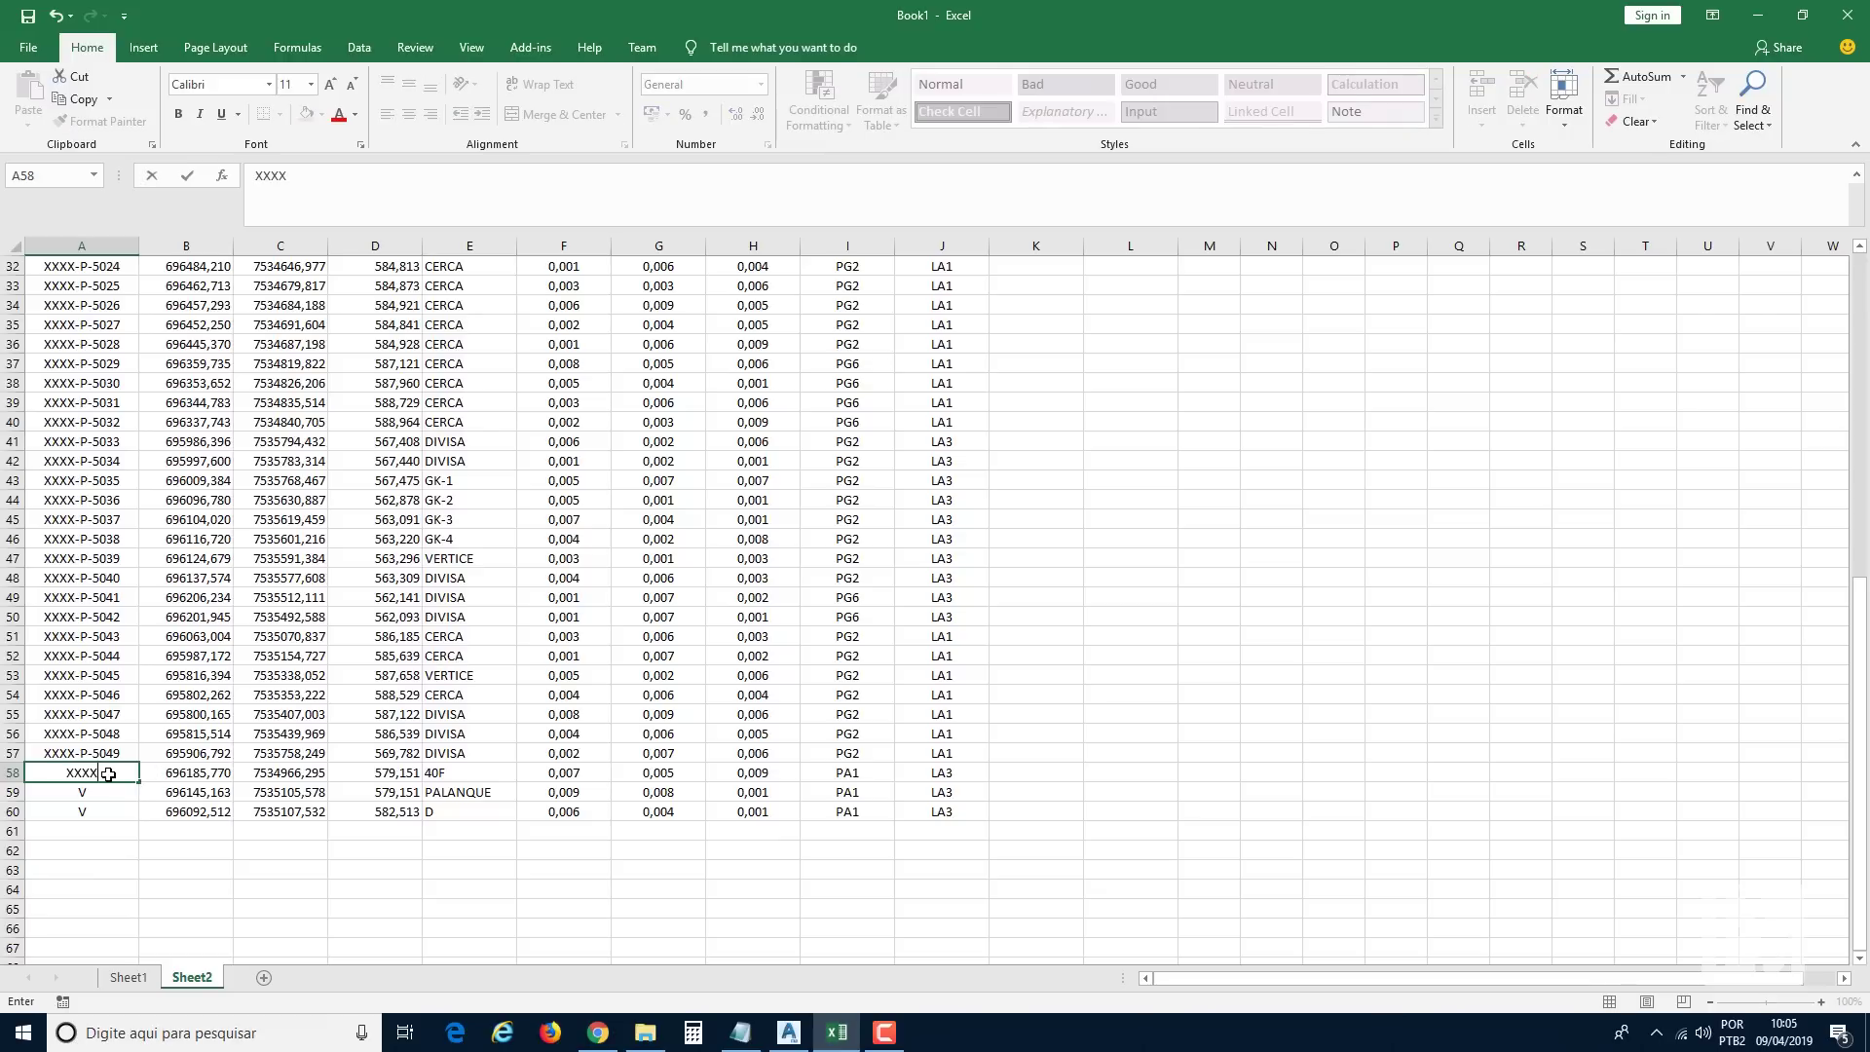
type("-V-0001")
key("Return")
left_click(108, 774)
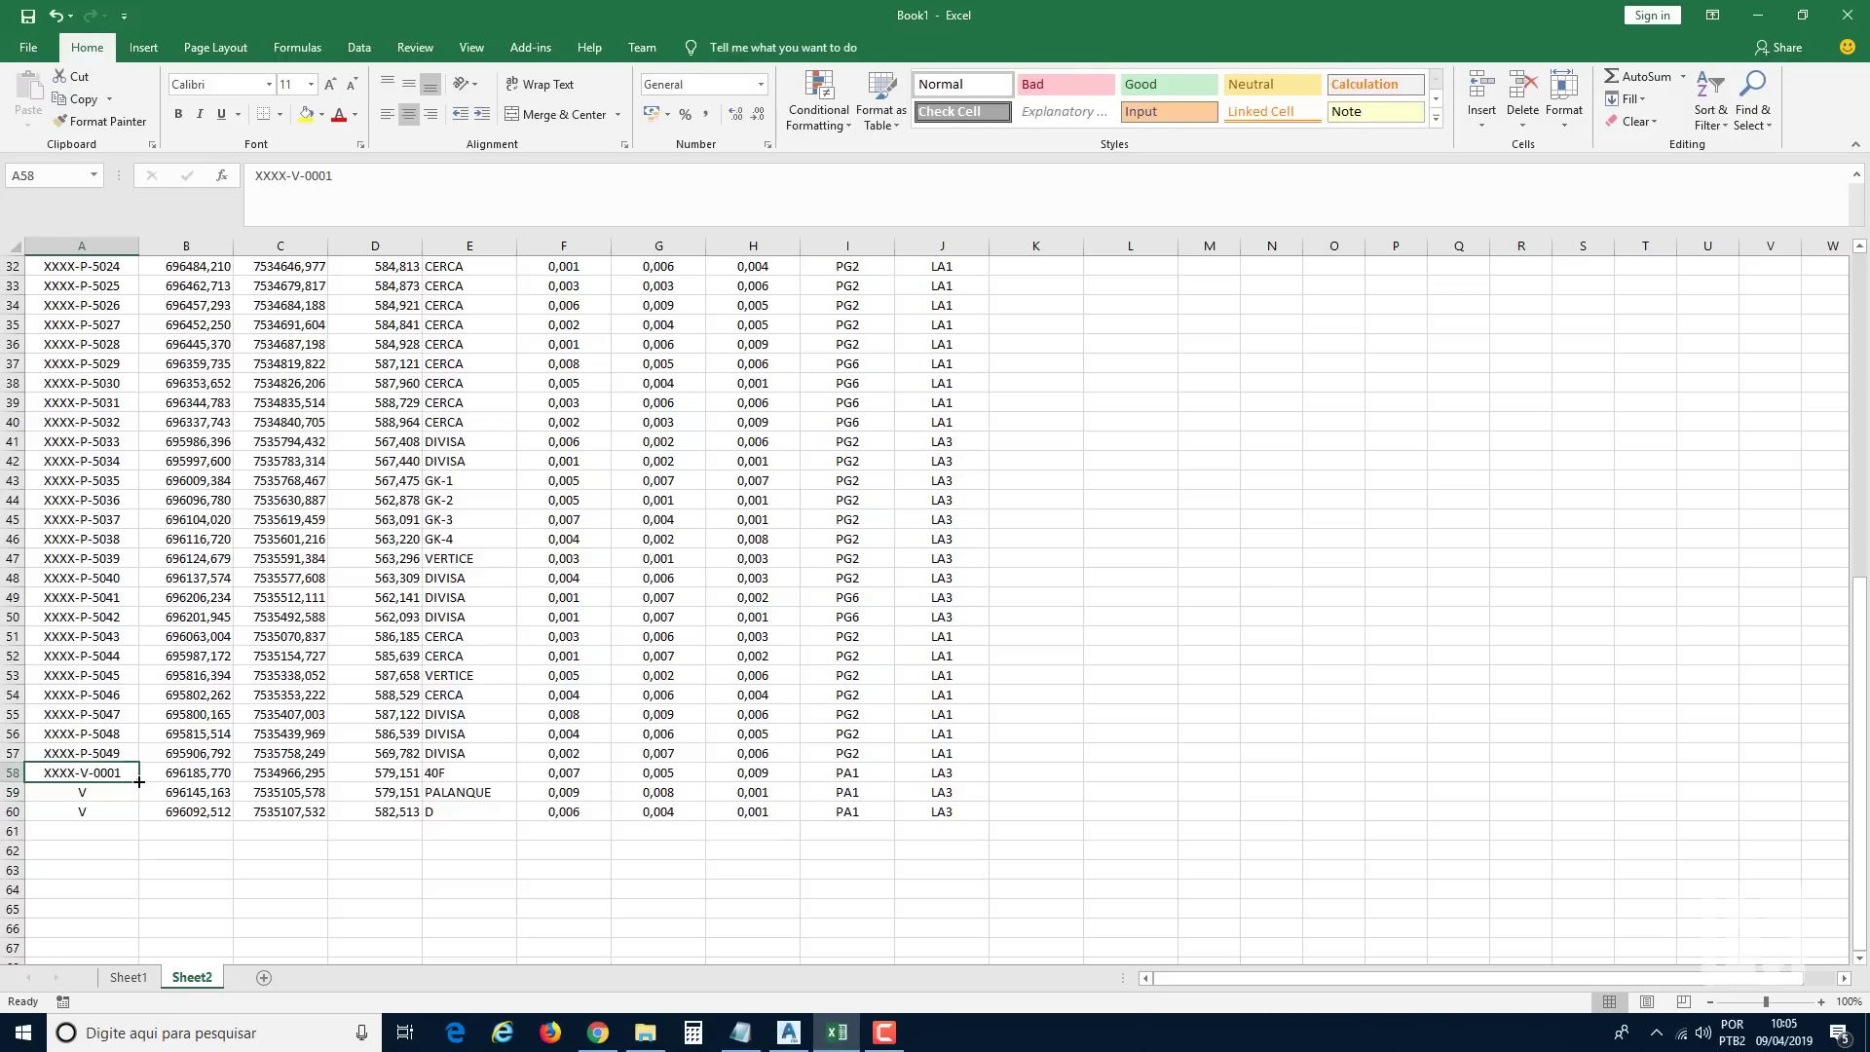
left_click_drag(138, 781, 137, 814)
left_click(154, 850)
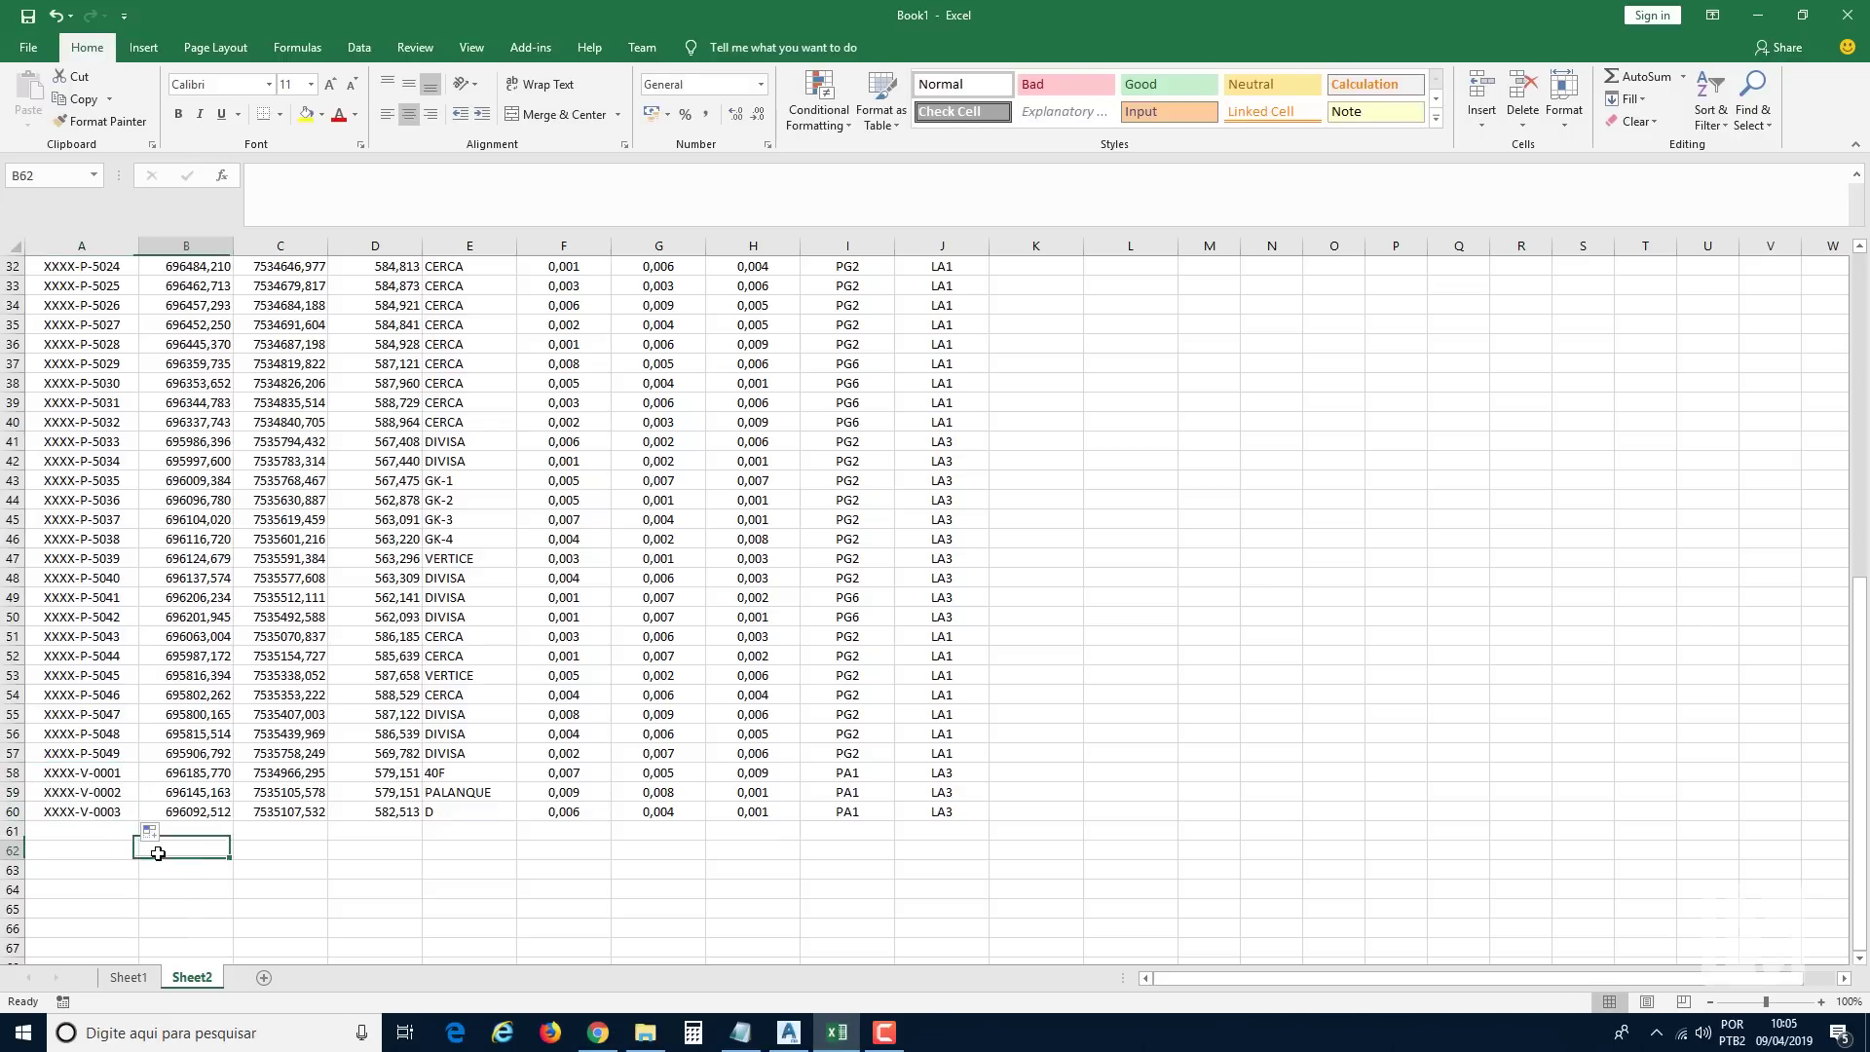
Check the coded vertex list on Sheet2, then permanently delete Sheet1 from the workbook.
scroll(178, 662, "up", 10)
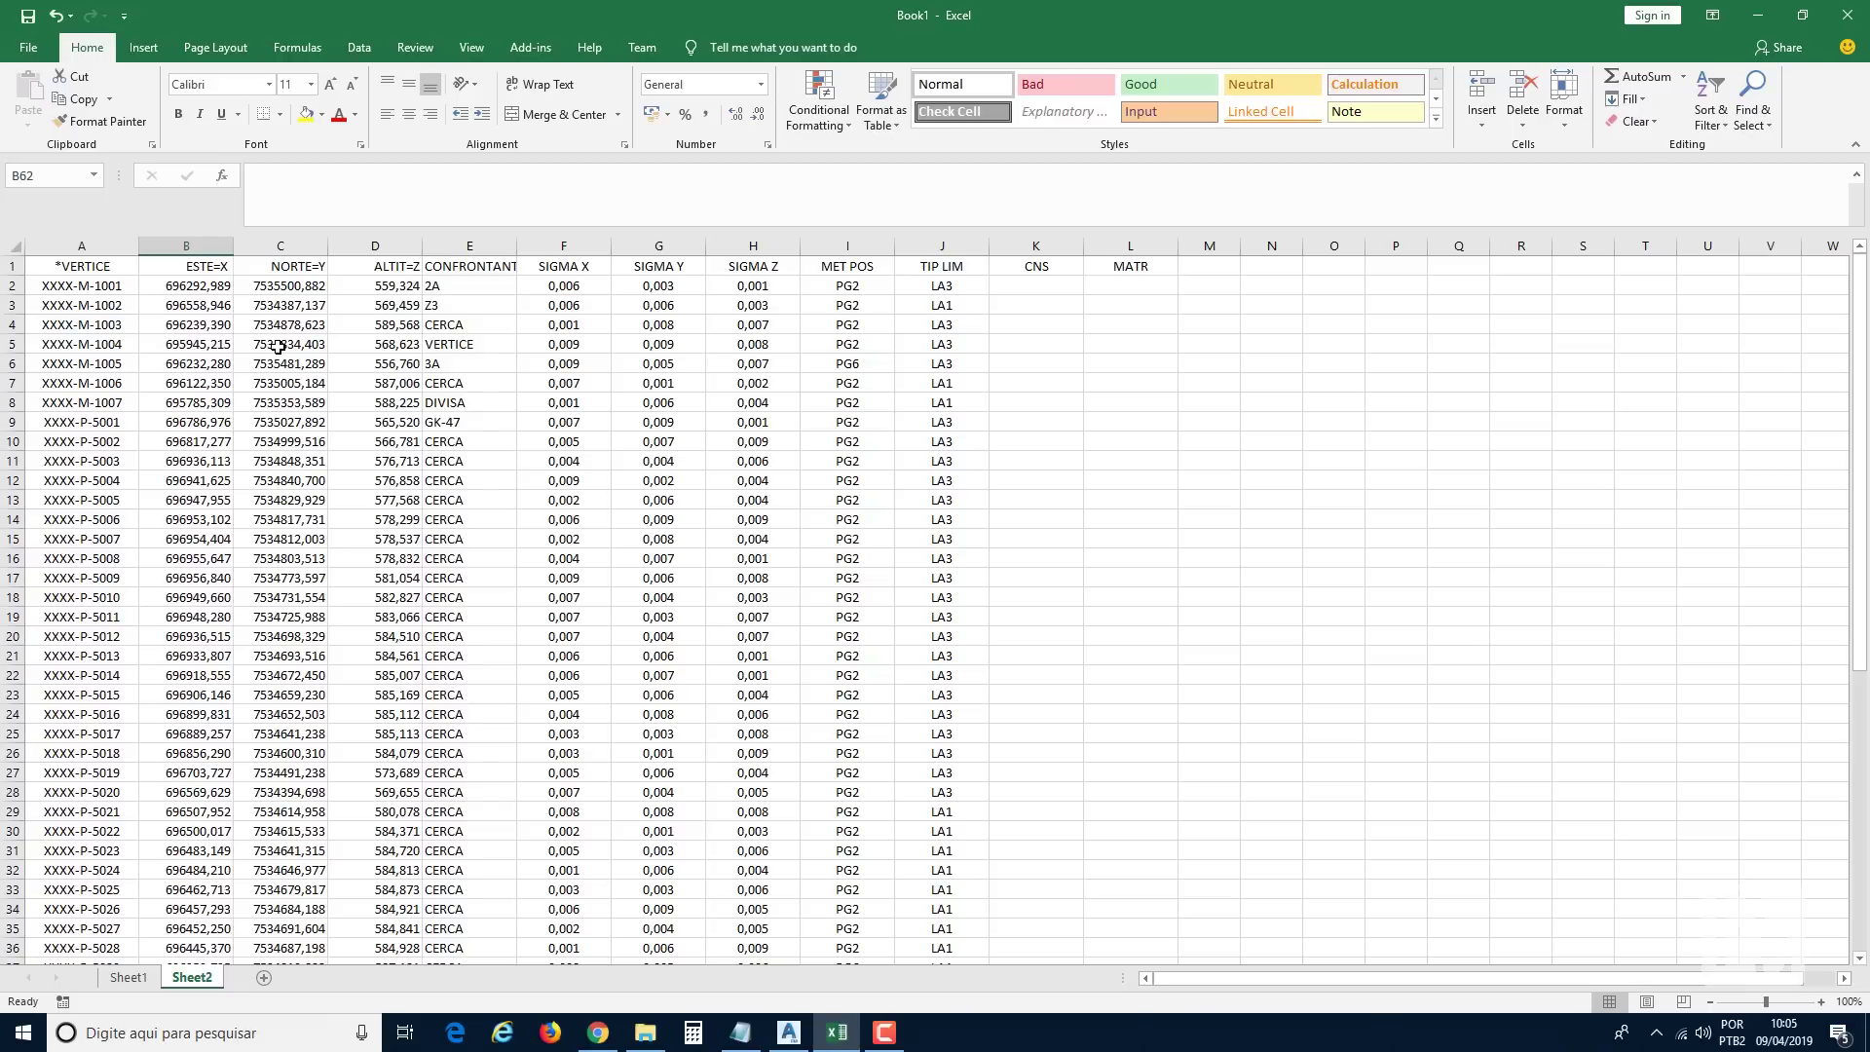
scroll(278, 346, "down", 10)
scroll(278, 347, "up", 10)
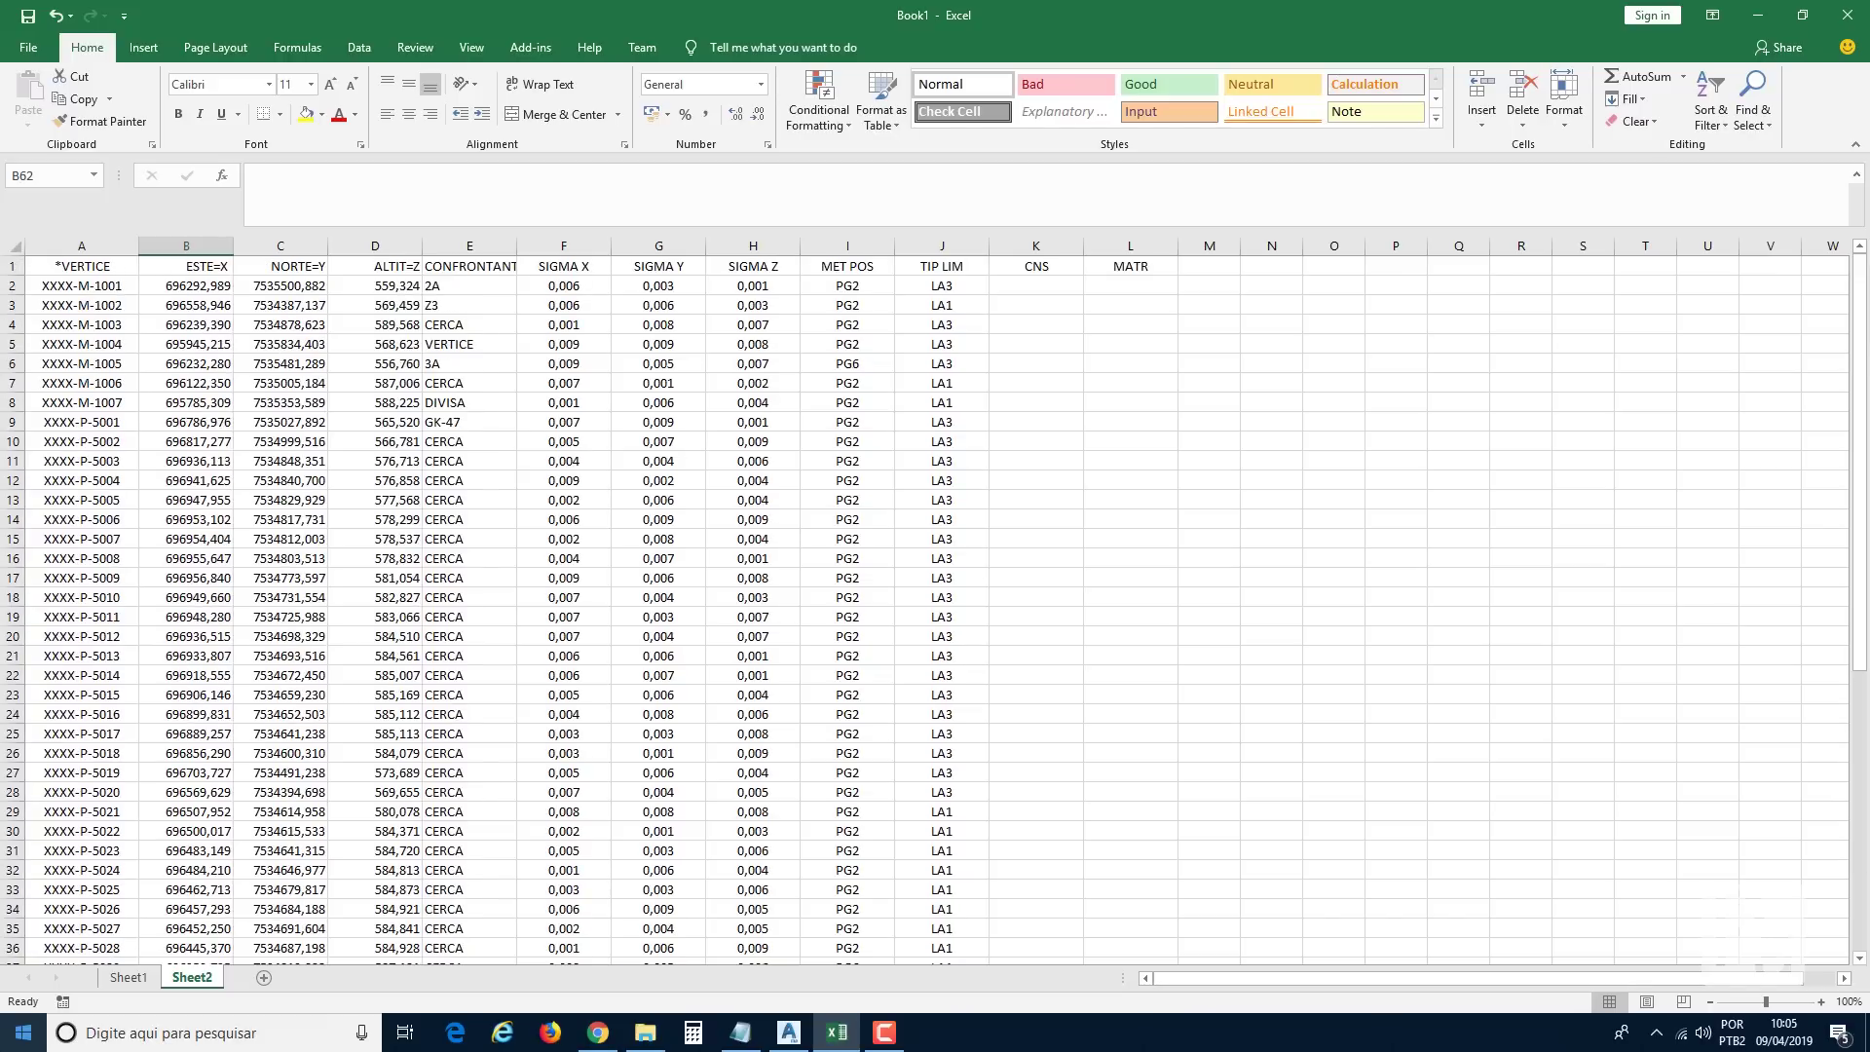
left_click(125, 979)
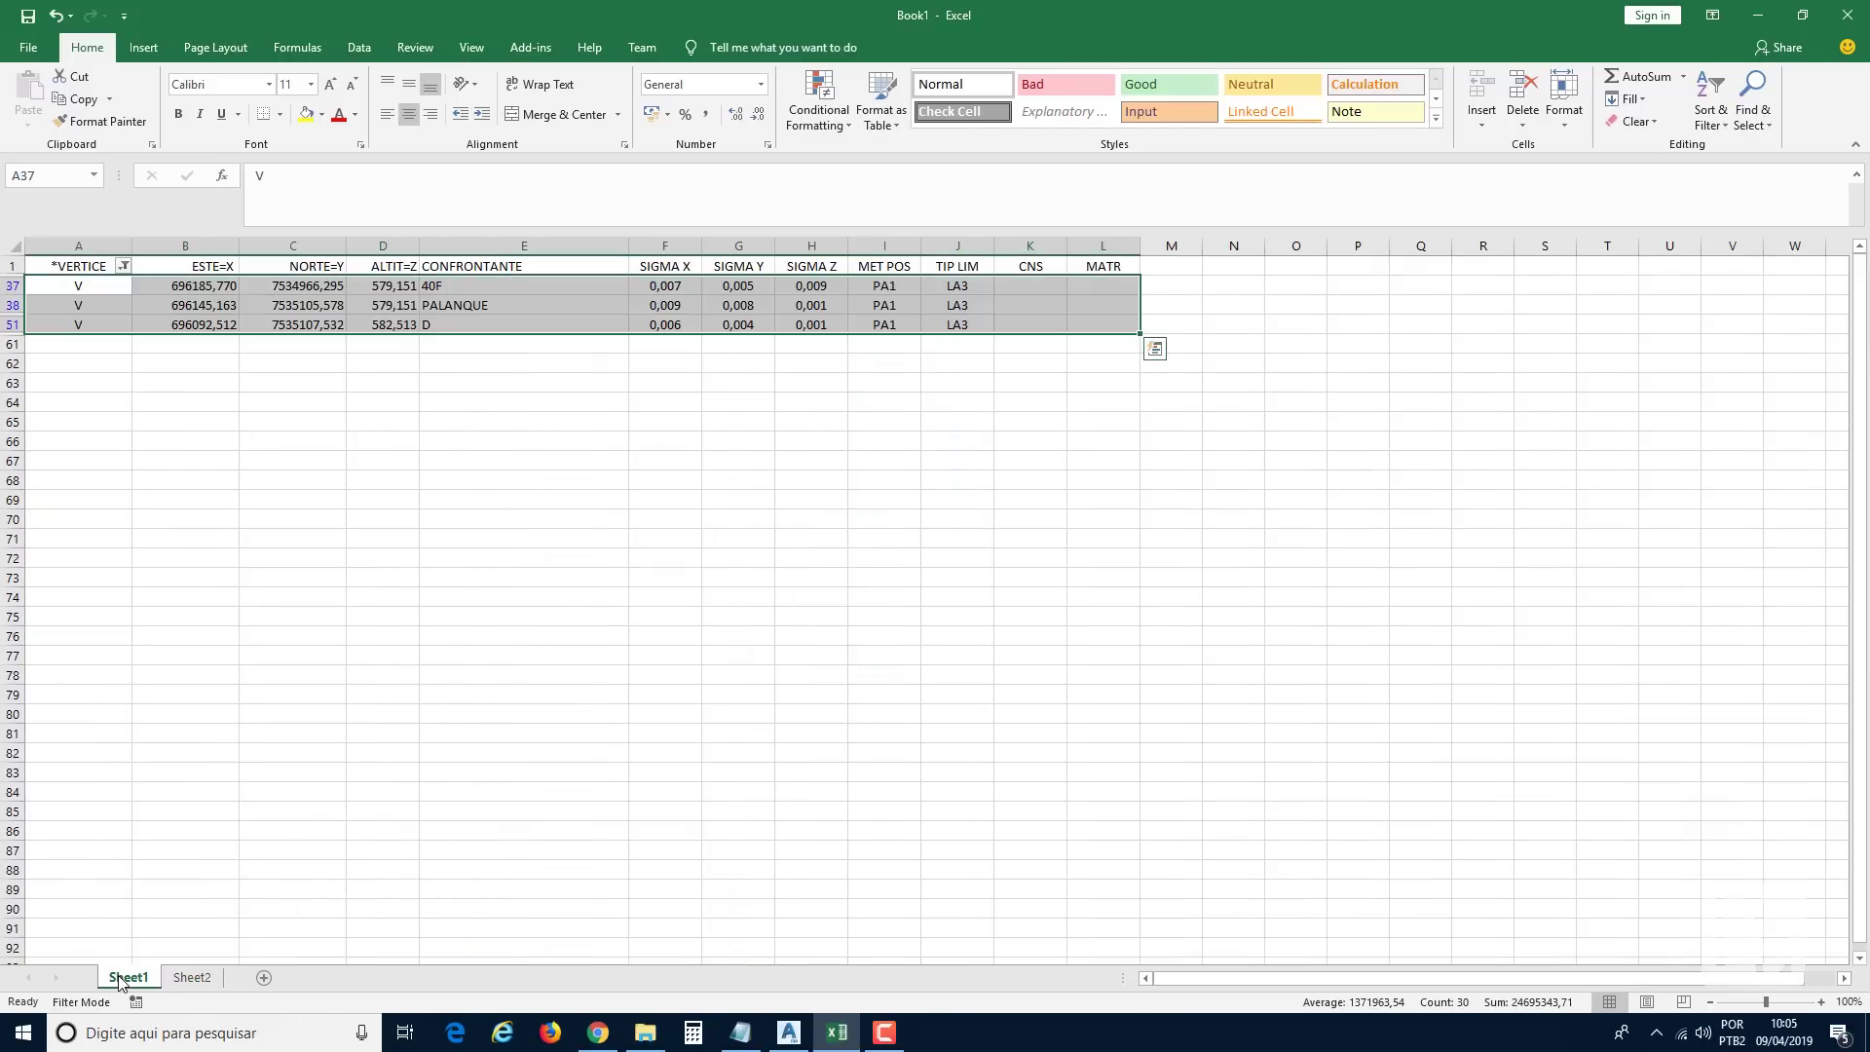
right_click(120, 980)
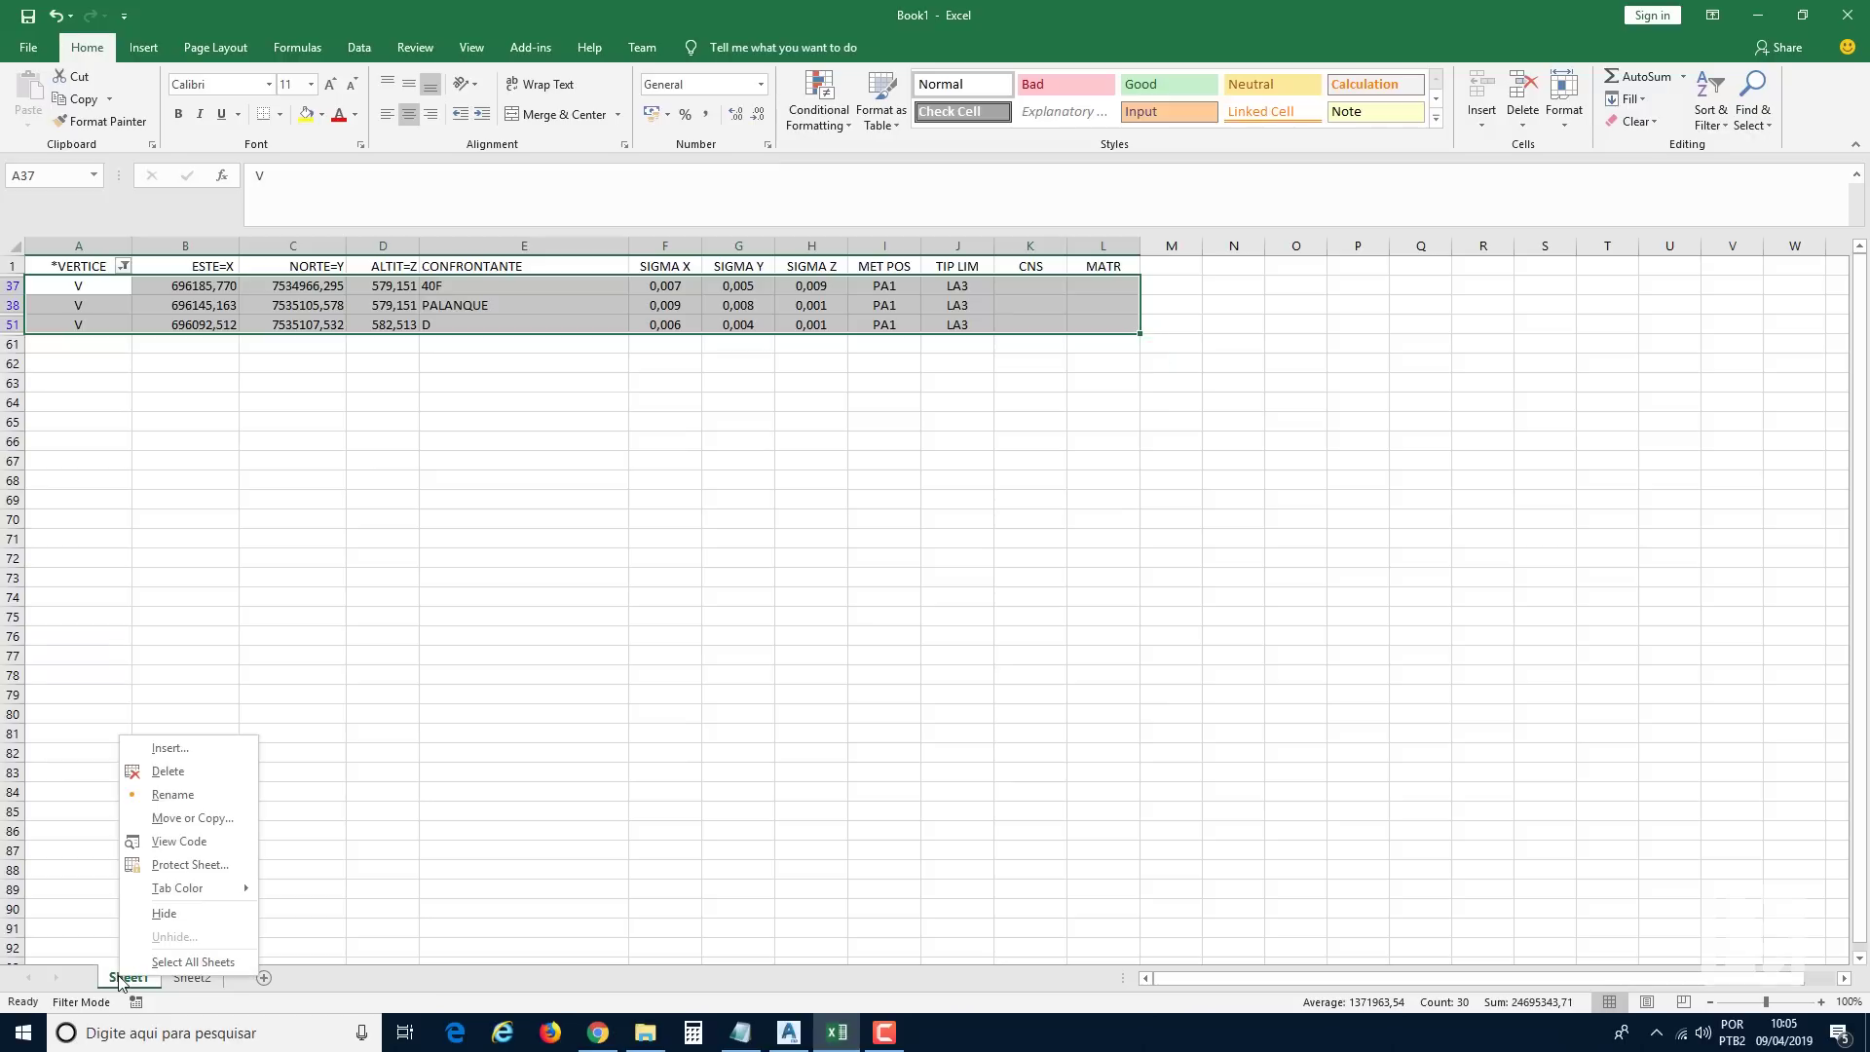
left_click(167, 772)
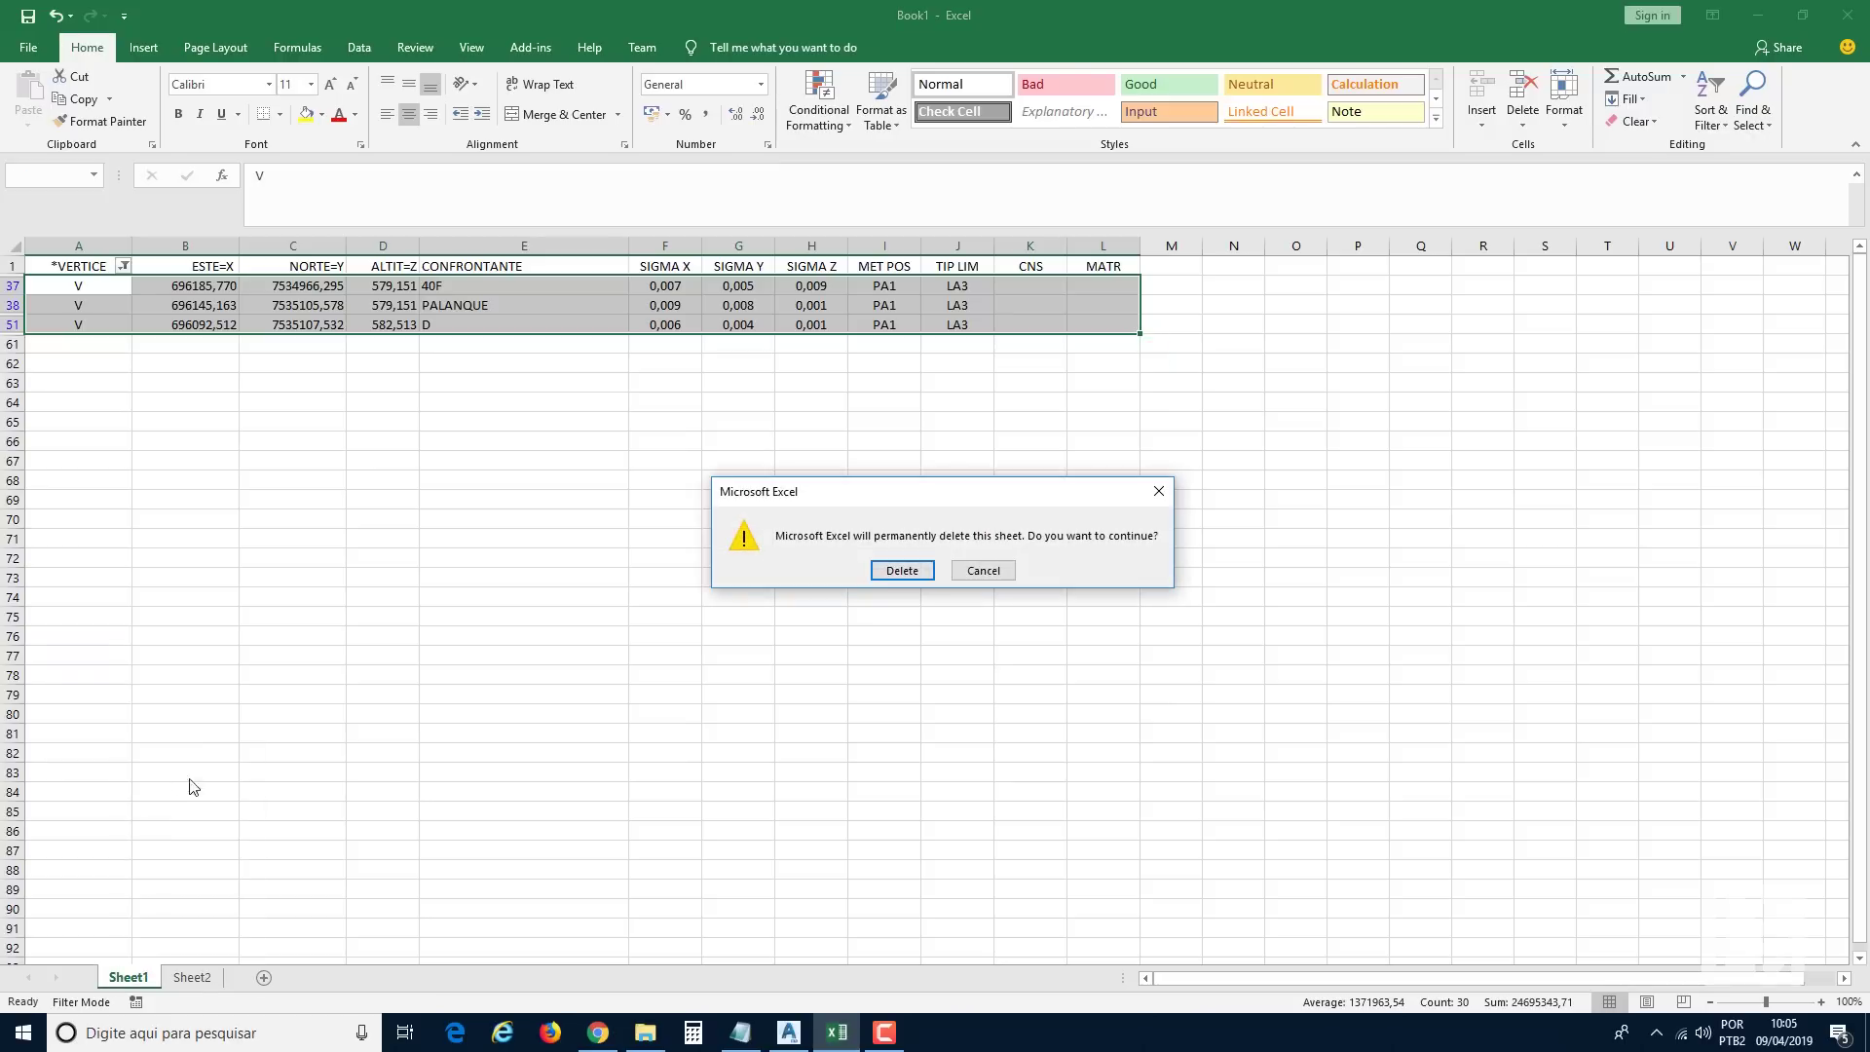
left_click(901, 572)
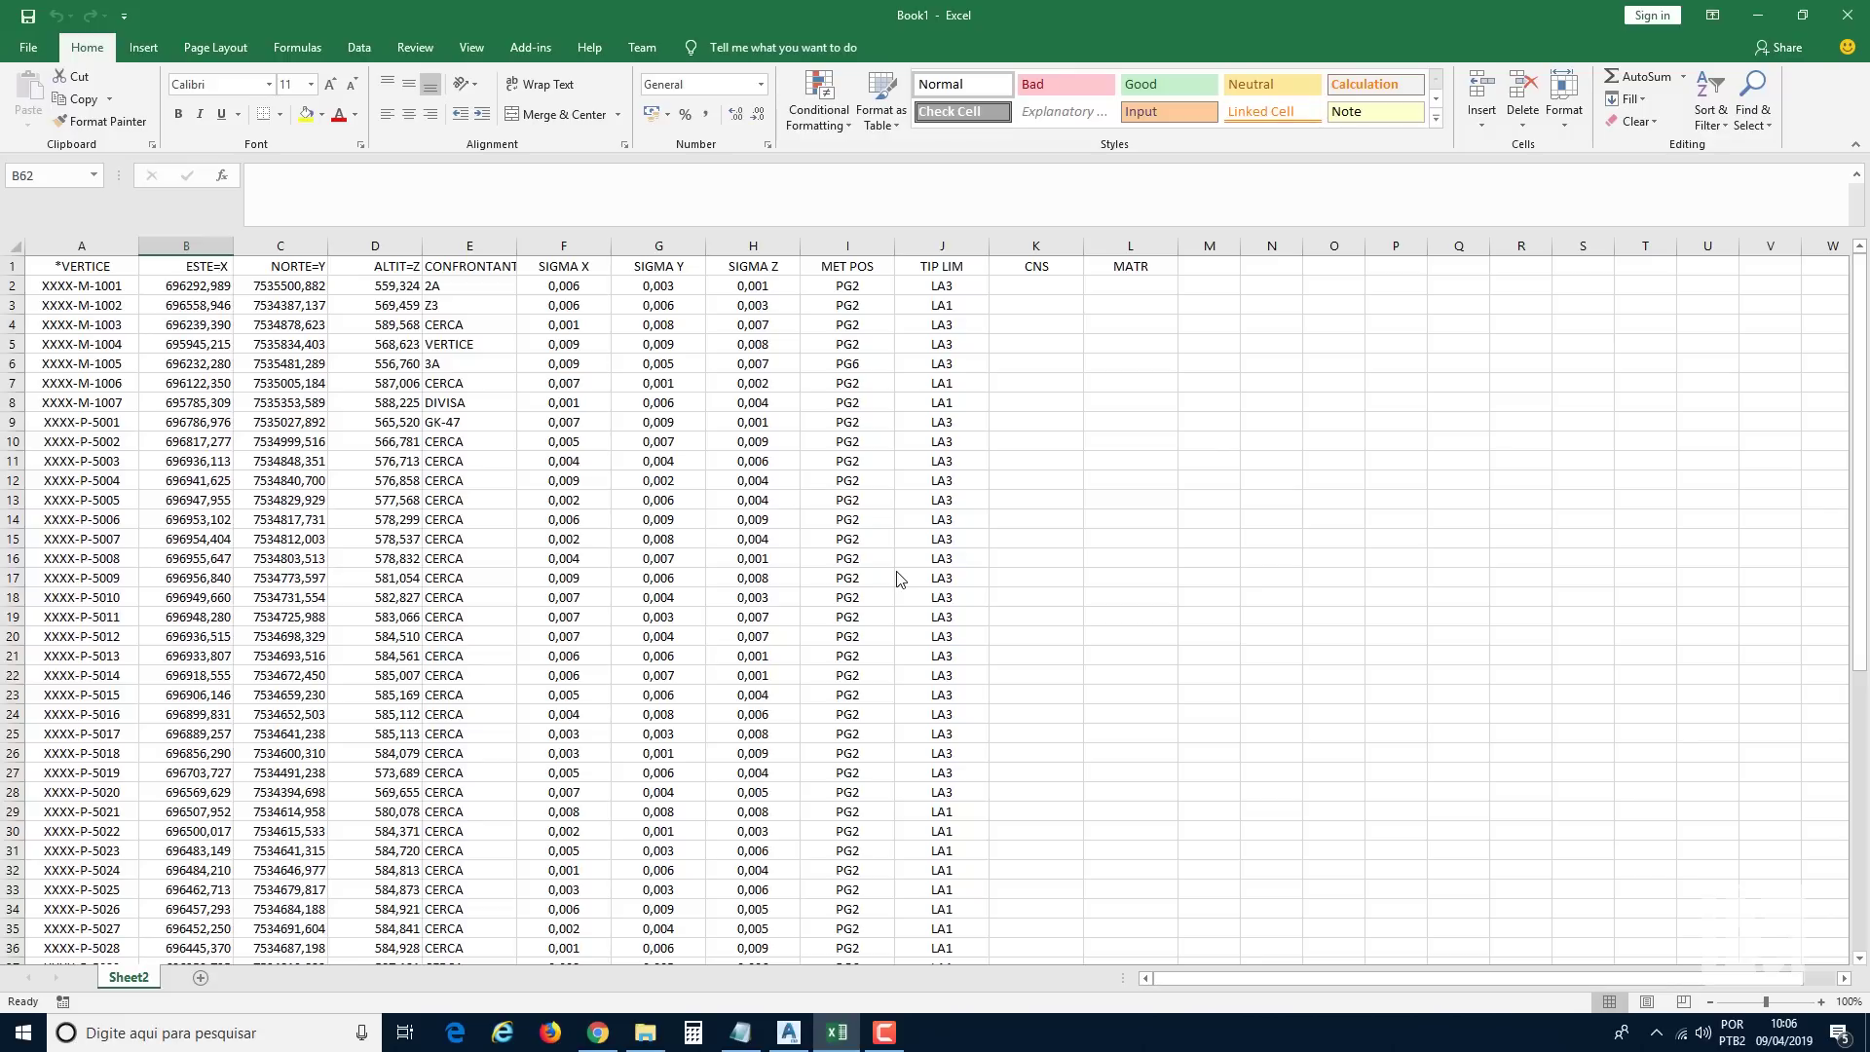
Select cell A1 on Sheet2 and open the sheet's name for editing.
key("ctrl+Home")
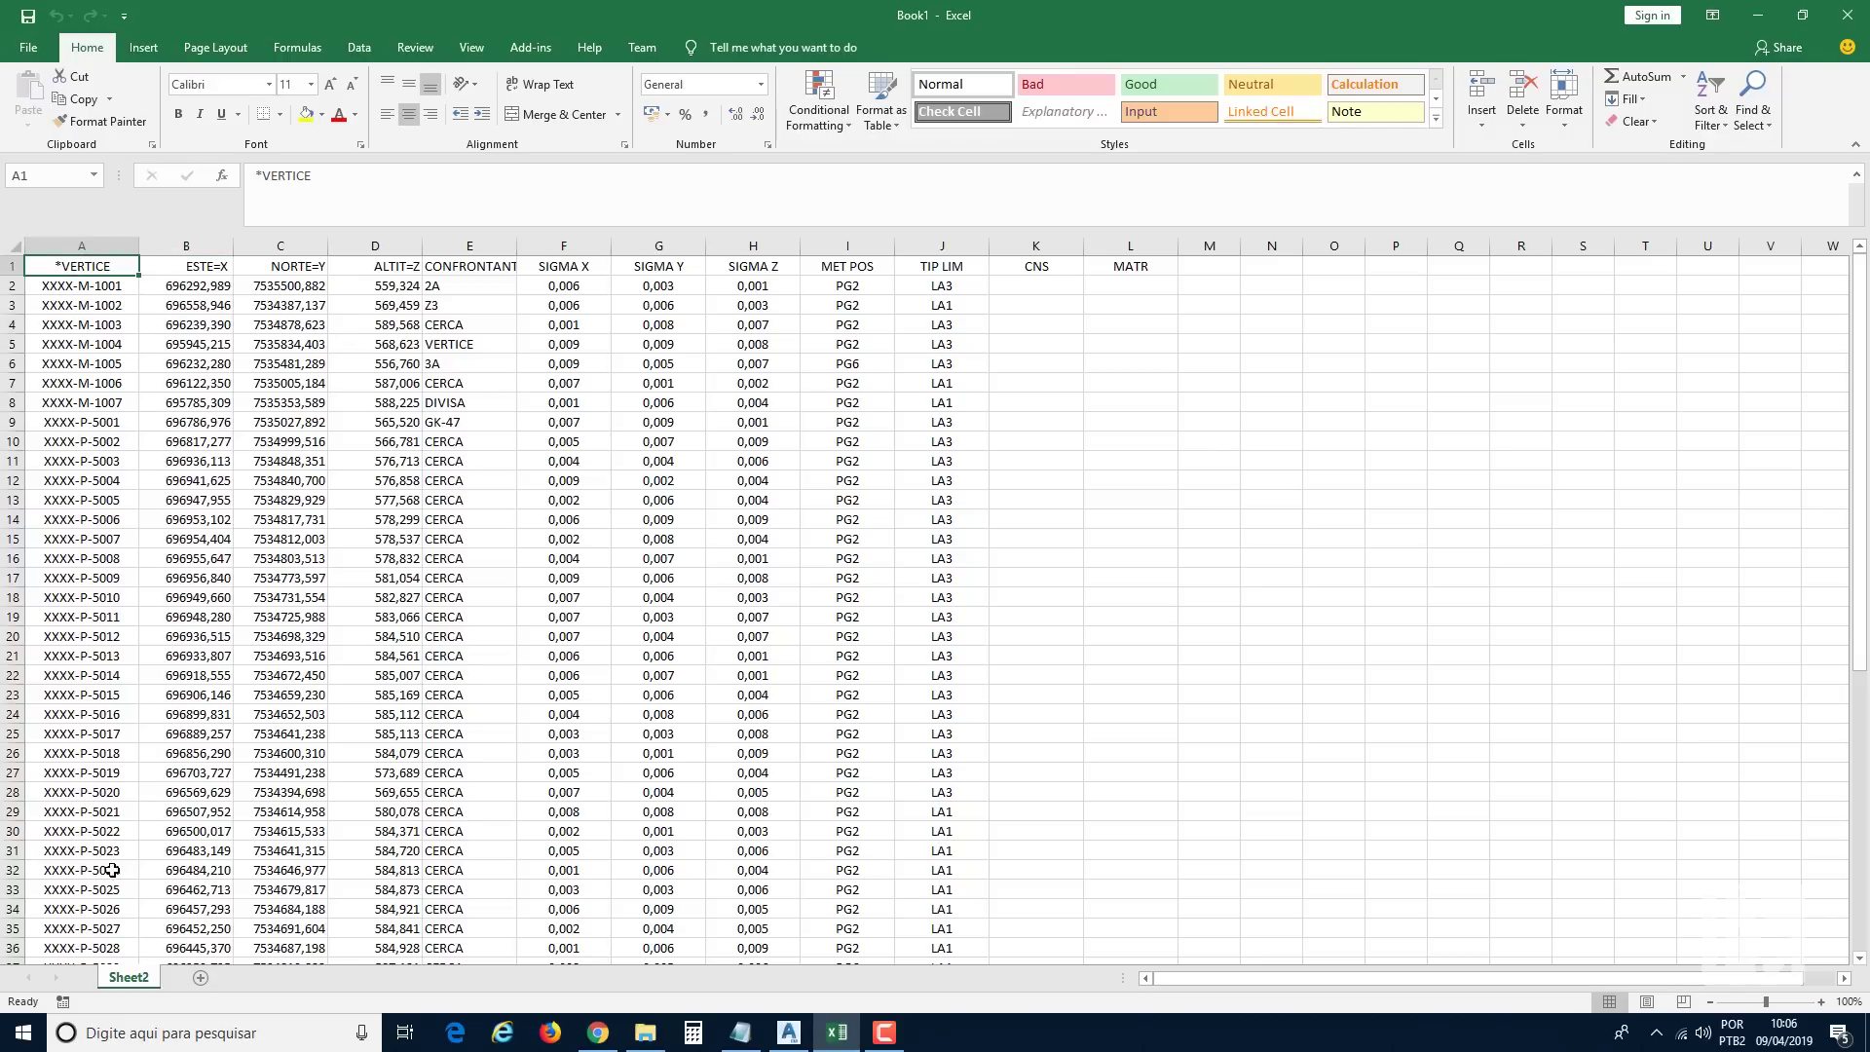
double_click(129, 977)
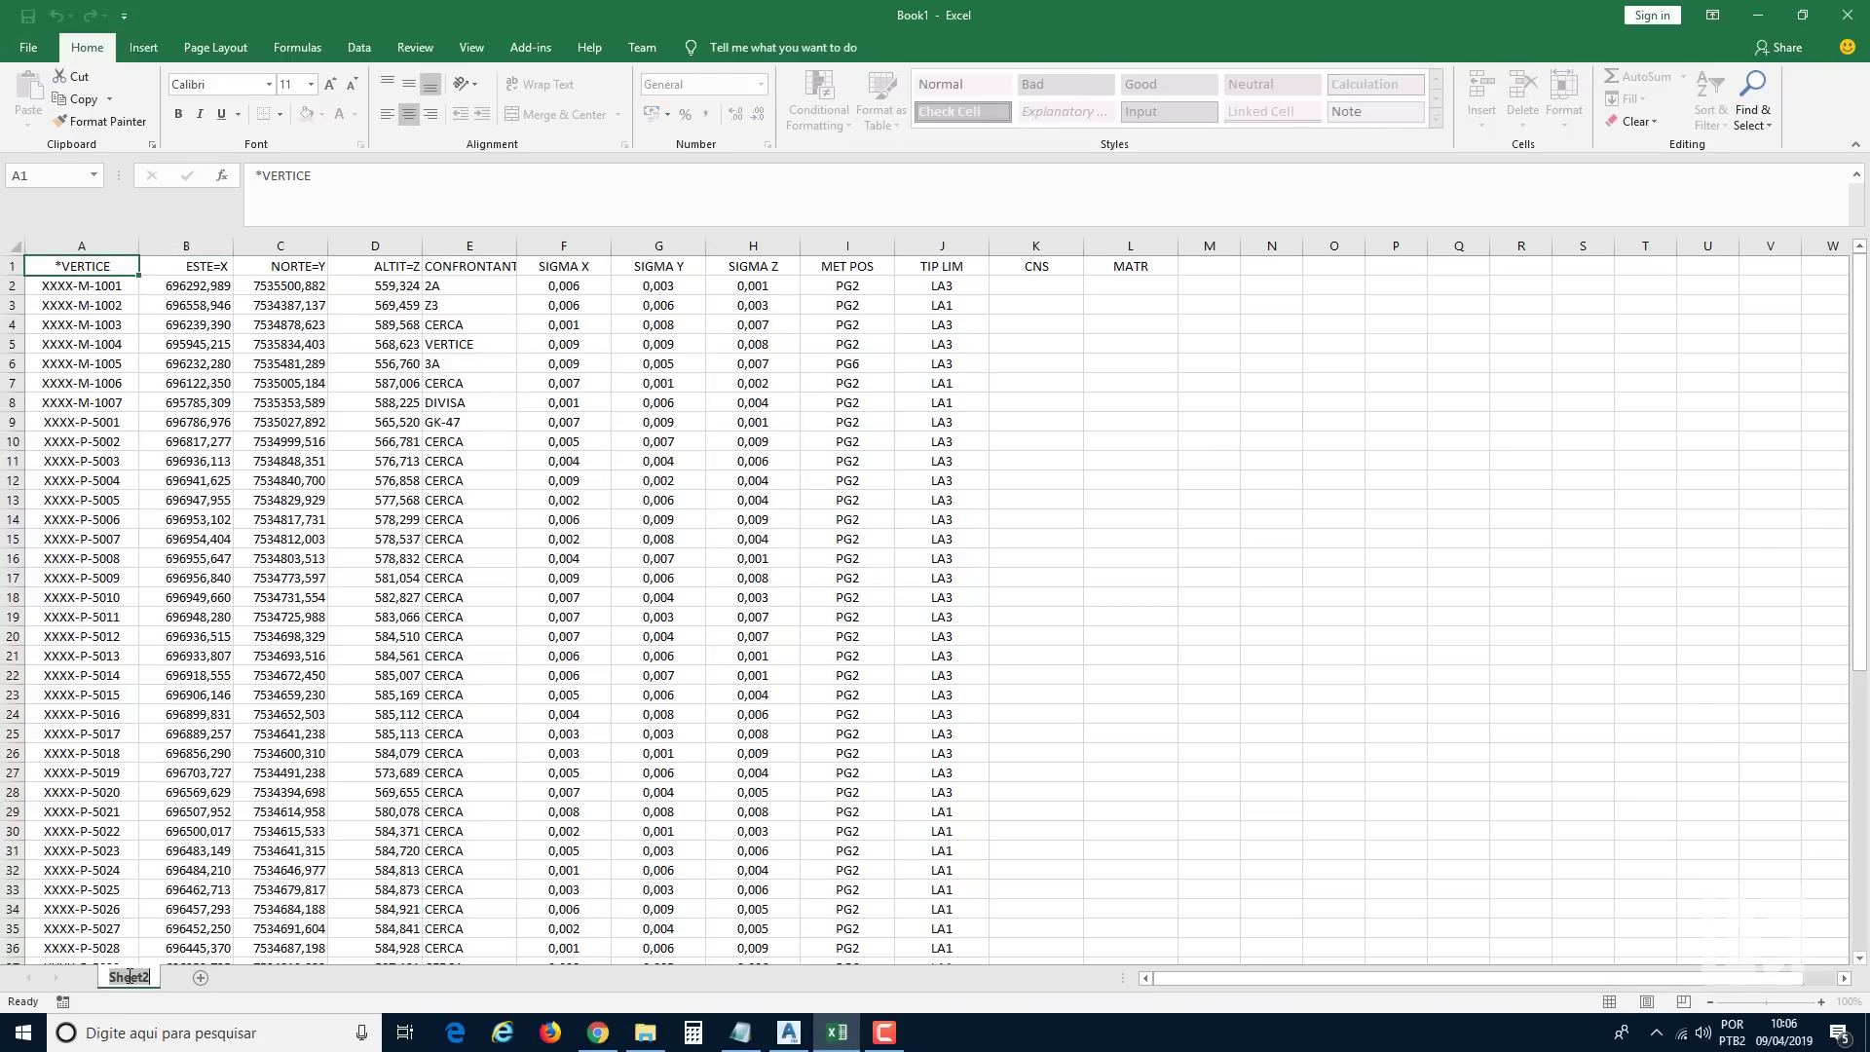
Rename the worksheet as Planilha and look through its coordinate rows.
type("Planilha")
key("Return")
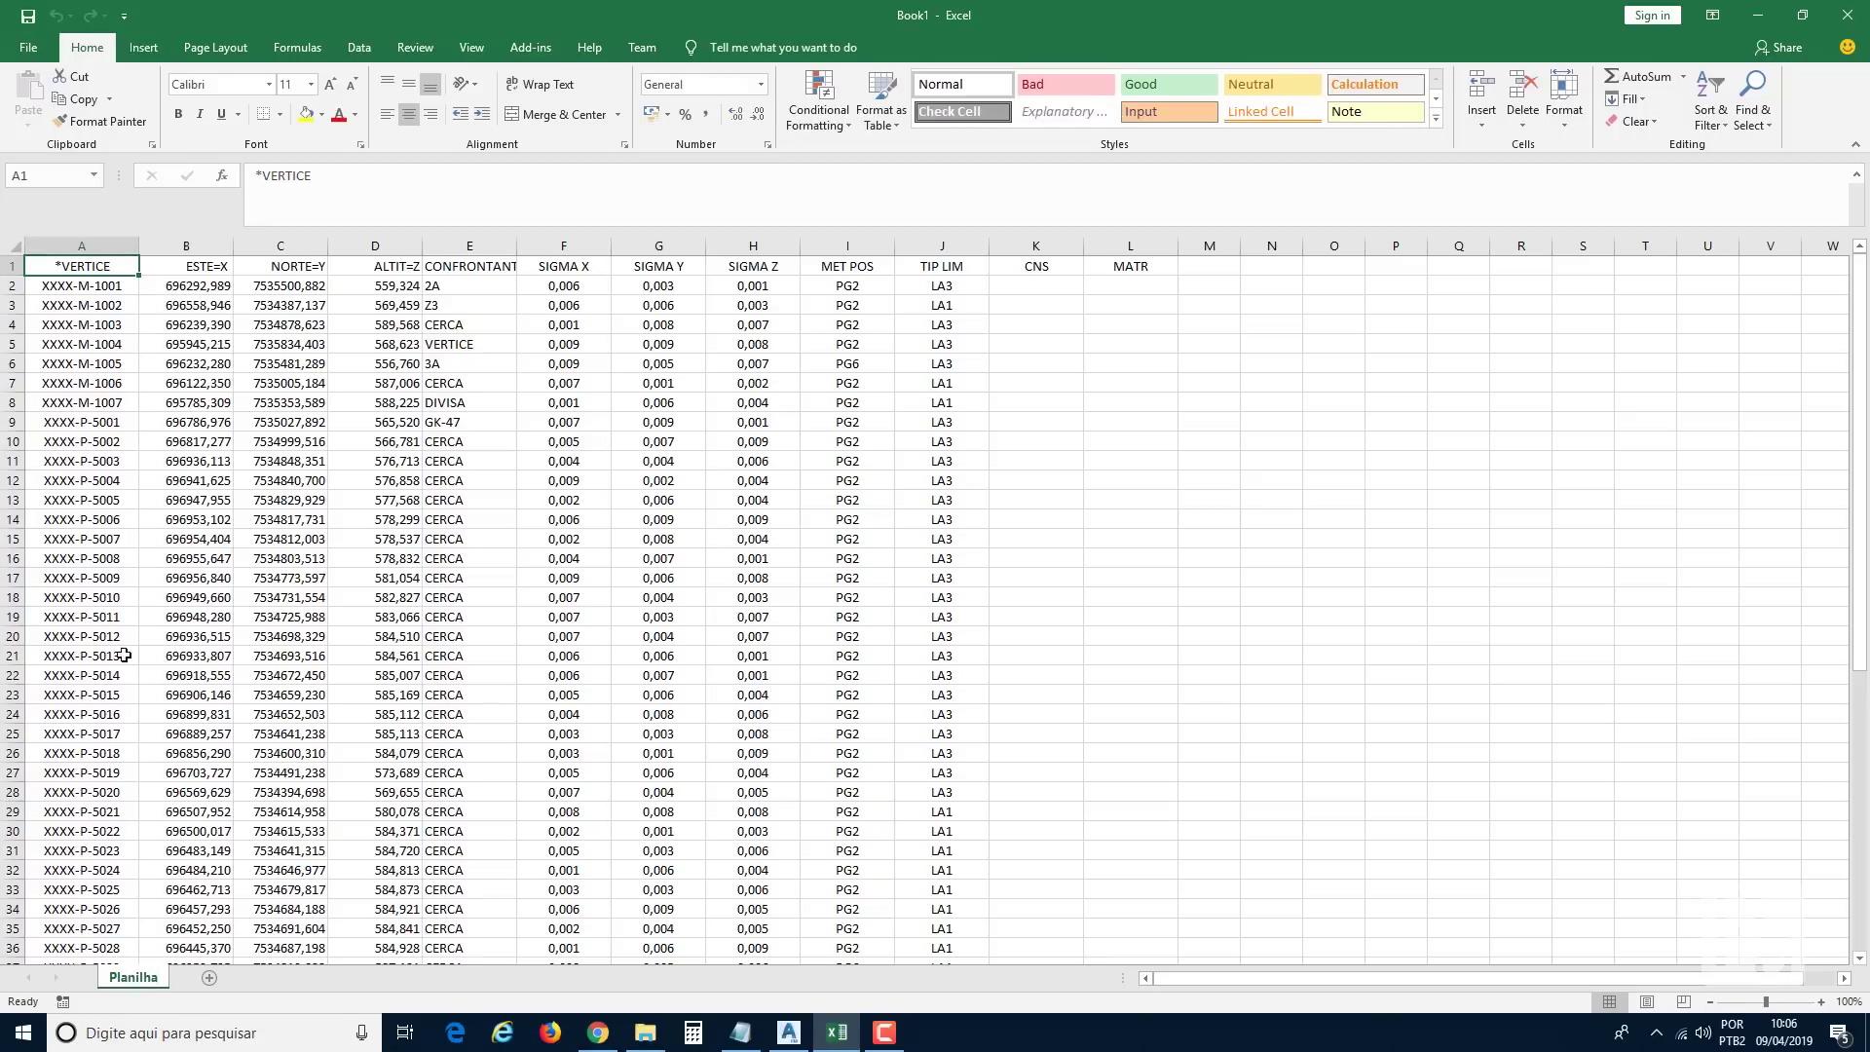
scroll(147, 359, "down", 8)
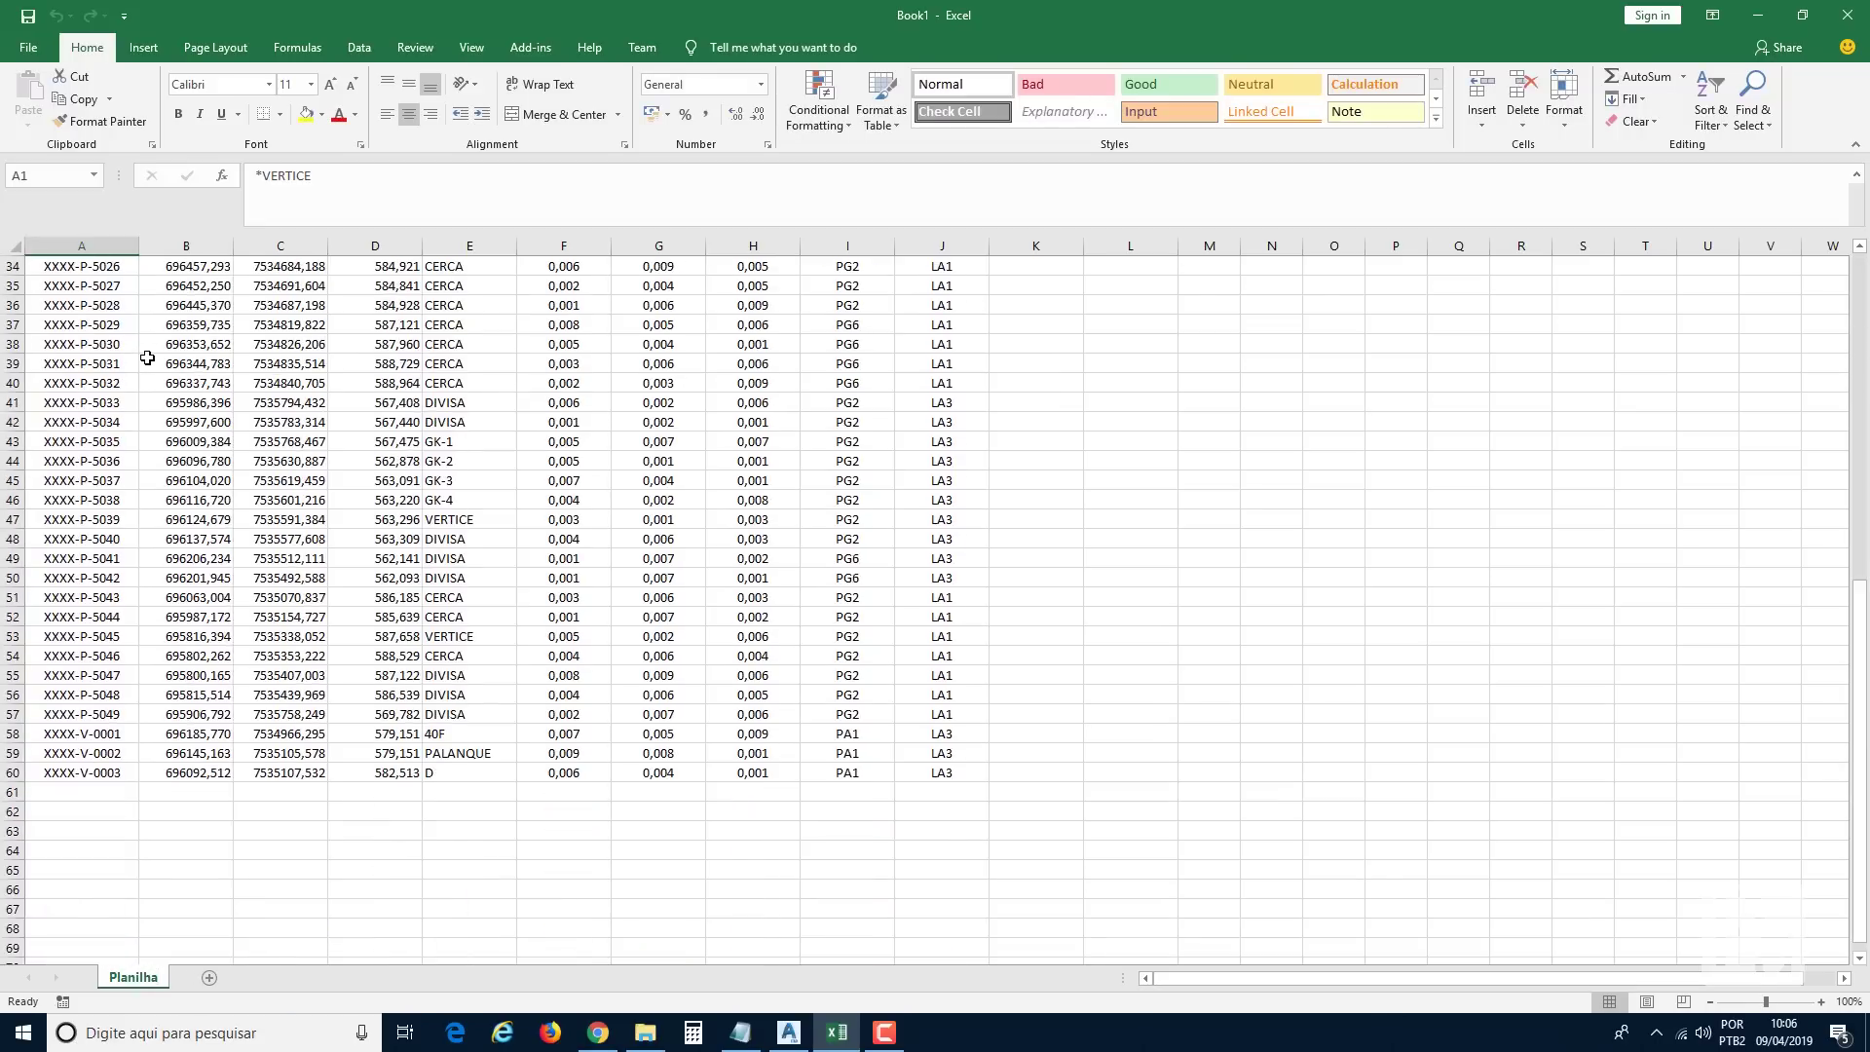
scroll(147, 358, "up", 8)
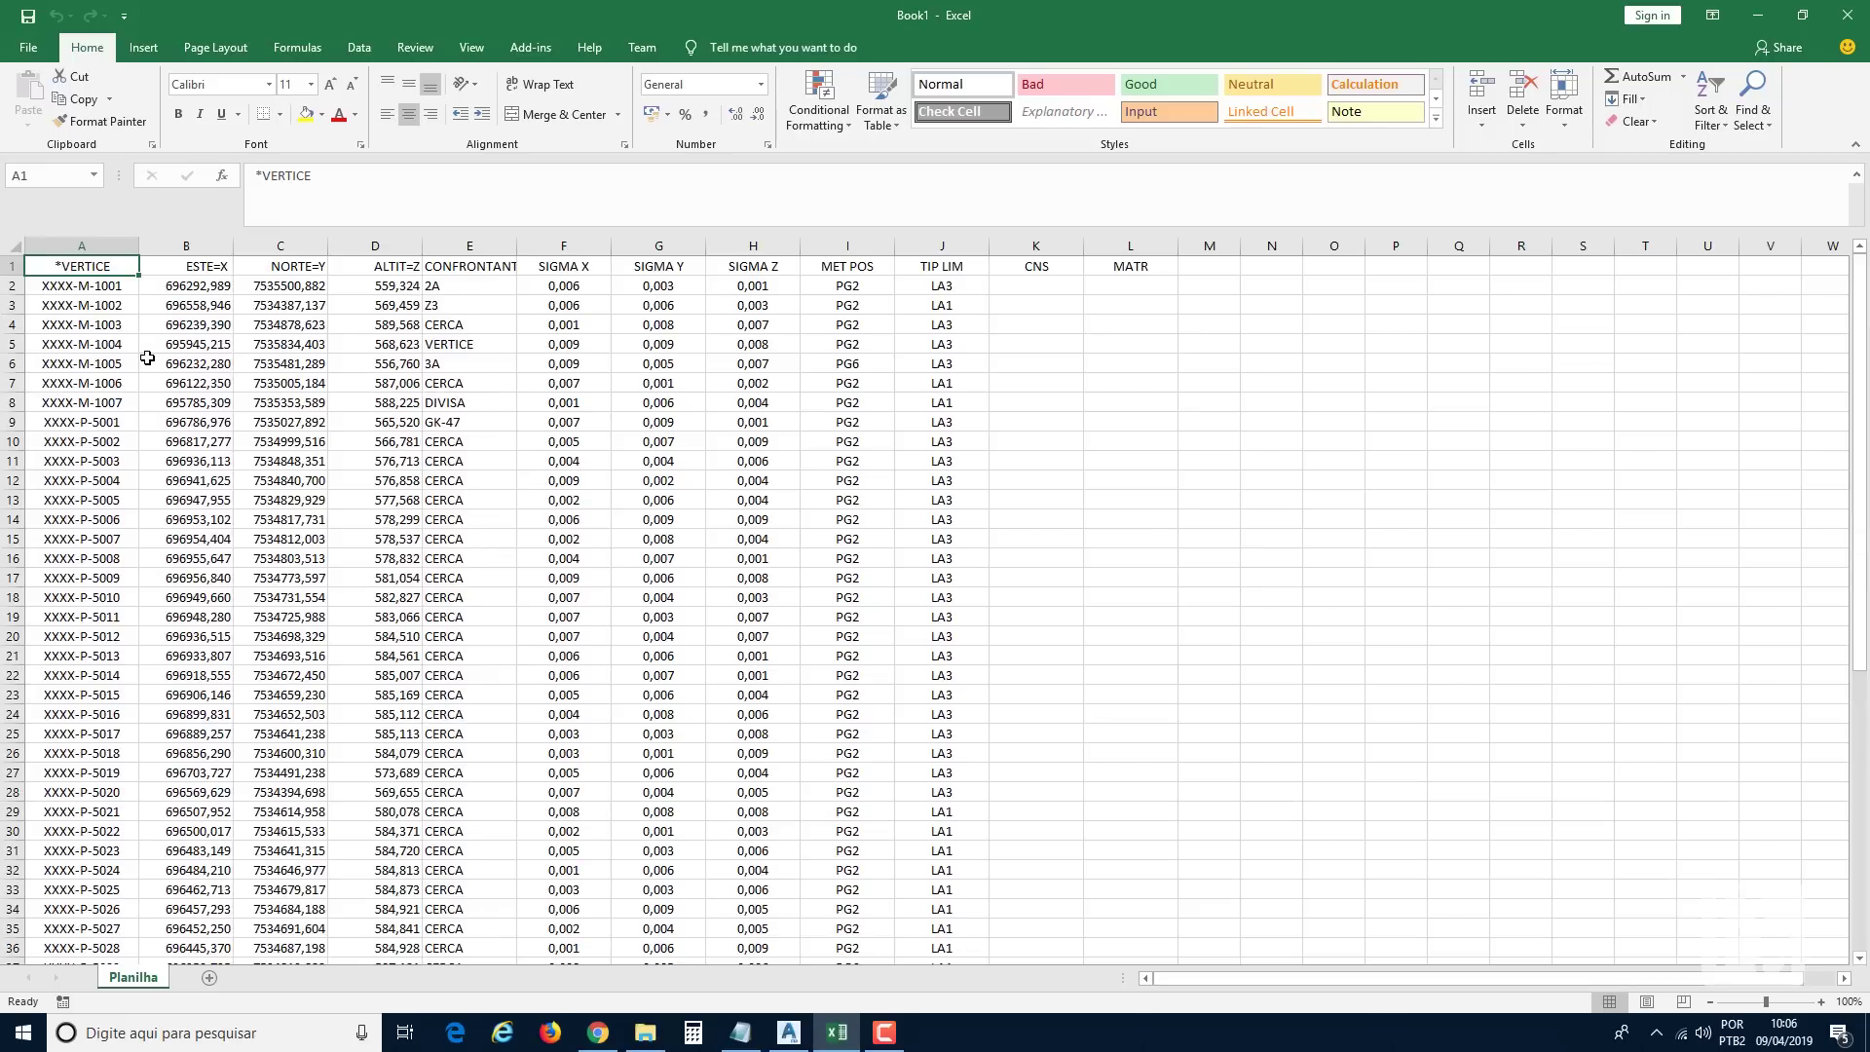
Save the workbook in the Projeto folder as Planilha de Coordenadas in Excel 97-2003 Workbook (*.xls) format.
left_click(26, 48)
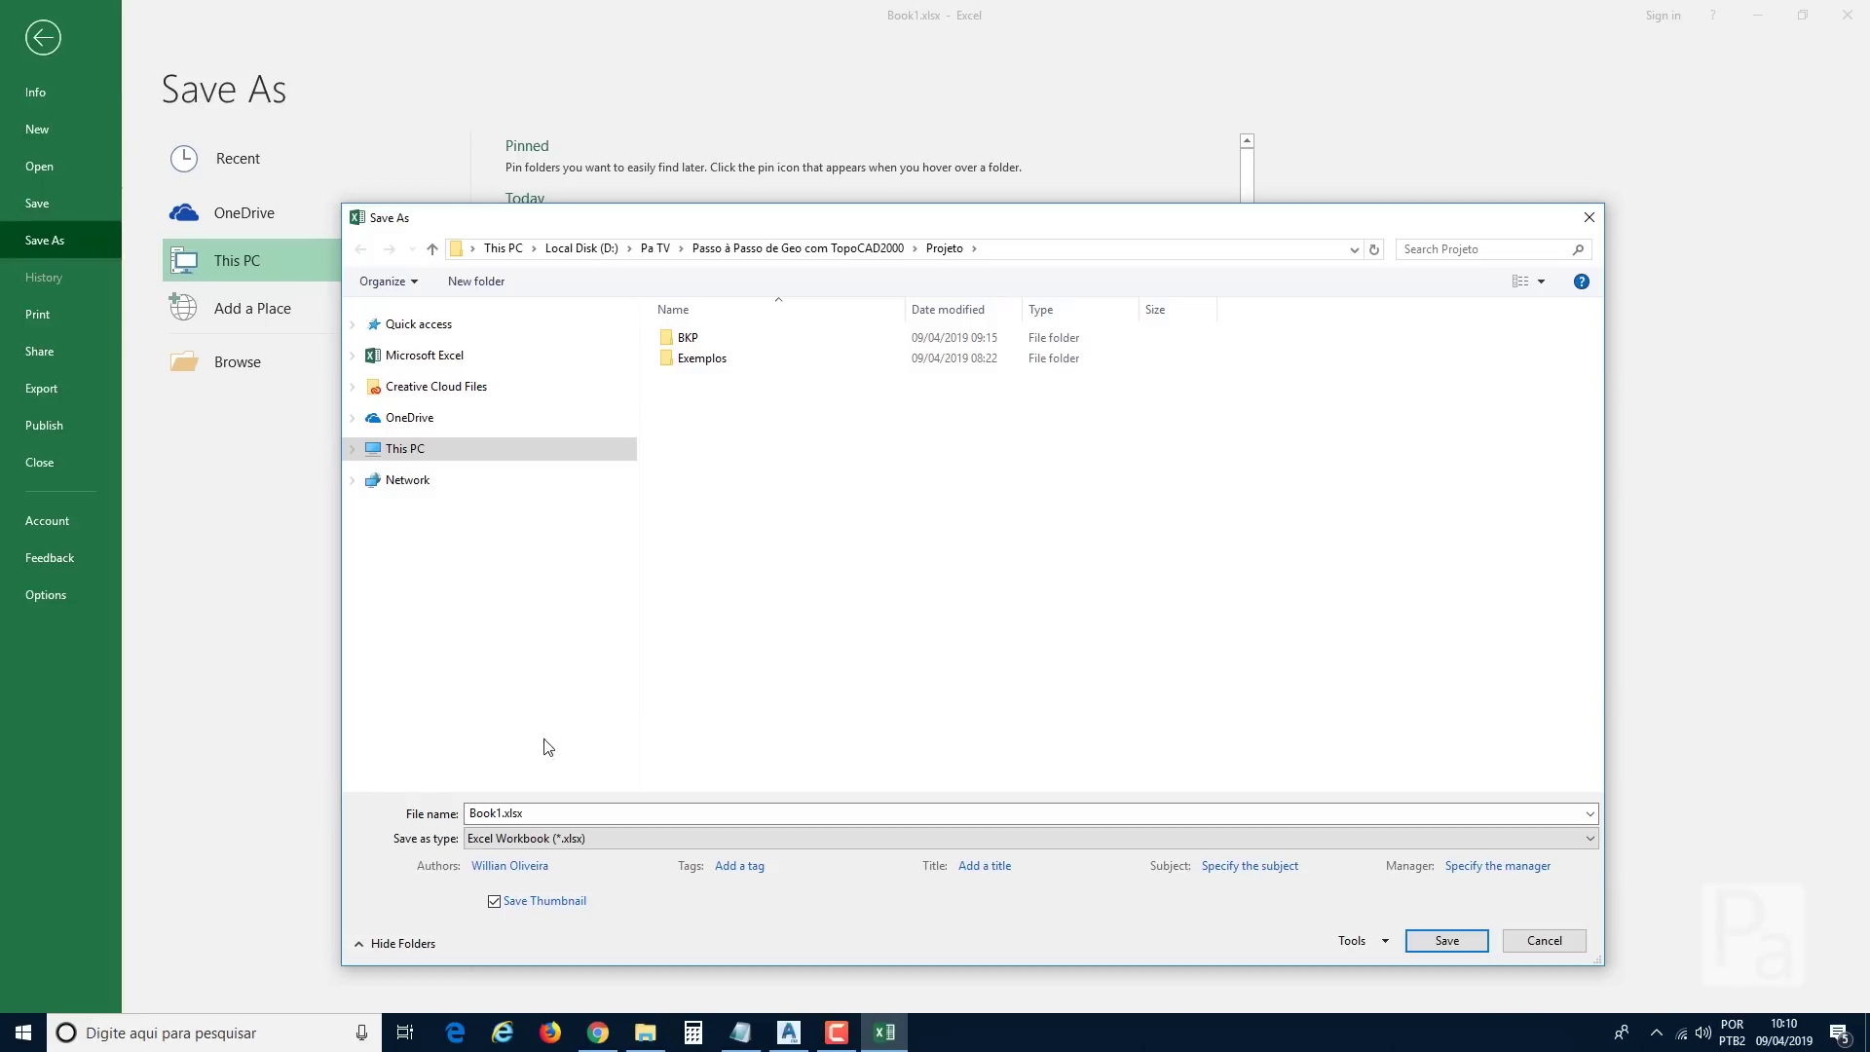
left_click(500, 839)
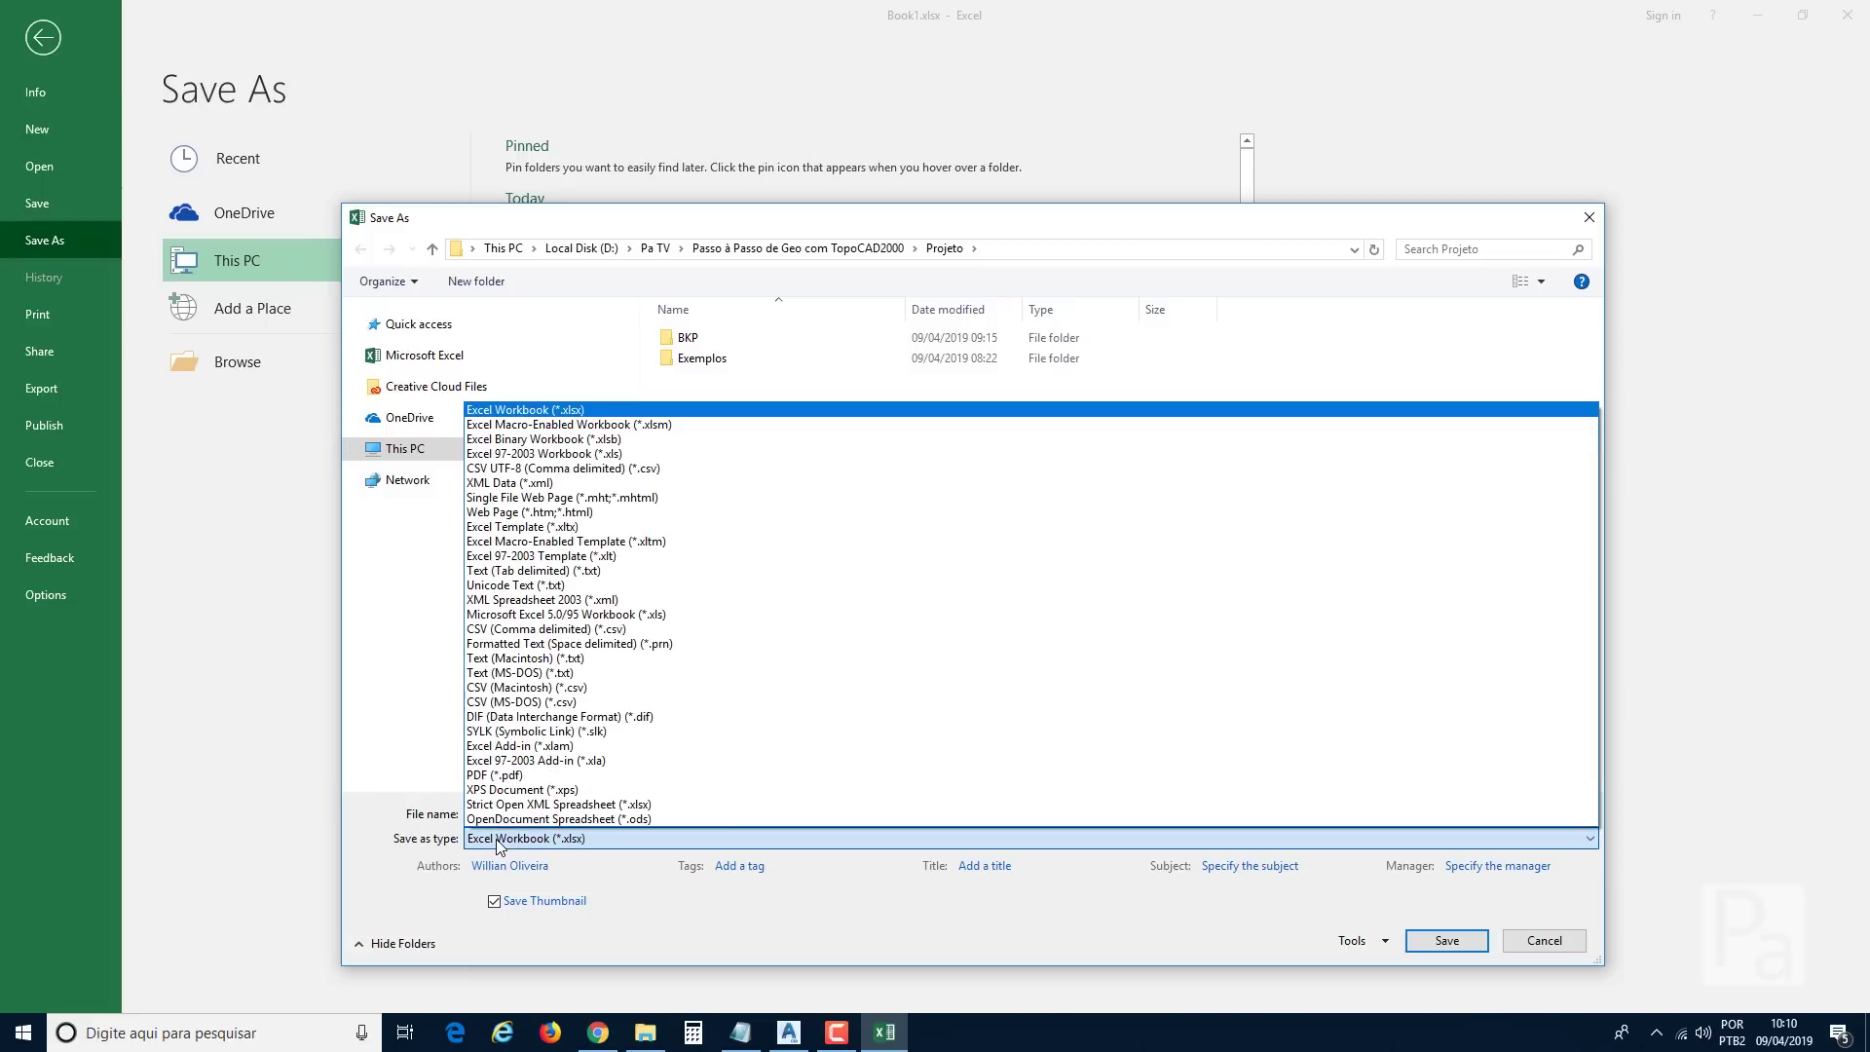
left_click(532, 456)
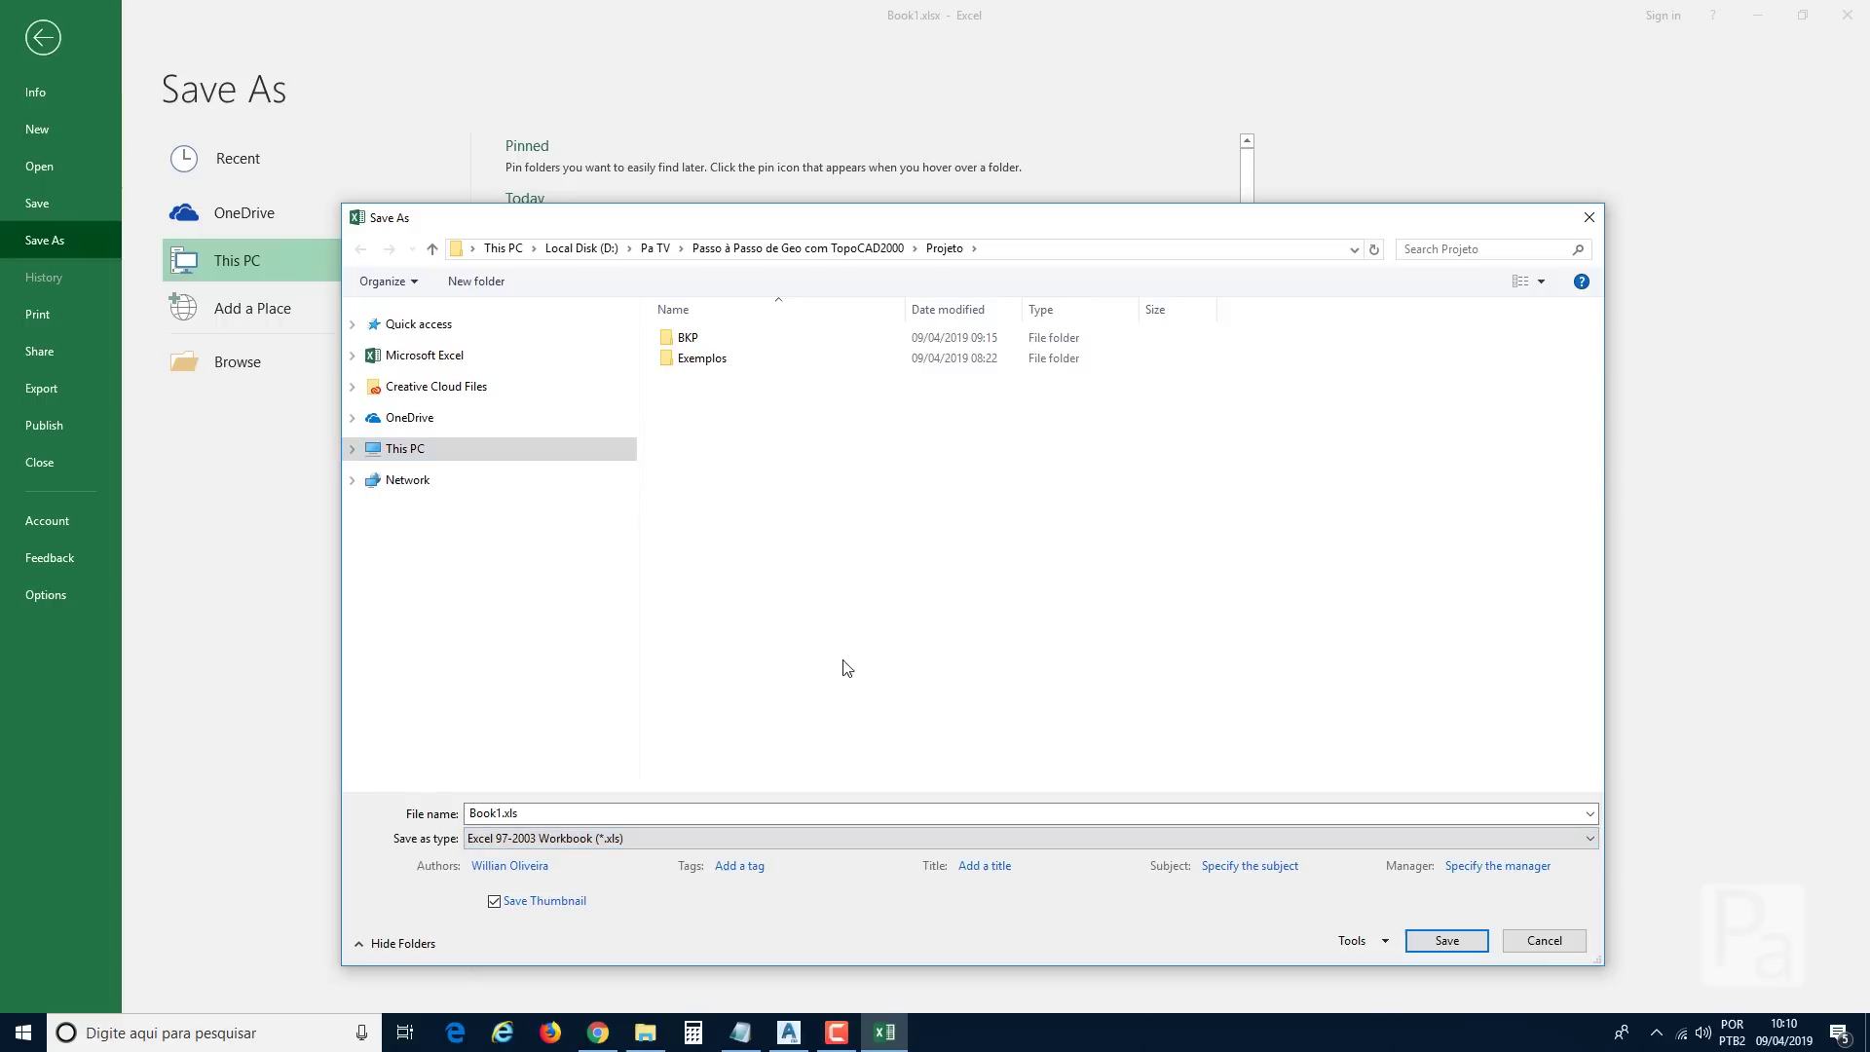
double_click(504, 816)
left_click(504, 816)
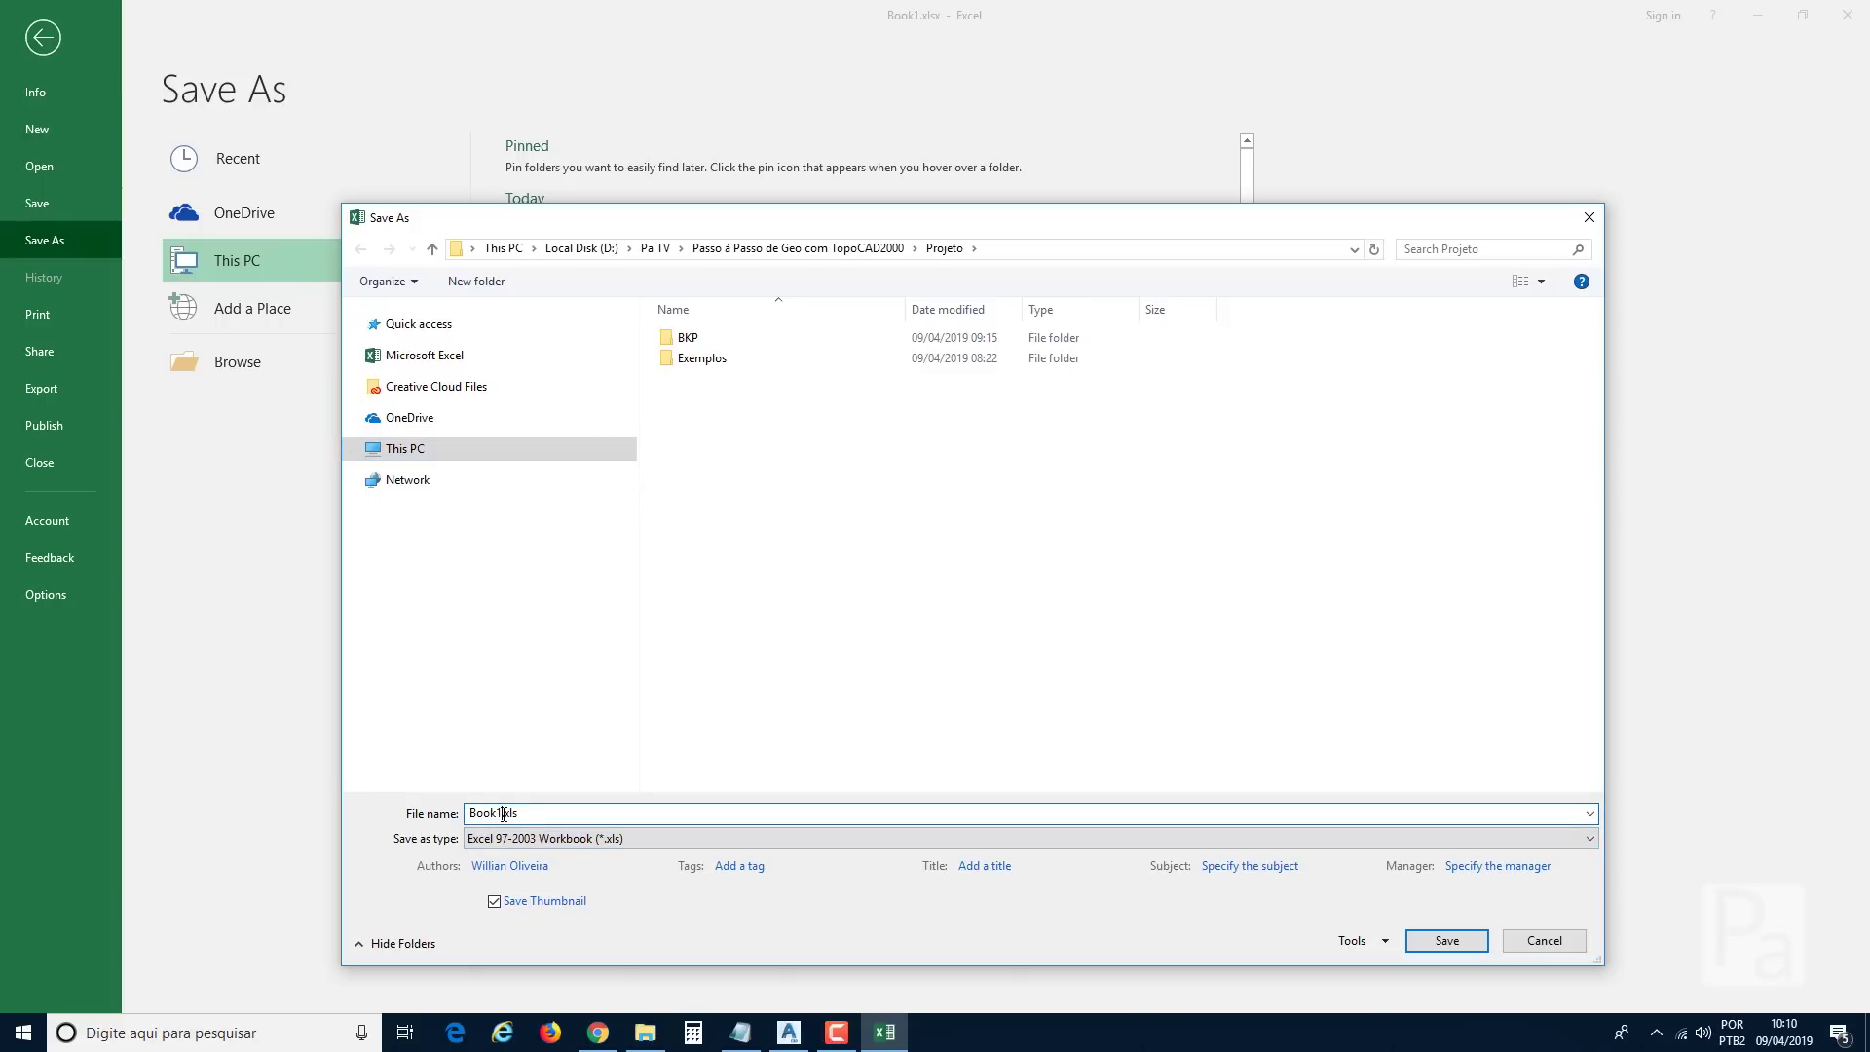
key("shift+Home")
type("Planilha de Coordenadas")
left_click(1448, 941)
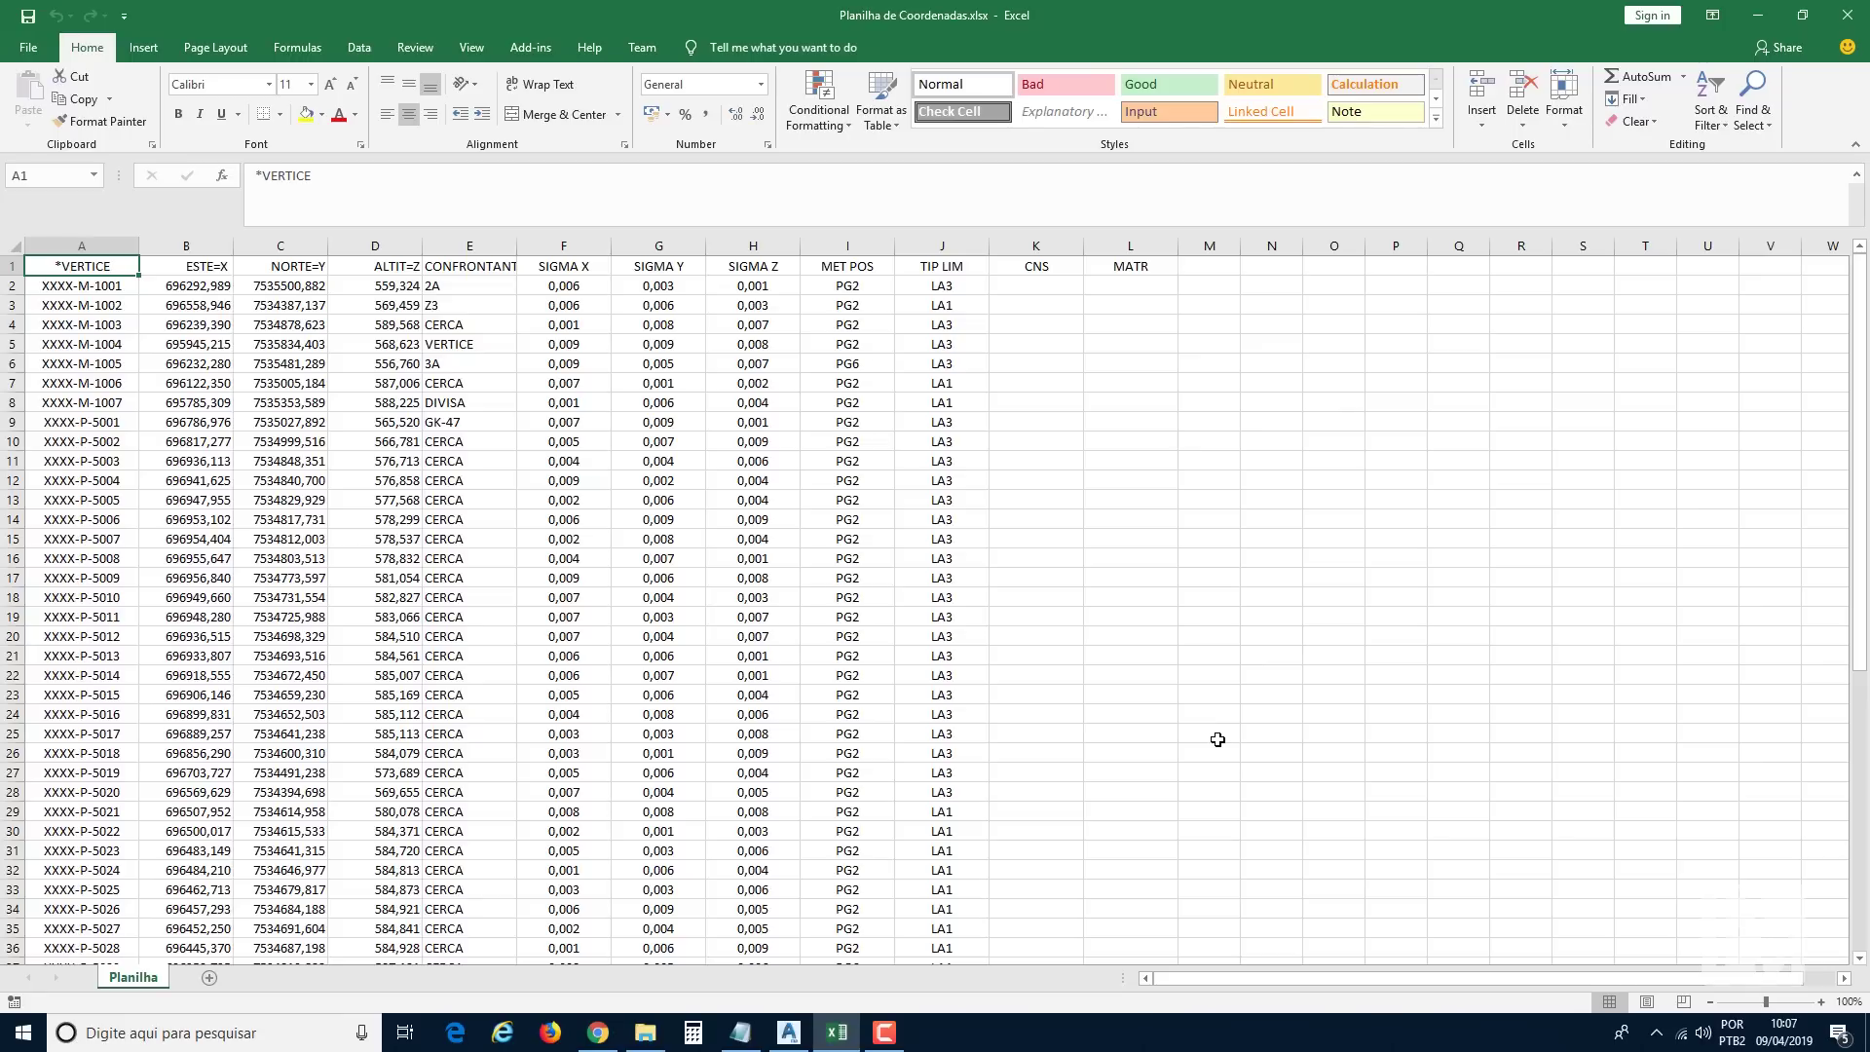
Switch to Civil 3D and delete all vertex point blocks from the drawing by selecting similar objects.
left_click(795, 1038)
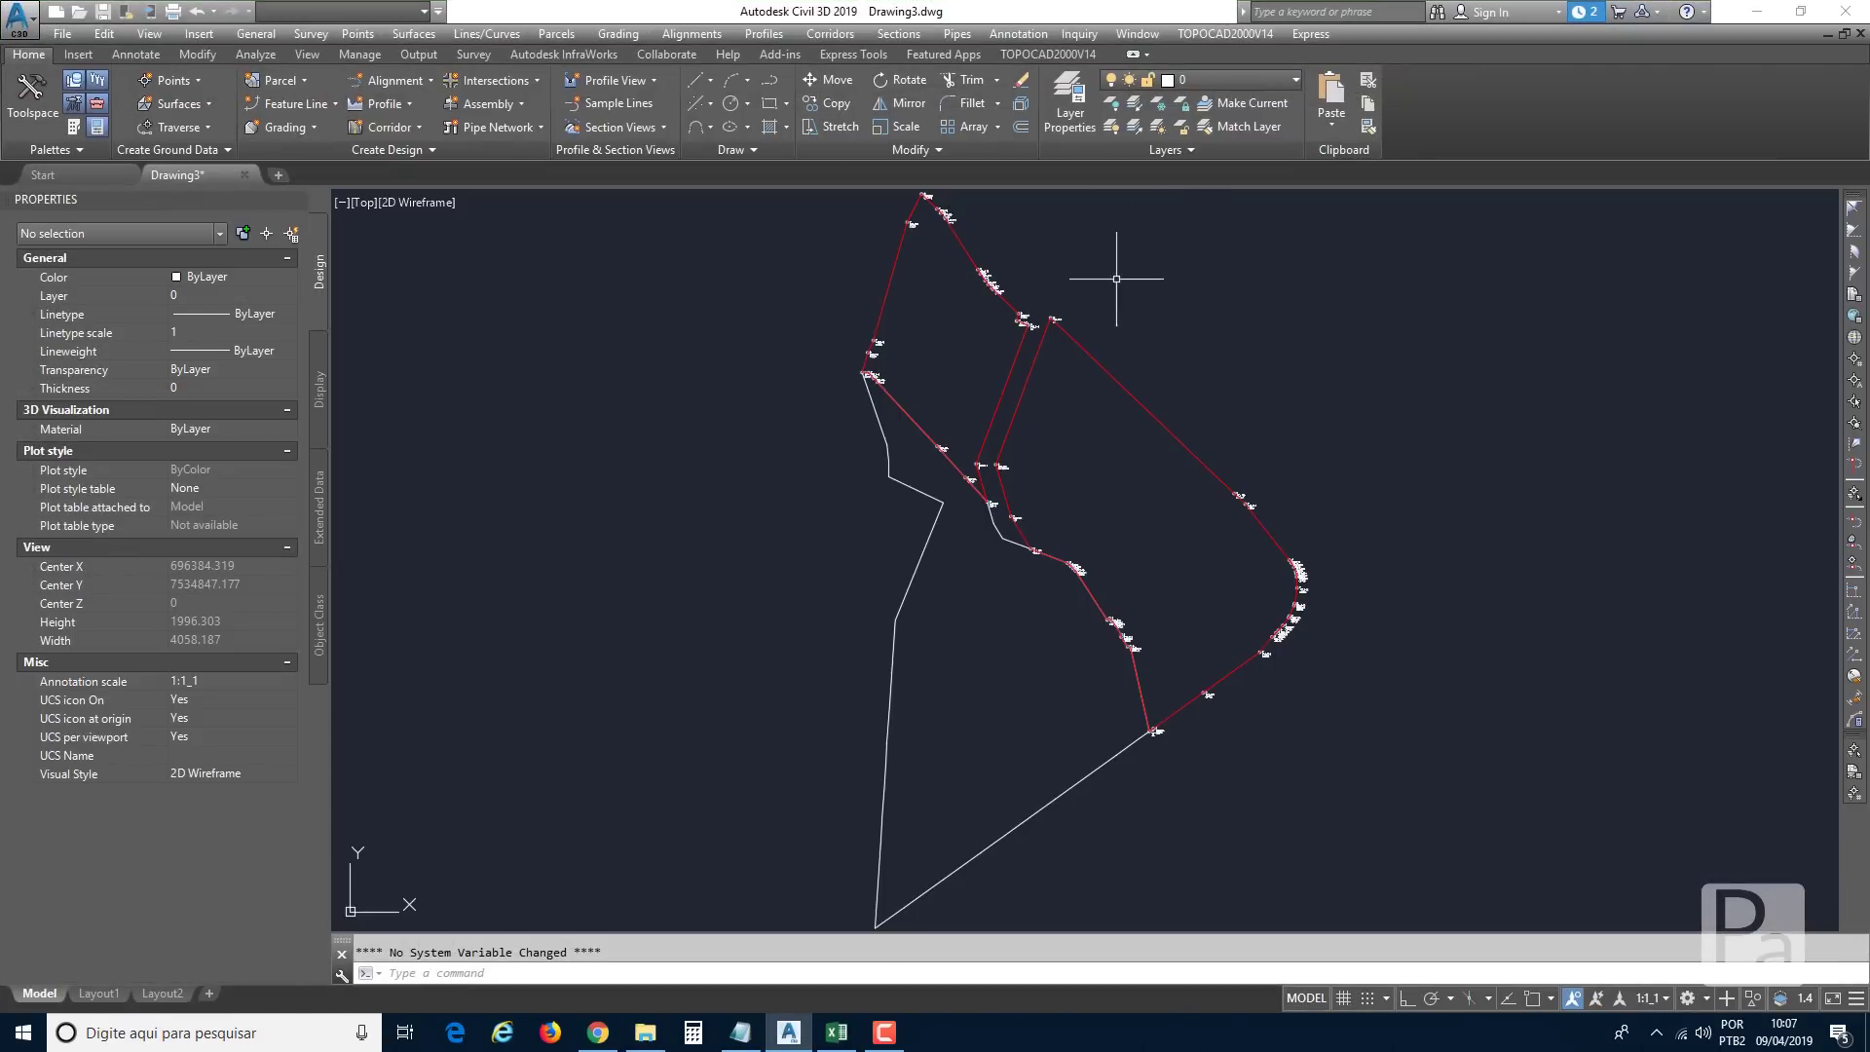
left_click(1056, 319)
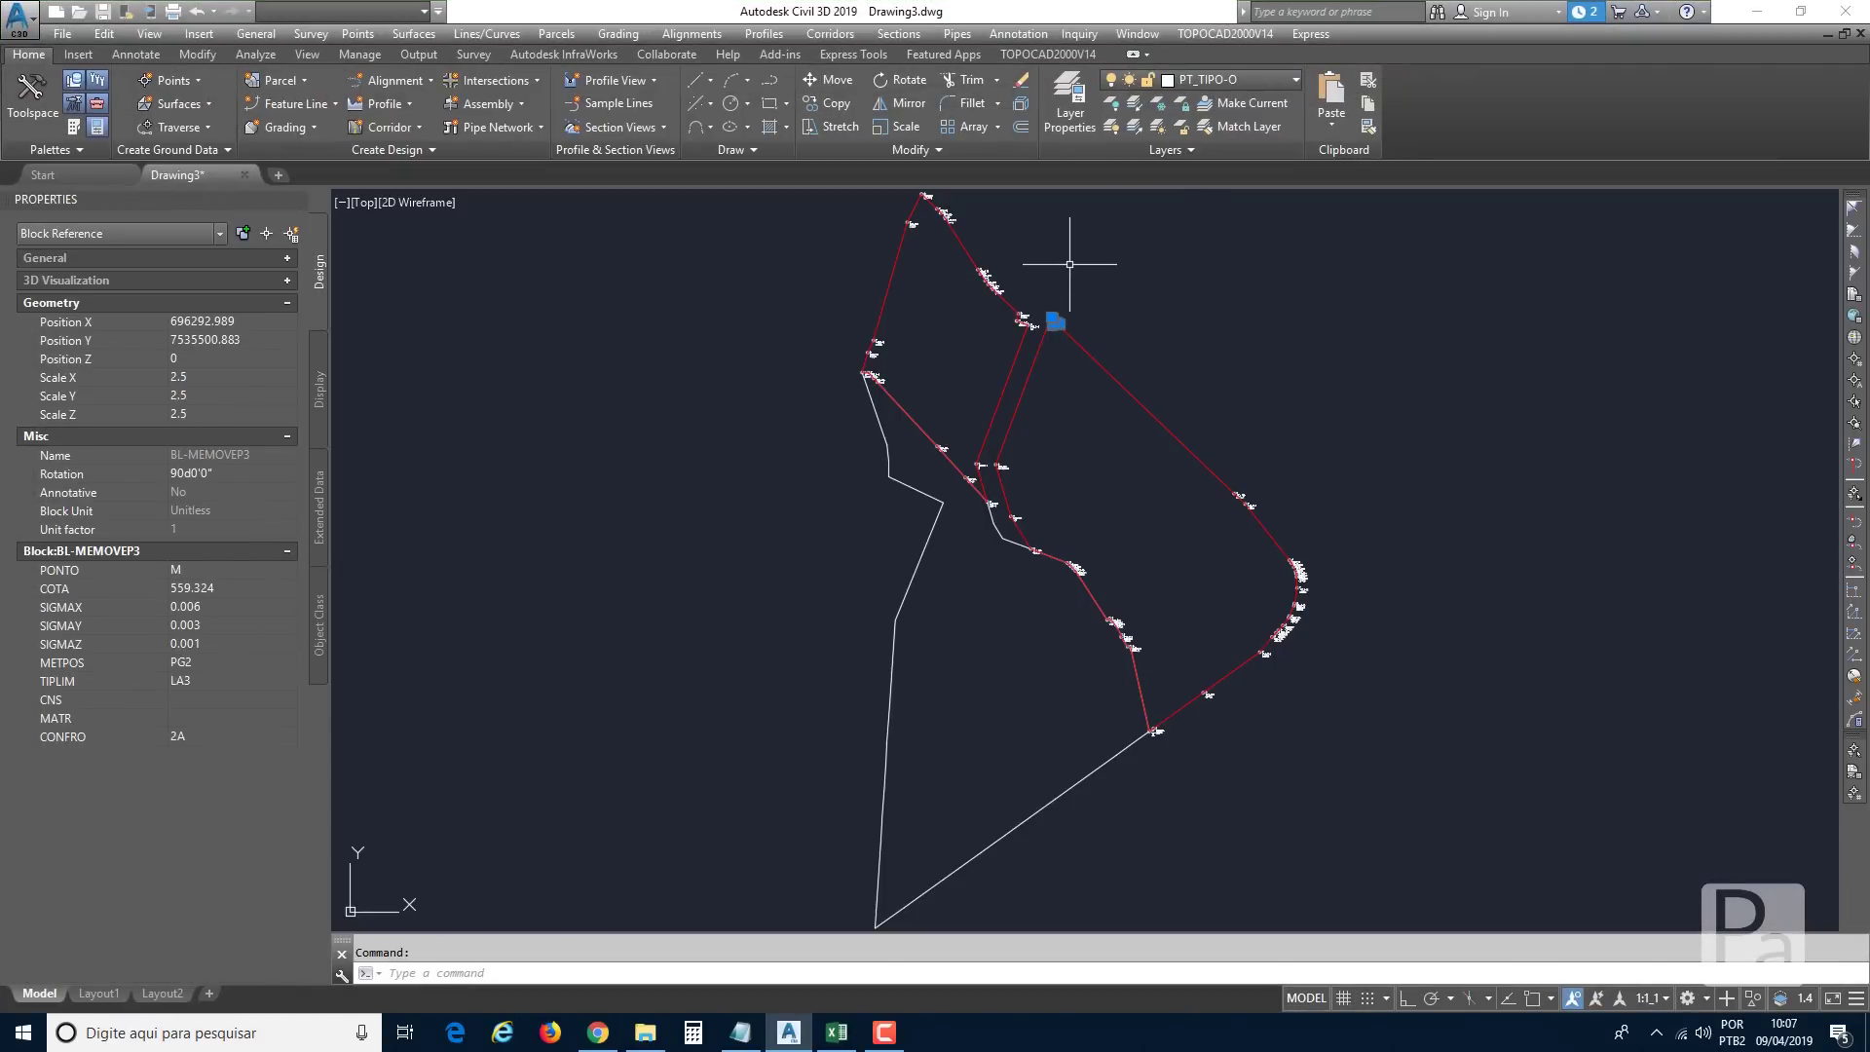
right_click(1070, 263)
left_click(1169, 655)
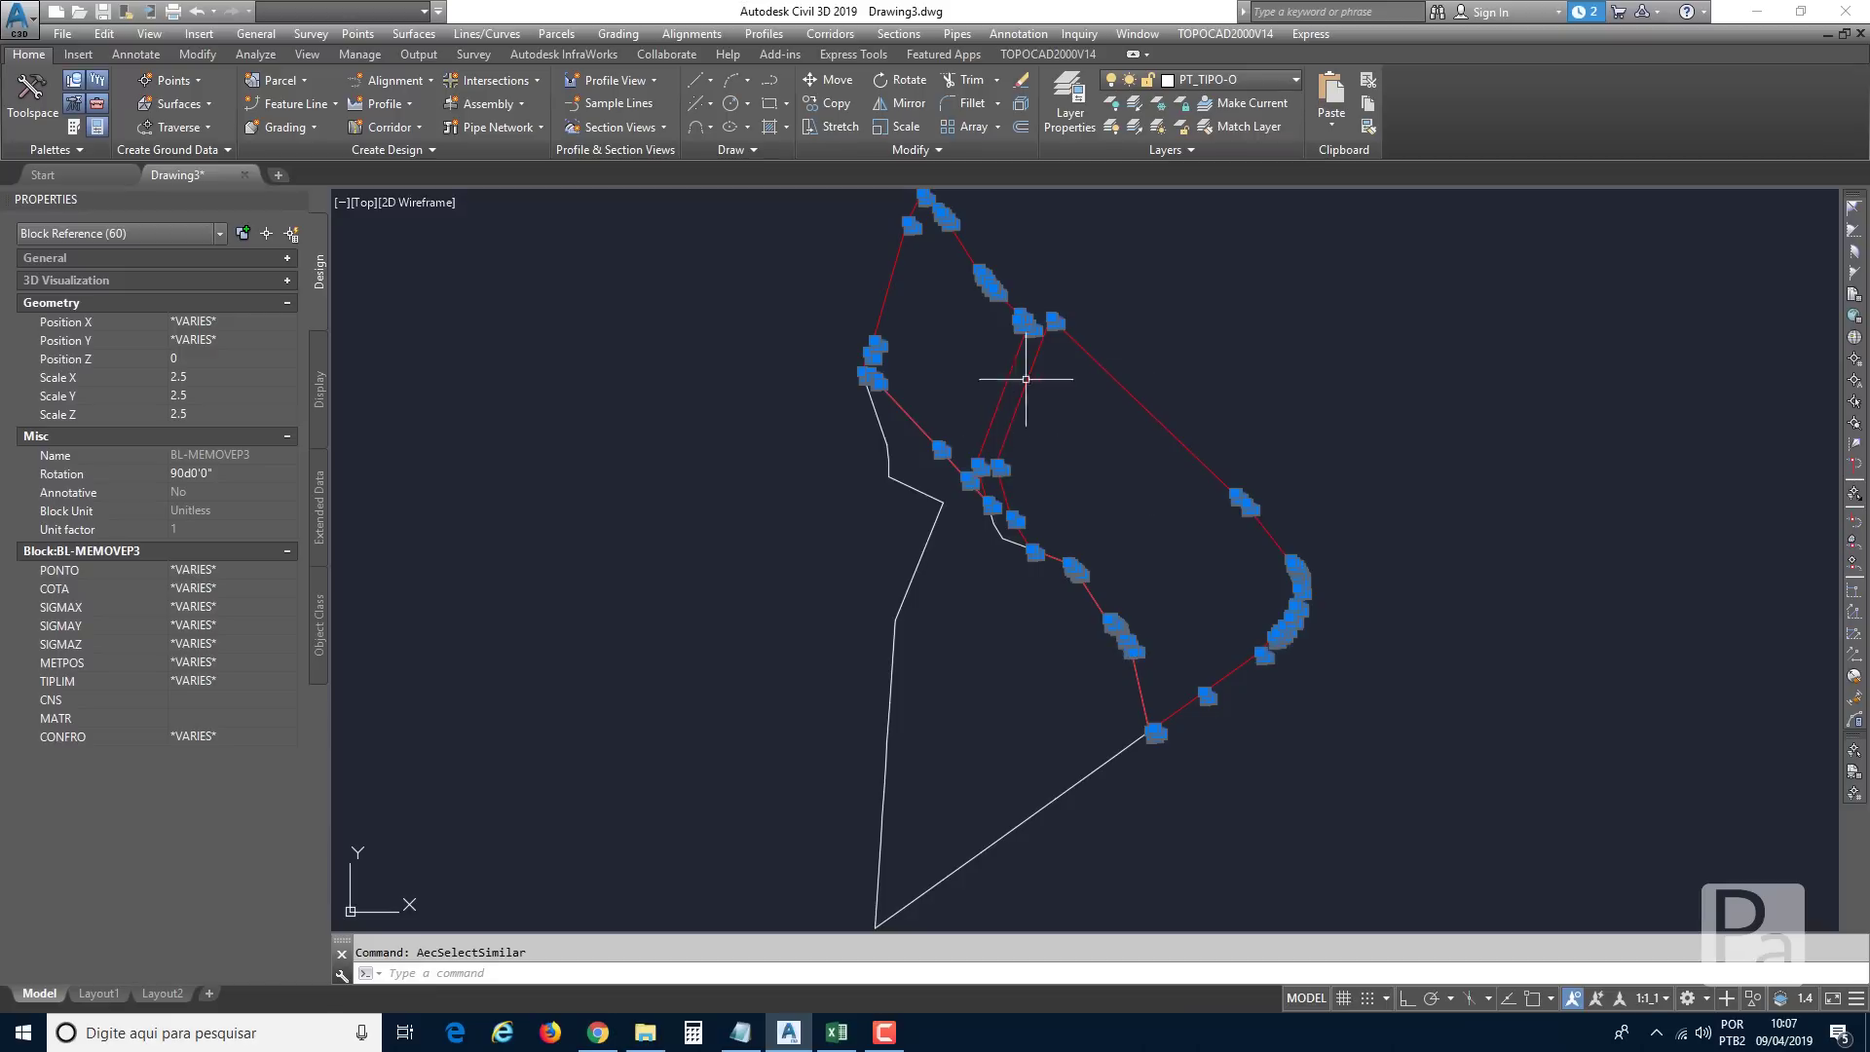
key("Delete")
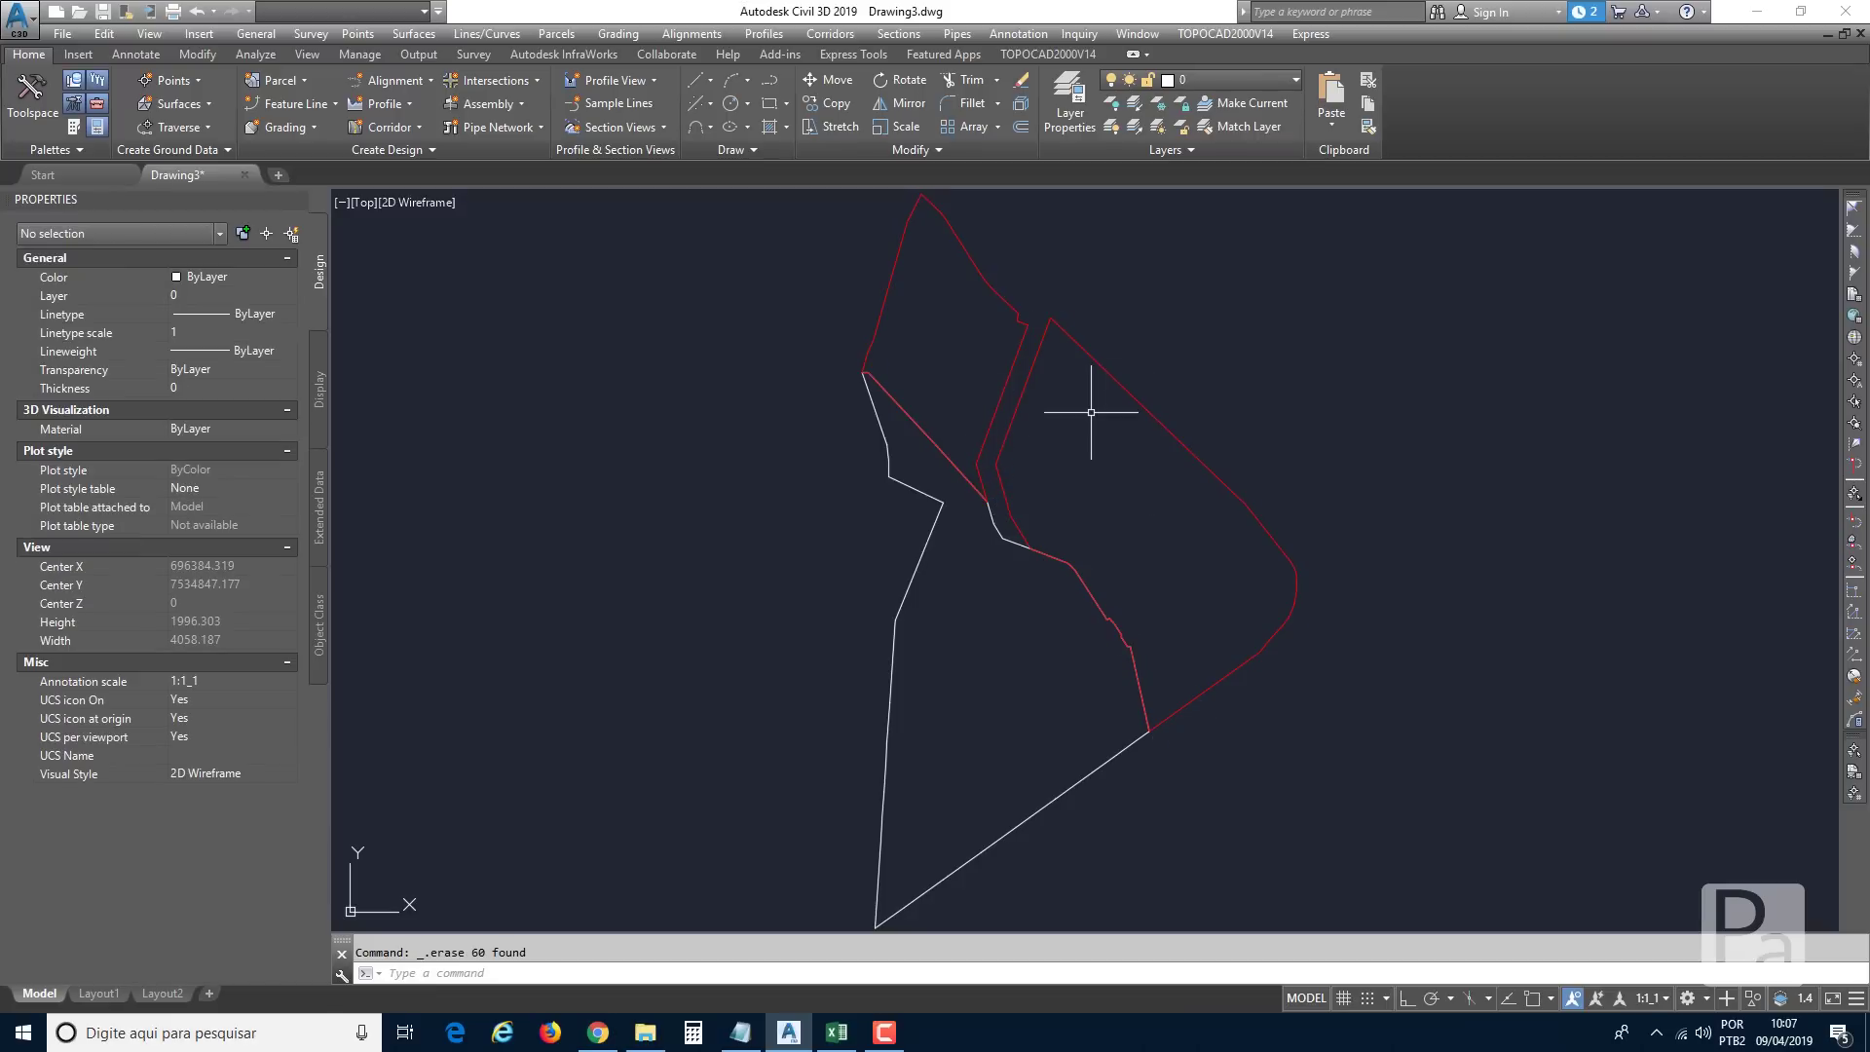
Import the vertices from Planilha de Coordenadas.xls with TopoCAD's Memorial INCRA tool, using the ARQUIVO XLS format.
scroll(1091, 412, "down", 2)
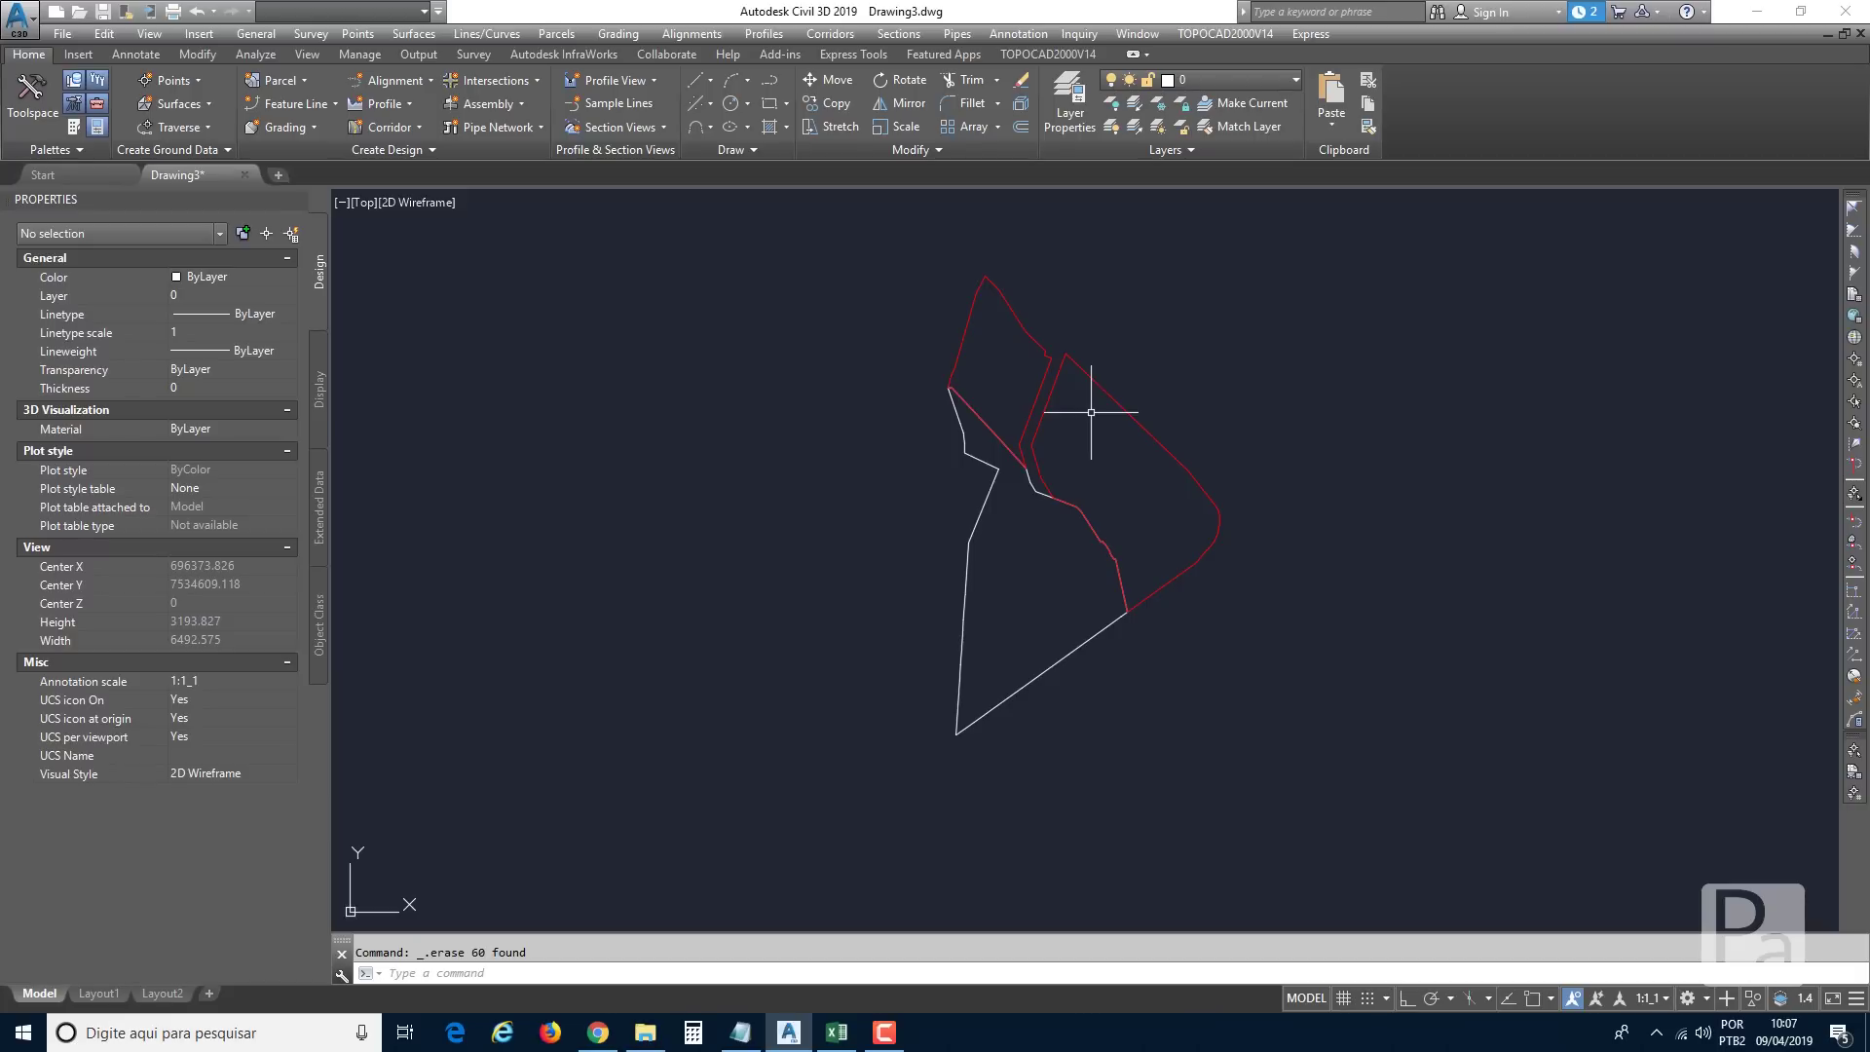
left_click(1210, 34)
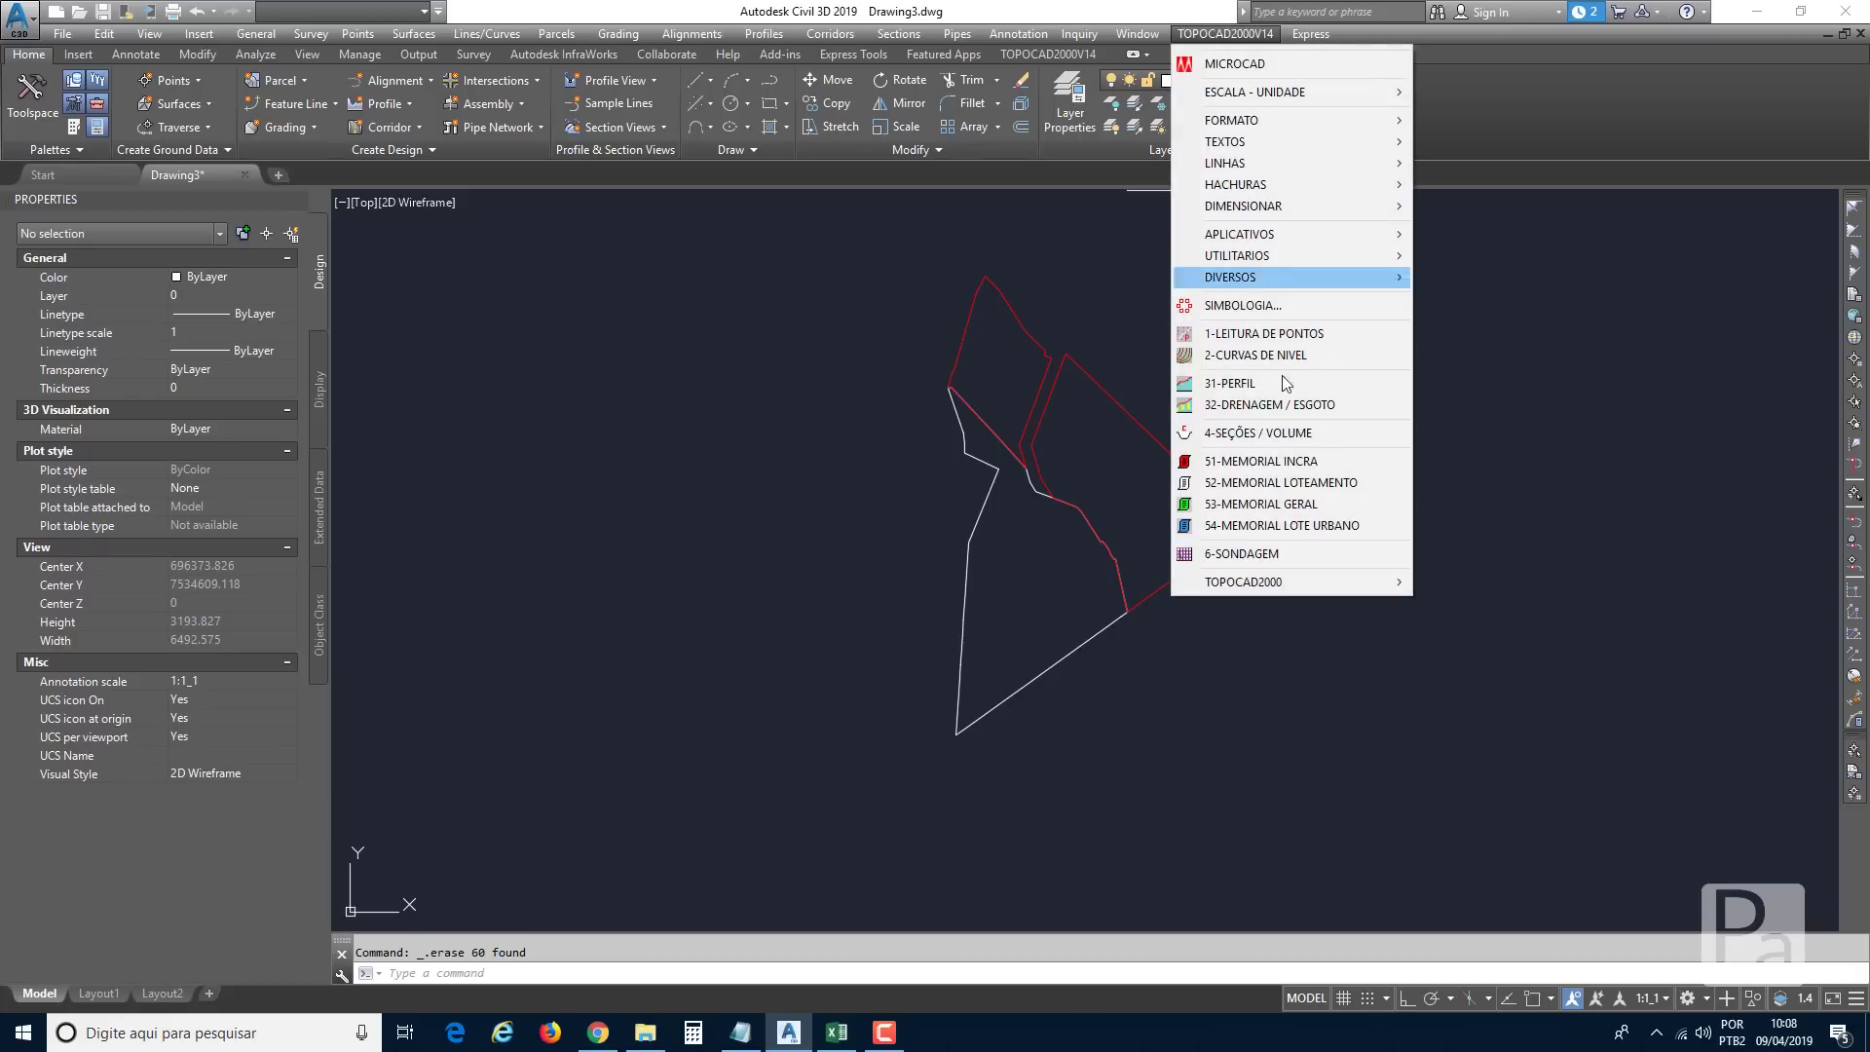
left_click(1283, 459)
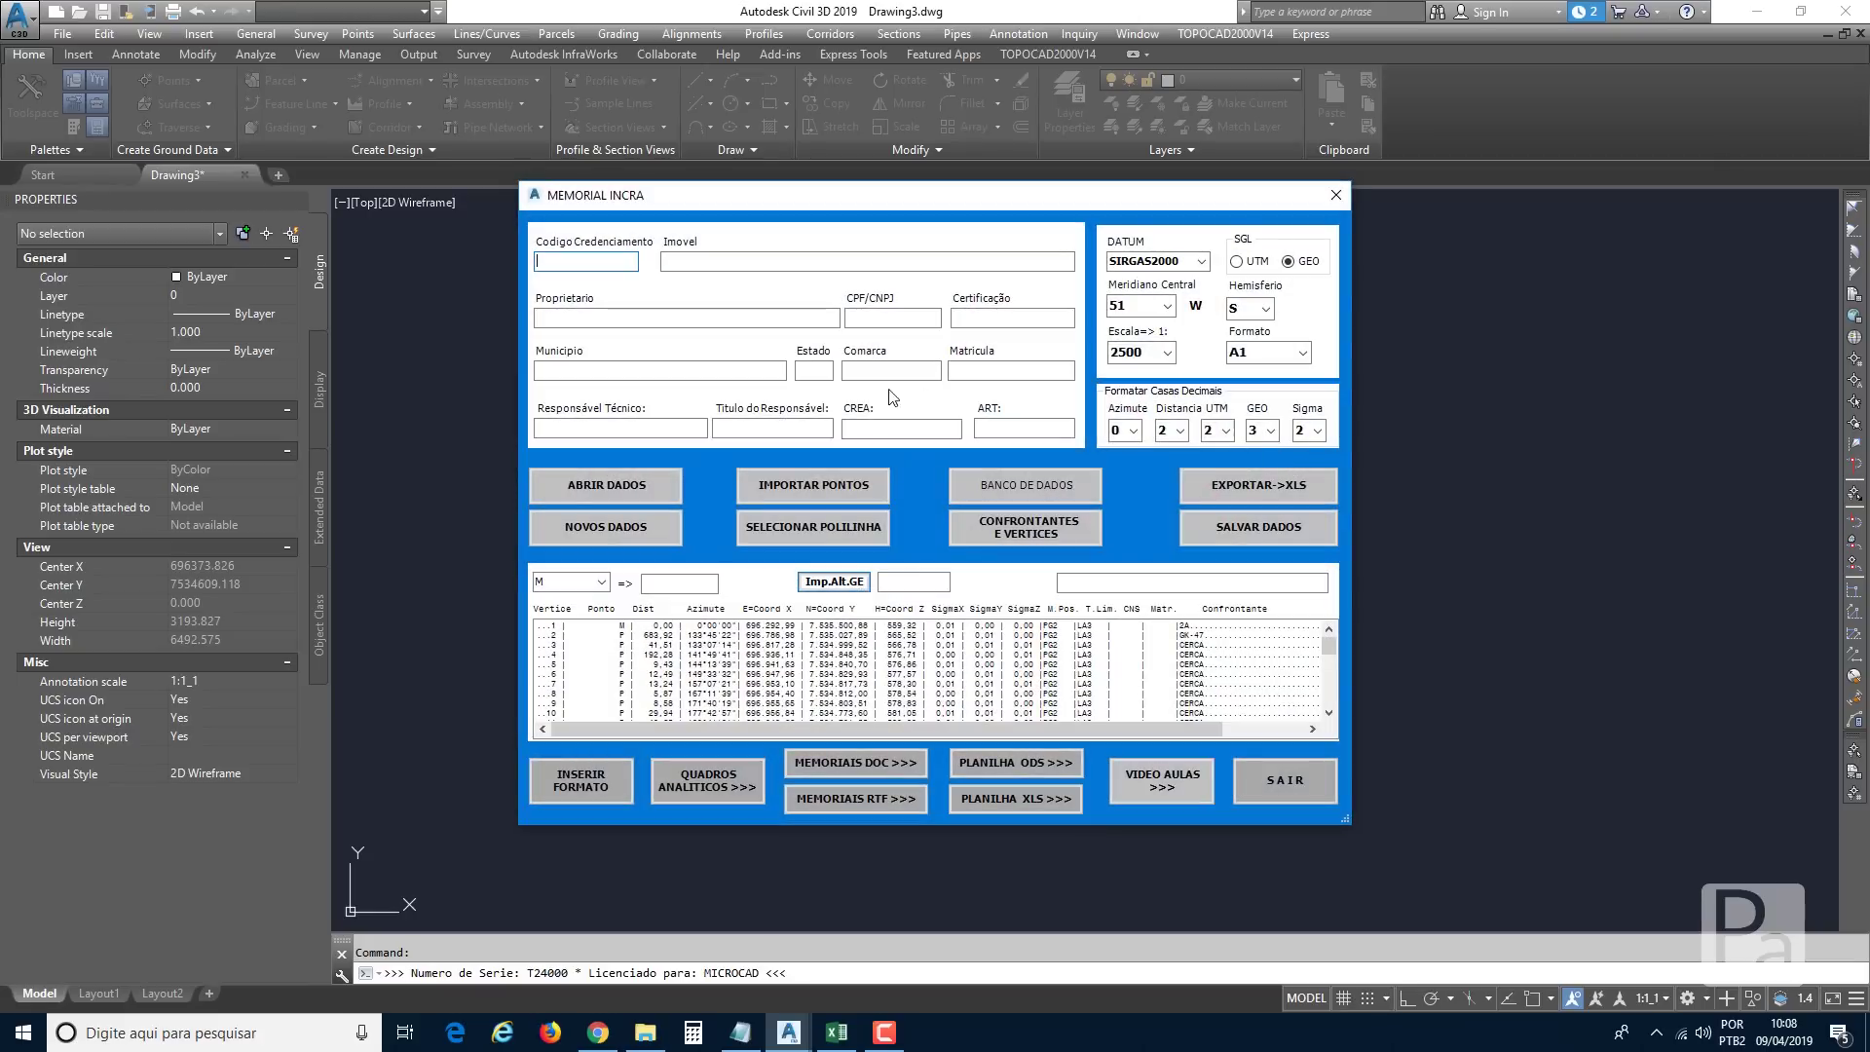
left_click(807, 493)
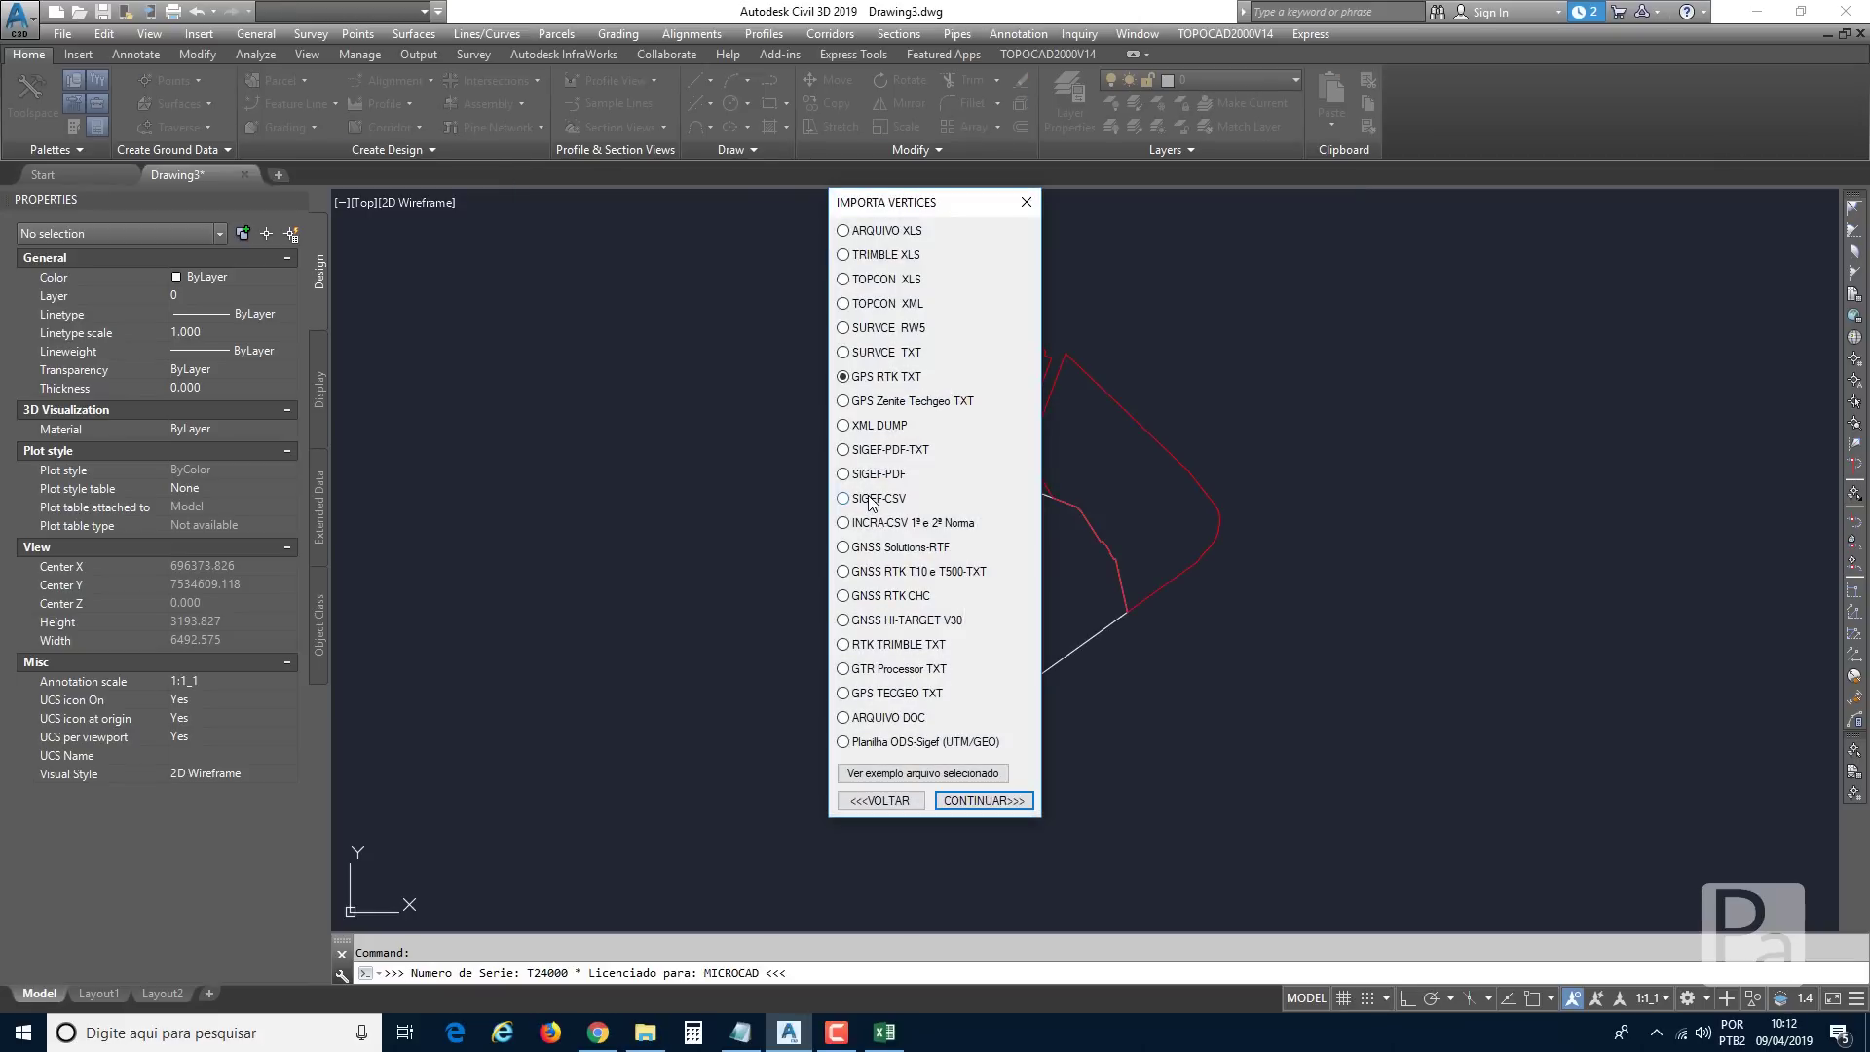
left_click(865, 228)
left_click(985, 801)
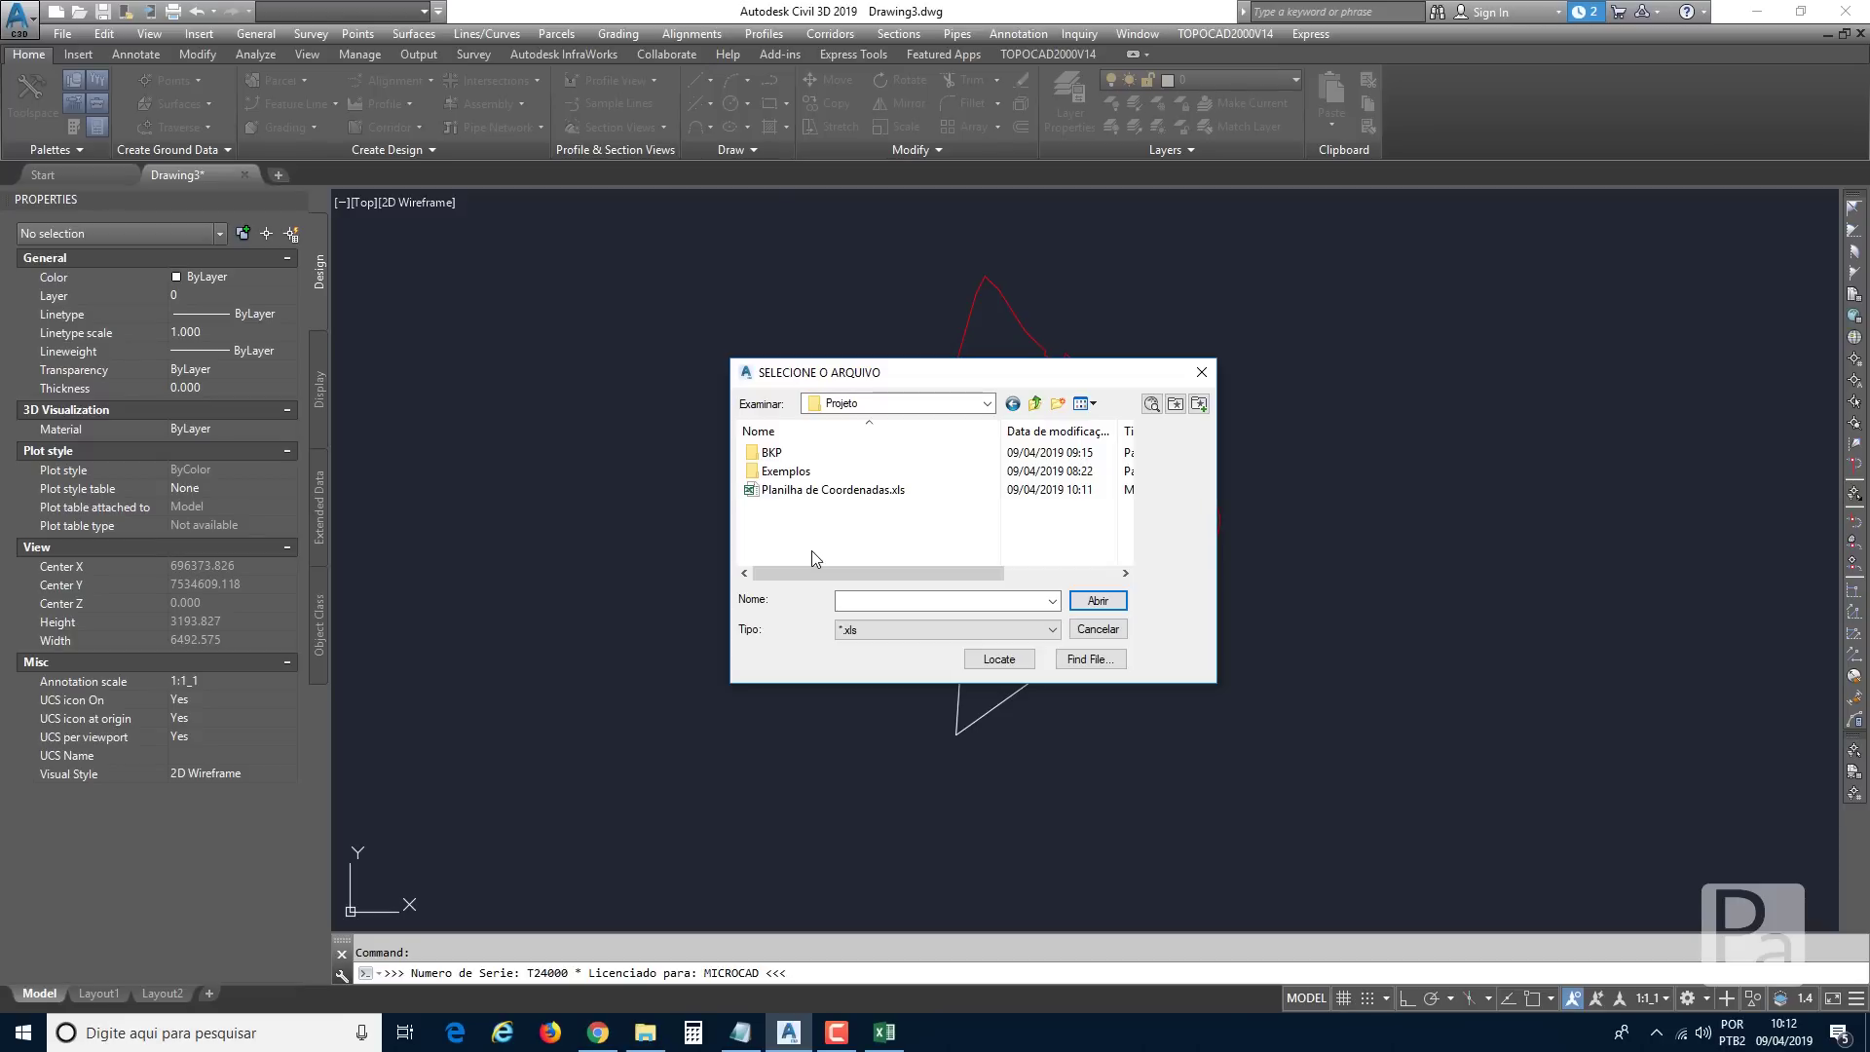
left_click(814, 495)
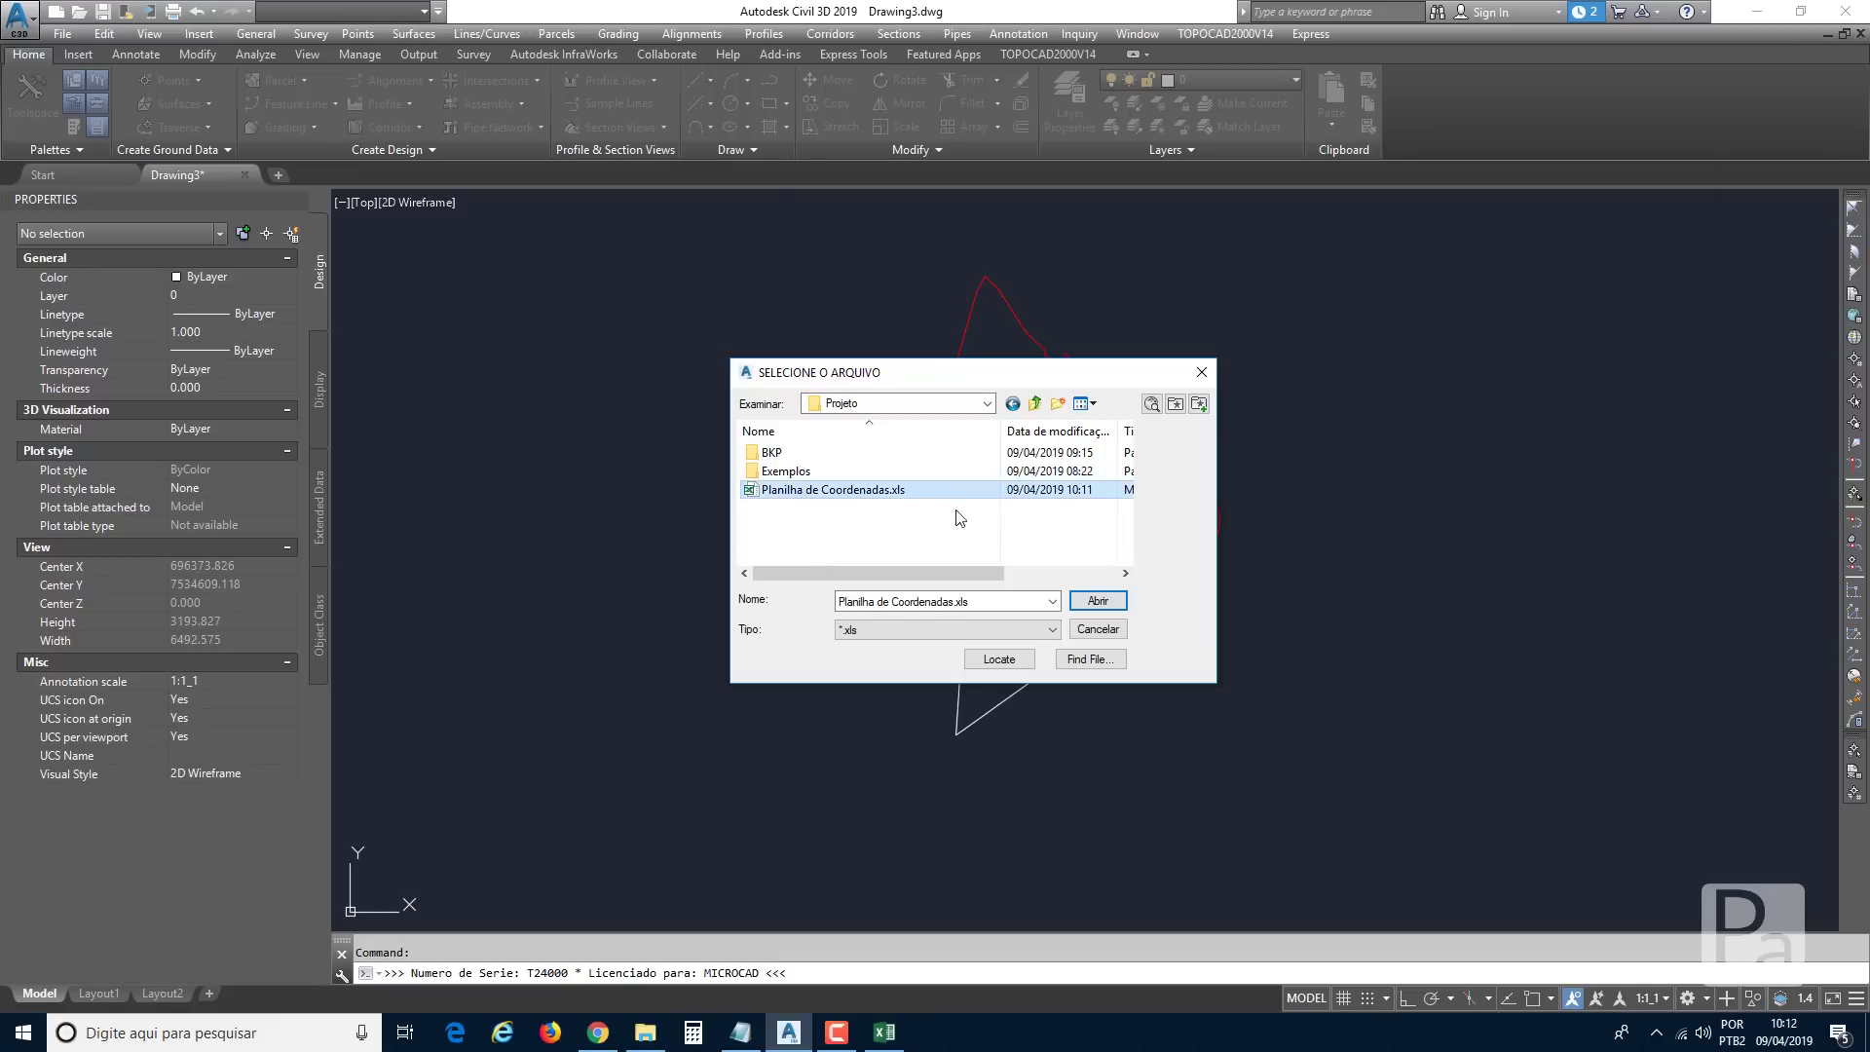
left_click(1084, 602)
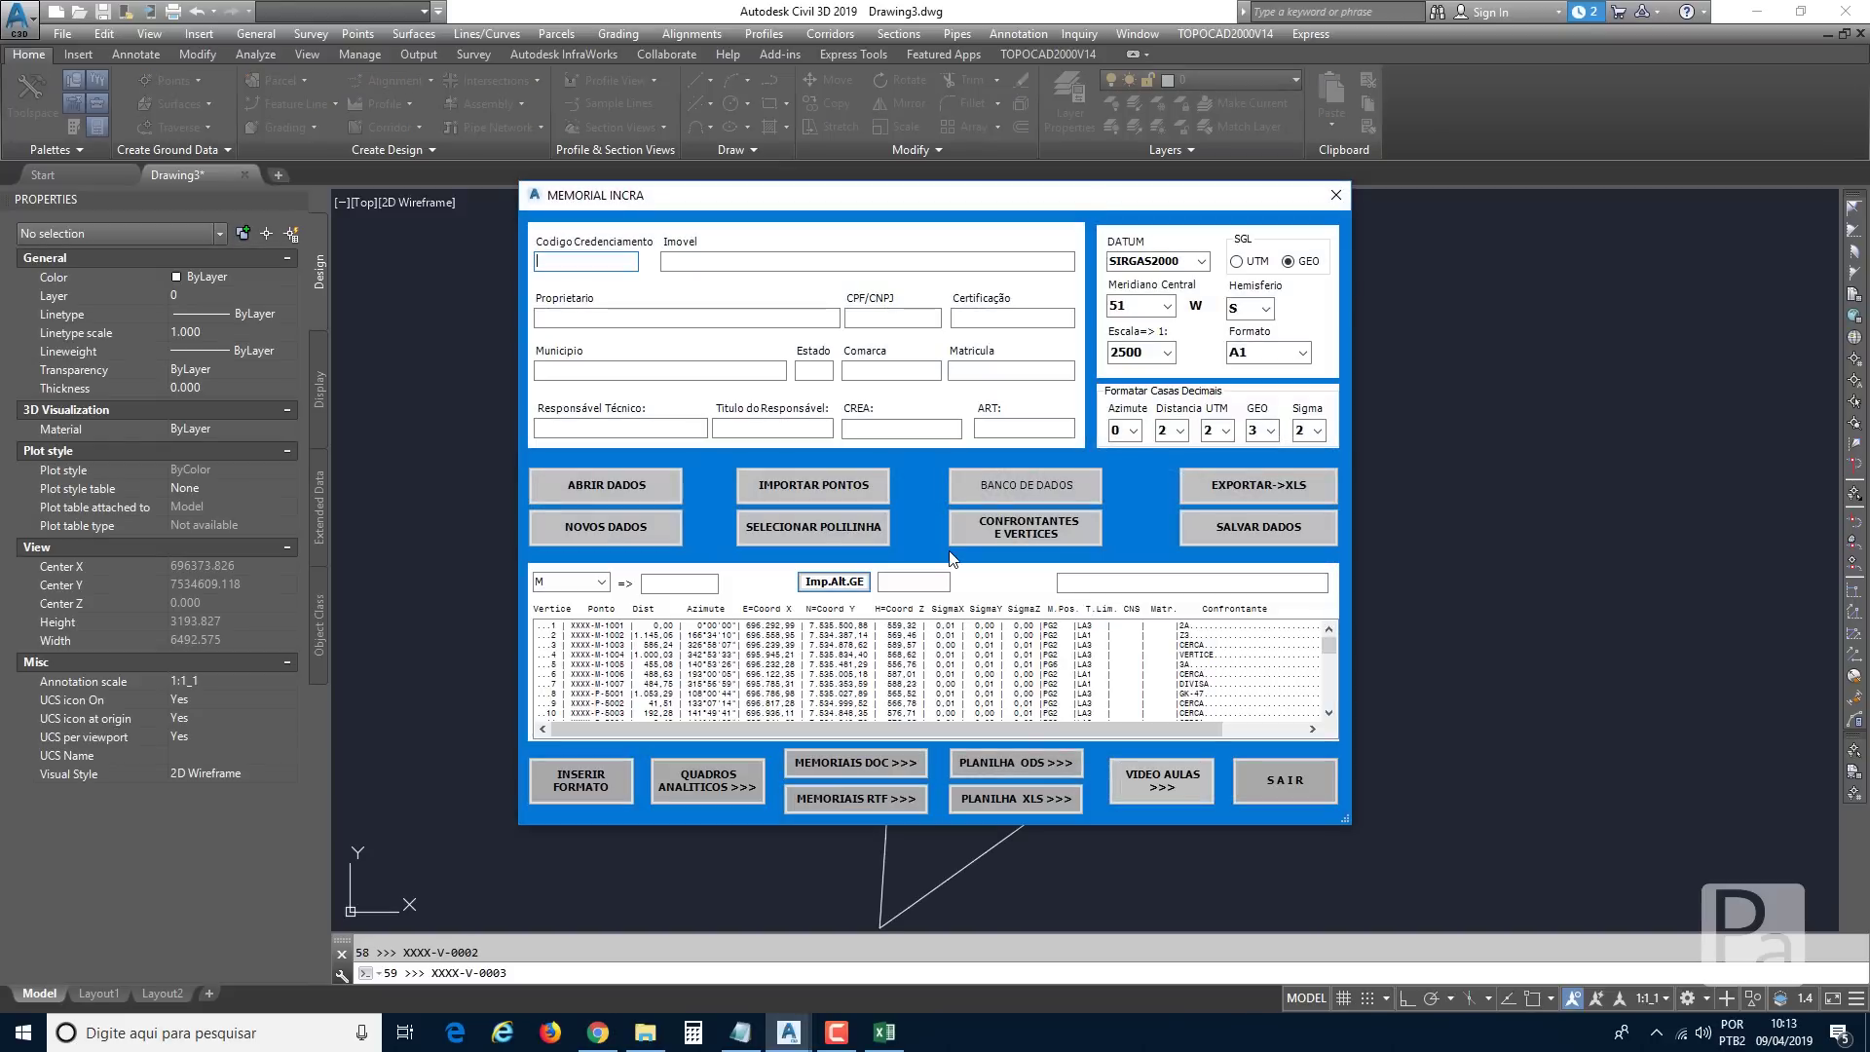
Exit Memorial INCRA and delete the white polyline that joins the imported vertices across the parcels.
left_click(1263, 785)
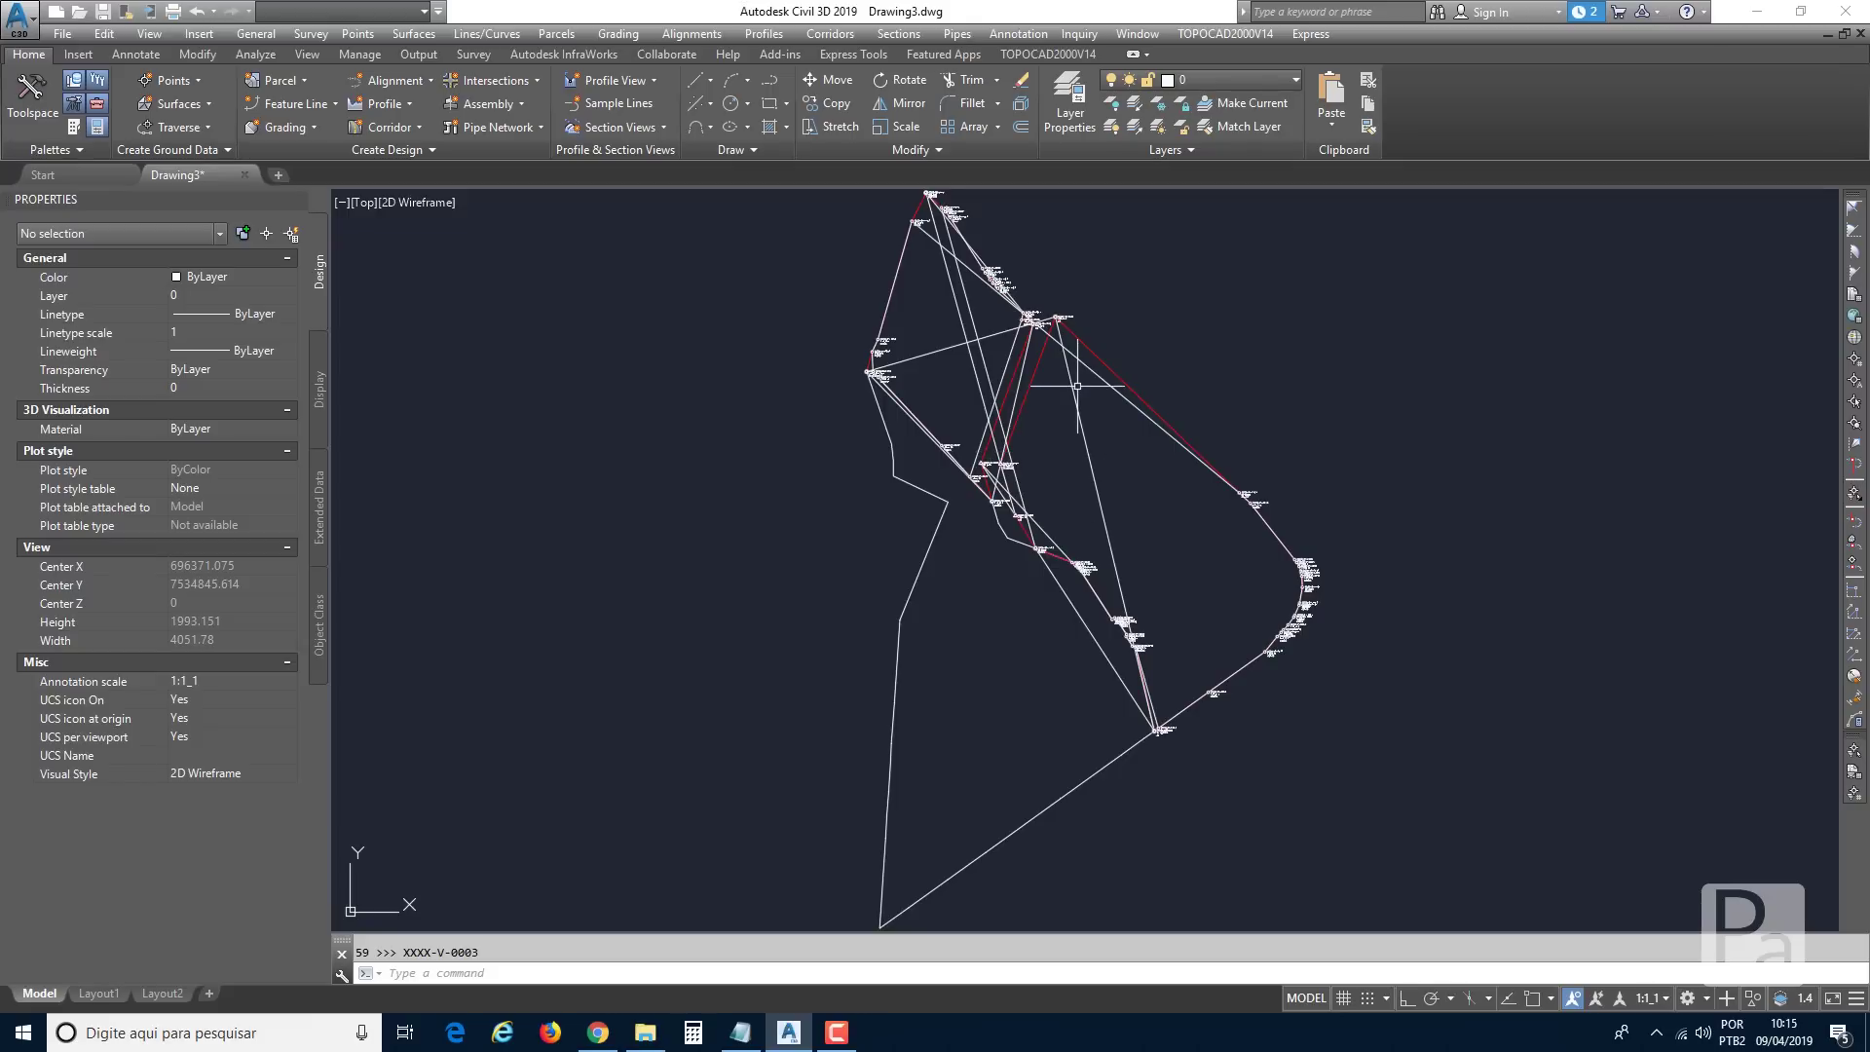
left_click(1071, 385)
key("Delete")
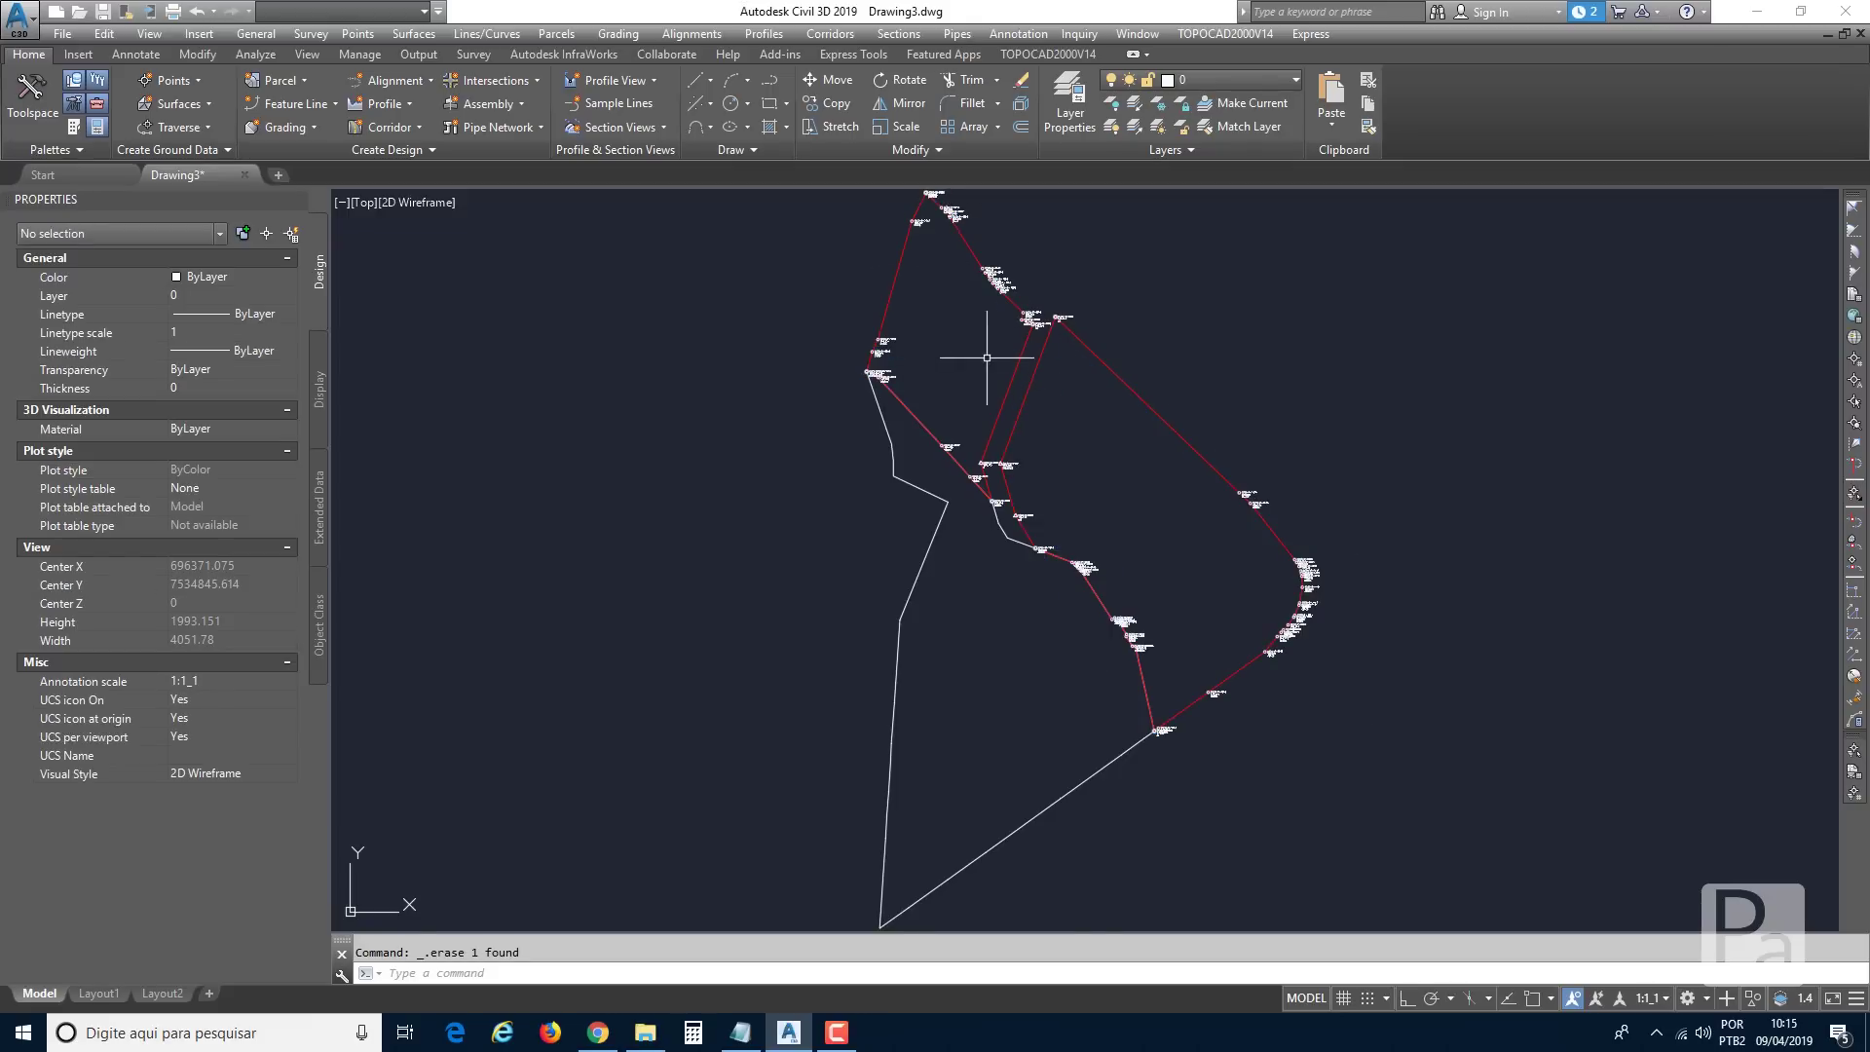
Examine the names, elevations and descriptions of the imported M, P and V vertices along the parcel boundaries.
scroll(987, 357, "up", 8)
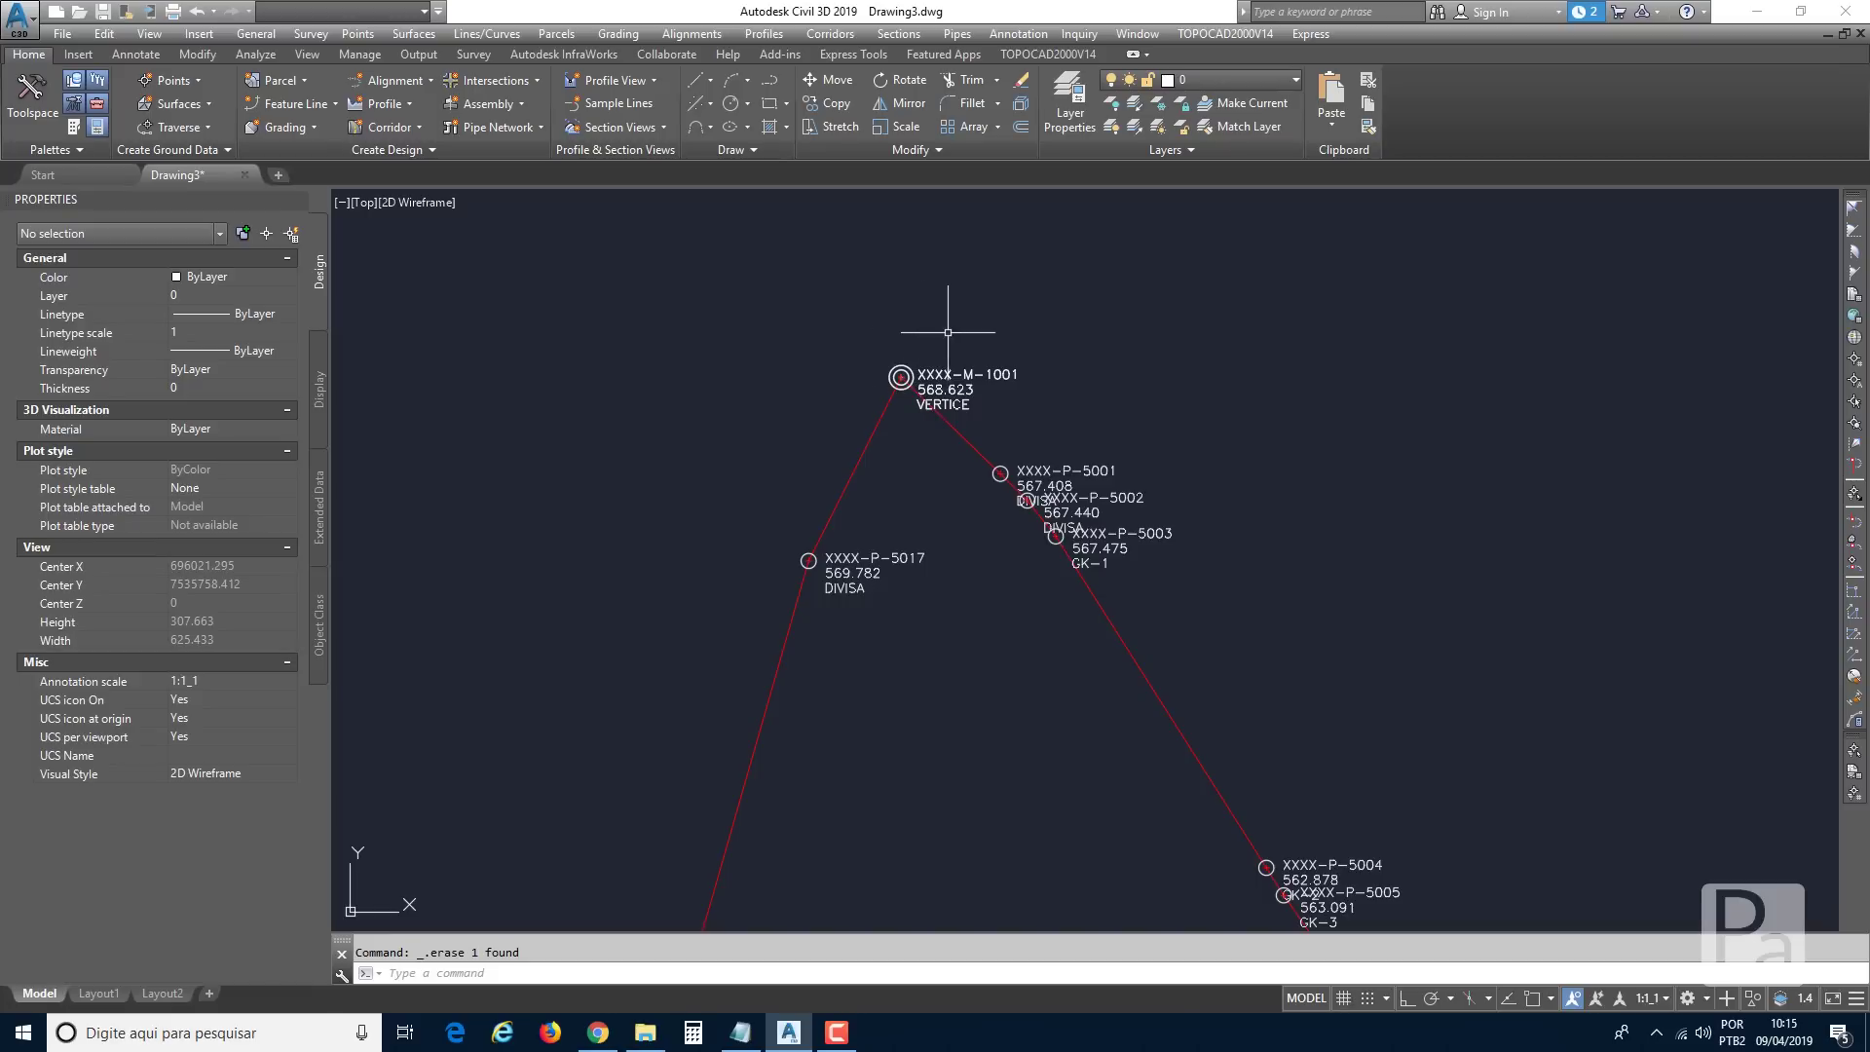
middle_click_drag(1082, 492, 1007, 384)
middle_click_drag(1089, 544, 1000, 421)
mouse_move(1128, 603)
middle_mouse_down()
mouse_move(960, 381)
mouse_move(1015, 400)
middle_mouse_up()
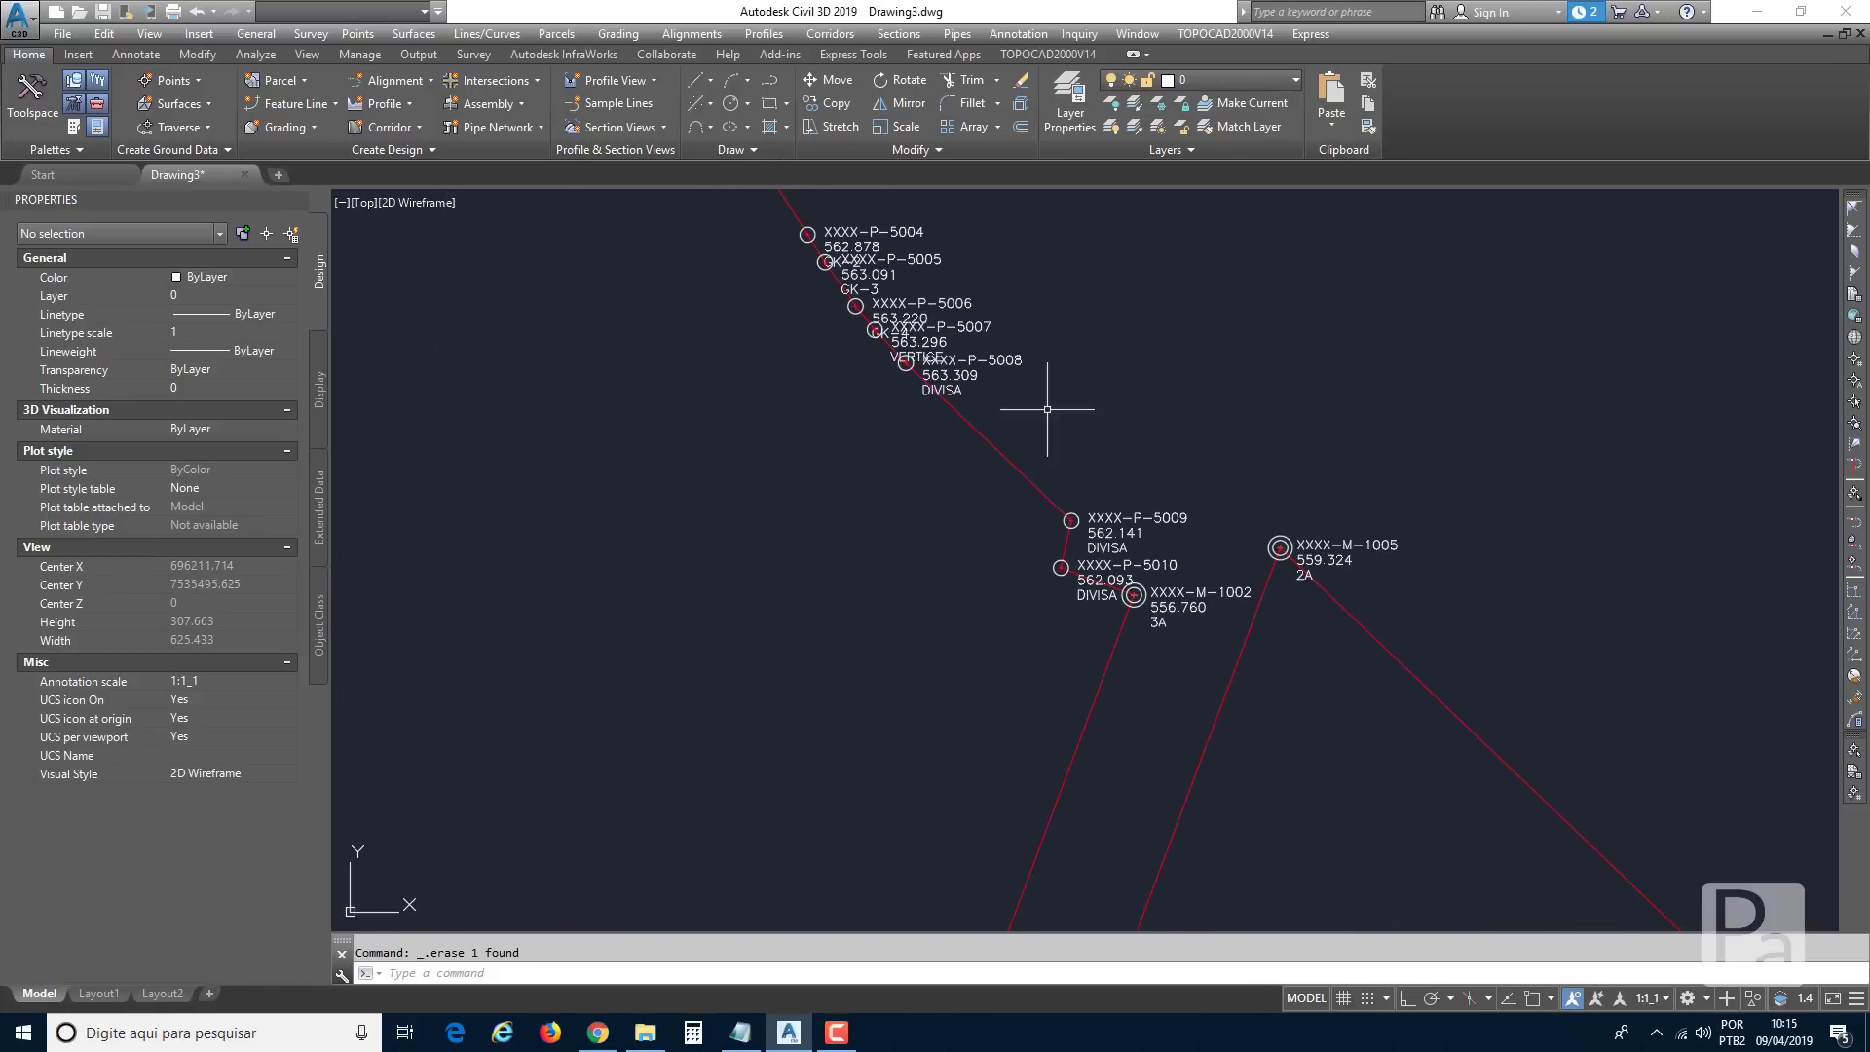
middle_click_drag(1146, 684, 1148, 640)
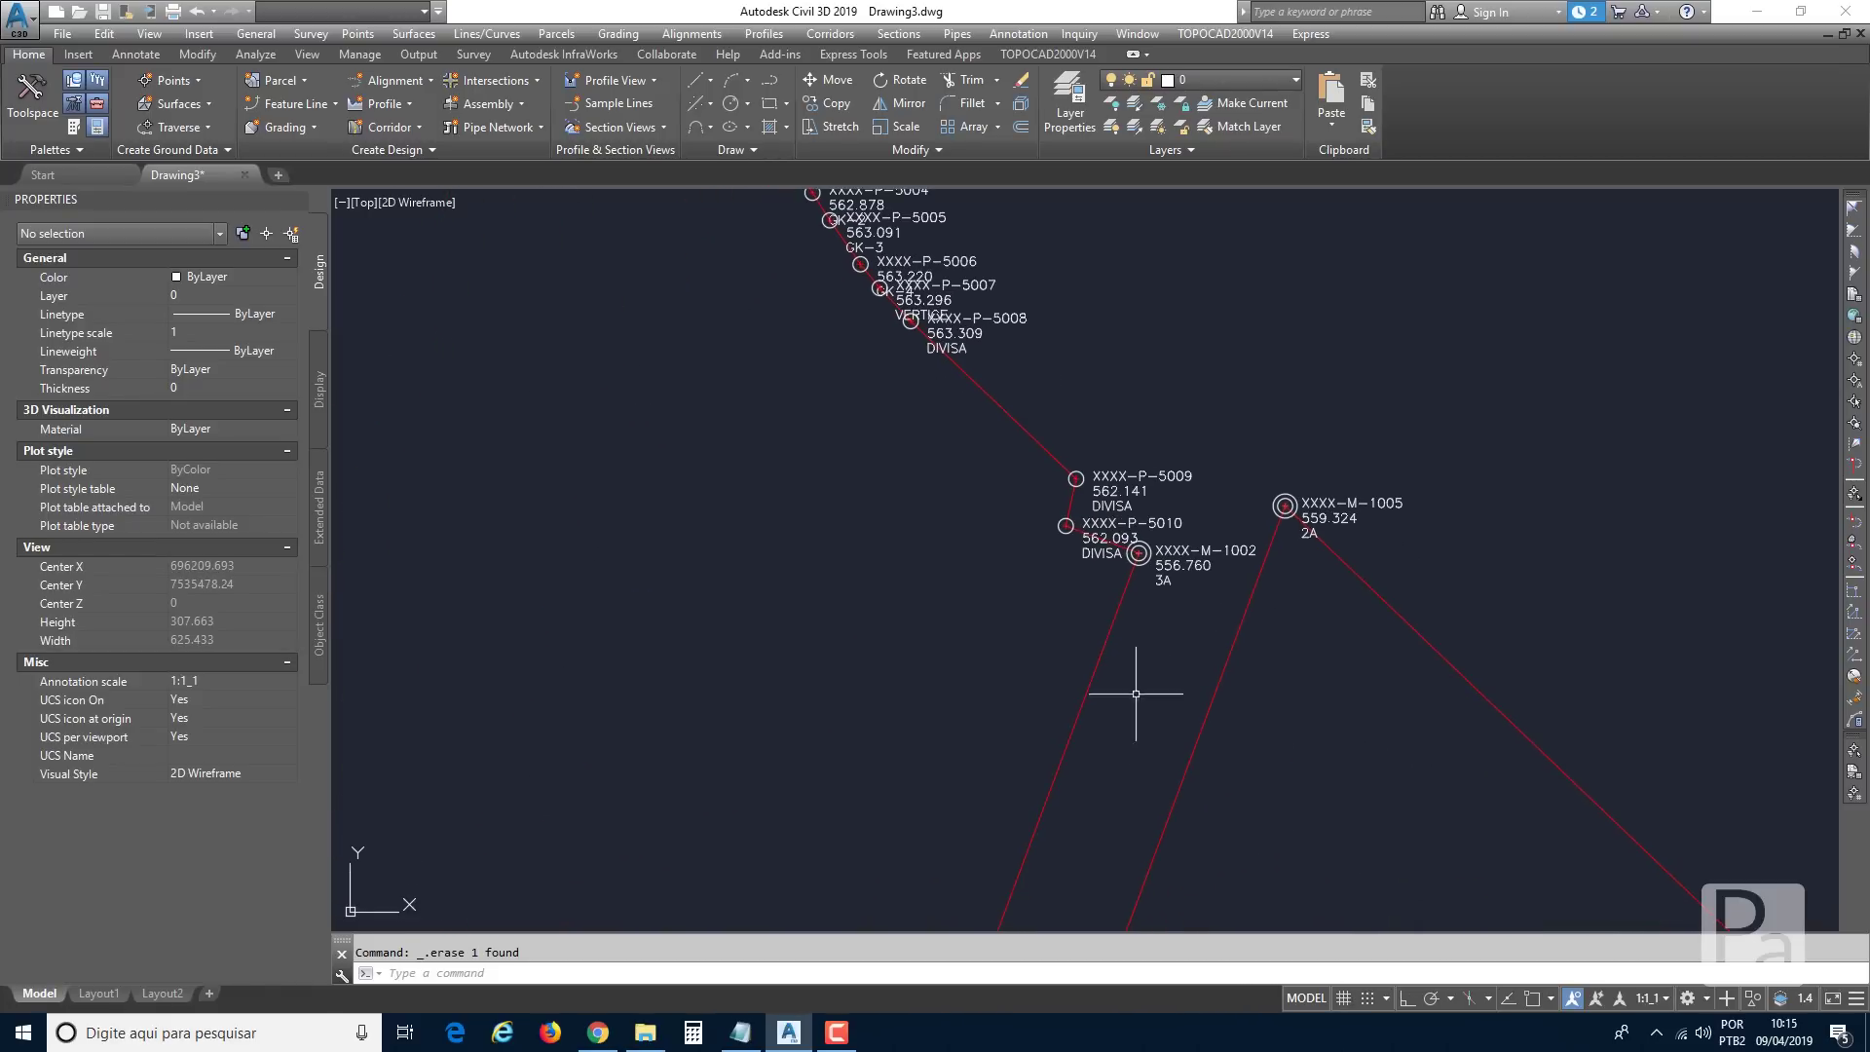
middle_click_drag(1128, 726, 1152, 630)
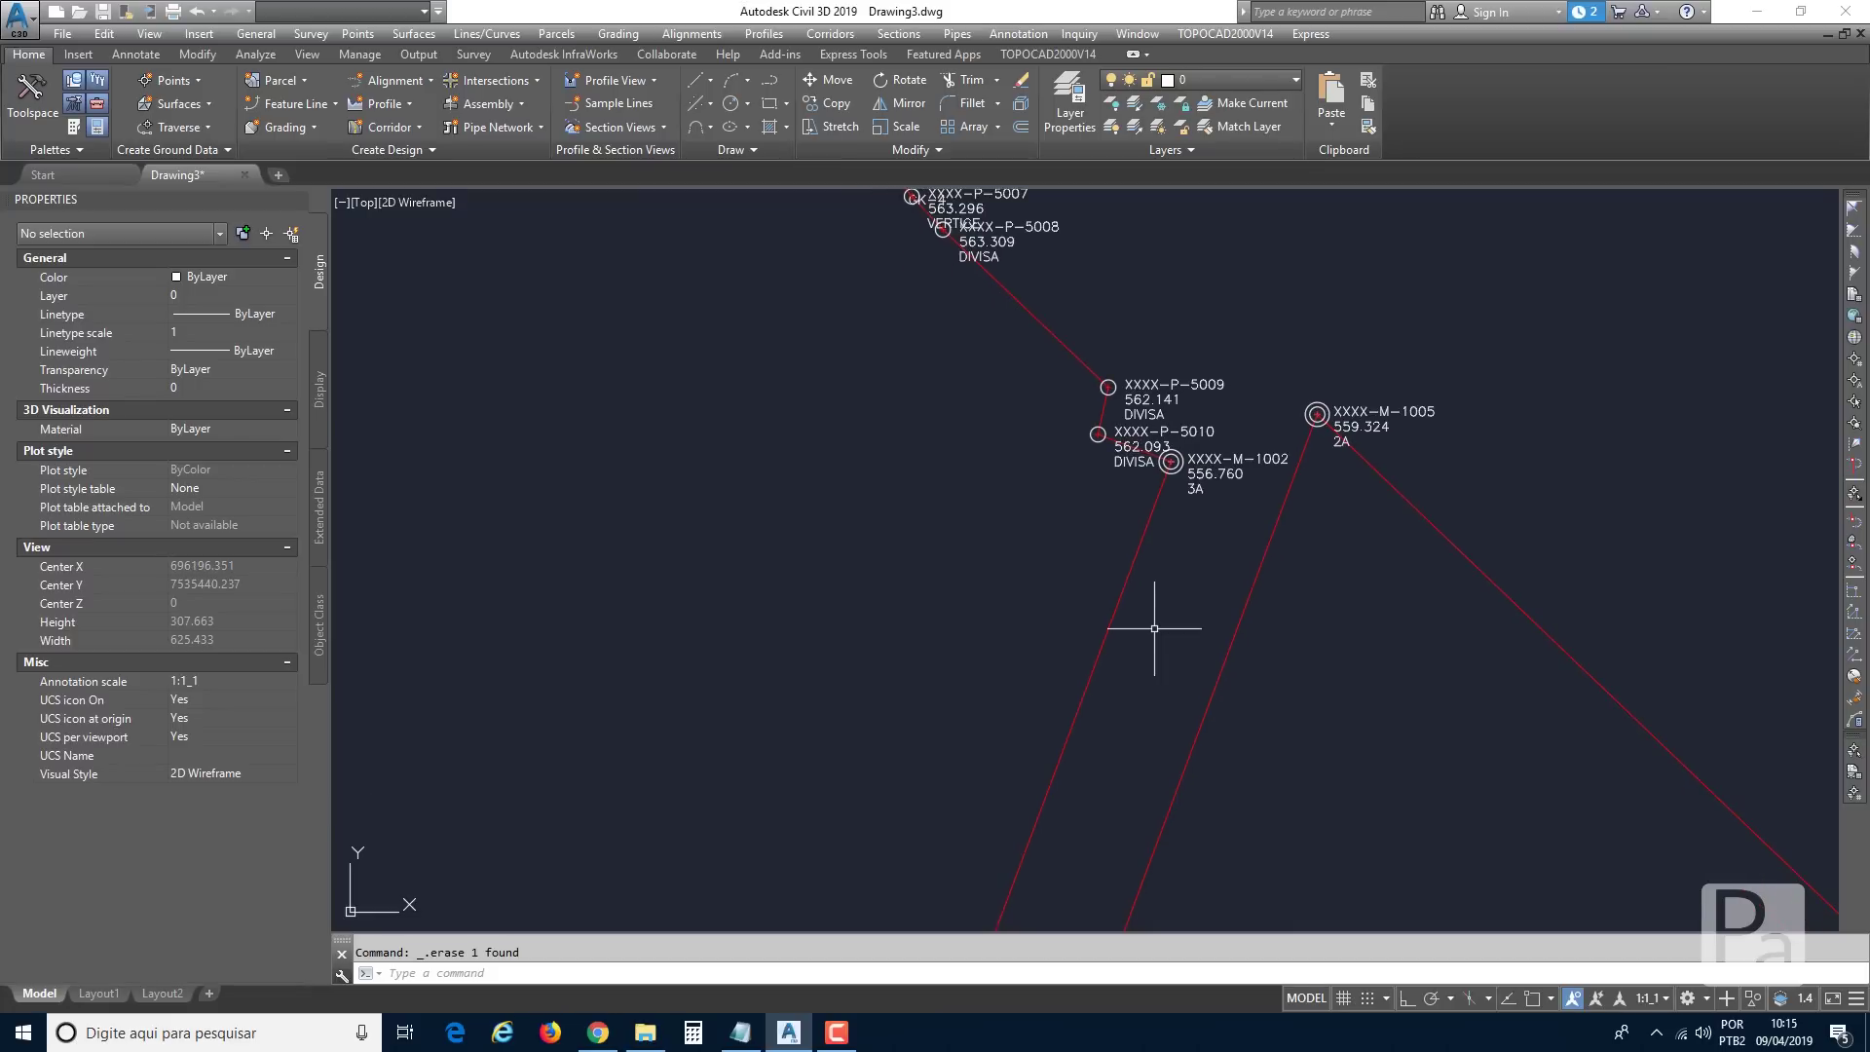
middle_click_drag(1072, 720, 1194, 247)
middle_click_drag(1037, 831, 1125, 541)
scroll(1063, 569, "up", 2)
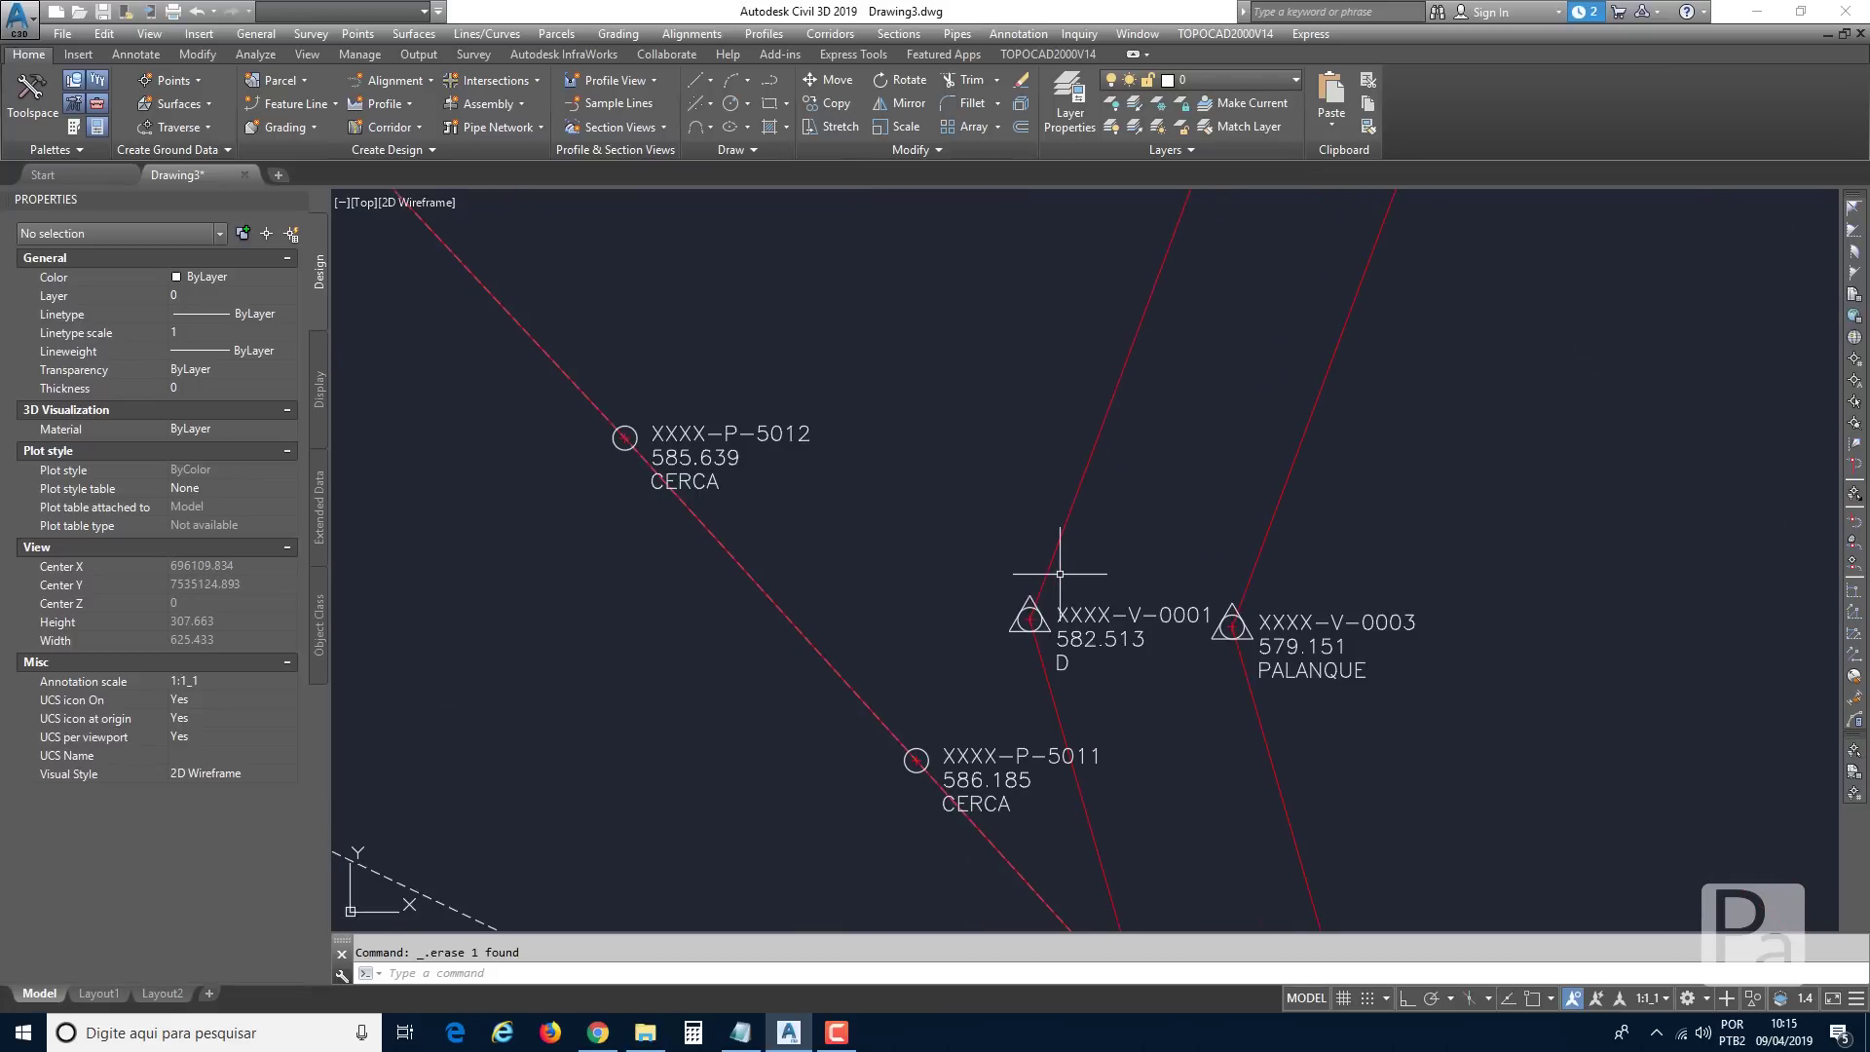
middle_click_drag(1067, 740, 1086, 535)
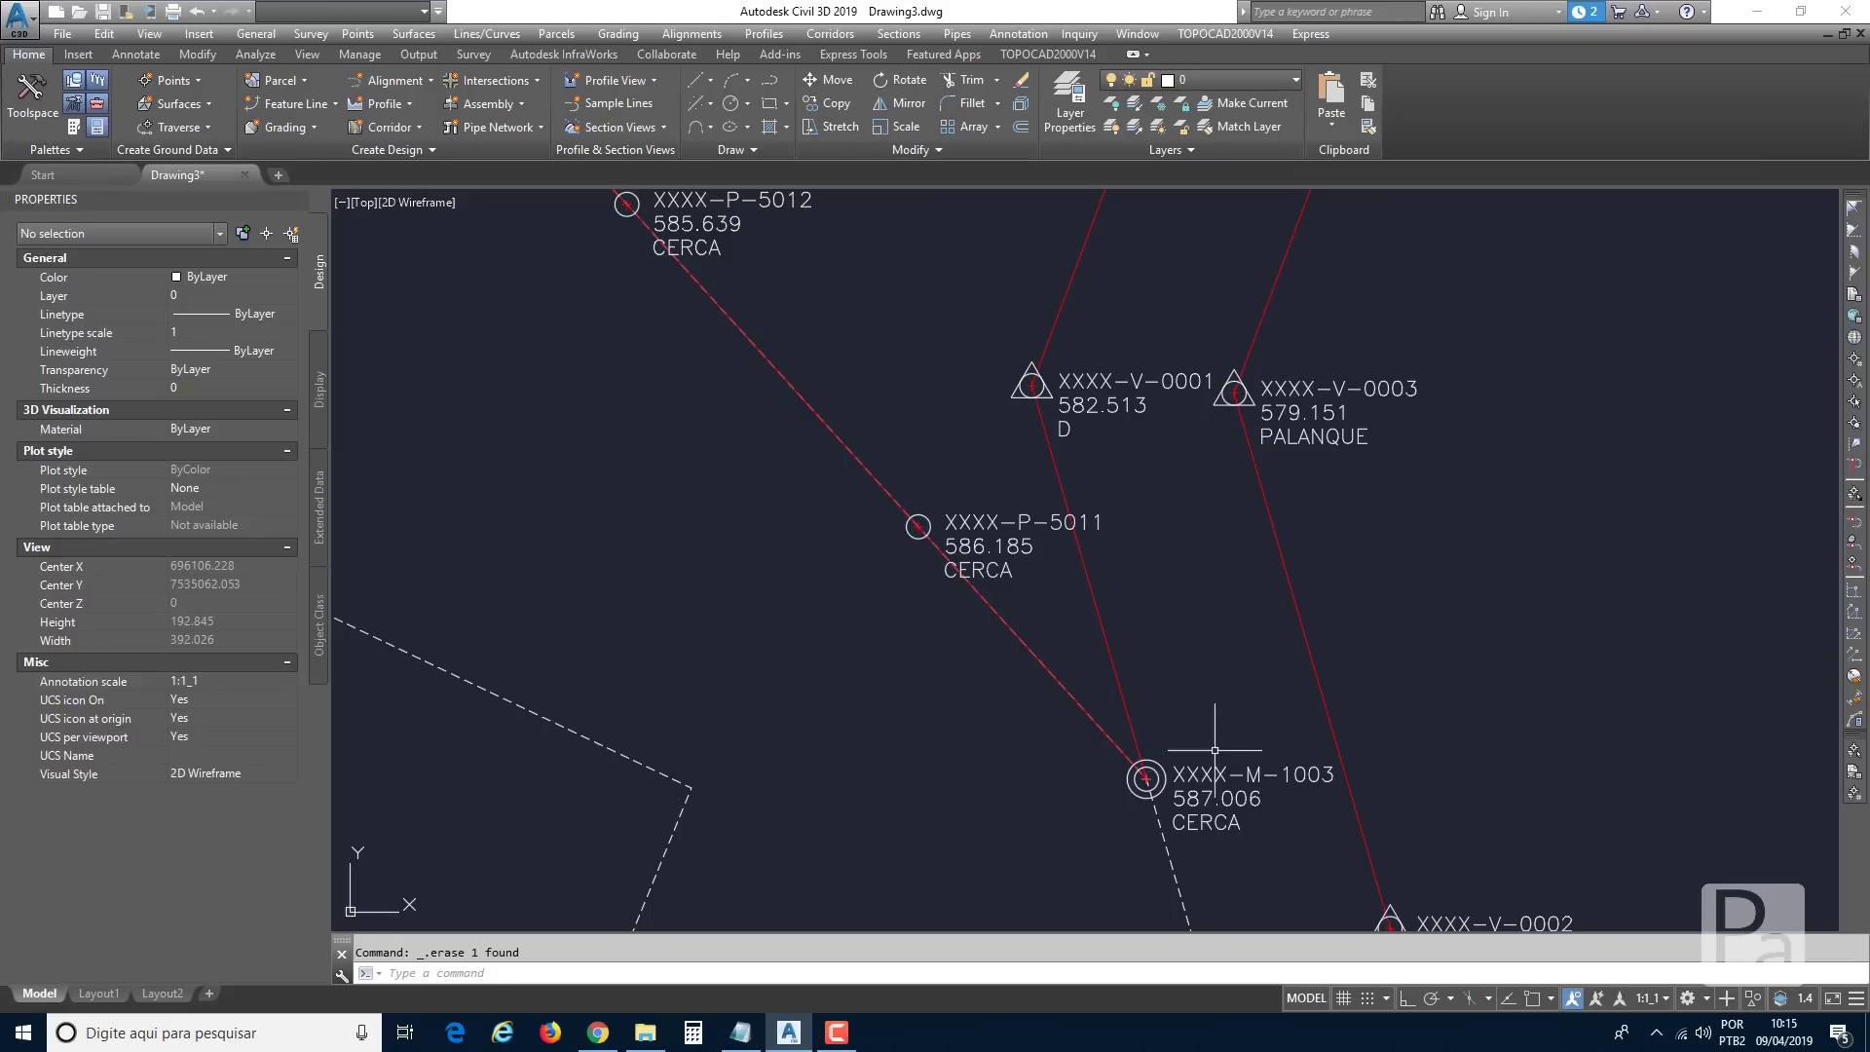
mouse_move(1213, 749)
middle_mouse_down()
mouse_move(1167, 581)
mouse_move(1244, 802)
middle_mouse_up()
scroll(825, 392, "down", 2)
middle_click_drag(825, 393, 921, 600)
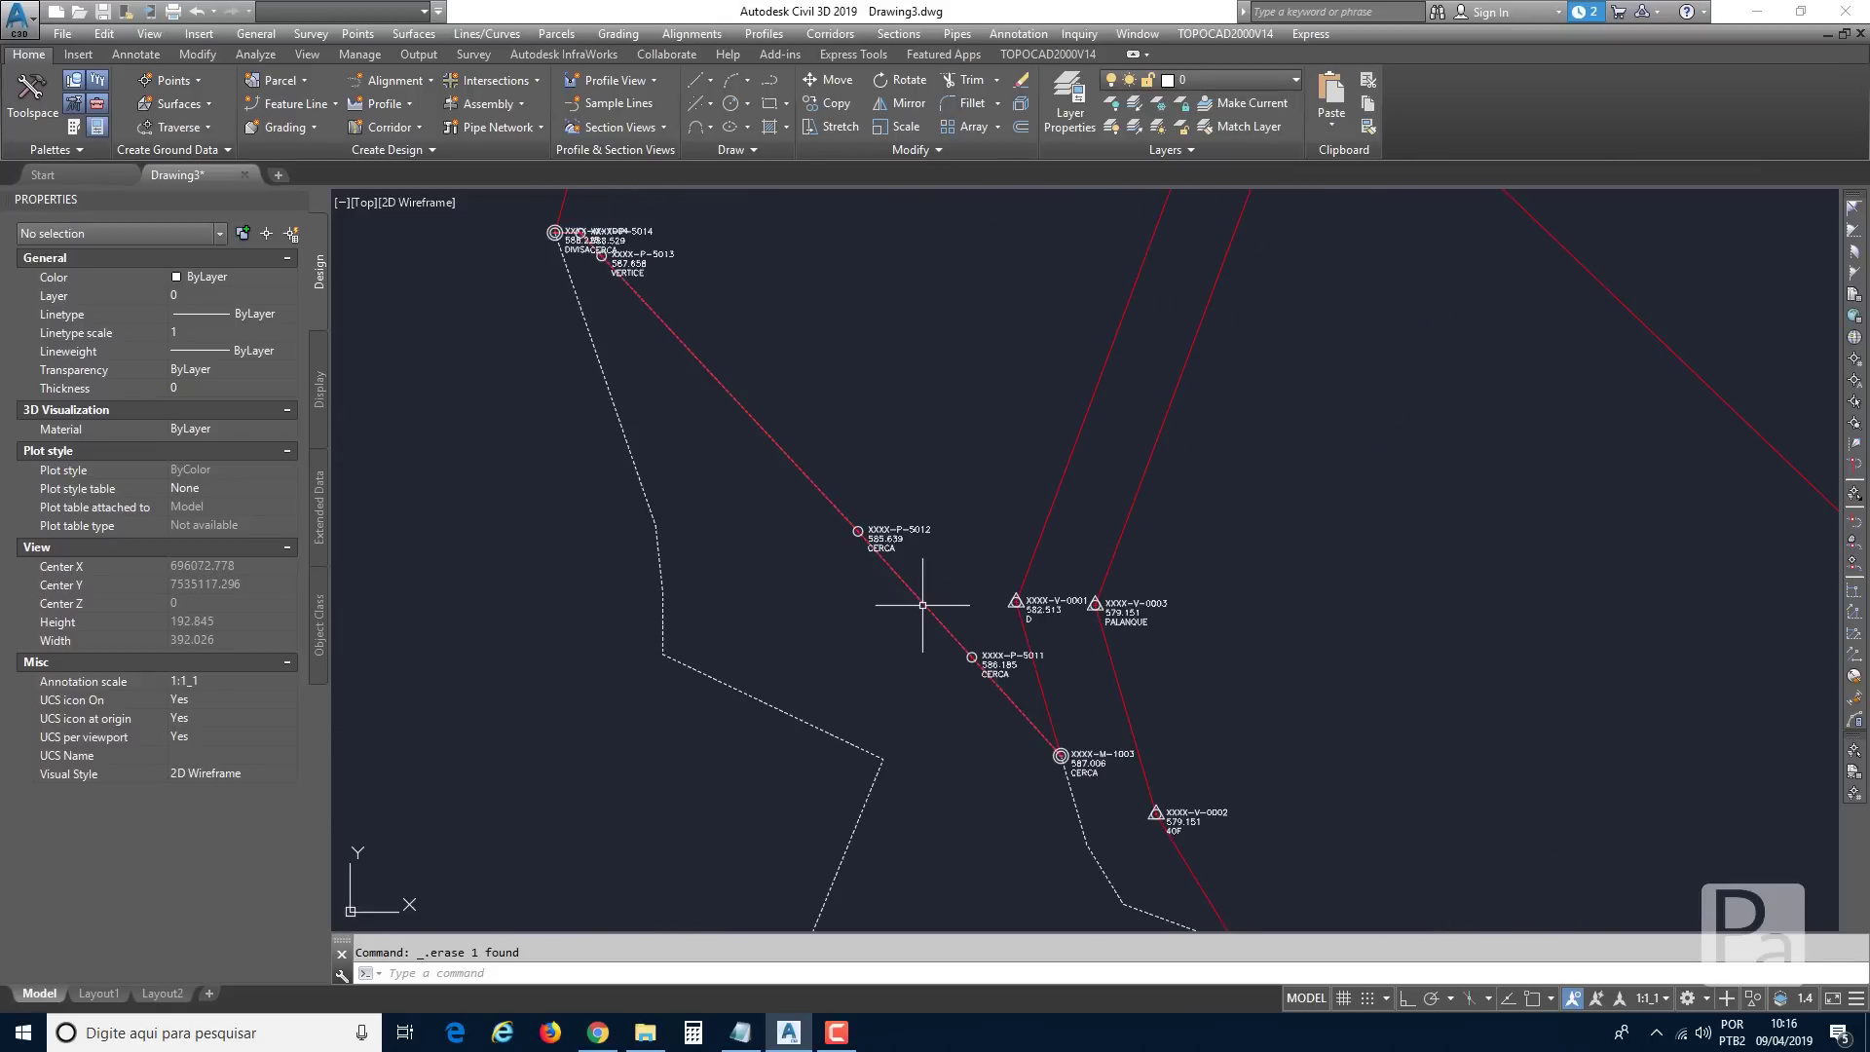
middle_click_drag(1236, 376, 1078, 598)
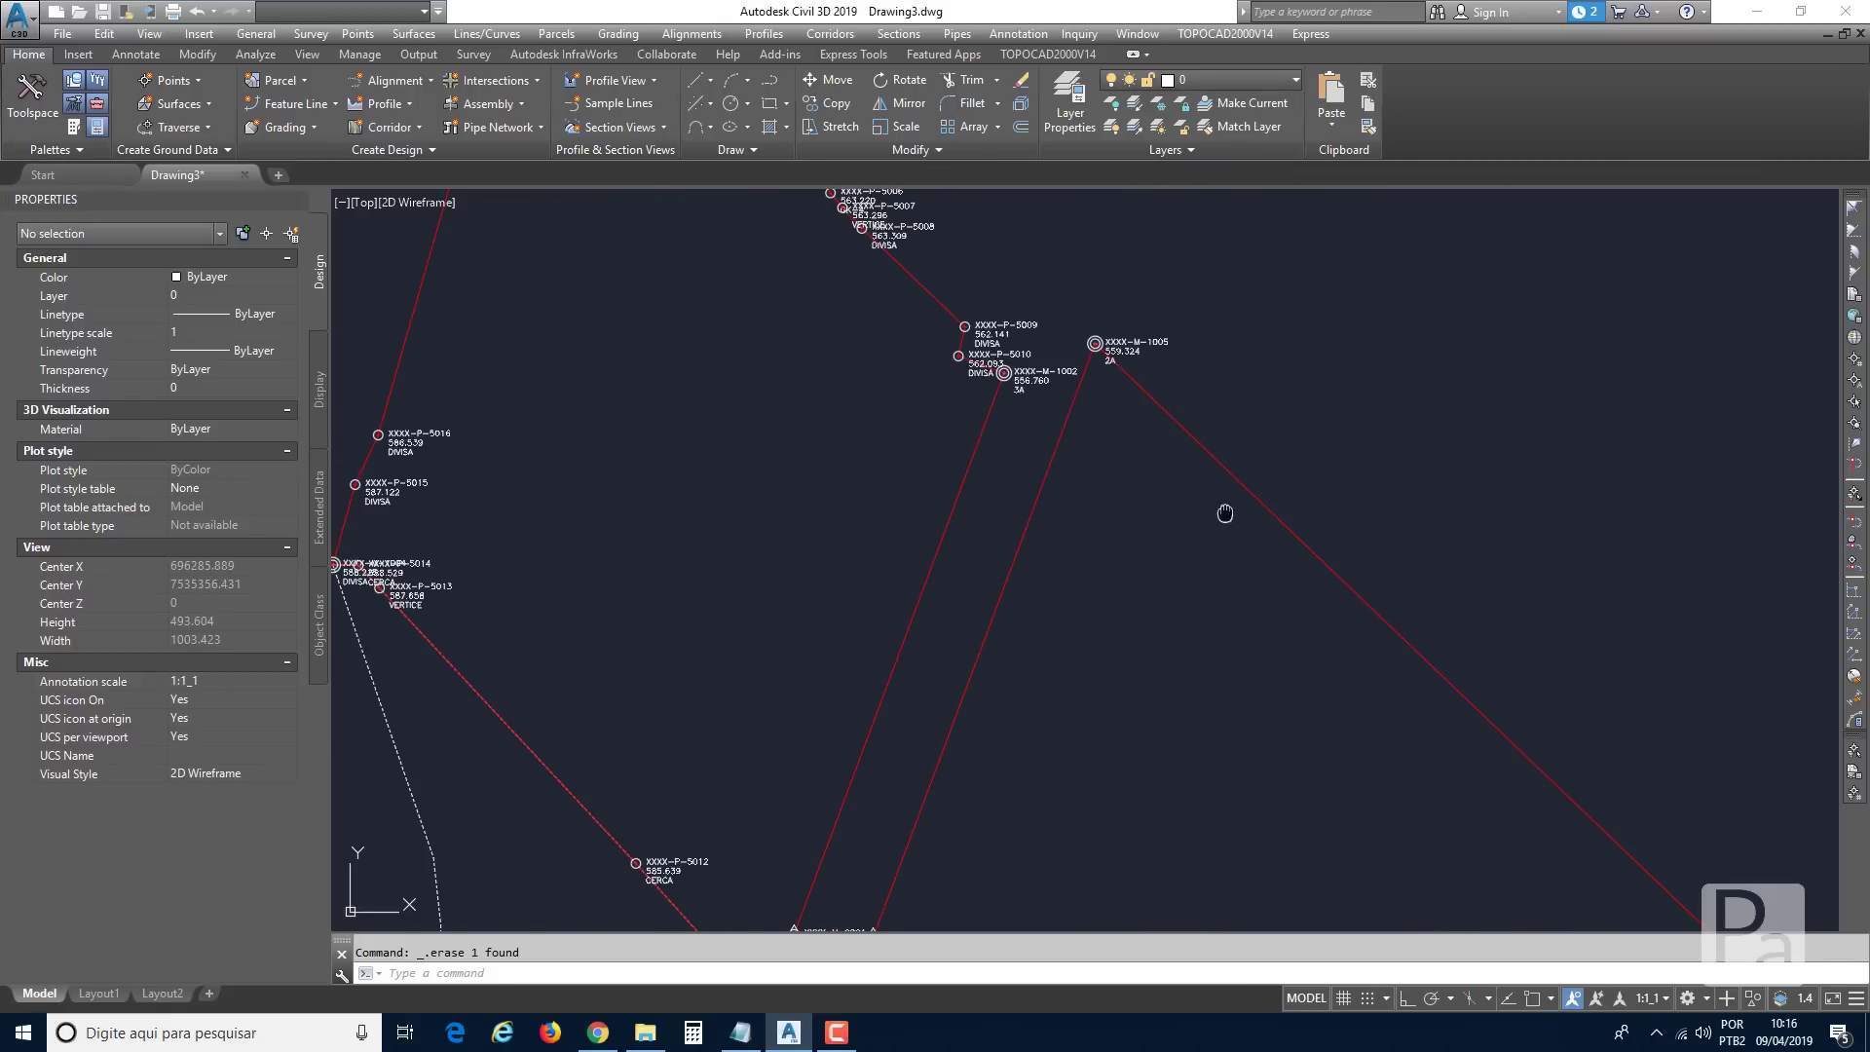
middle_click_drag(1224, 517, 1042, 315)
scroll(1098, 605, "down", 4)
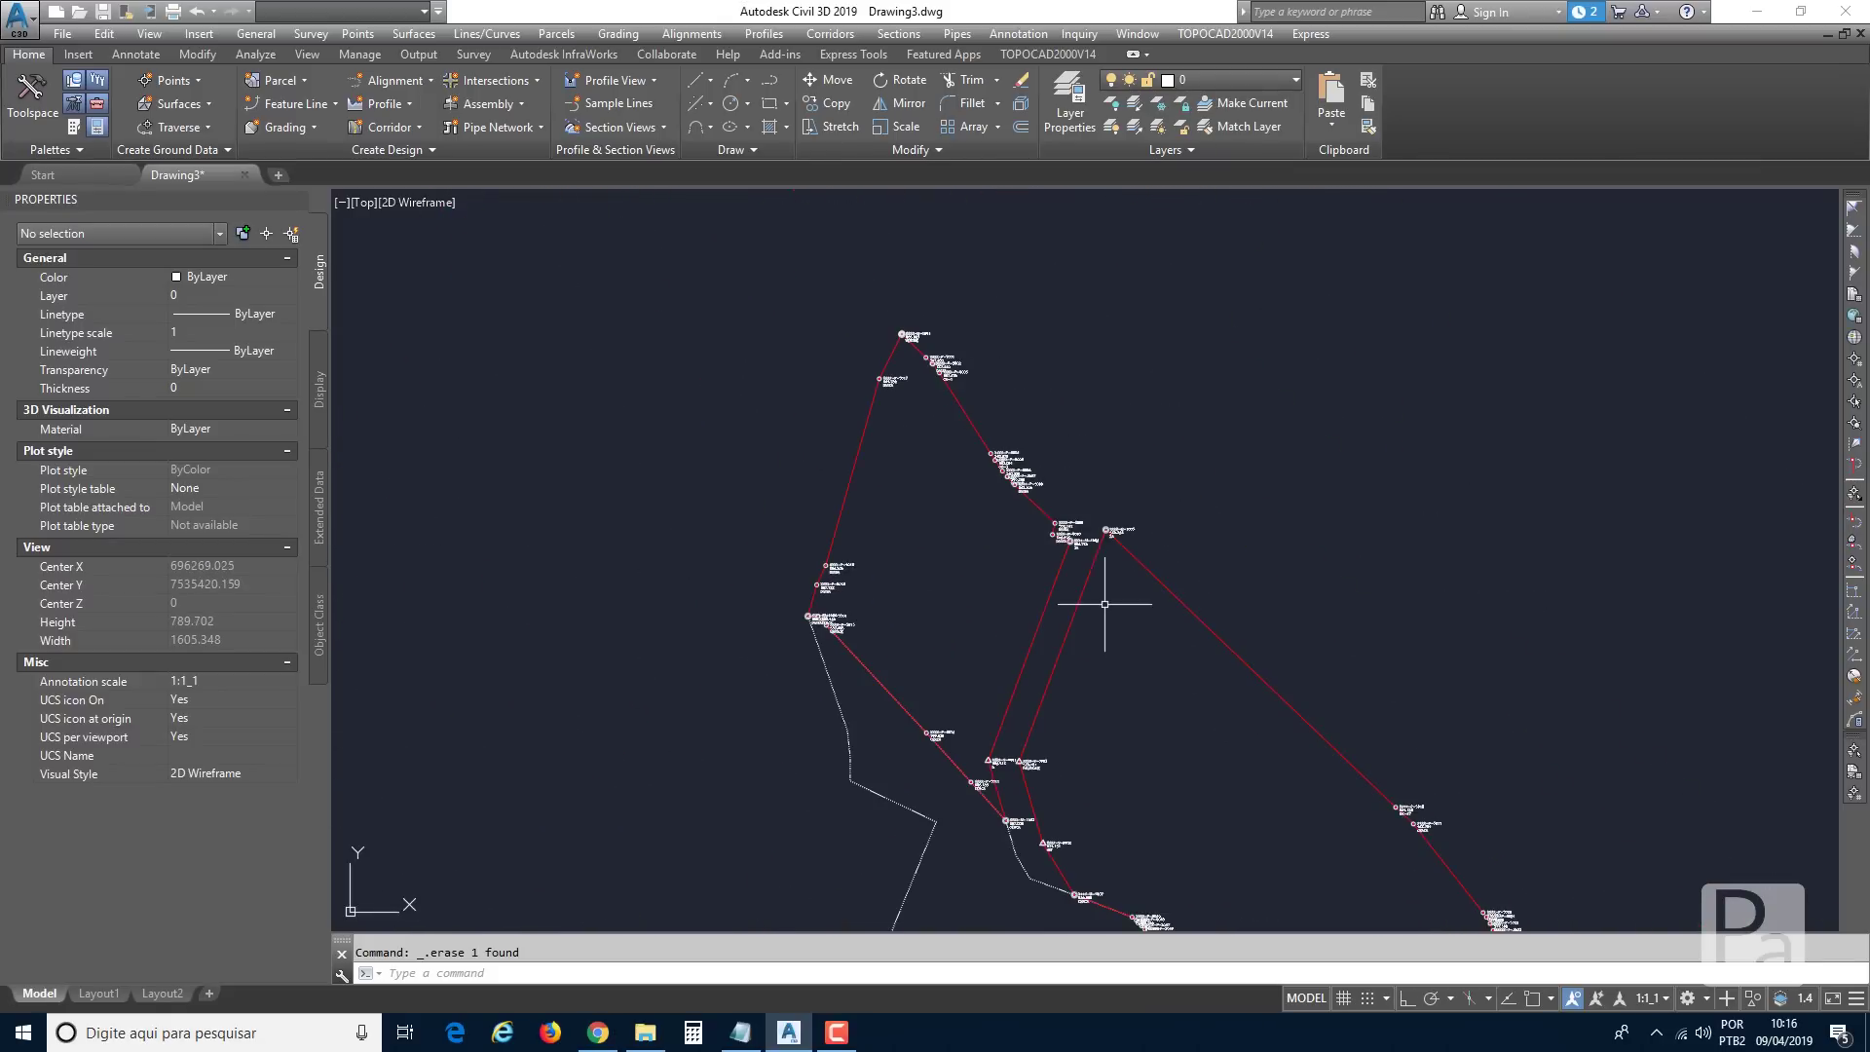
mouse_move(1102, 593)
middle_mouse_down()
mouse_move(1081, 616)
mouse_move(1072, 584)
mouse_move(1037, 585)
mouse_move(985, 522)
middle_mouse_up()
scroll(1073, 586, "down", 2)
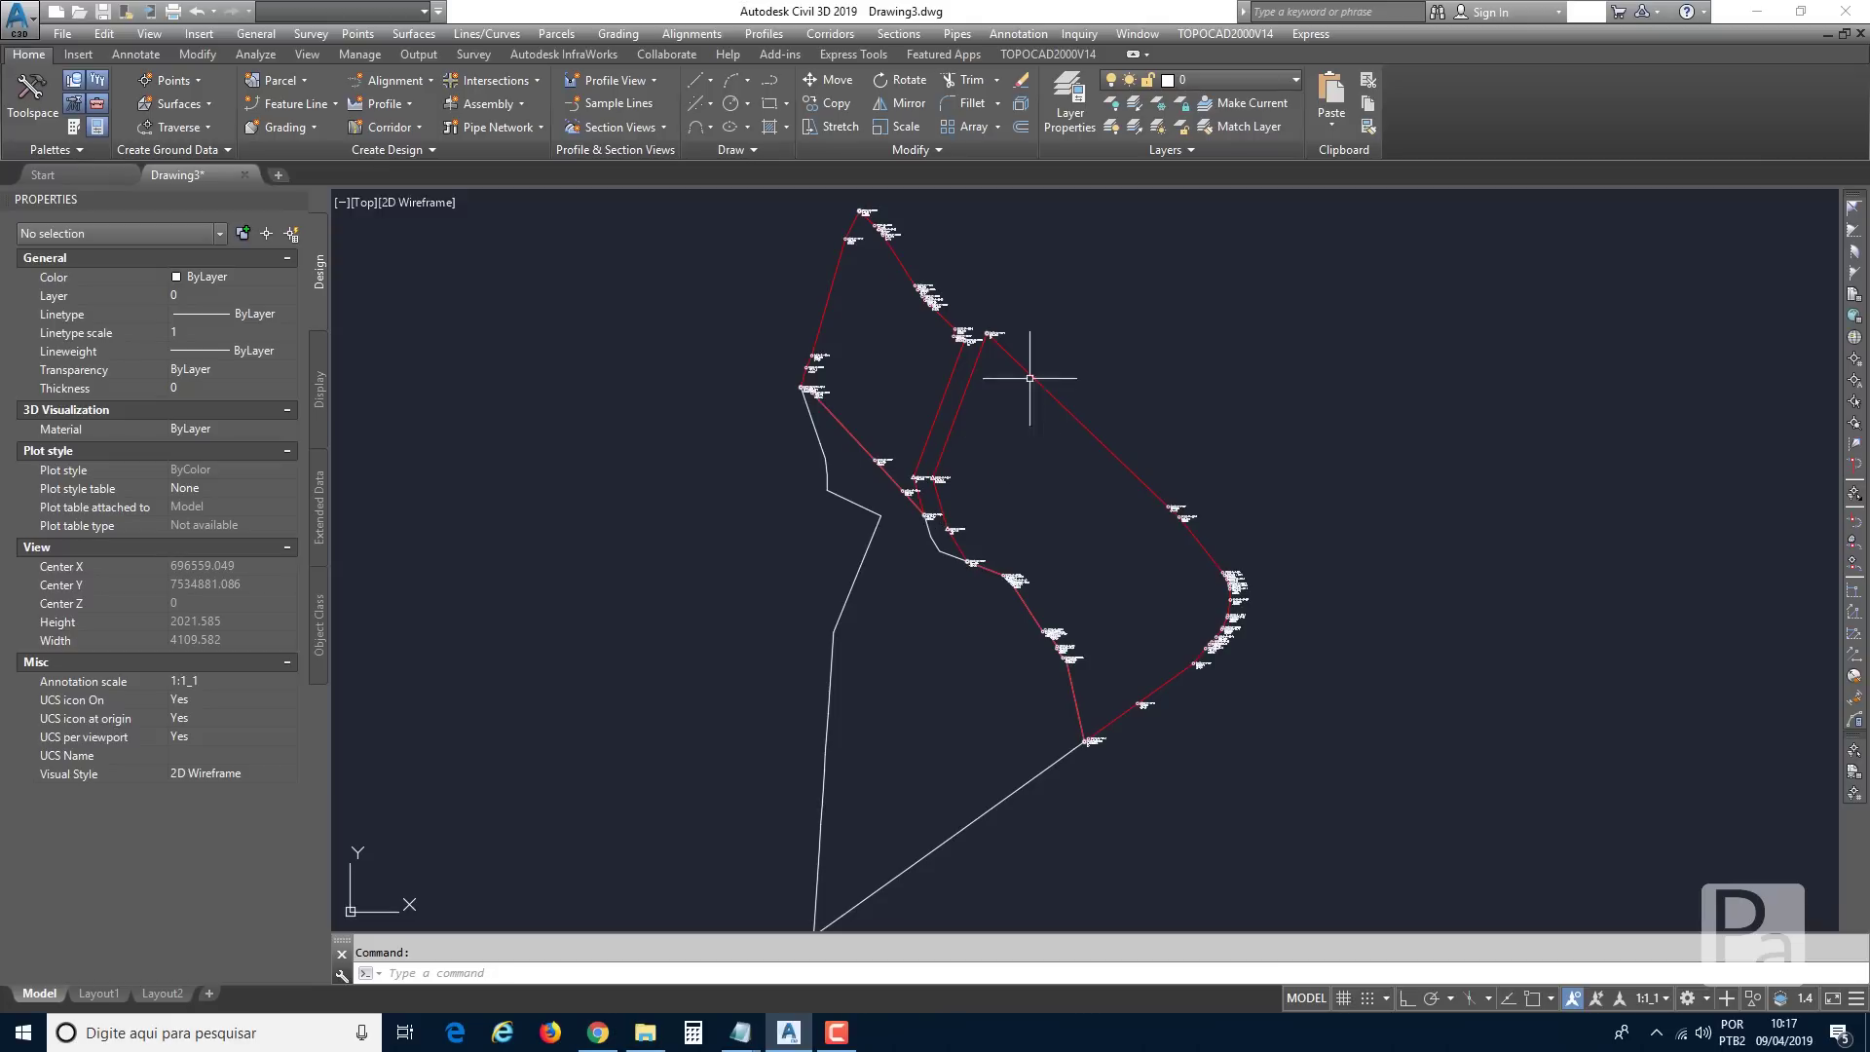
Insert the confrontante Sítio Paraíso outside the upper parcel's west boundary with Memorial INCRA, entering CNS 11.263-1, Bauru, SP, and the property and owner details.
left_click(1211, 34)
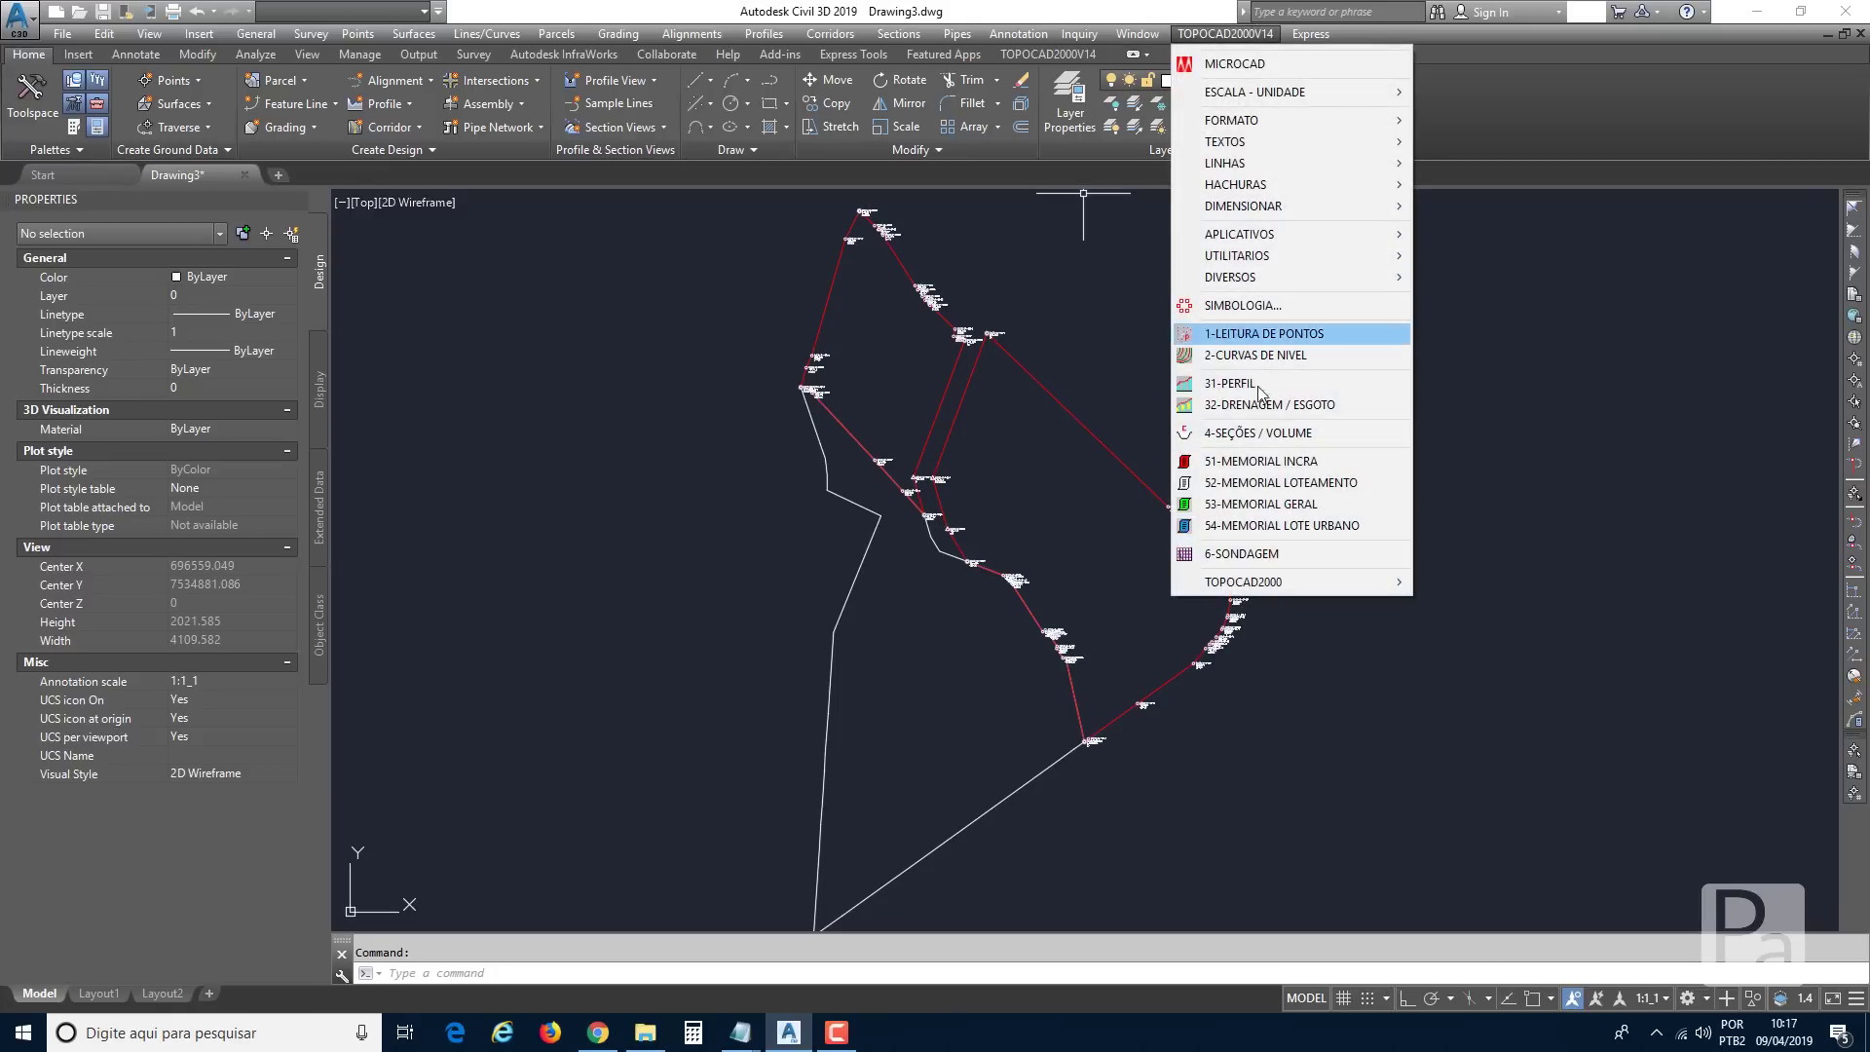
left_click(1244, 460)
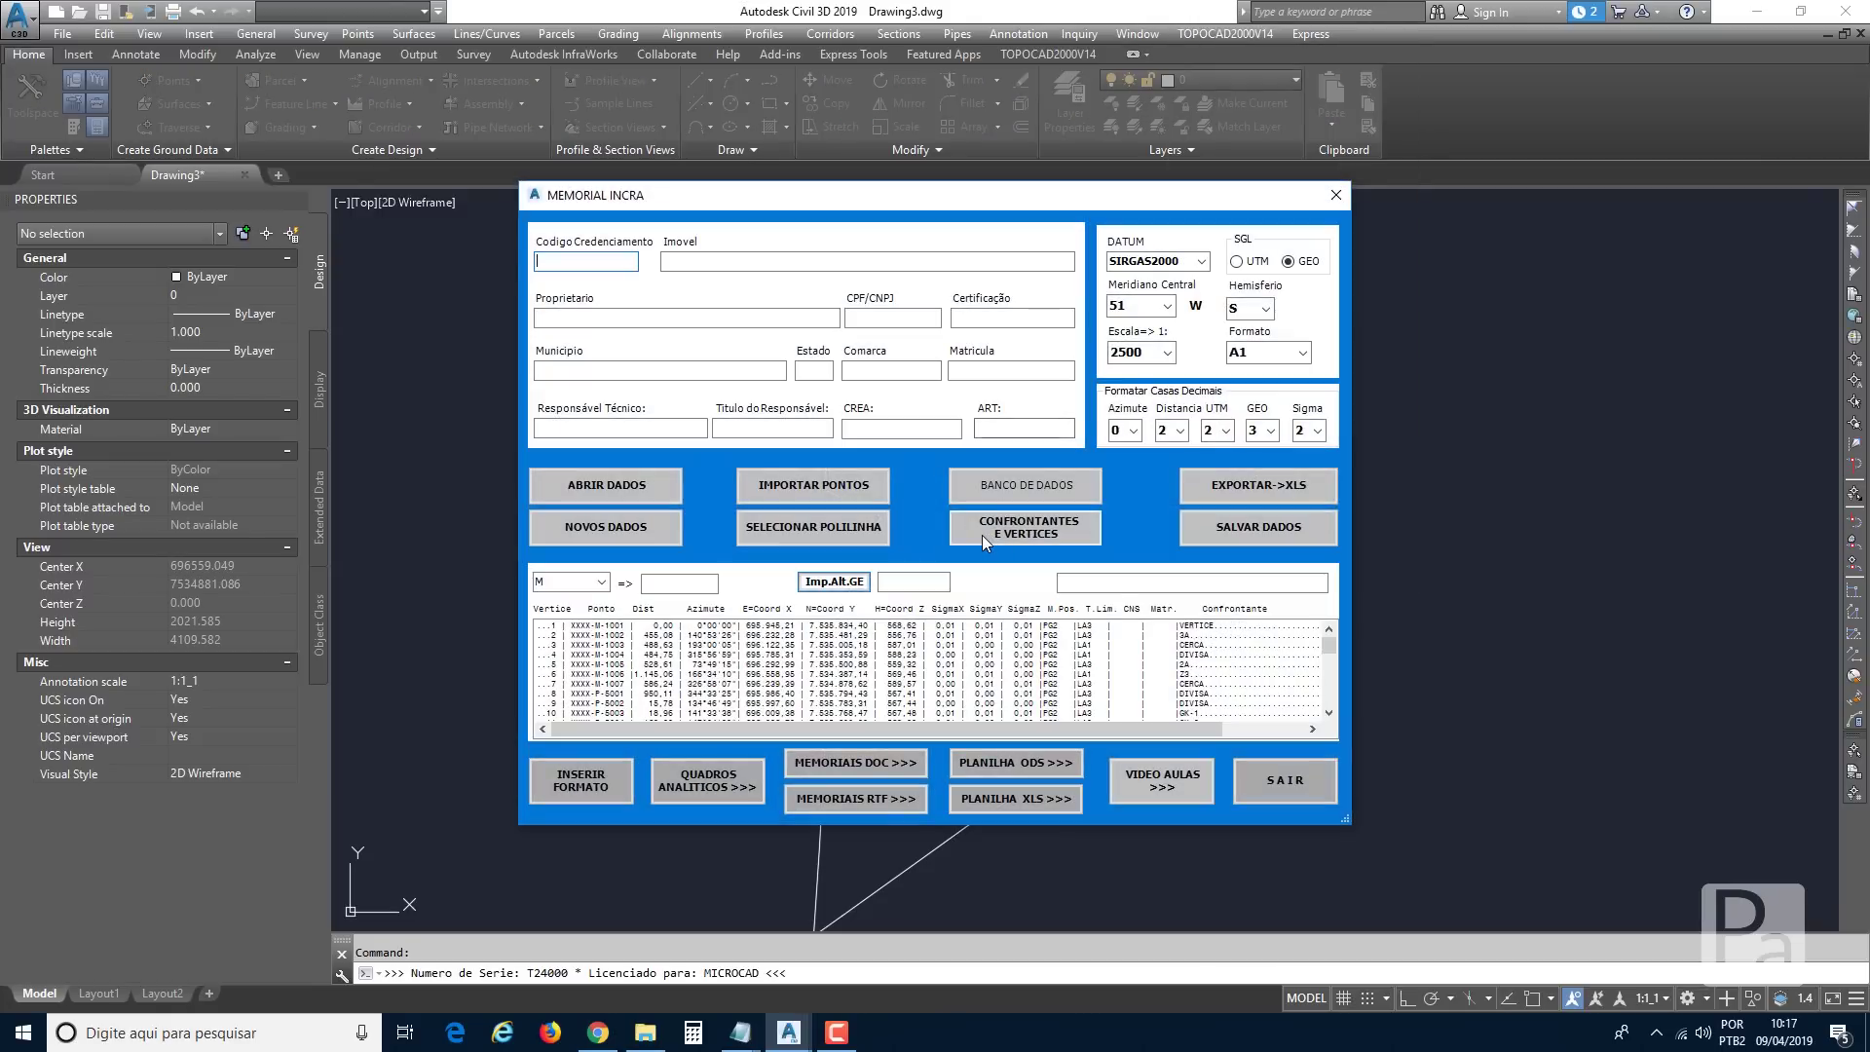
left_click(1001, 535)
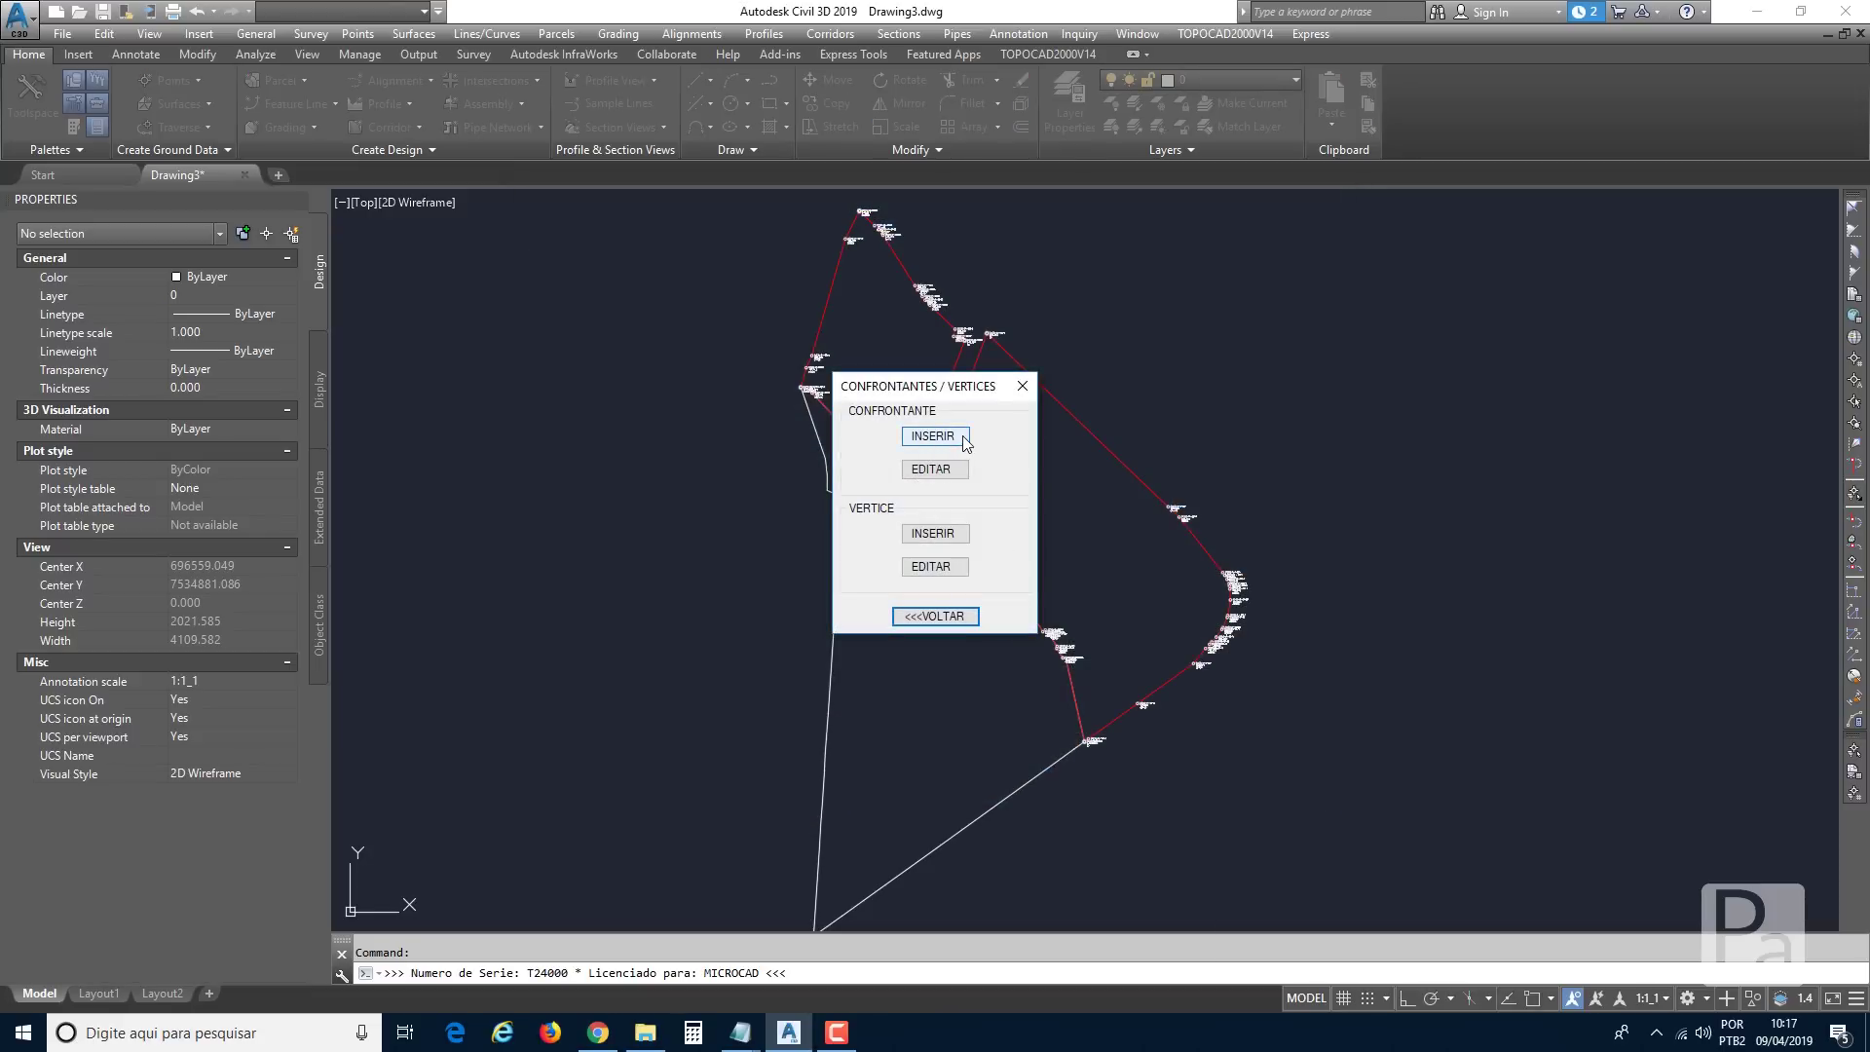
left_click(959, 441)
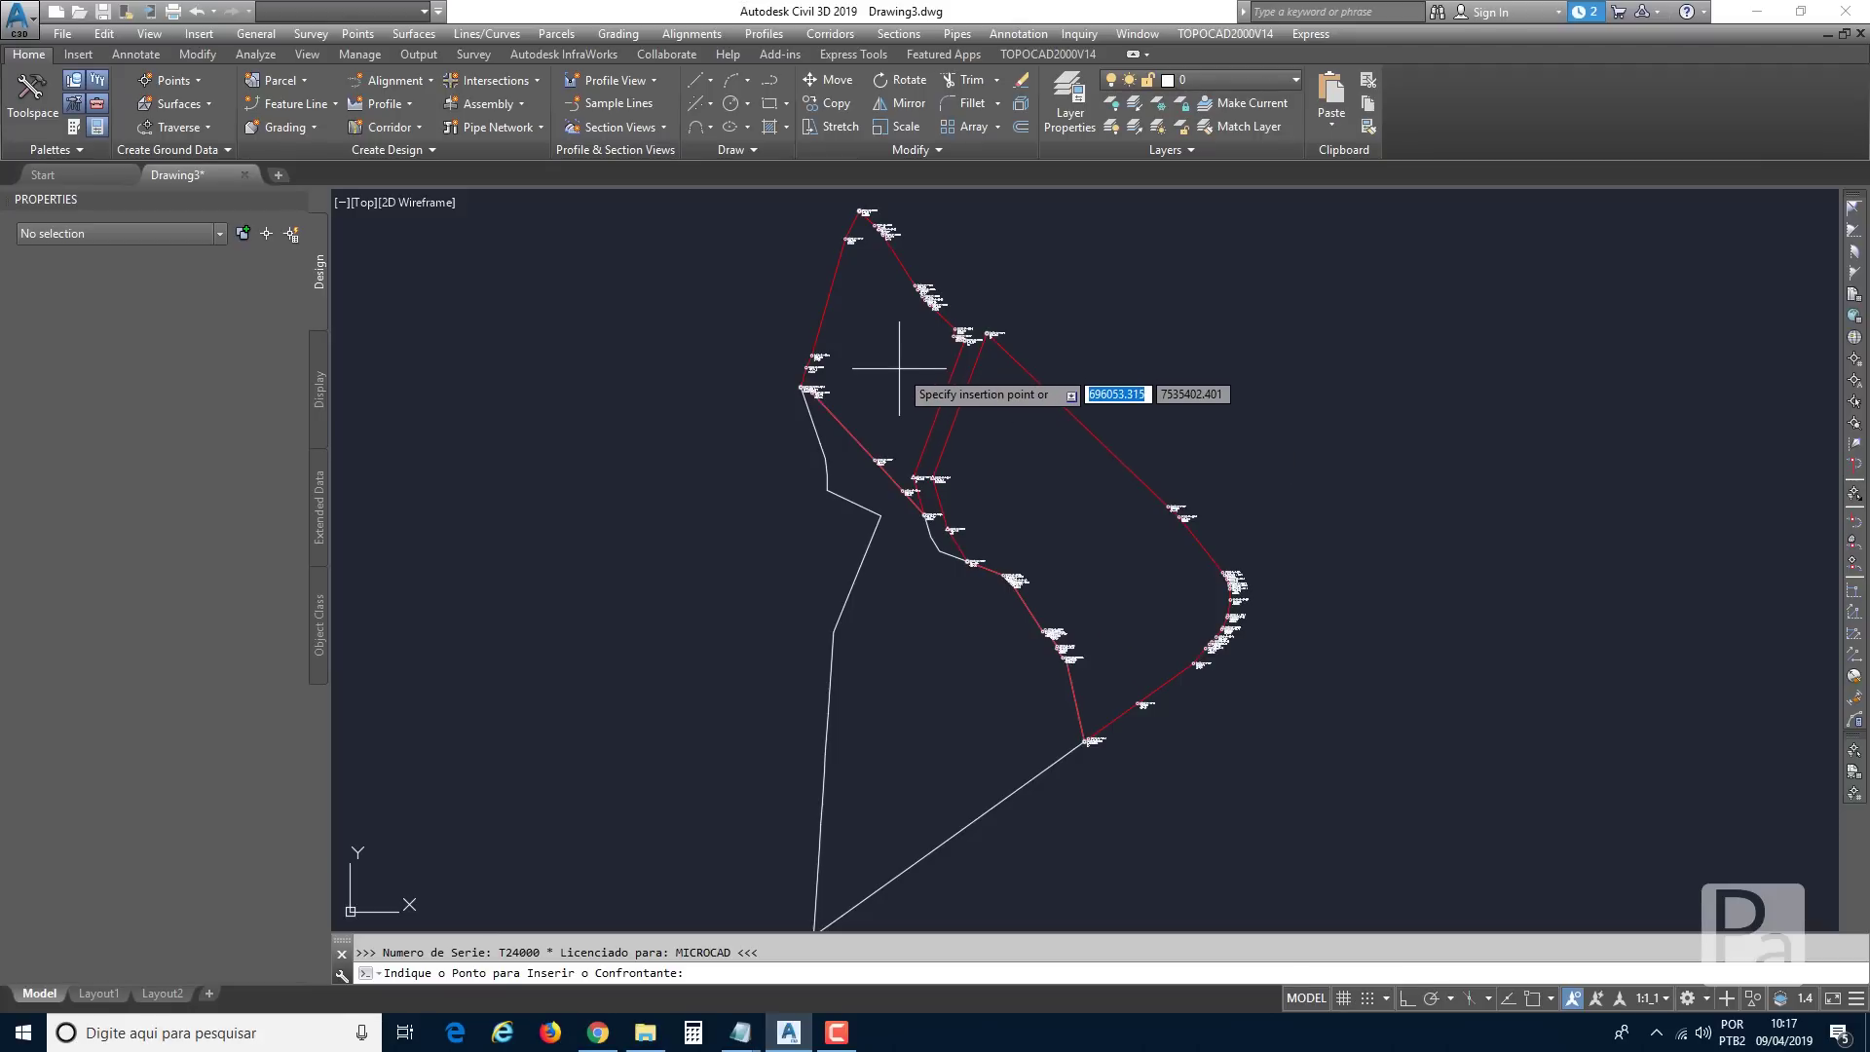
middle_click_drag(897, 368, 818, 513)
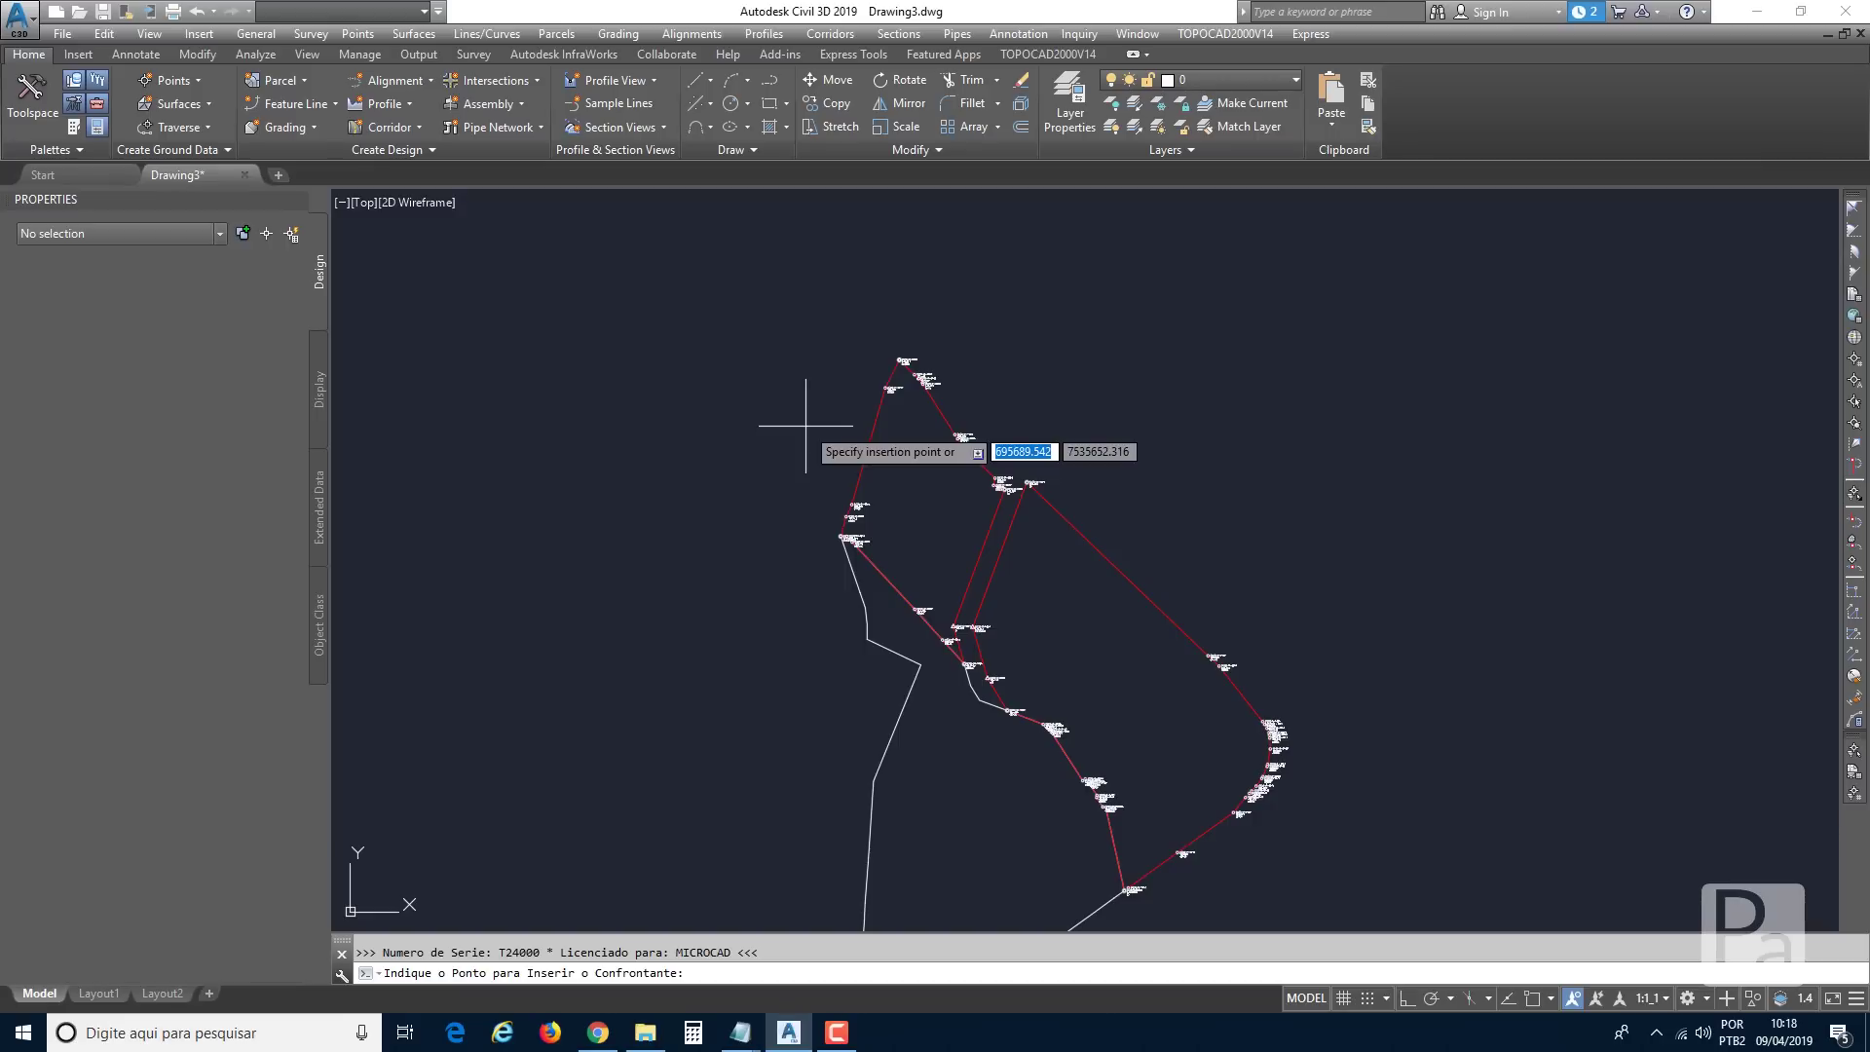
scroll(805, 425, "up", 2)
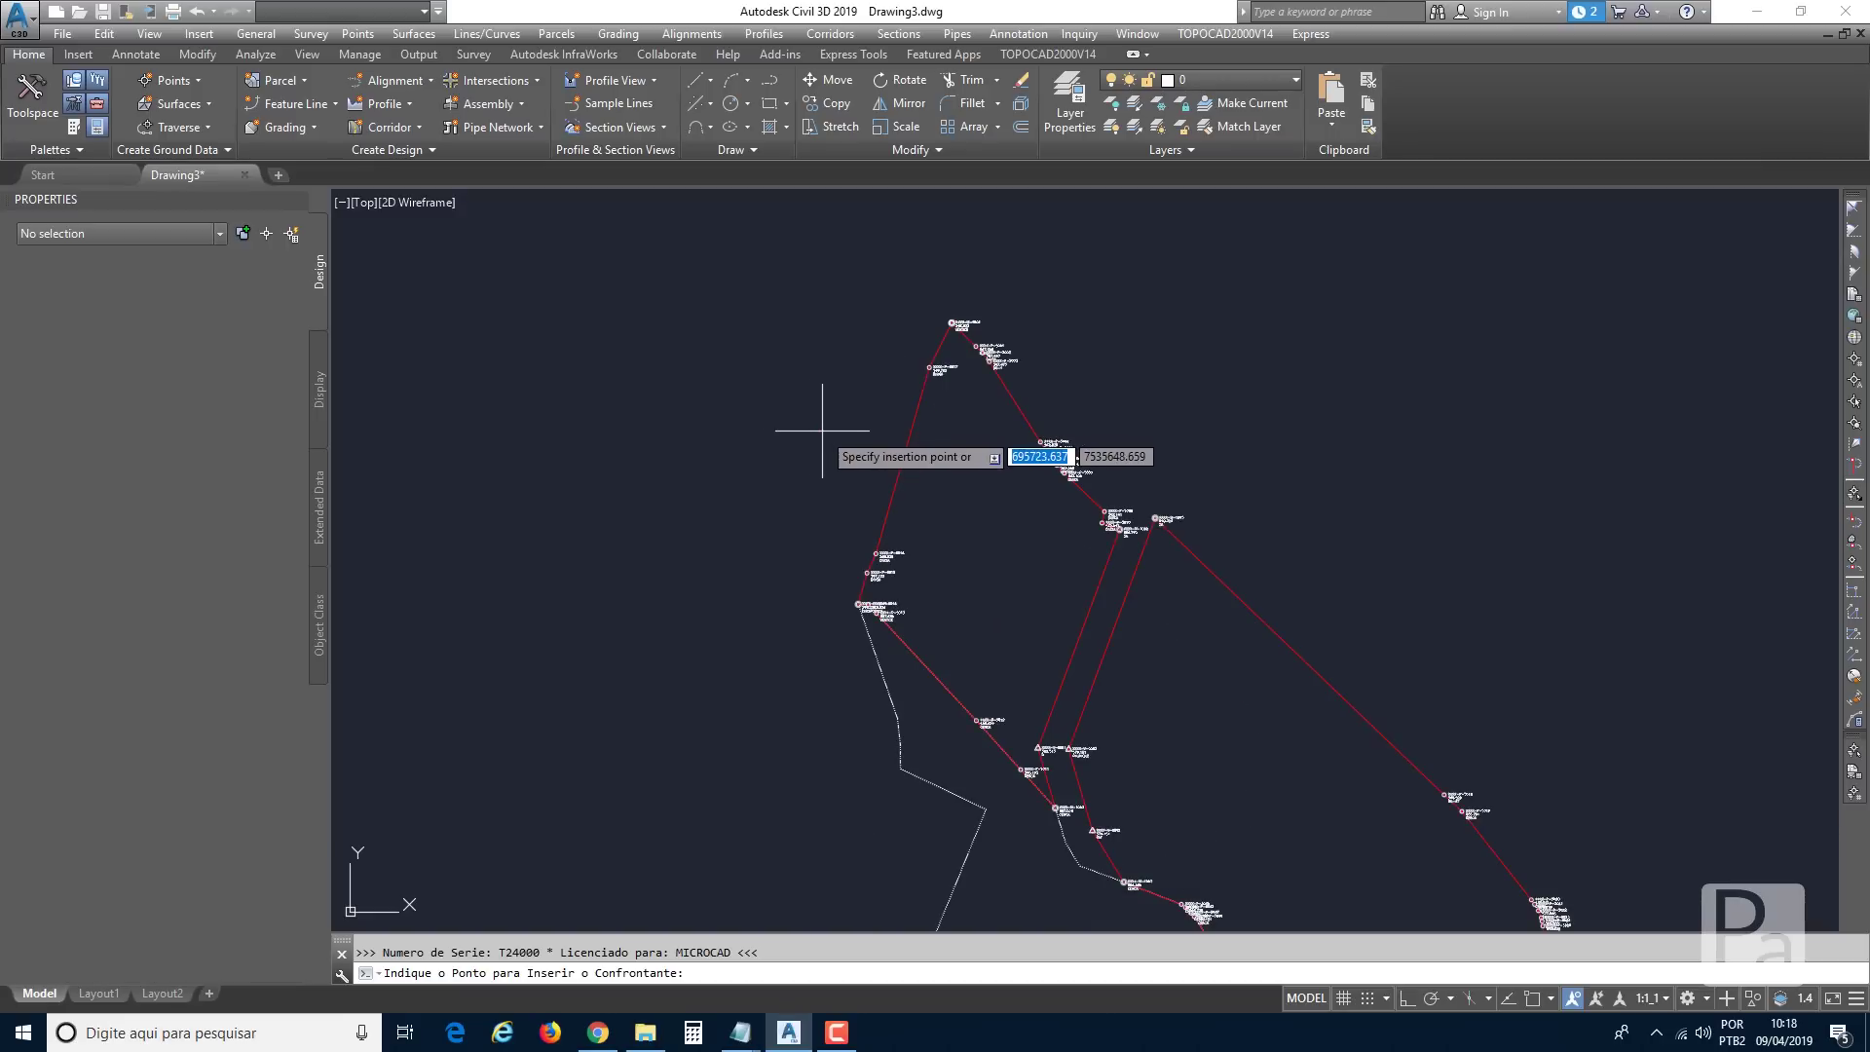
left_click(815, 443)
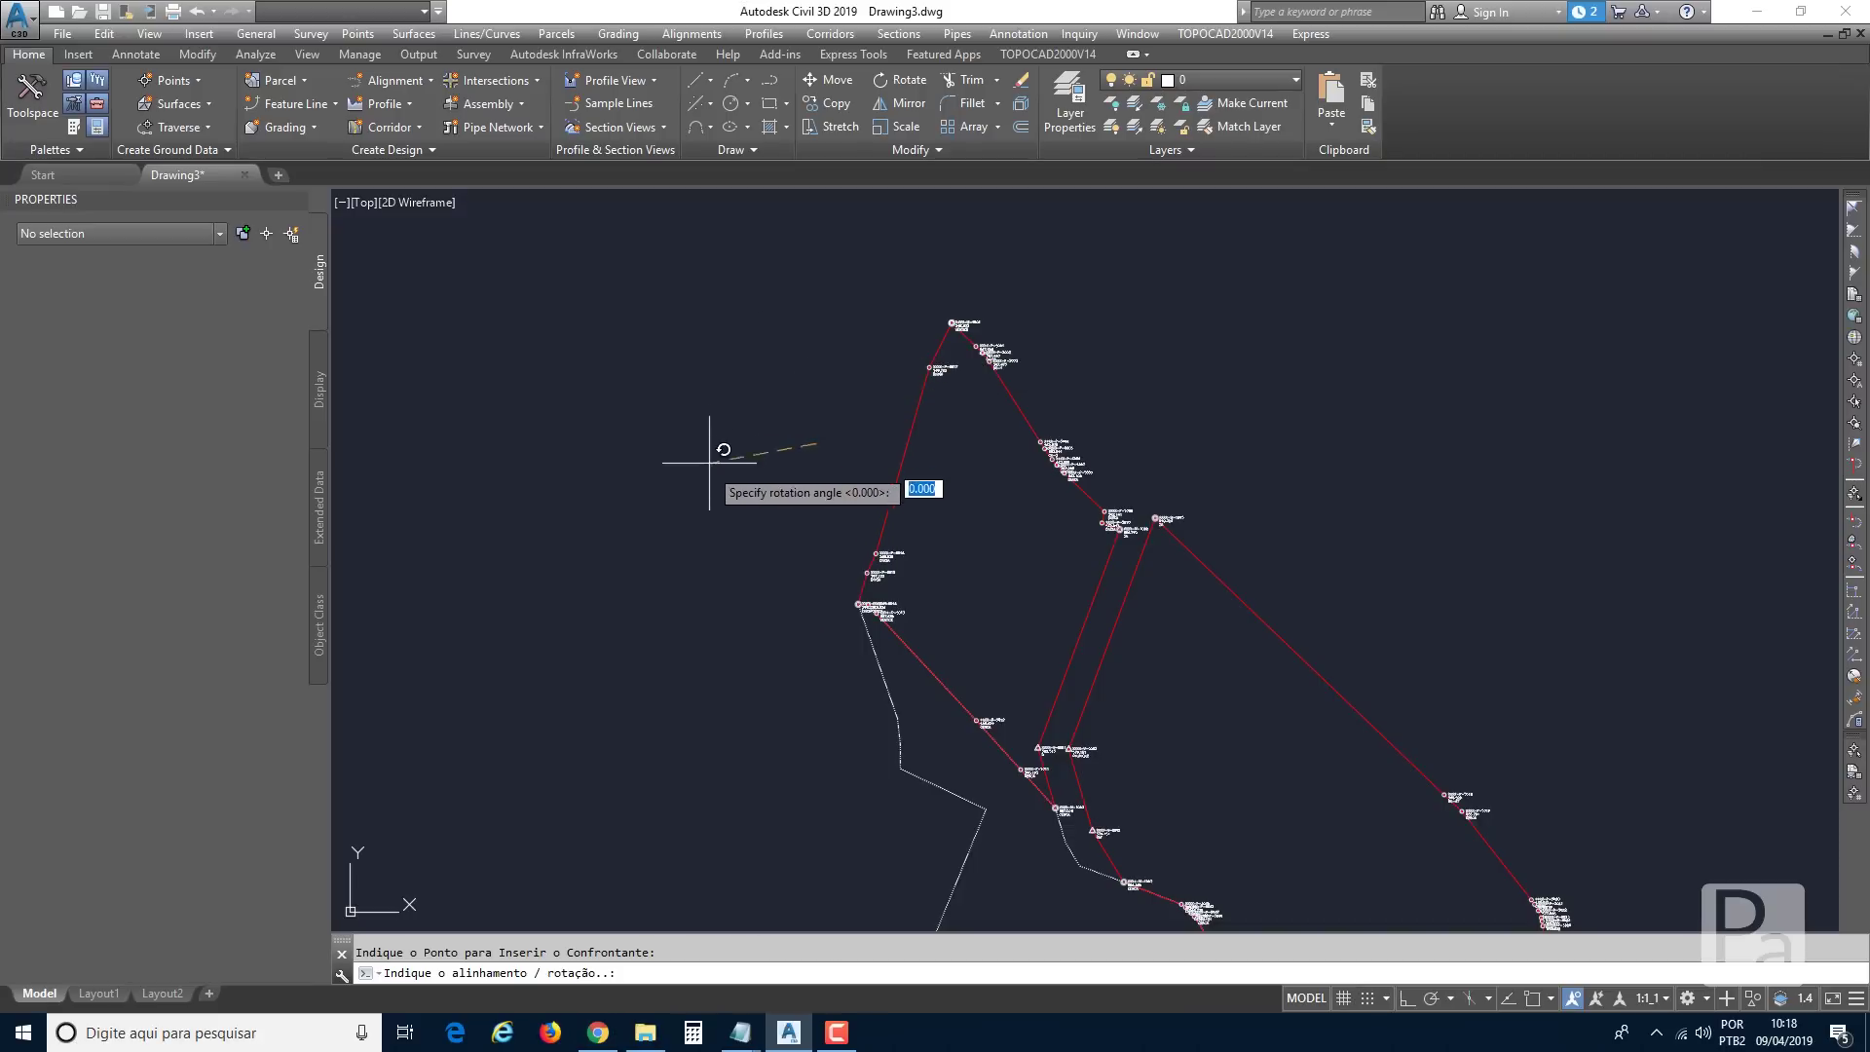
left_click(869, 472)
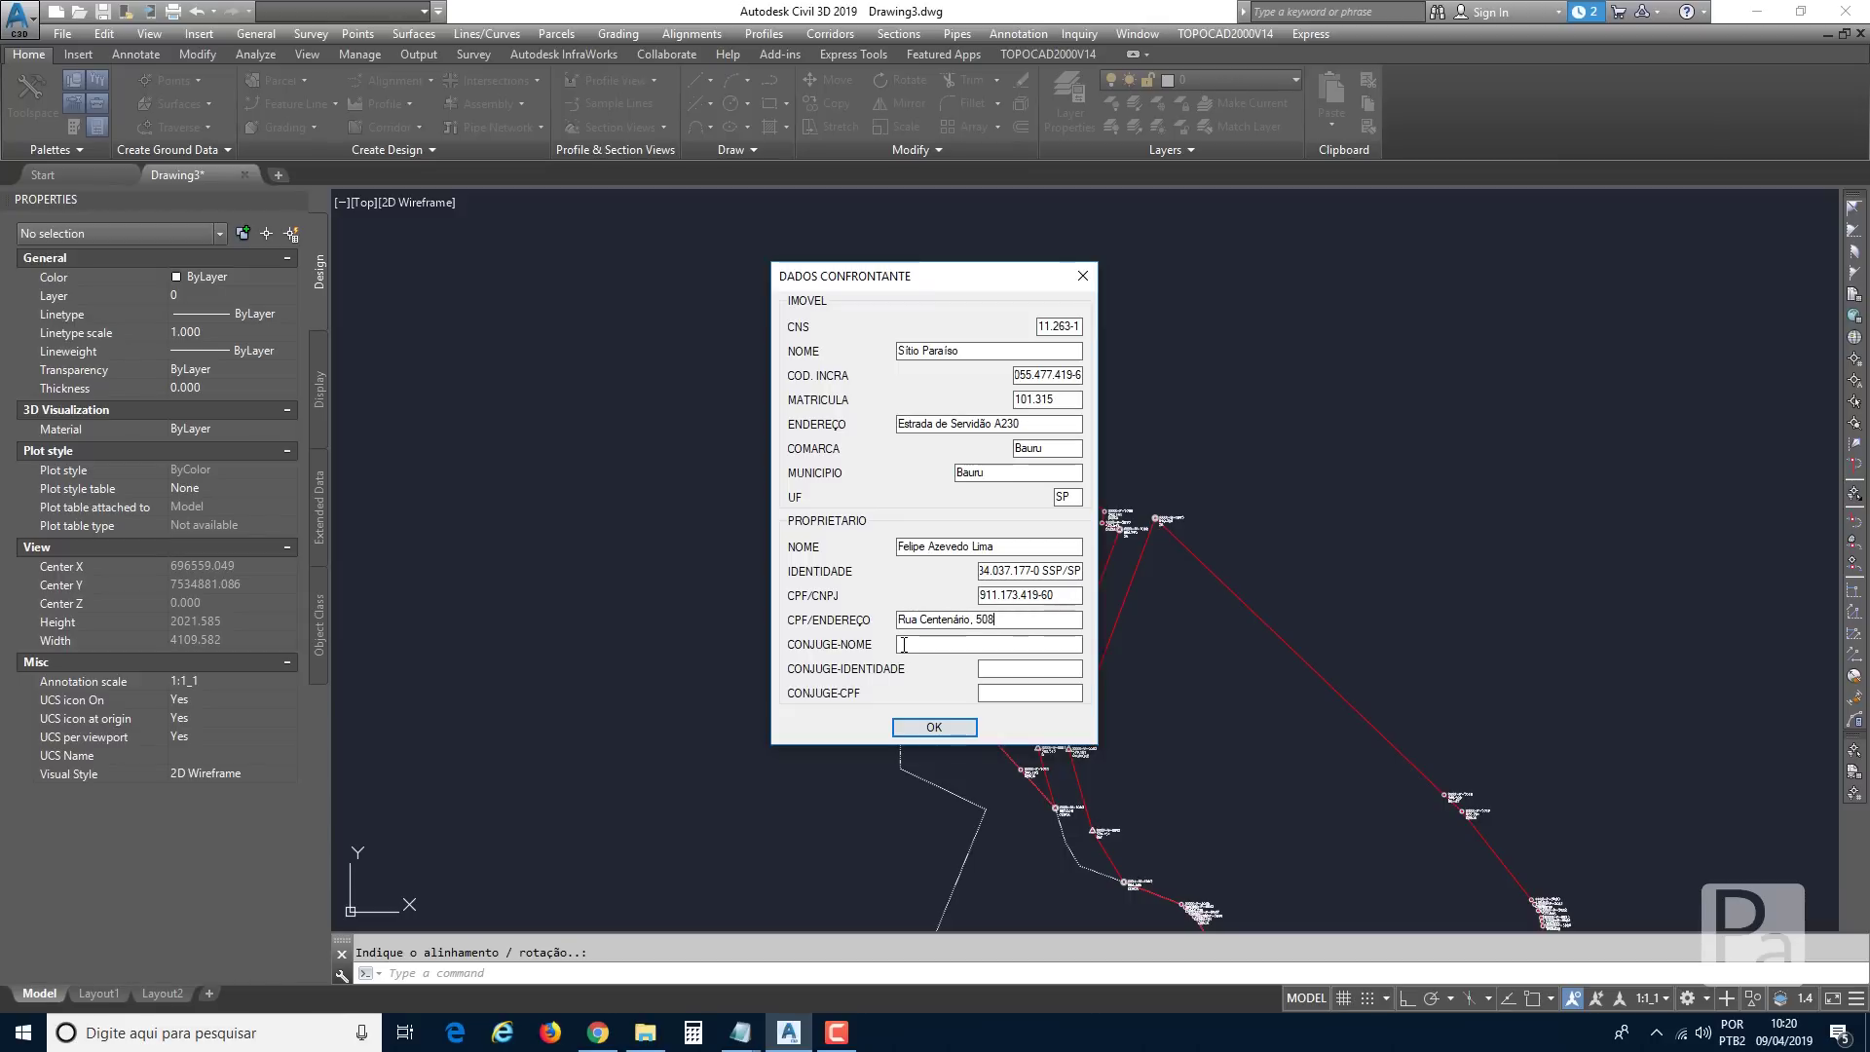
left_click(904, 730)
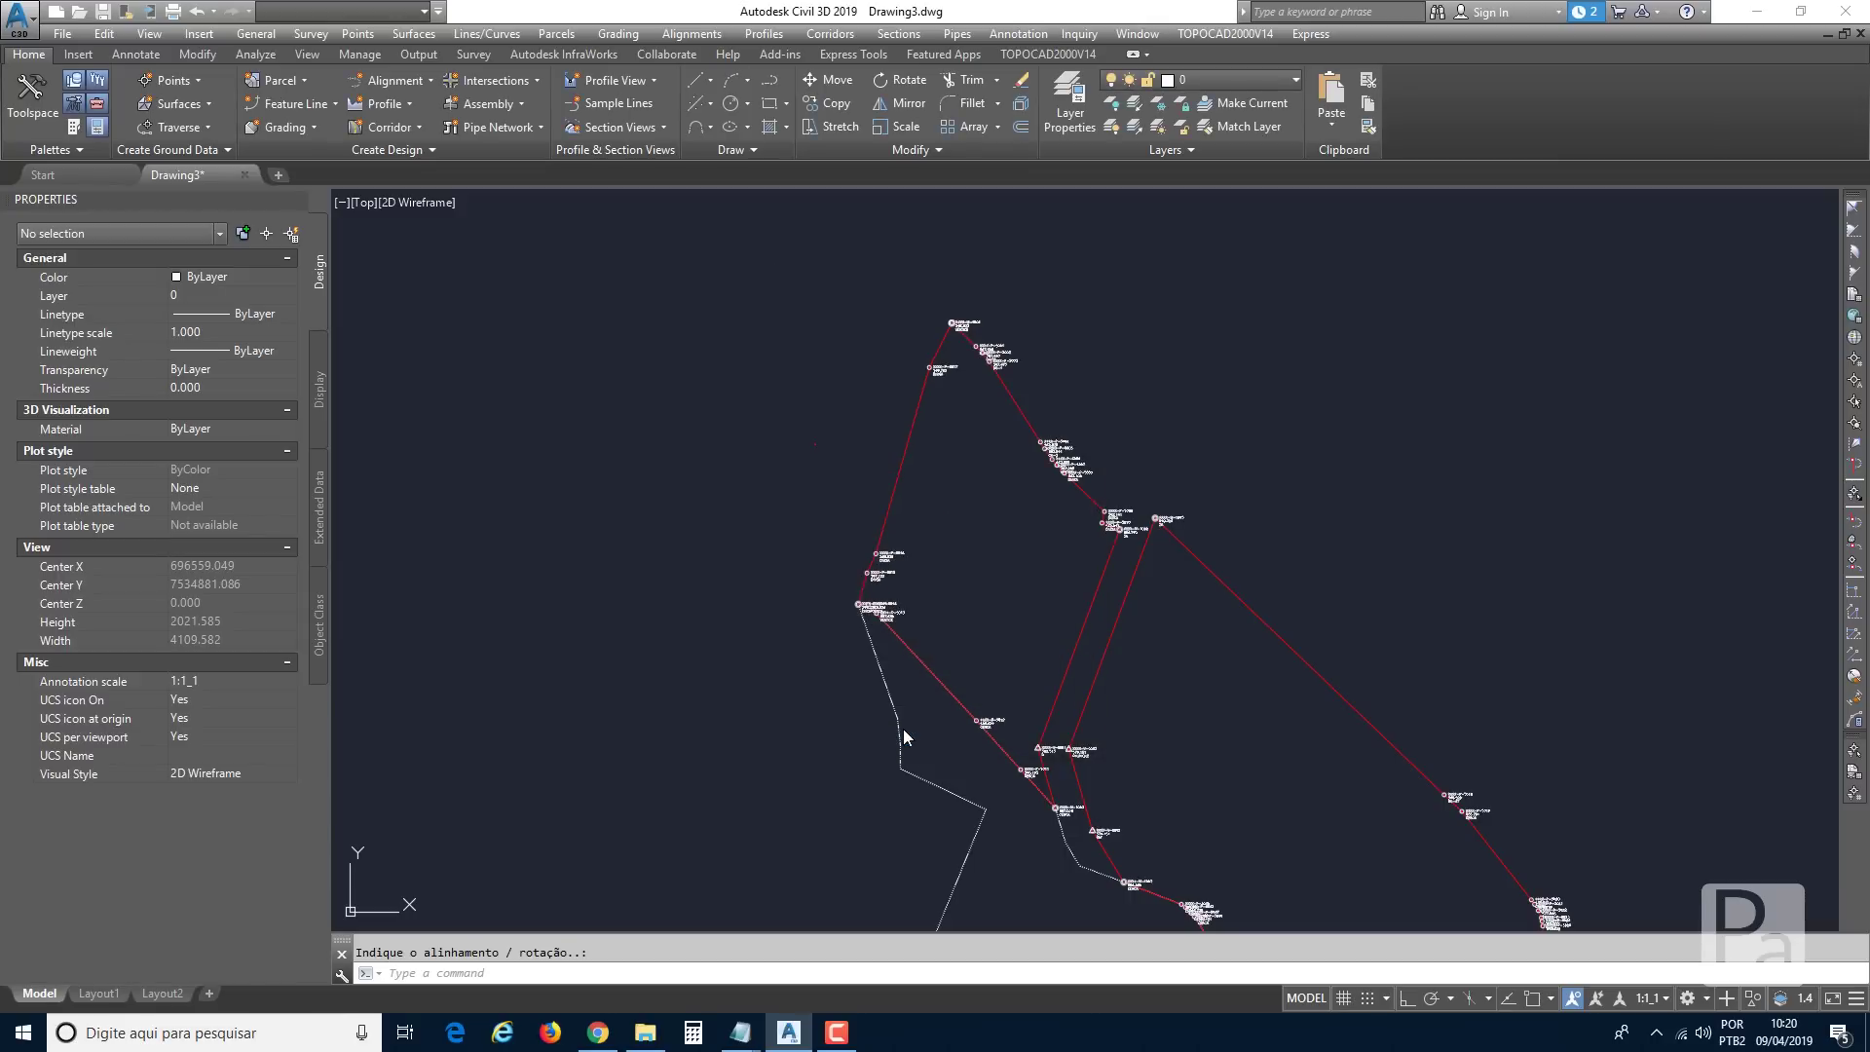
Insert the confrontante SUBESTAÇÃO DE BAURU SBE-39/5, owned by CTEEP, southwest of the lower parcel, with CNS 11.263-1, Bauru, SP, and its registration details.
left_click_drag(878, 390, 562, 498)
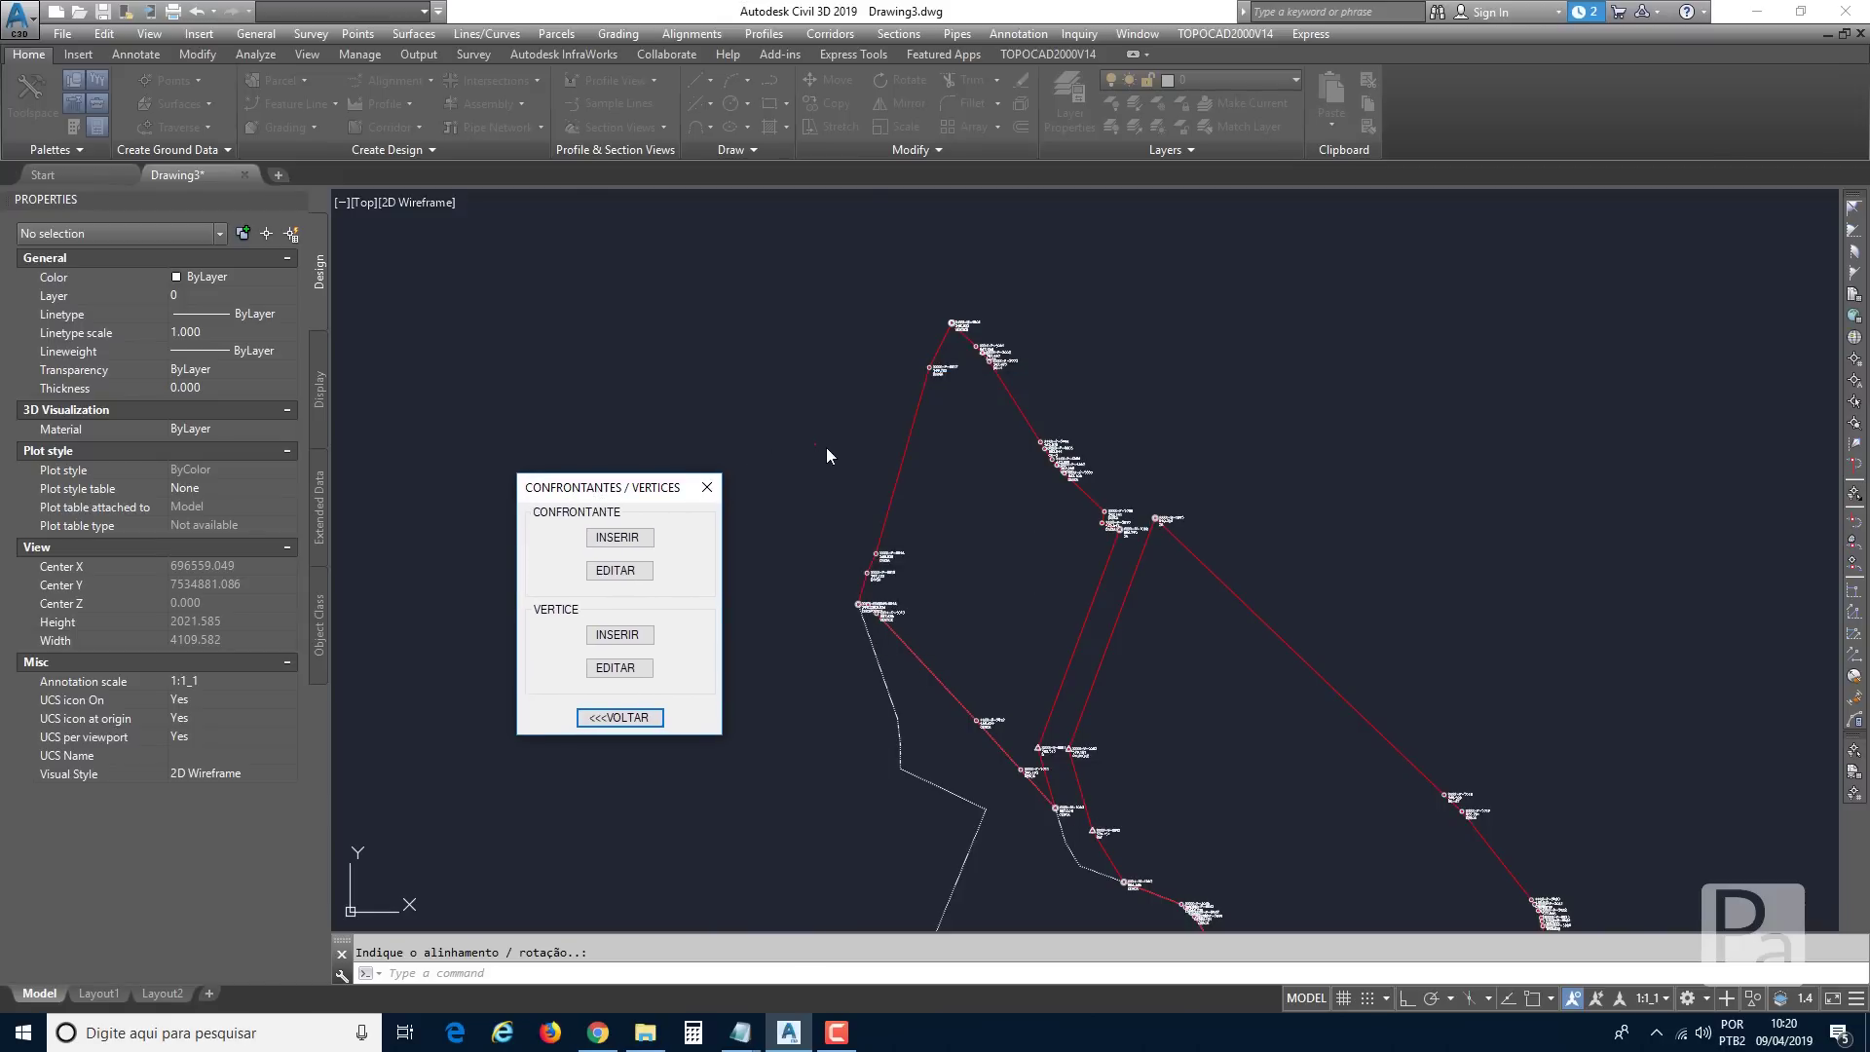
left_click(623, 539)
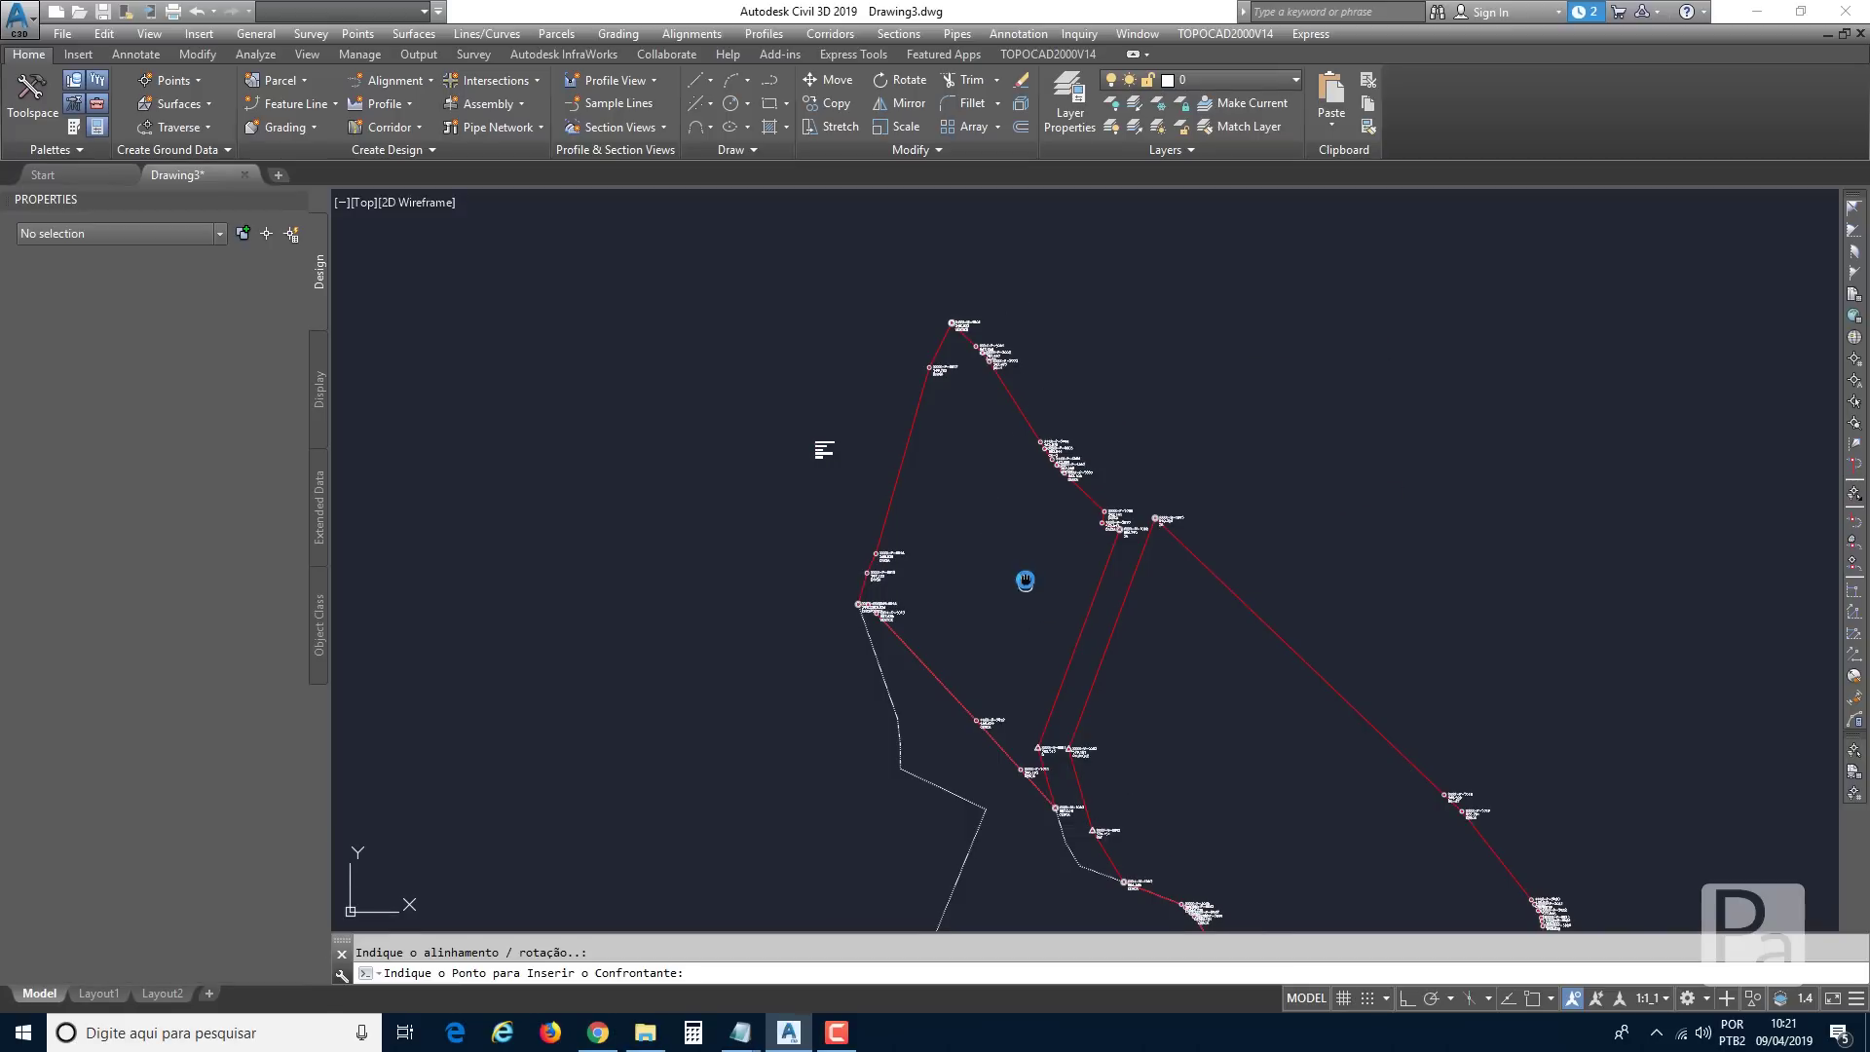
middle_click_drag(1023, 581, 982, 300)
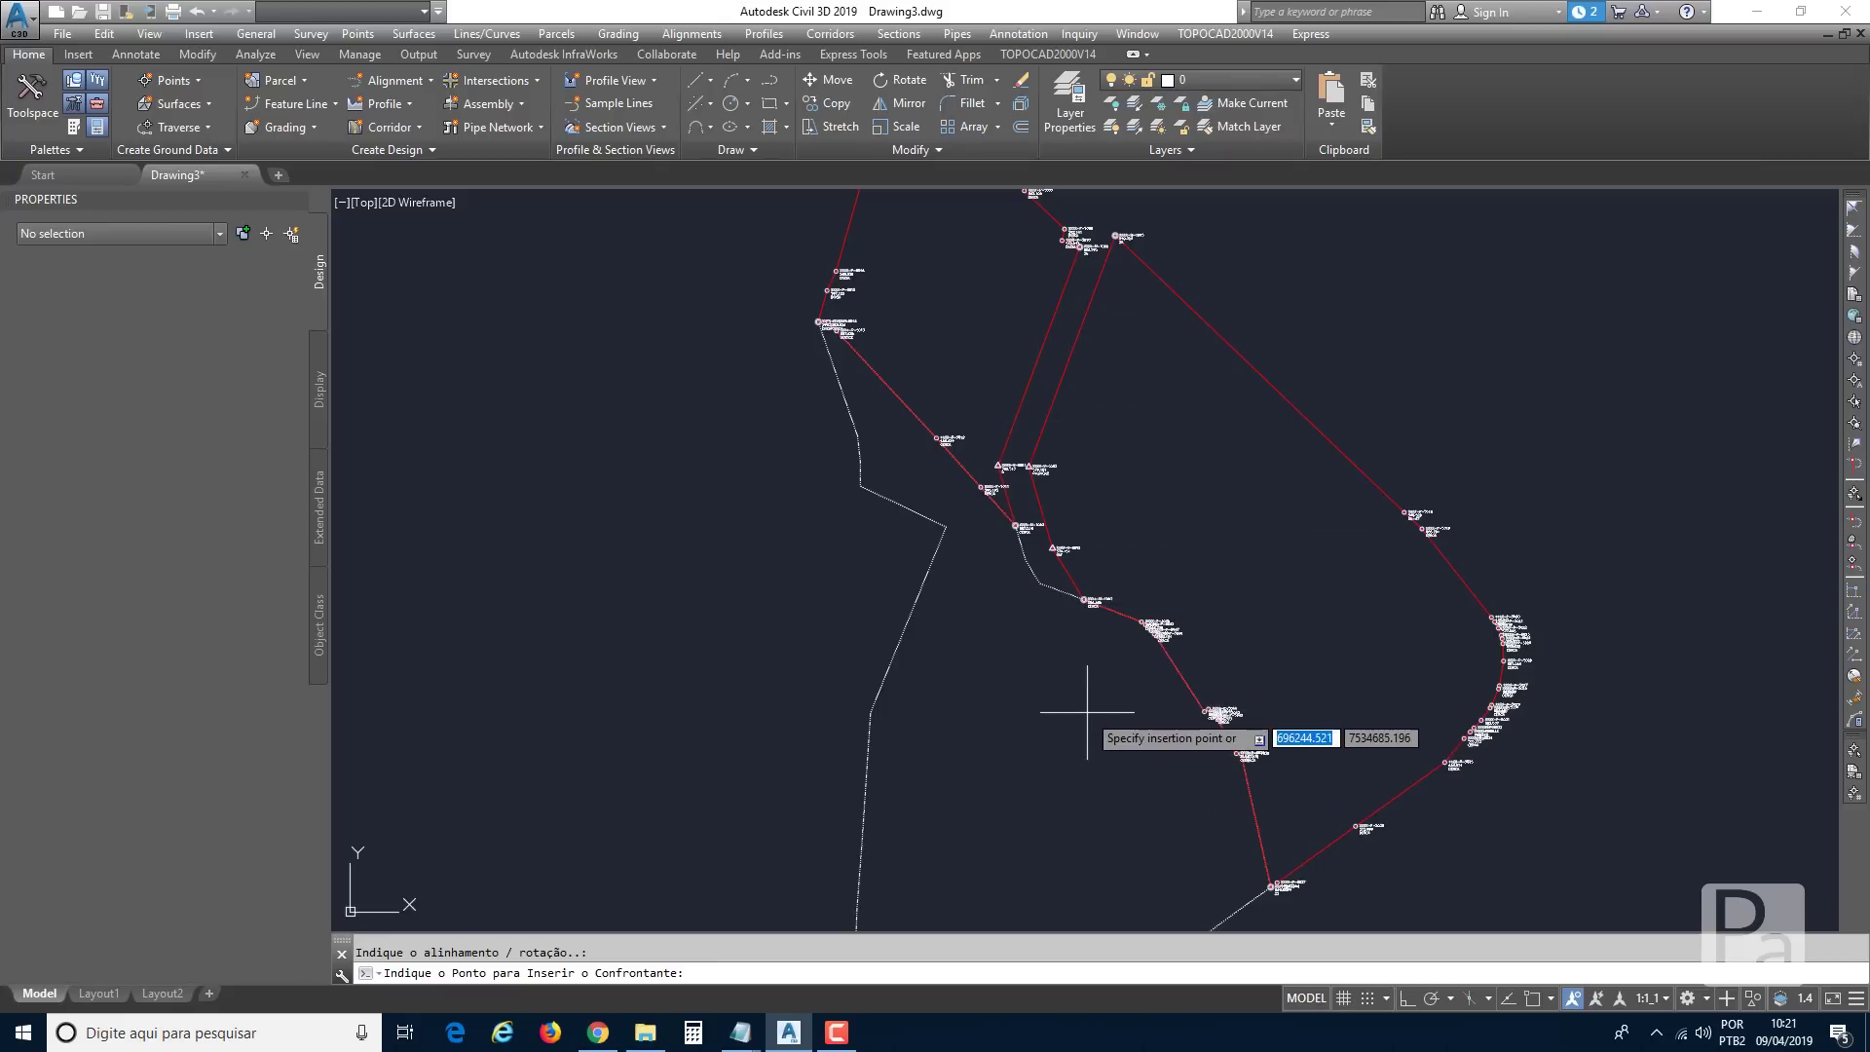
left_click(1088, 712)
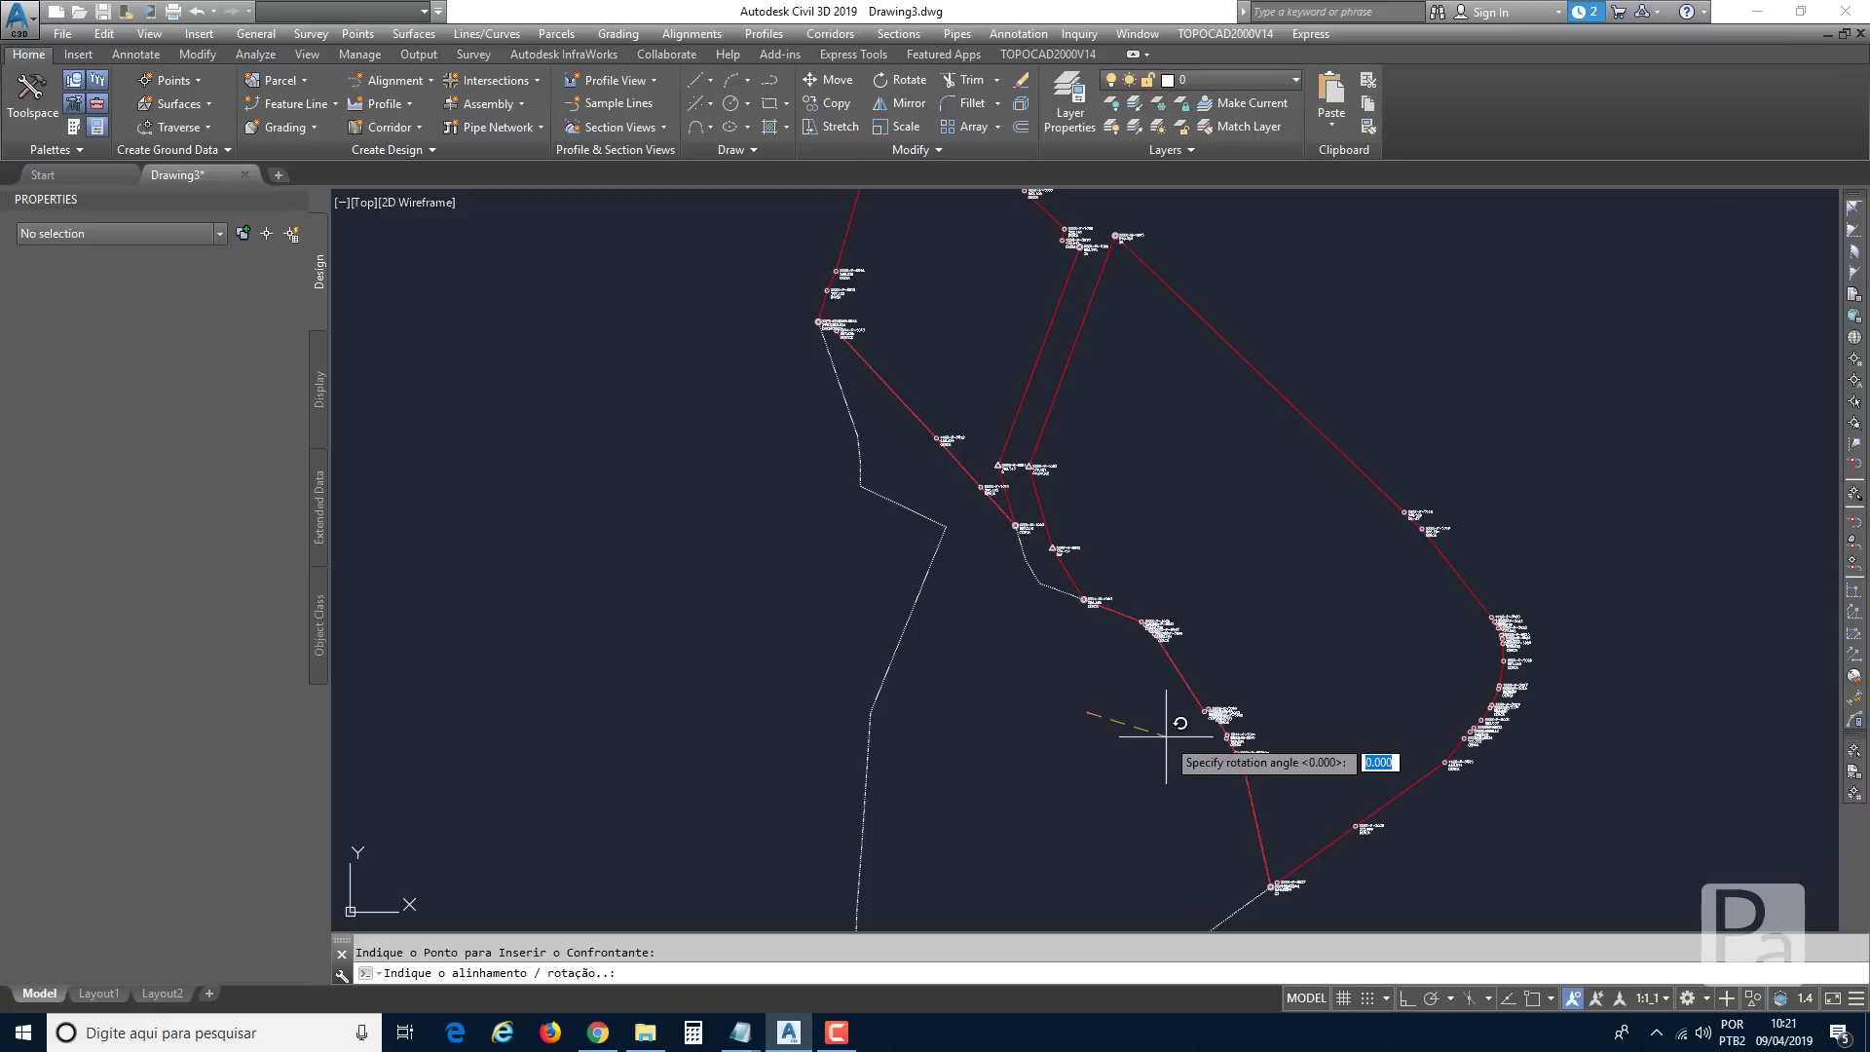
left_click(1166, 738)
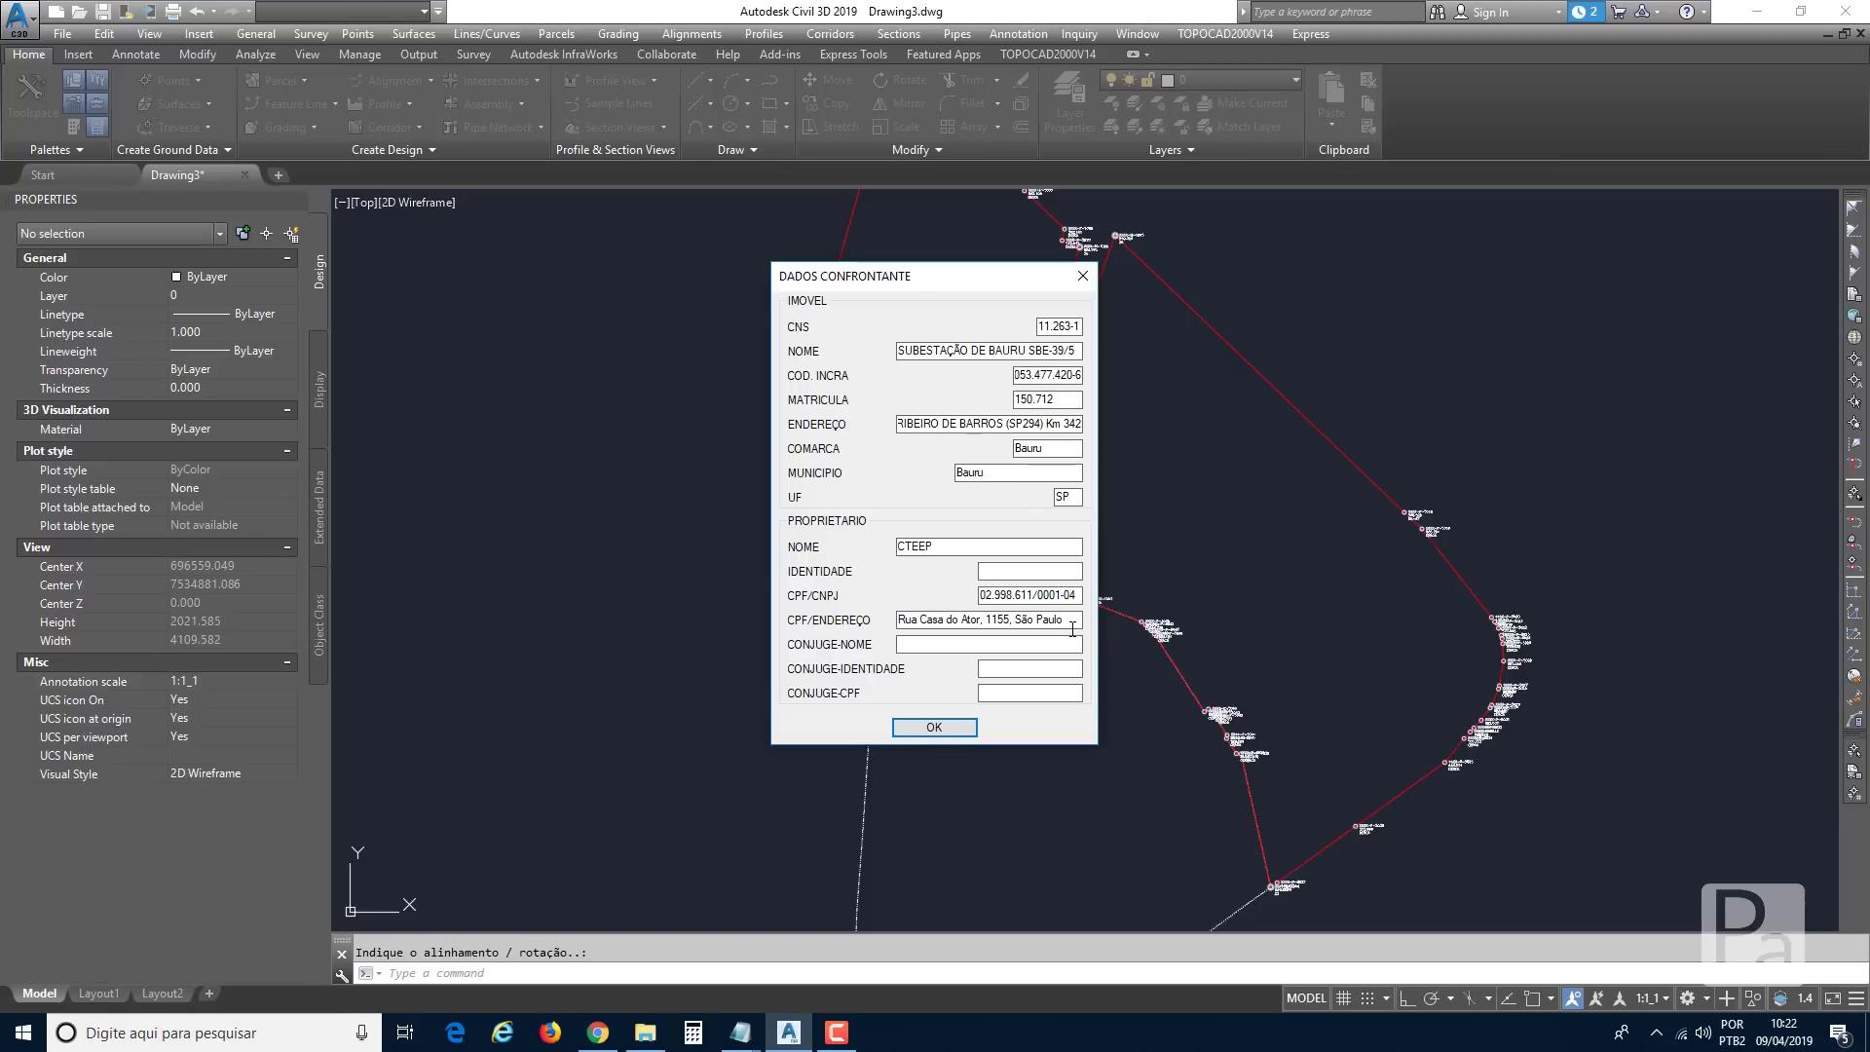
left_click(927, 728)
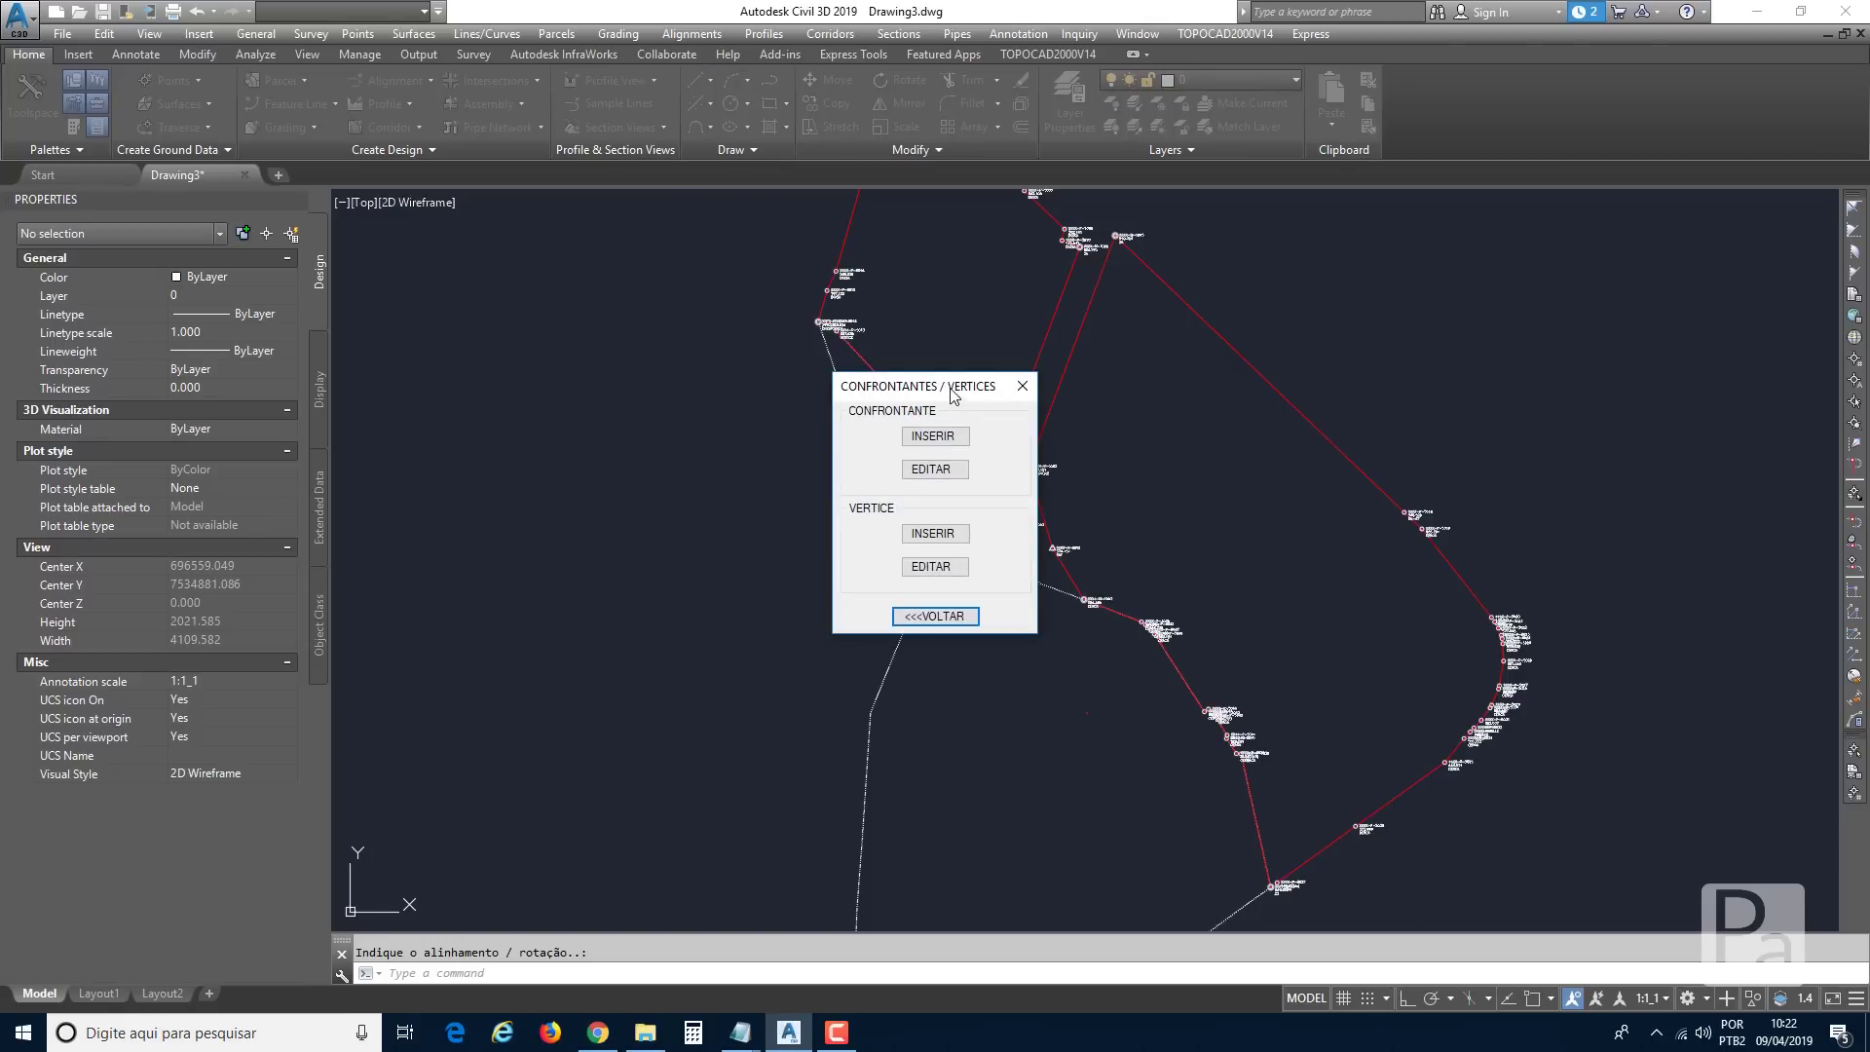
Insert another confrontante outside the upper parcel's northeast boundary, with its text aligned parallel to that boundary.
left_click_drag(953, 394, 788, 547)
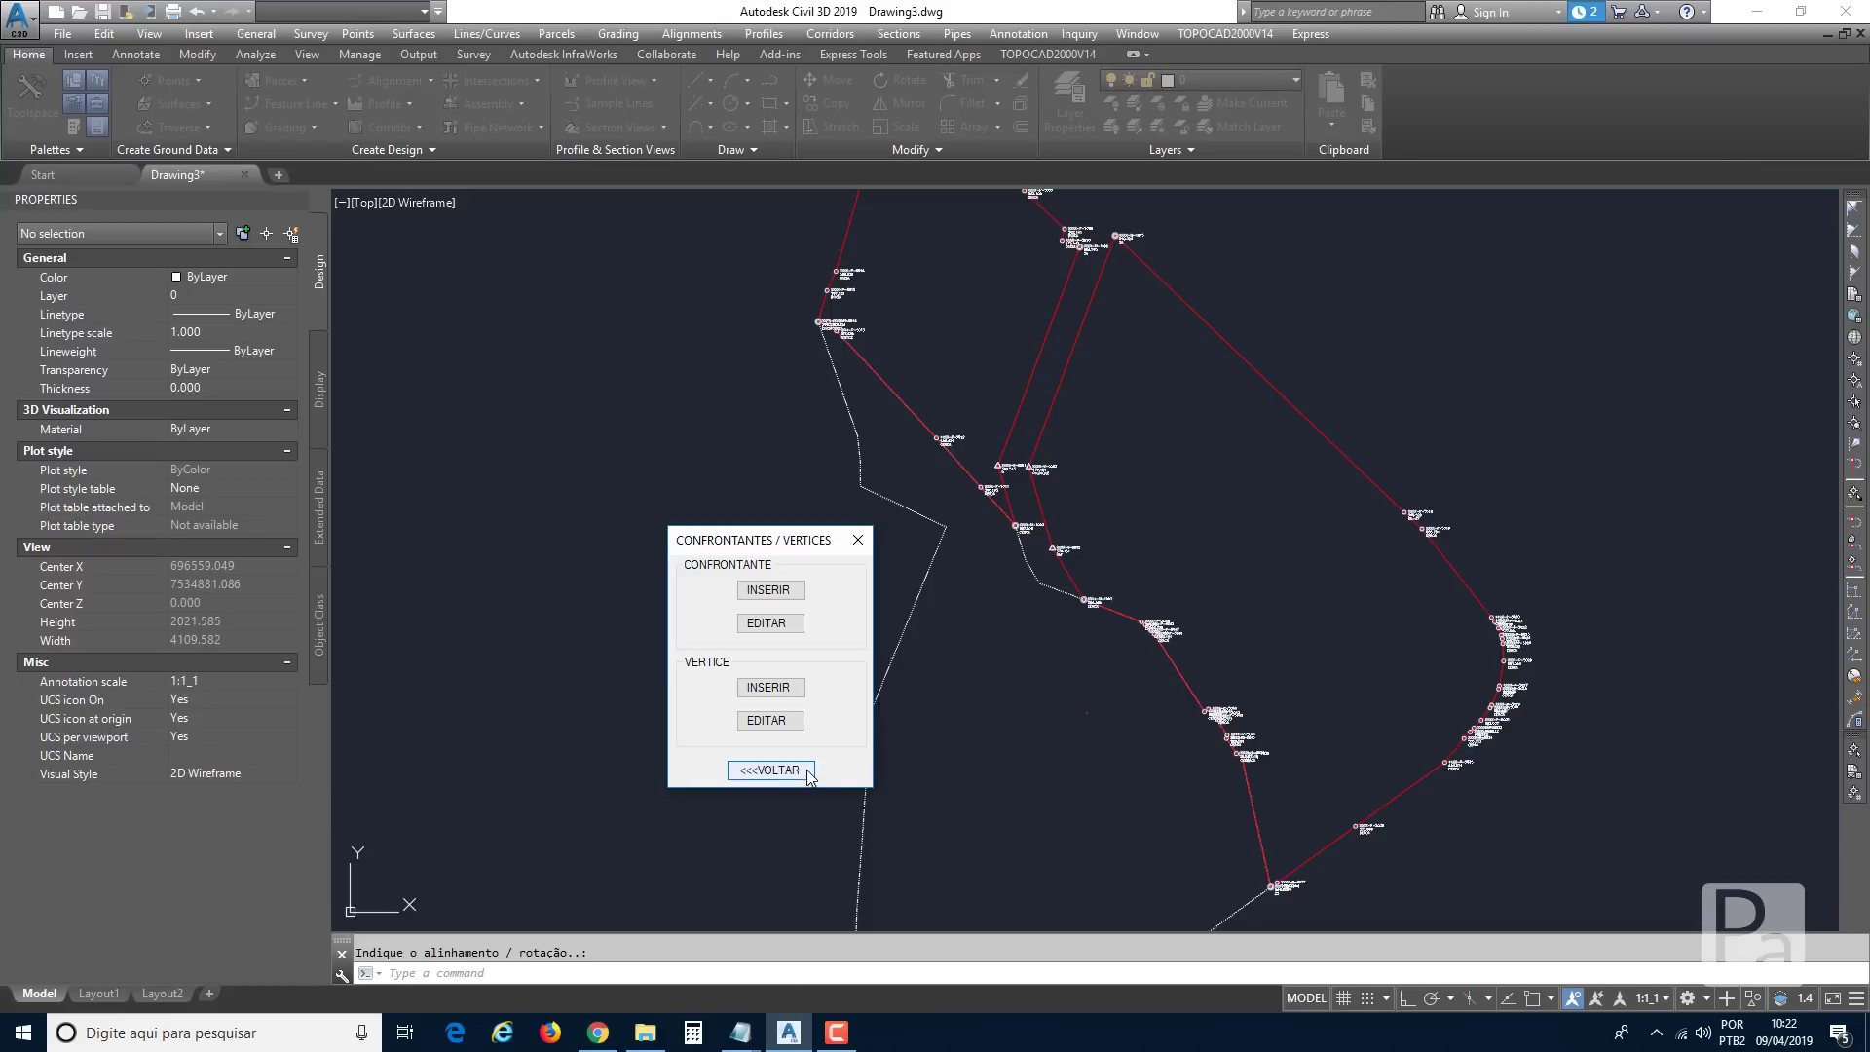
left_click(769, 590)
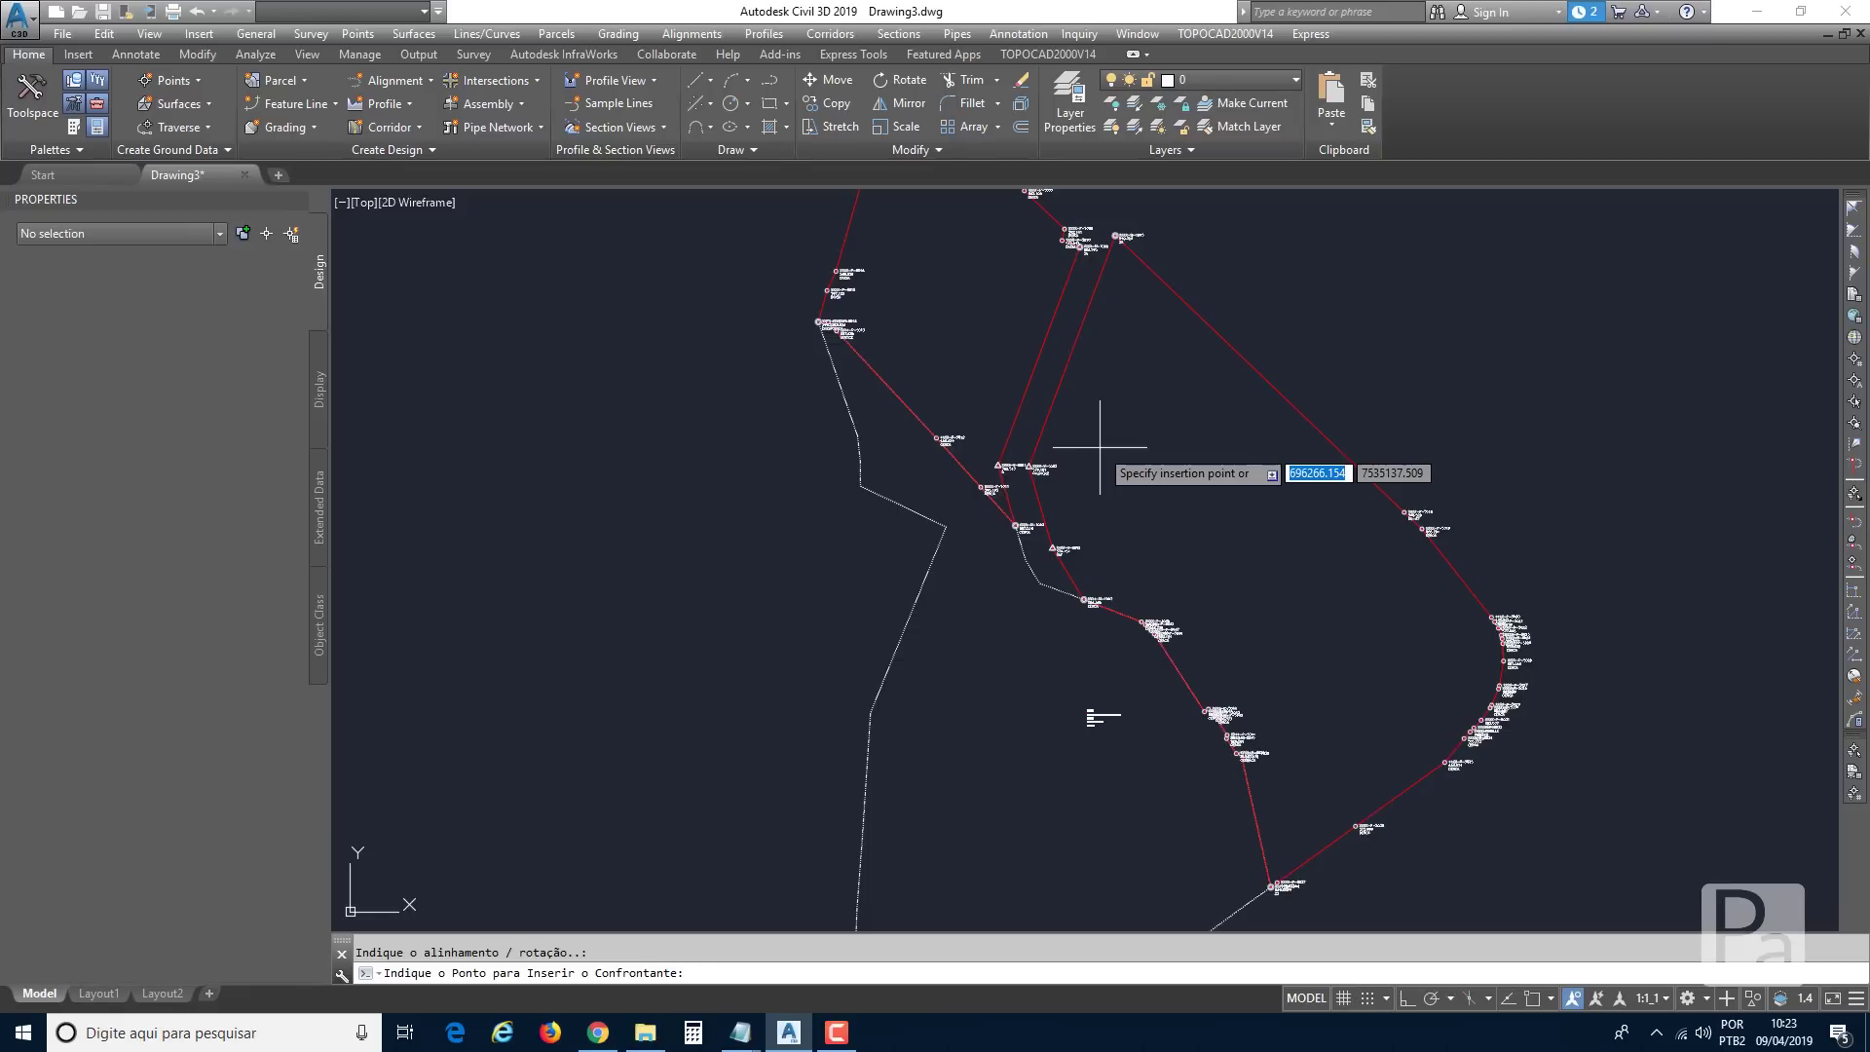
middle_click_drag(1100, 447, 1095, 484)
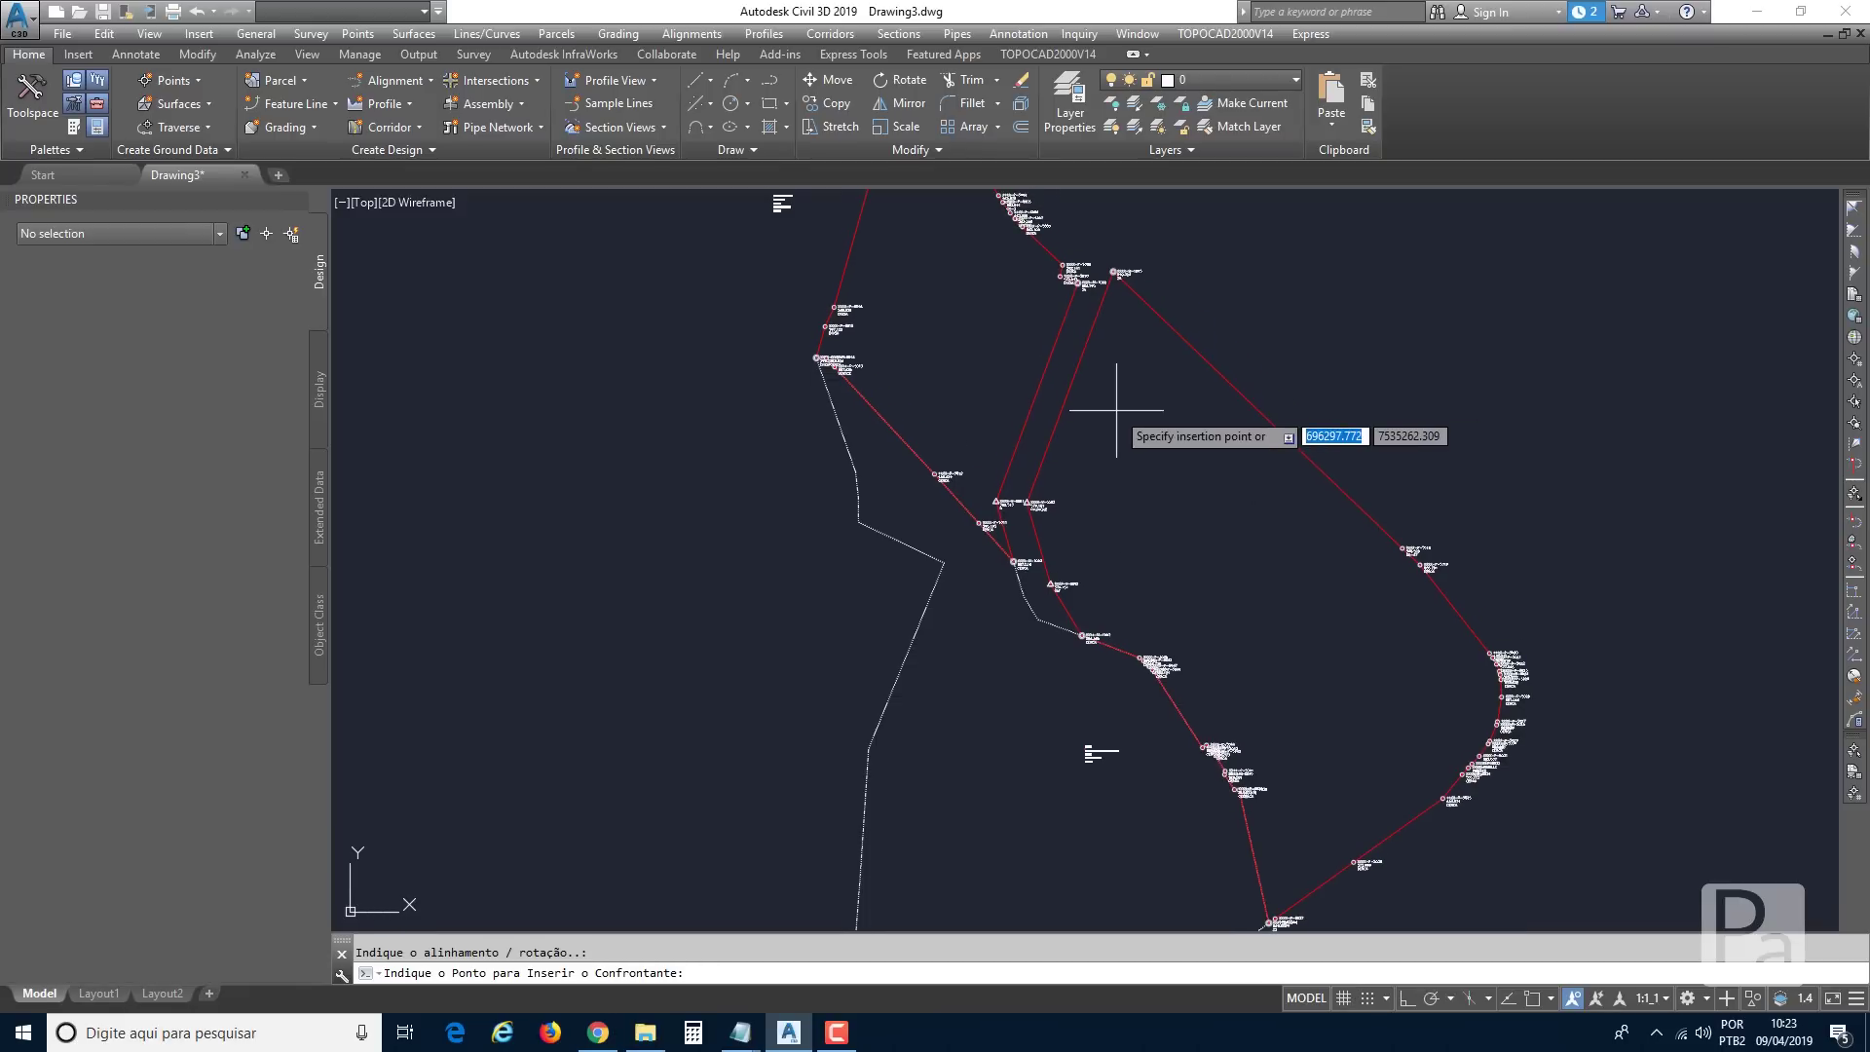
middle_click_drag(1110, 389, 1128, 516)
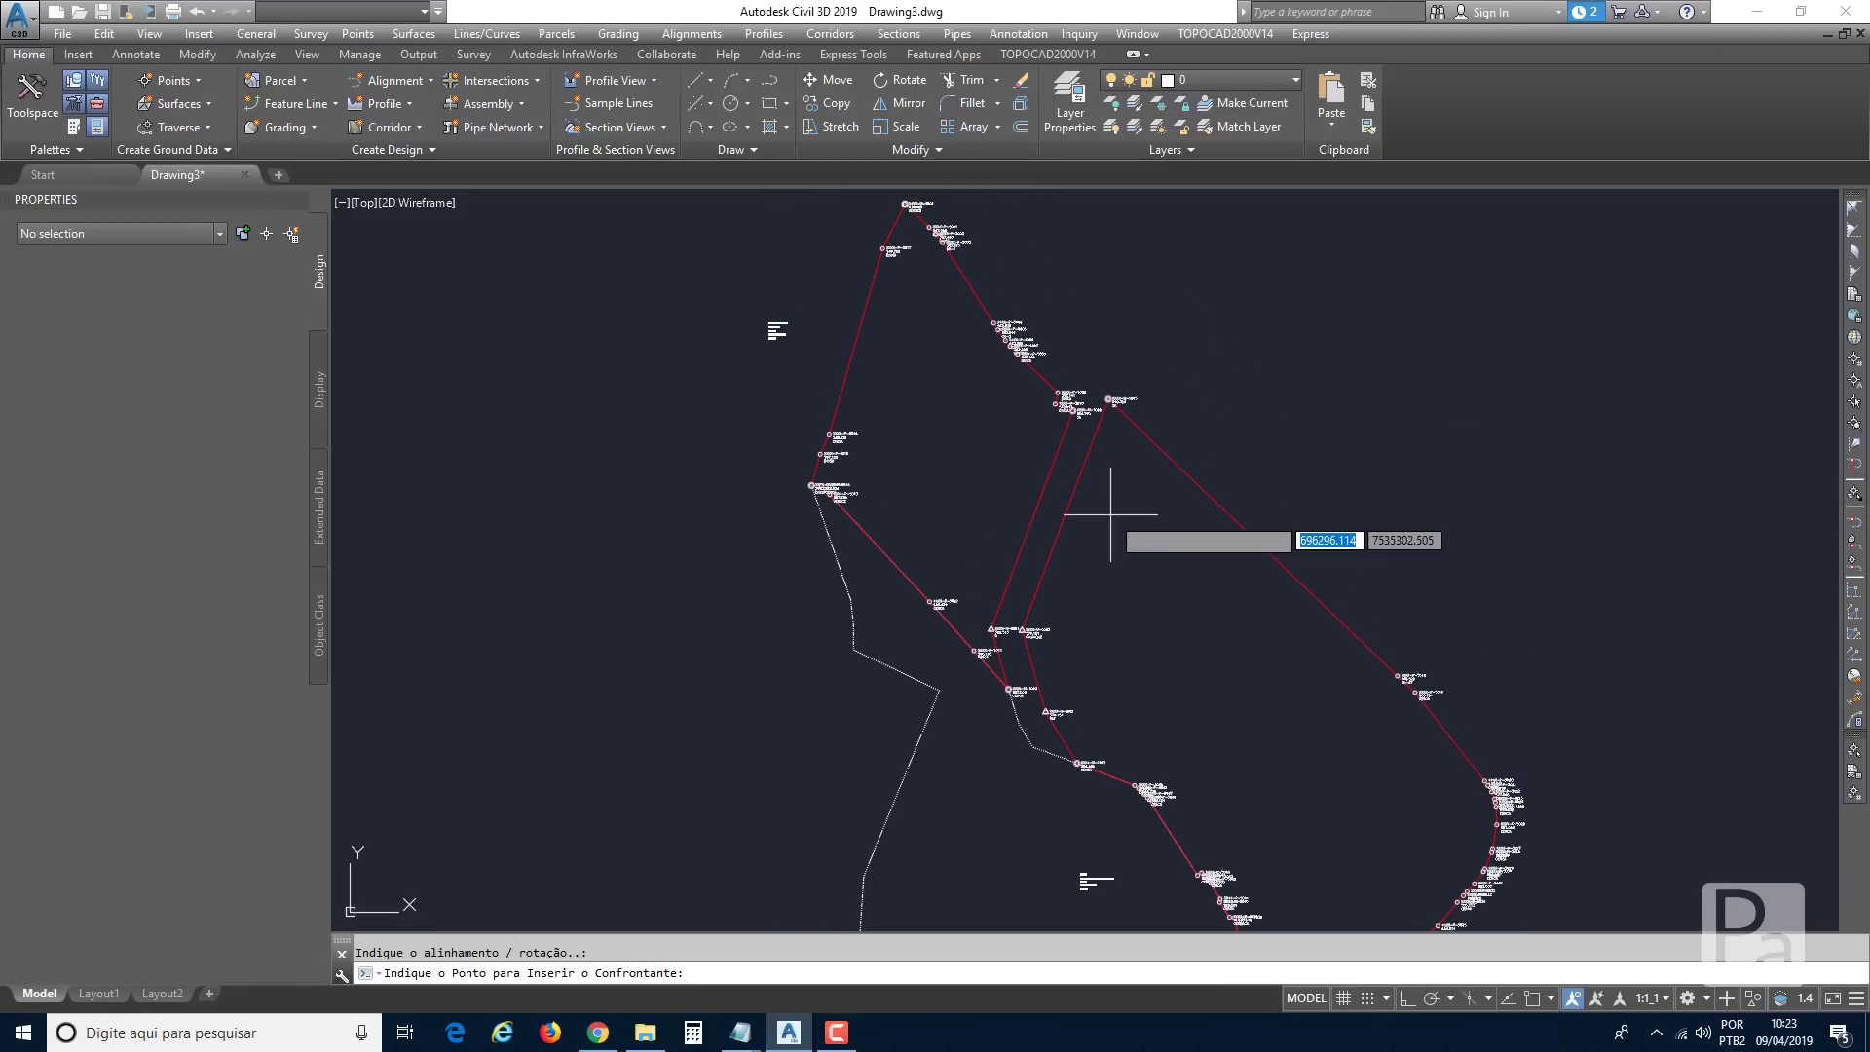
scroll(1000, 370, "up", 2)
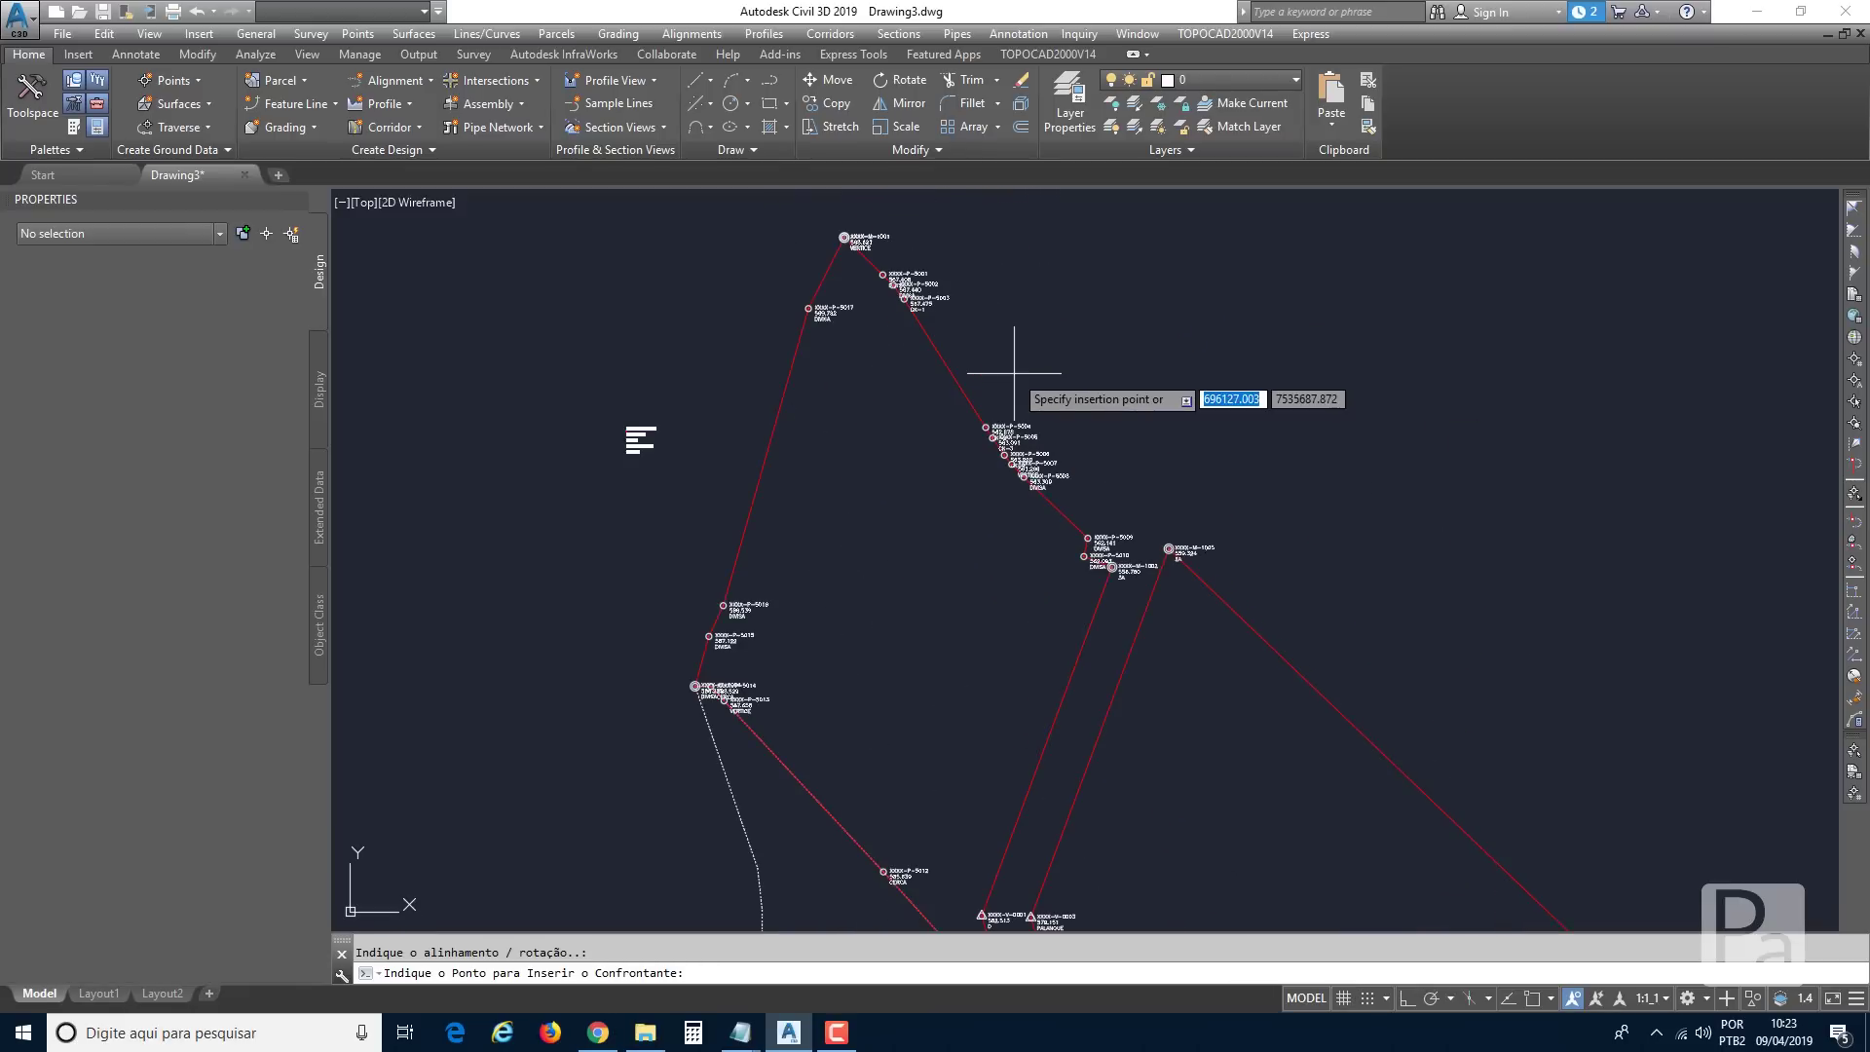
left_click(991, 332)
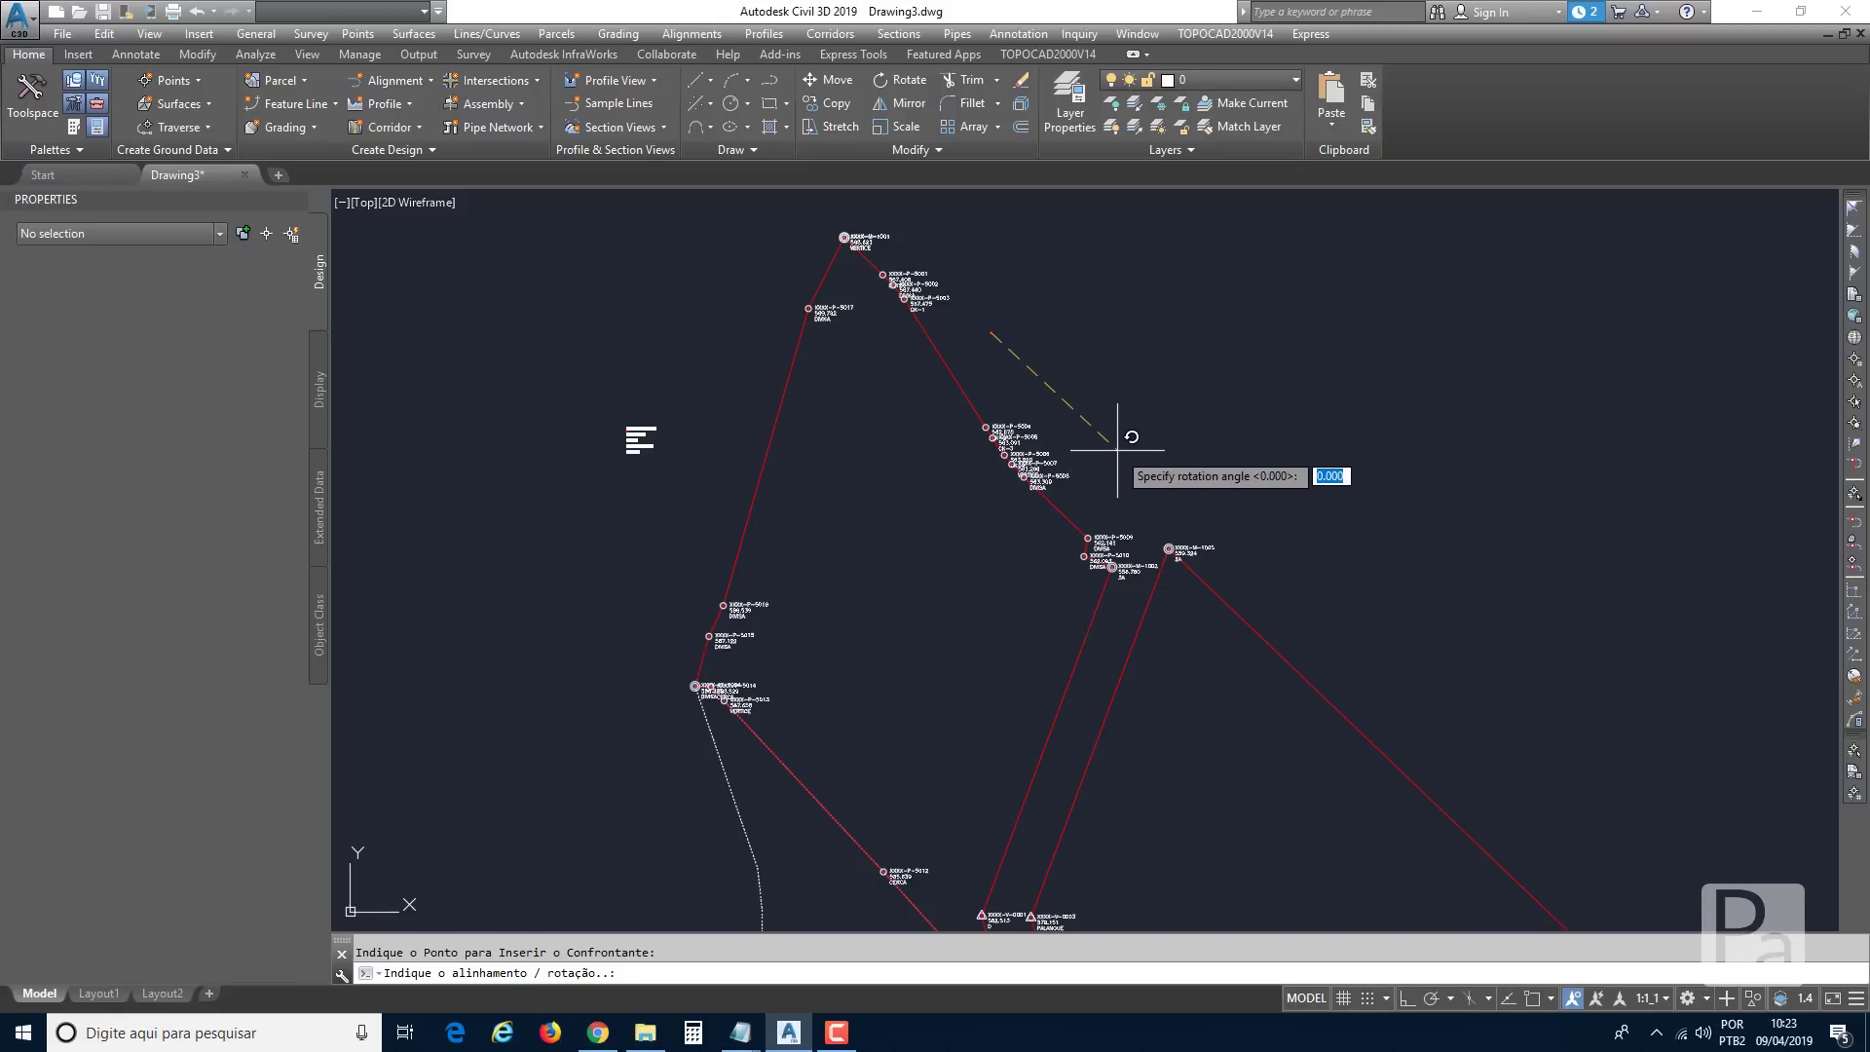
left_click(1118, 450)
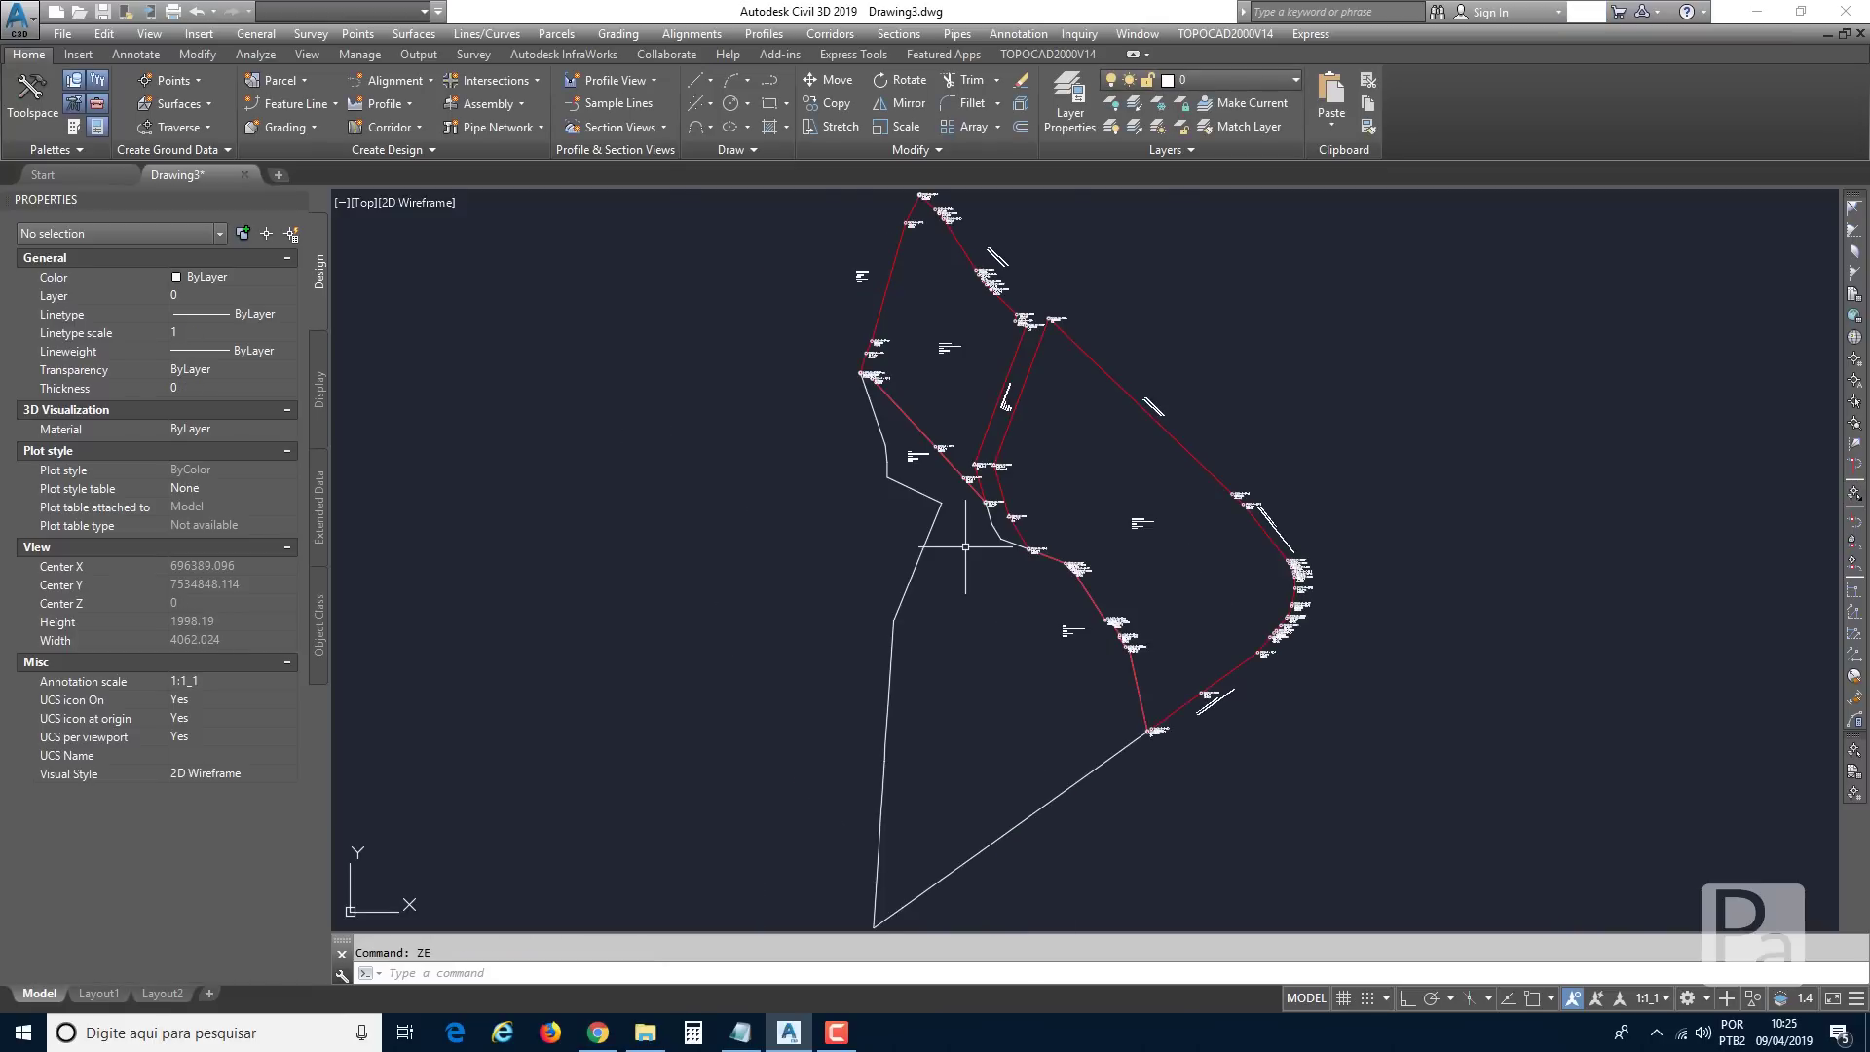
Examine the confrontante labels along the lower parcel's northeast, east and southeast boundaries.
scroll(981, 321, "up", 6)
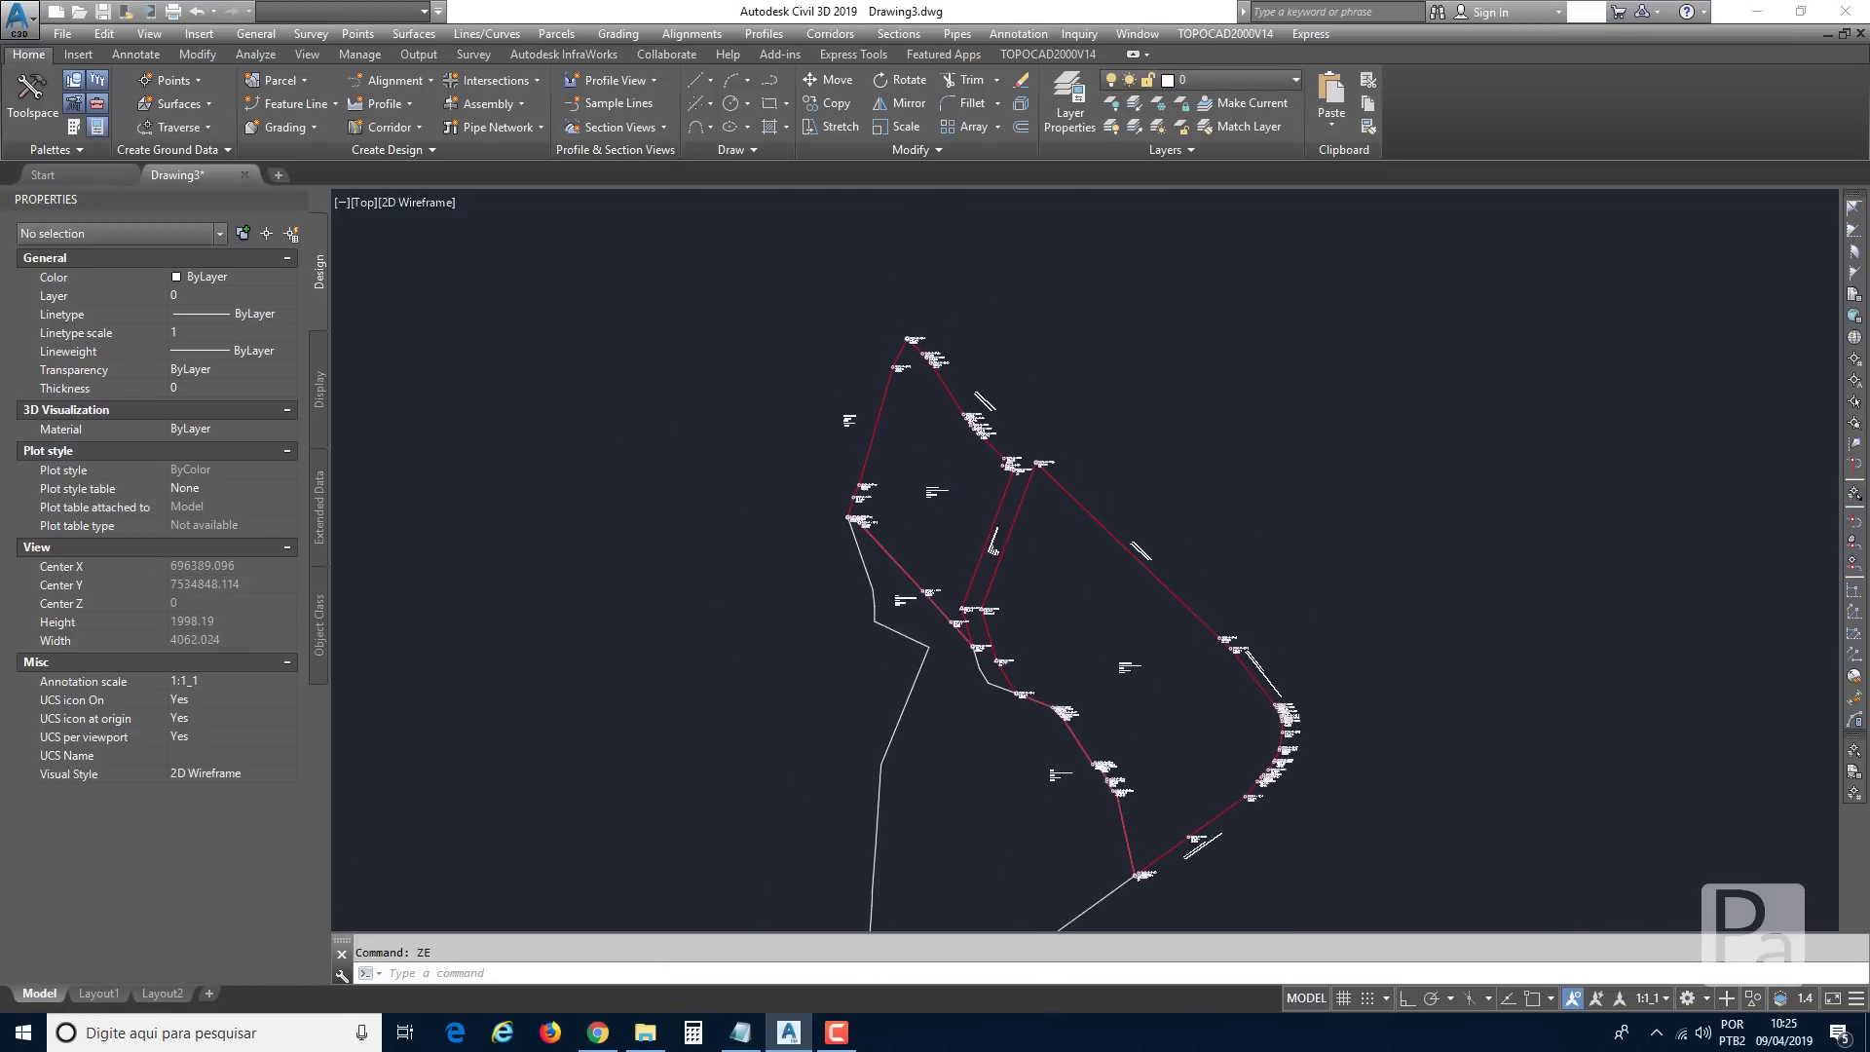
scroll(1059, 421, "up", 5)
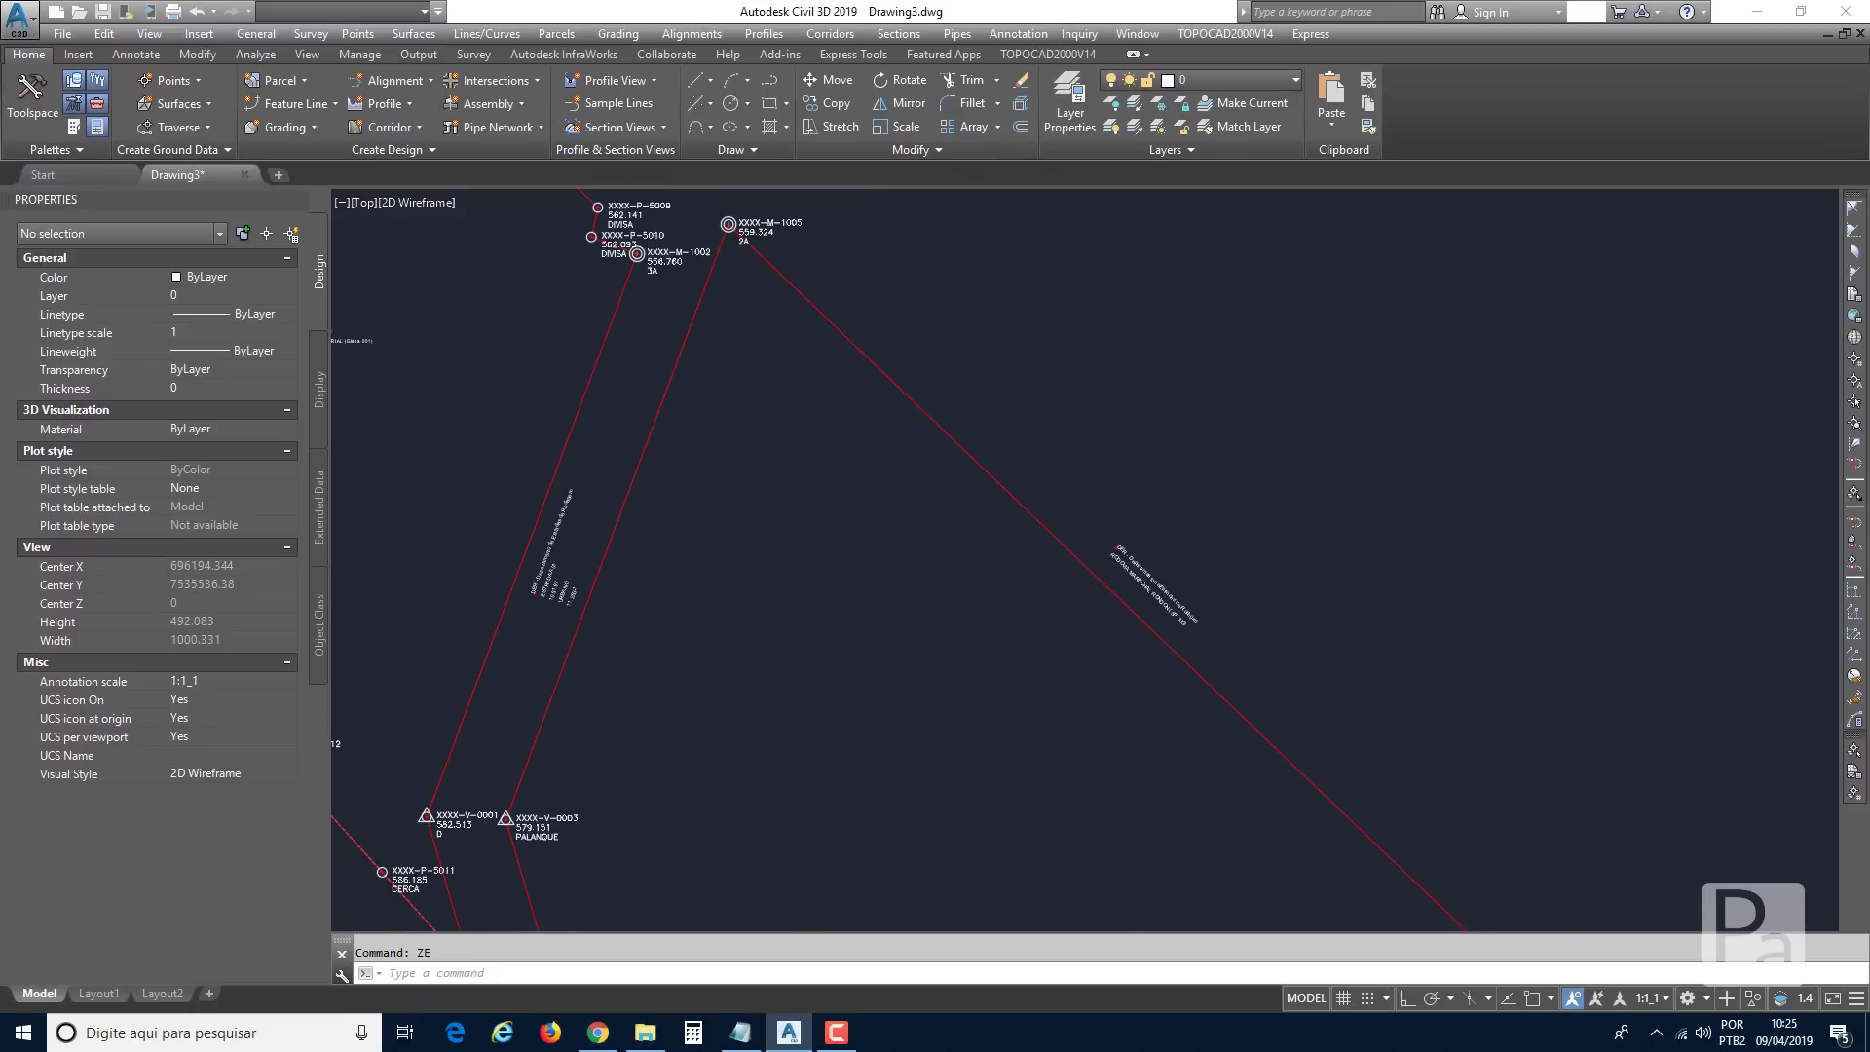
scroll(1072, 512, "up", 2)
middle_click_drag(1174, 677, 857, 478)
scroll(858, 477, "down", 8)
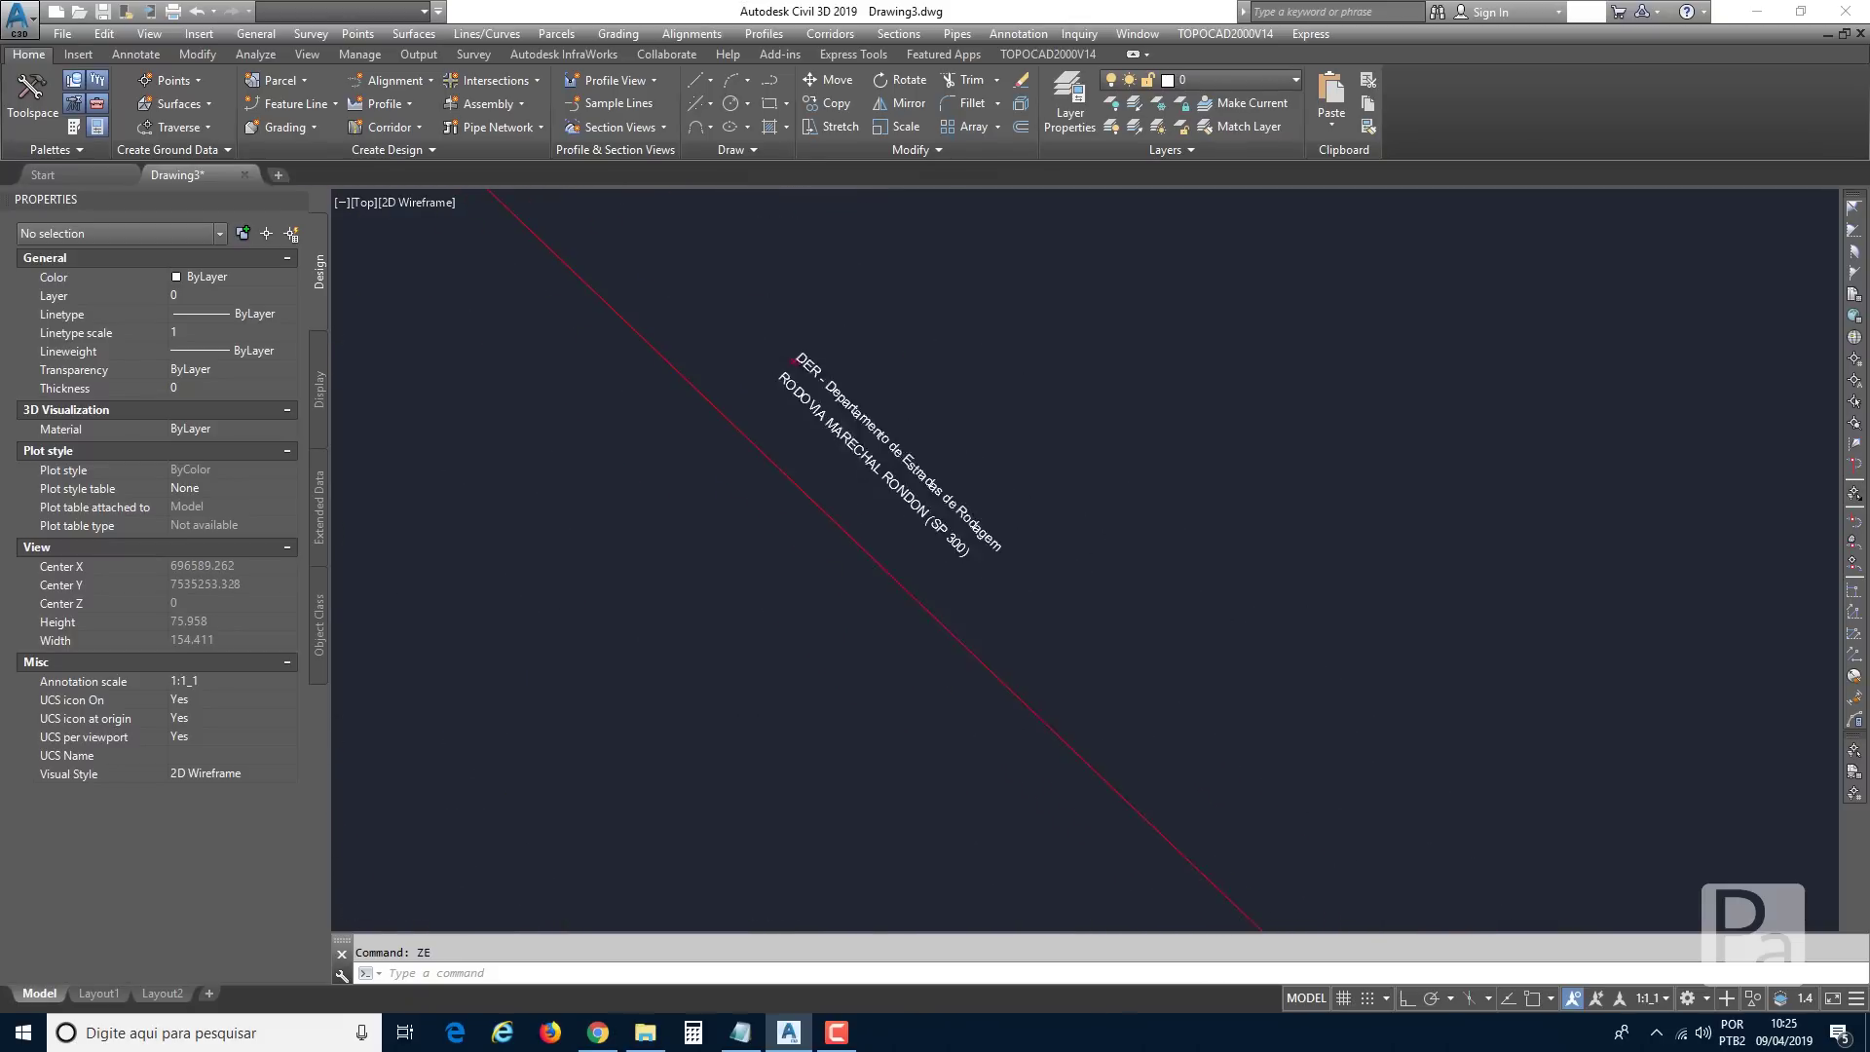
middle_click_drag(1146, 777, 968, 495)
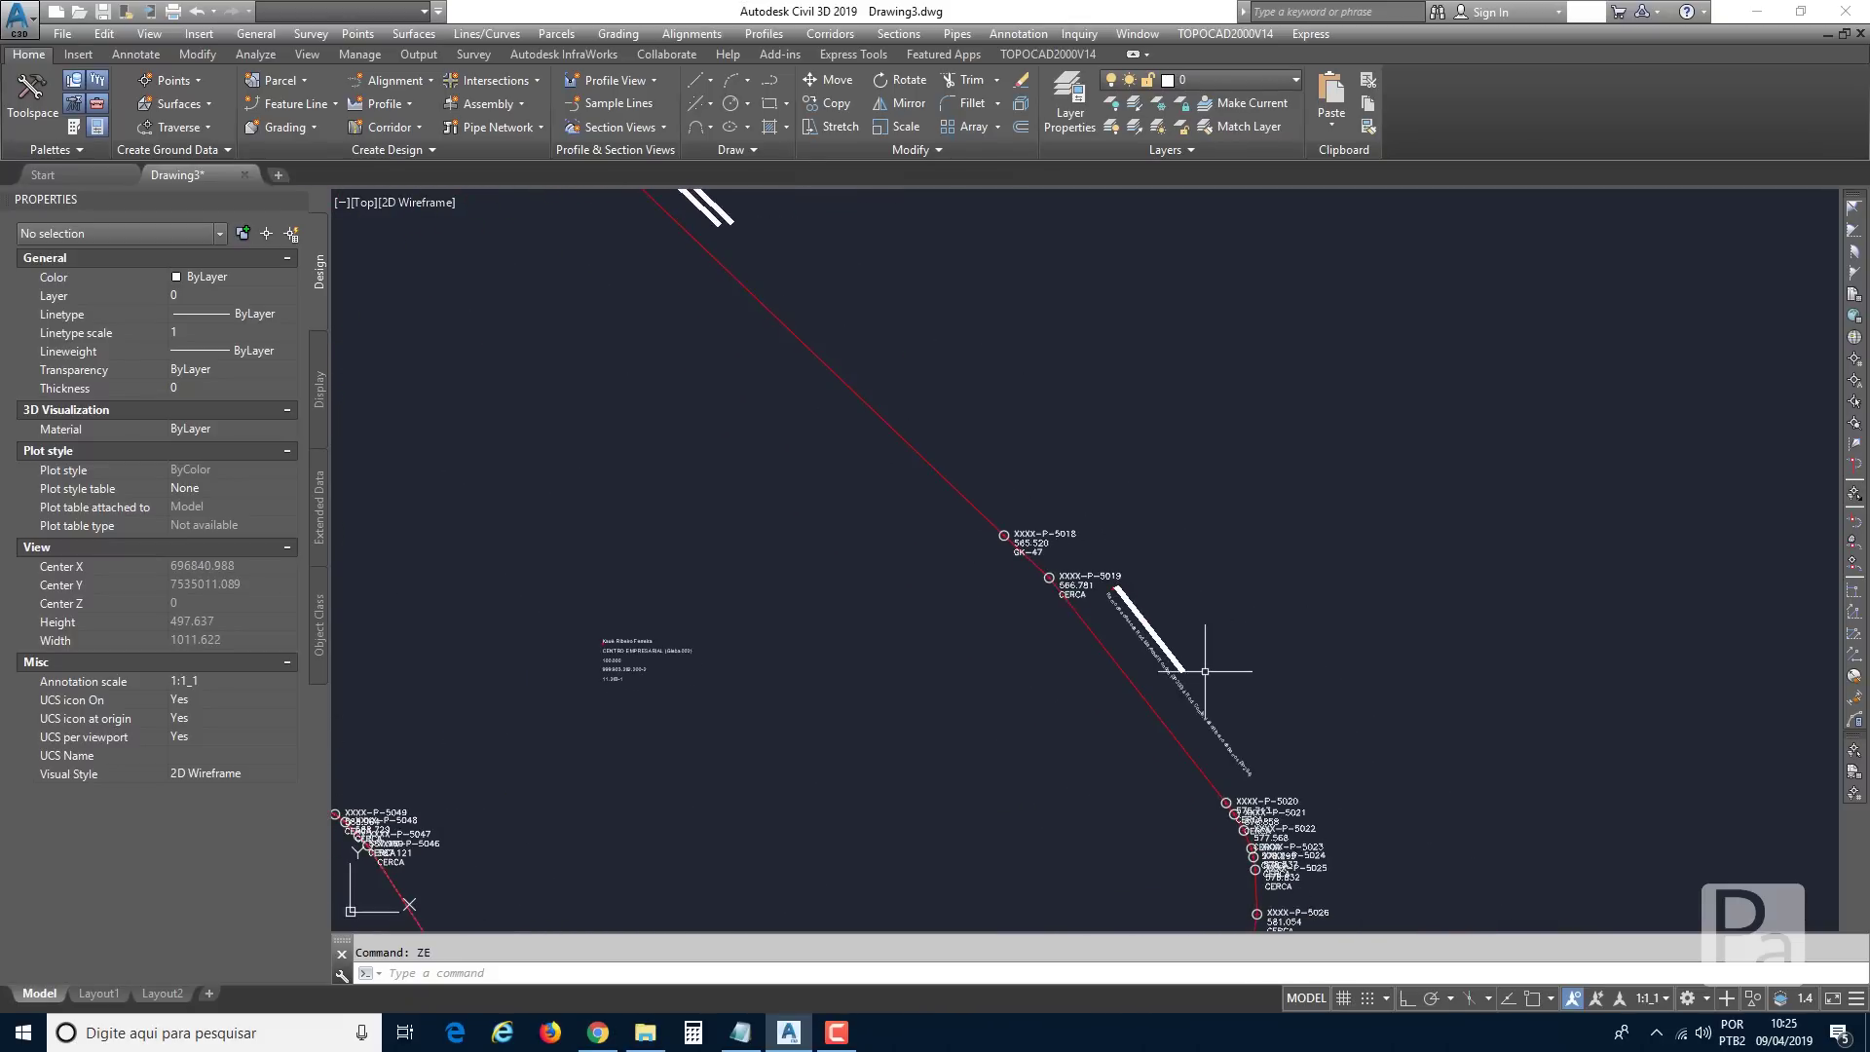
scroll(1203, 668, "up", 2)
scroll(1162, 702, "down", 1)
middle_click_drag(1398, 921, 1047, 359)
scroll(1042, 674, "down", 2)
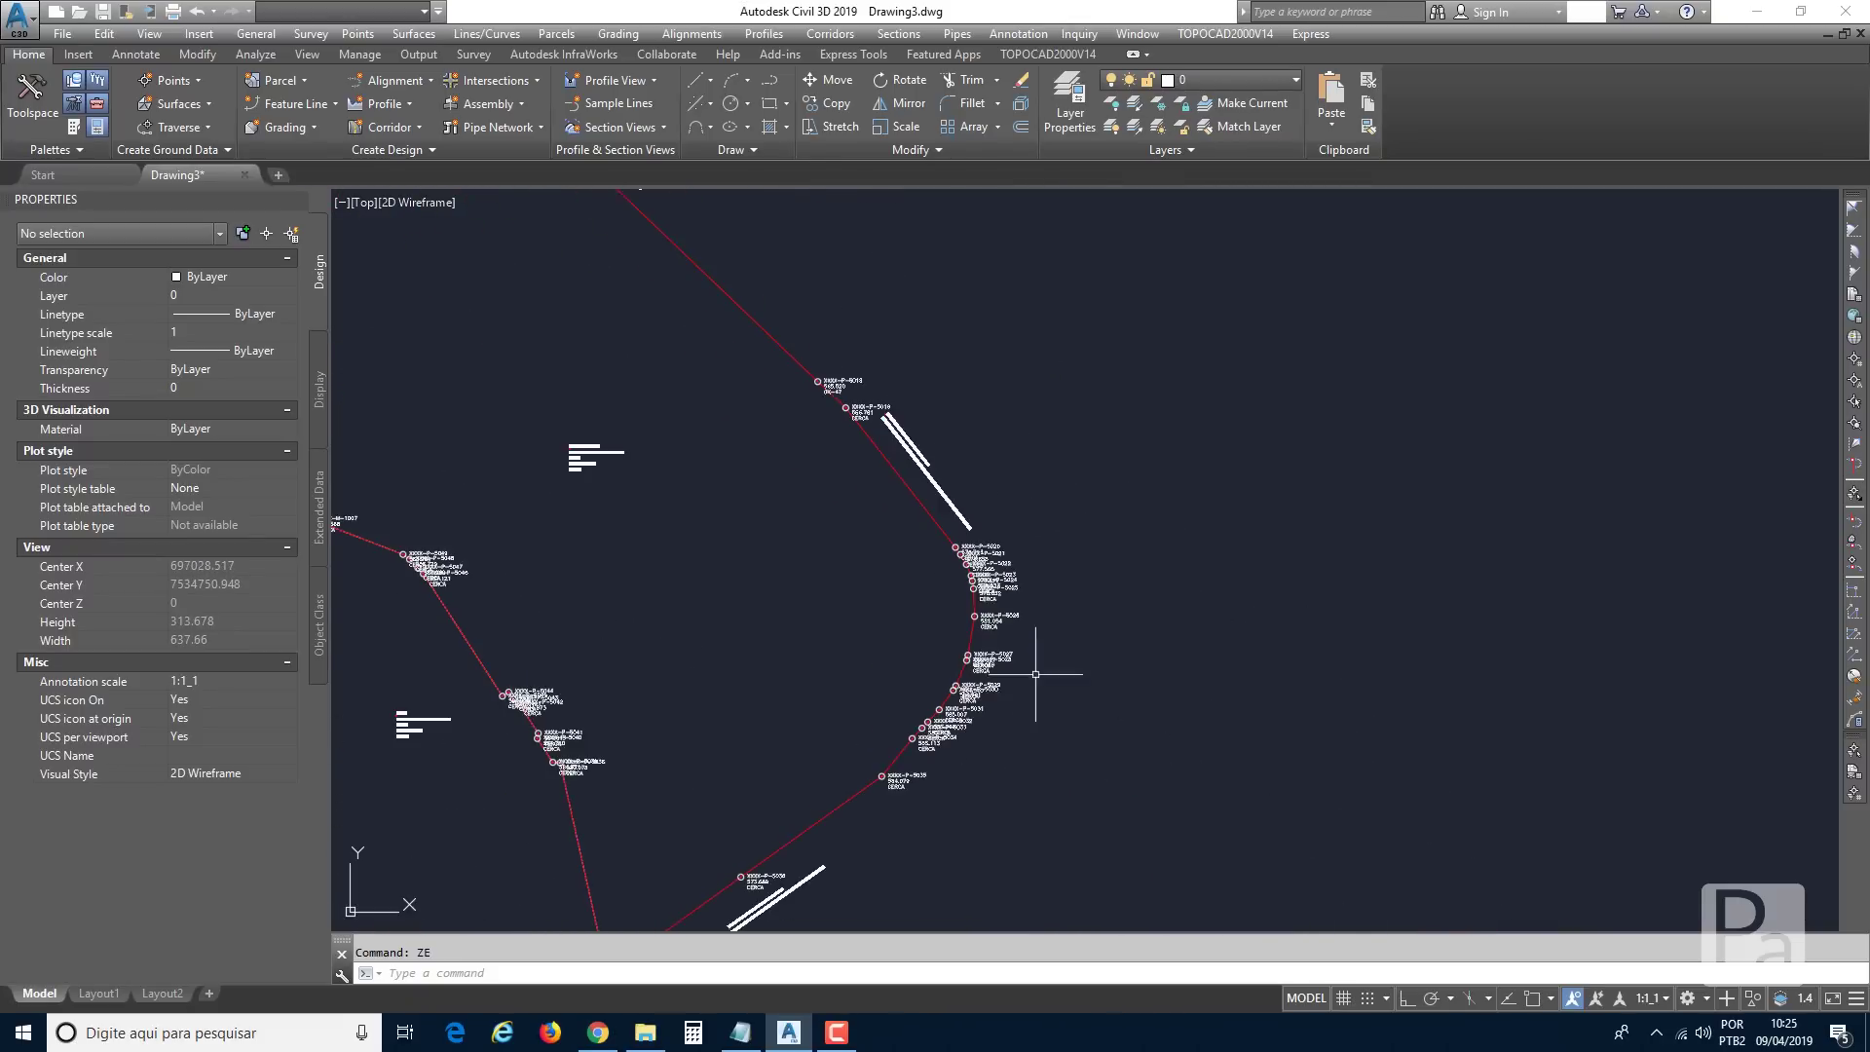
middle_click_drag(953, 778, 1232, 493)
scroll(1024, 665, "up", 3)
scroll(1160, 546, "down", 2)
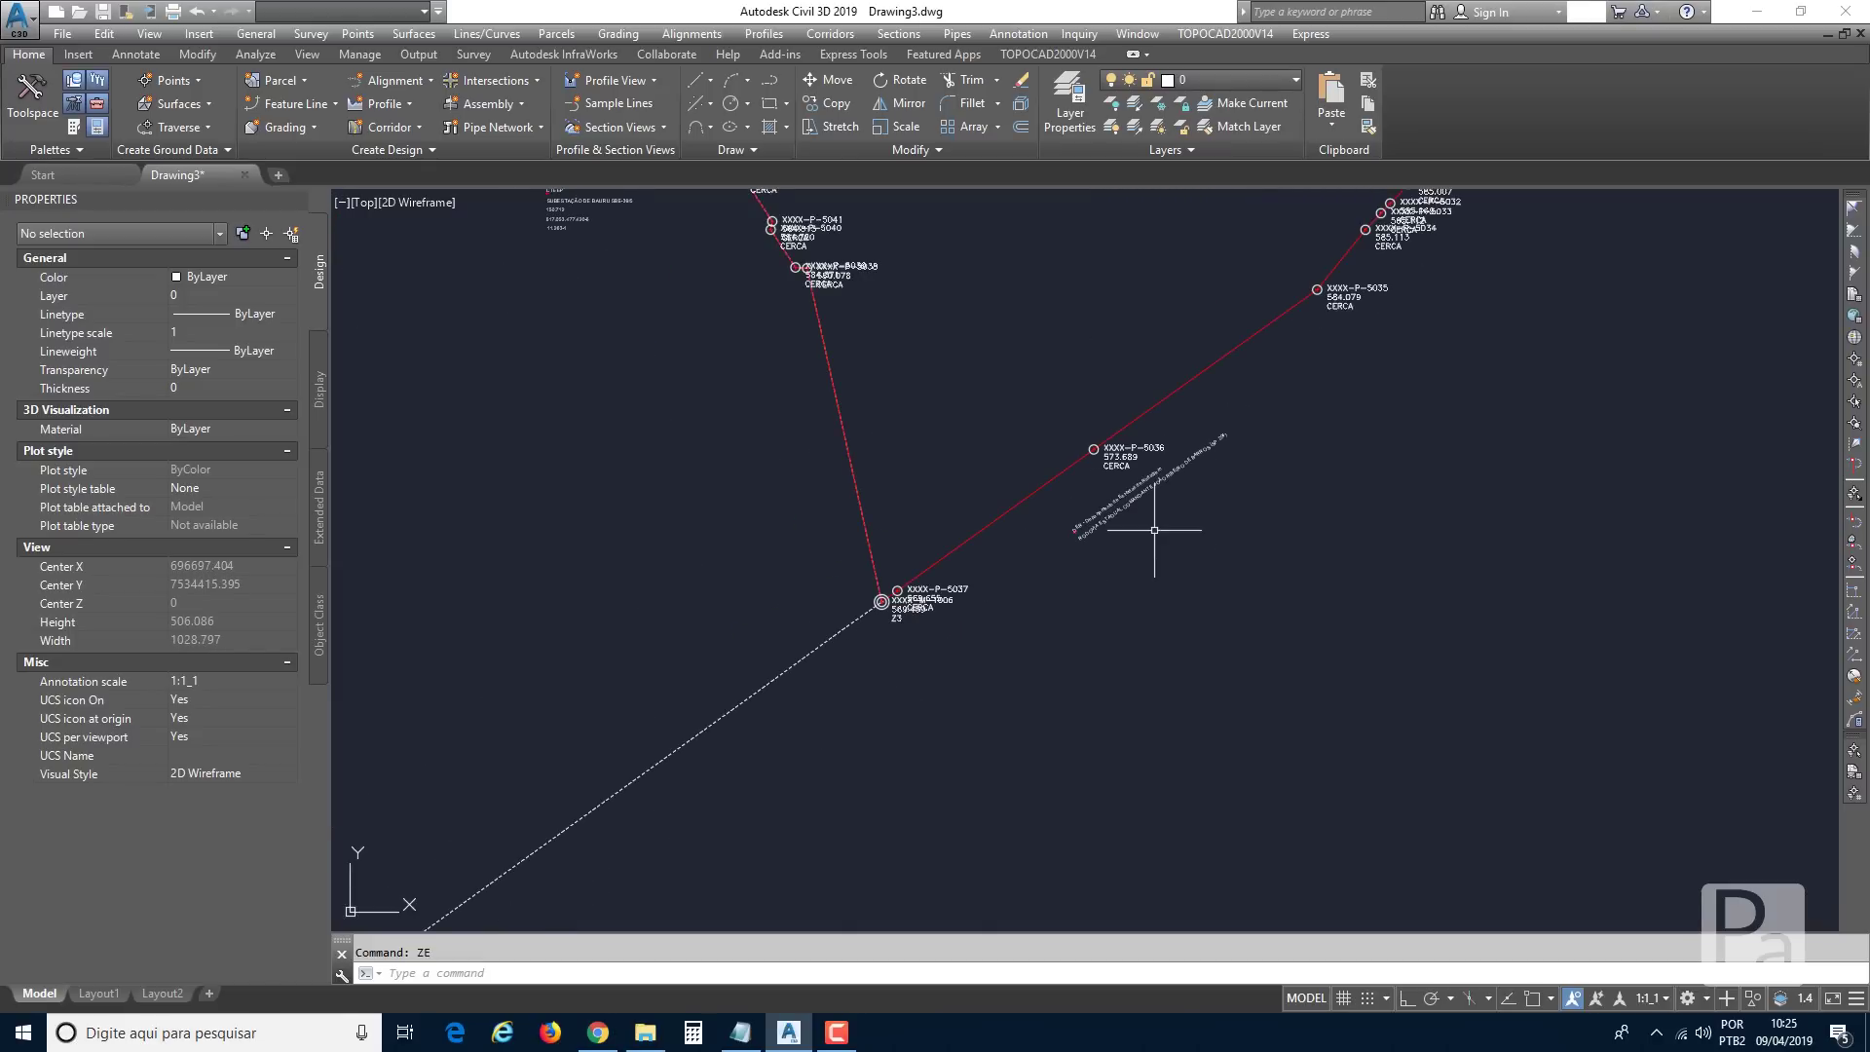
Examine the confrontante labels beside the substation boundary, in the strip between the parcels and inside the upper parcel.
mouse_move(913, 401)
middle_mouse_down()
mouse_move(893, 530)
mouse_move(993, 682)
middle_mouse_up()
scroll(789, 496, "up", 2)
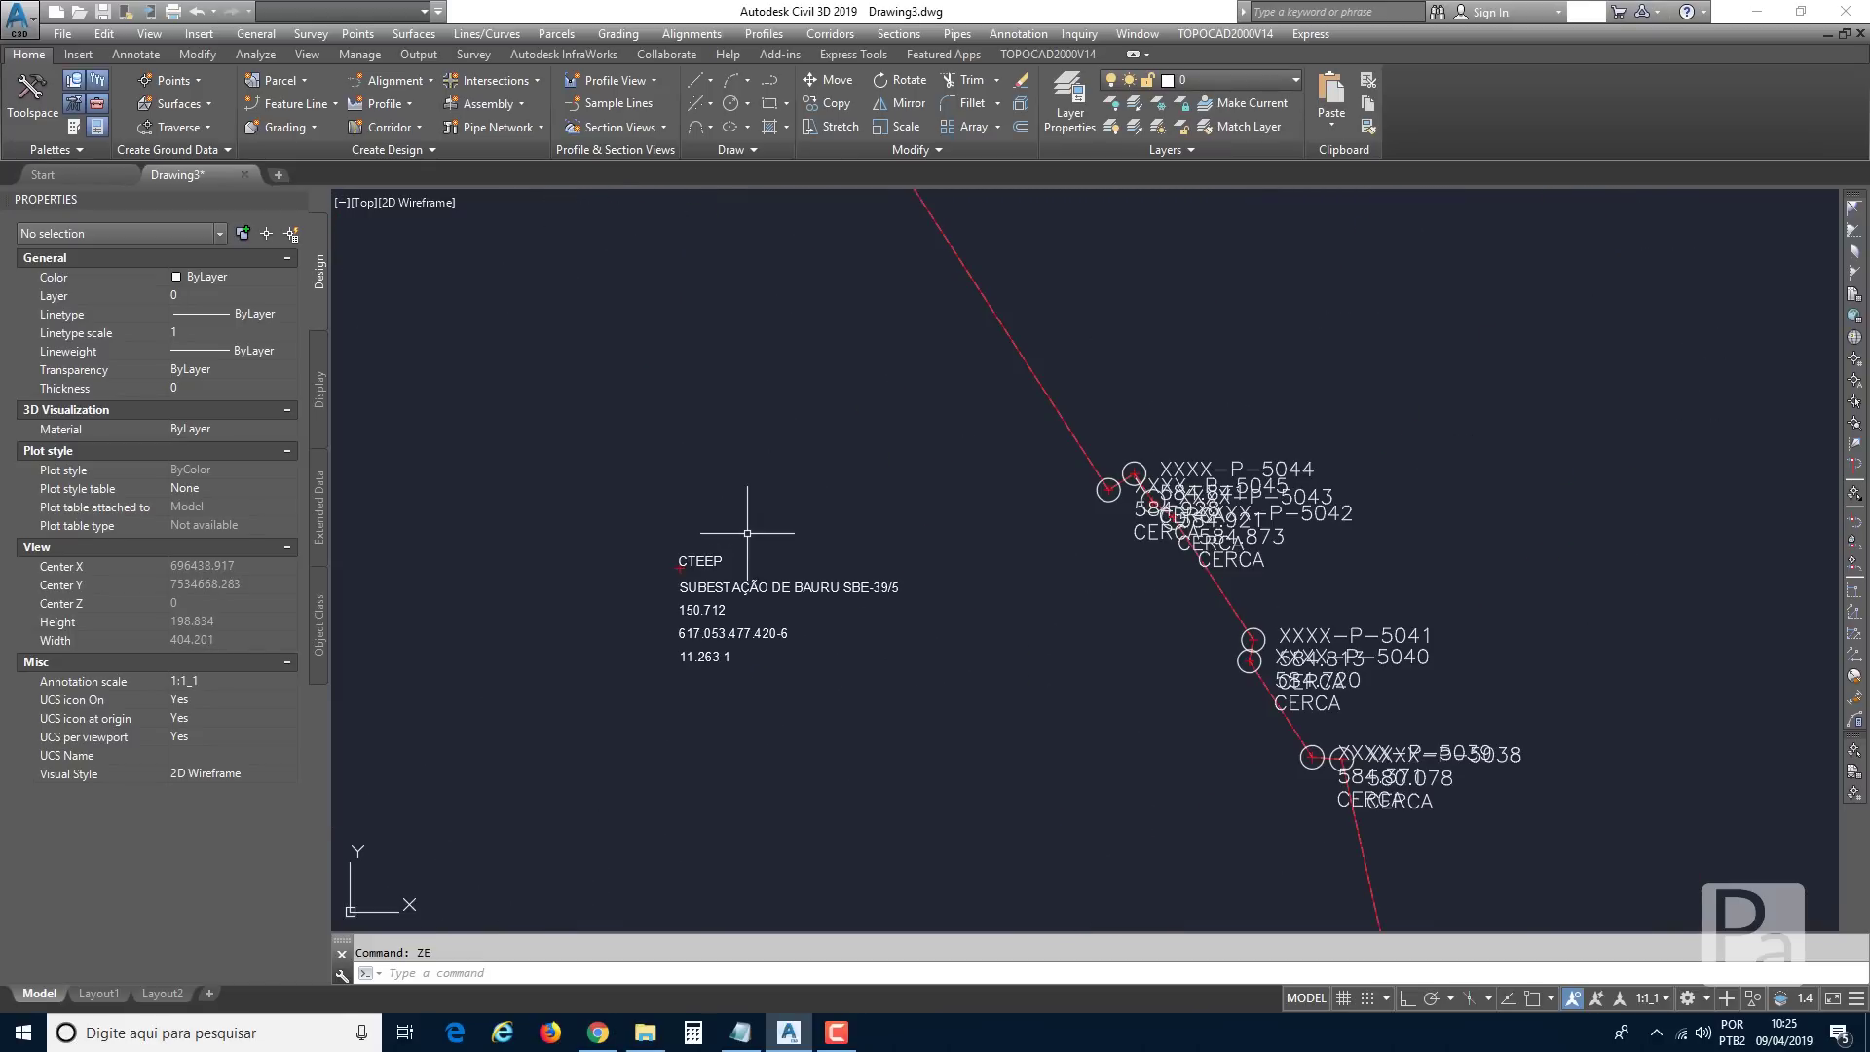
scroll(747, 533, "down", 2)
middle_click_drag(611, 273, 872, 656)
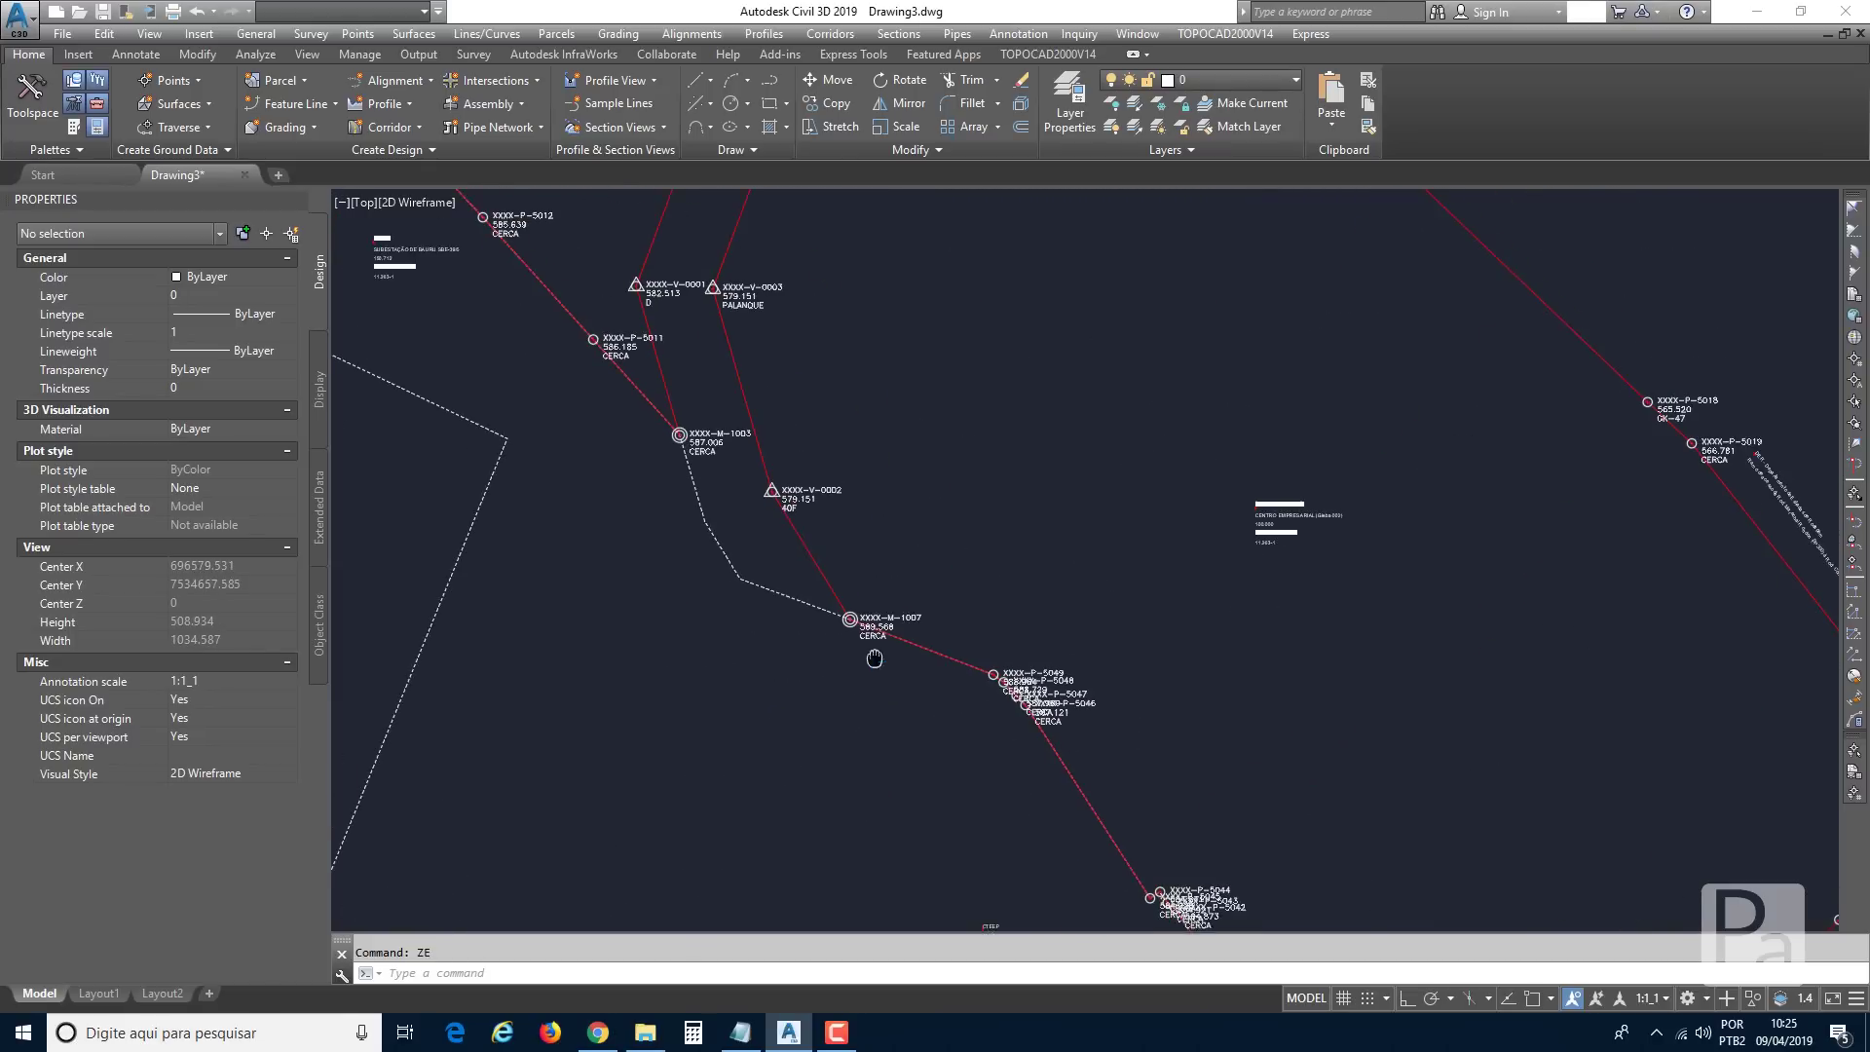
middle_click_drag(700, 251, 654, 565)
scroll(694, 422, "up", 2)
scroll(718, 405, "down", 2)
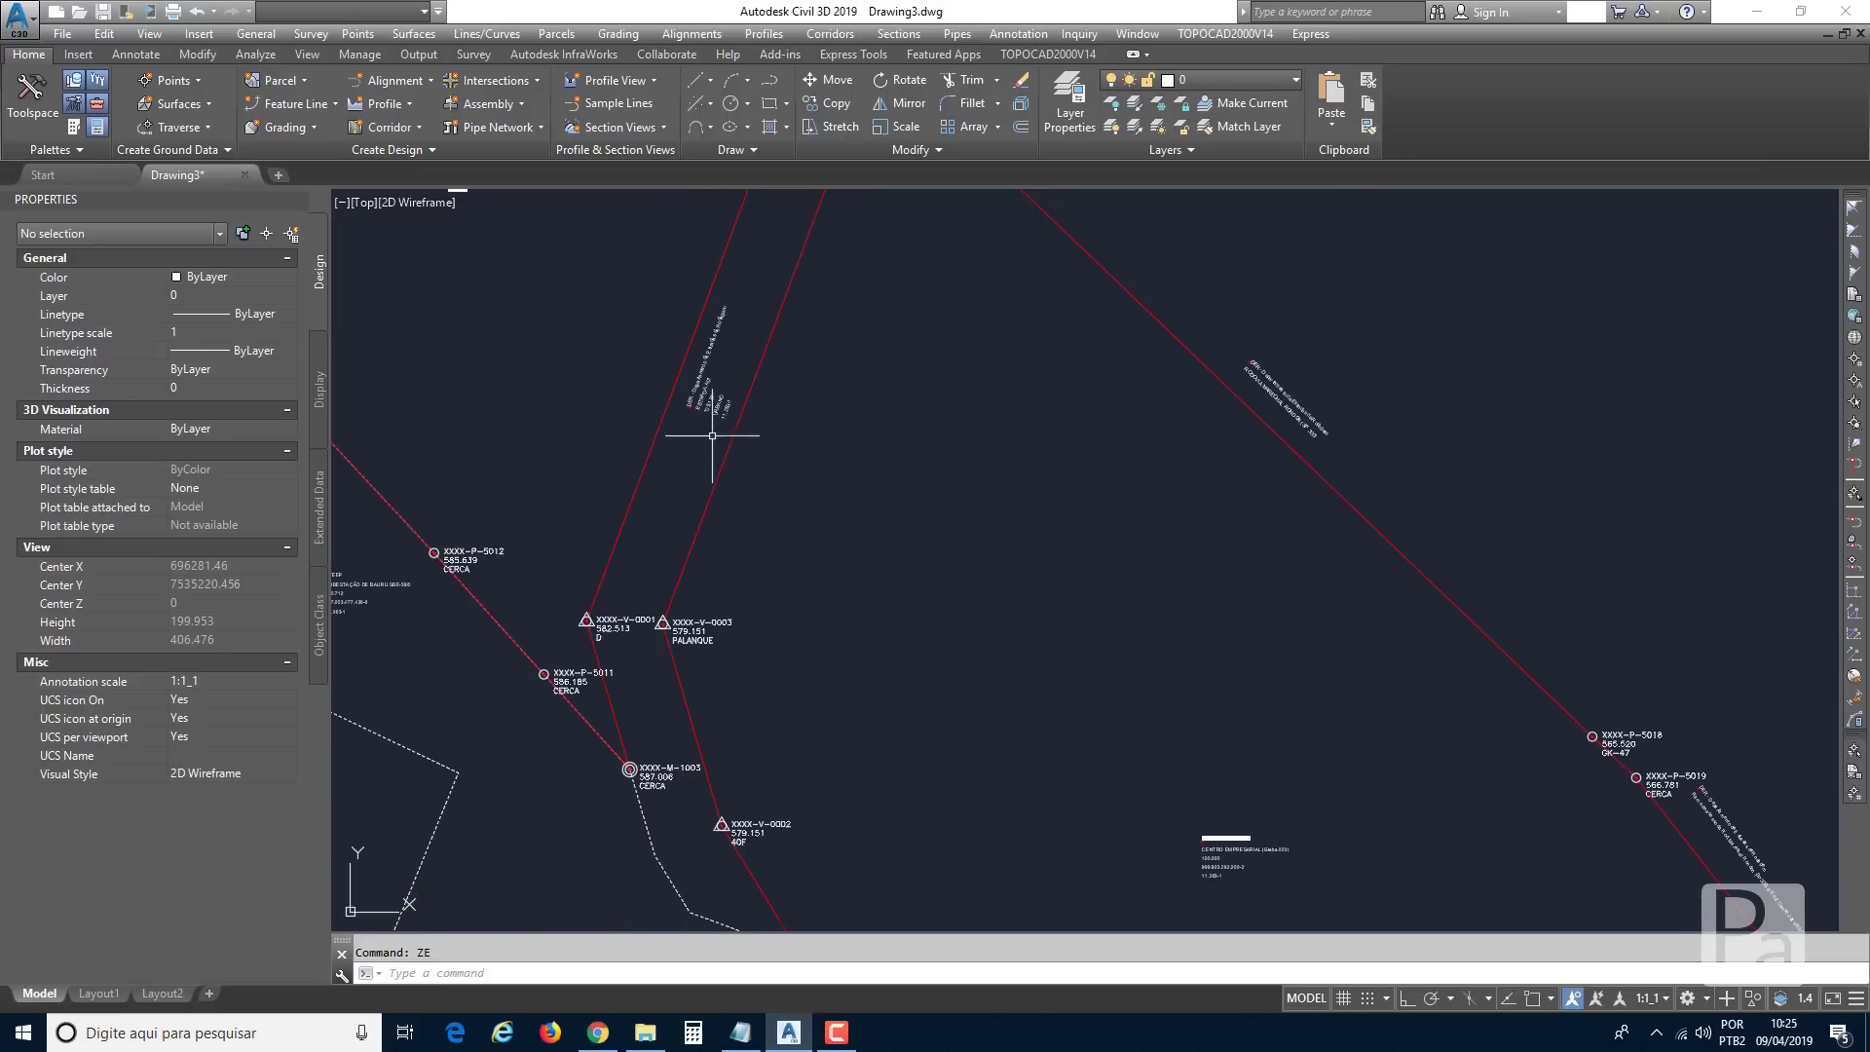
mouse_move(718, 405)
middle_mouse_down()
mouse_move(738, 592)
mouse_move(891, 621)
mouse_move(836, 601)
middle_mouse_up()
scroll(875, 638, "down", 2)
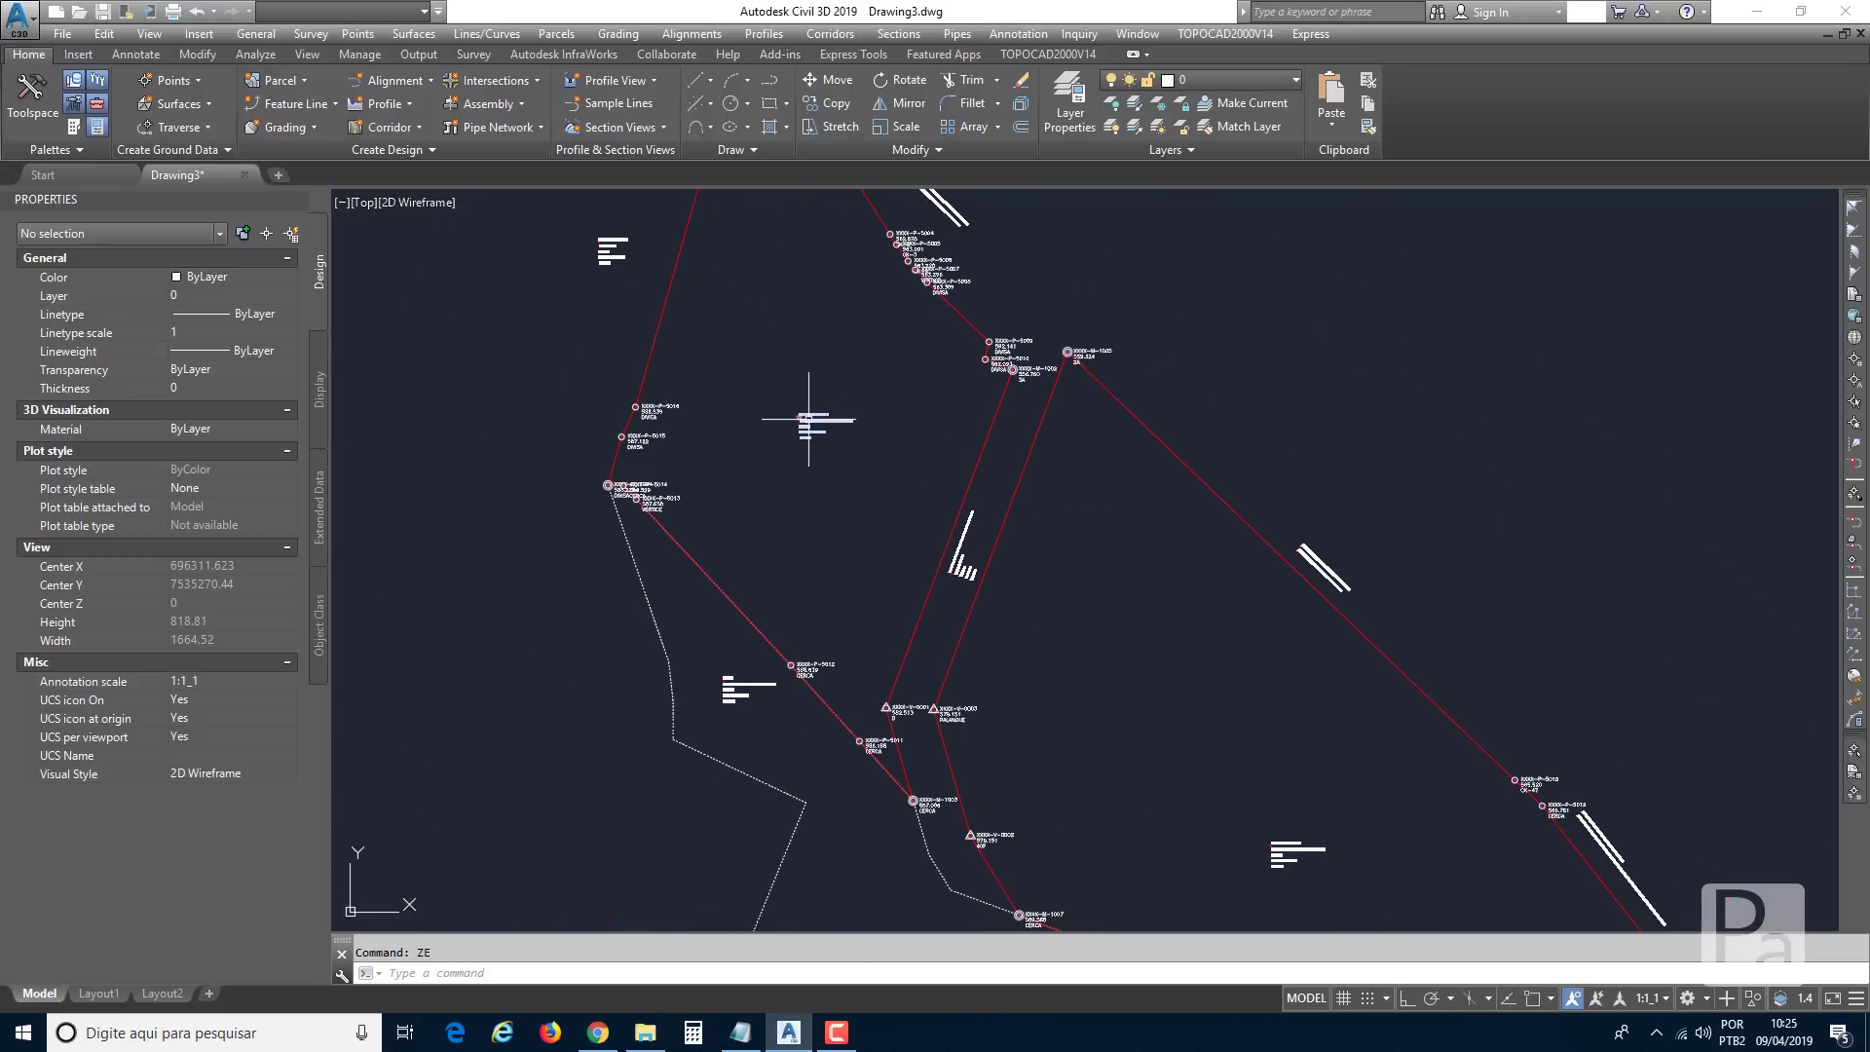
scroll(808, 420, "up", 8)
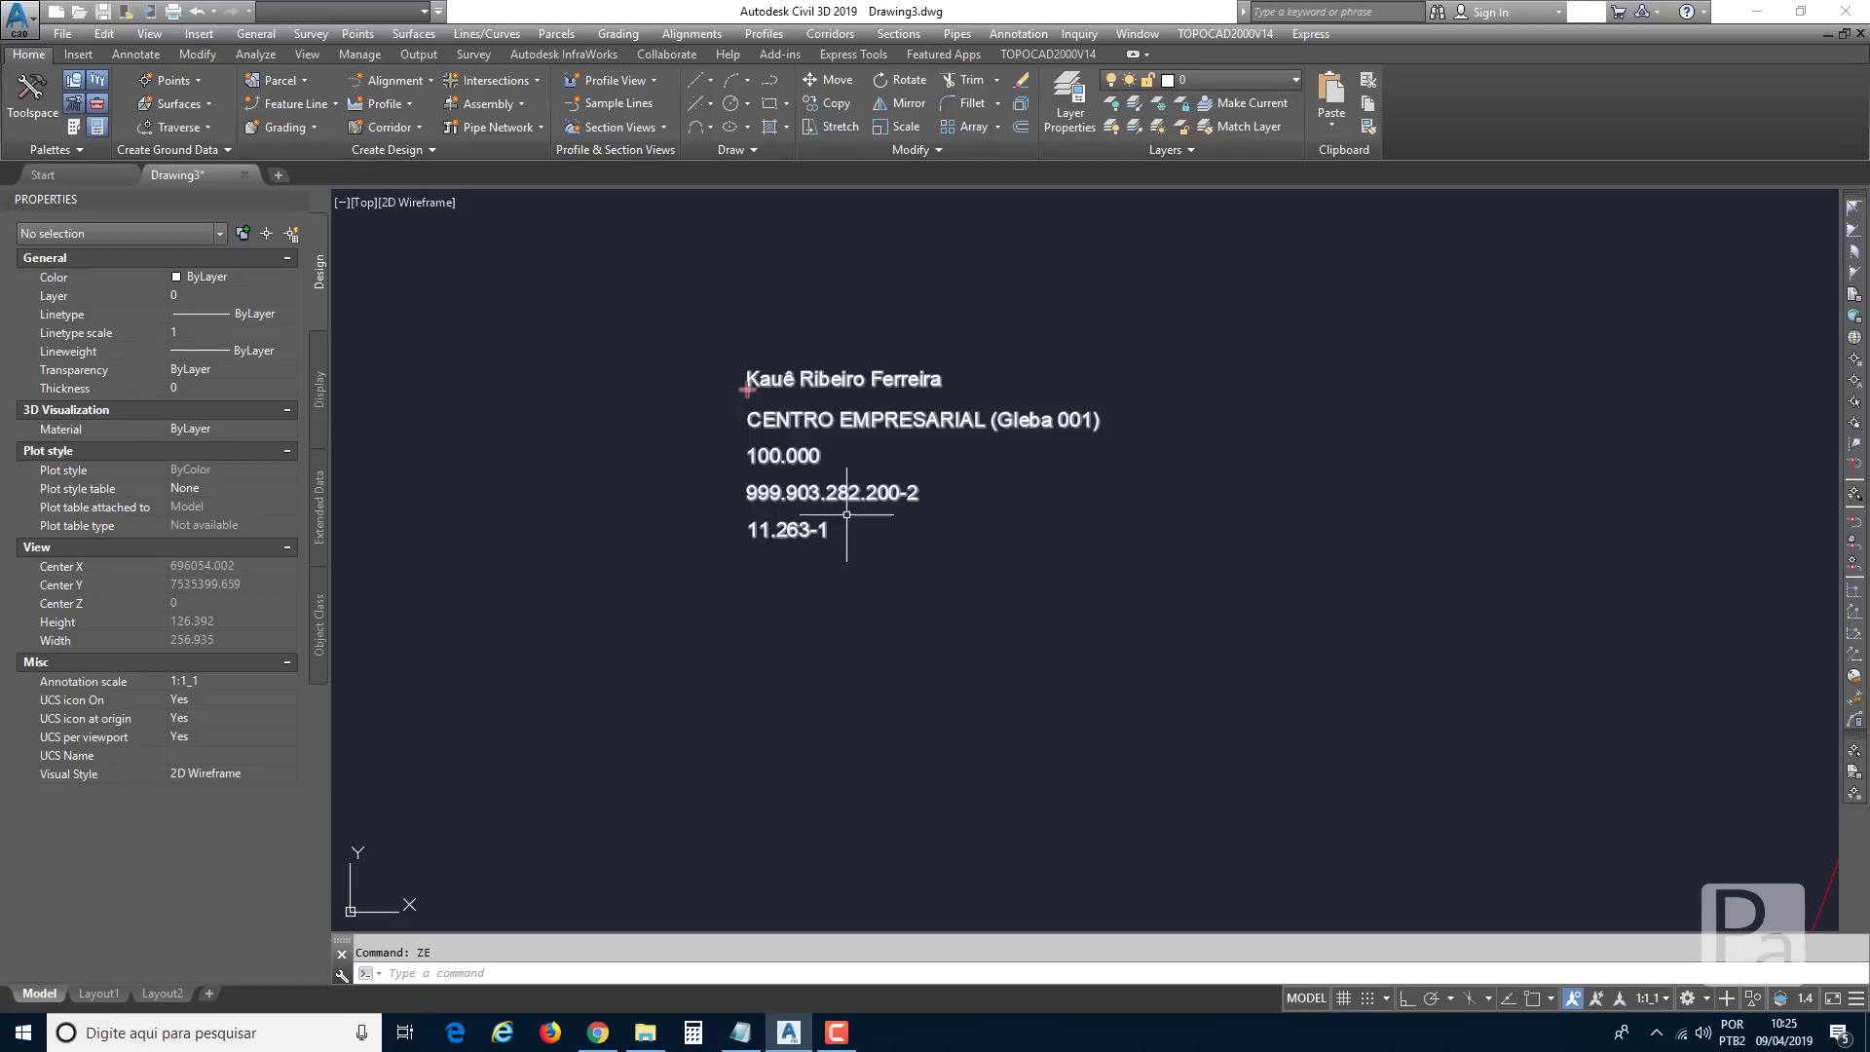
scroll(1081, 531, "down", 5)
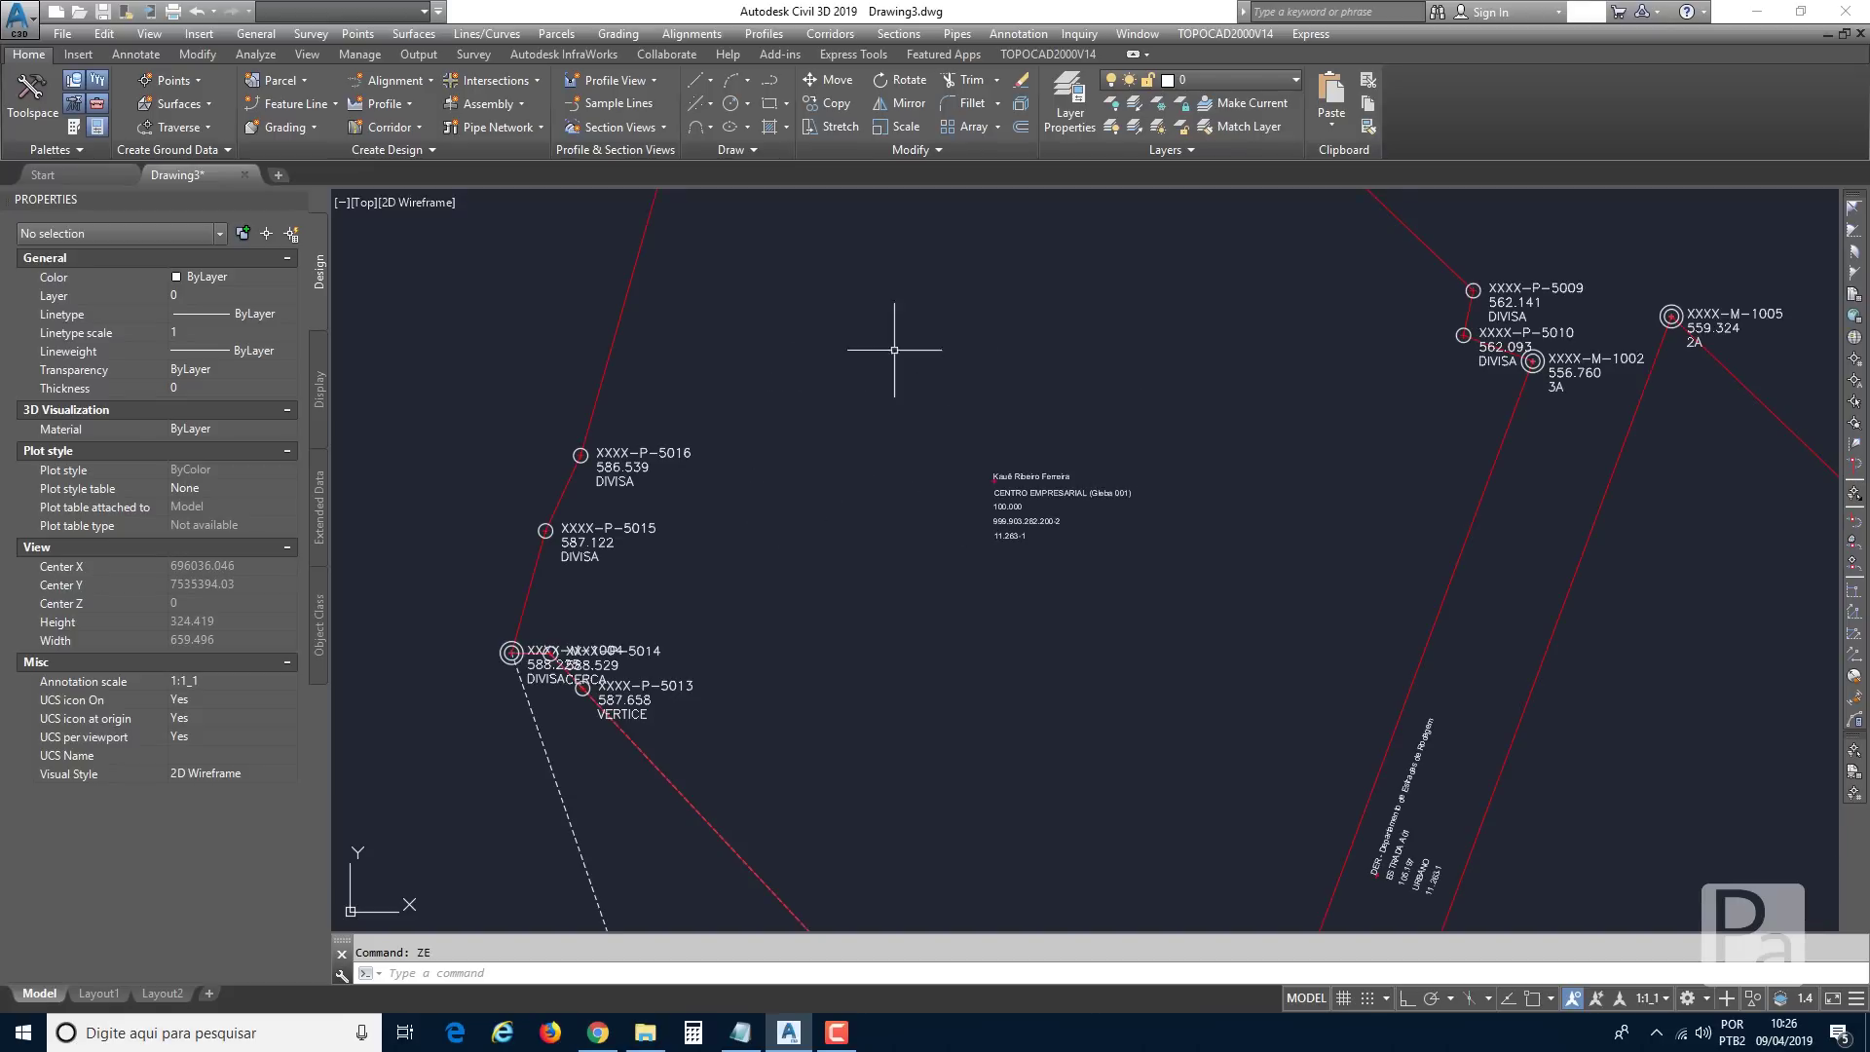
scroll(1094, 585, "down", 5)
scroll(1085, 593, "up", 4)
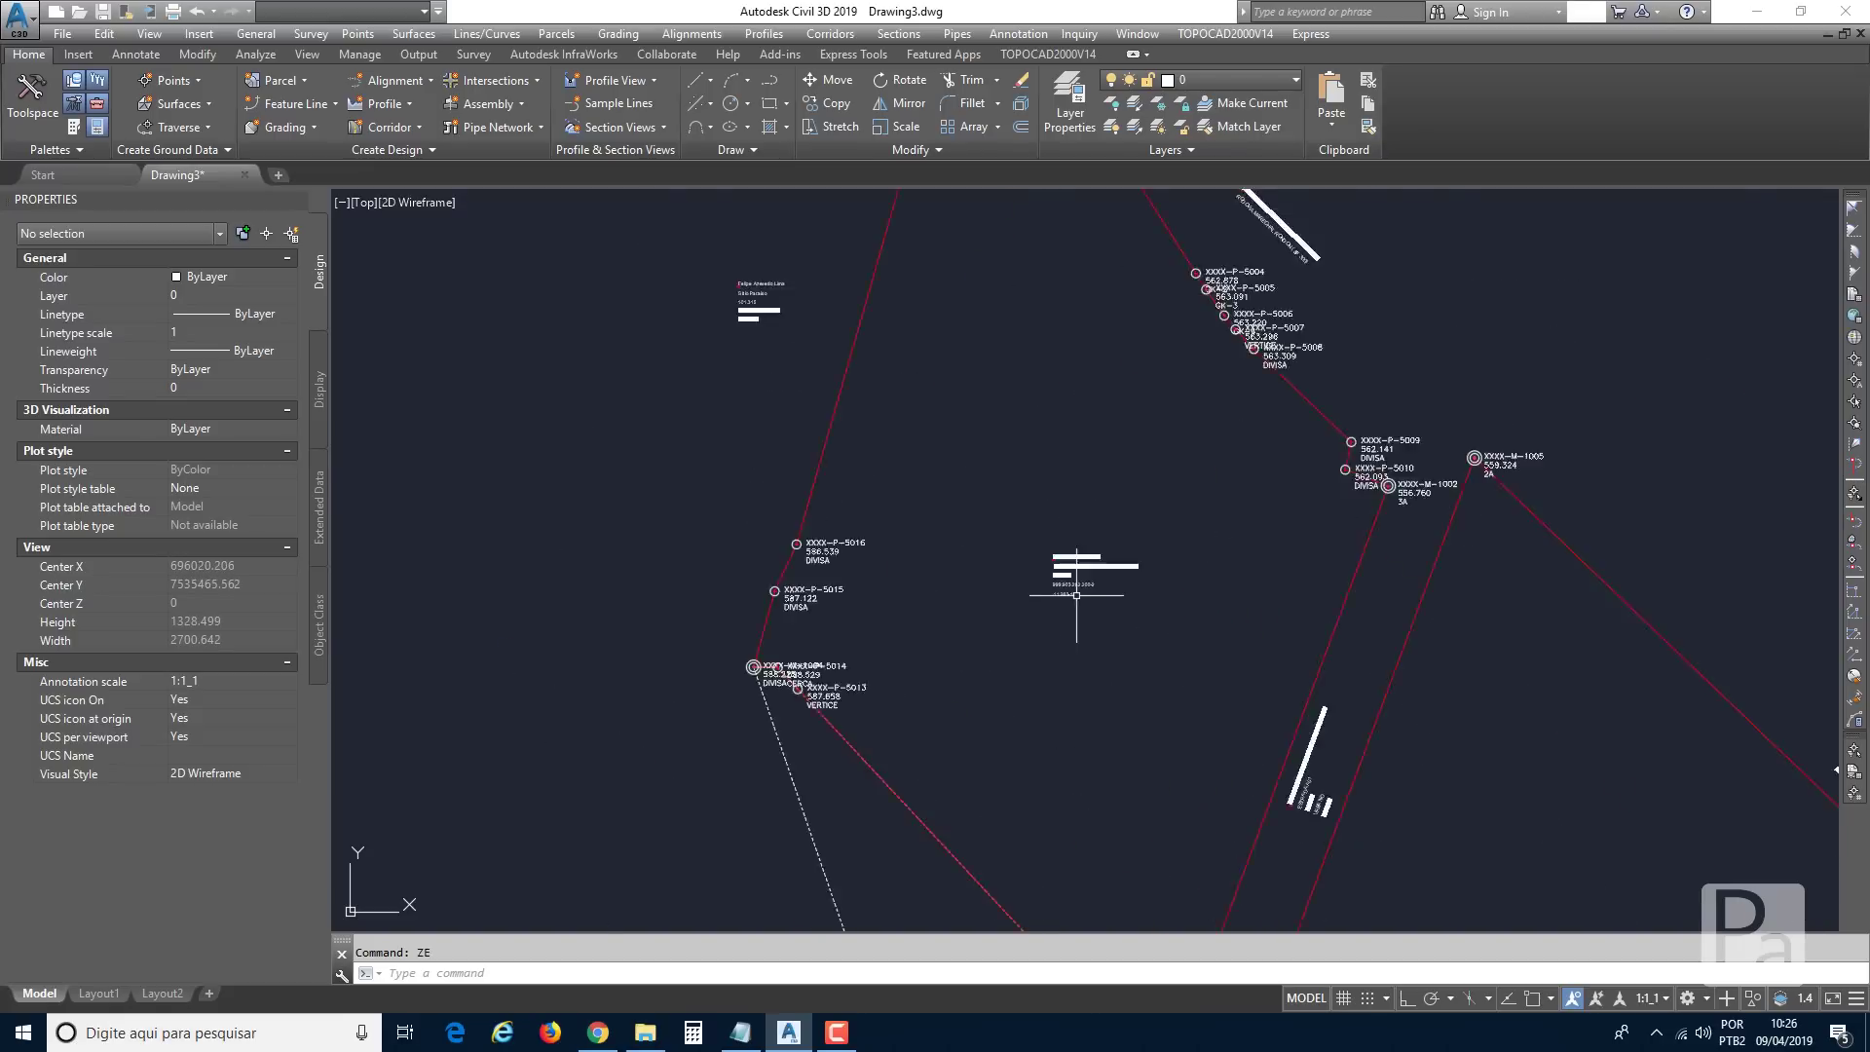
Examine the CENTRO EMPRESARIAL (Gleba 002) label inside the lower parcel.
scroll(1098, 587, "down", 3)
middle_click_drag(1417, 832, 1121, 392)
scroll(1337, 549, "up", 5)
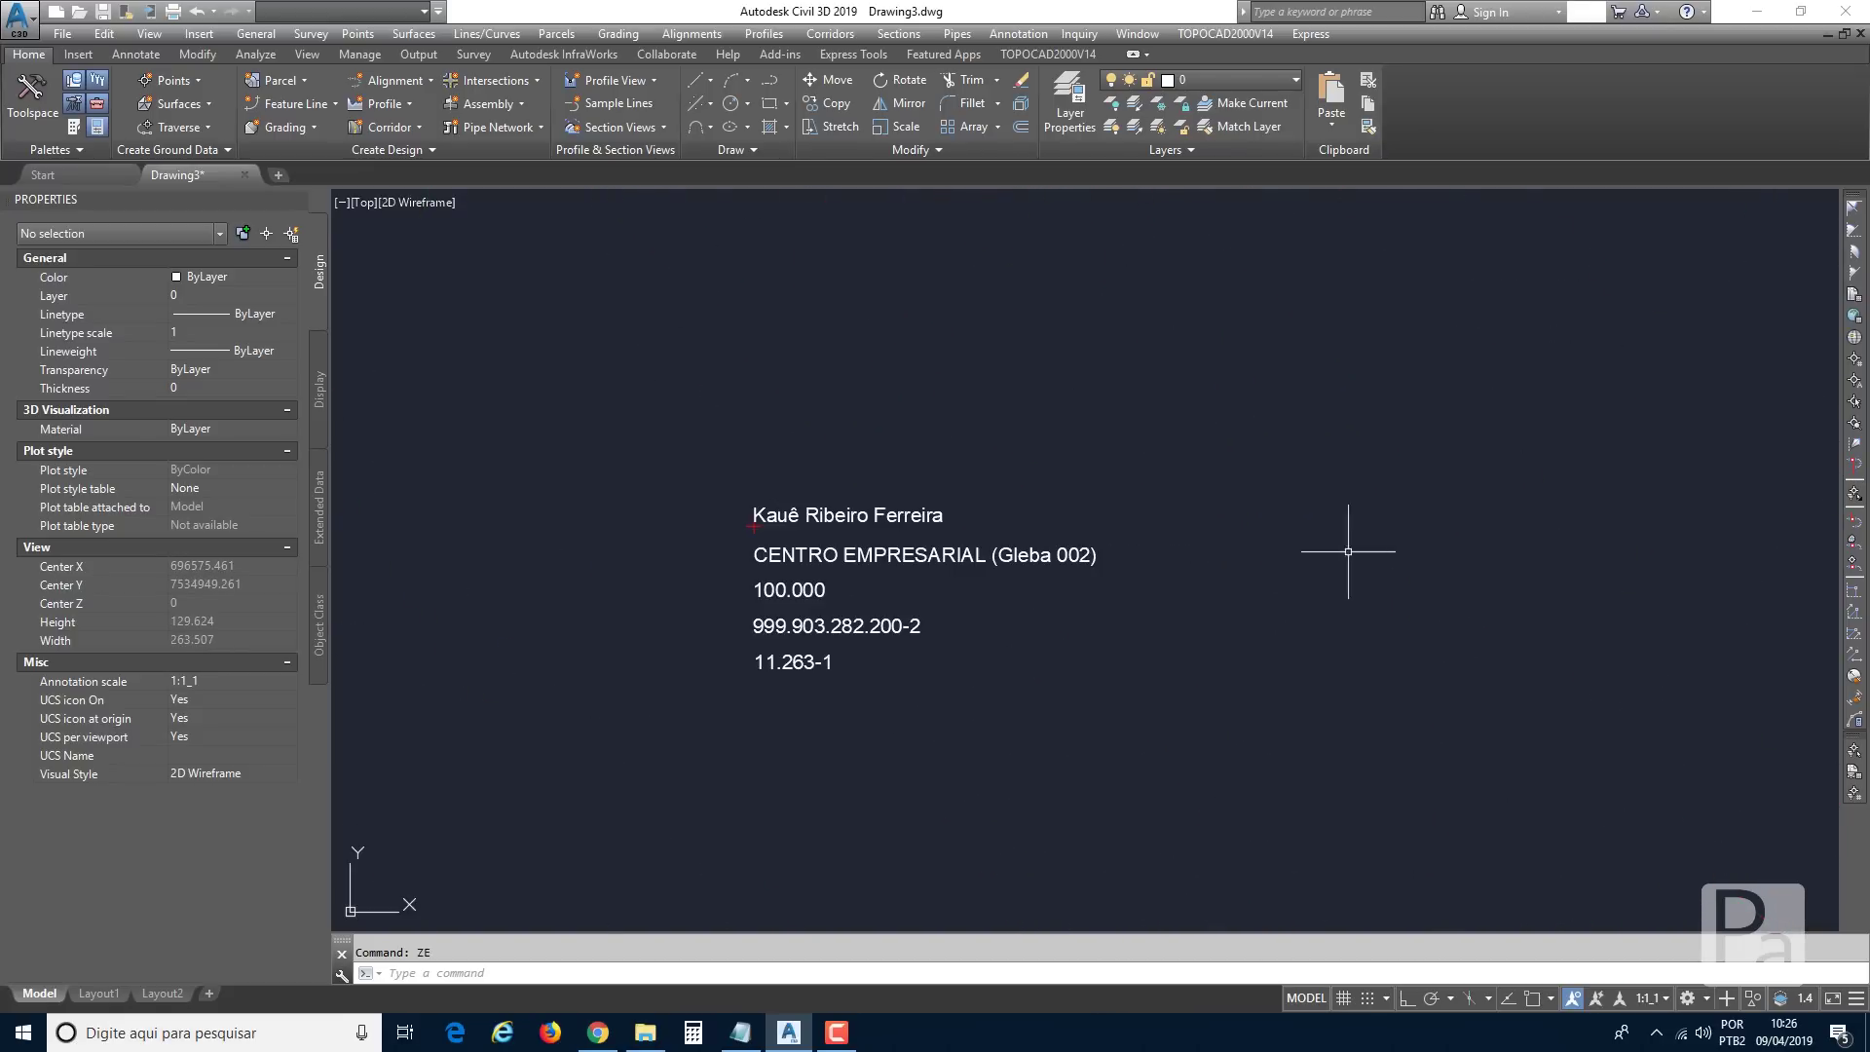
scroll(1104, 580, "down", 5)
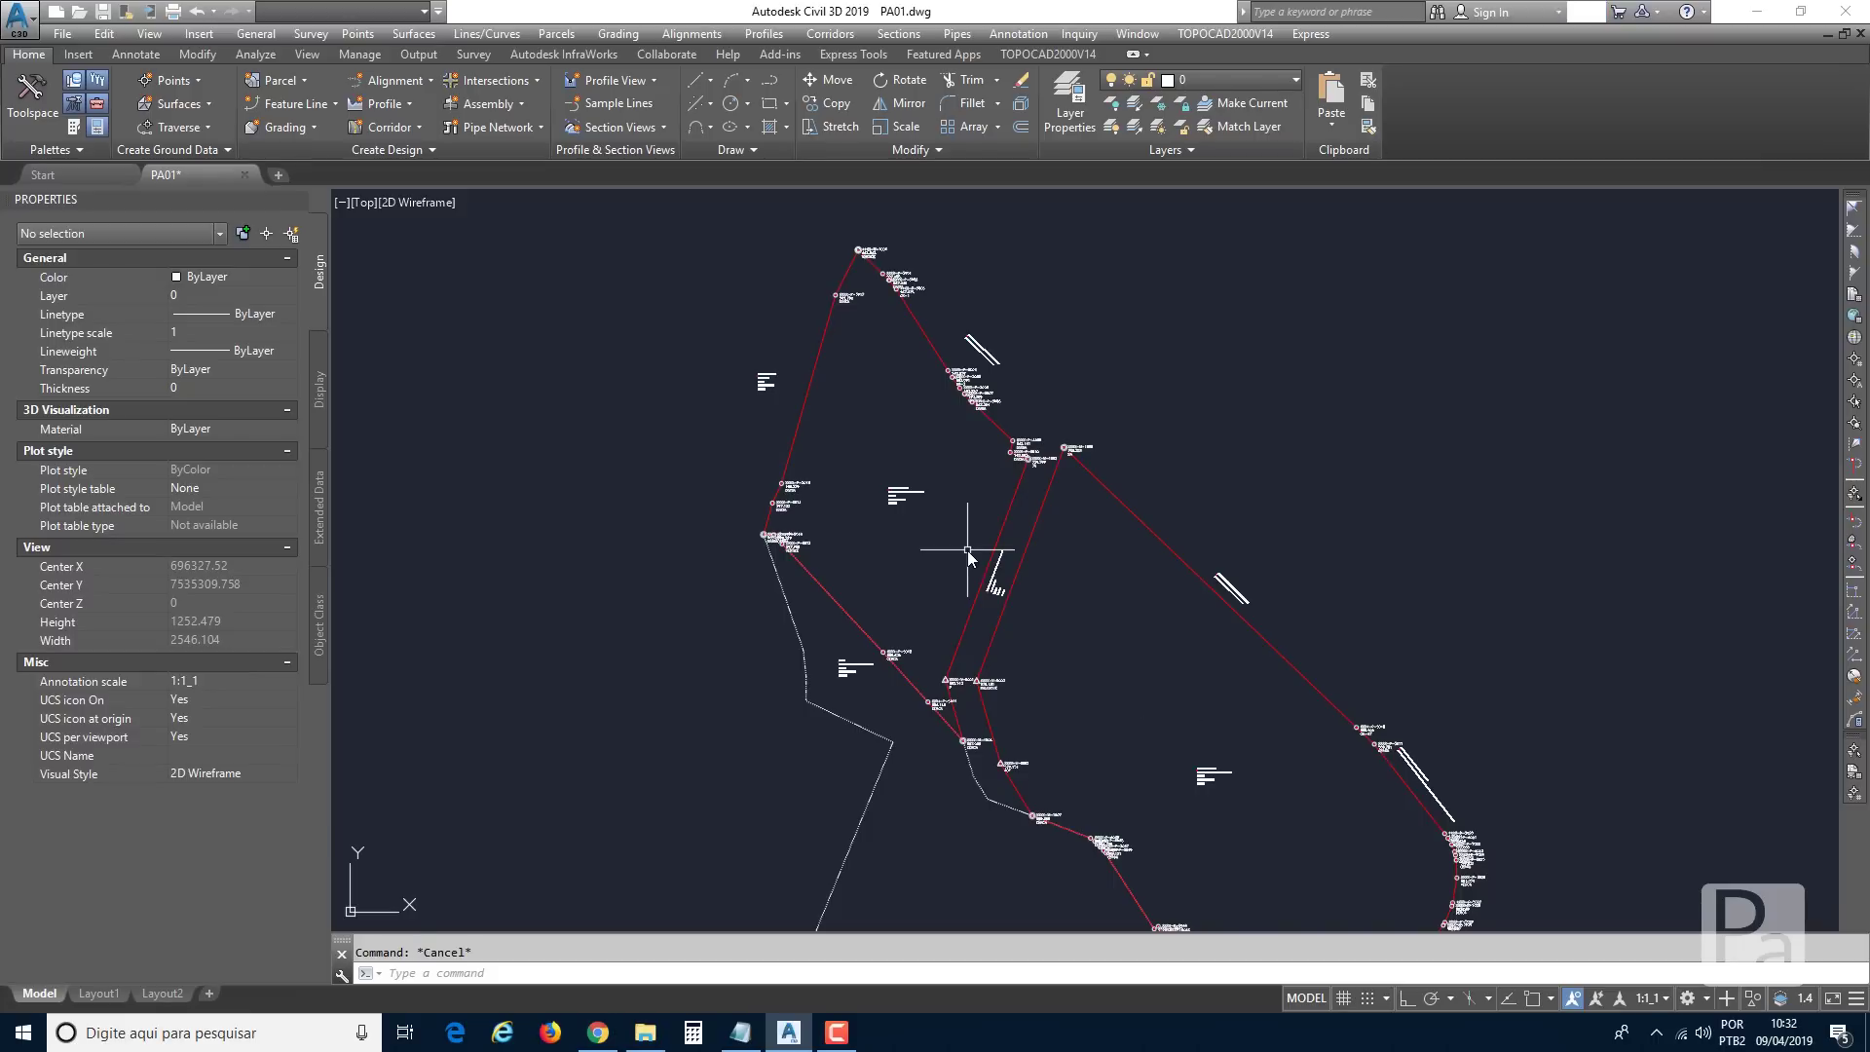
Open TopoCAD2000's Memorial INCRA and start a new, empty data set.
left_click(1208, 35)
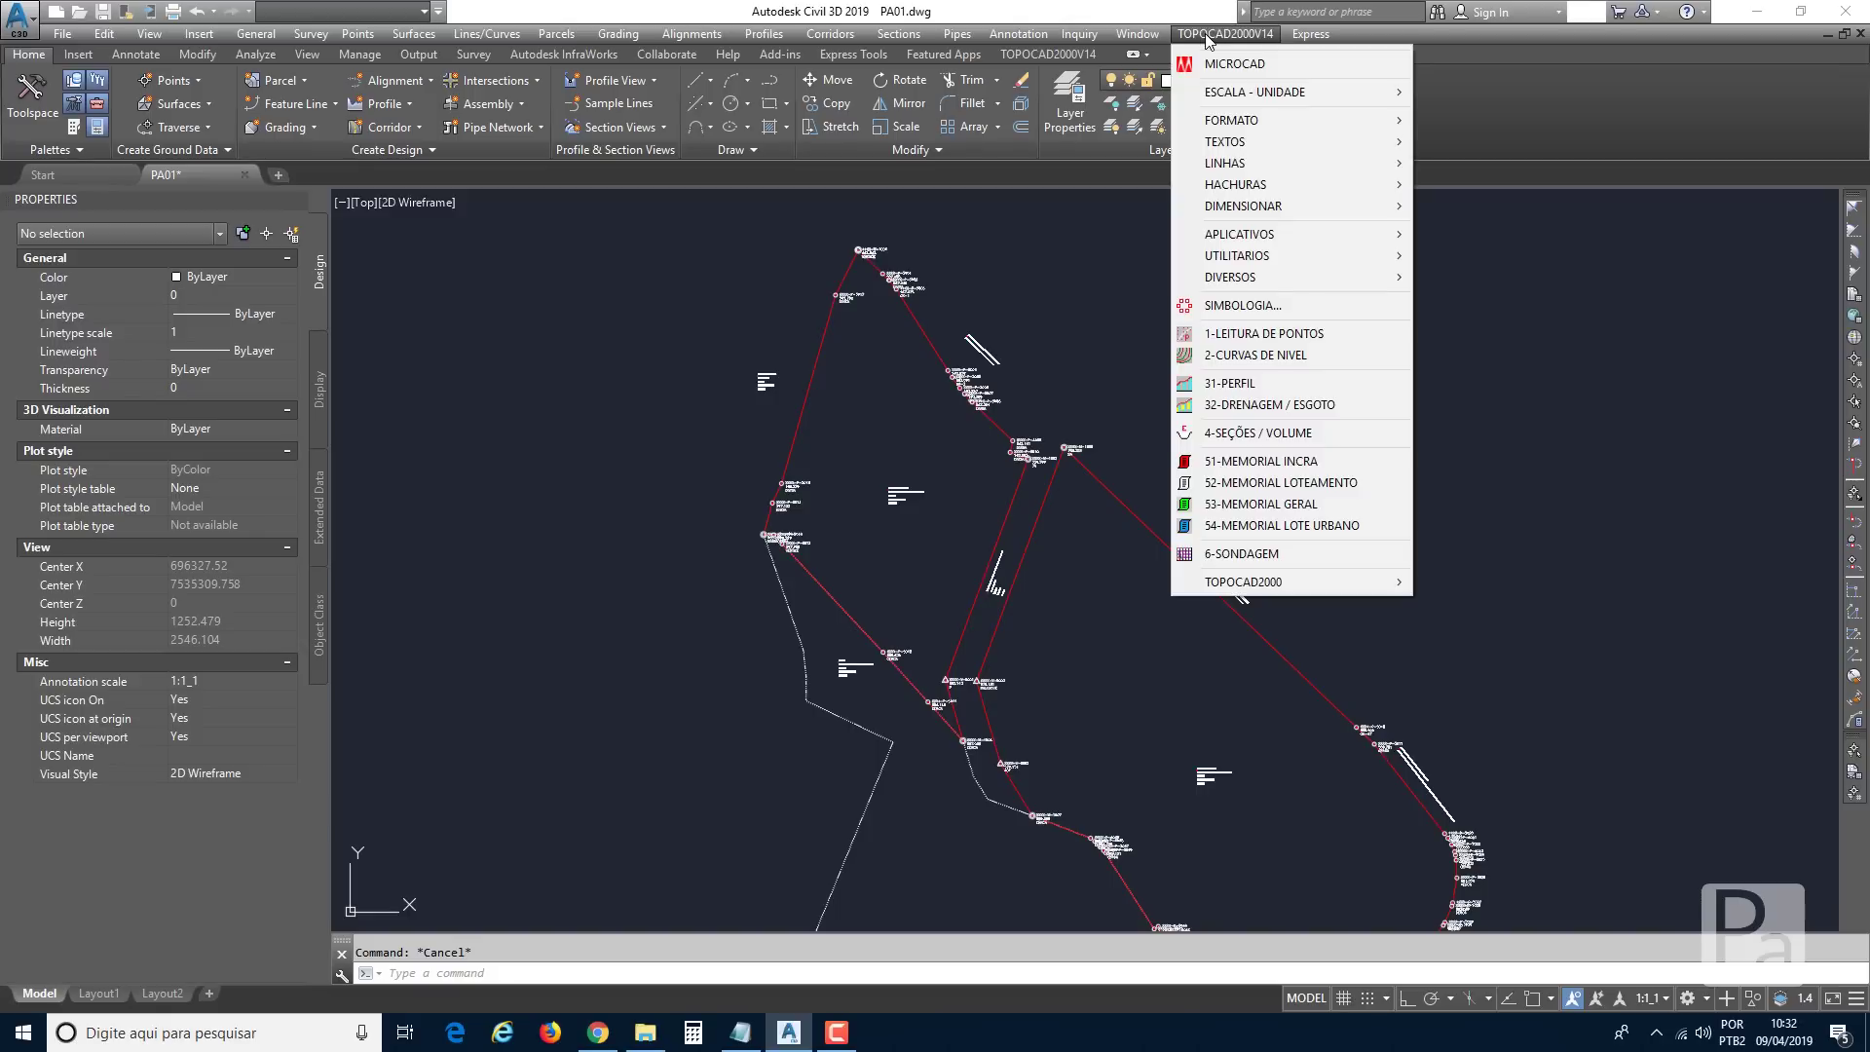
left_click(1249, 458)
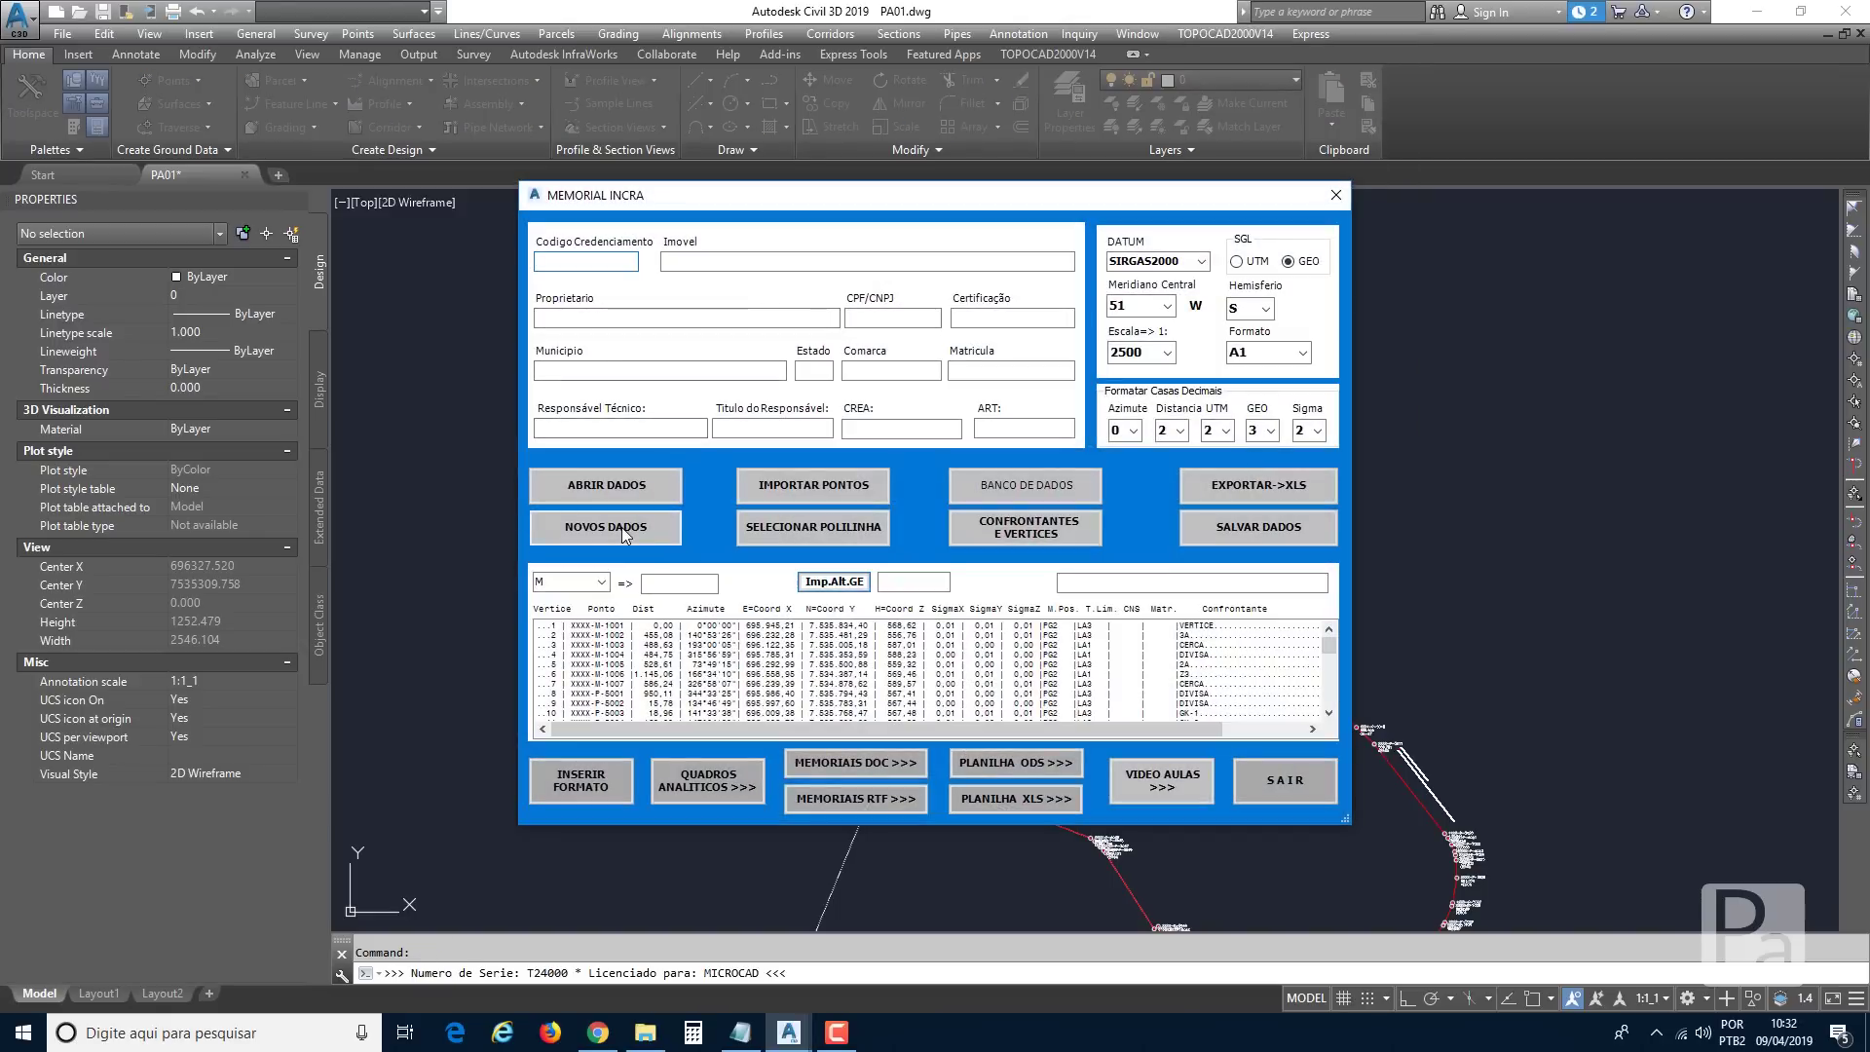
left_click(621, 528)
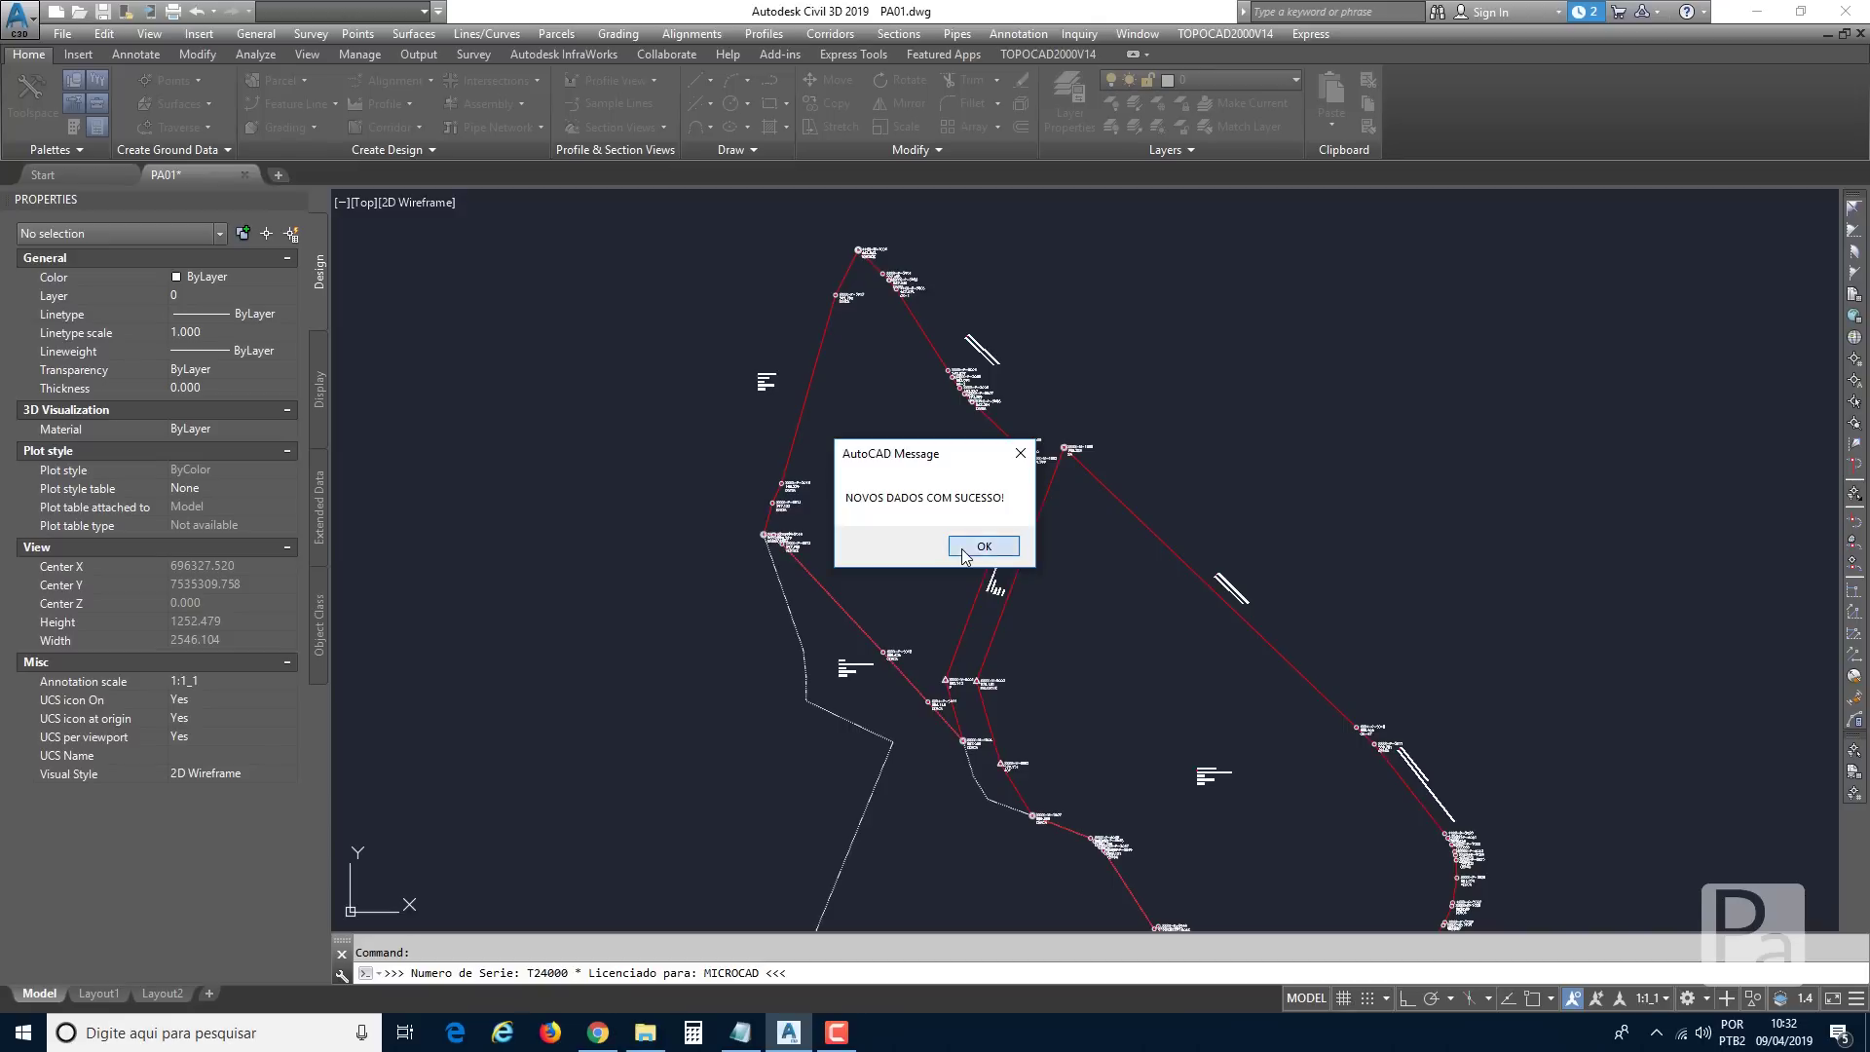
left_click(983, 547)
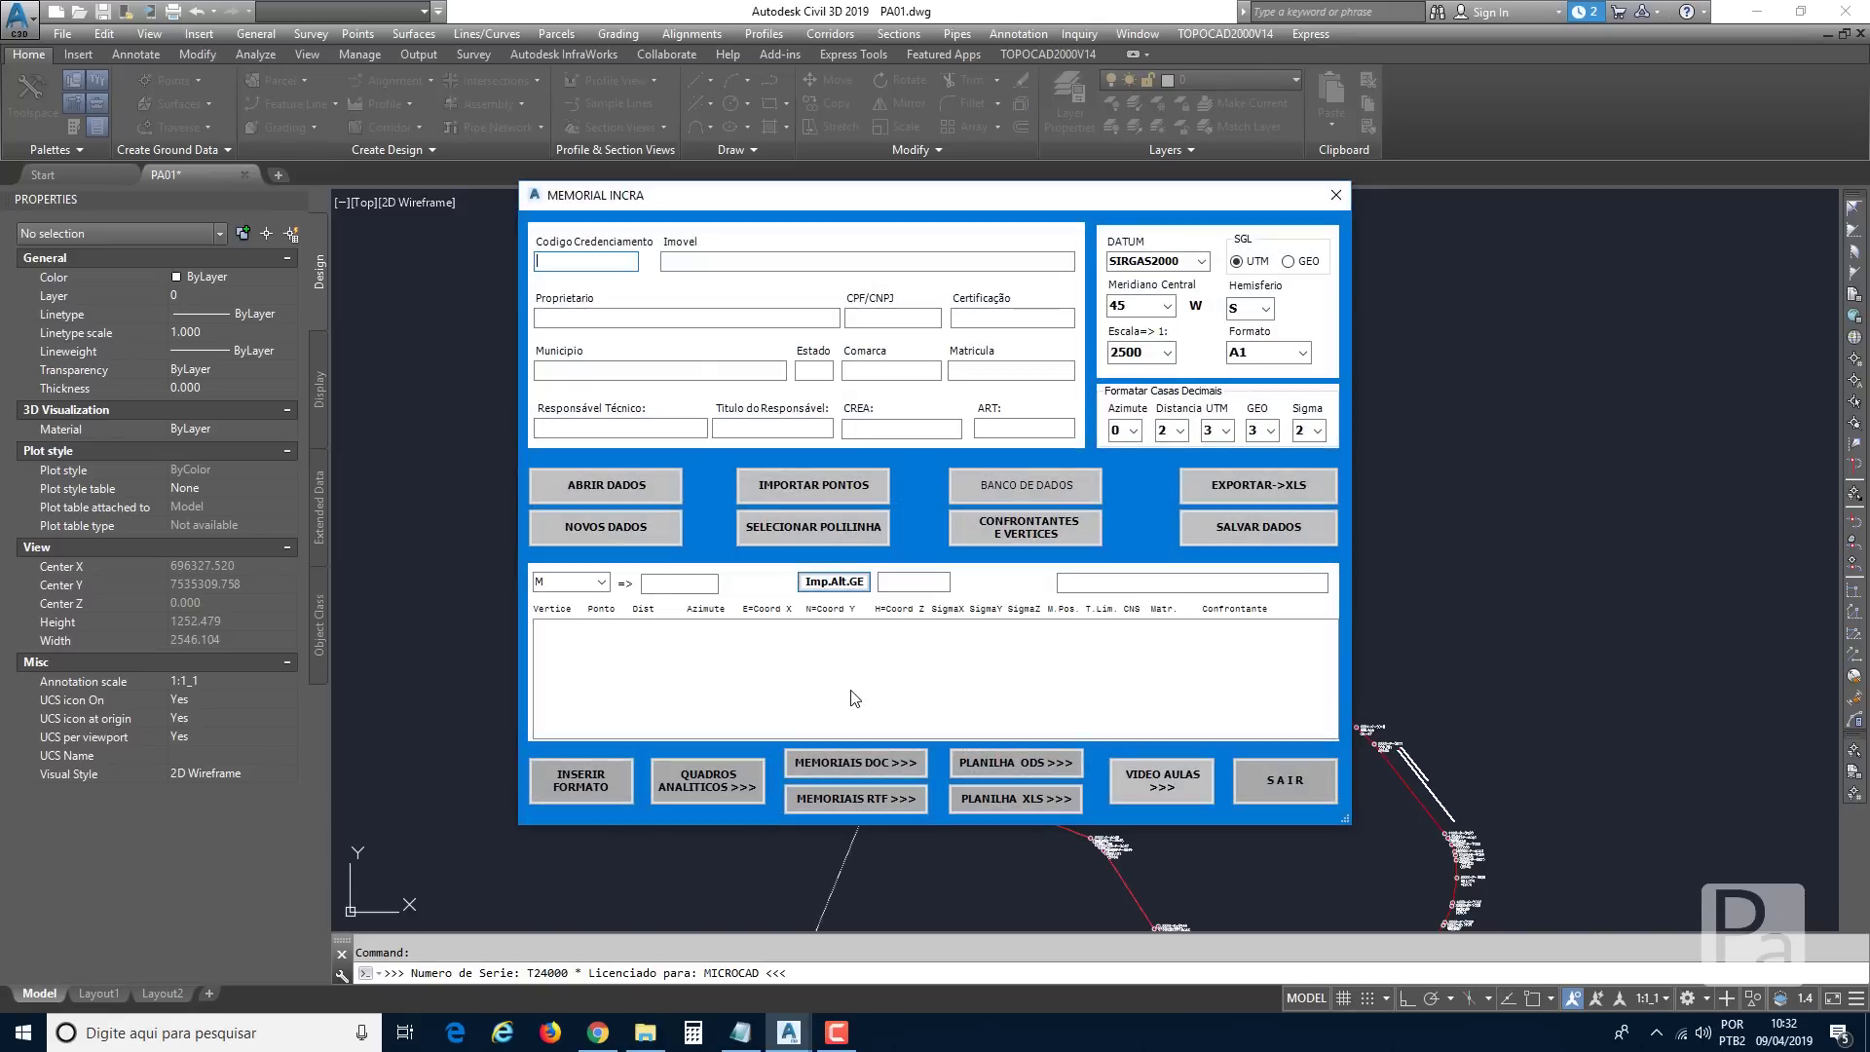
Load the upper parcel's polyline into the memorial, with automatic vertex text selection and the option to select the confrontantes' text or block enabled.
left_click(804, 528)
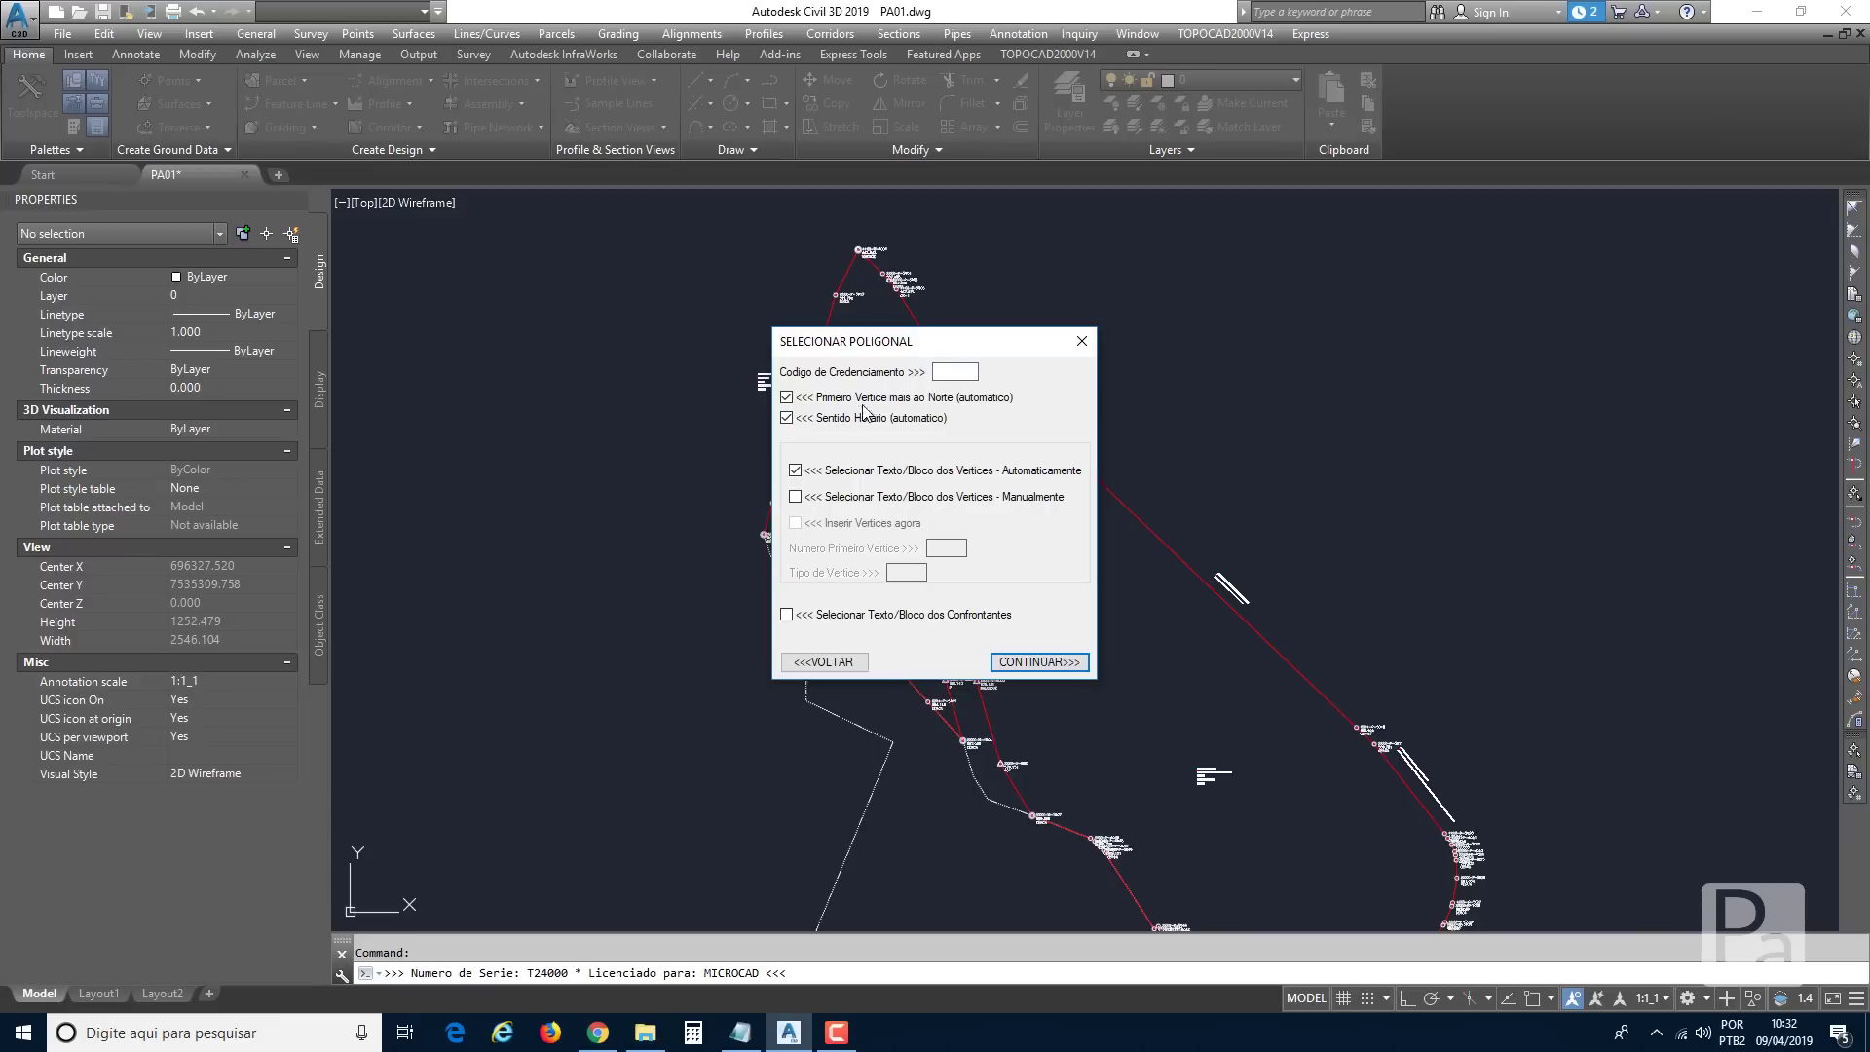
left_click(802, 615)
left_click(1039, 662)
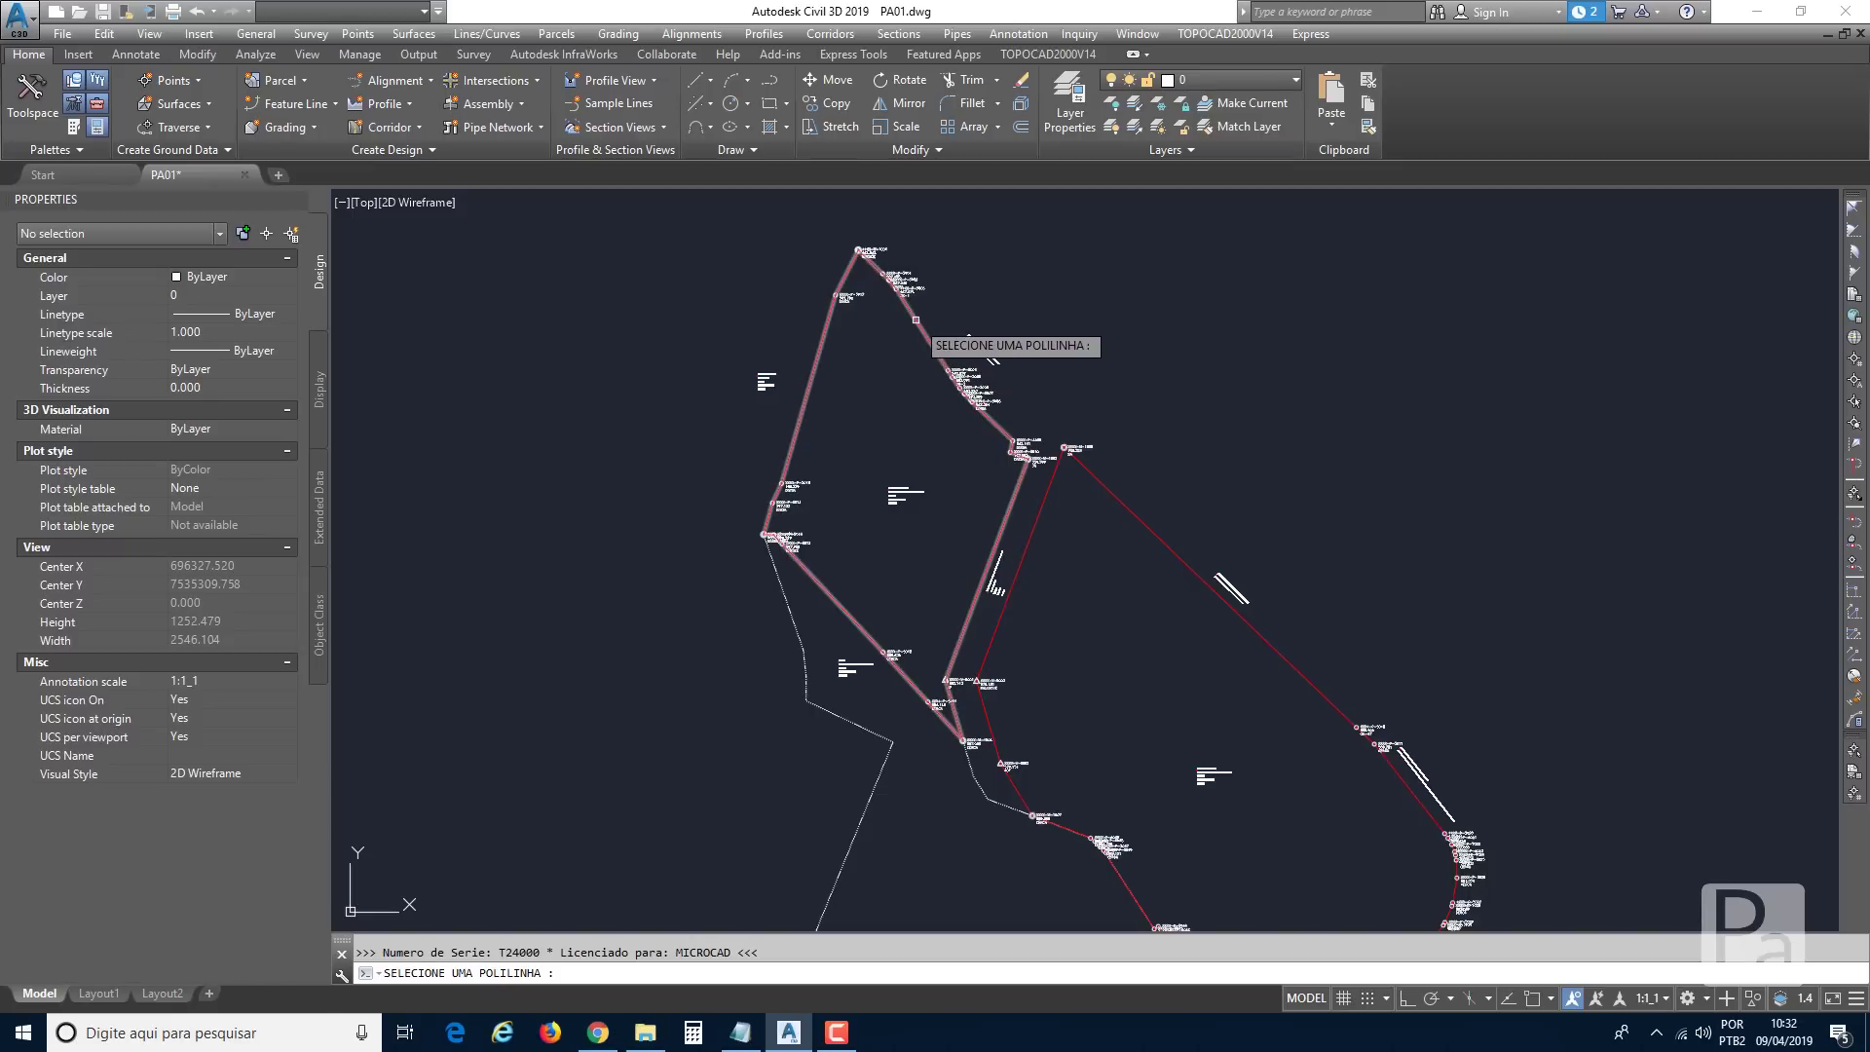
left_click(916, 320)
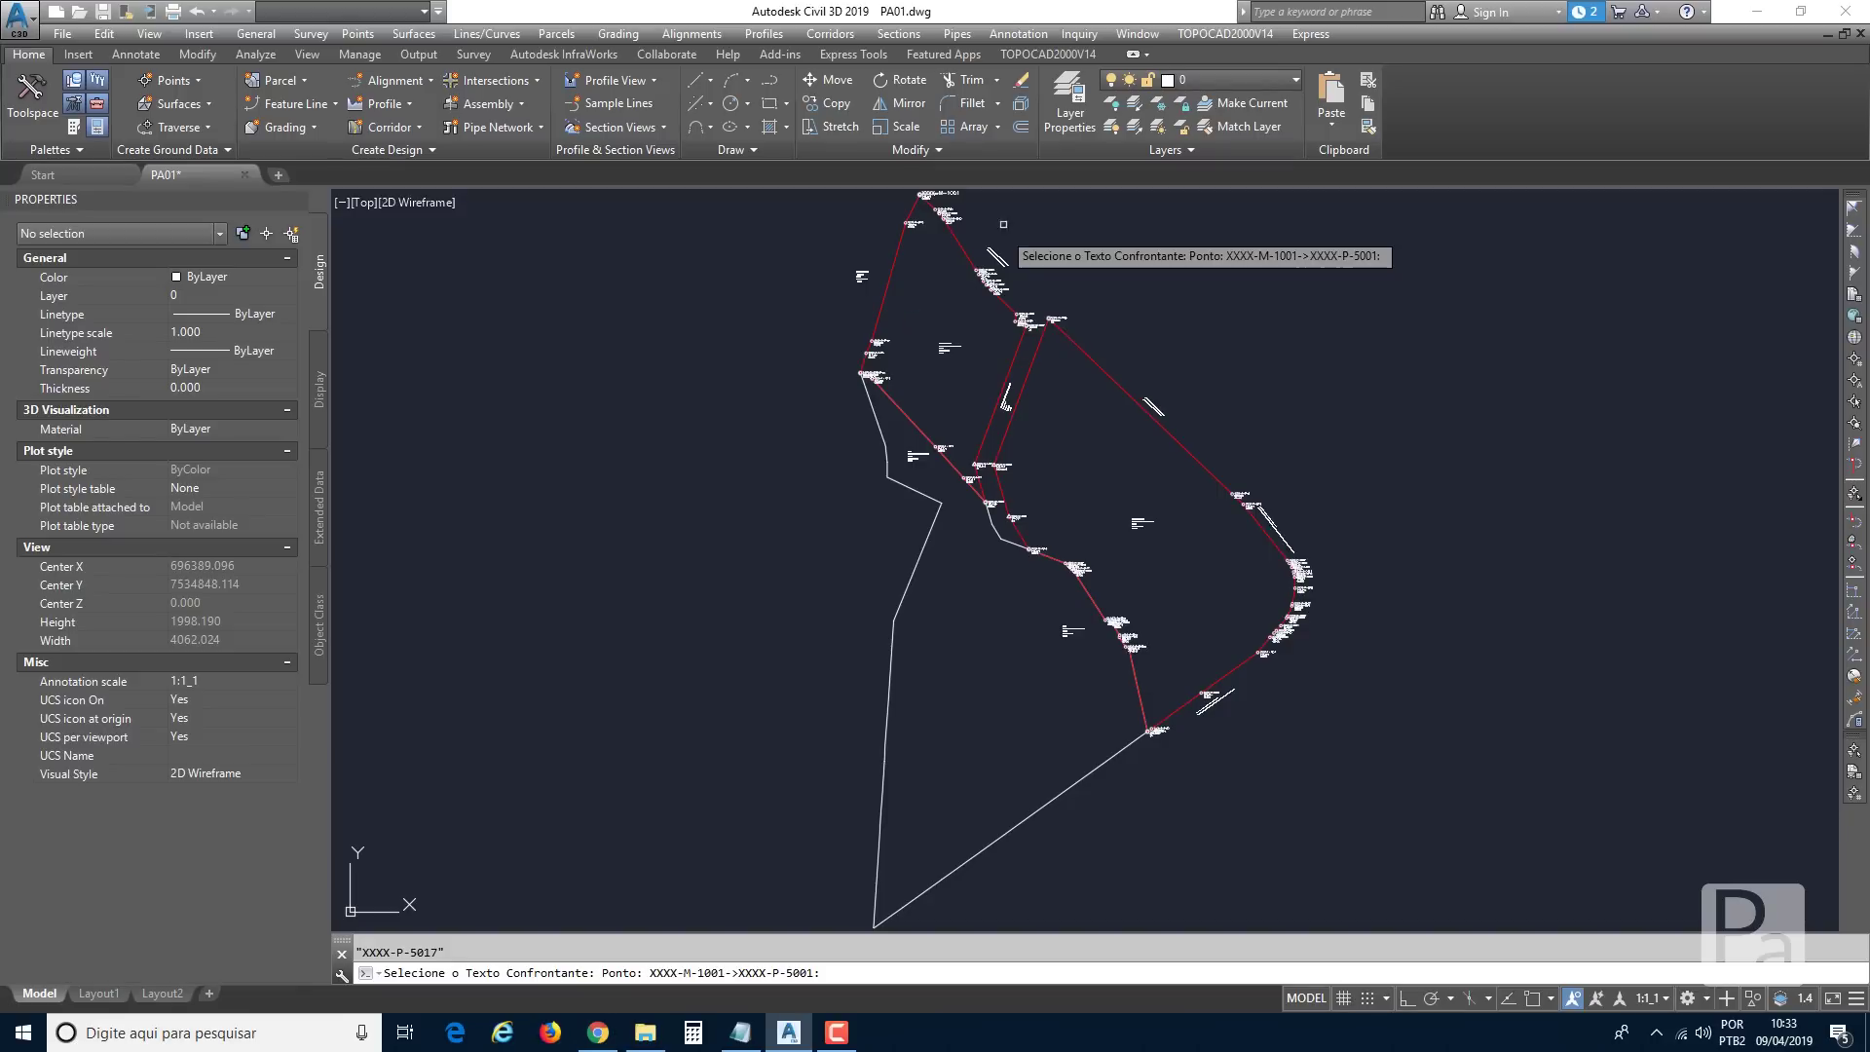
Assign the RODOVIA MARECHAL RONDON (SP 300) confrontante to every northeast boundary segment from XXXX-M-1001 to XXXX-M-1002.
scroll(821, 412, "up", 10)
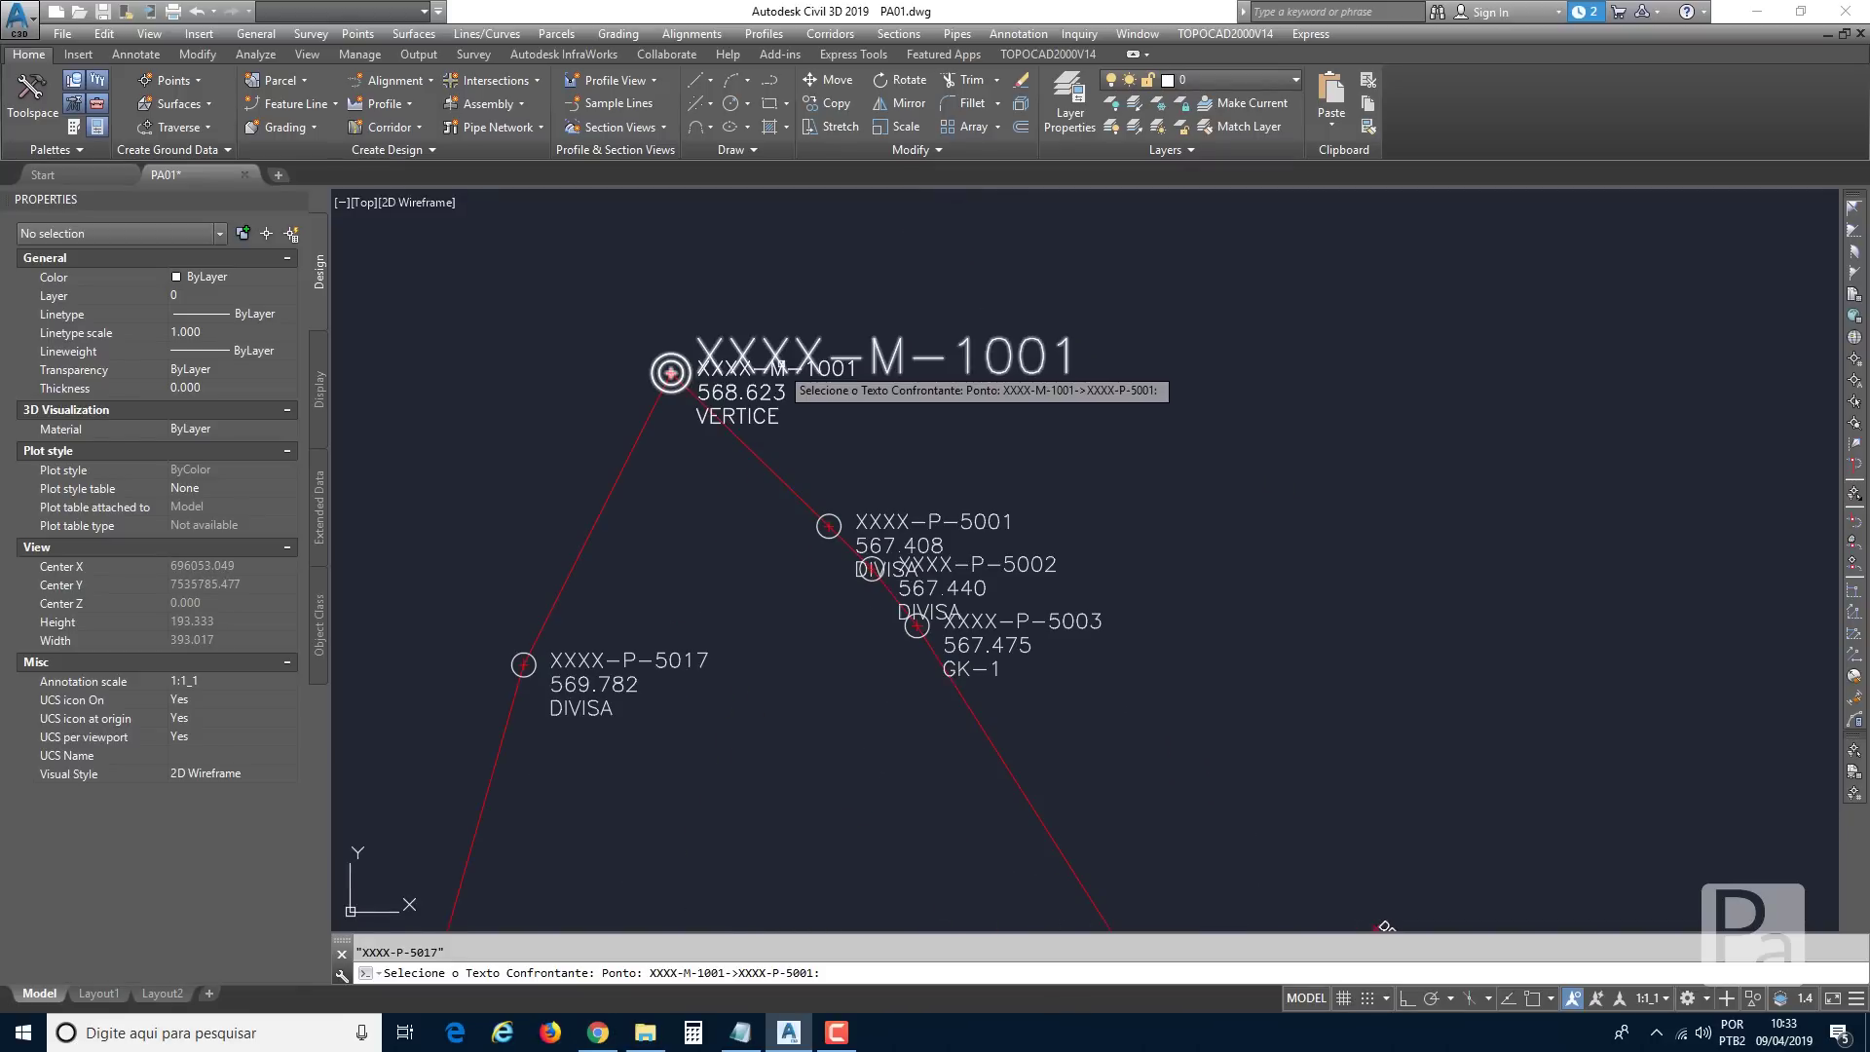
scroll(878, 492, "down", 4)
middle_click_drag(1045, 629, 939, 439)
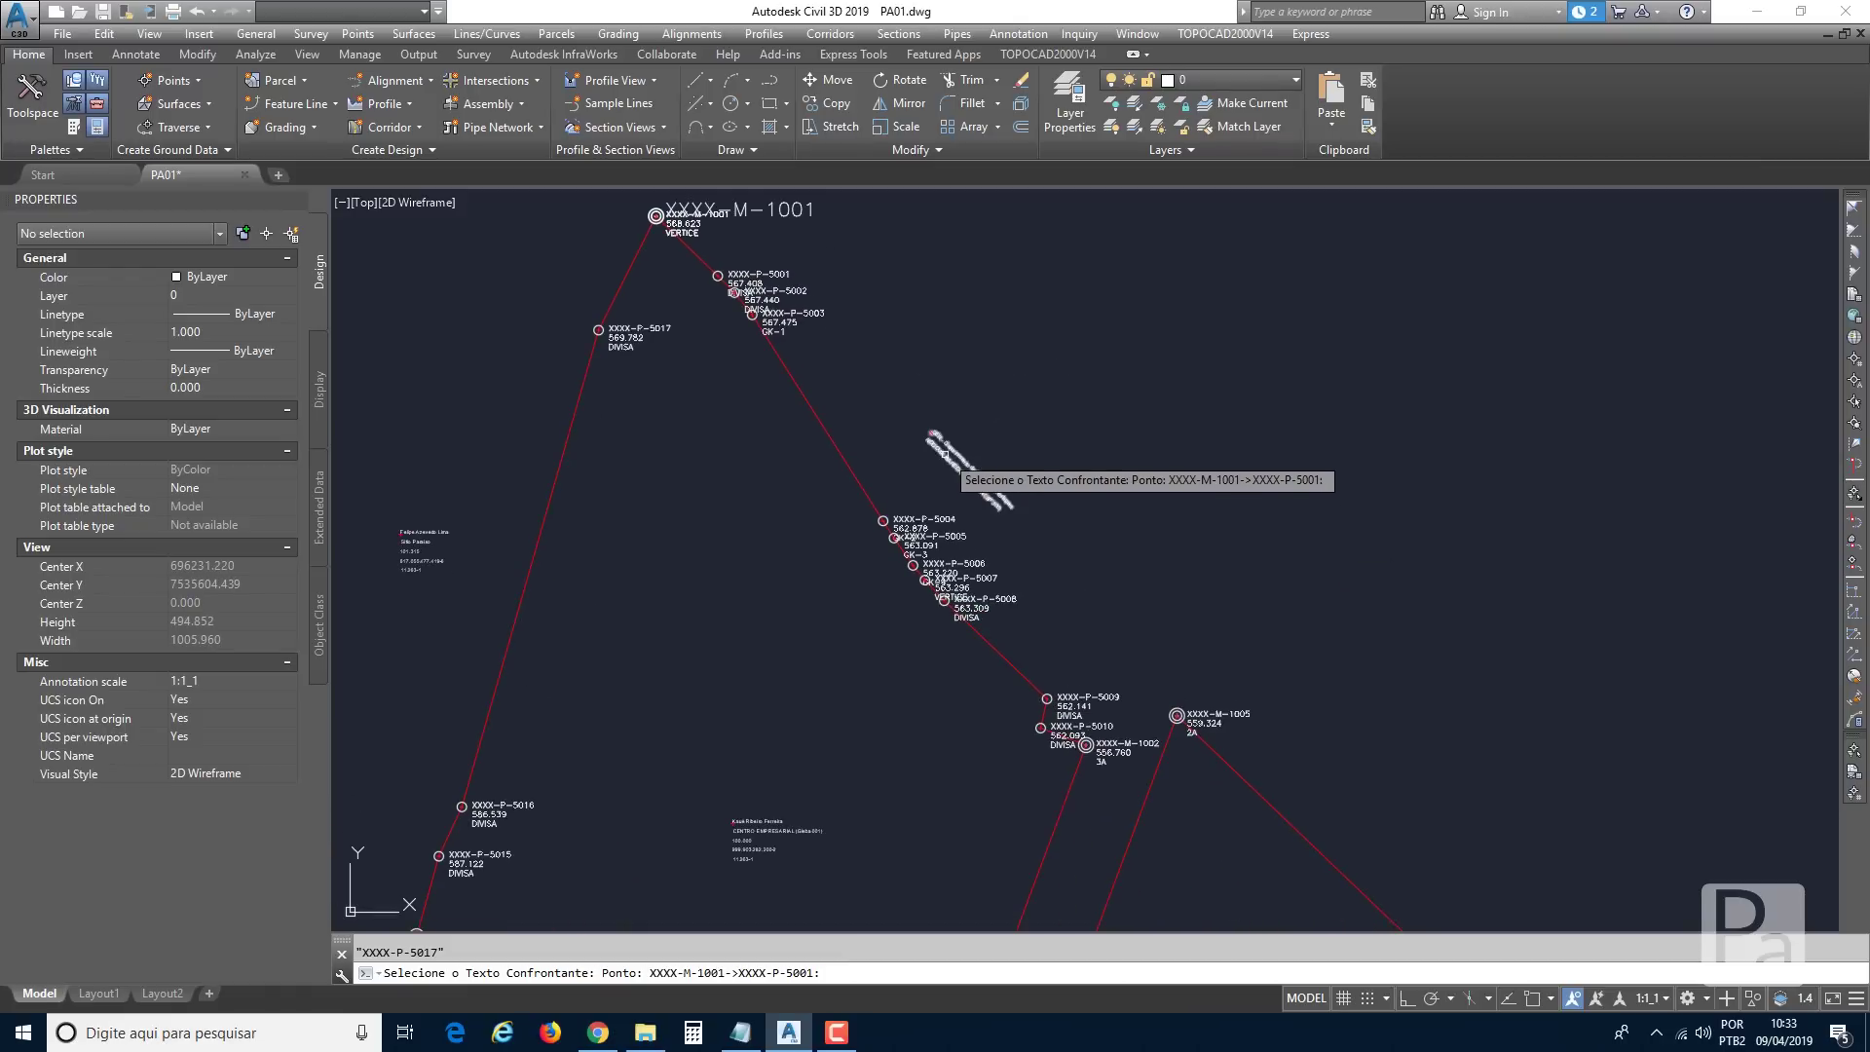
left_click(943, 453)
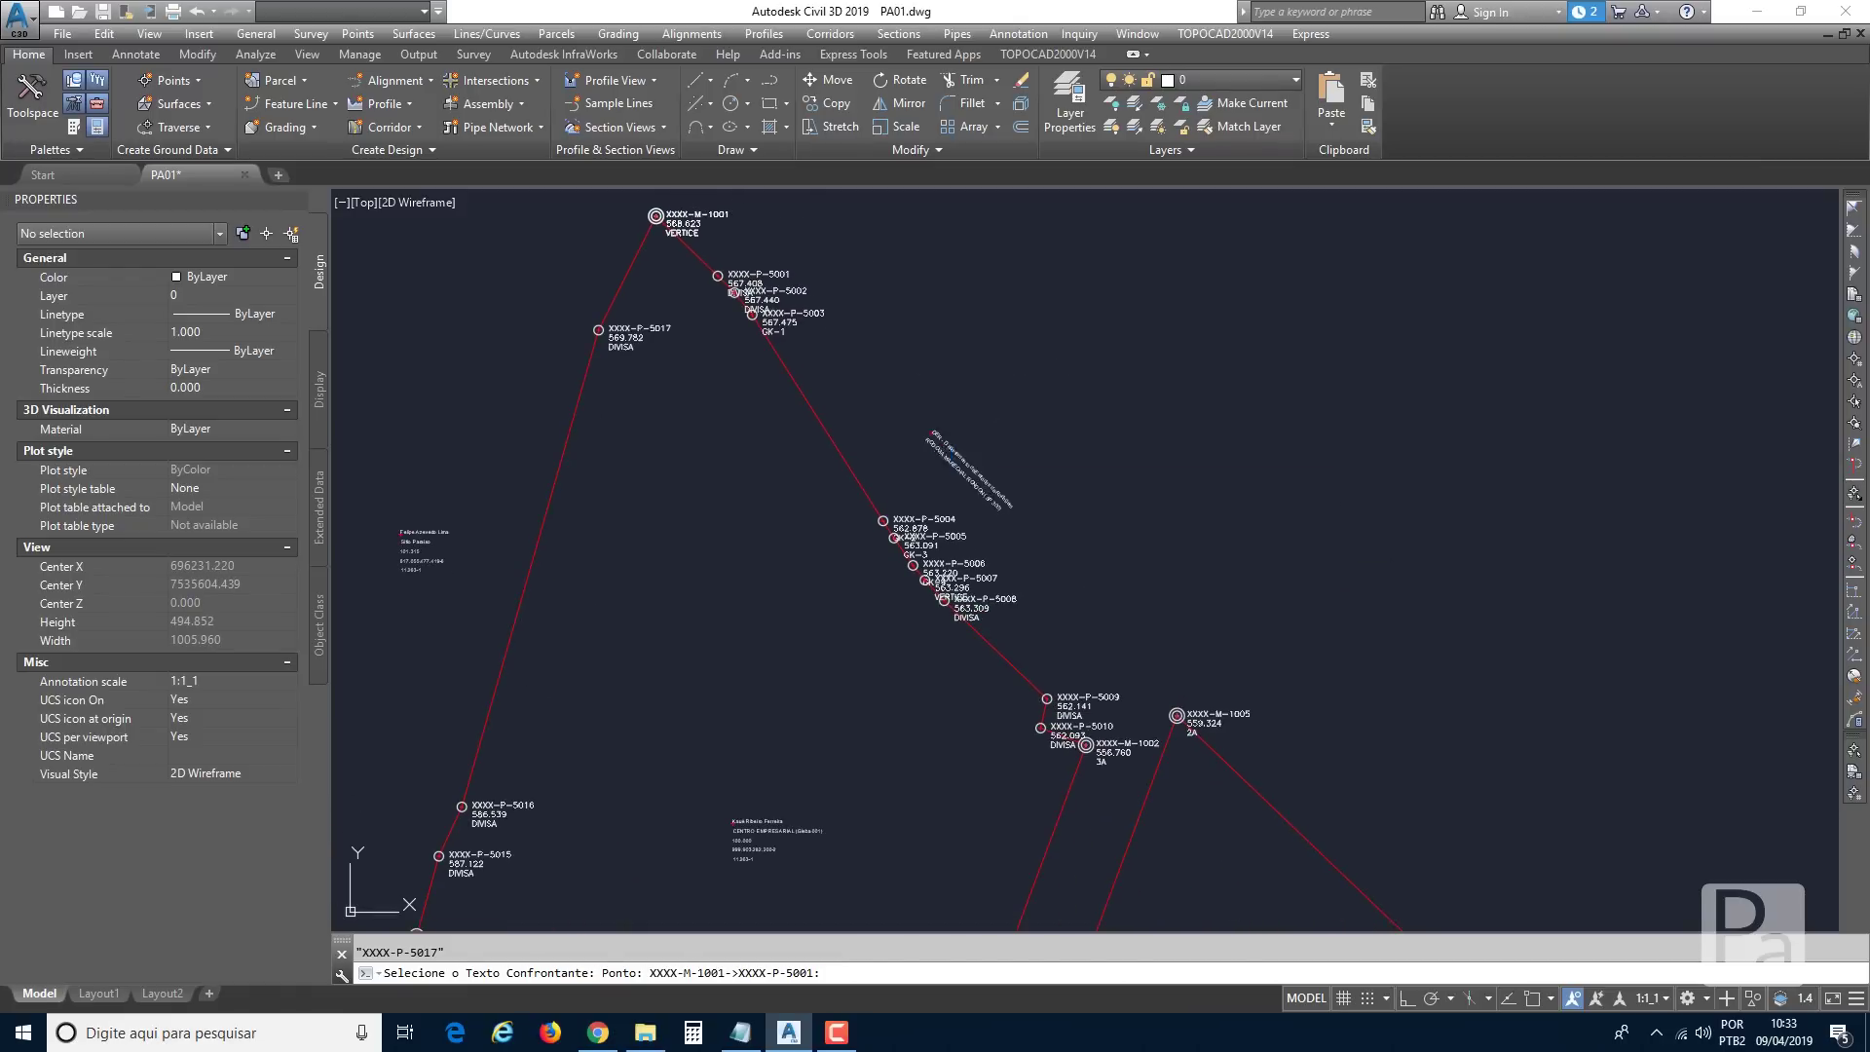
key("Return")
key("Return")
key("Return")
key("Return")
key("Return")
key("Return")
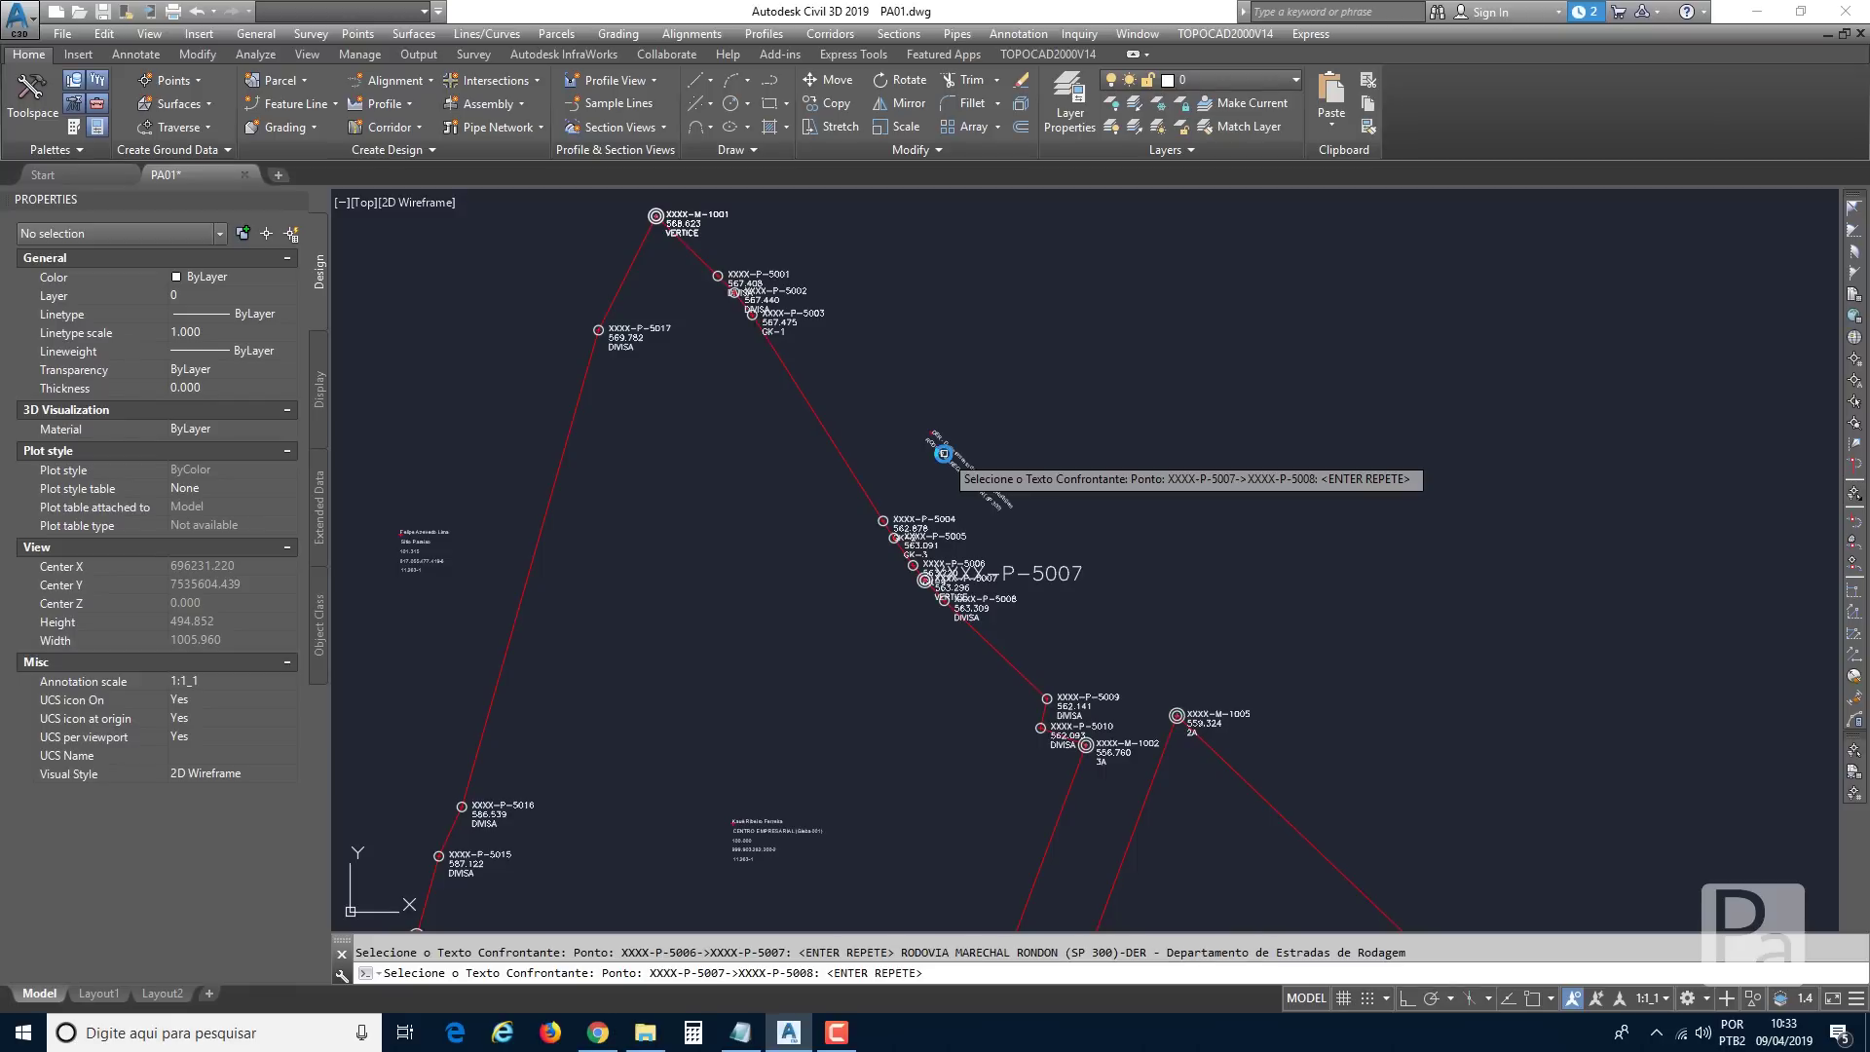
key("Return")
key("Return")
key("Return")
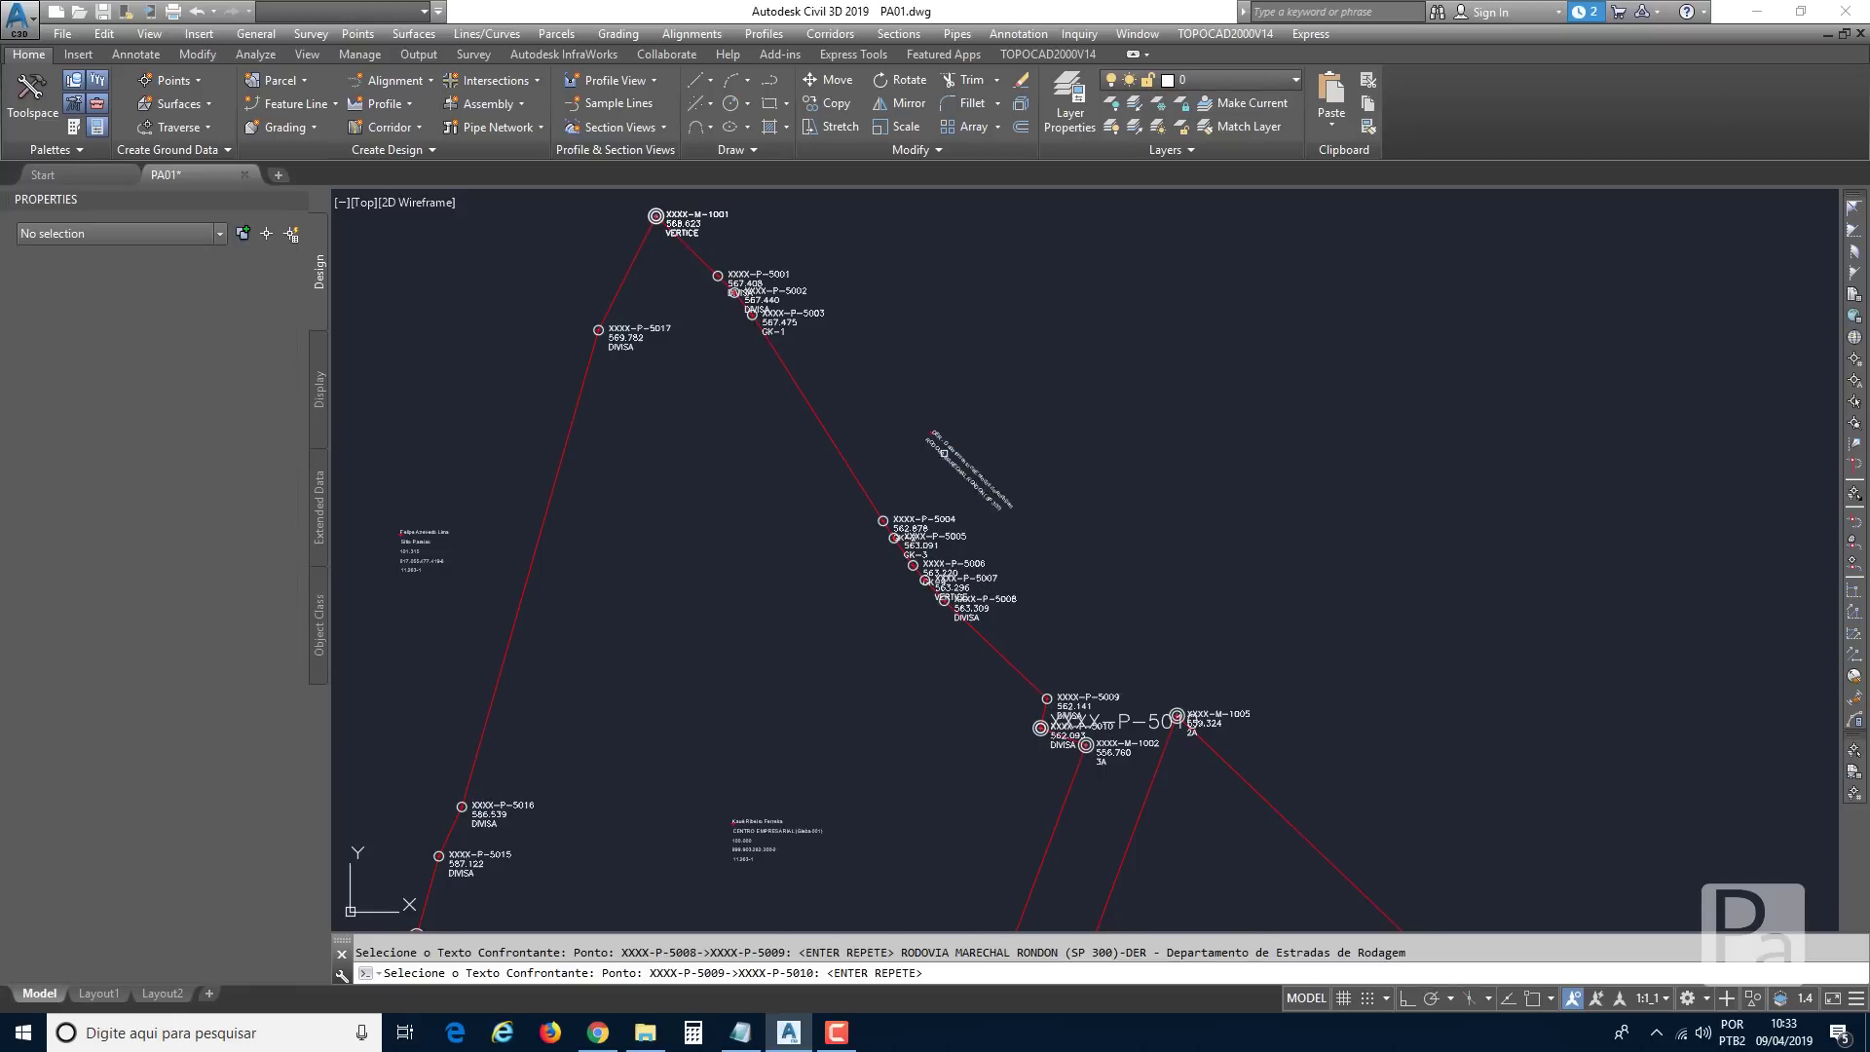
left_click(943, 453)
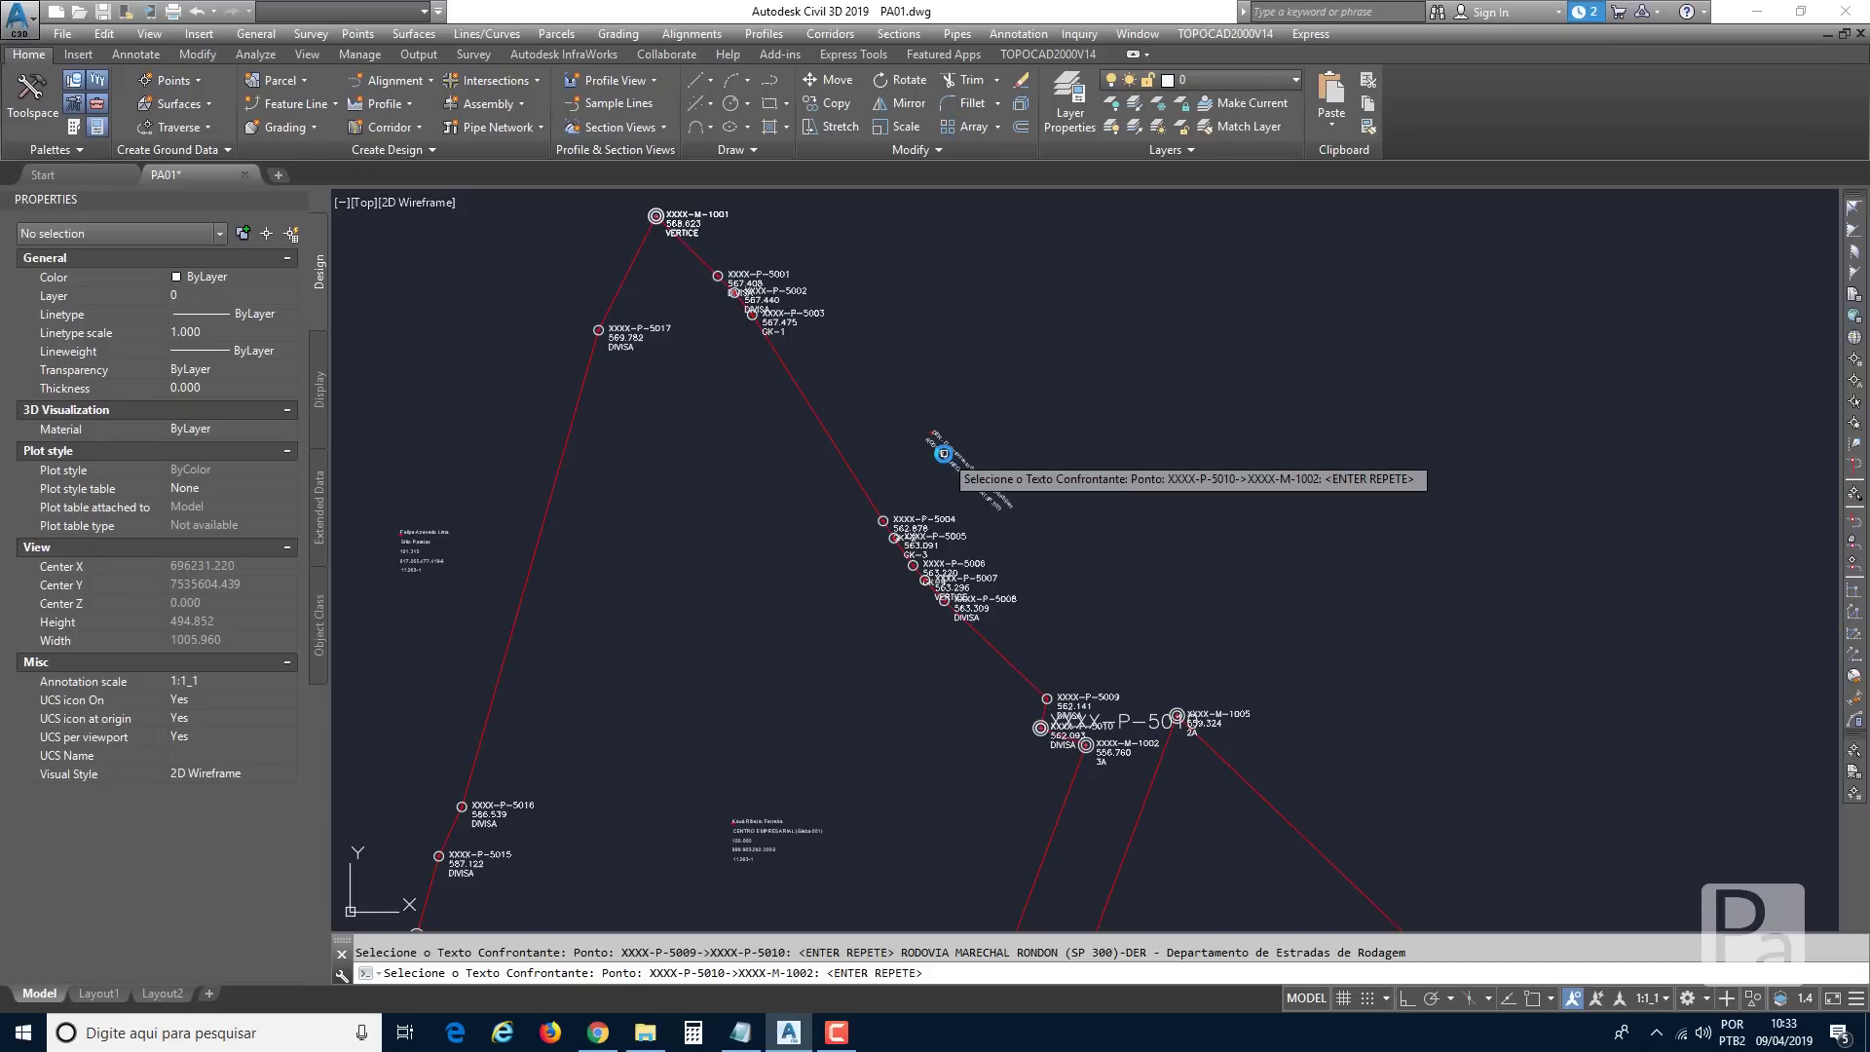
key("Return")
Assign the ESTRADA A01 confrontante, owned by DER, to the segments from XXXX-M-1002 through XXXX-V-0001 to XXXX-M-1003.
middle_click_drag(1125, 789, 1091, 659)
scroll(1090, 659, "up", 4)
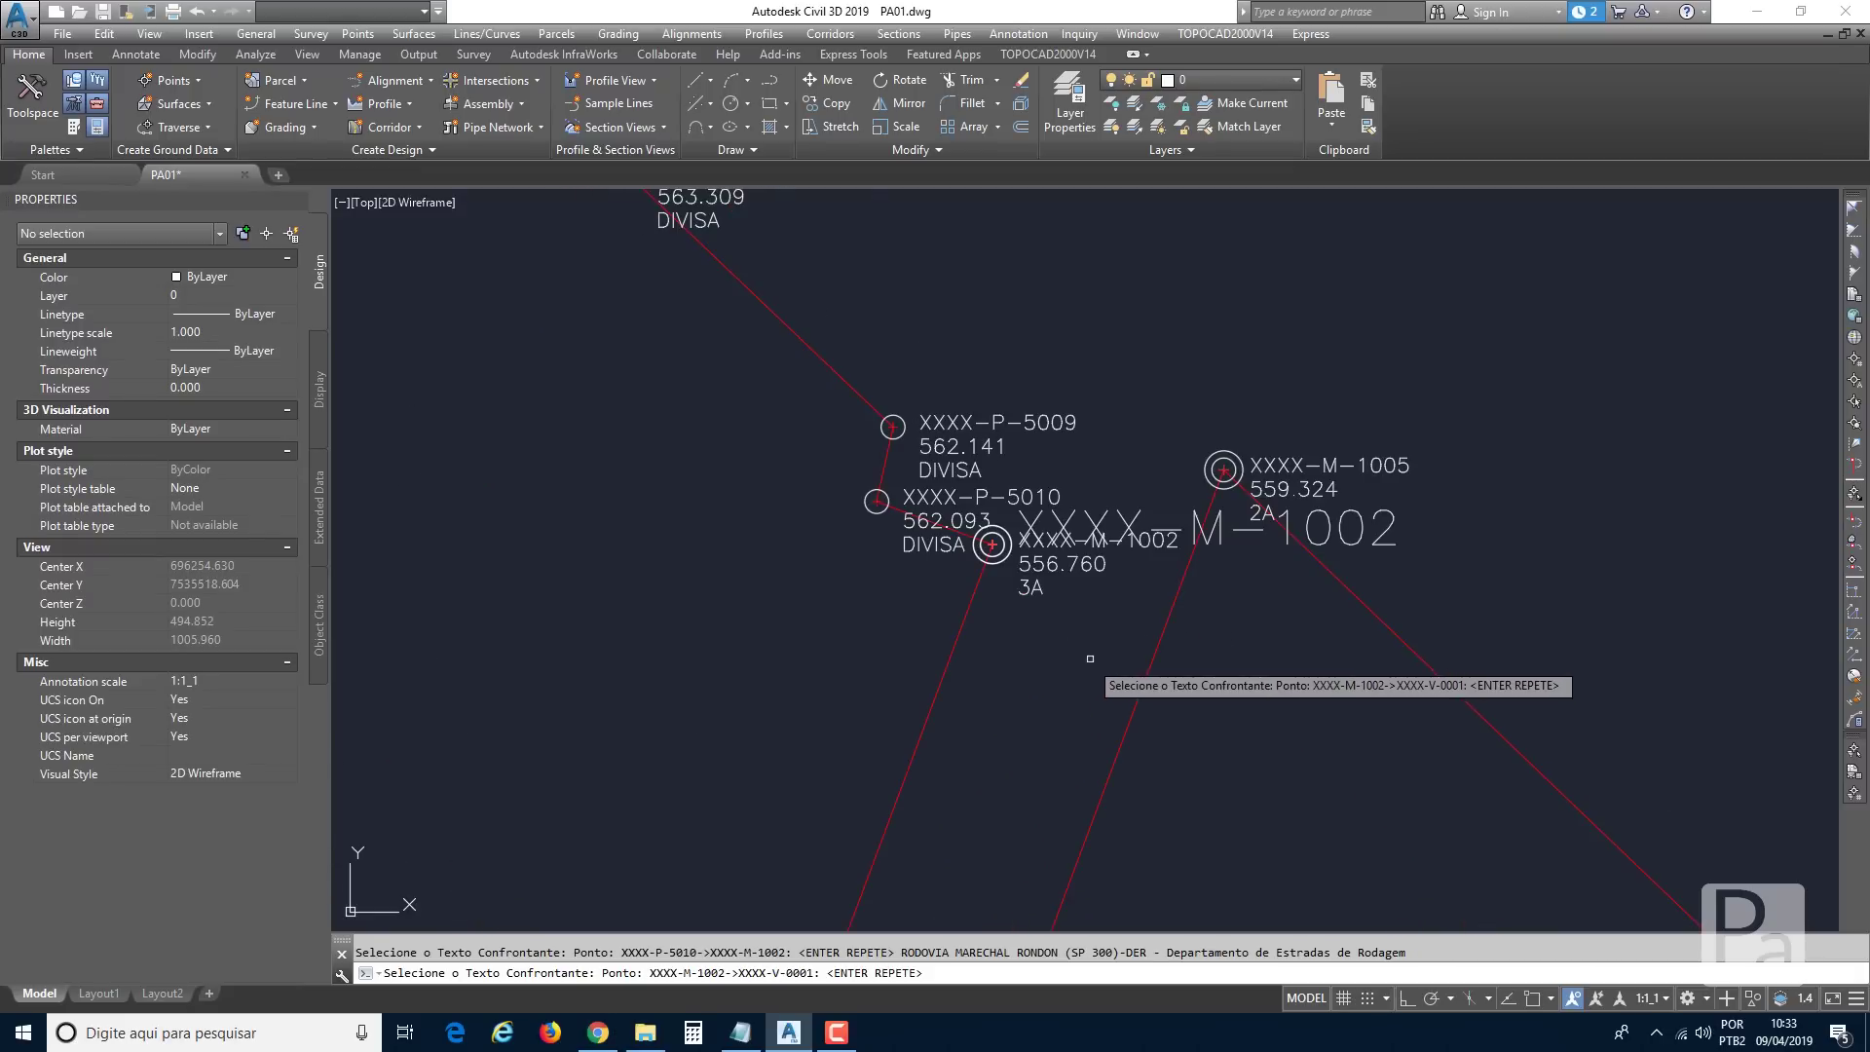
scroll(1120, 560, "up", 2)
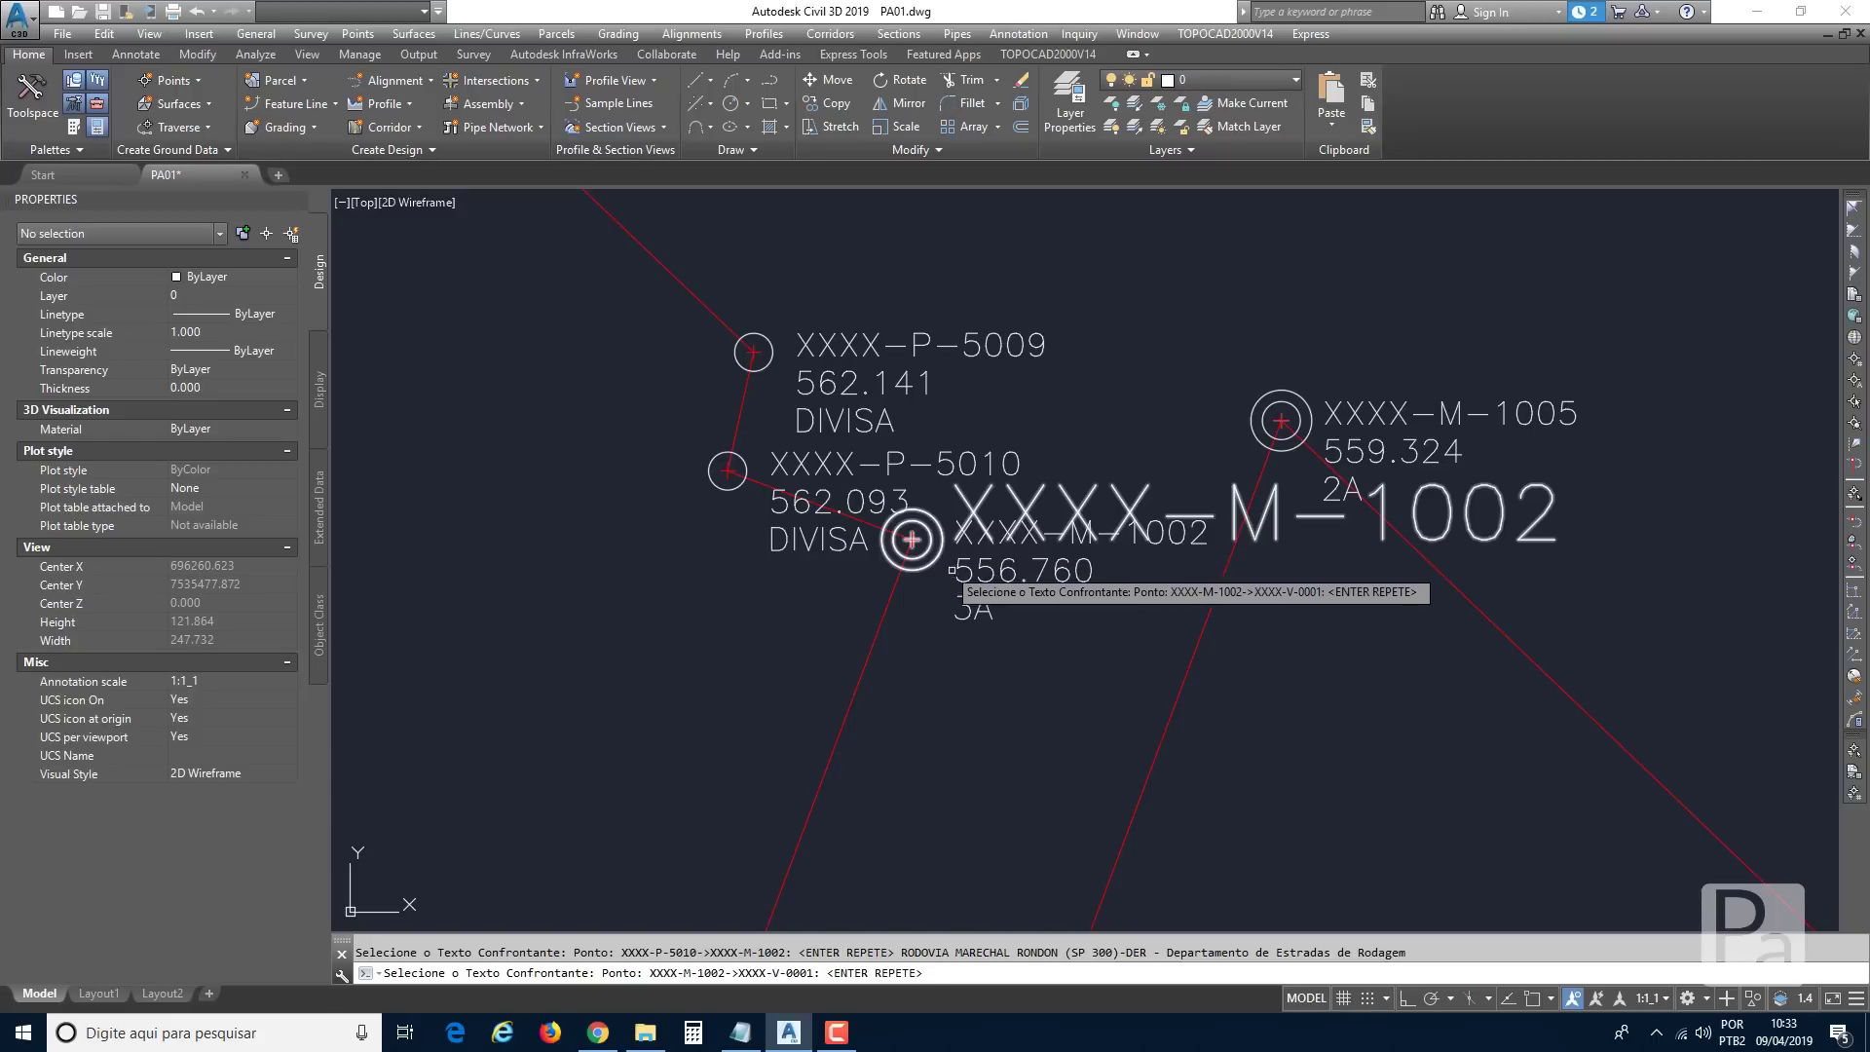
scroll(953, 570, "down", 8)
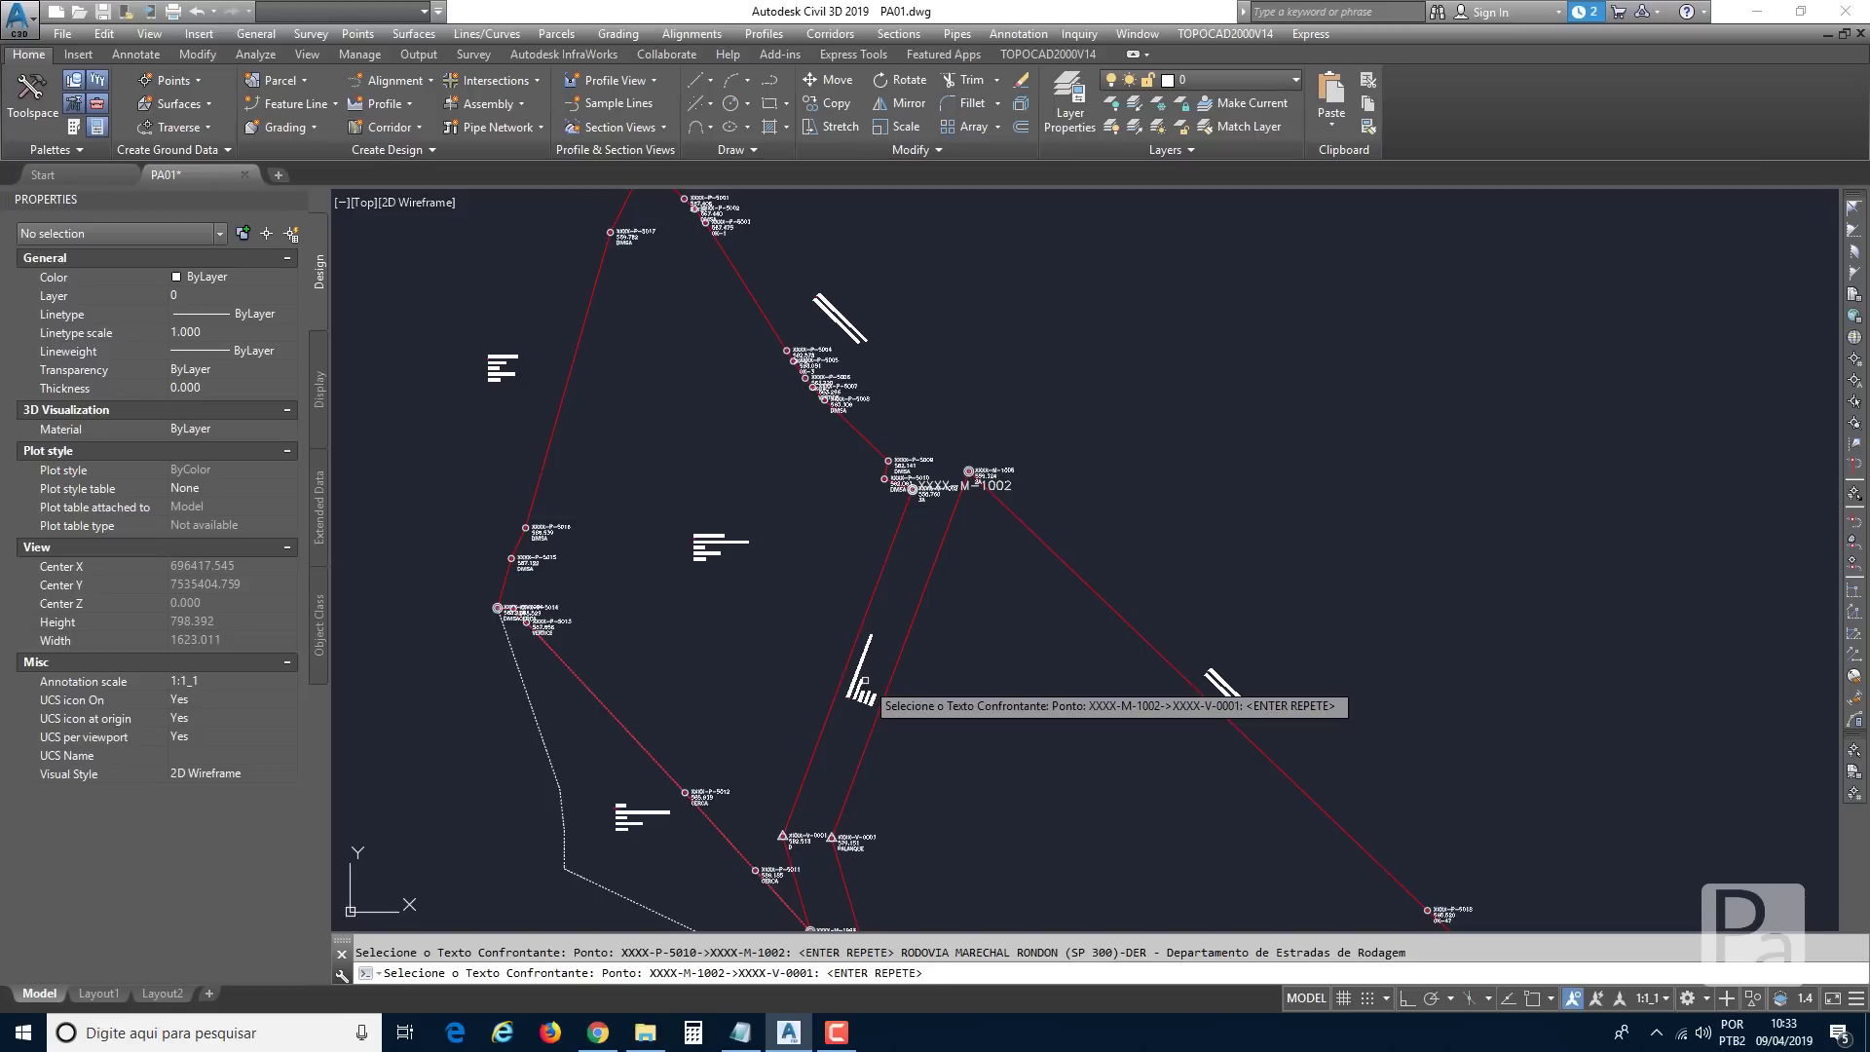
scroll(863, 682, "up", 6)
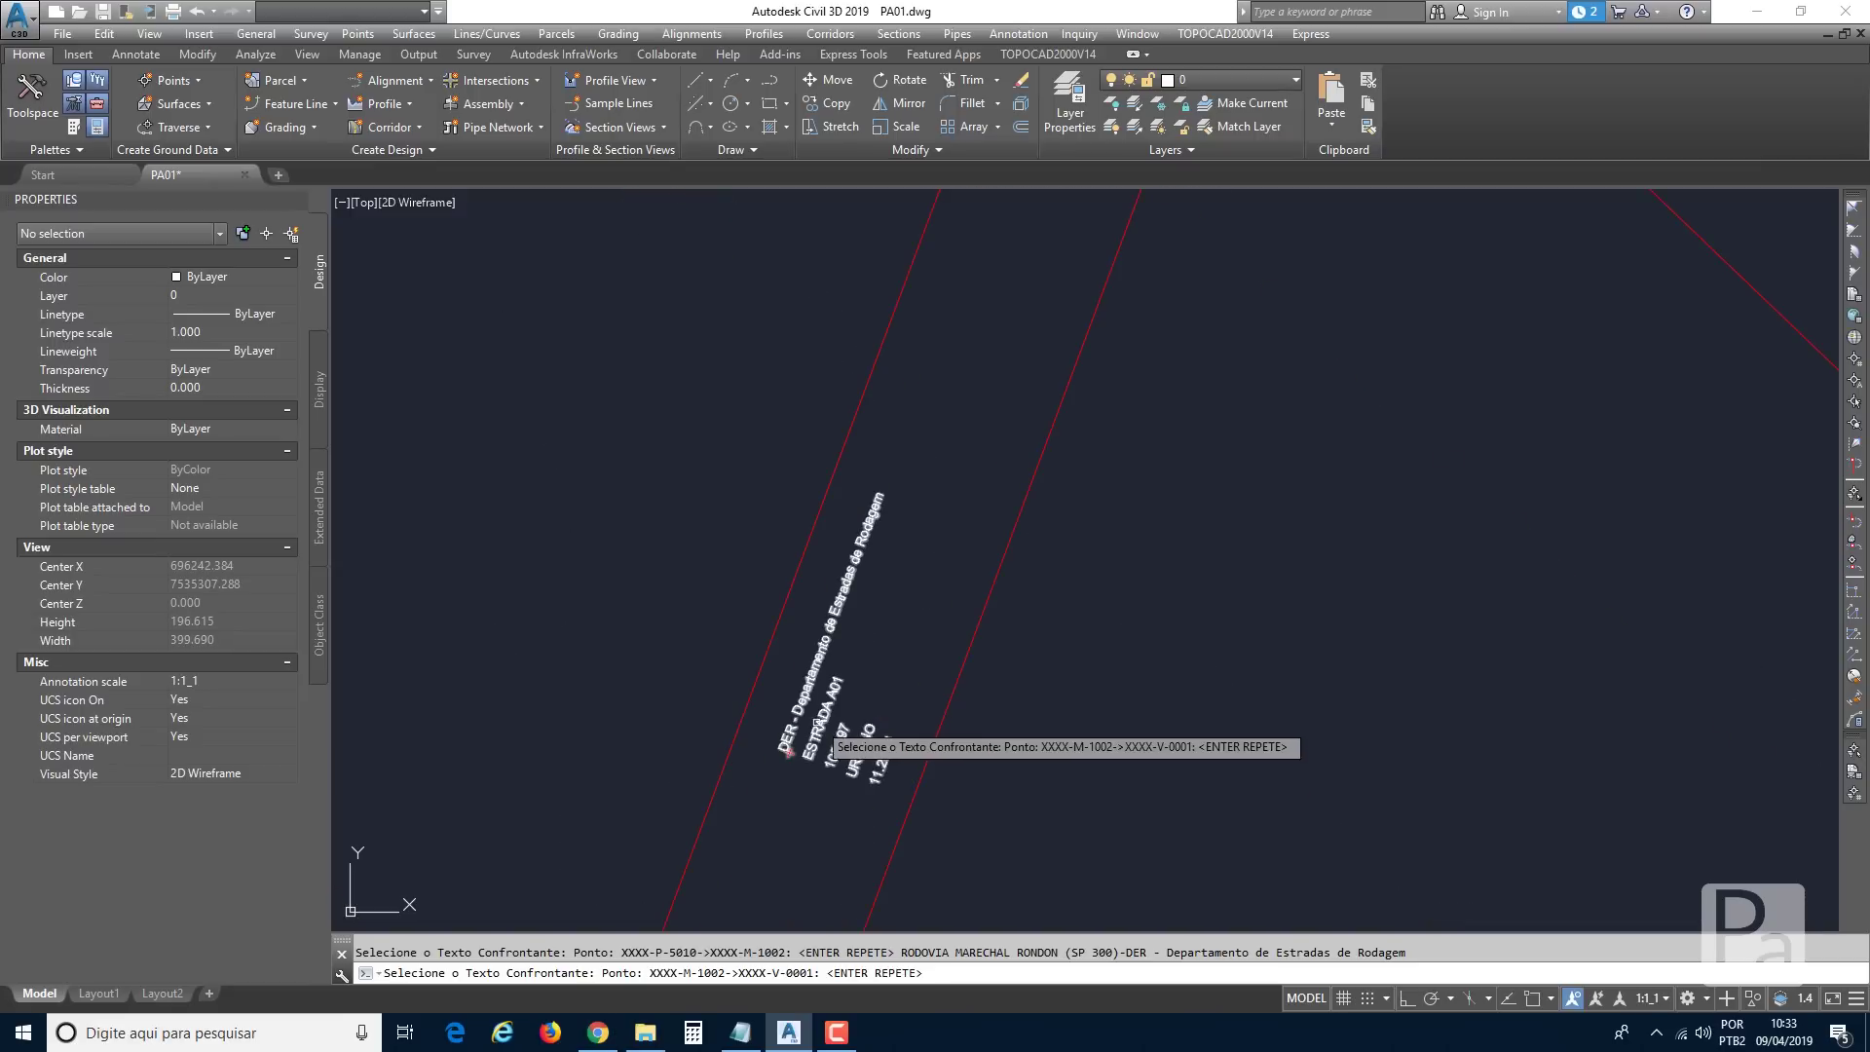
scroll(831, 733, "down", 4)
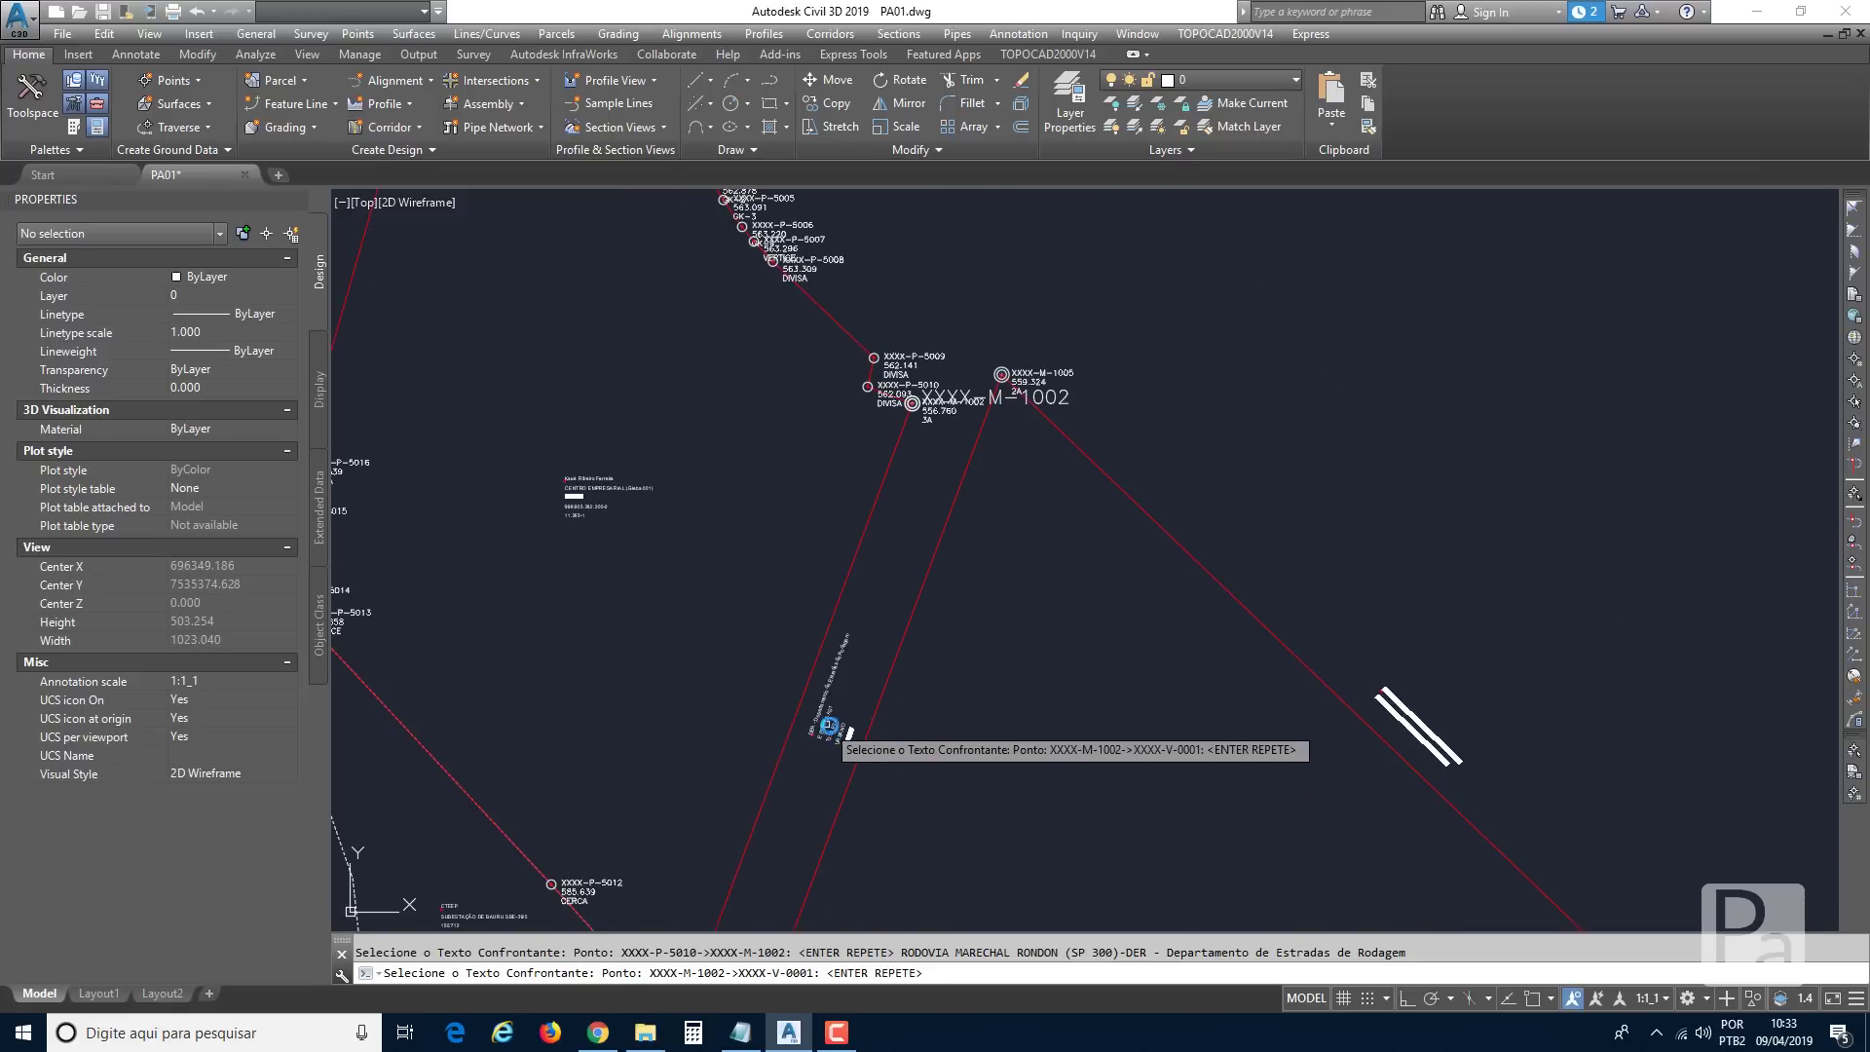
scroll(830, 725, "up", 8)
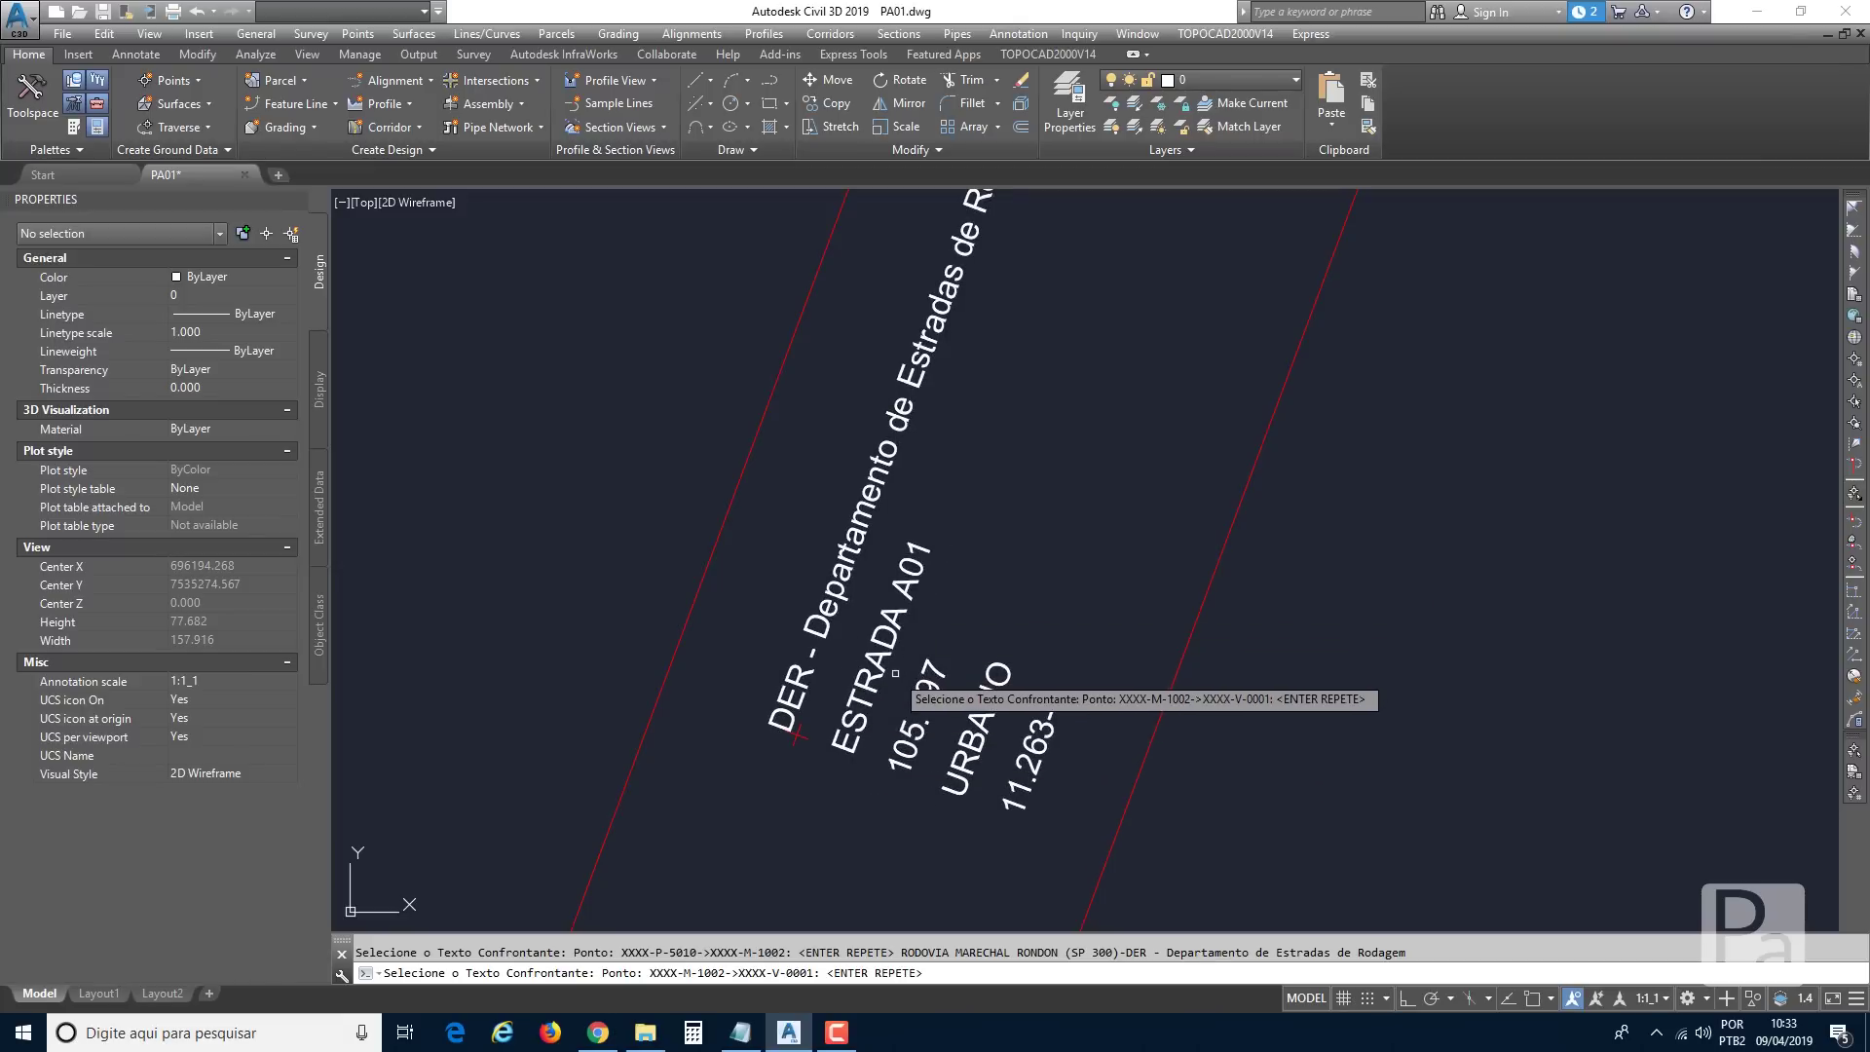
scroll(895, 673, "down", 8)
middle_click_drag(949, 389, 959, 530)
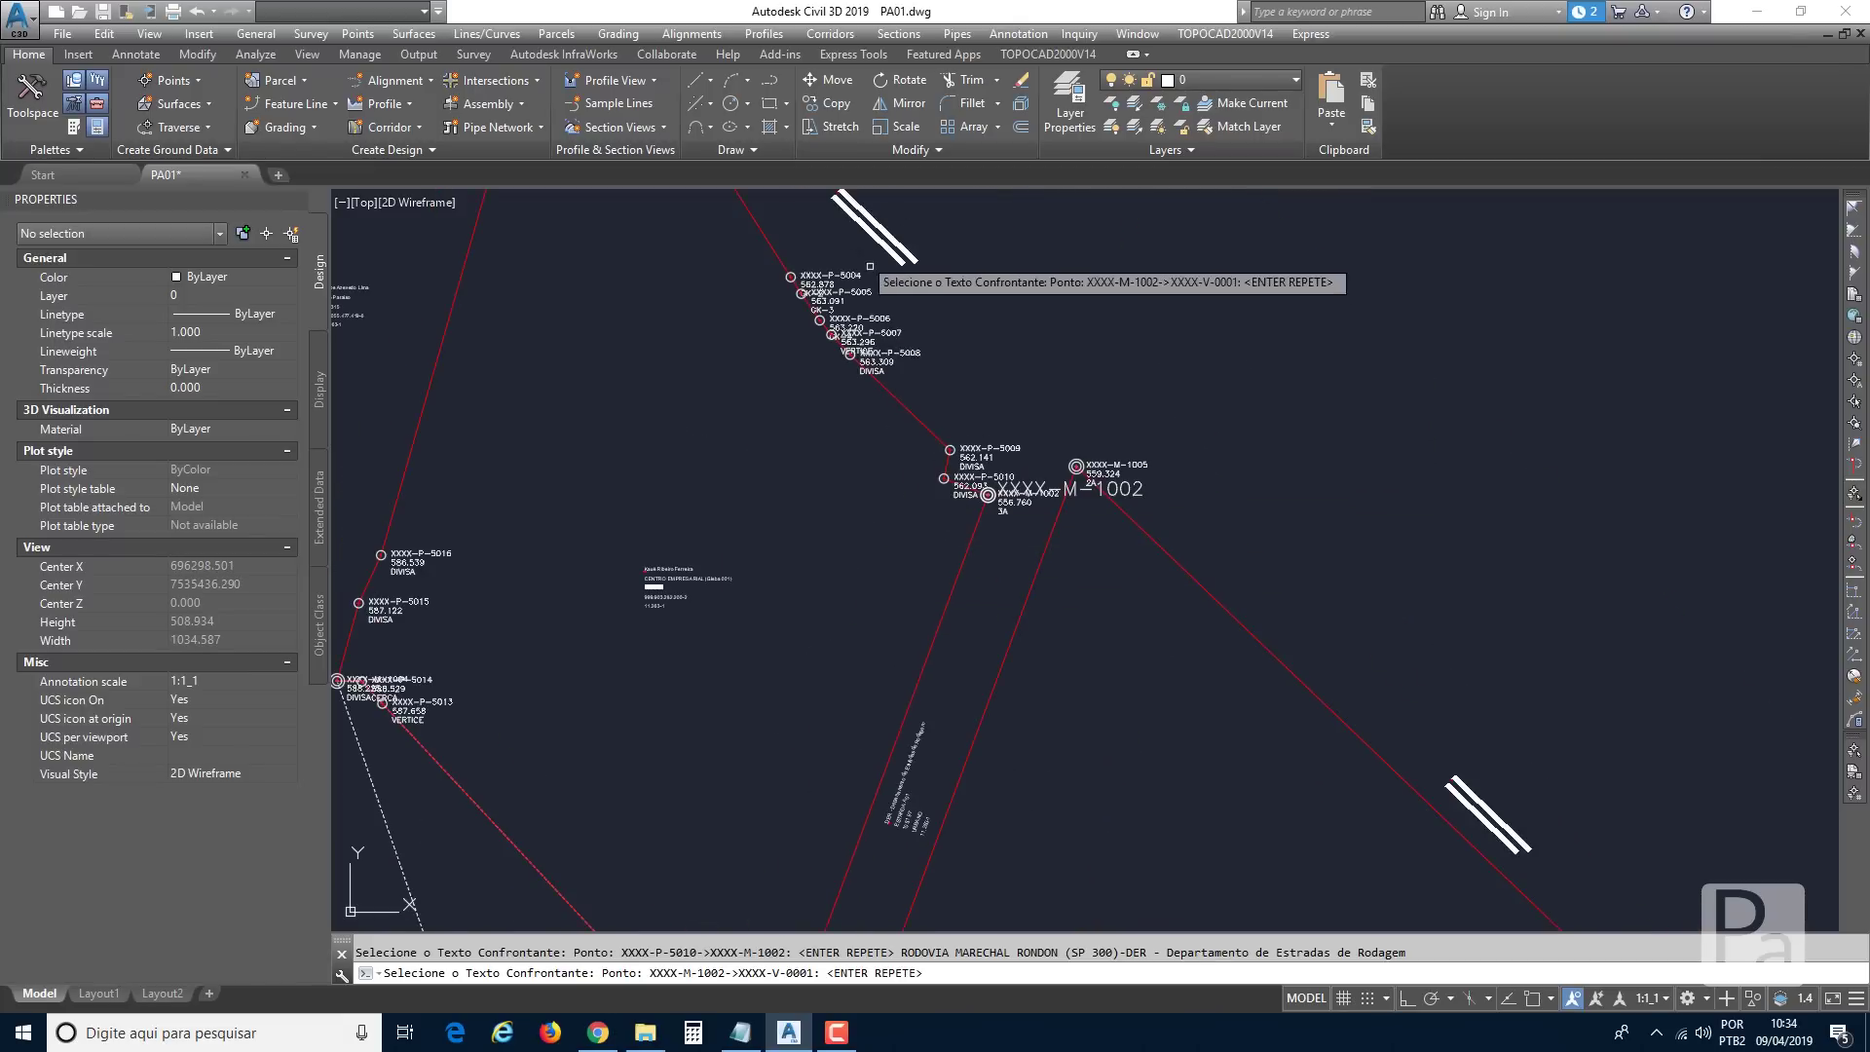
middle_click_drag(922, 717, 962, 565)
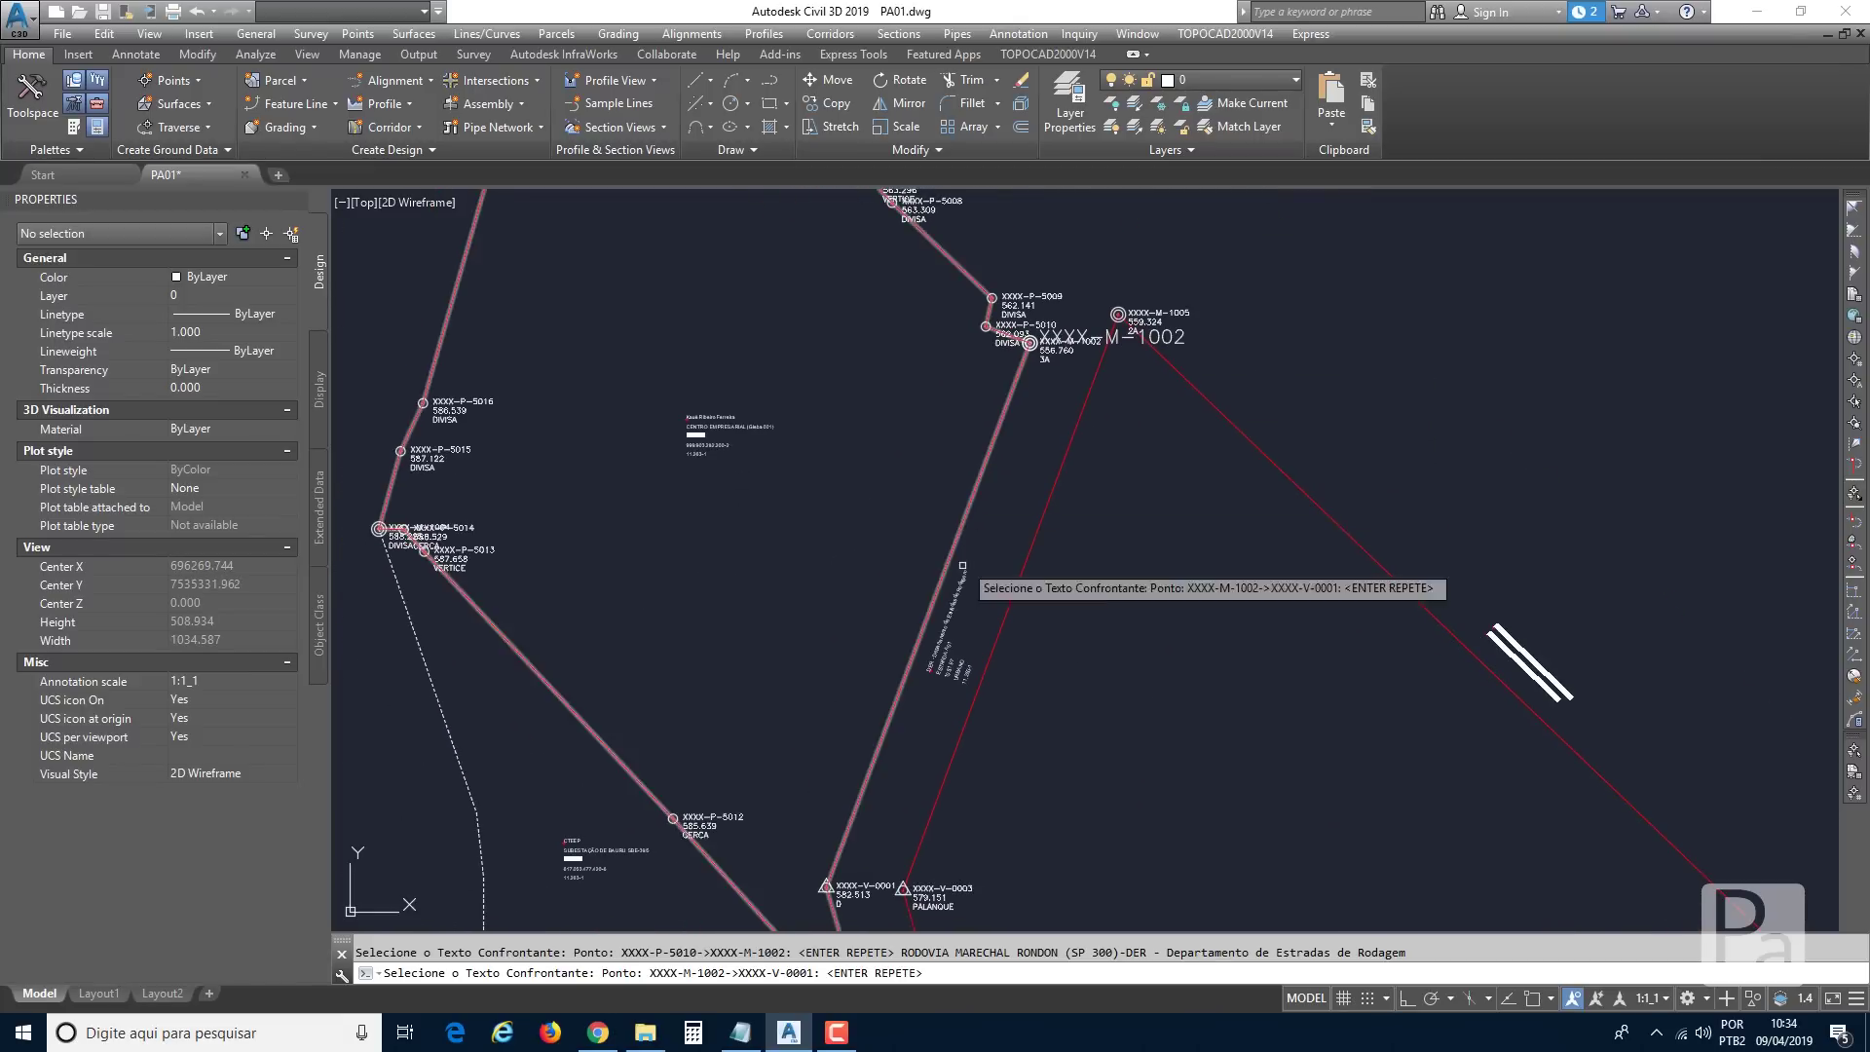
scroll(1056, 362, "up", 6)
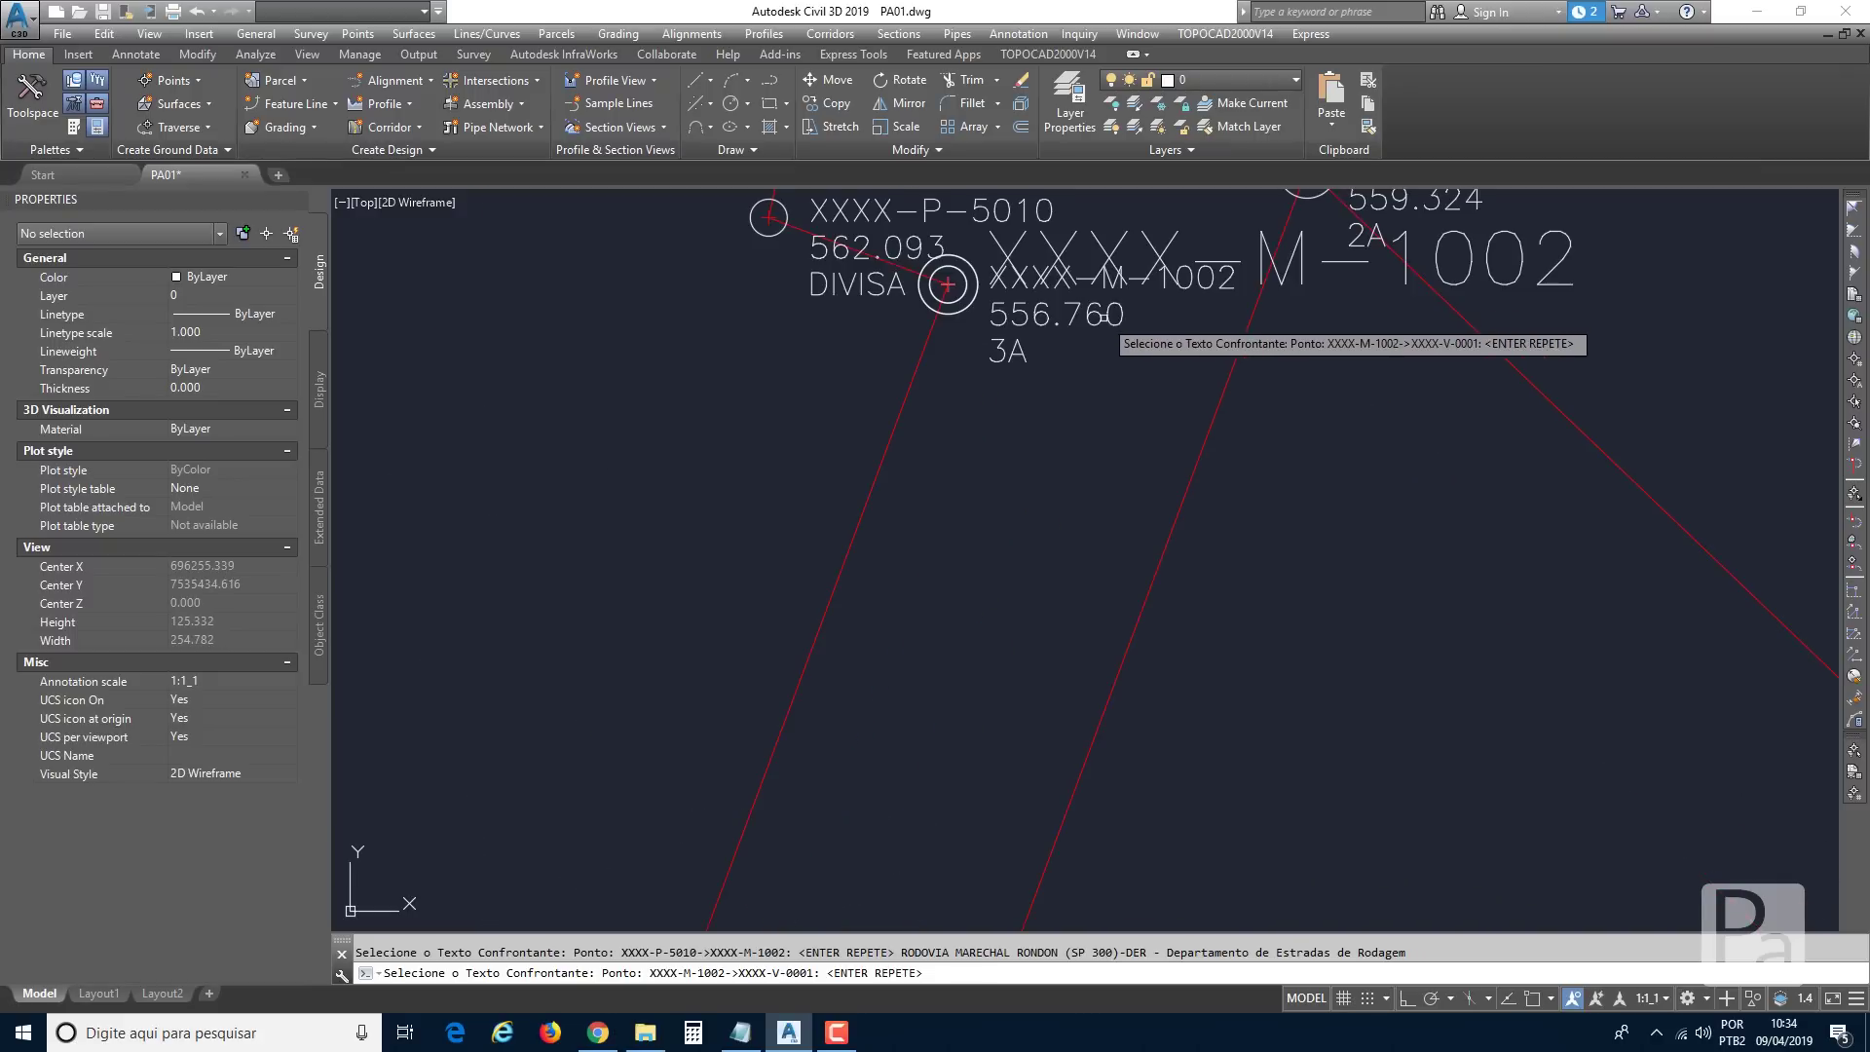
scroll(1099, 330, "down", 6)
middle_click_drag(975, 633, 1028, 485)
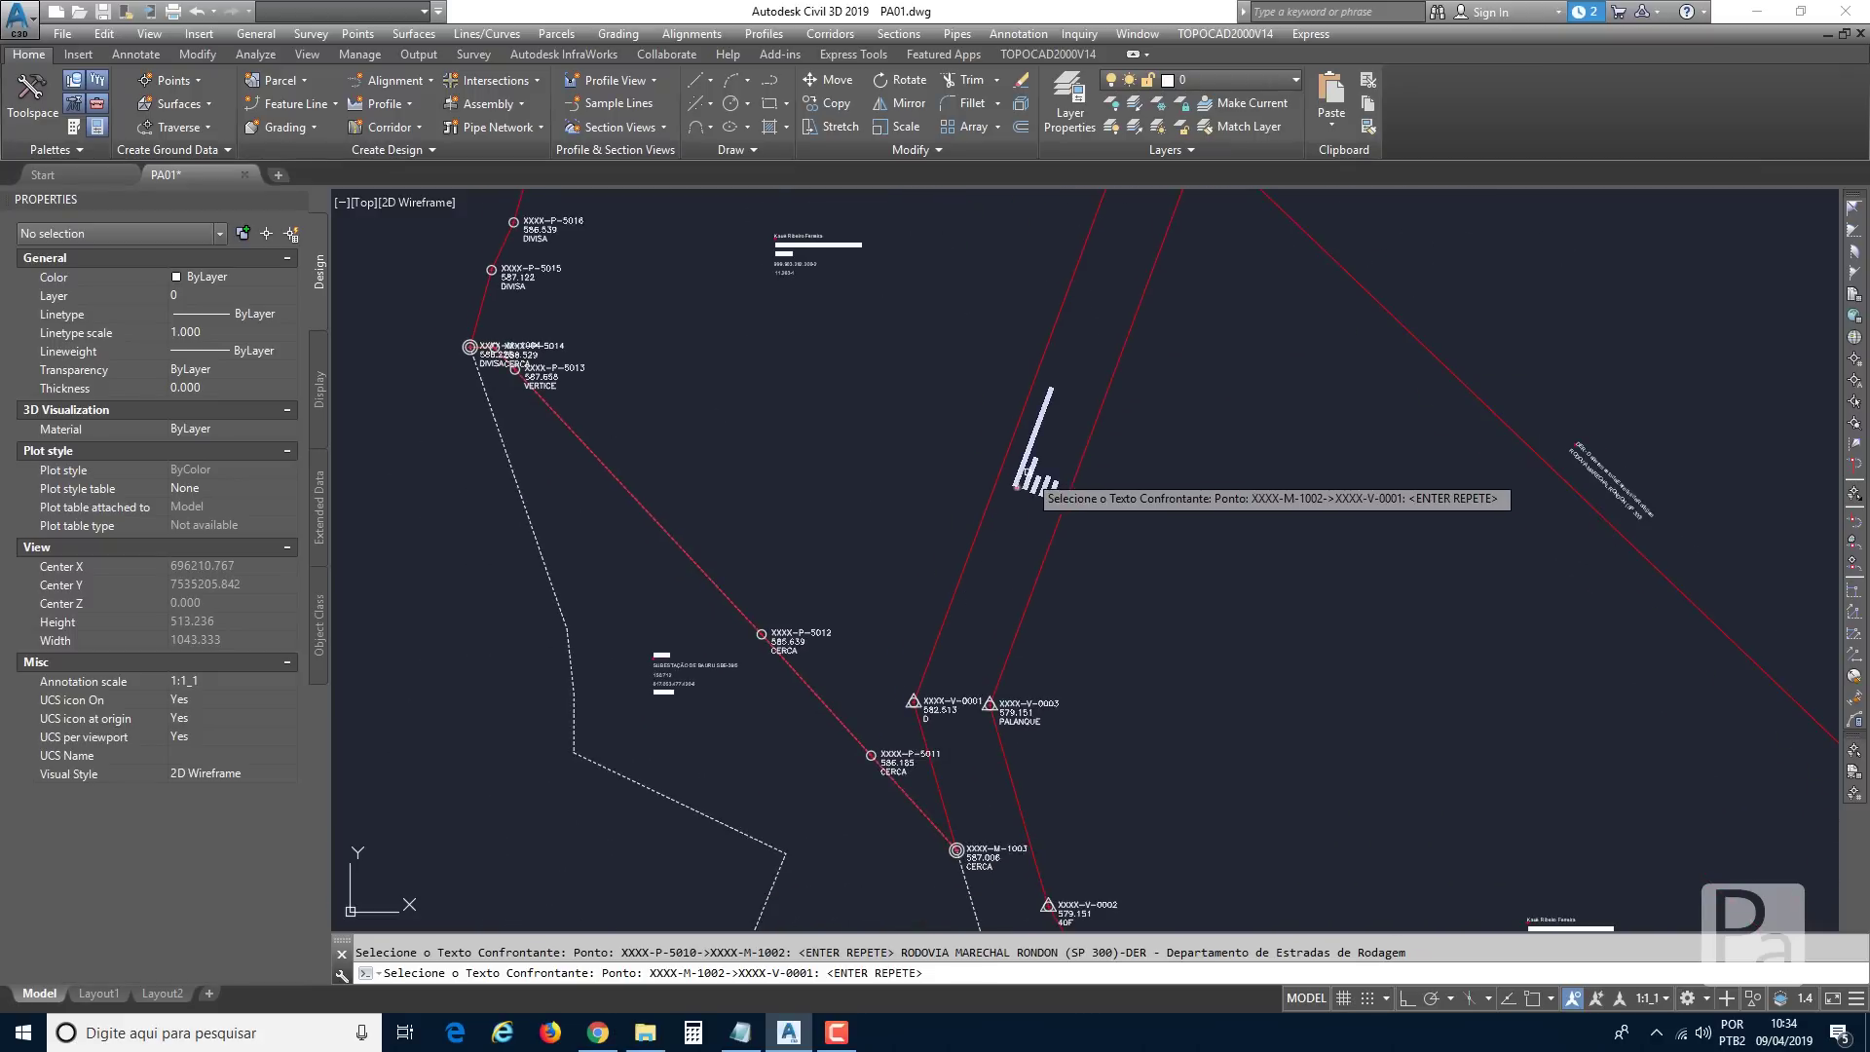
left_click(1026, 458)
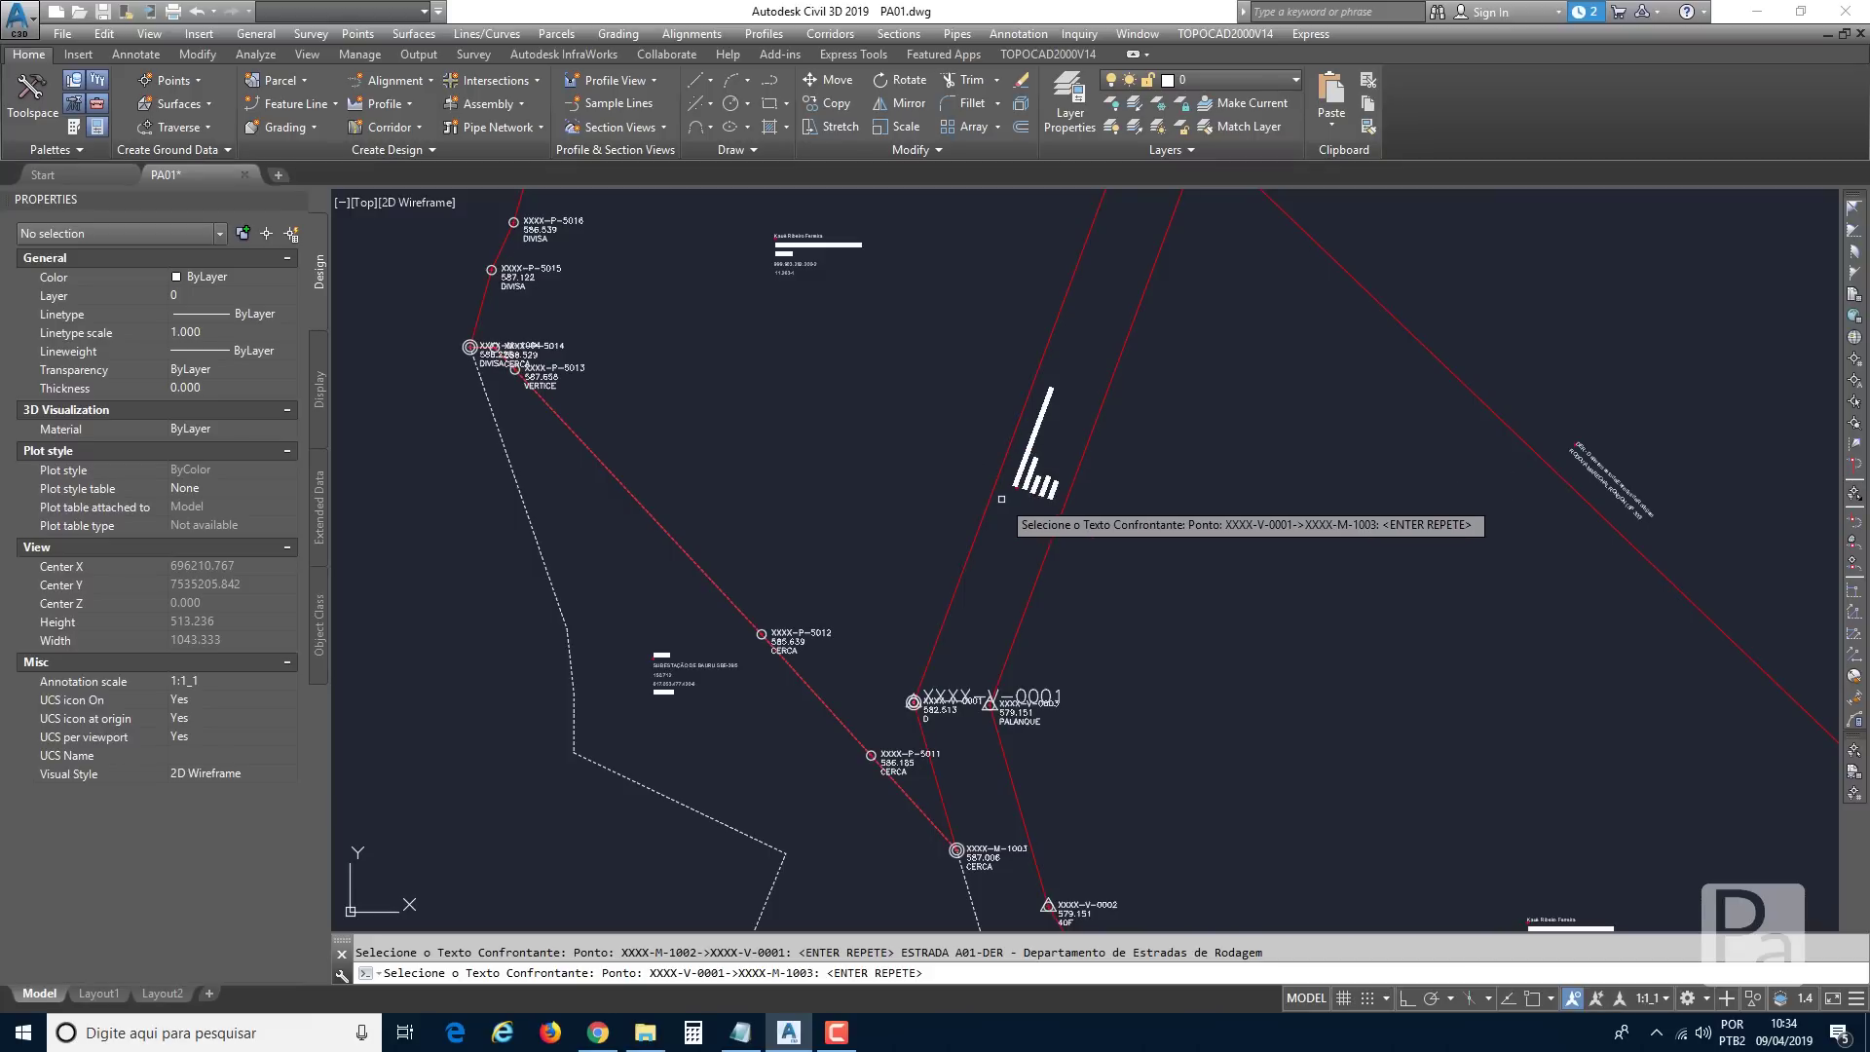
key("Return")
Assign the SUBESTAÇÃO DE BAURU SBE-39/5 confrontante, owned by CTEEP, to every southwest boundary segment from XXXX-M-1003 to XXXX-M-1004.
middle_click_drag(913, 716, 976, 547)
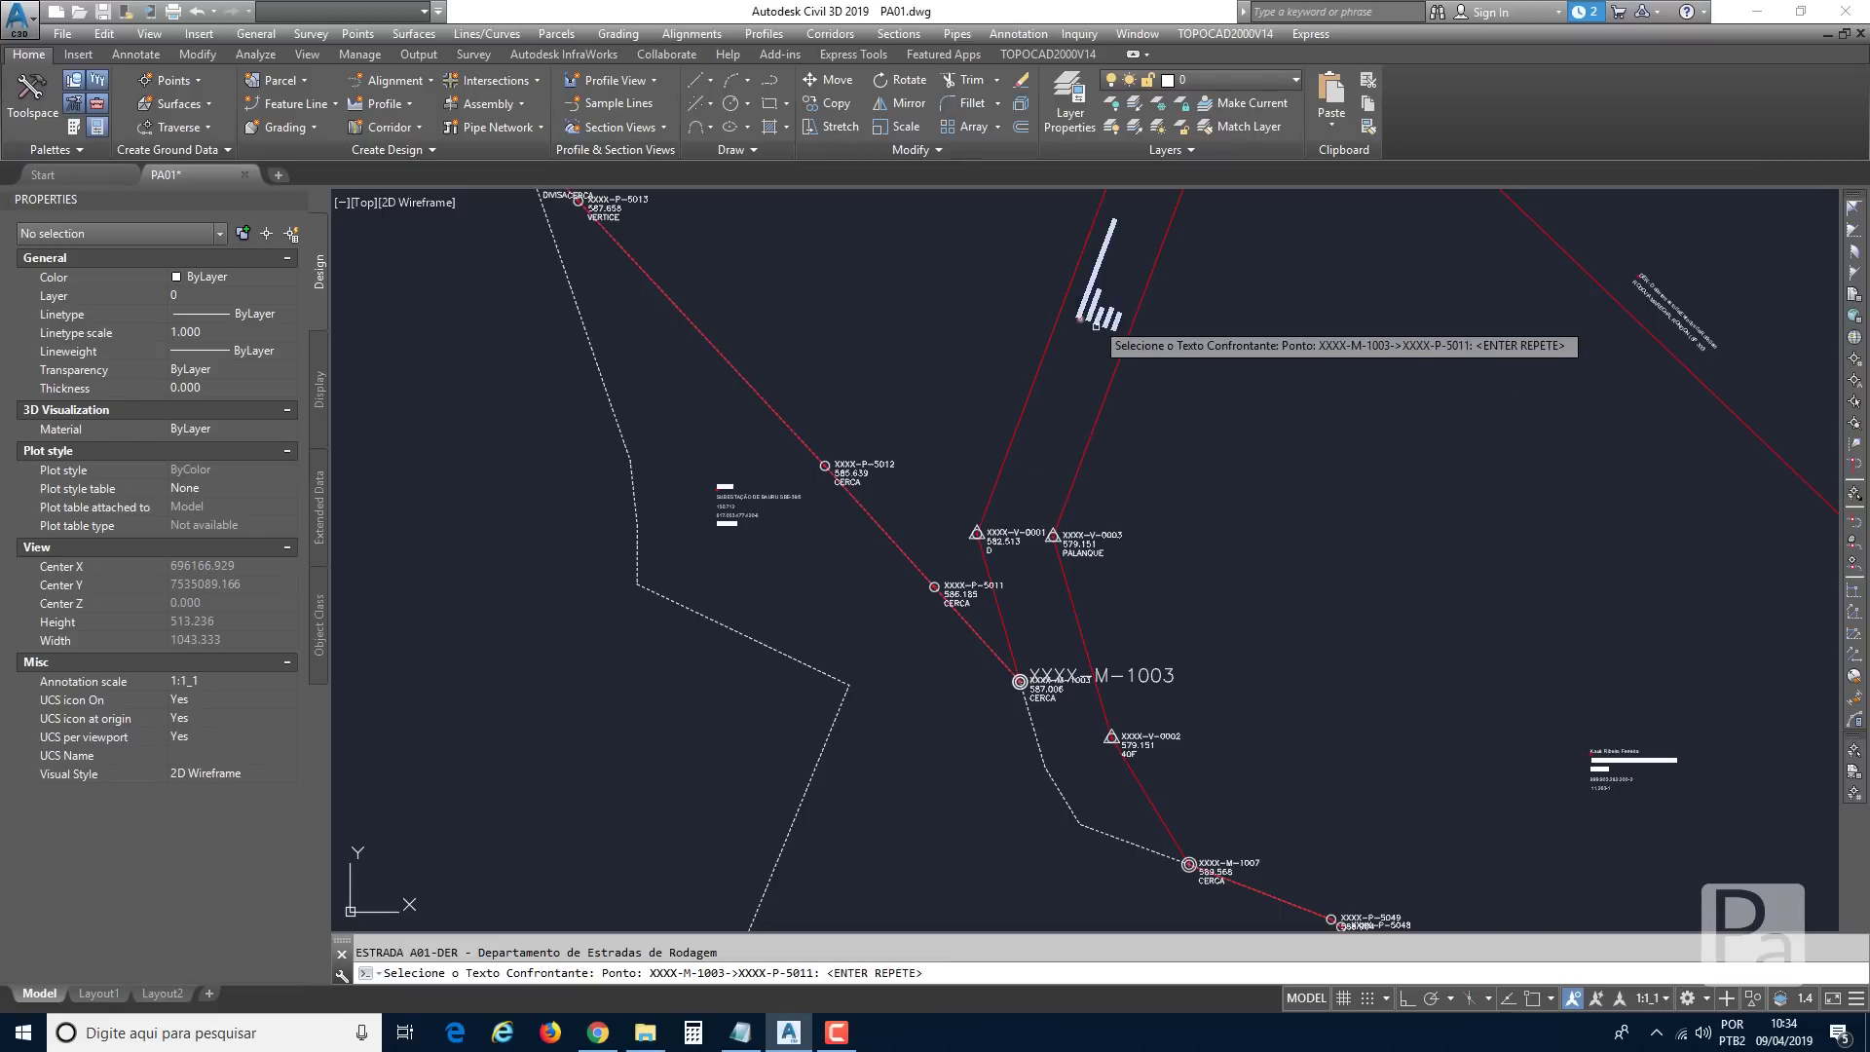
scroll(738, 502, "up", 6)
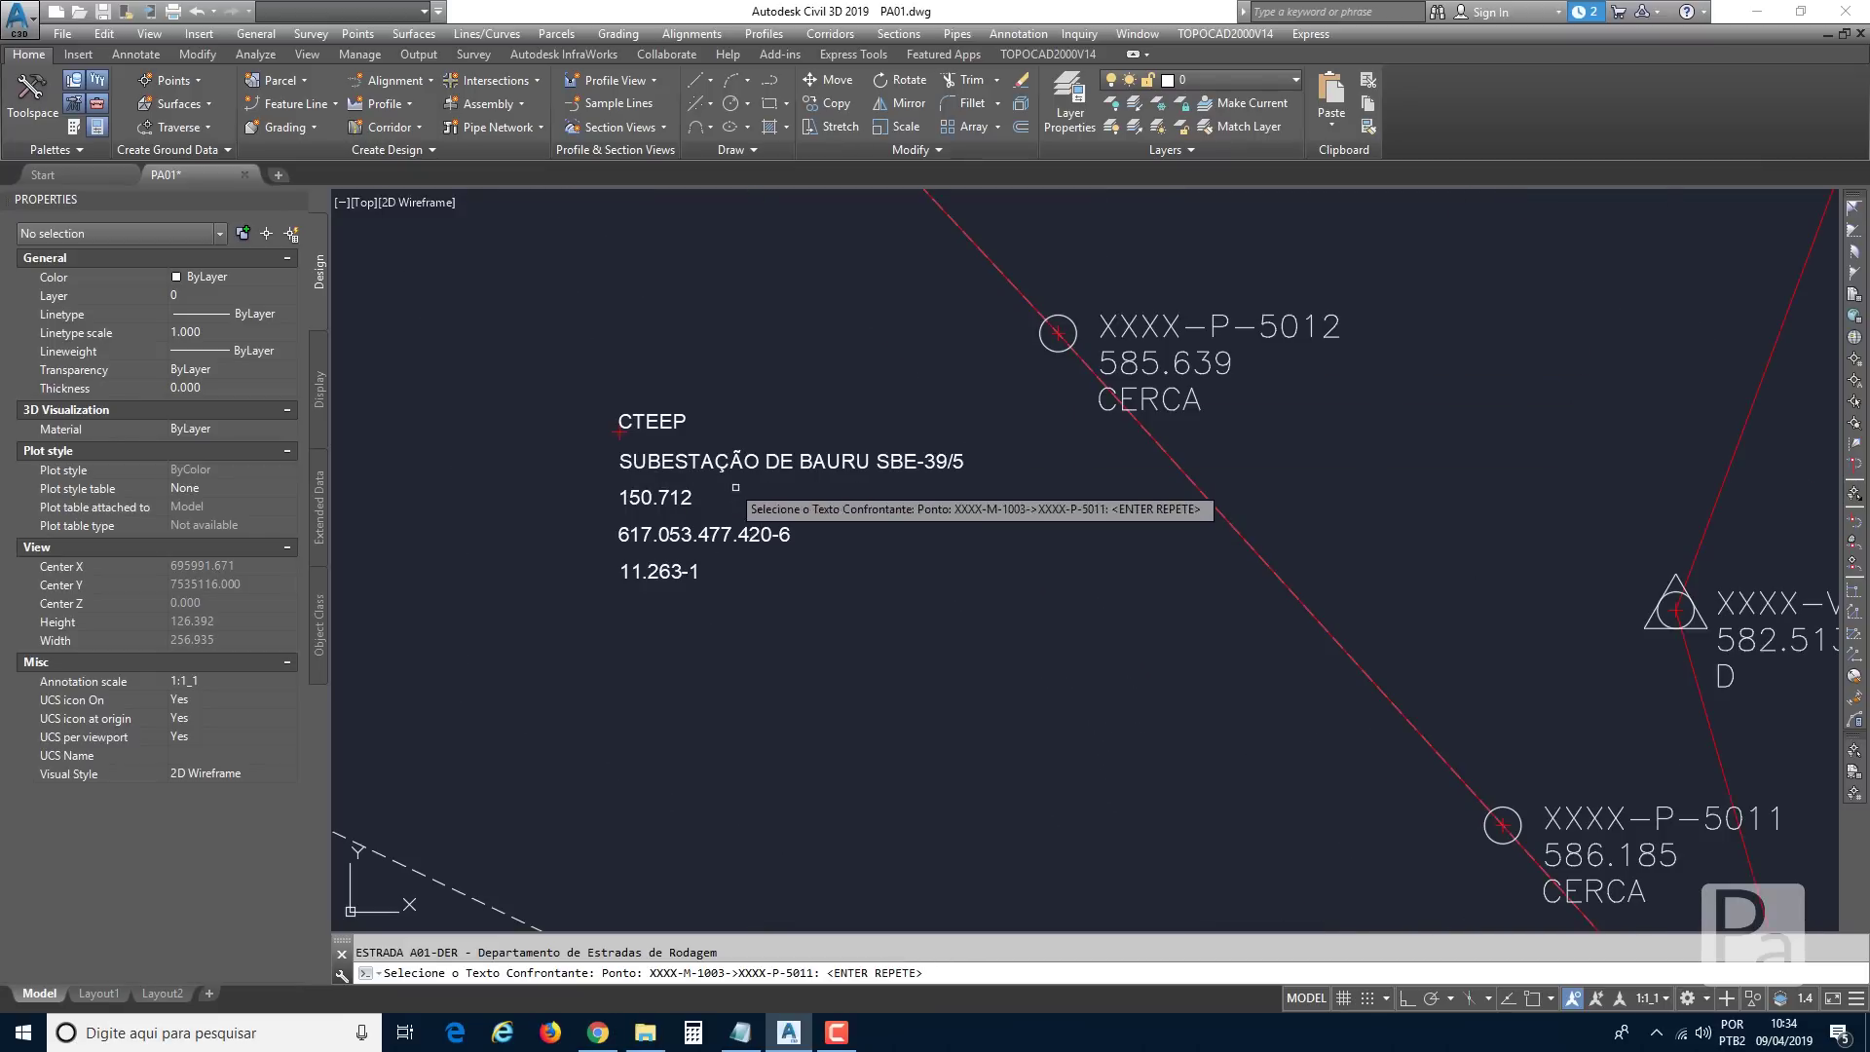
scroll(733, 502, "down", 2)
scroll(709, 517, "down", 4)
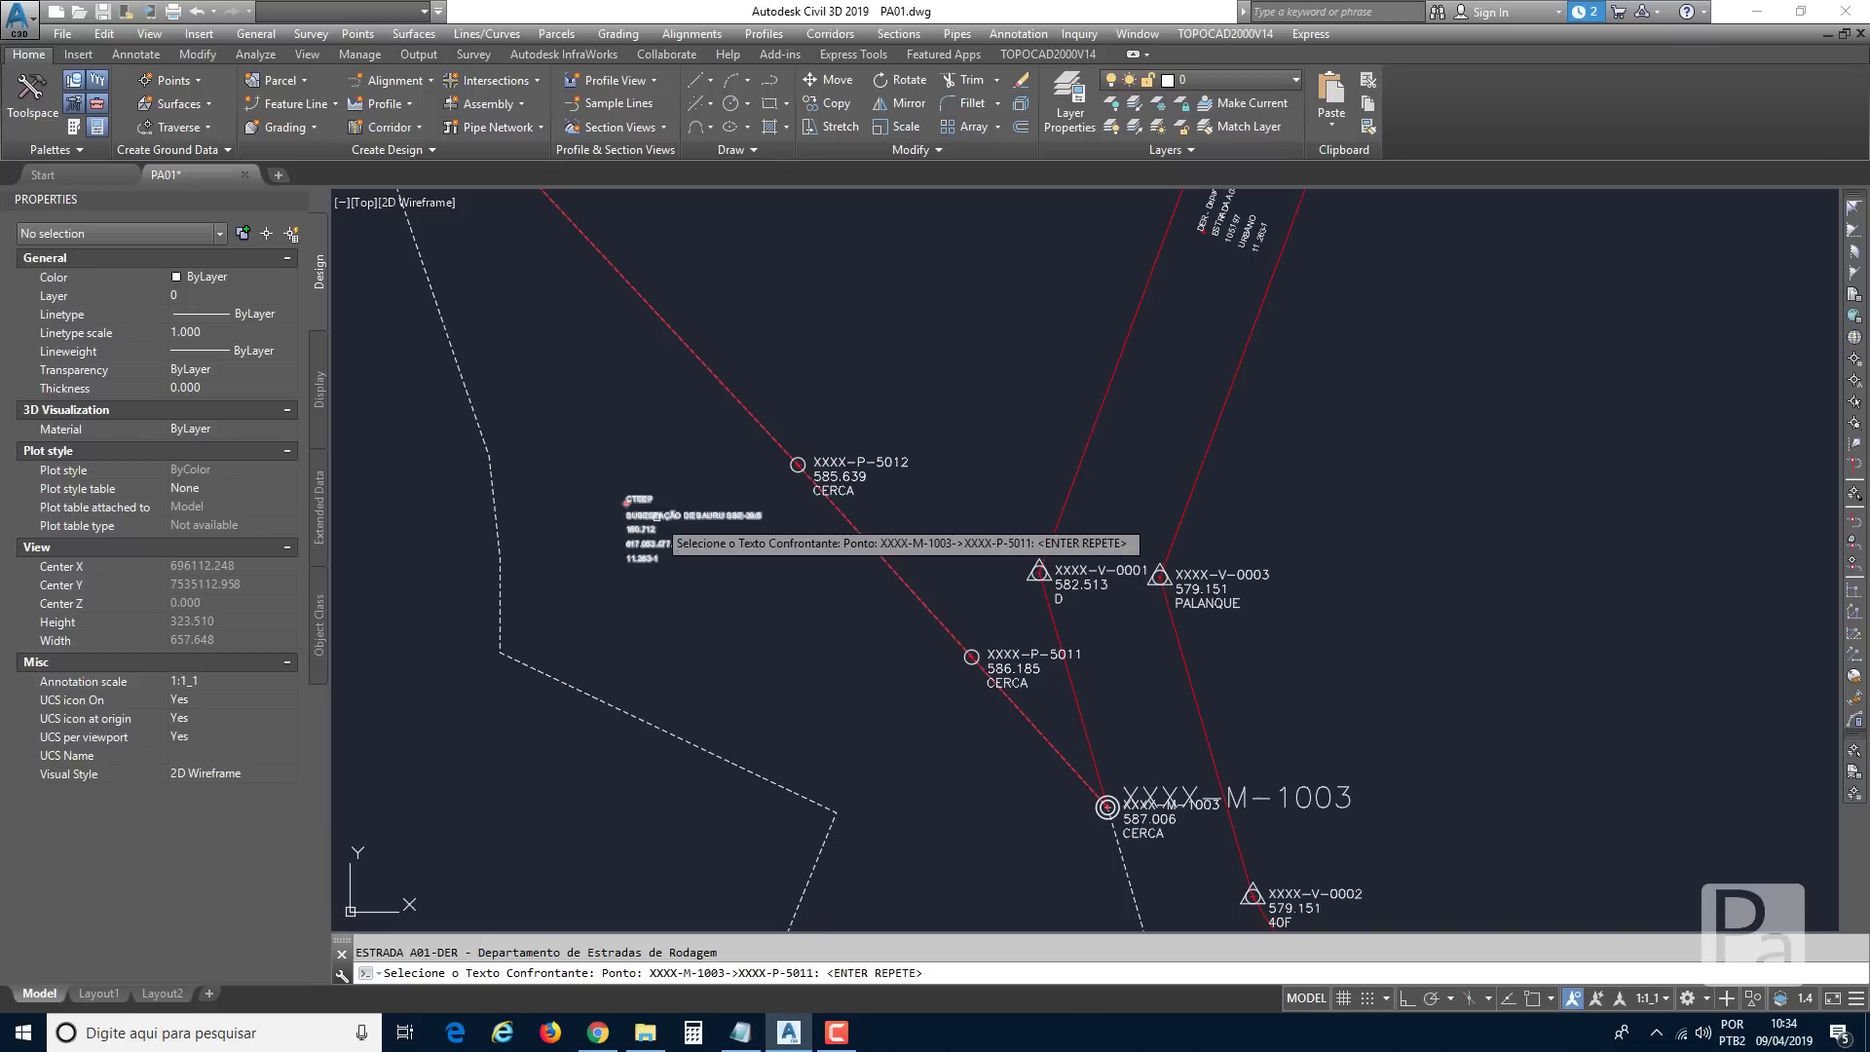
left_click(658, 516)
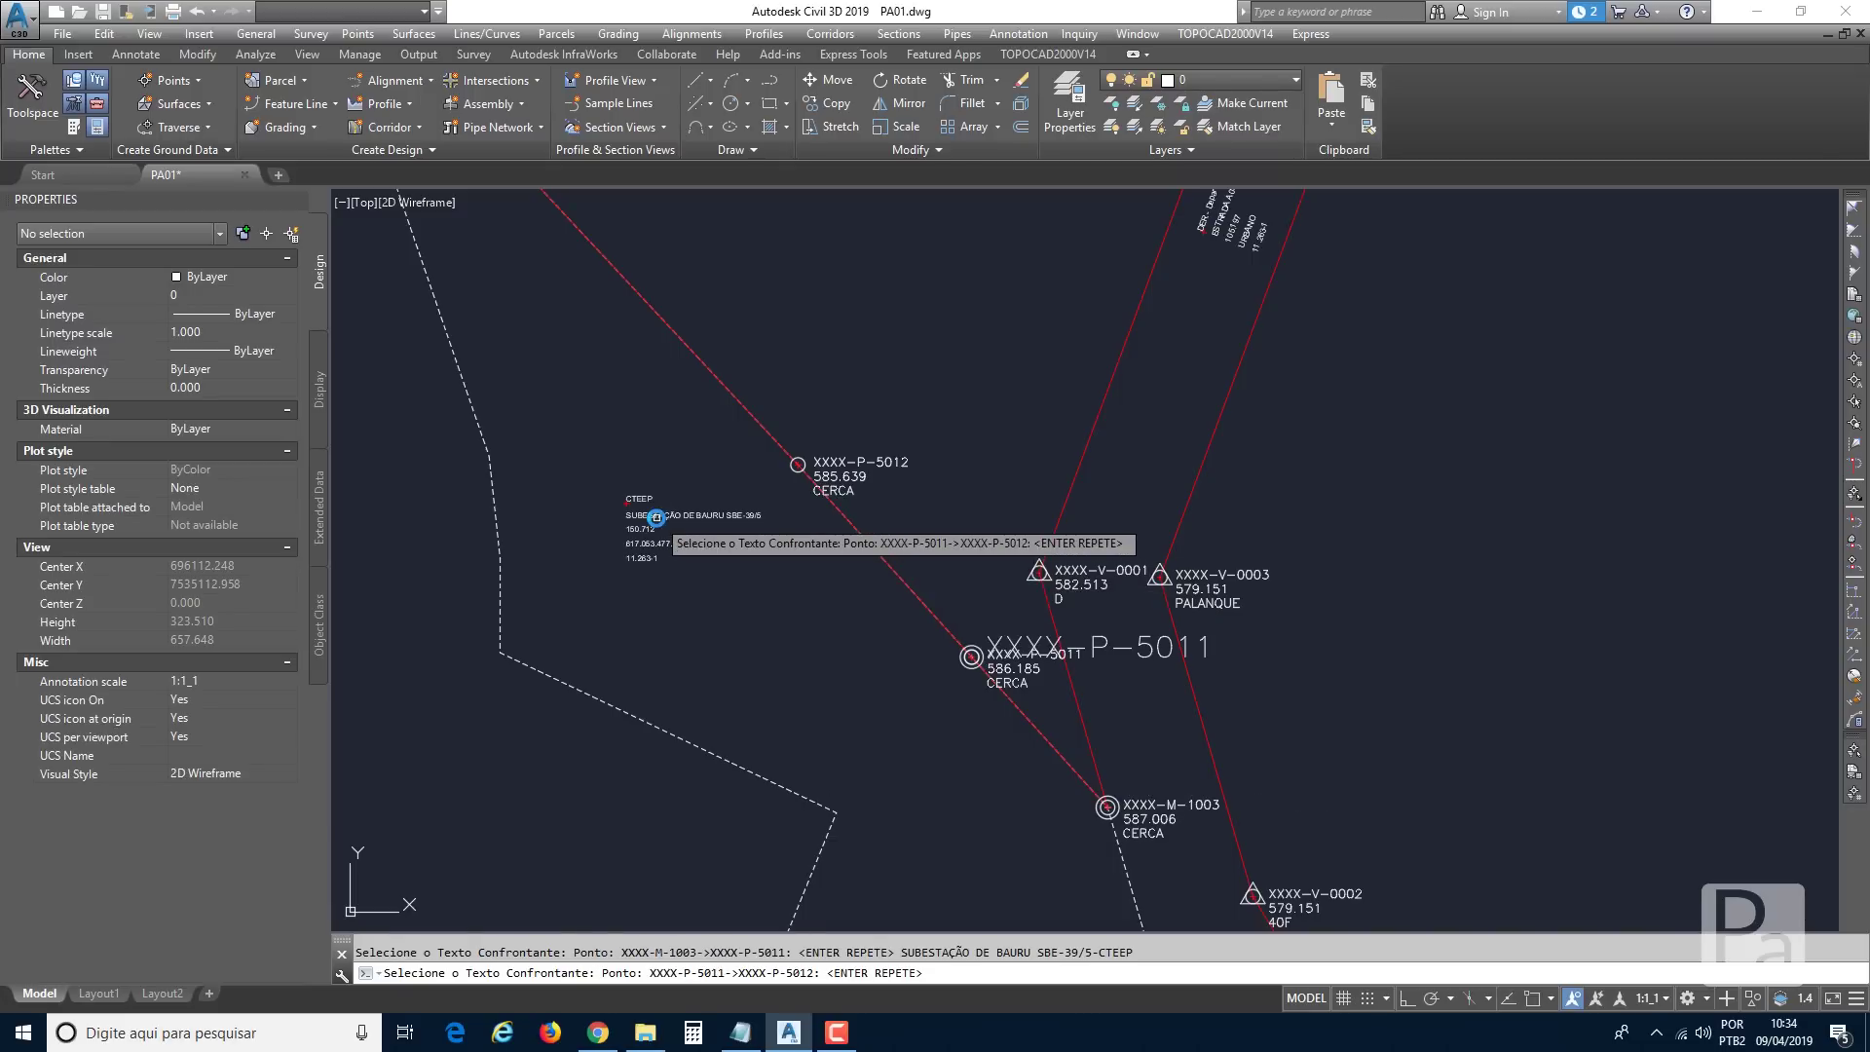
left_click(656, 516)
left_click(657, 516)
scroll(657, 516, "down", 2)
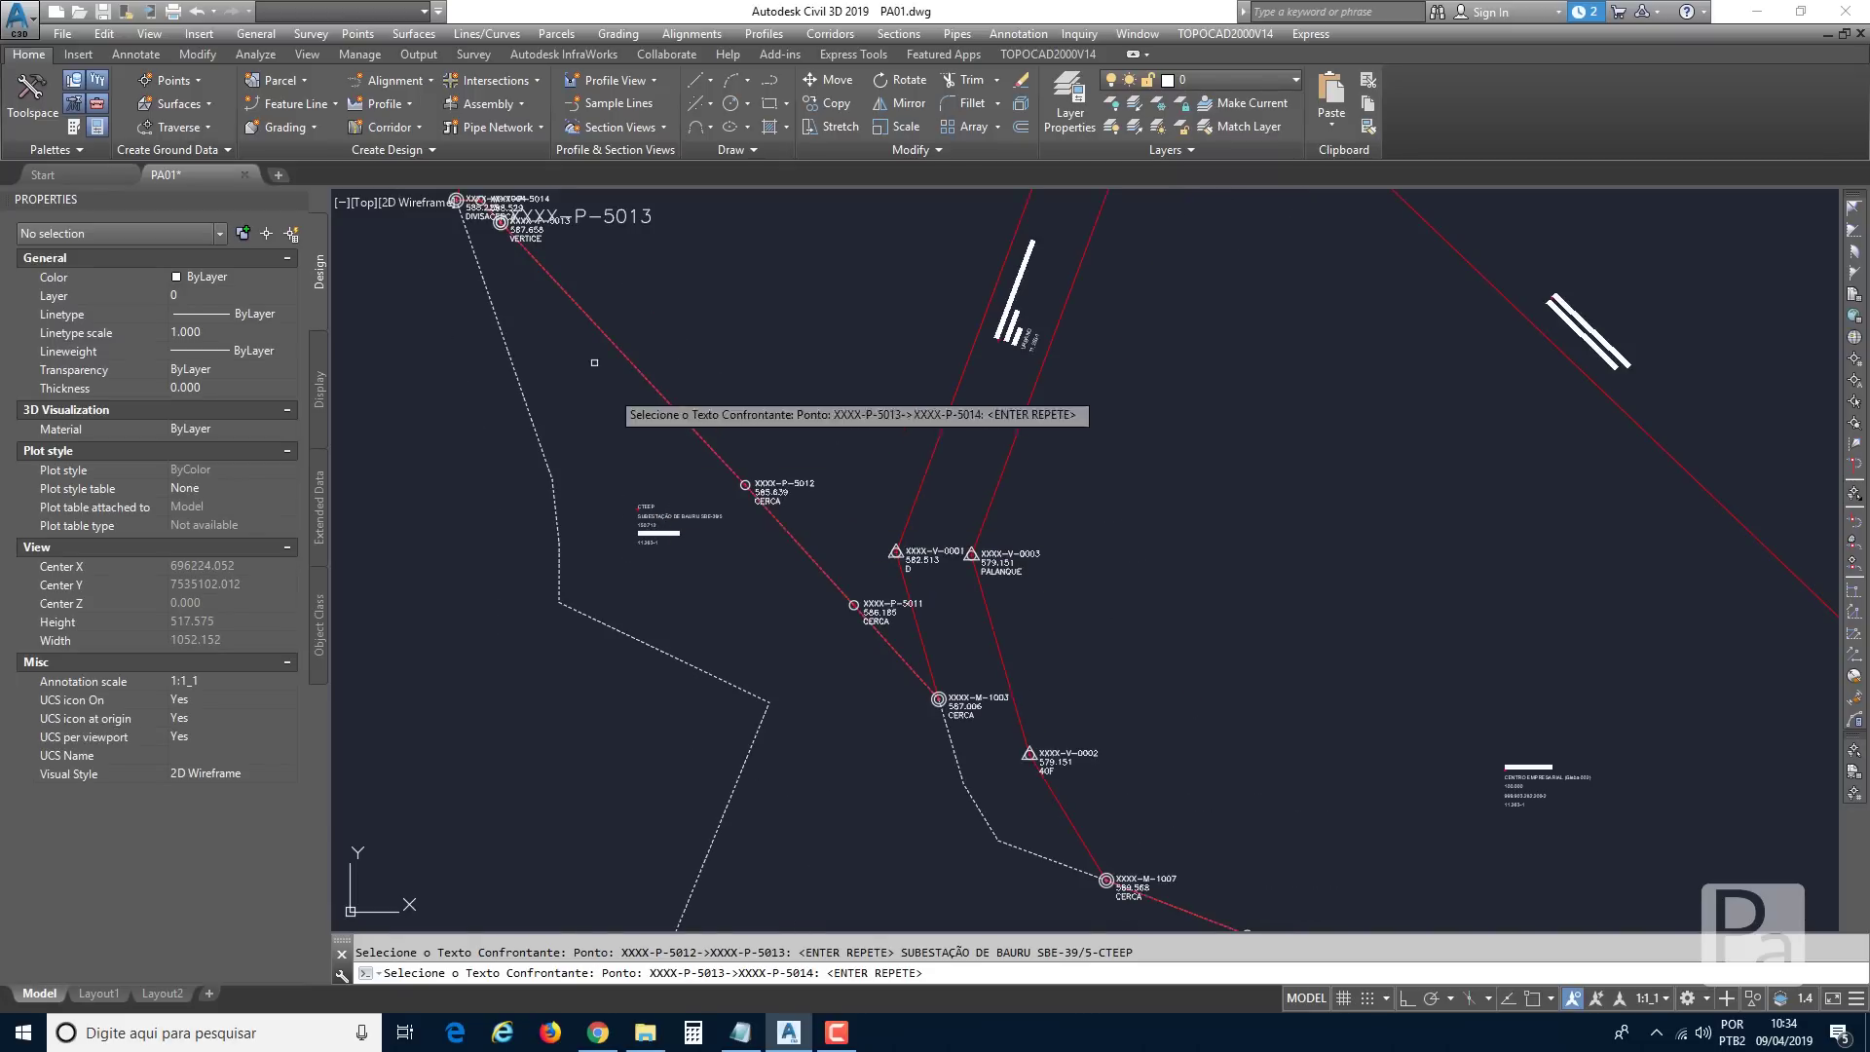
middle_click_drag(553, 313, 759, 497)
scroll(791, 398, "up", 2)
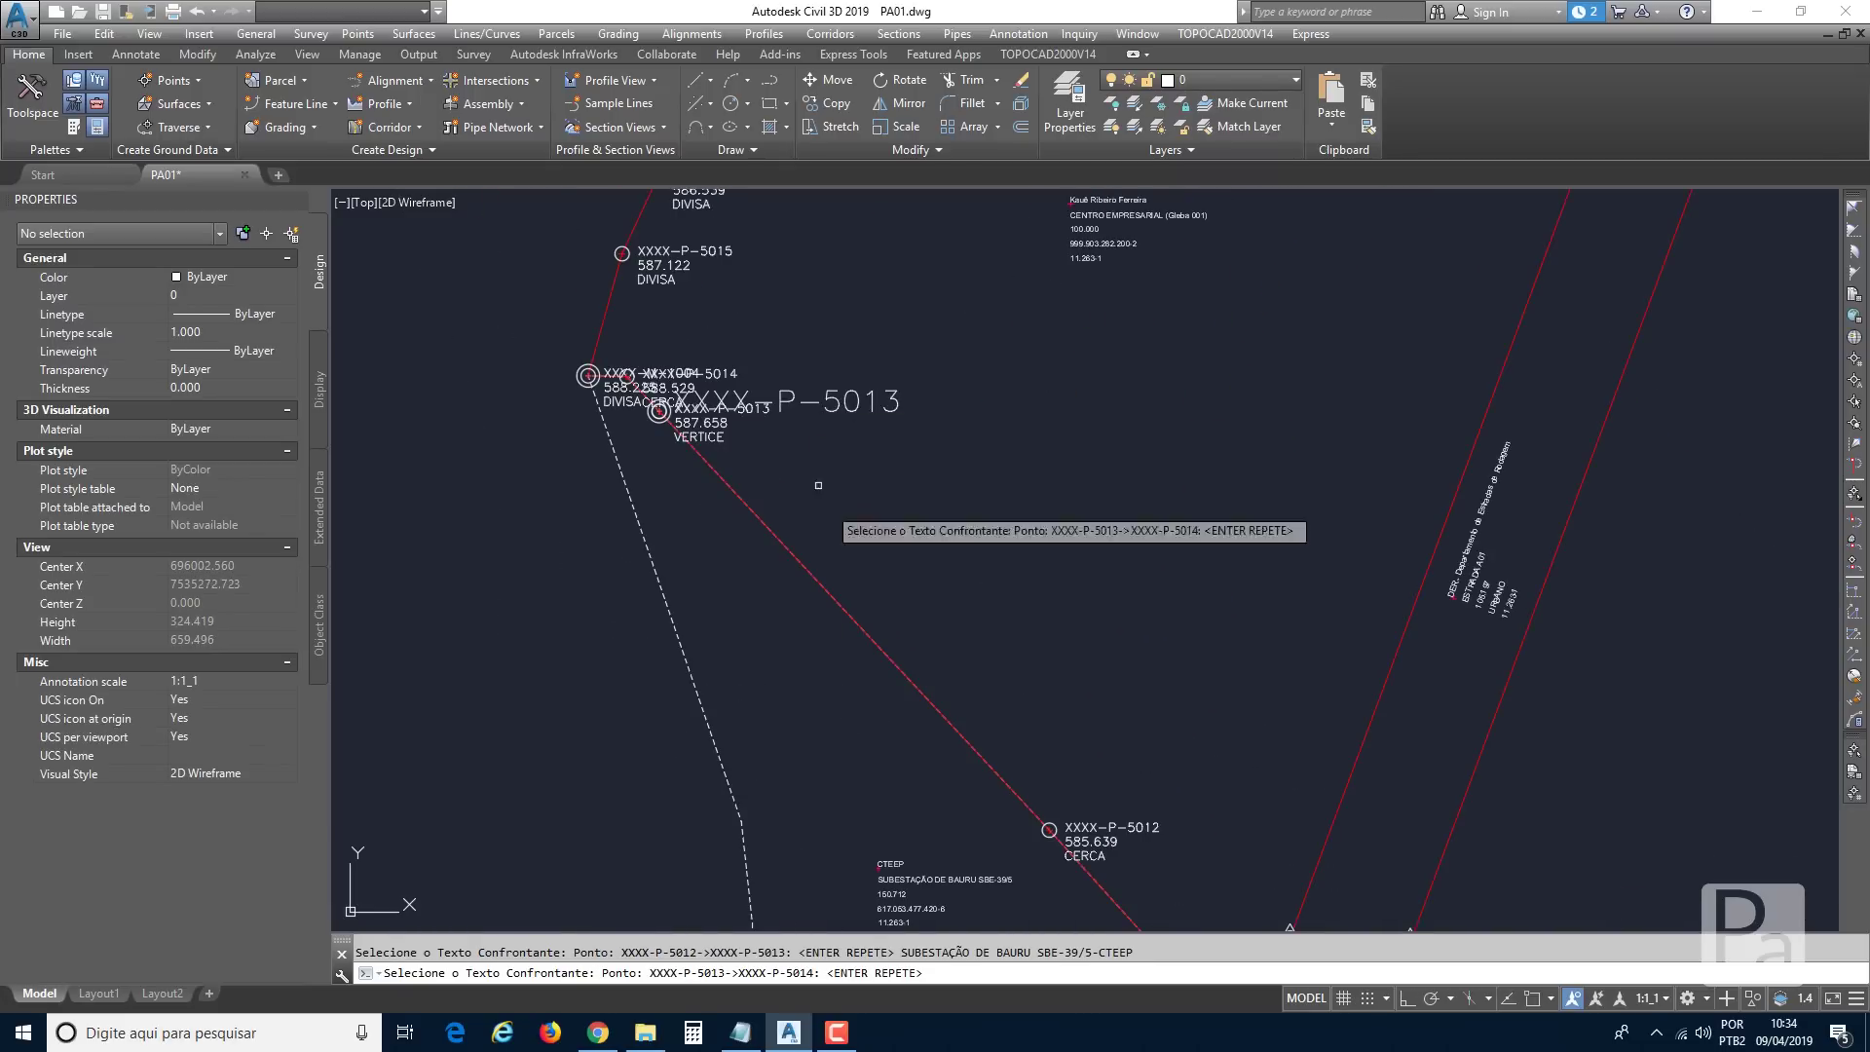
key("Return")
key("Return")
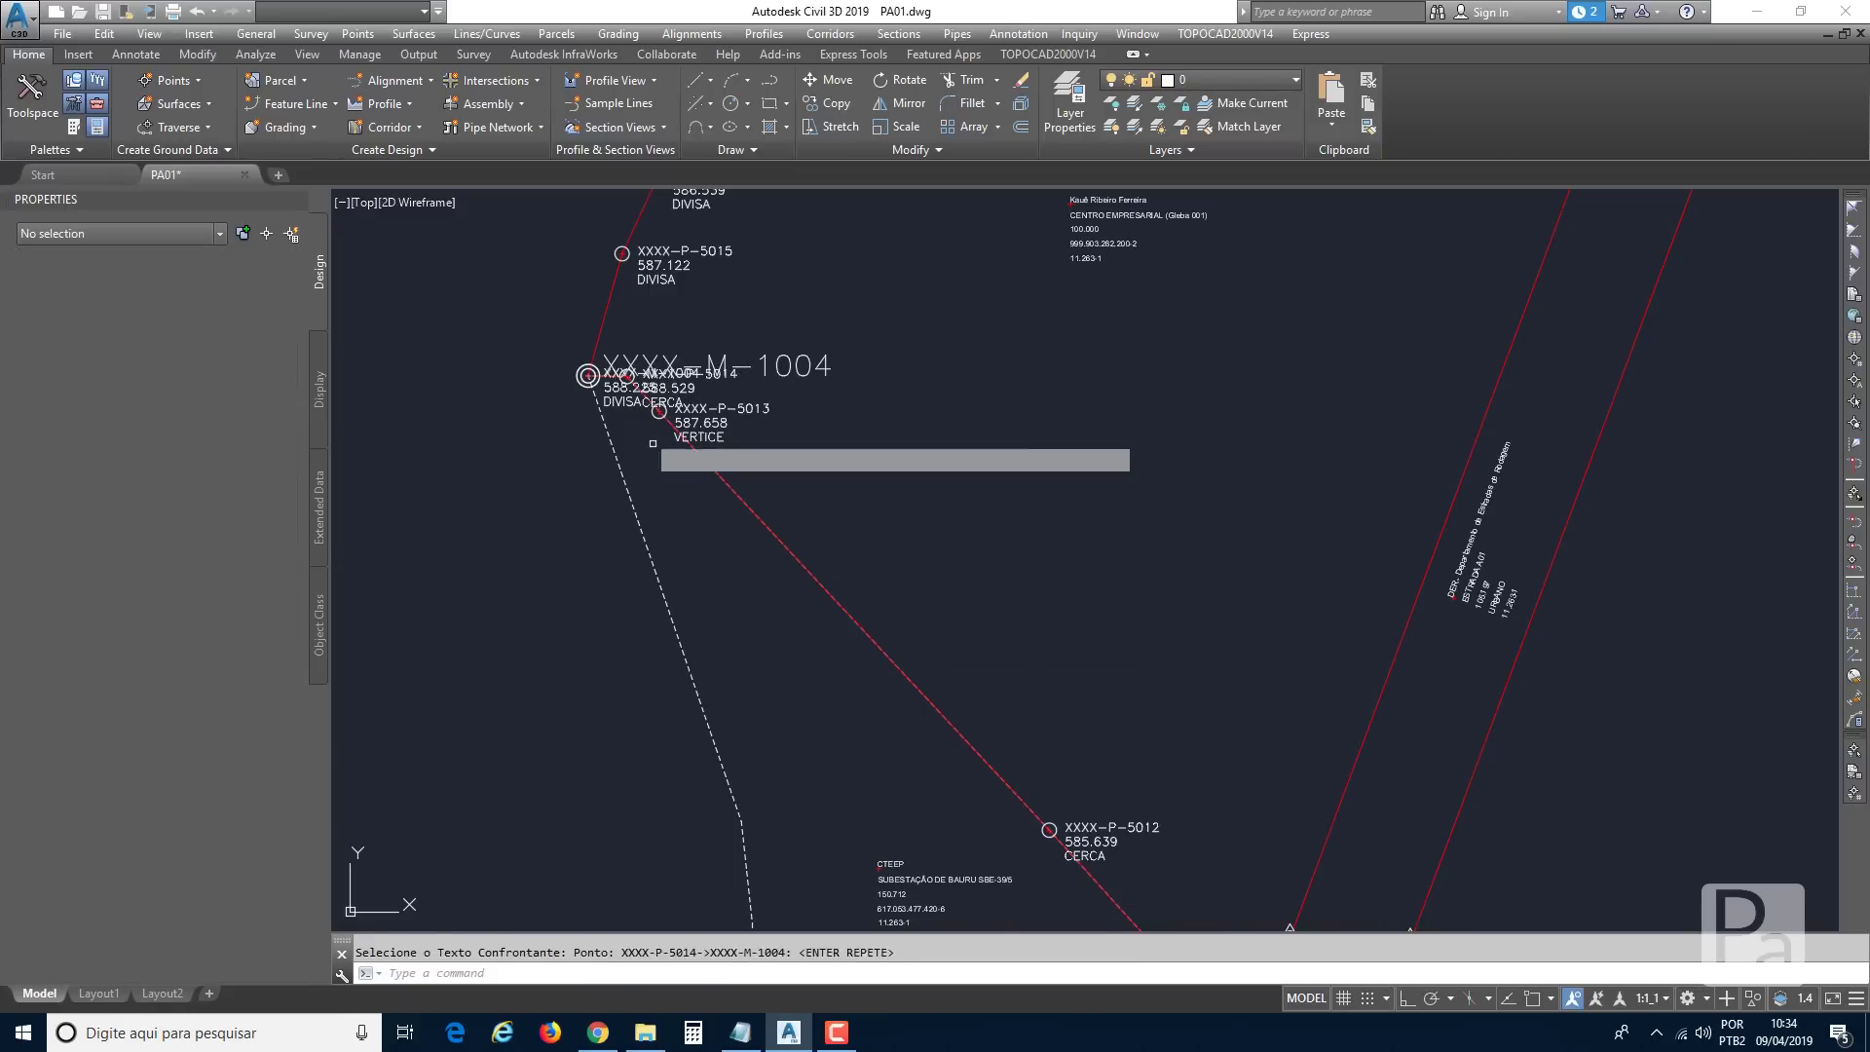
Assign the Sítio Paraíso confrontante to every northwest boundary segment from XXXX-M-1004 through XXXX-P-5017 to XXXX-M-1001.
scroll(590, 385, "up", 4)
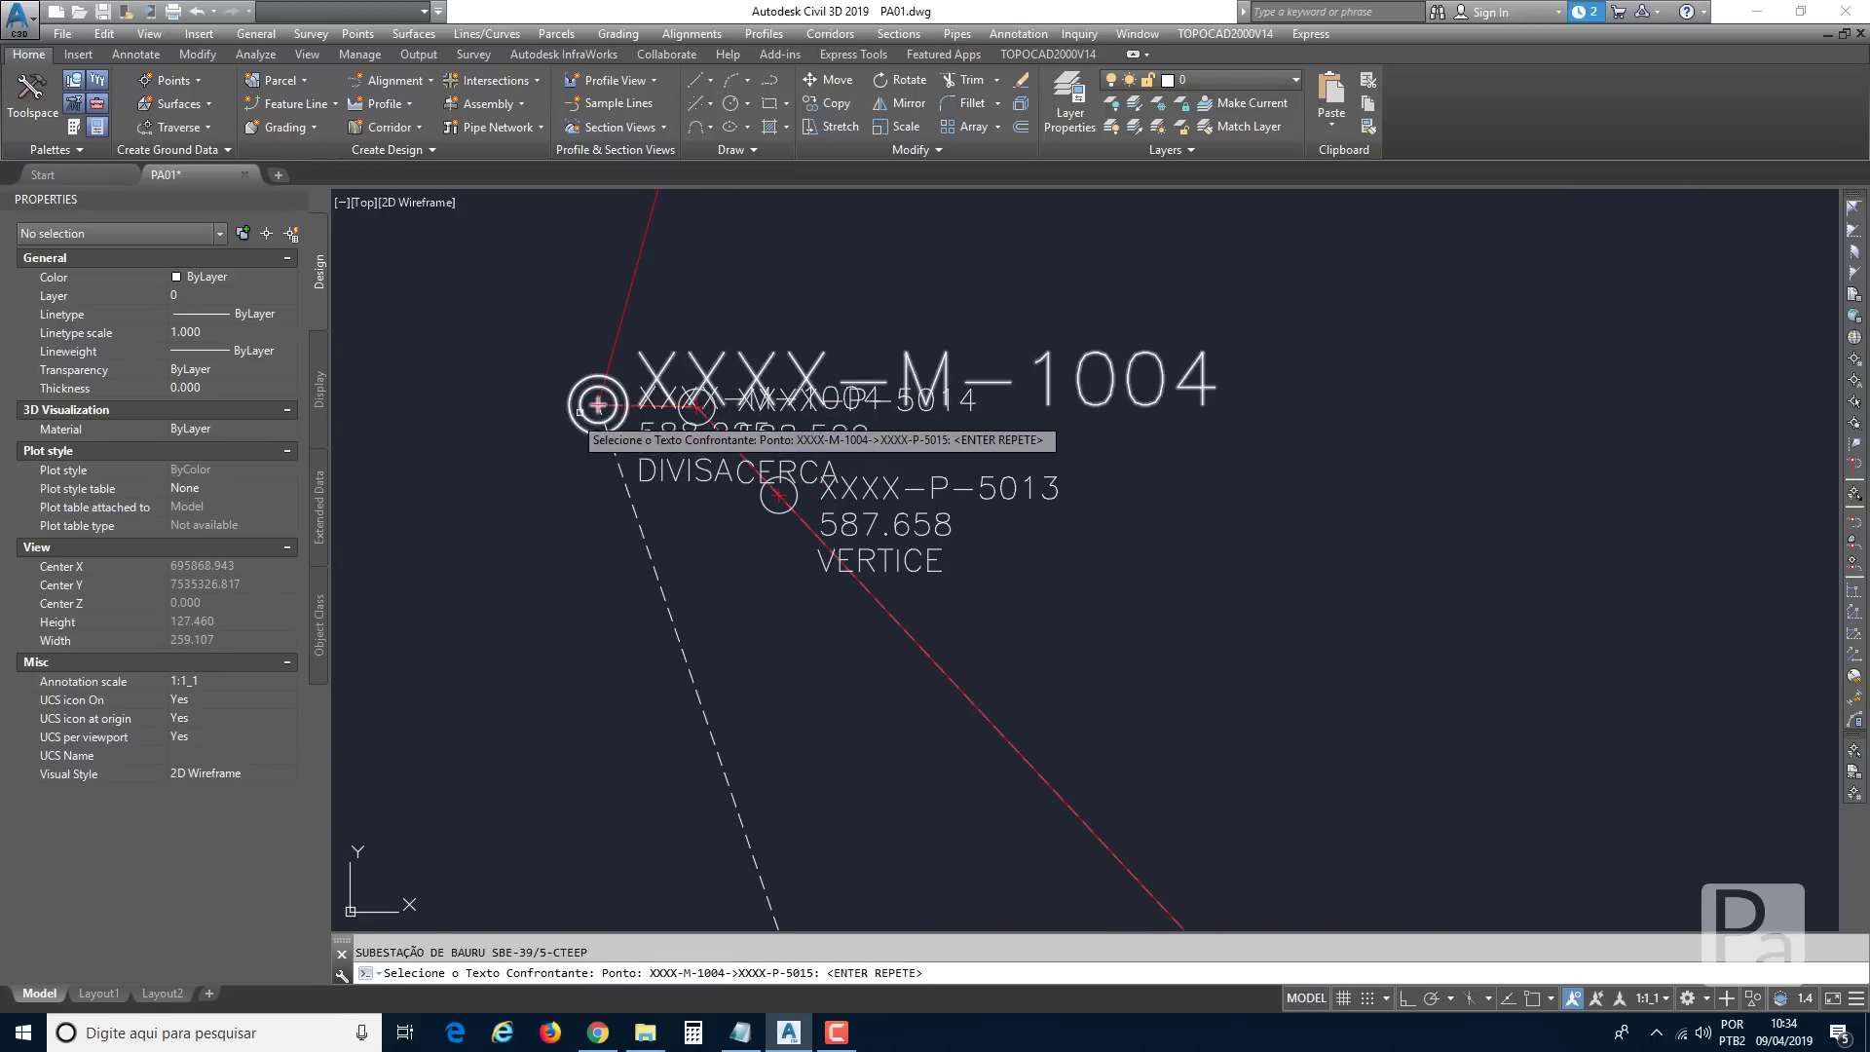
scroll(590, 414, "down", 6)
scroll(779, 765, "up", 4)
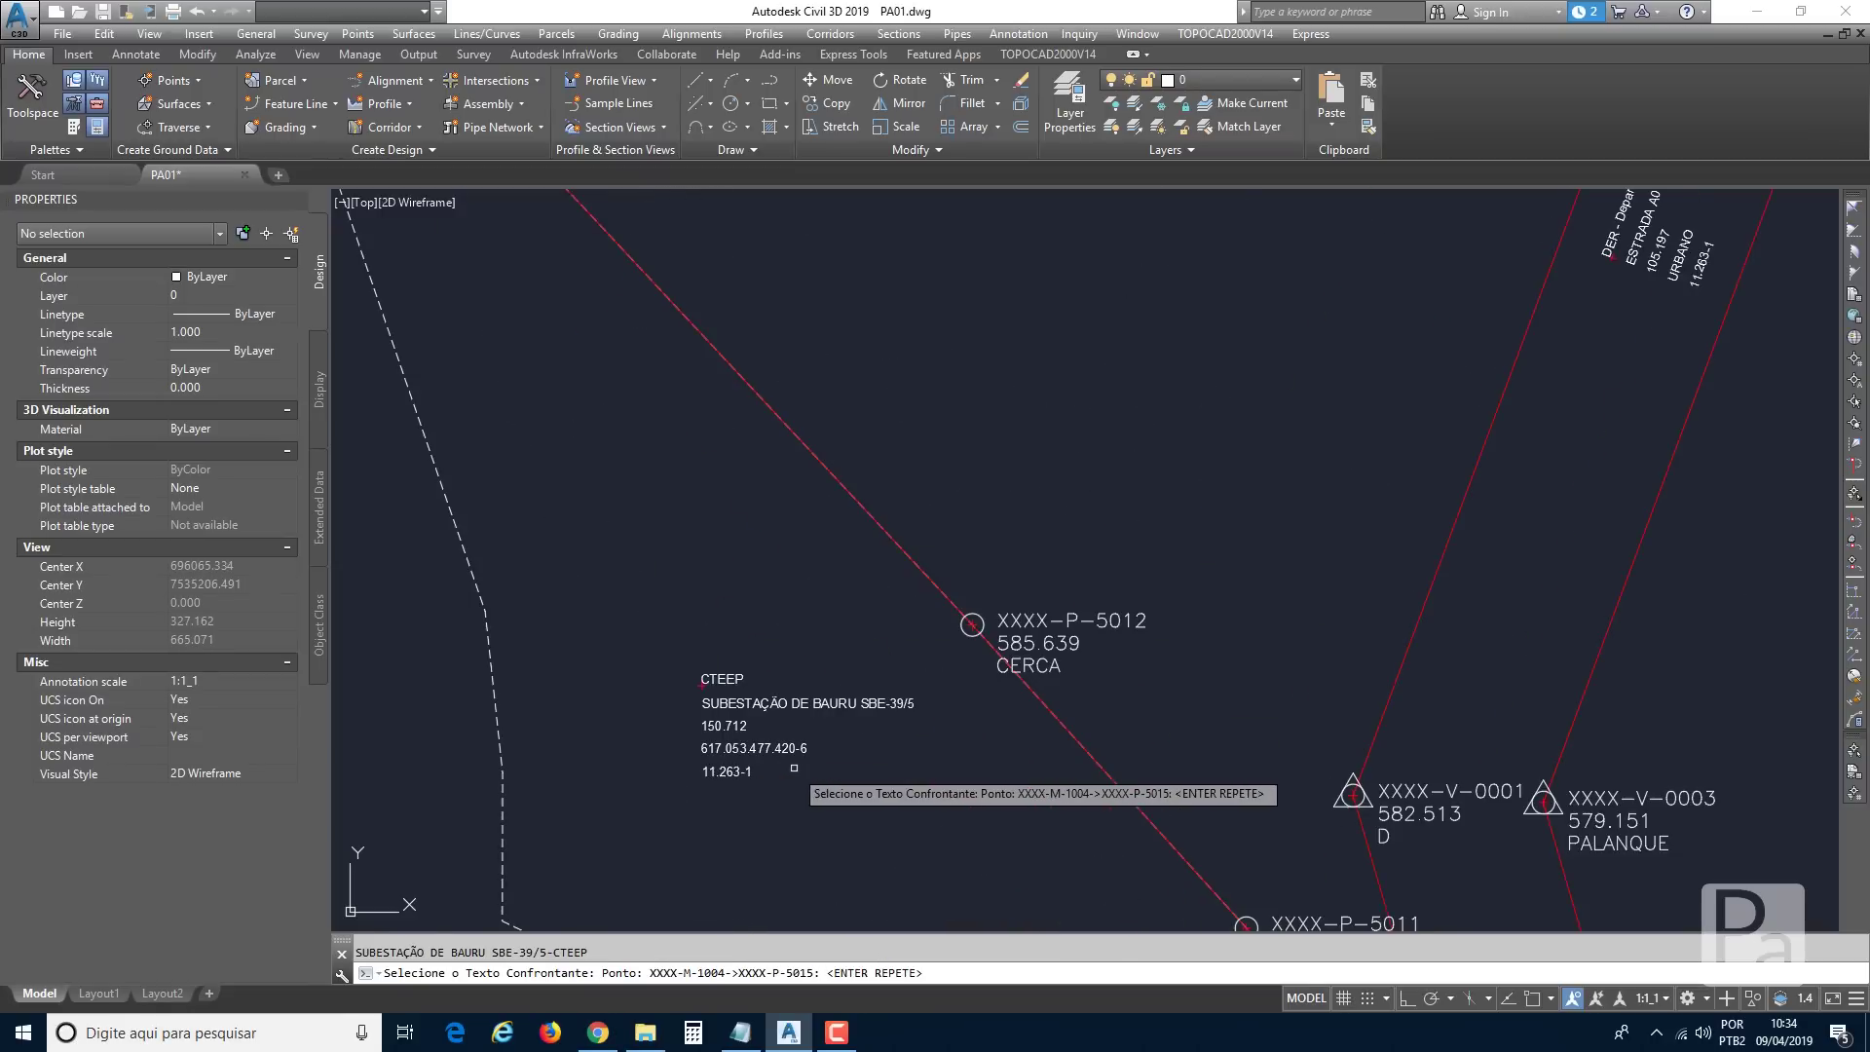
scroll(759, 750, "down", 5)
middle_click_drag(638, 365, 616, 419)
scroll(628, 399, "up", 8)
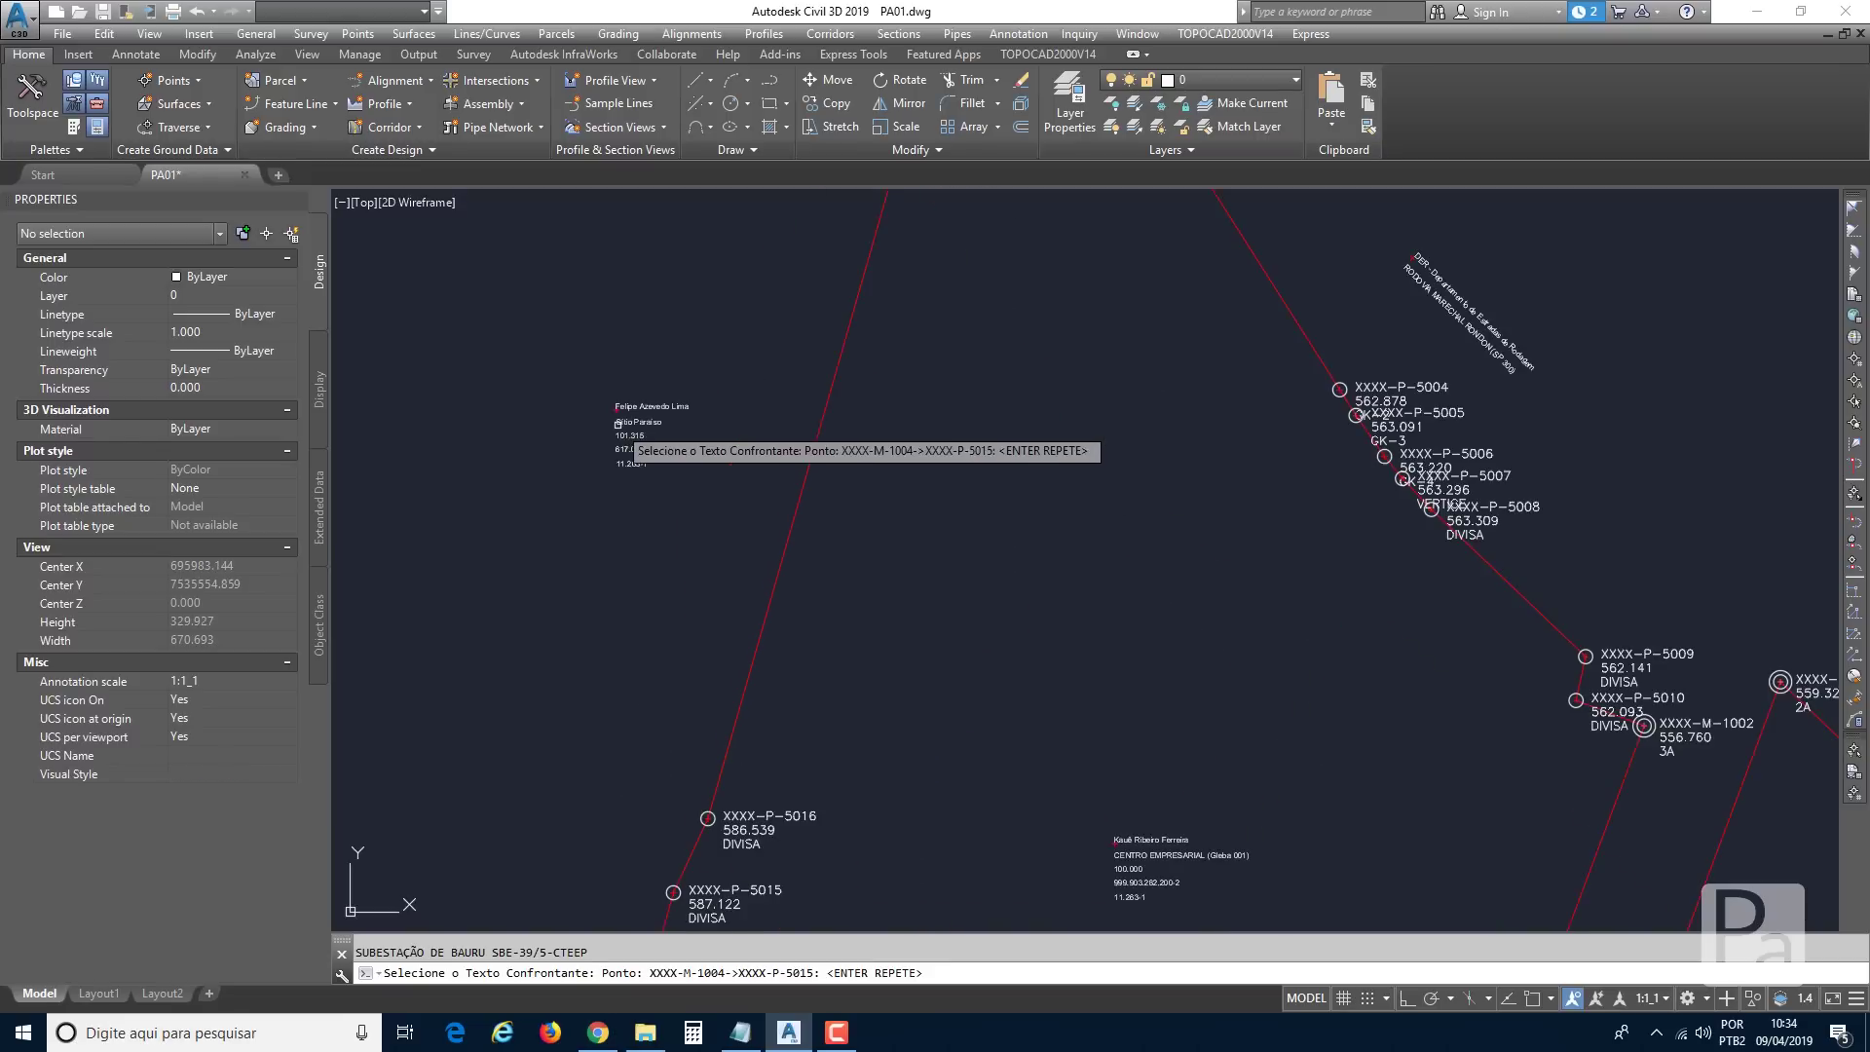
scroll(573, 411, "down", 6)
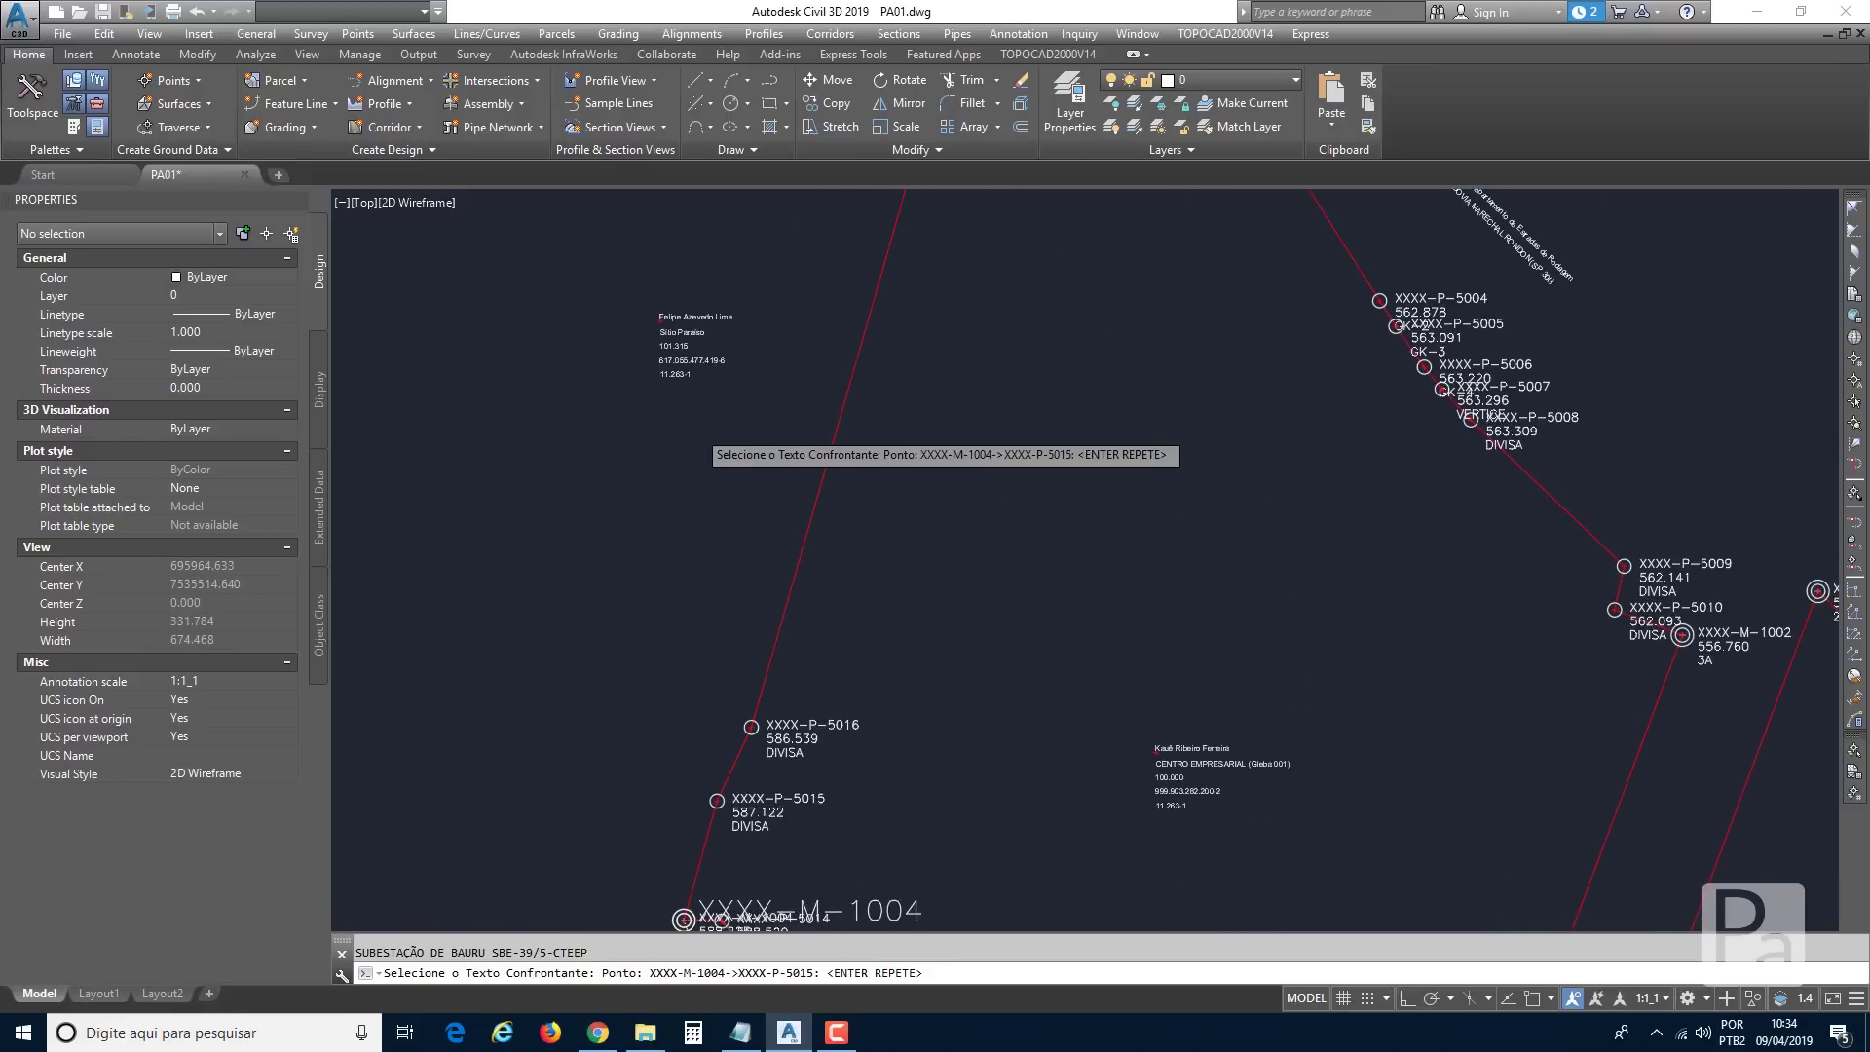
left_click(688, 374)
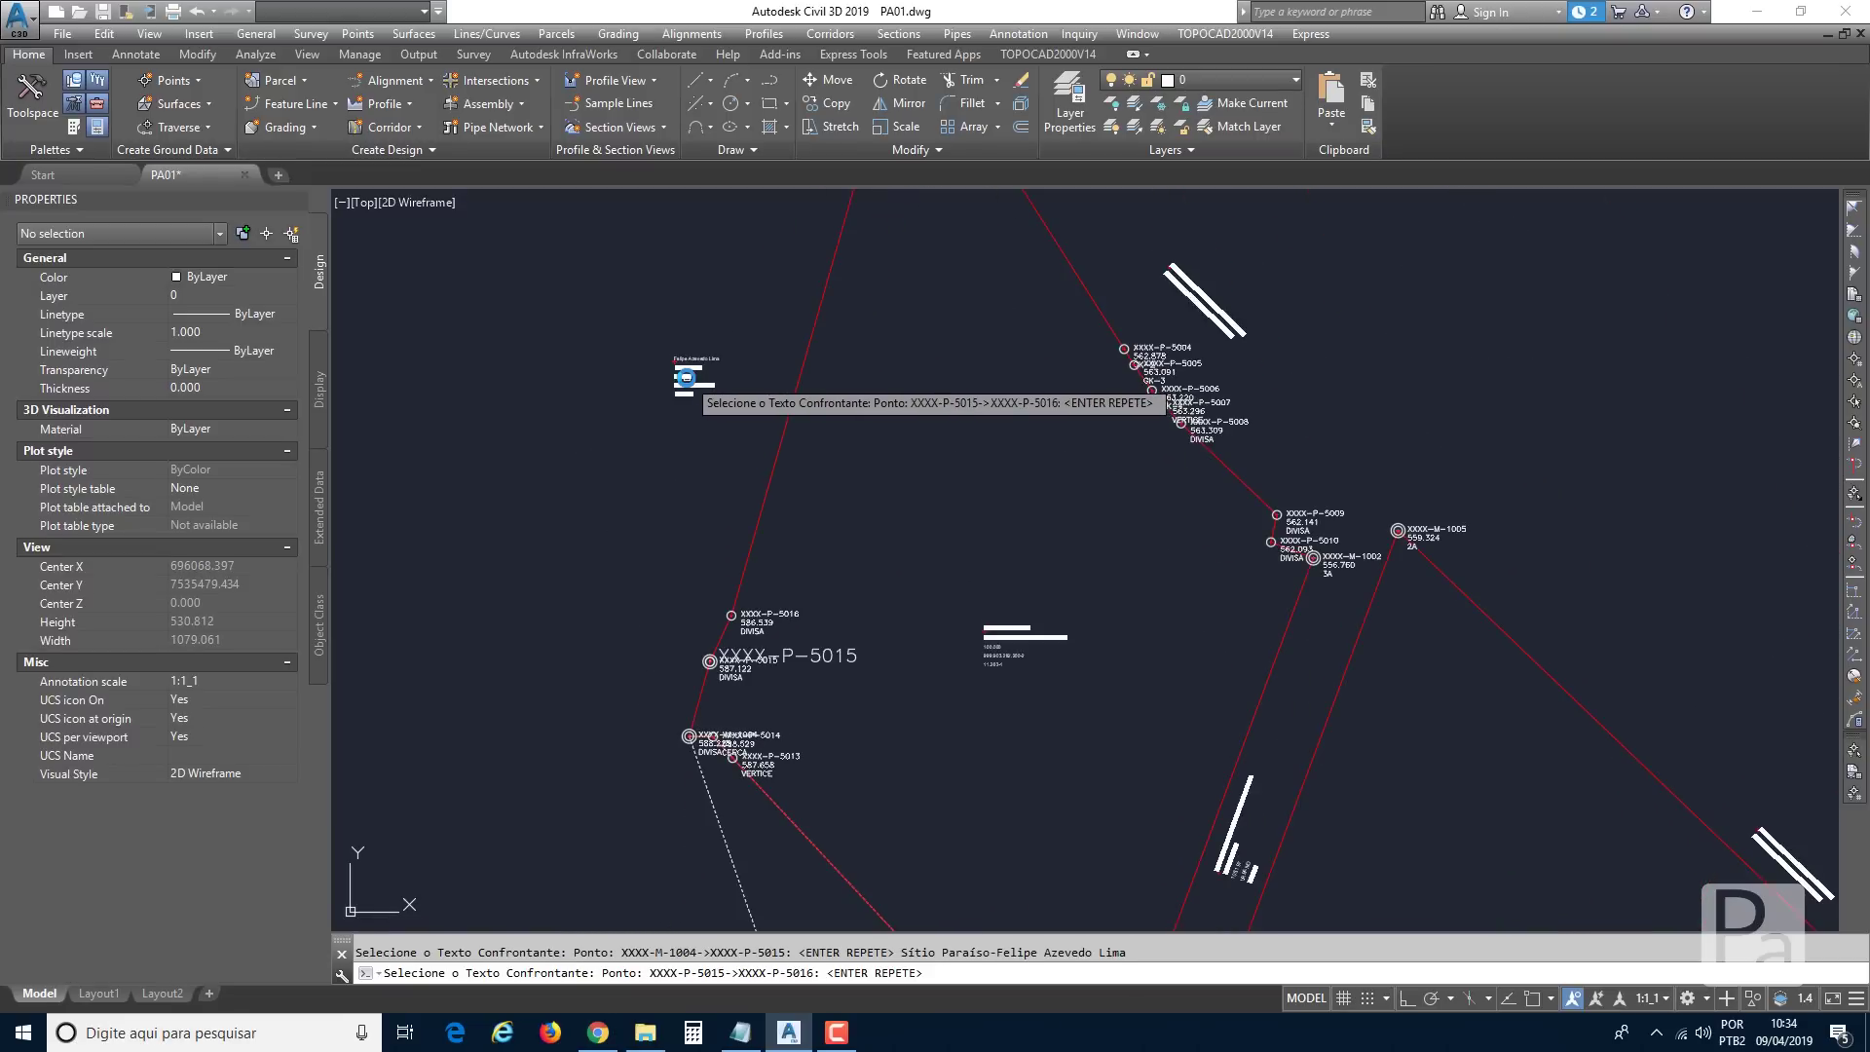
left_click(688, 375)
left_click(687, 376)
left_click(687, 376)
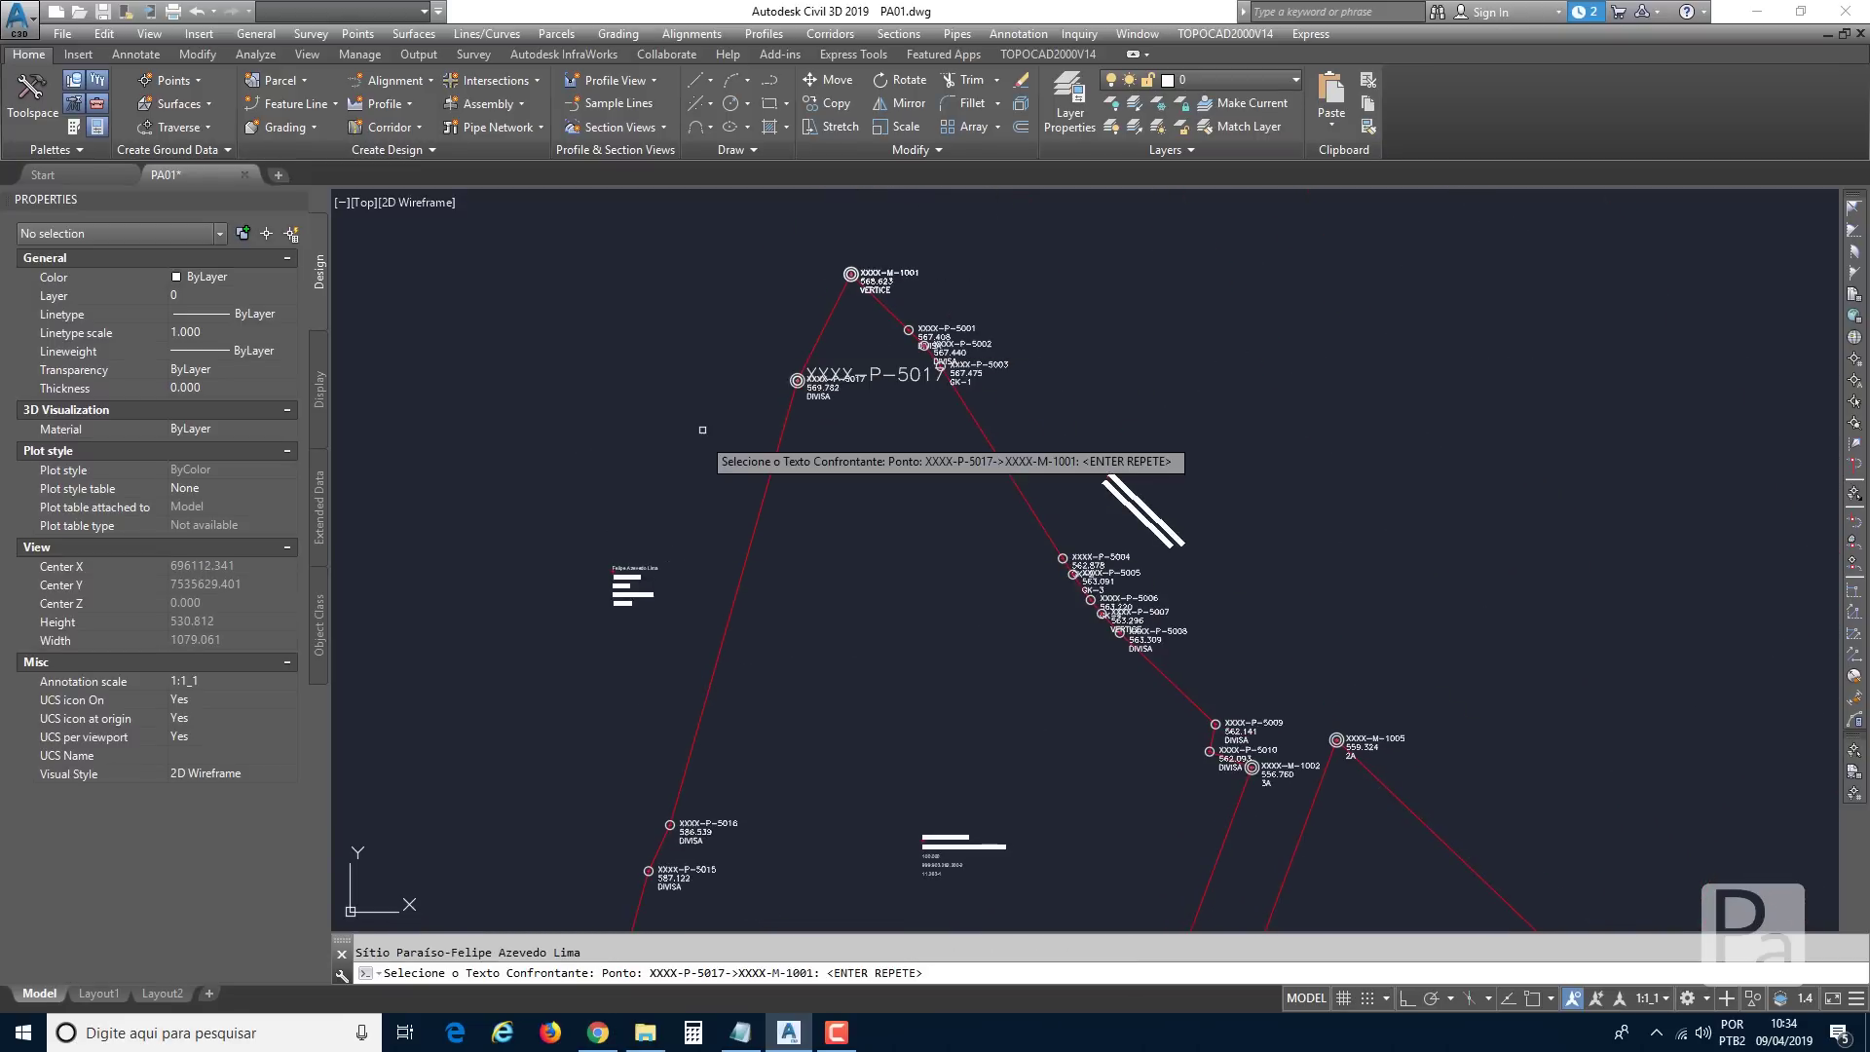
key("Return")
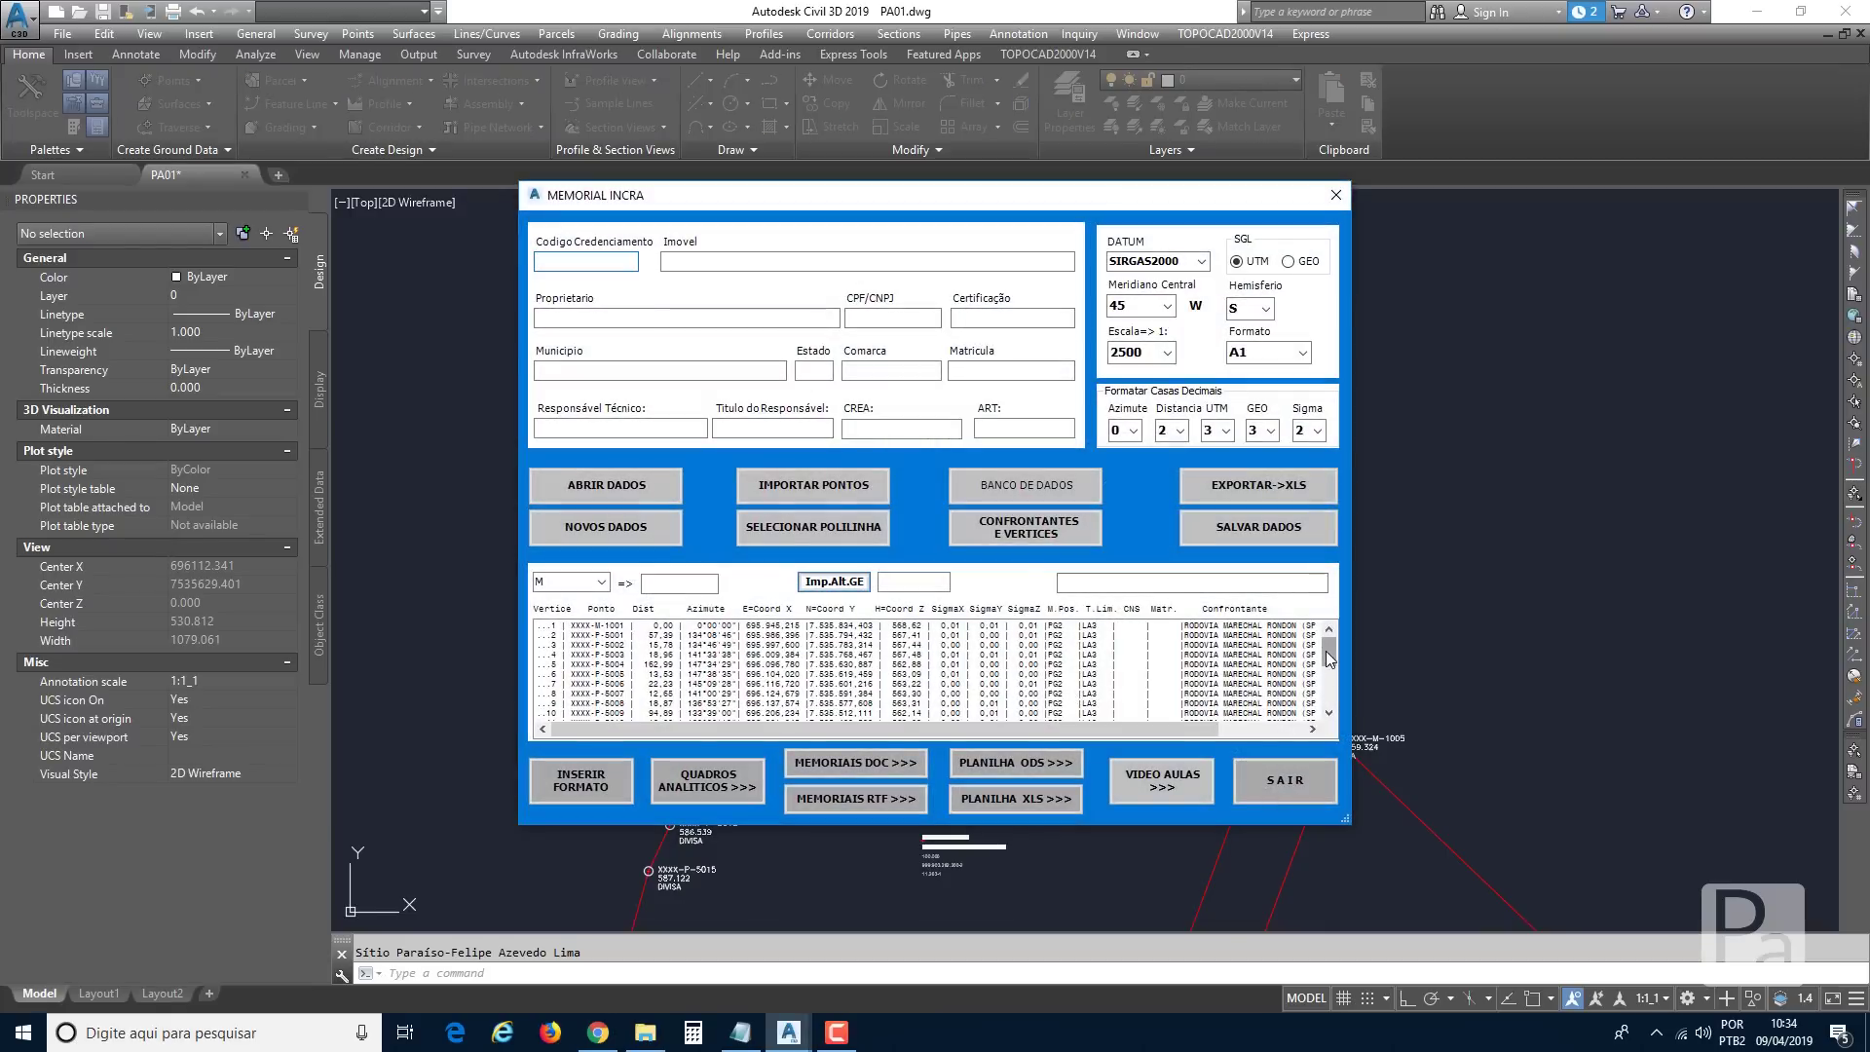
Review the memorial's vertex table from XXXX-M-1001 back to XXXX-M-1001, checking the boundary types, registrations and confrontantes.
mouse_move(1325, 651)
left_mouse_down()
mouse_move(1329, 696)
mouse_move(1325, 628)
left_mouse_up()
mouse_move(1331, 663)
left_mouse_down()
mouse_move(1331, 709)
mouse_move(1329, 633)
left_mouse_up()
left_click_drag(1169, 195, 945, 107)
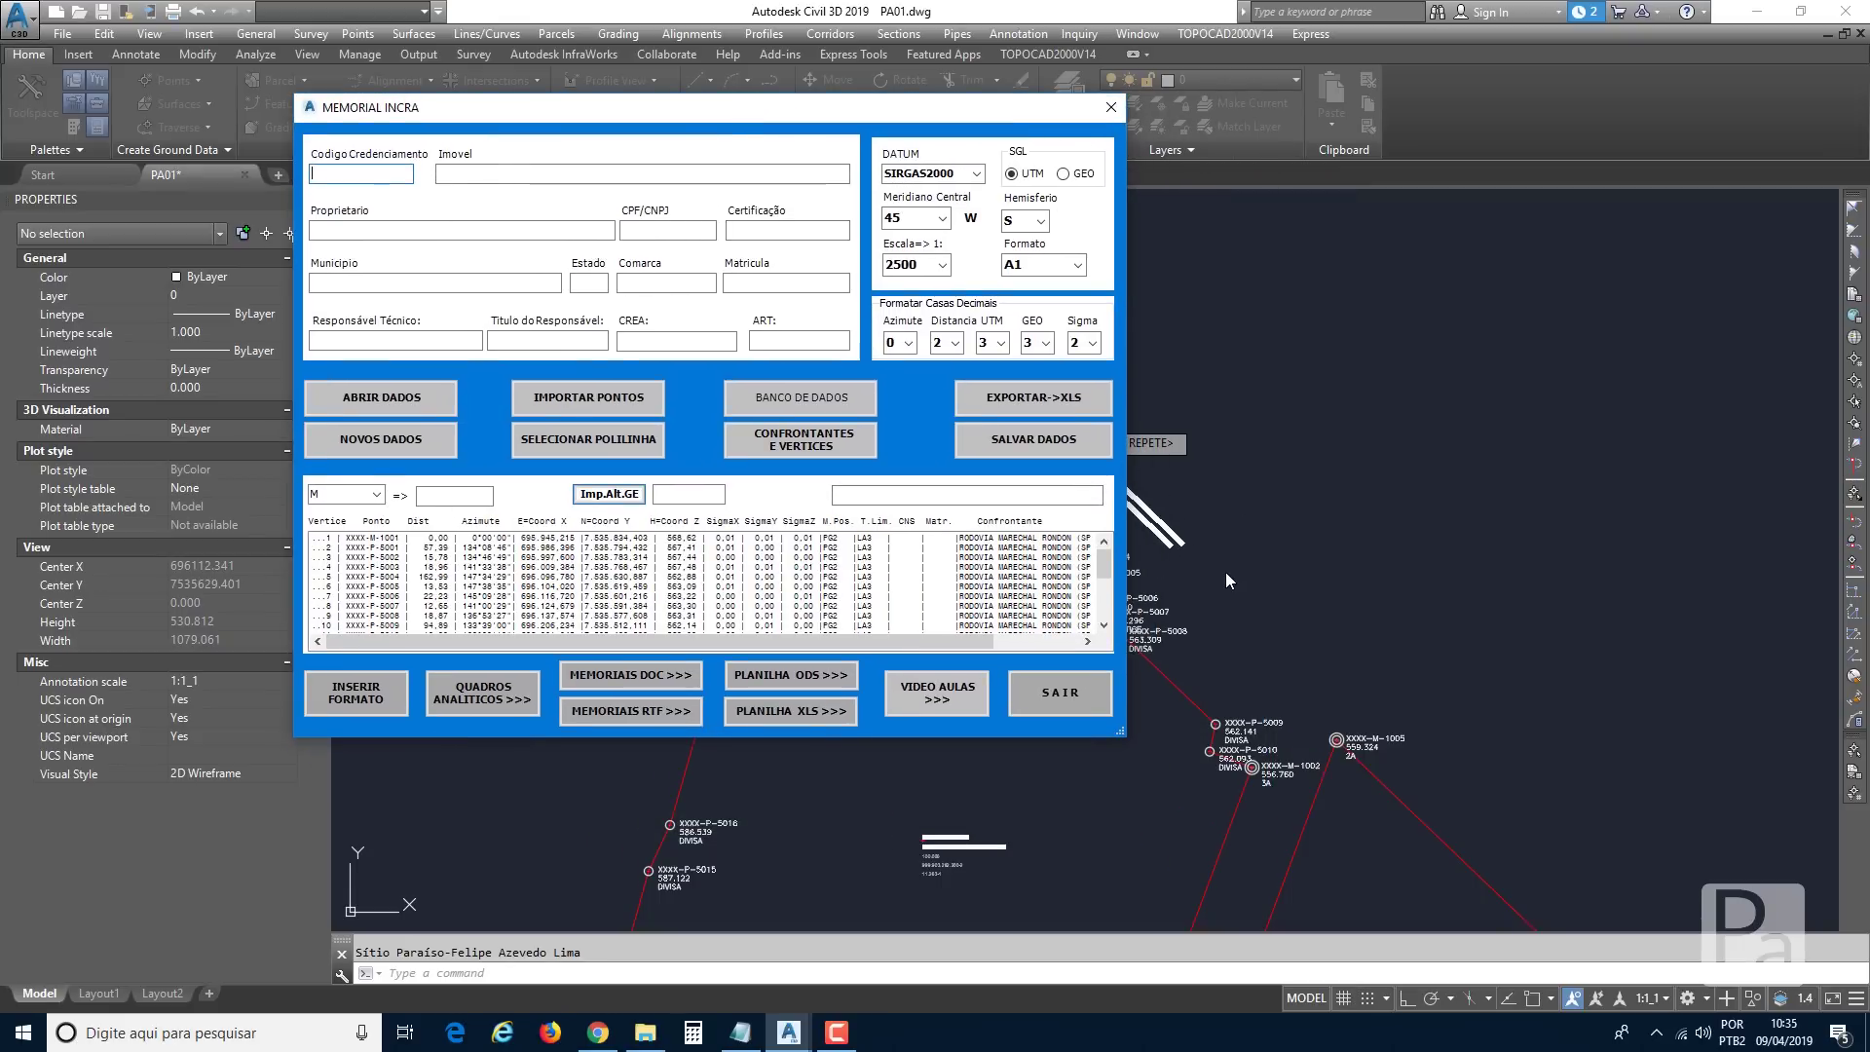
scroll(1106, 595, "down", 3)
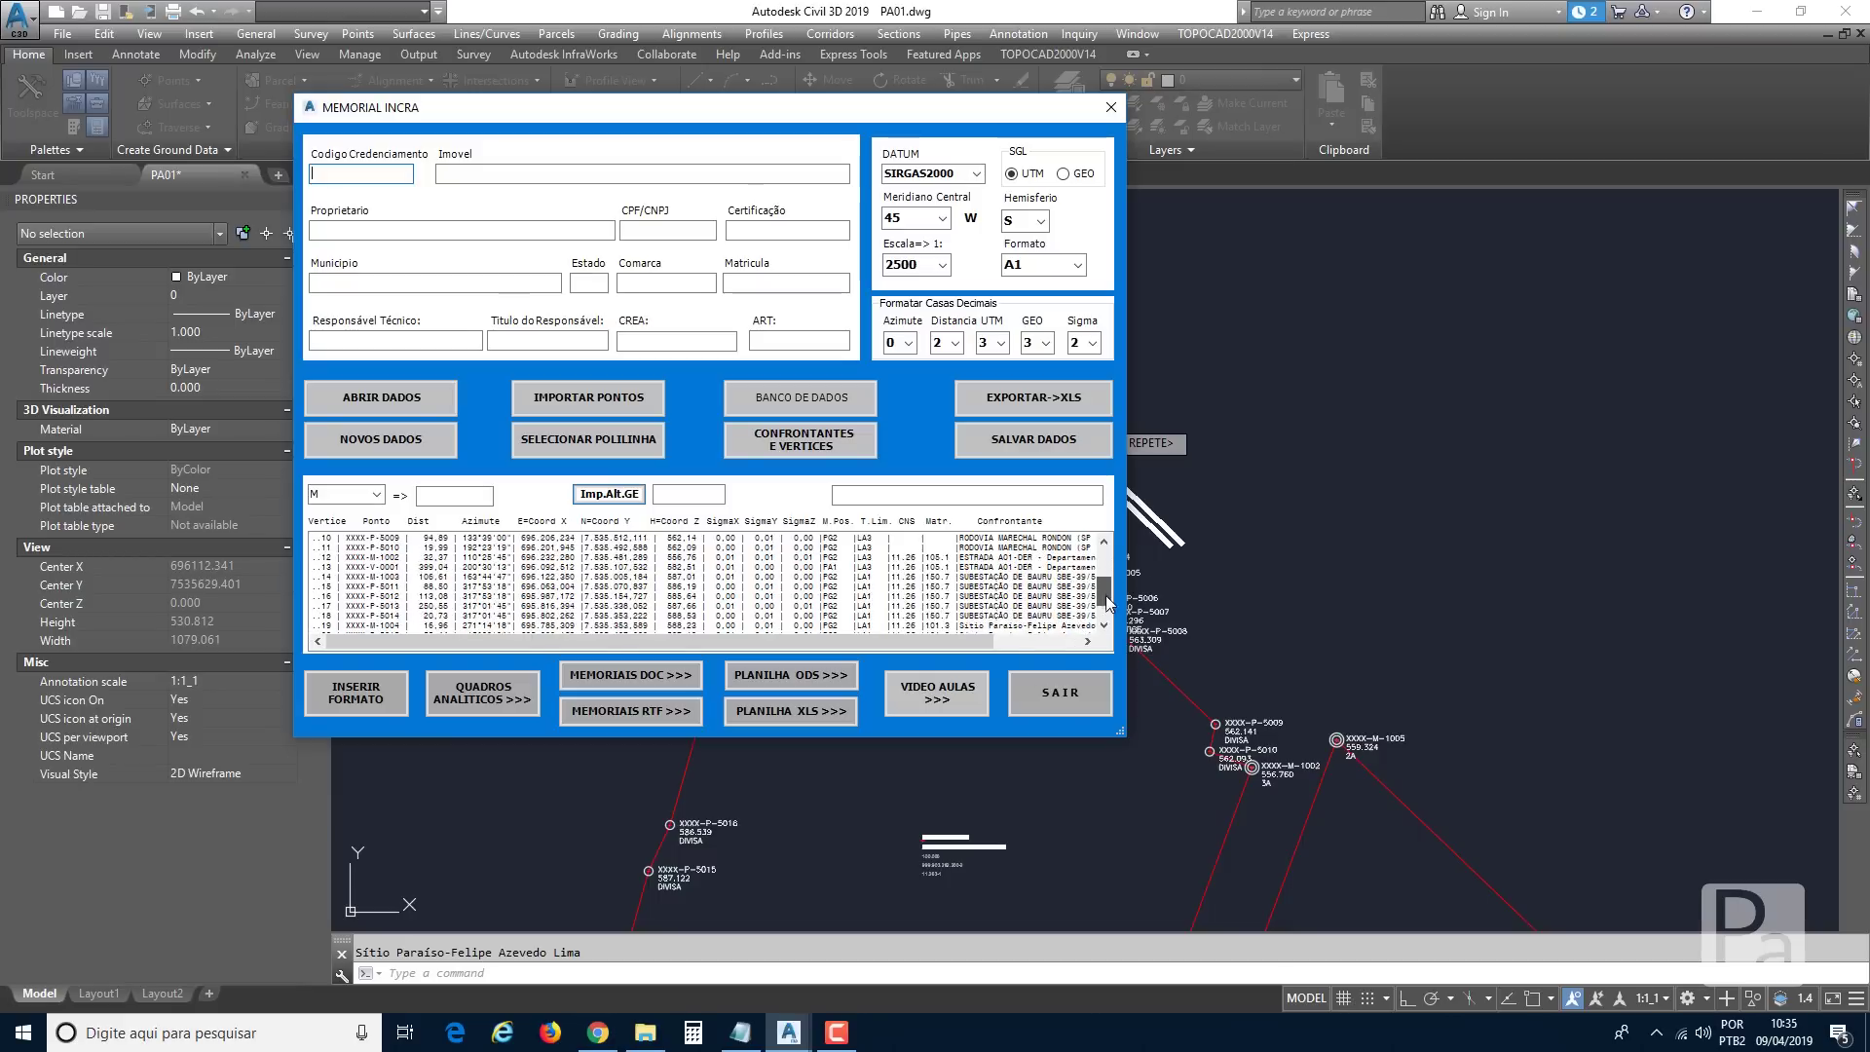
left_click_drag(1107, 597, 1101, 612)
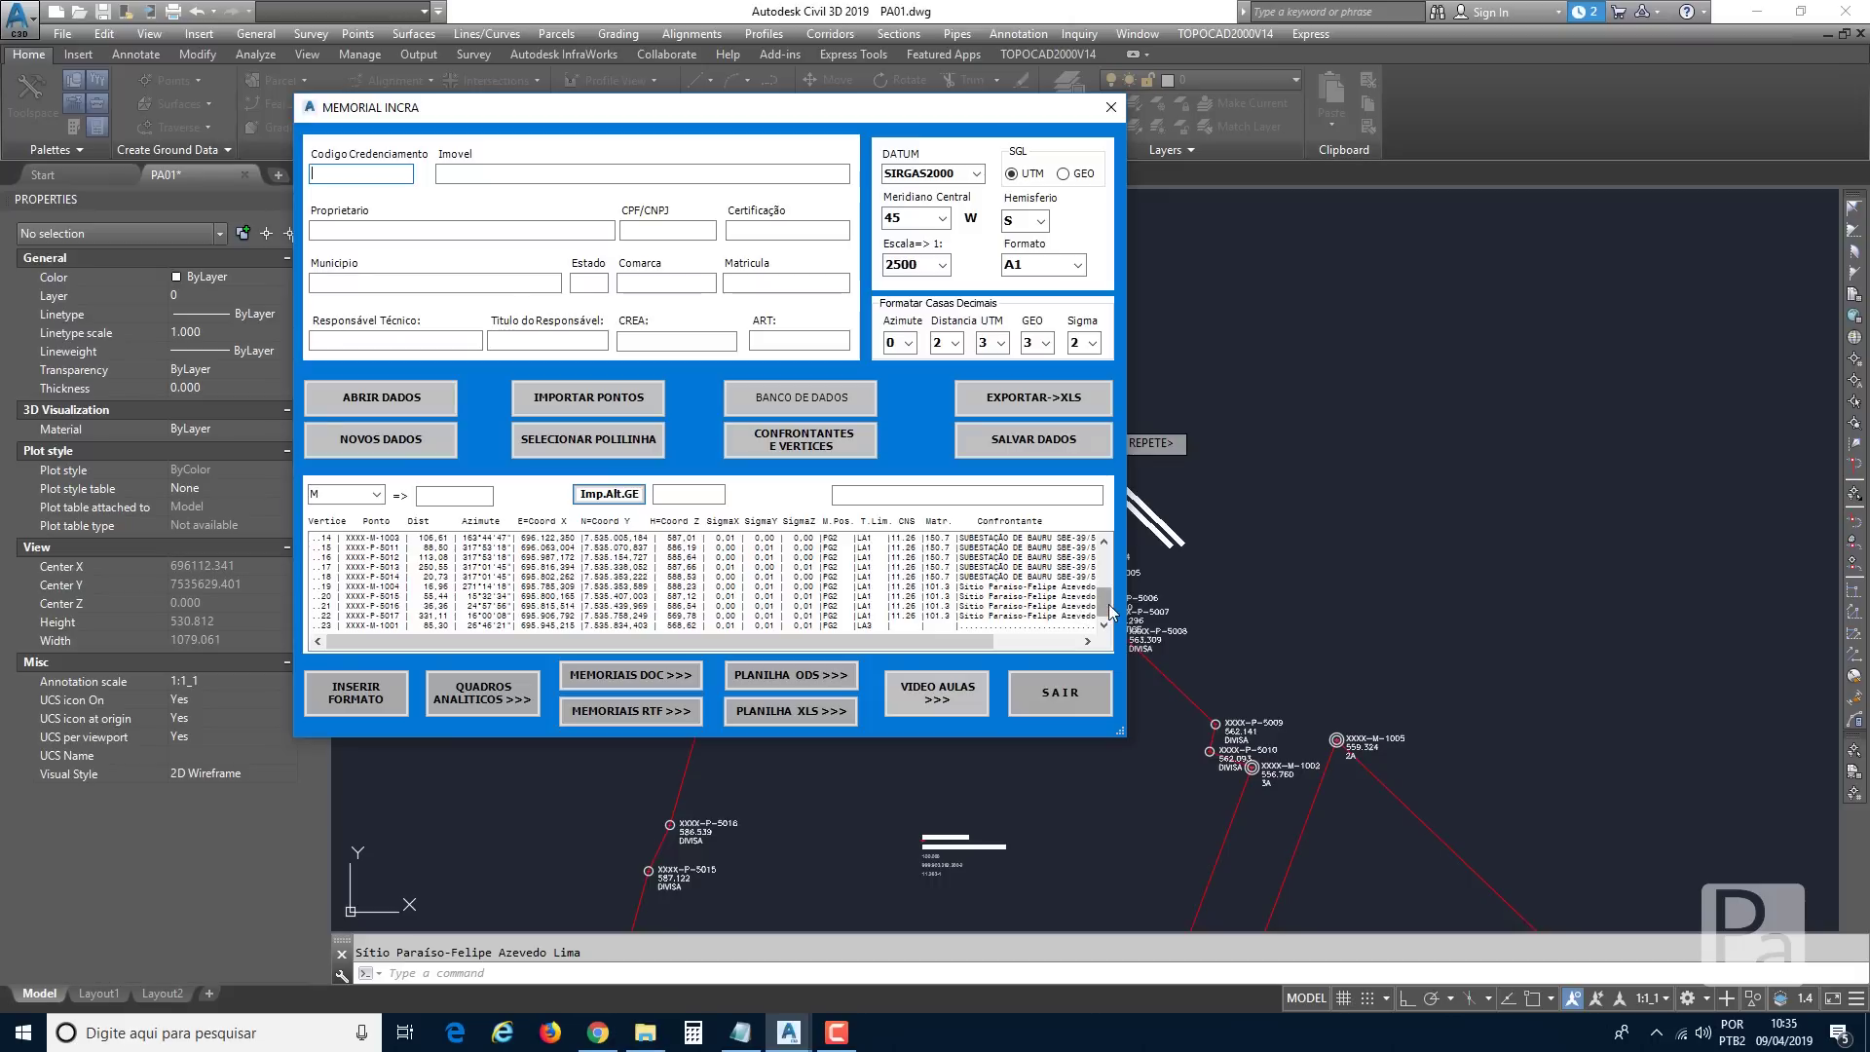
left_click_drag(1106, 621, 1107, 564)
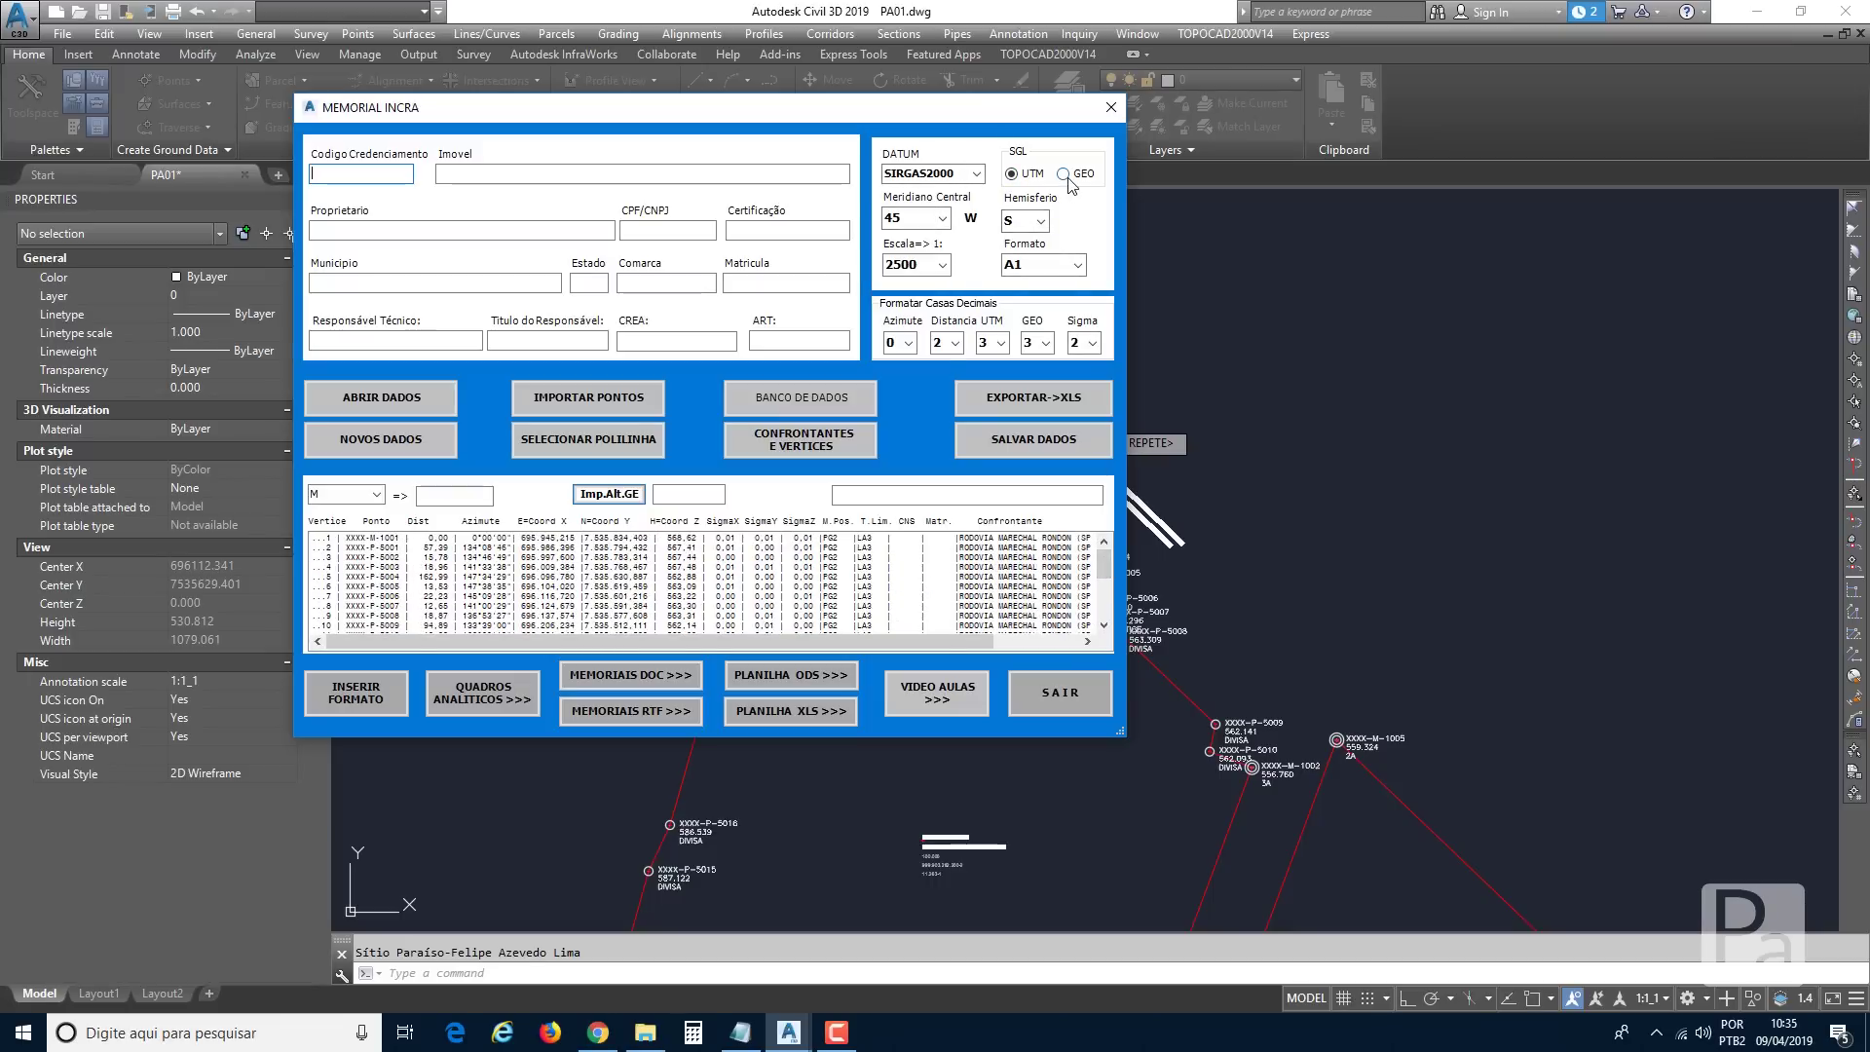
Set the memorial to GEO coordinates with central meridian 51 W and two decimal places for UTM values.
left_click(943, 220)
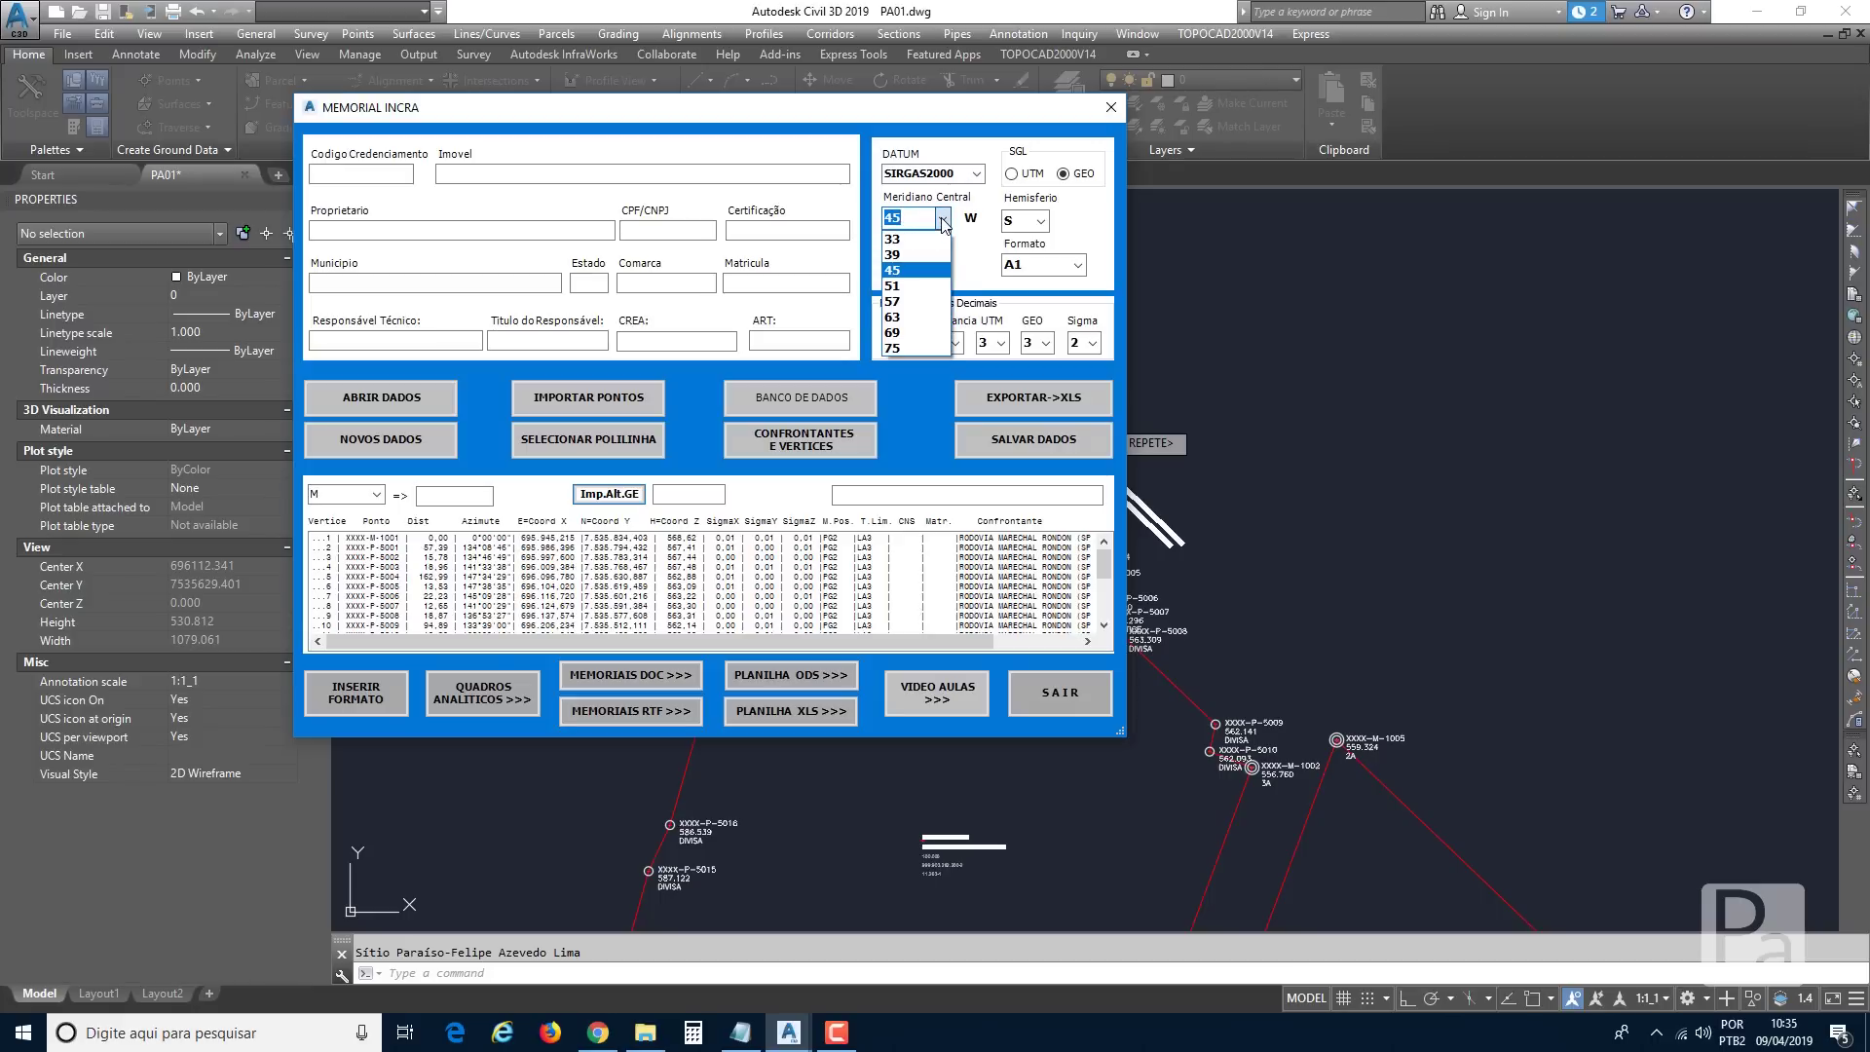
left_click(915, 287)
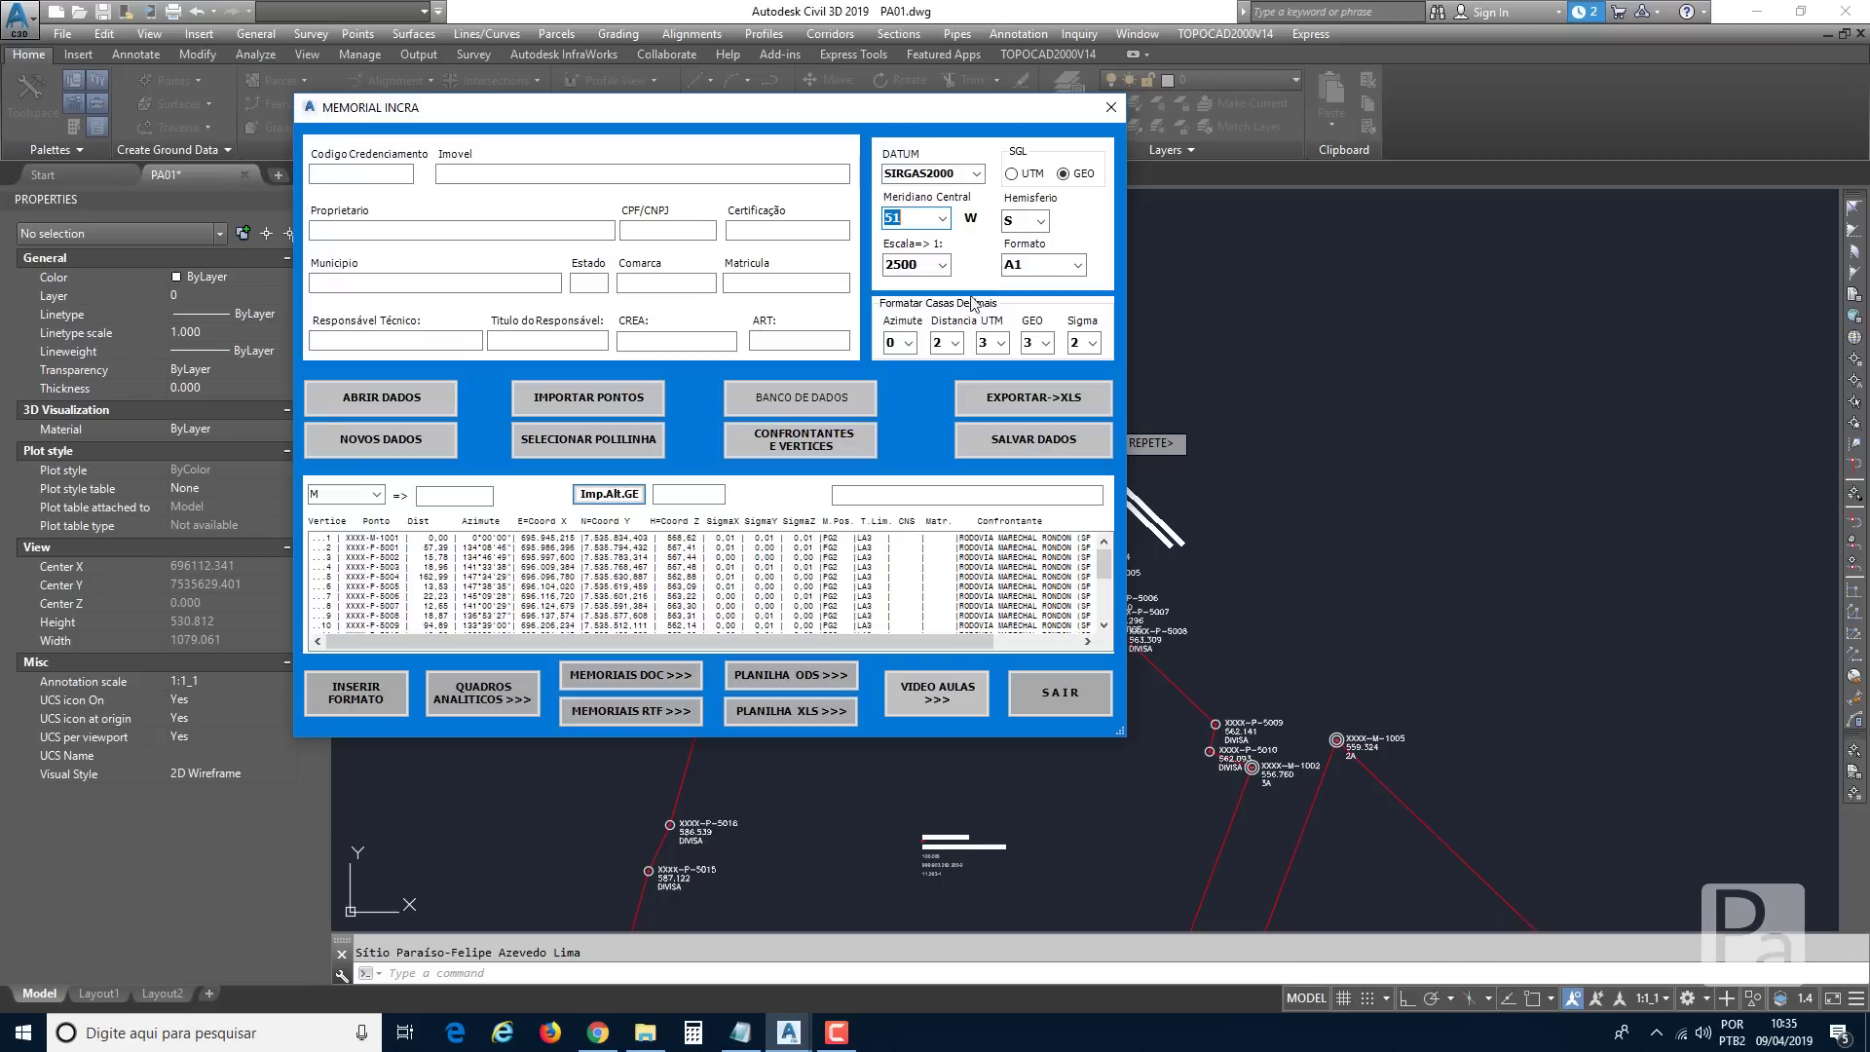
left_click(1001, 343)
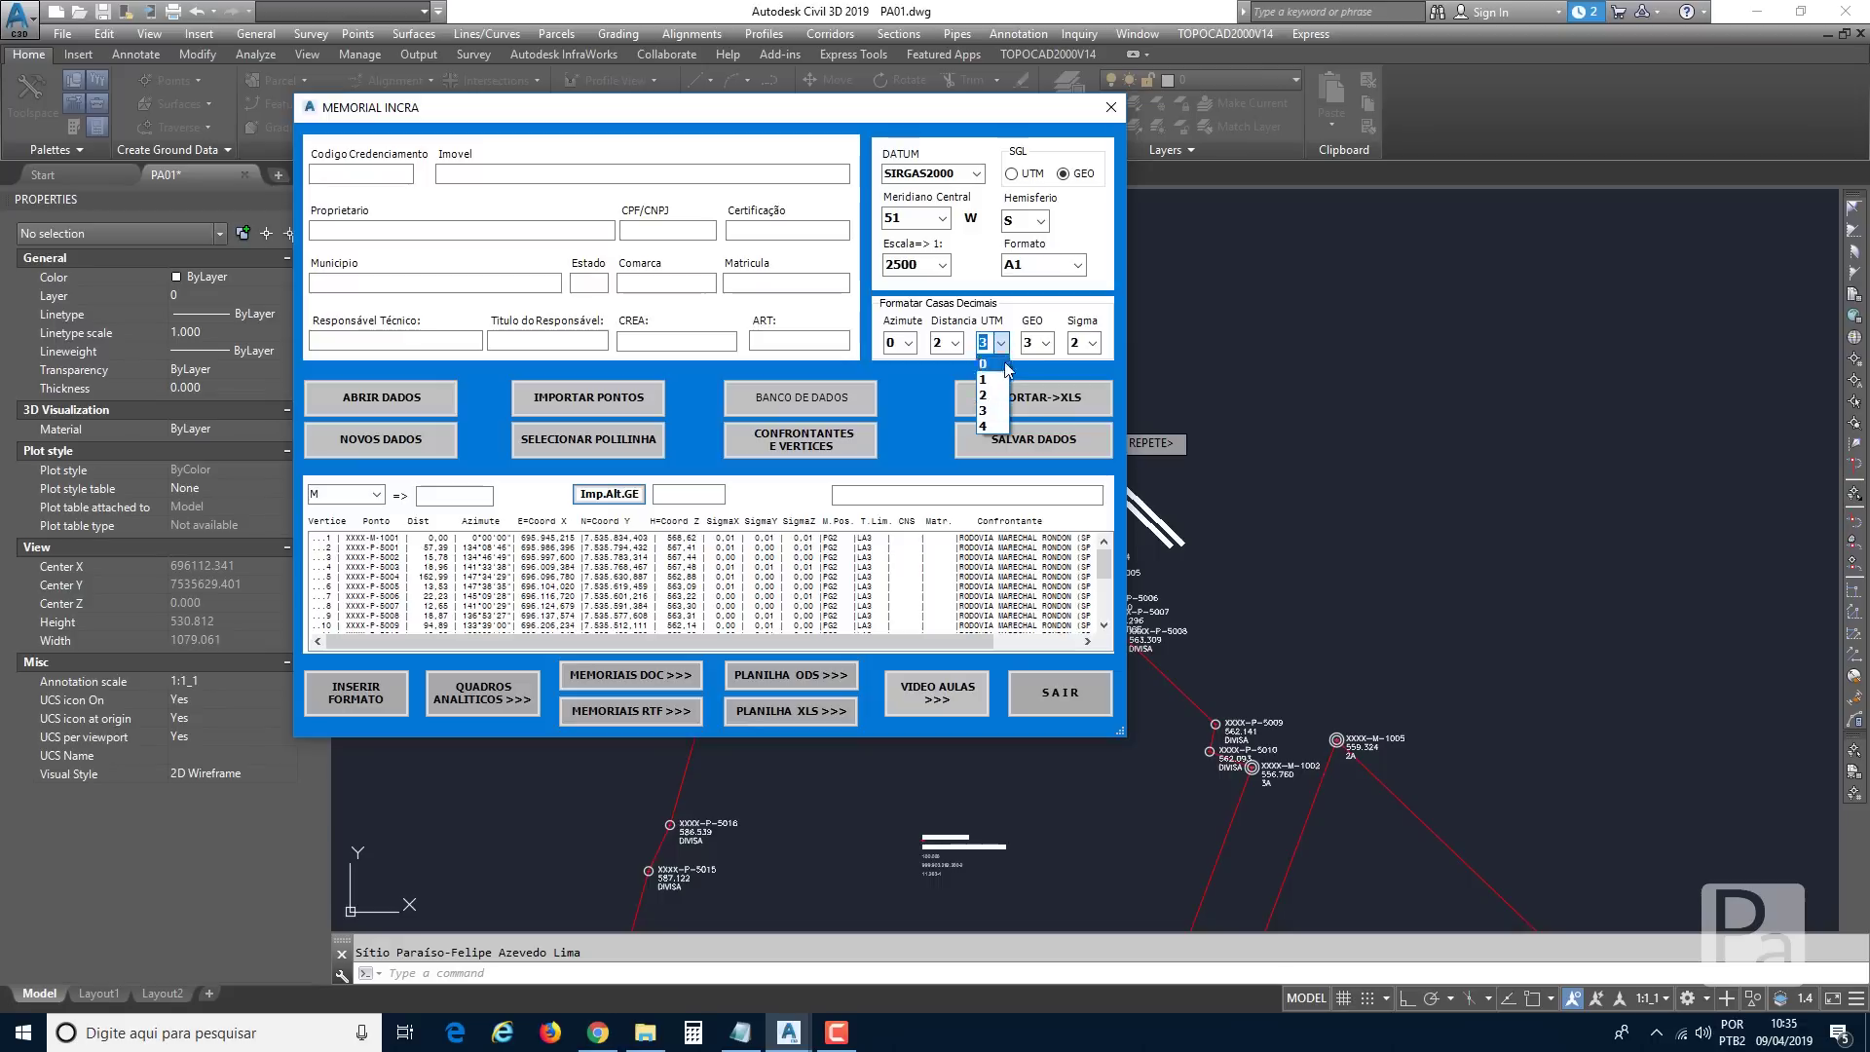
left_click(993, 395)
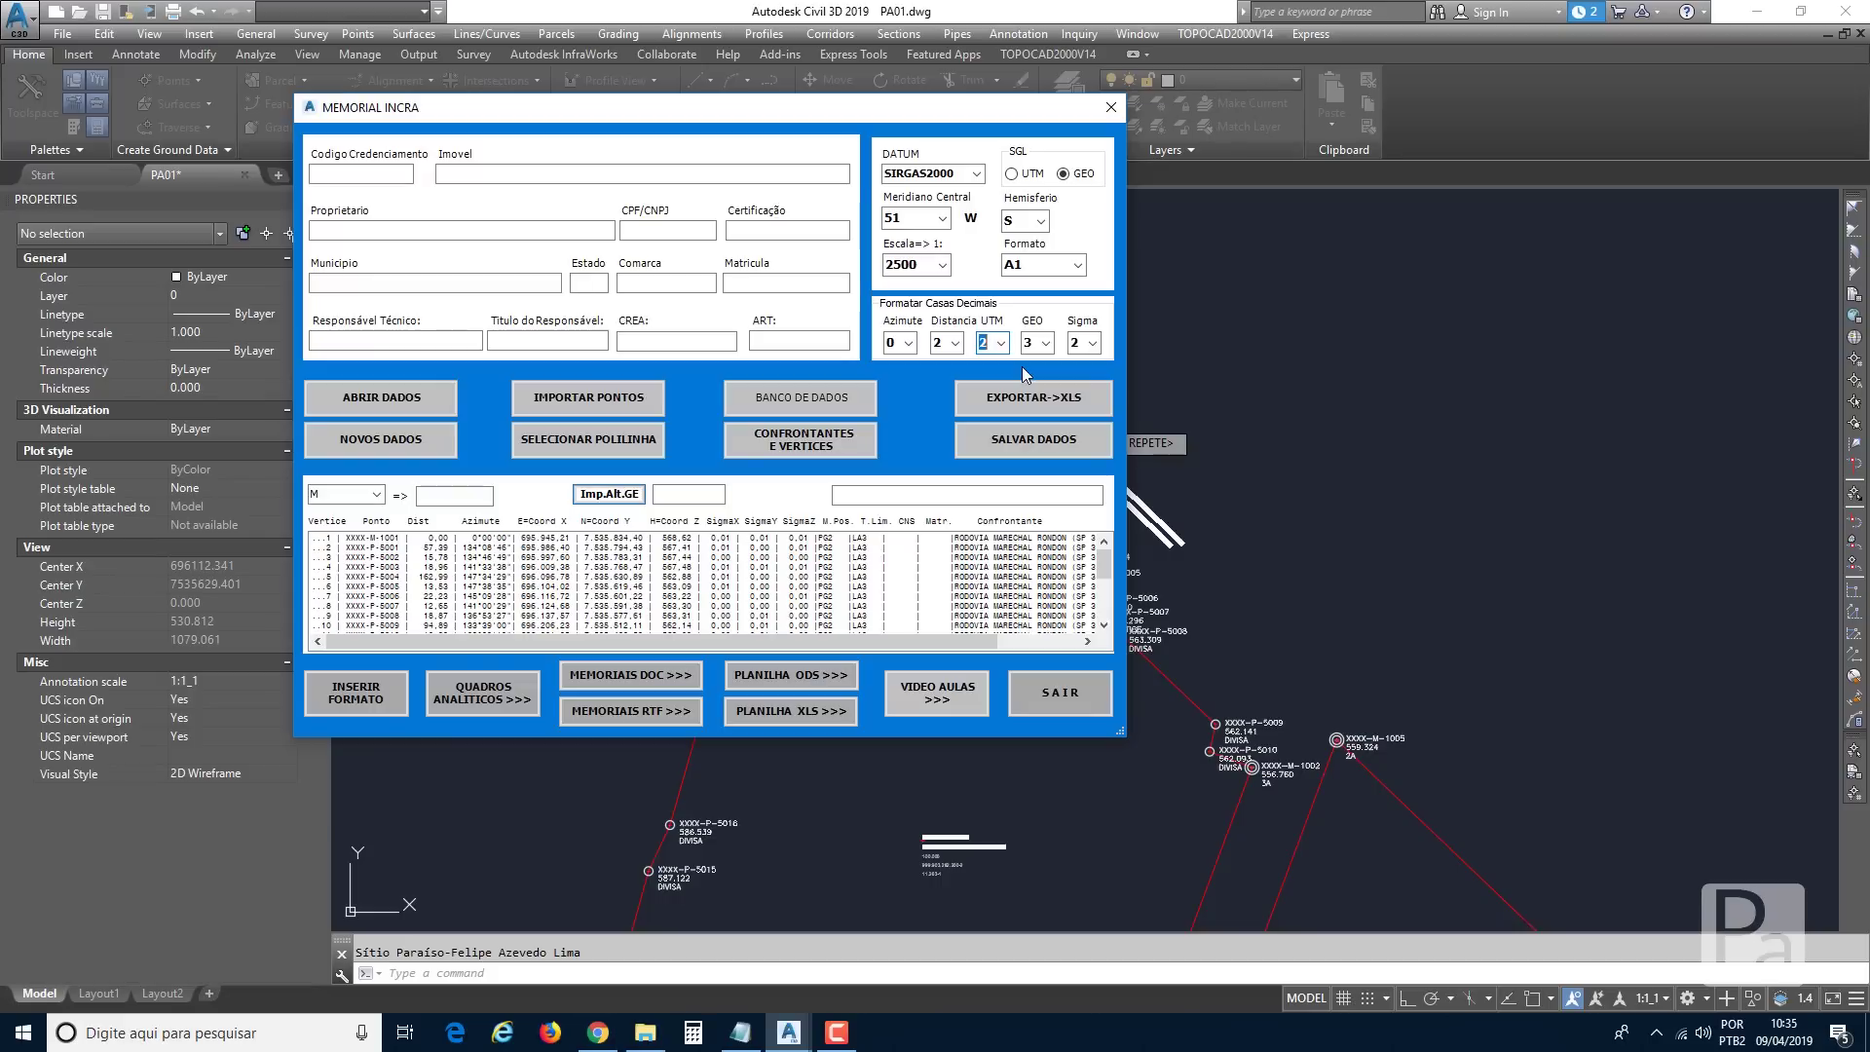
Generate the ODS spreadsheet with GEO coordinates for parcel 1 of 2 and leave the memorial.
left_click(790, 680)
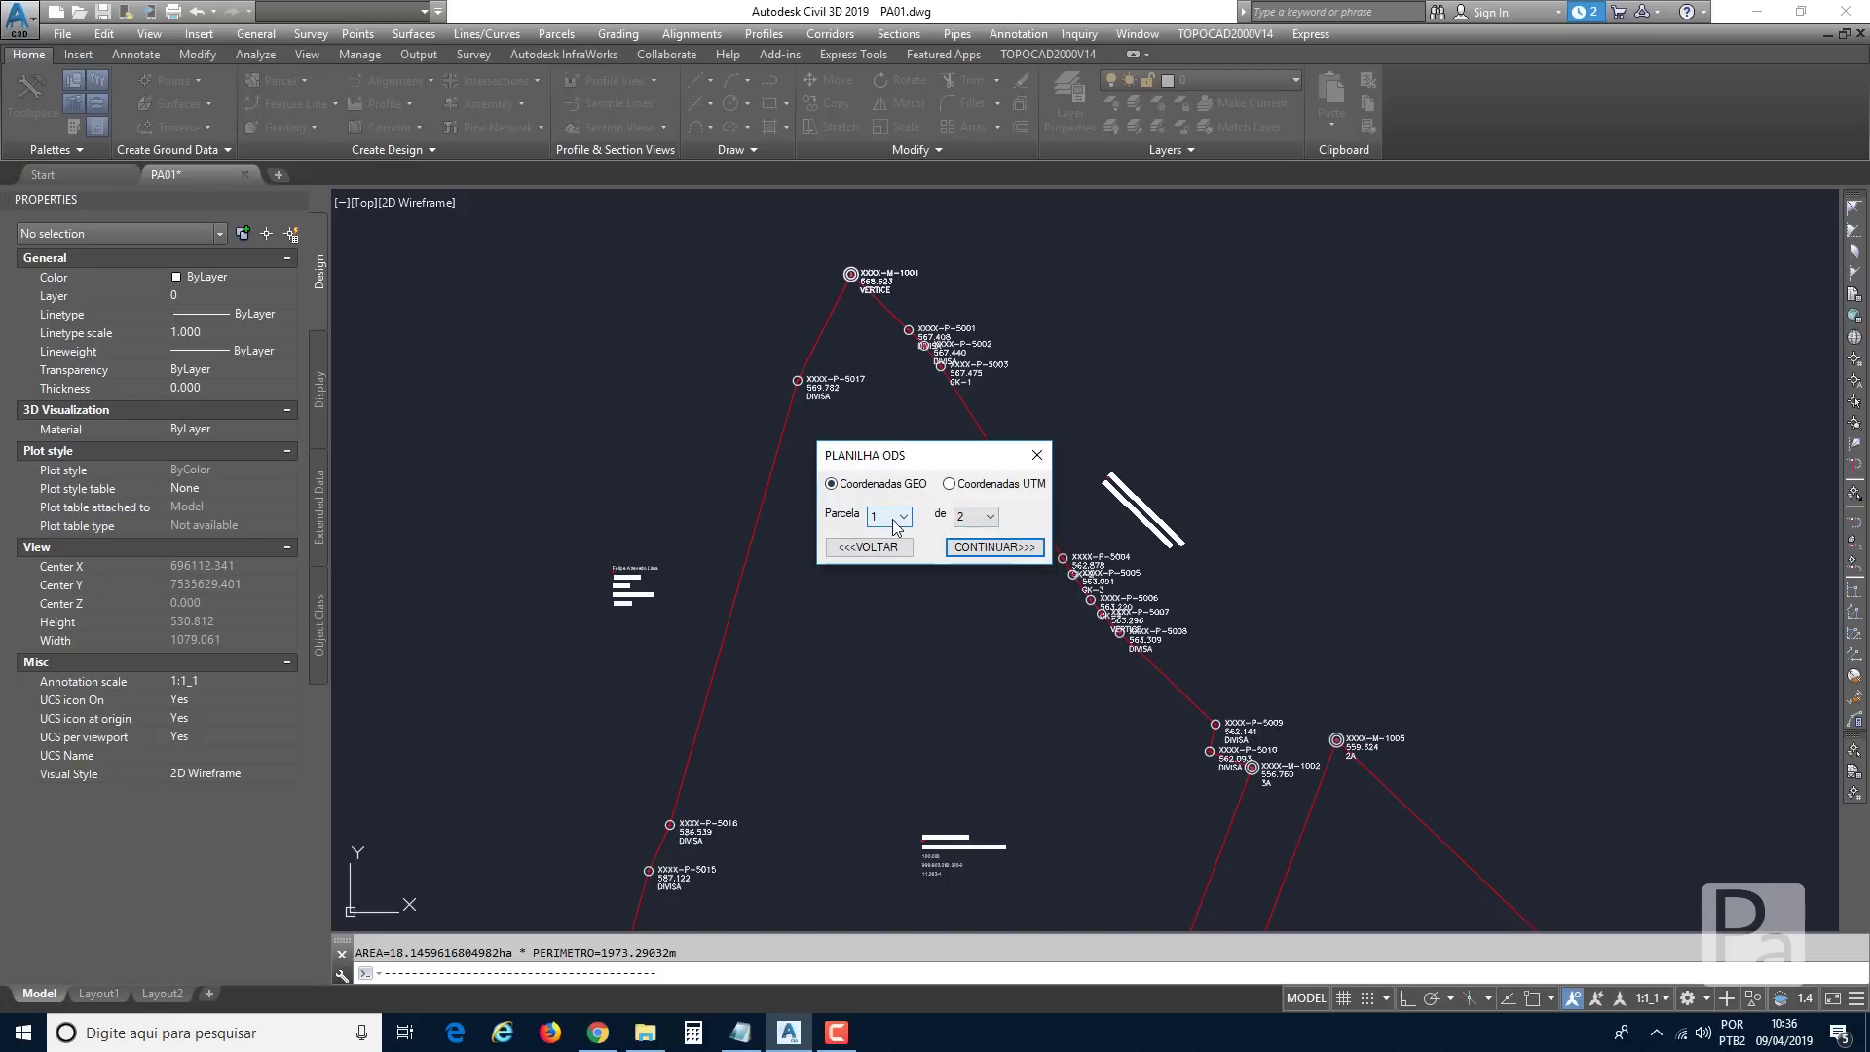
left_click(983, 521)
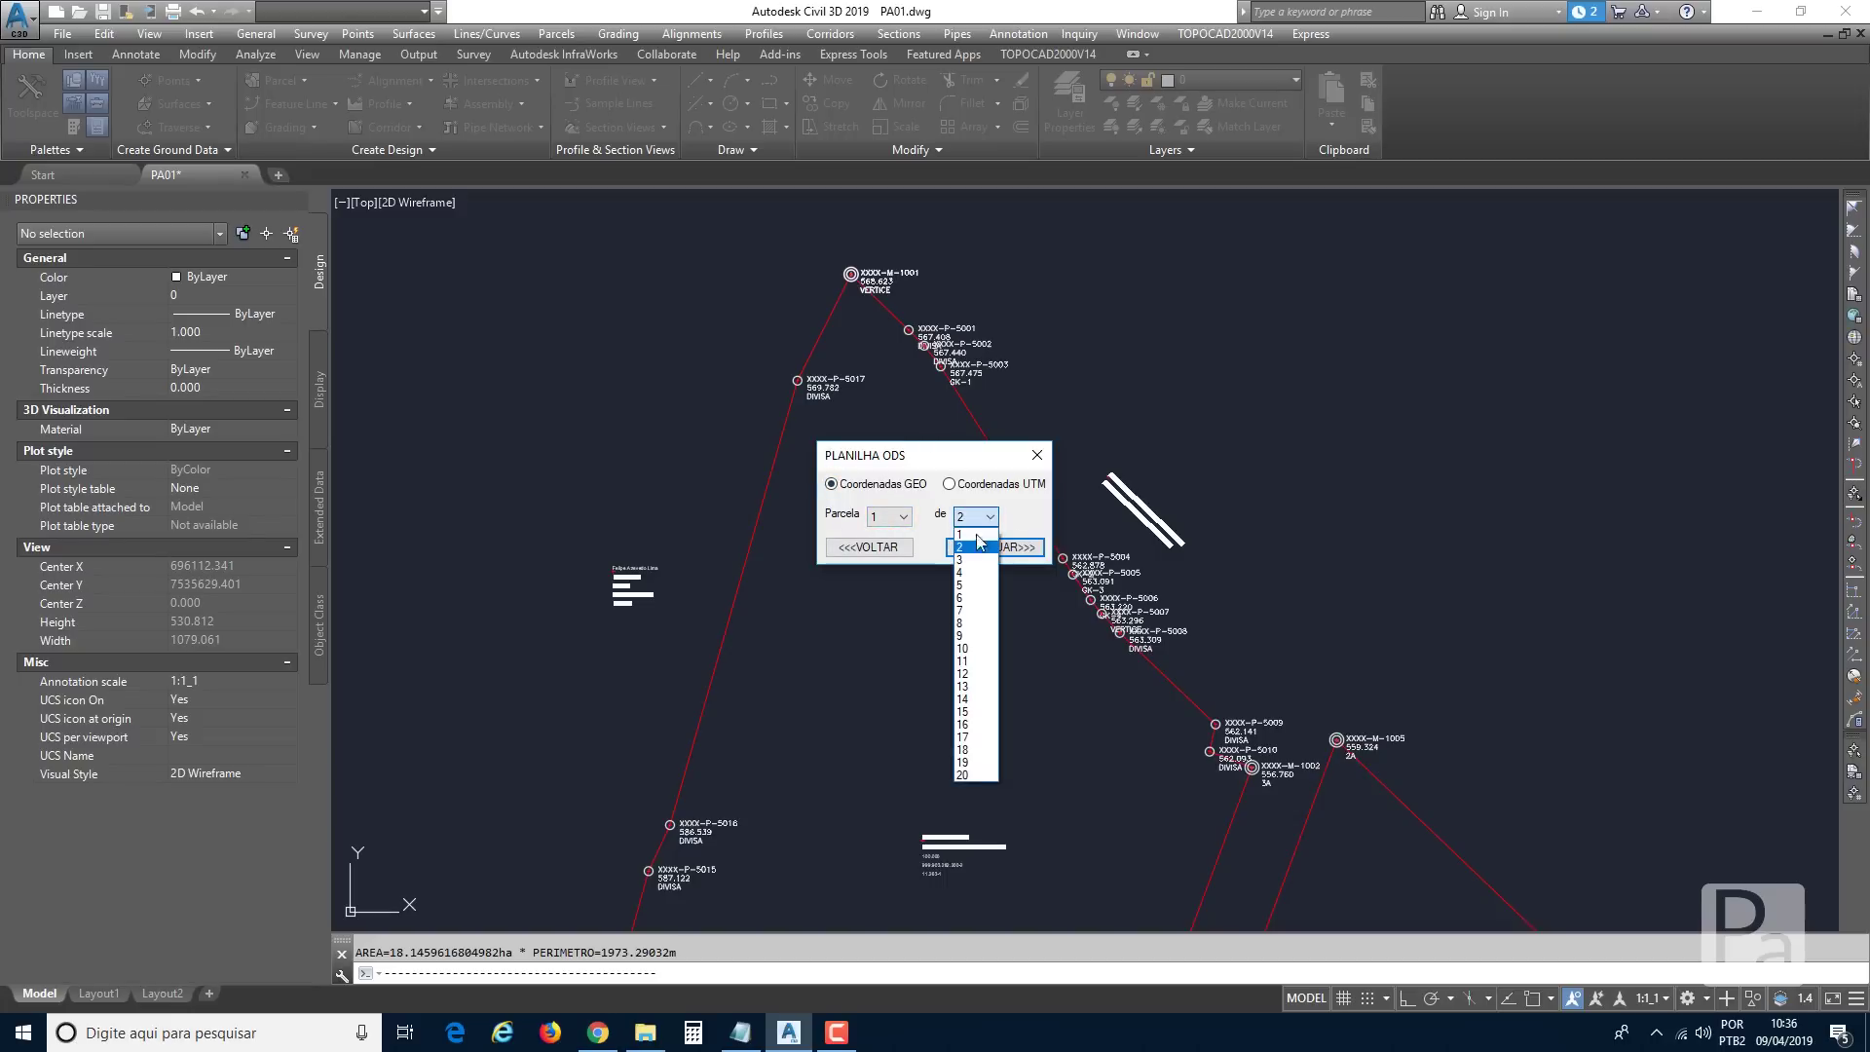
left_click(964, 546)
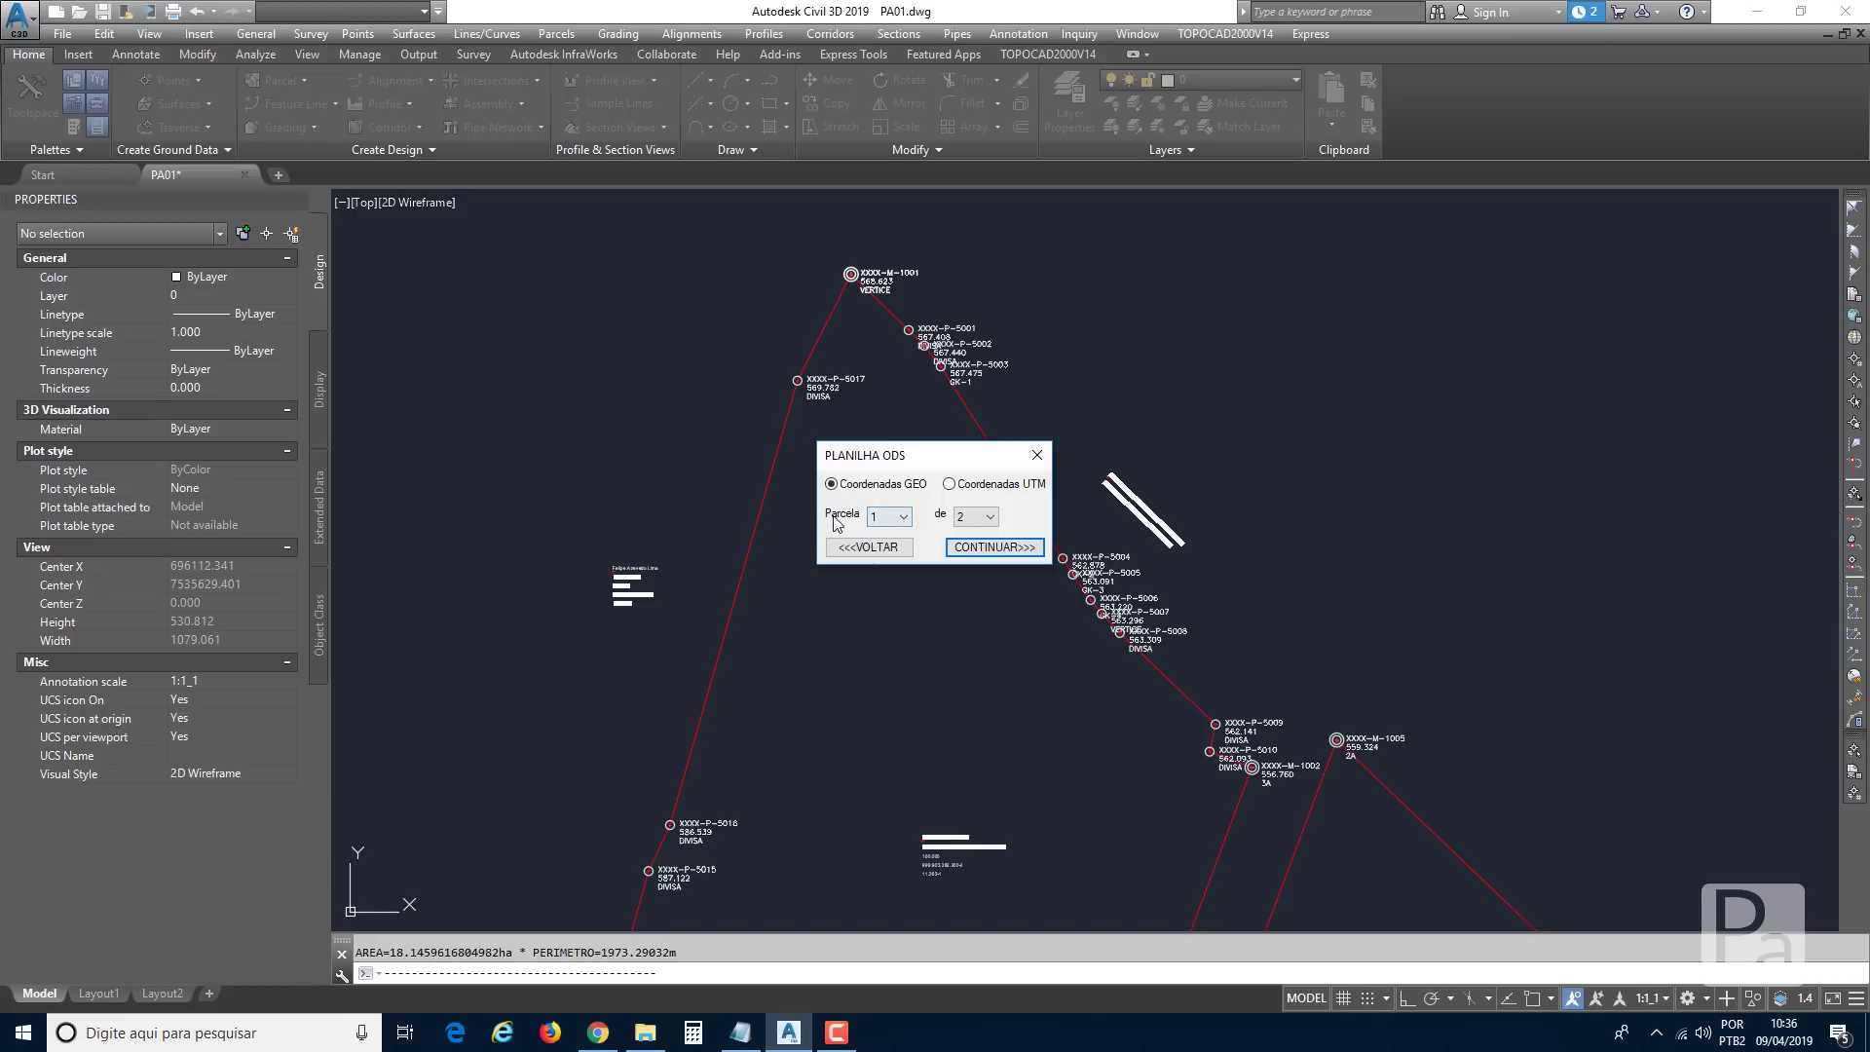
left_click(978, 548)
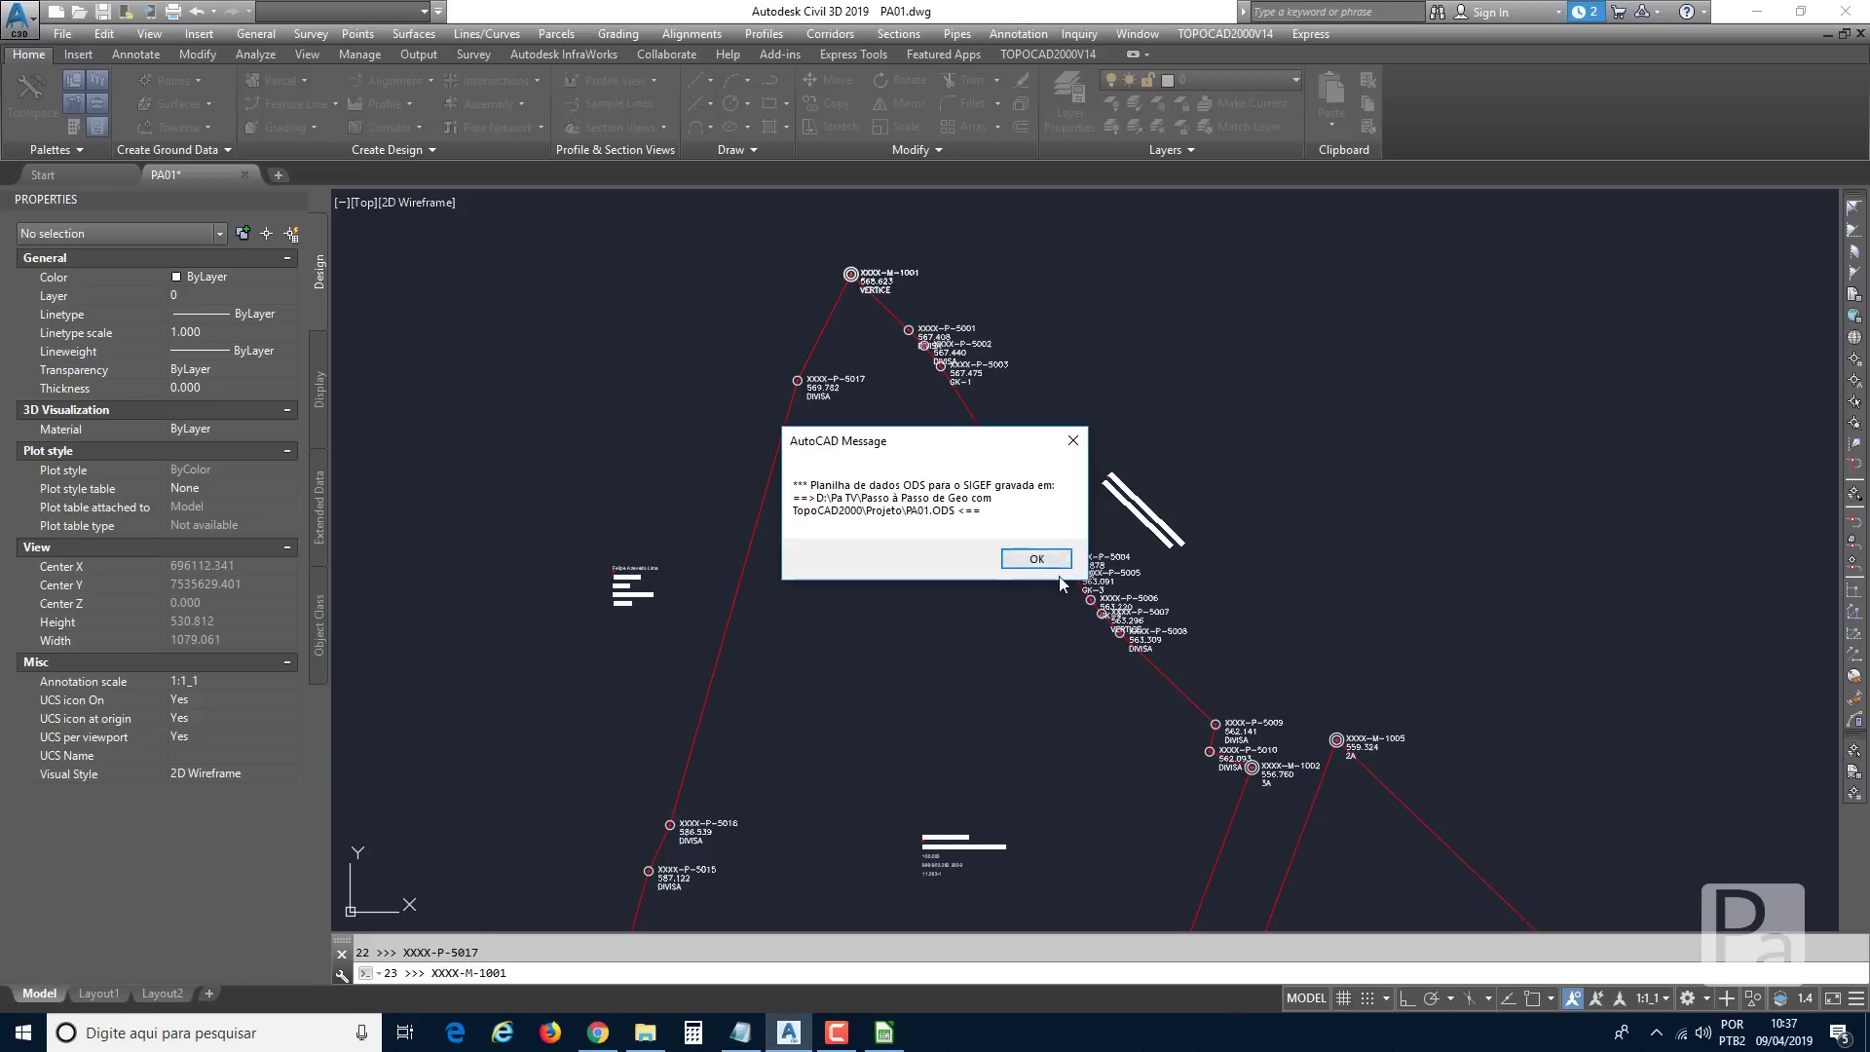
left_click(1038, 557)
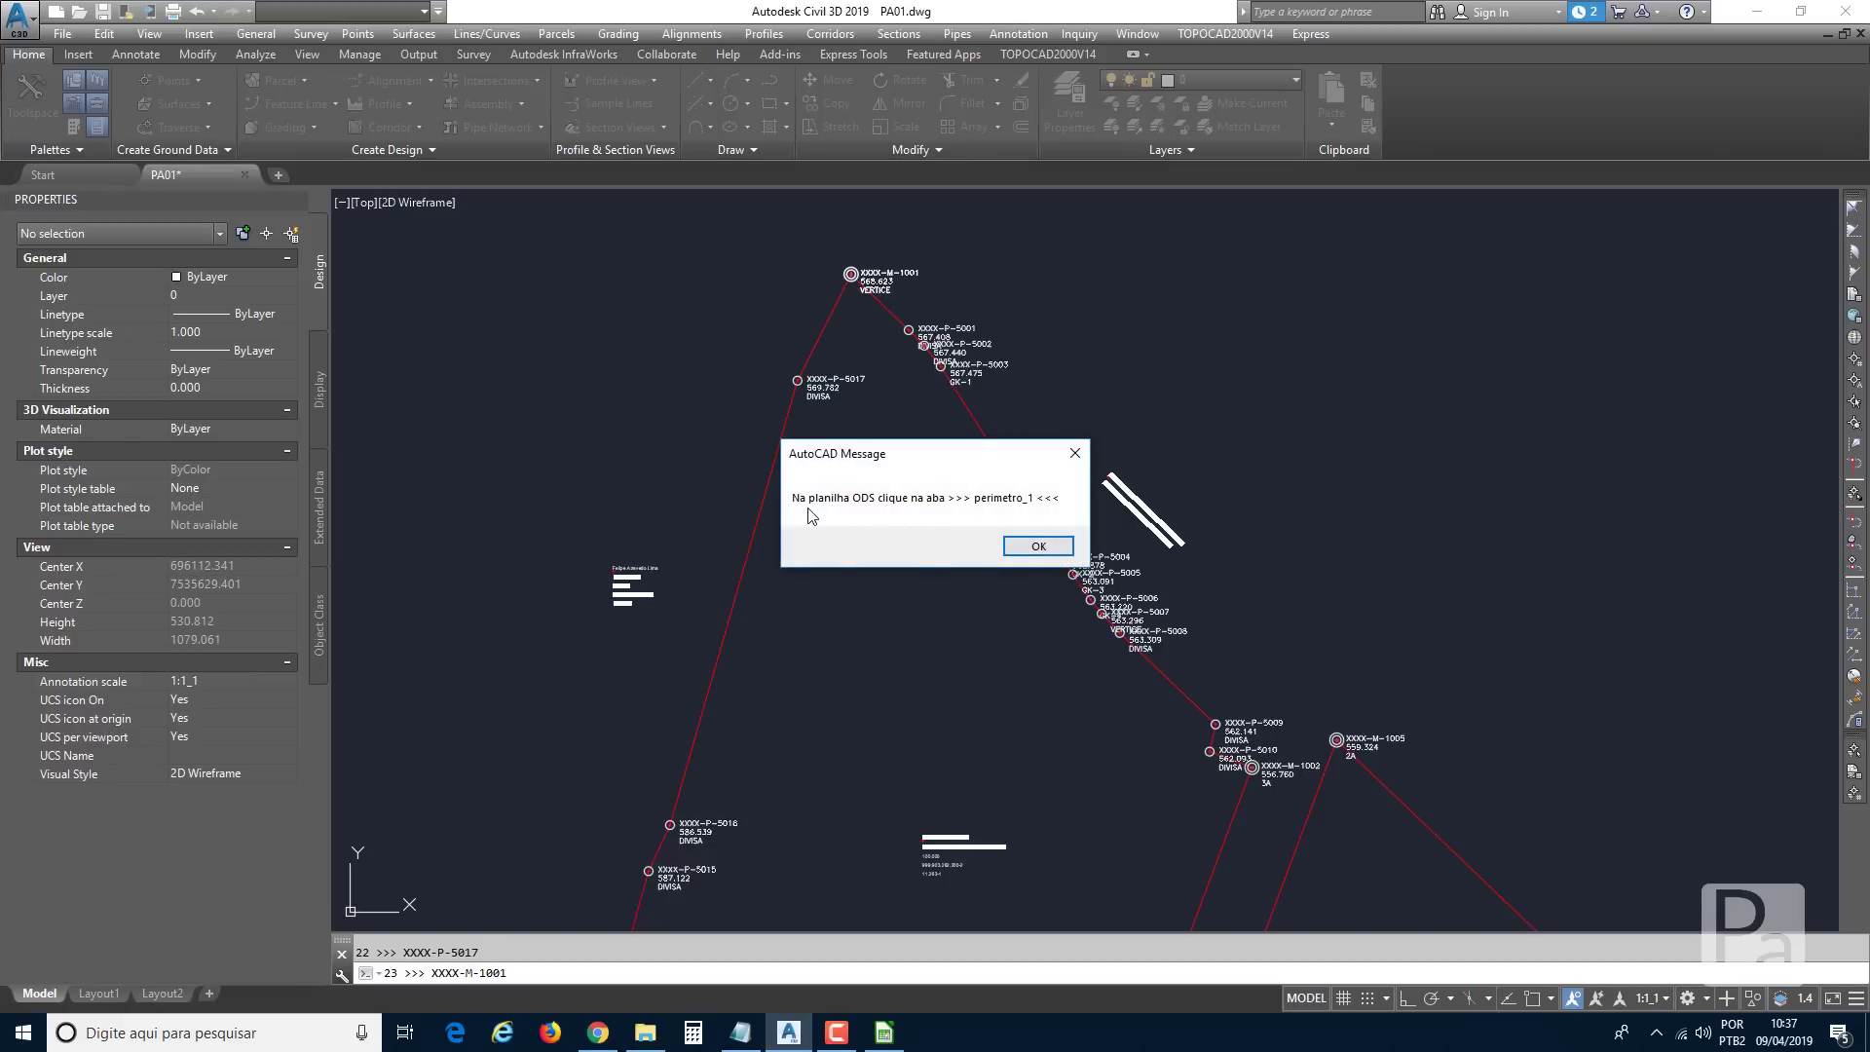
left_click(1031, 544)
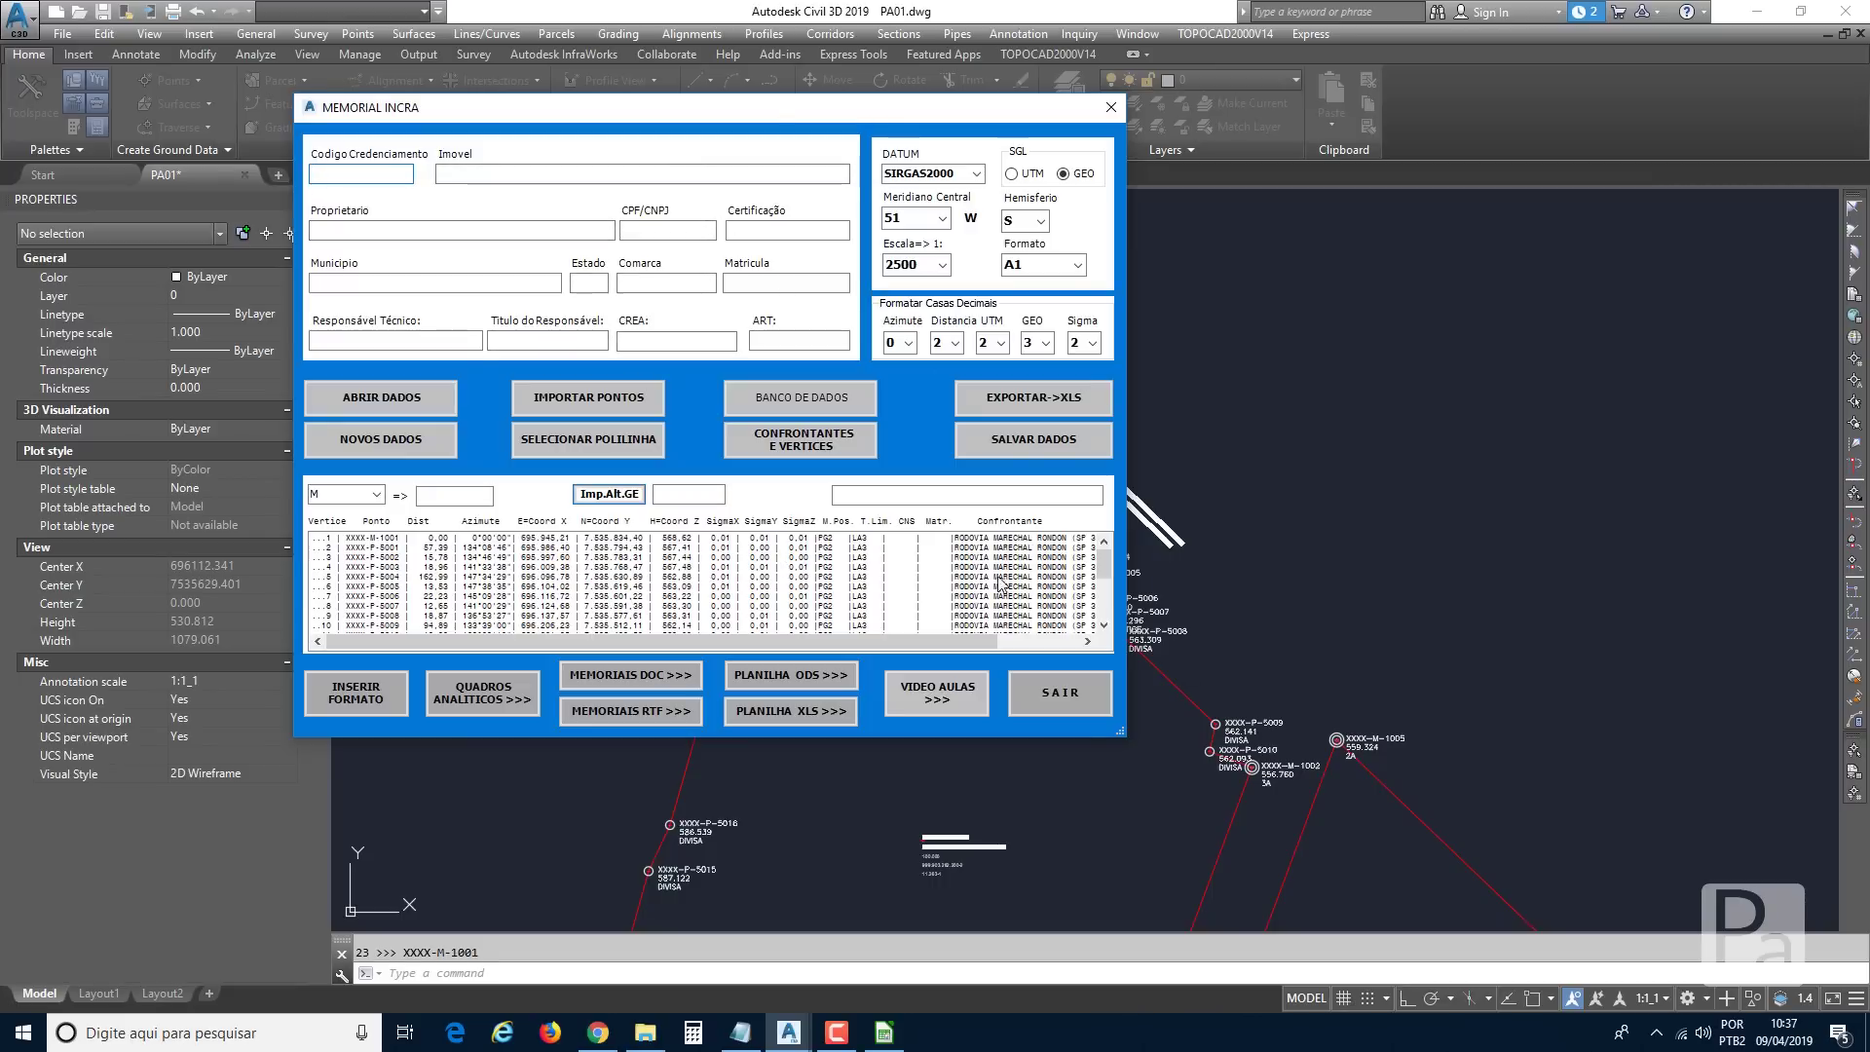
left_click(1060, 694)
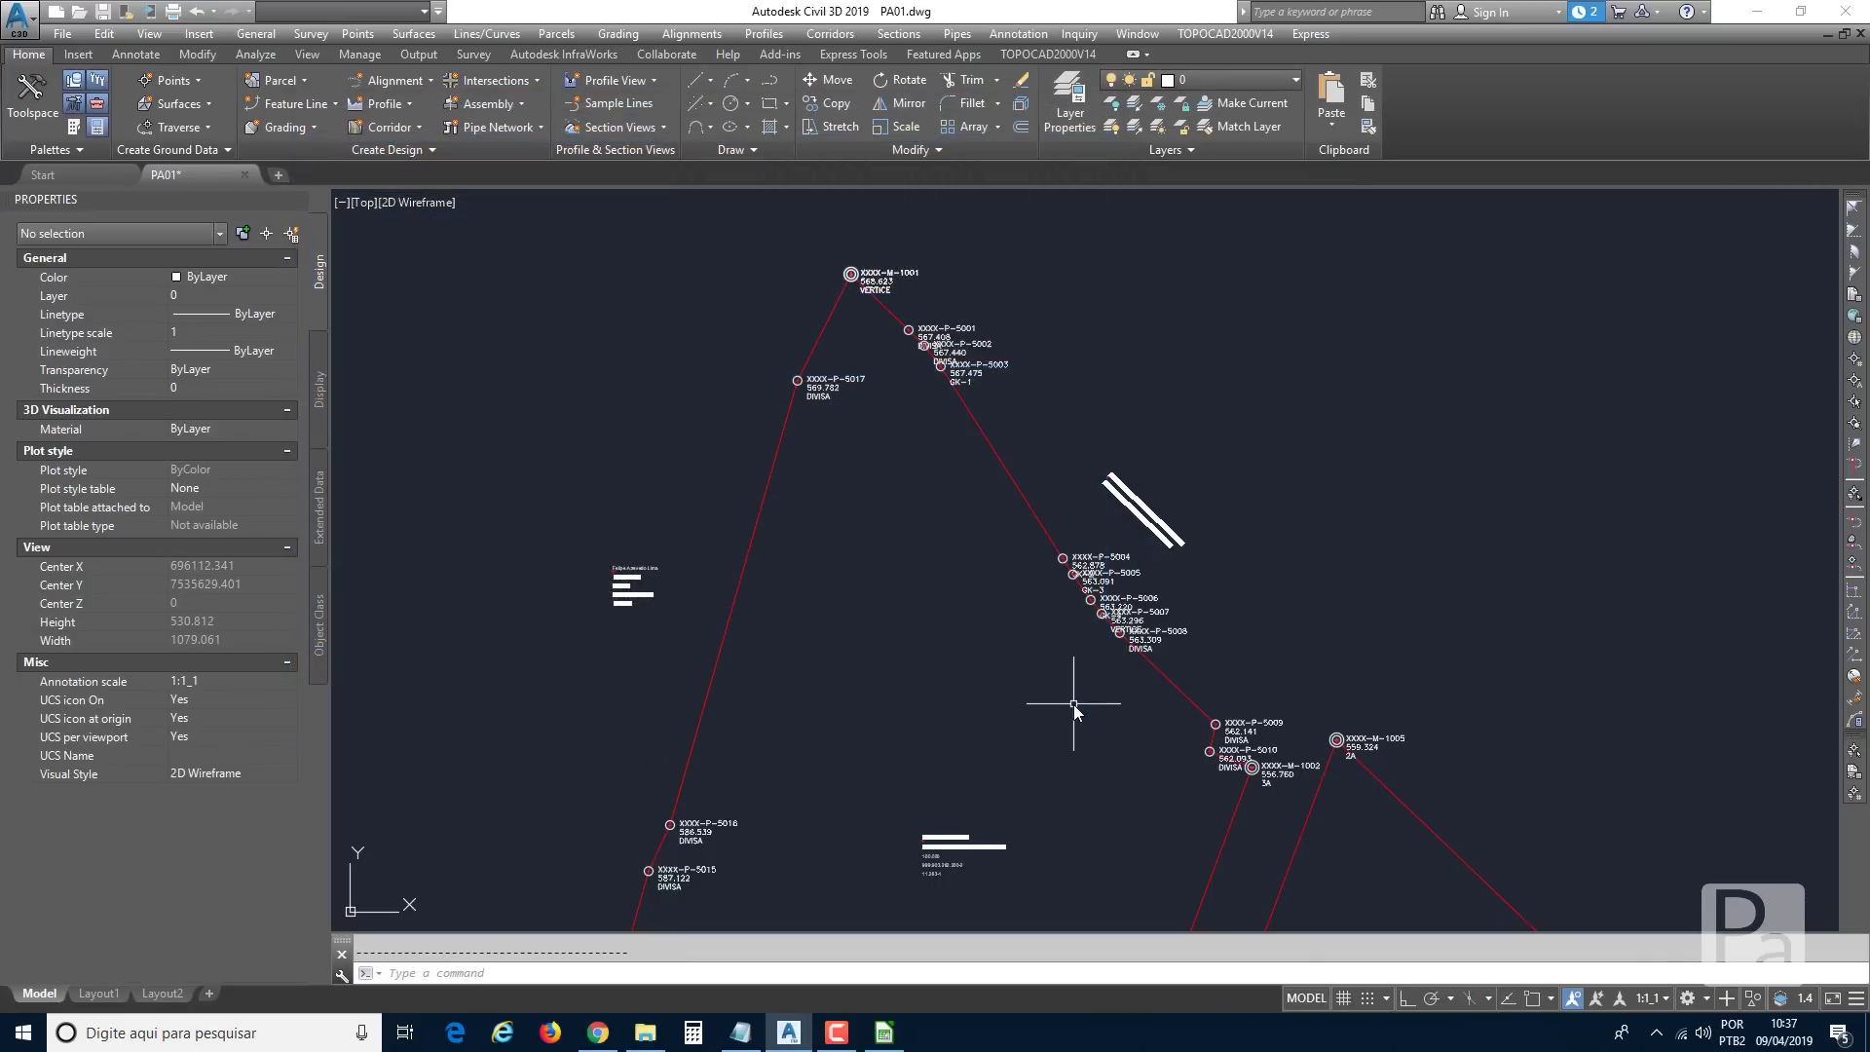
Switch to PA01.ODS in LibreOffice Calc and clear the repeated closing vertex XXXX-M-1001 in row 34 of the perimetro_1 sheet.
left_click(895, 1040)
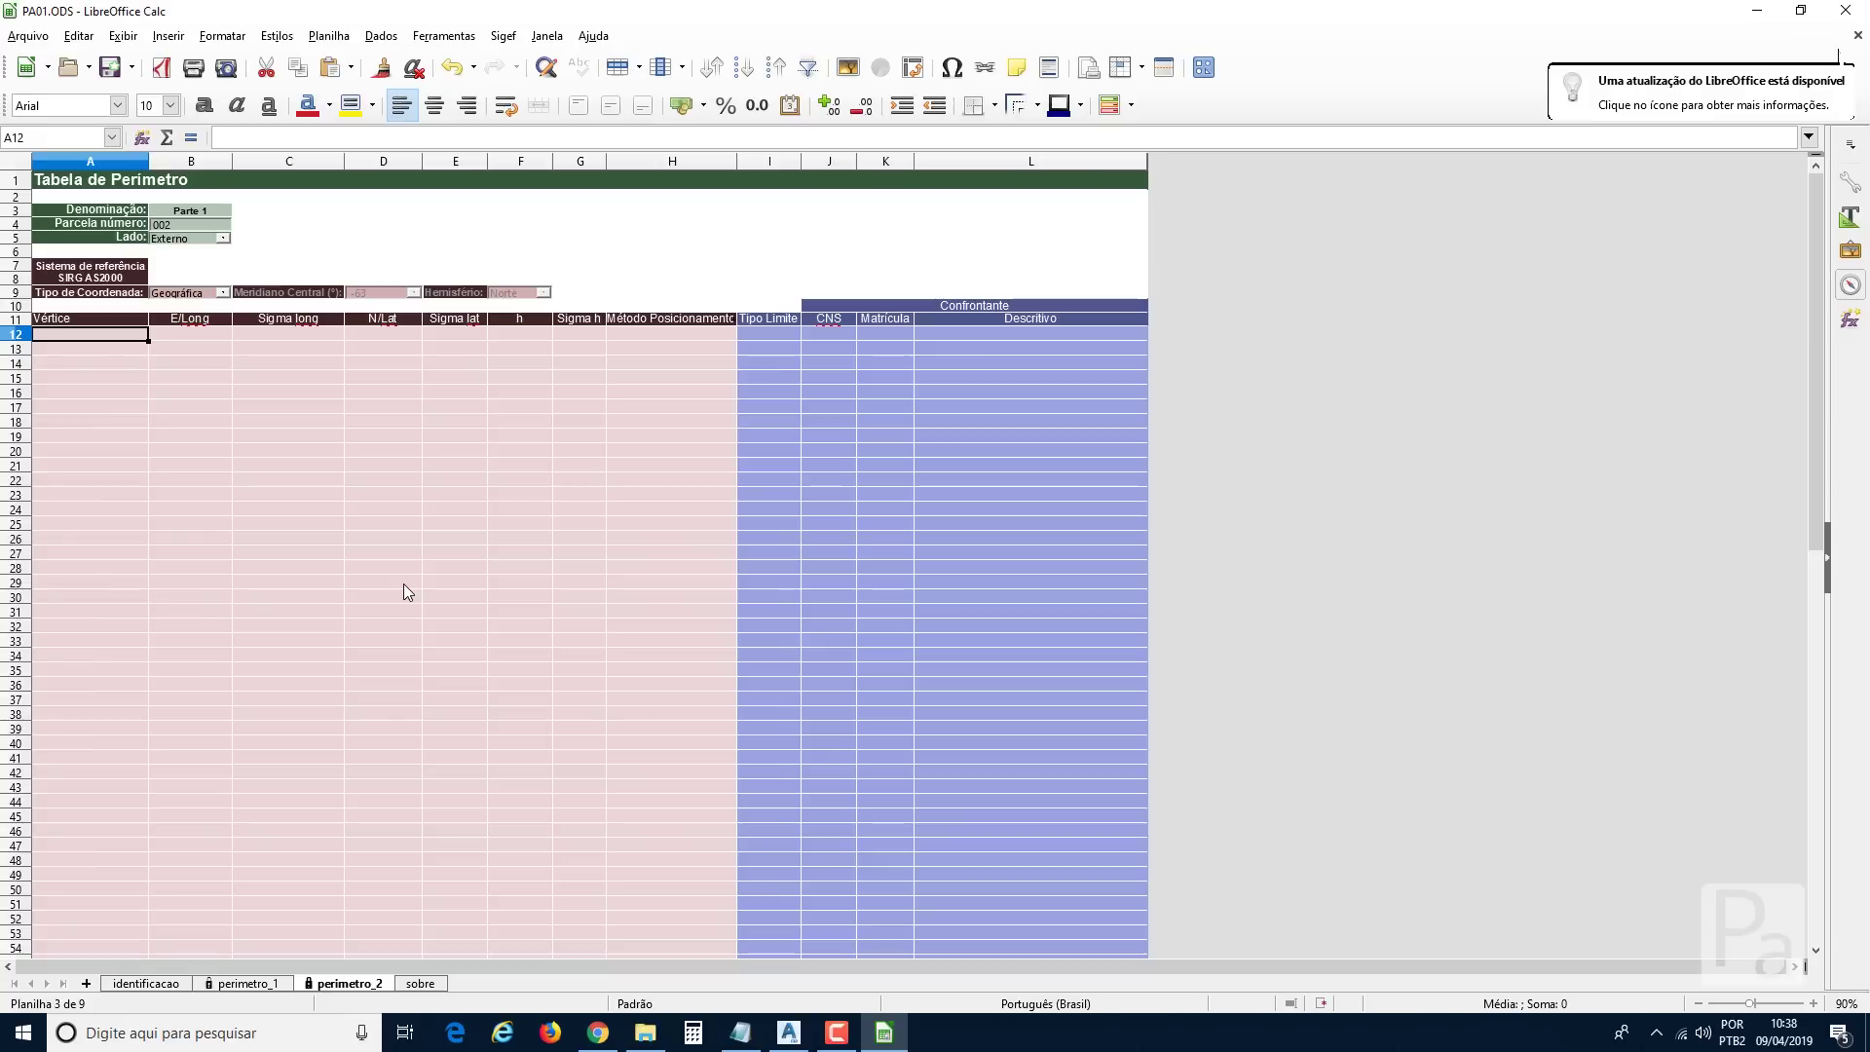
left_click(225, 985)
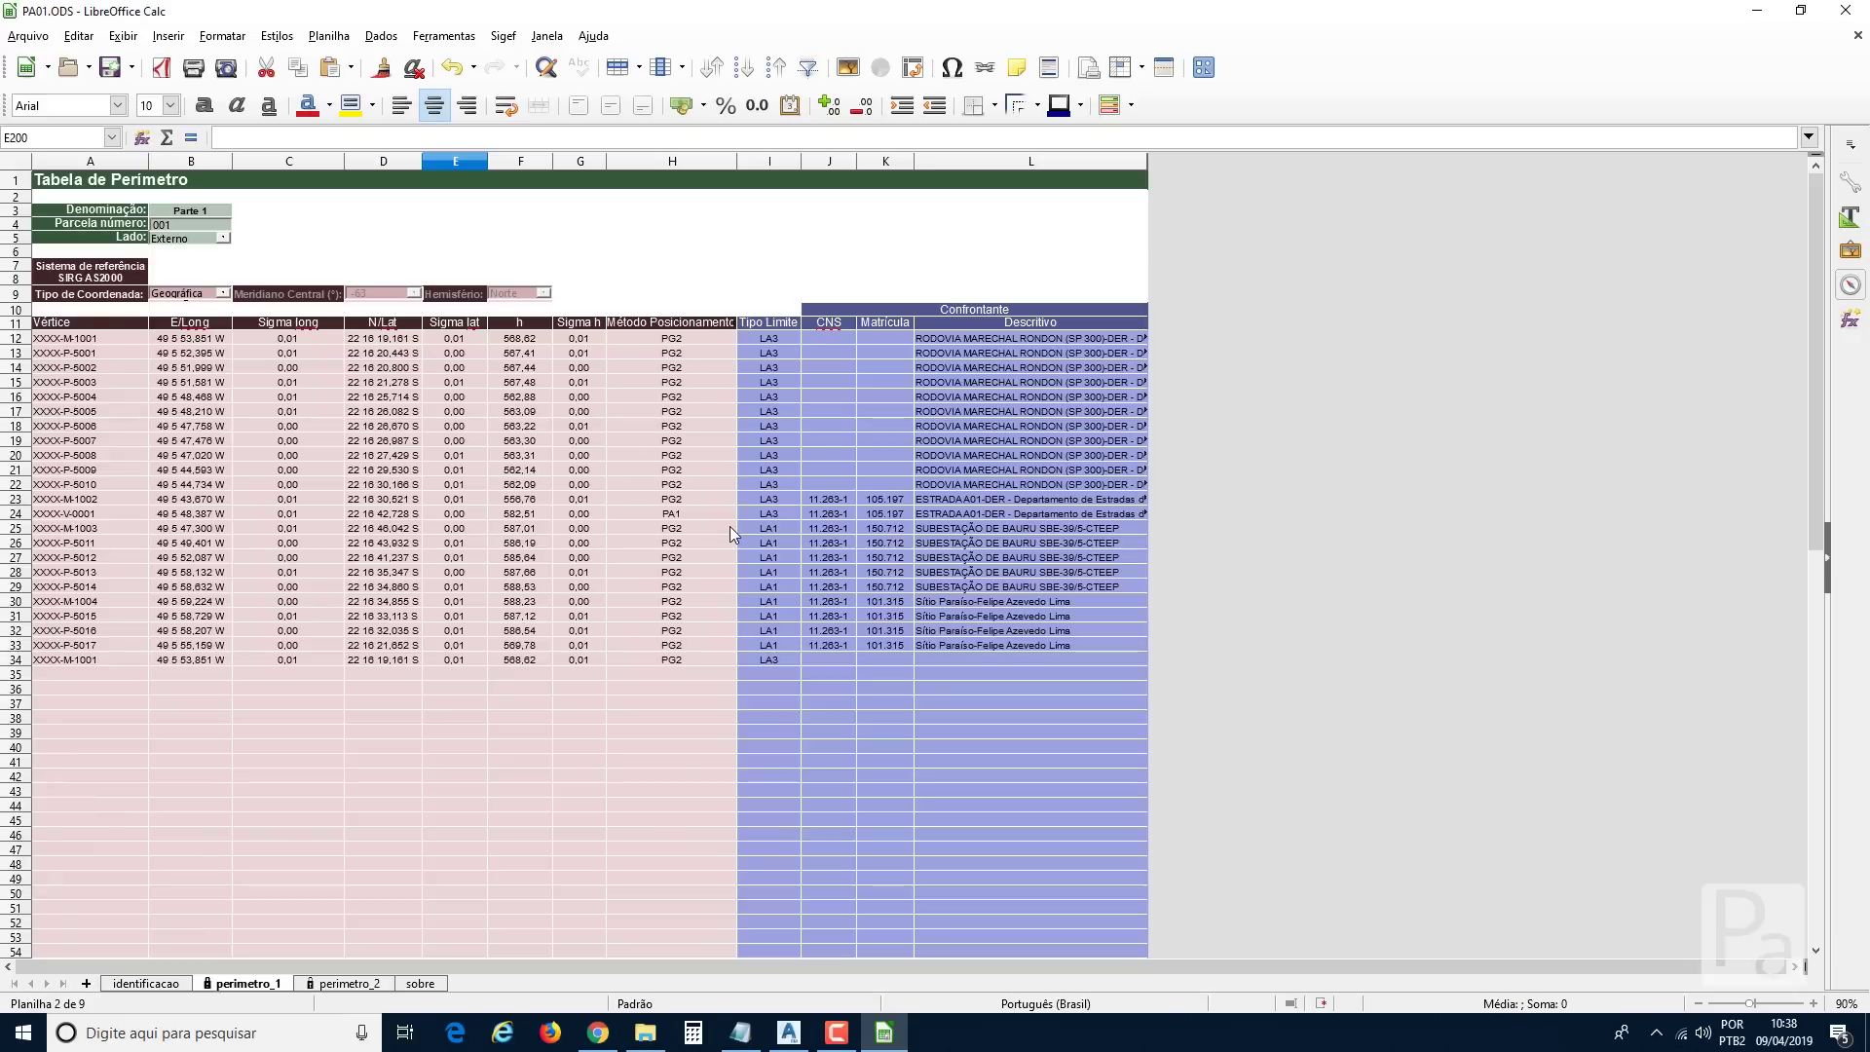
left_click_drag(814, 657, 79, 658)
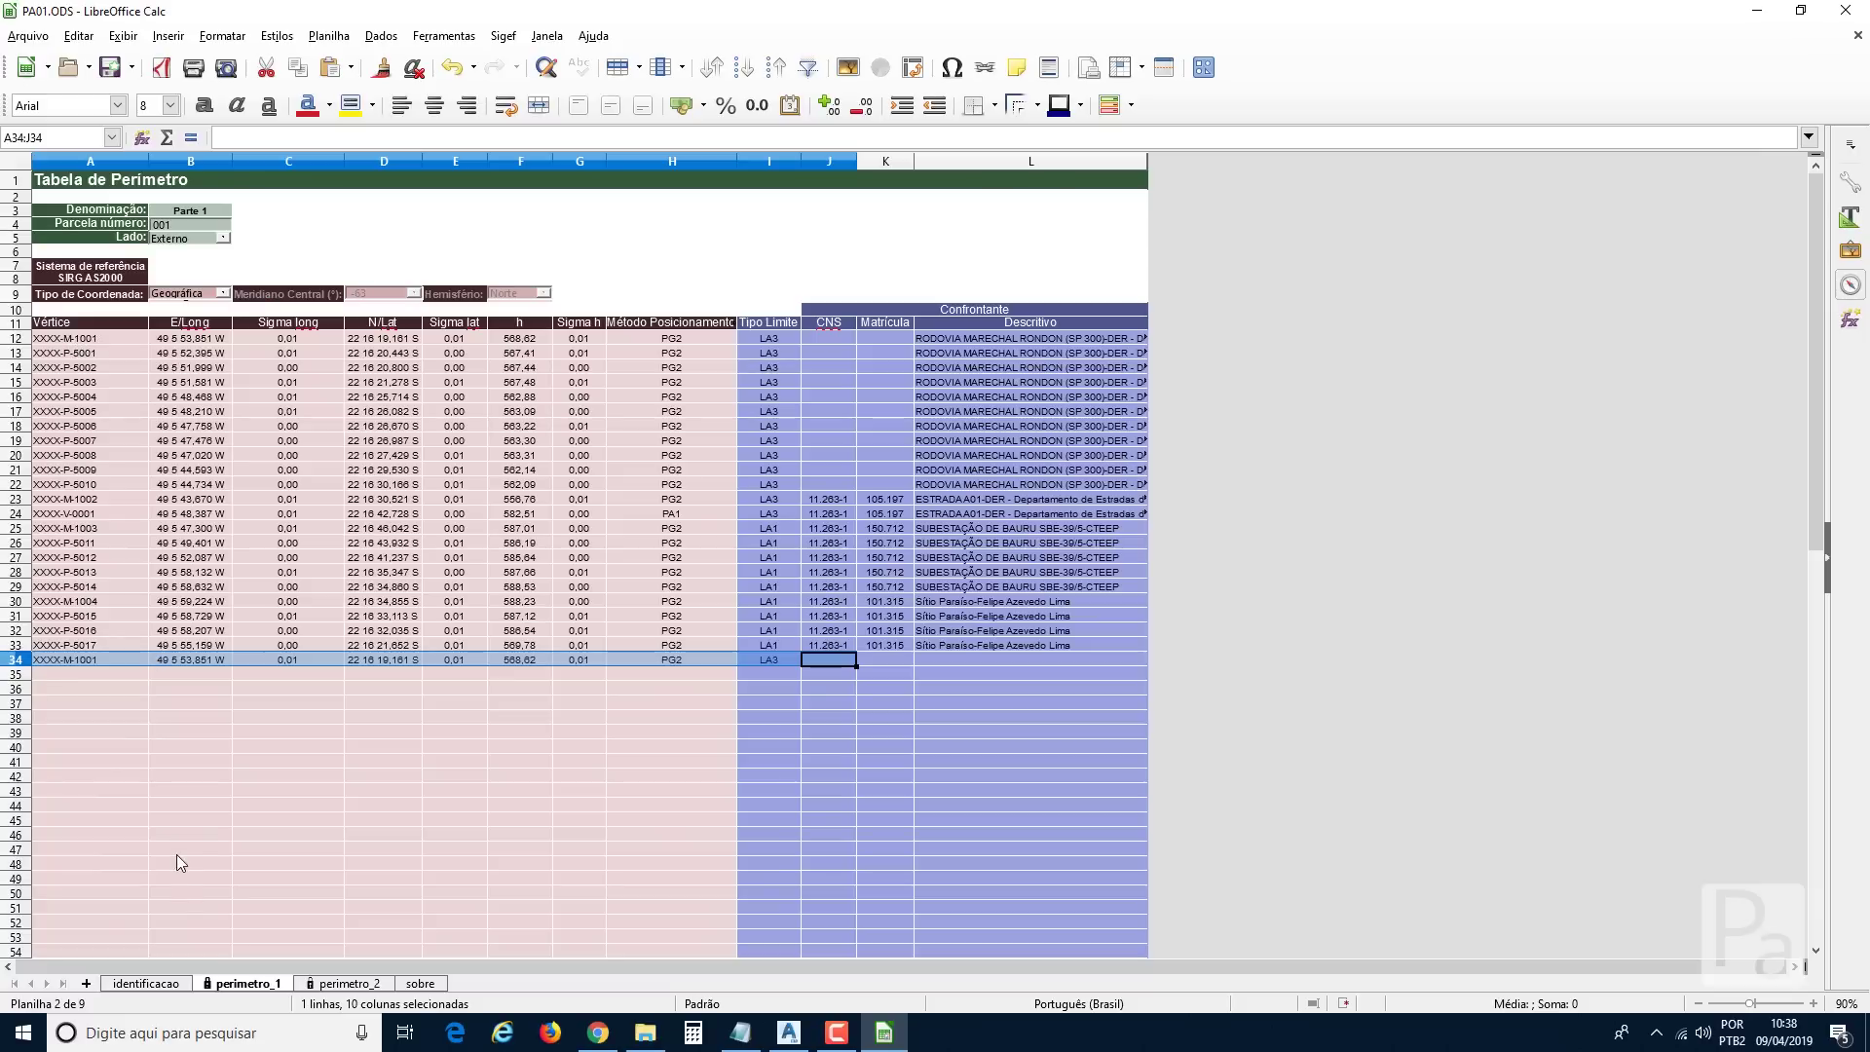
key("Delete")
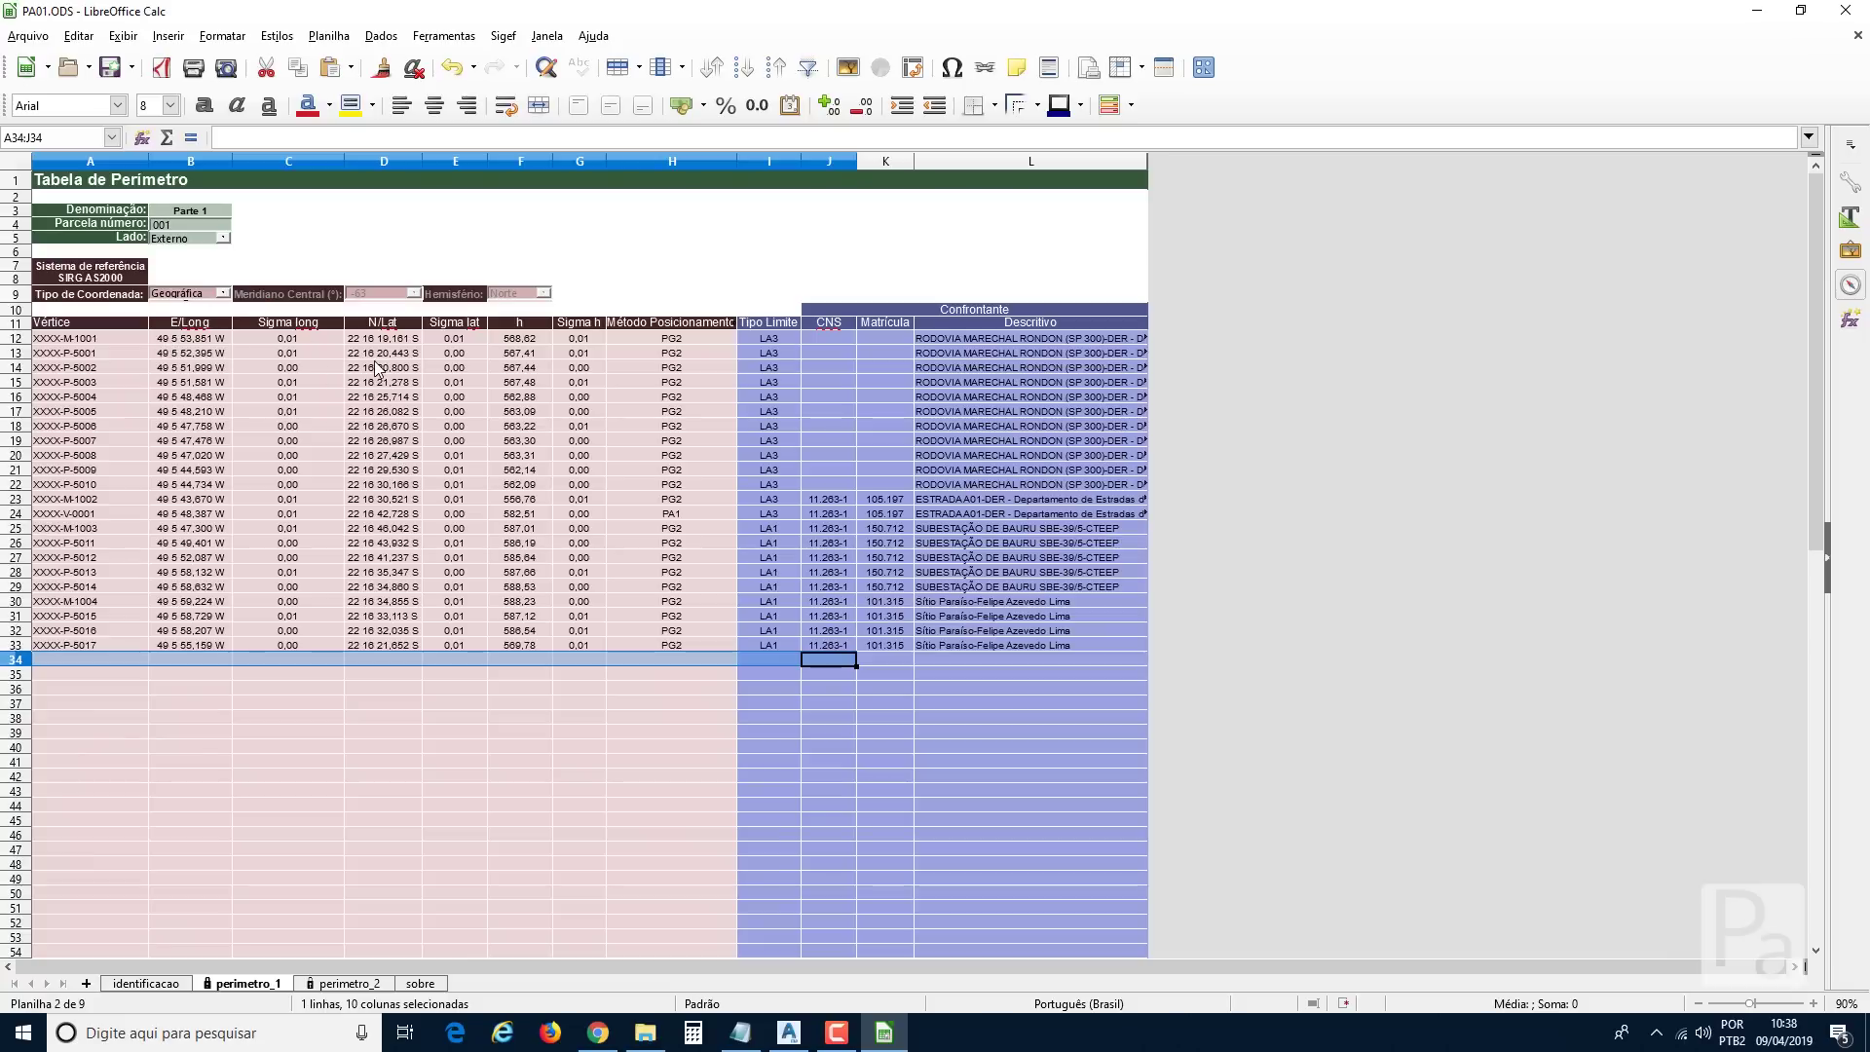
Set the perimetro_1 sheet's coordinate type to UTM with central meridian -51 and hemisphere Sul.
left_click(216, 356)
left_click(213, 341)
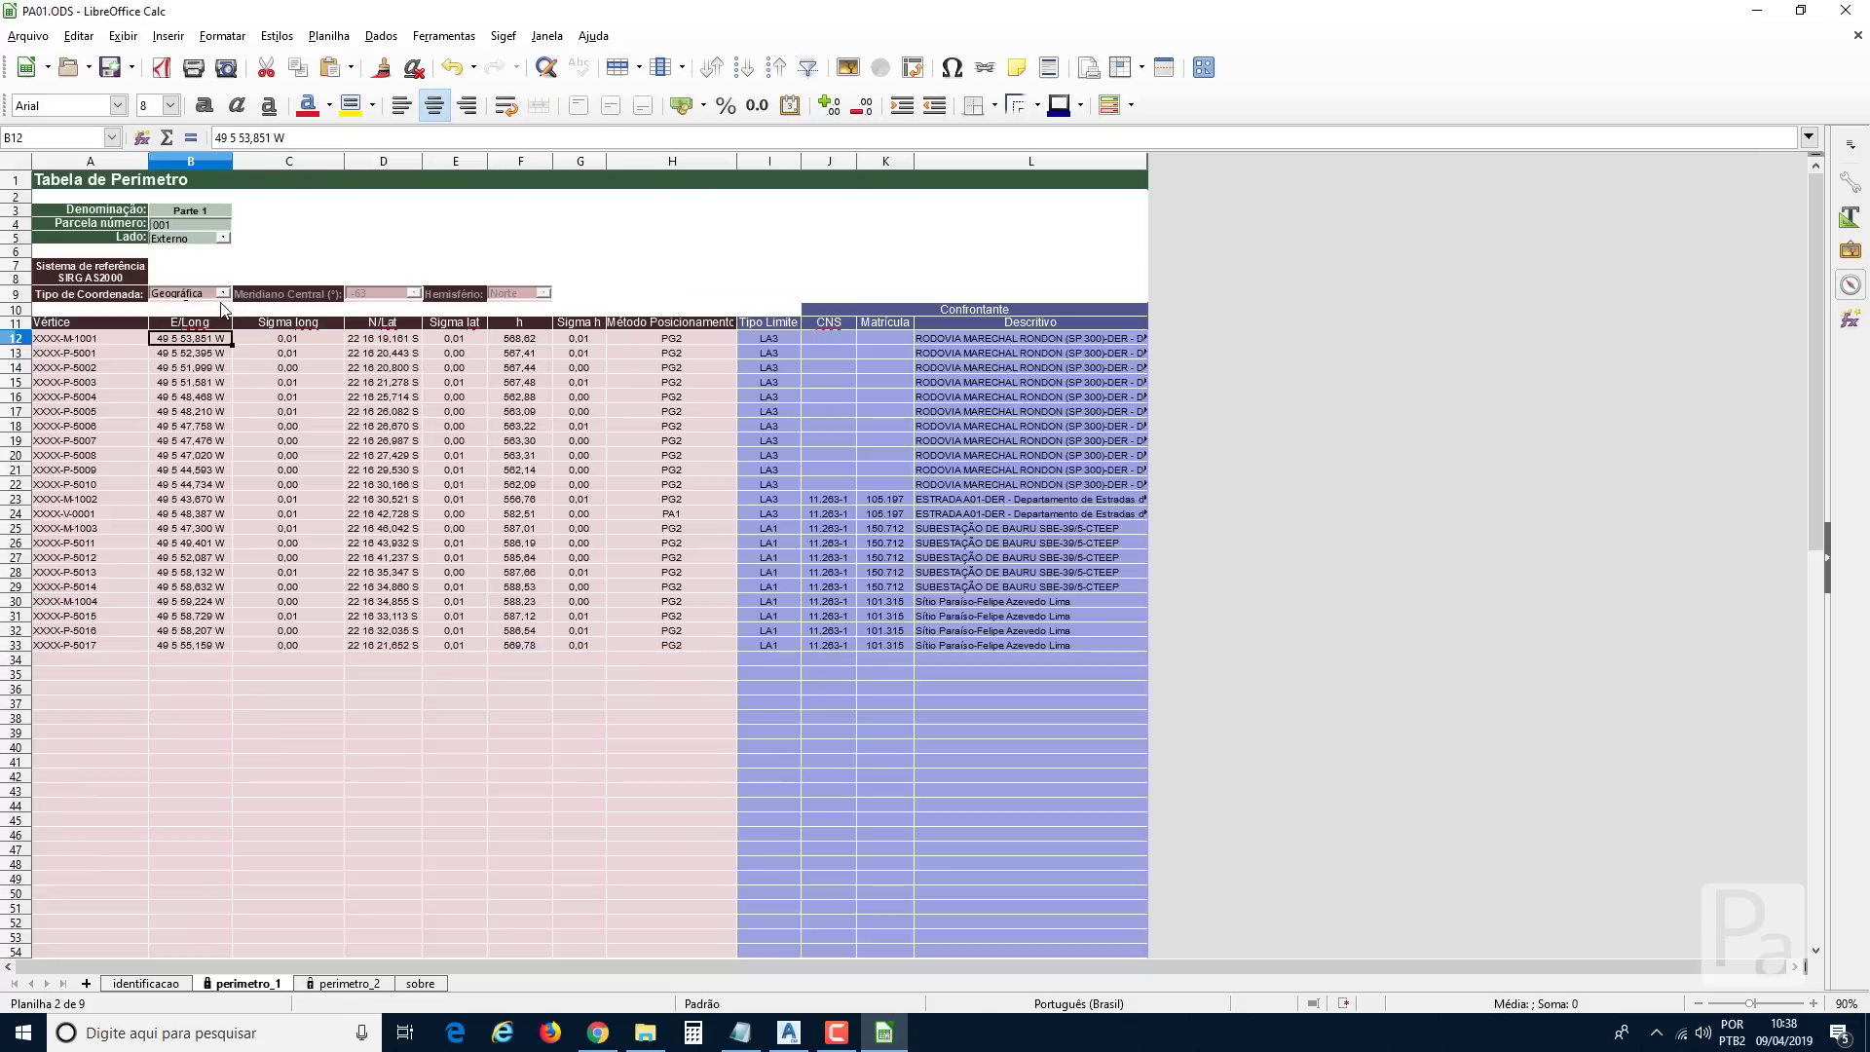
left_click(223, 295)
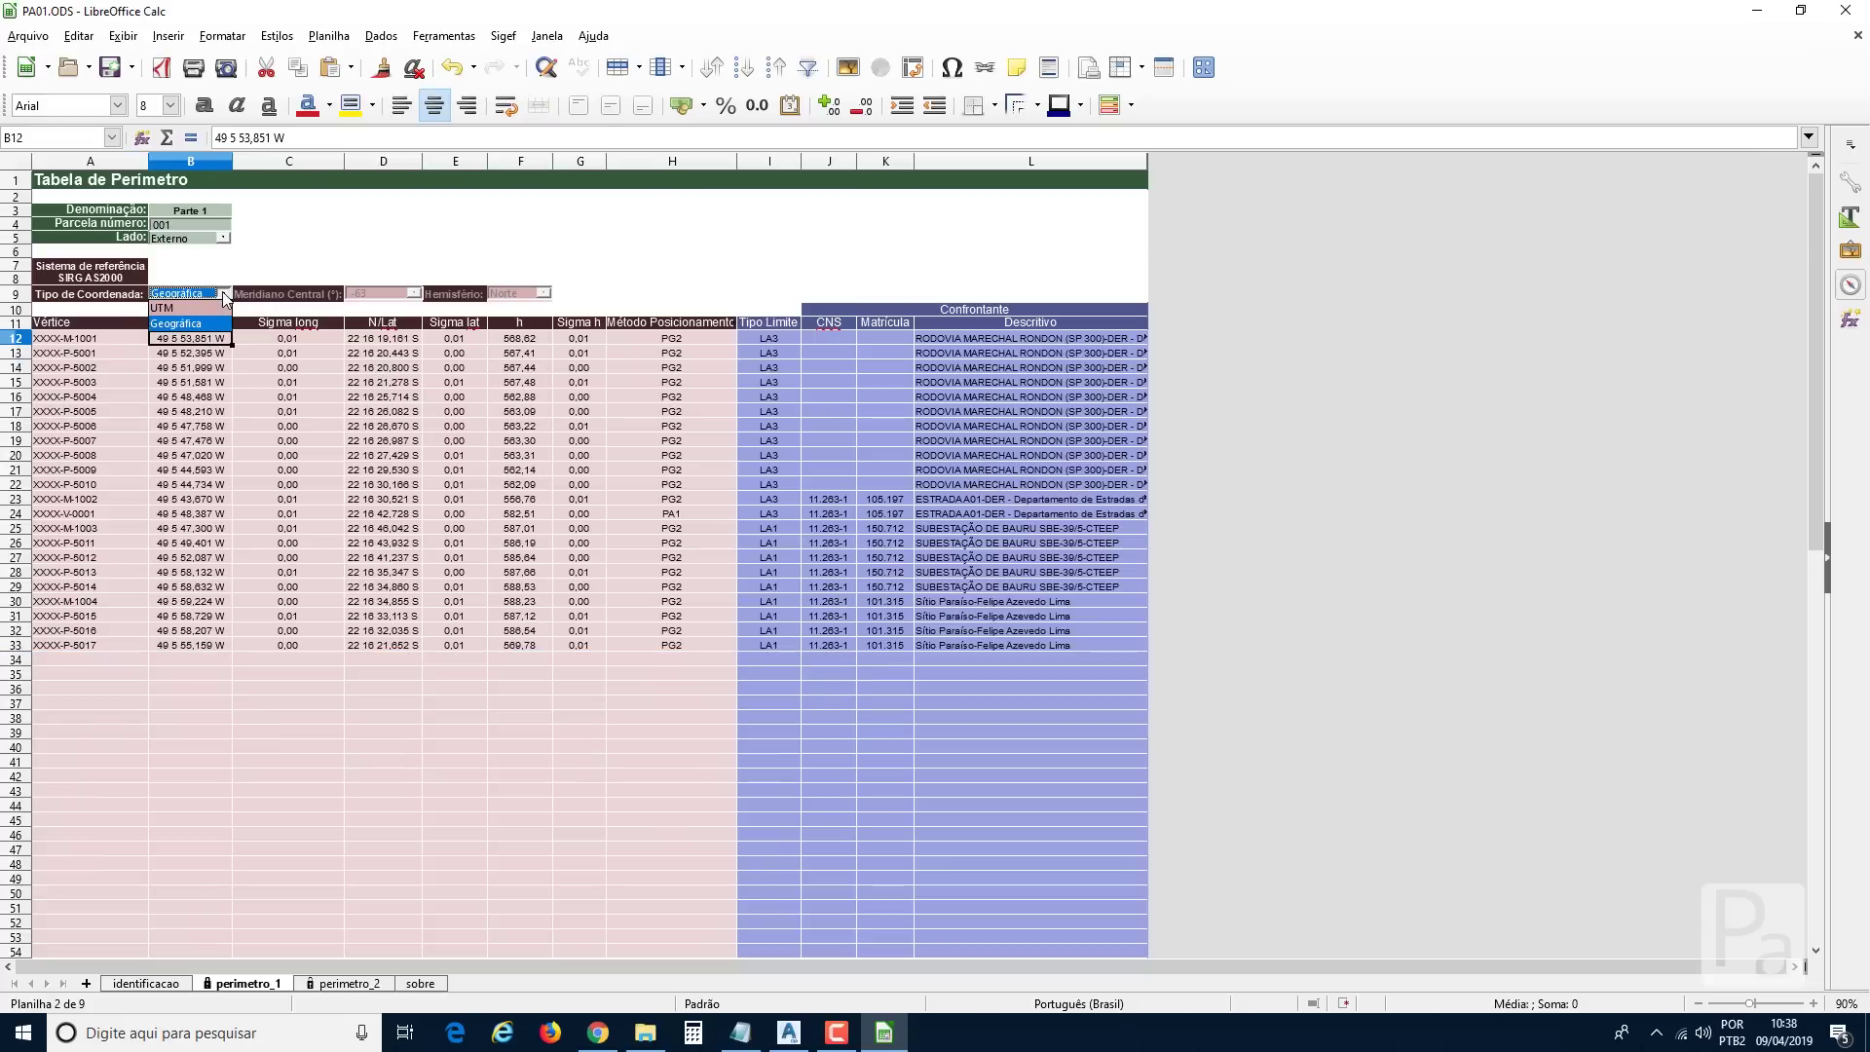
left_click(190, 308)
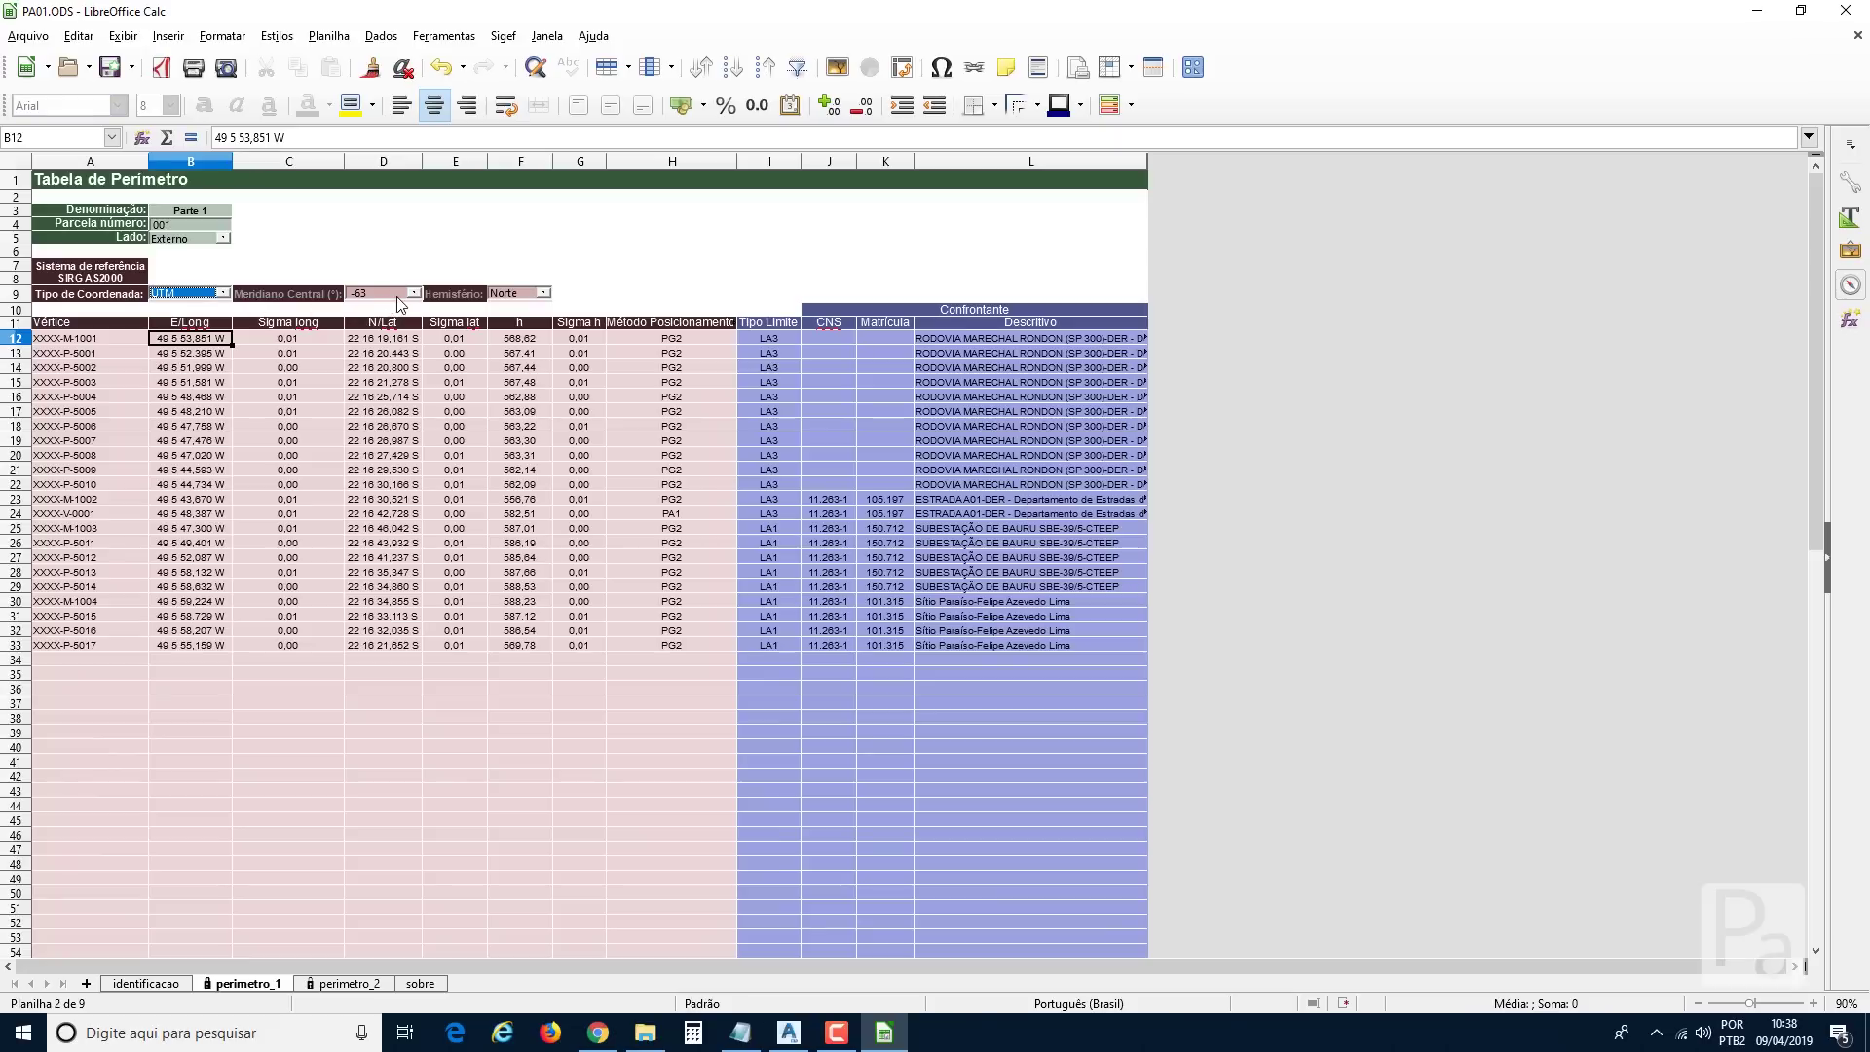
left_click(414, 294)
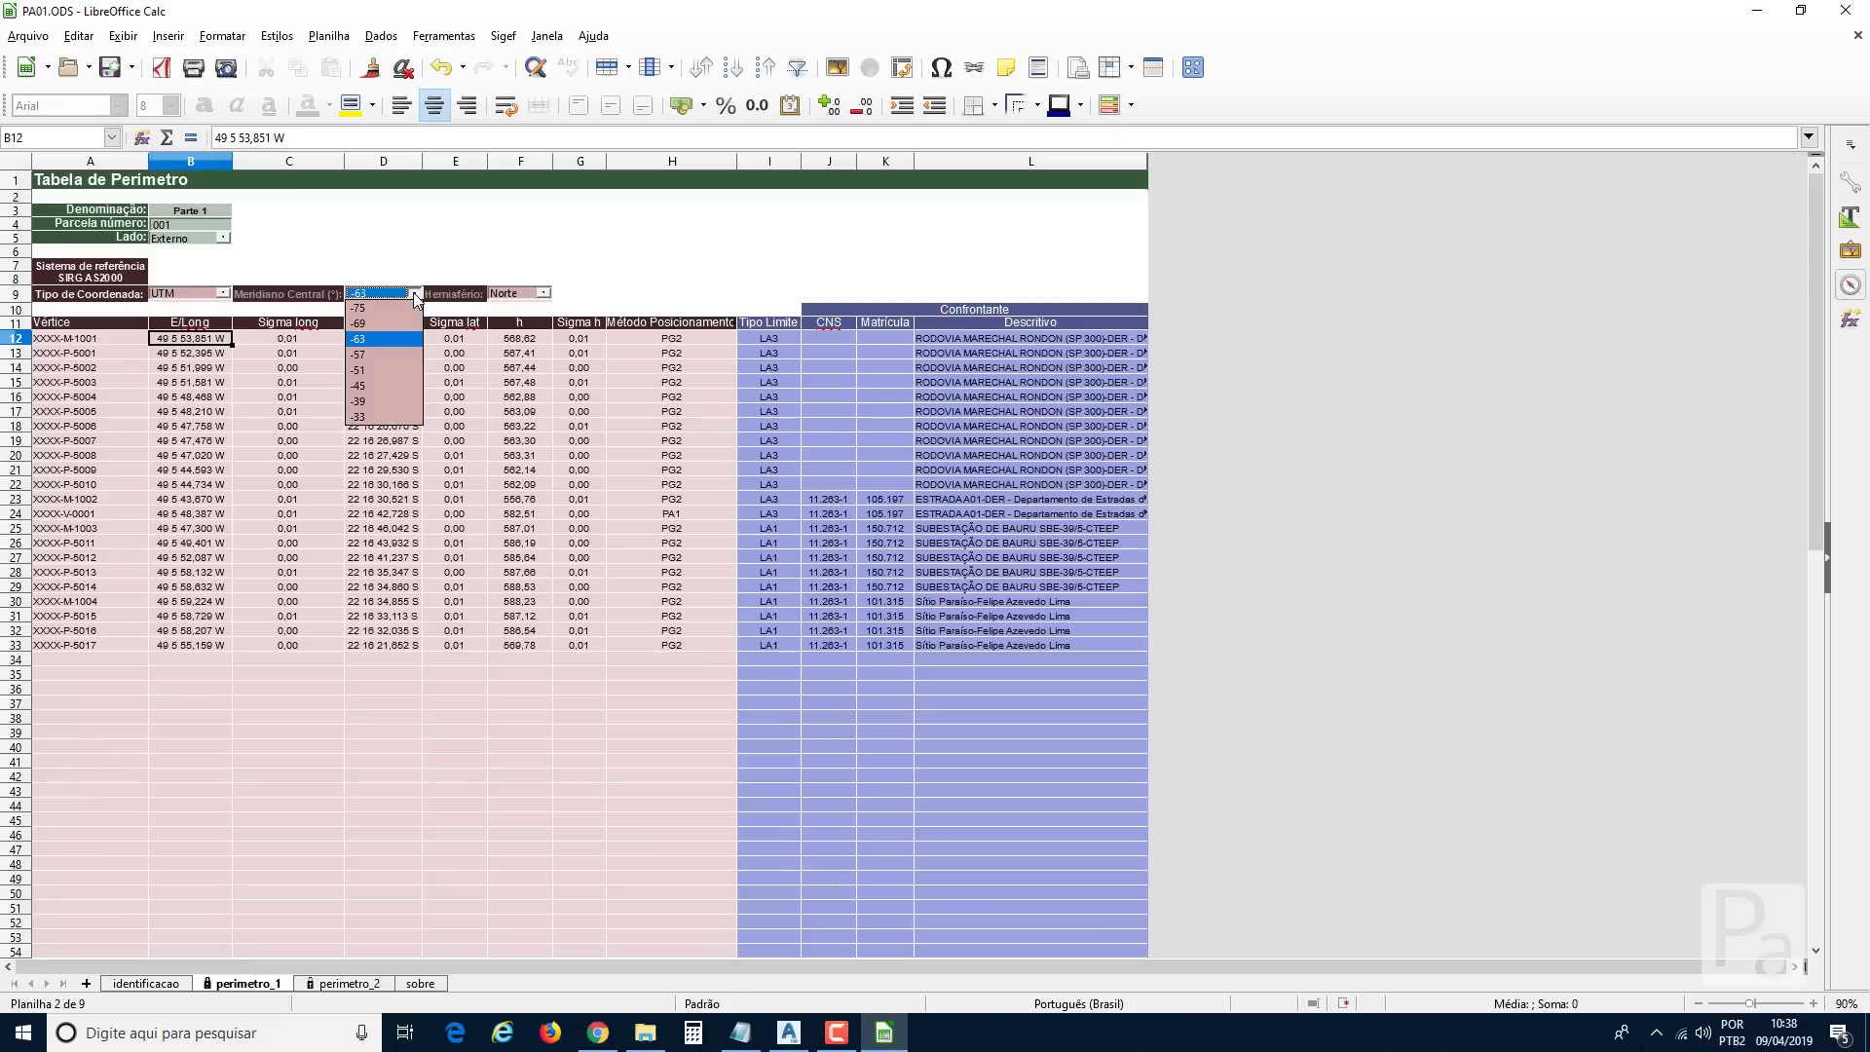
left_click(361, 372)
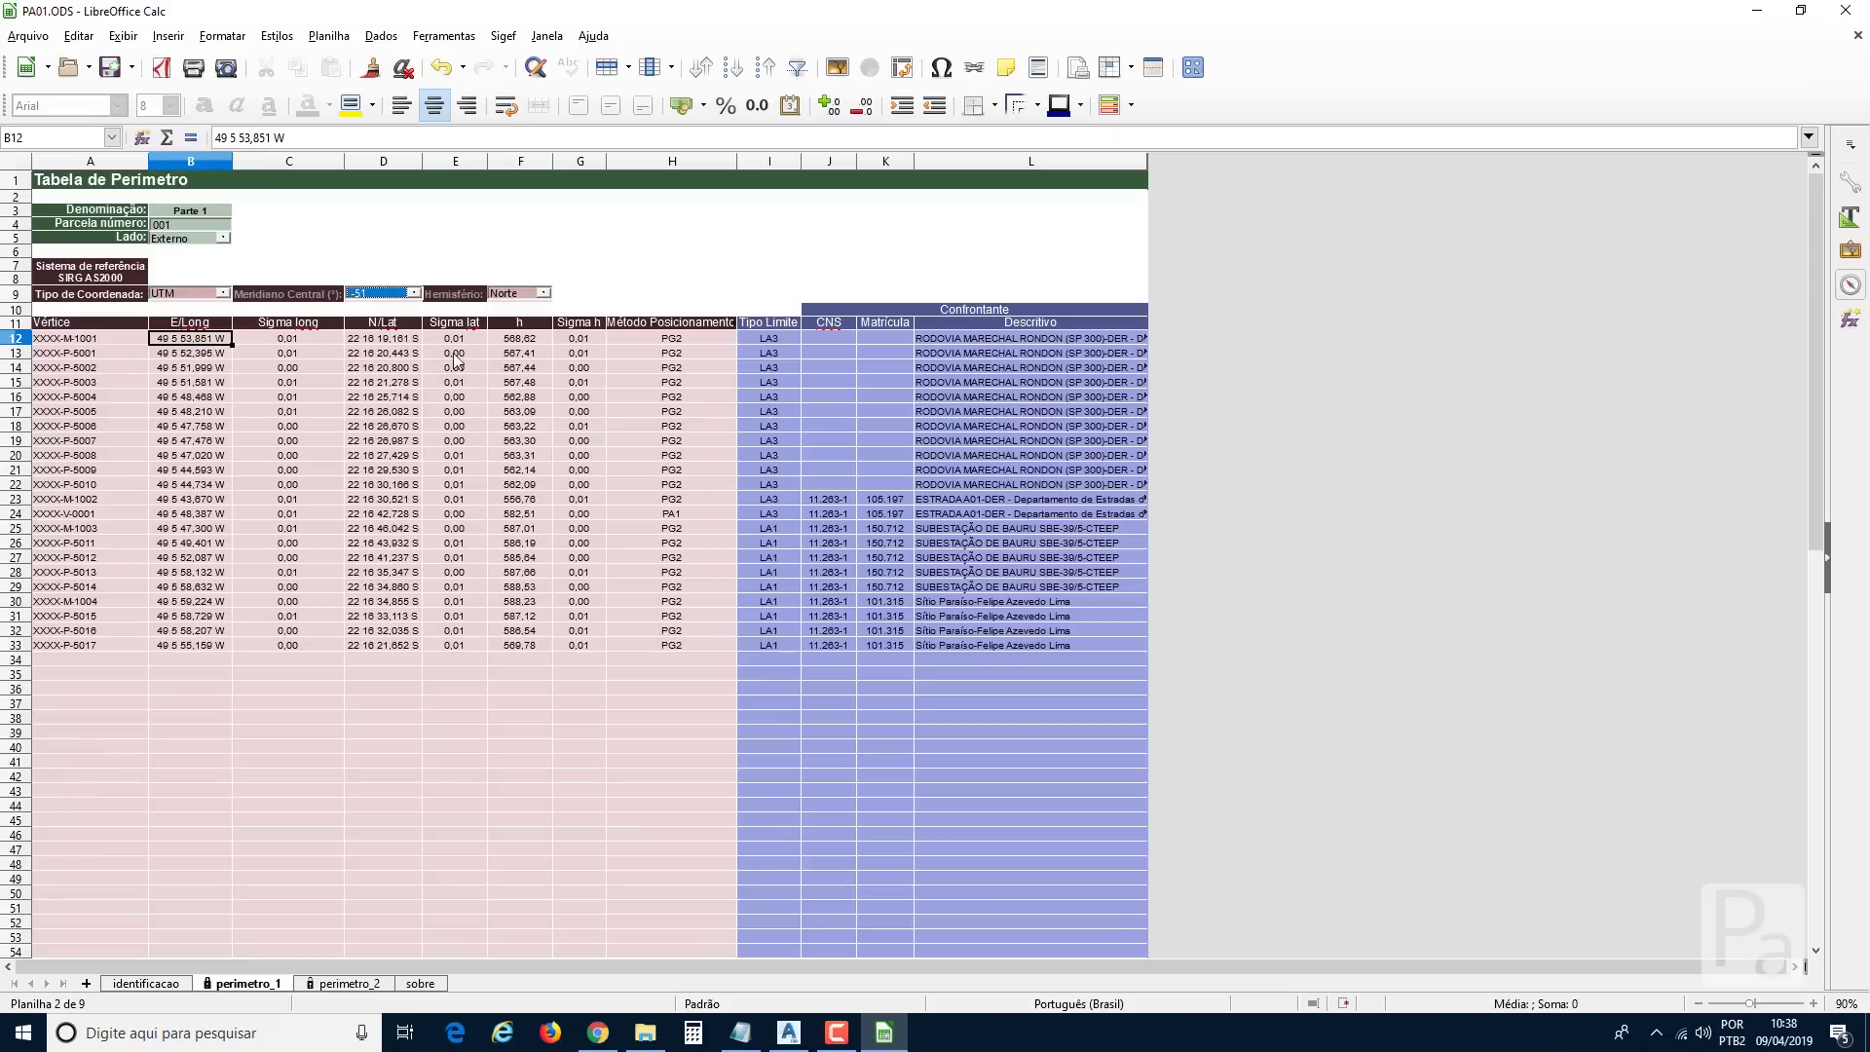
left_click(543, 293)
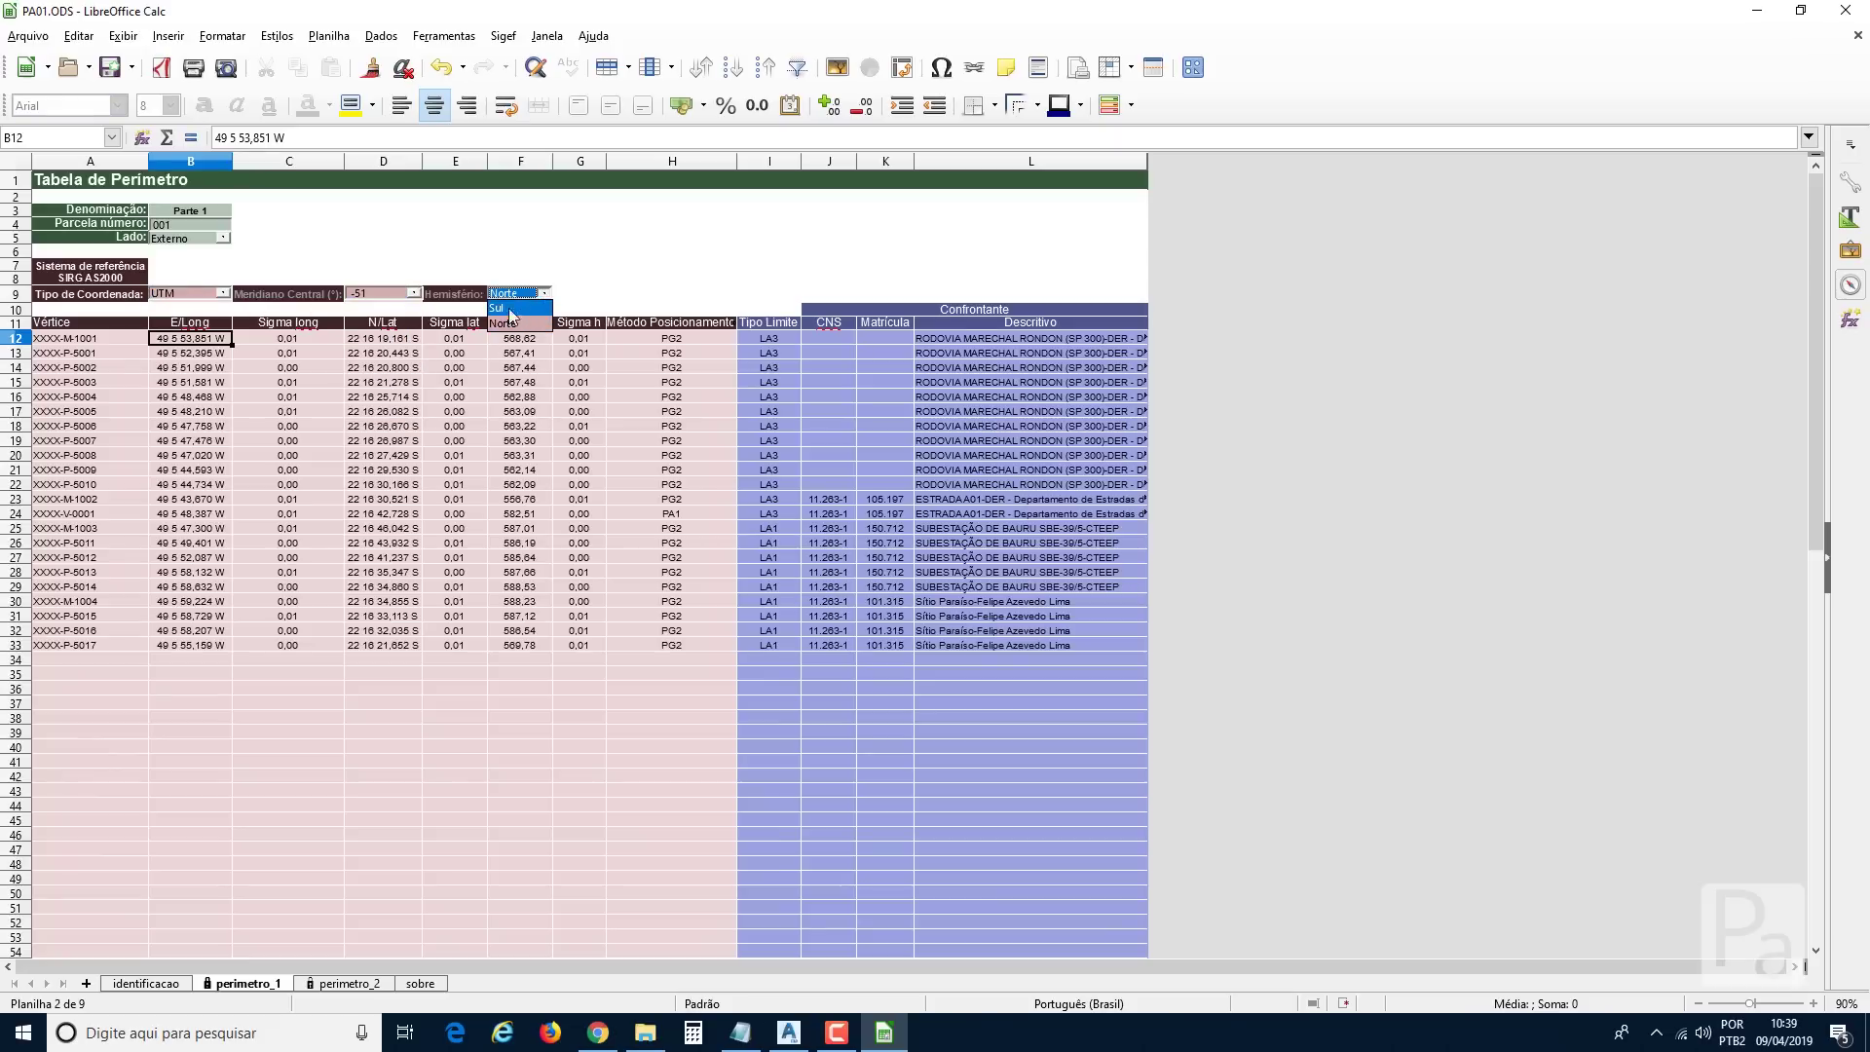
left_click(511, 312)
Return the perimetro_1 sheet's coordinate type to Geográfica.
left_click(223, 293)
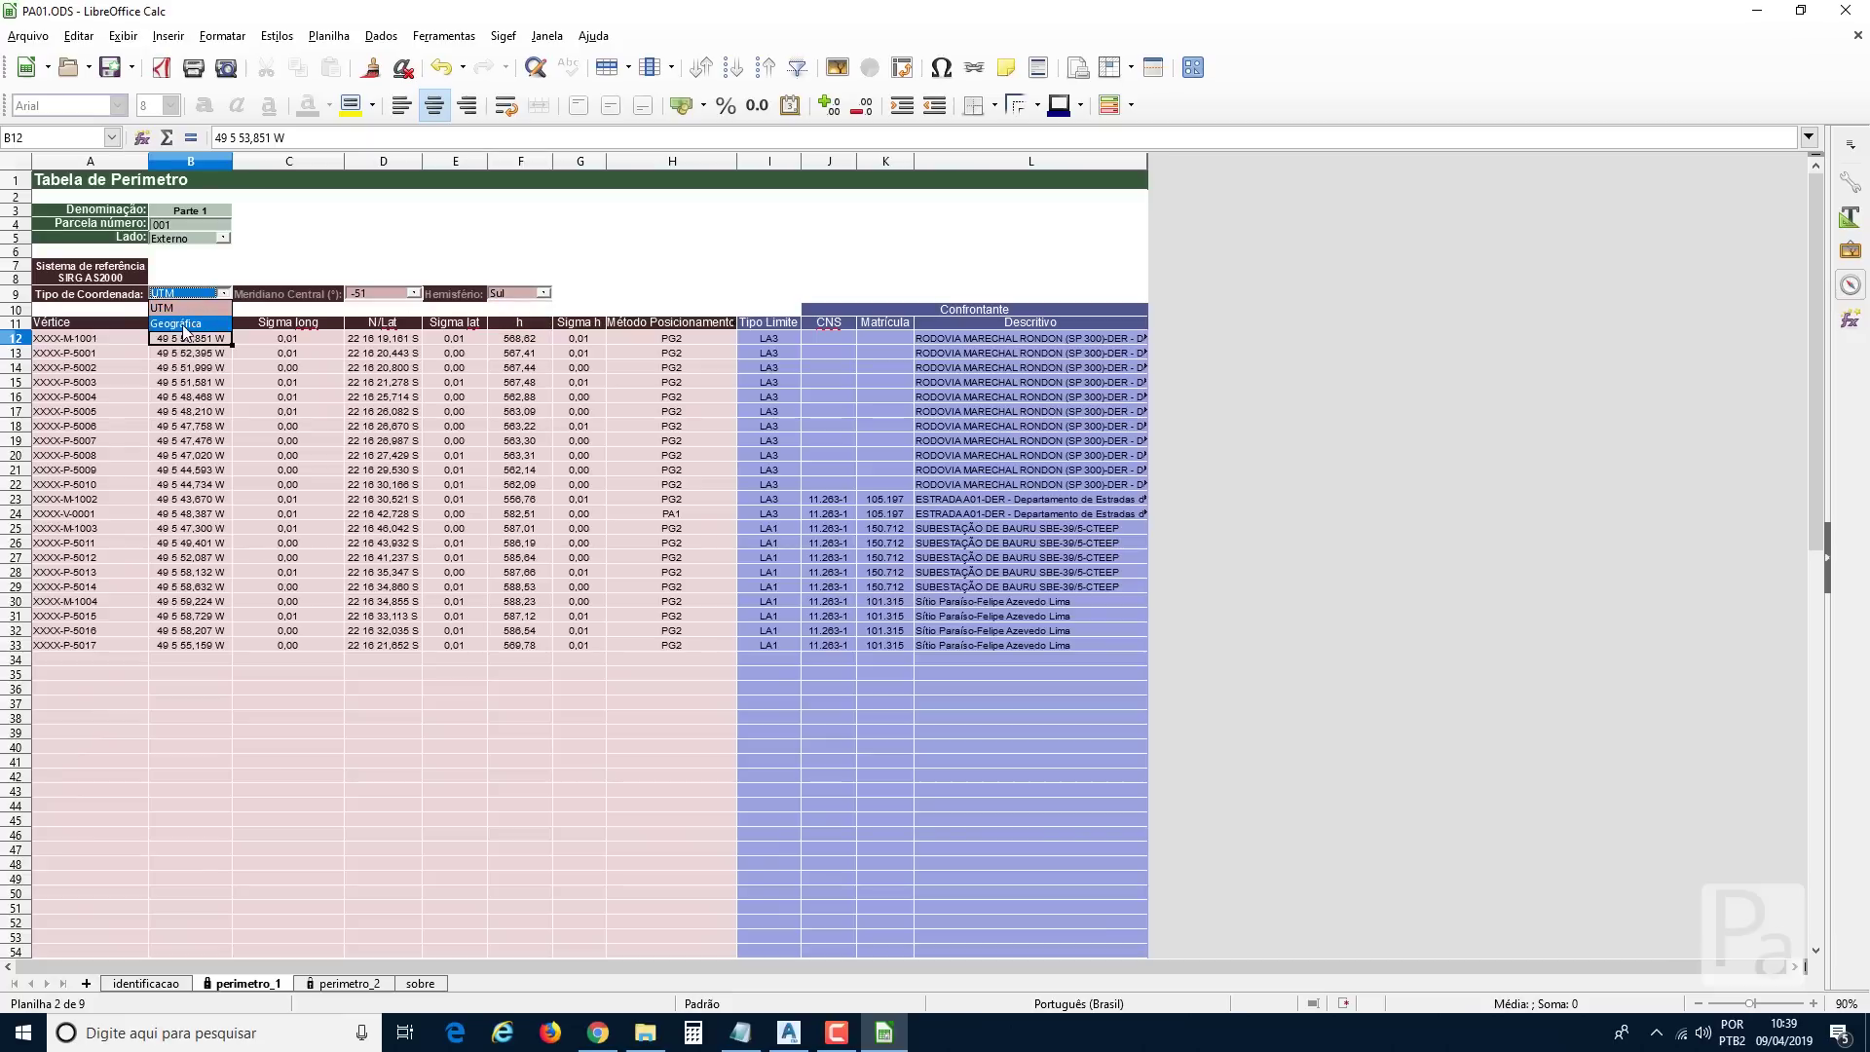
left_click(207, 327)
left_click(185, 458)
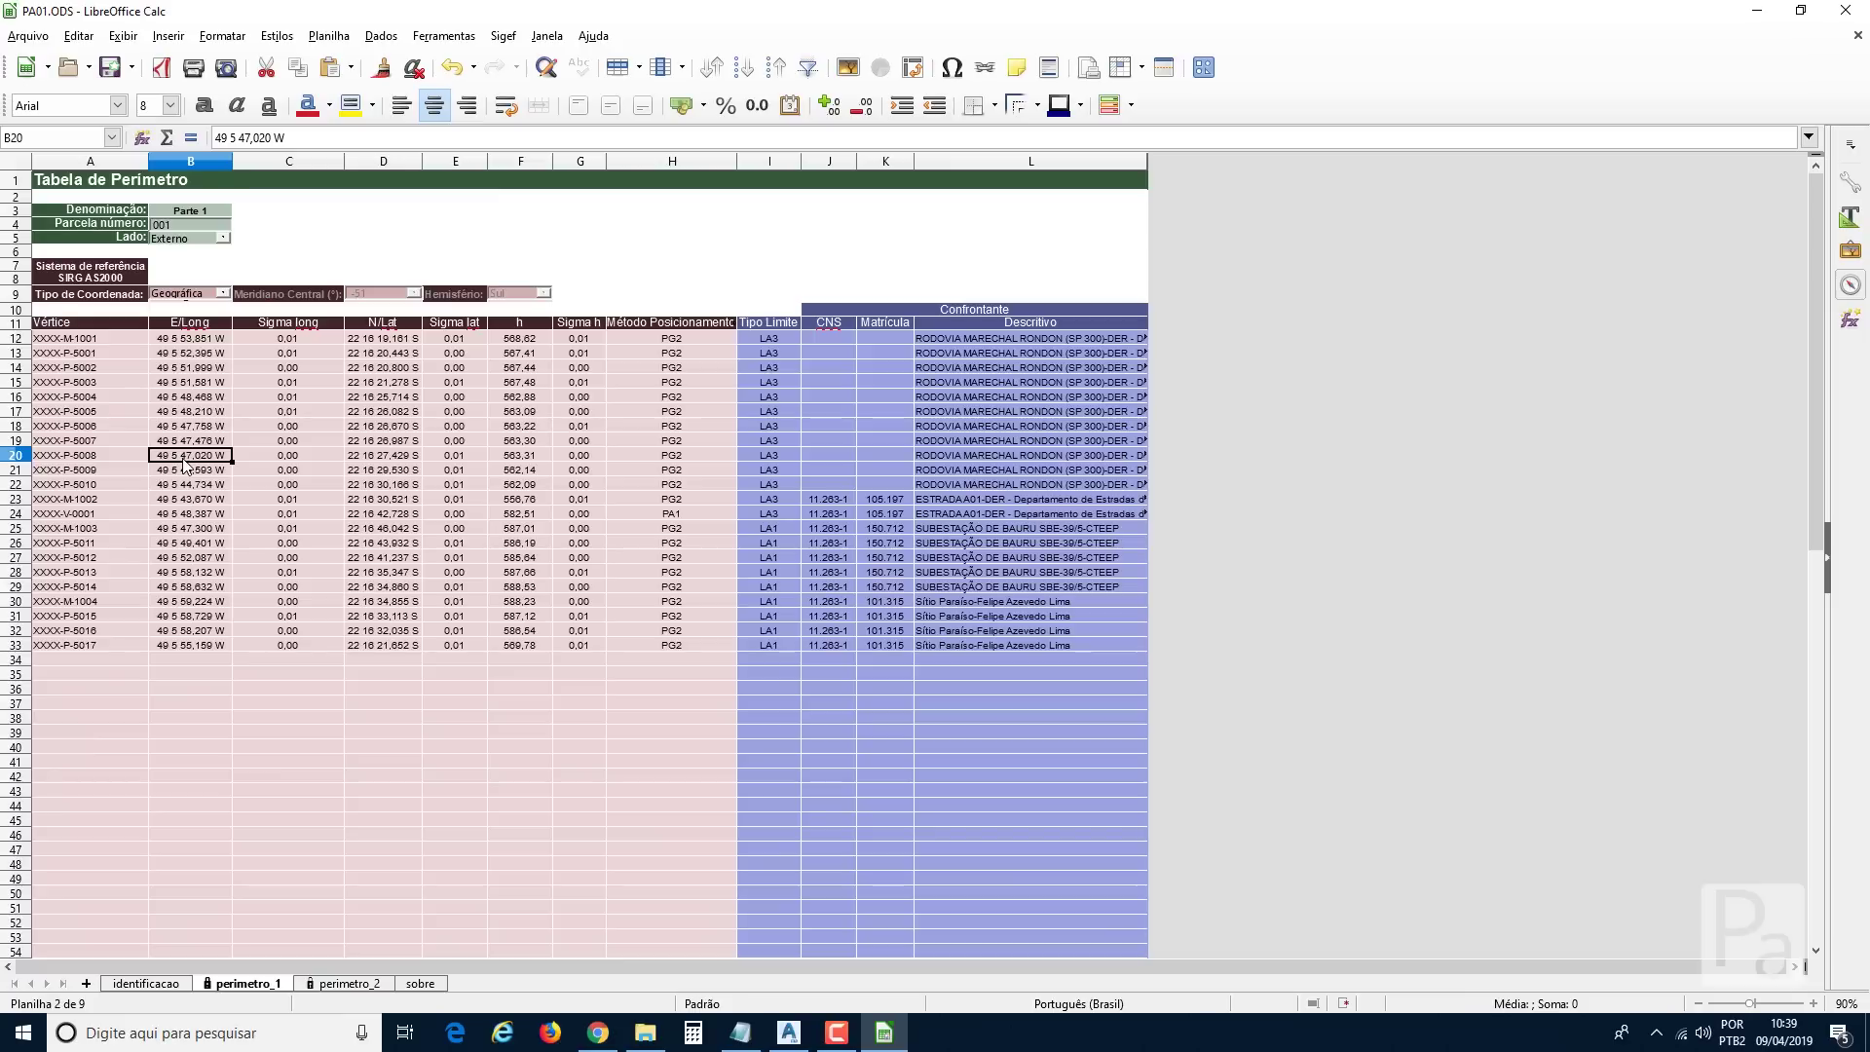
Save the PA01.ODS spreadsheet and close it to return to the Civil 3D drawing.
left_click(178, 214)
key("ctrl+b")
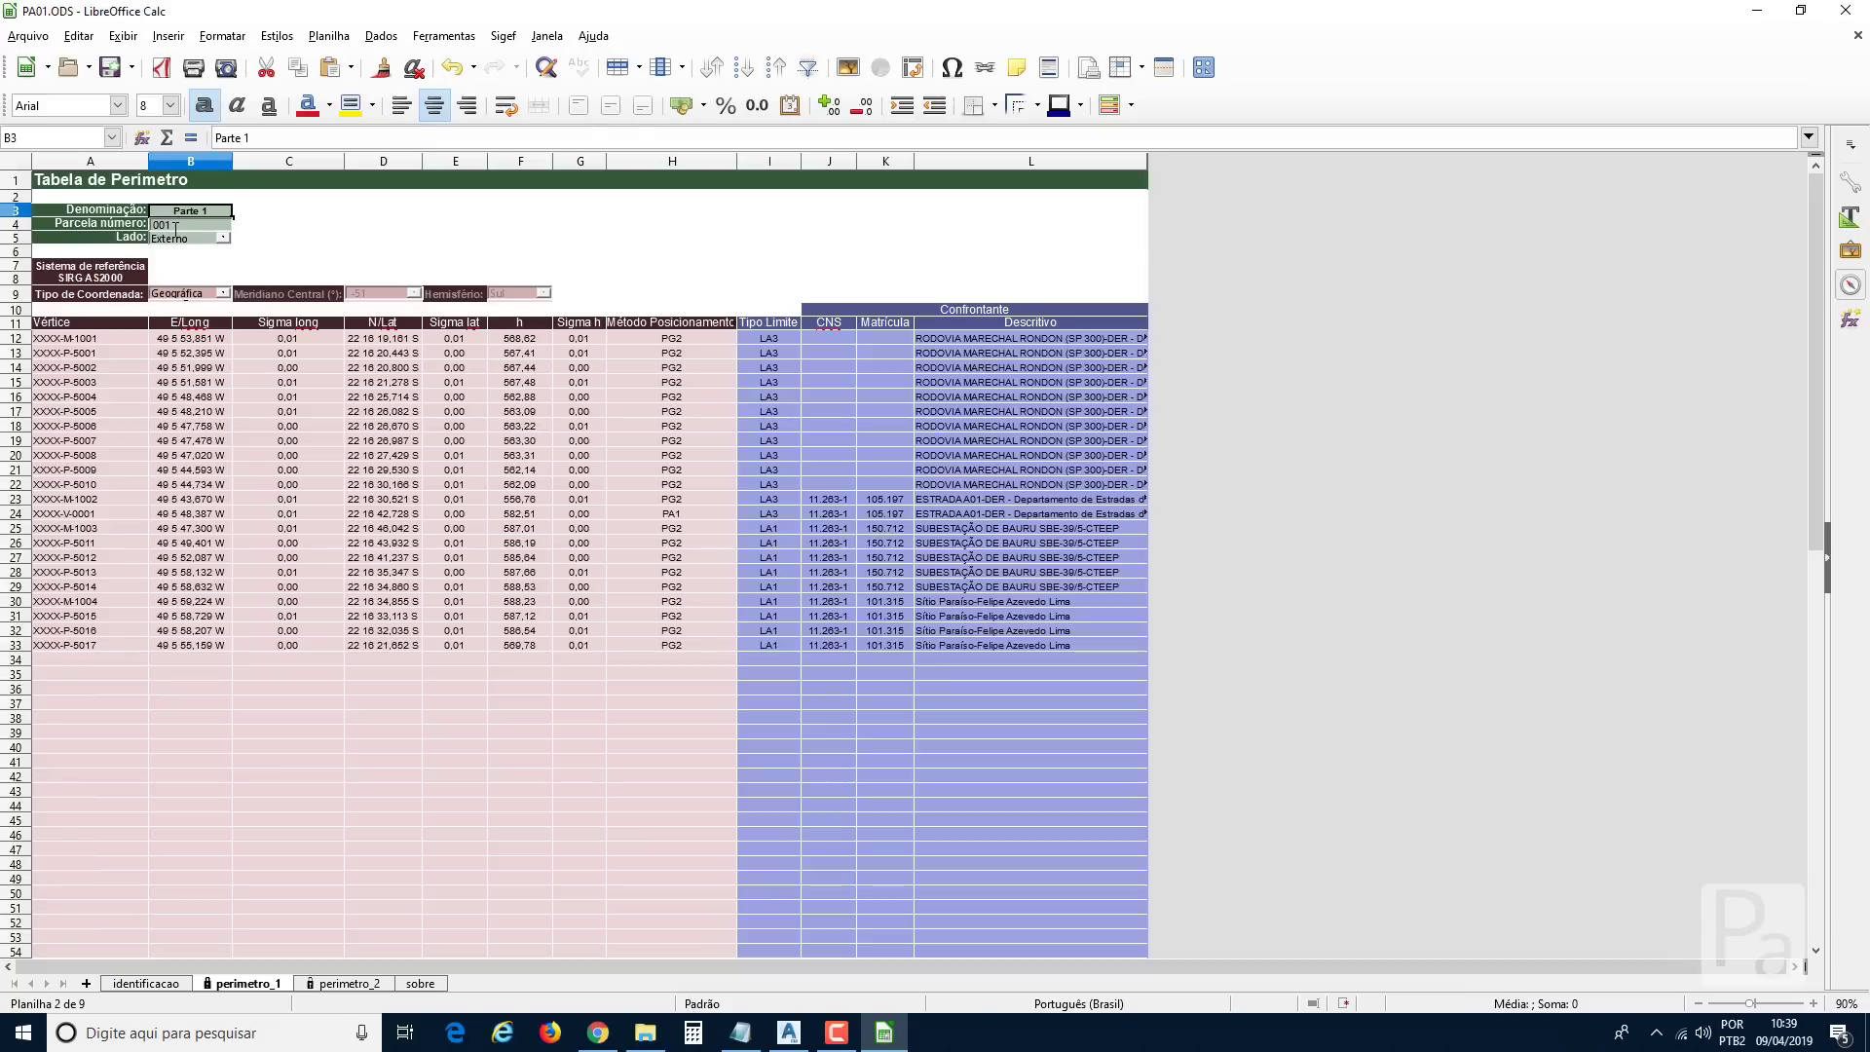
left_click(163, 455)
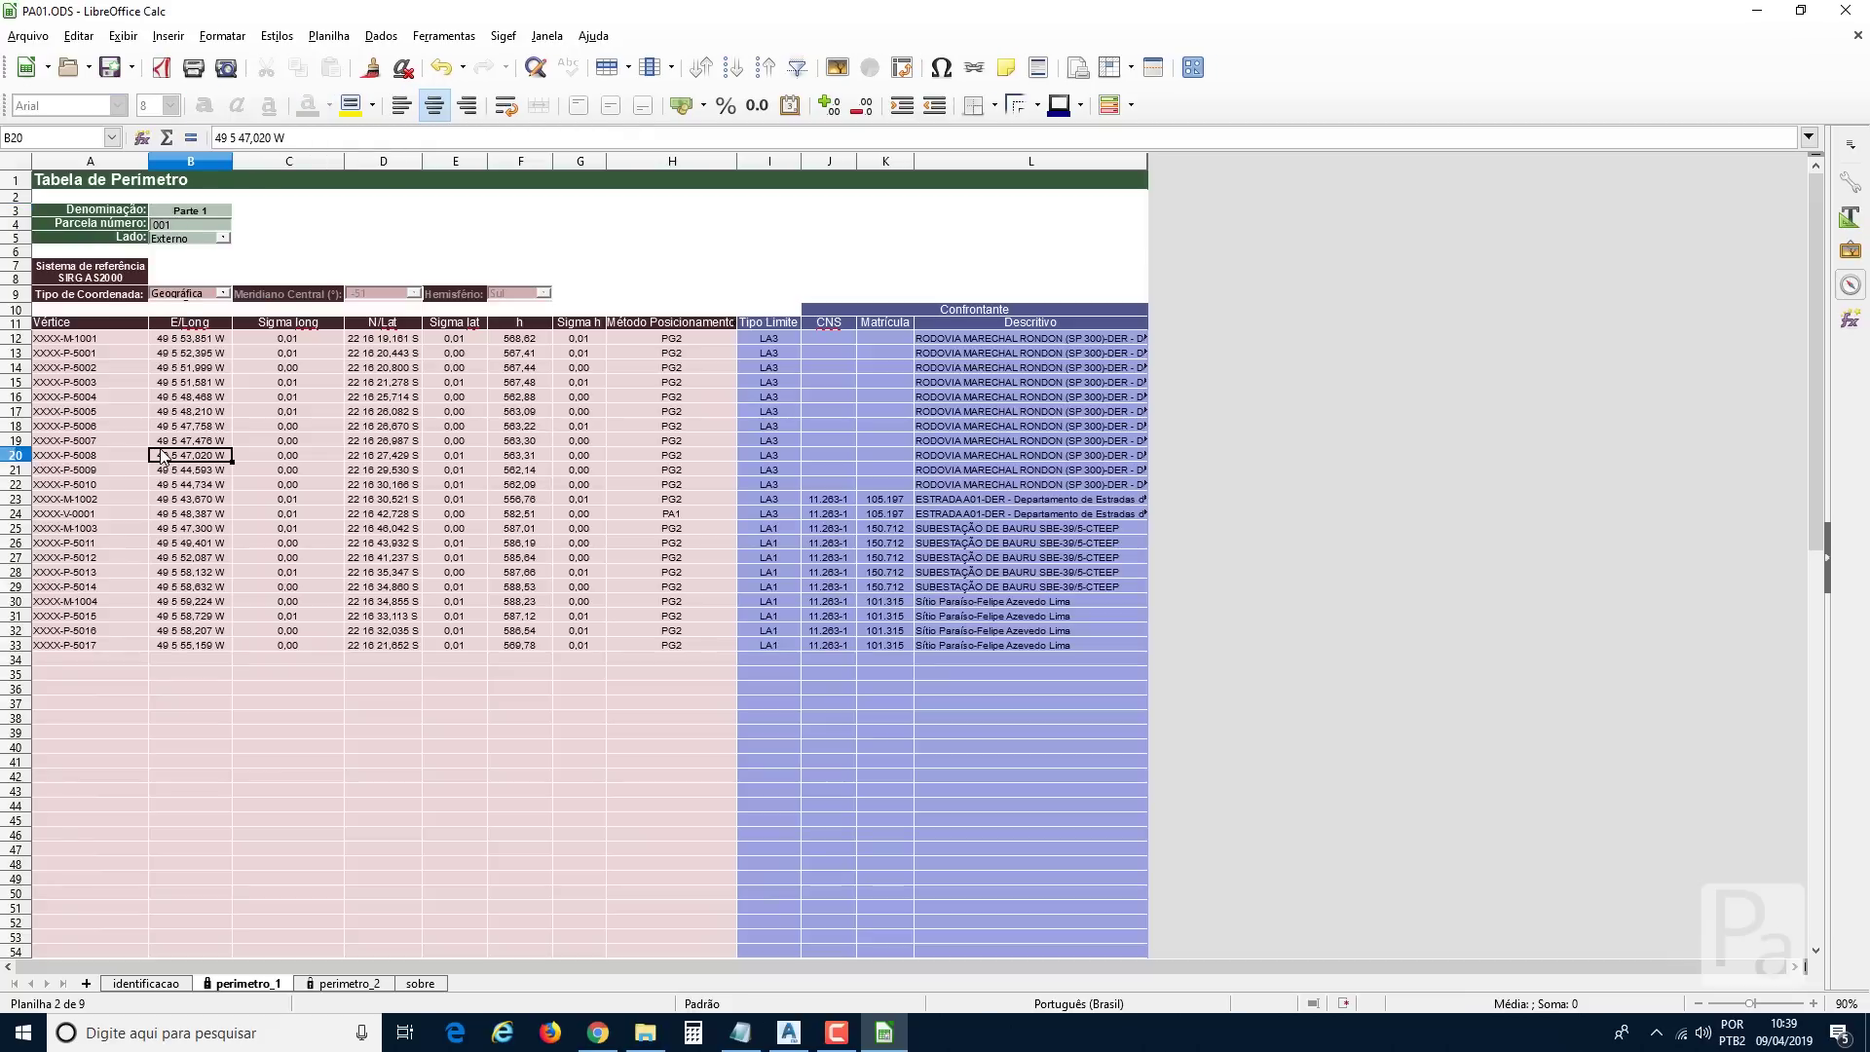
left_click(108, 68)
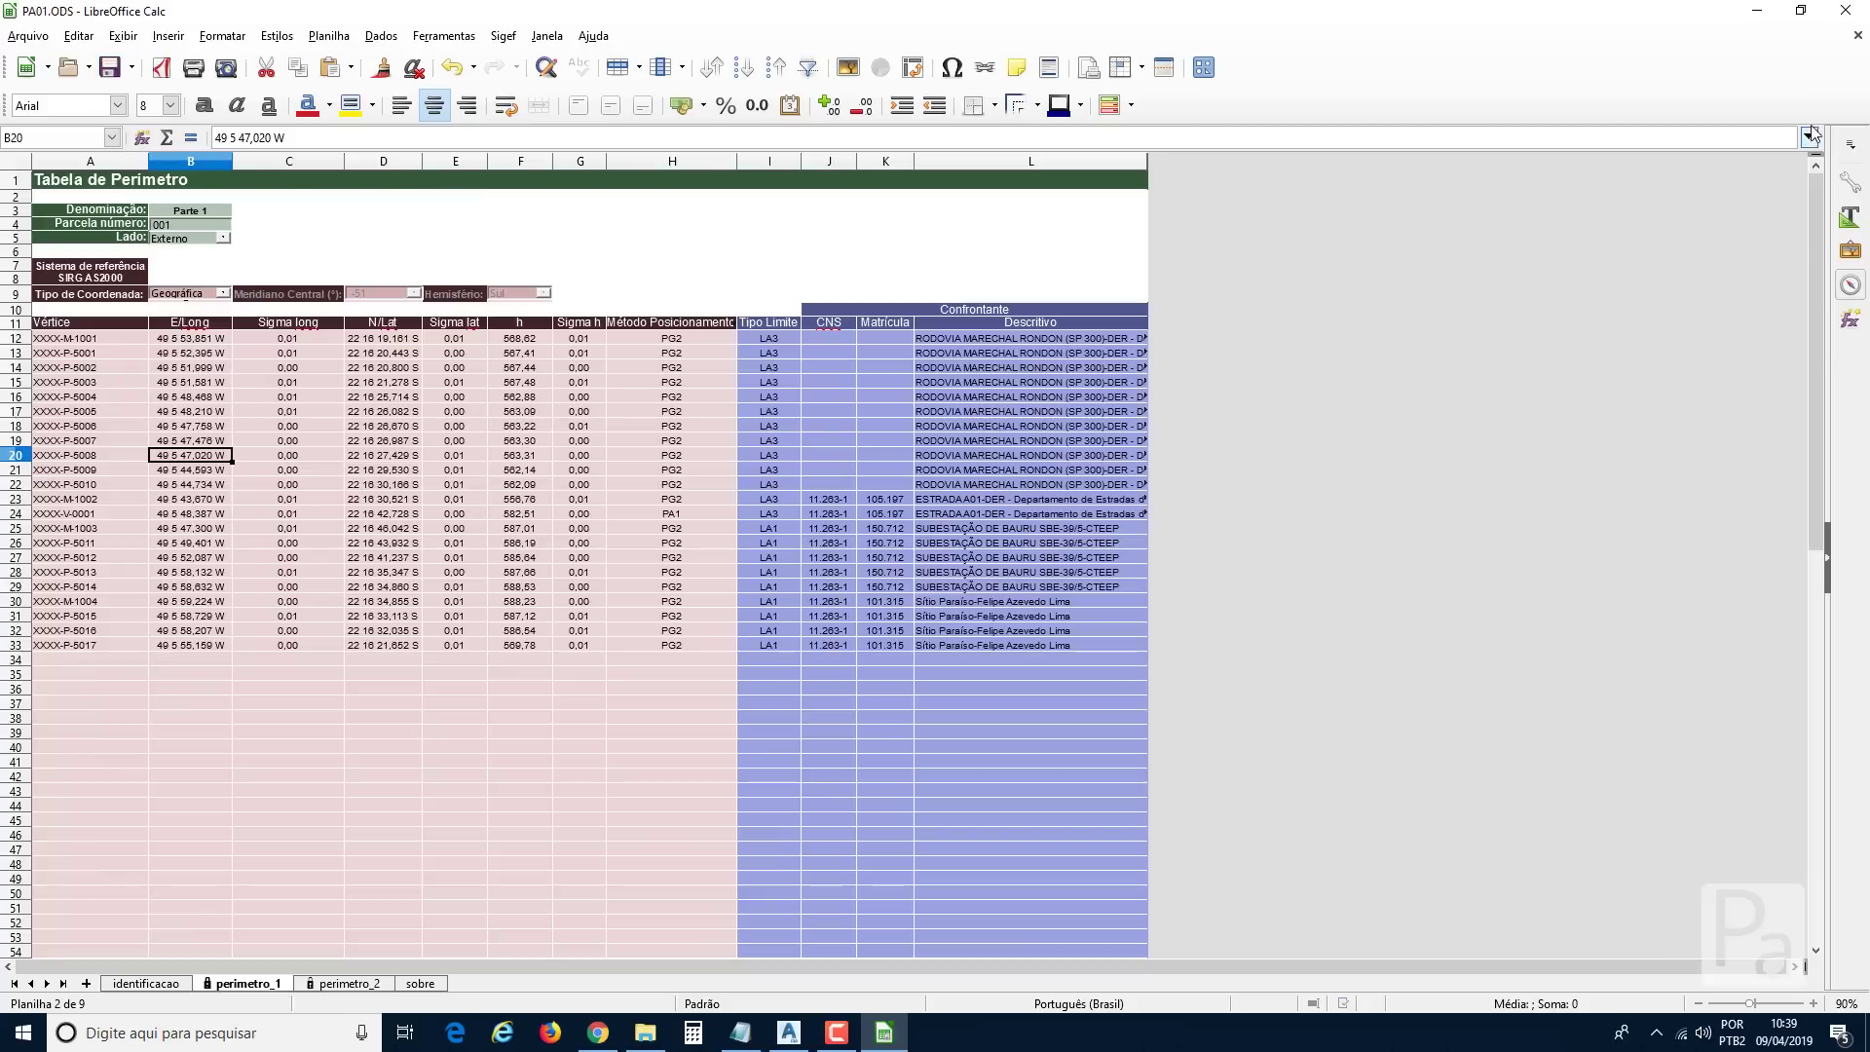
left_click(1850, 12)
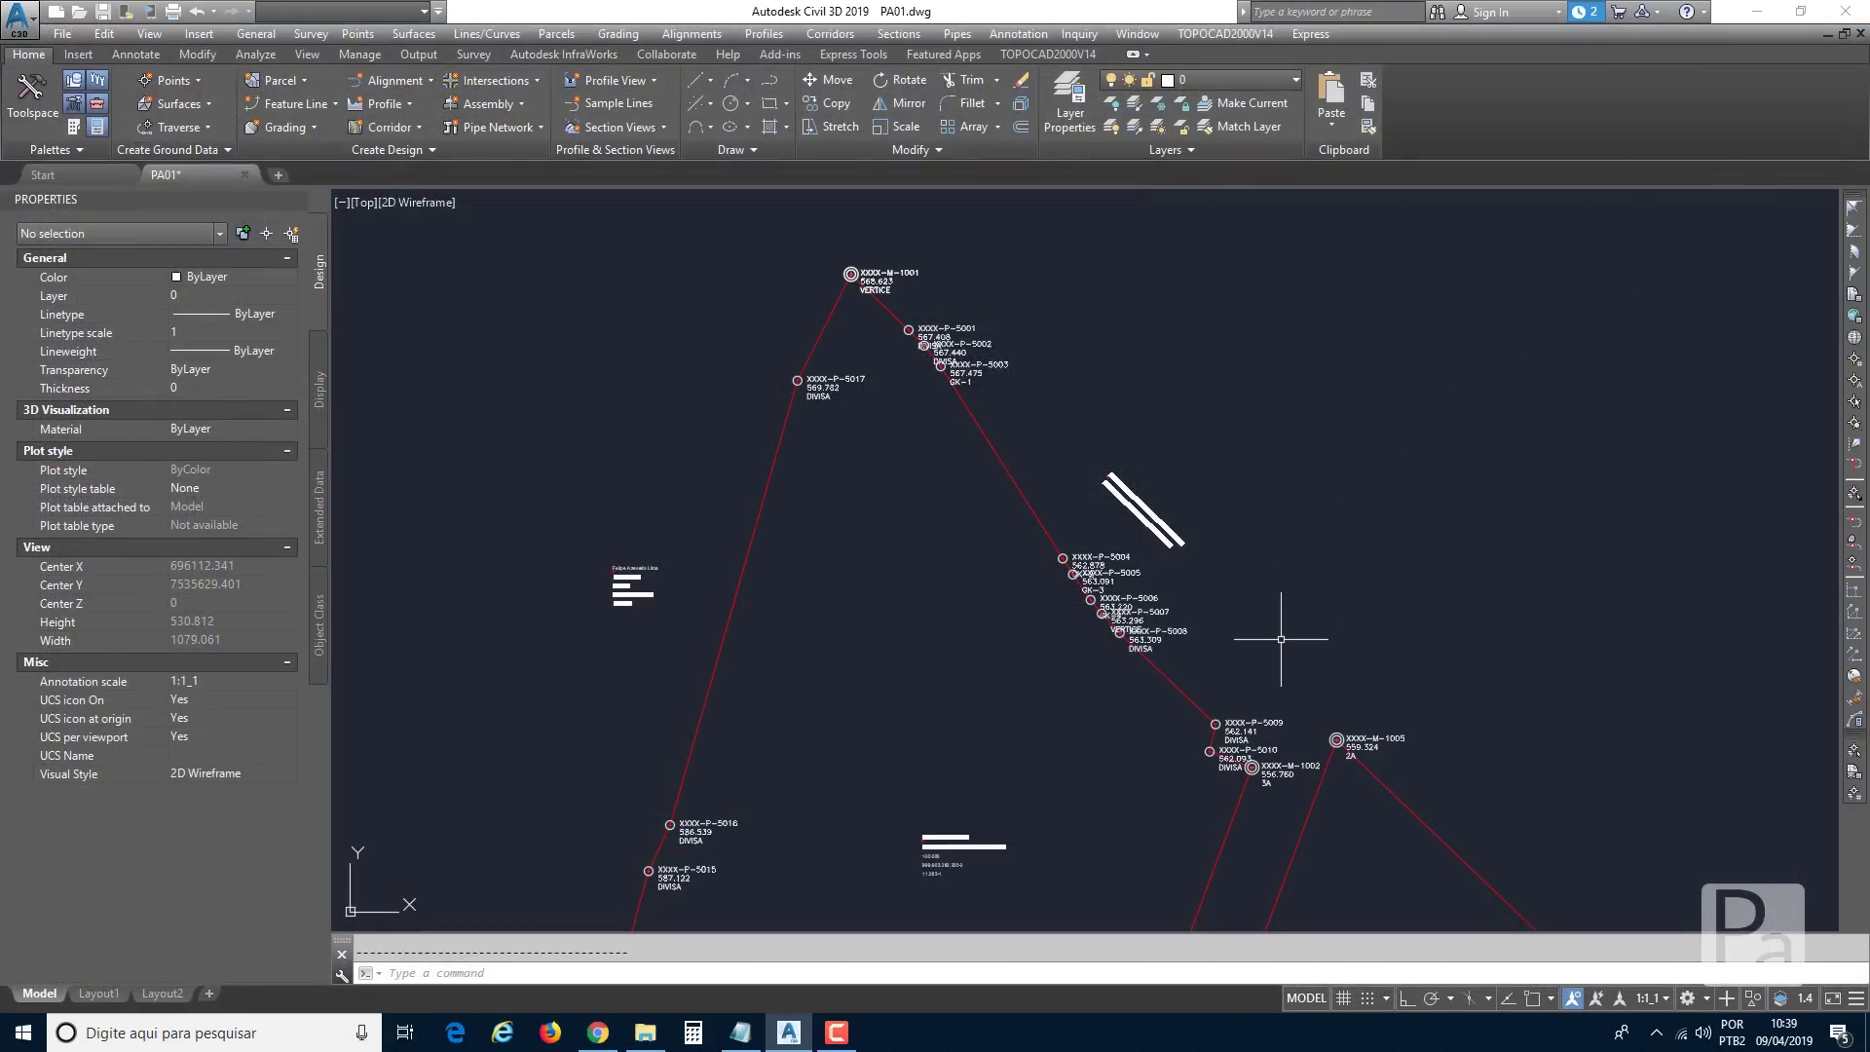
Open the INCRA memorial and load the second parcel's polyline, with automatic vertex texts and confrontante text selection enabled.
left_click(1201, 35)
left_click(1272, 458)
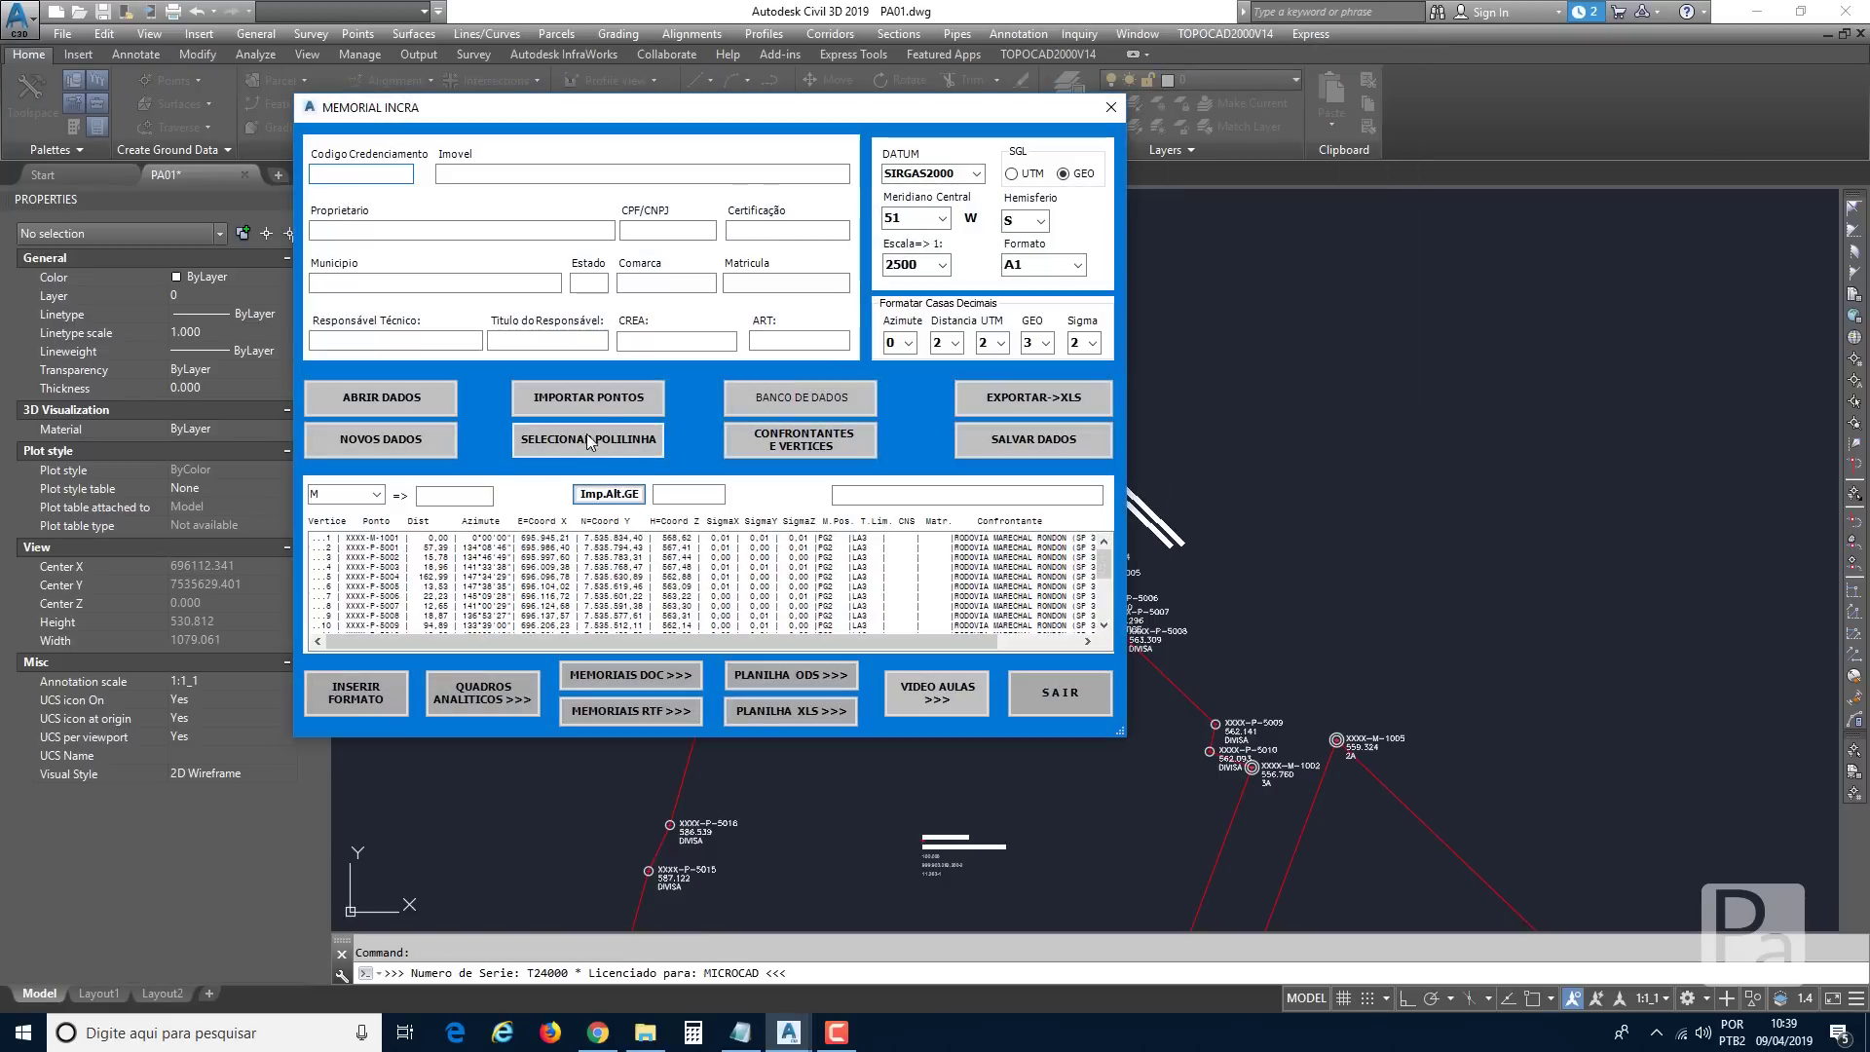
left_click(595, 438)
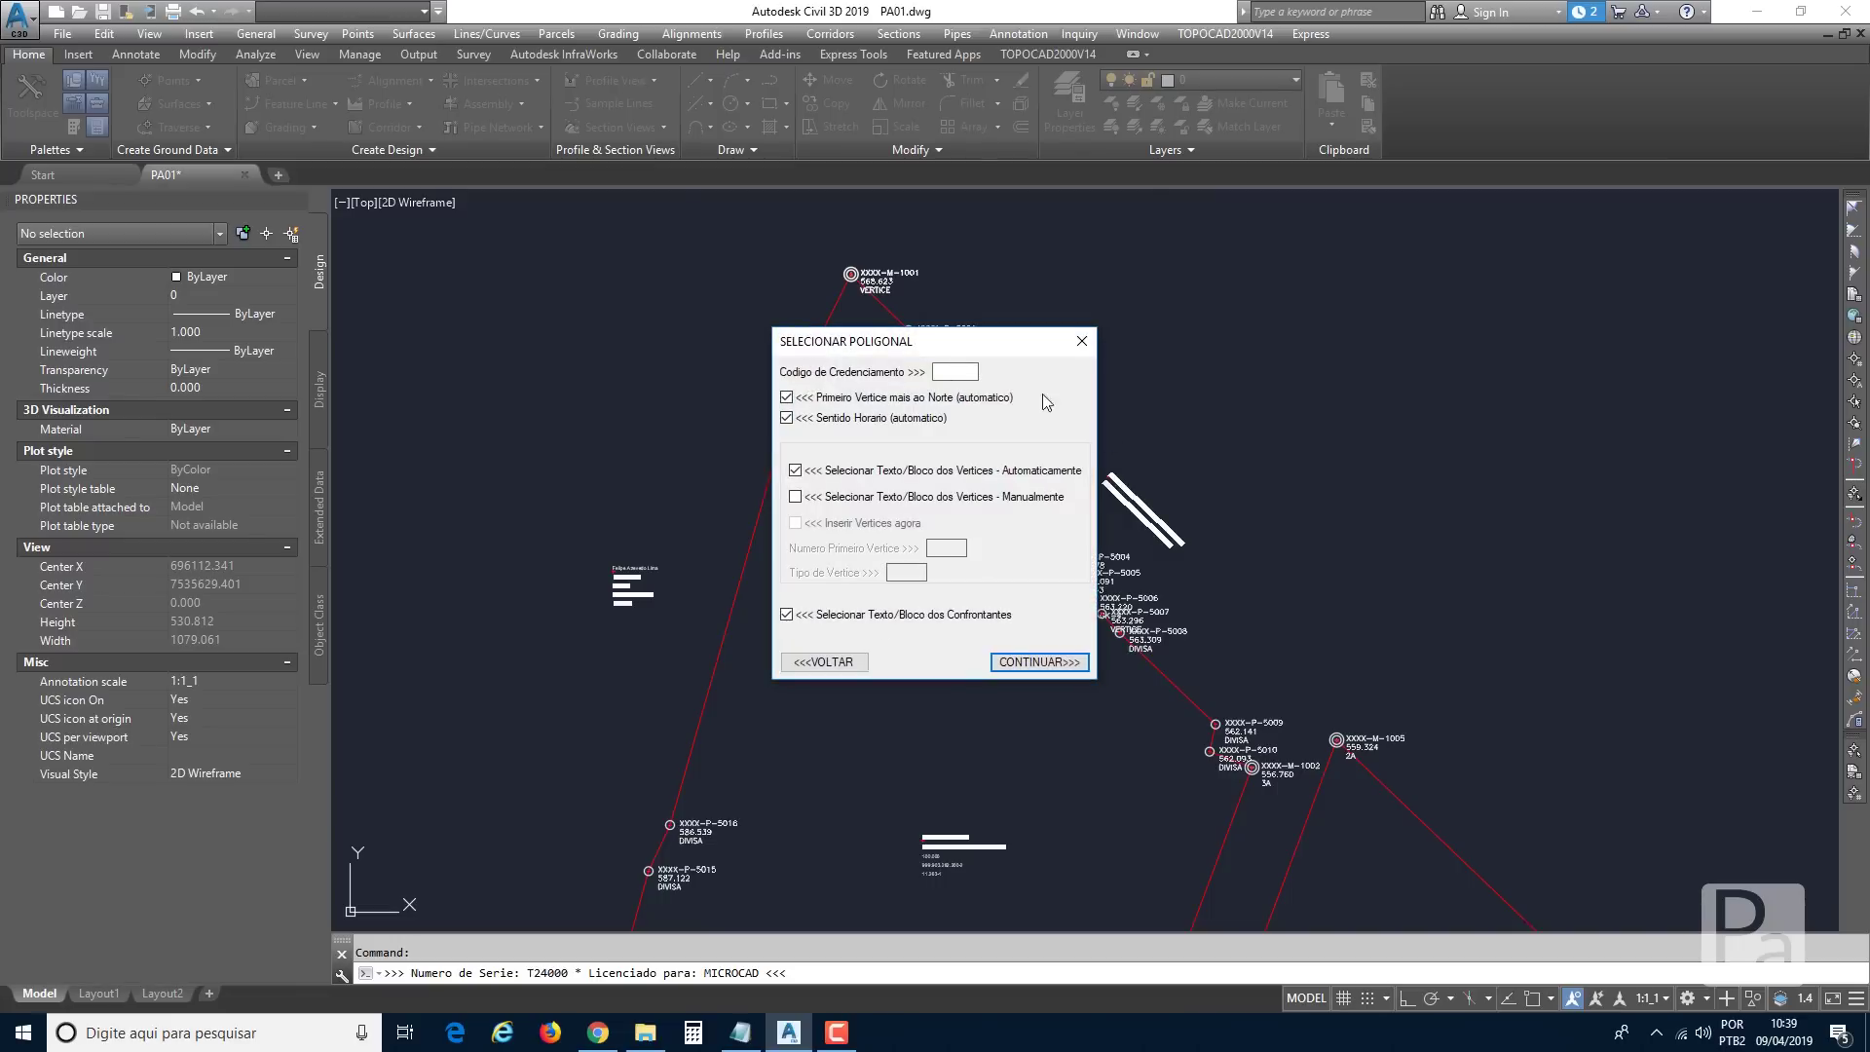
left_click(1034, 661)
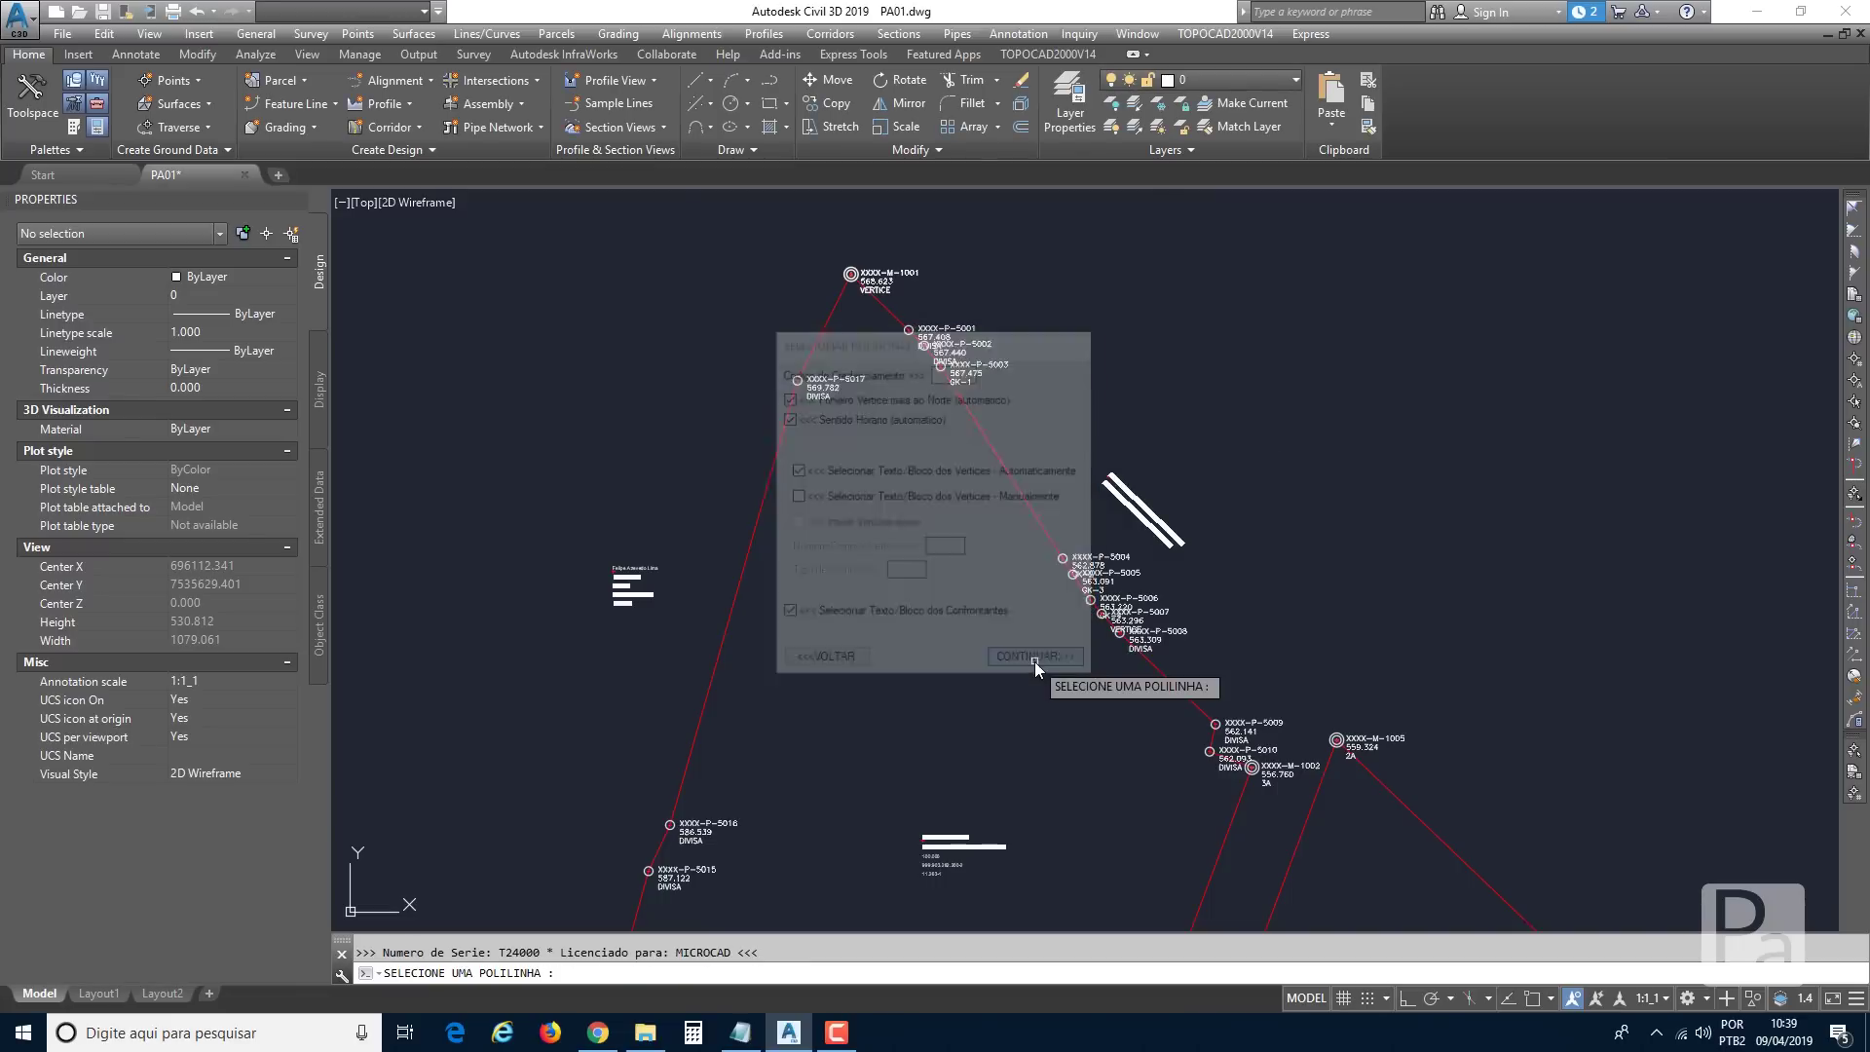
middle_click_drag(1036, 655, 874, 350)
scroll(1023, 444, "down", 4)
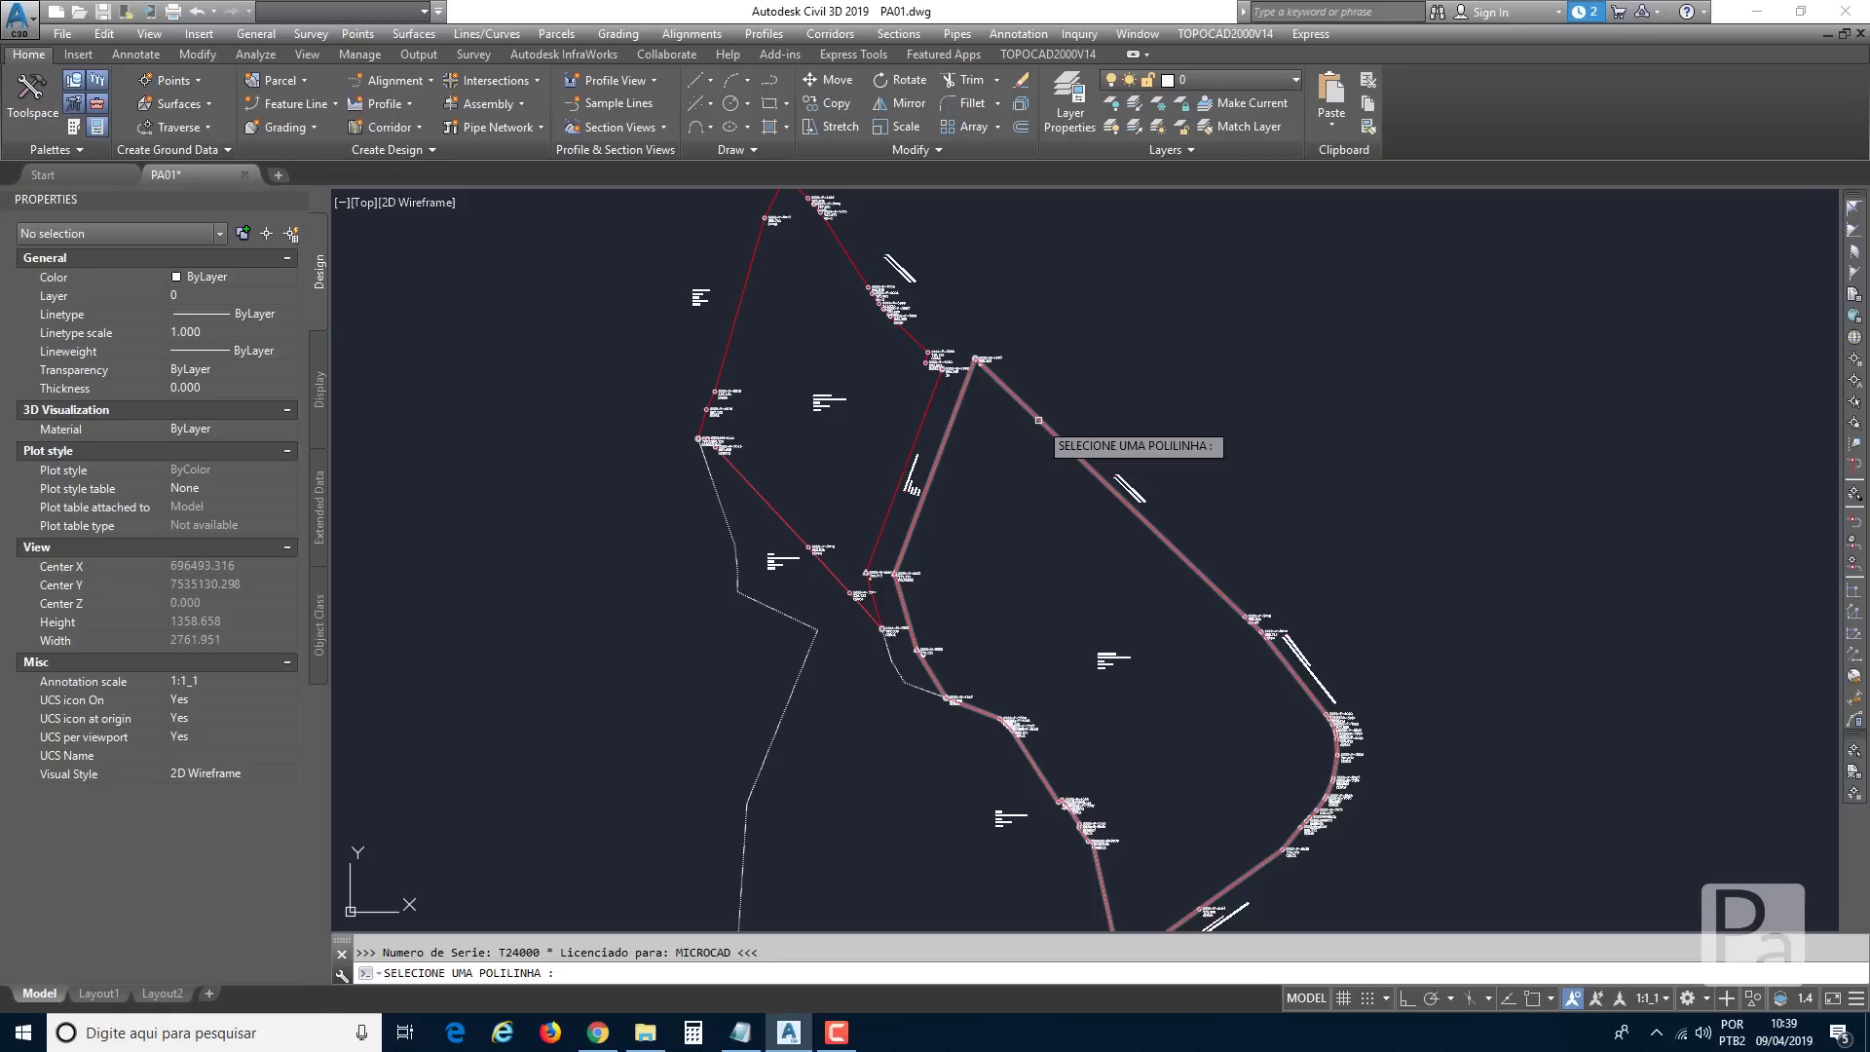
left_click(1038, 420)
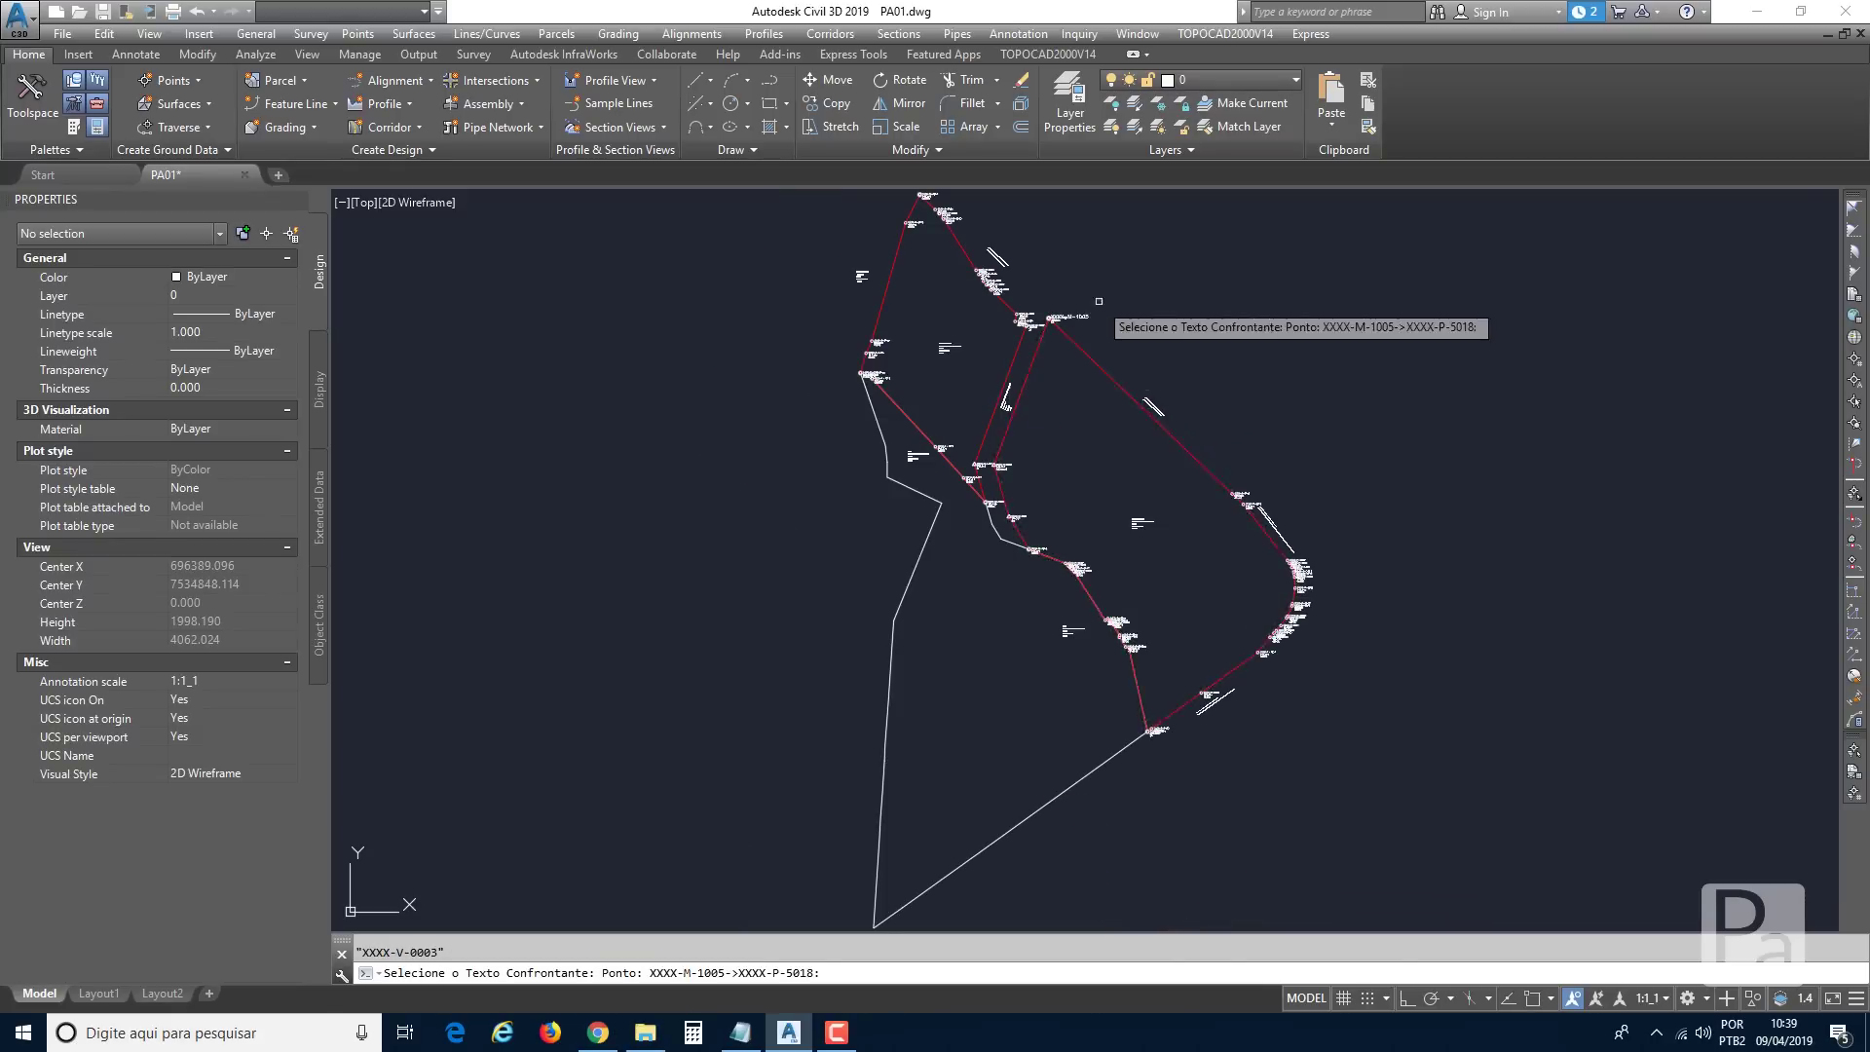
Assign the Rodovia Marechal Rondon (SP 300)-DER text as confrontante for the segments from XXXX-M-1005 to XXXX-P-5019.
scroll(1084, 292, "up", 4)
left_click(1229, 565)
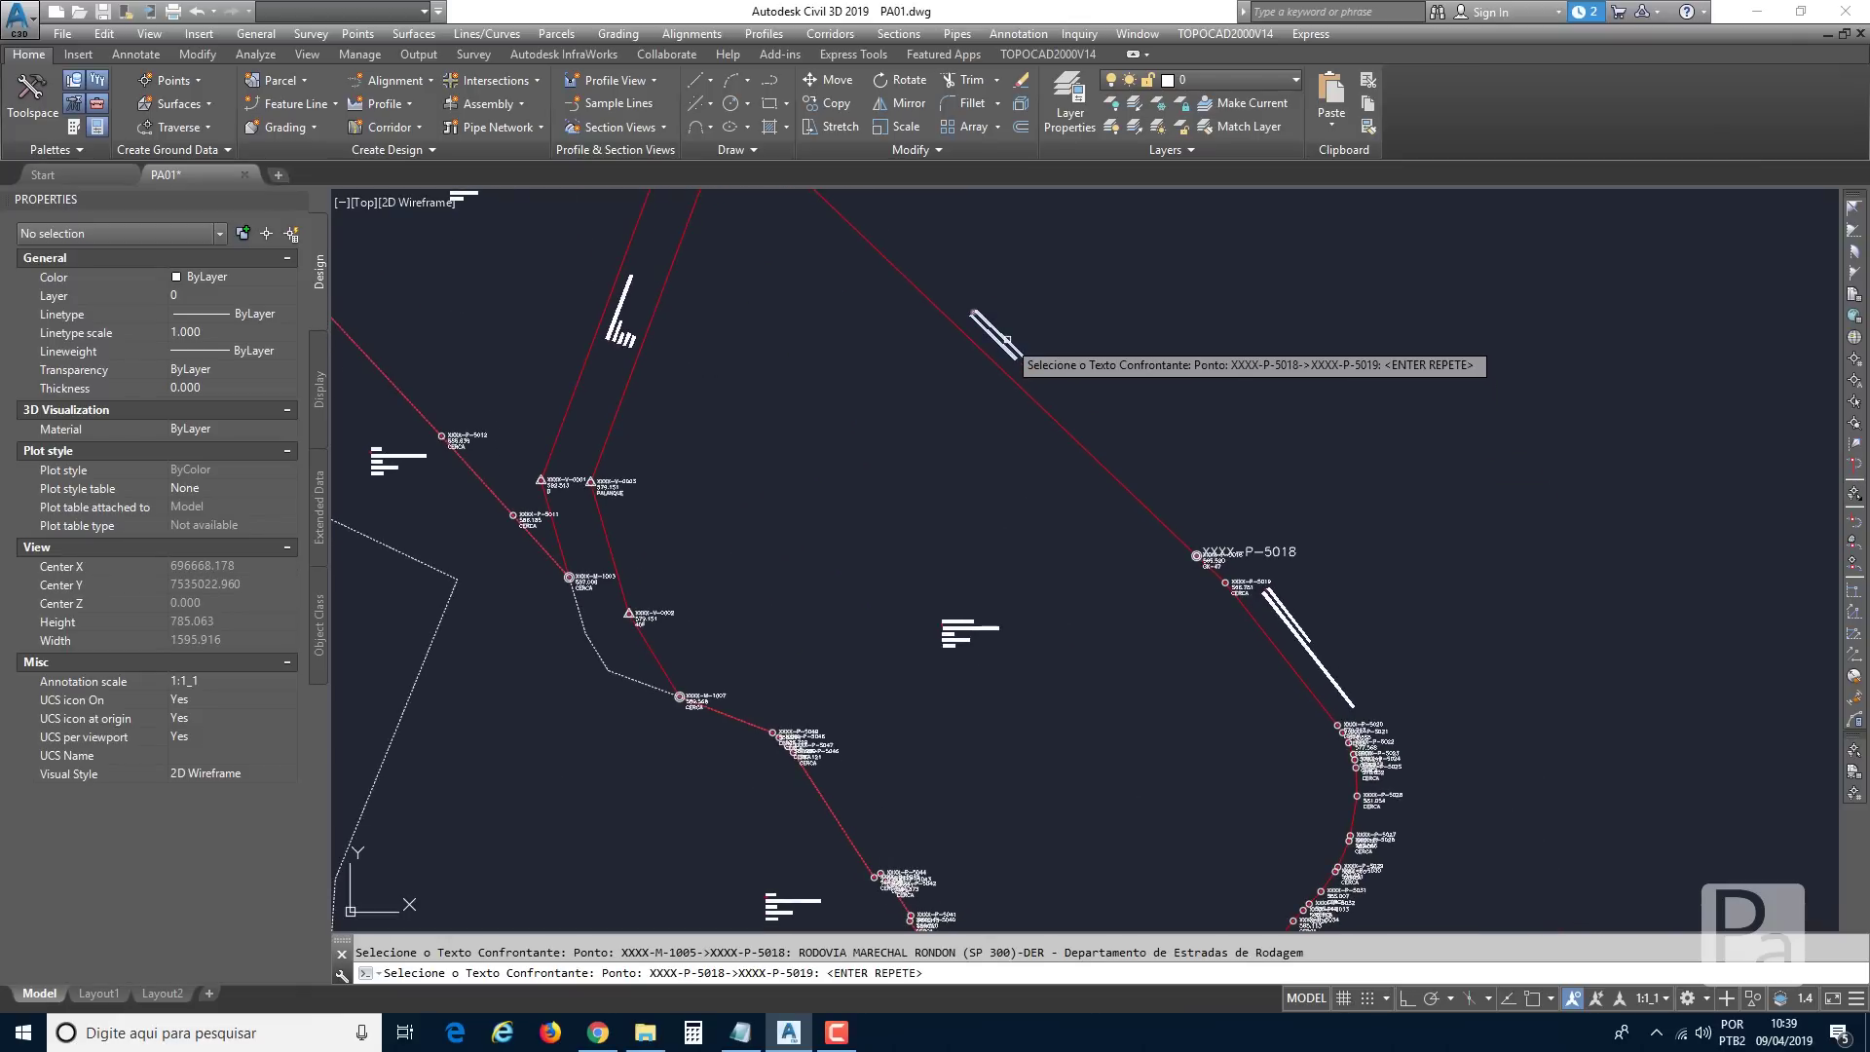
left_click(1315, 662)
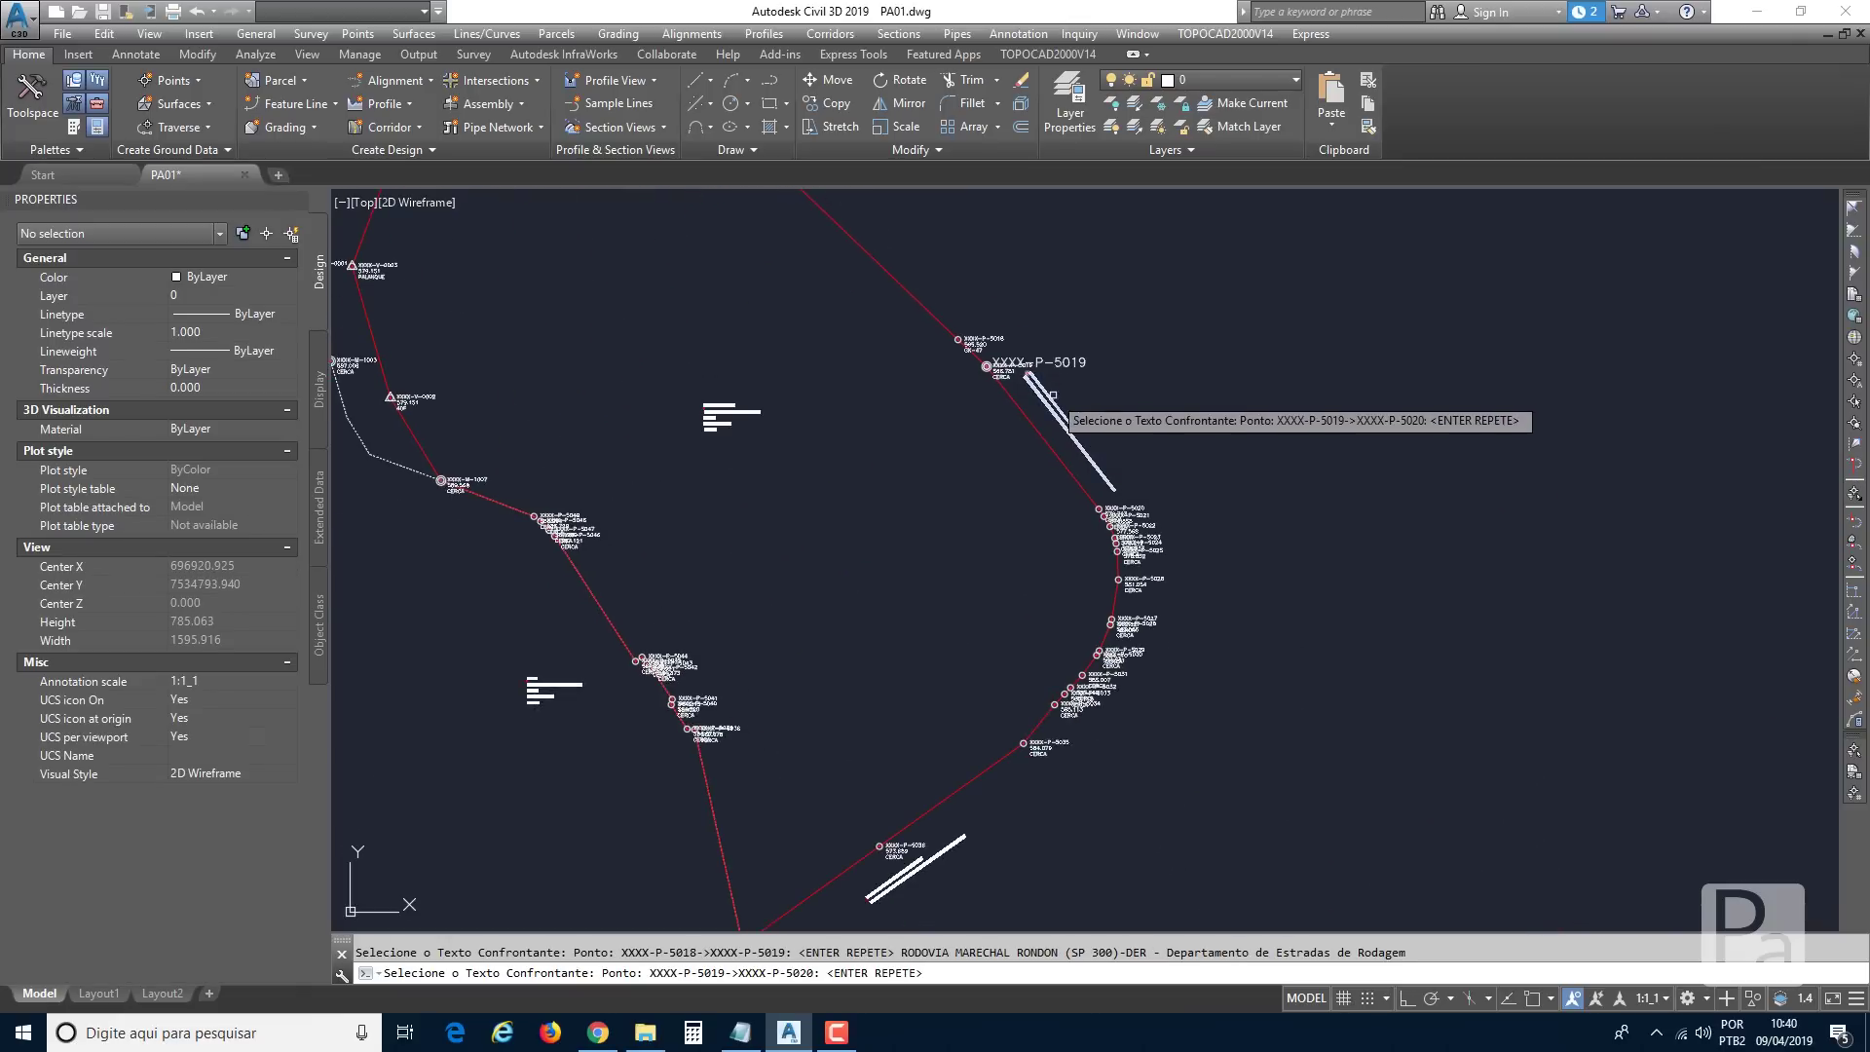
Assign the SP300–SP294 Ramo de acesso text as confrontante for the segments from XXXX-P-5019 to XXXX-P-5035.
left_click(1046, 399)
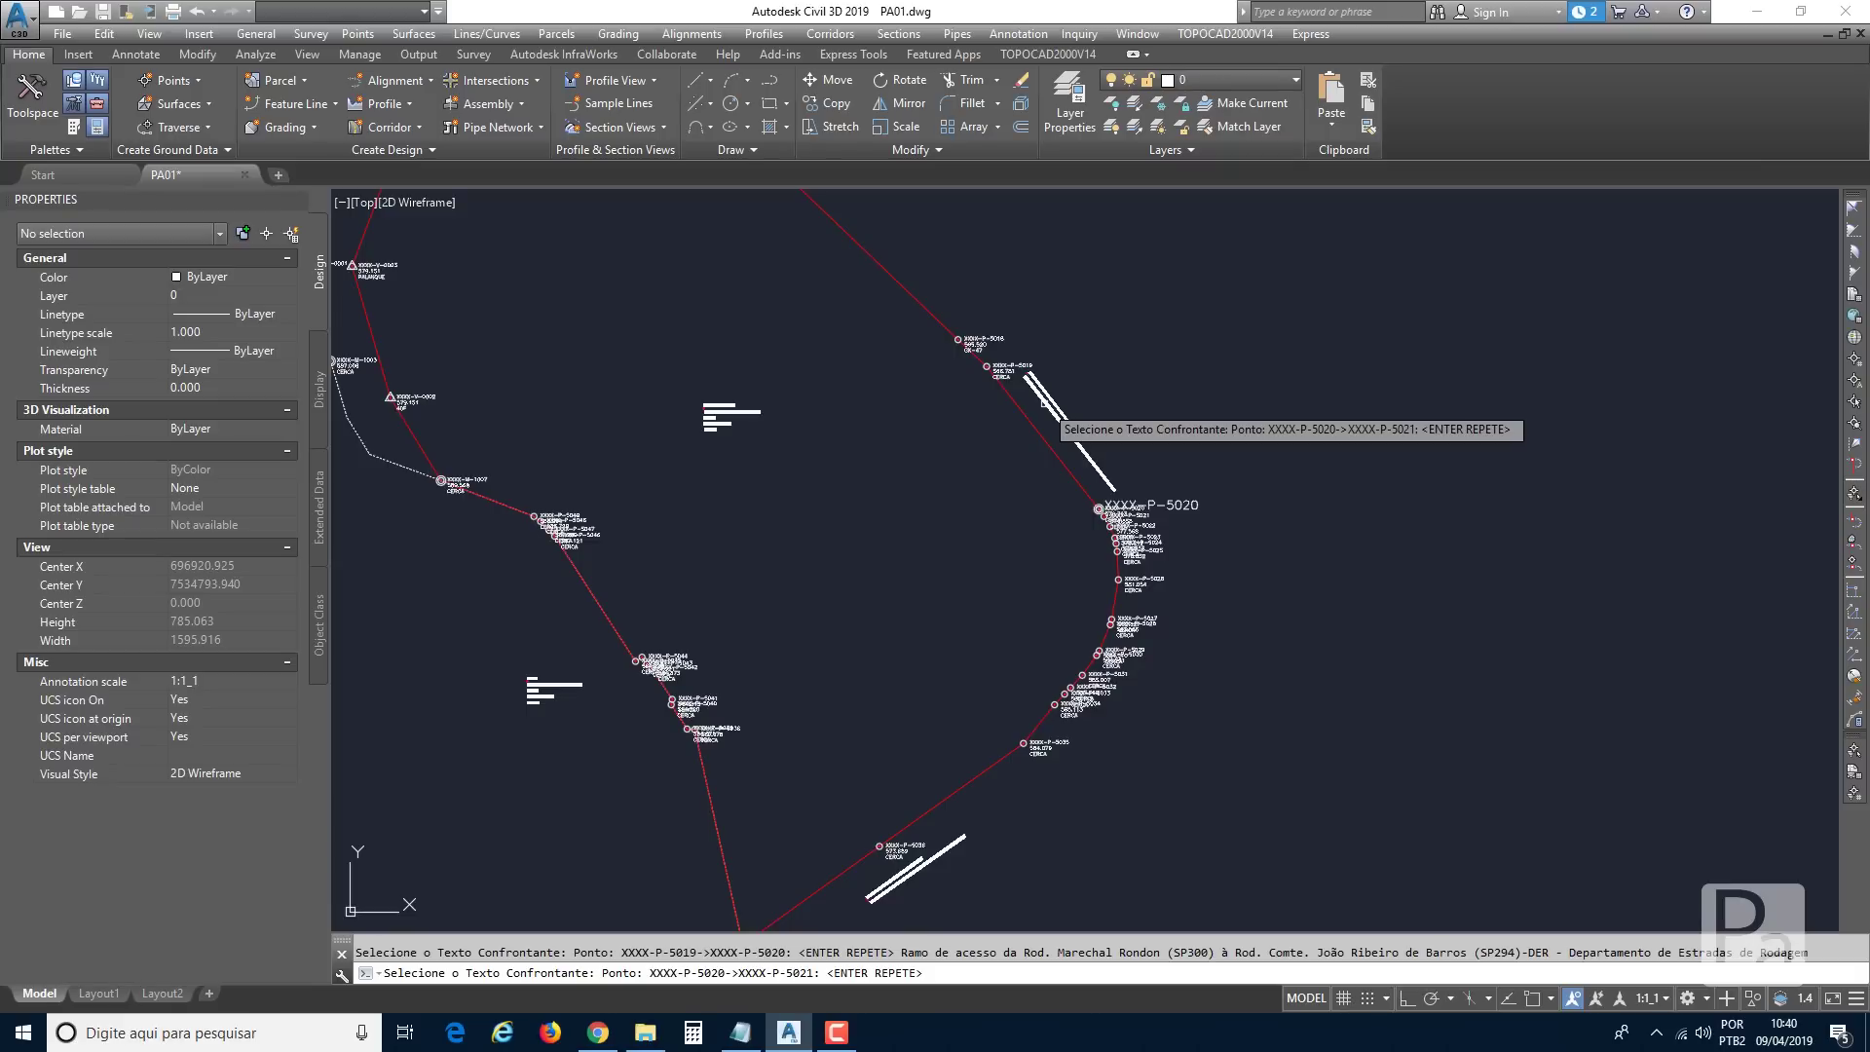
key("Return")
key("Return")
key("Return")
key("Return")
key("Return")
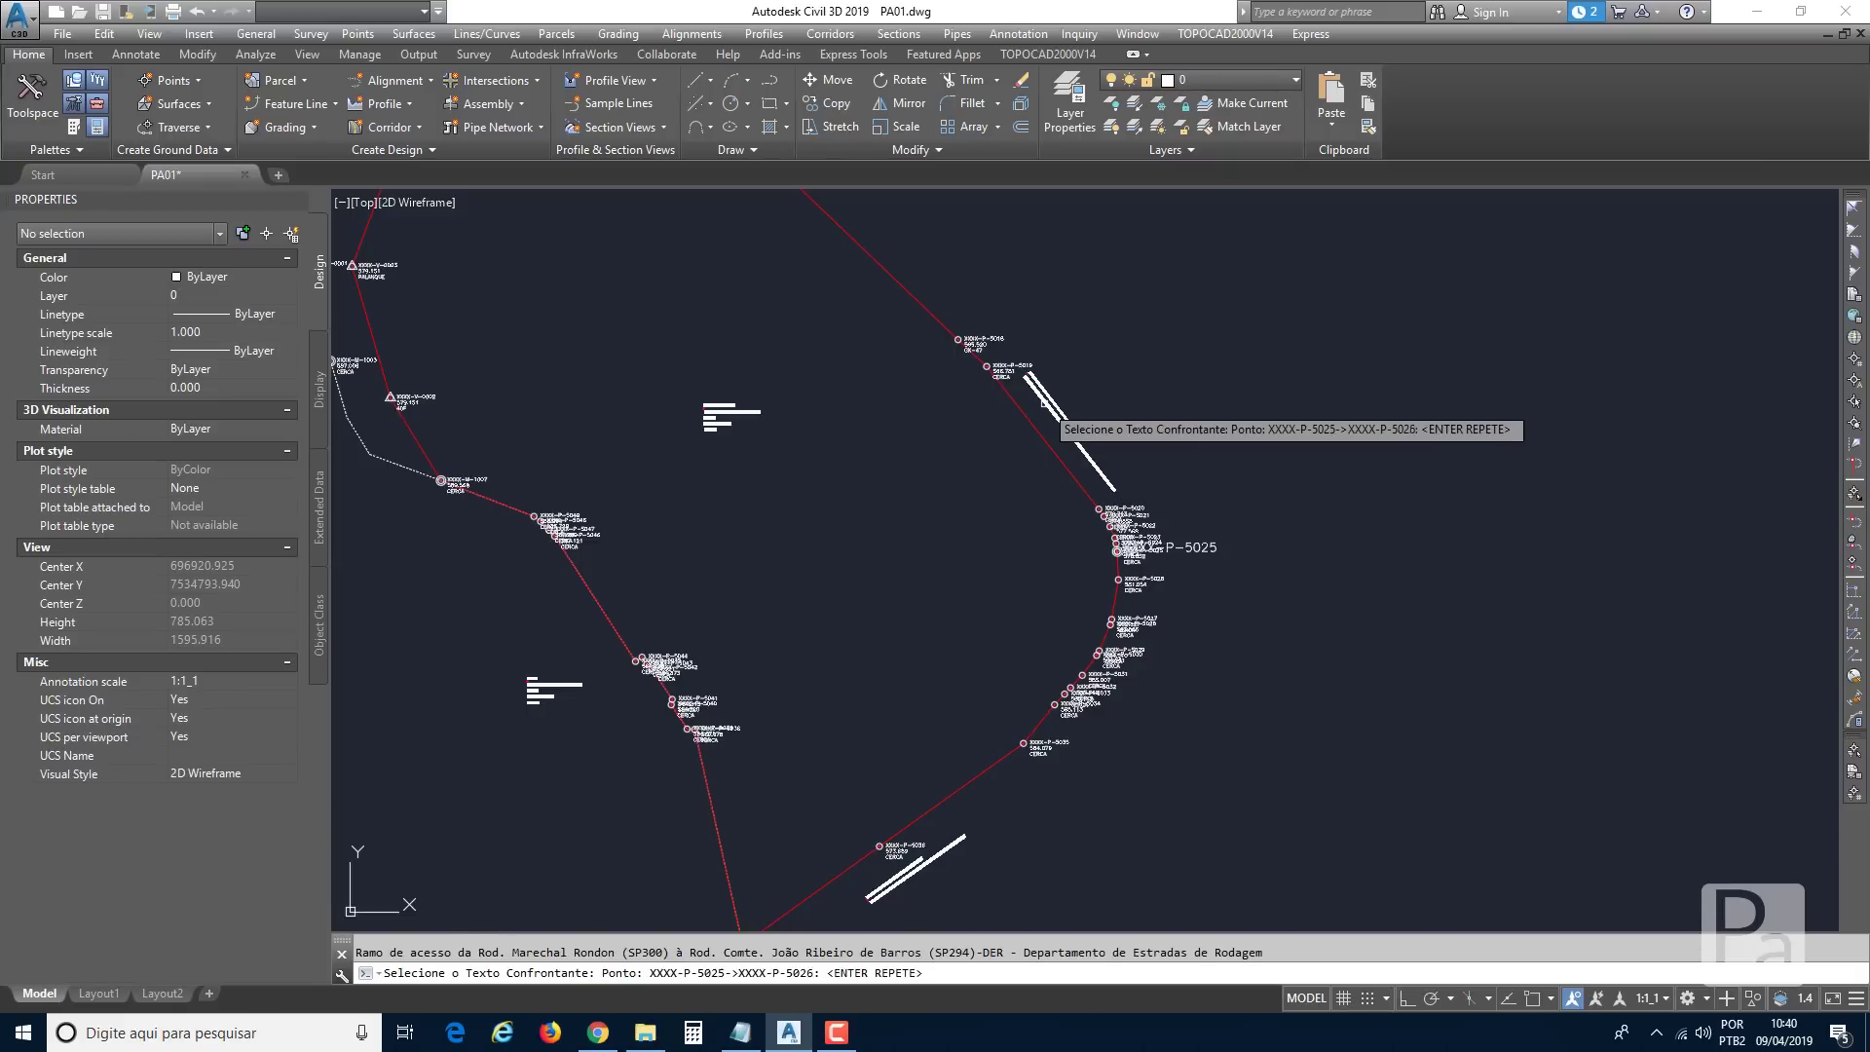
key("Return")
key("Return")
key("Return")
key("Return")
key("Return")
key("Return")
key("Return")
key("Return")
key("Return")
key("Return")
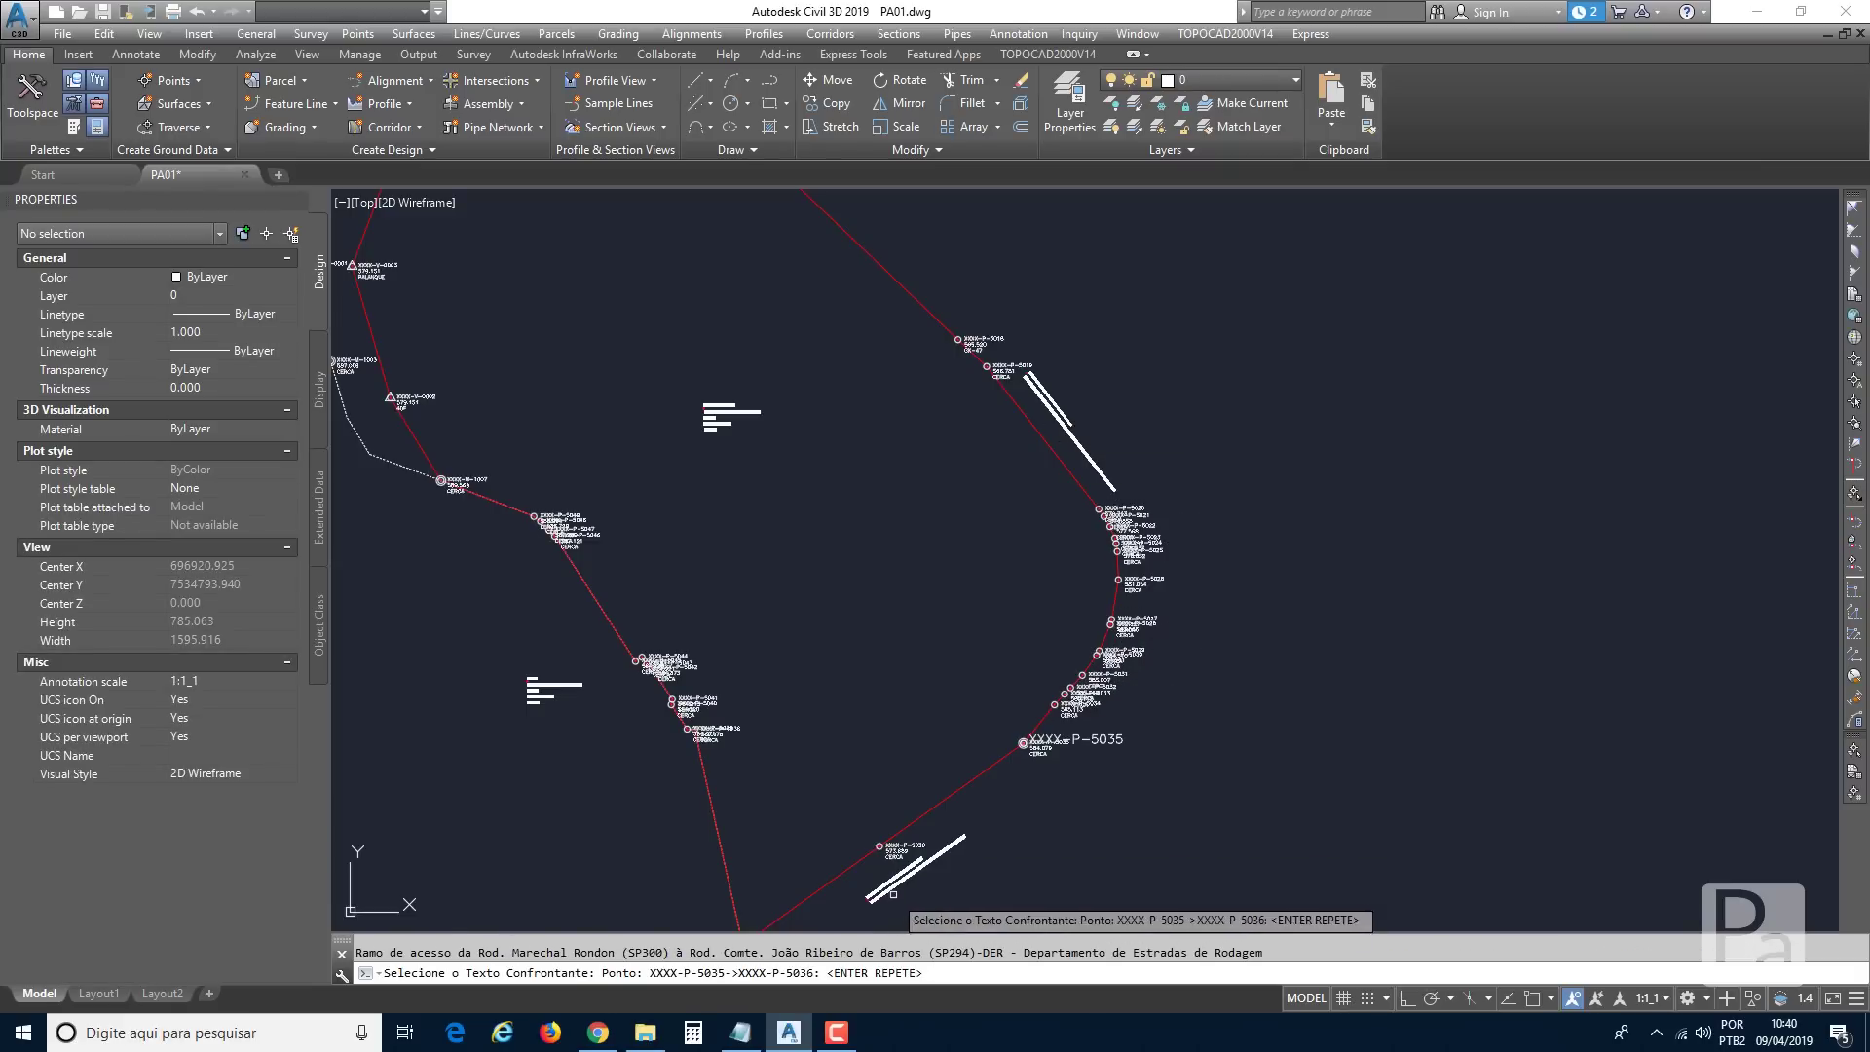
Assign the Ramo de acesso text from XXXX-P-5035 to XXXX-P-5037 and the SP 294 state highway text from there to XXXX-M-1006.
left_click(894, 893)
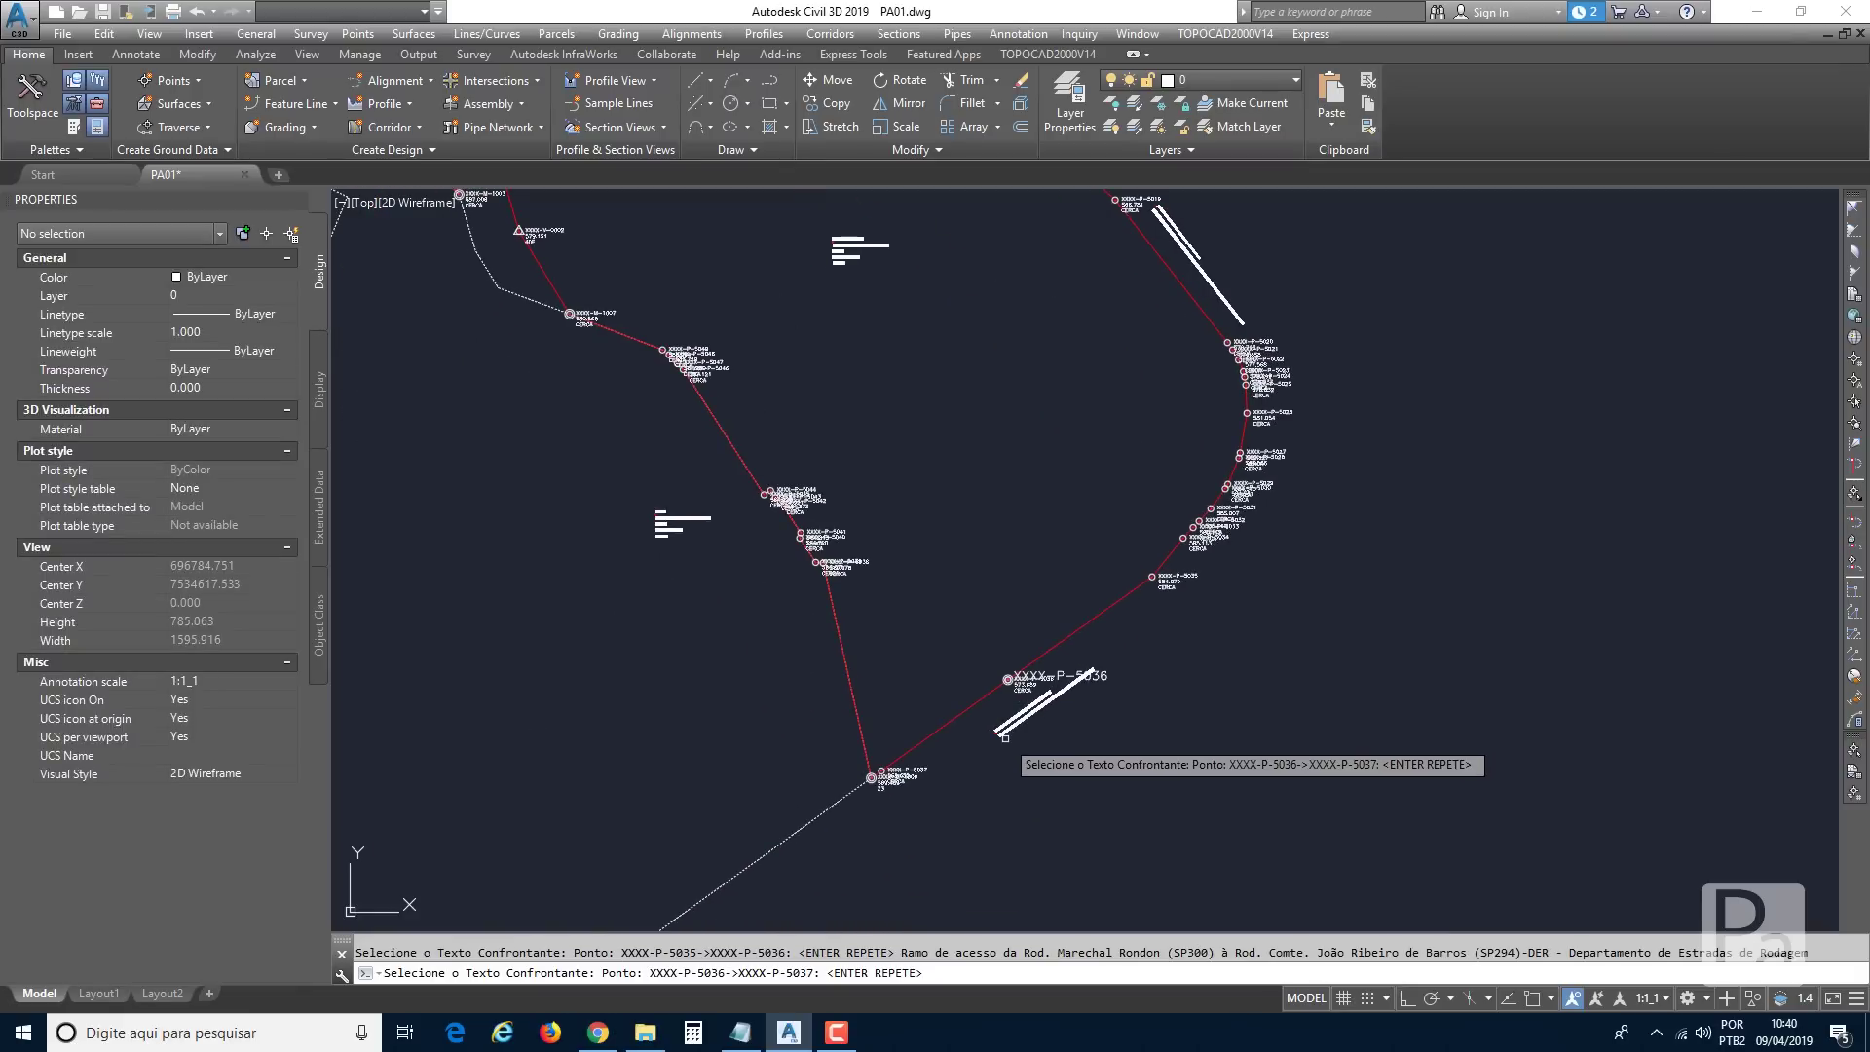
left_click(1004, 735)
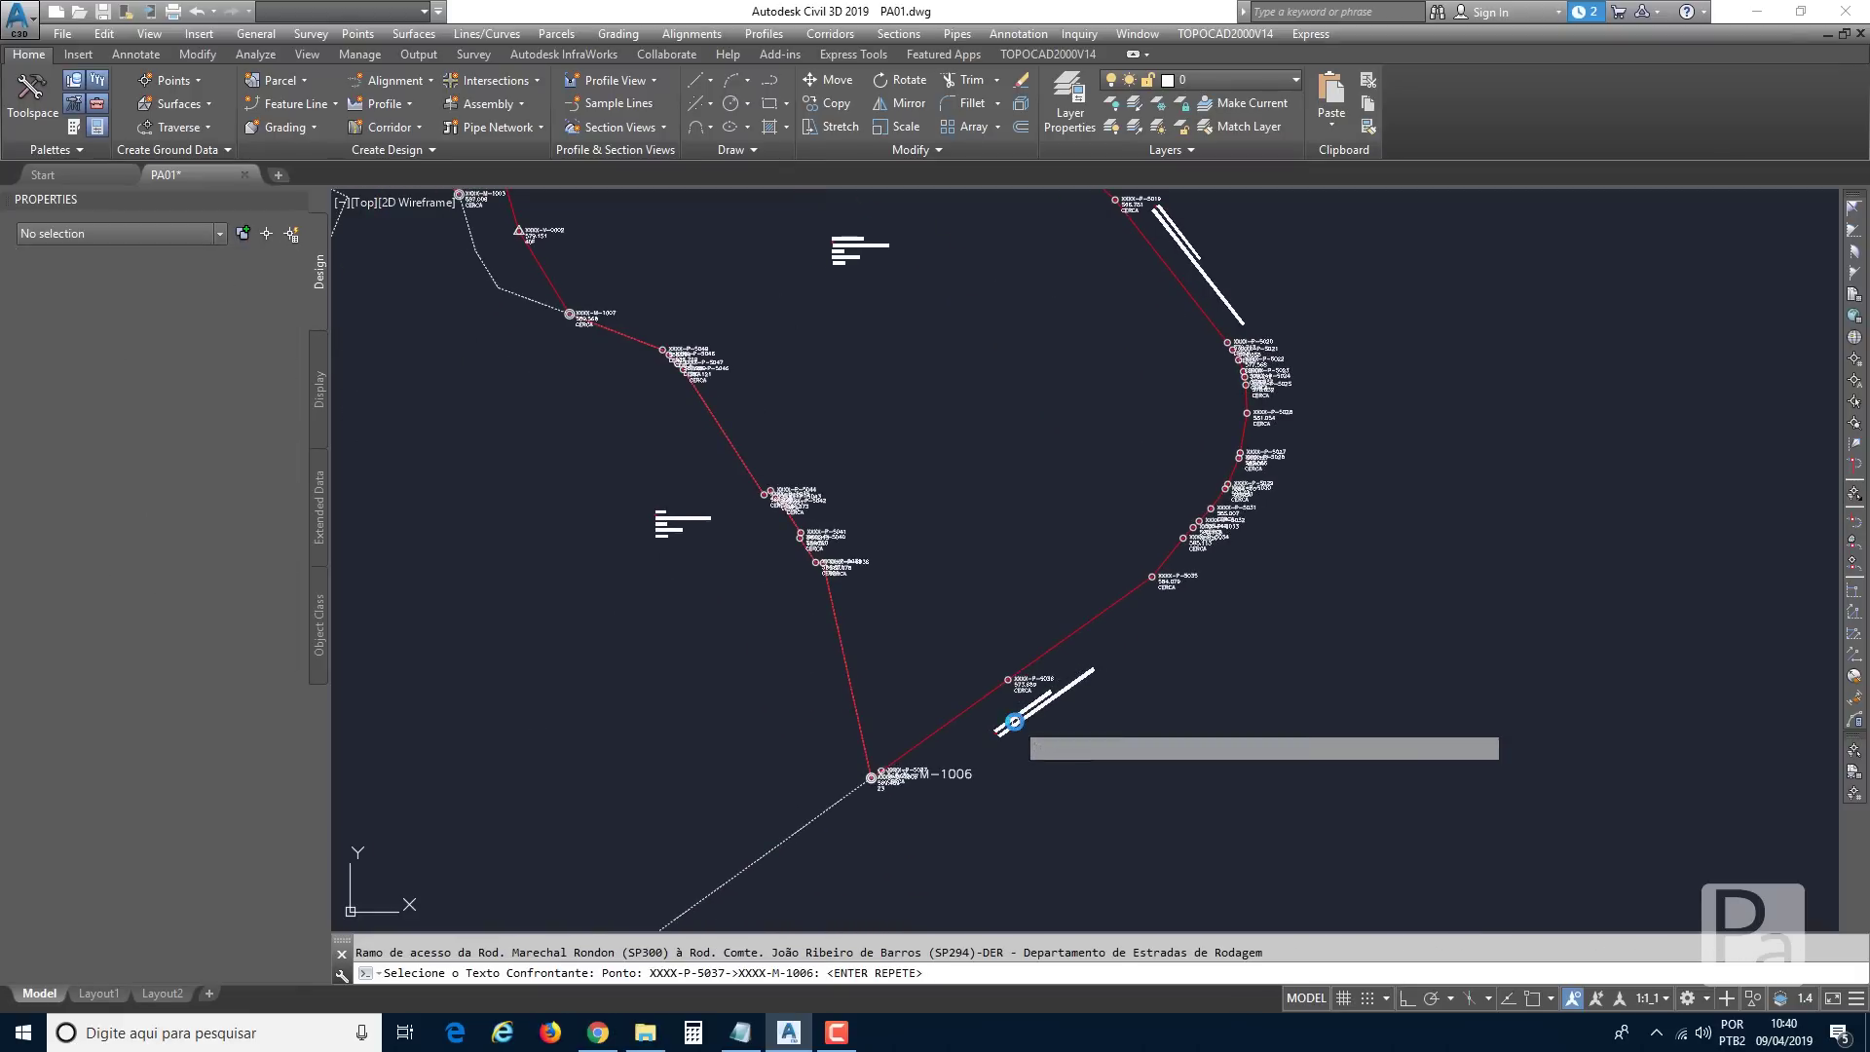
left_click(1016, 721)
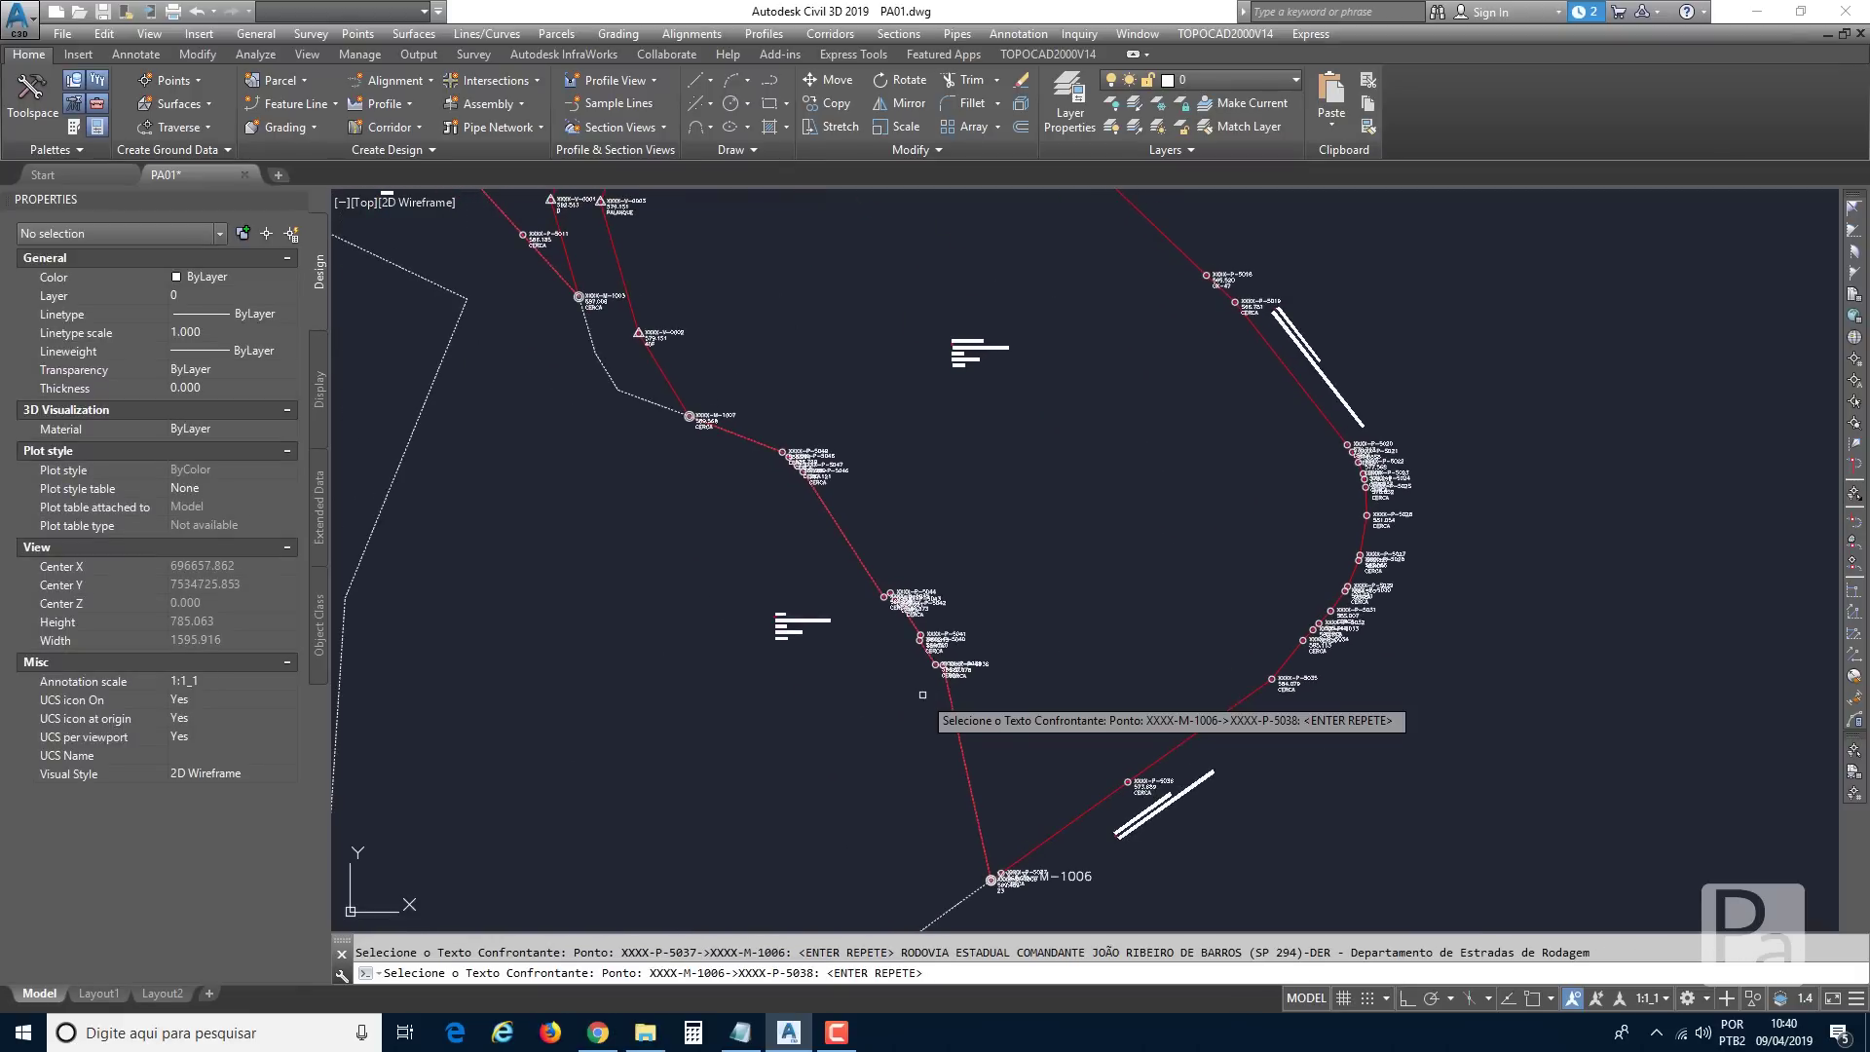
Assign SUBESTAÇÃO DE BAURU SBE-39/5-CTEEP as confrontante for the consecutive segments starting at XXXX-M-1006.
left_click(783, 631)
key("Return")
key("Return")
key("Return")
key("Return")
key("Return")
key("Return")
key("Return")
key("Return")
key("Return")
key("Return")
key("Return")
key("Return")
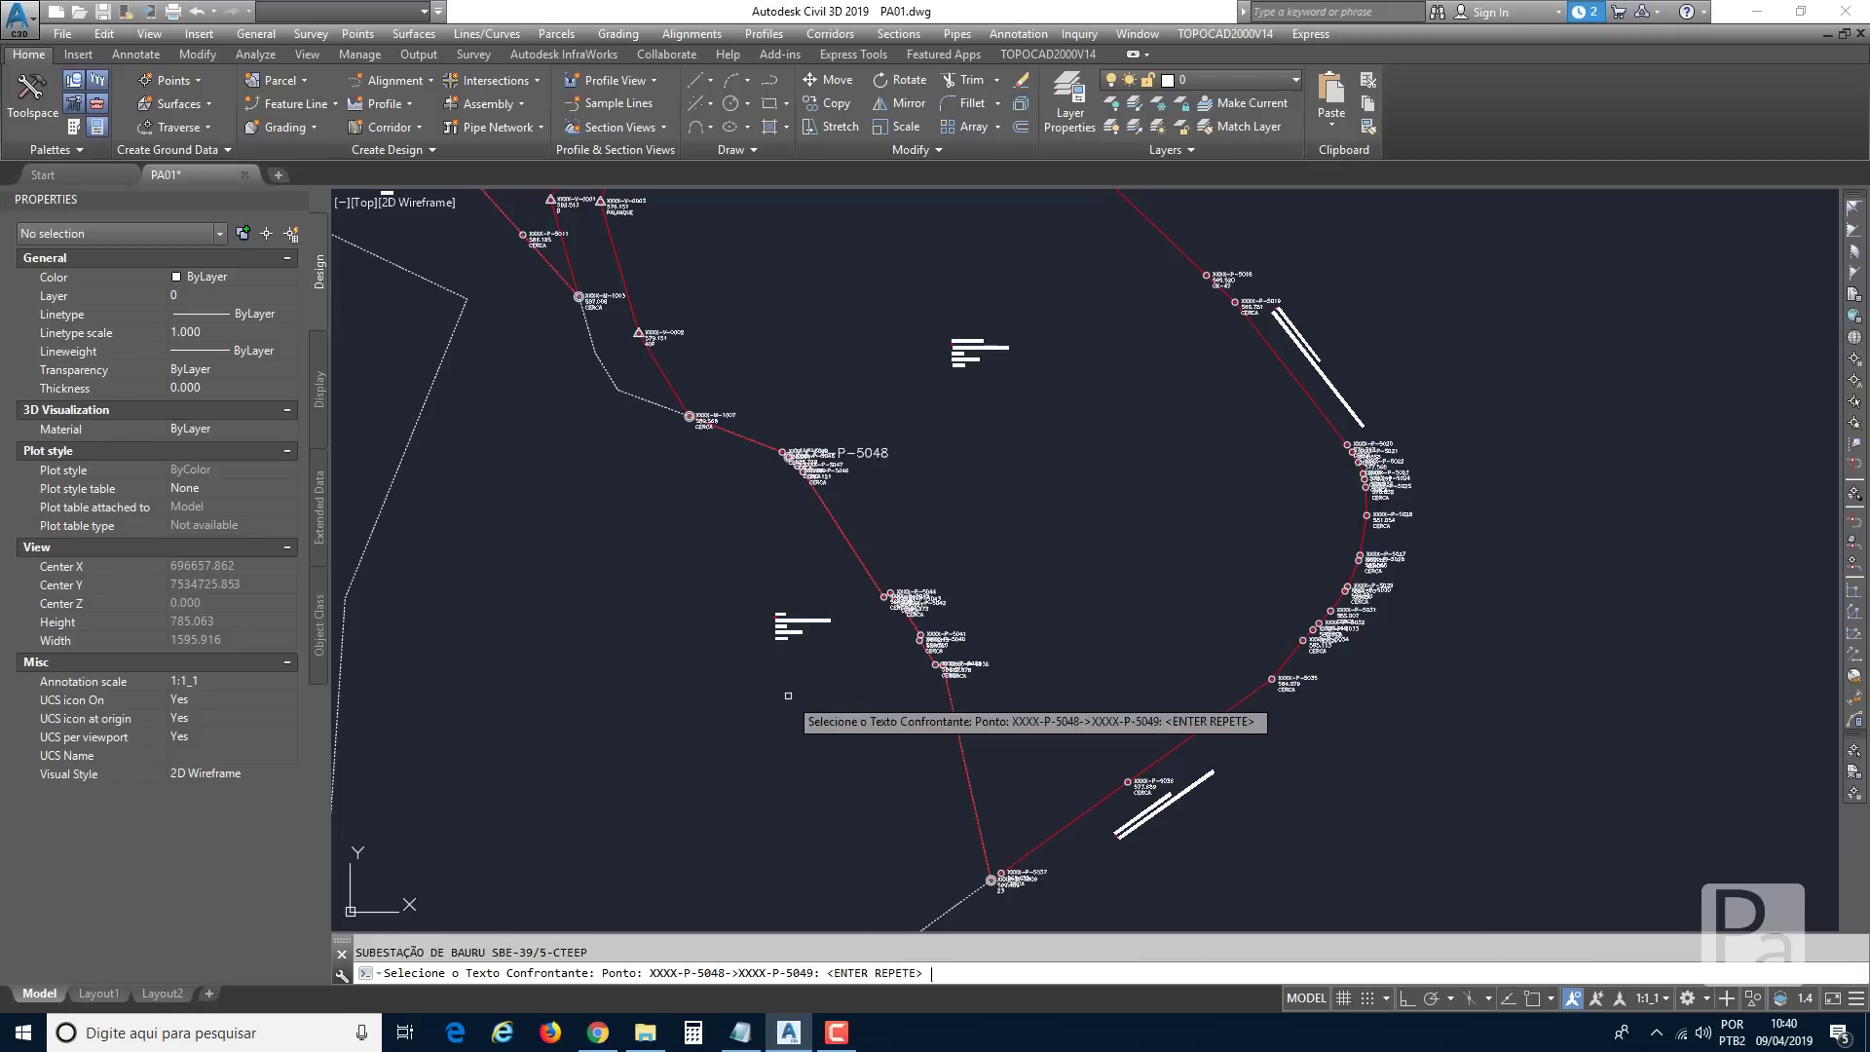
Assign ESTRADA A01-DER as confrontante for the remaining segments from XXXX-M-1007 back to XXXX-M-1005.
middle_click_drag(718, 529, 830, 802)
left_click(740, 337)
key("Return")
key("Return")
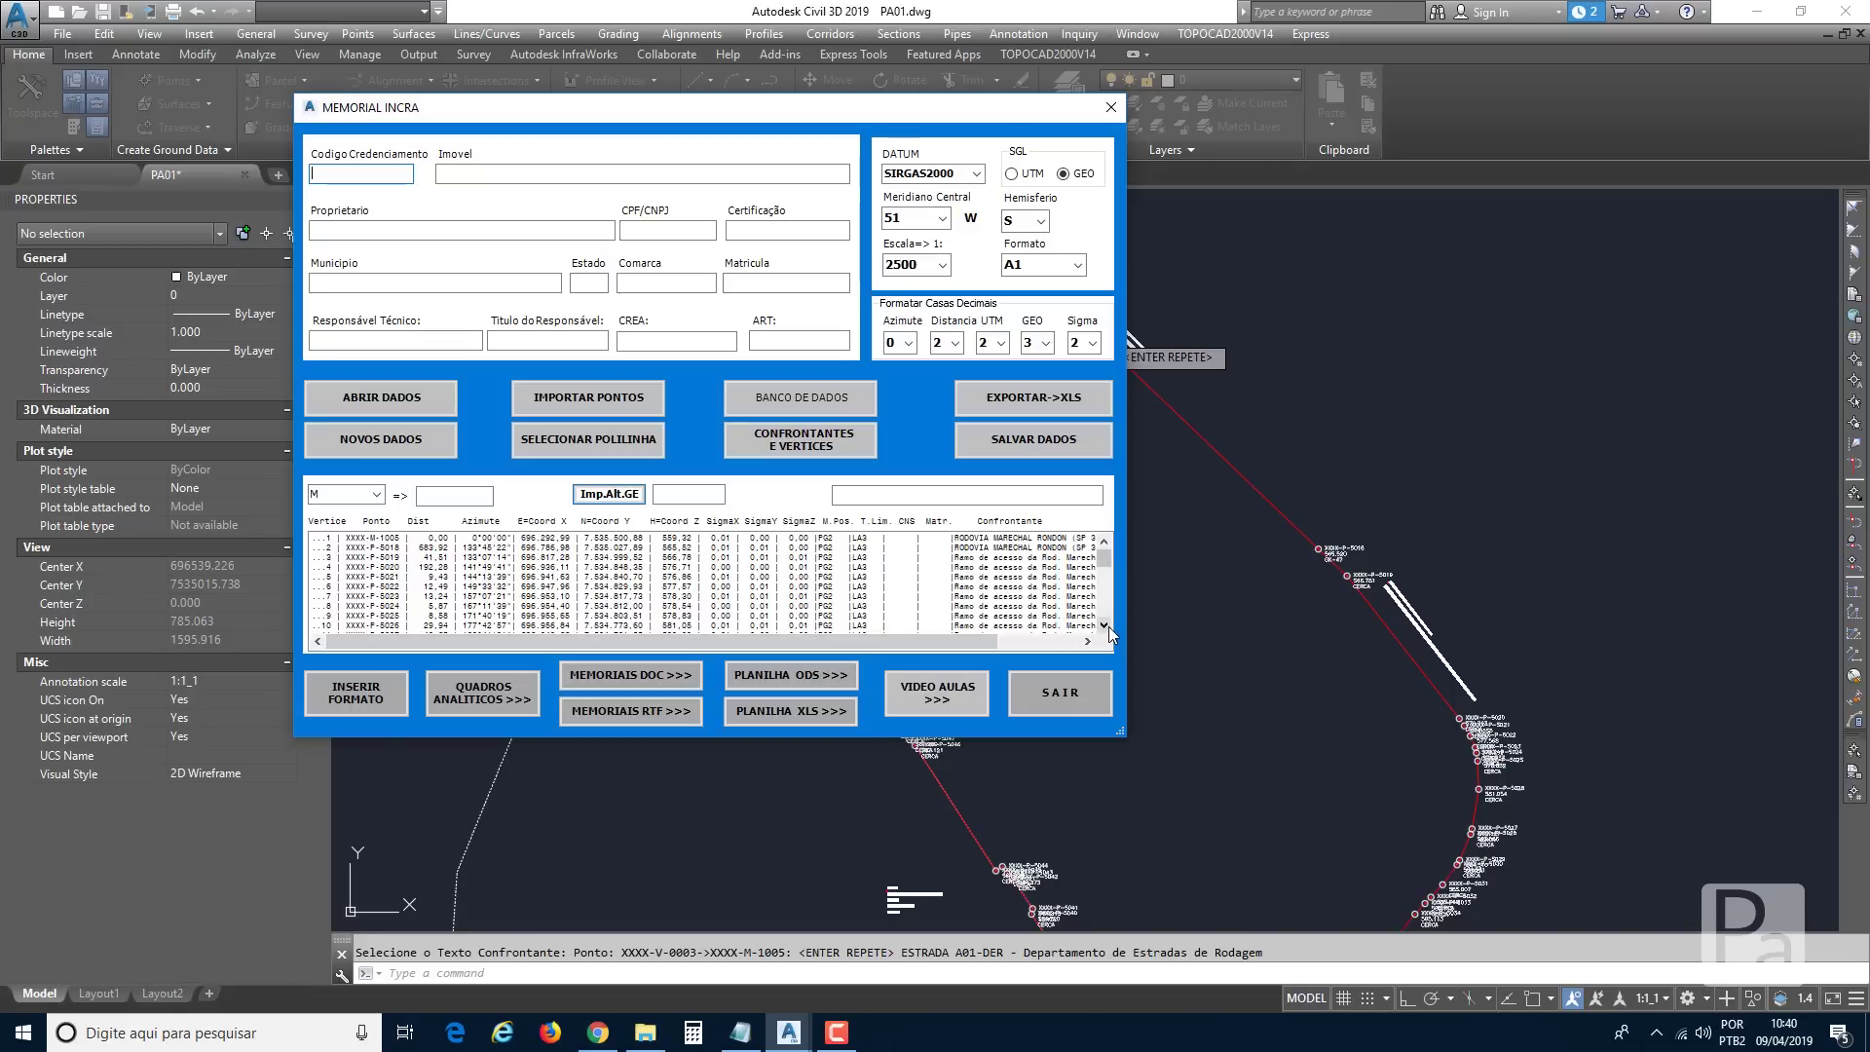
Review the second parcel's vertex list in the memorial, checking the limit types, CNS, matrículas and confrontantes.
left_click(1105, 625)
left_click(1105, 625)
left_click(1104, 625)
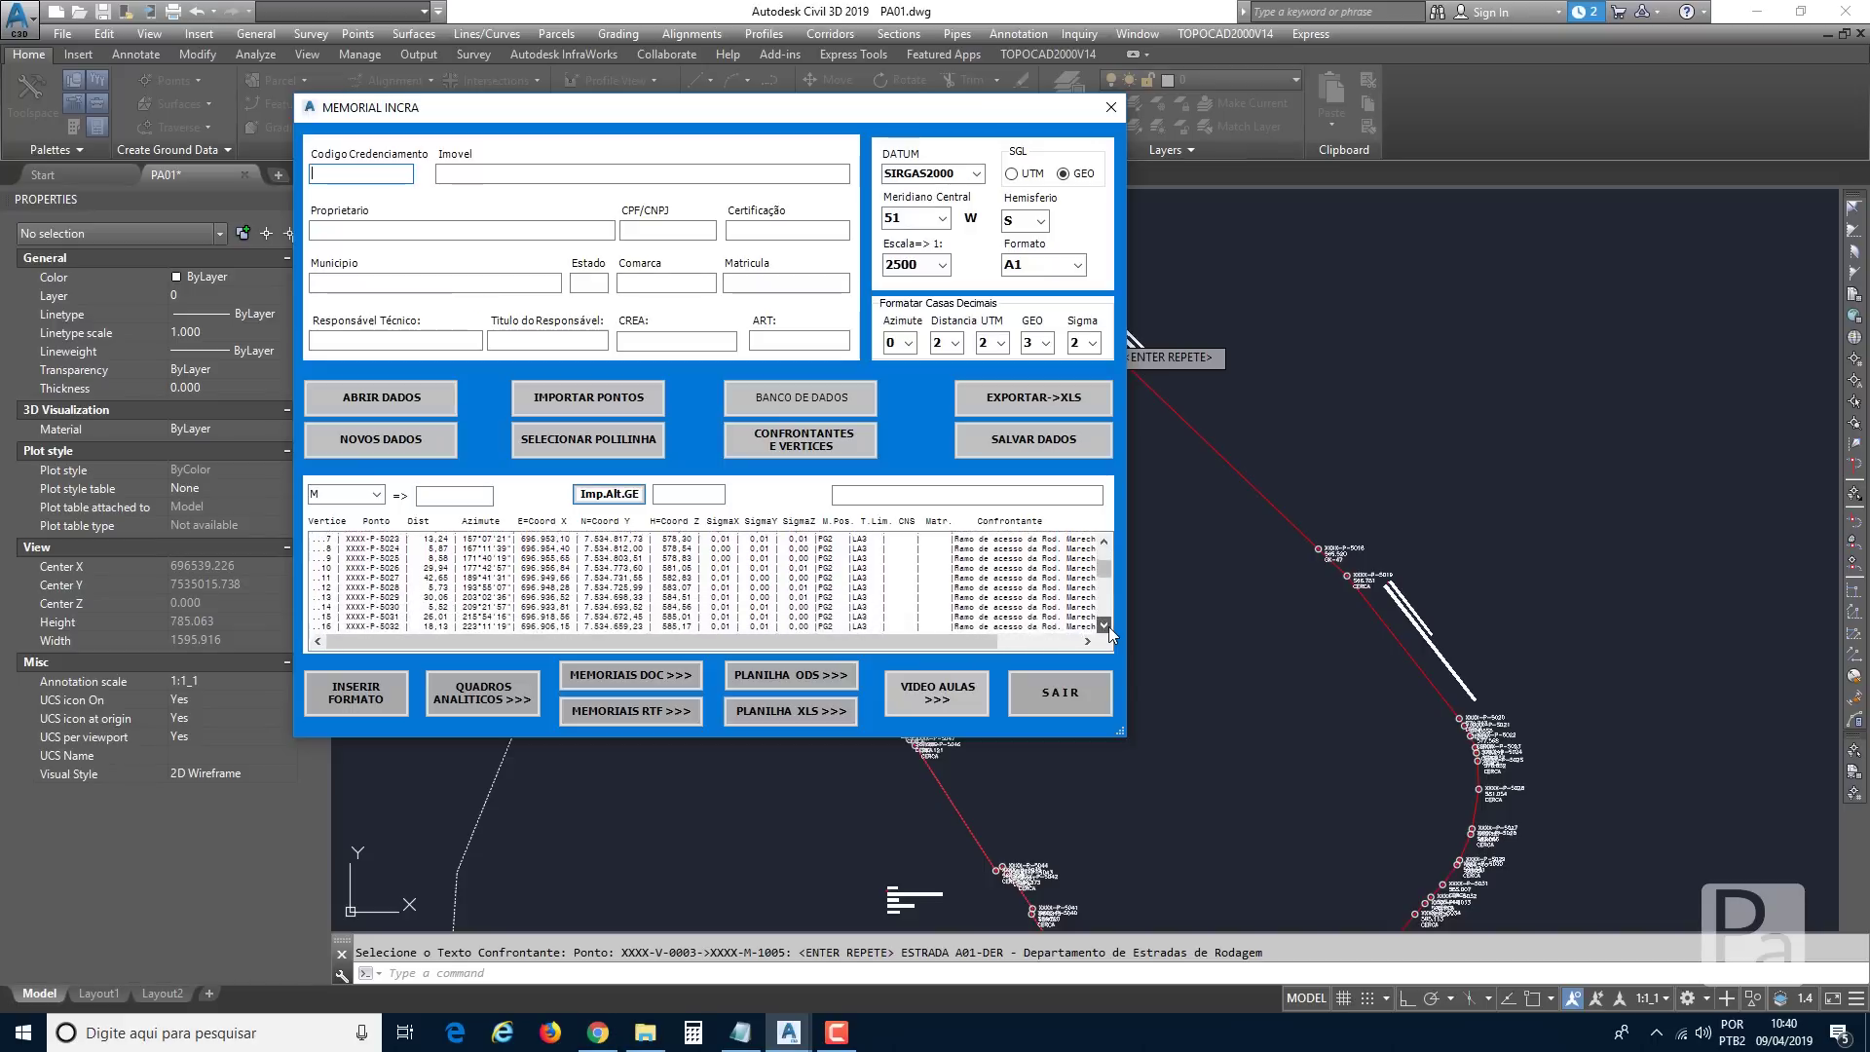
left_click(1105, 625)
left_click(1105, 626)
left_click(1105, 626)
left_click(1104, 625)
left_click(1105, 625)
left_click(1104, 625)
left_click(1107, 627)
left_click(1107, 626)
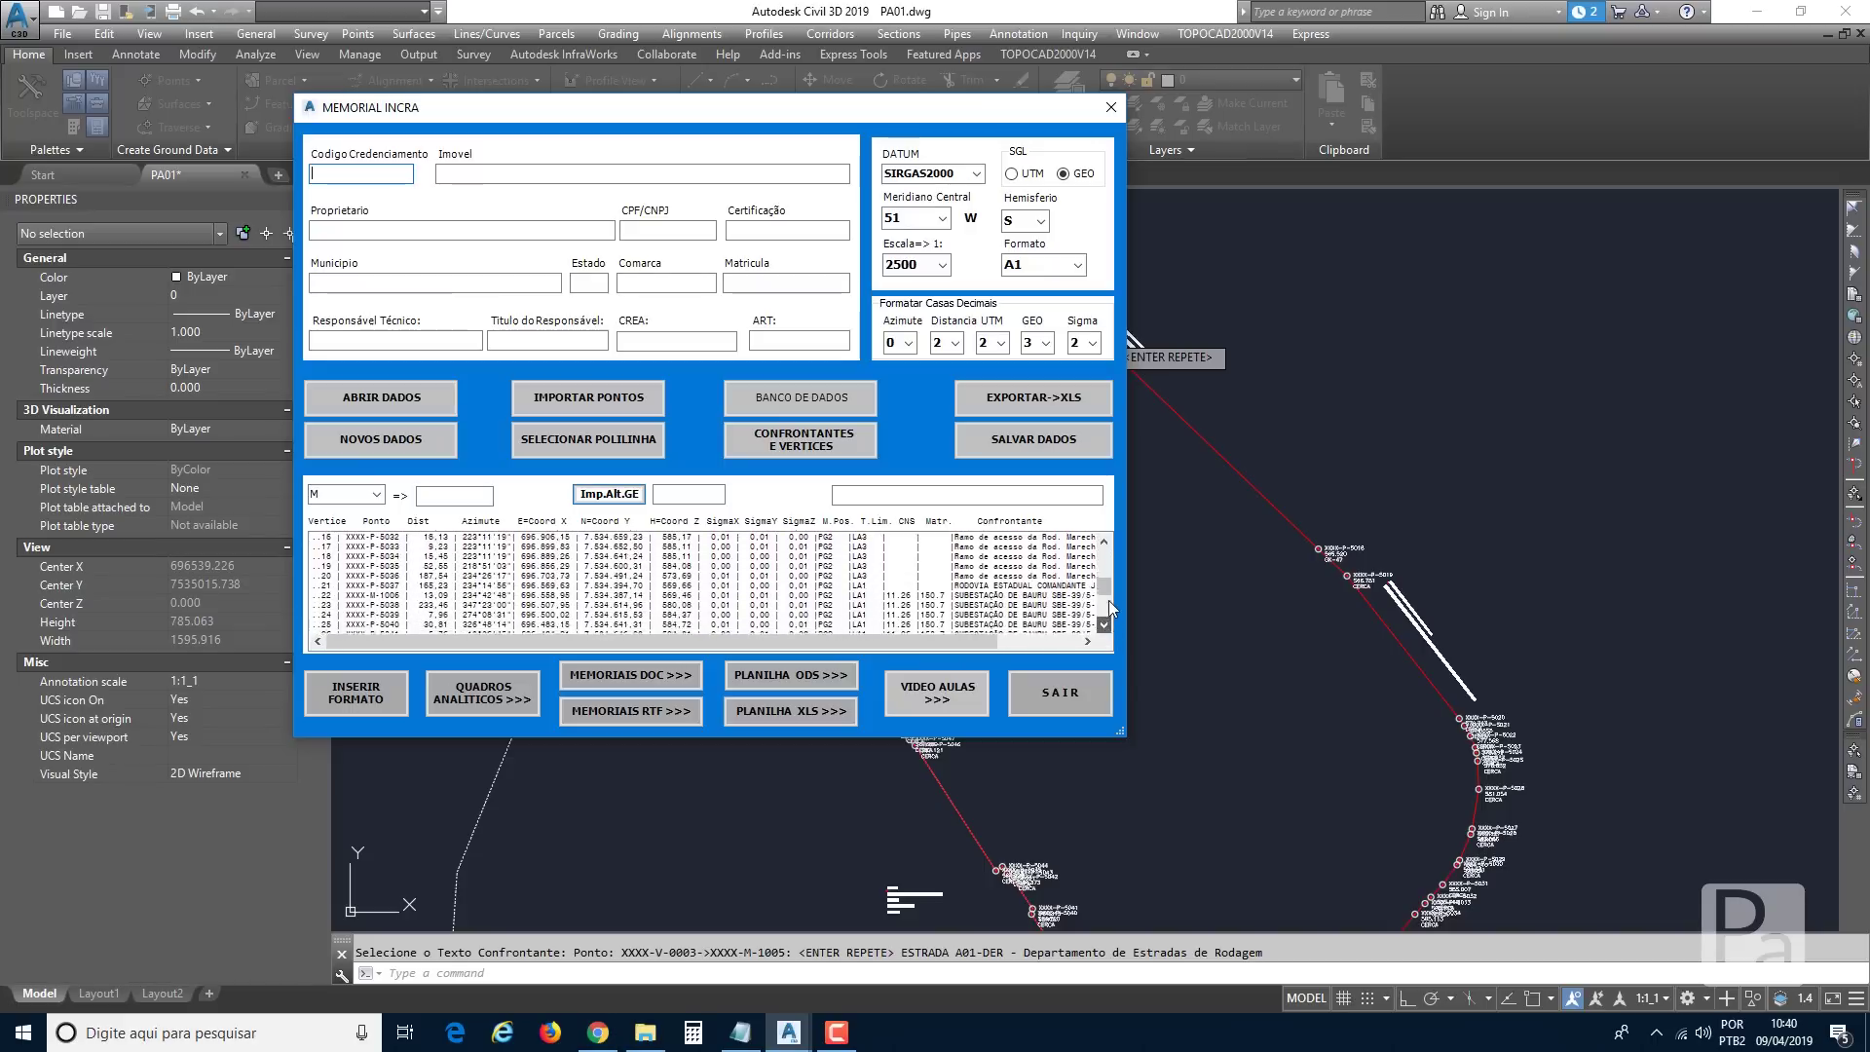
left_click_drag(1106, 581, 1107, 587)
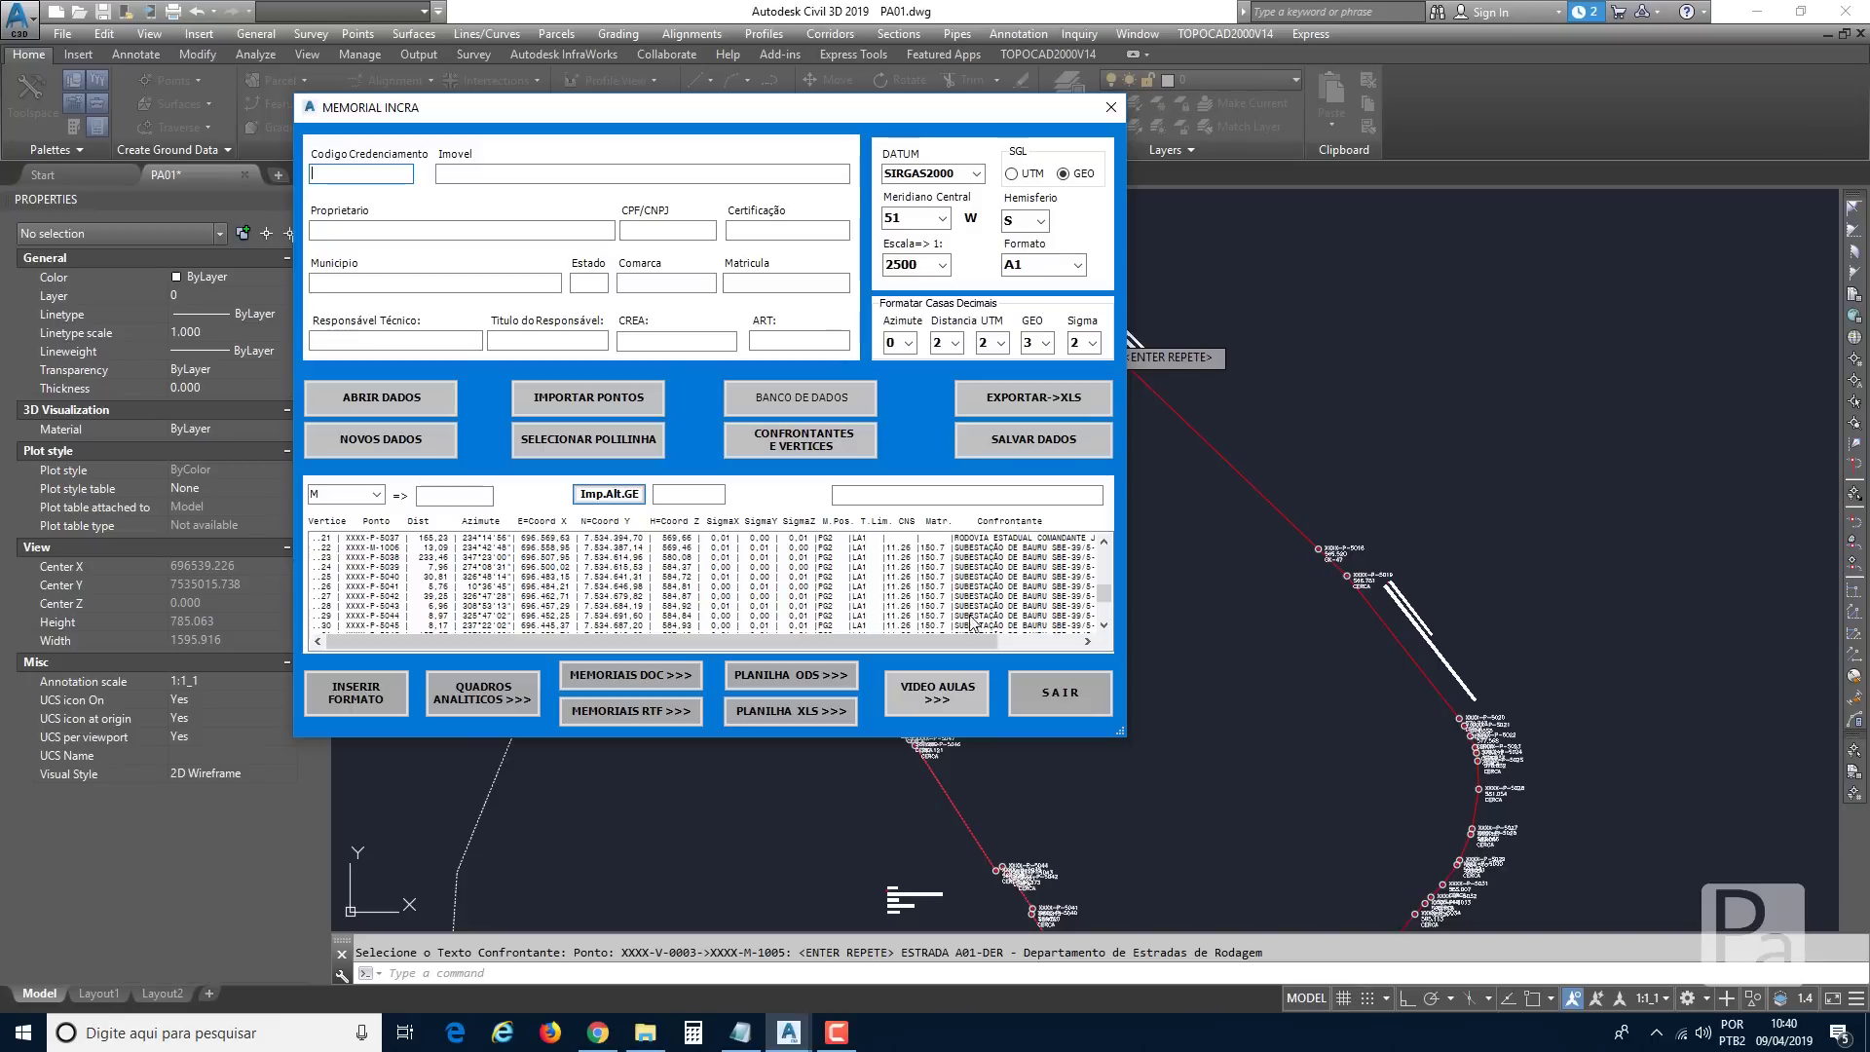
left_click(1107, 614)
left_click_drag(1107, 615, 1105, 547)
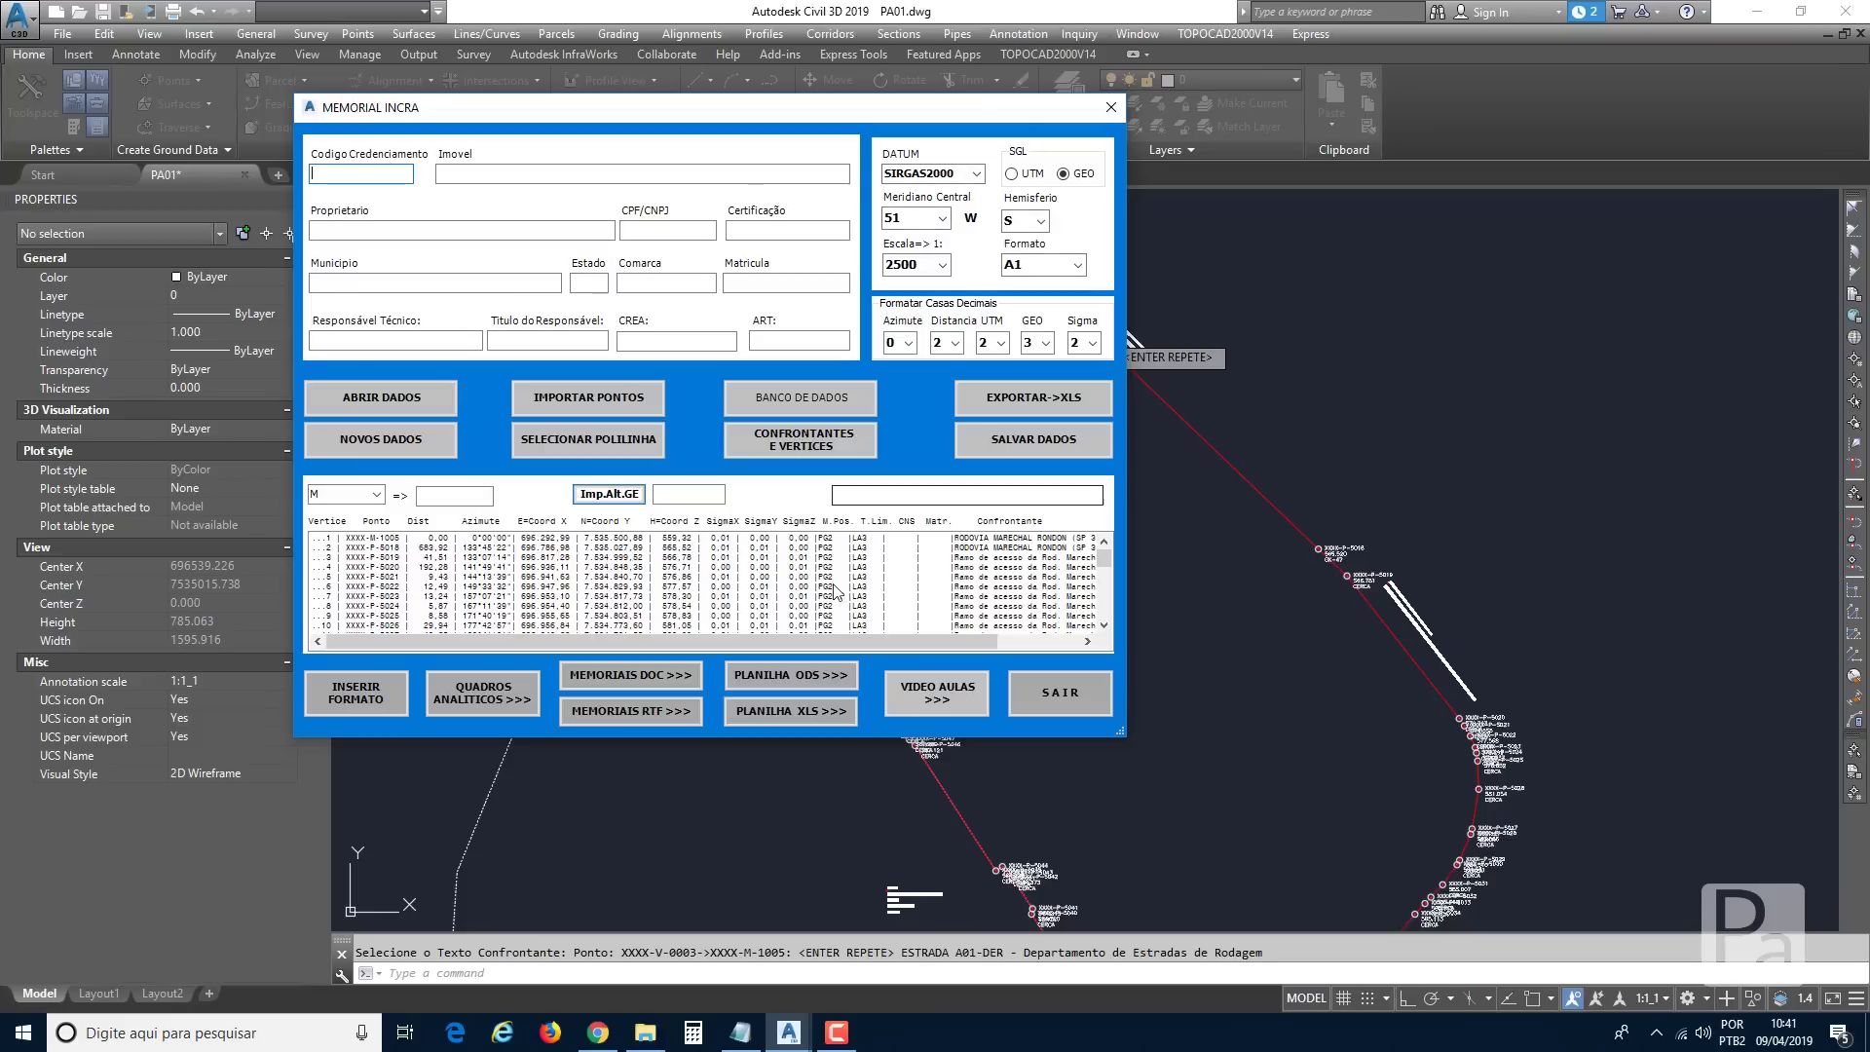
Generate the ODS spreadsheet with GEO coordinates for parcel 2 of 2 into the existing PA01.ODS and leave the memorial.
left_click(797, 678)
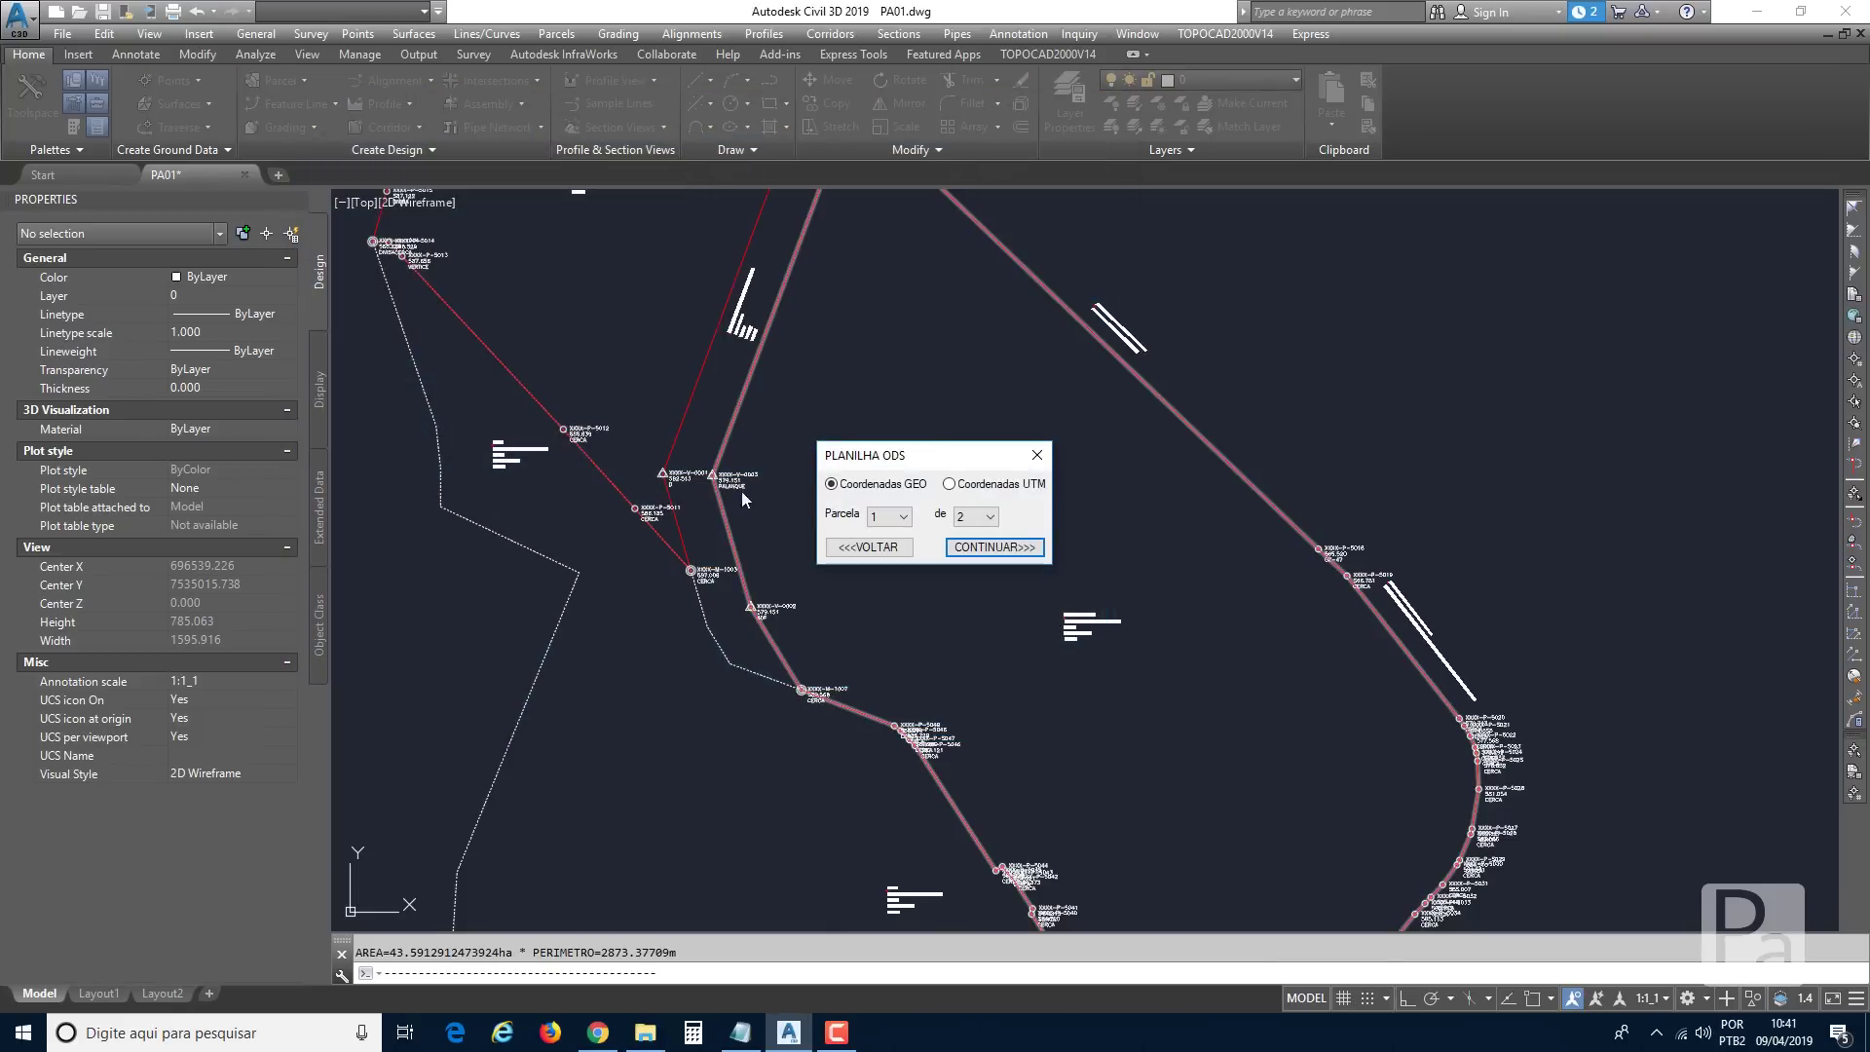
left_click(890, 517)
left_click(890, 550)
left_click(964, 518)
left_click(960, 548)
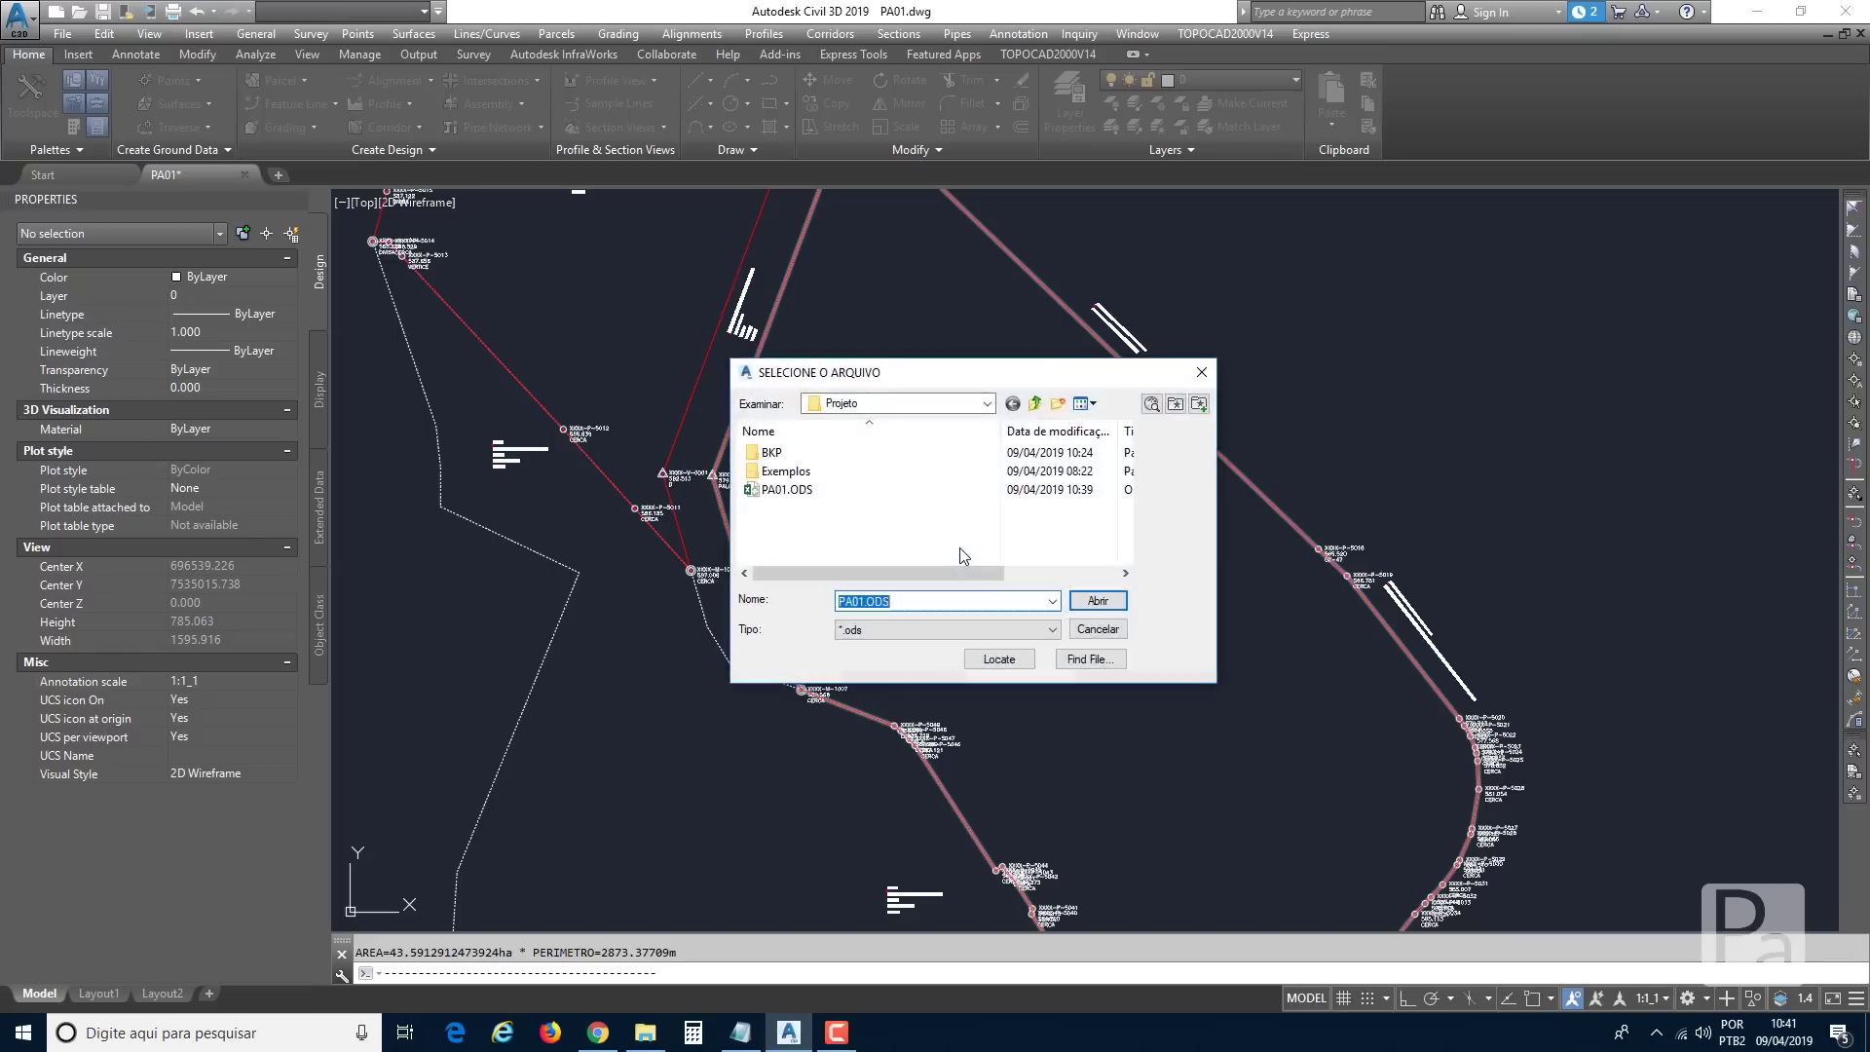
left_click(794, 497)
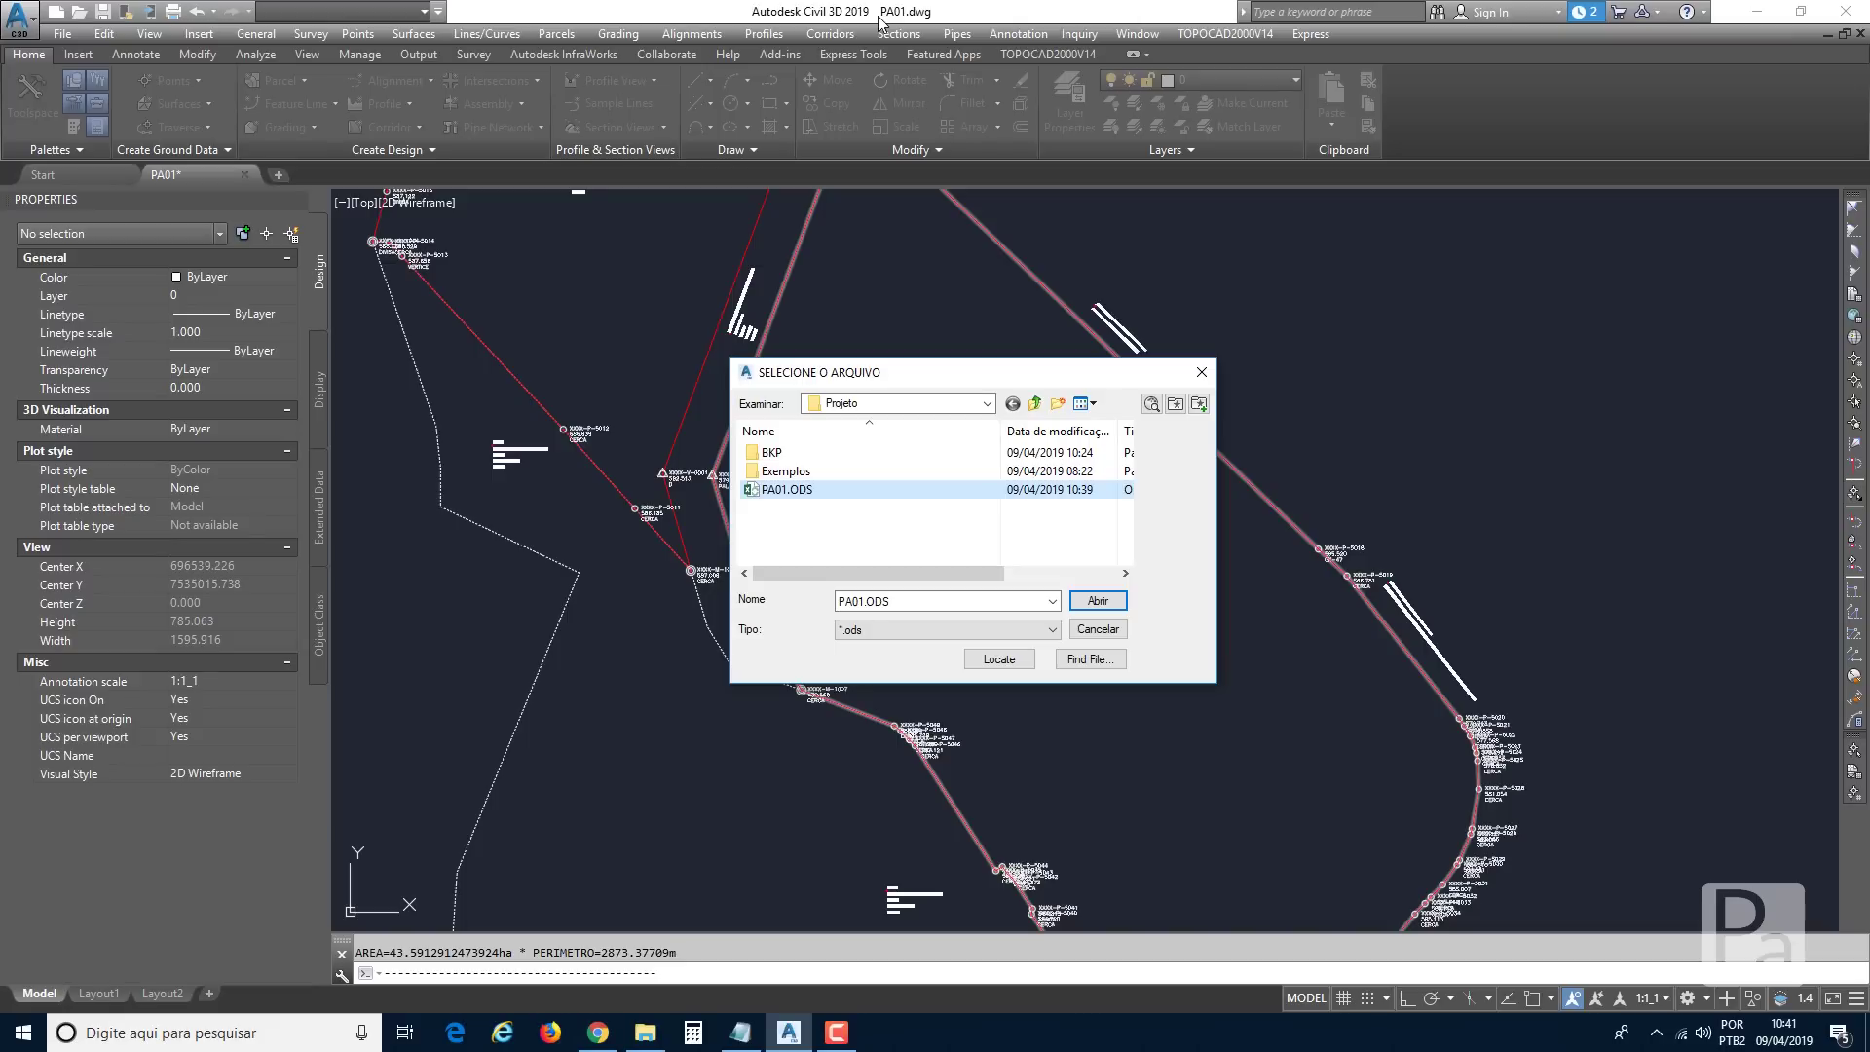
left_click(1110, 598)
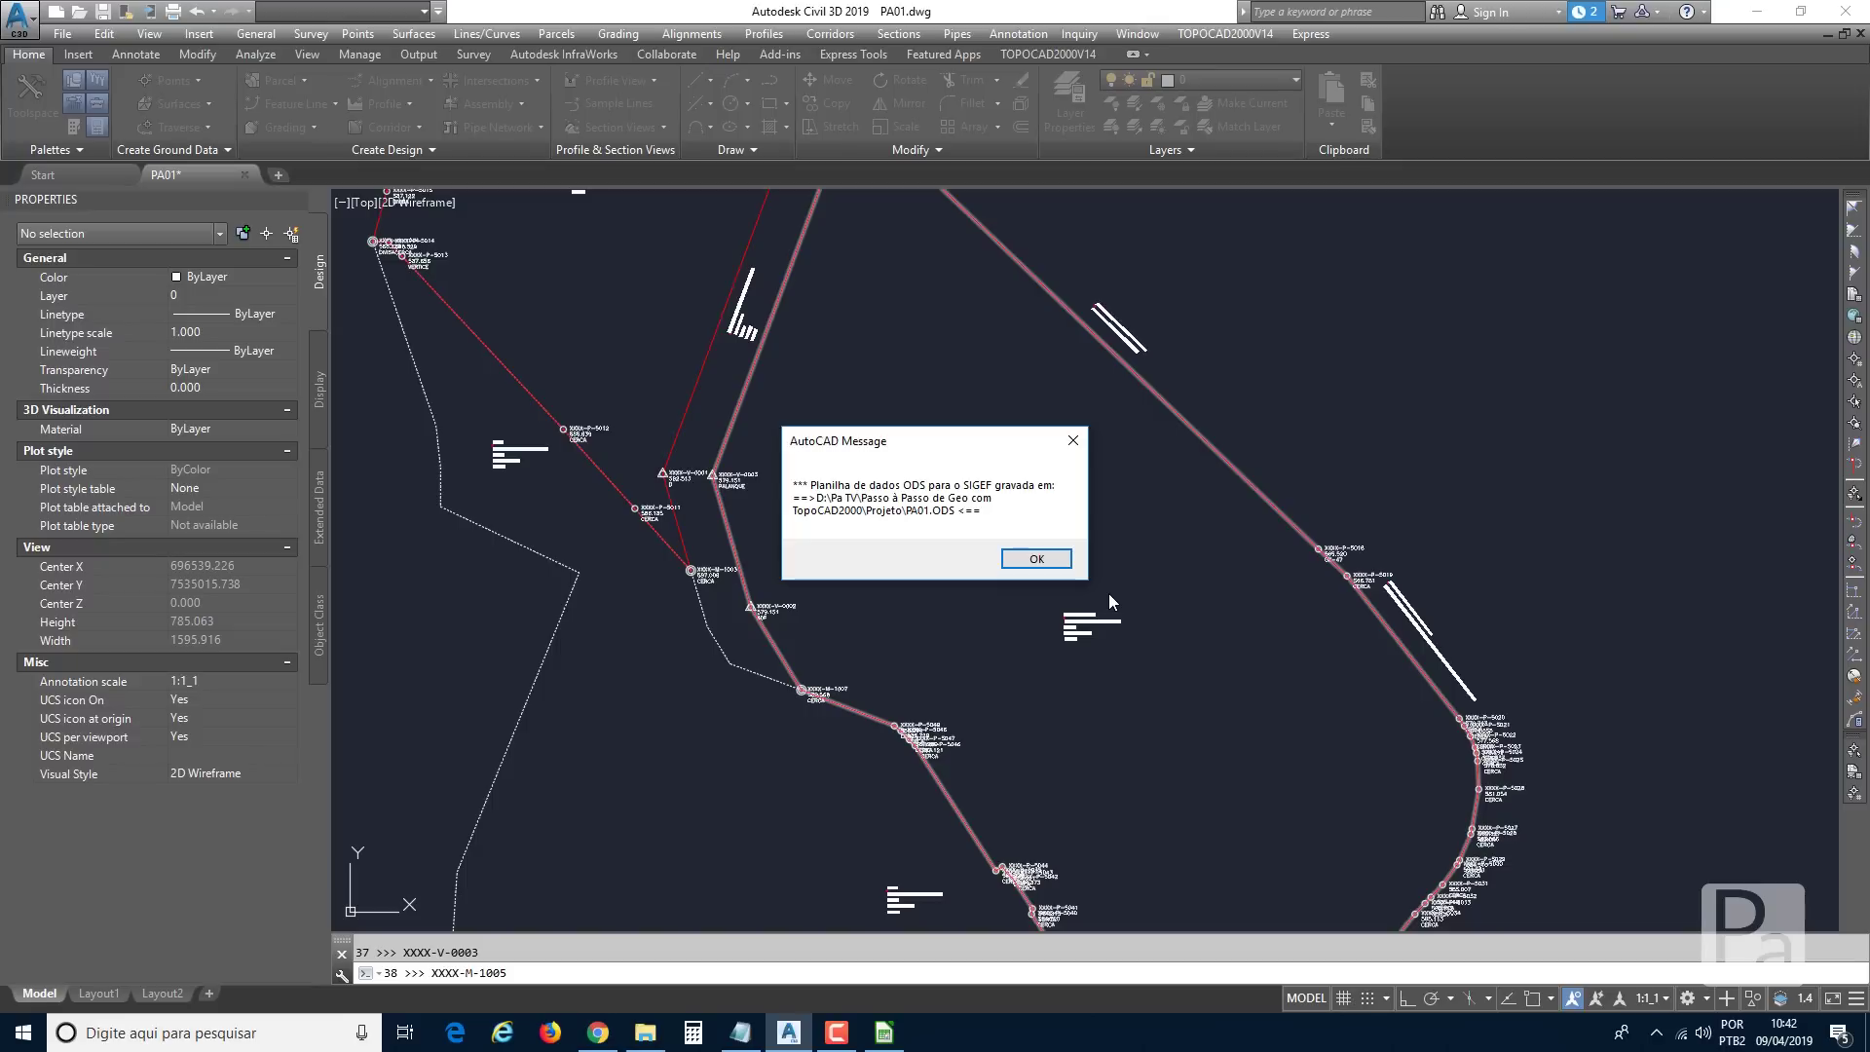
left_click(1058, 563)
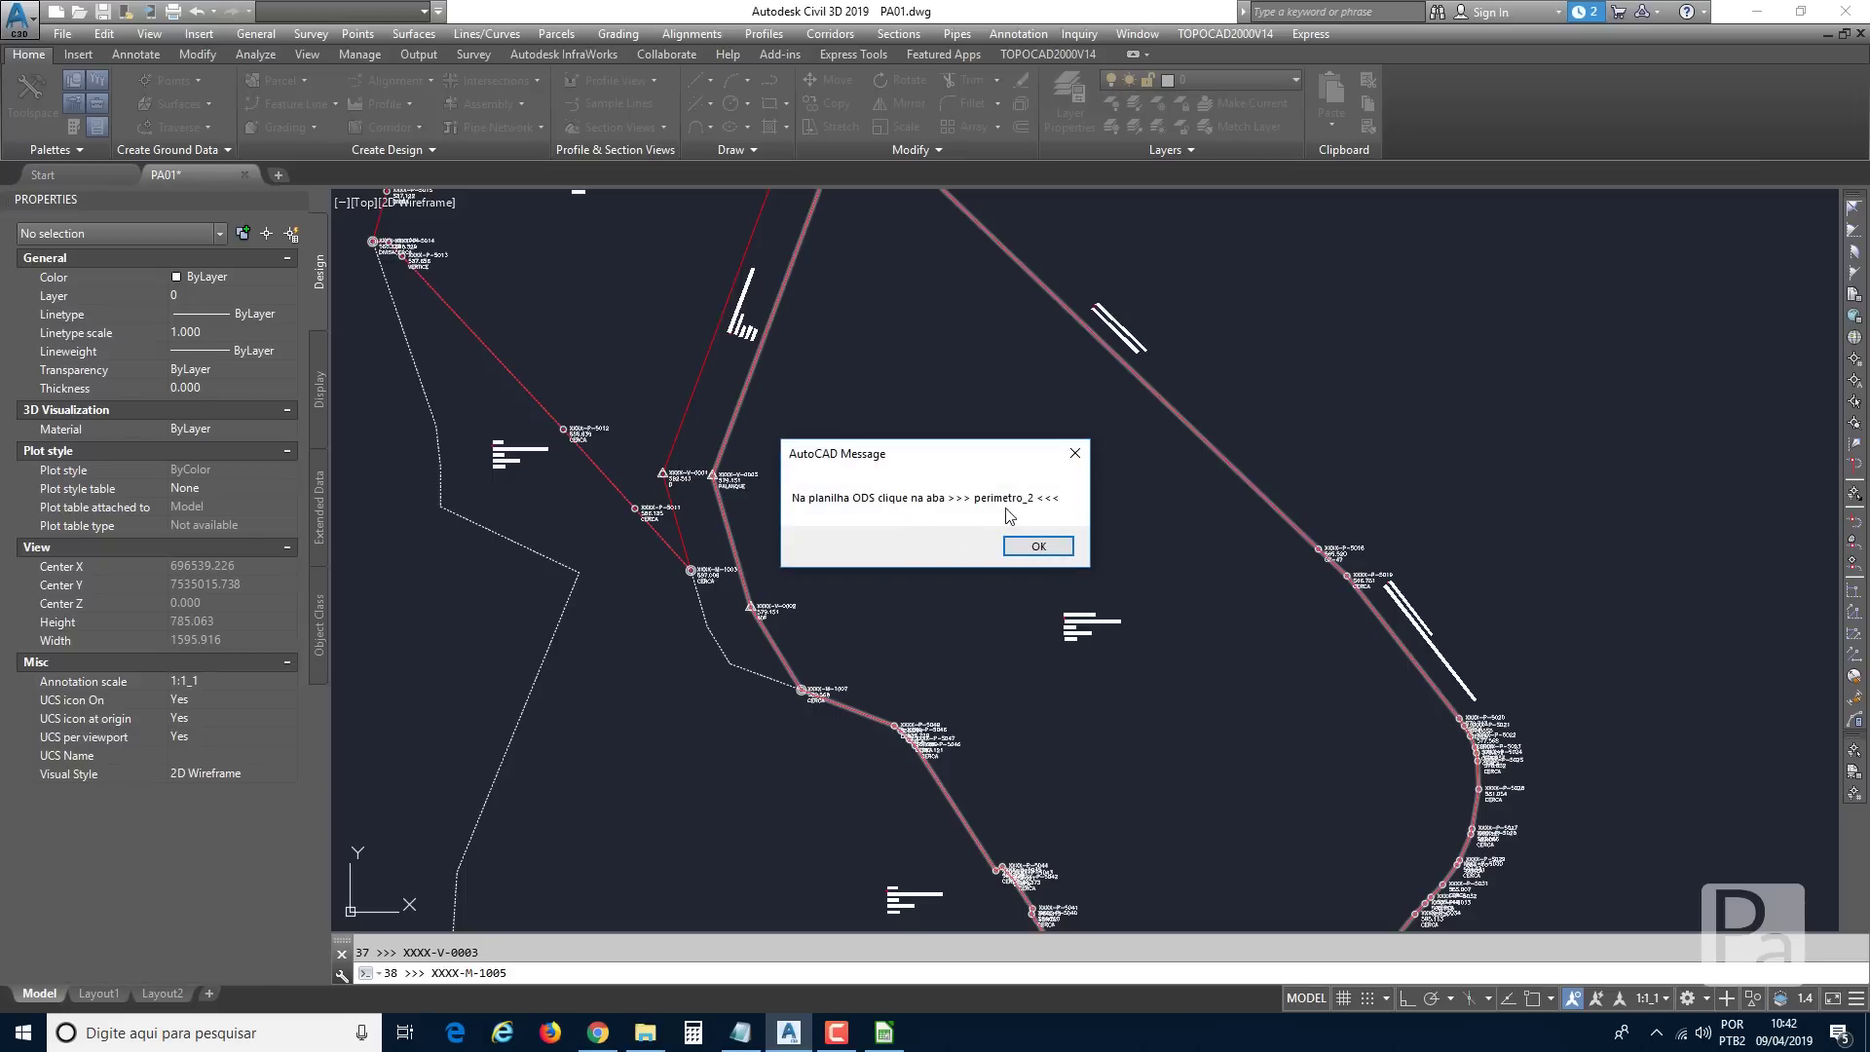
left_click(1037, 548)
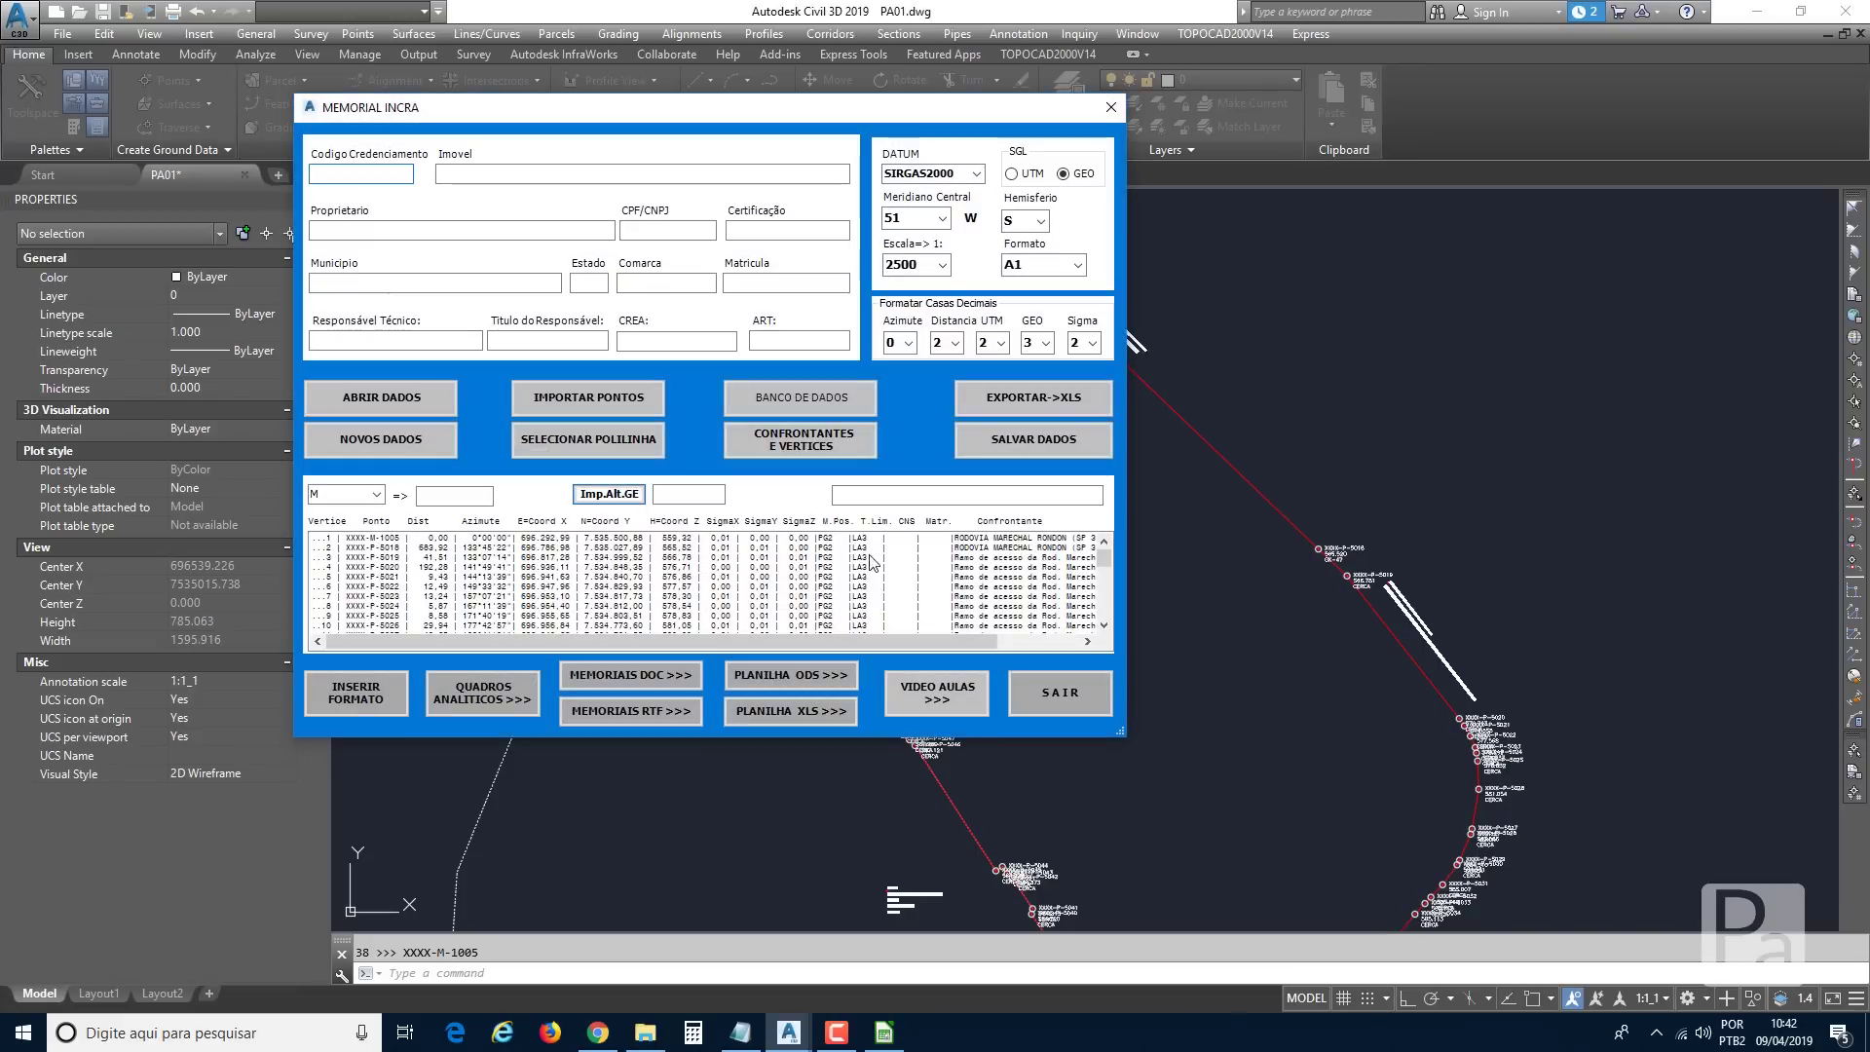
left_click(1060, 693)
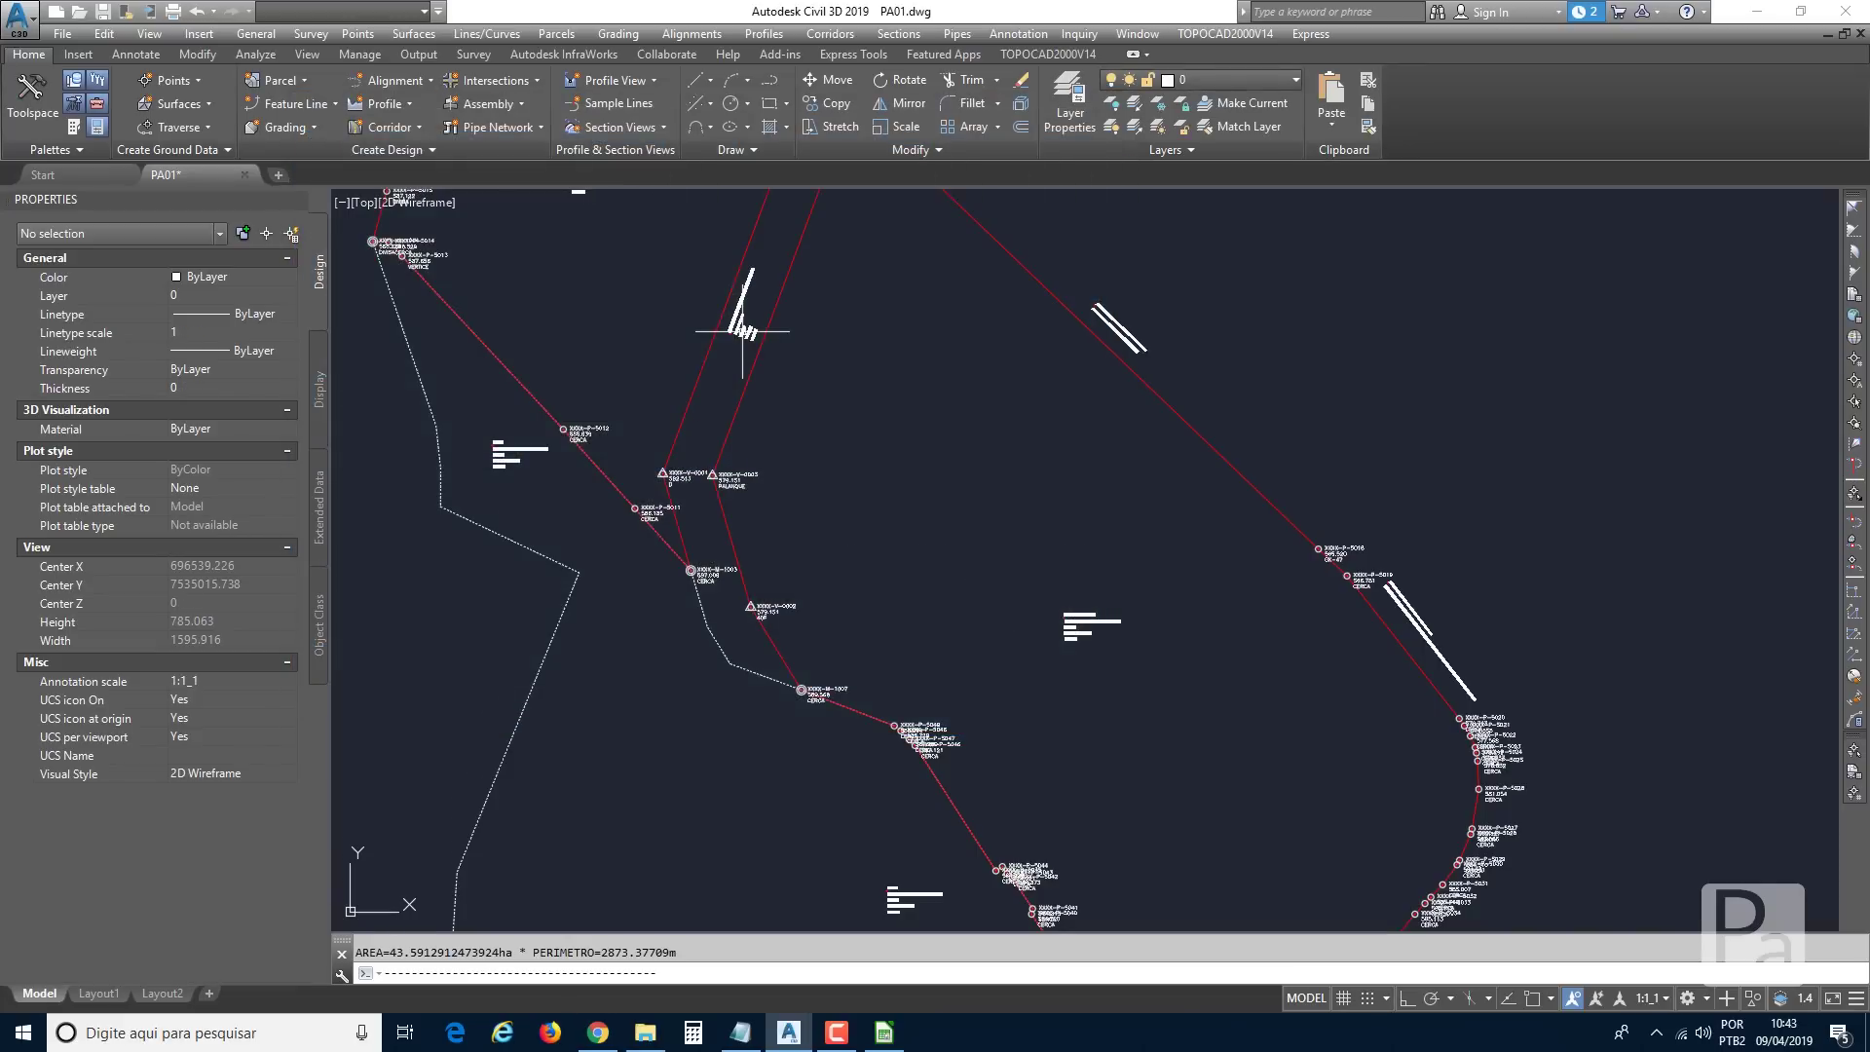
Switch to PA01.ODS in LibreOffice Calc and clear the repeated closing vertex XXXX-M-1005 in row 49 of the perimetro_2 sheet.
left_click(896, 1037)
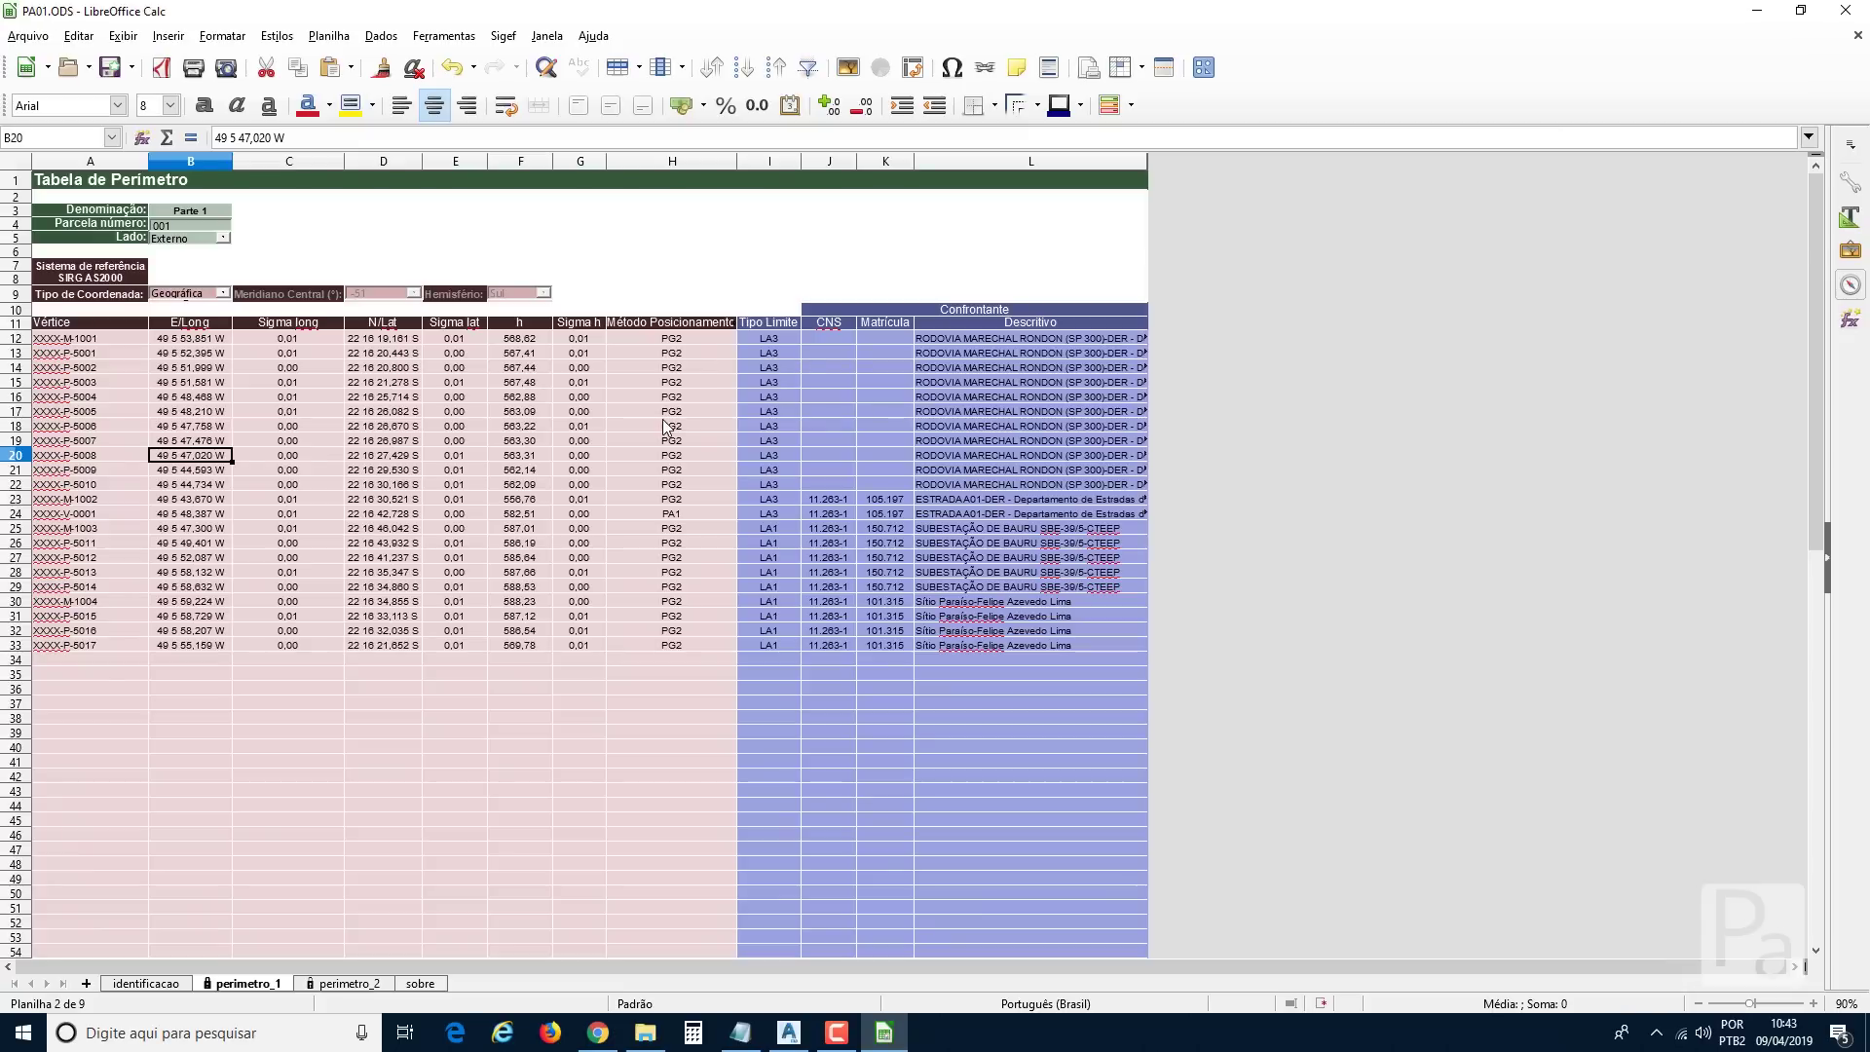
left_click(343, 984)
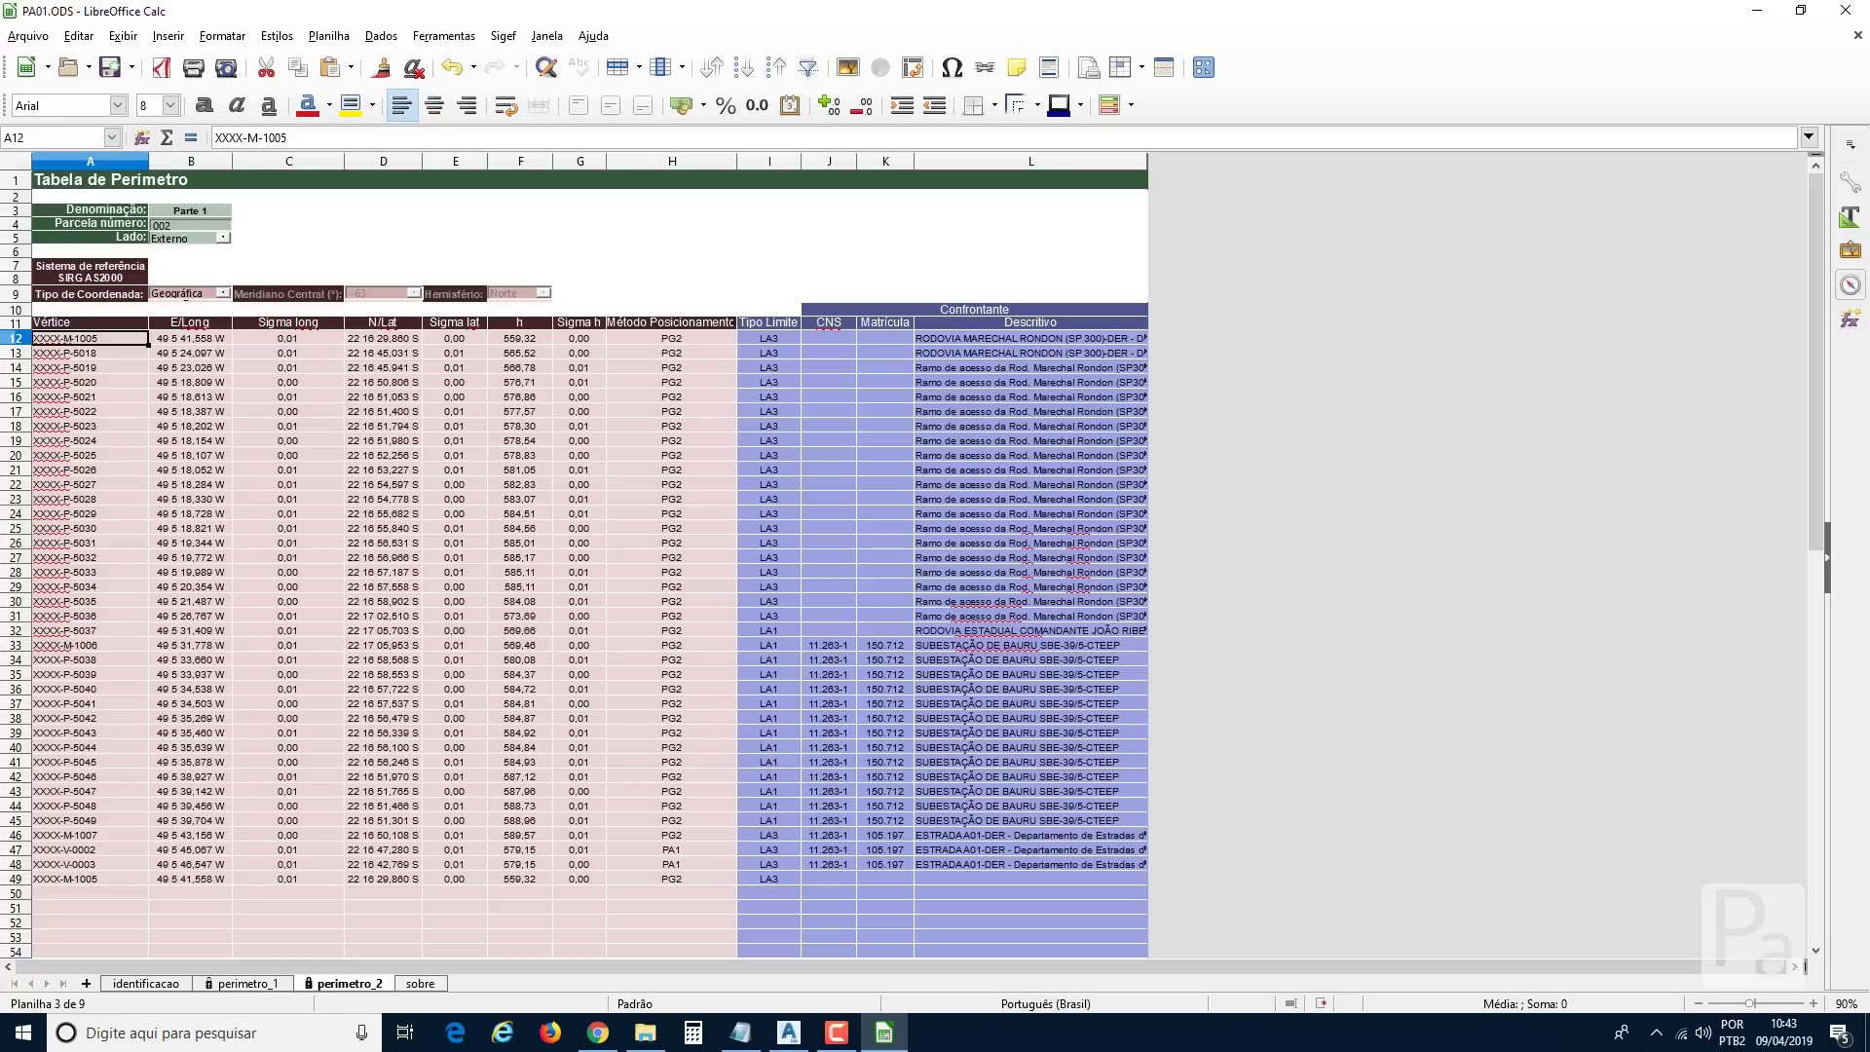
left_click_drag(47, 879, 756, 875)
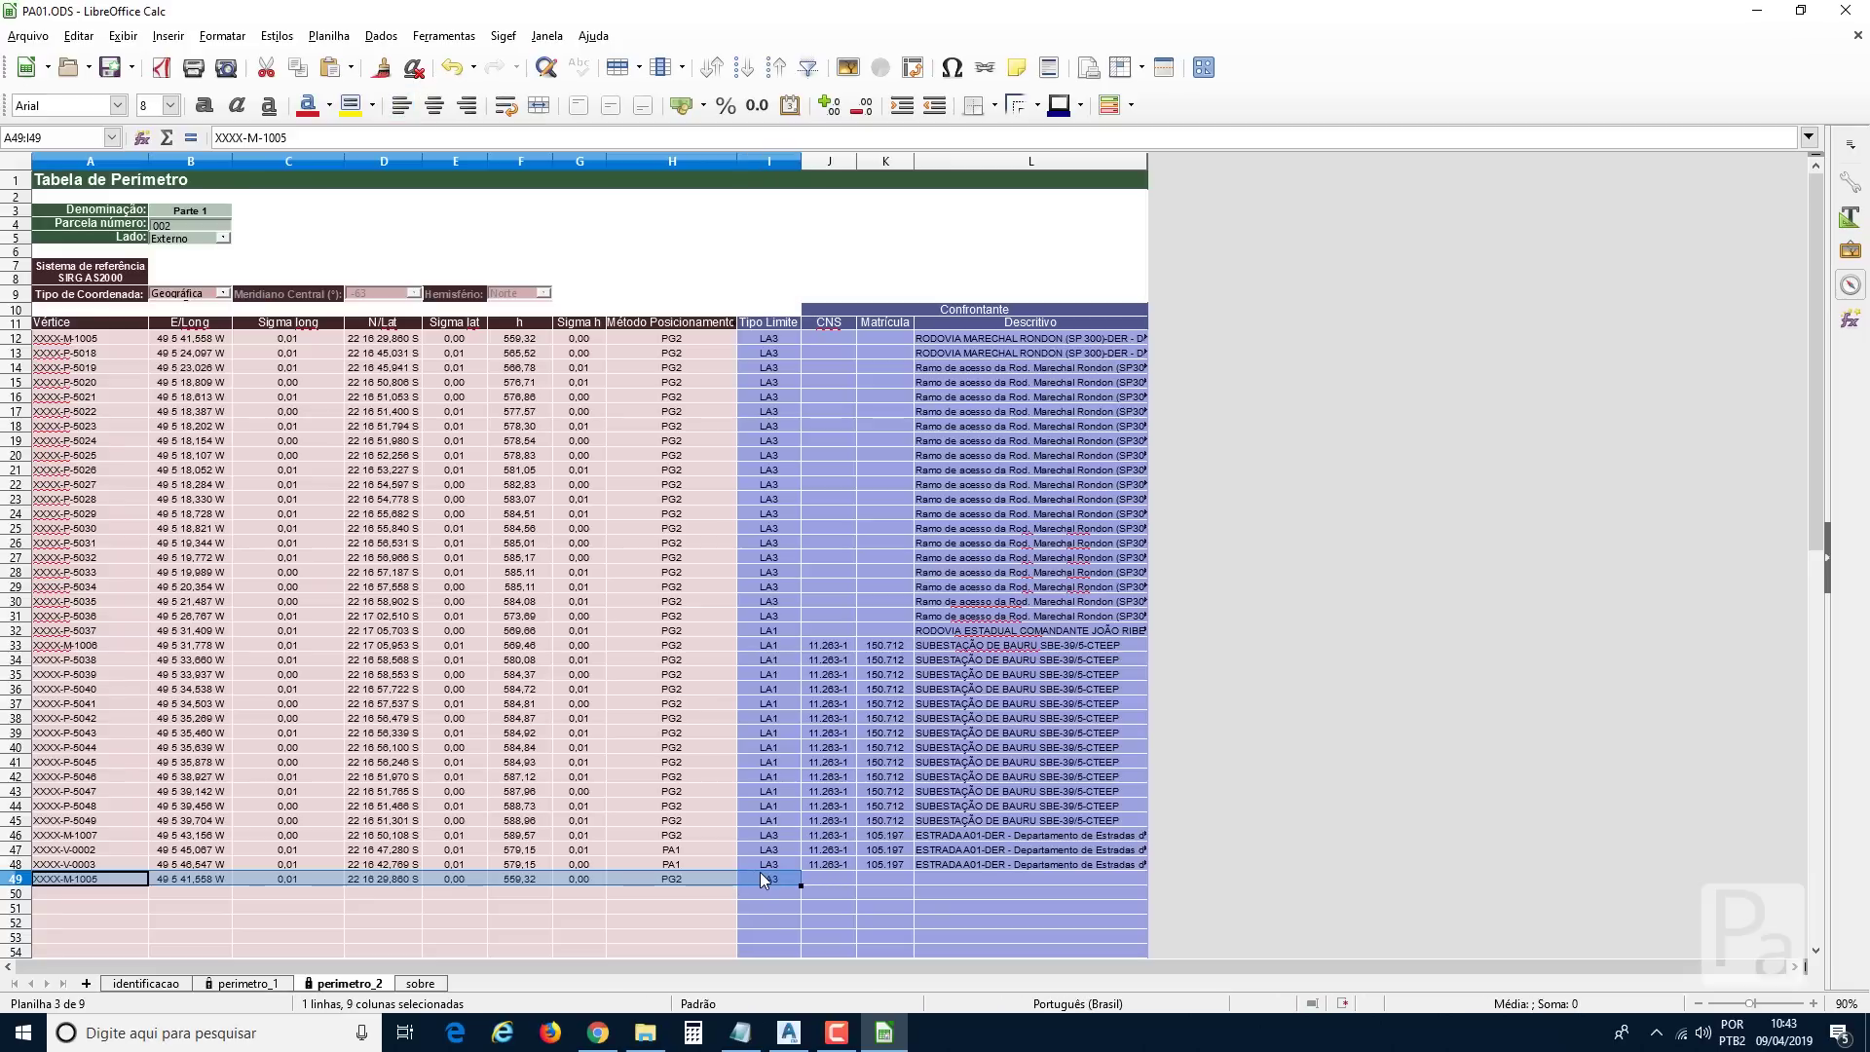
key("Delete")
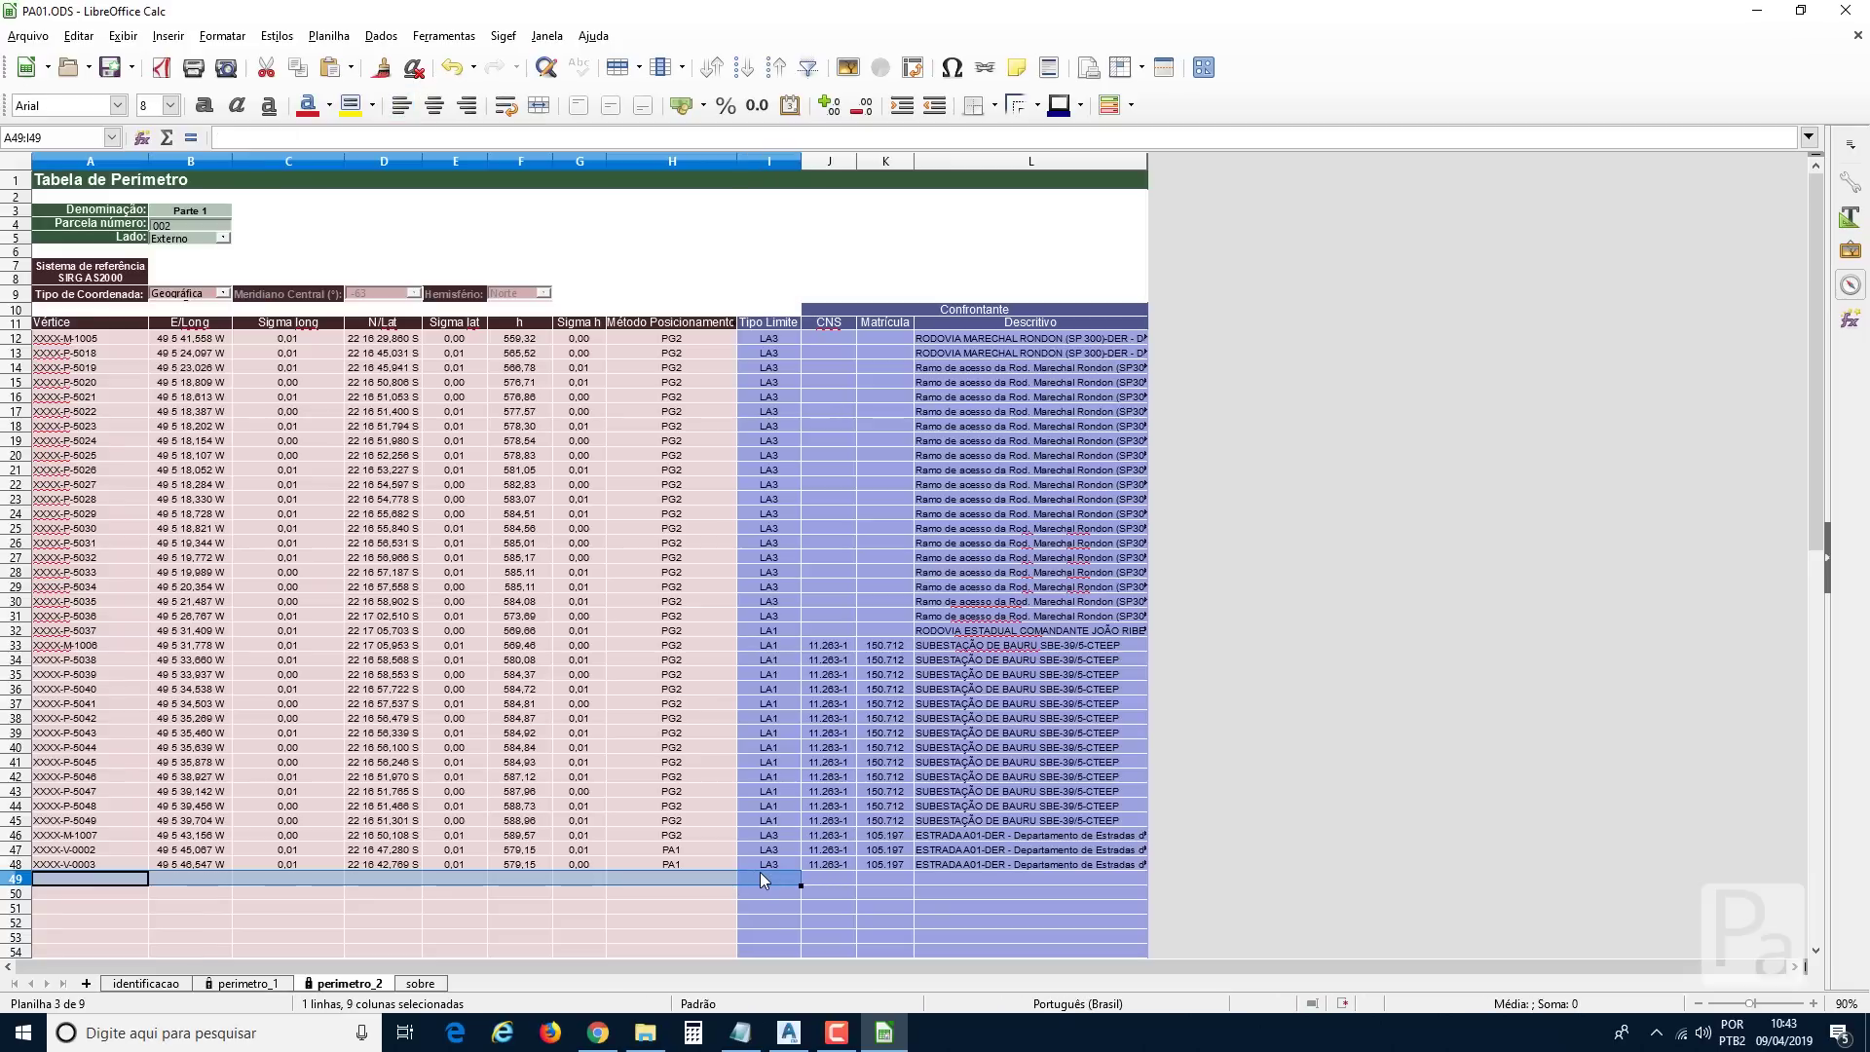
left_click(369, 501)
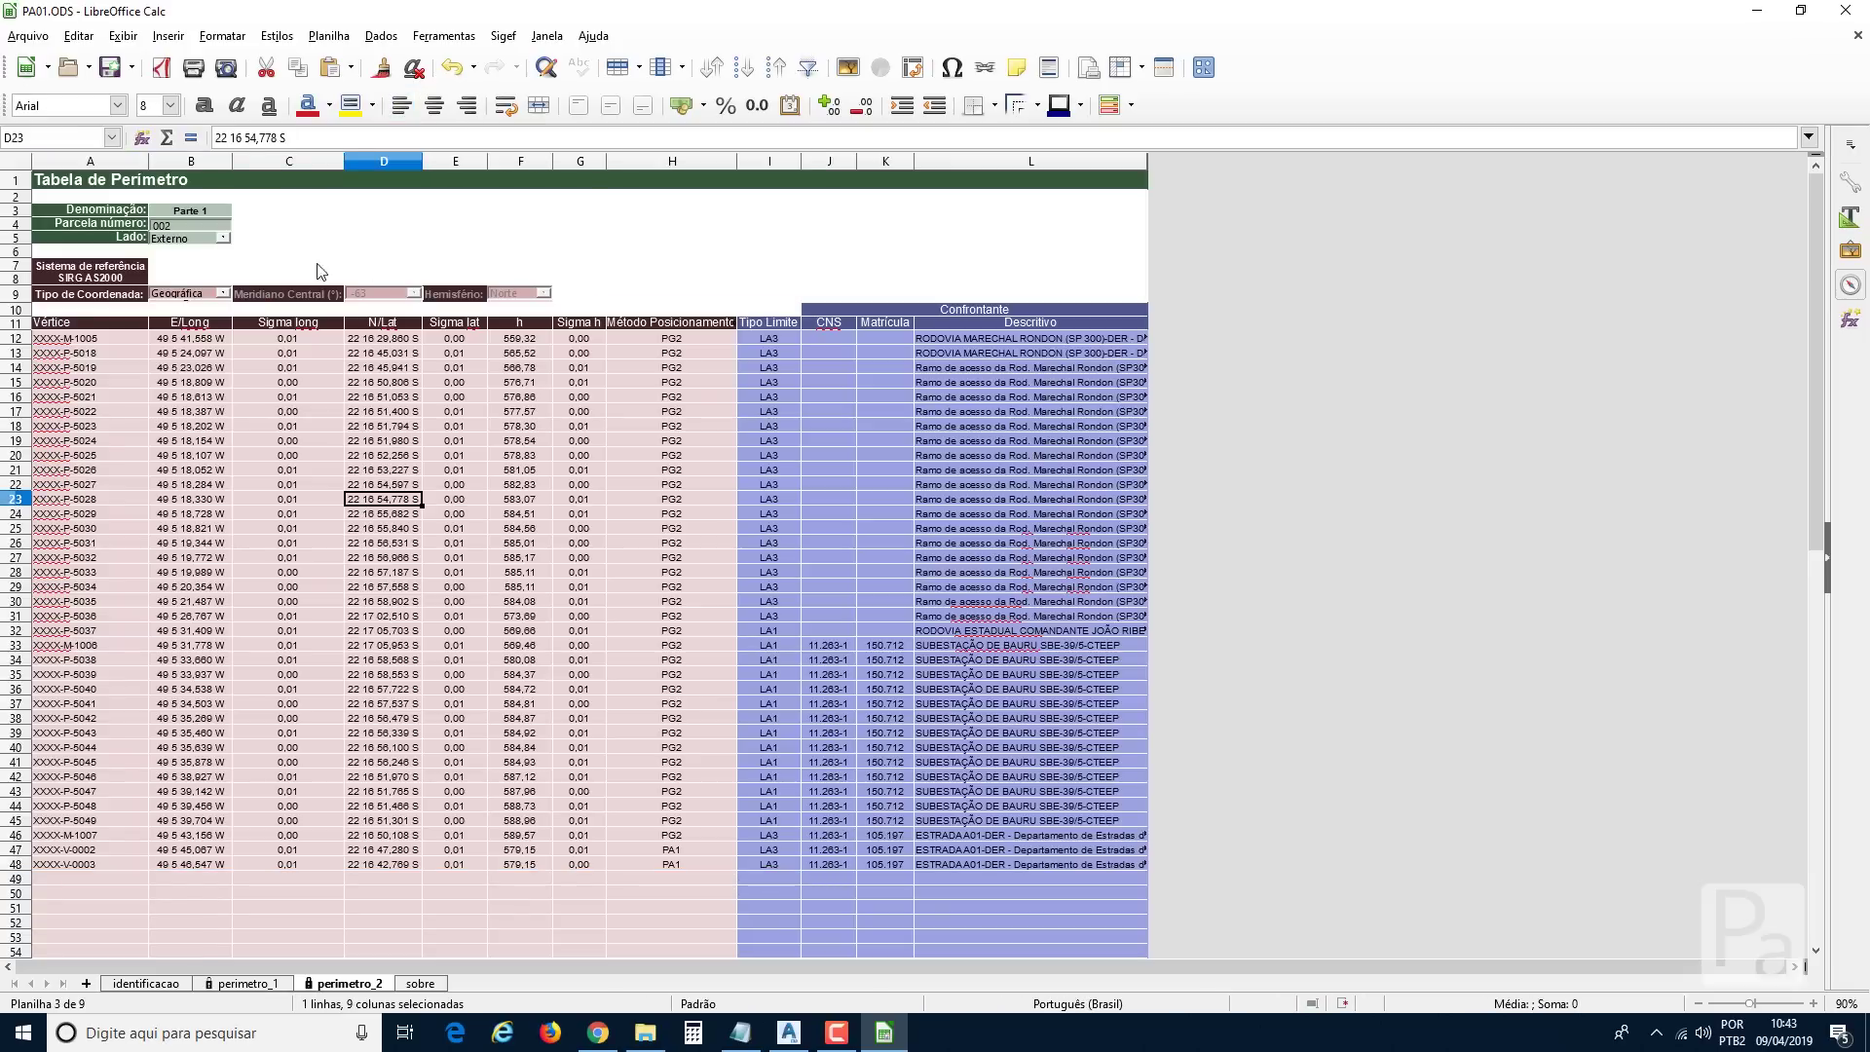
Set the perimetro_2 coordinate type to UTM with central meridian -51 and hemisphere Sul.
left_click(223, 294)
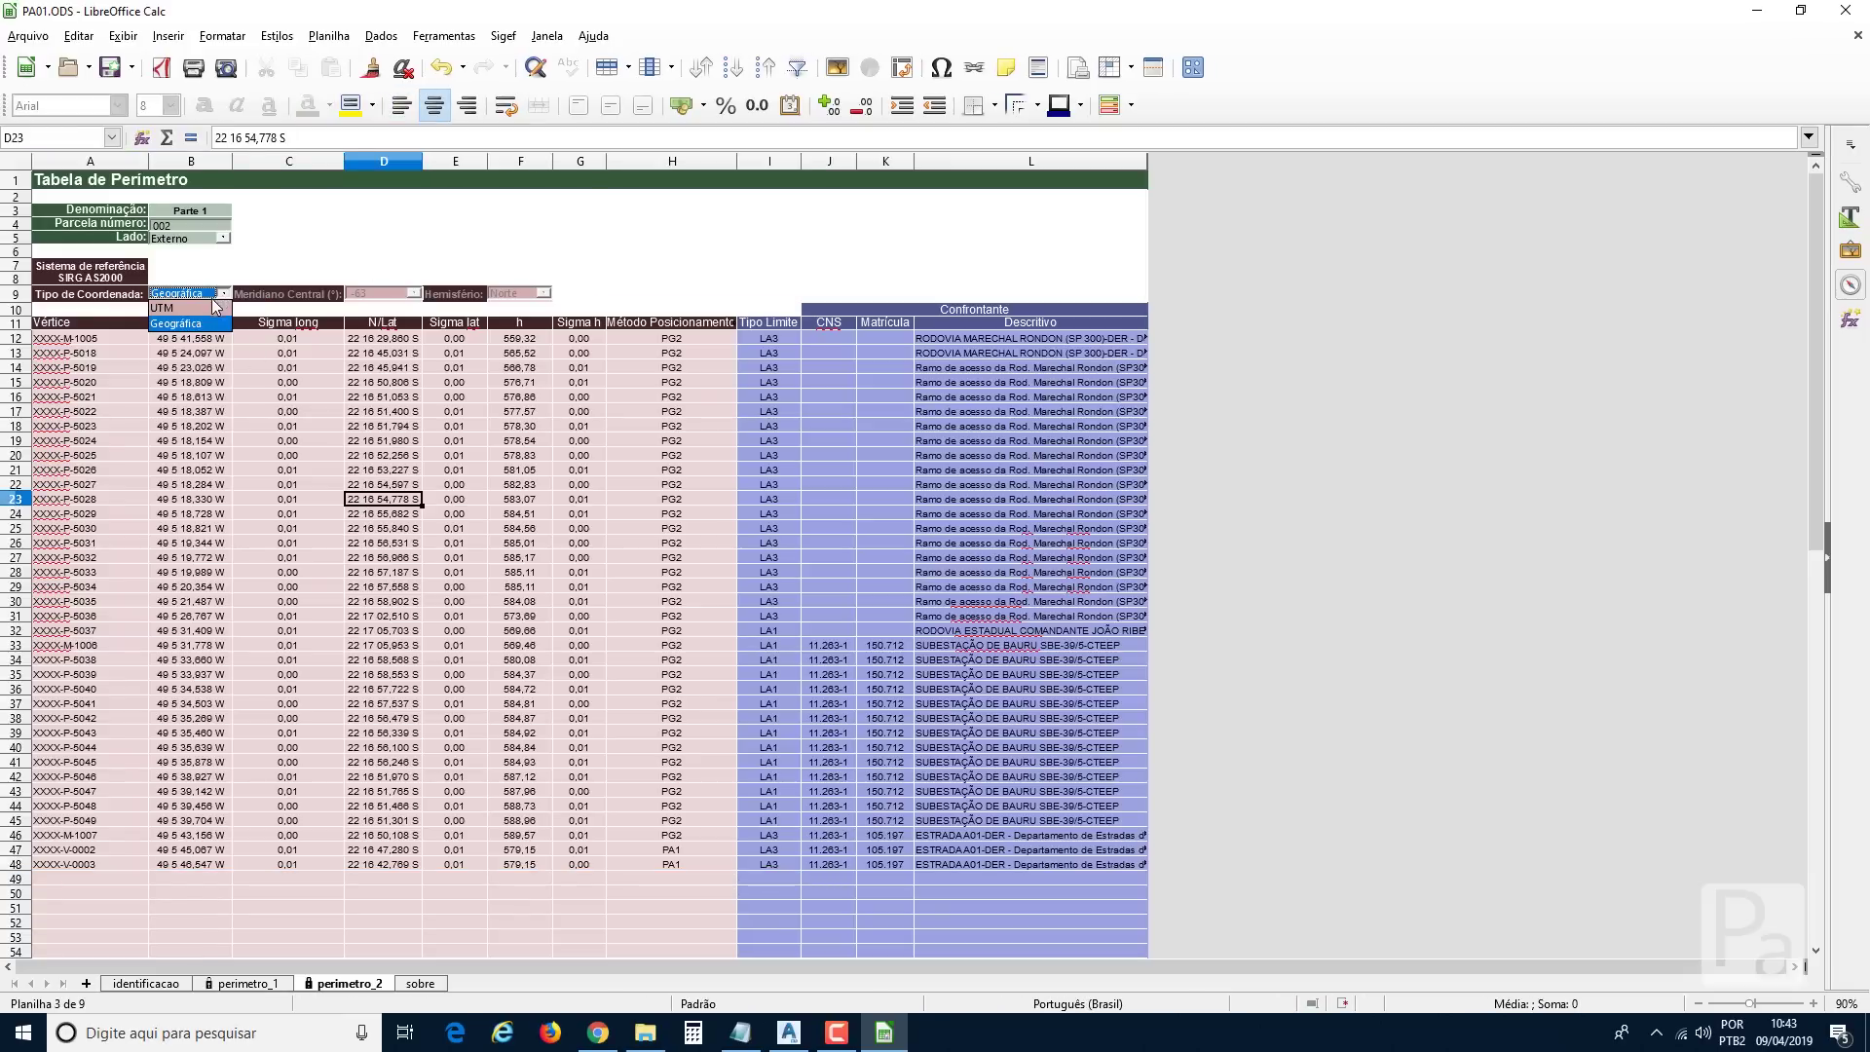
left_click(209, 310)
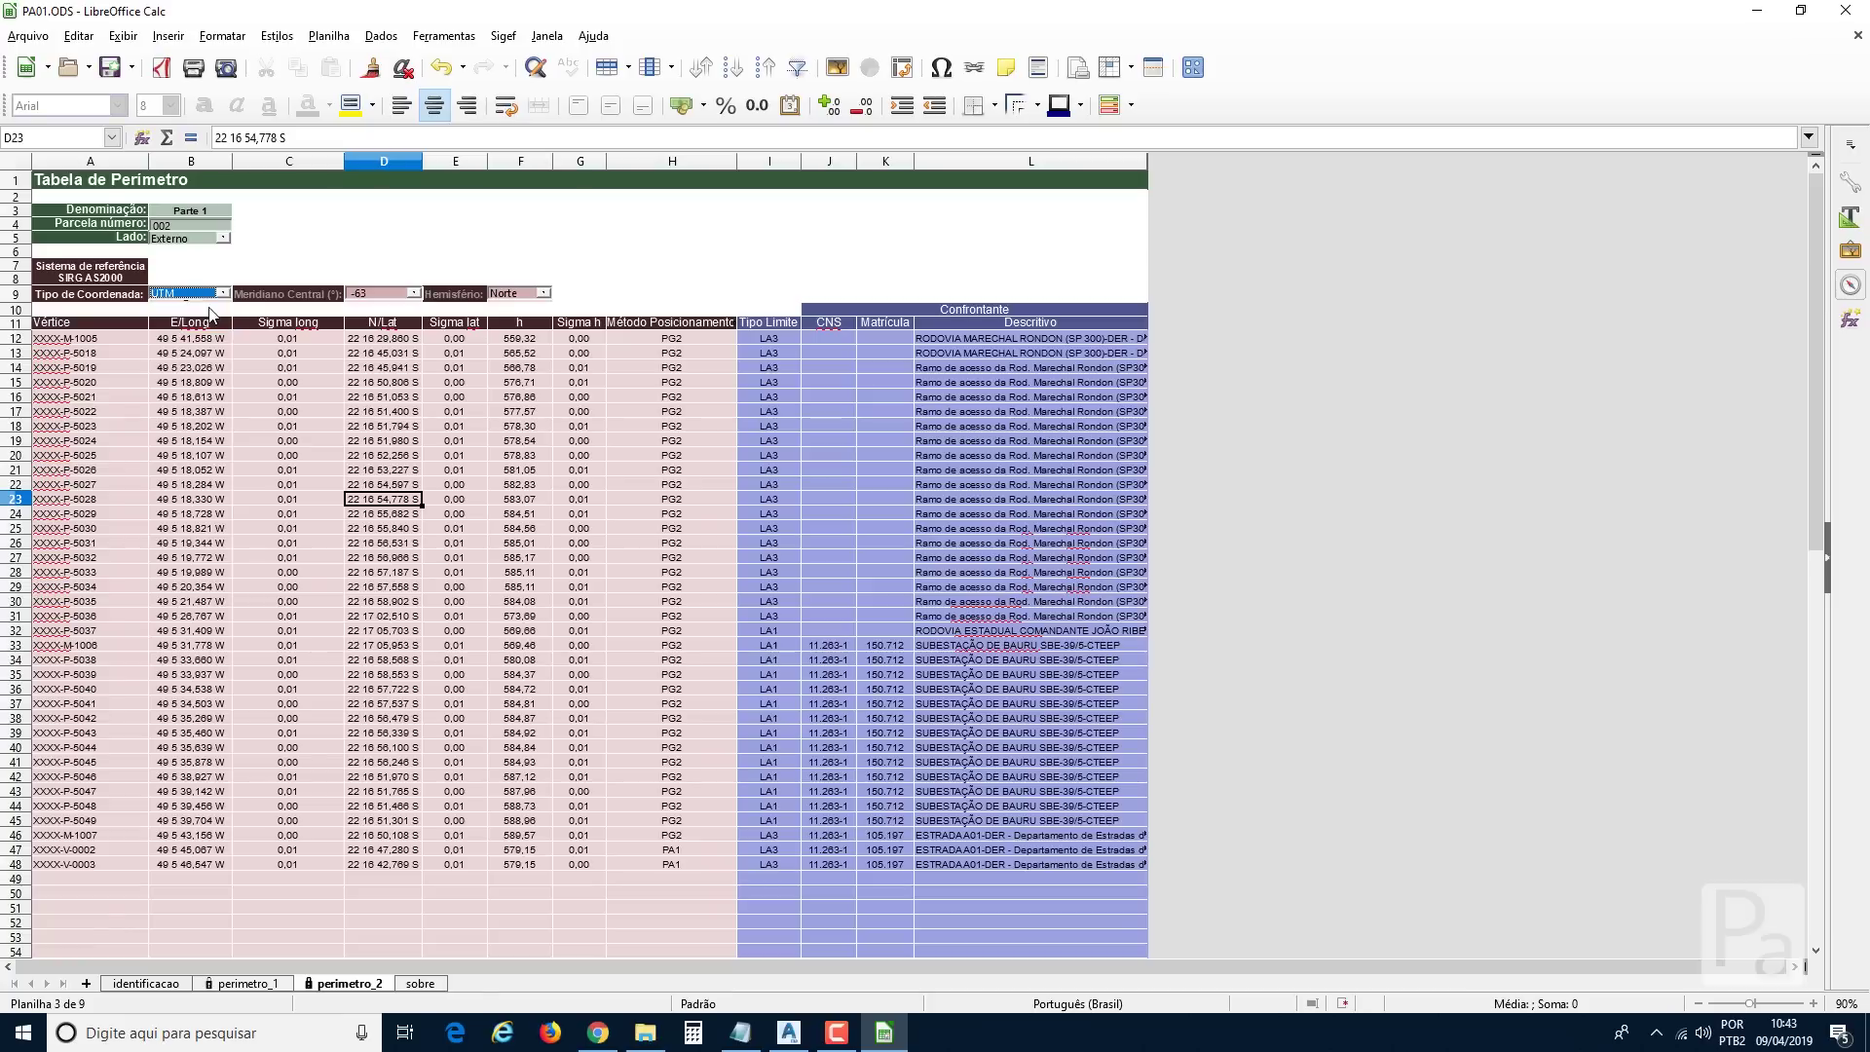
left_click(414, 293)
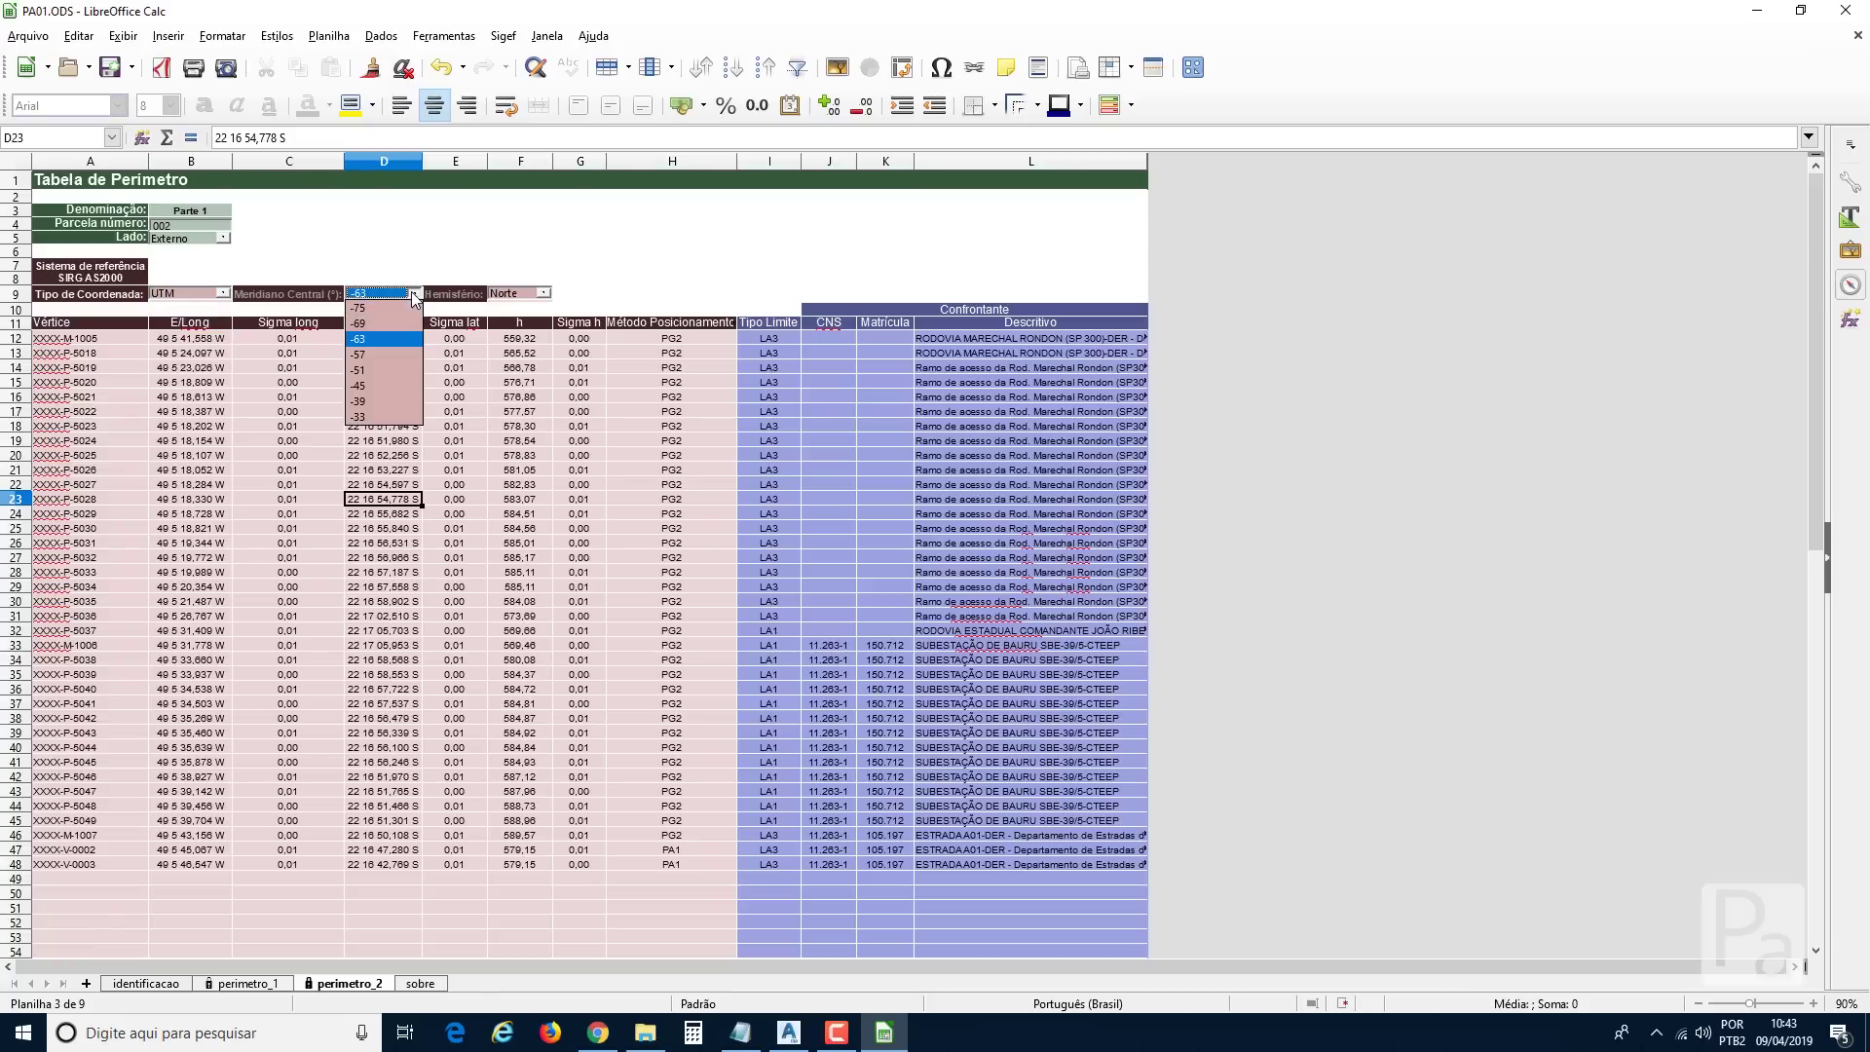
left_click(371, 371)
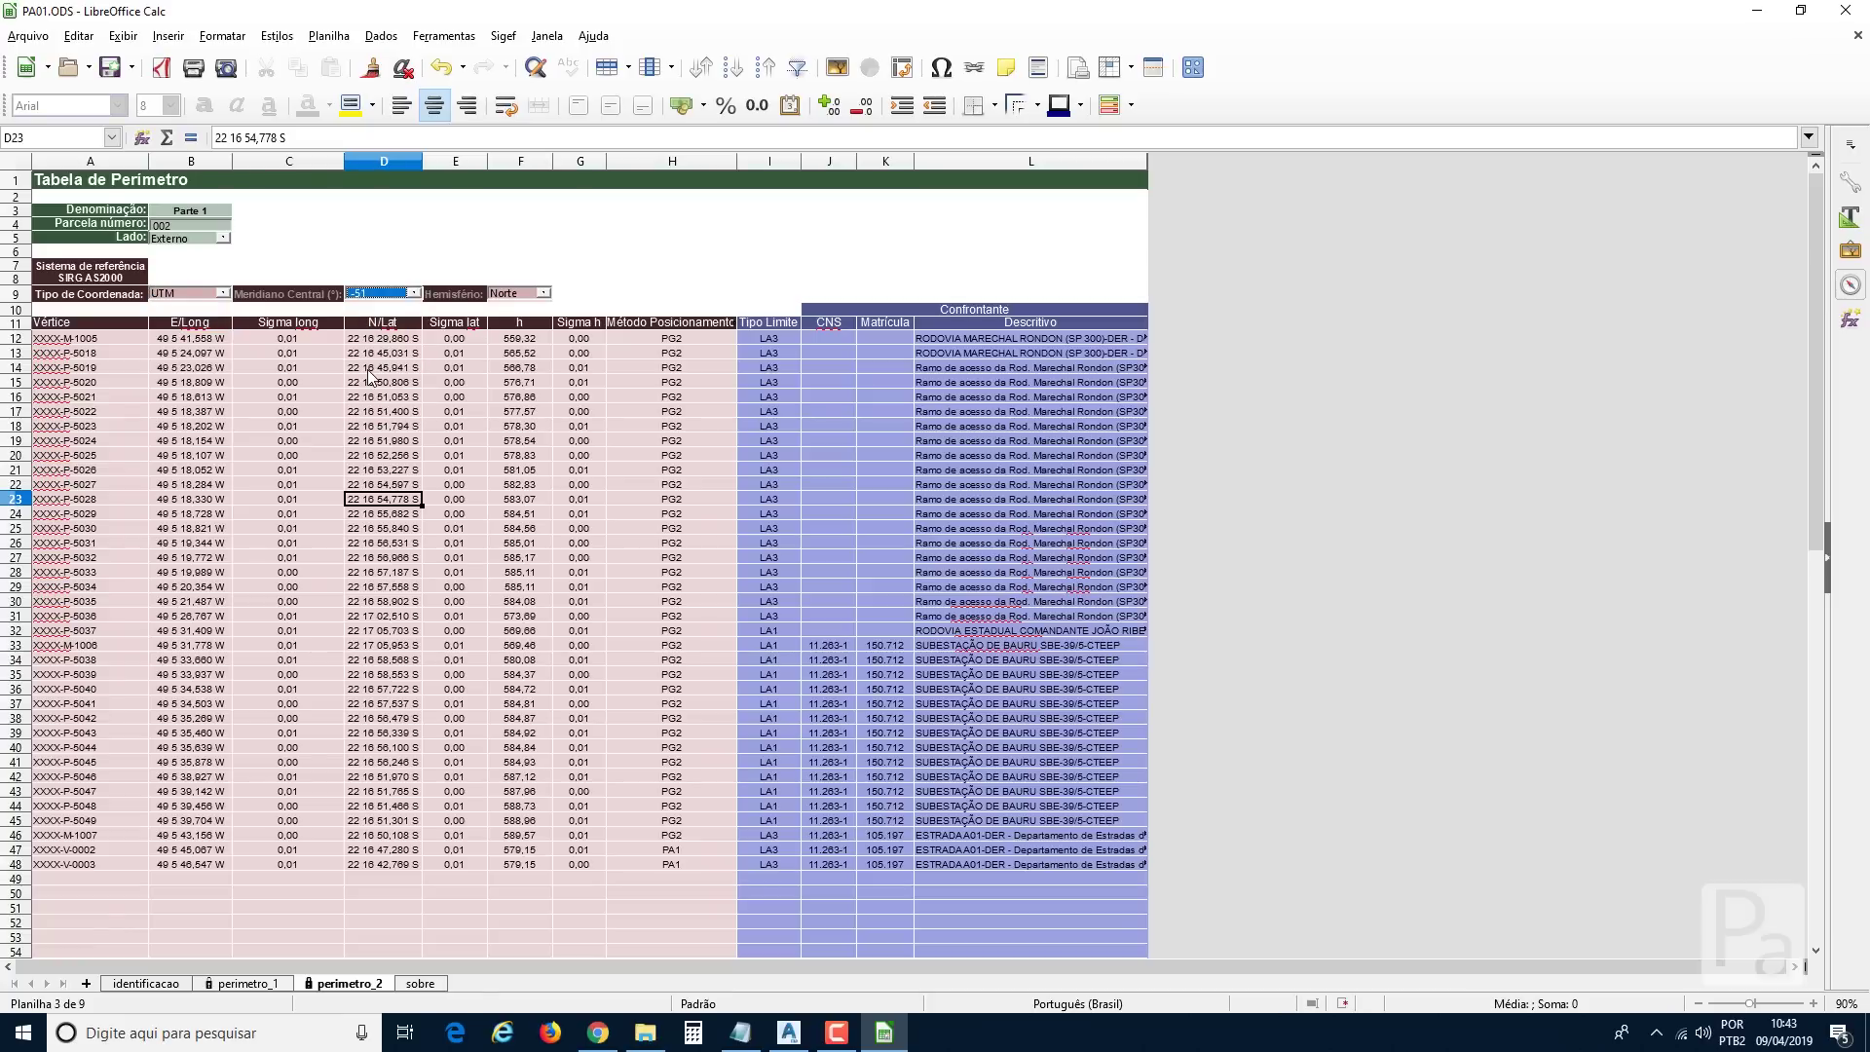
left_click(545, 295)
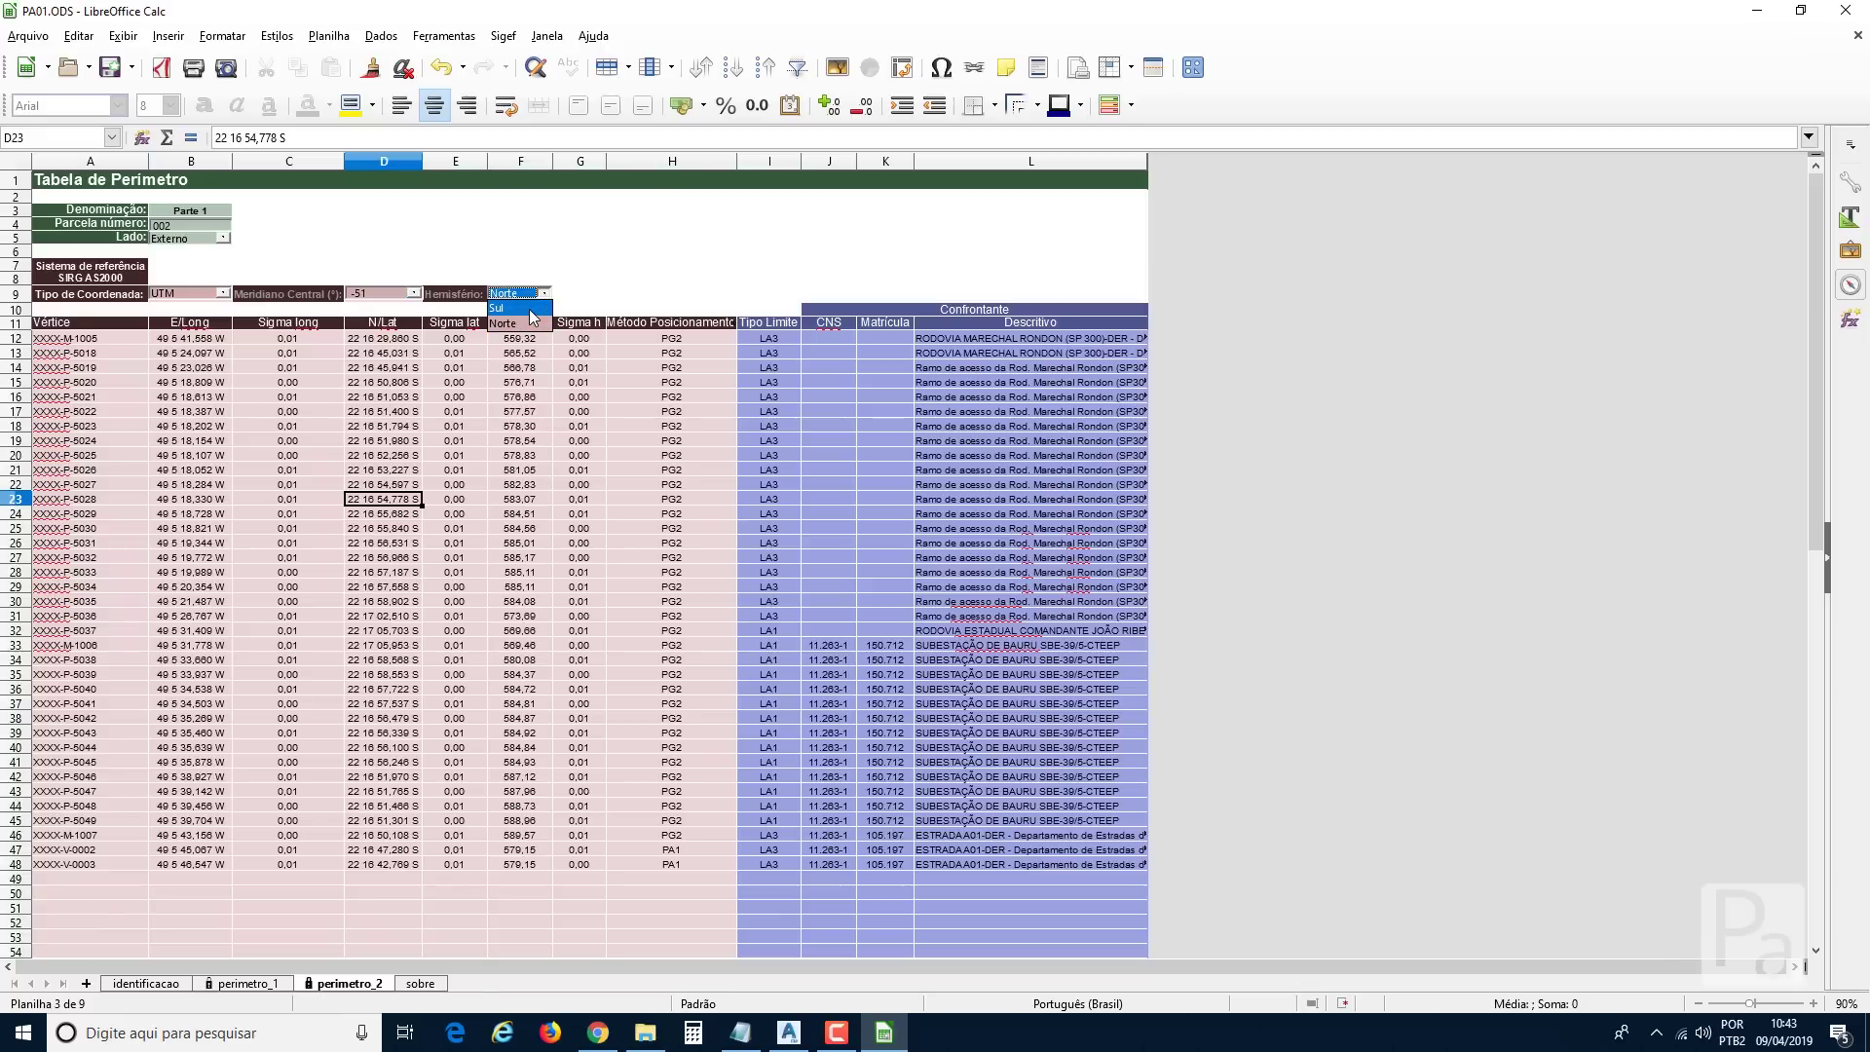
left_click(531, 309)
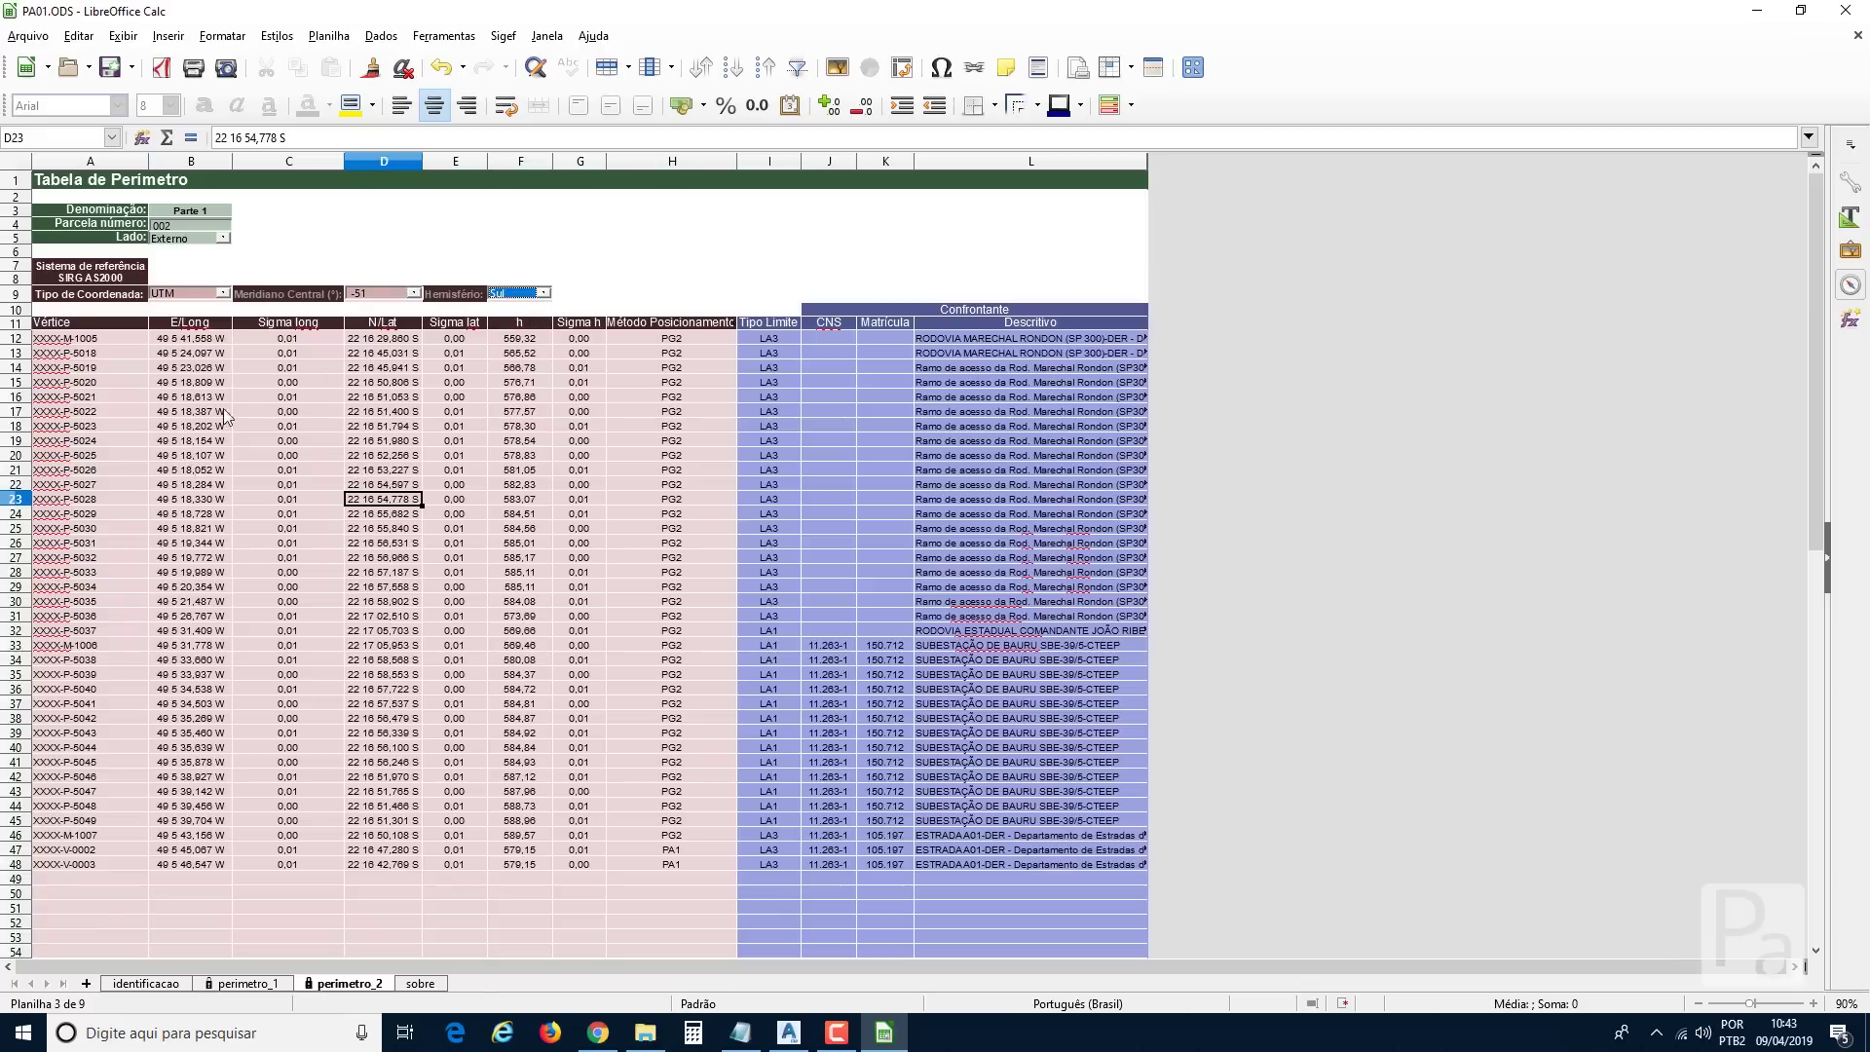
Return the perimetro_2 coordinate type to Geográfica.
left_click(223, 293)
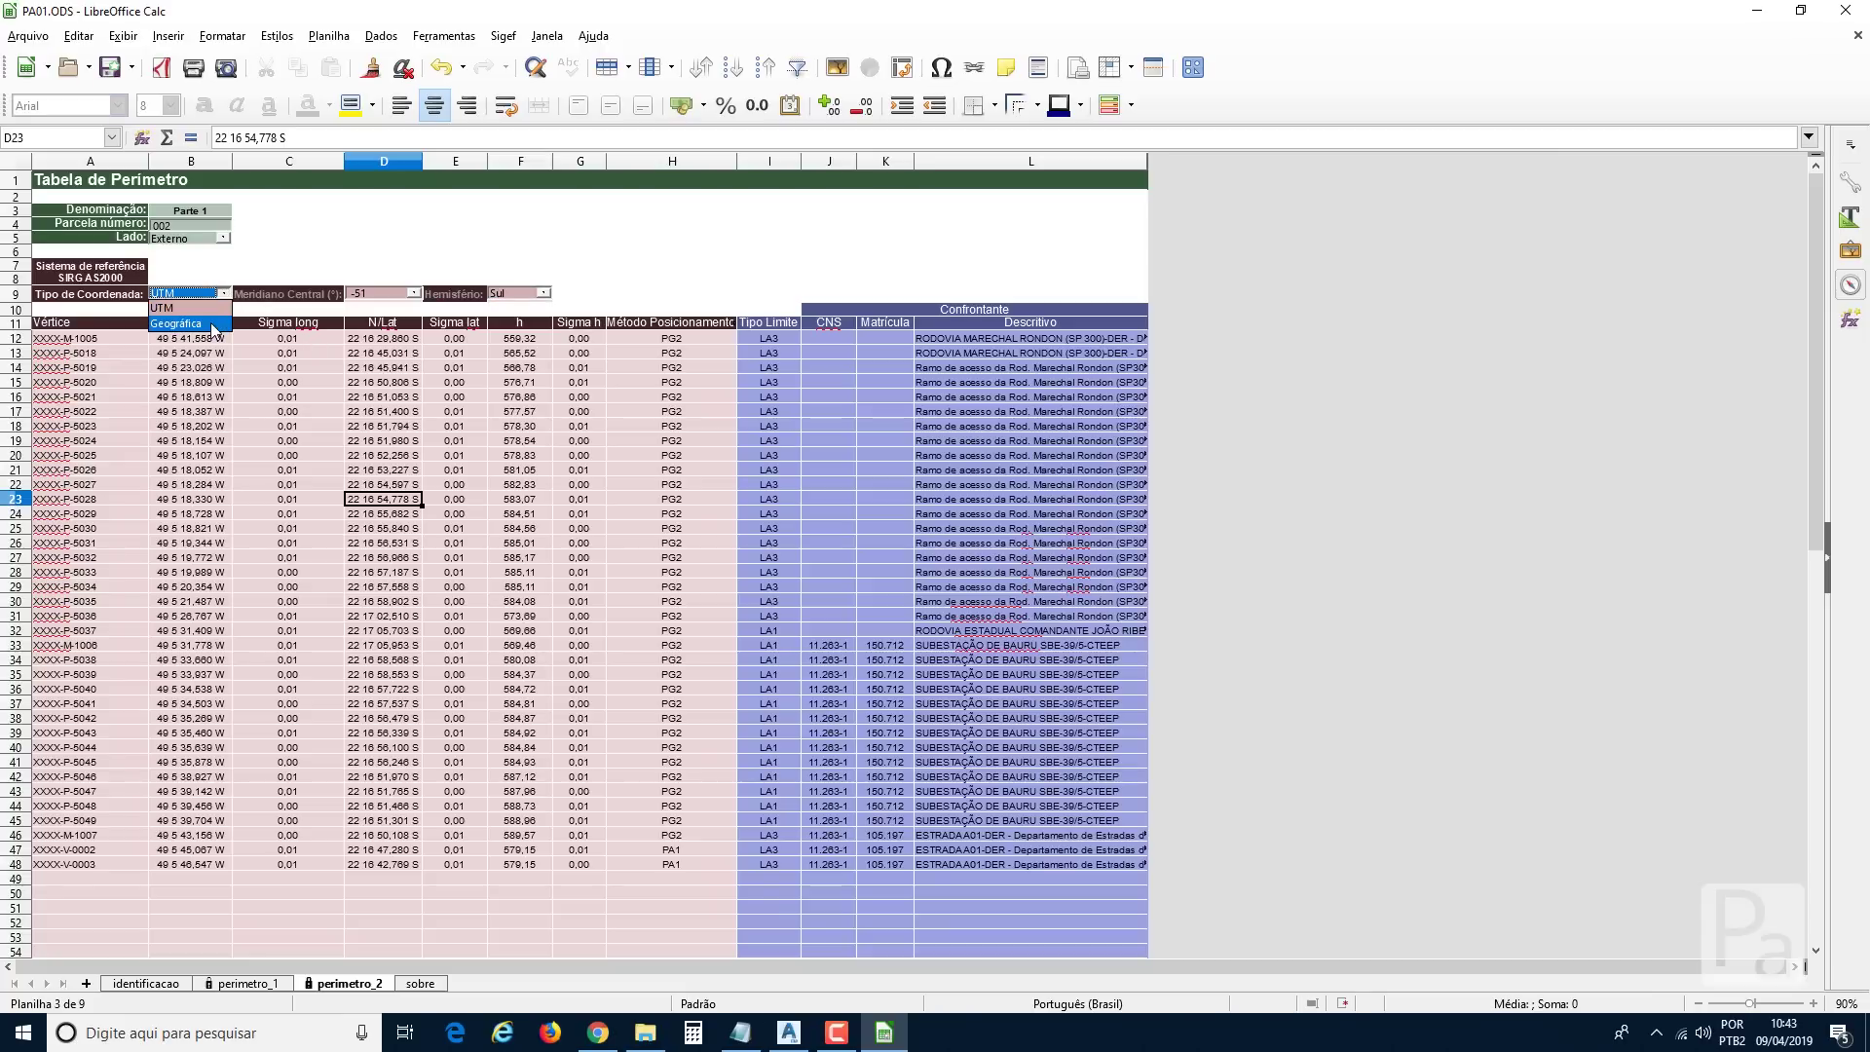
left_click(214, 325)
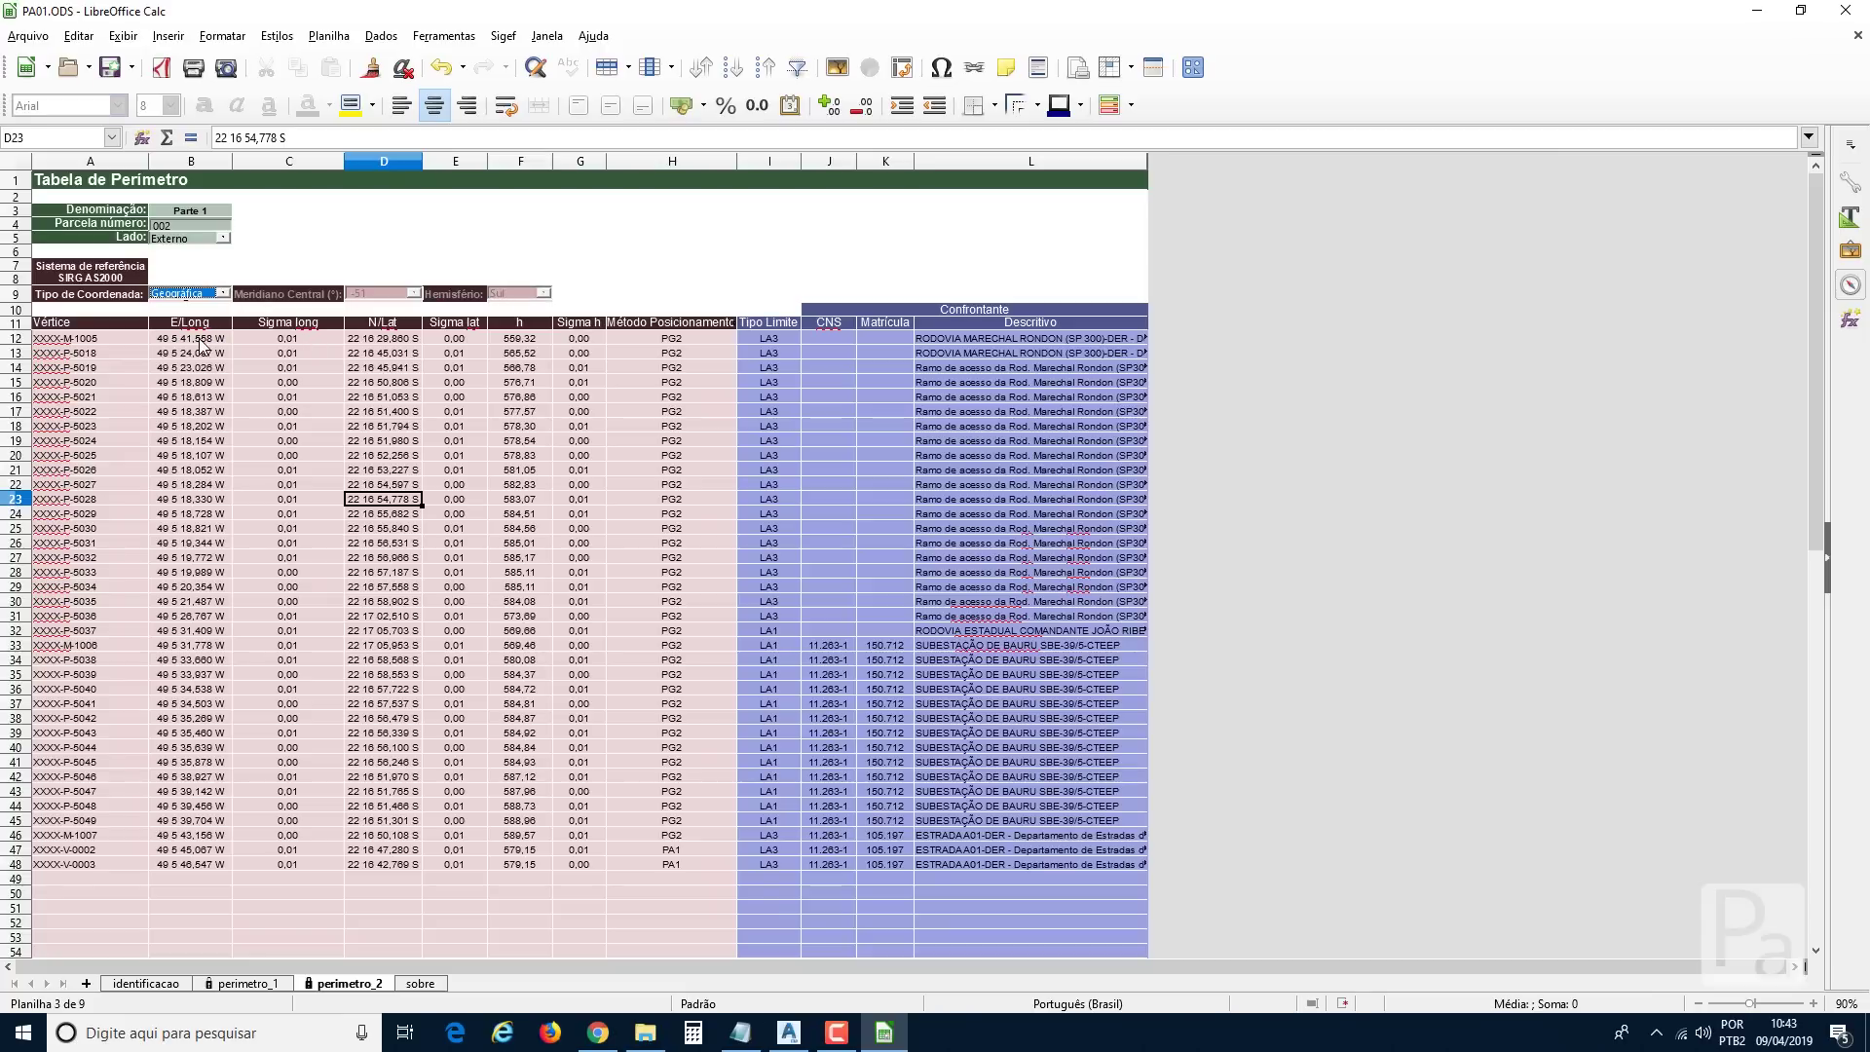
left_click(205, 341)
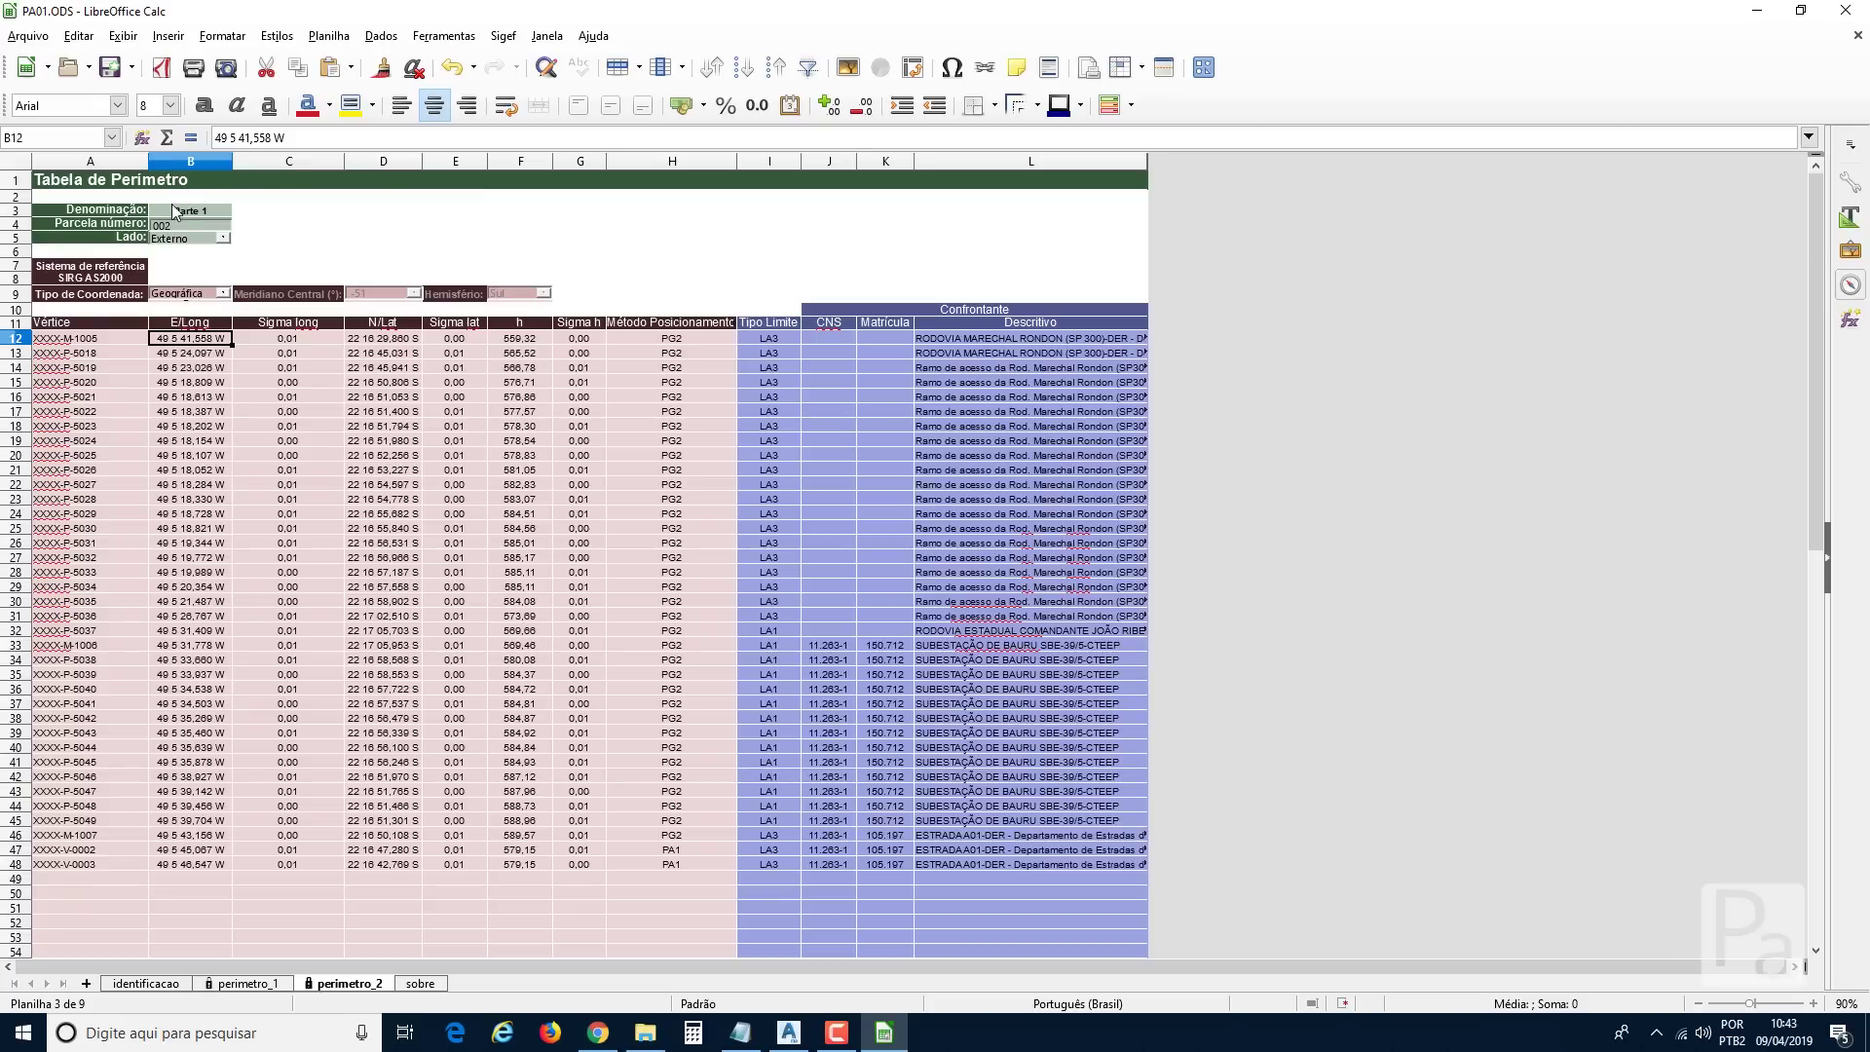
Set the perimetro_2 sheet's Denominação to Parte 2 and check the vertex rows down to the end of the list.
left_click(1809, 1006)
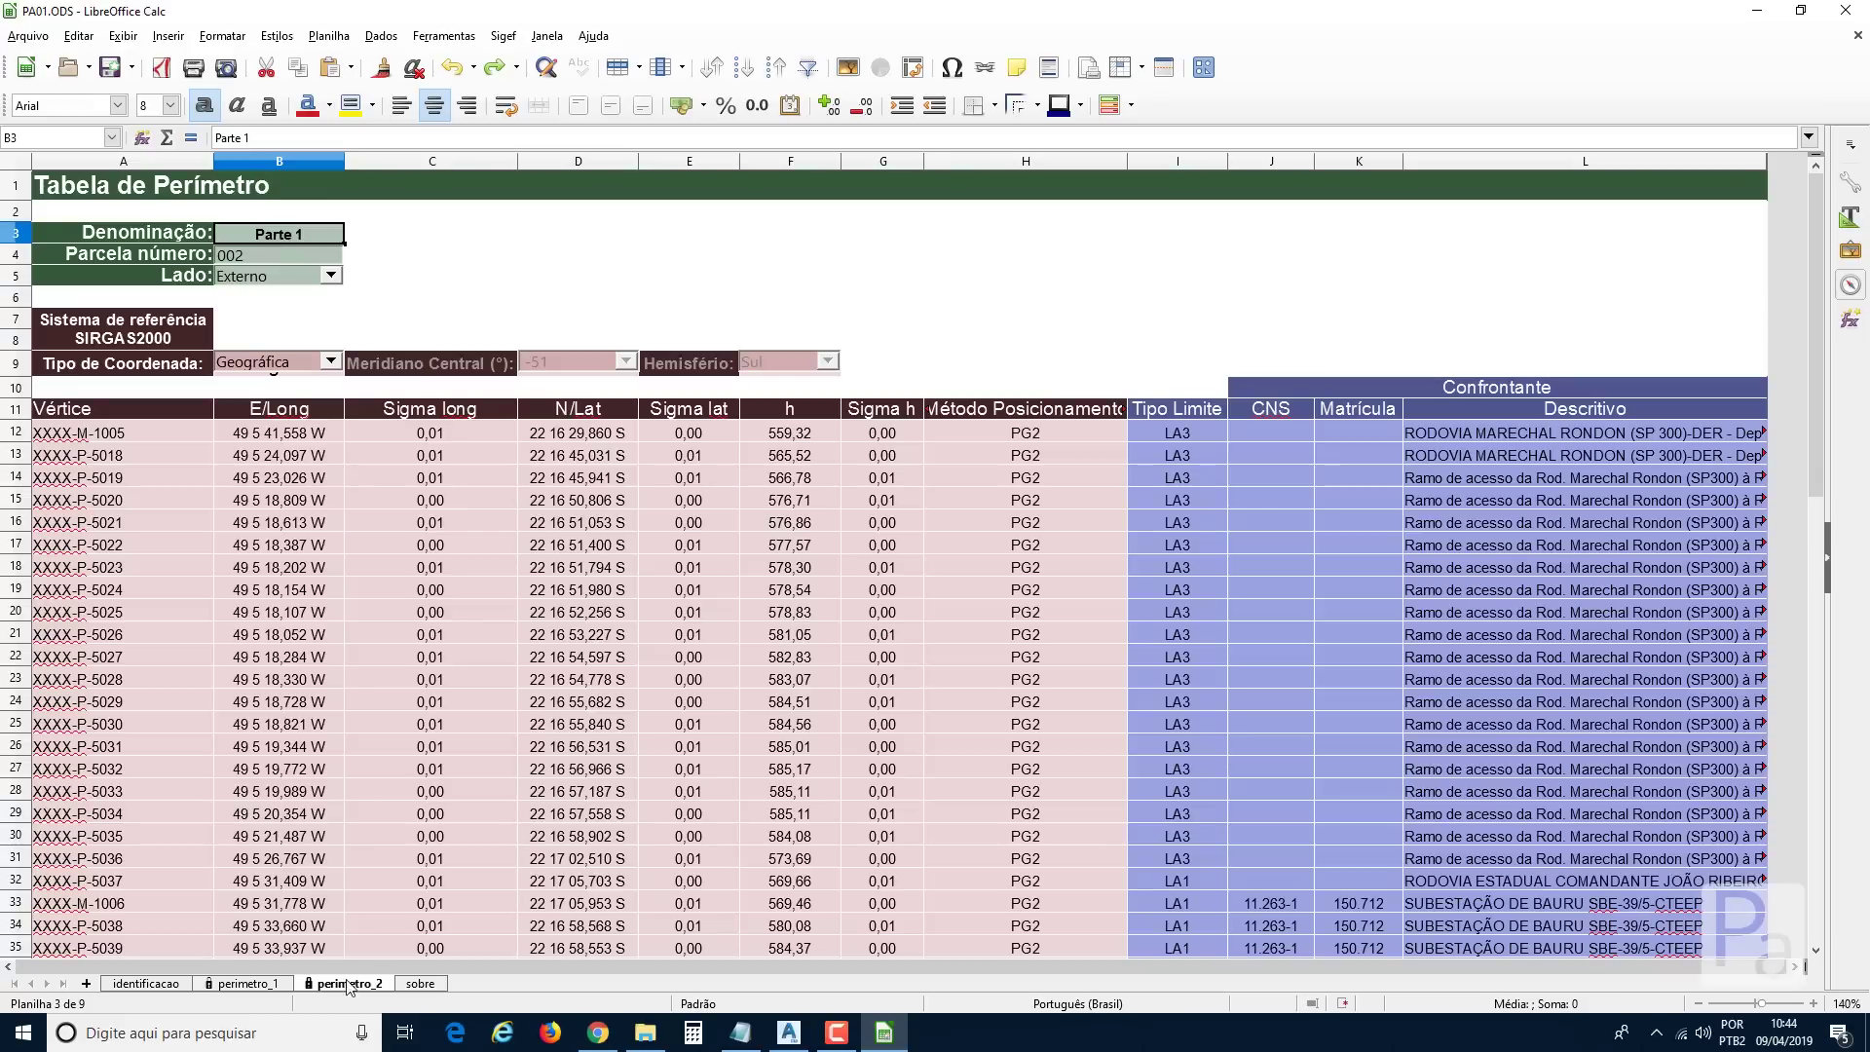
left_click(249, 139)
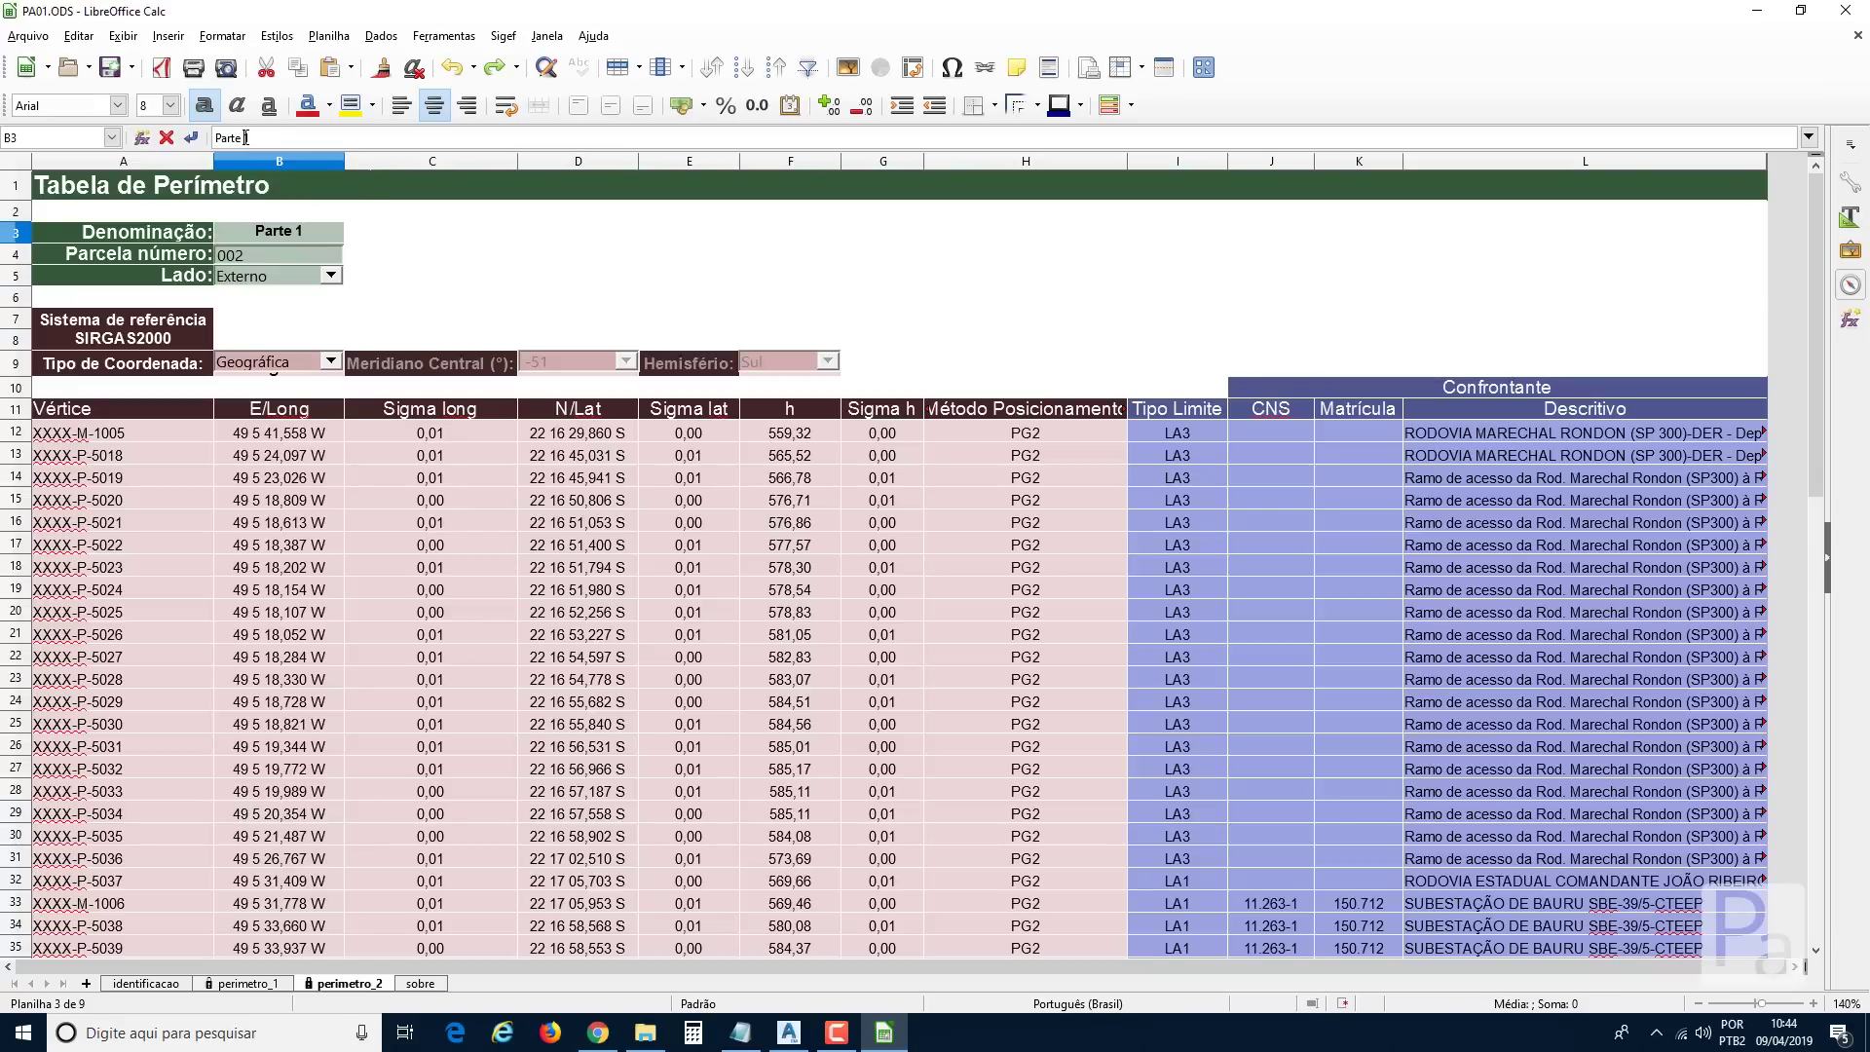
key("BackSpace")
type("2")
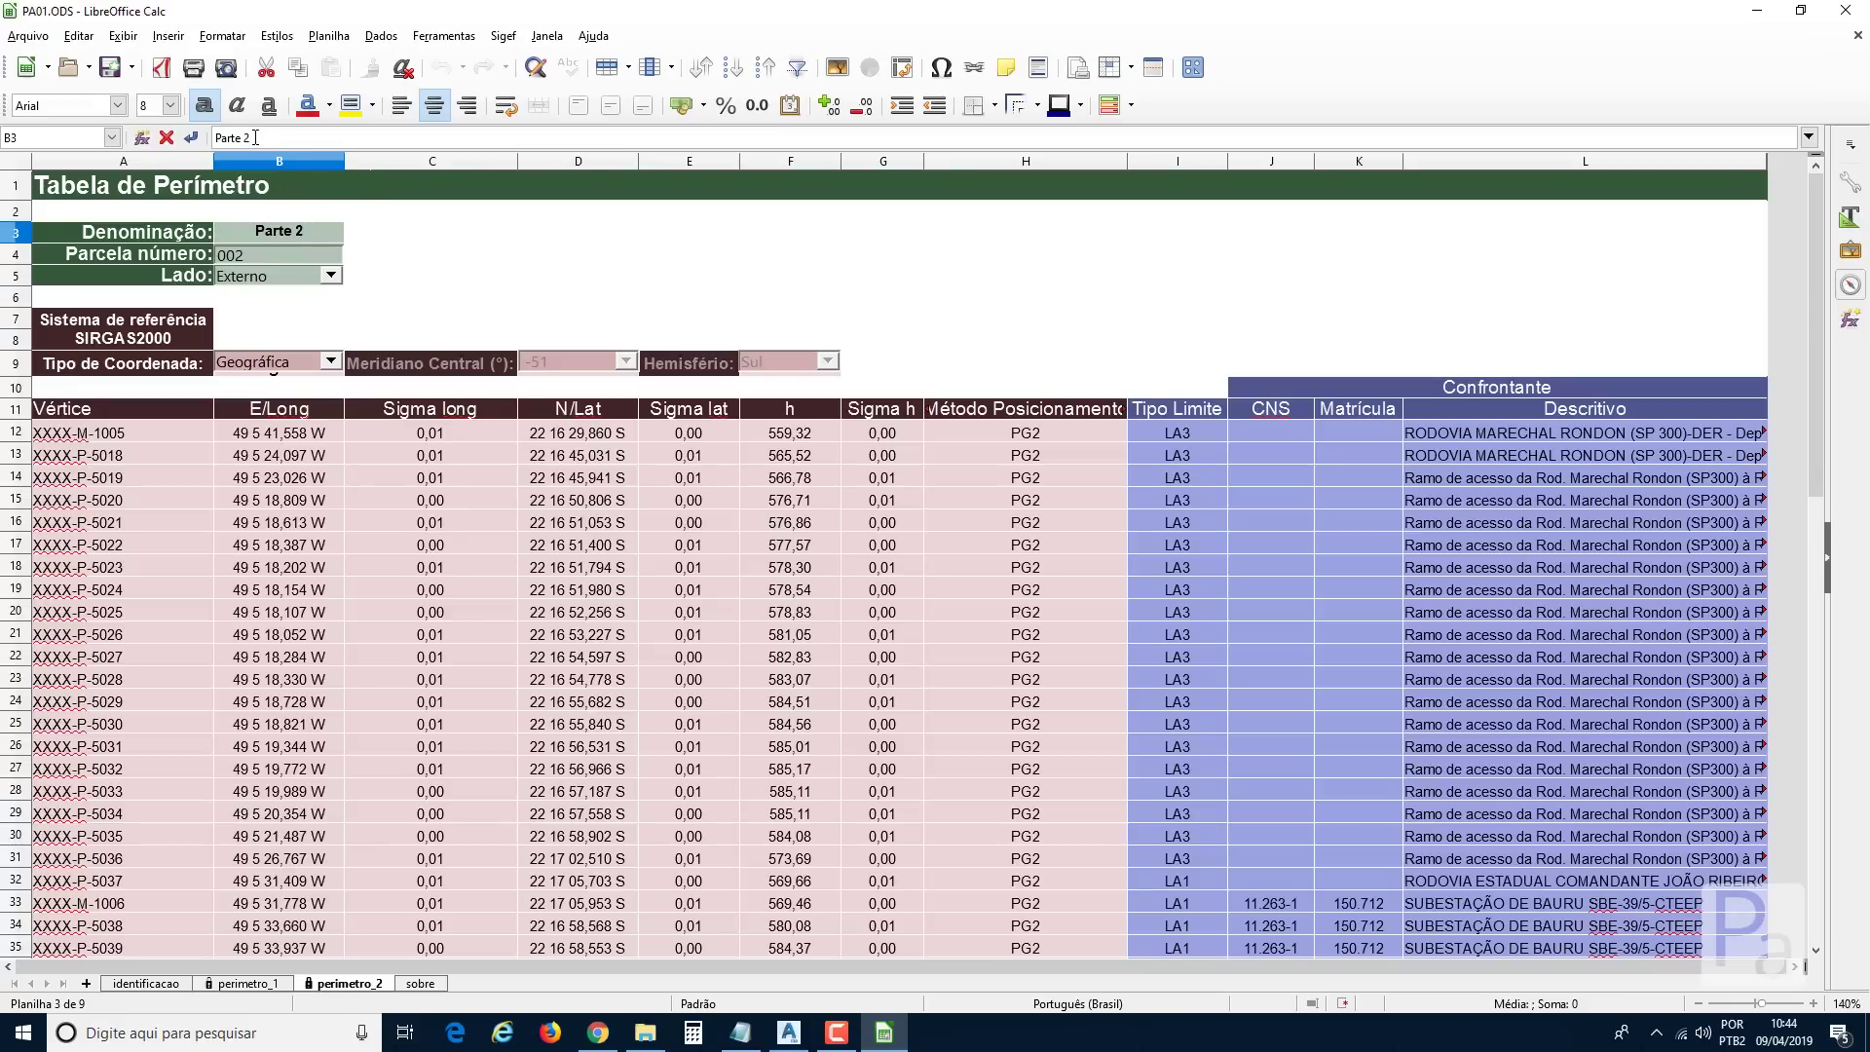
key("Return")
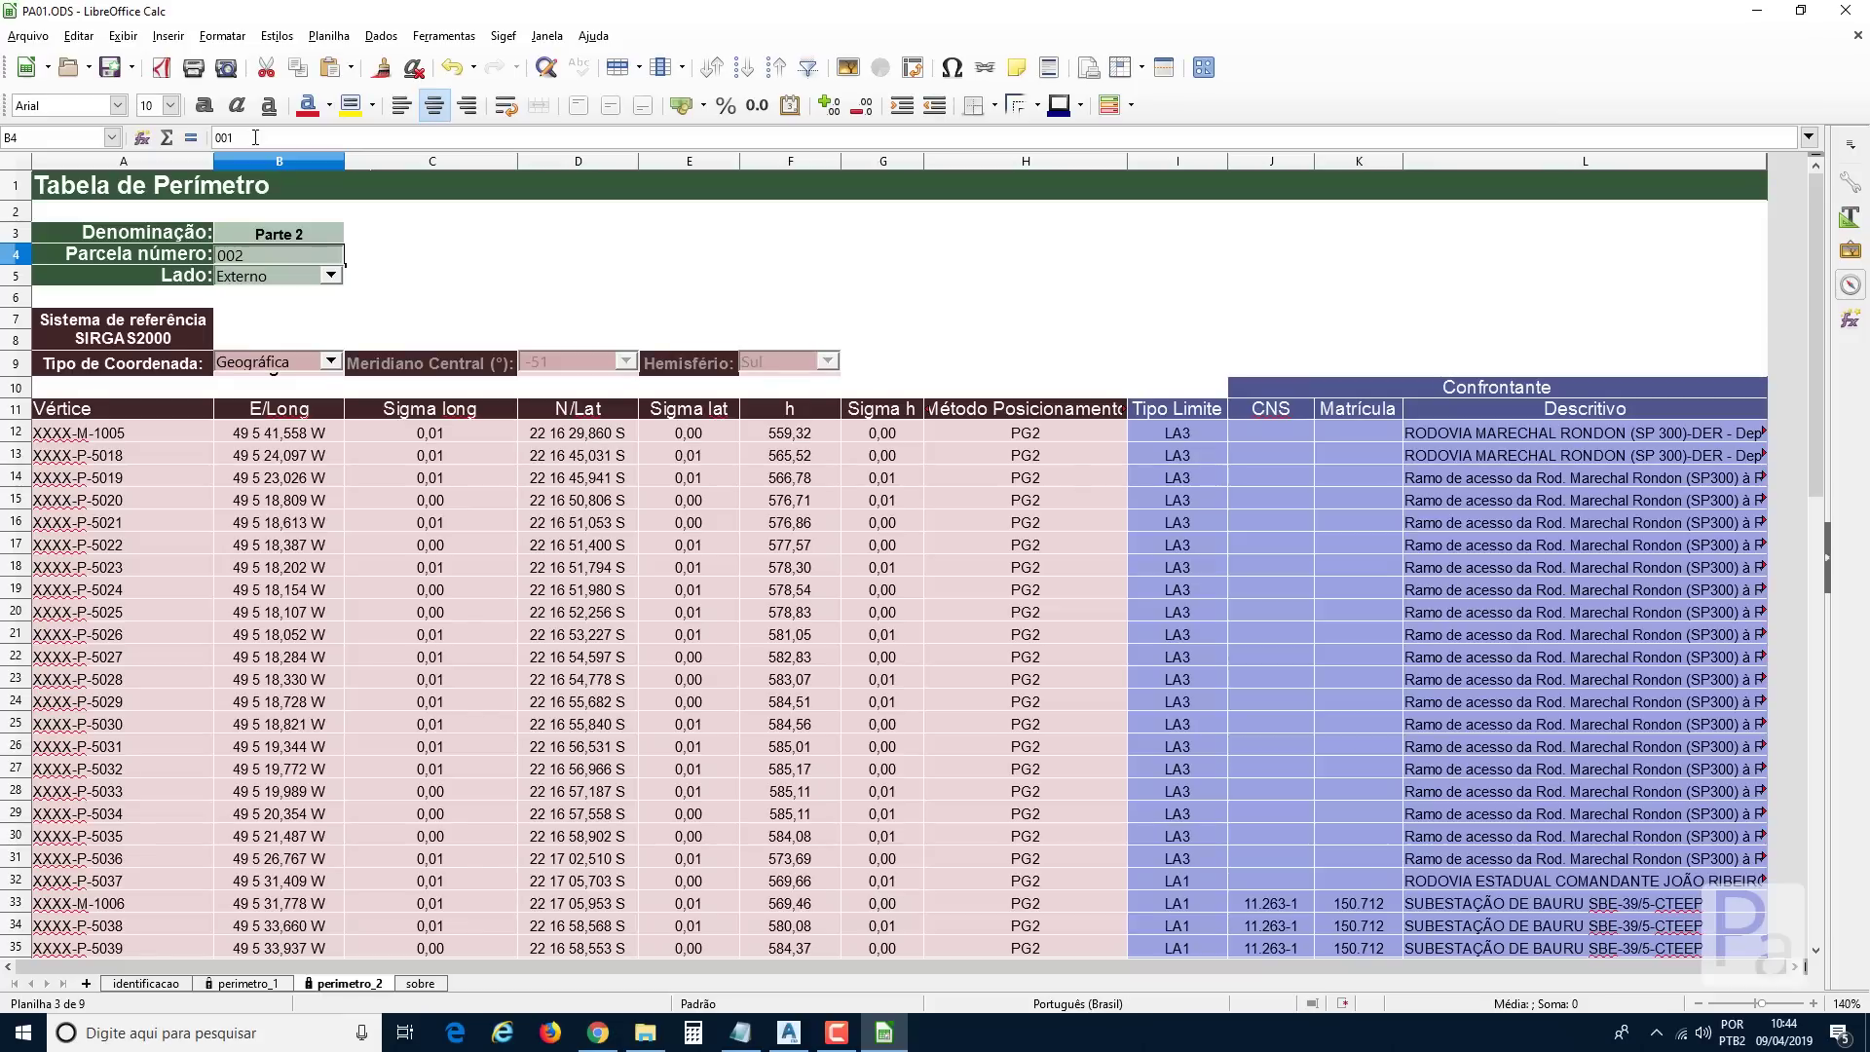
left_click(273, 522)
scroll(980, 674, "down", 7)
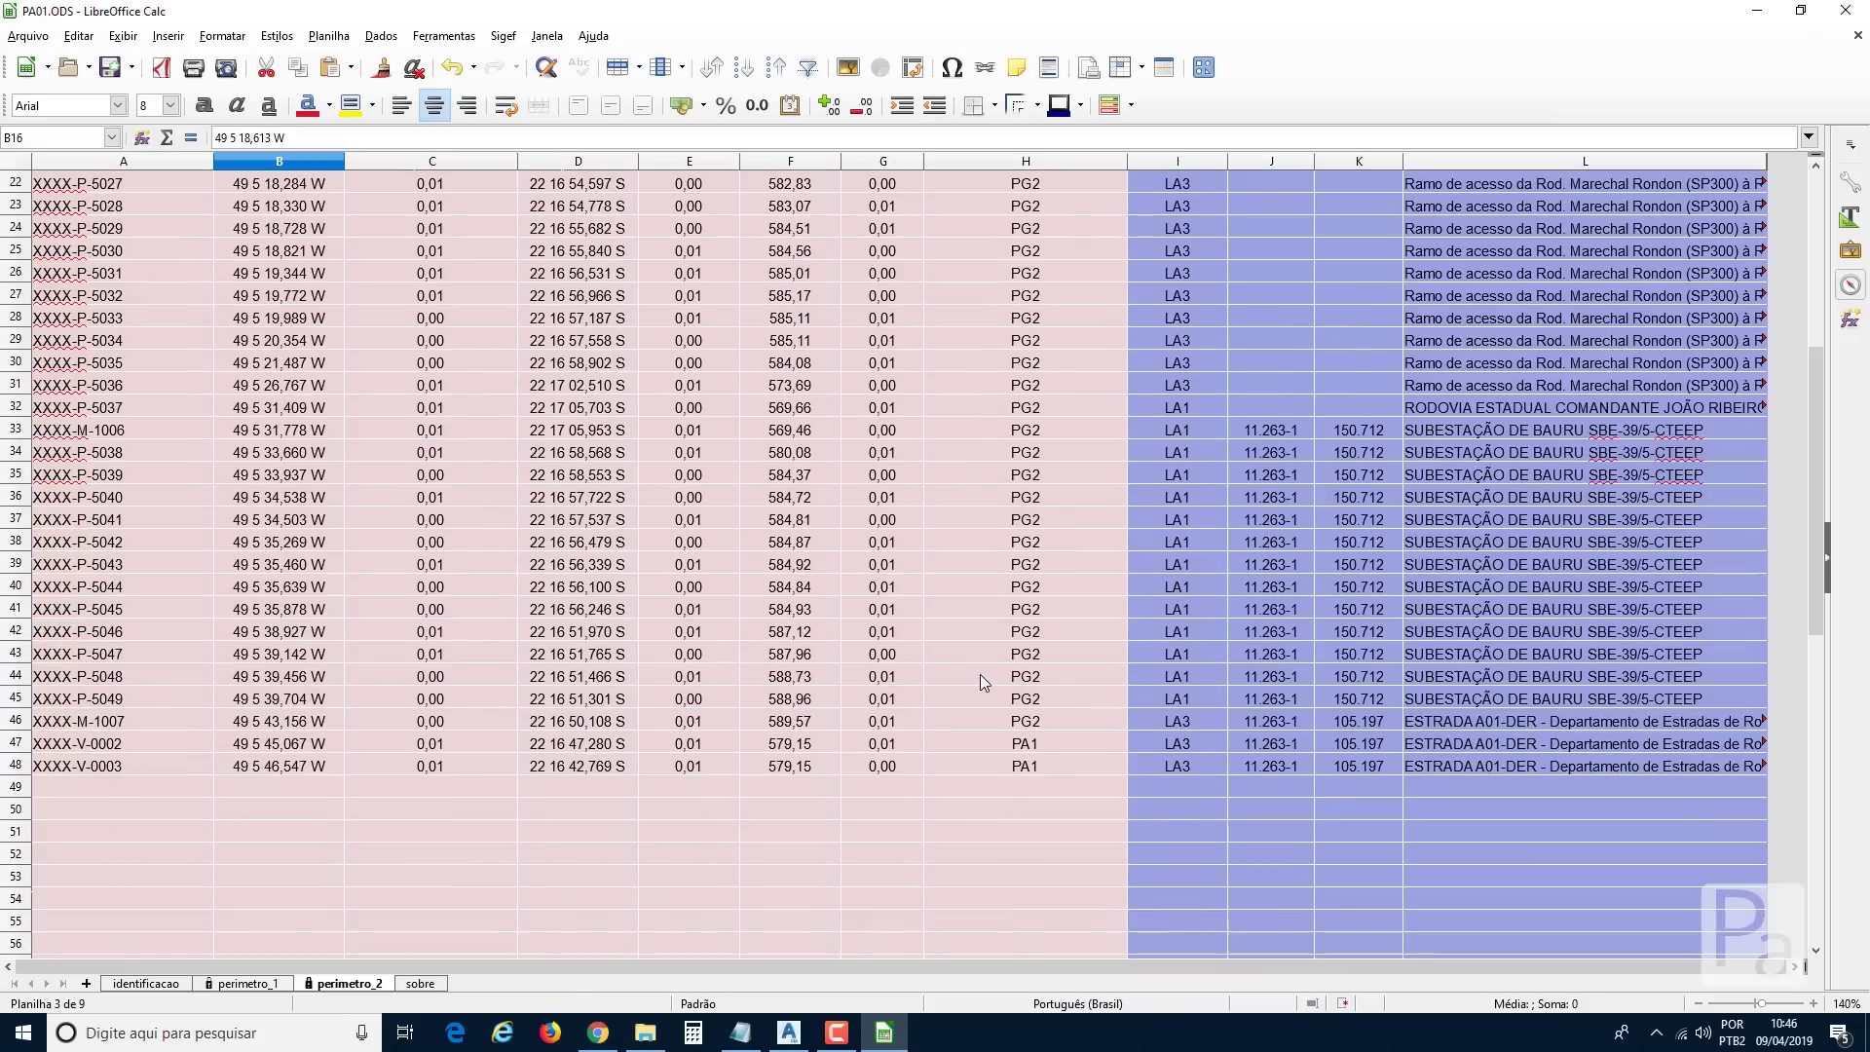
scroll(980, 674, "up", 7)
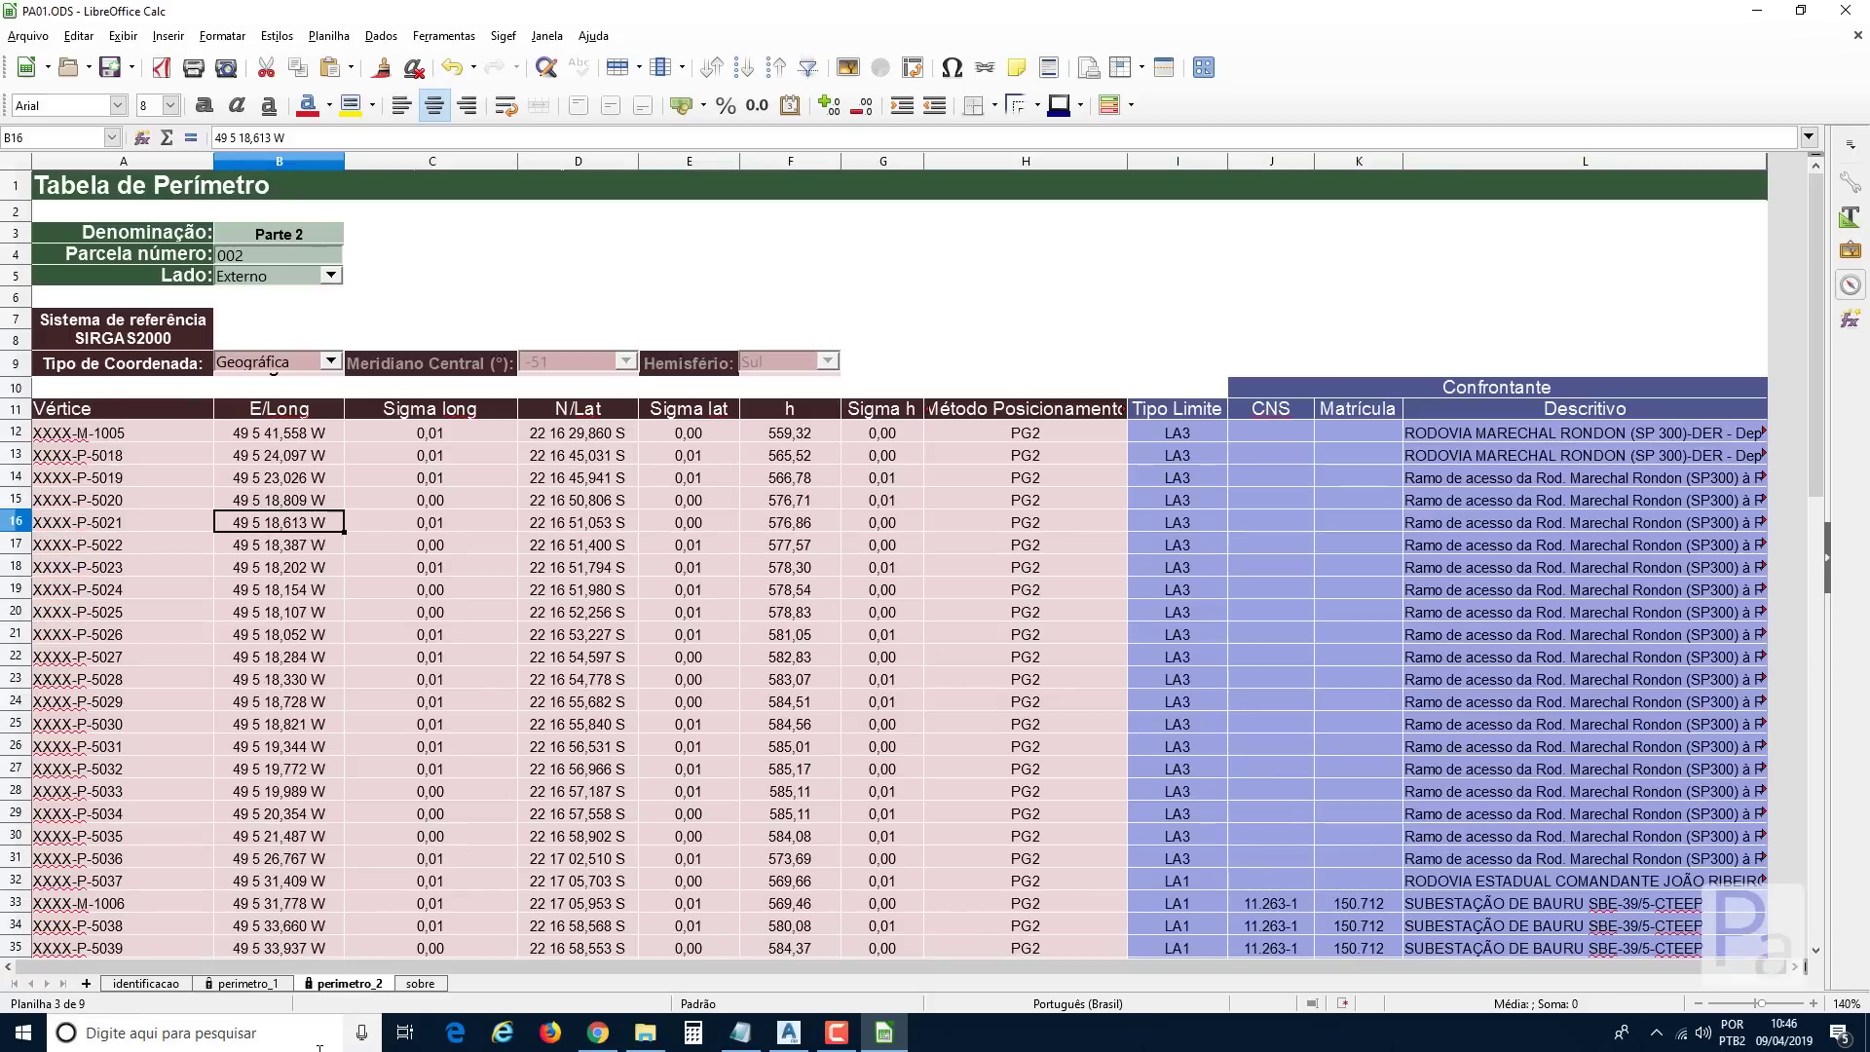
Go to the identificacao sheet of PA01.ODS, switch to Civil 3D and open the INCRA memorial.
left_click(146, 984)
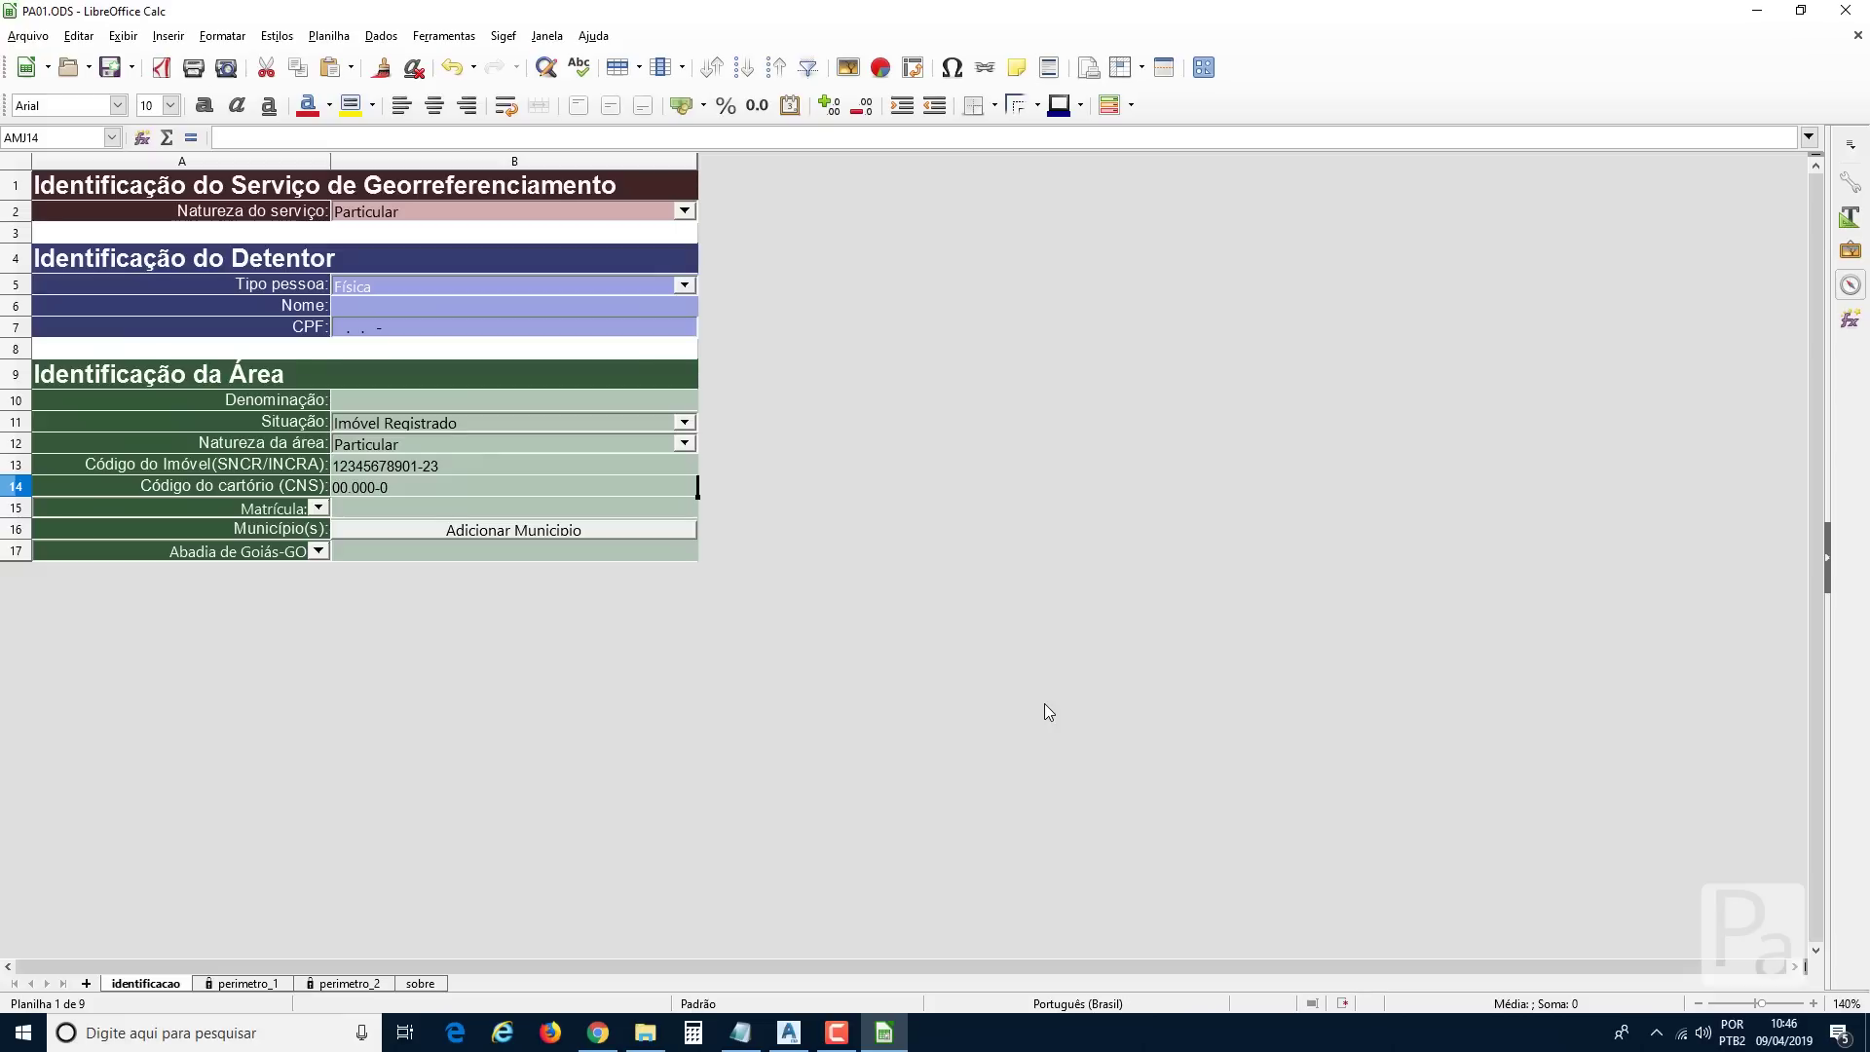
key("ctrl+Down")
left_click(789, 1033)
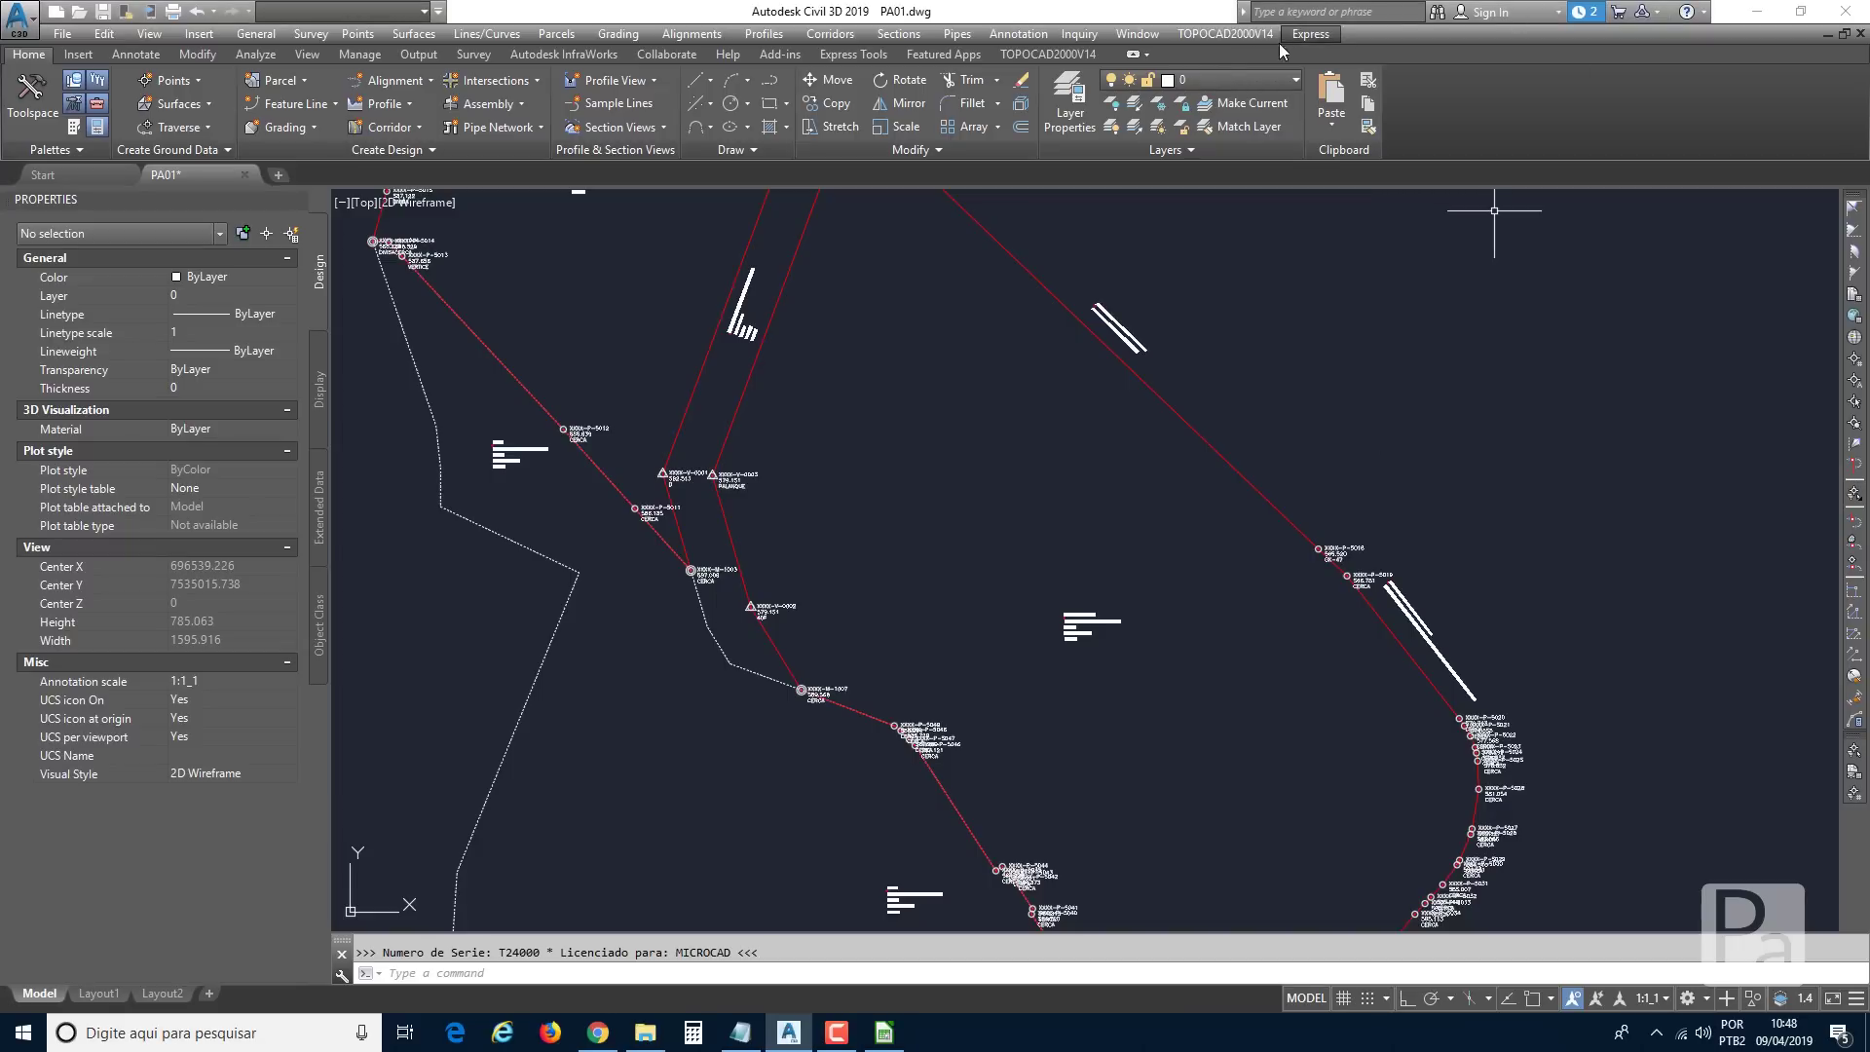
left_click(1239, 37)
left_click(1271, 459)
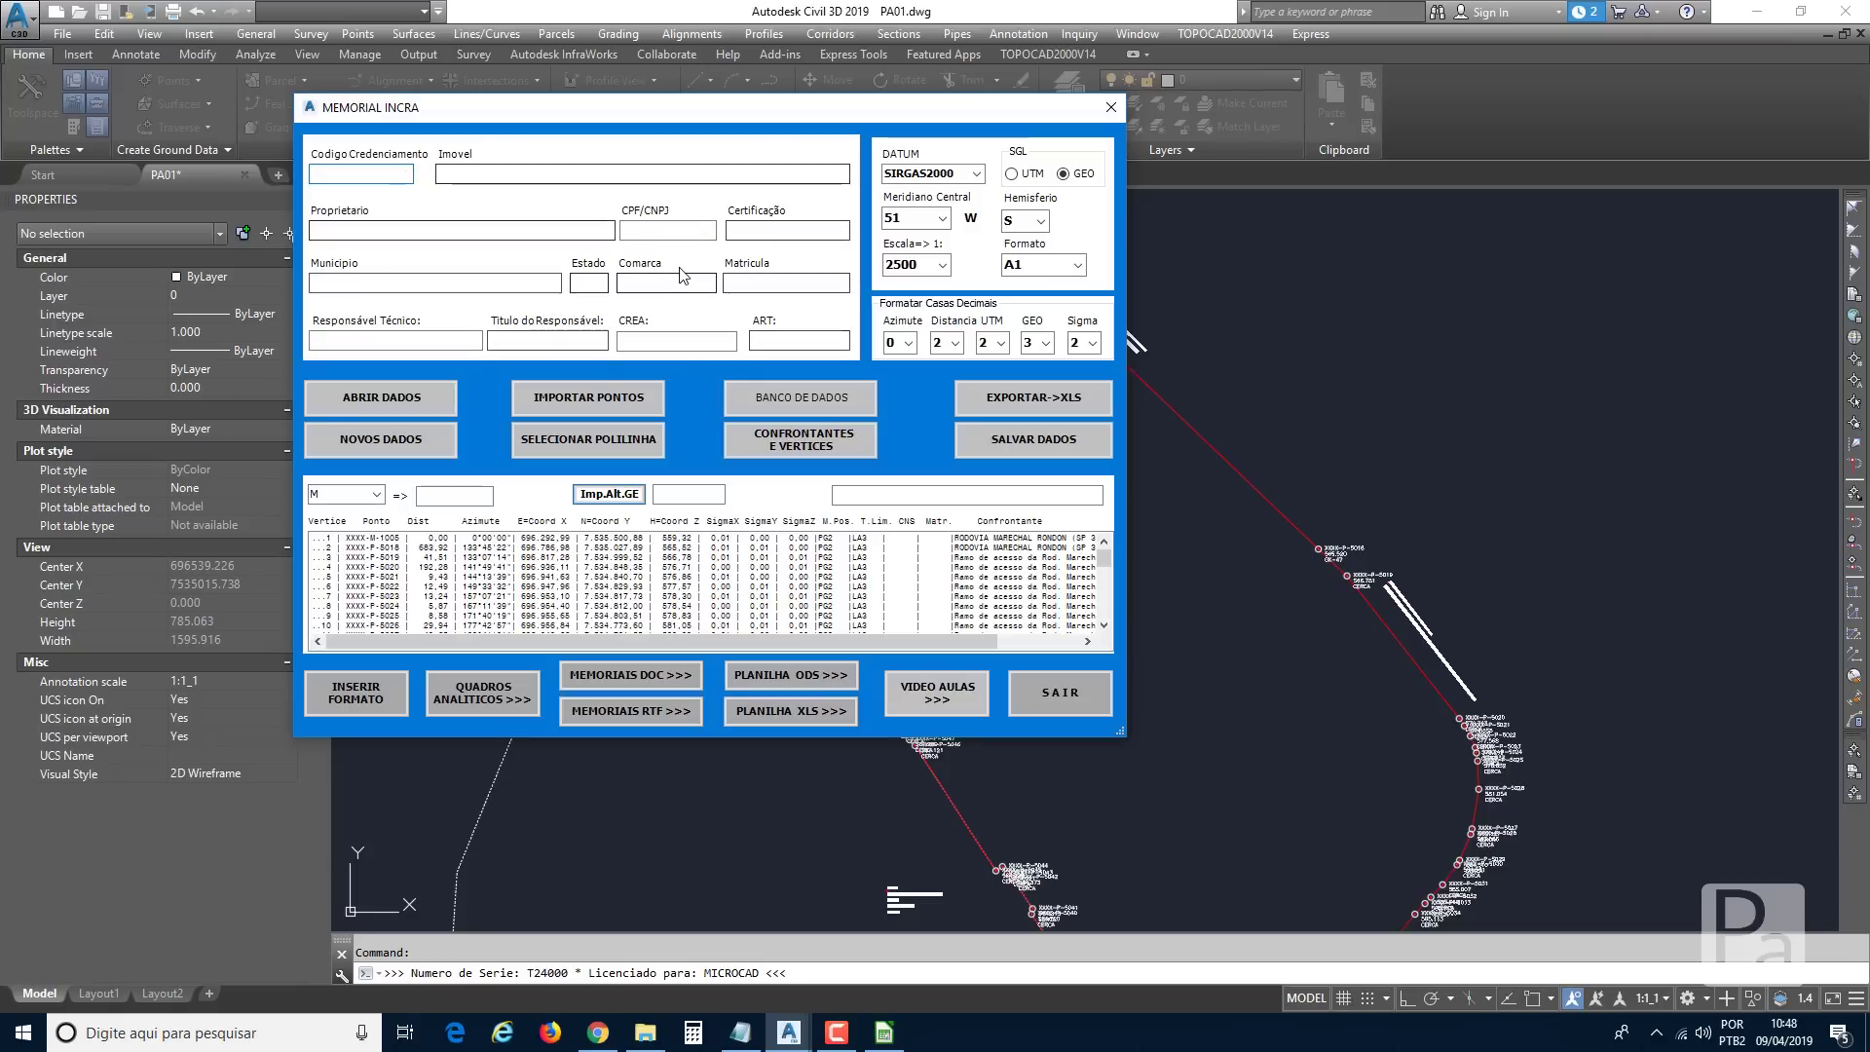
Switch back to PA01.ODS, run the Sigef validation on the spreadsheet, review the result and dismiss it.
left_click(884, 1033)
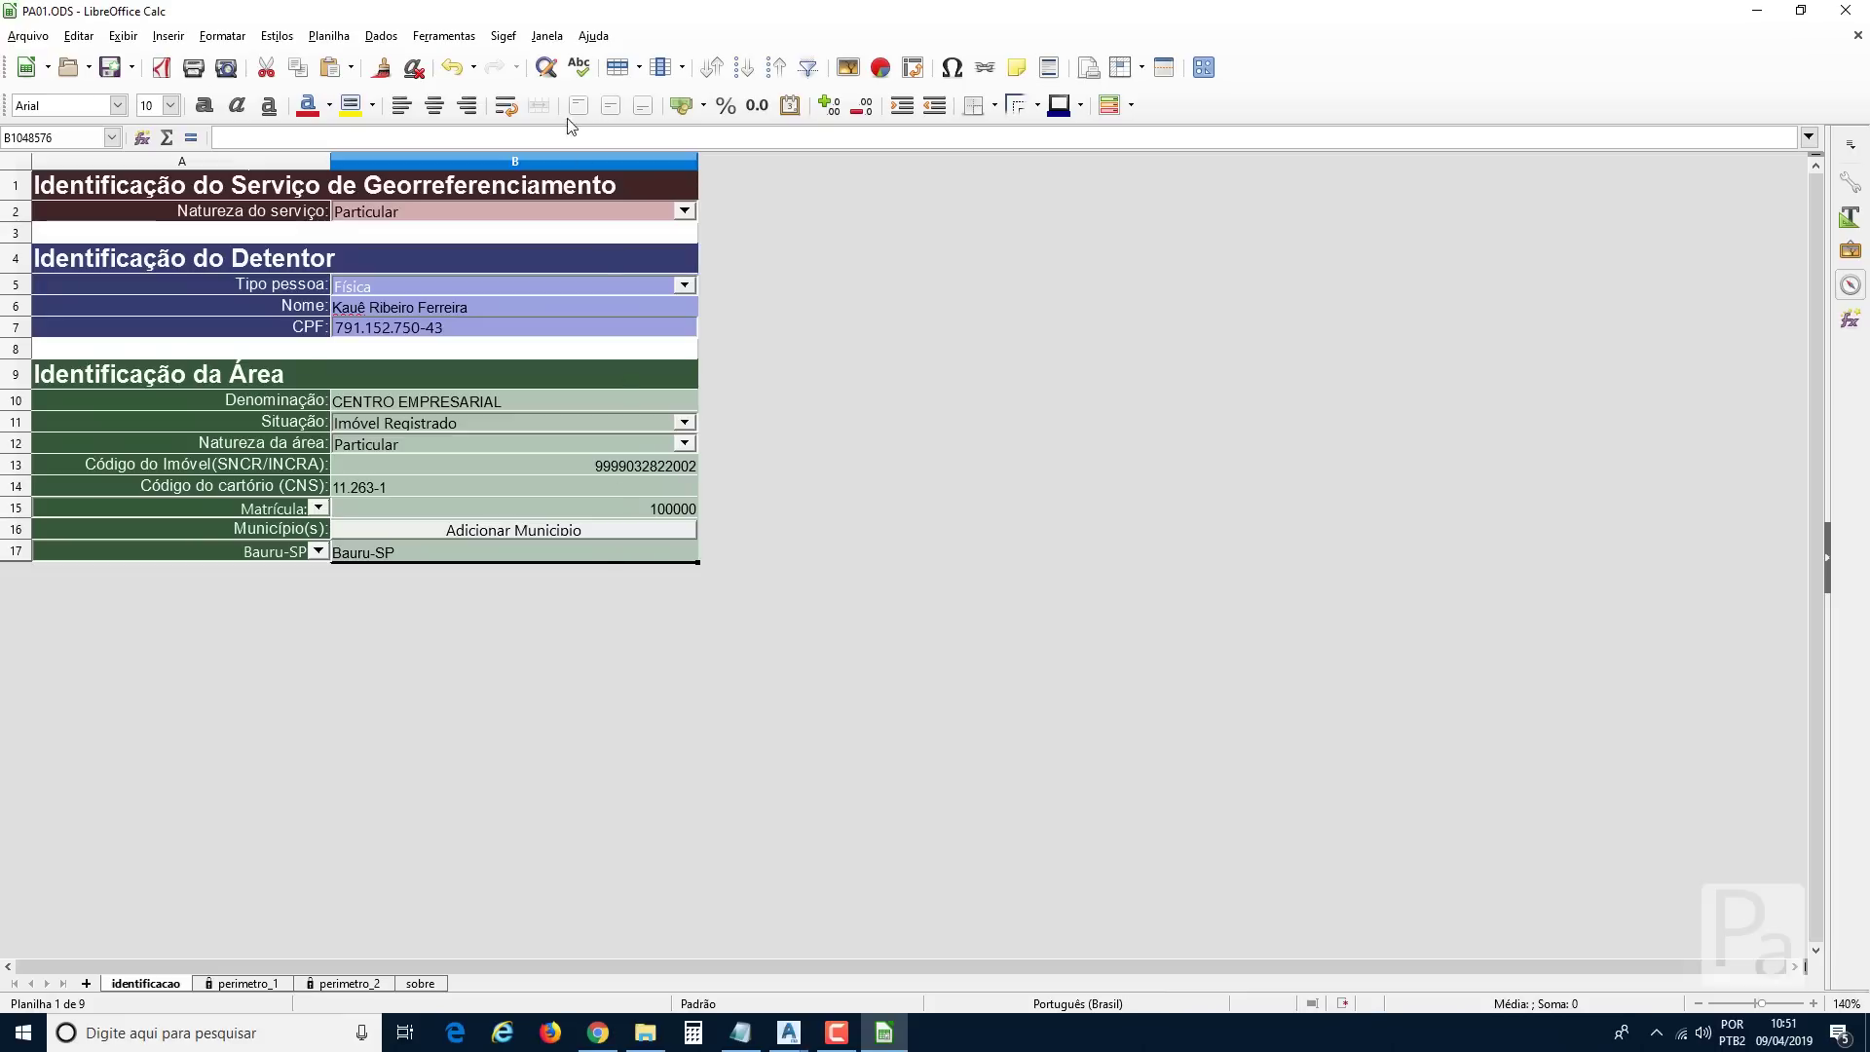
left_click(503, 39)
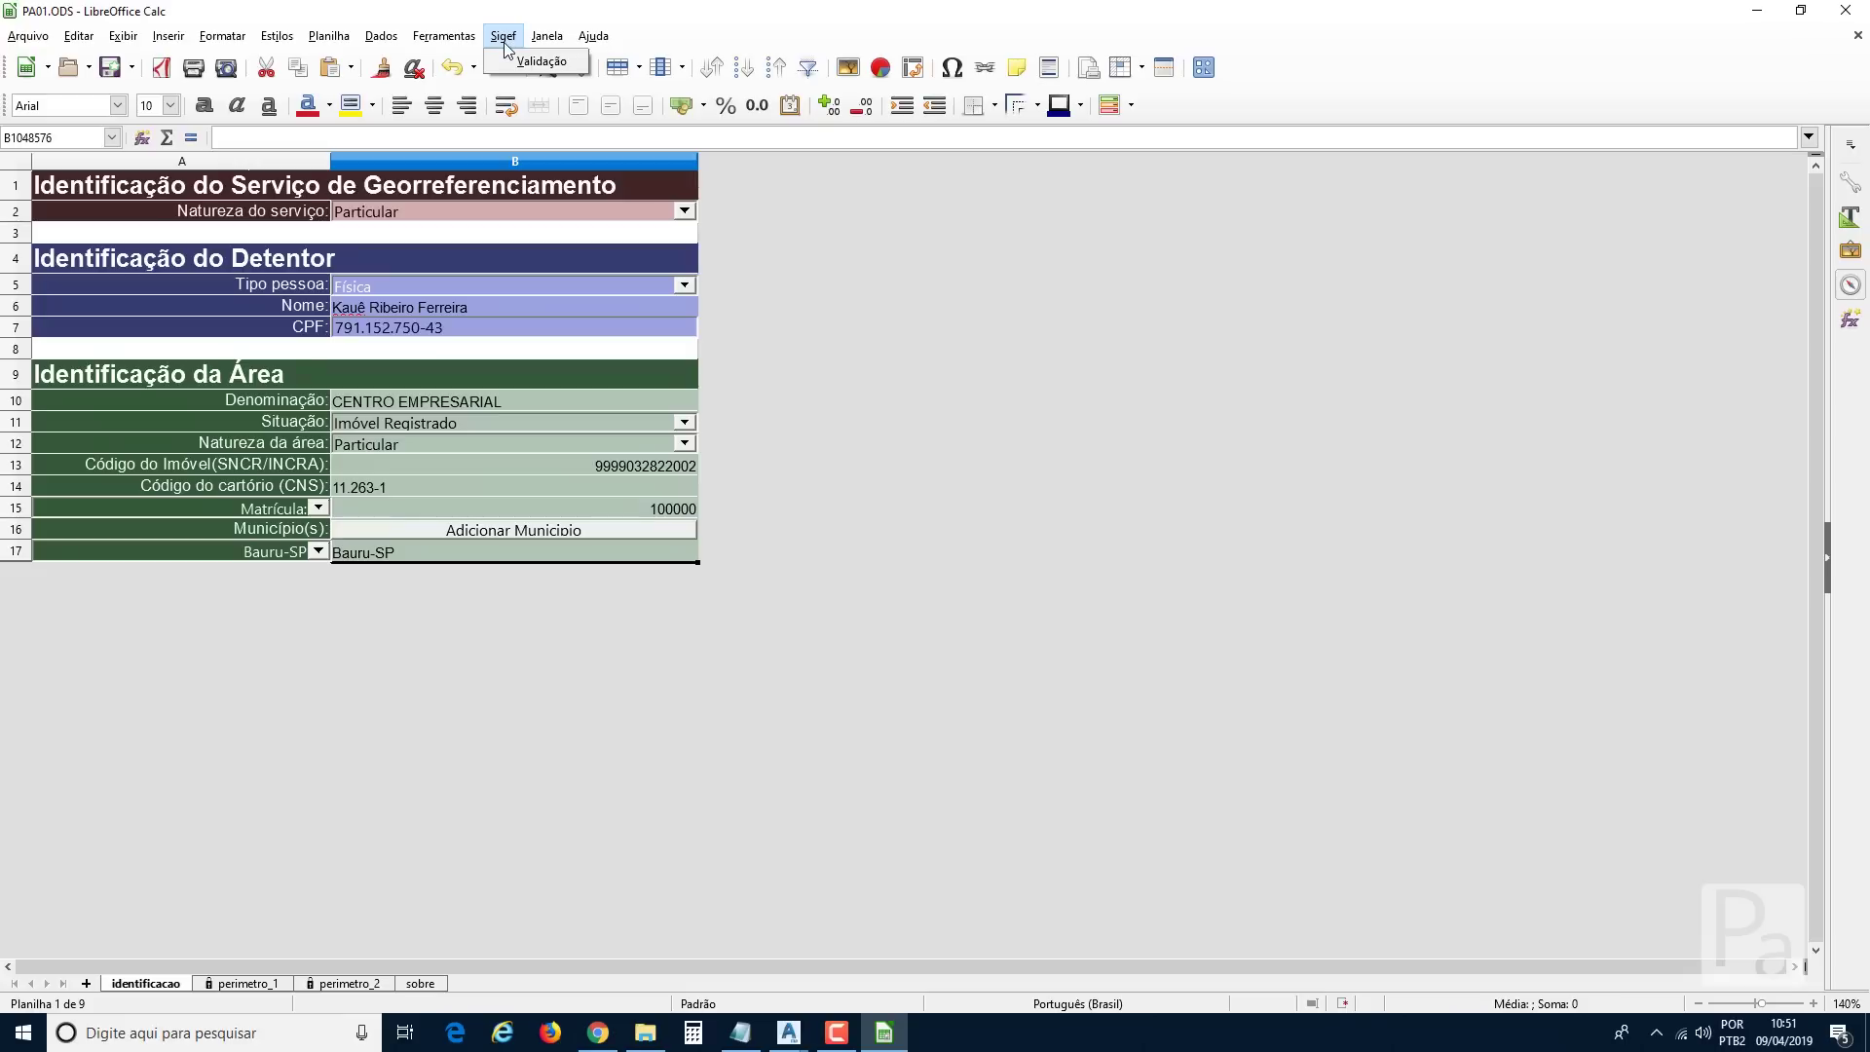
left_click(517, 63)
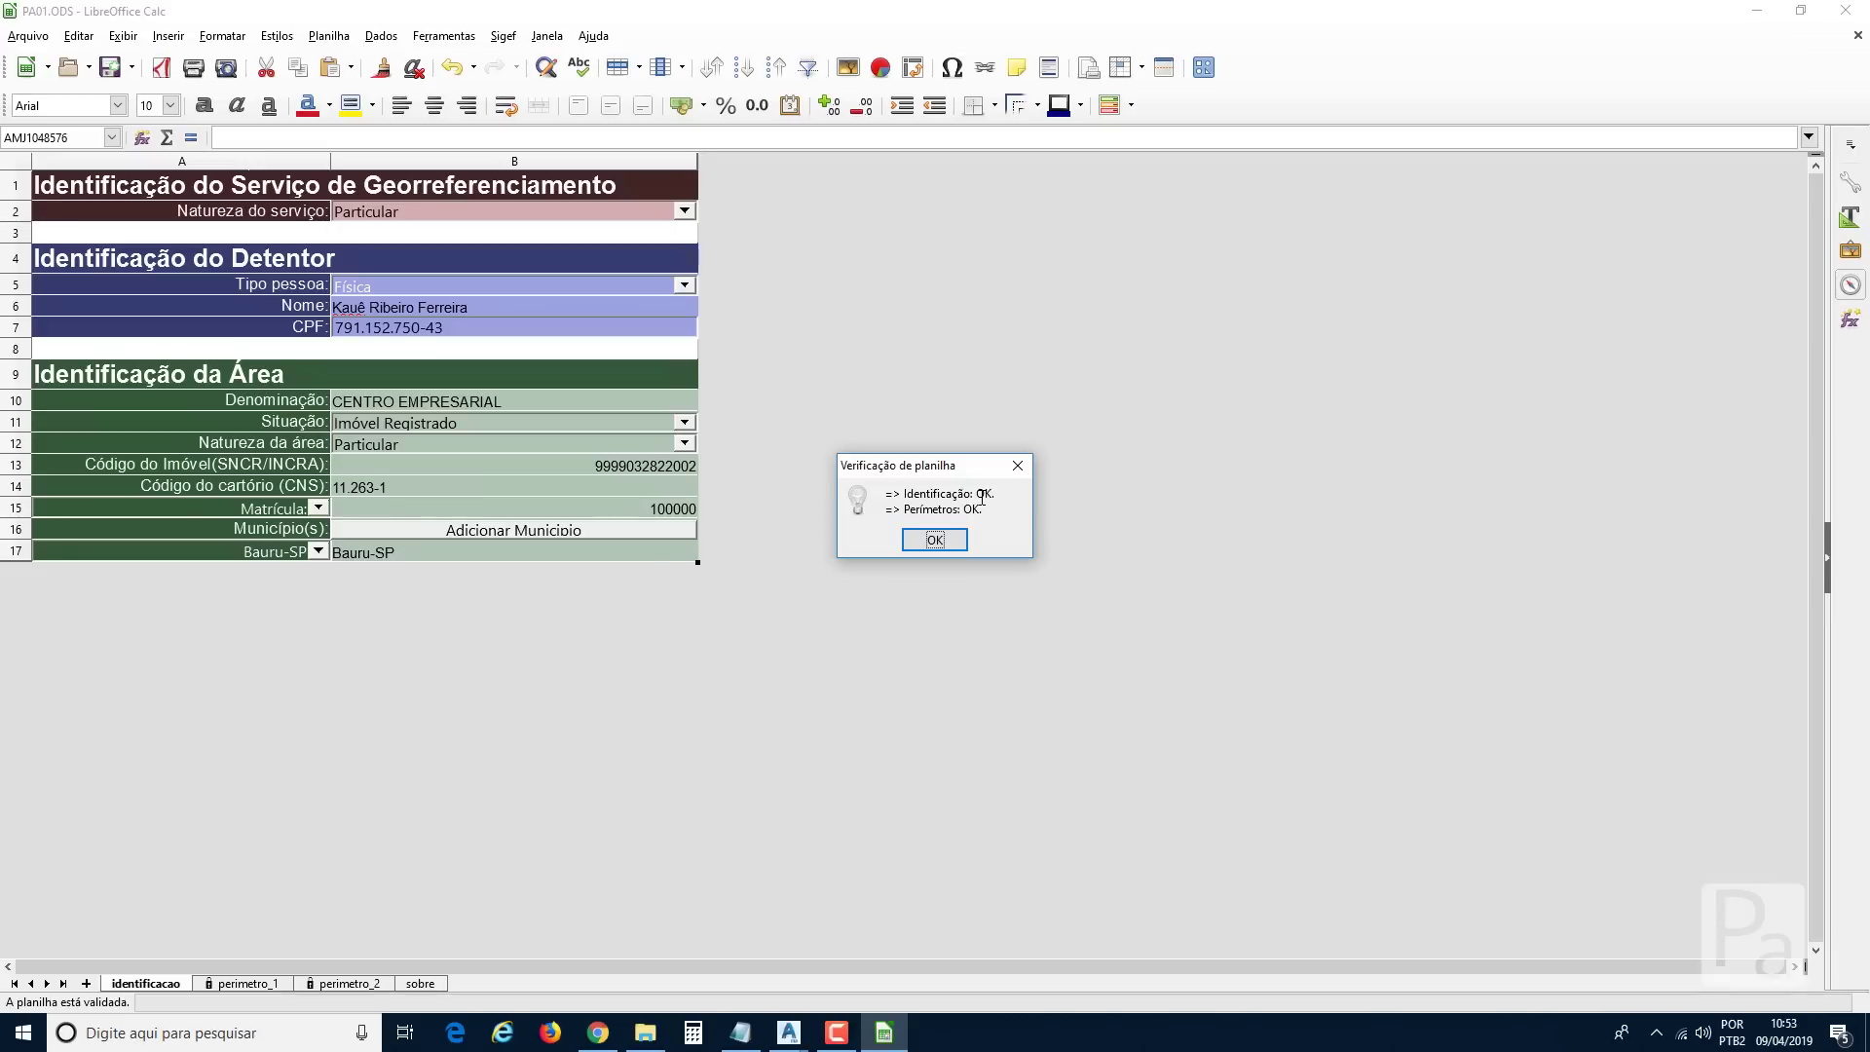
left_click_drag(885, 495, 1001, 523)
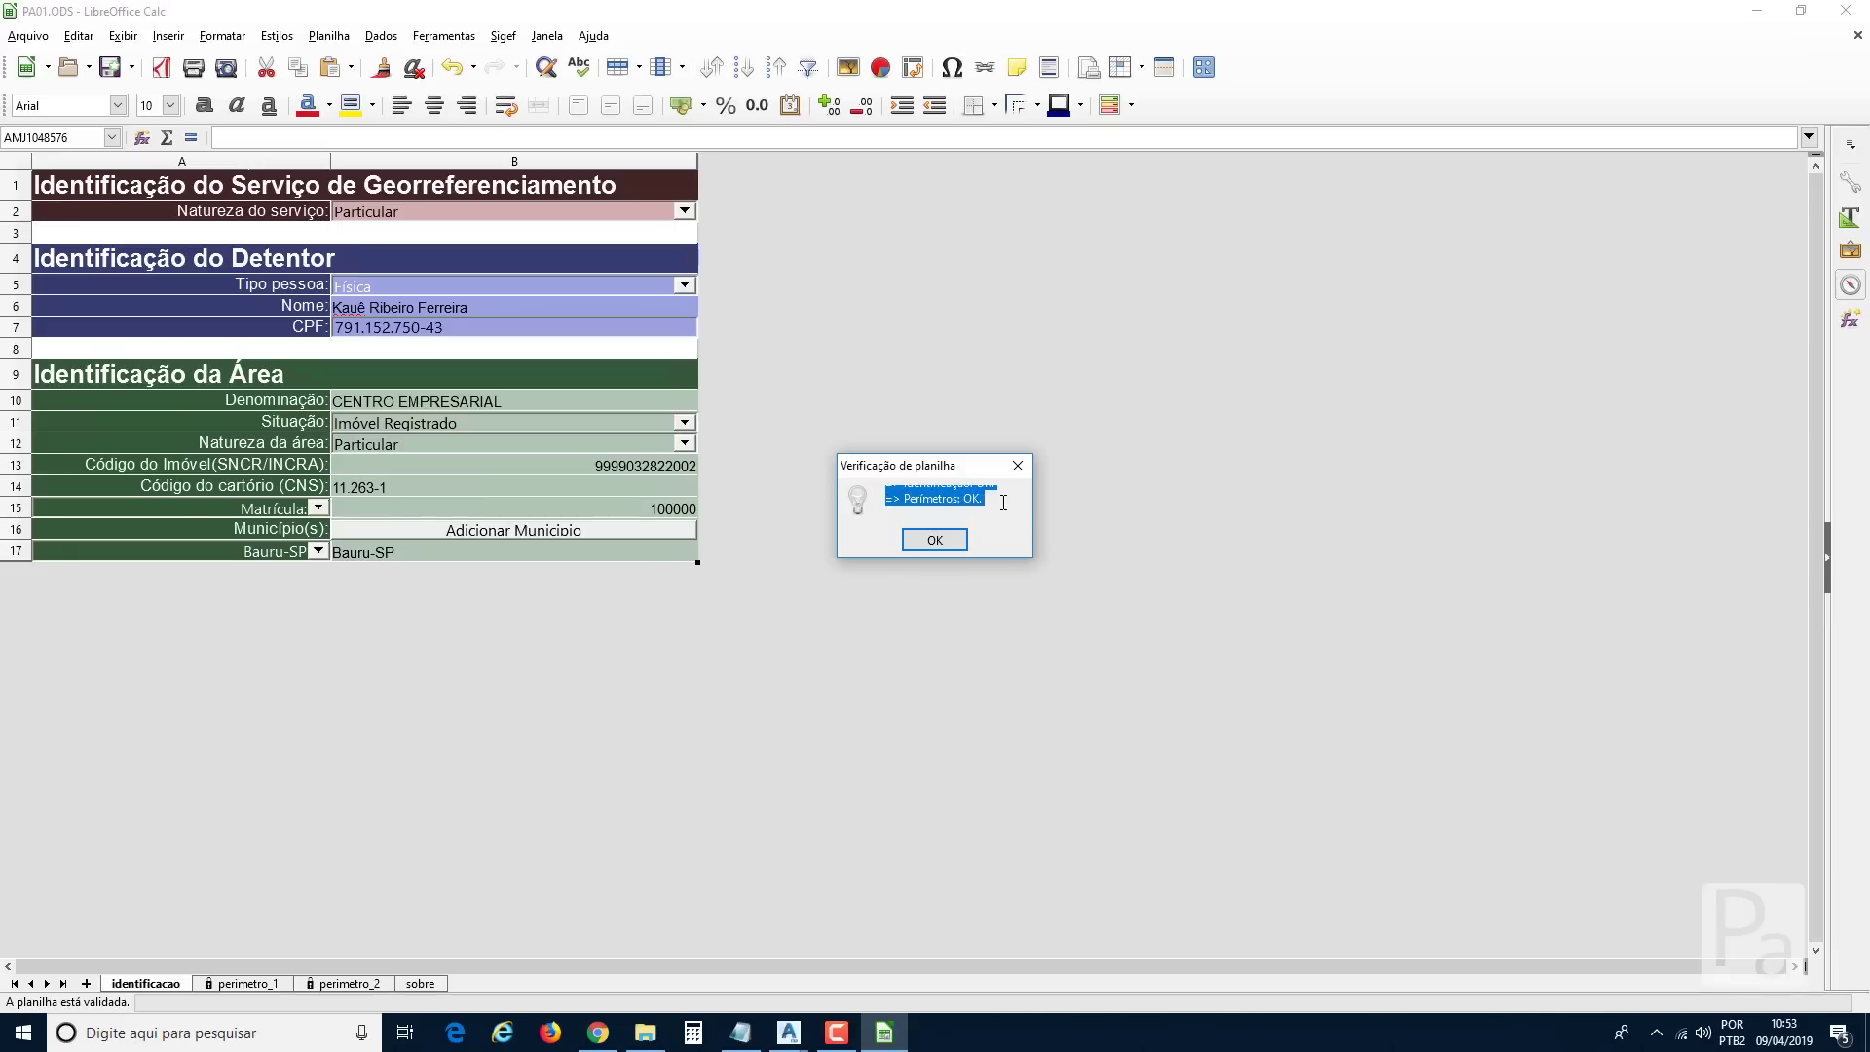
left_click(980, 493)
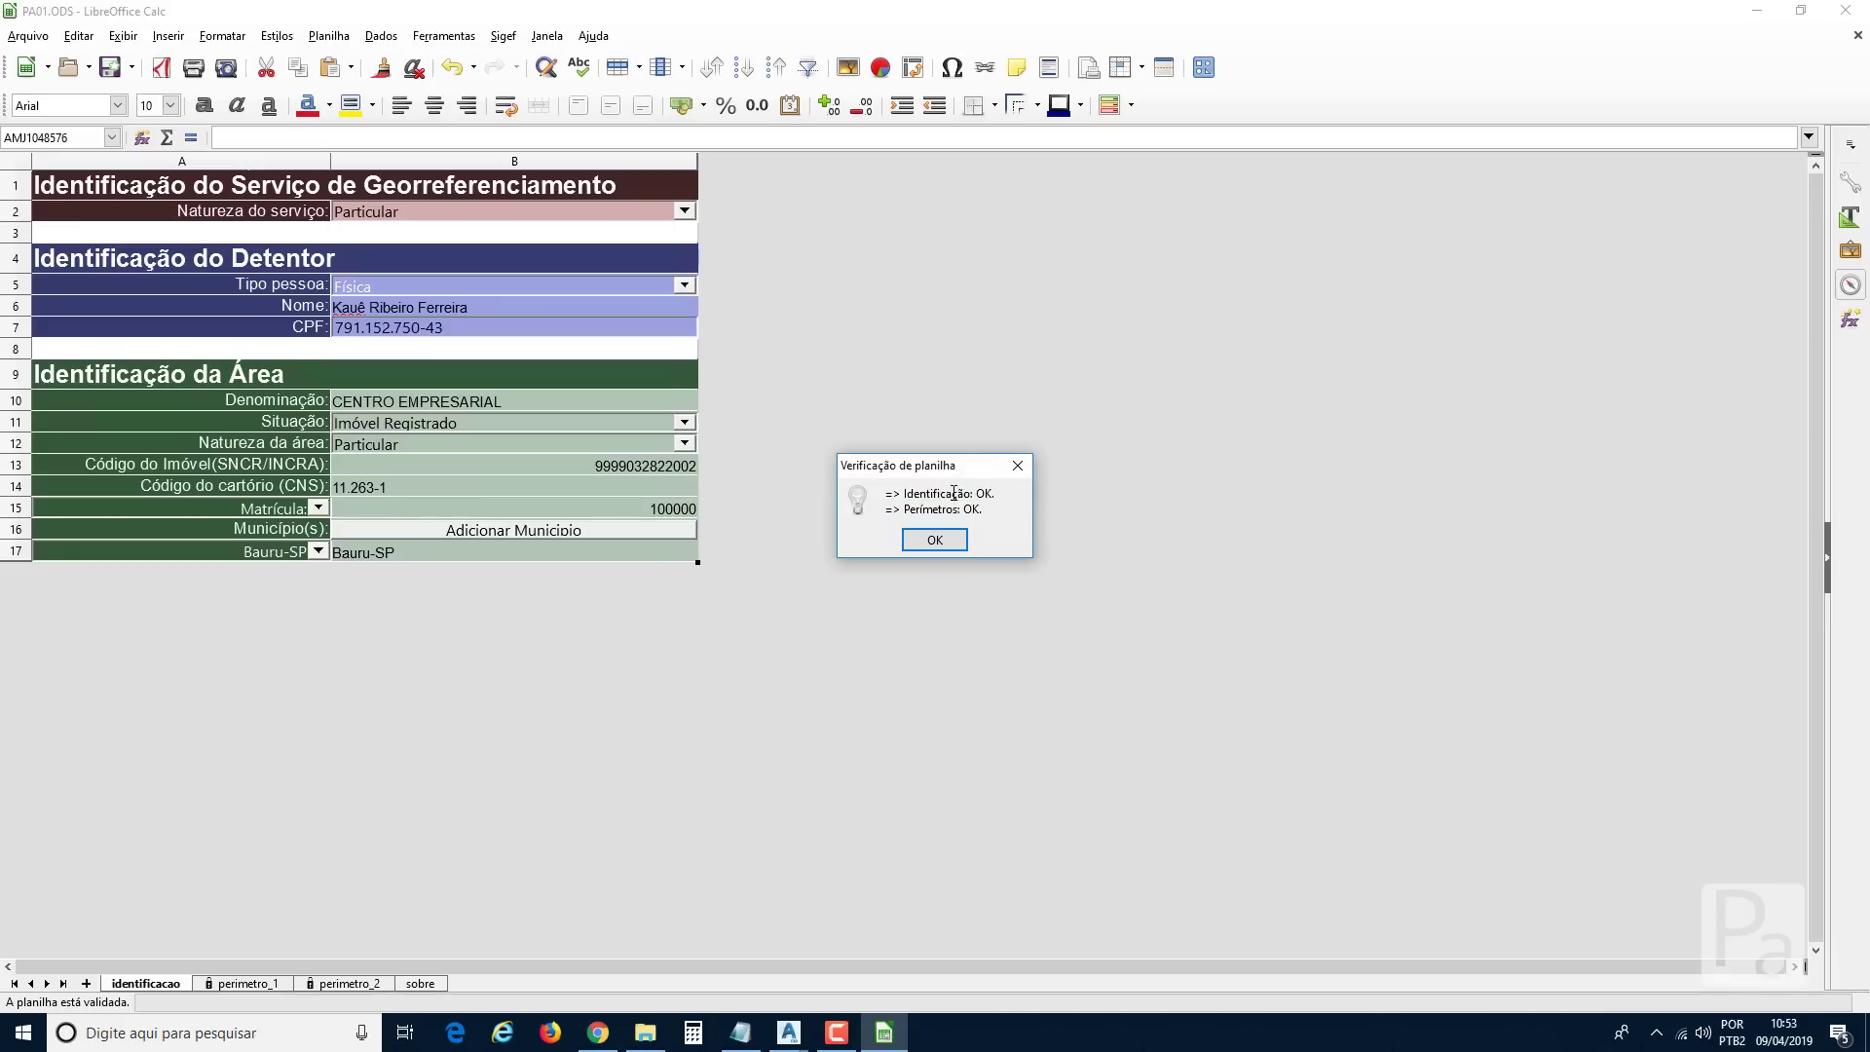
left_click_drag(922, 510, 978, 512)
left_click(952, 541)
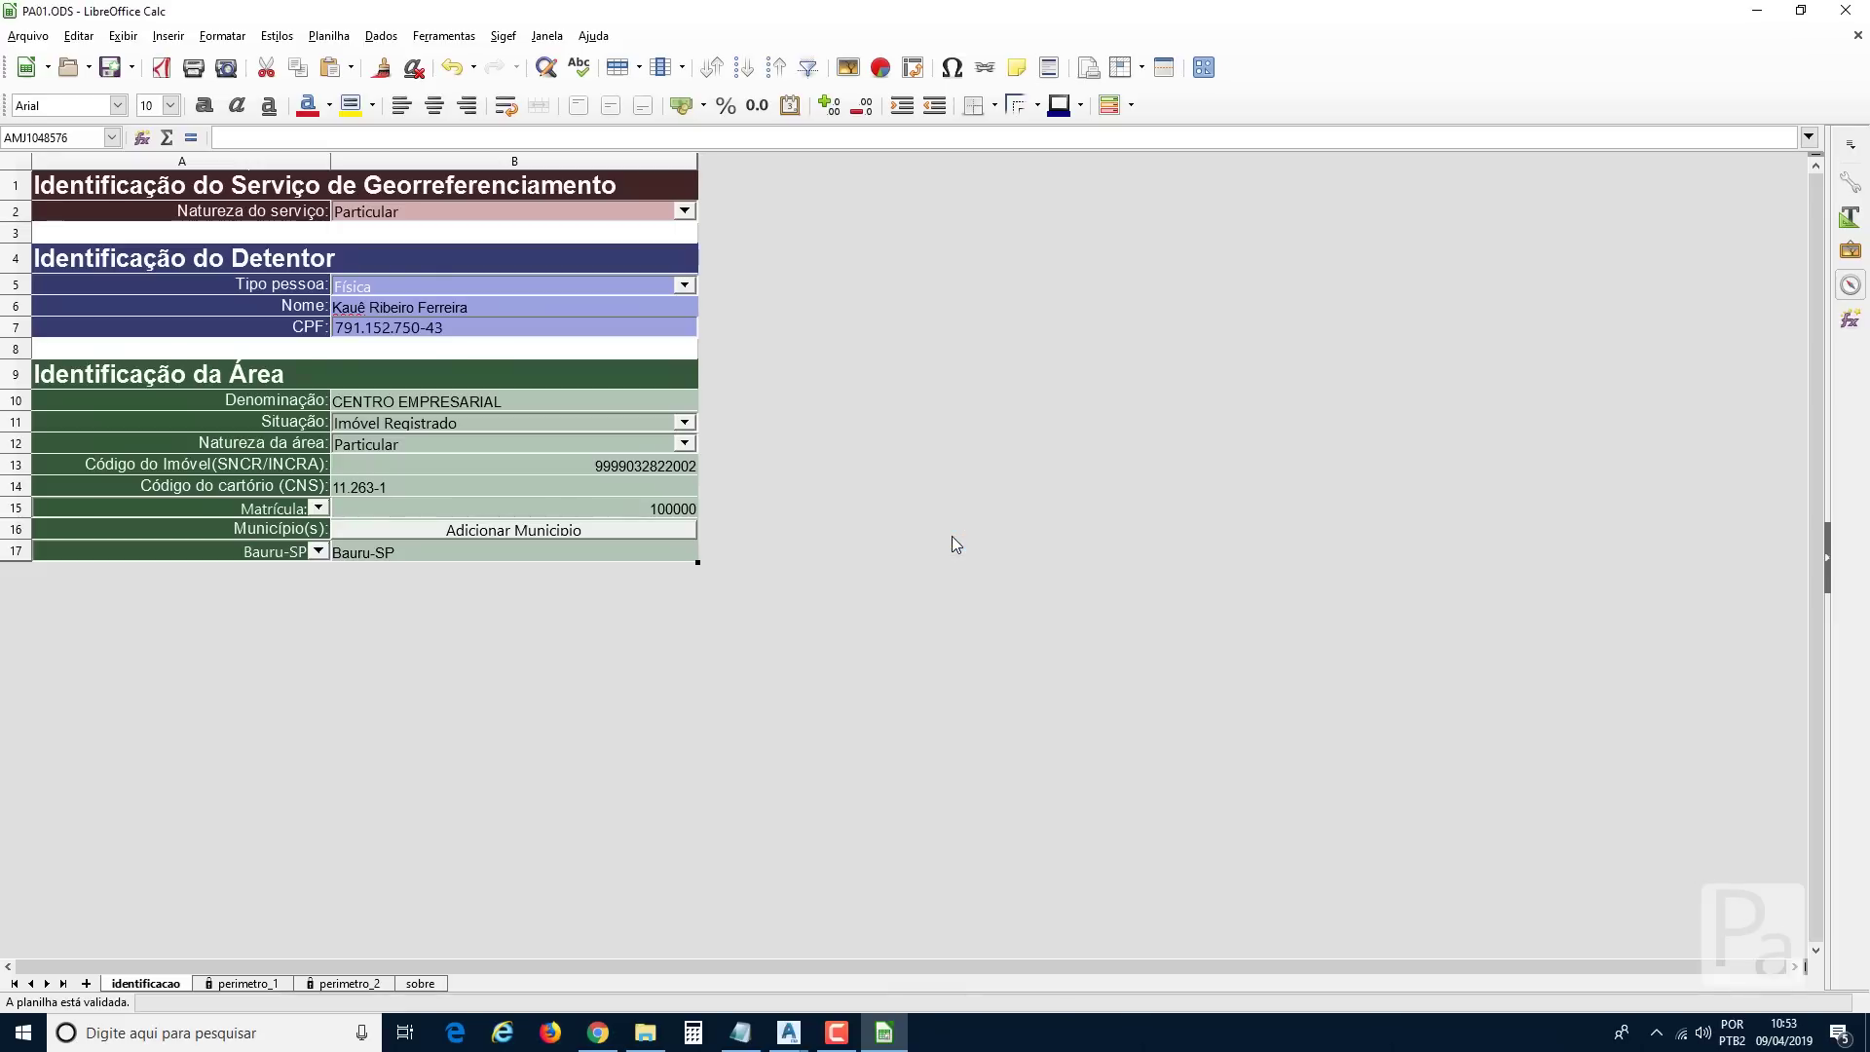
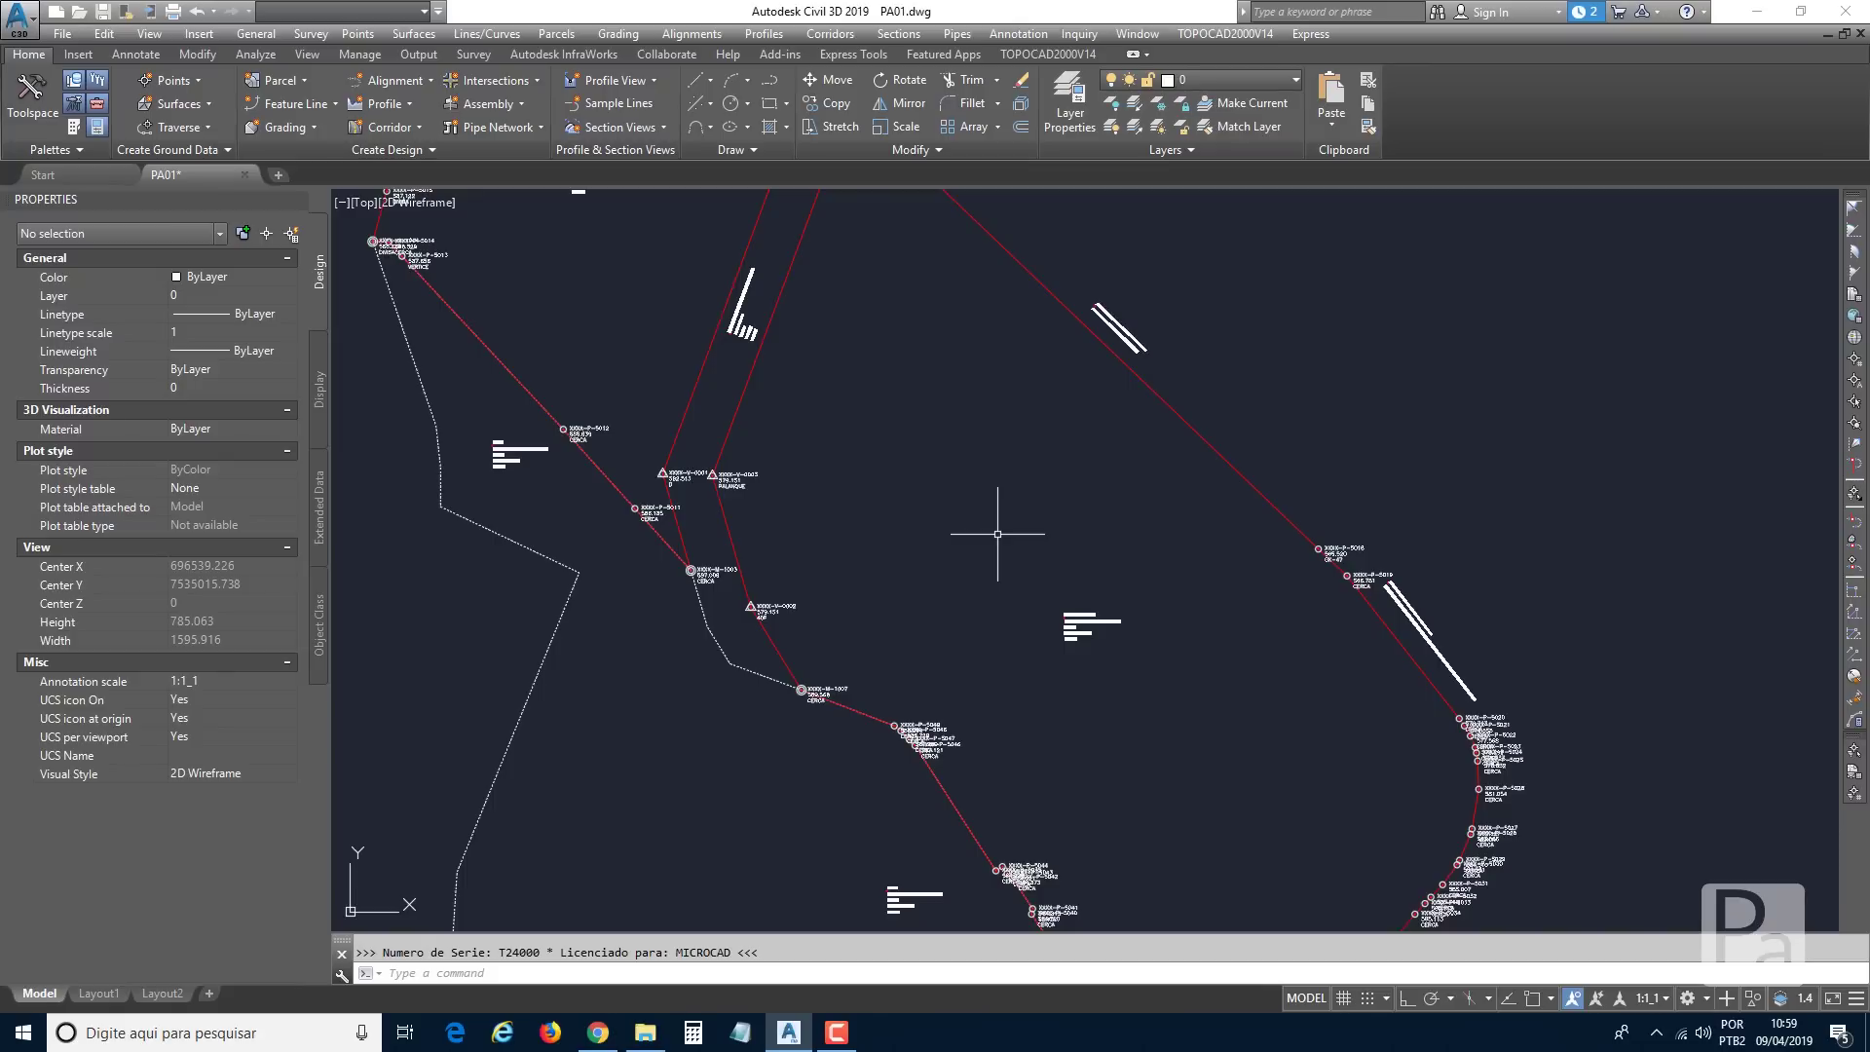
Switch to Civil 3D, open the INCRA memorial and paste the technical responsibility number into the ART field.
left_click(1206, 36)
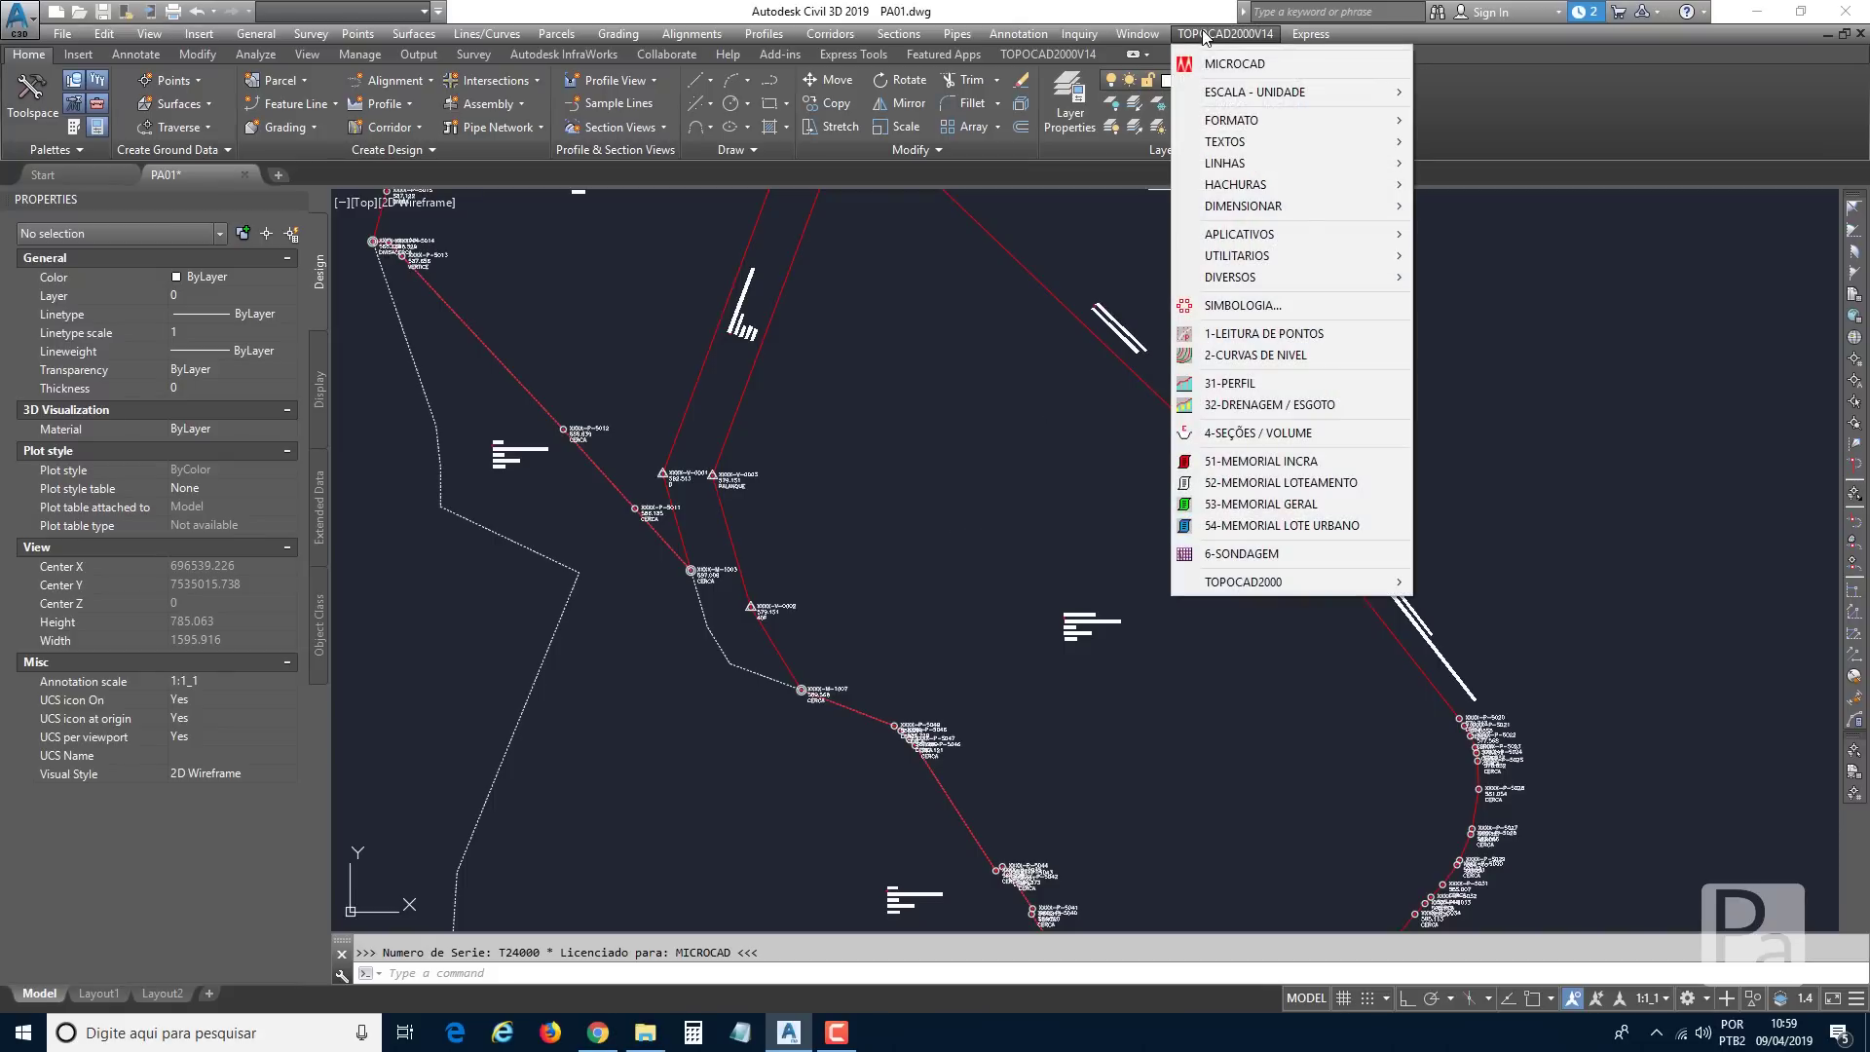
left_click(1242, 461)
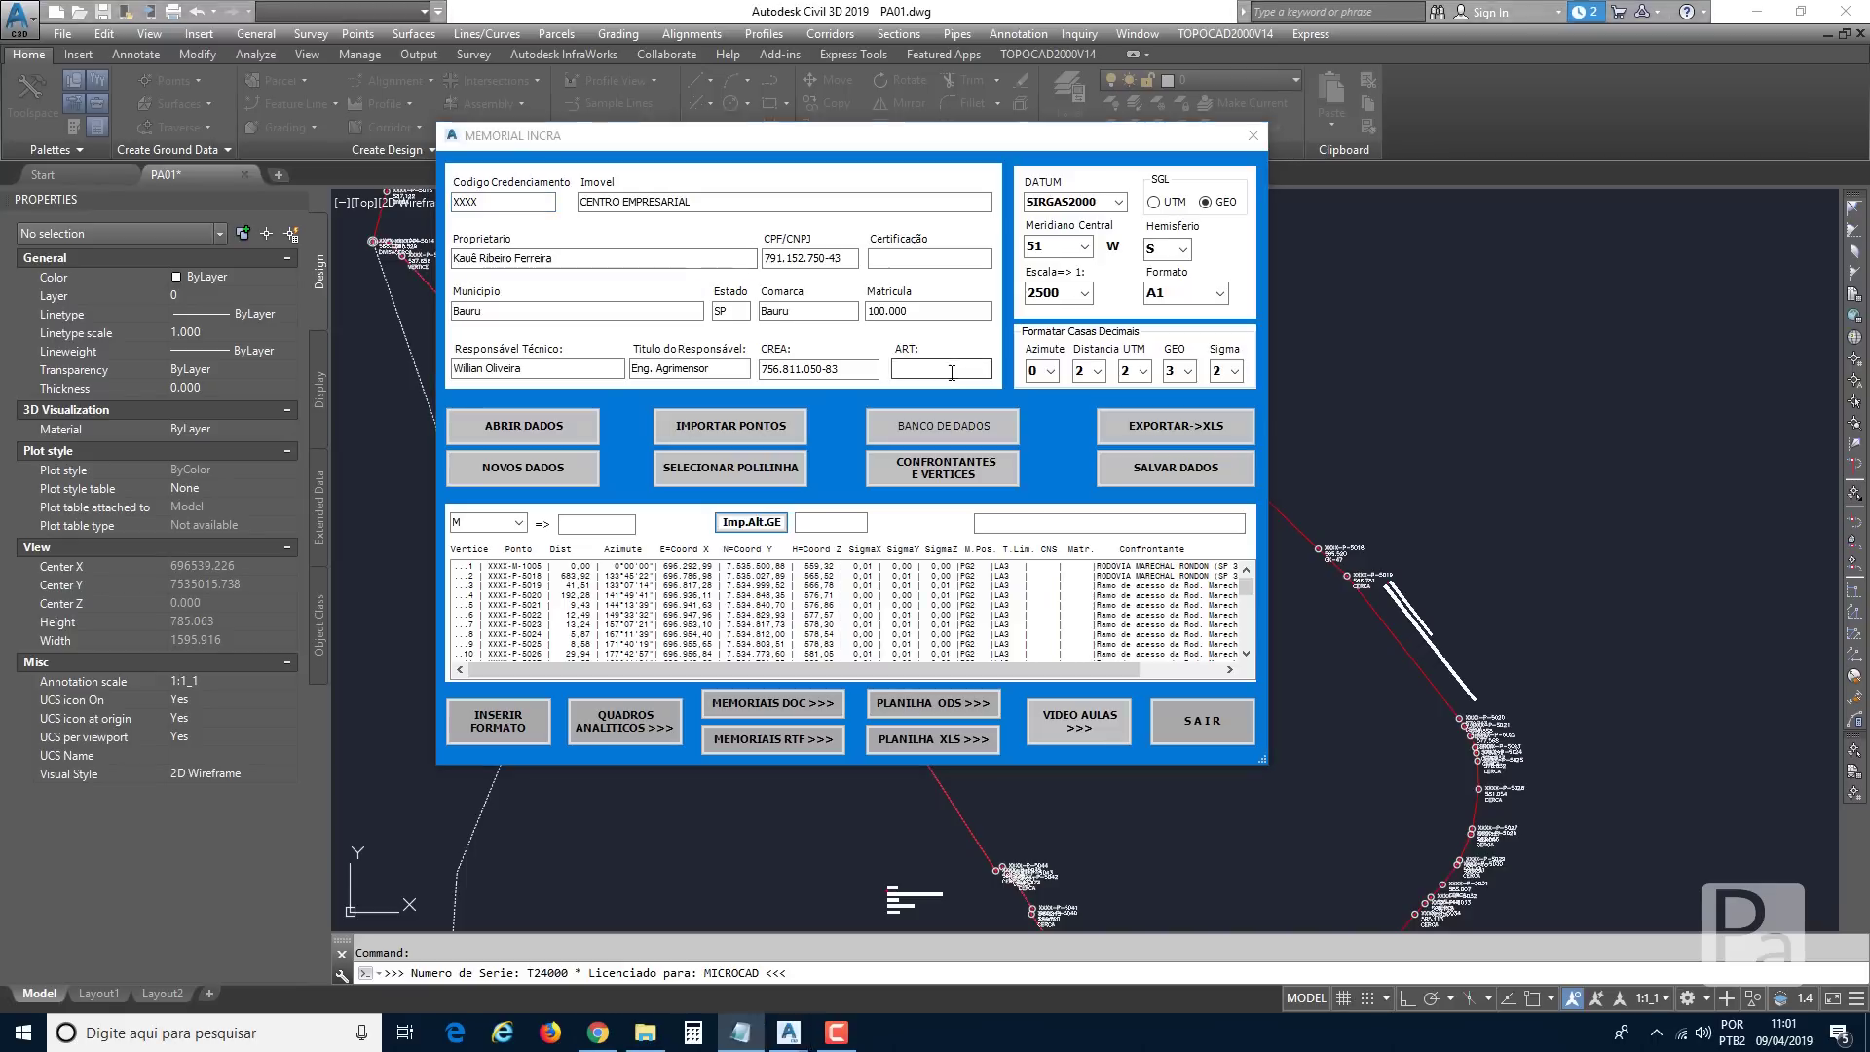
key("ctrl+v")
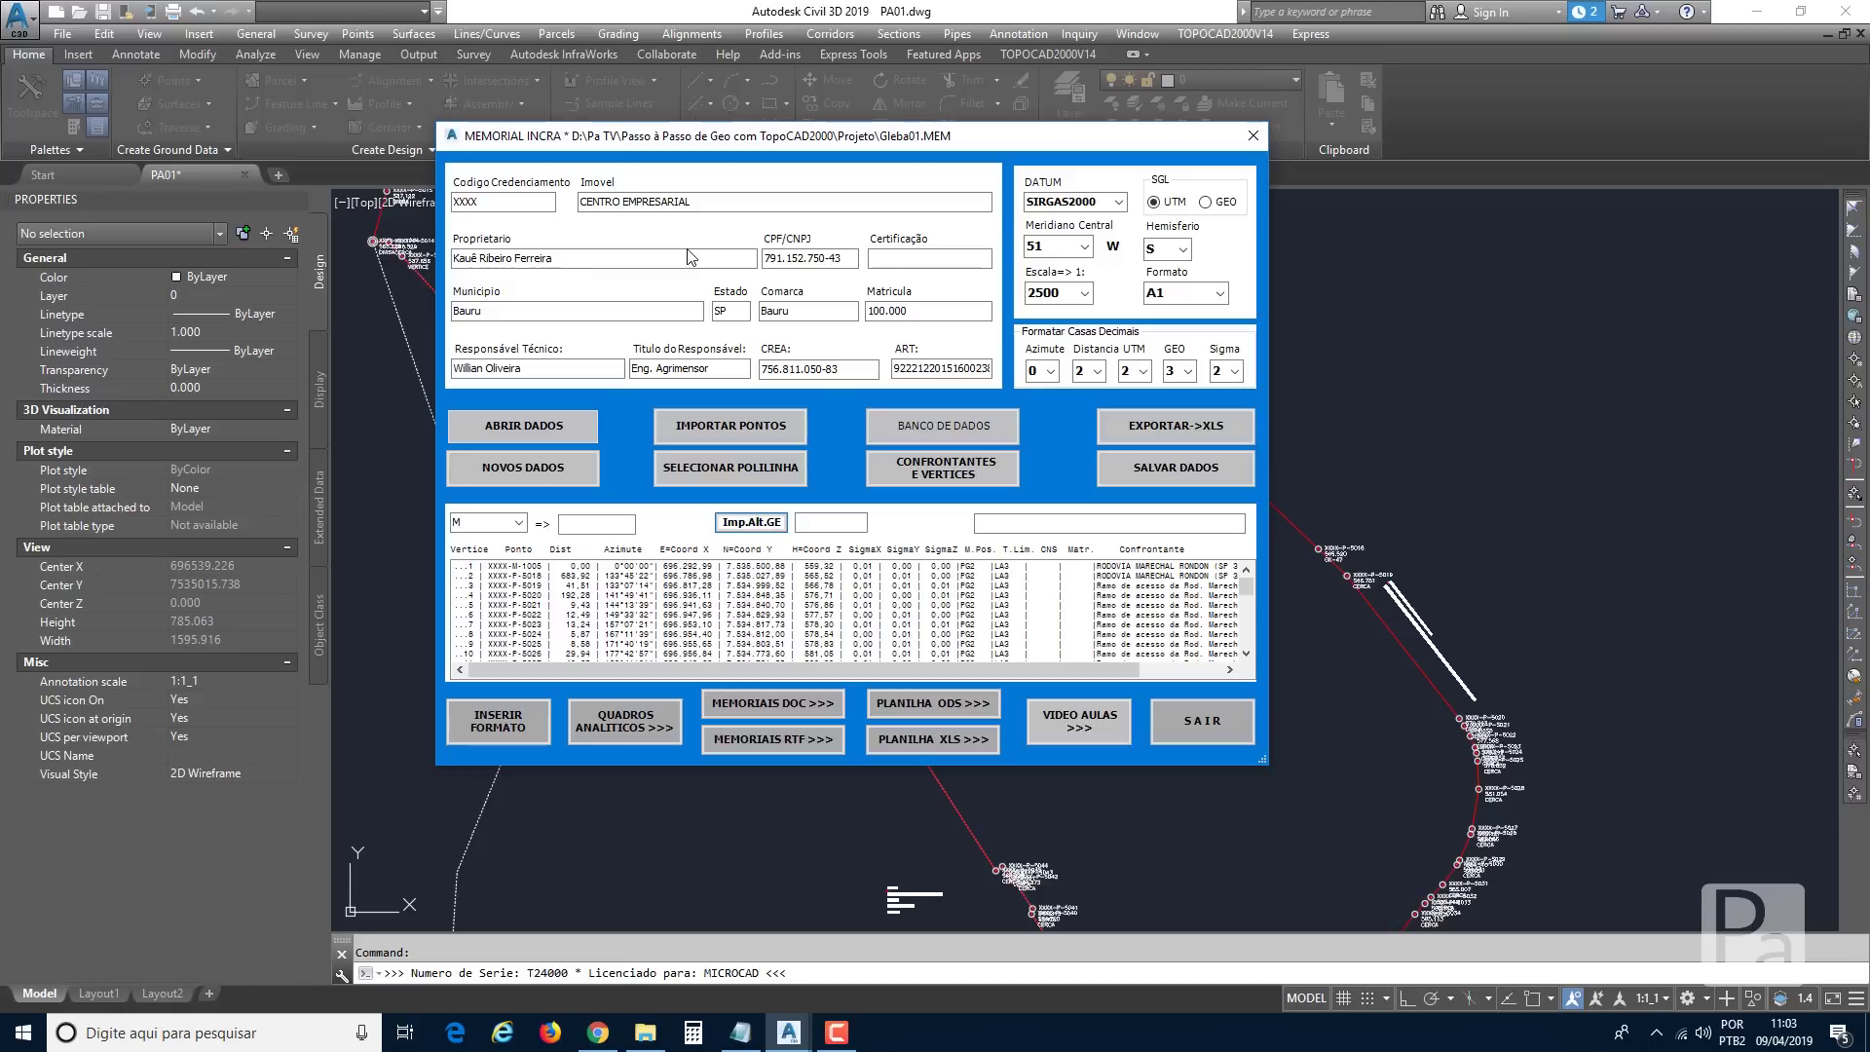
Save the memorial data as Gleba02.MEM in the Projeto folder.
left_click(1119, 470)
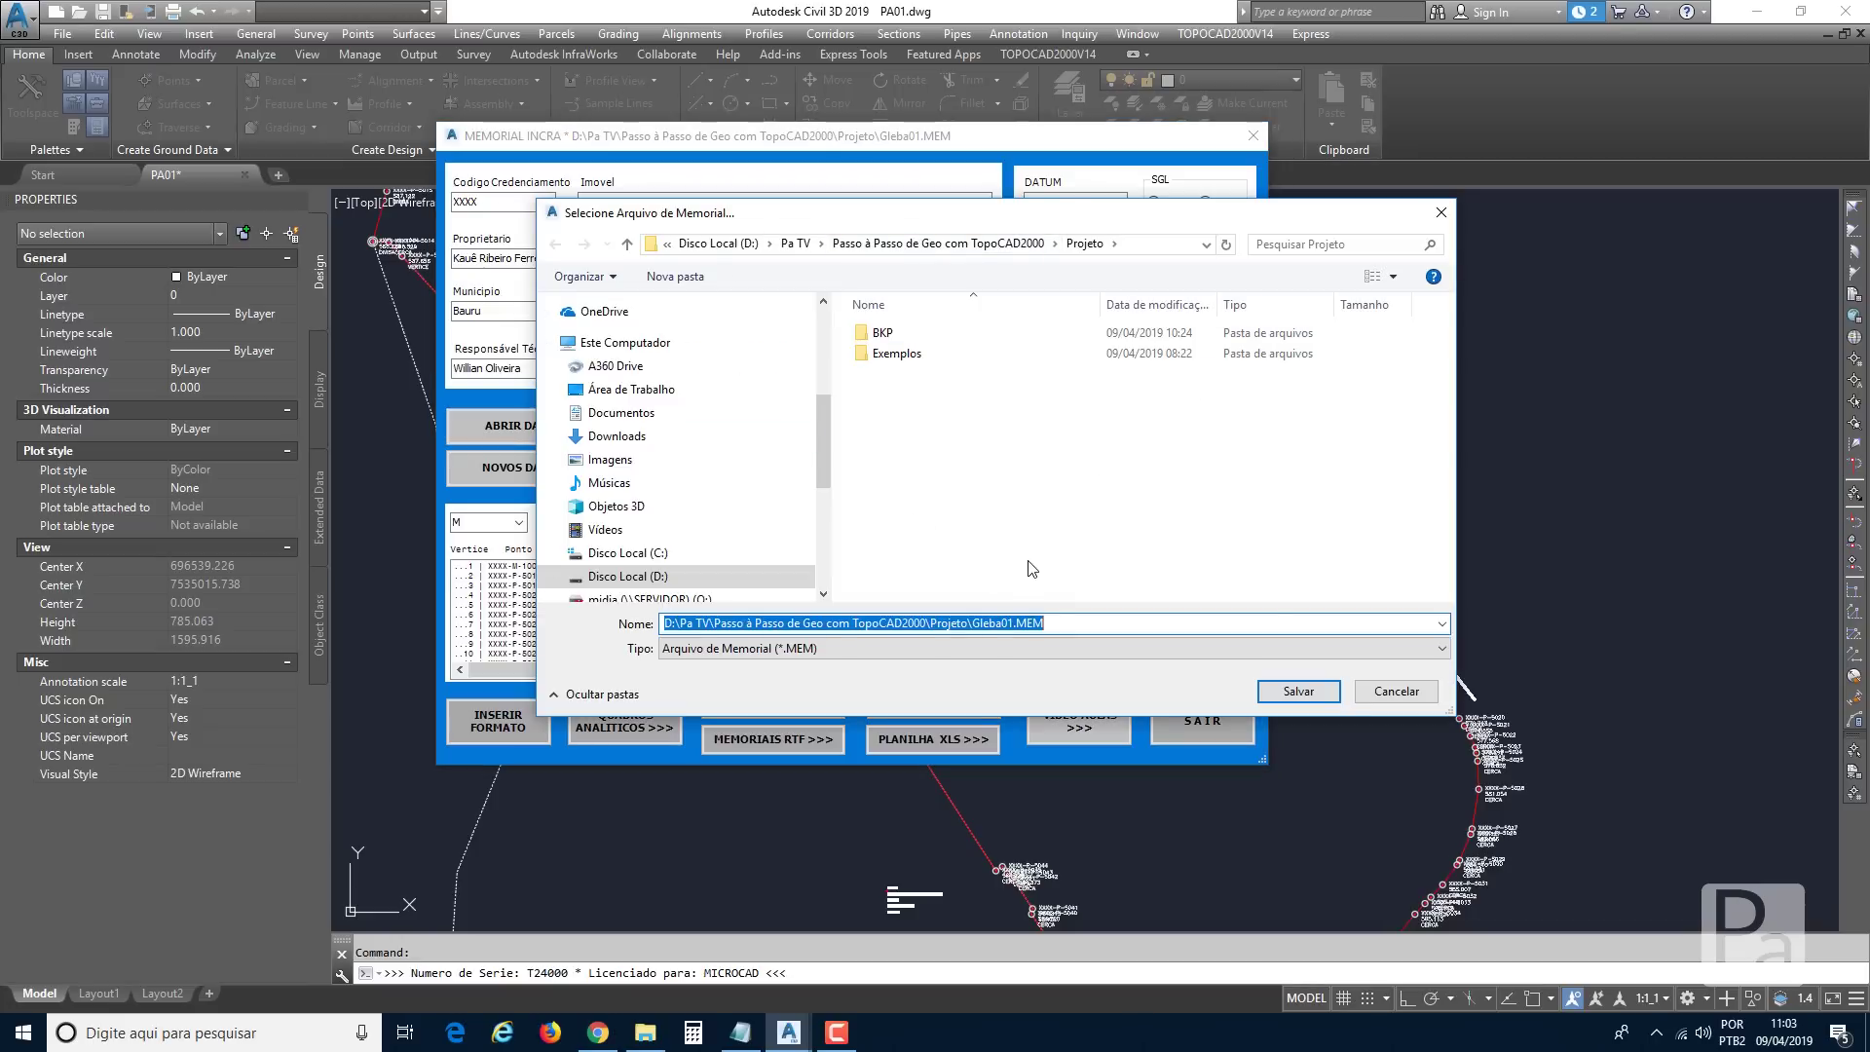
left_click(1015, 624)
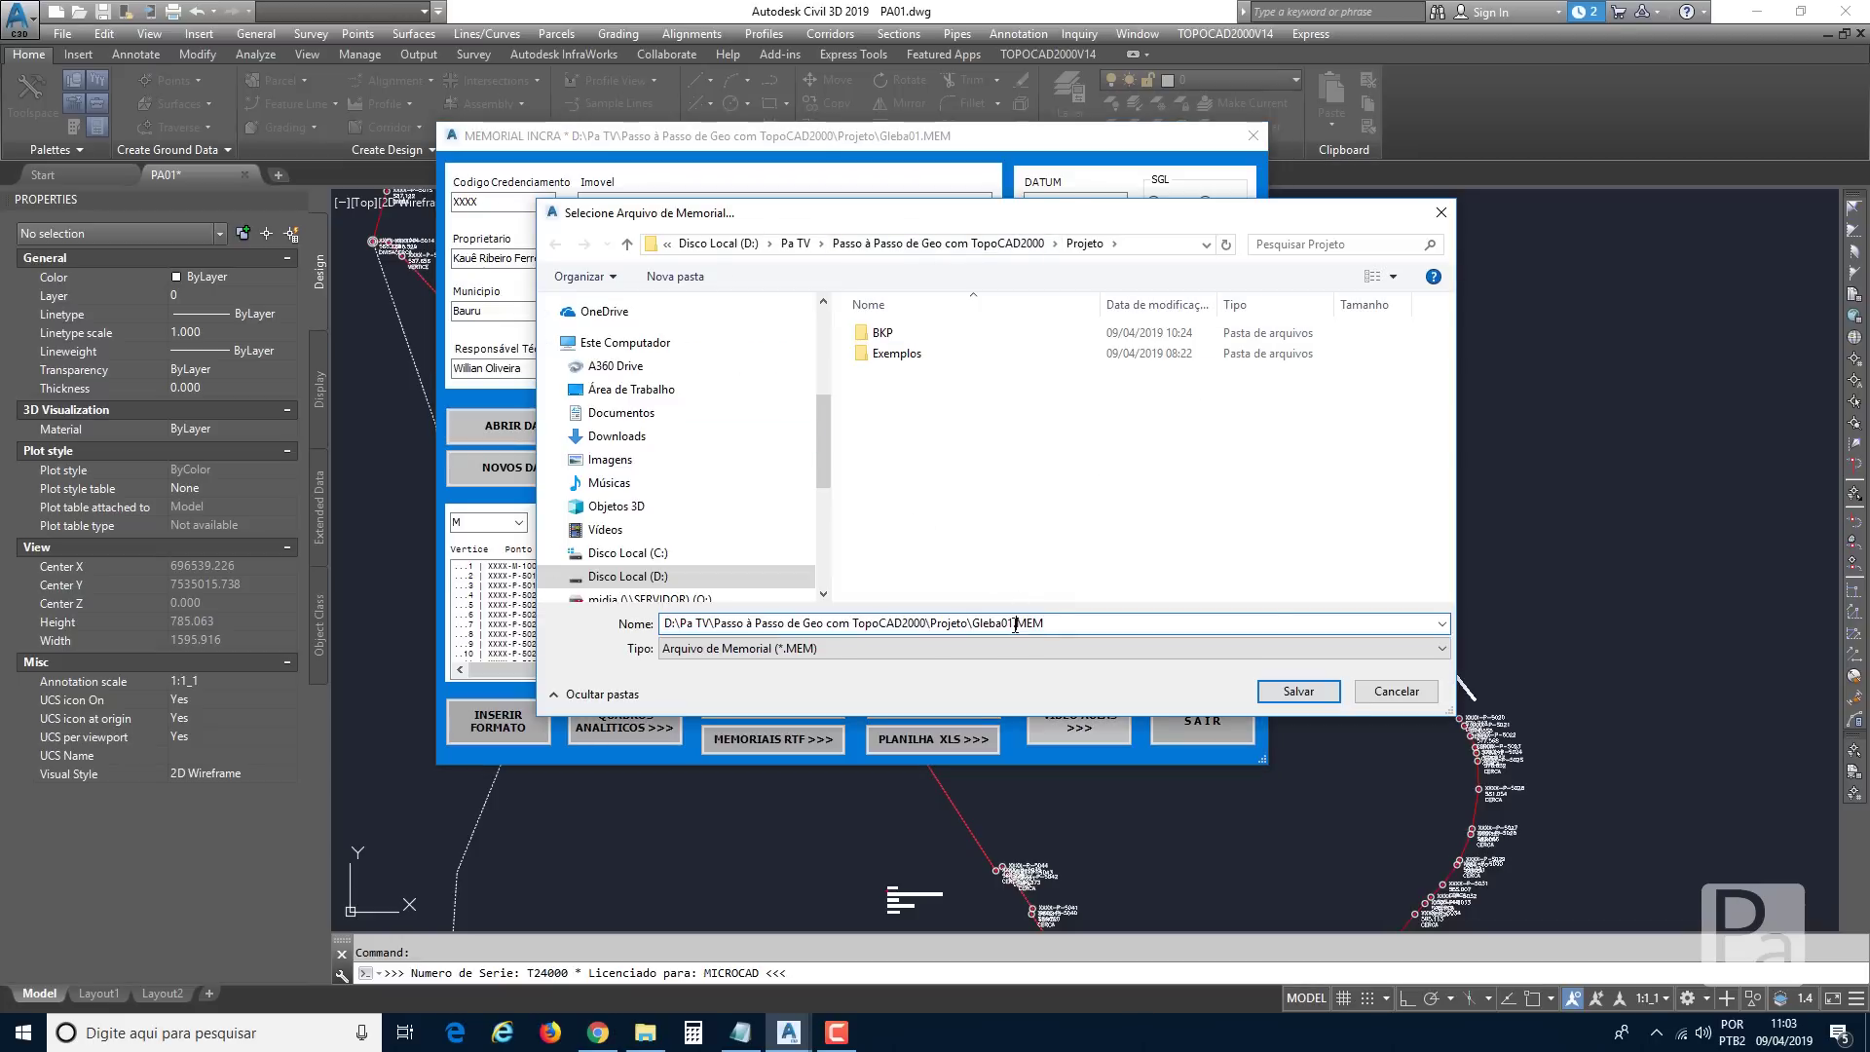
left_click_drag(974, 623, 483, 621)
key("BackSpace")
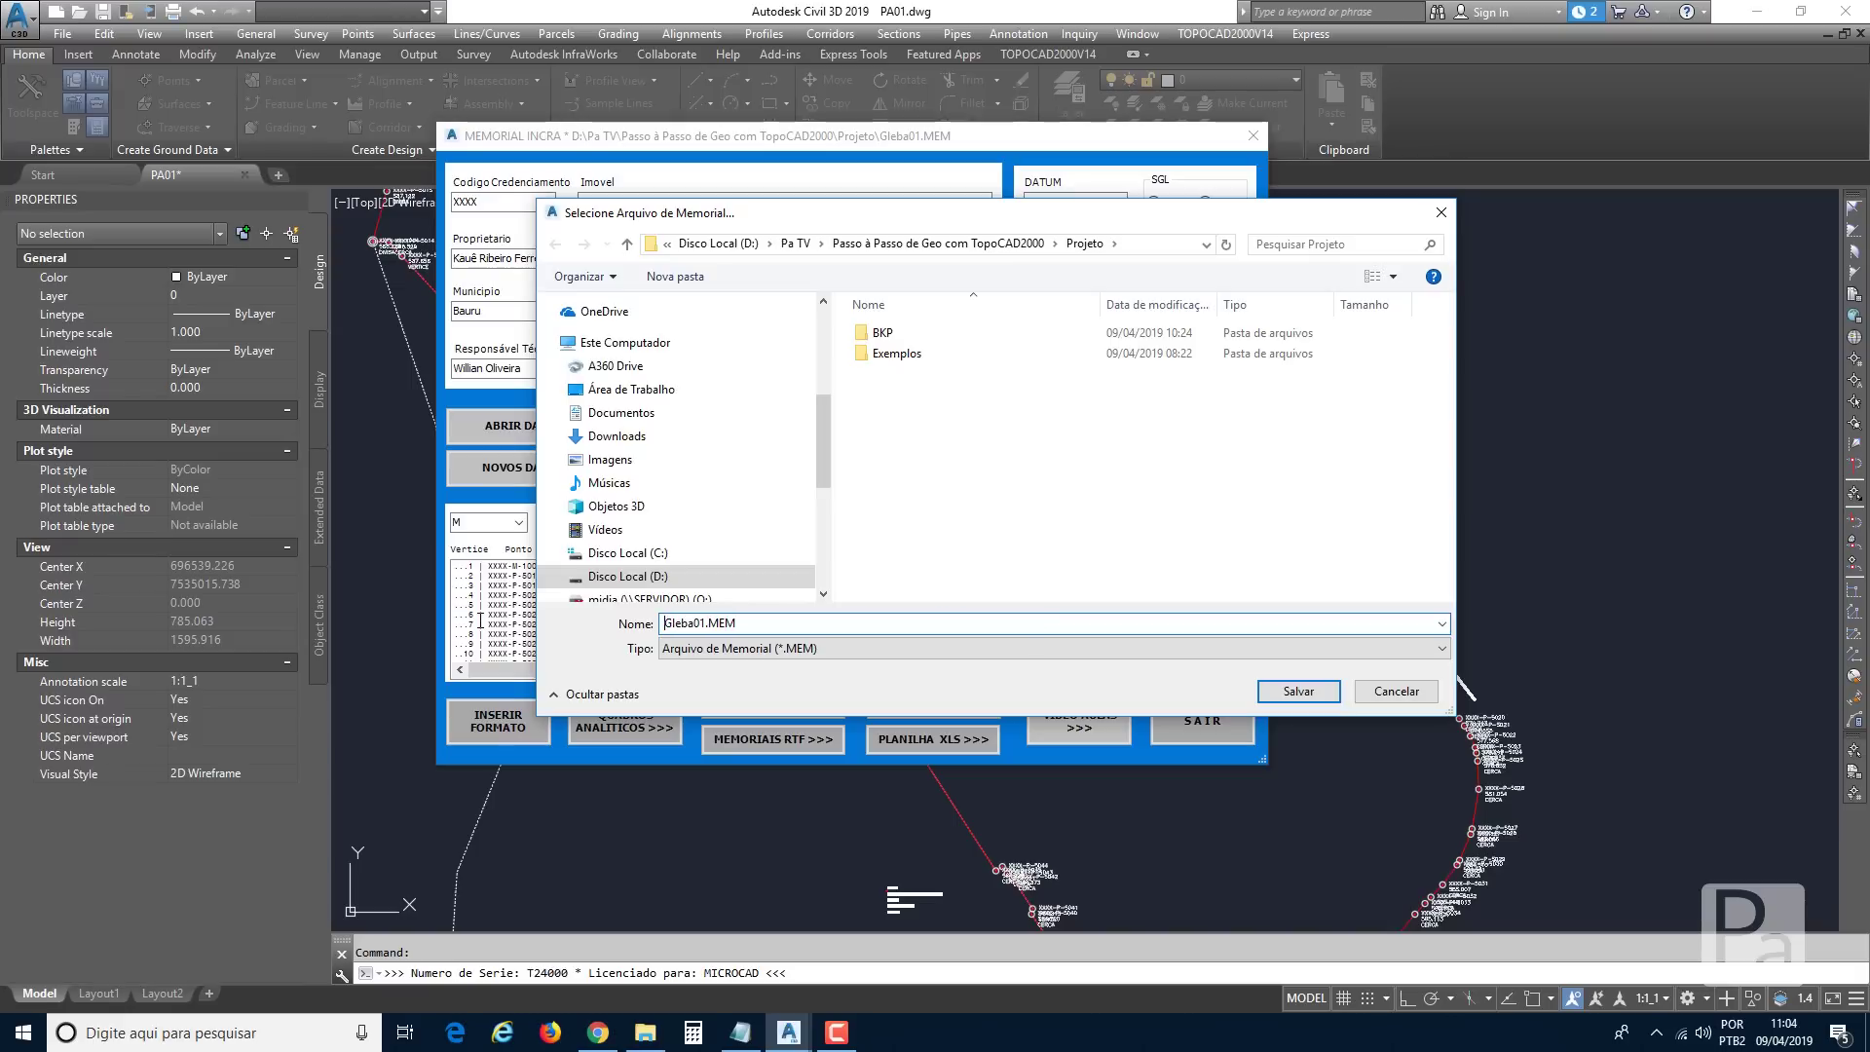
key("shift+Left")
type("2")
left_click(1282, 695)
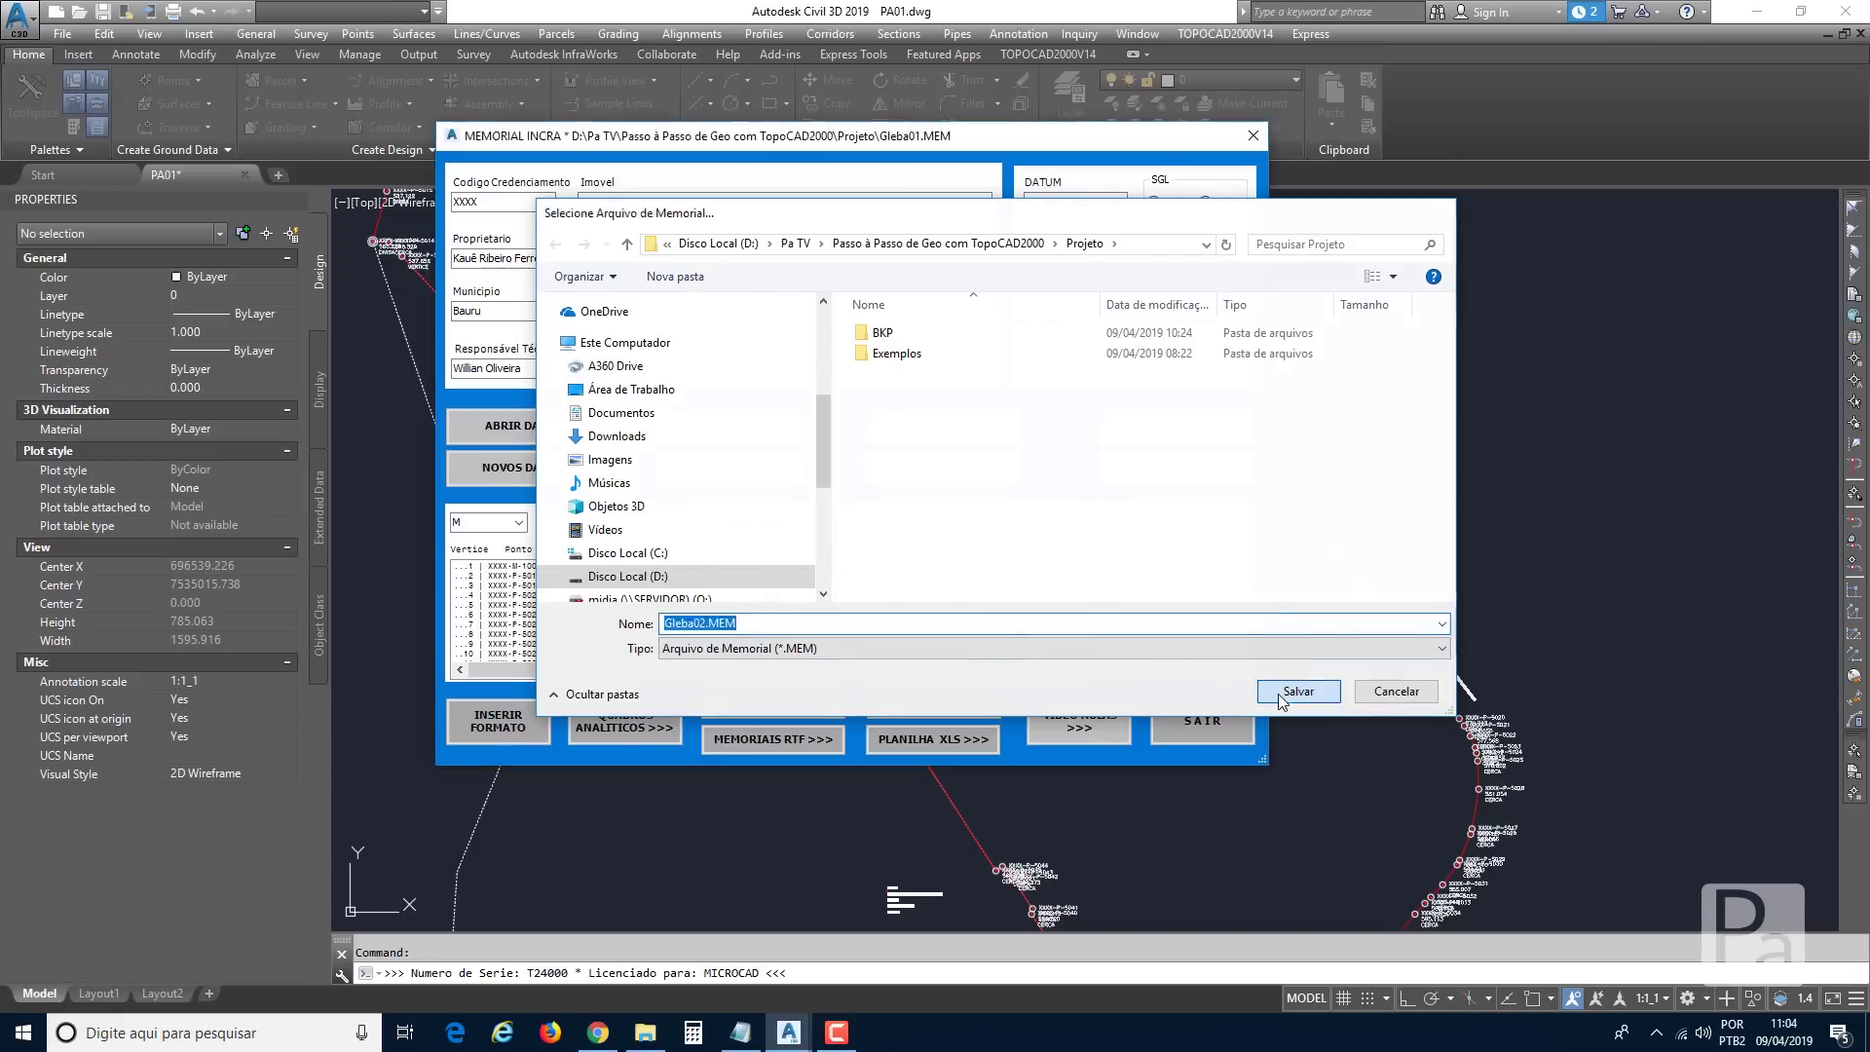
left_click(1004, 495)
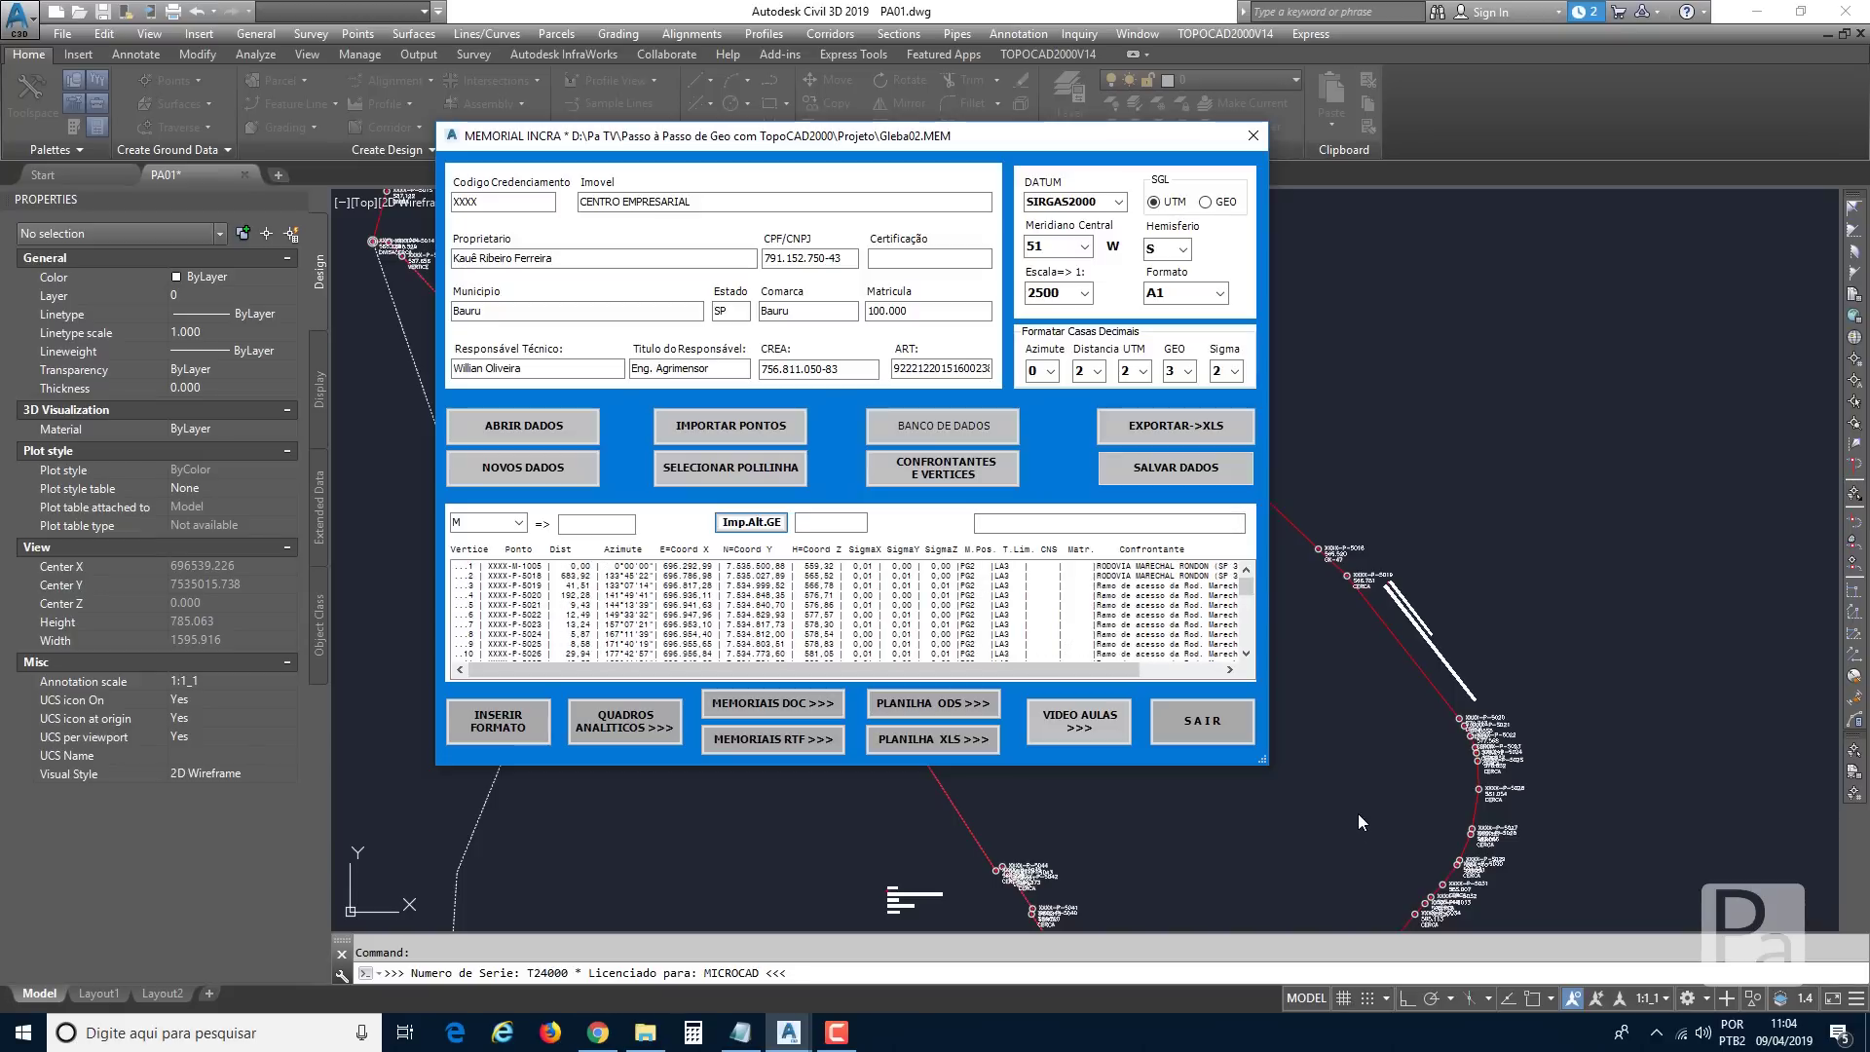
Start new data in the INCRA memorial, clearing all its fields and the vertex list.
left_click(521, 482)
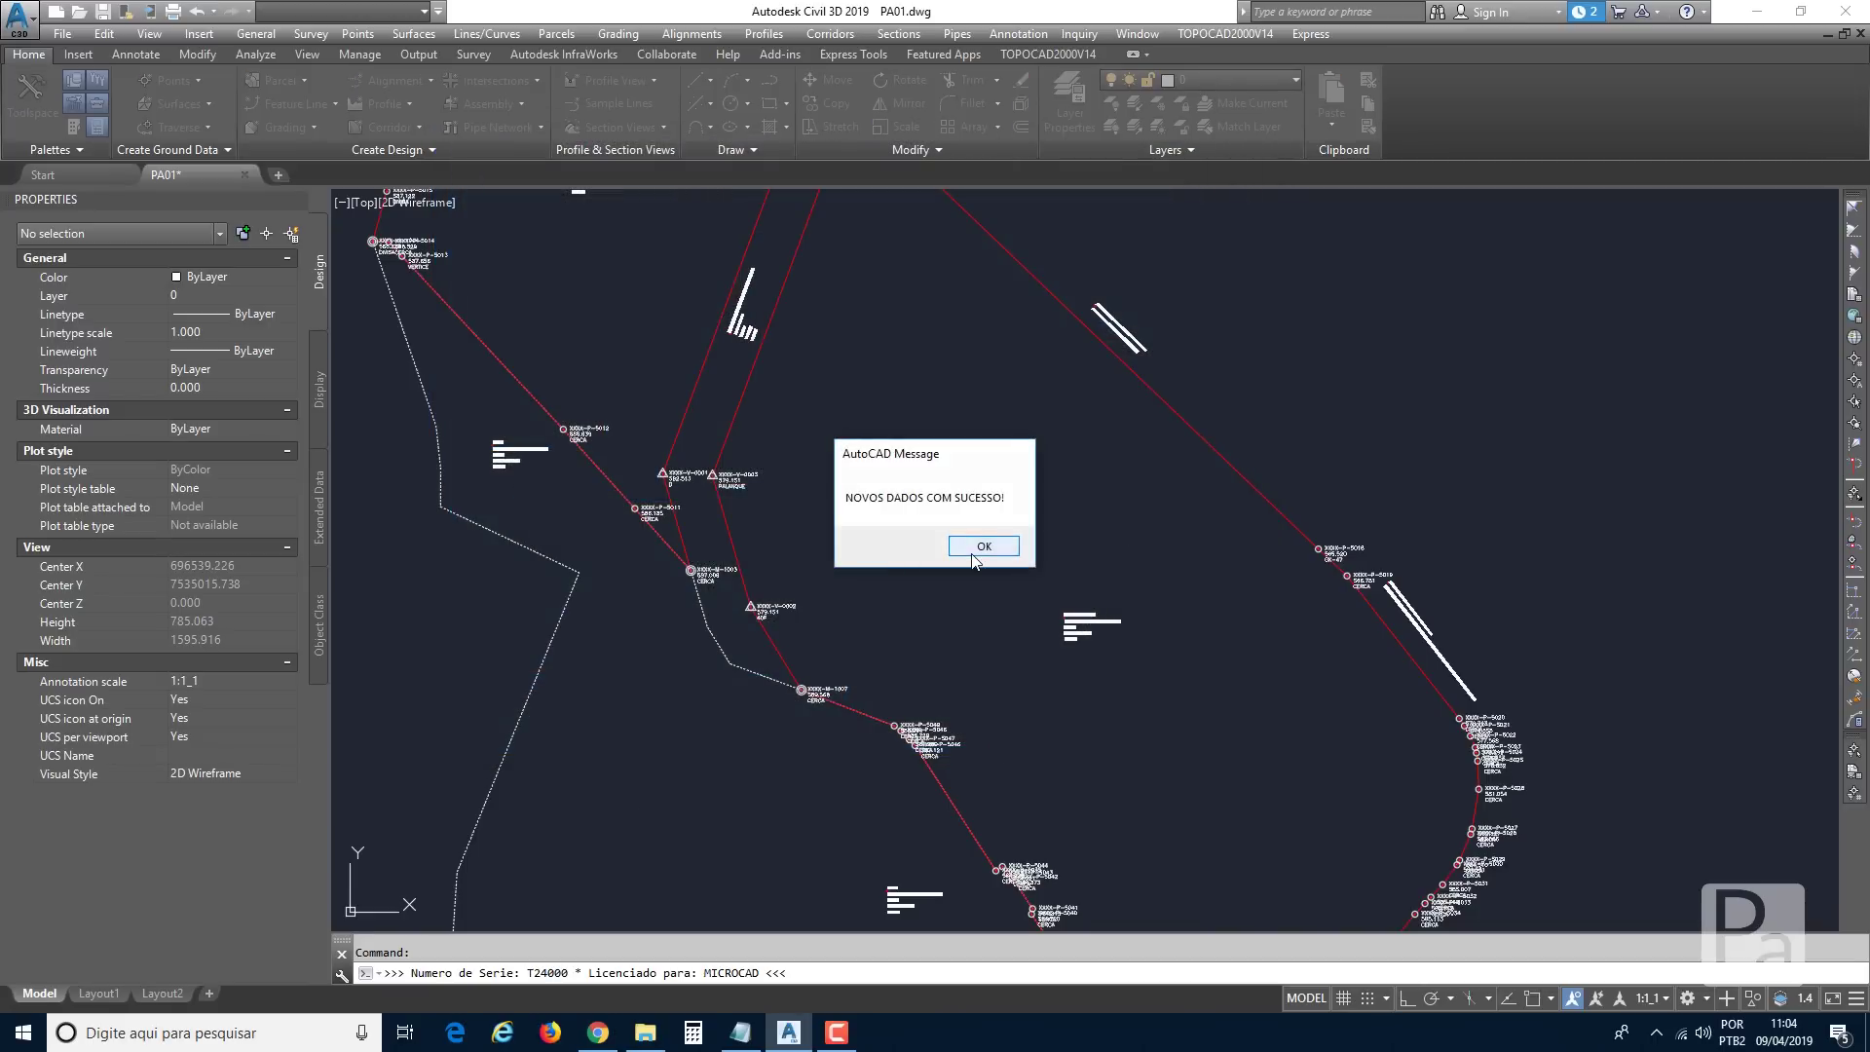
left_click(972, 553)
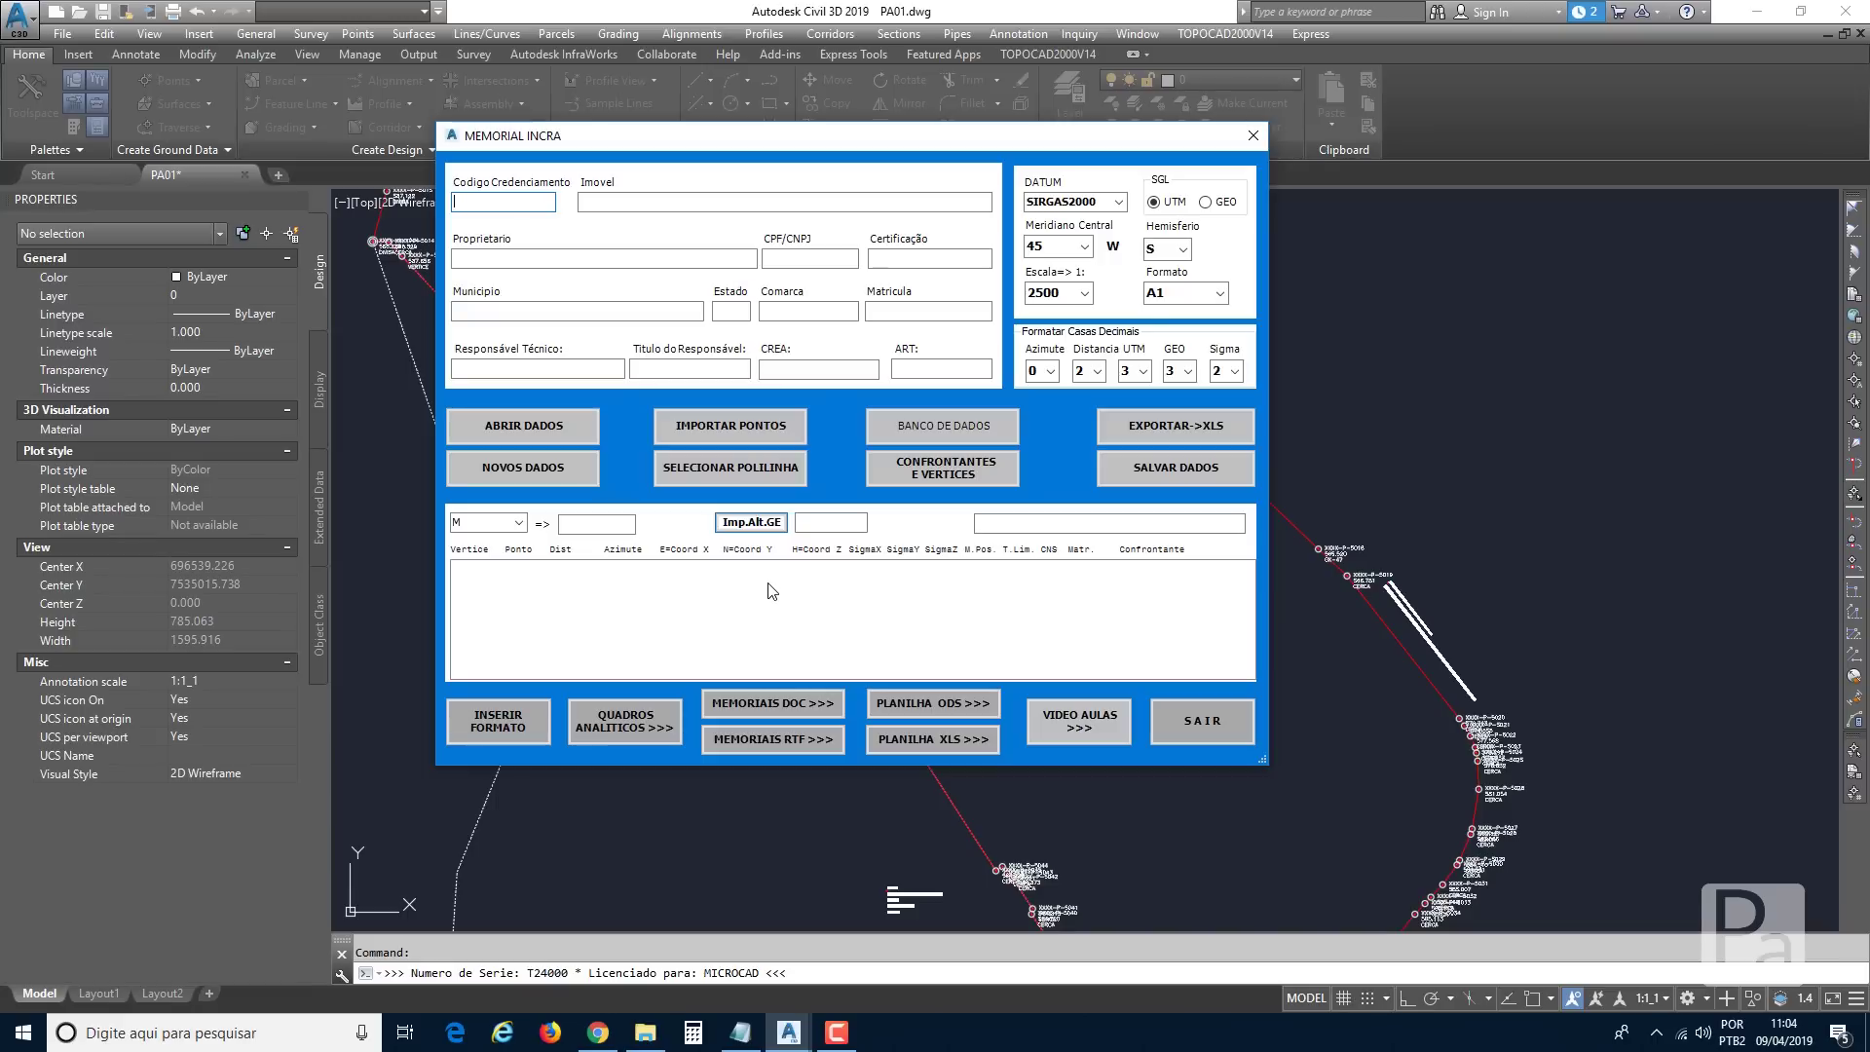
Open the saved memorial data file Gleba02.MEM from the Projeto folder in the INCRA memorial.
left_click(549, 433)
left_click(870, 376)
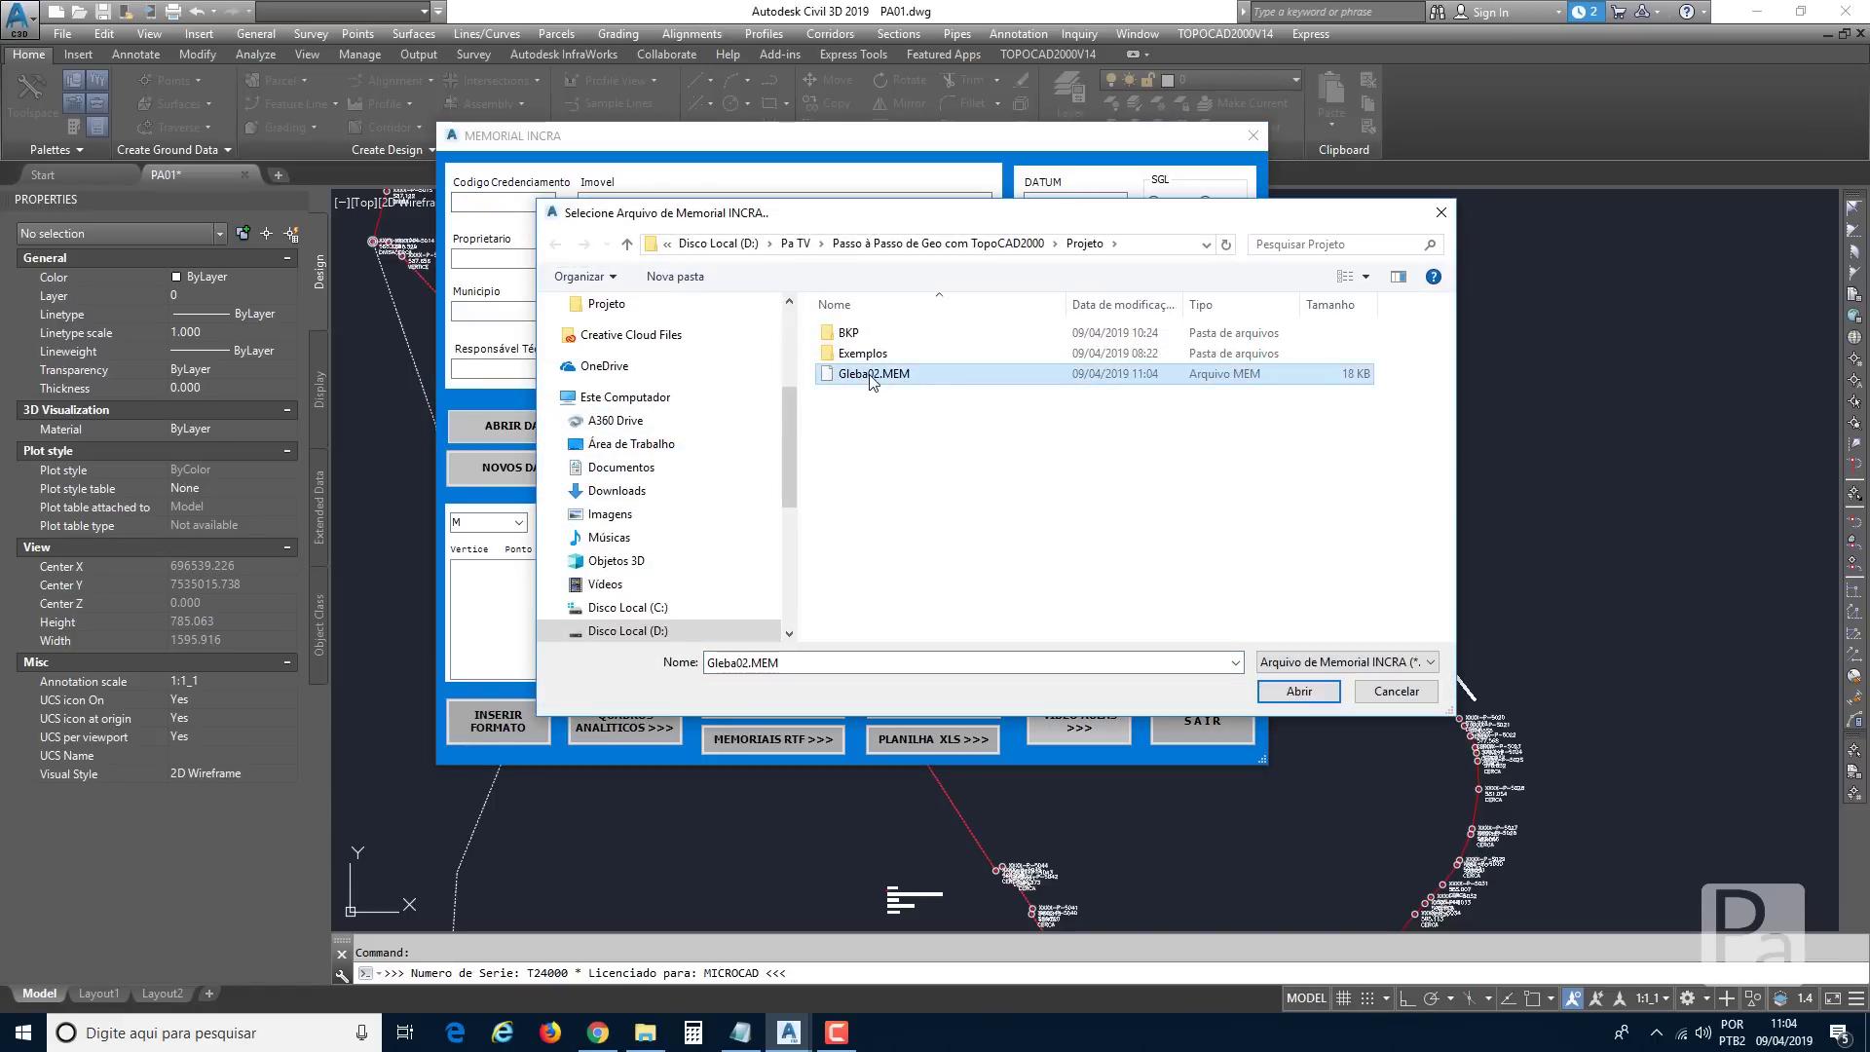
left_click(1281, 697)
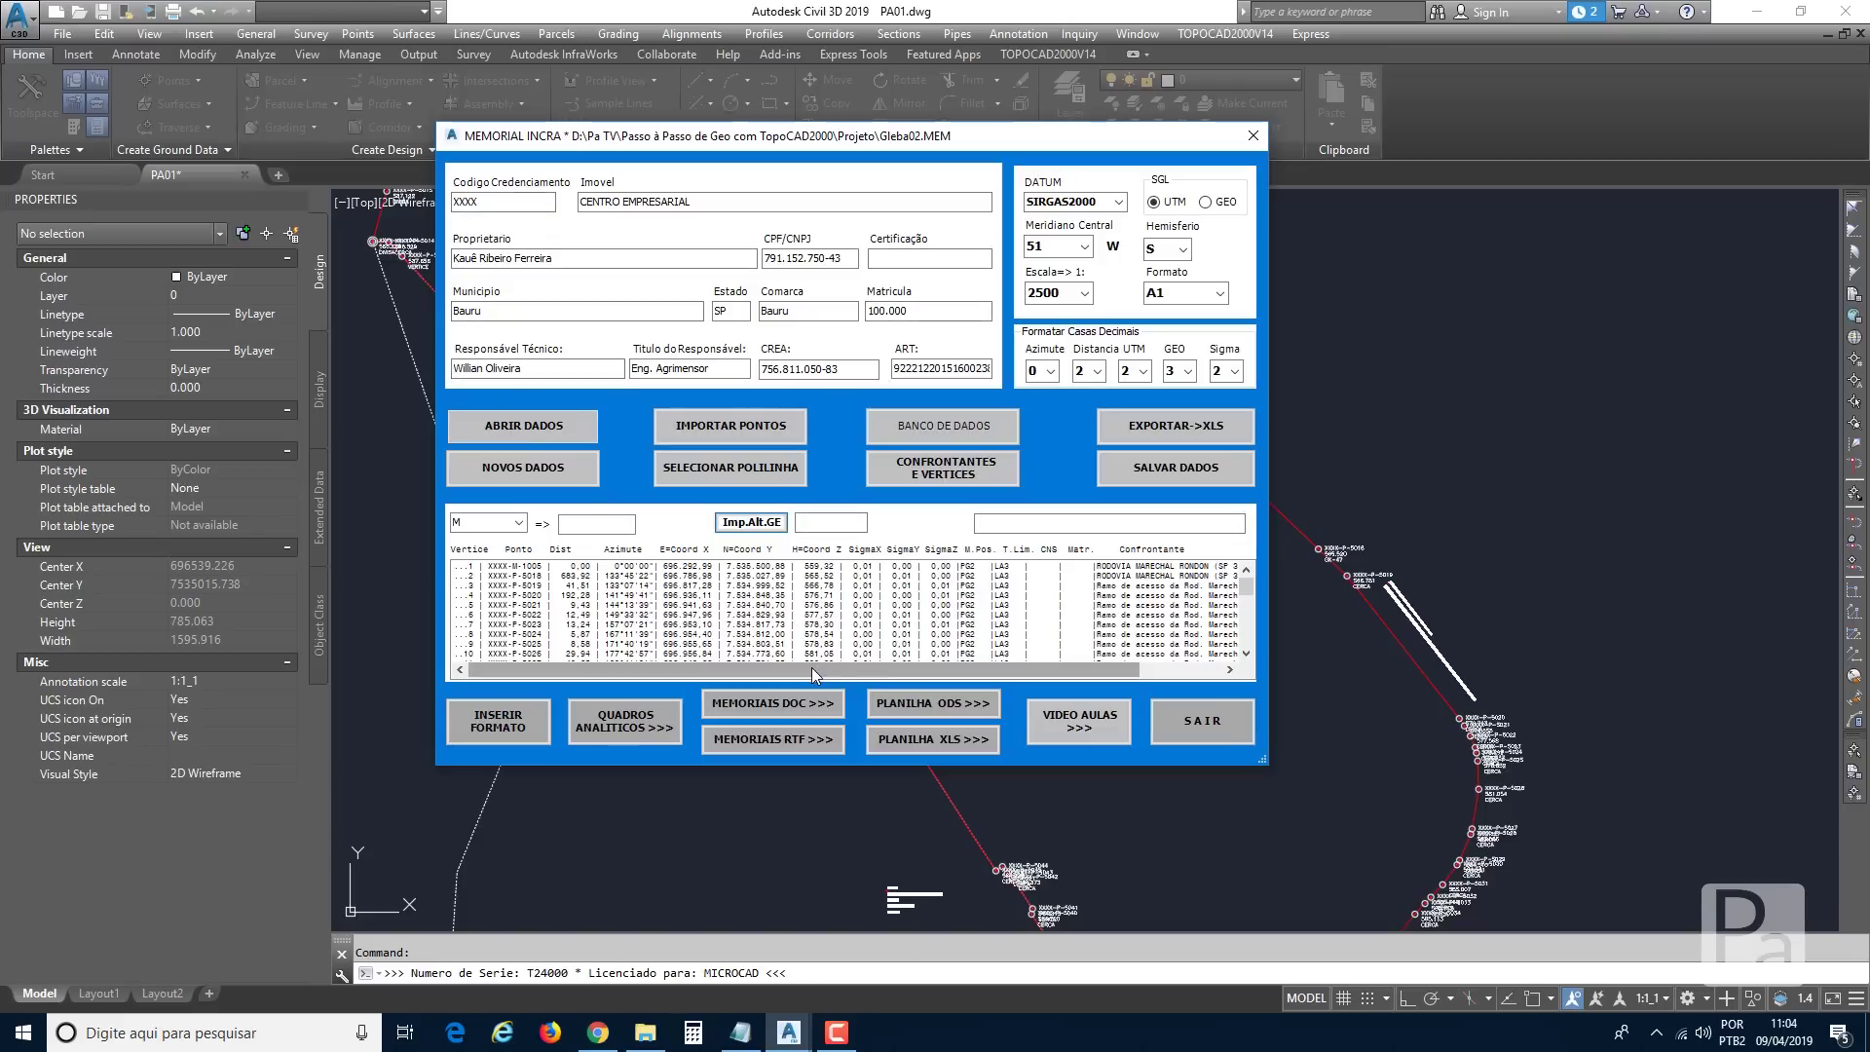
Select the northern parcel's polyline for the memorial, with automatic first vertex, clockwise direction, automatic vertex texts and neighbour text selection.
left_click(760, 476)
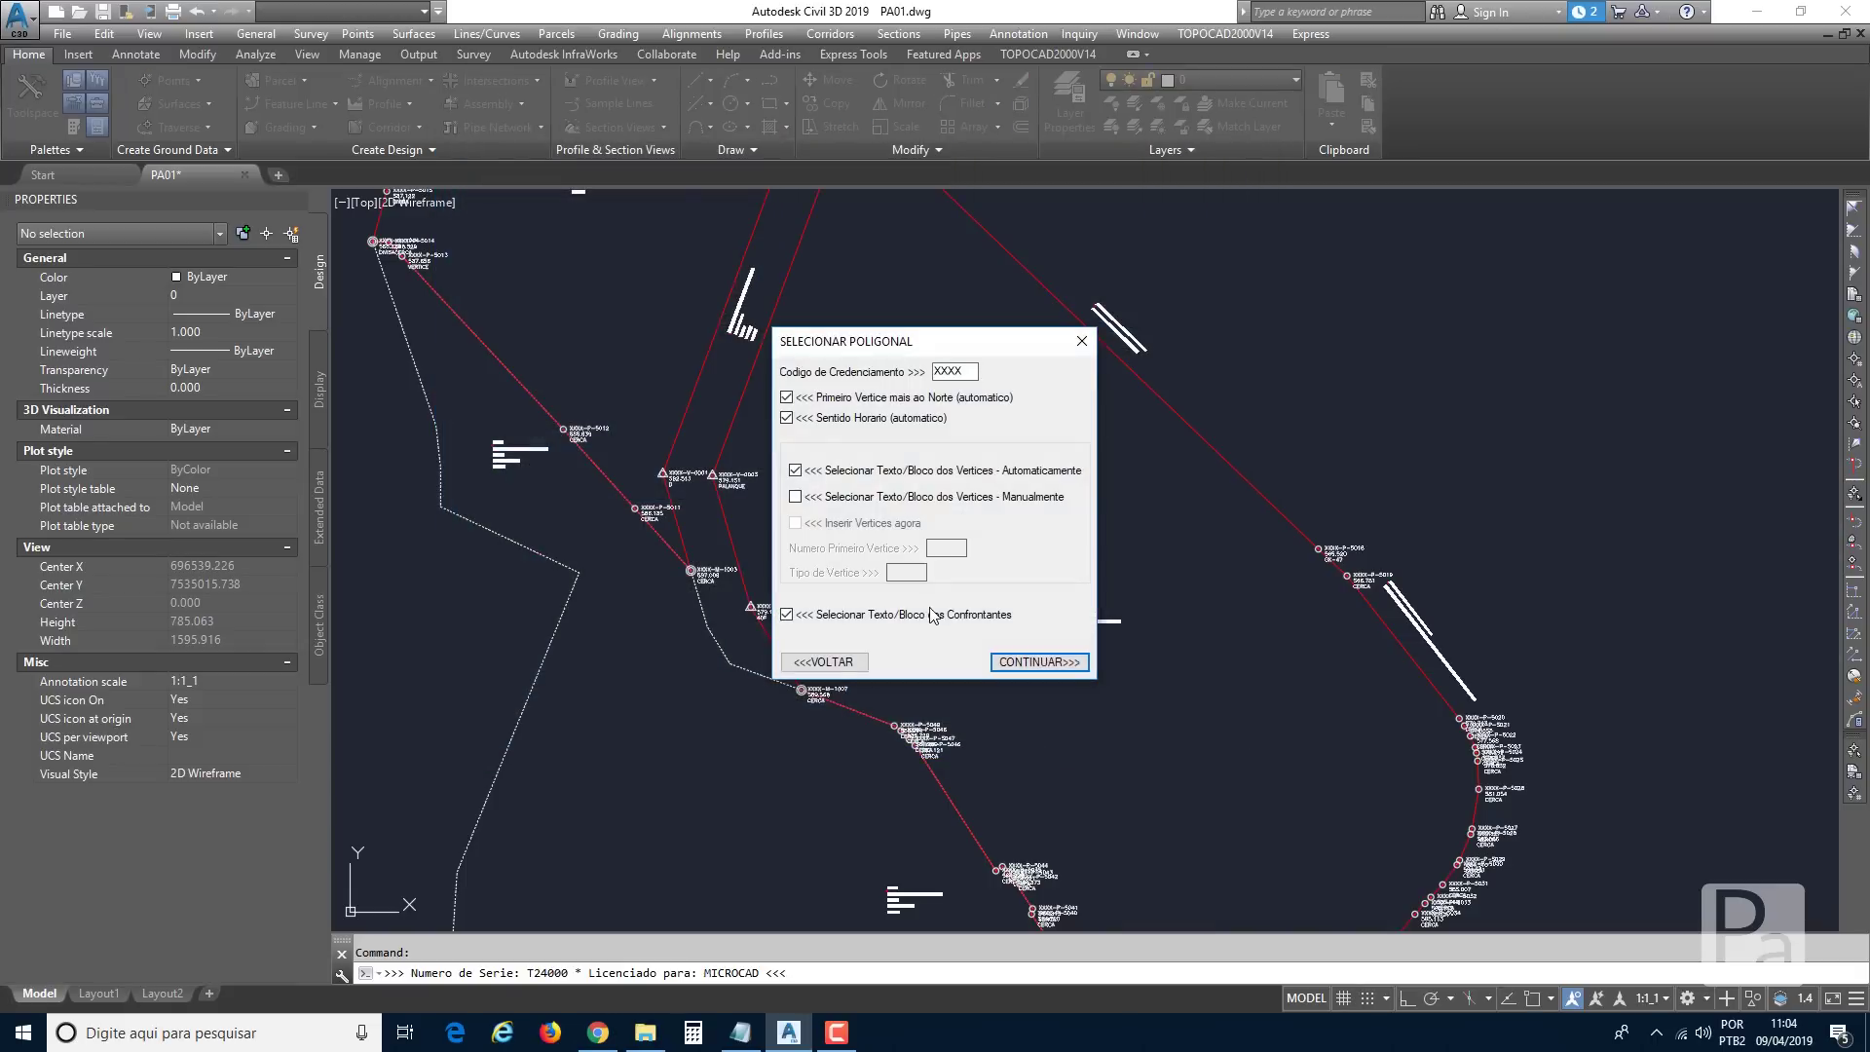
left_click(1030, 662)
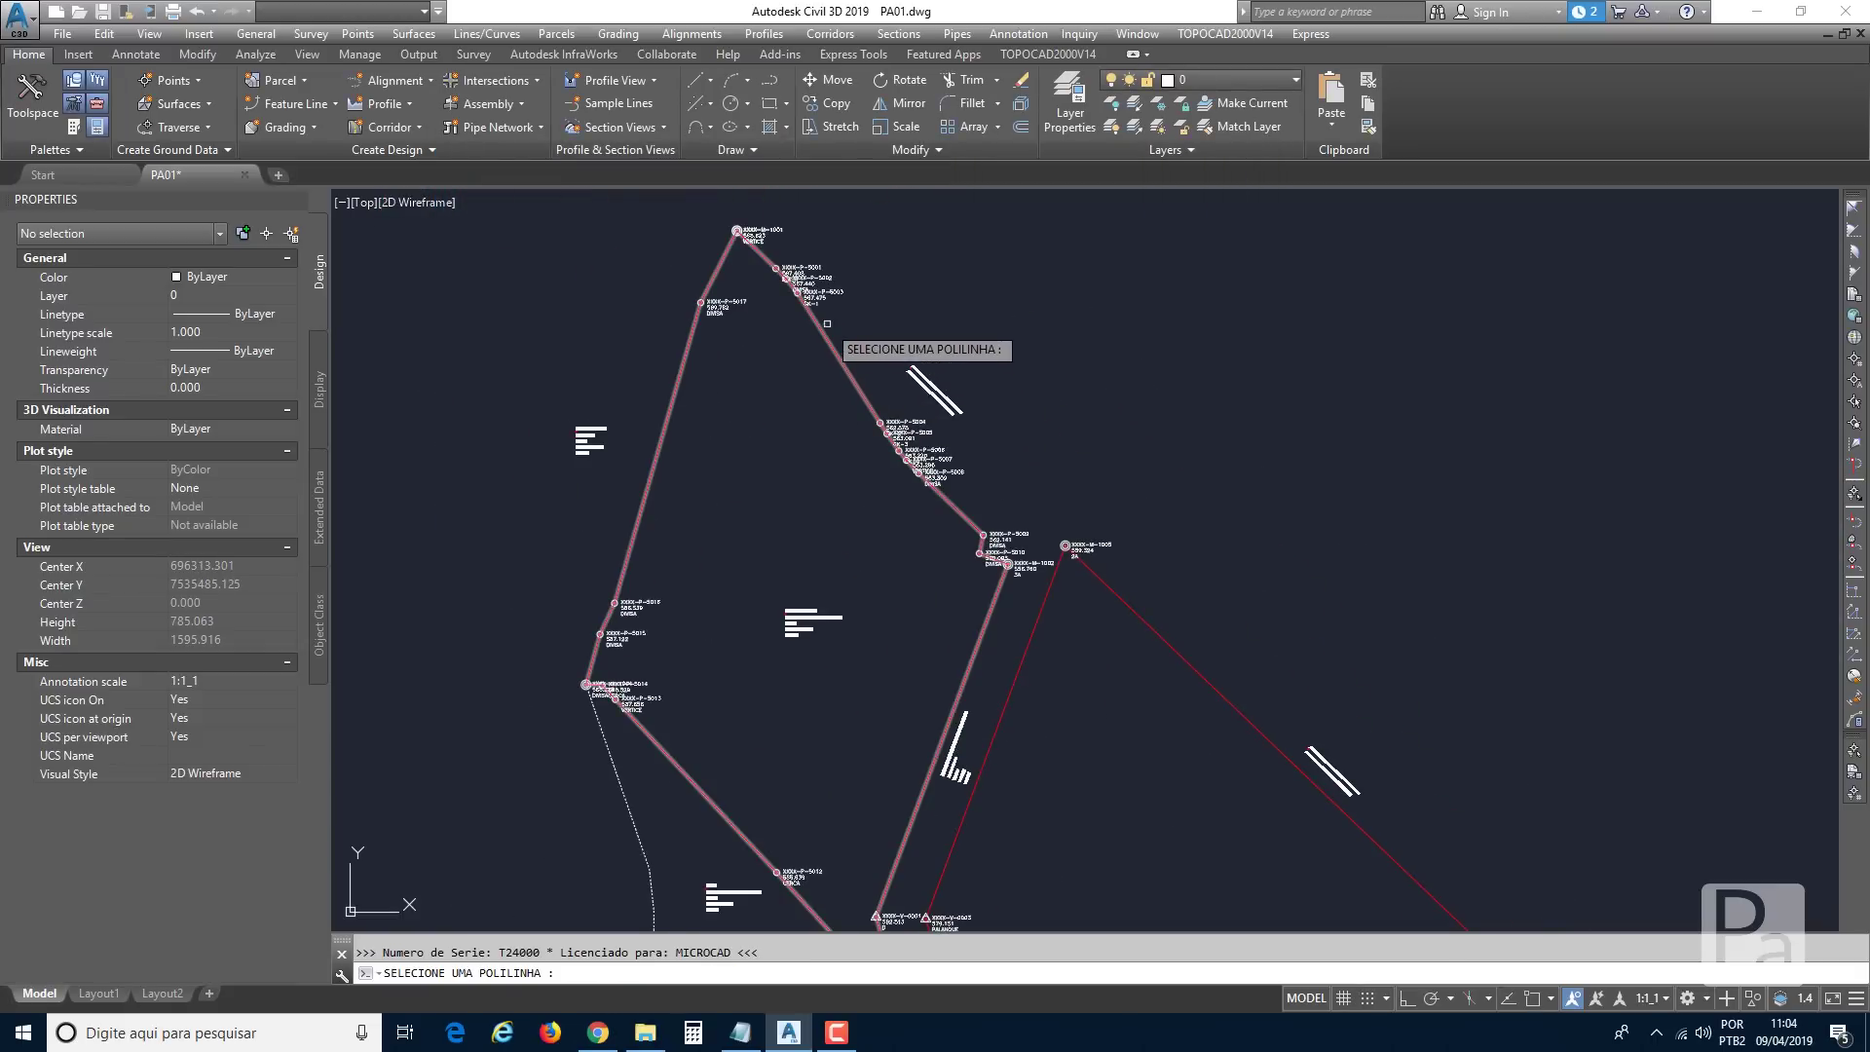
scroll(838, 357, "down", 4)
left_click(836, 353)
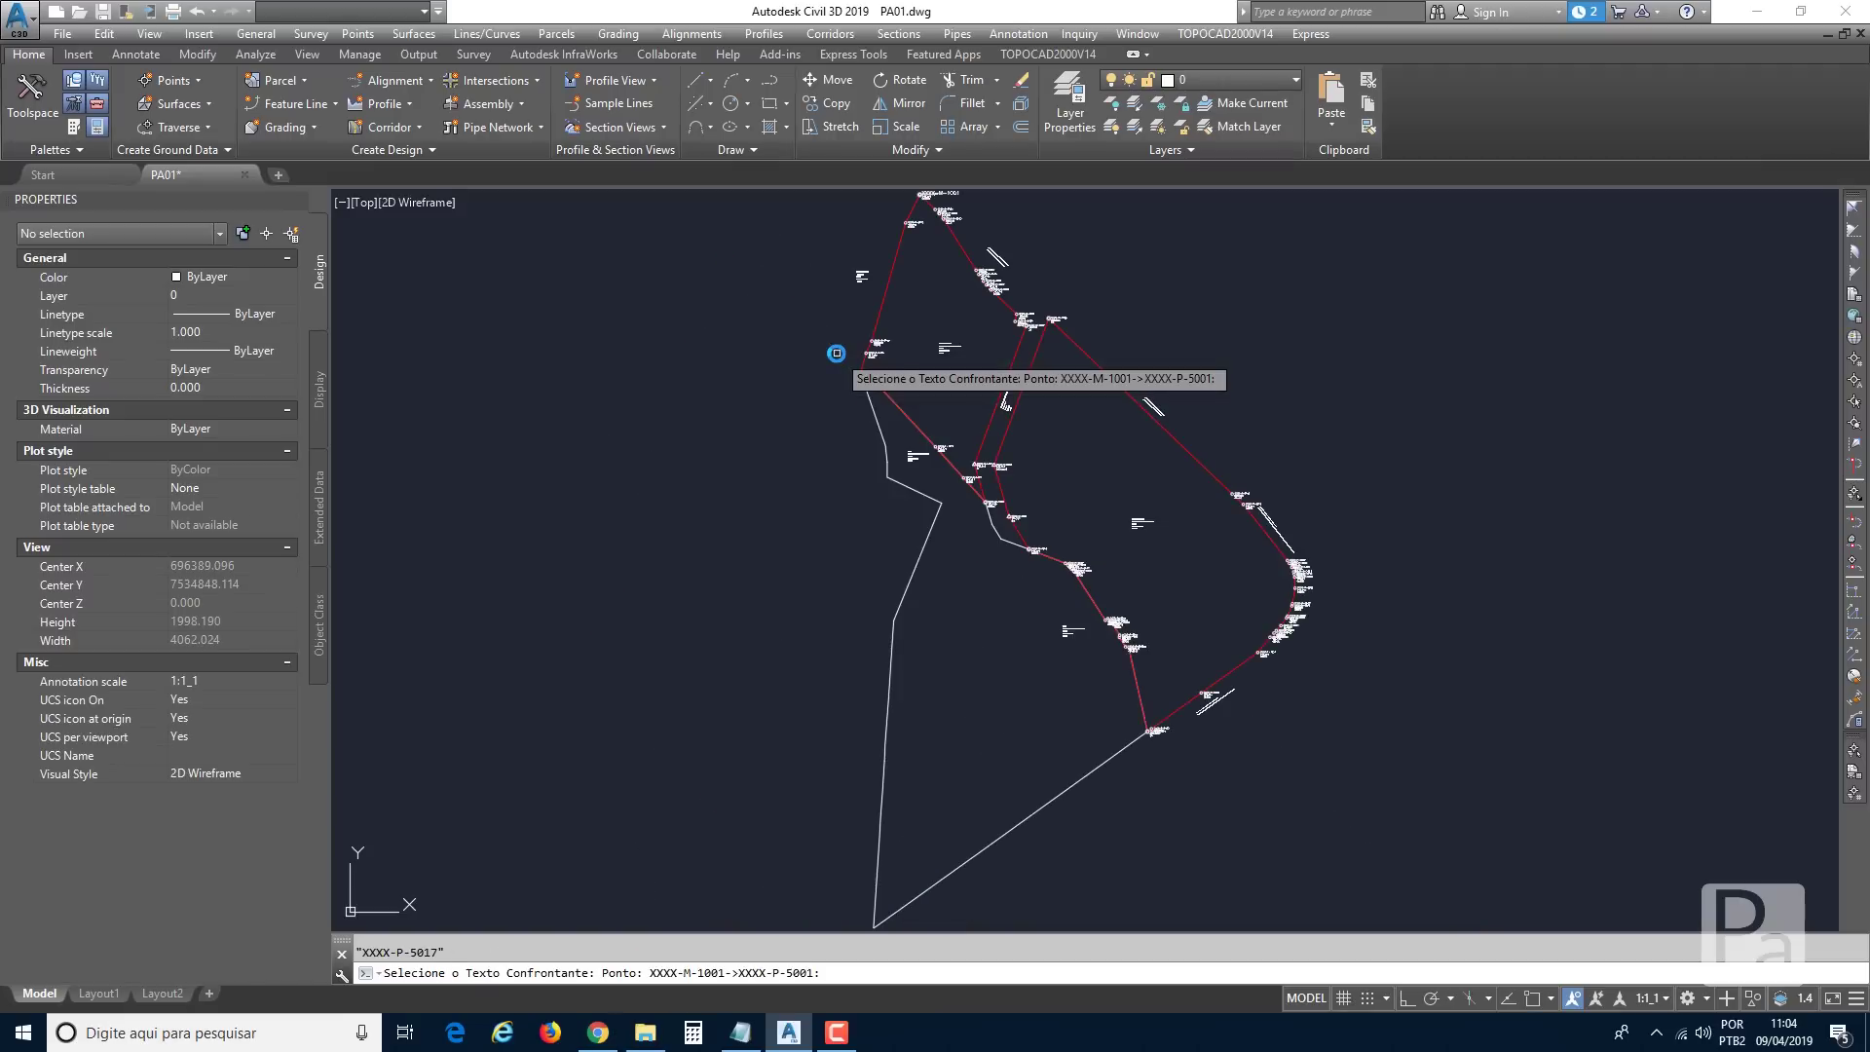
Assign the RODOVIA MARECHAL RONDON text as the neighbour of the parcel's consecutive northeastern segments, starting at XXXX-M-1001.
scroll(1015, 259, "up", 4)
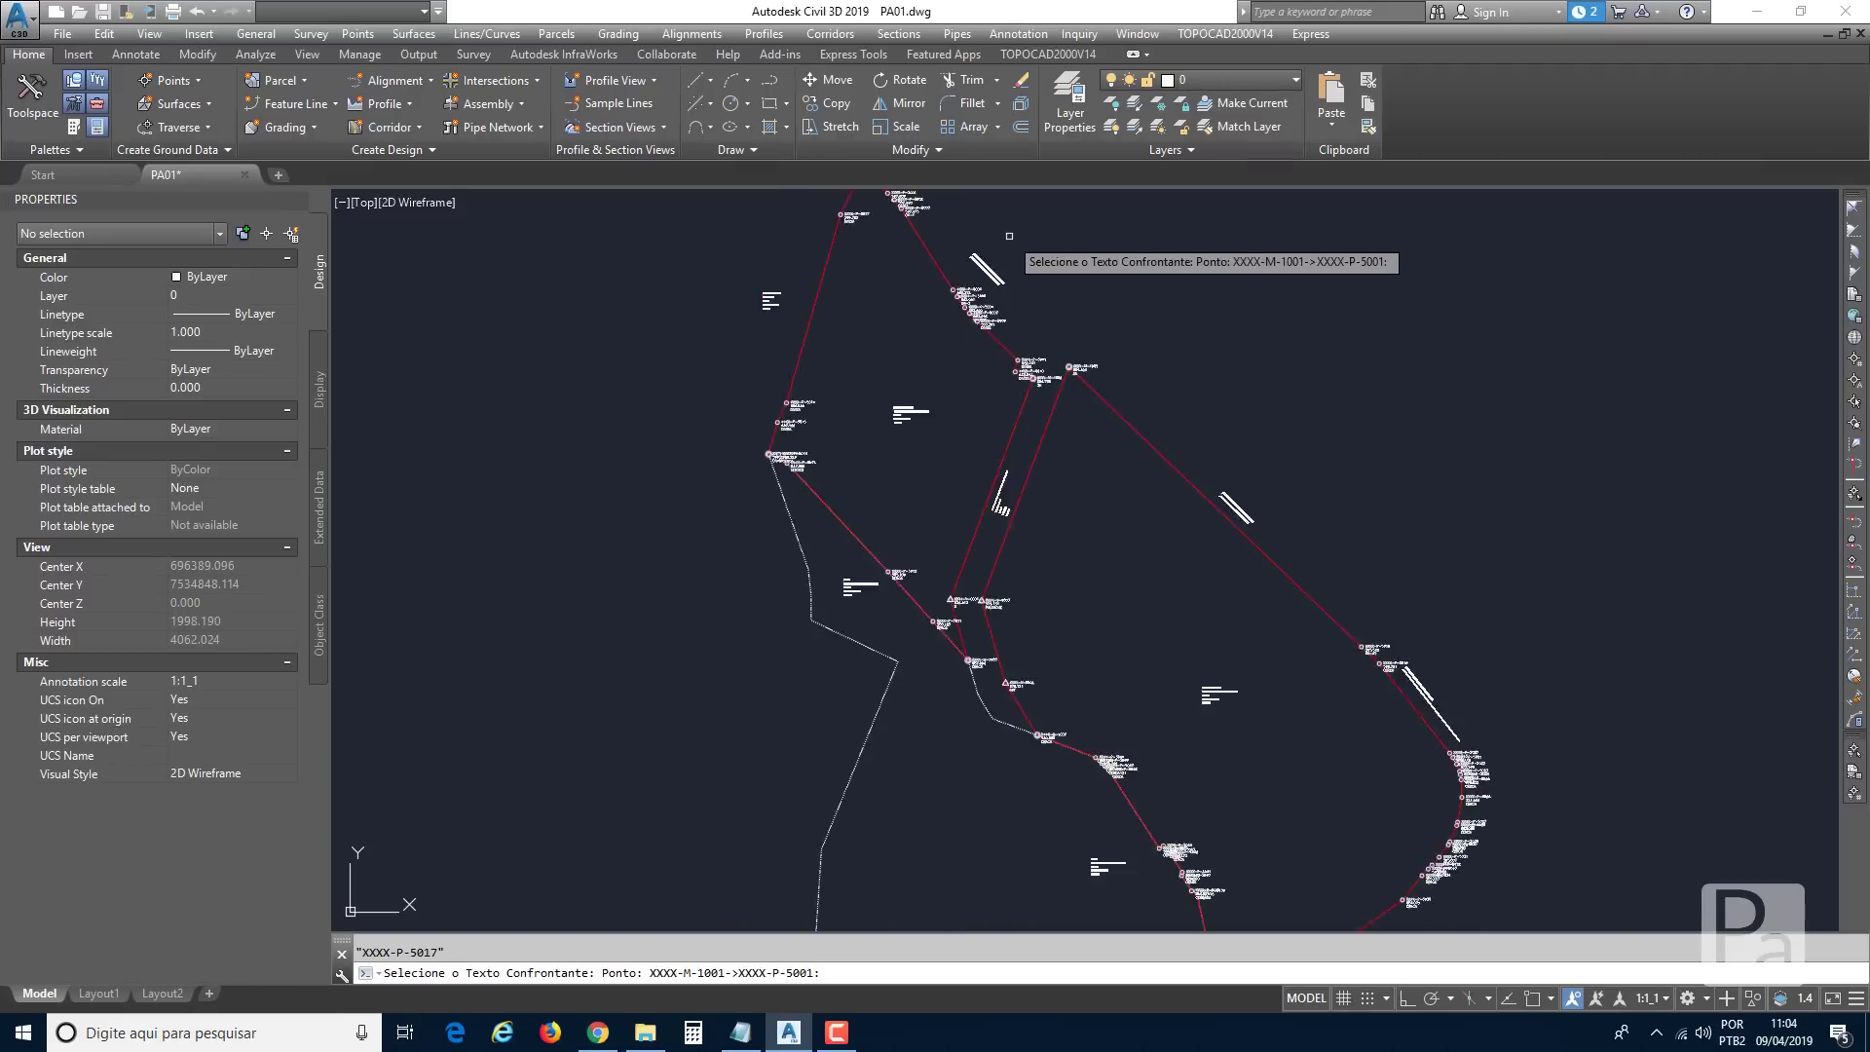
left_click(970, 287)
key("Return")
key("Return")
key("Return")
key("Return")
key("Return")
key("Return")
key("Return")
key("Return")
key("Return")
key("Return")
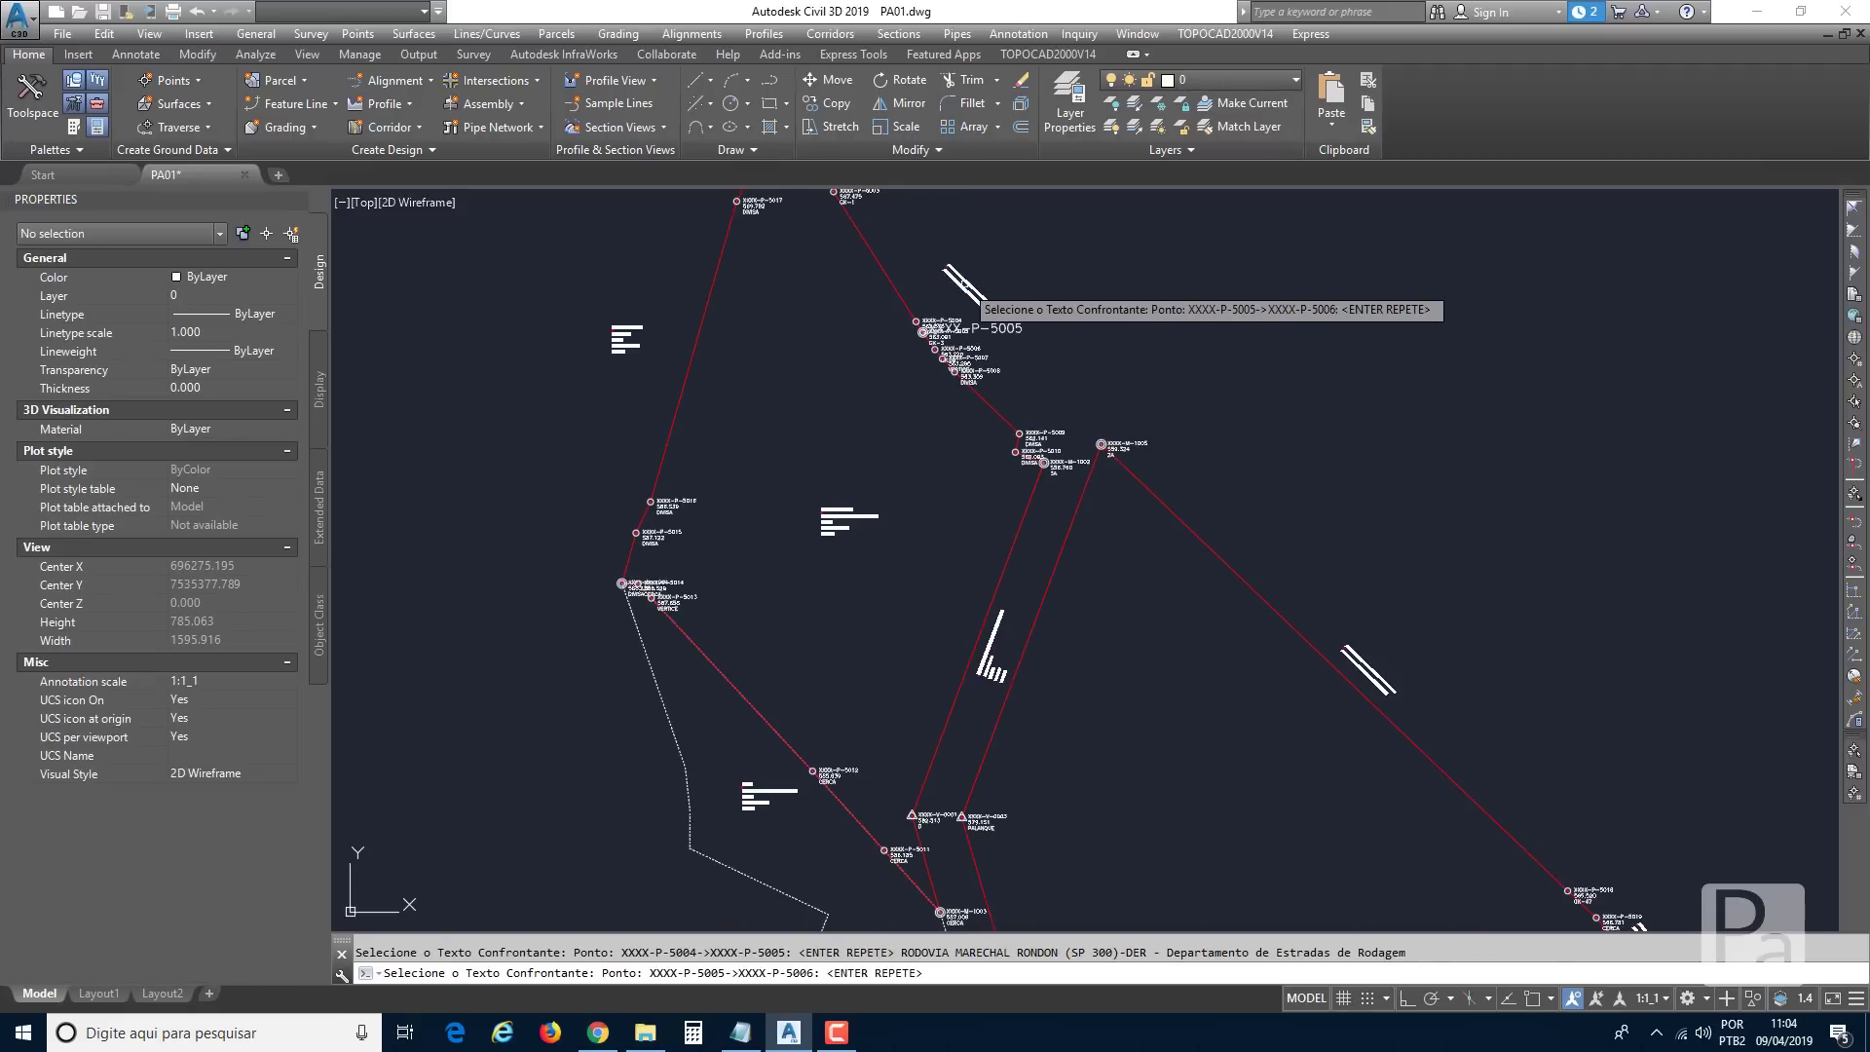
Assign the ESTRADA A01 text and the southwestern and western neighbour texts to the parcel's remaining segments, repeating each as needed.
left_click(994, 674)
left_click(995, 674)
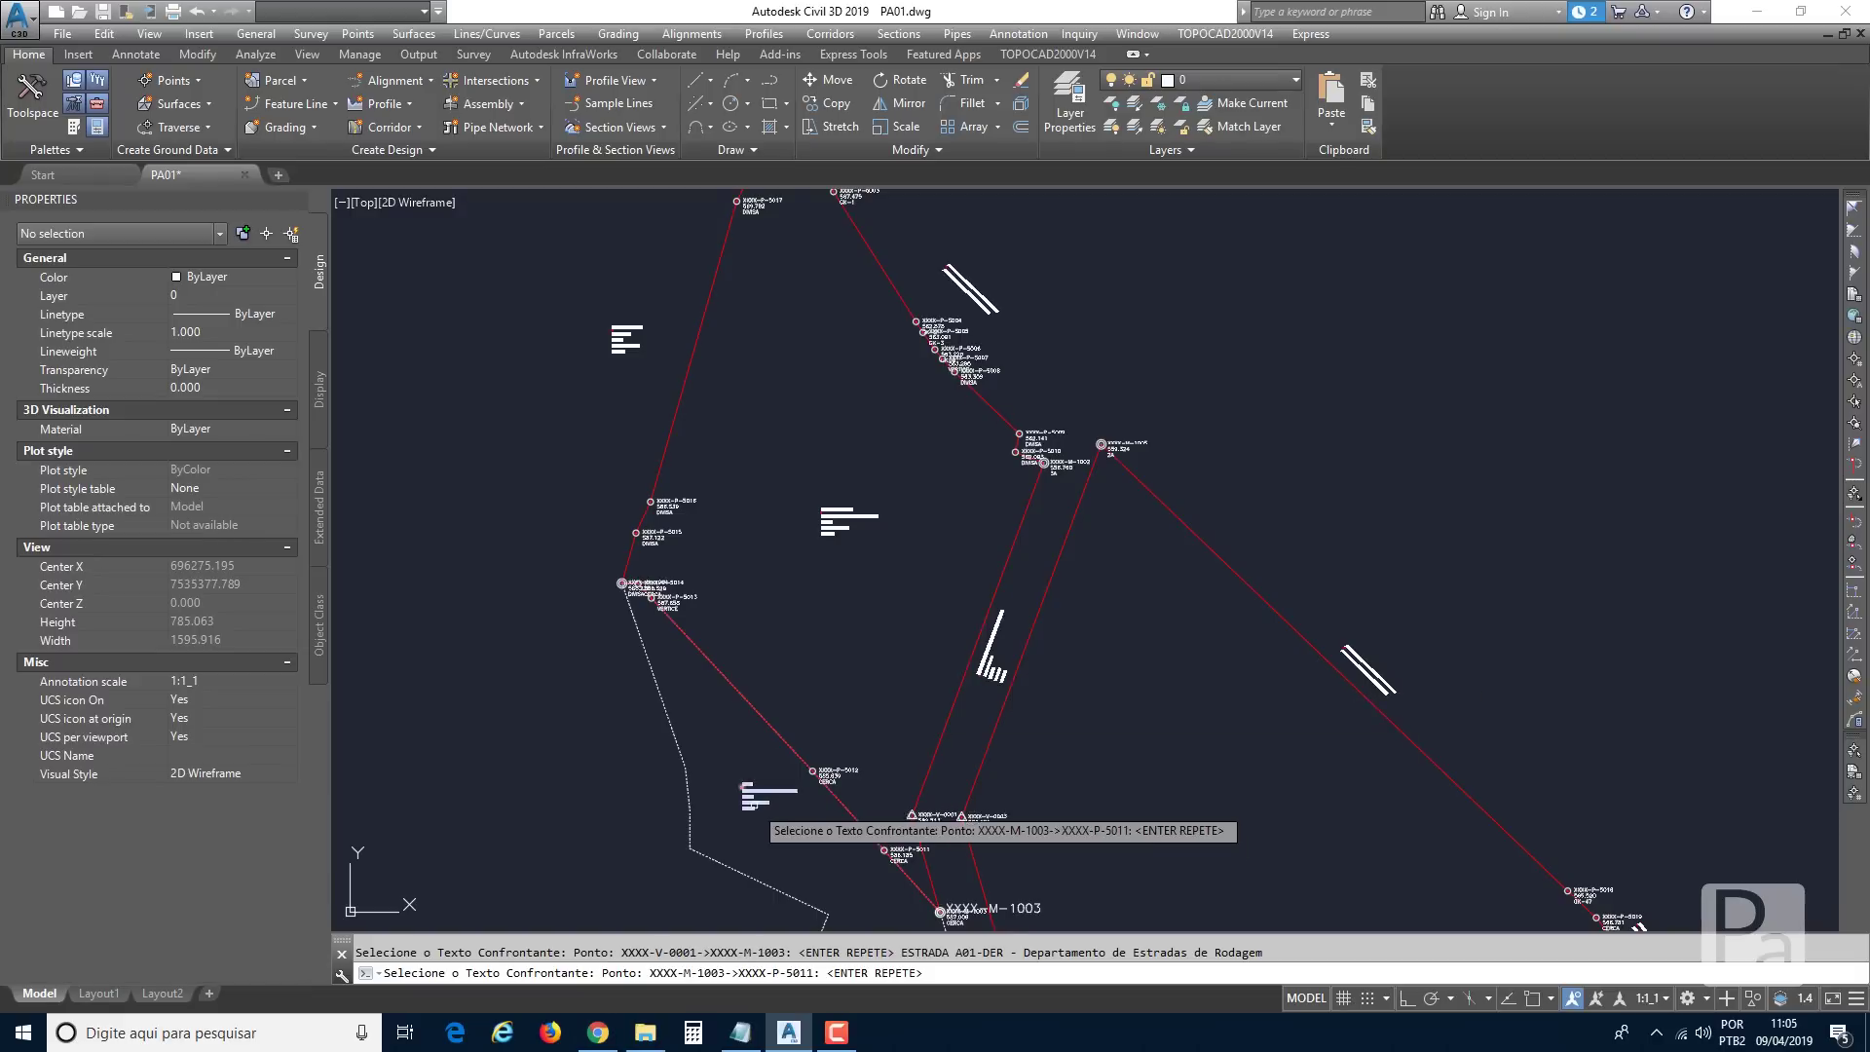
left_click(752, 801)
key("Return")
key("Return")
key("Return")
key("Return")
left_click(623, 347)
key("Return")
key("Return")
key("Return")
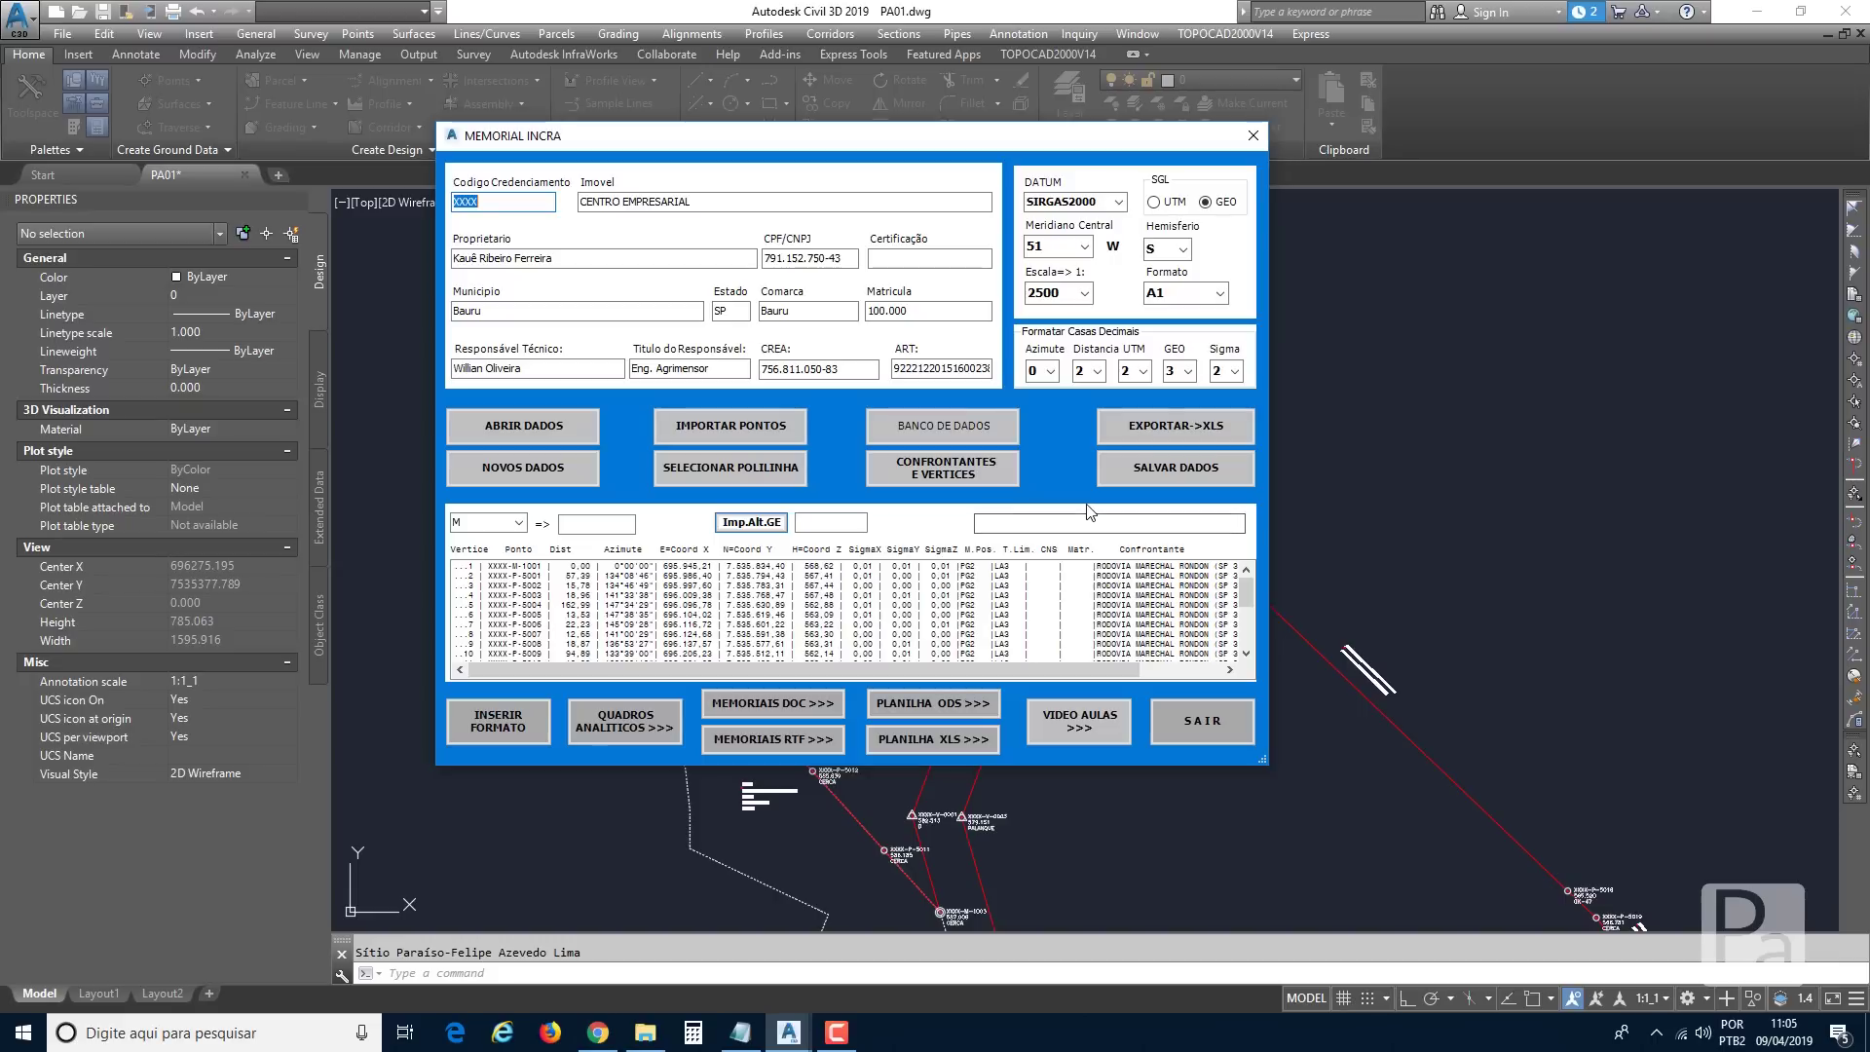
Save the memorial data as Gleba01.MEM in the Projeto folder.
left_click(1128, 471)
left_click(908, 374)
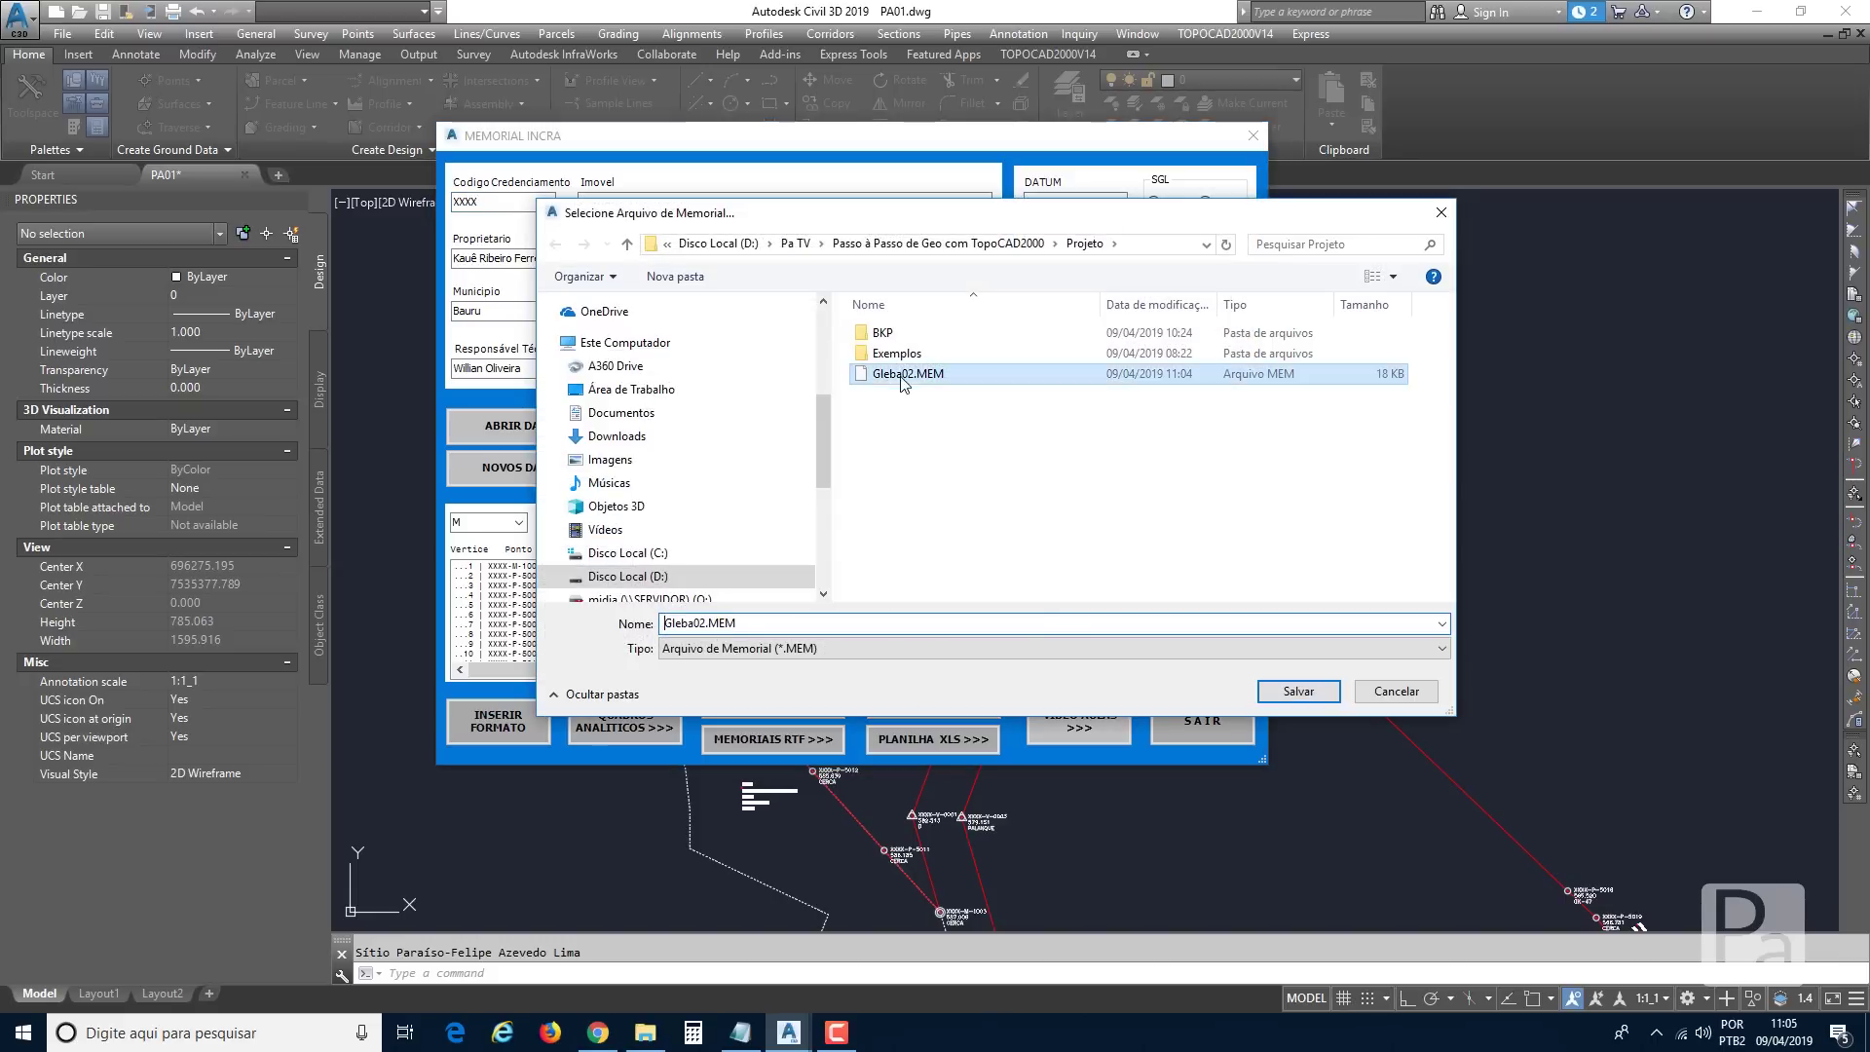
left_click(701, 624)
left_click(701, 624)
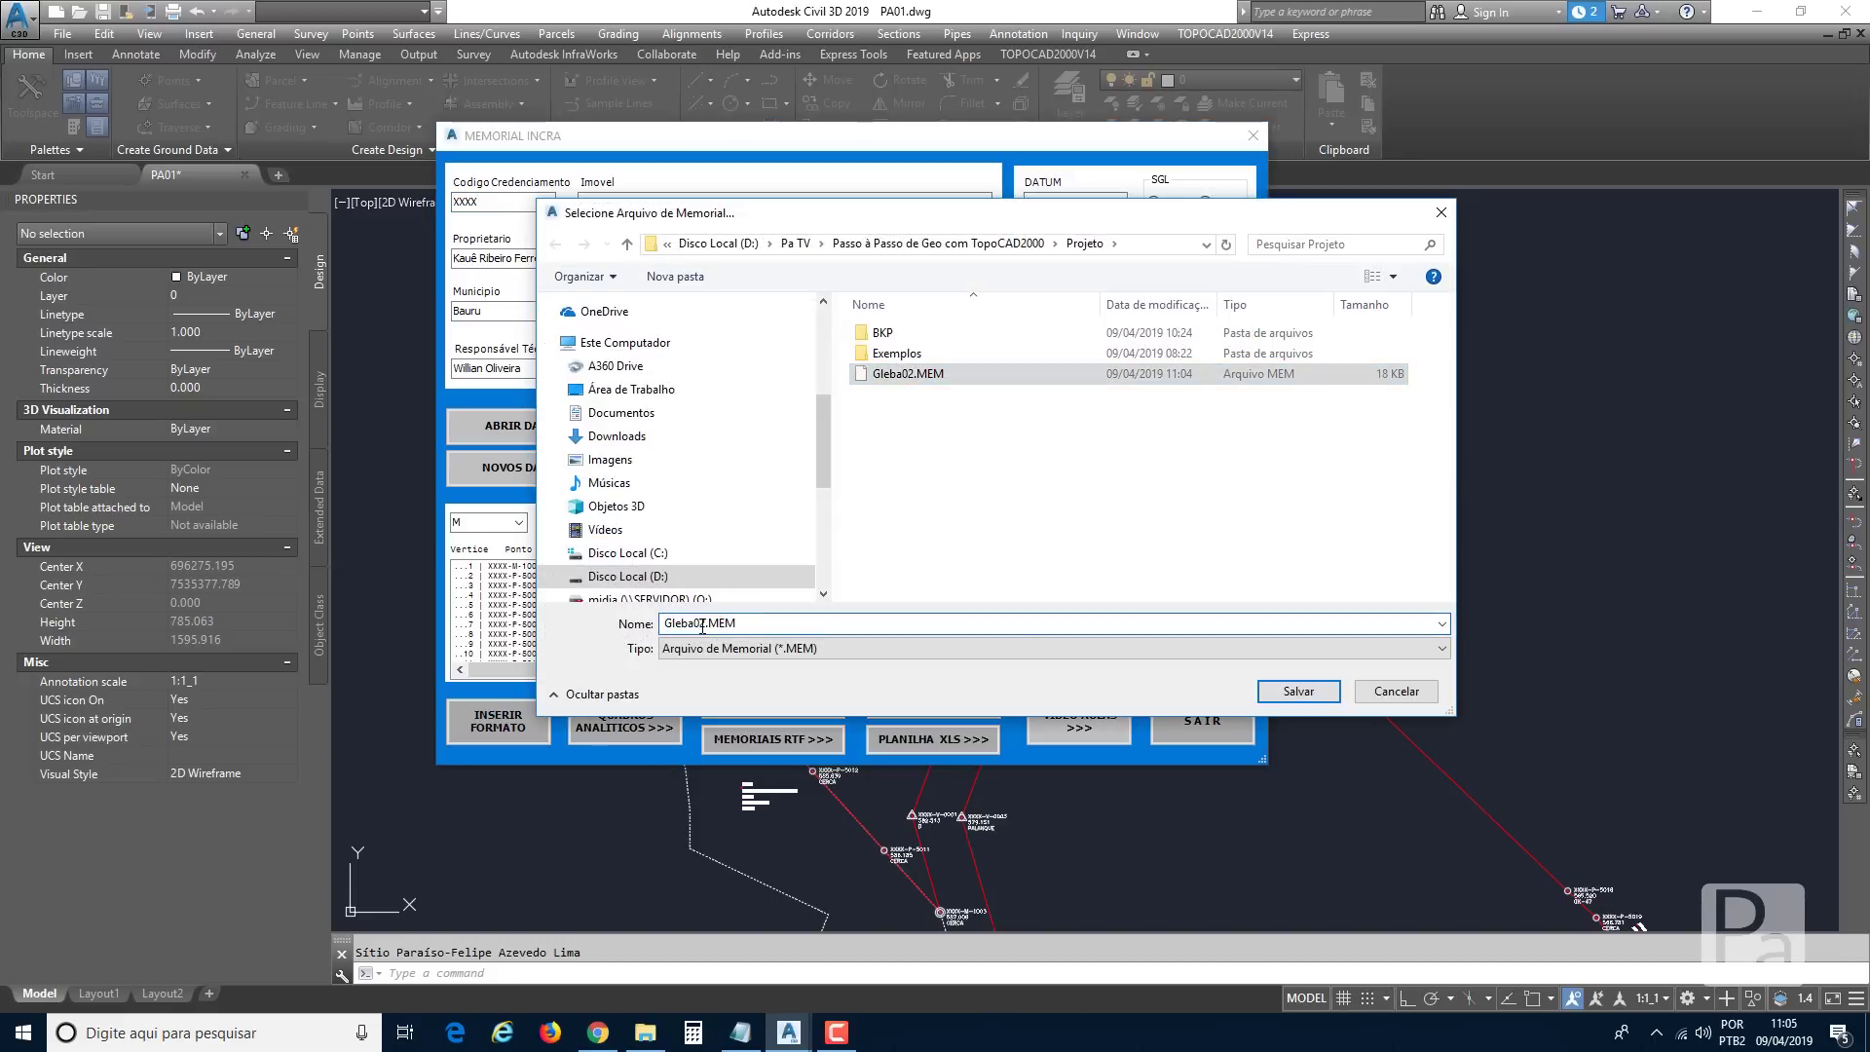
key("shift+Right")
type("1")
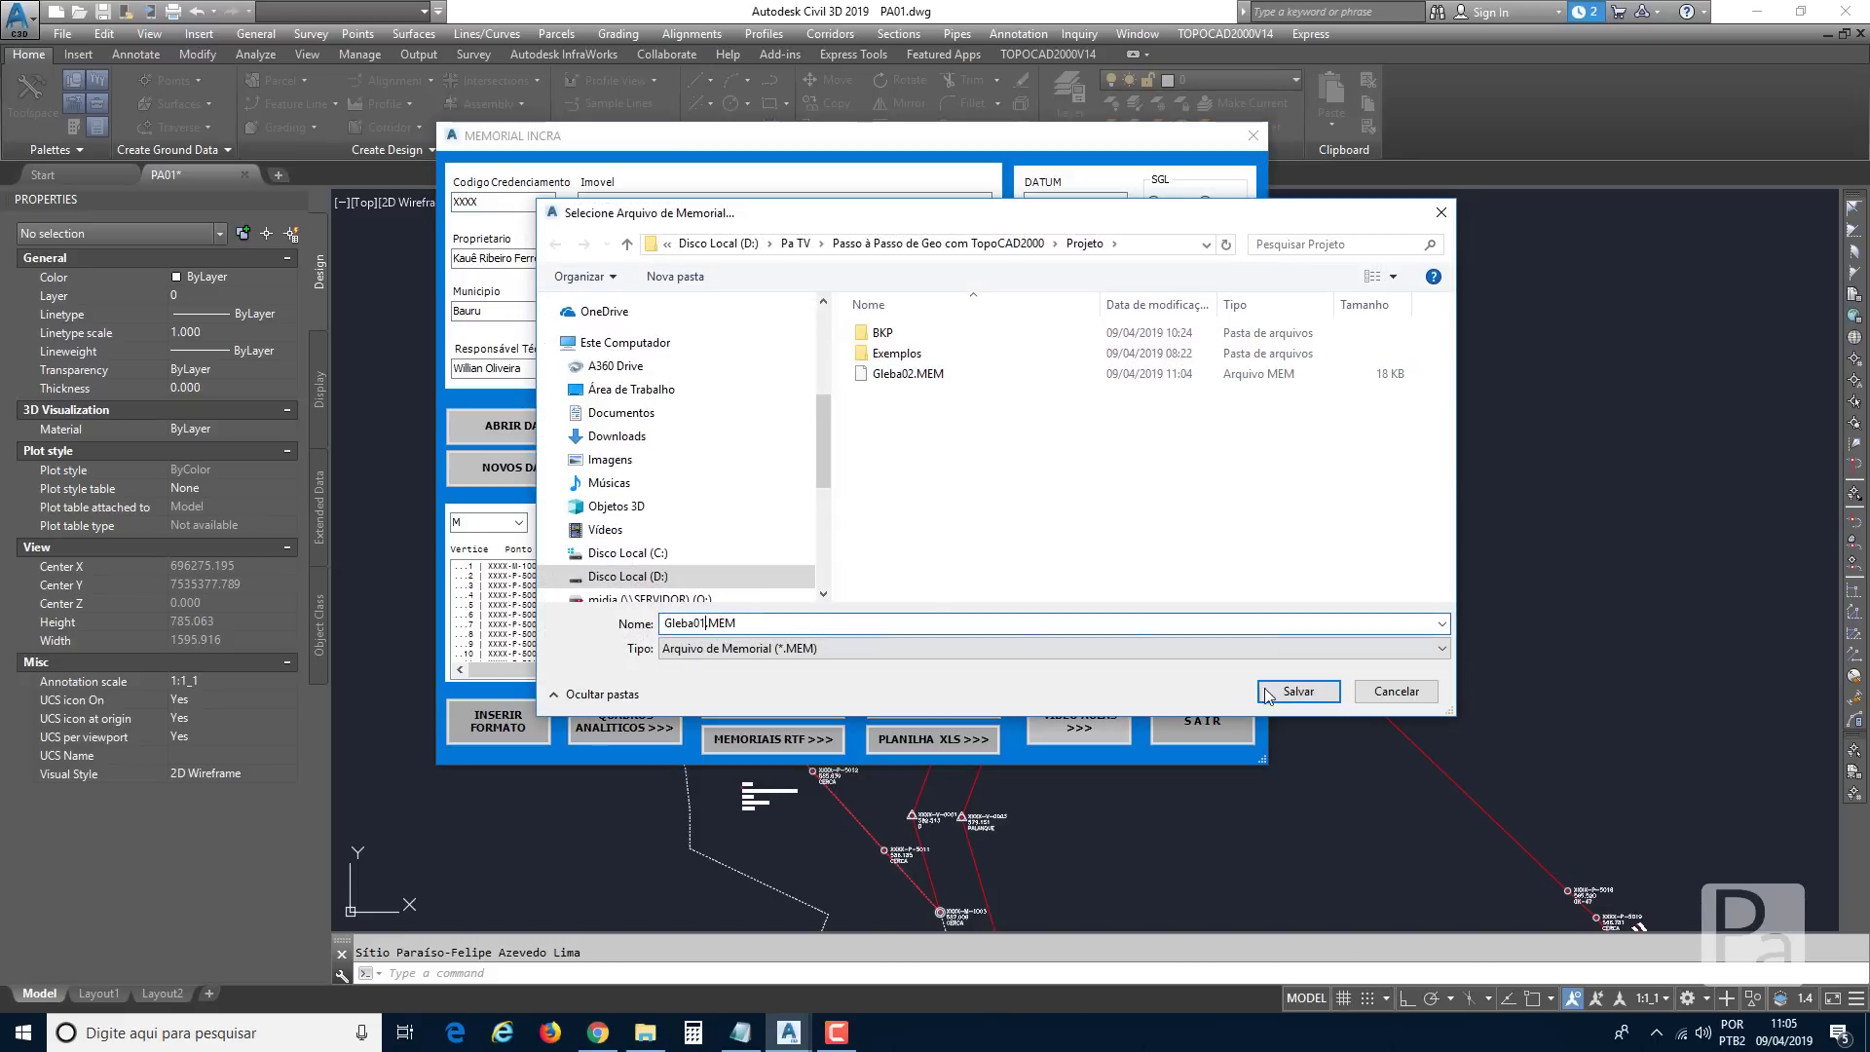
left_click(1300, 692)
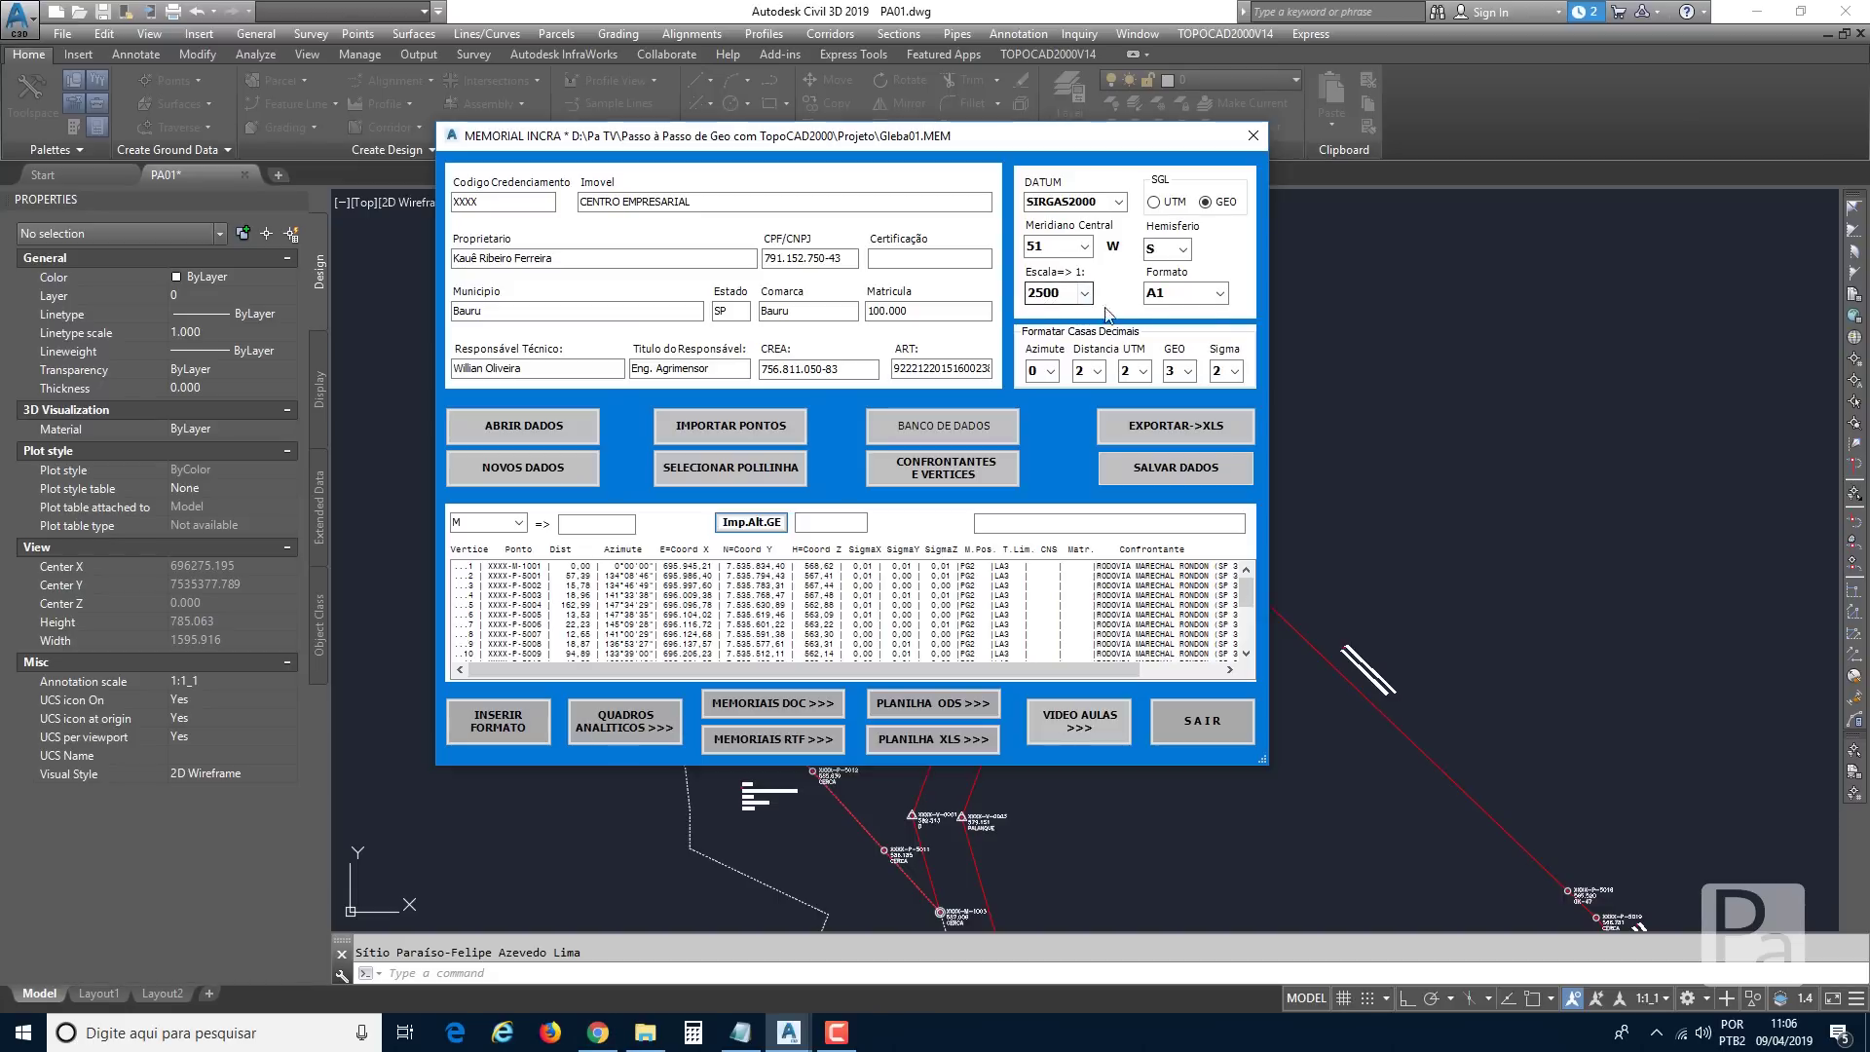
left_click(1187, 289)
left_click(519, 728)
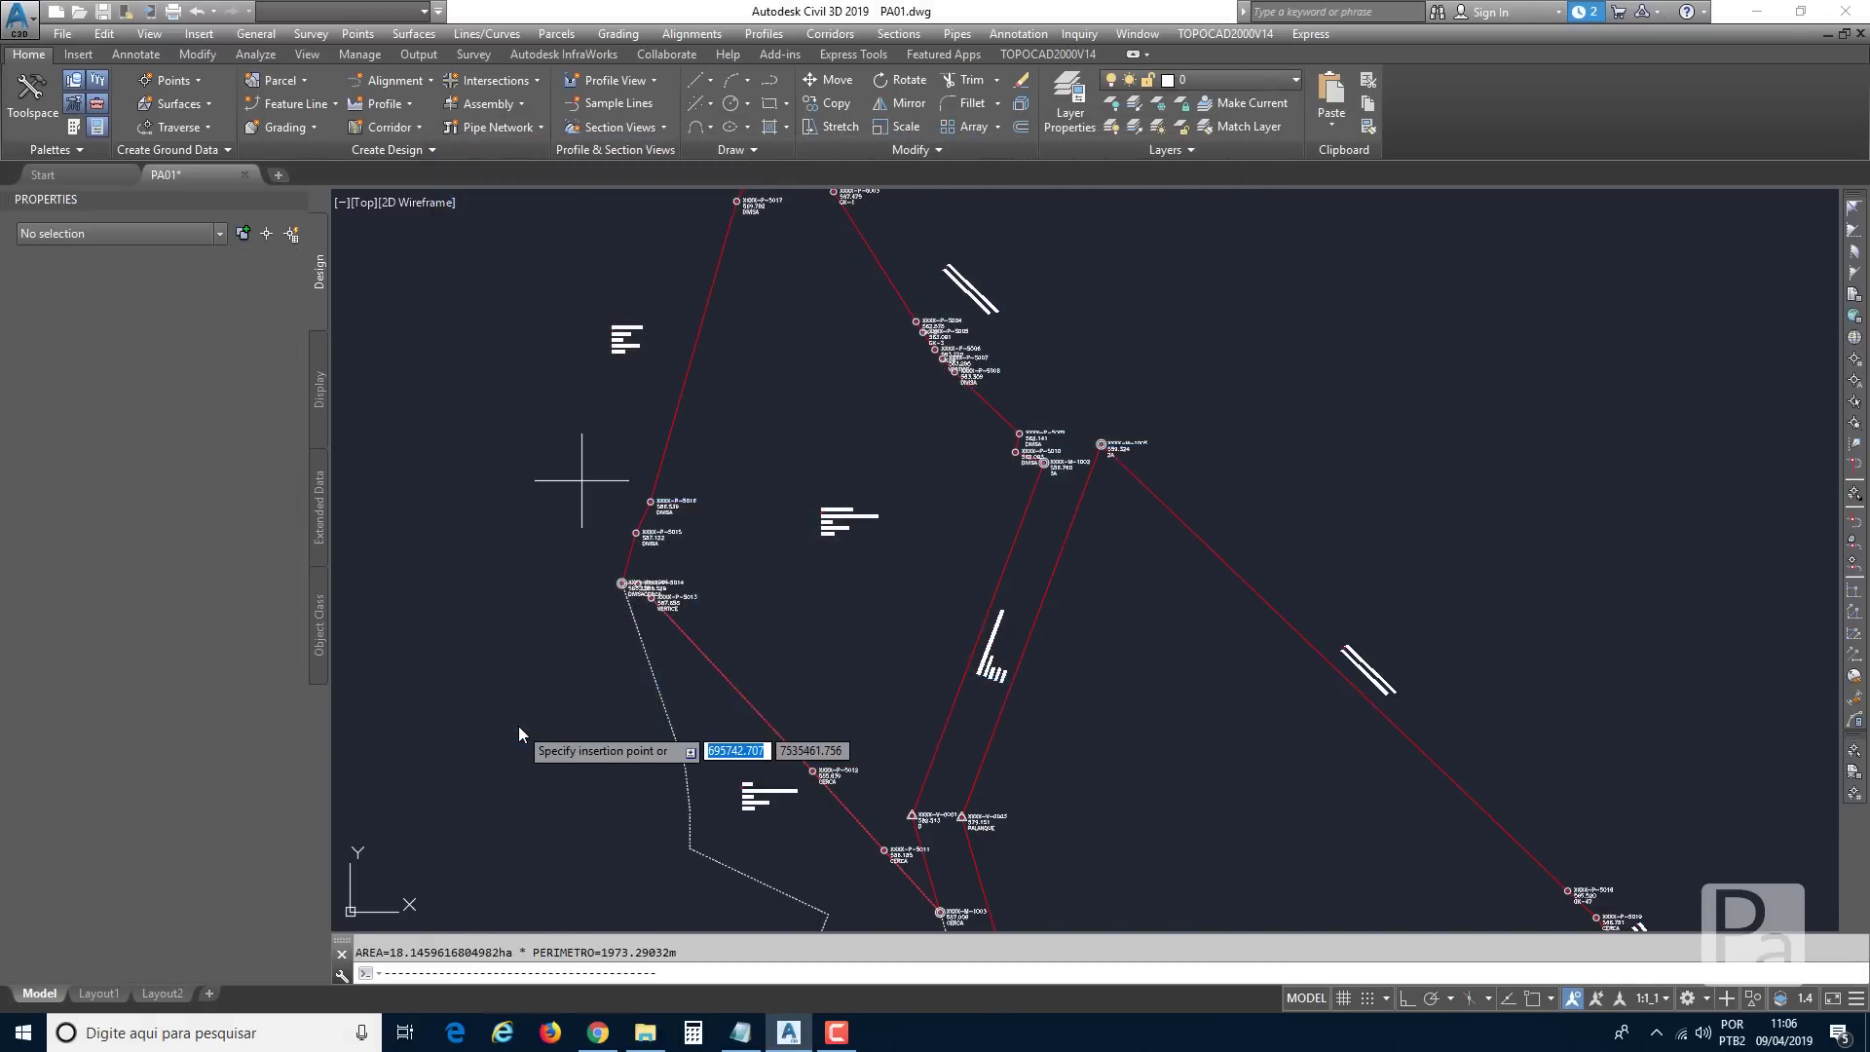
middle_click_drag(519, 725, 819, 477)
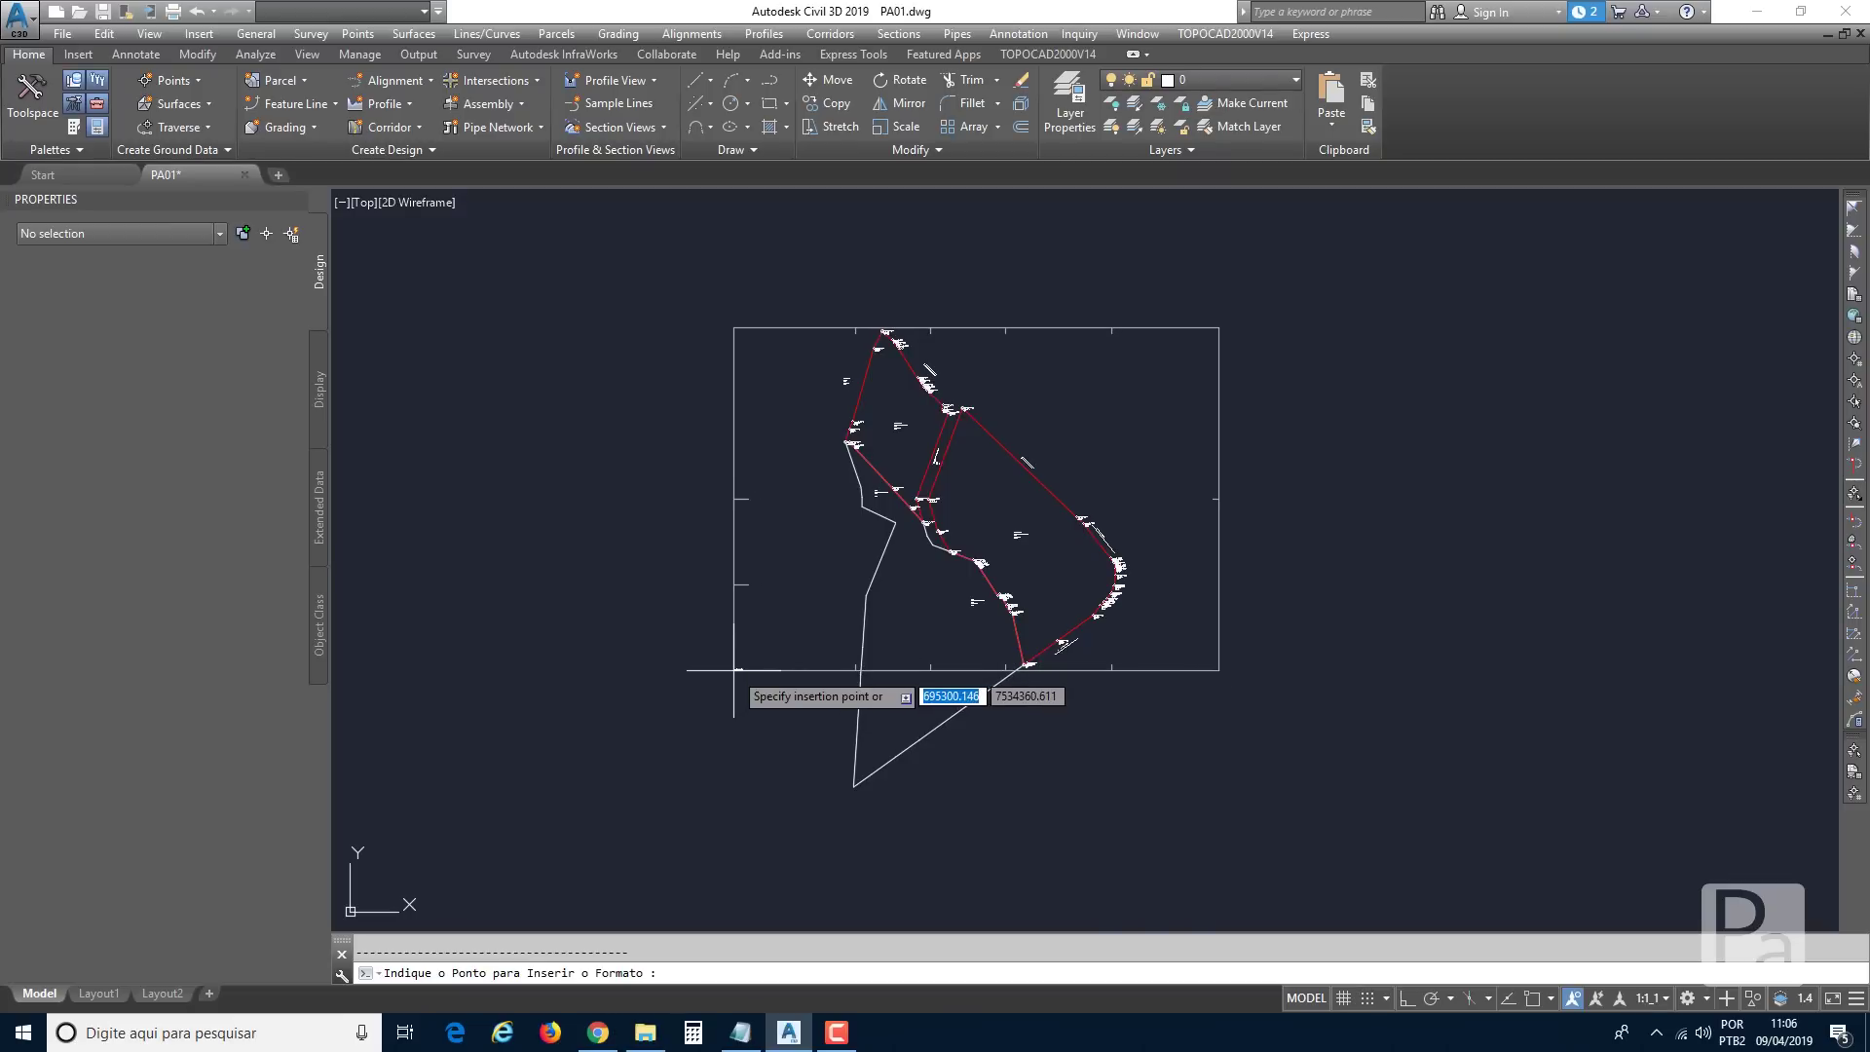
key("Escape")
Reopen the INCRA memorial, set the scale to 1:3000, insert the A1 sheet format around both parcels and exit the memorial.
left_click(1206, 37)
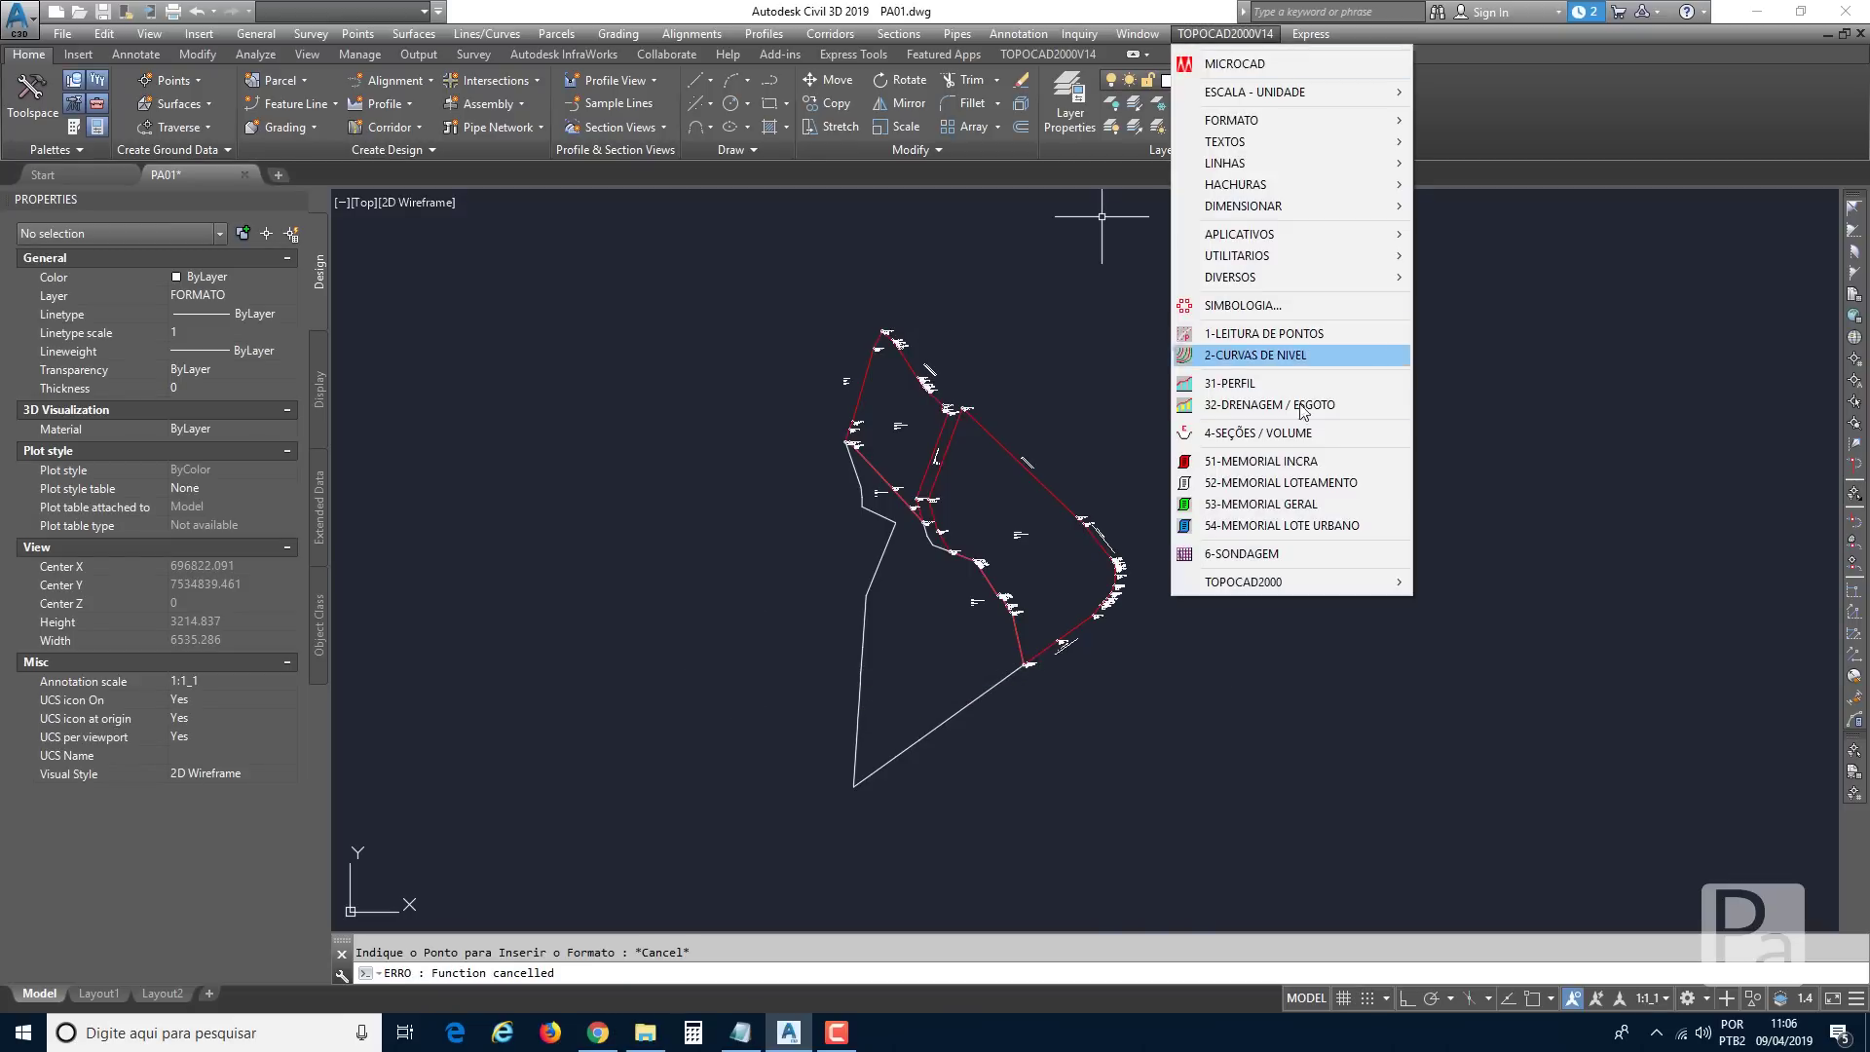
left_click(1276, 459)
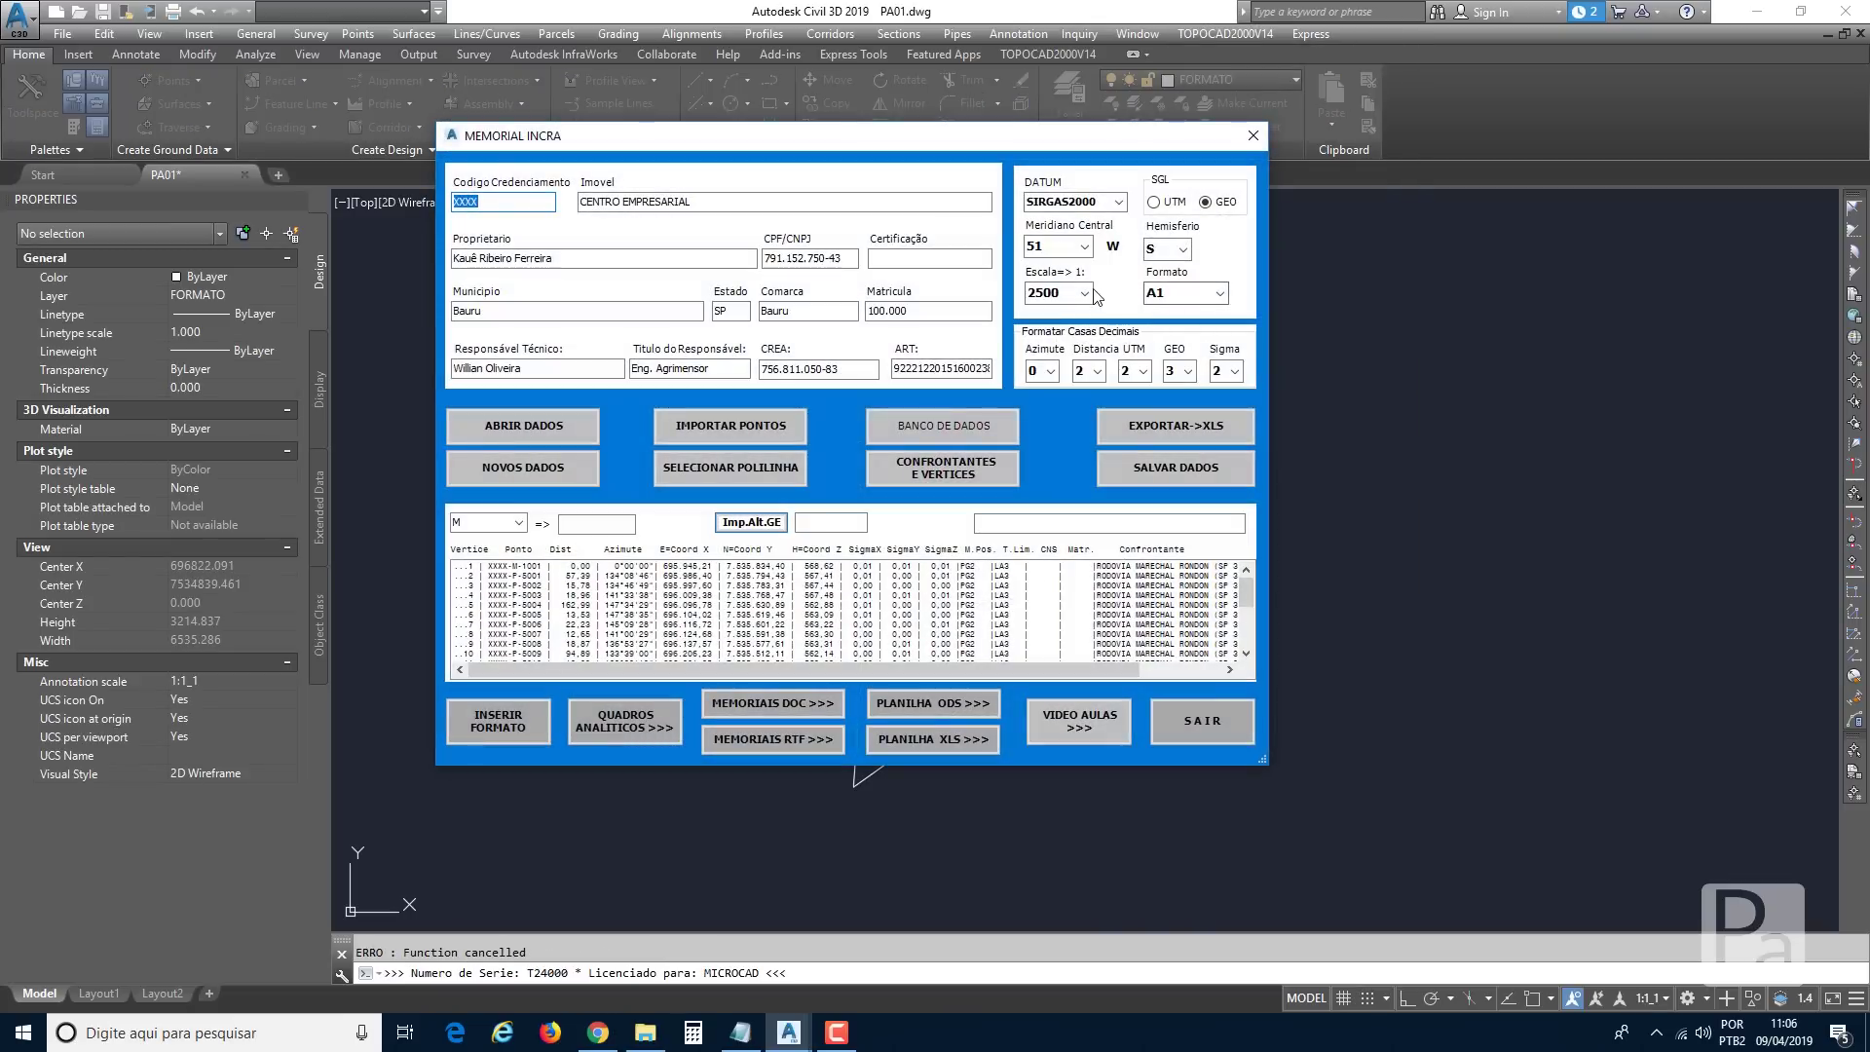
left_click(1085, 293)
left_click(1085, 293)
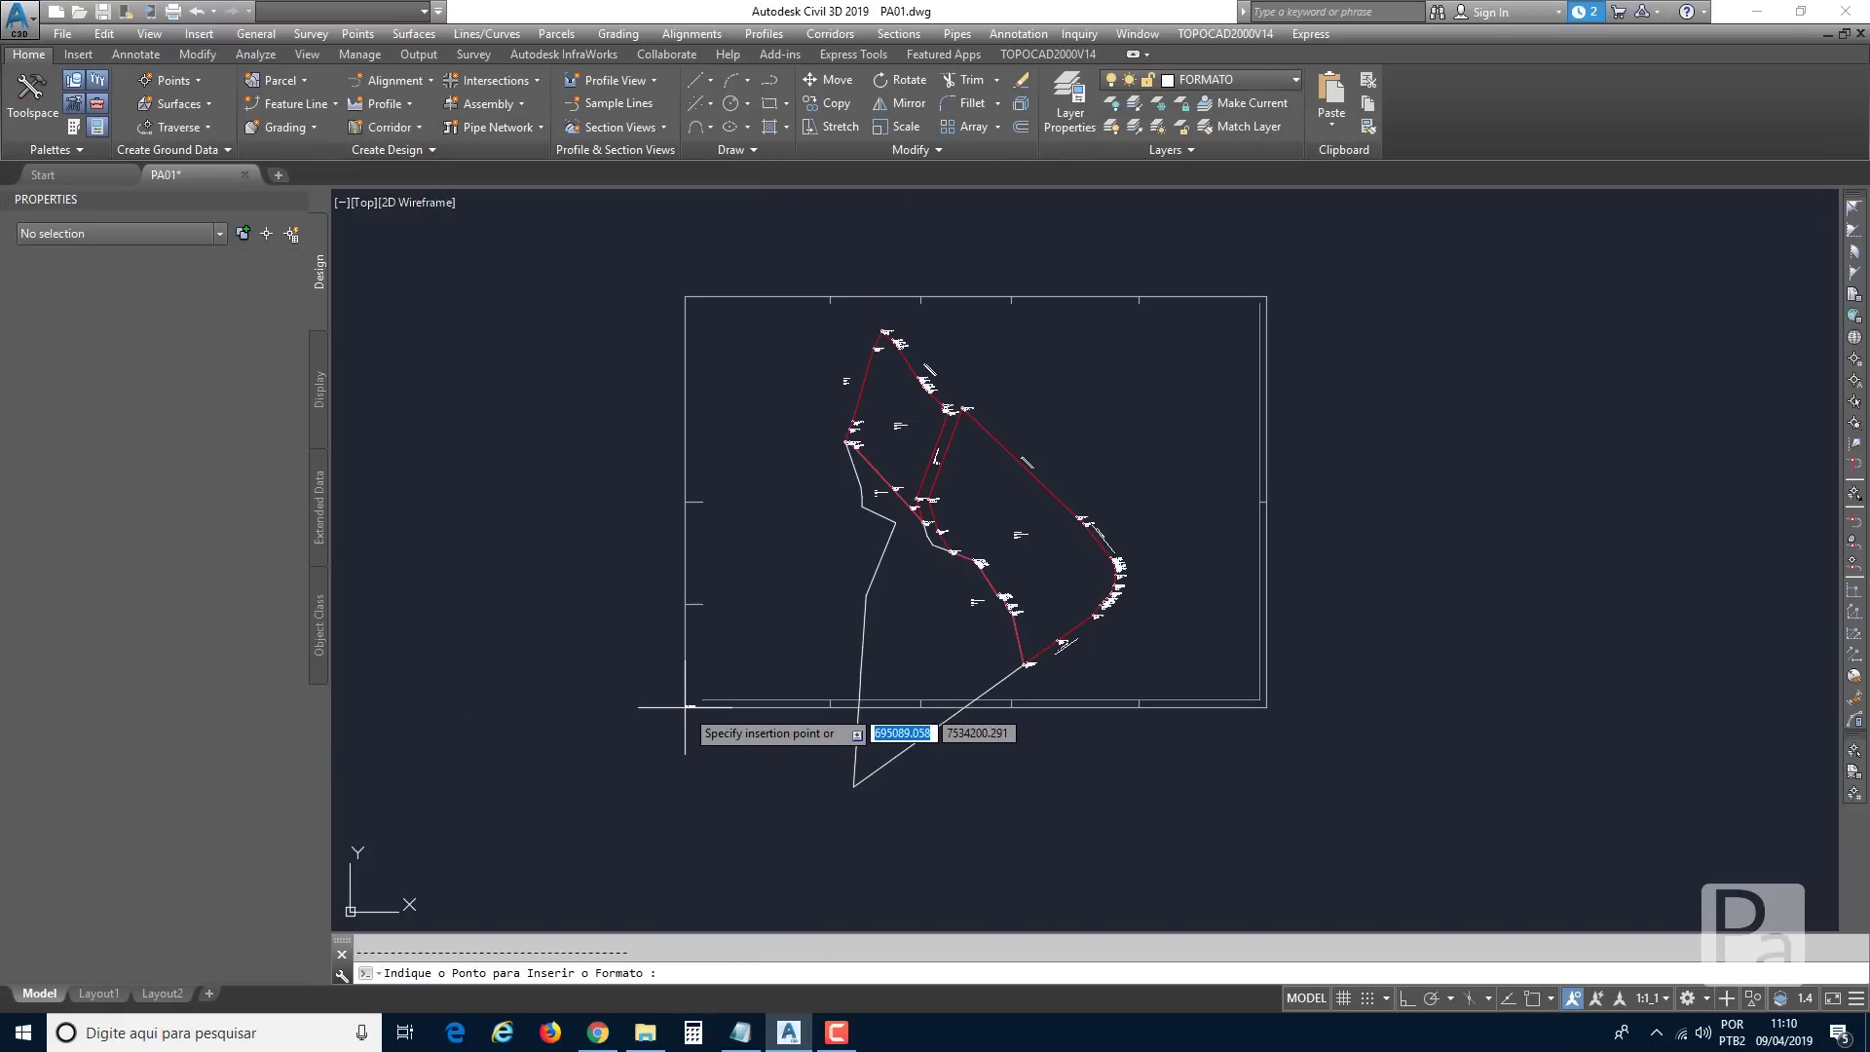
left_click(686, 707)
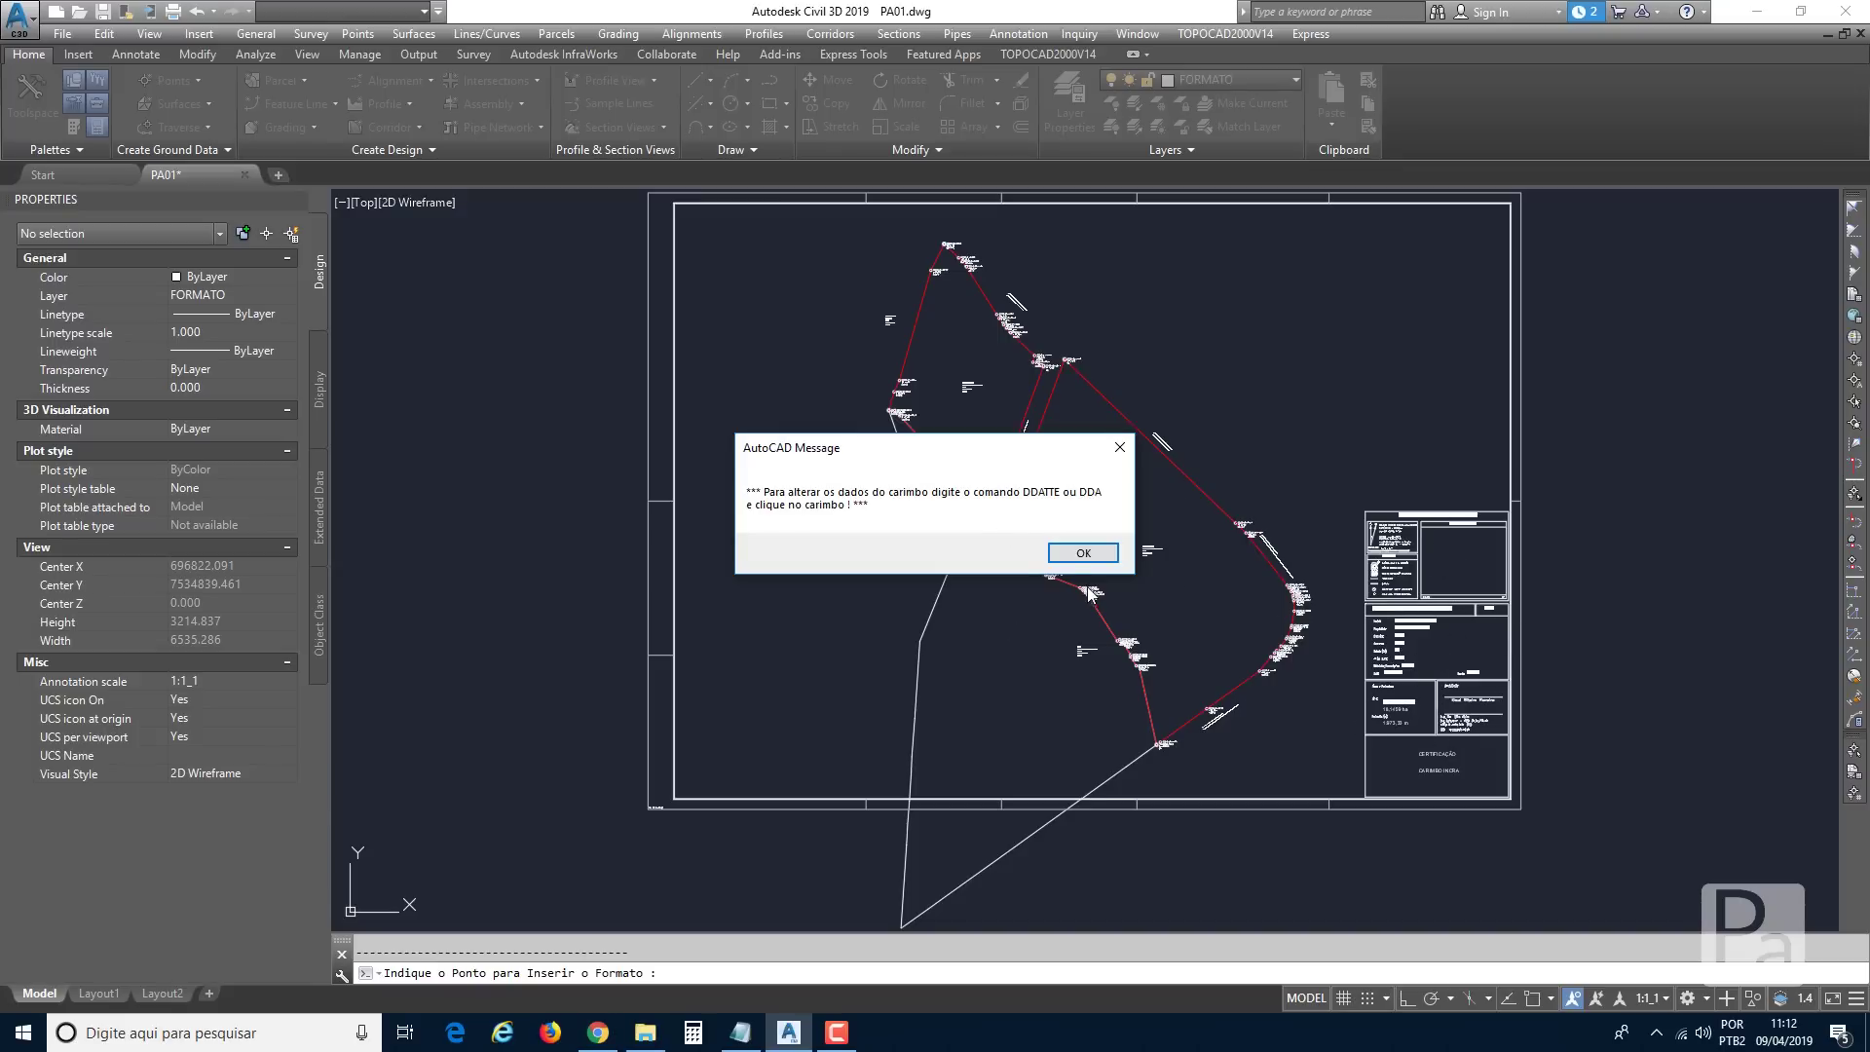
left_click(1075, 554)
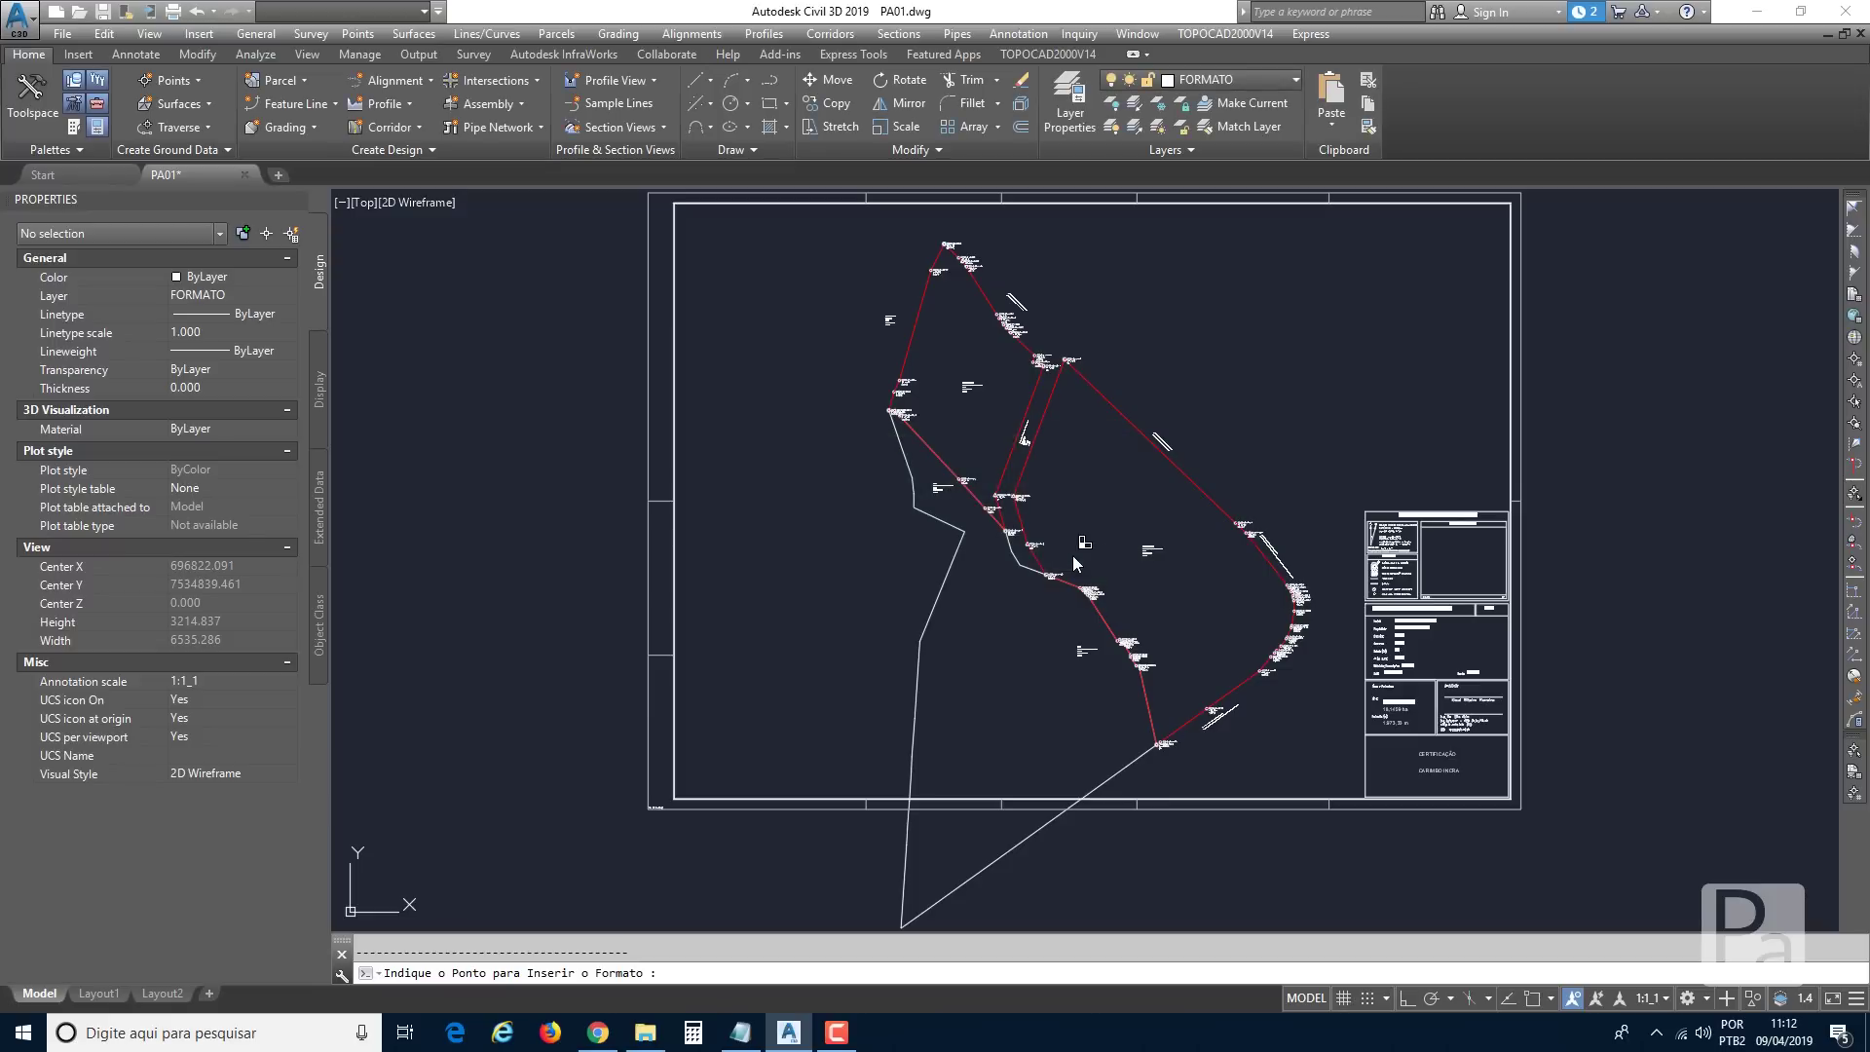
left_click(1075, 563)
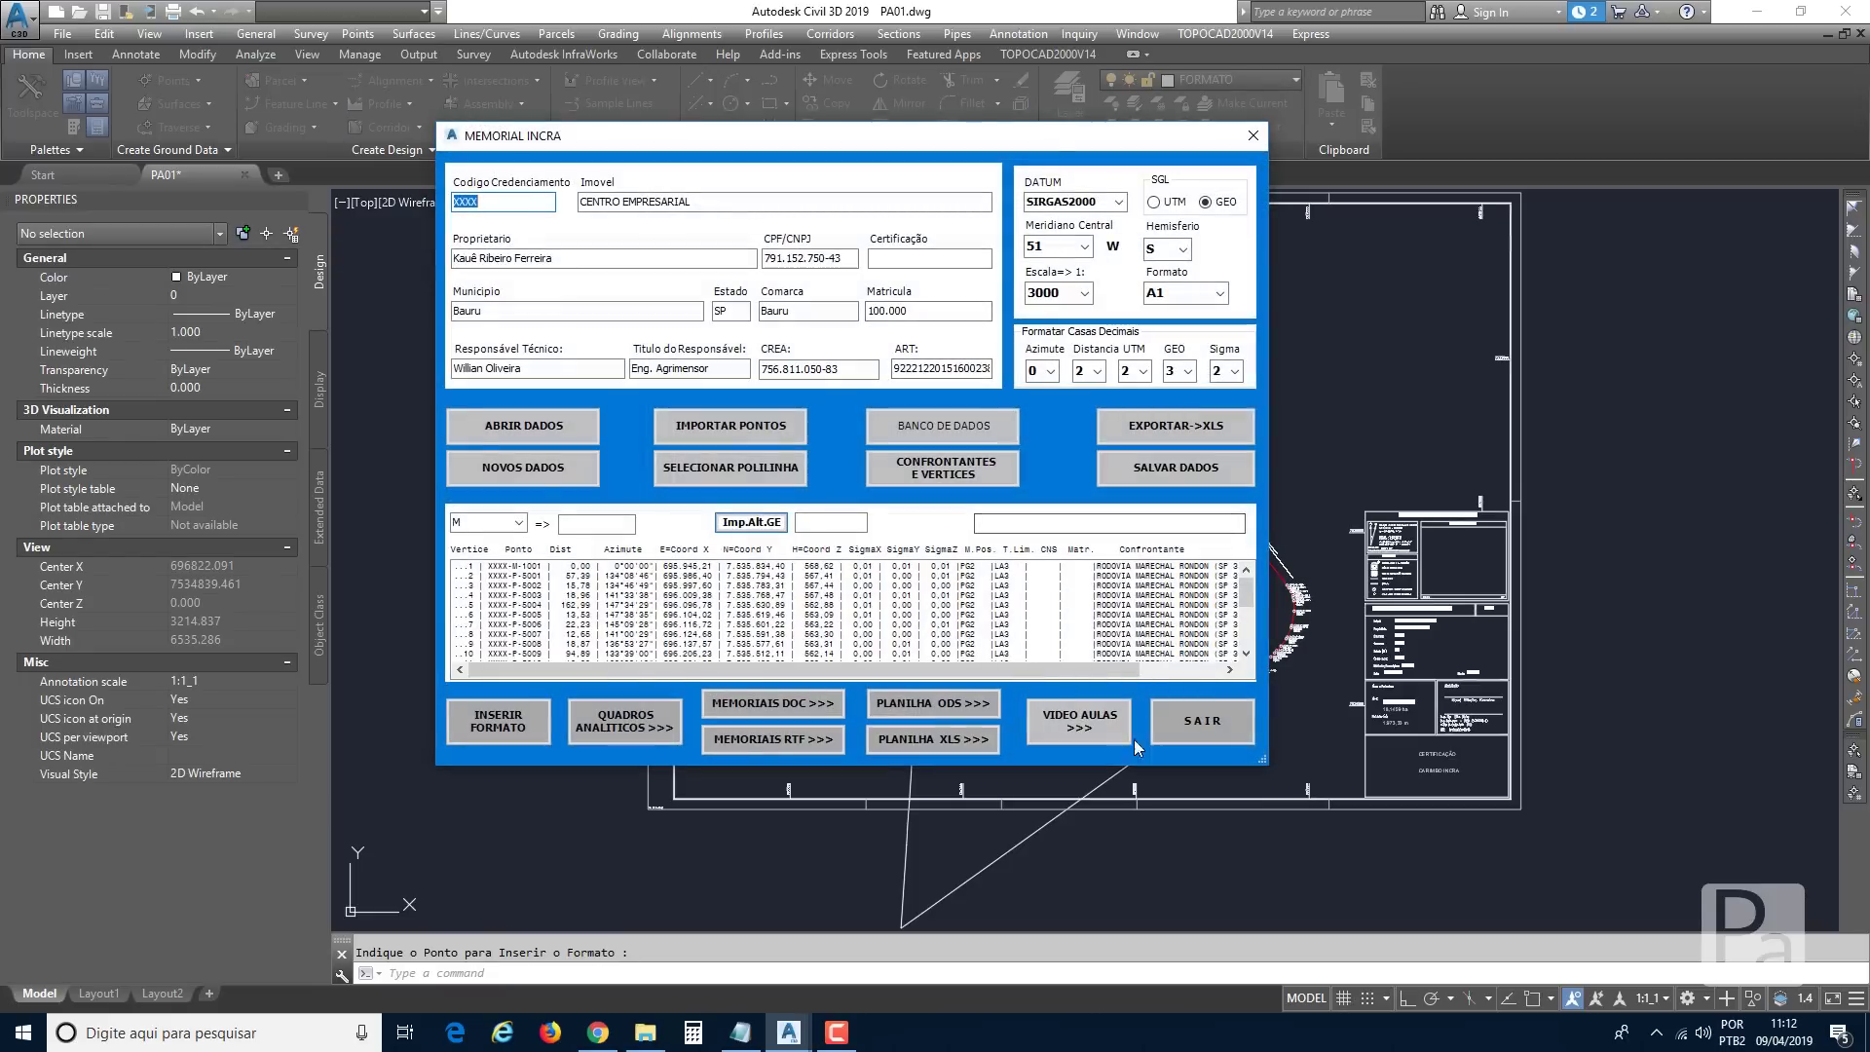
left_click(1183, 723)
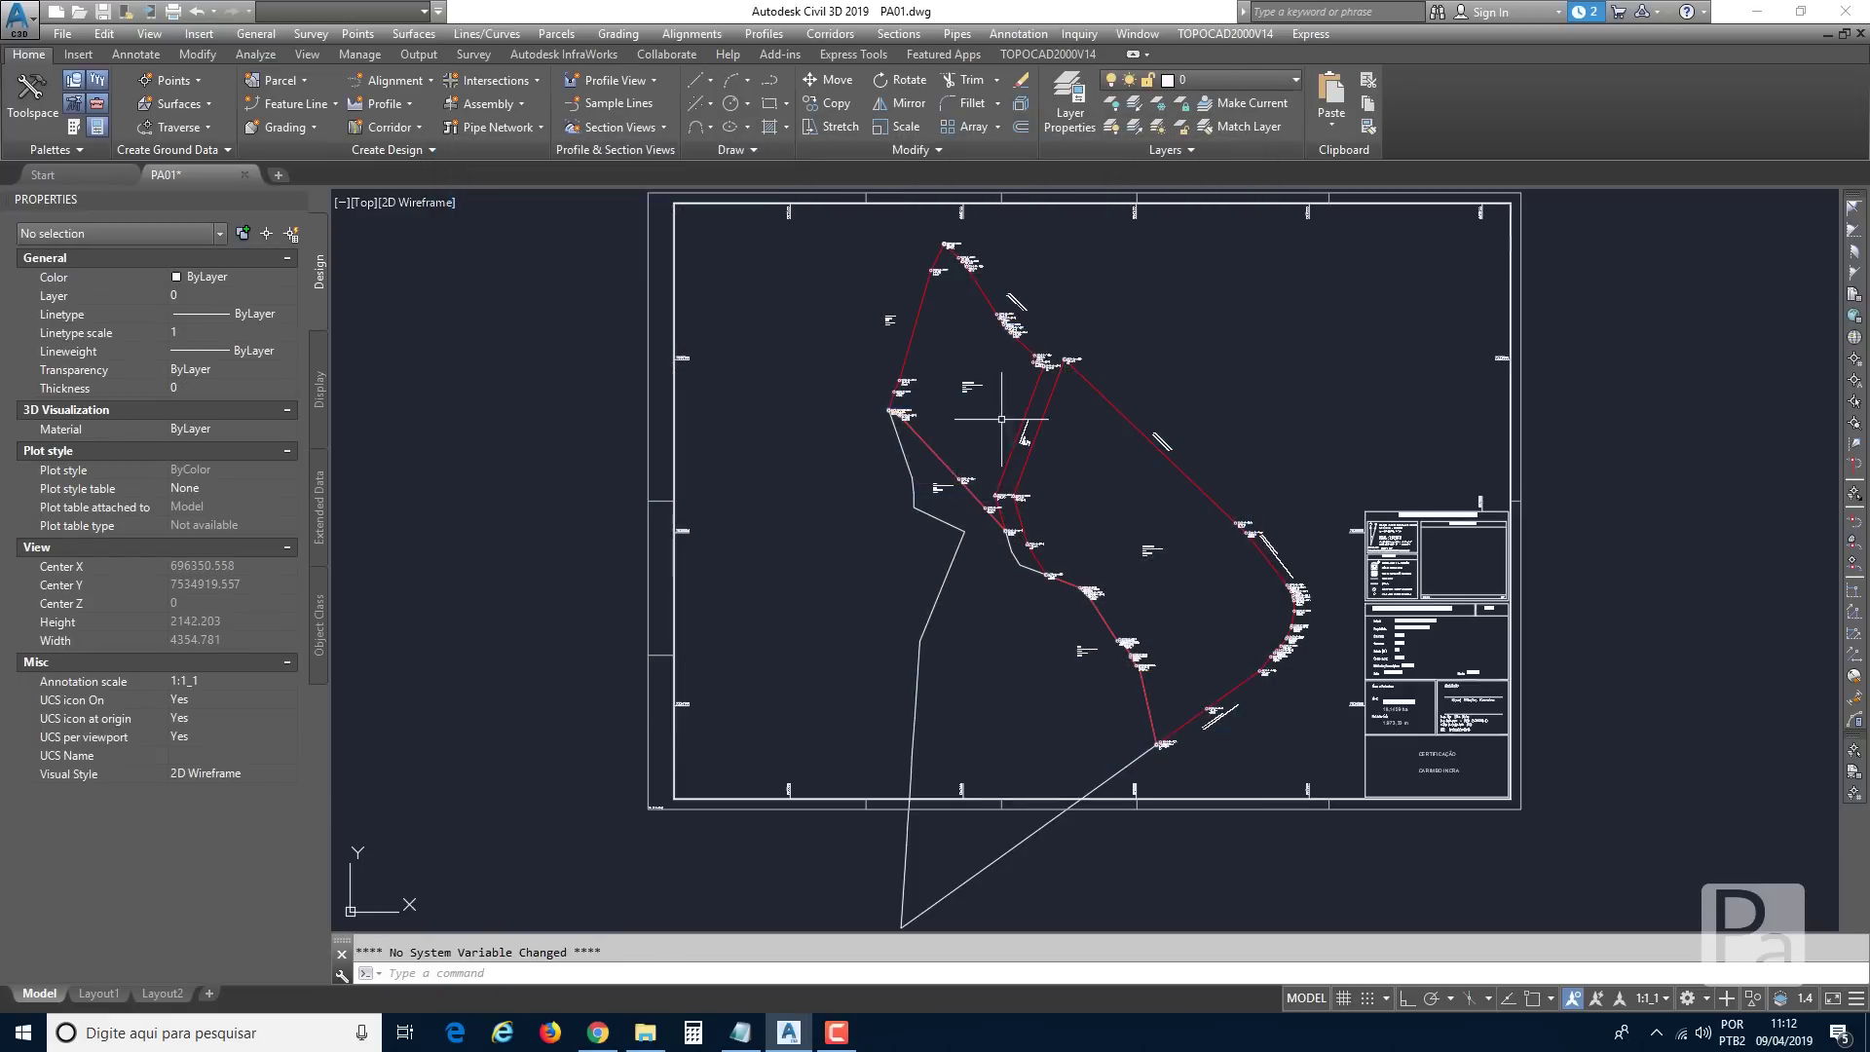
Draw a sloping polyline inside the sheet's lower edge, crossing both white boundary lines that run outside the frame.
type("p")
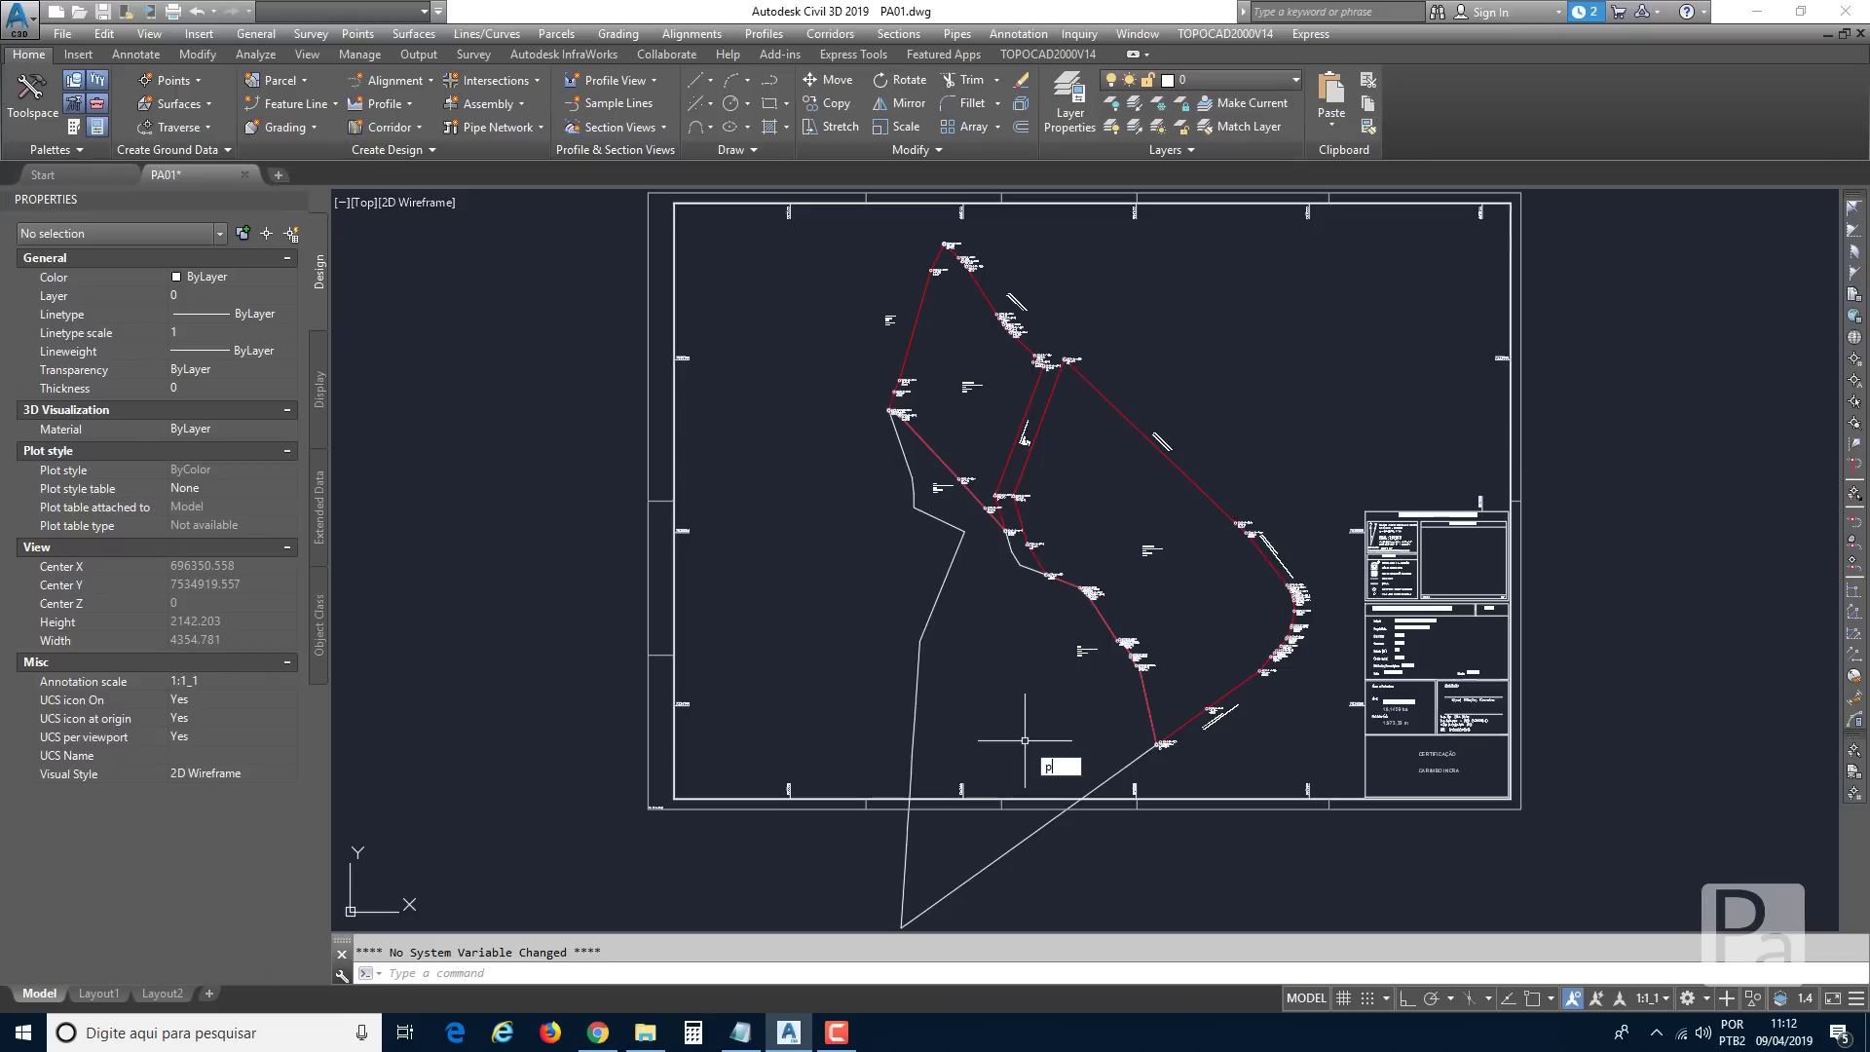
type("l")
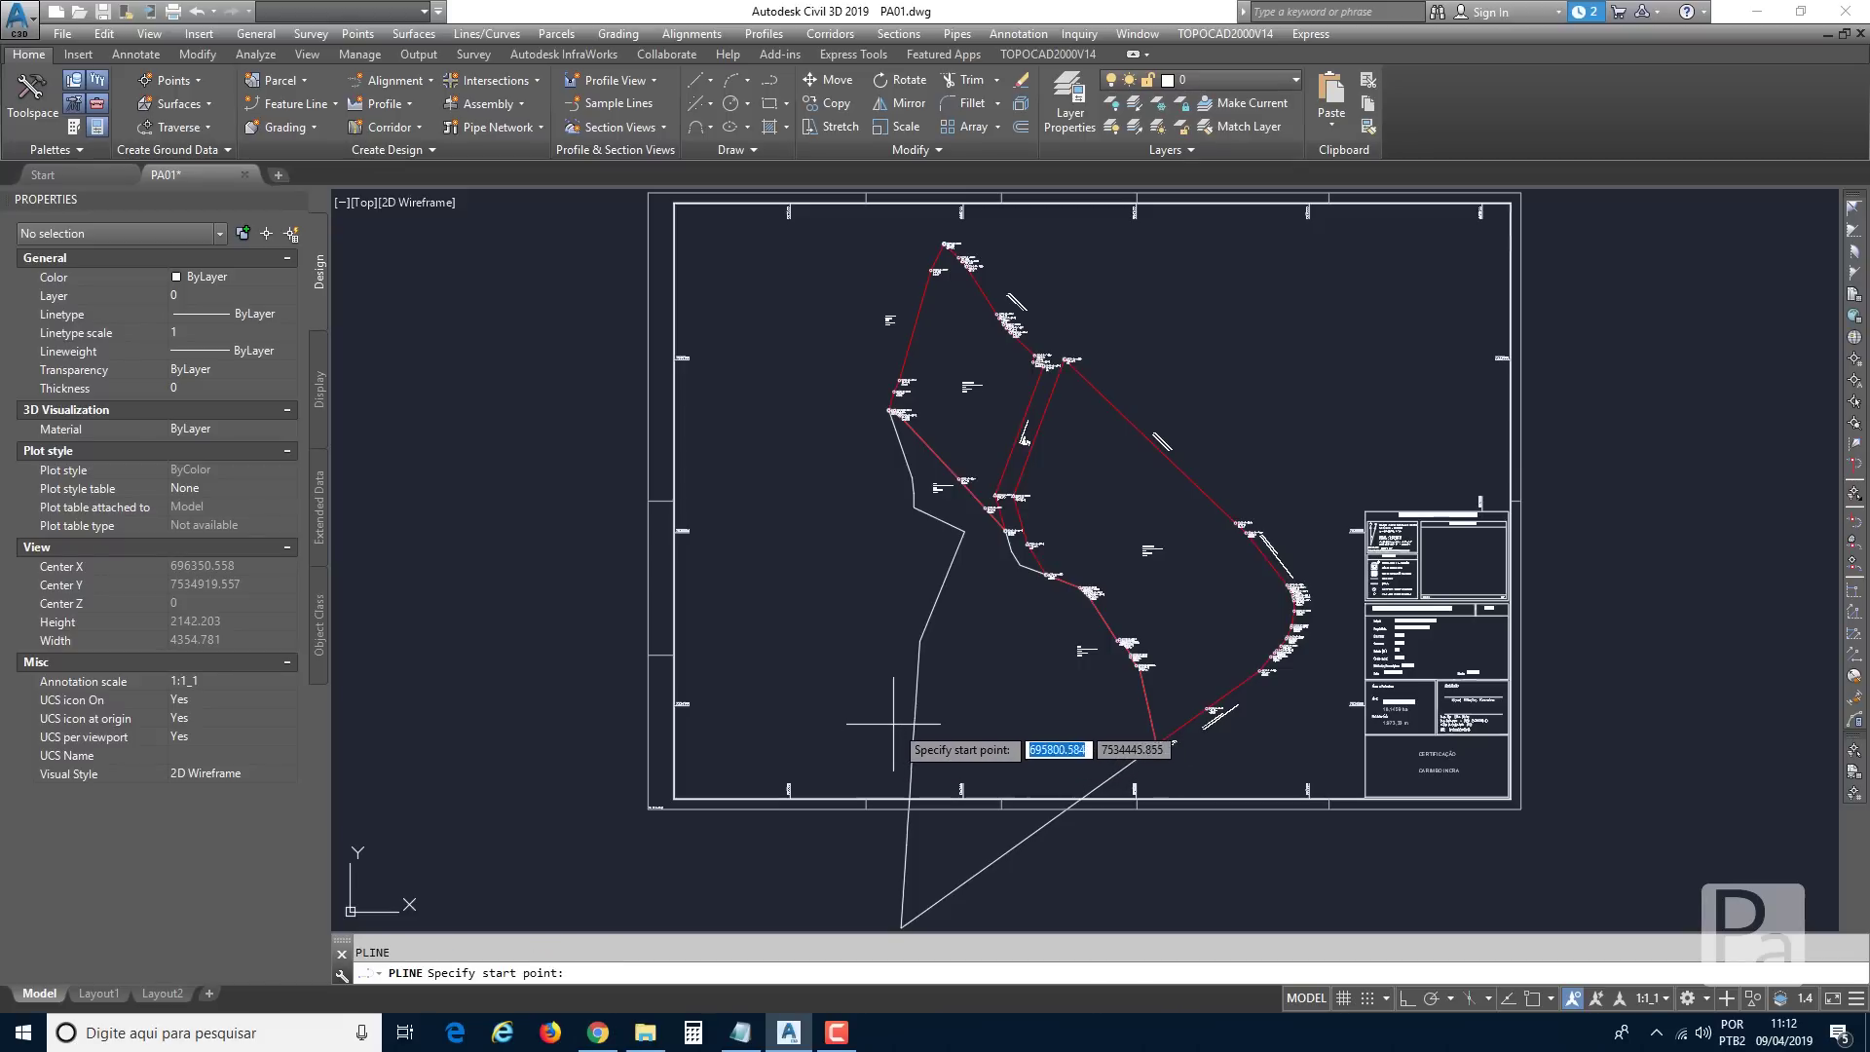
key("Return")
left_click(891, 693)
left_click(1164, 776)
key("Escape")
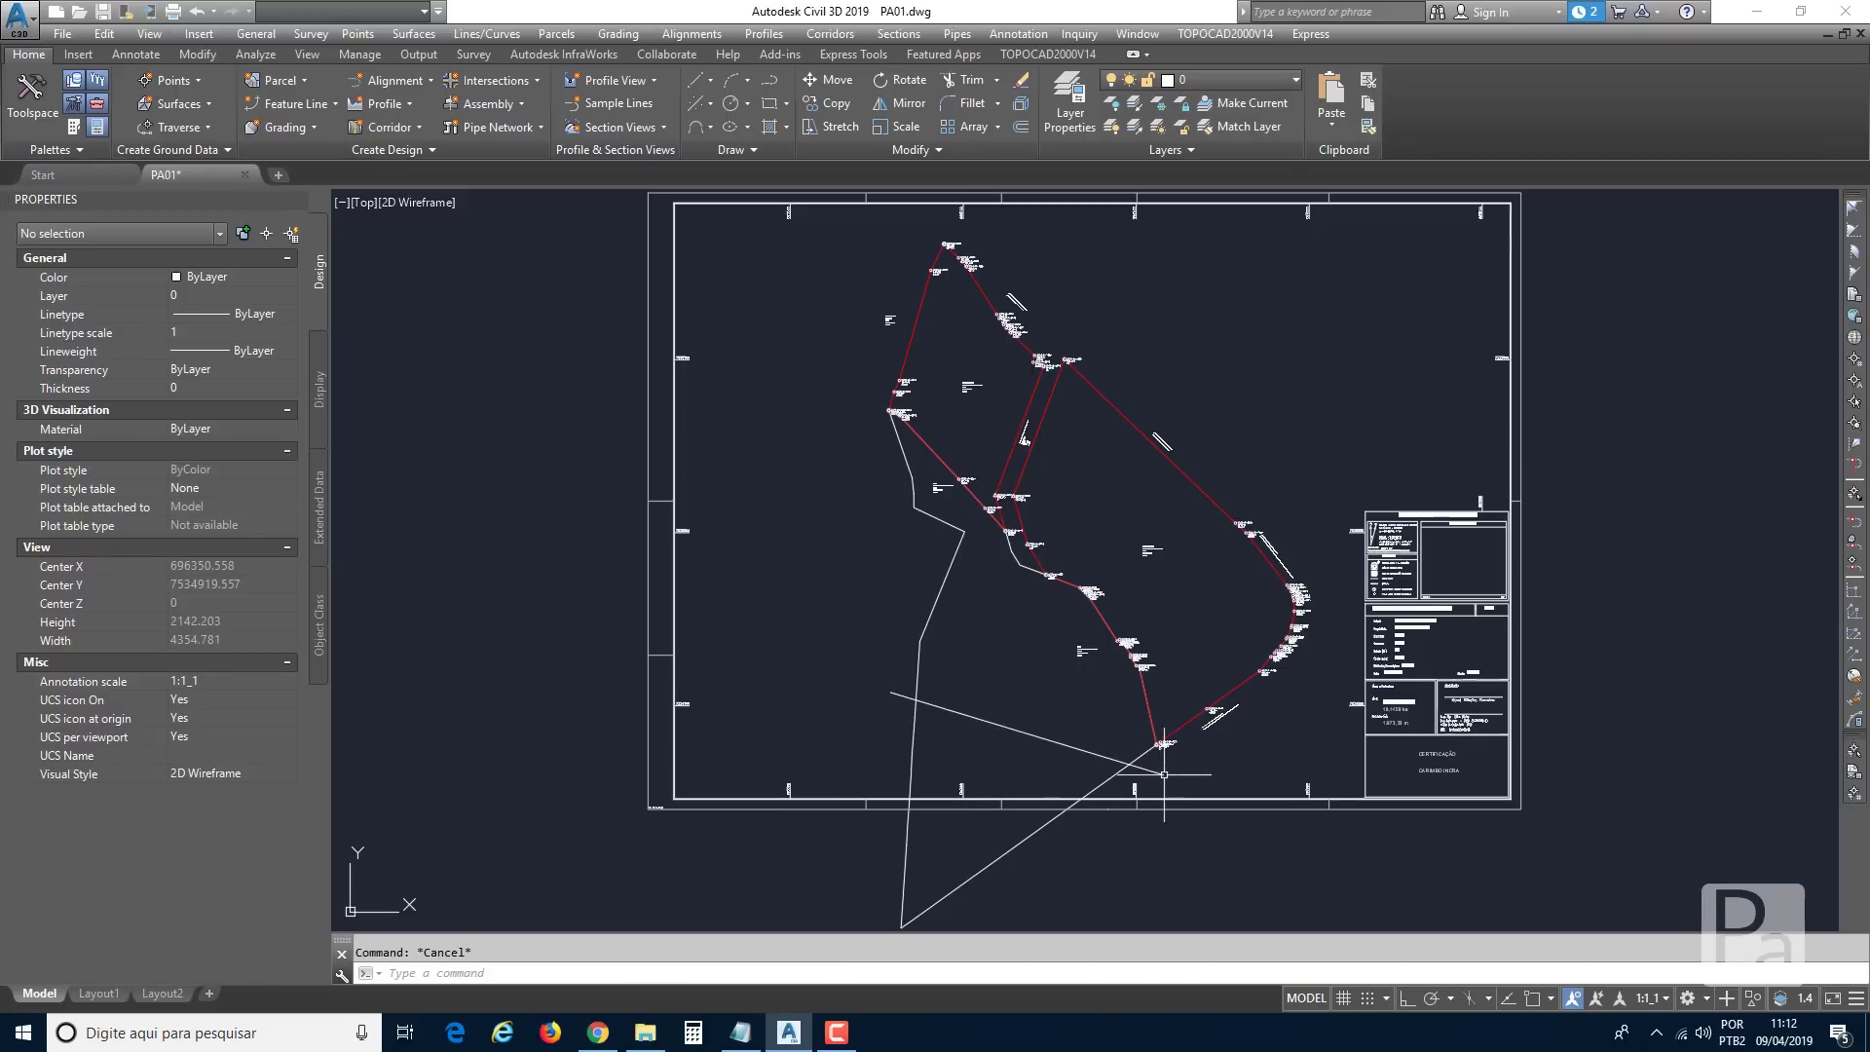
Trim away the portion of the white boundary outline below the sloping polyline.
type("te co")
type("r")
key("Return")
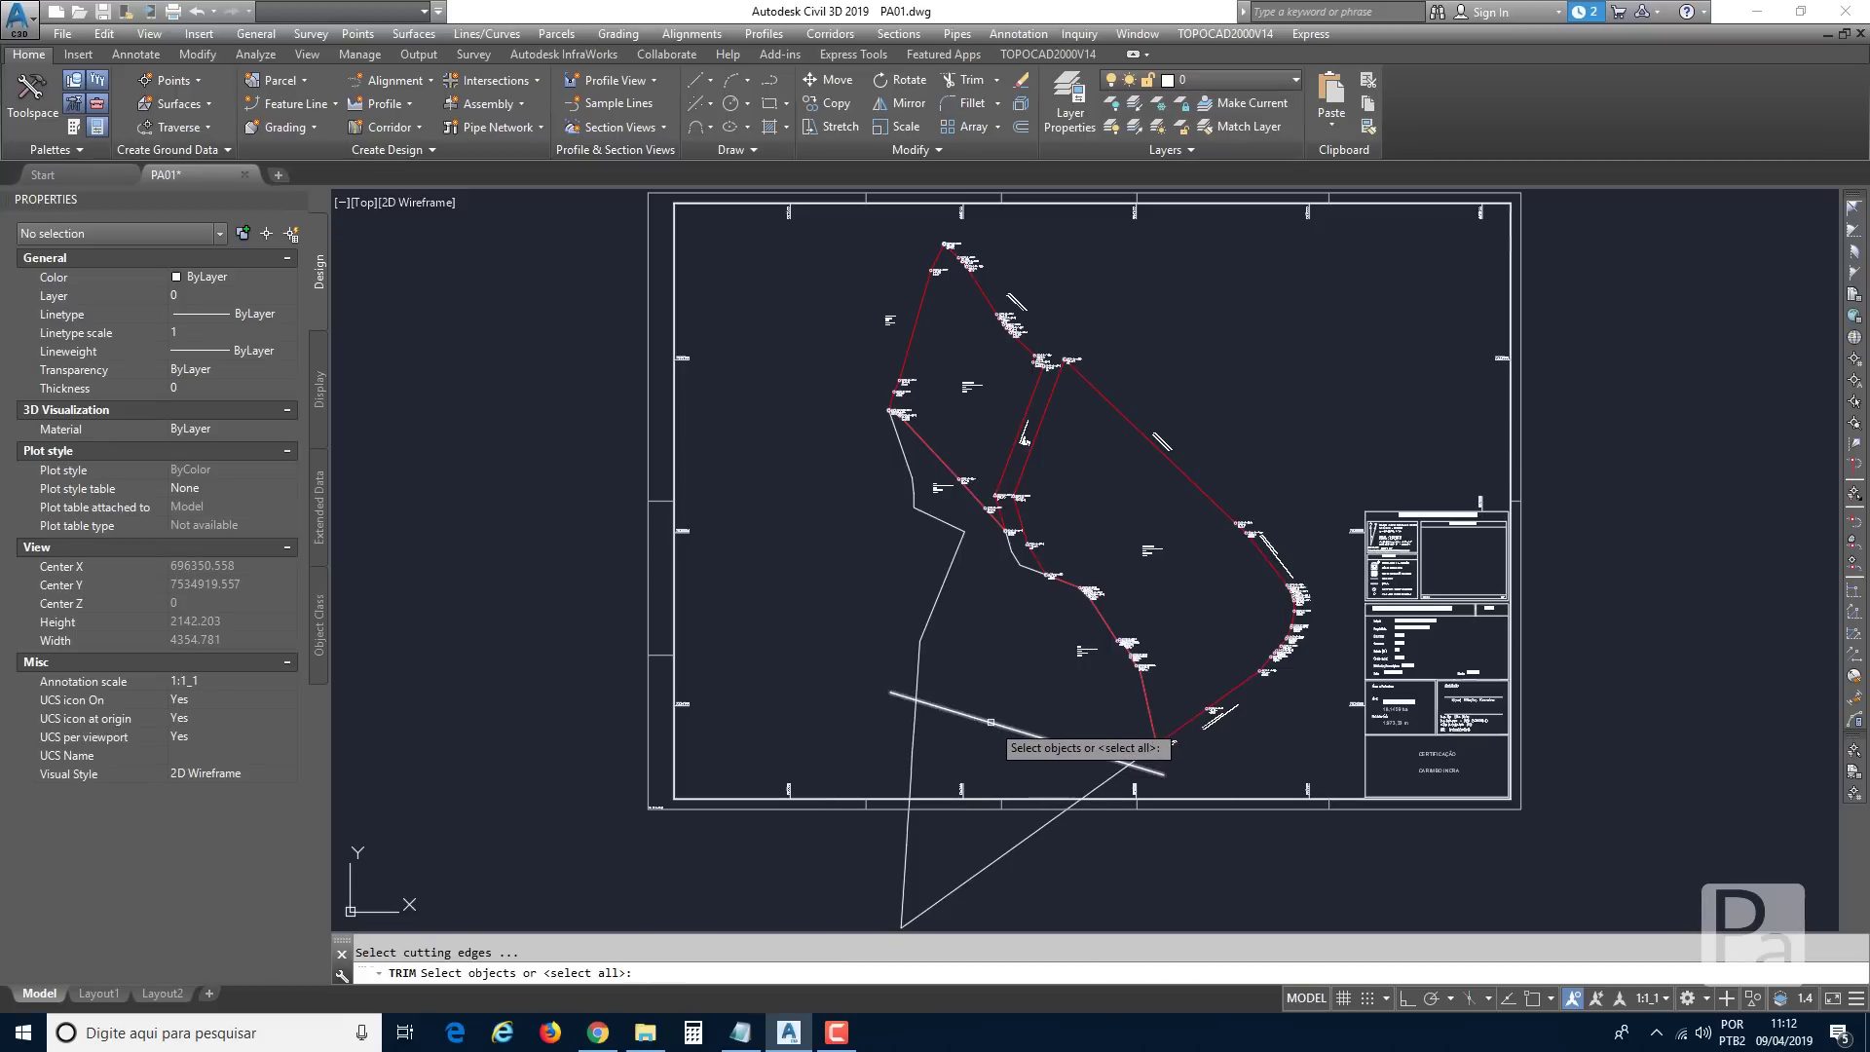
key("Return")
left_click(937, 726)
left_click(892, 732)
key("Escape")
key("Escape")
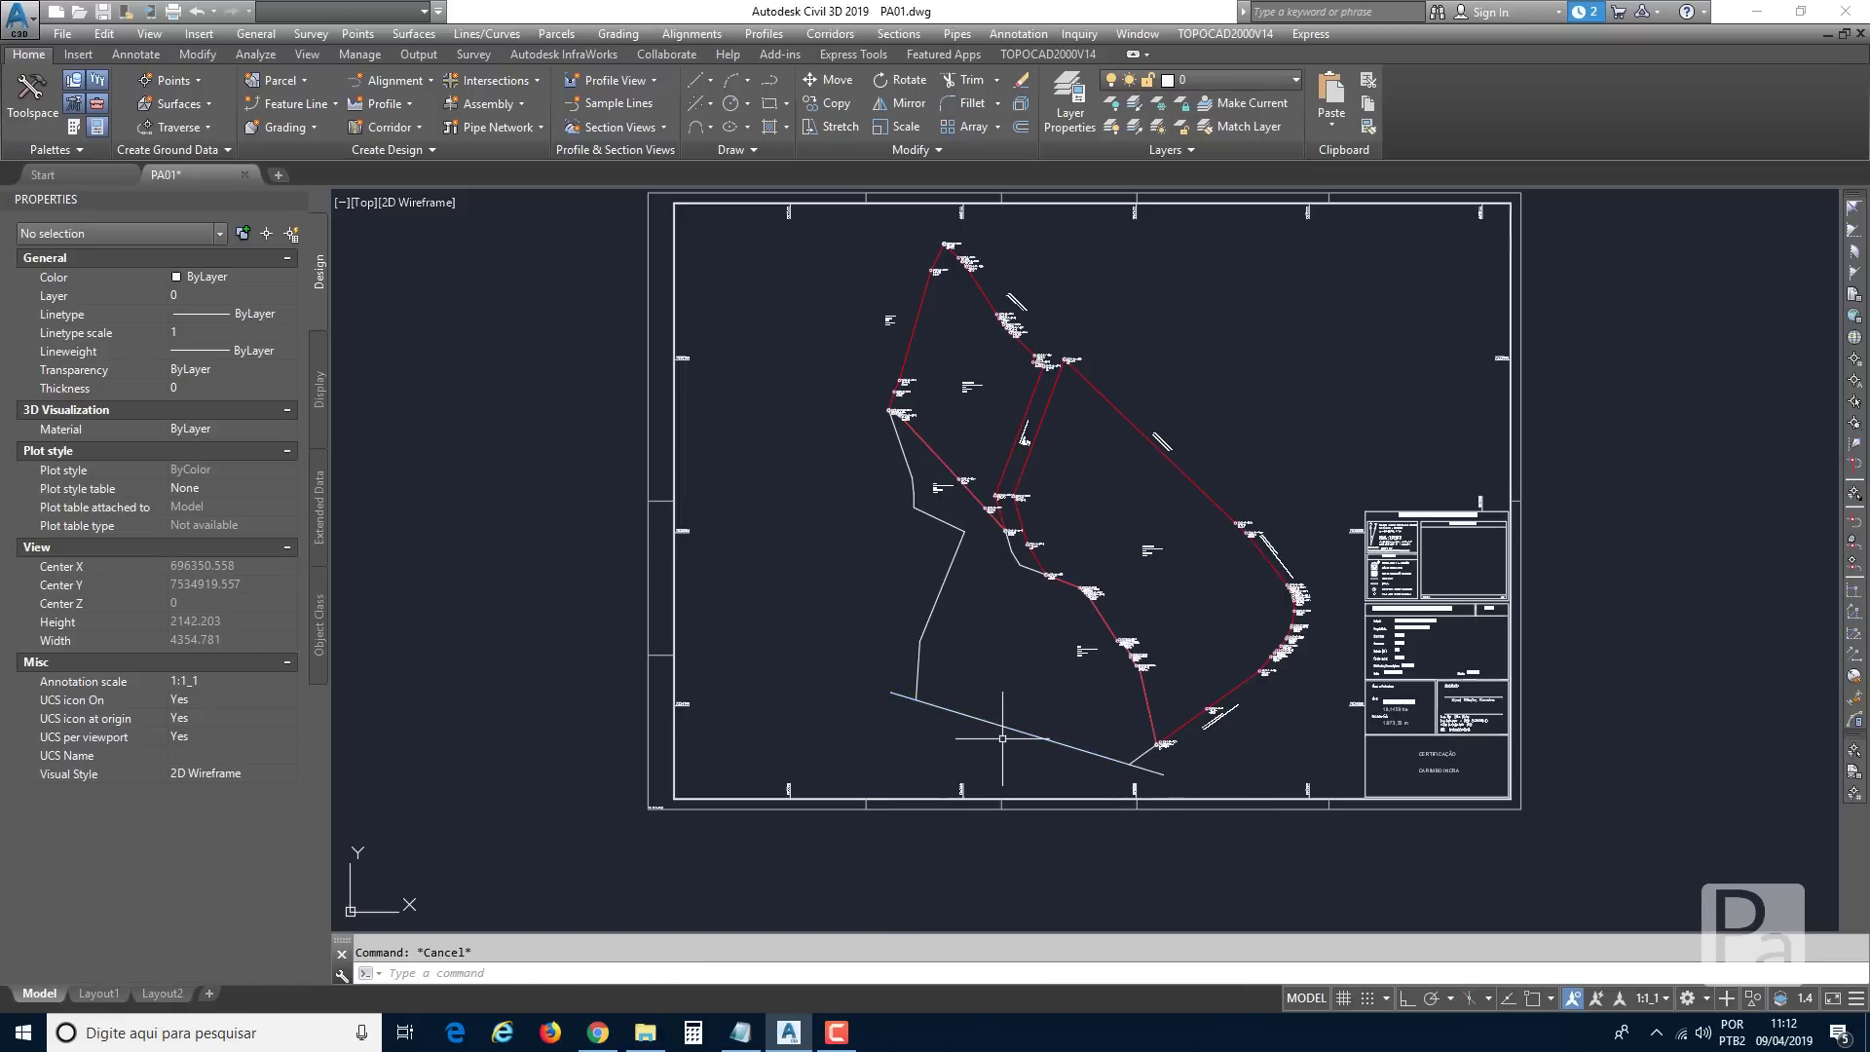
Erase the sloping polyline used as the cutting edge.
left_click(1001, 737)
left_click(984, 709)
key("Delete")
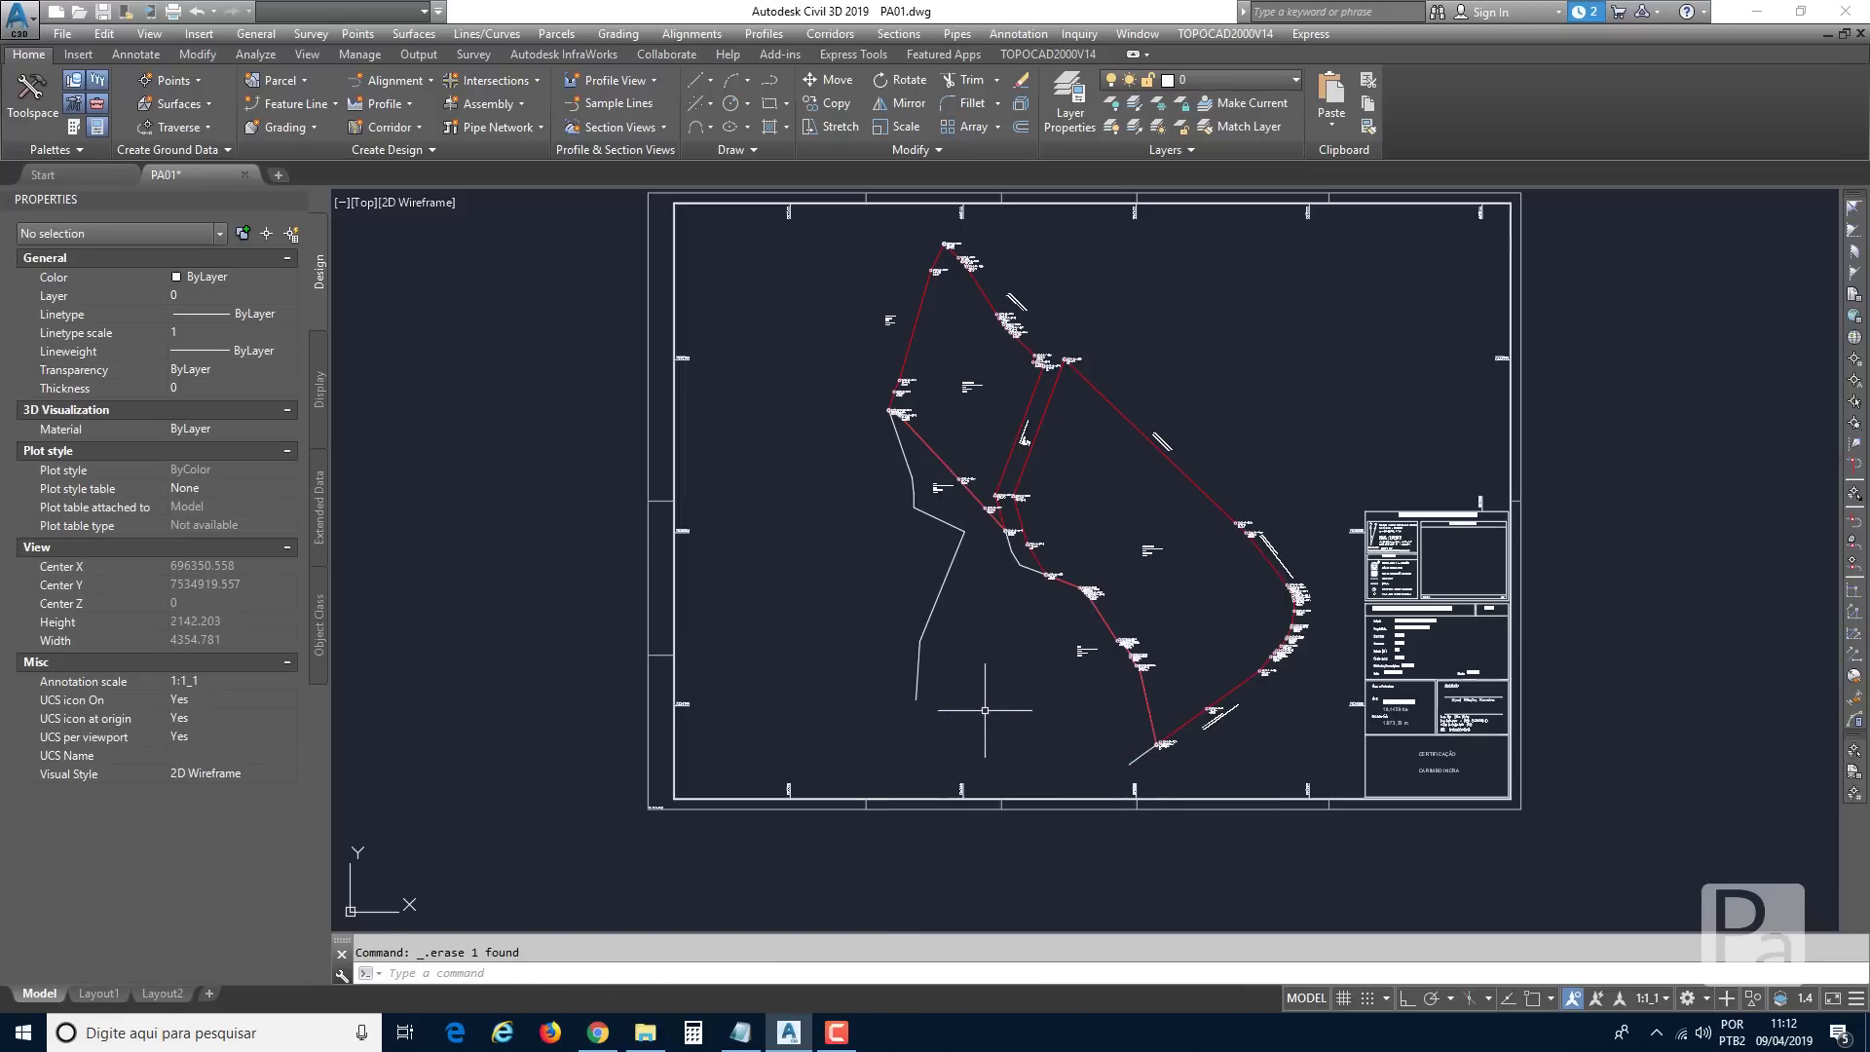
Examine the inserted sheet's coordinate grid labels and the property, area and signature data in its title block.
mouse_move(933, 651)
middle_mouse_down()
mouse_move(910, 668)
mouse_move(943, 666)
middle_mouse_up()
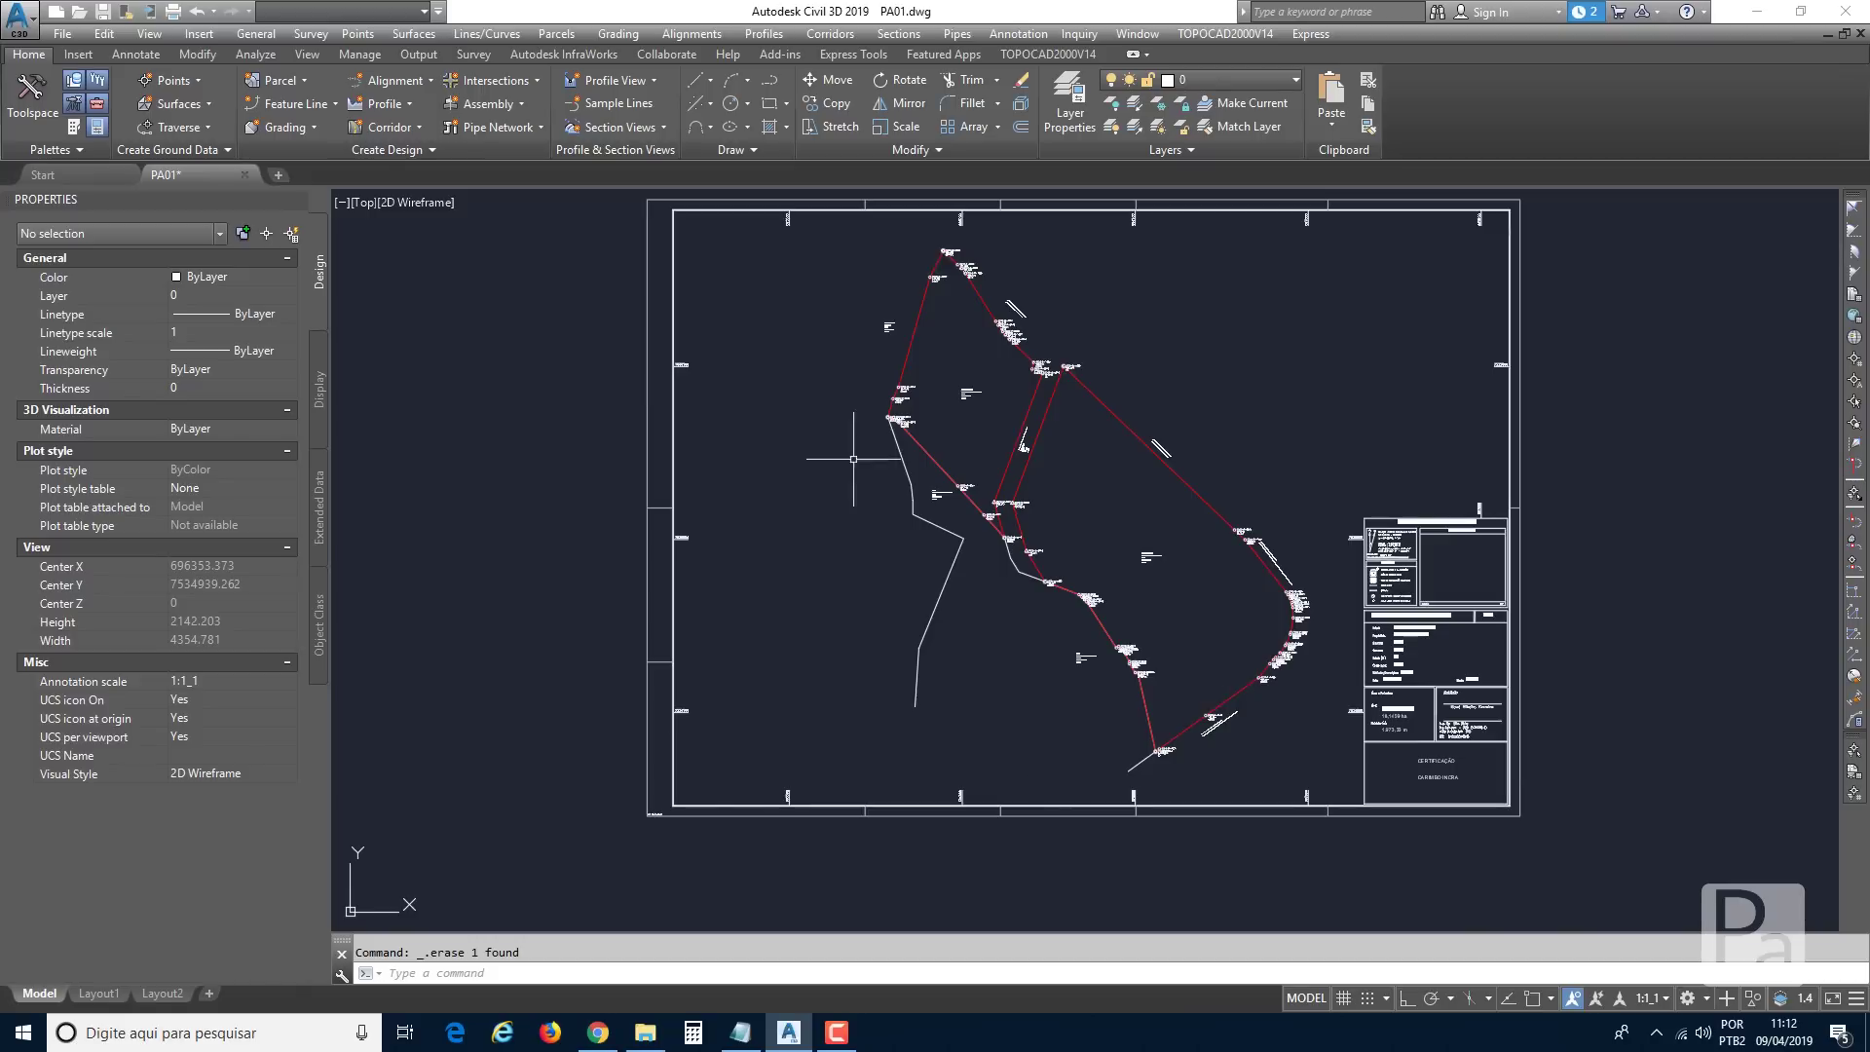
middle_click_drag(1188, 536, 1176, 577)
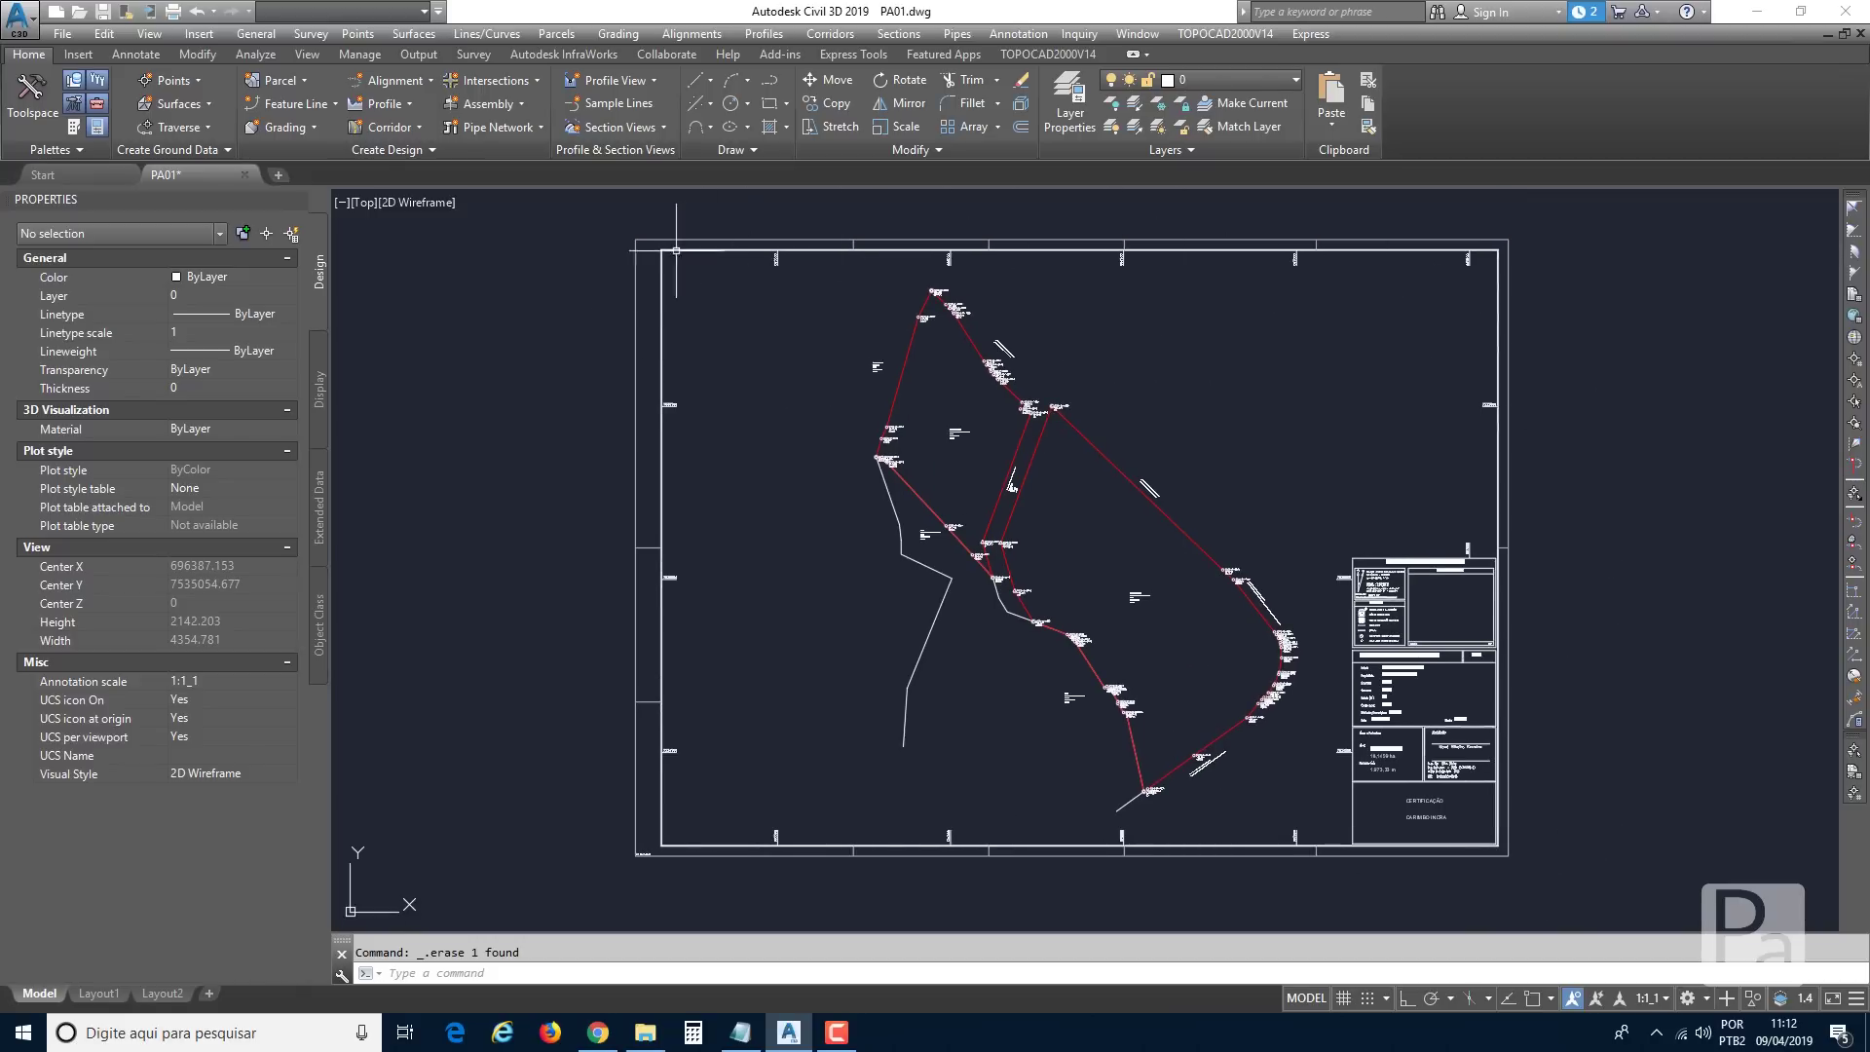
scroll(1127, 278, "up", 8)
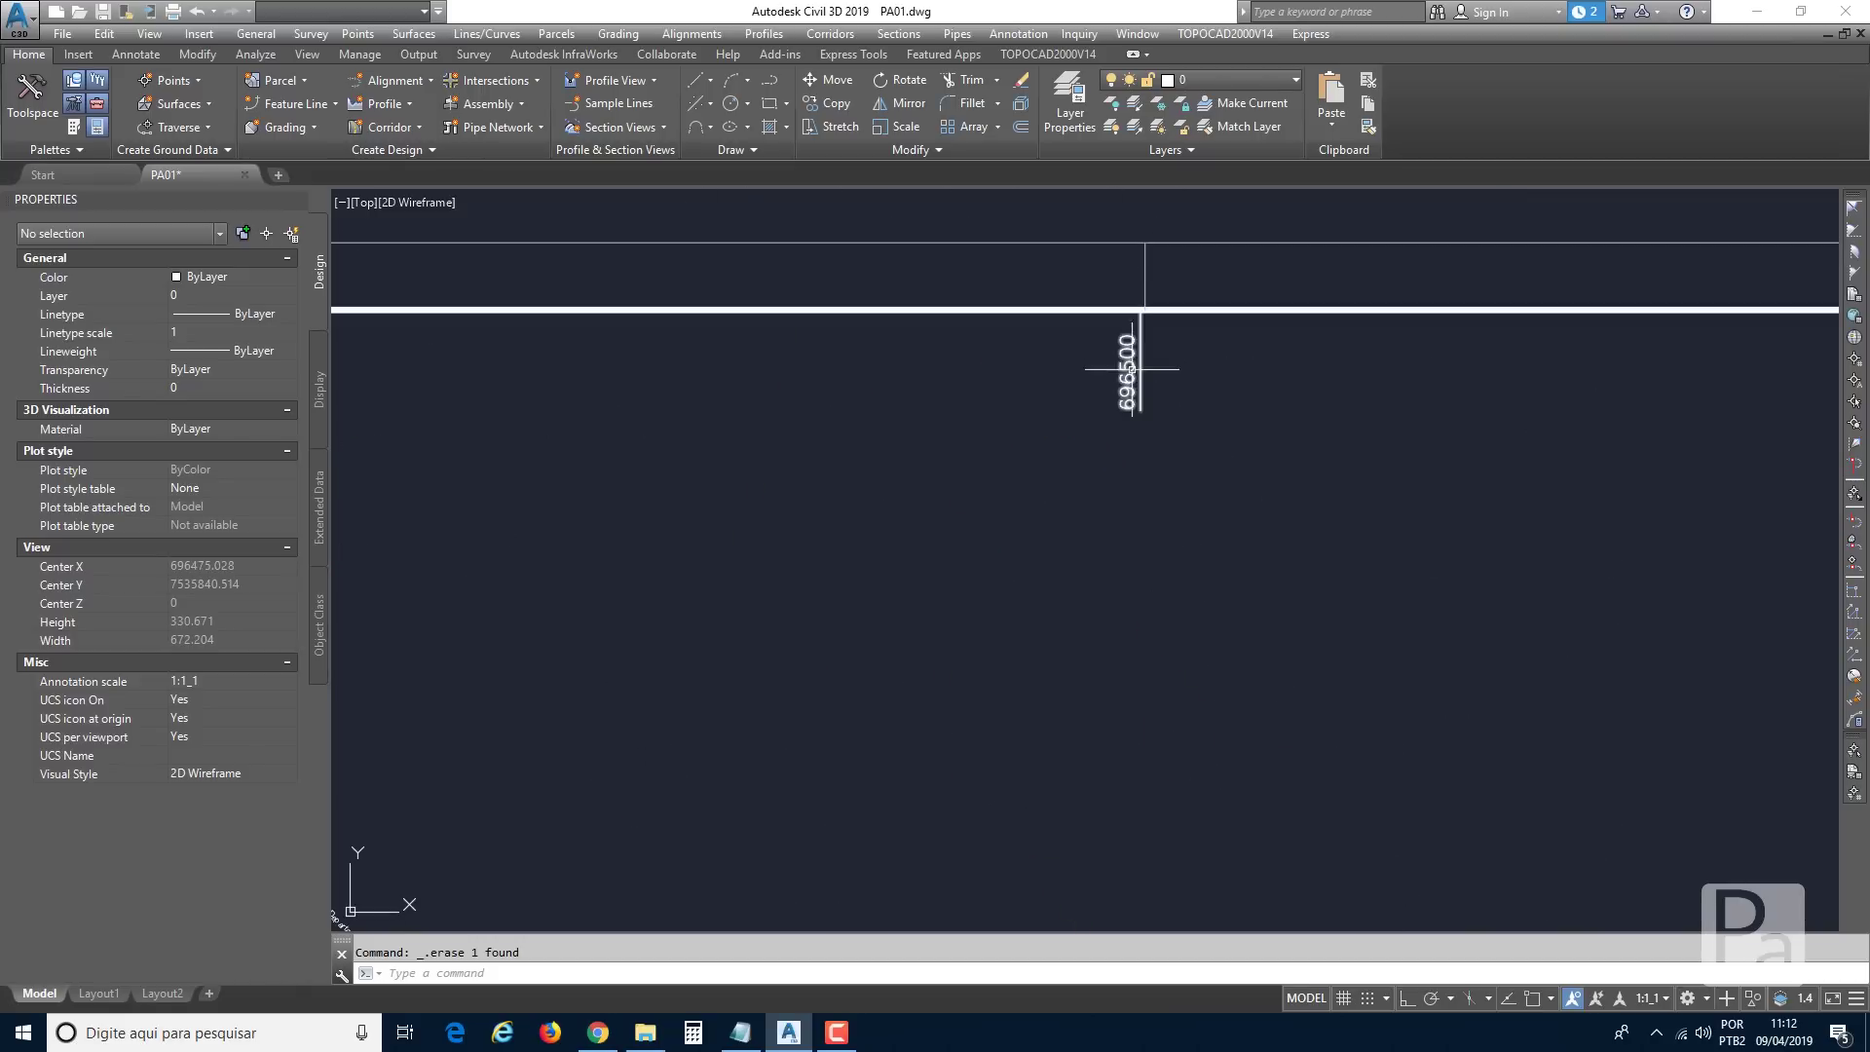
scroll(1127, 371, "down", 4)
scroll(743, 373, "down", 5)
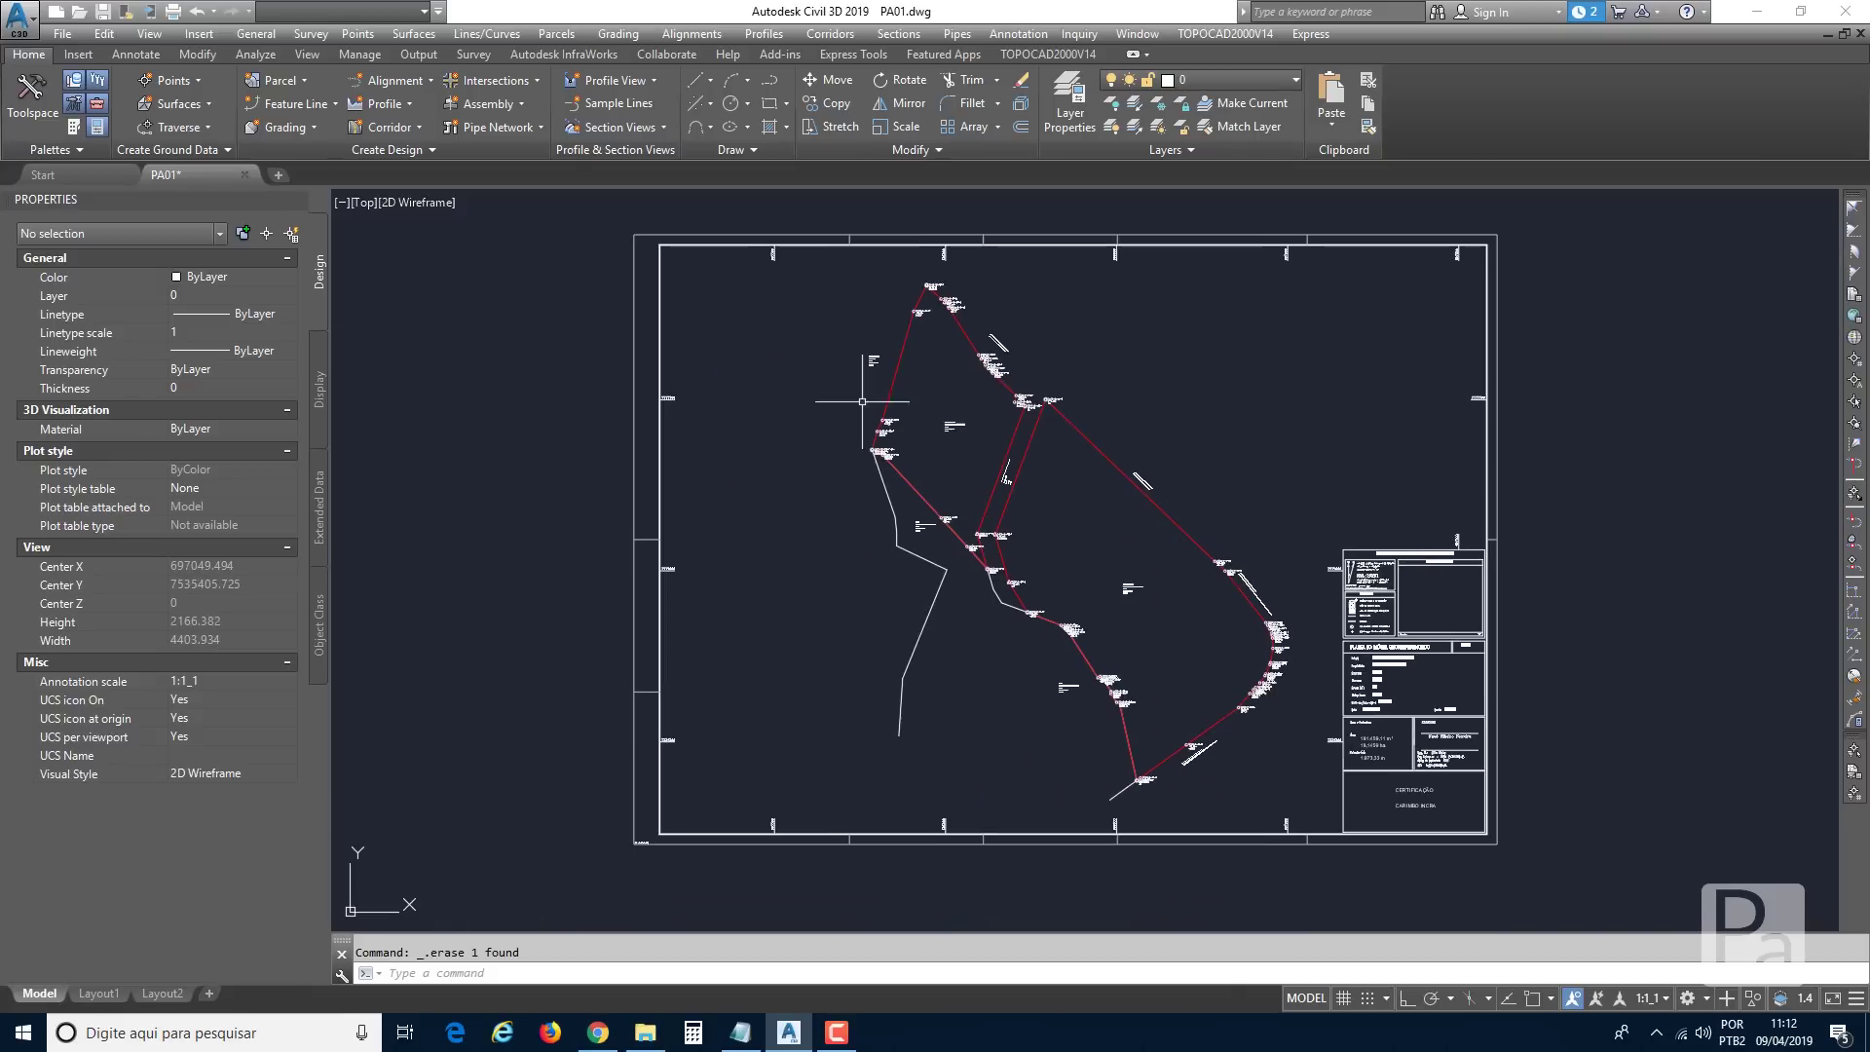
middle_click_drag(1061, 655, 1014, 669)
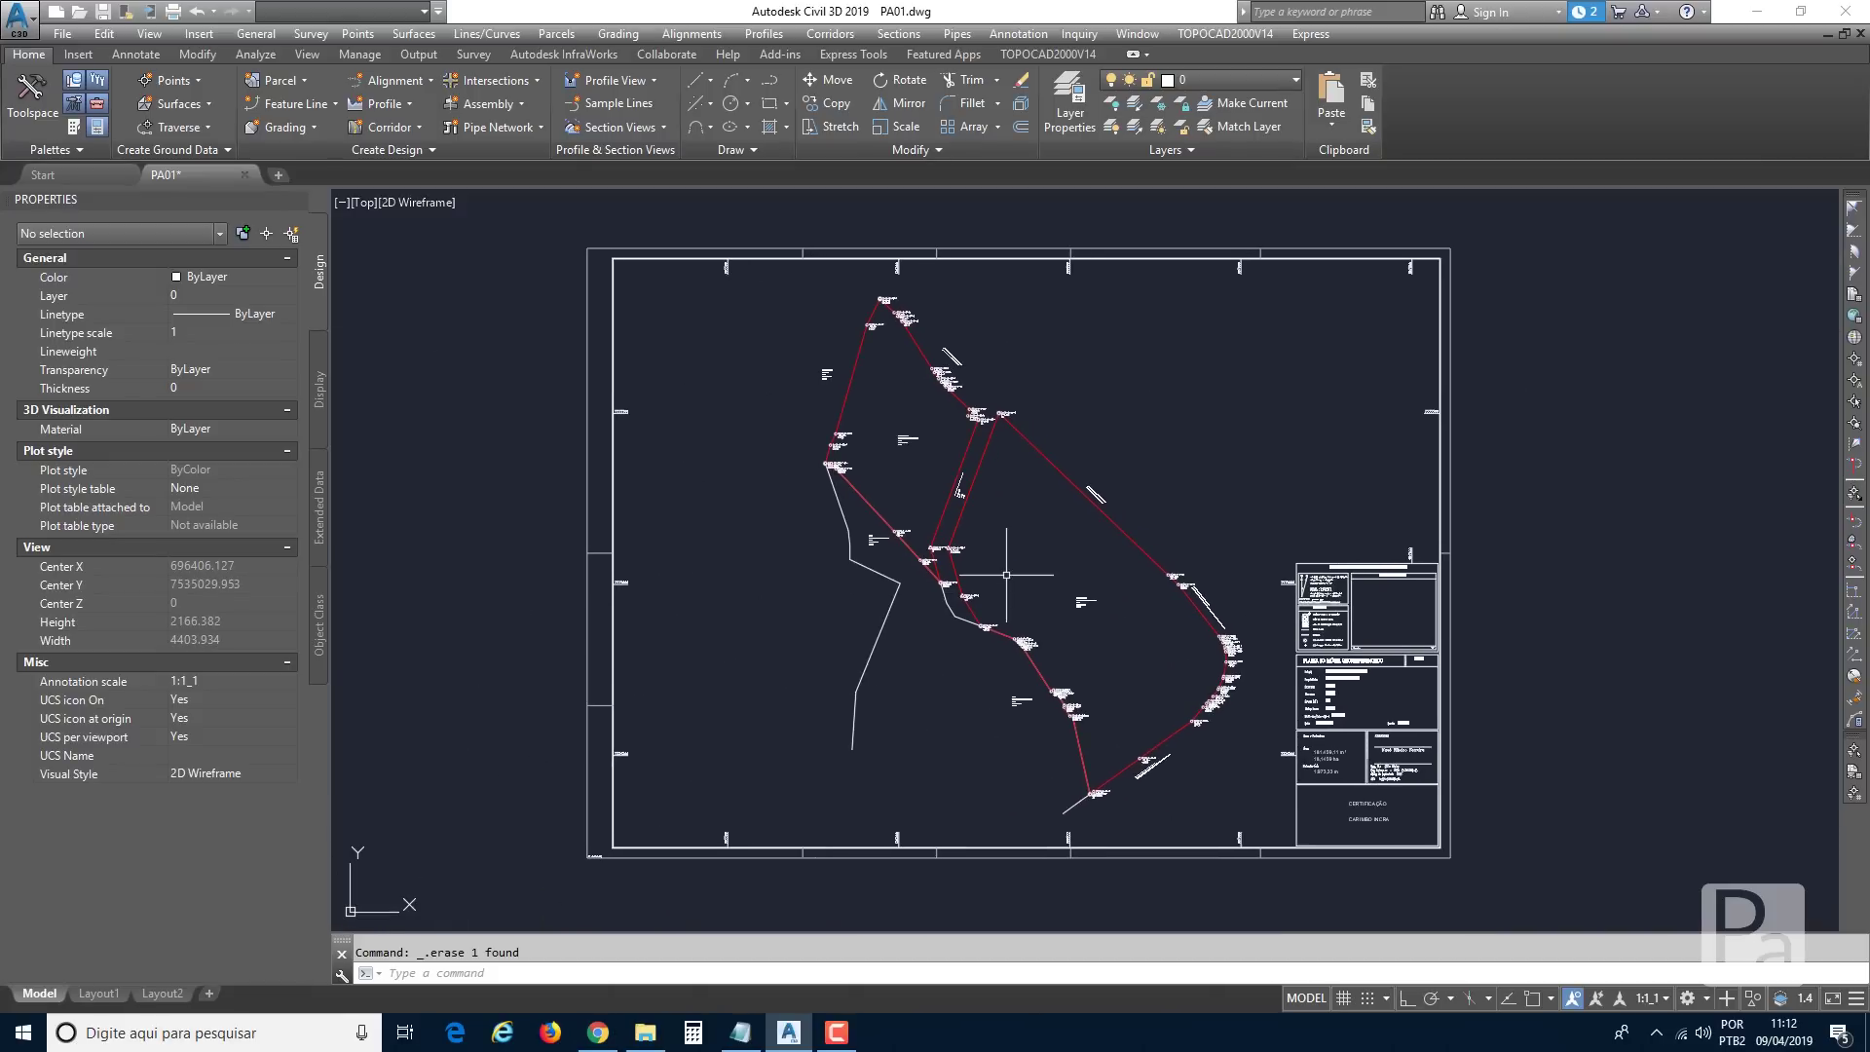
middle_click_drag(1217, 769, 1037, 716)
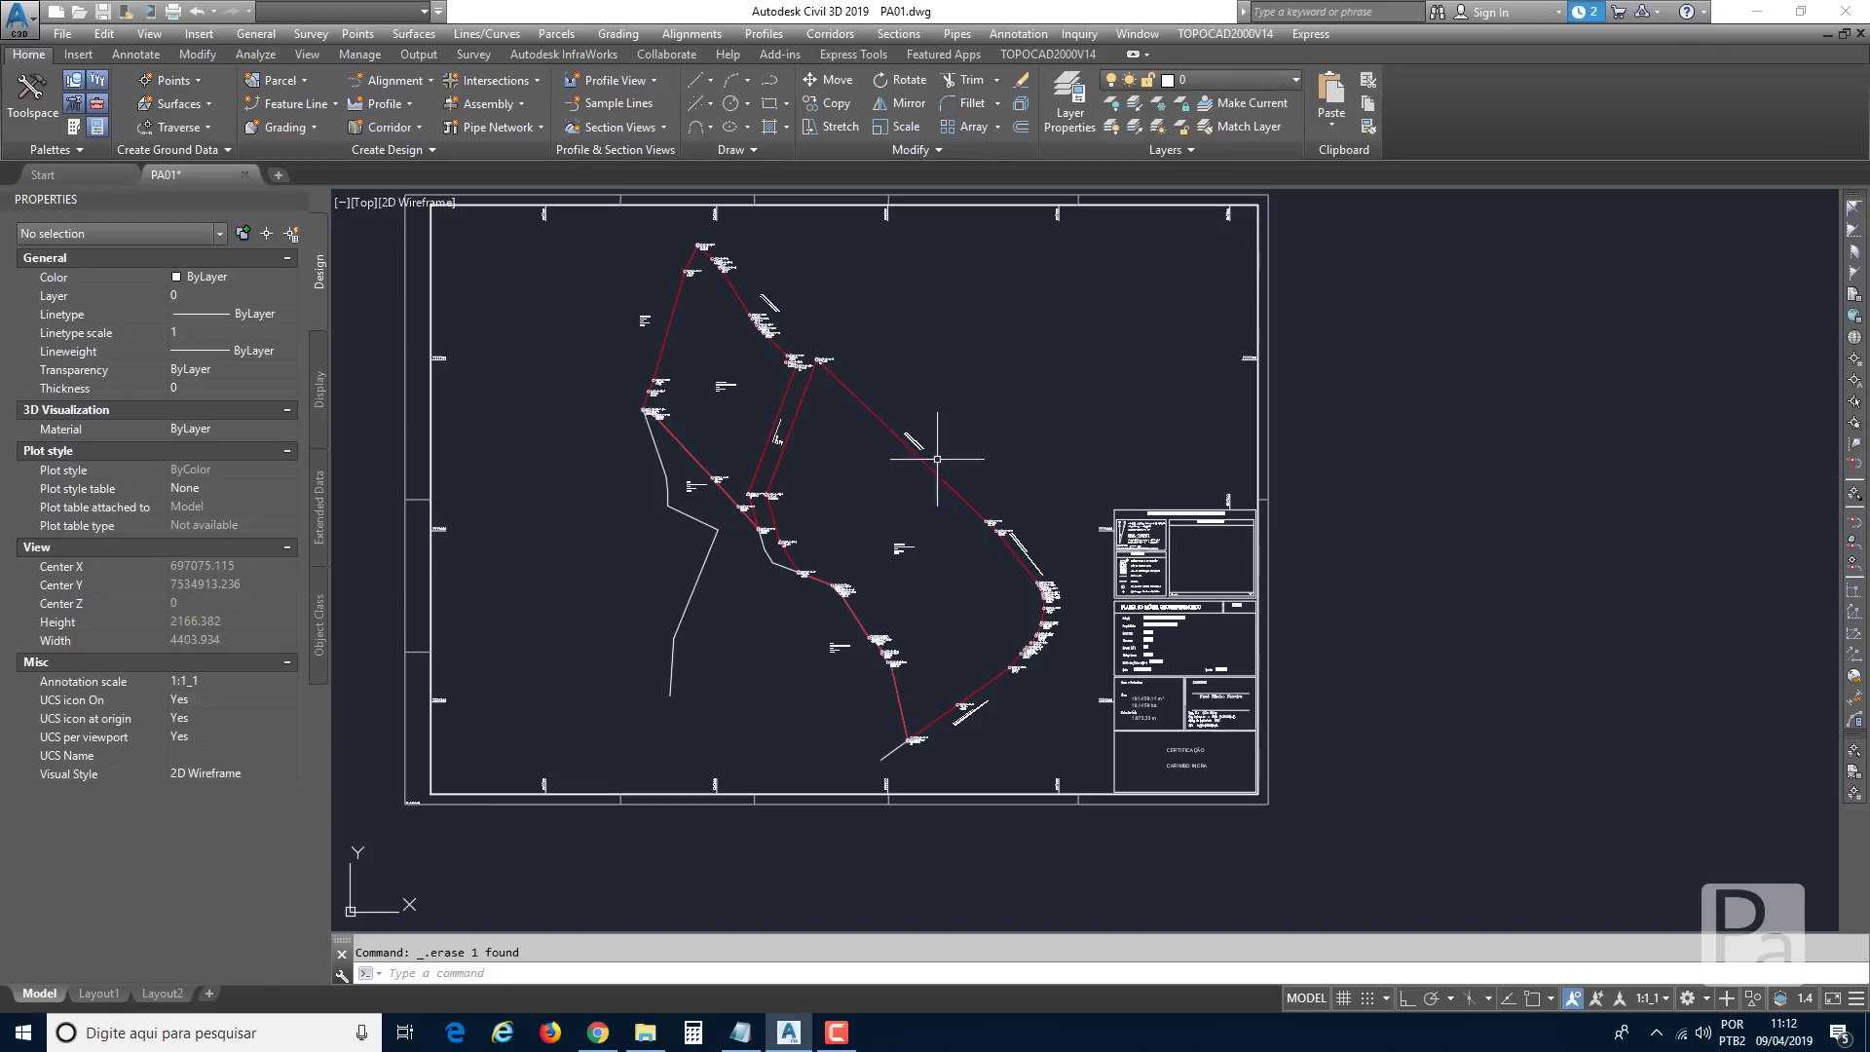
scroll(1182, 656, "up", 8)
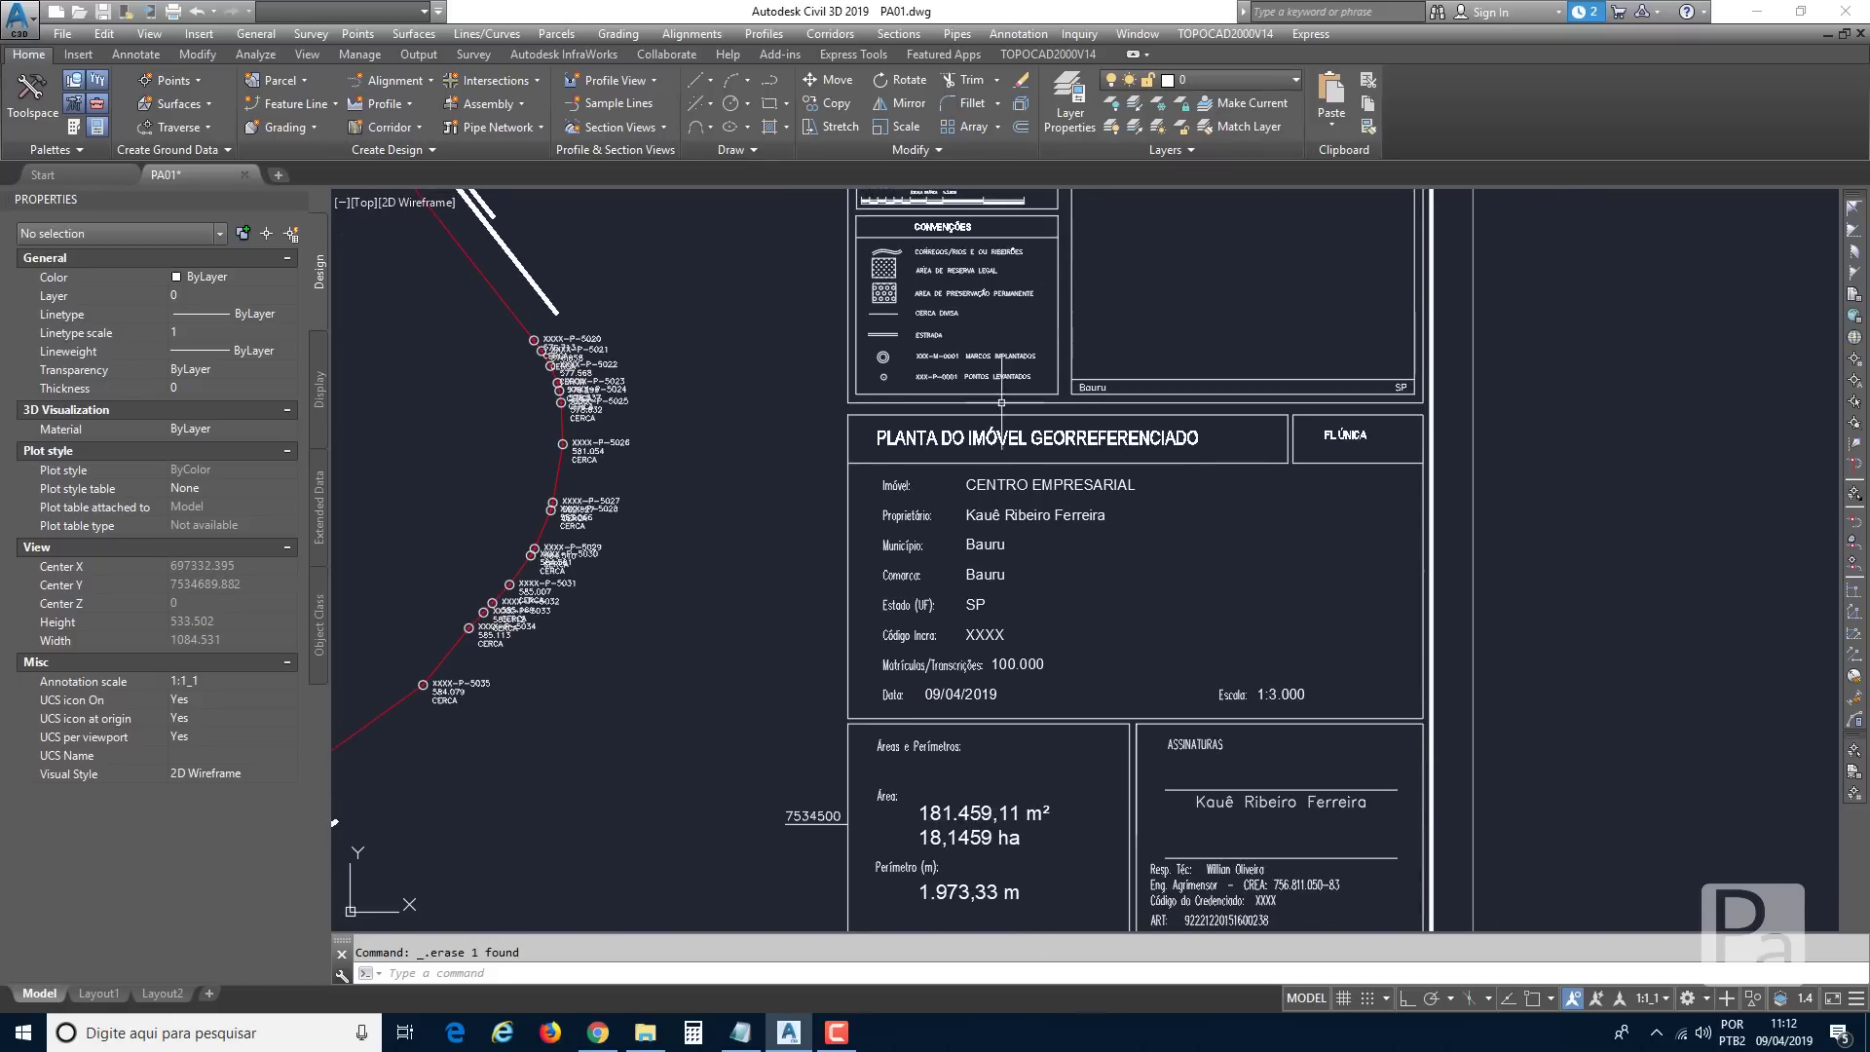
Examine the title block's date, scale, area and perimeter entries in relation to the parcels on the sheet.
middle_click_drag(1027, 633, 927, 389)
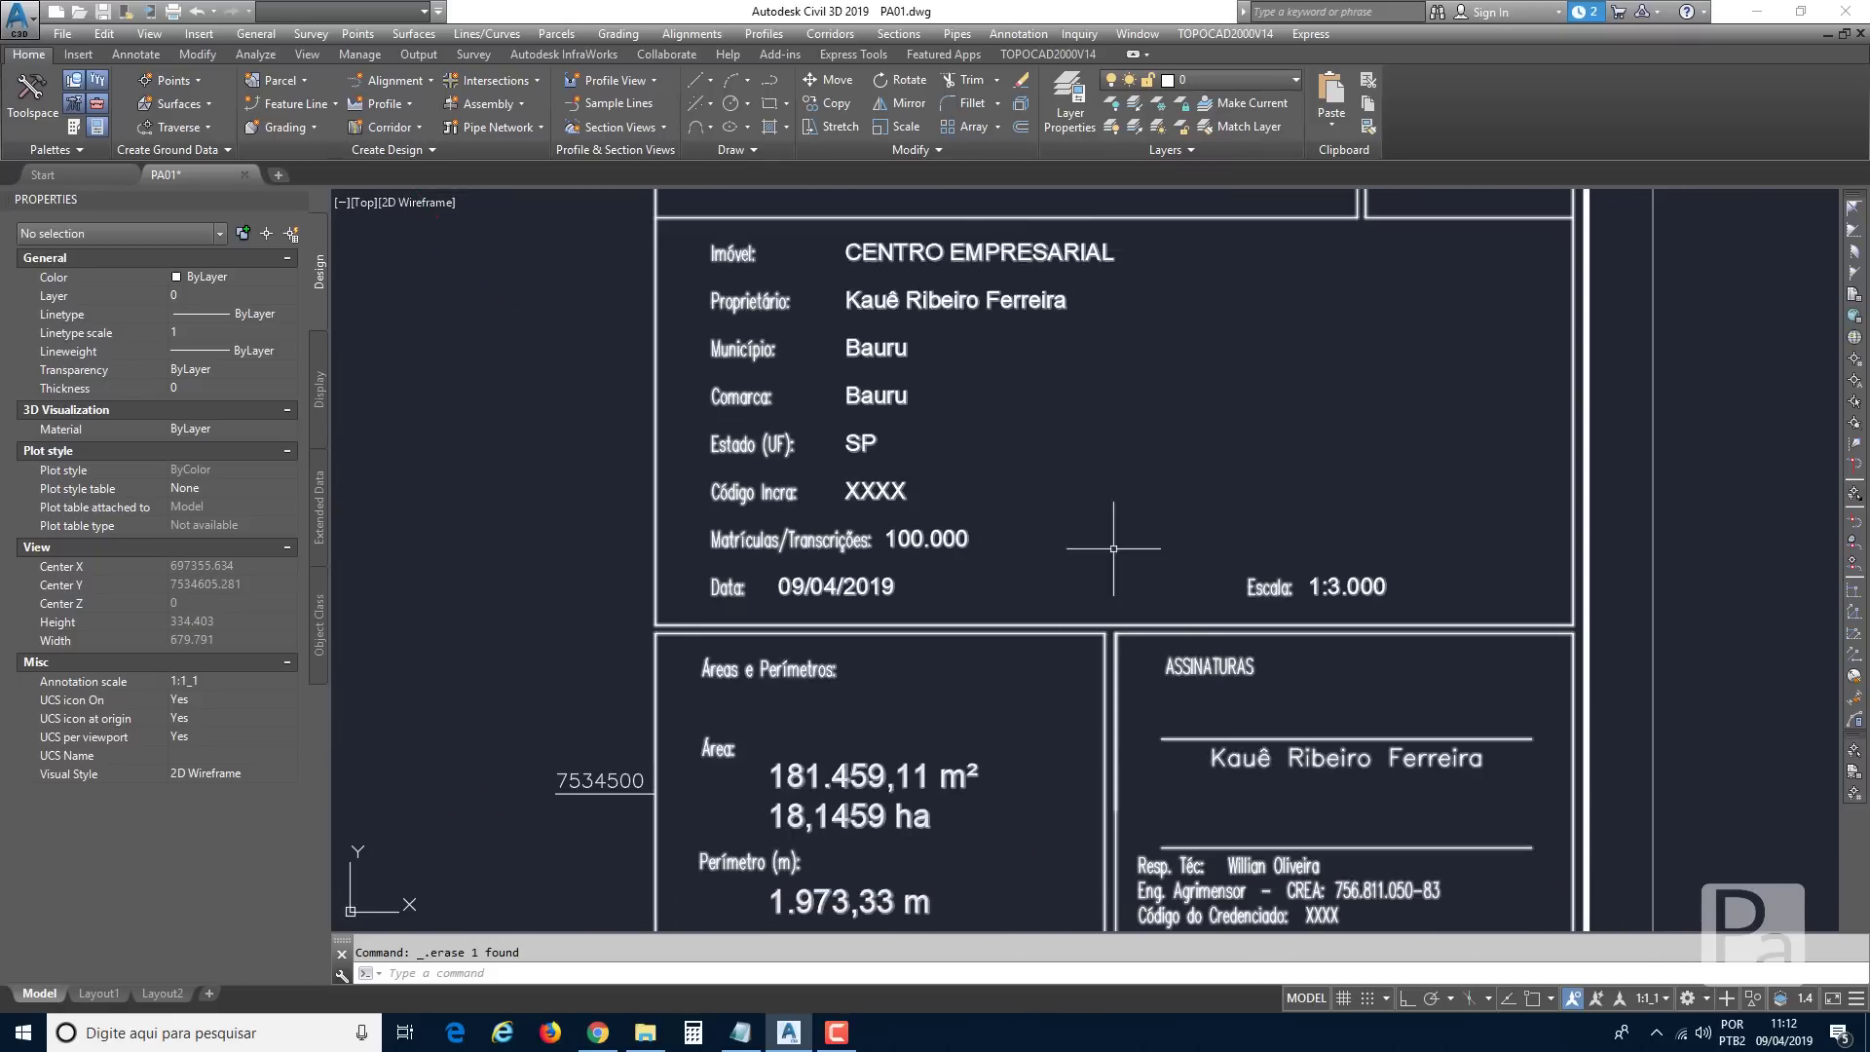
mouse_move(975, 491)
middle_mouse_down()
mouse_move(1072, 388)
mouse_move(956, 317)
mouse_move(1023, 635)
mouse_move(1025, 418)
mouse_move(1146, 758)
middle_mouse_up()
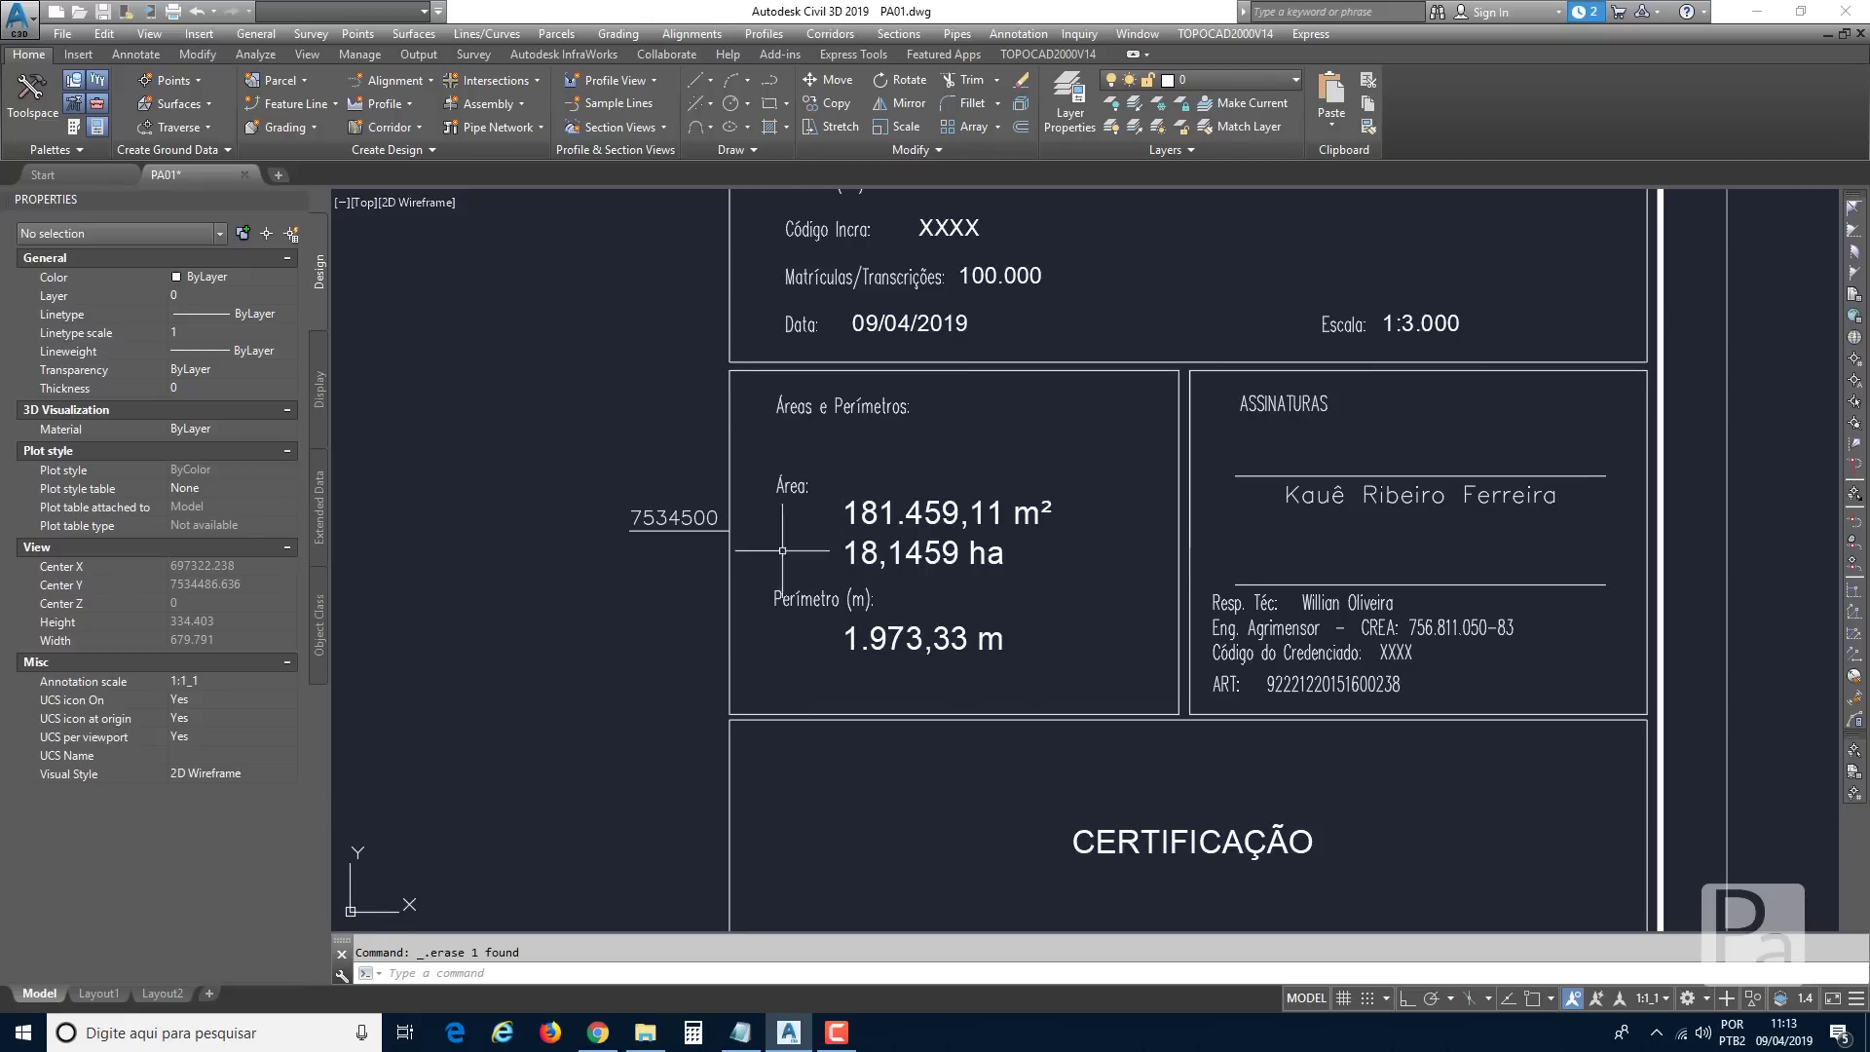
scroll(835, 618, "down", 4)
scroll(835, 618, "down", 4)
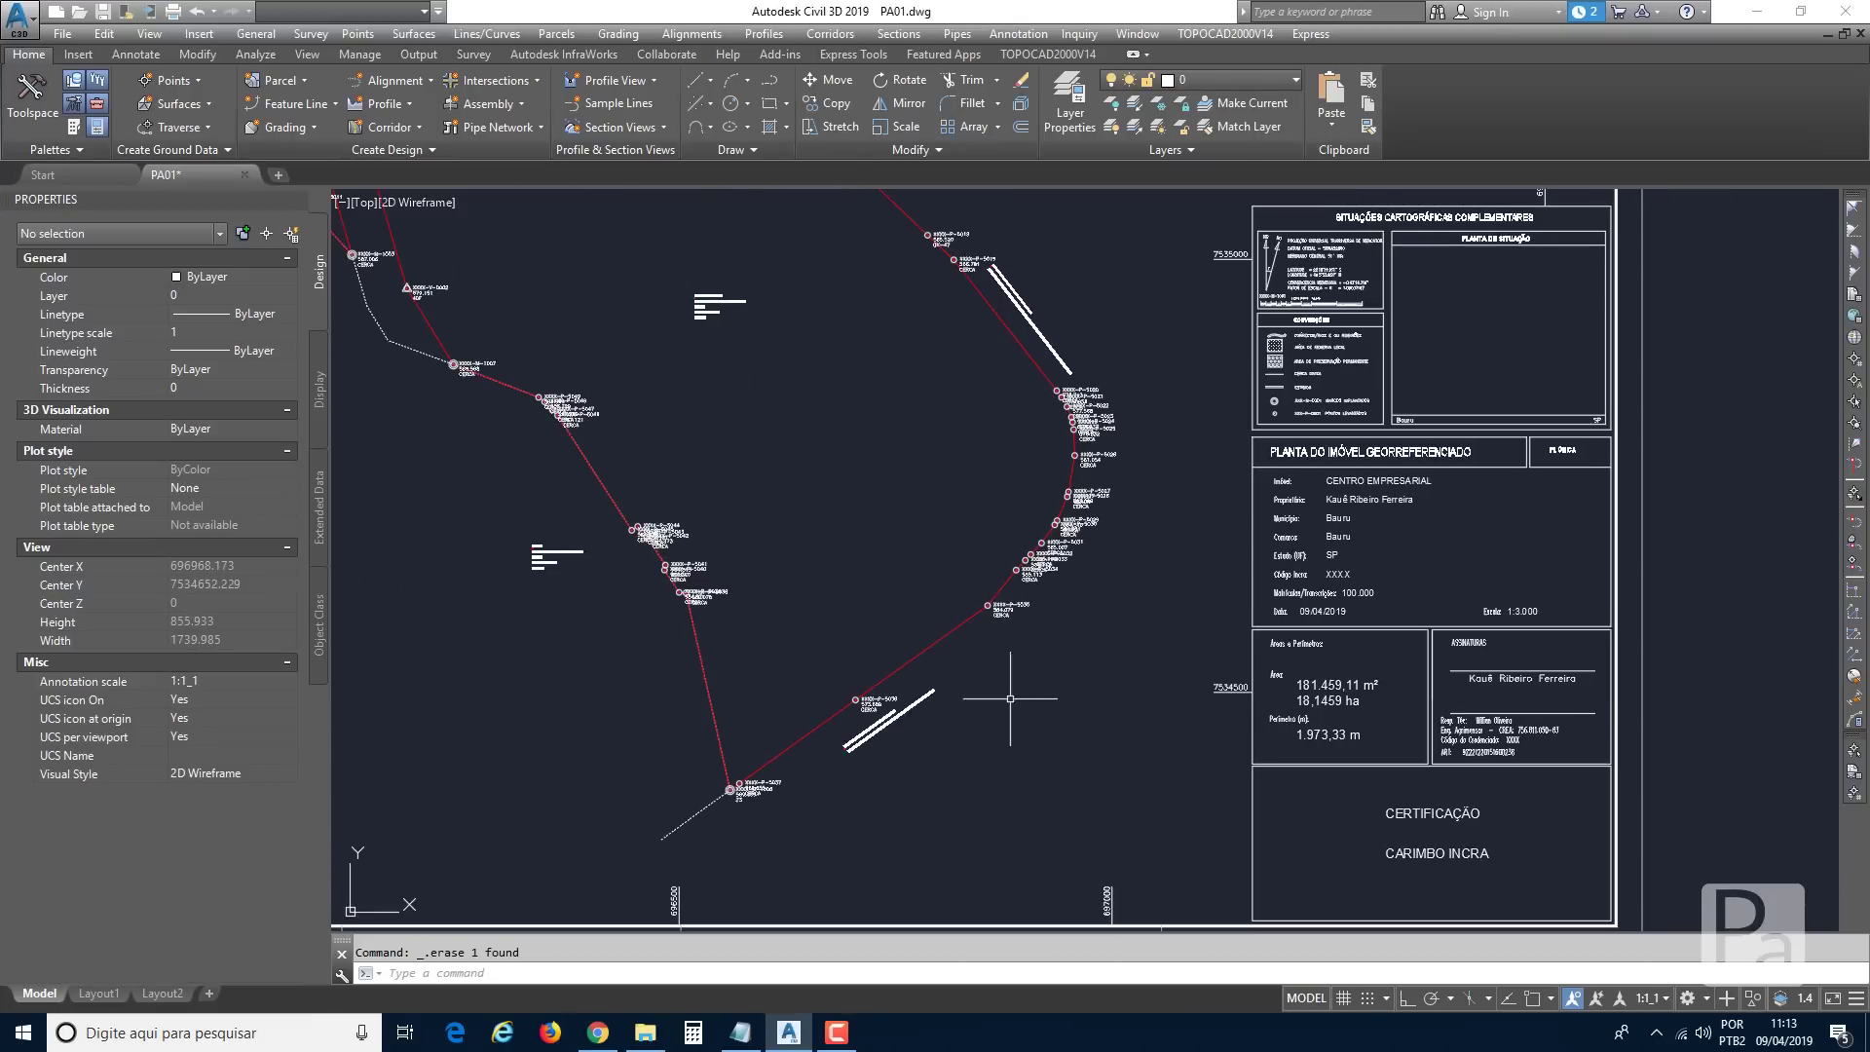
middle_click_drag(1140, 718, 1077, 732)
scroll(1320, 748, "up", 6)
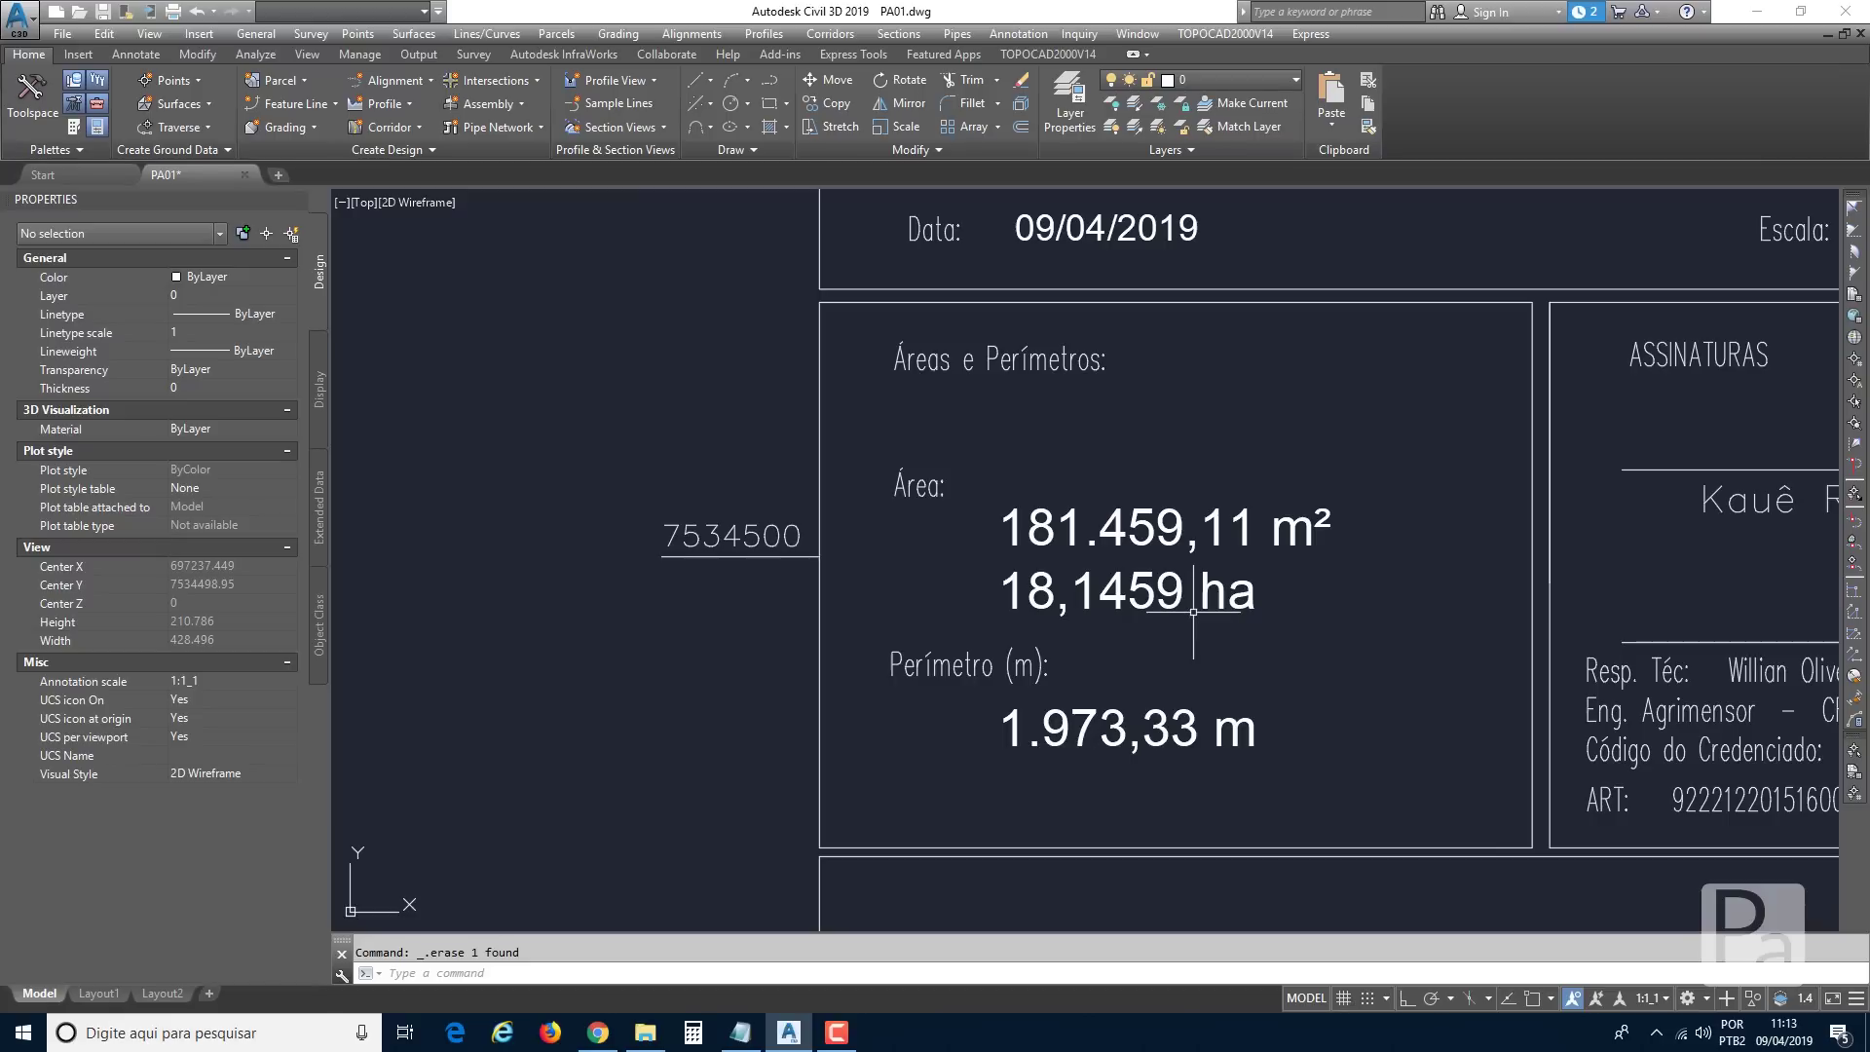
scroll(1115, 731, "down", 2)
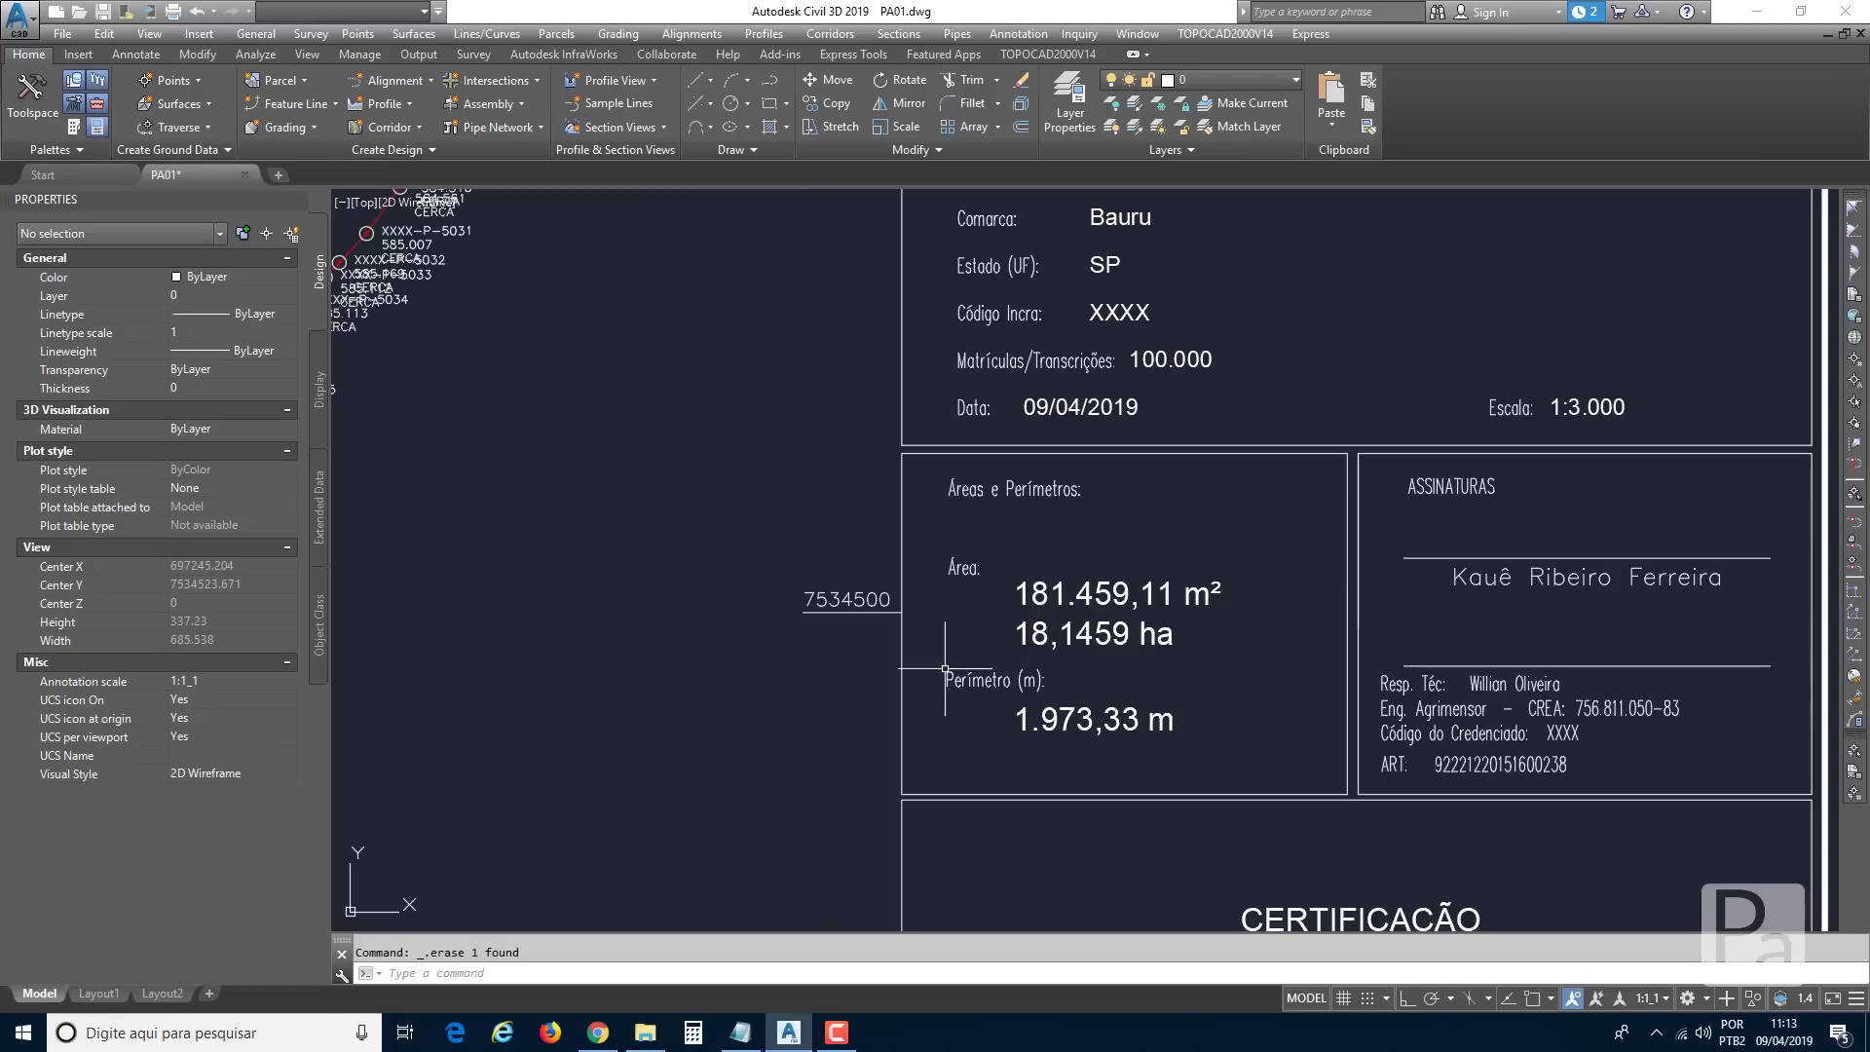
scroll(963, 560, "down", 6)
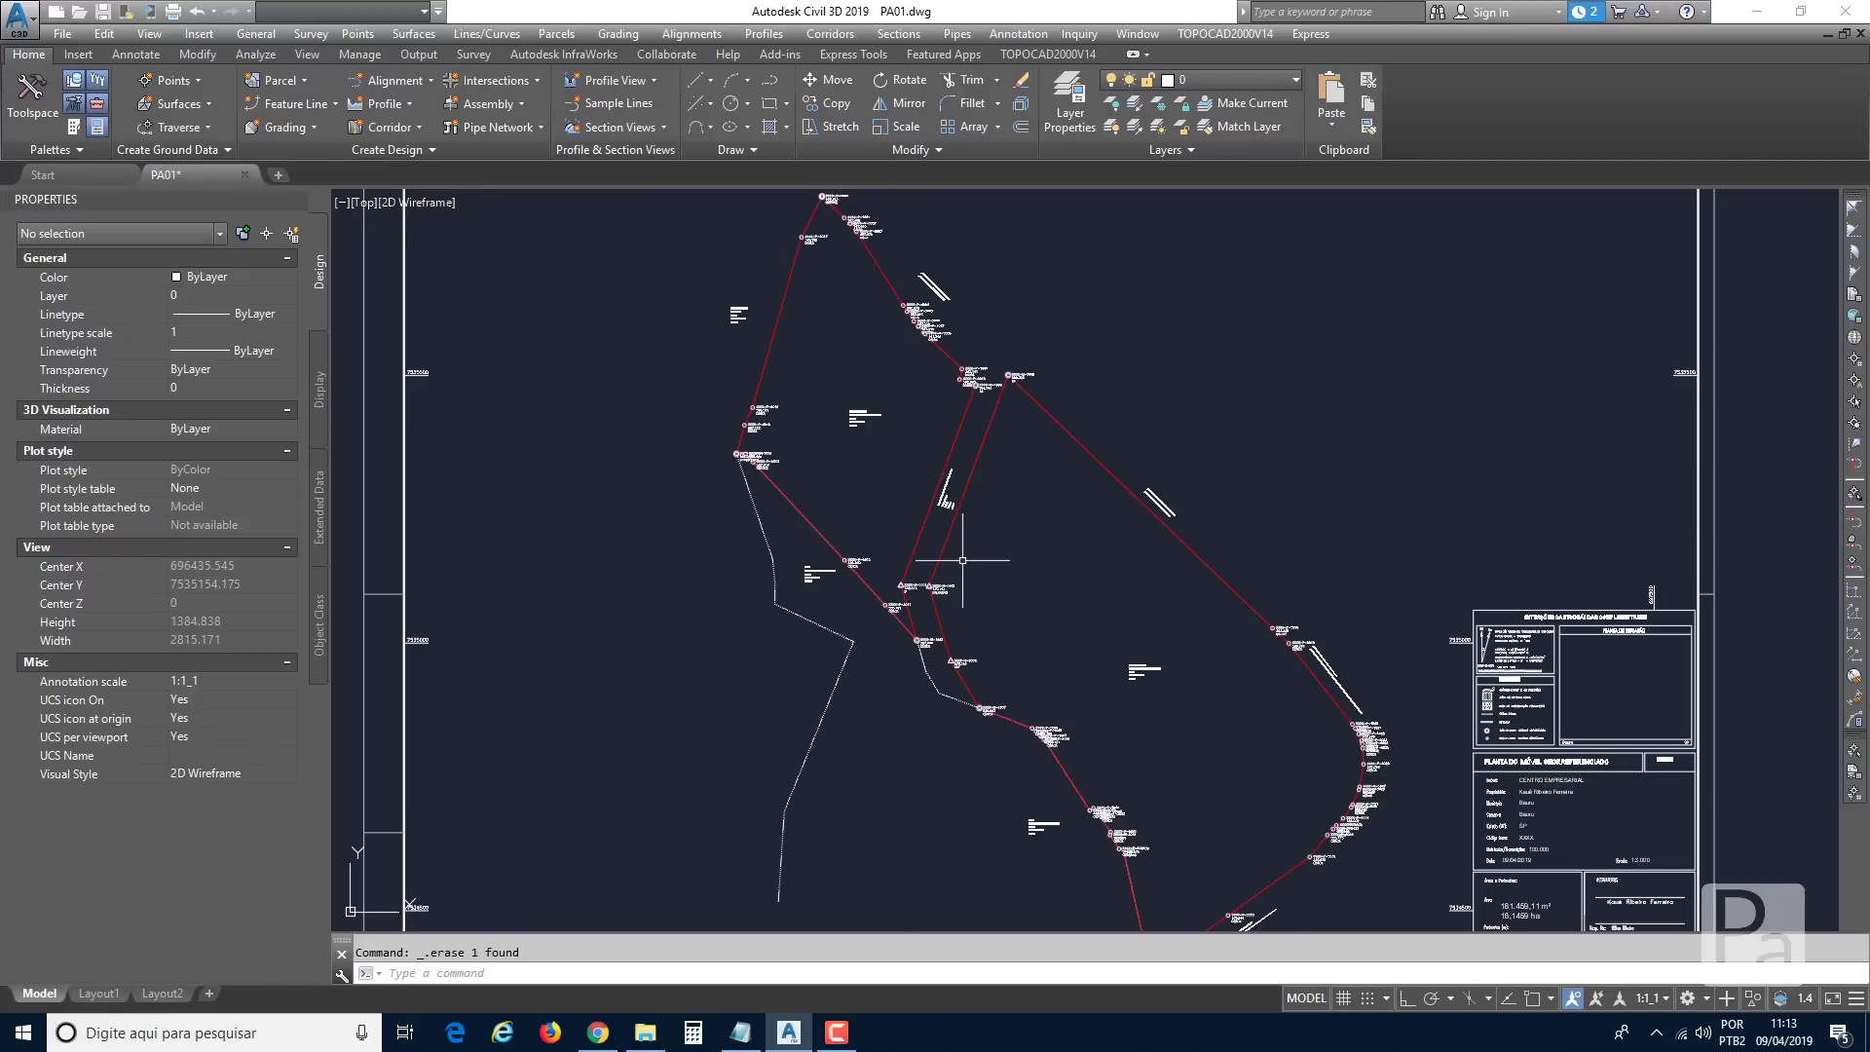
In the INCRA memorial, generate a "Quadro em DWG - SIGEF-PDF" analytic table using Memorial Temporário.pdf.
left_click(1218, 35)
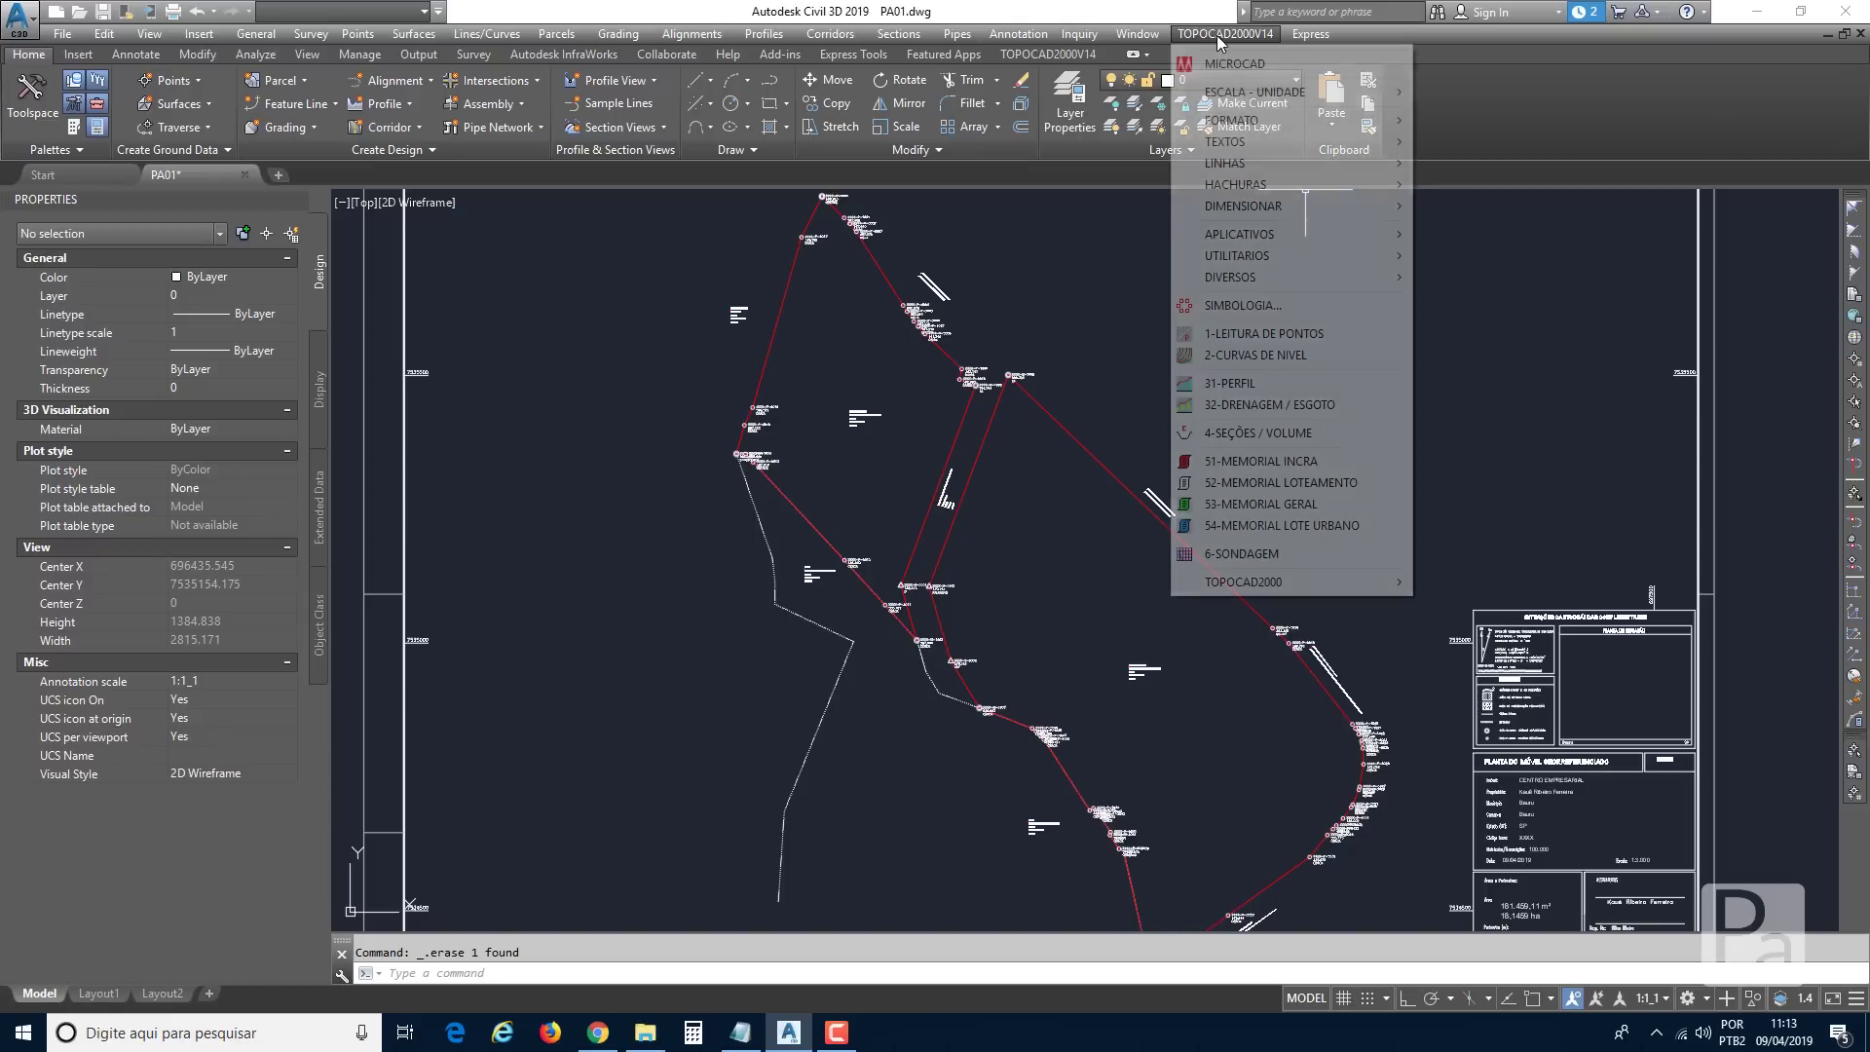
left_click(1237, 462)
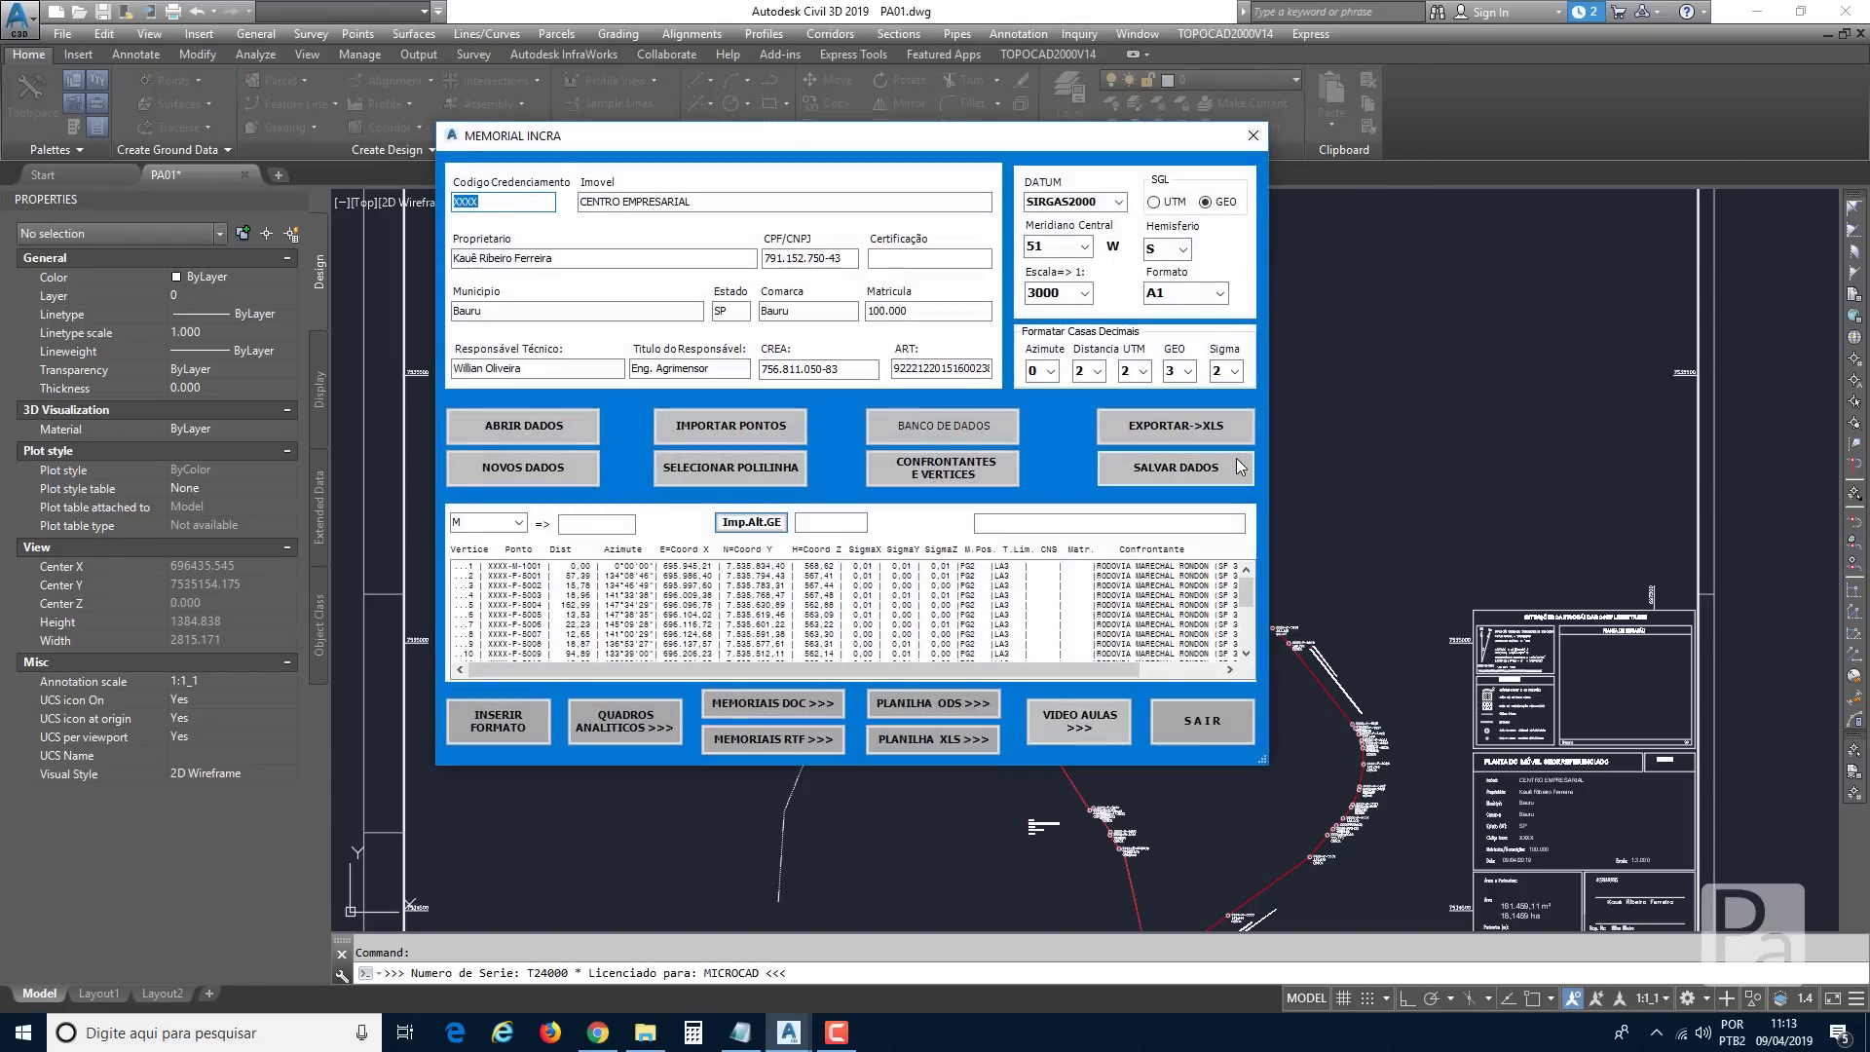
left_click(598, 721)
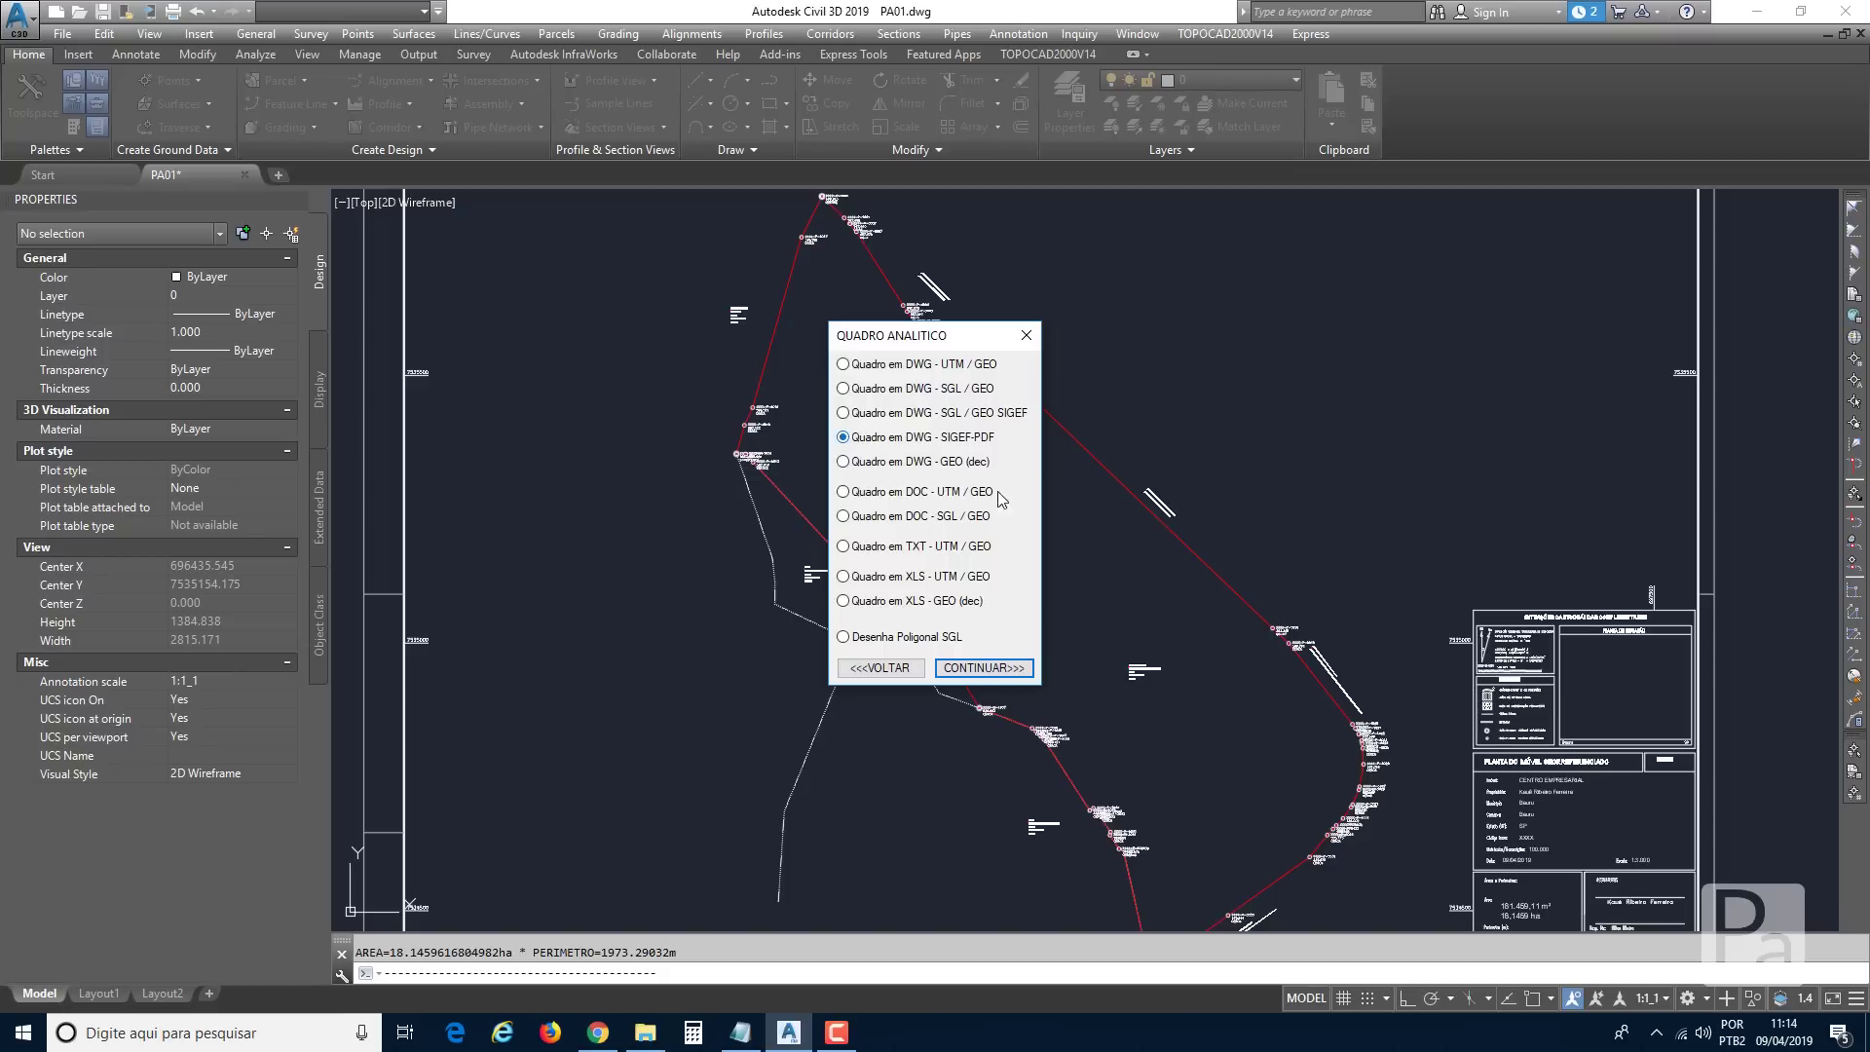
left_click(962, 670)
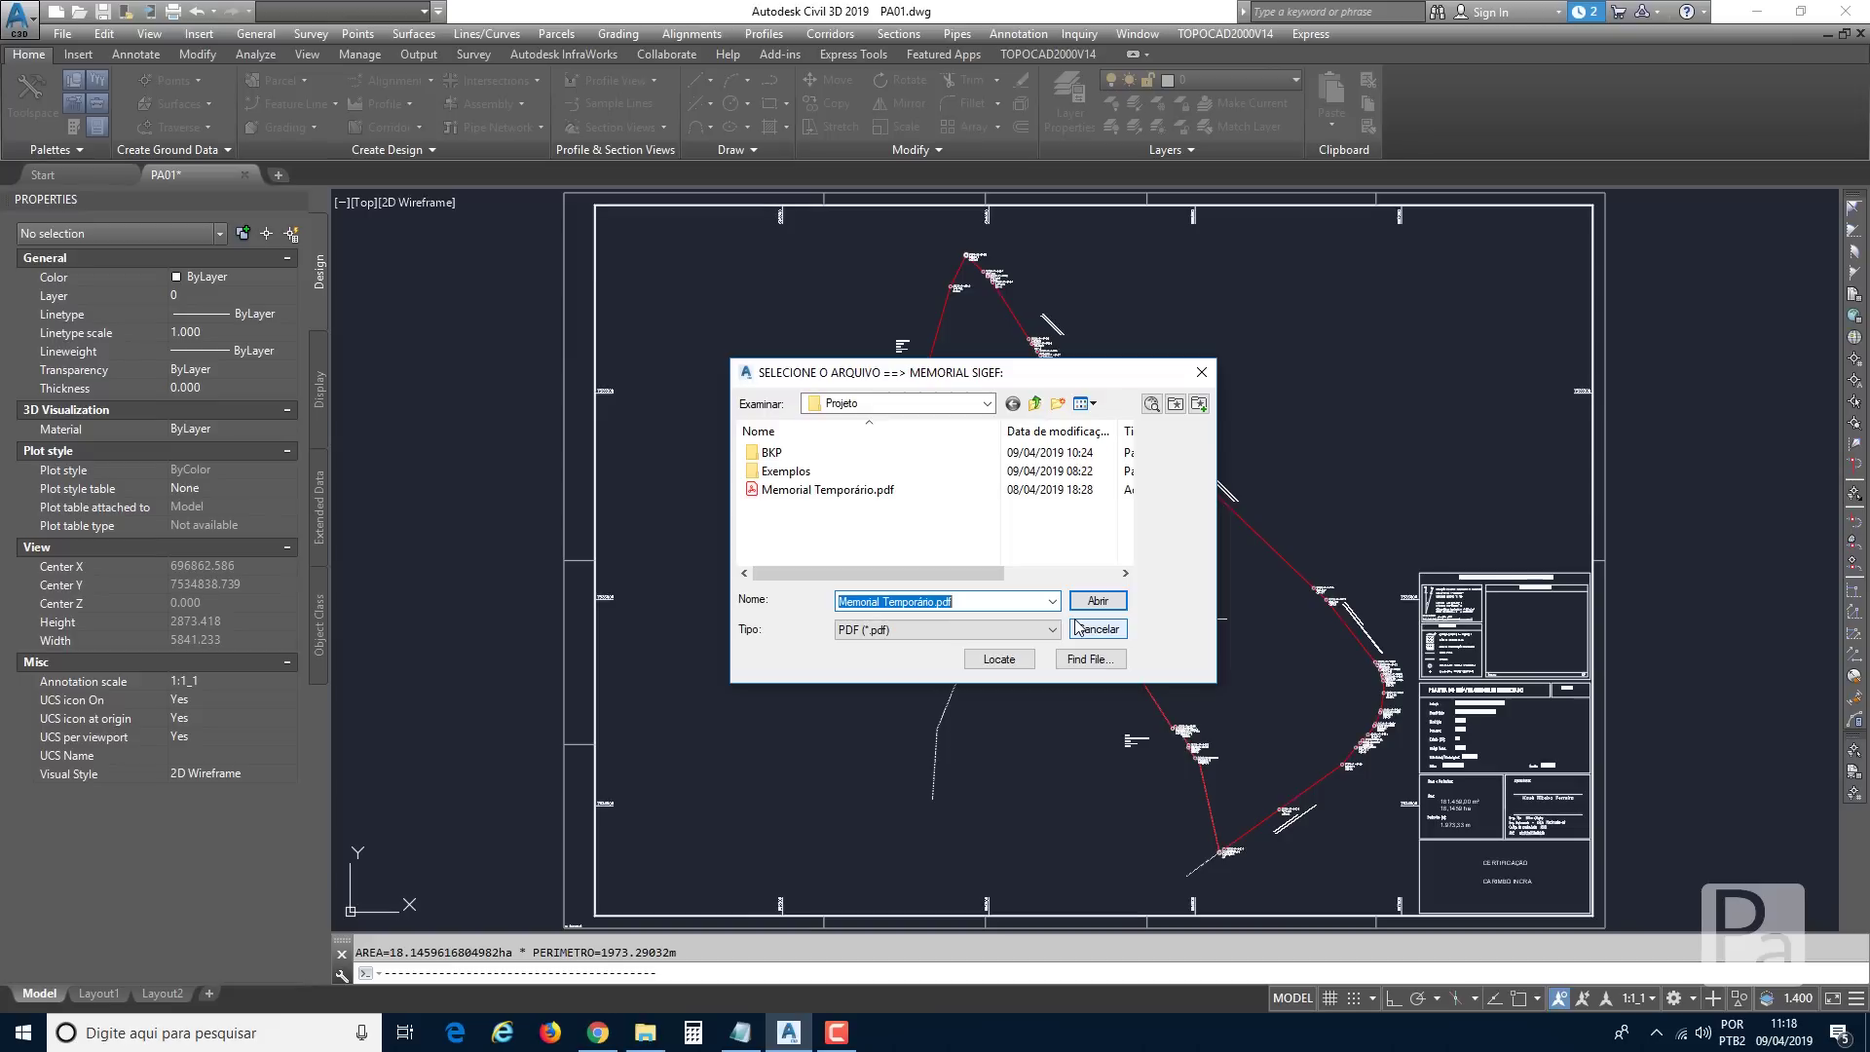
left_click(835, 493)
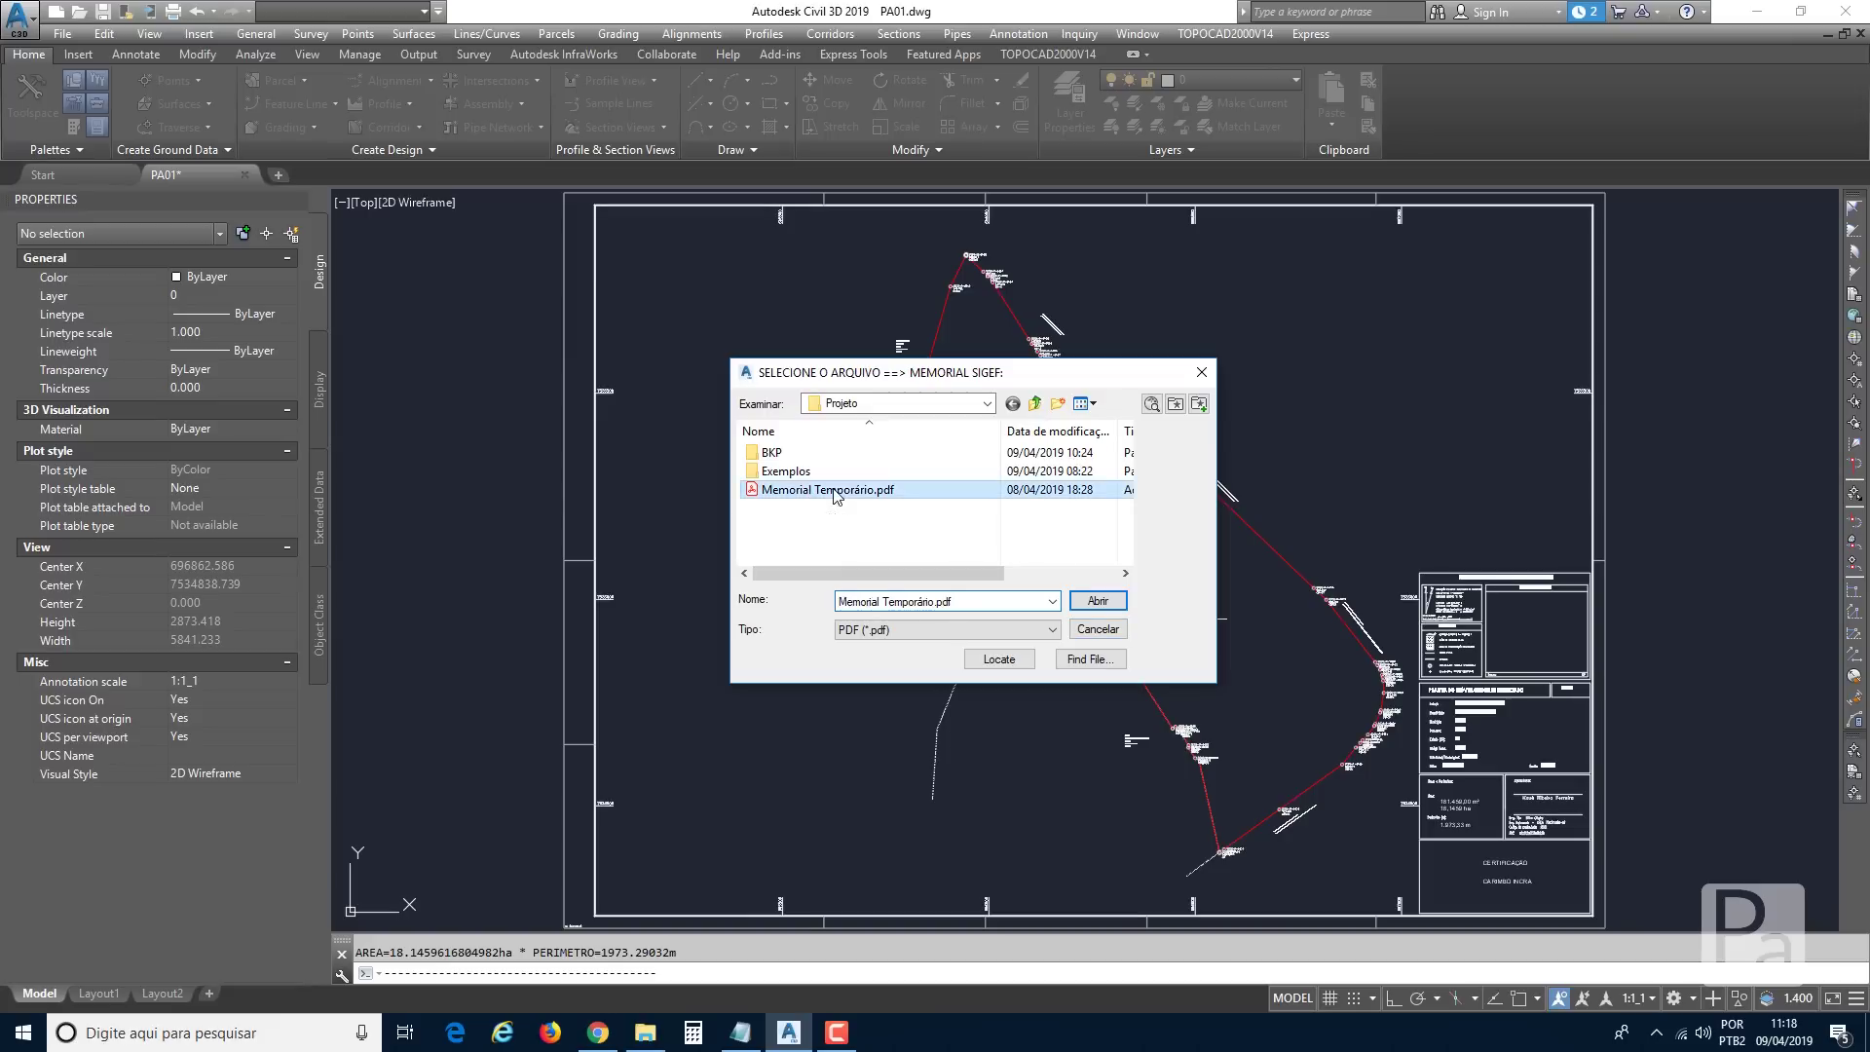
left_click(1097, 601)
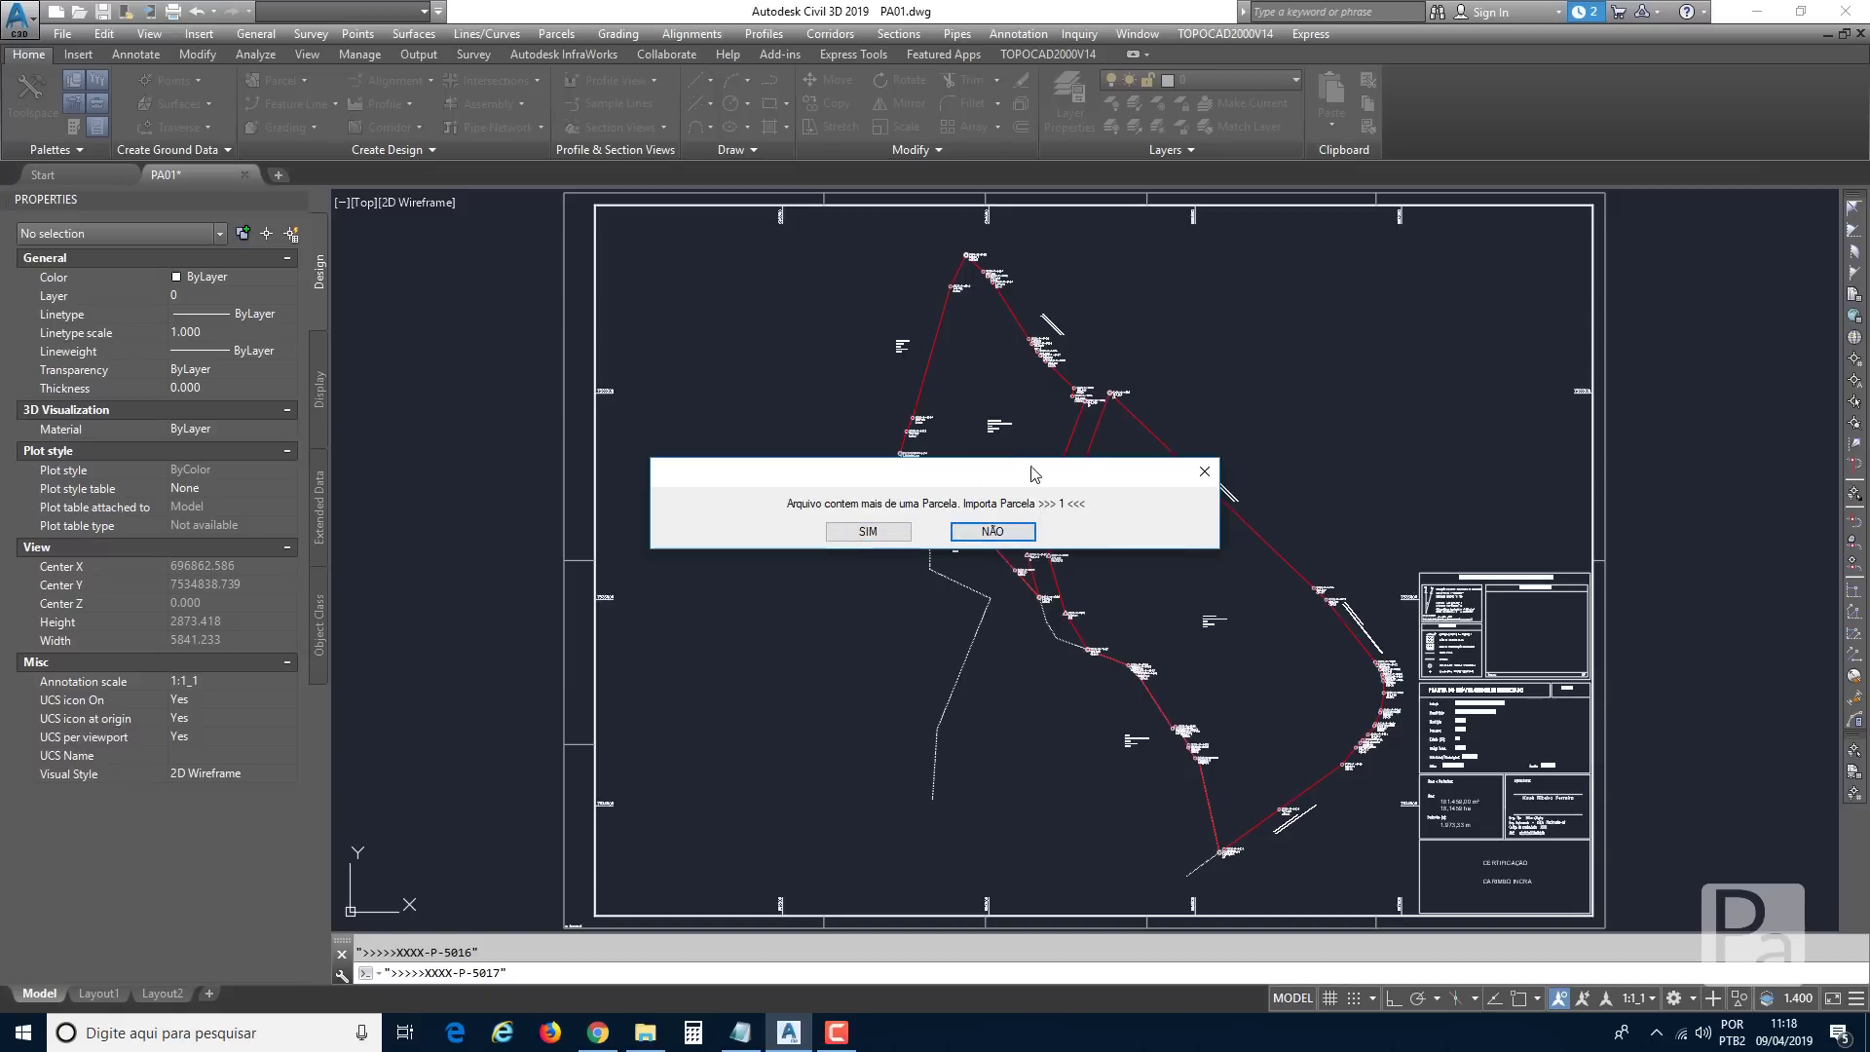
Import parcel 1, insert its table inside the sheet's upper-left corner and exit the INCRA memorial.
left_click(892, 538)
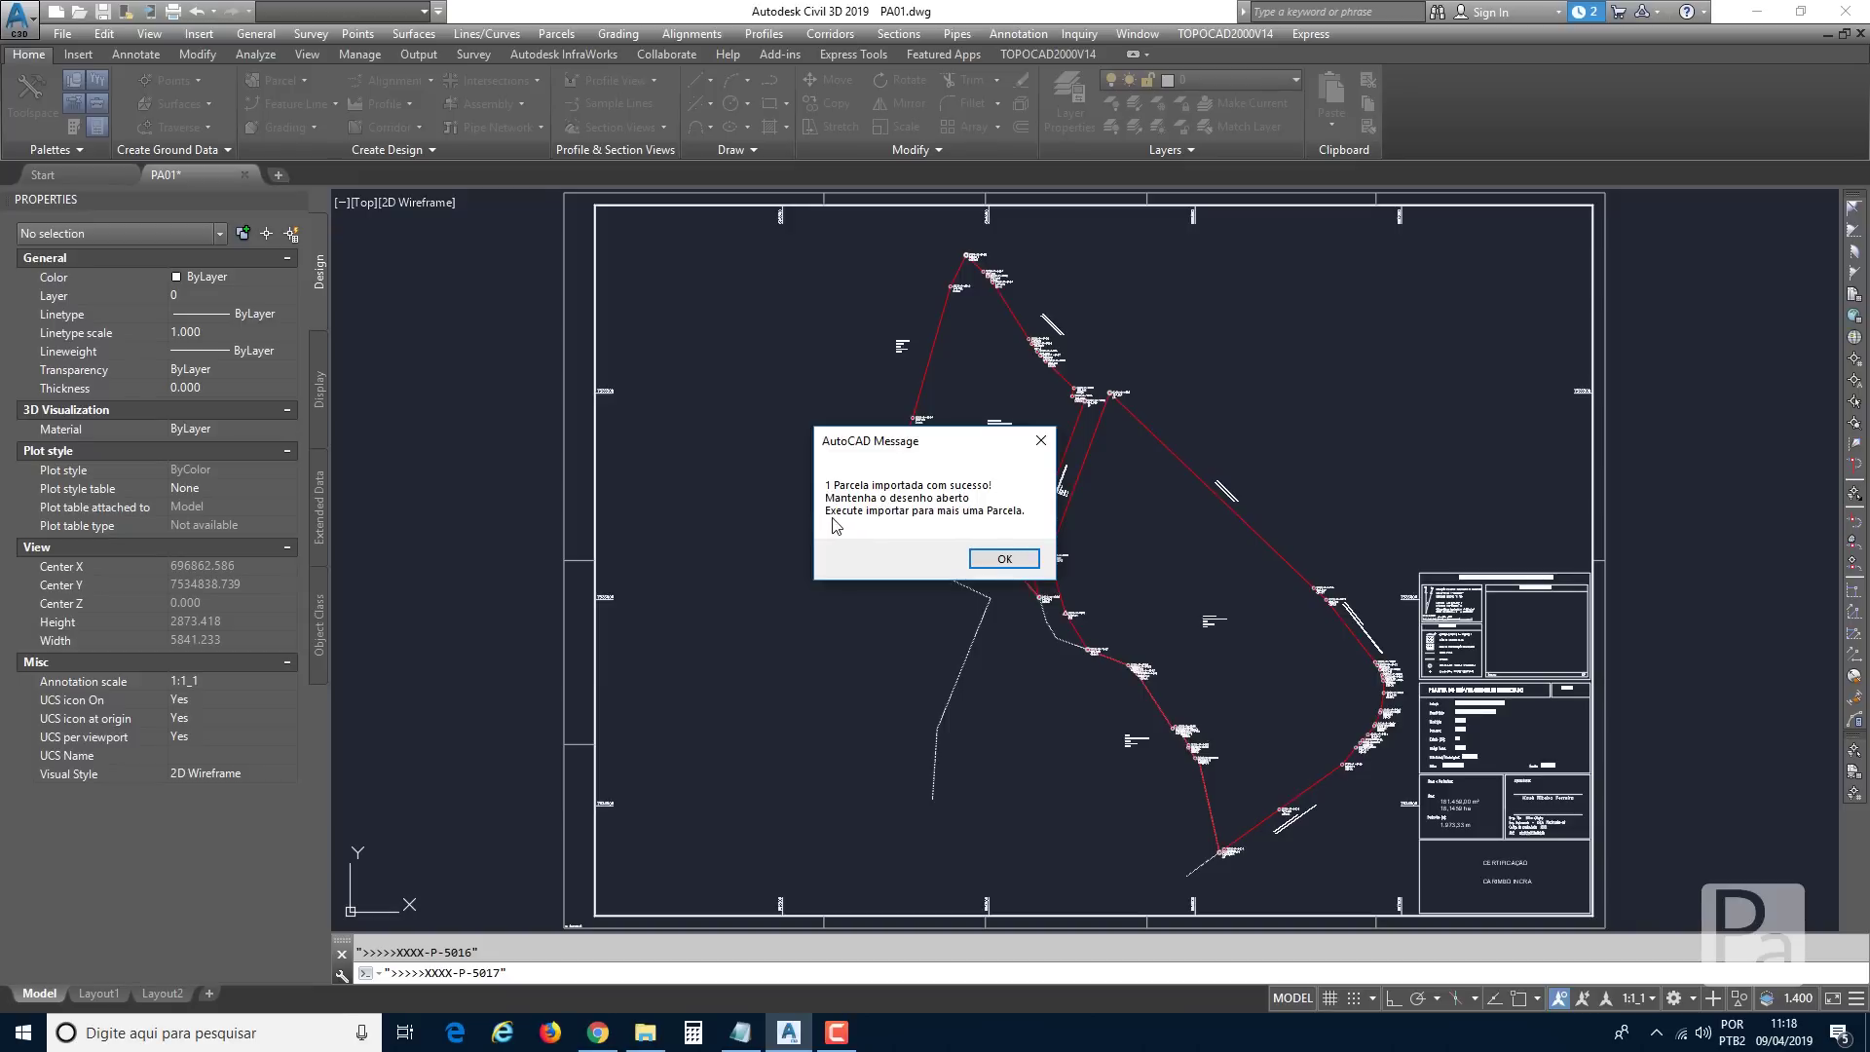
left_click(1004, 558)
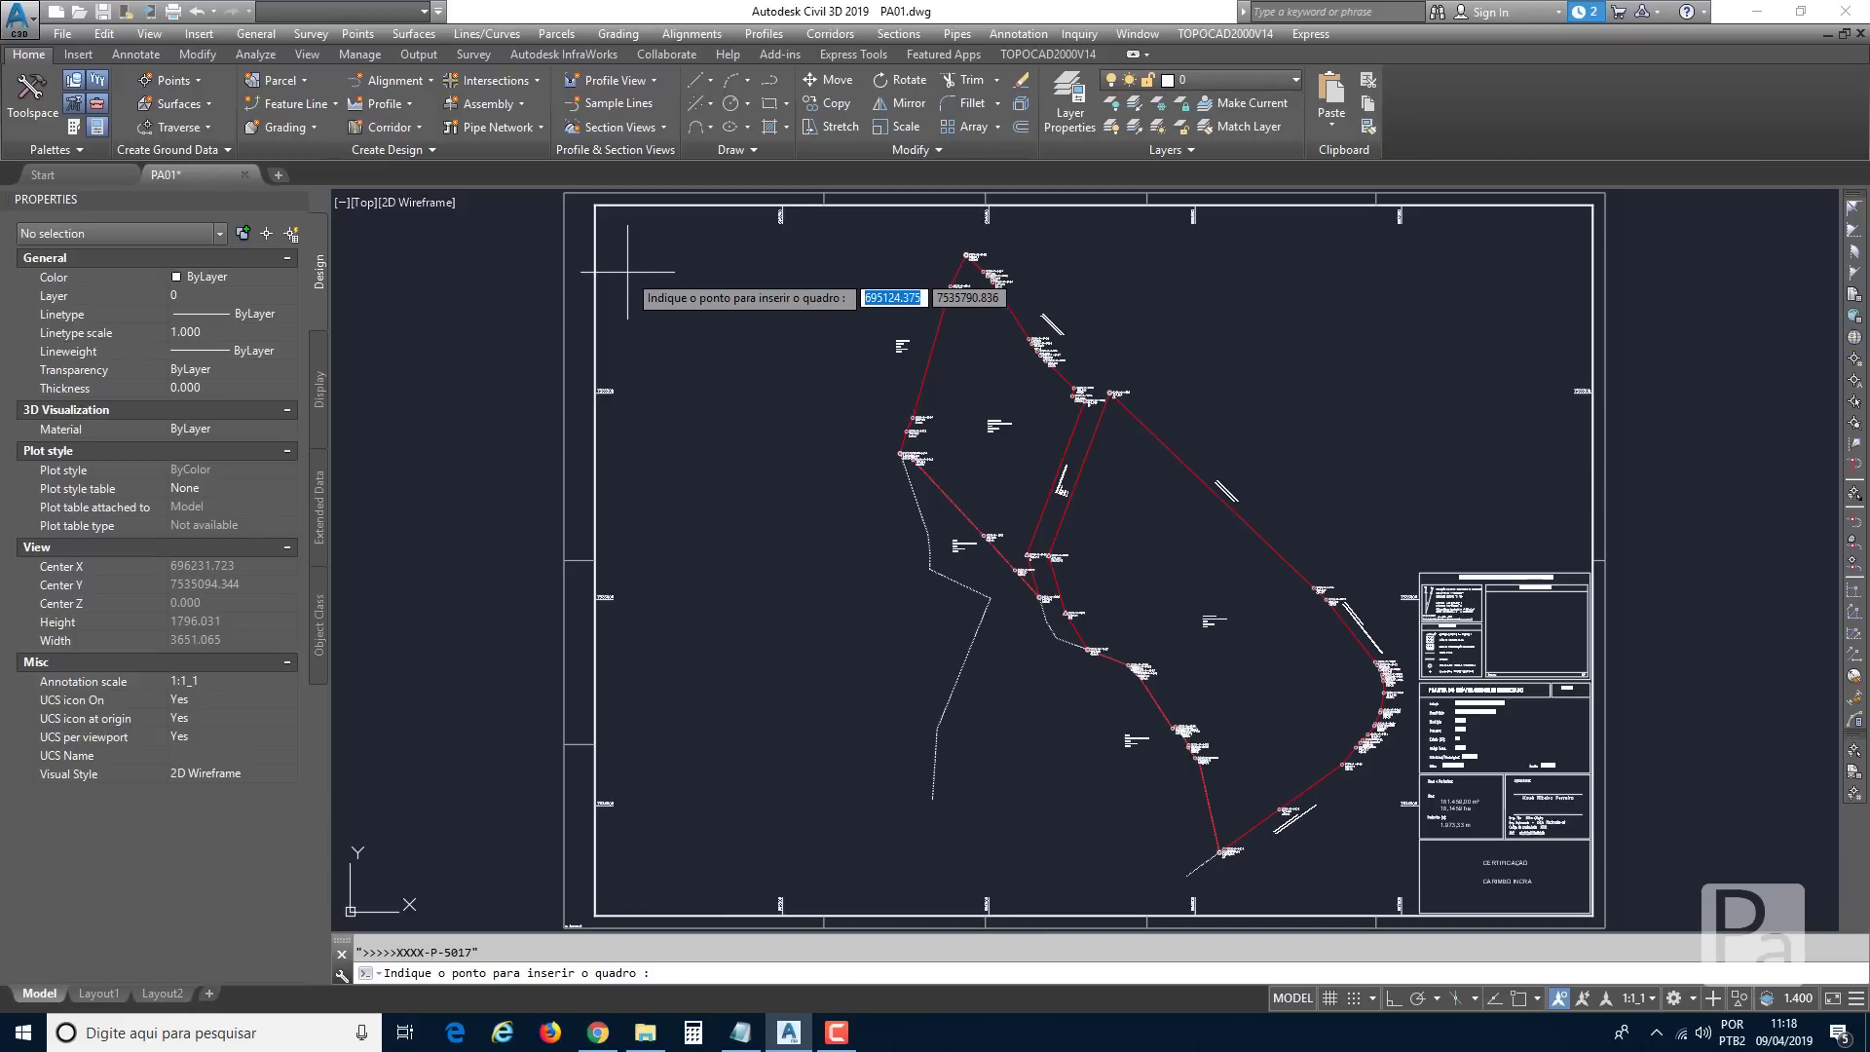
left_click(627, 272)
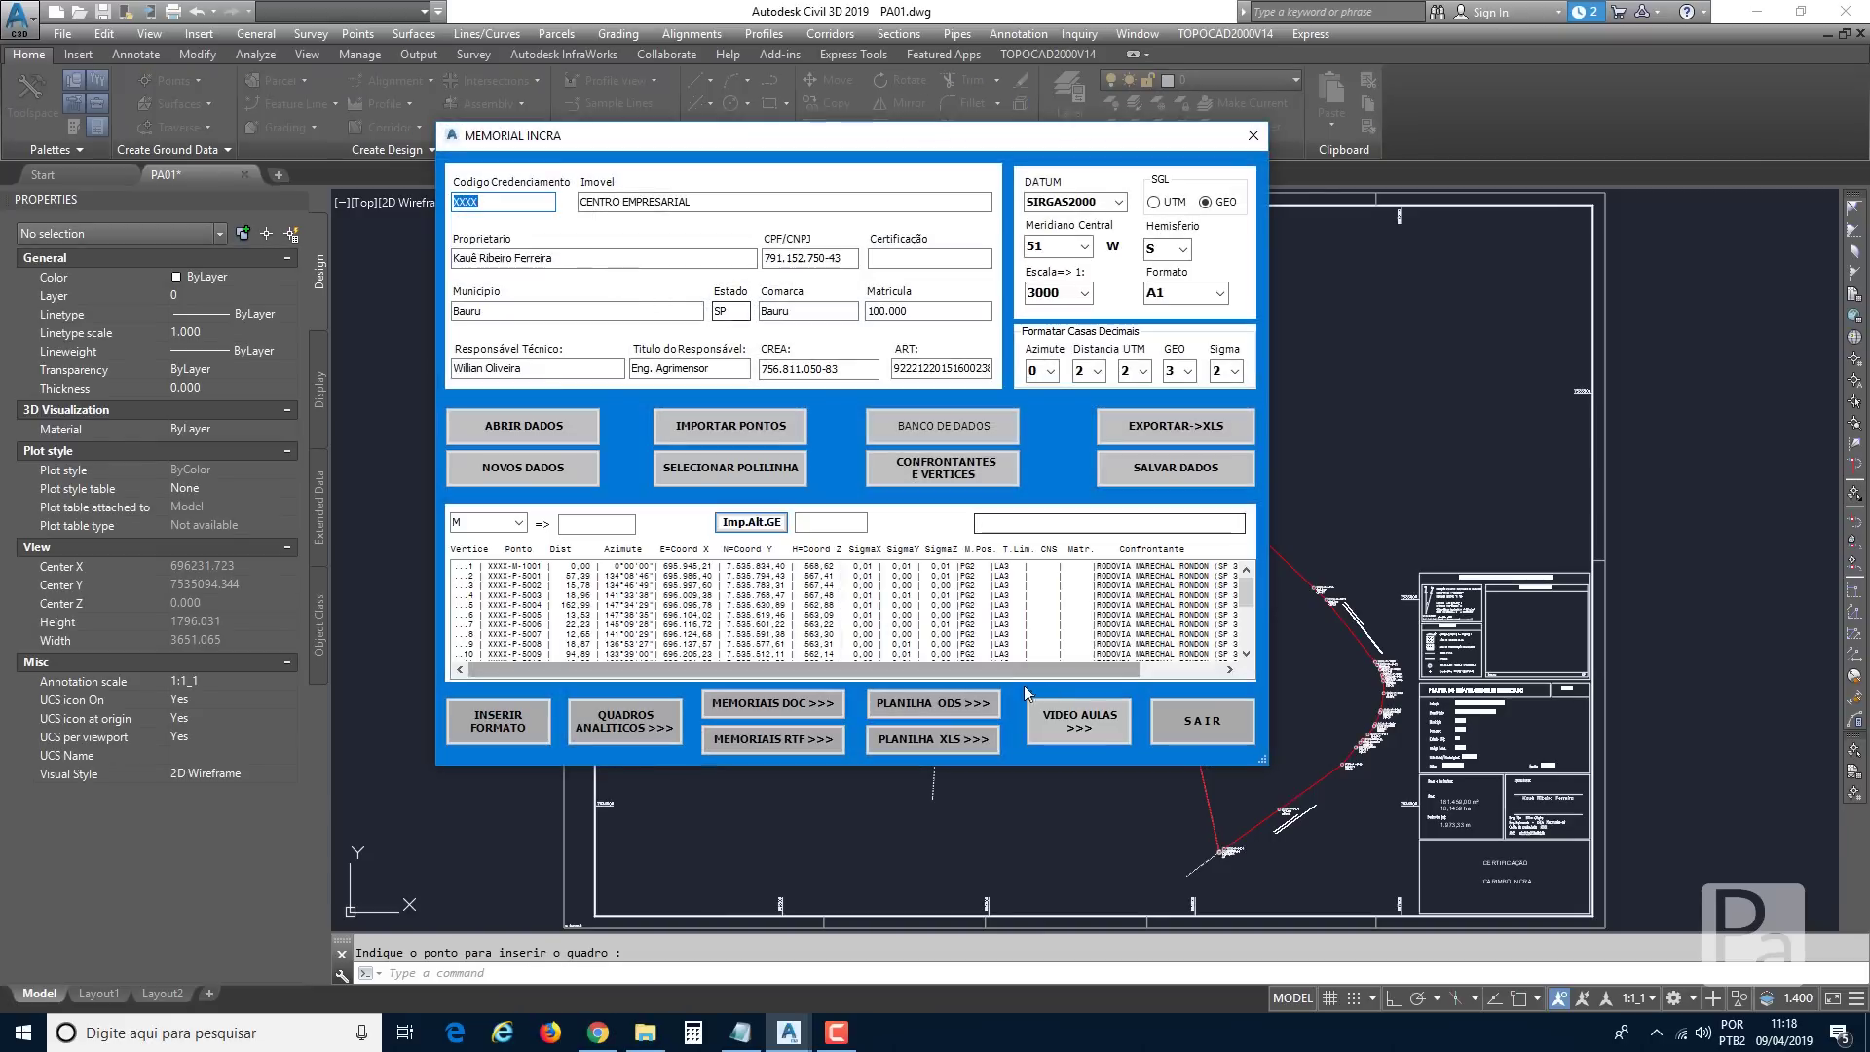
left_click(1206, 729)
Examine the inserted vertex table's coordinates, azimuths and distances, and its placement within the sheet.
scroll(648, 444, "up", 8)
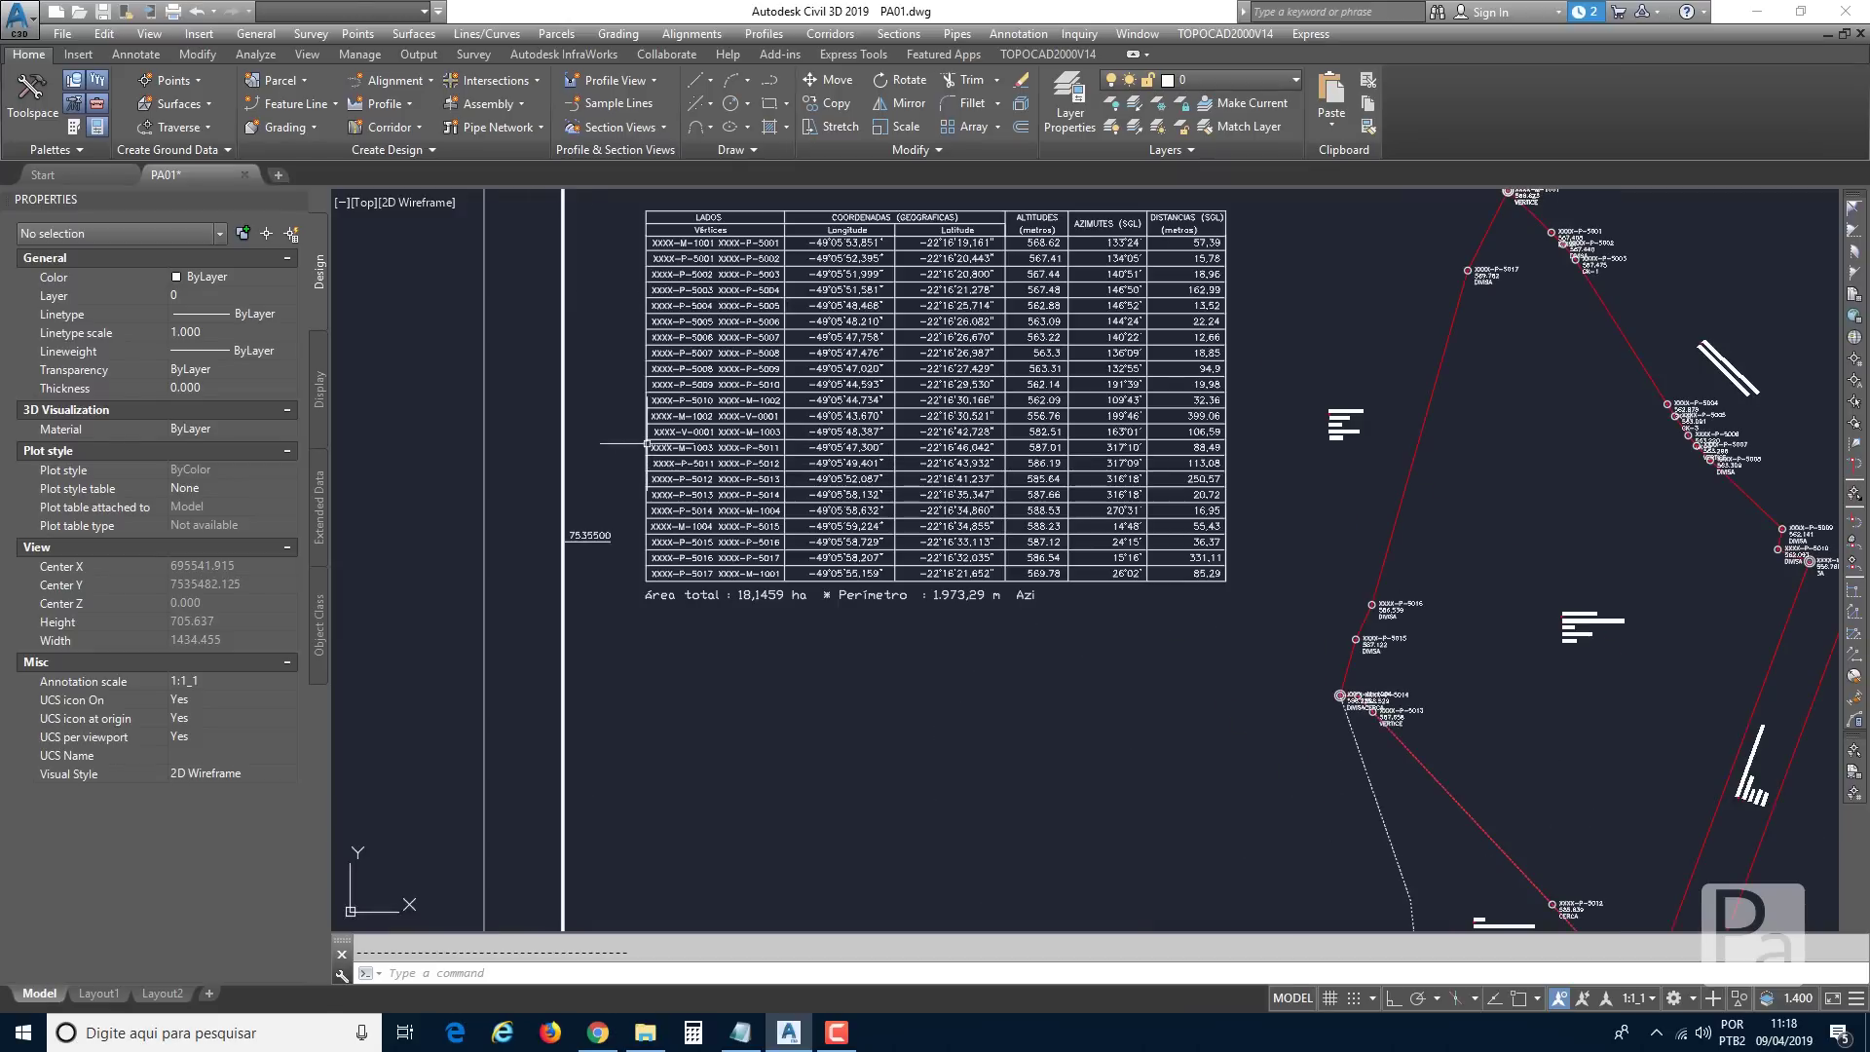
scroll(682, 509, "down", 6)
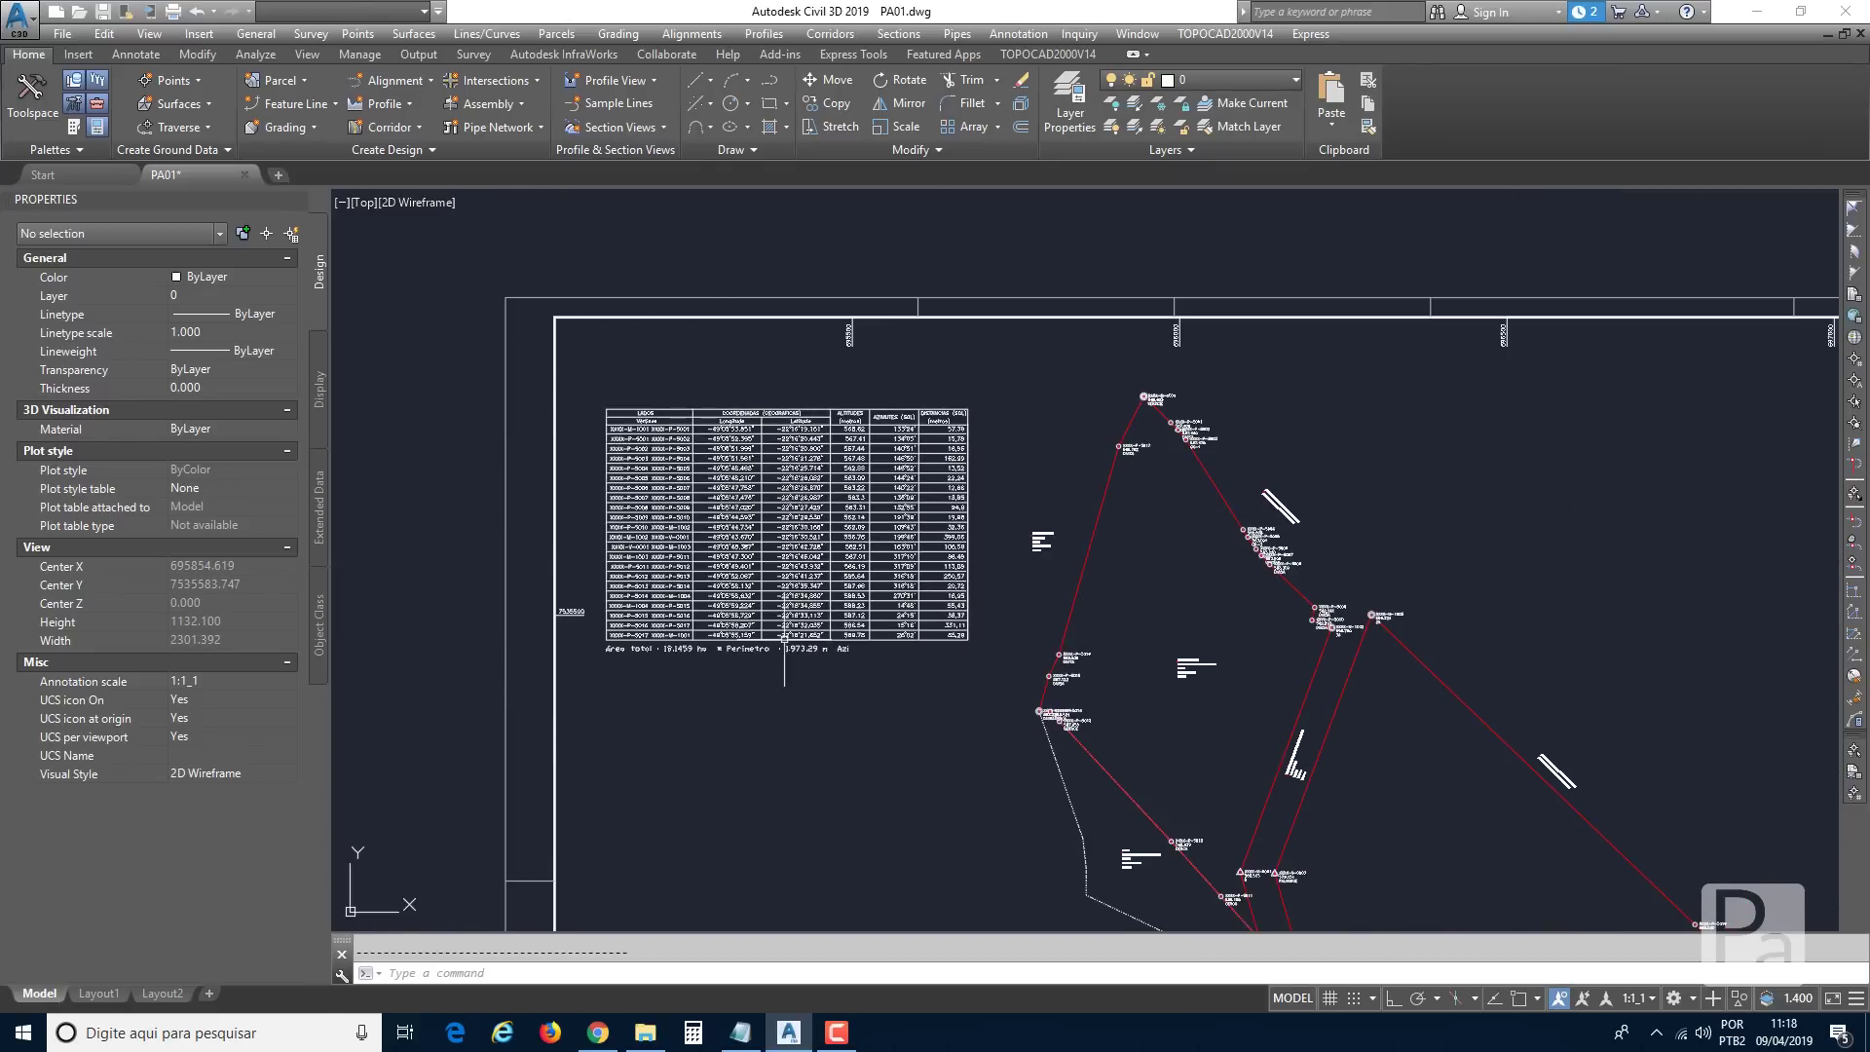
scroll(968, 726, "down", 2)
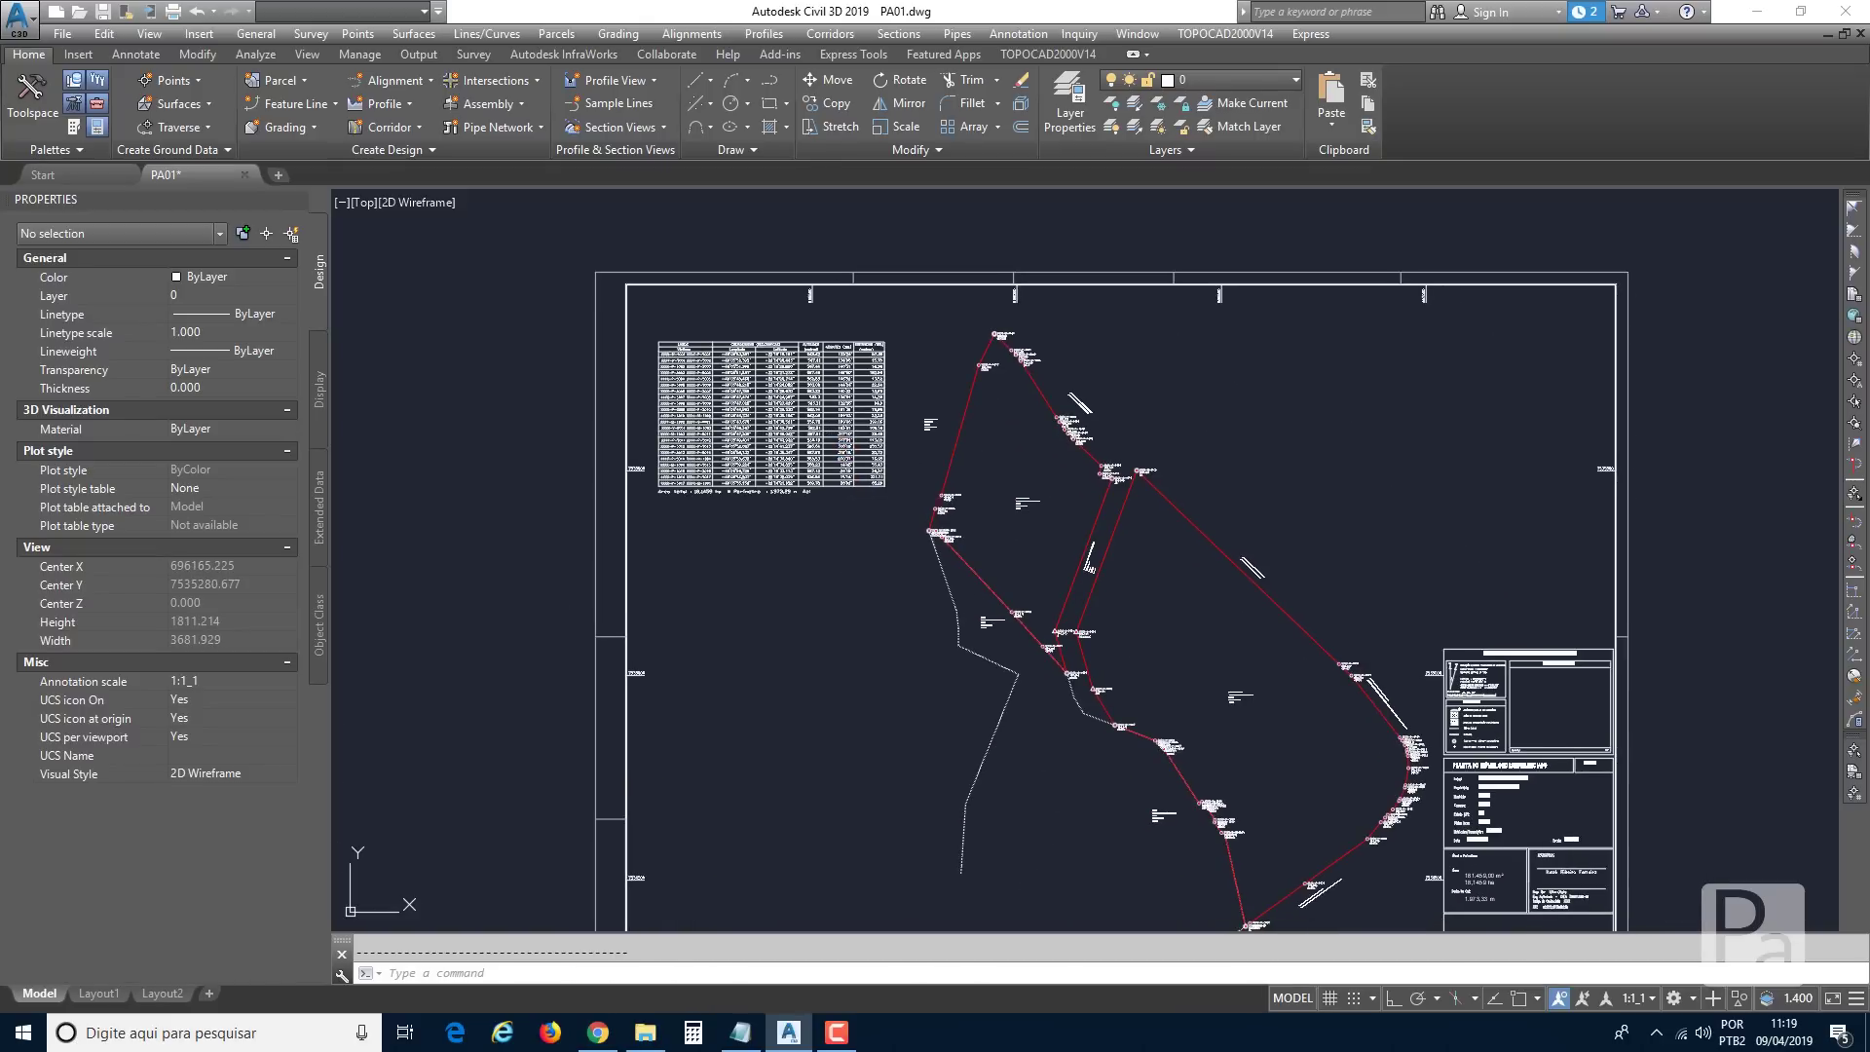
left_click(893, 499)
middle_click_drag(804, 586, 718, 467)
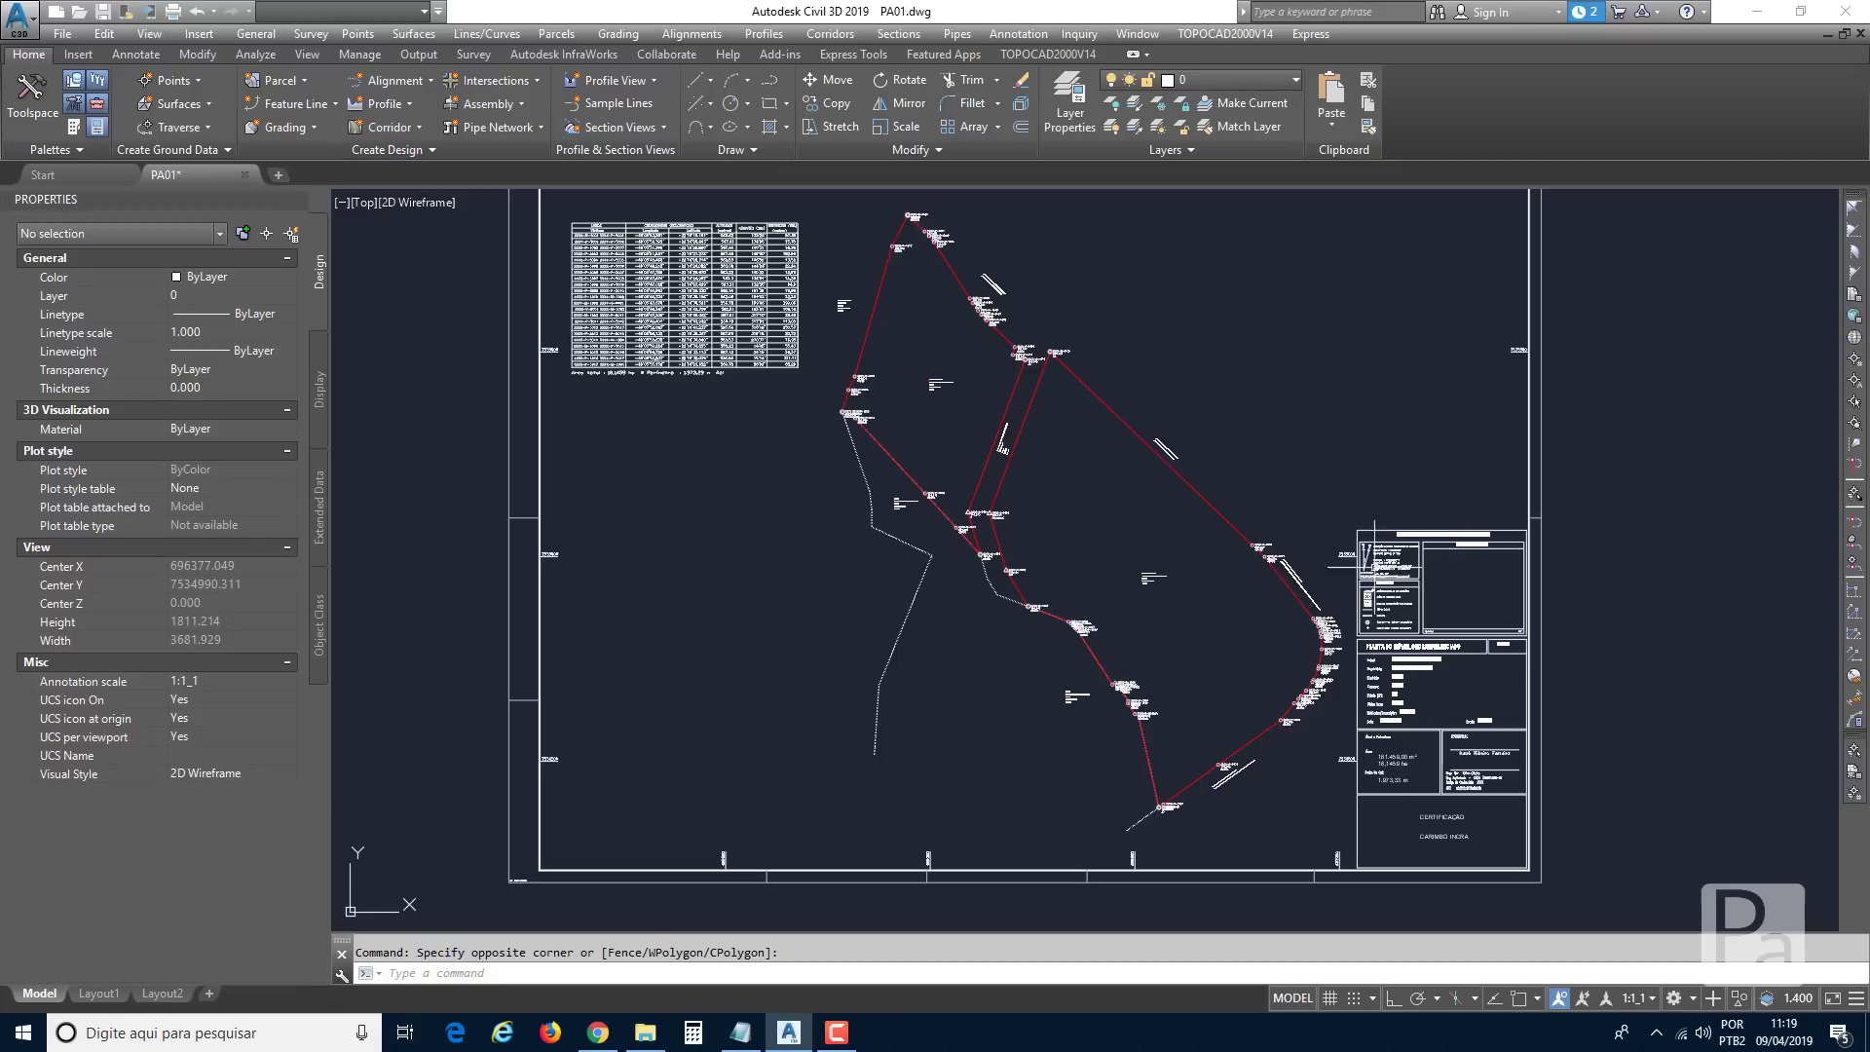
scroll(1377, 545, "down", 2)
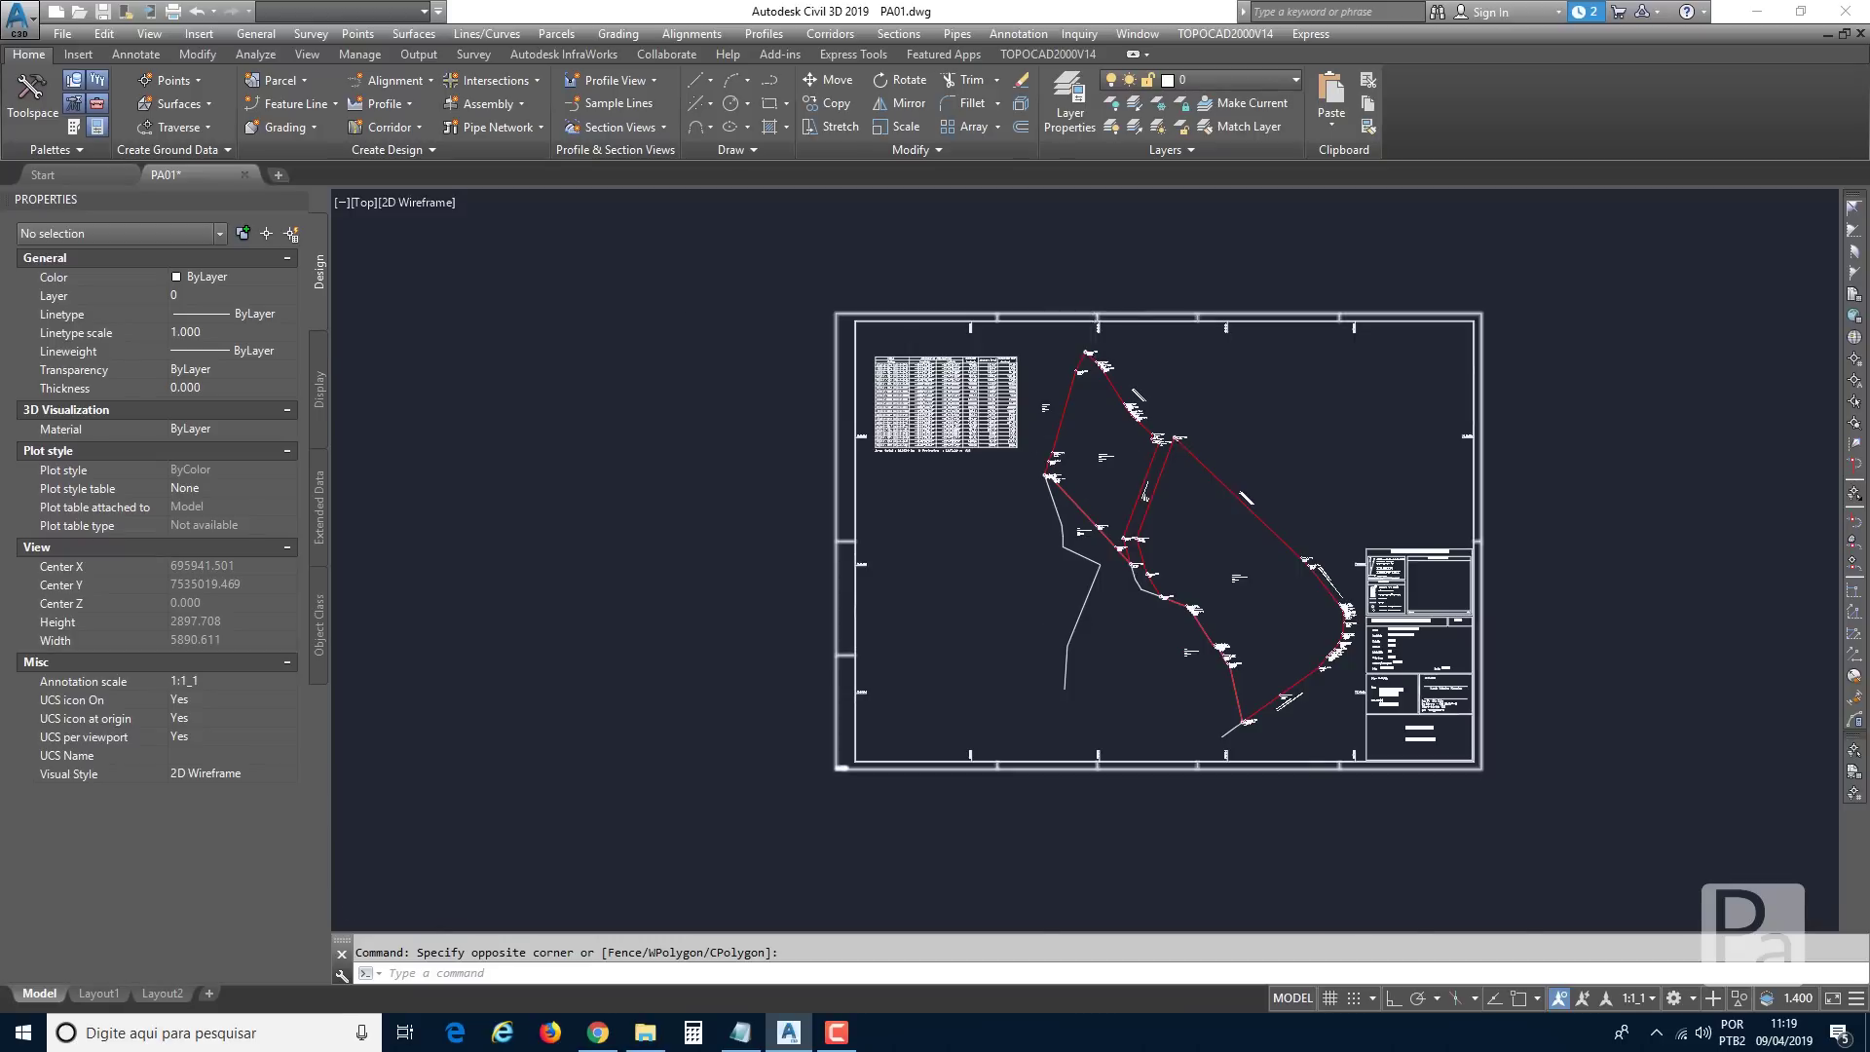
scroll(1080, 449, "up", 8)
scroll(1048, 484, "down", 6)
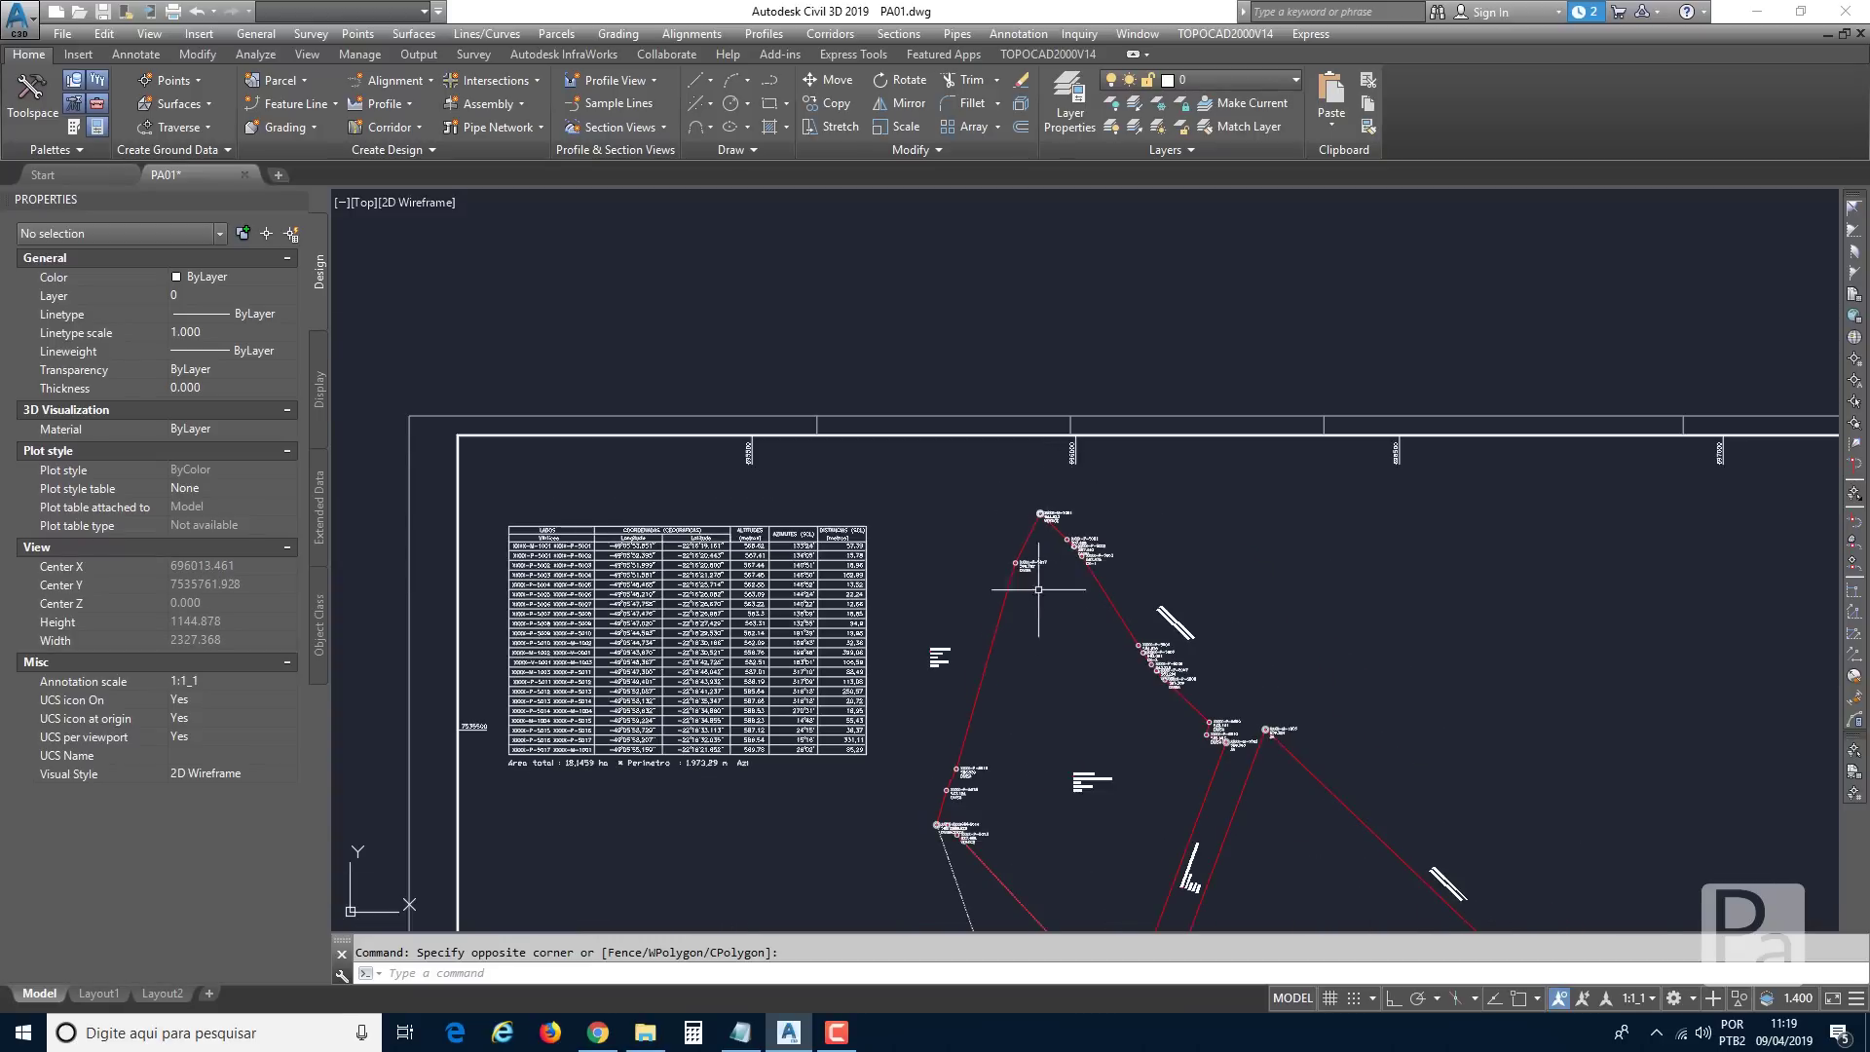
mouse_move(997, 516)
middle_mouse_down()
mouse_move(952, 456)
mouse_move(956, 470)
middle_mouse_up()
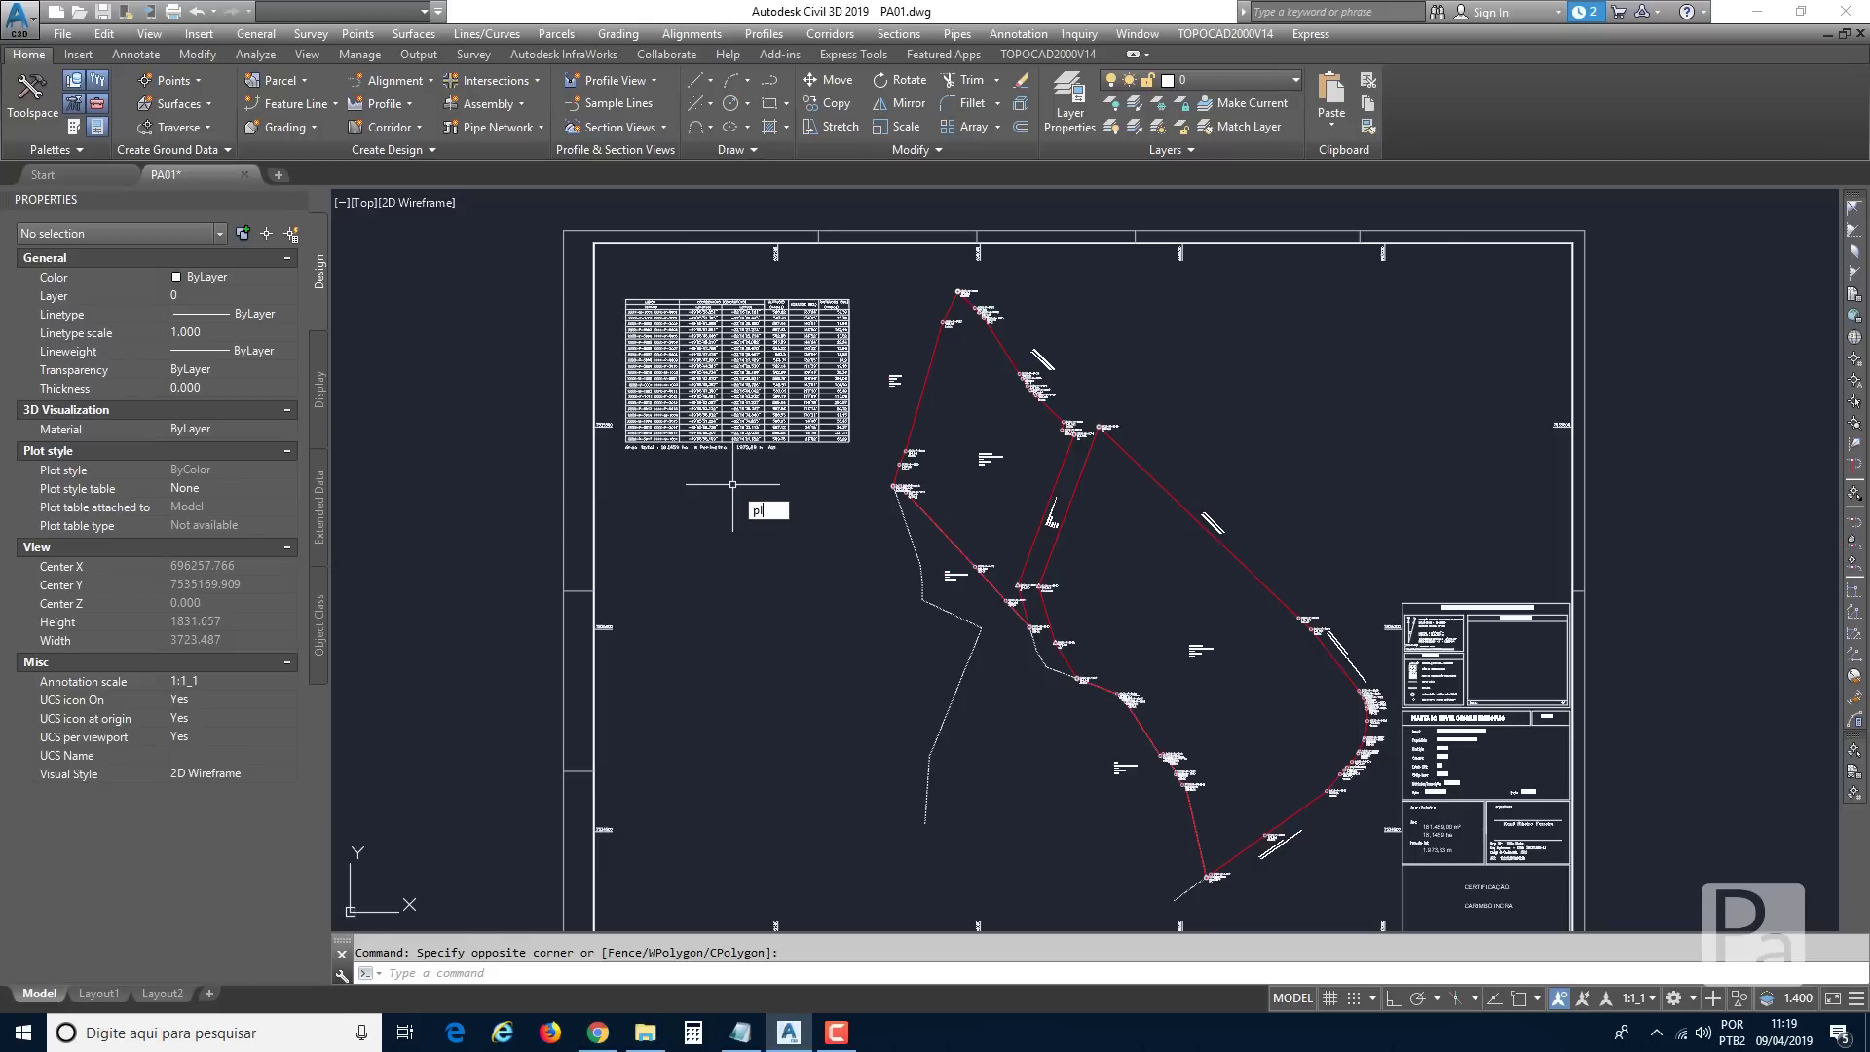
Draw a short vertical guide polyline downward from the table's lower-left corner, using the Endpoint object snap.
key("Return")
scroll(635, 451, "up", 6)
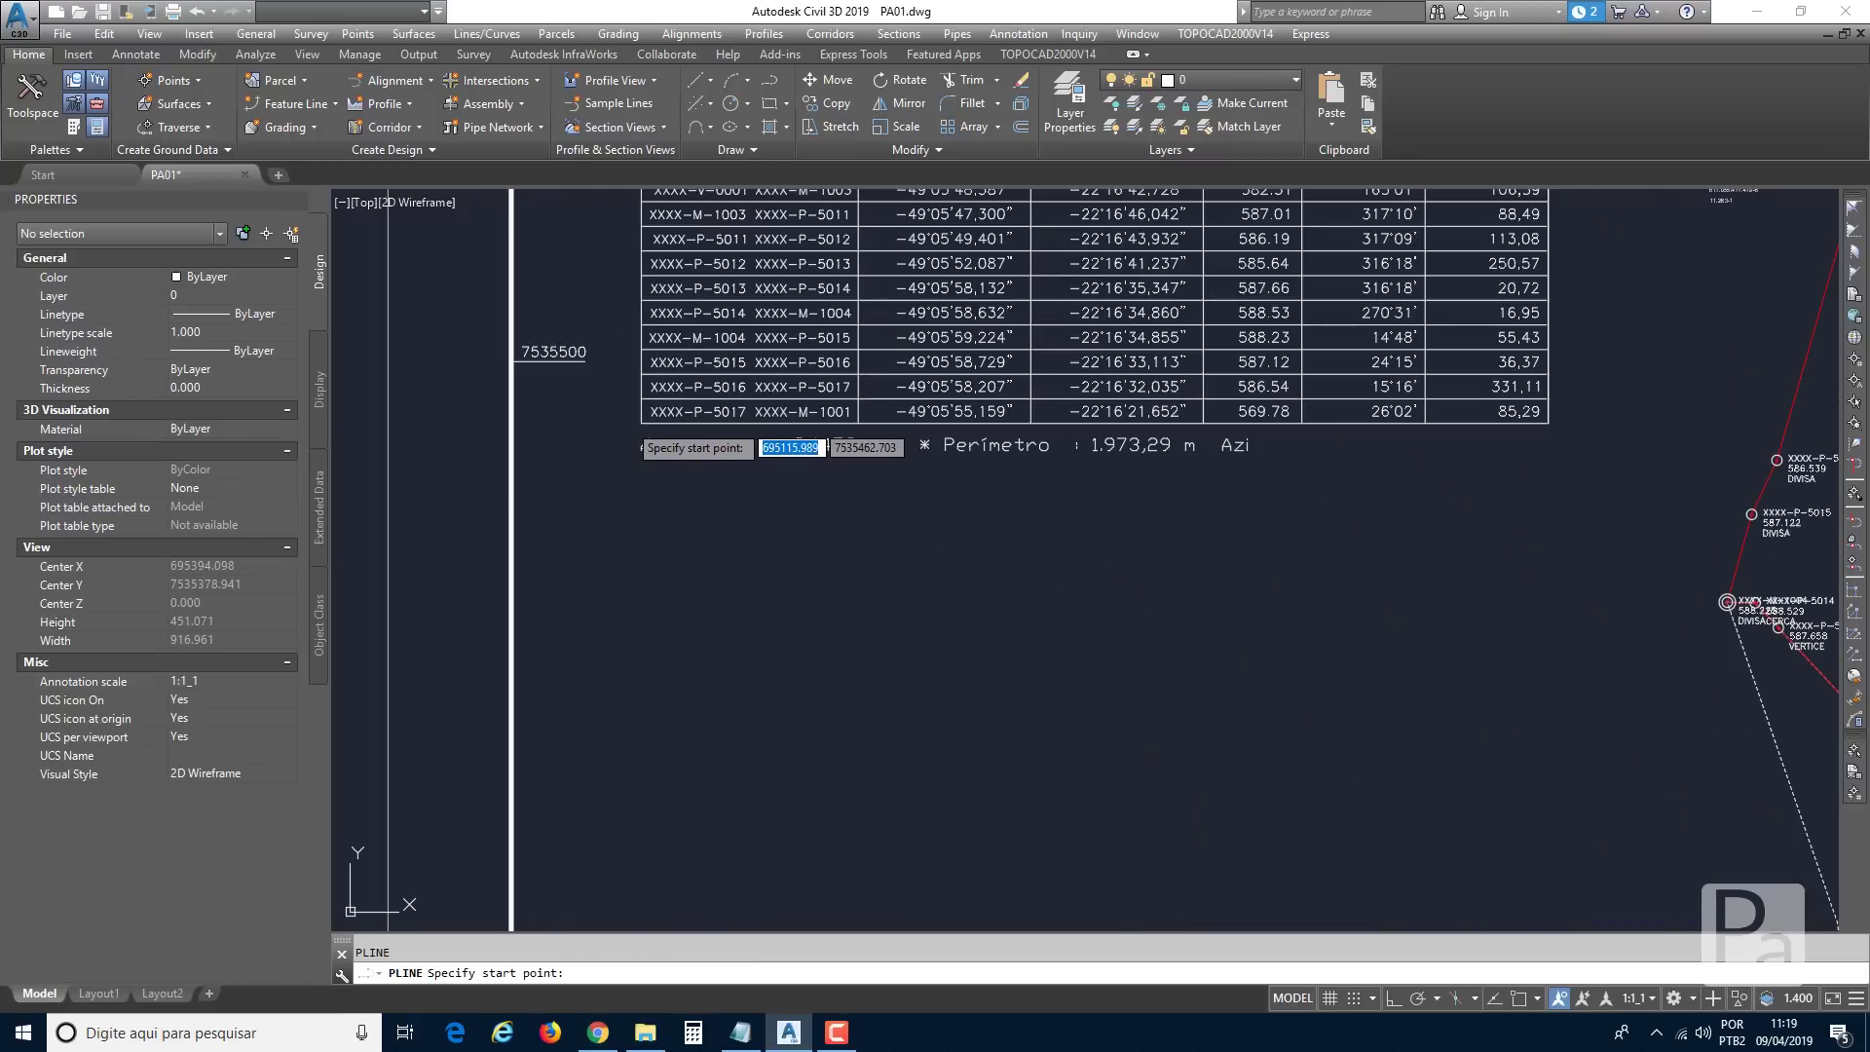
key("F3")
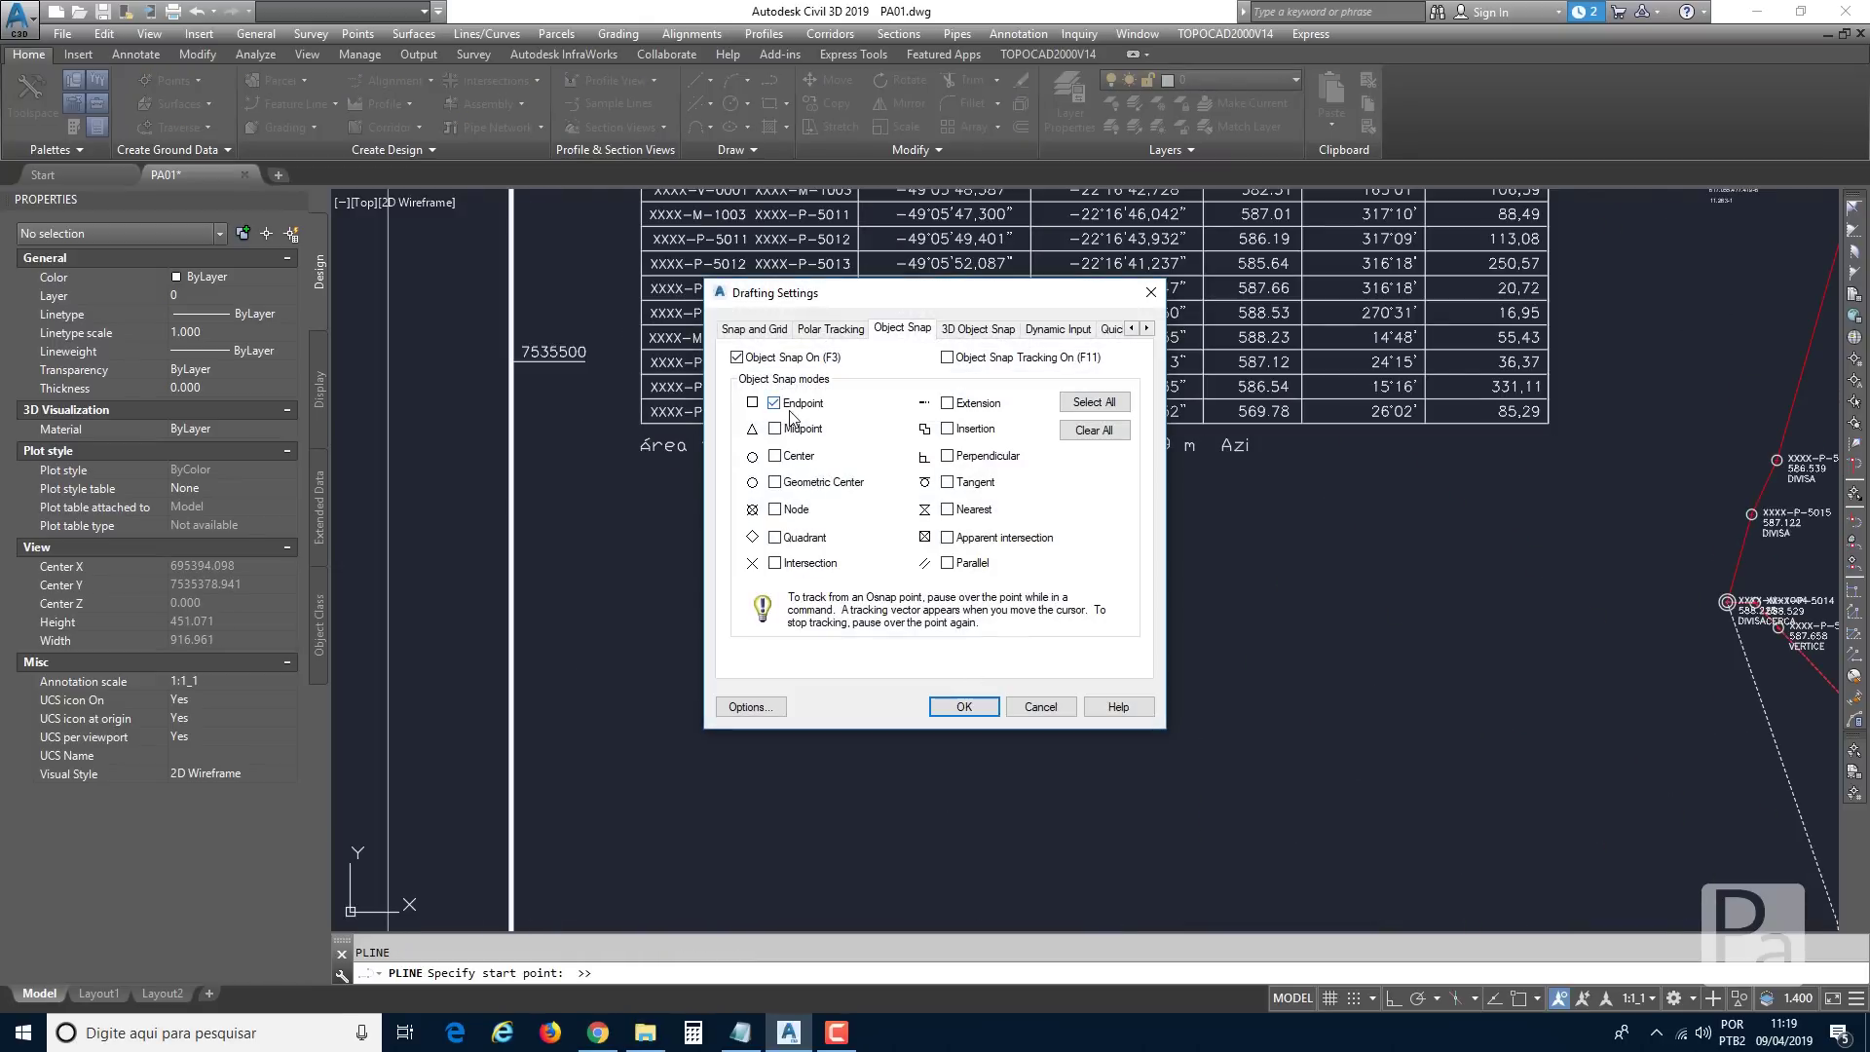
left_click(960, 707)
left_click(641, 424)
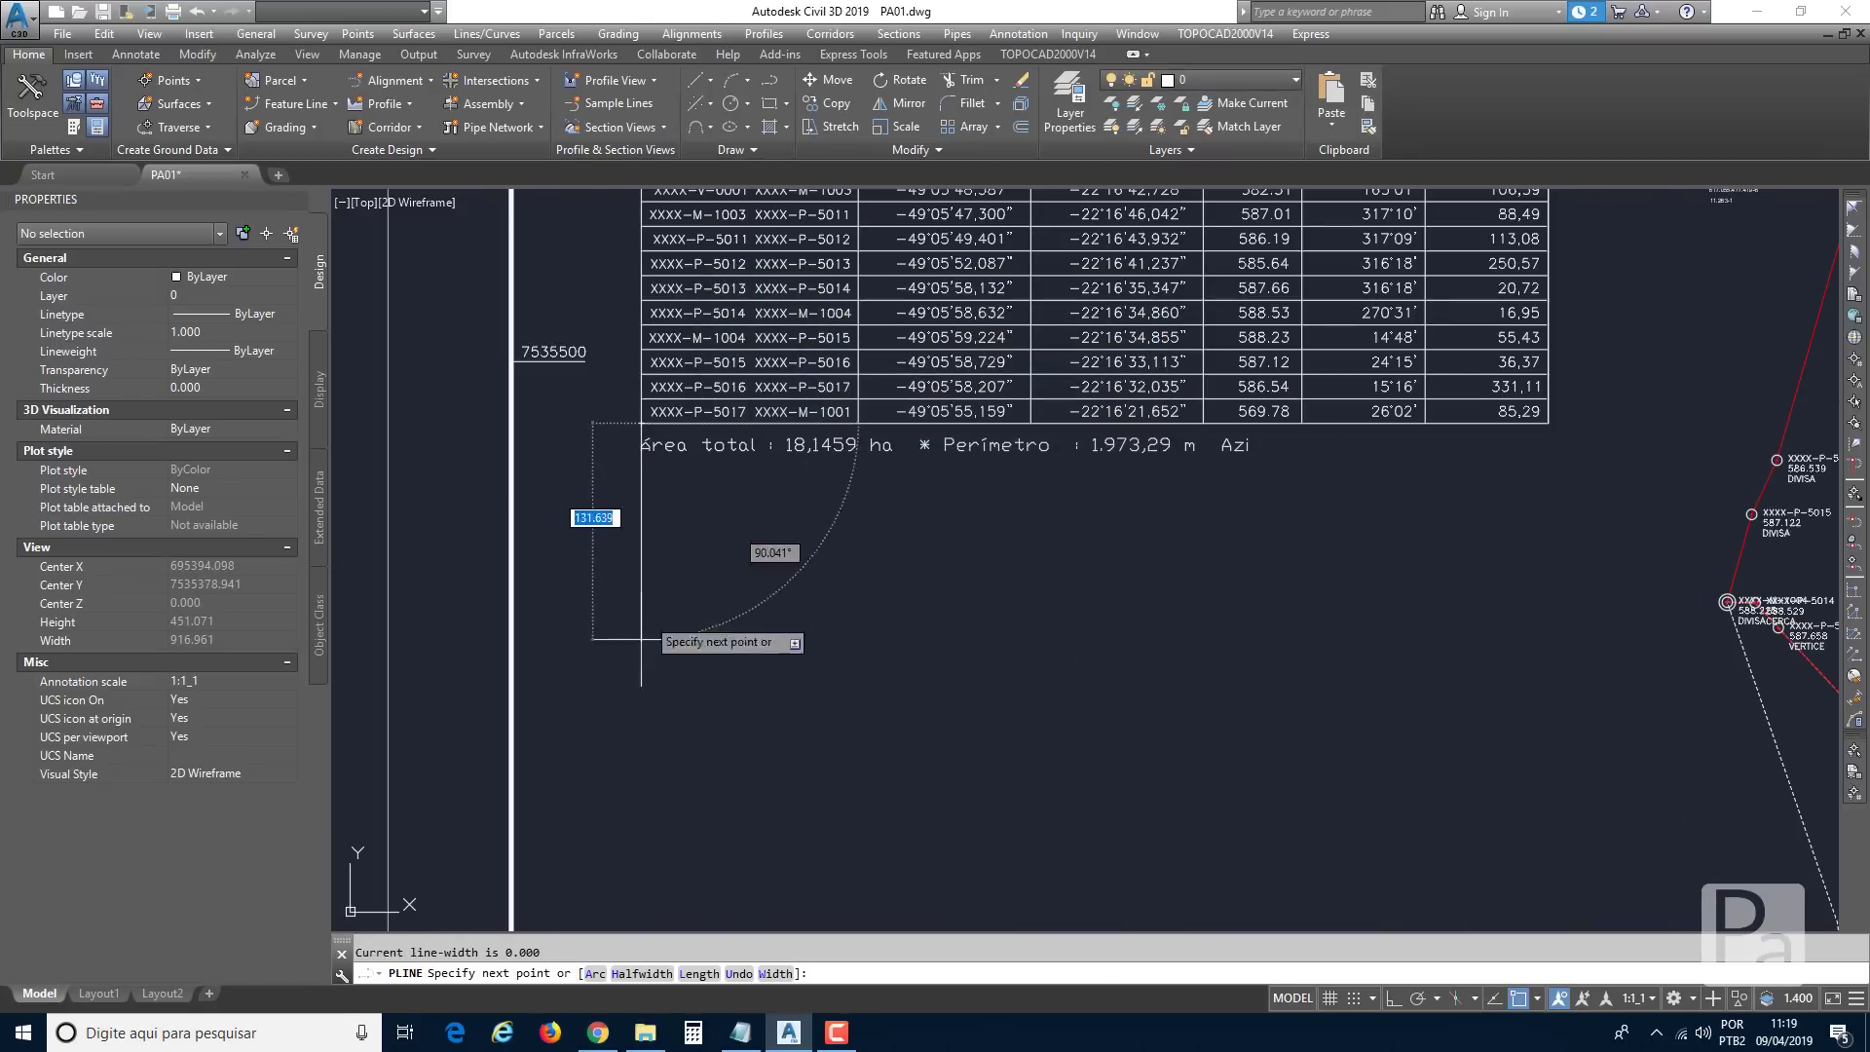
scroll(682, 711, "down", 8)
key("Escape")
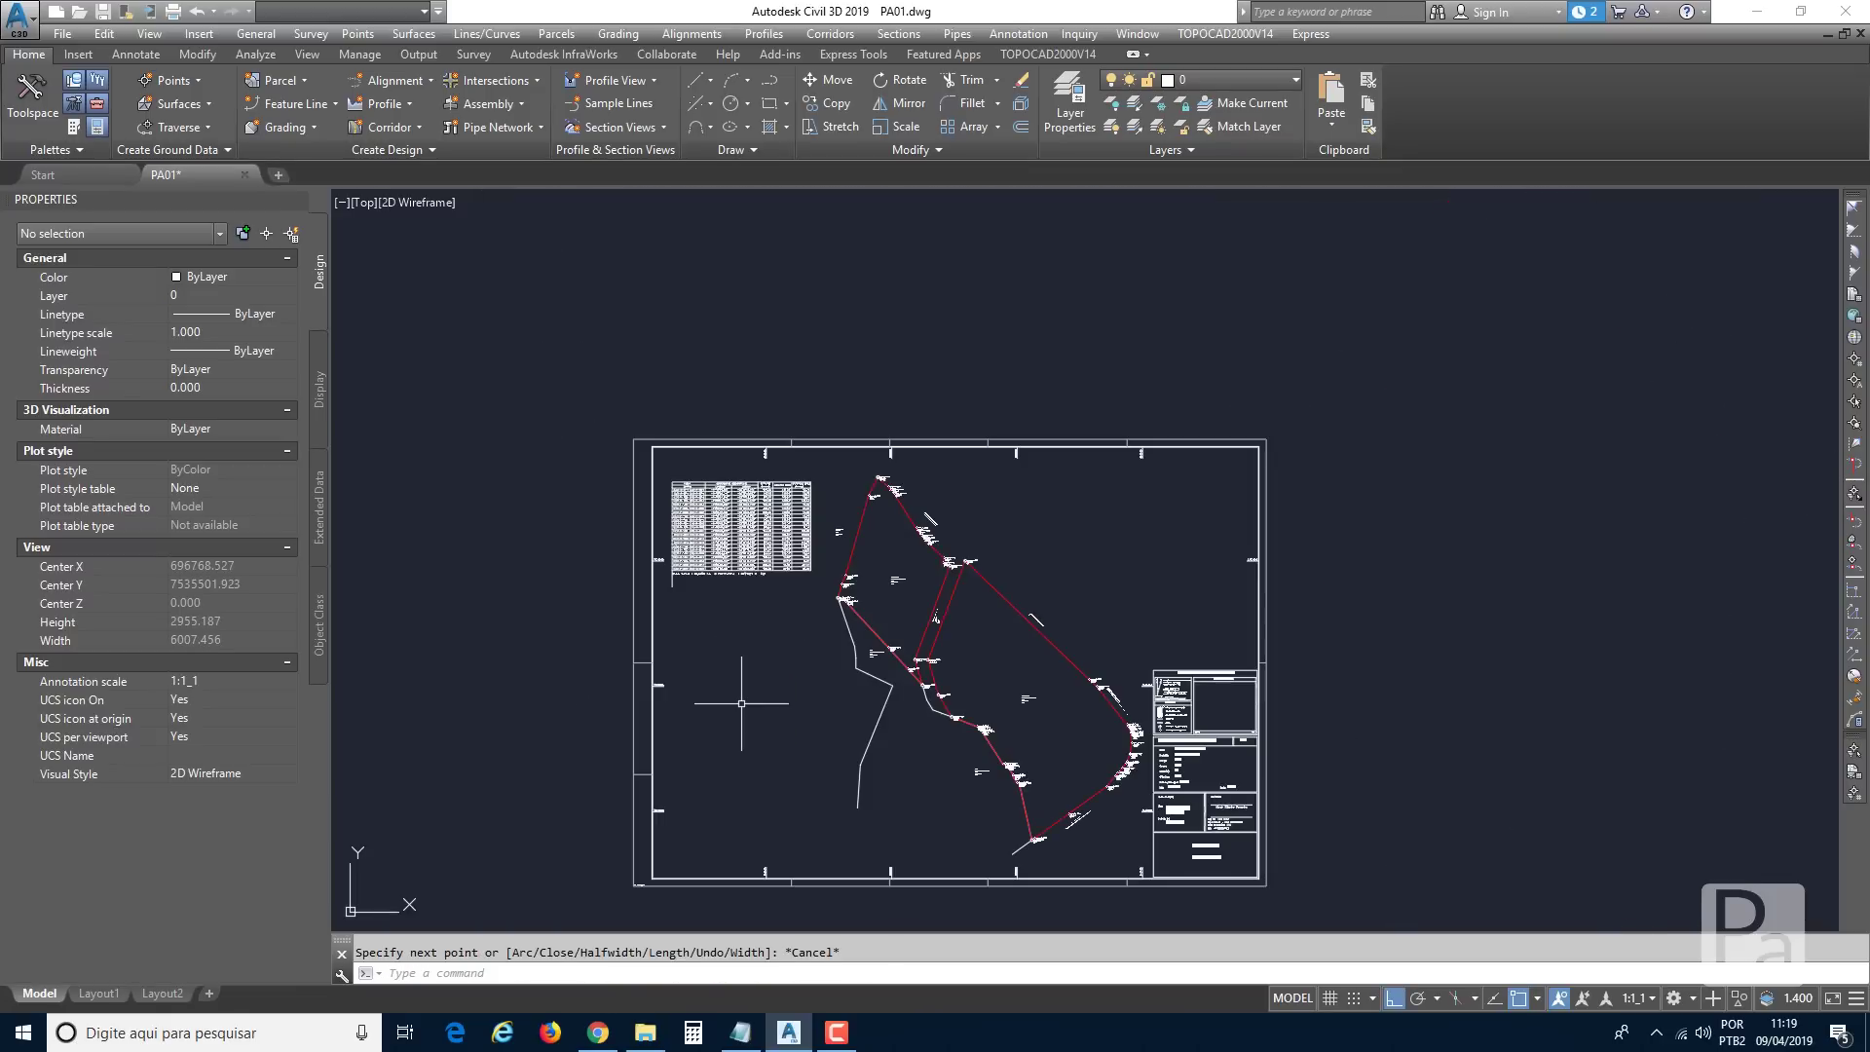
Generate another "Quadro em DWG - SIGEF-PDF" table from the INCRA memorial, again using Memorial Temporário.pdf.
left_click(1205, 37)
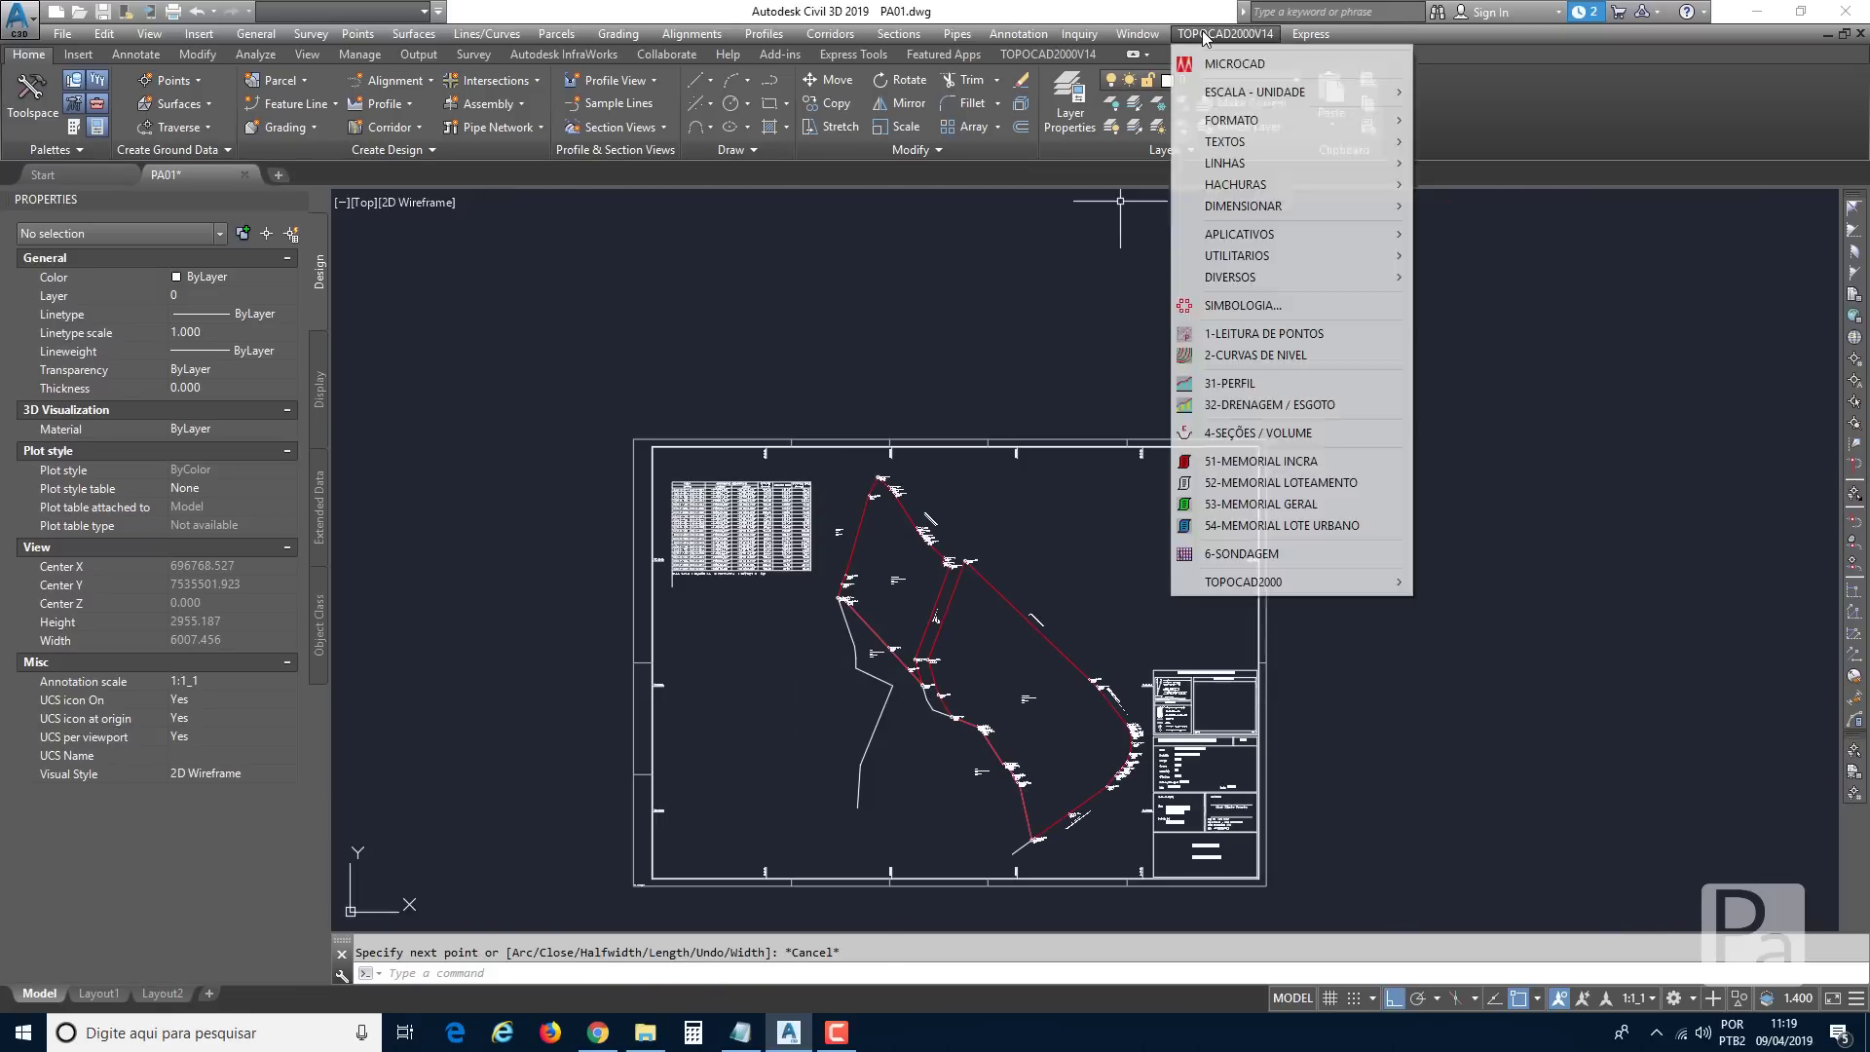
left_click(1279, 466)
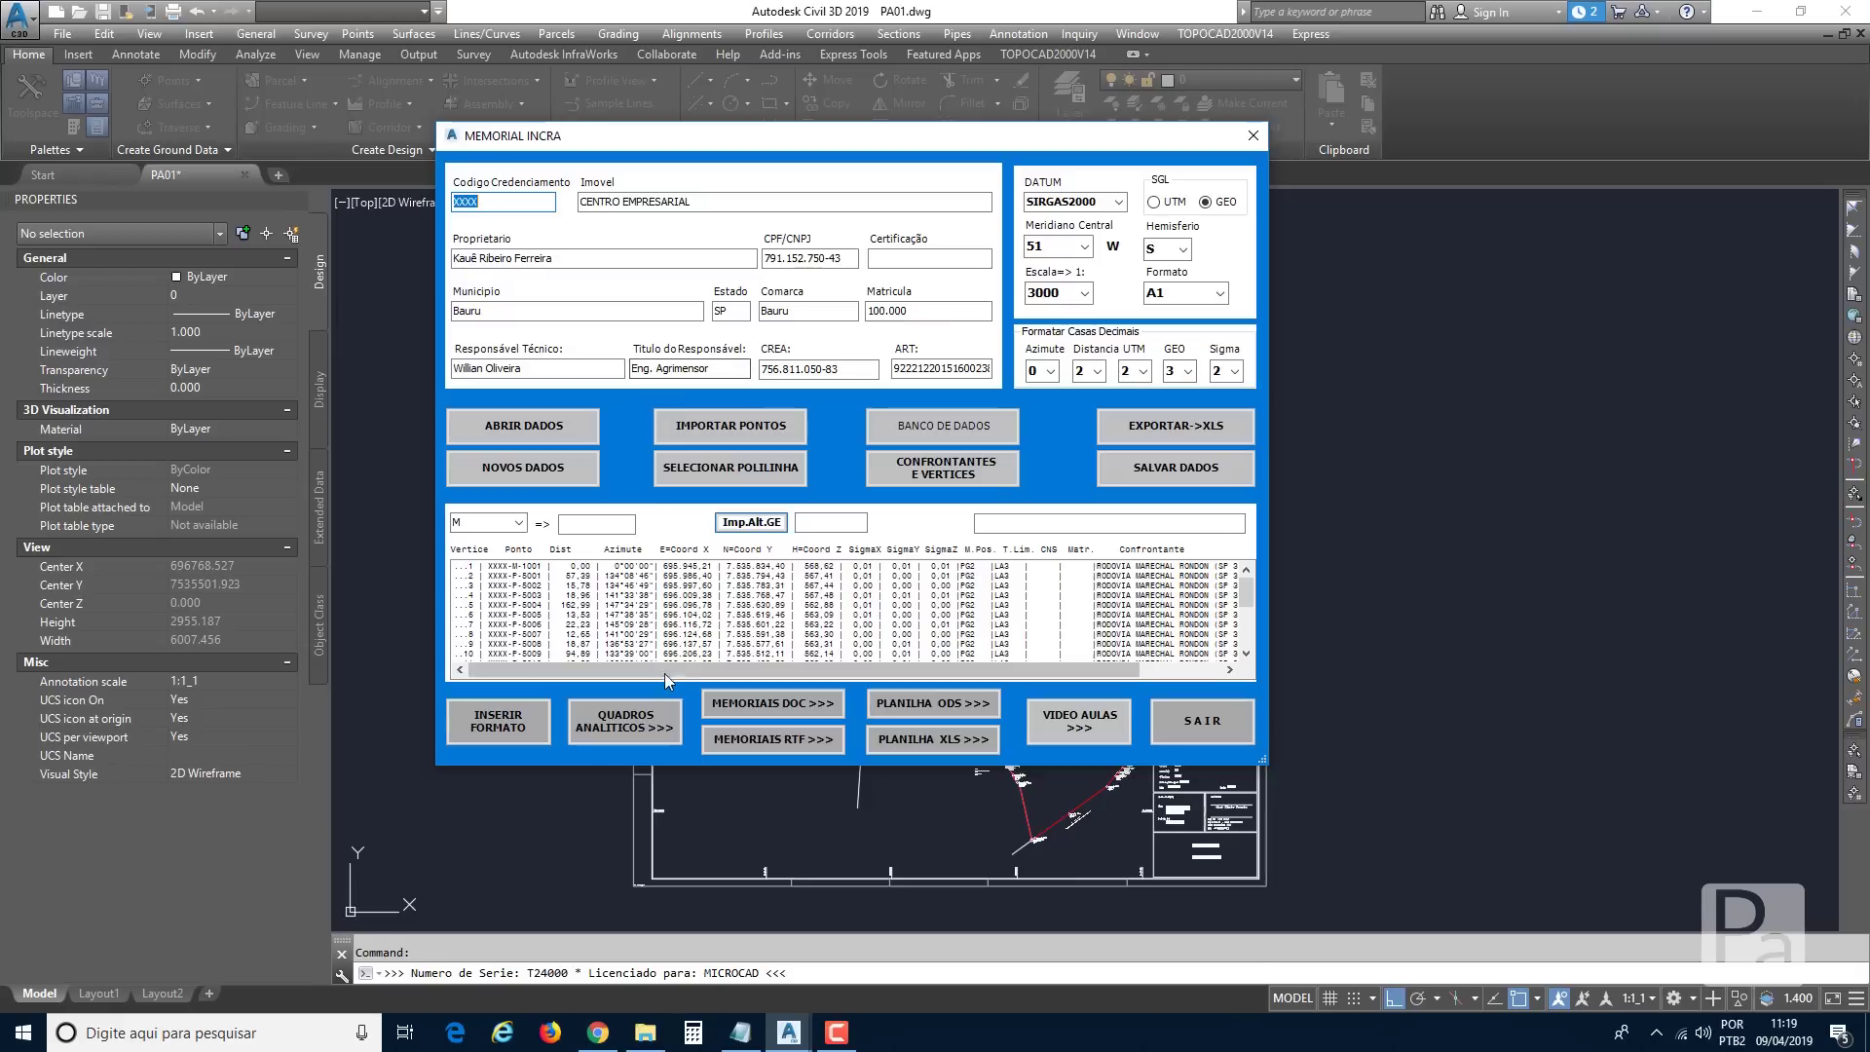
left_click(639, 724)
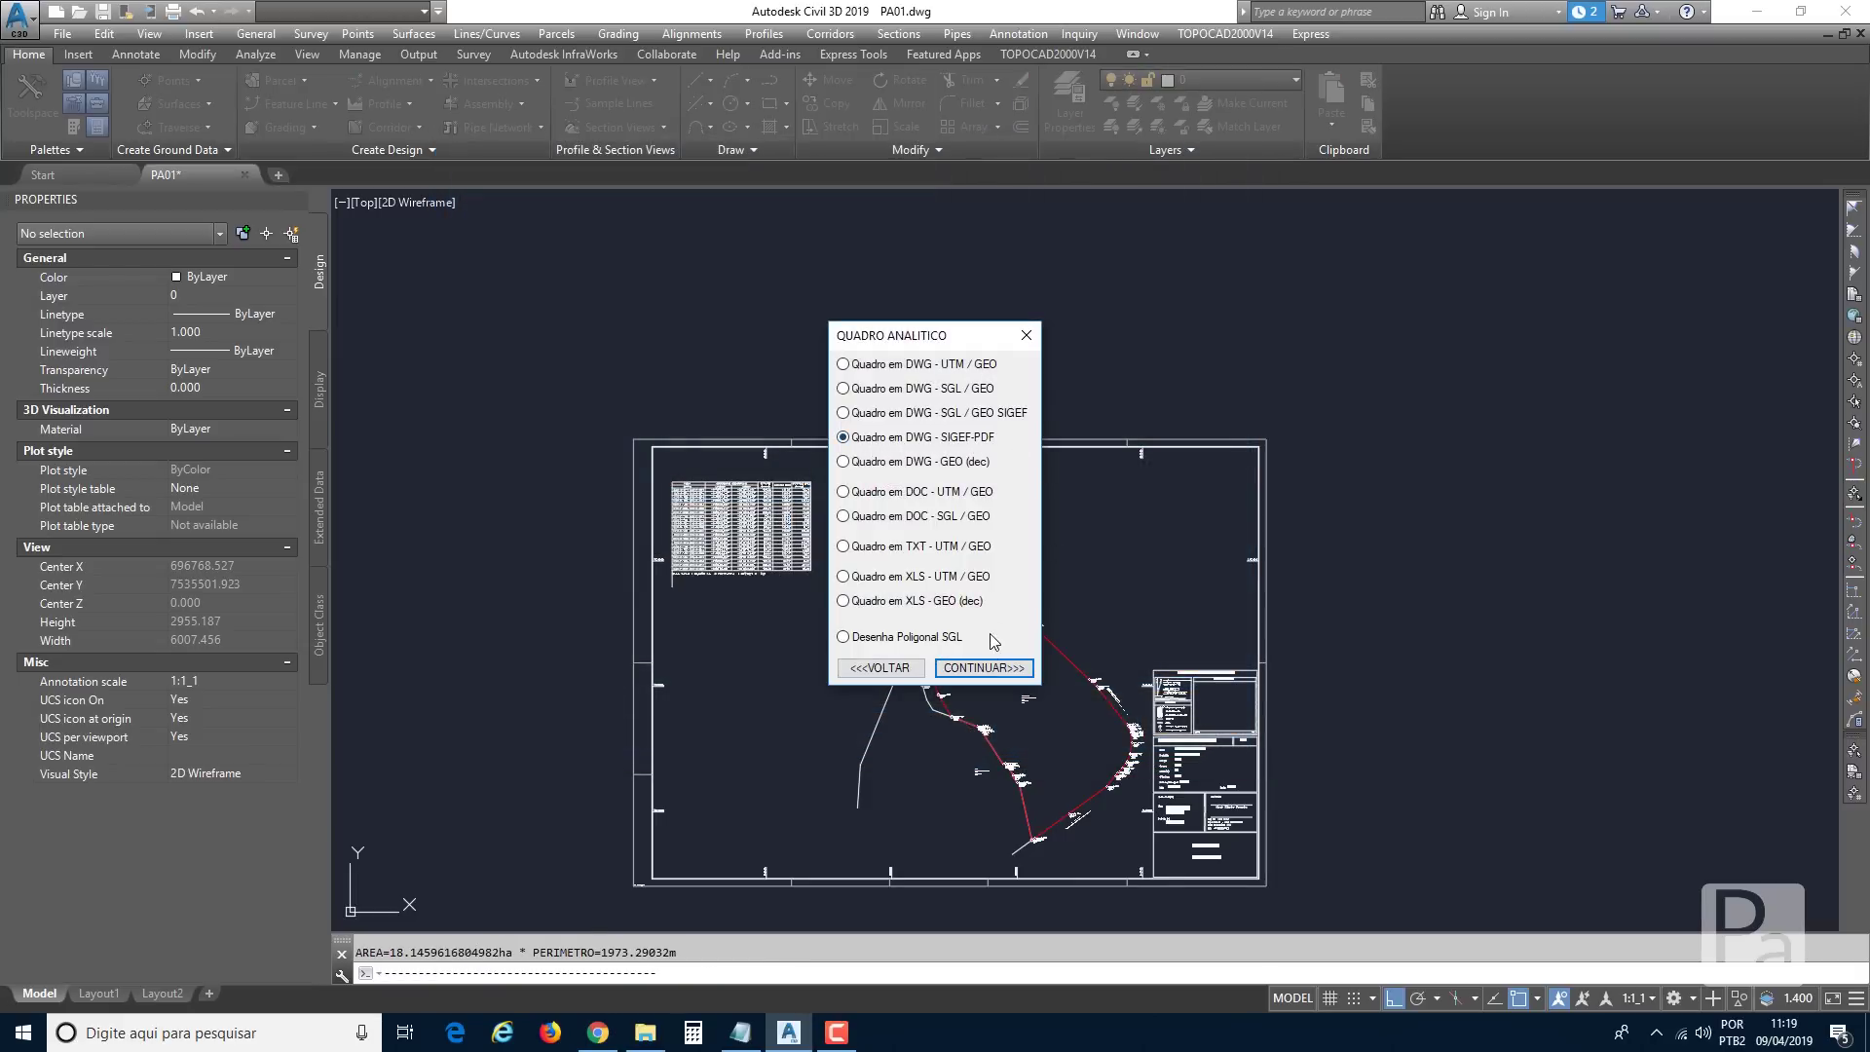
left_click(986, 671)
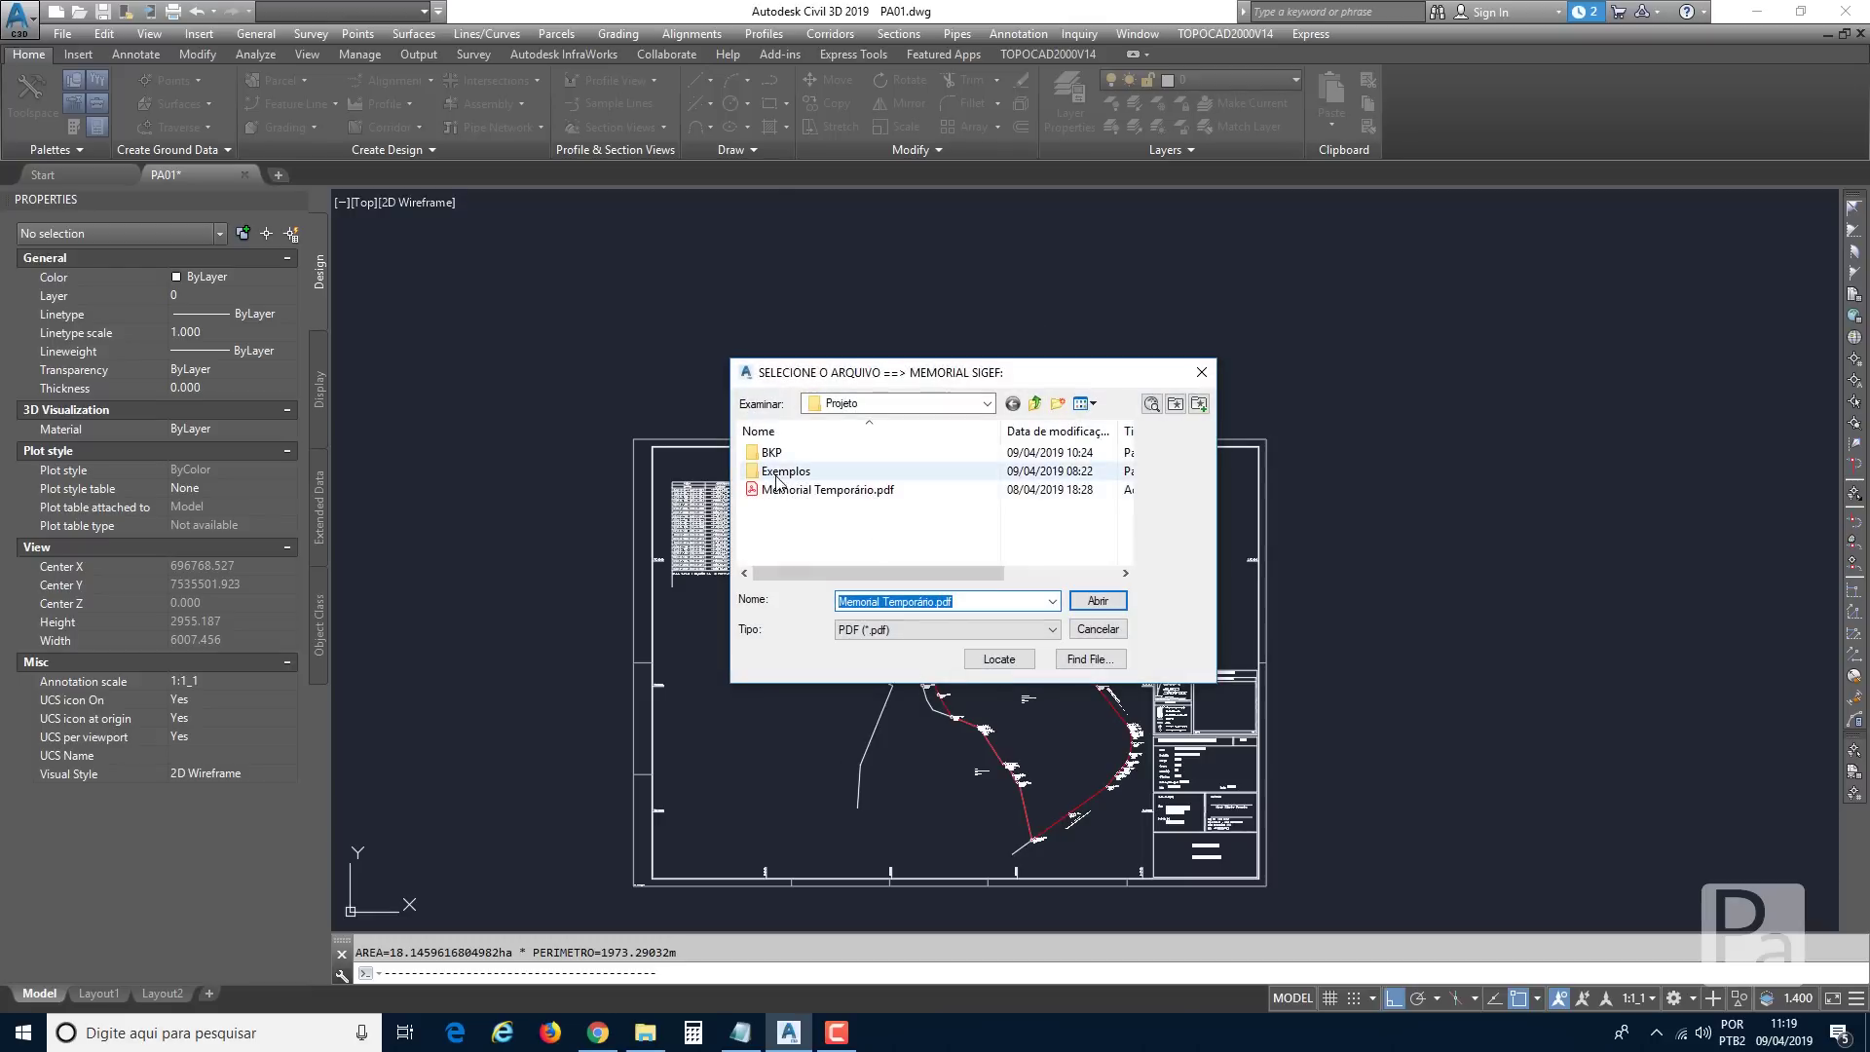
left_click(791, 490)
left_click(1097, 600)
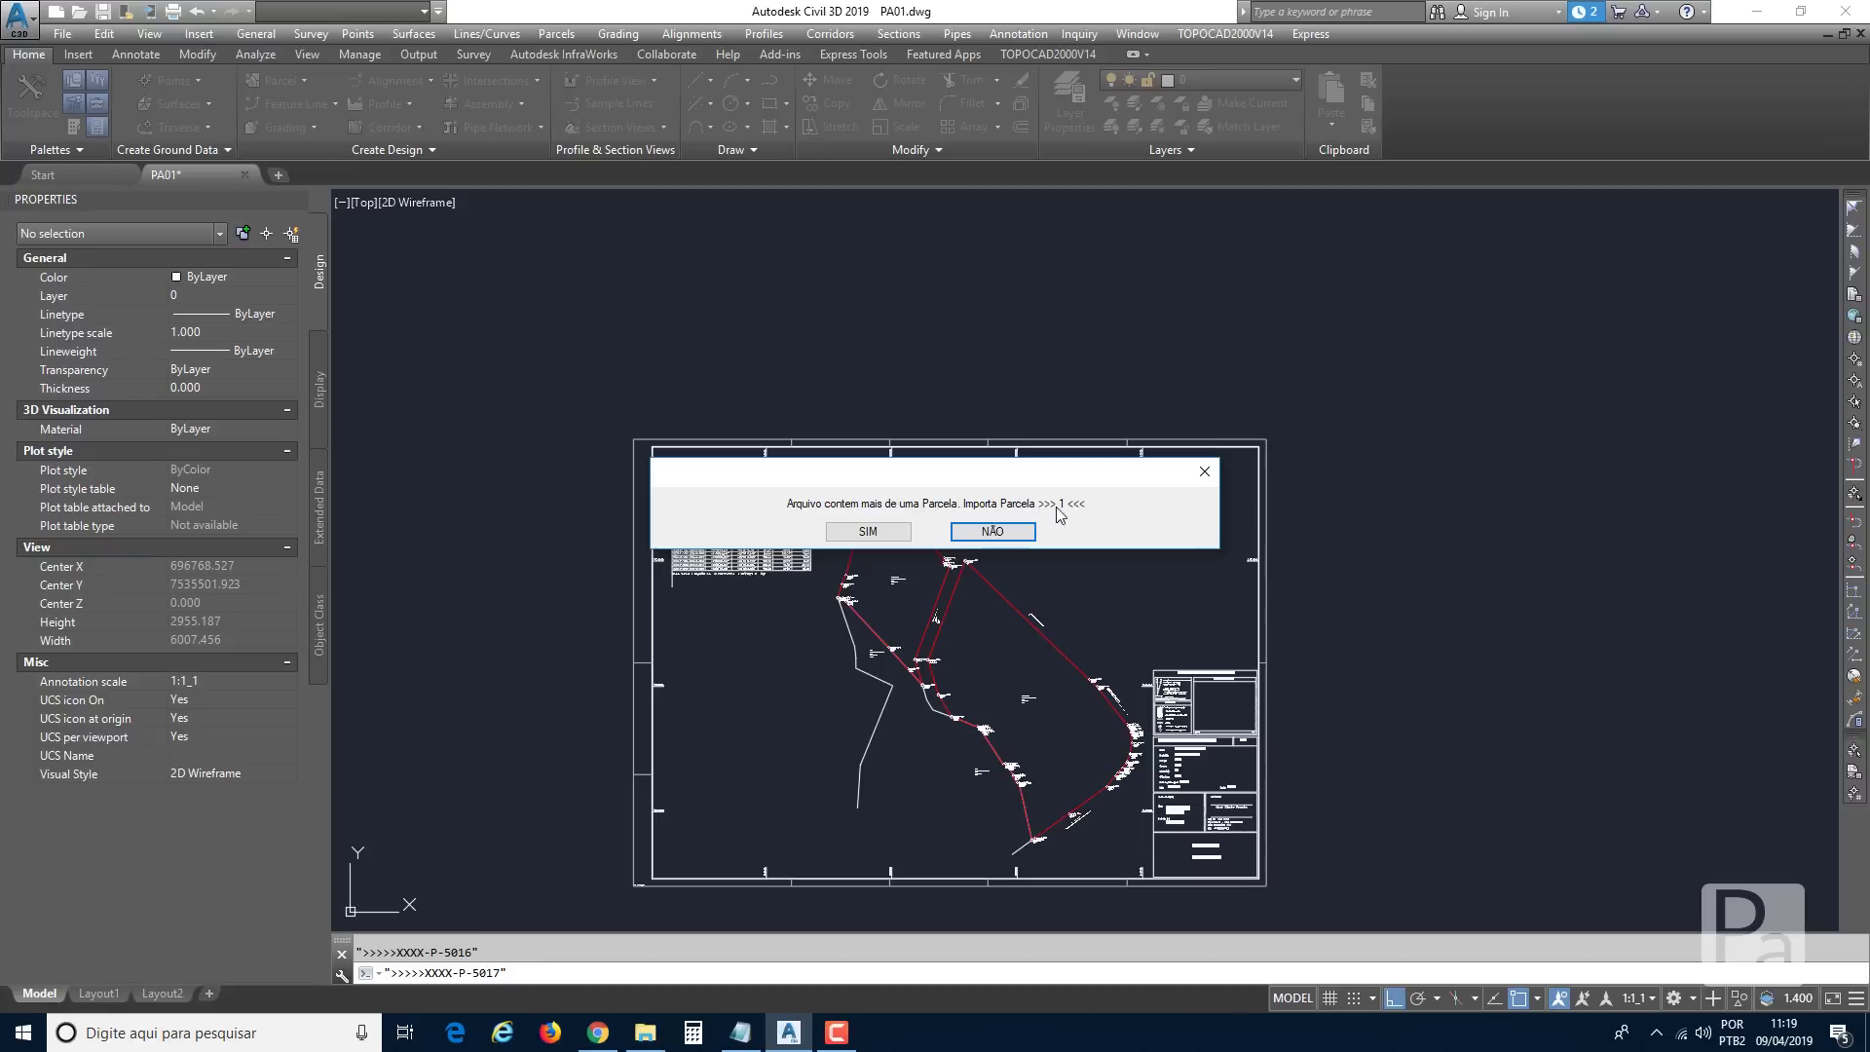
Decline parcel 1 to import the second parcel and insert its table at the guide line's lower end, using object snap.
left_click(994, 532)
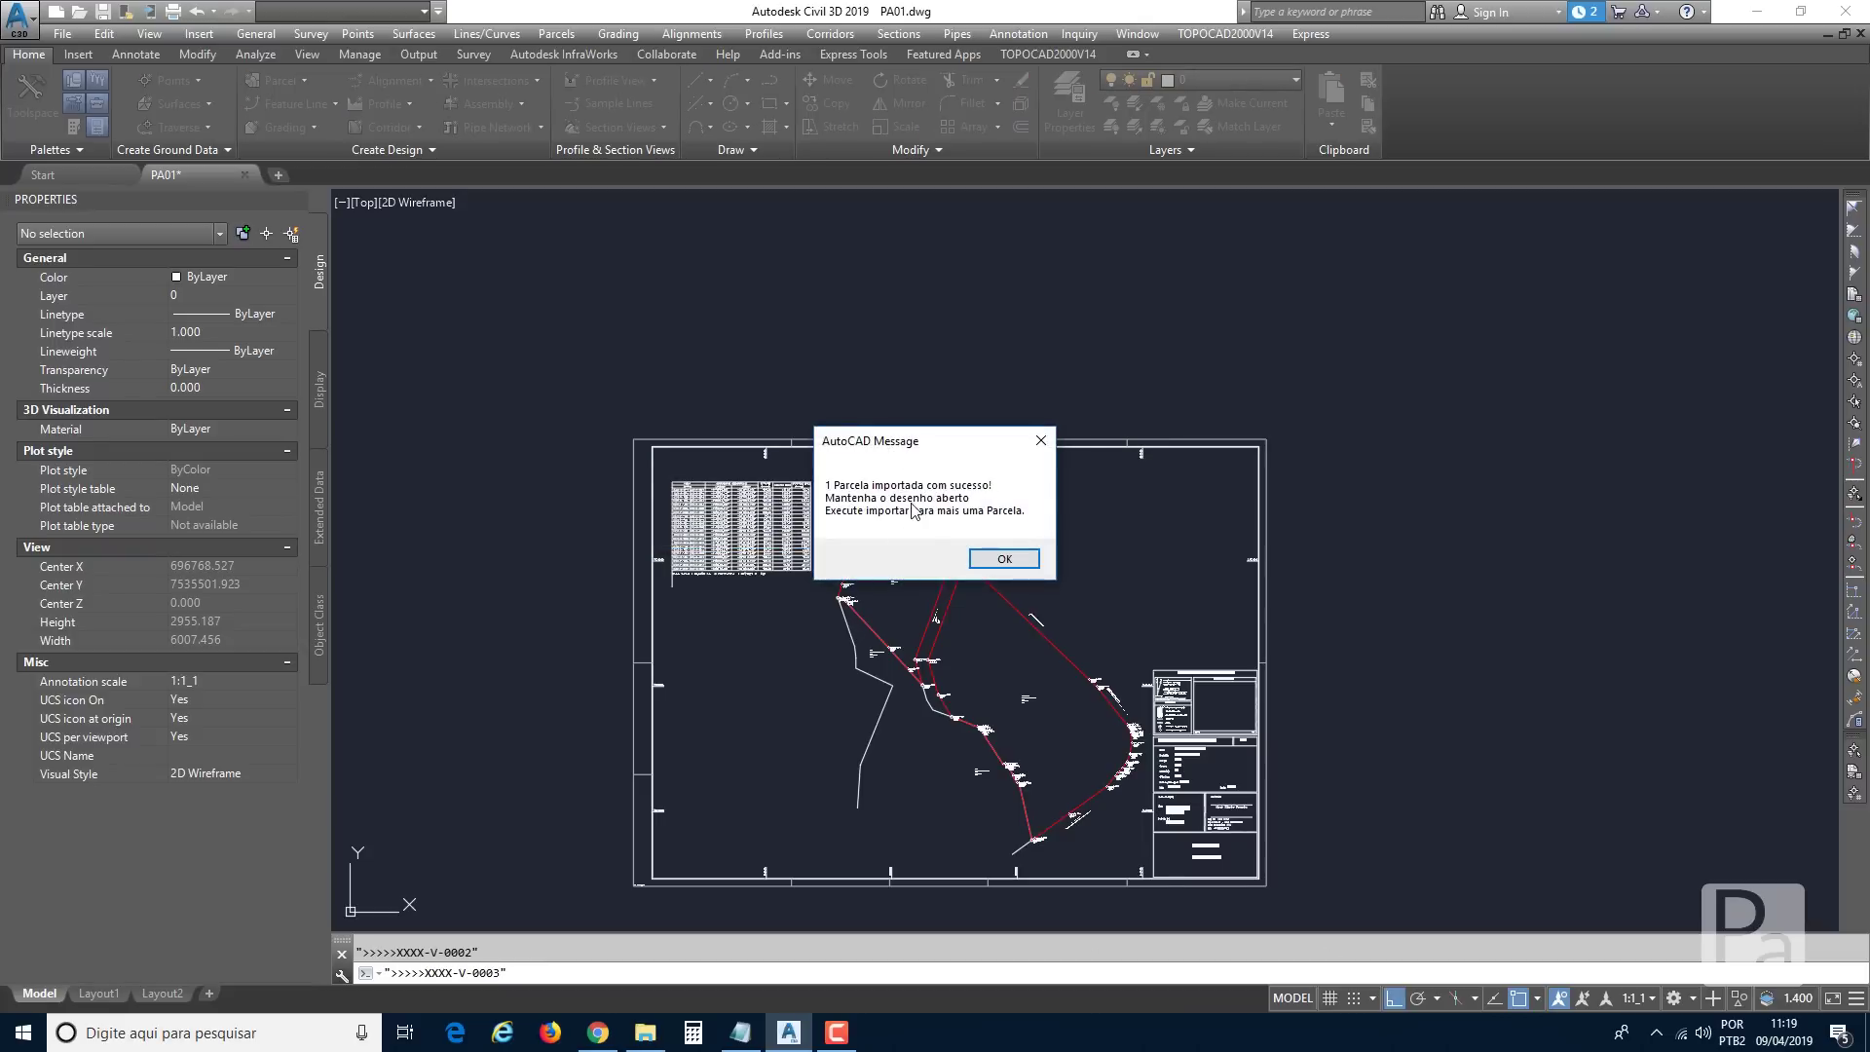
left_click(1014, 570)
scroll(659, 542, "up", 5)
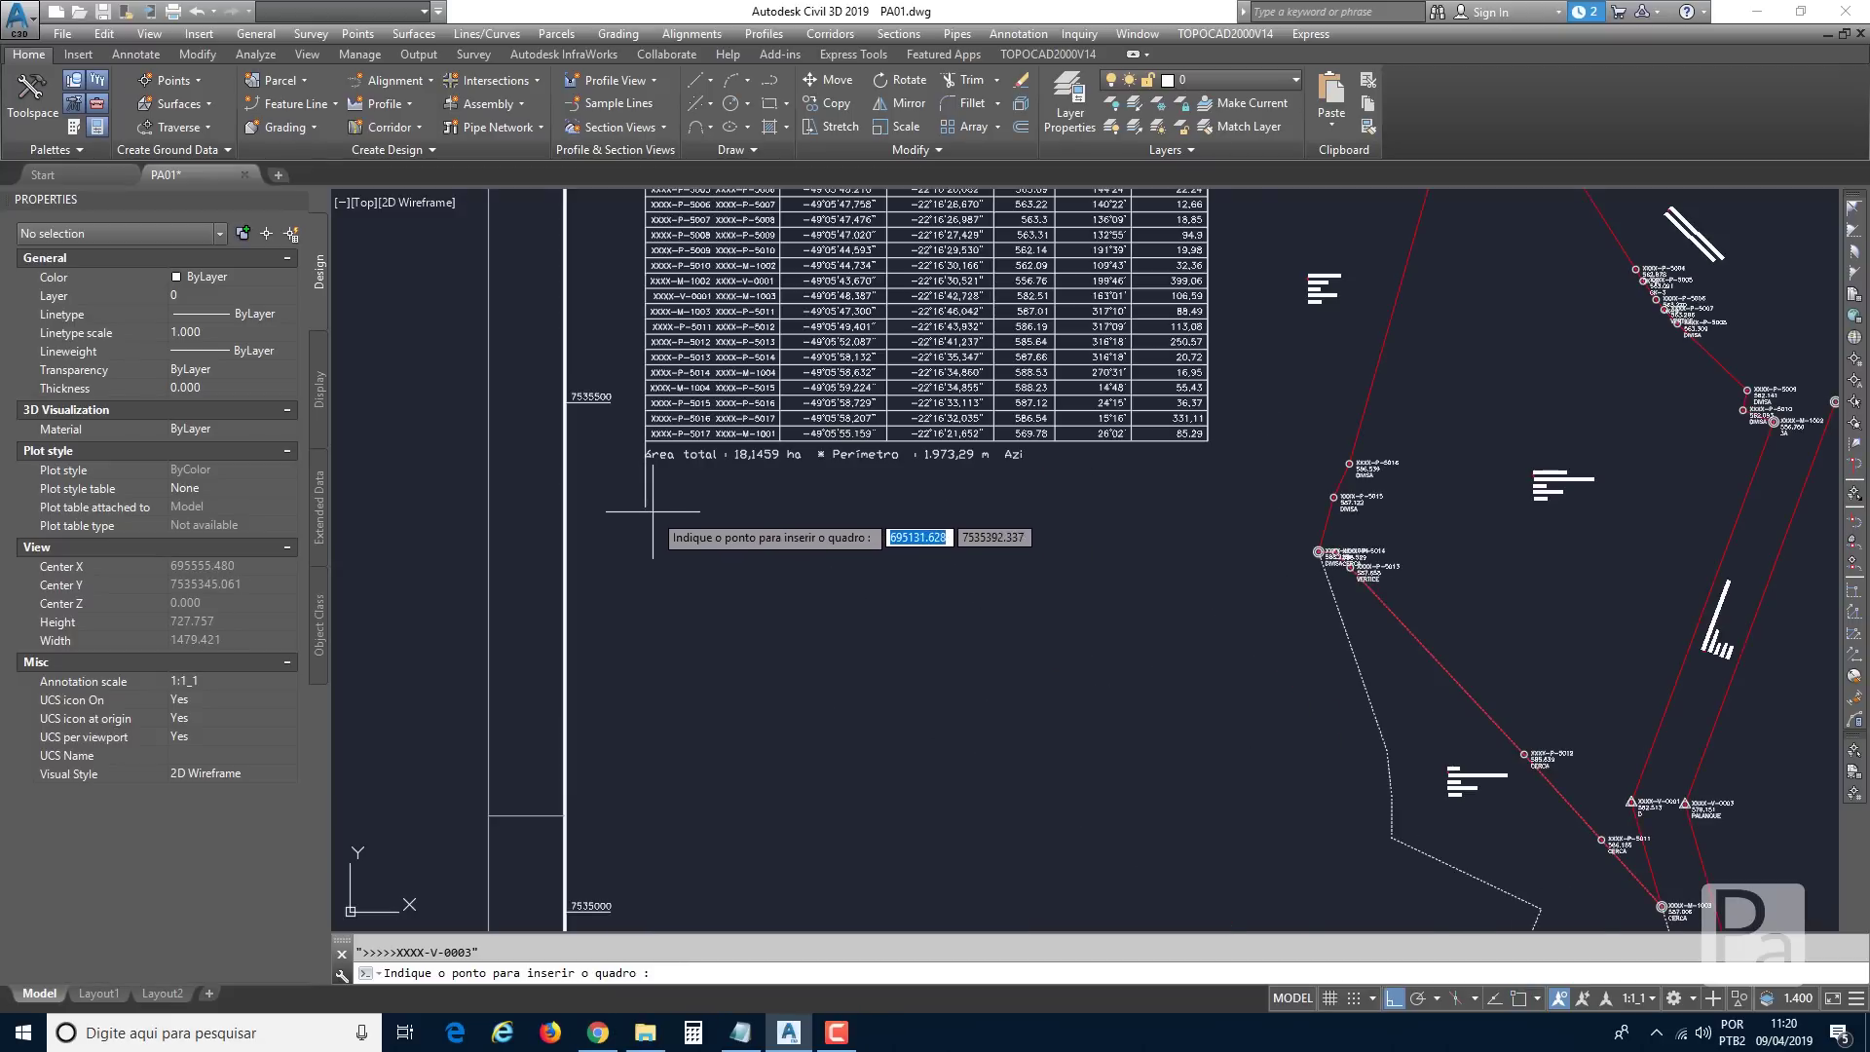
key("F3")
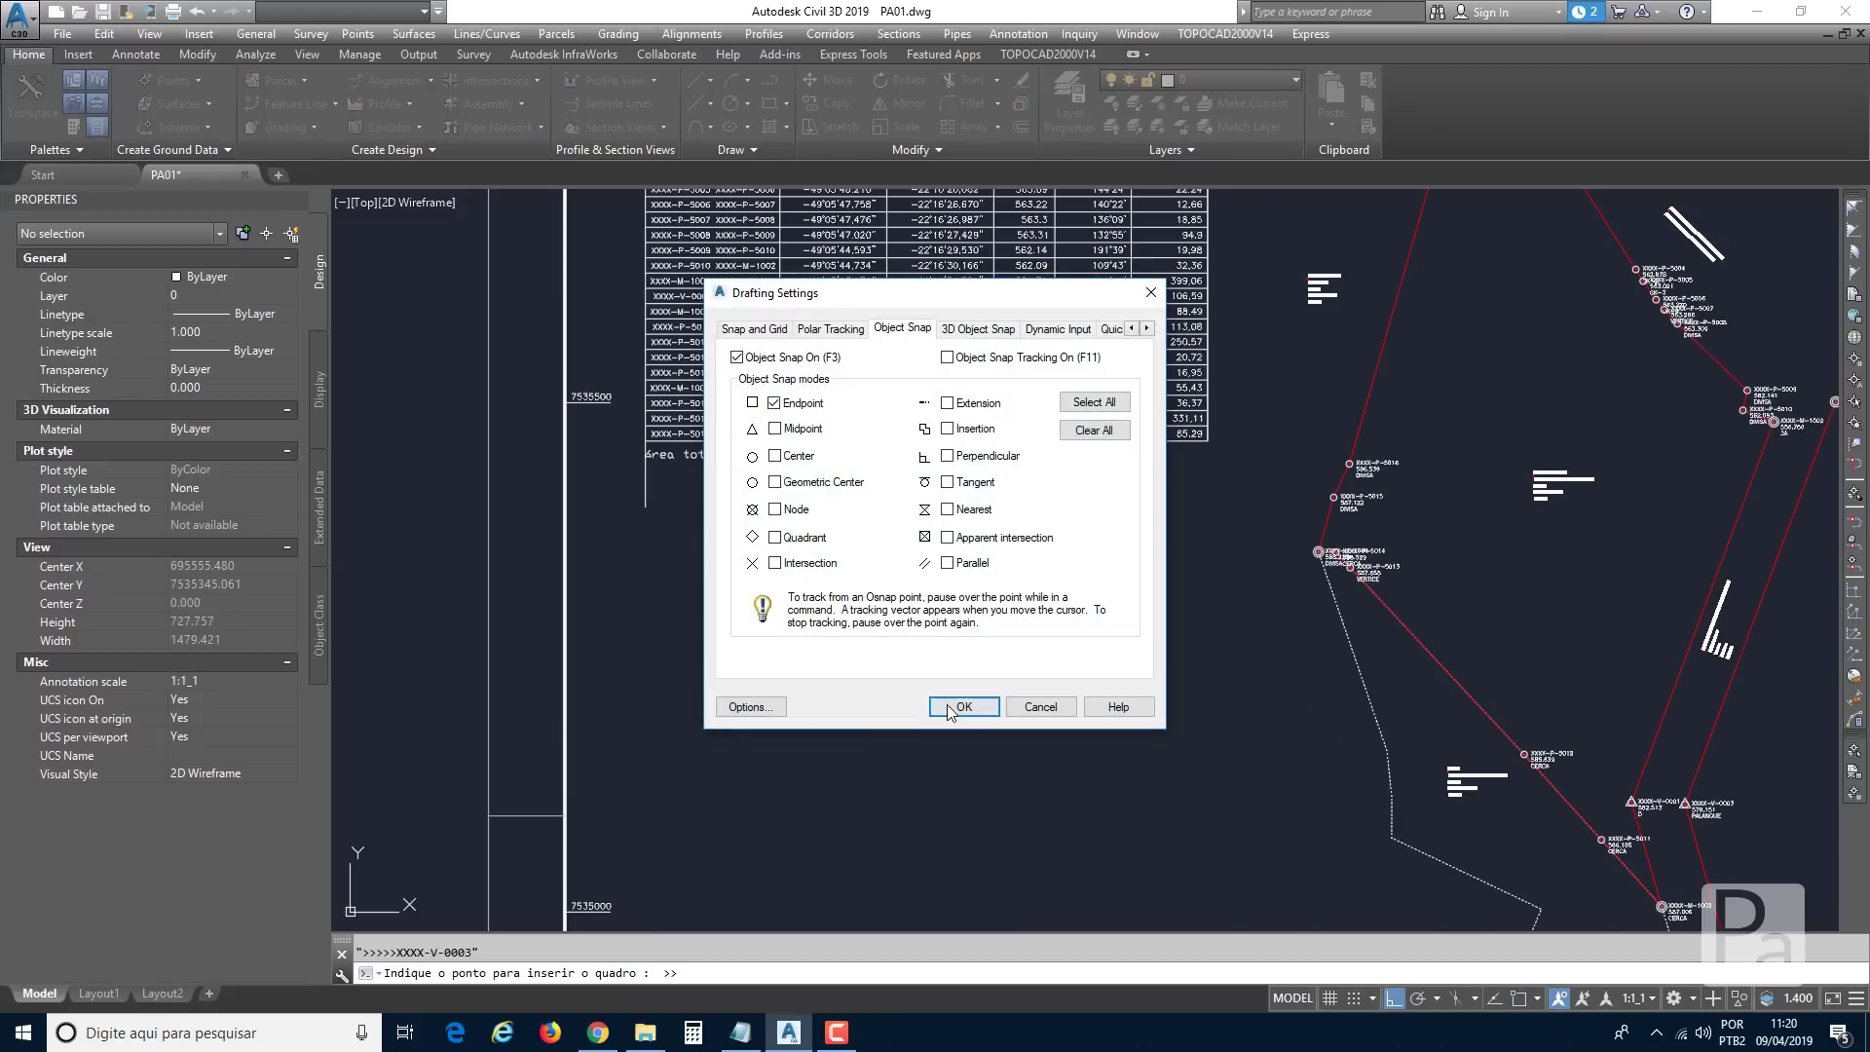
left_click(960, 707)
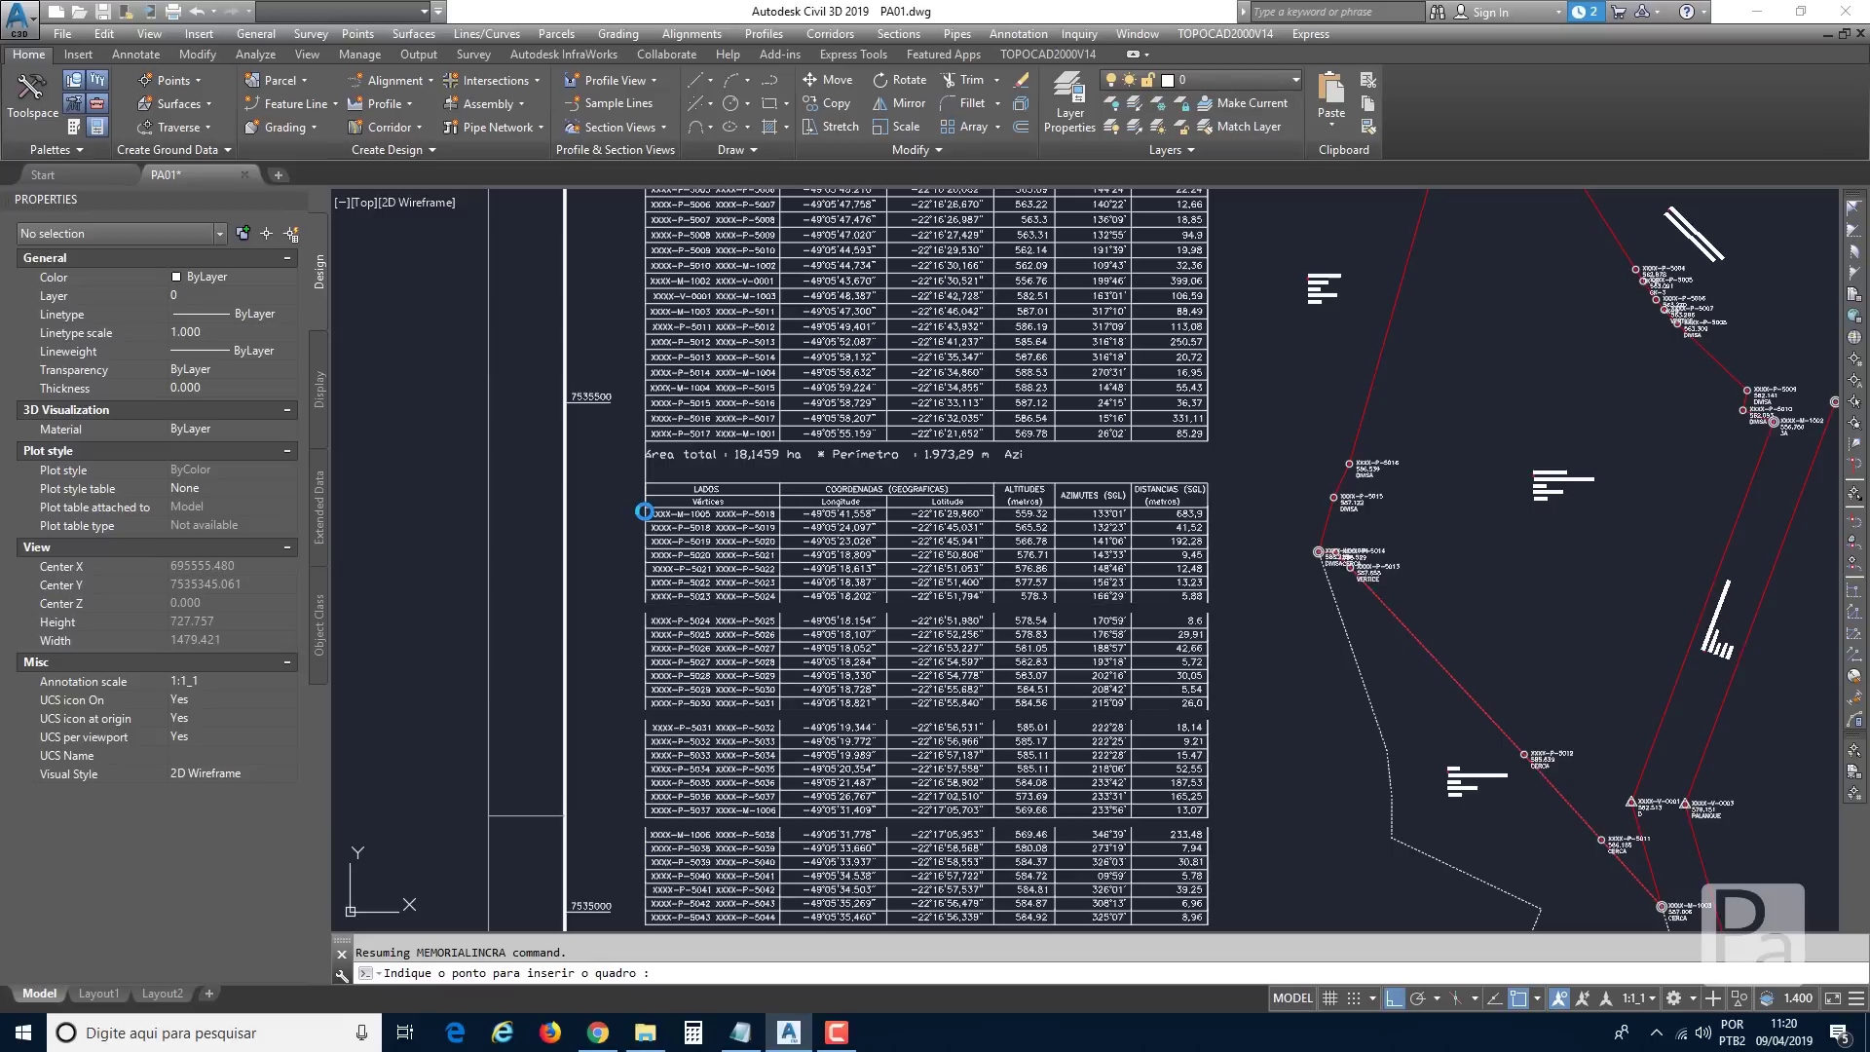
Finish placing the second parcel's table, exit the Memorial INCRA dialog and erase the short vertical guide polyline between the two tables.
left_click(644, 512)
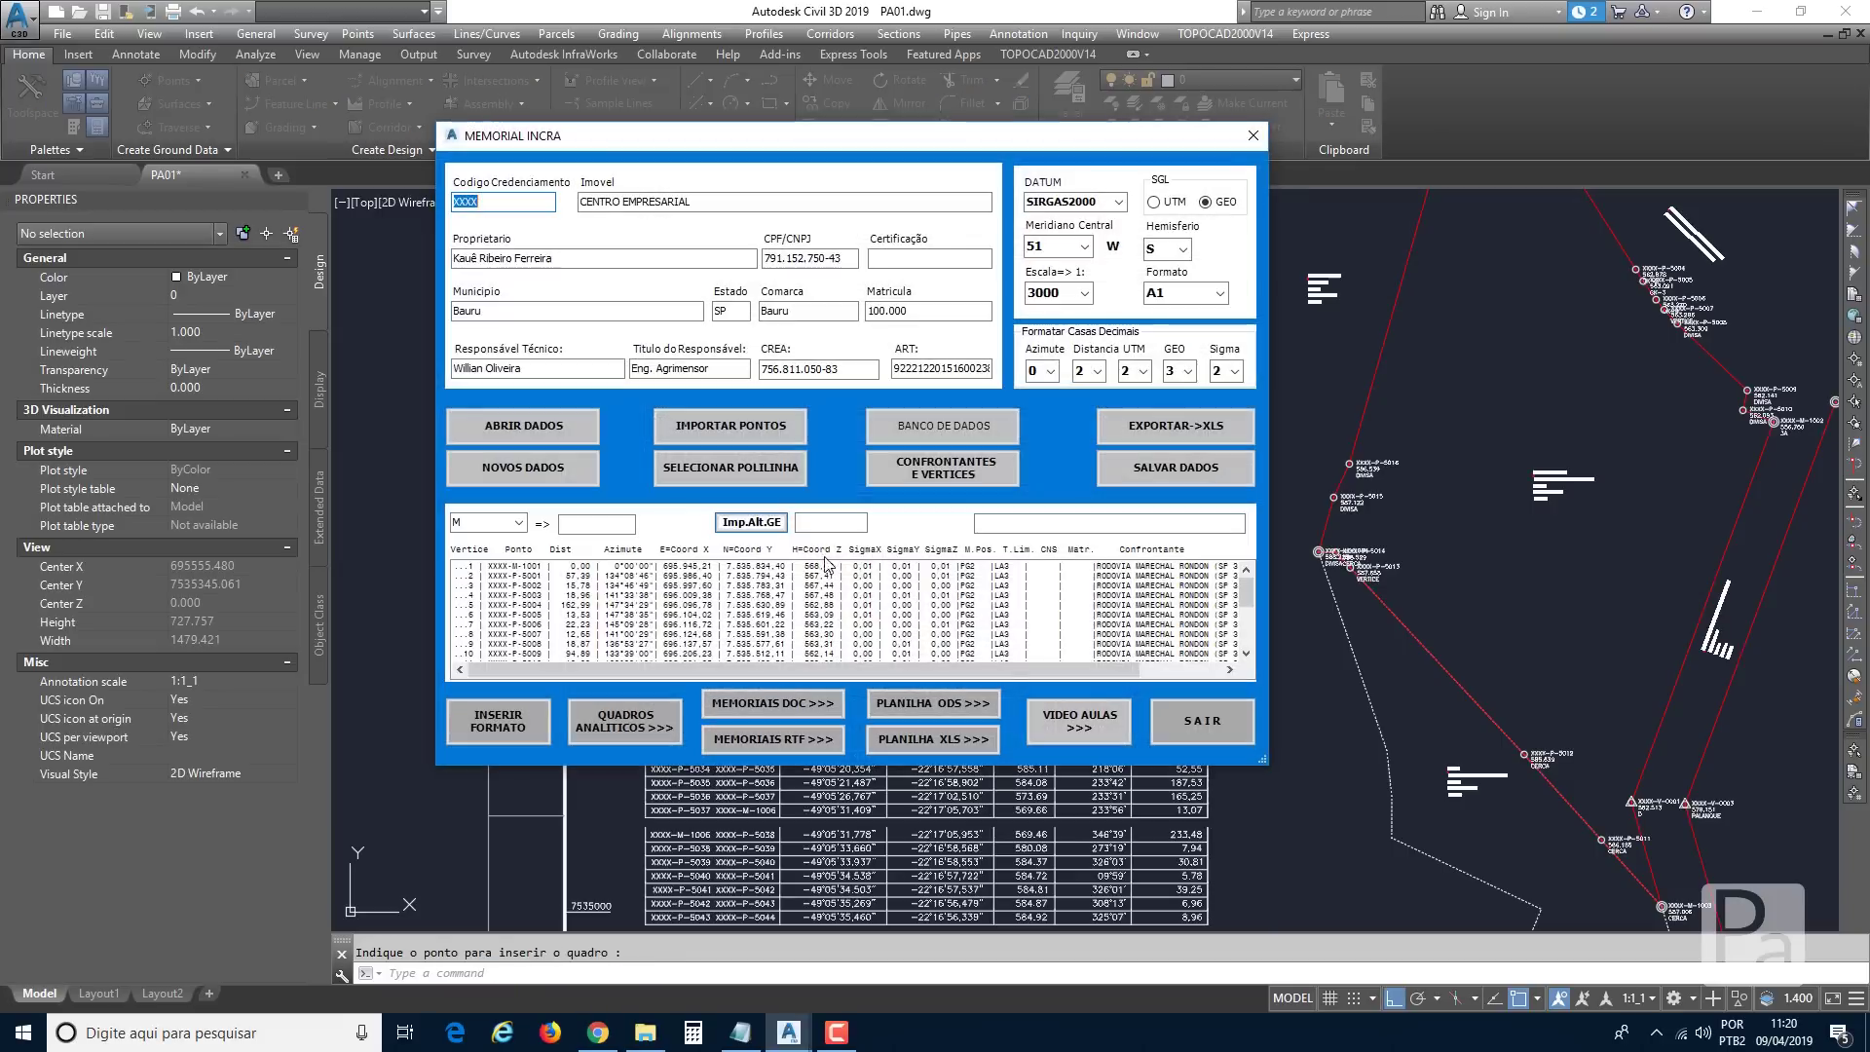
left_click(1213, 731)
scroll(1206, 730, "down", 5)
scroll(1180, 856, "up", 5)
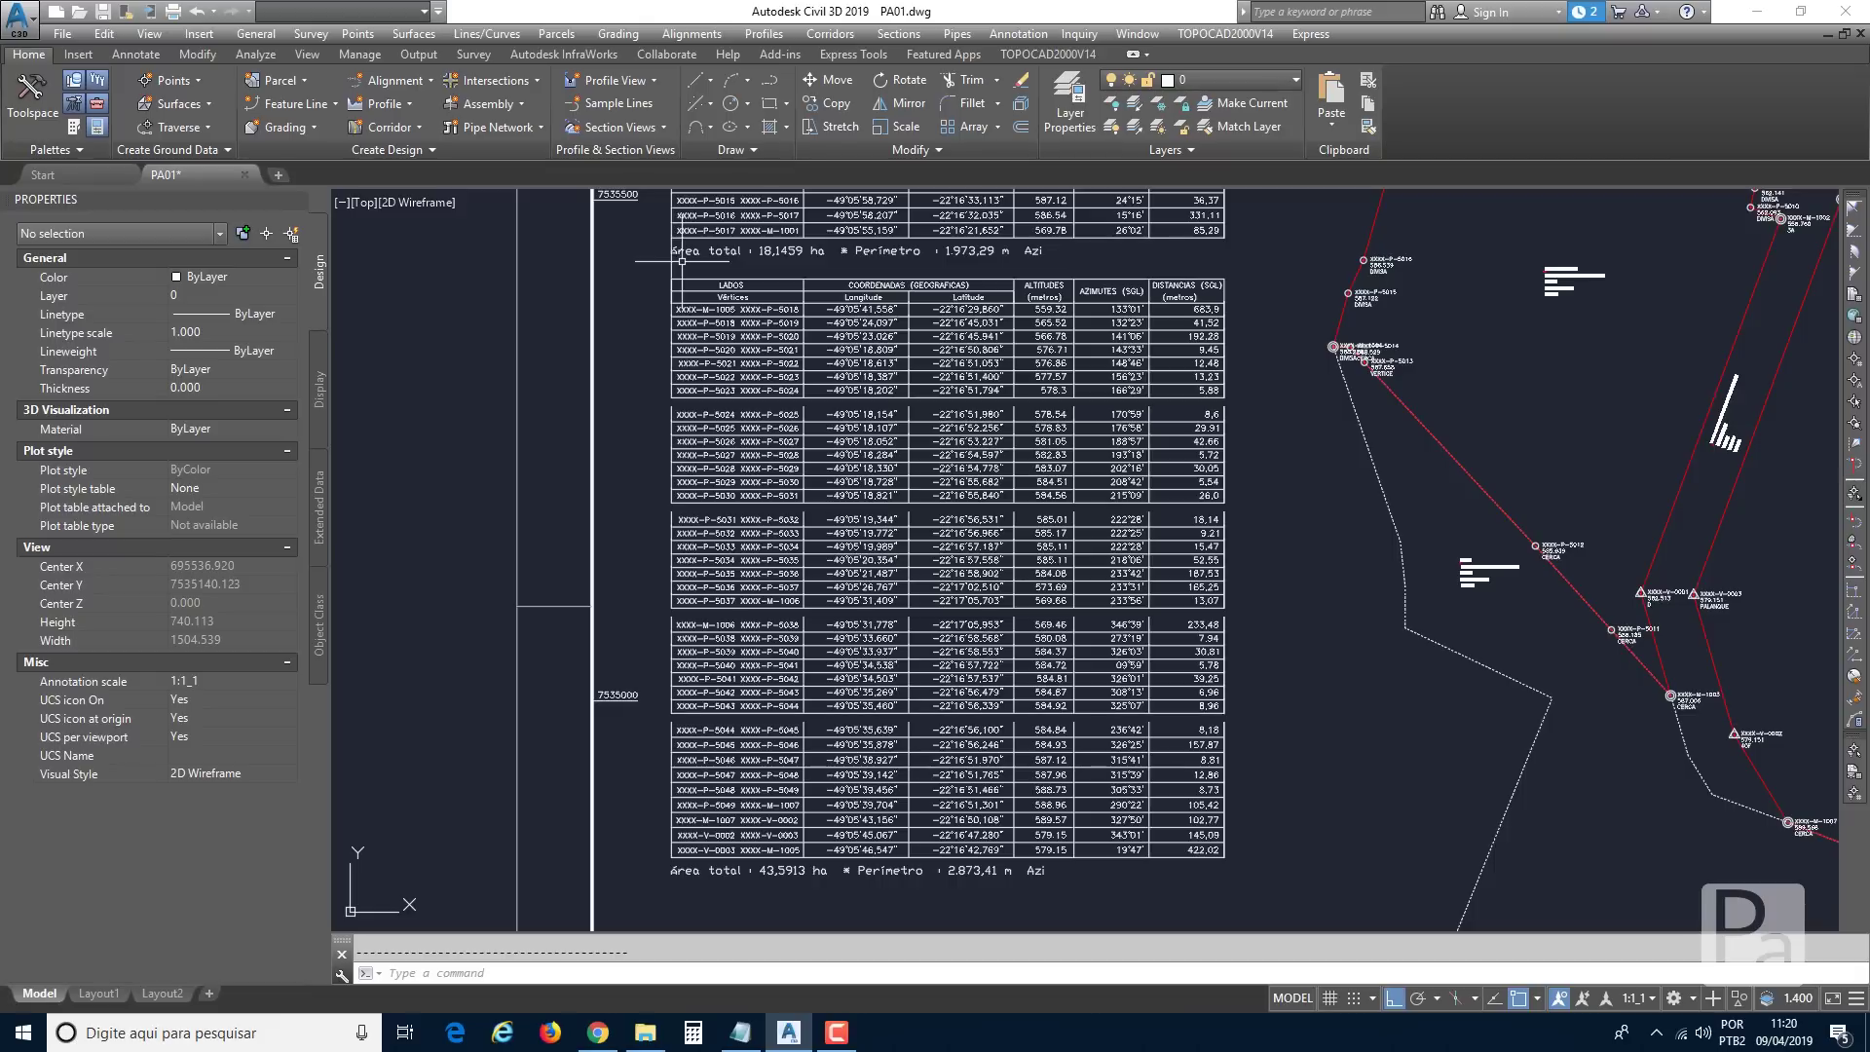
left_click(673, 263)
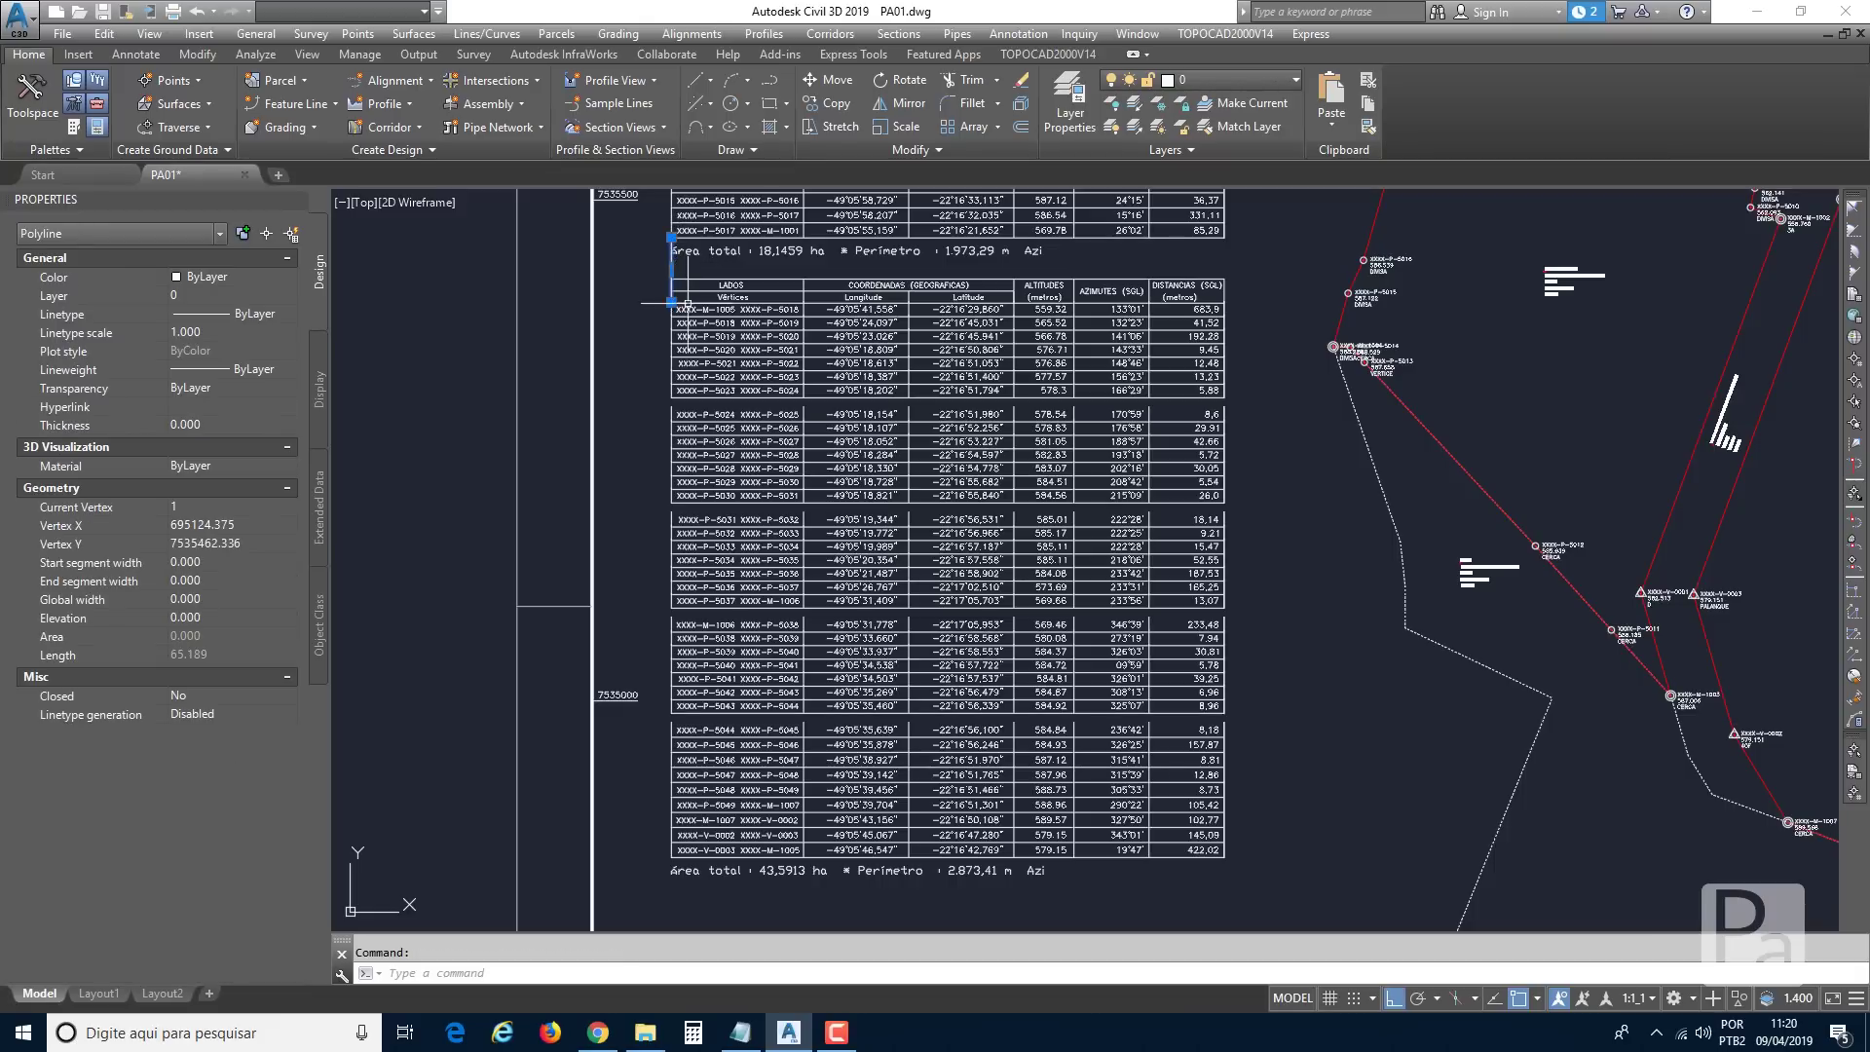
key("Delete")
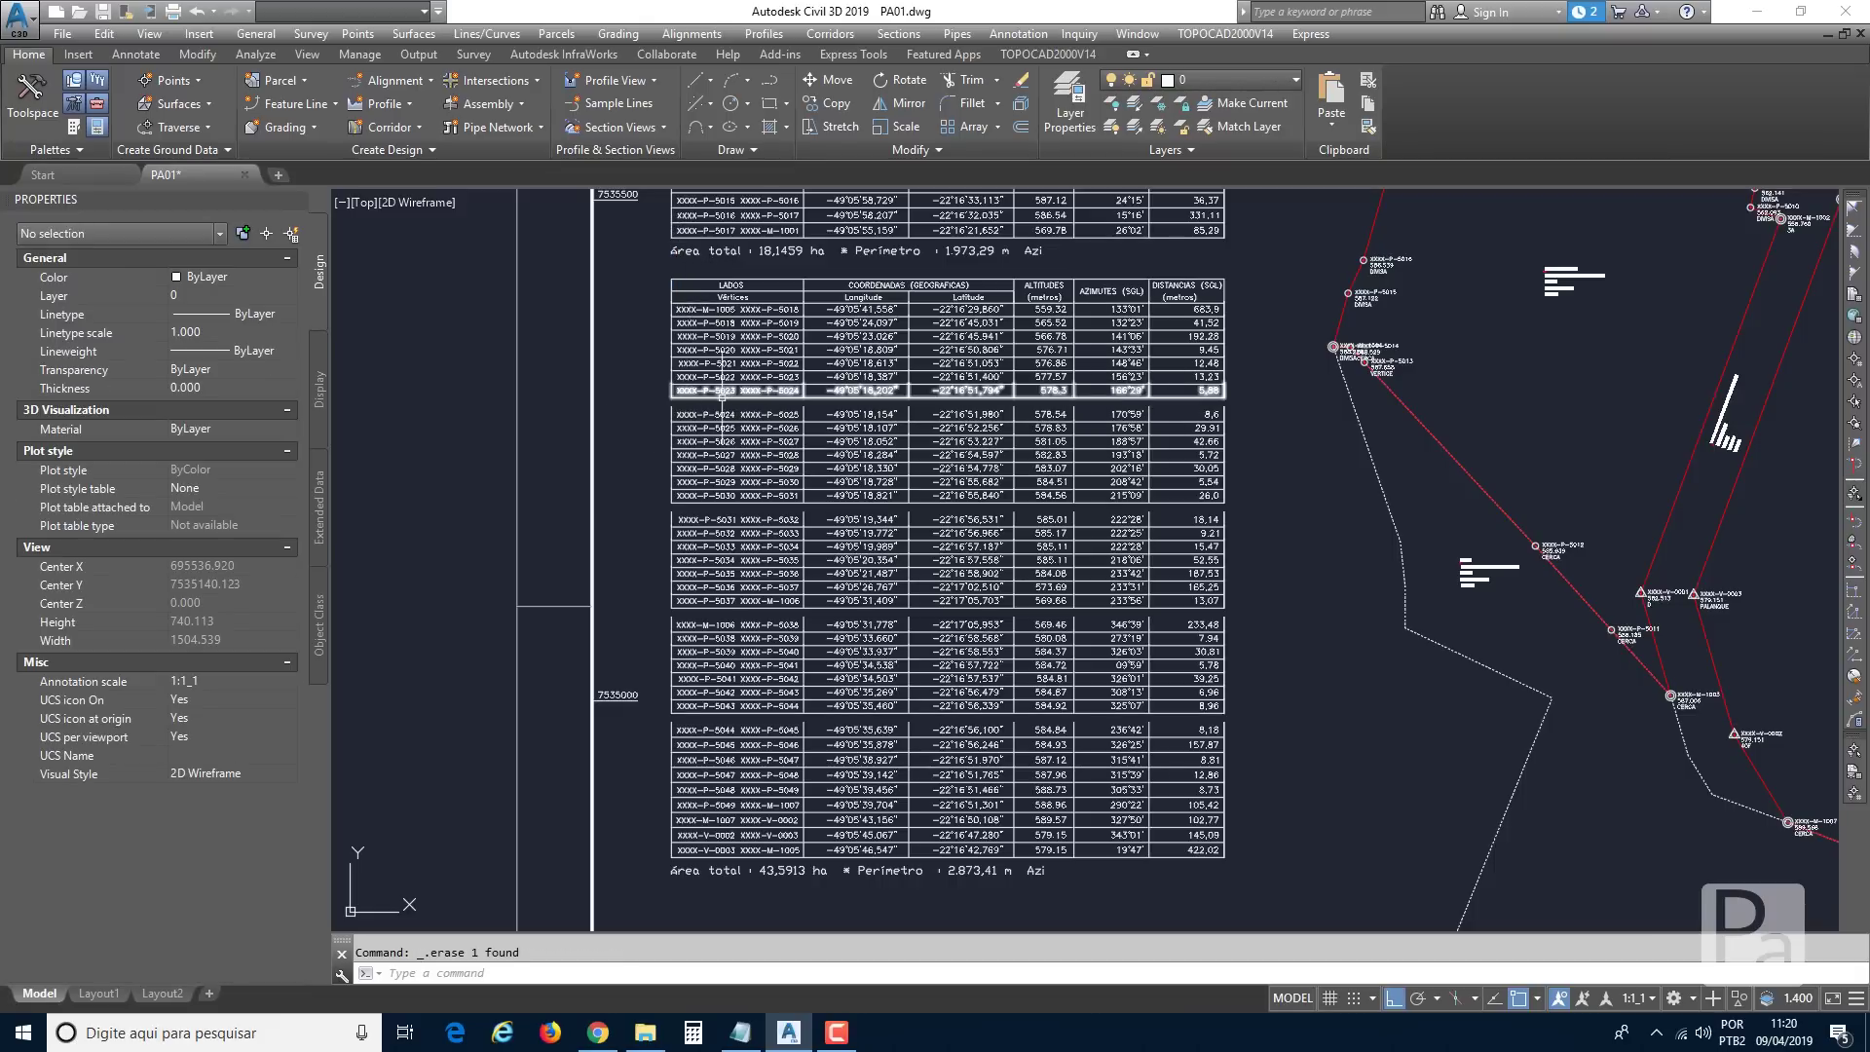
Move the second table's row blocks from XXXX-P-5024 downward up against the XXXX-P-5023 row to close the first gap.
type("m")
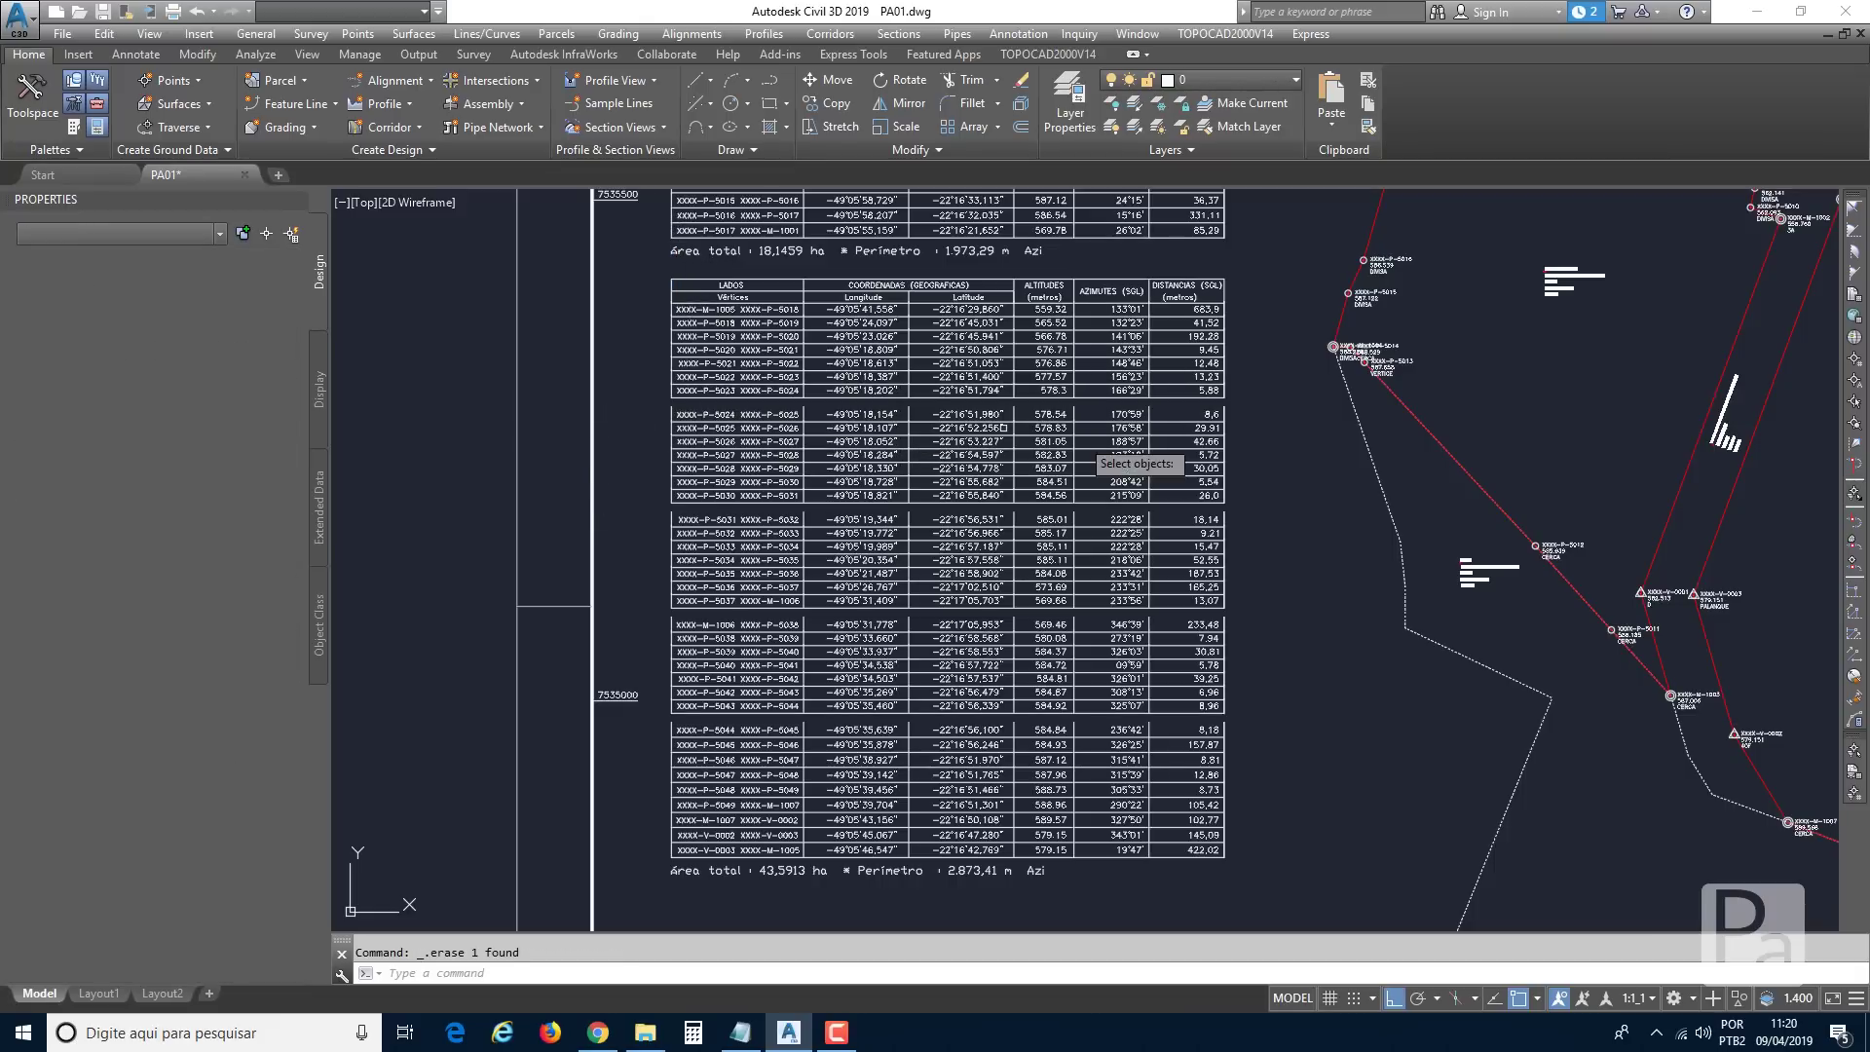
key("Return")
left_click(1257, 402)
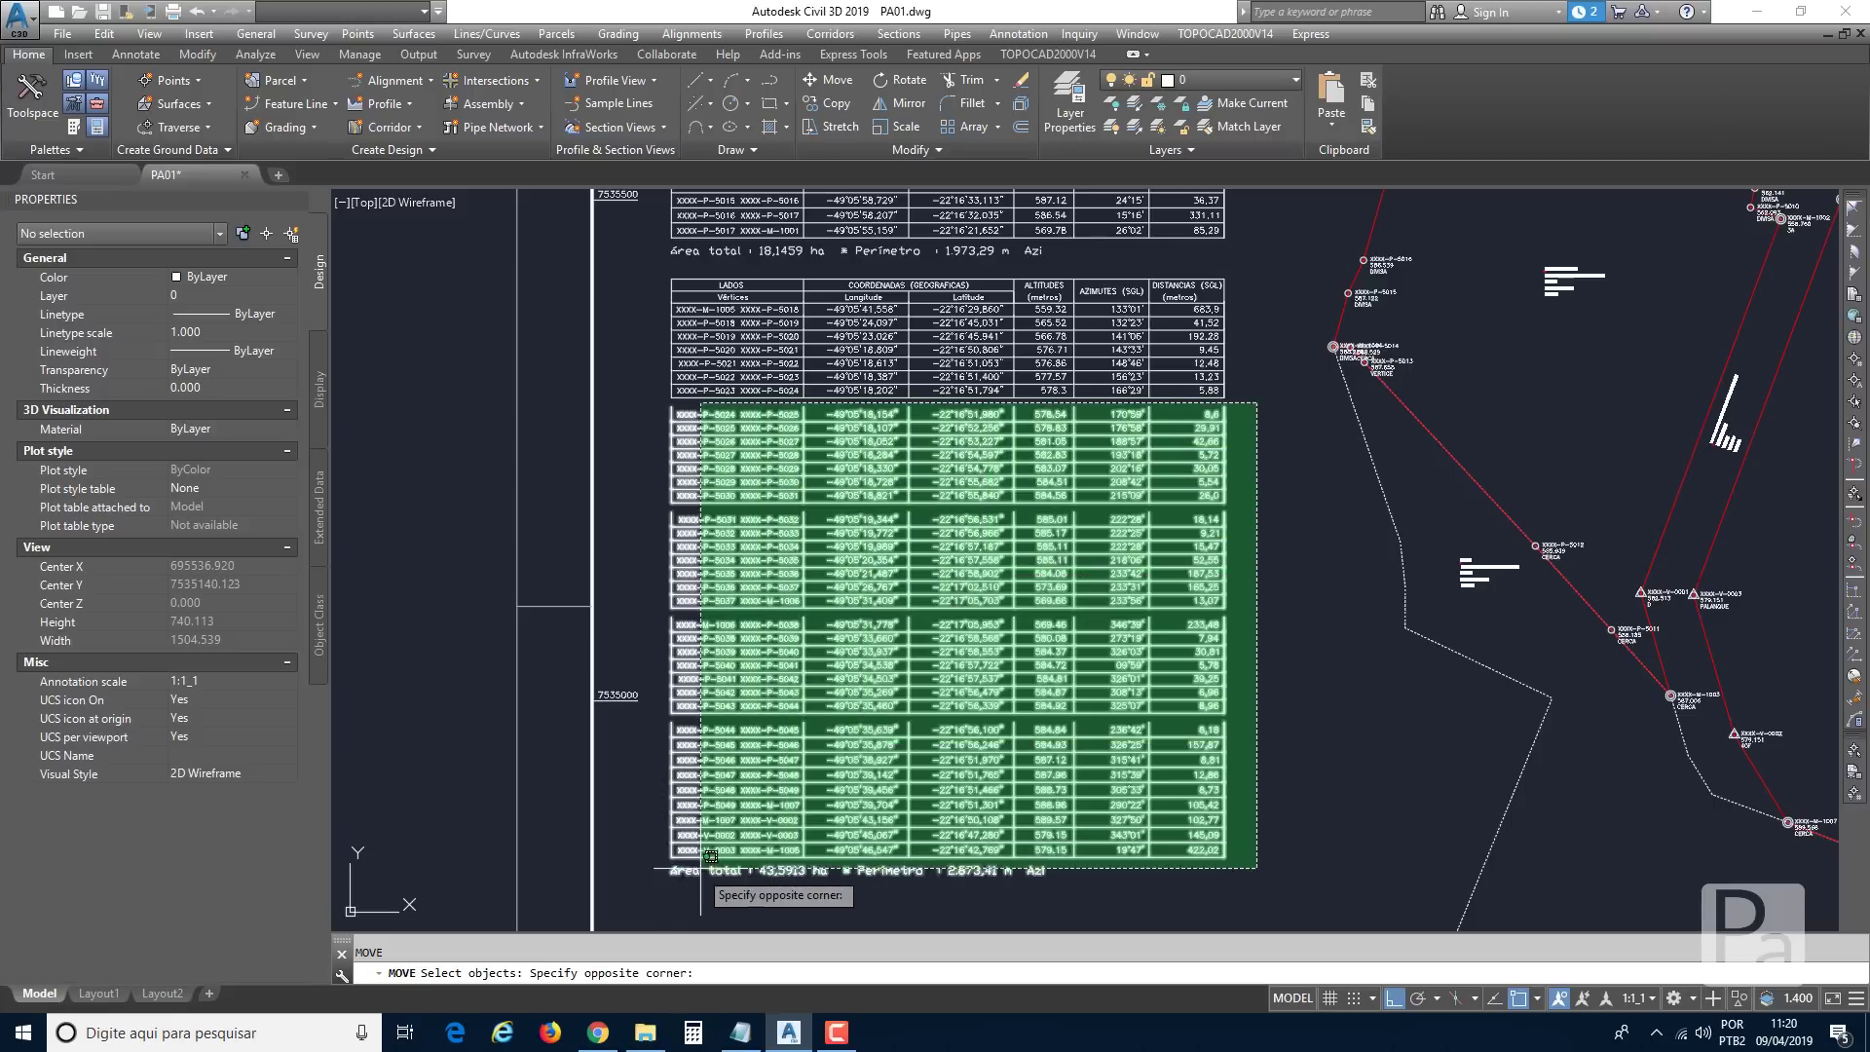
left_click(596, 926)
scroll(682, 390, "up", 4)
key("Return")
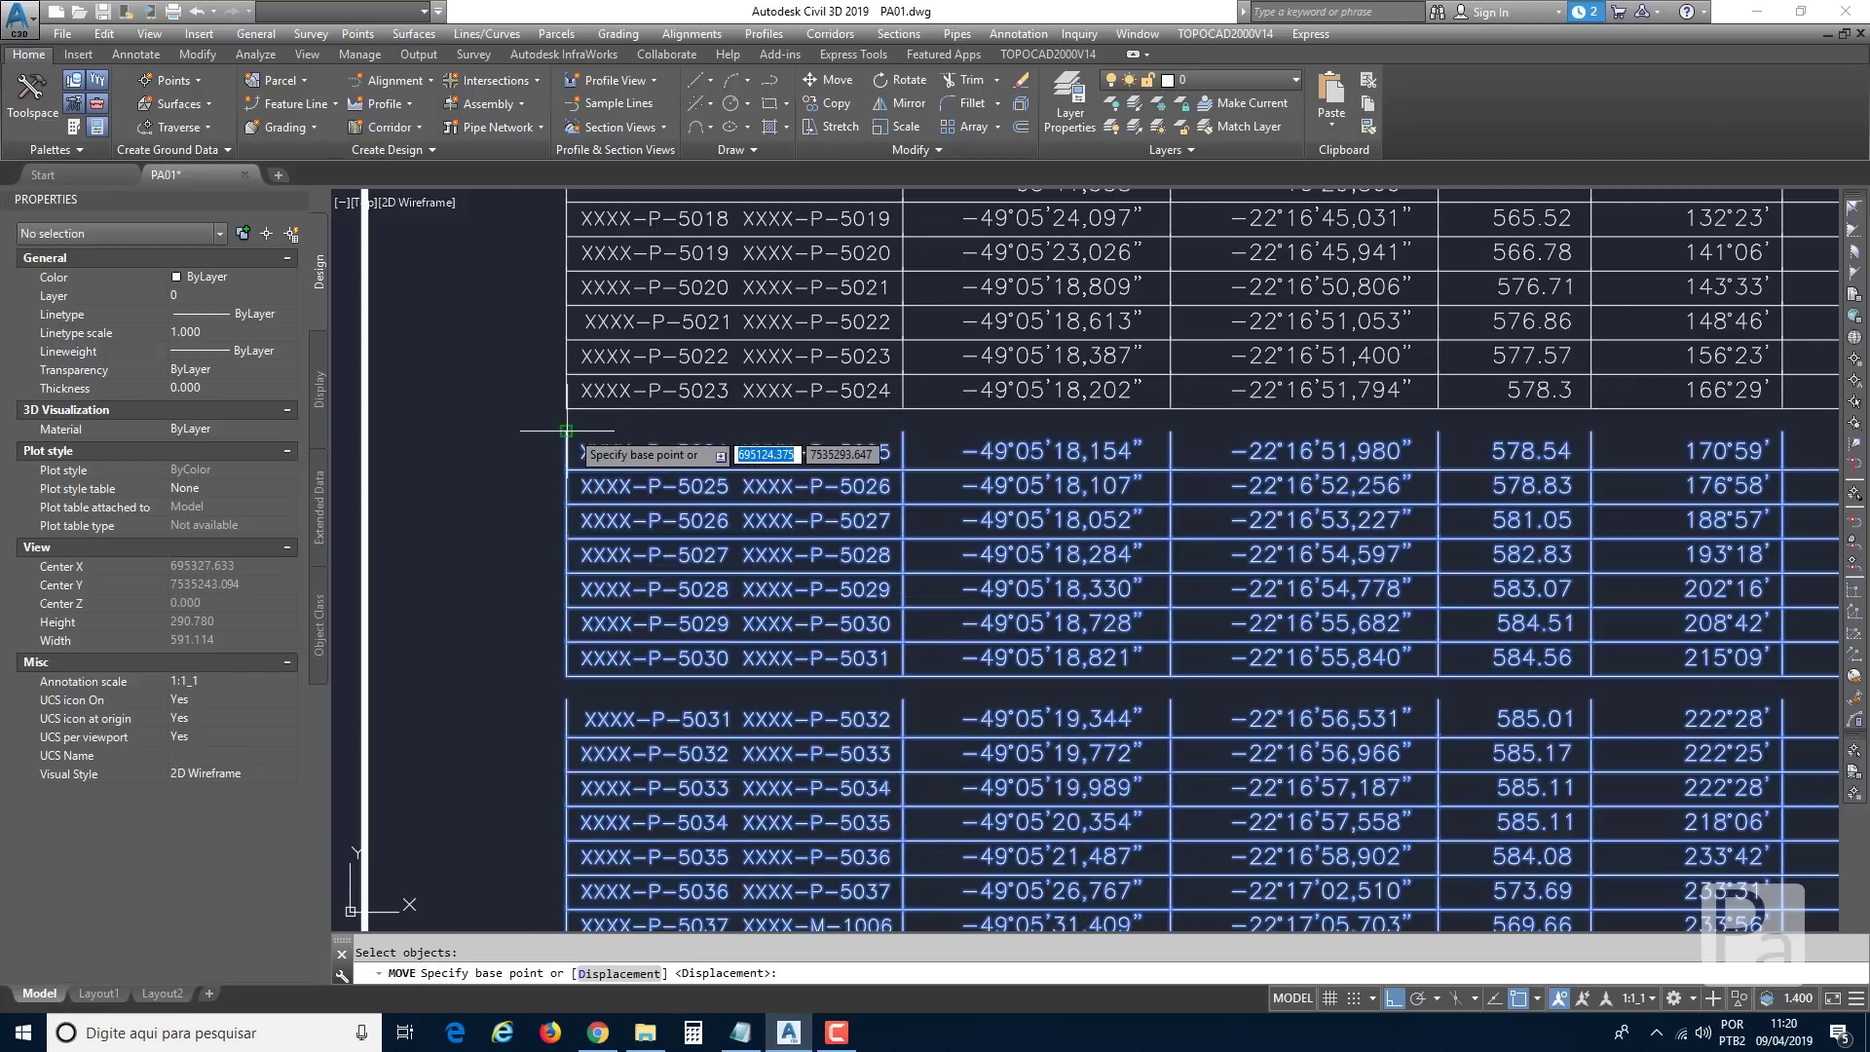
left_click(567, 433)
scroll(567, 409, "down", 2)
left_click(567, 416)
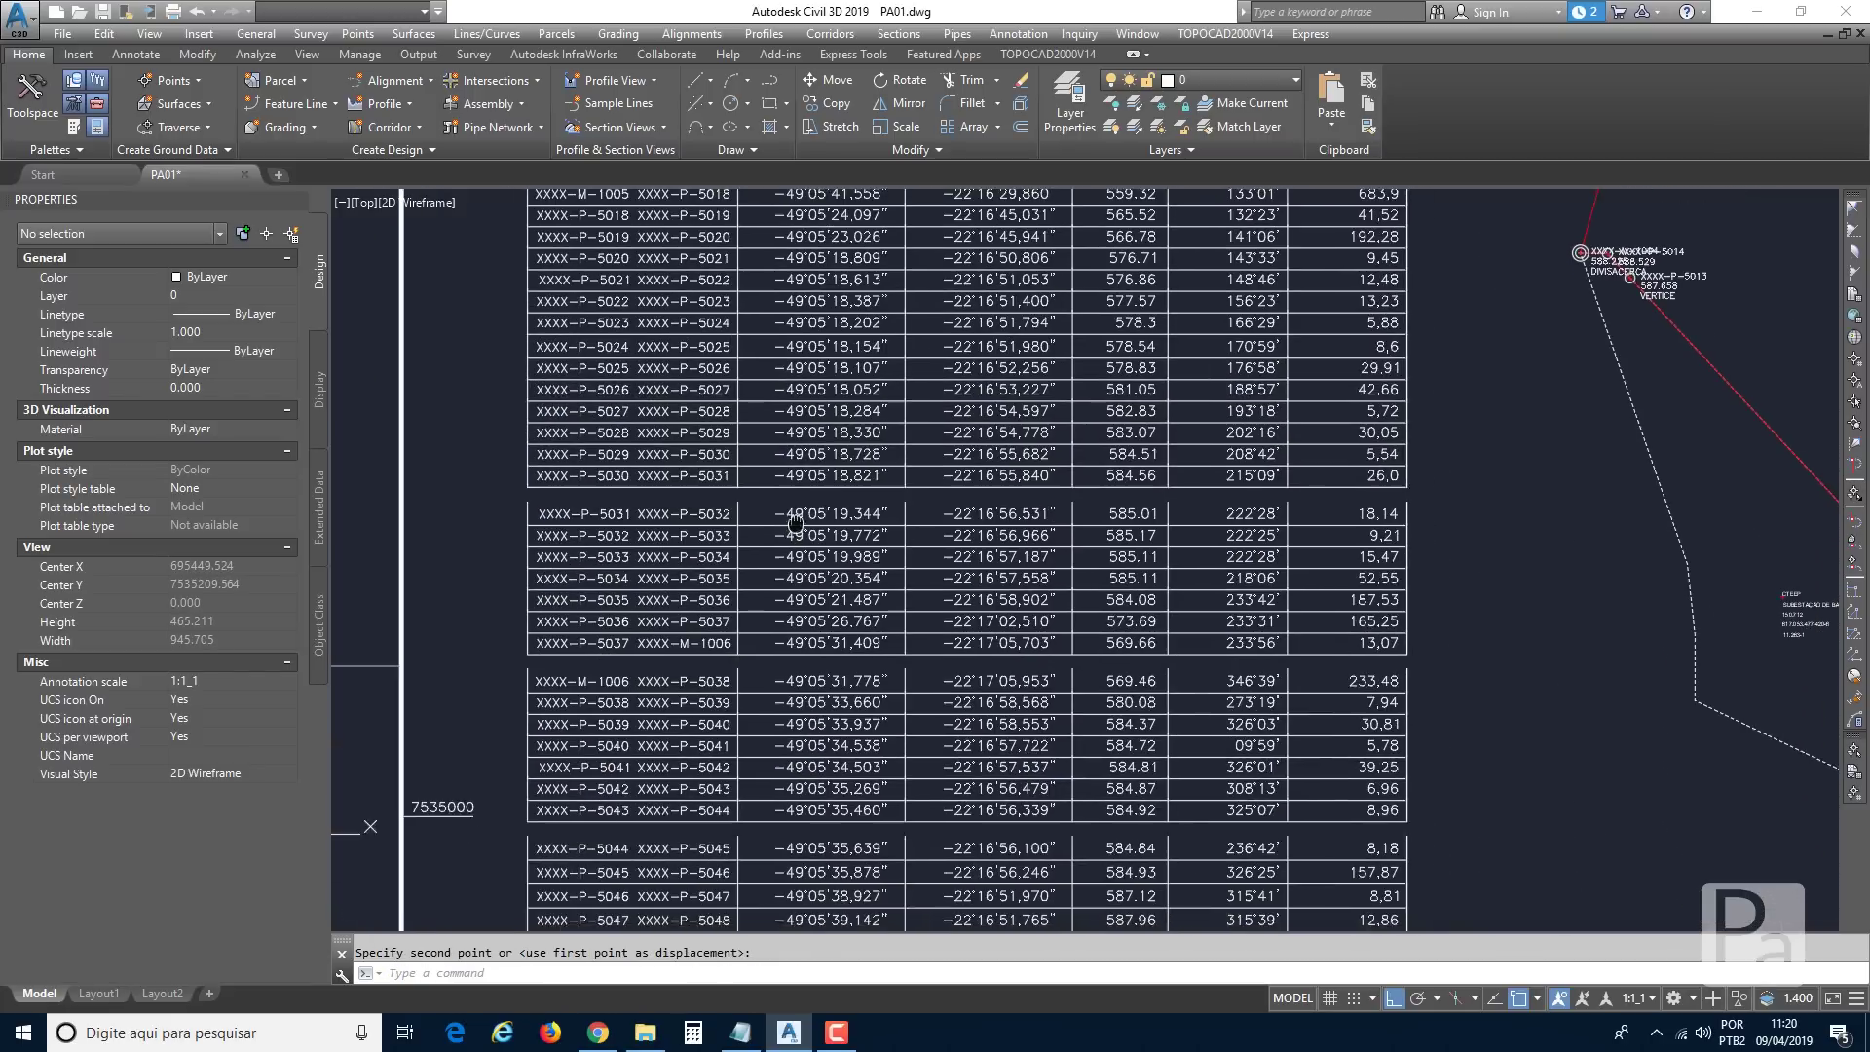
Scale both vertex tables together by a factor of 0.8 about a base point between them, with object snap off.
scroll(895, 691, "down", 6)
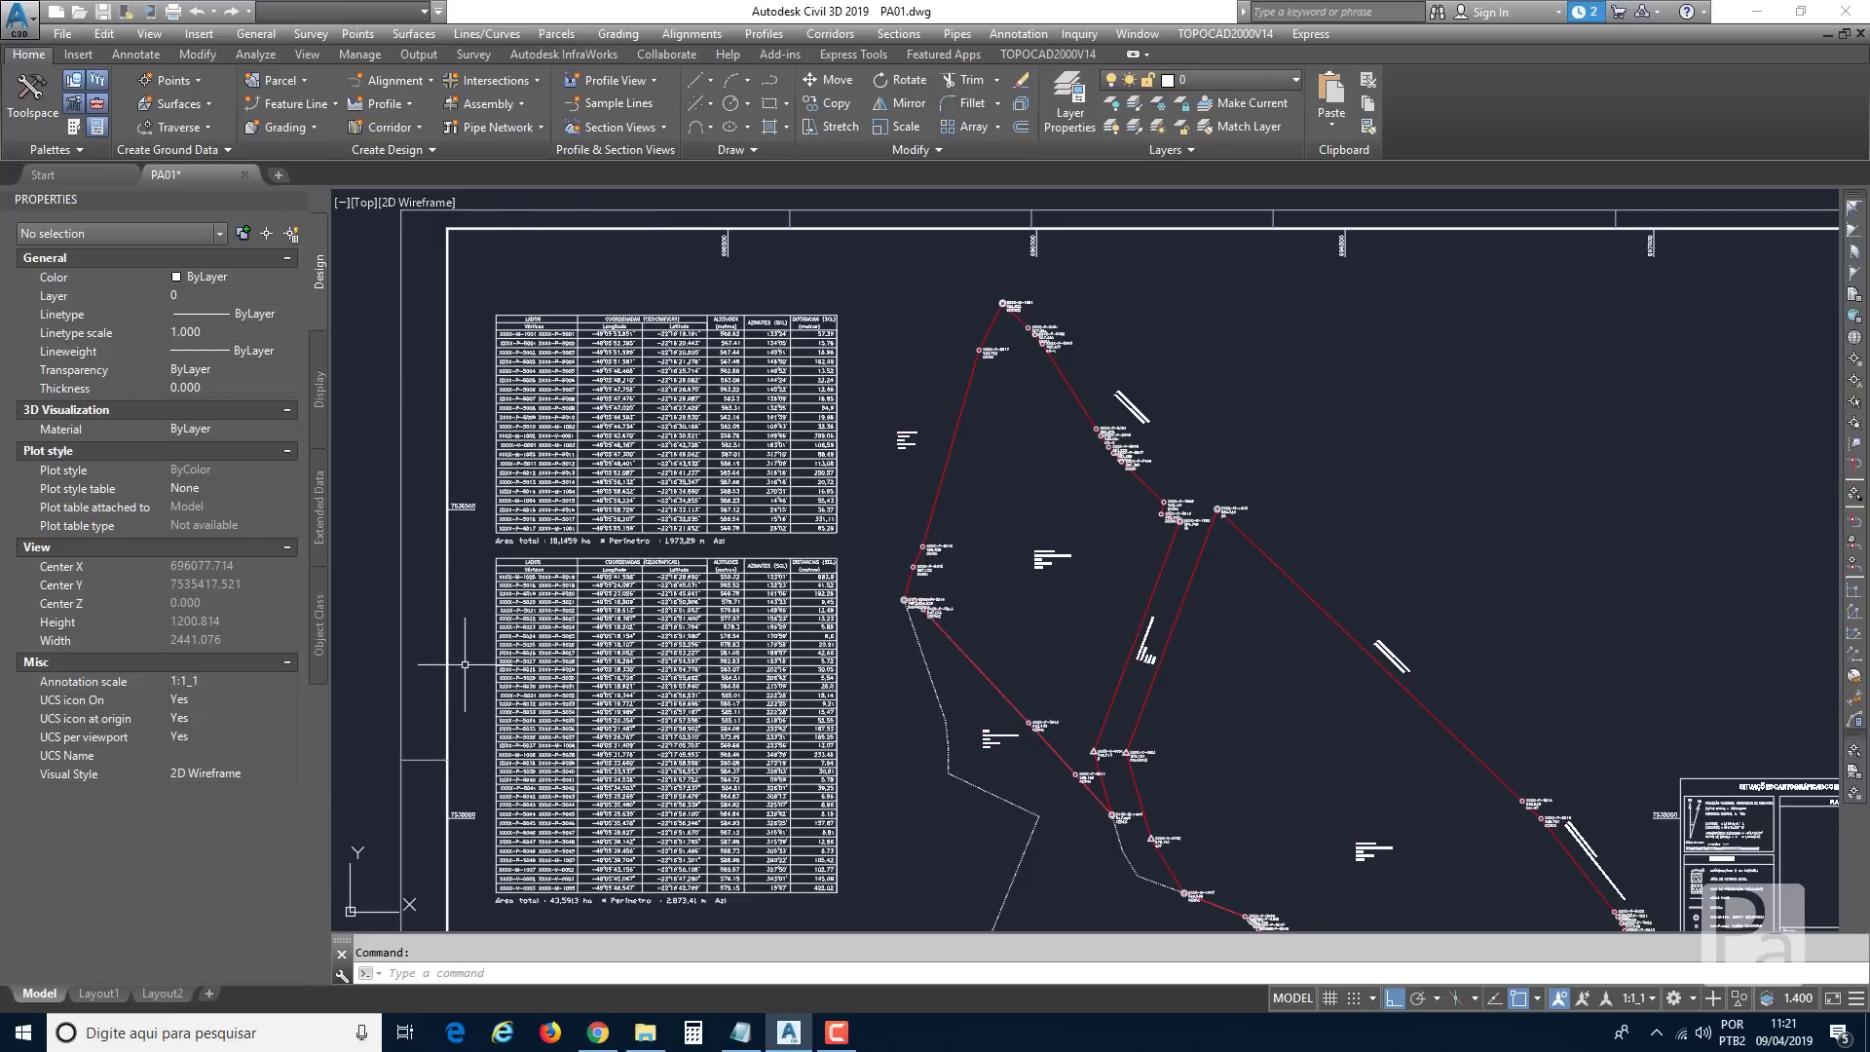
key("Return")
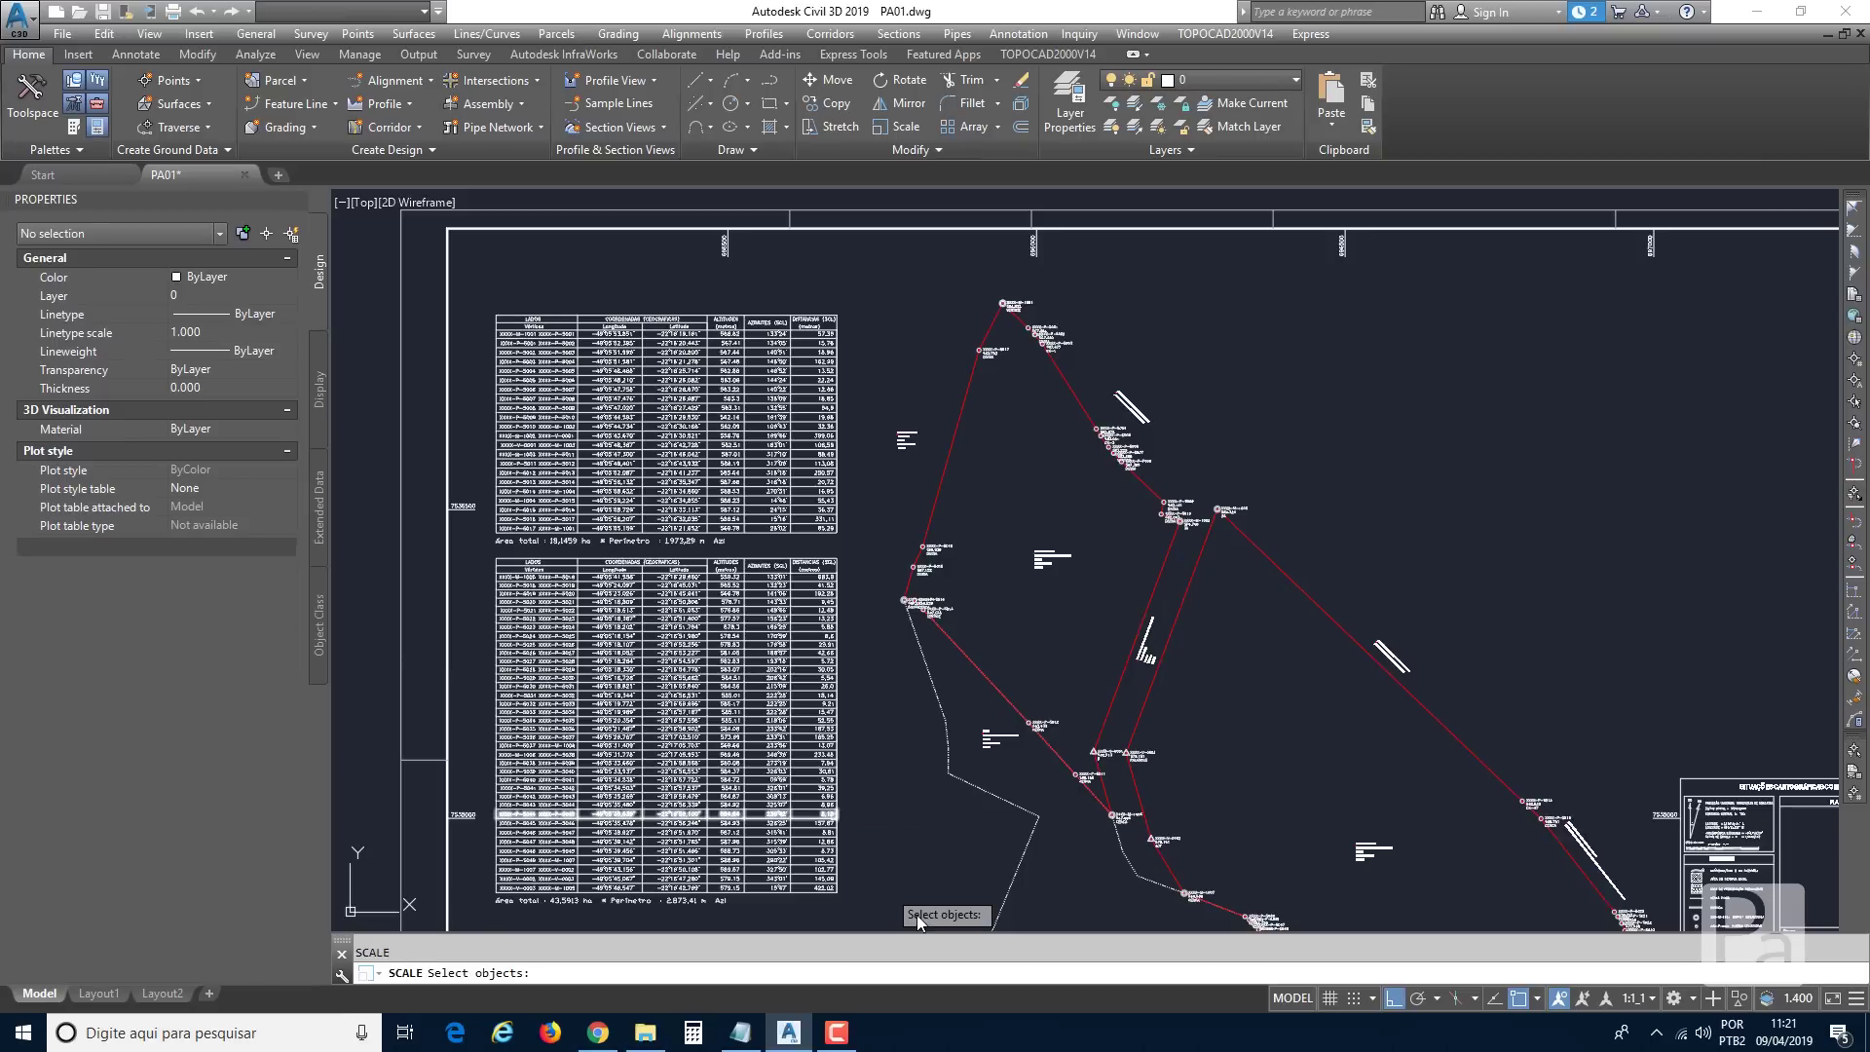
left_click(891, 911)
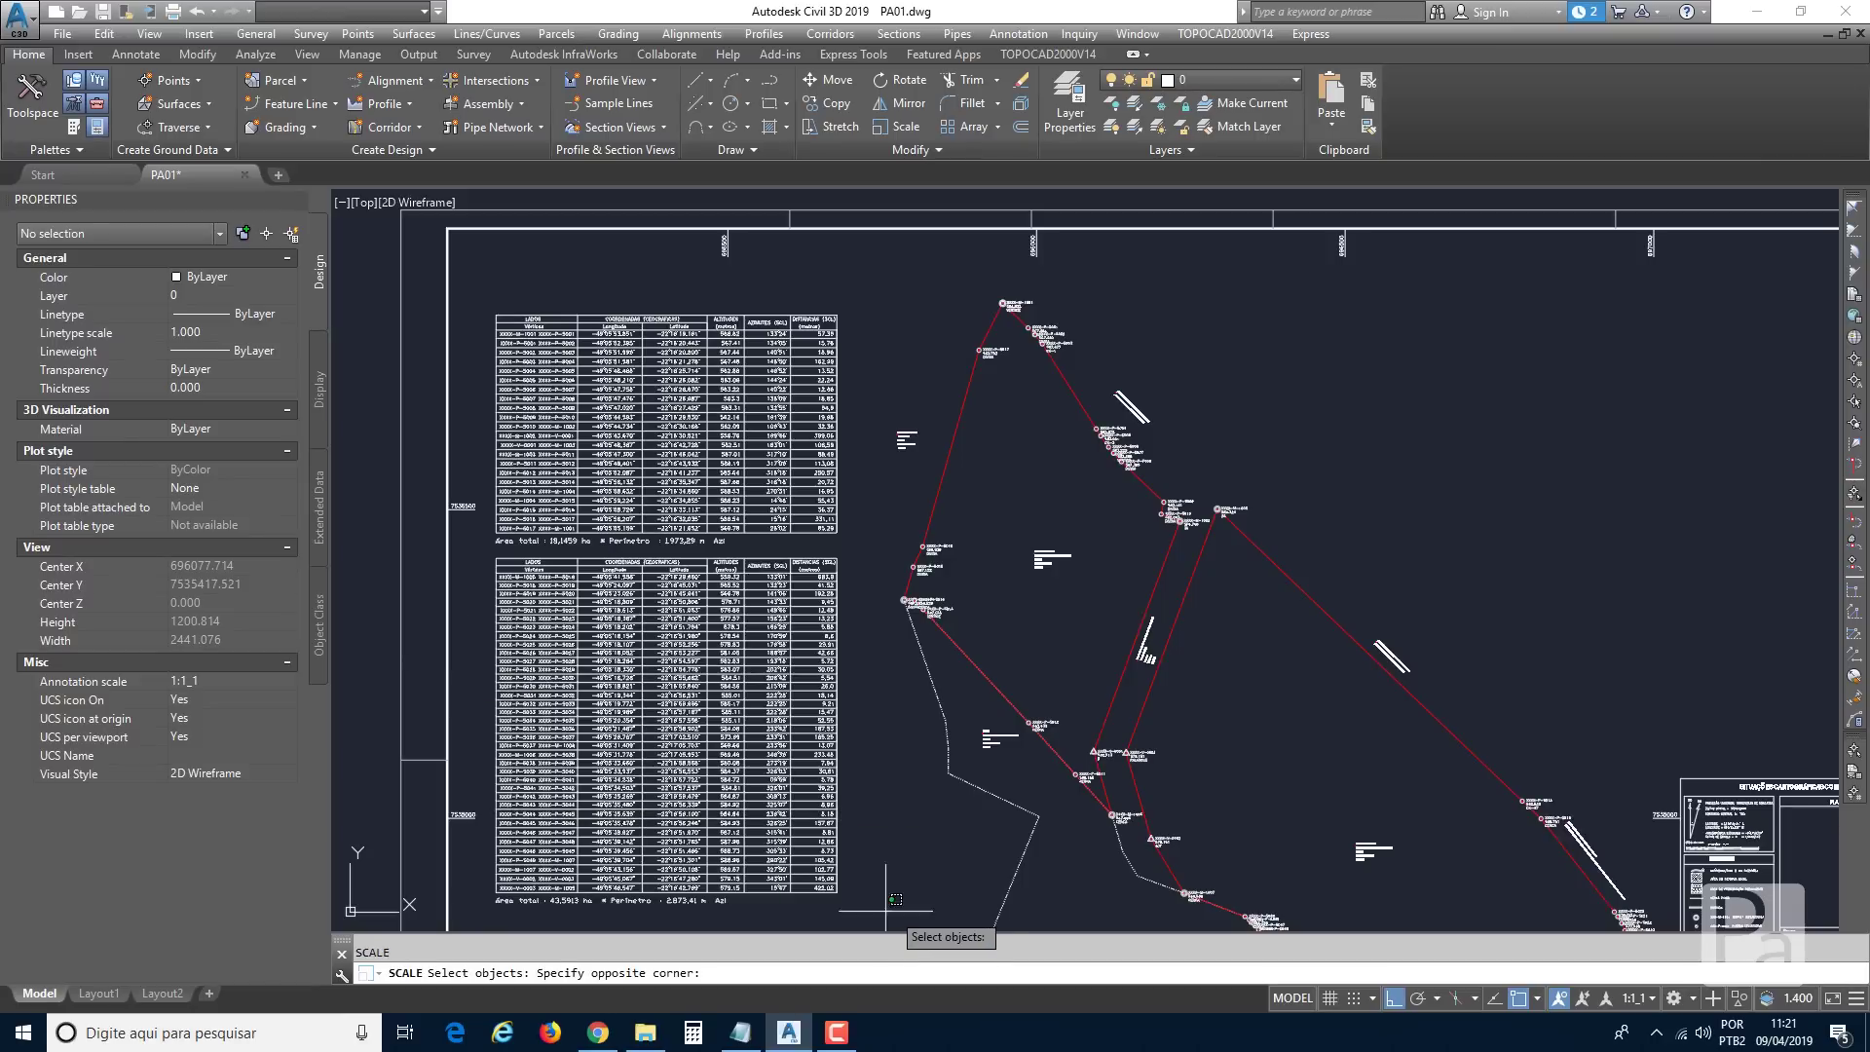
left_click(500, 274)
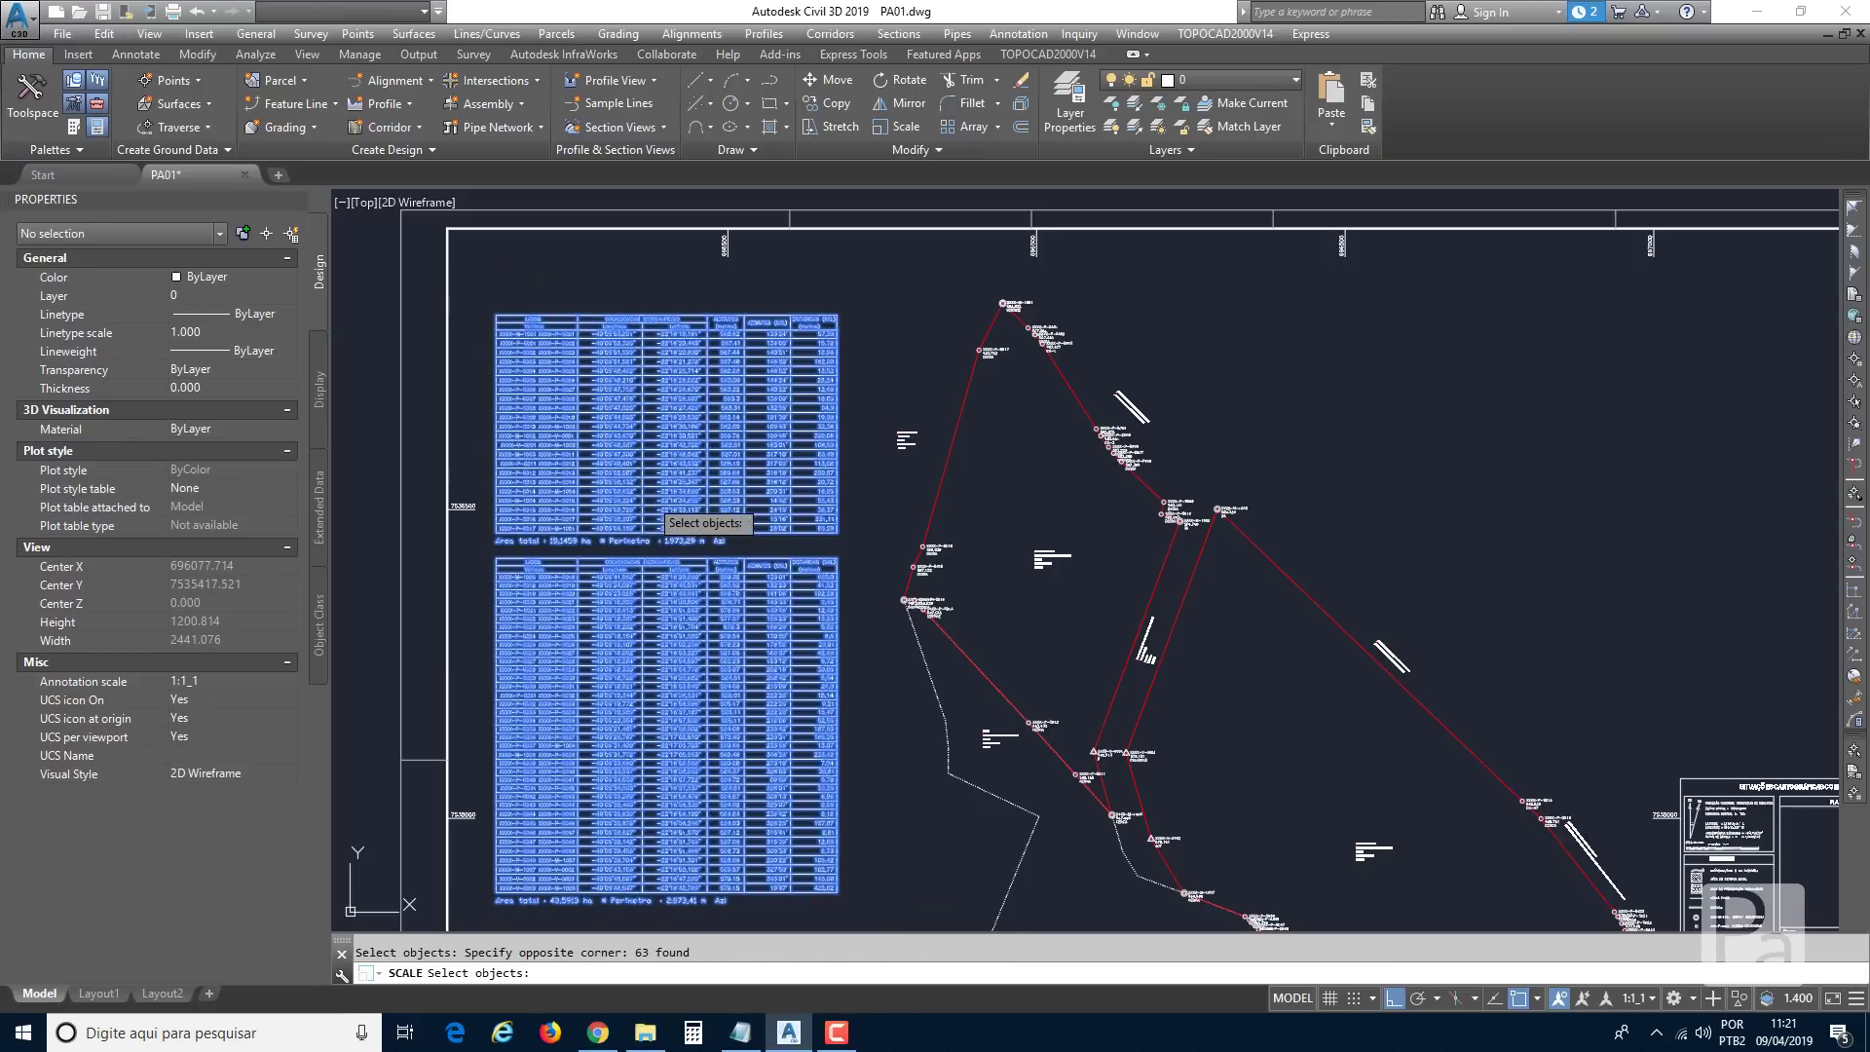
key("Return")
key("F3")
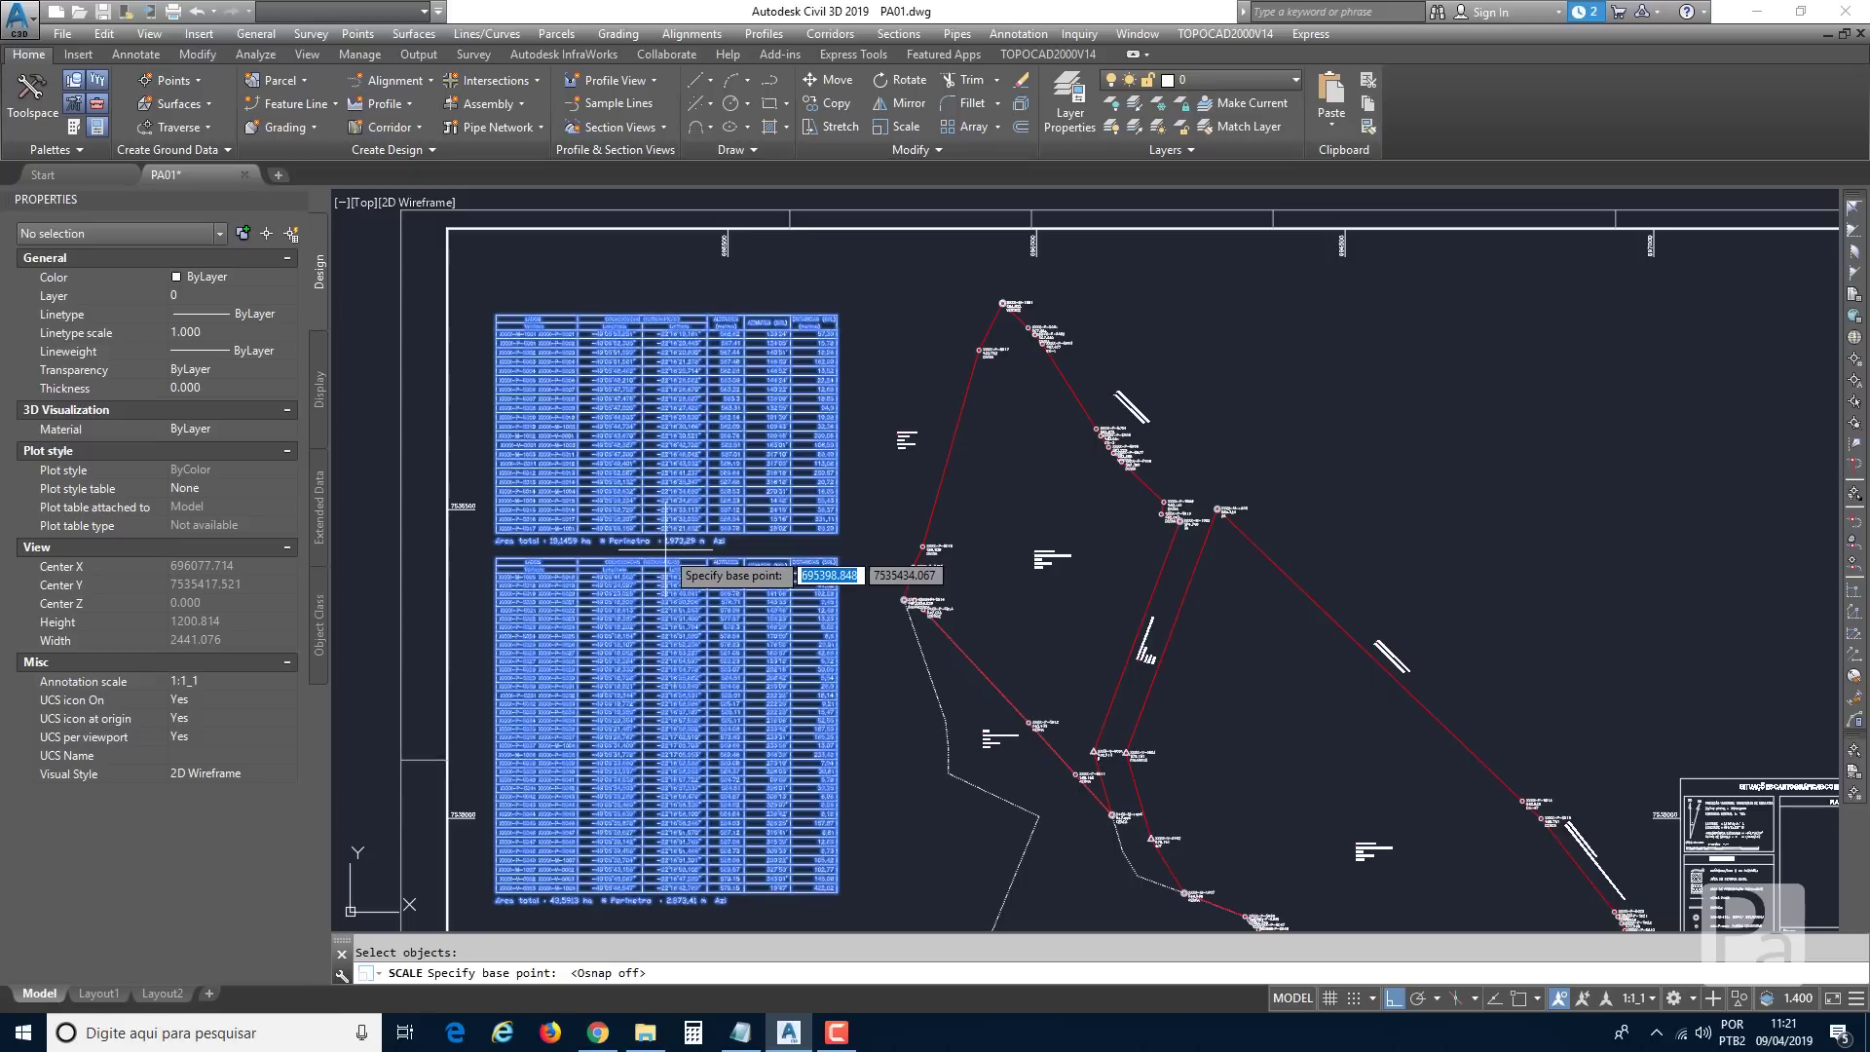
left_click(671, 548)
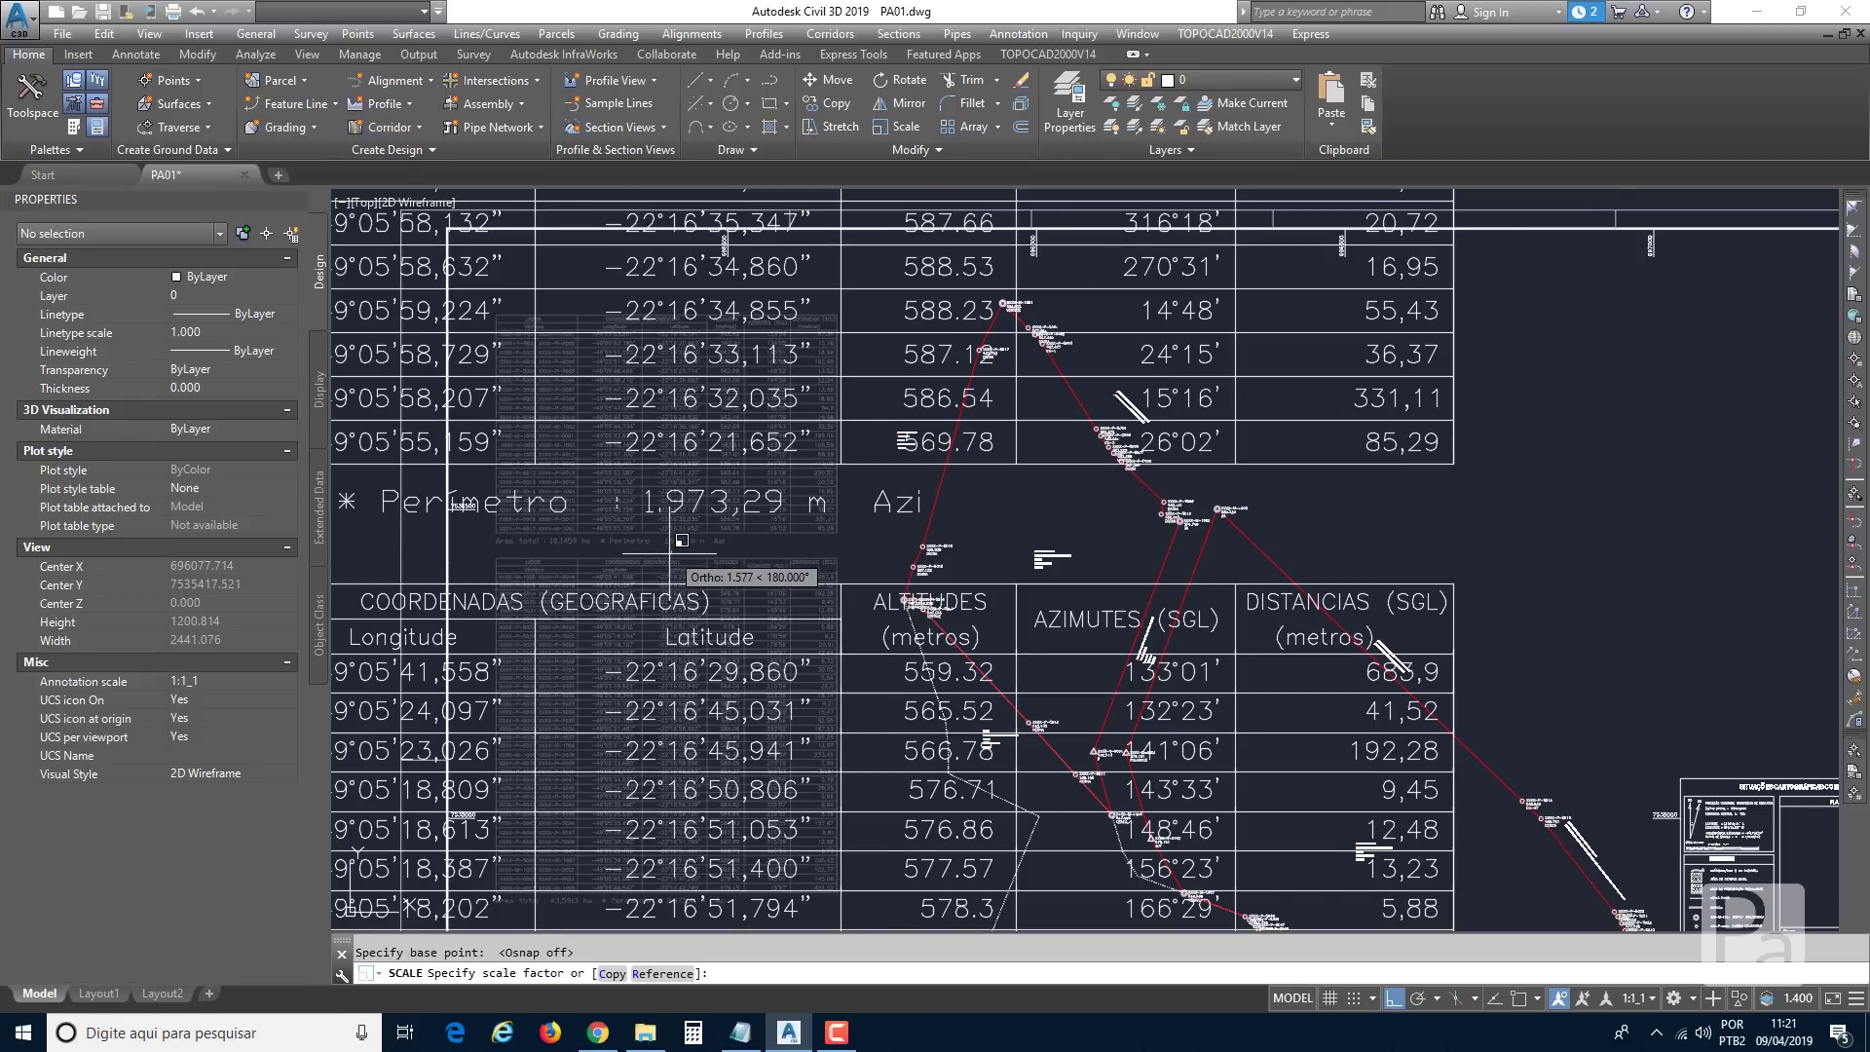
type(".8")
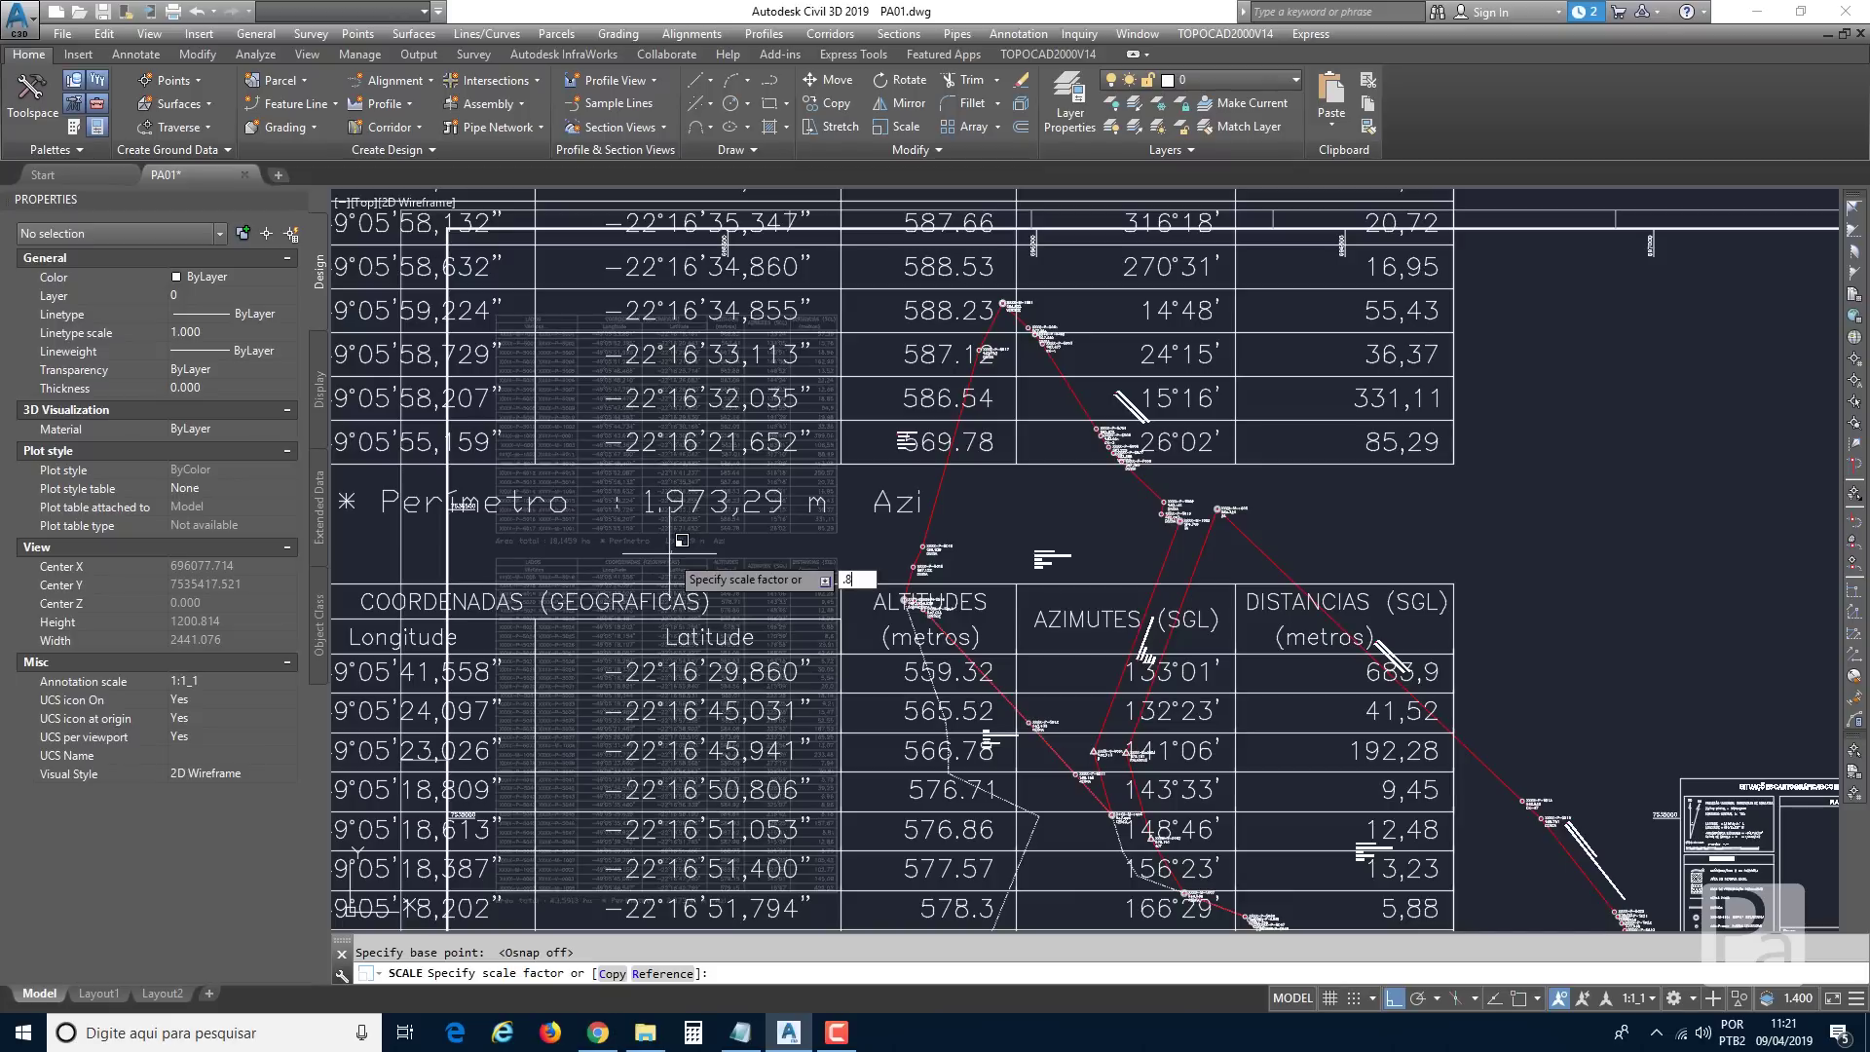
key("Return")
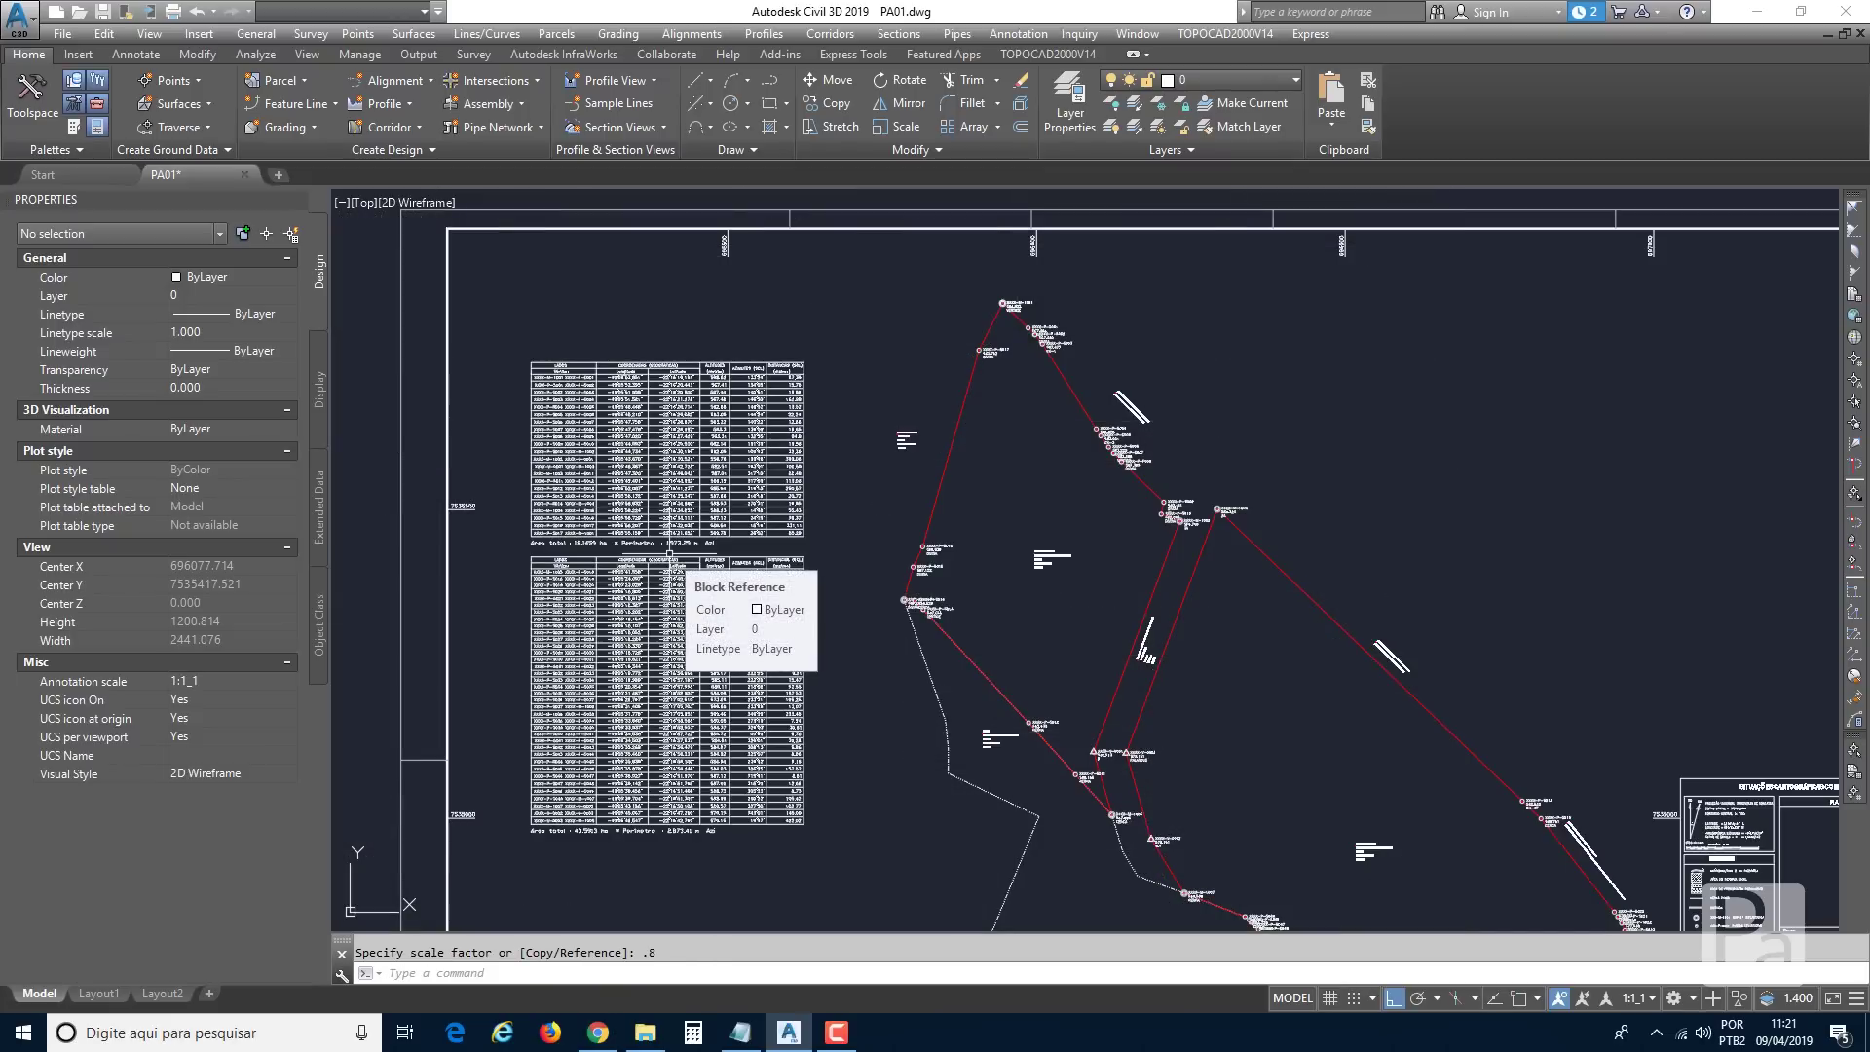
Examine the scaled tables' fit within the plan sheet and read through both parcels' vertex rows, area and perimeter lines.
scroll(490, 556, "down", 5)
scroll(684, 414, "up", 5)
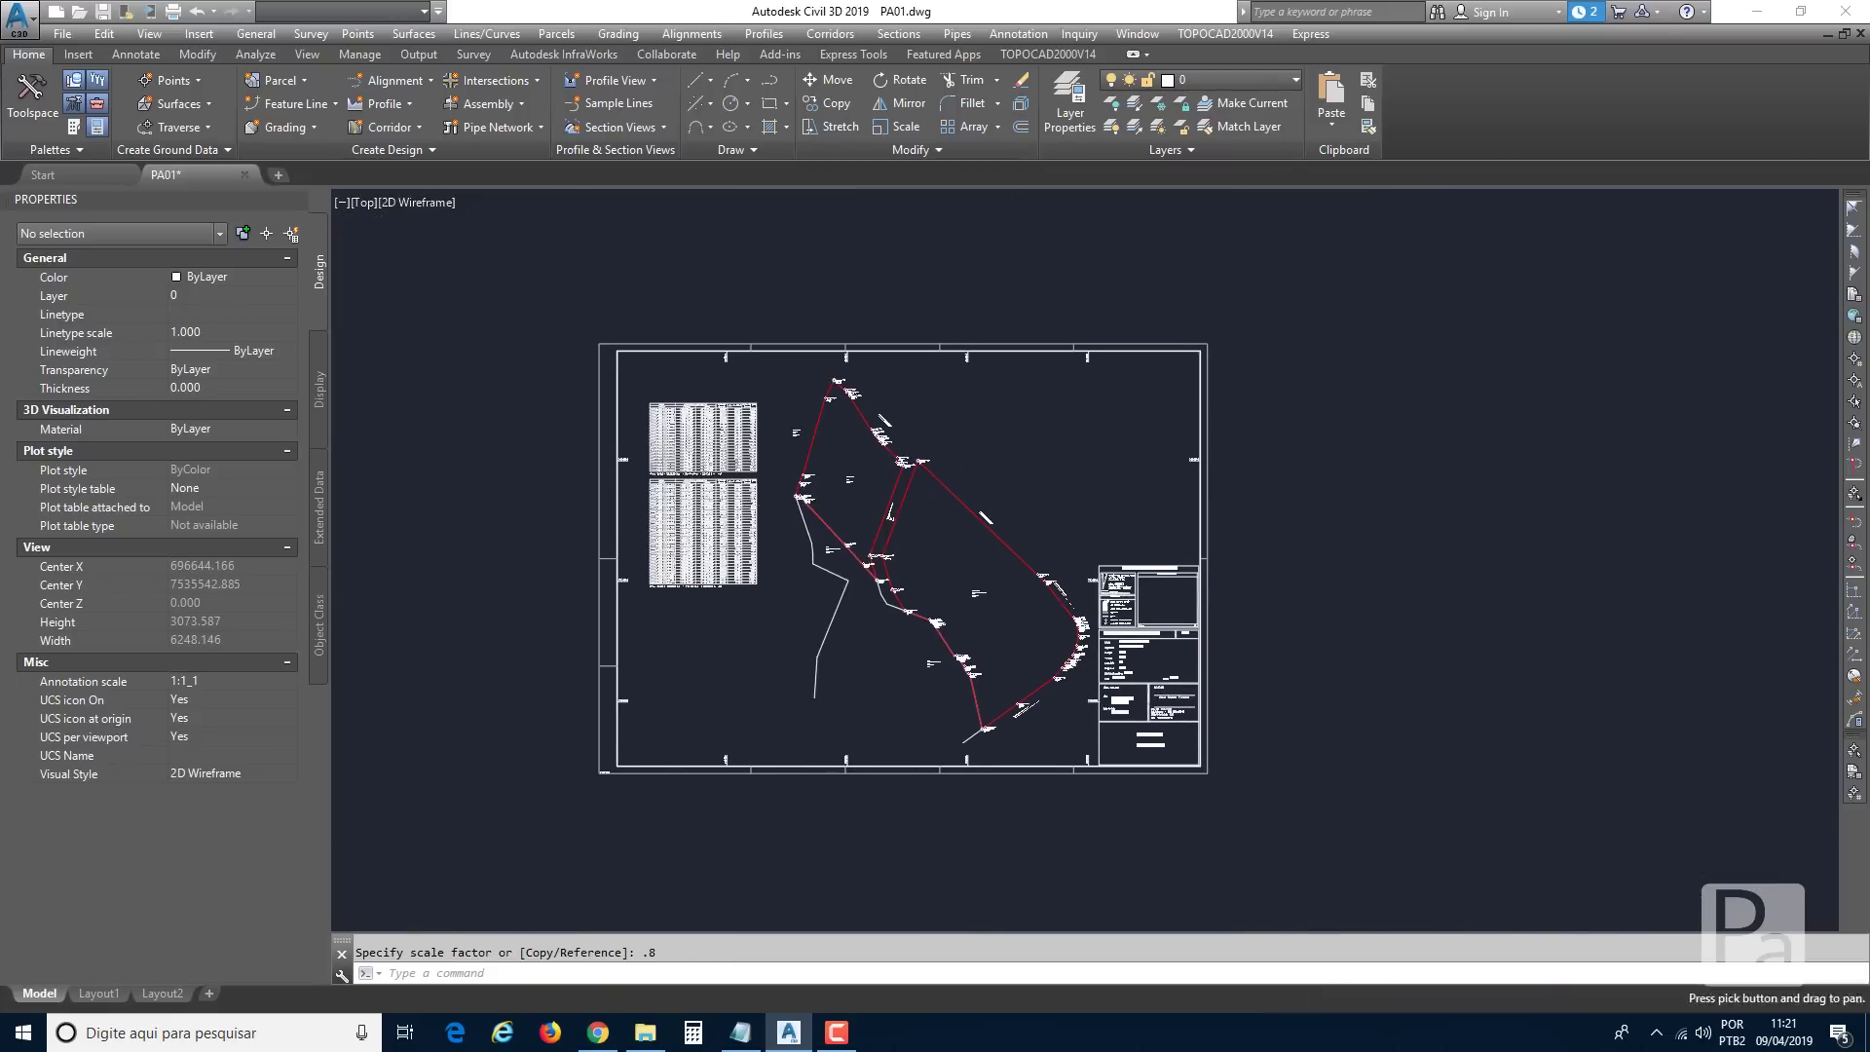
scroll(684, 414, "down", 4)
scroll(740, 507, "up", 2)
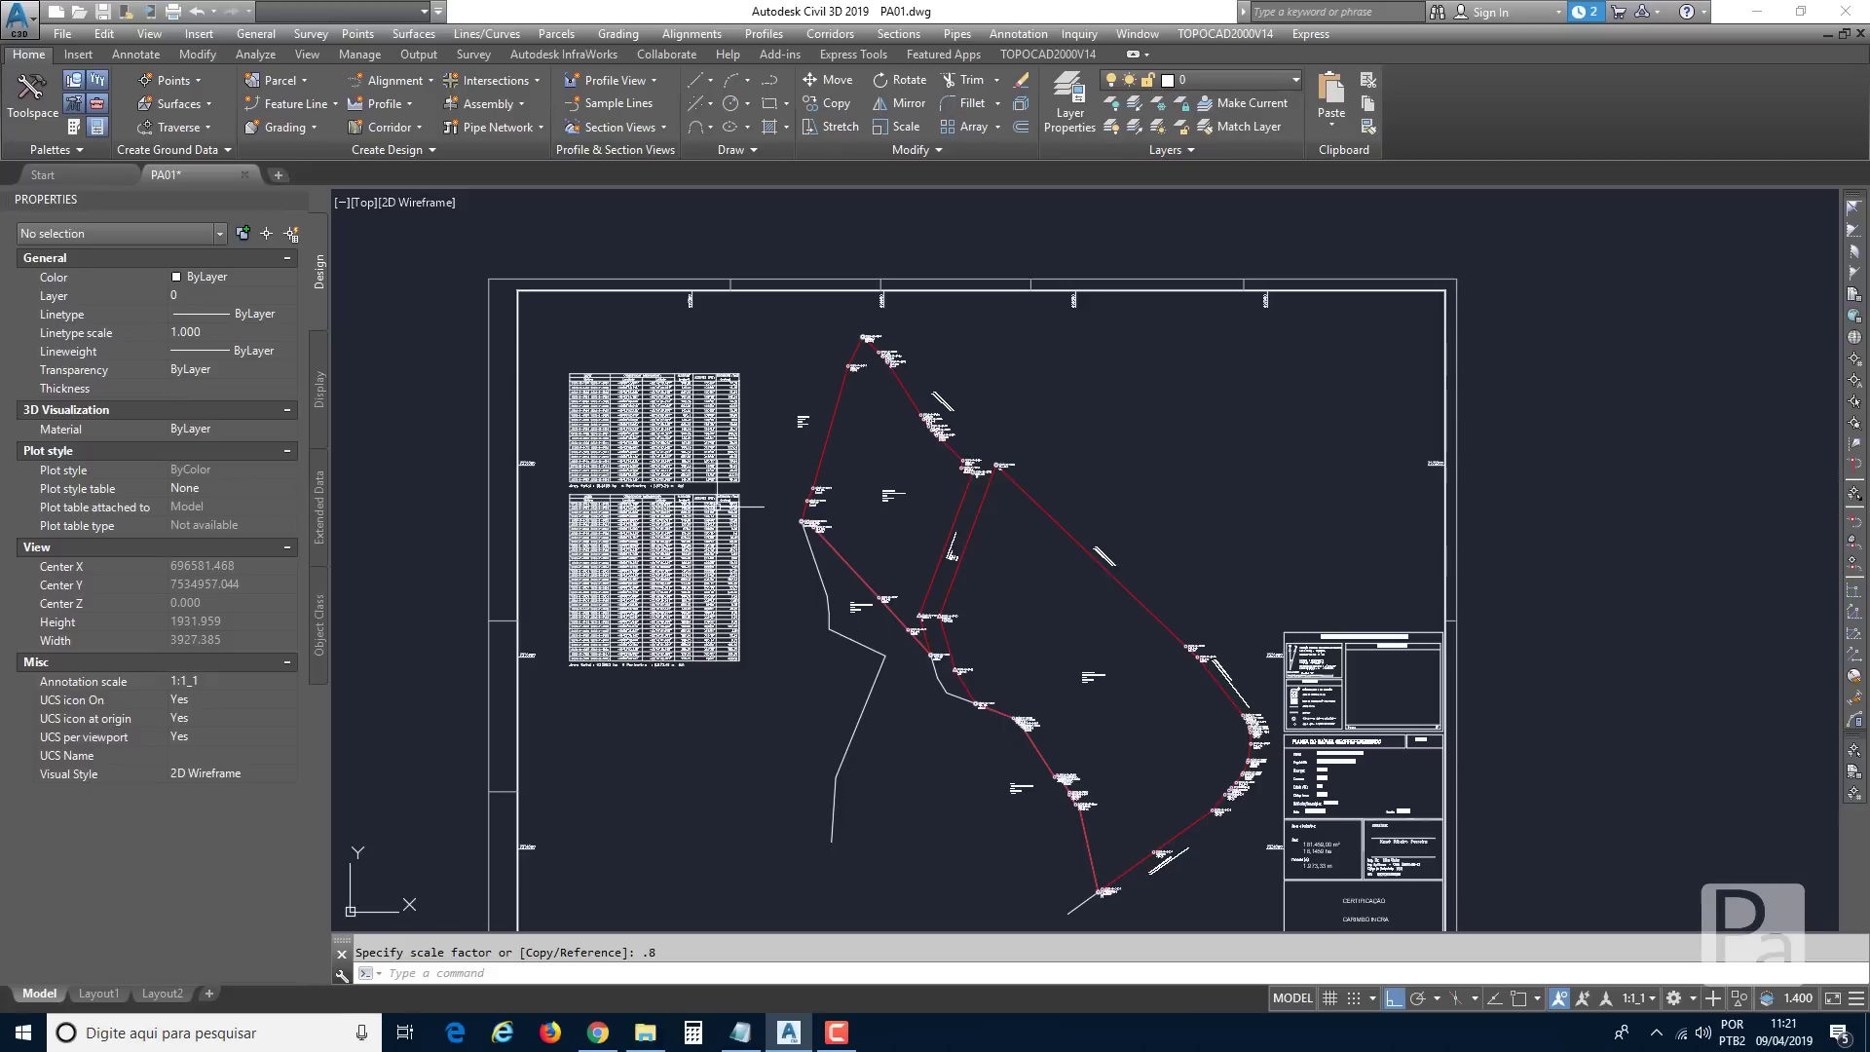
mouse_move(863, 622)
middle_mouse_down()
mouse_move(872, 499)
mouse_move(906, 588)
middle_mouse_up()
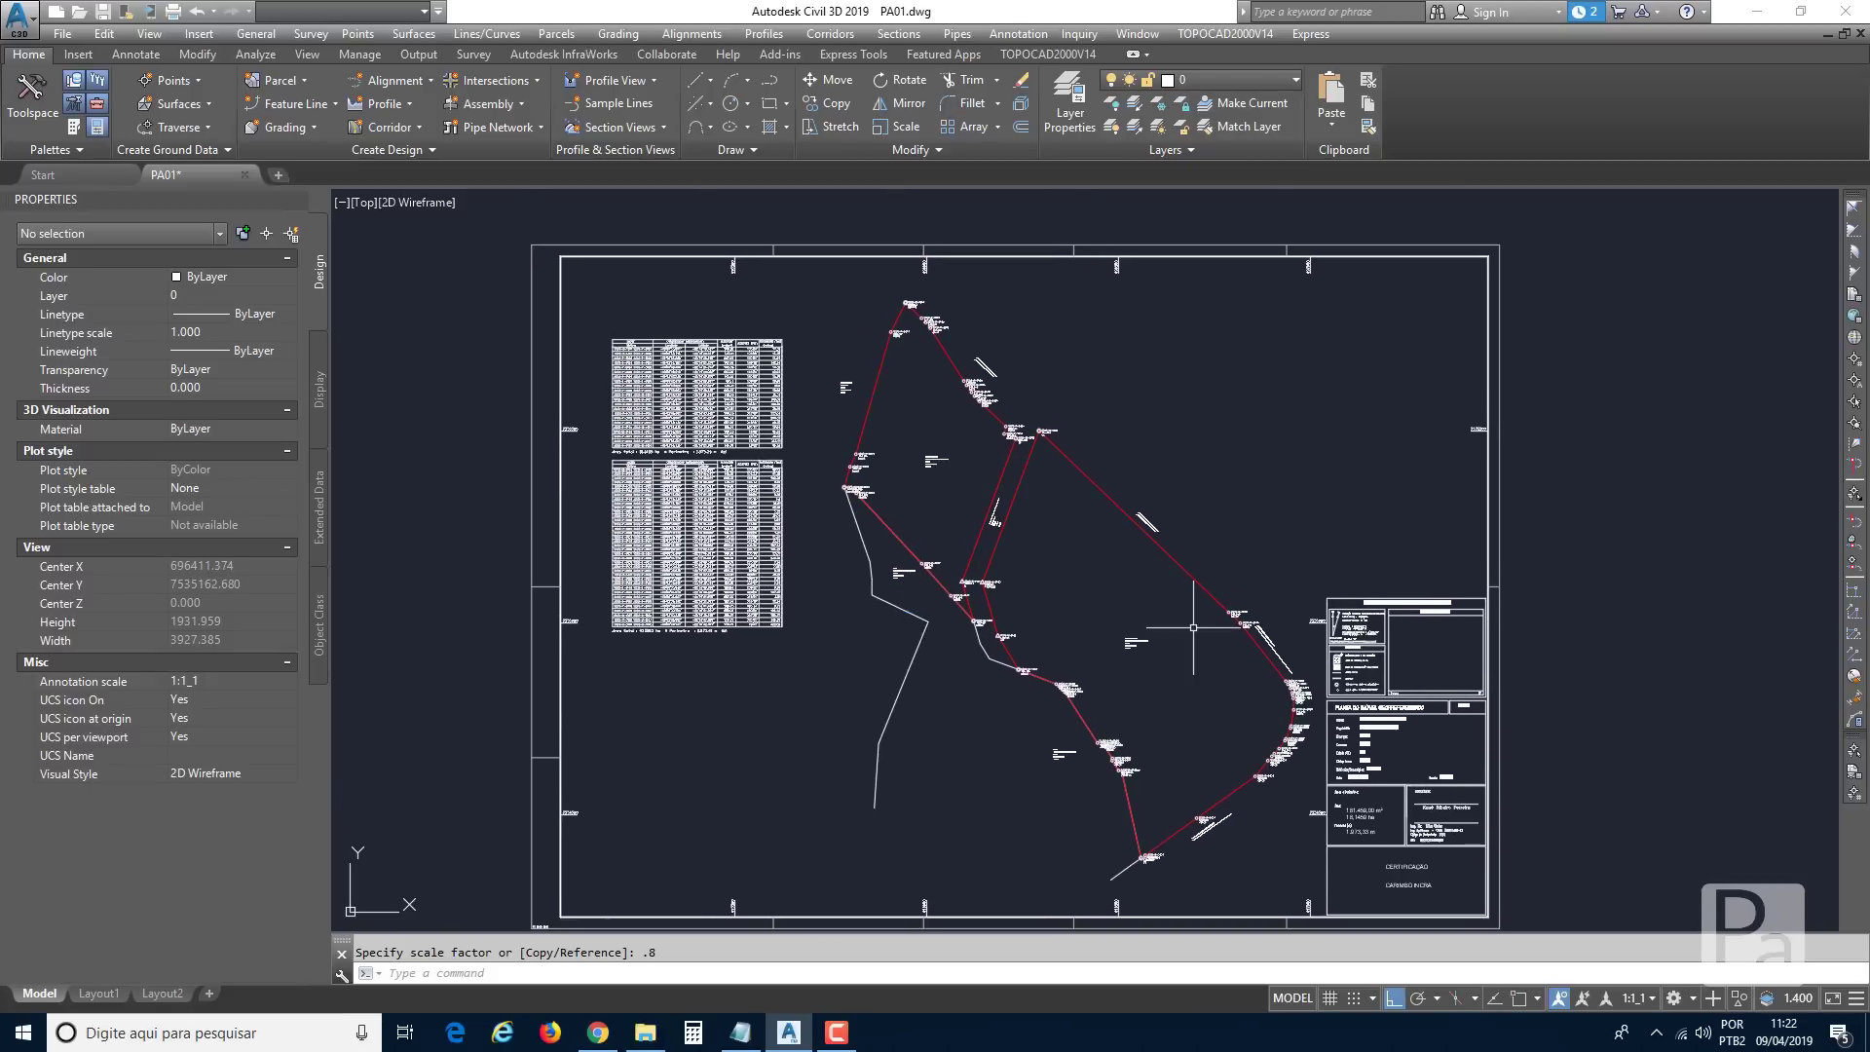
middle_click_drag(1150, 693, 1165, 667)
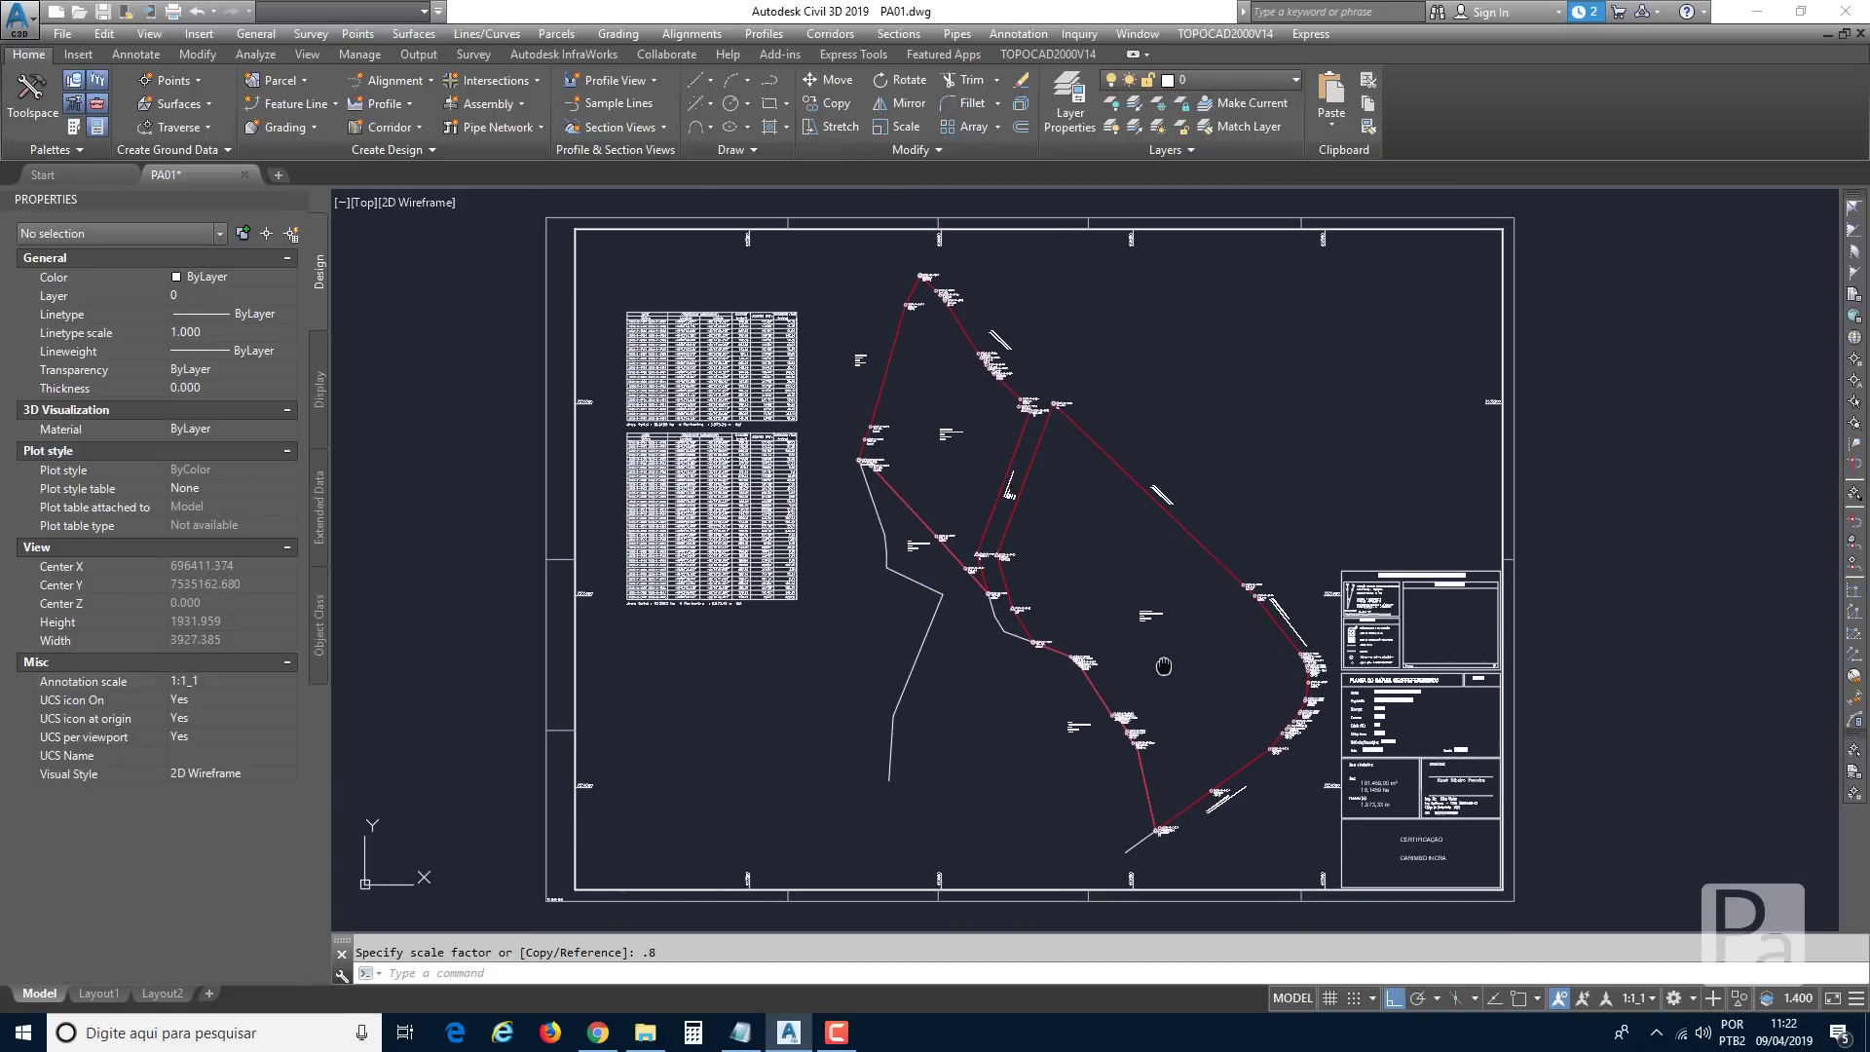
scroll(682, 351, "up", 6)
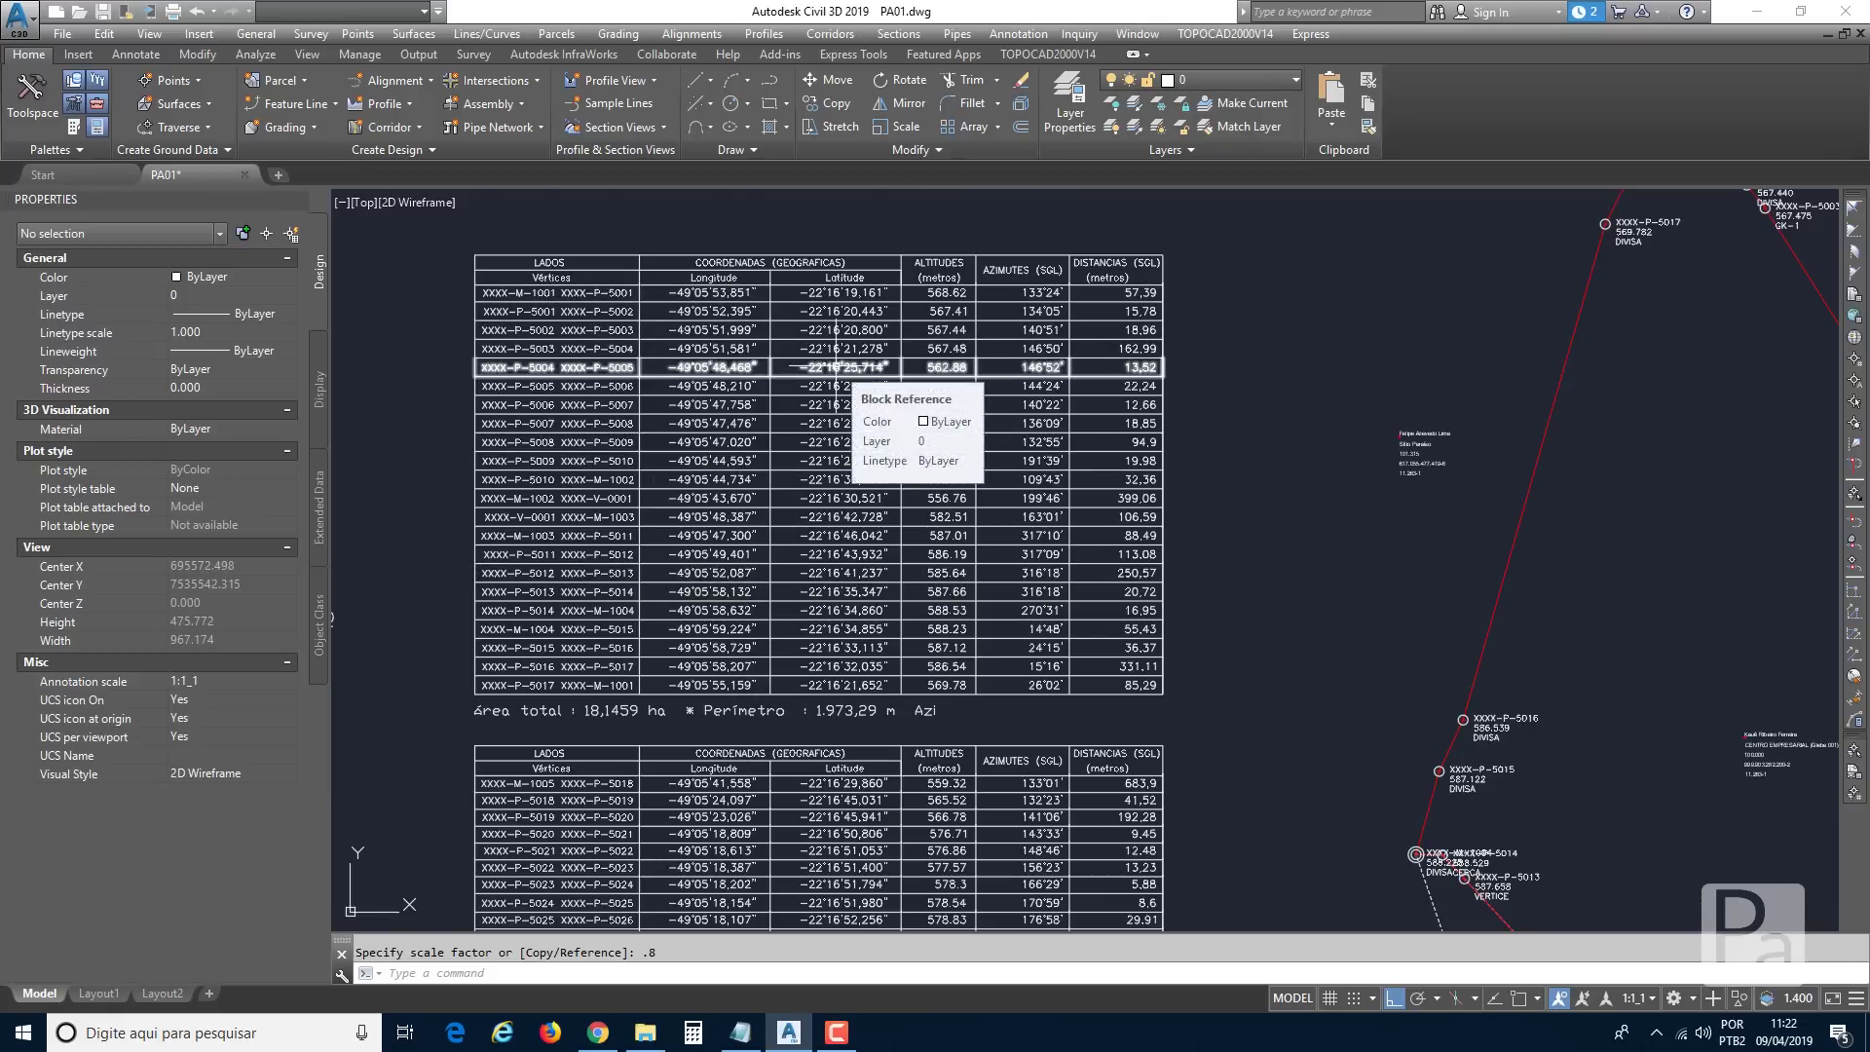
middle_click_drag(873, 730, 938, 482)
middle_click_drag(1064, 782, 1021, 528)
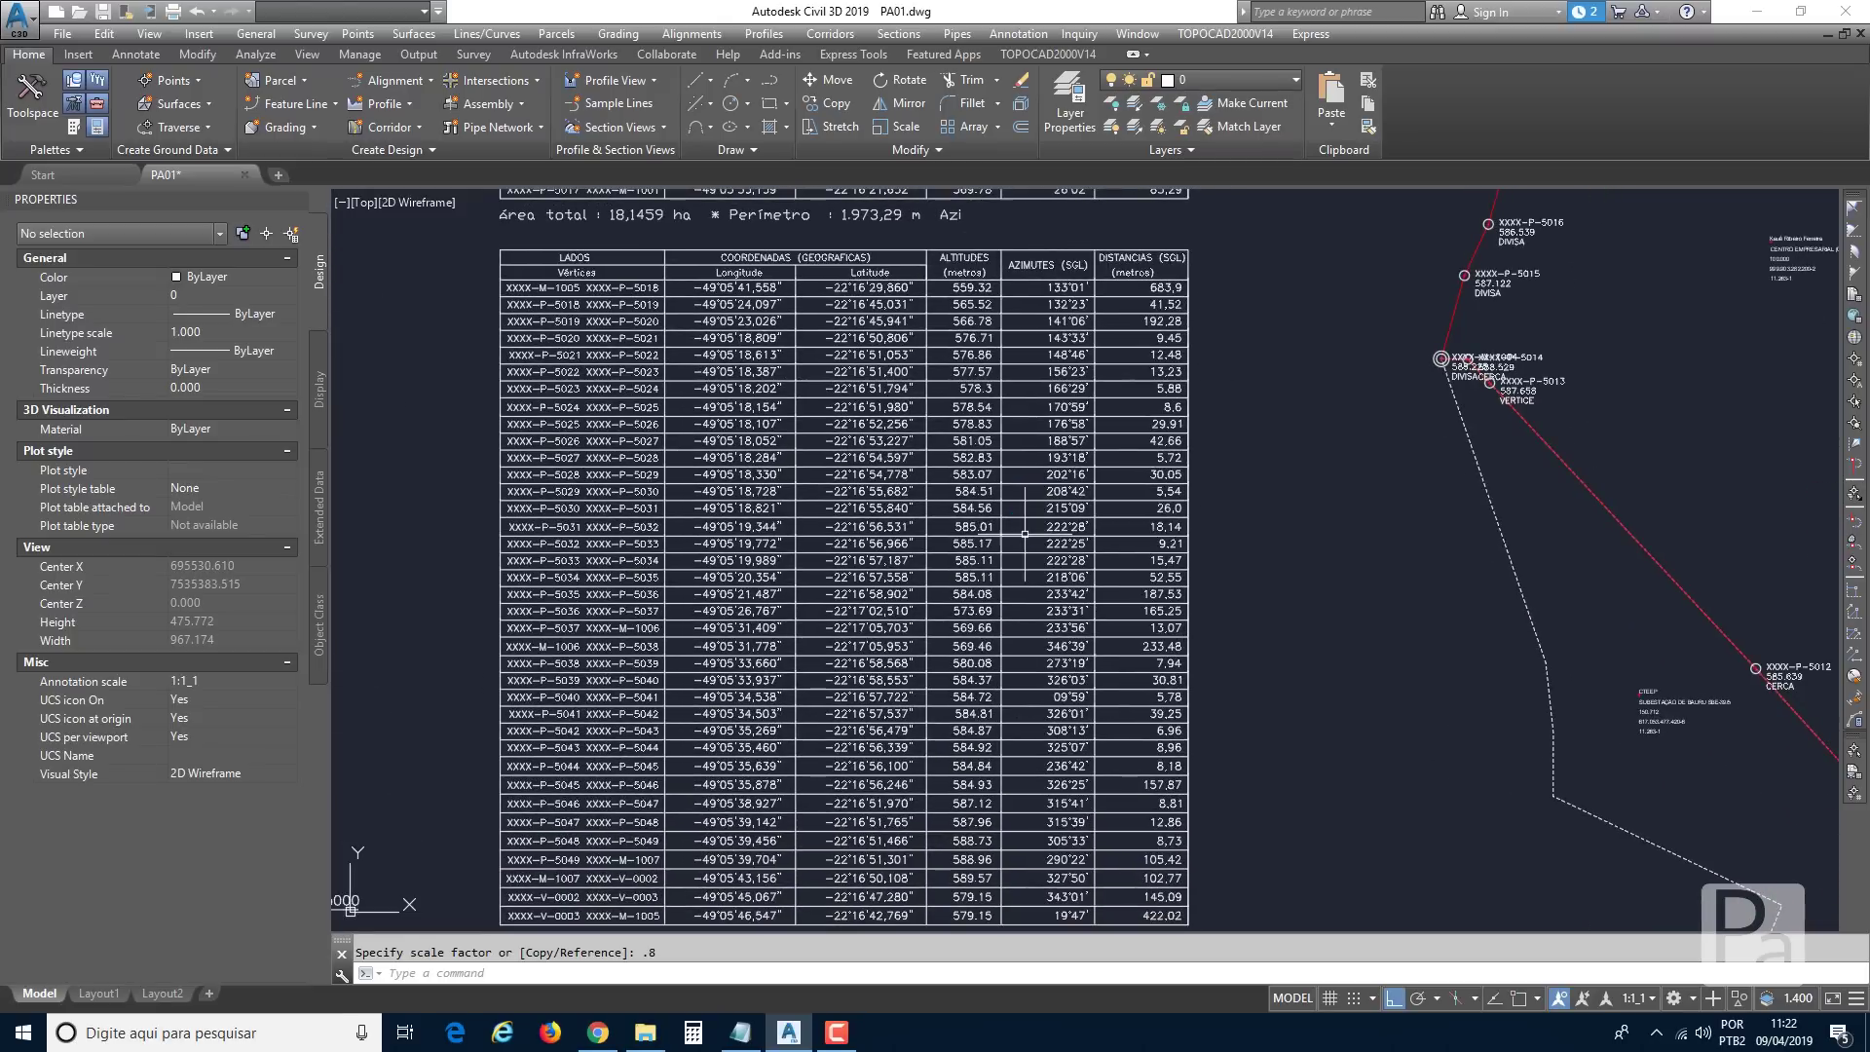
mouse_move(763, 336)
middle_mouse_down()
mouse_move(772, 486)
mouse_move(793, 497)
middle_mouse_up()
scroll(651, 370, "up", 2)
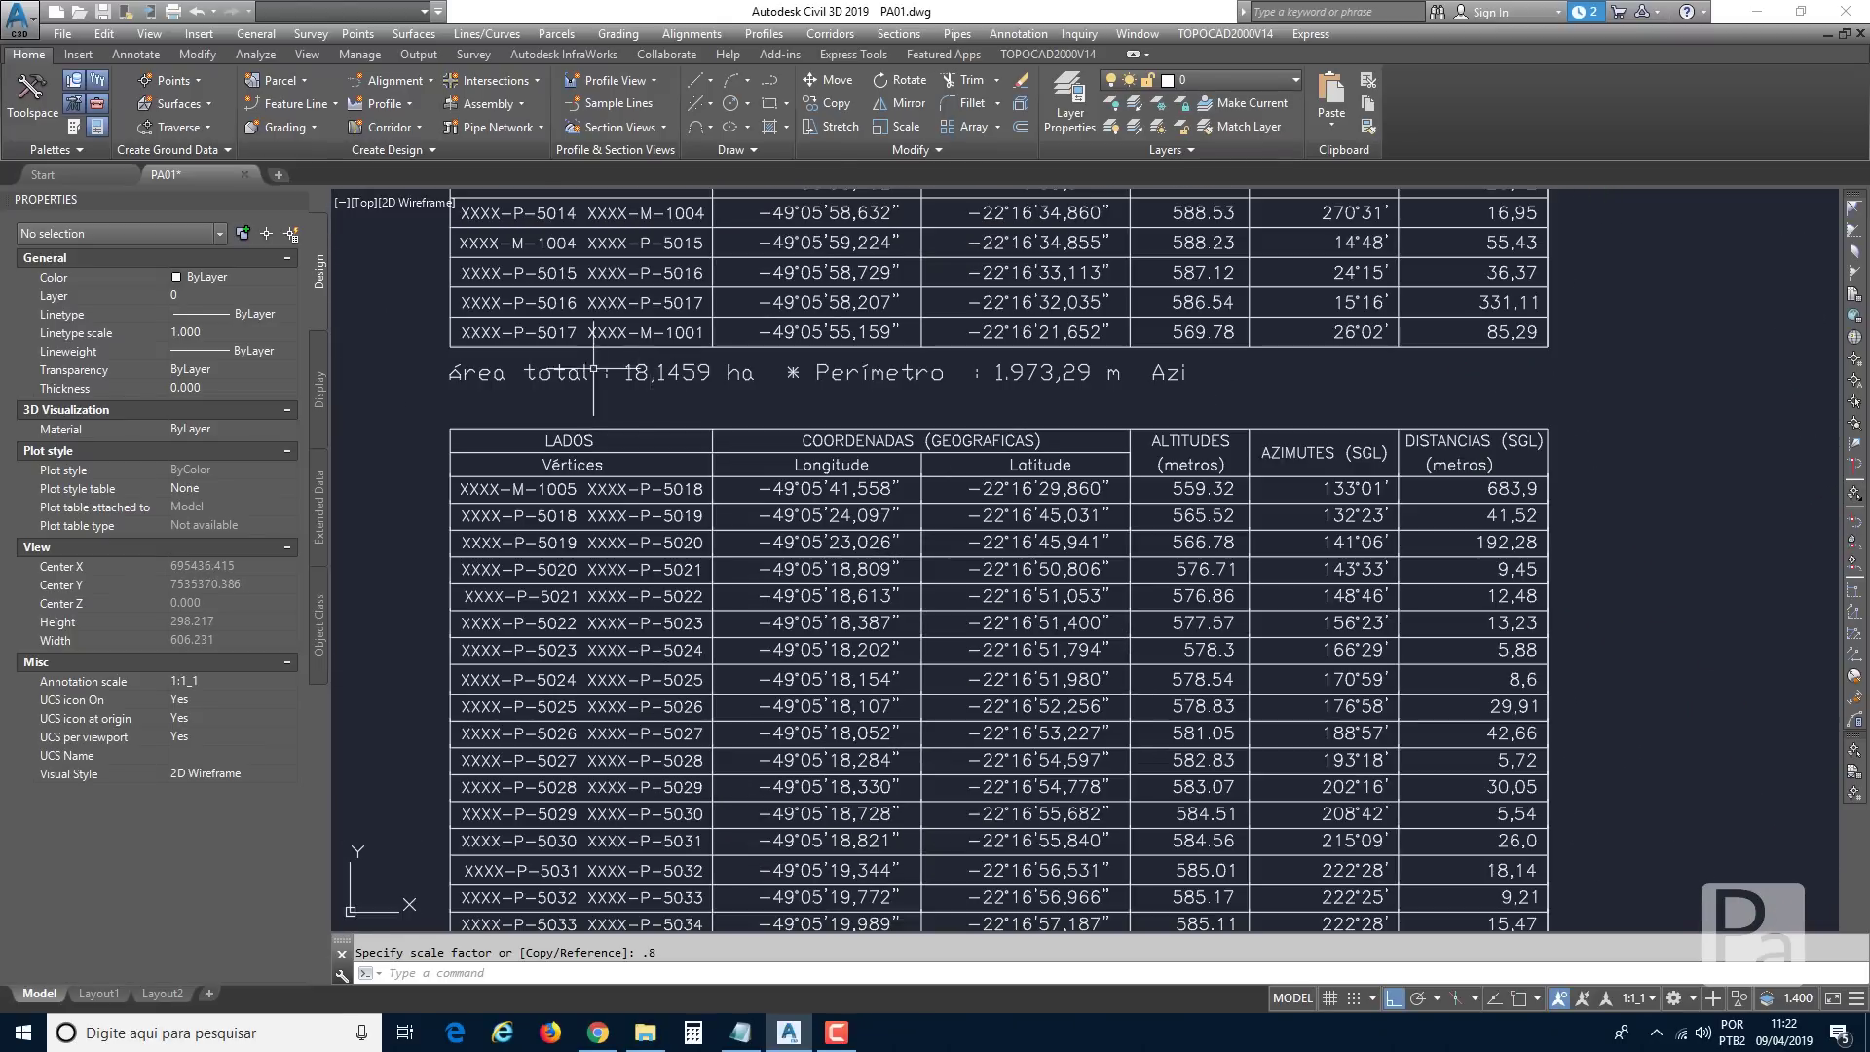
Burst the title block at the sheet's lower corner into separate text and line objects.
scroll(628, 372, "down", 6)
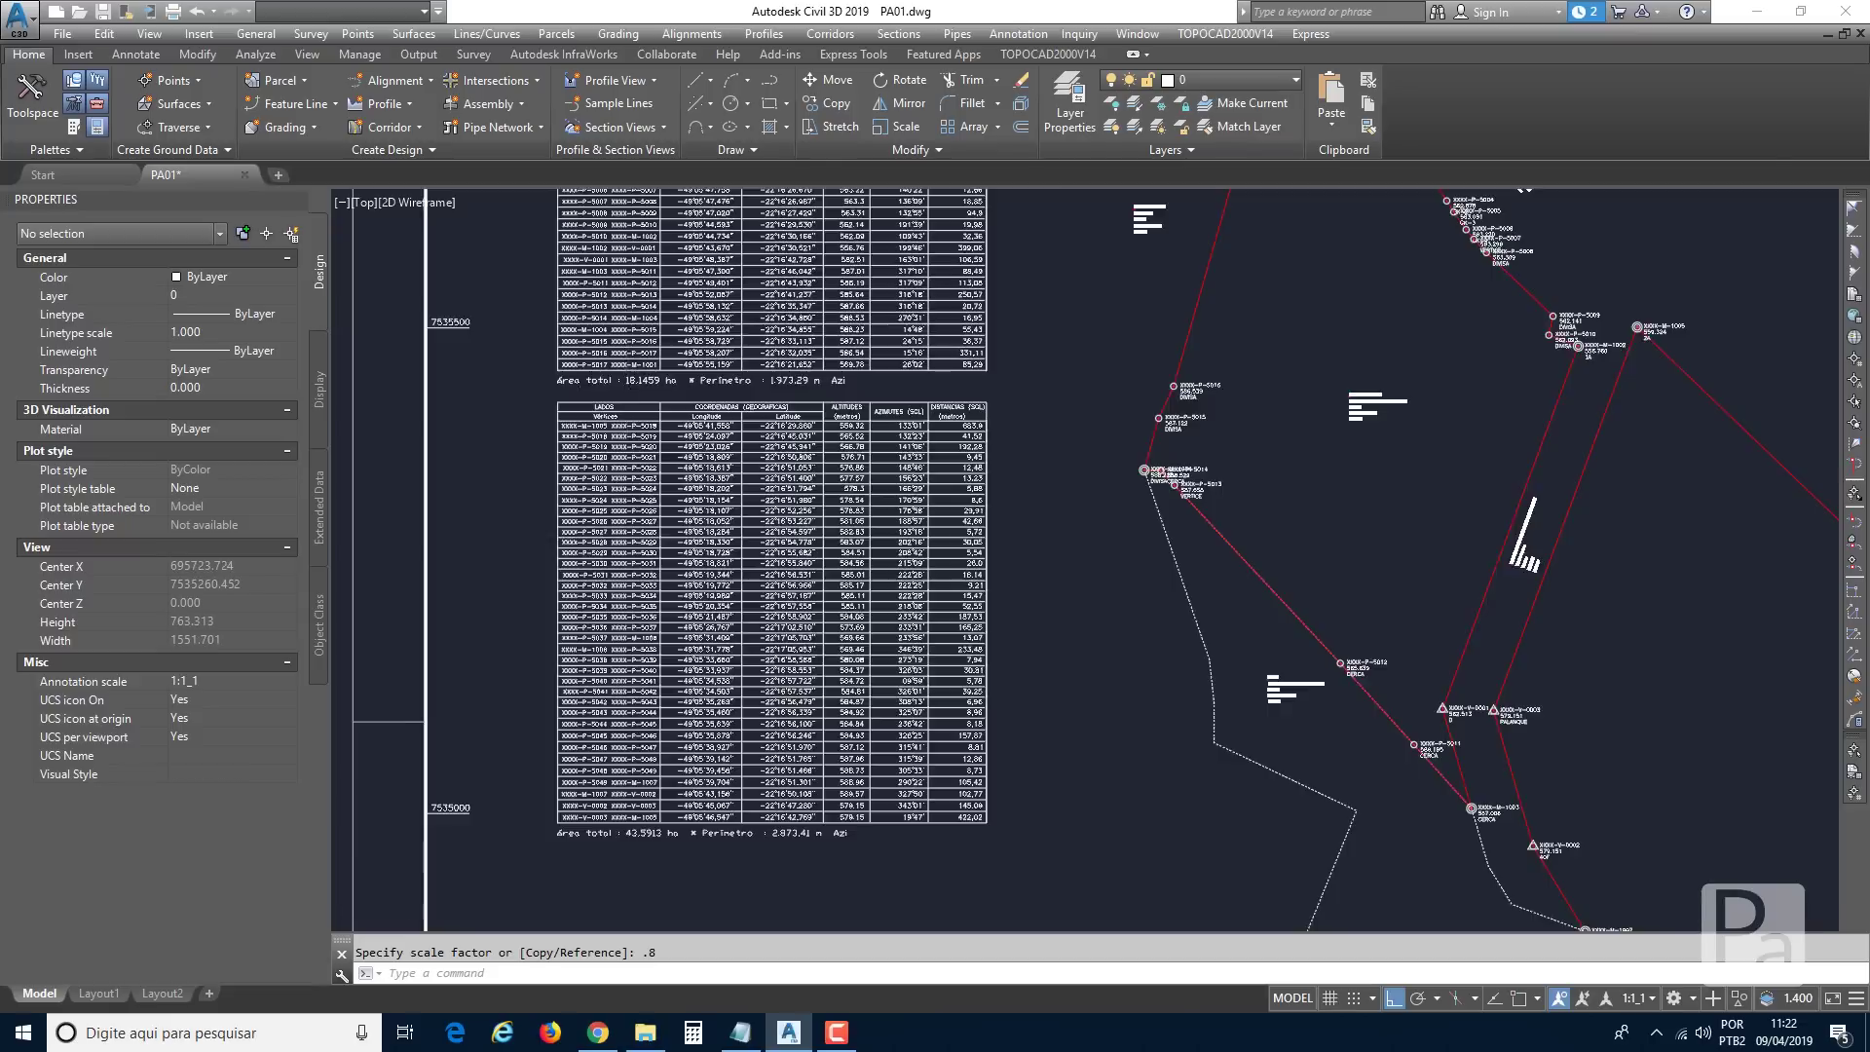
middle_click_drag(1369, 808, 998, 474)
scroll(1461, 613, "up", 4)
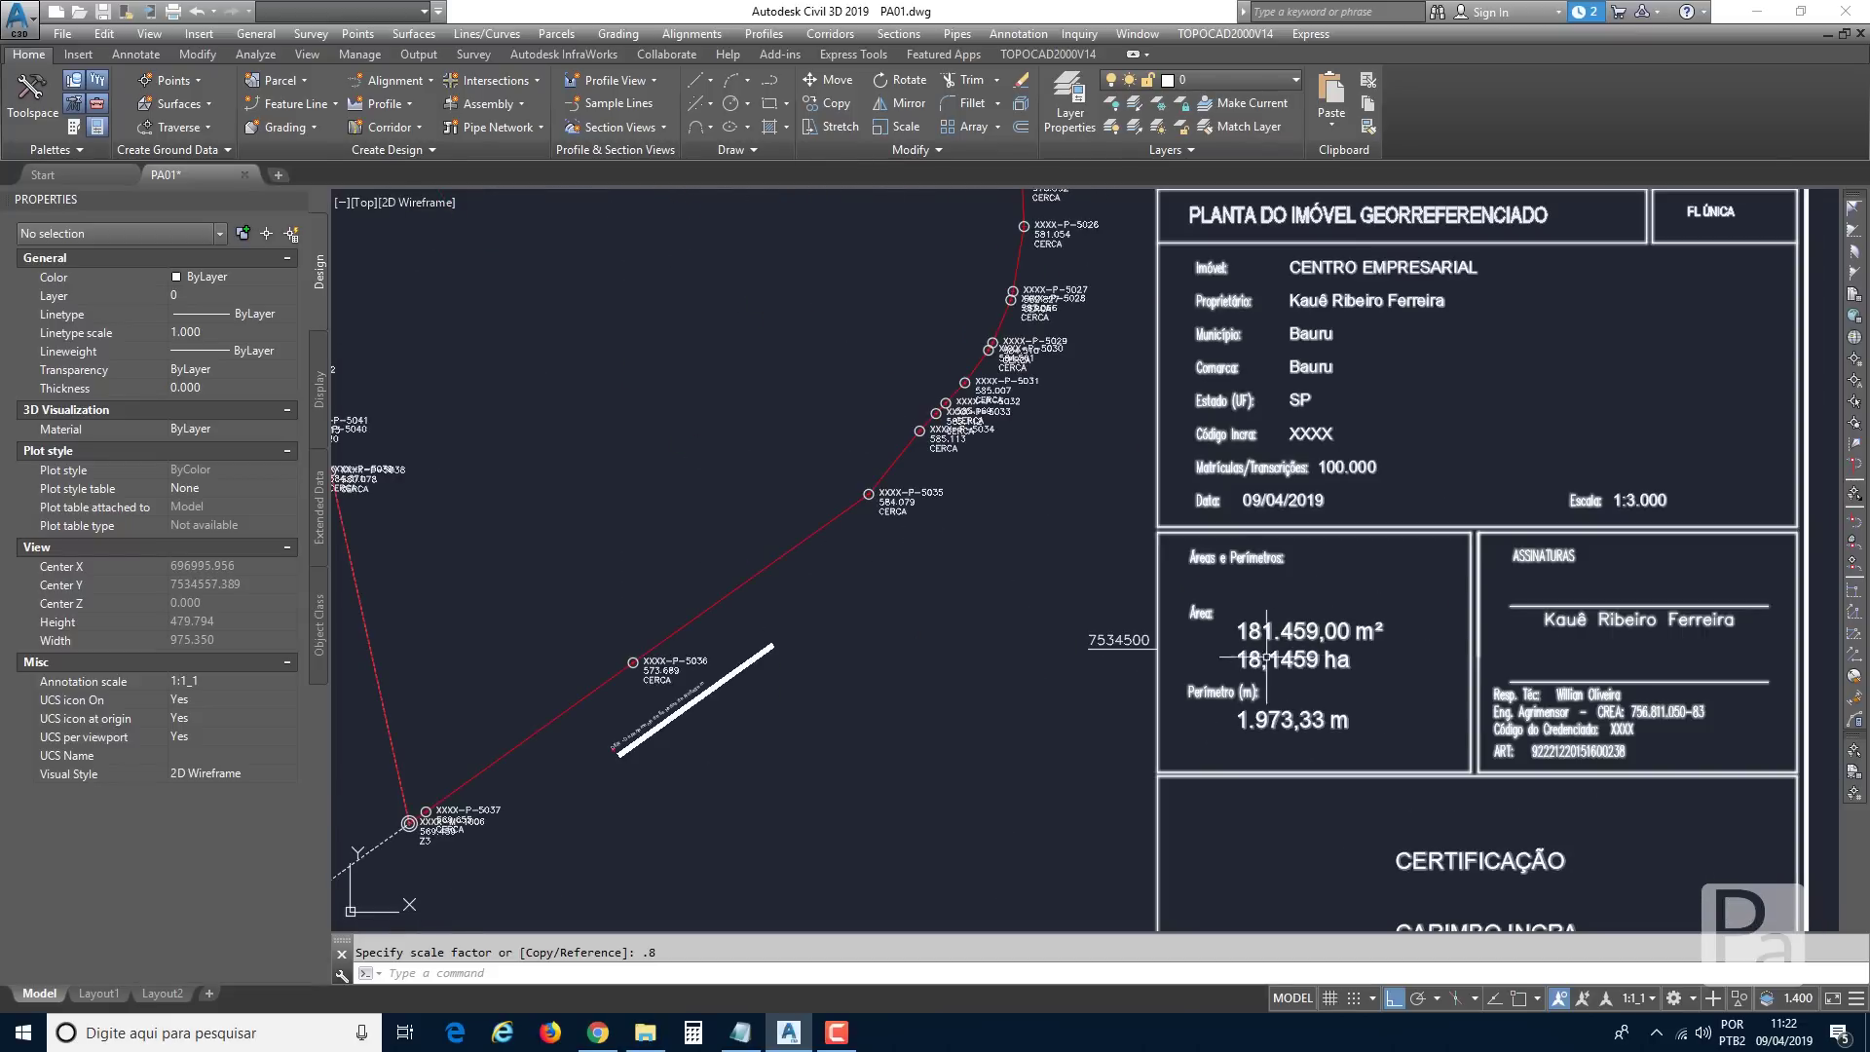
scroll(1281, 662, "down", 4)
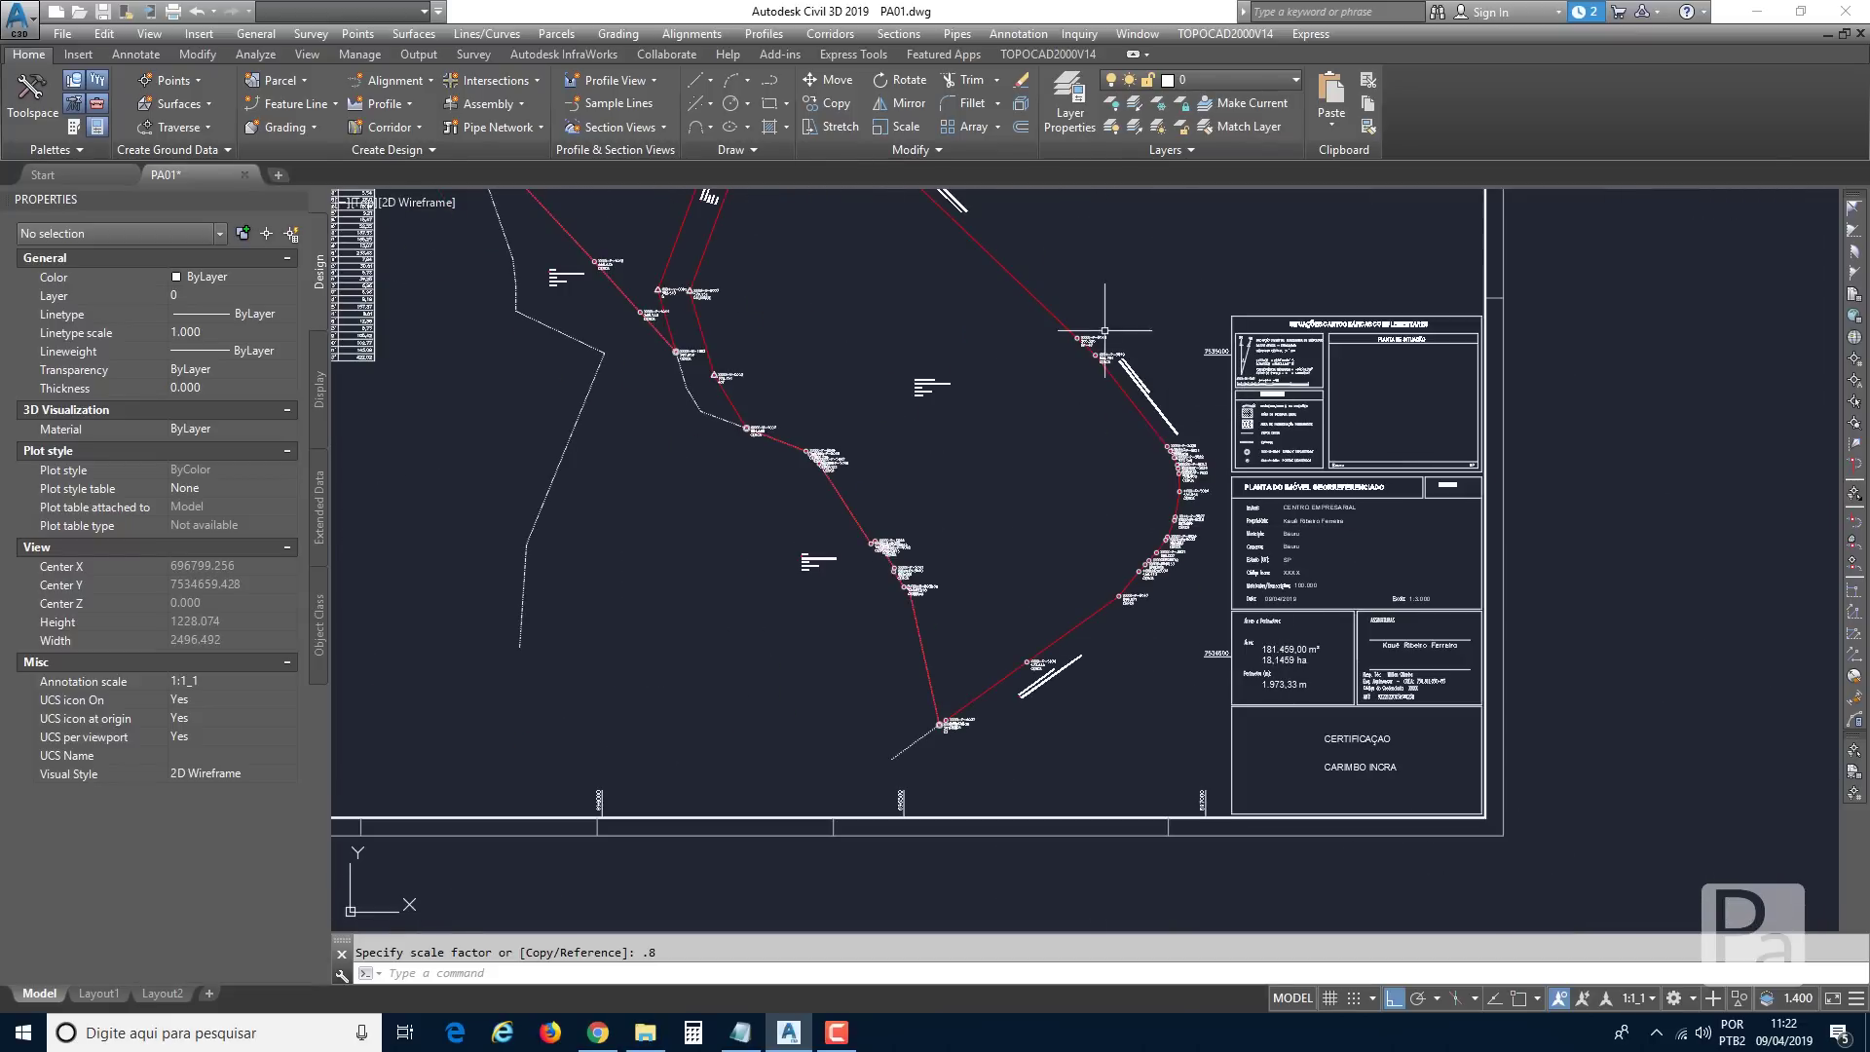
middle_click_drag(867, 416, 550, 417)
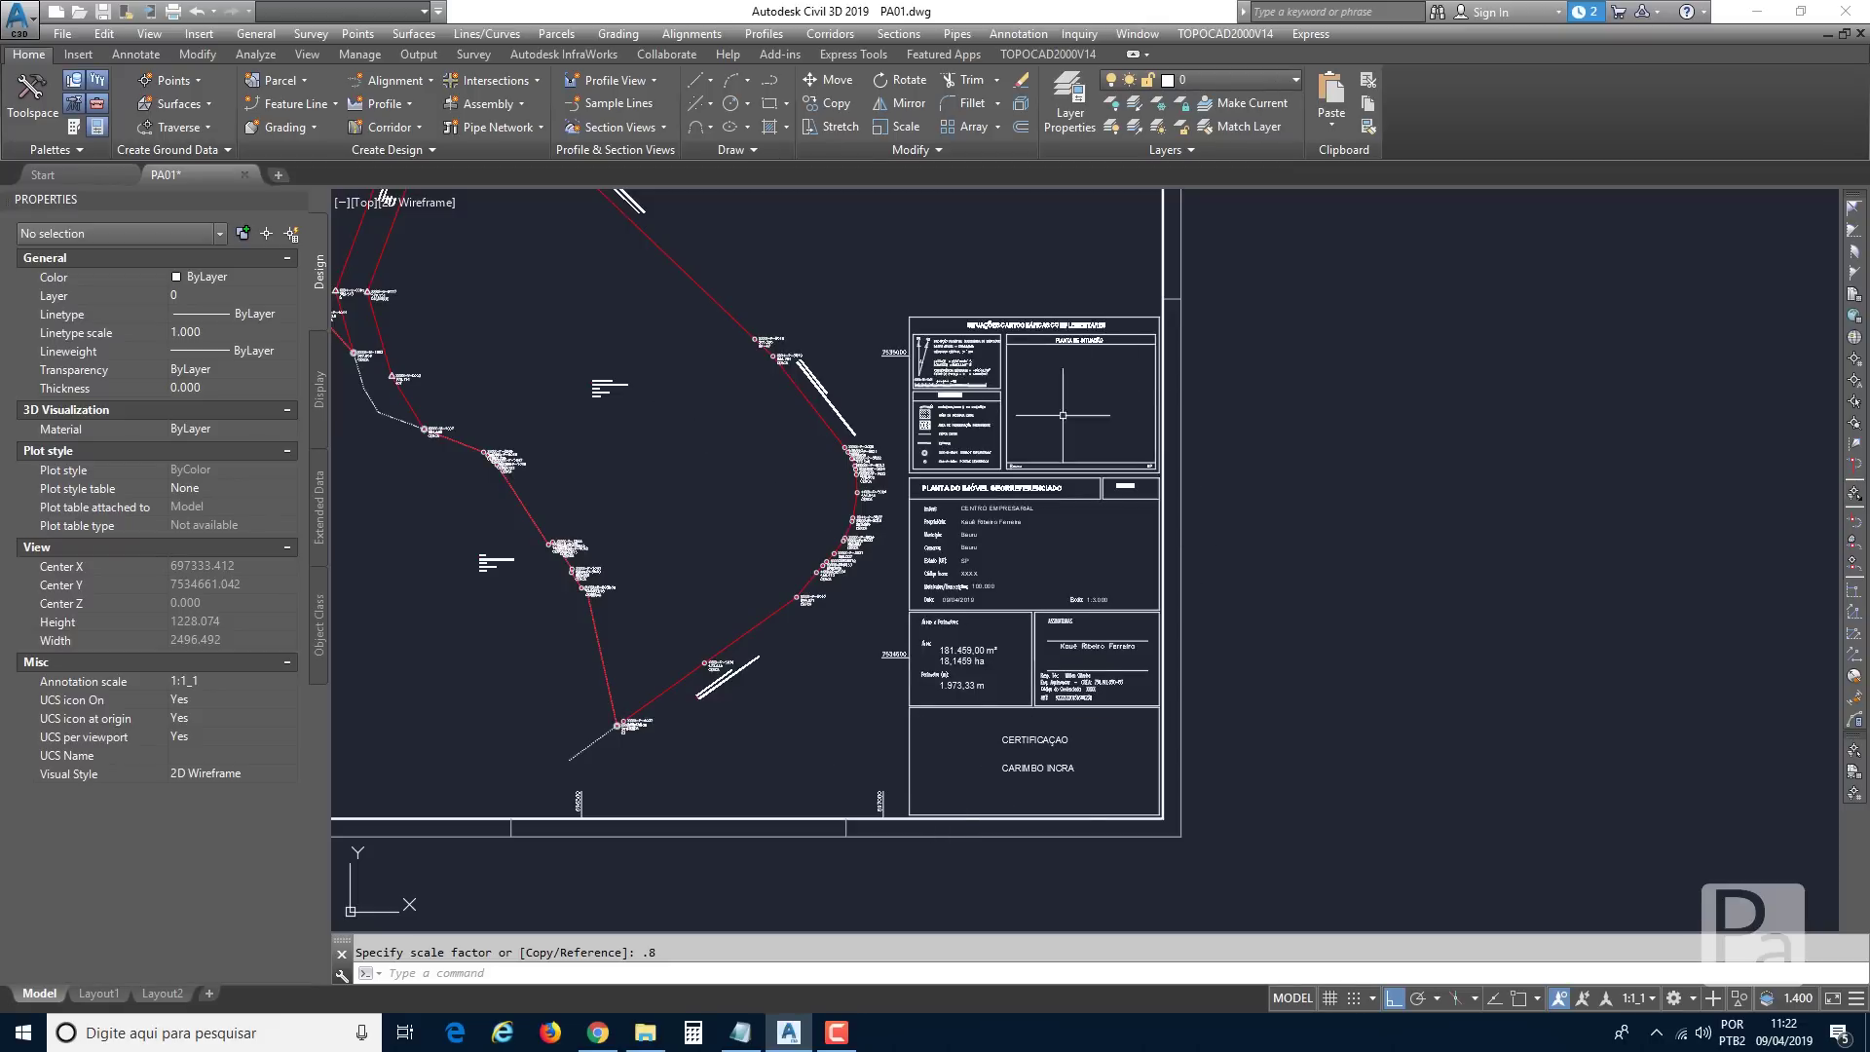
middle_click_drag(1030, 275, 1074, 312)
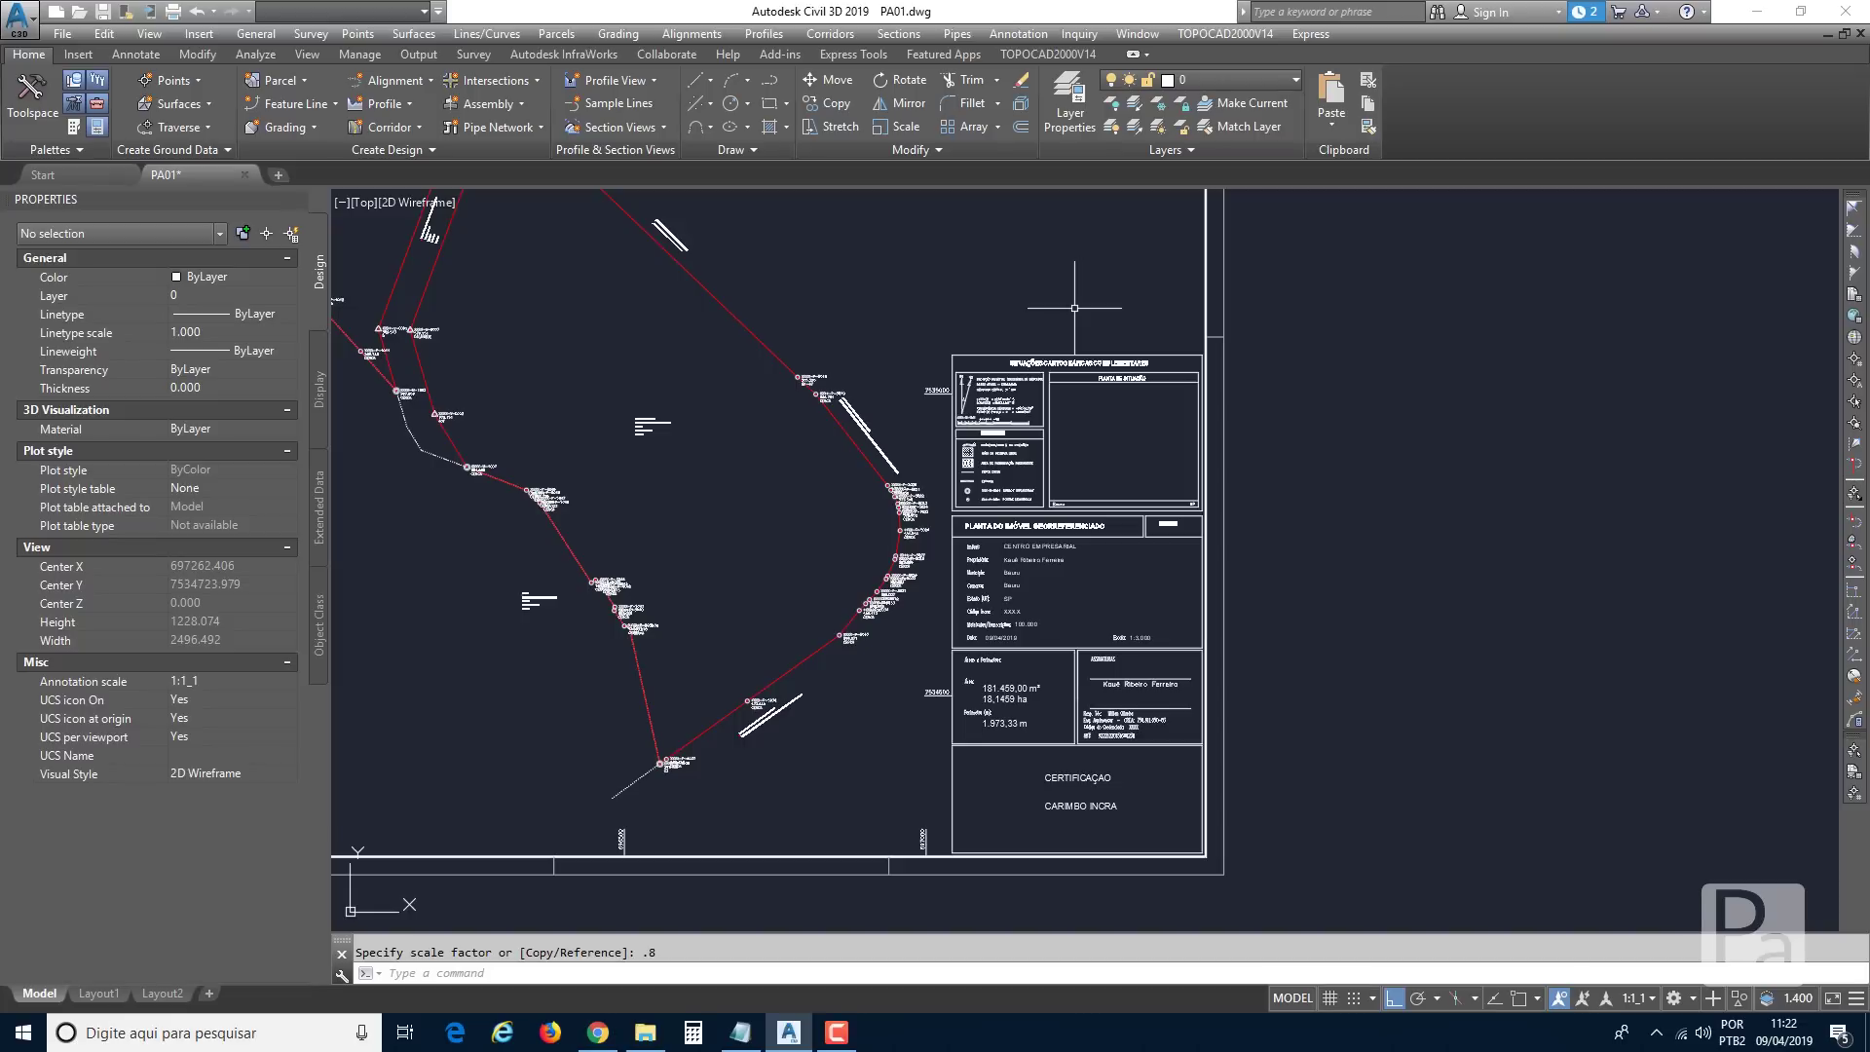
type("s")
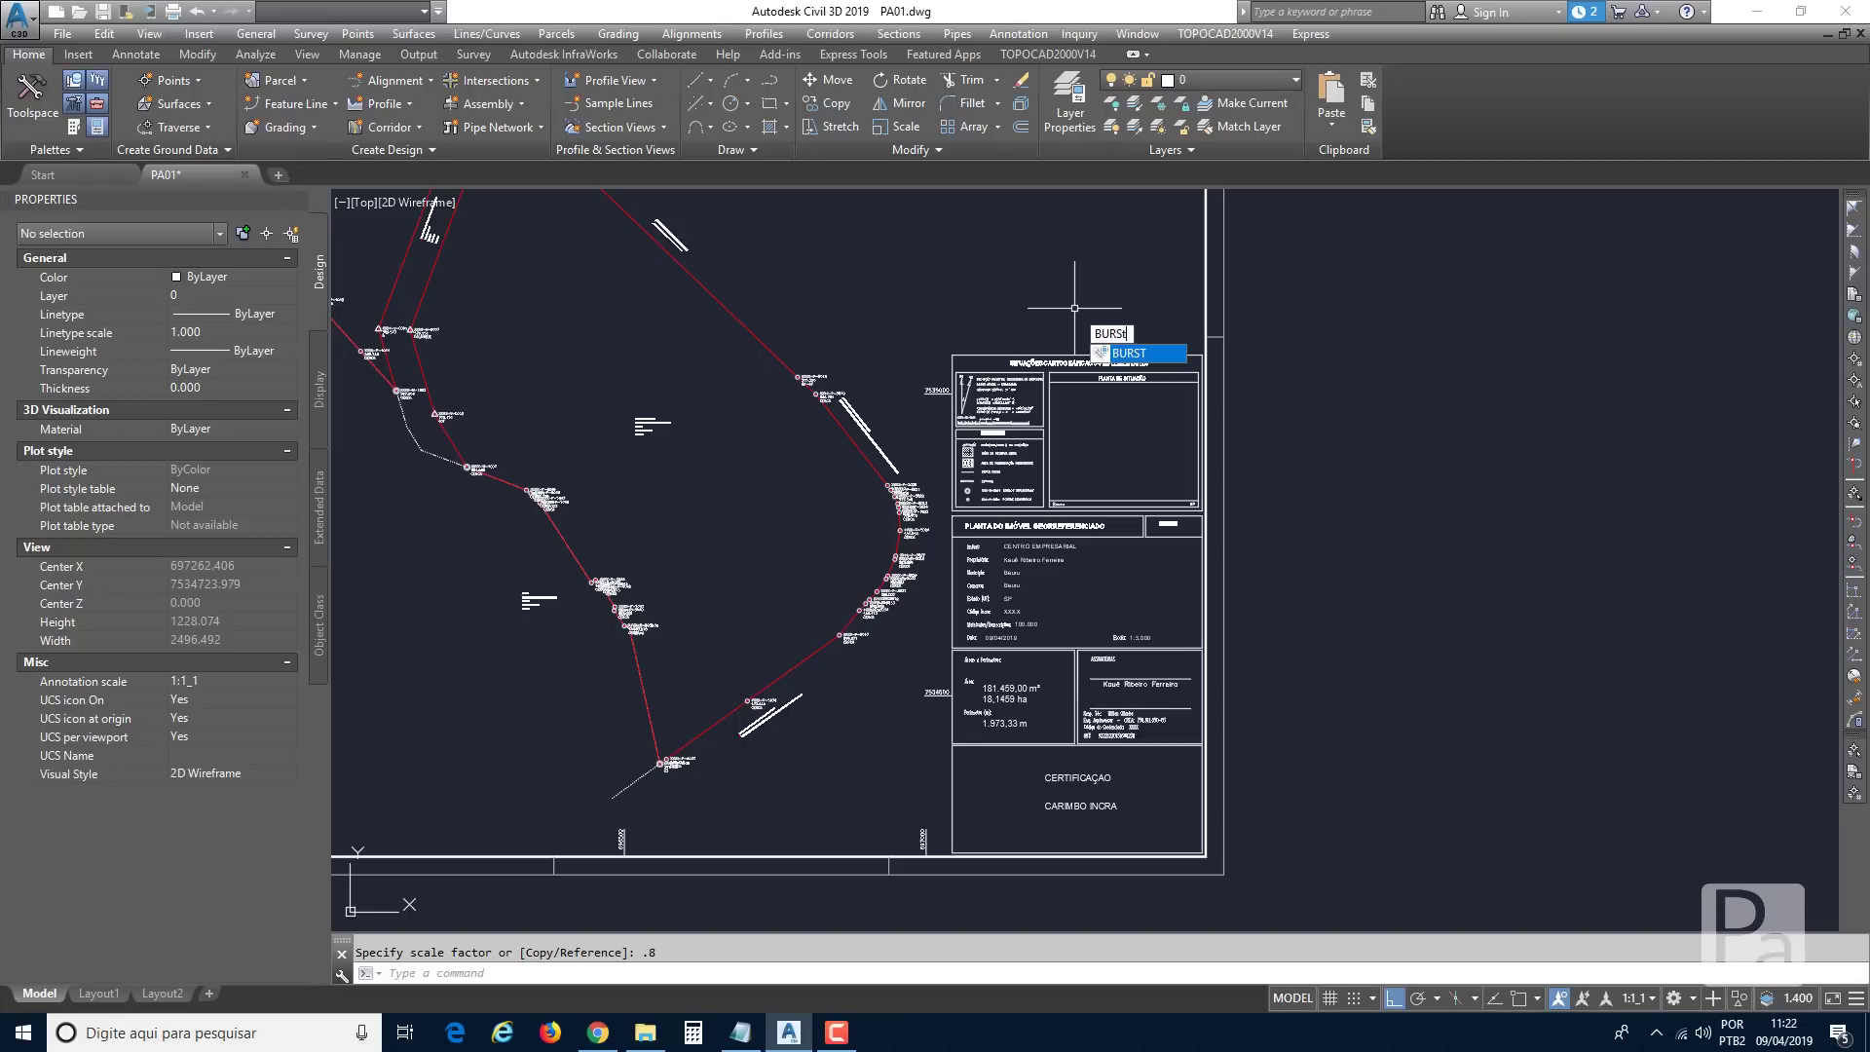
key("Return")
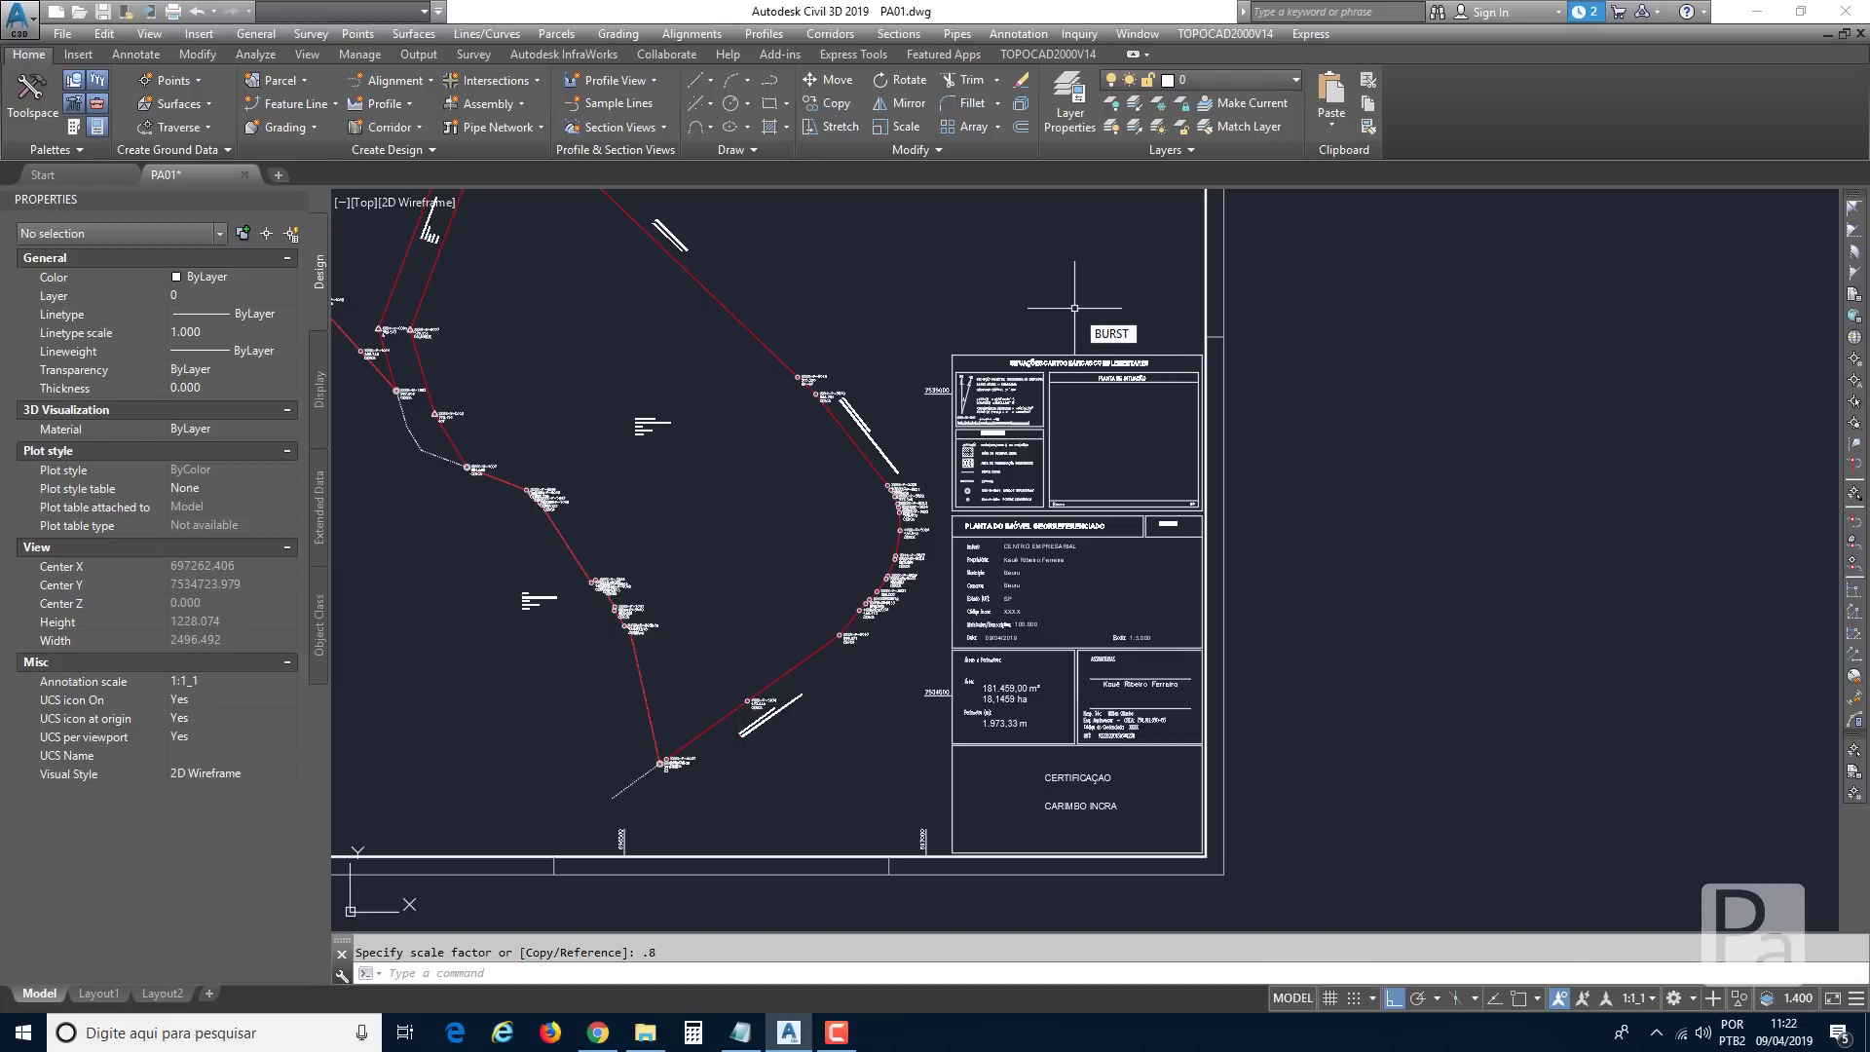
left_click(1162, 305)
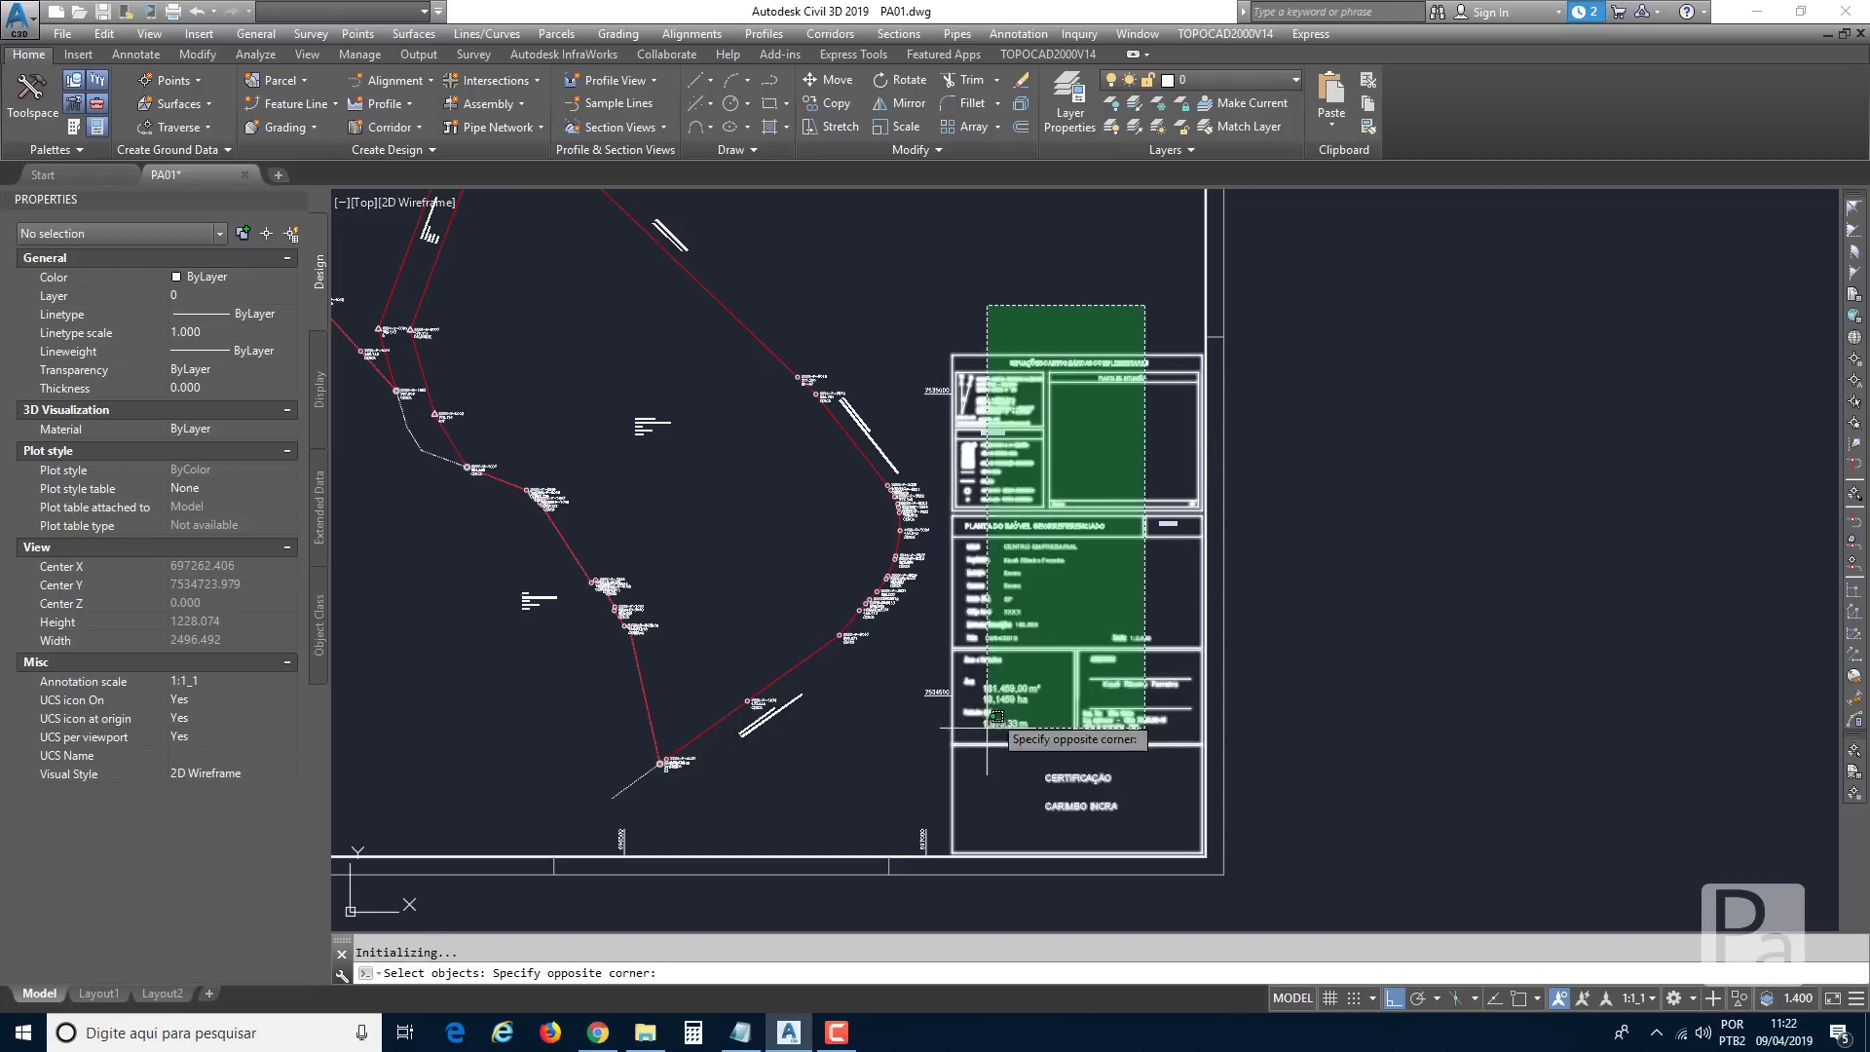
left_click(977, 814)
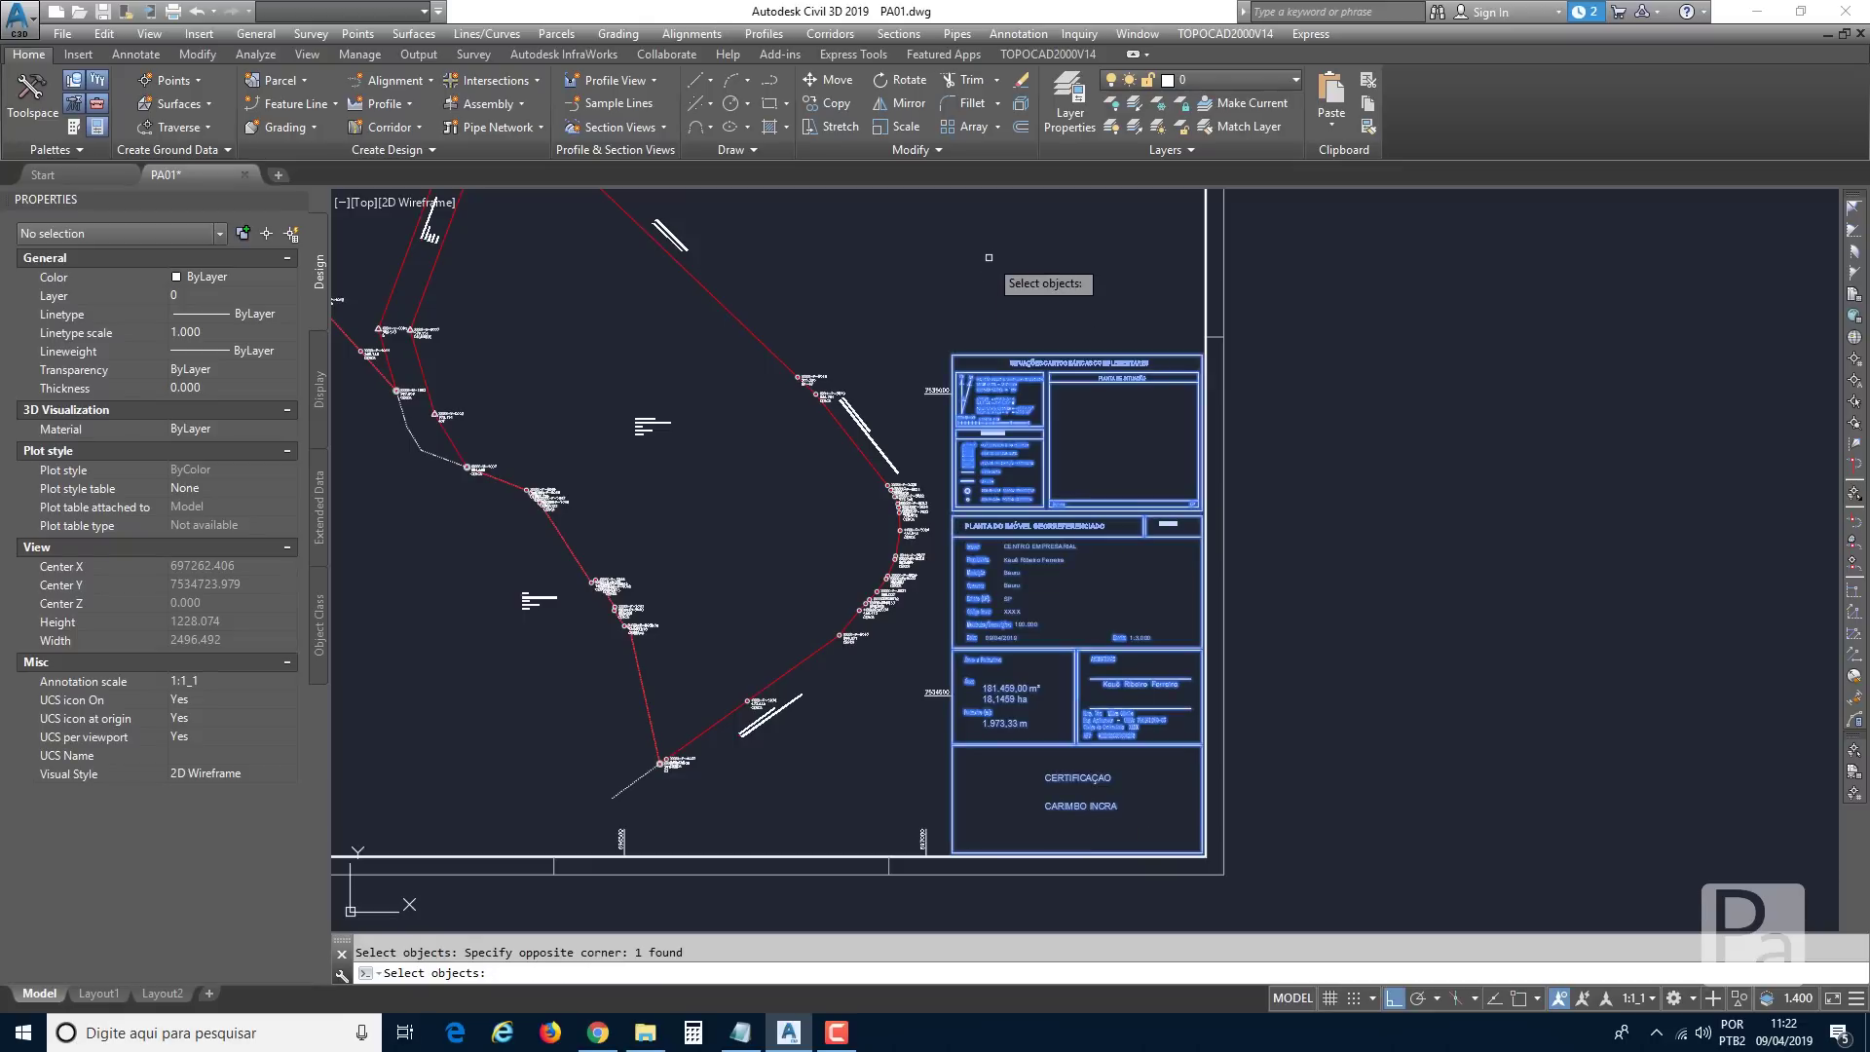
key("Return")
scroll(1039, 584, "up", 5)
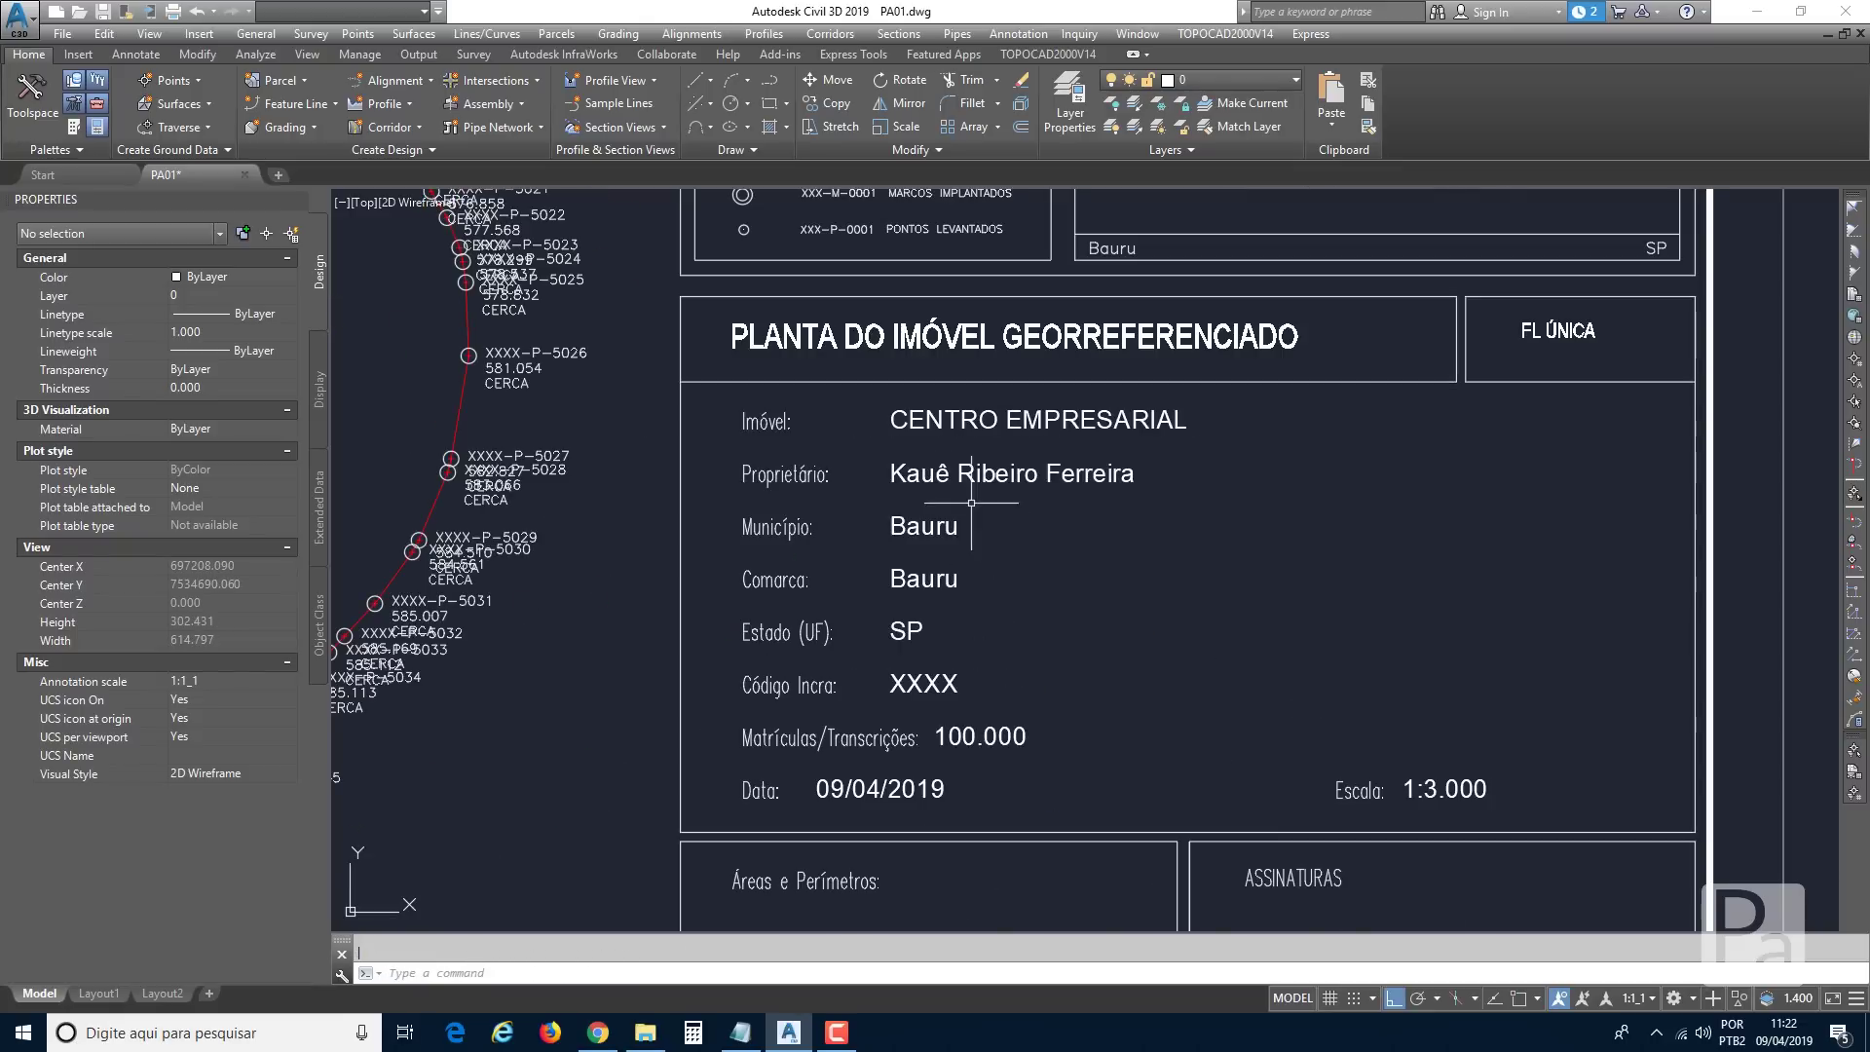
left_click(1022, 560)
key("Escape")
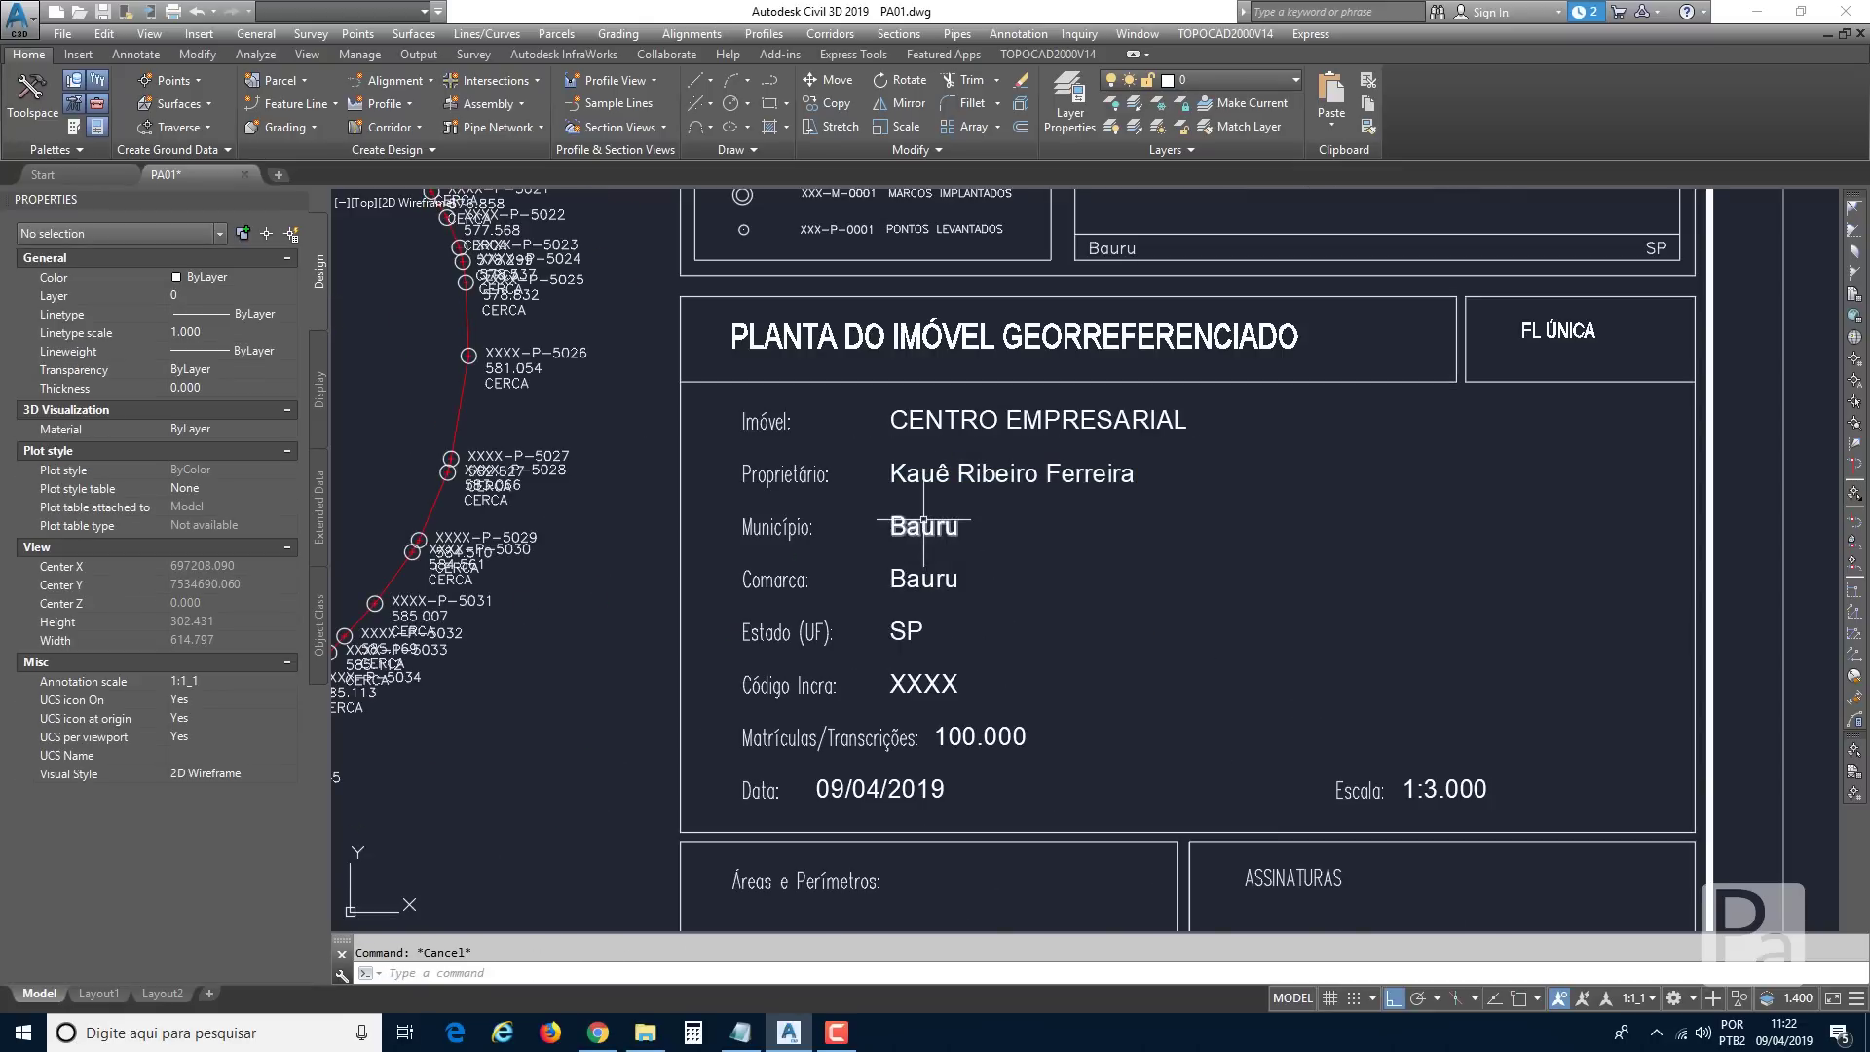
Erase the 181.459,00 m² text from the areas and perimeters box and move the 18,1459 ha value into its place.
middle_click_drag(936, 654, 925, 504)
middle_click_drag(920, 713, 986, 518)
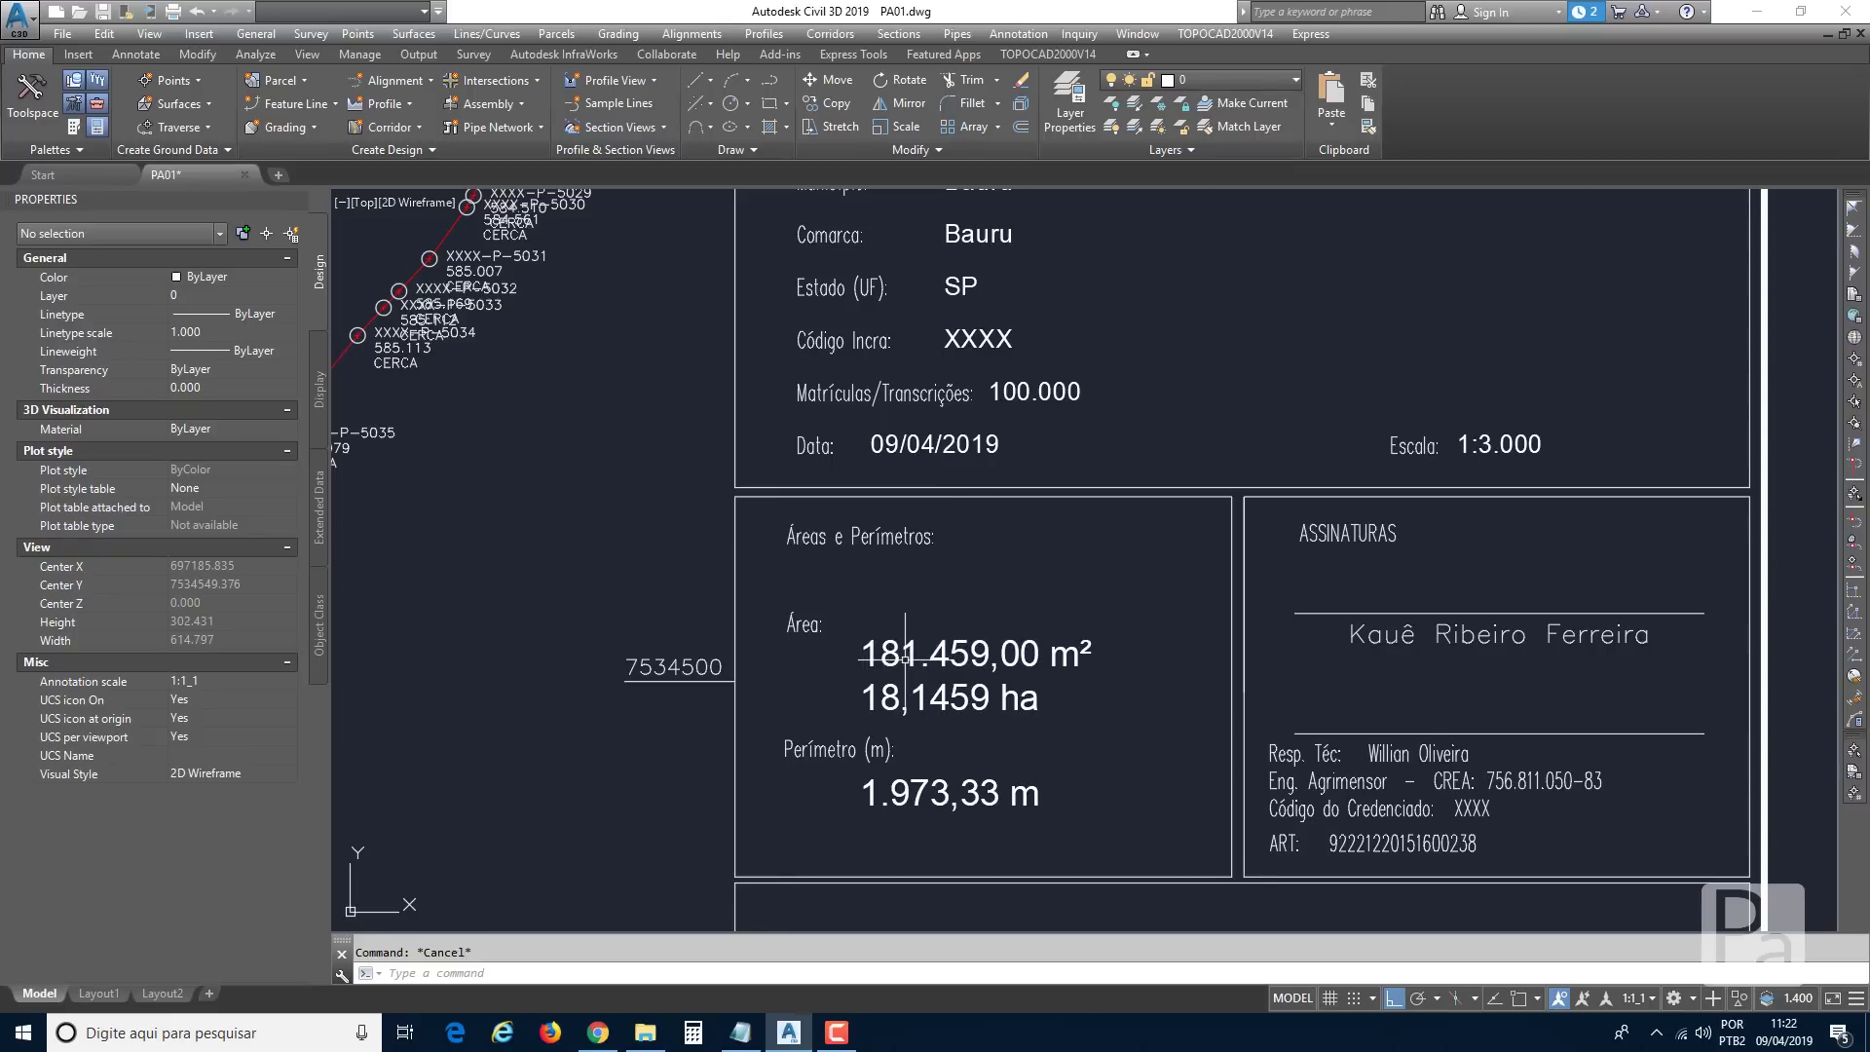
left_click(911, 654)
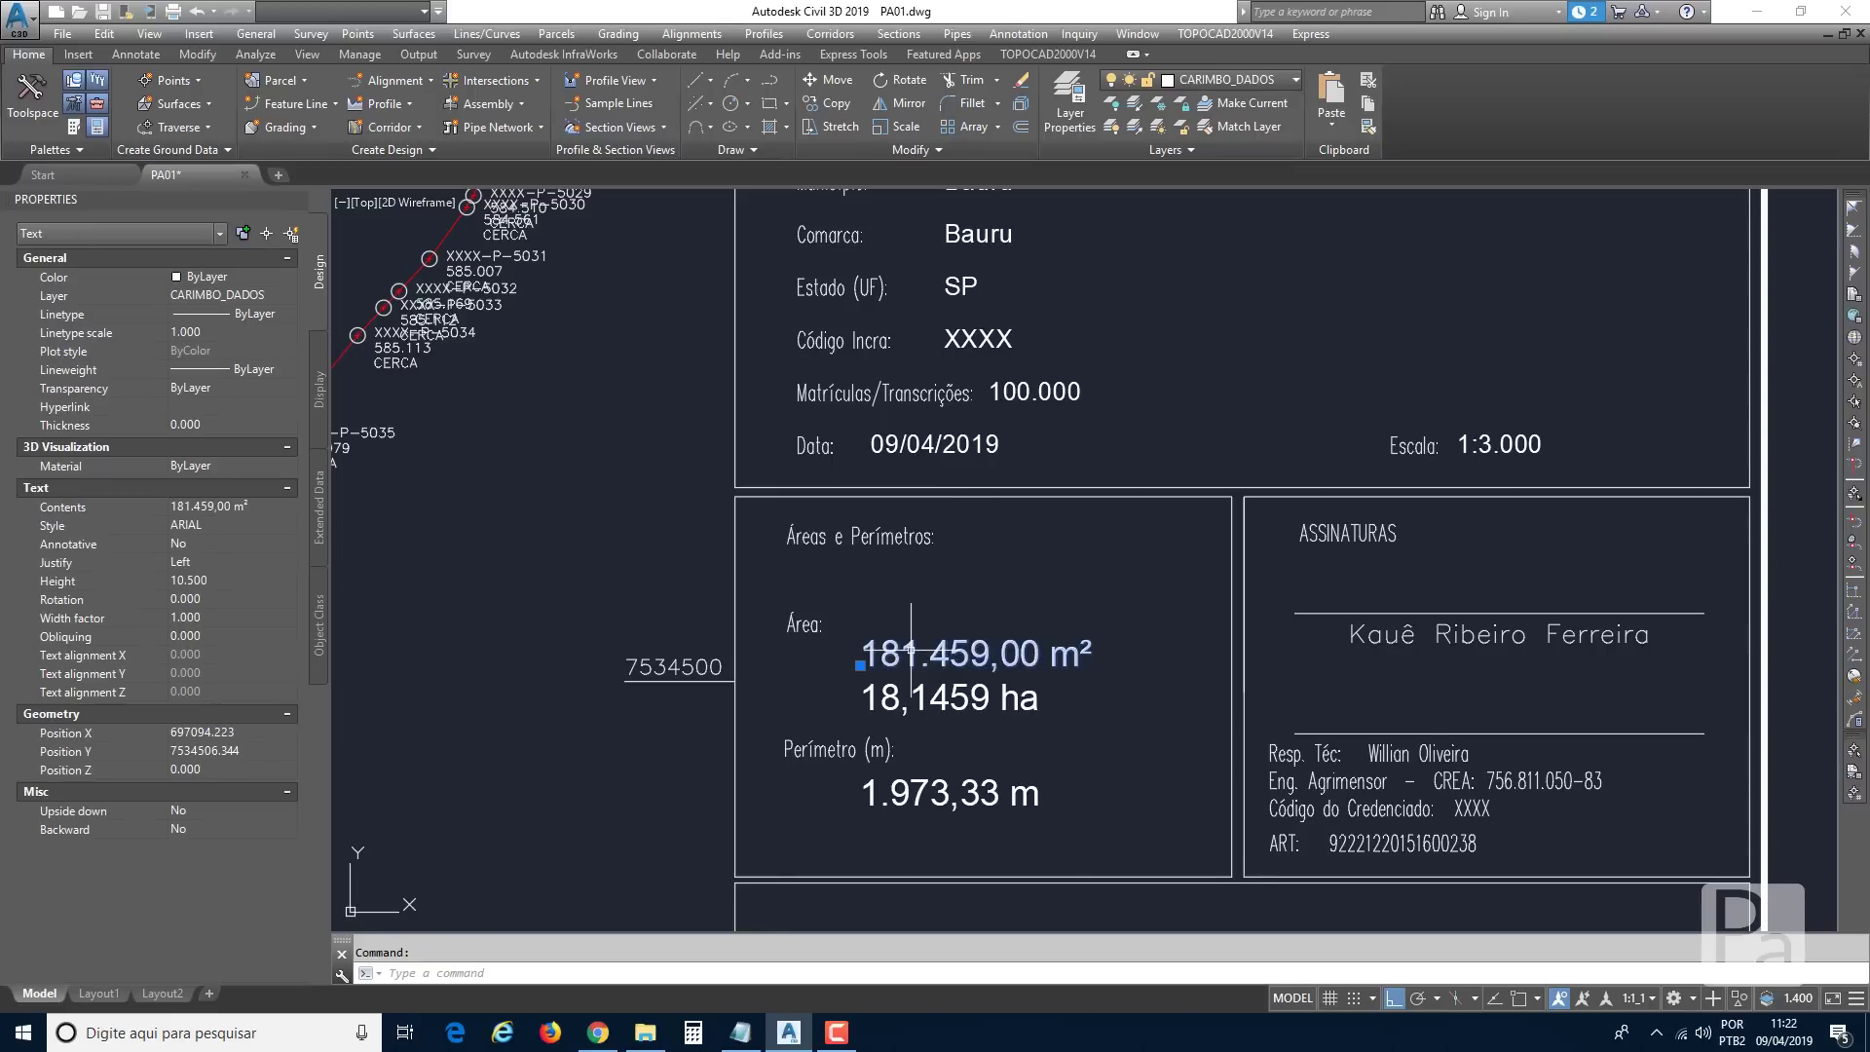
key("Delete")
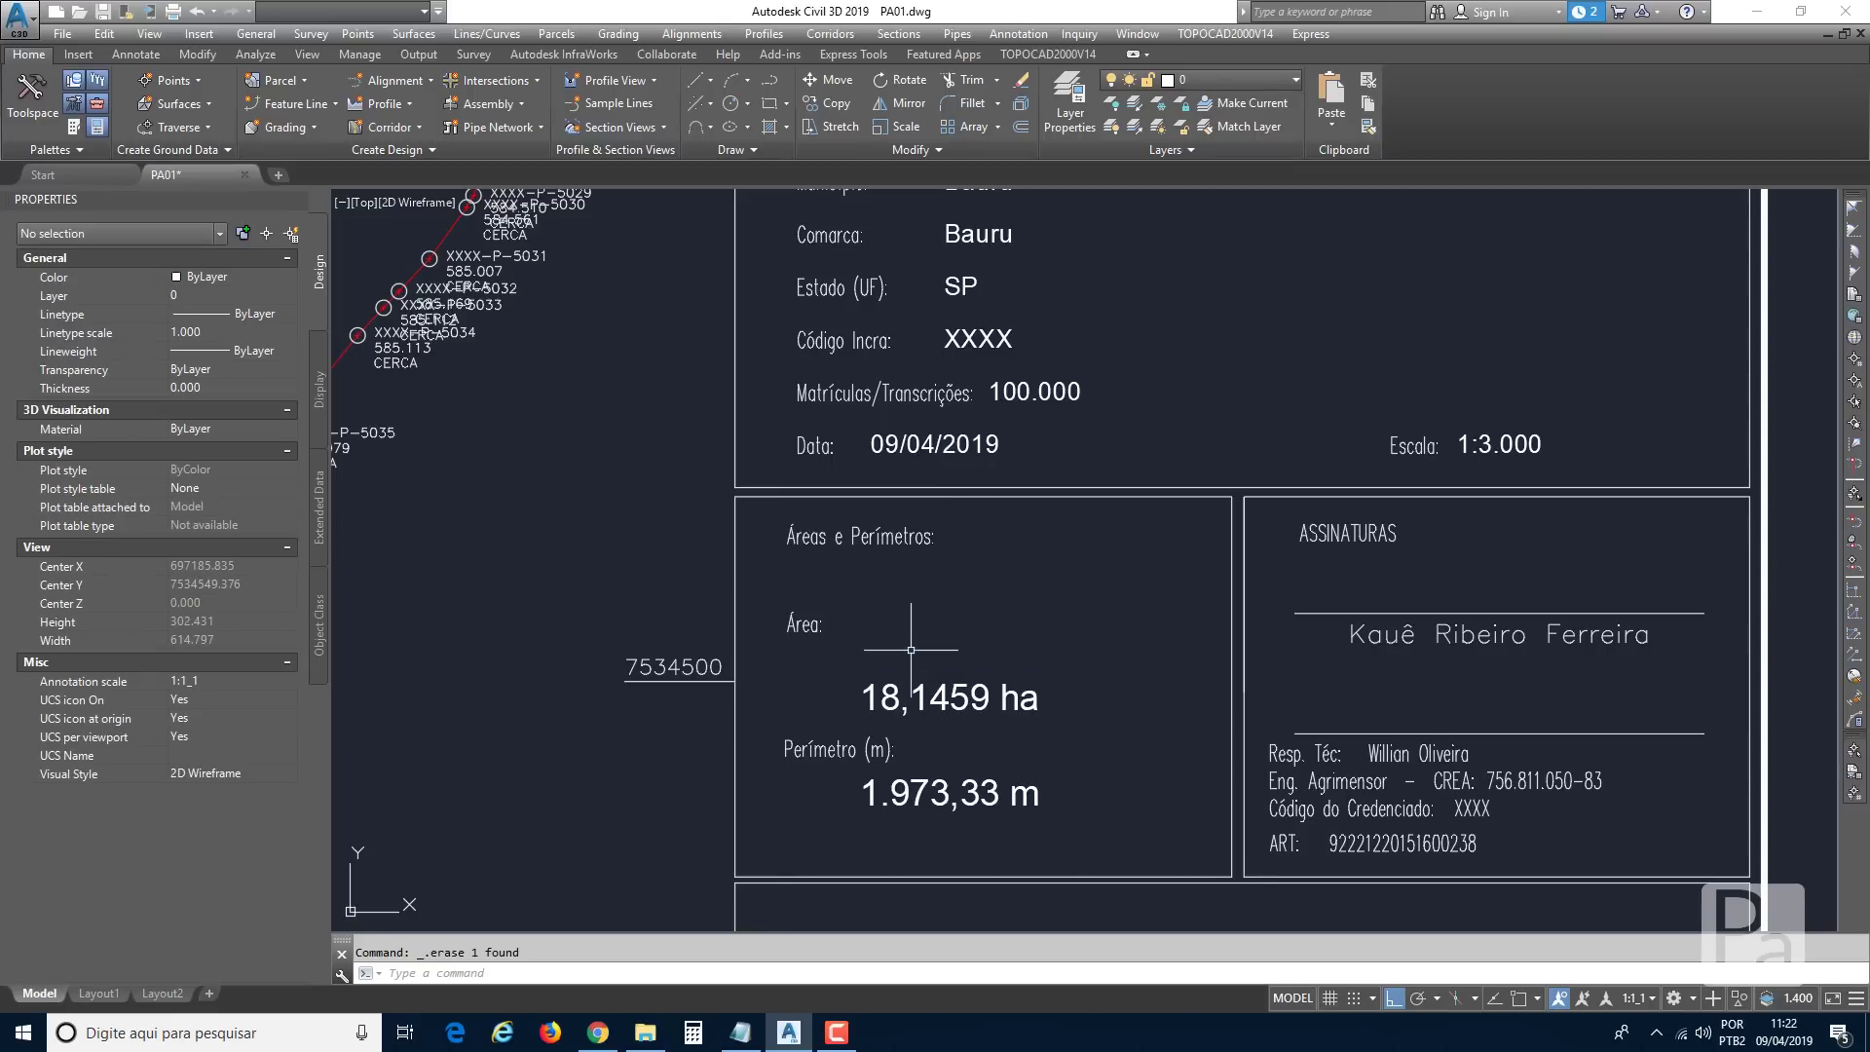
key("space")
left_click(1016, 706)
key("space")
left_click(1113, 728)
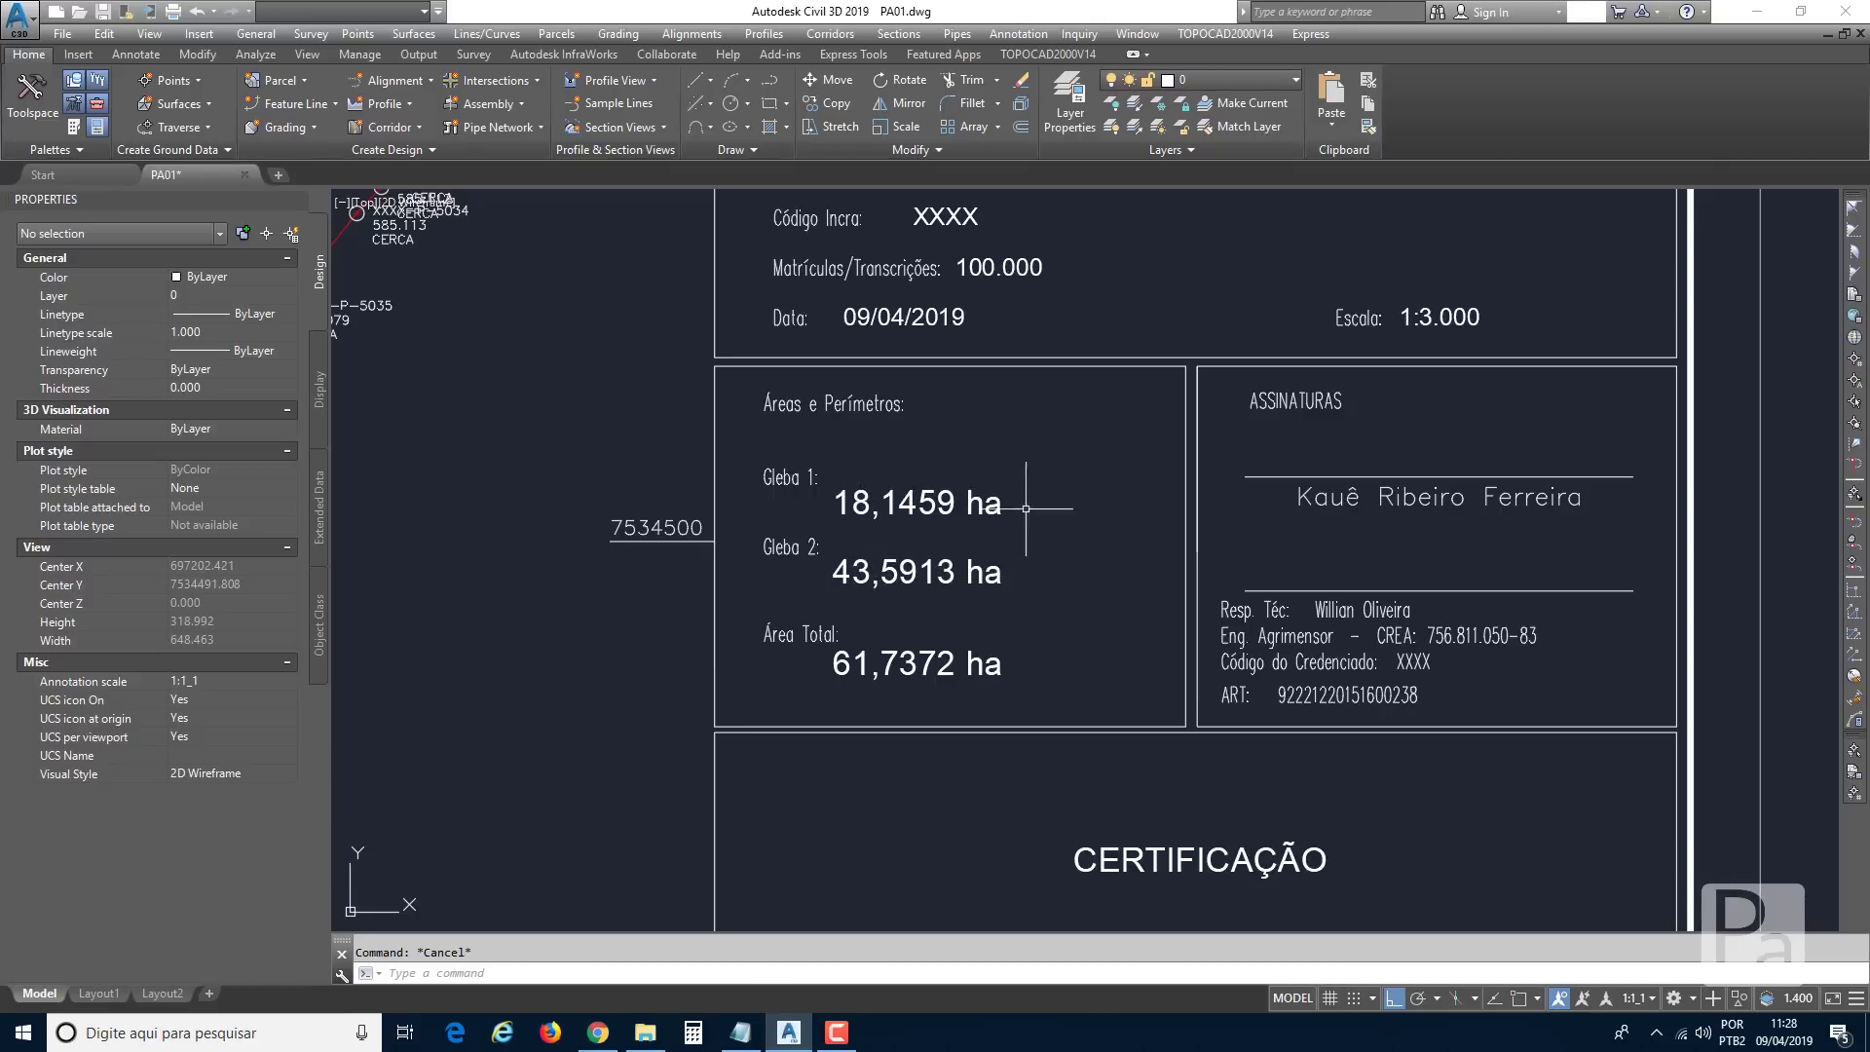
Examine the total area and perimeter line beneath the second vertex coordinate table.
scroll(898, 613, "down", 2)
middle_click_drag(539, 491, 1111, 551)
scroll(789, 577, "down", 4)
scroll(373, 356, "up", 2)
scroll(473, 412, "up", 4)
mouse_move(501, 485)
middle_mouse_down()
mouse_move(486, 481)
mouse_move(772, 512)
middle_mouse_up()
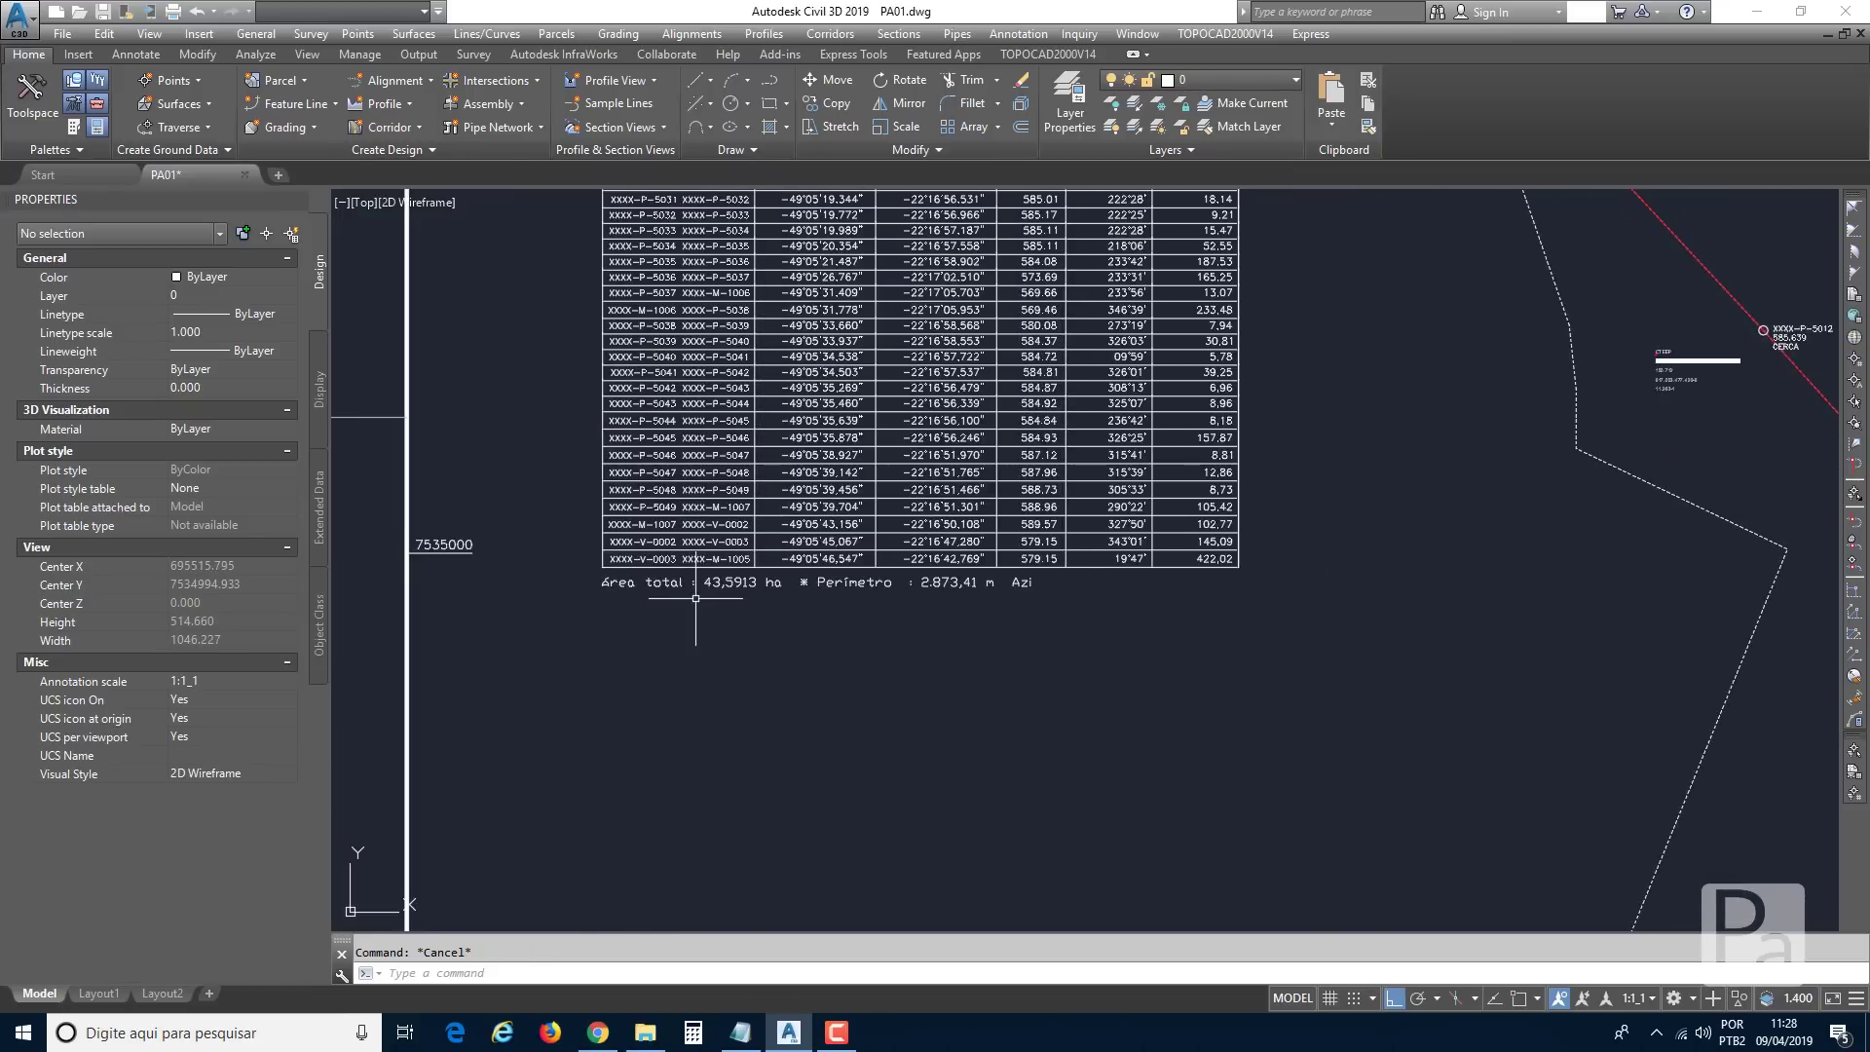
Open Memorial Temporário.pdf from the Projeto folder and read through its pages, ending back at the first page.
left_click(644, 1025)
left_click(343, 312)
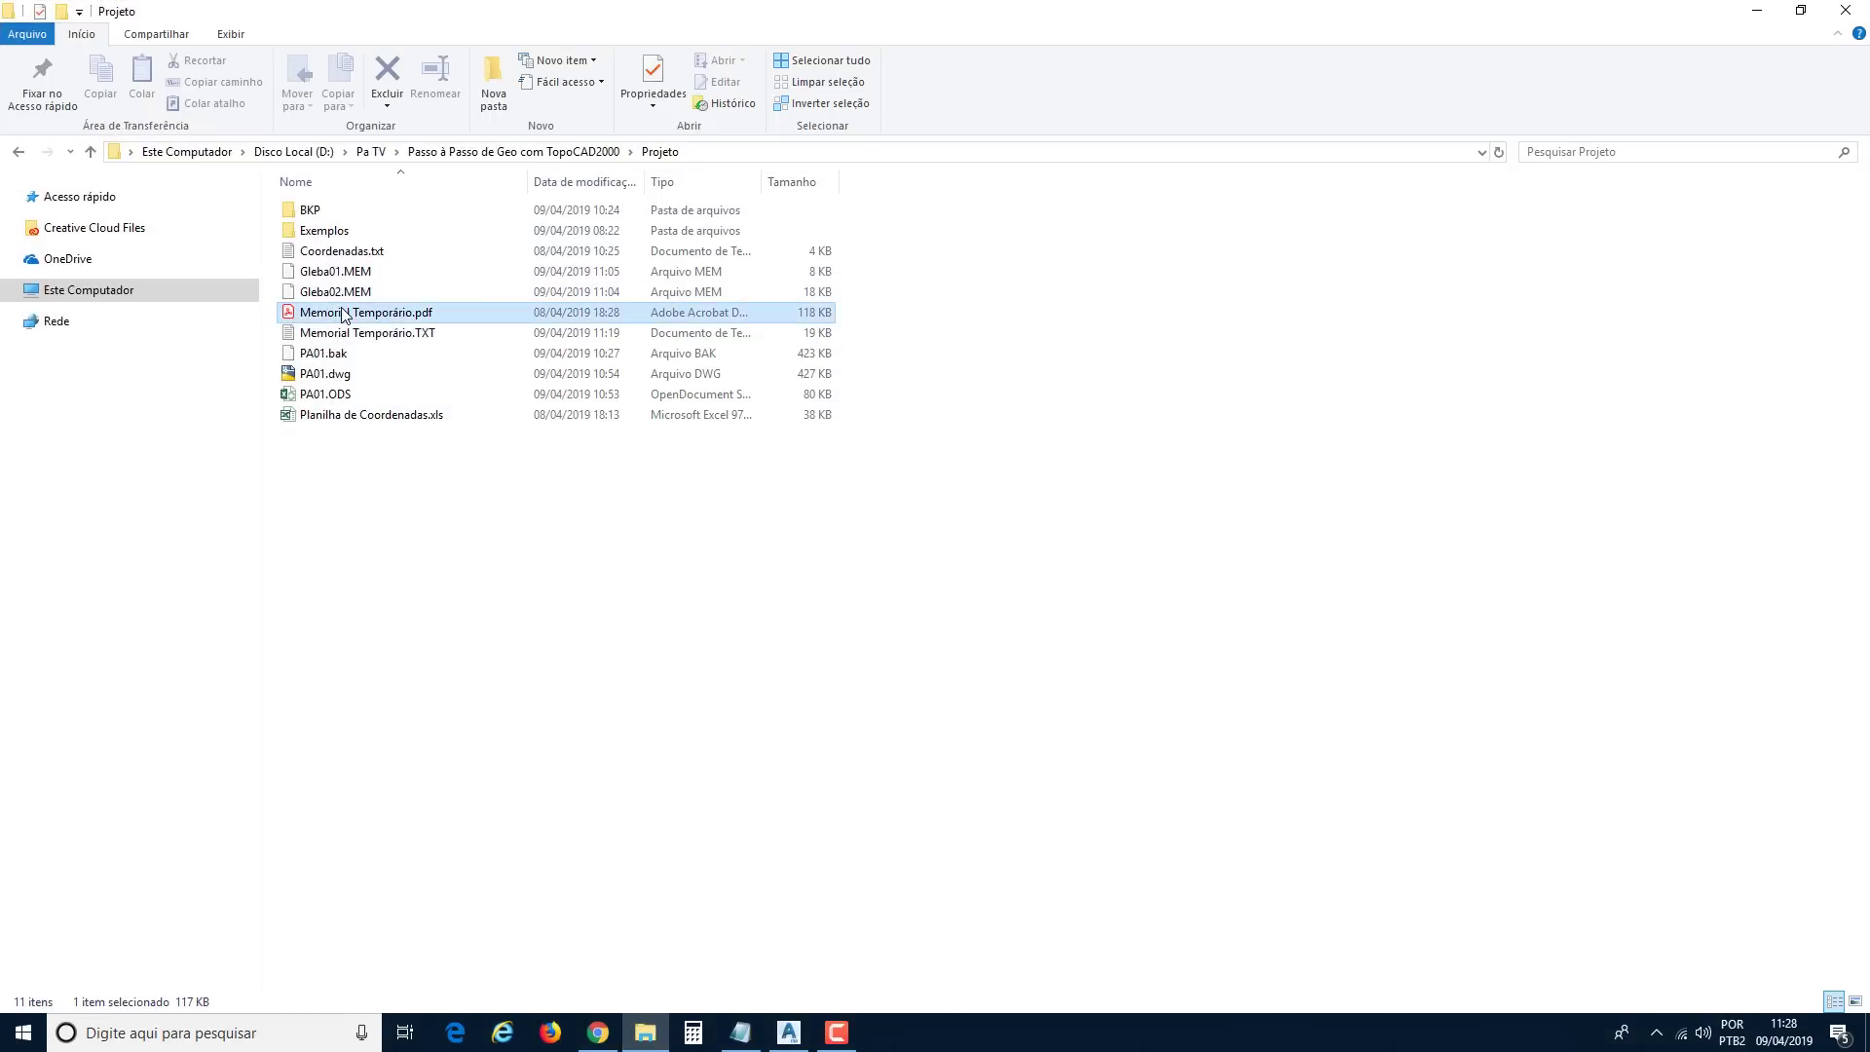
double_click(343, 312)
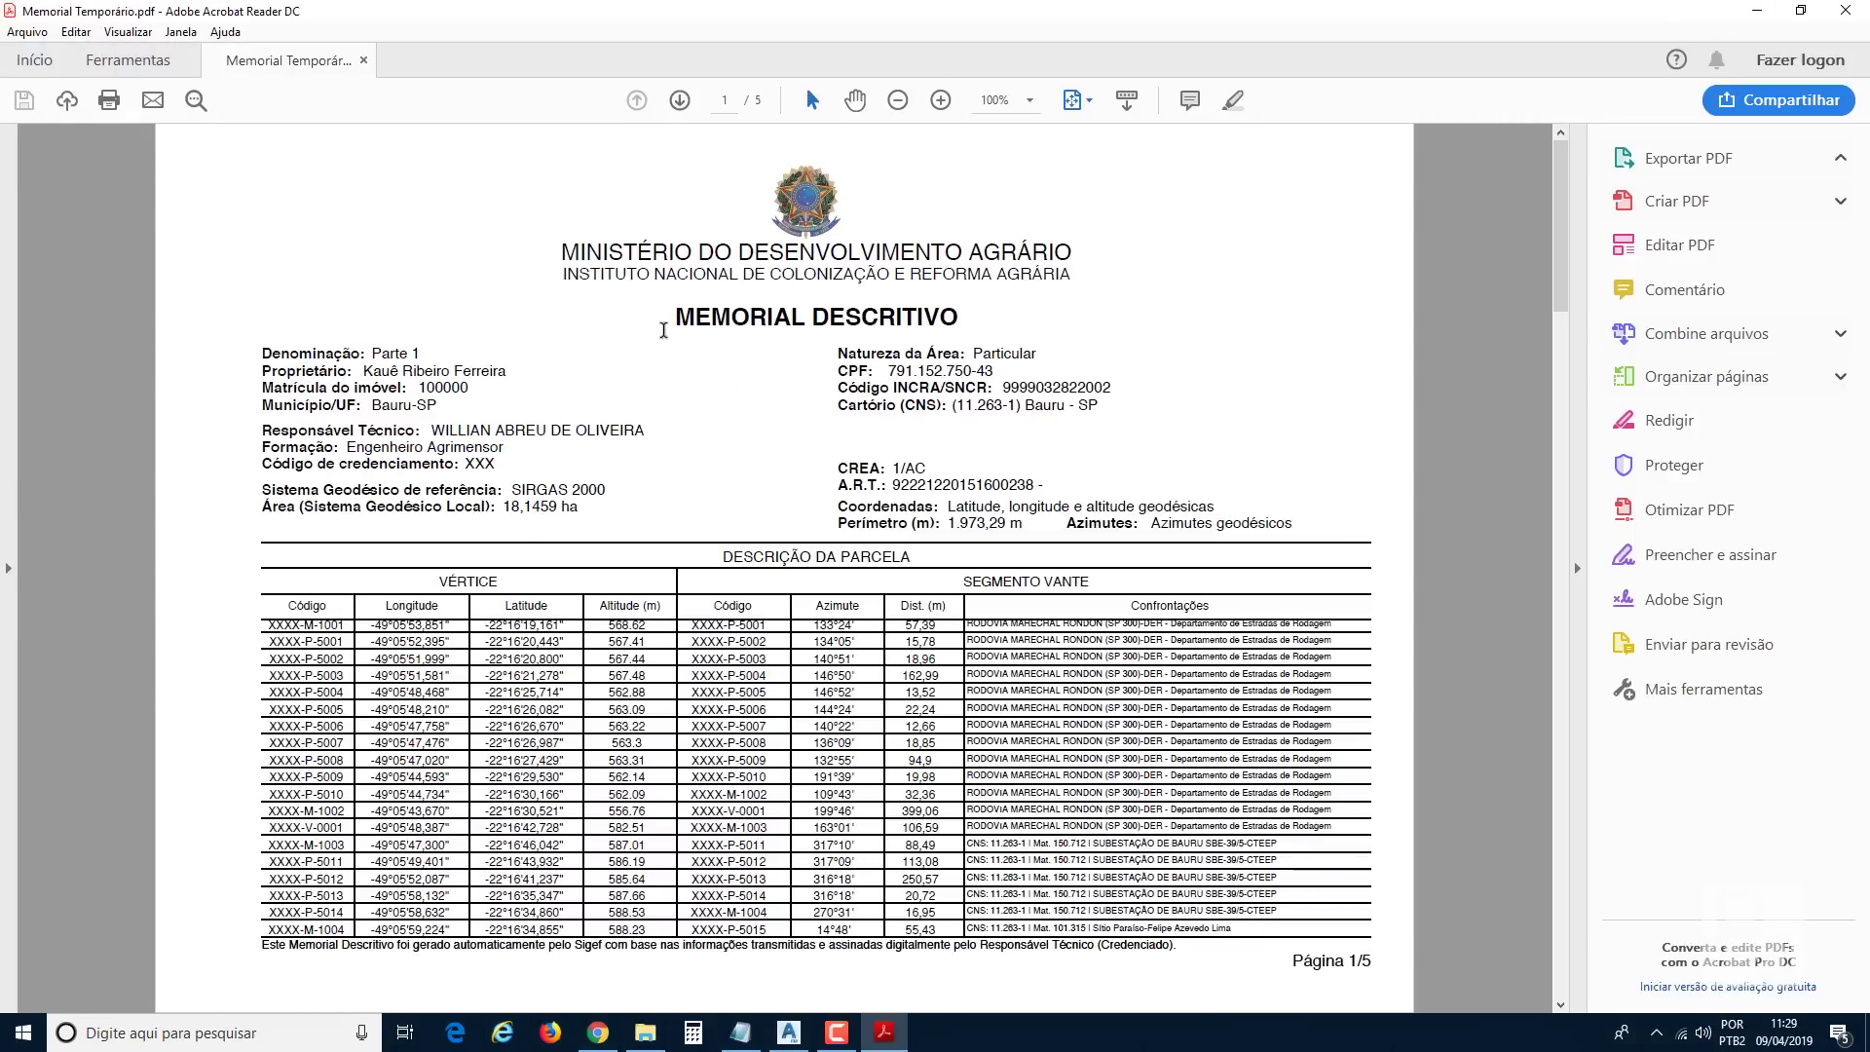
scroll(662, 329, "down", 5)
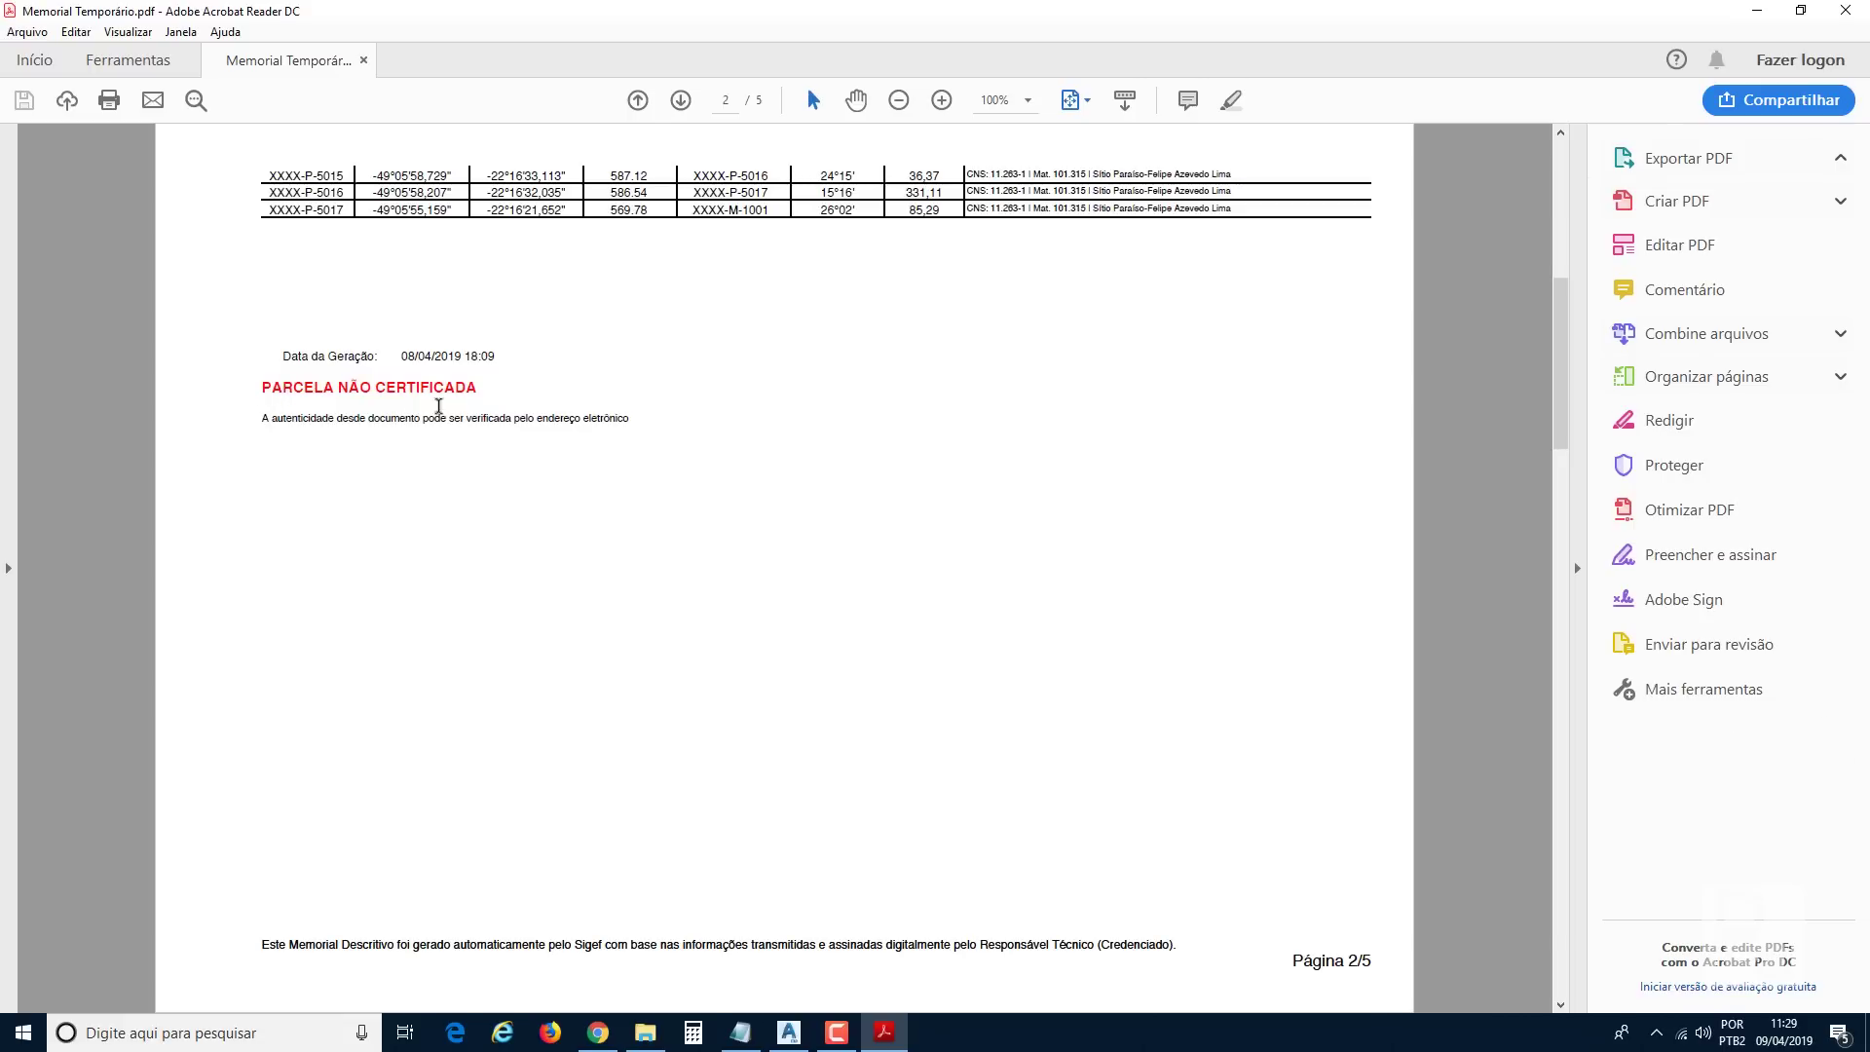
scroll(438, 406, "down", 10)
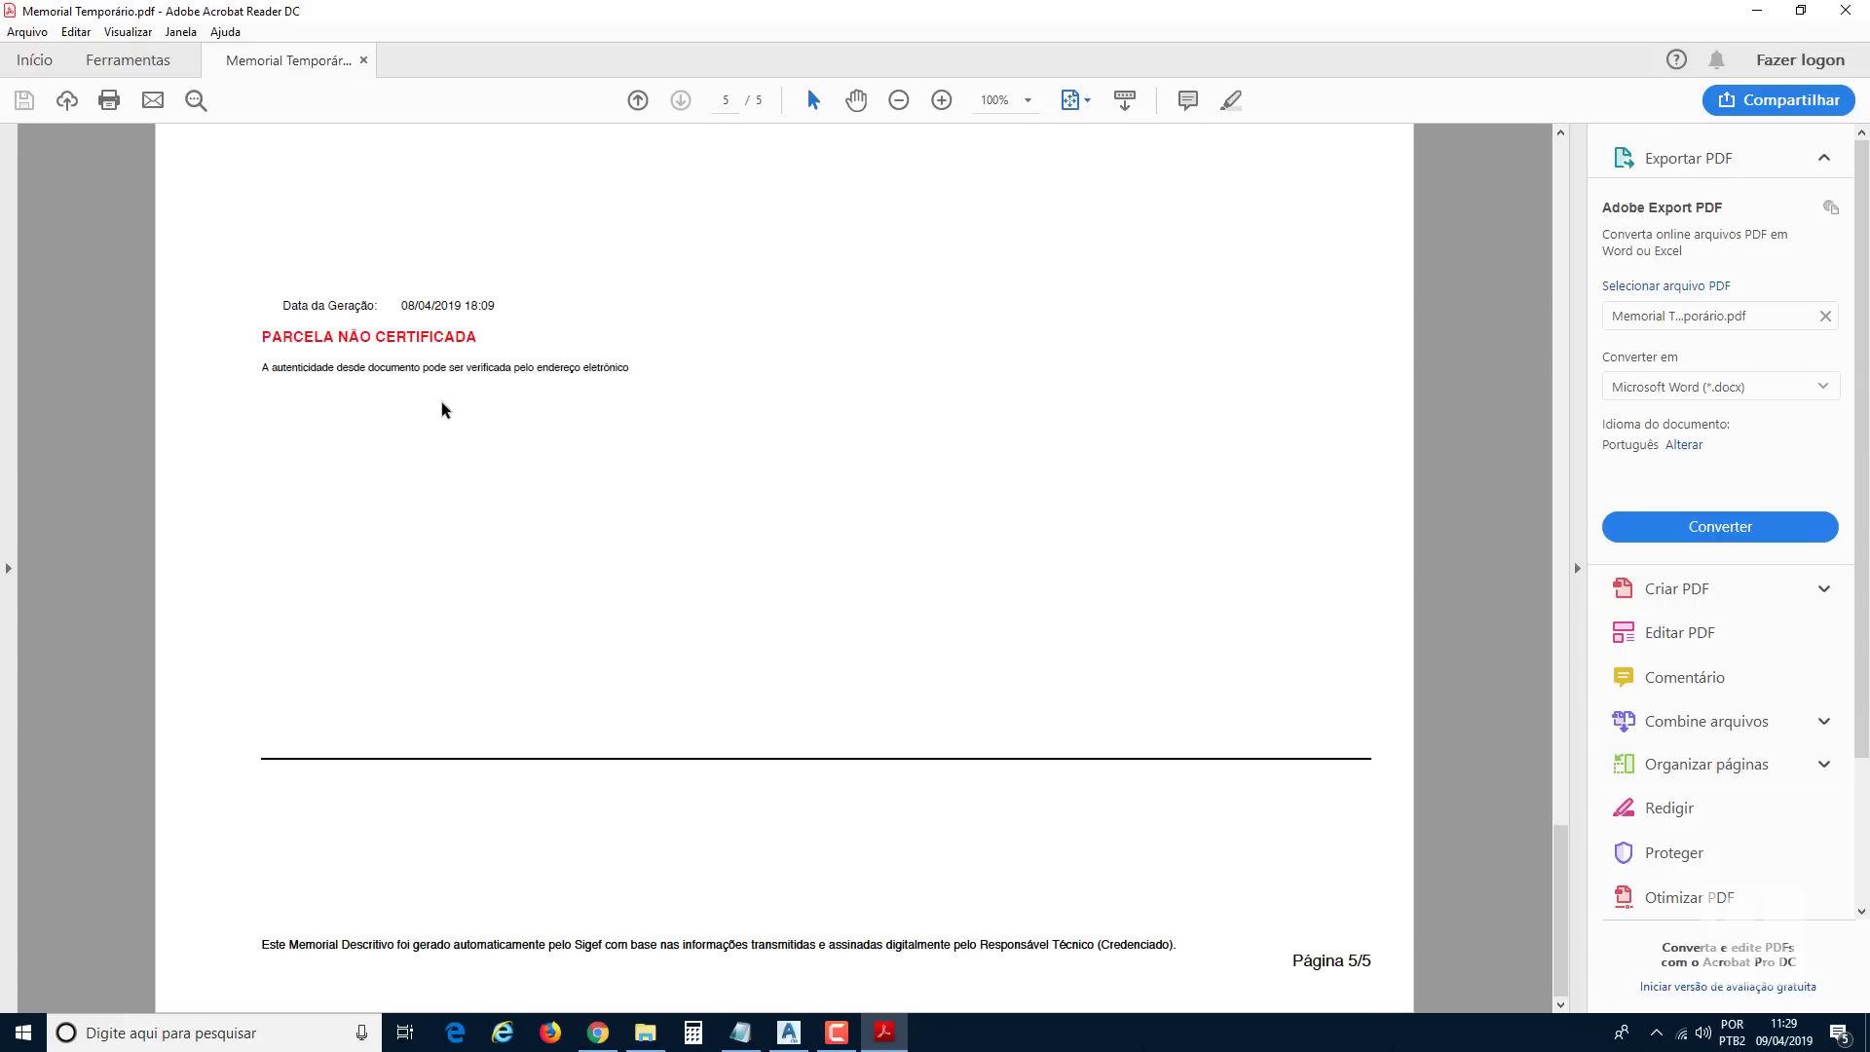
scroll(458, 458, "up", 1)
key("Home")
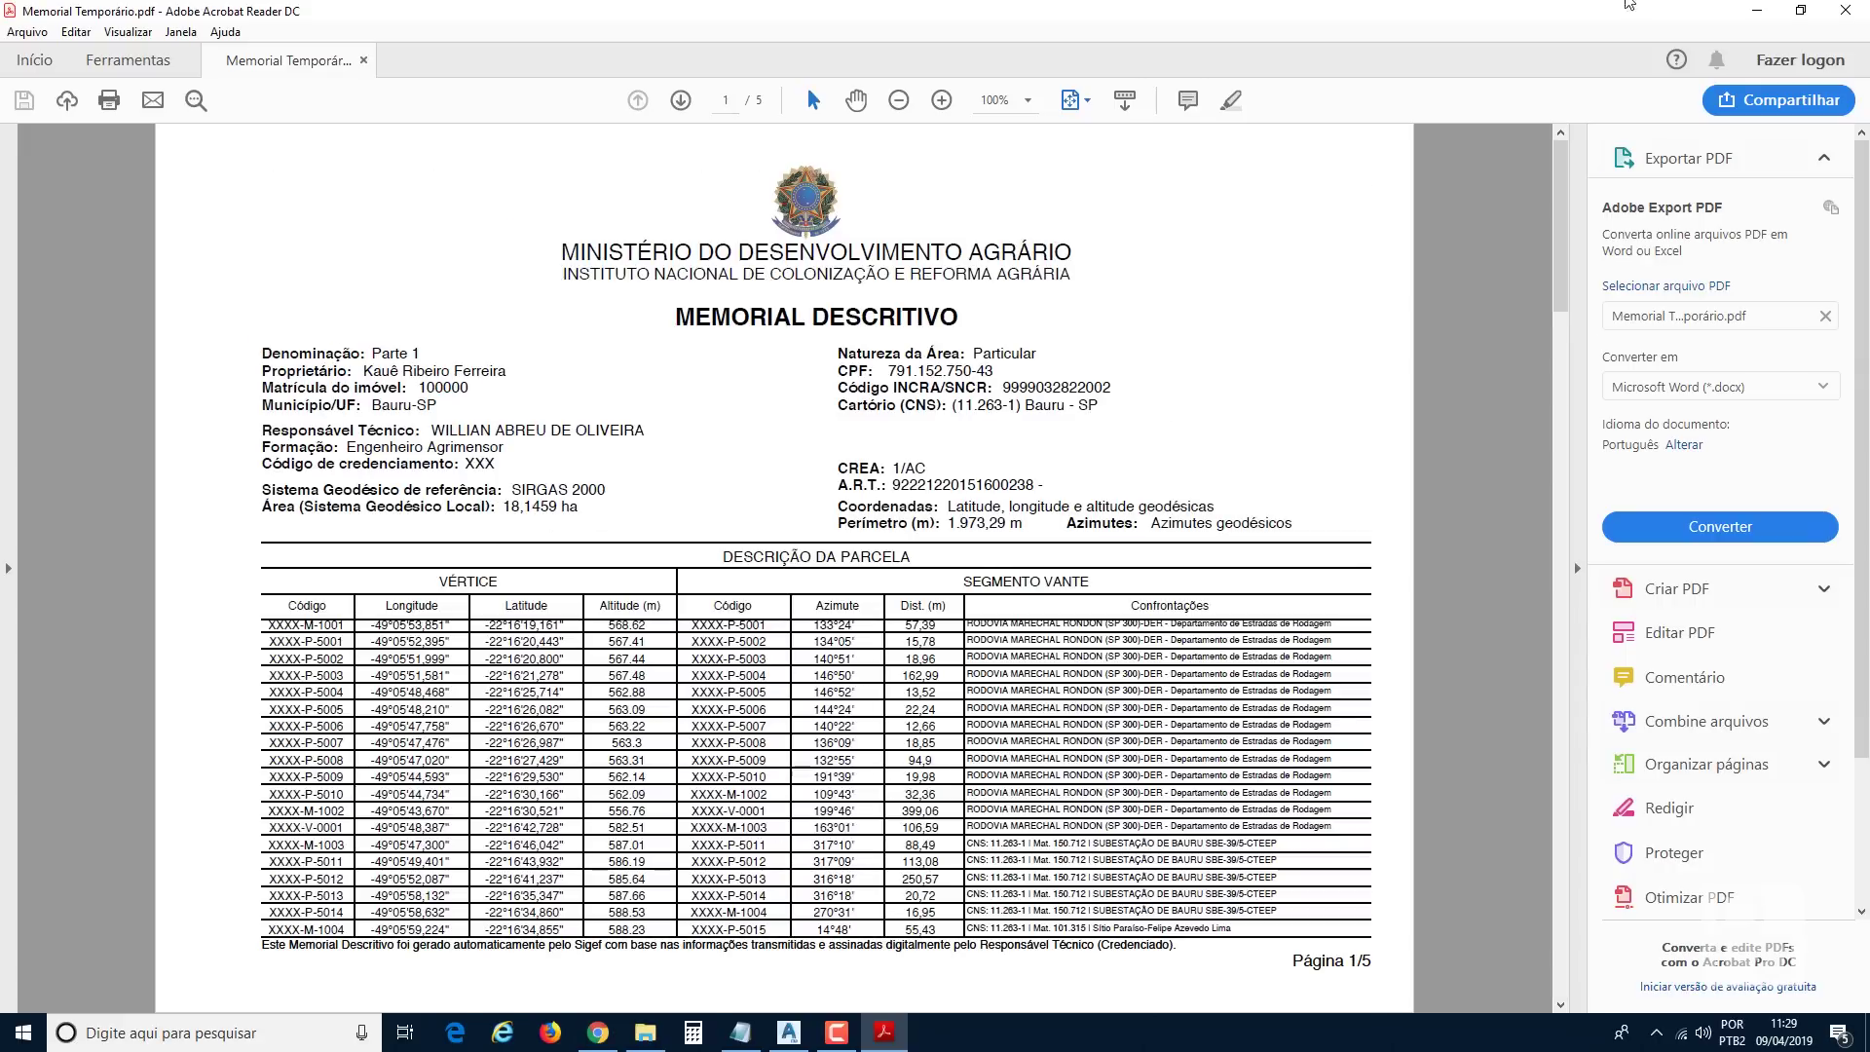
Minimize the PDF and folder windows, look over the drawing's two vertex tables, and zoom to the drawing extents.
left_click(1757, 9)
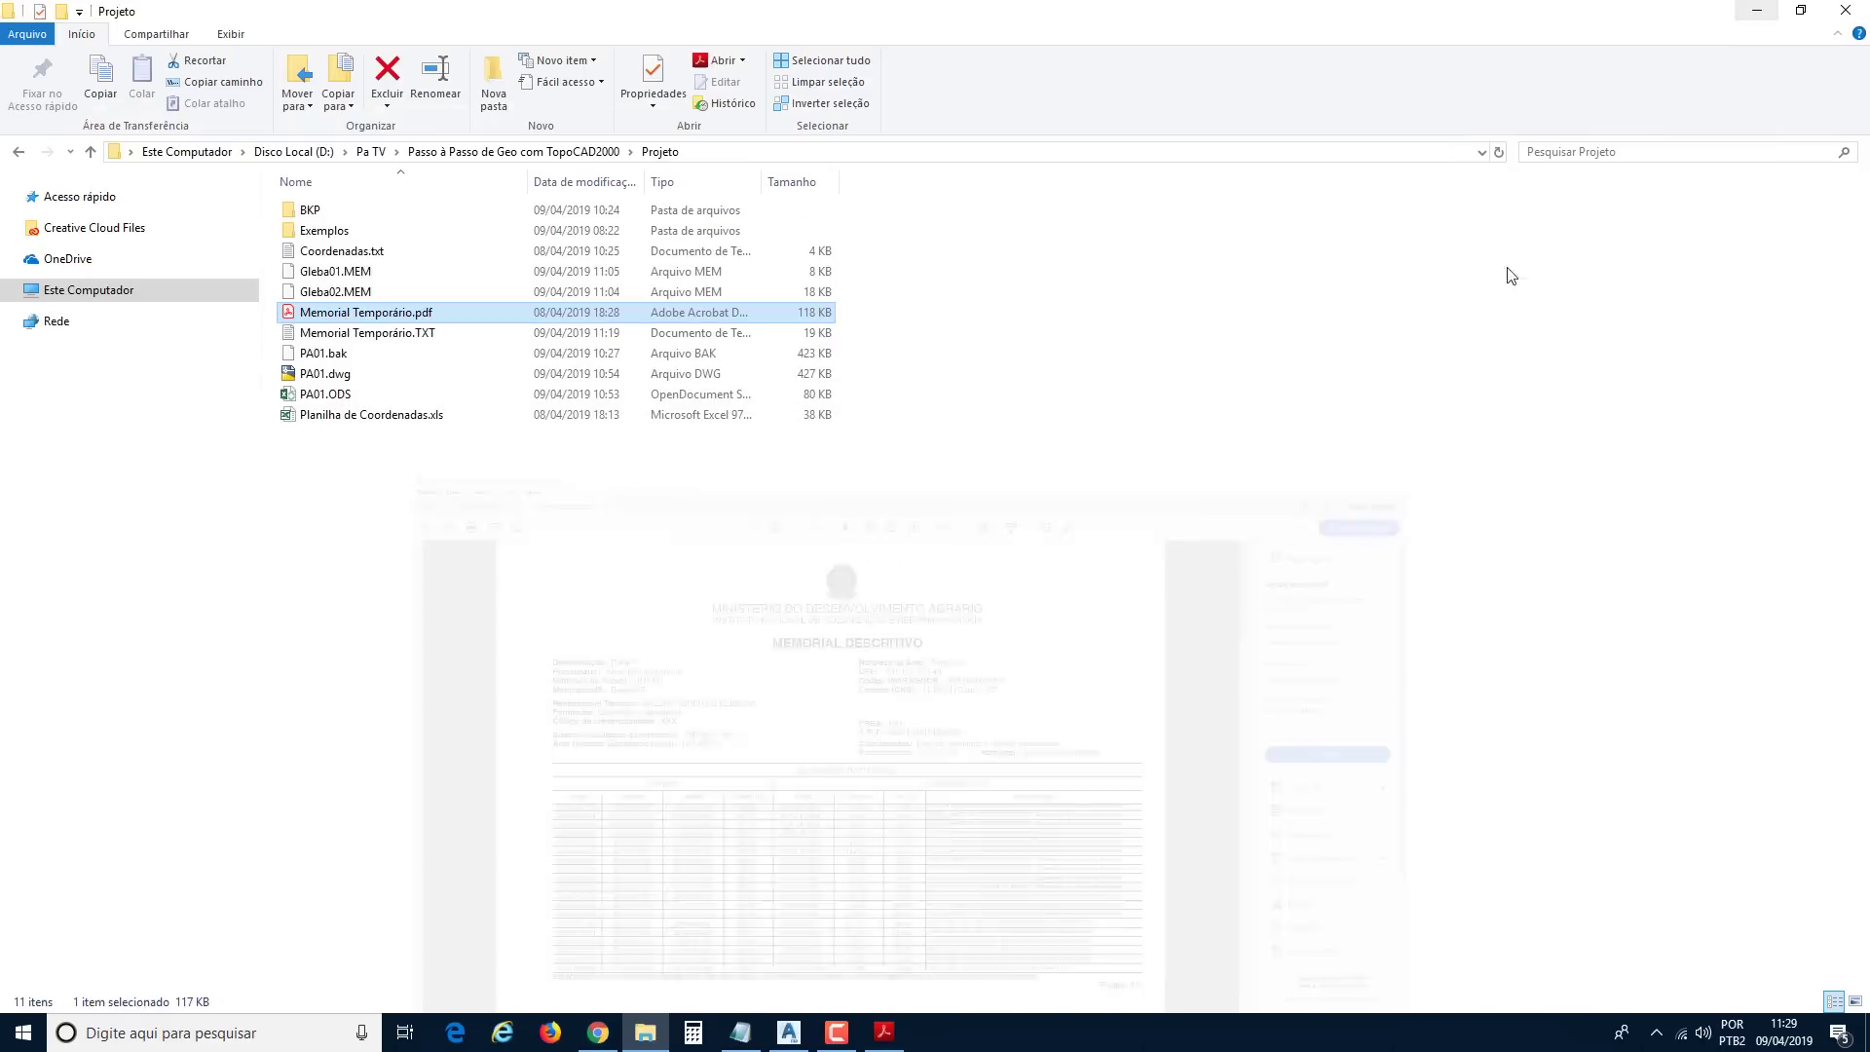
left_click(1762, 14)
scroll(1331, 677, "down", 5)
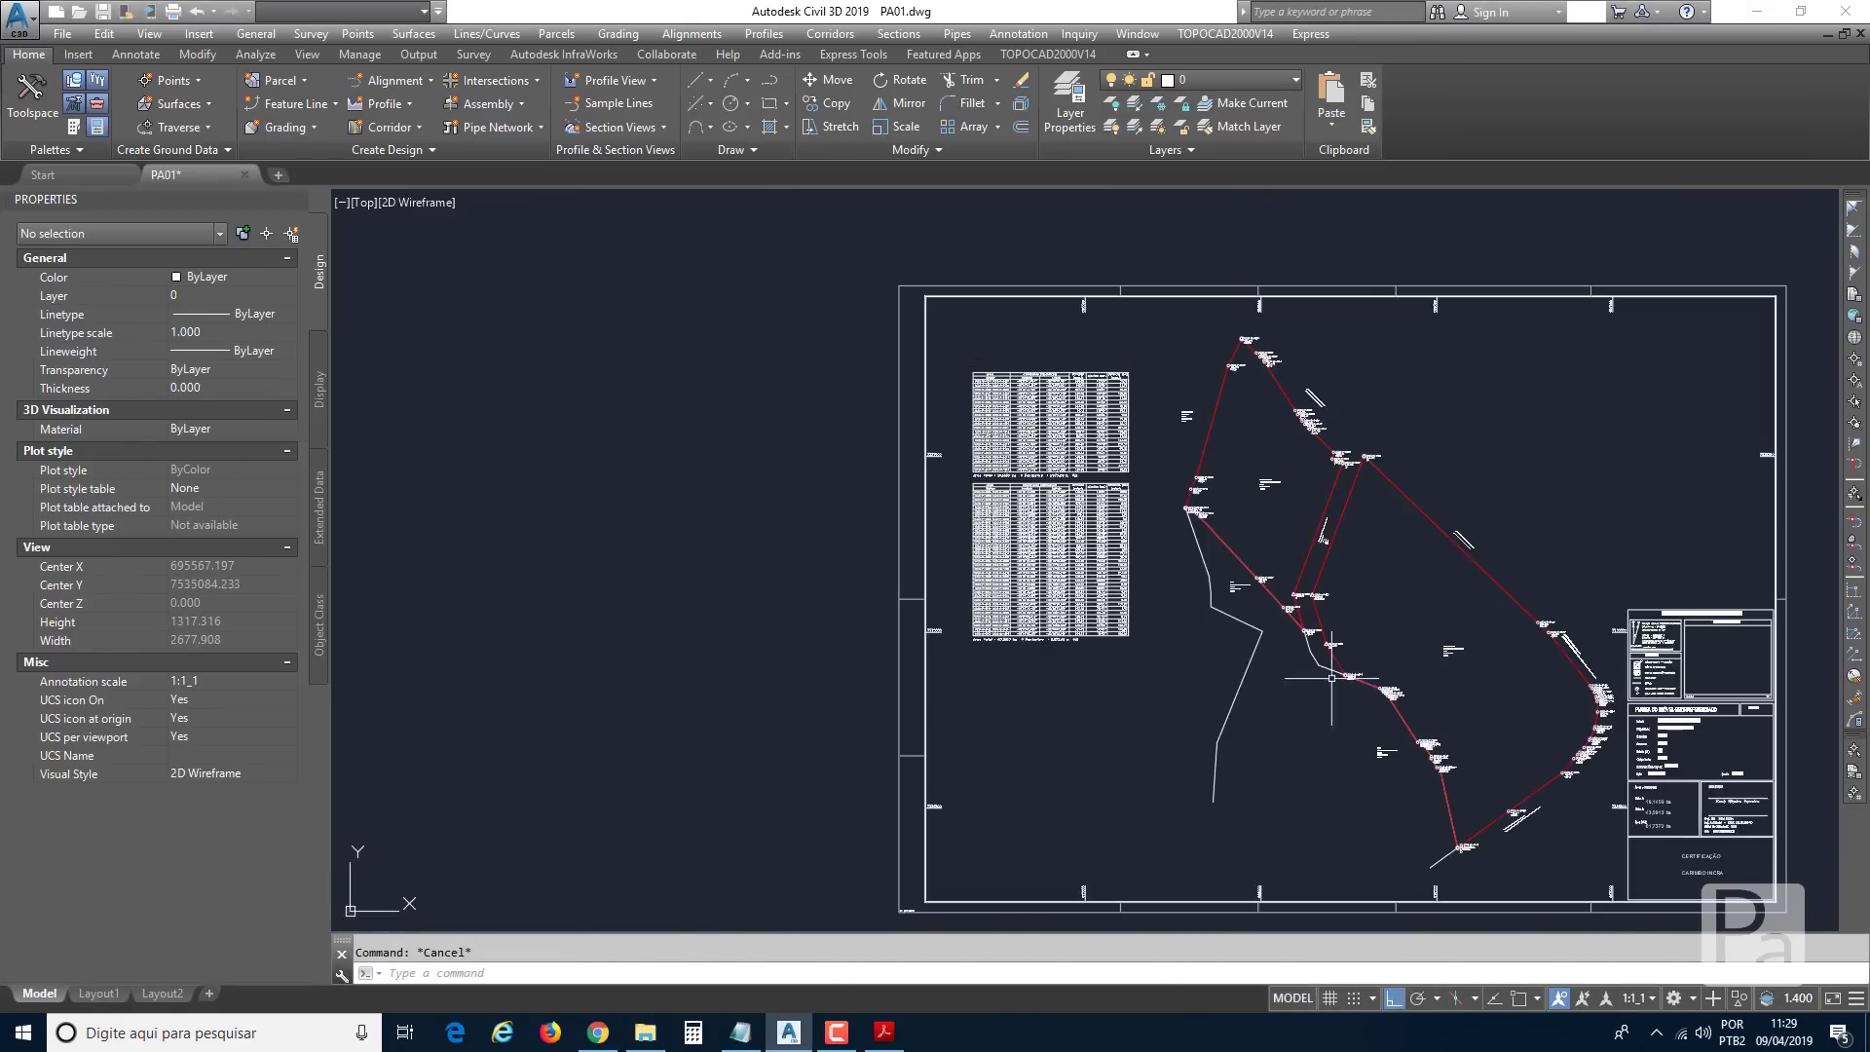
scroll(1217, 623, "up", 1)
scroll(548, 273, "up", 3)
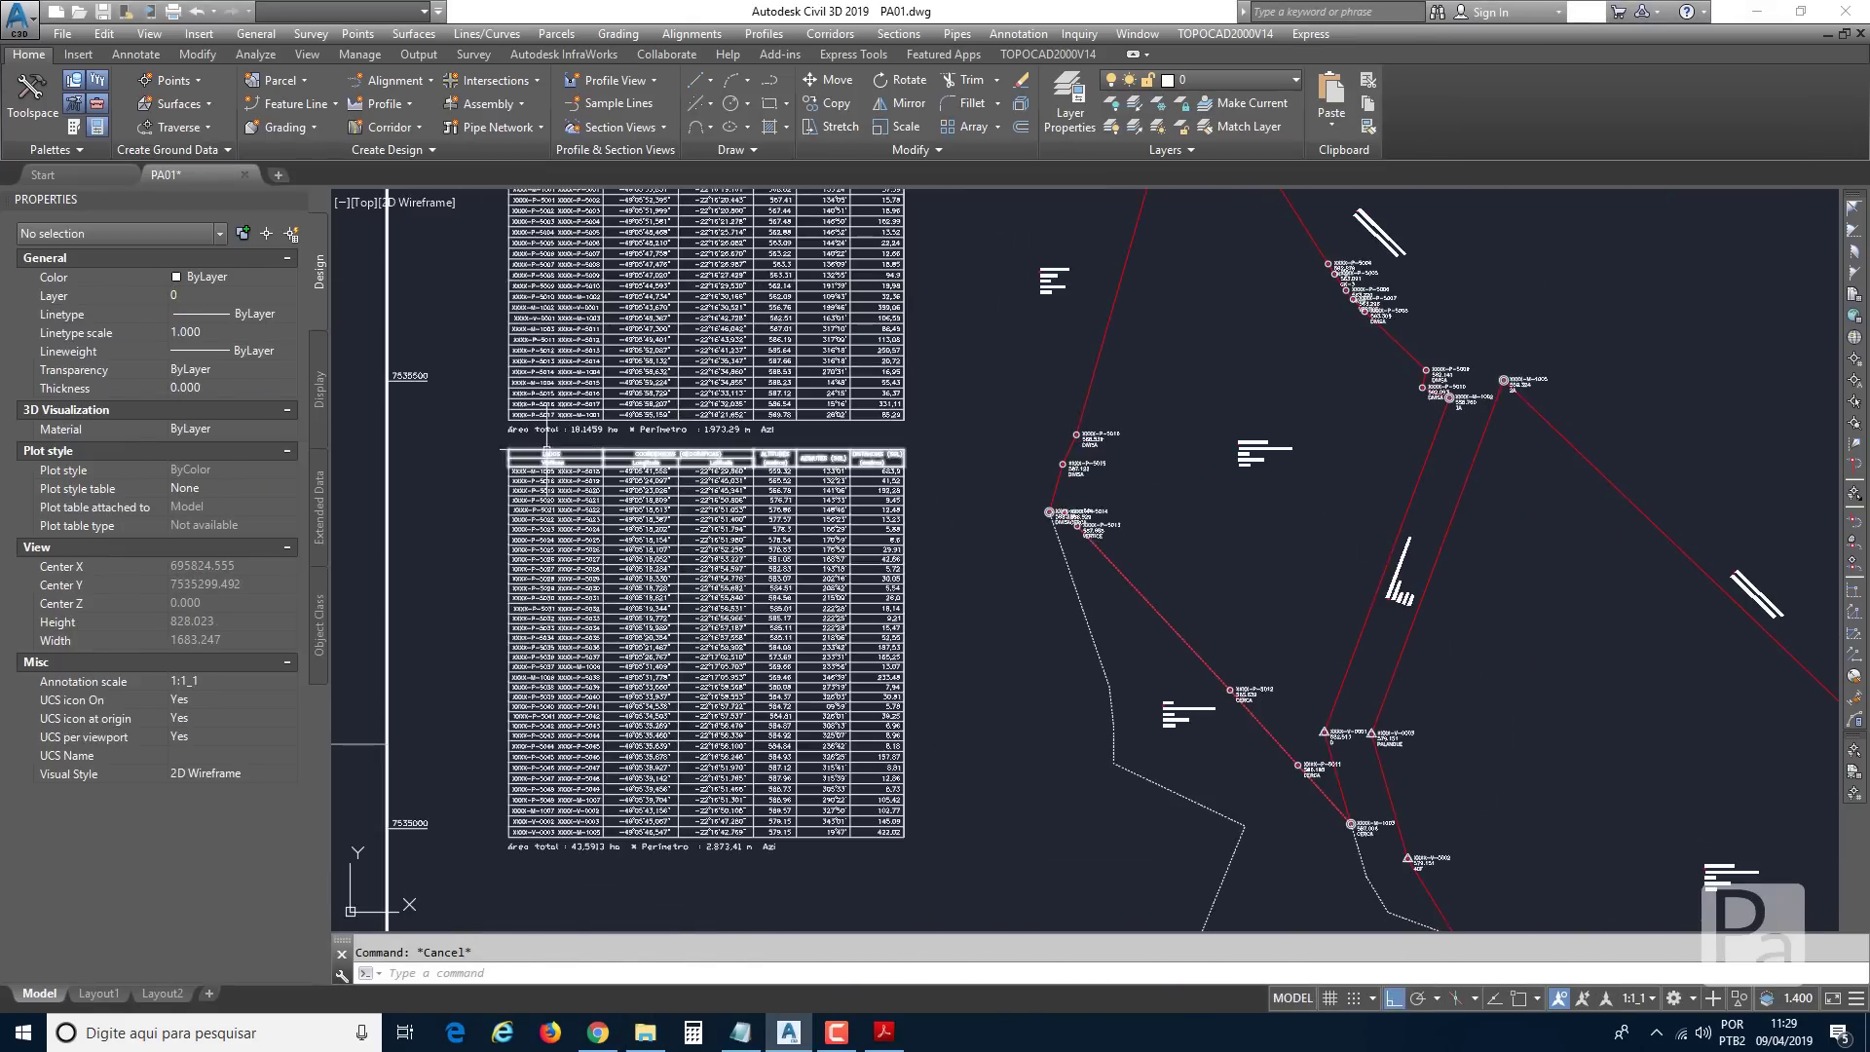
middle_click_drag(868, 436, 783, 392)
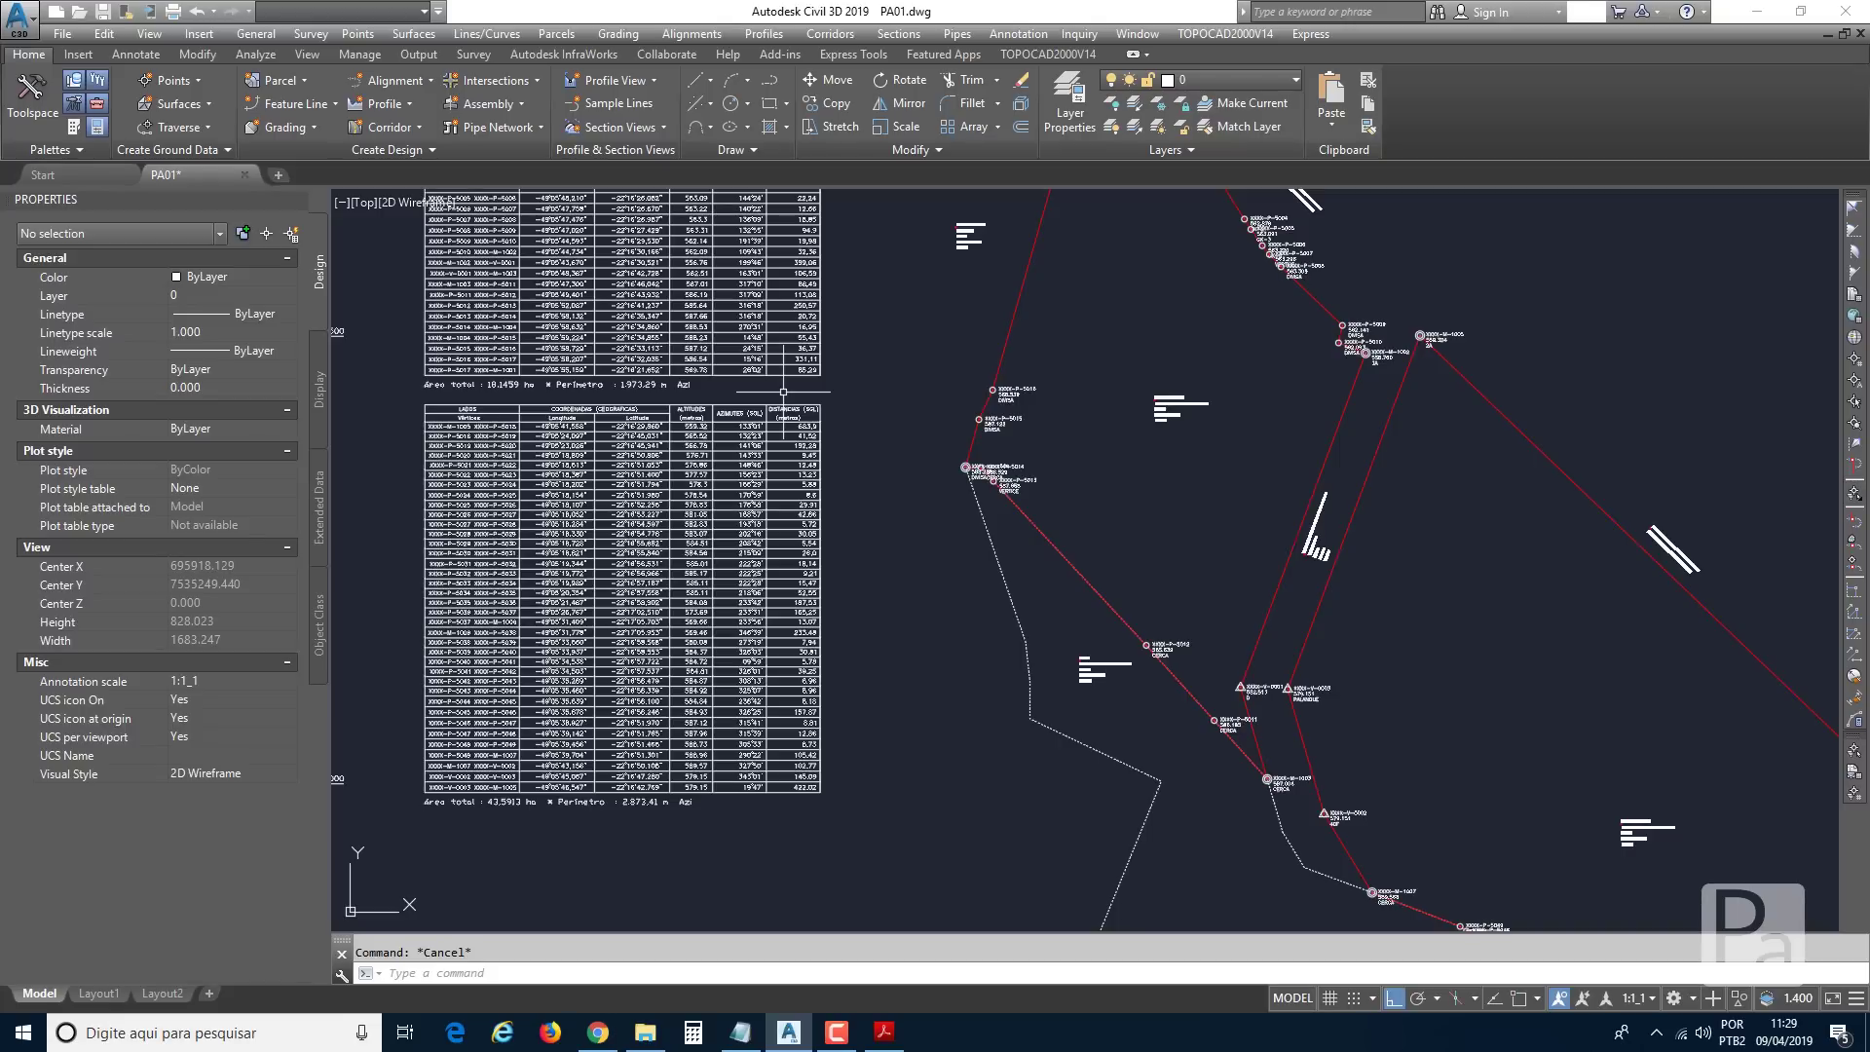
type("ZE")
key("Return")
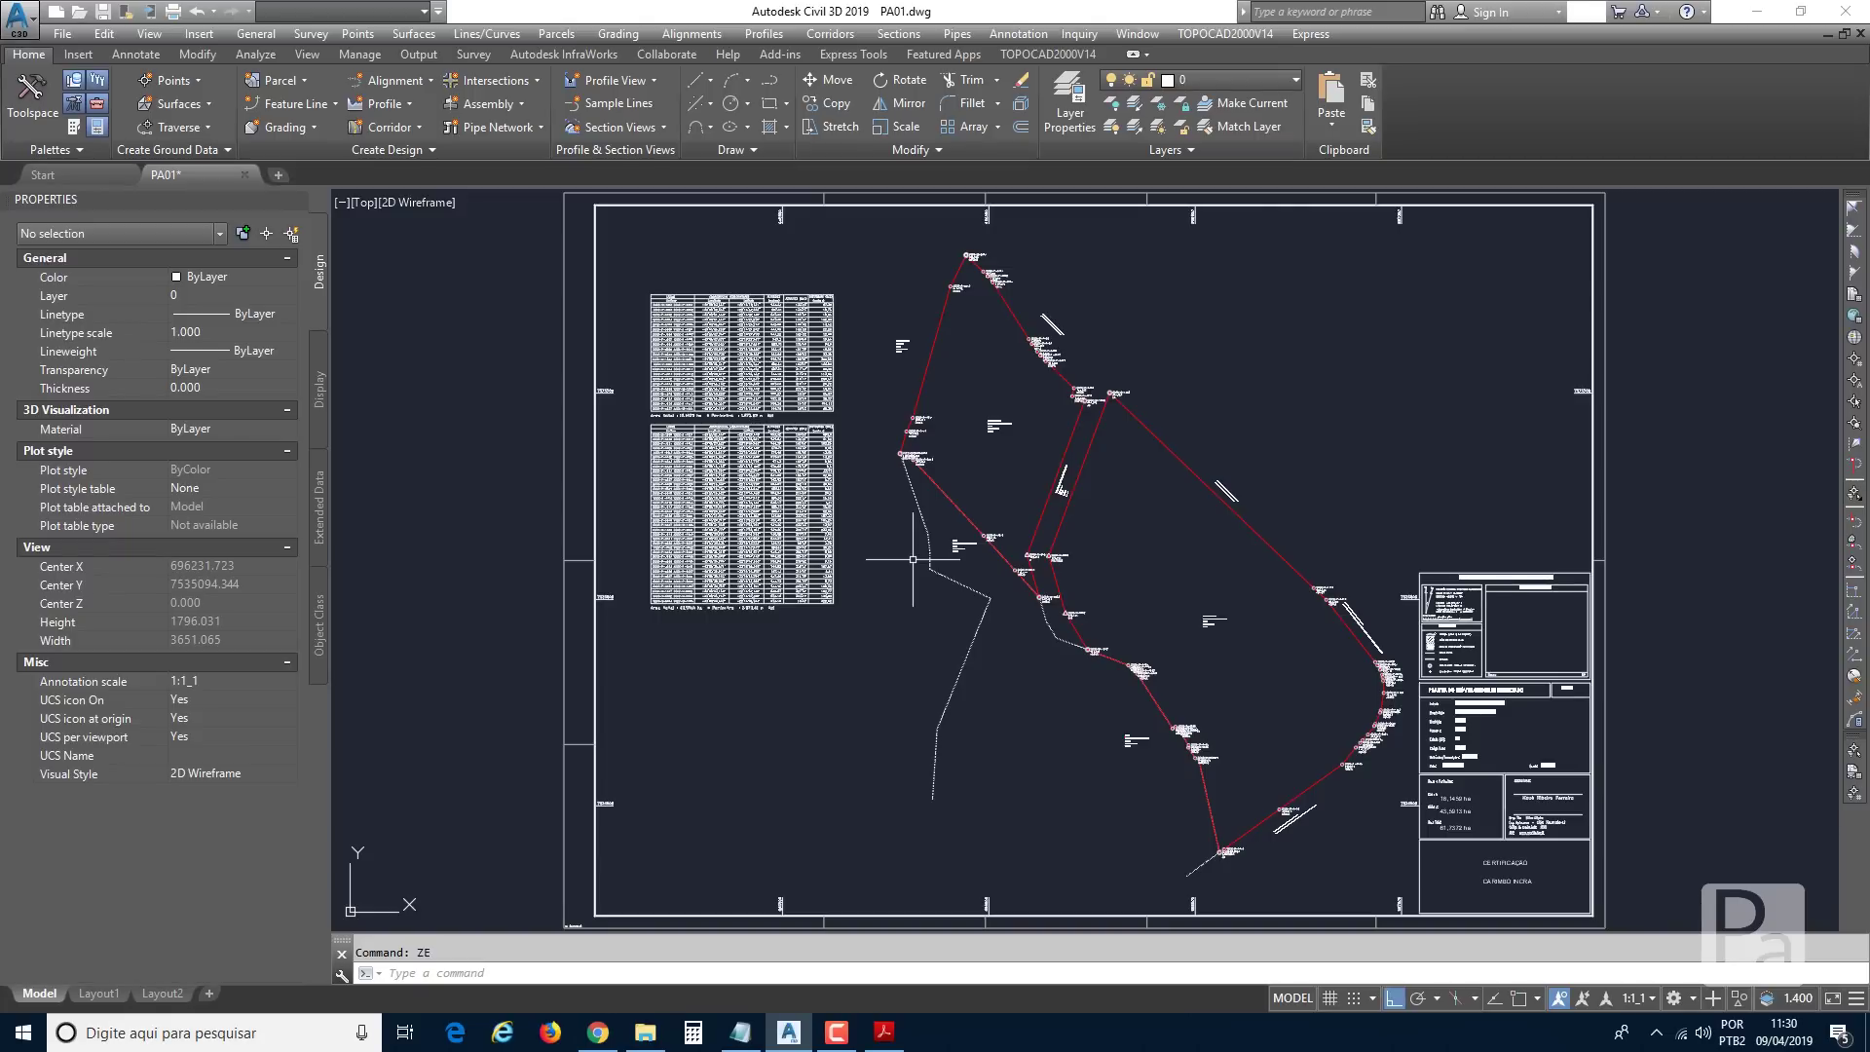
Generate a DOC memorial with TopoCAD2000's Memorial INCRA from Memorial Temporário.pdf, using SIGEF-PDF coordinates and the Não repete Confrontantes option.
left_click(1253, 35)
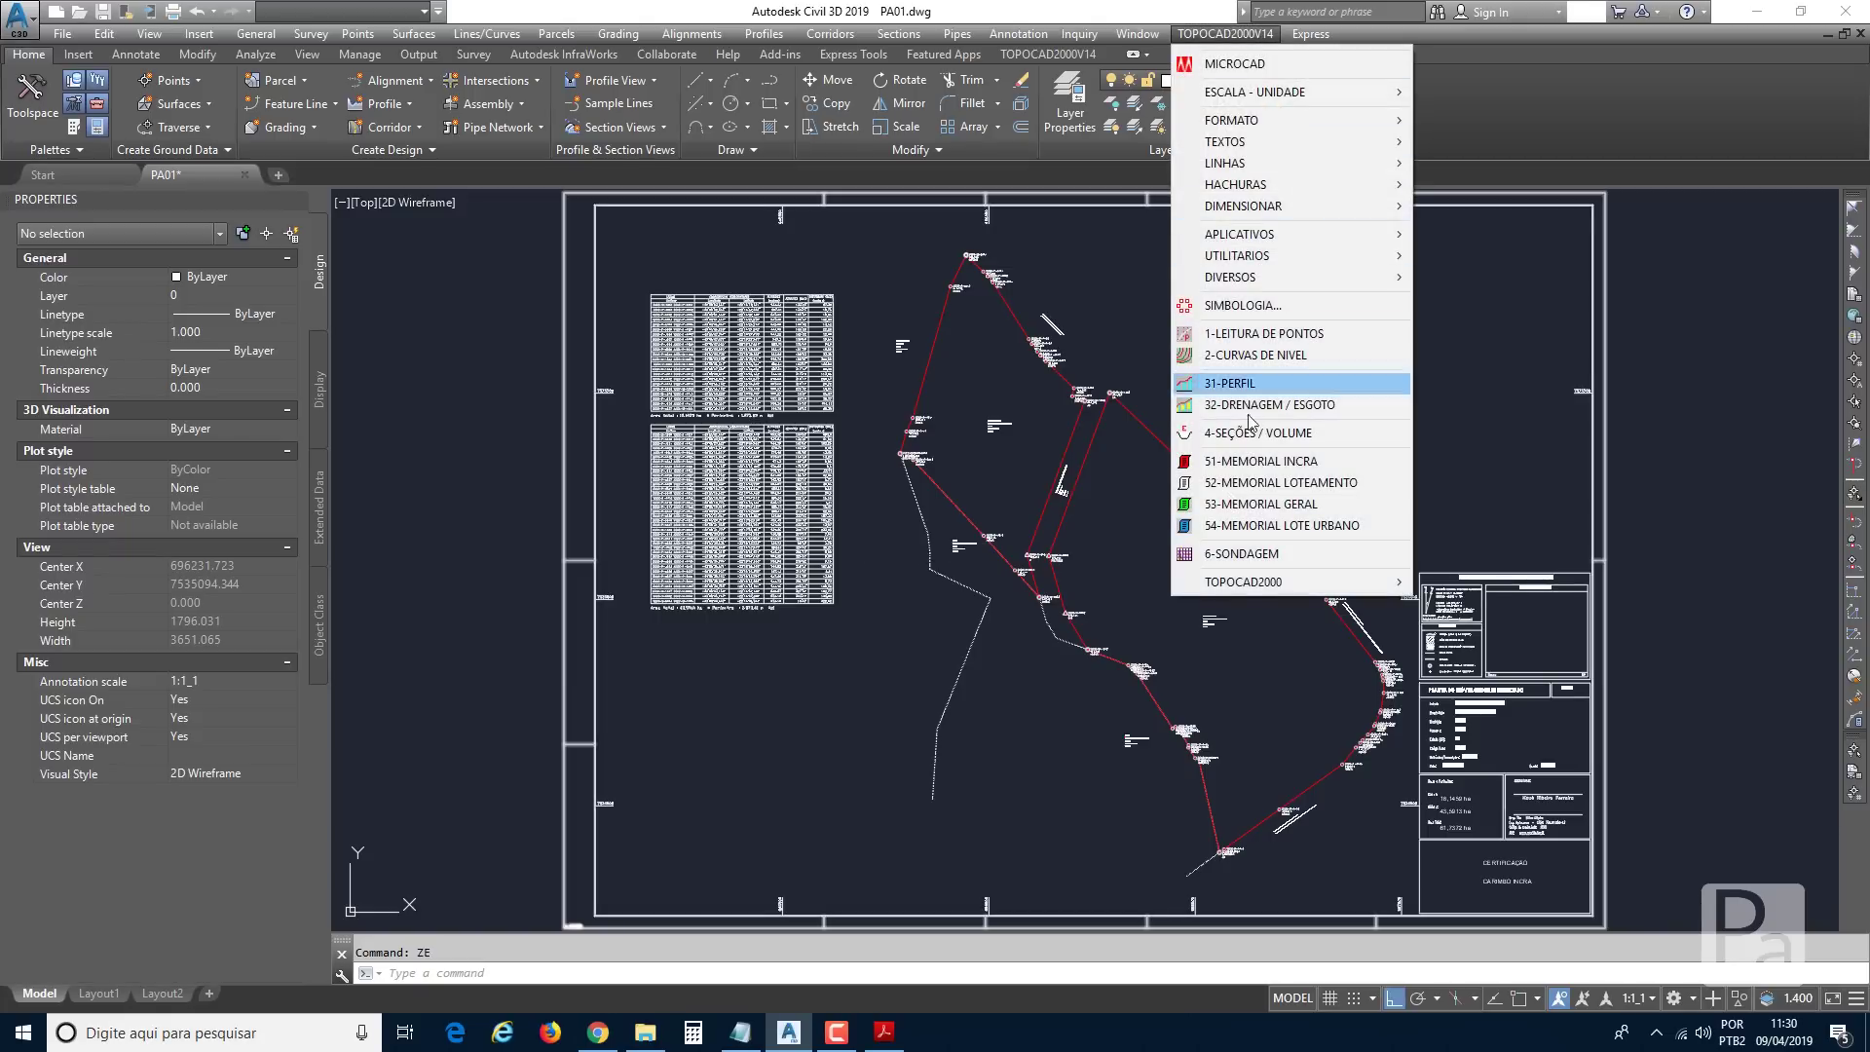
left_click(1262, 464)
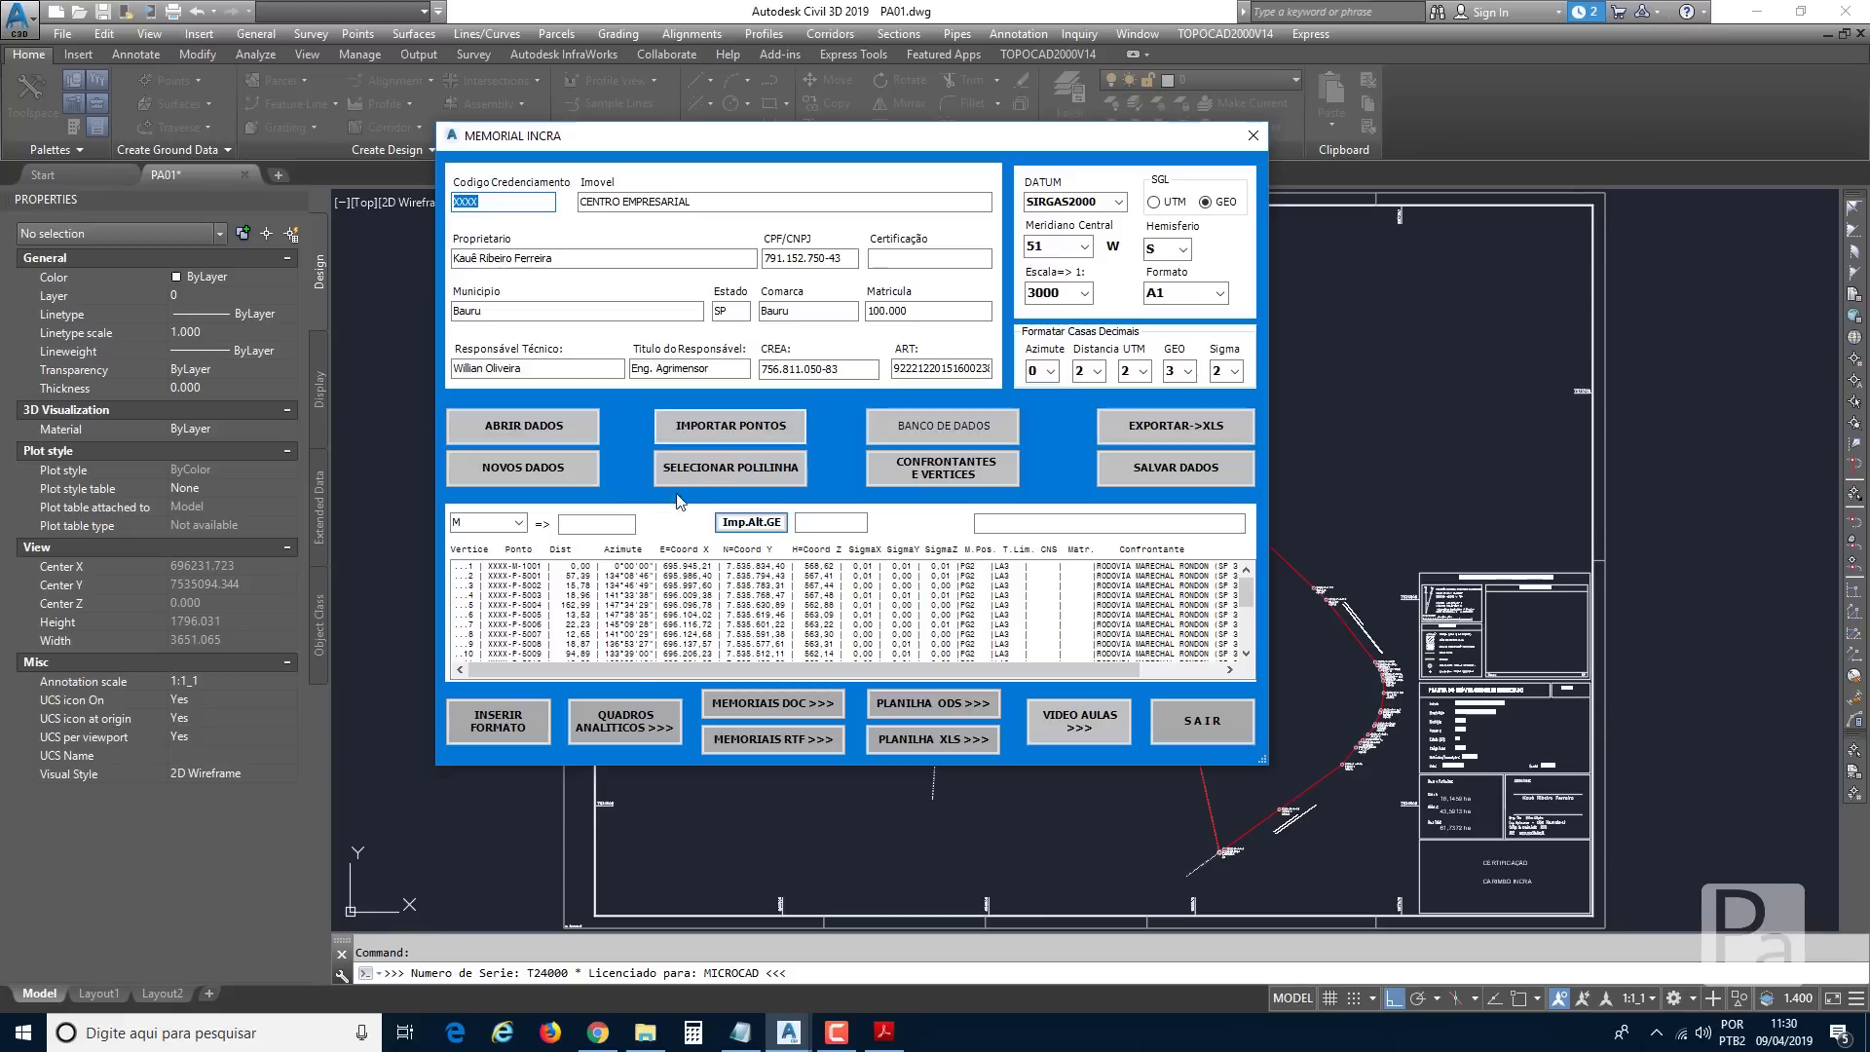
left_click(797, 710)
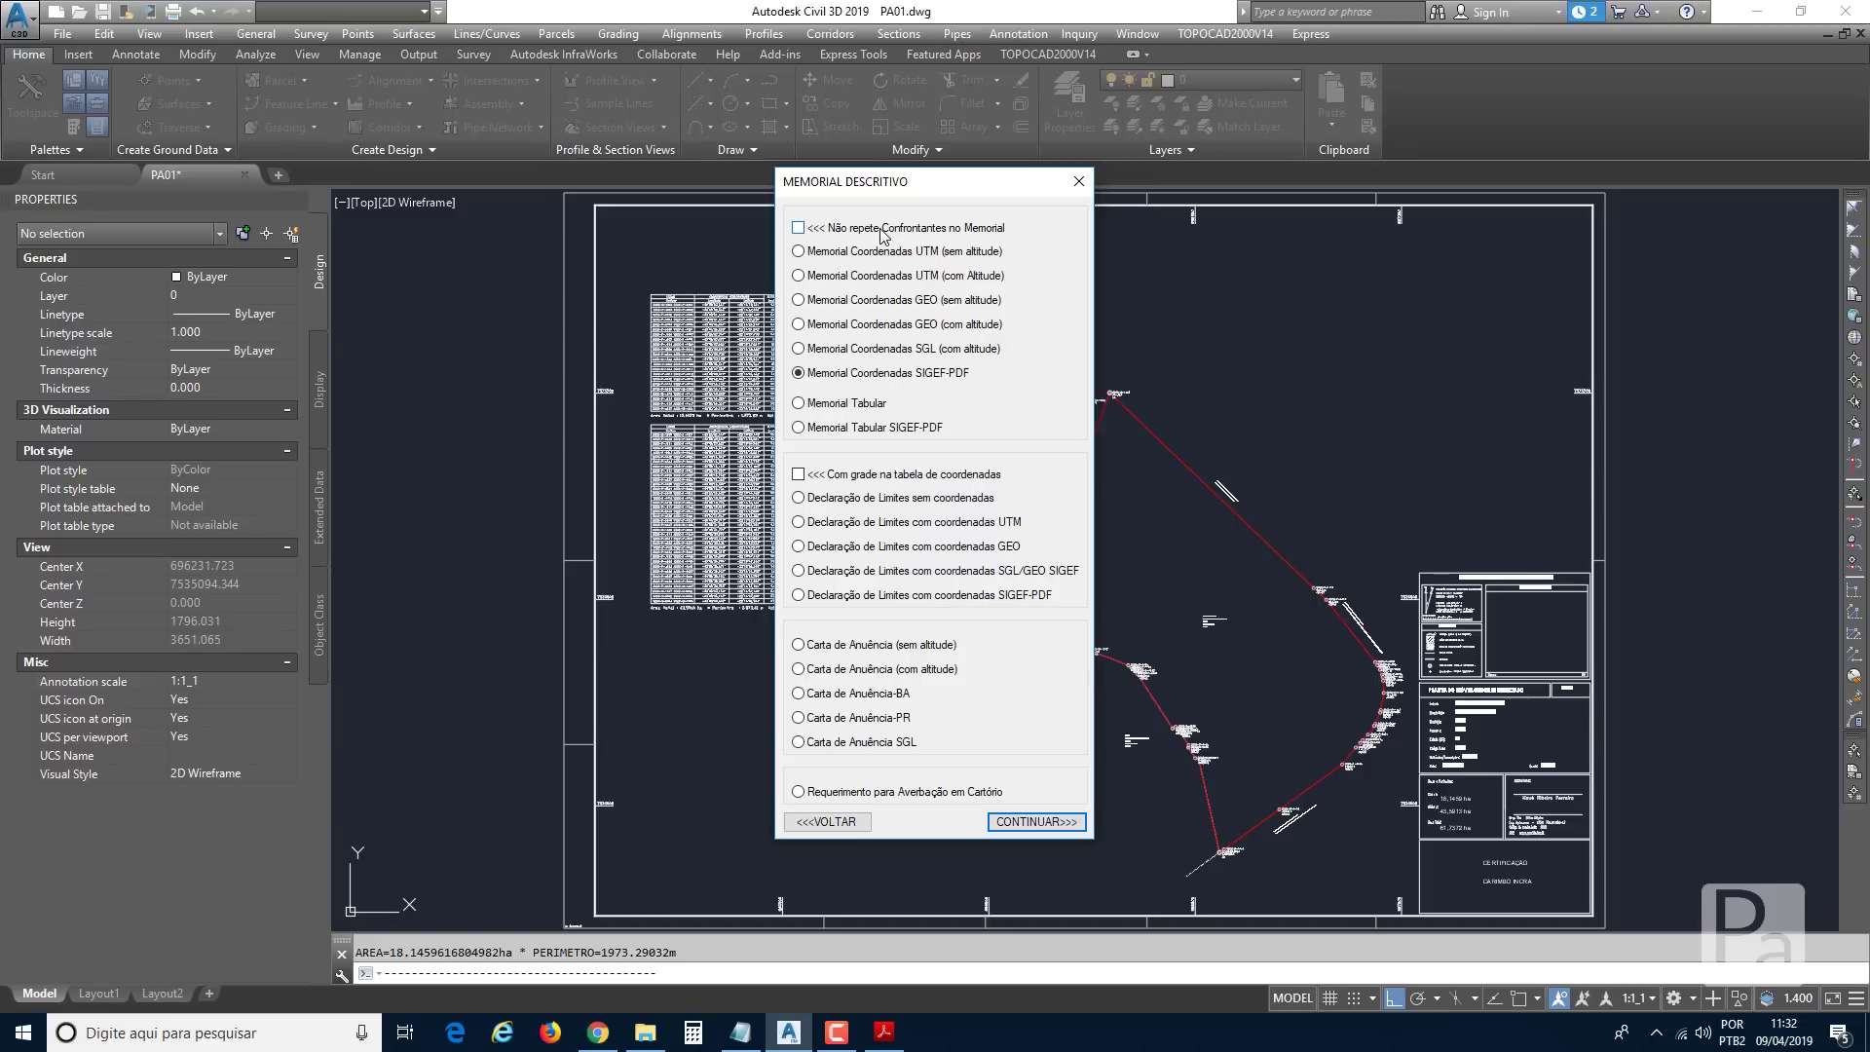
left_click(841, 231)
left_click(1030, 824)
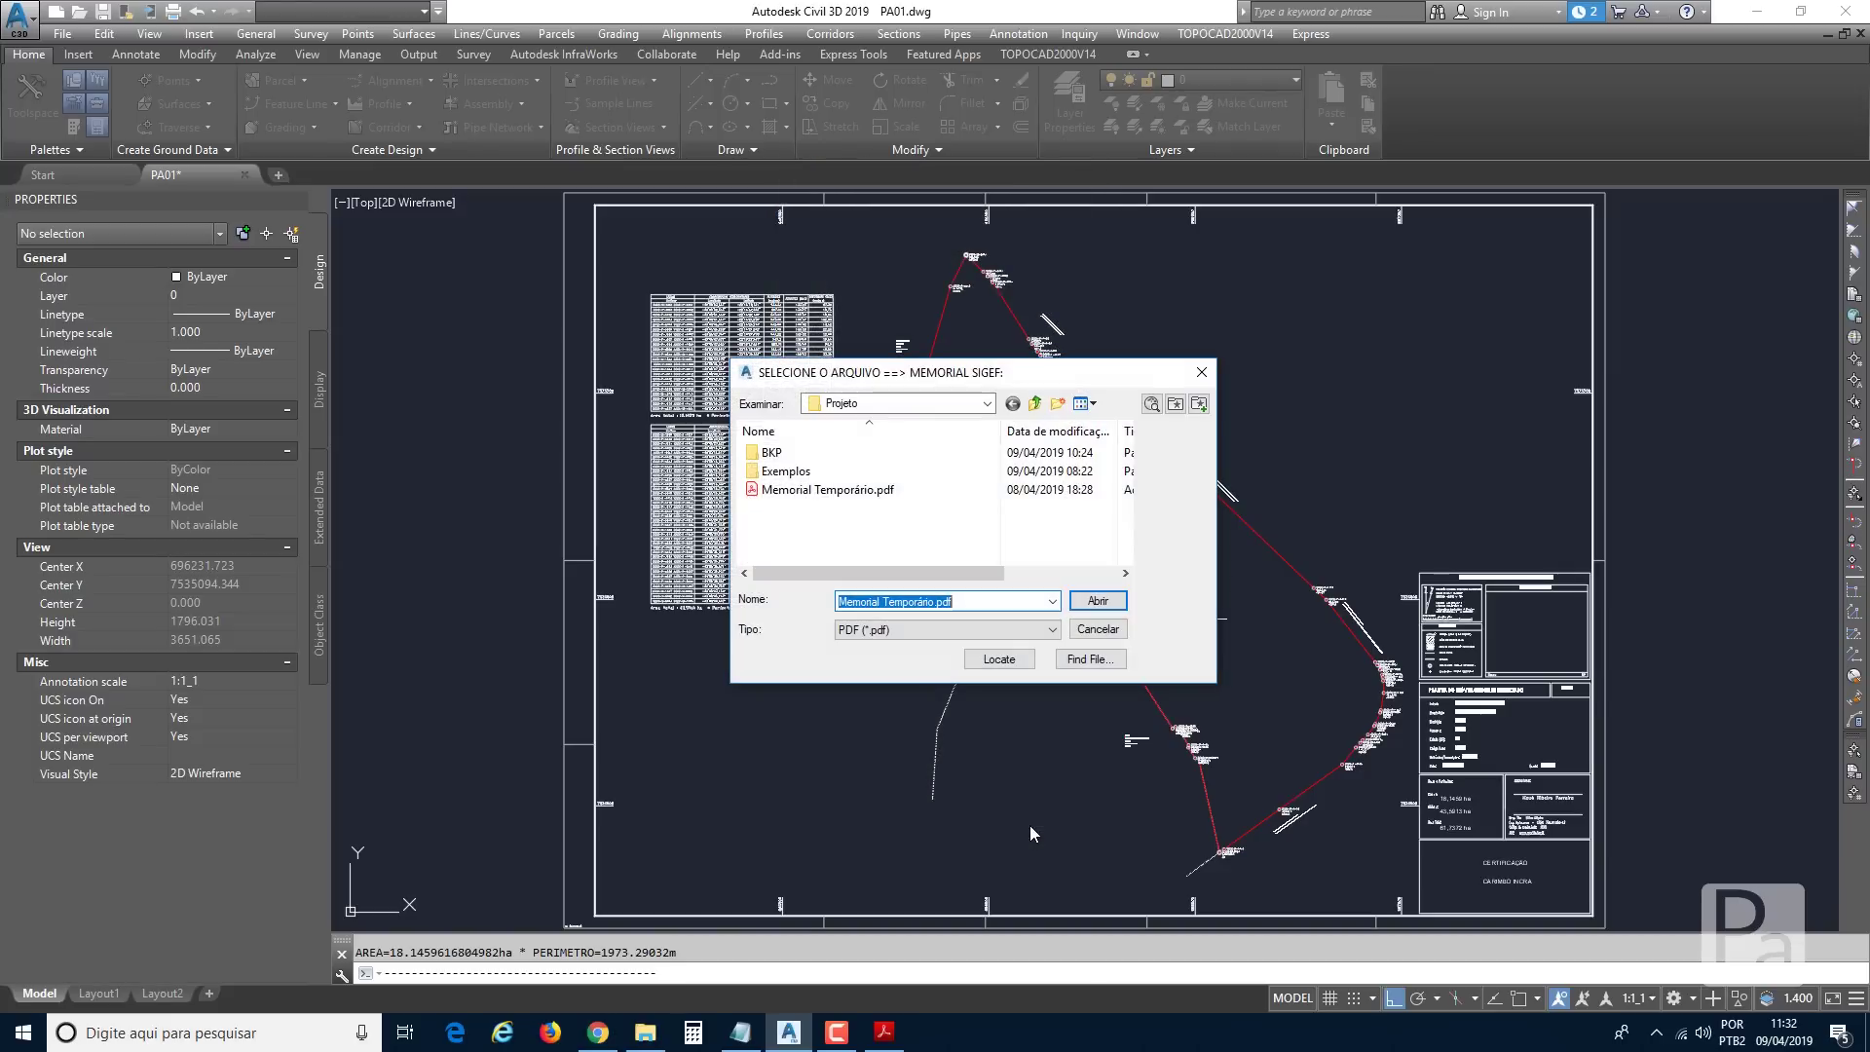
left_click(829, 490)
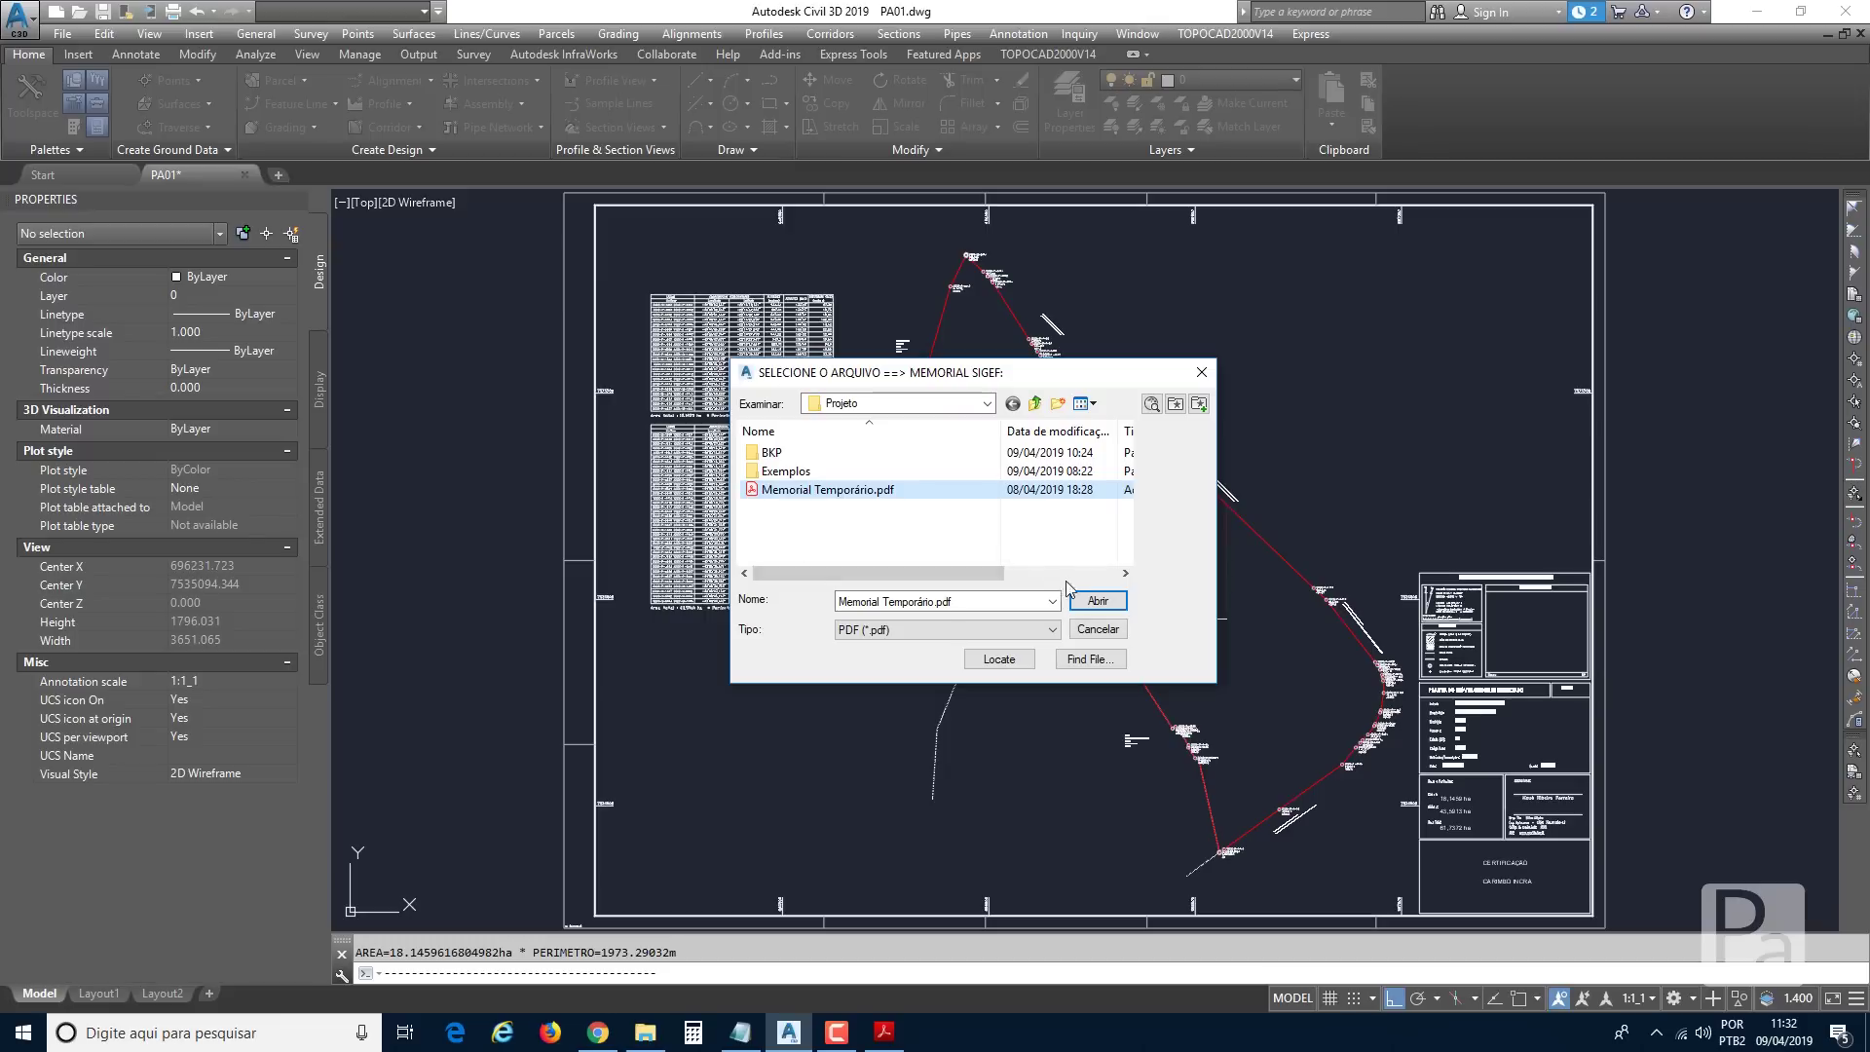
left_click(1093, 601)
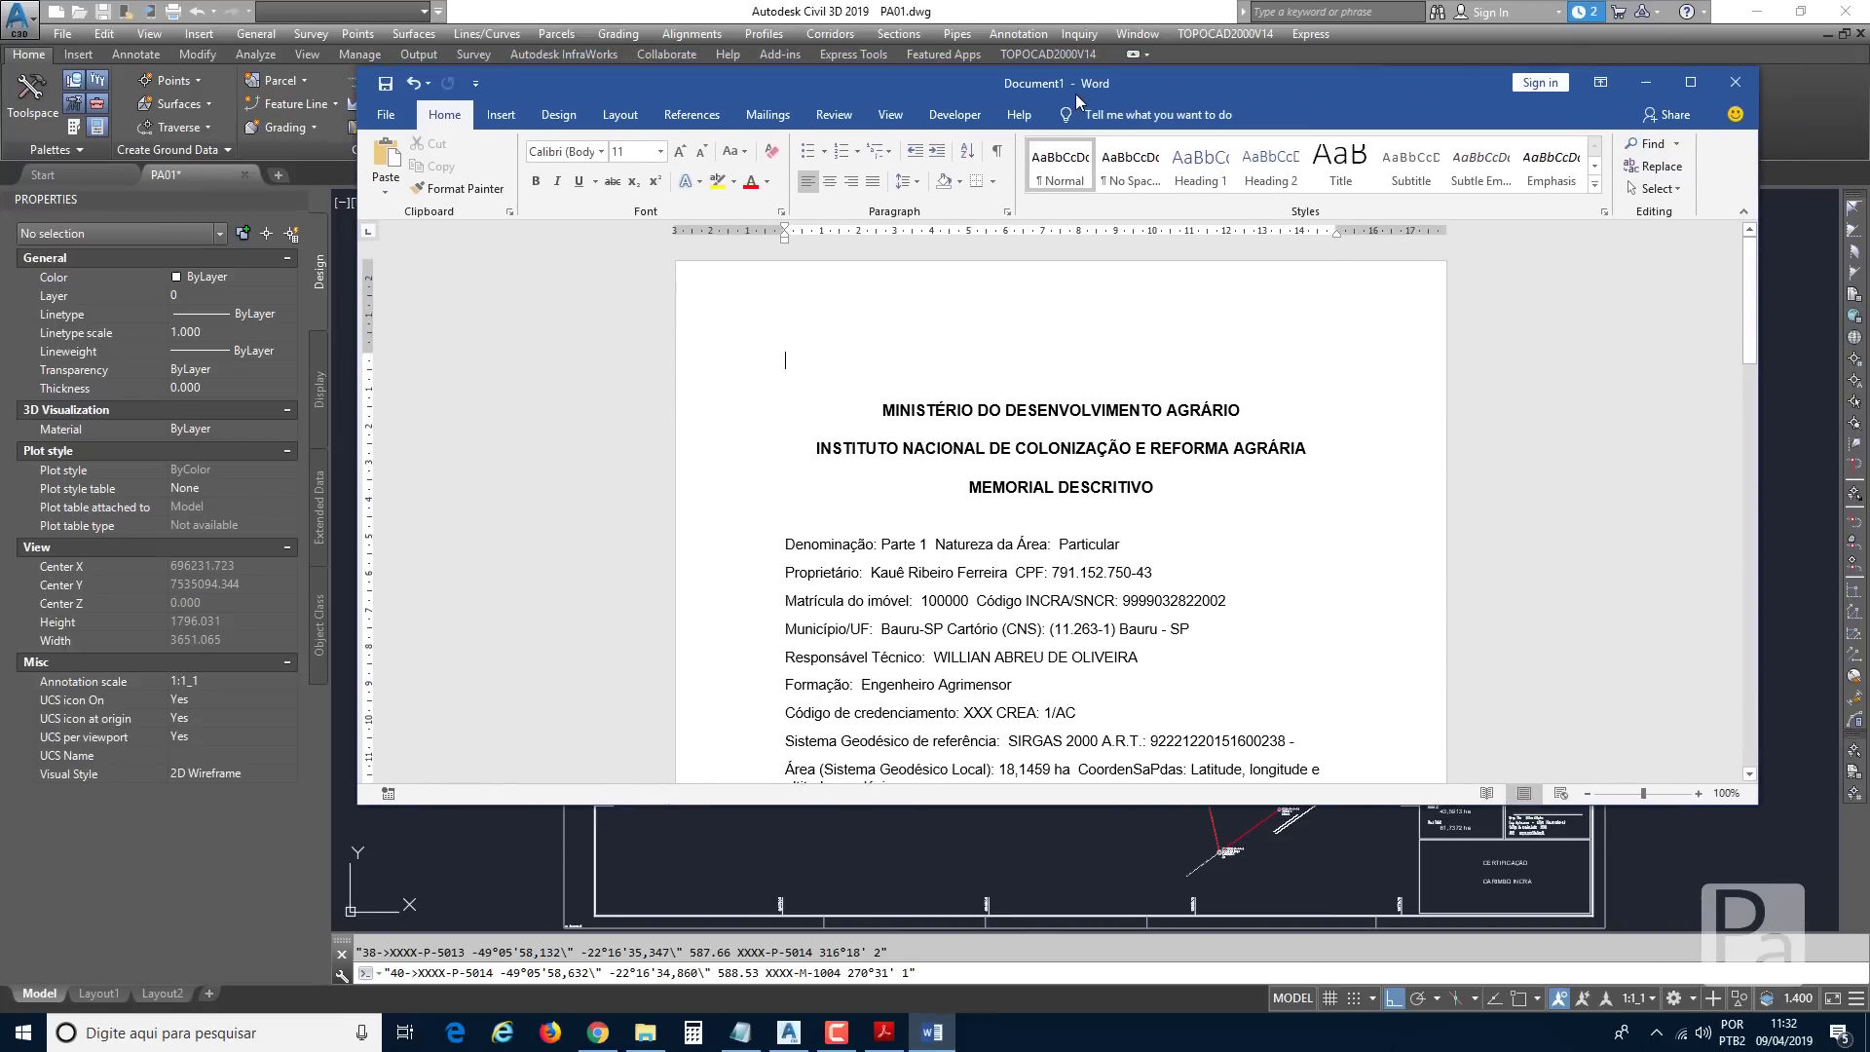
Maximize the generated Word memorial and read through its header data, parcel description and signature block.
double_click(1073, 86)
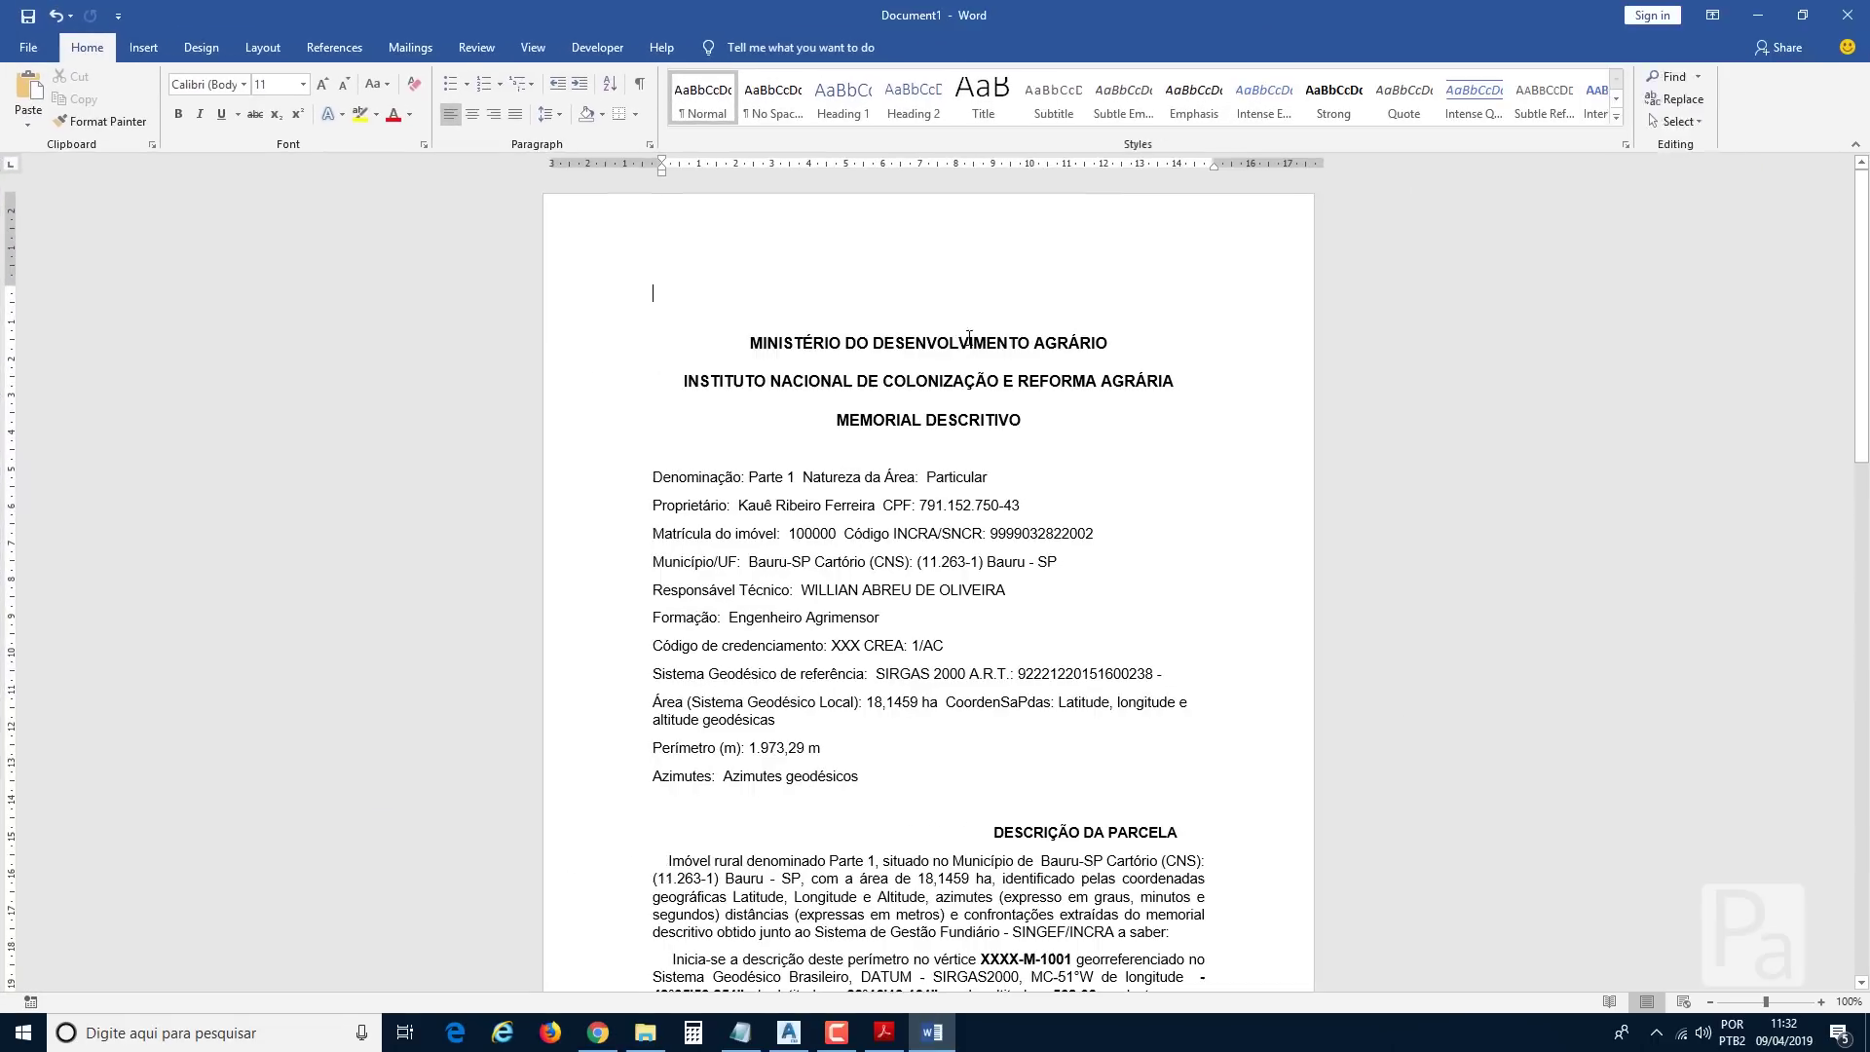
scroll(906, 339, "down", 20)
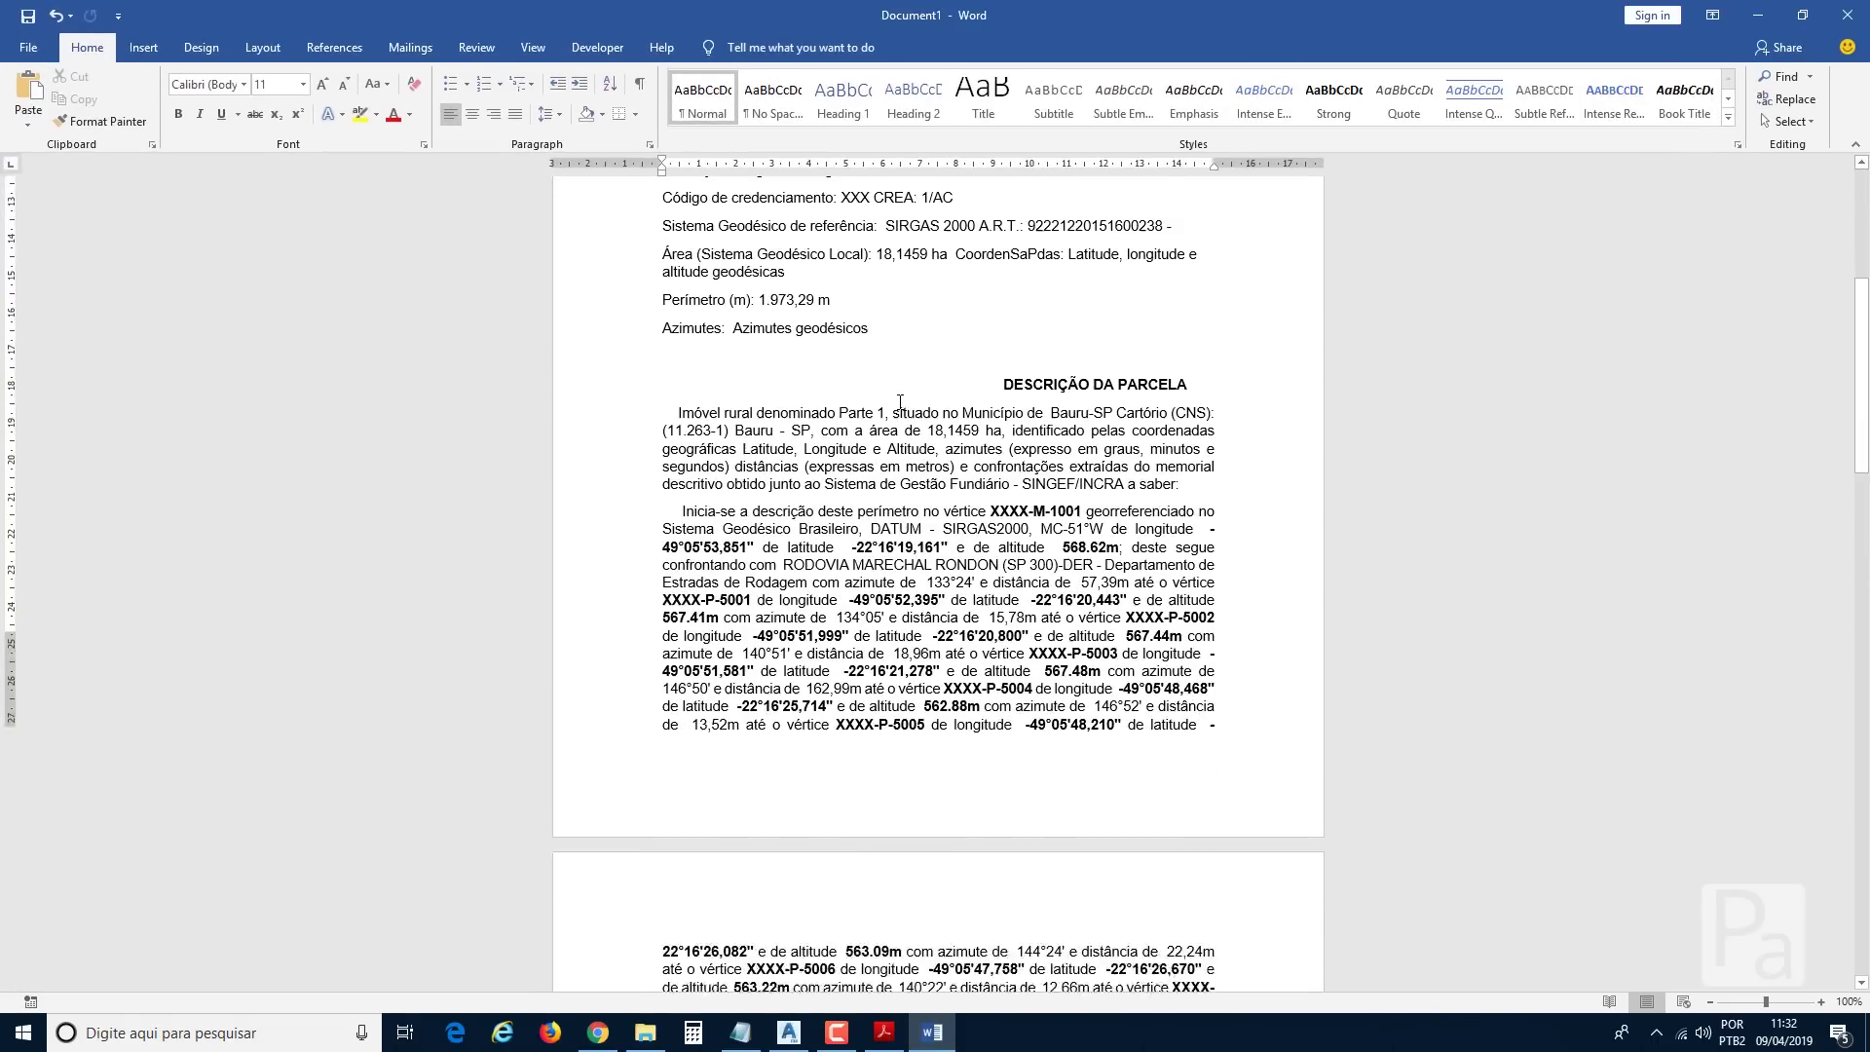
scroll(900, 402, "down", 20)
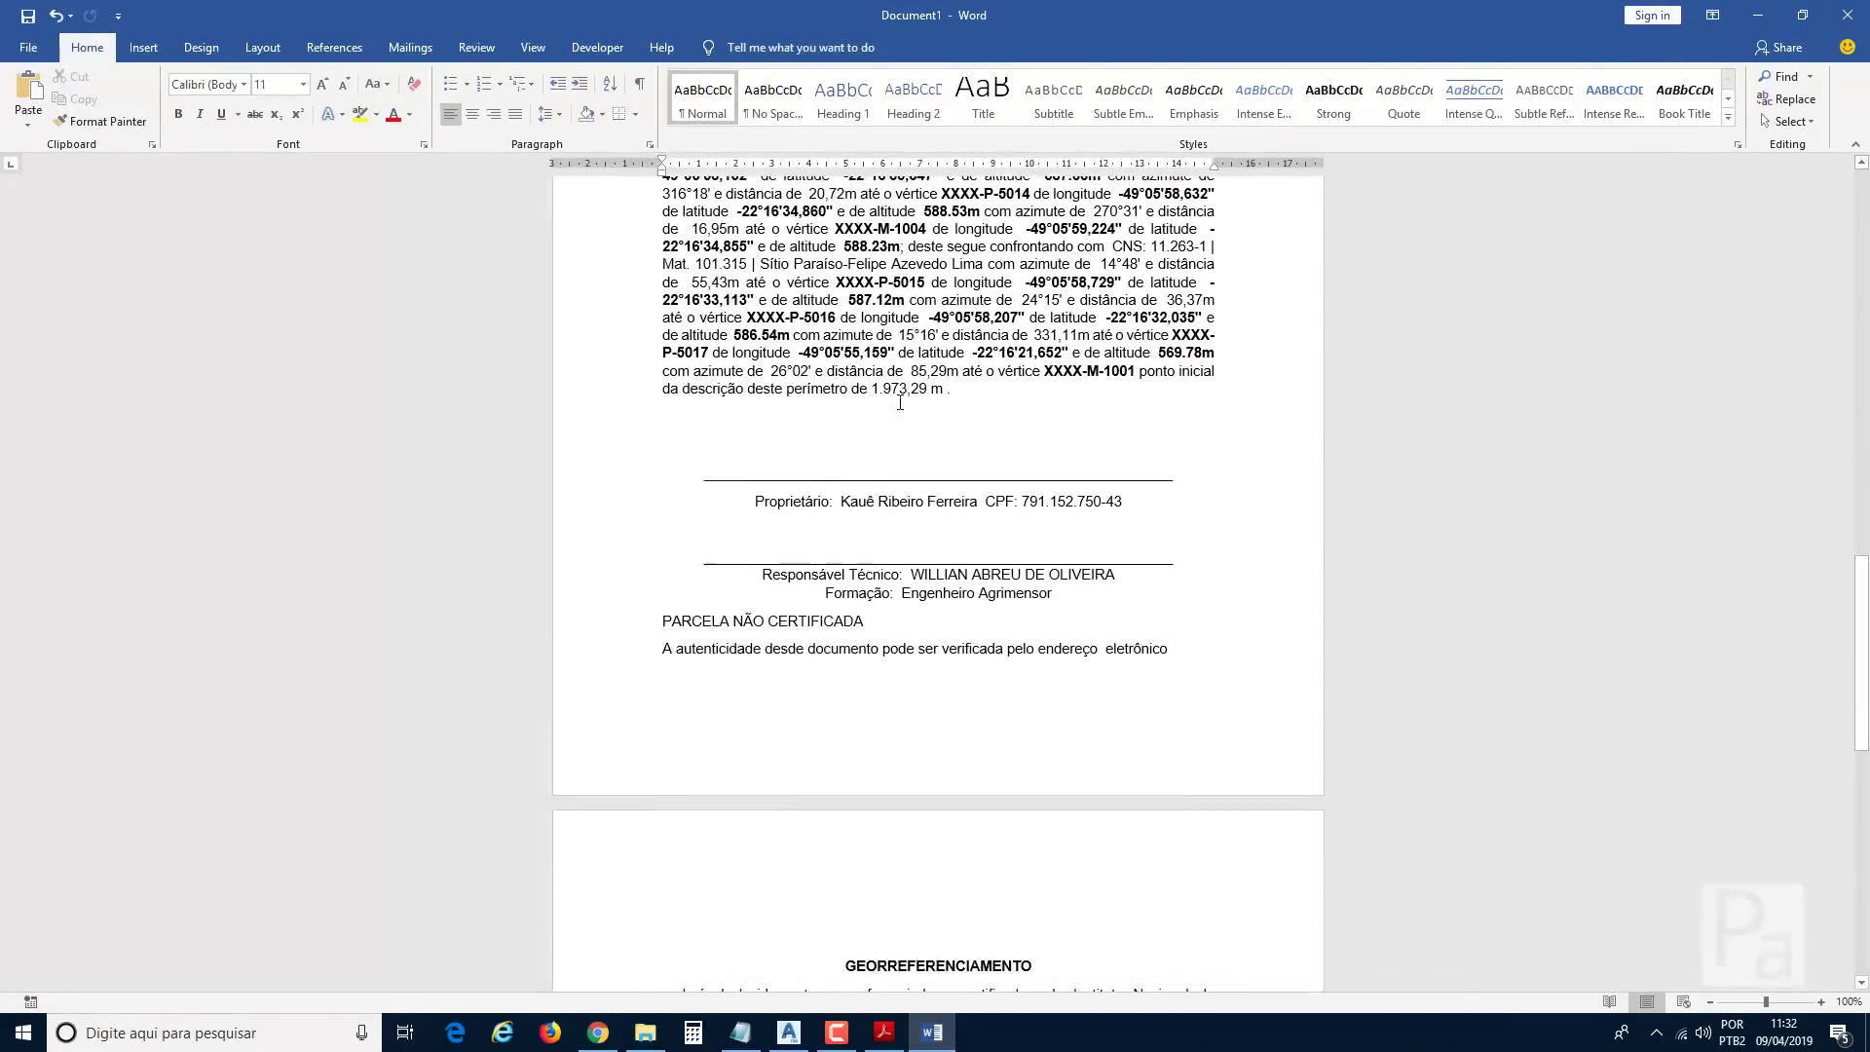
Scroll to the memorial's end, acknowledge the saved-memorial message in Civil 3D, and switch back to PA01-MEMORIAL_SIGEF.DOC in Word.
scroll(900, 402, "down", 20)
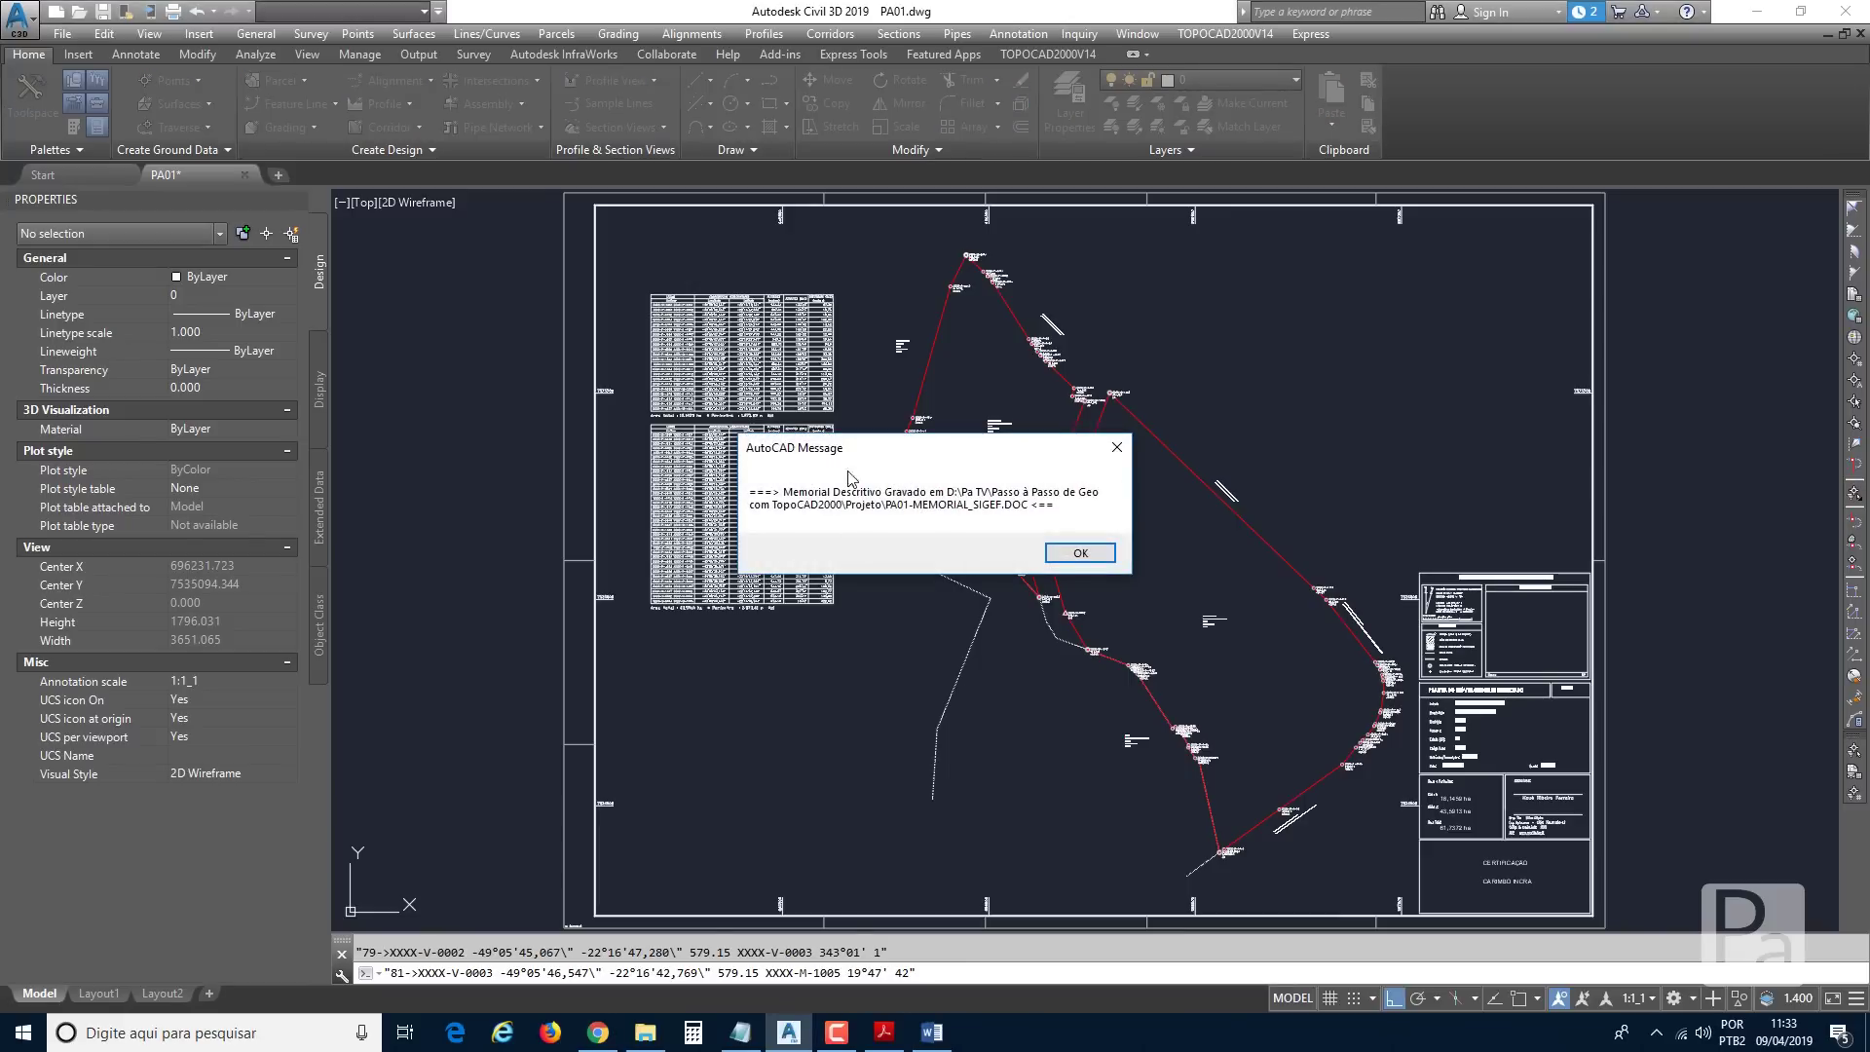
left_click(1068, 556)
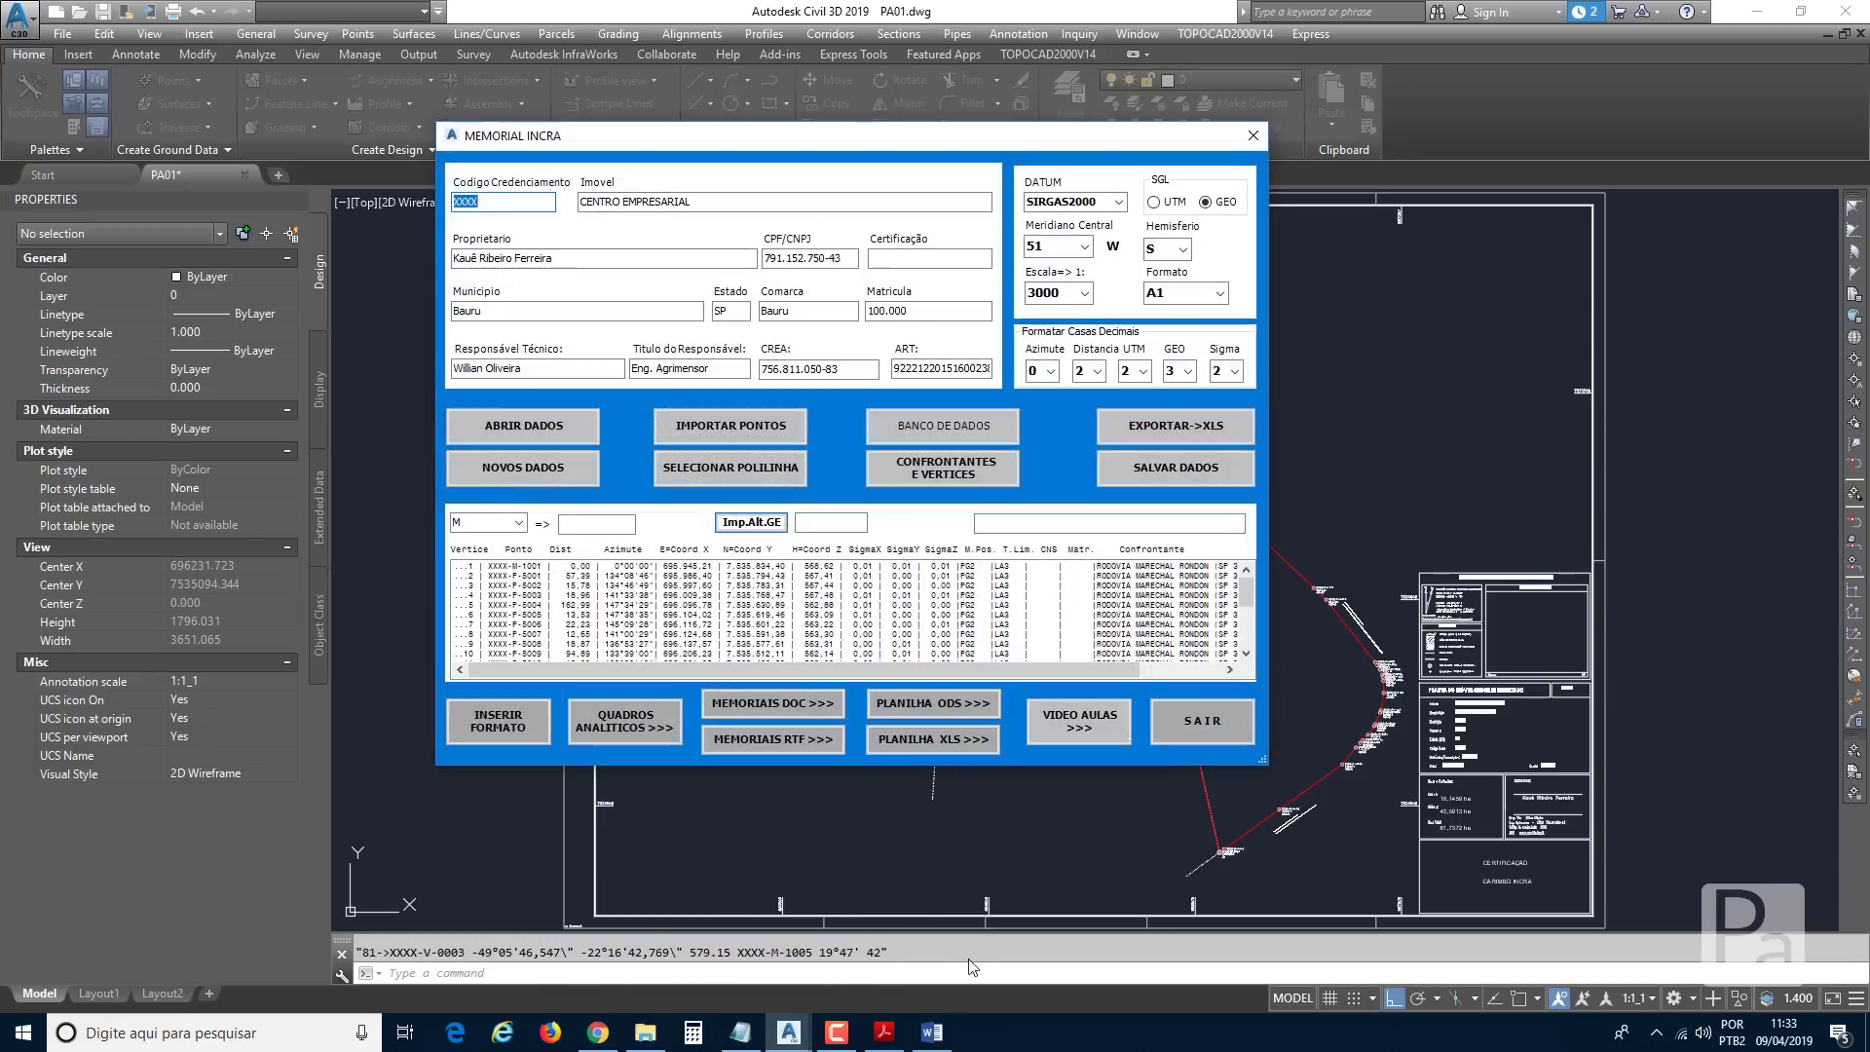
left_click(932, 1033)
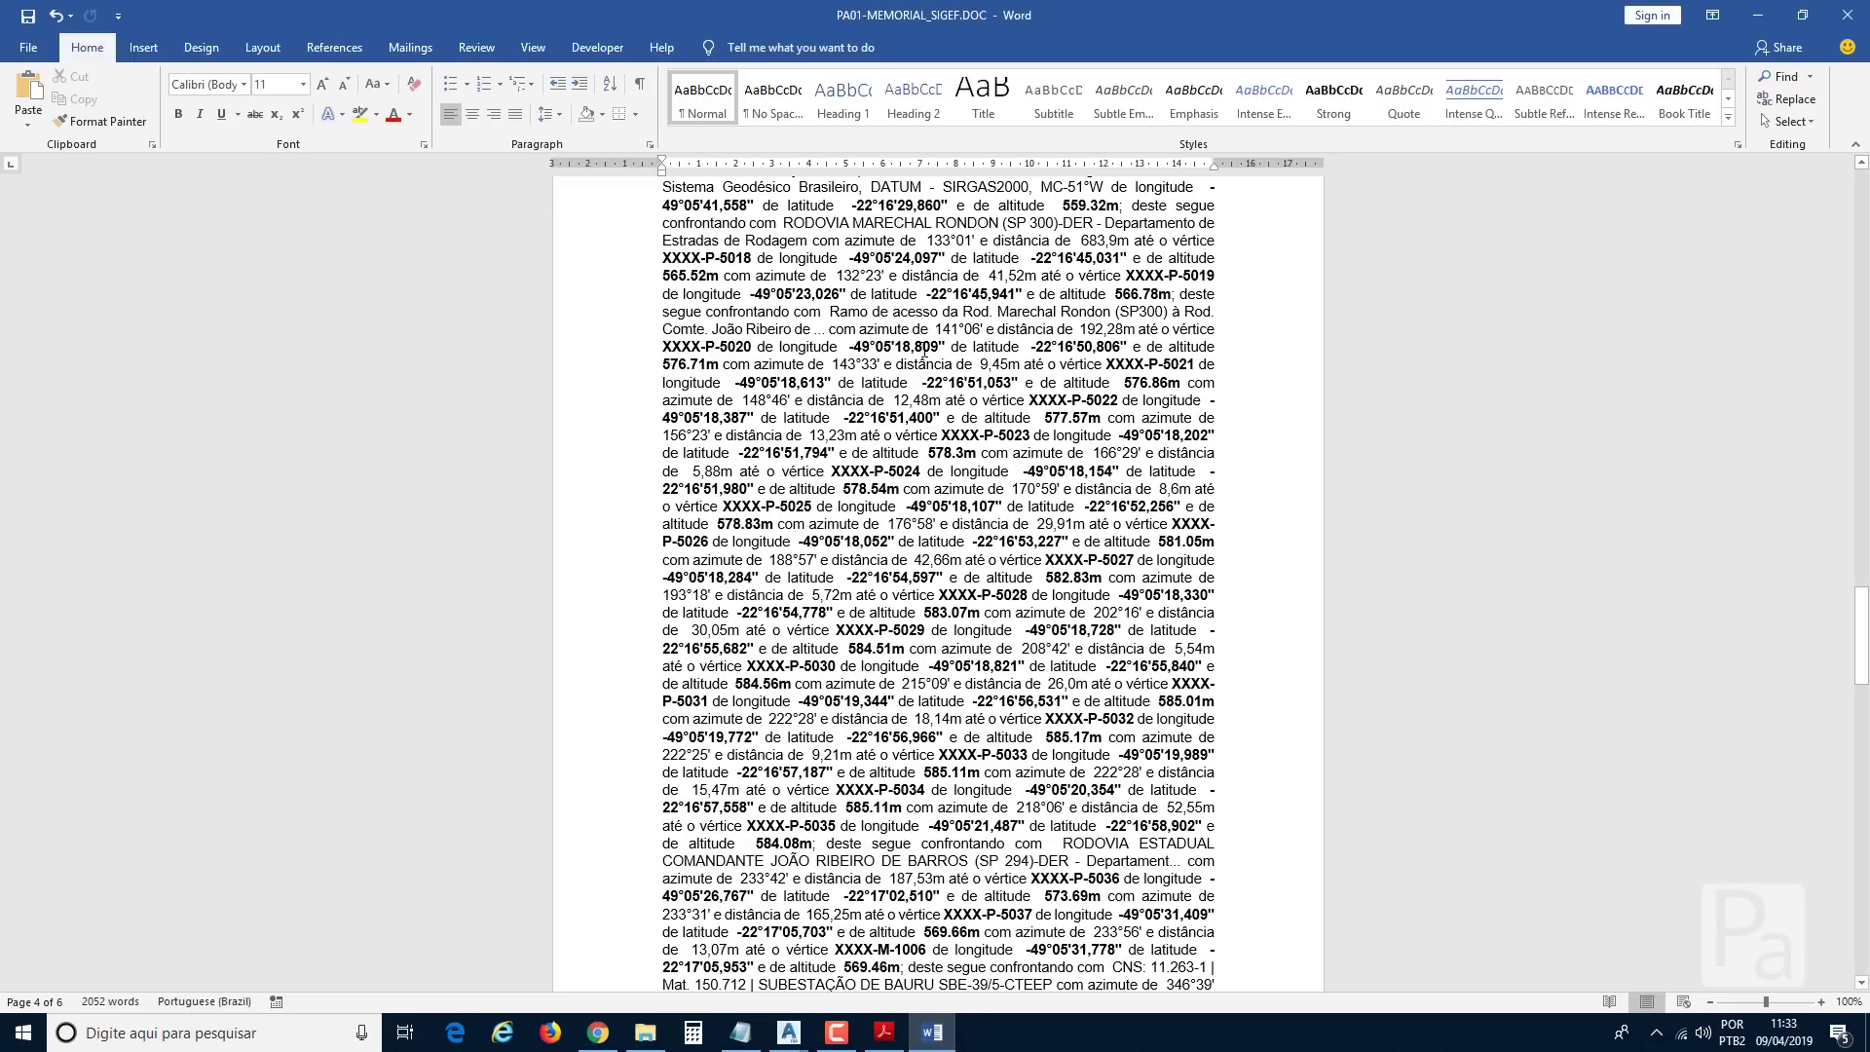
Read back through the memorial's Parte 2 and Parte 1 sections, checking the georeferencing text, header data and perimeter descriptions up to the first page.
left_click(924, 348)
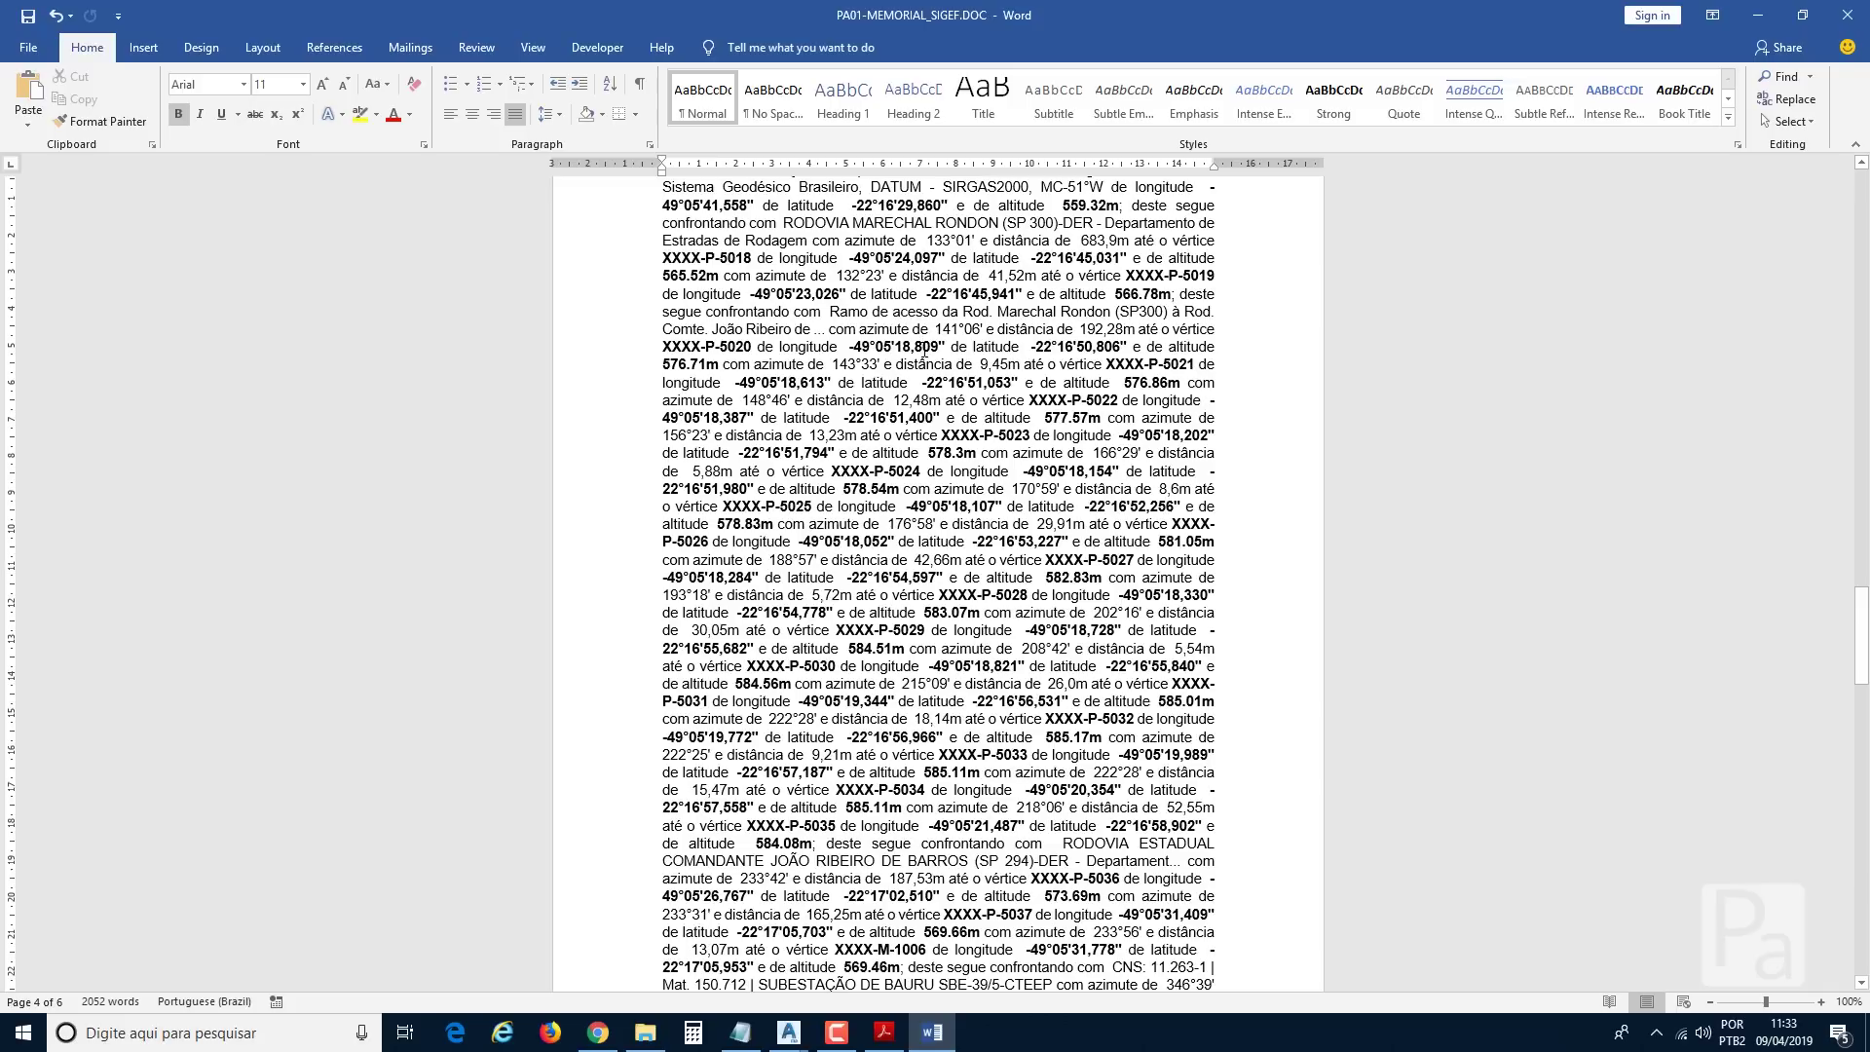
scroll(924, 348, "up", 5)
scroll(924, 348, "up", 10)
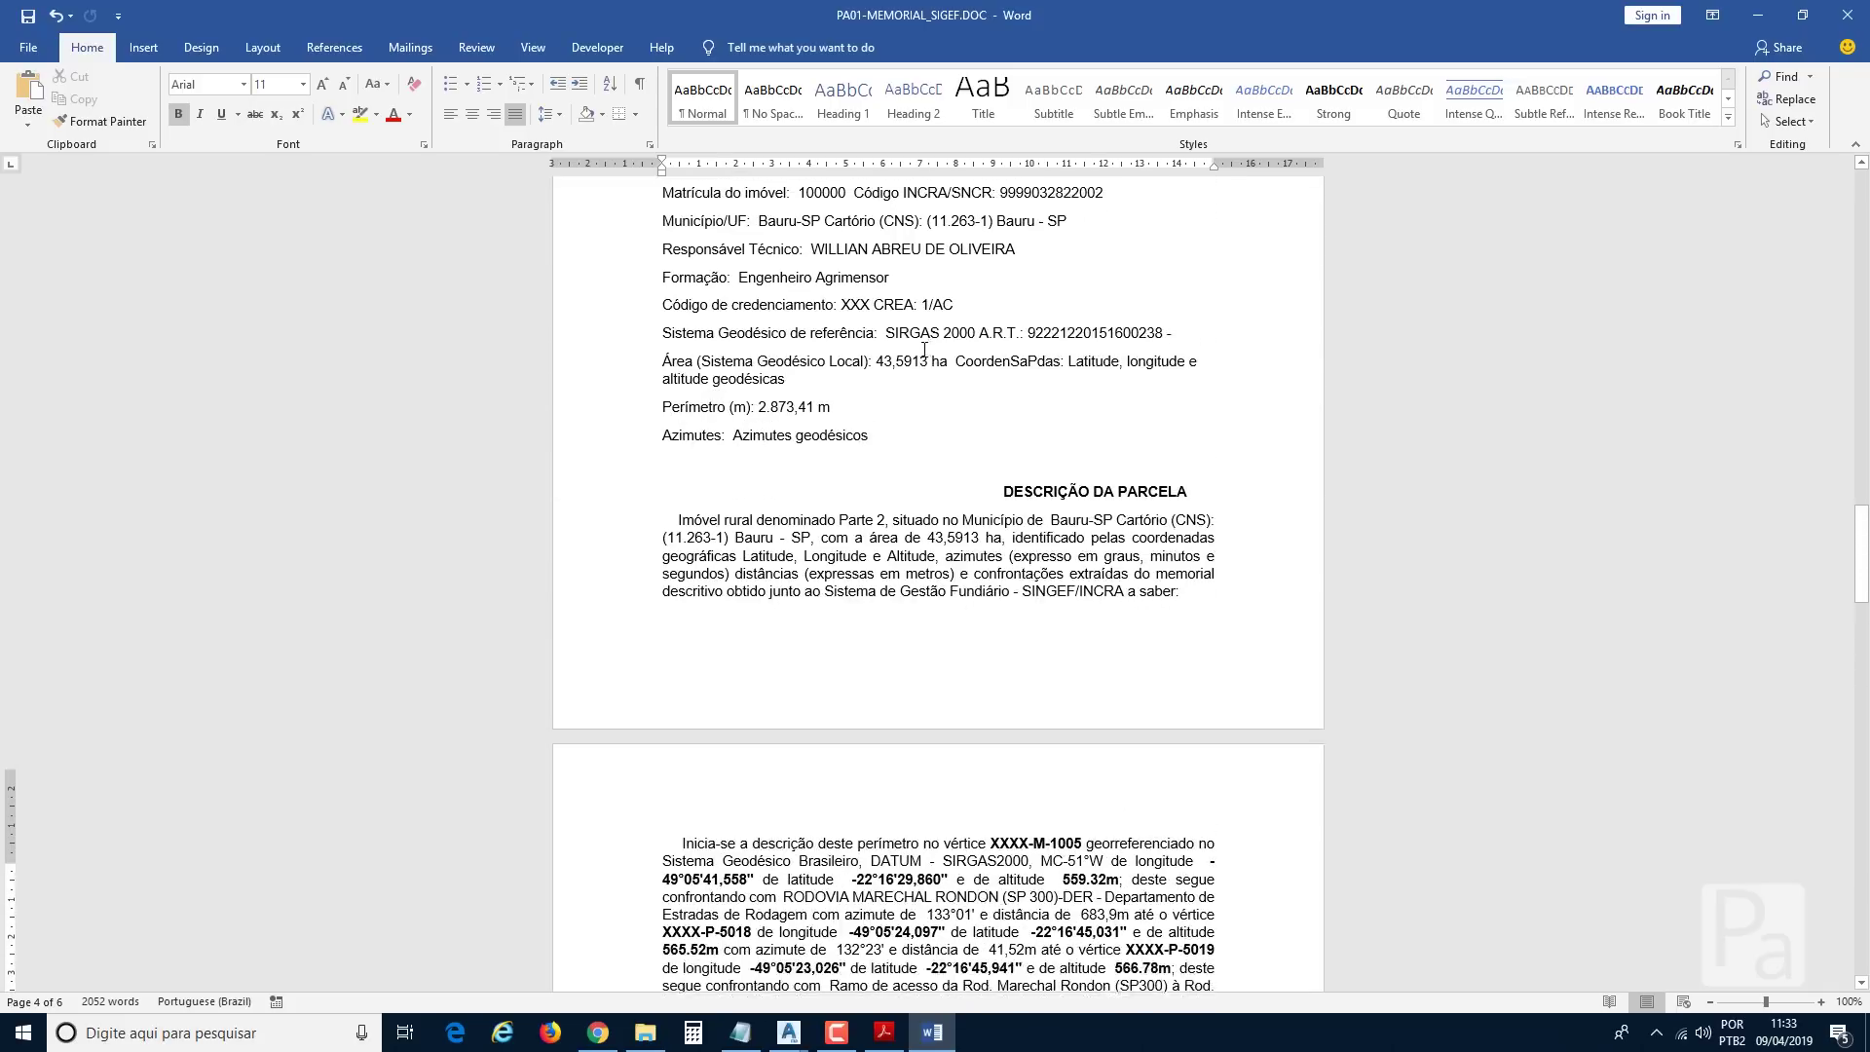
scroll(924, 349, "up", 1)
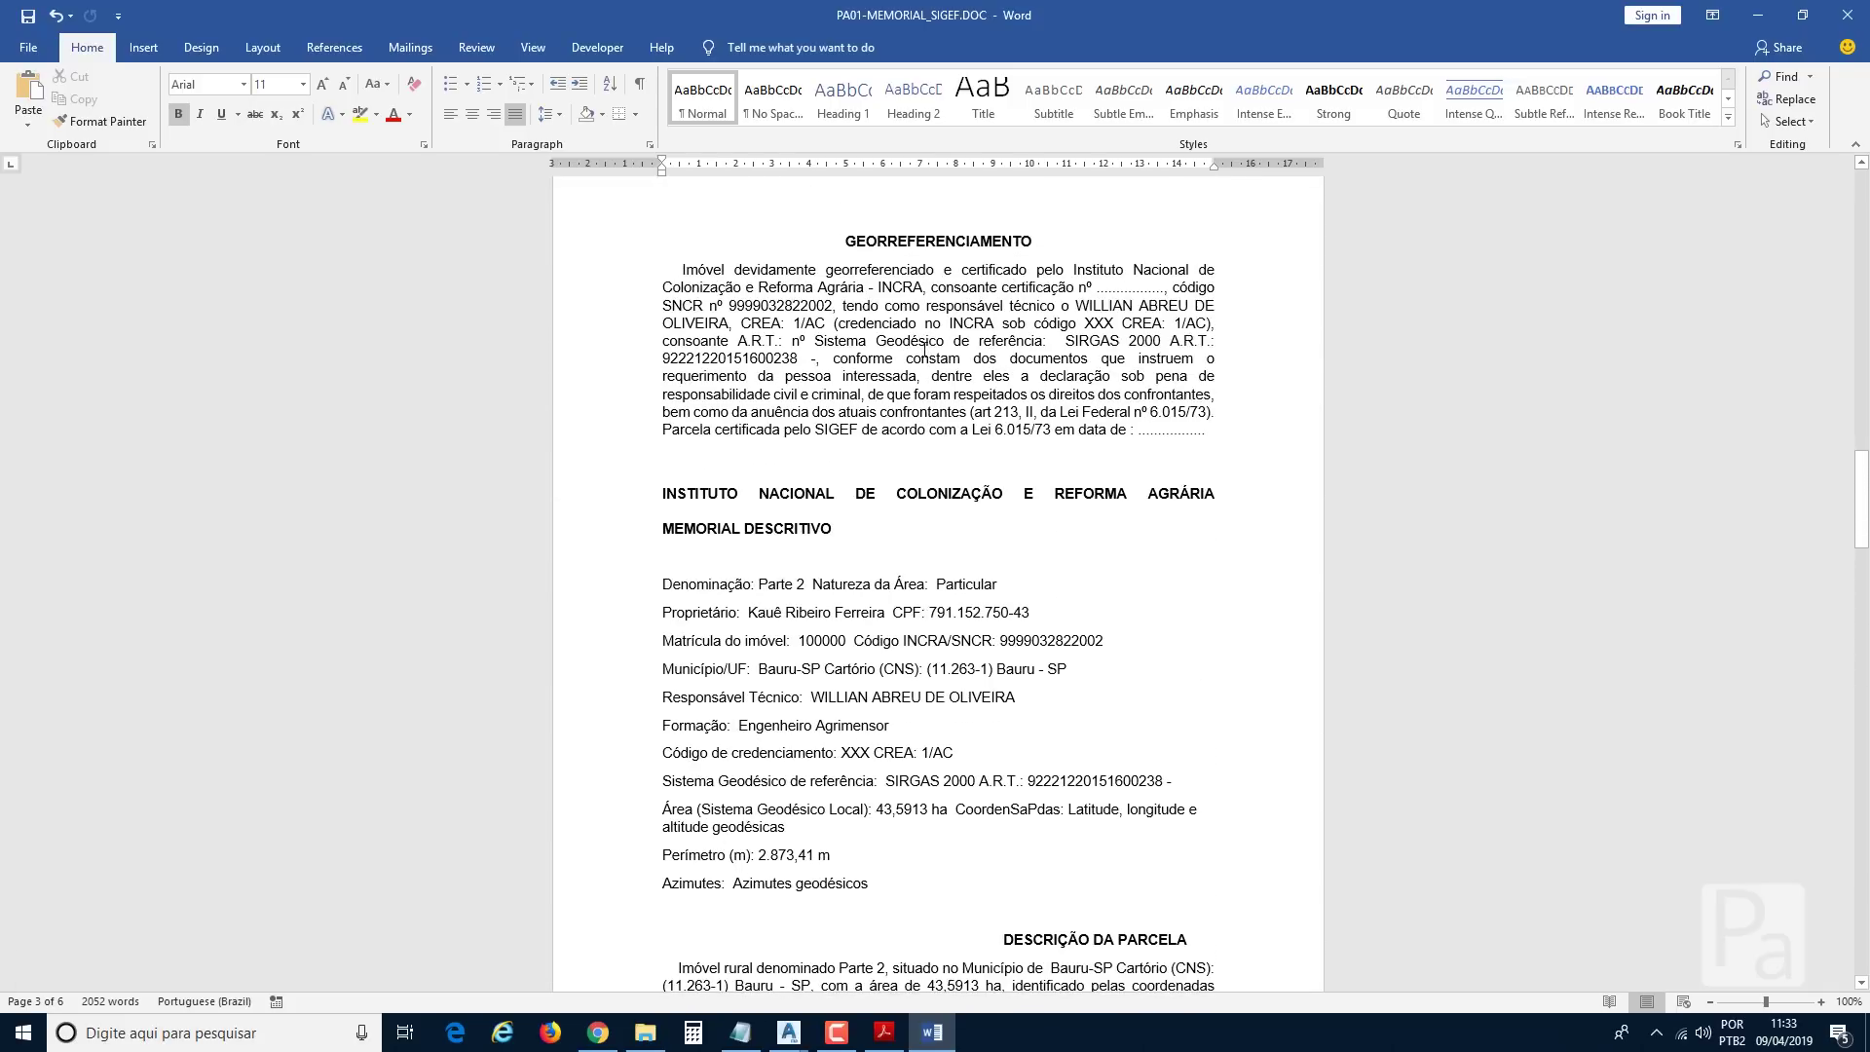
scroll(915, 562, "up", 10)
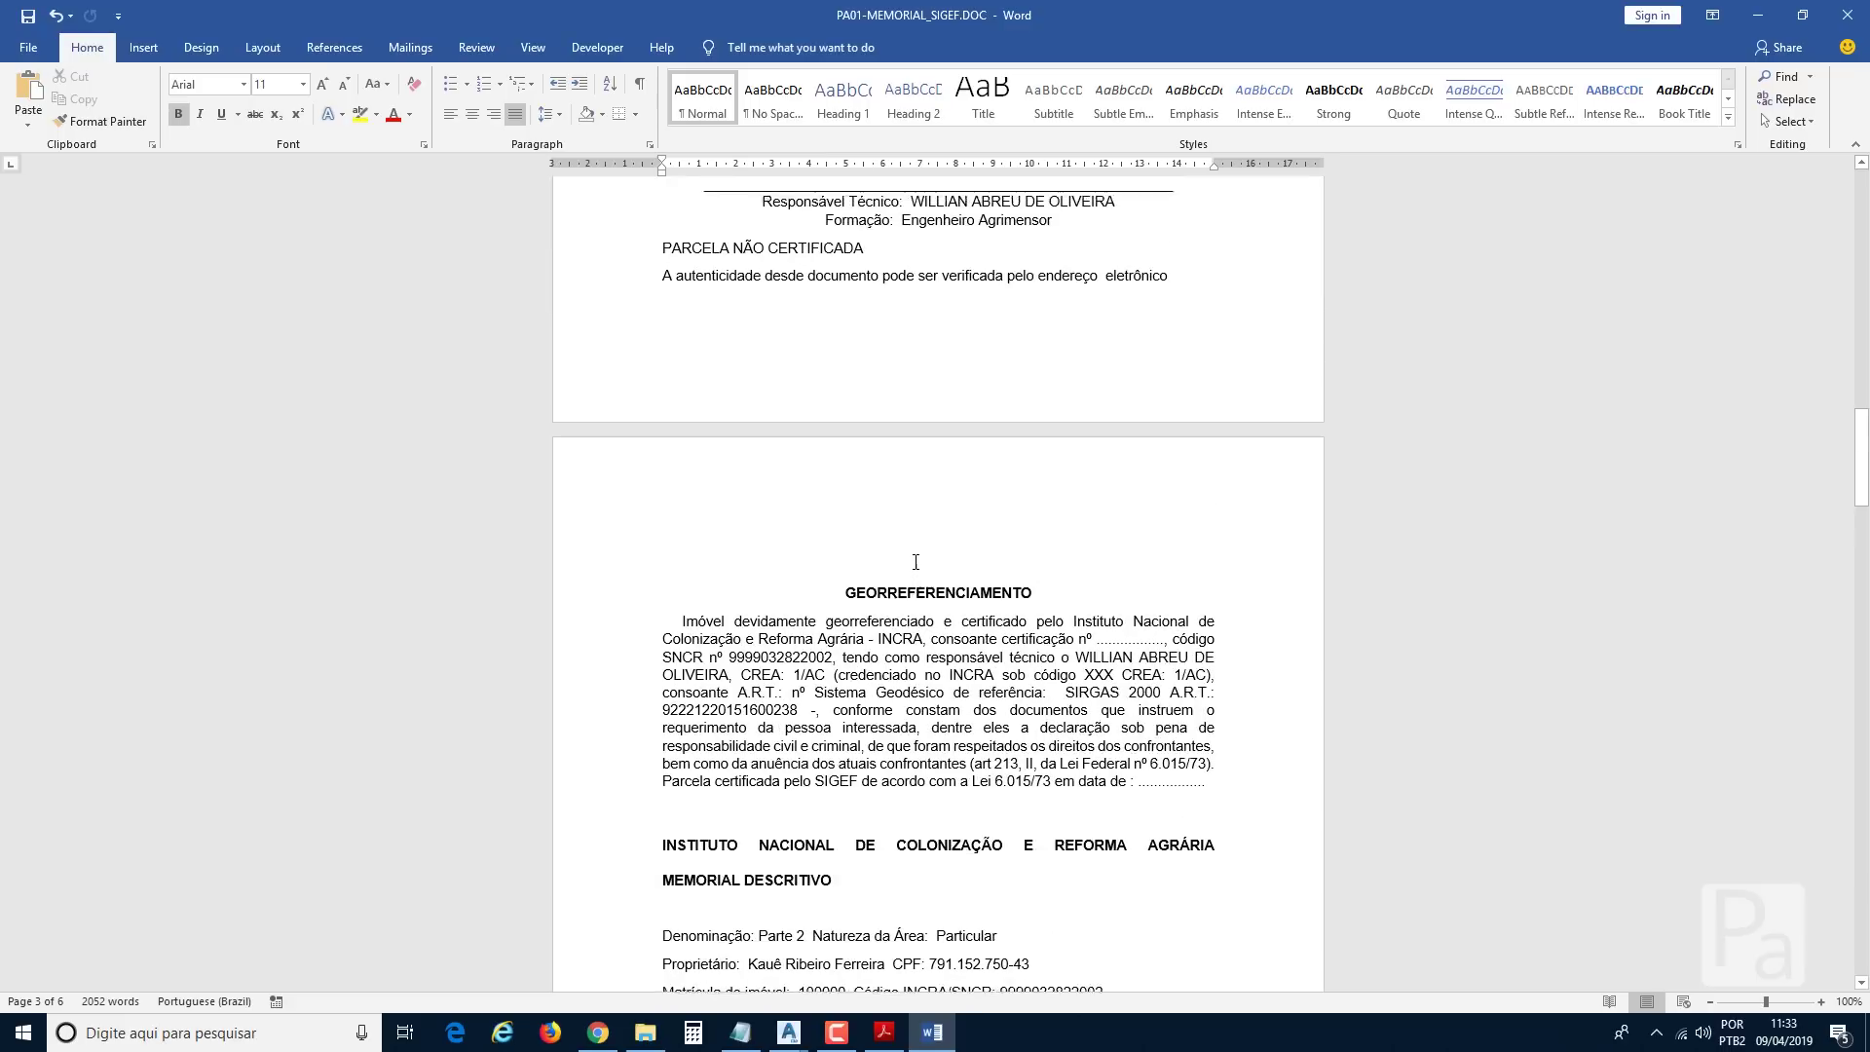
scroll(915, 562, "up", 20)
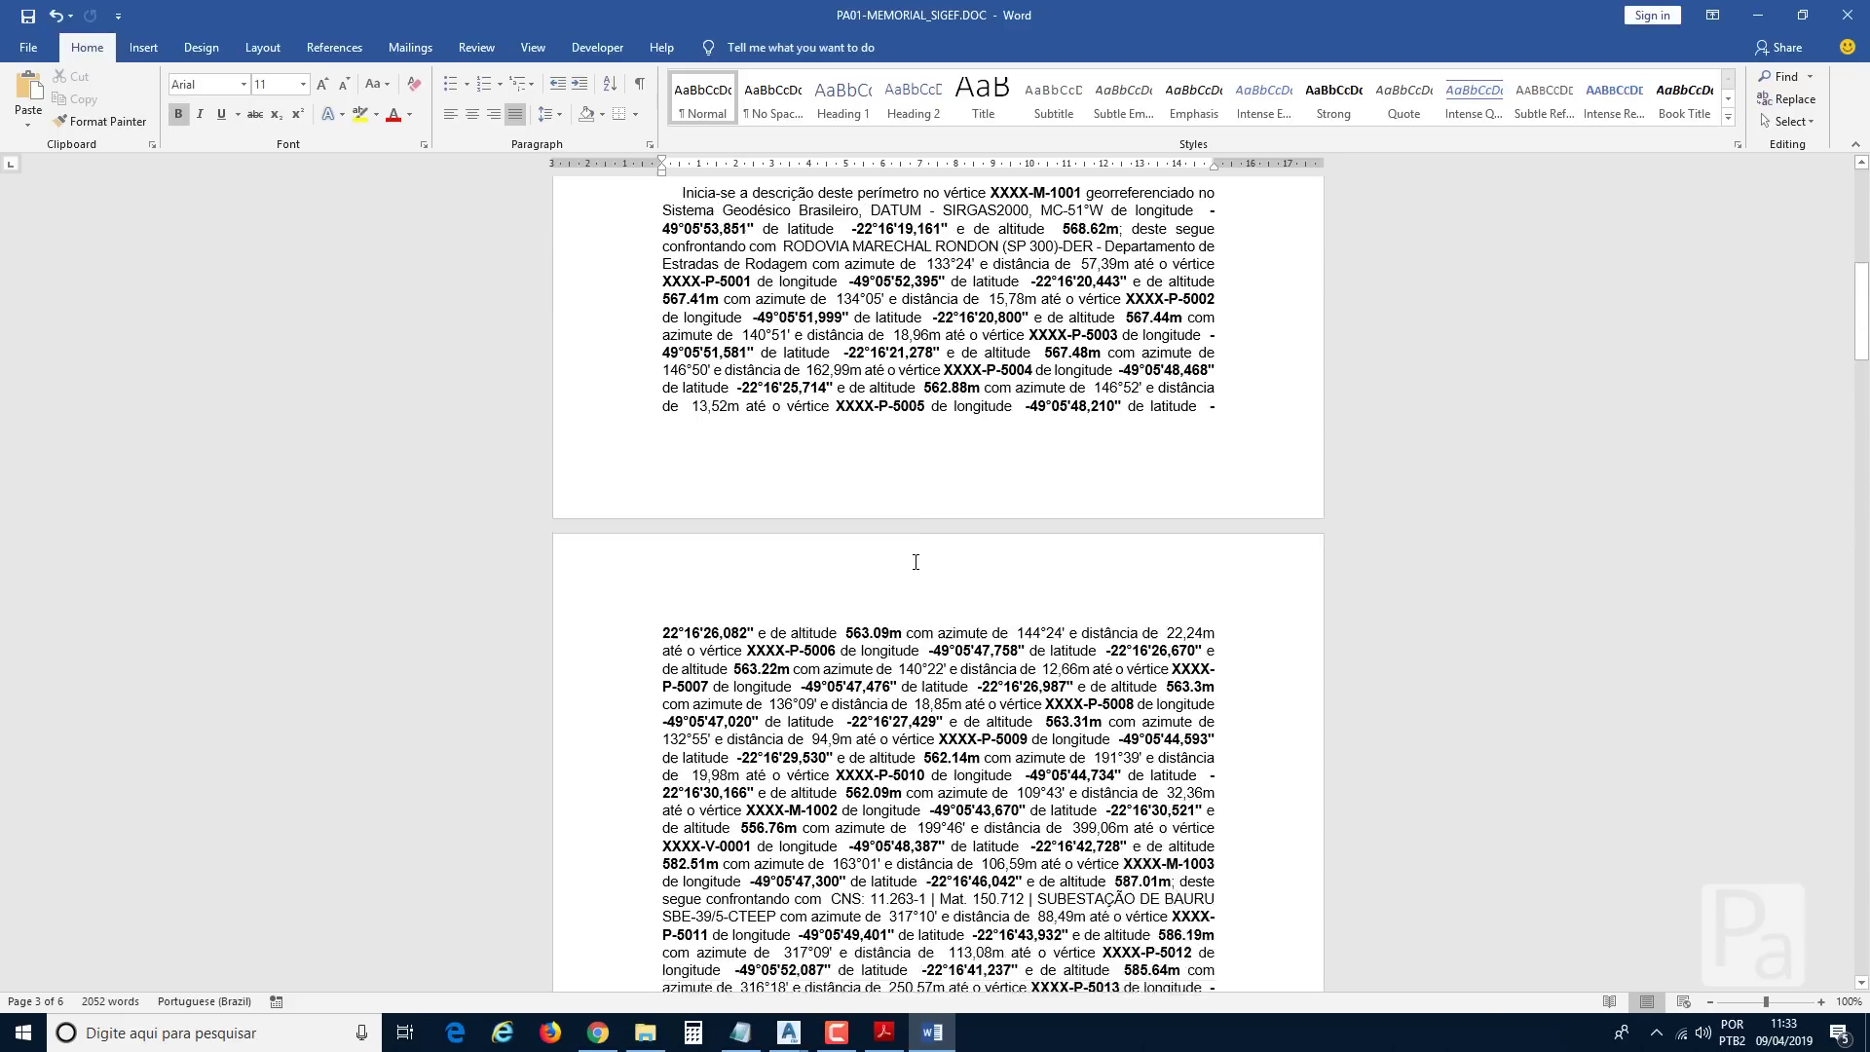
scroll(915, 562, "down", 6)
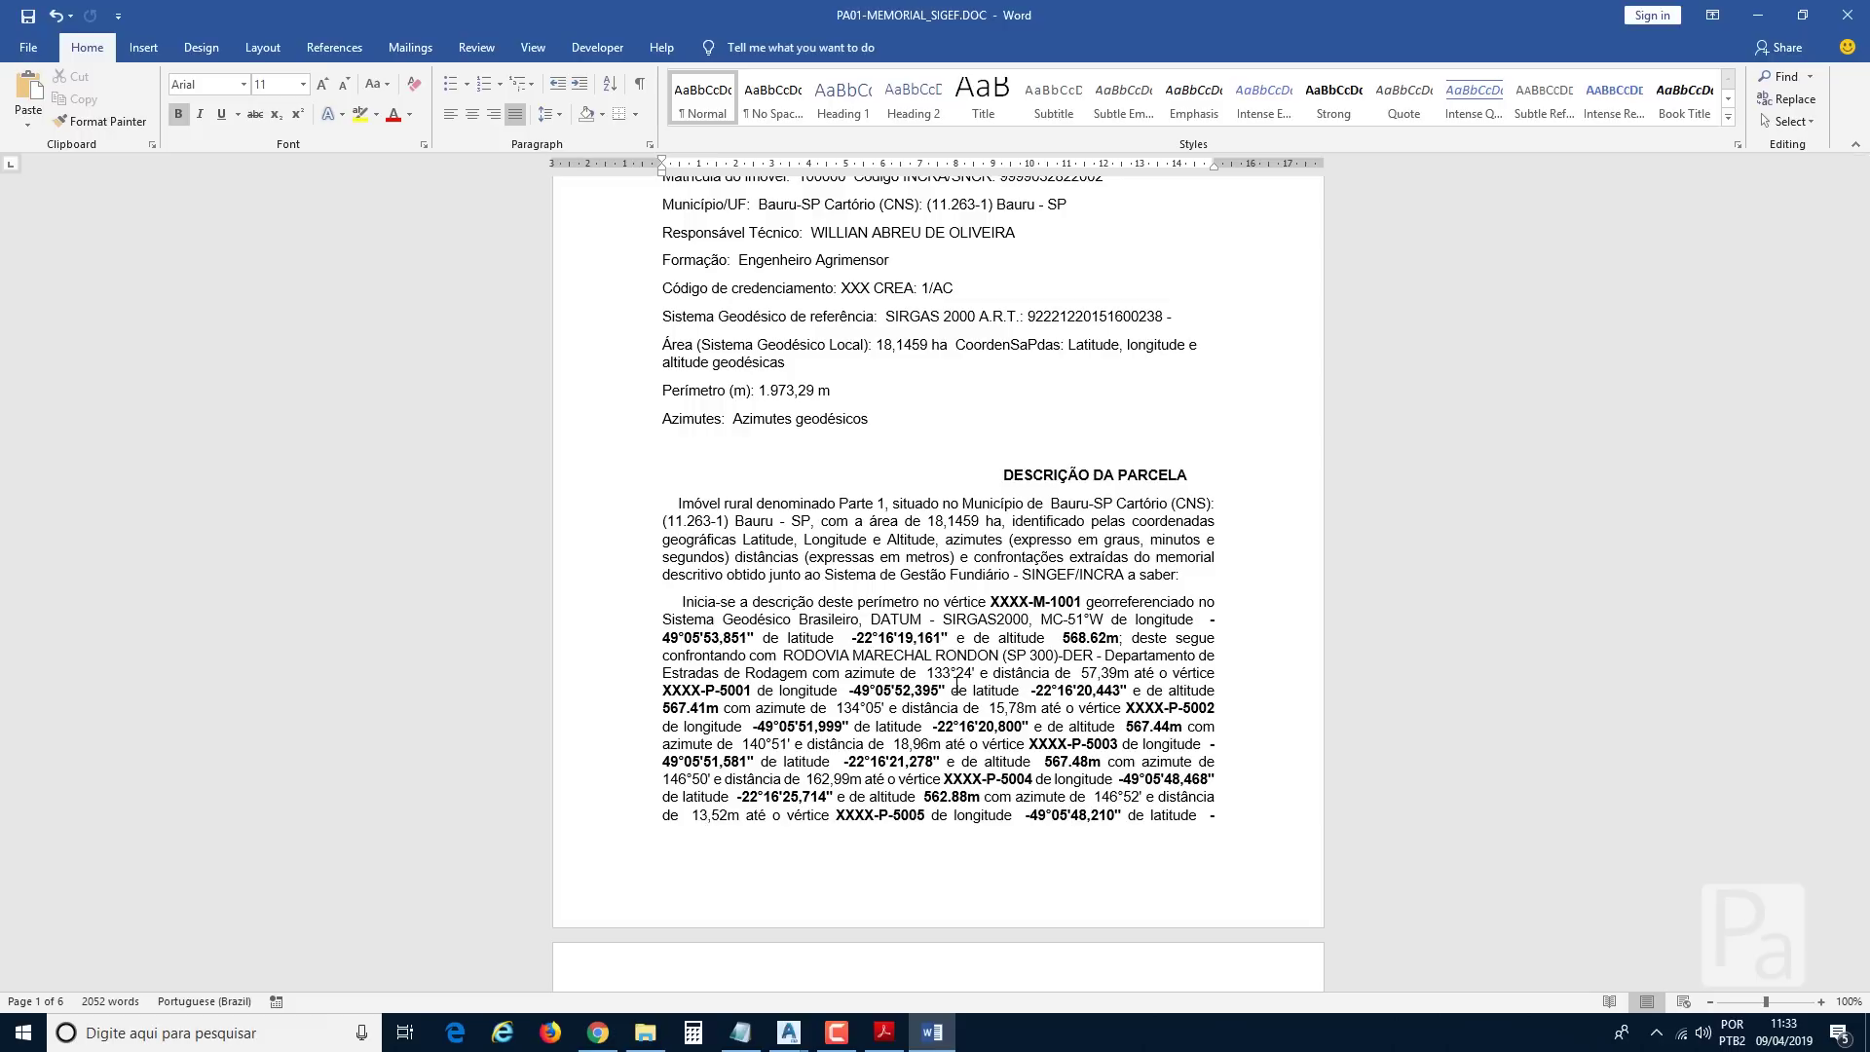
scroll(956, 688, "up", 3)
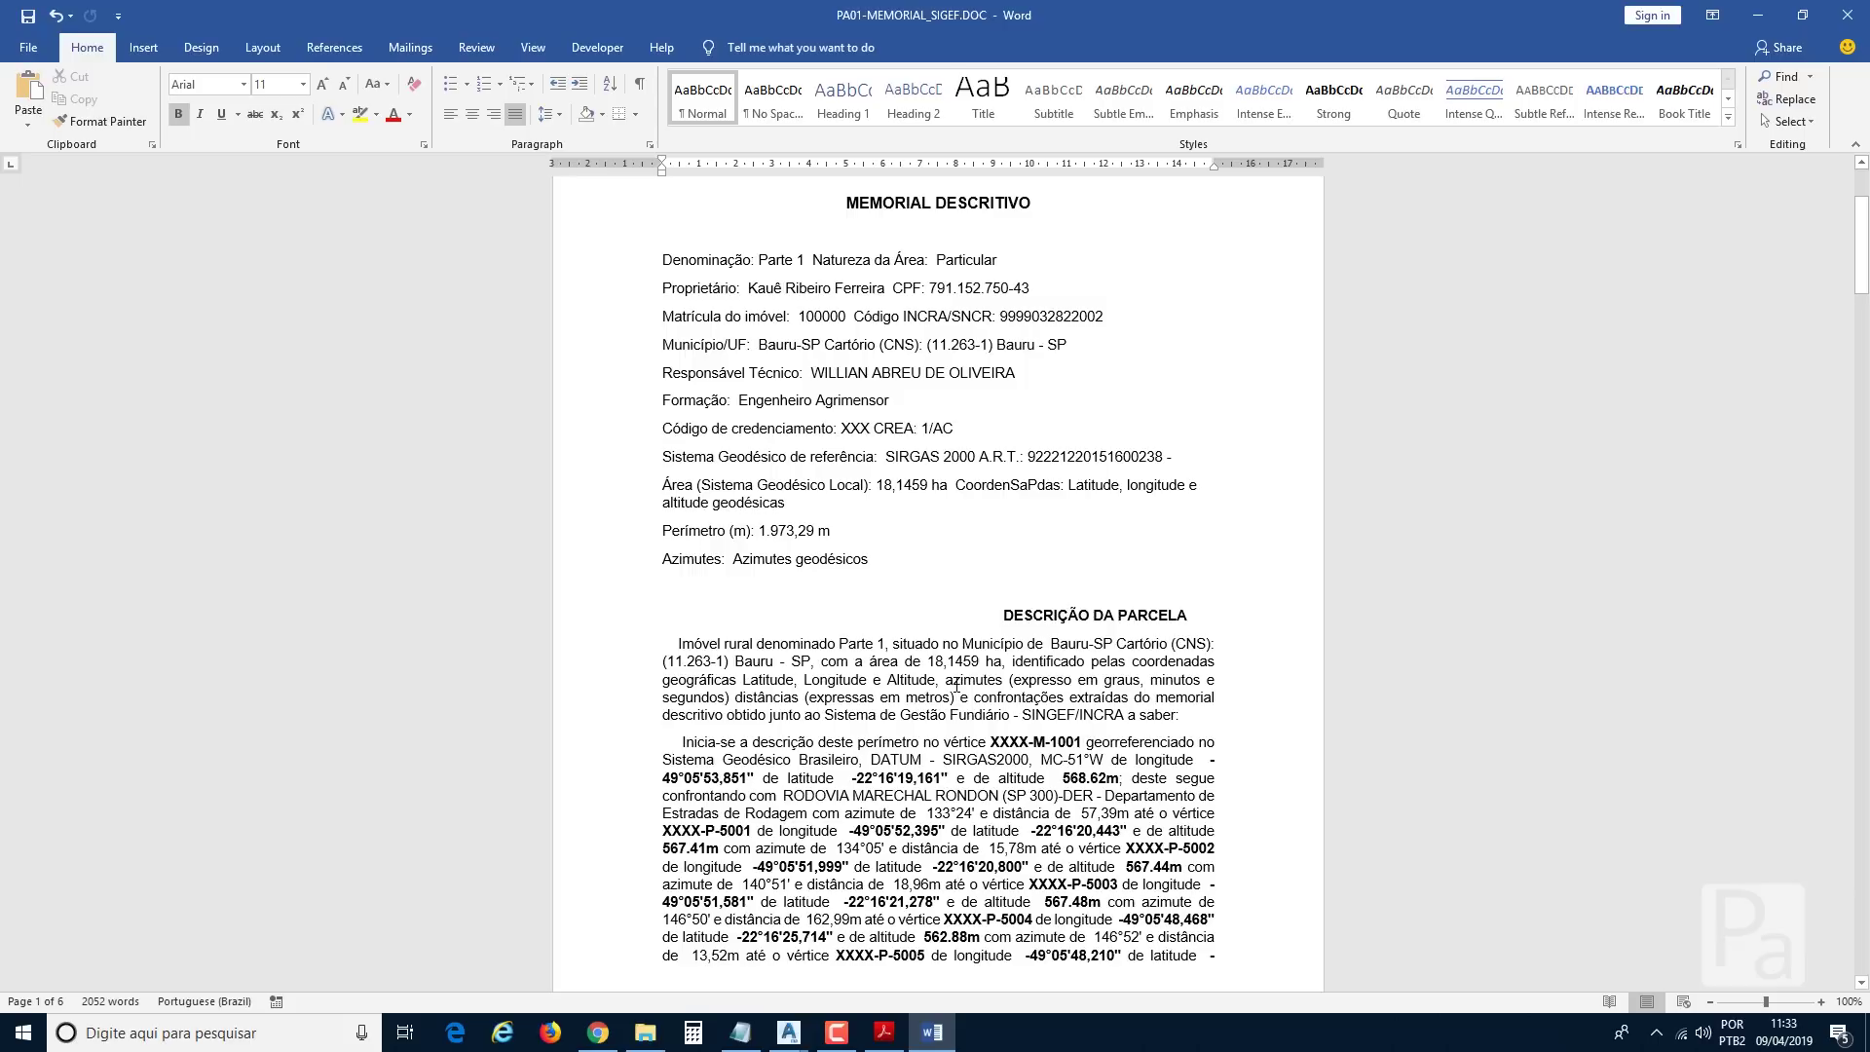
scroll(897, 655, "up", 4)
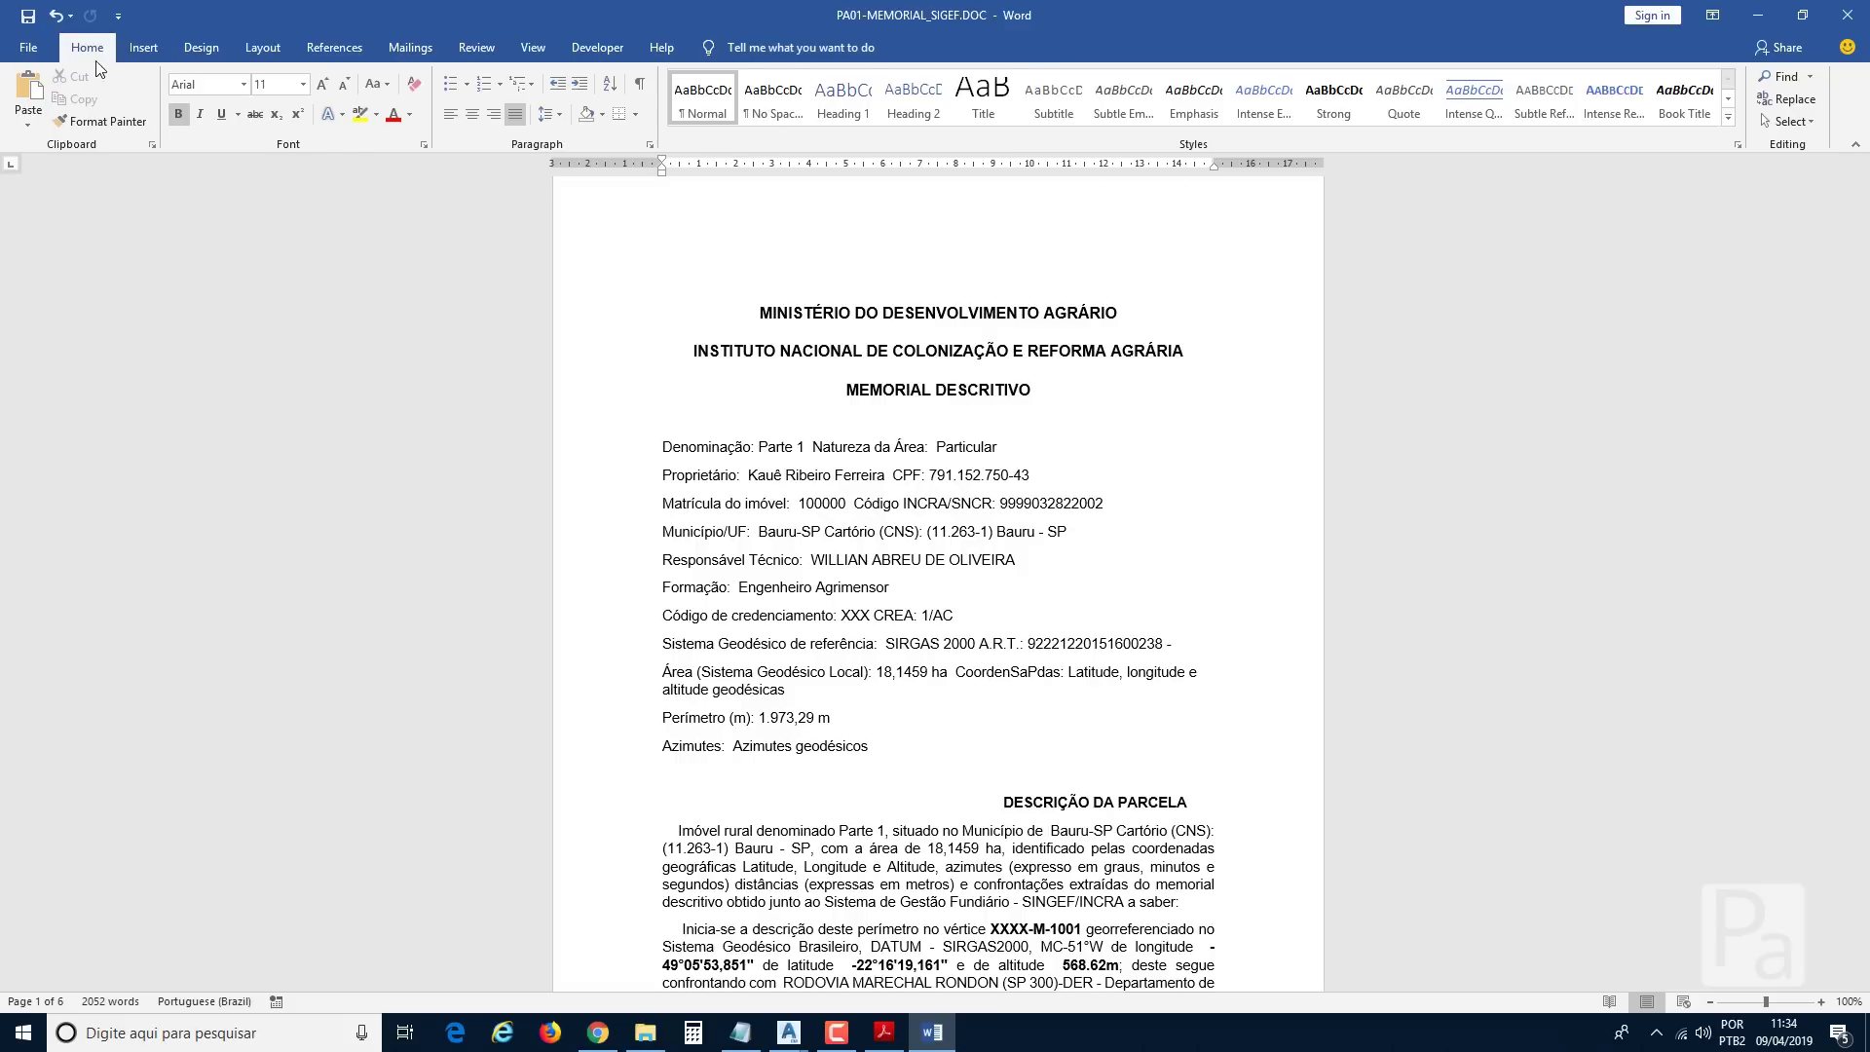
Save and close the Word memorial, and check for PA01-MEMORIAL_SIGEF.DOC in the Projeto folder.
left_click(31, 15)
left_click(1844, 17)
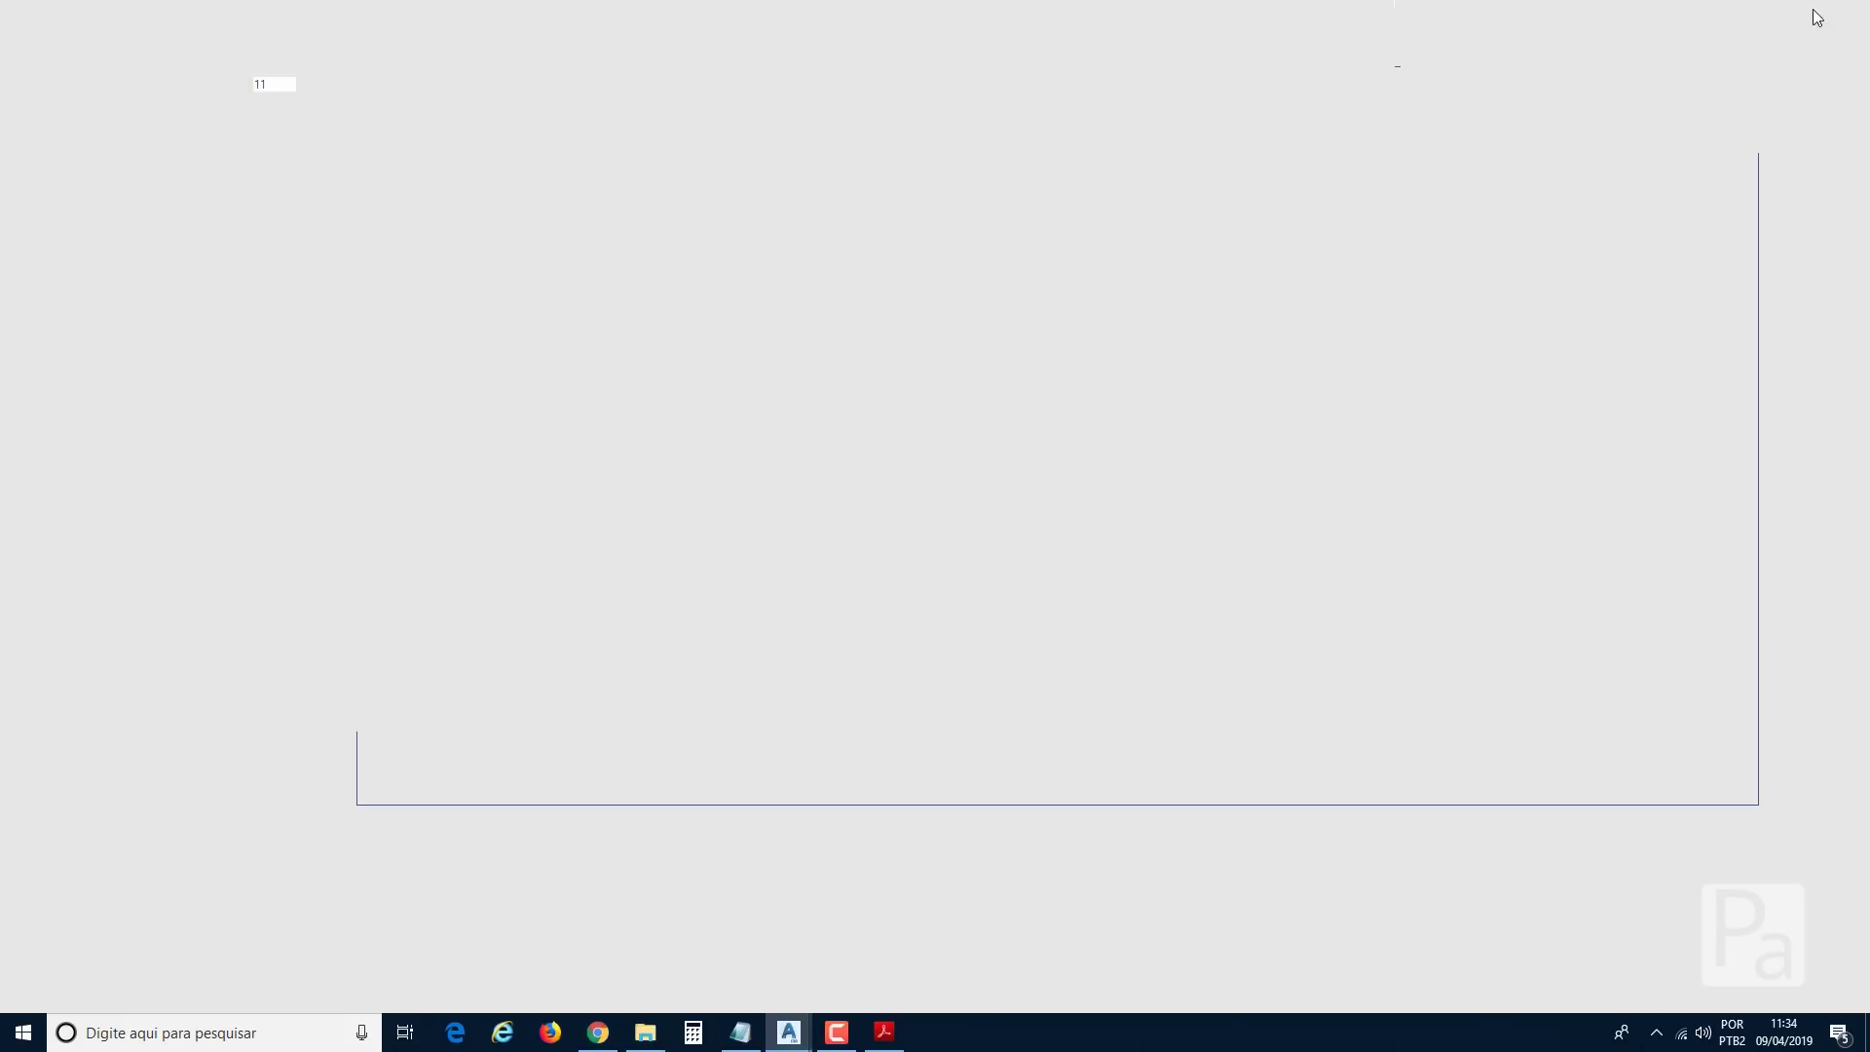
left_click(645, 1035)
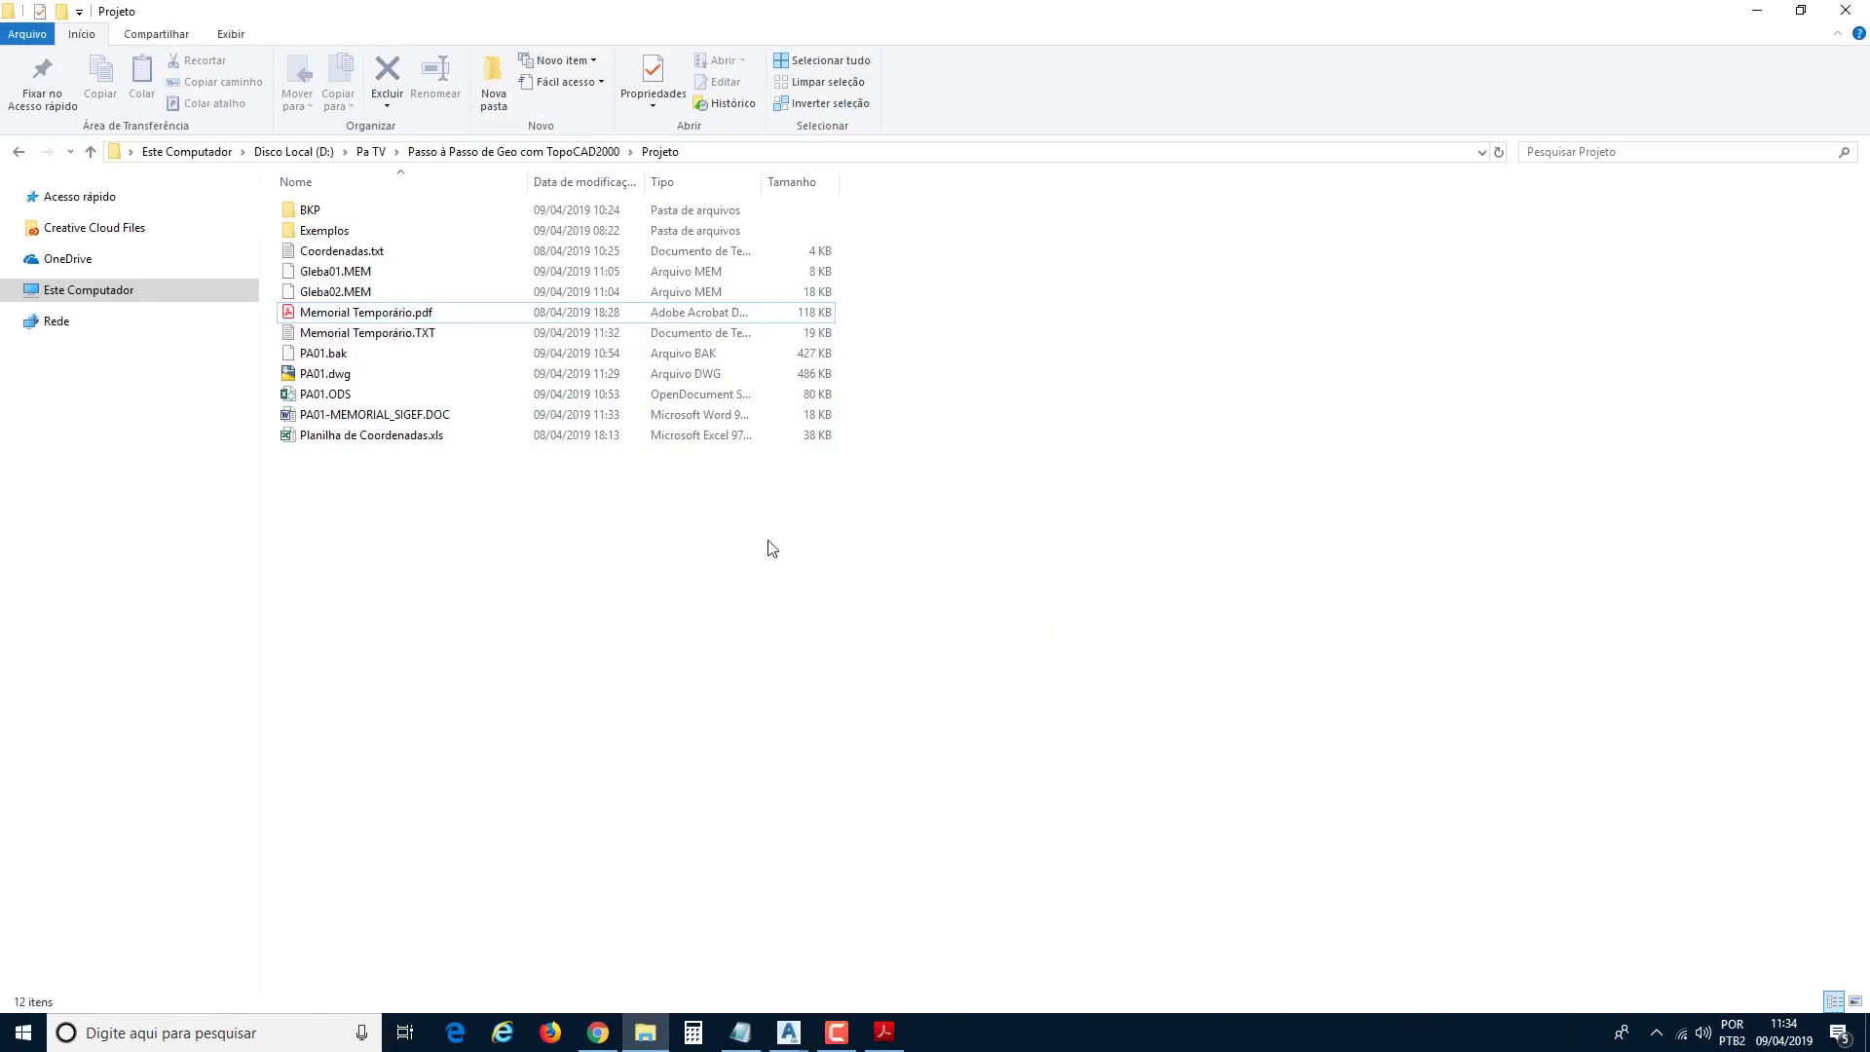
left_click(294, 423)
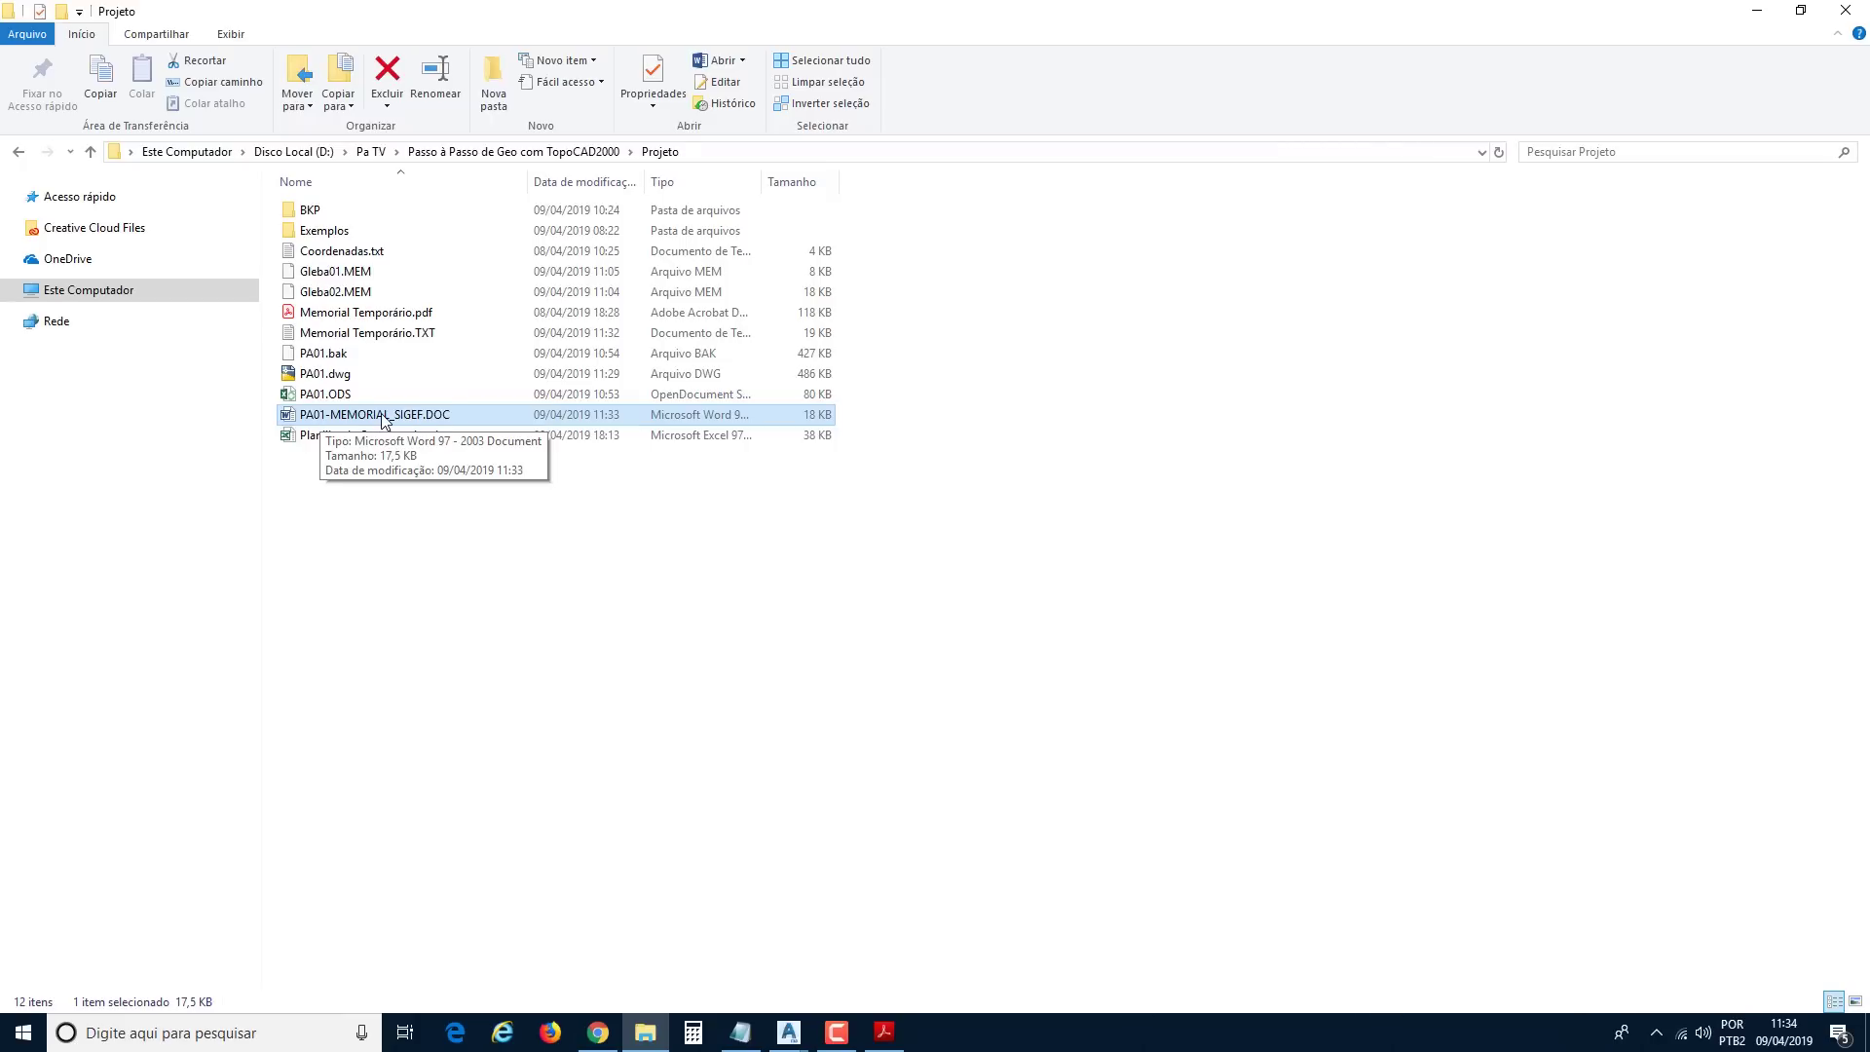
left_click(970, 685)
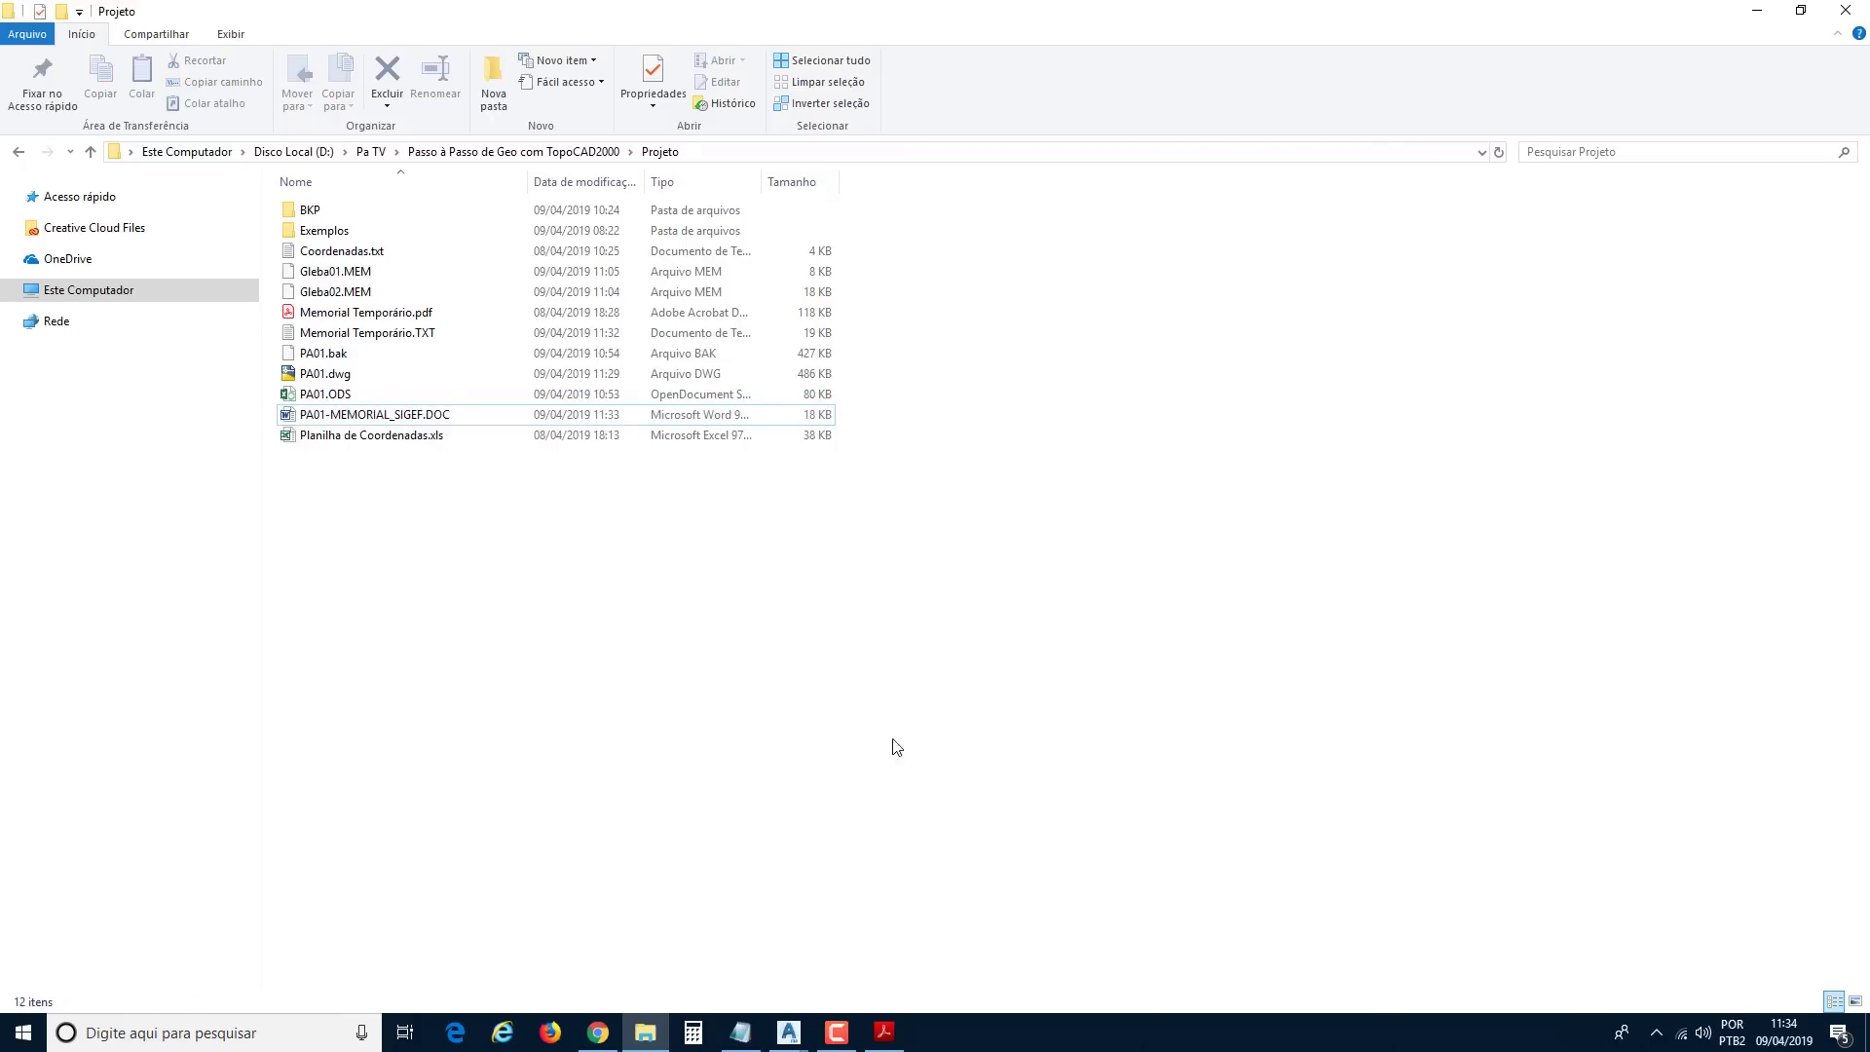
Return to TopoCAD2000's Memorial INCRA and start a DOC Declaração de Limites com coordenadas SIGEF-PDF from Memorial Temporário.pdf.
mouse_move(791, 1038)
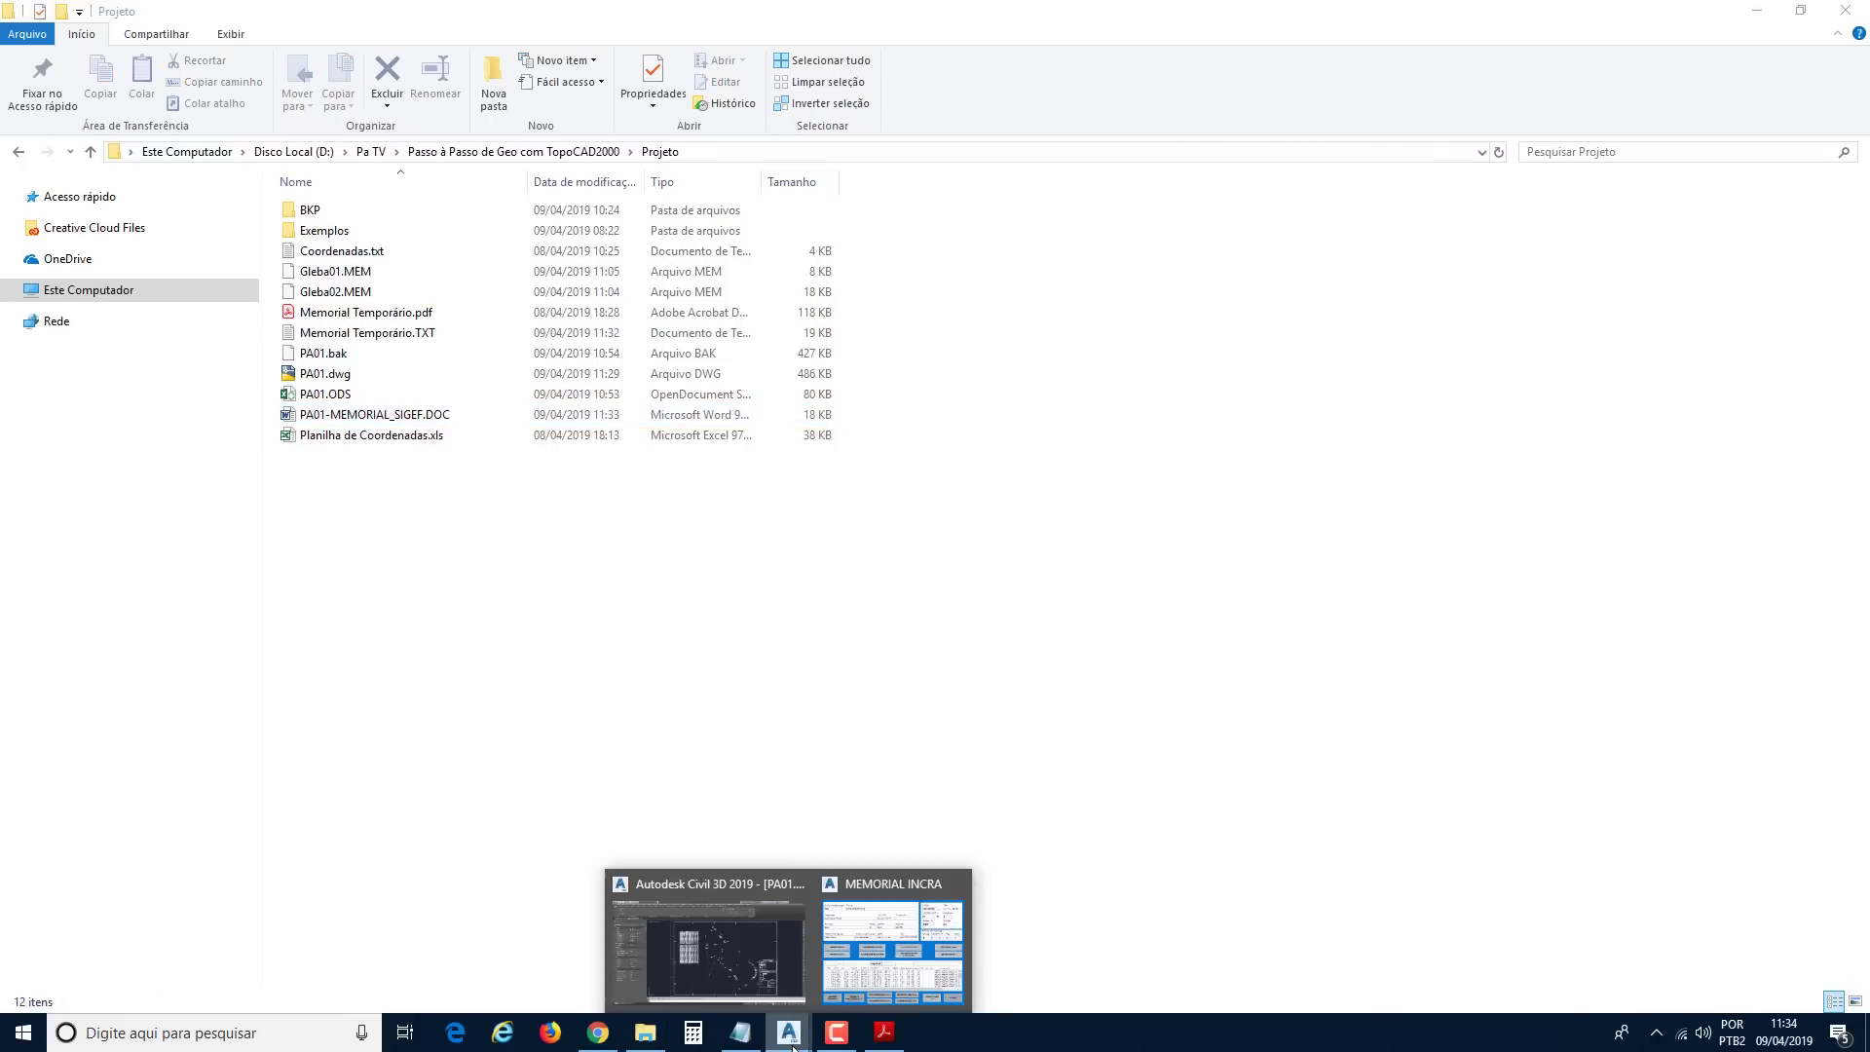
left_click(786, 964)
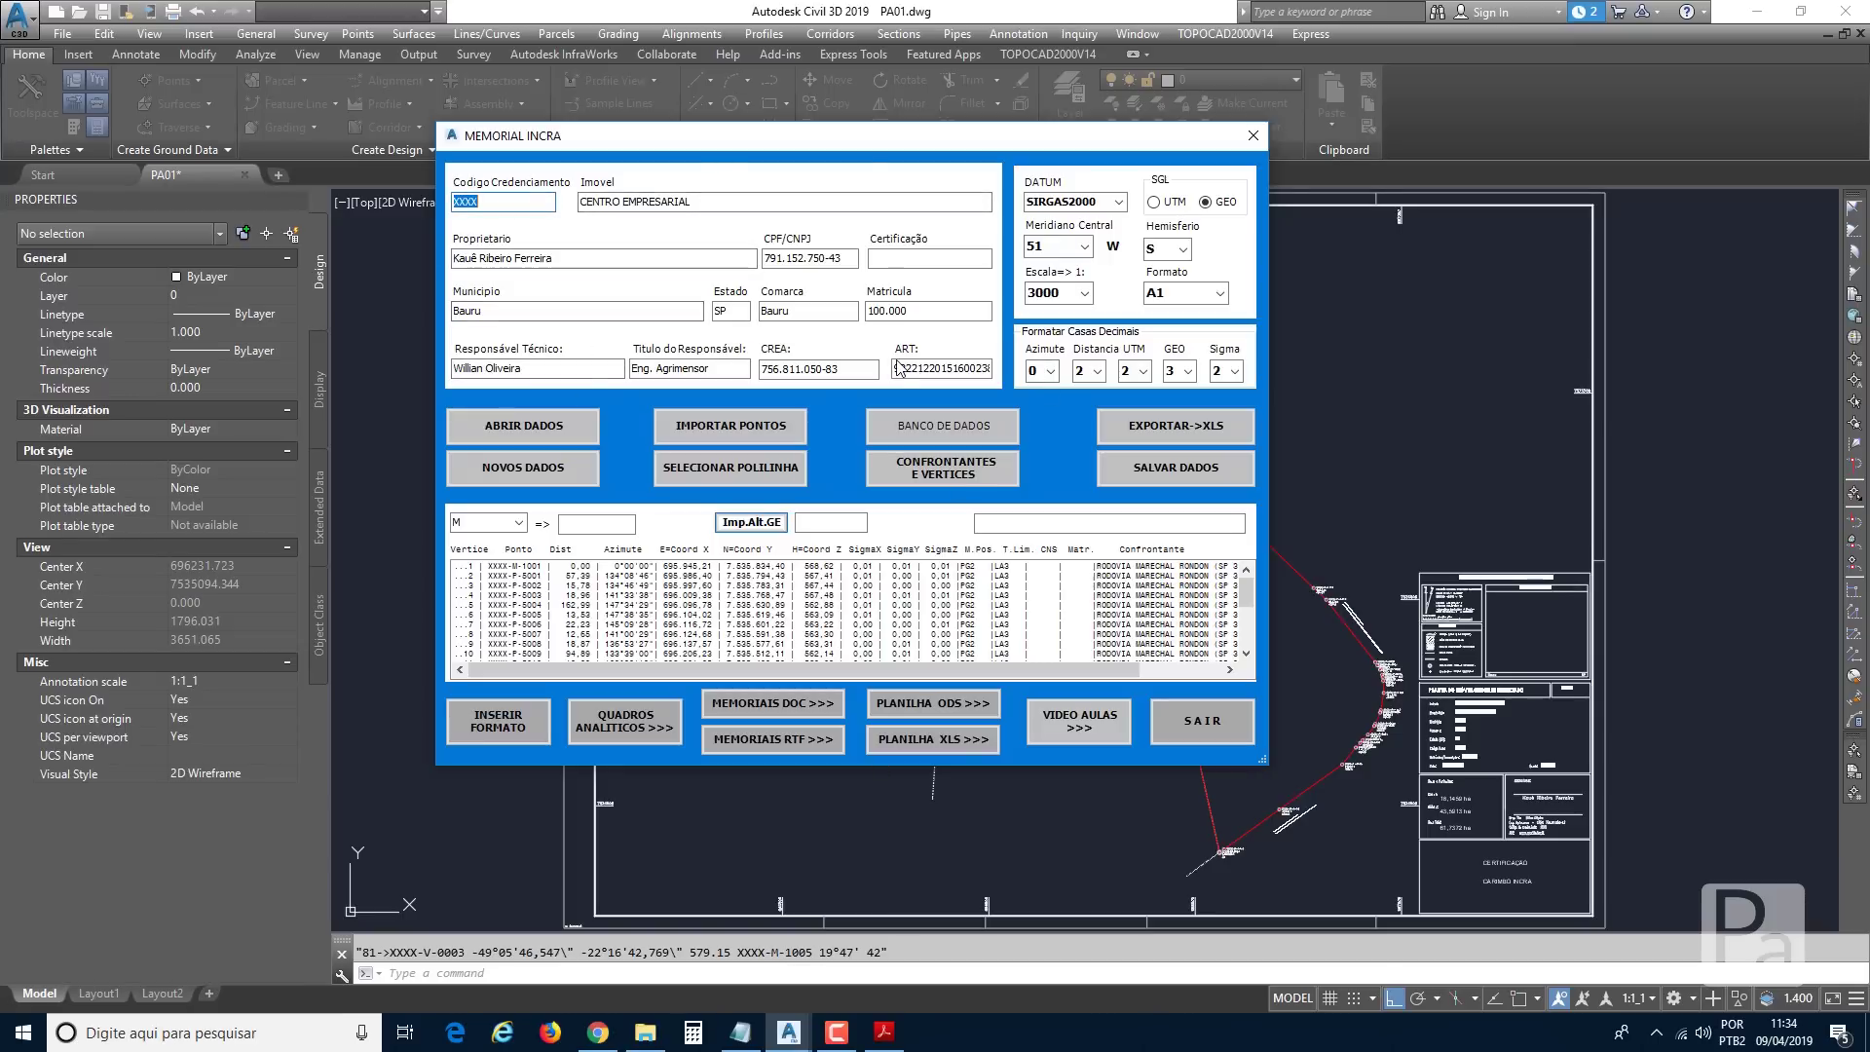
left_click(779, 709)
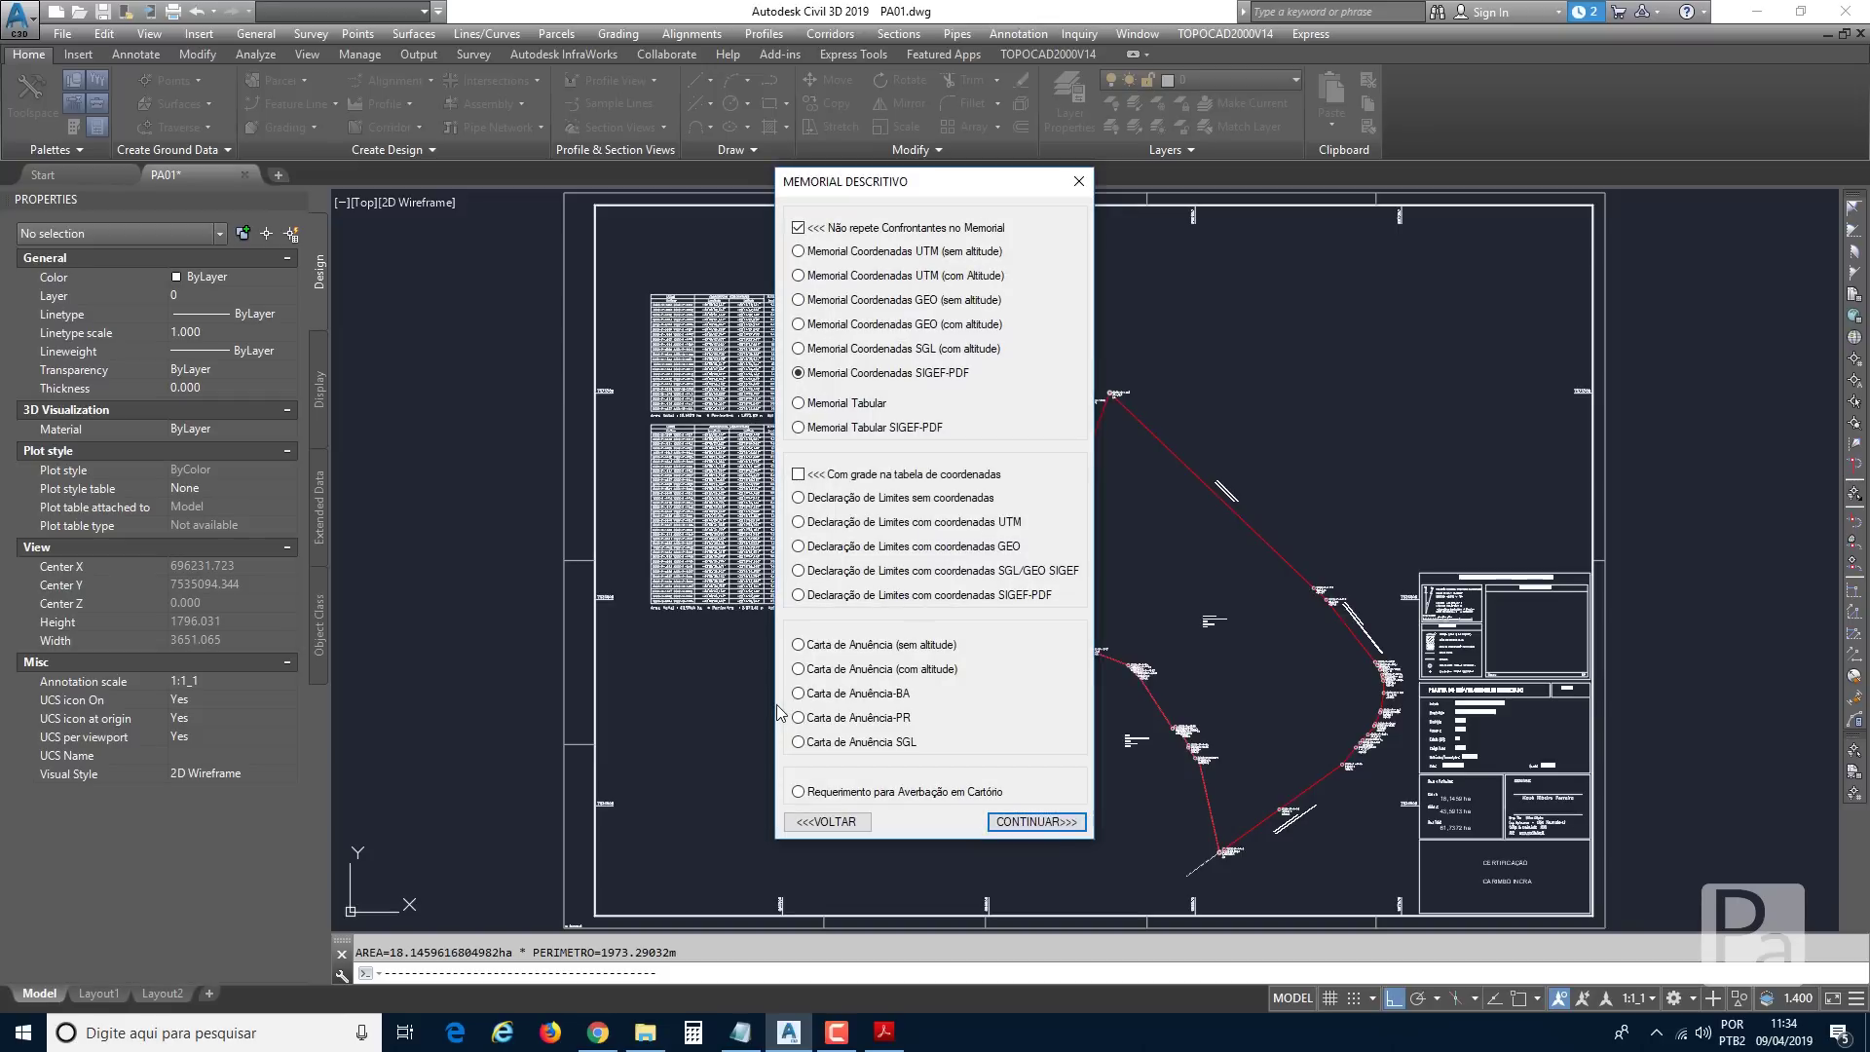
left_click(892, 573)
left_click(977, 596)
left_click(1031, 823)
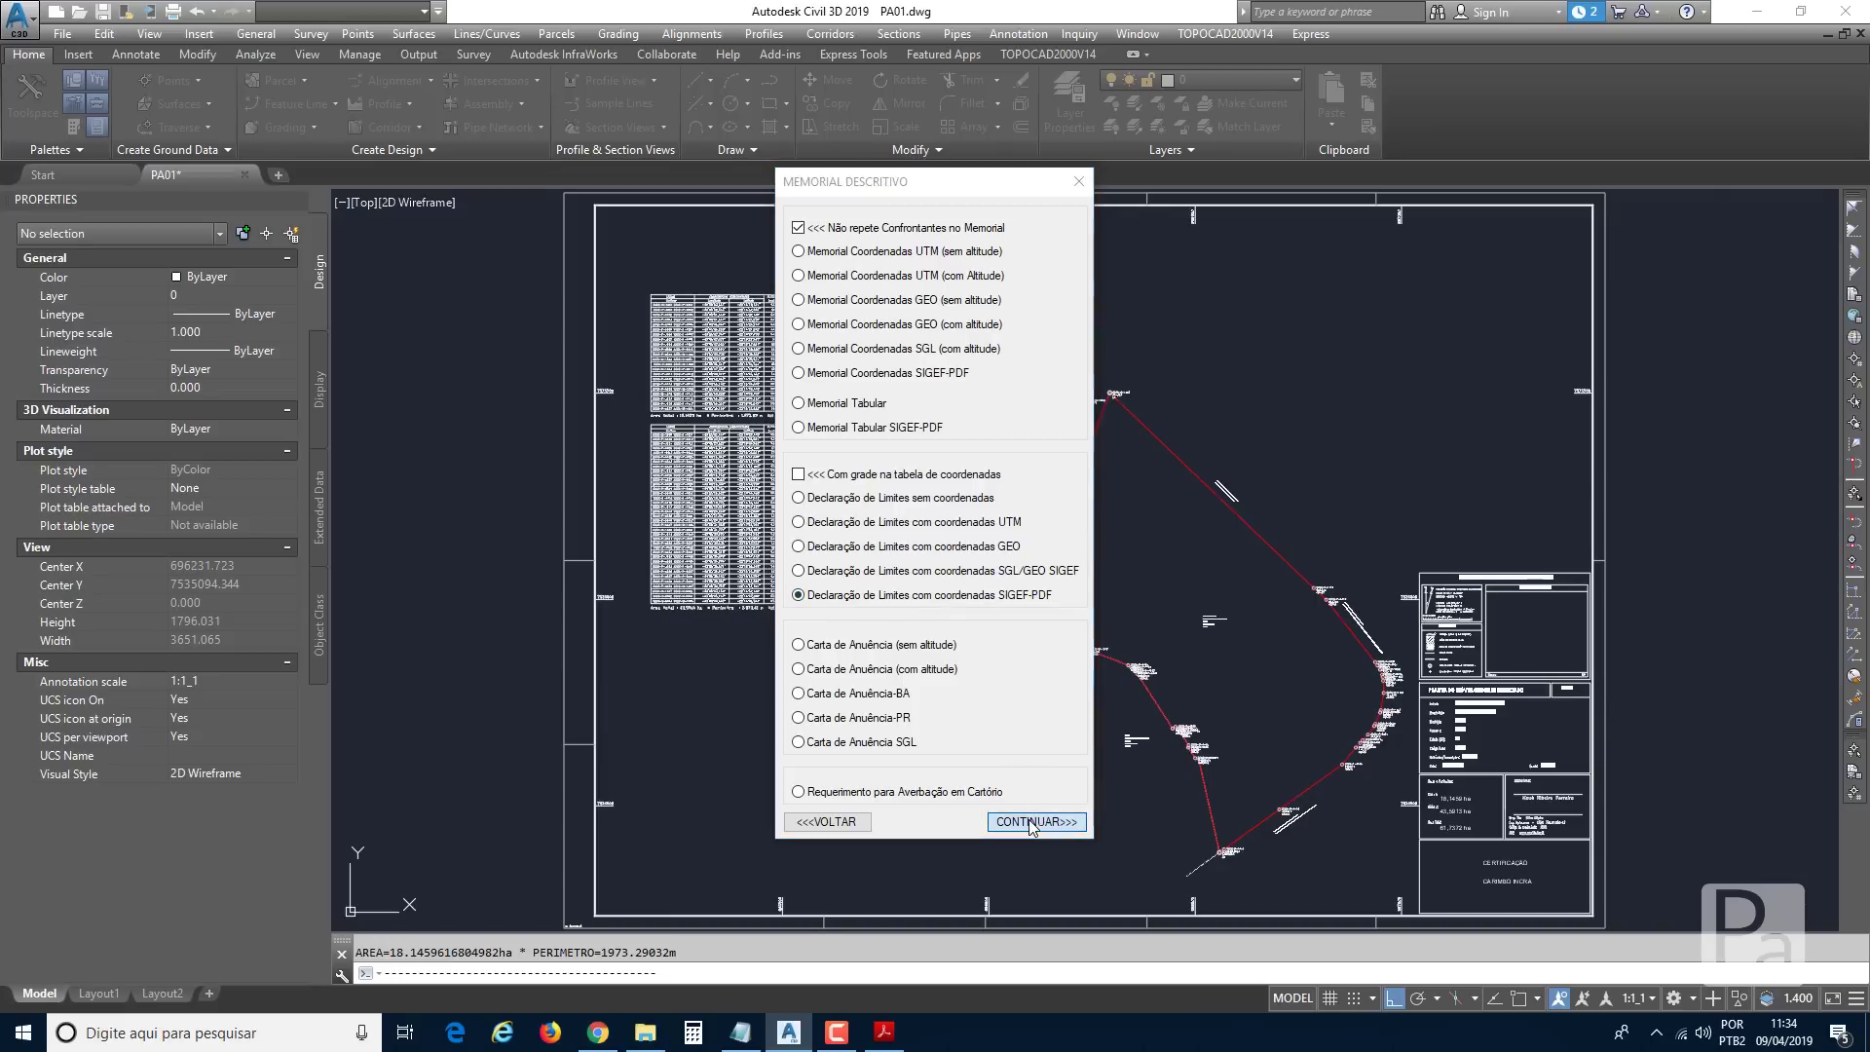
left_click(805, 495)
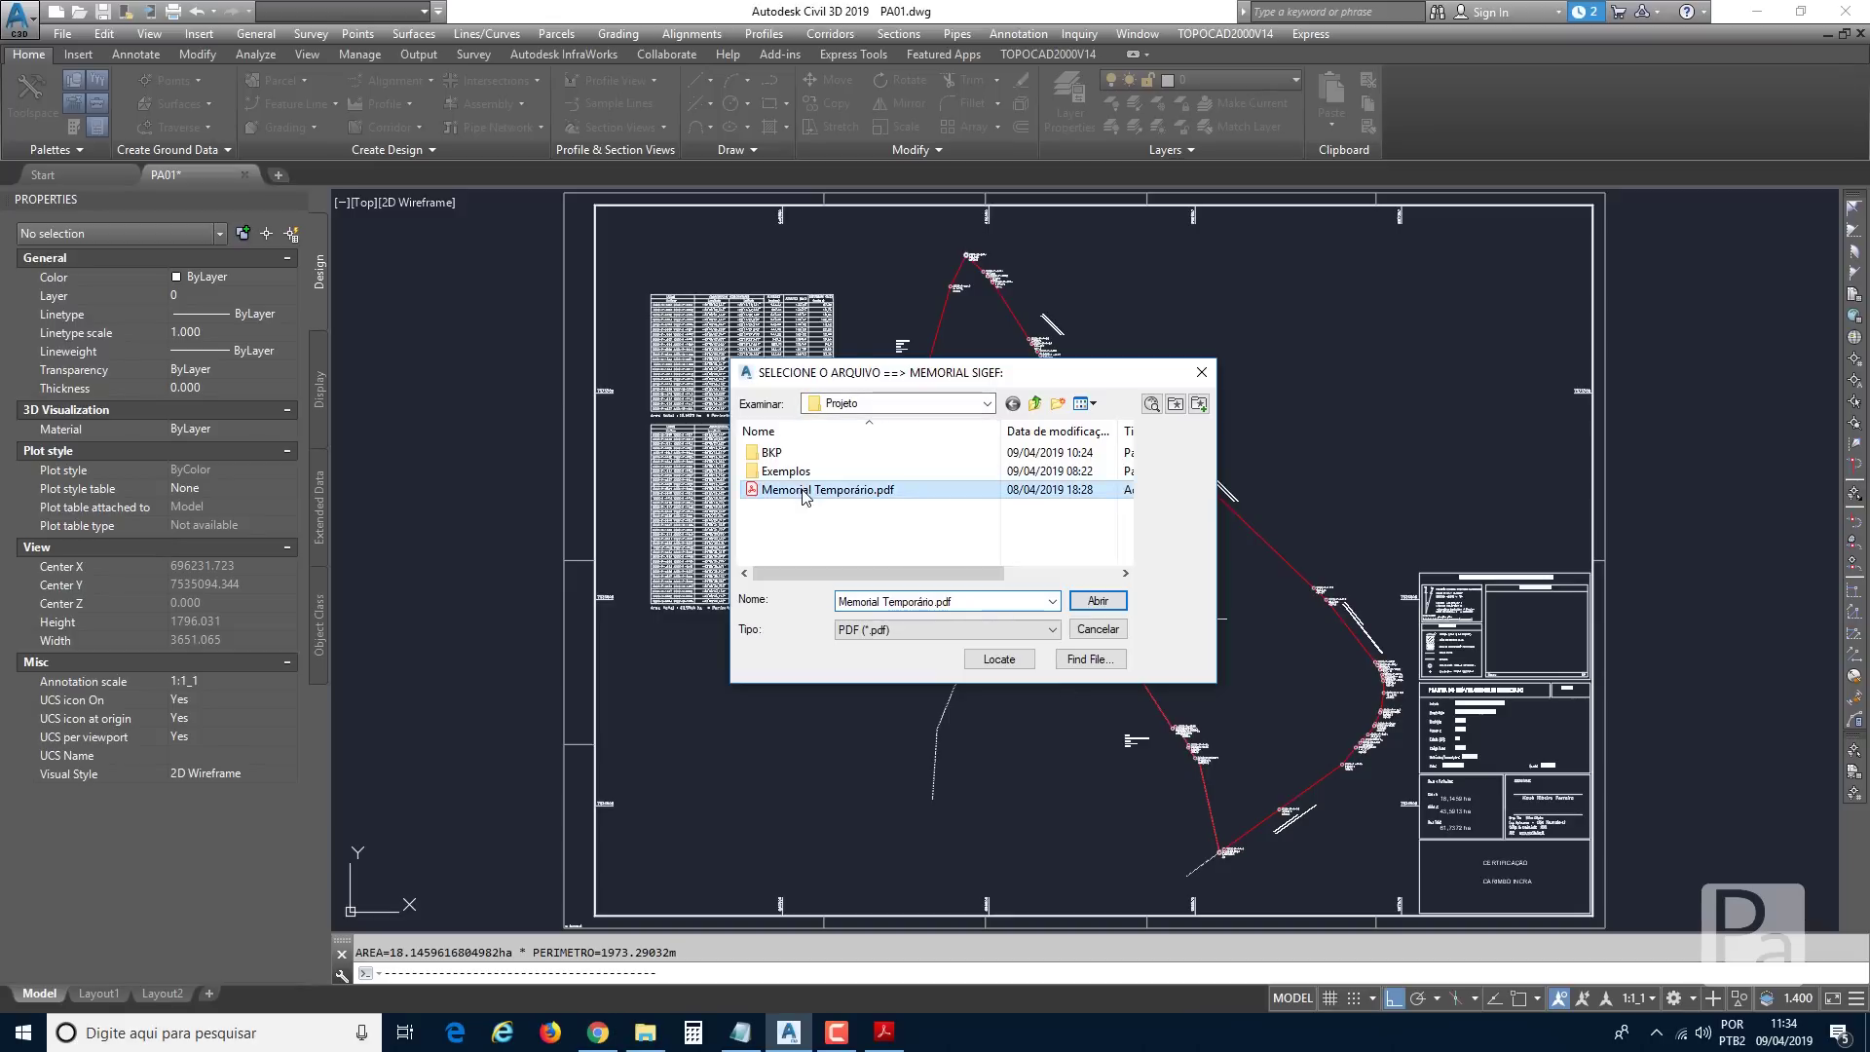
left_click(1109, 602)
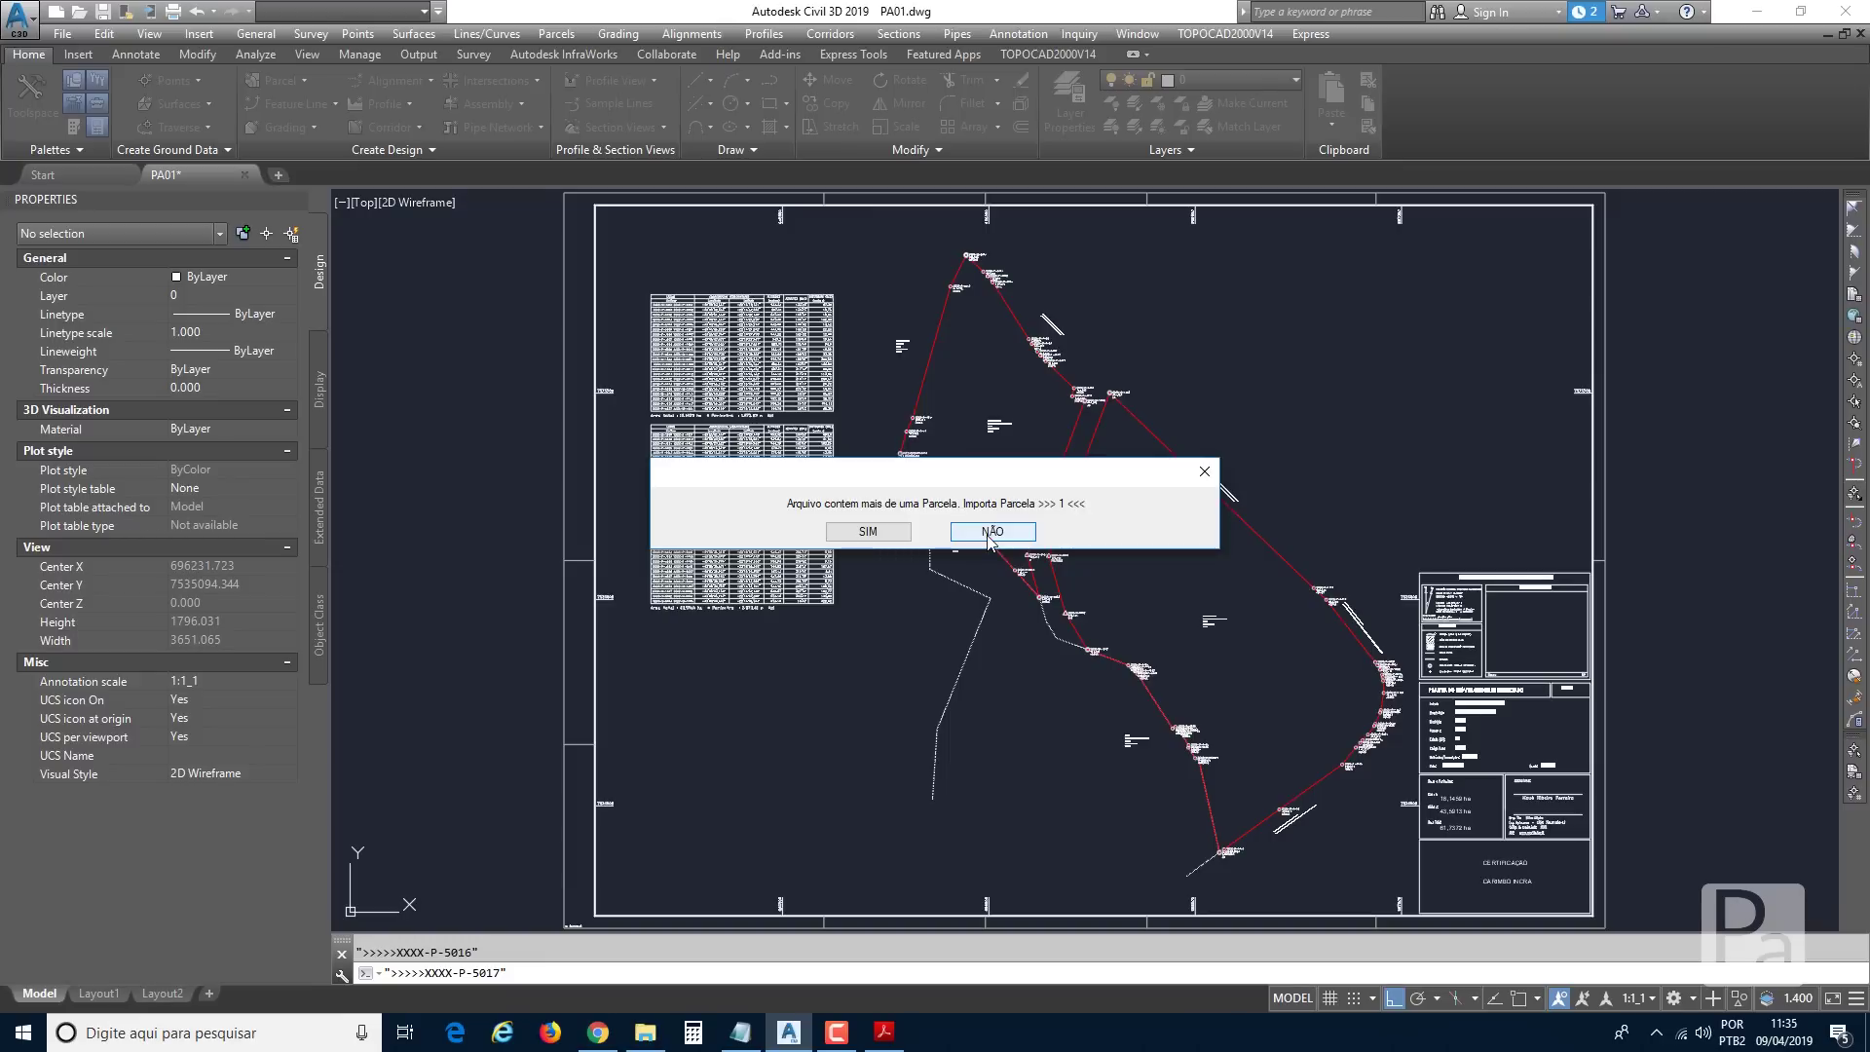
Import parcel 1 from the PDF and acknowledge the messages to generate the limits declaration.
left_click(892, 533)
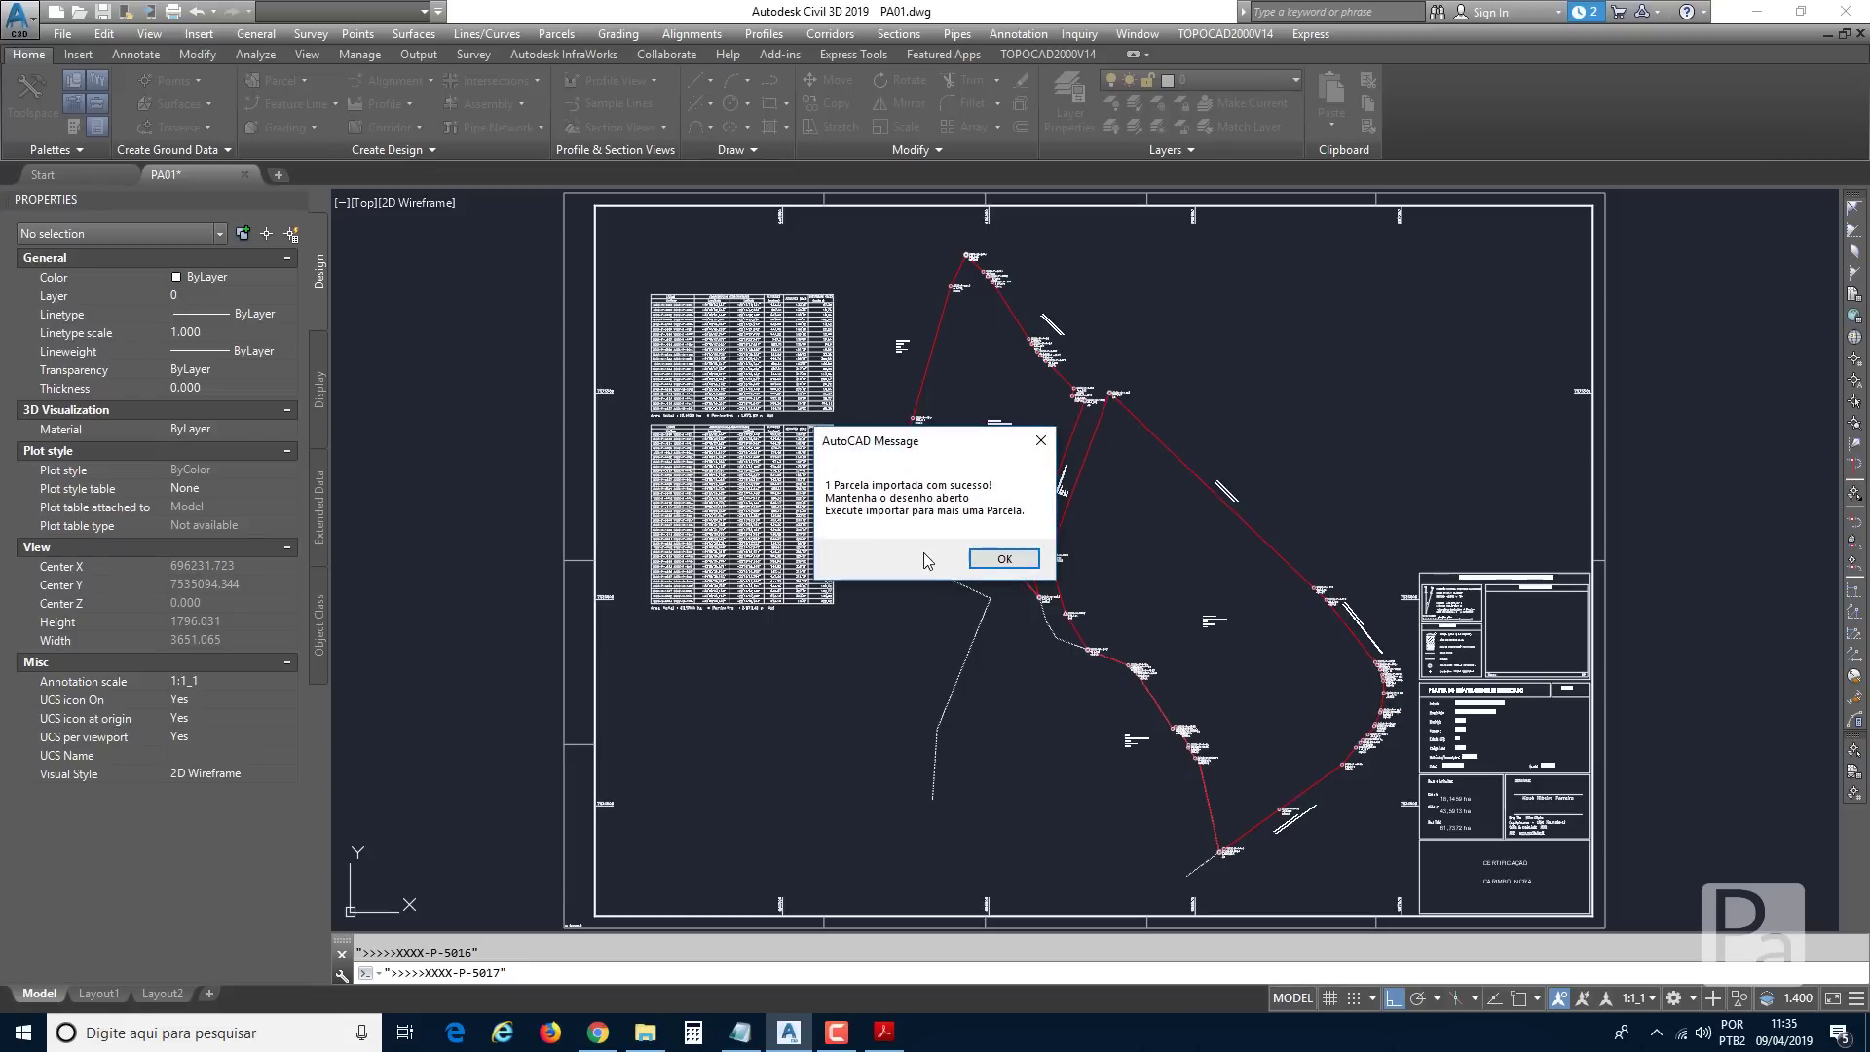
left_click(1010, 559)
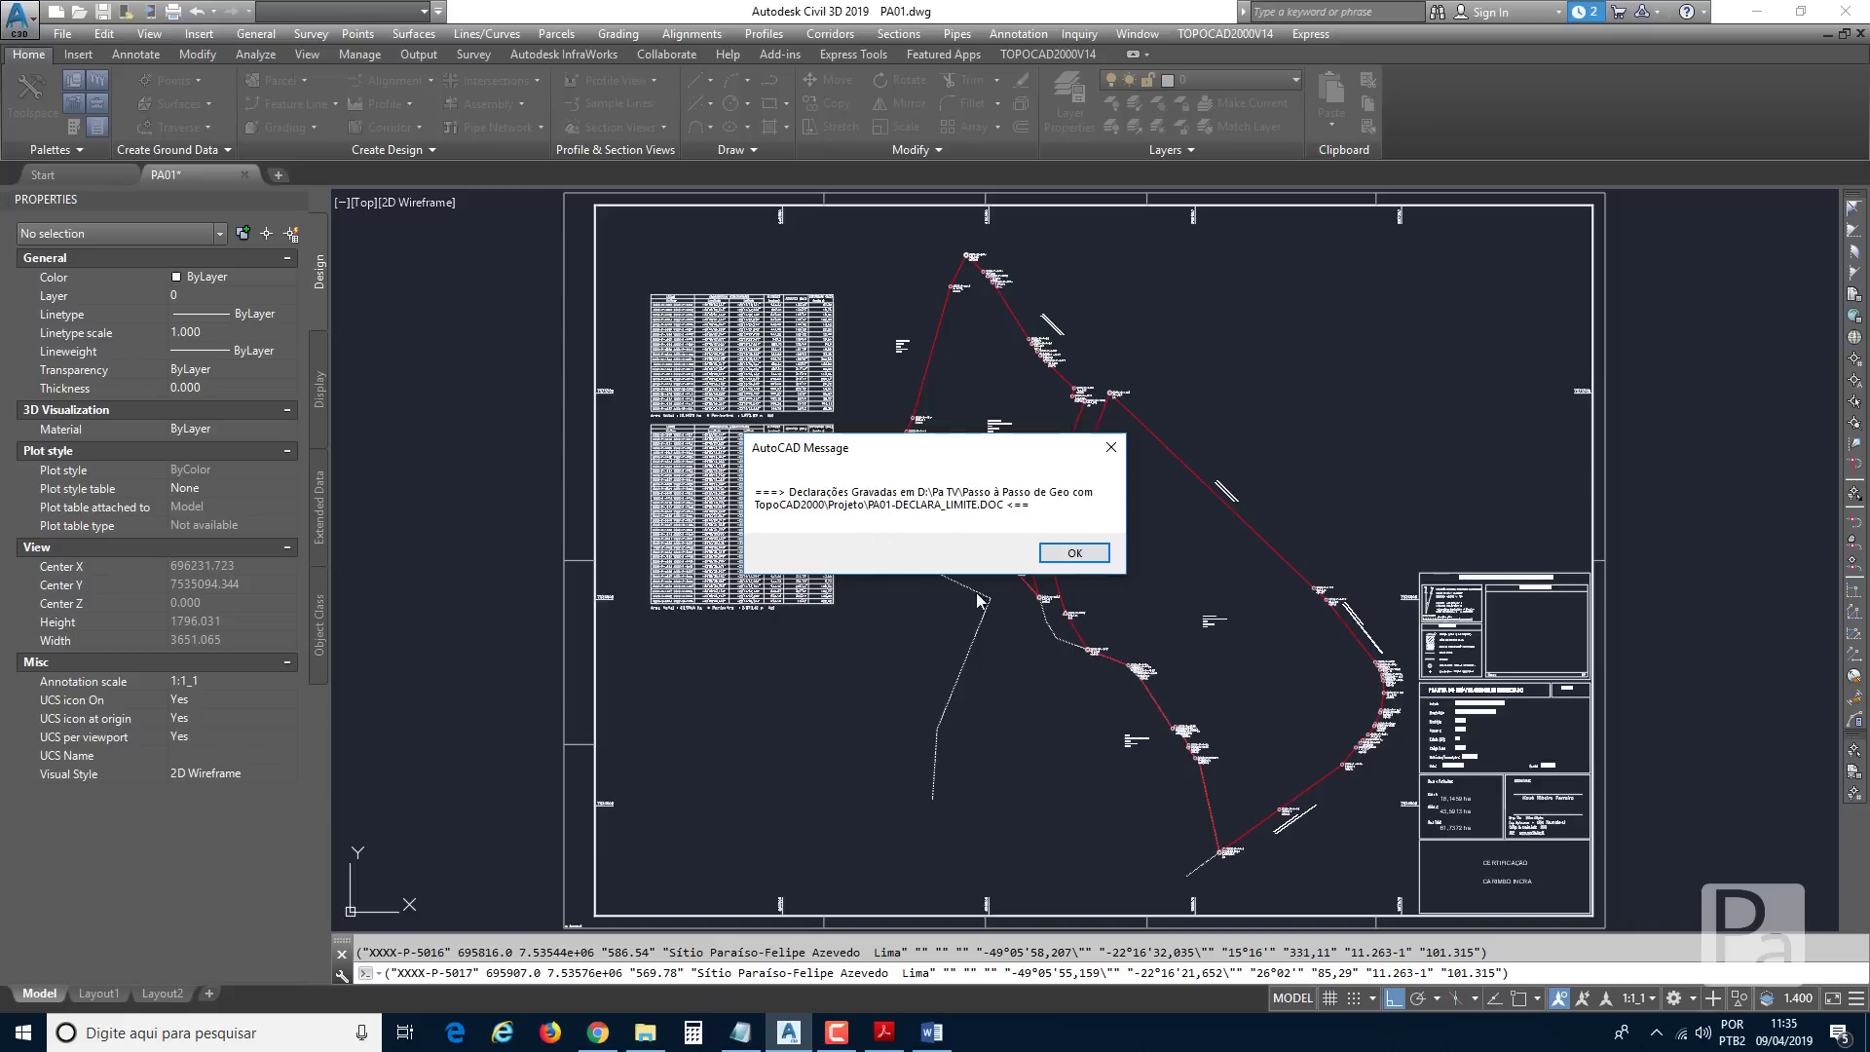
left_click(1074, 556)
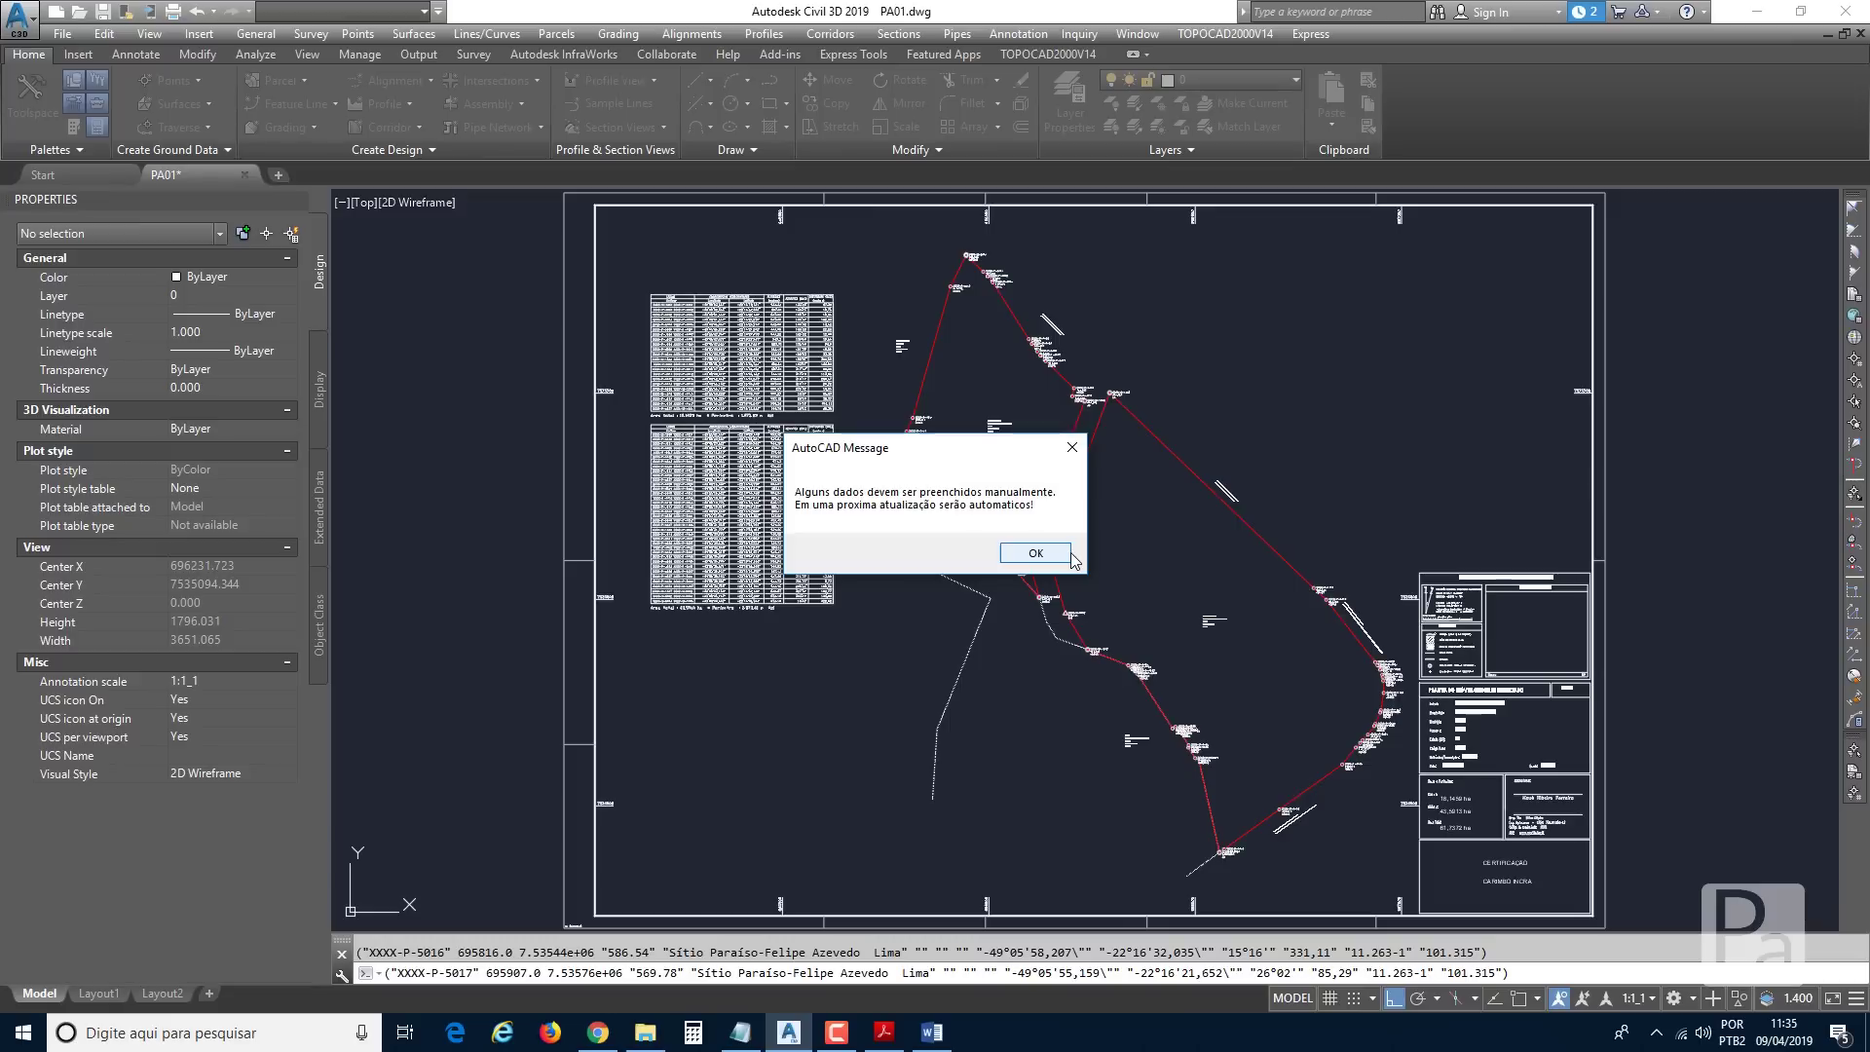
left_click(1040, 552)
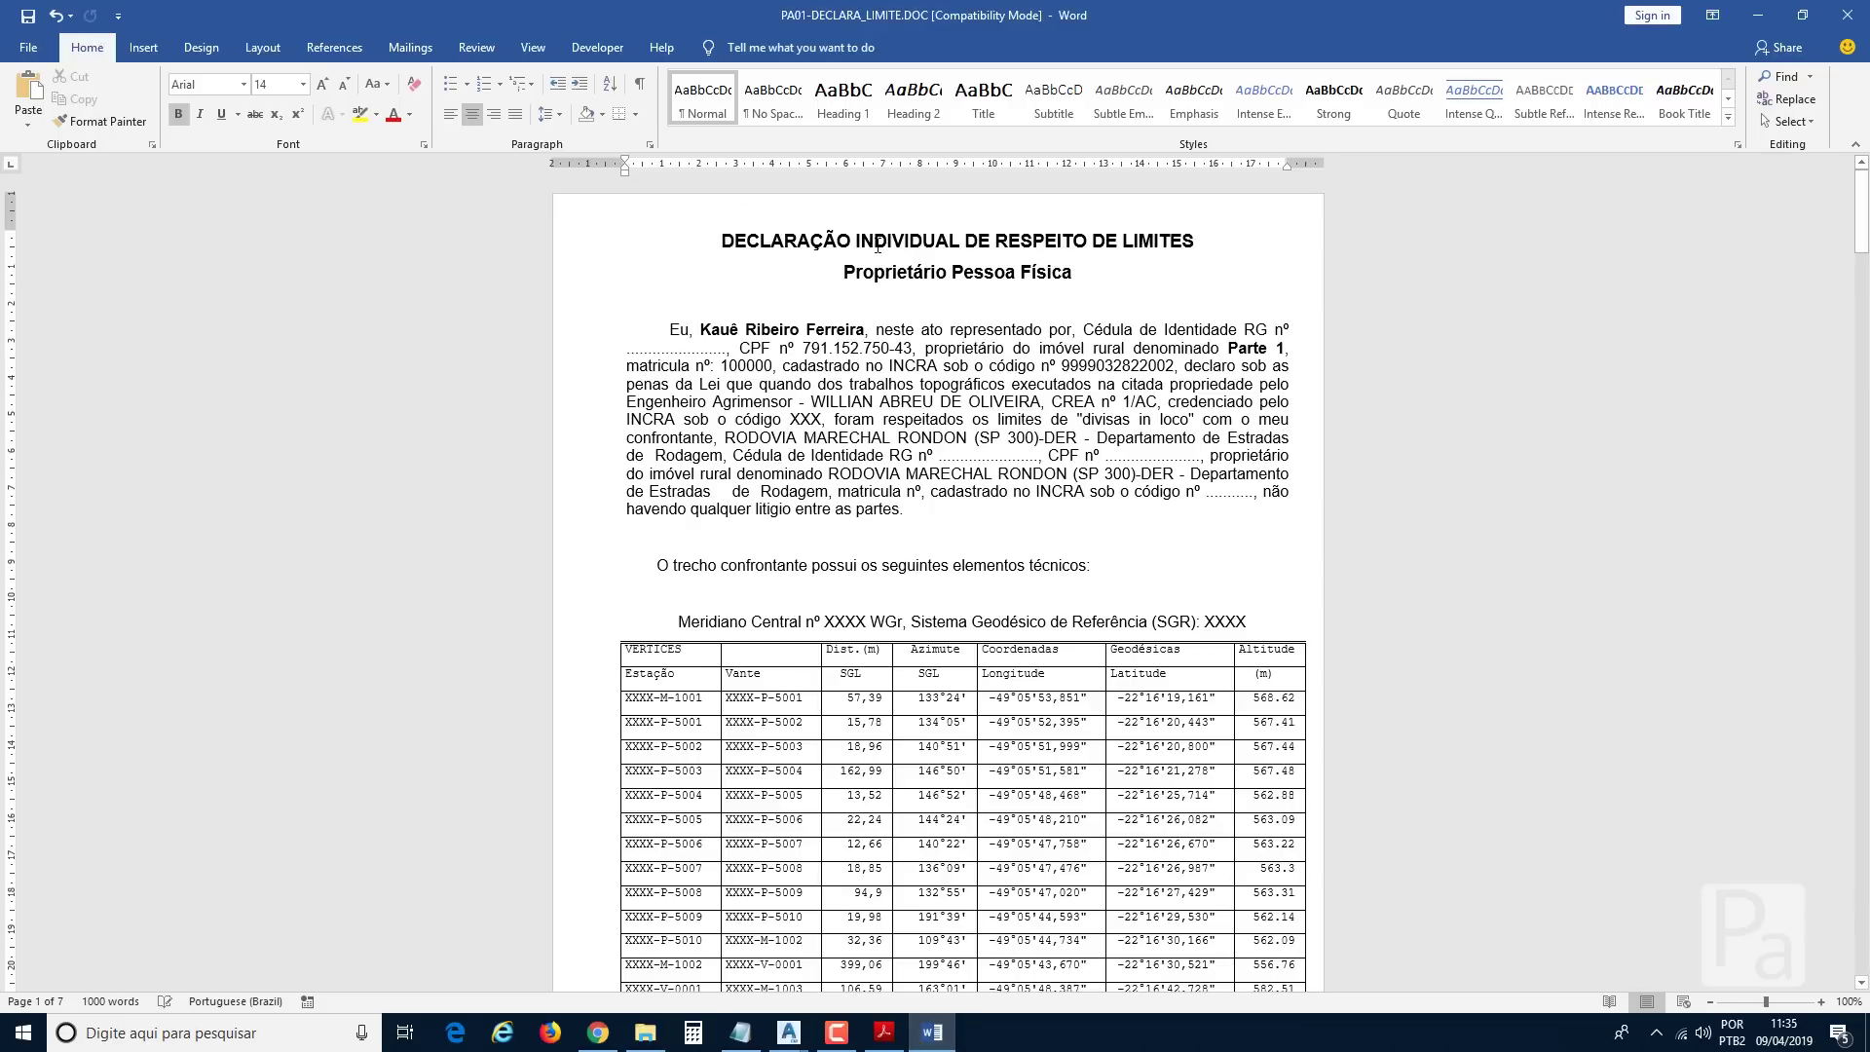
Examine the declaration's first page, checking the vertex table, the blank identity field, the INCRA code and the registration number.
scroll(821, 346, "down", 5)
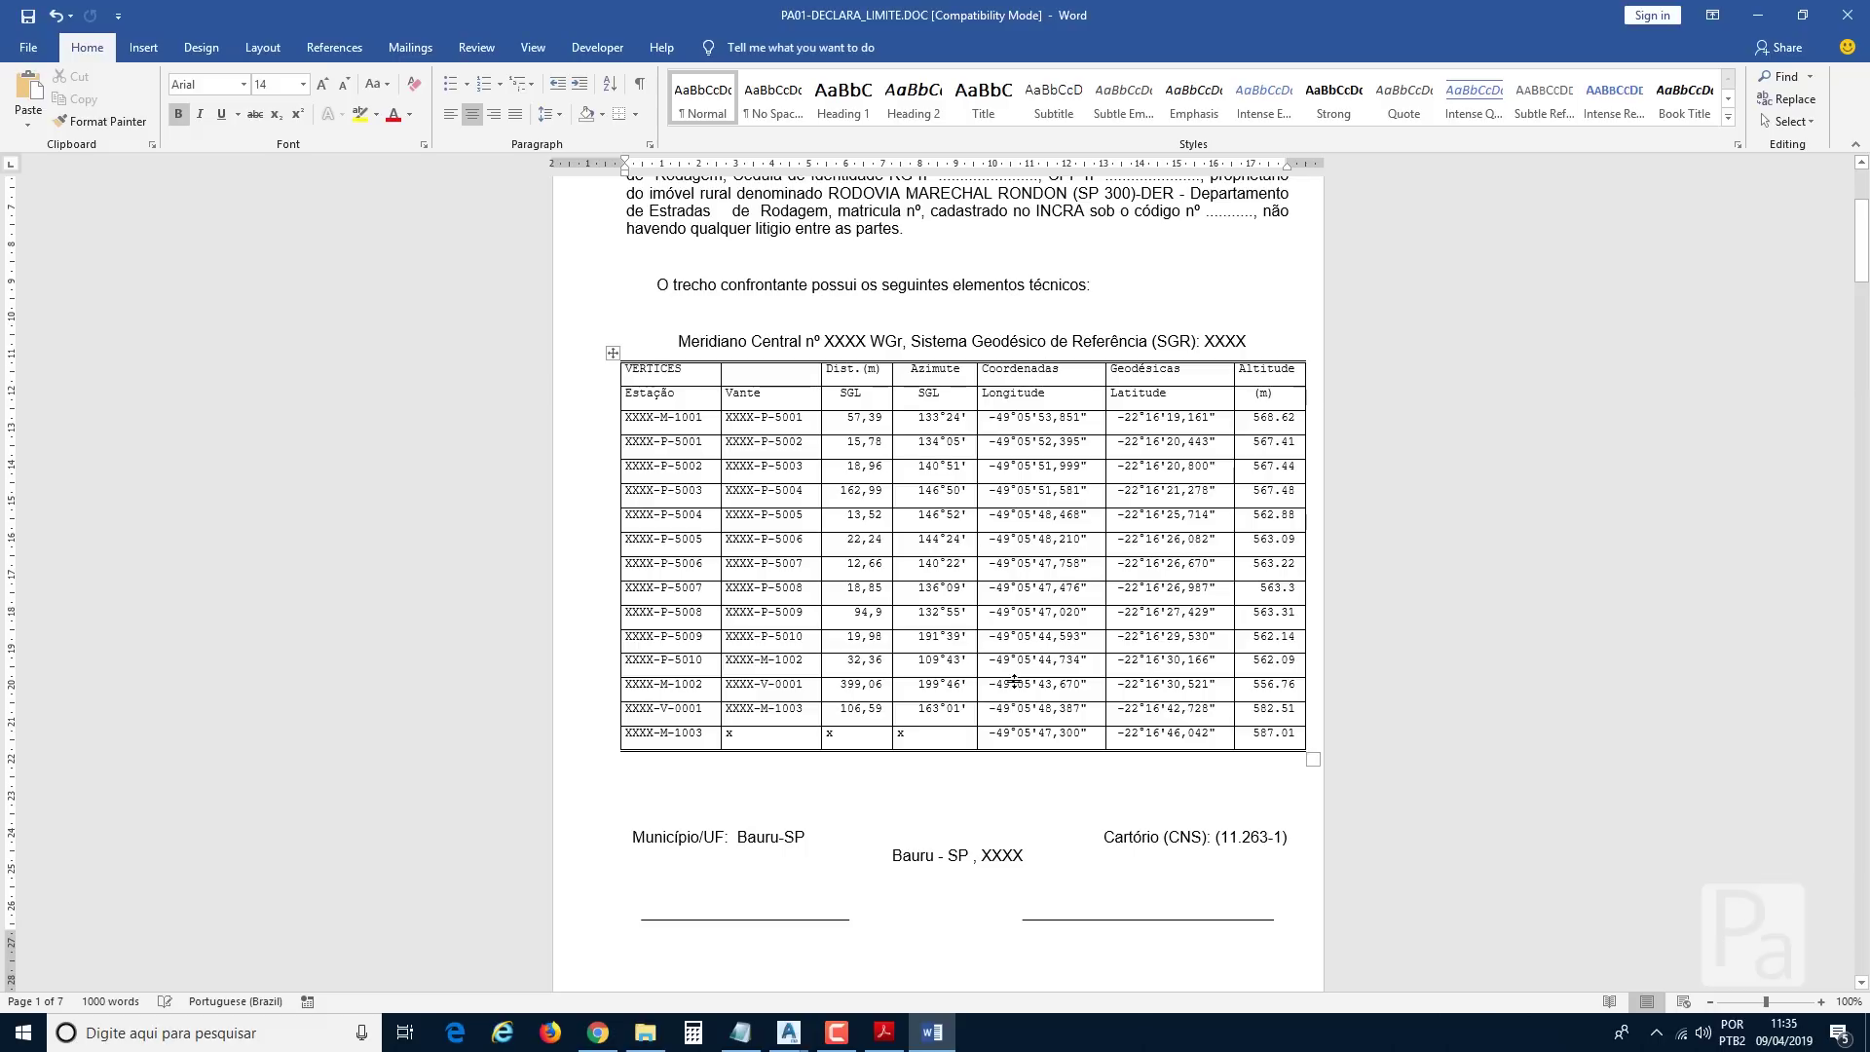
scroll(1155, 524, "up", 5)
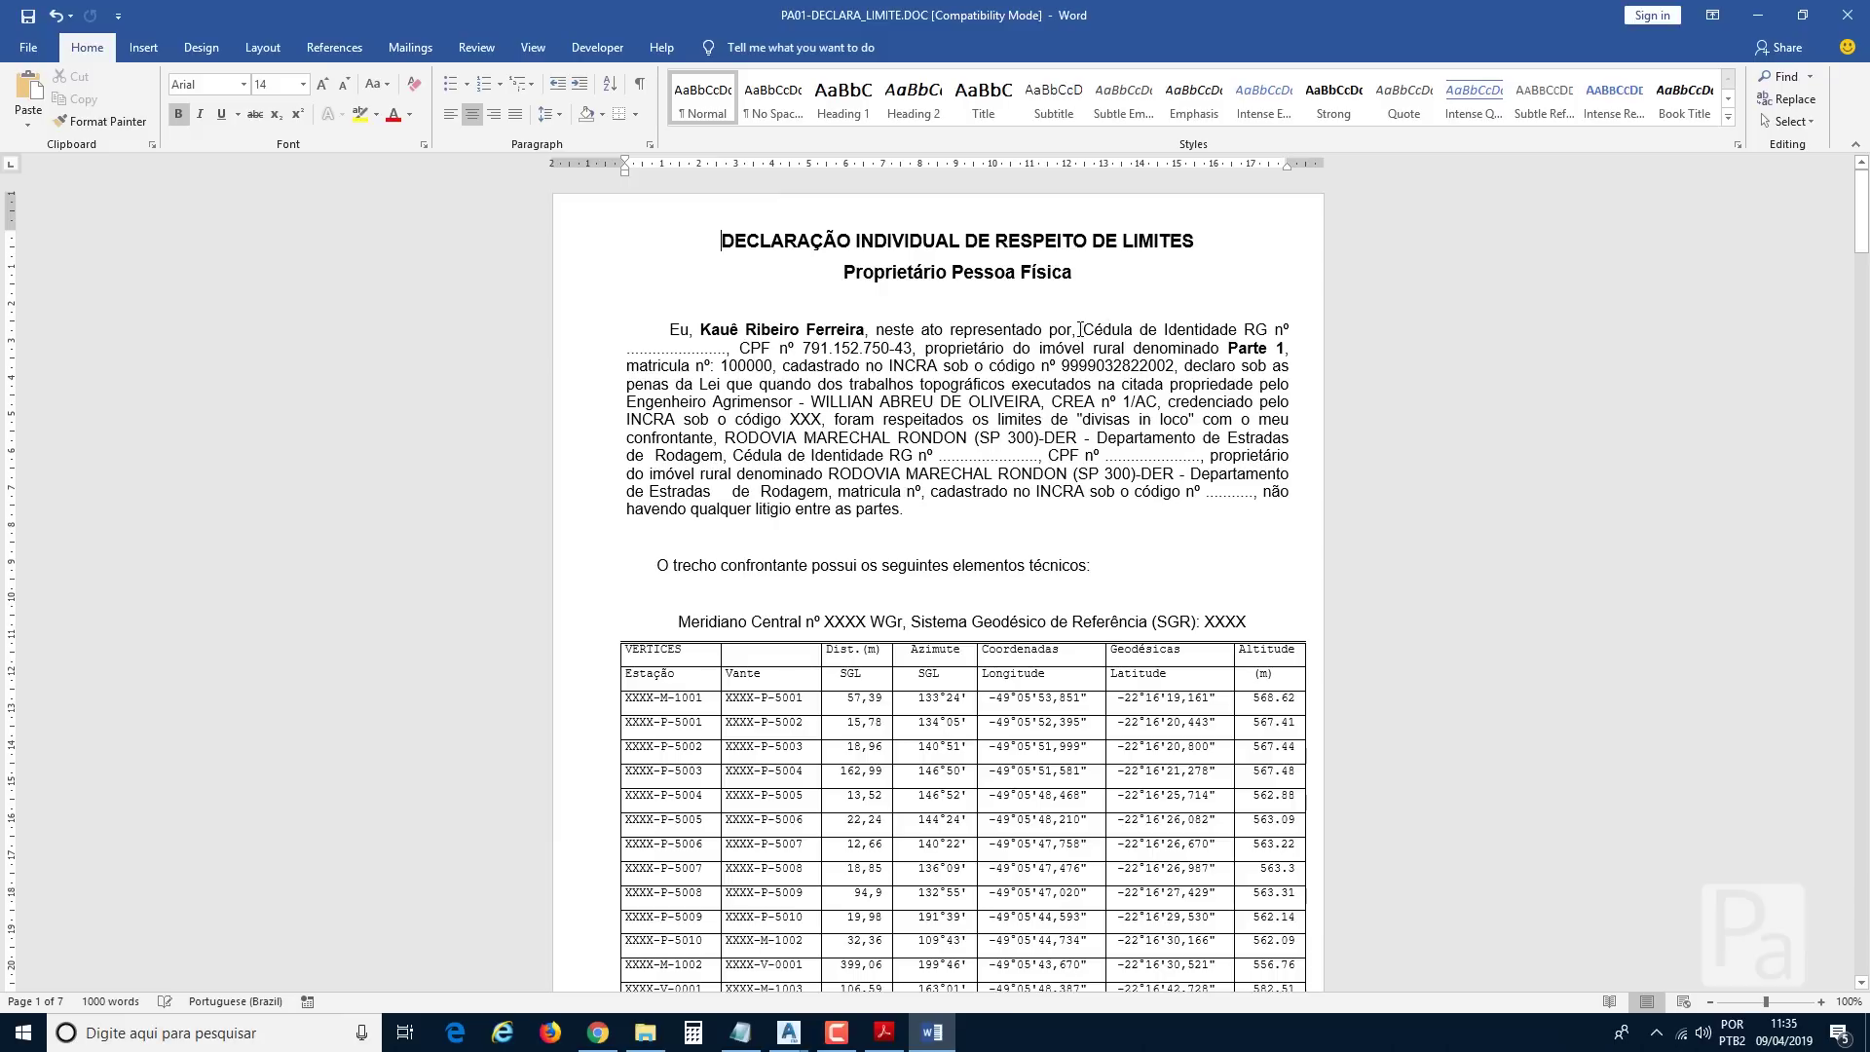
left_click_drag(1098, 328, 1269, 329)
mouse_move(739, 330)
left_mouse_down()
mouse_move(635, 364)
mouse_move(726, 349)
left_mouse_up()
left_click(726, 351)
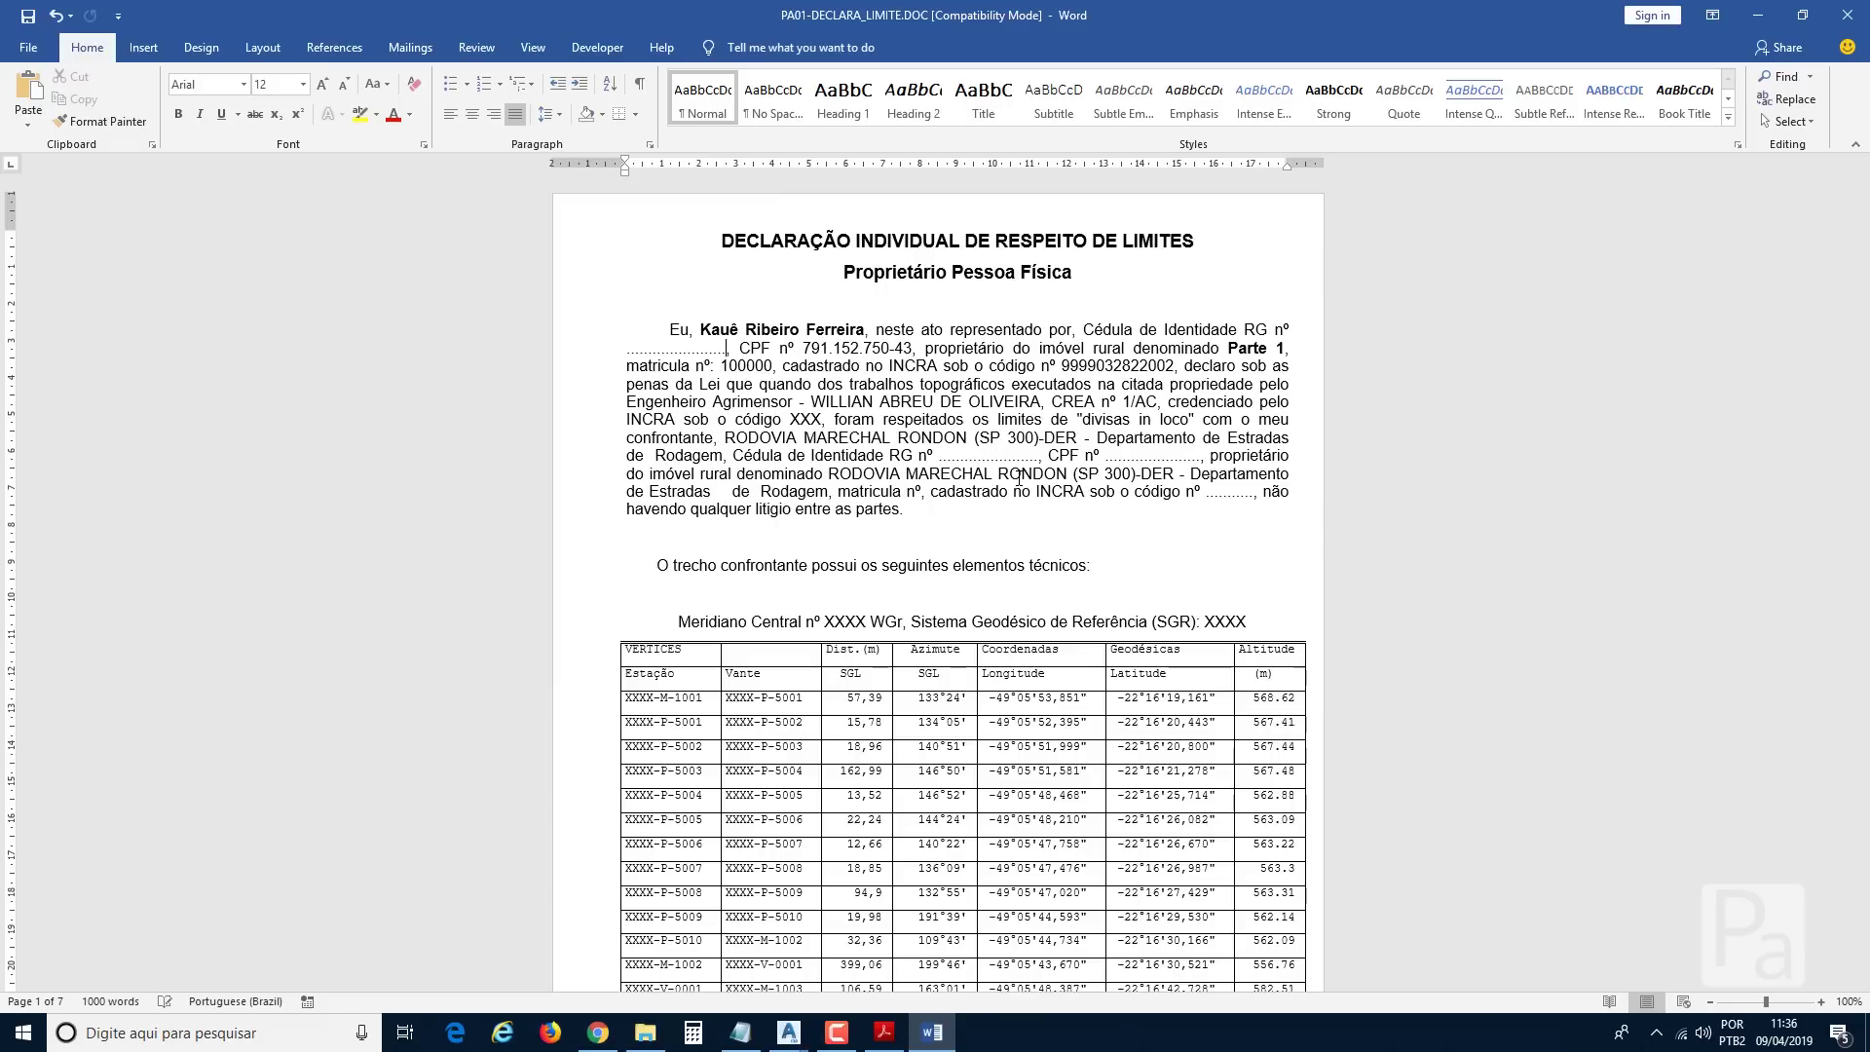
double_click(1091, 365)
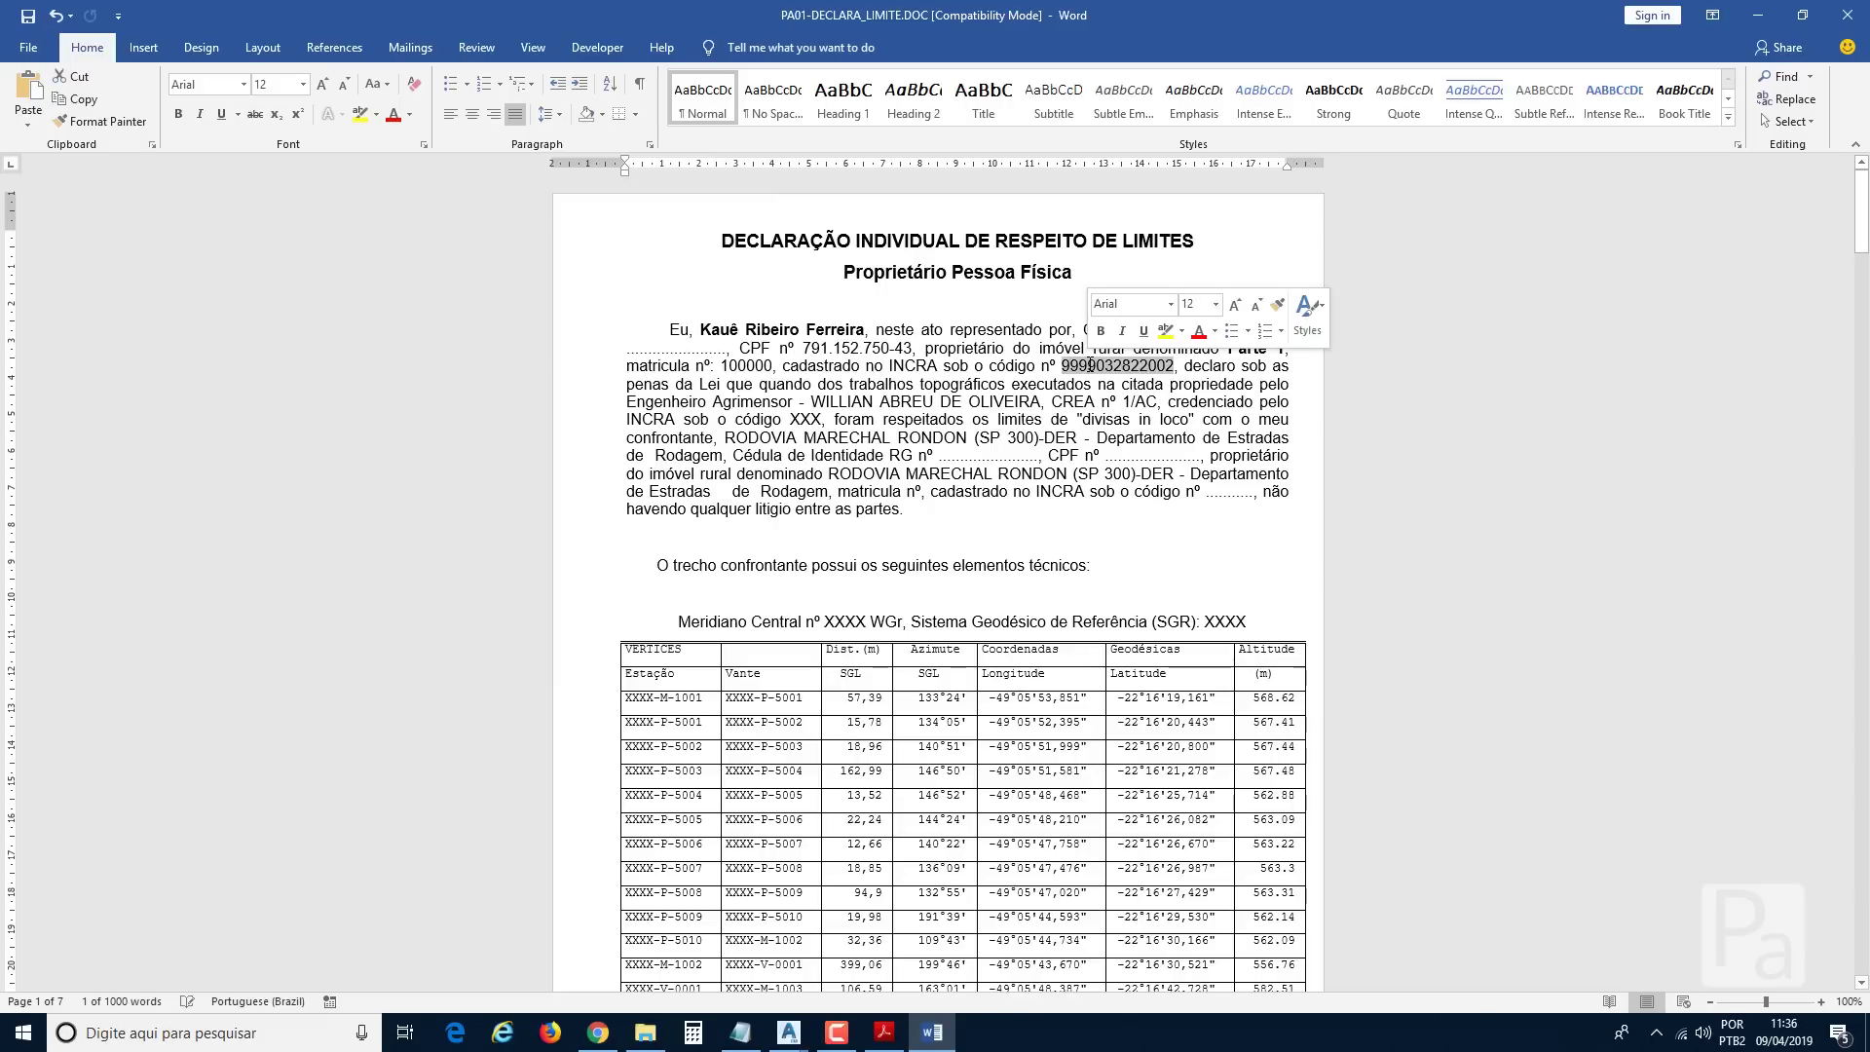
double_click(747, 367)
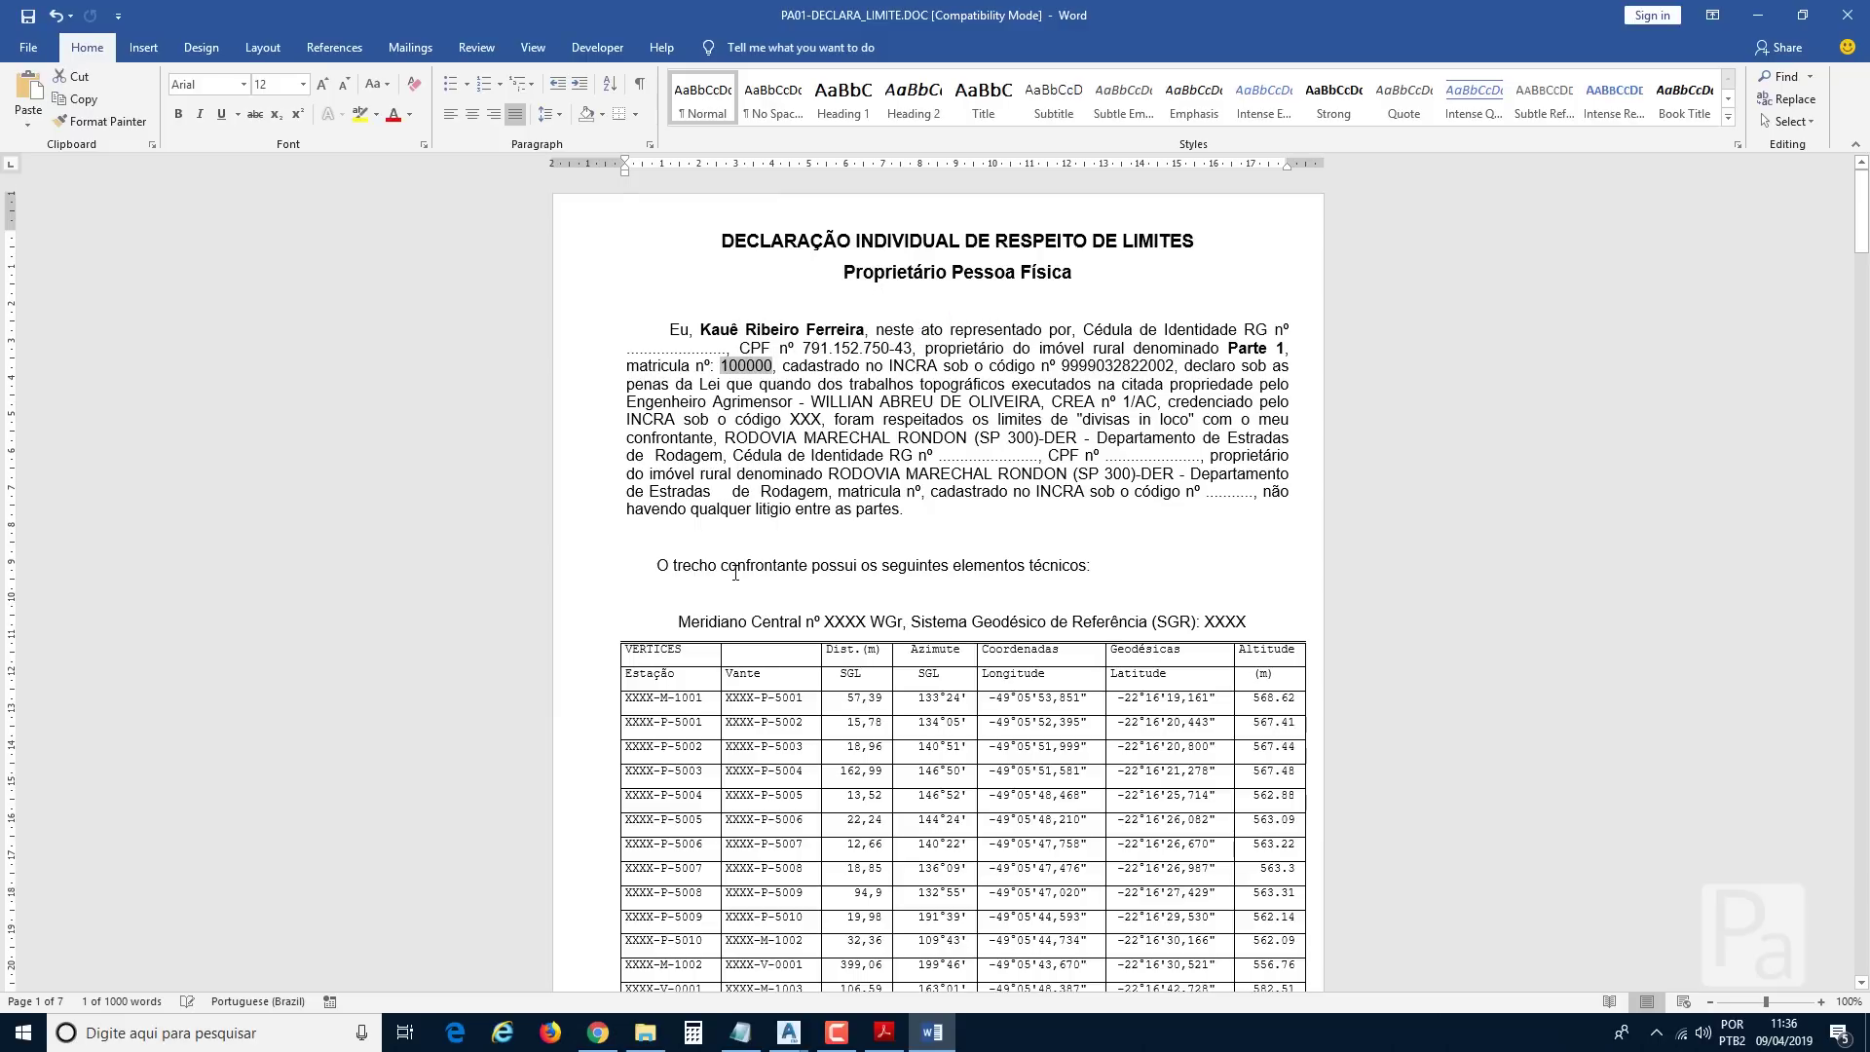
Review the end of the first declaration, checking its municipality and registry data and the owner, neighbour and witness signature blocks.
scroll(736, 574, "down", 12)
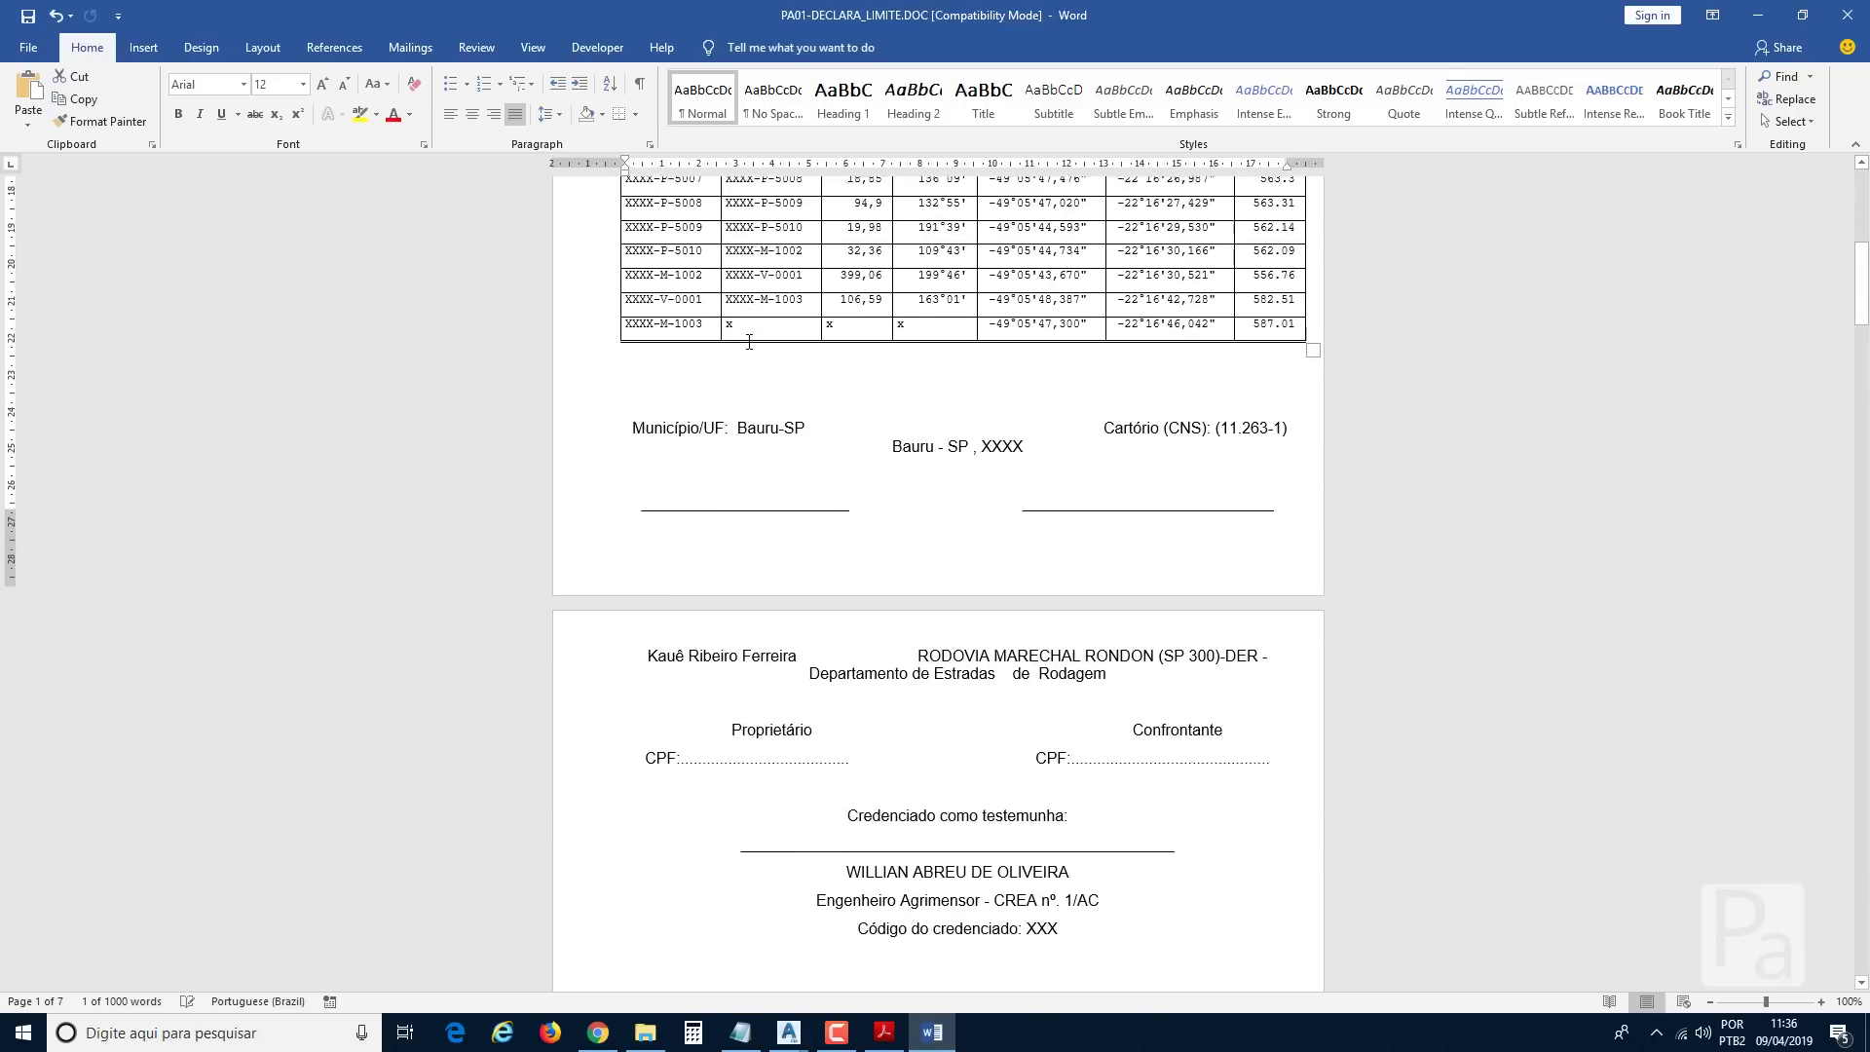
scroll(749, 342, "down", 3)
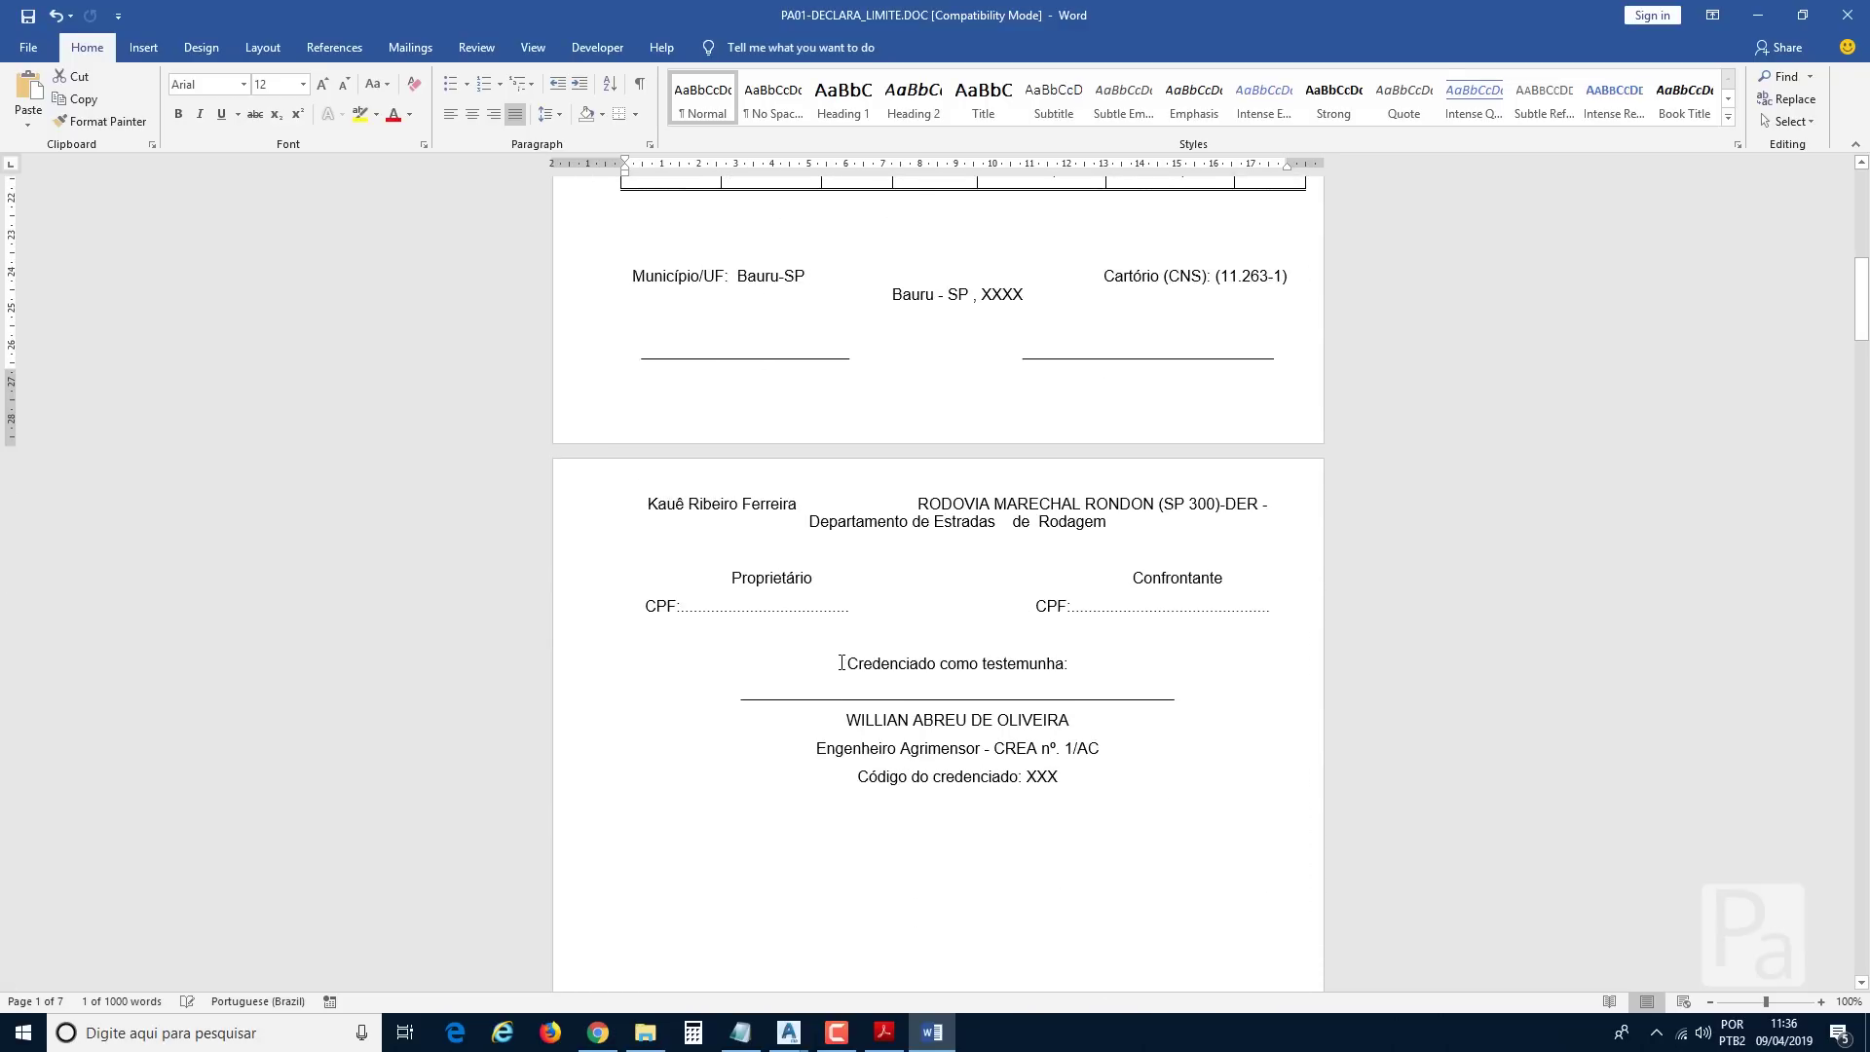
scroll(842, 446, "up", 4)
scroll(775, 673, "up", 3)
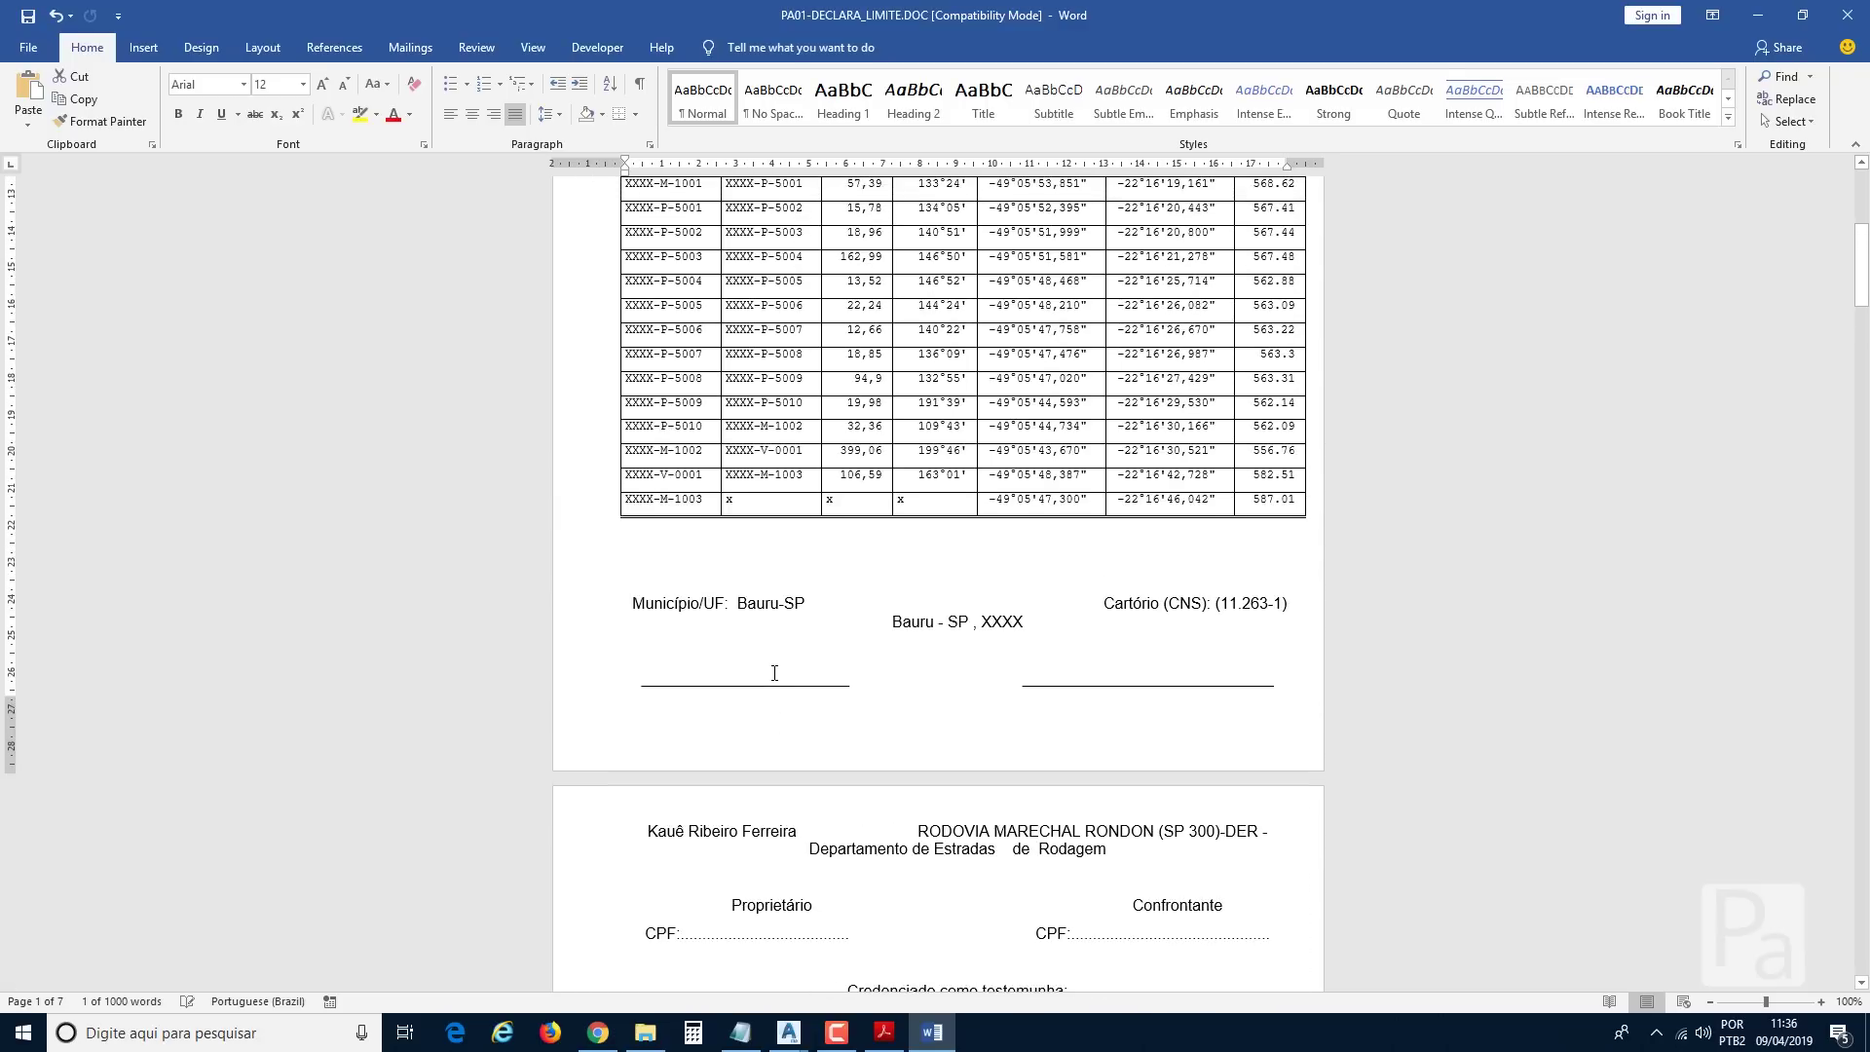
scroll(775, 673, "down", 8)
scroll(774, 673, "up", 3)
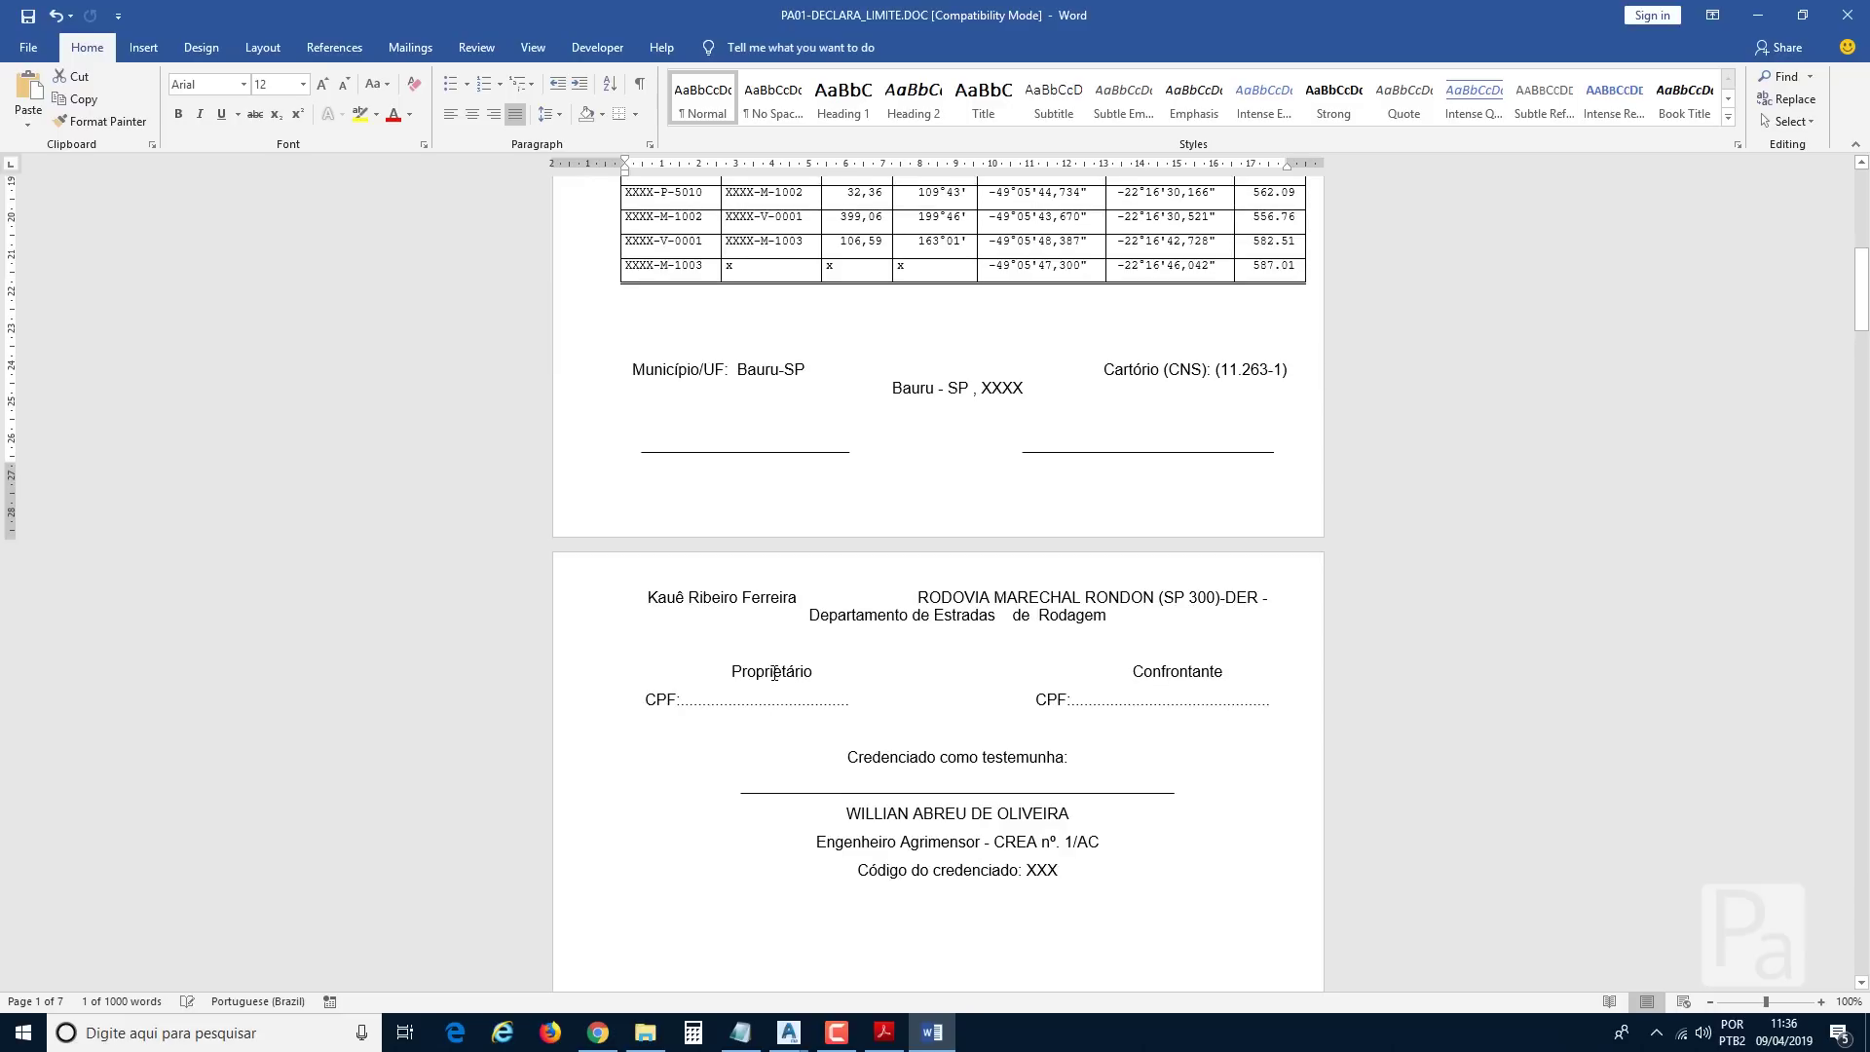
scroll(774, 673, "down", 7)
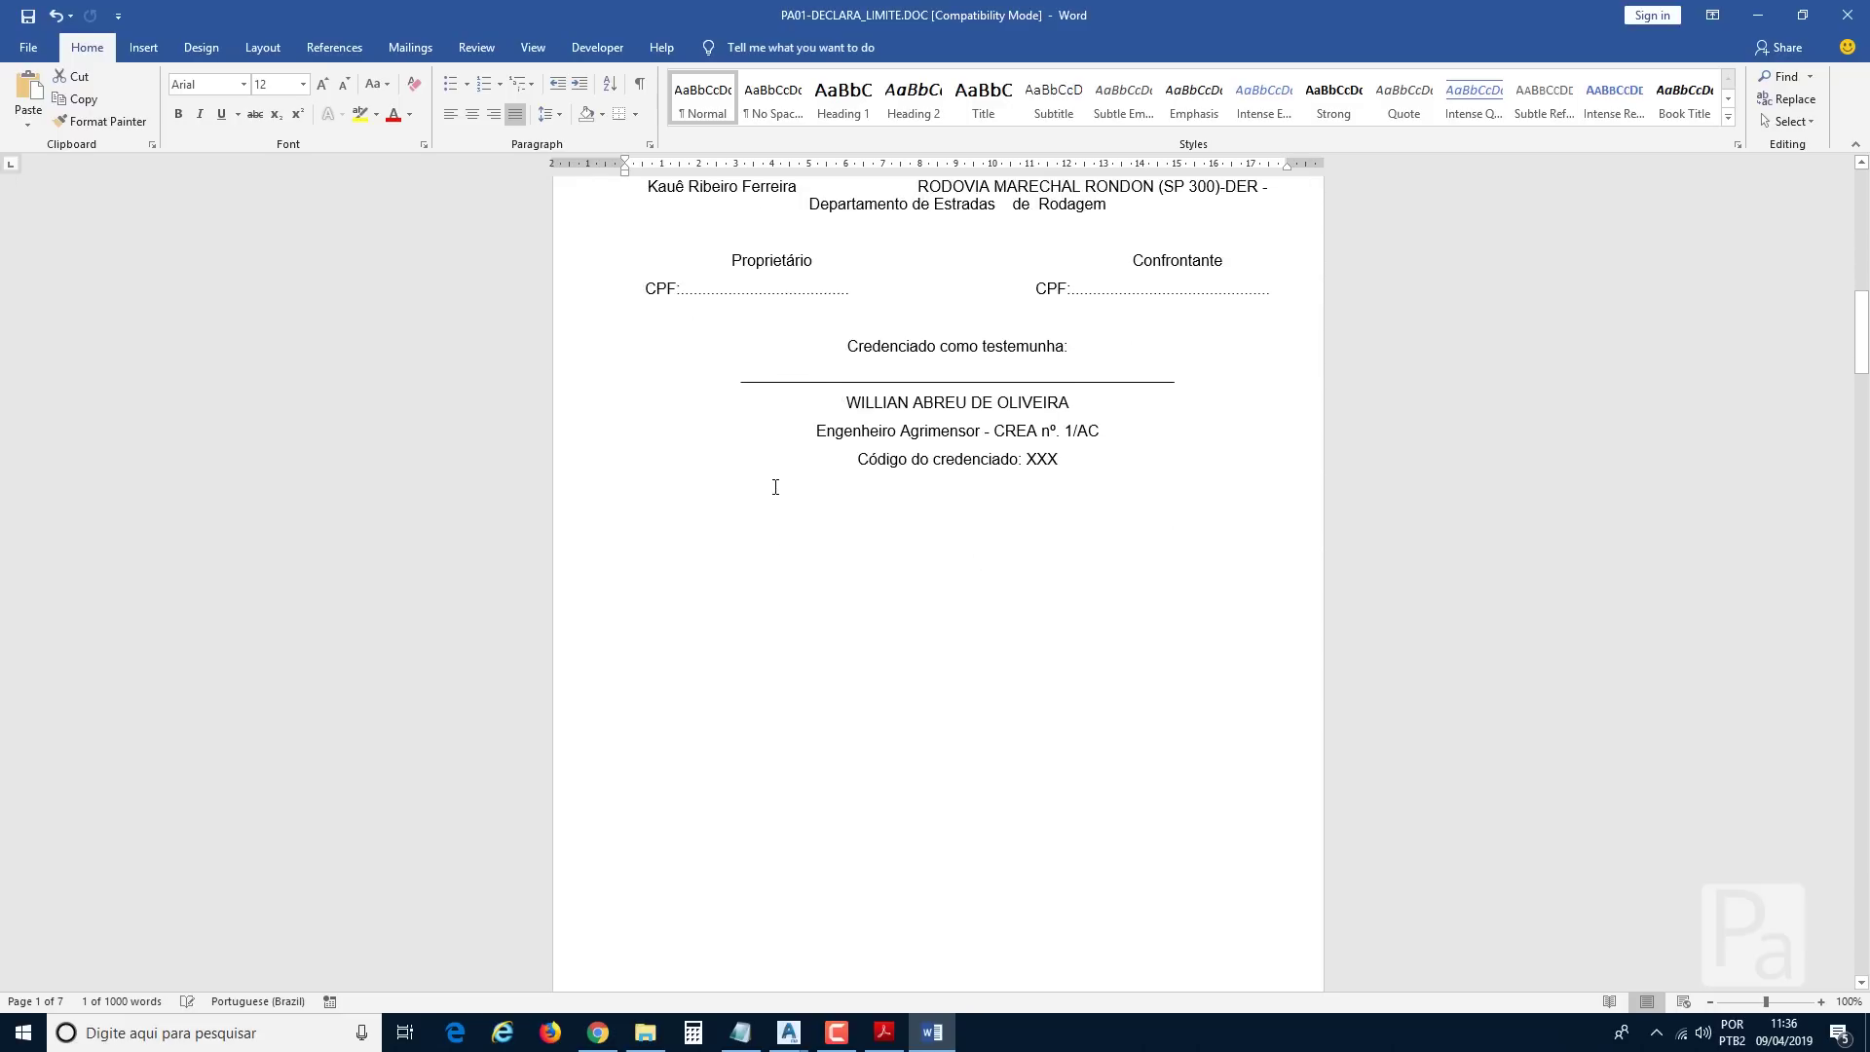
Review the declaration for neighbour SUBESTAÇÃO DE BAURU SBE-39/5-CTEEP, checking the owner and neighbour names and the vertex table.
scroll(776, 487, "down", 10)
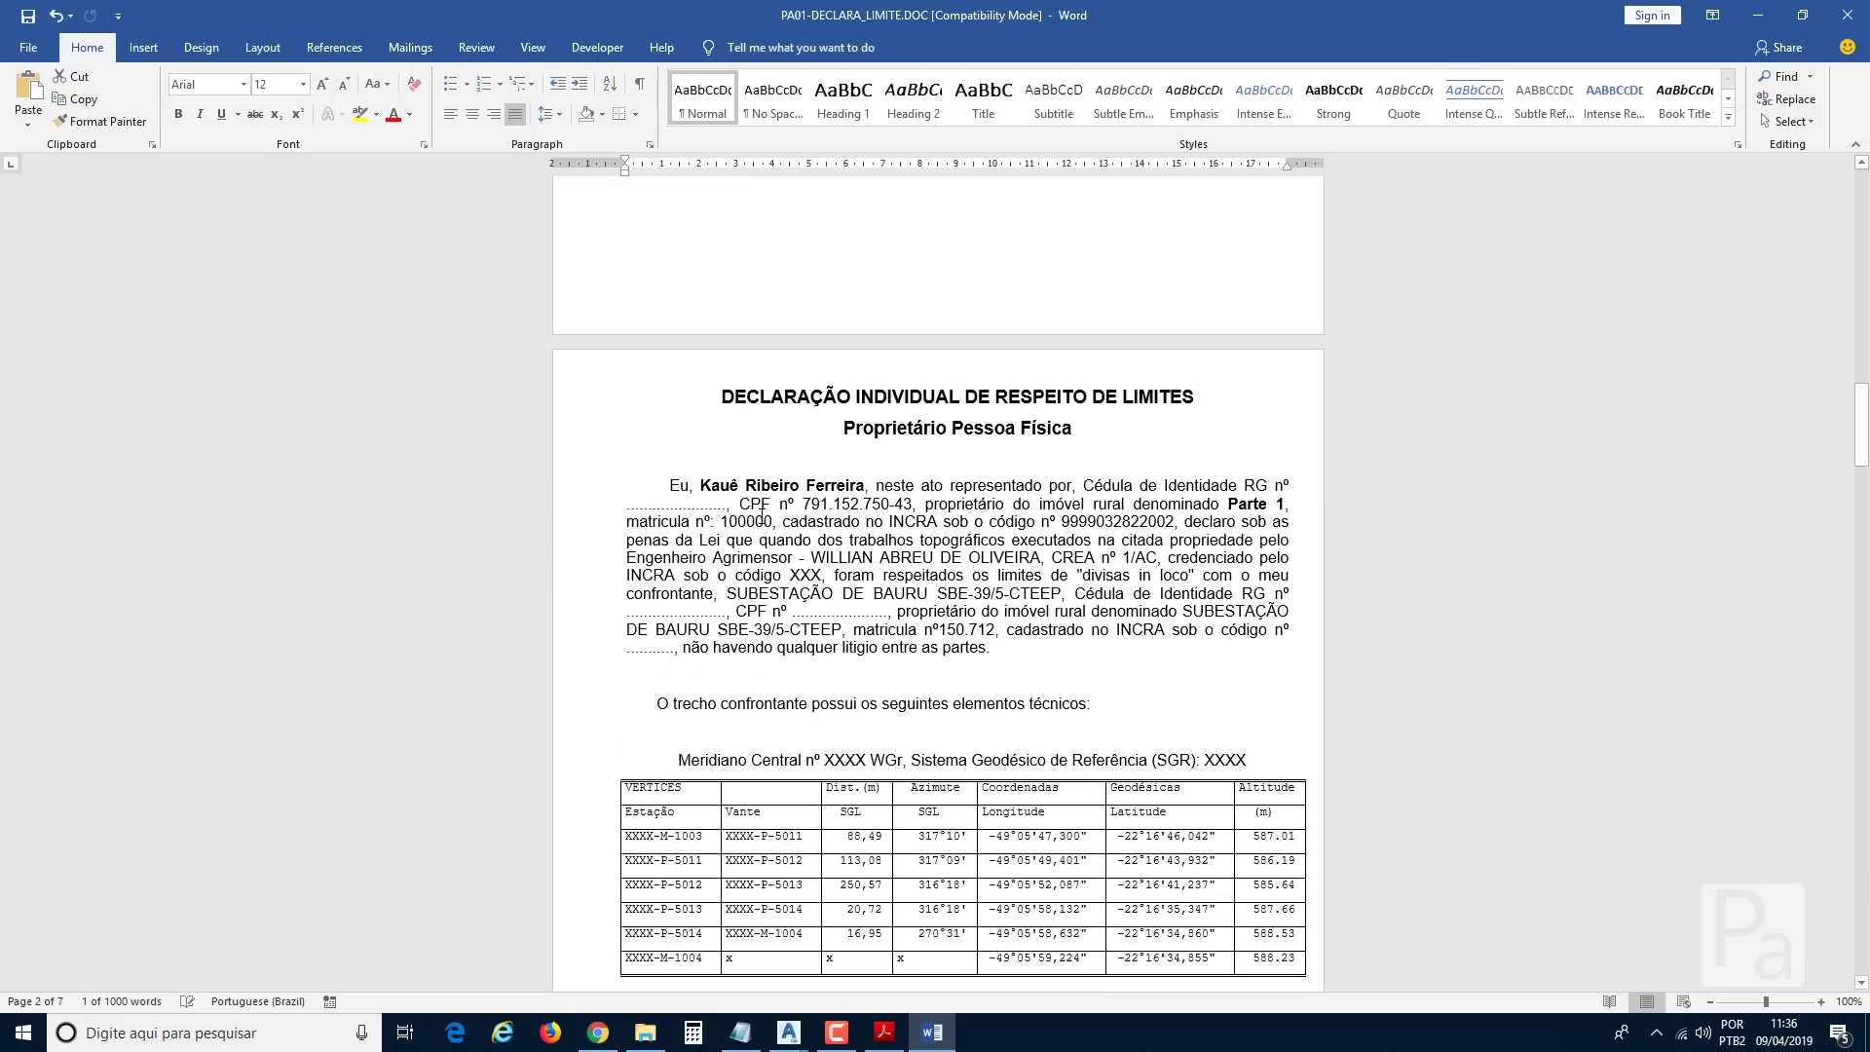
scroll(762, 516, "down", 2)
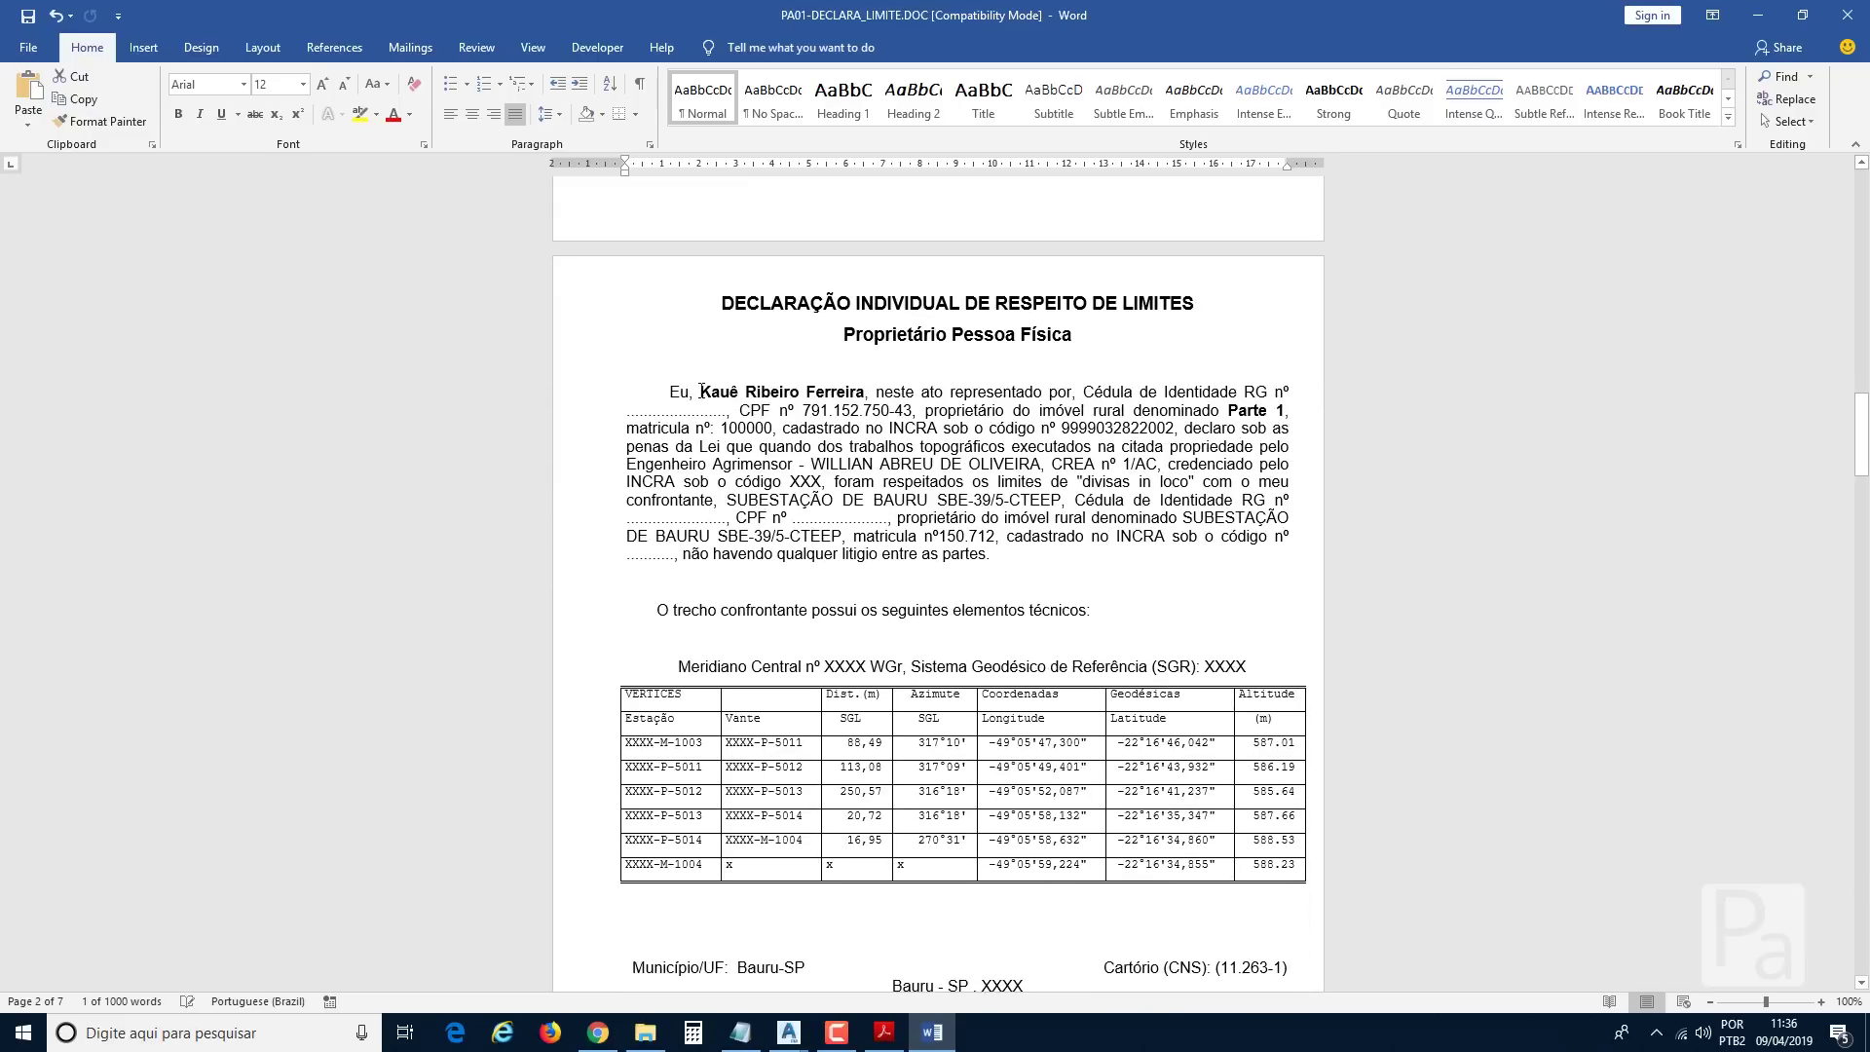
left_click_drag(701, 391, 805, 392)
left_click_drag(1181, 520, 818, 538)
scroll(794, 578, "down", 5)
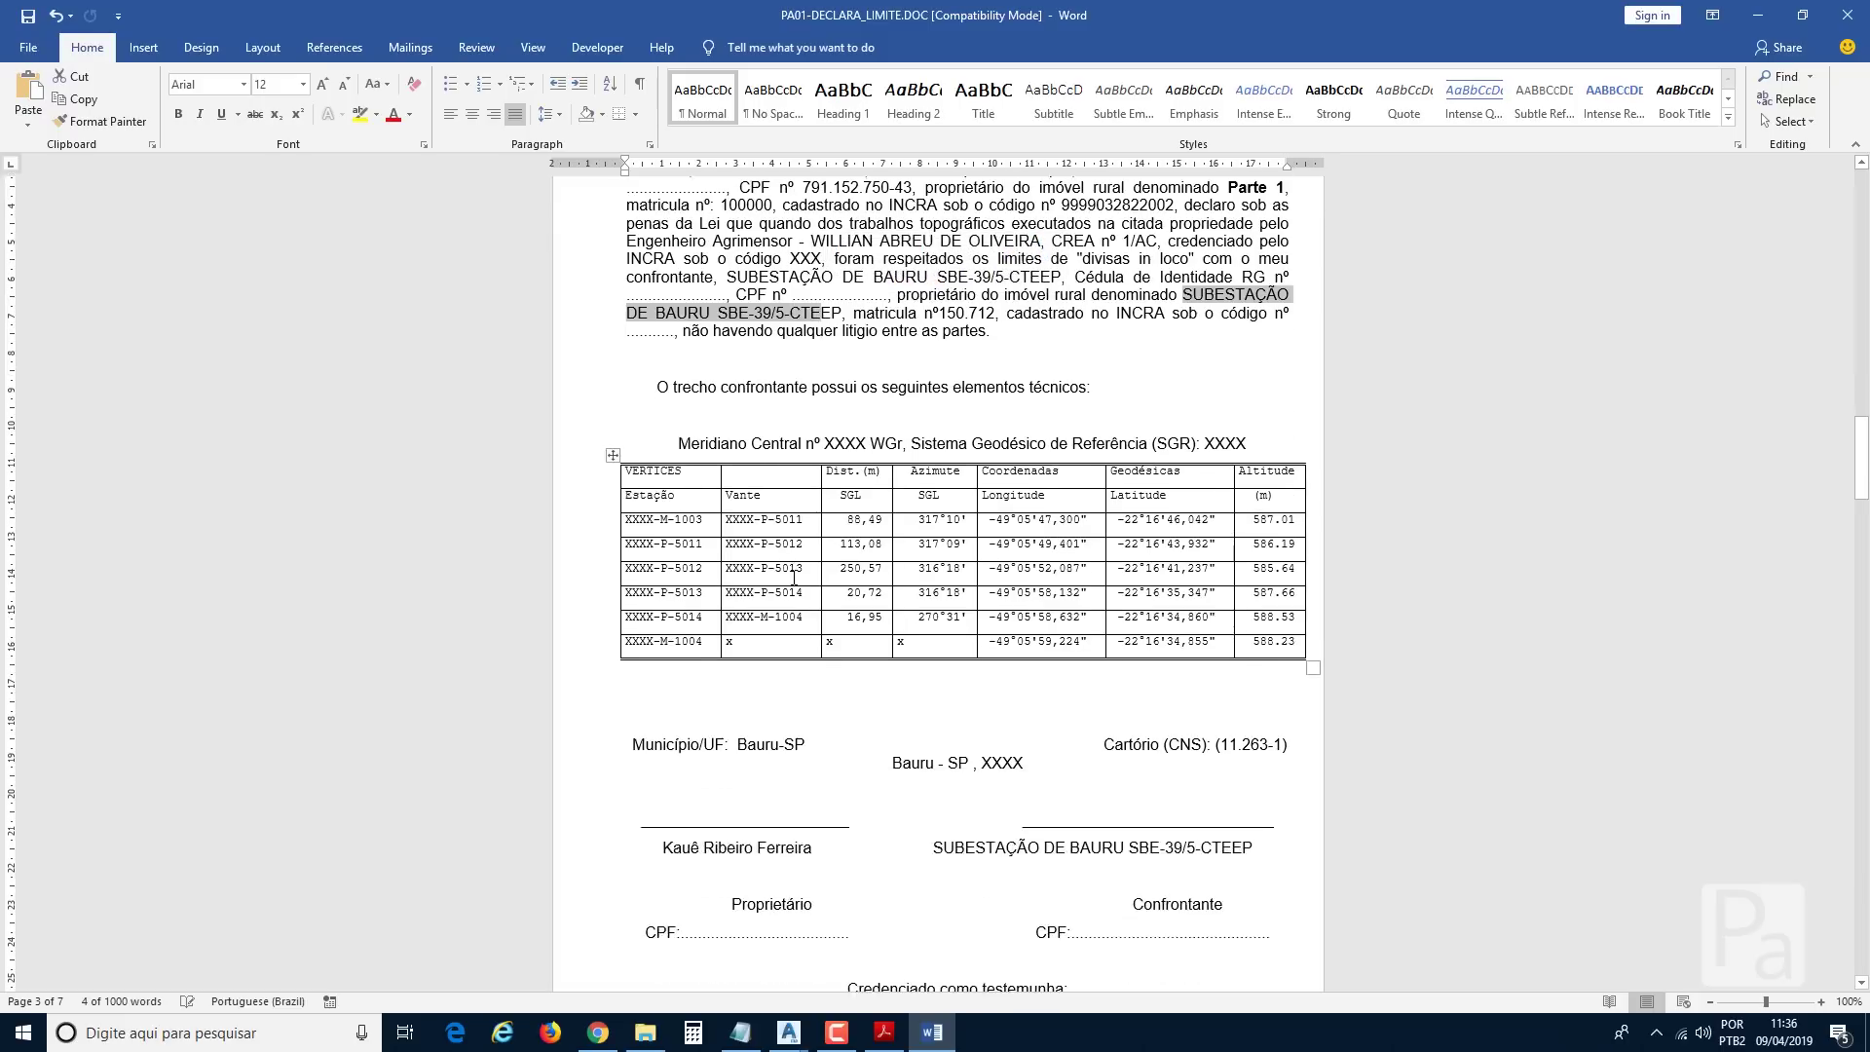
Review the Sítio Paraíso declarations through the end of the document, checking the owner and neighbour names, vertex tables and signature blocks.
scroll(794, 577, "down", 19)
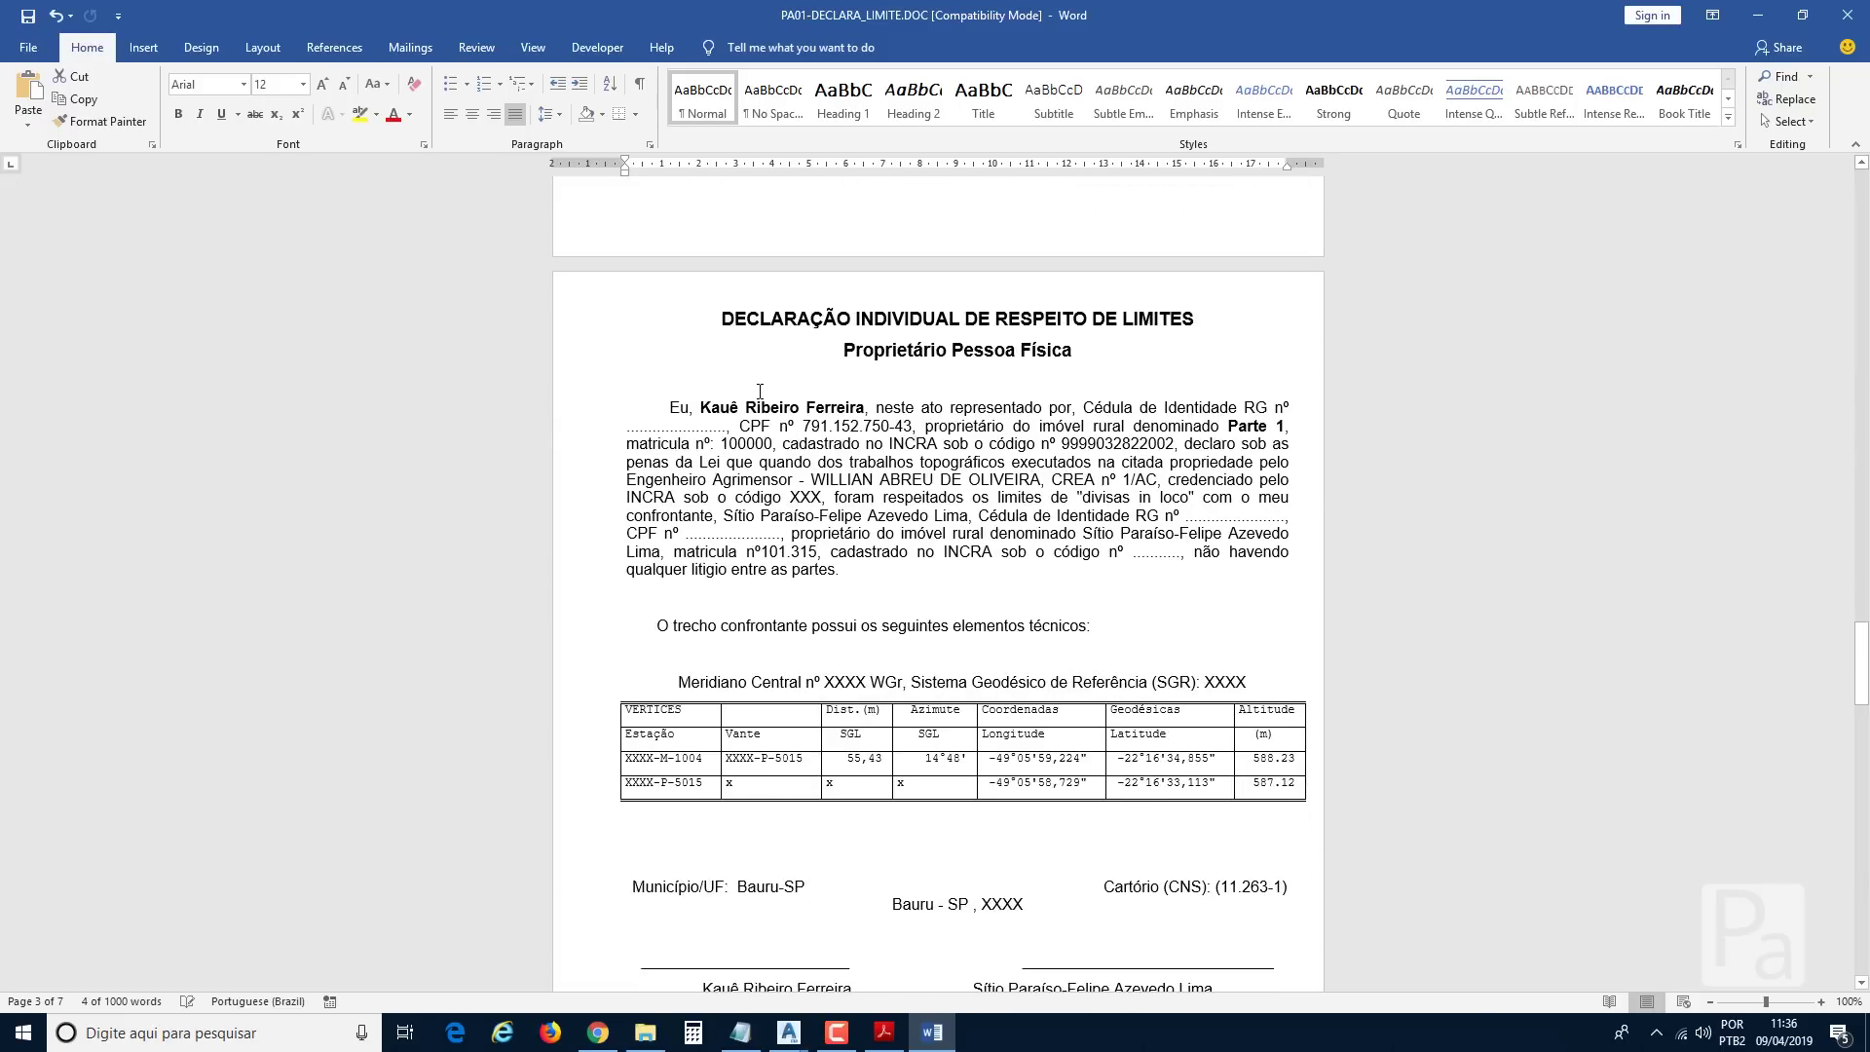
left_click_drag(701, 407, 805, 407)
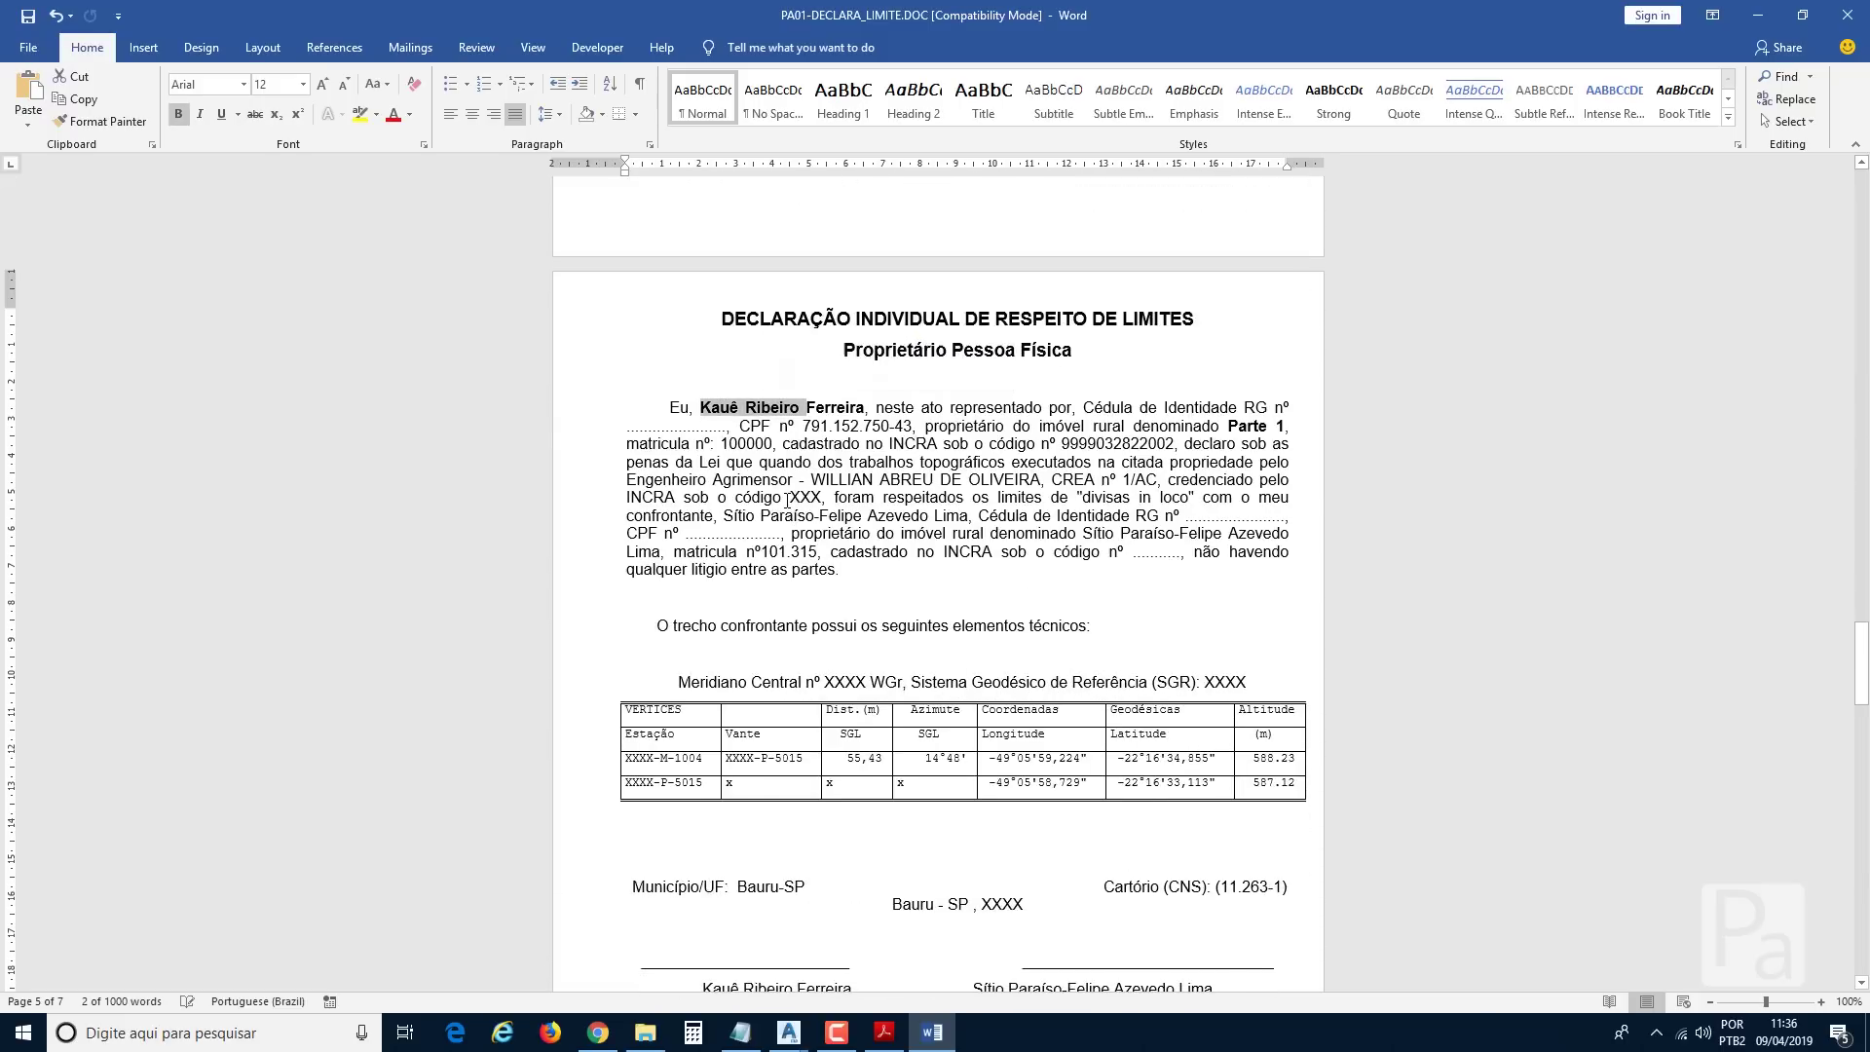
left_click_drag(733, 519, 934, 517)
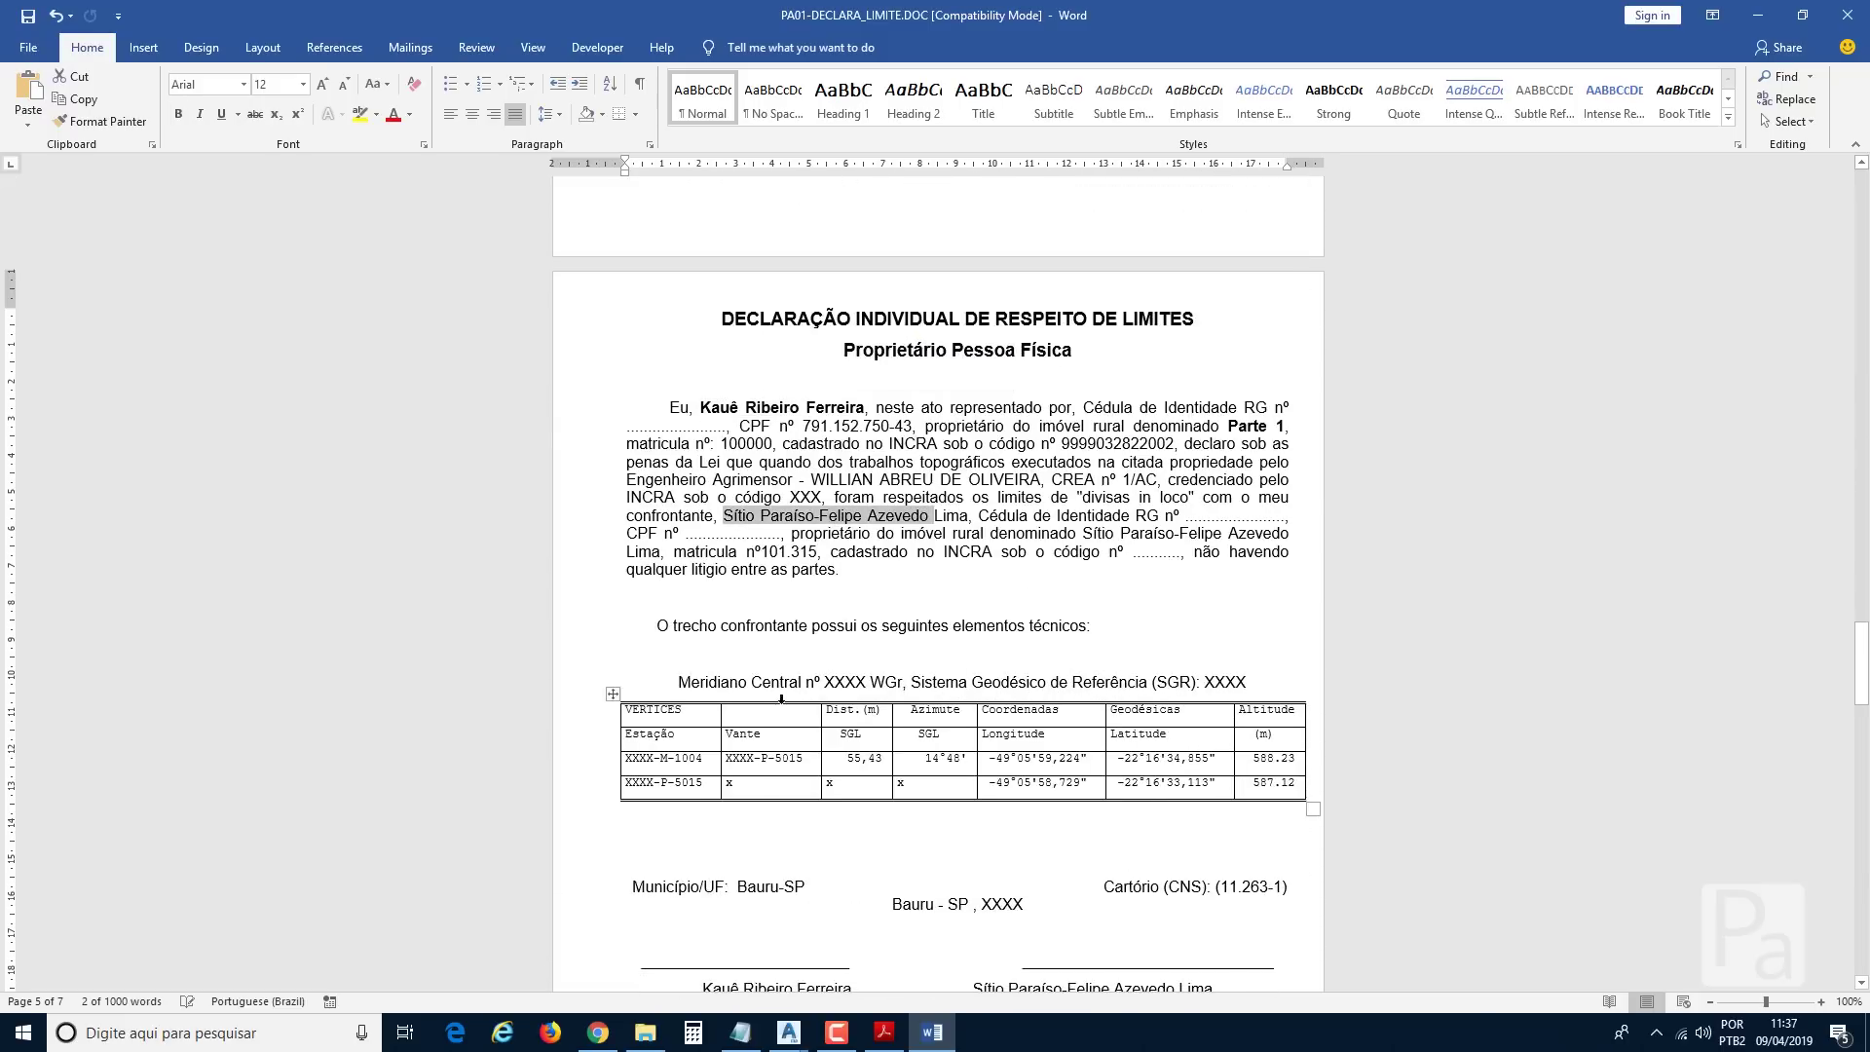
scroll(783, 704, "down", 6)
scroll(783, 703, "down", 20)
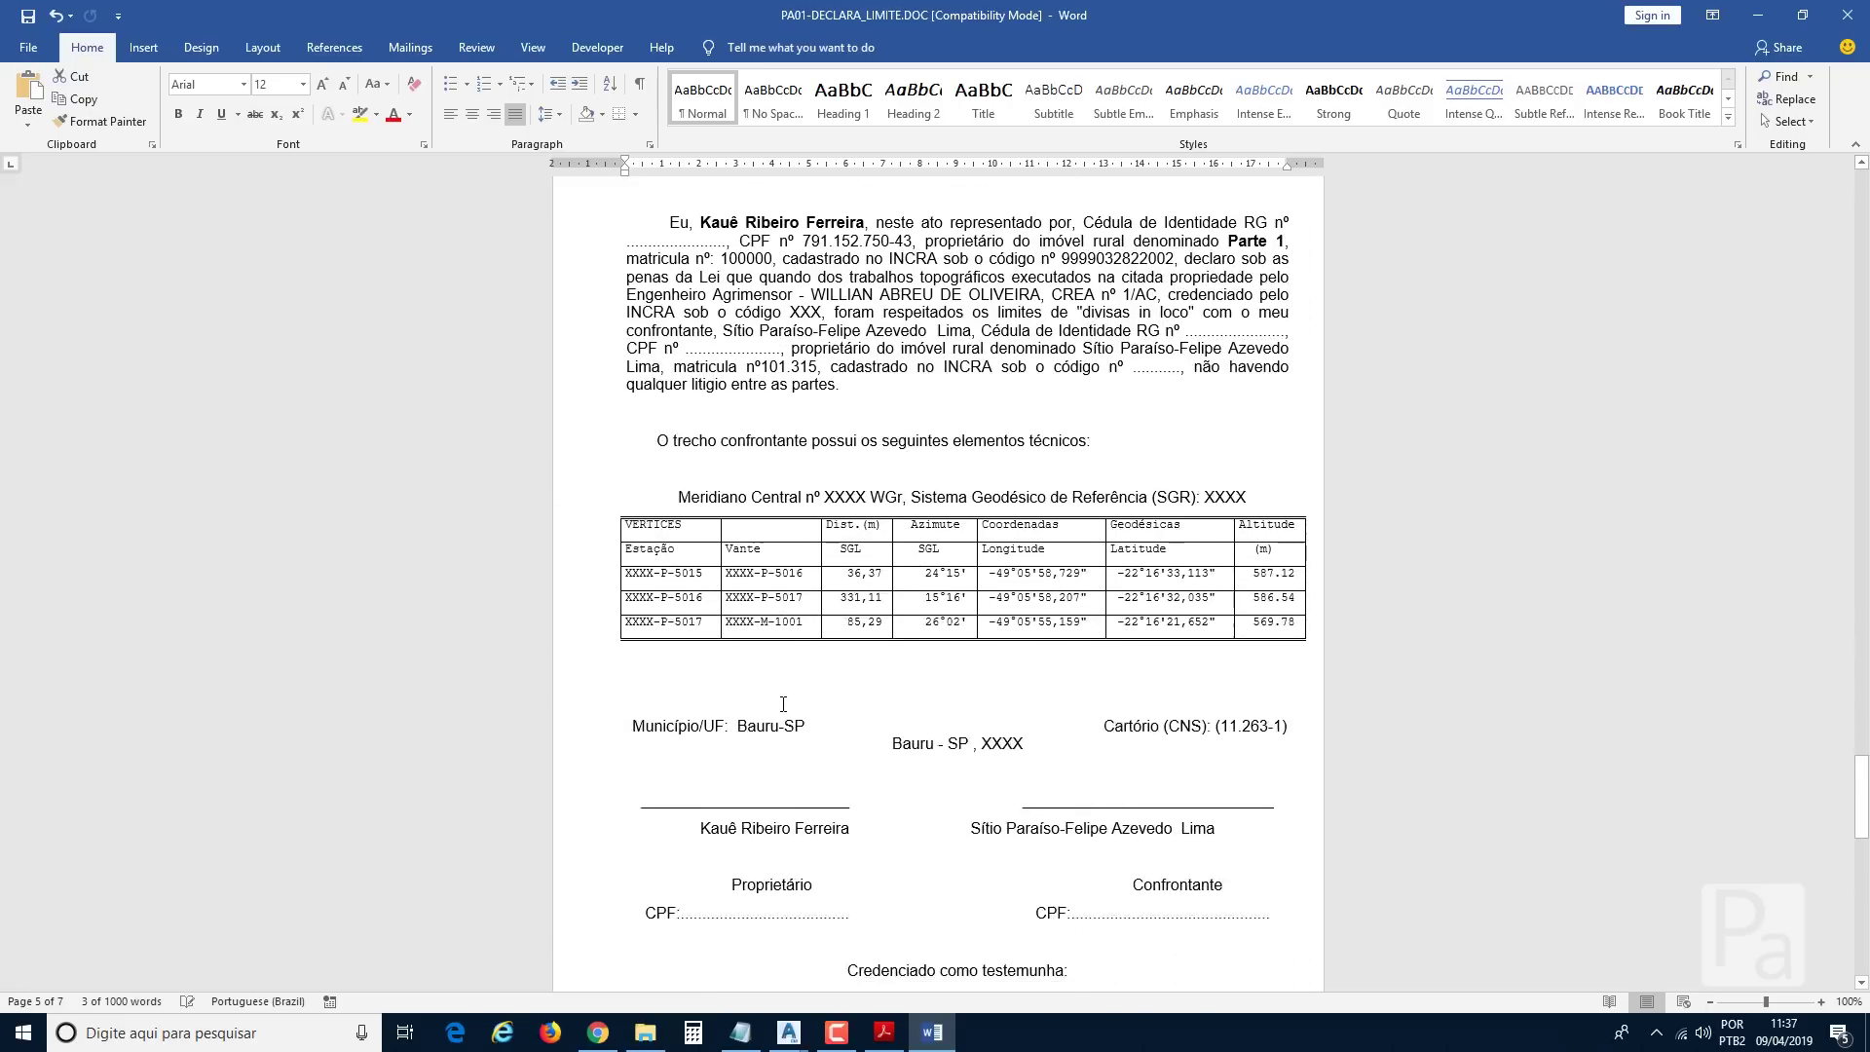
scroll(783, 703, "down", 20)
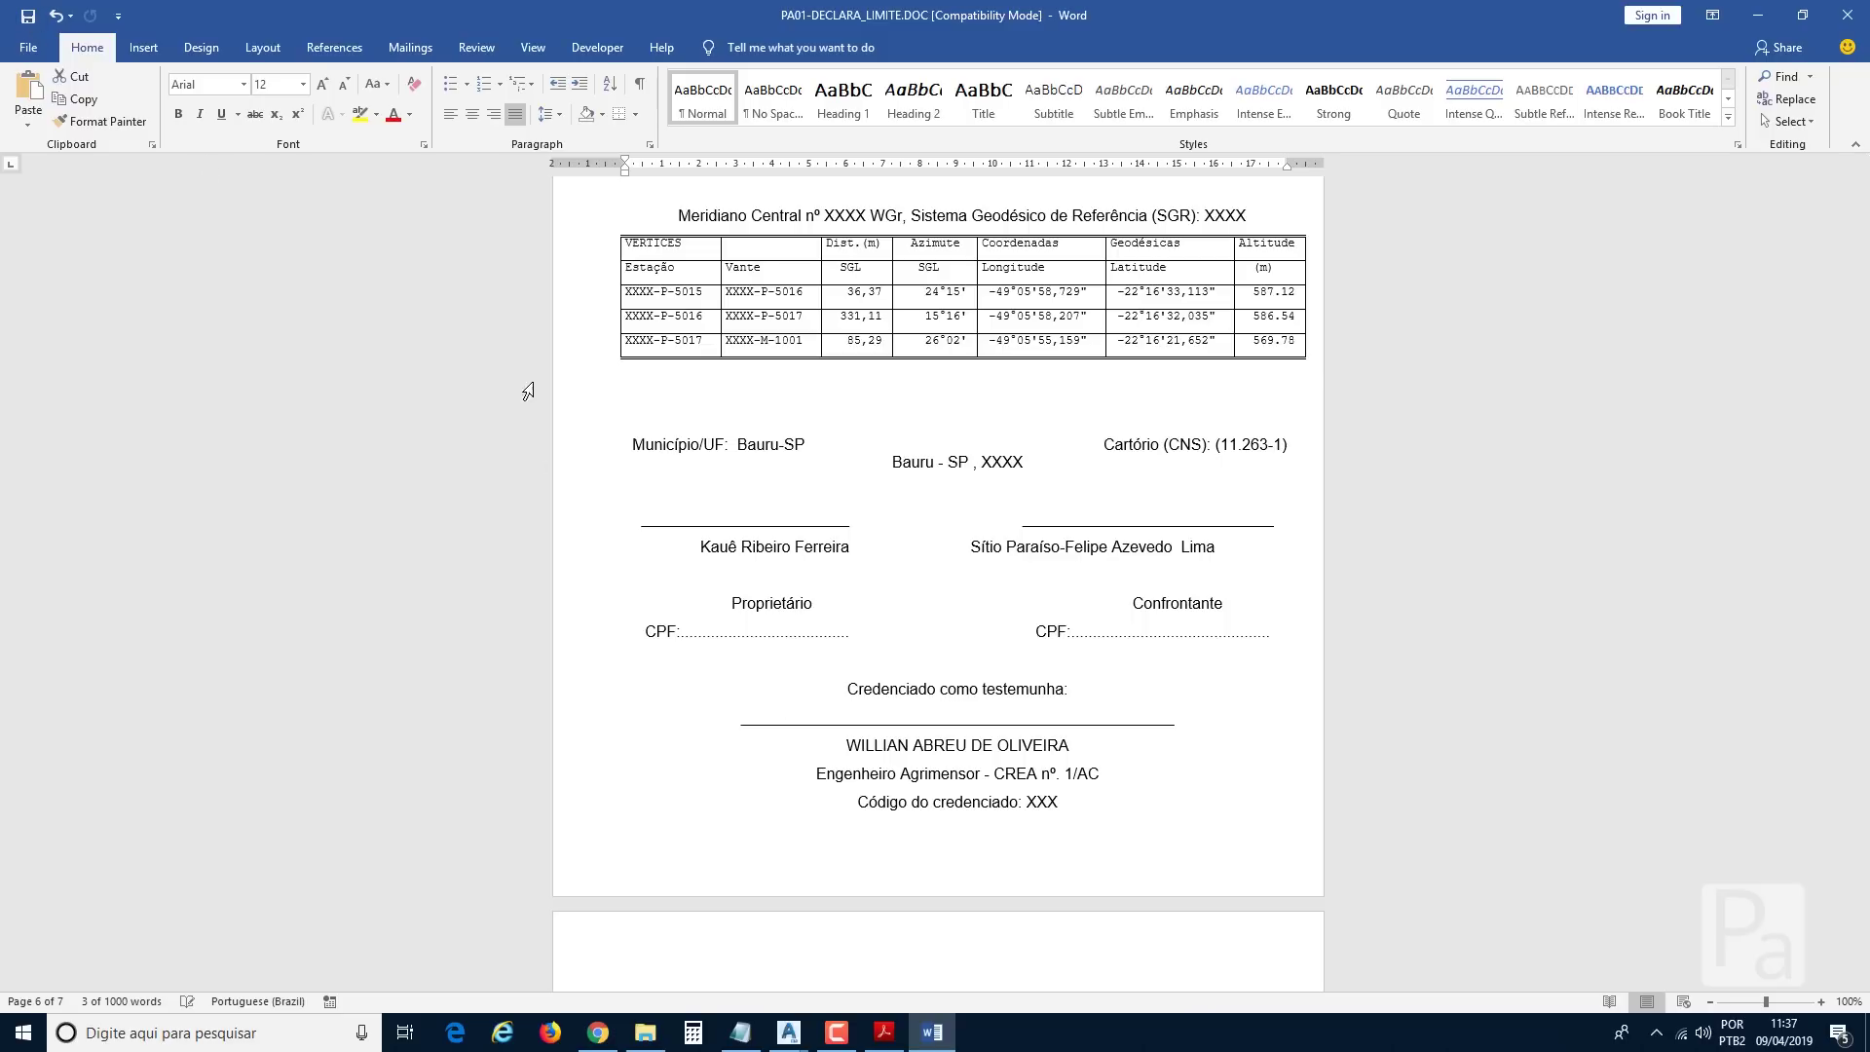
scroll(985, 583, "up", 10)
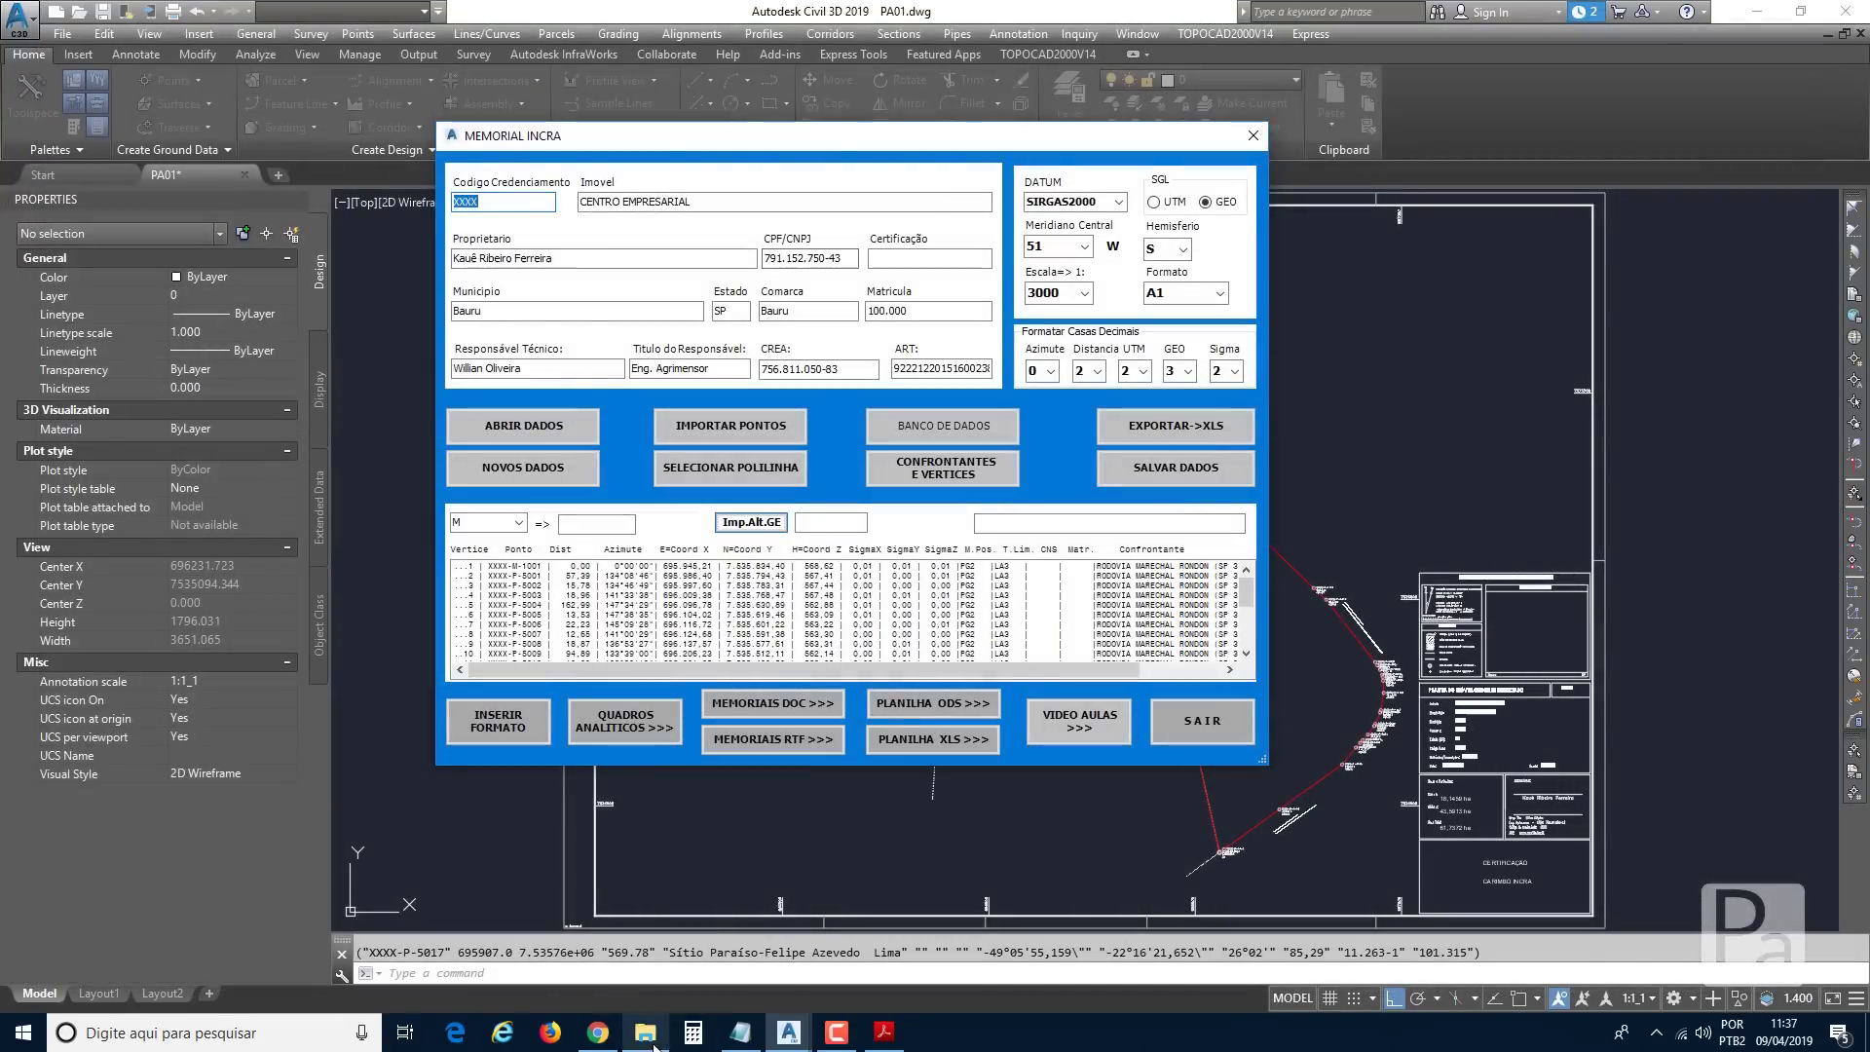
In the Projeto folder in File Explorer, rename PA01-DECLARA_LIMITE.DOC as PA01-DECLARA_LIMITE_Gleba01.DOC.
left_click(646, 1032)
left_click(346, 443)
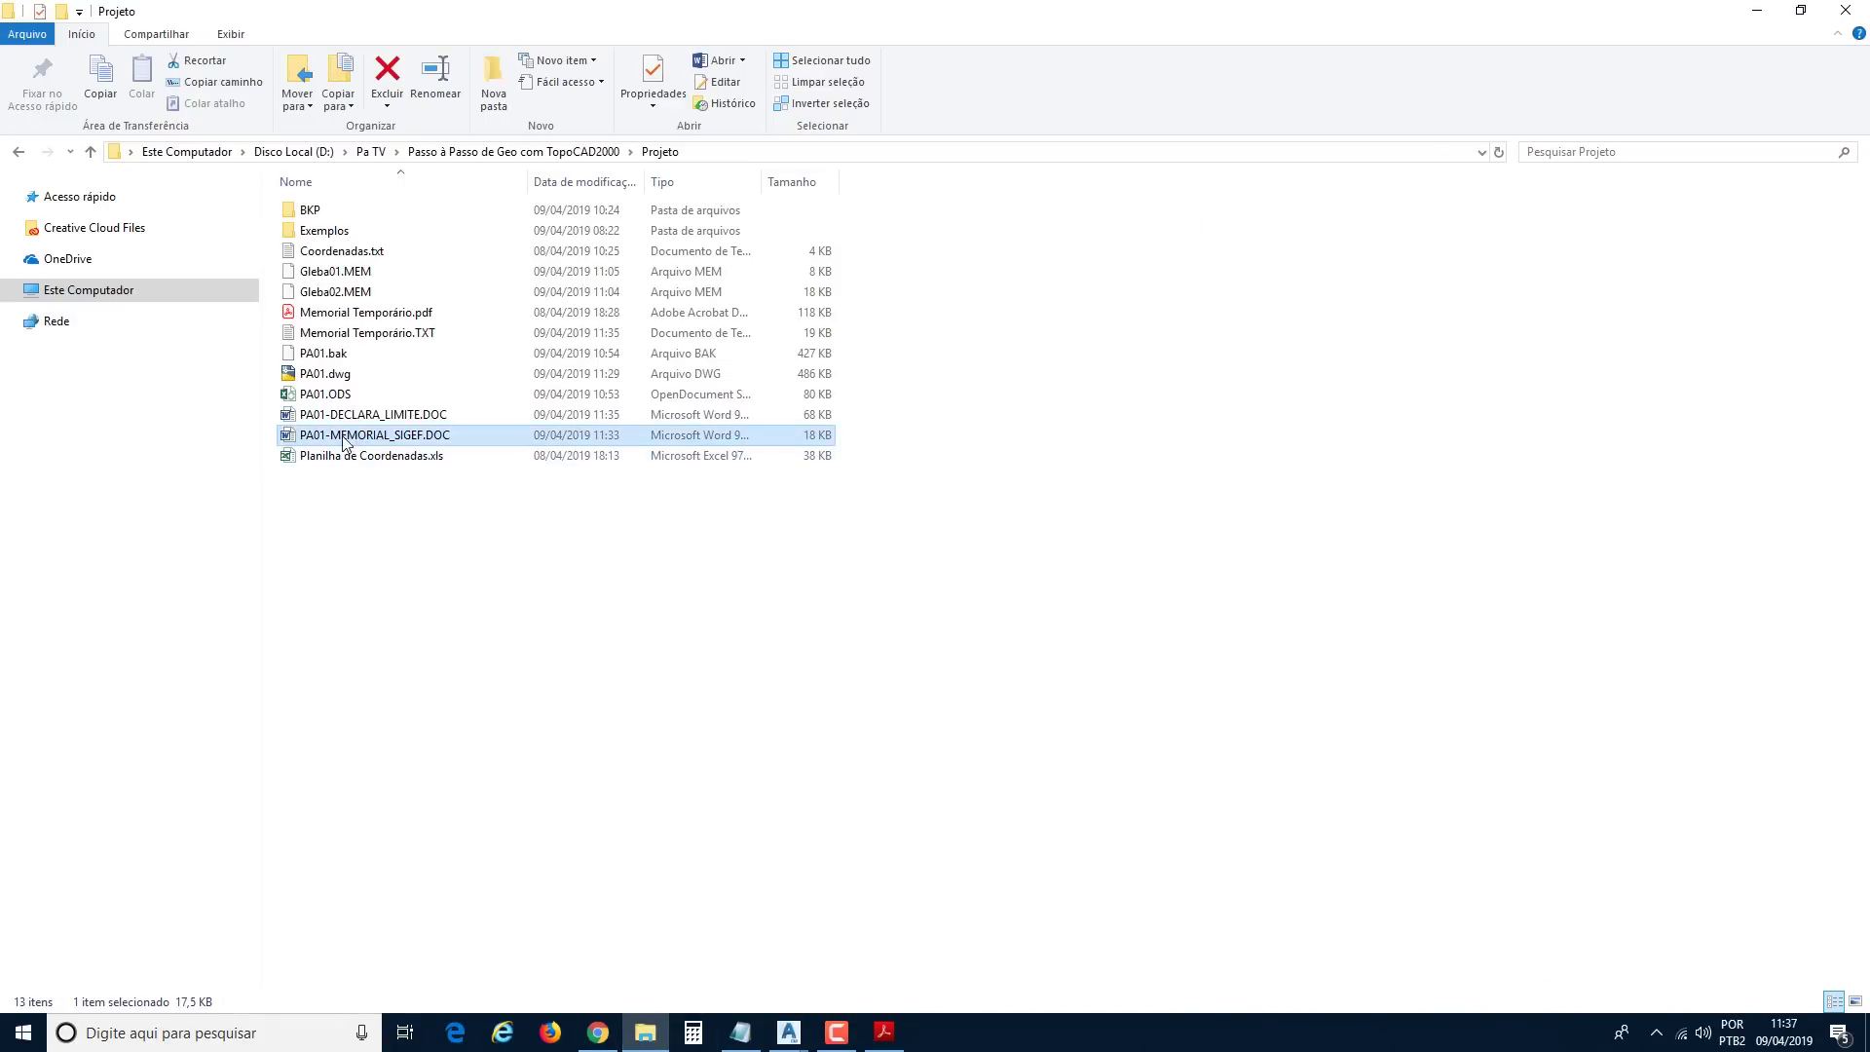
left_click(336, 421)
left_click(328, 419)
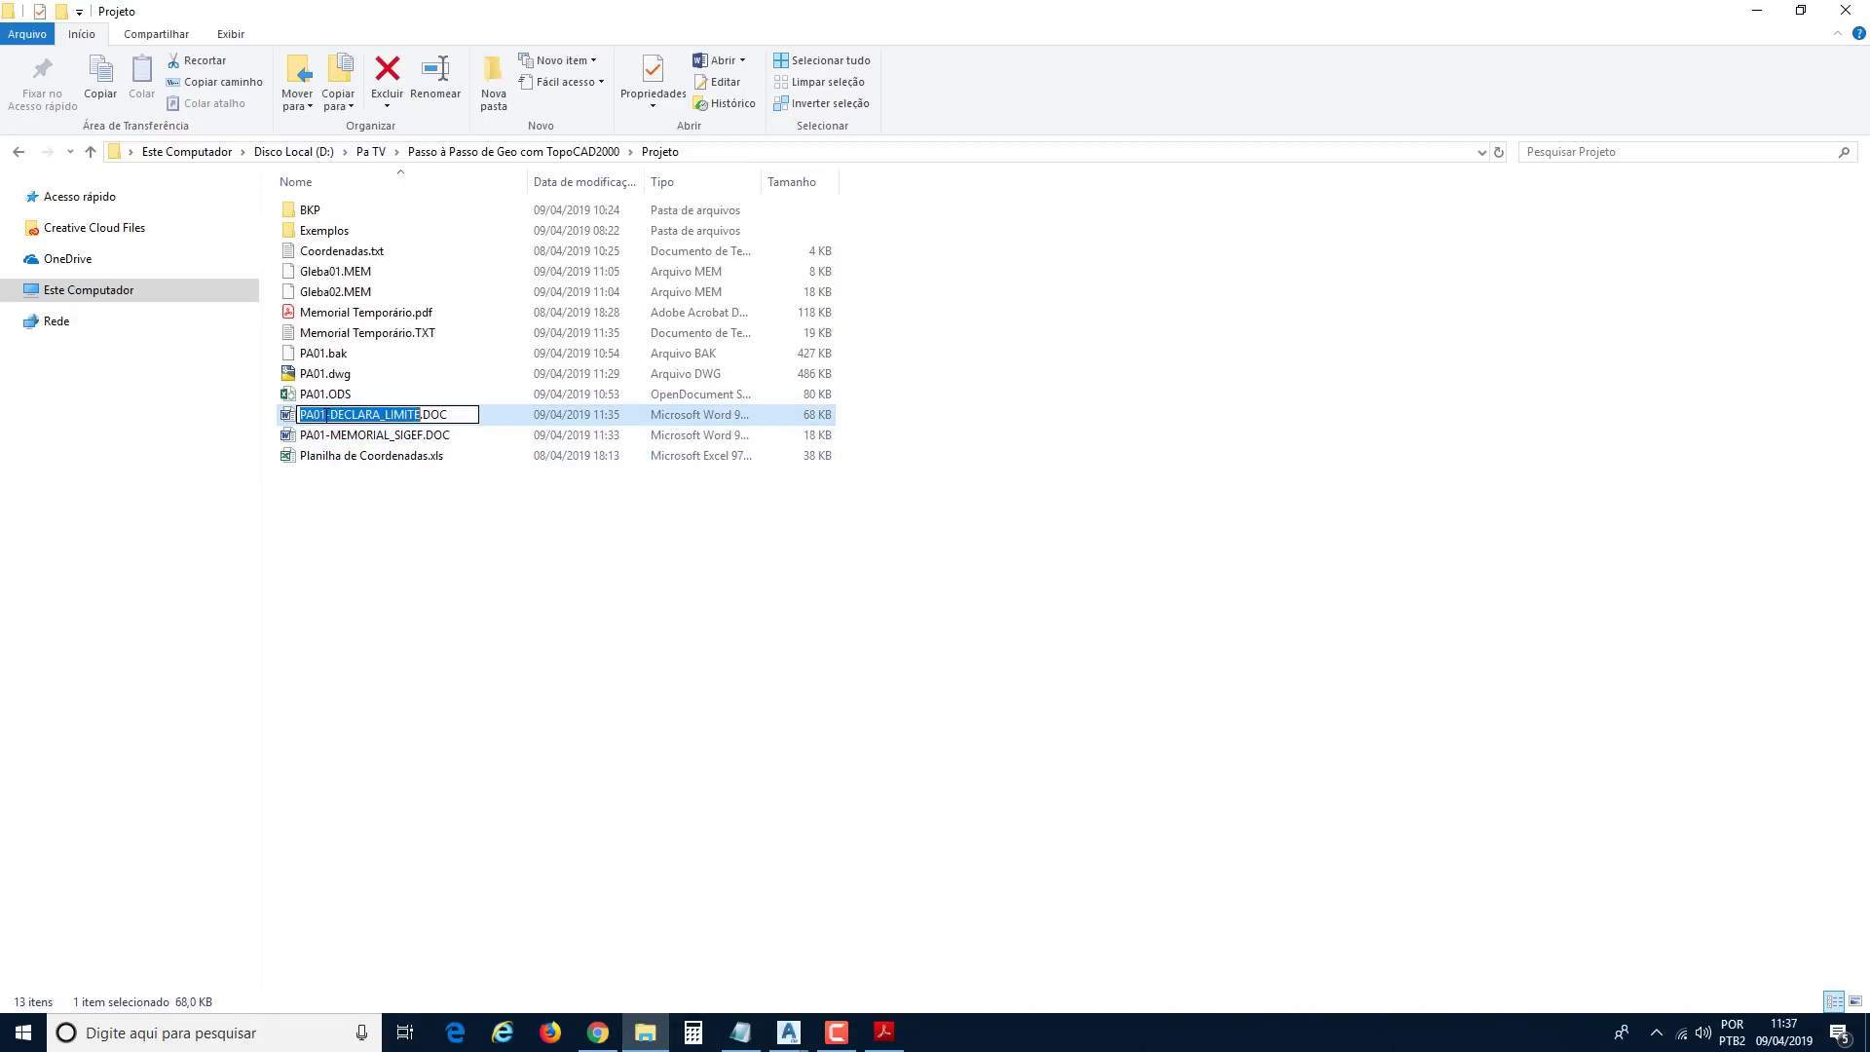
left_click(425, 415)
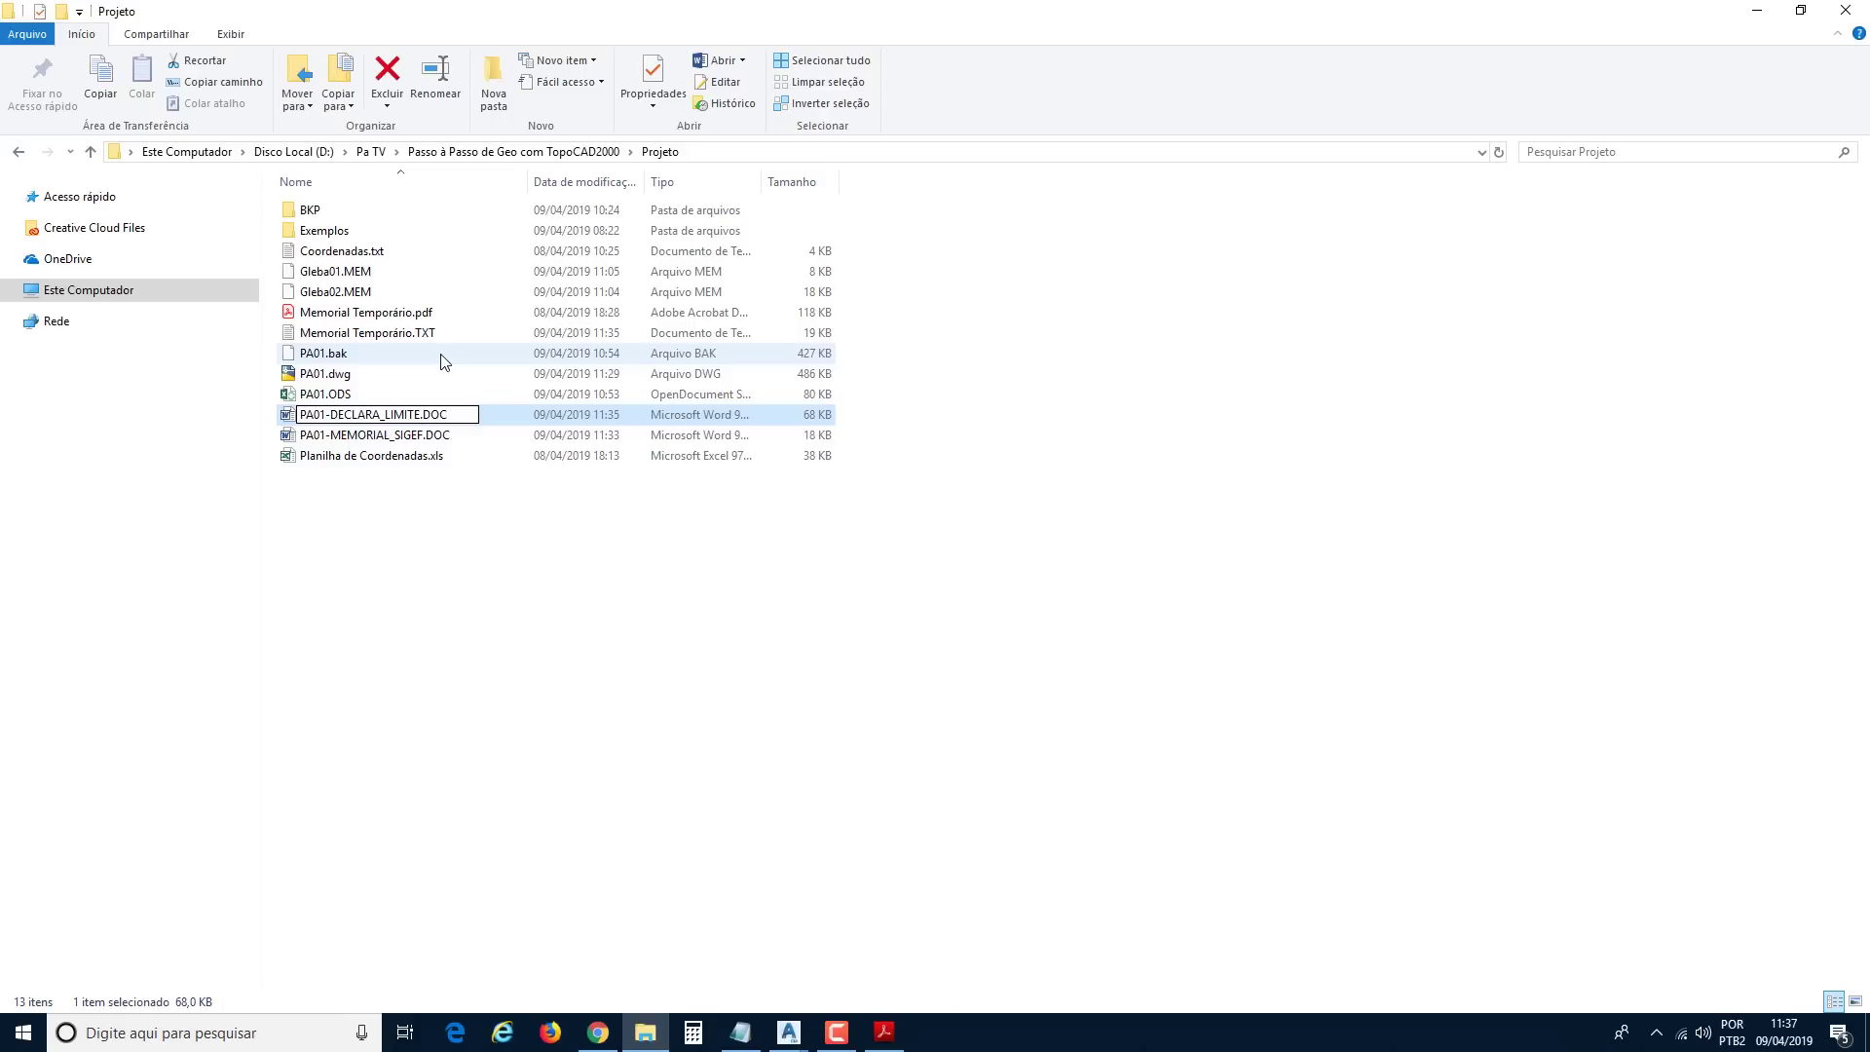
type("_Gleba01")
key("Return")
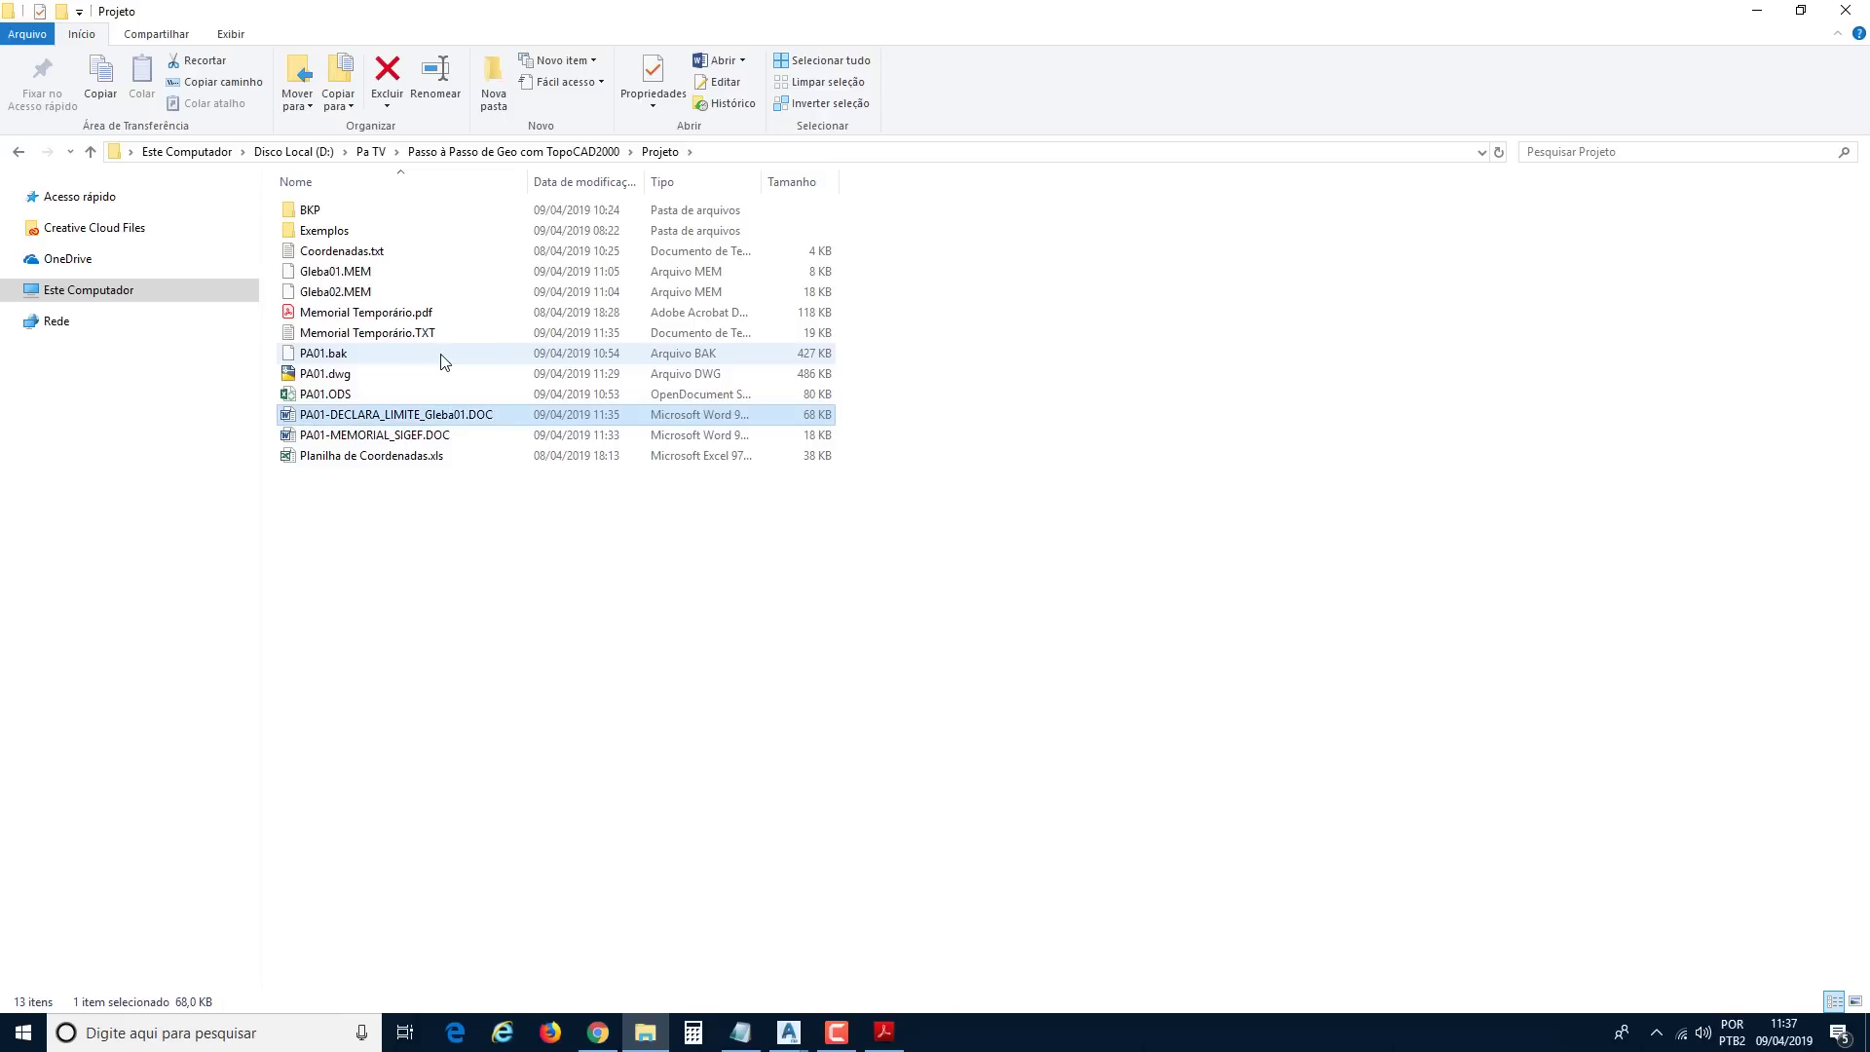
left_click(523, 532)
Switch back to Memorial INCRA and start another DOC Declaração de Limites com coordenadas SIGEF-PDF using Memorial Temporário.pdf.
left_click(789, 1032)
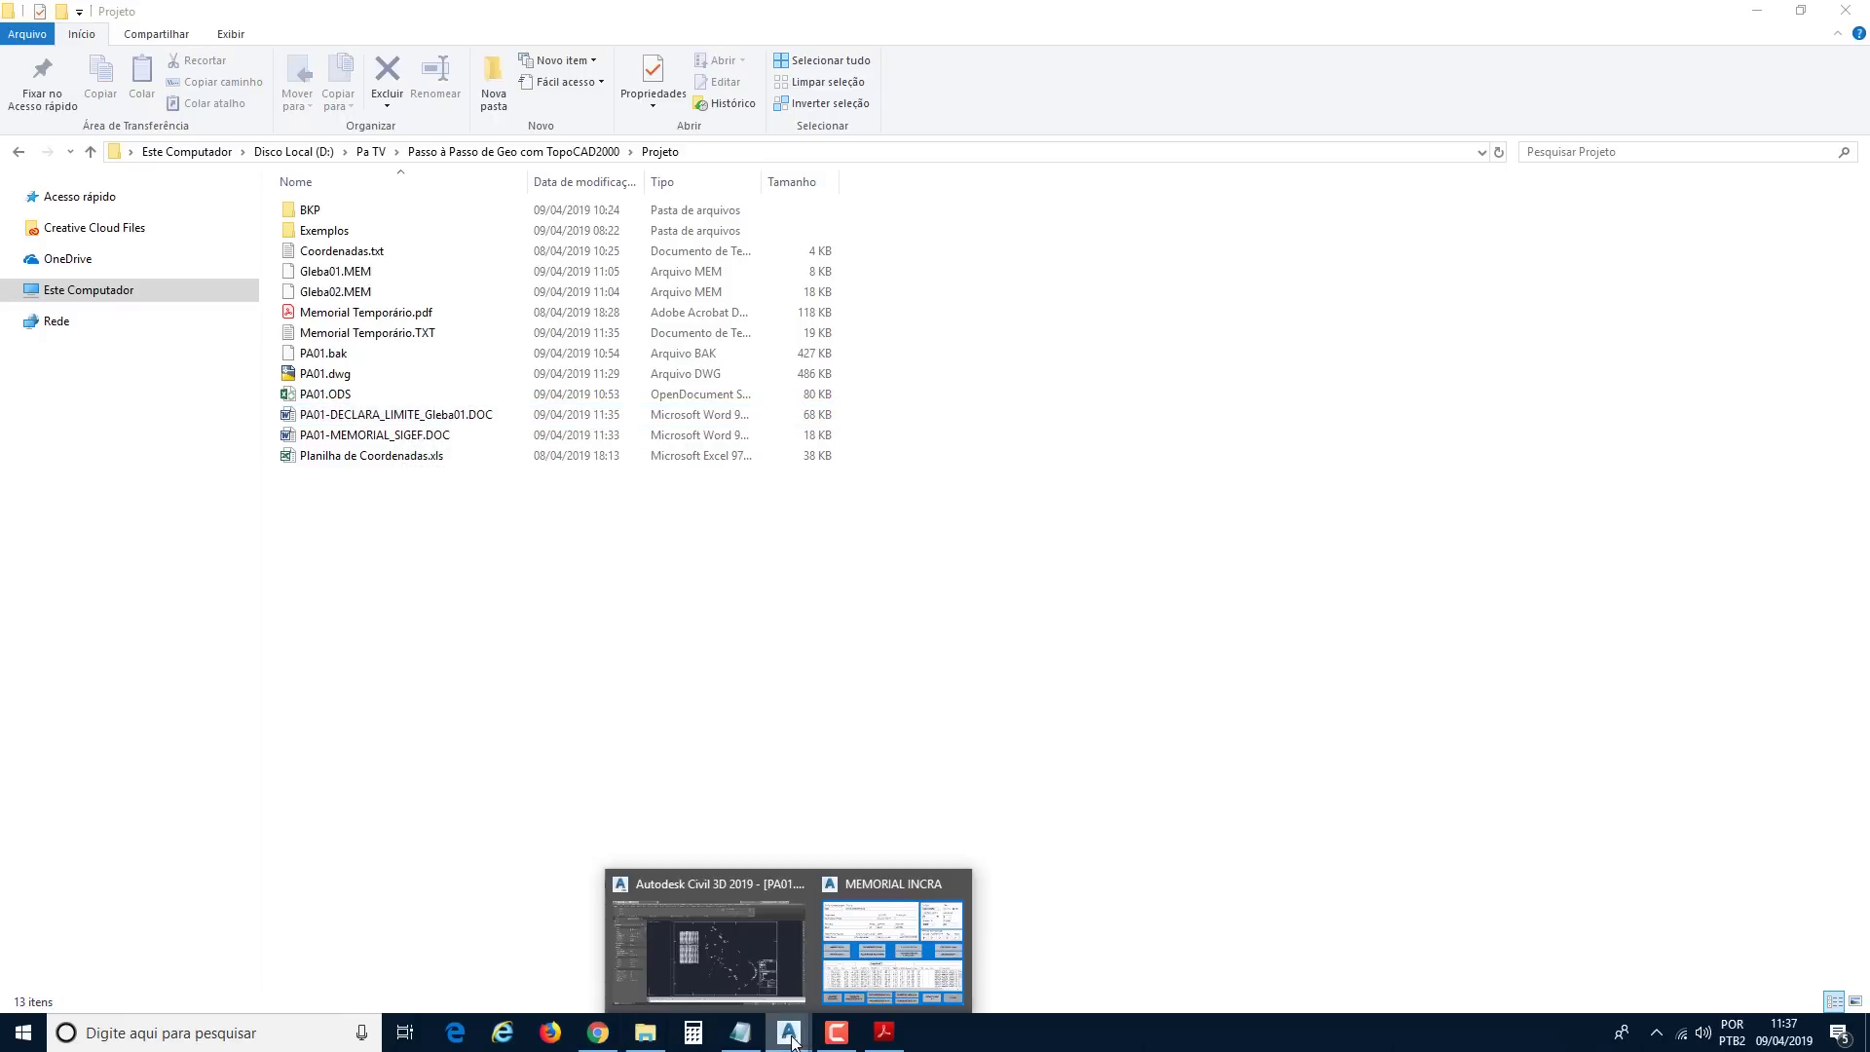
left_click(781, 961)
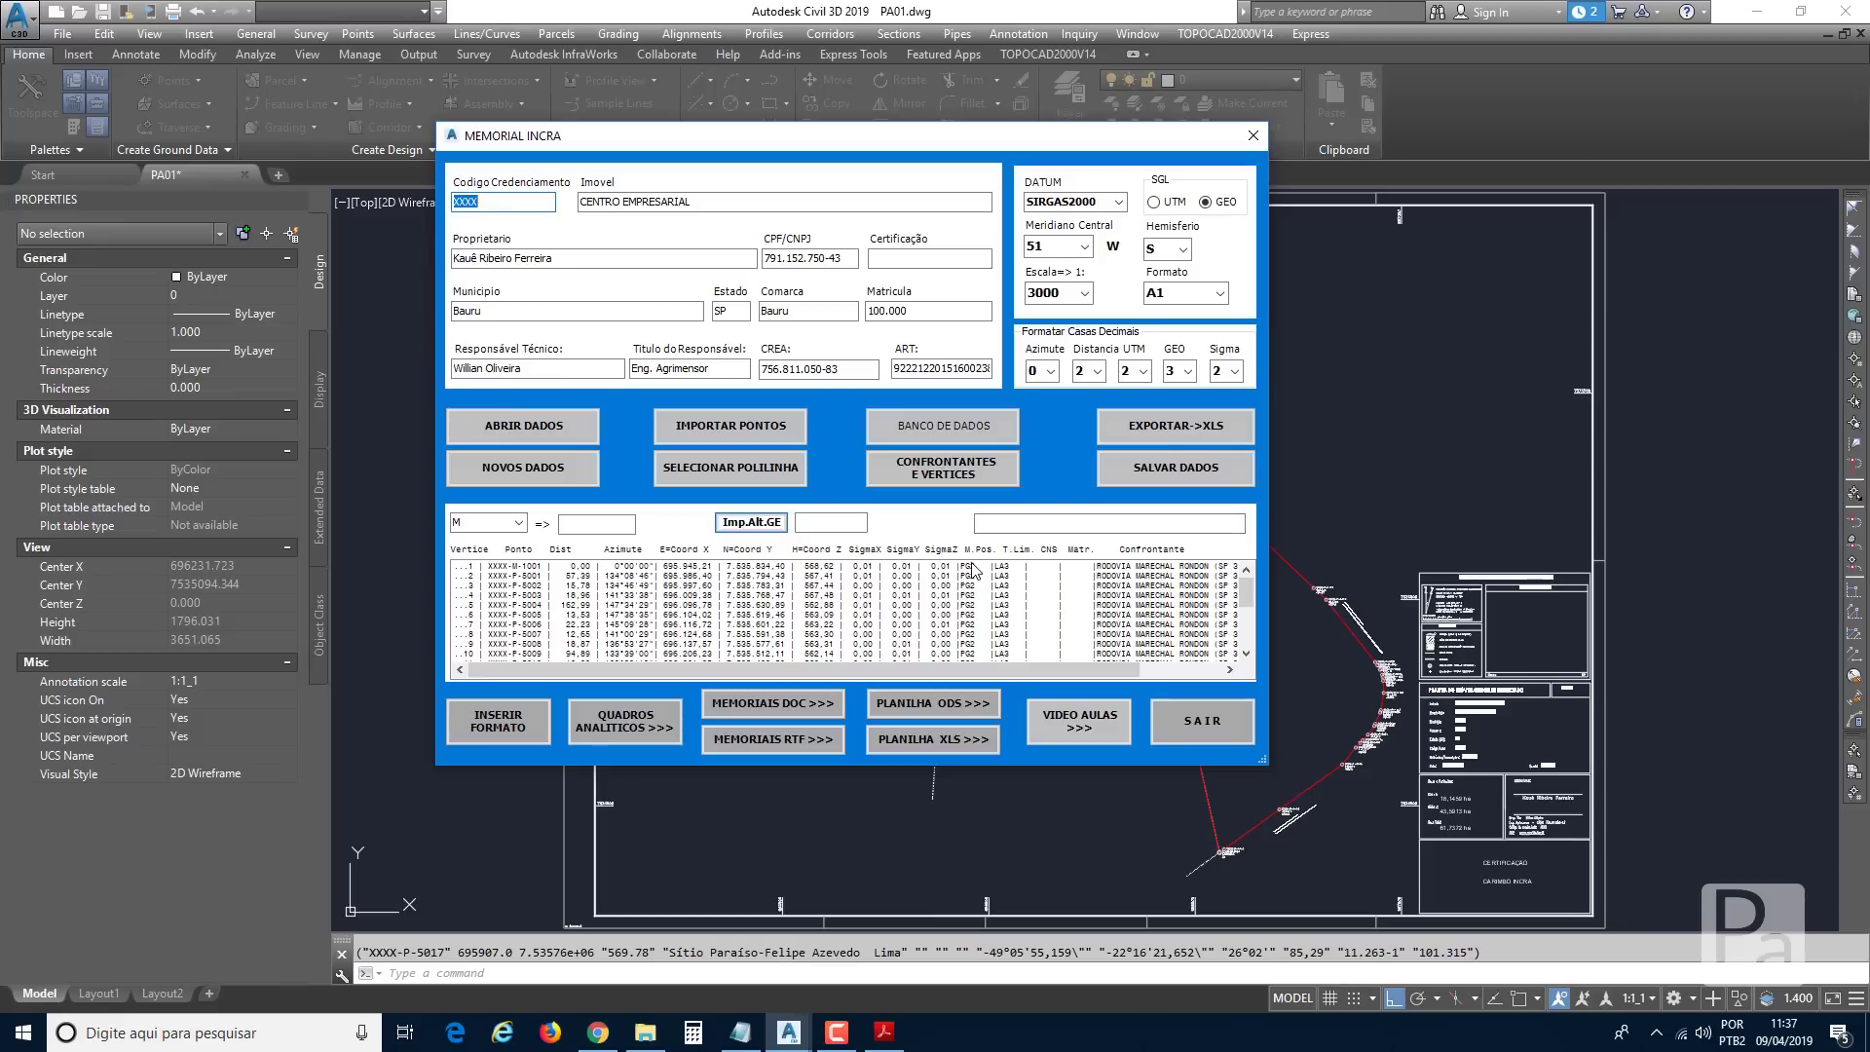
left_click(770, 716)
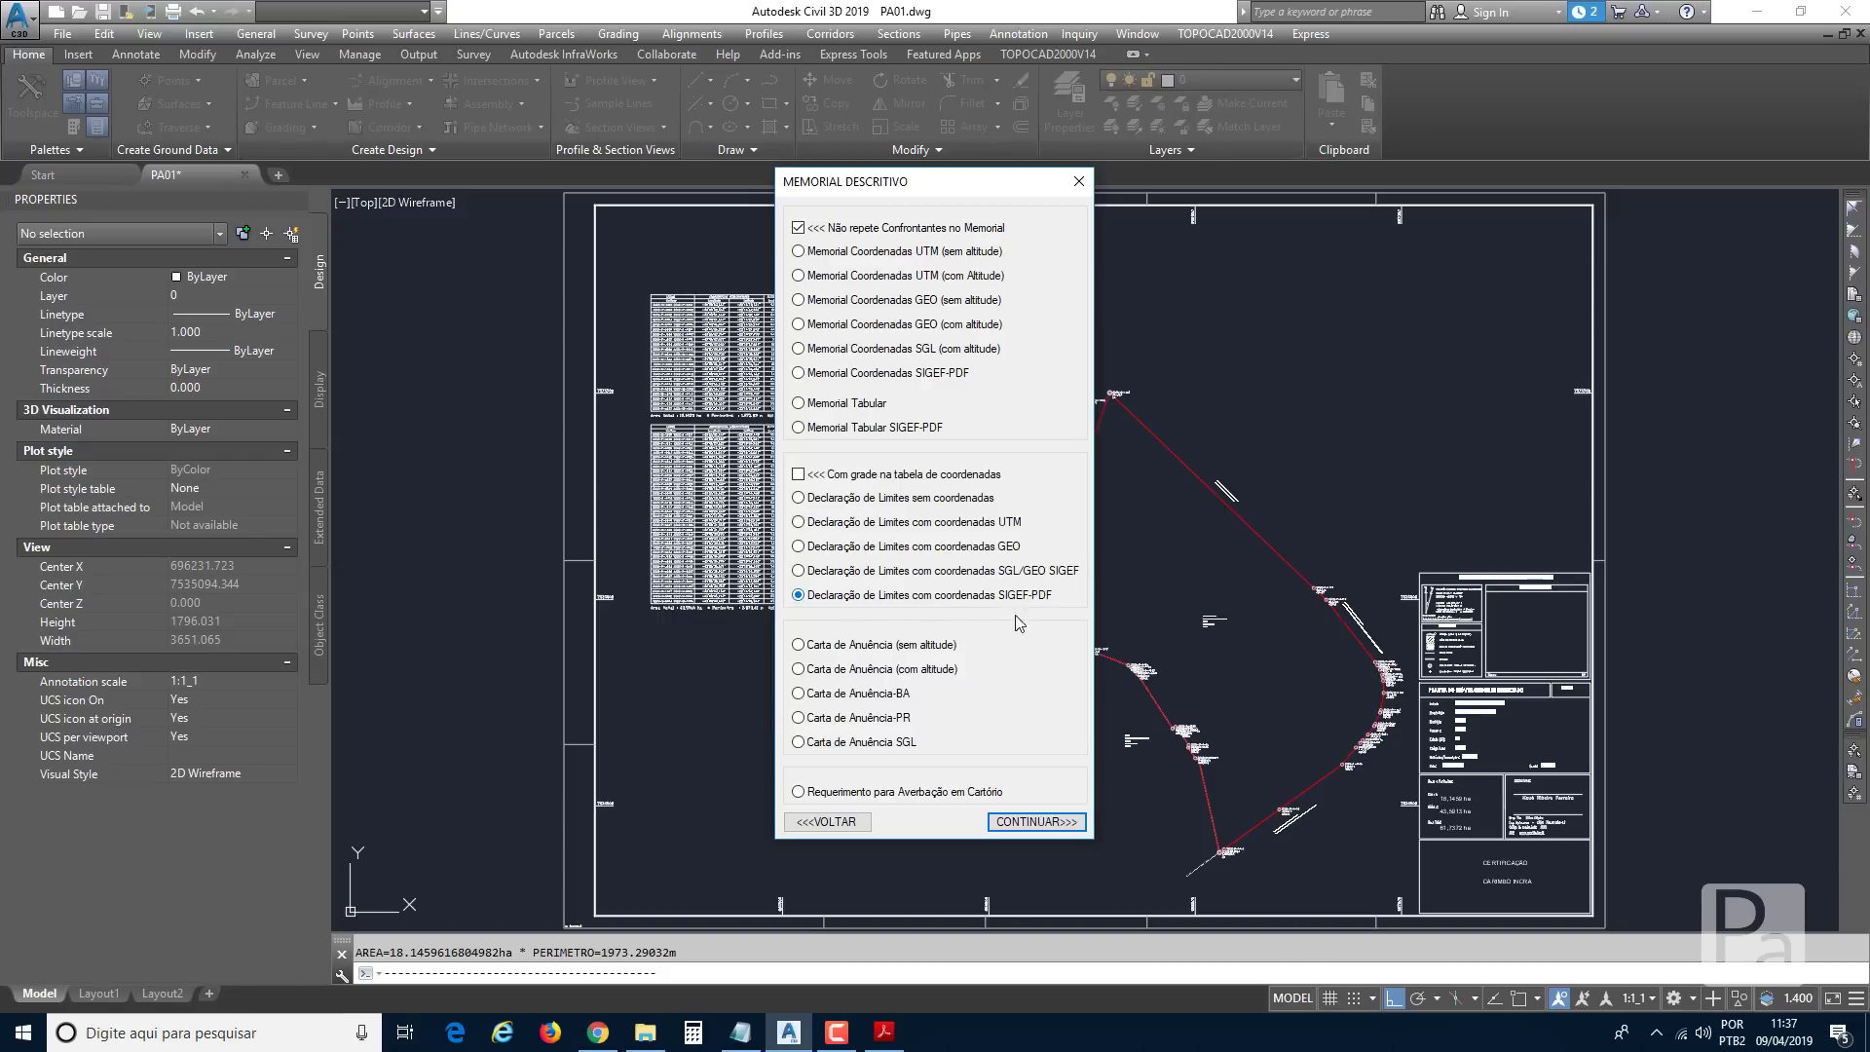
left_click(1036, 821)
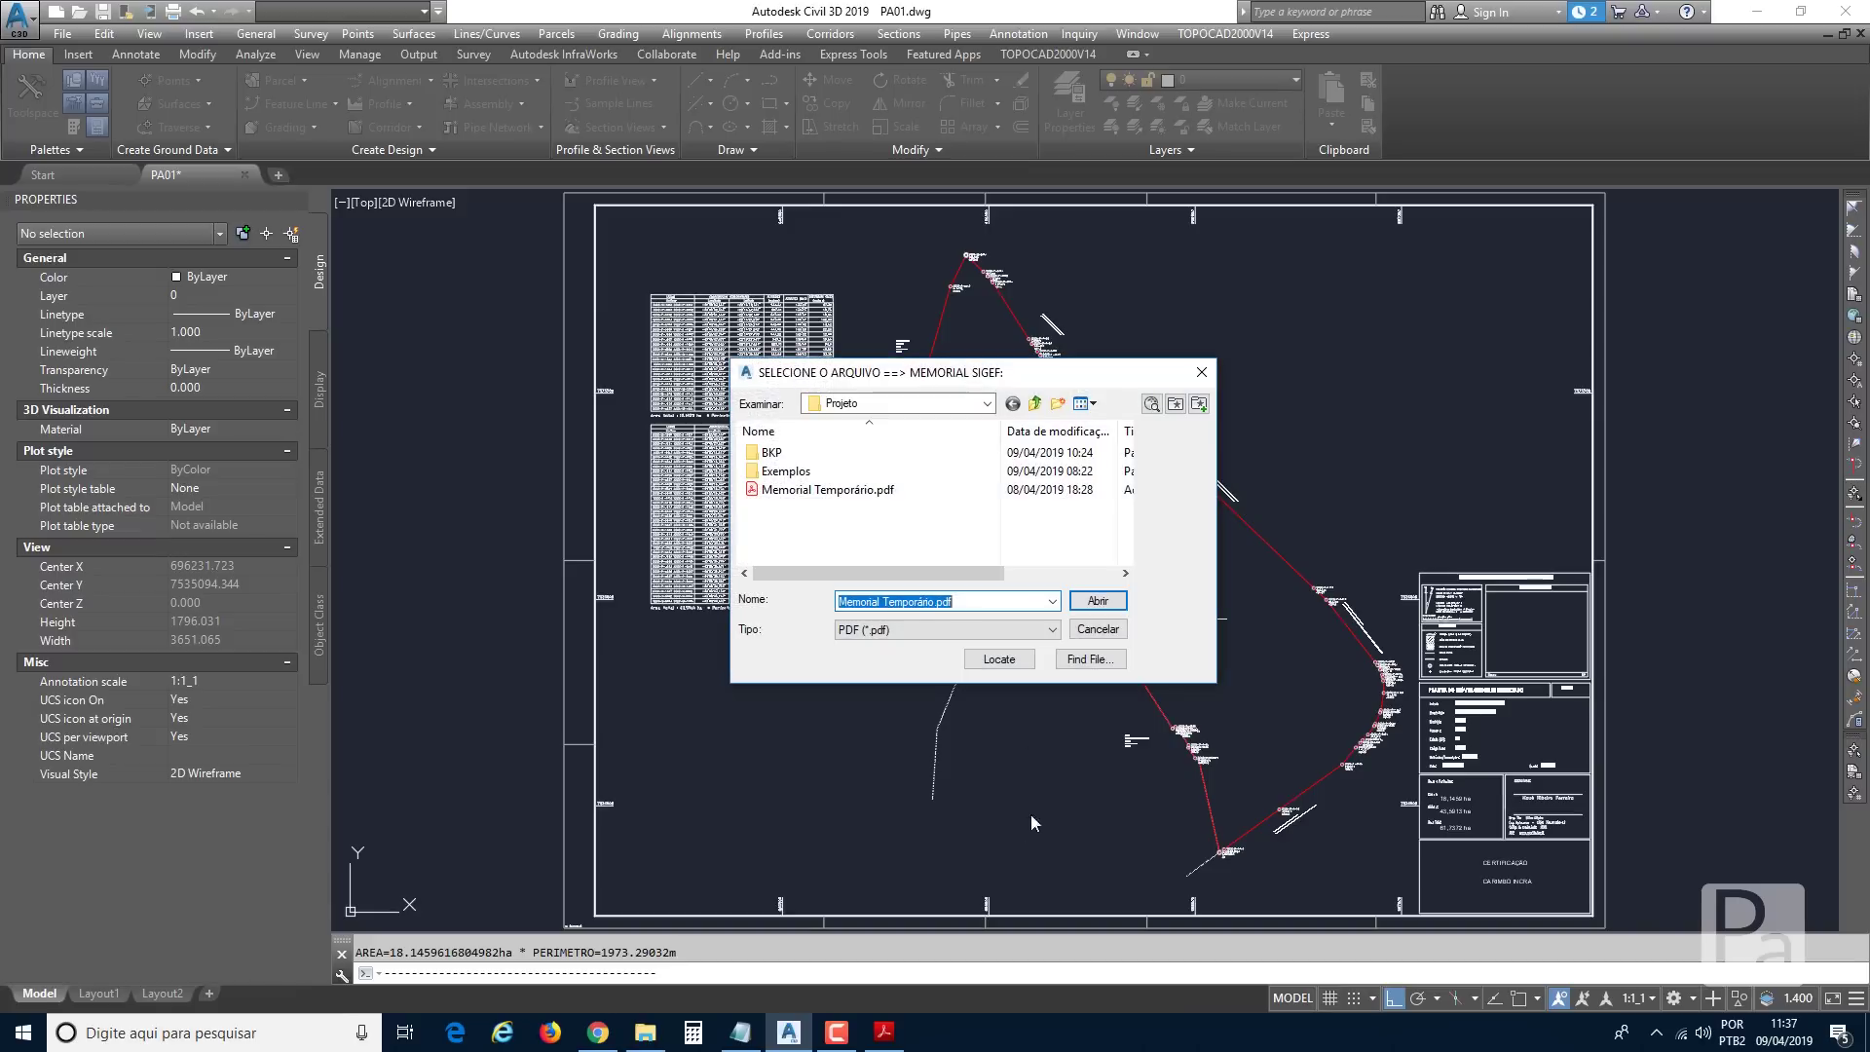
left_click(813, 490)
left_click(1090, 602)
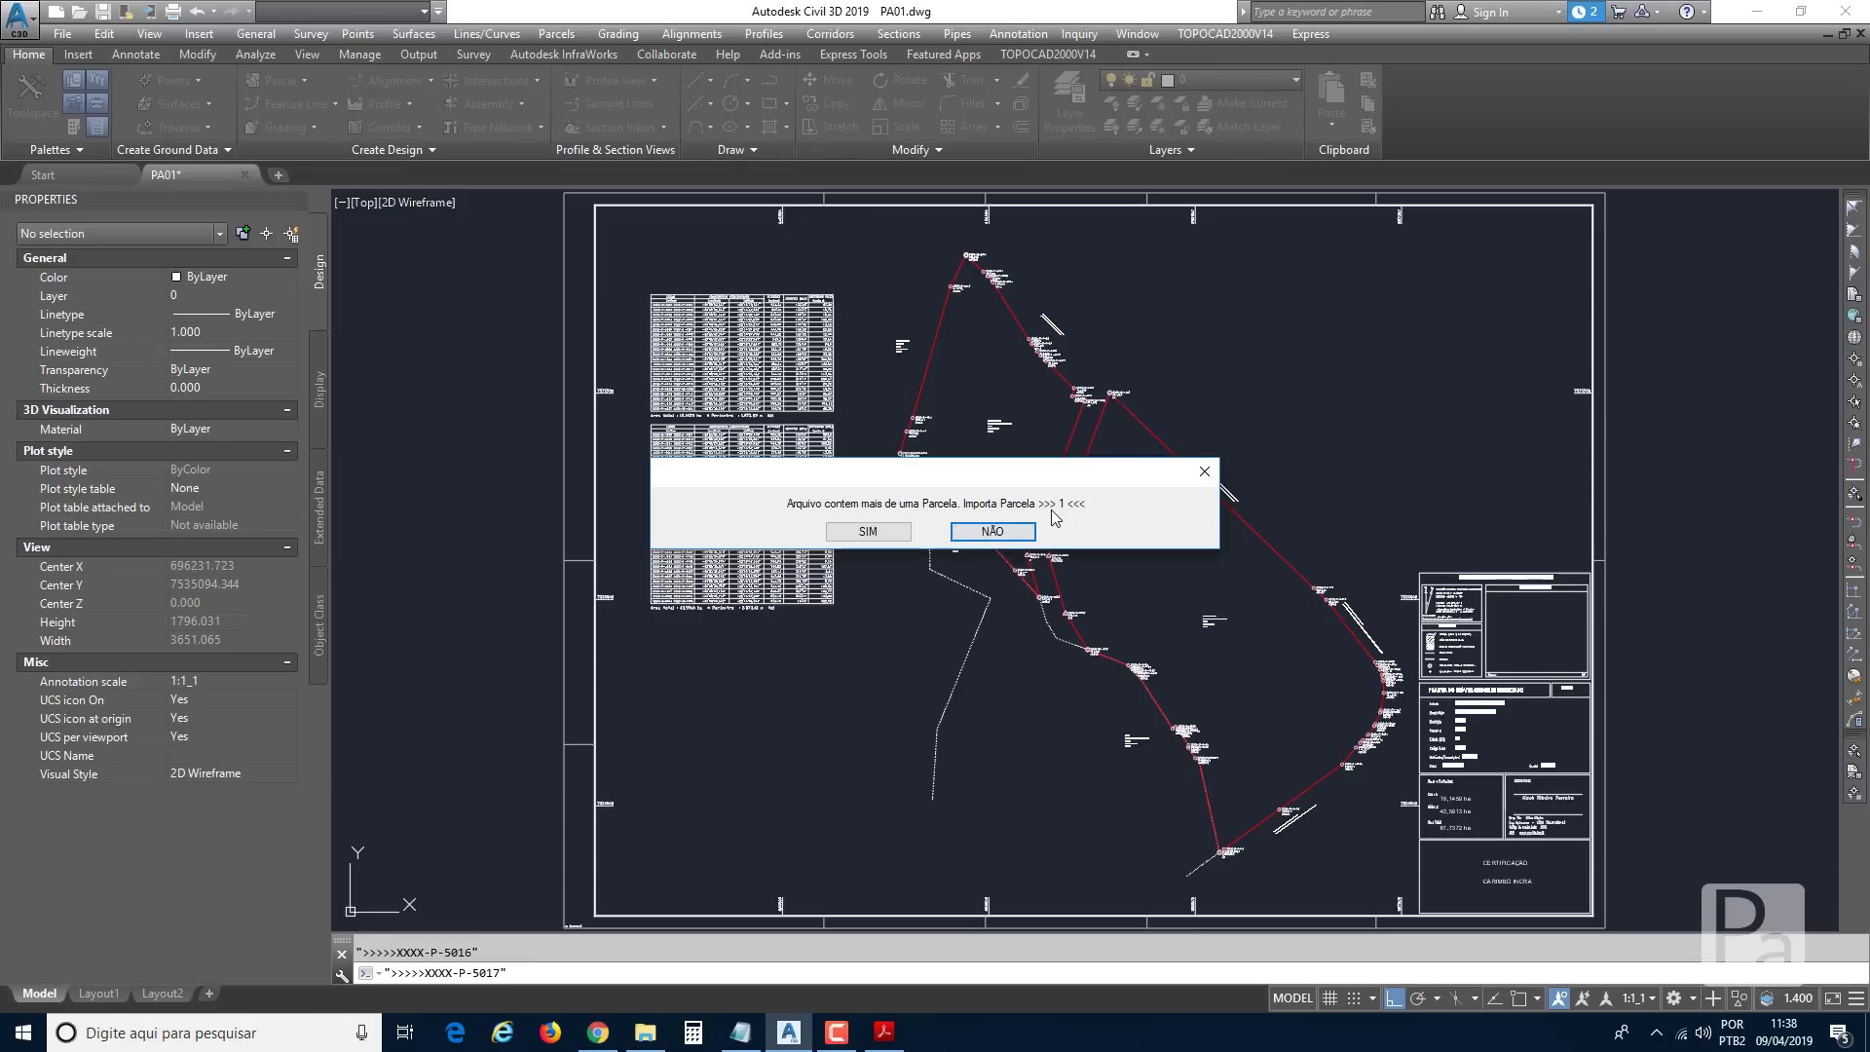
Decline importing parcel 1 so the second parcel is used, and acknowledge the messages to generate its limits declarations.
left_click(993, 531)
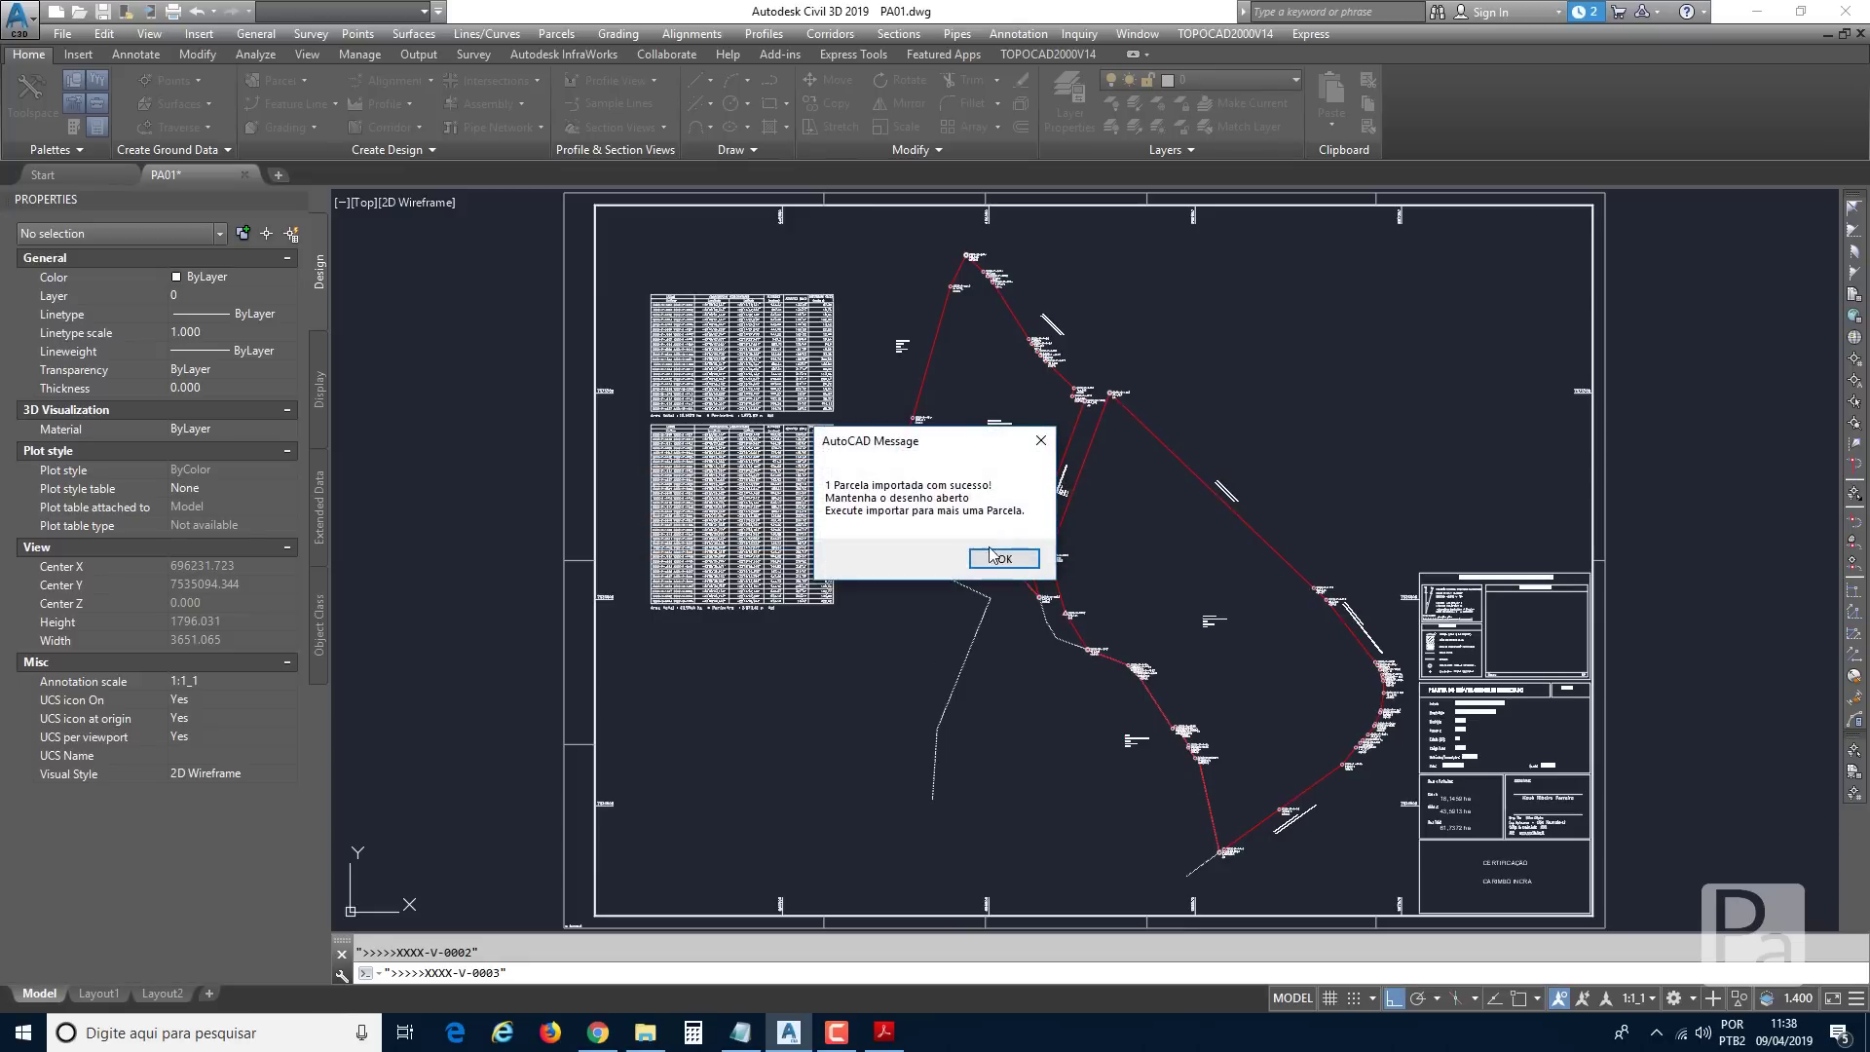
left_click(1003, 558)
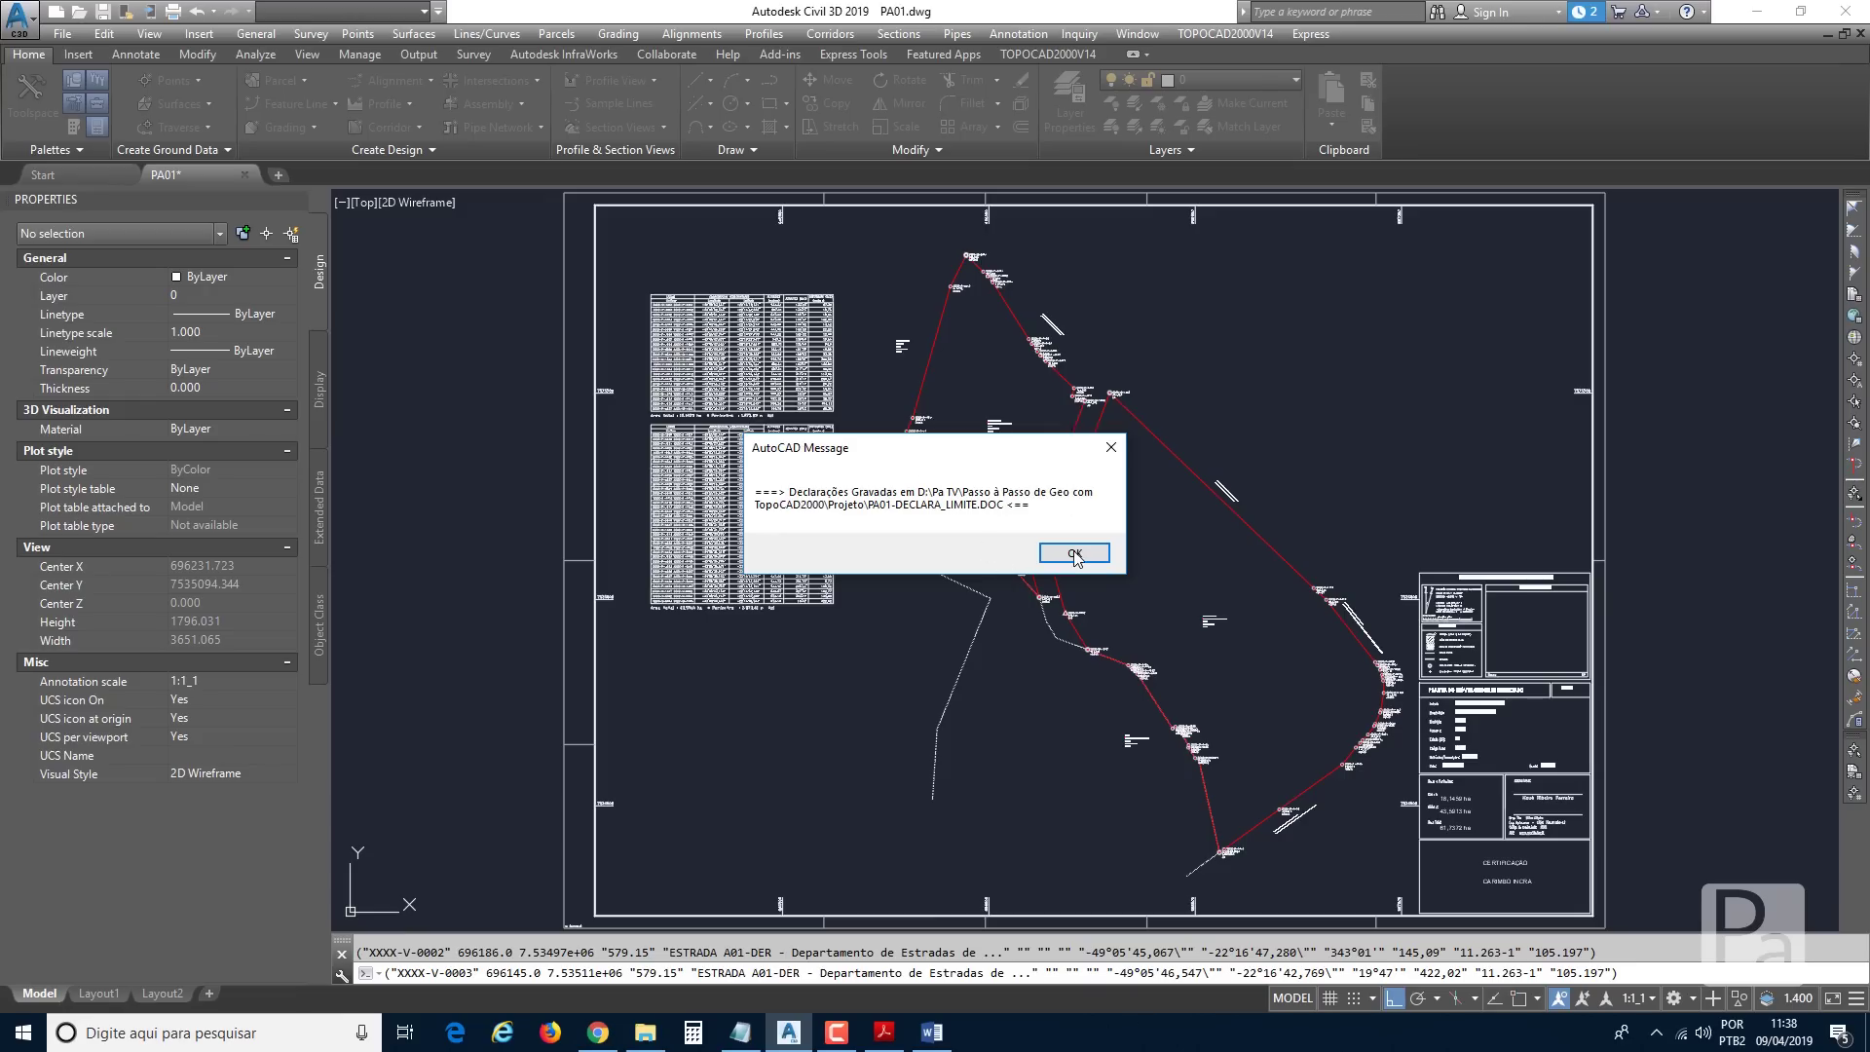
left_click(1065, 555)
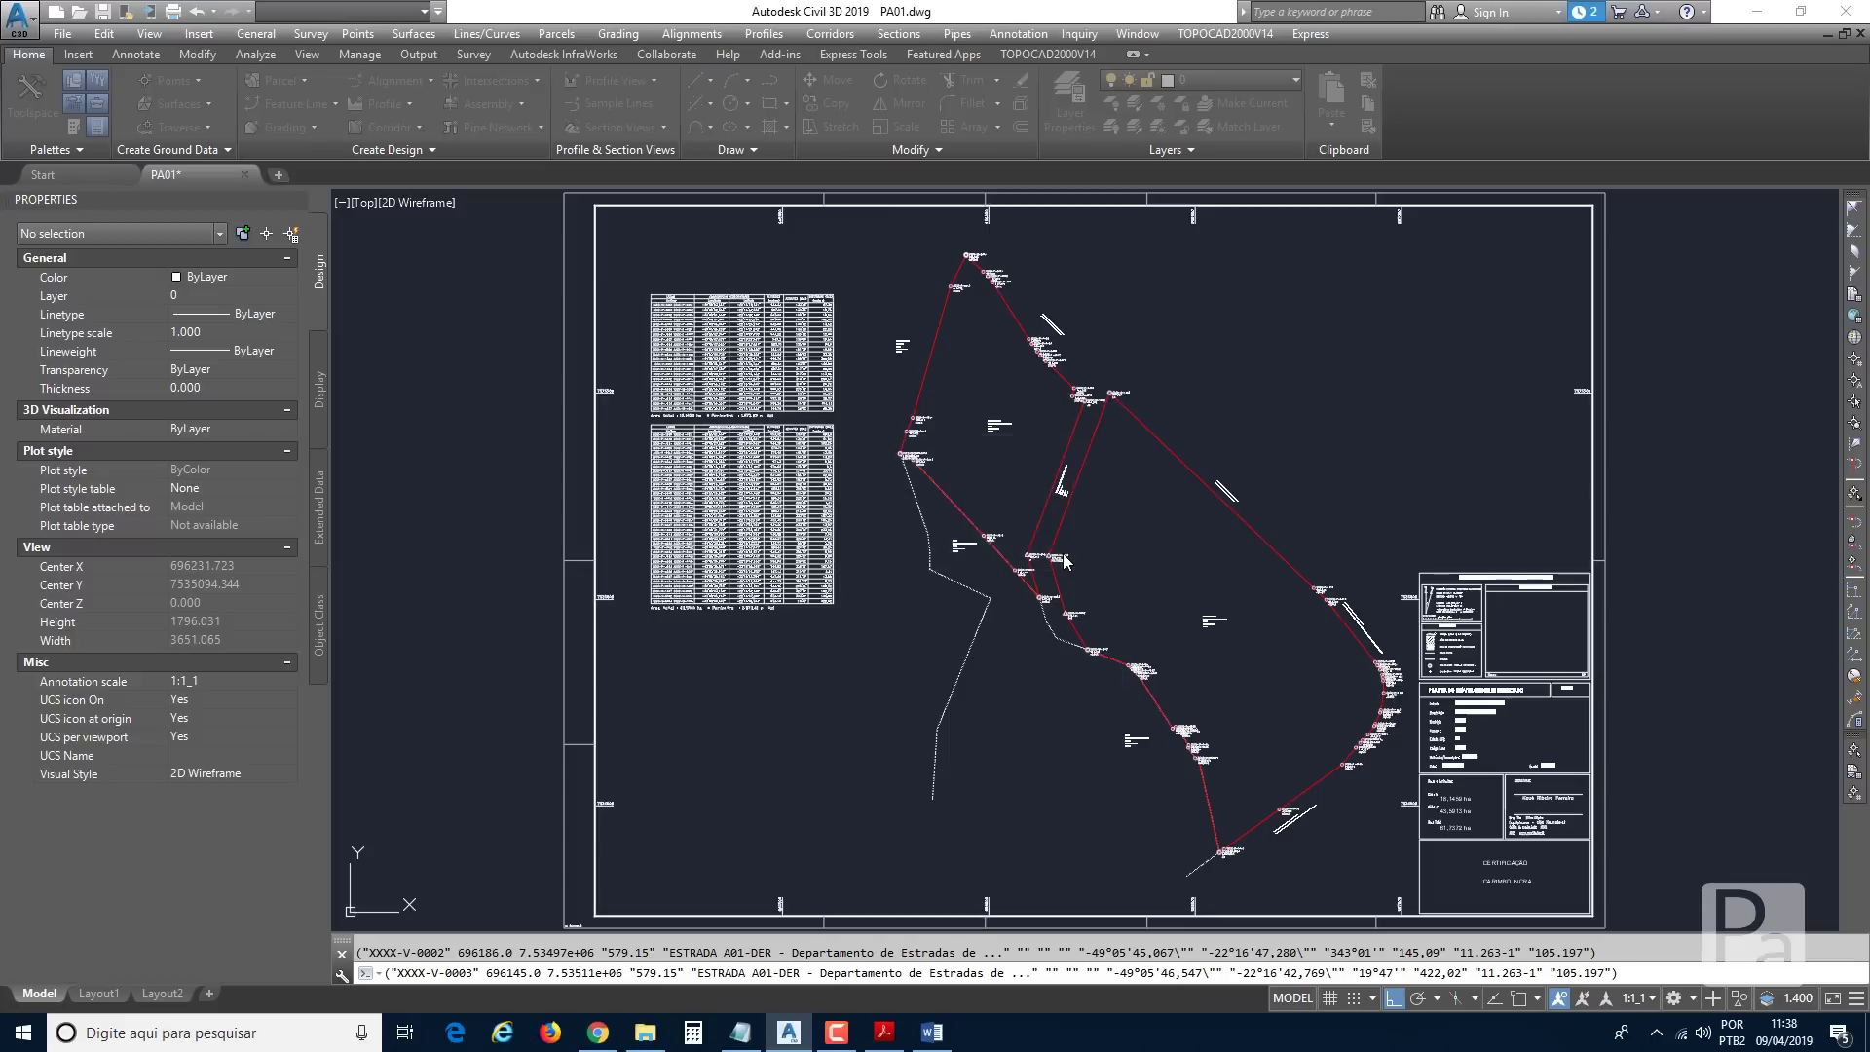
left_click(1036, 553)
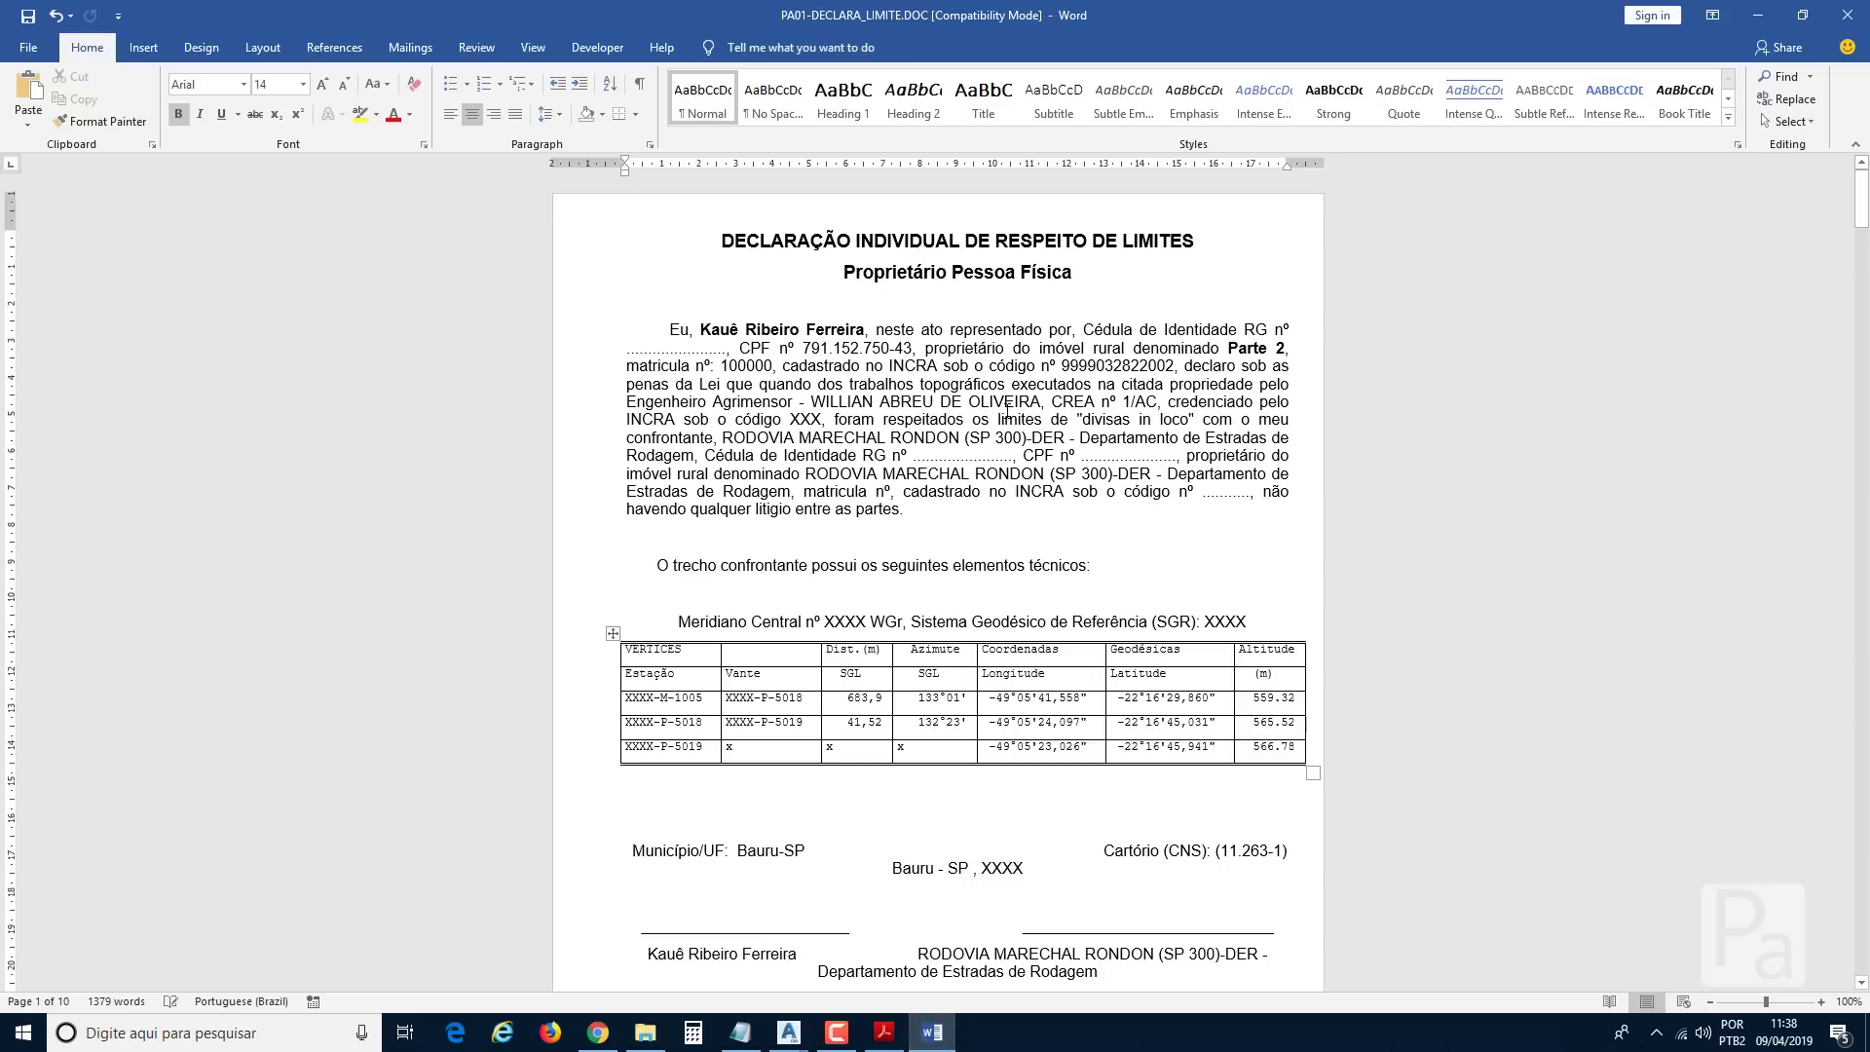
Skim the Parte 2 declarations, checking the vertex tables and the owner, neighbour and witness blocks, and close the document.
scroll(1007, 411, "down", 6)
scroll(1007, 411, "down", 15)
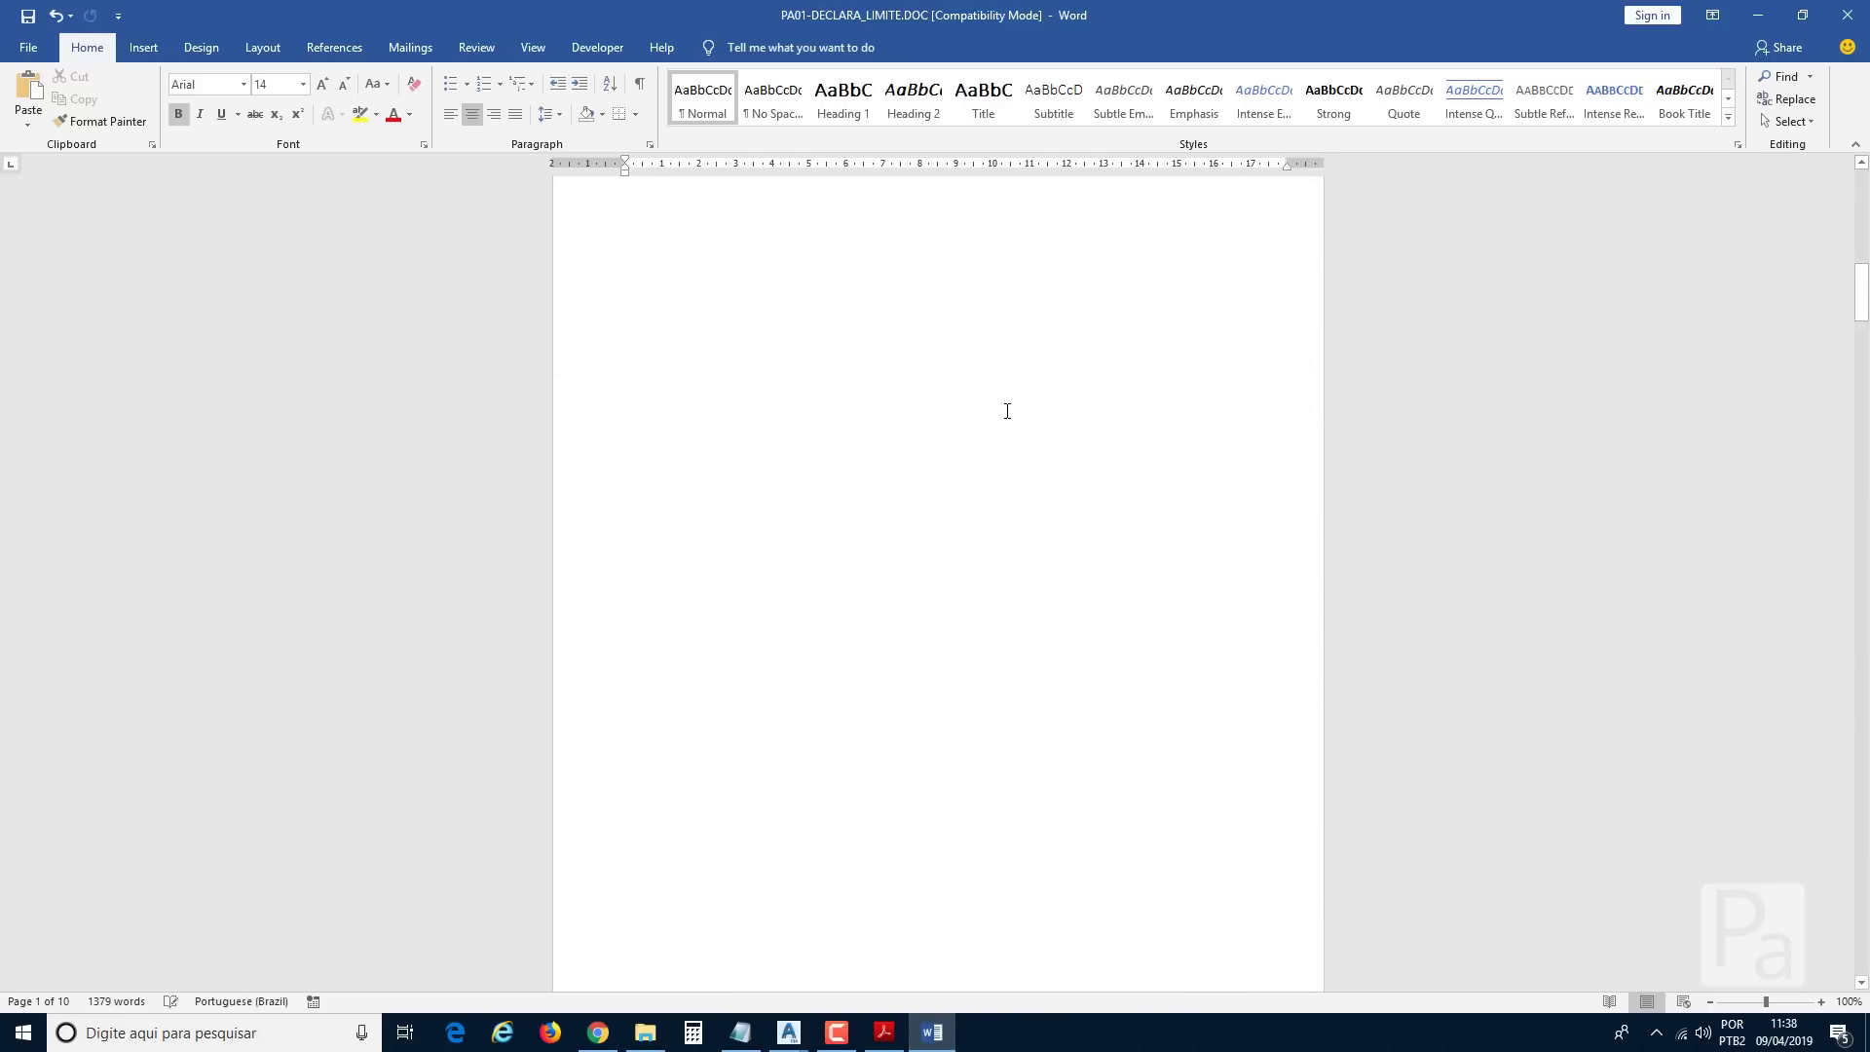
scroll(1007, 411, "down", 10)
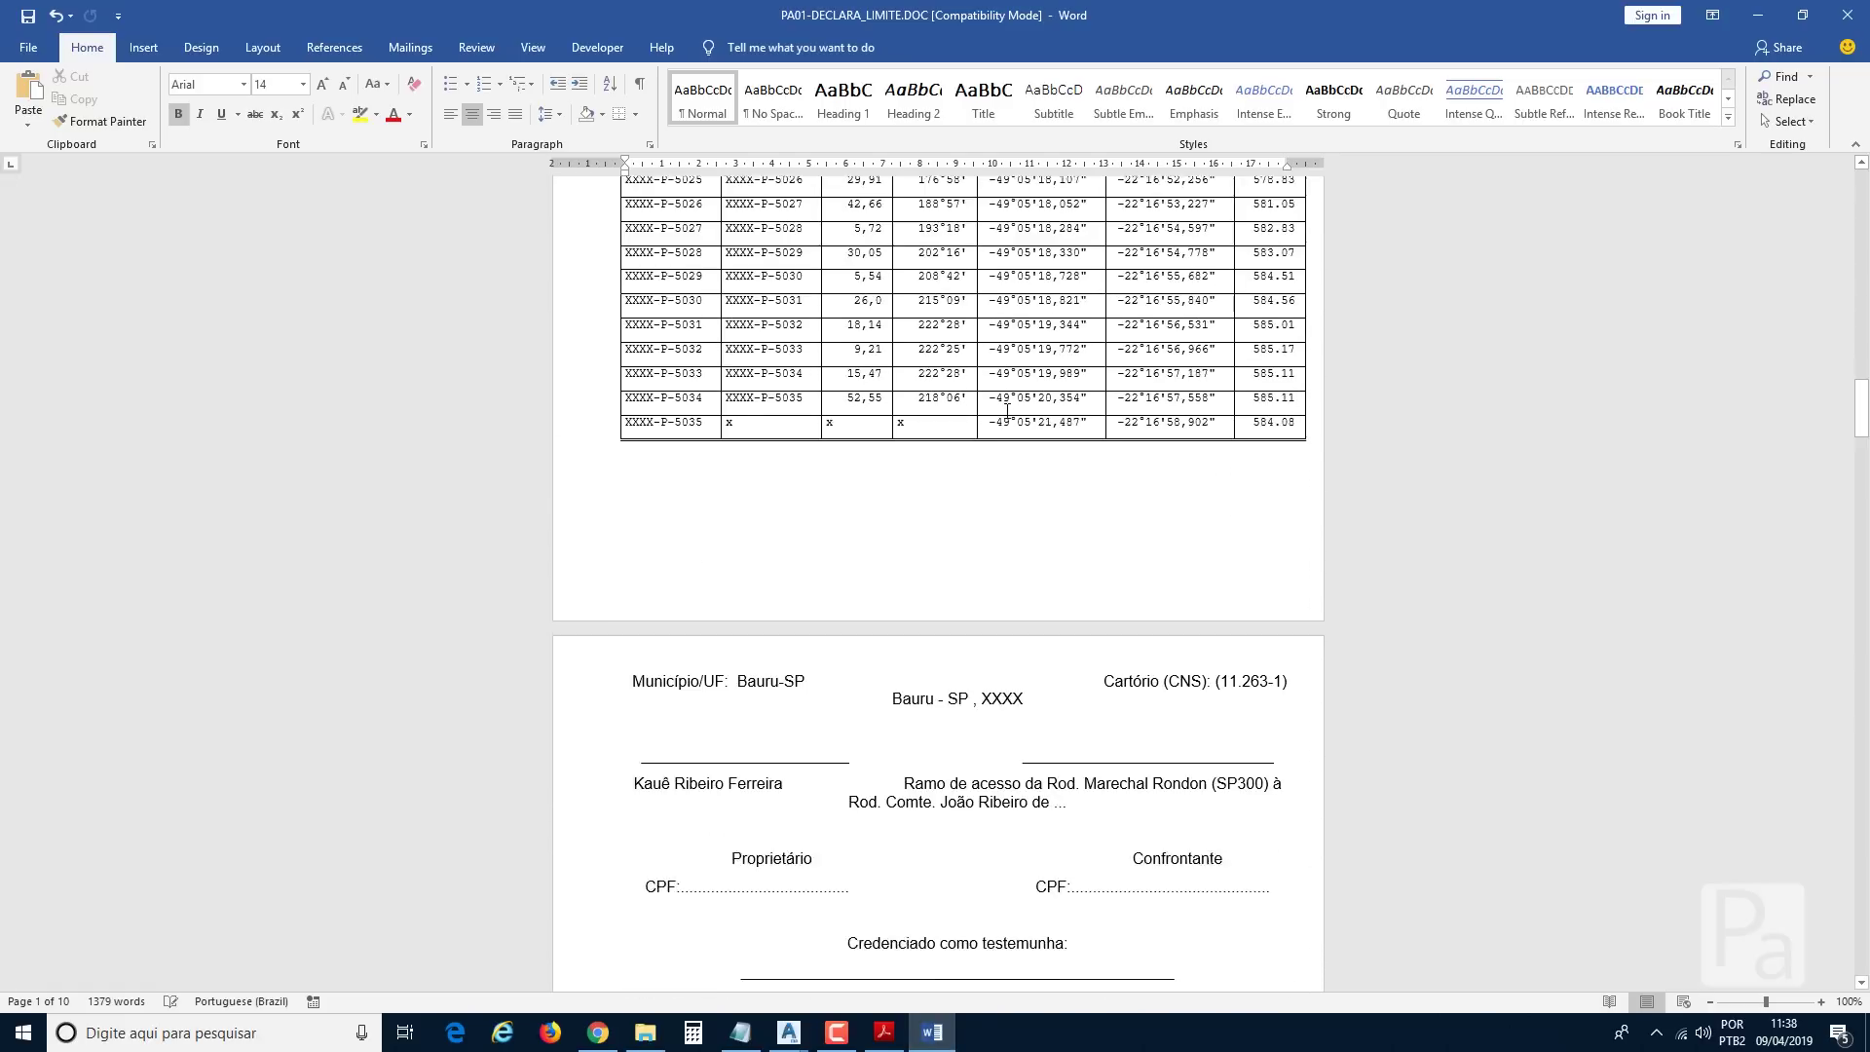
scroll(1007, 411, "down", 15)
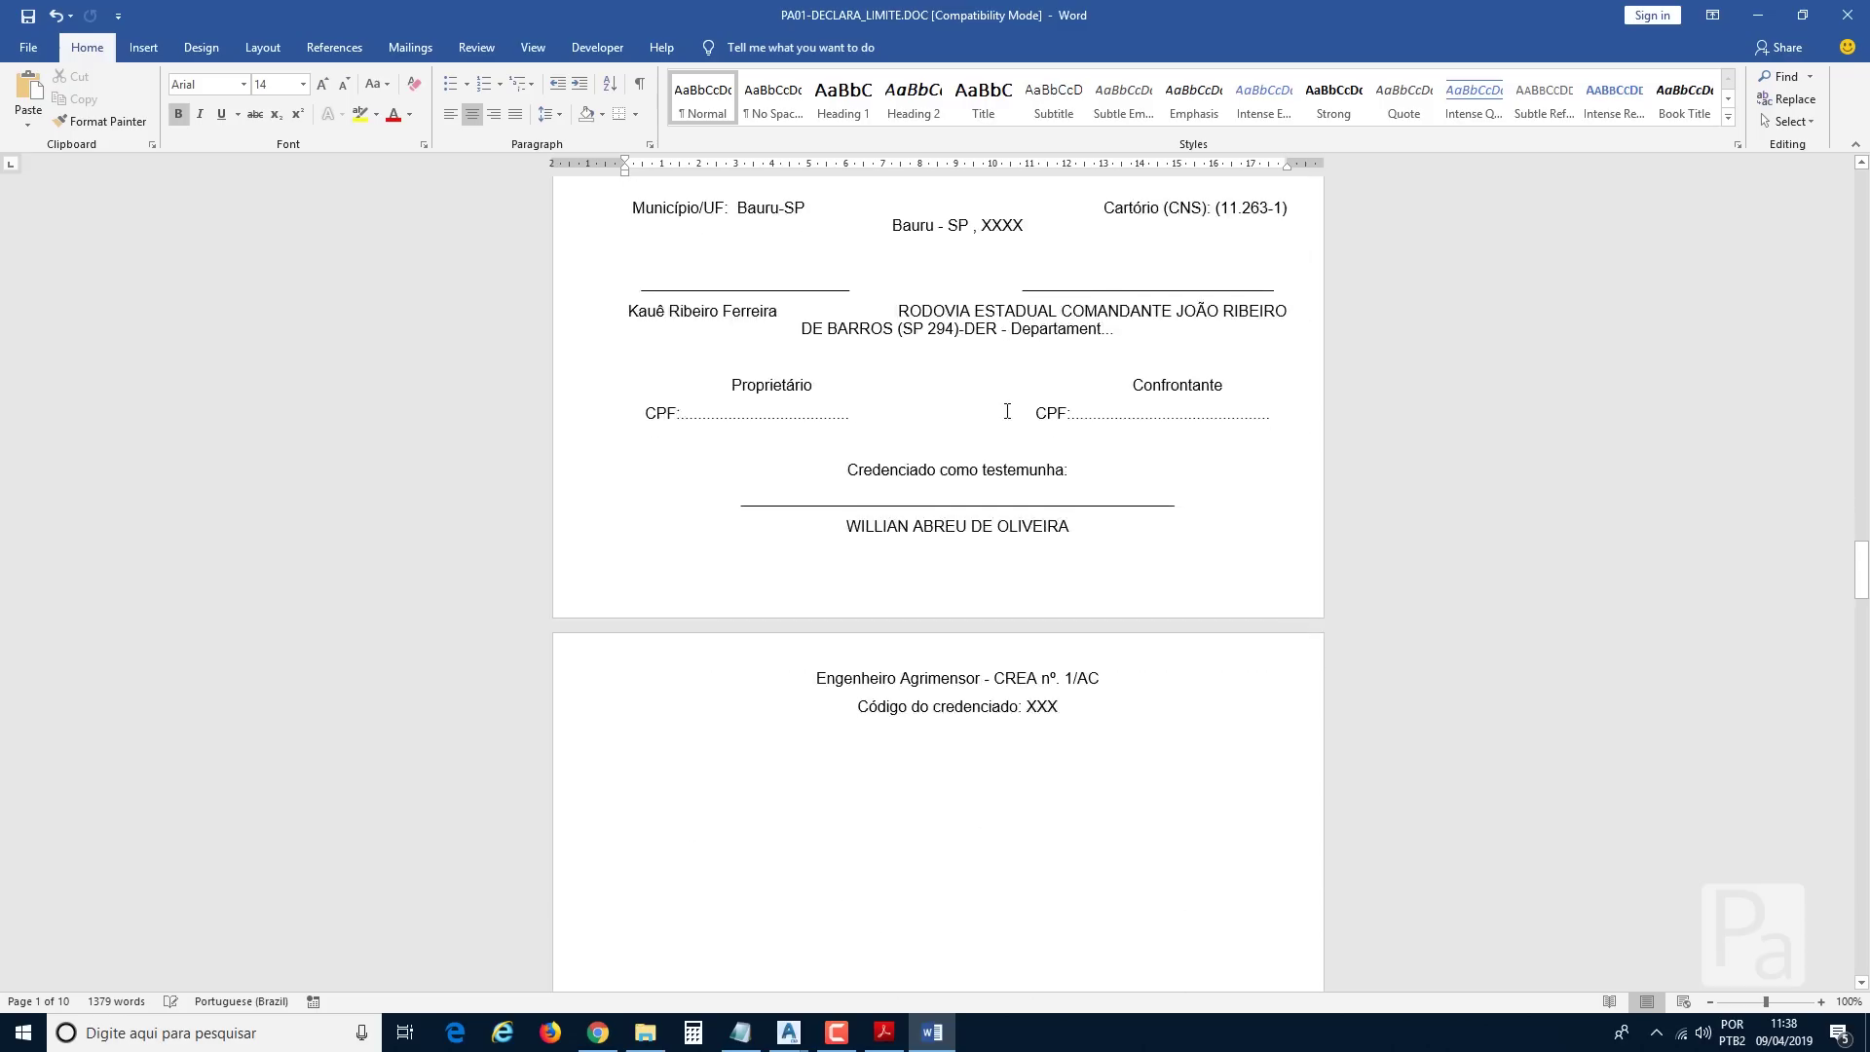
scroll(1007, 411, "up", 15)
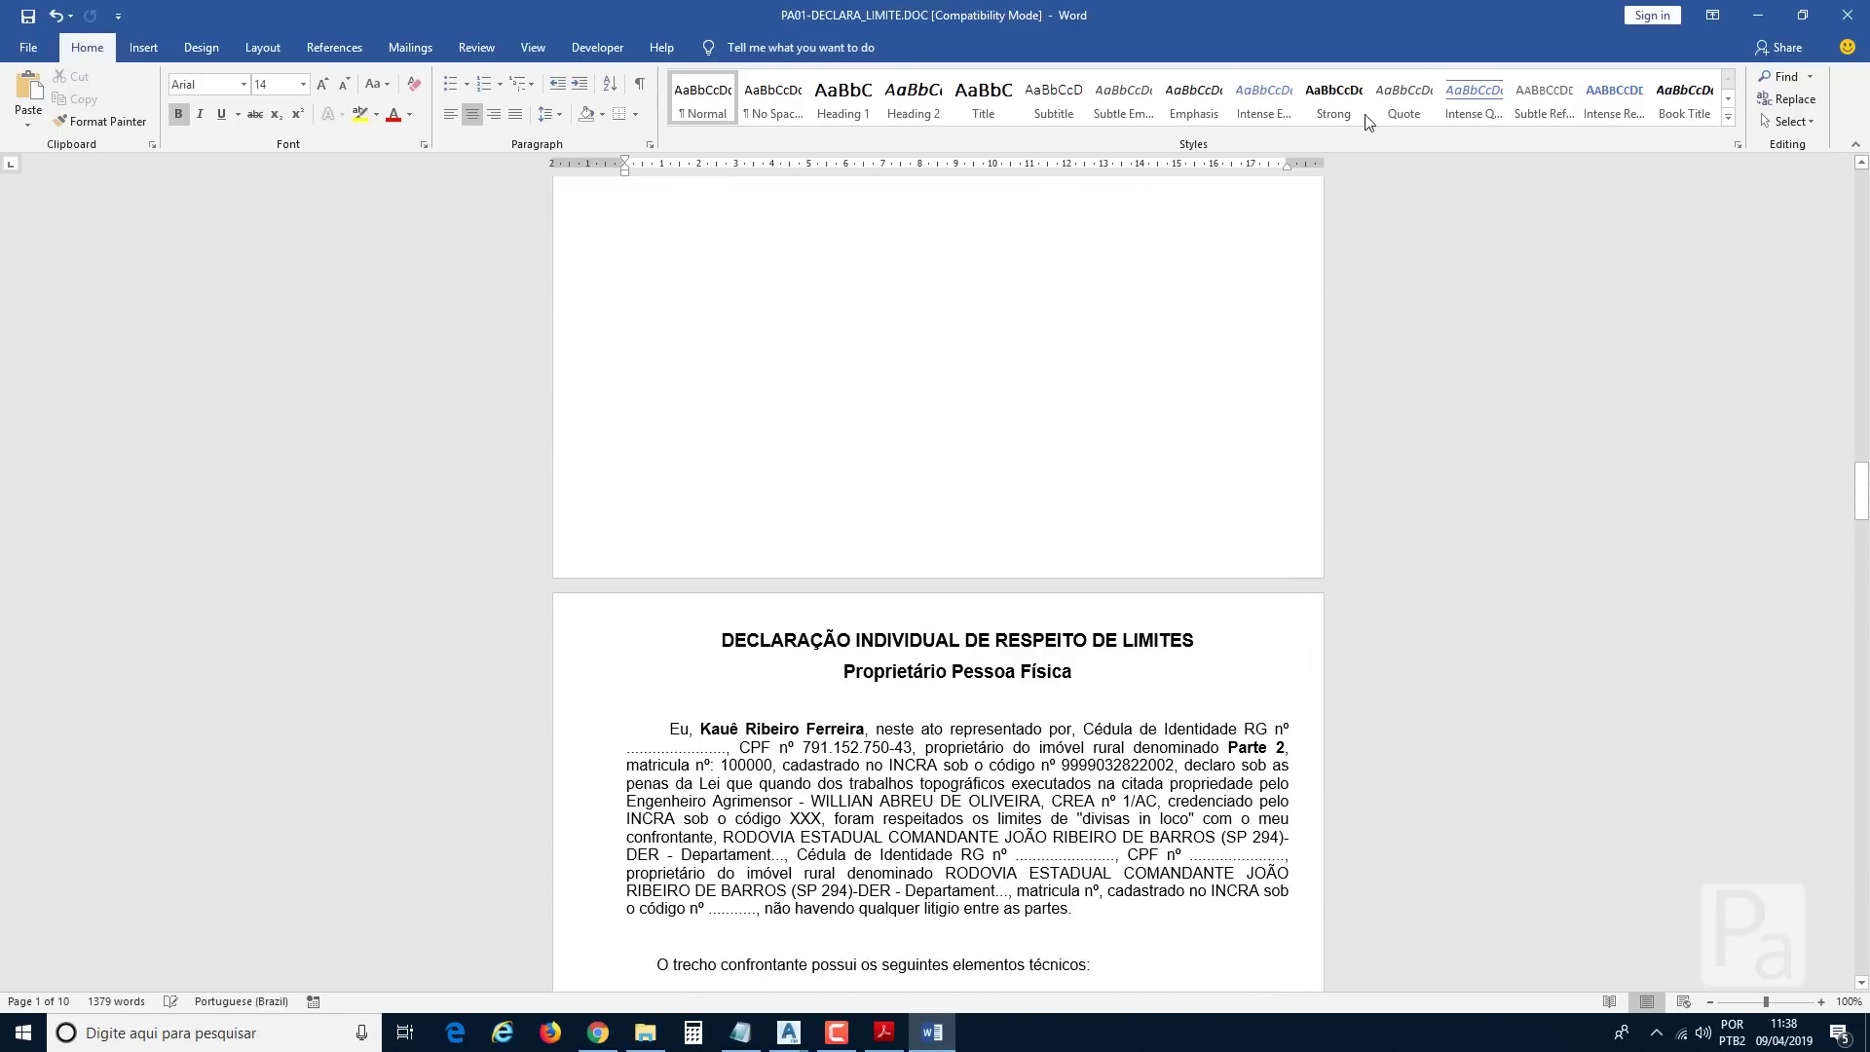
left_click(1859, 18)
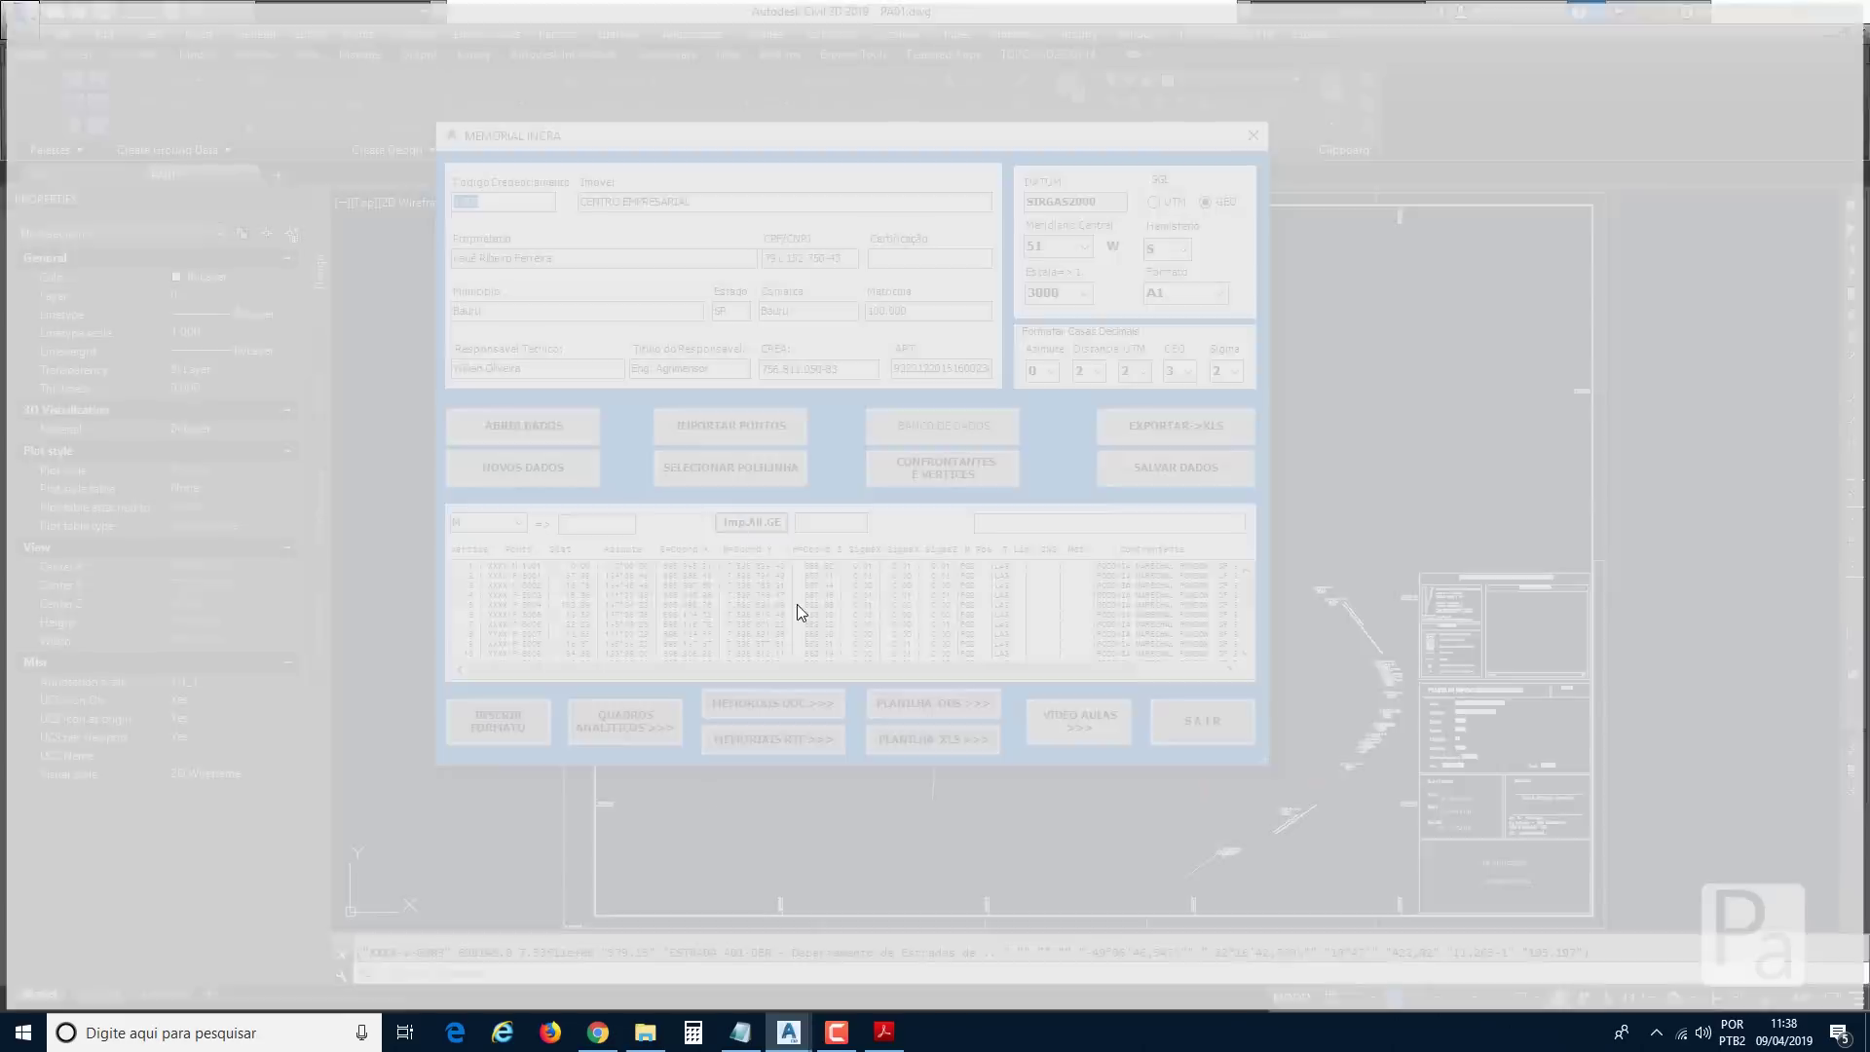
In the Projeto folder, rename the new PA01-DECLARA_LIMITE.DOC as PA01-DECLARA_LIMITE_Gleba02.DOC.
left_click(646, 1032)
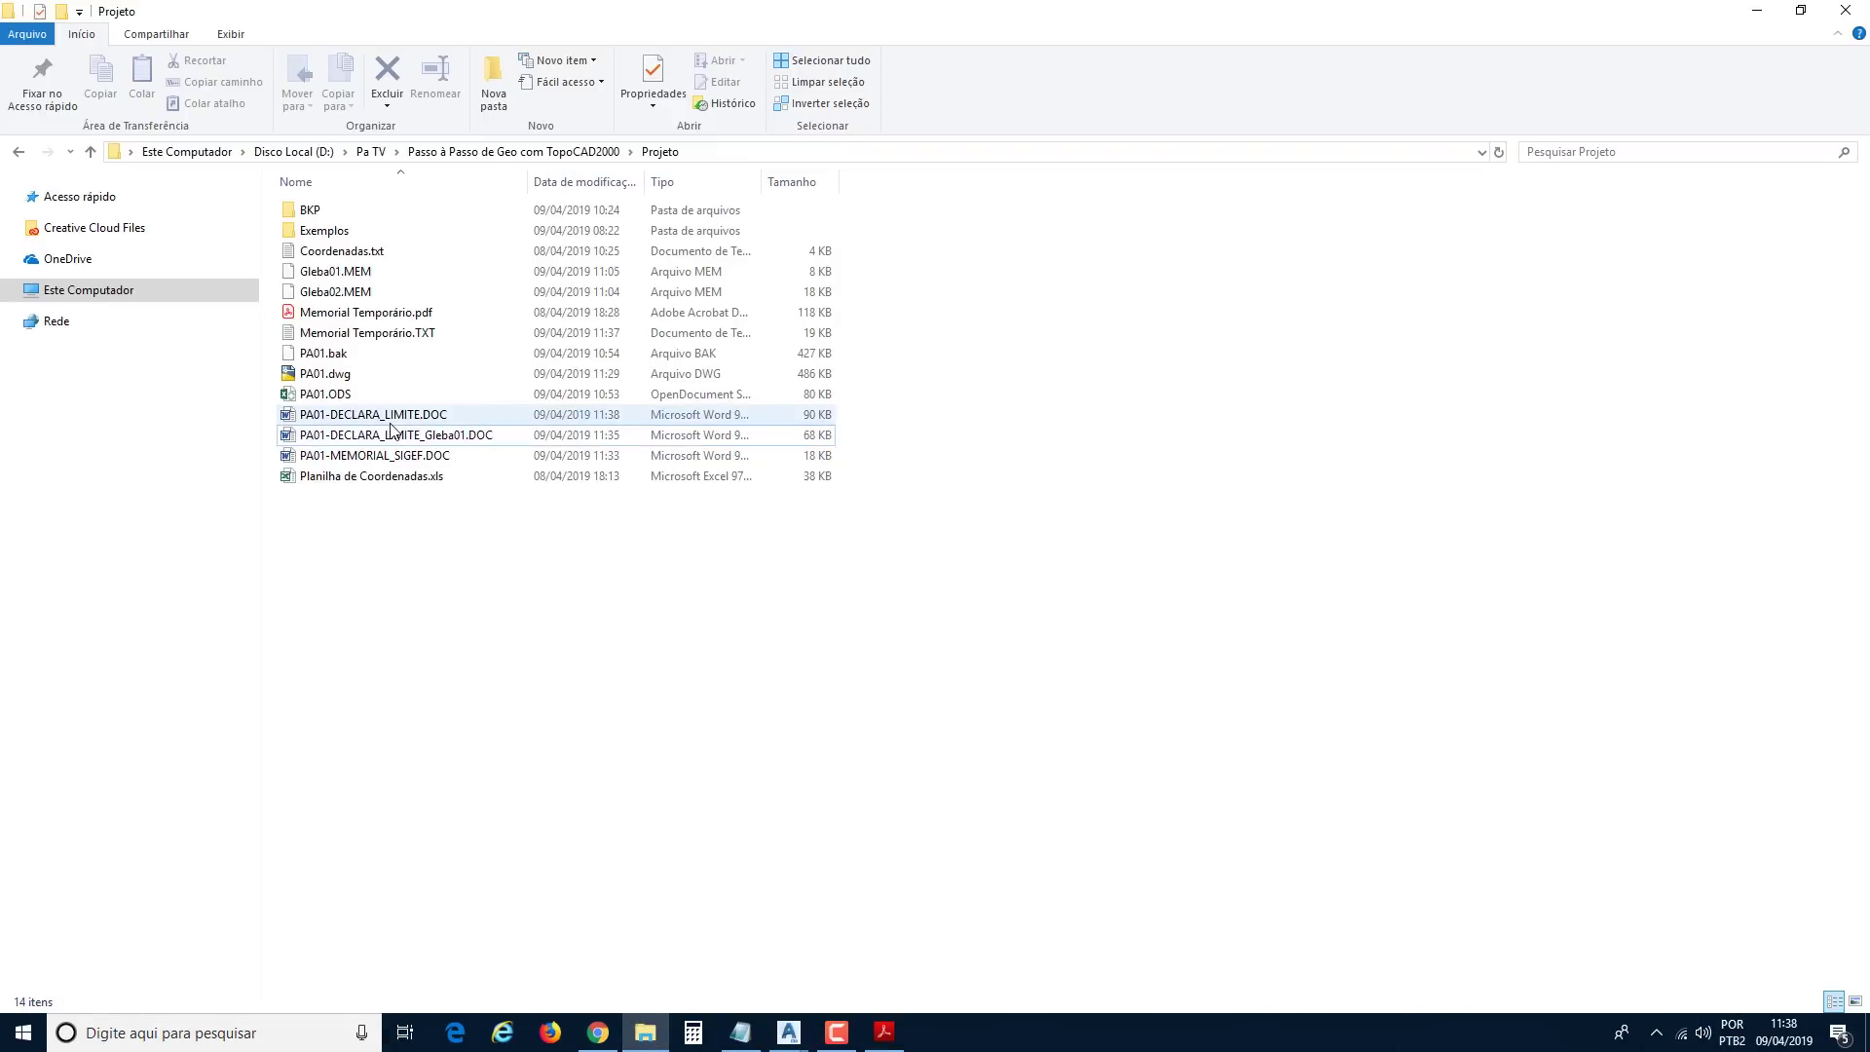
left_click(444, 414)
key("F2")
key("Right")
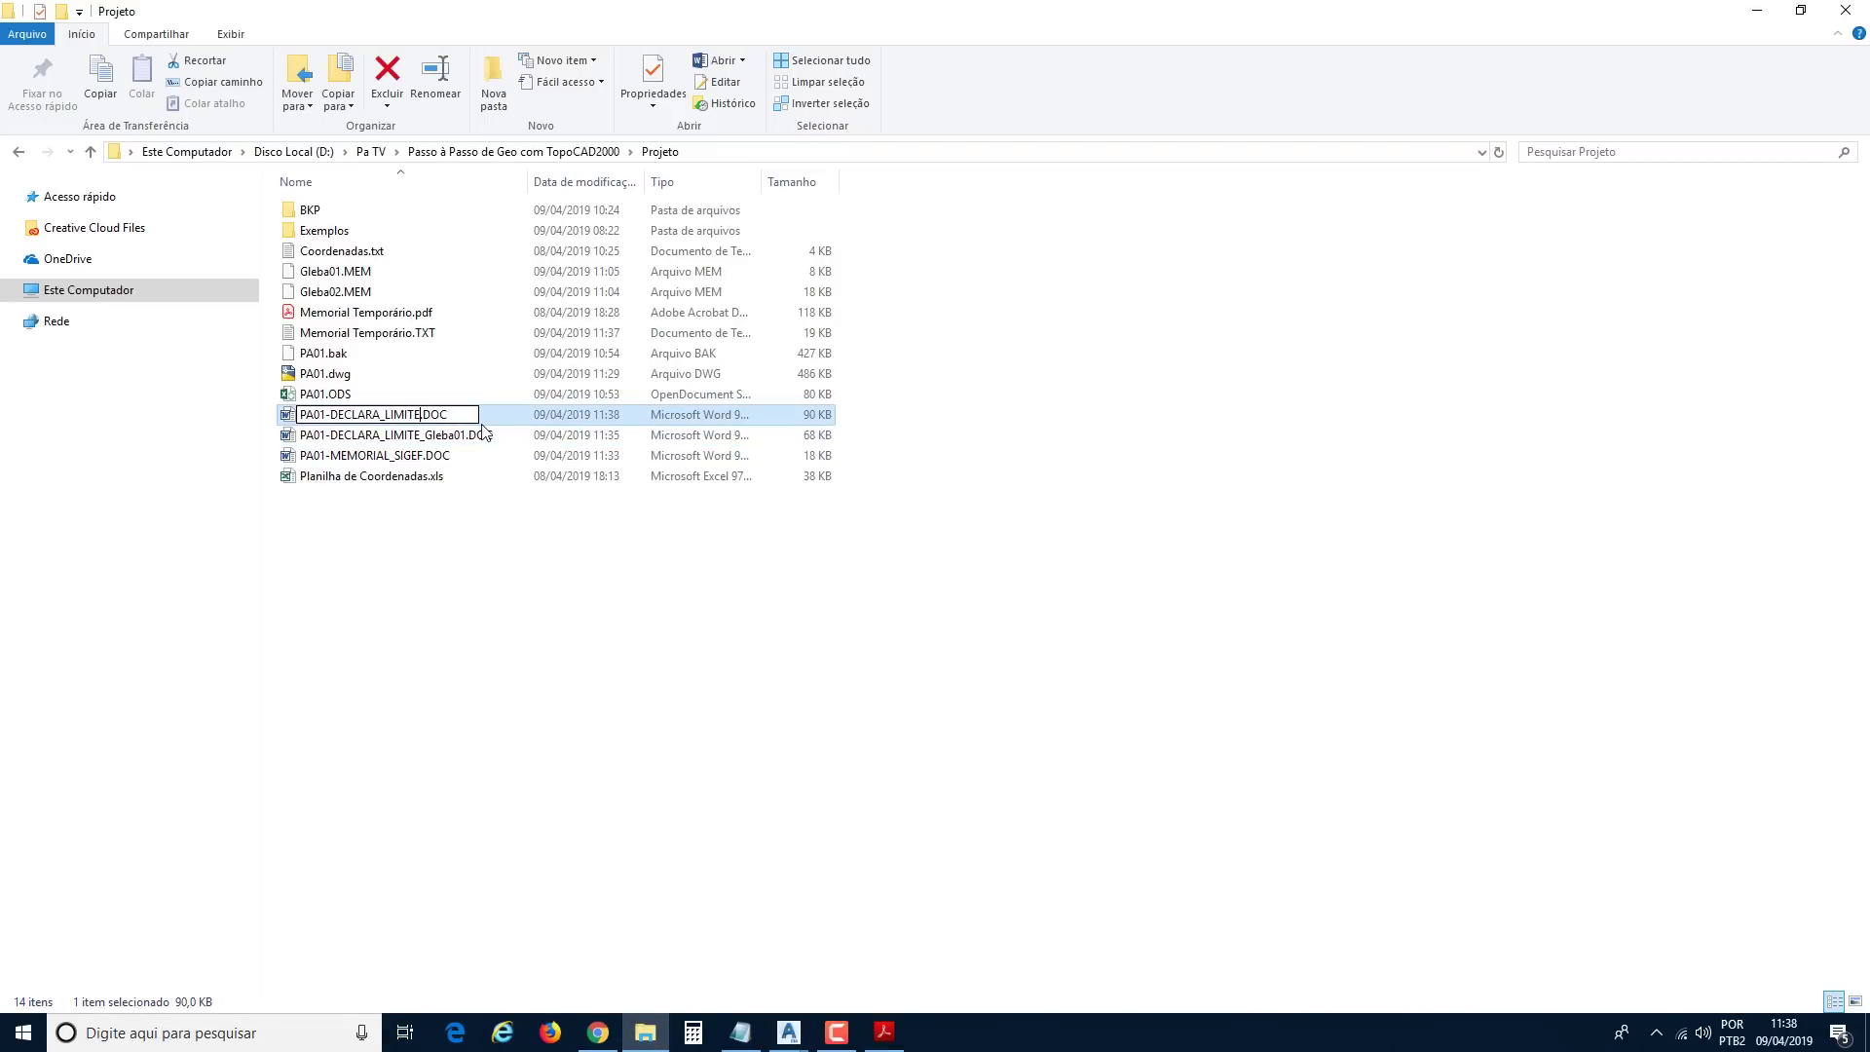
type("_Gleba02")
key("Return")
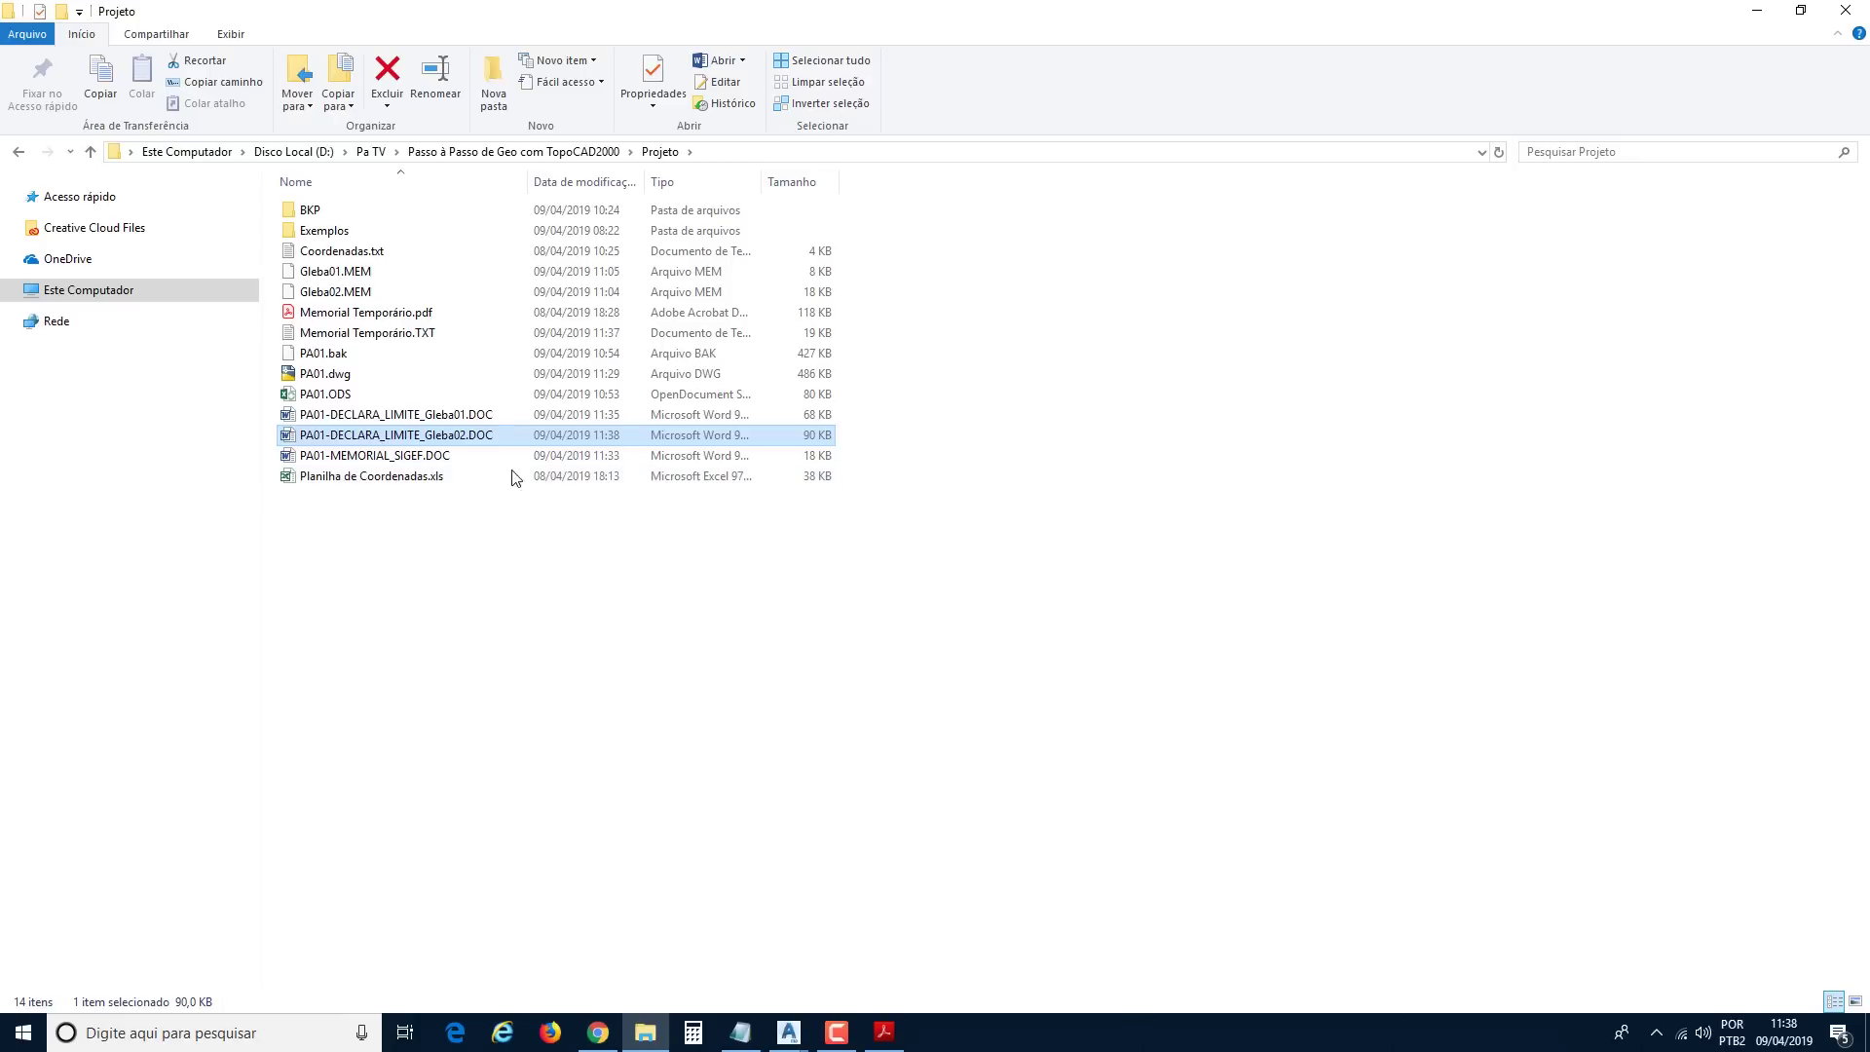
Highlight the Gleba01 and Gleba02 declarations together with PA01-MEMORIAL_SIGEF.DOC to review the generated documents, and clear the selection.
left_click(482, 419, "ctrl")
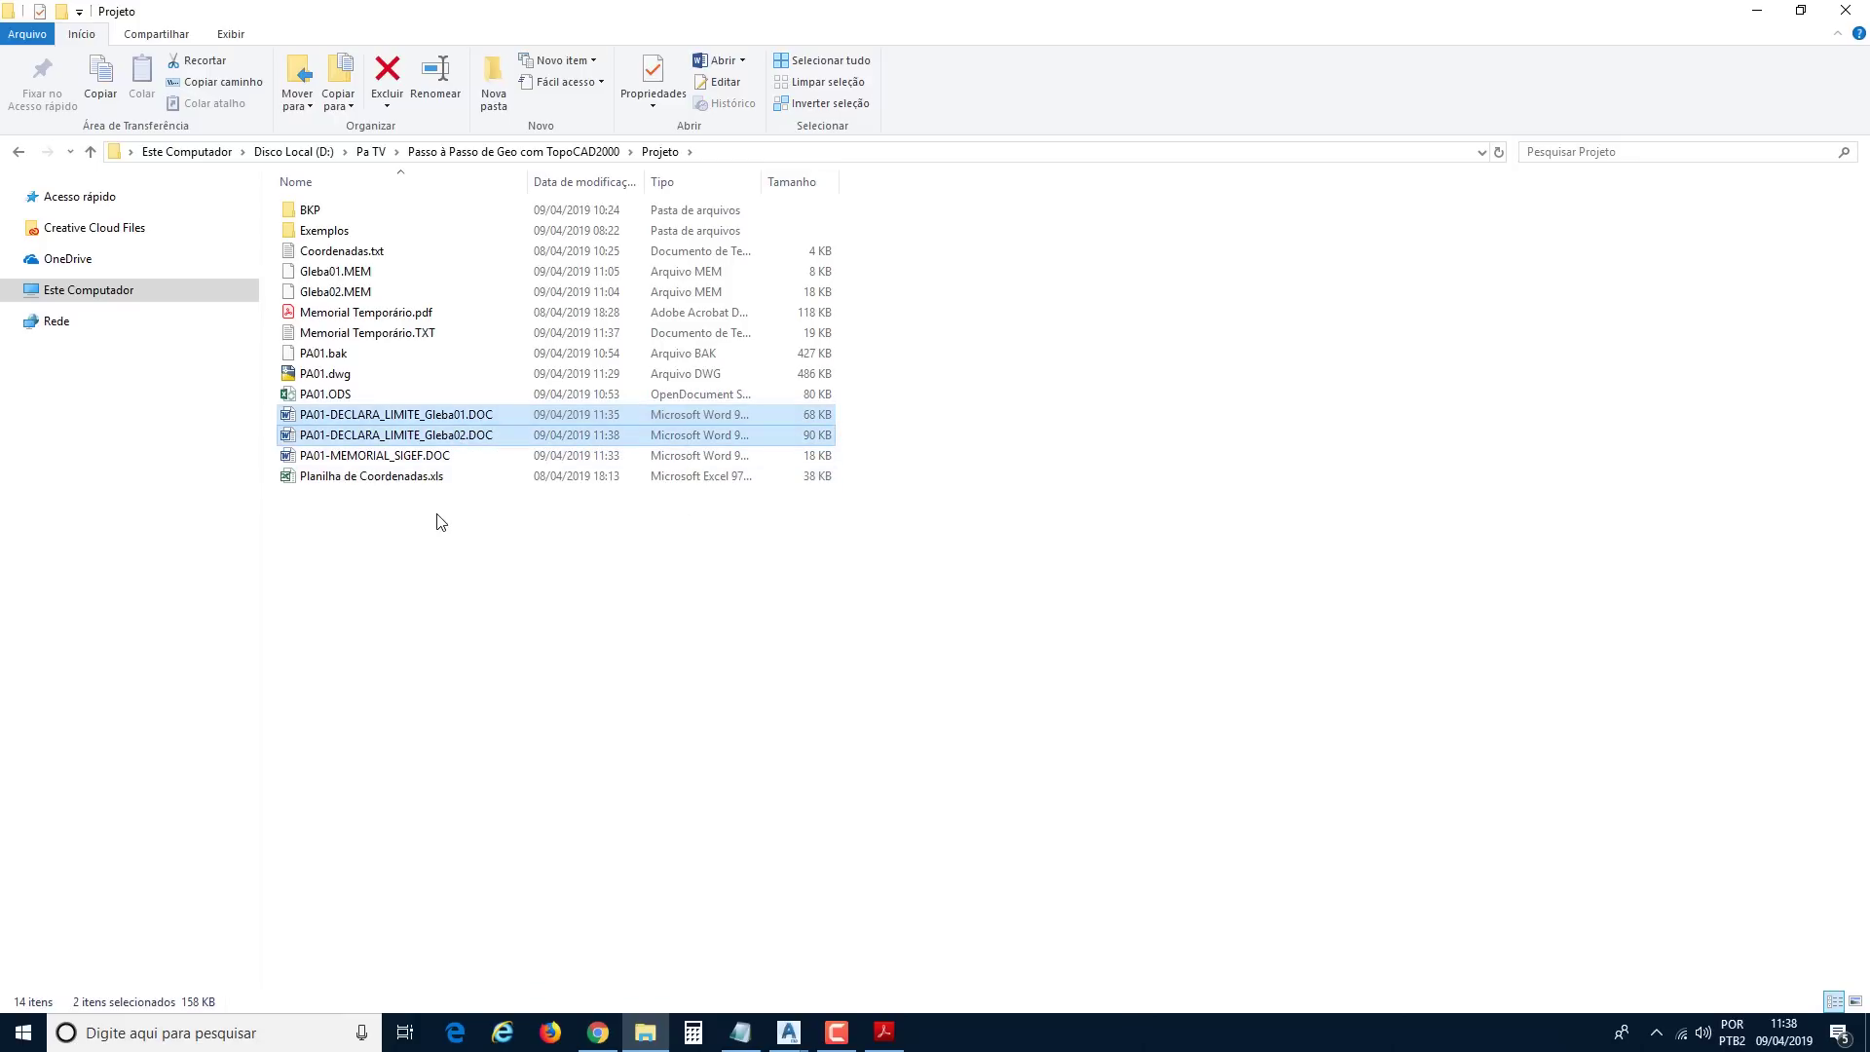
left_click(421, 457, "ctrl")
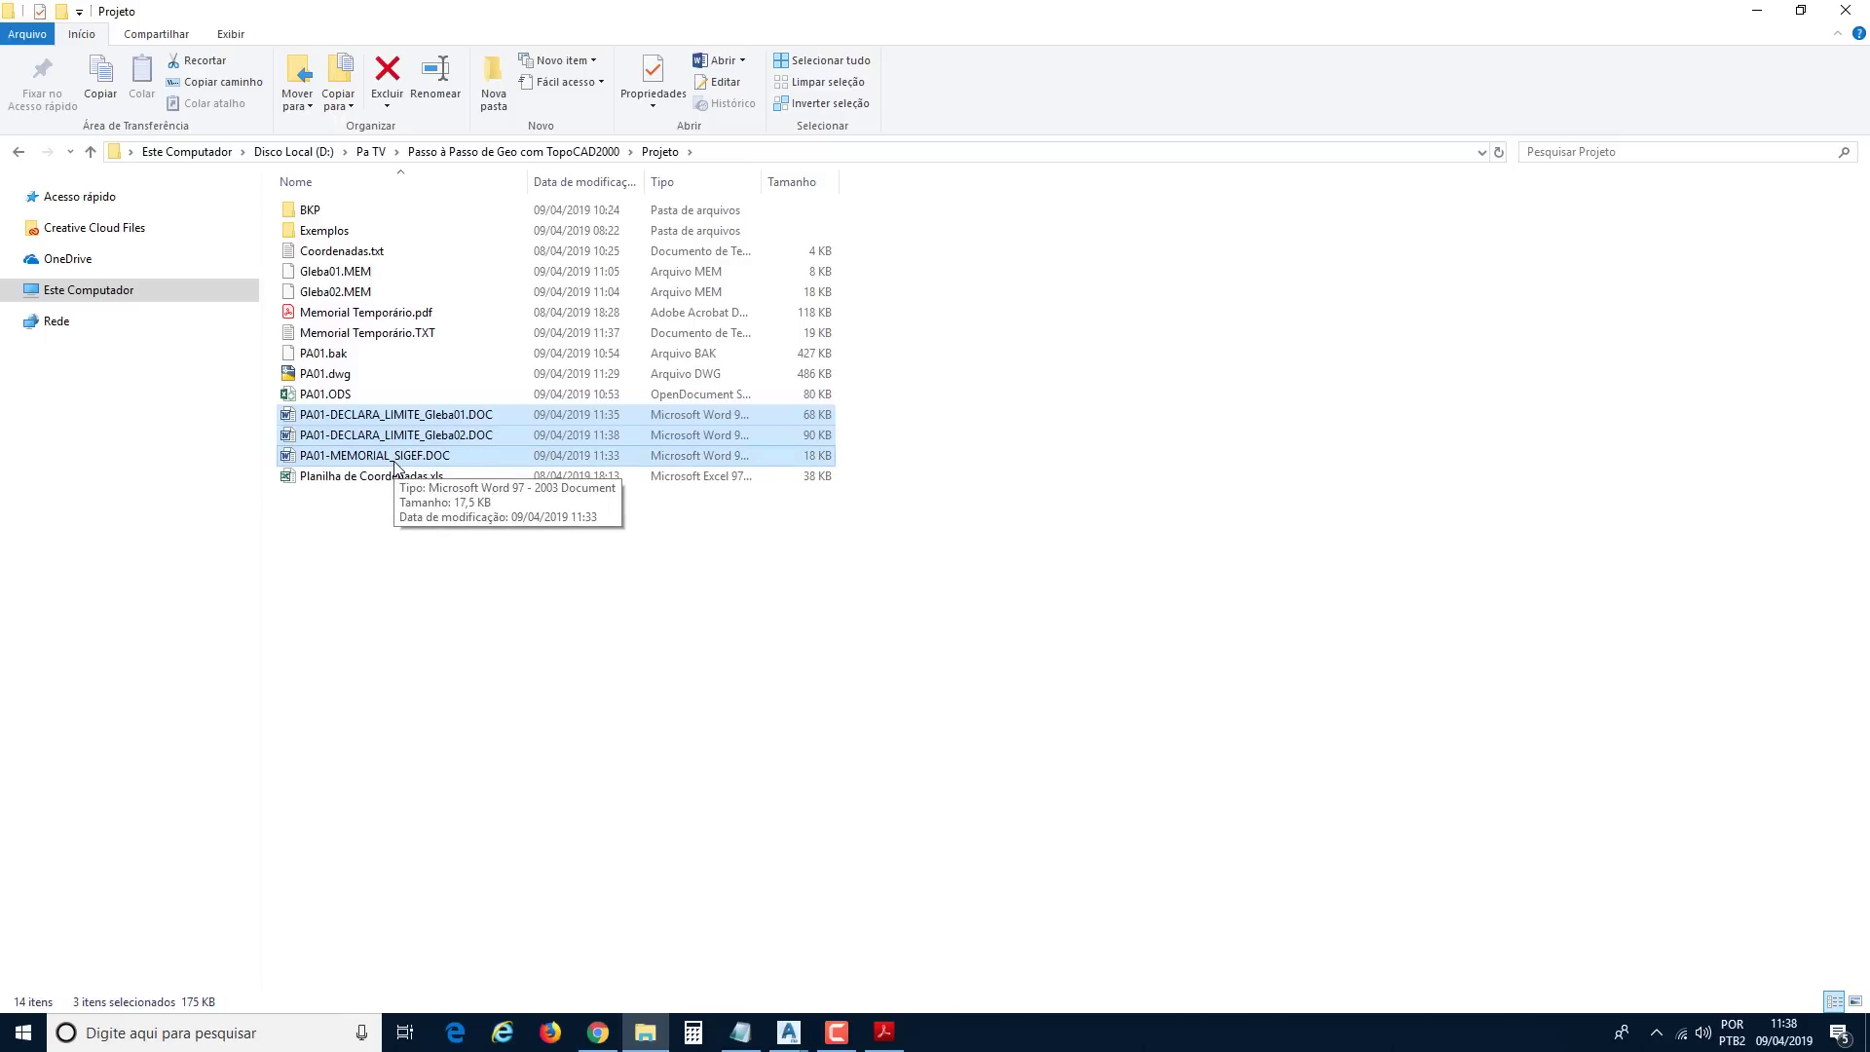
left_click(446, 547)
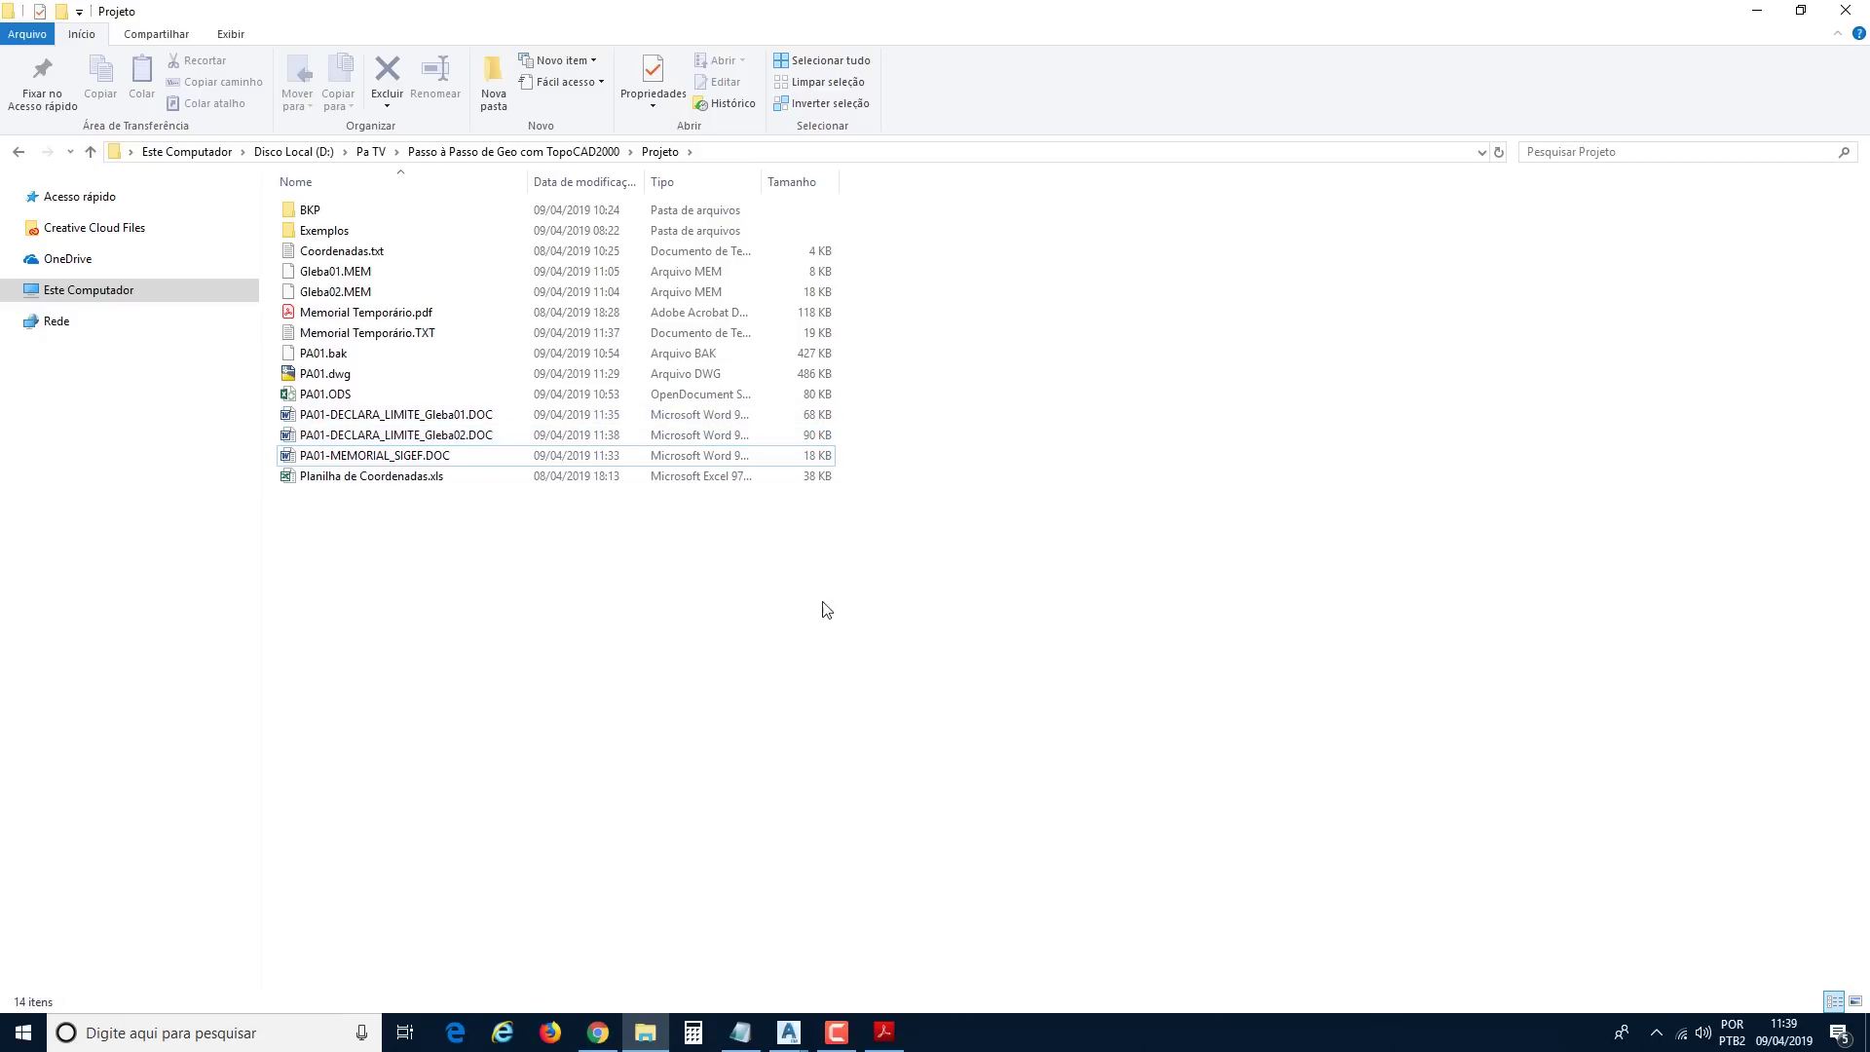
Switch to the MEMORIAL INCRA window and generate the DOC Requerimento para Averbação em Cartório, acknowledging its messages.
mouse_move(799, 1040)
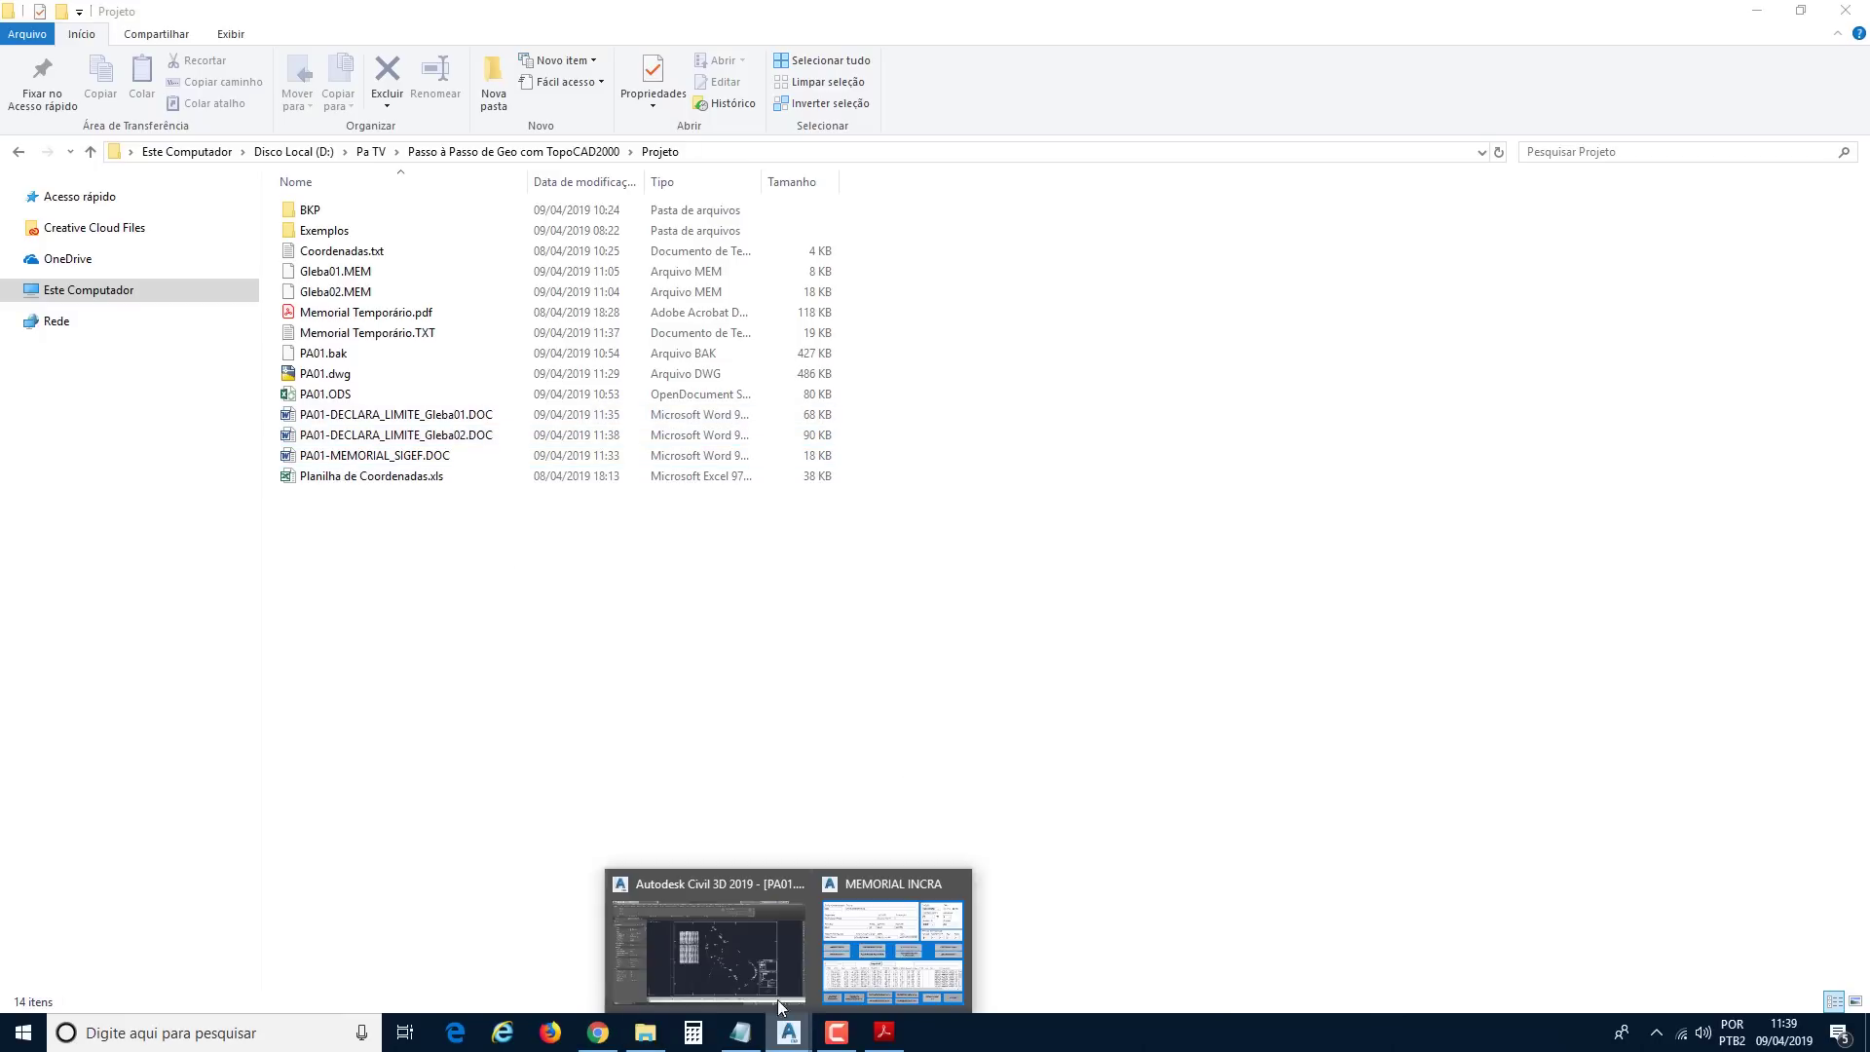
left_click(778, 994)
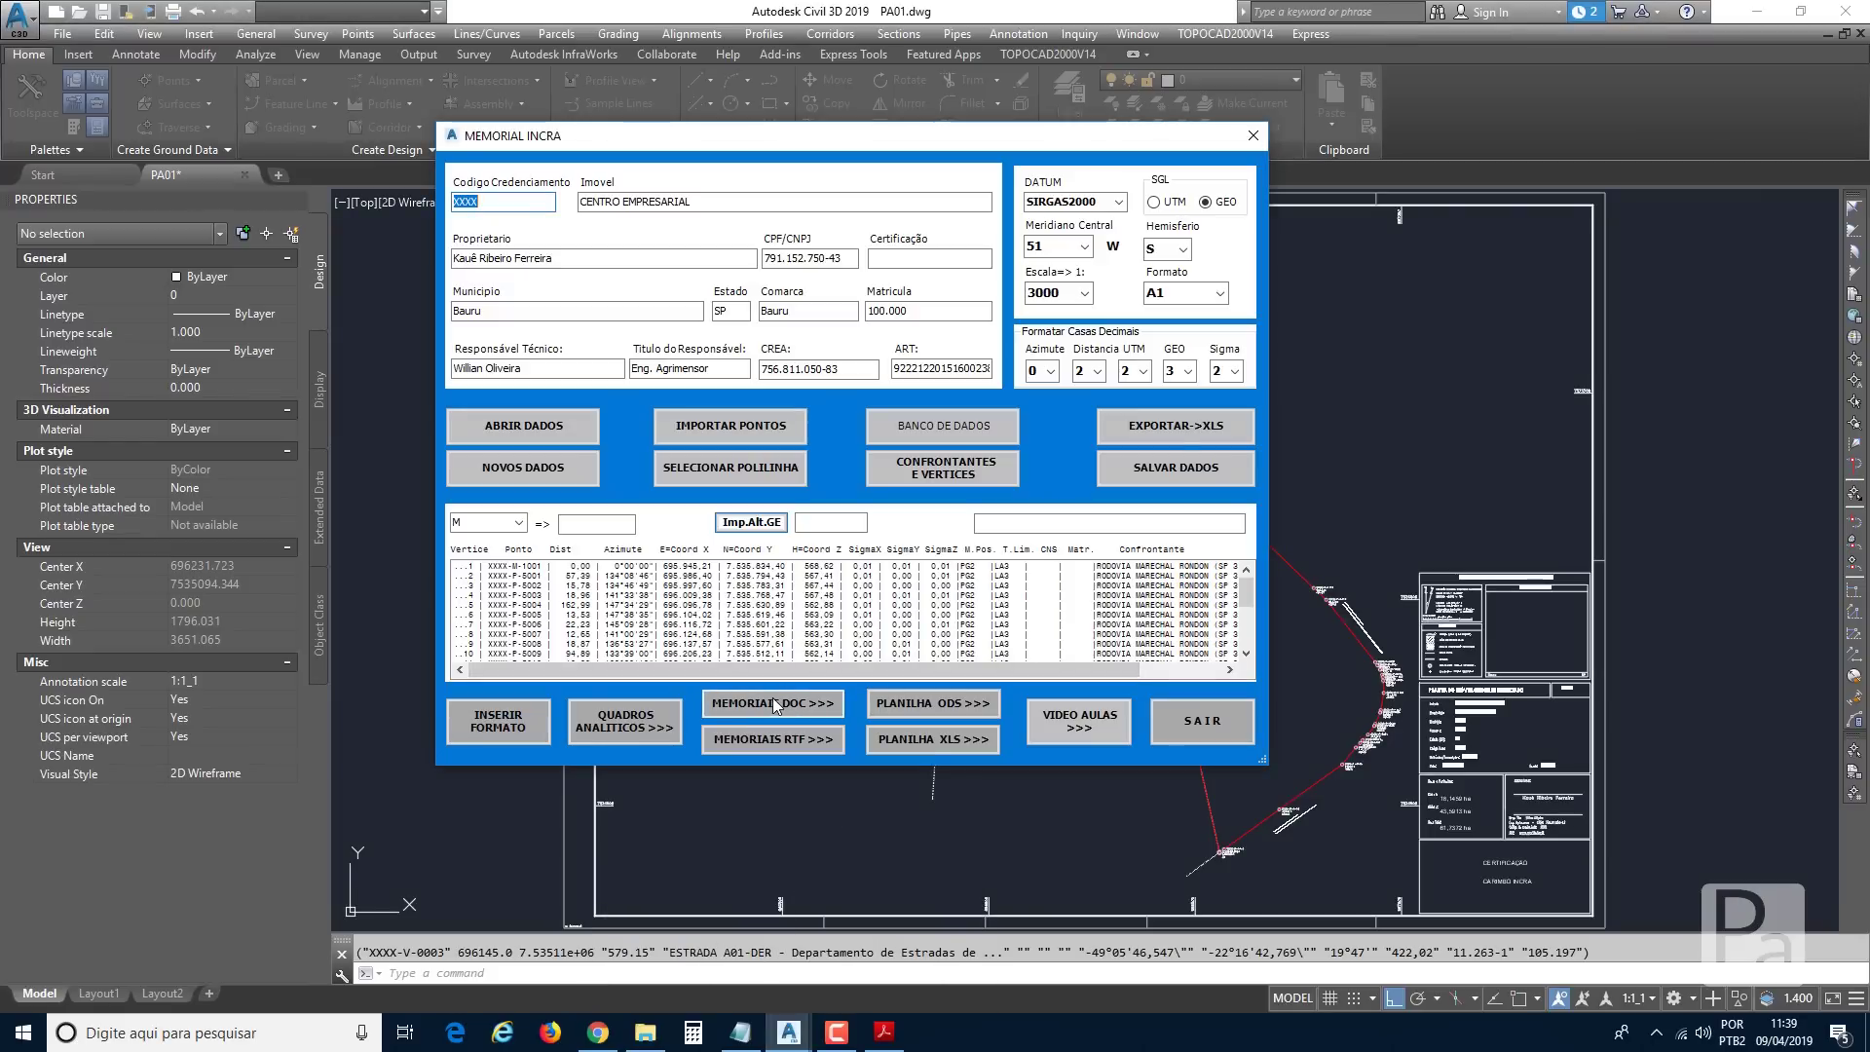
left_click(760, 702)
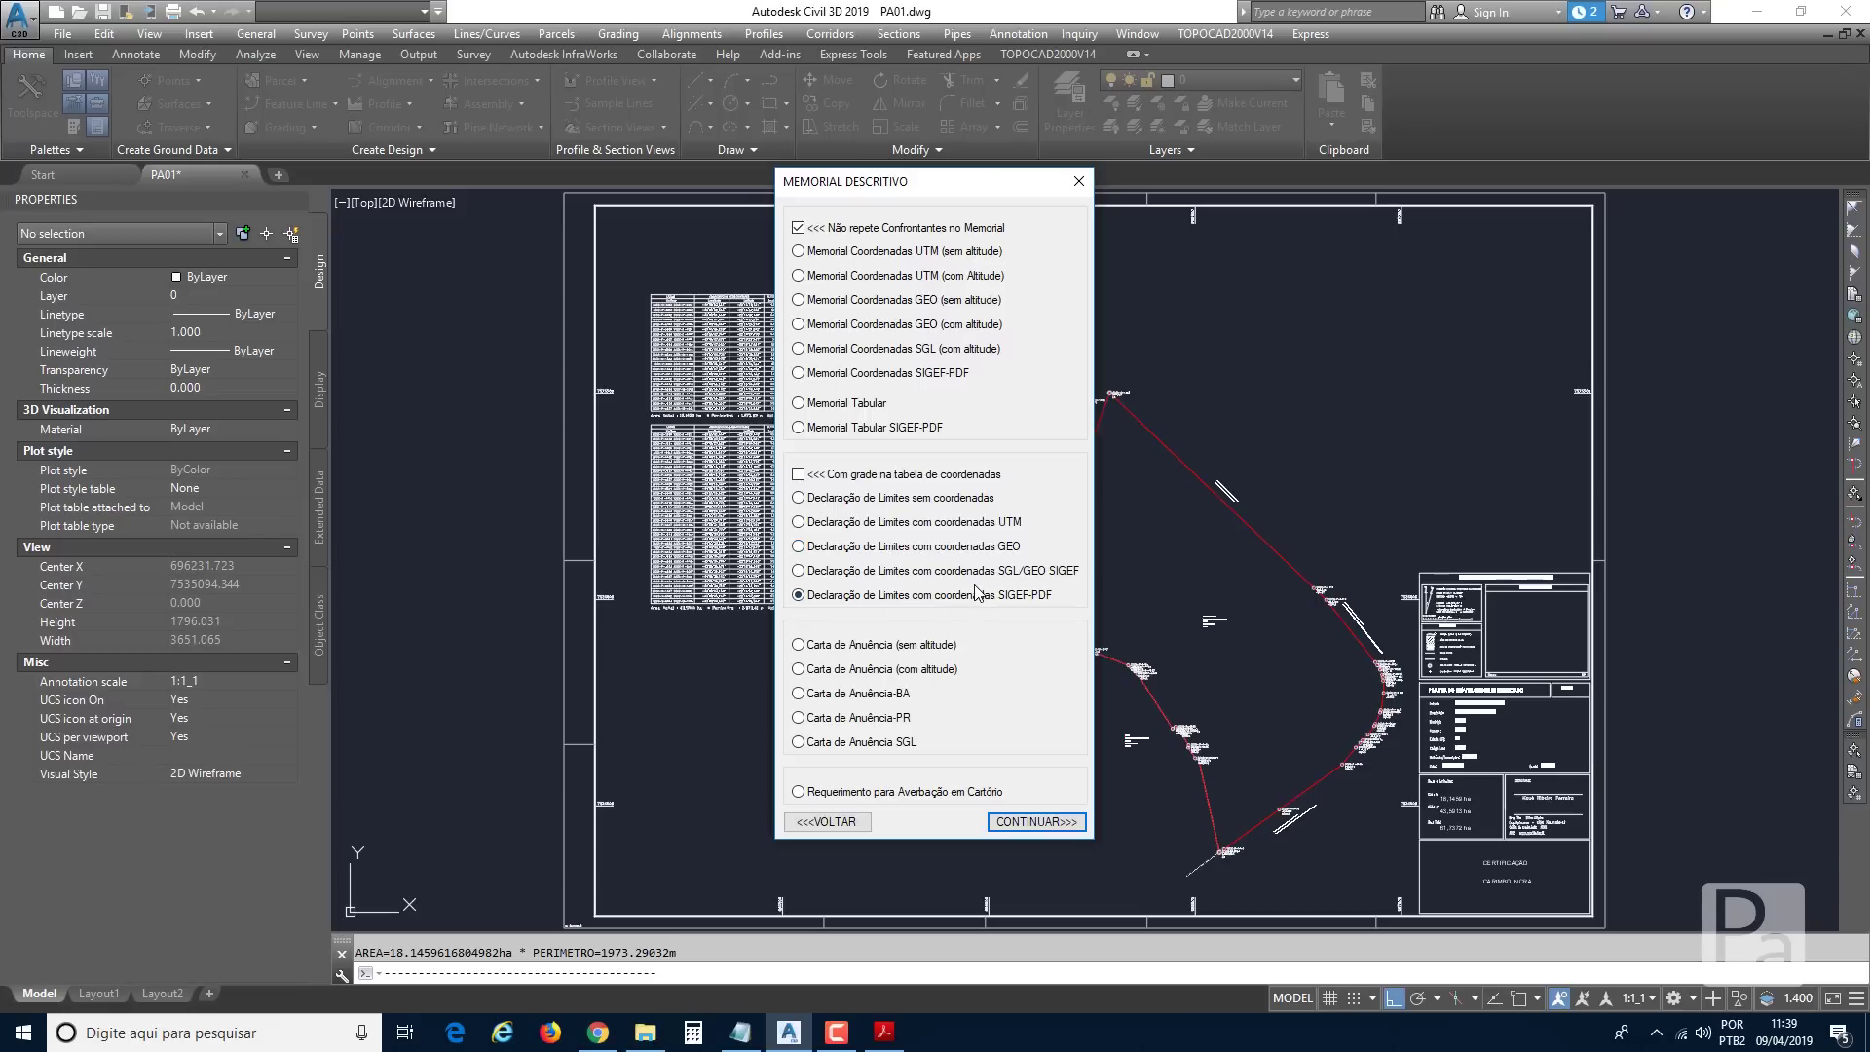
left_click(826, 792)
left_click(1013, 826)
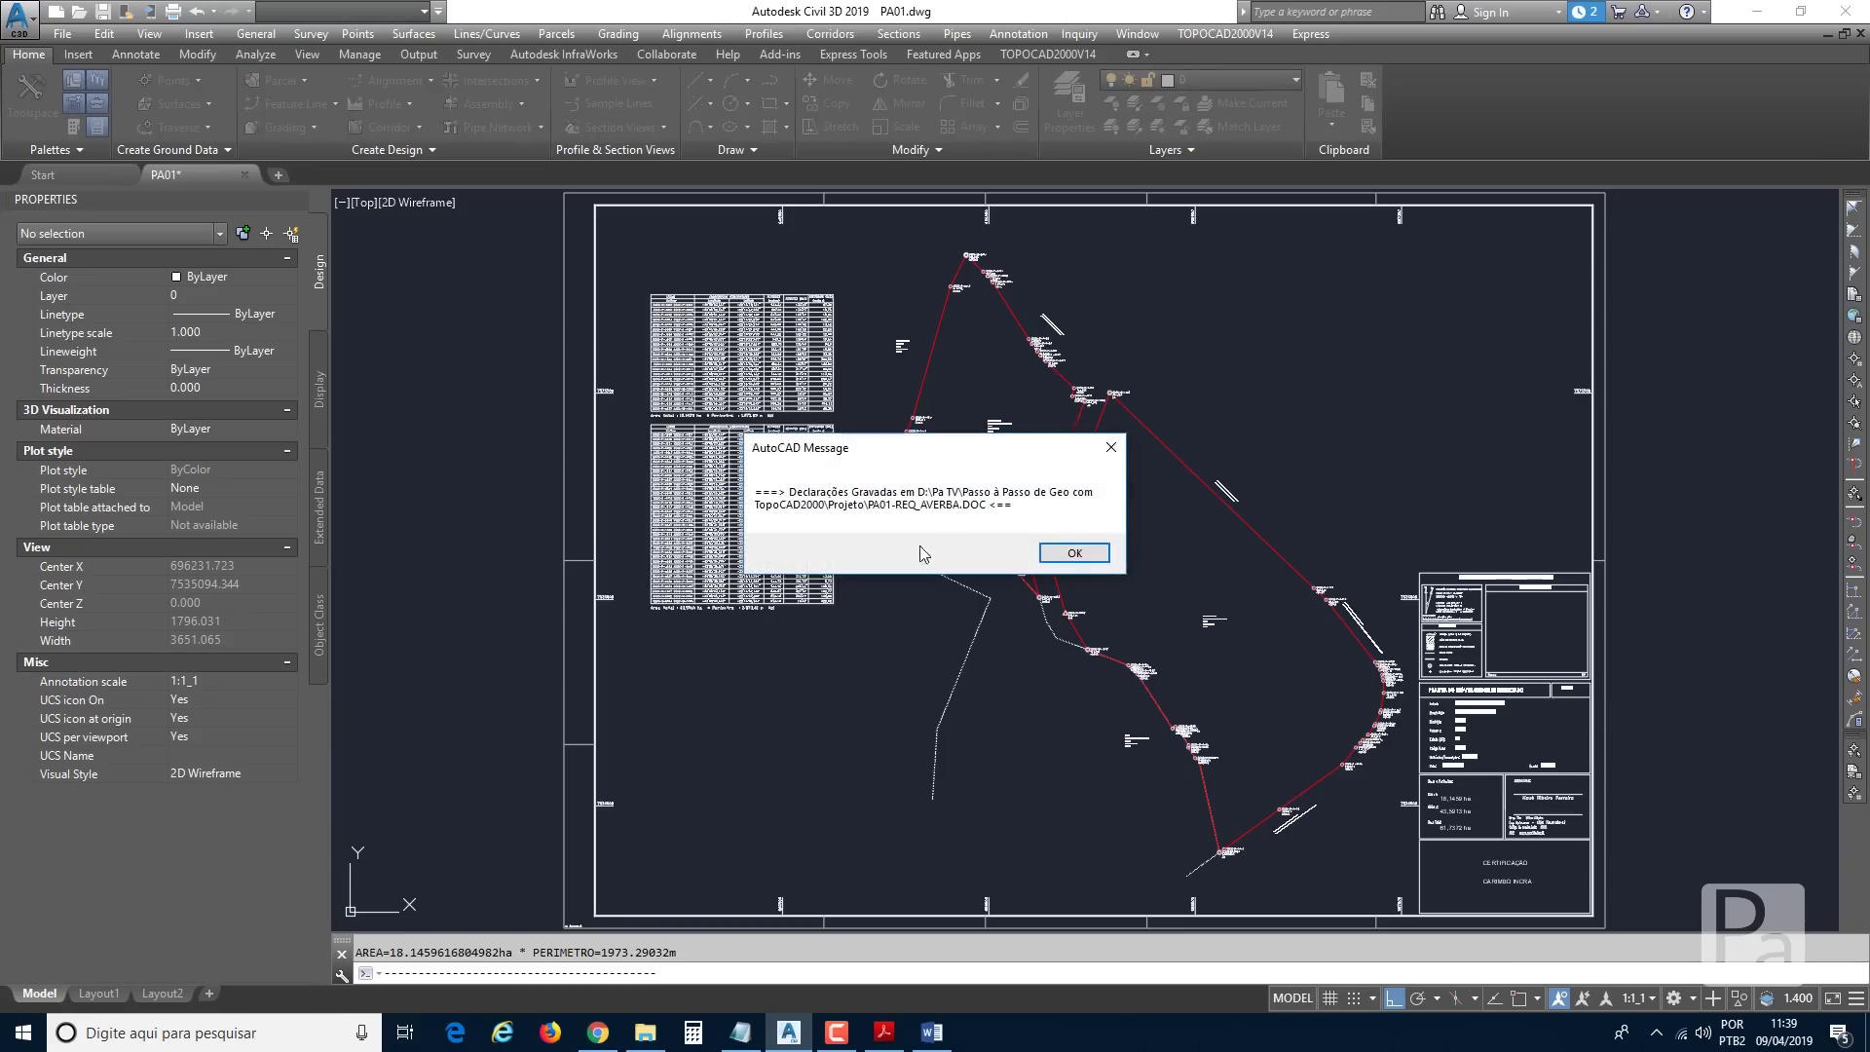
left_click(1052, 555)
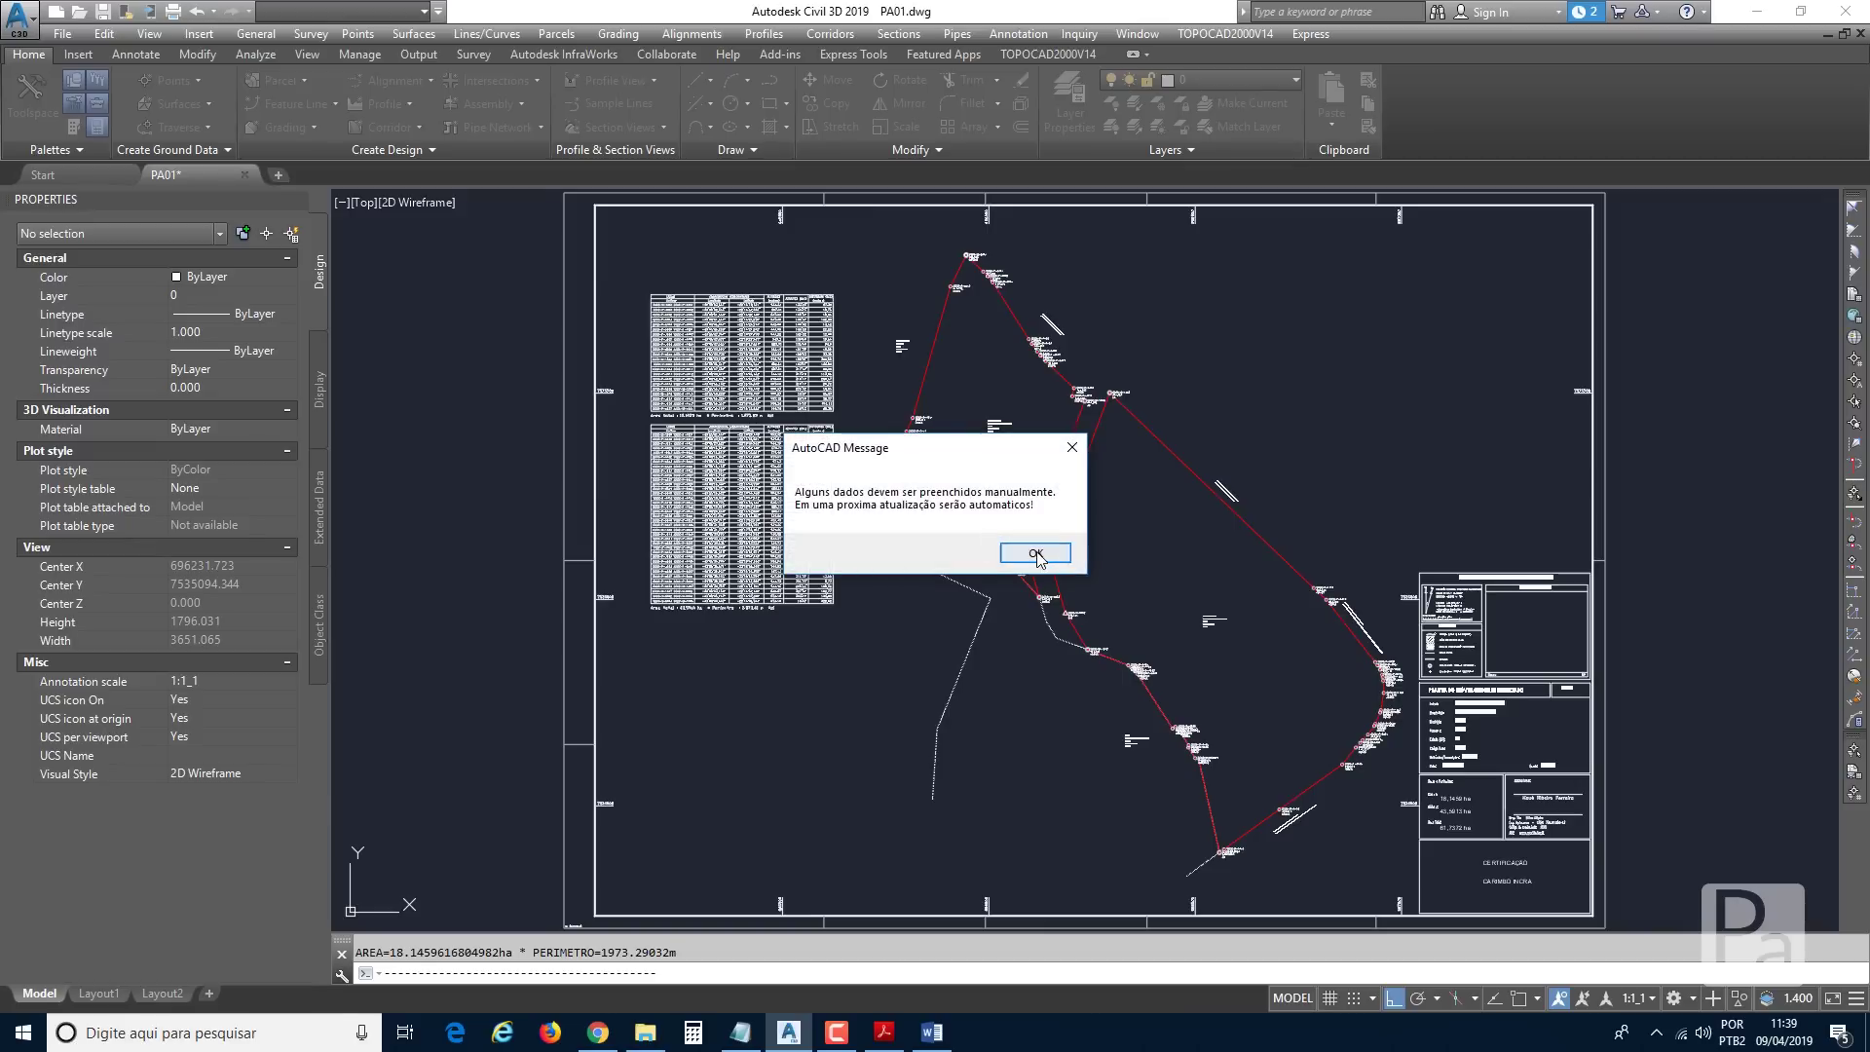
left_click(1036, 554)
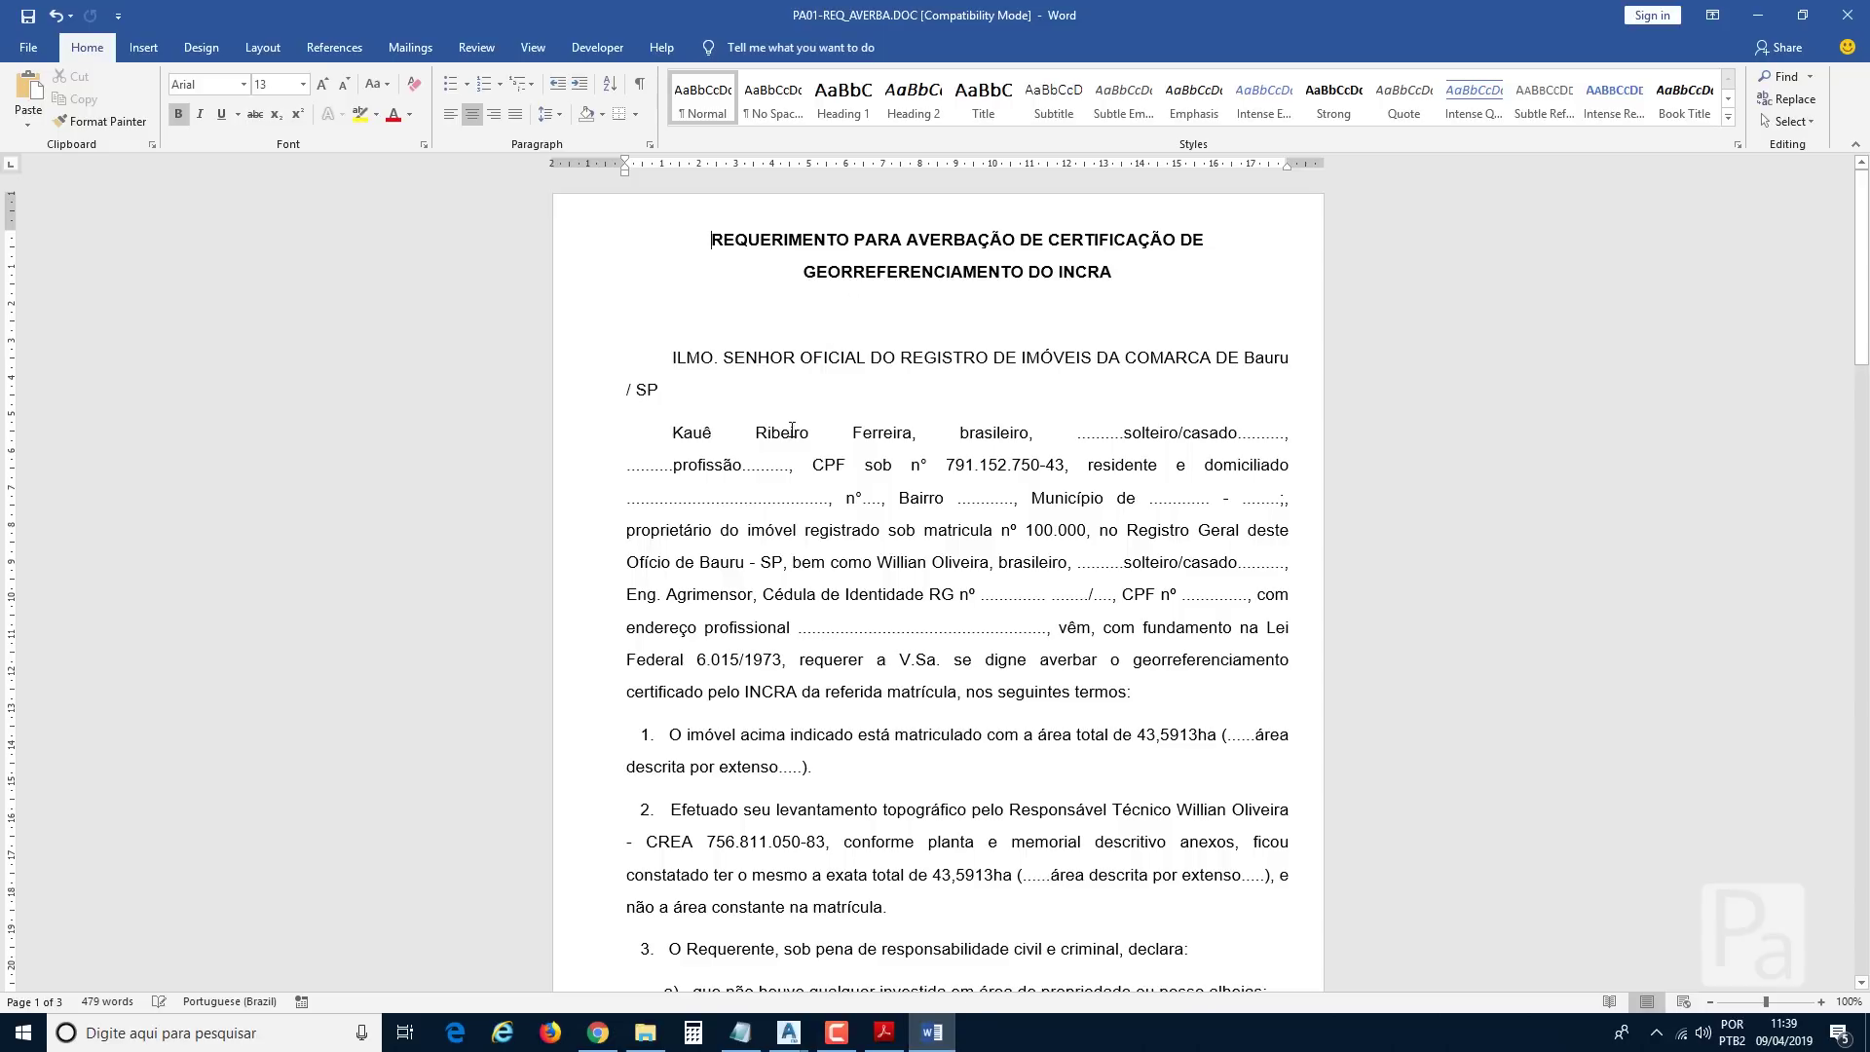
Review the registration request, checking the dotted blanks for the owner's and technician's details, and close the document.
scroll(796, 438, "down", 10)
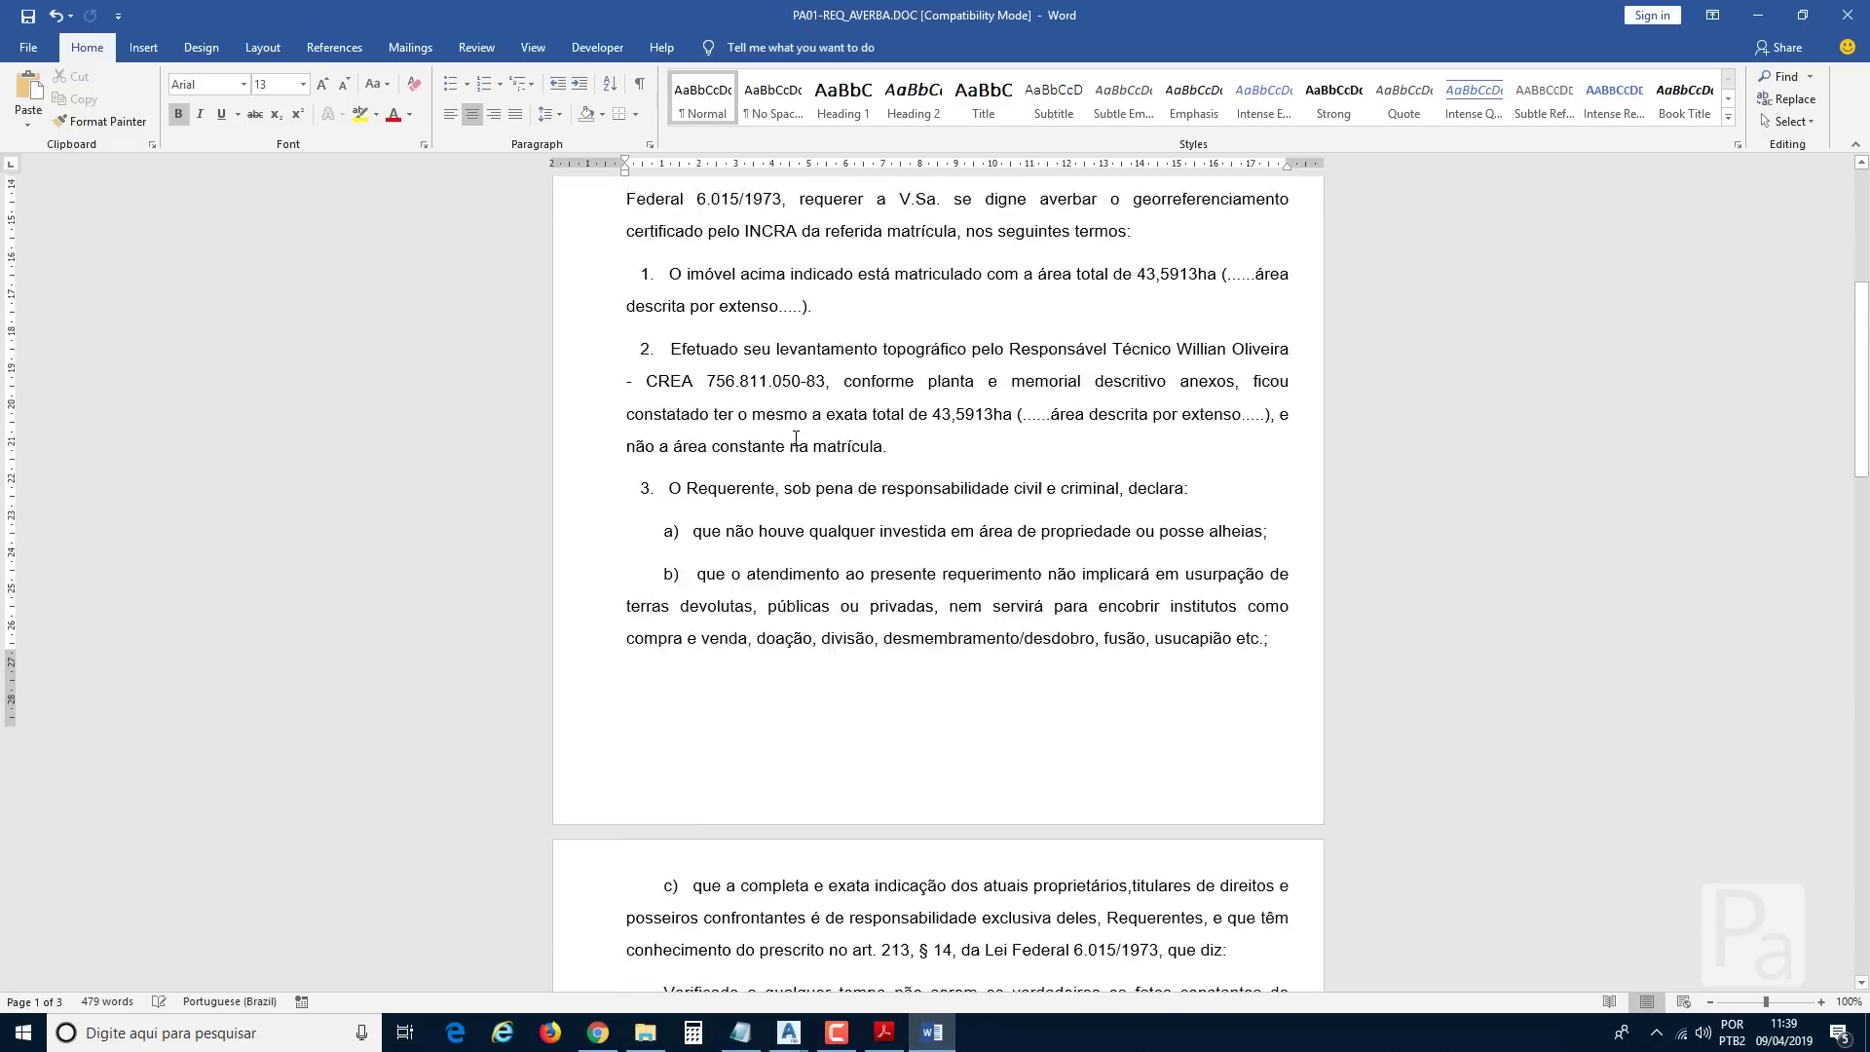
scroll(796, 438, "down", 10)
scroll(796, 439, "up", 14)
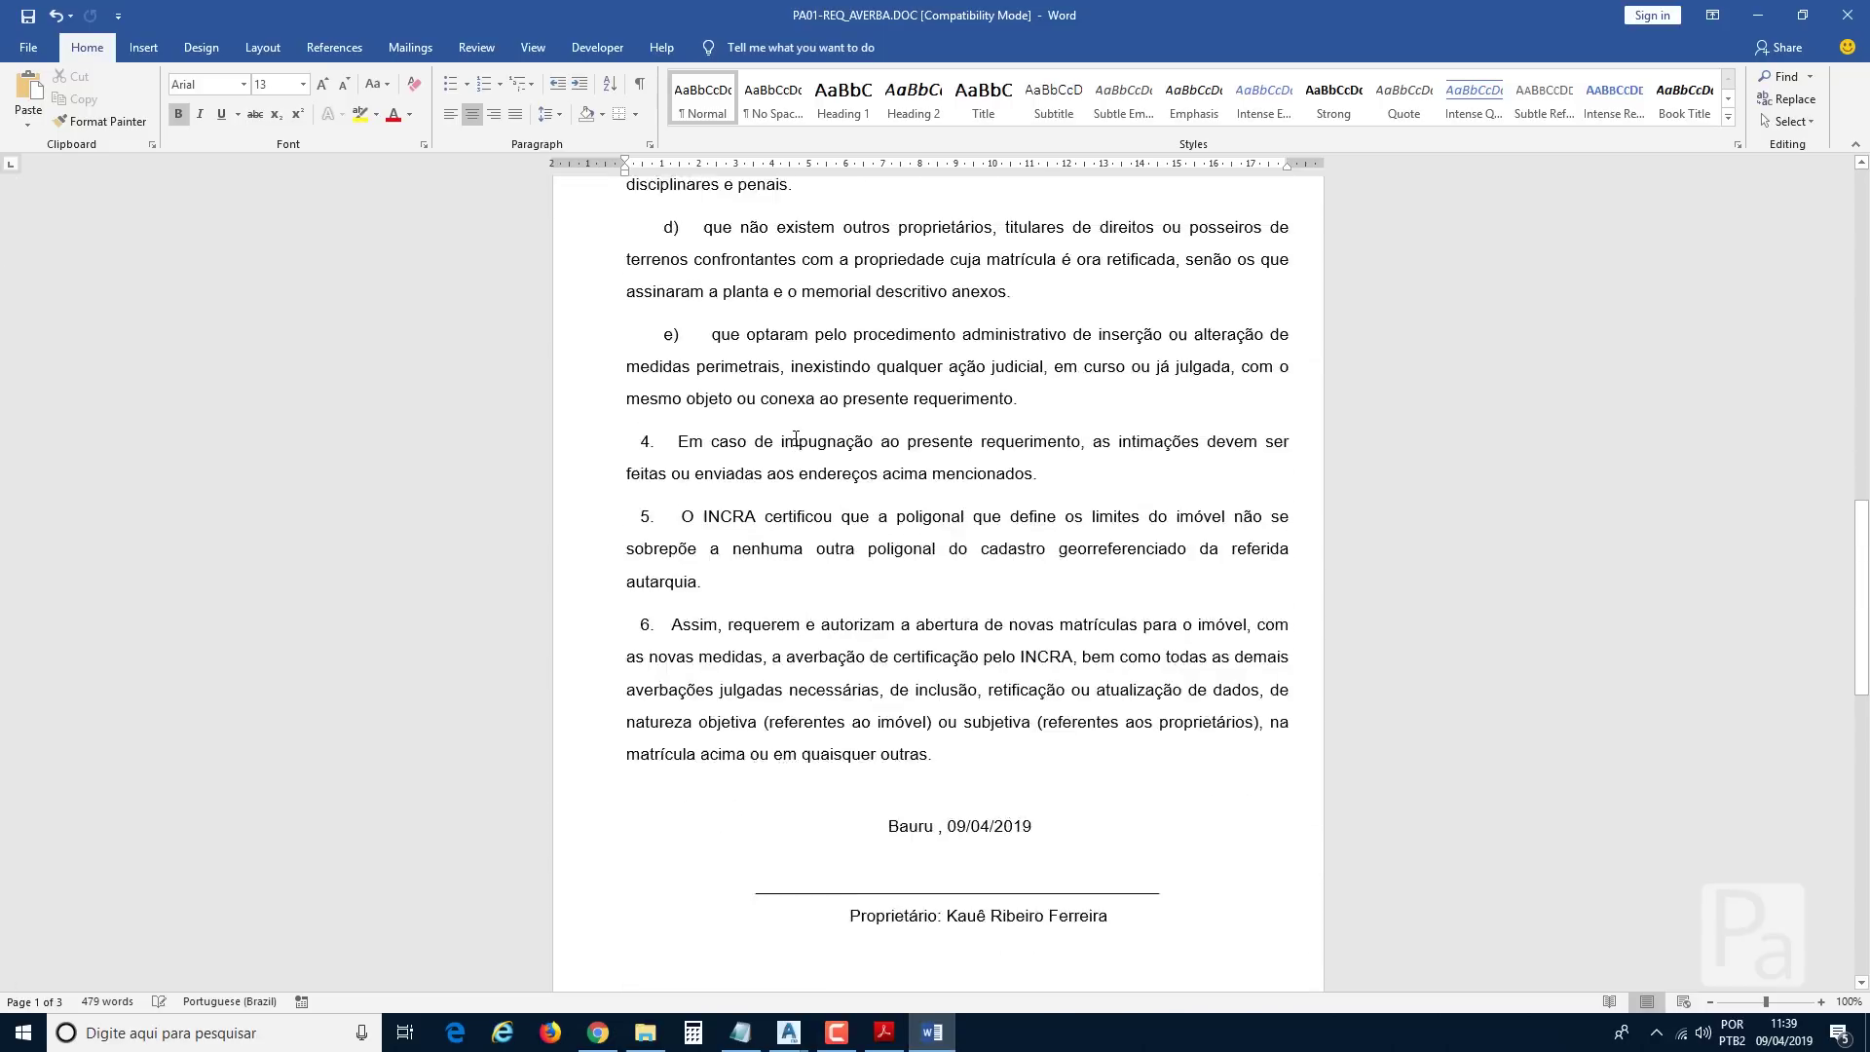
scroll(796, 438, "up", 5)
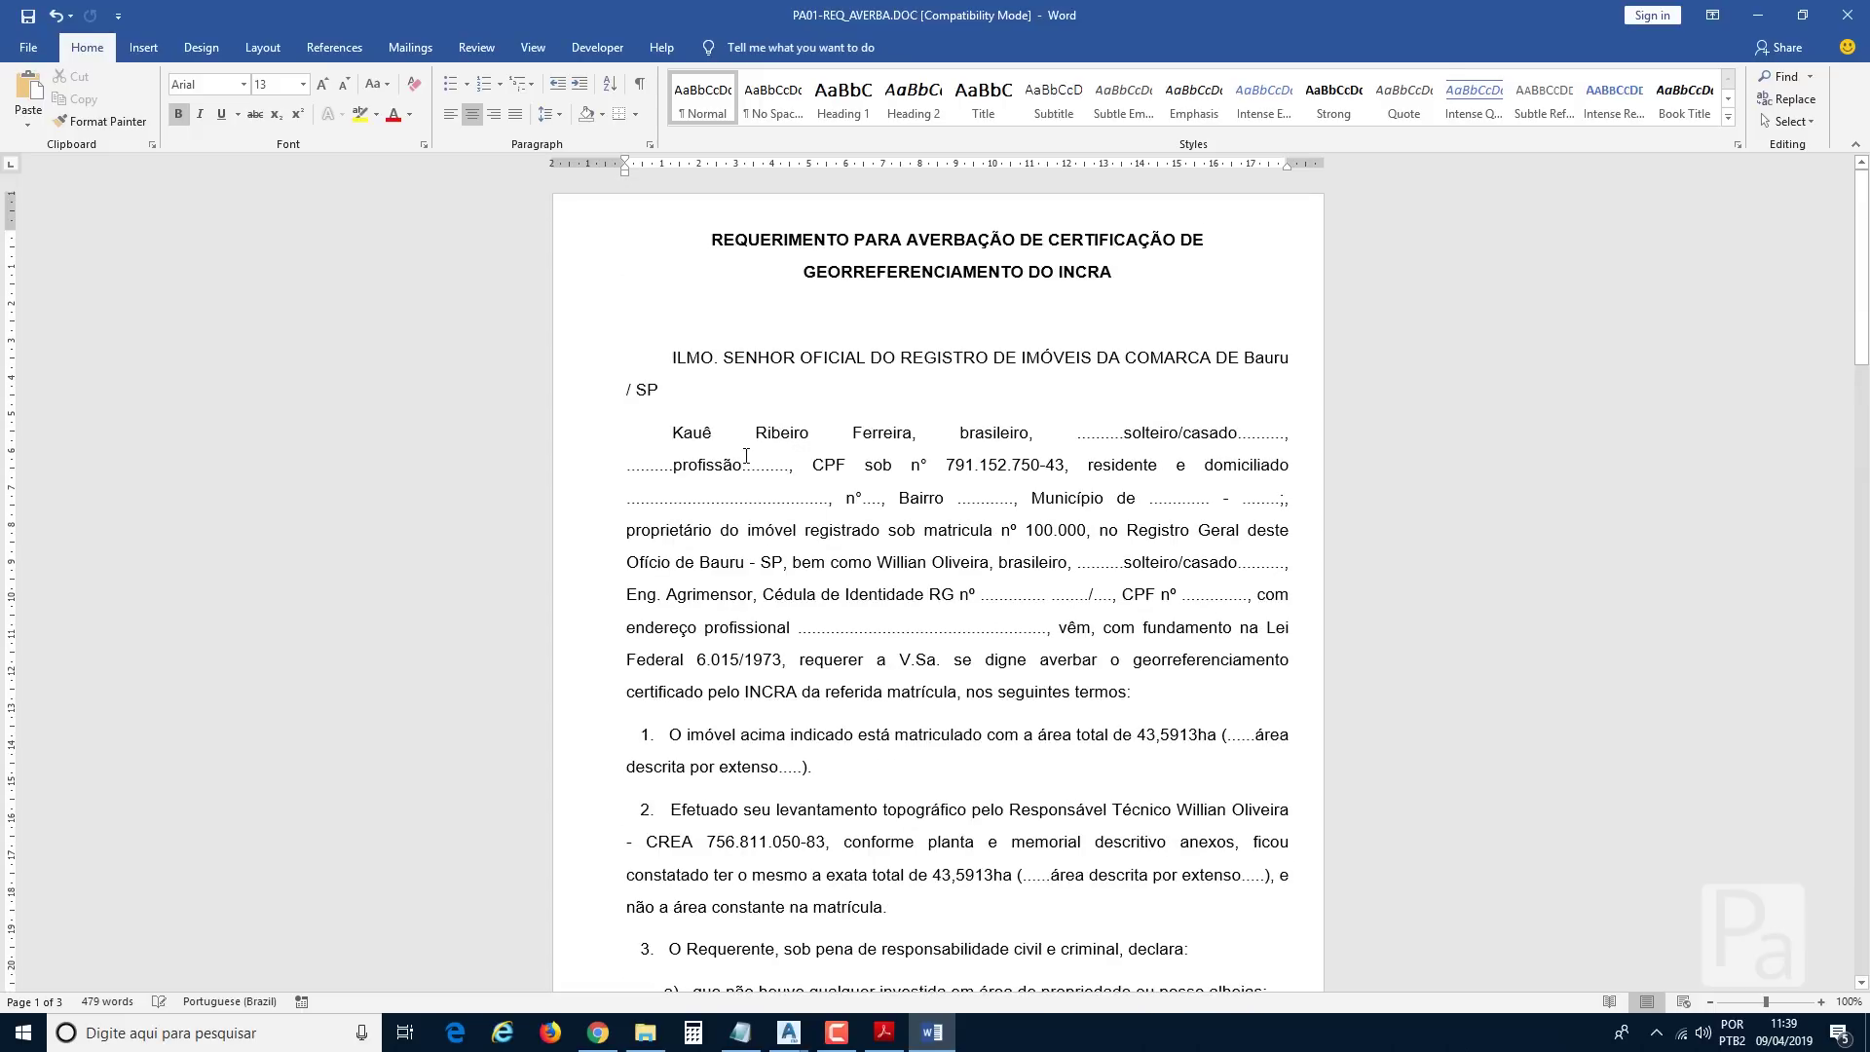
left_click(750, 472)
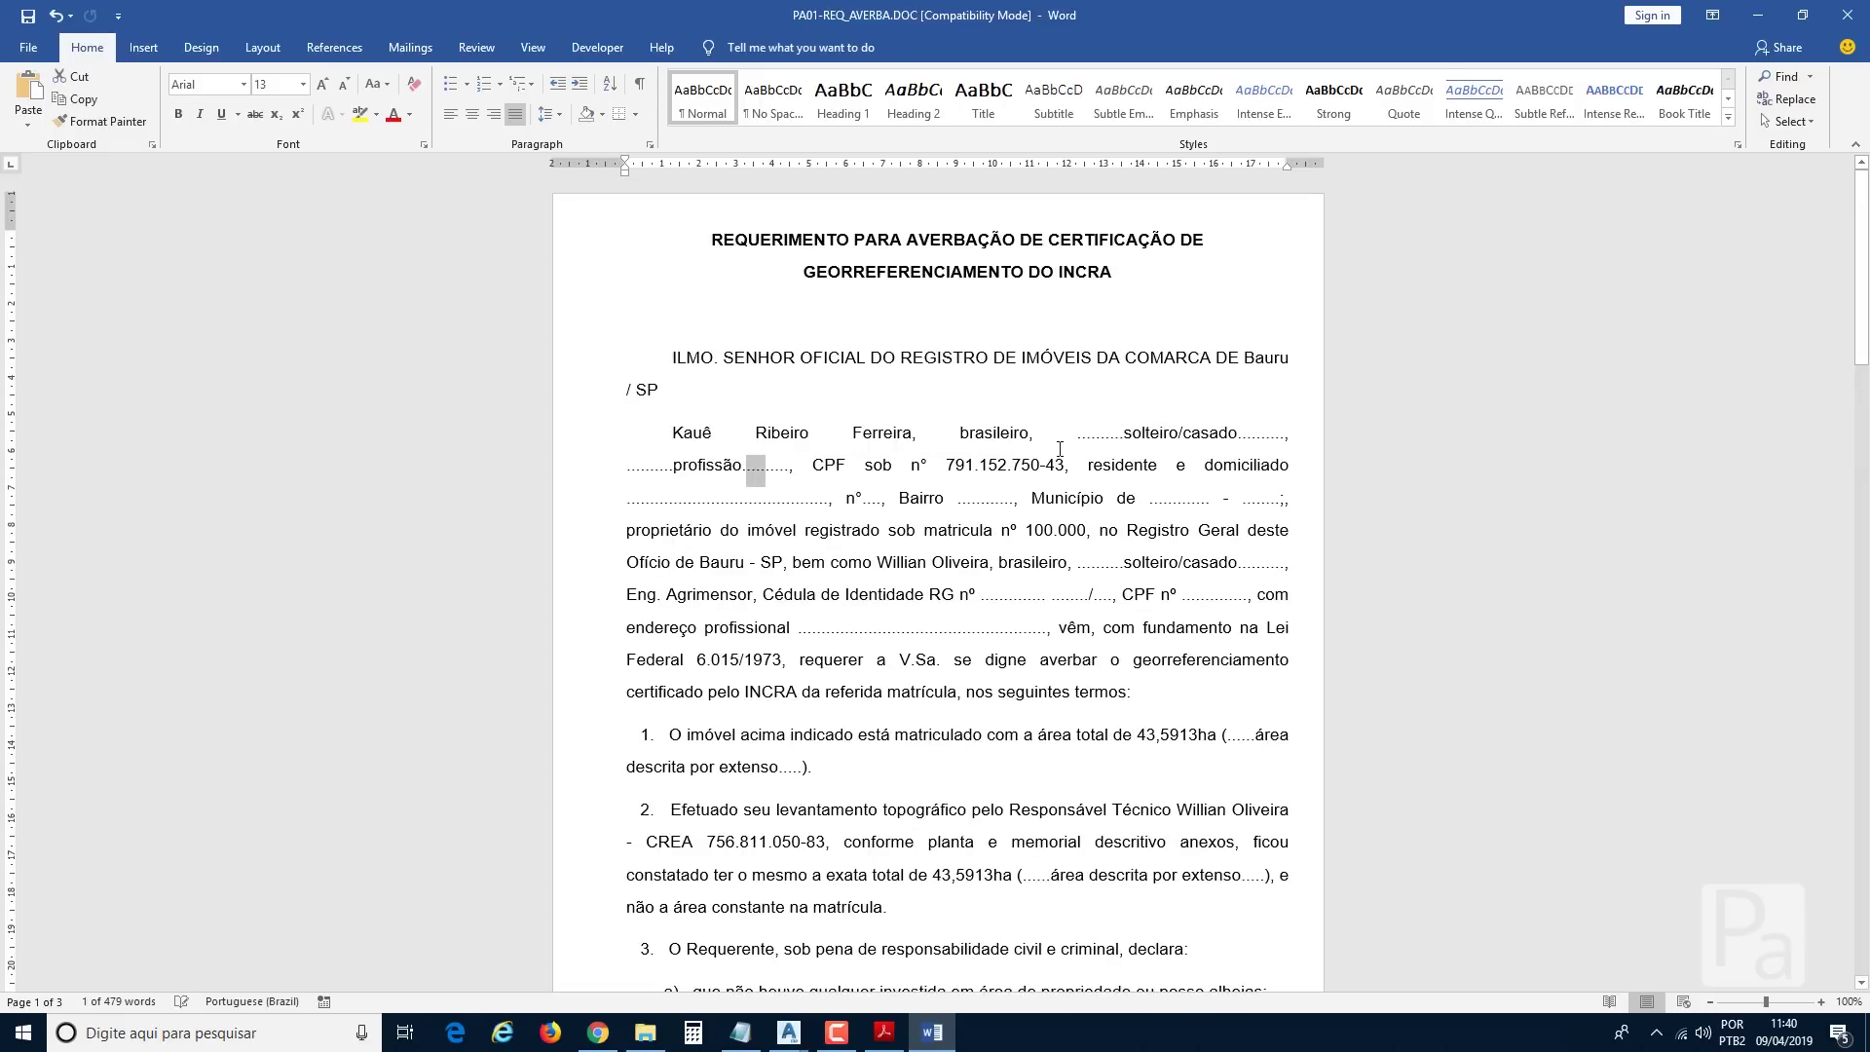
left_click(966, 502)
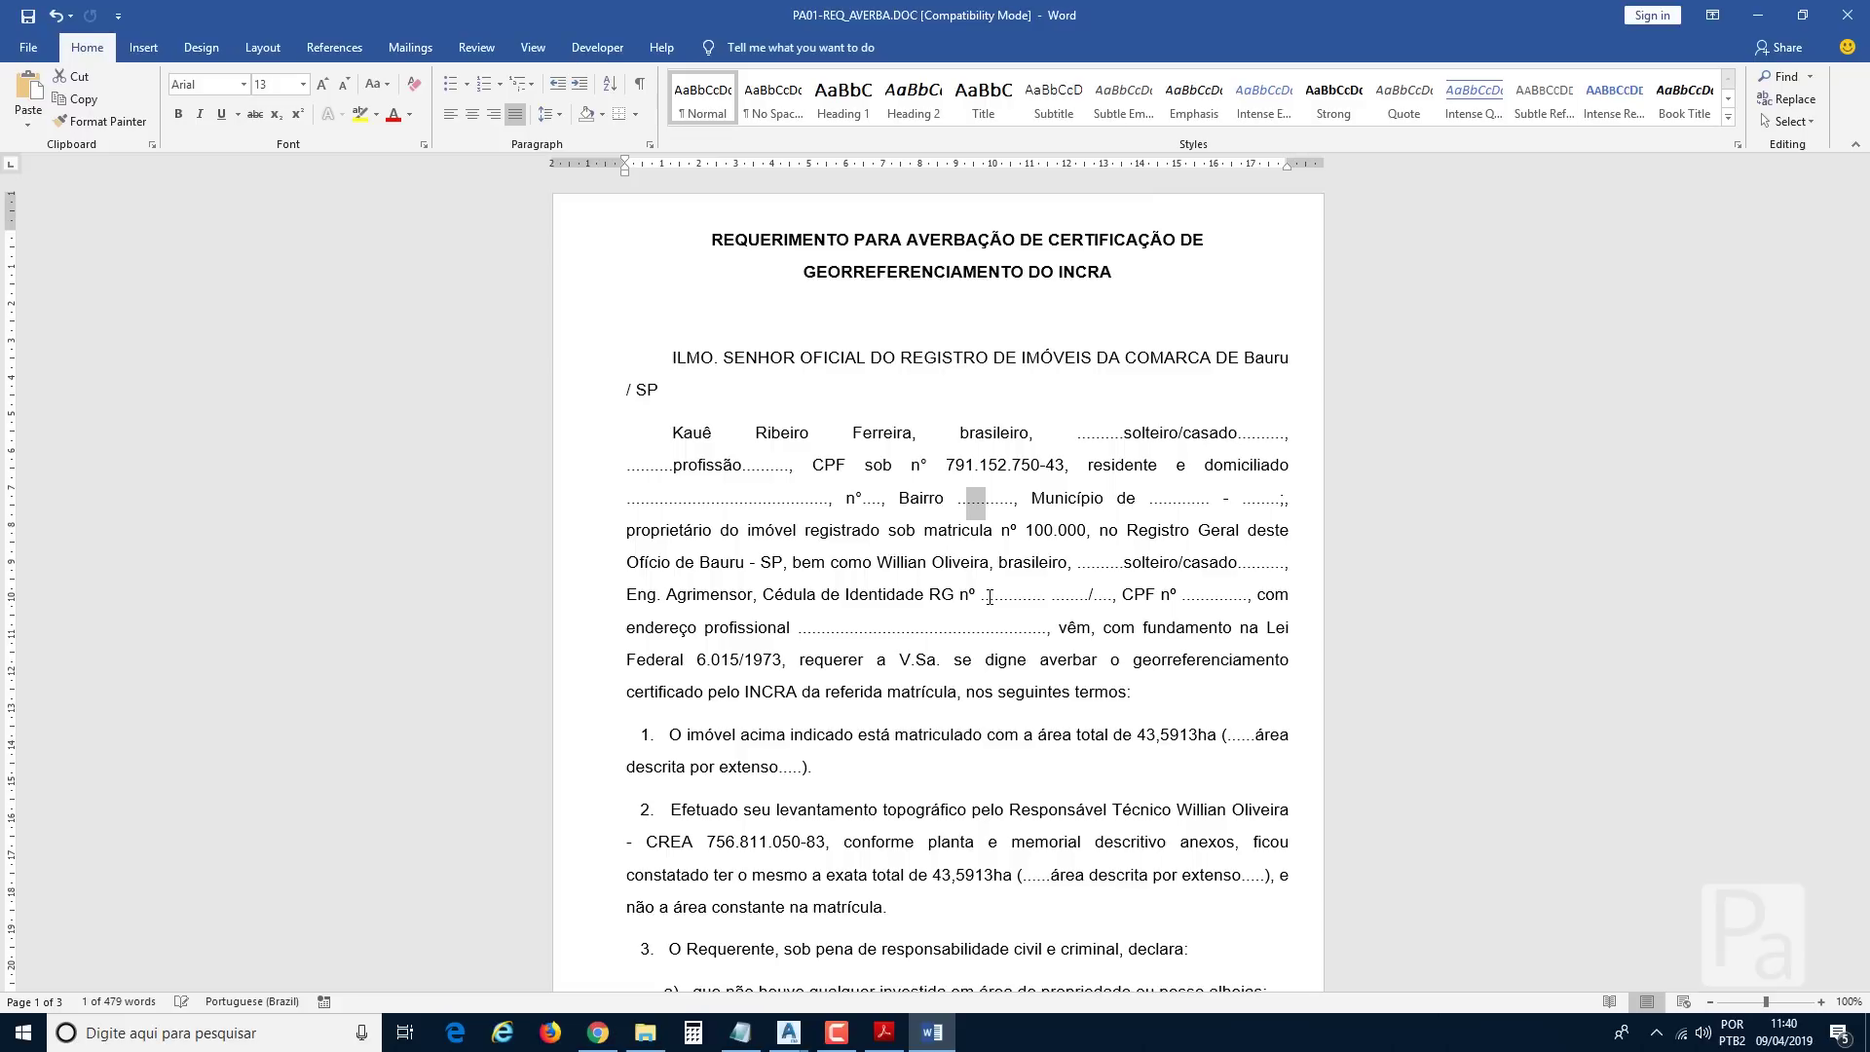
left_click(1856, 15)
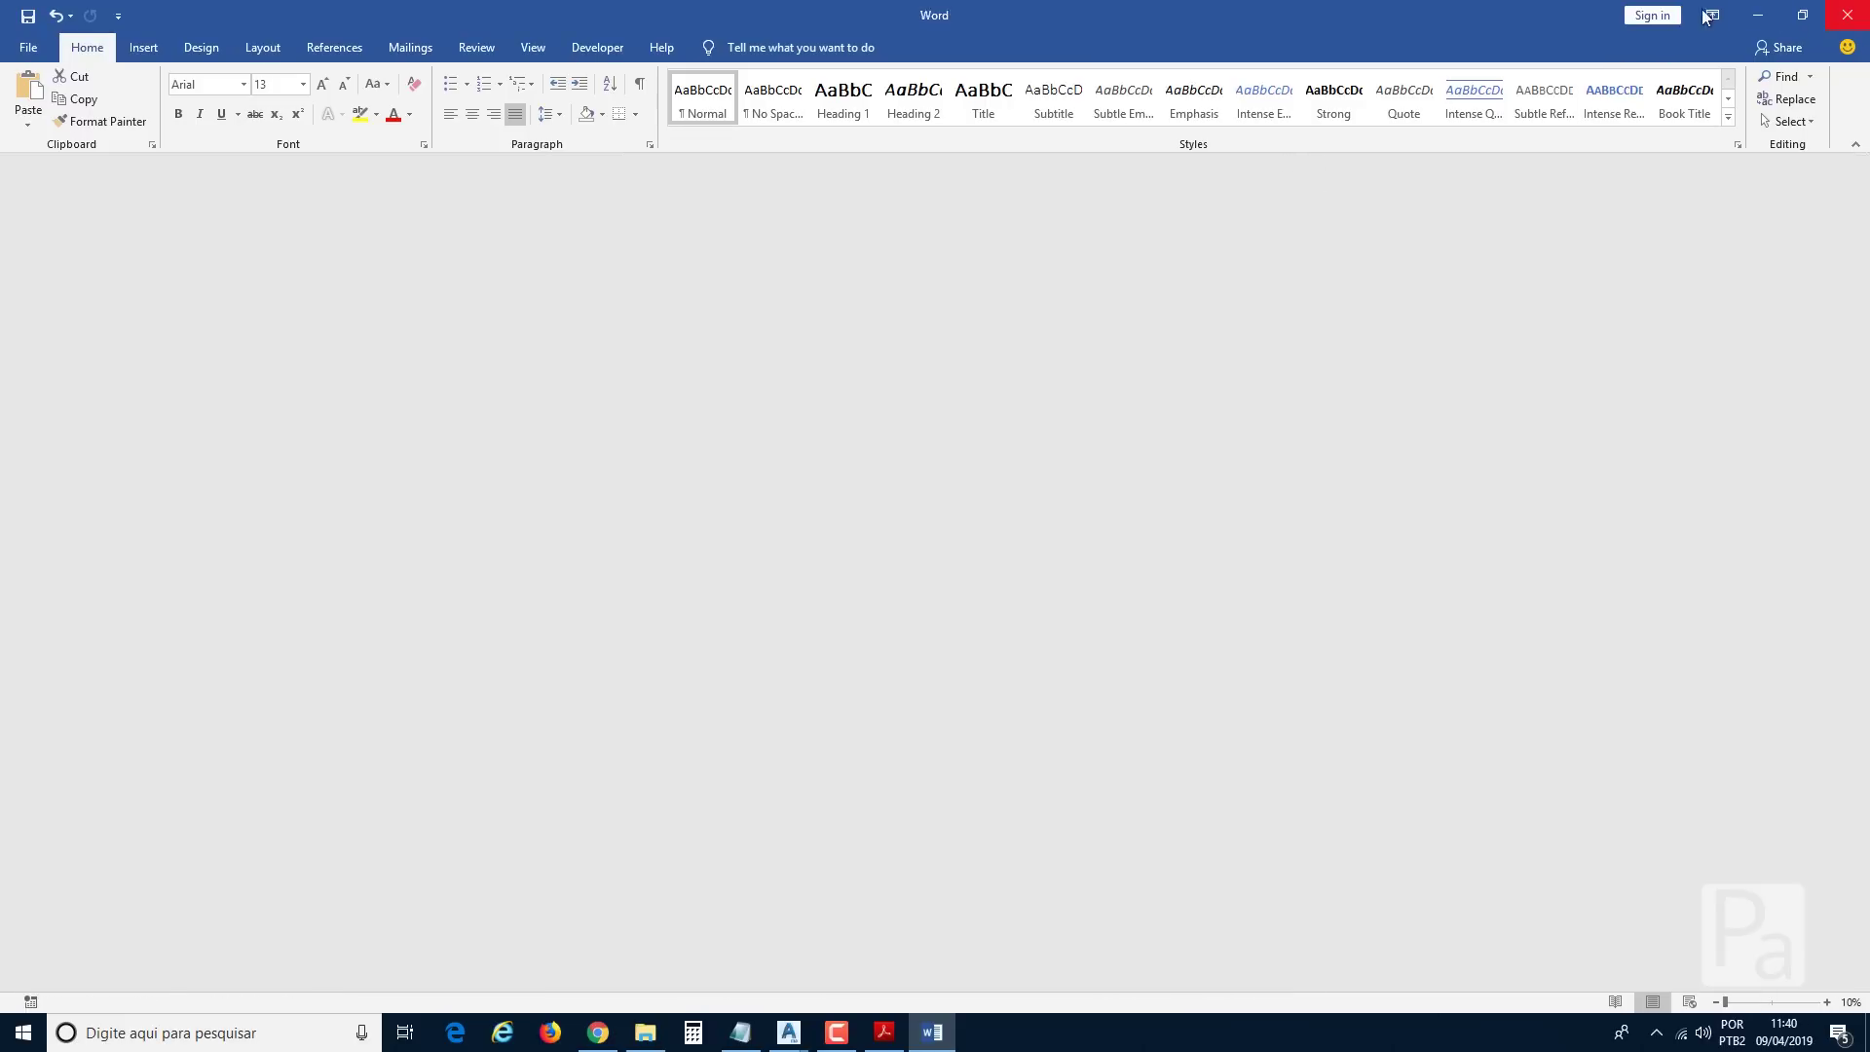
Switch to File Explorer, highlight PA01-REQ_AVERBA.DOC in the Projeto folder, and clear the selection.
left_click(645, 1032)
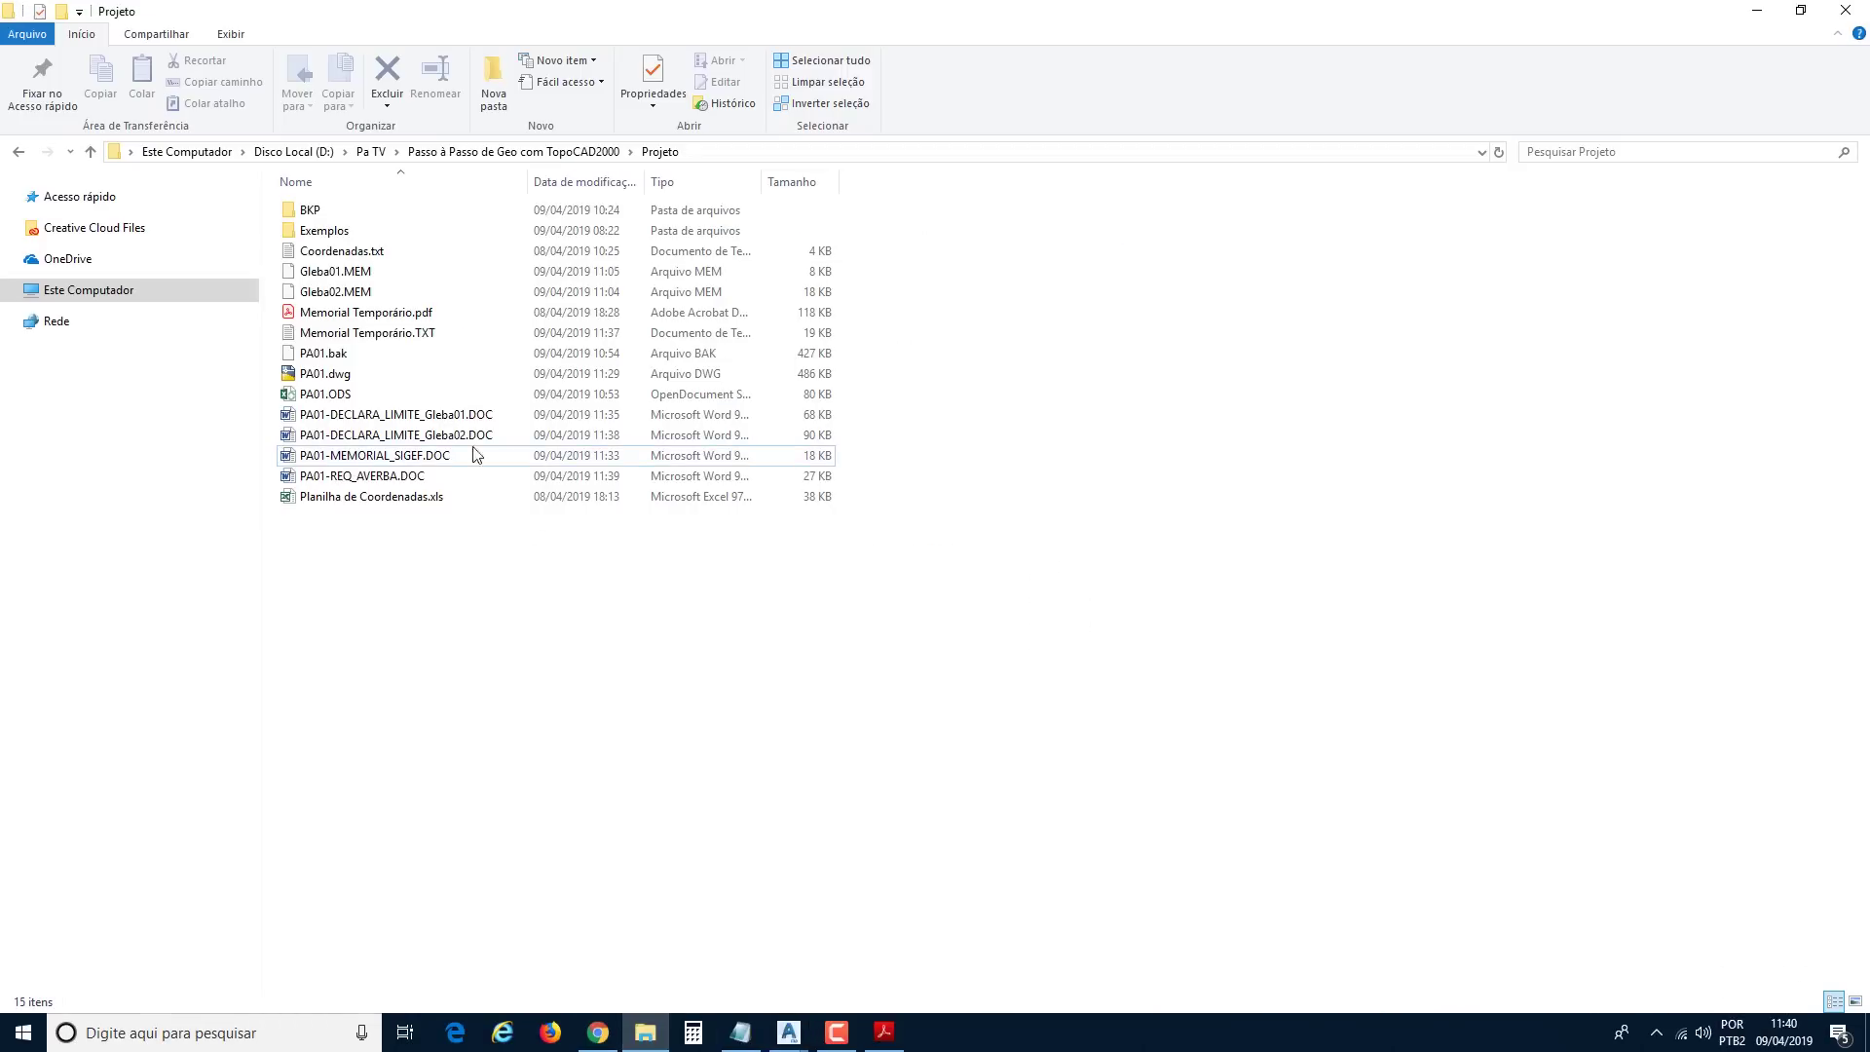
left_click(352, 477)
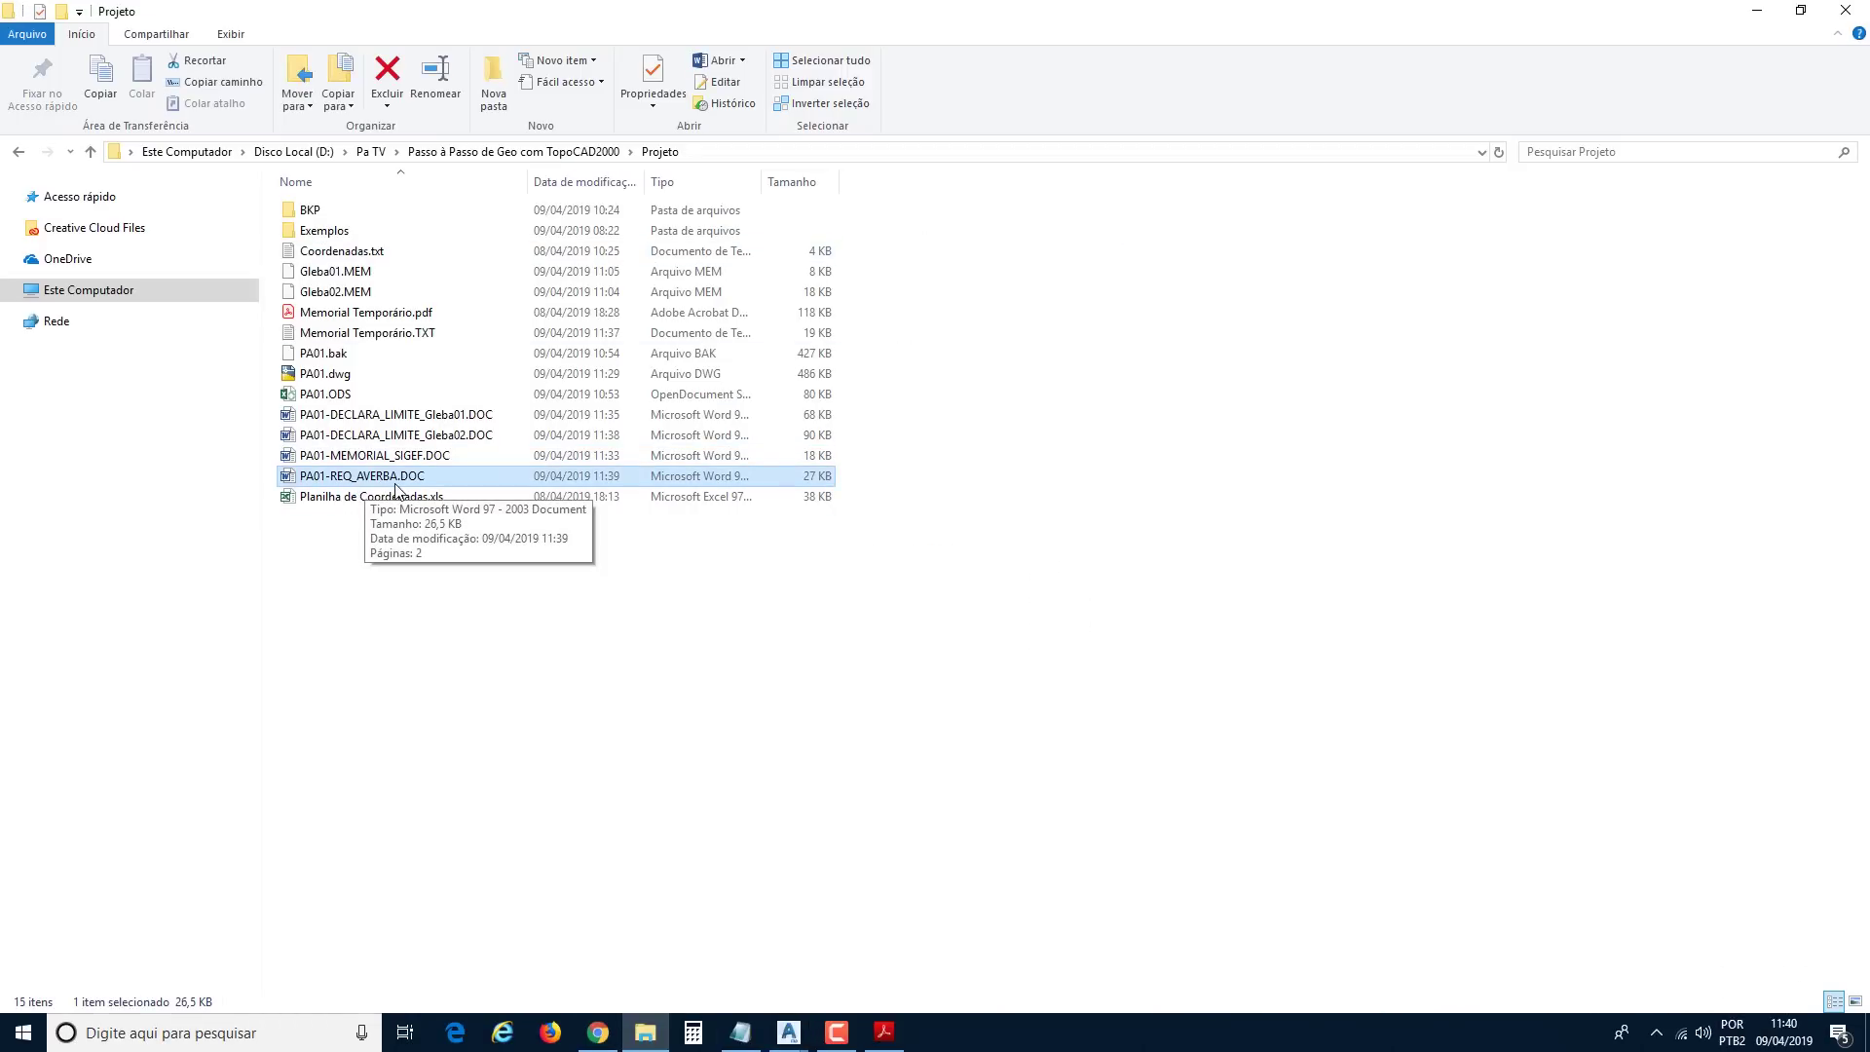
left_click(746, 617)
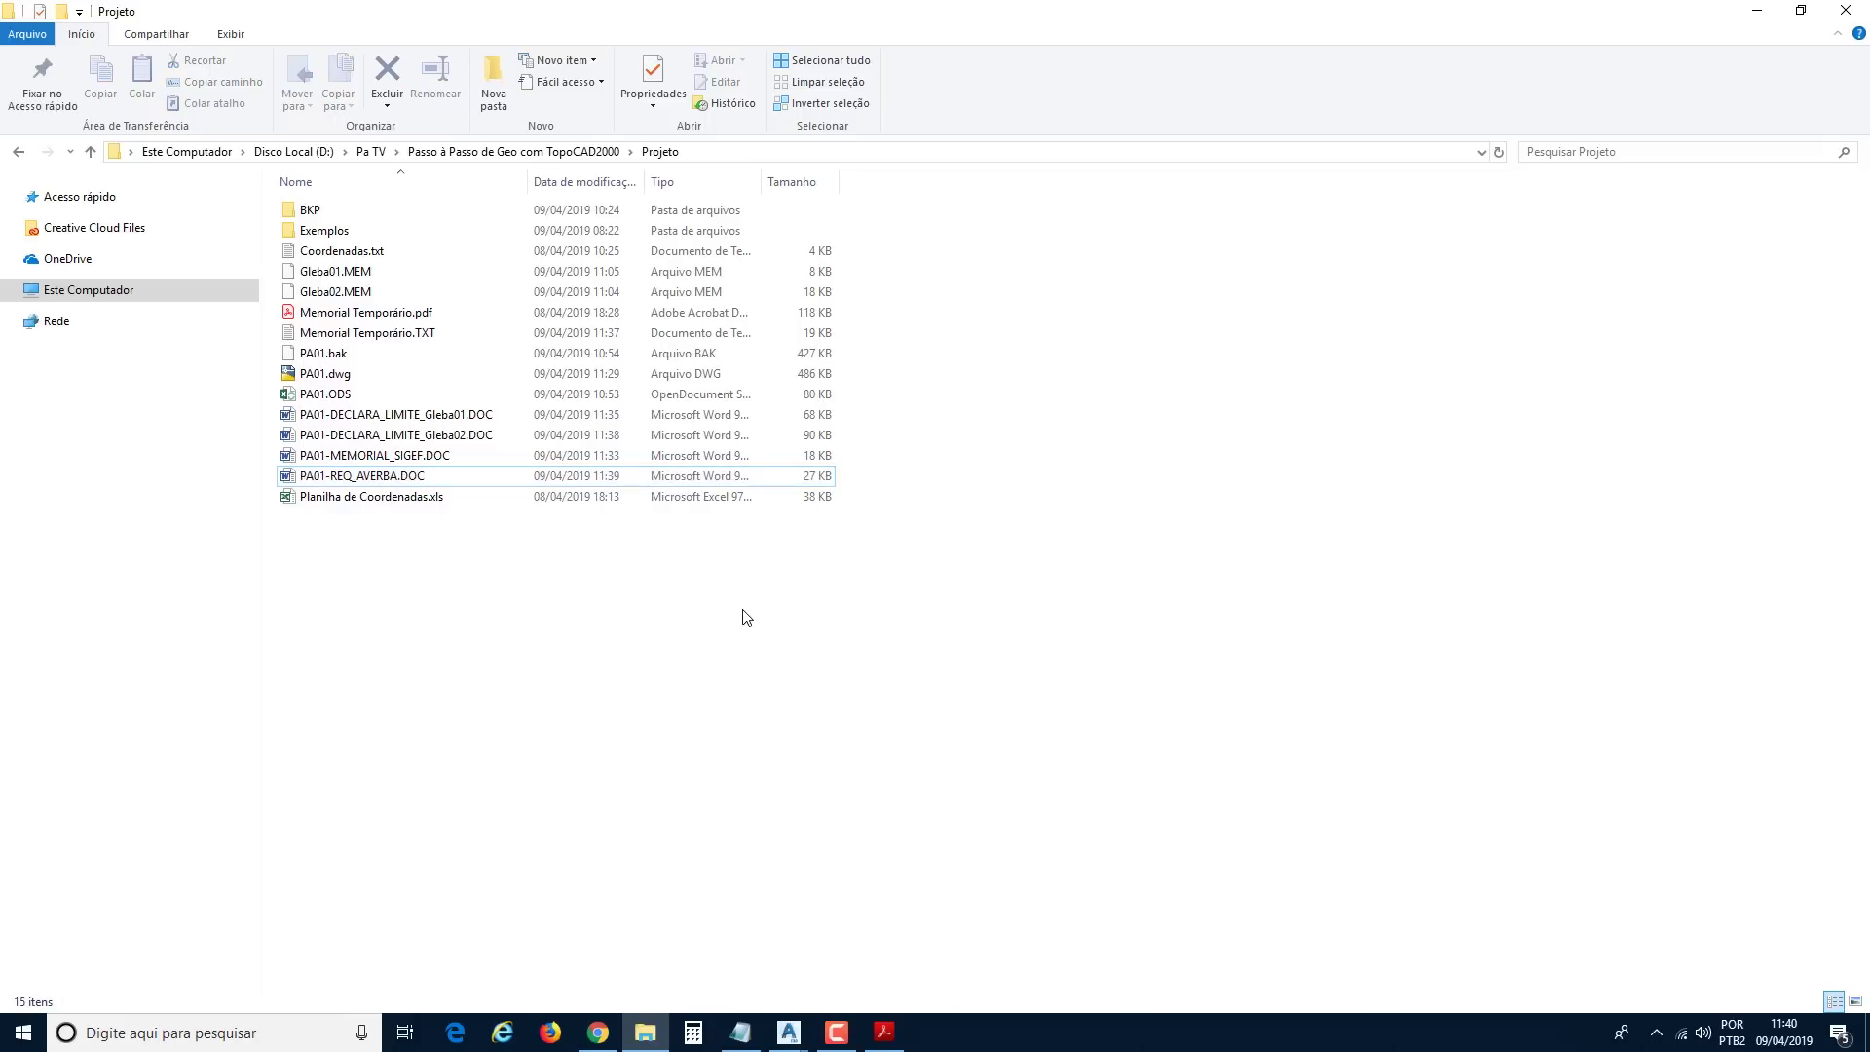
Return to the MEMORIAL INCRA window in Civil 3D and exit it to get back to the PA01 drawing.
left_click(785, 1024)
left_click(769, 967)
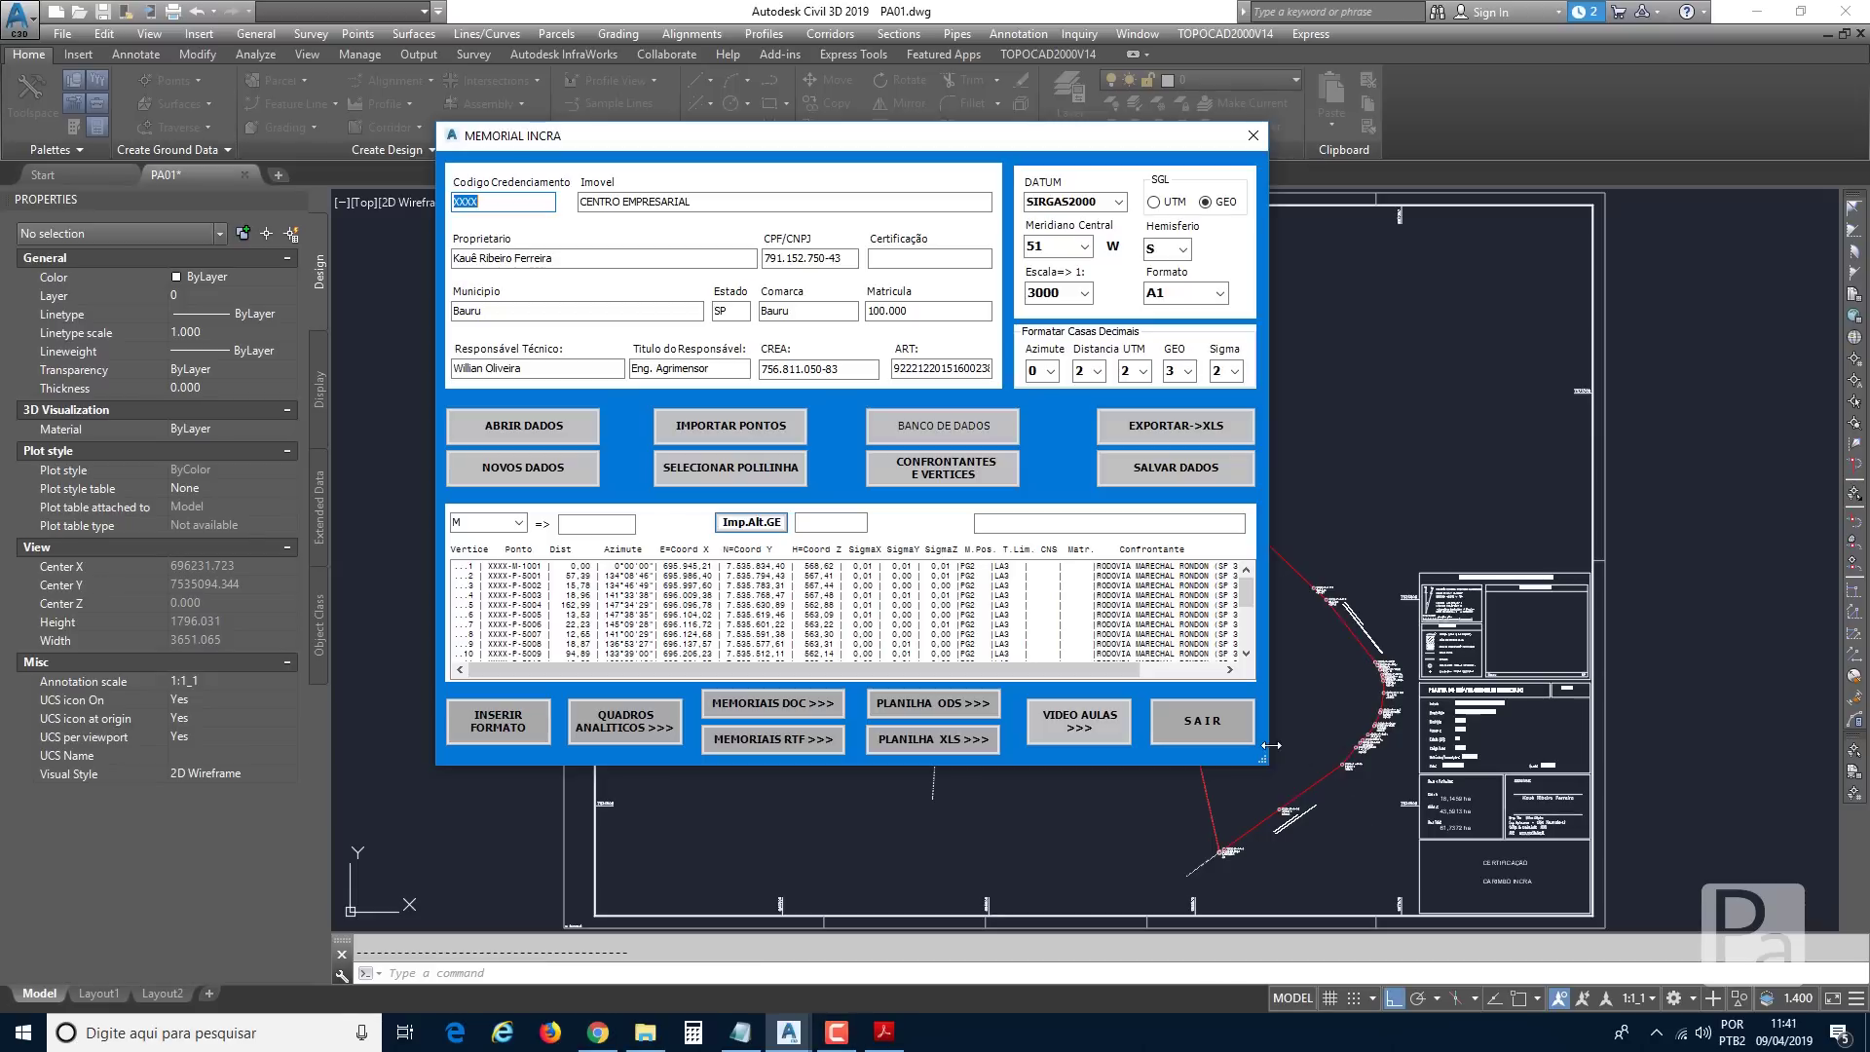
left_click(1215, 731)
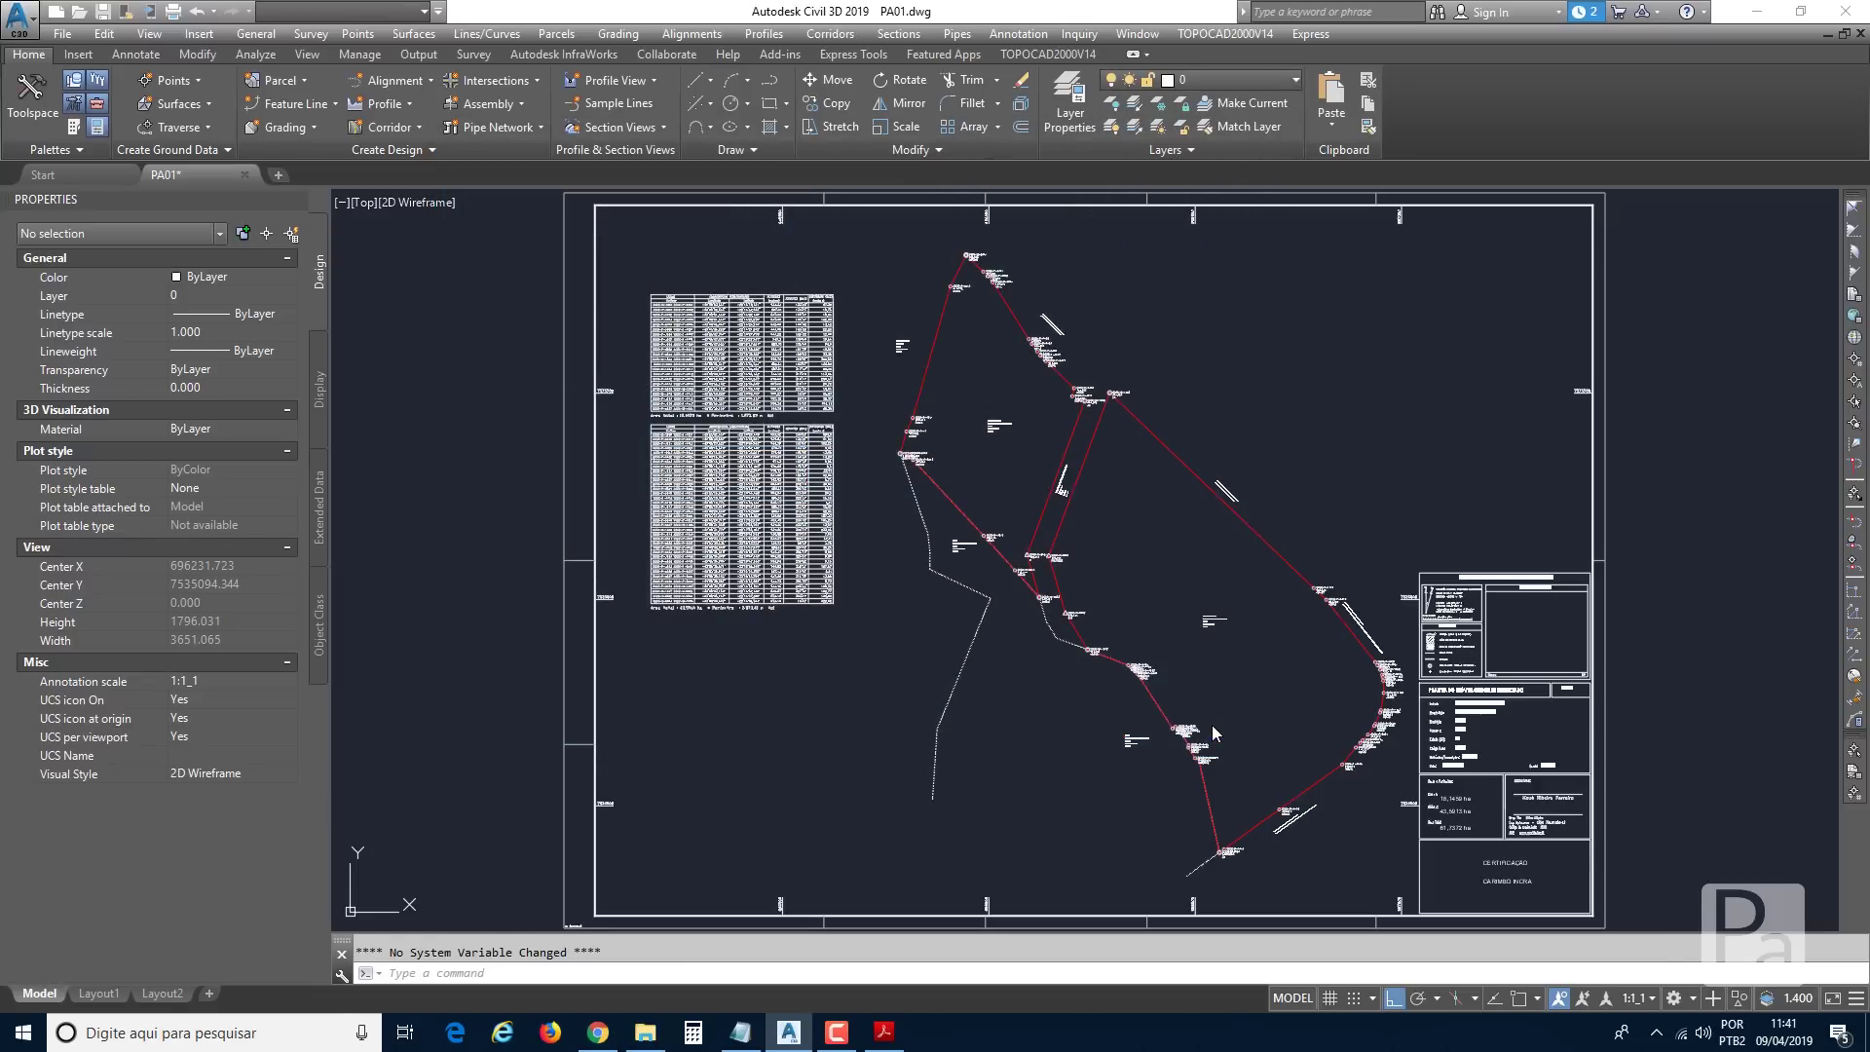
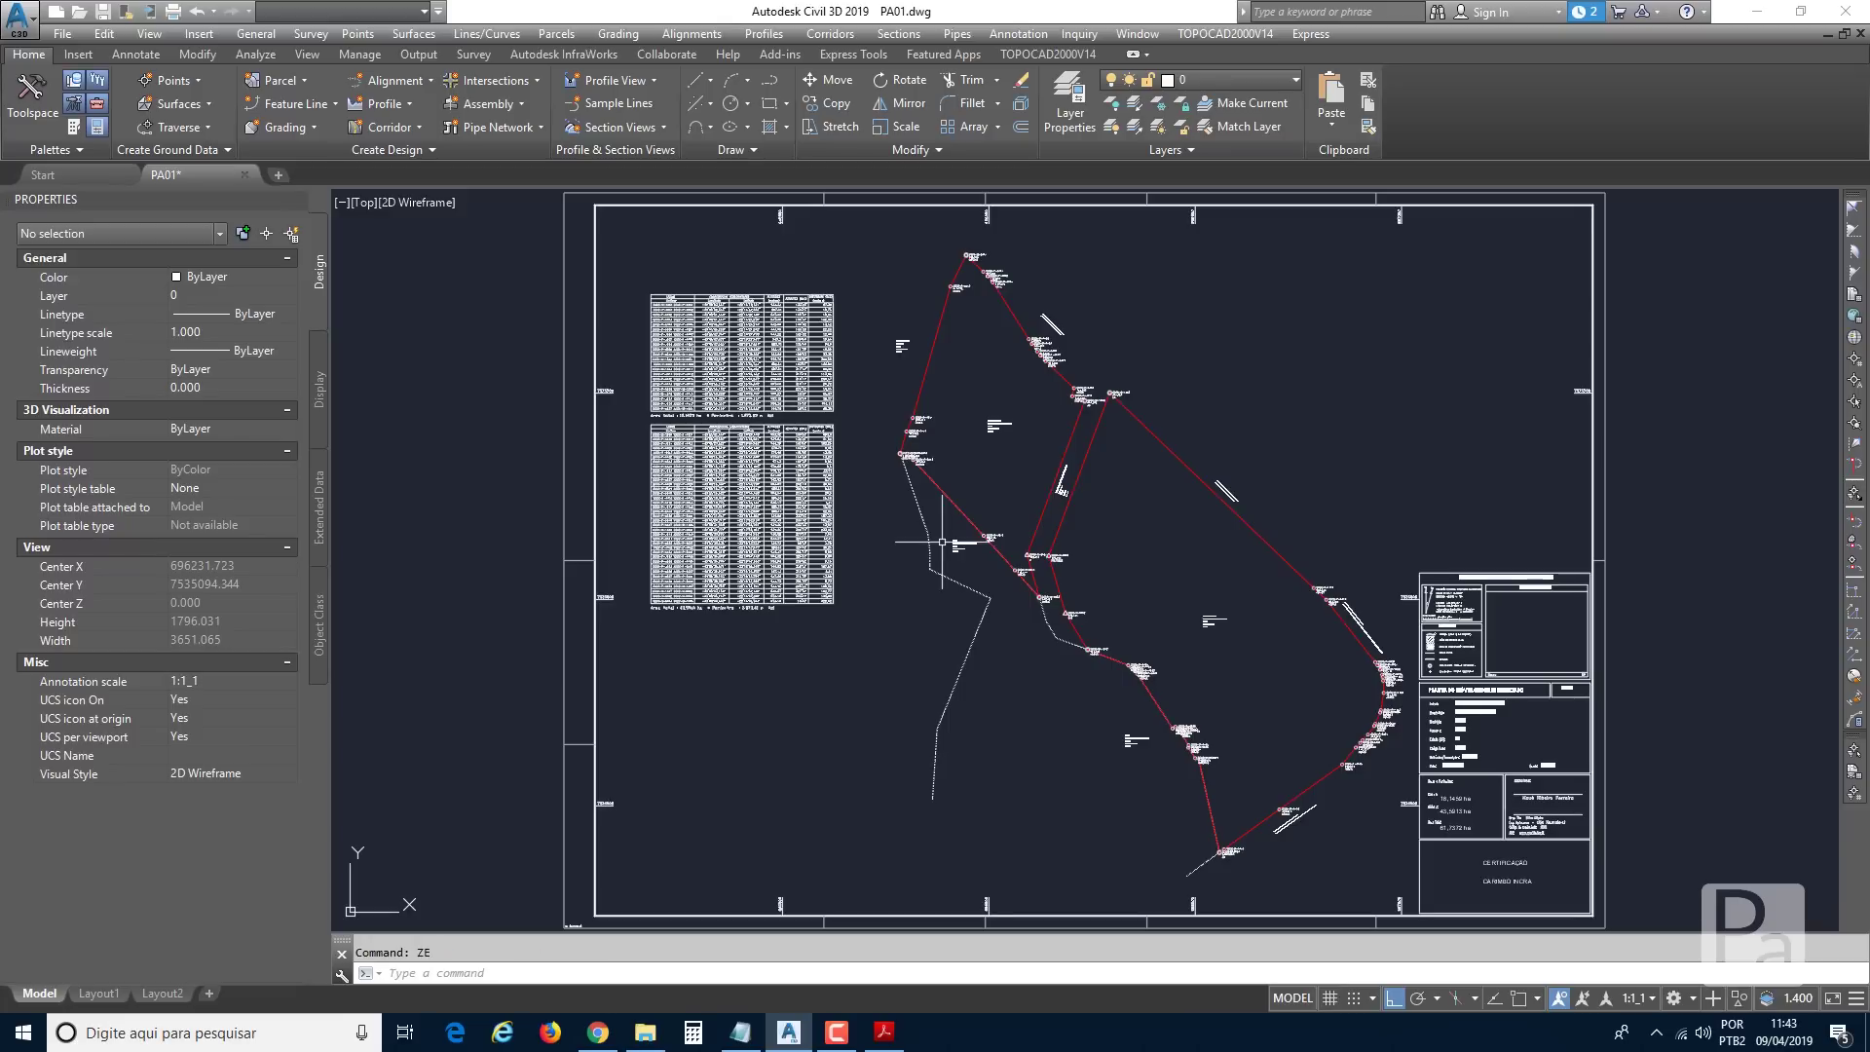
Select all vertex blocks similar to XXXX-M-1005 and clear their COTA attribute.
scroll(1118, 417, "up", 4)
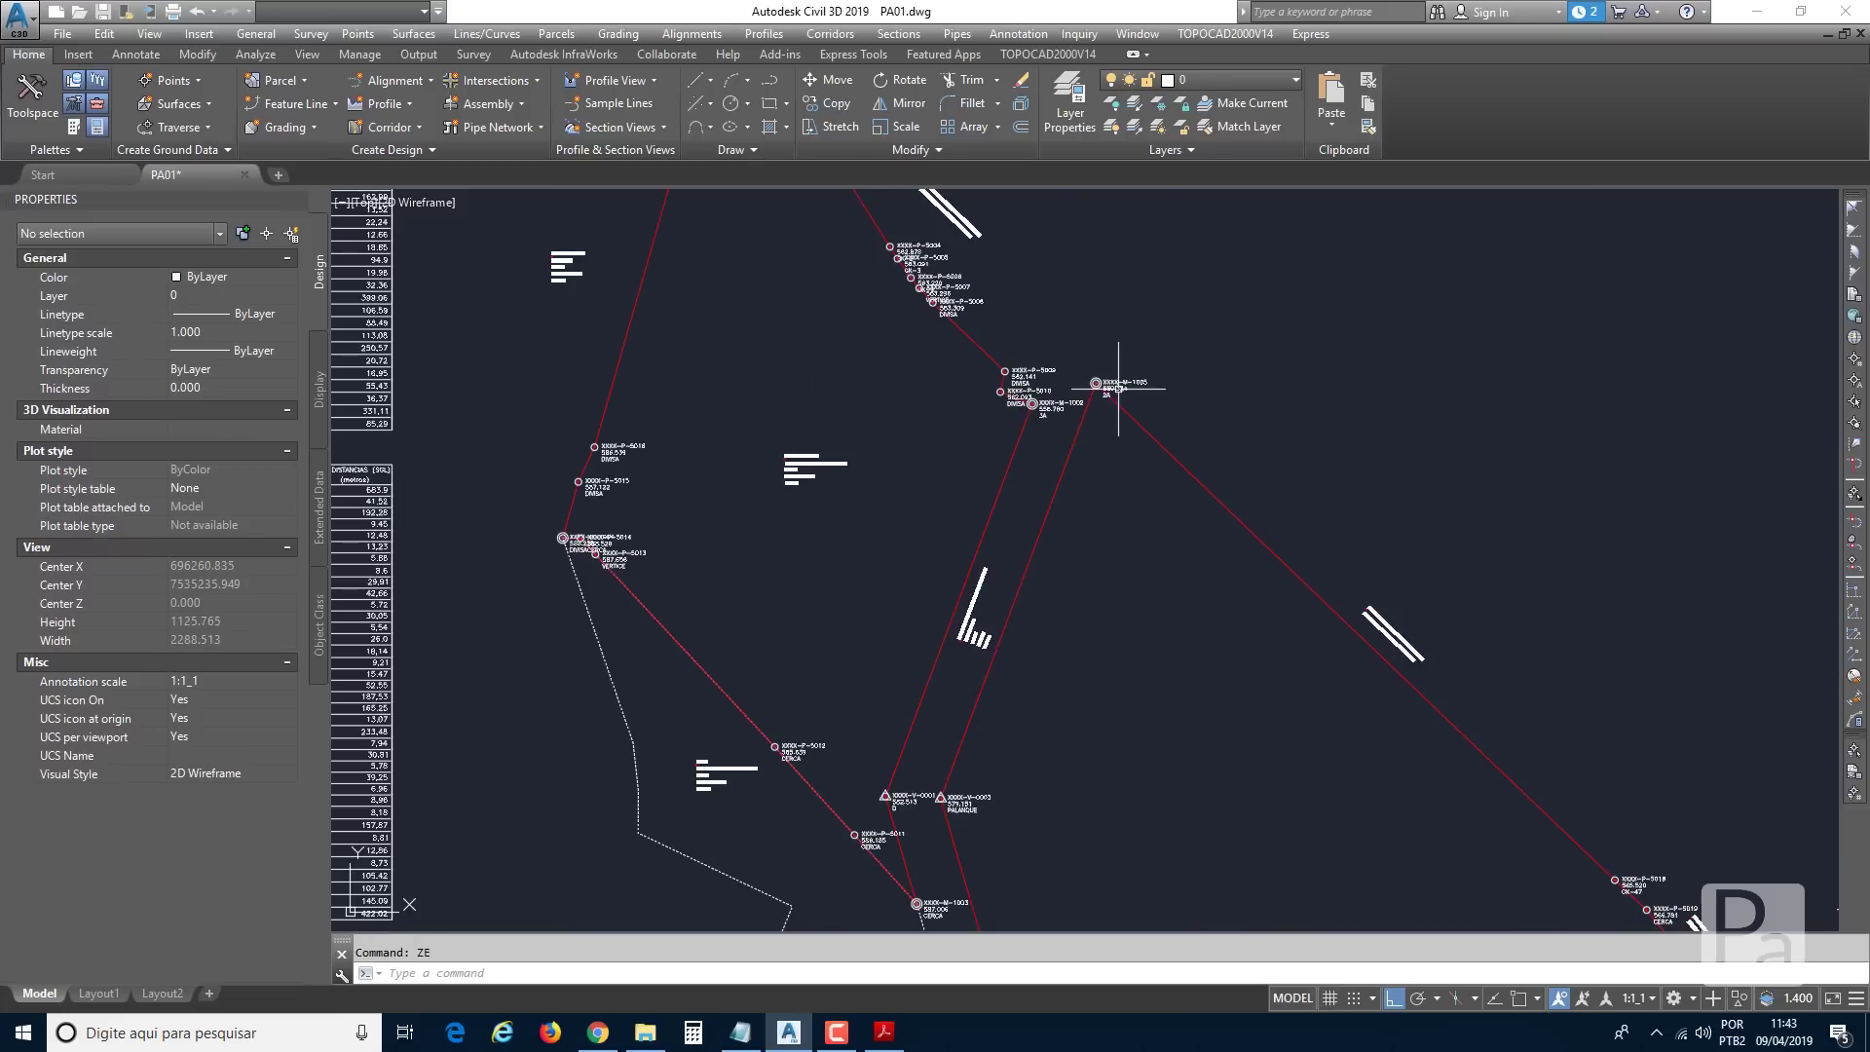
middle_click_drag(1119, 397, 1110, 457)
scroll(1110, 458, "up", 3)
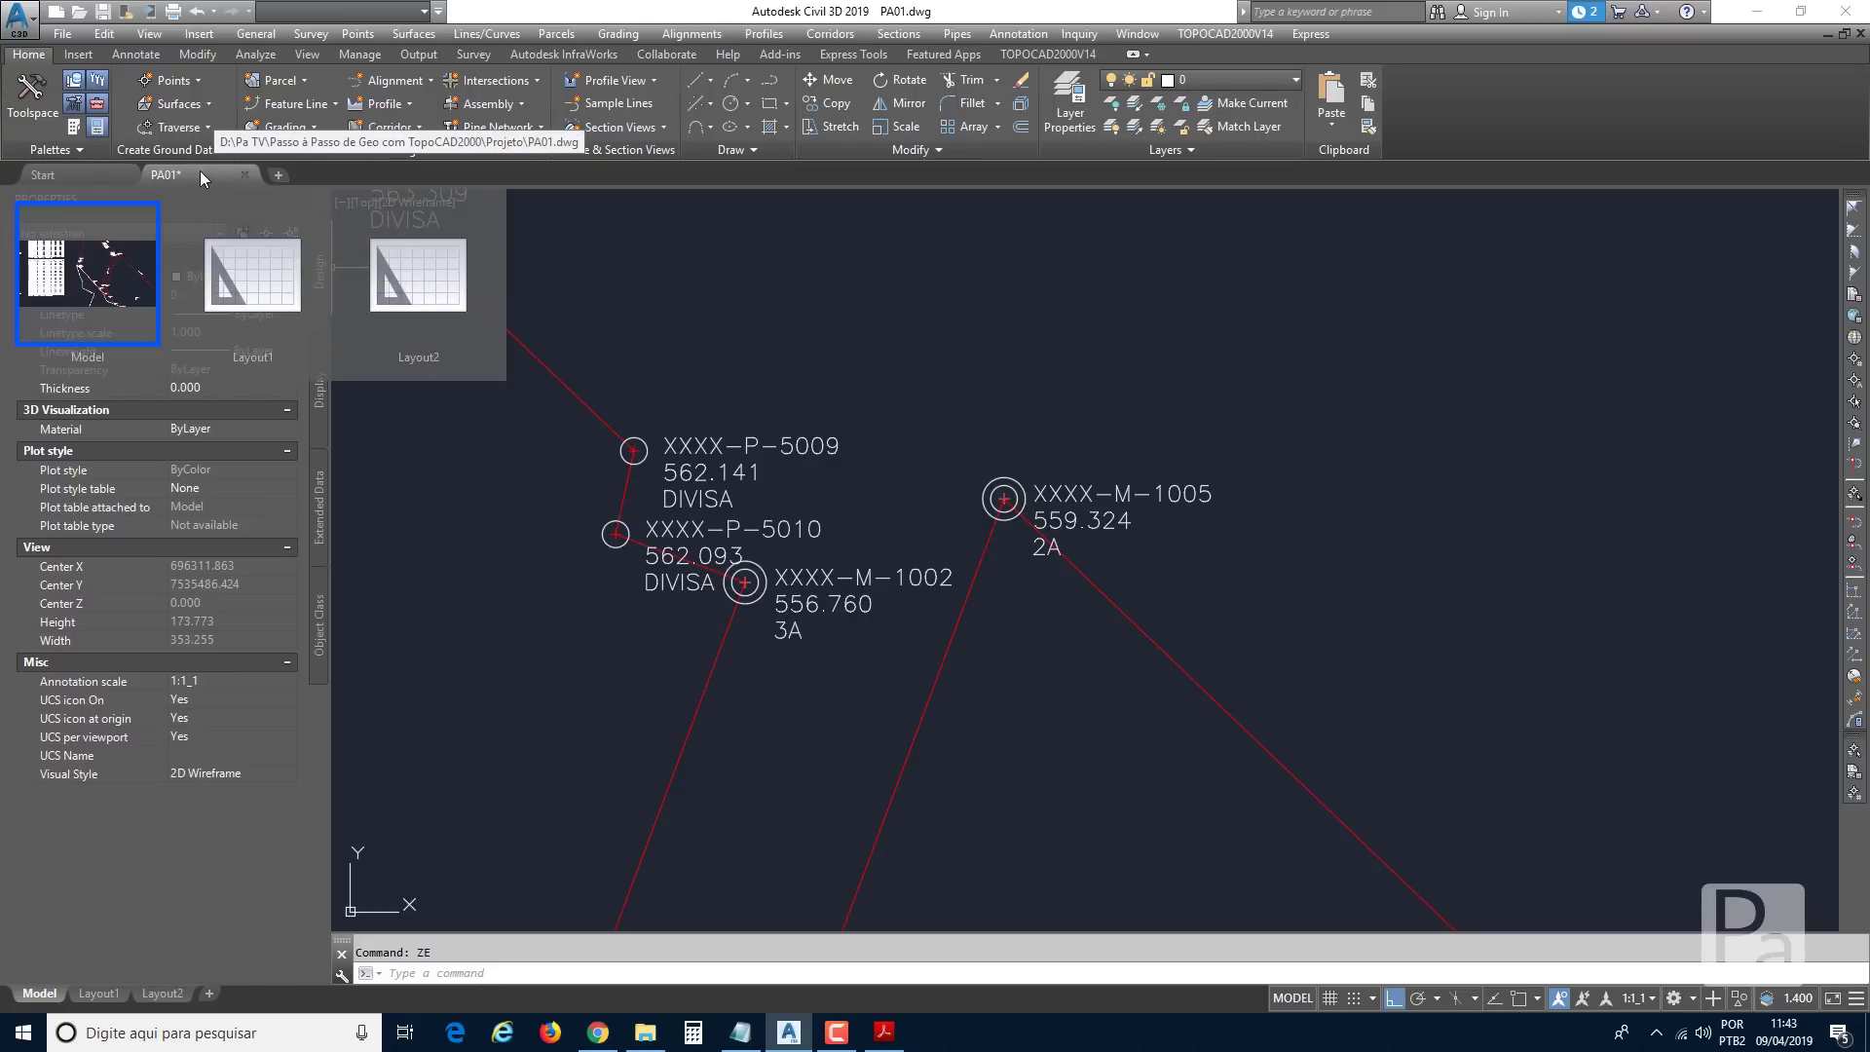
mouse_move(175, 177)
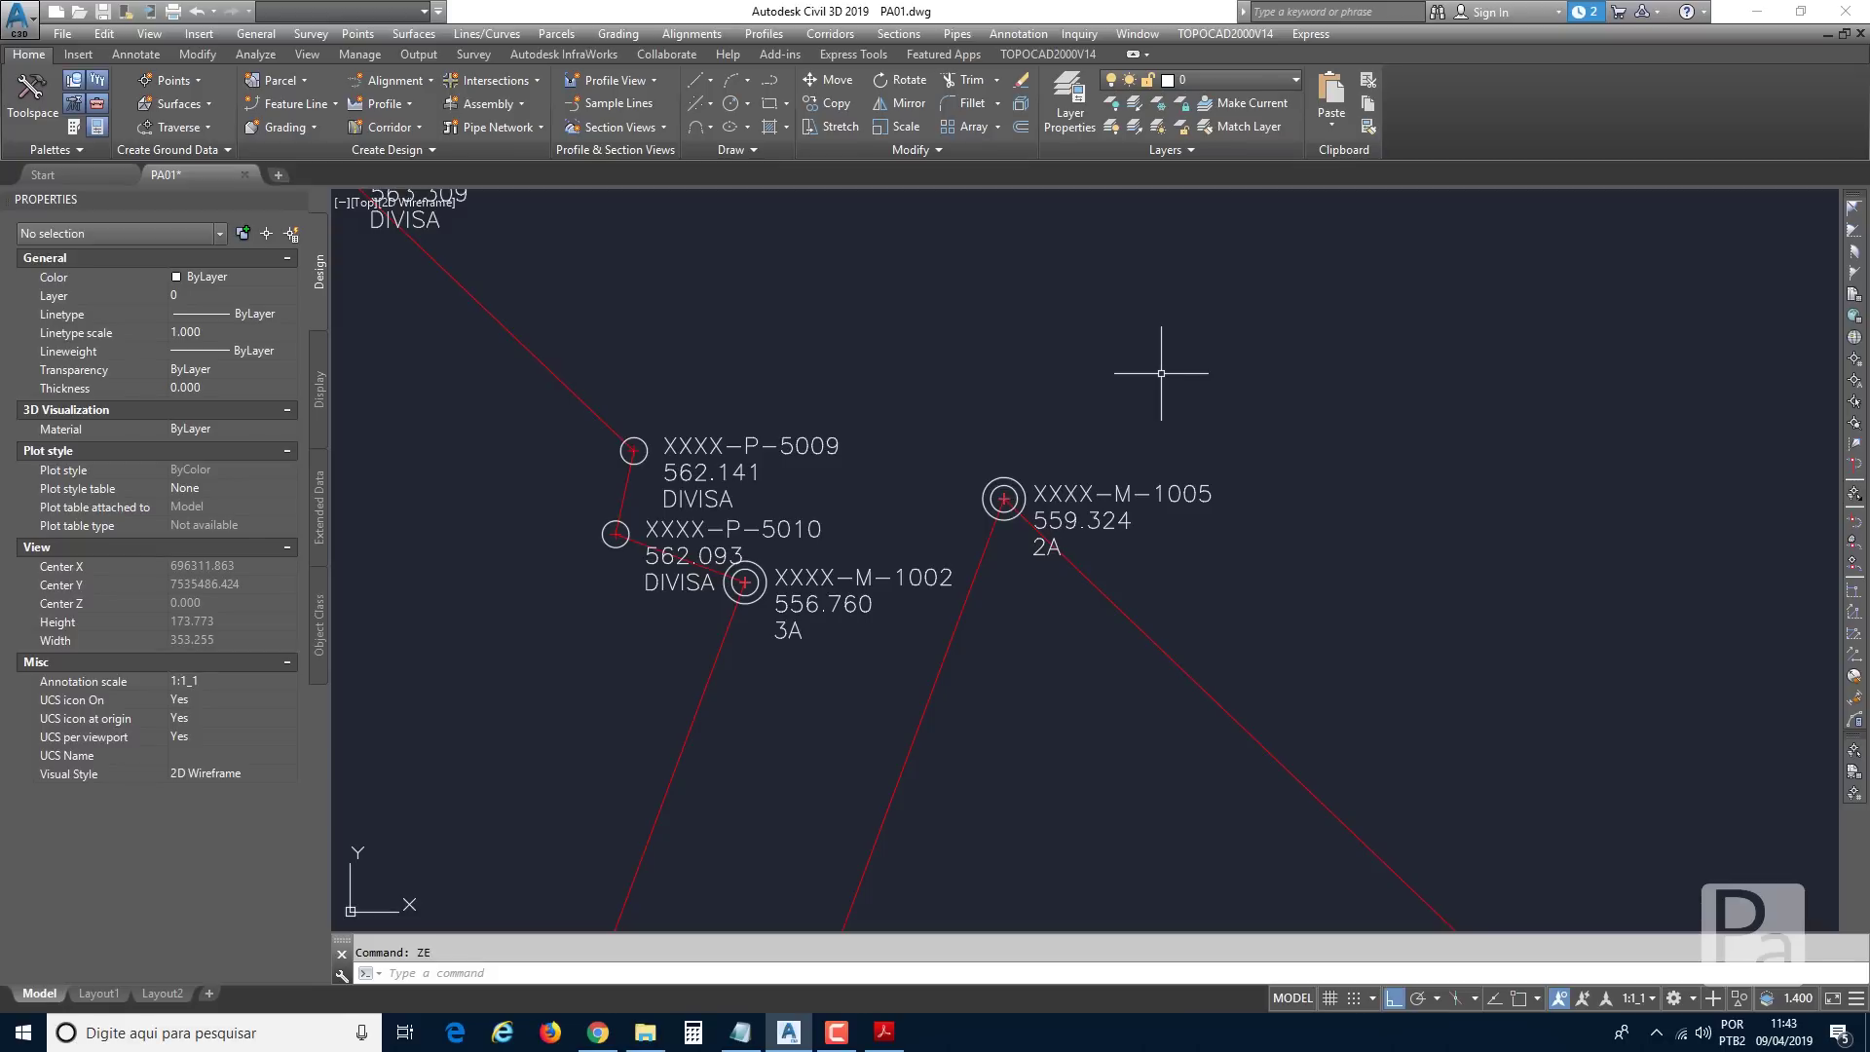
left_click(1096, 482)
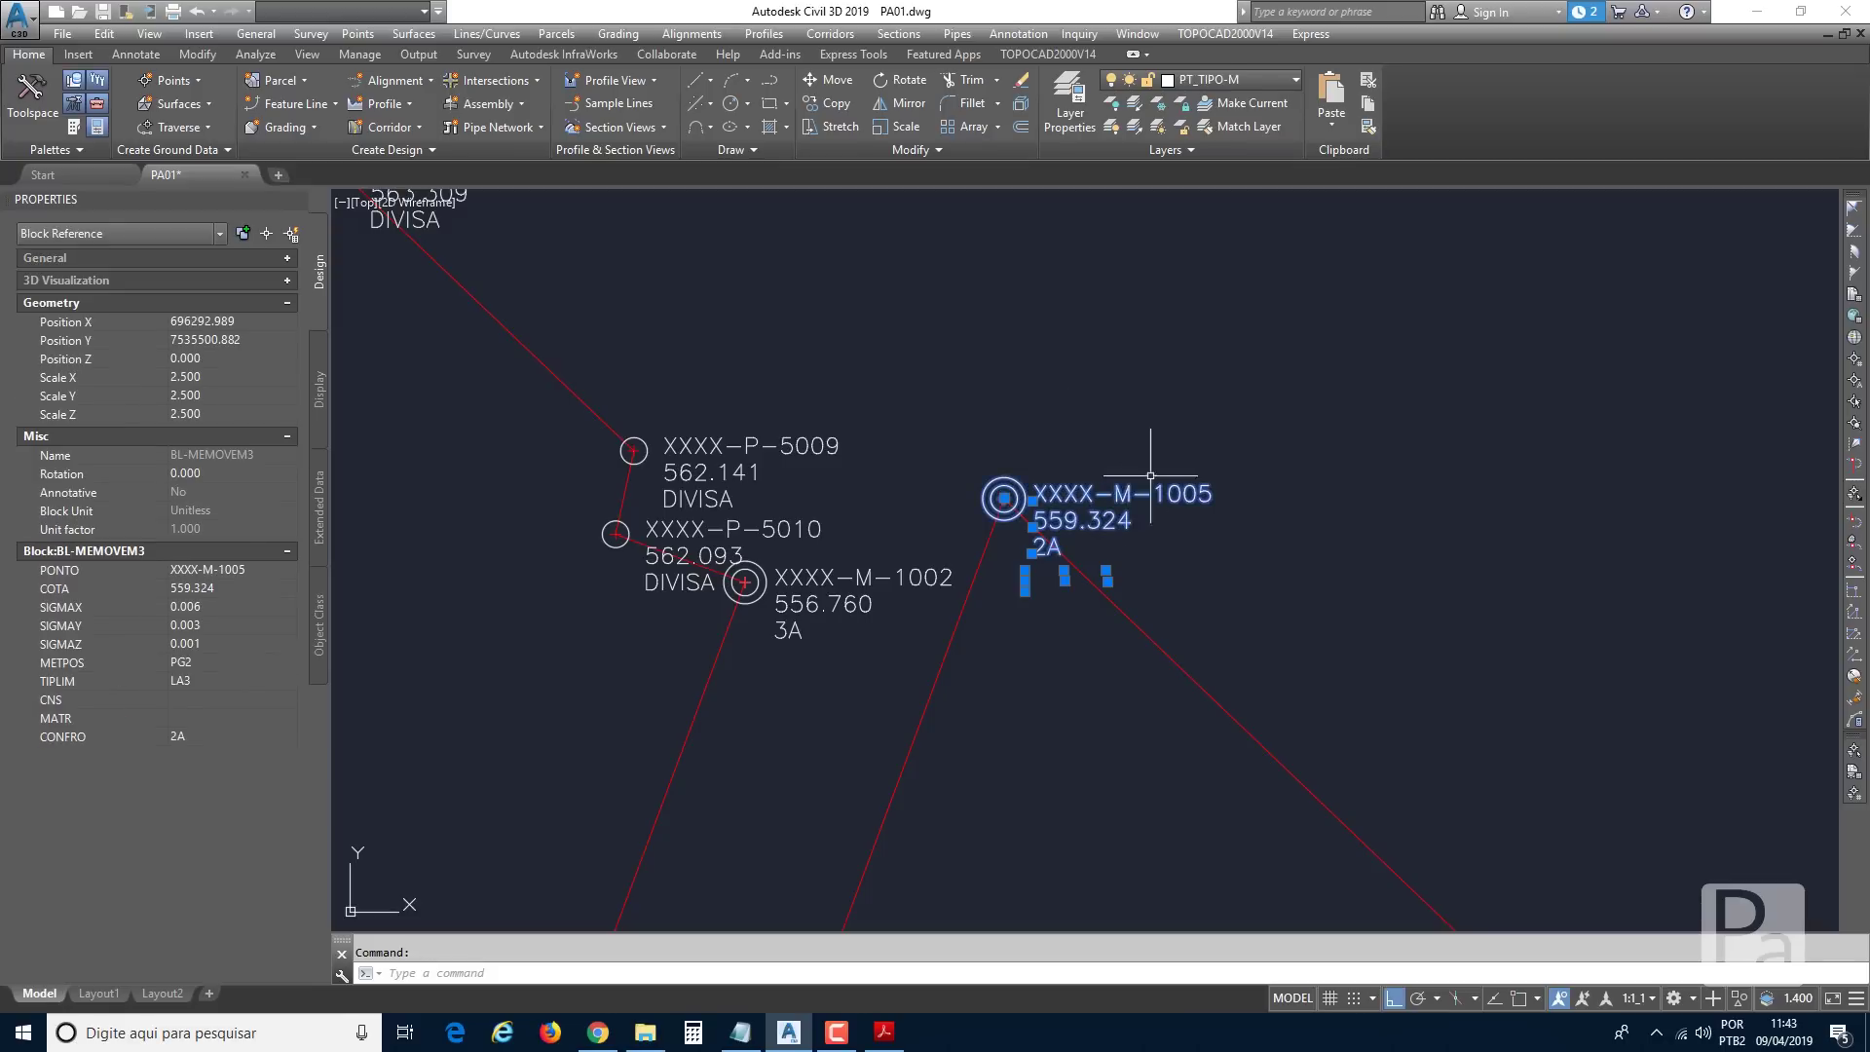
right_click(1123, 378)
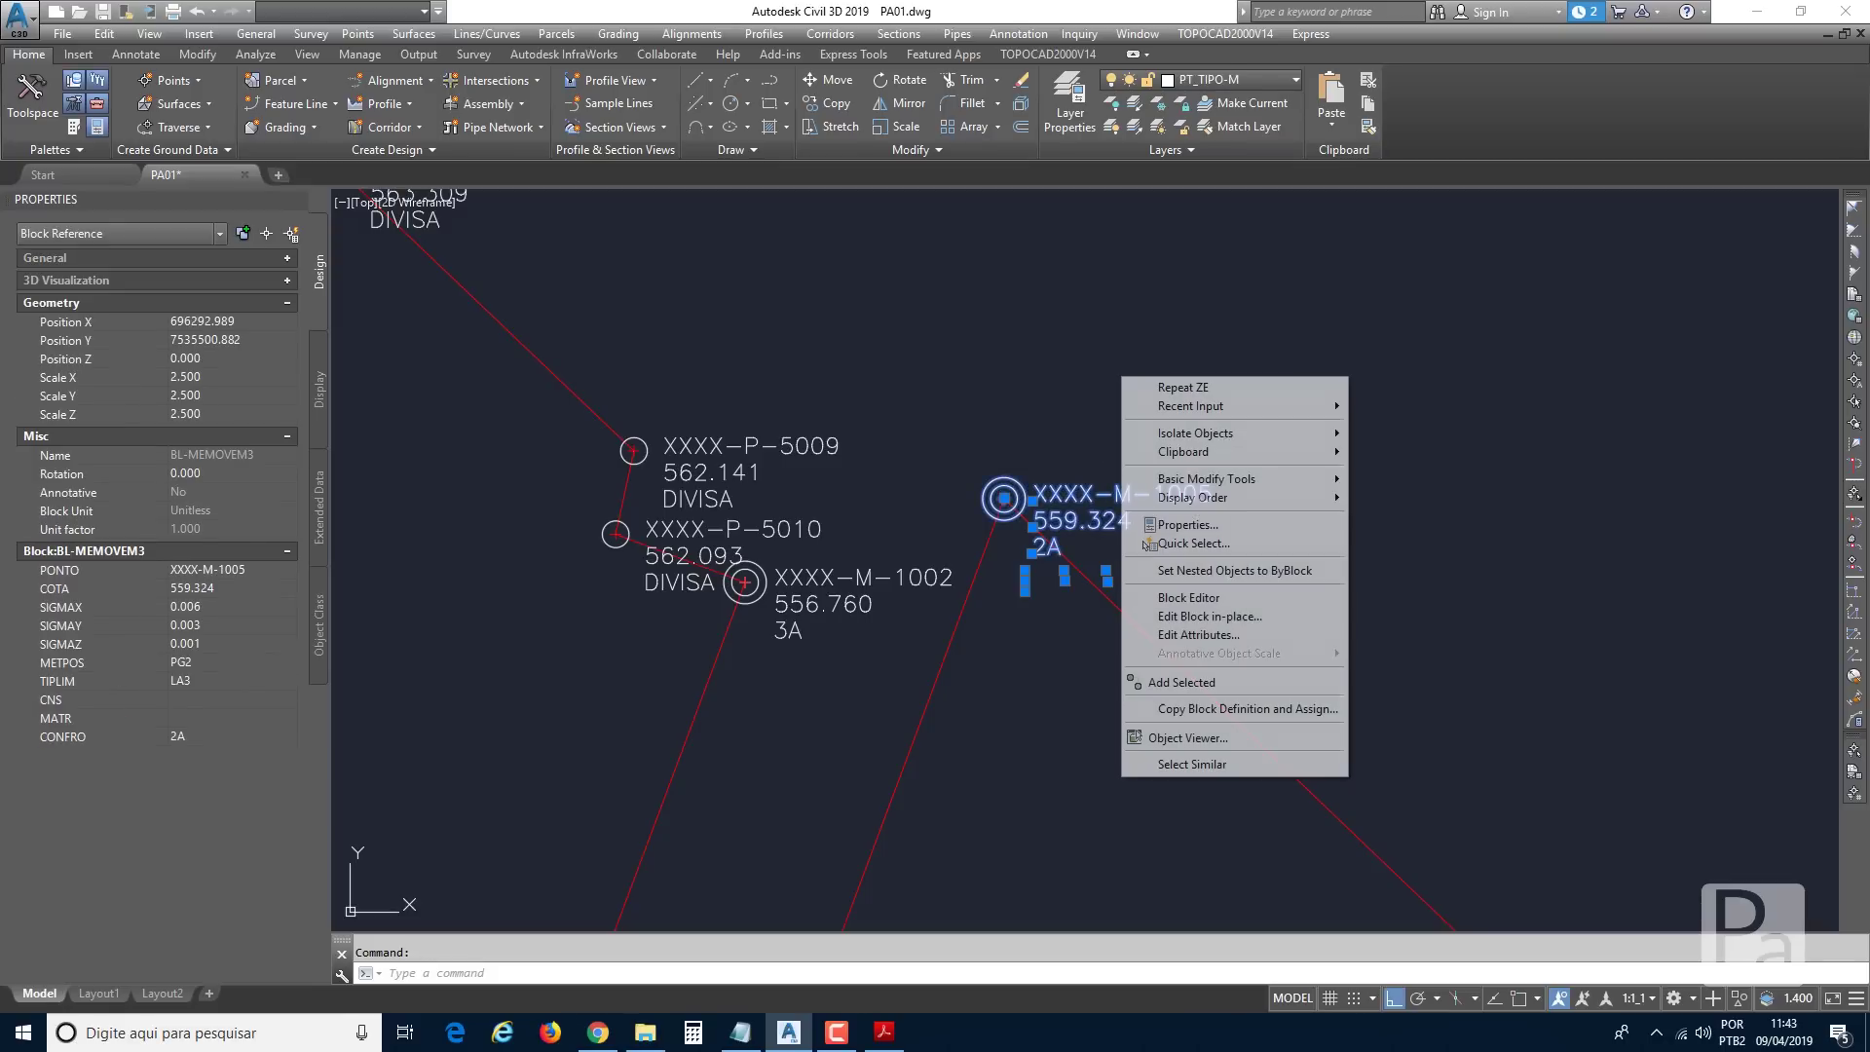
left_click(1218, 766)
scroll(1203, 610, "down", 8)
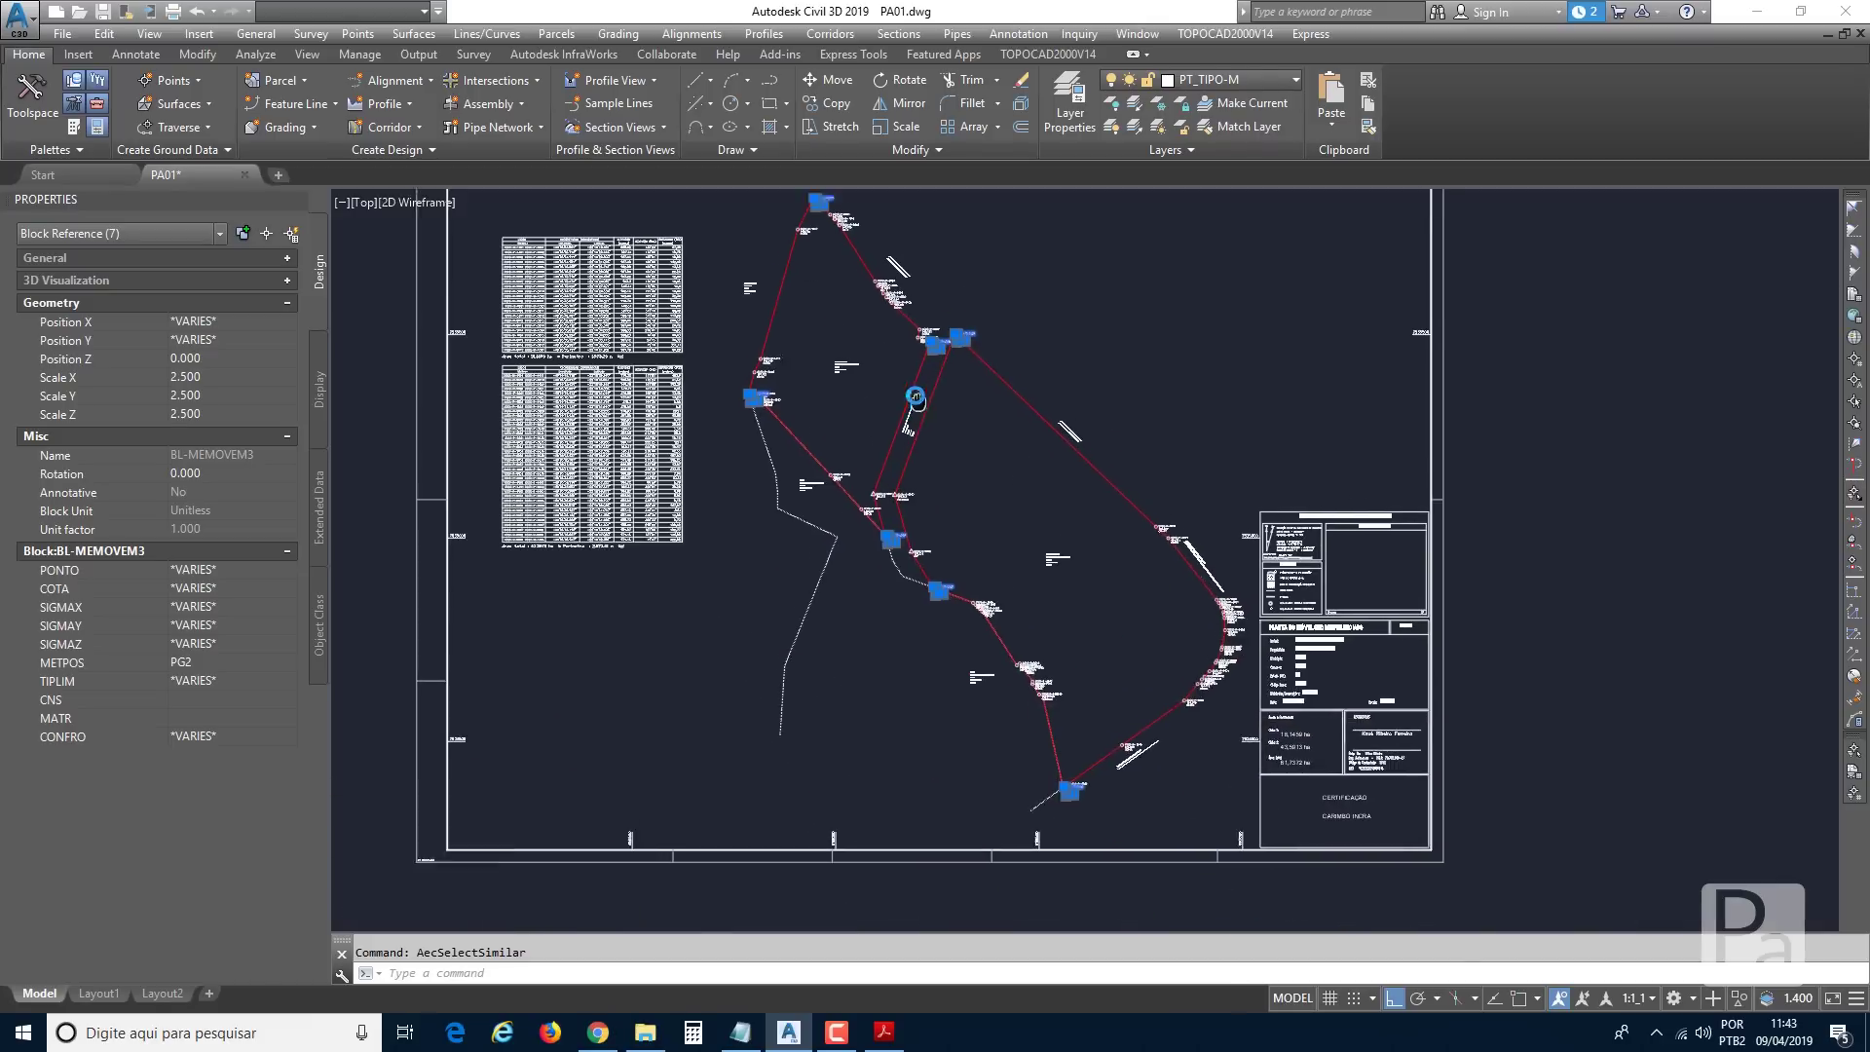
middle_click_drag(998, 508, 997, 501)
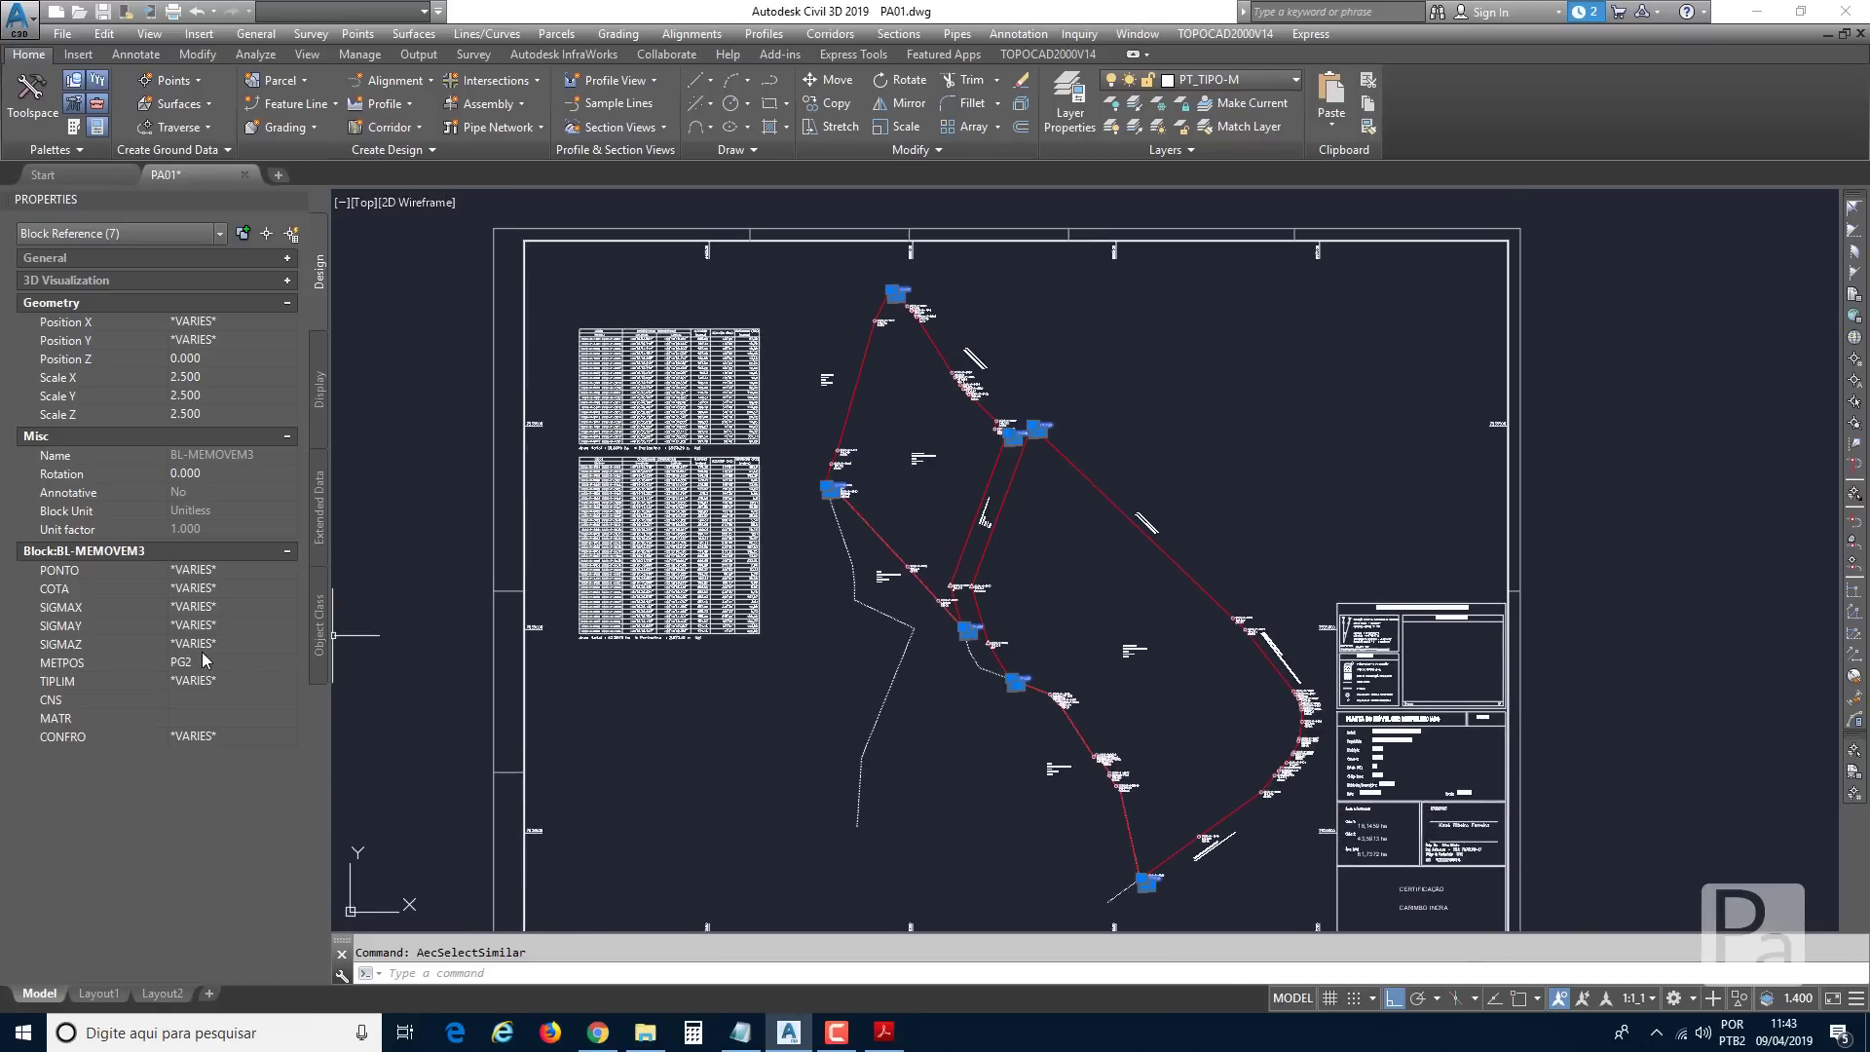
left_click(132, 586)
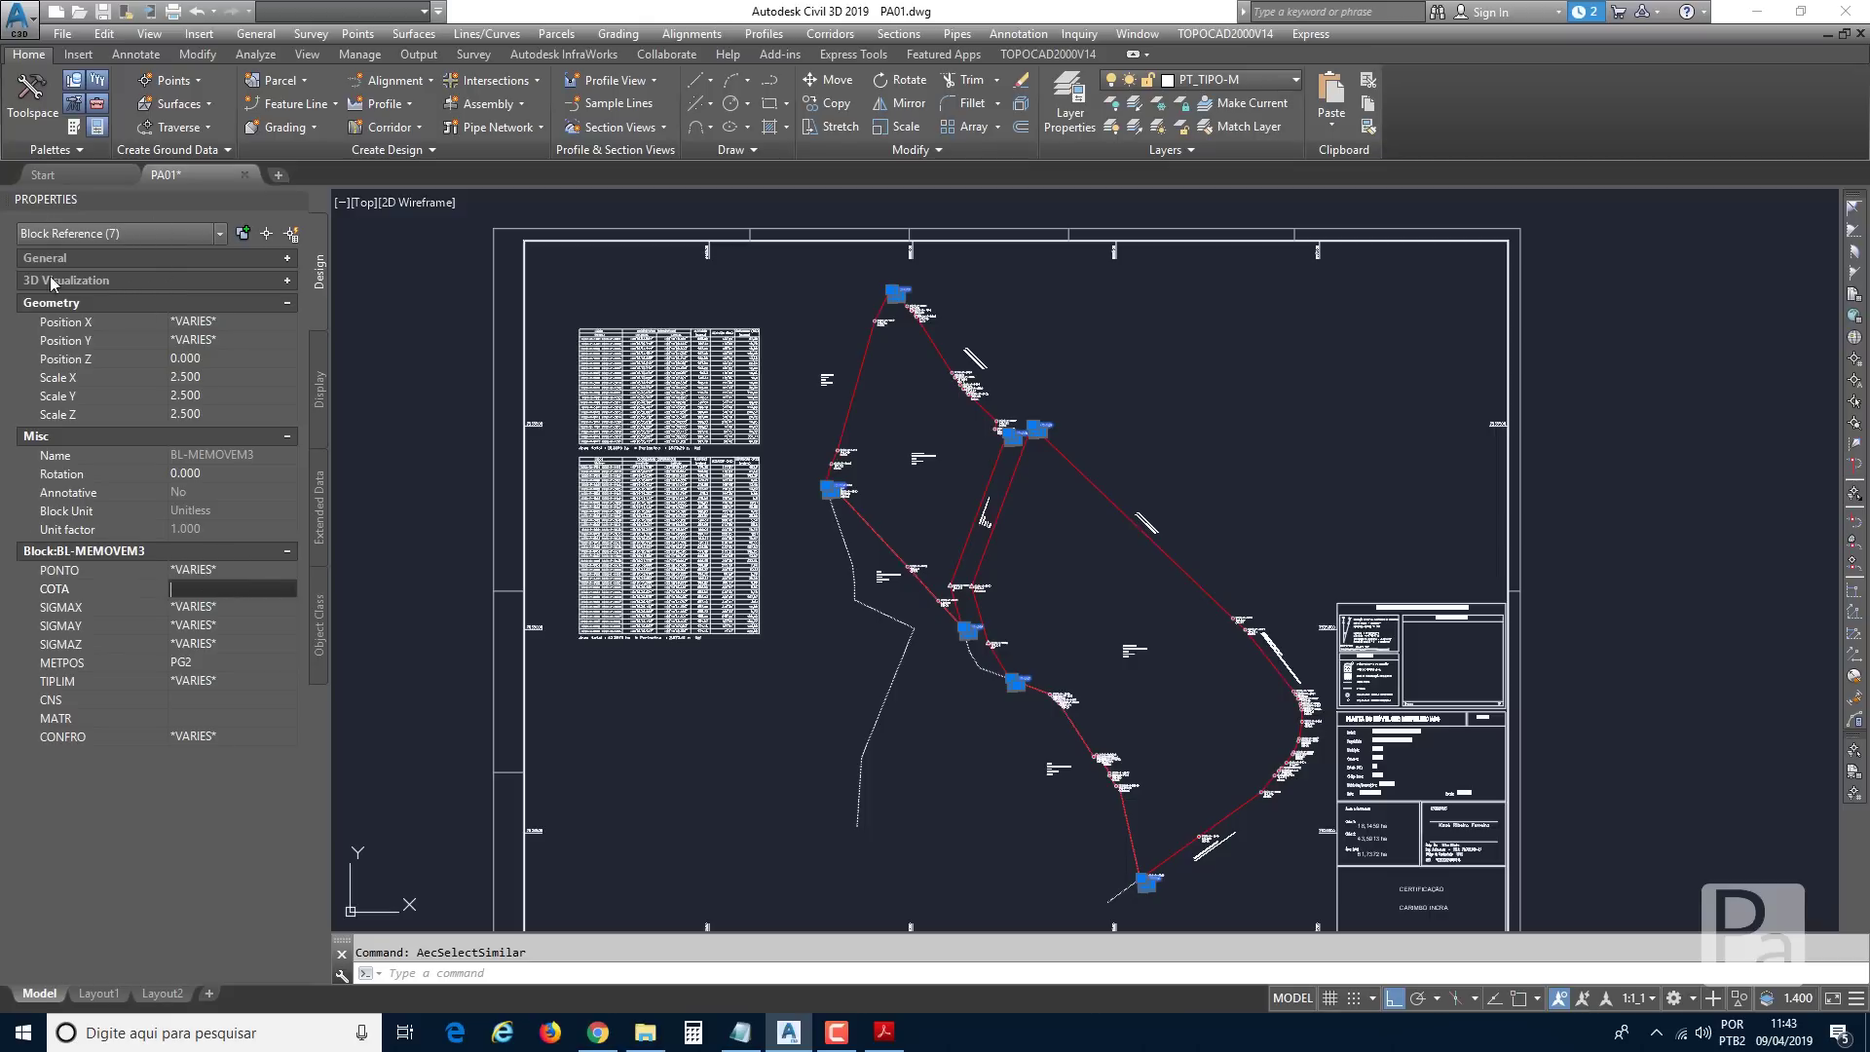
right_click(941, 544)
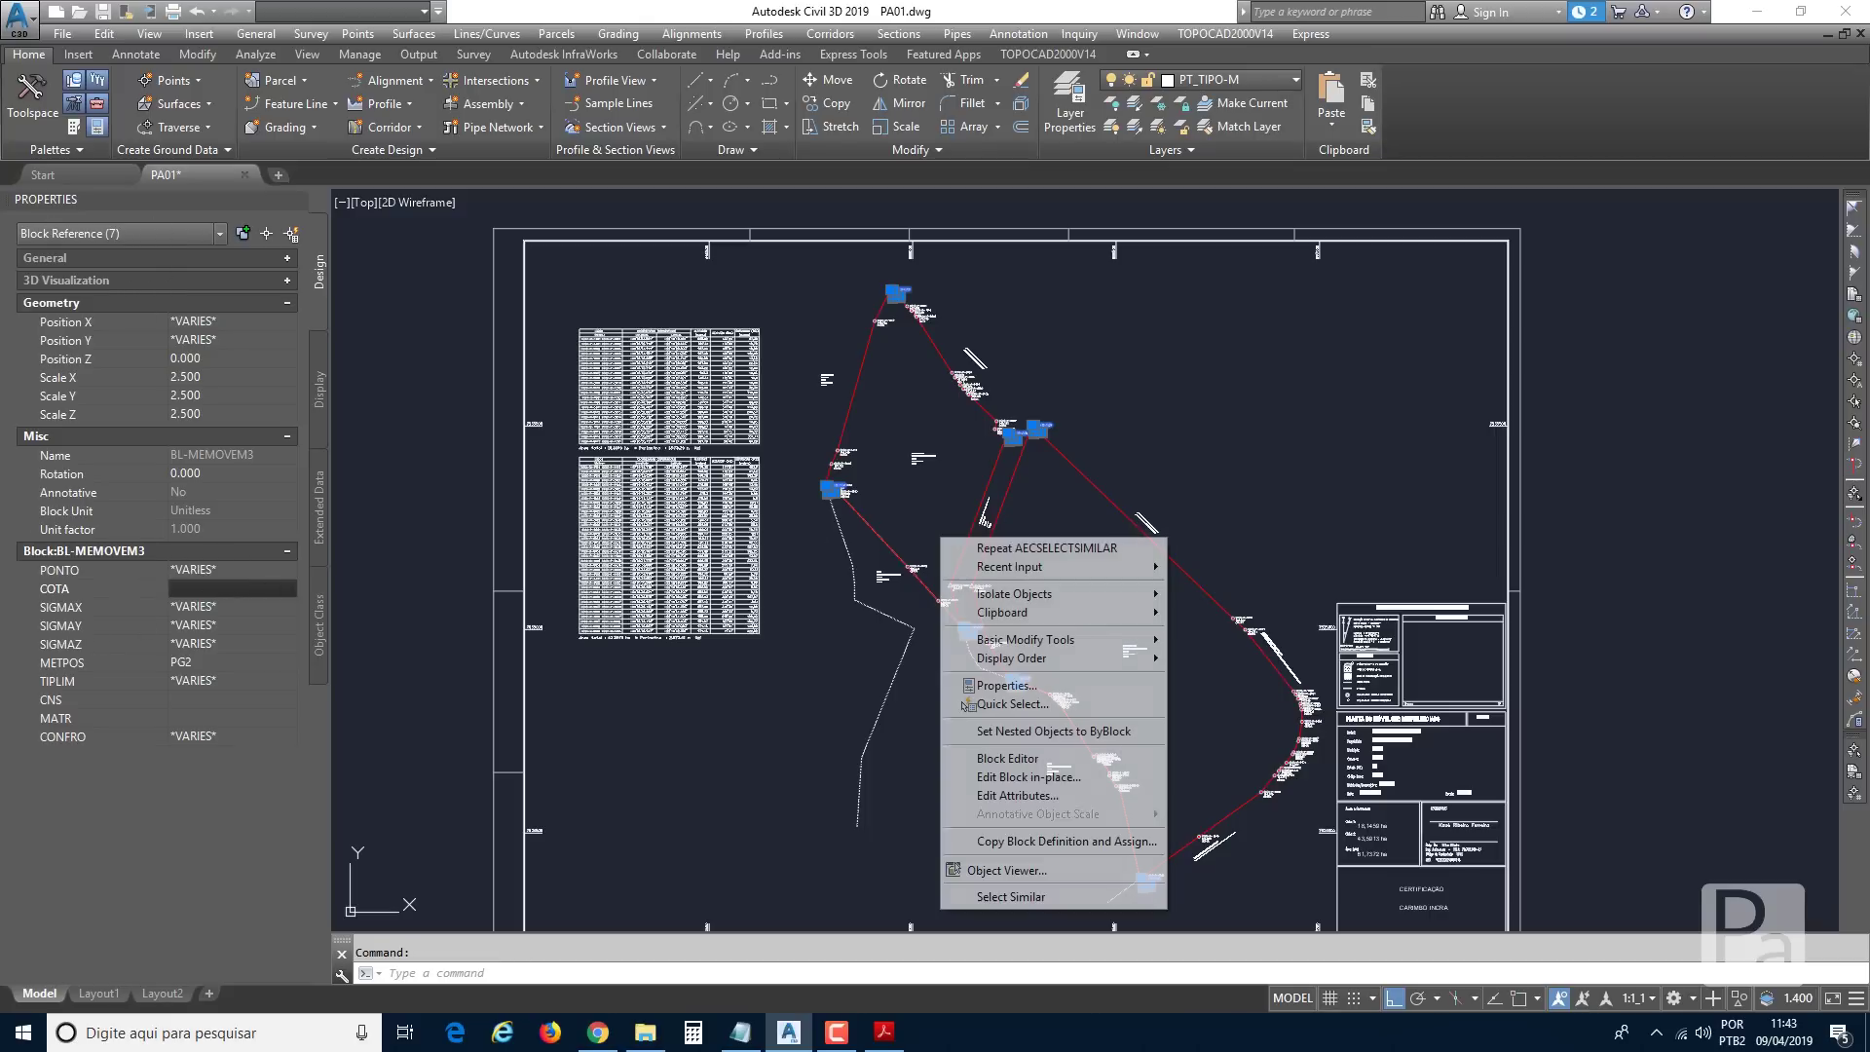
left_click(1012, 687)
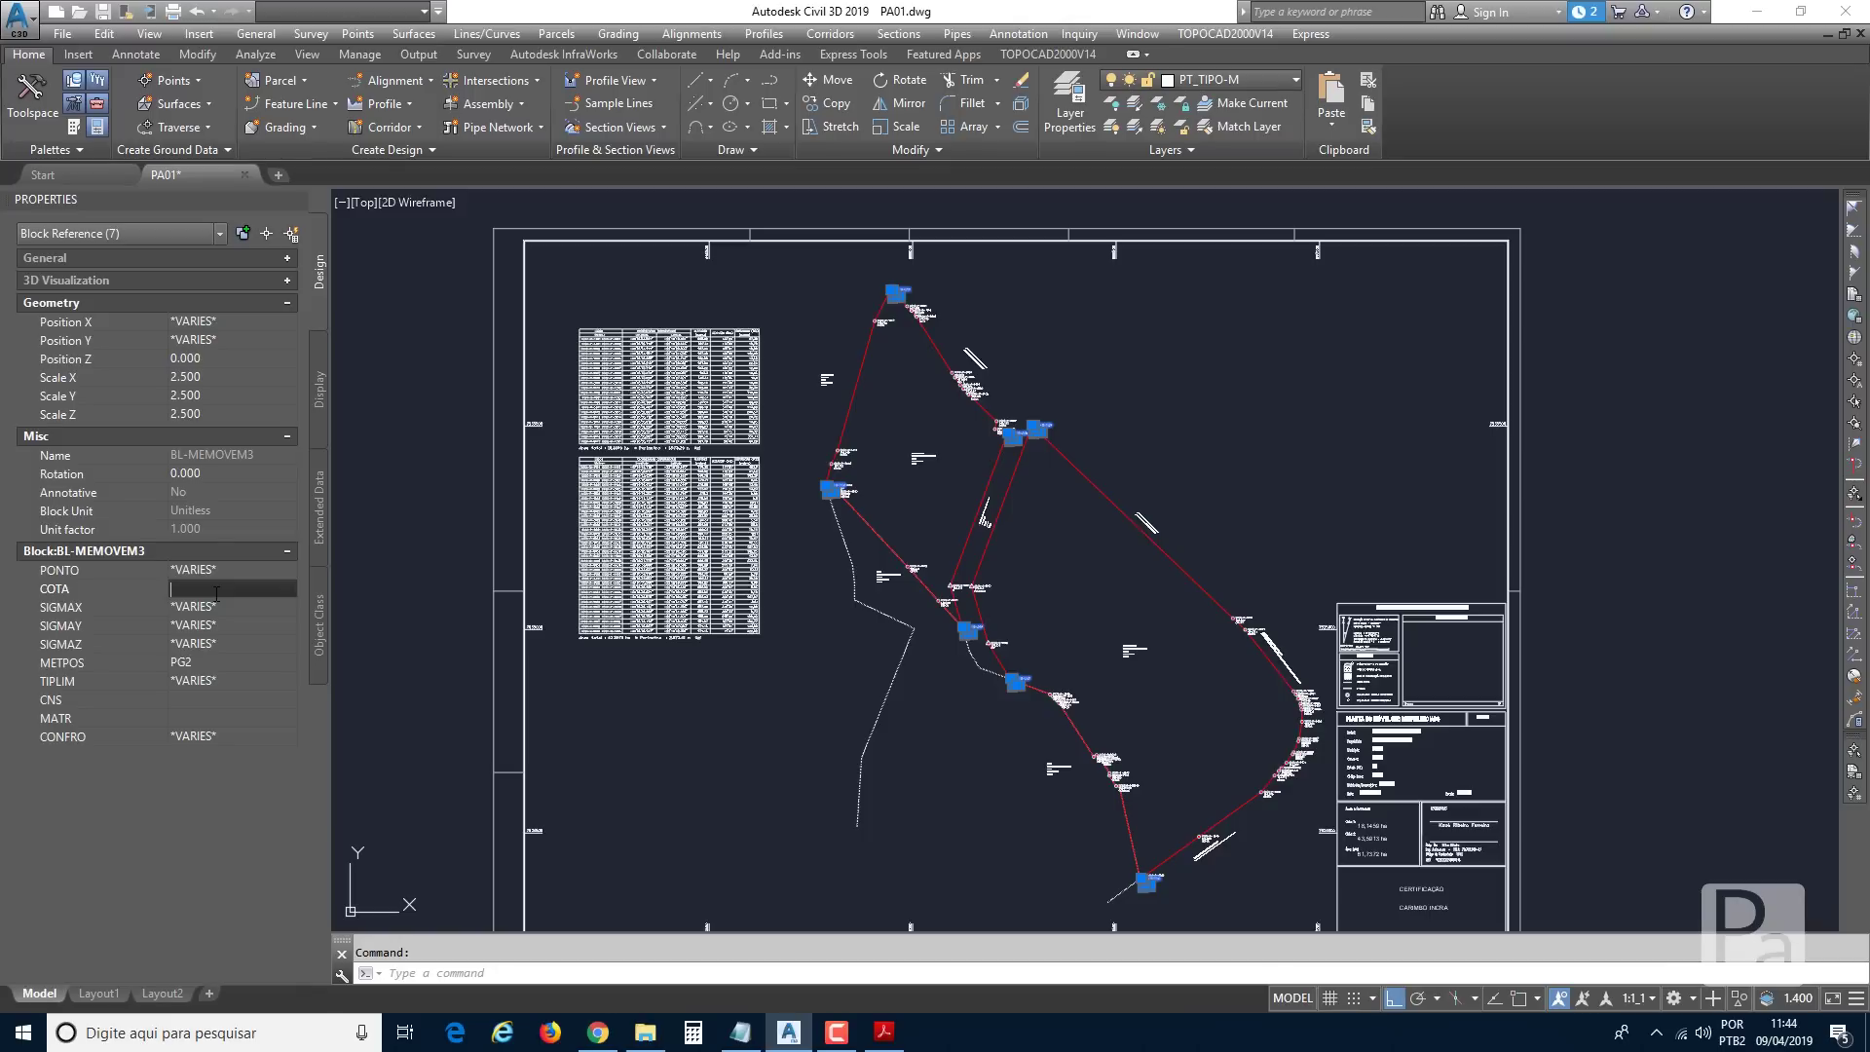
key("Tab")
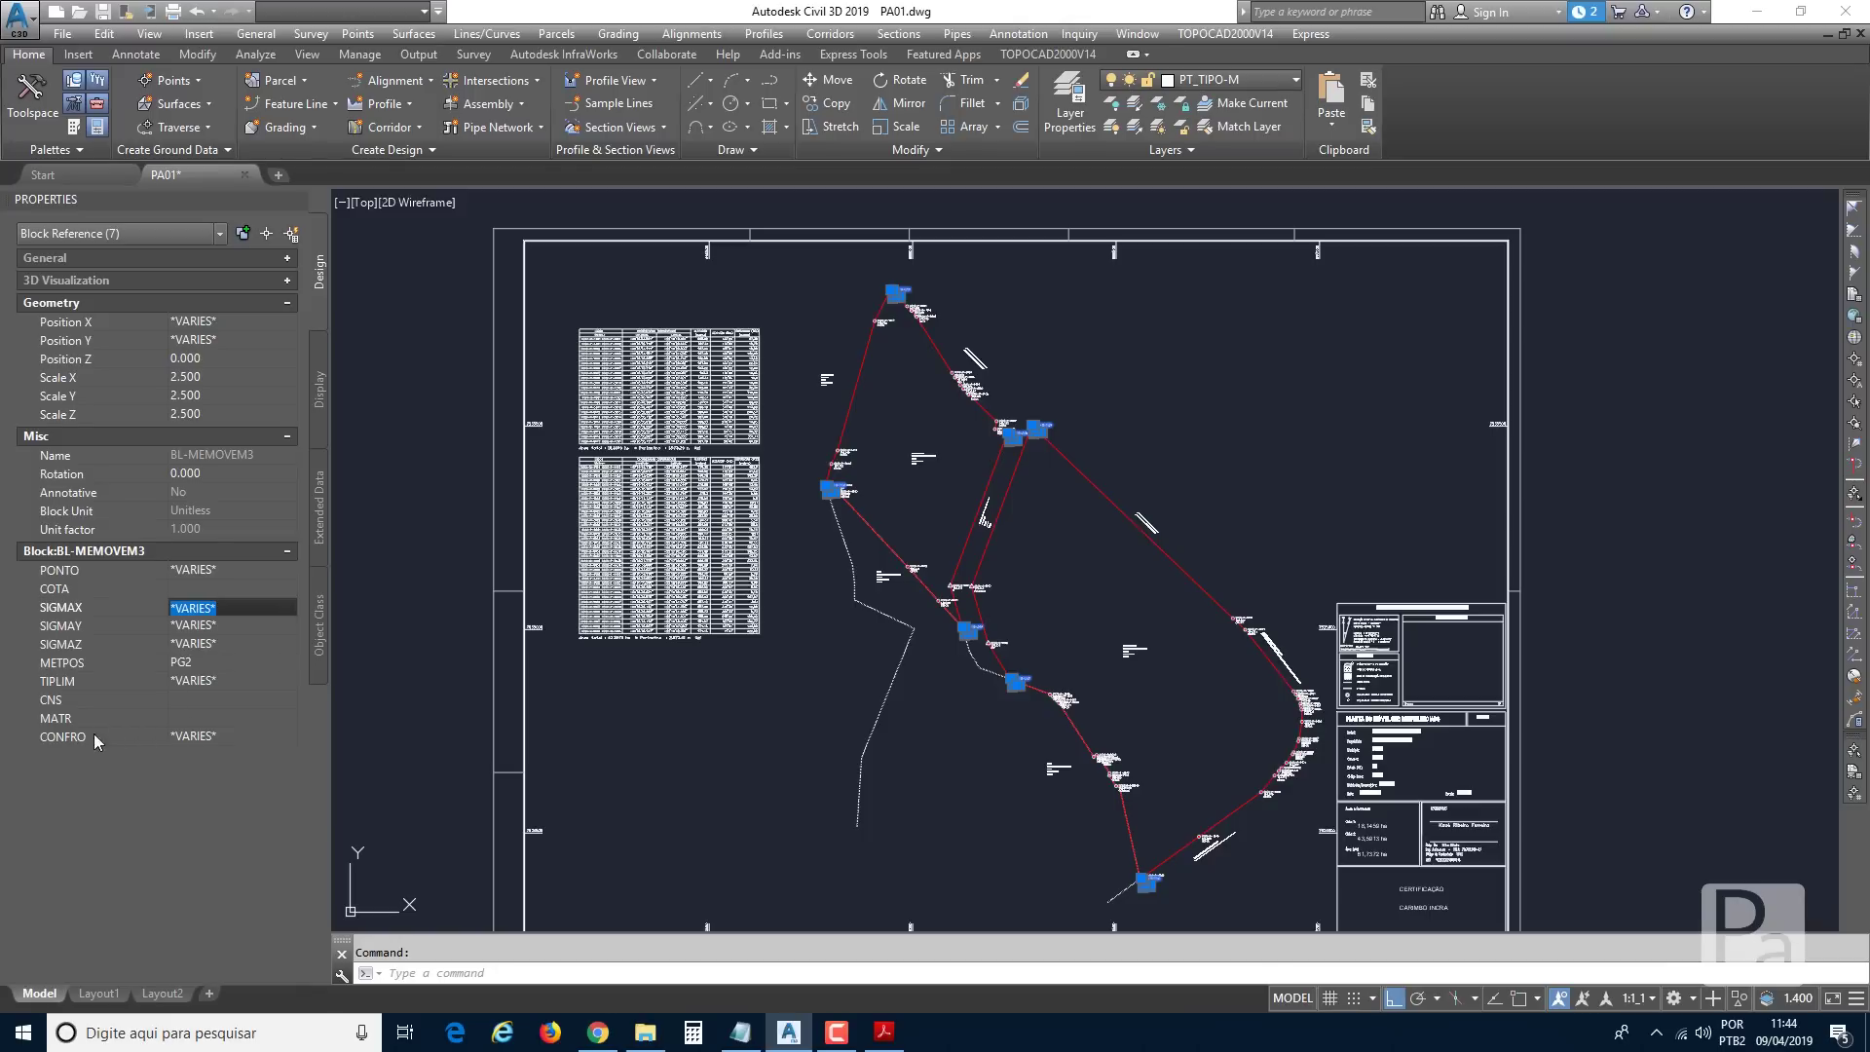
Clear the CONFRO attribute of the selected M-type vertex blocks and deselect them.
left_click(225, 748)
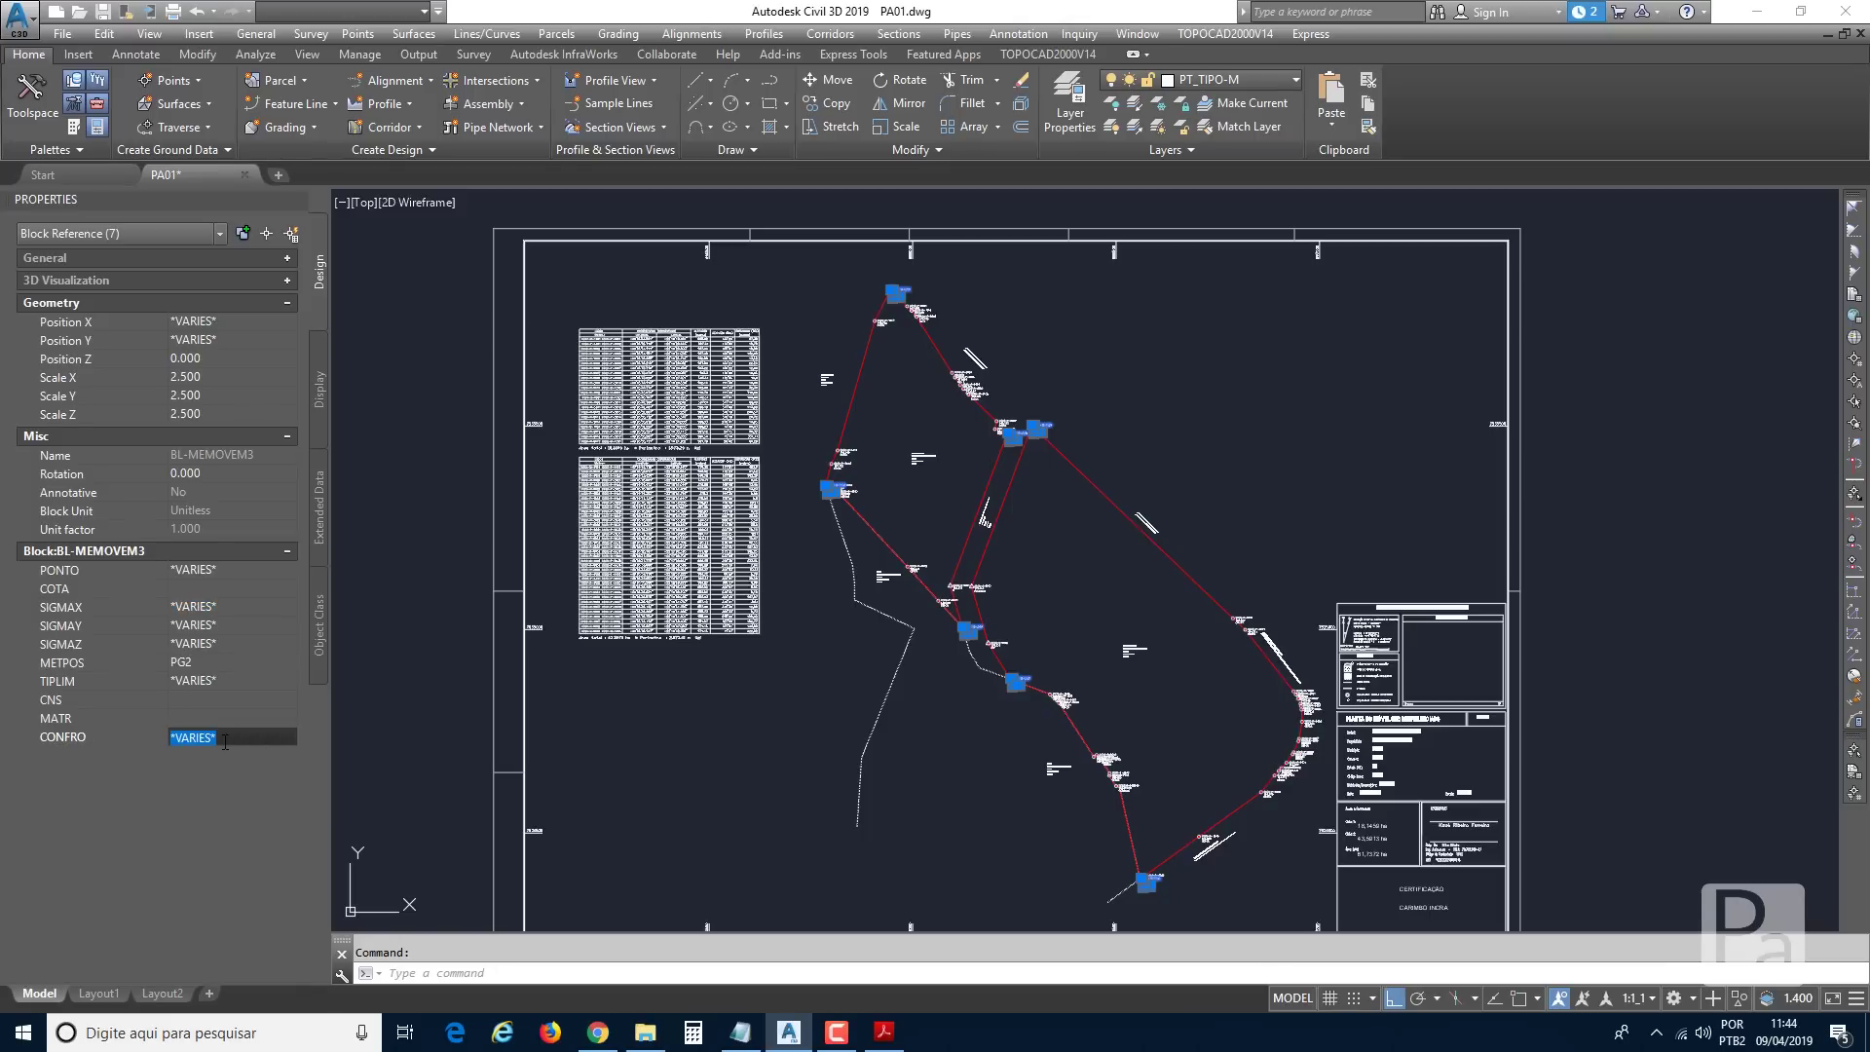
key("BackSpace")
scroll(1023, 433, "up", 12)
key("Escape")
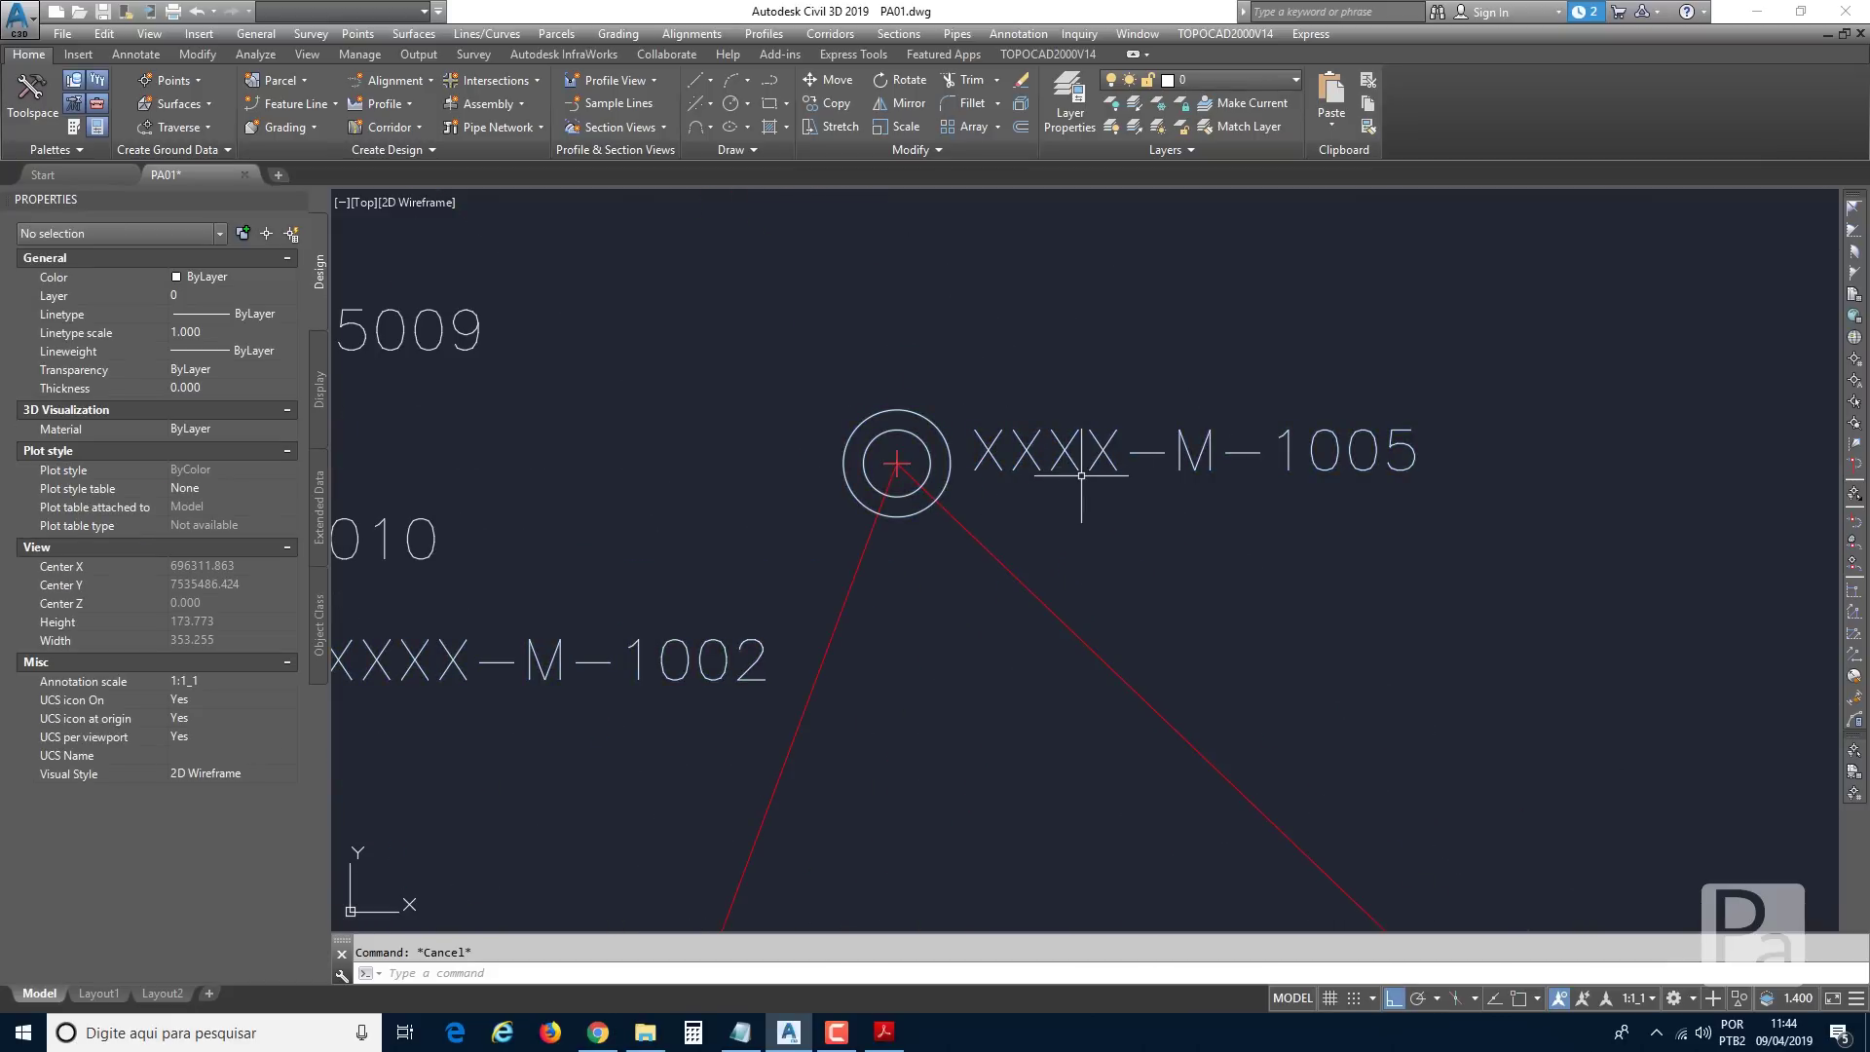
Select all vertex blocks similar to XXXX-P-5009, clear their COTA and CONFRO attributes, and deselect them.
scroll(1081, 476, "down", 4)
left_click(731, 410)
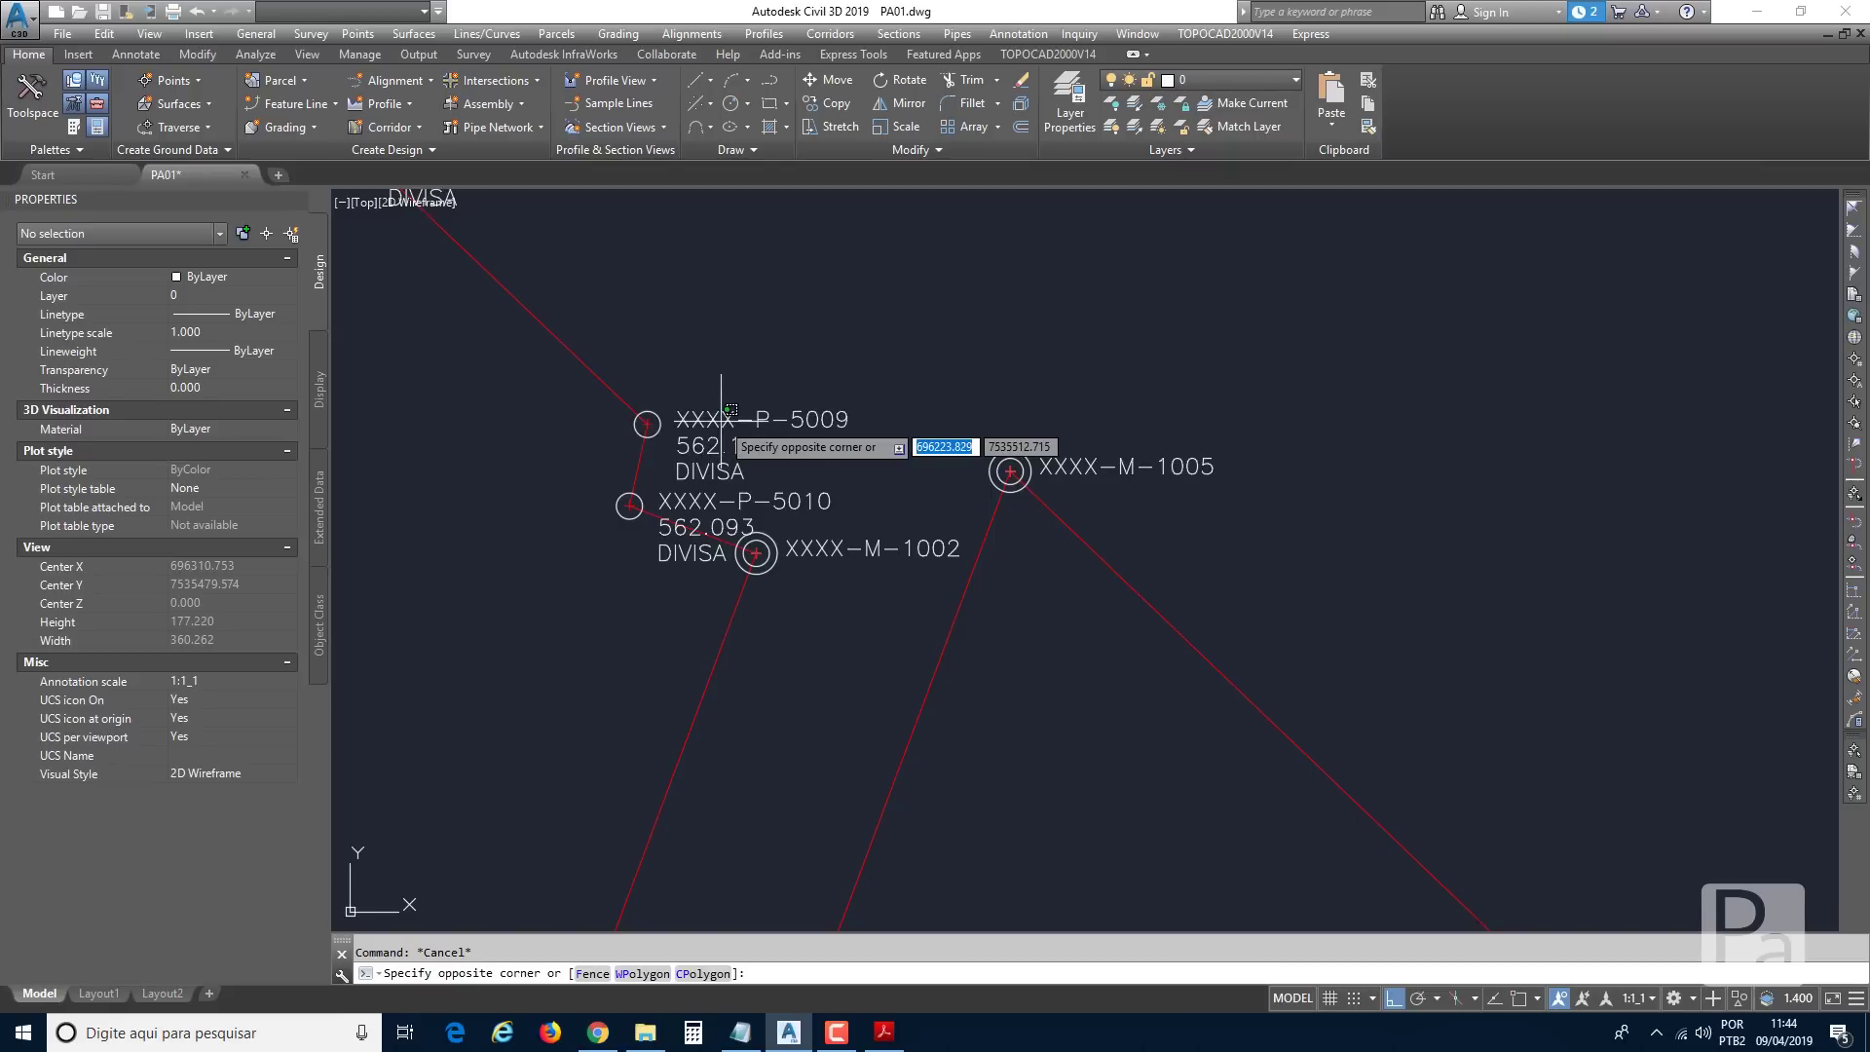
left_click(709, 402)
right_click(725, 347)
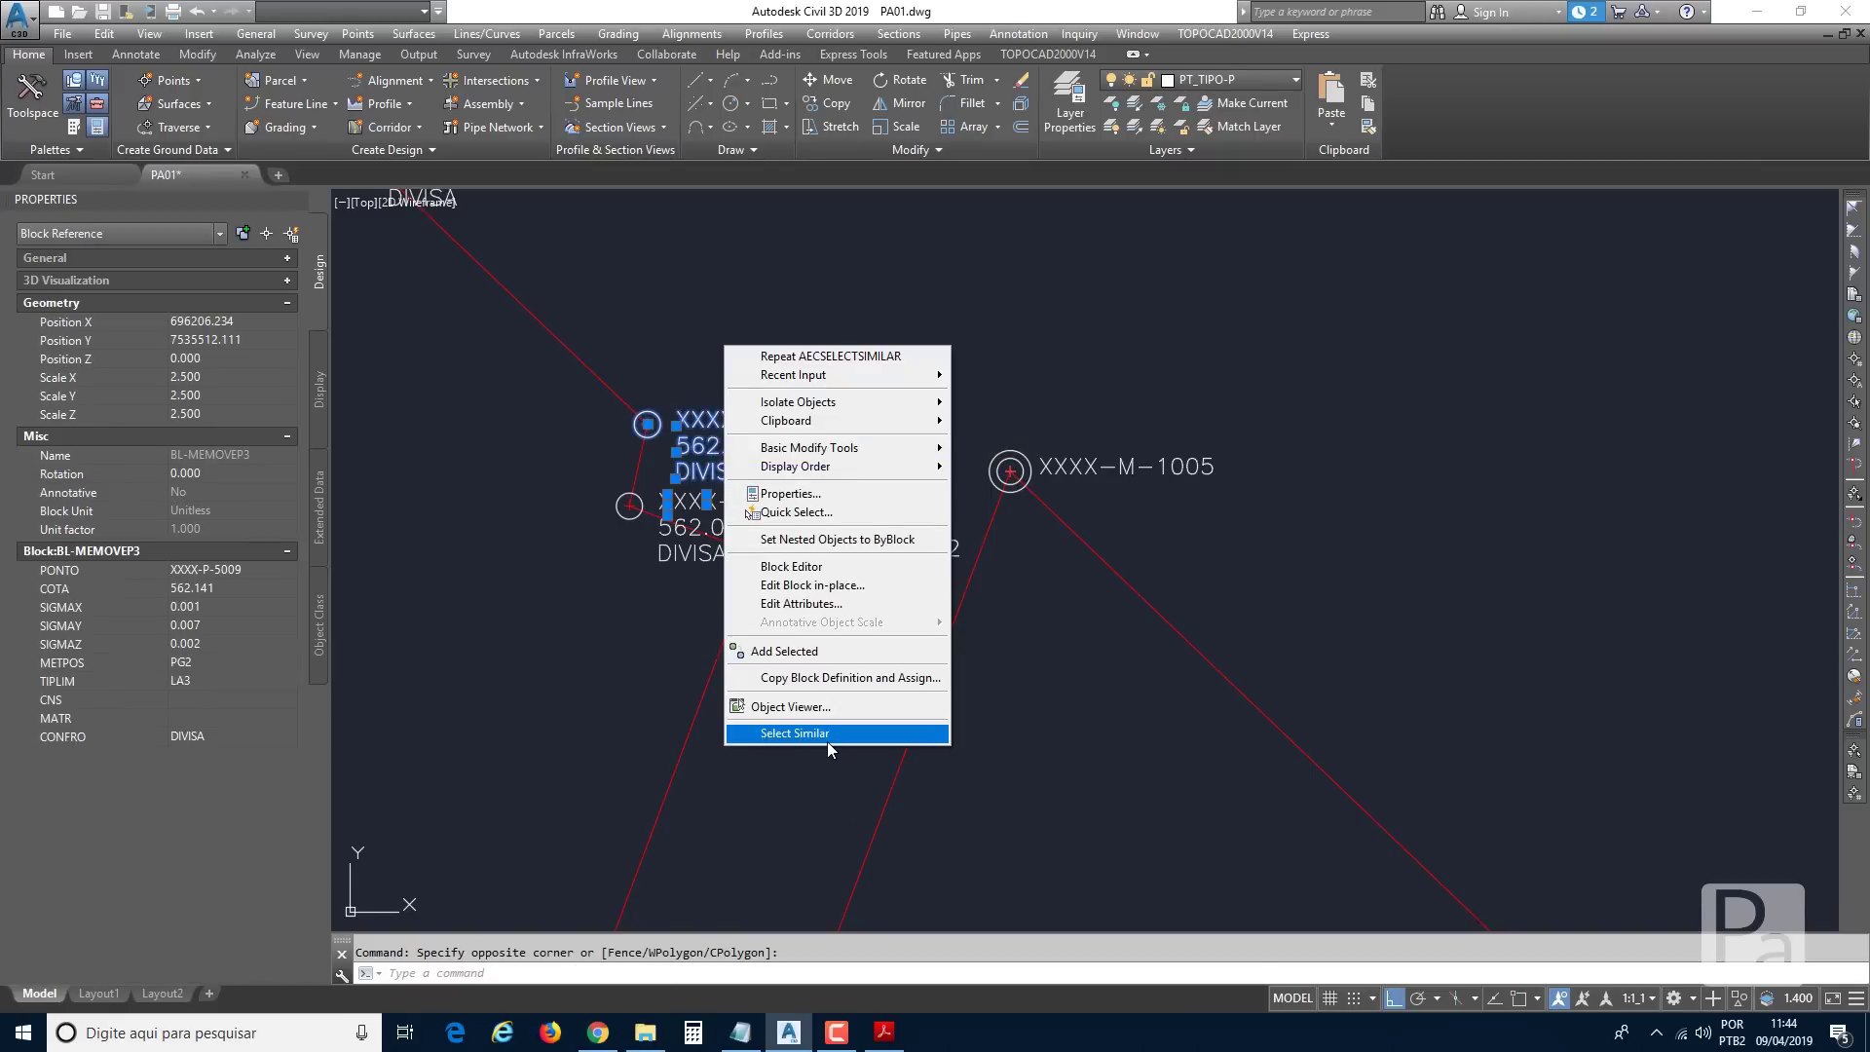
left_click(827, 740)
scroll(833, 745, "down", 5)
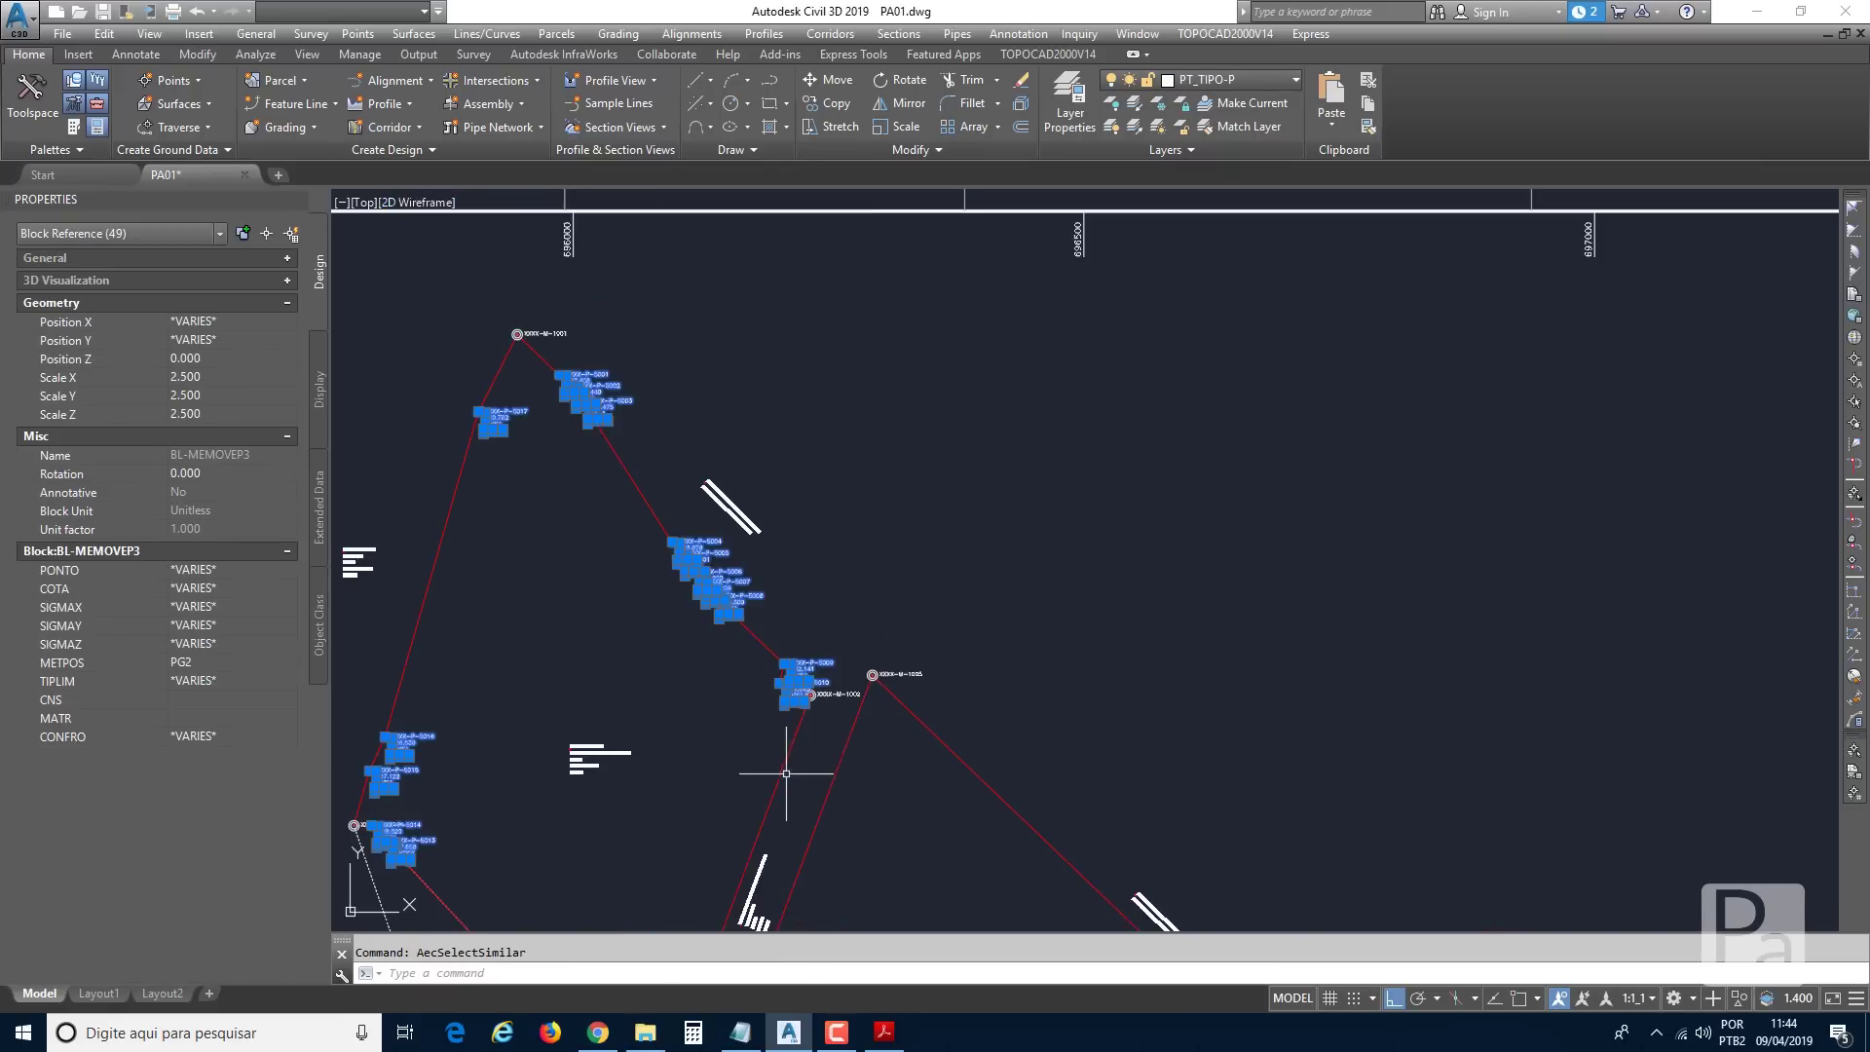
left_click(226, 588)
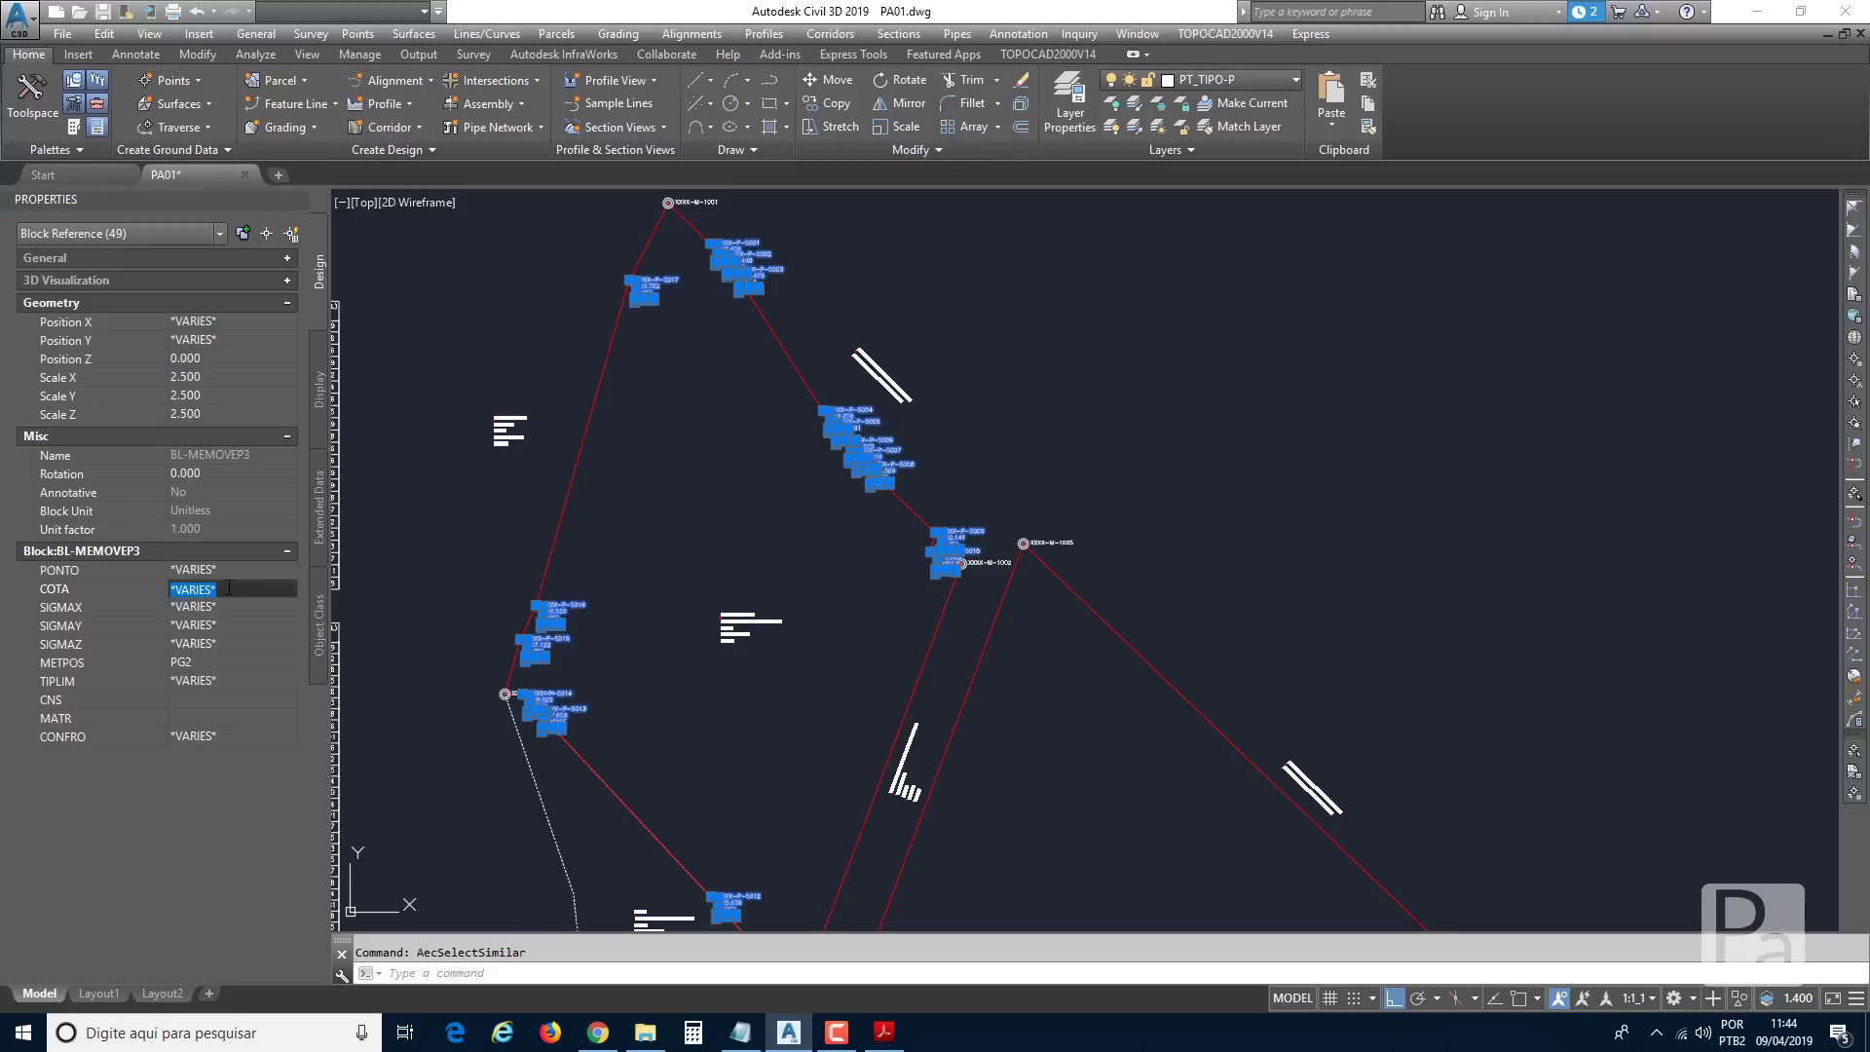
key("Delete")
key("Tab")
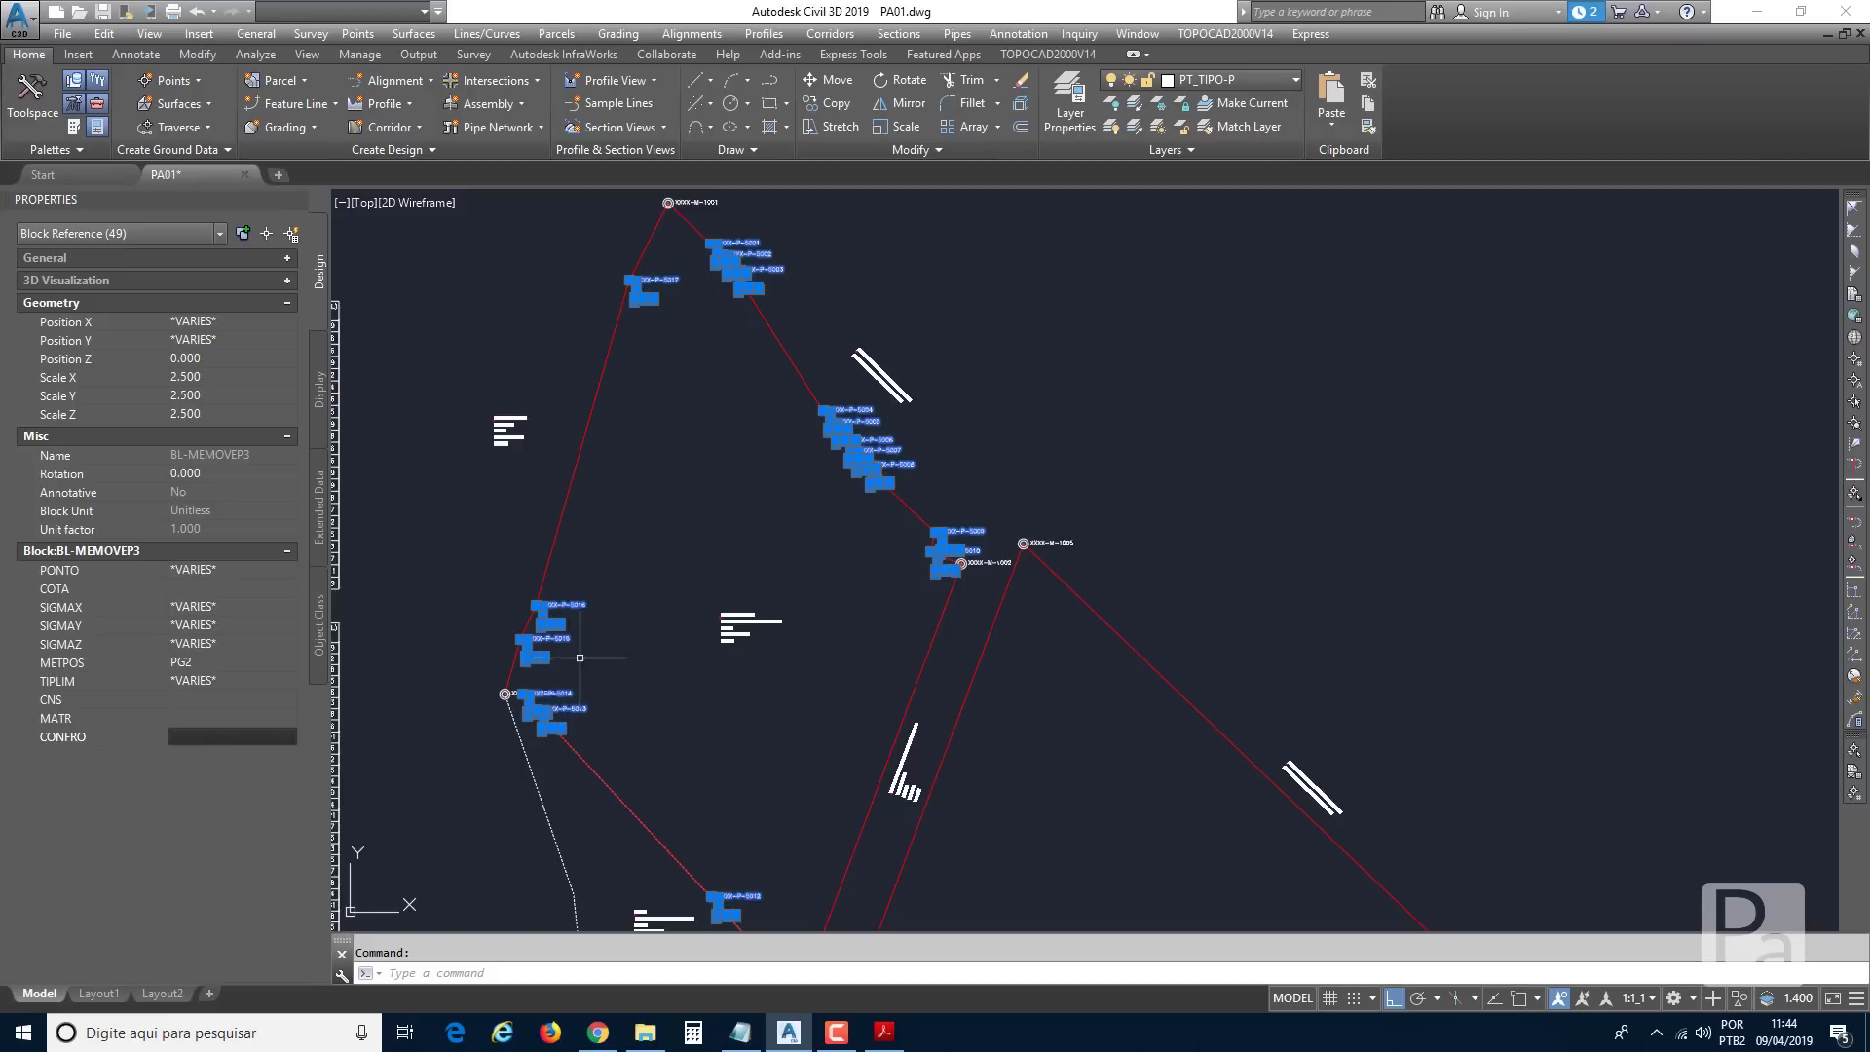
key("Escape")
Select all vertex blocks similar to XXXX-V-0001, clear their COTA and CONFRO attributes, and deselect them.
middle_click_drag(870, 828, 912, 511)
scroll(924, 655, "up", 2)
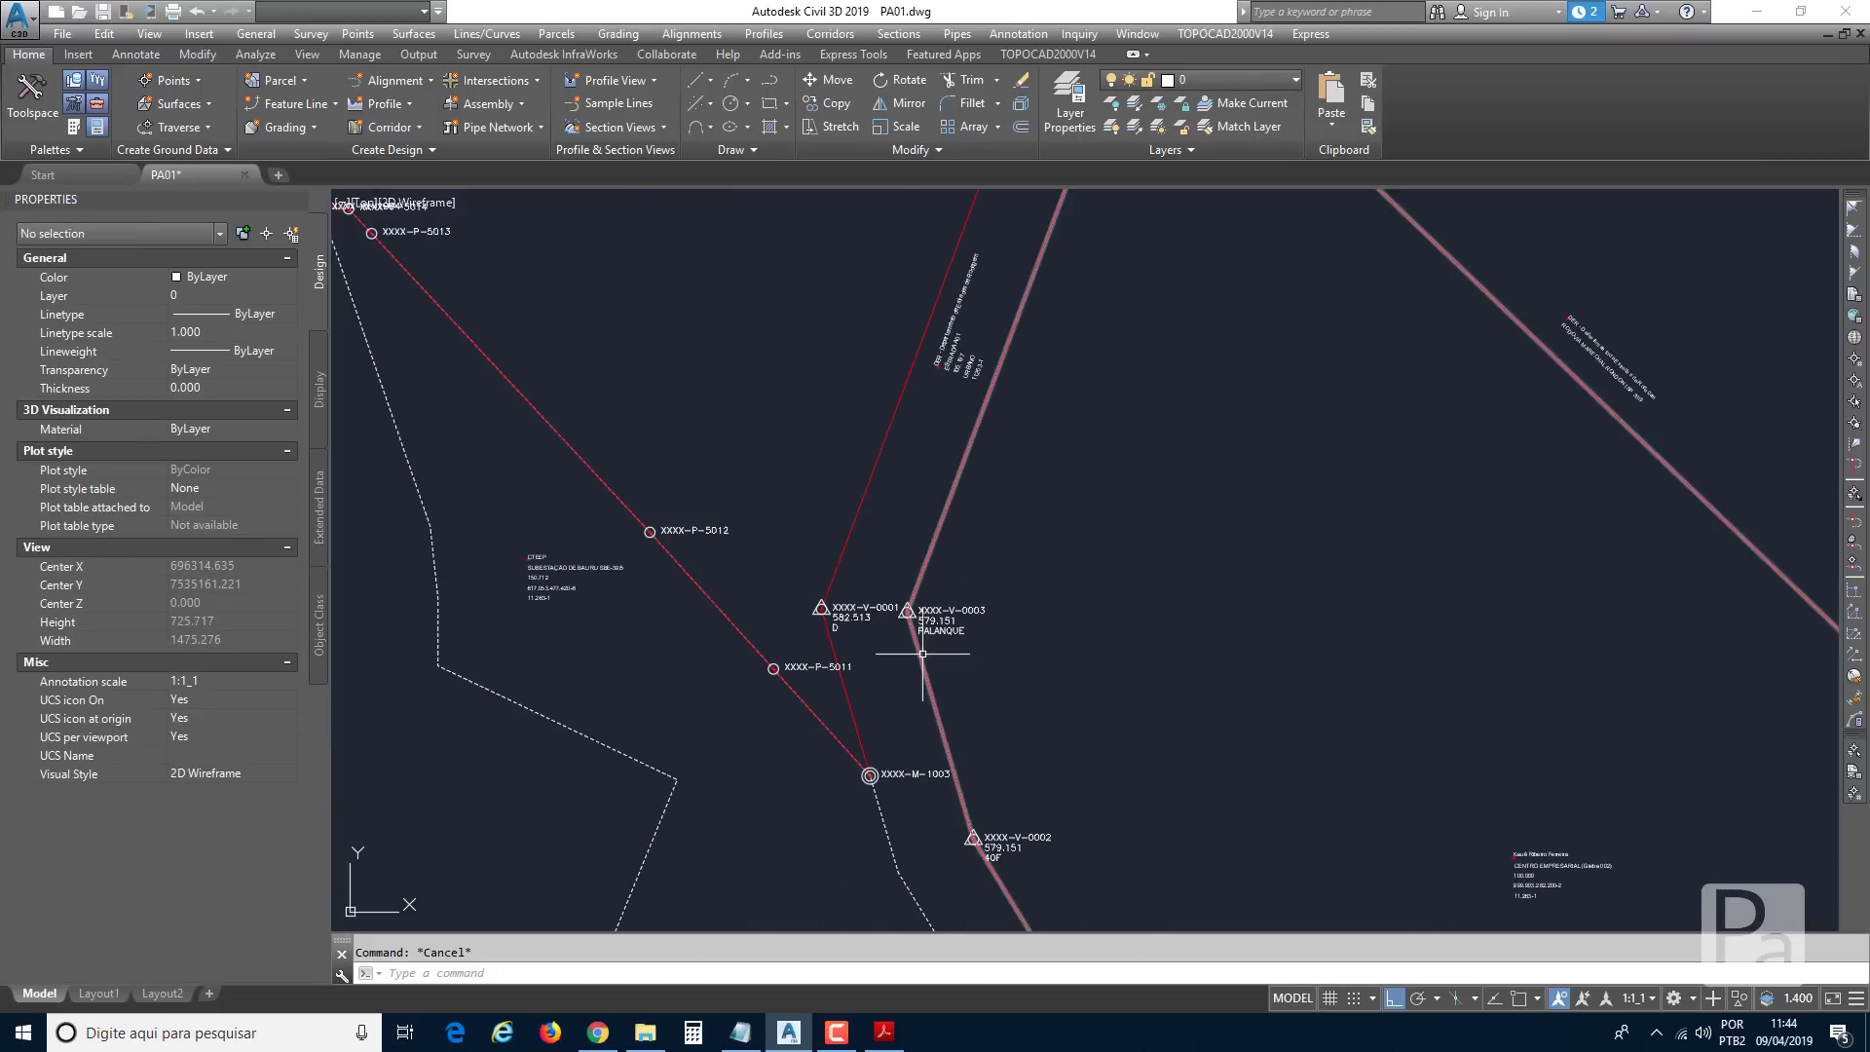
left_click(856, 615)
right_click(856, 616)
left_click(915, 605)
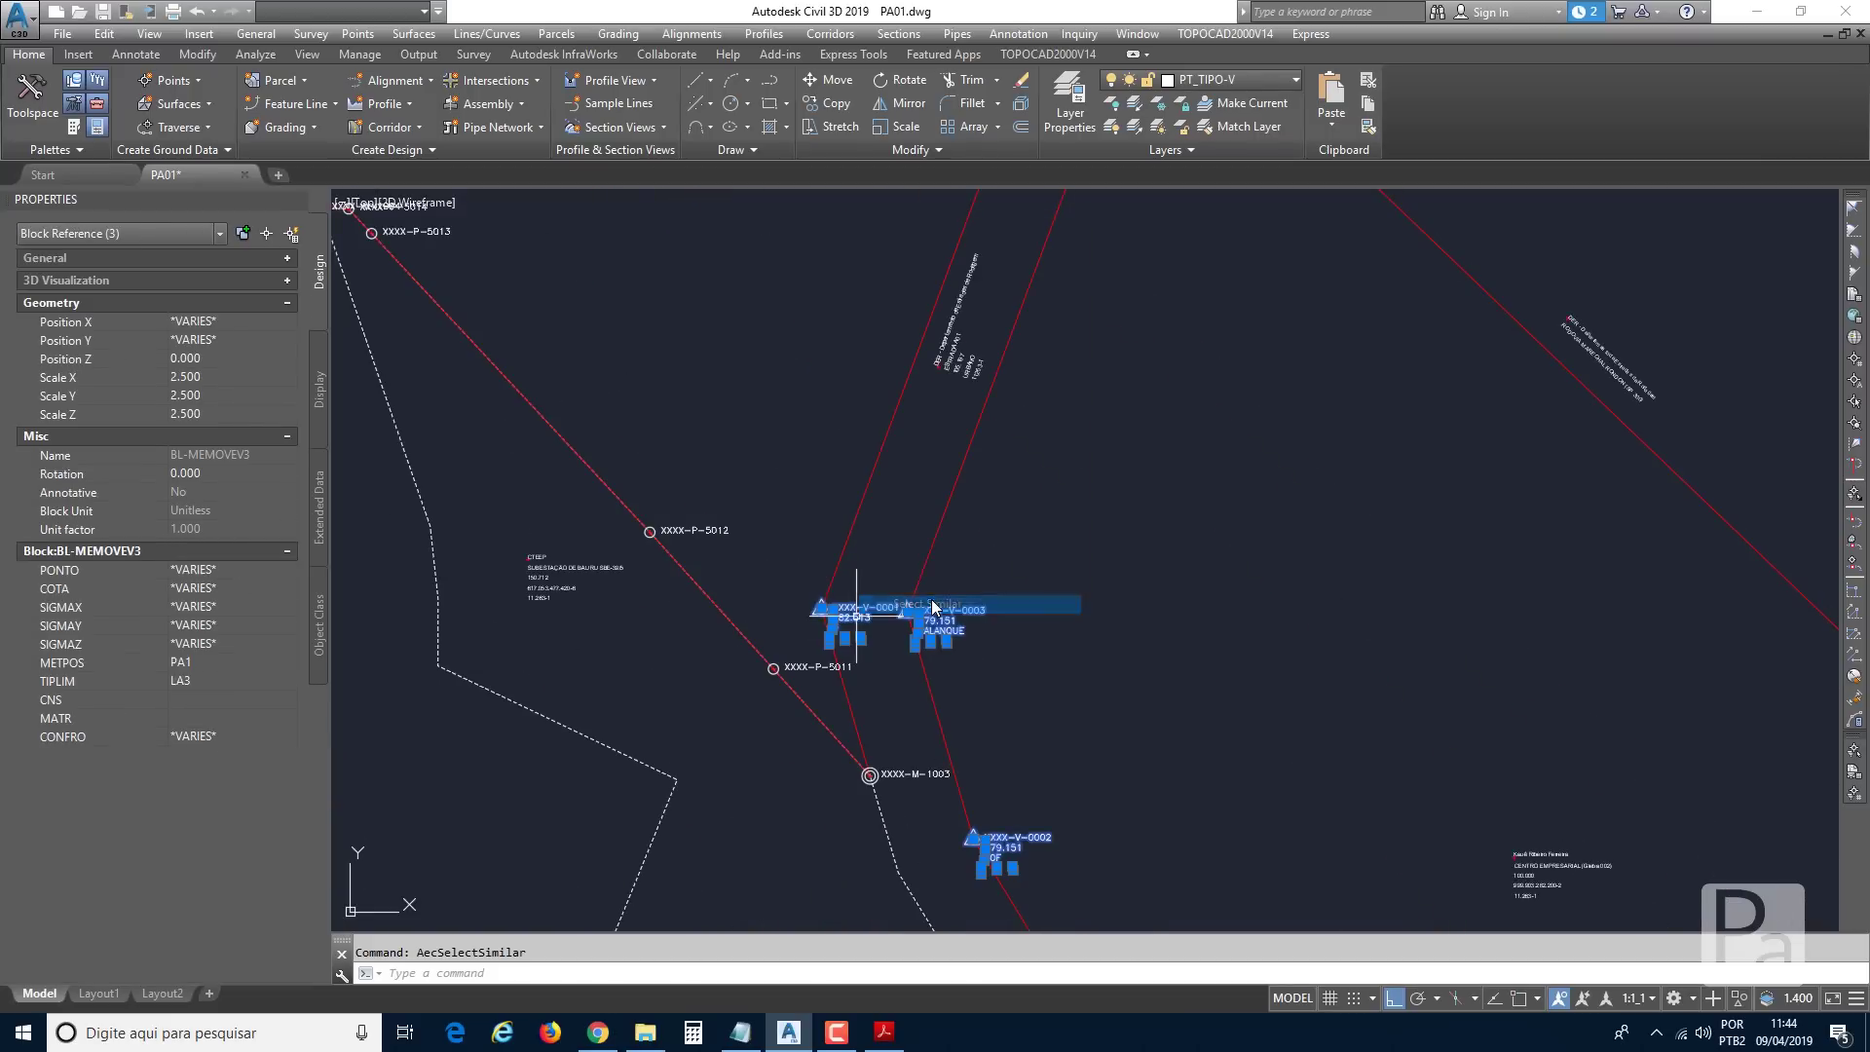
left_click(201, 588)
key("Delete")
key("Return")
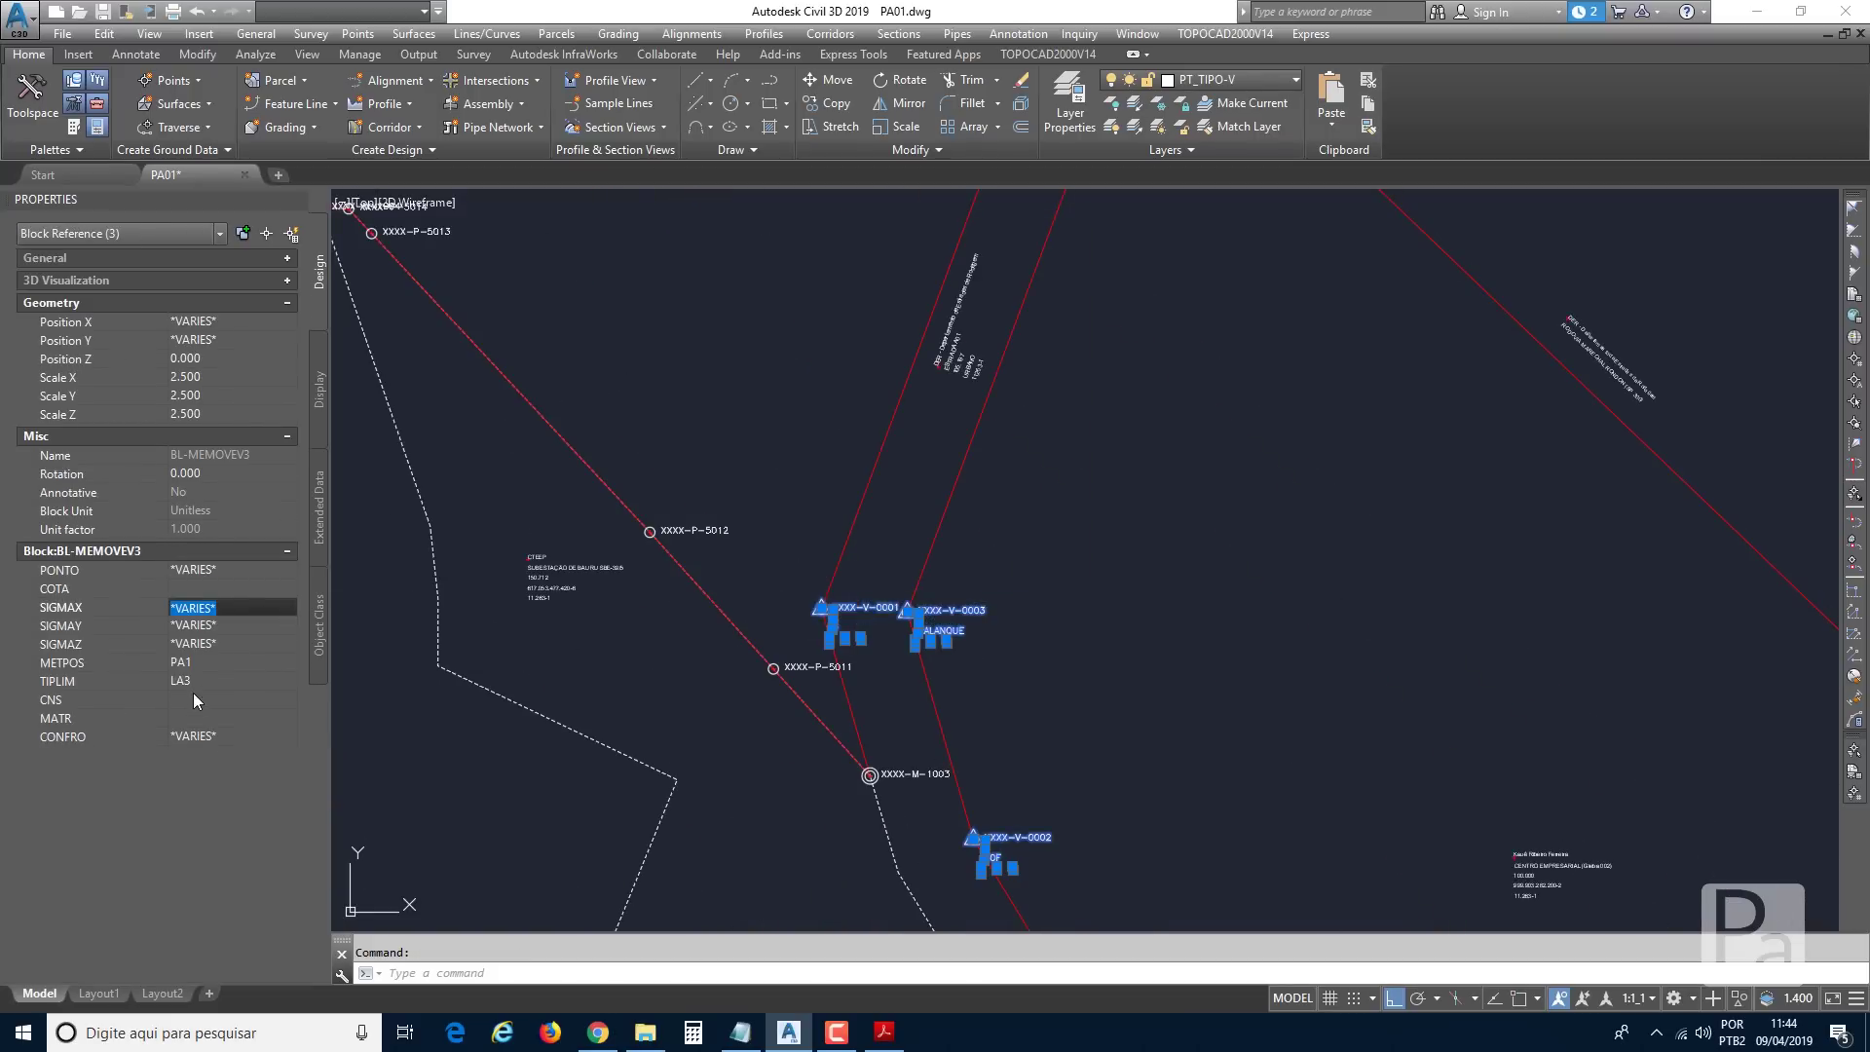
left_click(200, 736)
key("Escape")
Look over the vertex labels around the parcel boundaries to check that the elevation and boundary-type texts are cleared.
scroll(1267, 555, "down", 5)
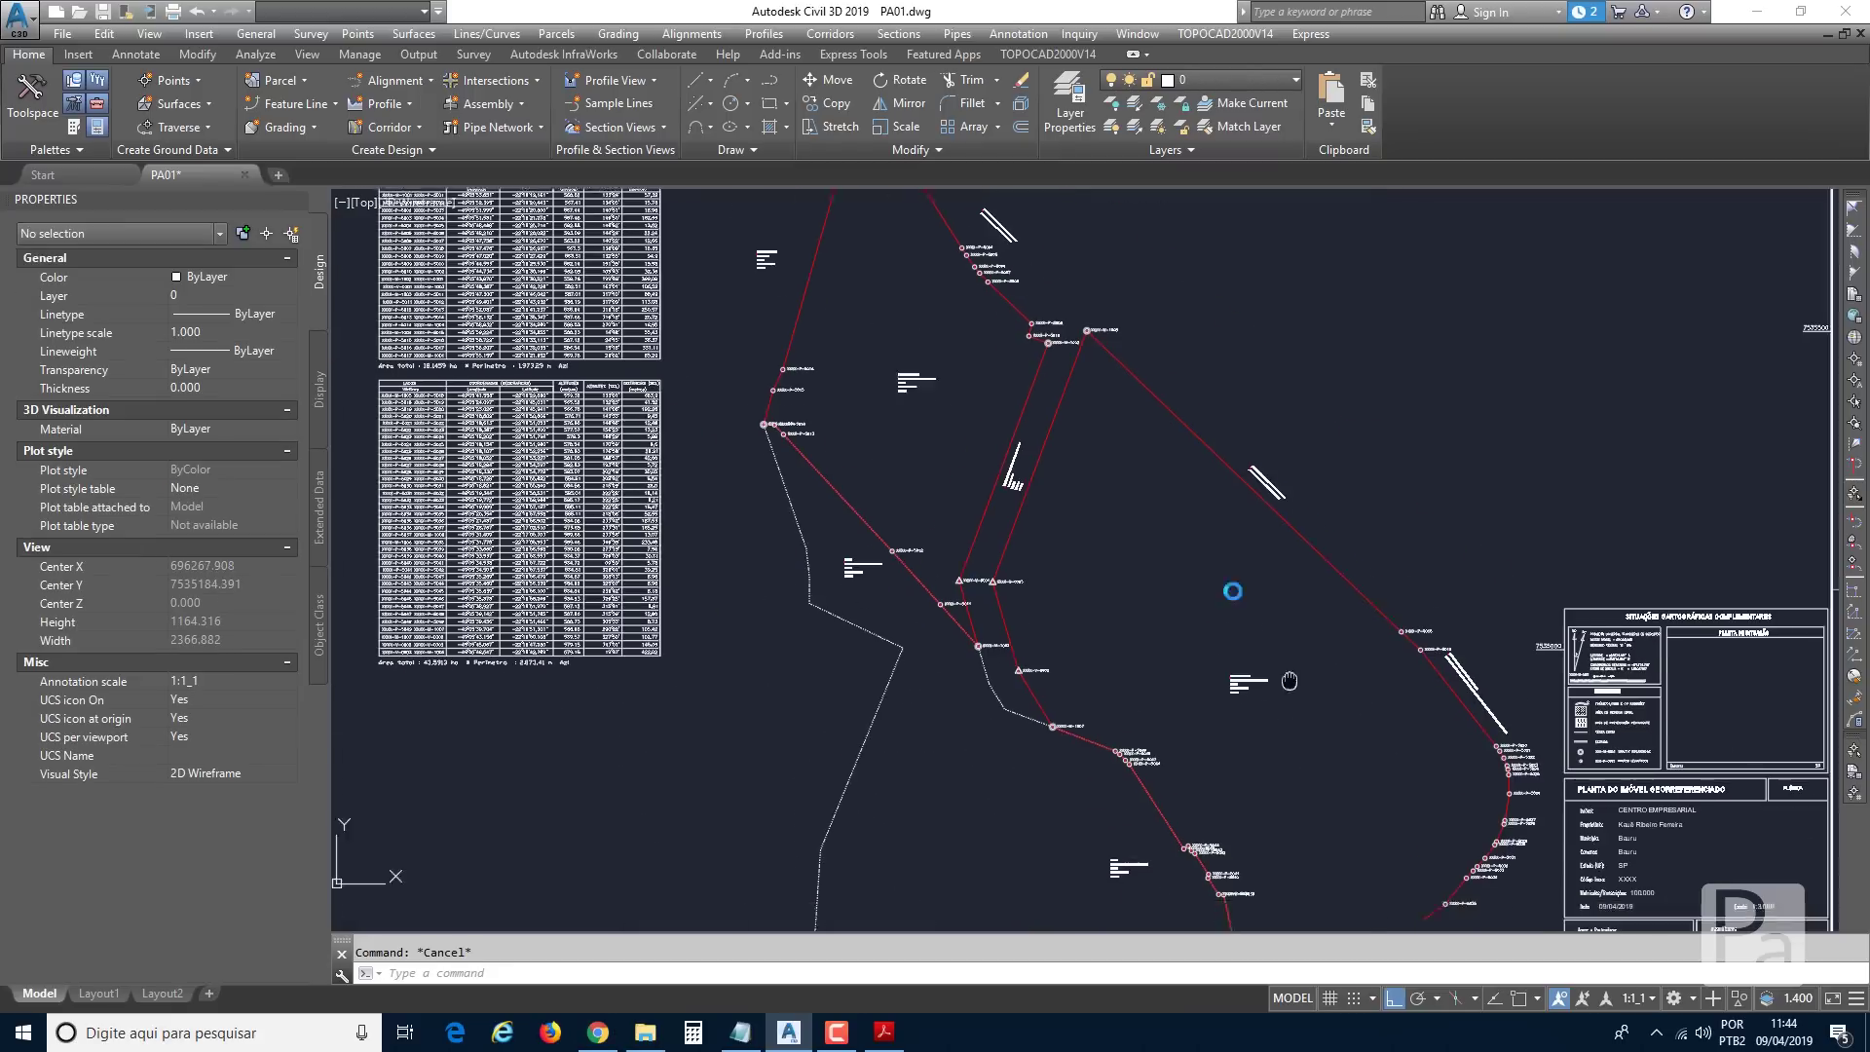
scroll(1159, 419, "up", 2)
scroll(902, 697, "up", 2)
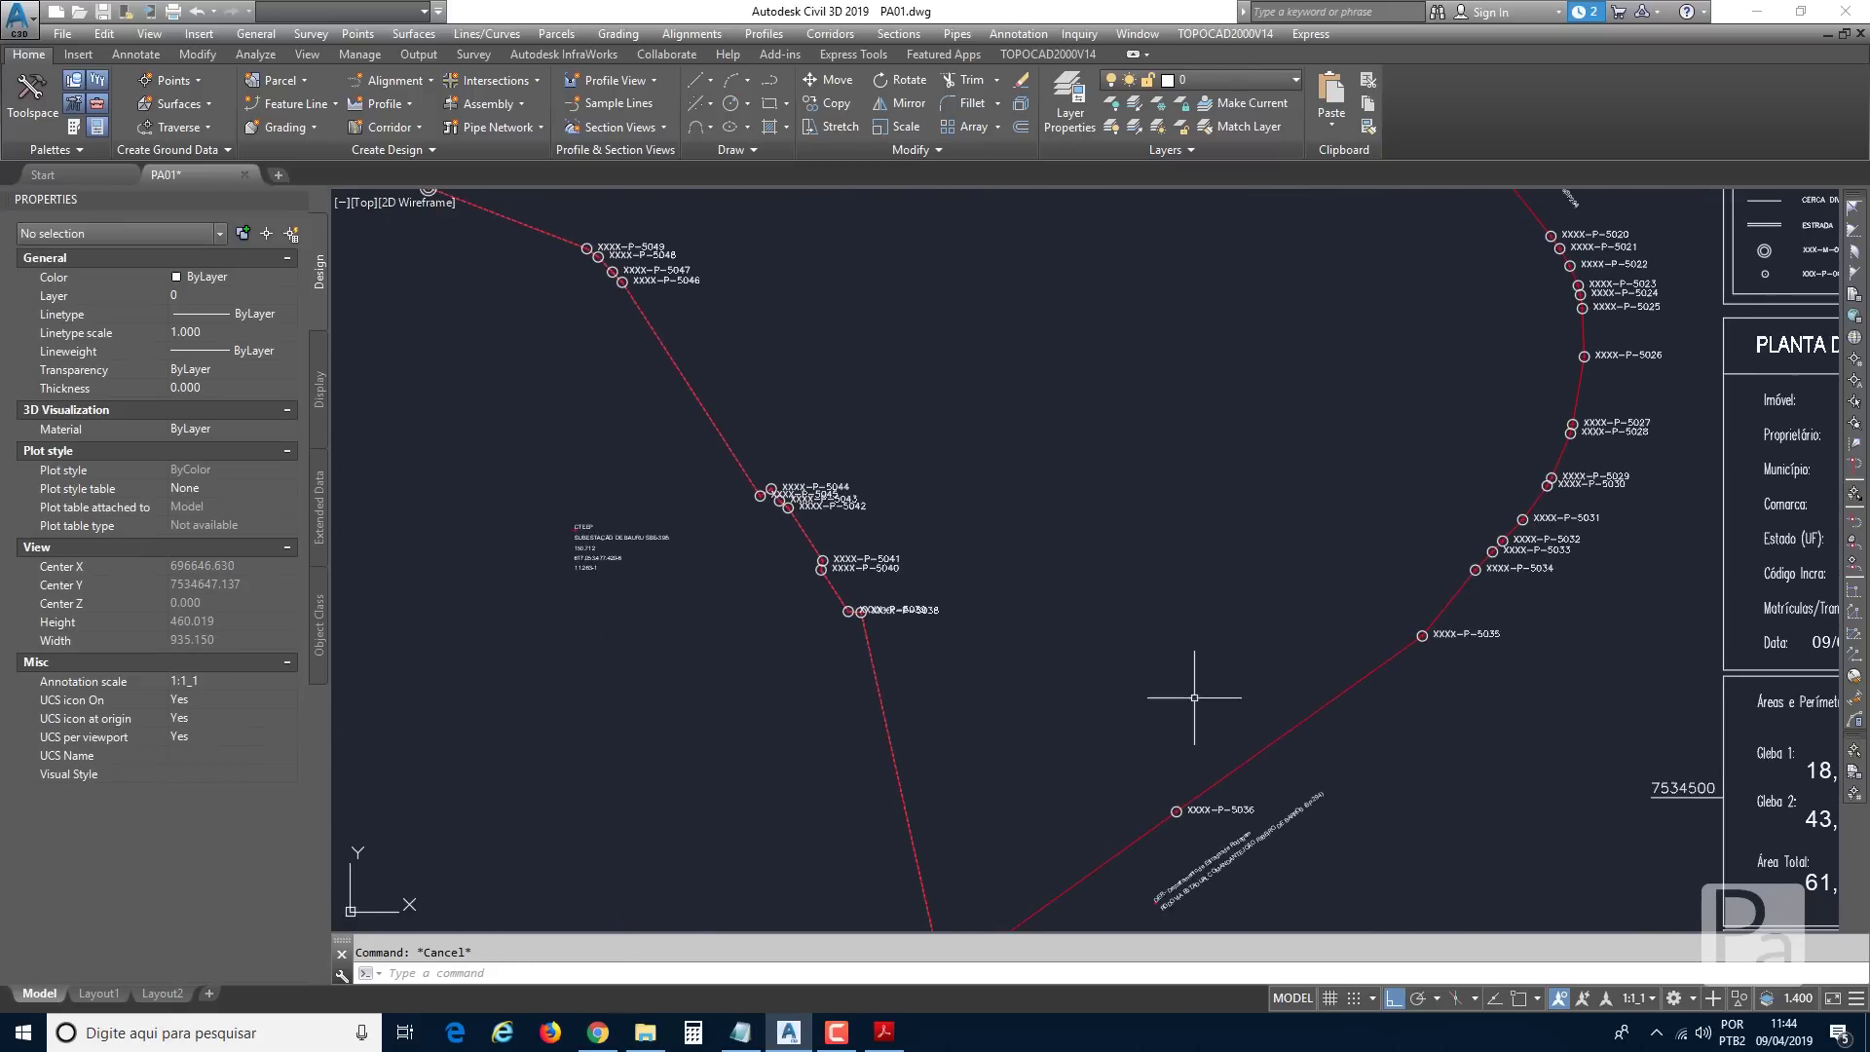
scroll(852, 439, "up", 1)
scroll(779, 455, "up", 2)
scroll(764, 516, "down", 4)
middle_click_drag(631, 347, 1150, 668)
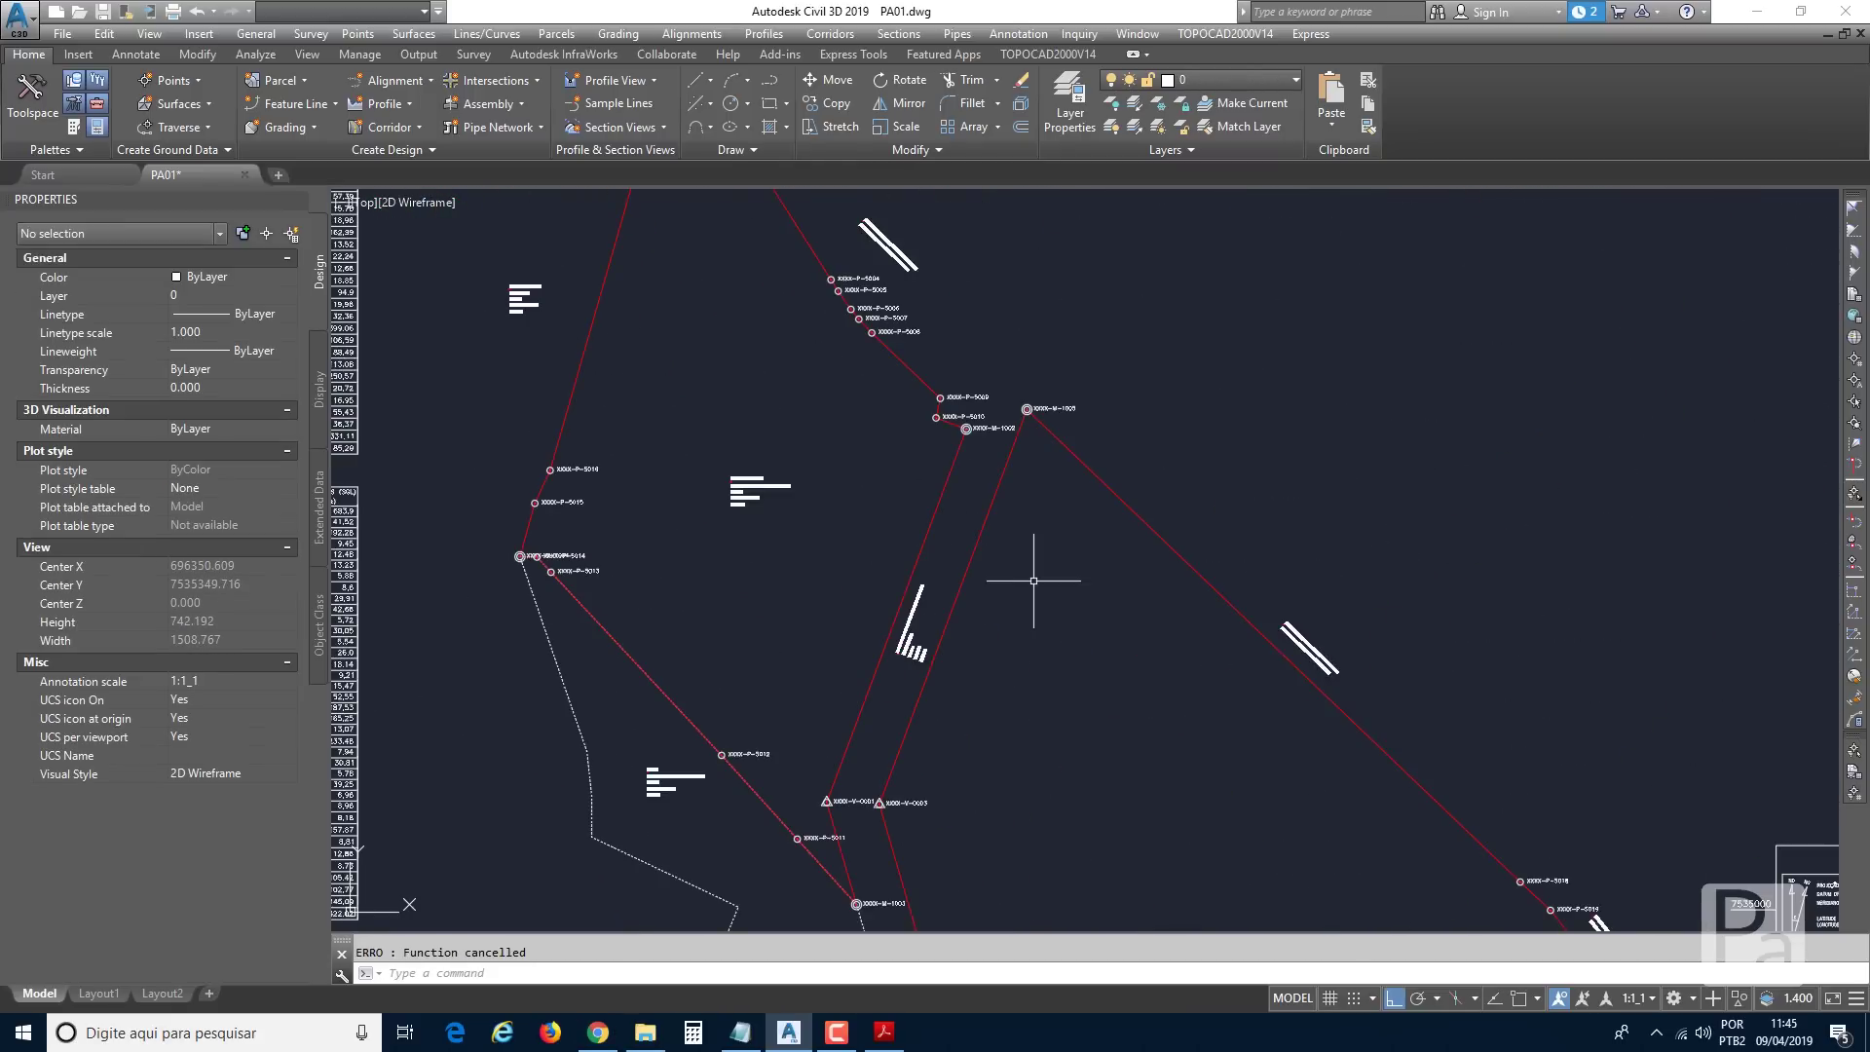
left_click(1206, 33)
mouse_move(1252, 283)
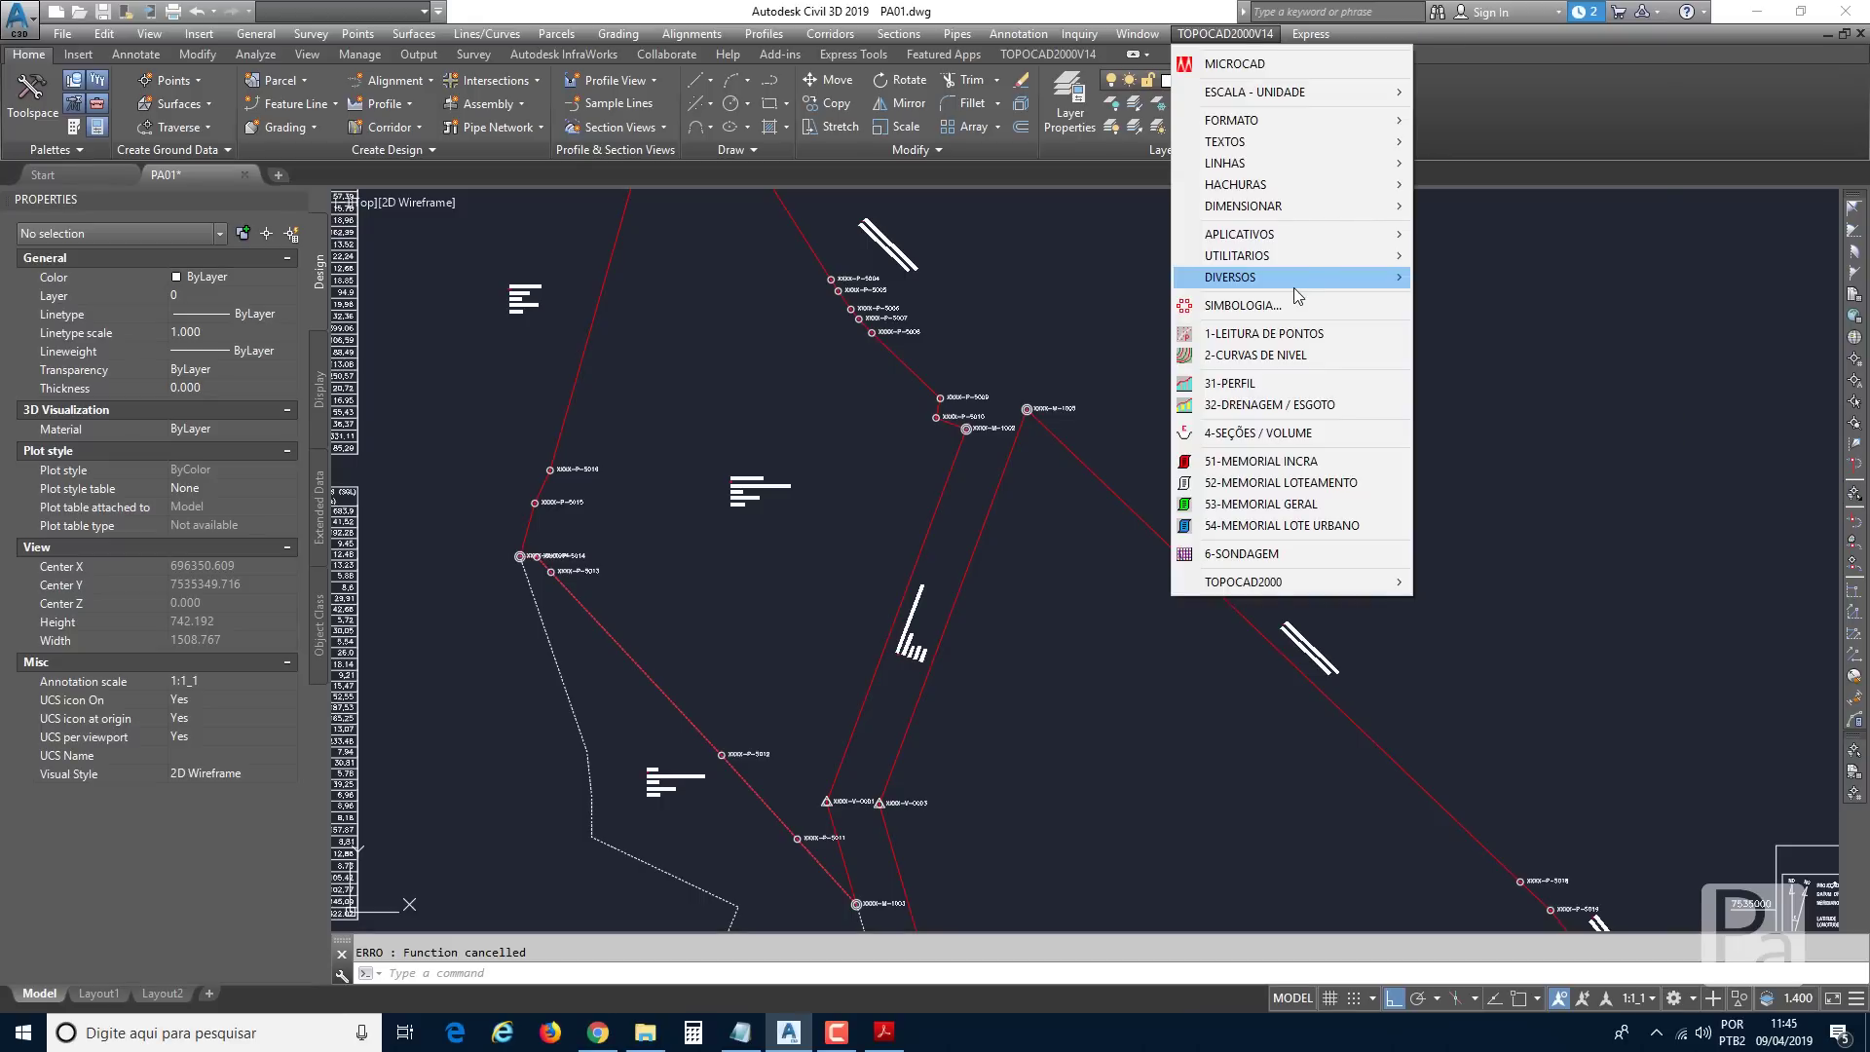
left_click(1249, 41)
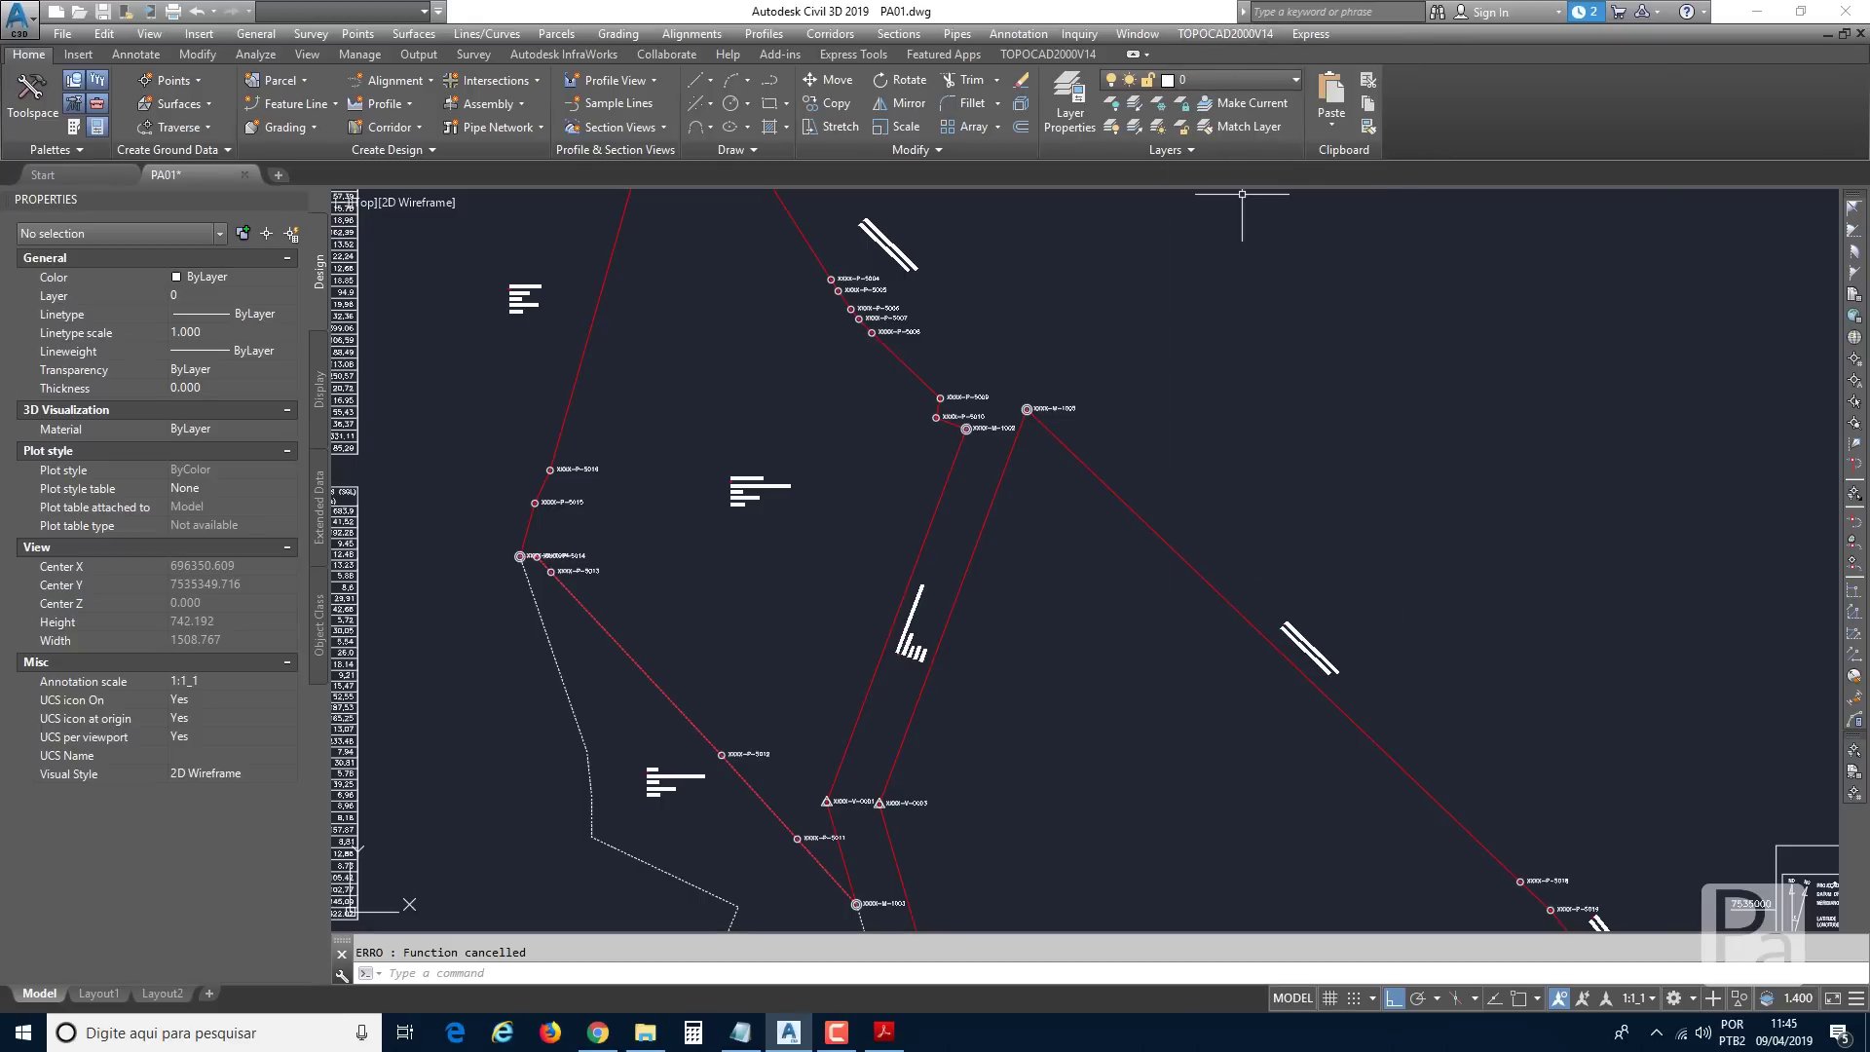
Select all M-, P- and V-type vertex blocks together by picking one of each type and selecting similar blocks.
left_click(1070, 407)
right_click(1074, 440)
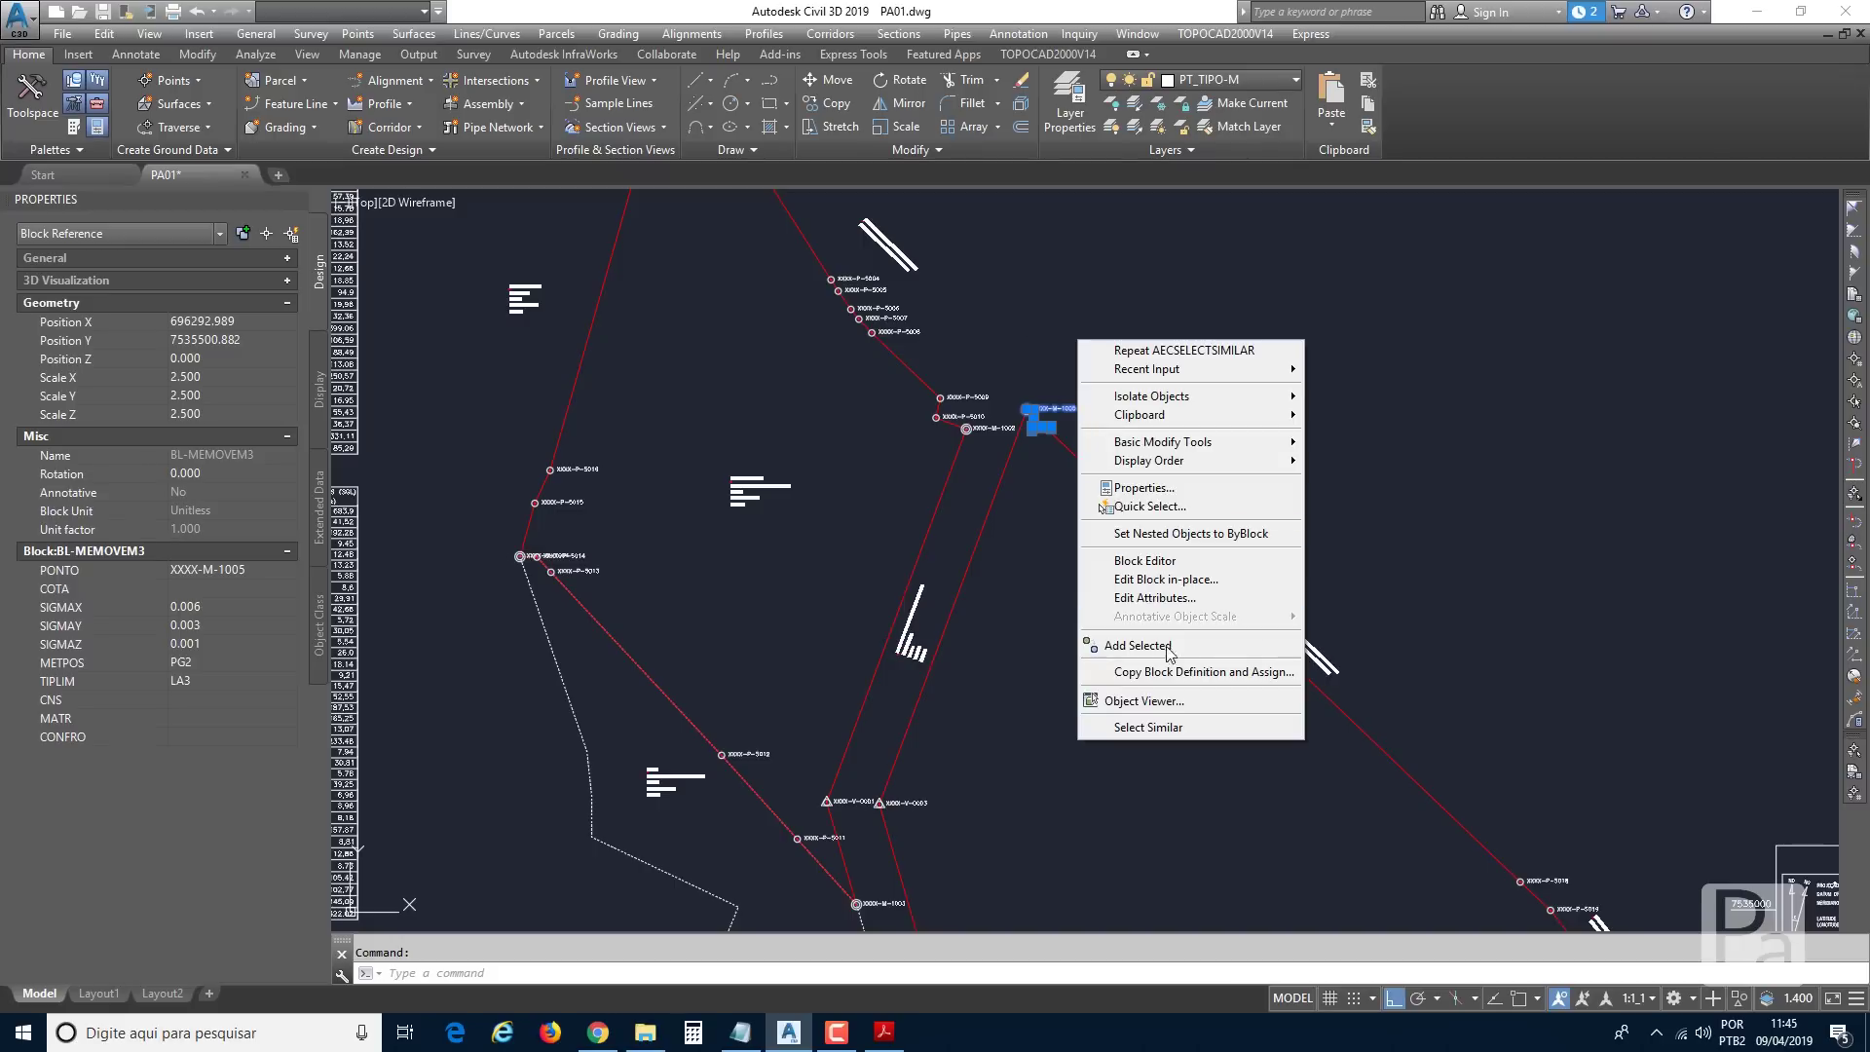
left_click(1147, 728)
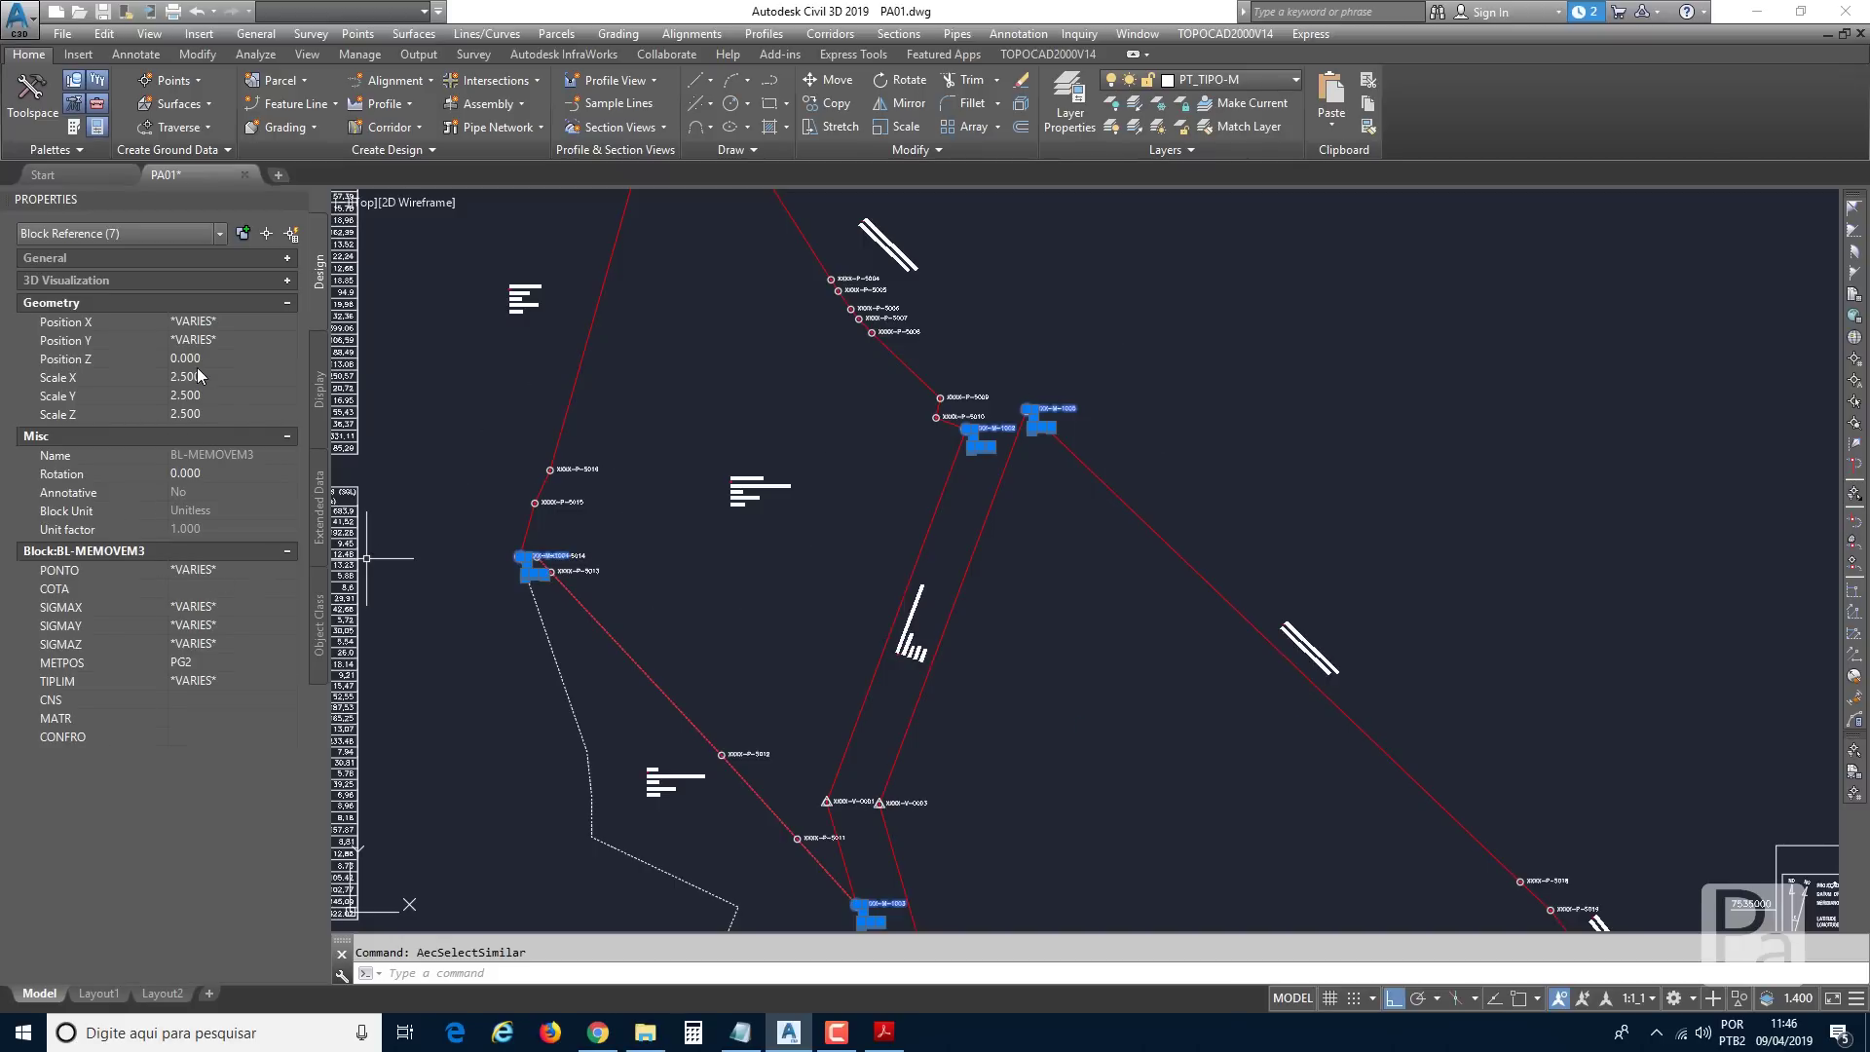
left_click(950, 404)
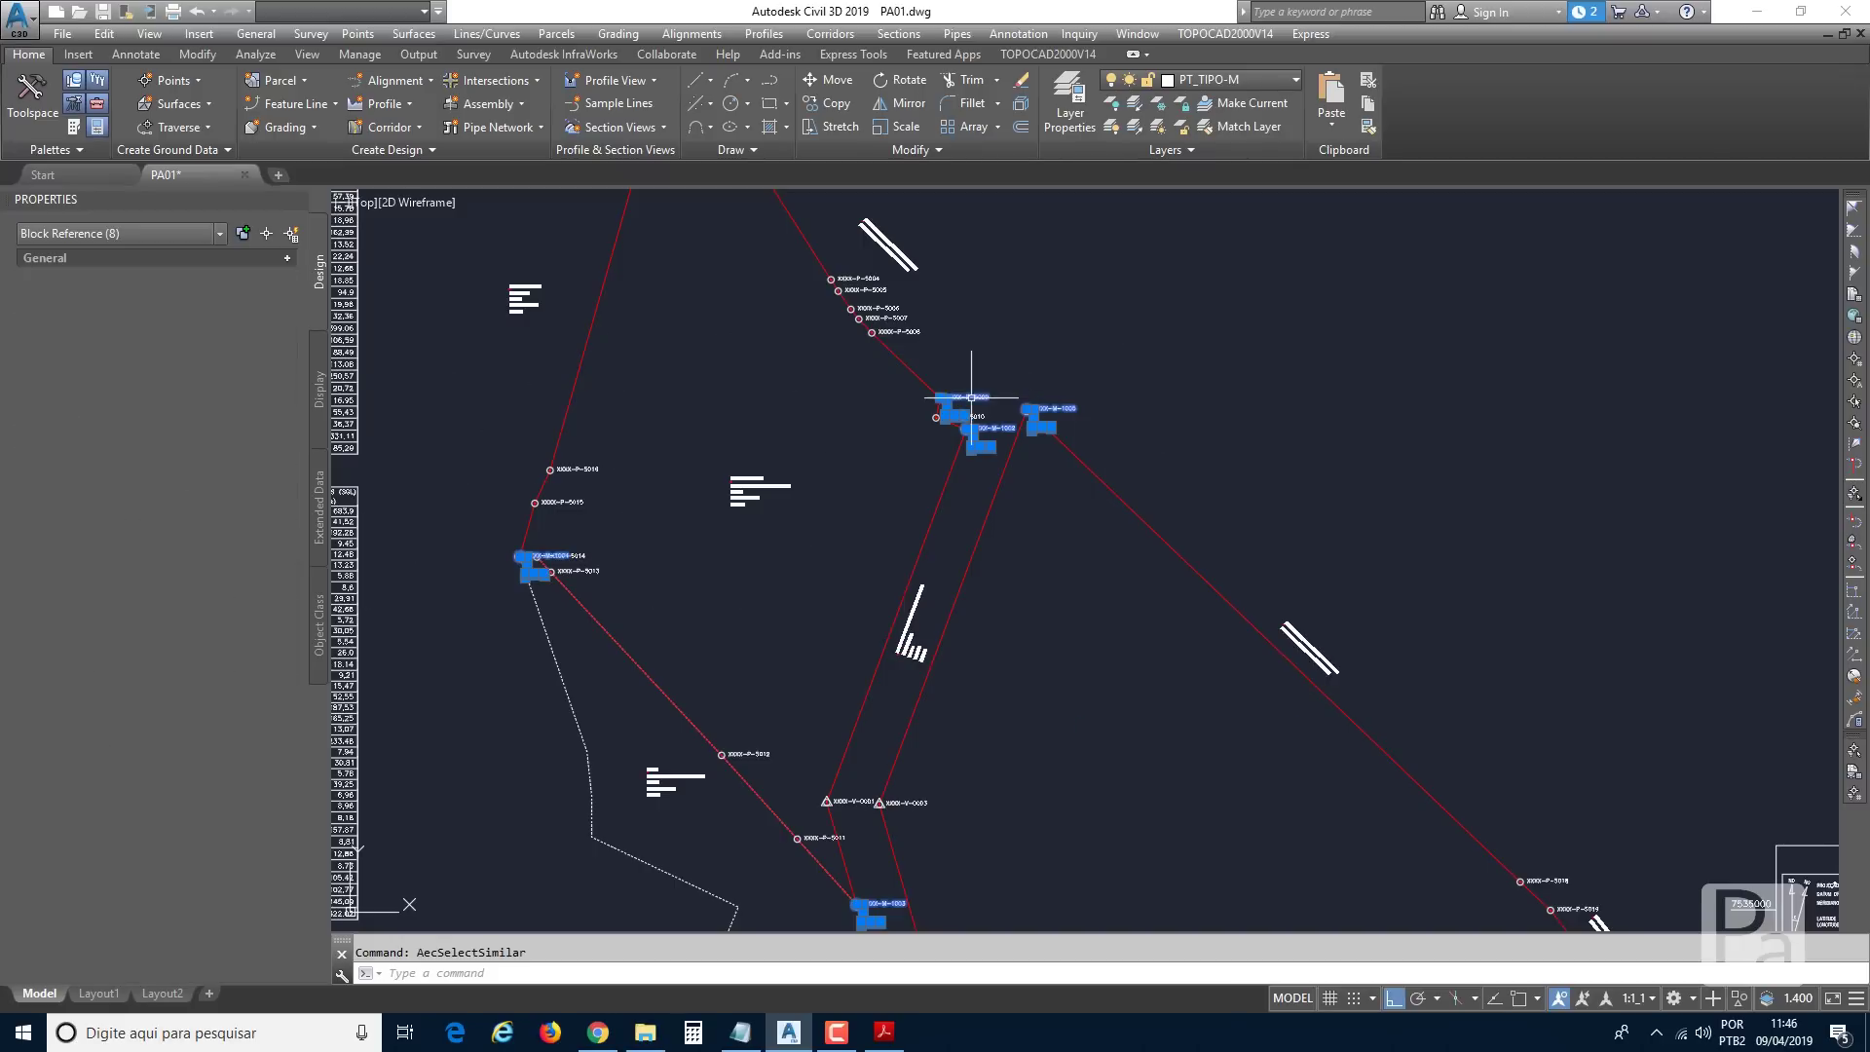
right_click(1032, 412)
left_click(1048, 680)
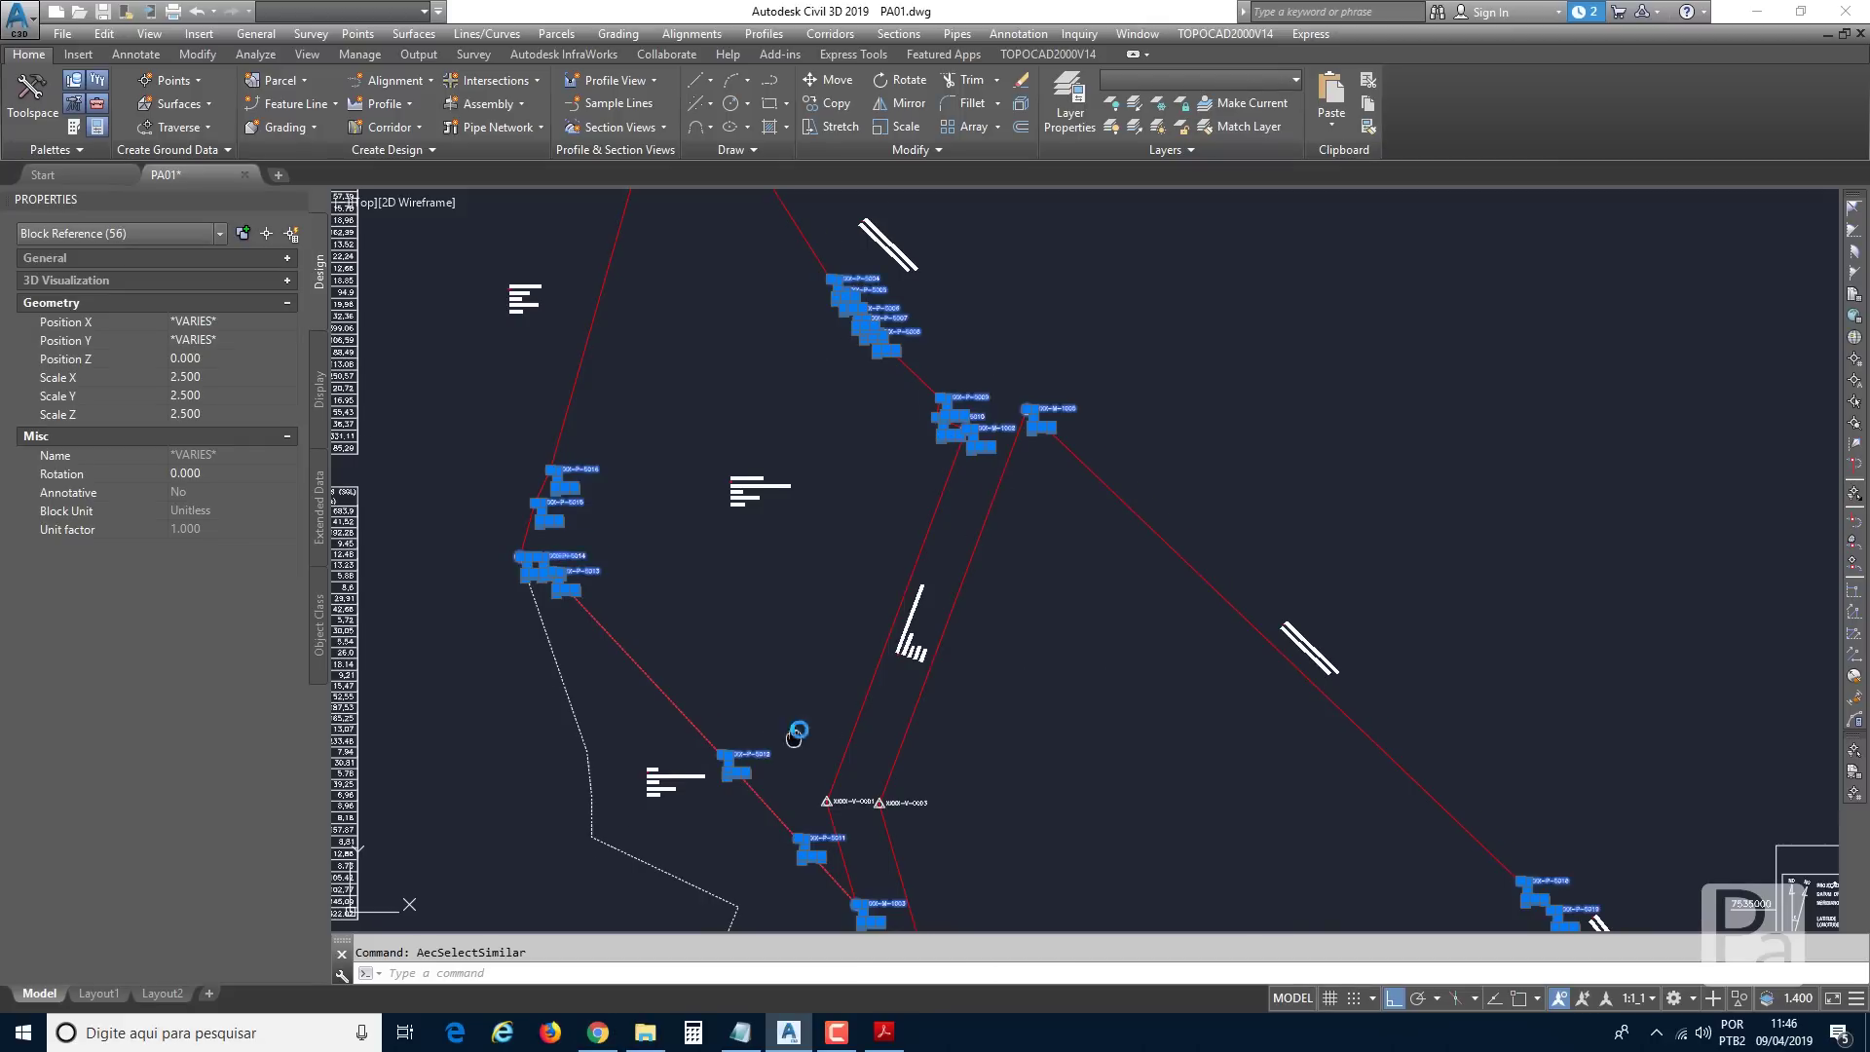
middle_click_drag(795, 738, 852, 573)
scroll(898, 665, "up", 4)
left_click(896, 603)
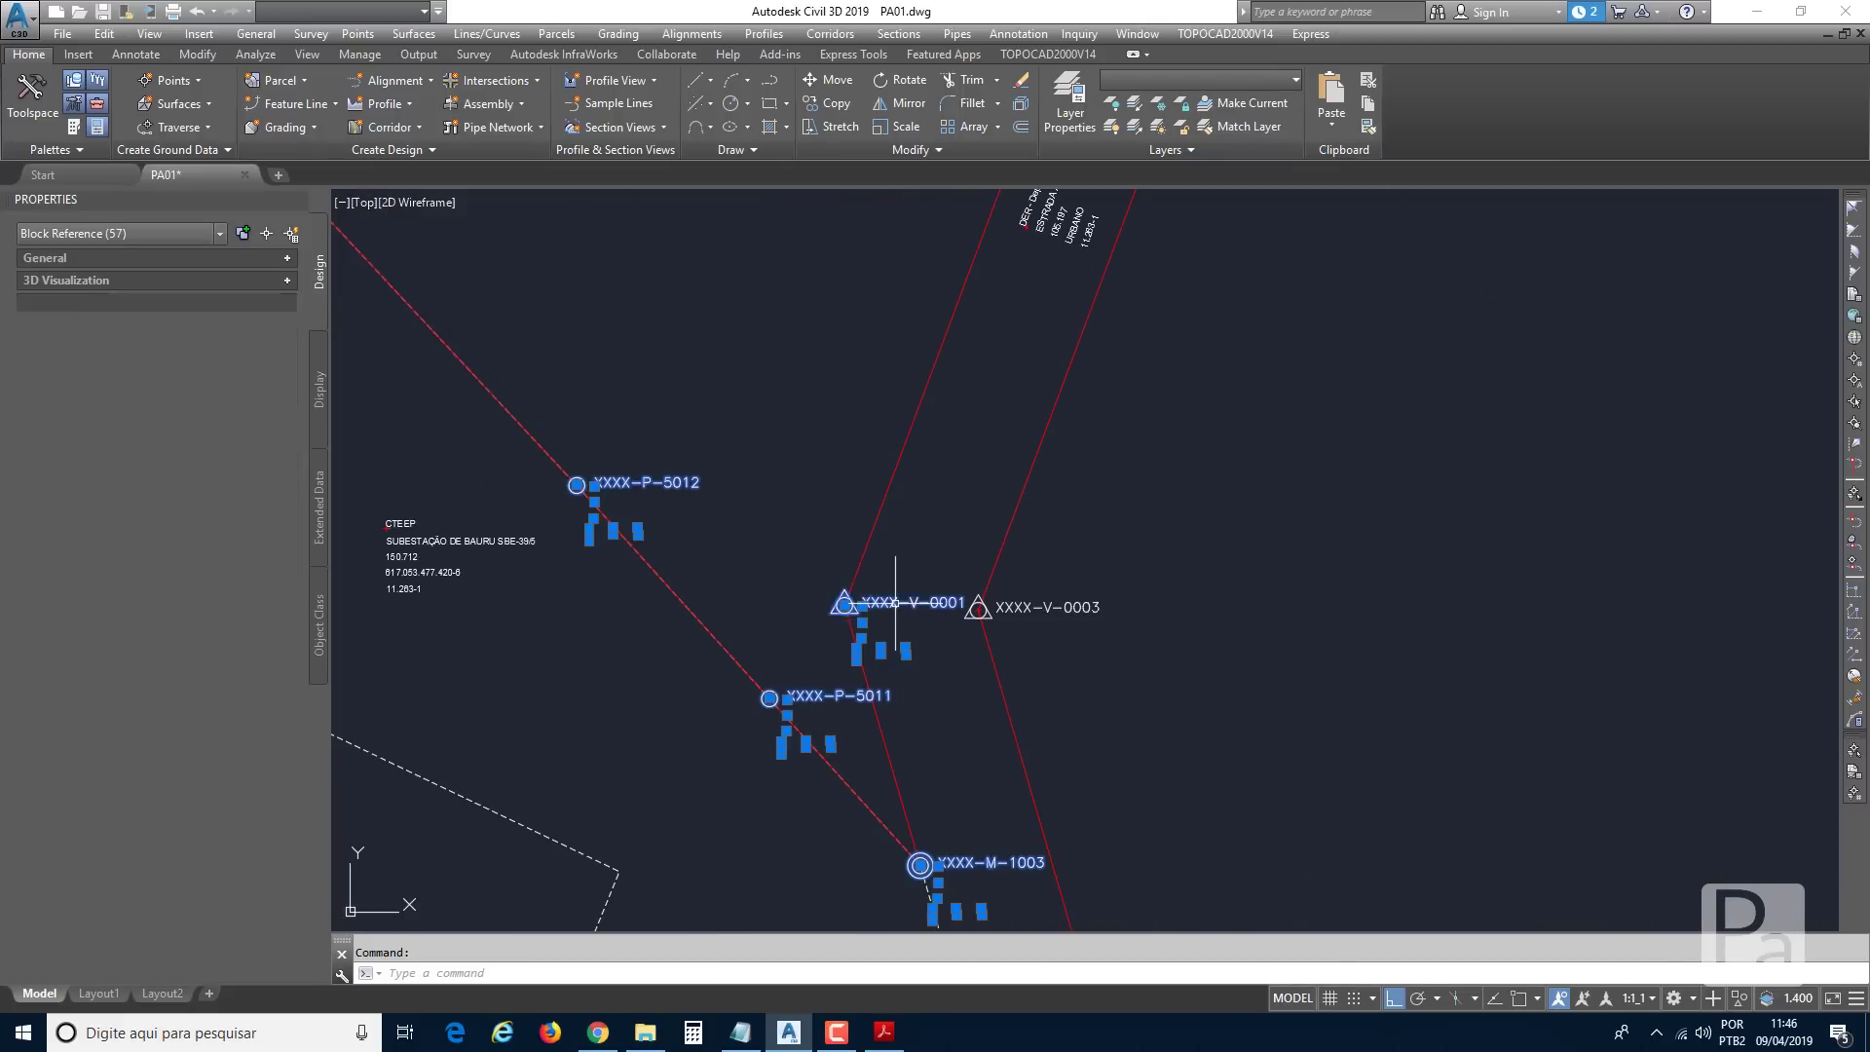
right_click(895, 603)
left_click(954, 965)
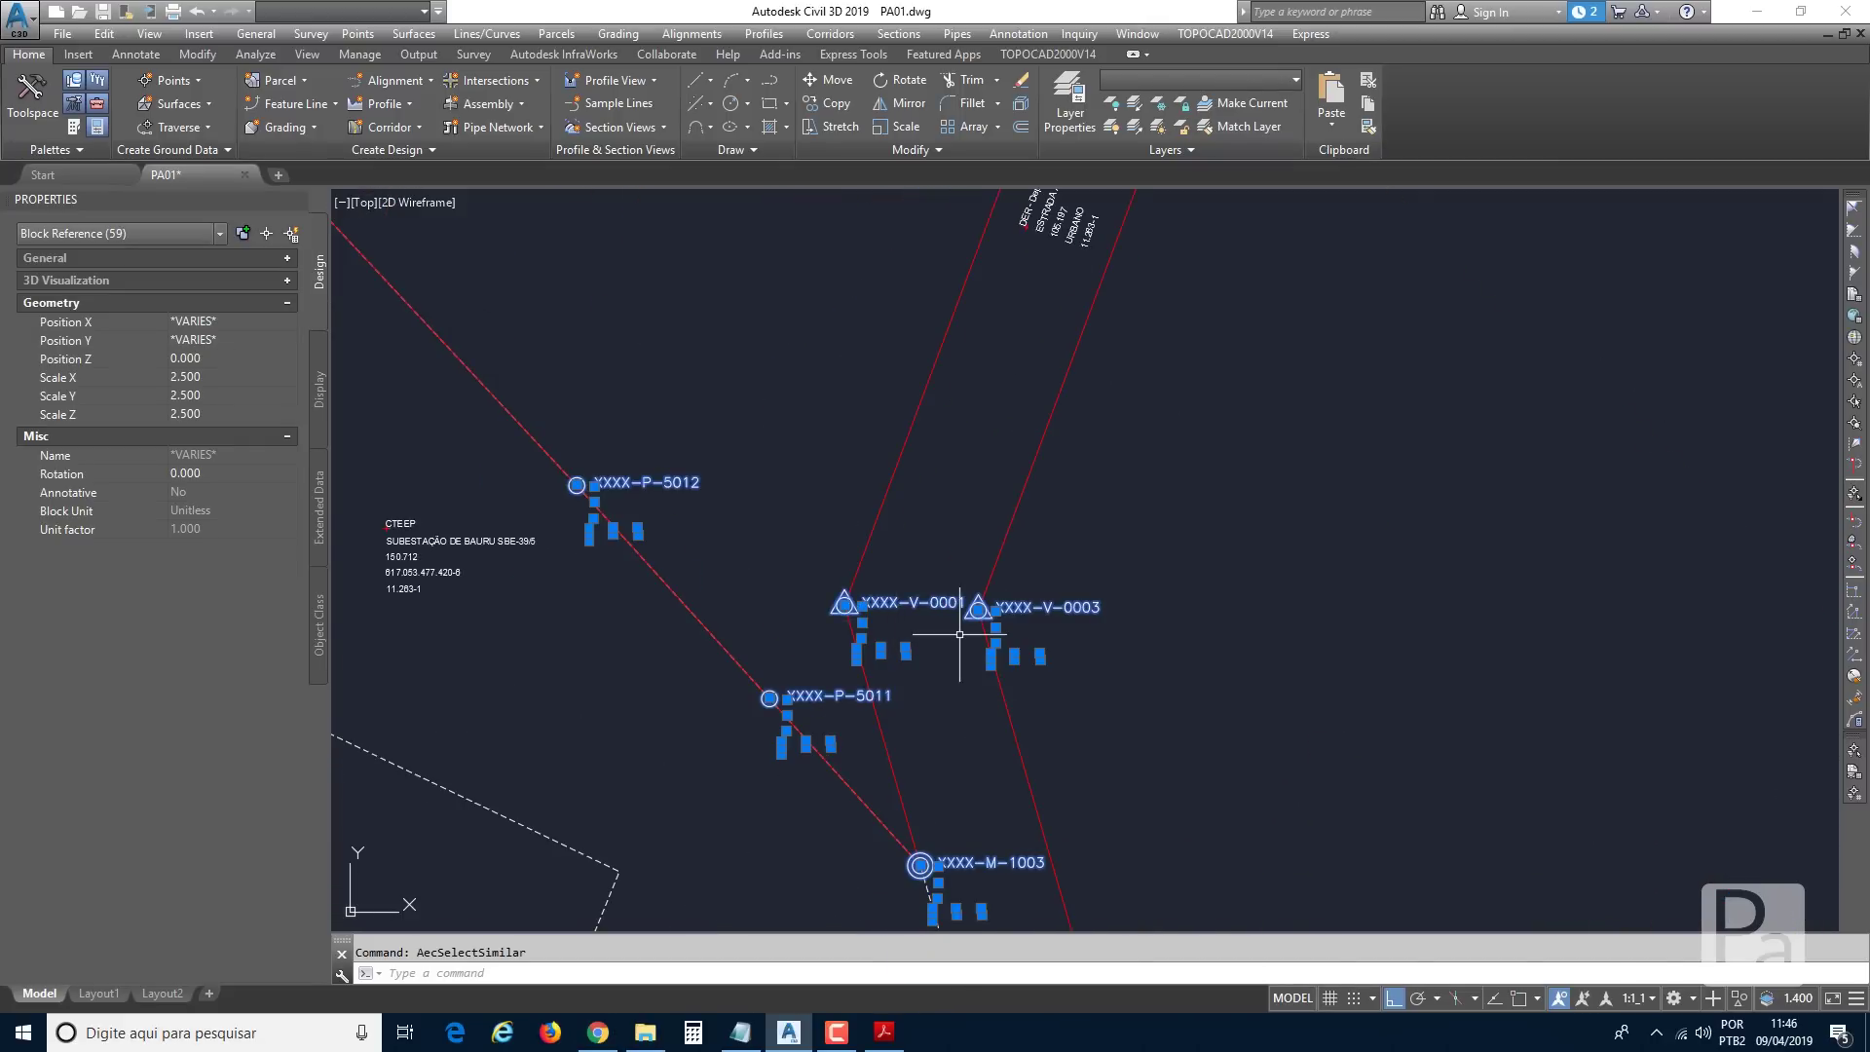
Set the X, Y and Z scale of the selected vertex blocks to 1.8 and deselect them.
scroll(959, 634, "down", 5)
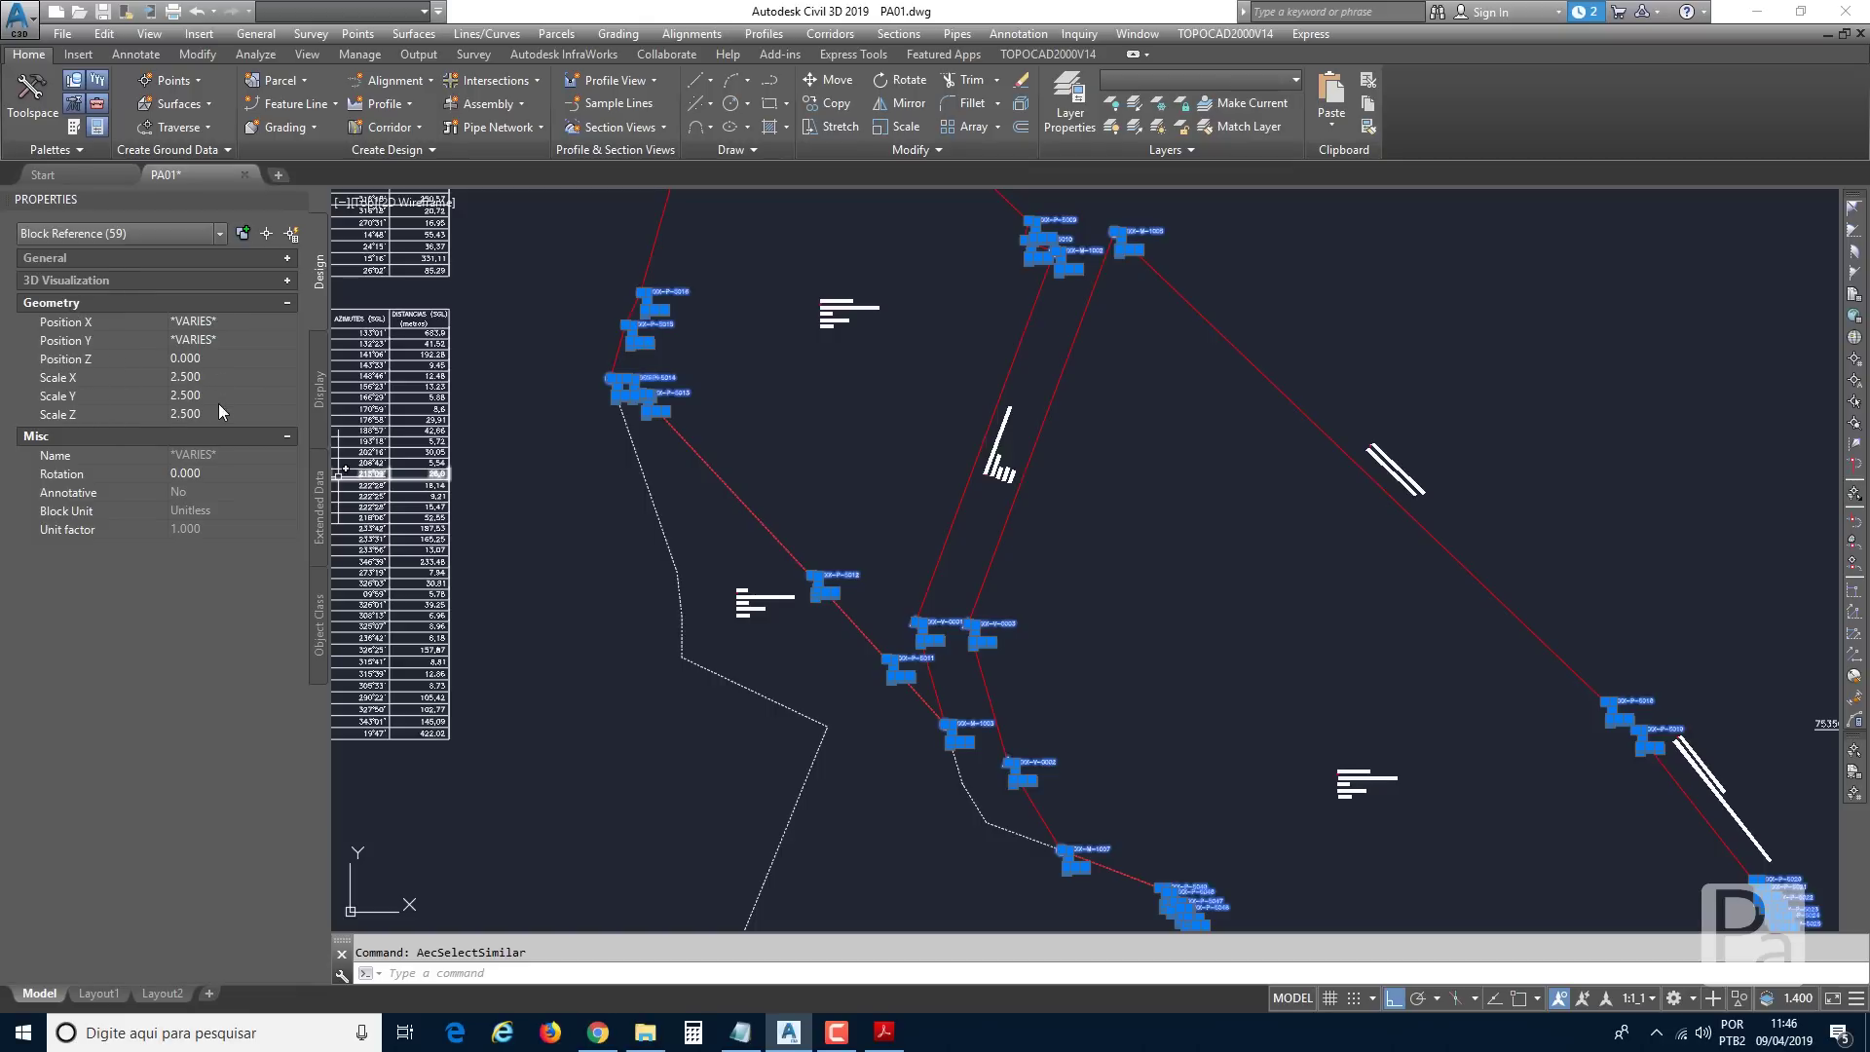
left_click(211, 375)
key("BackSpace")
type("1.8")
key("Tab")
type("1.8")
key("Tab")
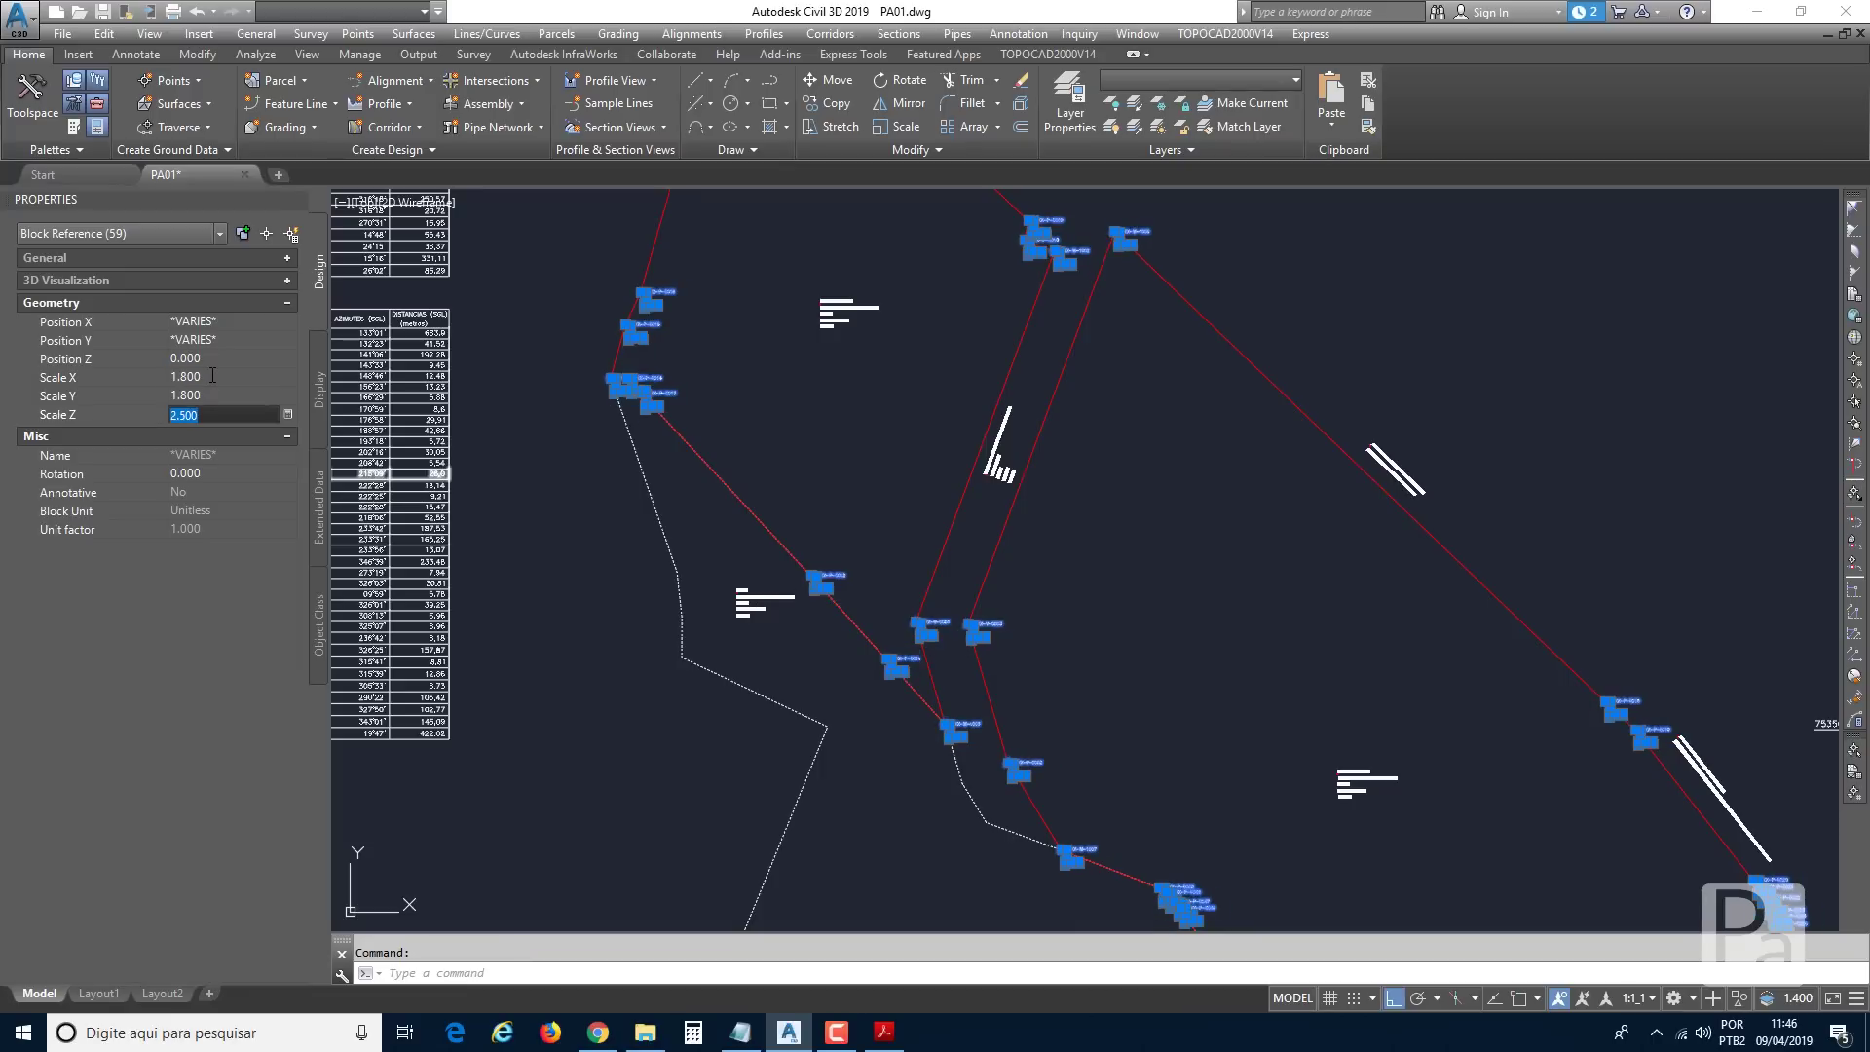
type("1.8")
key("Return")
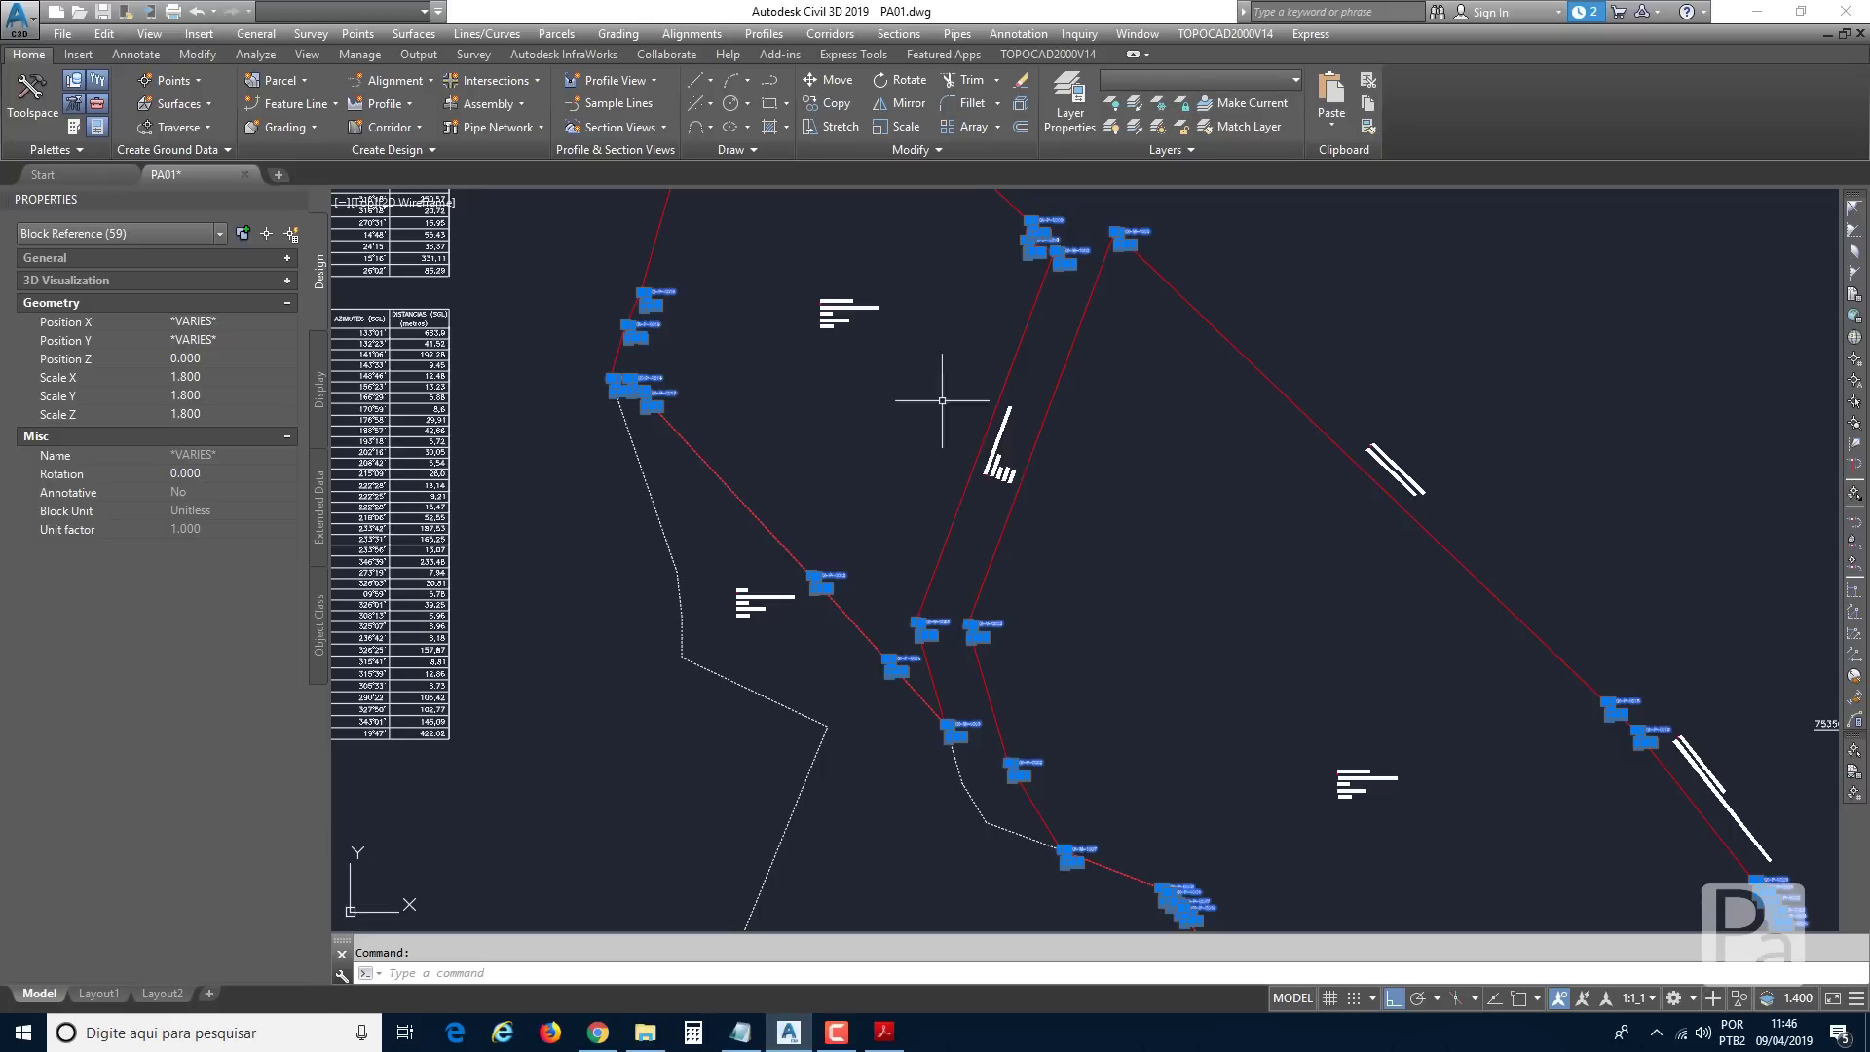
key("Escape")
Examine the rescaled vertex labels around XXXX-V-0001 and XXXX-V-0003 along the road.
scroll(1058, 249, "up", 6)
scroll(910, 605, "down", 2)
middle_click_drag(911, 605, 1028, 146)
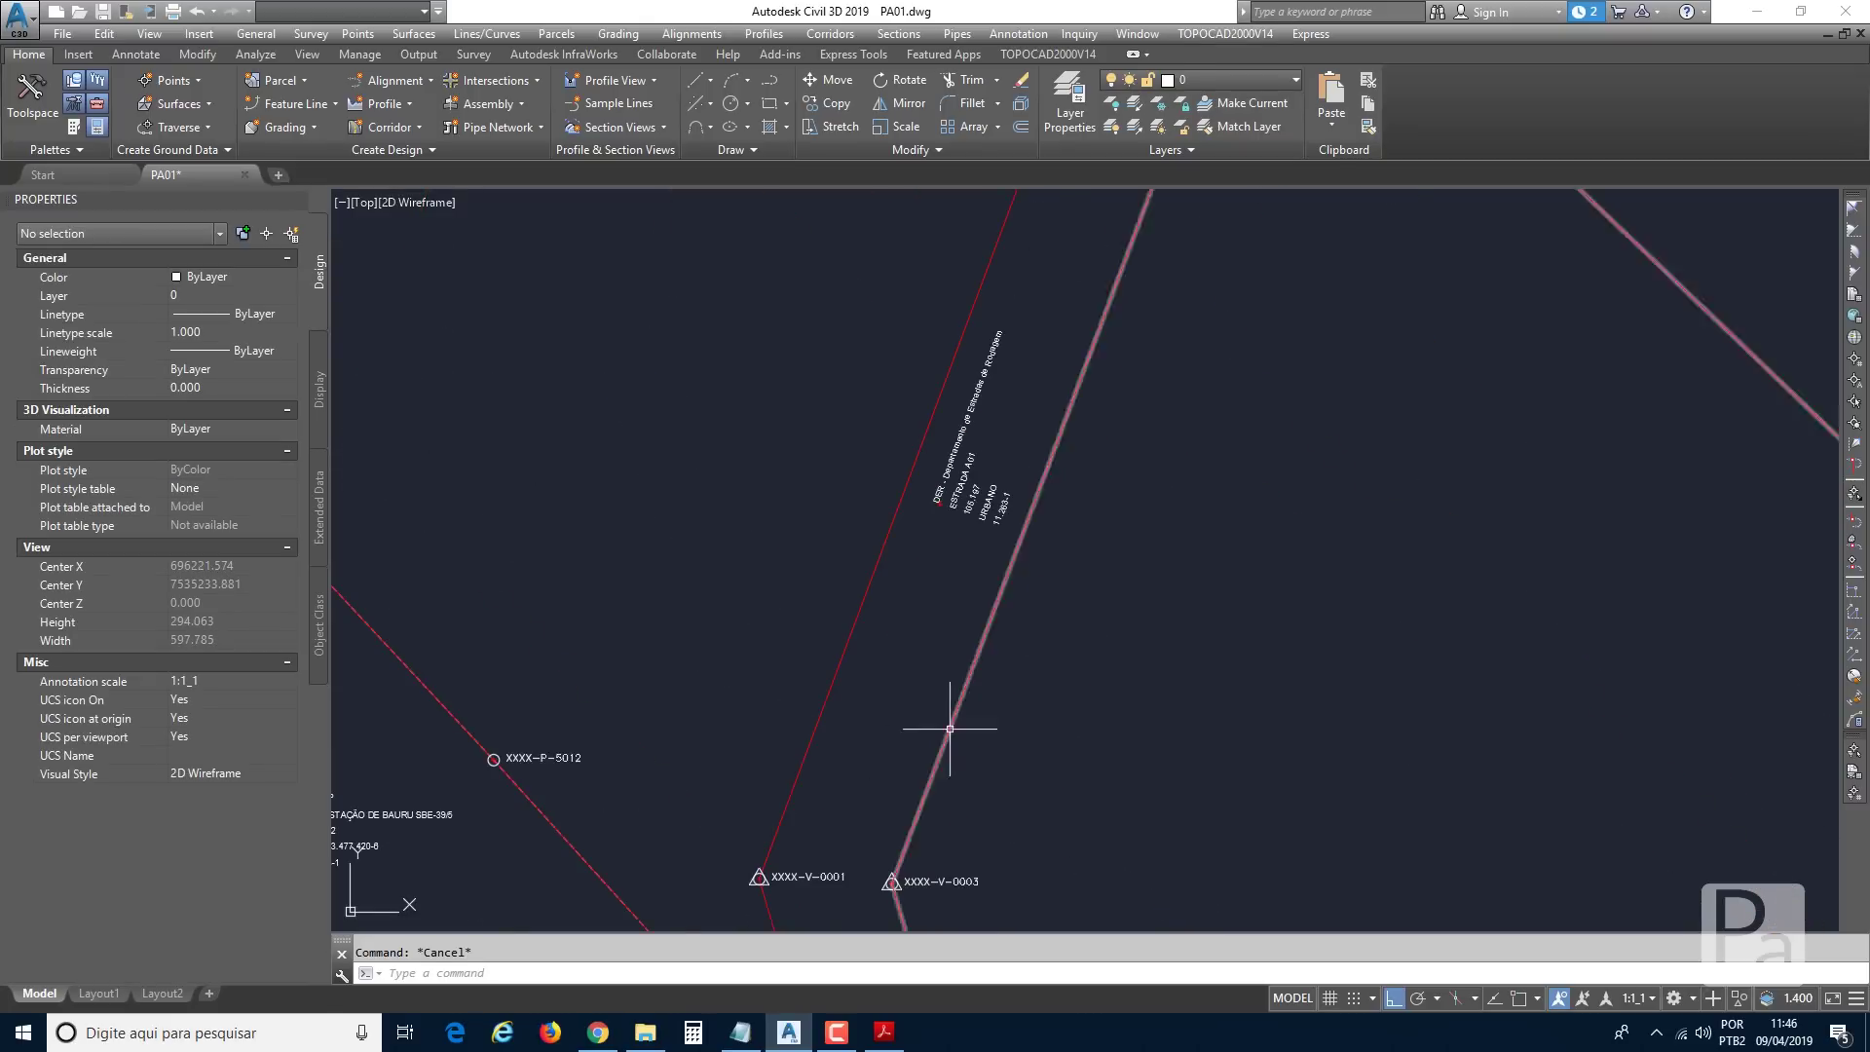
scroll(950, 729, "down", 5)
scroll(952, 488, "up", 8)
scroll(867, 640, "down", 6)
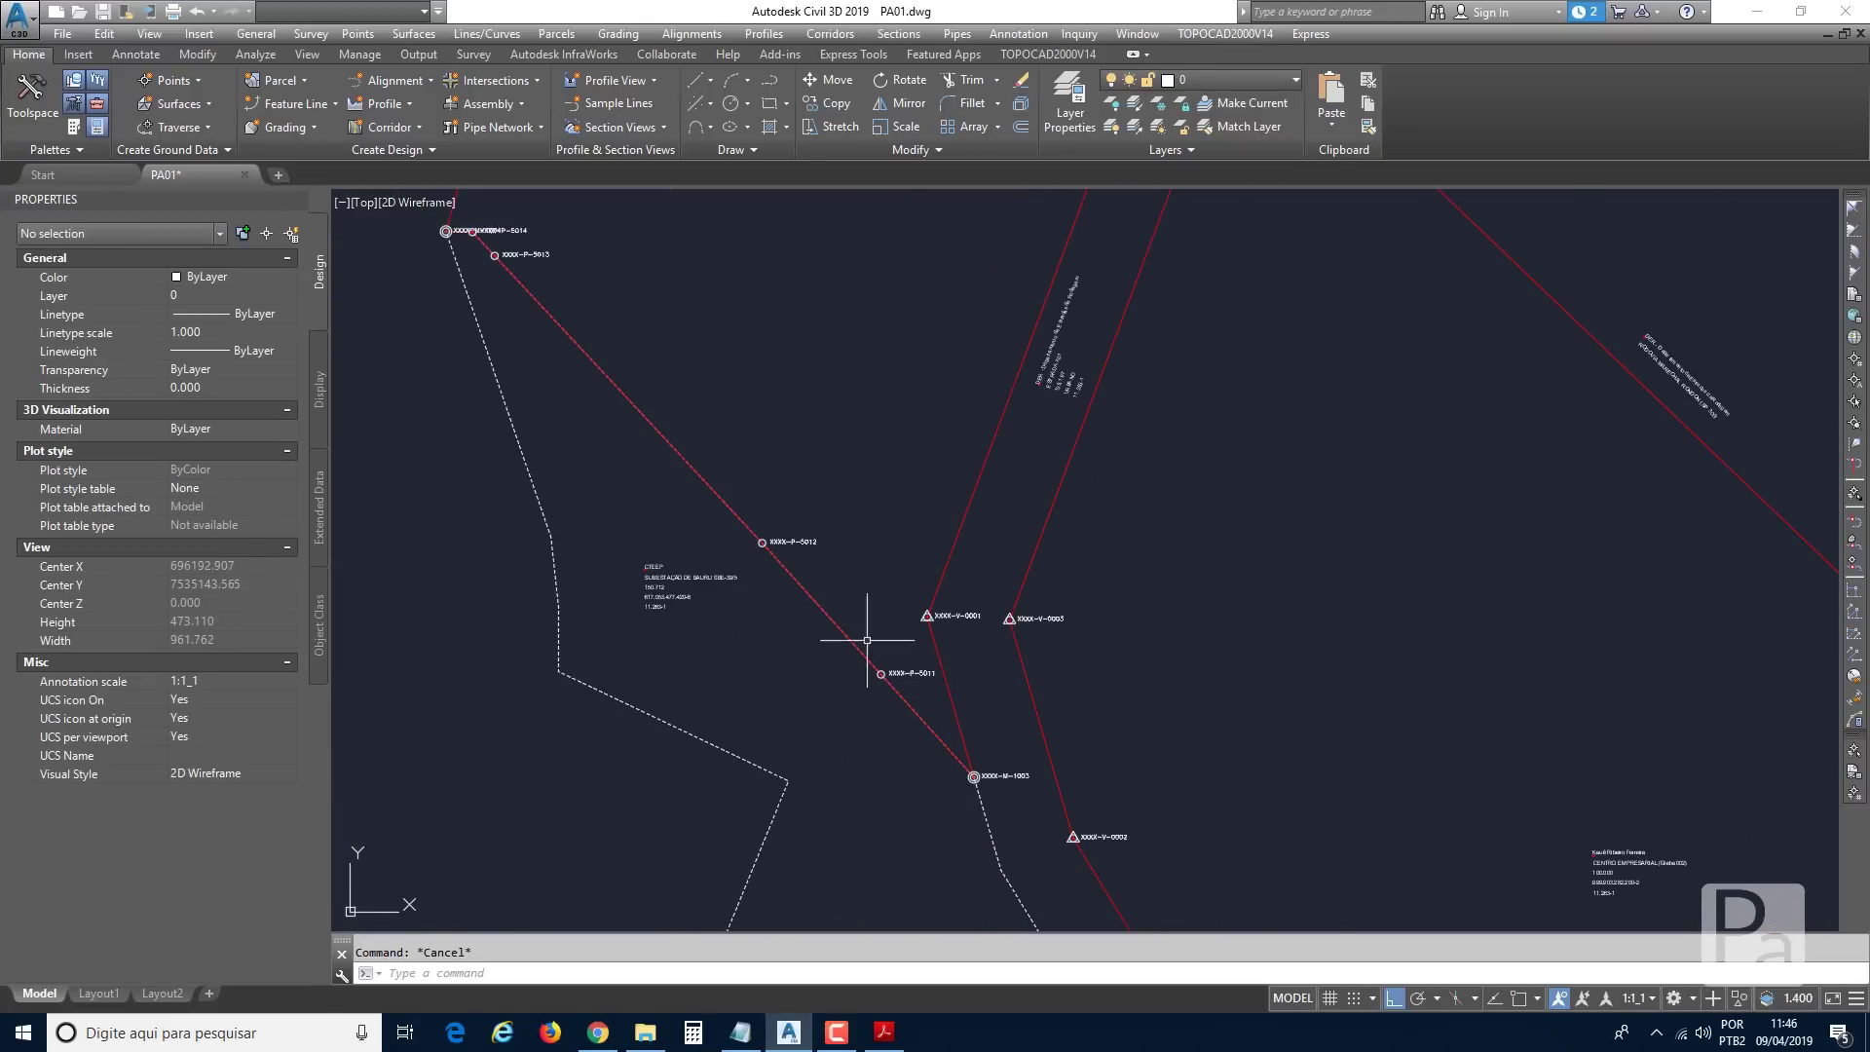
Move the XXXX-M-1004 label to the west side of its vertex marker, clear of the XXXX-P-5014 label, with ortho off.
middle_click_drag(448, 205, 662, 404)
scroll(647, 324, "up", 2)
scroll(659, 352, "up", 2)
middle_click_drag(718, 480, 915, 596)
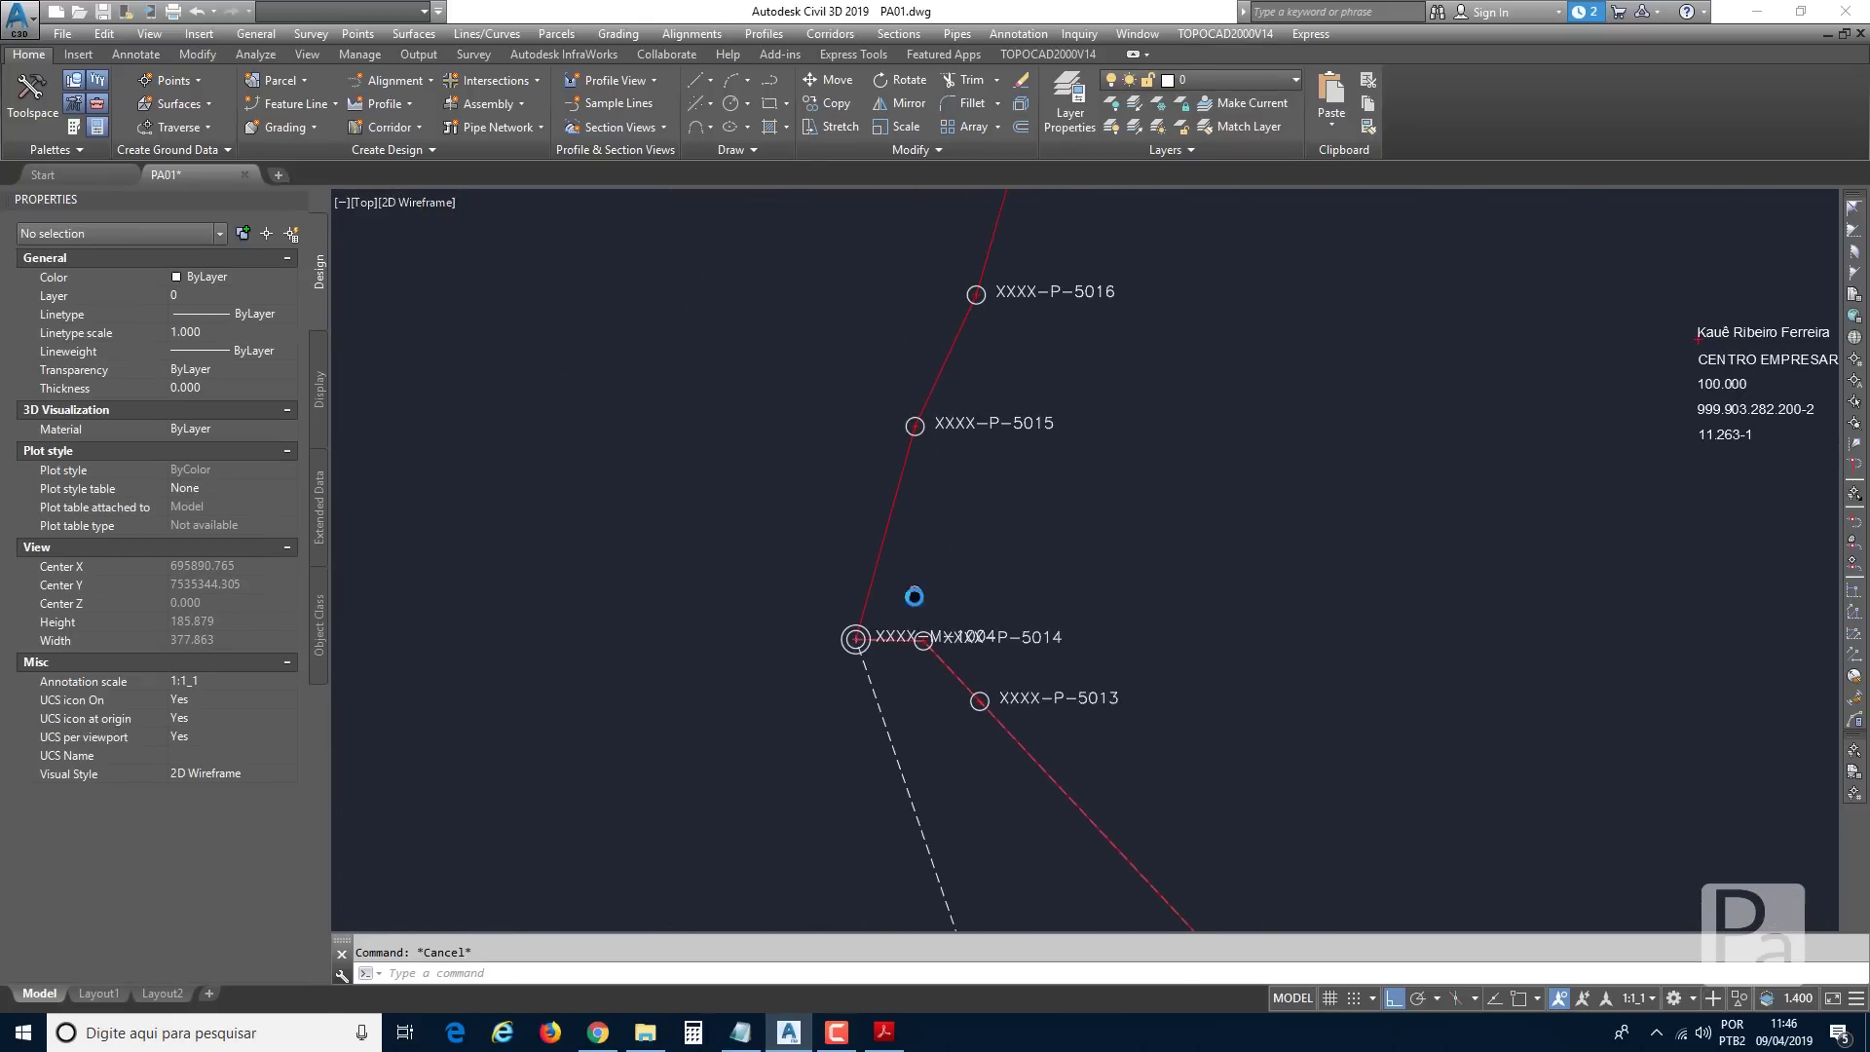
scroll(974, 584, "up", 2)
middle_click_drag(1071, 564, 1094, 517)
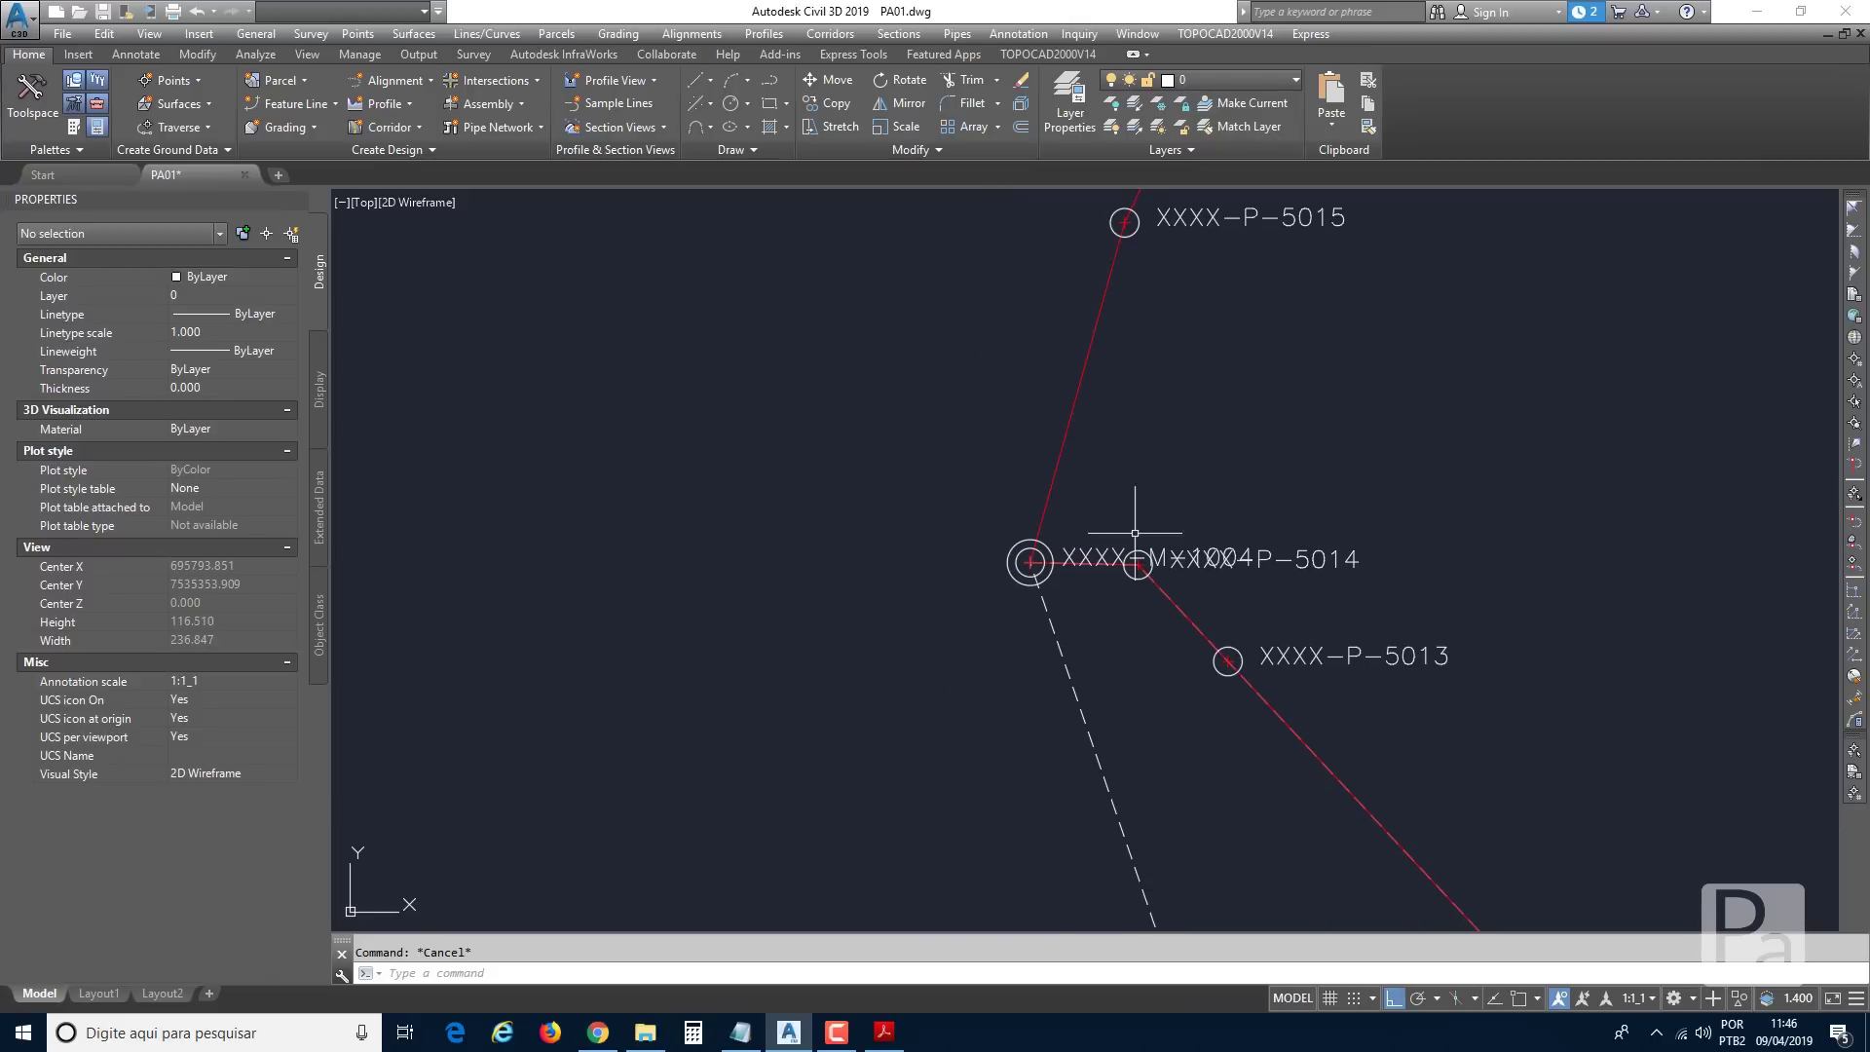
left_click(1086, 550)
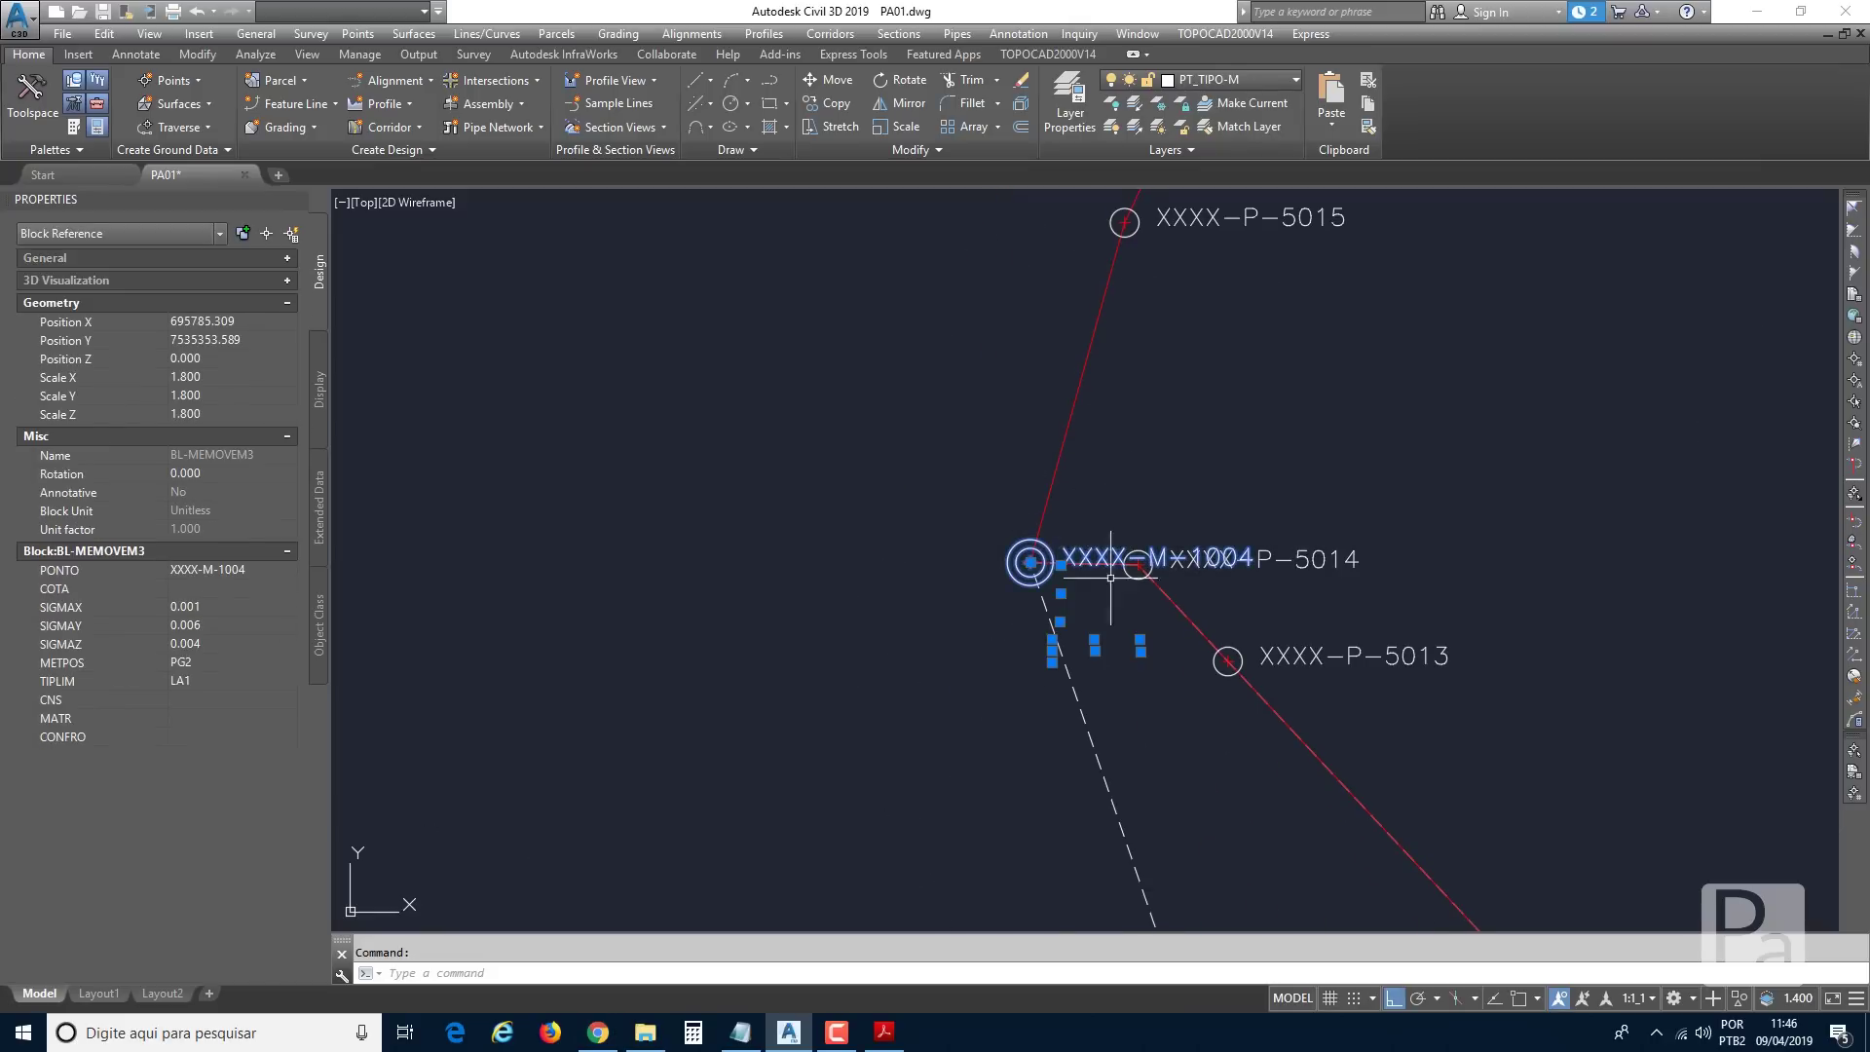
mouse_move(1107, 507)
middle_mouse_down()
mouse_move(1073, 436)
mouse_move(1053, 507)
middle_mouse_up()
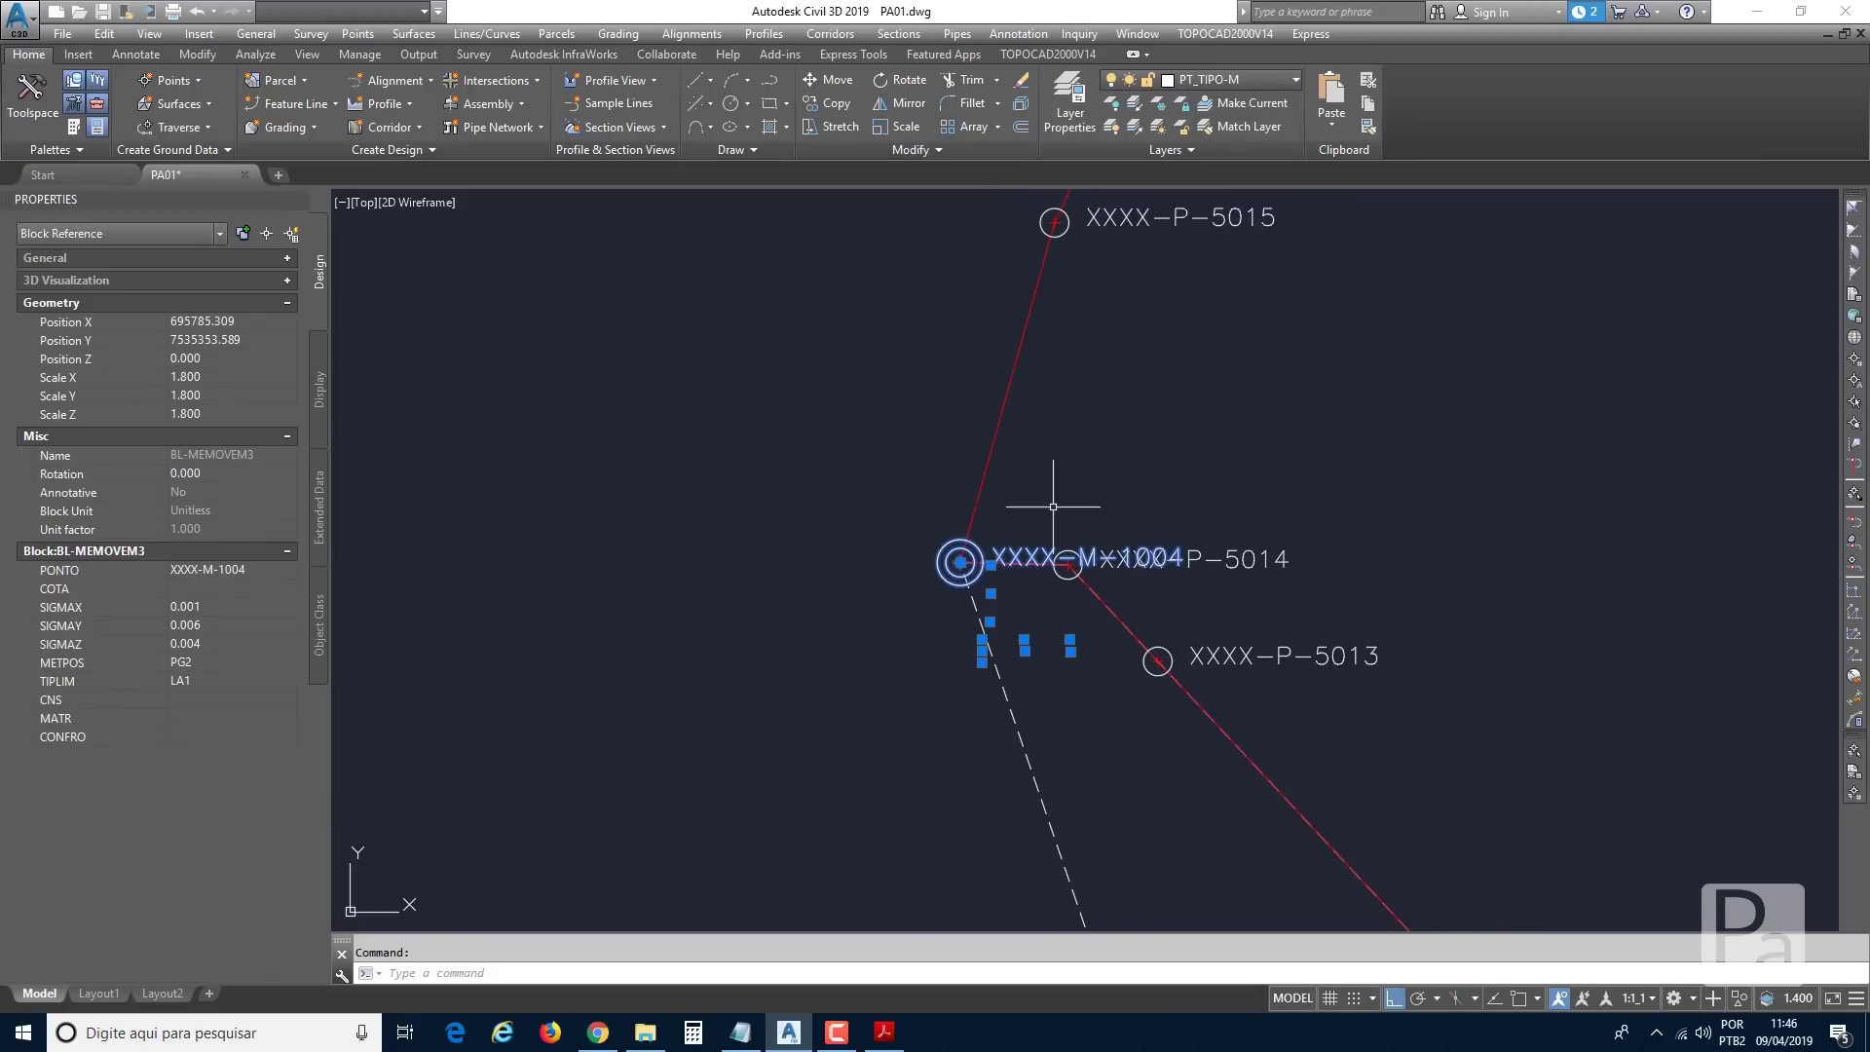
left_click(991, 565)
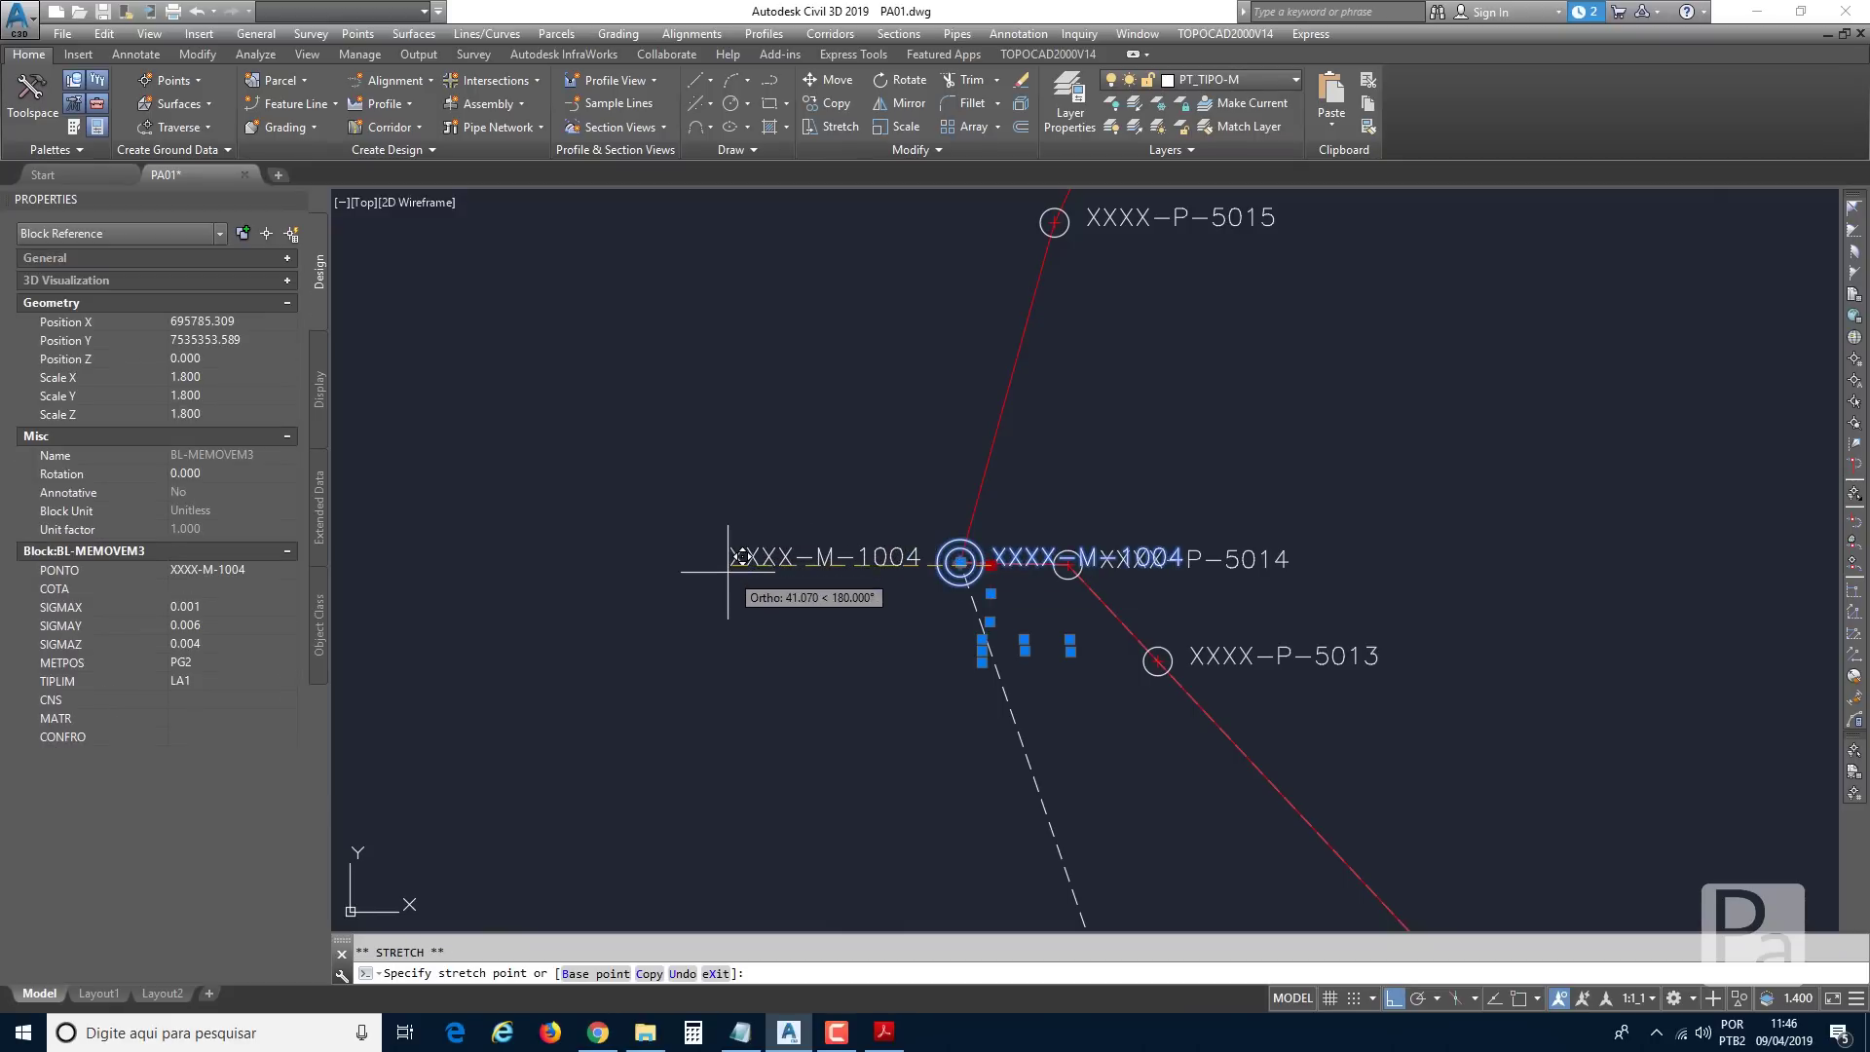
left_click(739, 552)
key("Escape")
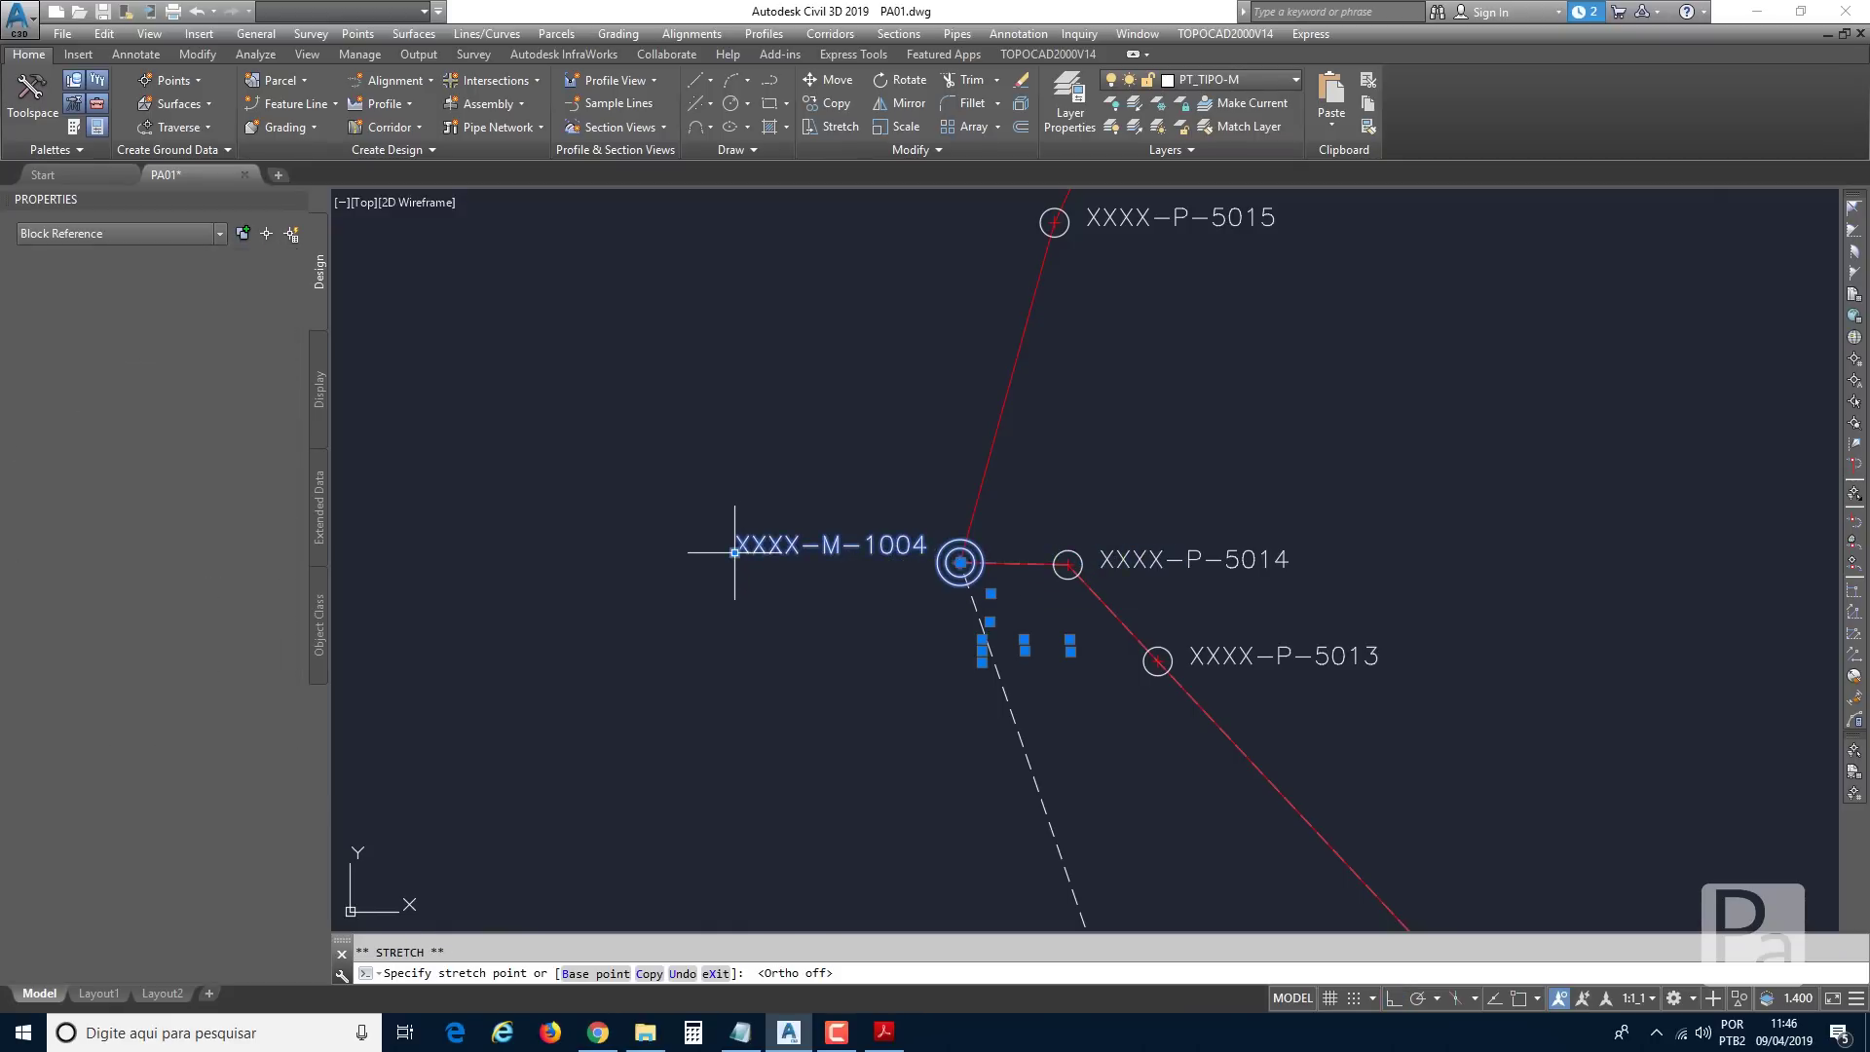
Use TopoCAD2000's Move Atributos to shift the XXXX-P-5045 label west of its vertex, clear of the XXXX-P-5044 and XXXX-P-5043 labels.
scroll(790, 579, "down", 6)
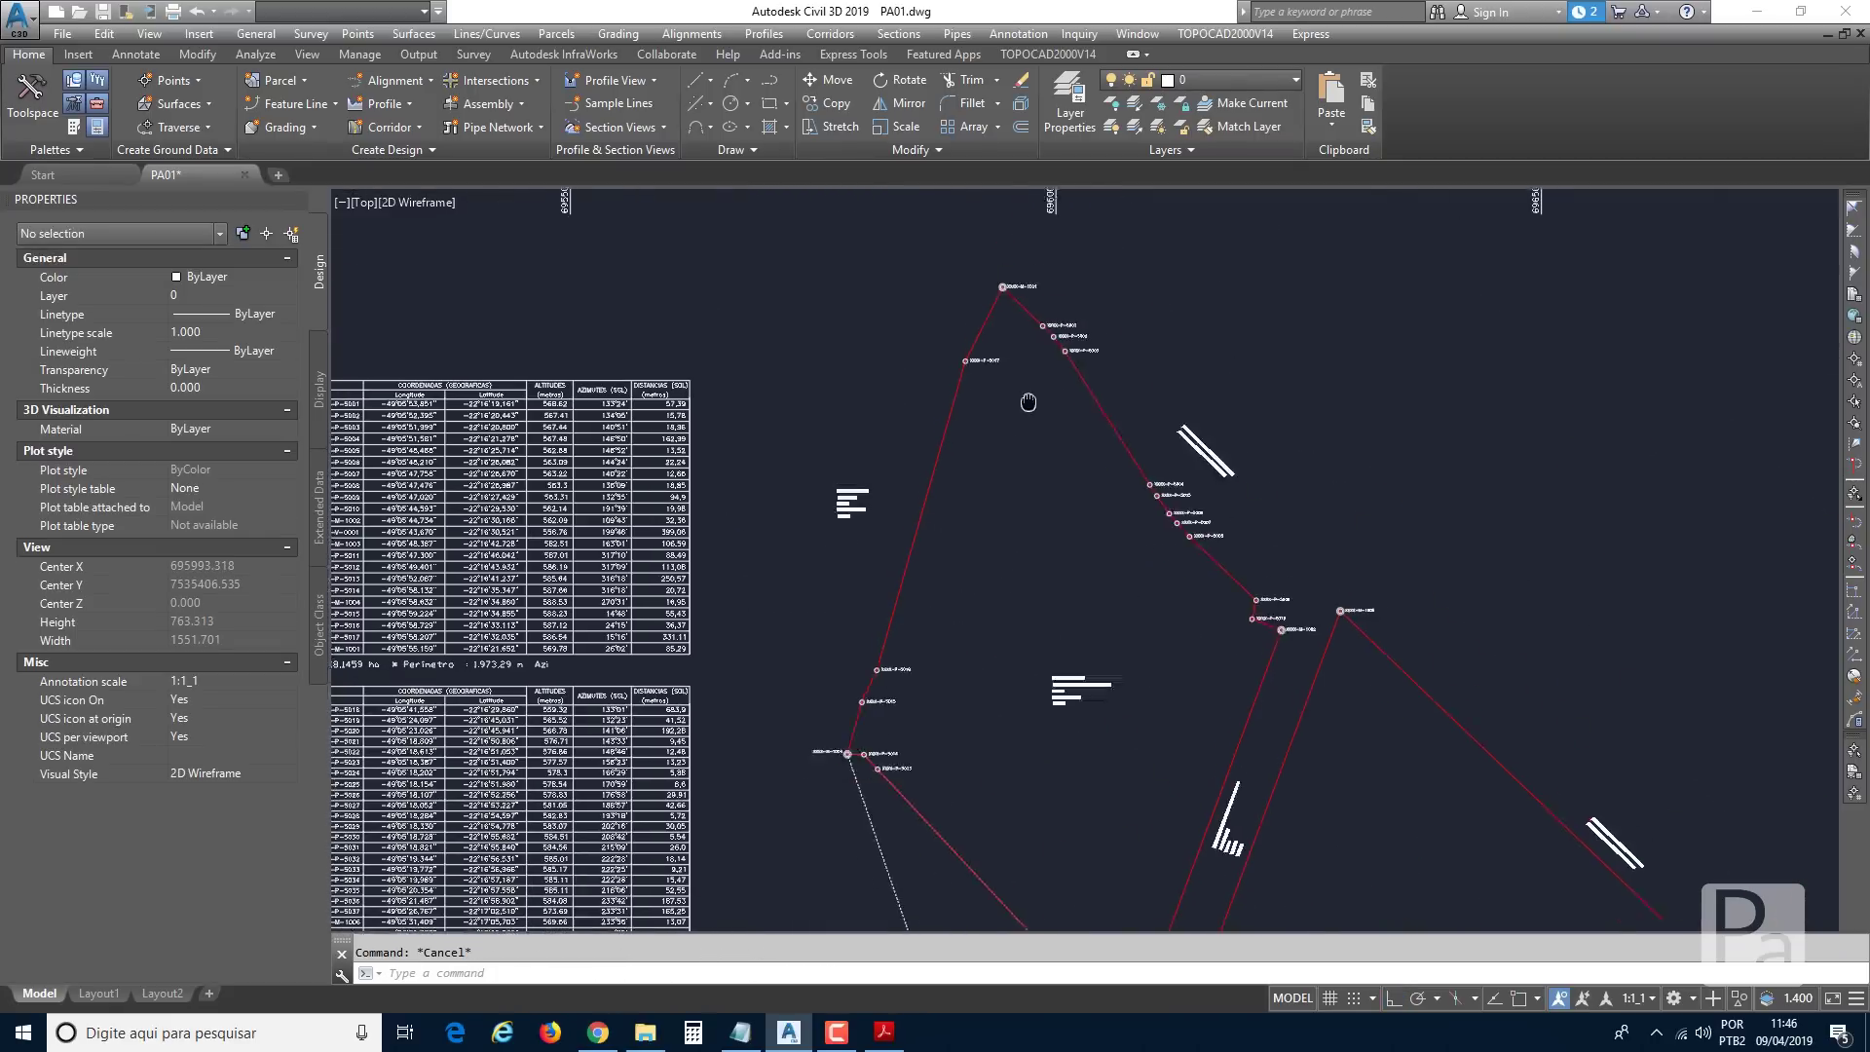
scroll(1033, 300, "up", 8)
scroll(967, 464, "down", 6)
mouse_move(1161, 682)
middle_mouse_down()
mouse_move(1127, 564)
mouse_move(922, 135)
middle_mouse_up()
middle_click_drag(1206, 745, 1211, 204)
middle_click_drag(1109, 765, 886, 391)
middle_click_drag(1131, 621, 1039, 434)
scroll(1044, 440, "up", 8)
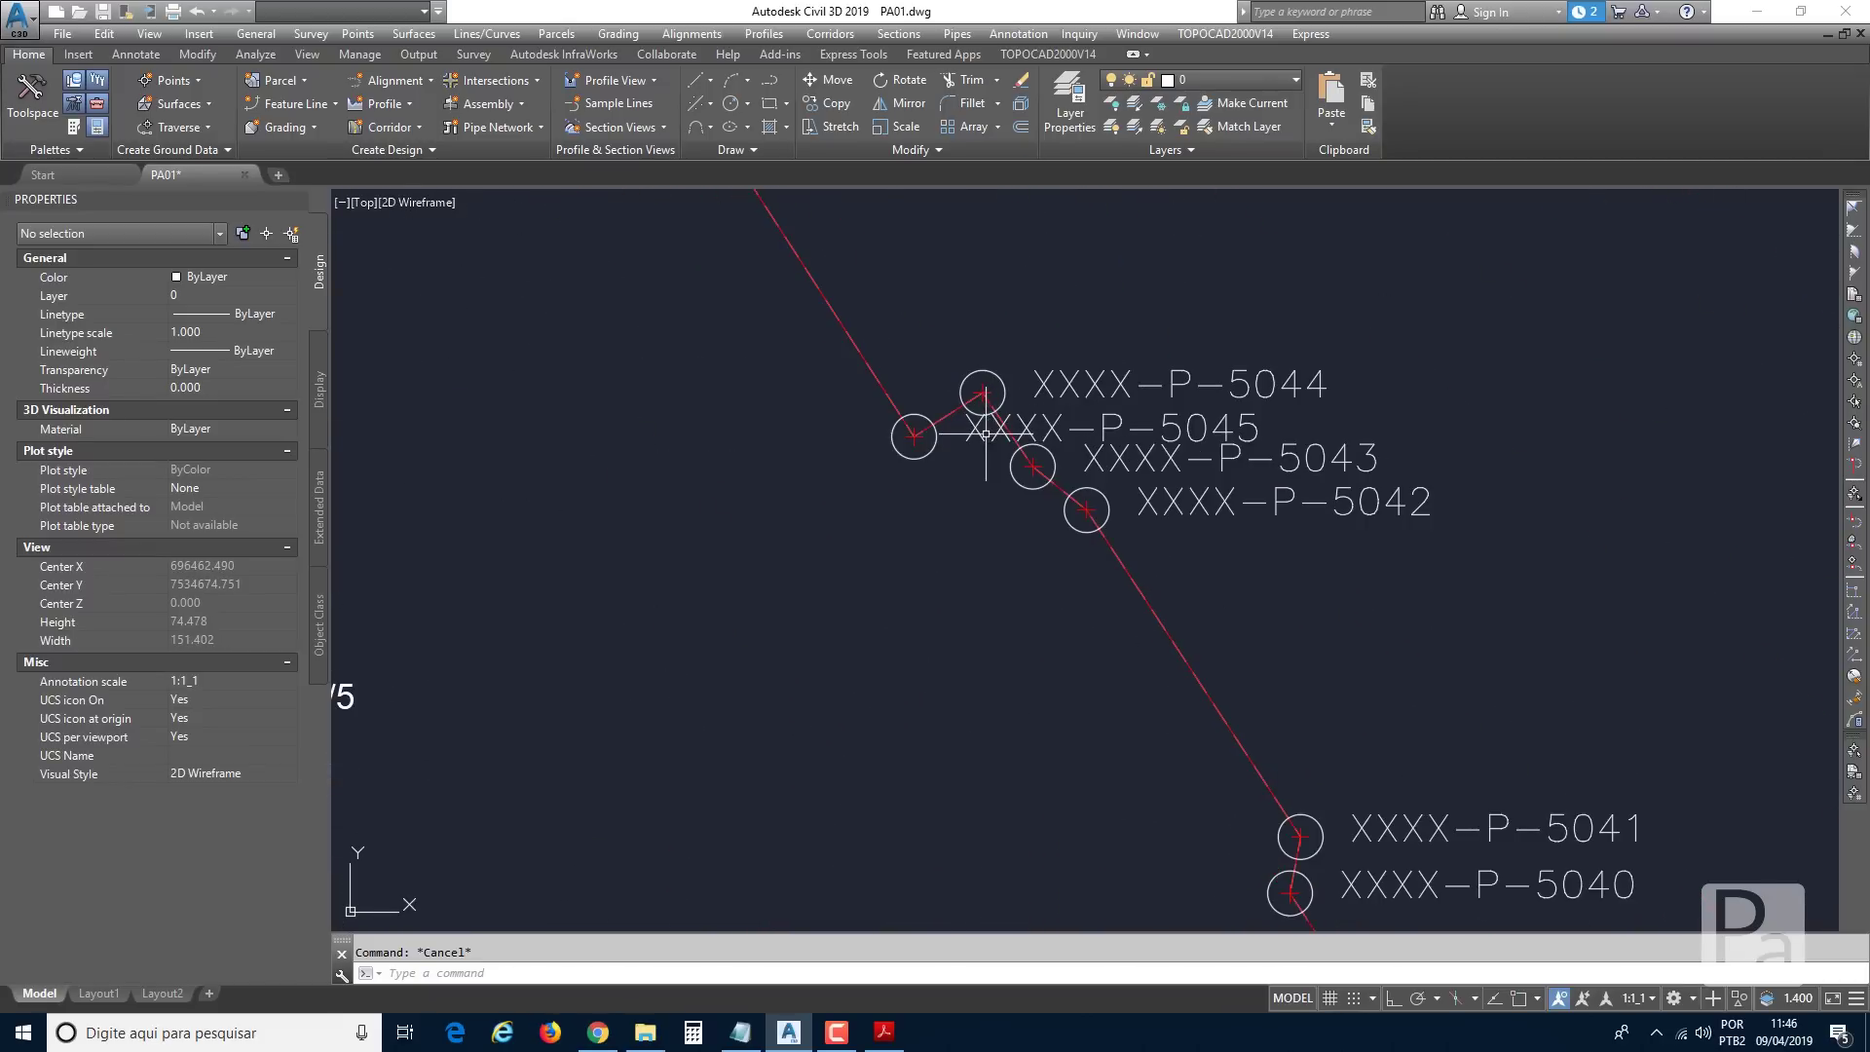
left_click(1194, 34)
mouse_move(1264, 281)
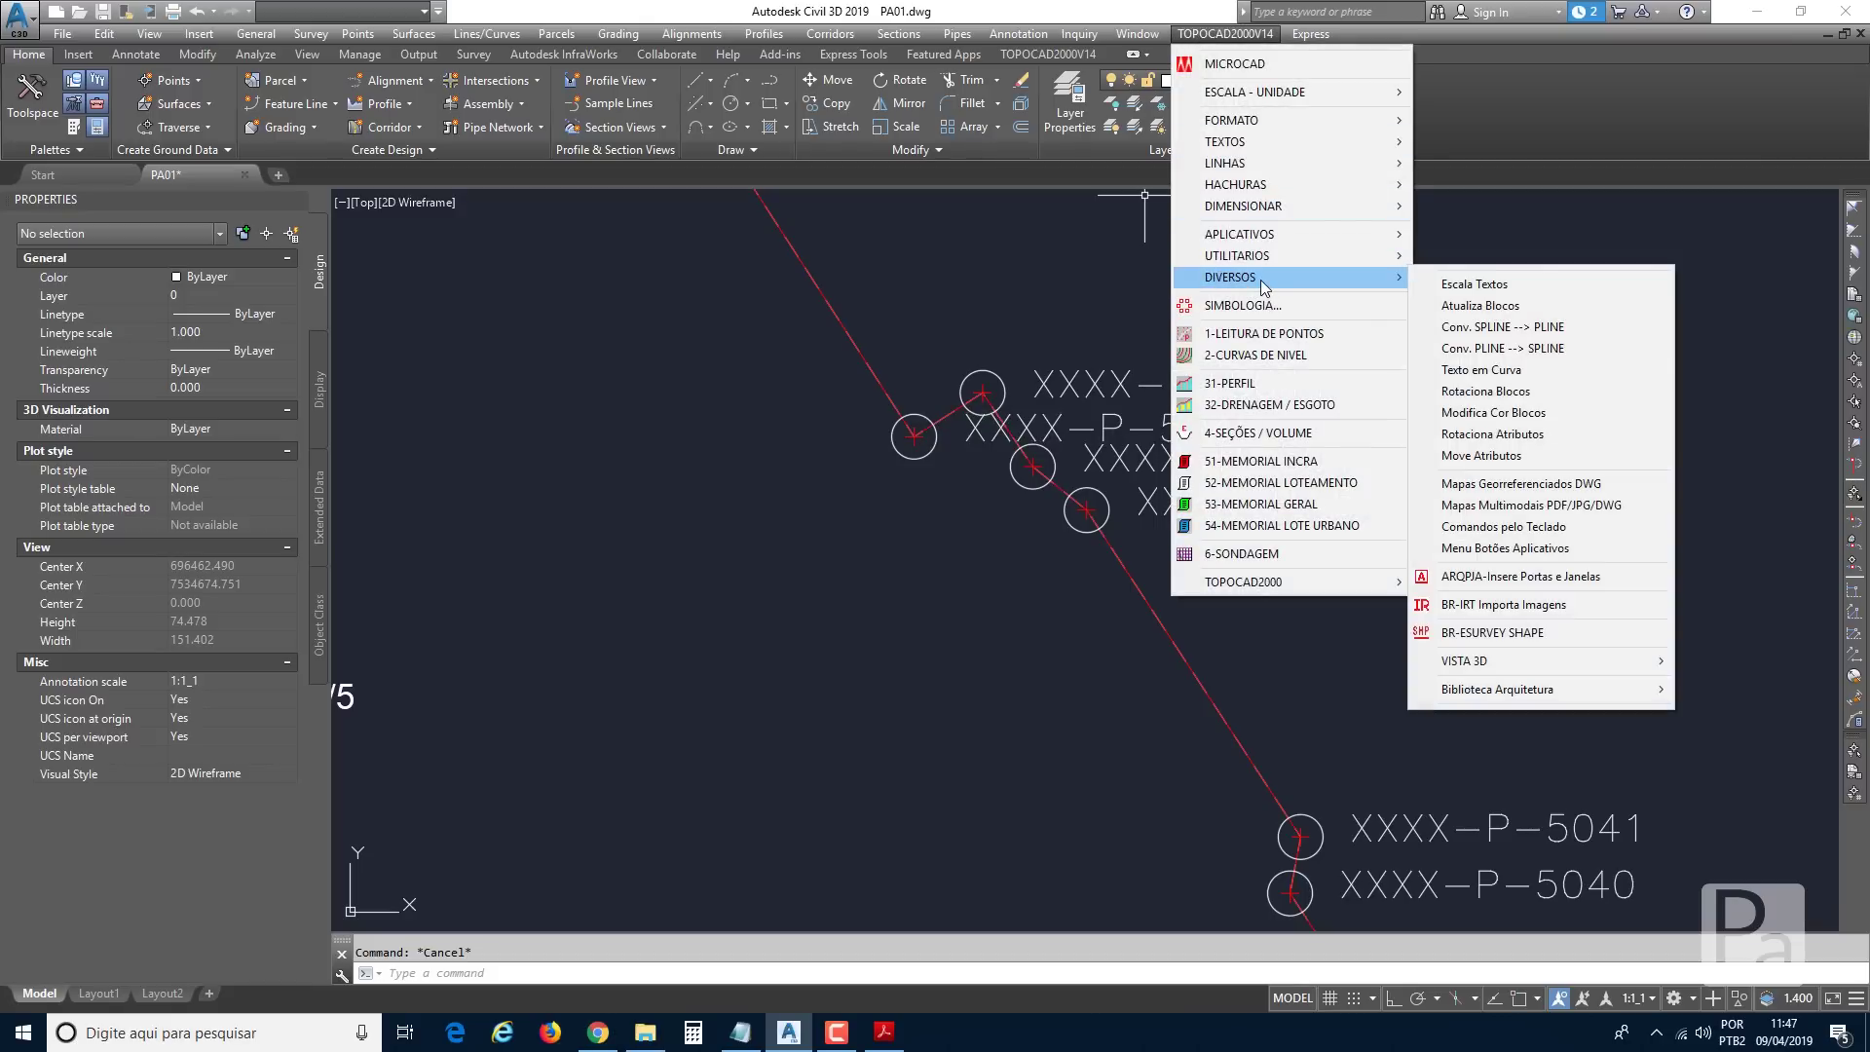
left_click(1475, 458)
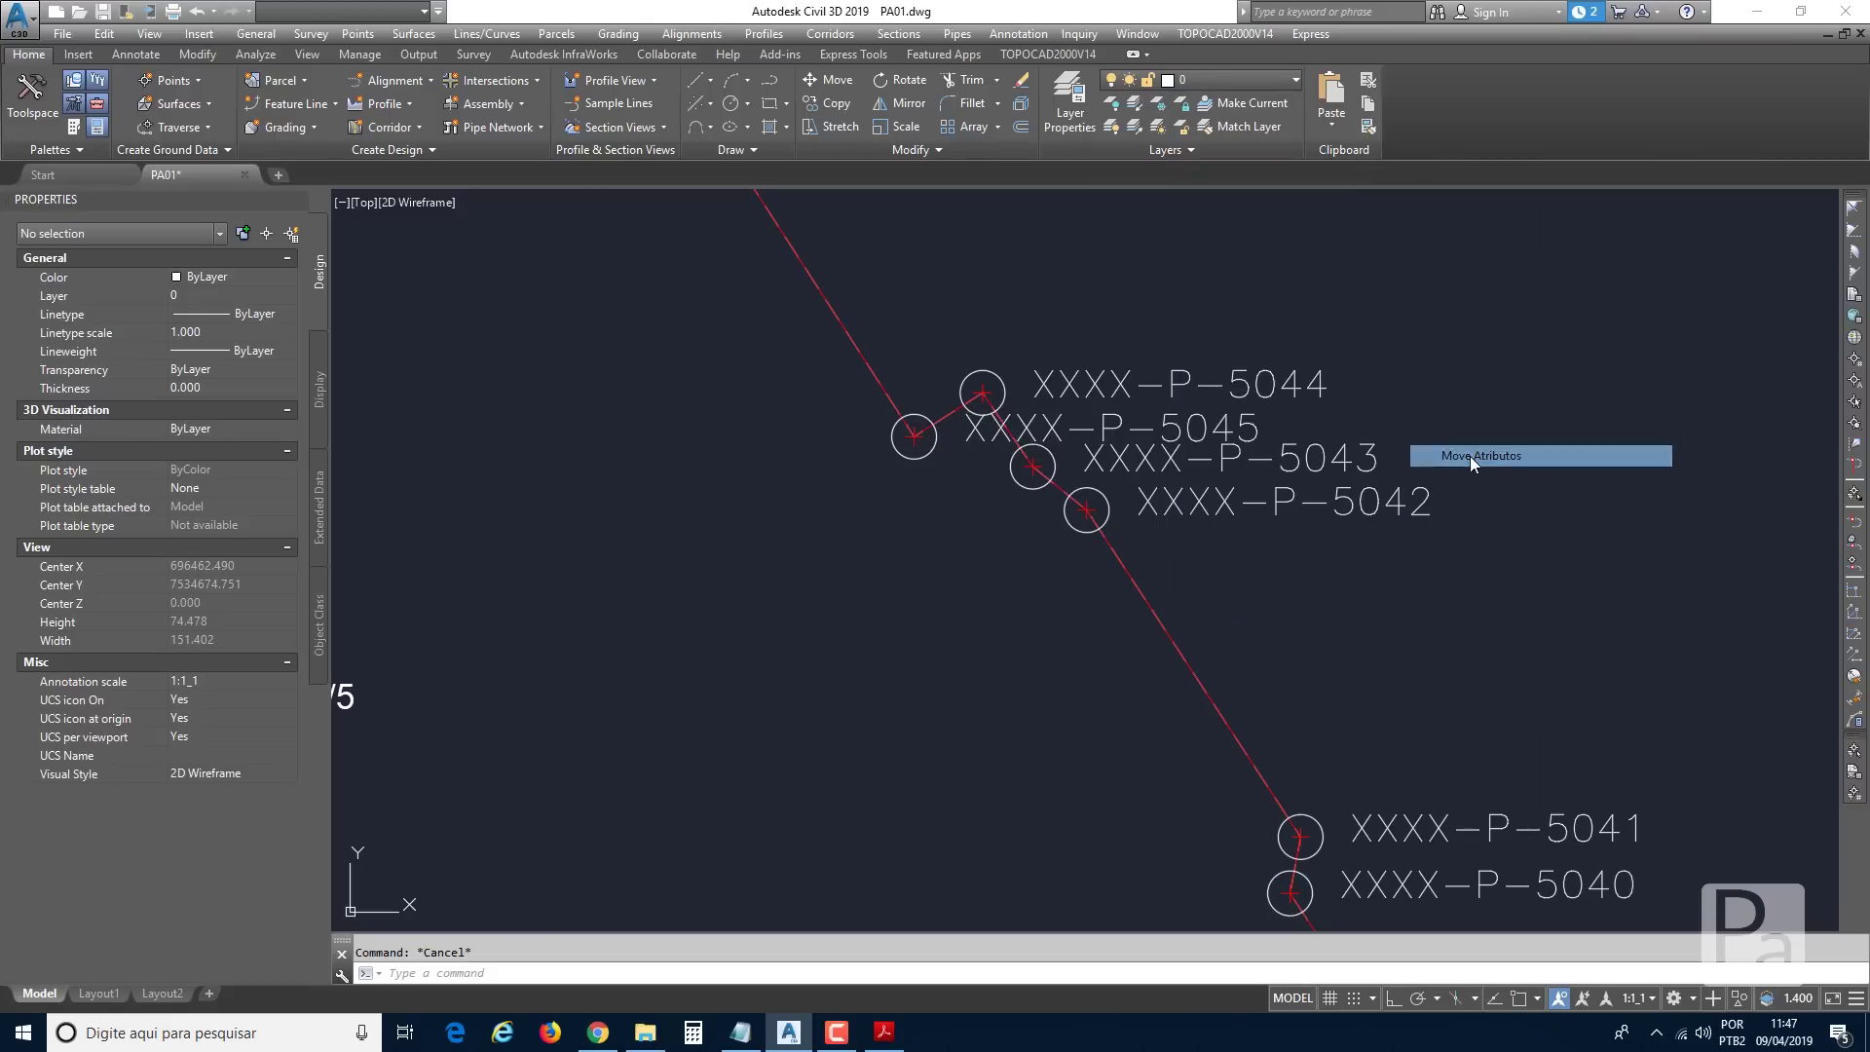
left_click(1033, 429)
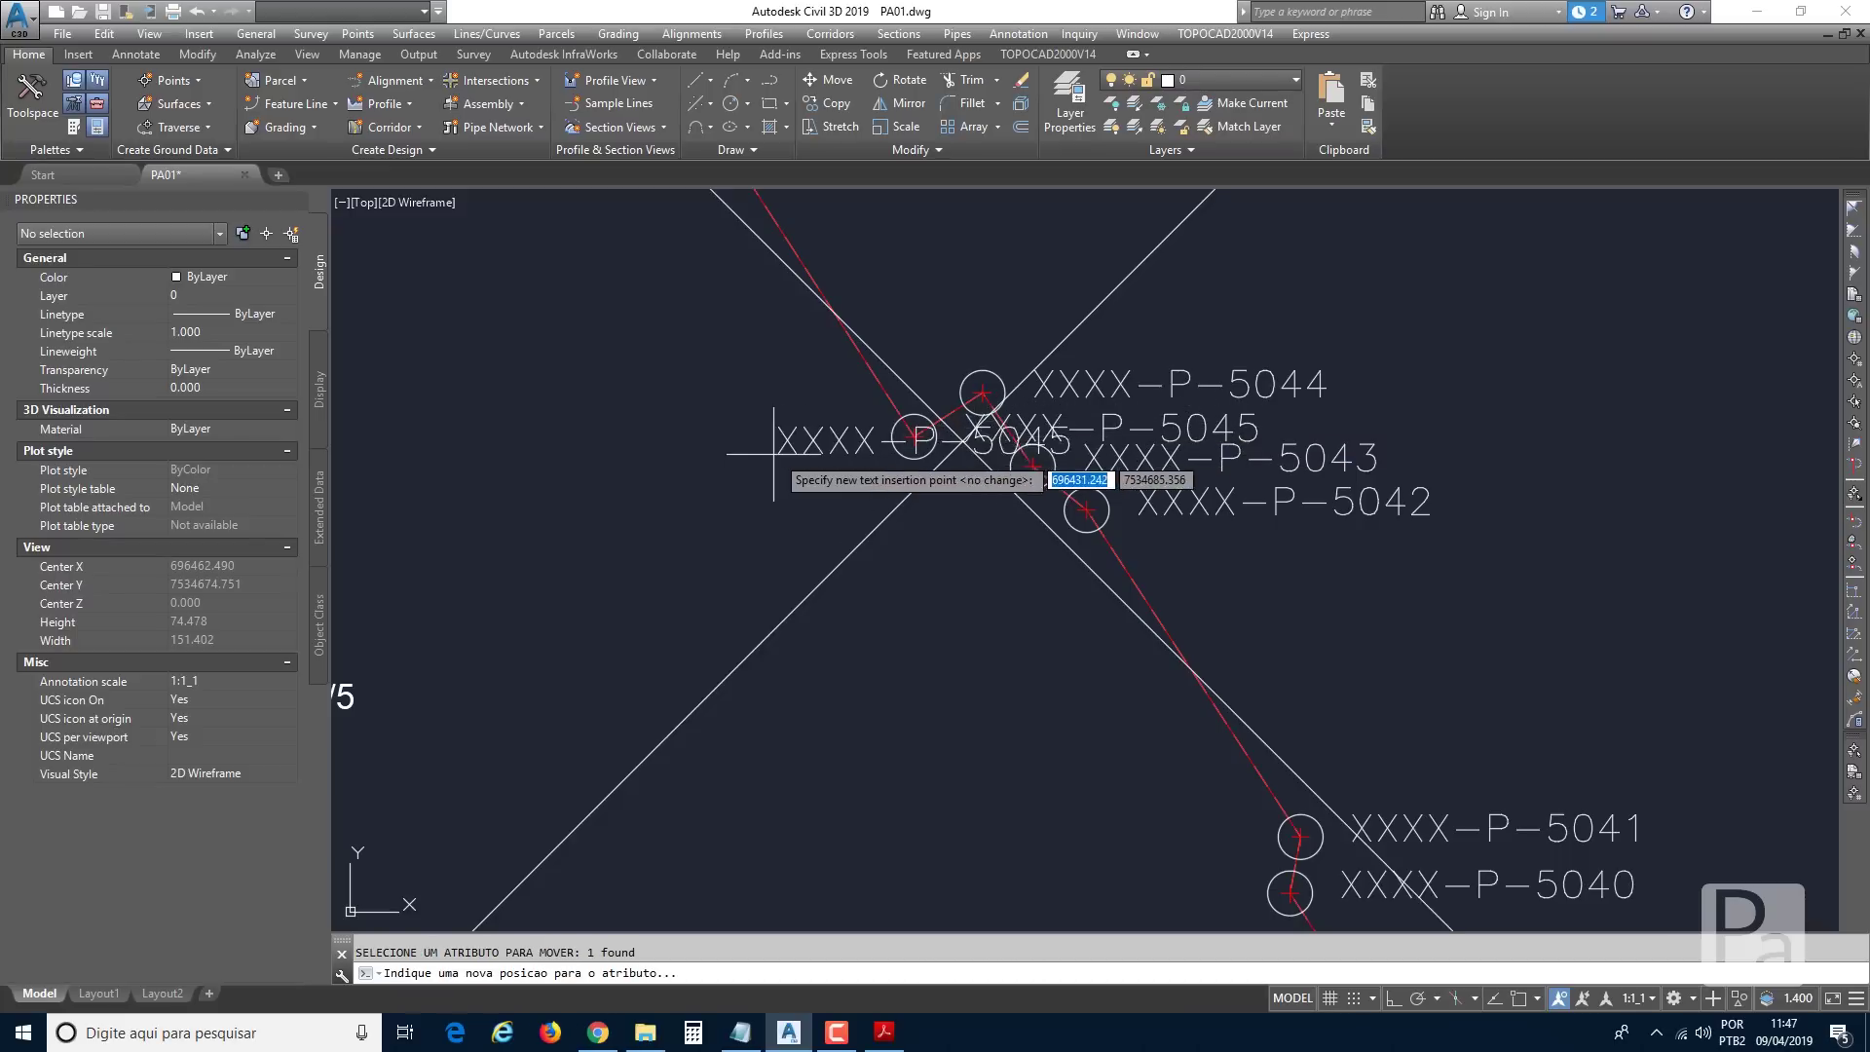
left_click(570, 467)
Move the XXXX-P-5039 label to the west side of its vertex marker, clear of the XXXX-P-5038 label.
scroll(688, 495, "down", 4)
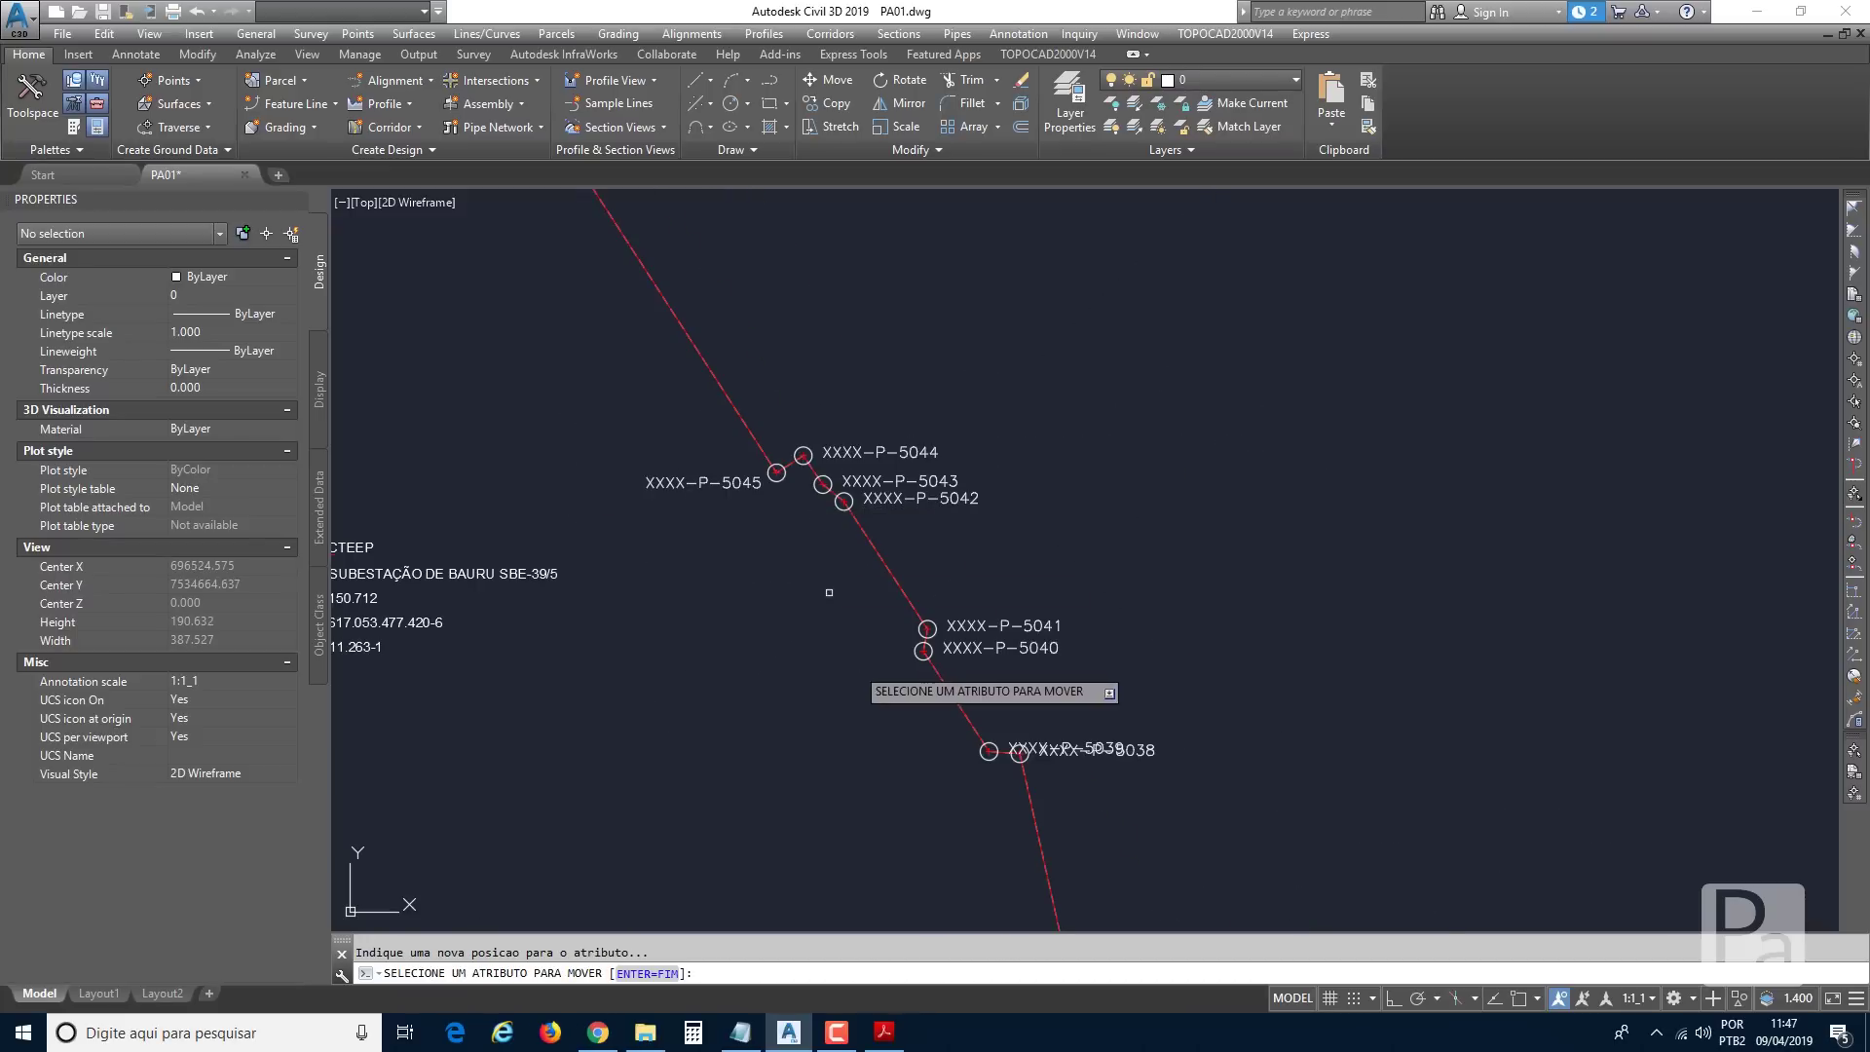
scroll(1001, 747, "up", 4)
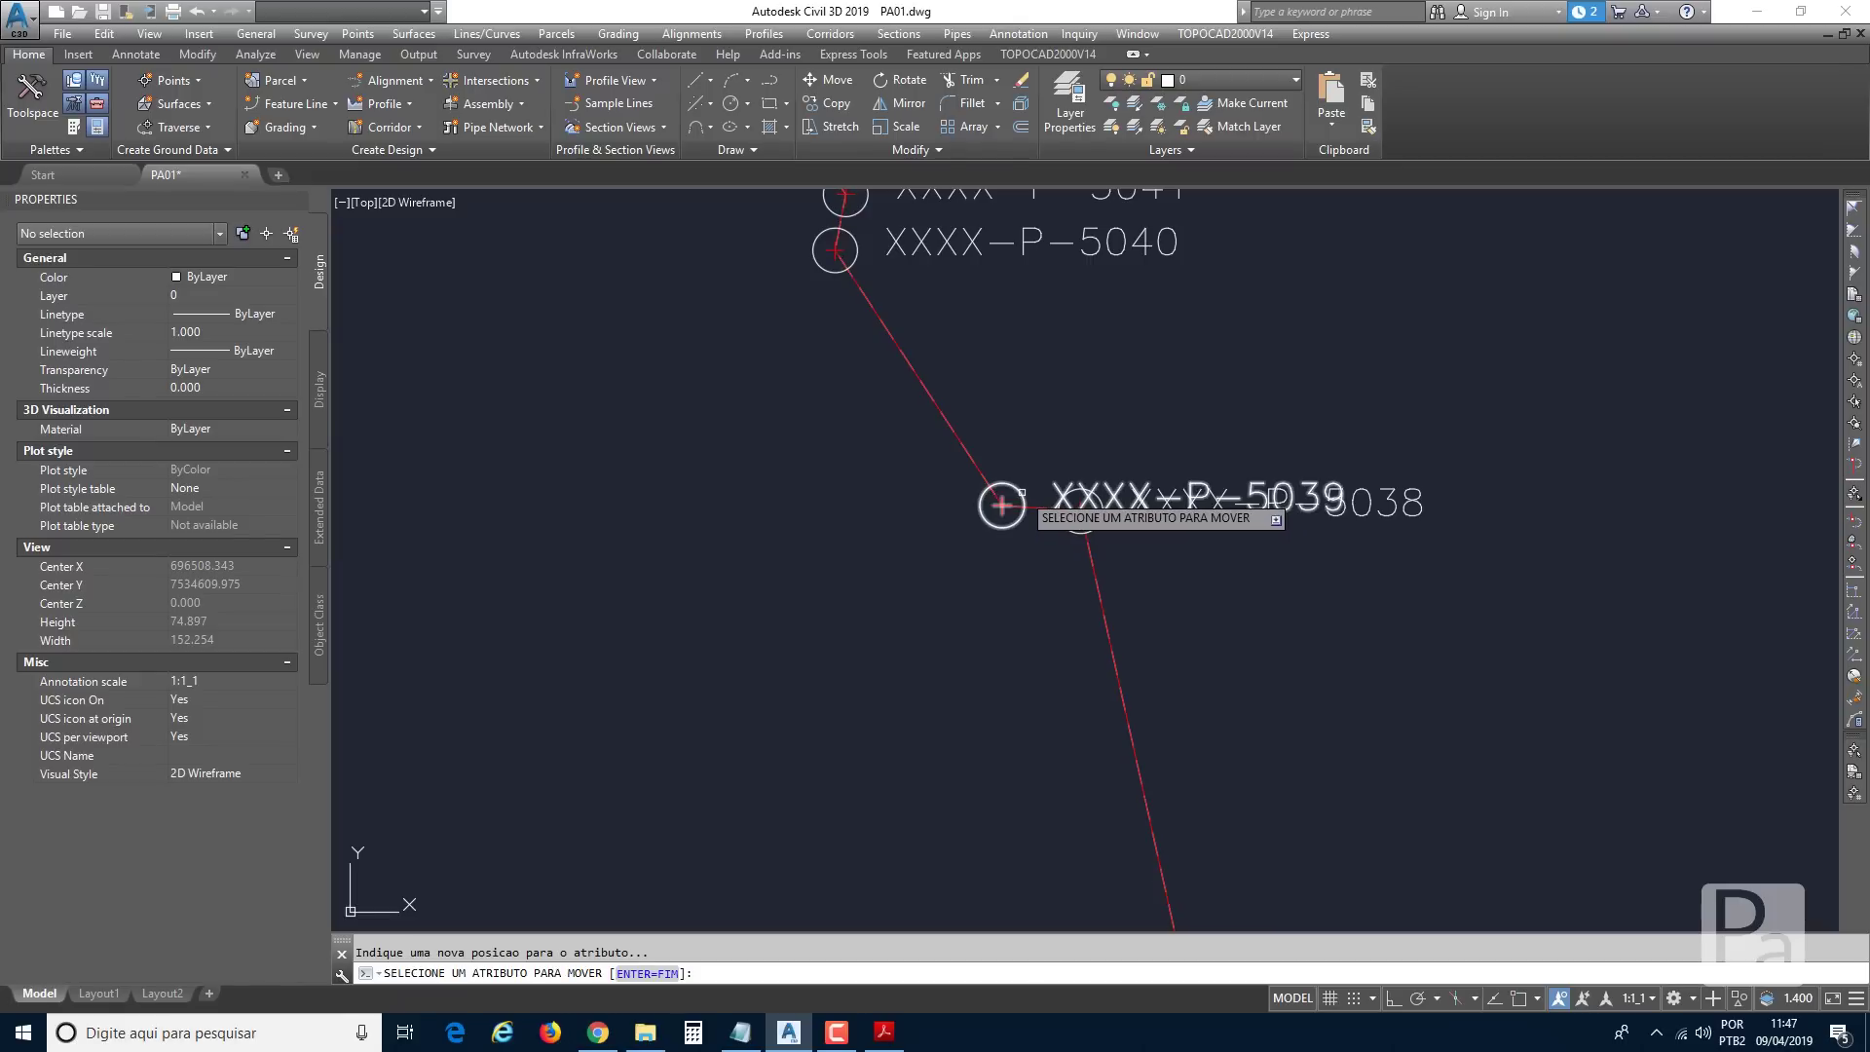
left_click(1023, 500)
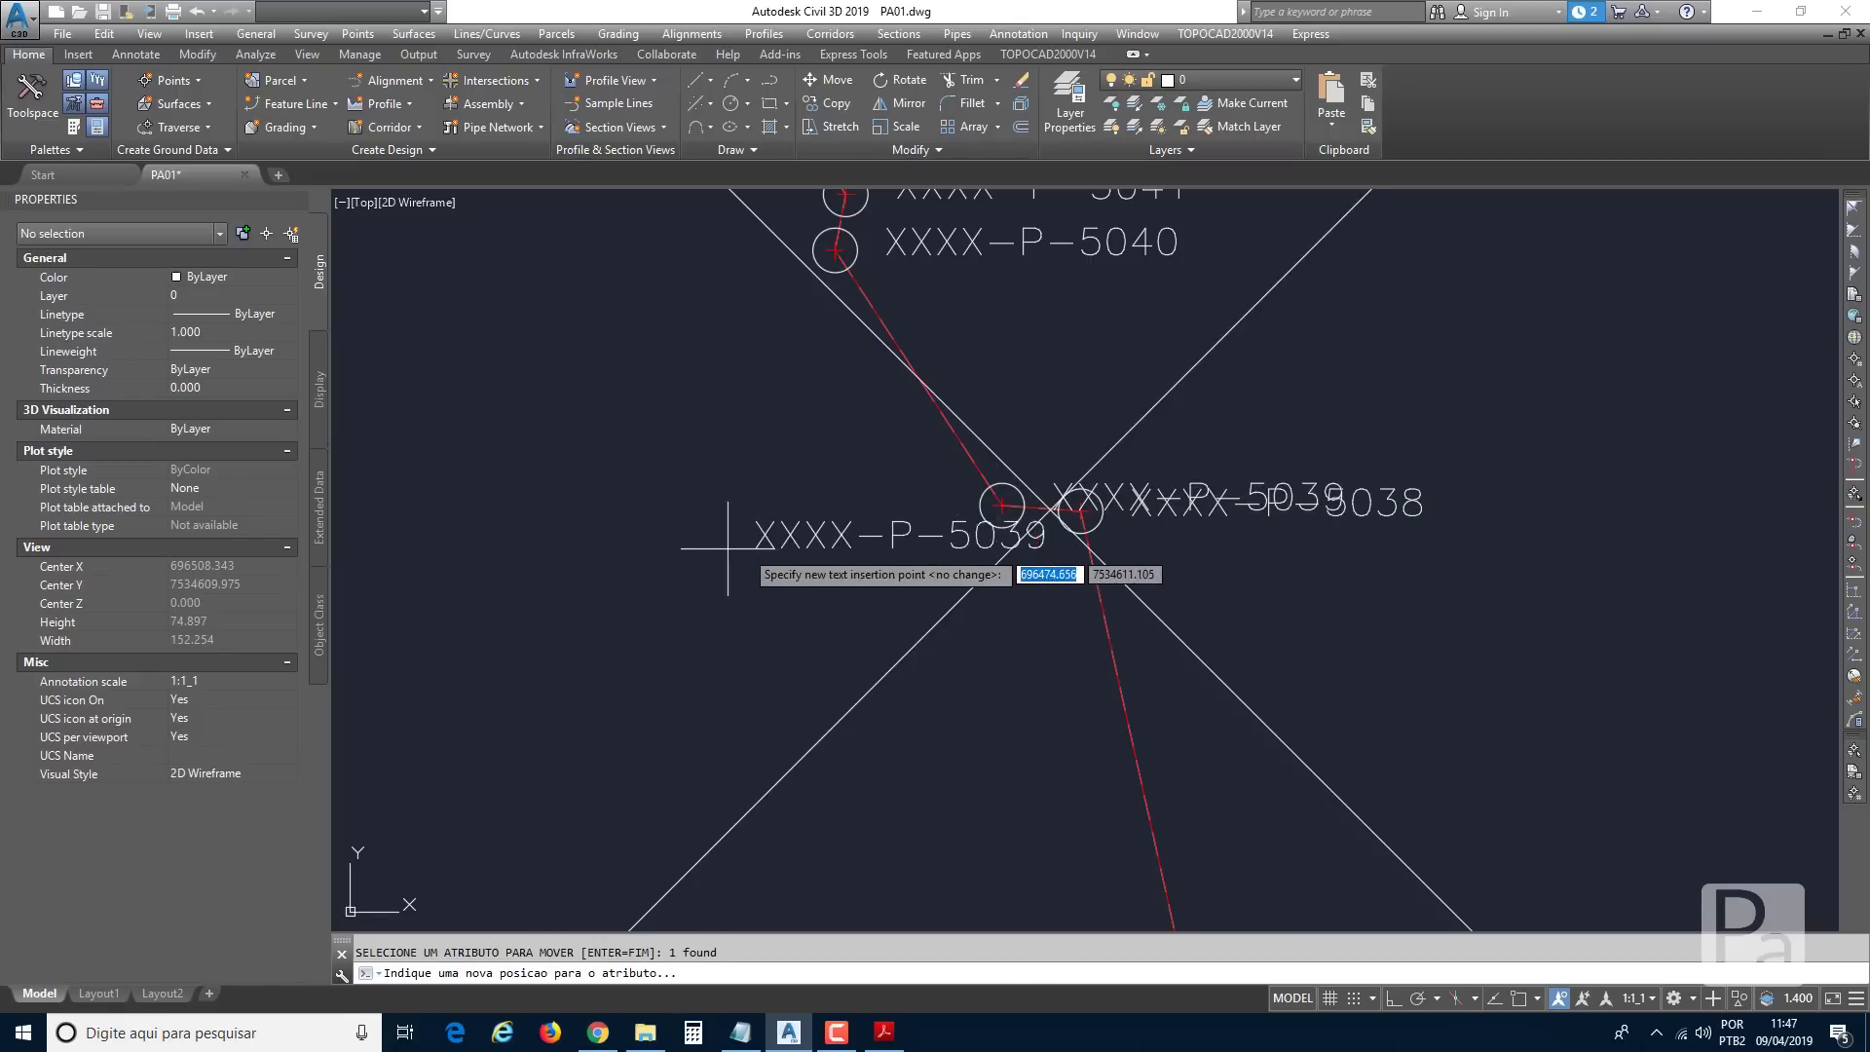
left_click(674, 532)
Examine the remaining vertex labels around both parcels for overlaps, and end the attribute move command.
scroll(787, 599, "down", 8)
scroll(1027, 439, "down", 3)
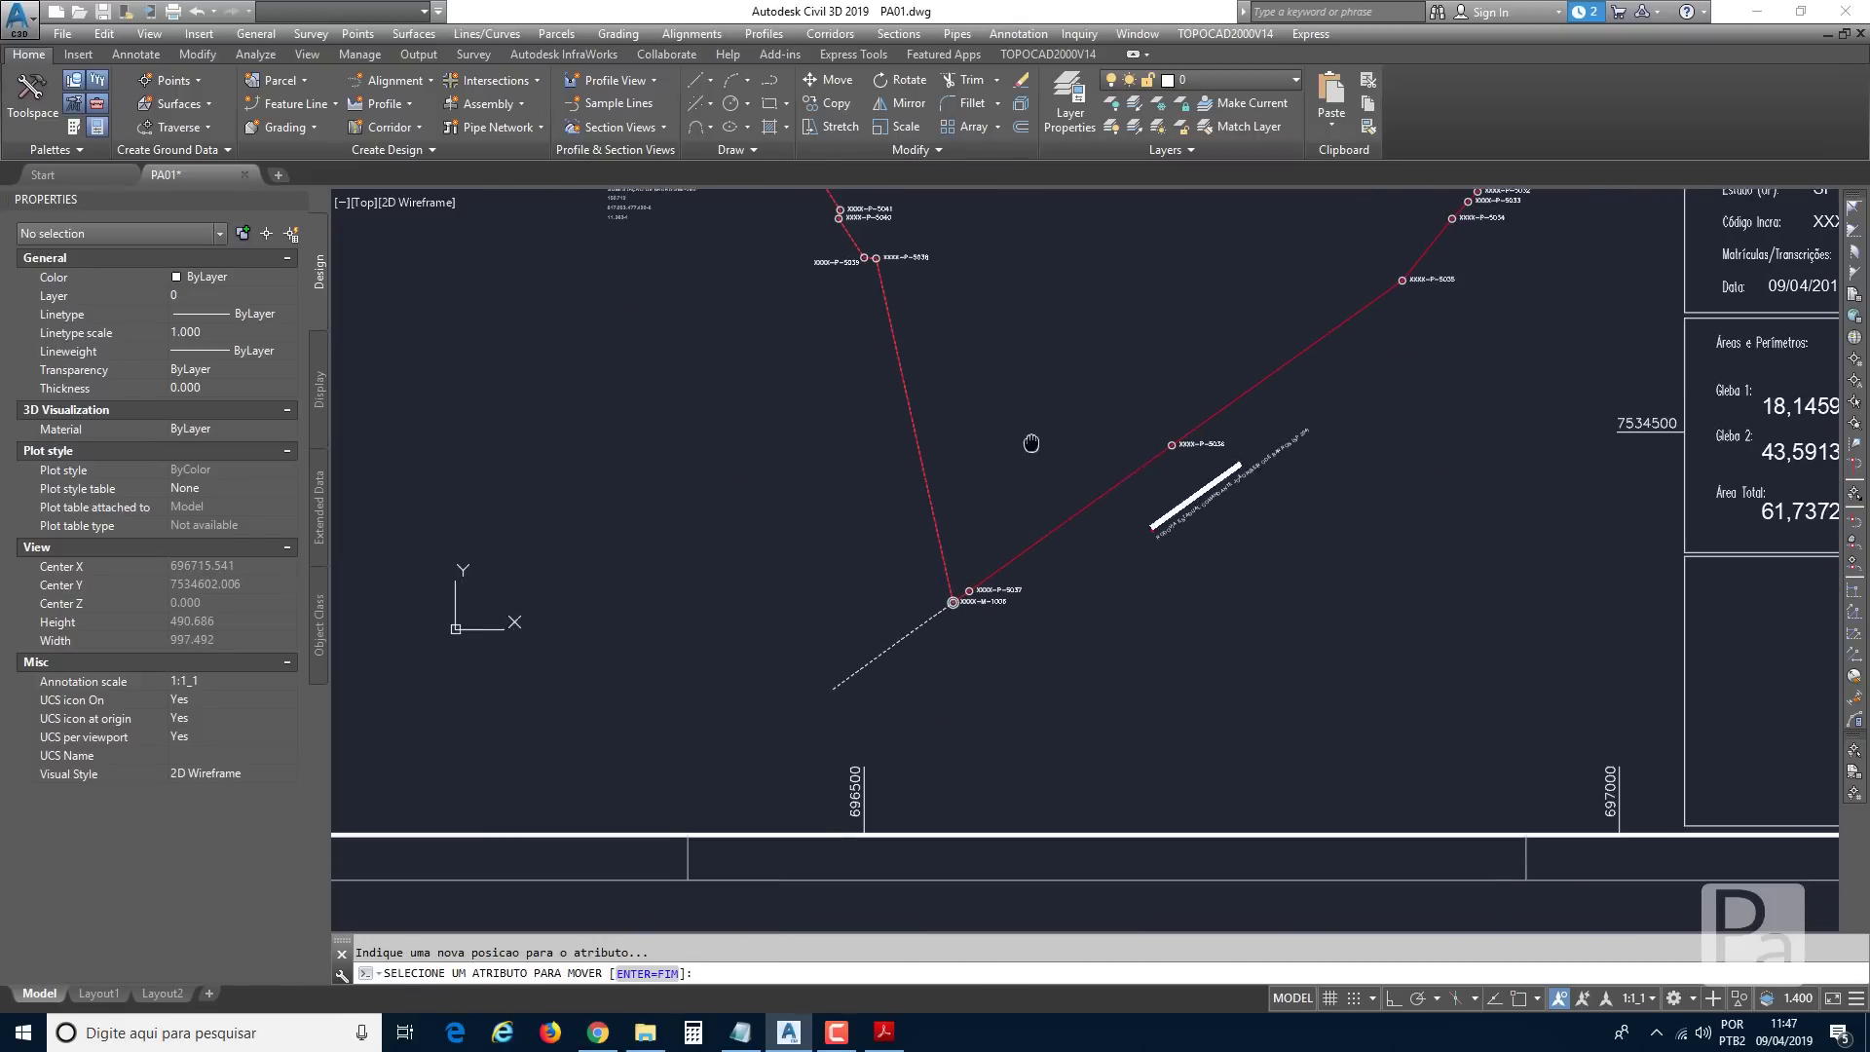
scroll(1211, 472, "up", 7)
scroll(969, 722, "down", 4)
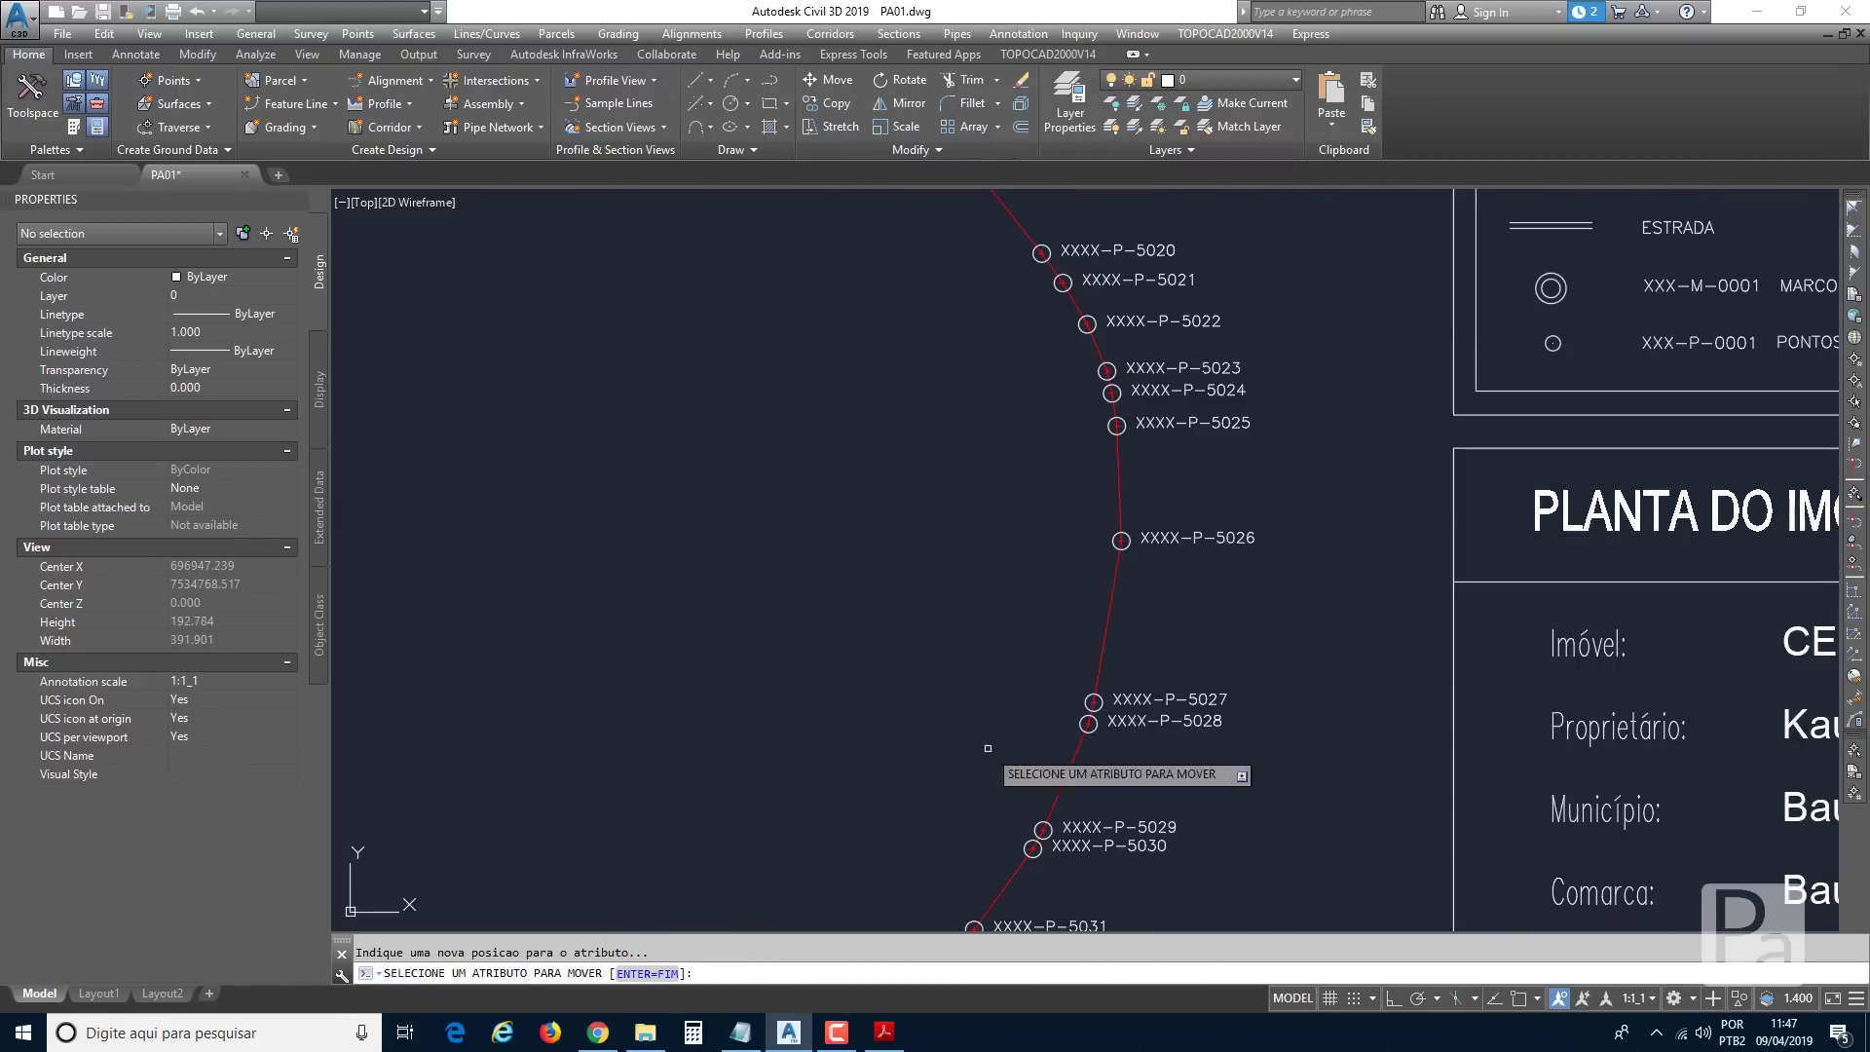
middle_click_drag(1029, 319, 1261, 752)
scroll(1261, 752, "down", 4)
middle_click_drag(756, 252, 1332, 687)
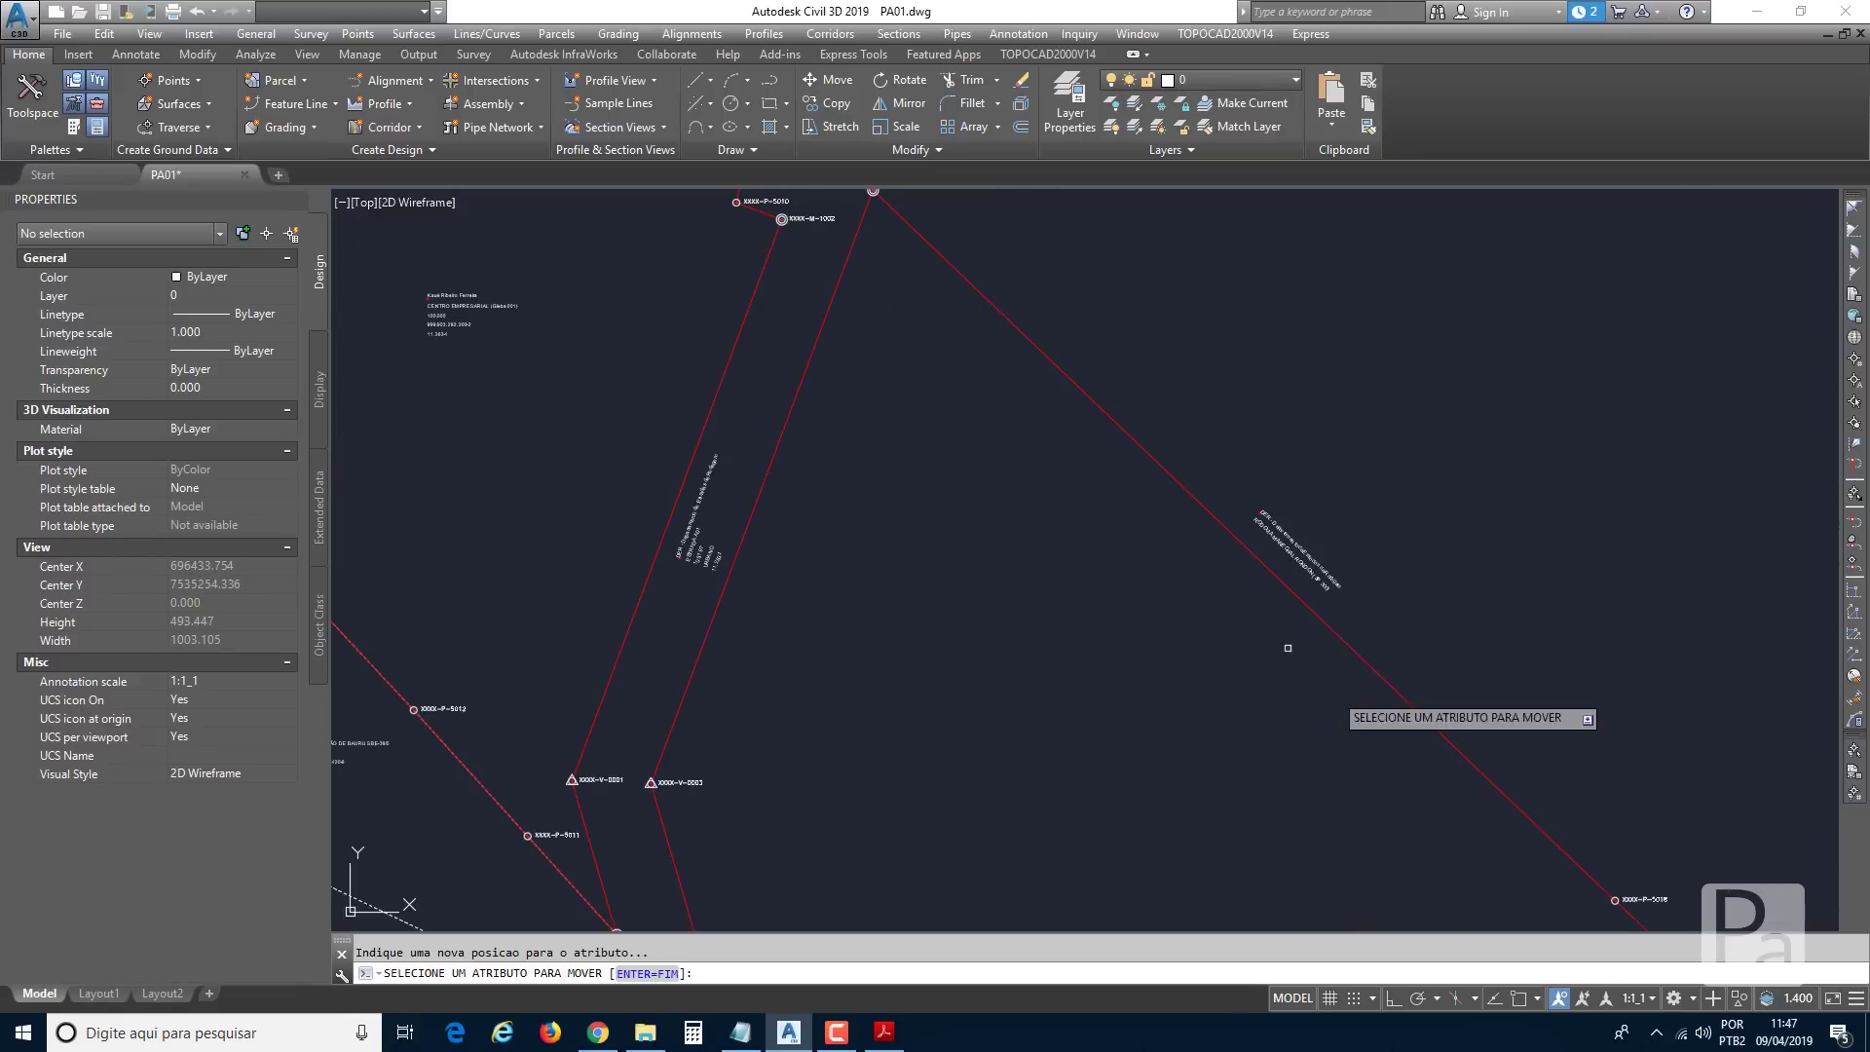
middle_click_drag(935, 384, 1044, 559)
middle_click_drag(760, 346, 1023, 651)
mouse_move(759, 314)
middle_mouse_down()
mouse_move(818, 447)
mouse_move(932, 200)
middle_mouse_up()
scroll(937, 487, "down", 4)
middle_click_drag(939, 520, 989, 616)
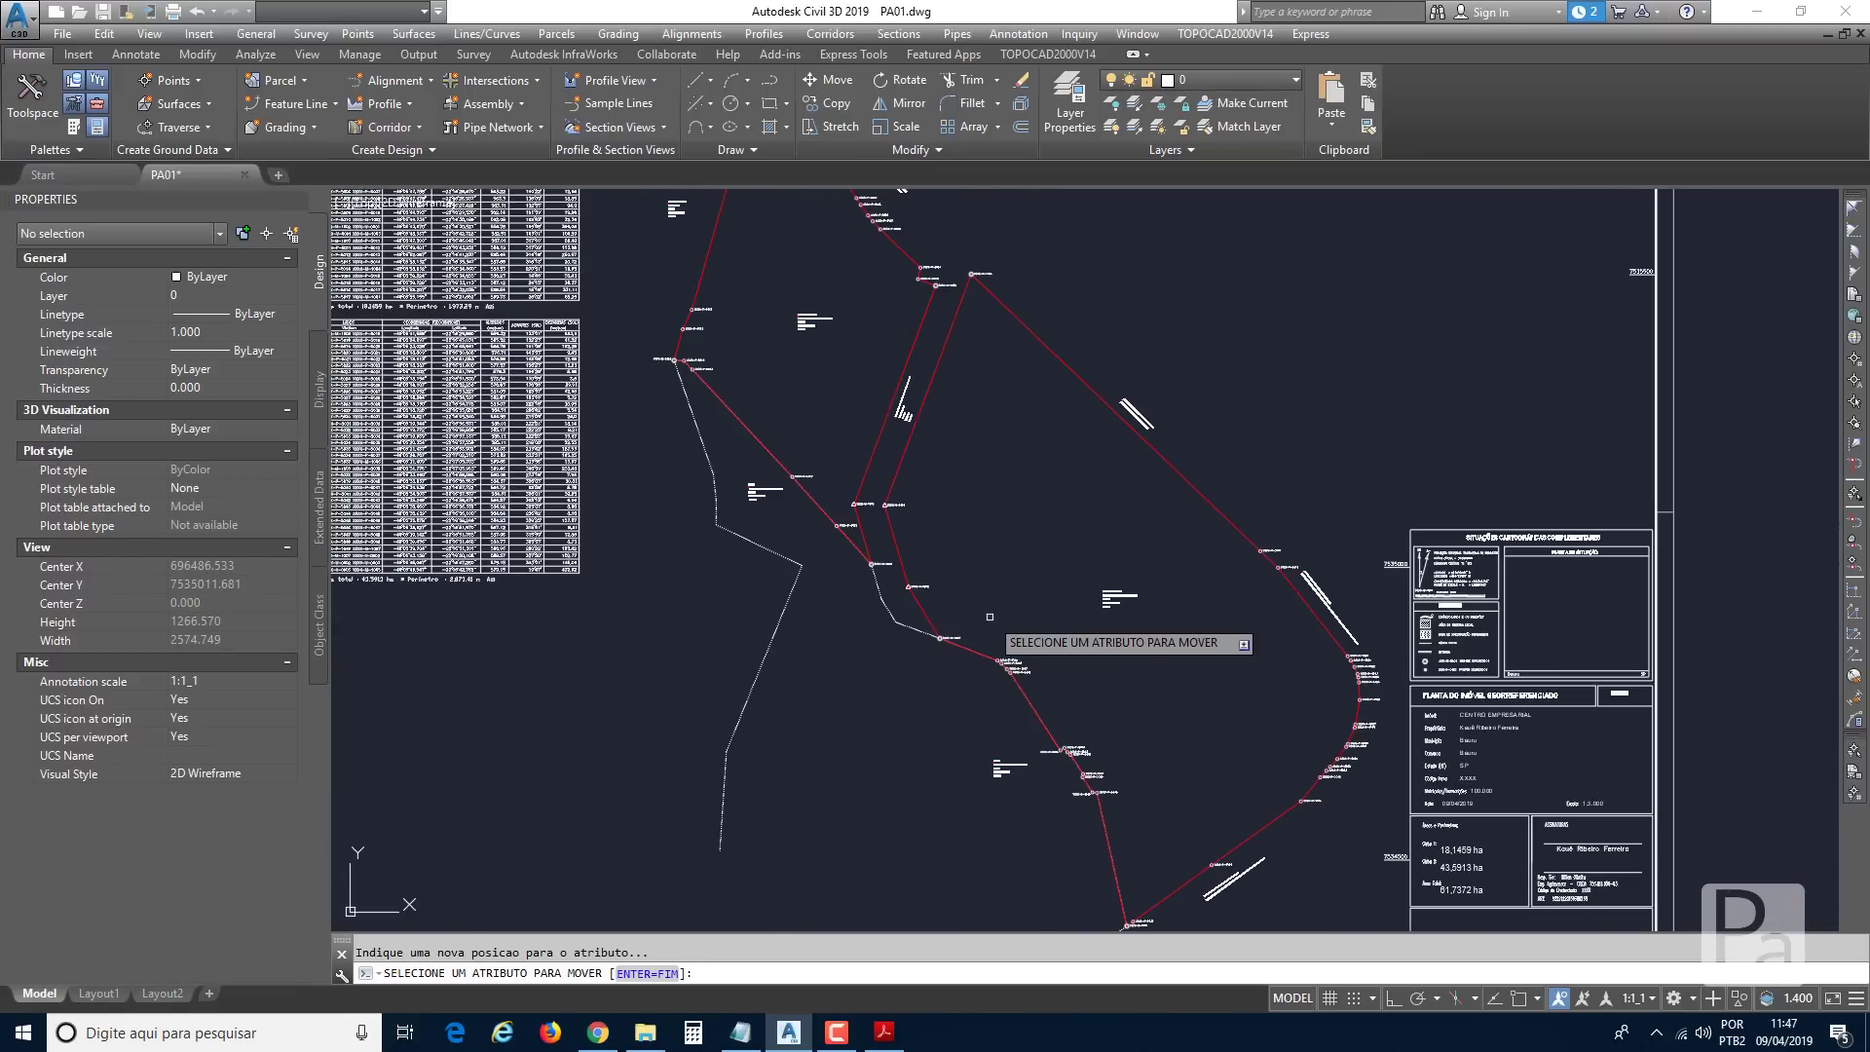
key("Escape")
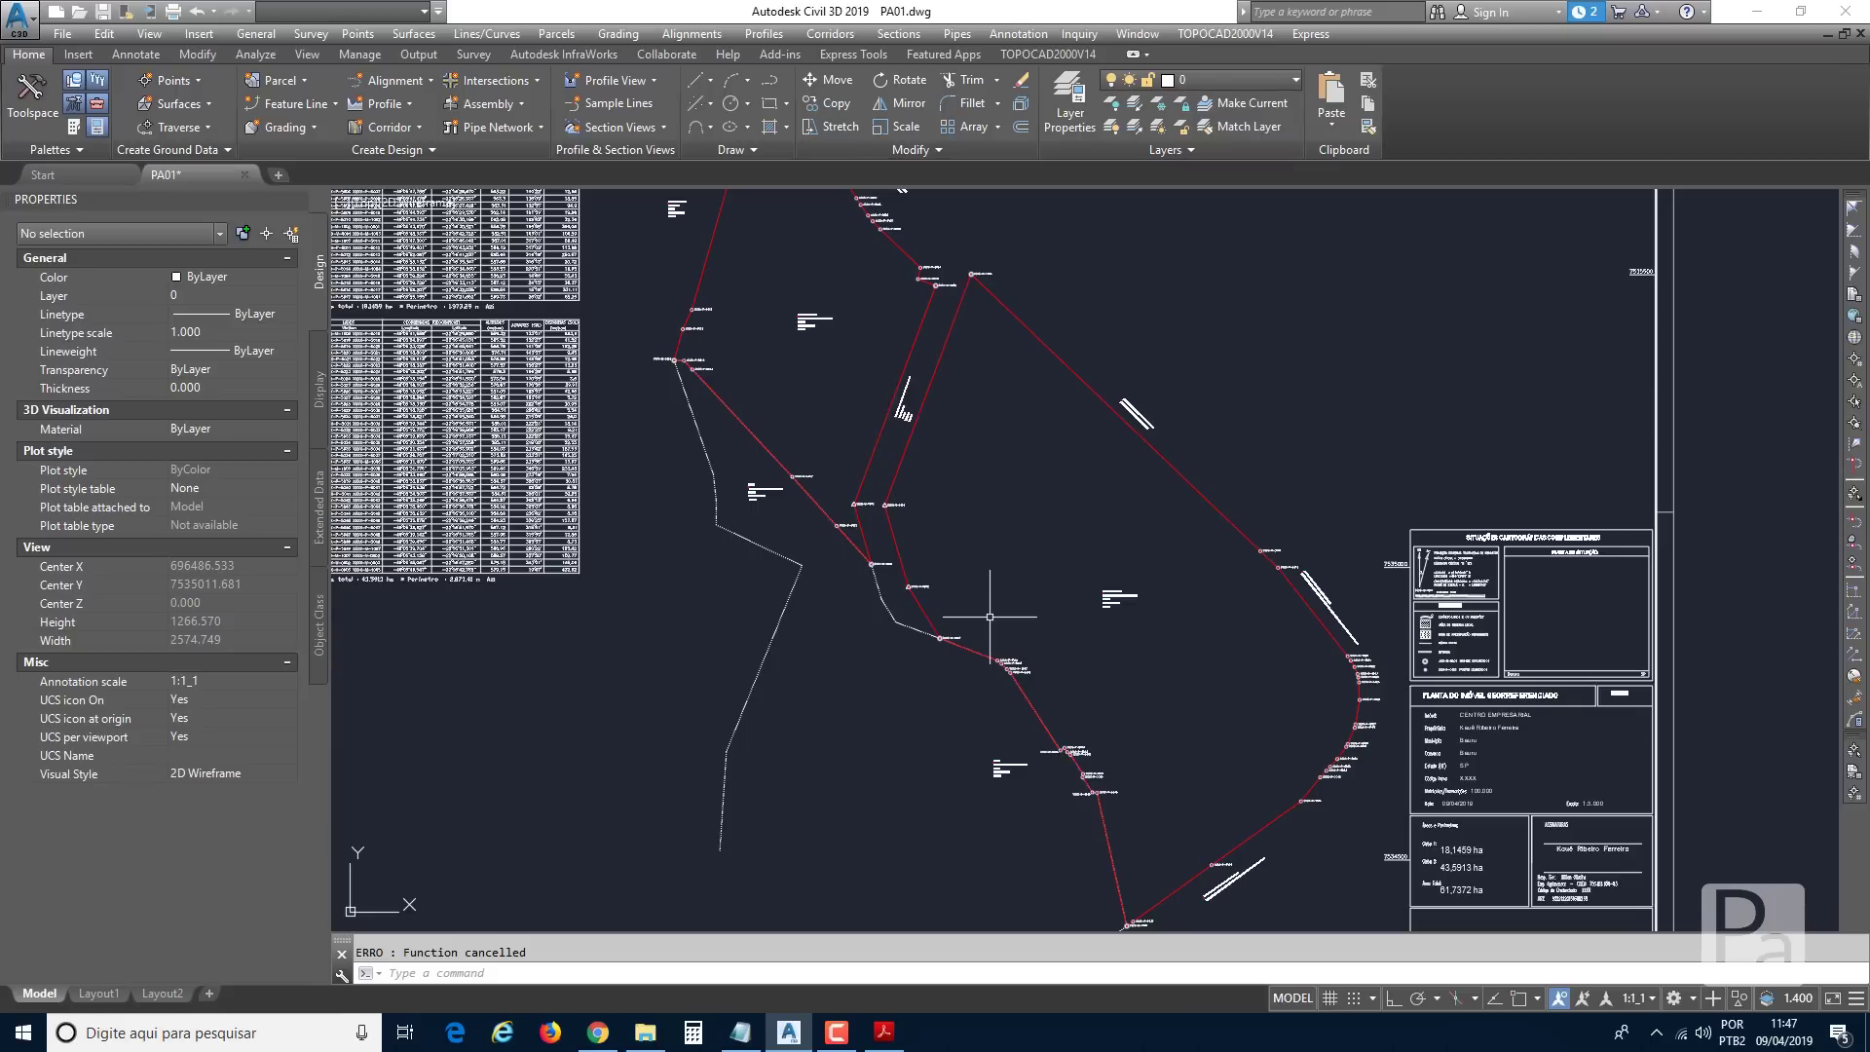
Save the PA01 drawing and show its full extents.
key("ctrl+s")
type("ZE")
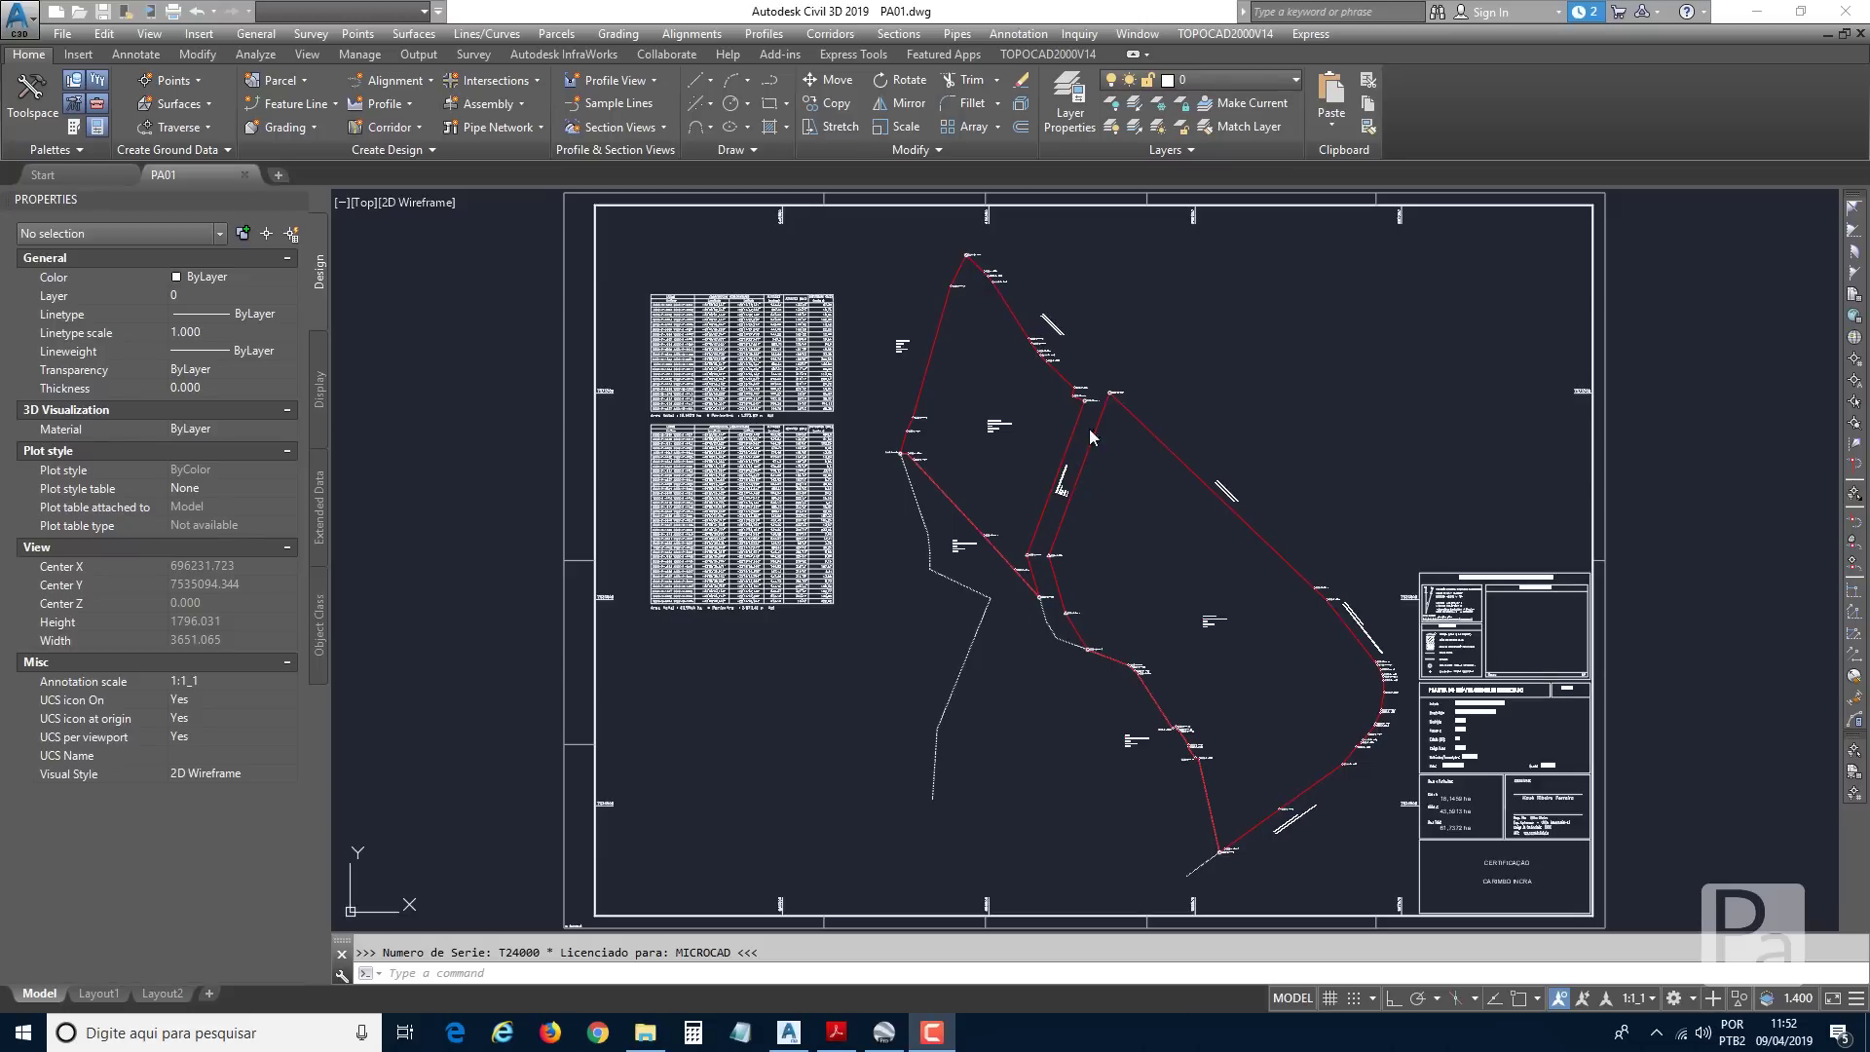
Start TopoCAD2000's KML export with datum SIRGAS2000 and hemisphere S, setting the zone and meridian to 22-51.
left_click(1225, 33)
mouse_move(1240, 245)
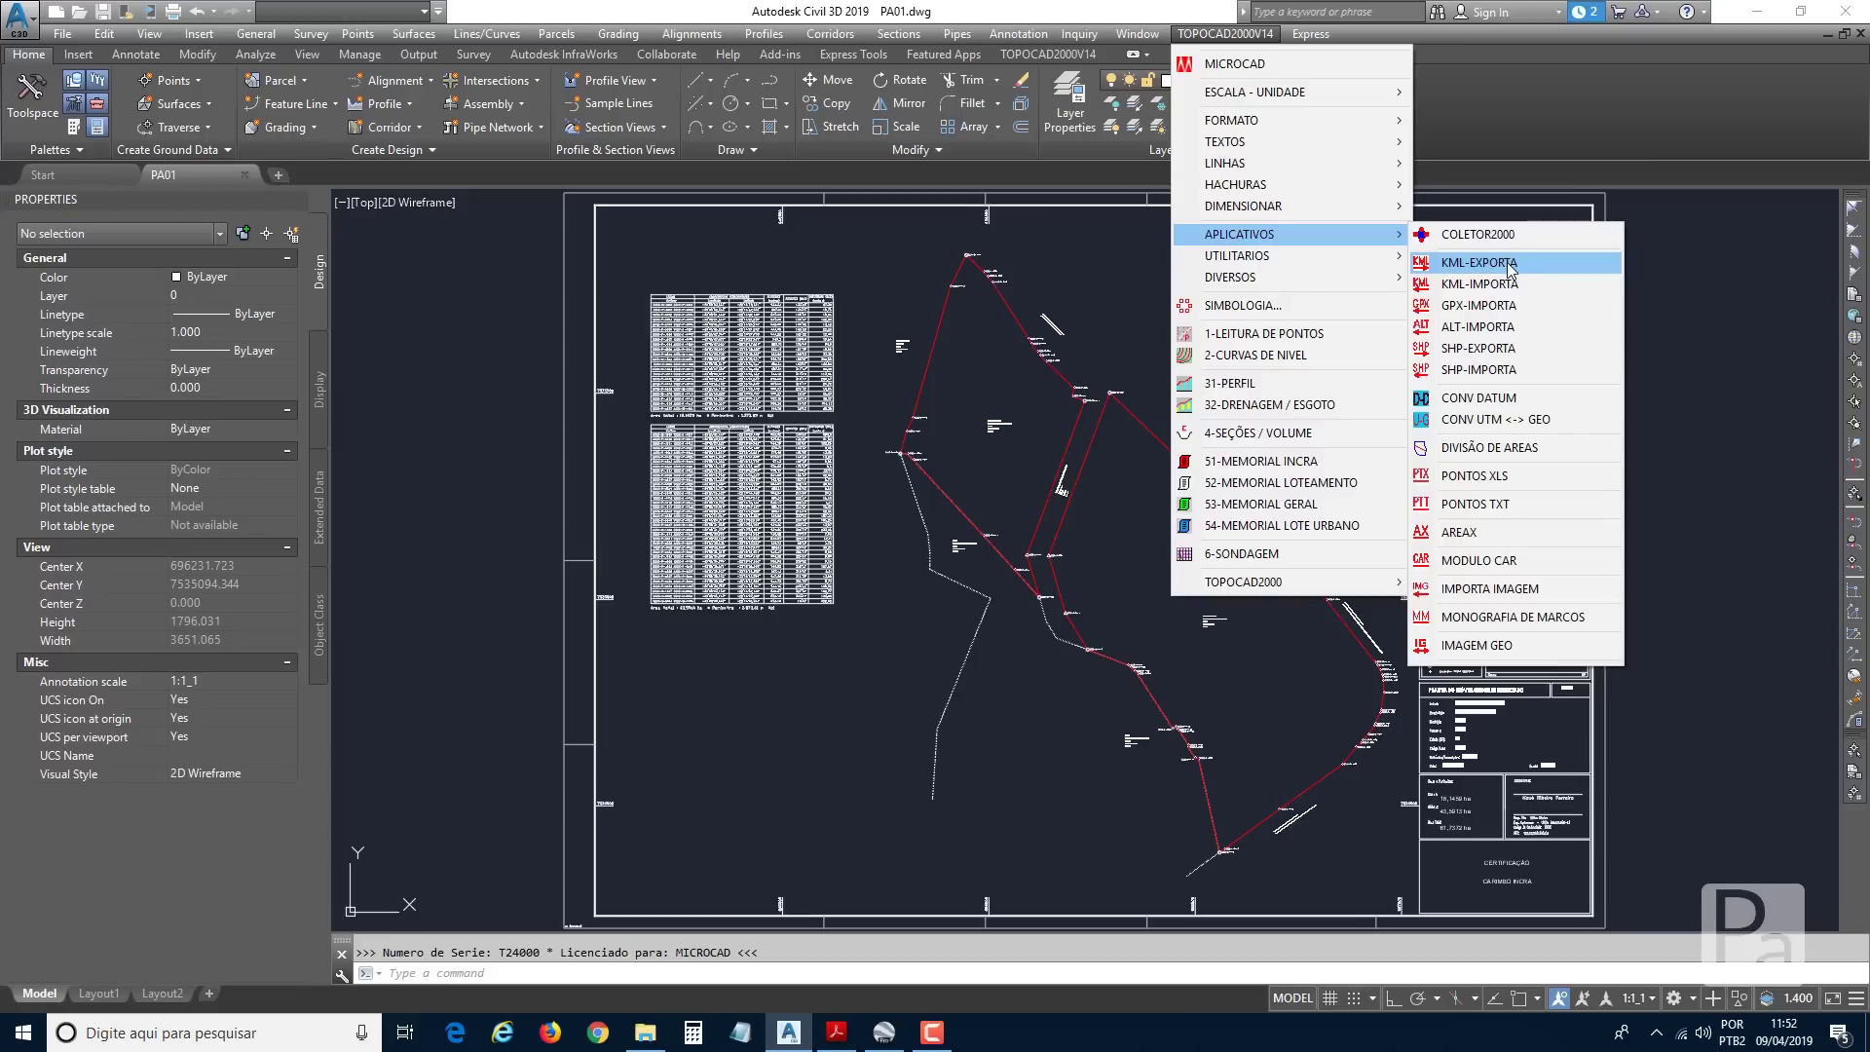
left_click(1478, 262)
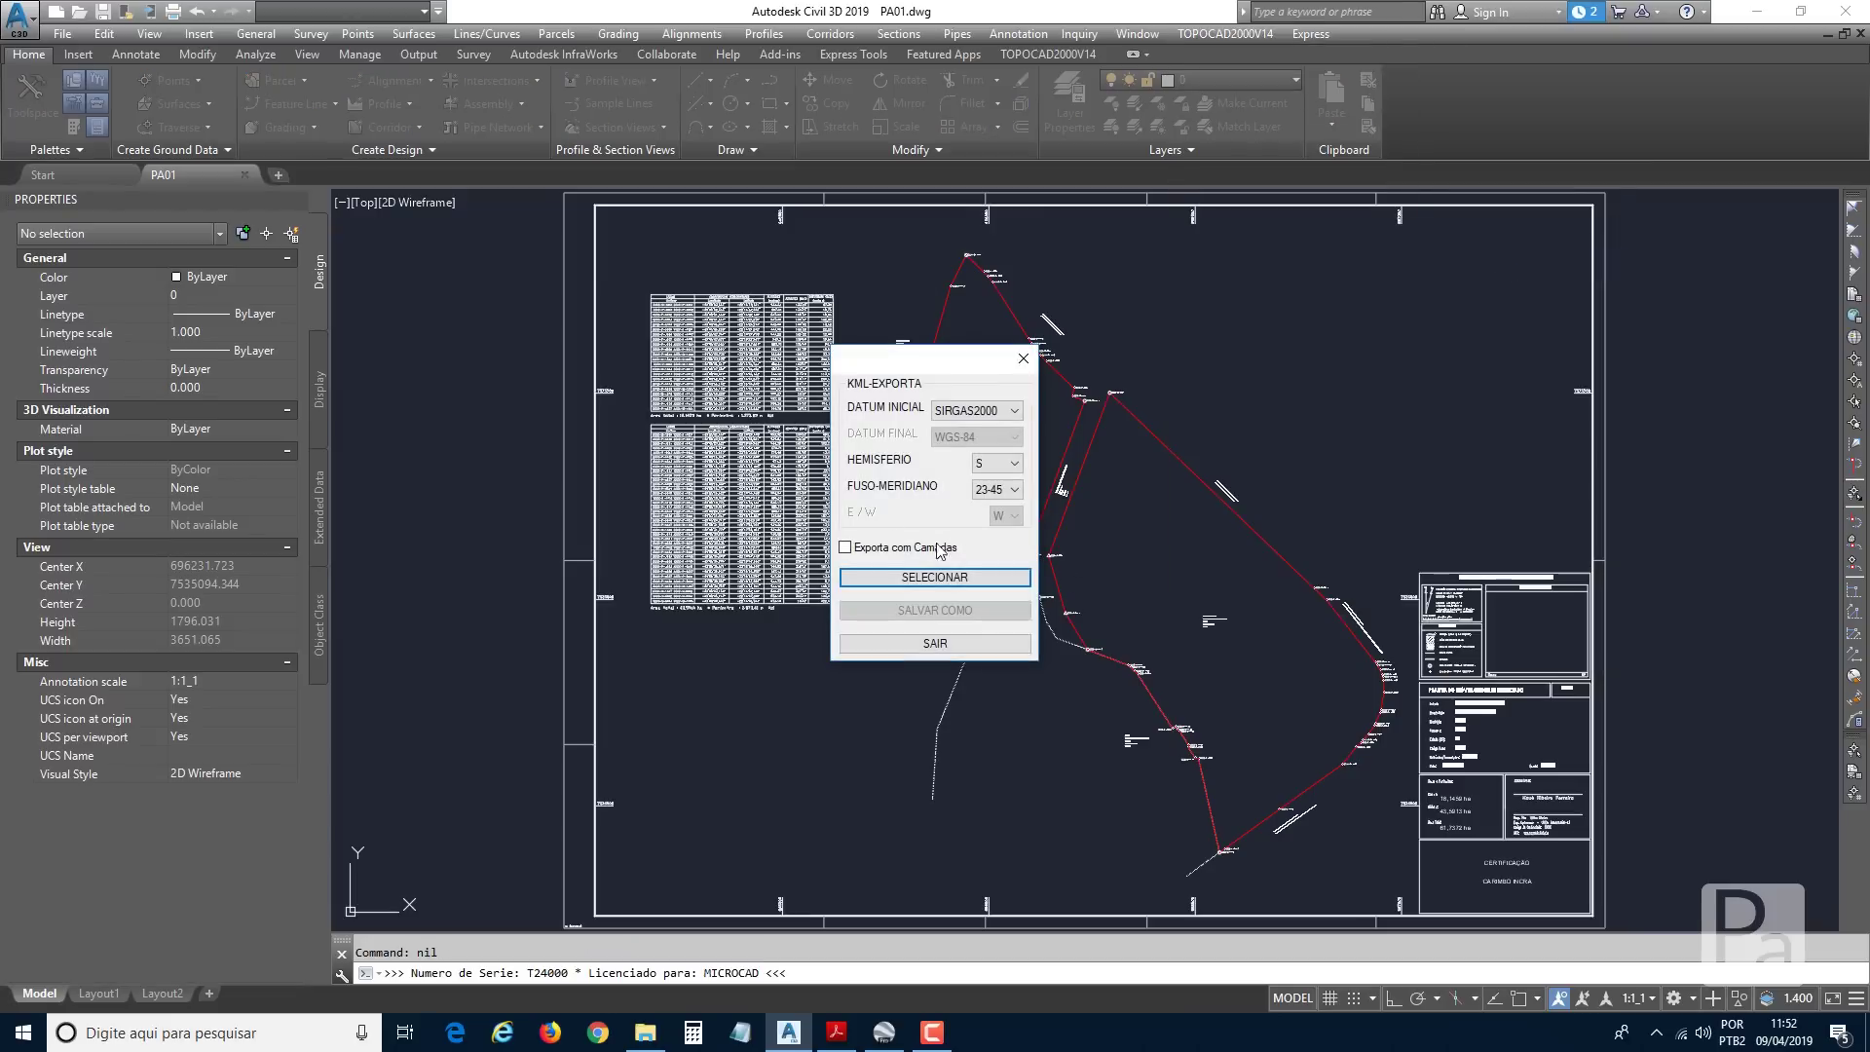
left_click(1004, 491)
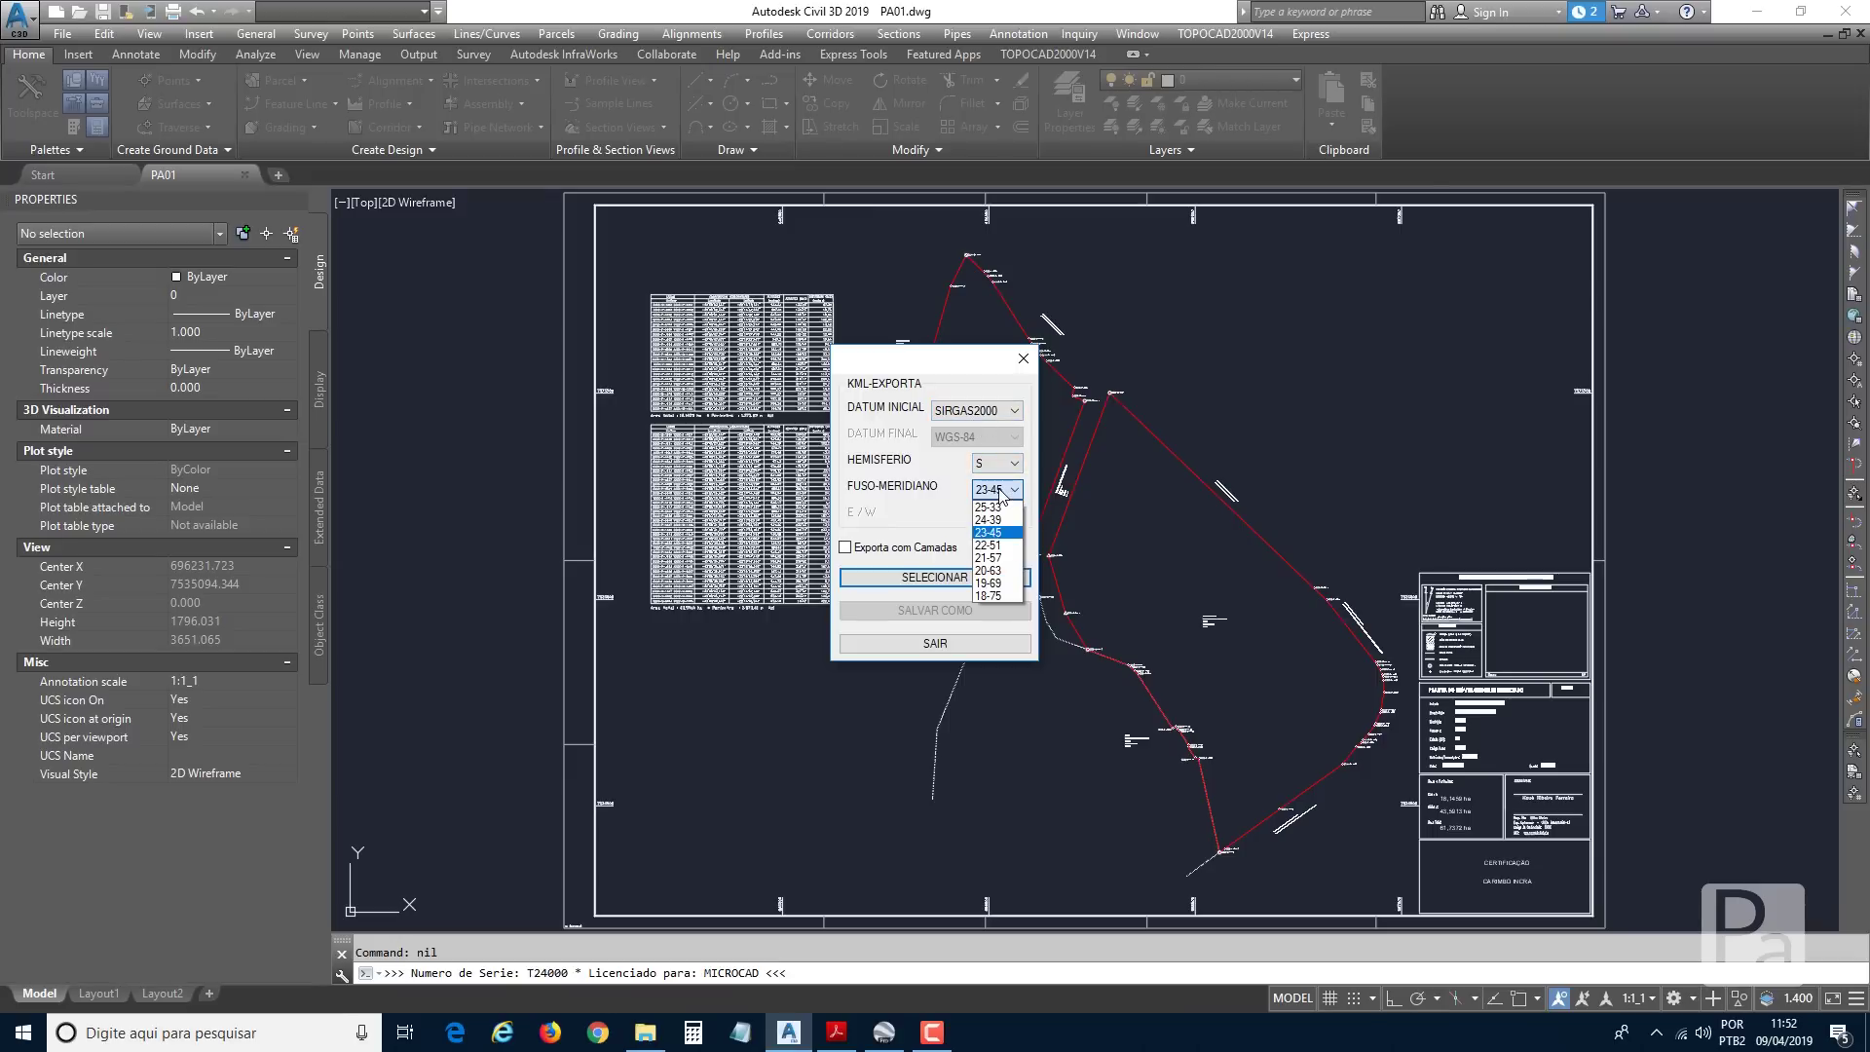
left_click(988, 547)
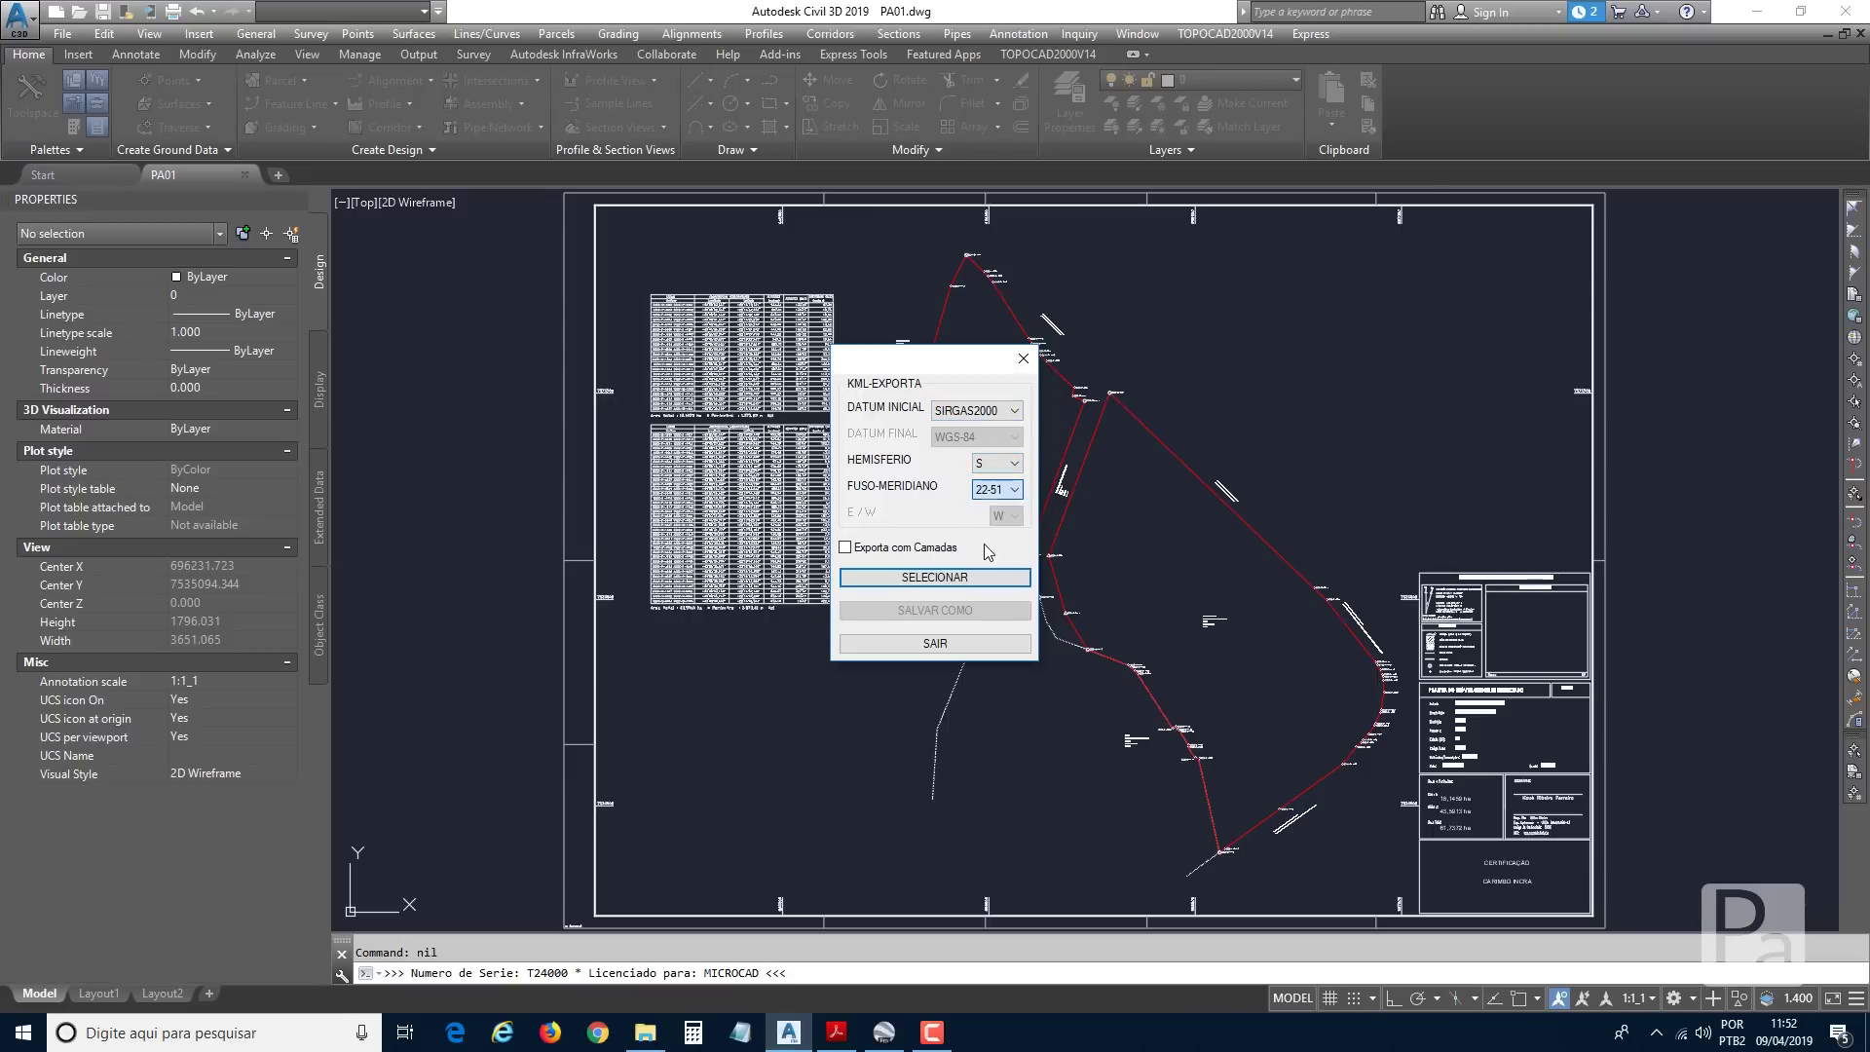
Export the two parcel boundary polylines to PA01.kml in the Projeto folder and open the file in Google Earth.
left_click(931, 578)
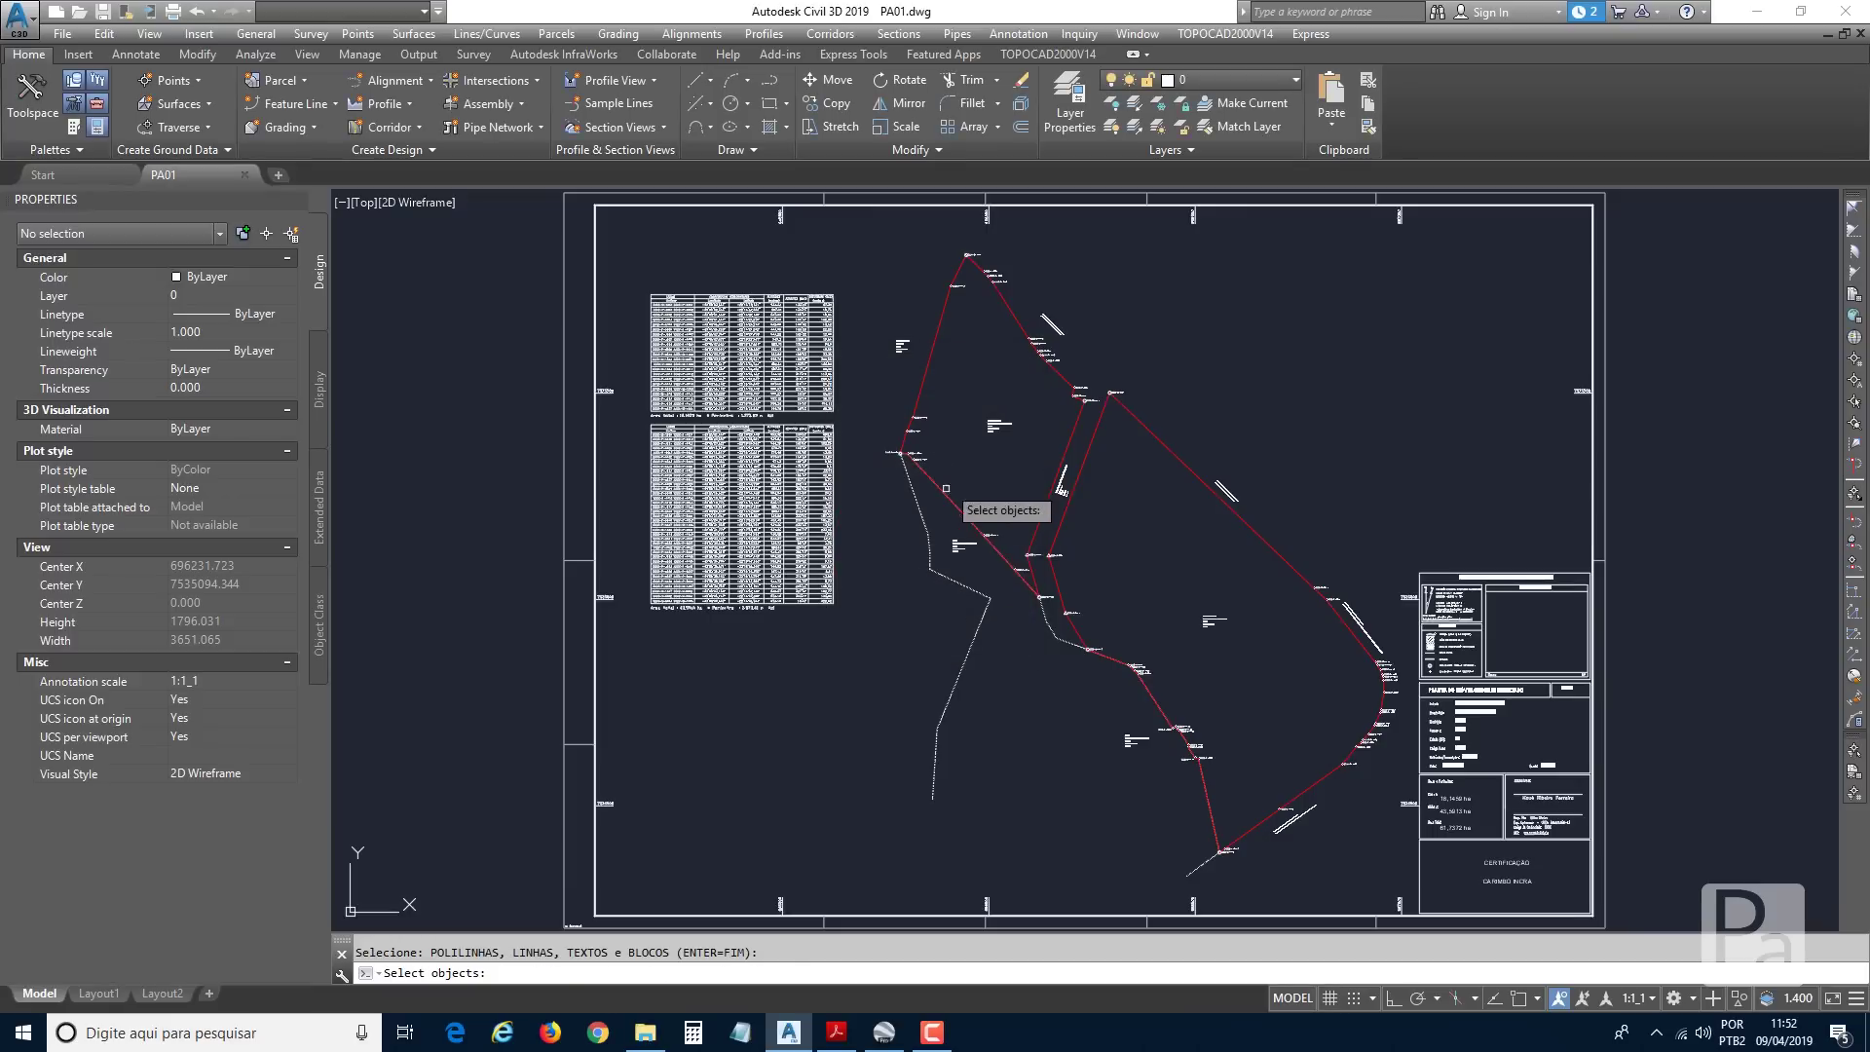
left_click(945, 497)
left_click(945, 497)
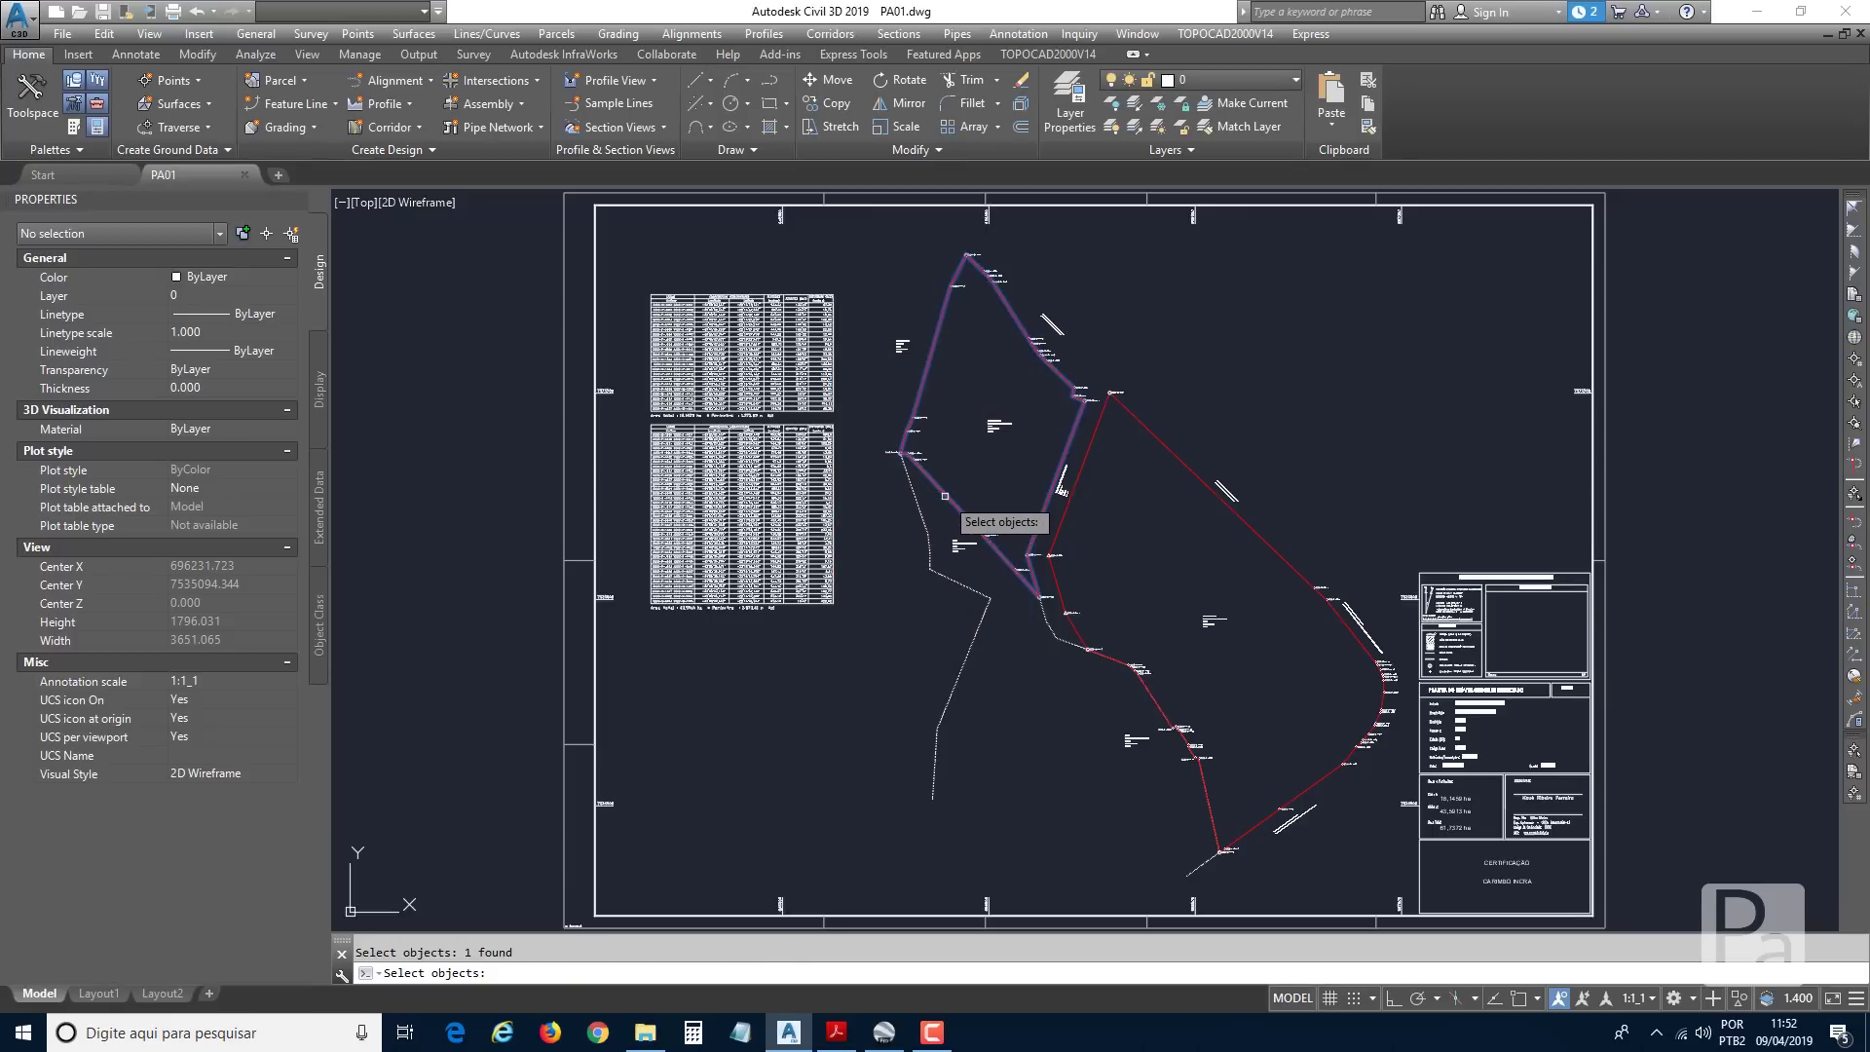
left_click(1085, 451)
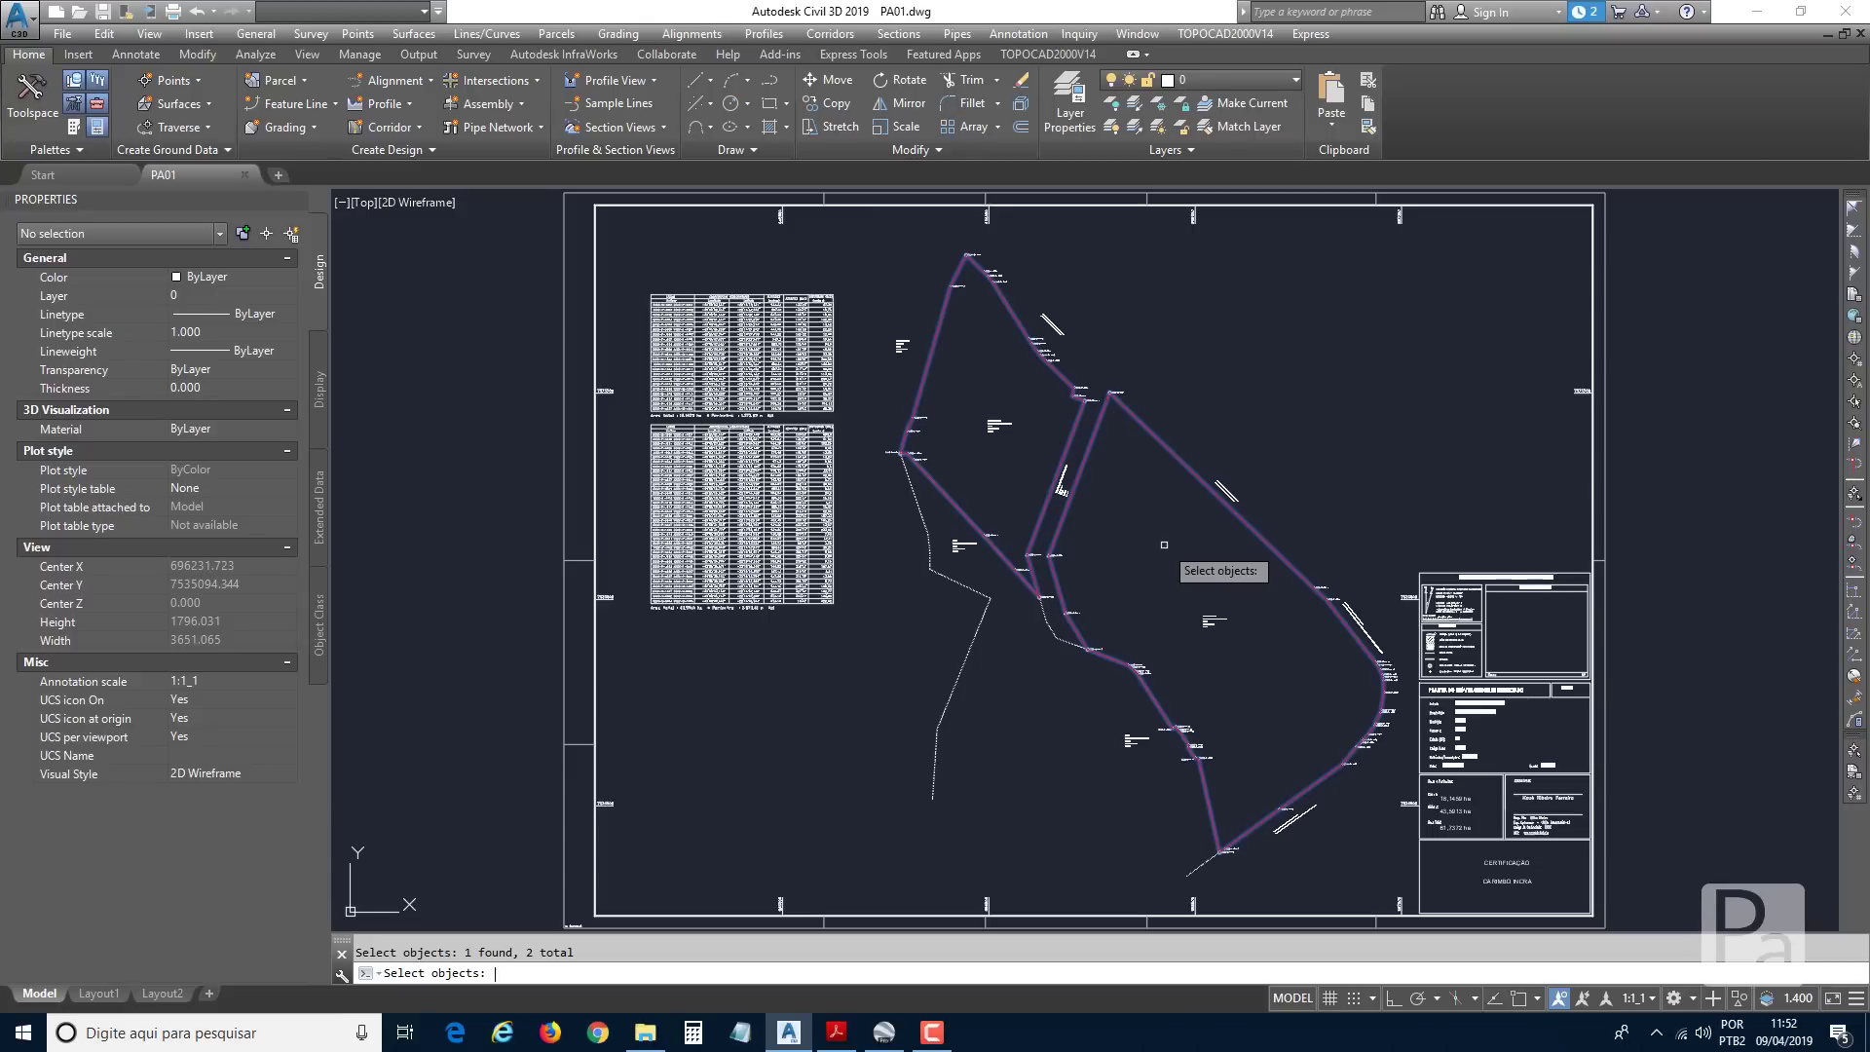
key("Return")
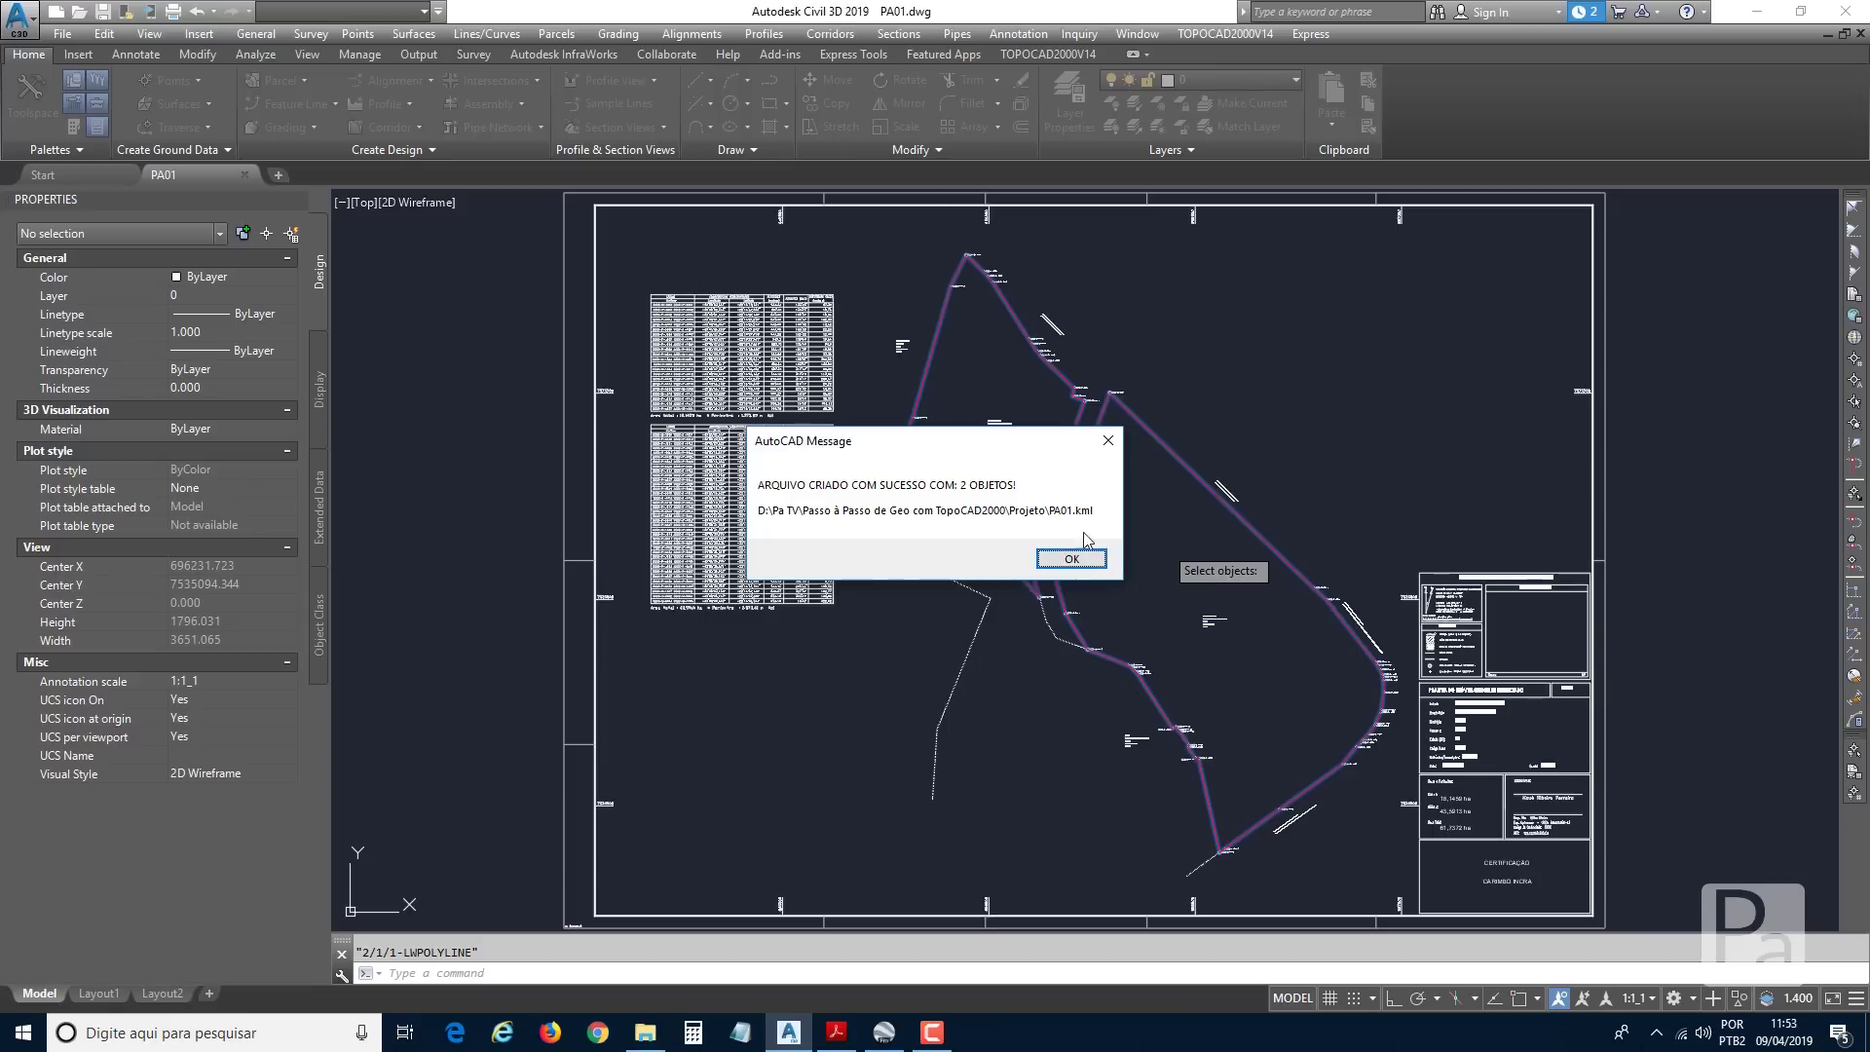
left_click(1069, 560)
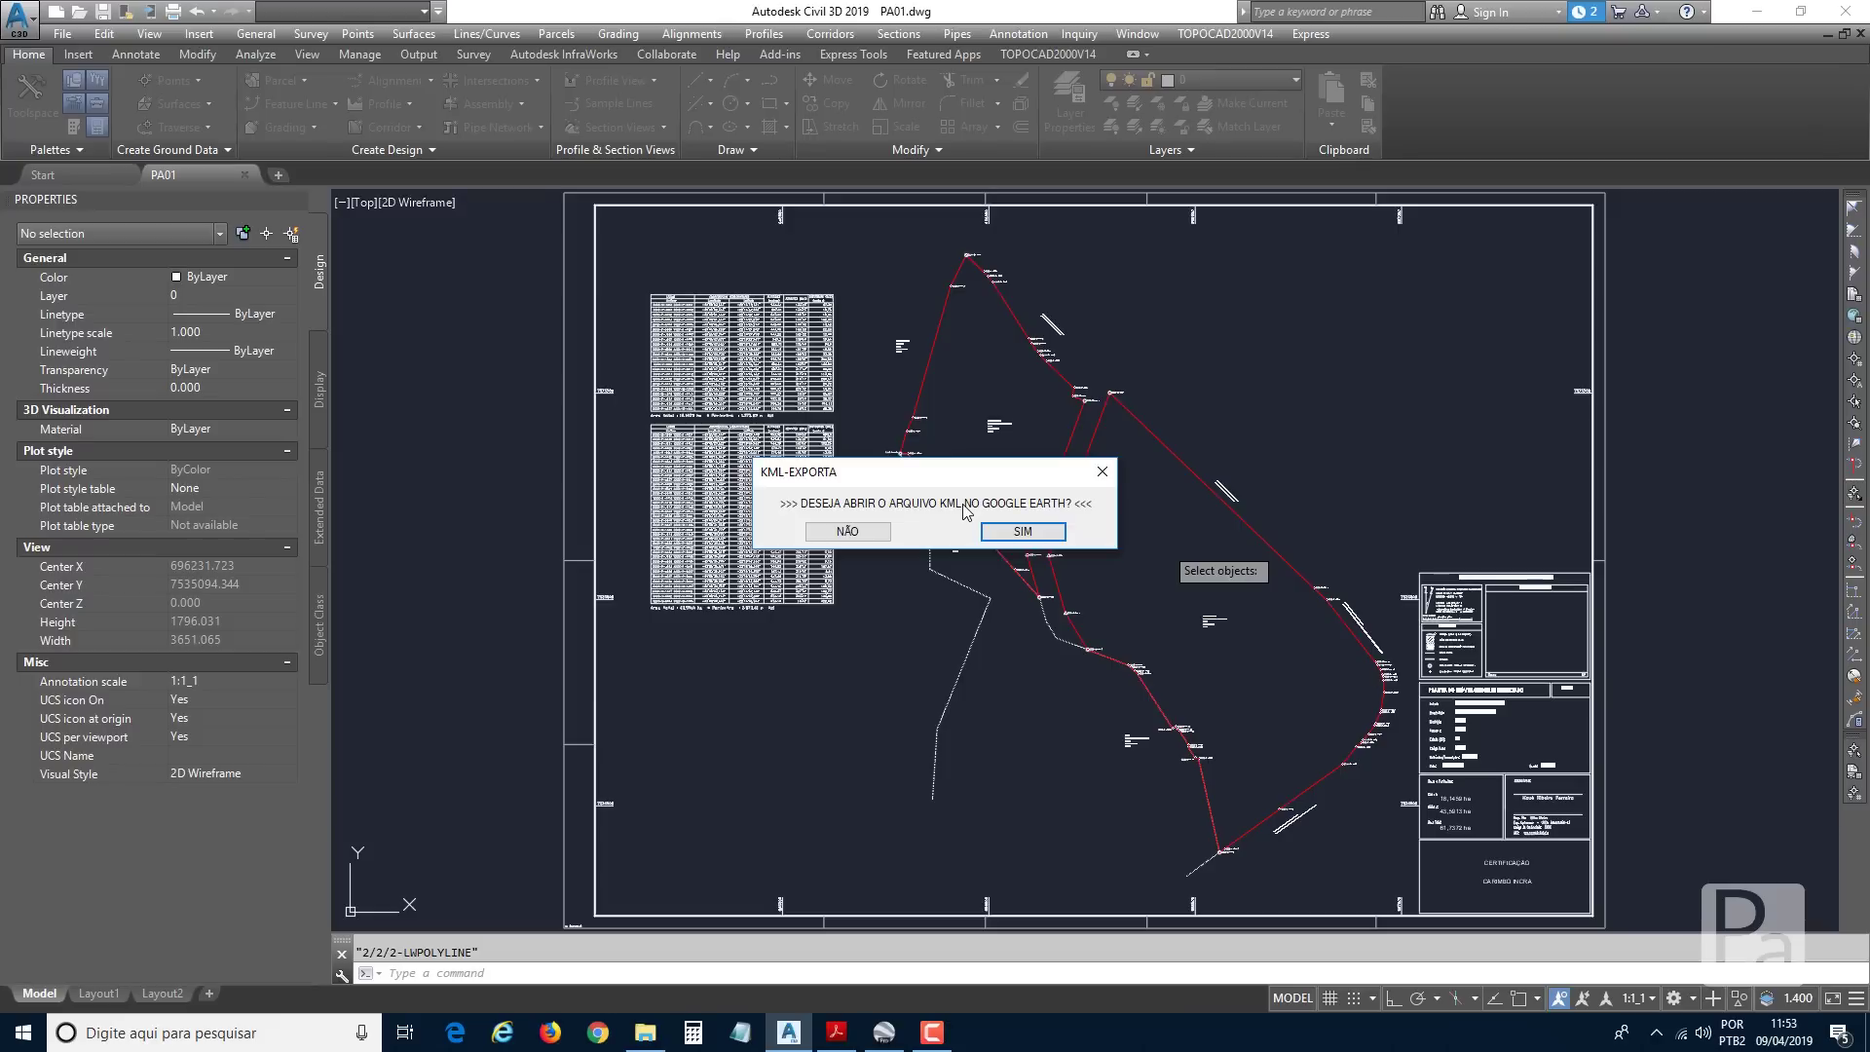
left_click(1016, 538)
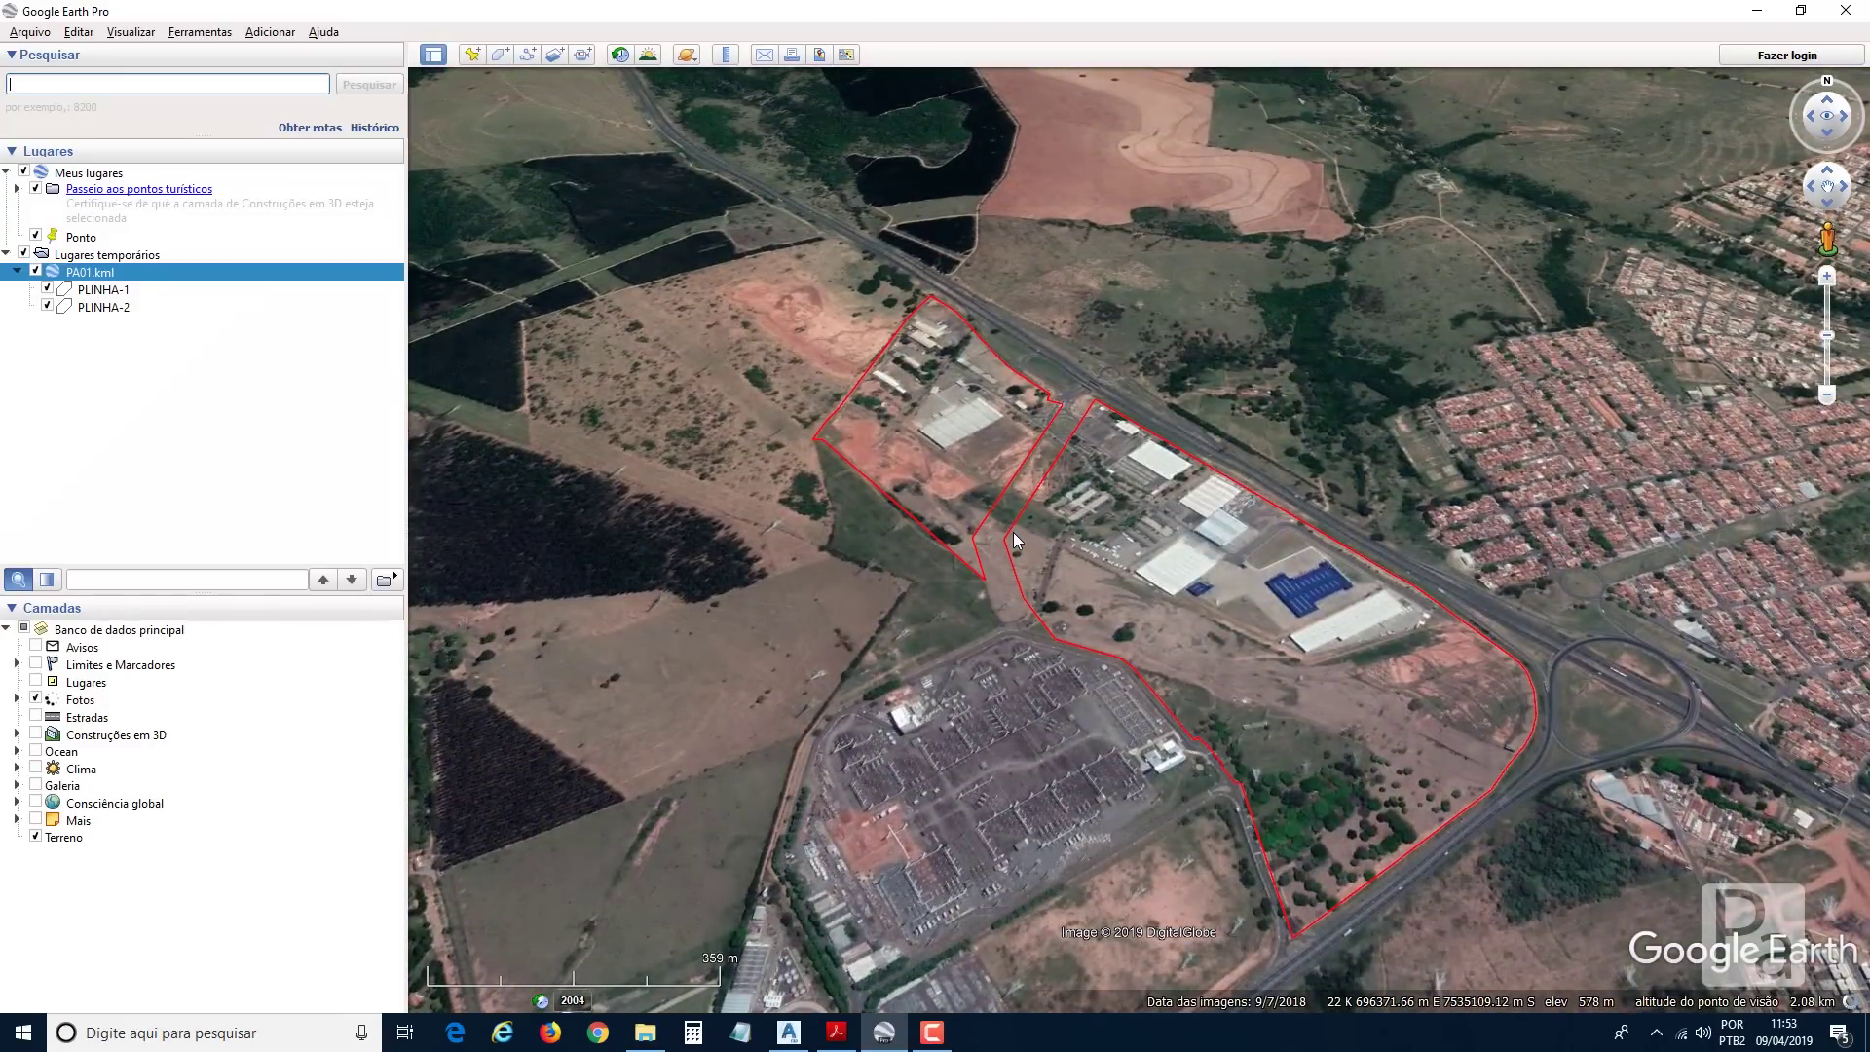
Examine both exported parcel outlines against the satellite imagery from above, including a rotated view, and reset the view to north.
middle_click_drag(1120, 761, 1112, 477)
scroll(1018, 479, "down", 3)
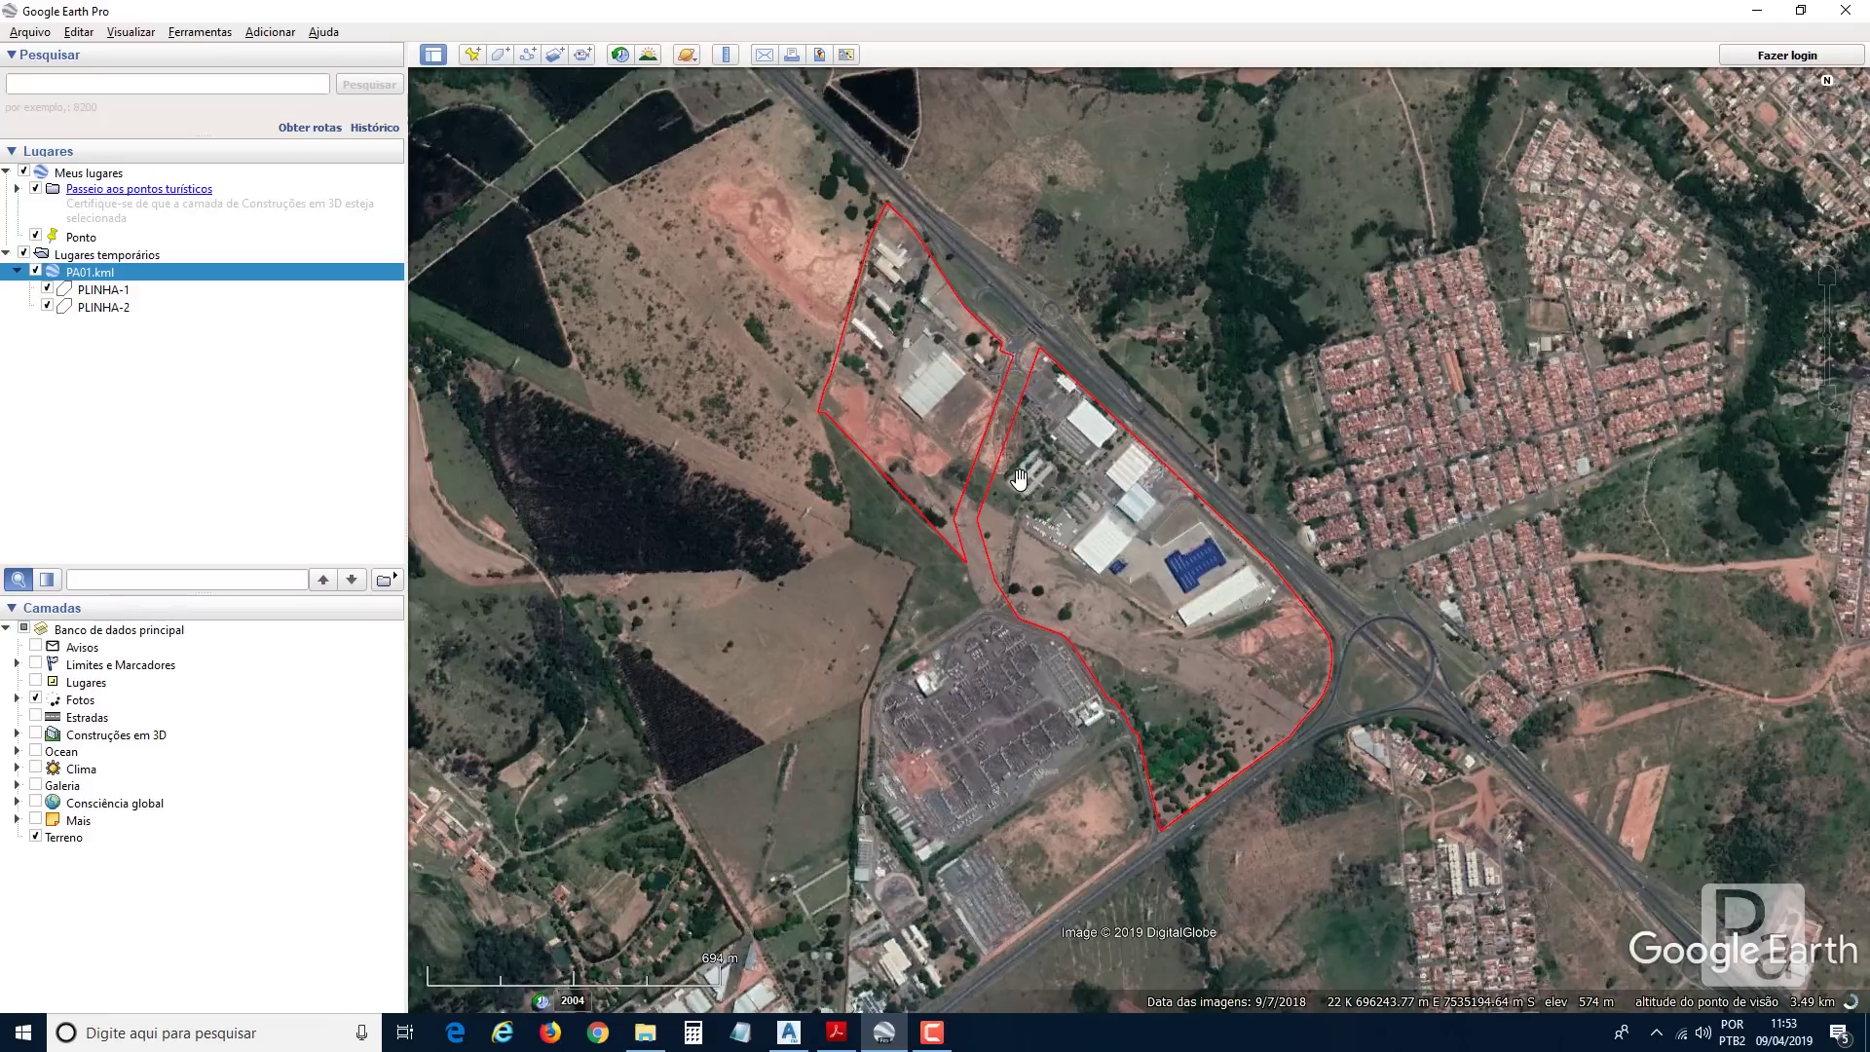
left_click_drag(1018, 478, 1058, 514)
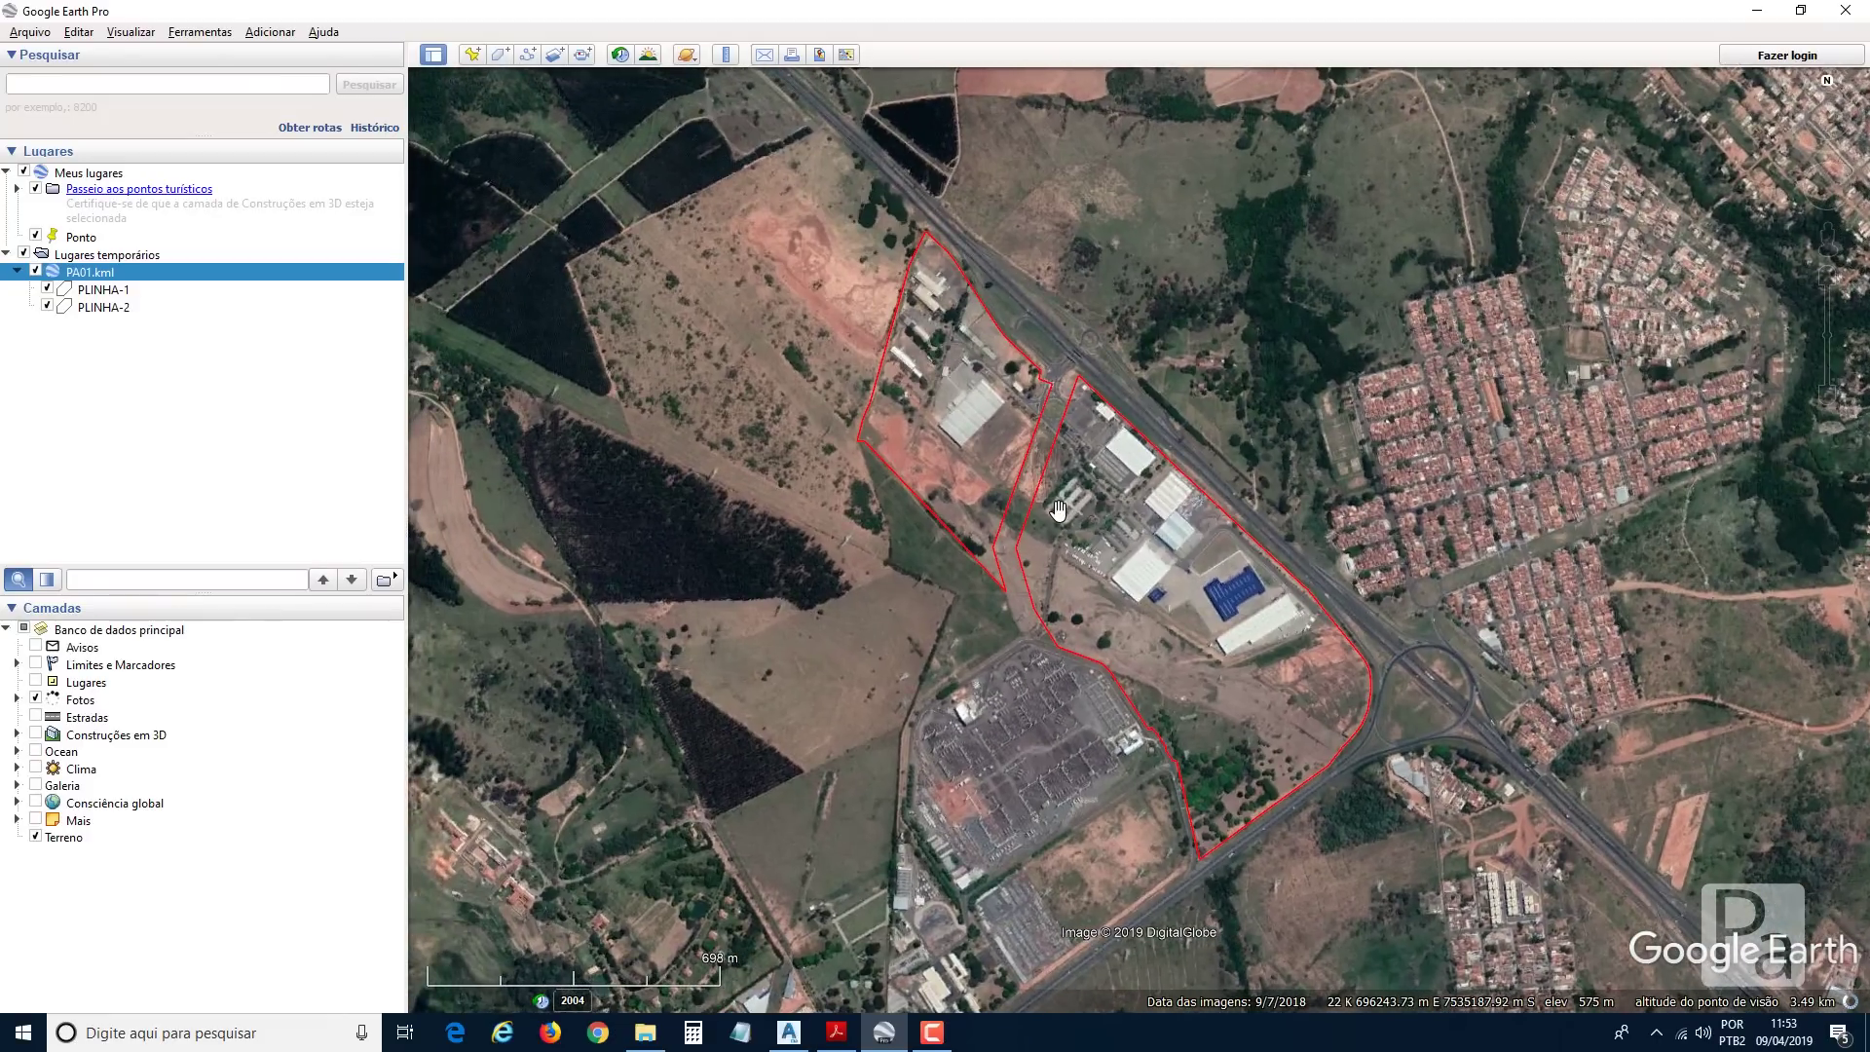
scroll(1059, 517, "down", 2)
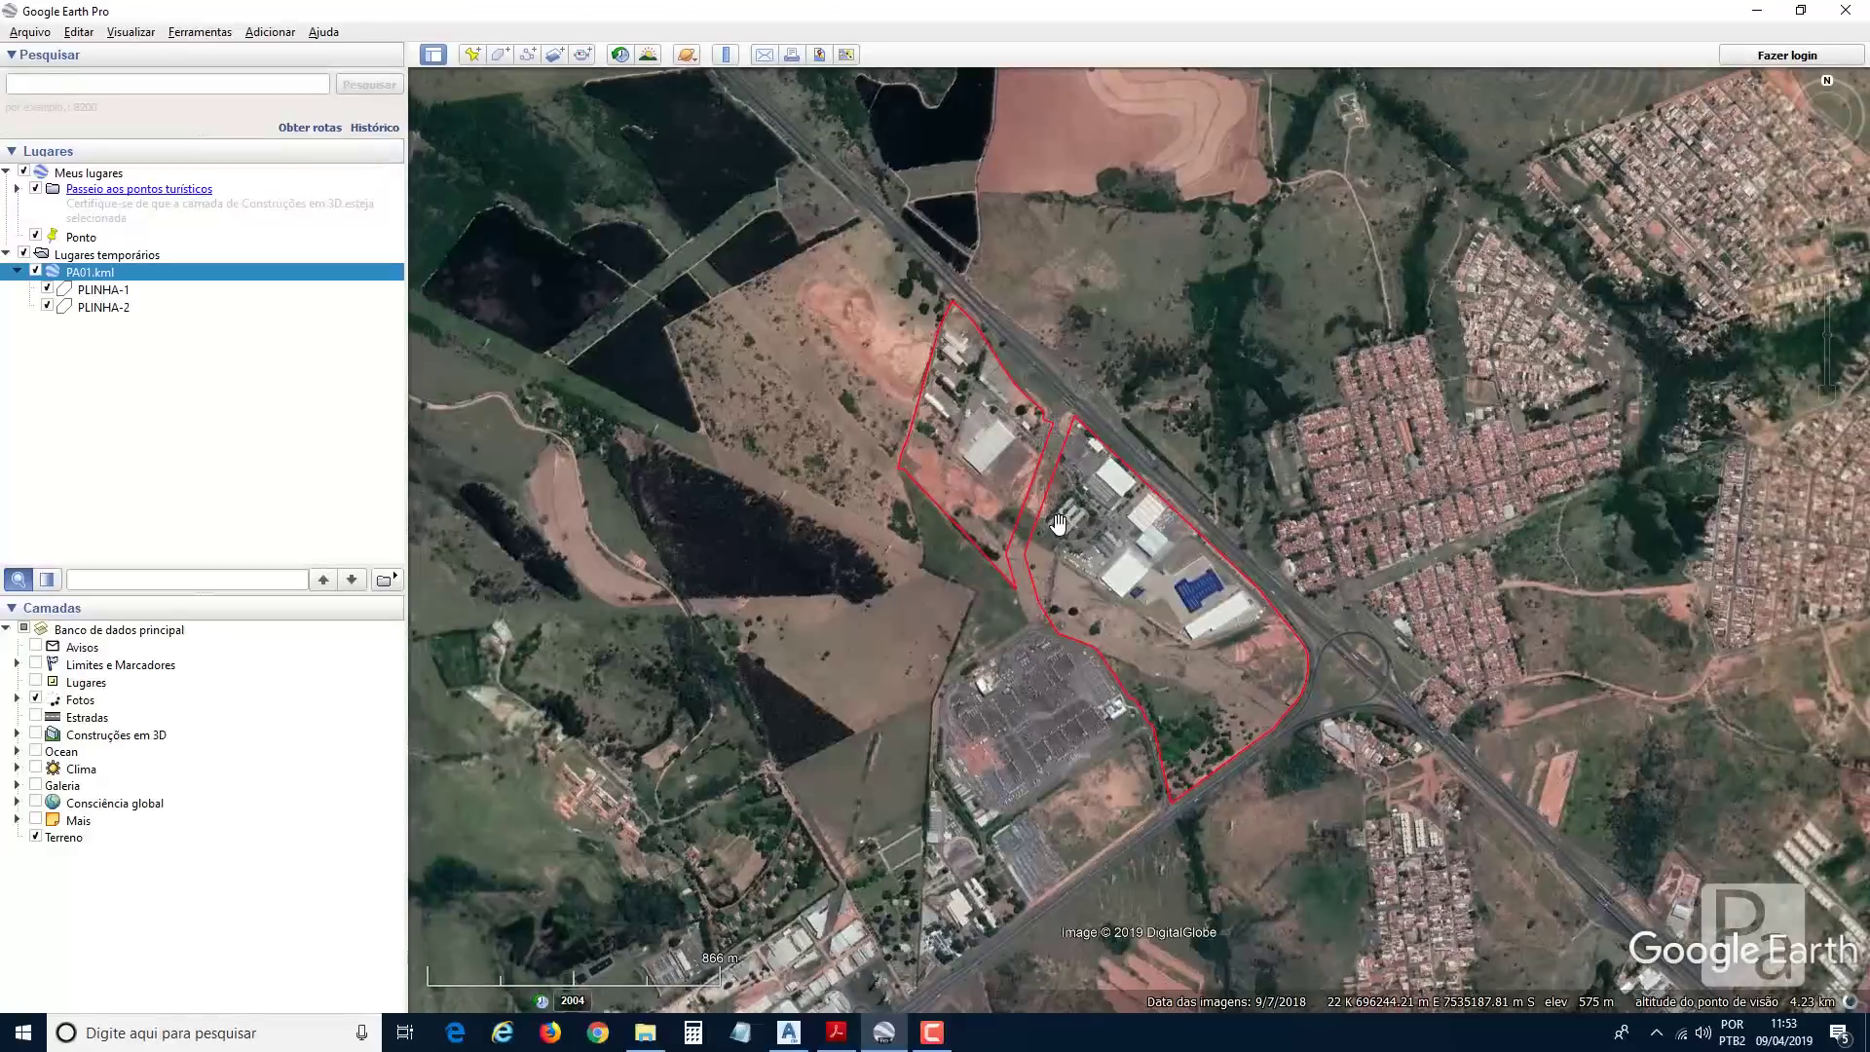
left_click_drag(1059, 525, 1088, 514)
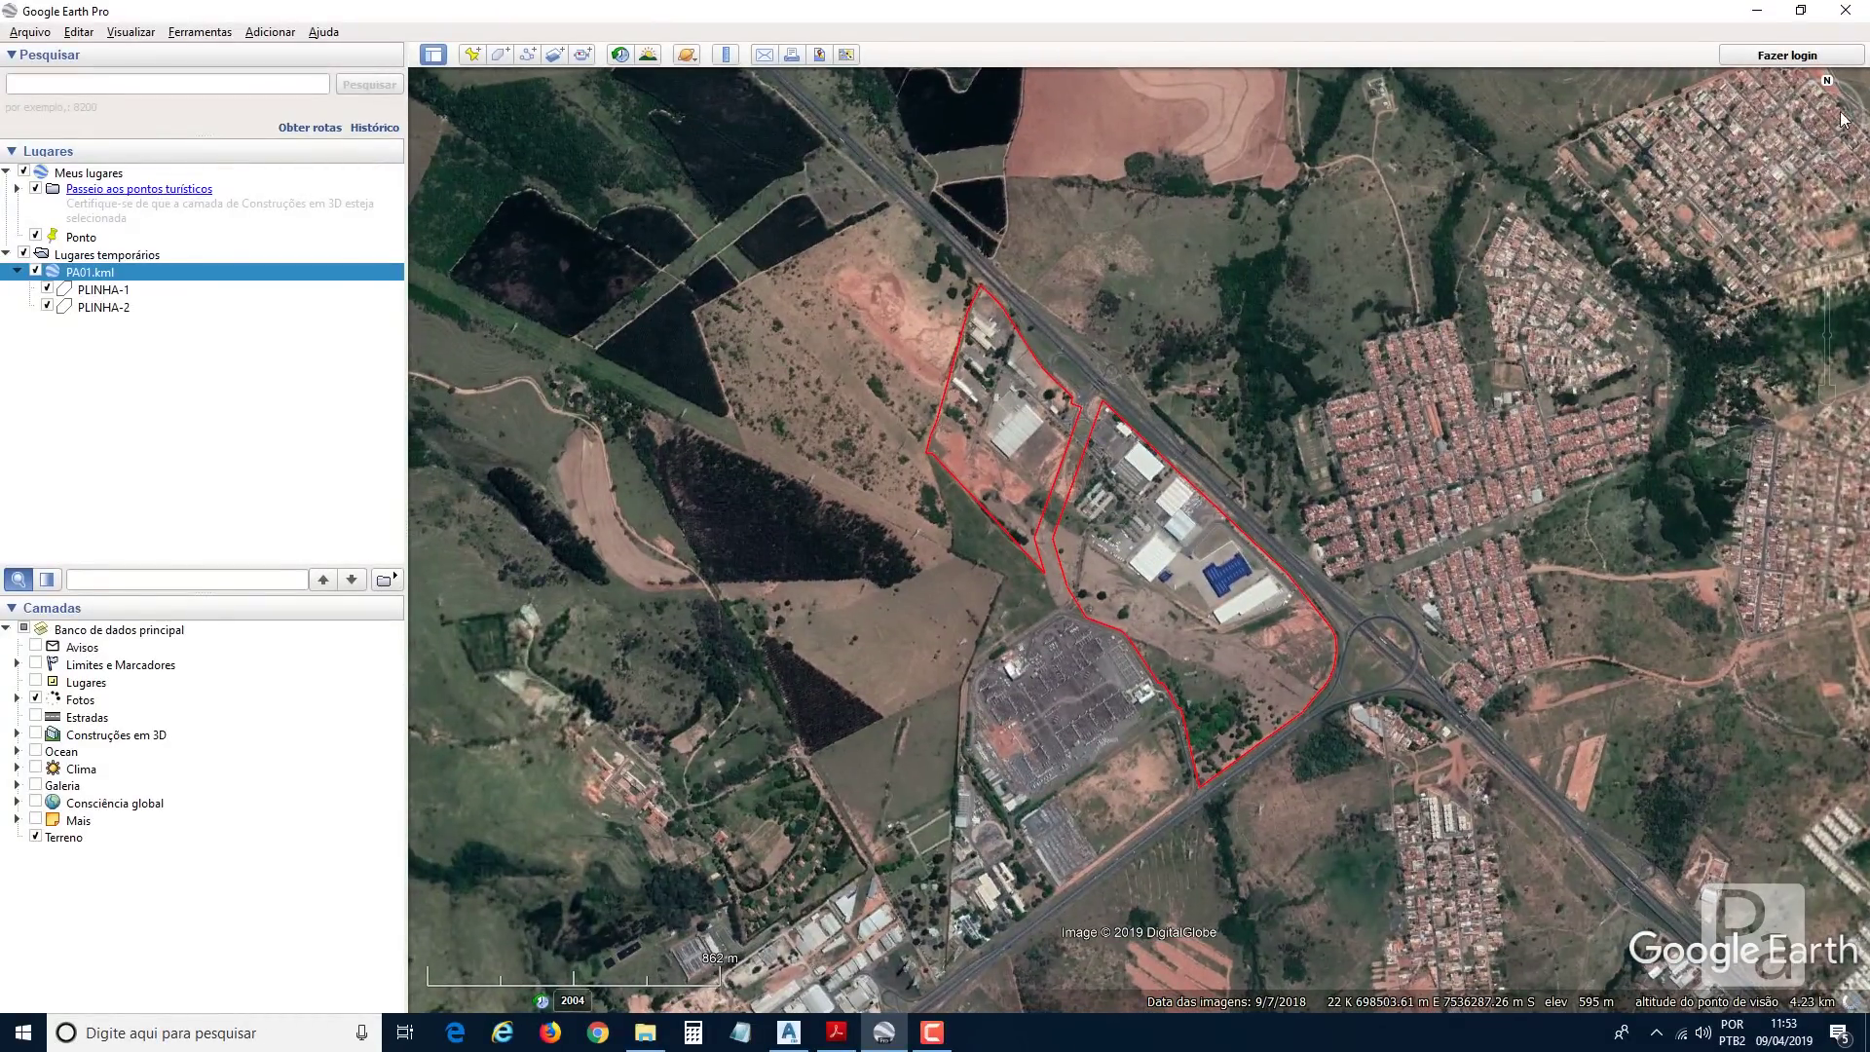
left_click(1826, 86)
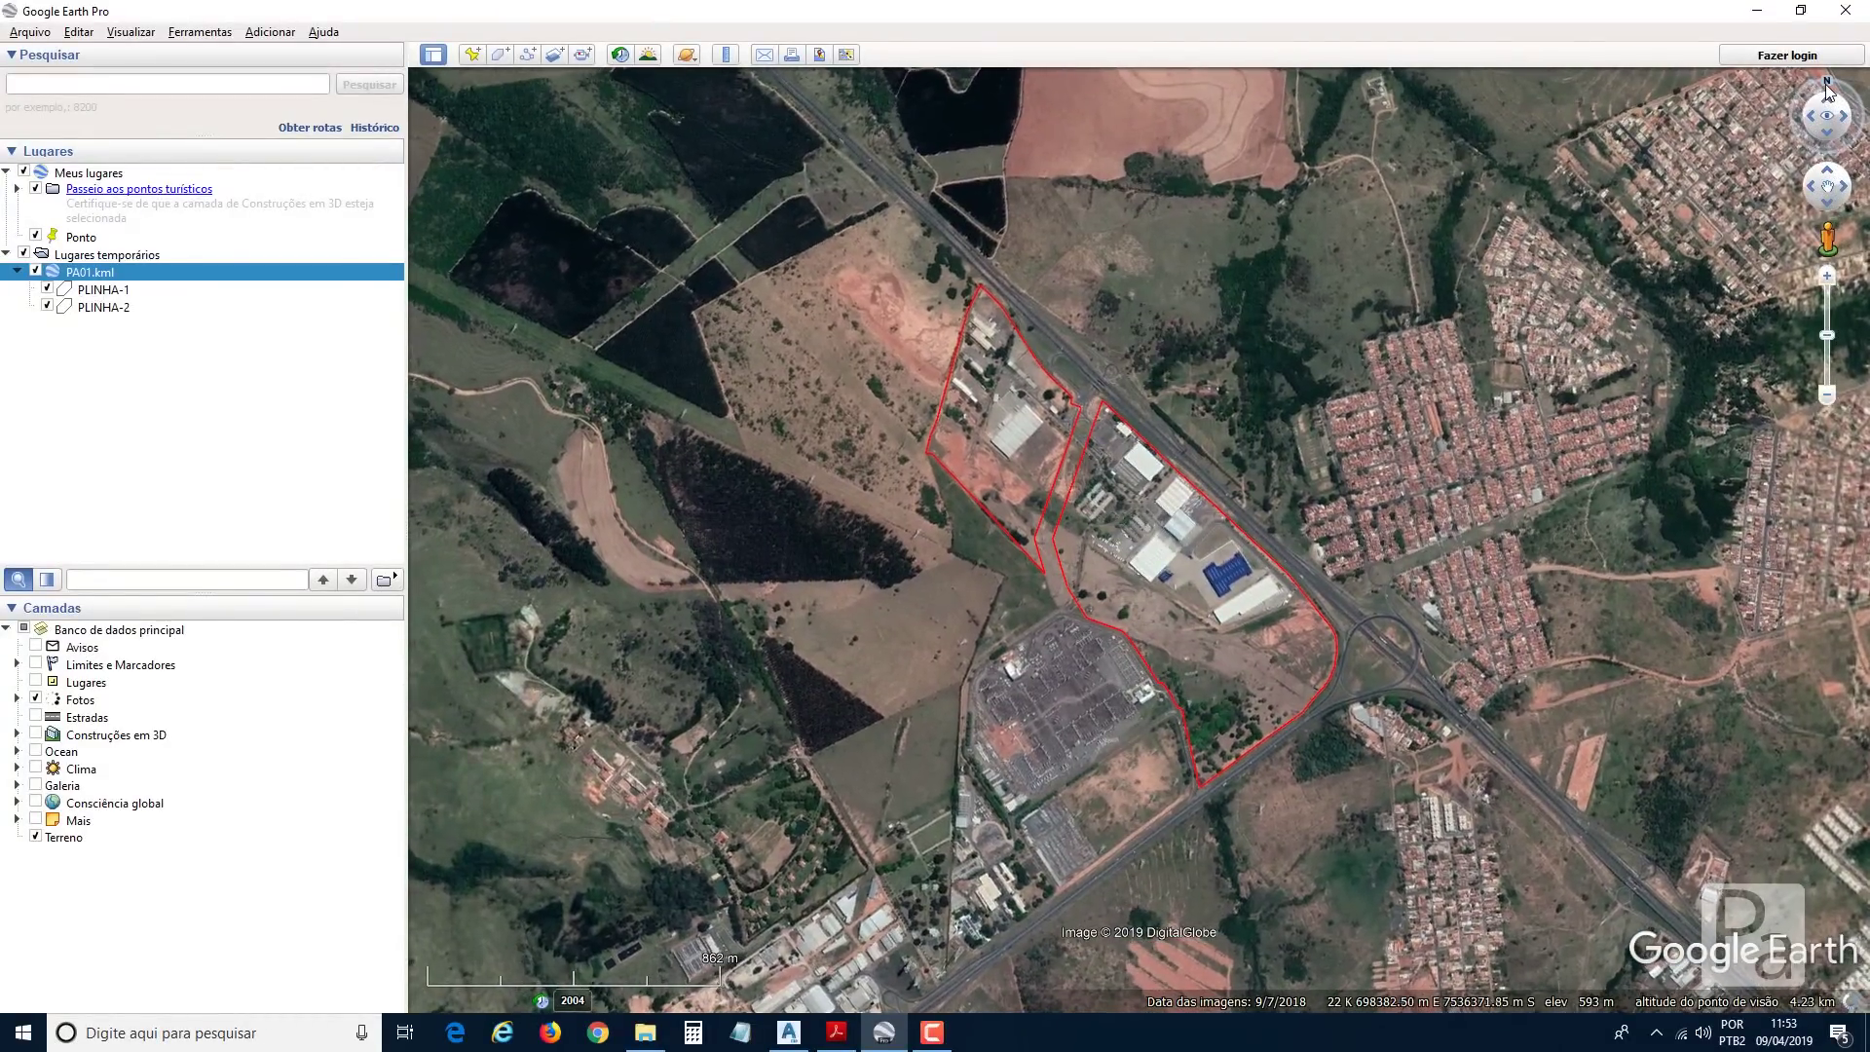
middle_click_drag(1209, 632, 1033, 316)
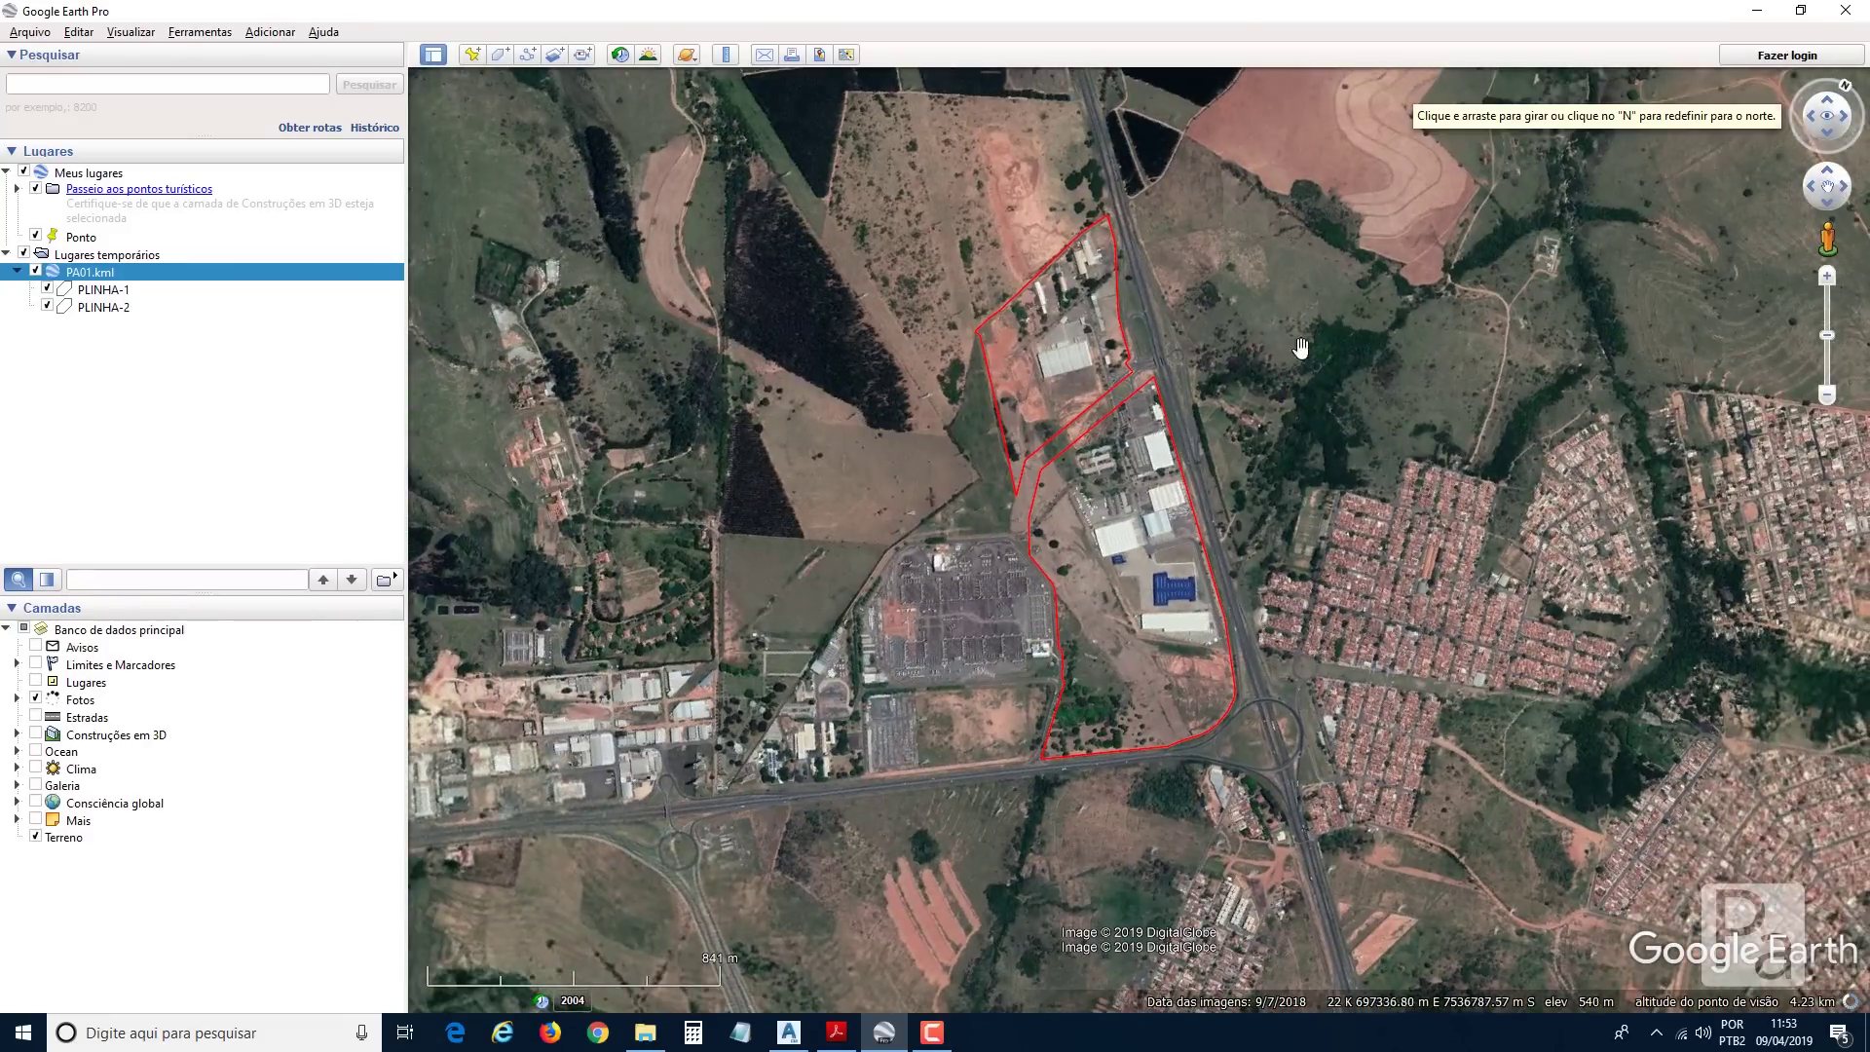
key("n")
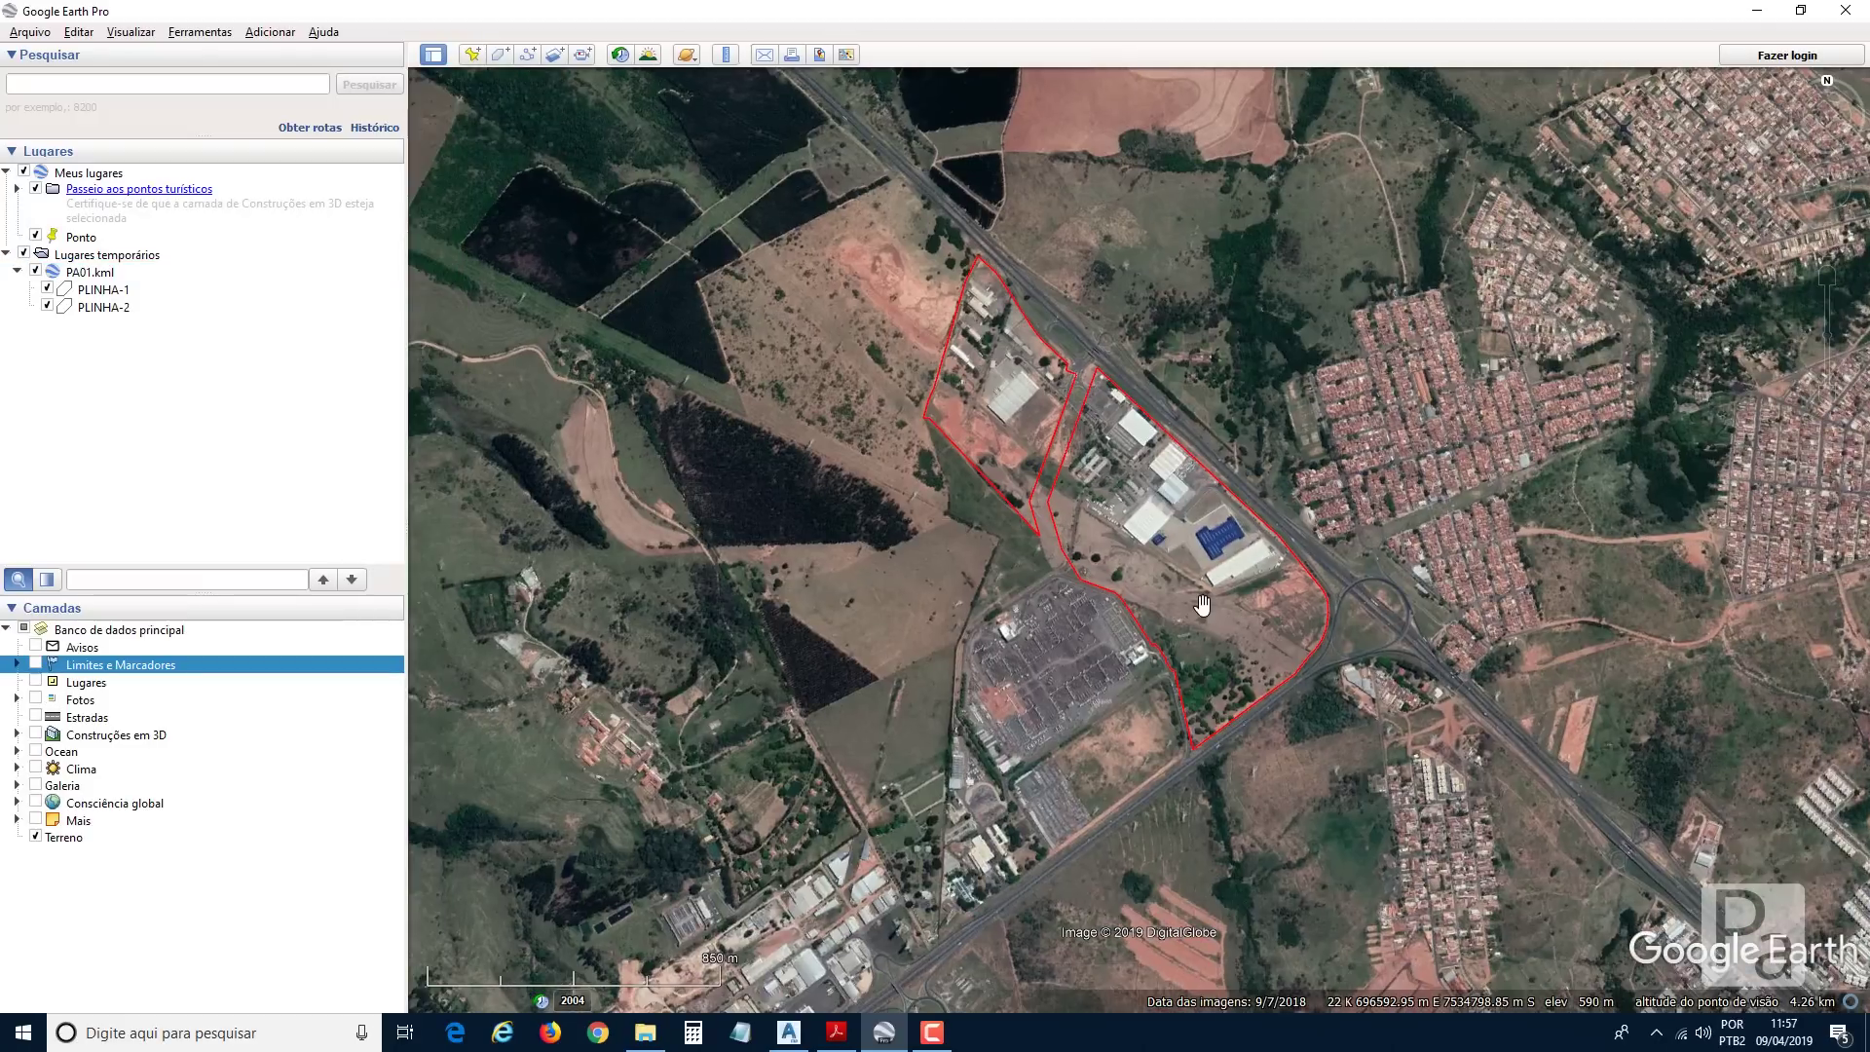
Open the PLINHA-1 polygon's style properties and set its line width to 5.0.
left_click(86, 275)
left_click(102, 292)
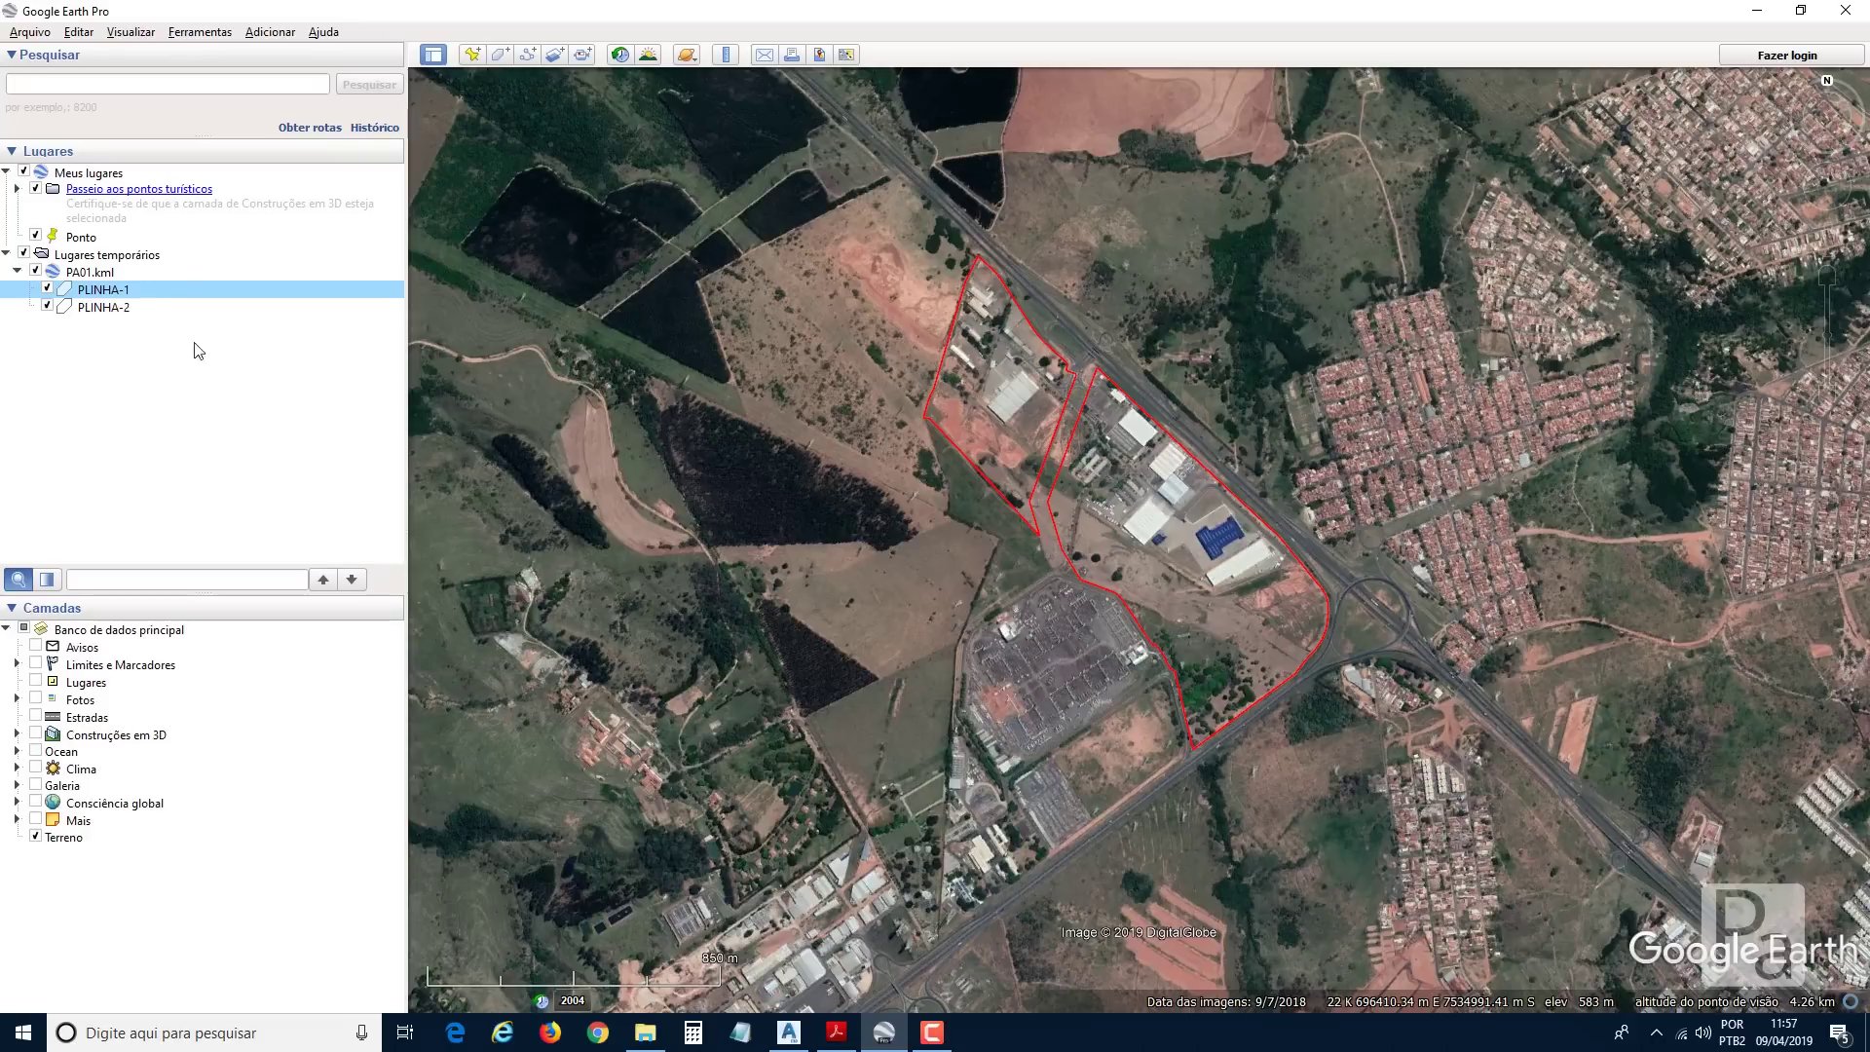
right_click(101, 292)
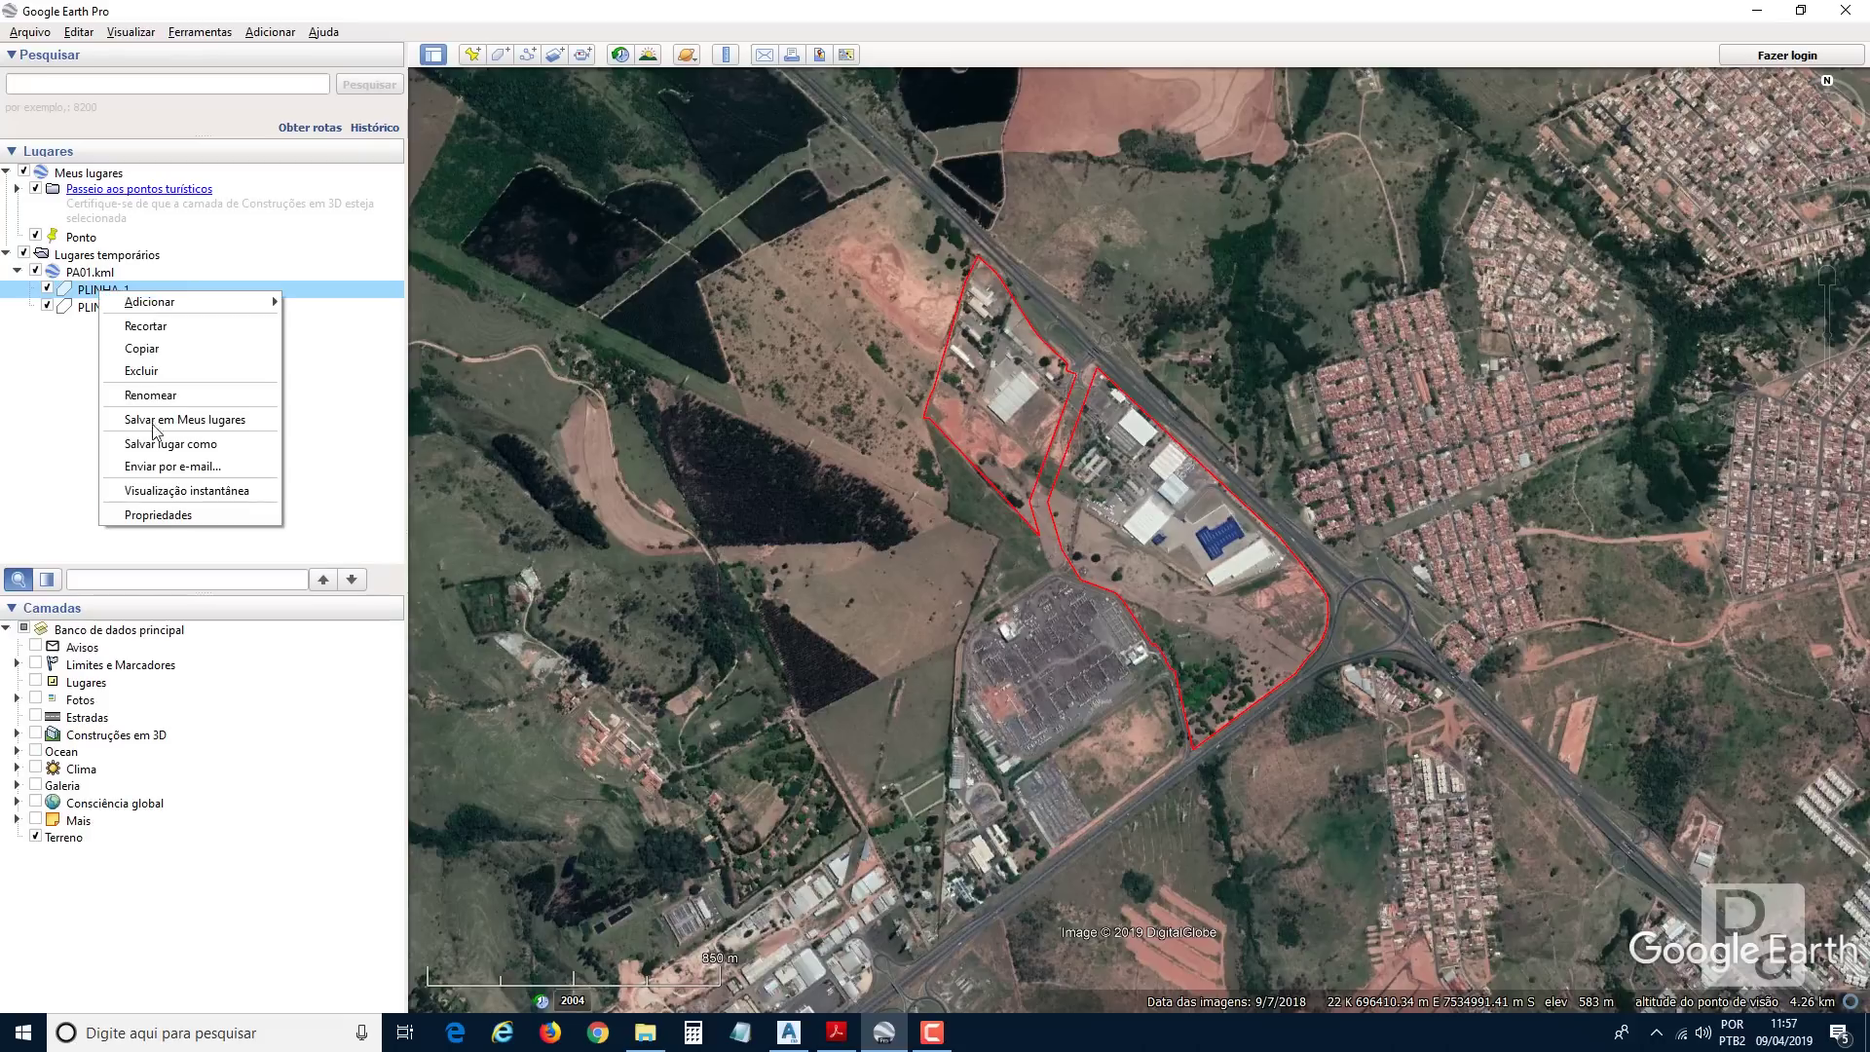
left_click(158, 514)
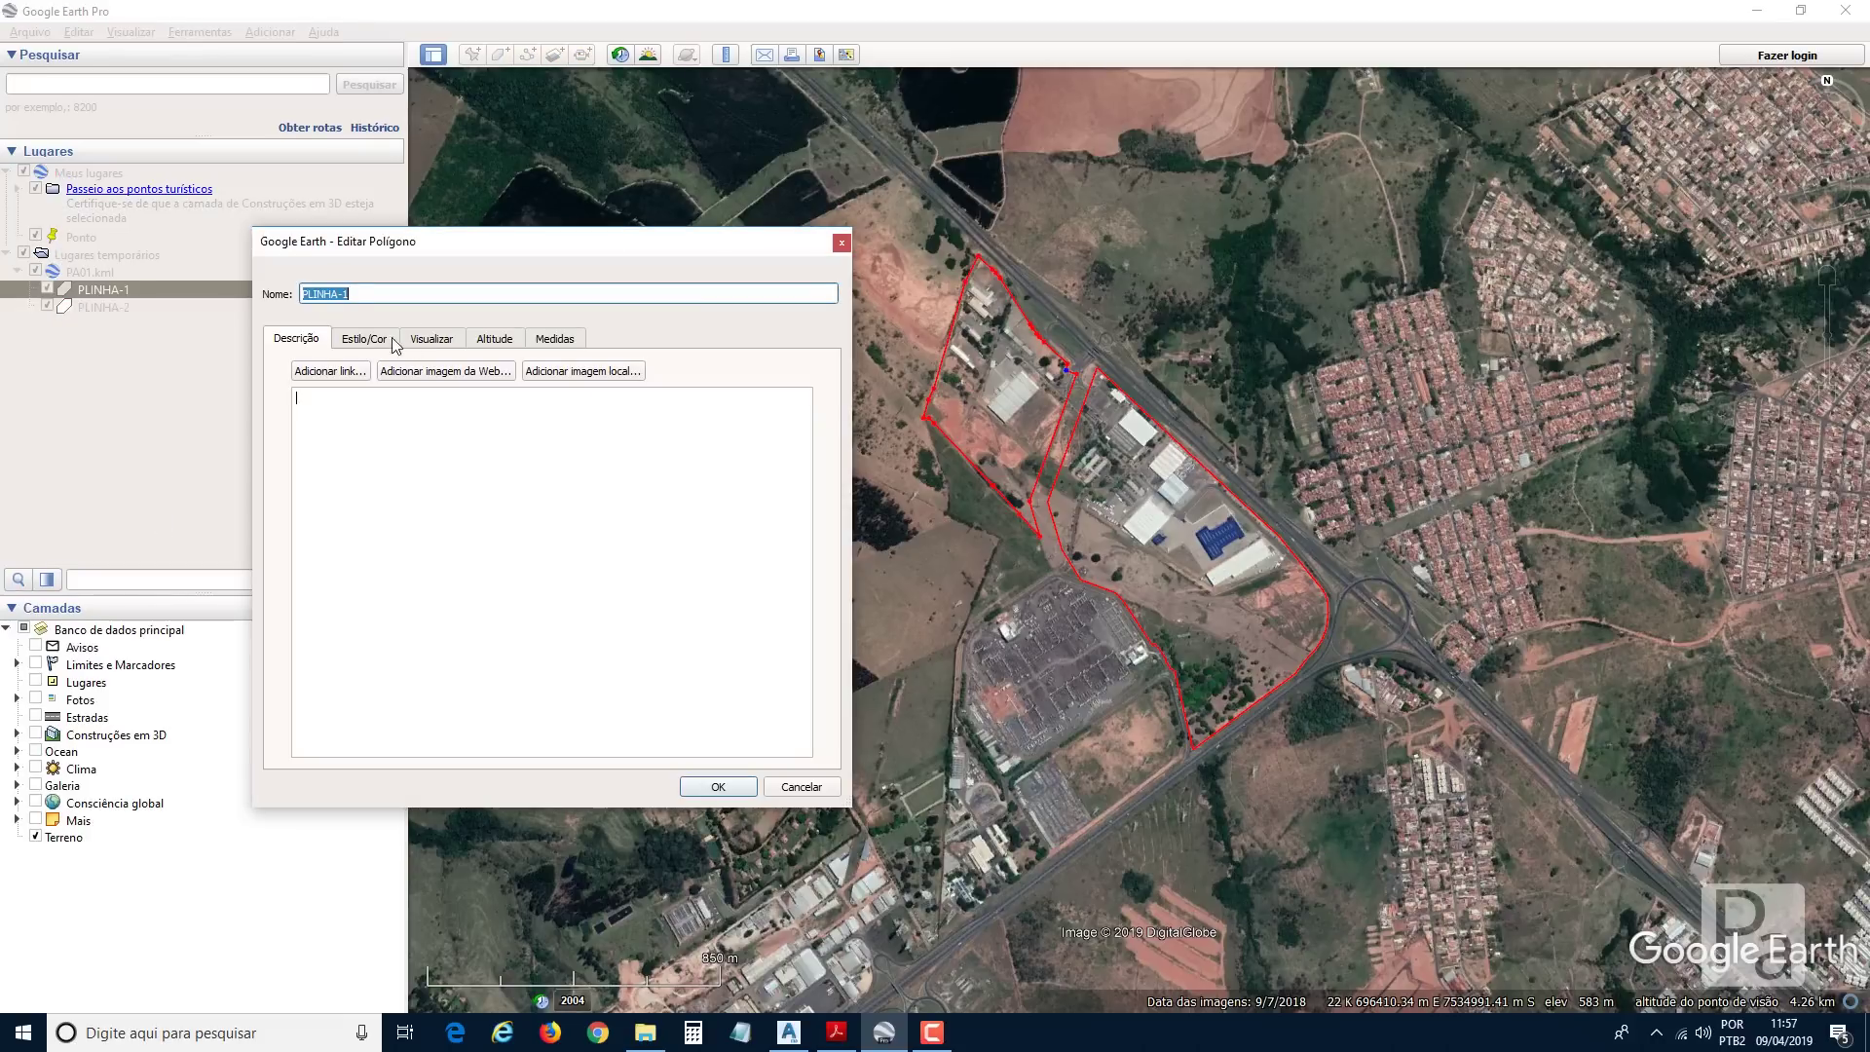
left_click(374, 342)
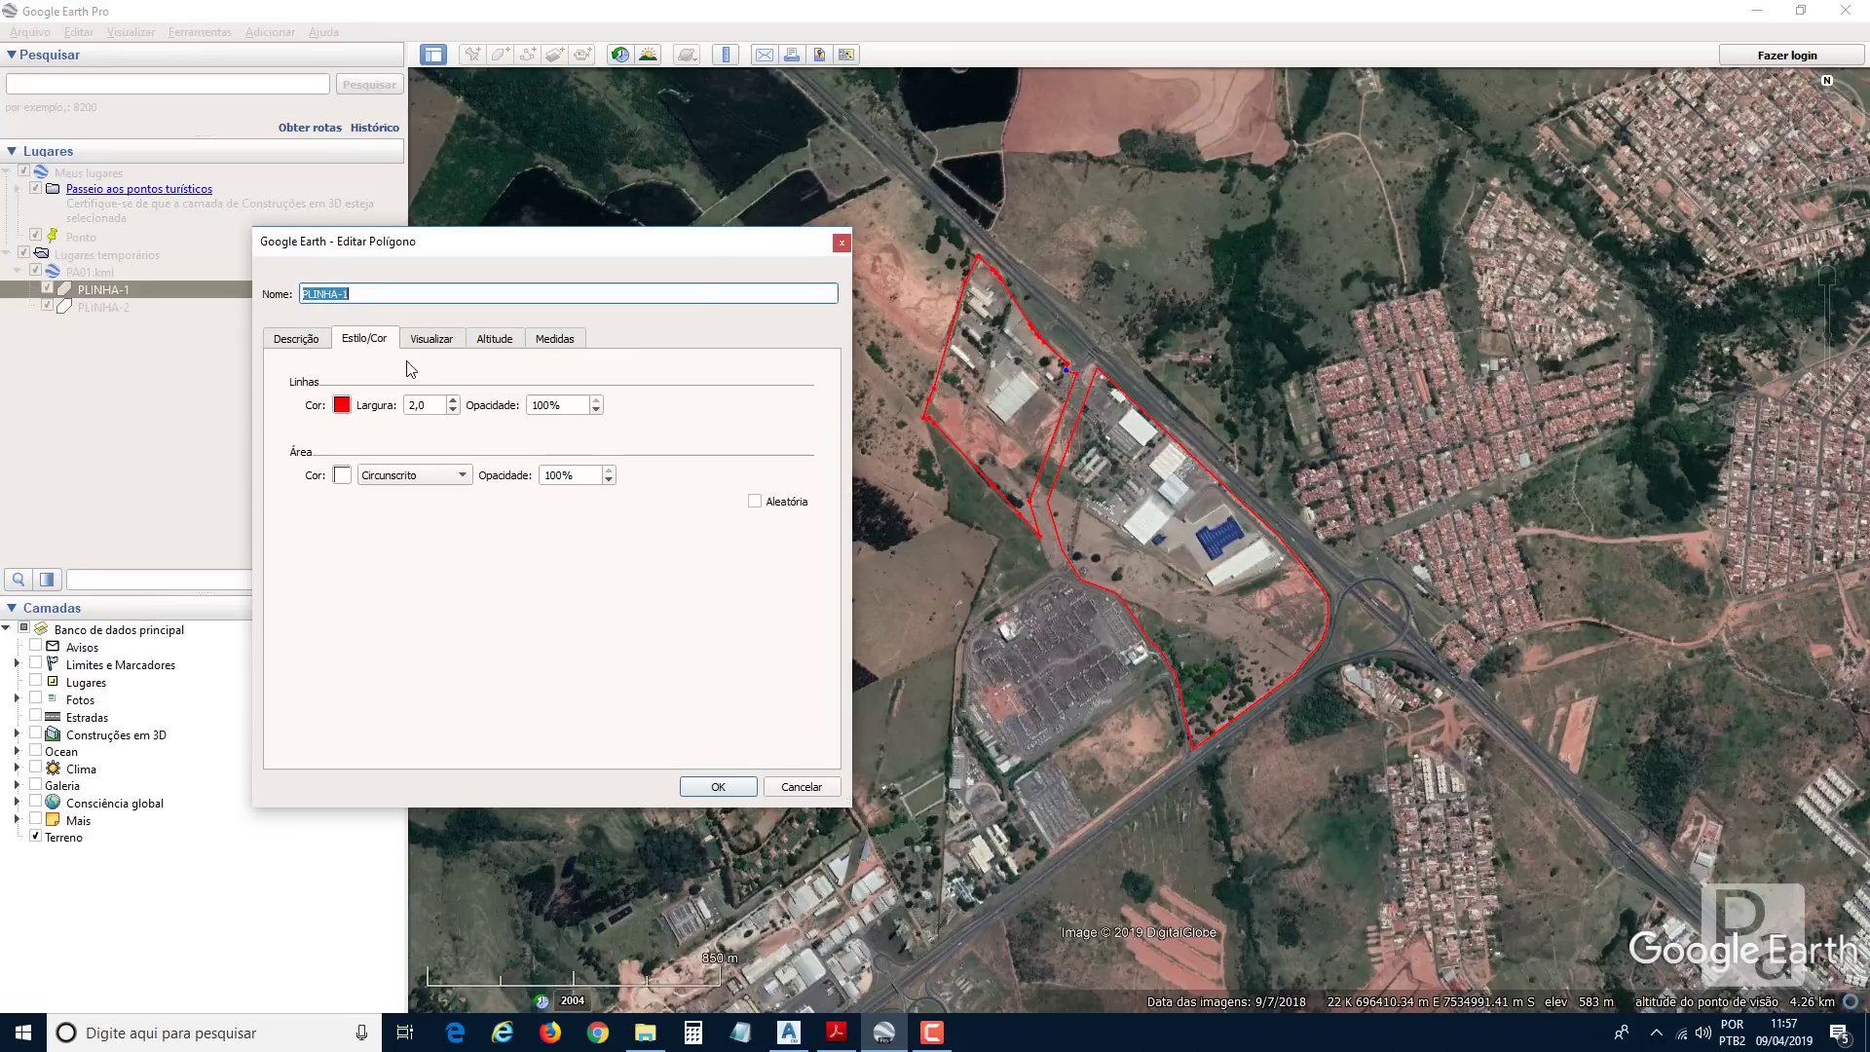
left_click(453, 400)
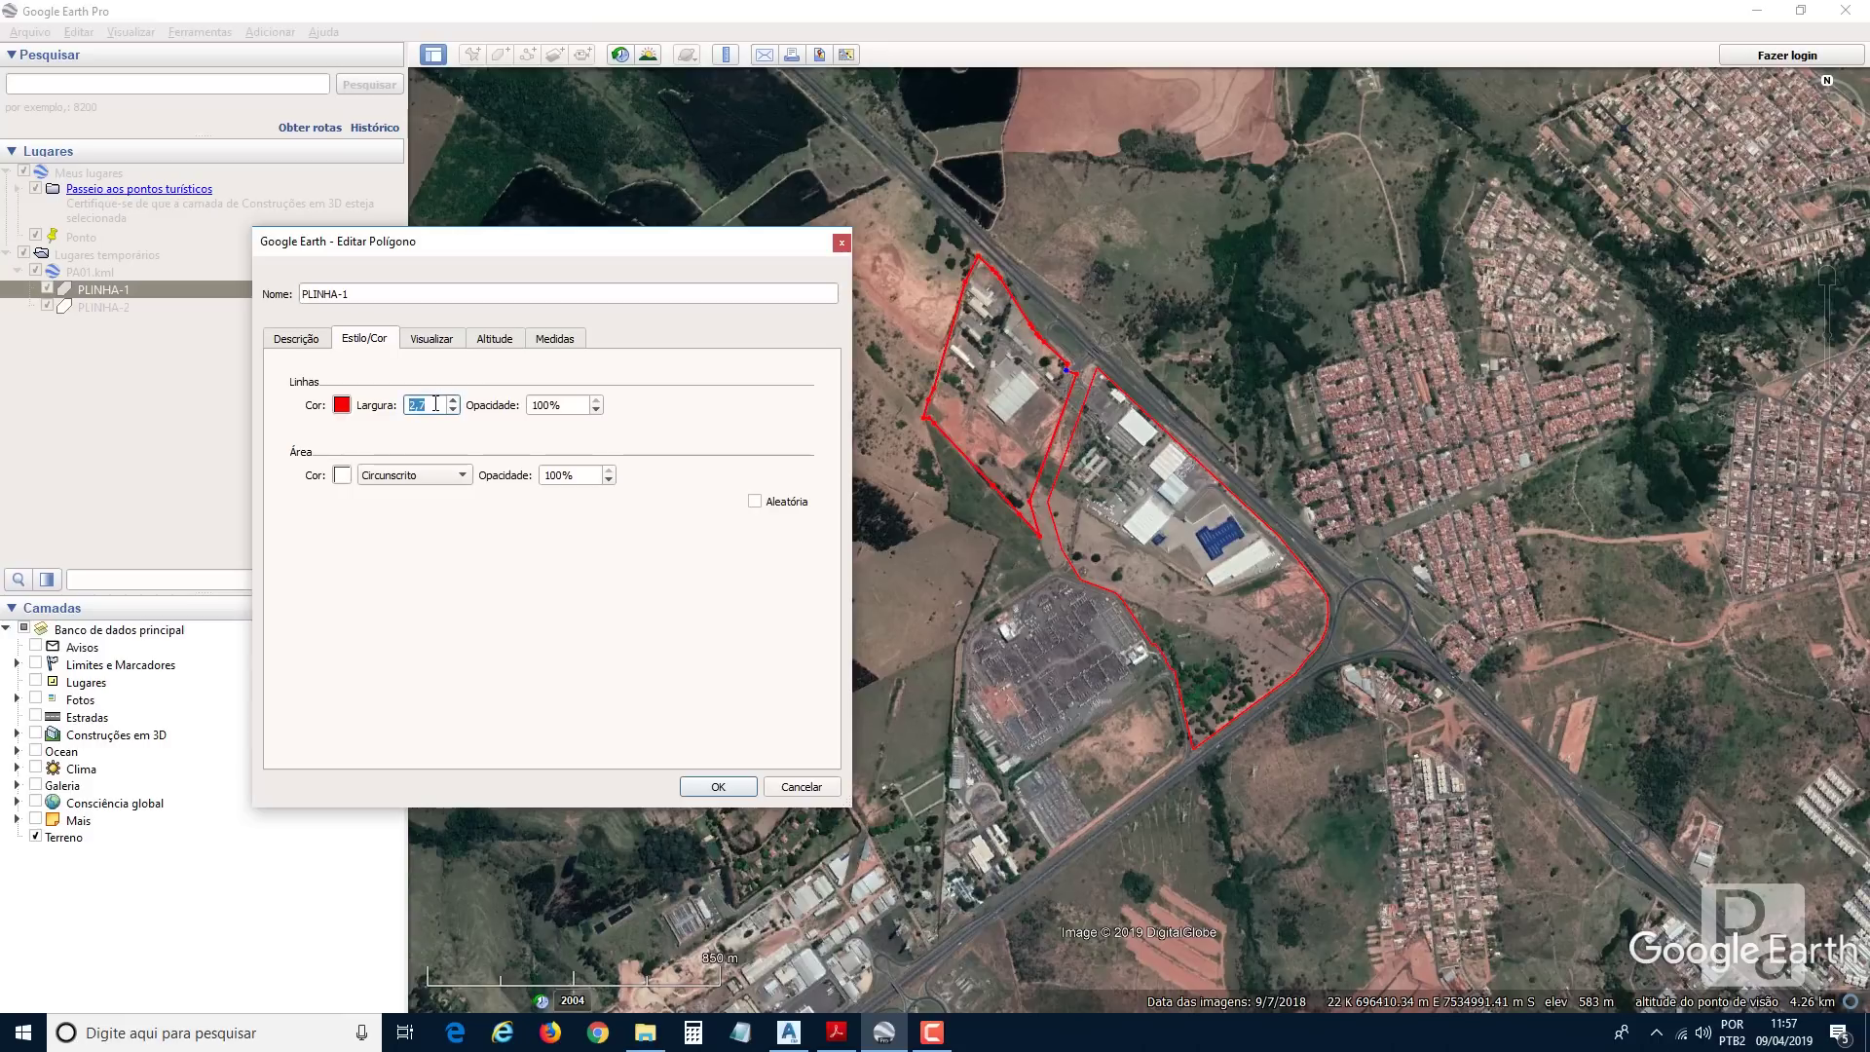
type("5")
left_click(565, 405)
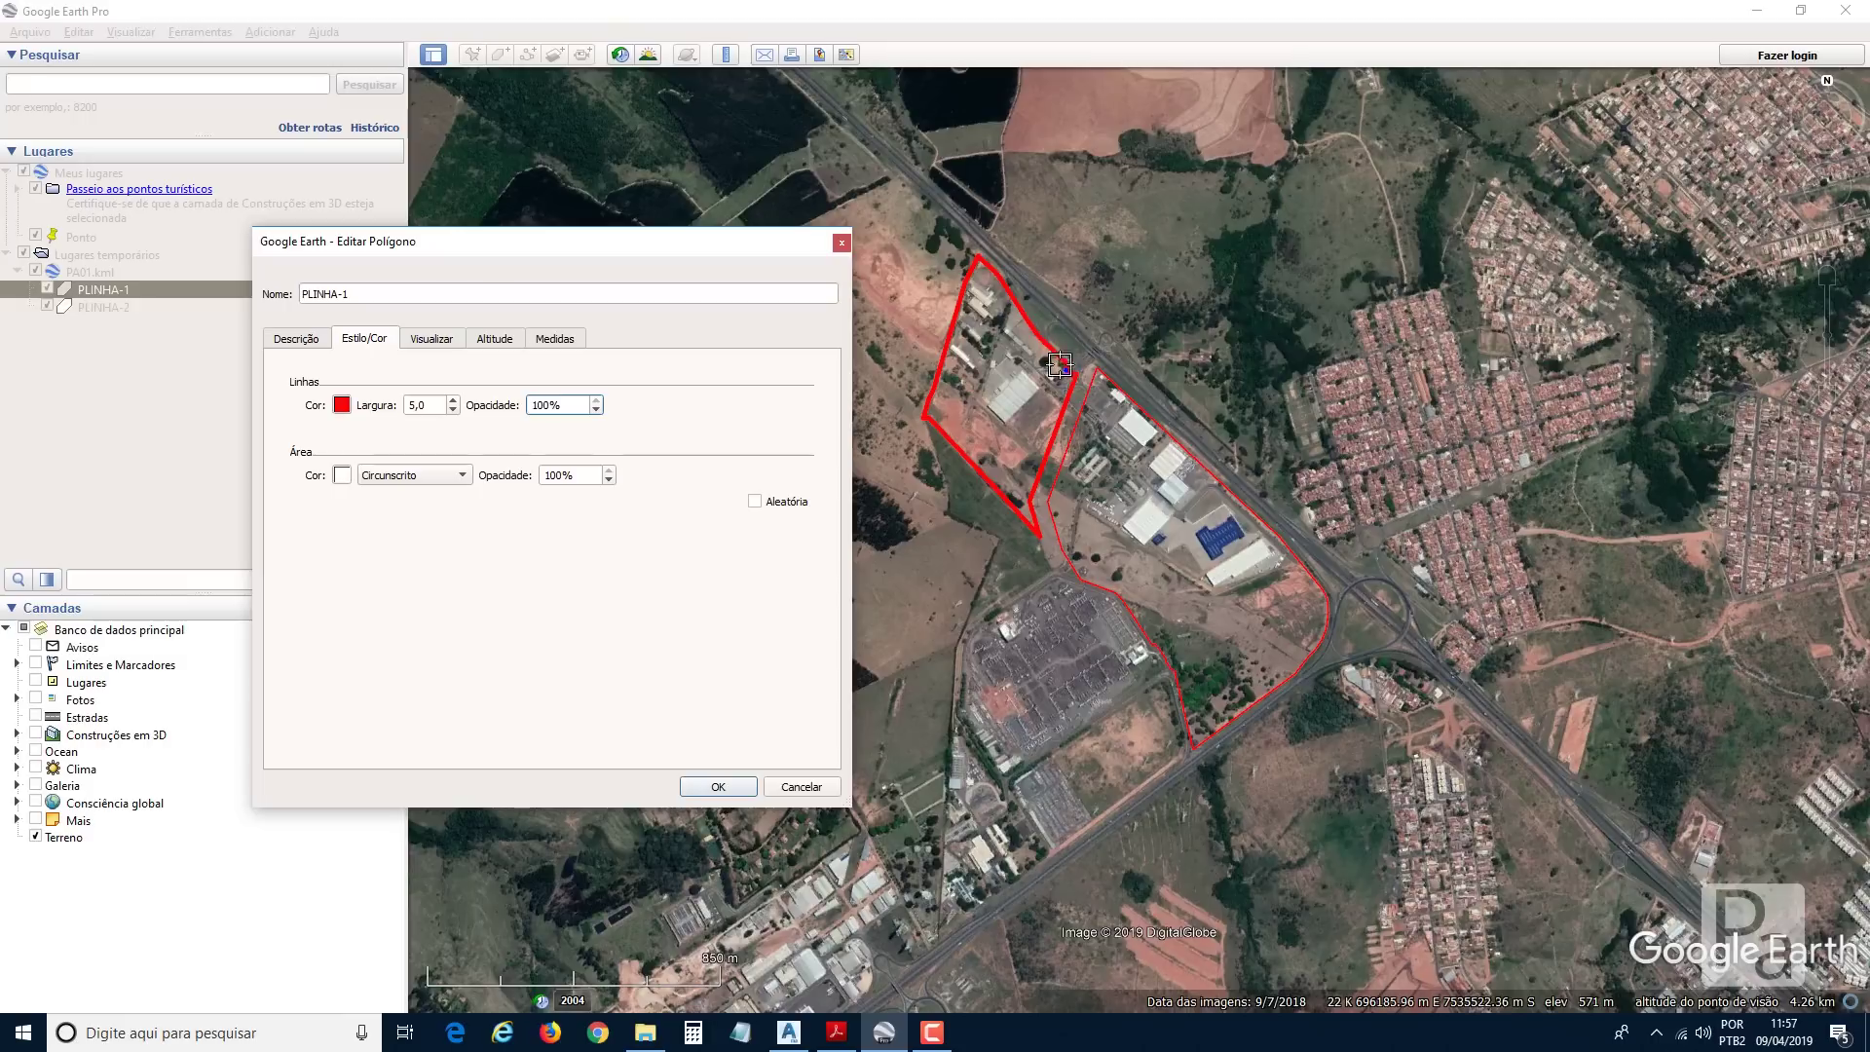
Set PLINHA-1's area style to Sólido+circunscrito with a yellow fill at 50% opacity.
left_click(409, 475)
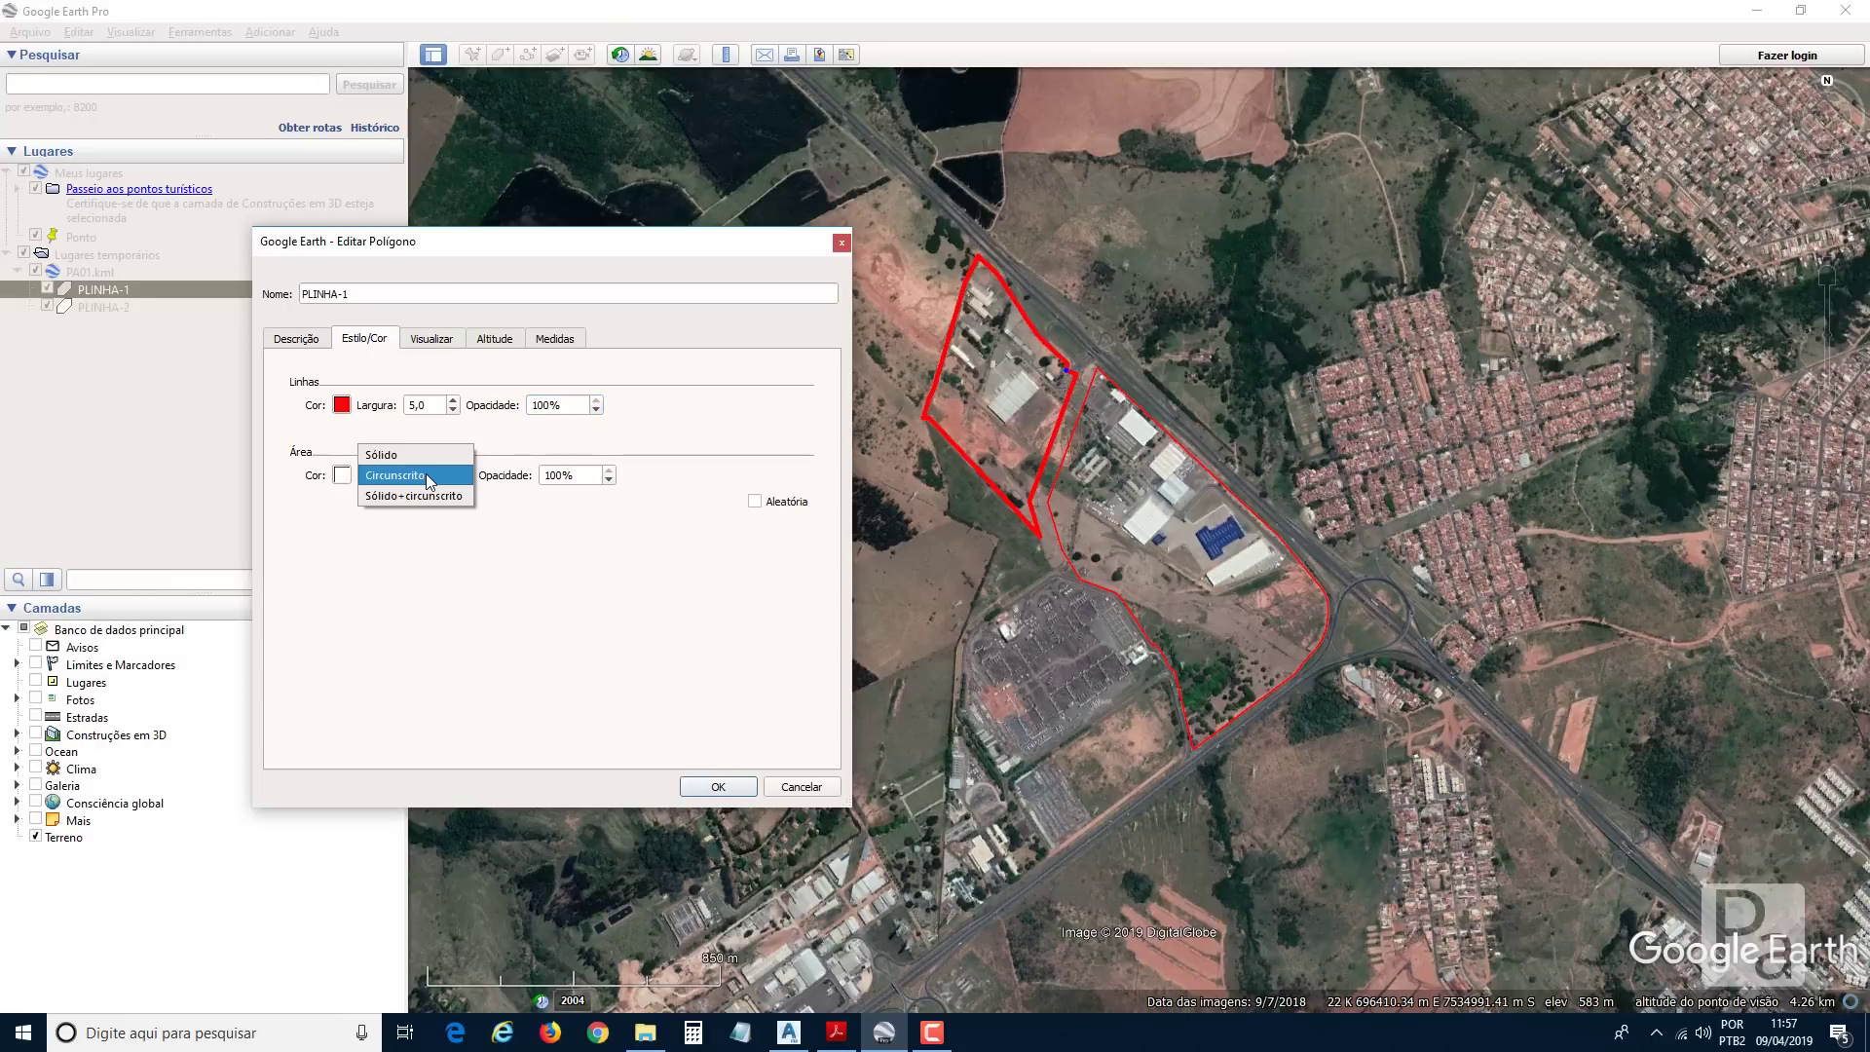
left_click(400, 495)
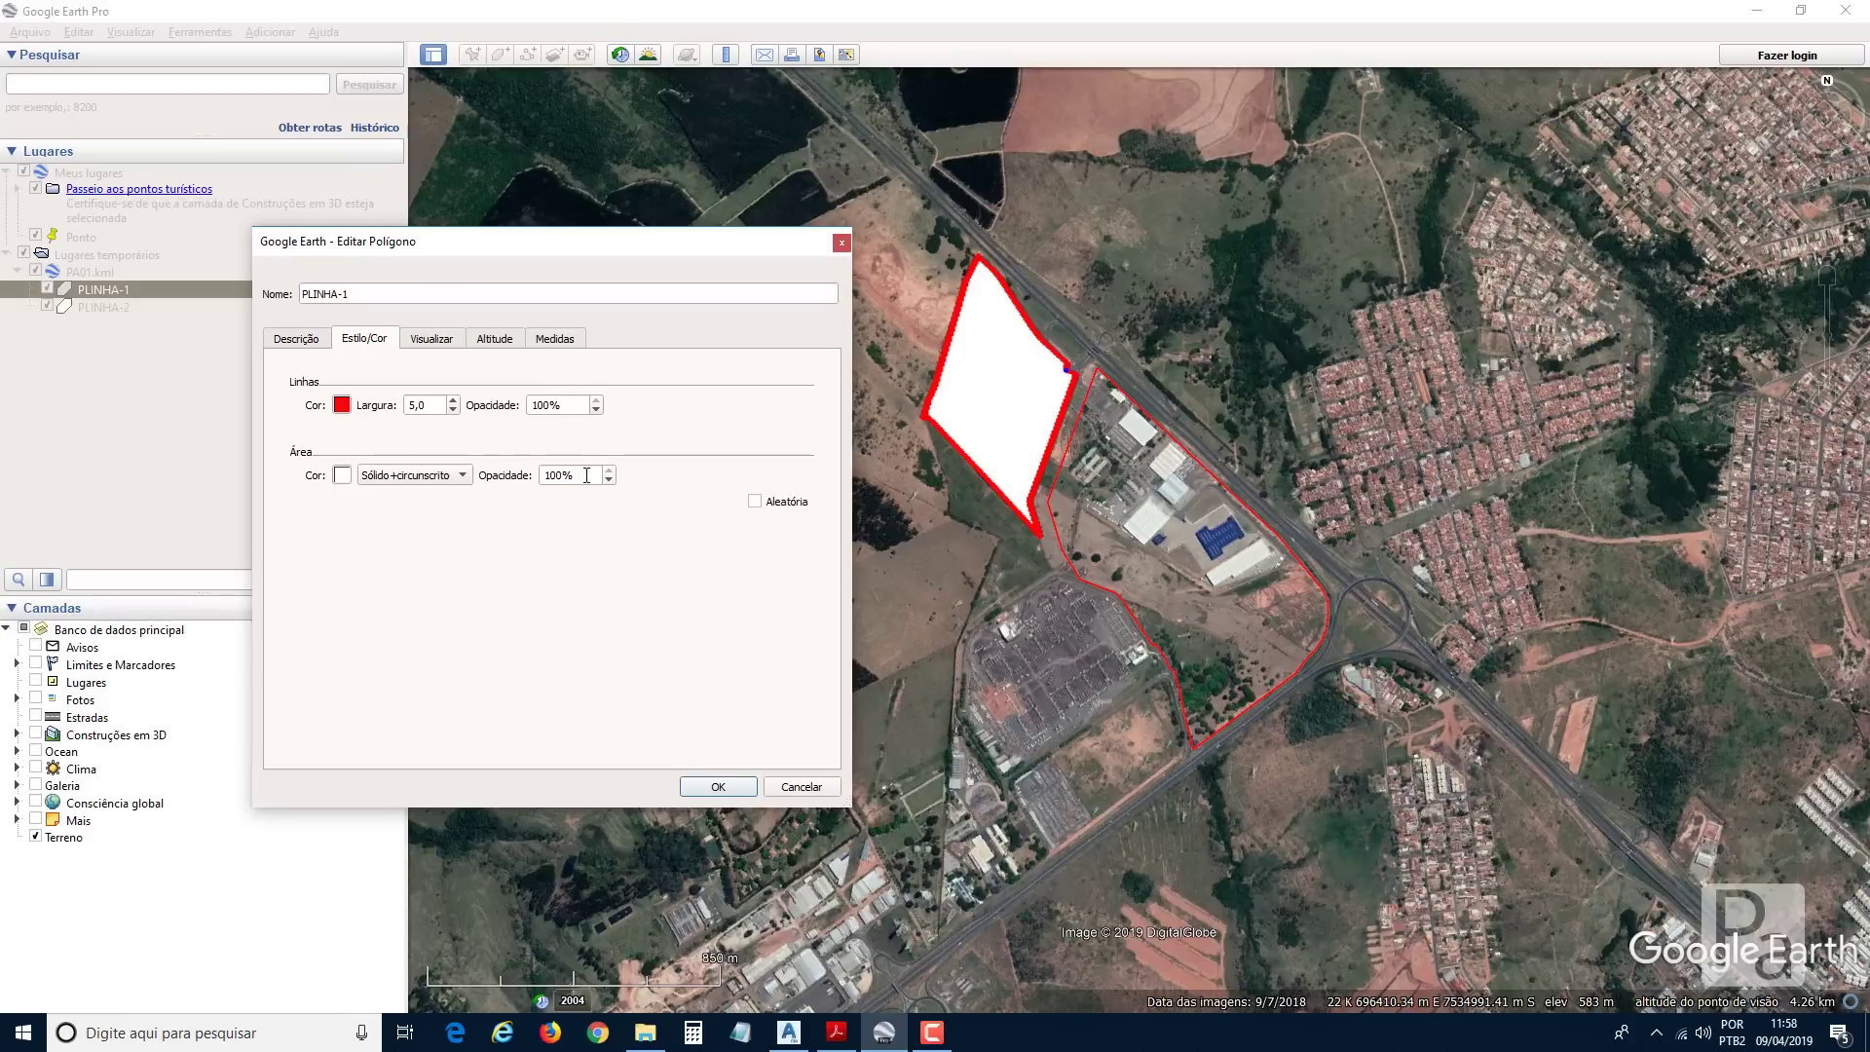
left_click_drag(586, 476, 500, 470)
type("30")
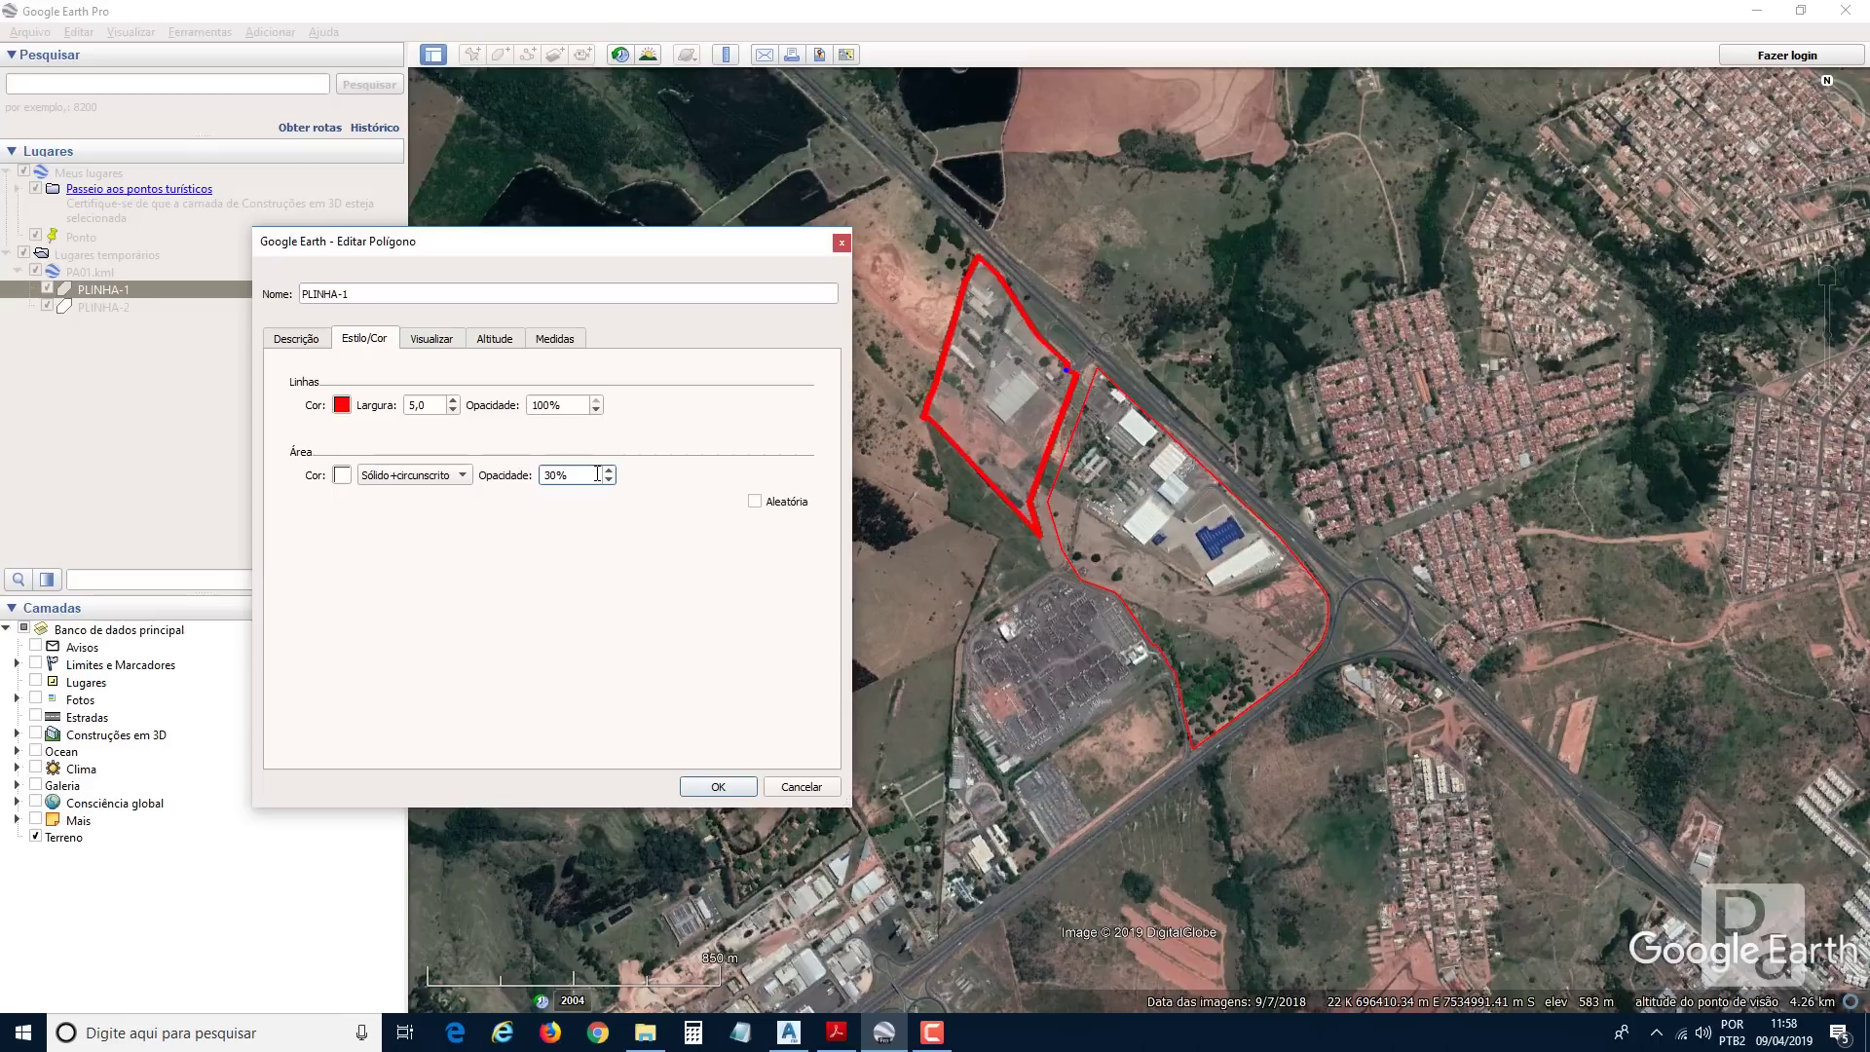
type("50")
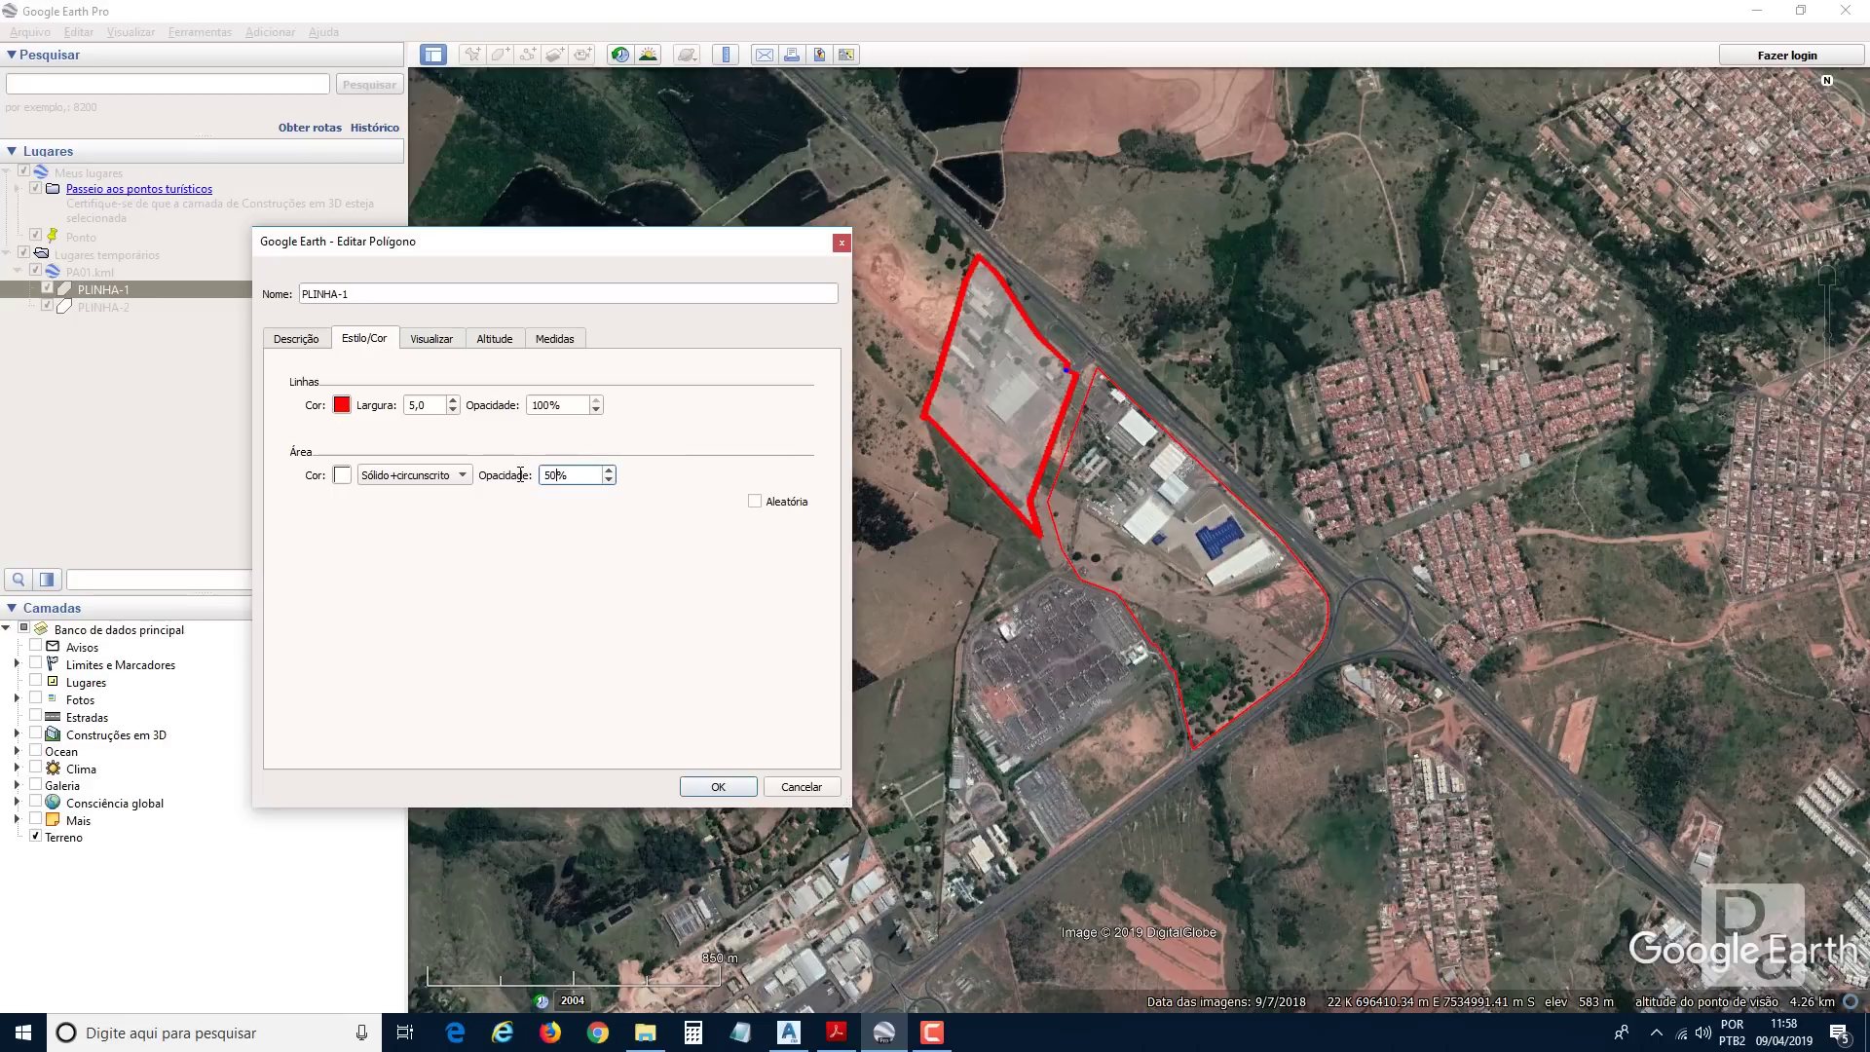
left_click(342, 476)
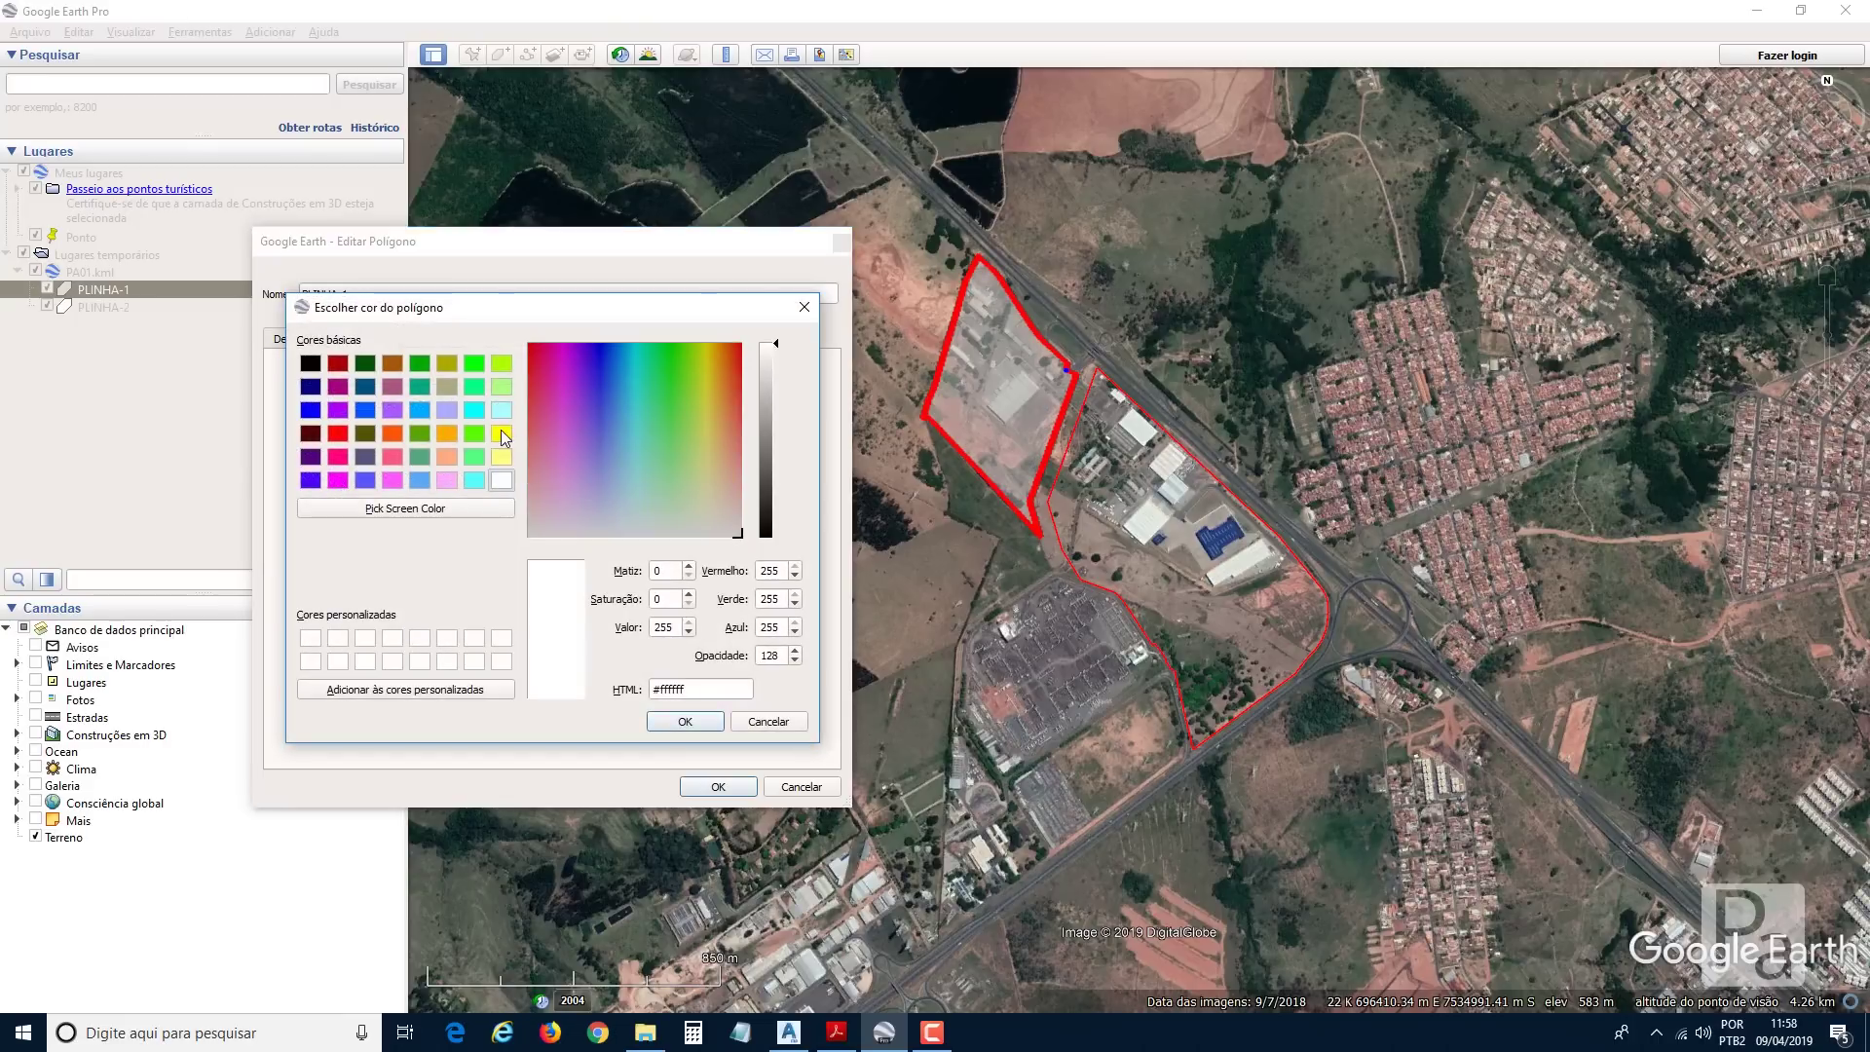
left_click(501, 433)
left_click(682, 727)
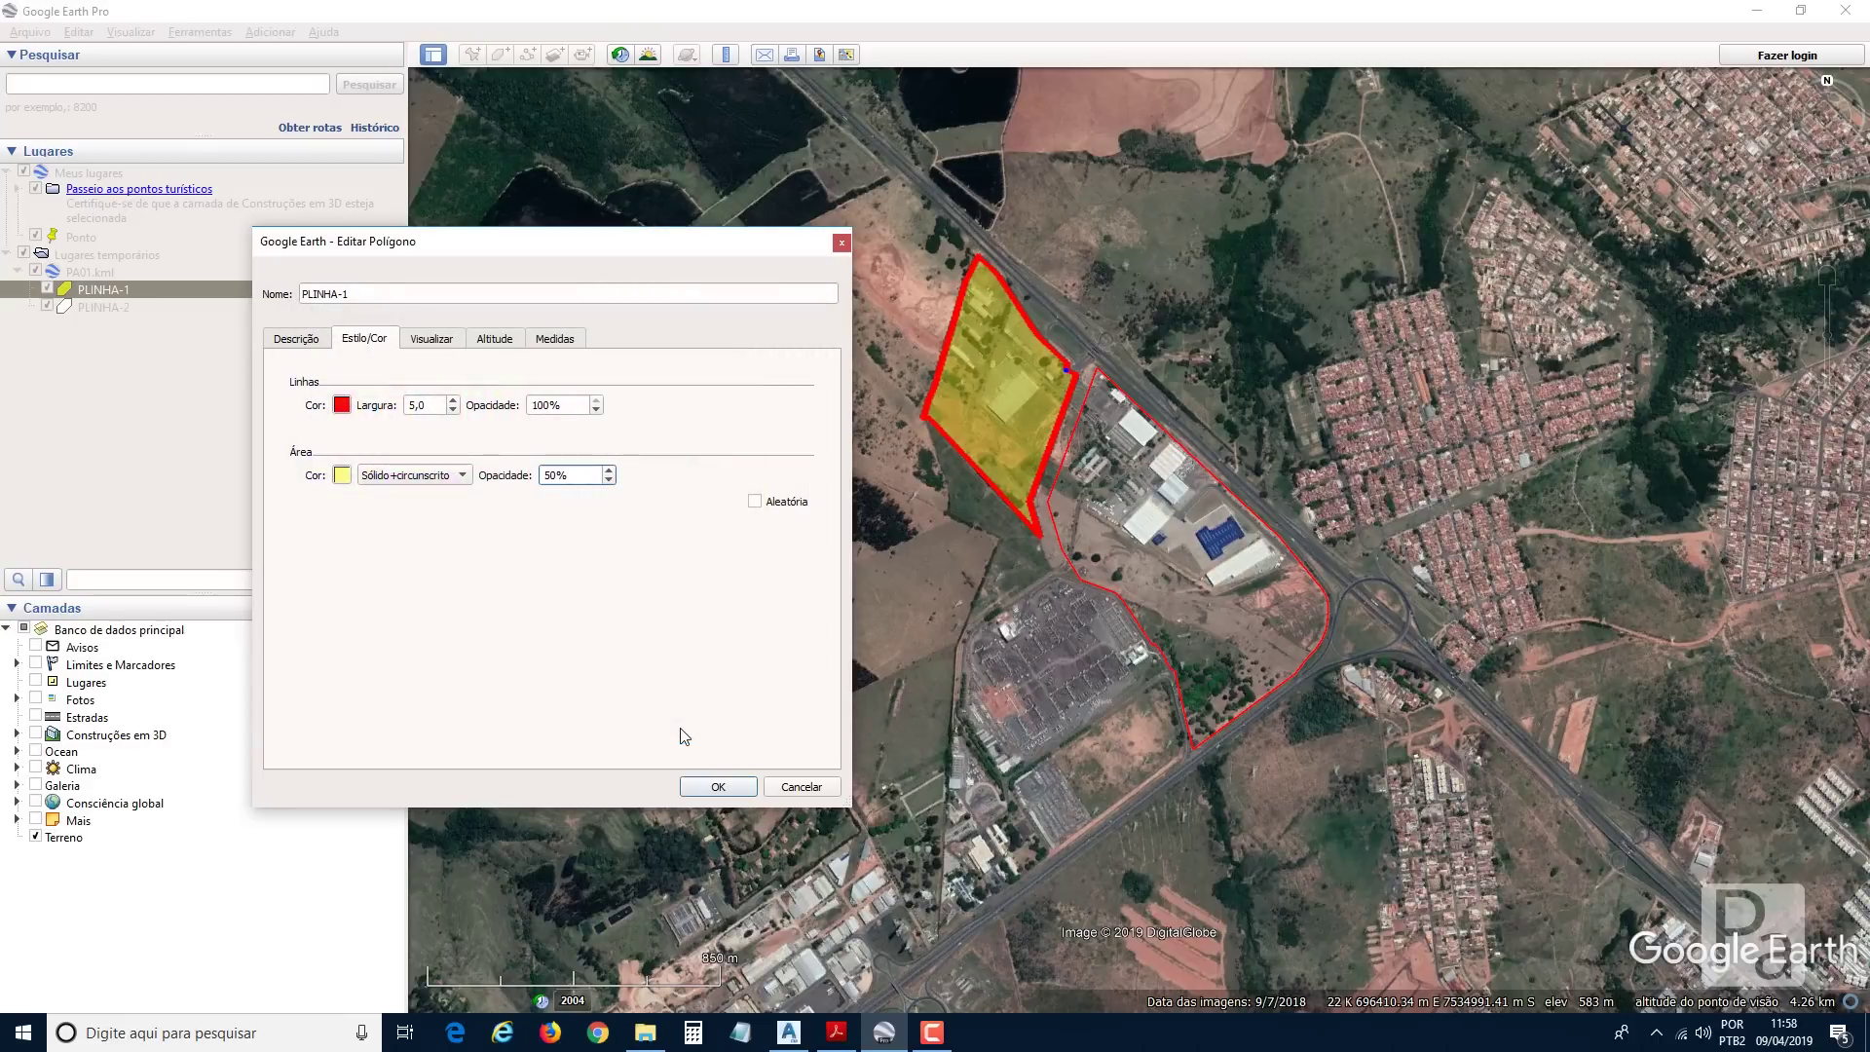
Reduce PLINHA-1's line width to 3 and apply the polygon's style changes.
left_click_drag(441, 406, 396, 403)
type("3")
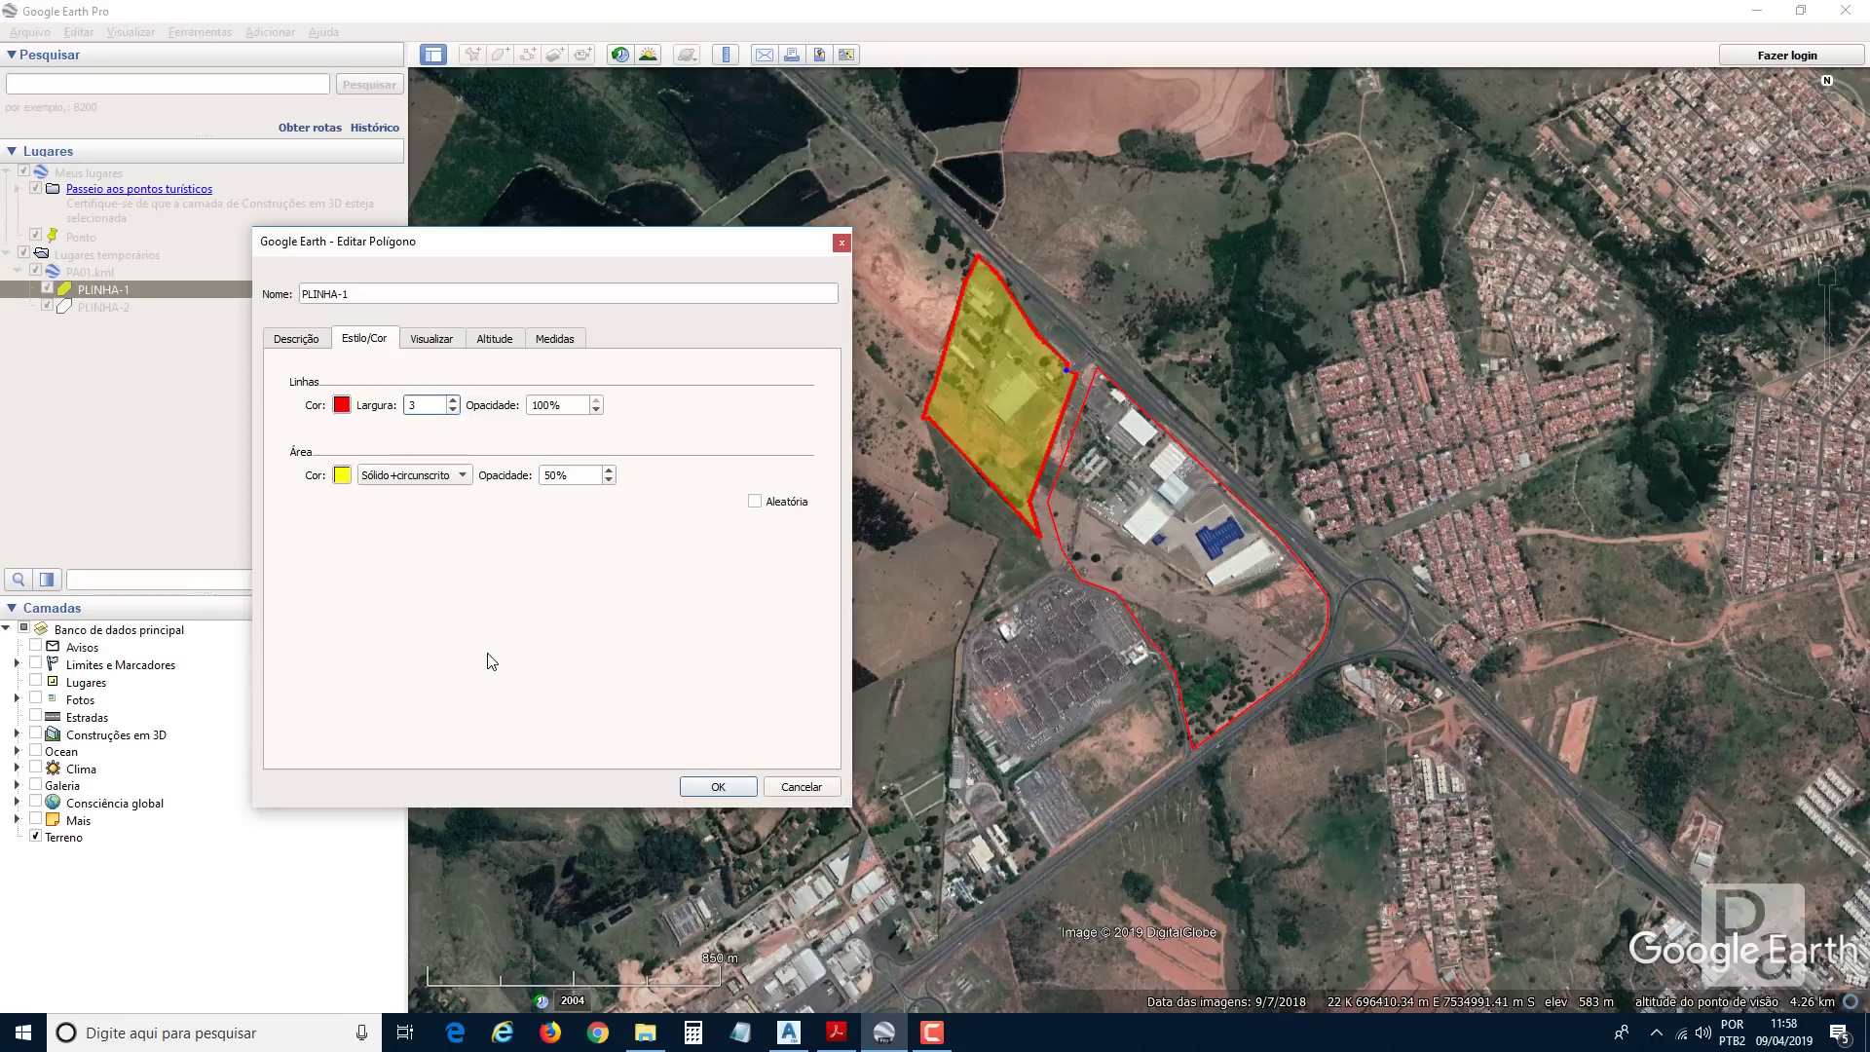
left_click(577, 404)
left_click(728, 788)
Open the PLINHA-2 polygon's style properties and set its line width to 3.
left_click(115, 310)
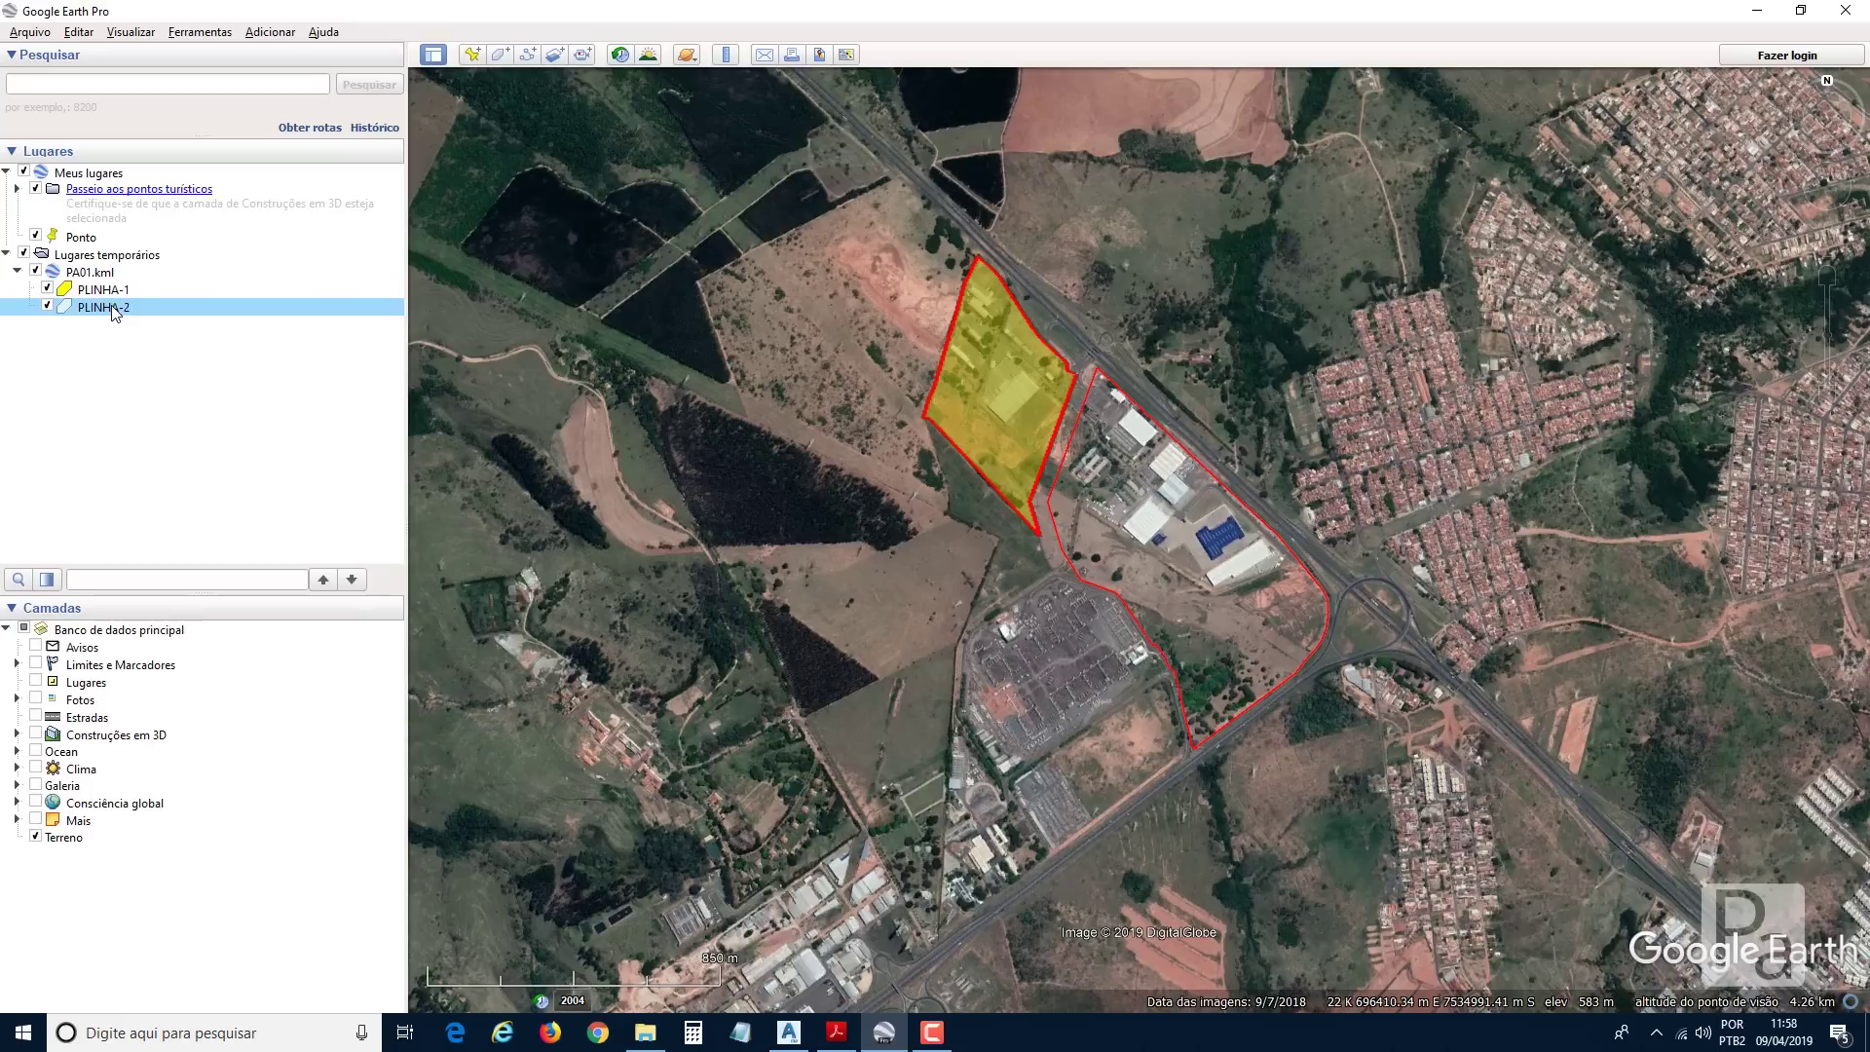
right_click(115, 310)
left_click(180, 531)
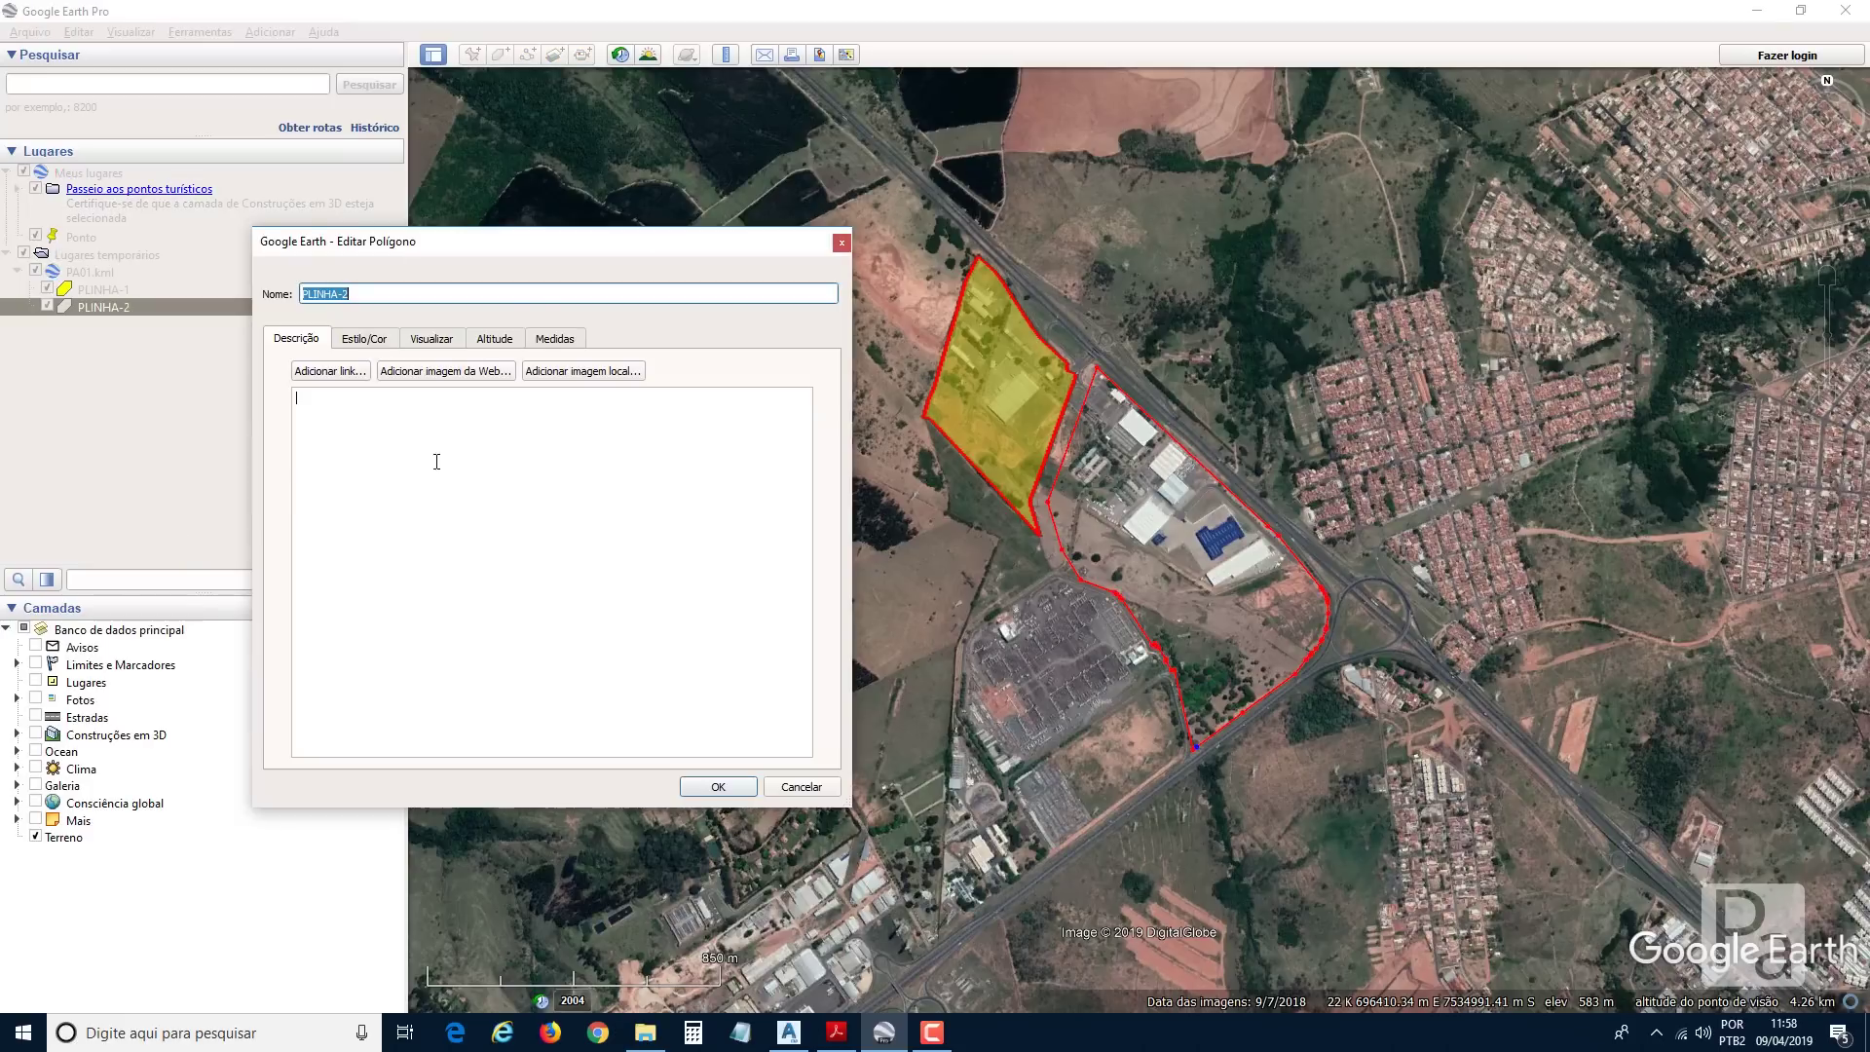
left_click(357, 340)
double_click(425, 407)
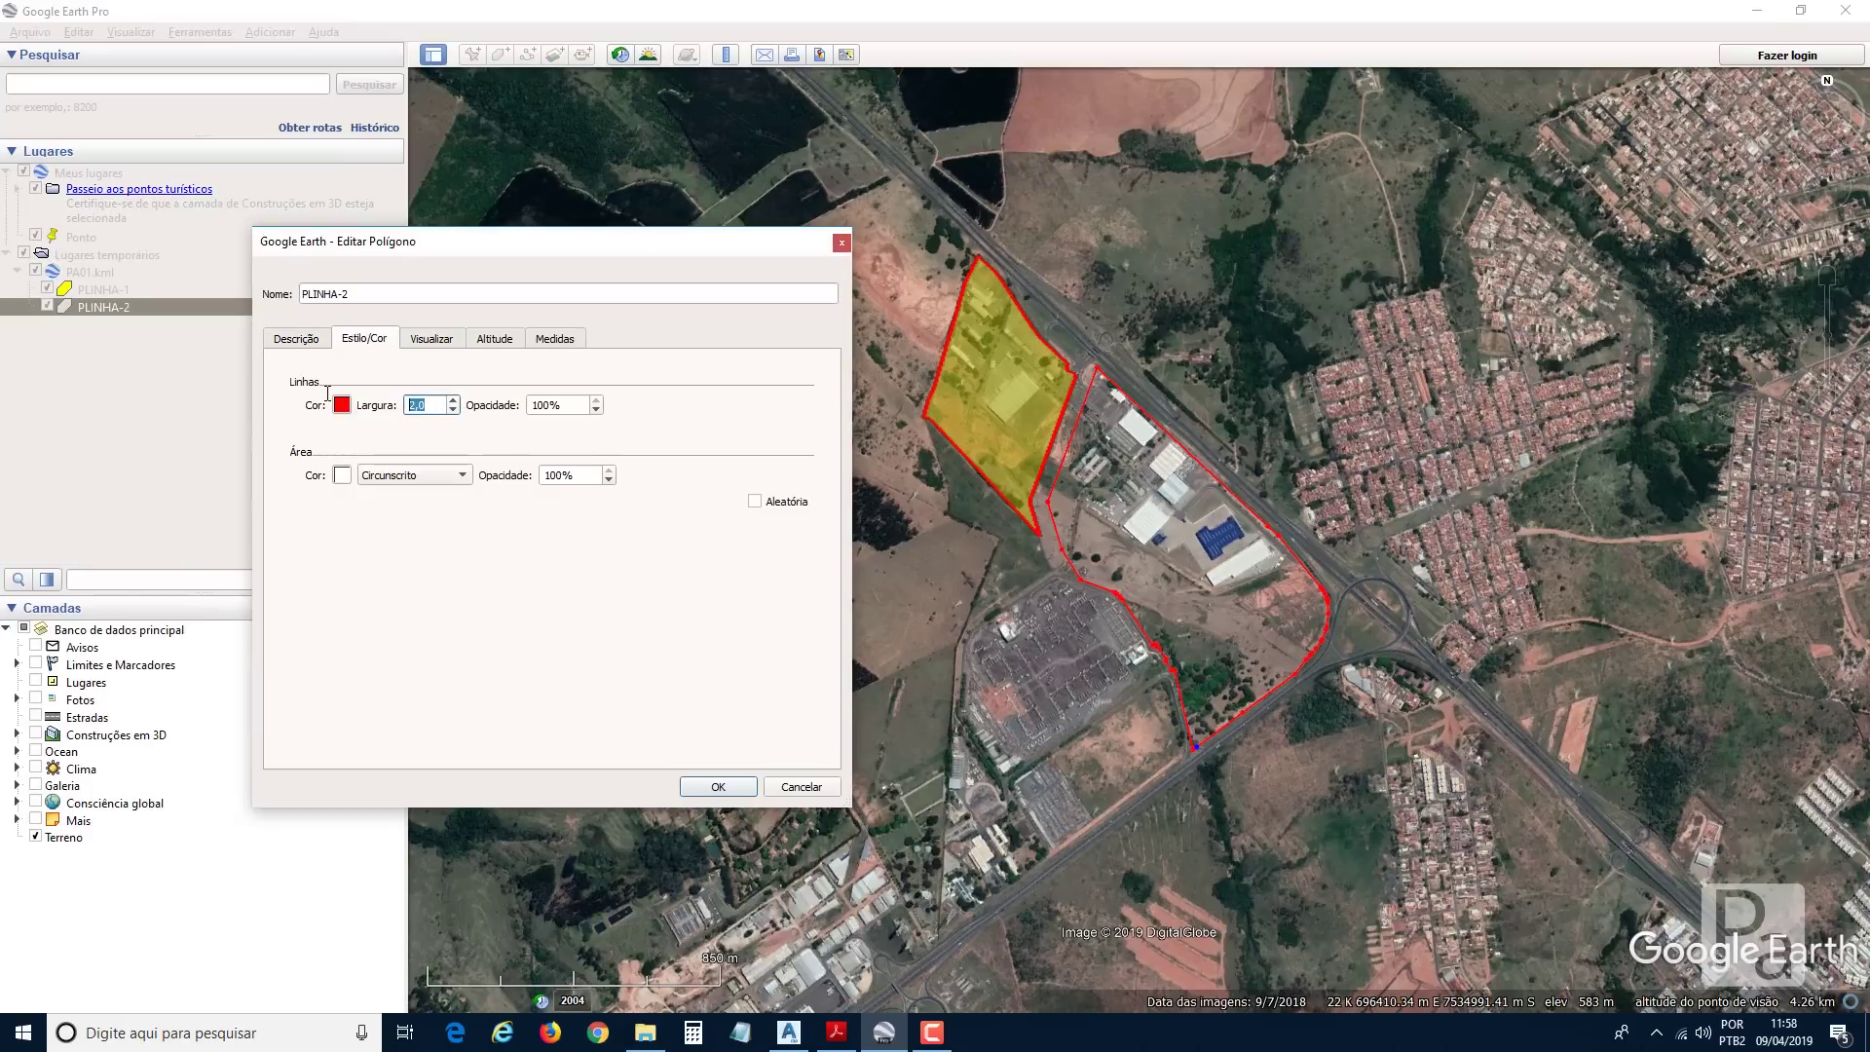
type("3")
Give PLINHA-2 a Sólido+circunscrito yellow area fill at 50% opacity and apply the polygon's style changes.
double_click(592, 478)
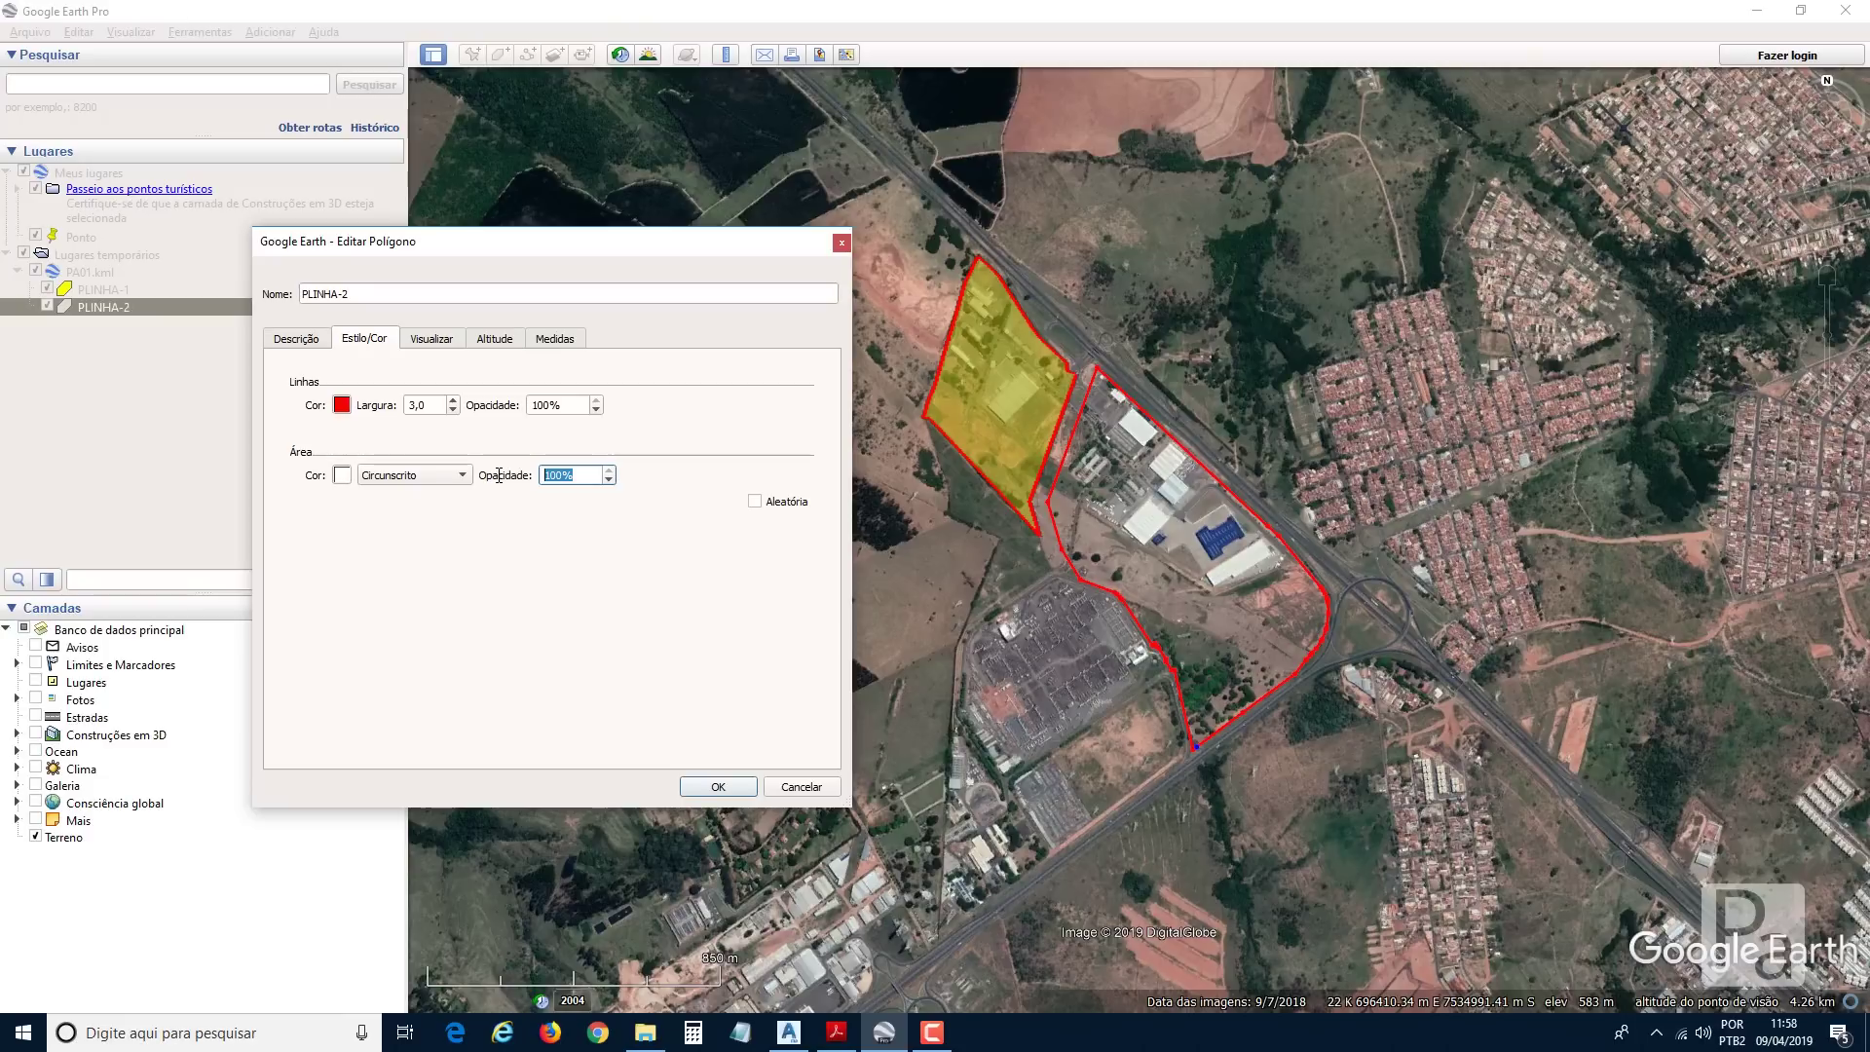
type("50")
left_click(561, 403)
left_click(390, 475)
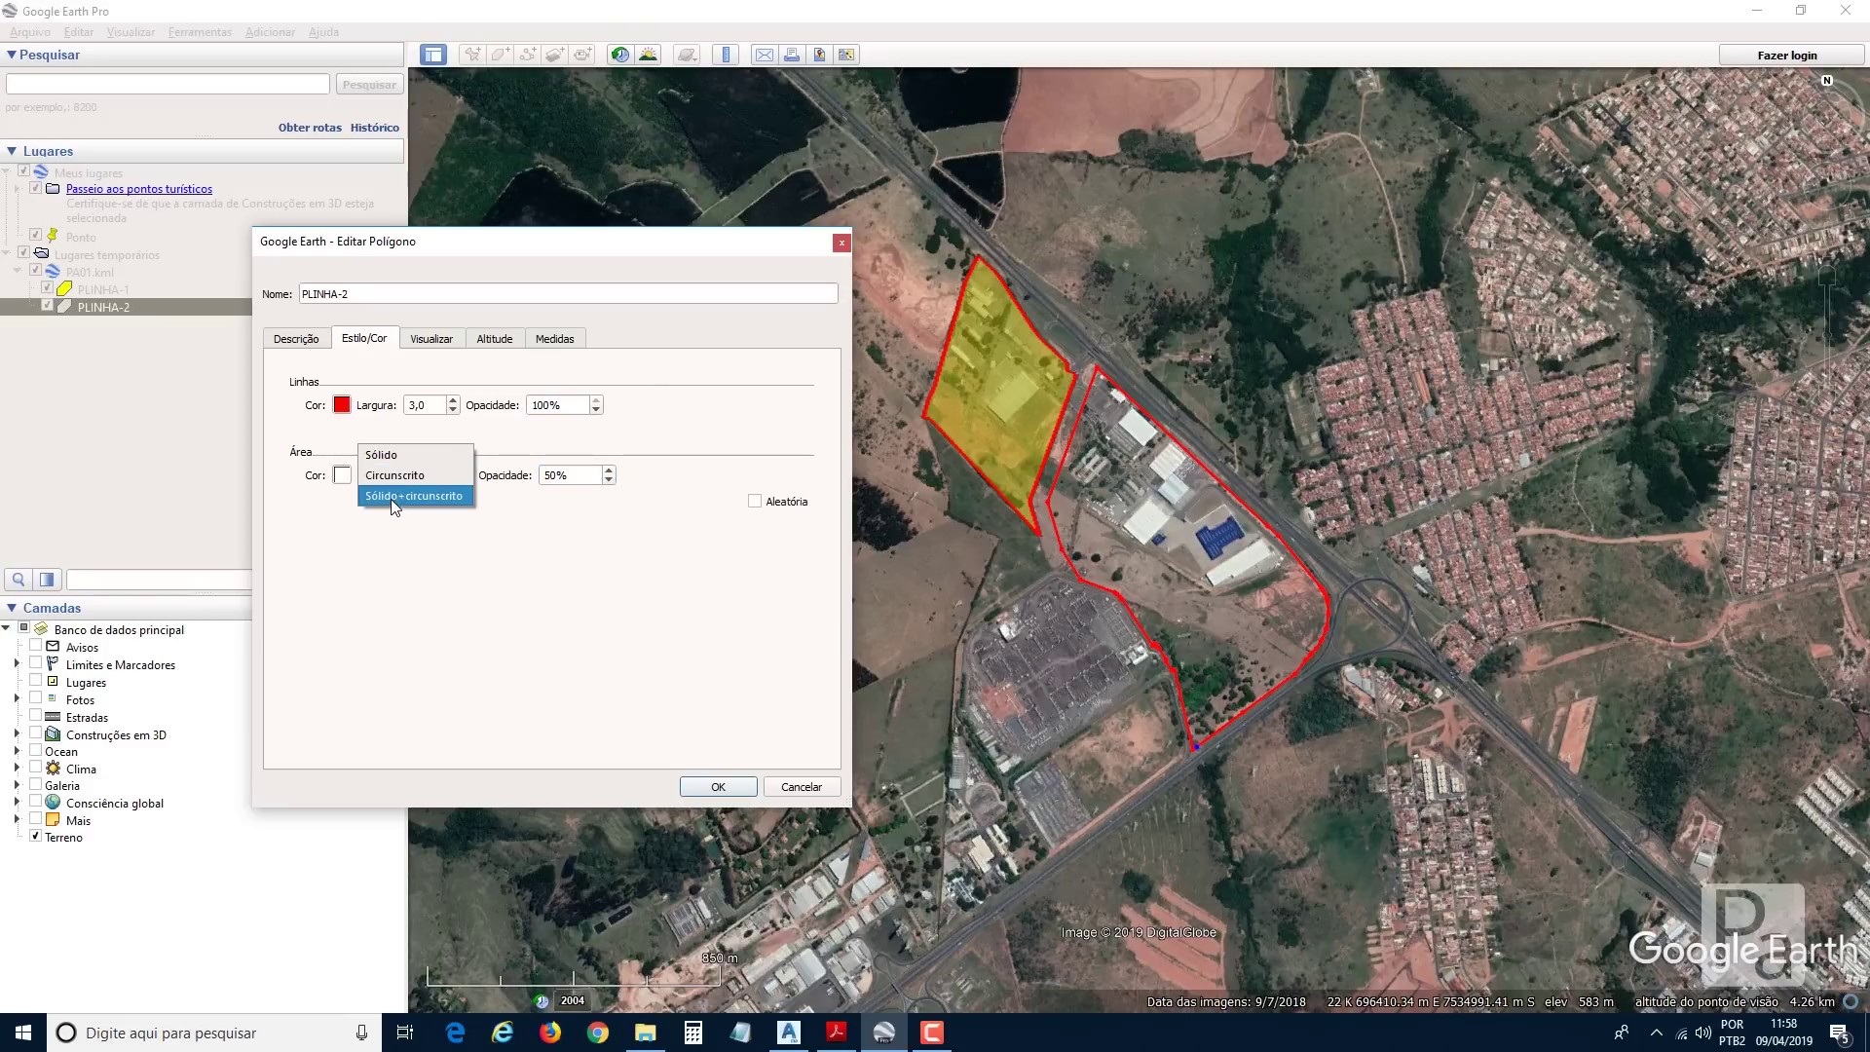
left_click(389, 499)
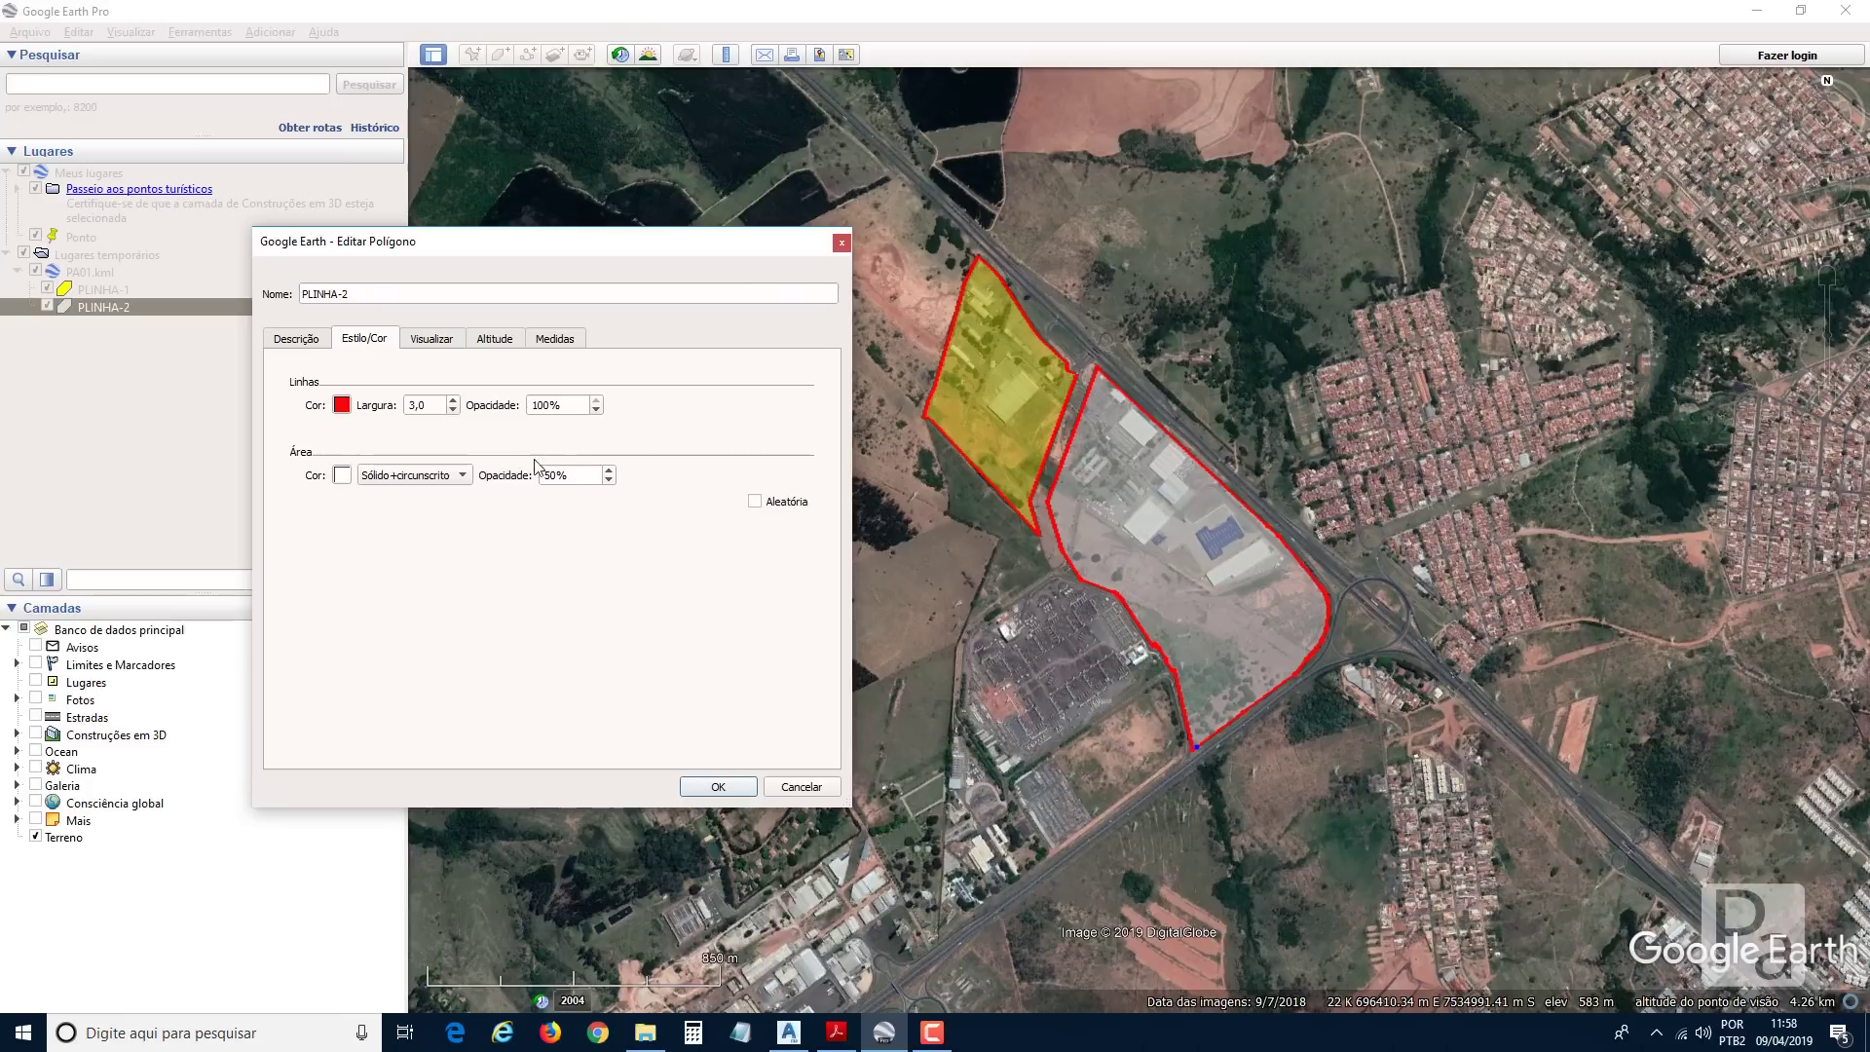
left_click(342, 476)
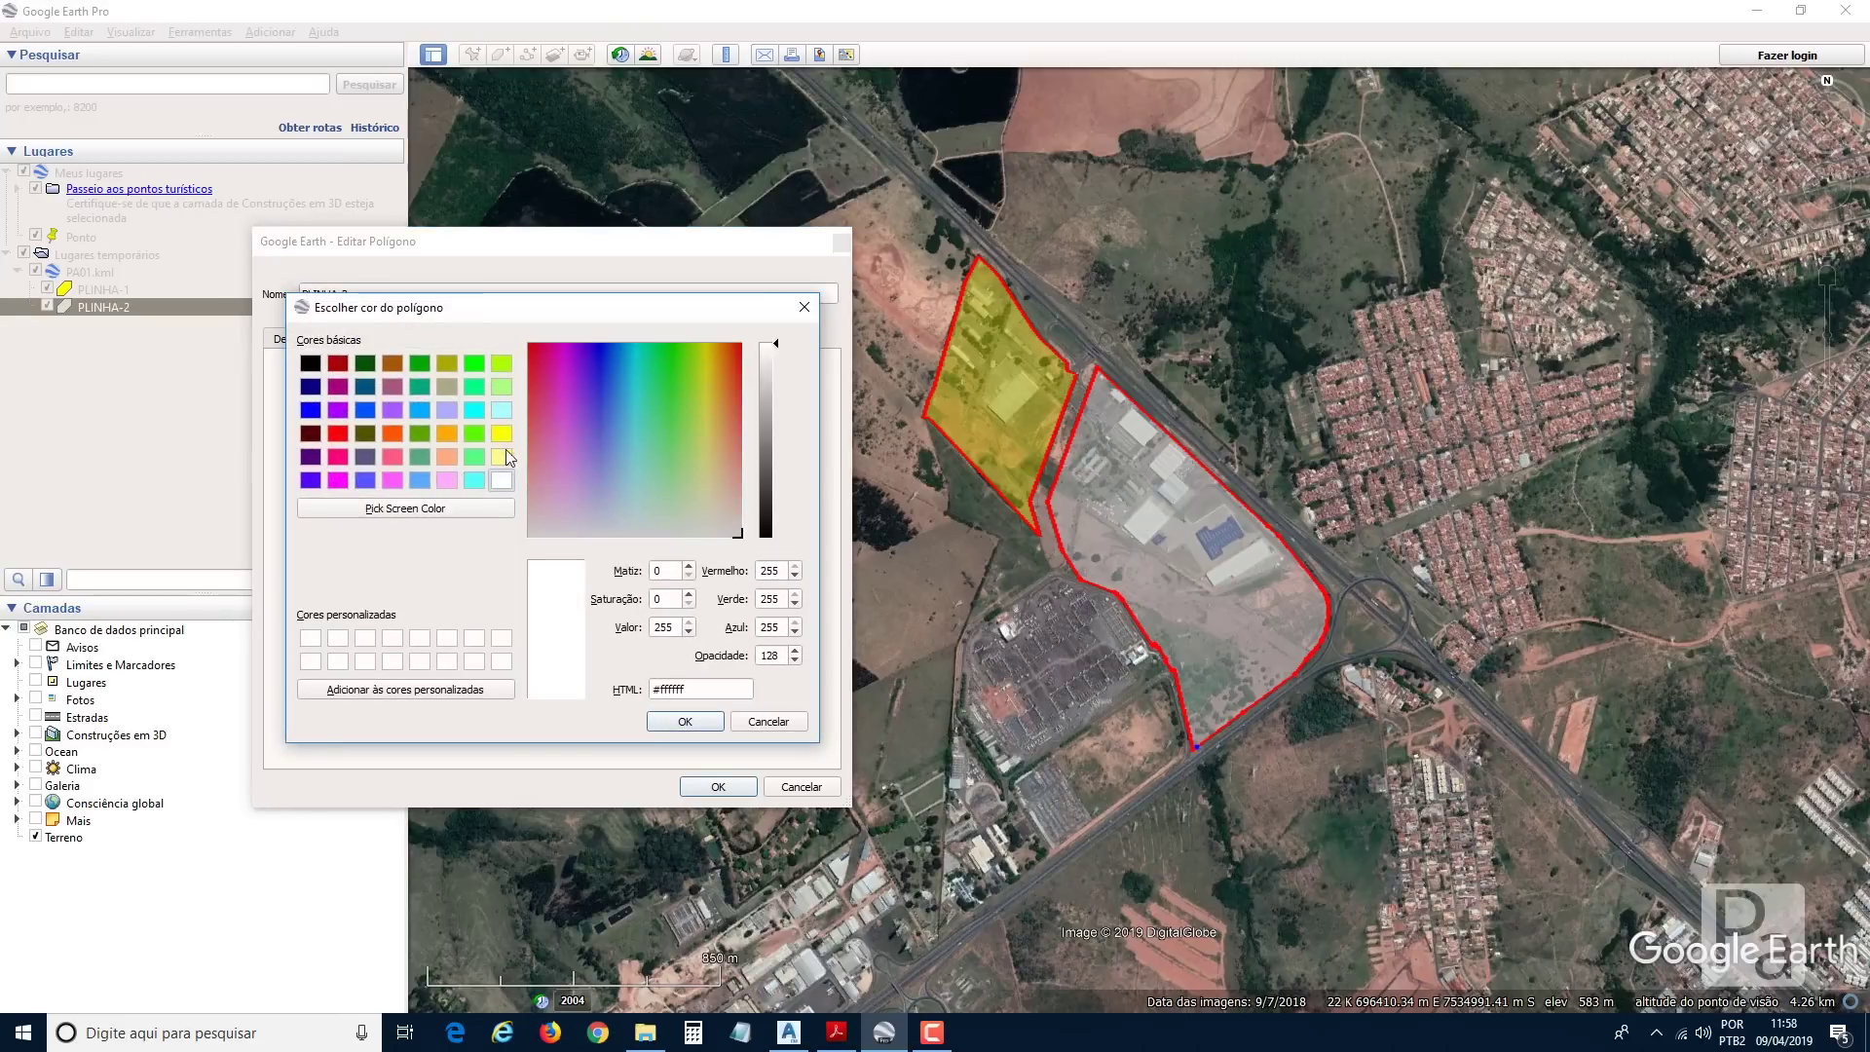
left_click(502, 457)
left_click(682, 722)
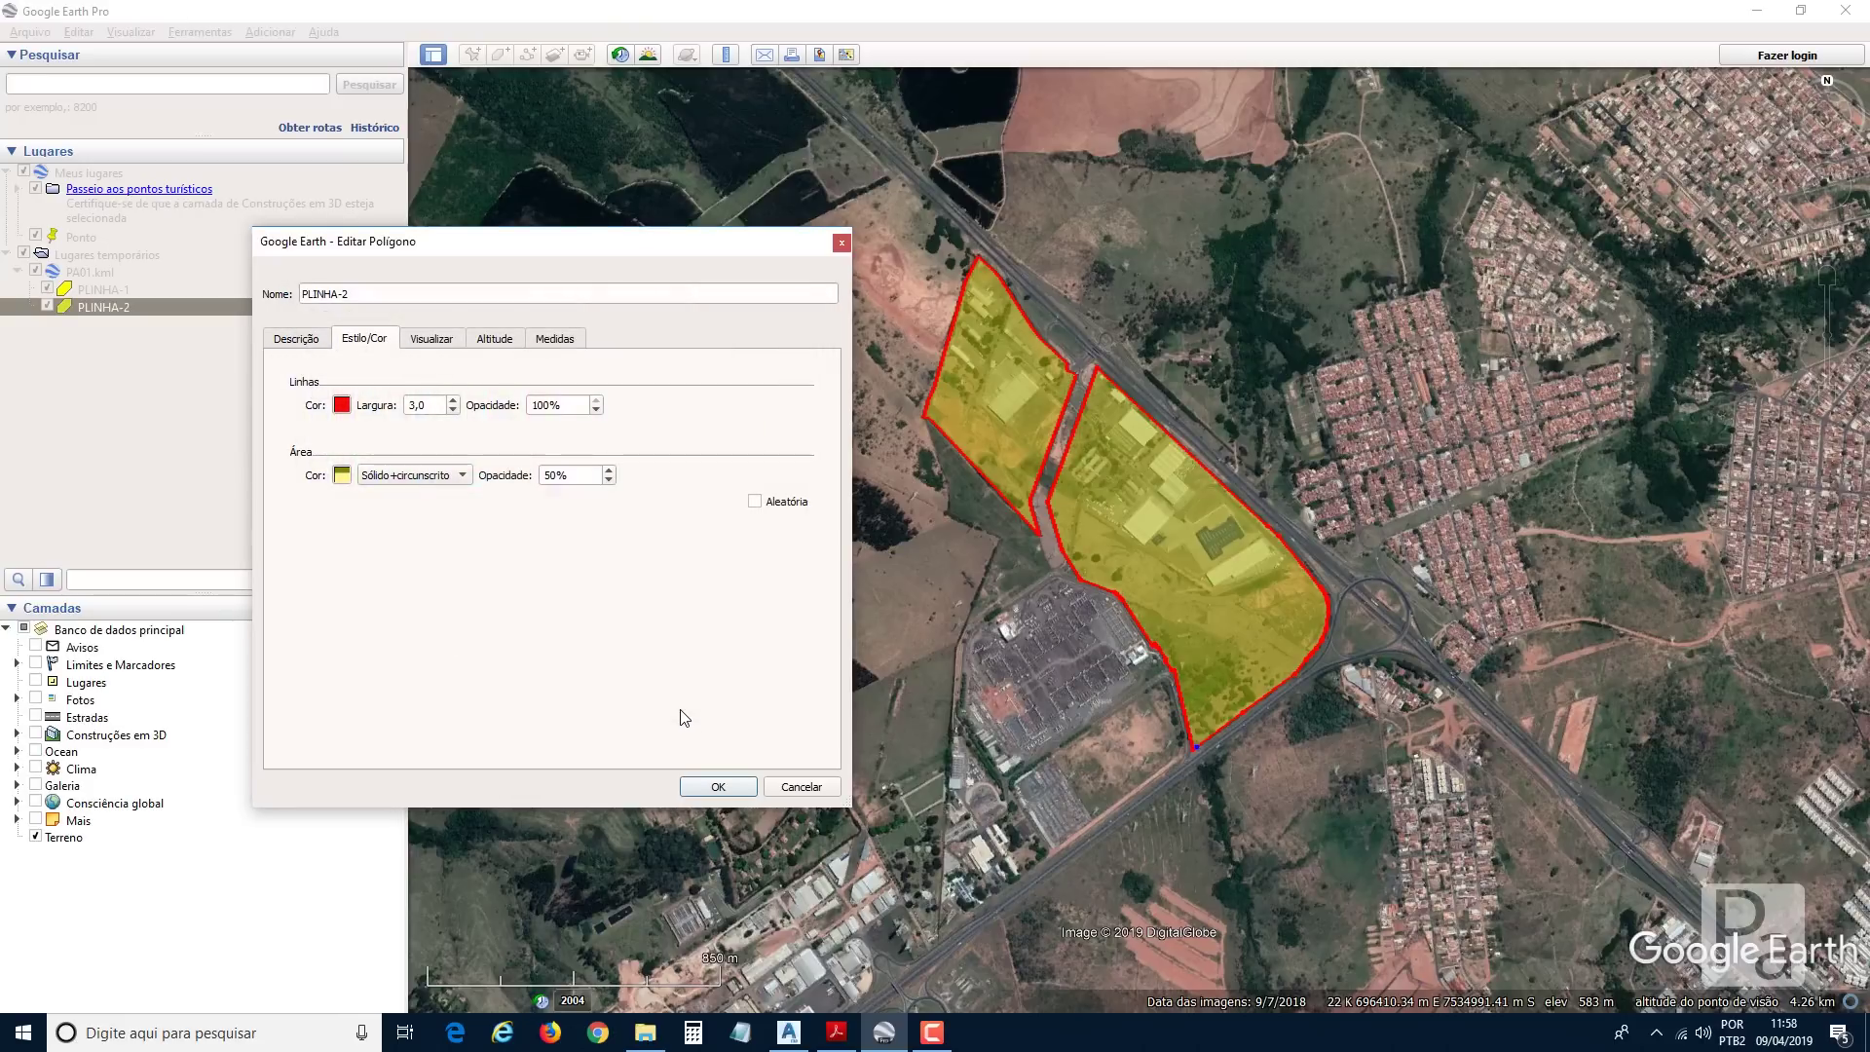
left_click(718, 786)
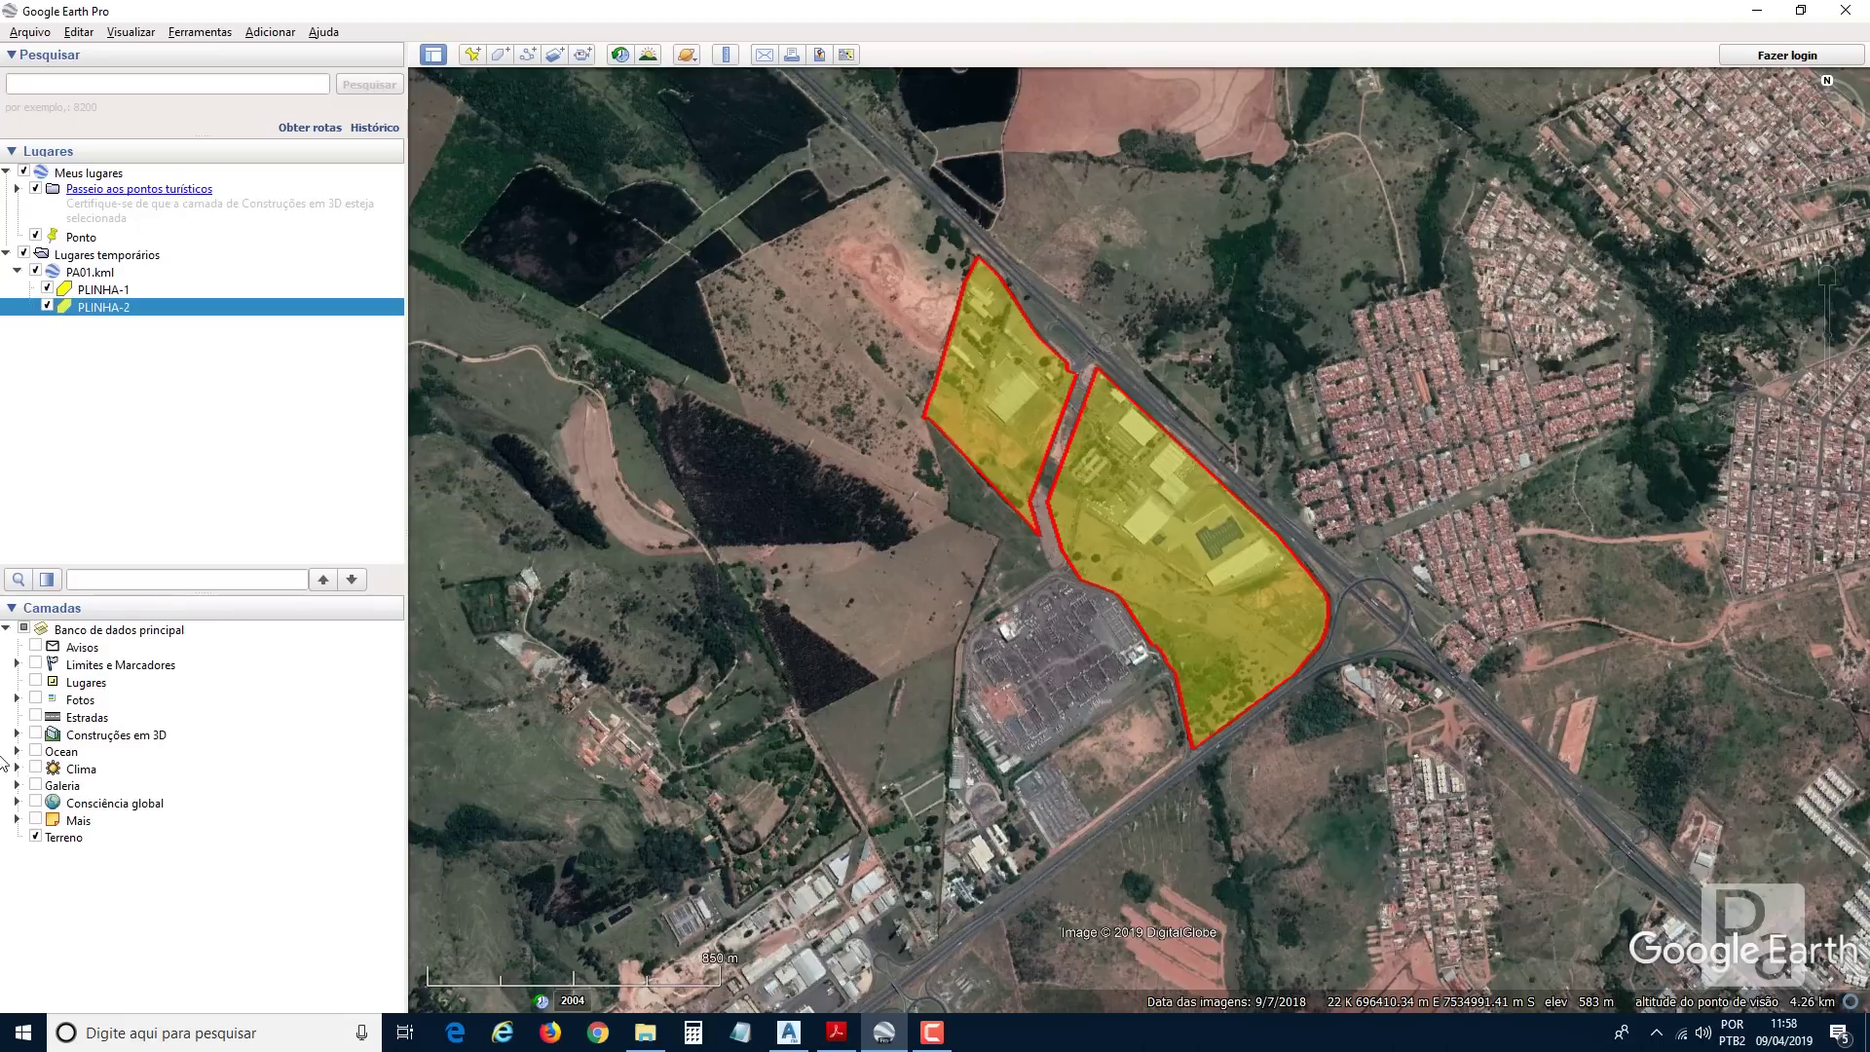
Show the Estradas and Limites e Marcadores layers over the imagery.
left_click(36, 718)
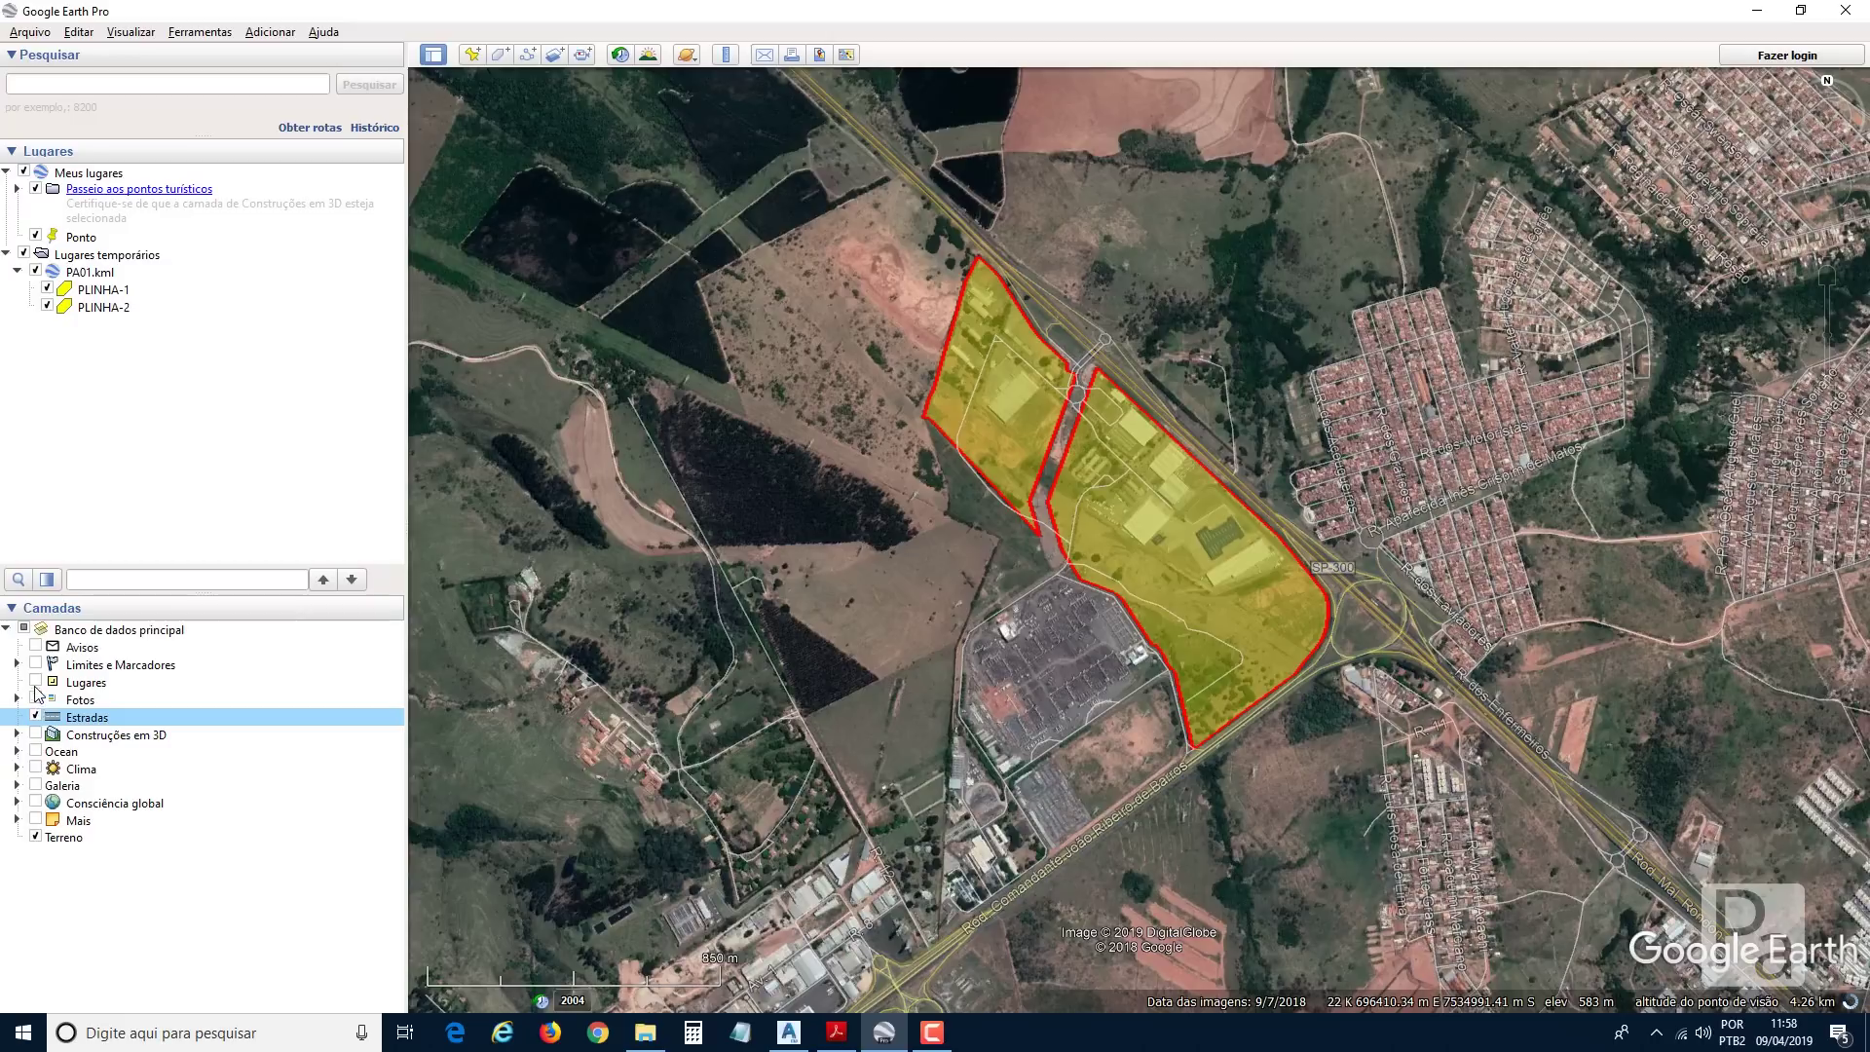
left_click(36, 666)
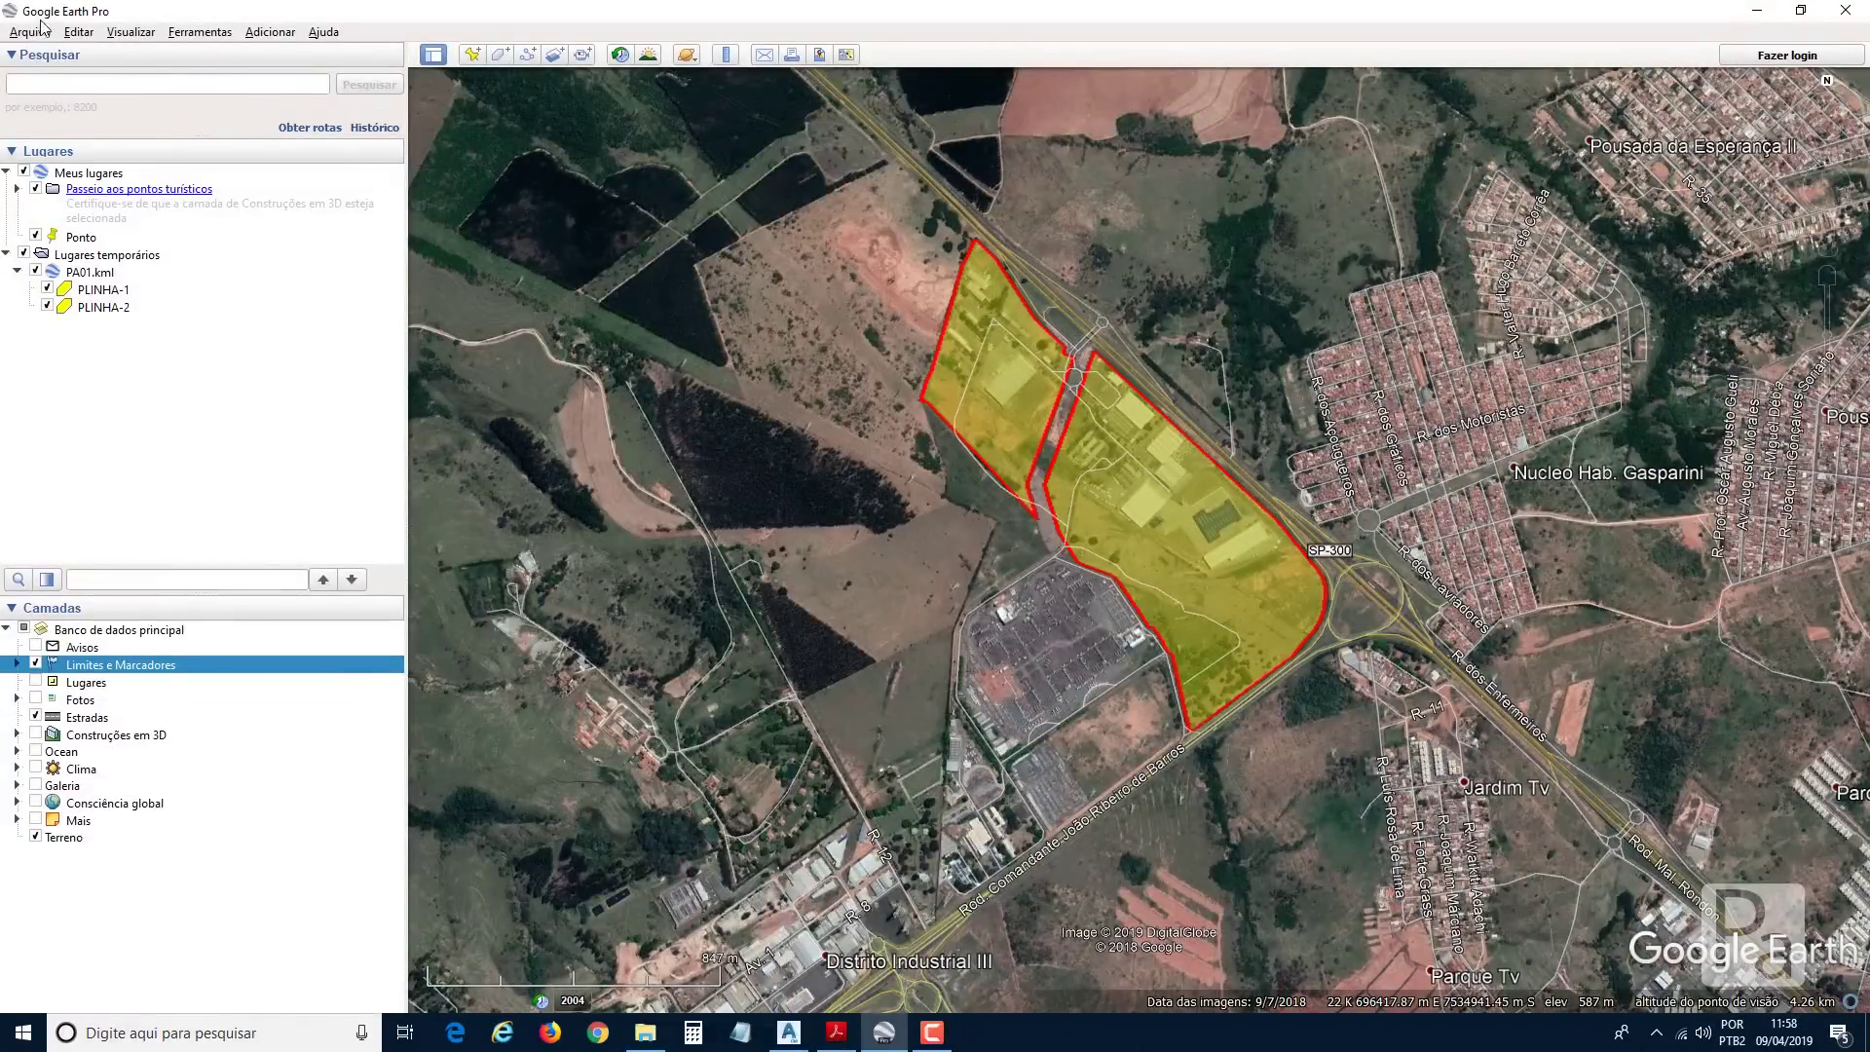
Start saving the map view as an image and remove the title and description, legend, and HTML area from it.
left_click(37, 33)
mouse_move(52, 78)
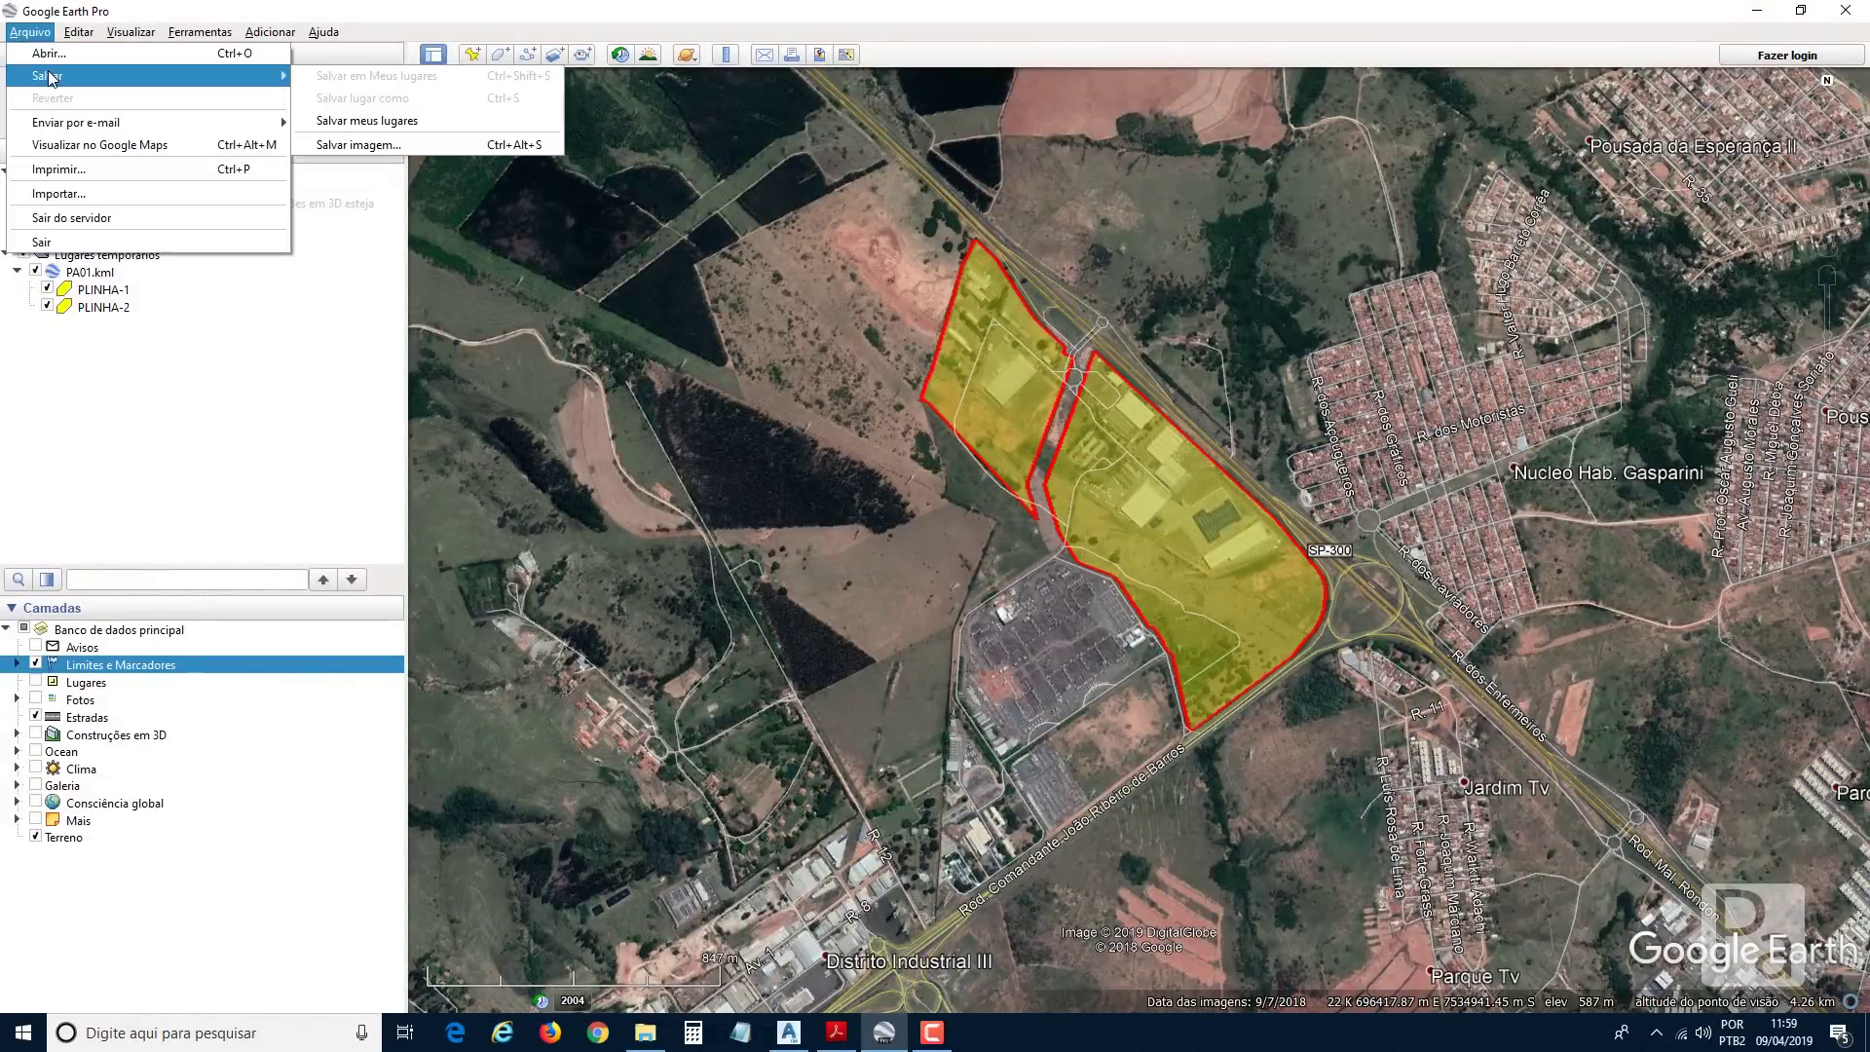
left_click(432, 148)
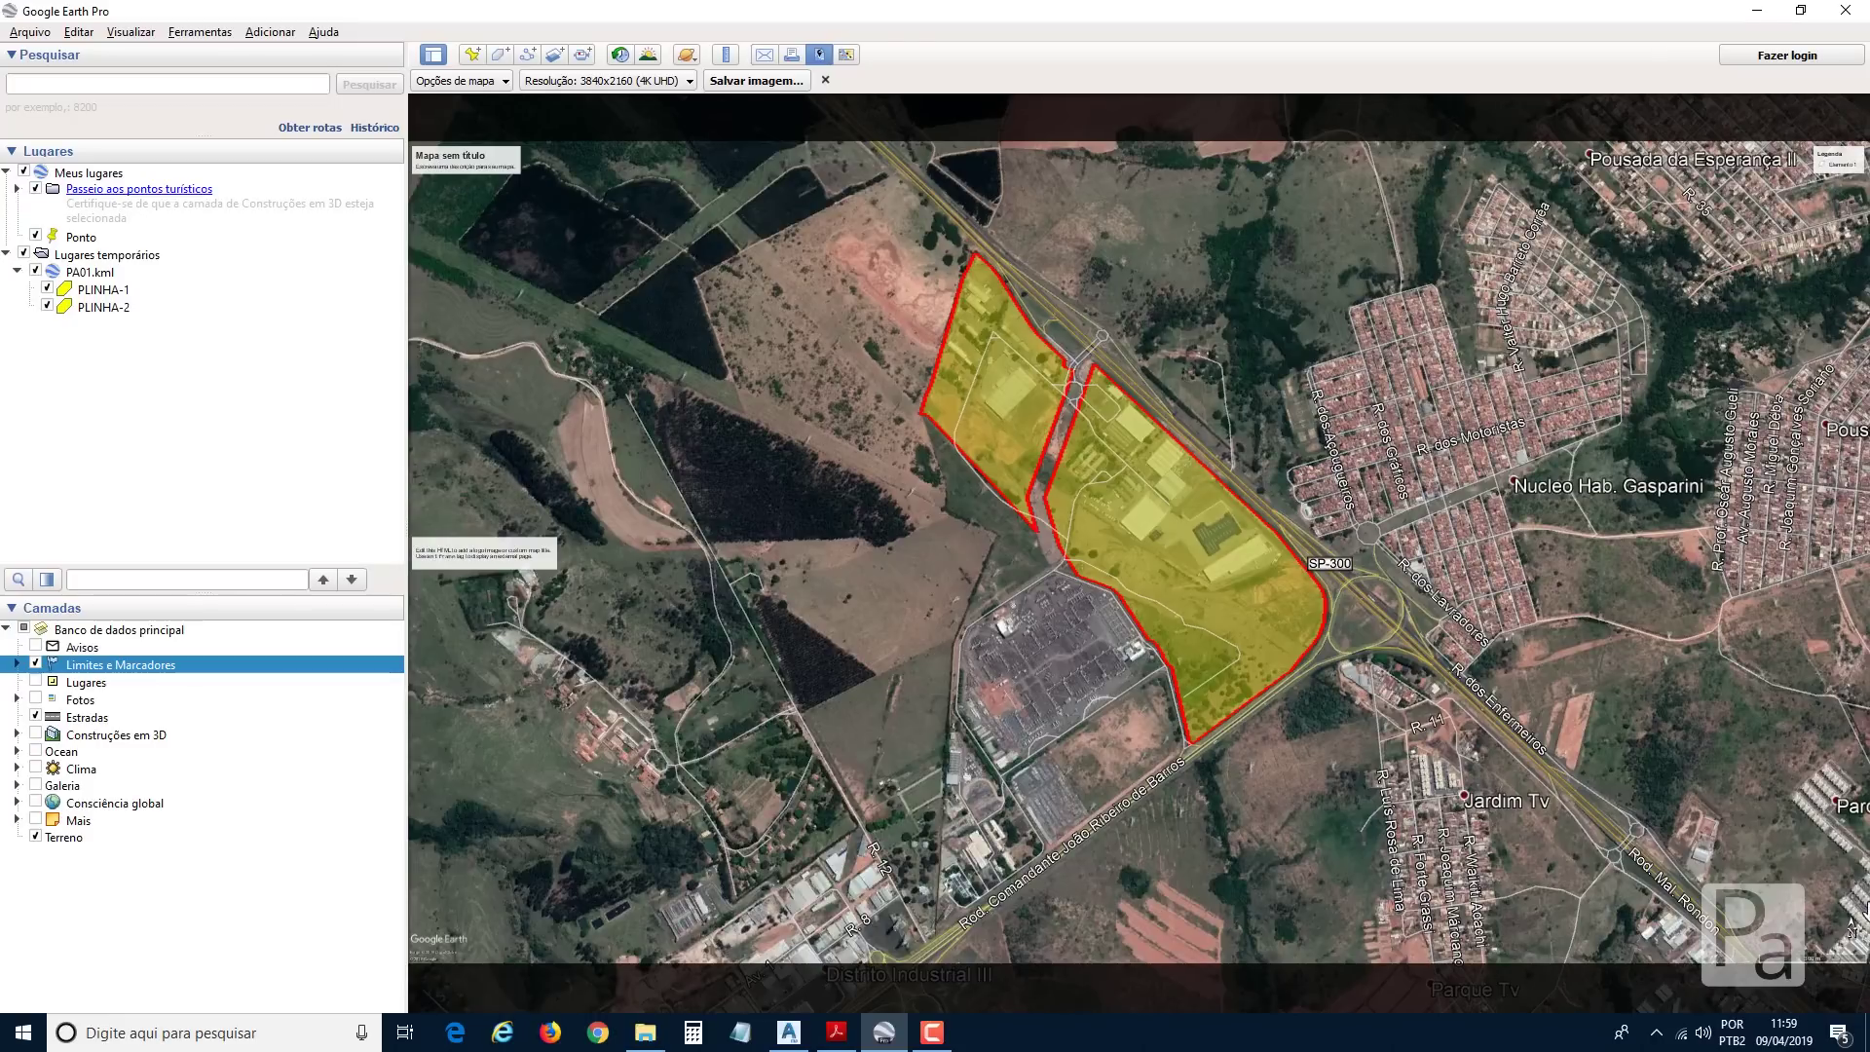
left_click(457, 81)
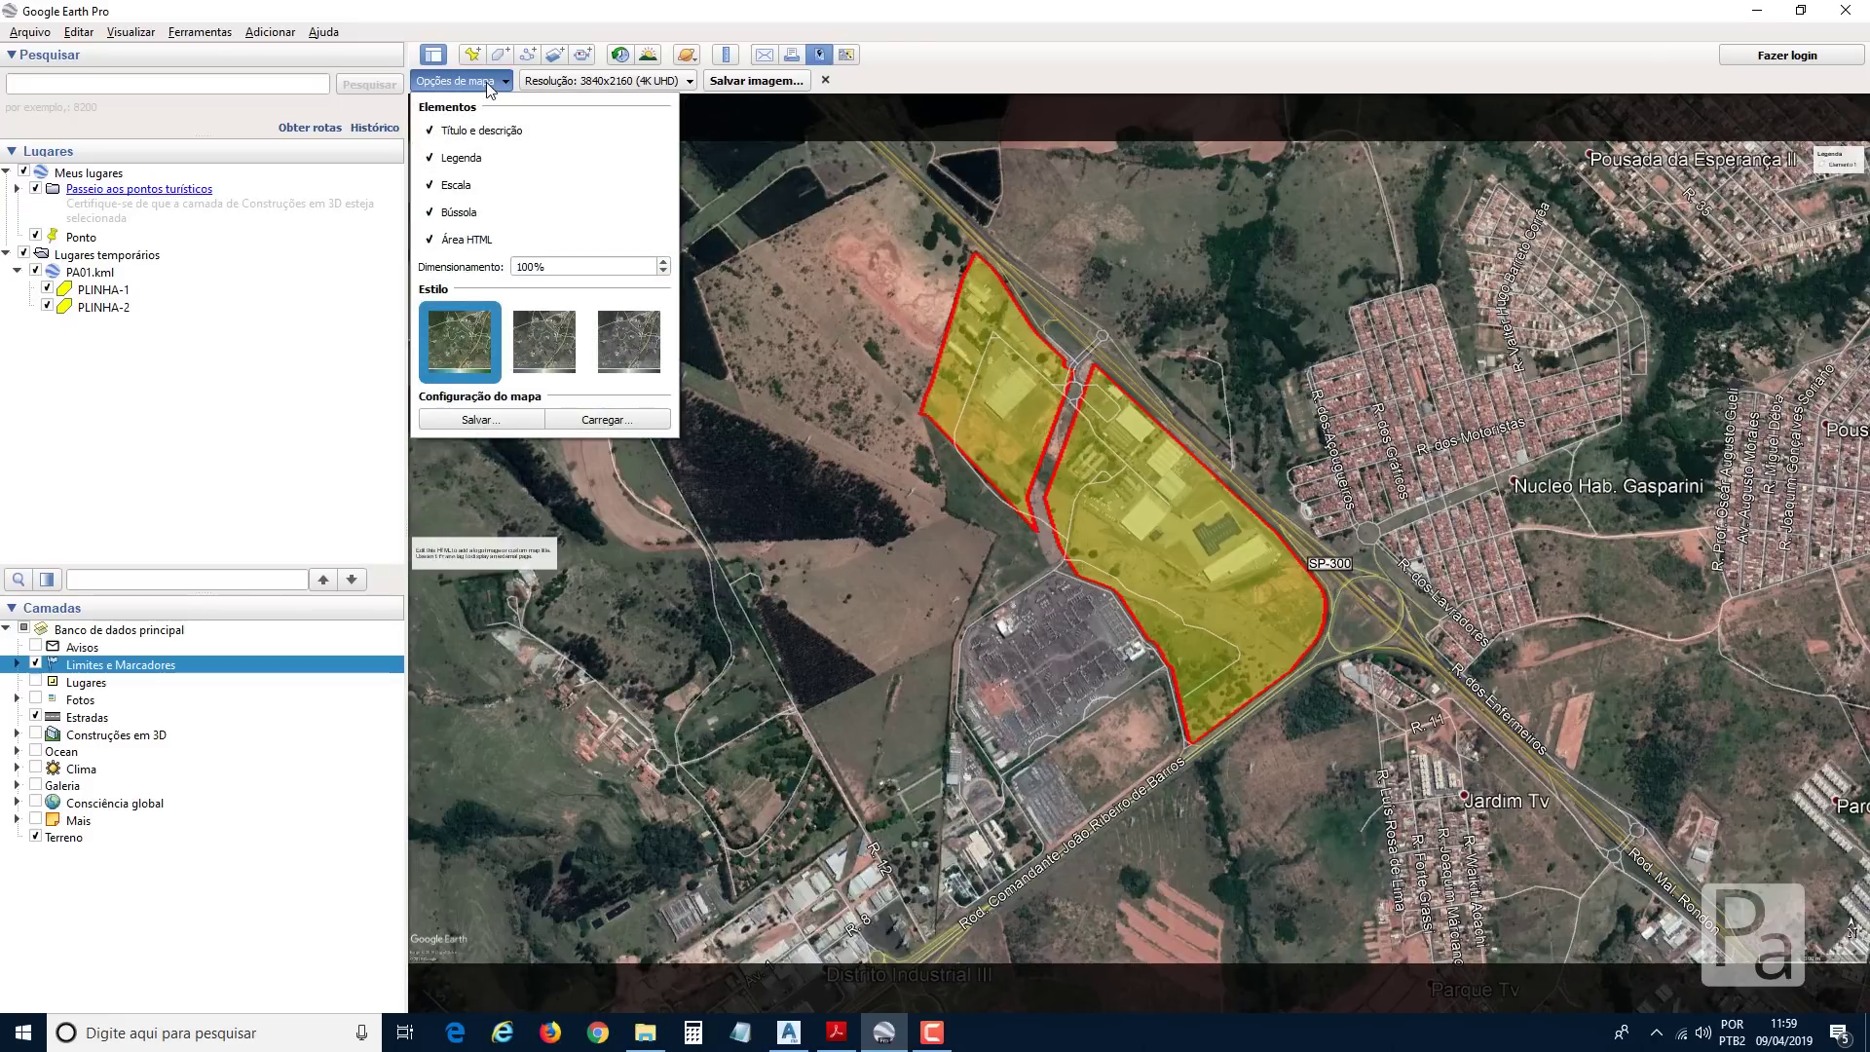
left_click(429, 157)
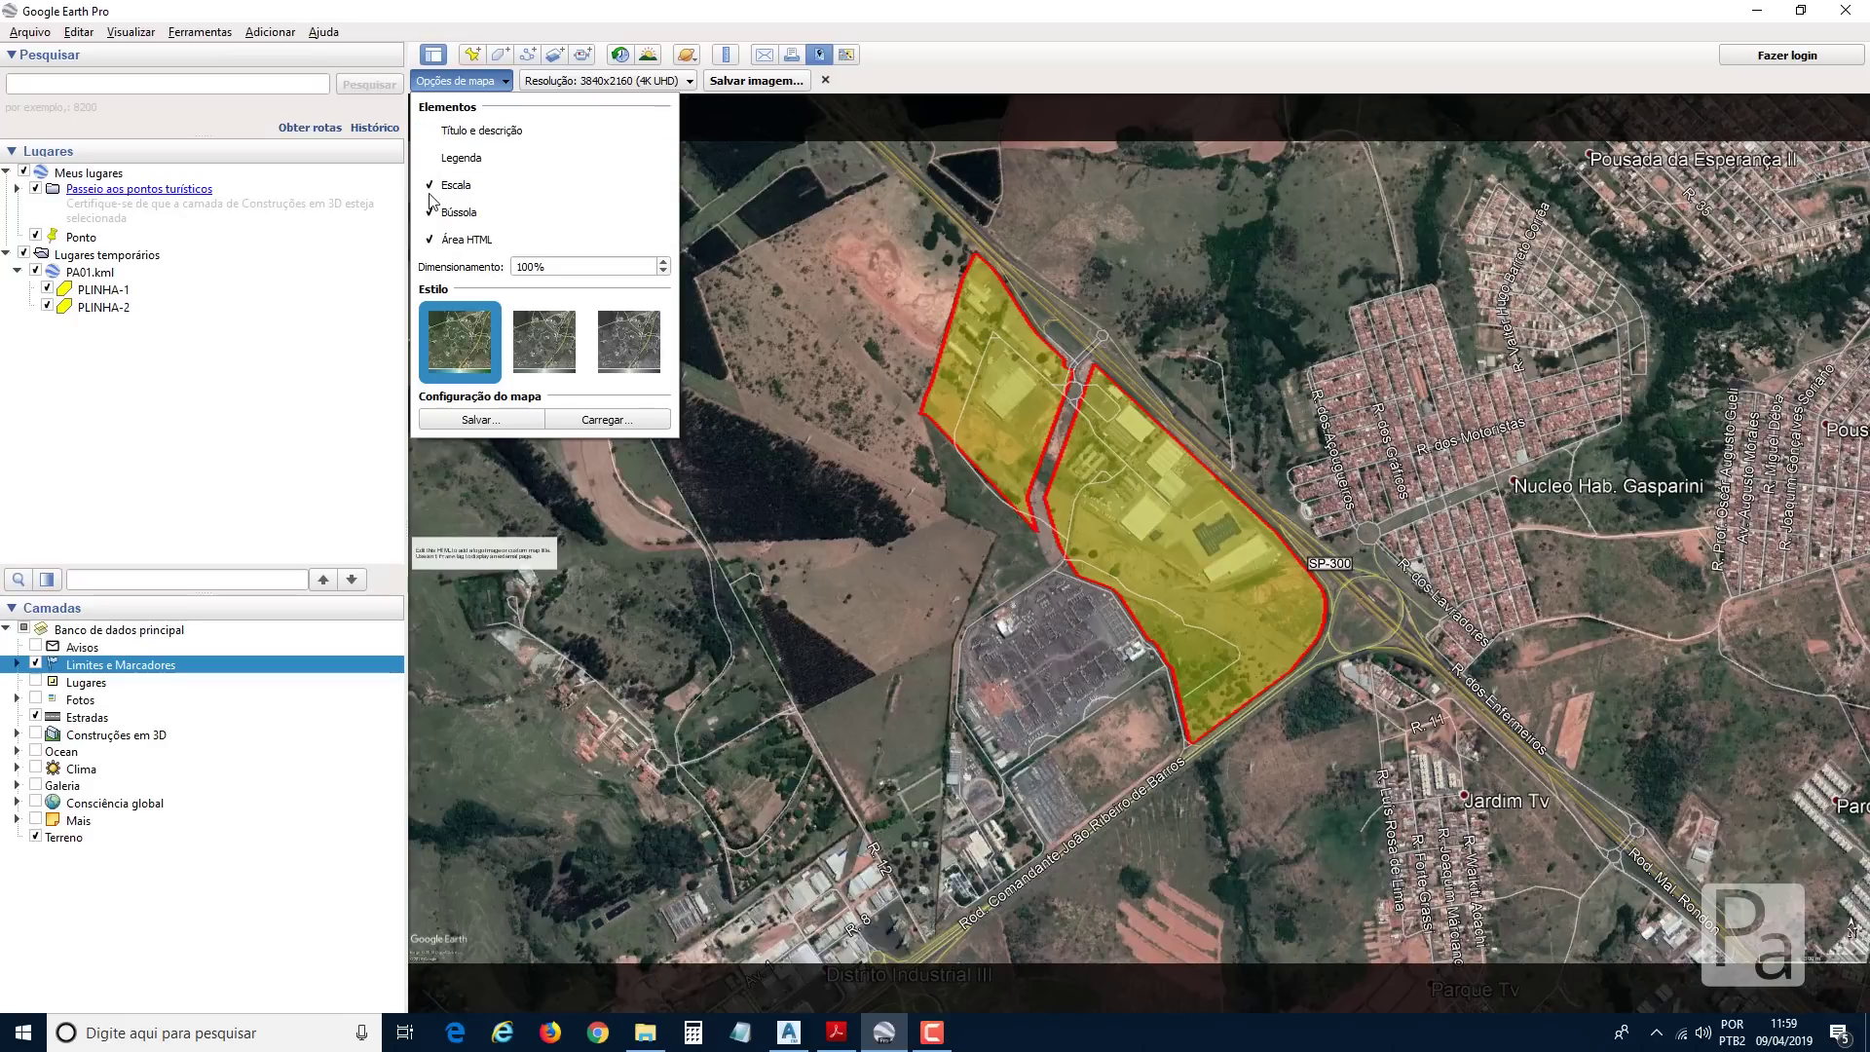
left_click(465, 84)
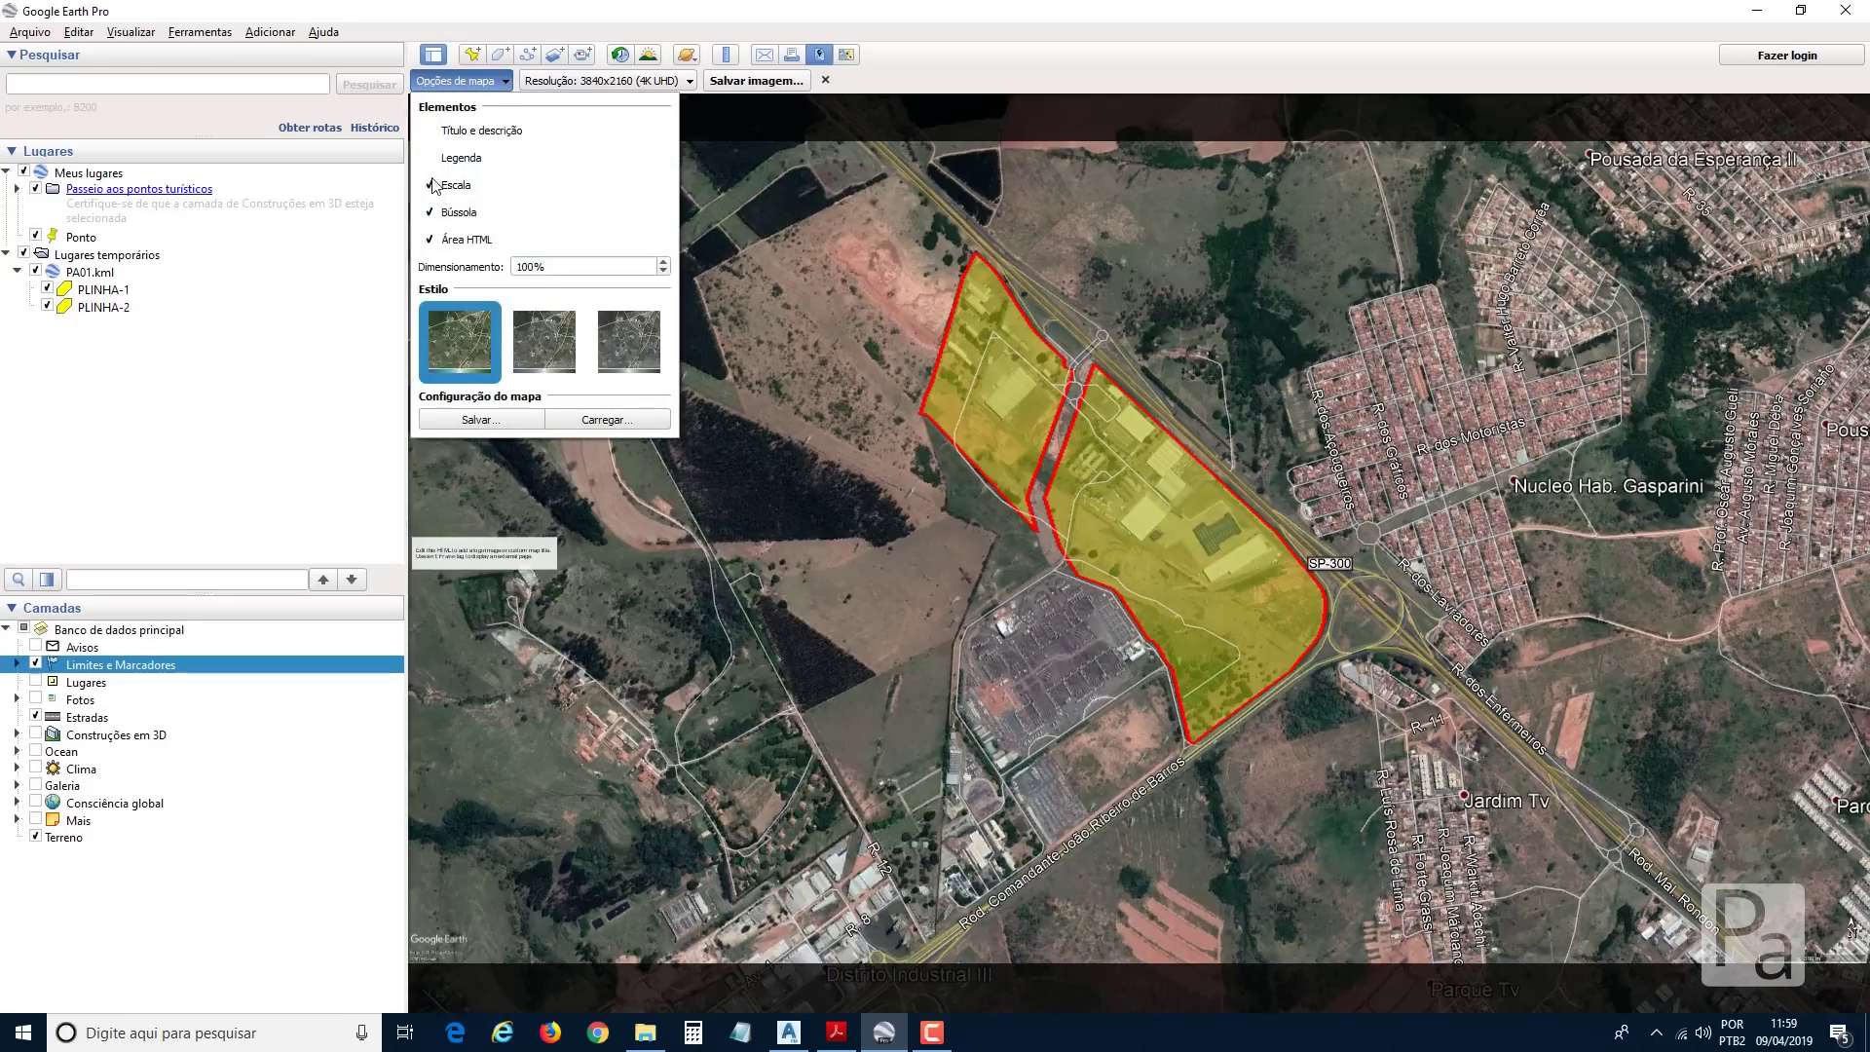
left_click(430, 240)
left_click(495, 86)
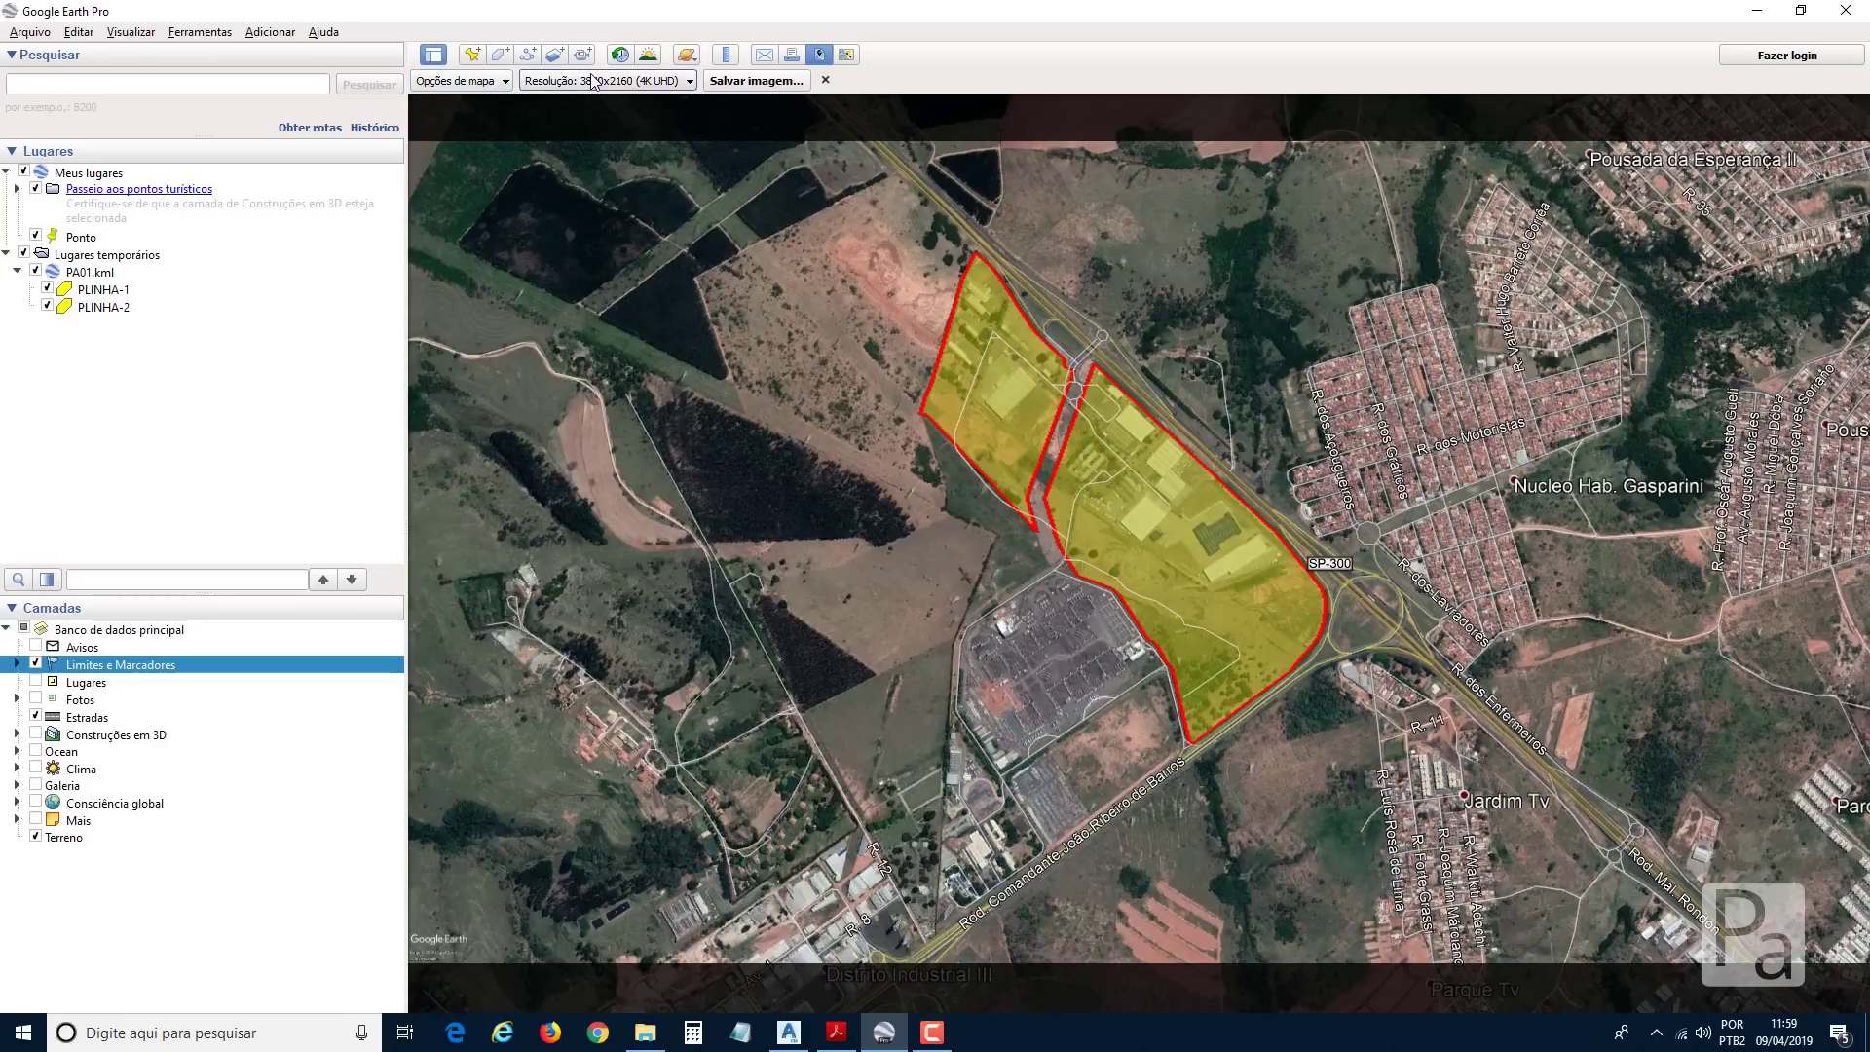
Save the map image at 3840x2160 (4K UHD) as local.jpg in the Projeto folder.
left_click(543, 83)
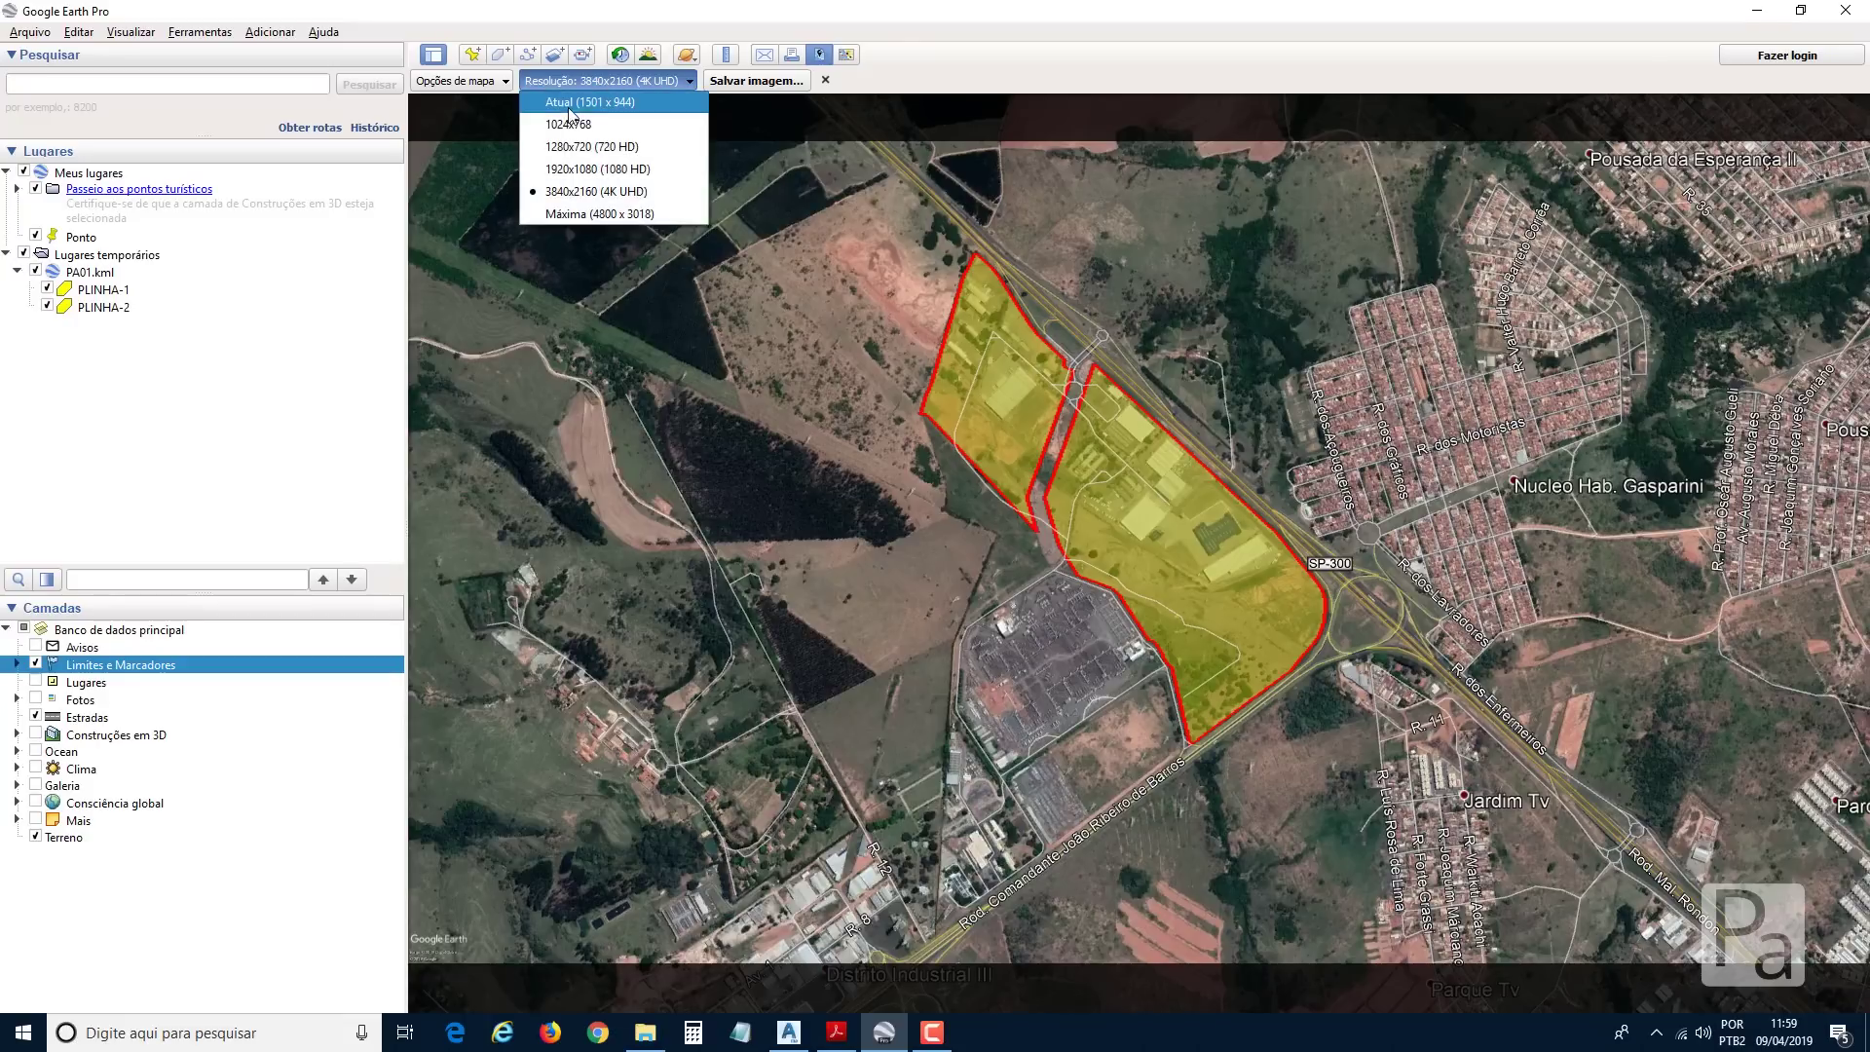
left_click(621, 84)
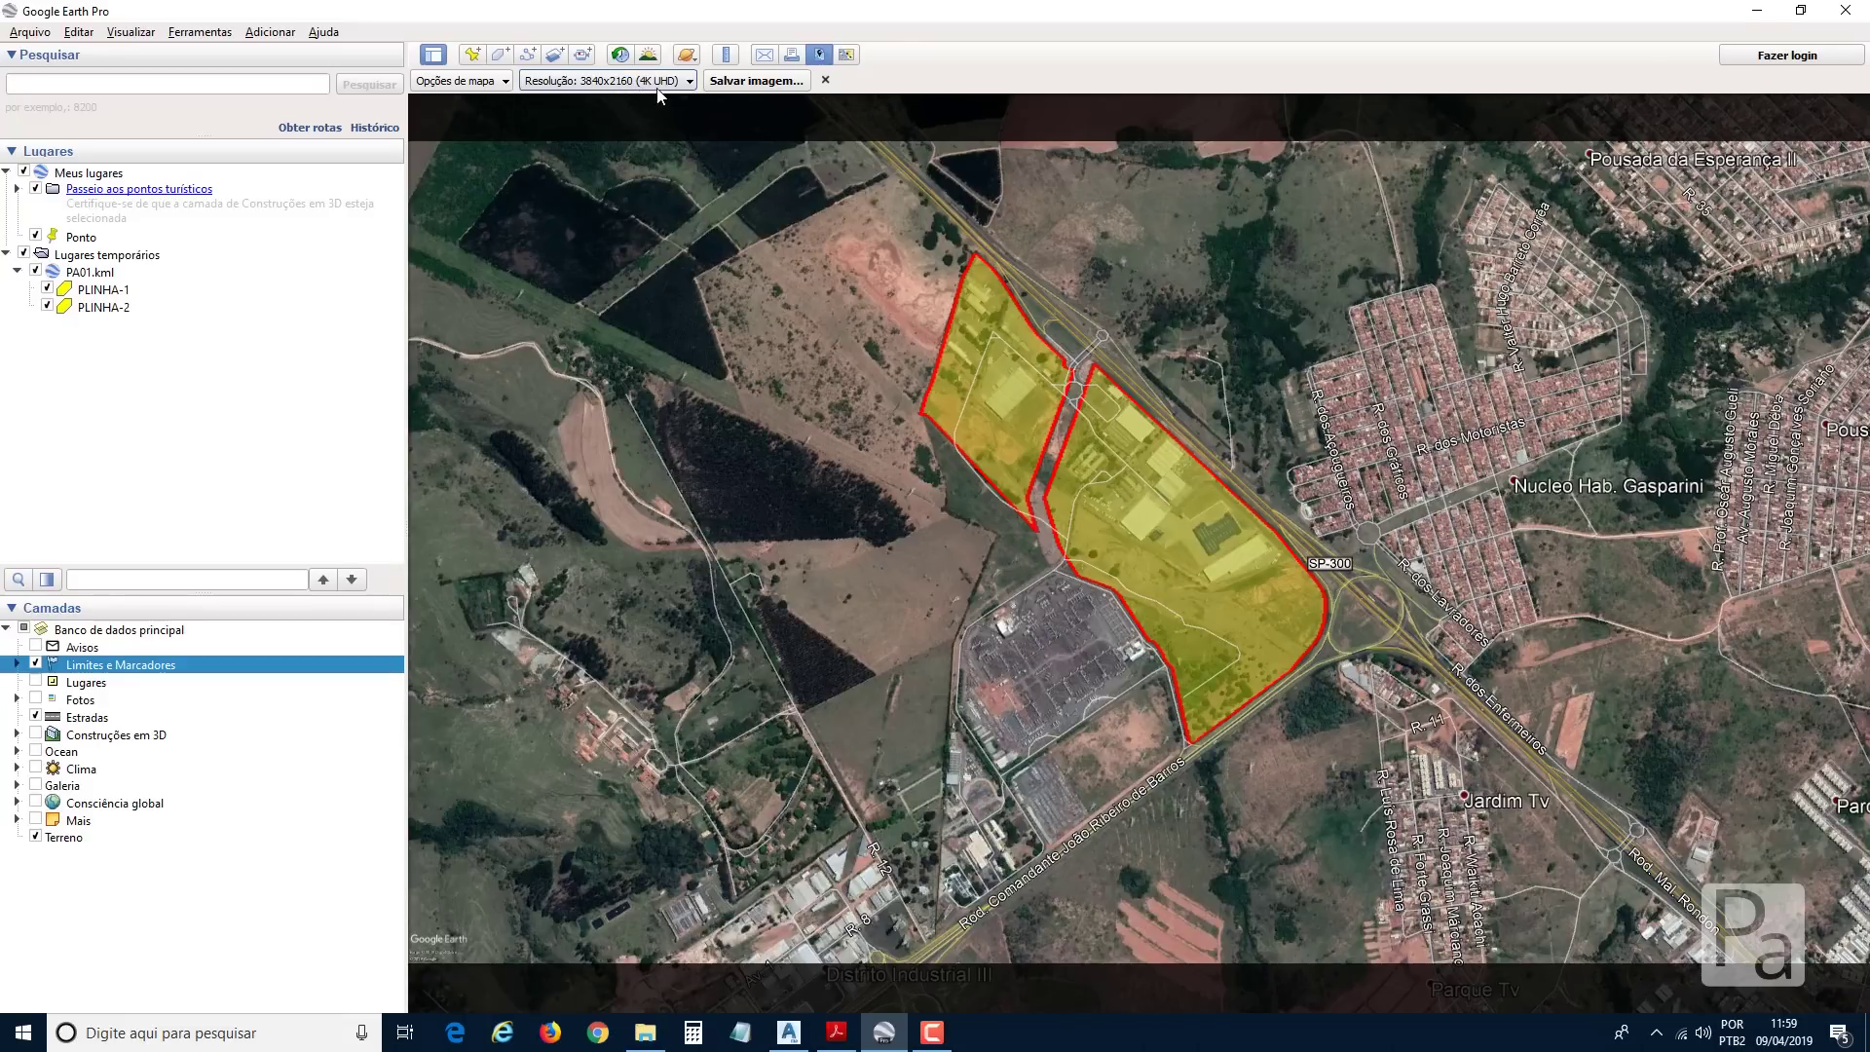
left_click(731, 82)
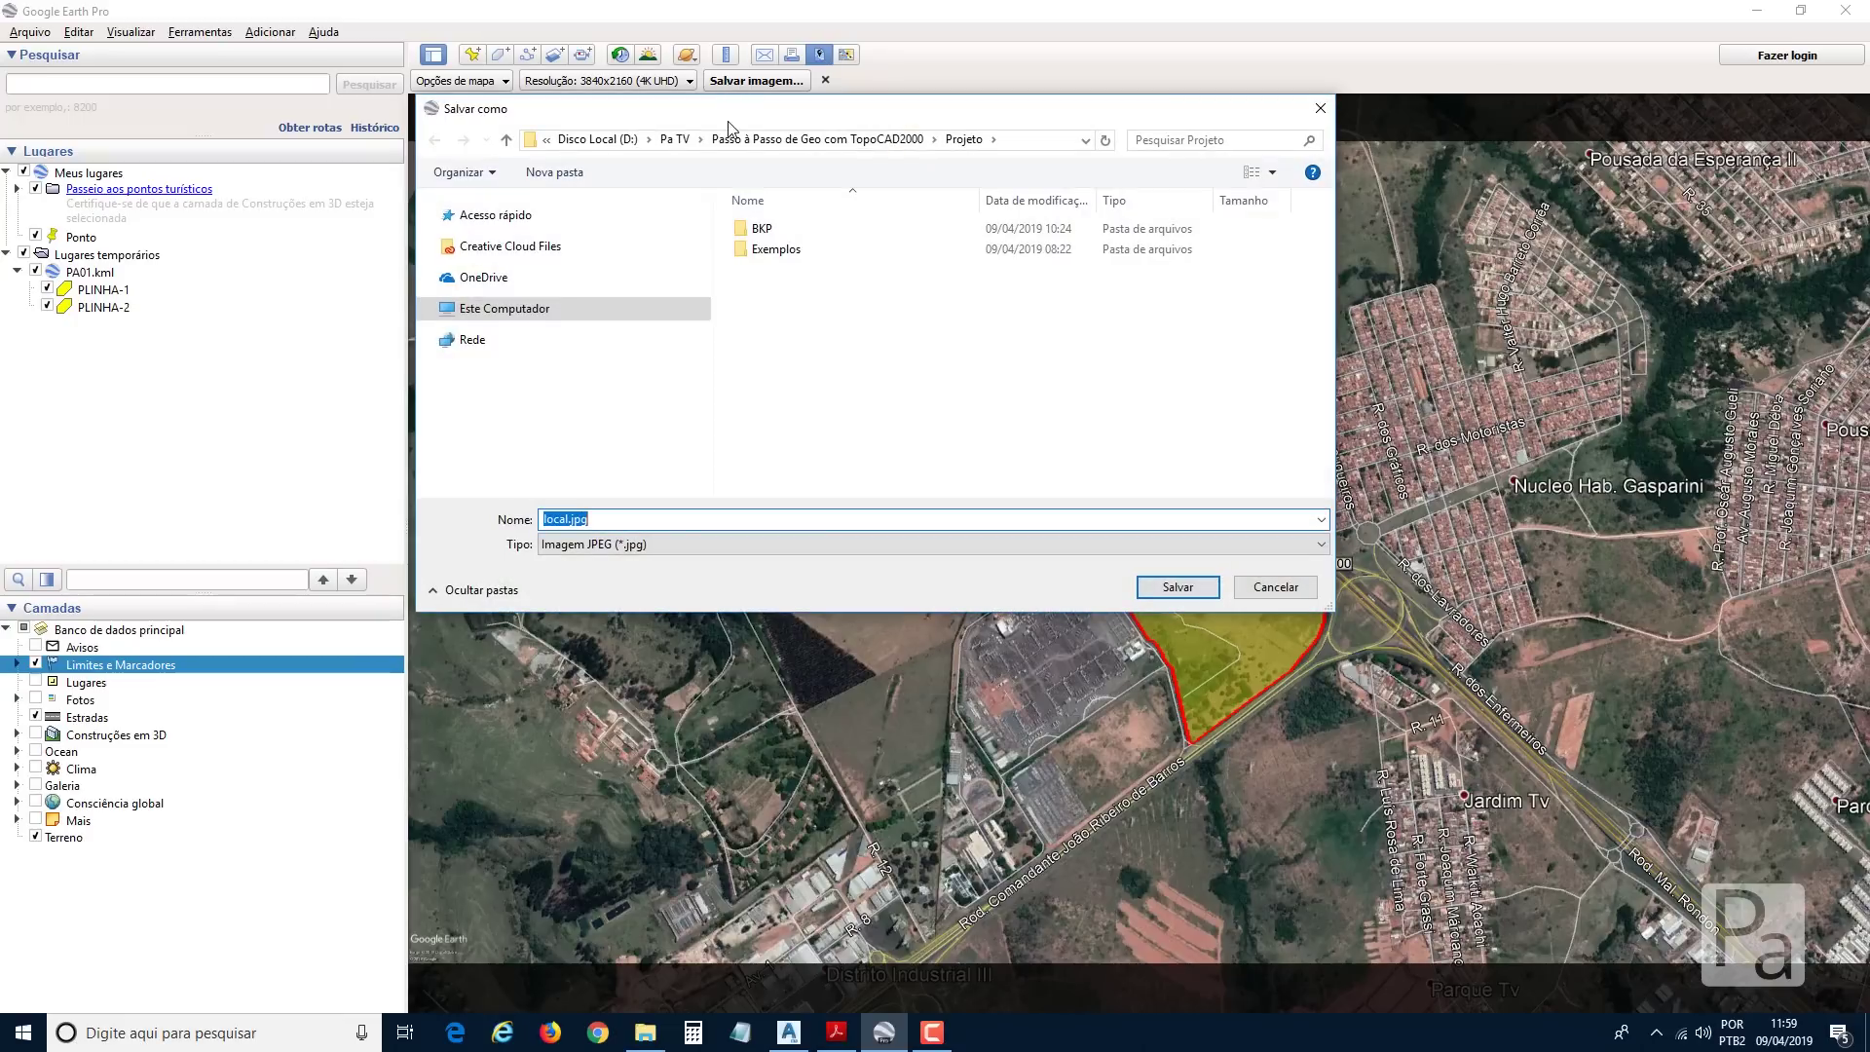
left_click_drag(751, 105, 910, 251)
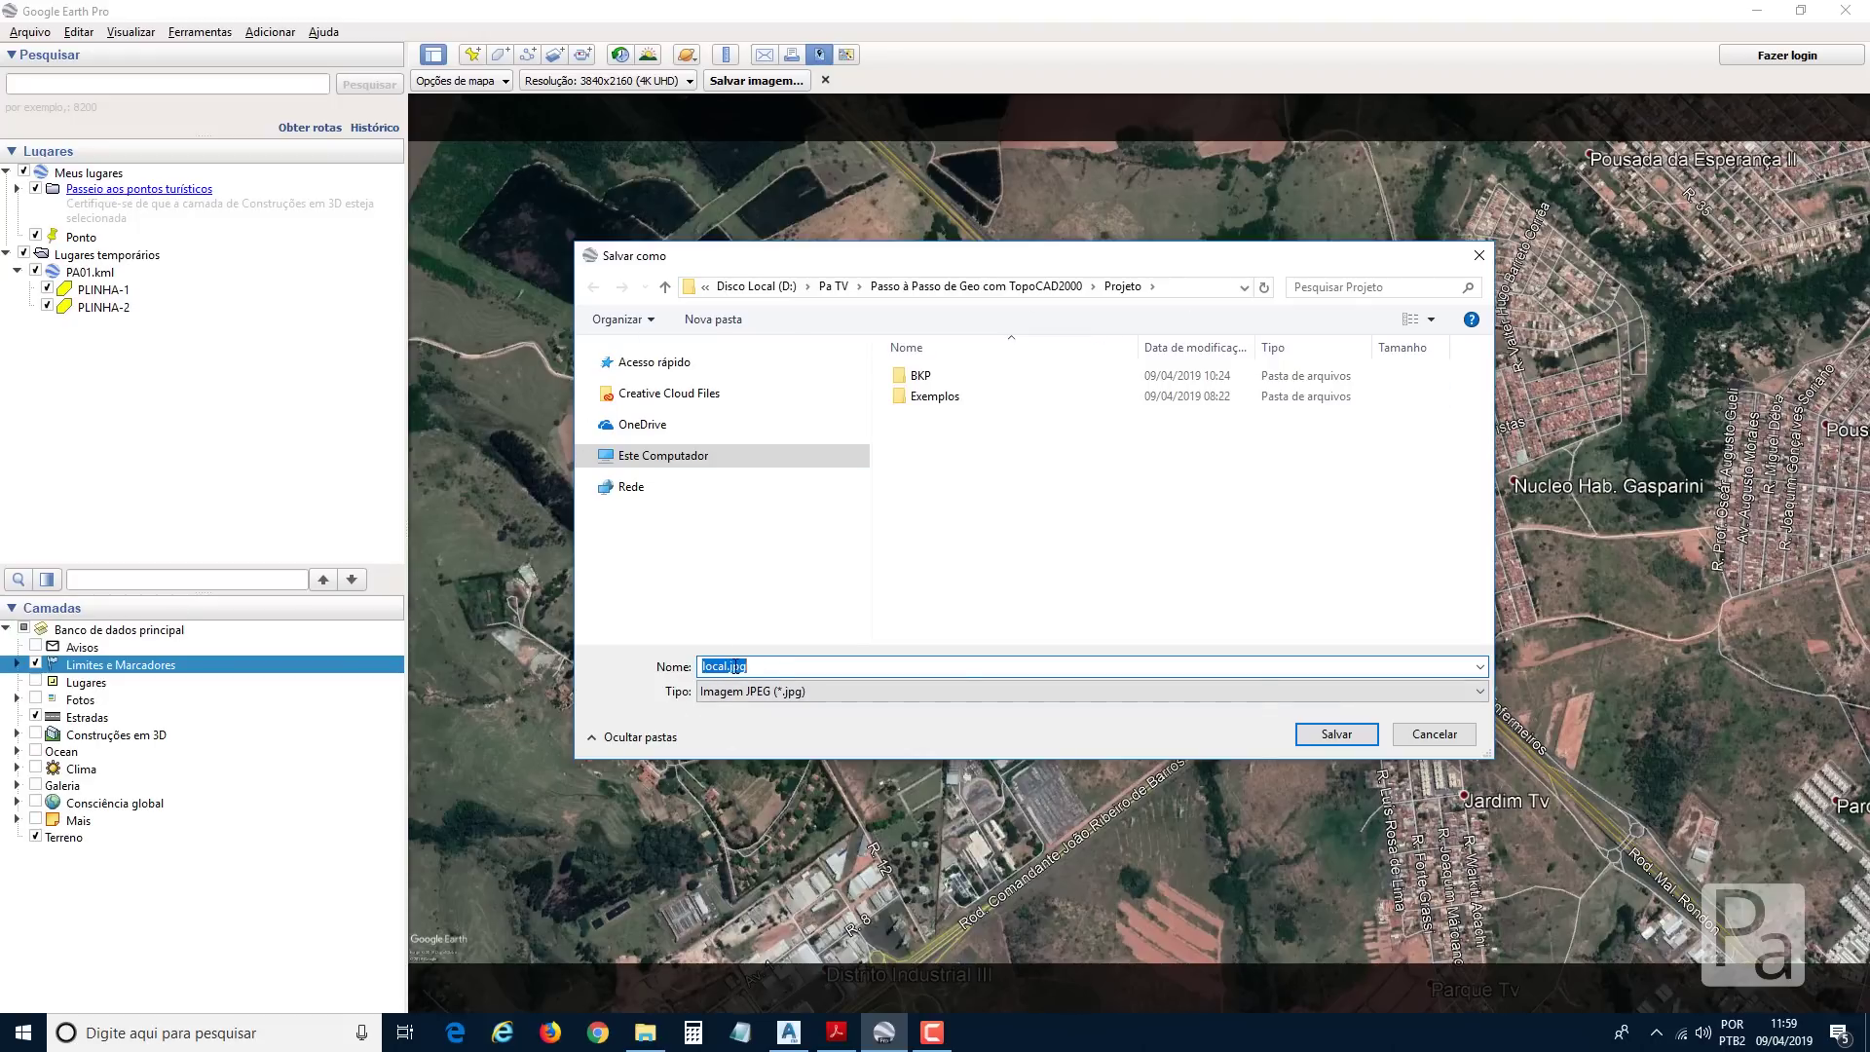
left_click(1332, 742)
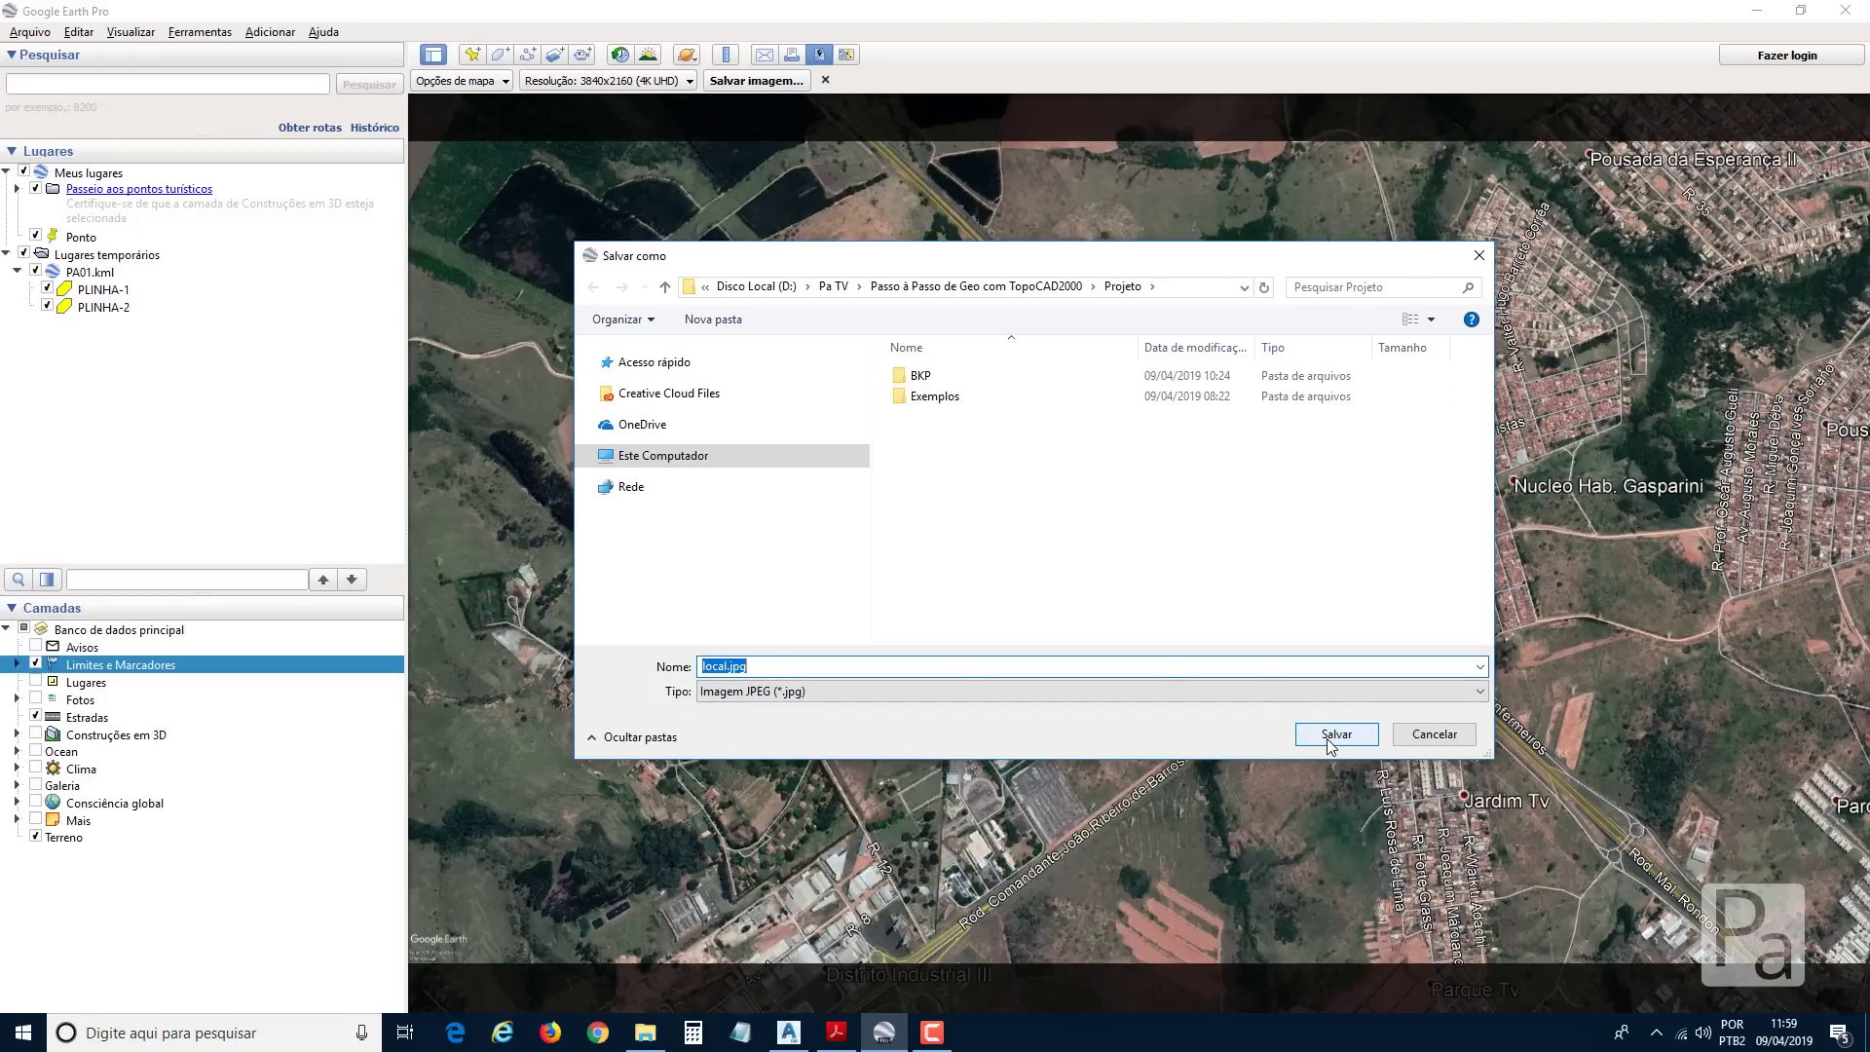
Finish saving the map image as local.jpg, switch back to Civil 3D and exit the KML export dialog.
left_click(1332, 742)
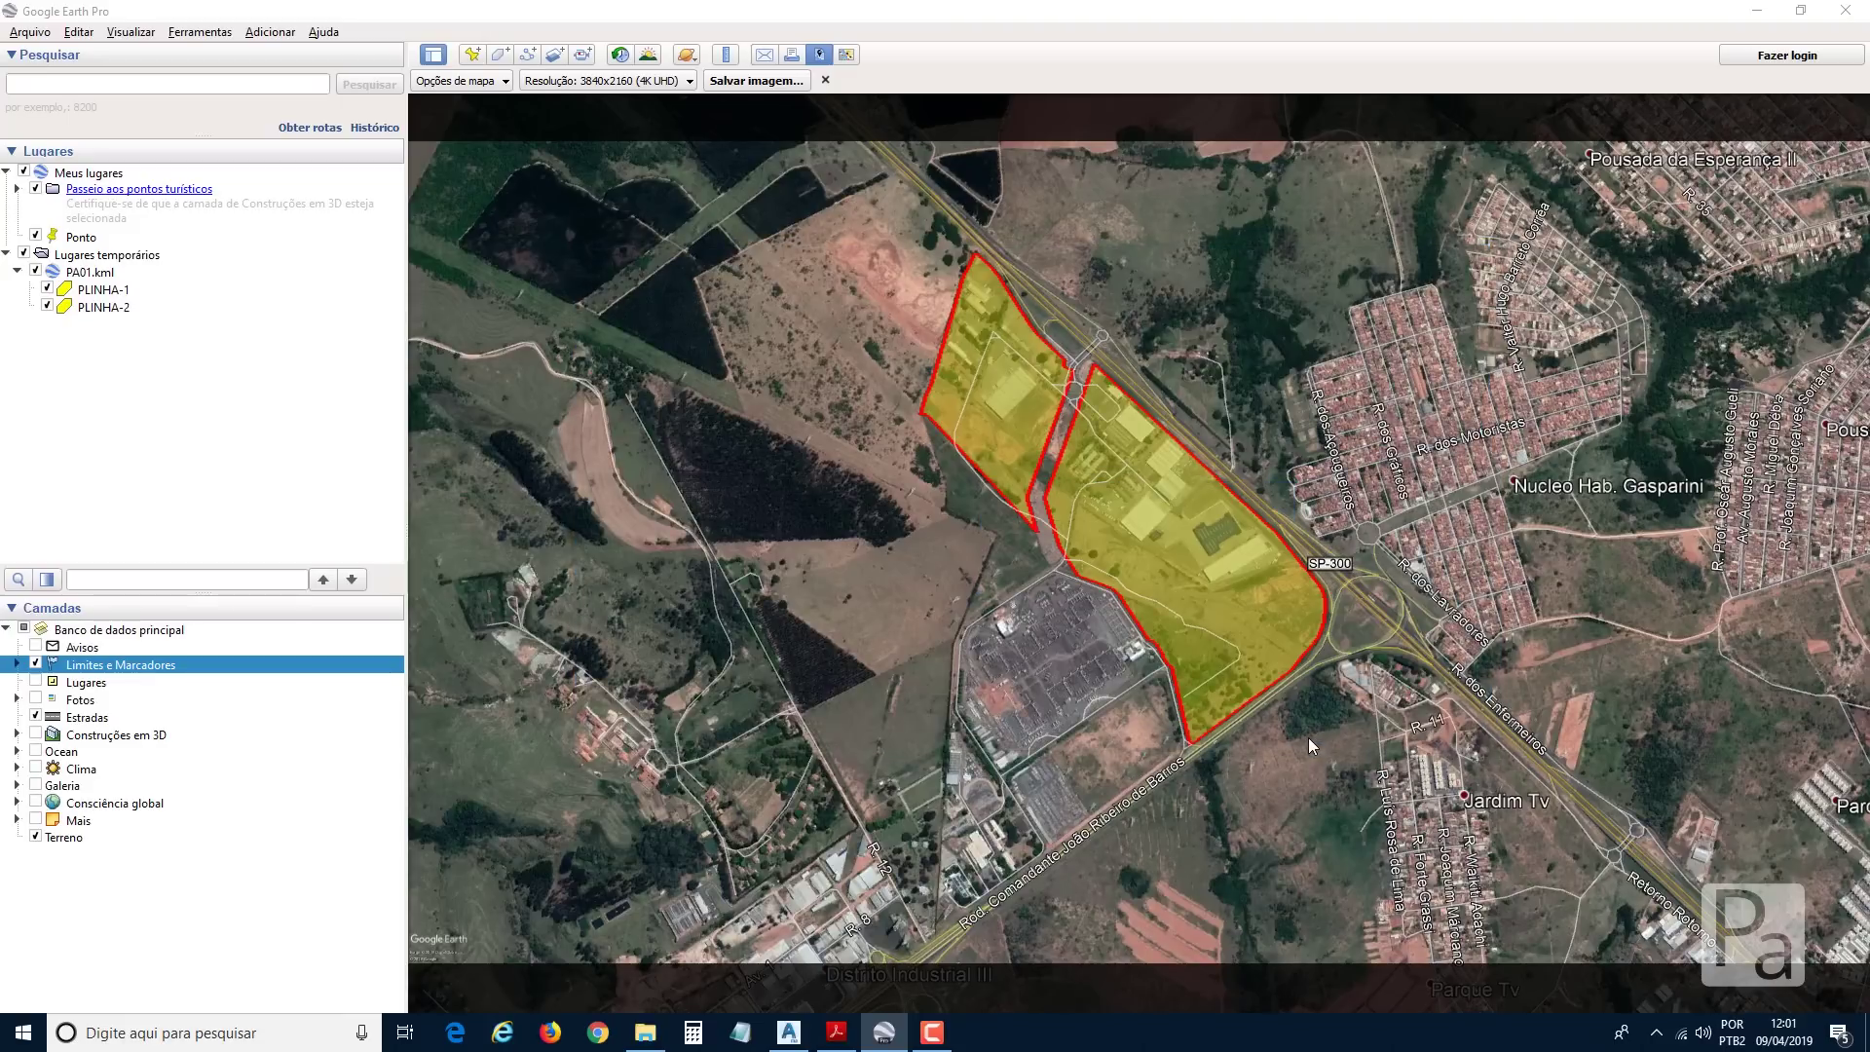
left_click(1759, 10)
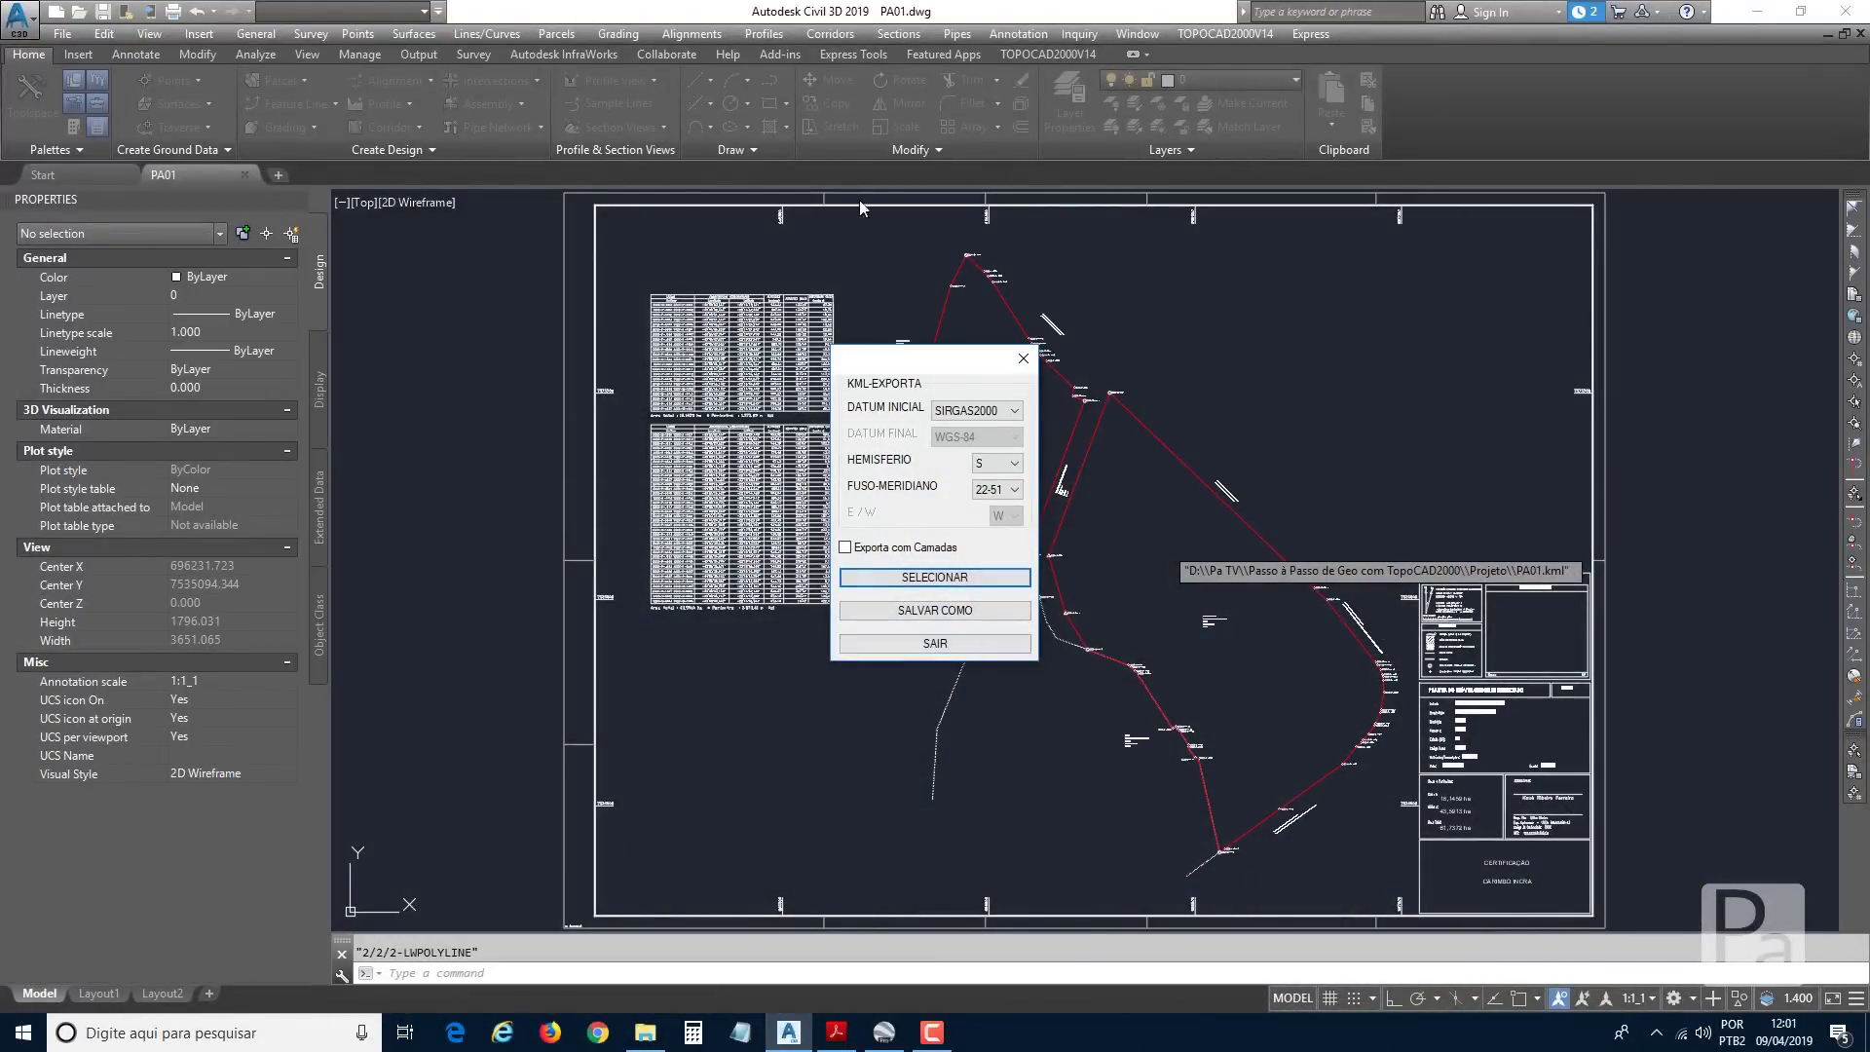
left_click(935, 643)
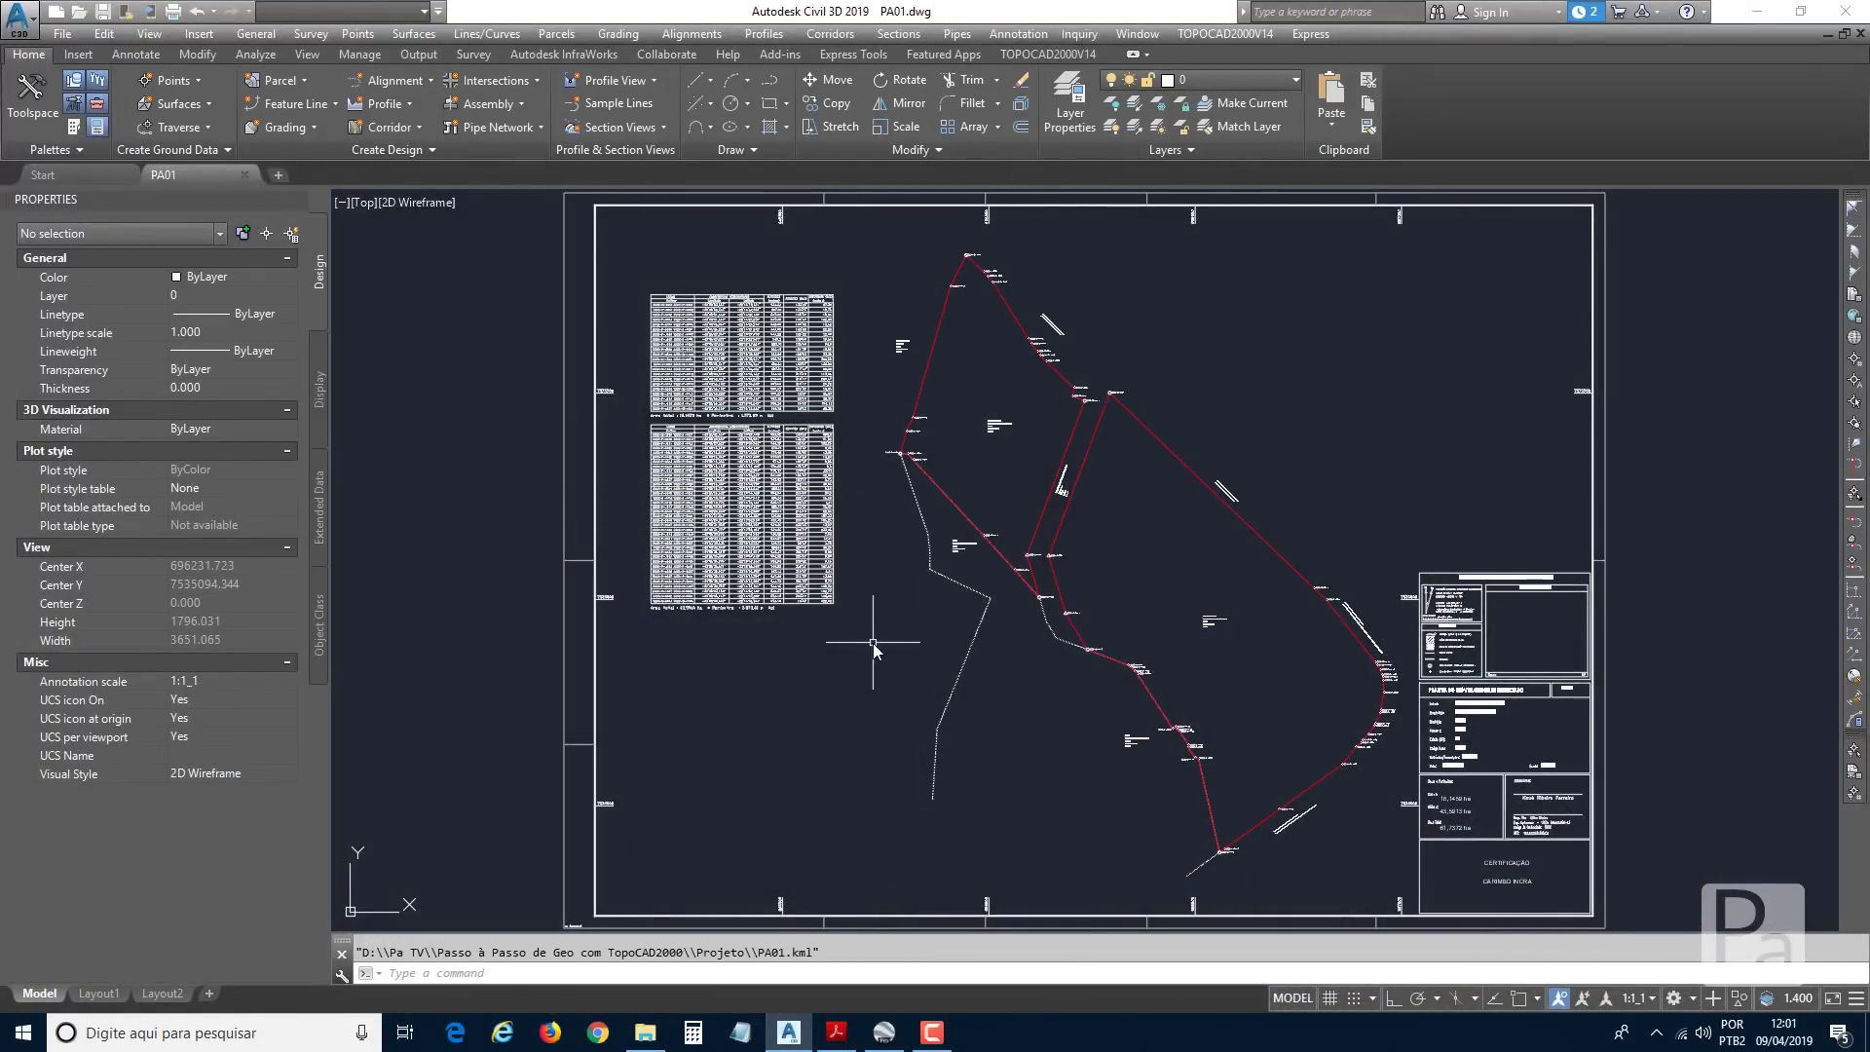
Insert local.jpg from the Projeto folder into the empty area beside the sheet, at a scale of about 602 and 0° rotation with Ortho on.
middle_click_drag(1349, 571, 721, 561)
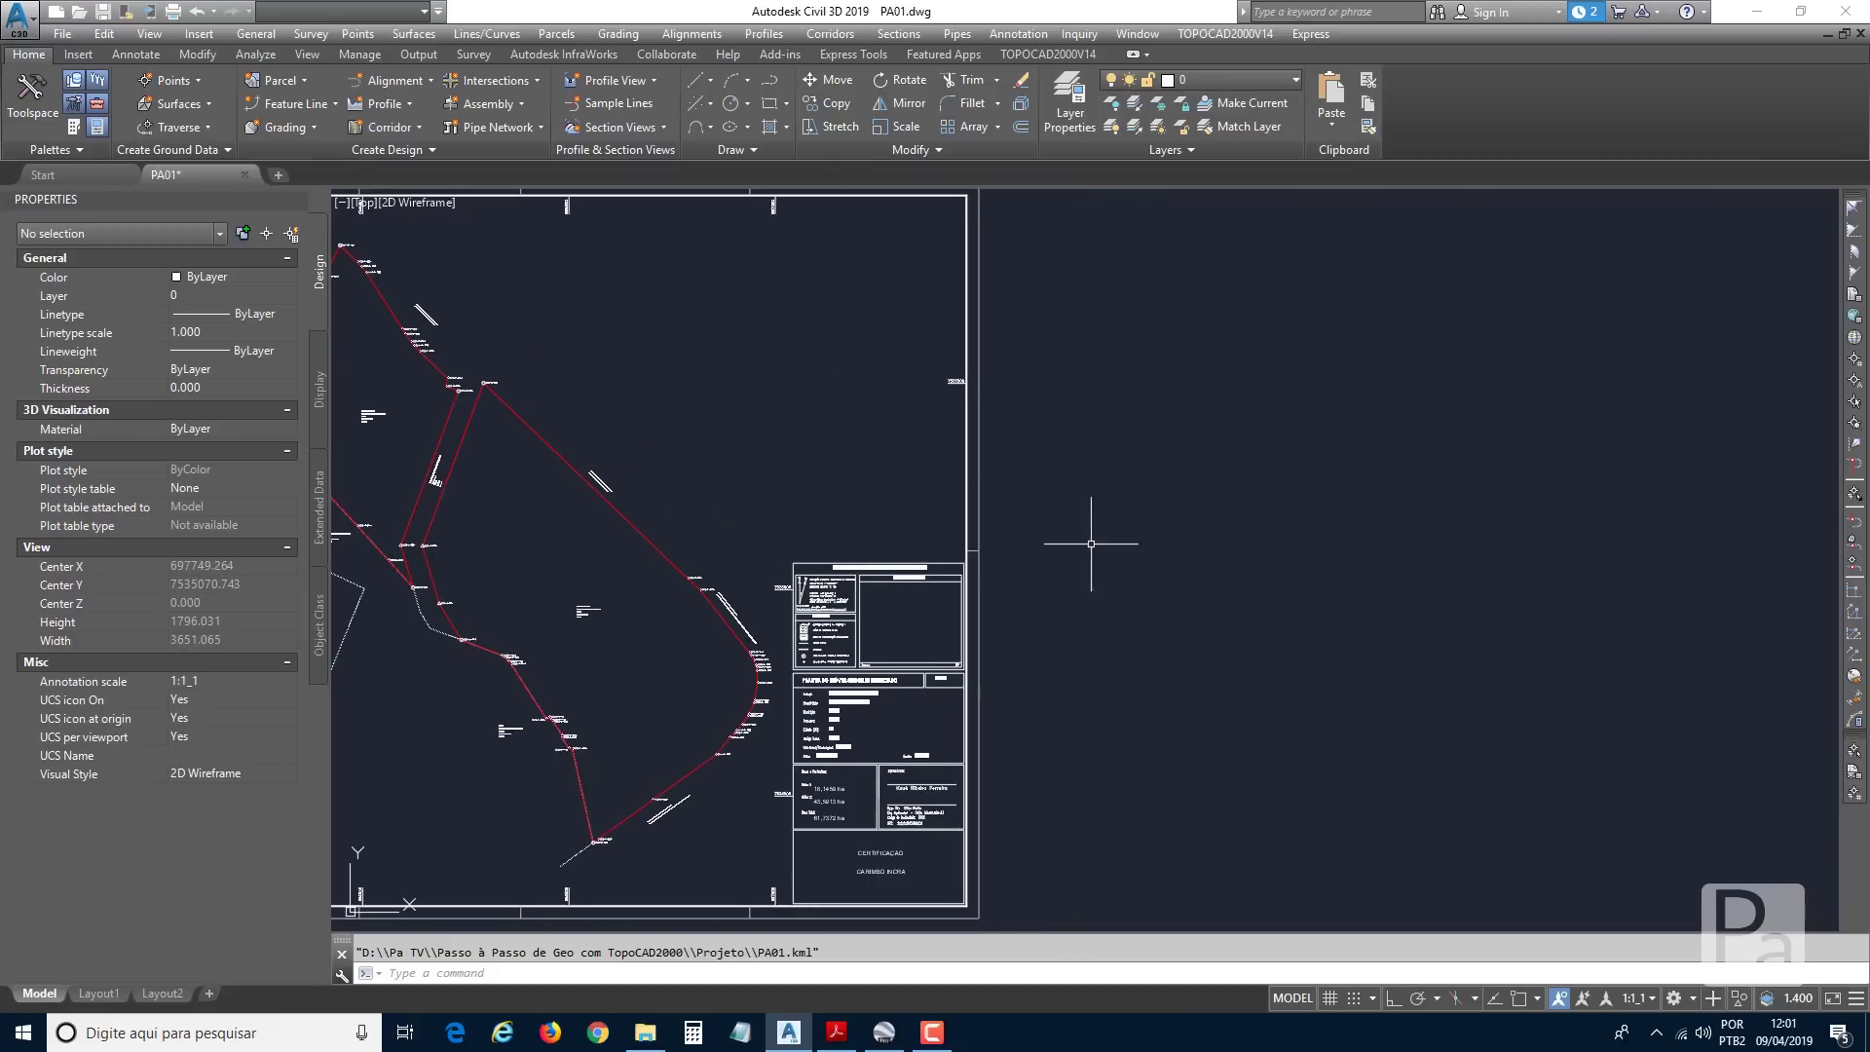
left_click(646, 1033)
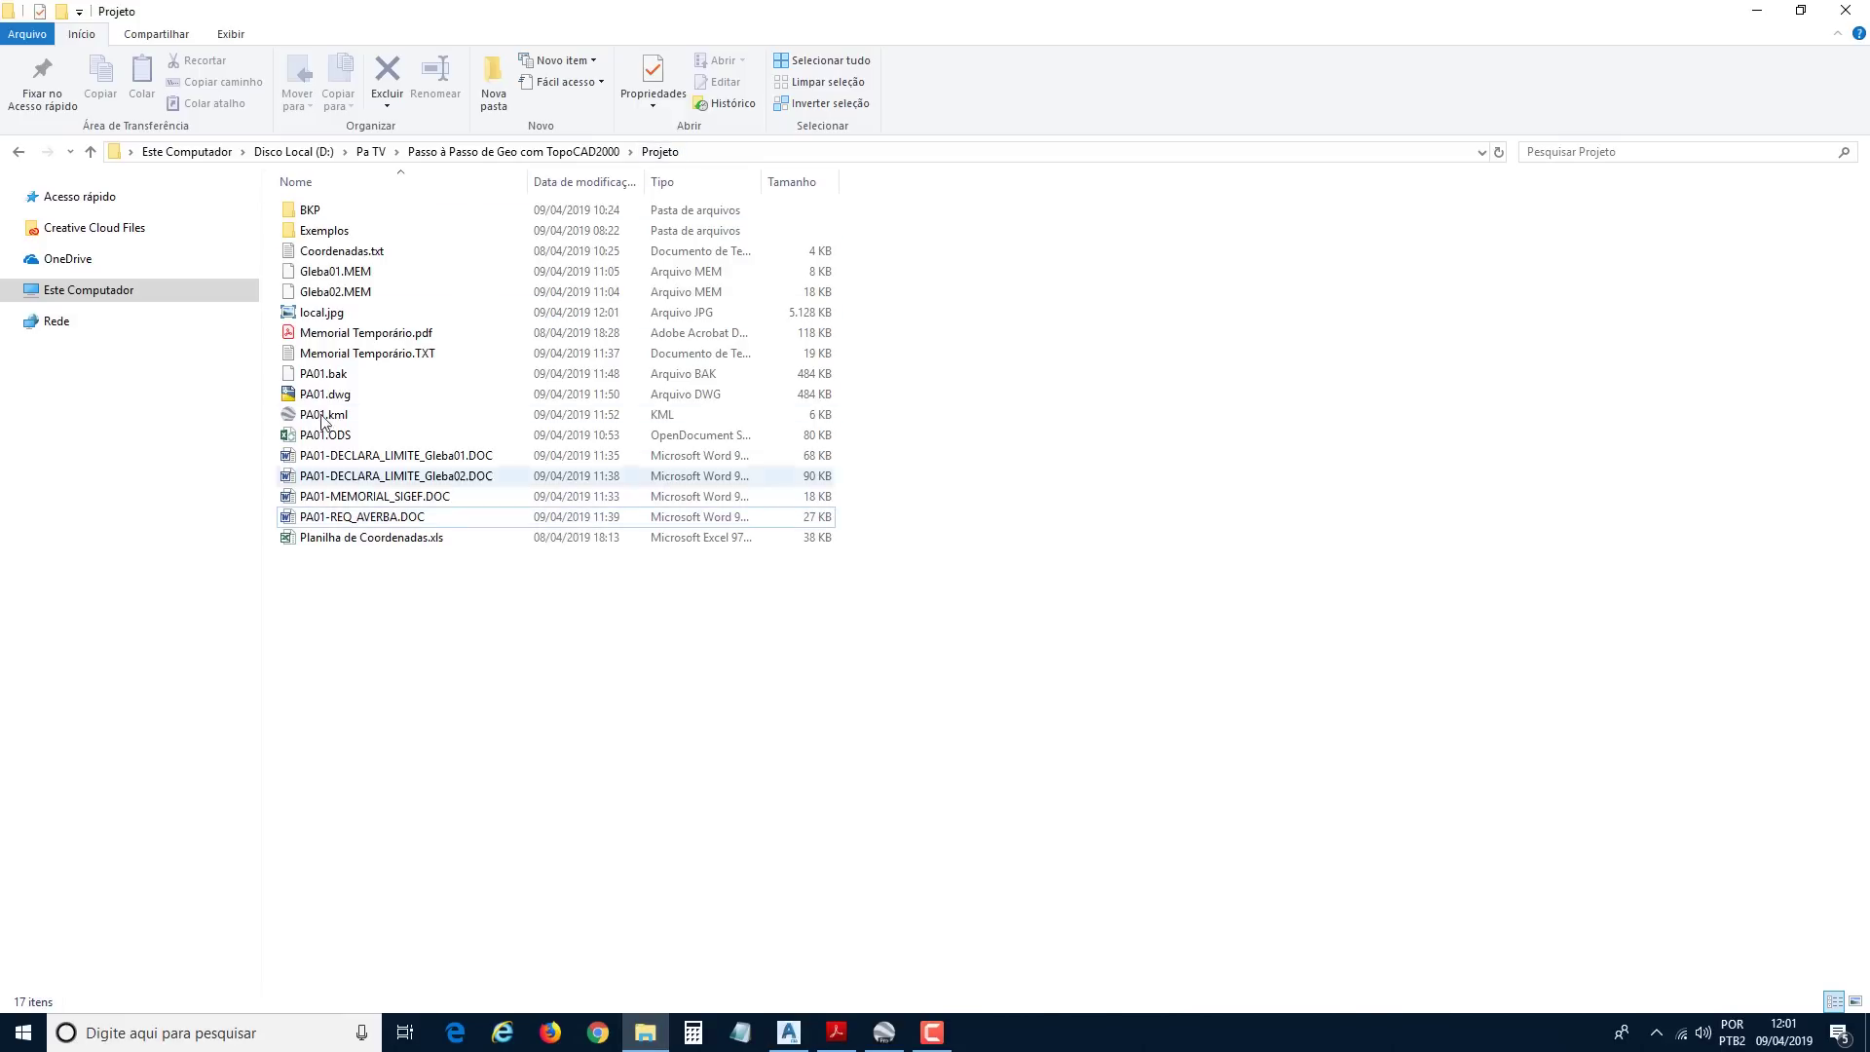
left_click(306, 316)
mouse_move(306, 317)
left_mouse_down()
mouse_move(477, 419)
mouse_move(809, 846)
mouse_move(780, 1046)
mouse_move(1134, 616)
mouse_move(1140, 658)
left_mouse_up()
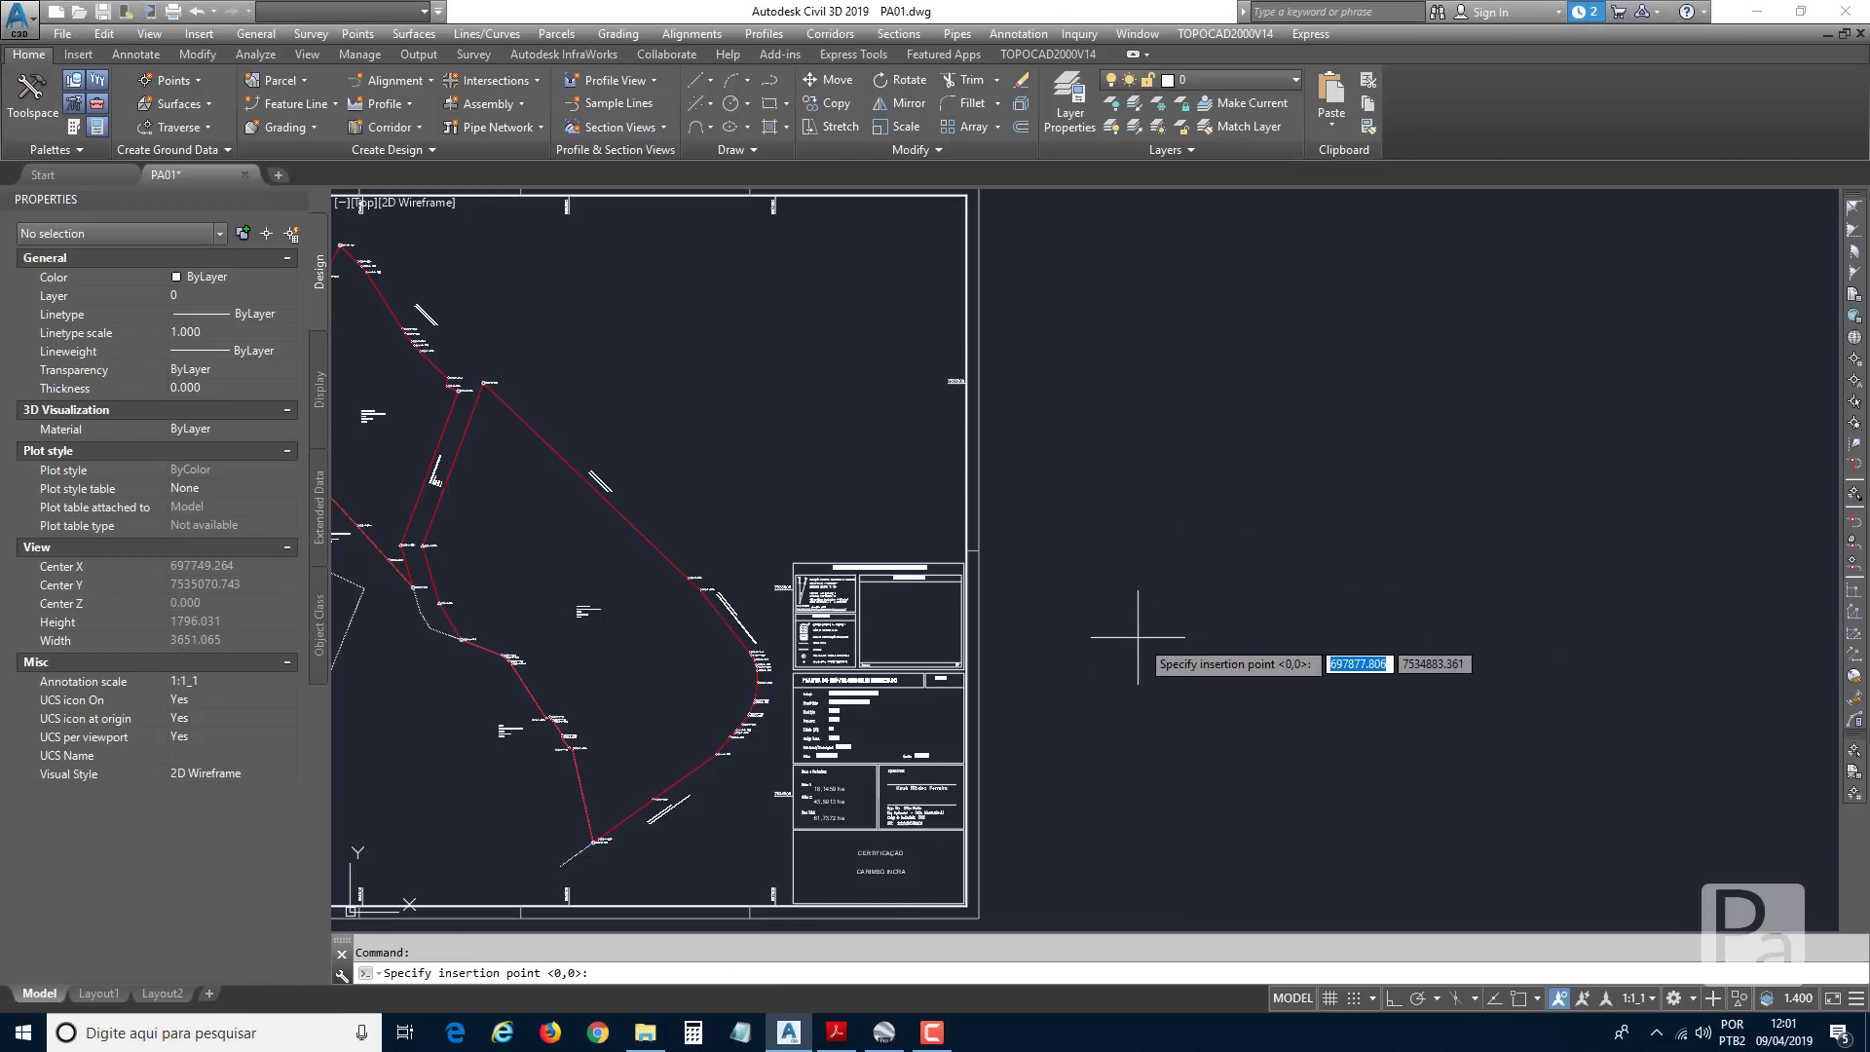
left_click(1112, 659)
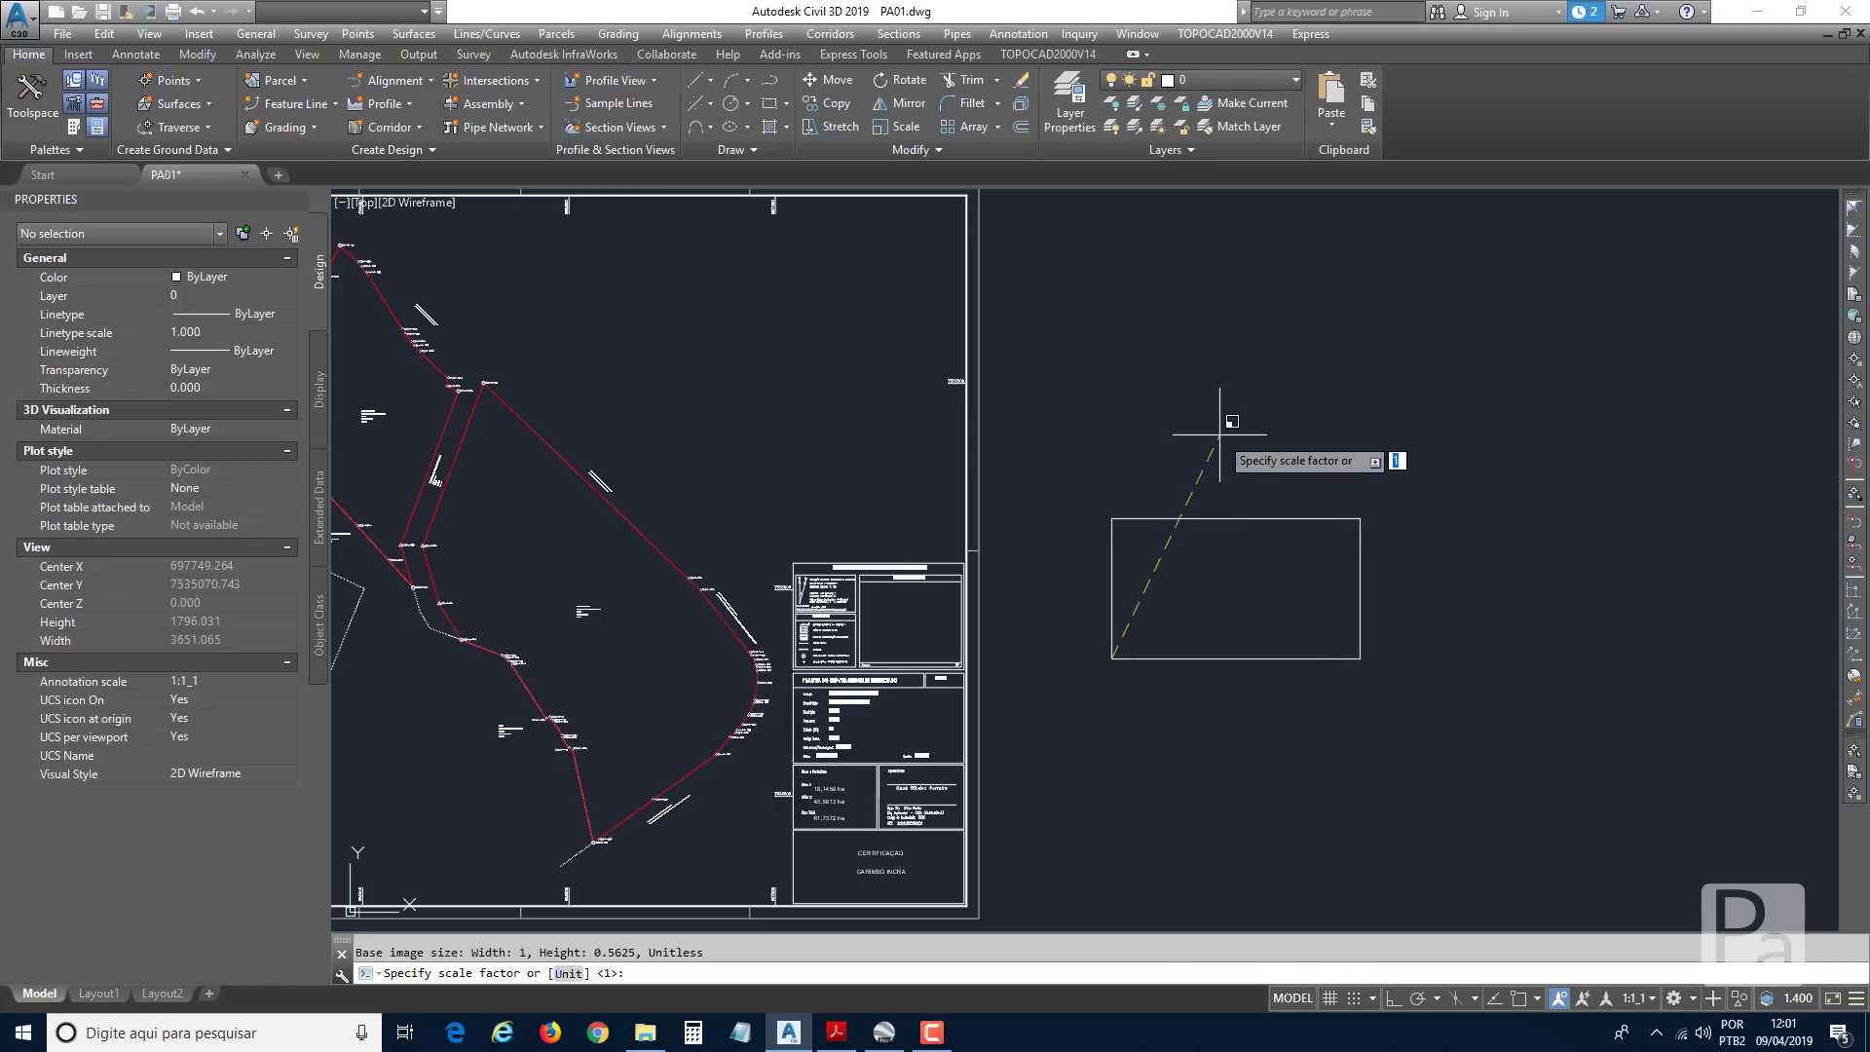
left_click(1220, 434)
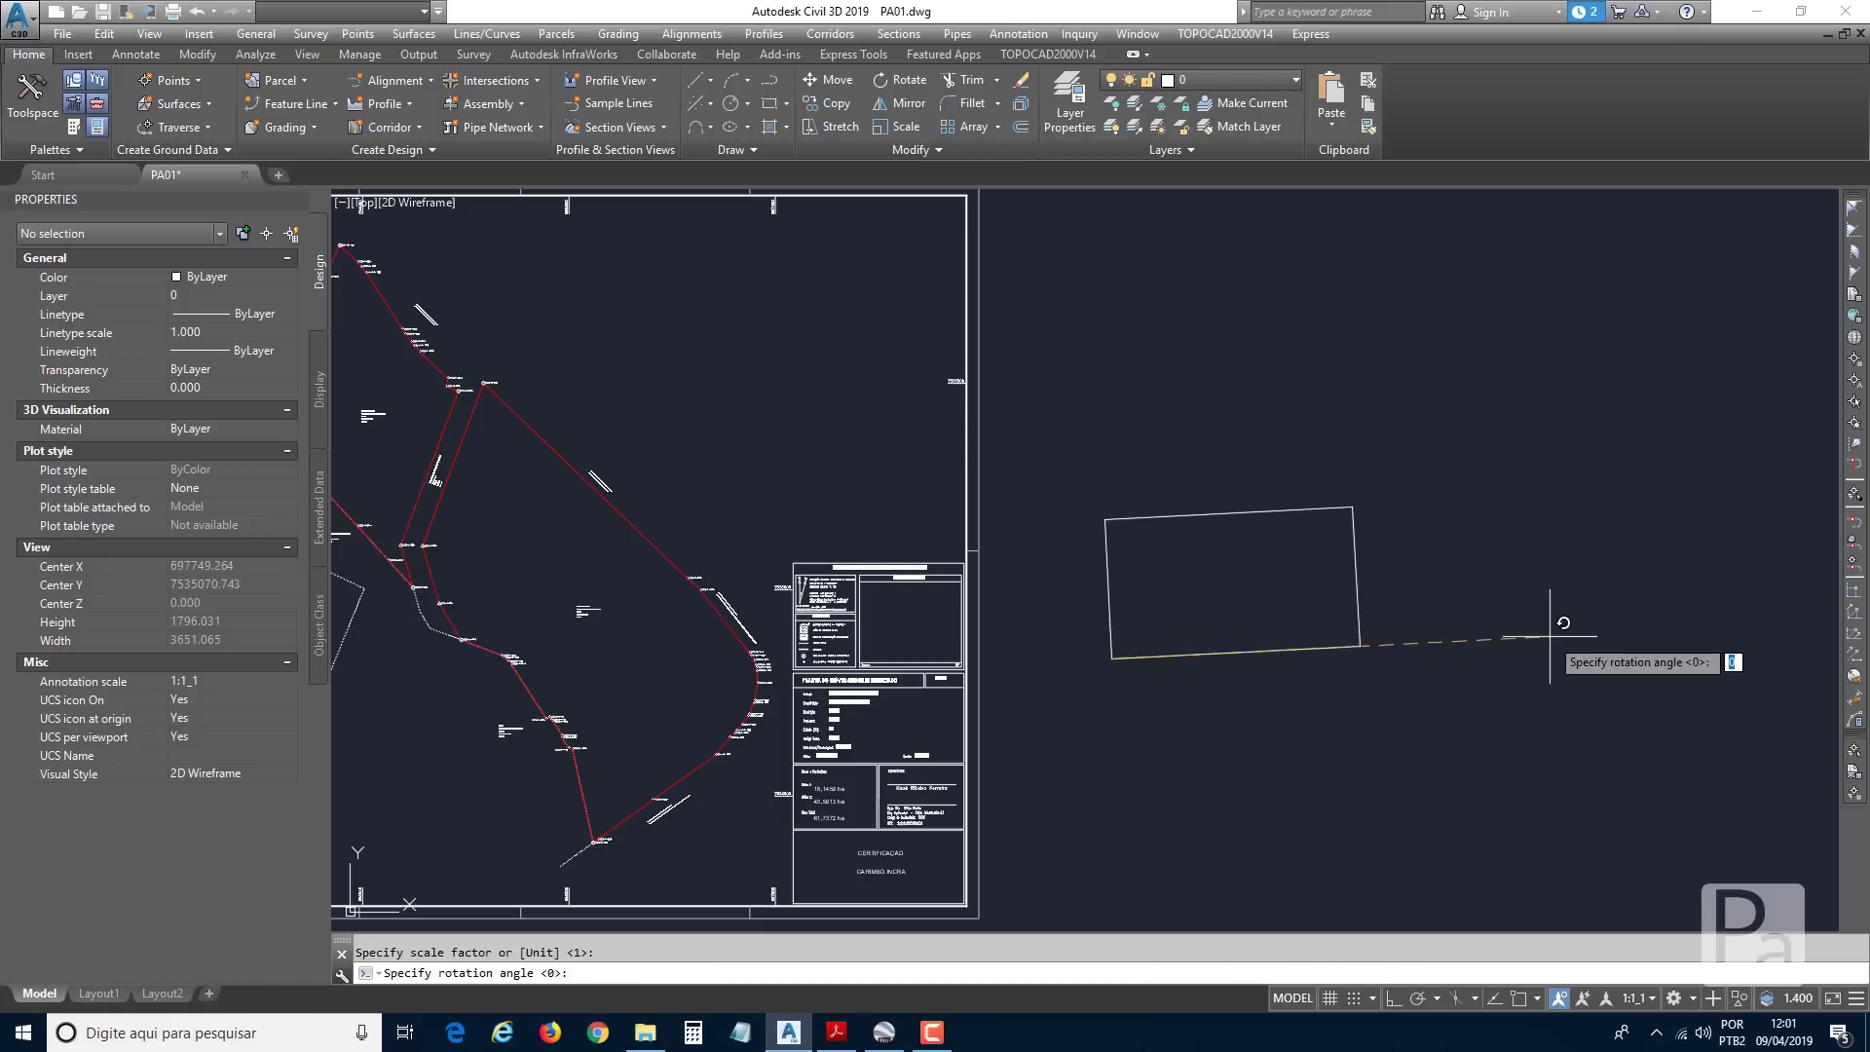
key("F8")
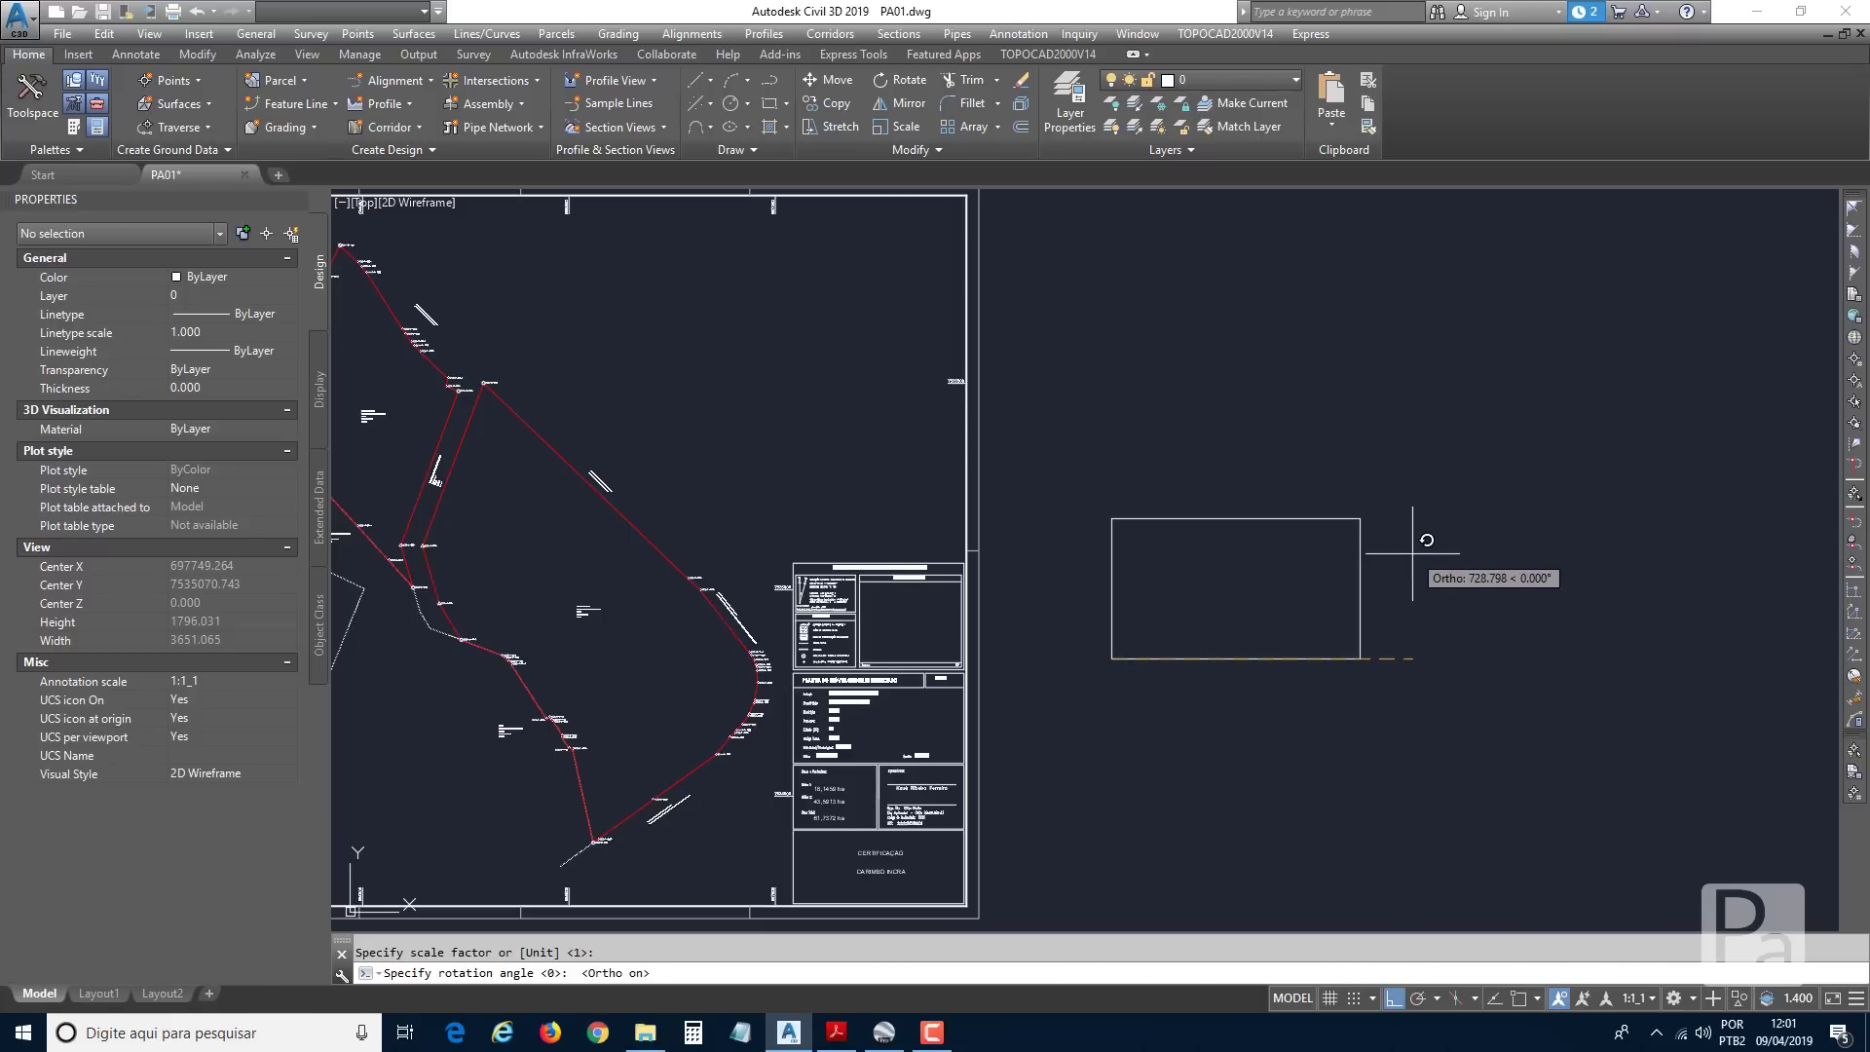
left_click(1413, 553)
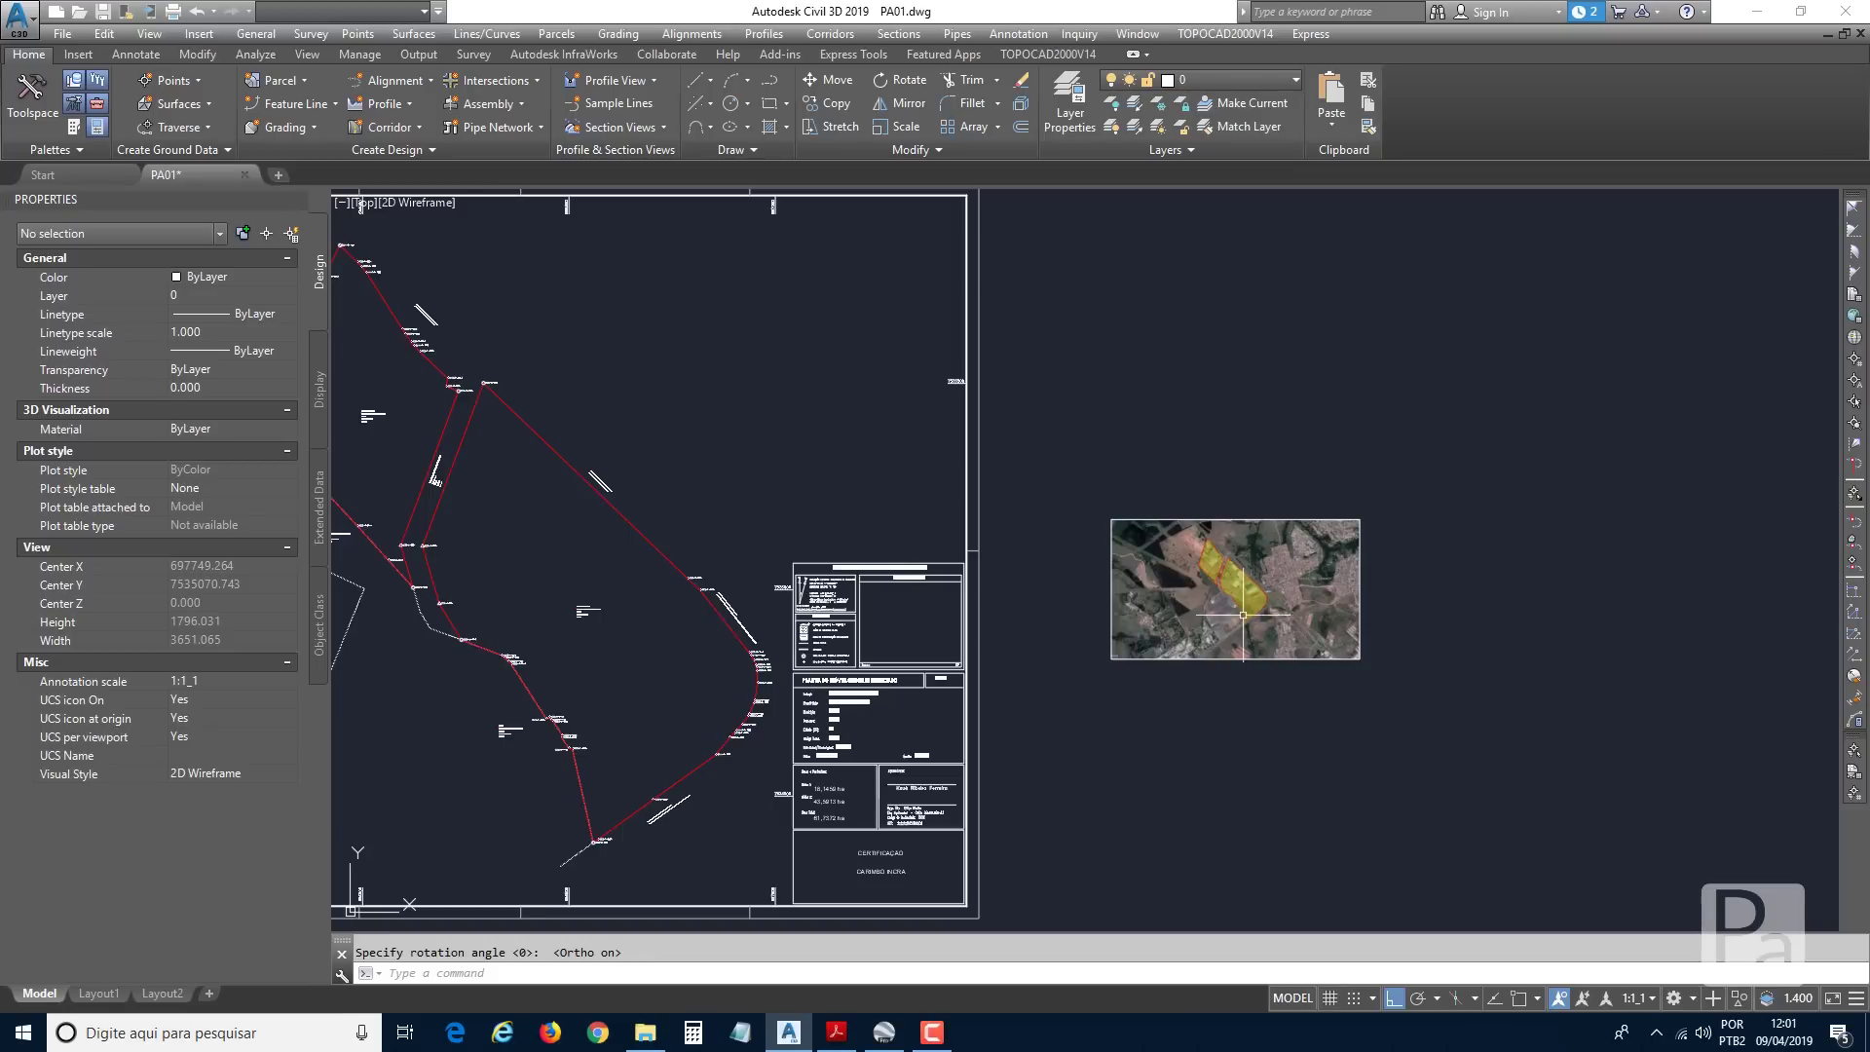
Draw a red rectangle over the empty Planta de Situação frame, snapping to its opposite inner corners with object snap on.
scroll(1243, 615, "up", 4)
middle_click_drag(1018, 634, 1174, 624)
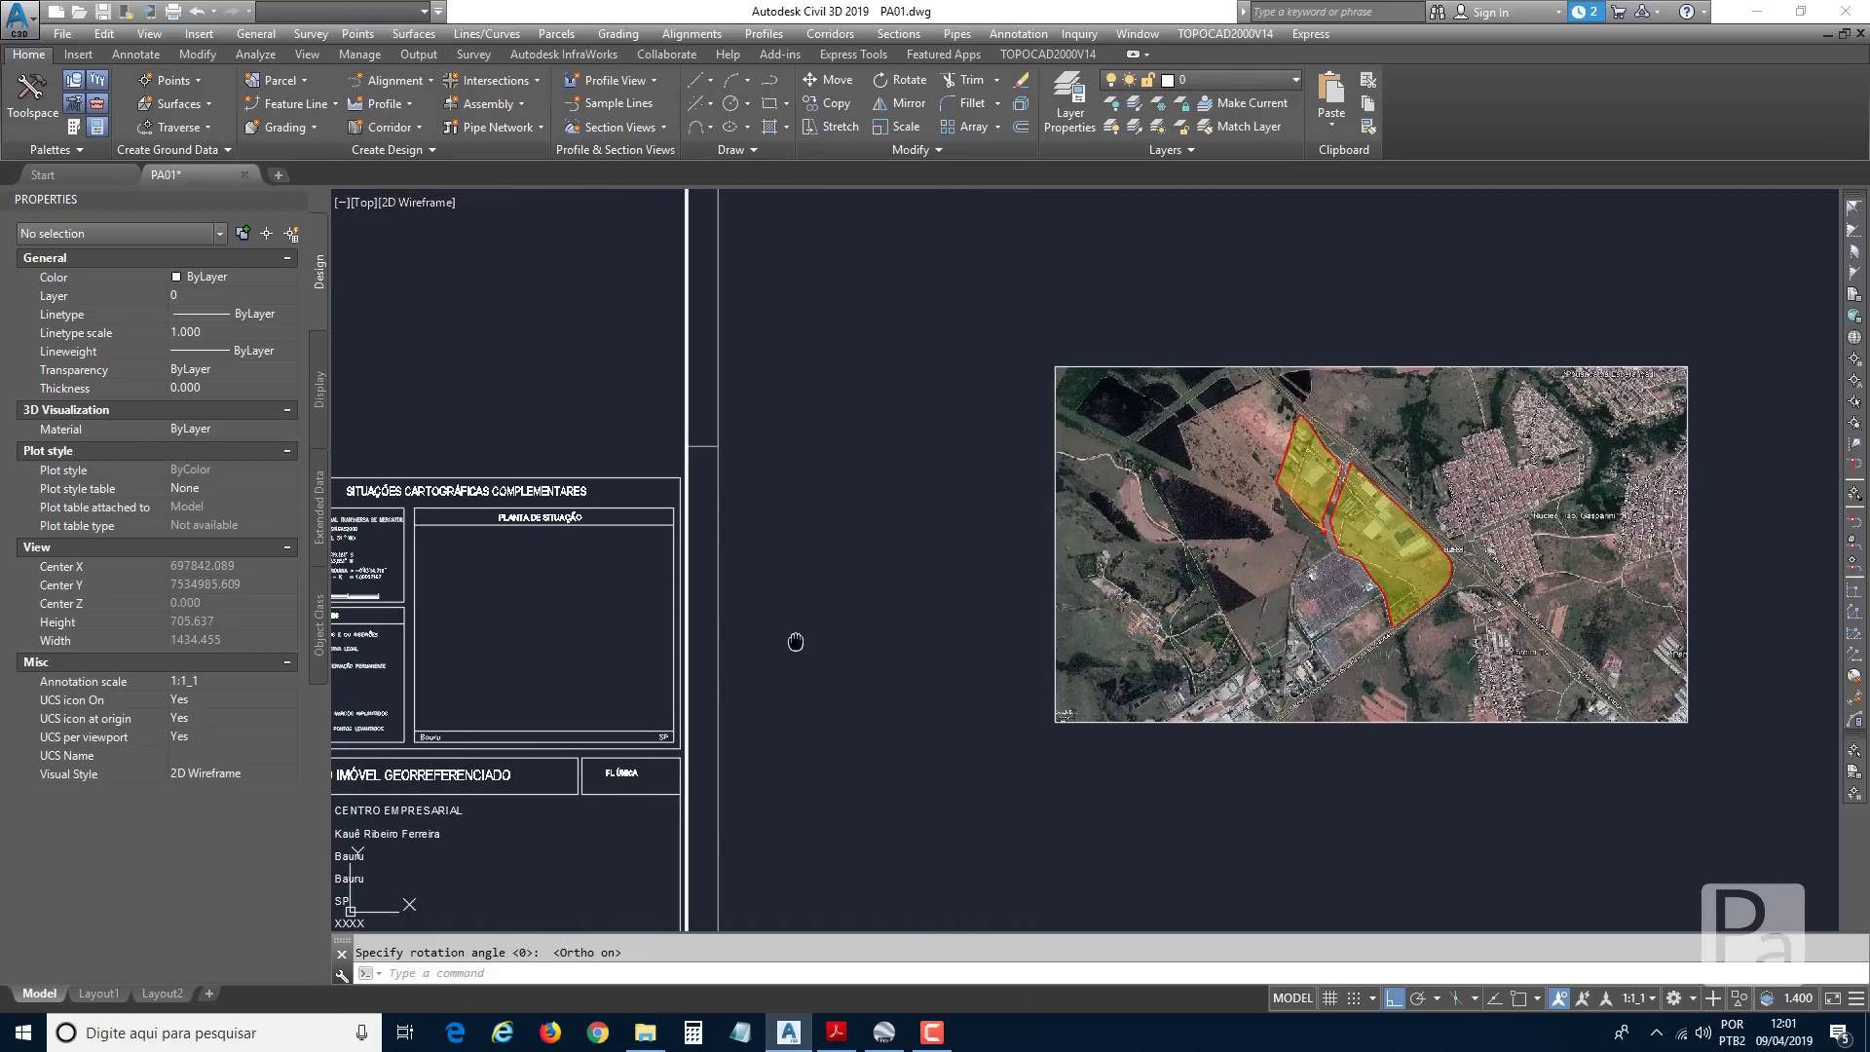
middle_click_drag(796, 642, 1043, 602)
left_click(222, 275)
left_click(213, 329)
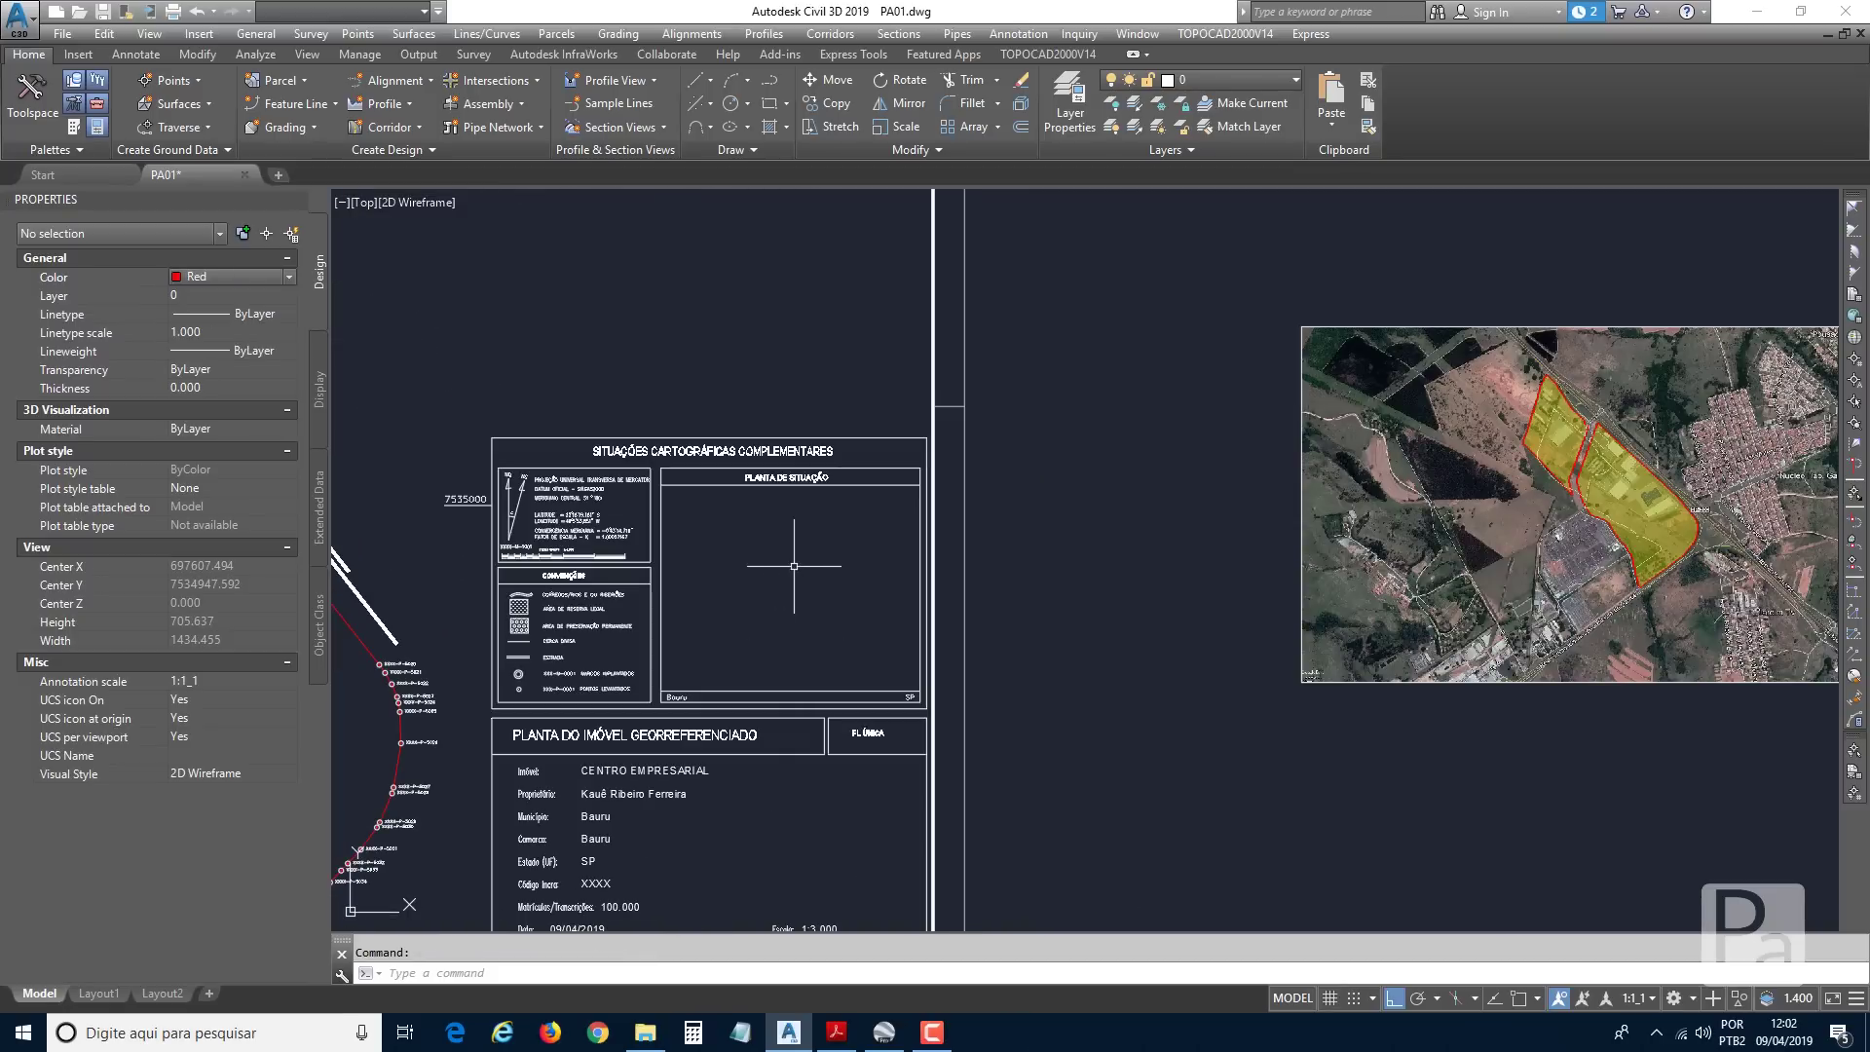
type("rec")
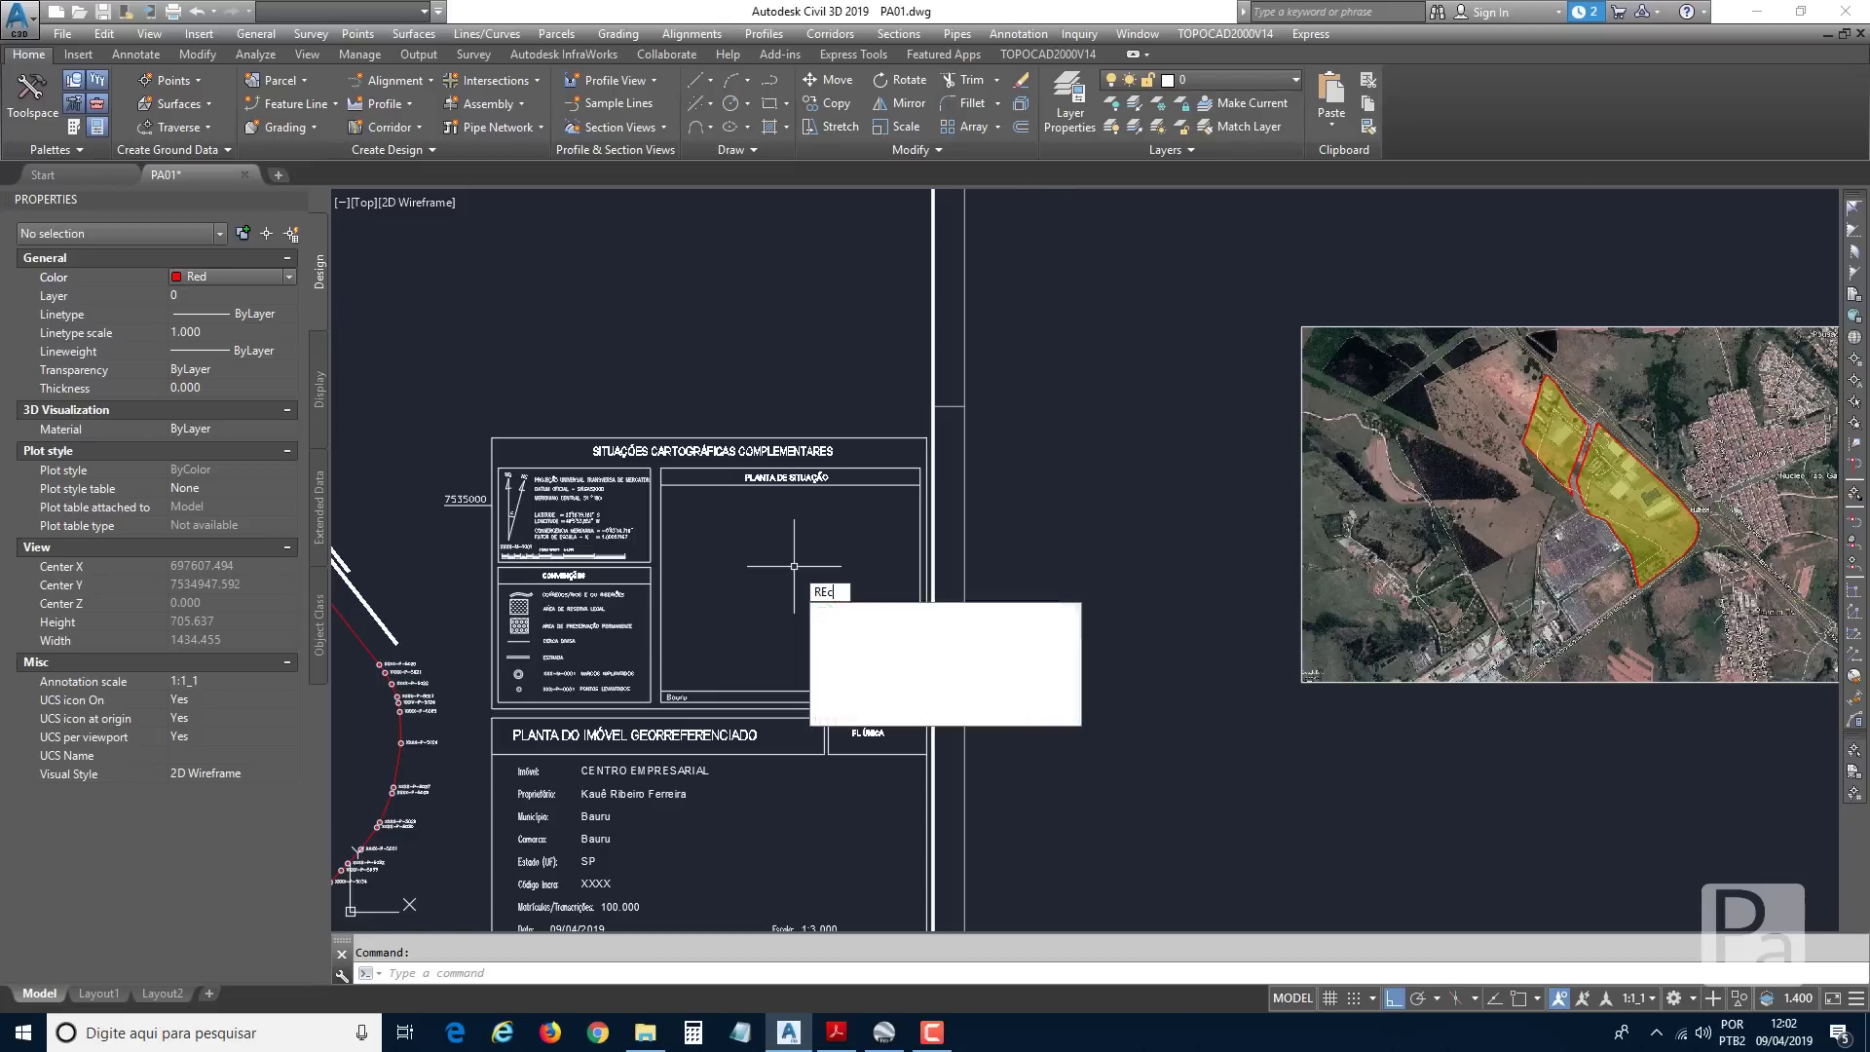
key("Return")
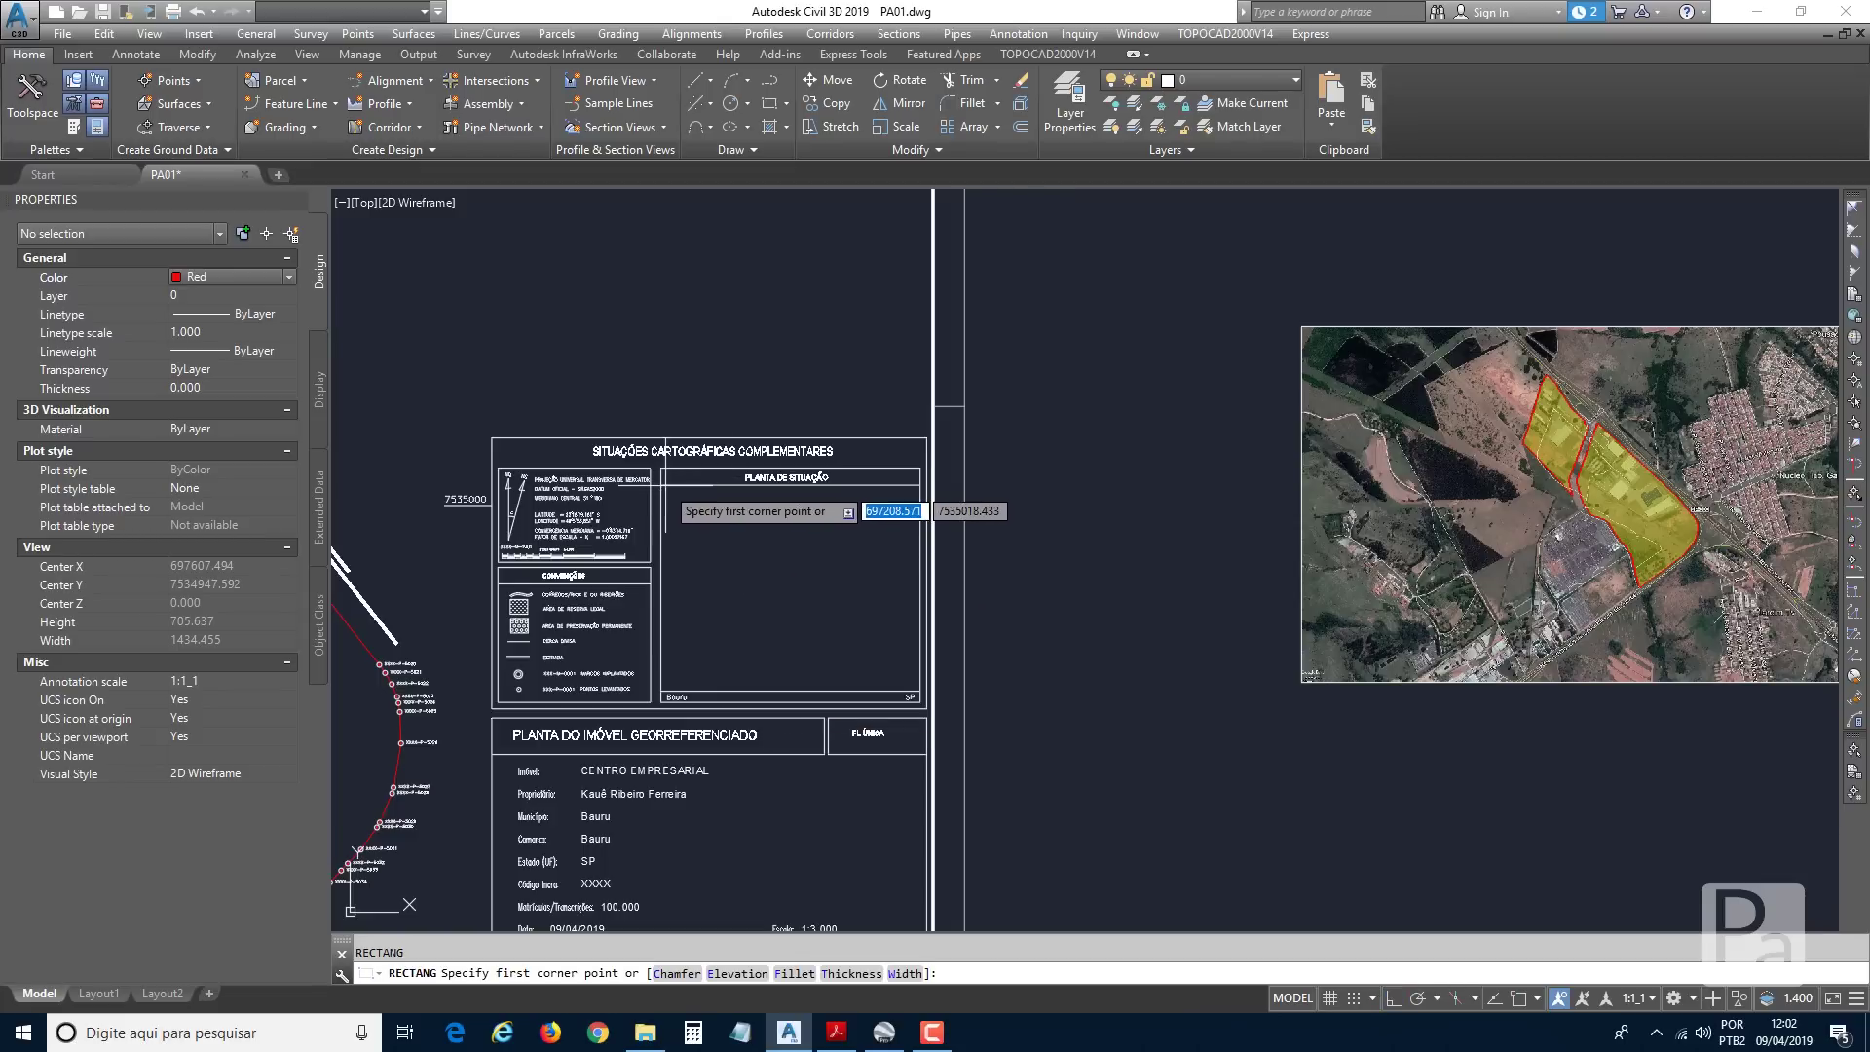
scroll(671, 487, "up", 2)
key("F2")
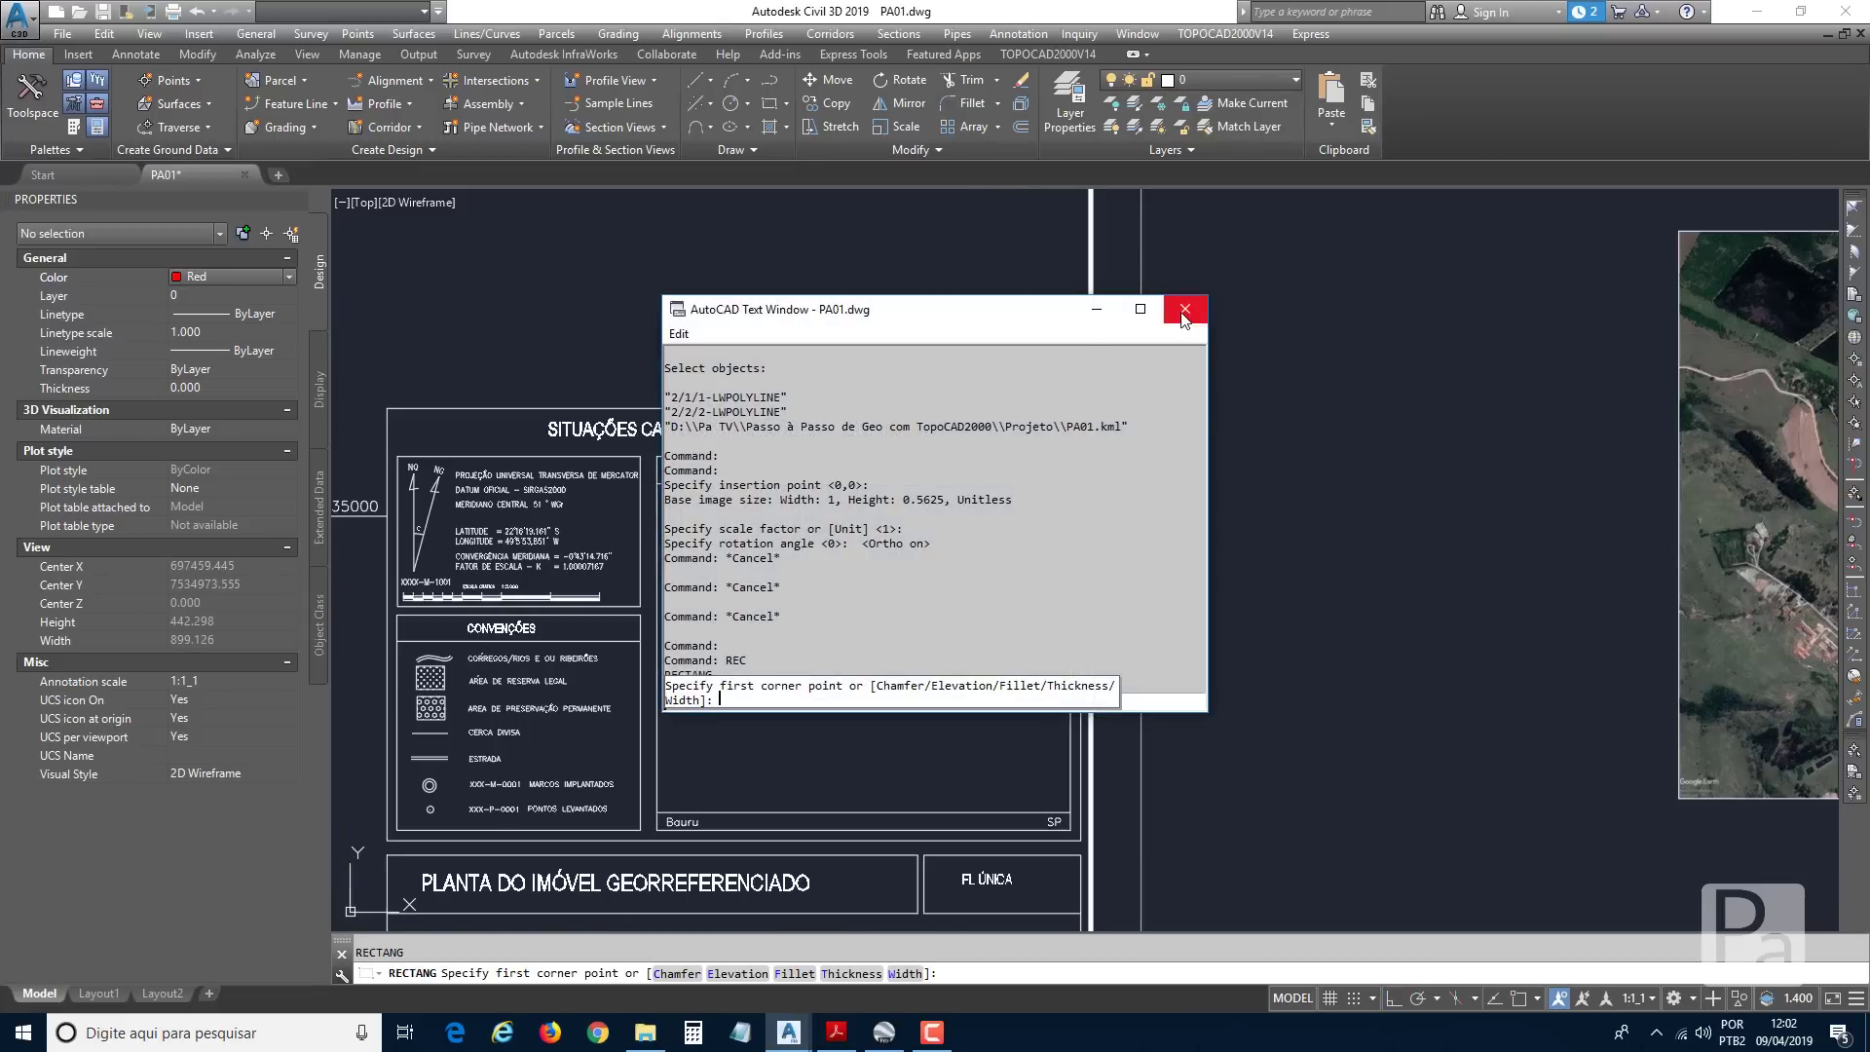
left_click(1184, 312)
key("F3")
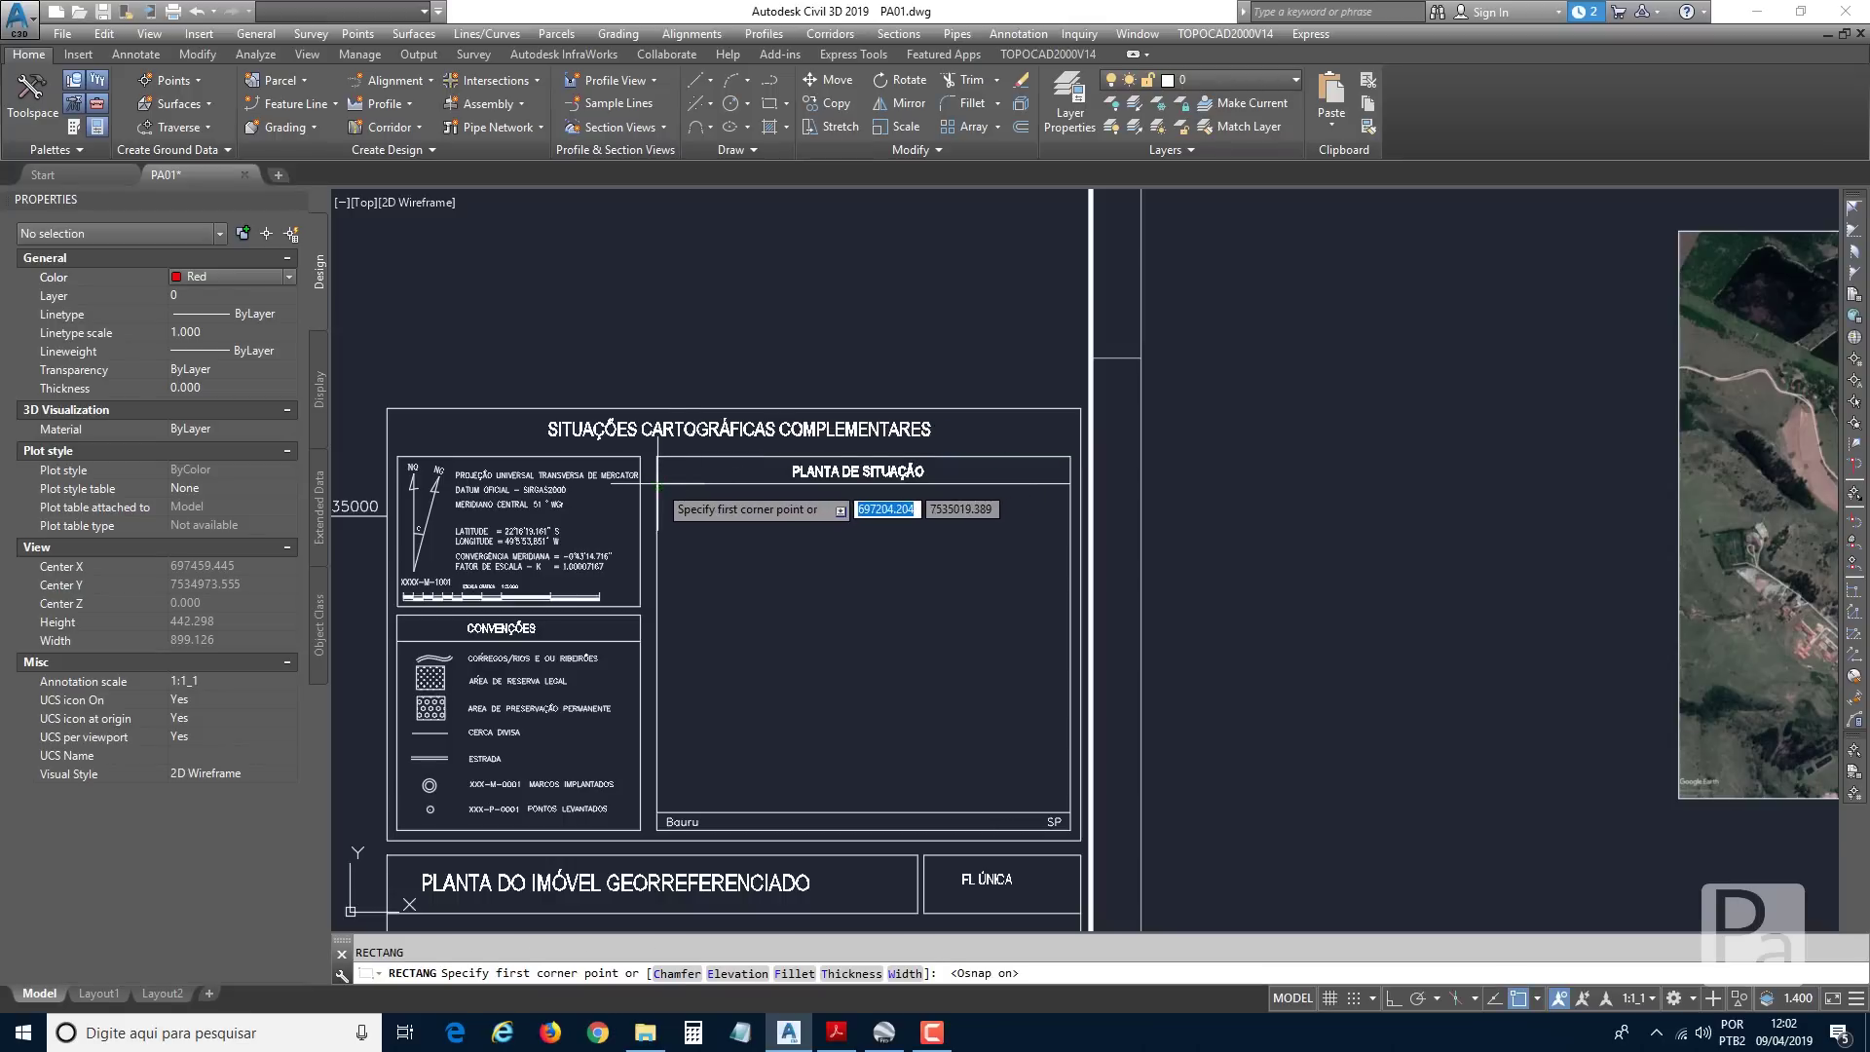
left_click(659, 484)
left_click(1070, 810)
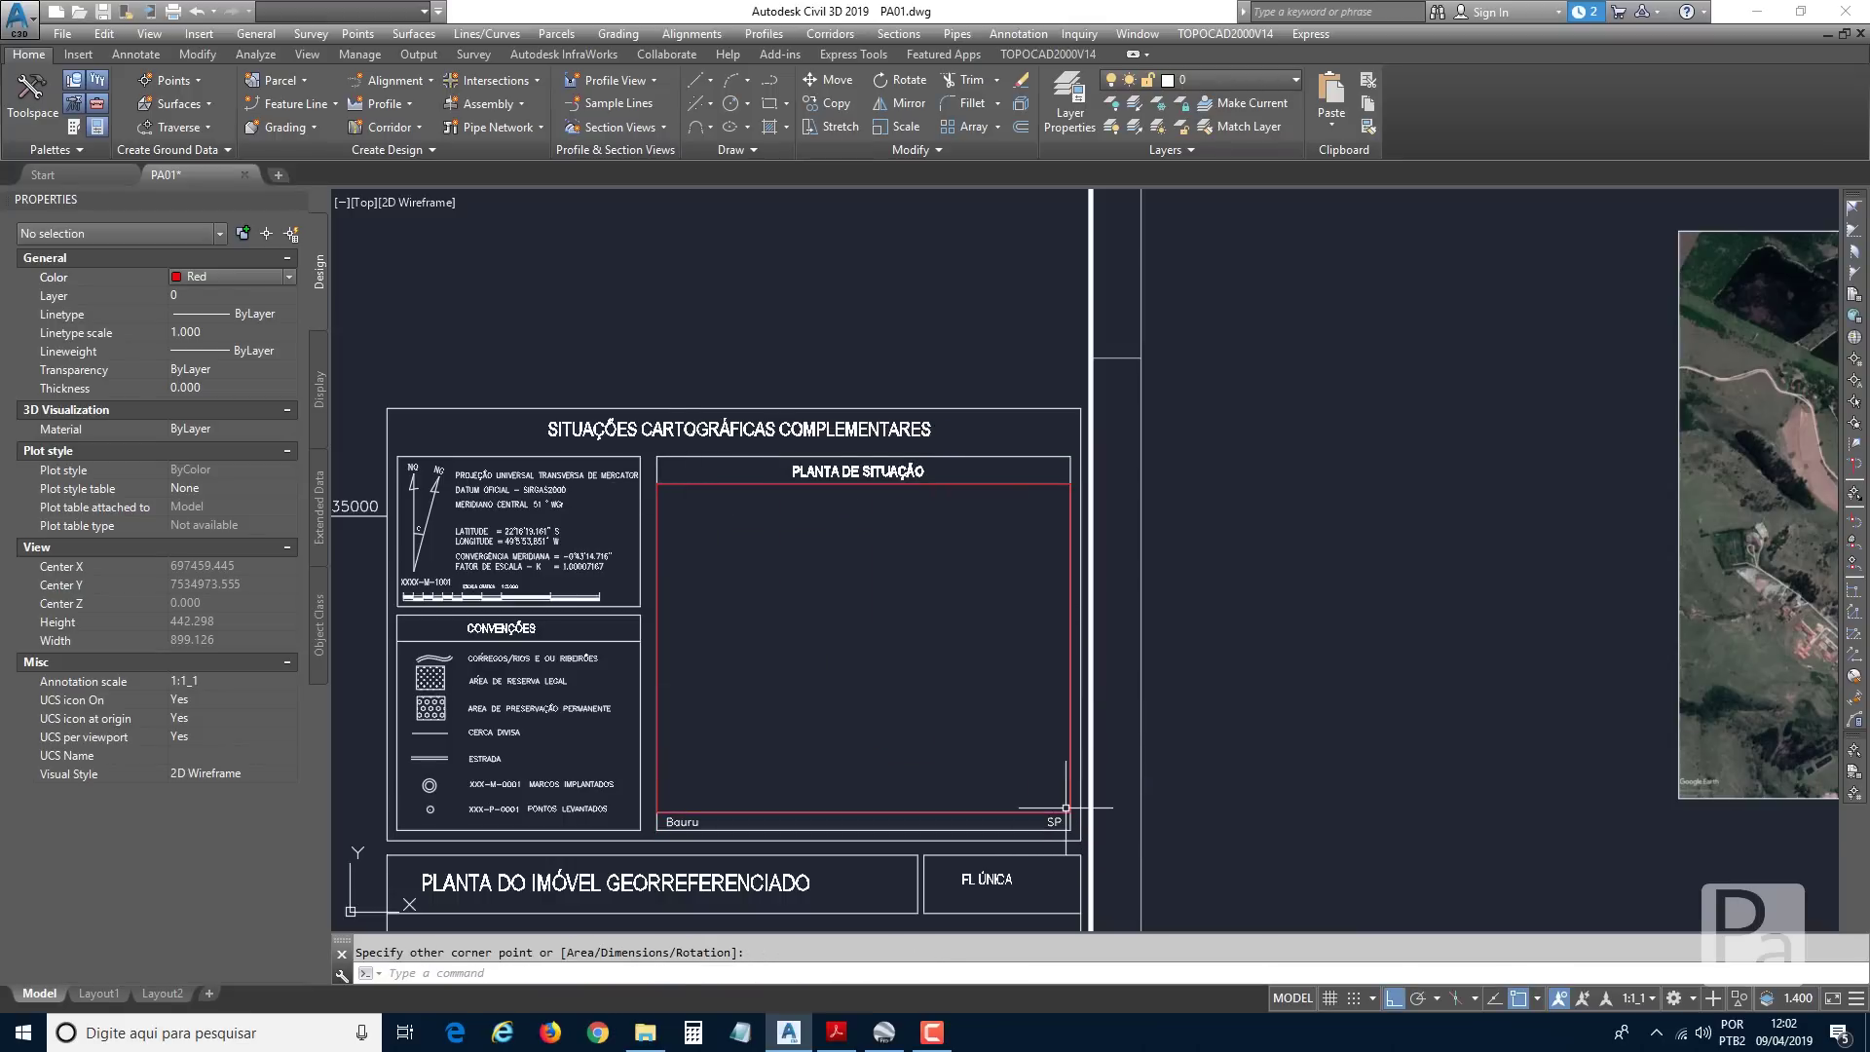
Move the red rectangle freely with Ortho off onto the inserted image, framing the two yellow parcels, about 784 units away.
key("F8")
key("space")
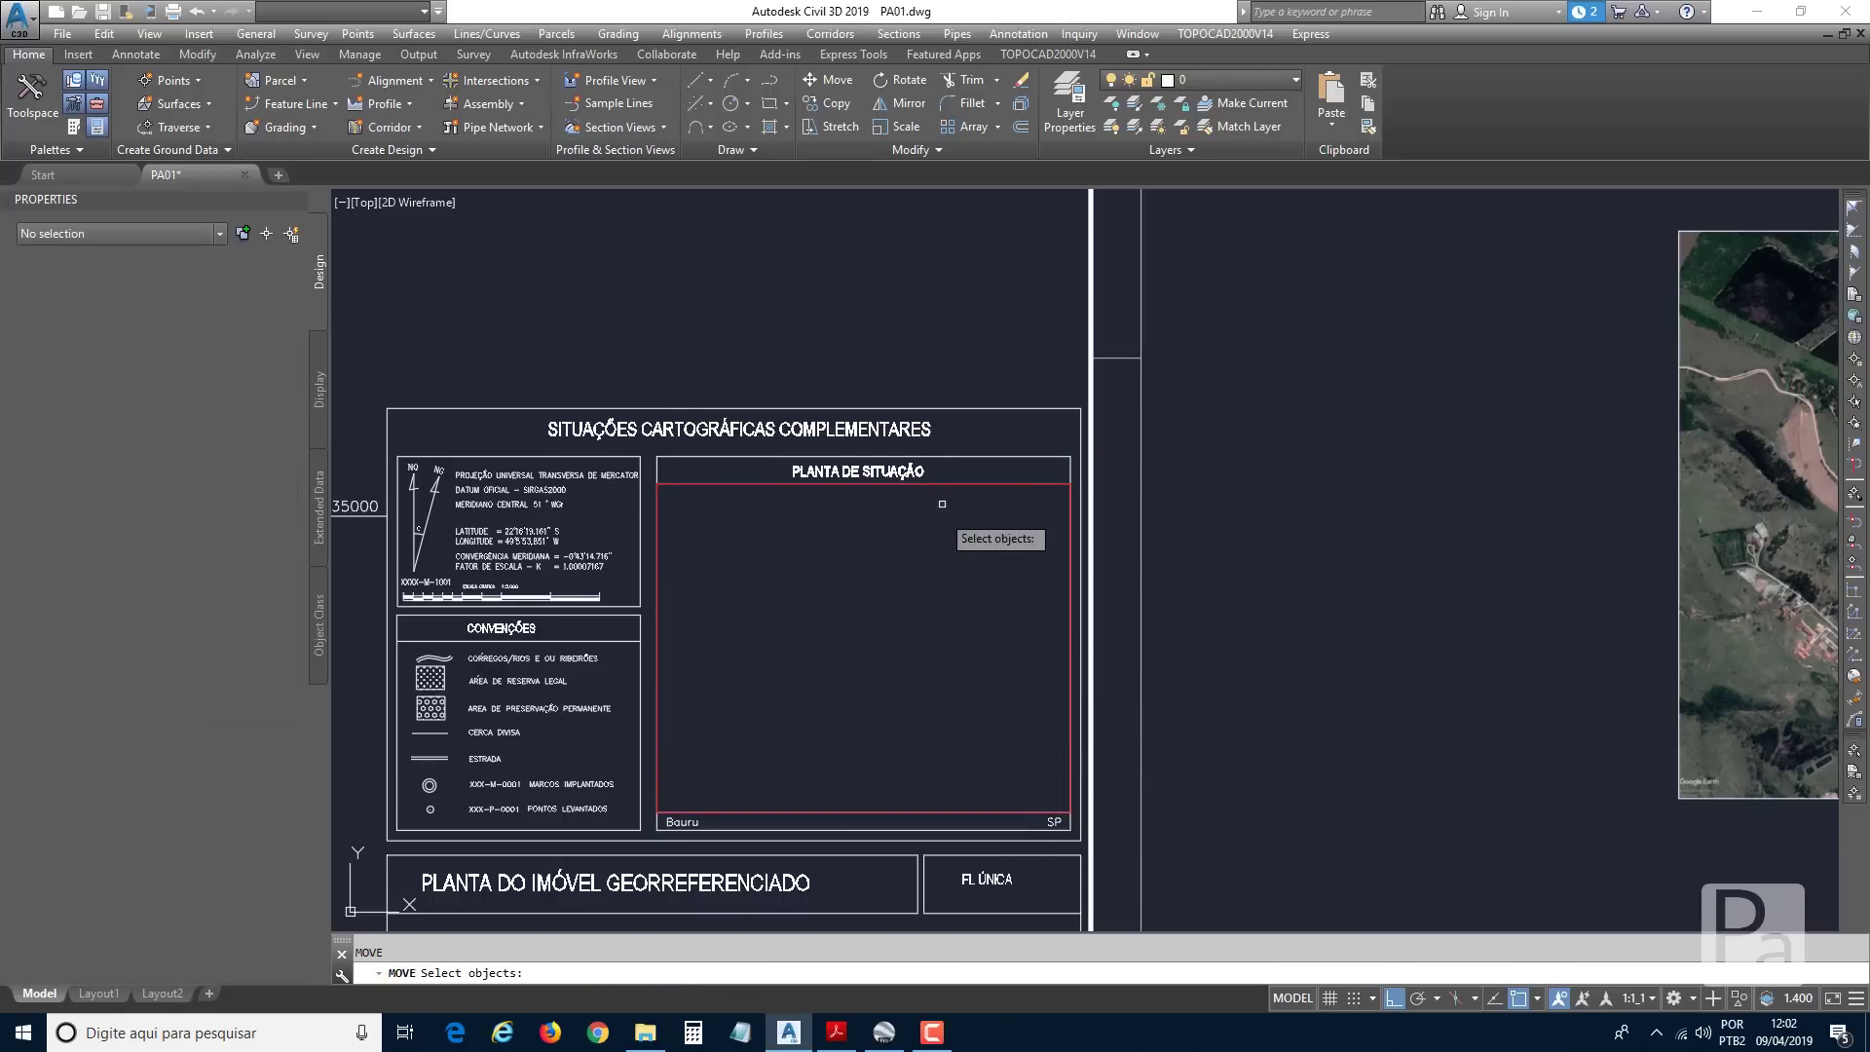
left_click(952, 484)
key("space")
left_click(864, 613)
scroll(918, 643, "down", 4)
middle_click_drag(1325, 619, 1066, 632)
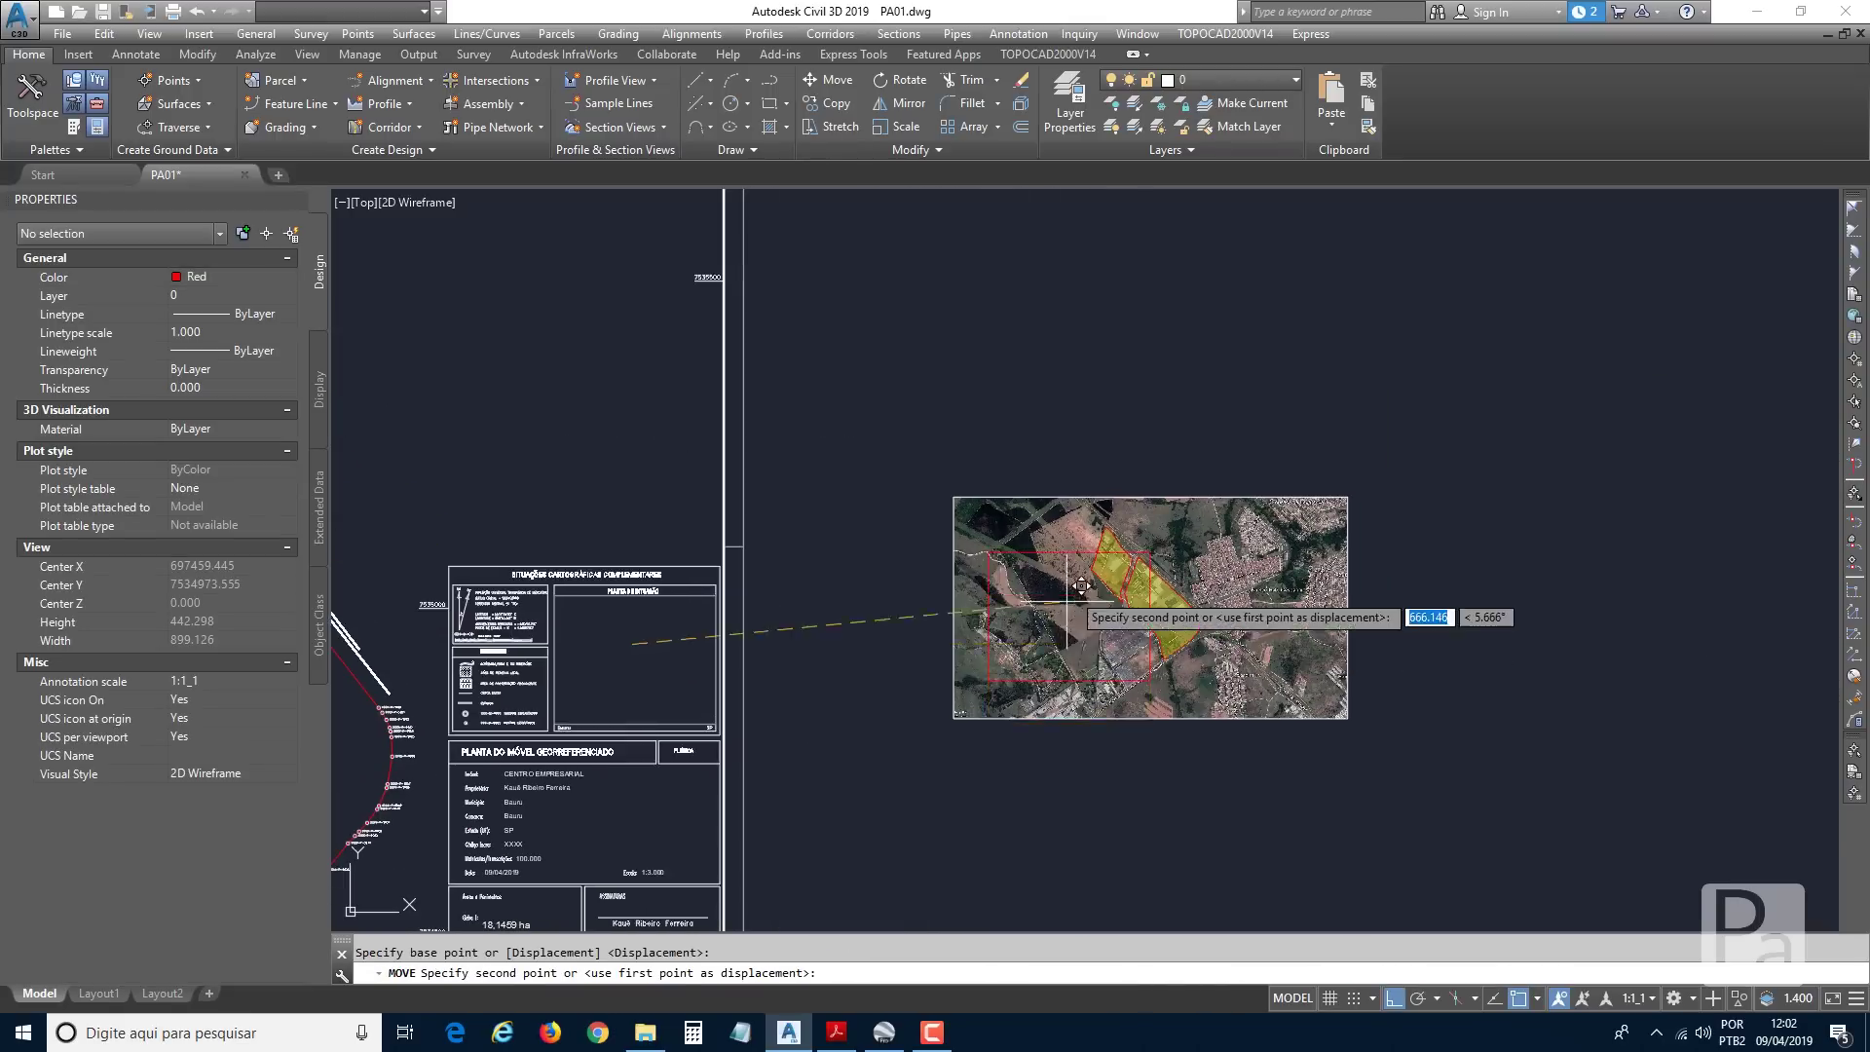
key("F8")
scroll(1133, 587, "up", 4)
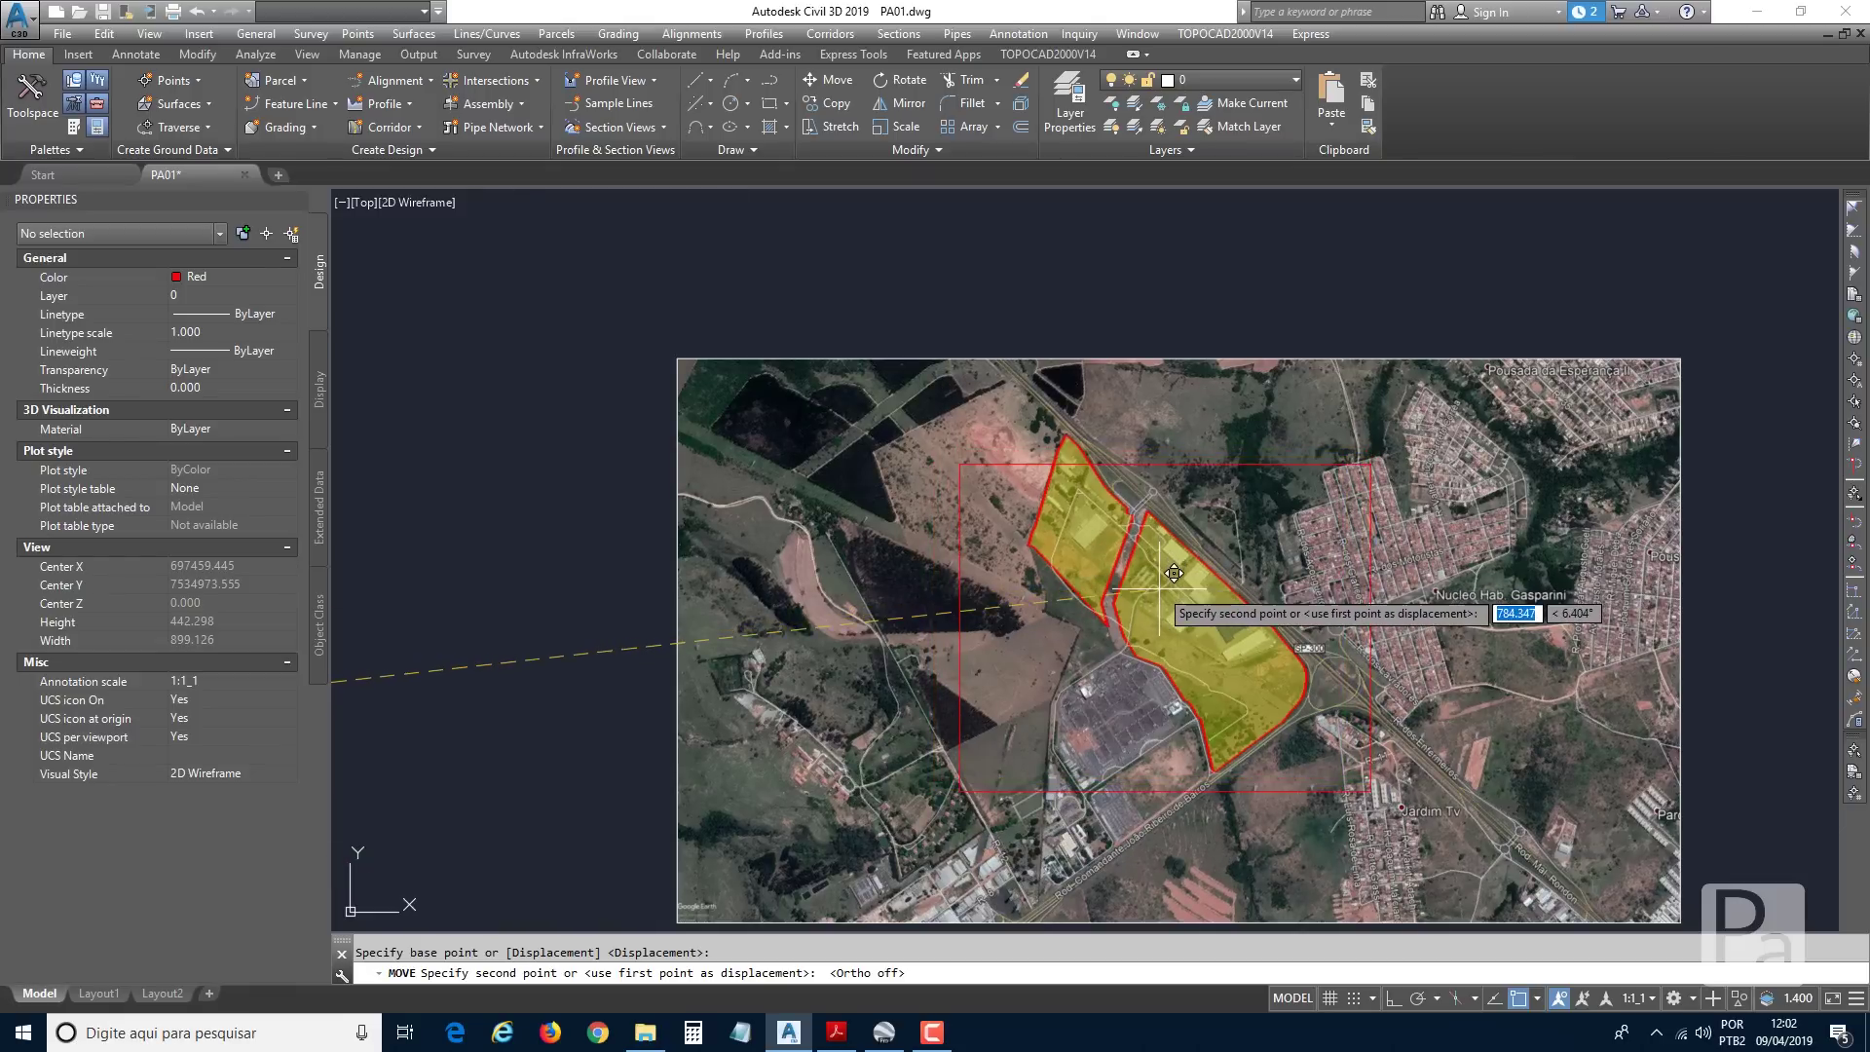
left_click(1159, 588)
Shrink the inserted image around the red rectangle by stretching its four corners inward, to about 423 units wide.
middle_click_drag(1172, 633, 1061, 561)
left_click(1604, 287)
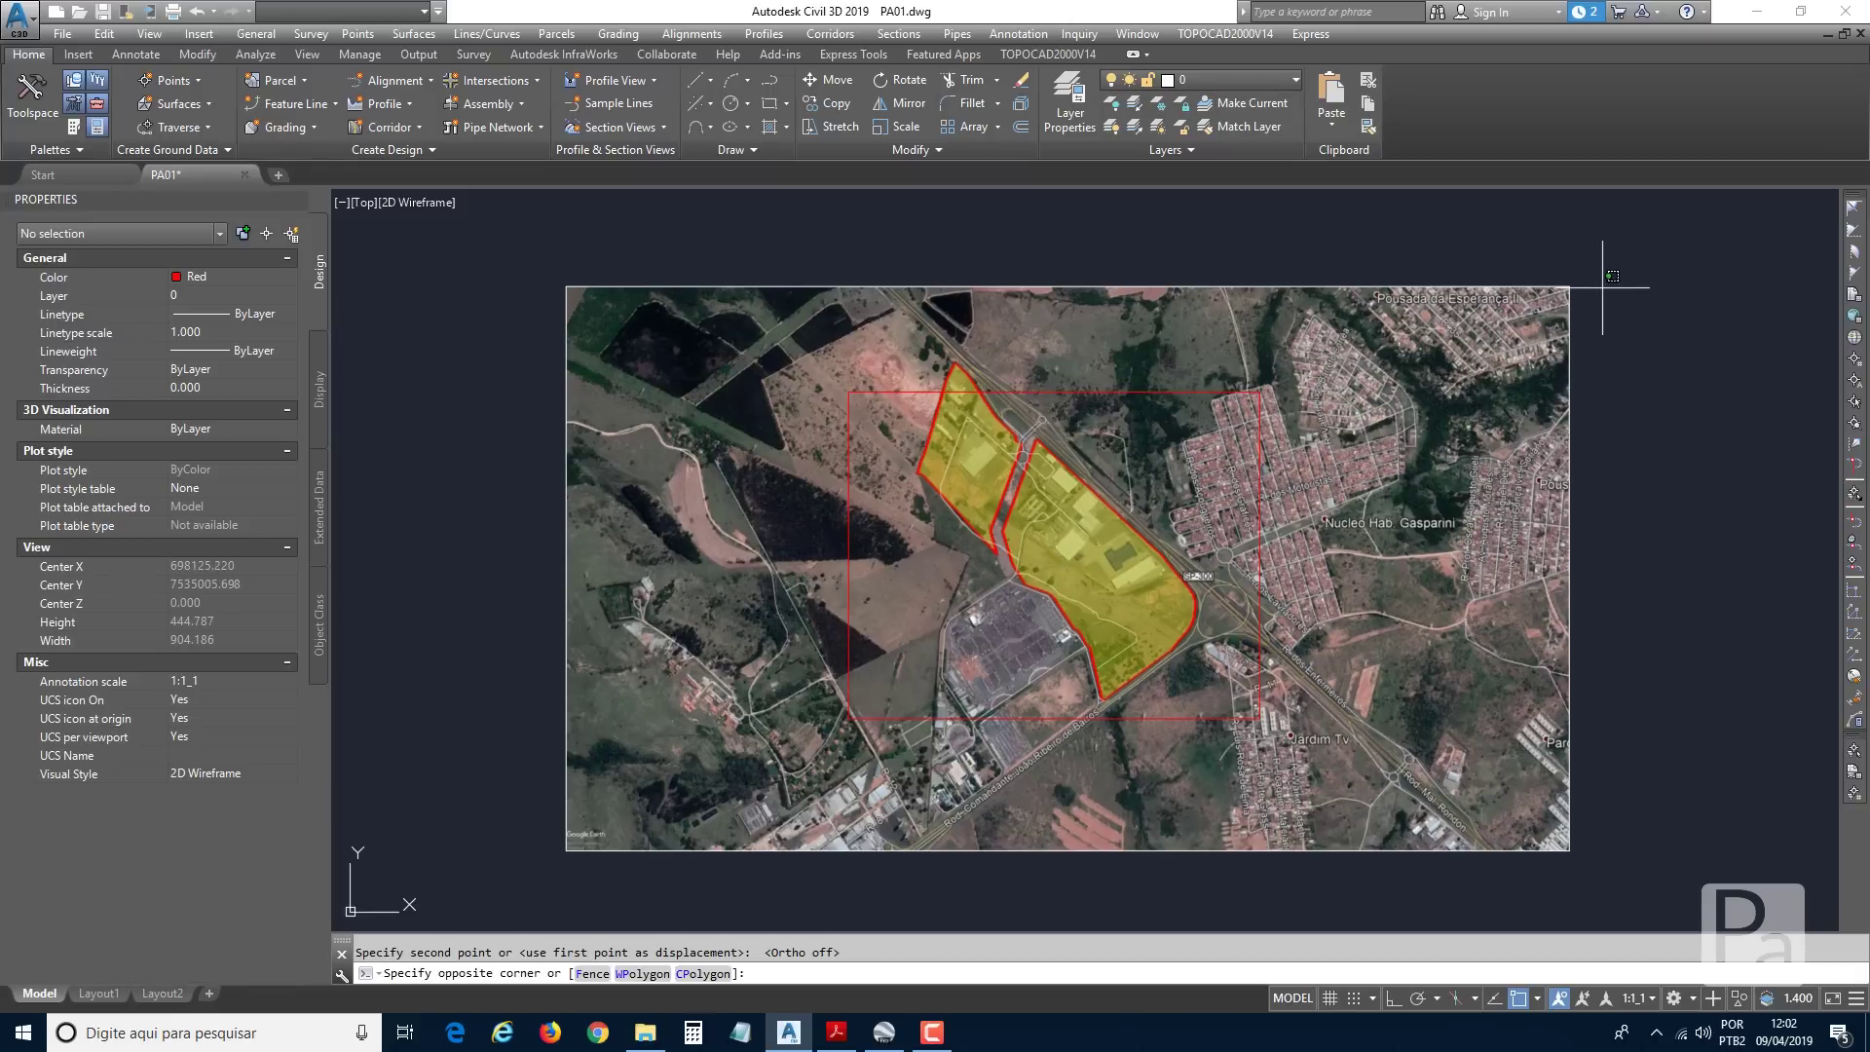
left_click(1522, 307)
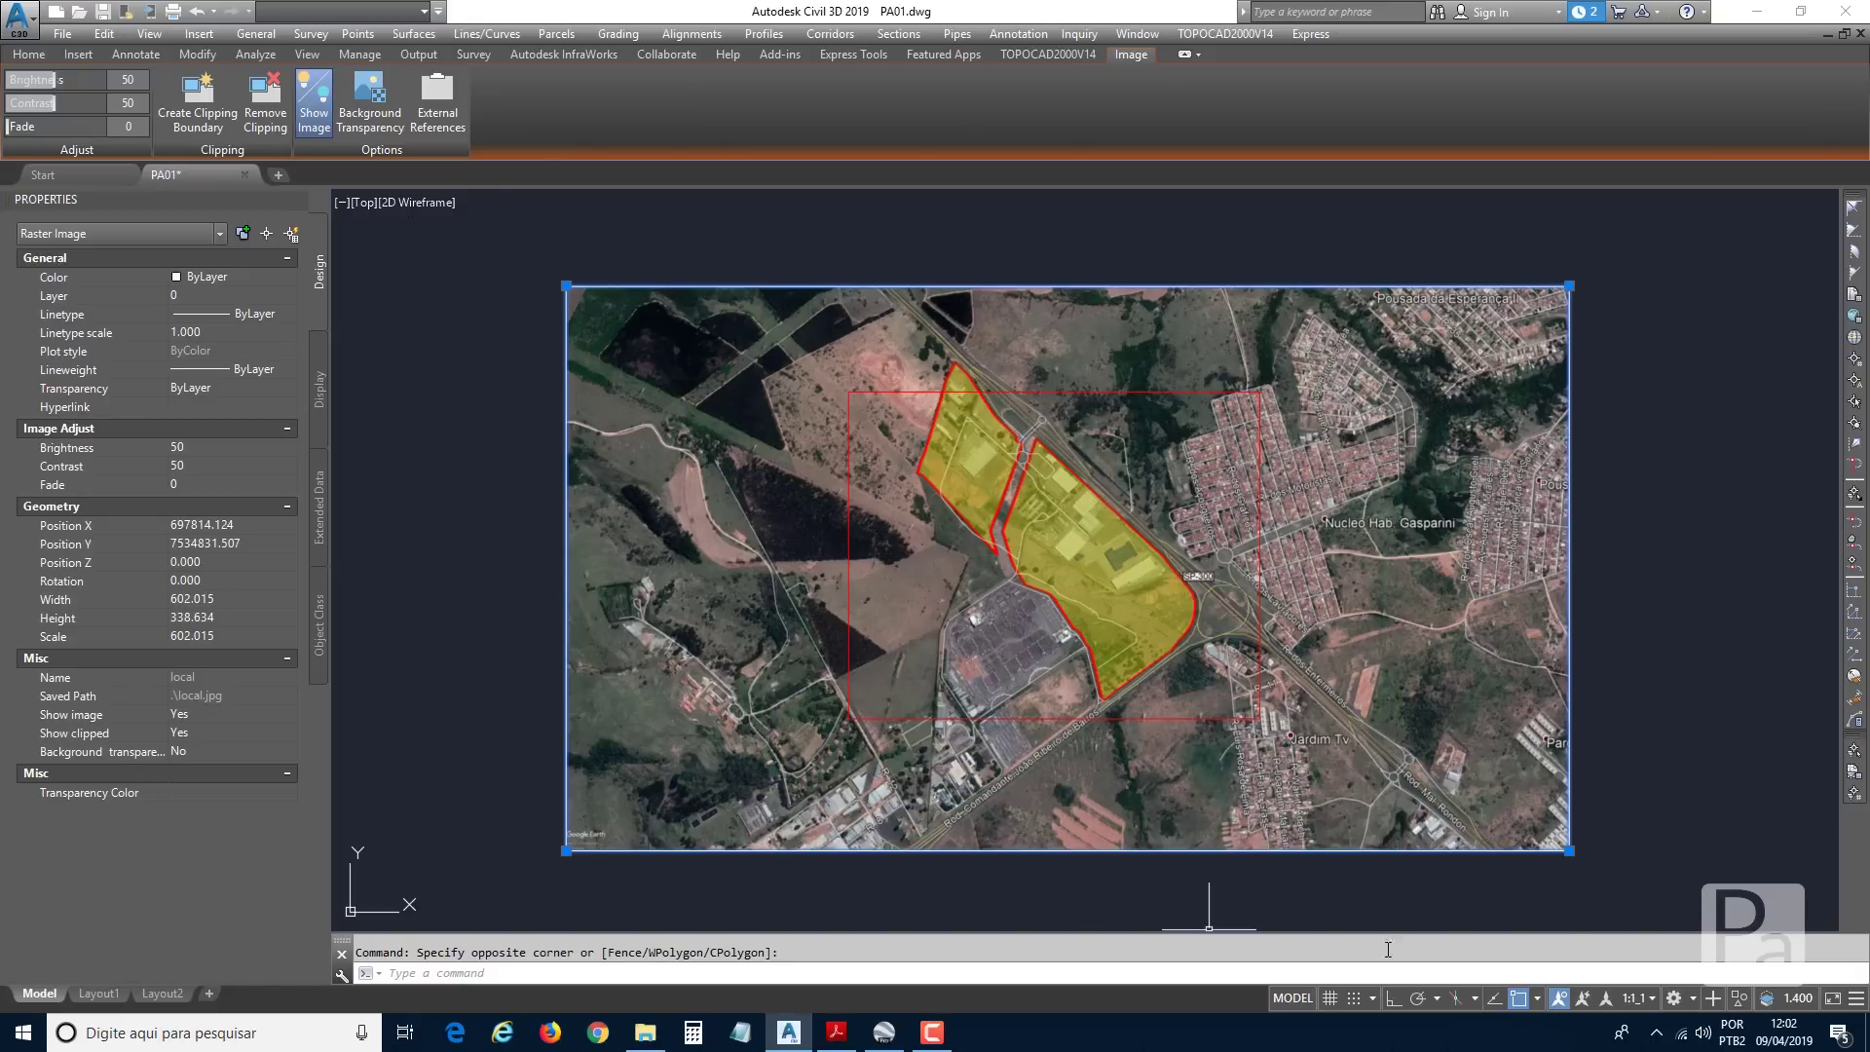
left_click(1569, 851)
left_click(1496, 808)
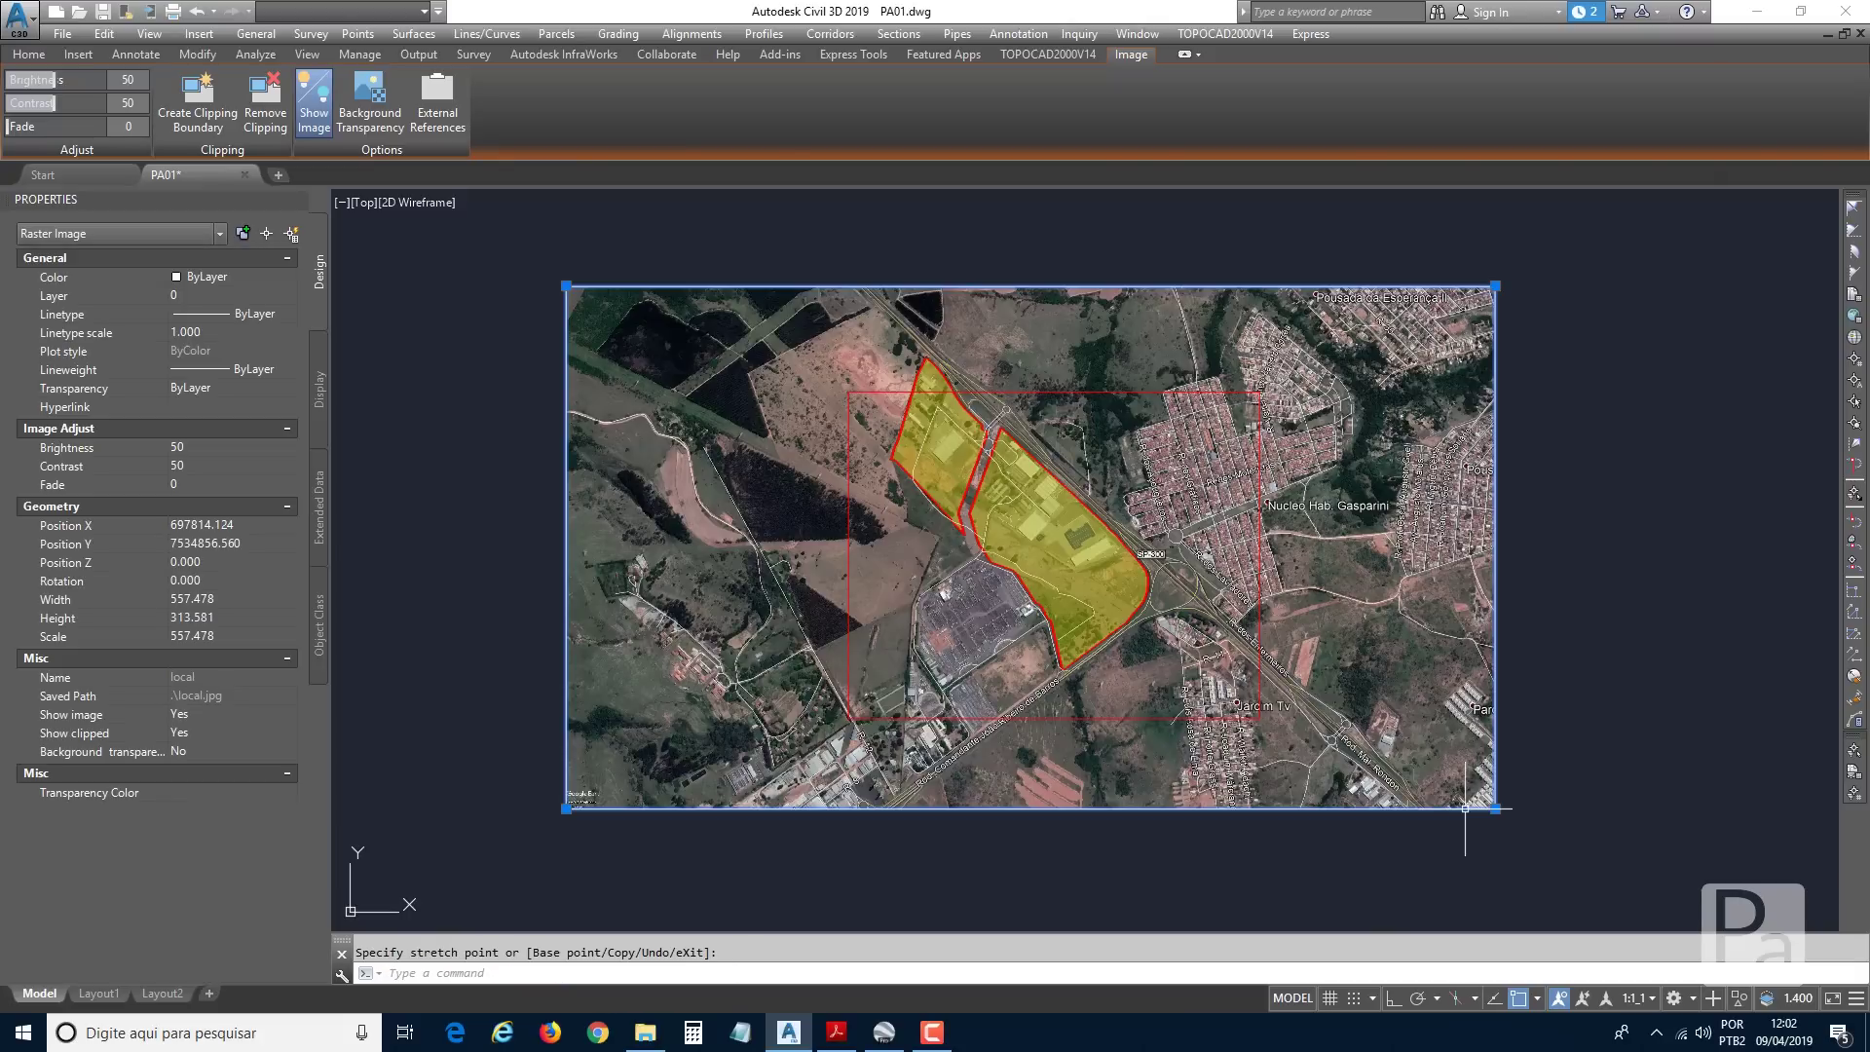
left_click(566, 285)
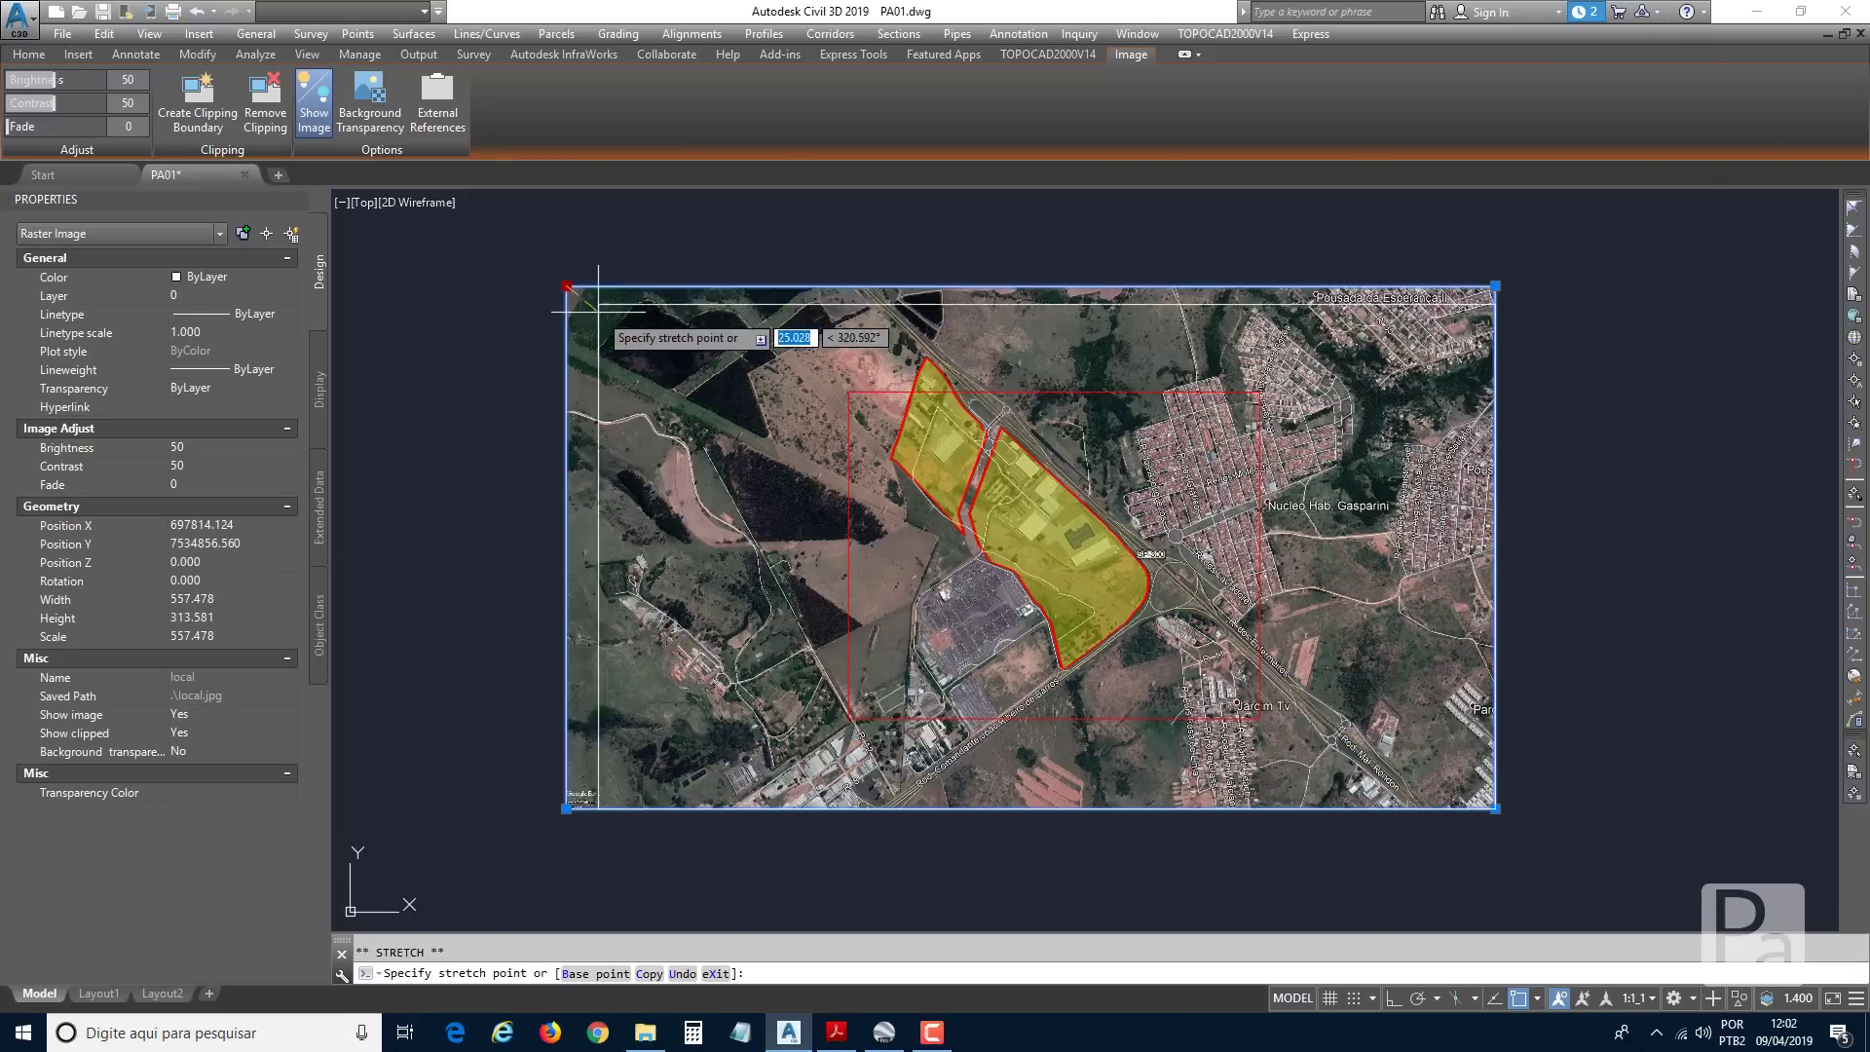
left_click(615, 338)
left_click(614, 314)
left_click(676, 389)
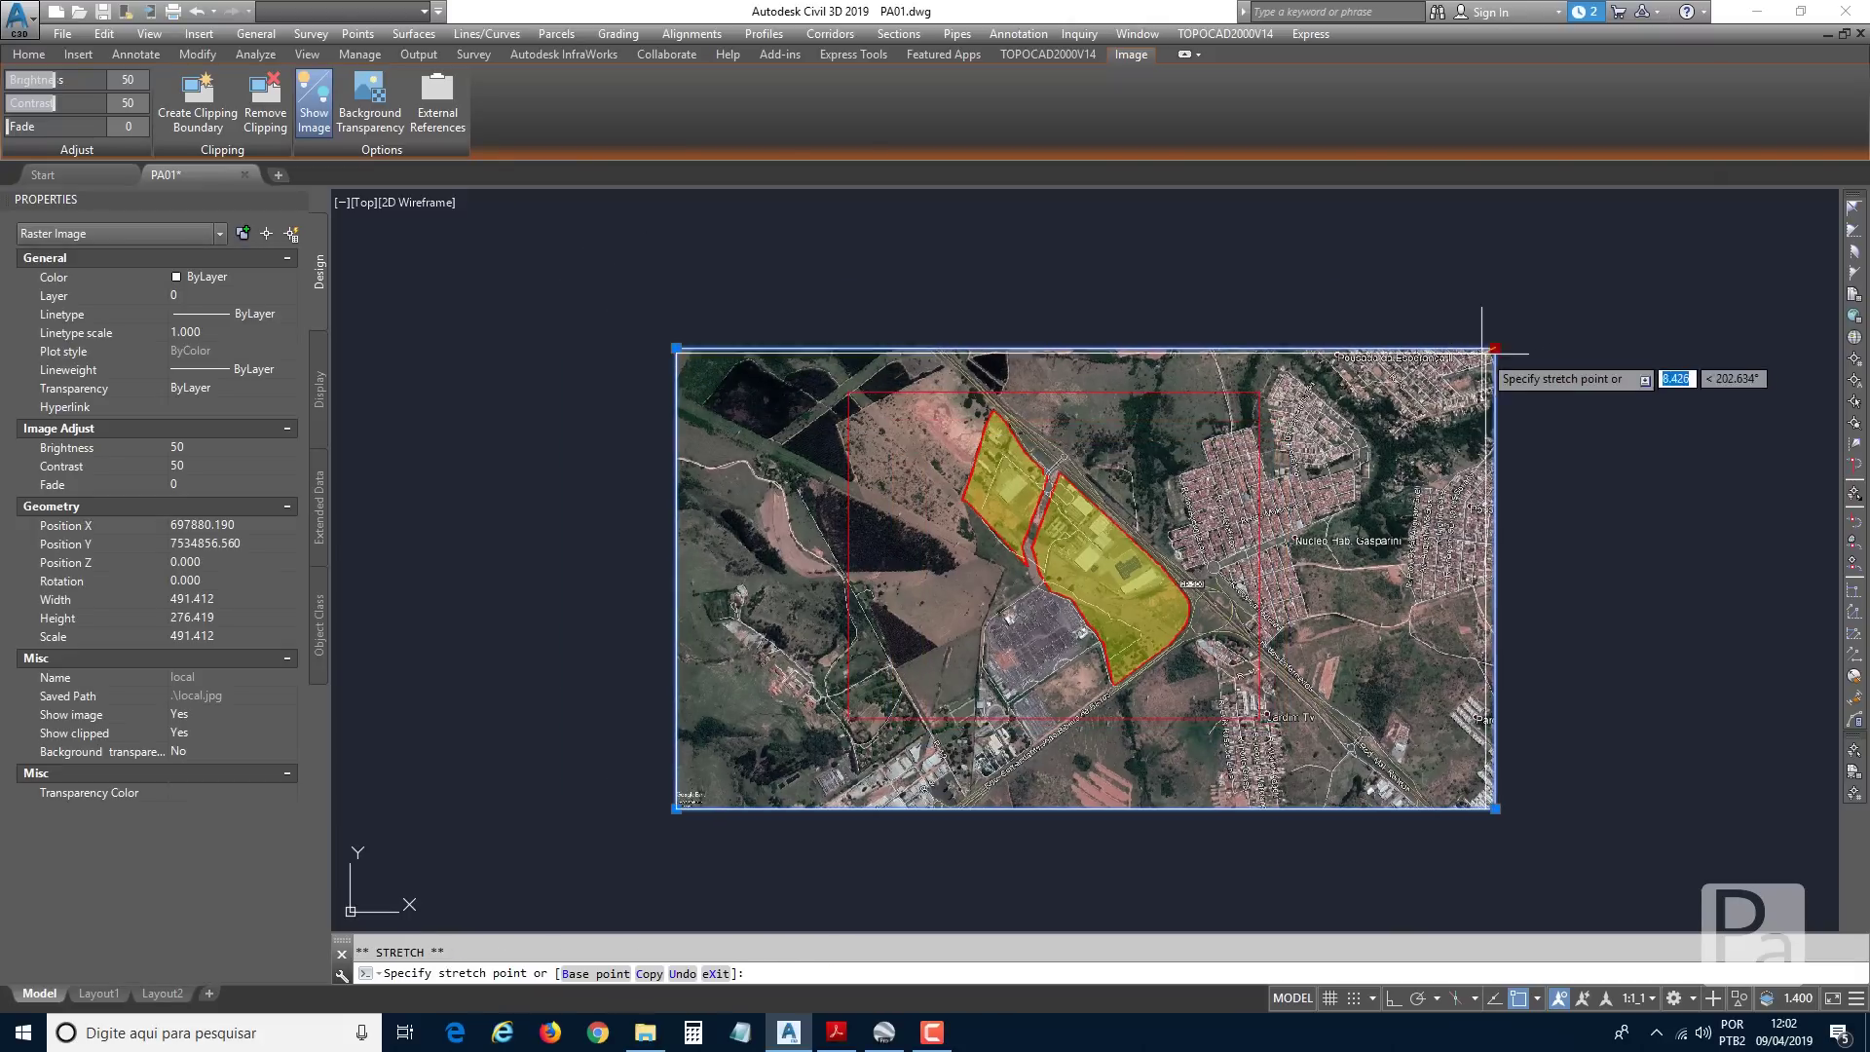
left_click(1452, 372)
left_click(676, 808)
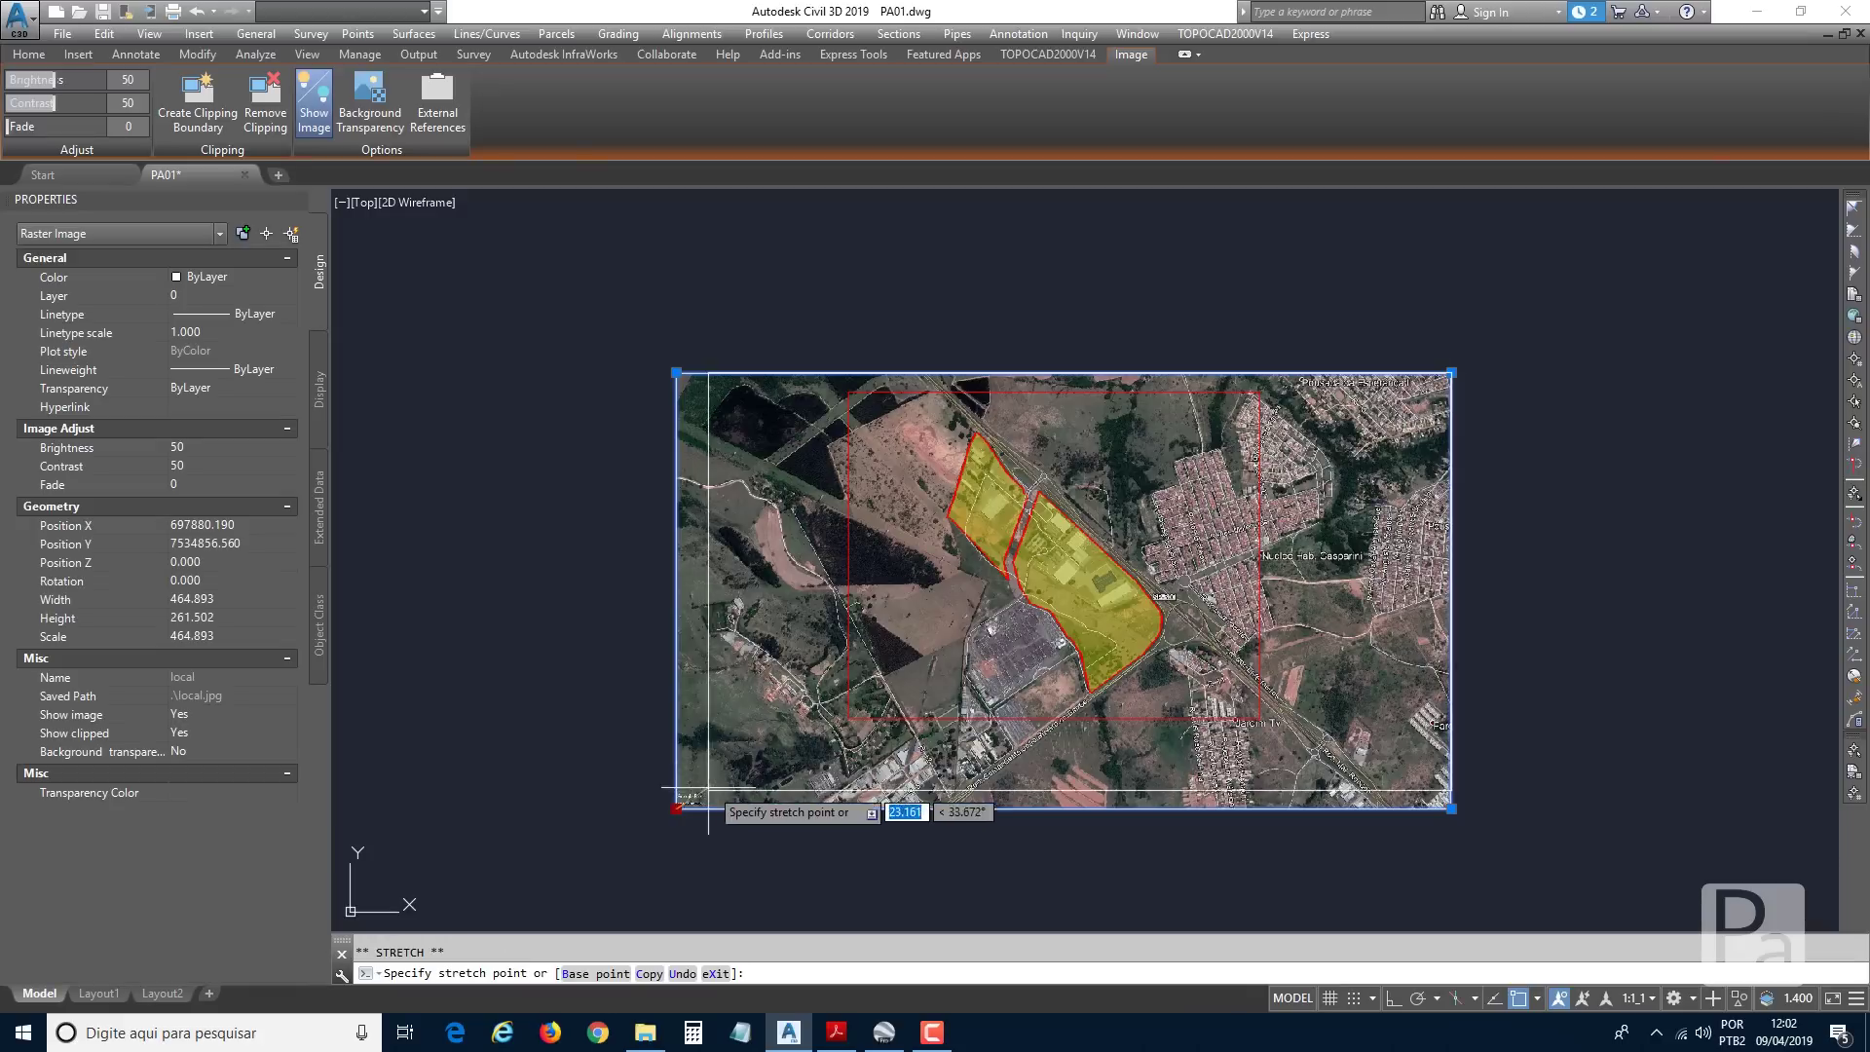
left_click(745, 769)
Shrink the image further from its lower-right corner to about 373 by 210 units and deselect it.
scroll(1123, 742, "up", 4)
scroll(1719, 757, "down", 4)
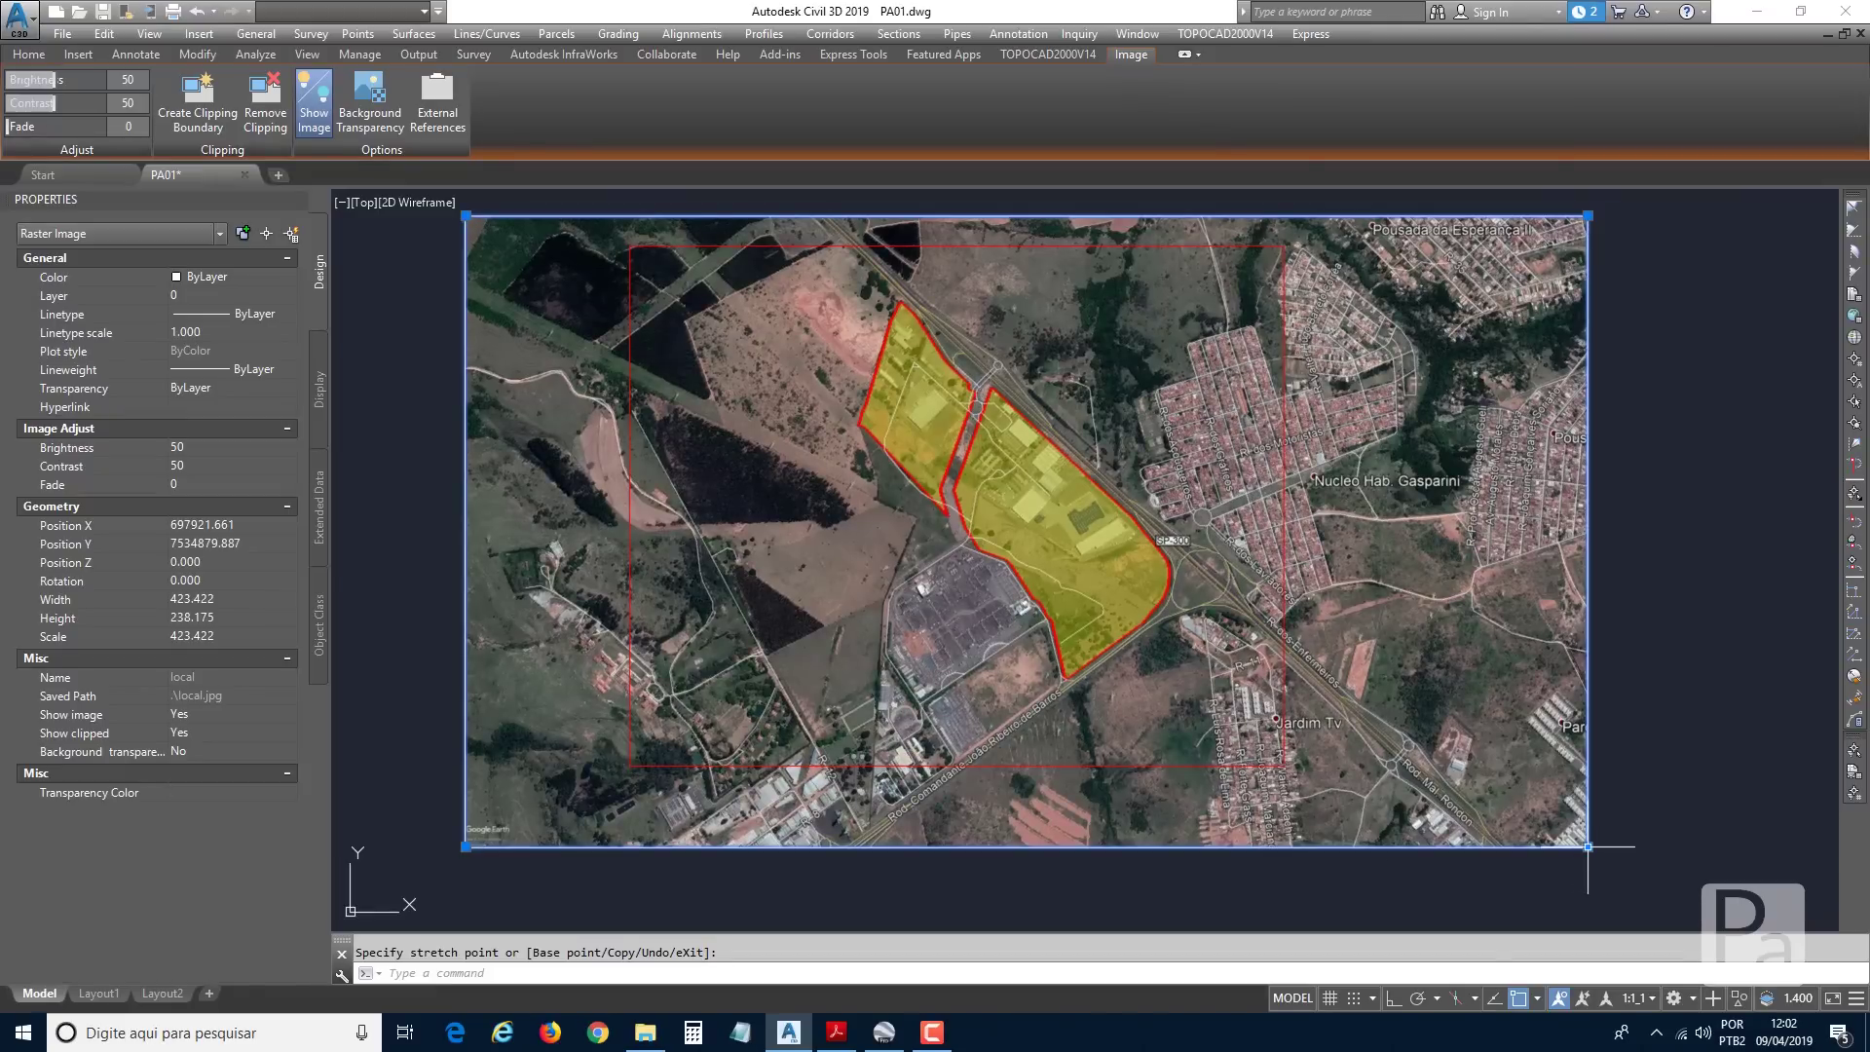
left_click(1512, 807)
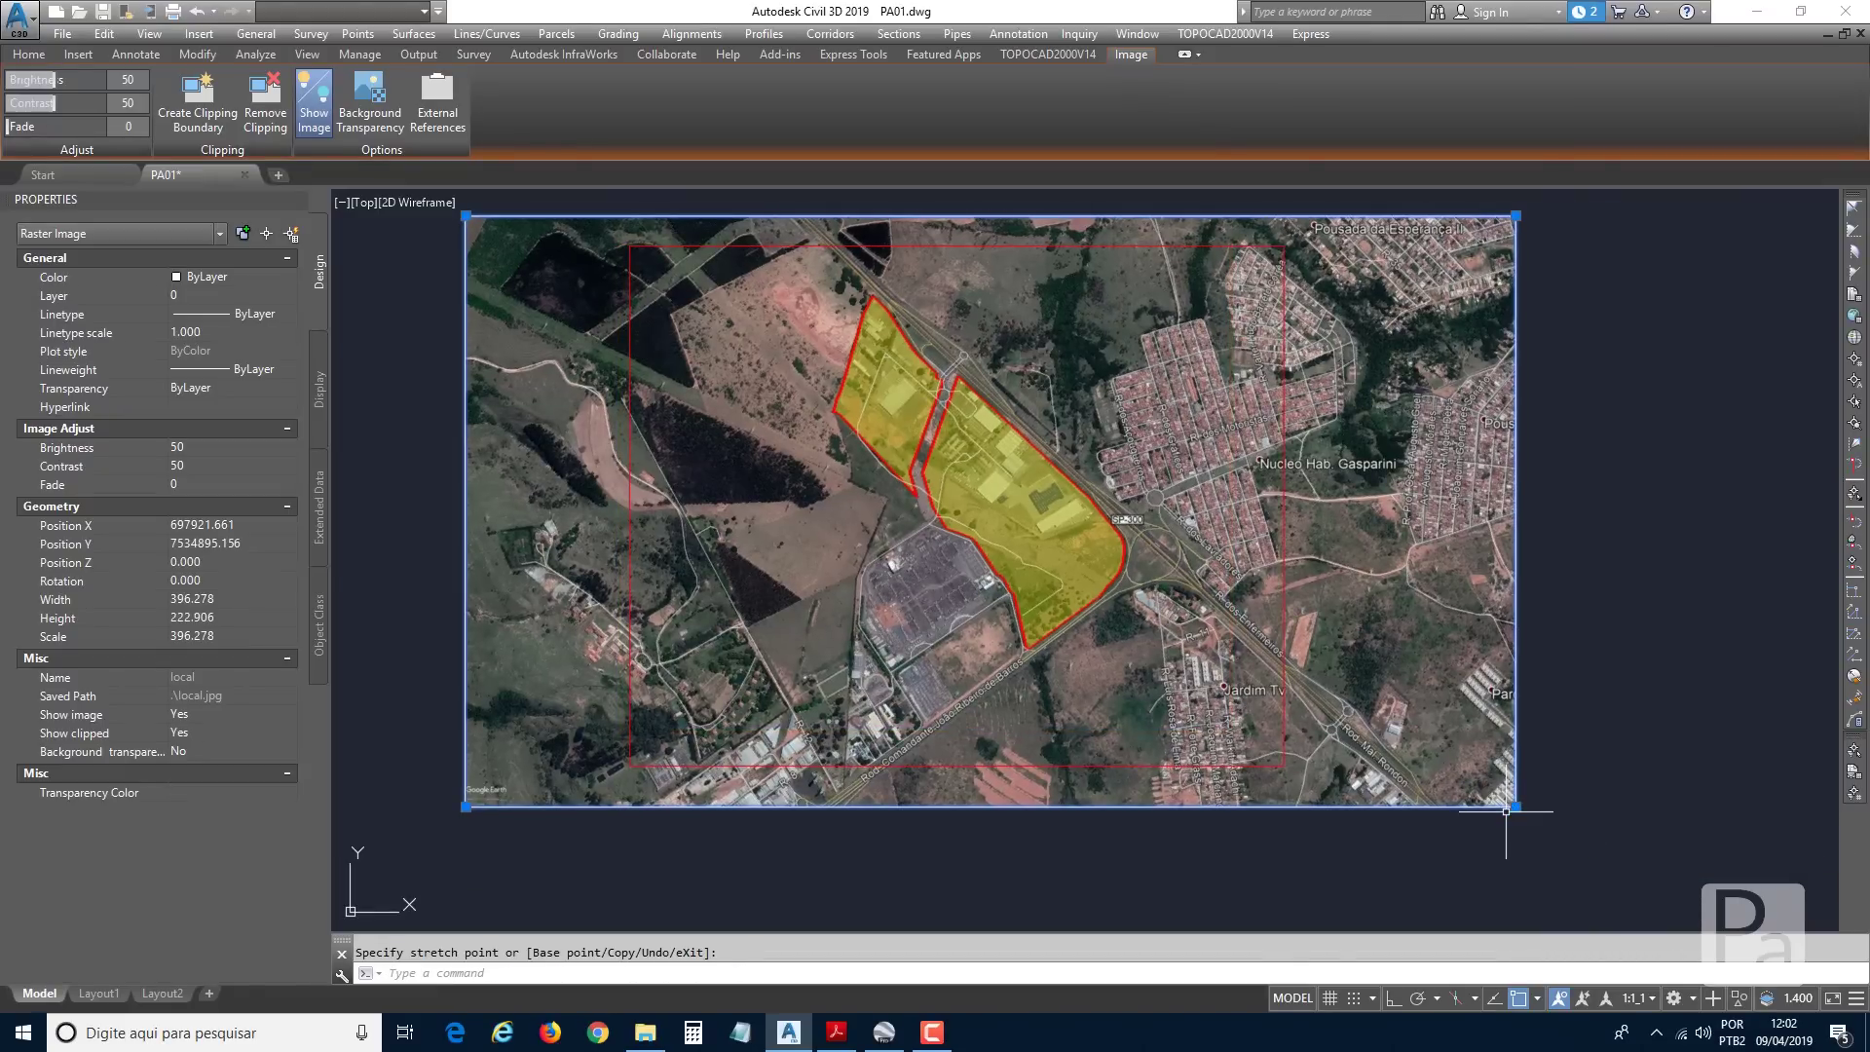
left_click(1451, 772)
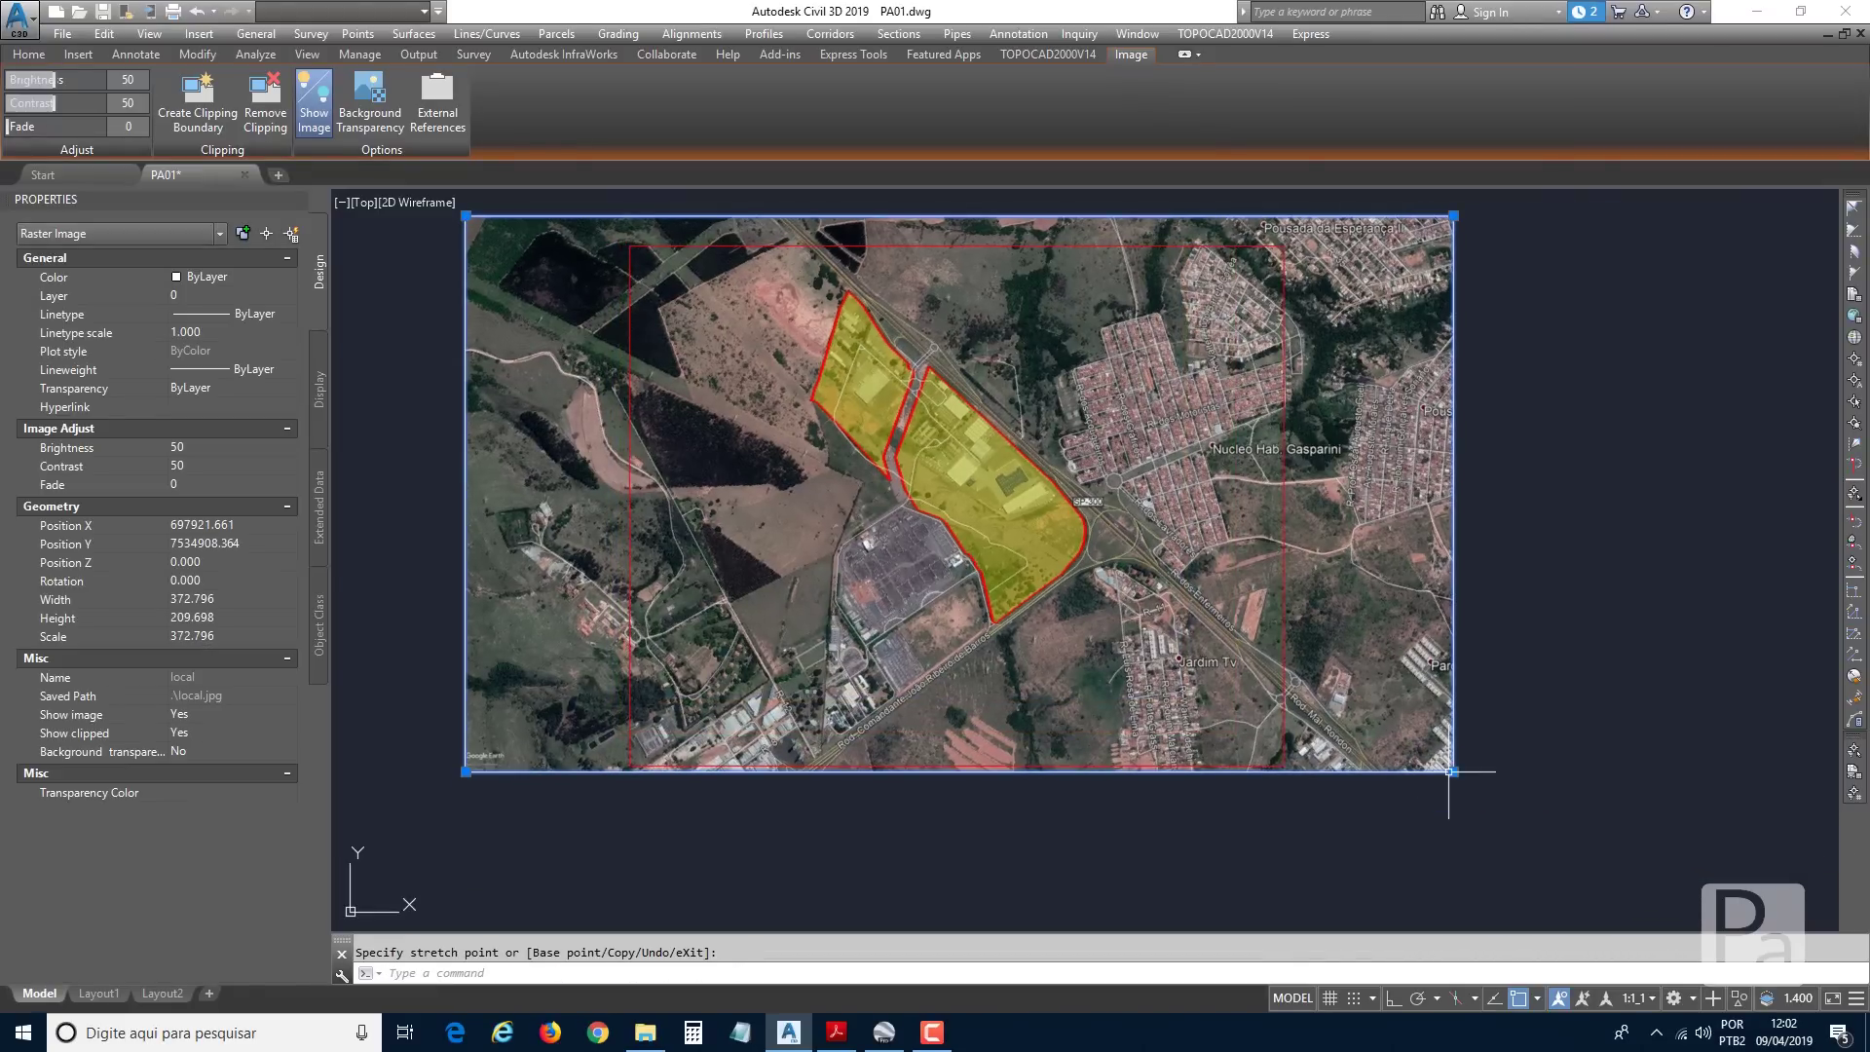
key("Escape")
key("Escape")
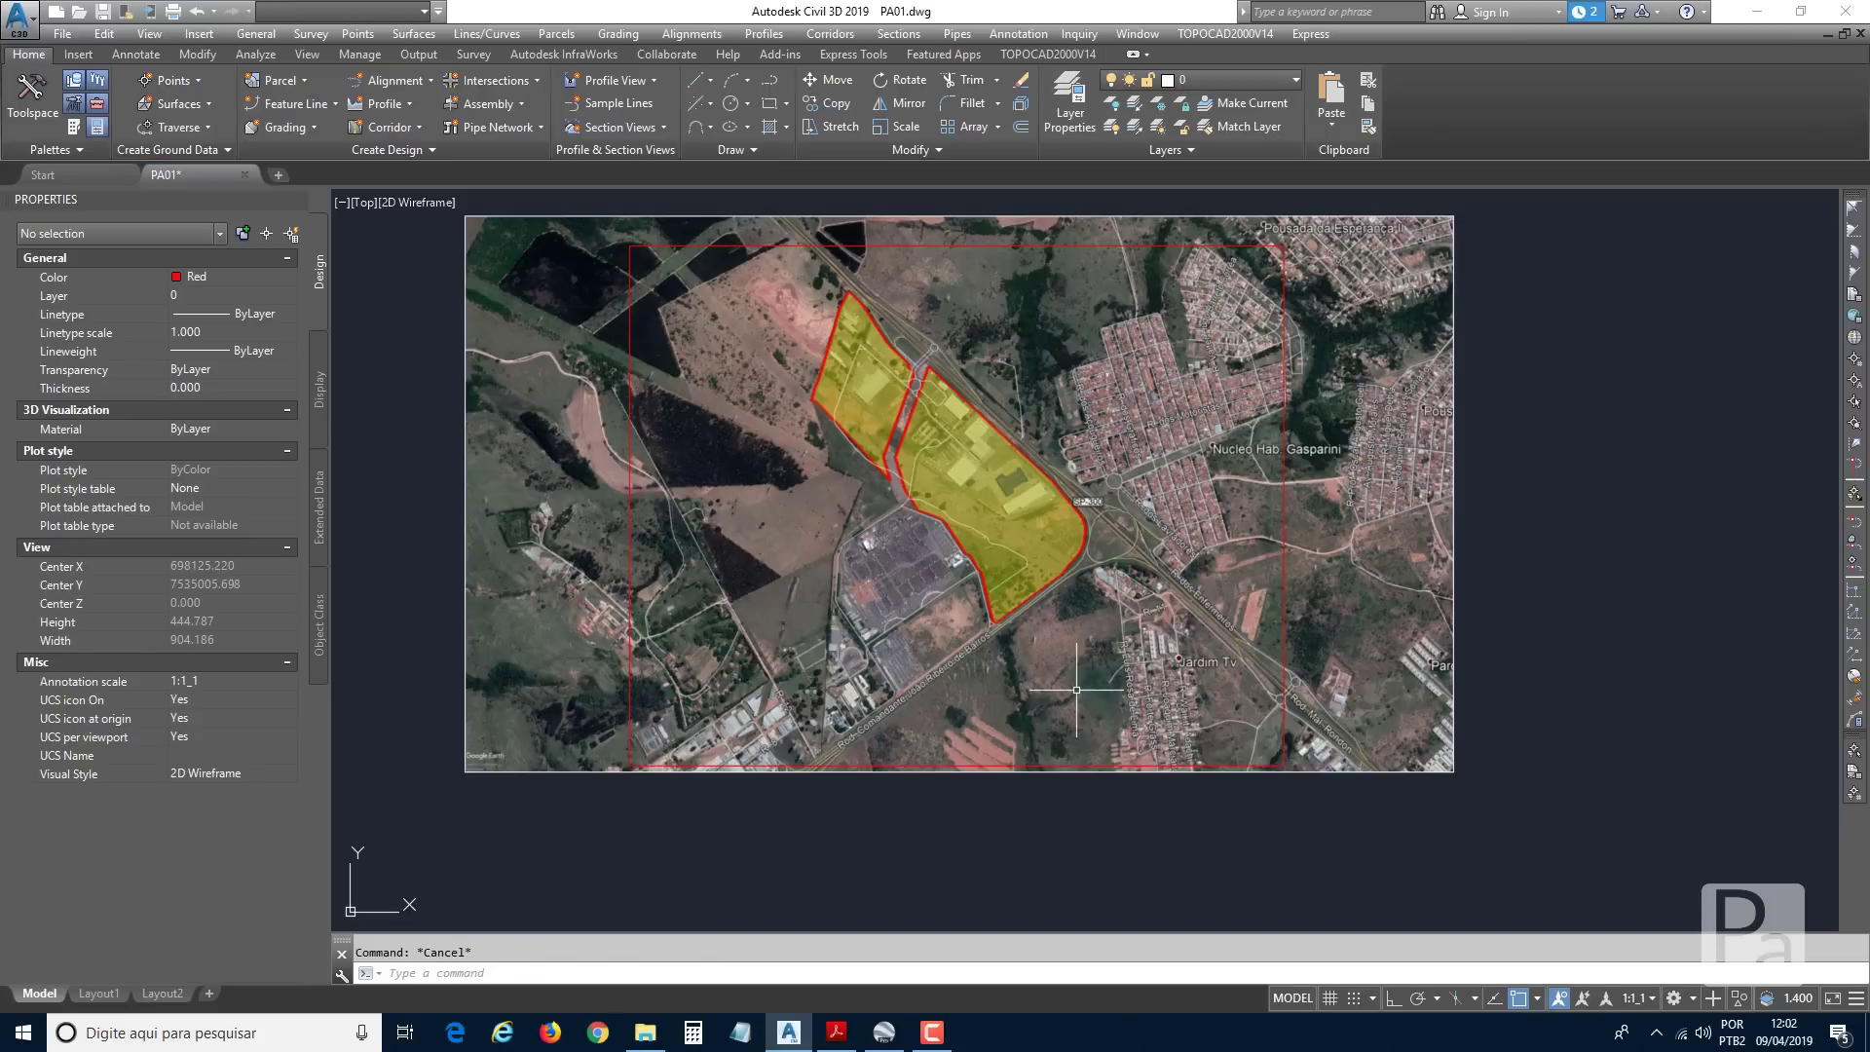
Move the red rectangle about 10 units west so it frames the yellow parcels more centrally.
key("Return")
left_click(1321, 584)
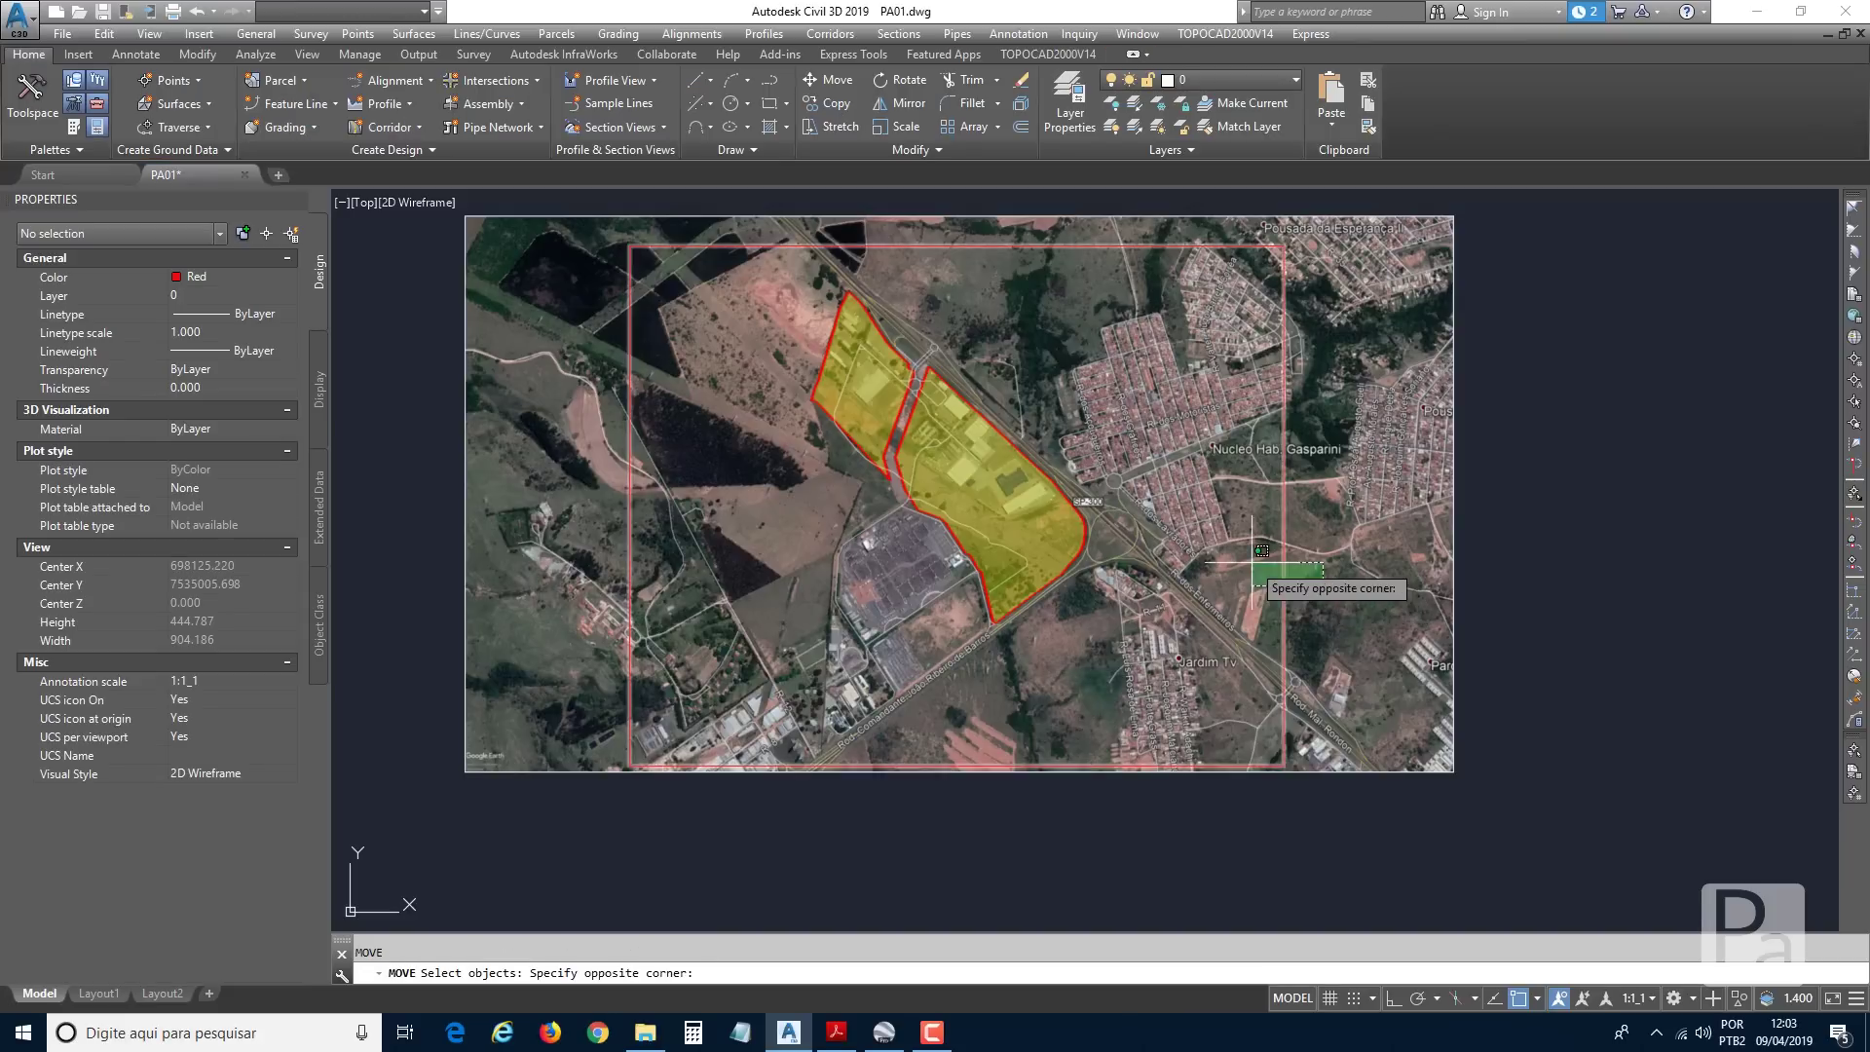
left_click(1245, 572)
key("Return")
left_click(1173, 572)
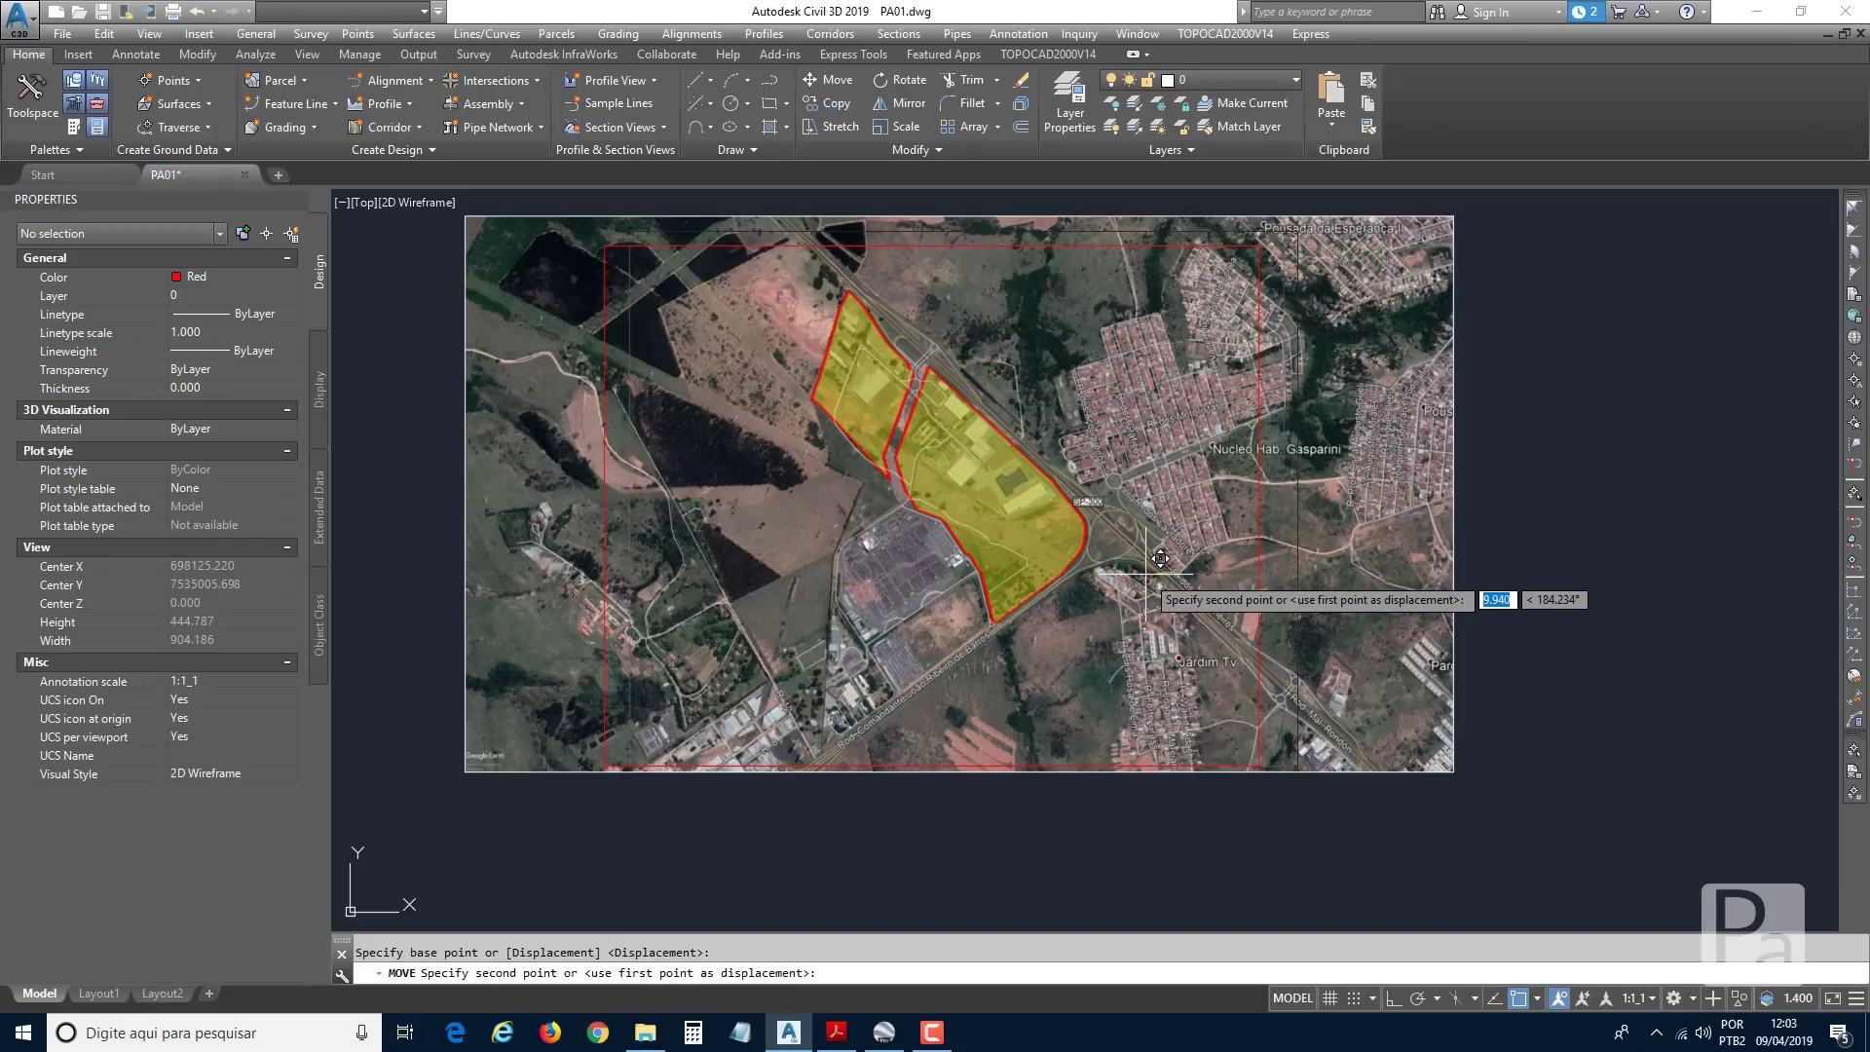
key("Escape")
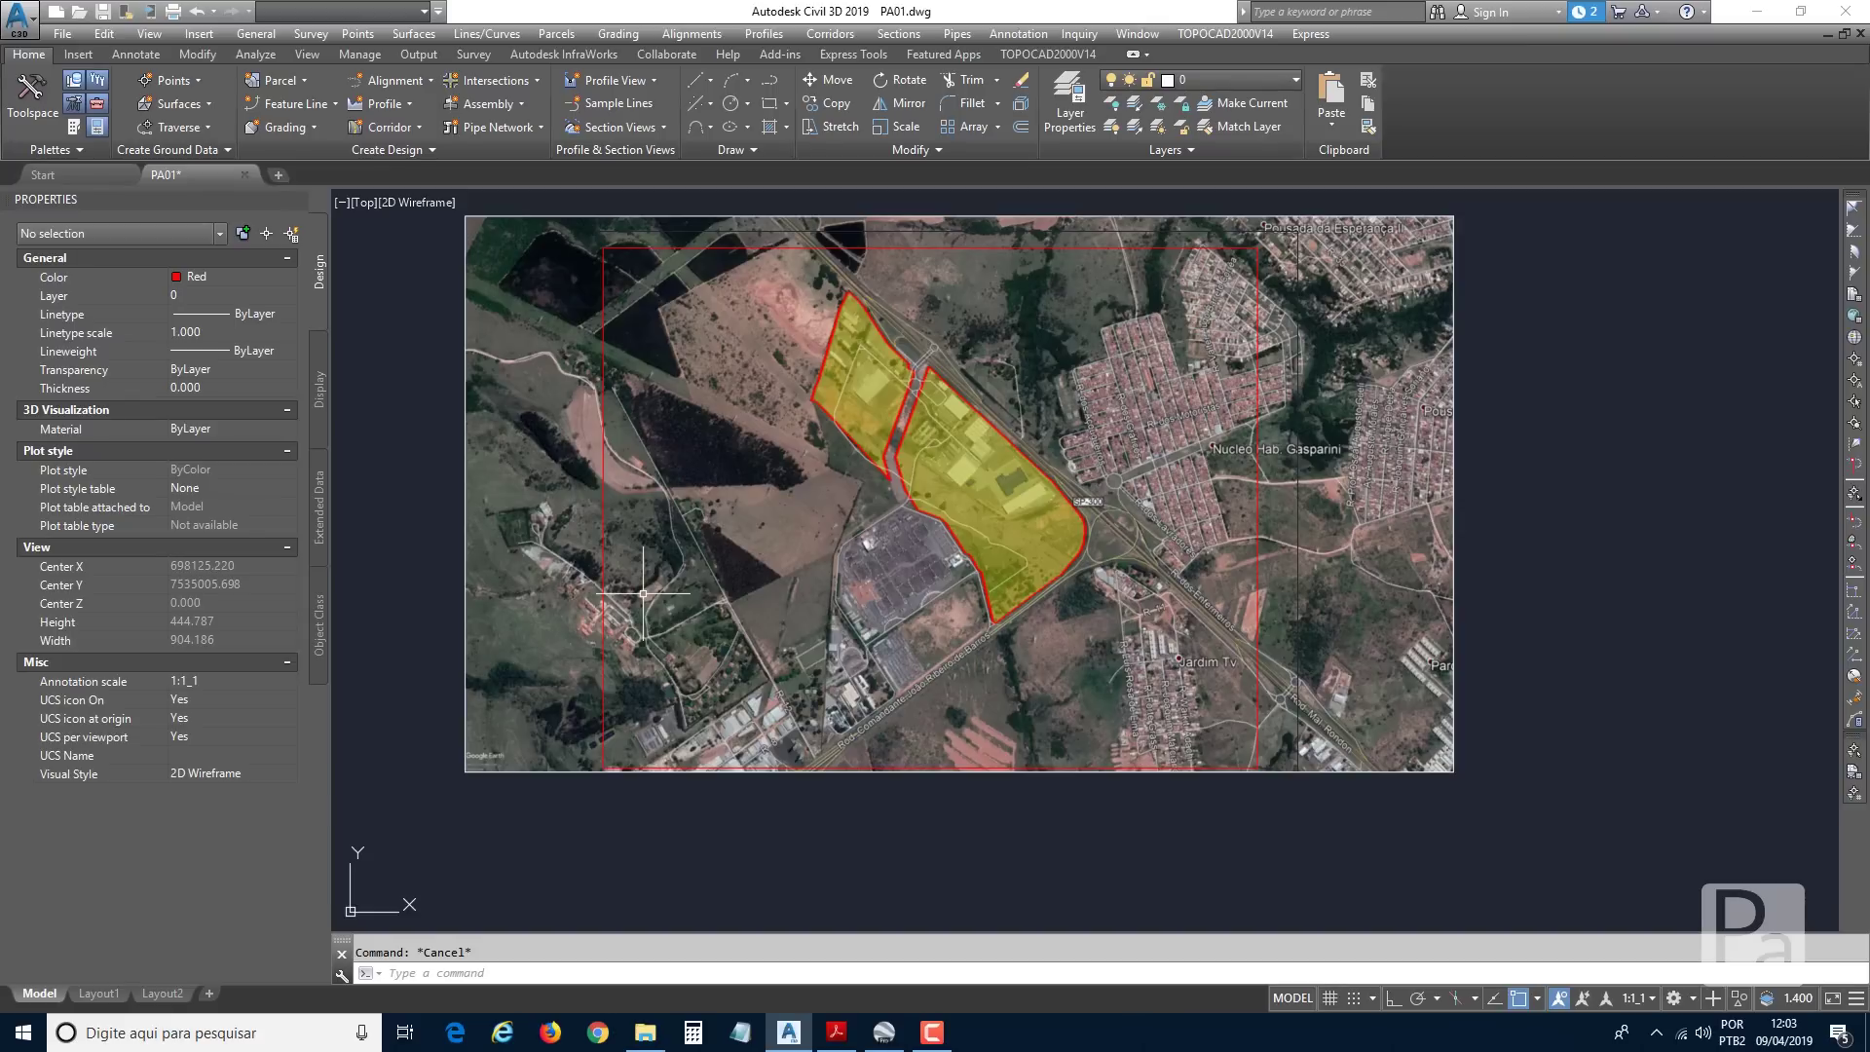
Clip the inserted image with a new rectangular boundary that follows the red rectangle's opposite corners.
left_click(1530, 543)
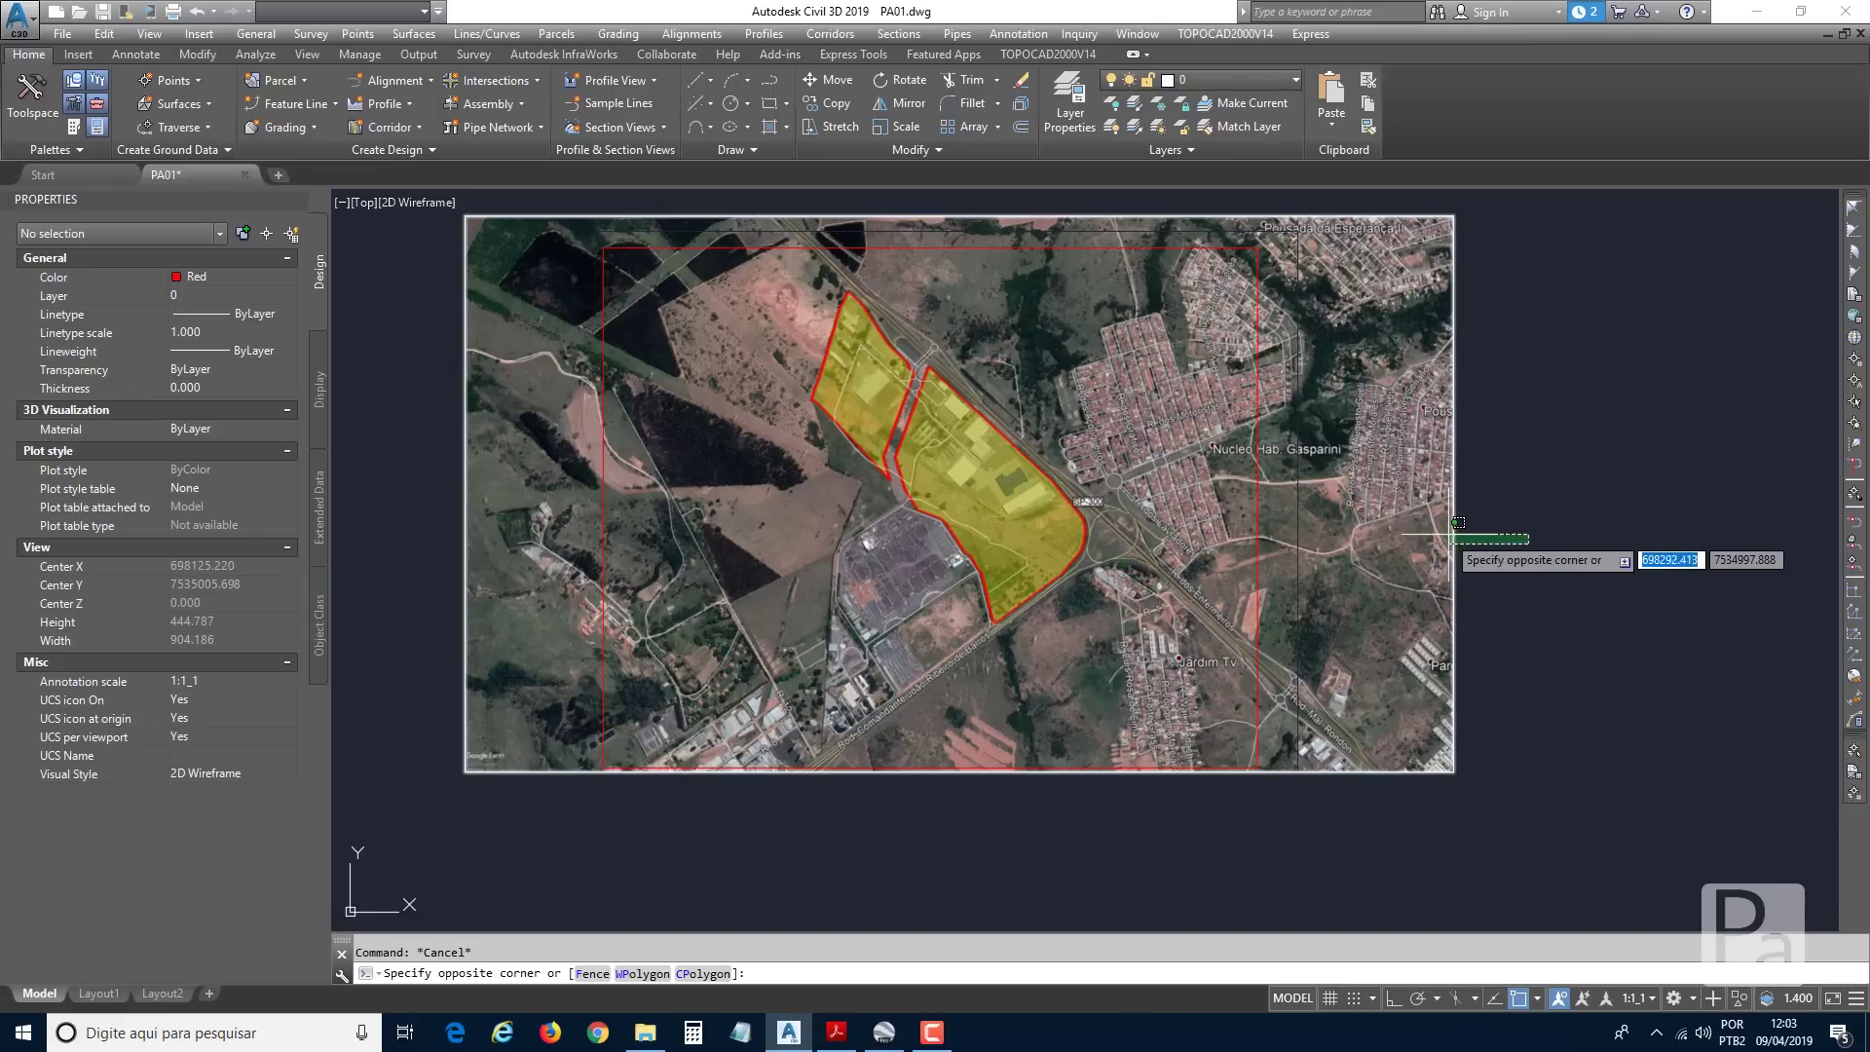
left_click(1473, 441)
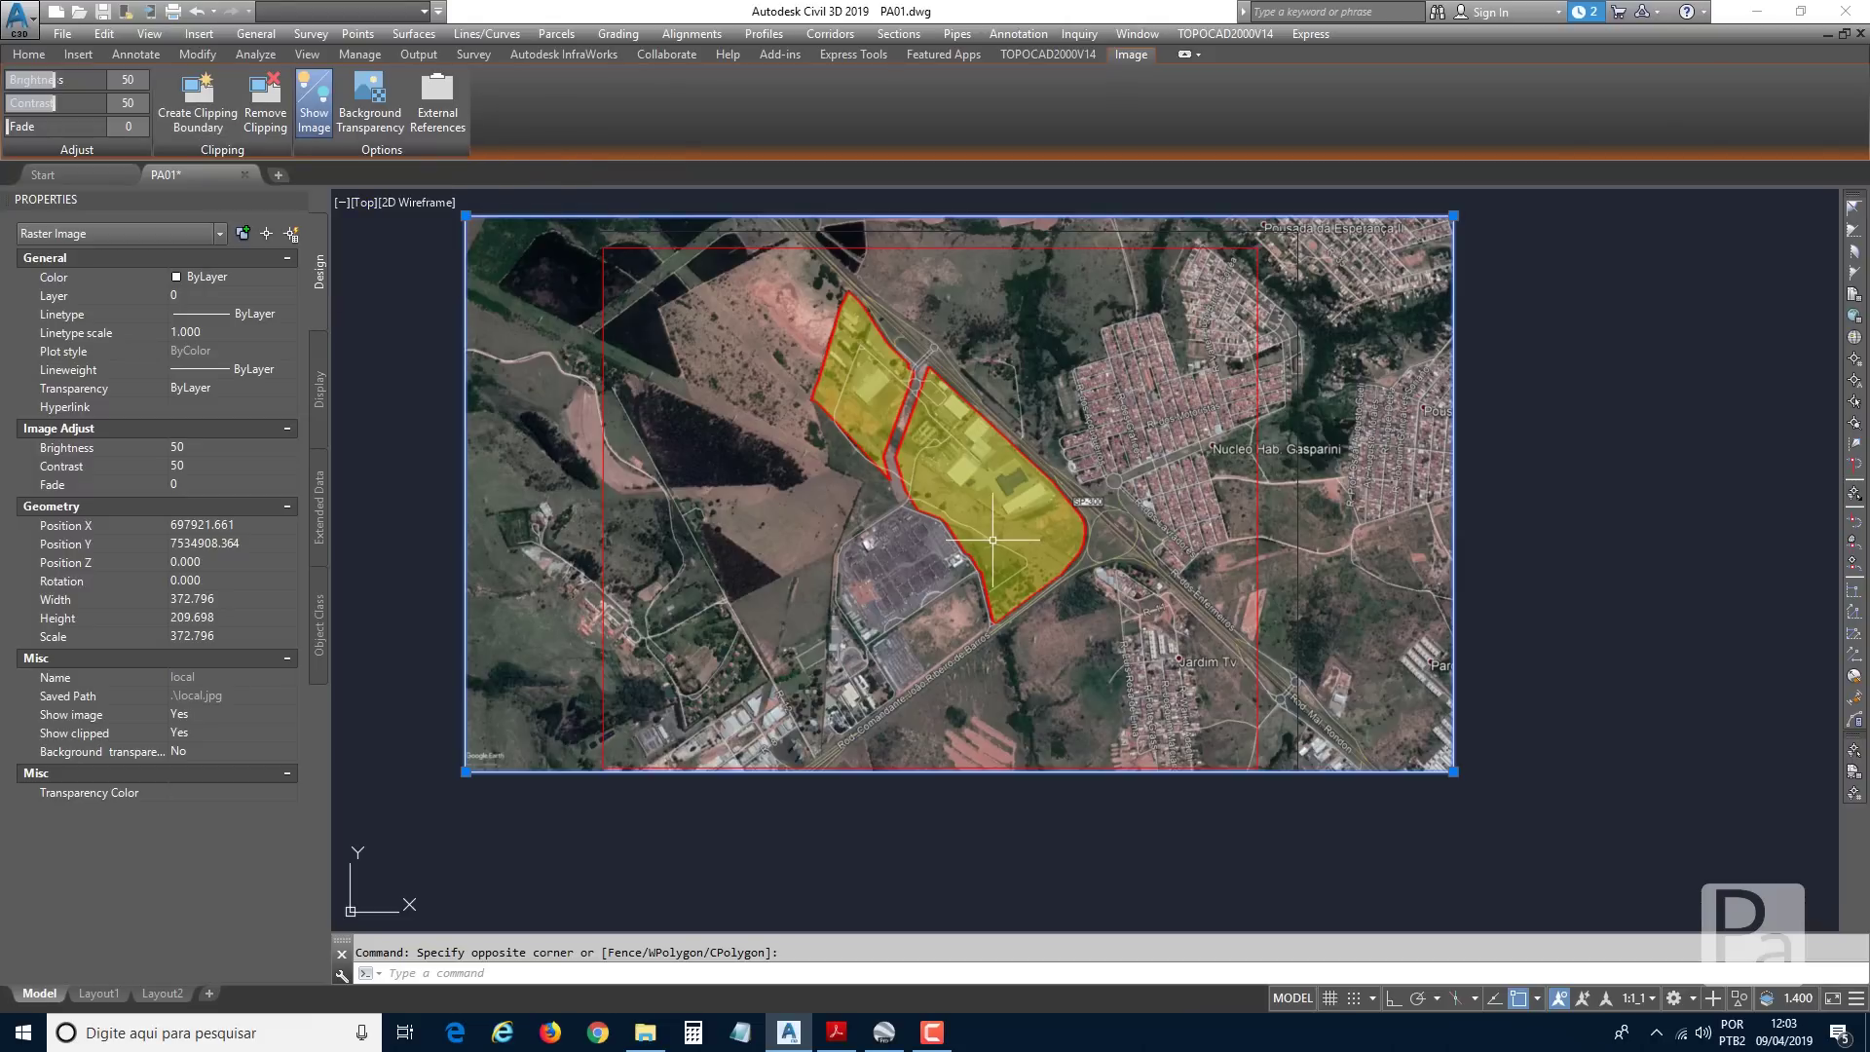
type("cli")
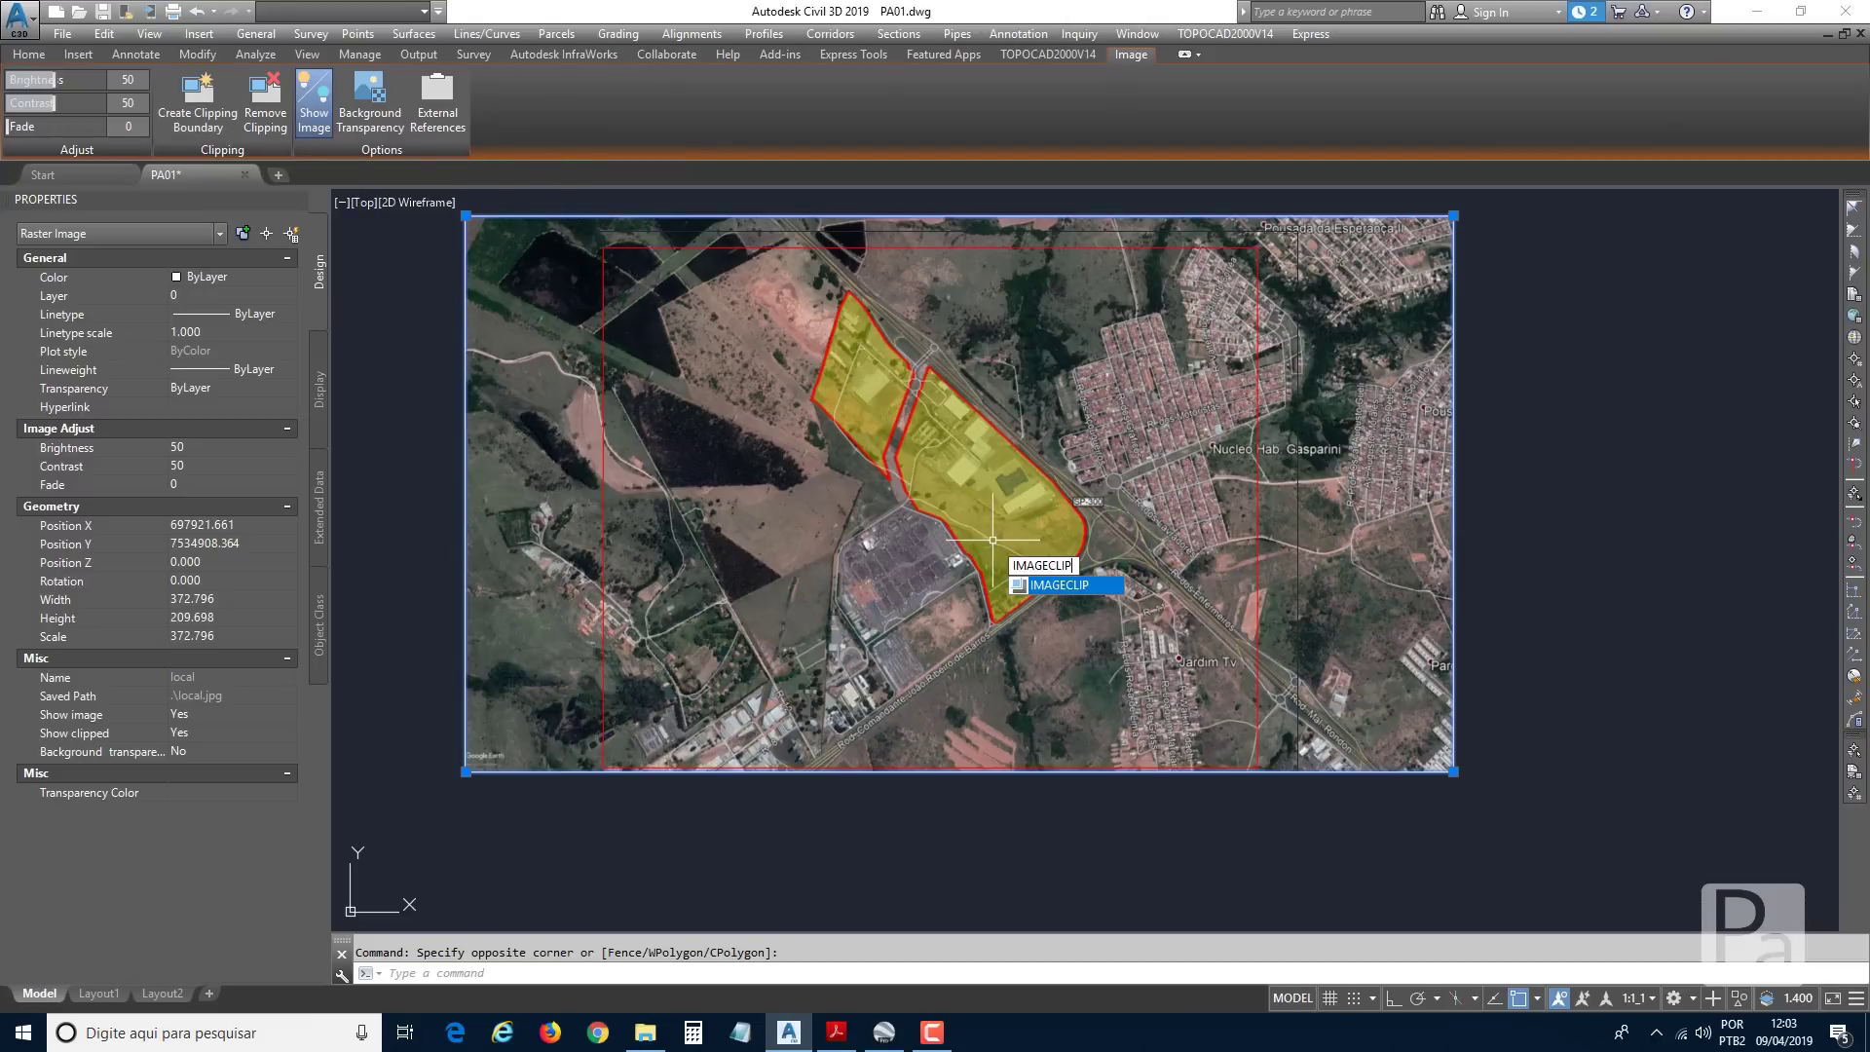
key("Return")
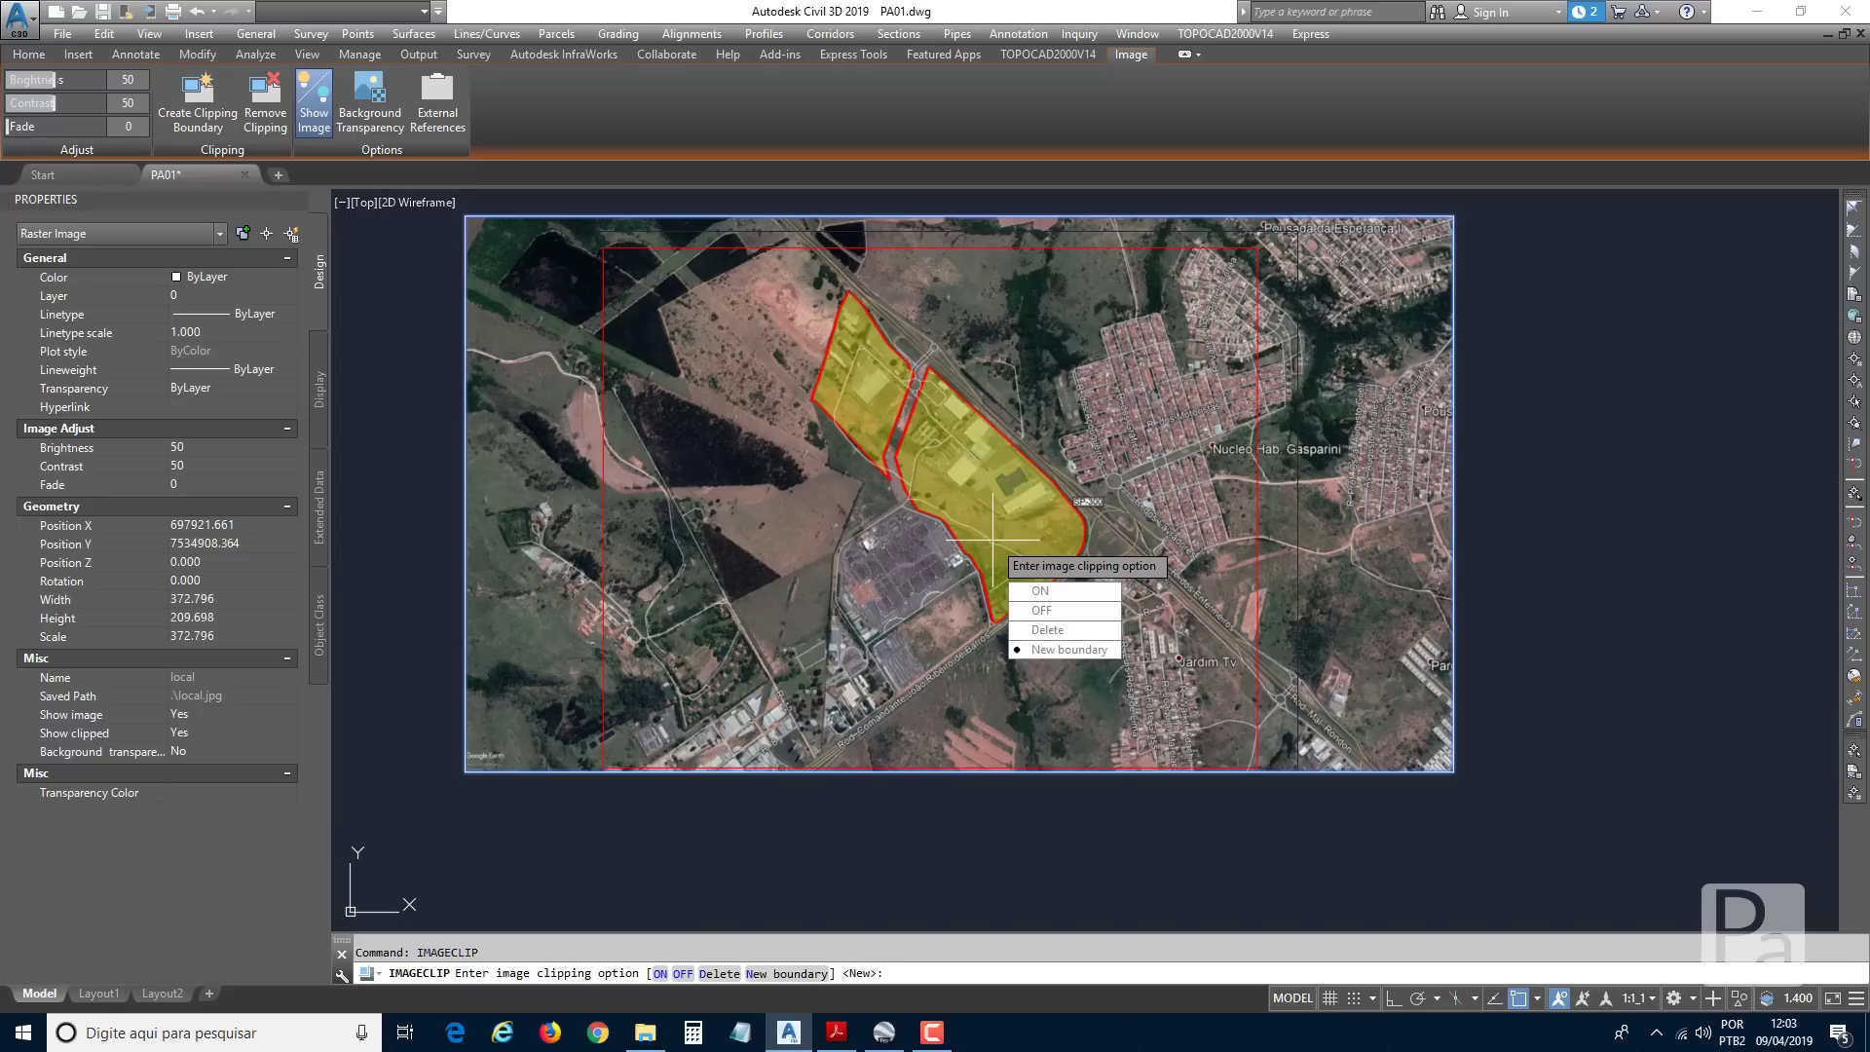
left_click(1058, 649)
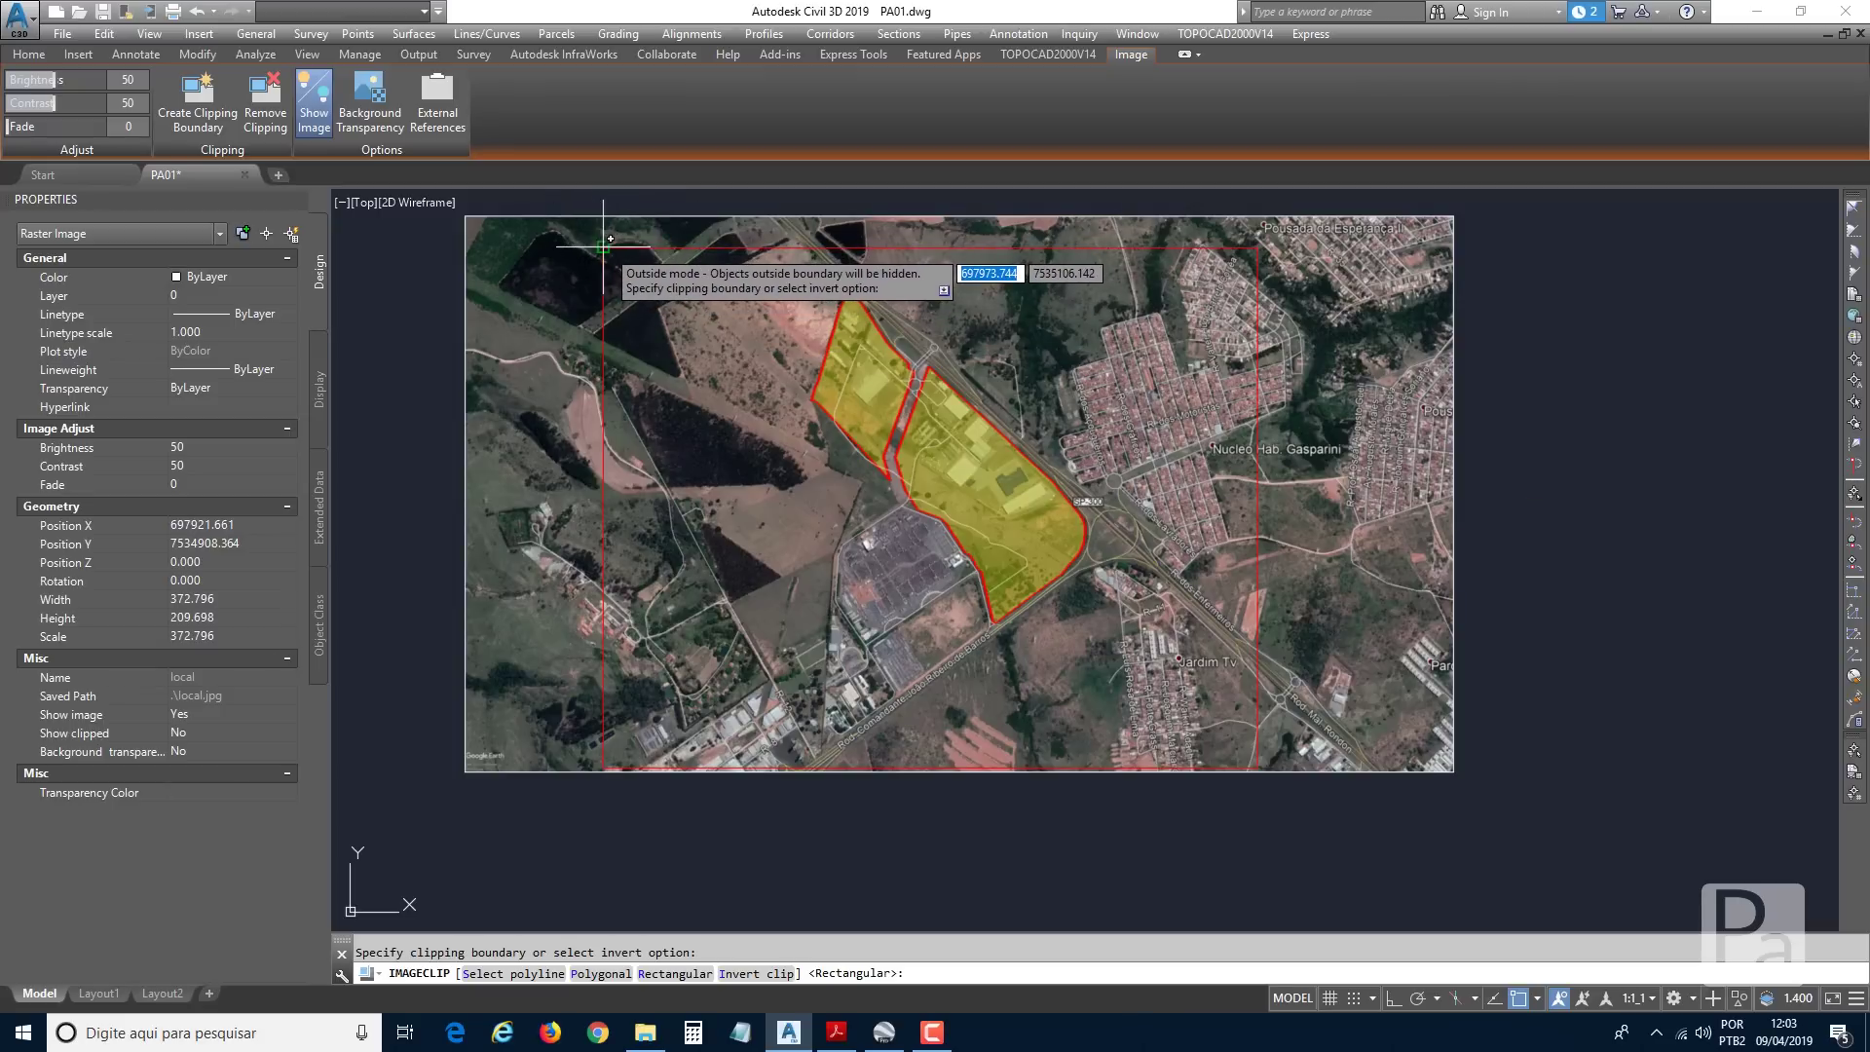
left_click(604, 247)
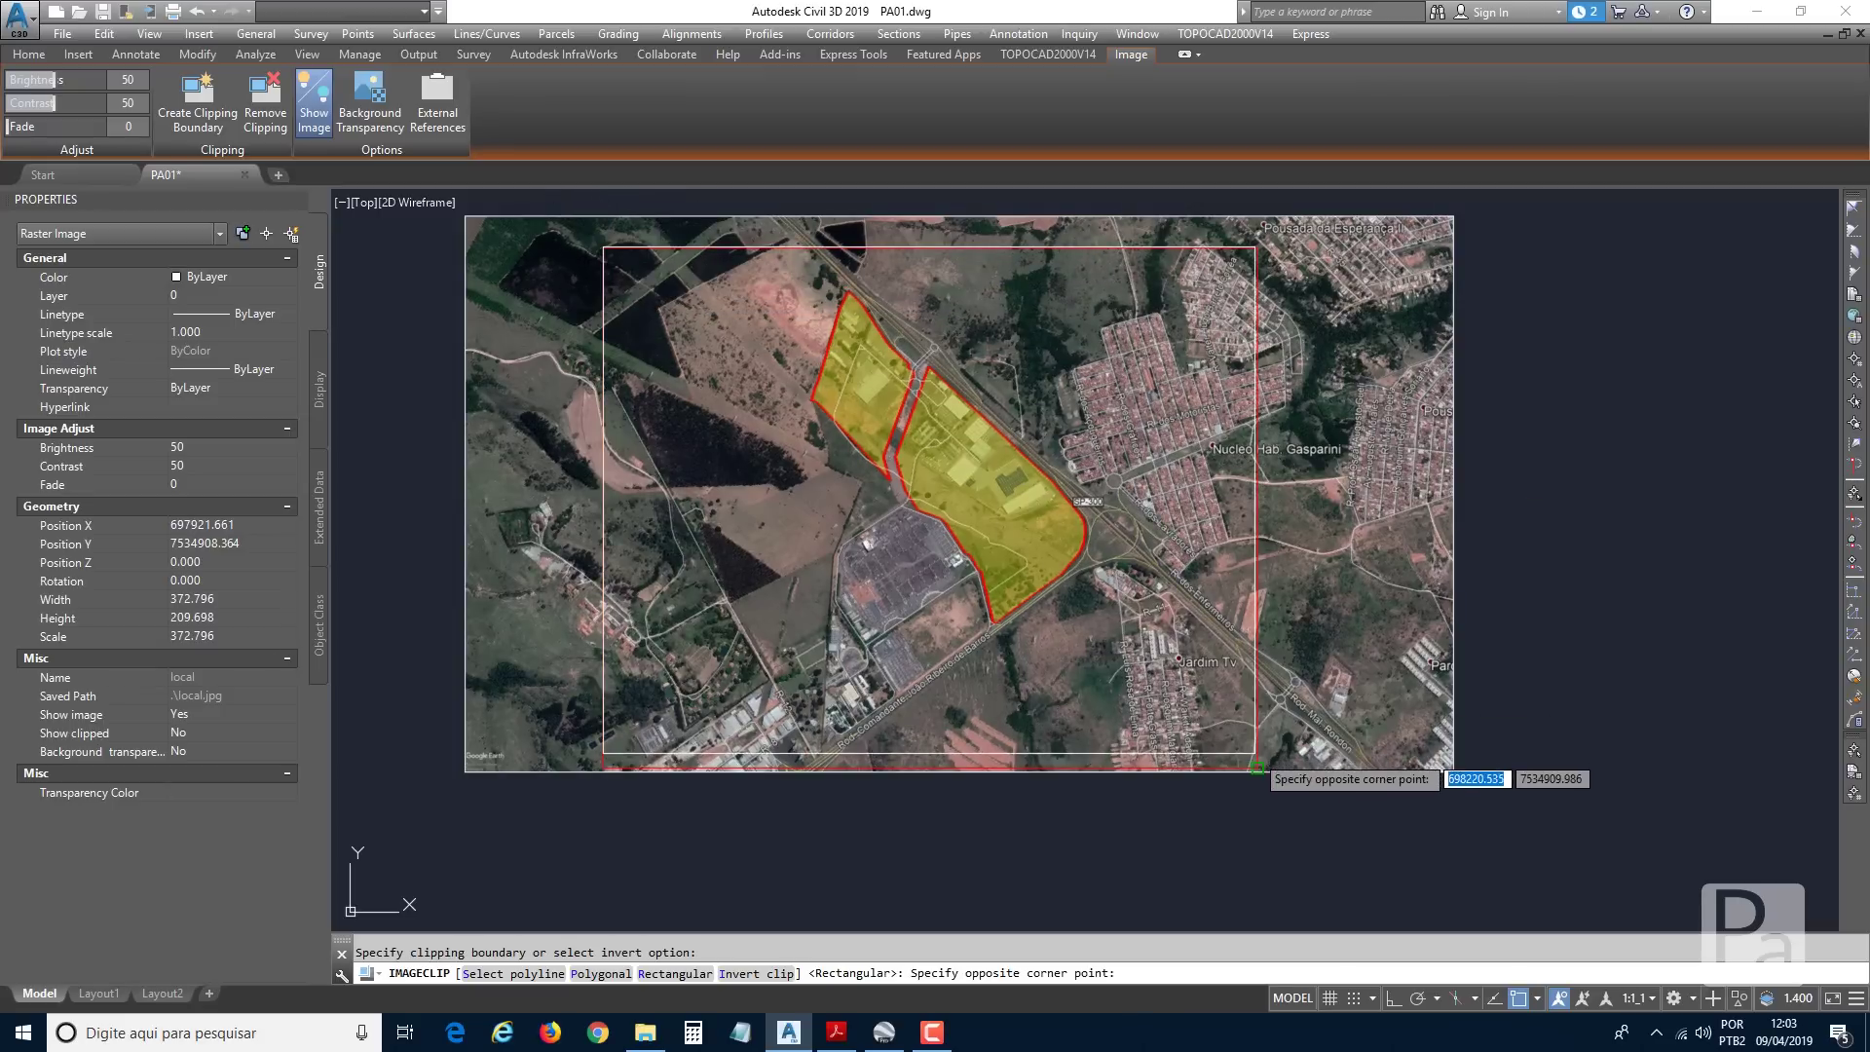
left_click(1258, 766)
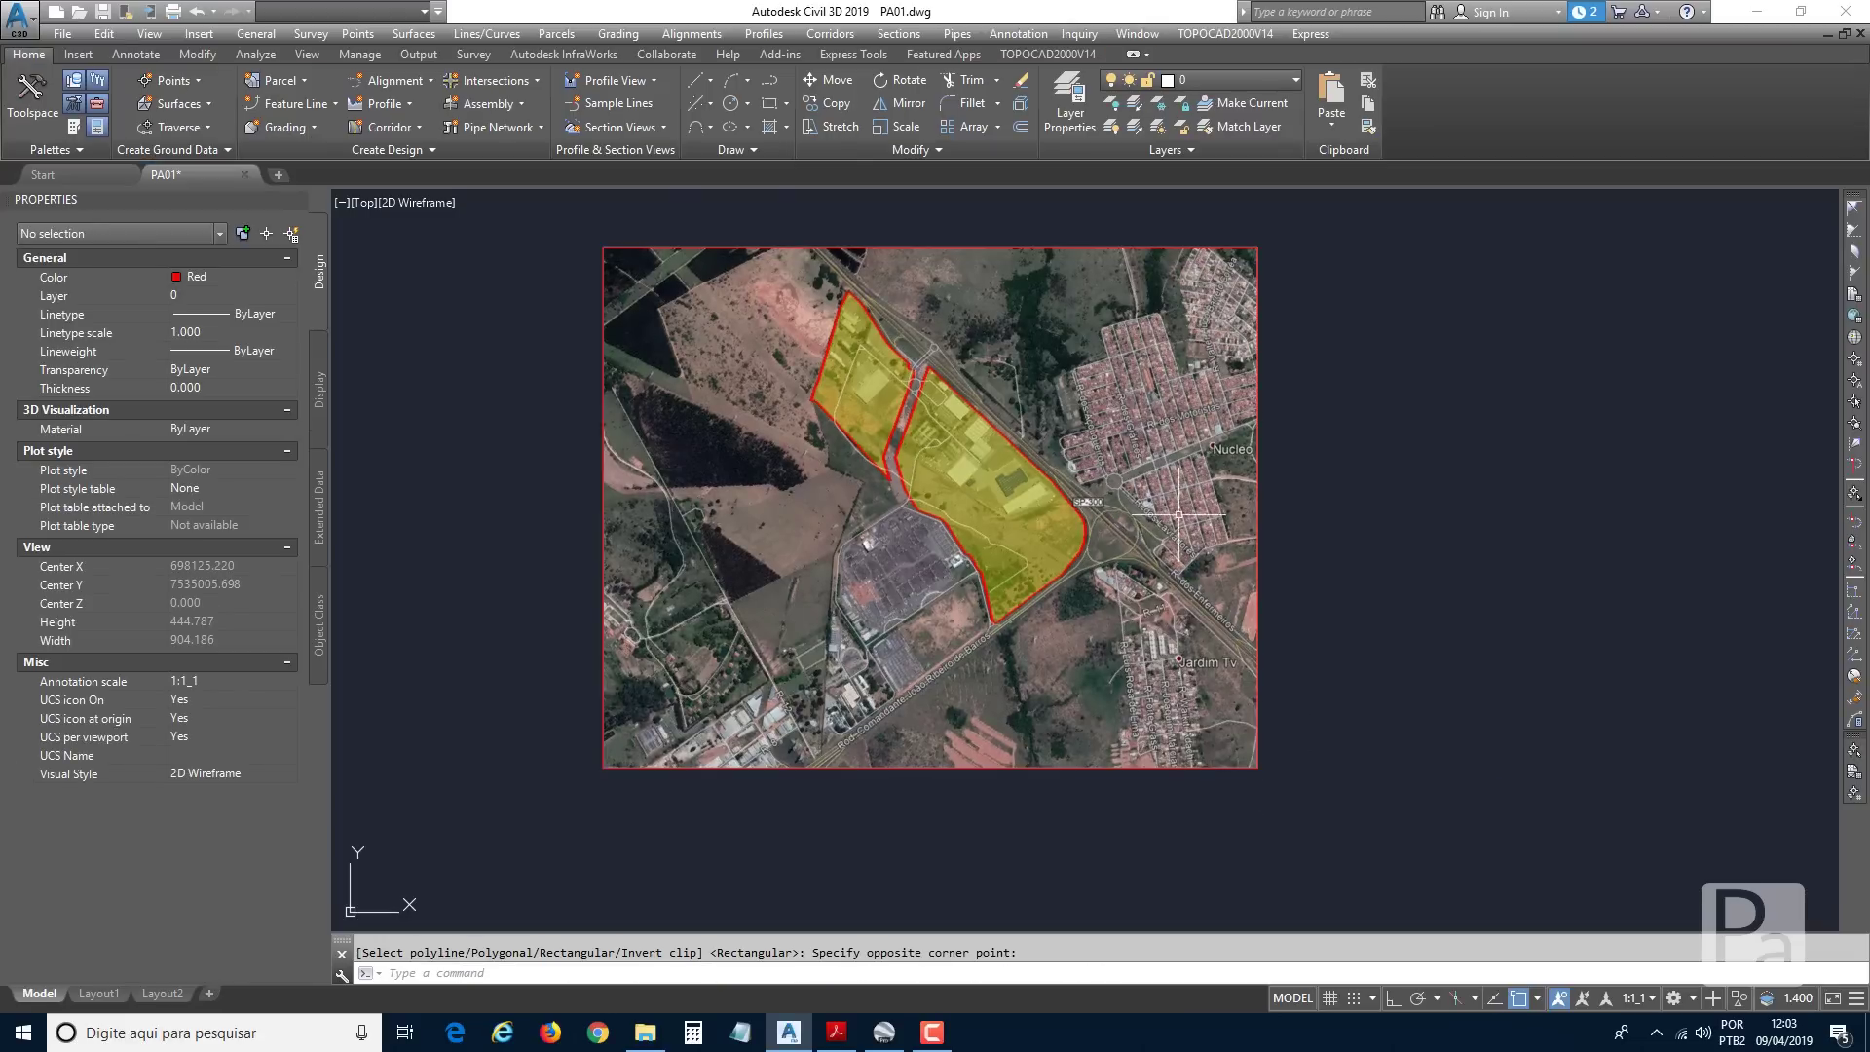
Move the clipped image and red rectangle together so their upper-left corner snaps to the upper-left corner of the Planta de Situação image area.
scroll(847, 419, "down", 3)
middle_click_drag(653, 398, 1084, 545)
type("m")
key("Return")
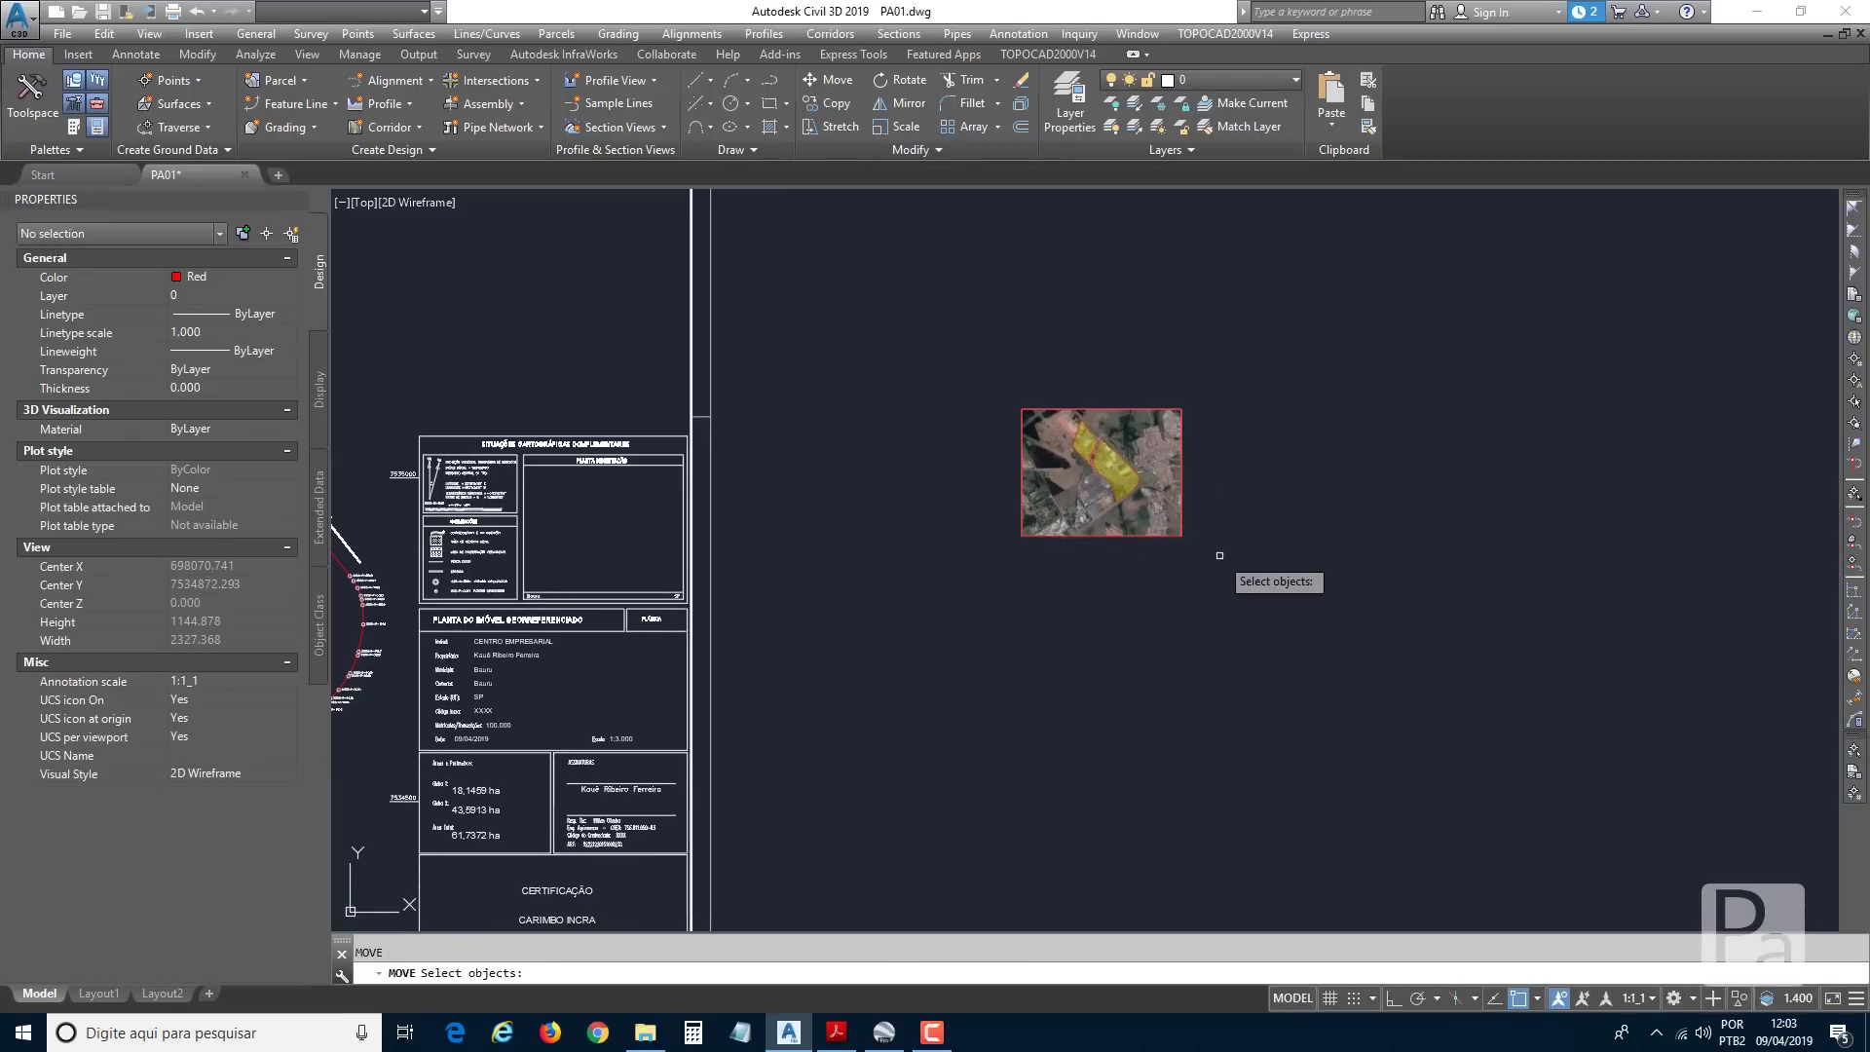
left_click(1211, 542)
left_click(952, 321)
key("Return")
left_click(1022, 408)
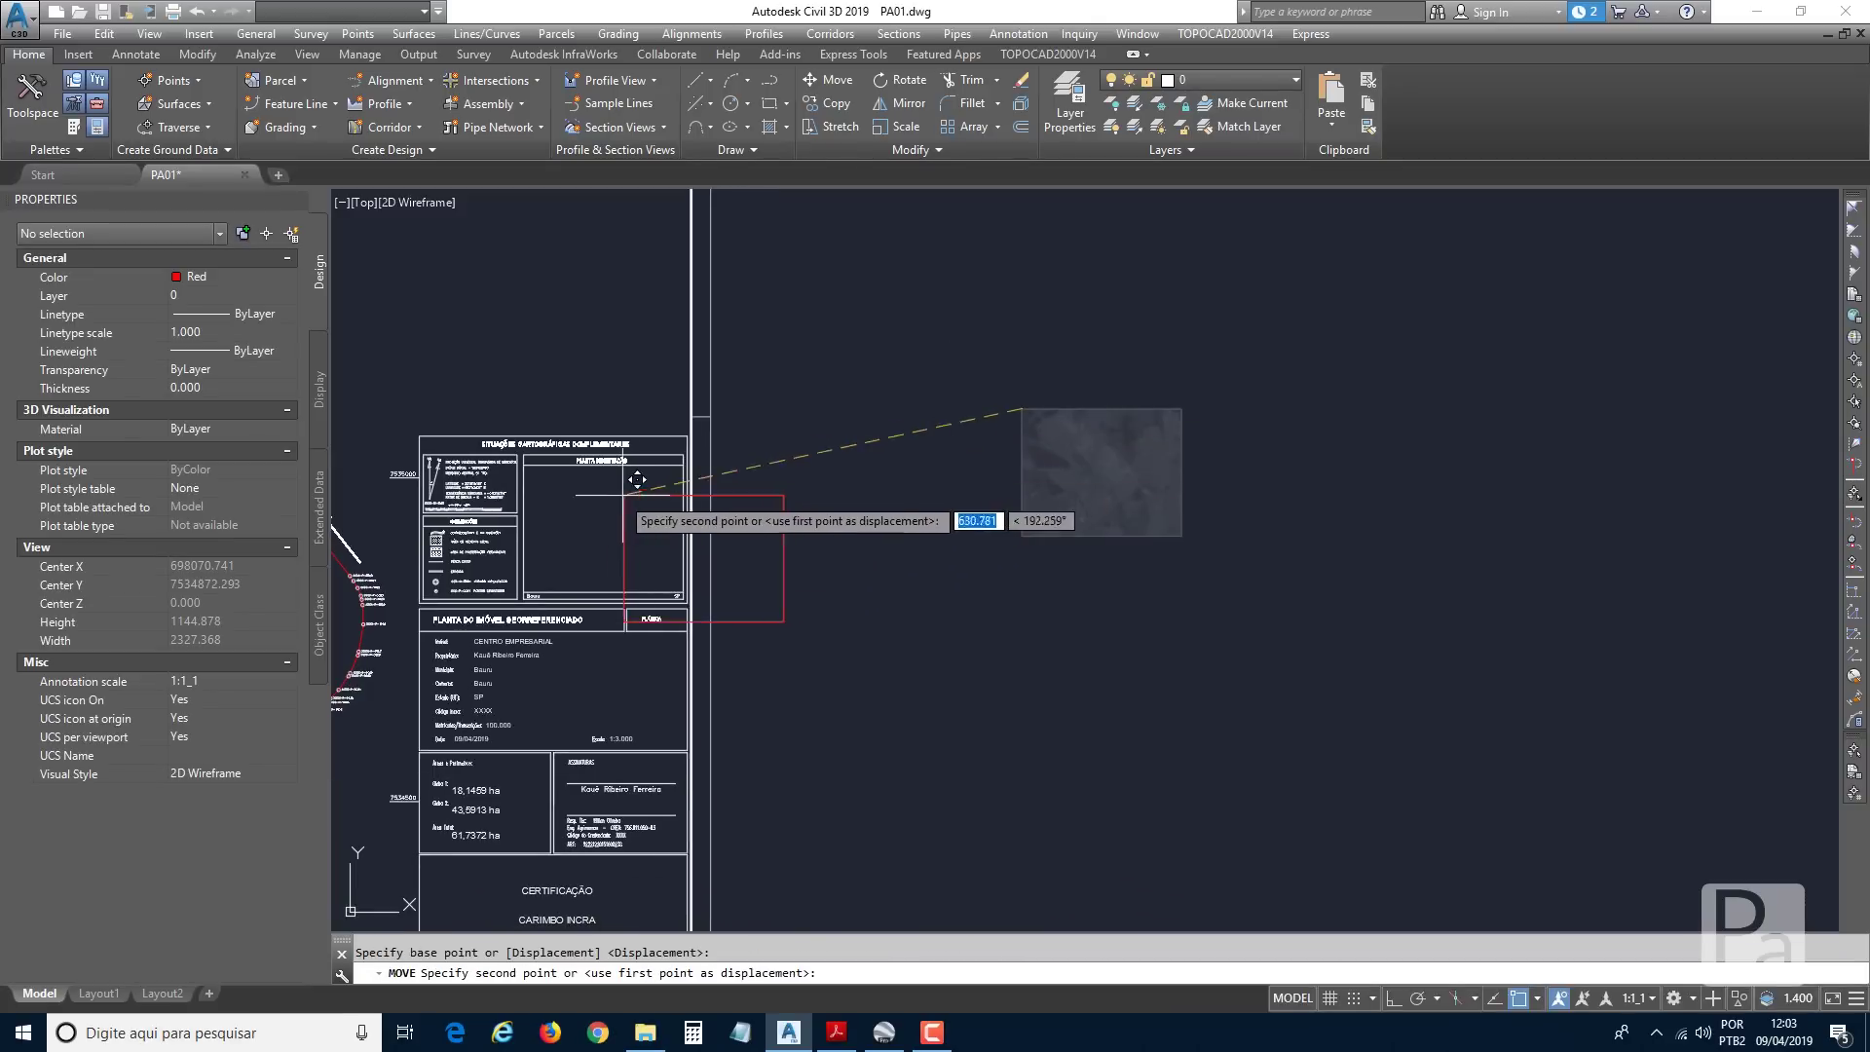
scroll(513, 426, "up", 5)
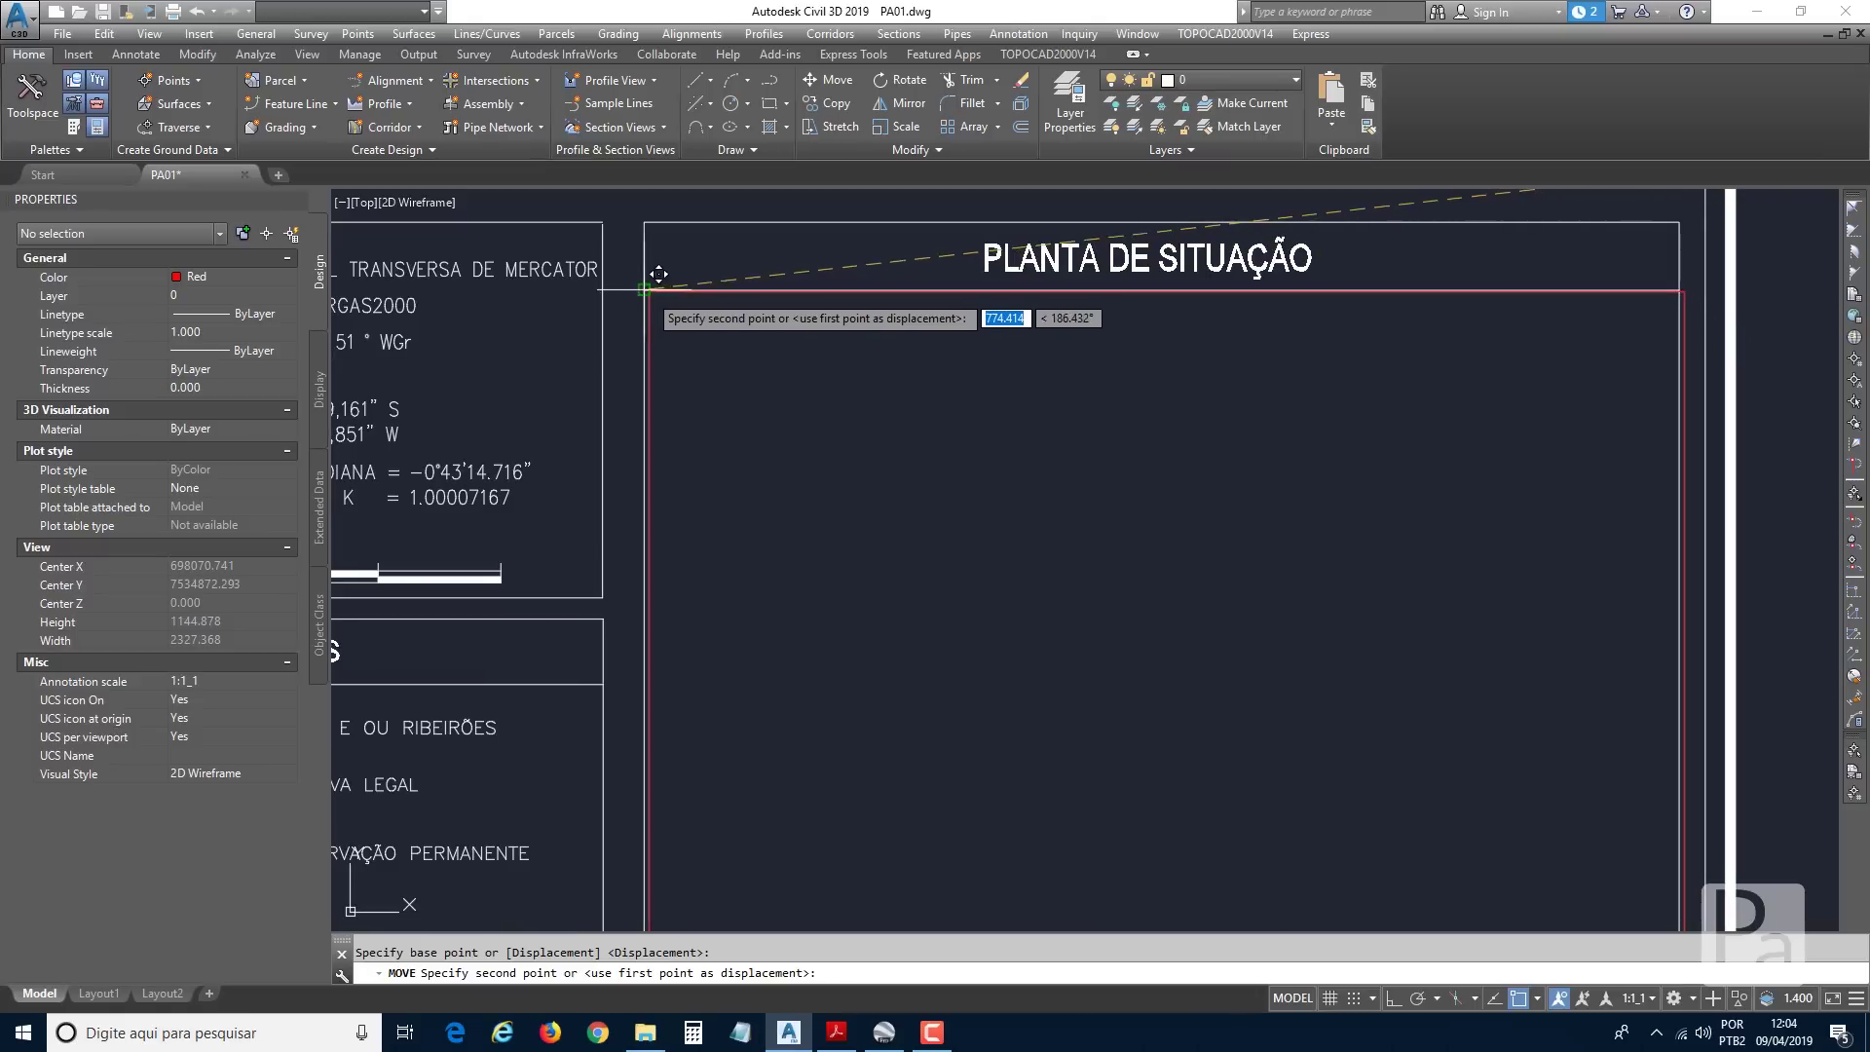
left_click(646, 290)
Delete the red rectangle framing the image in the Planta de Situação frame.
left_click(702, 290)
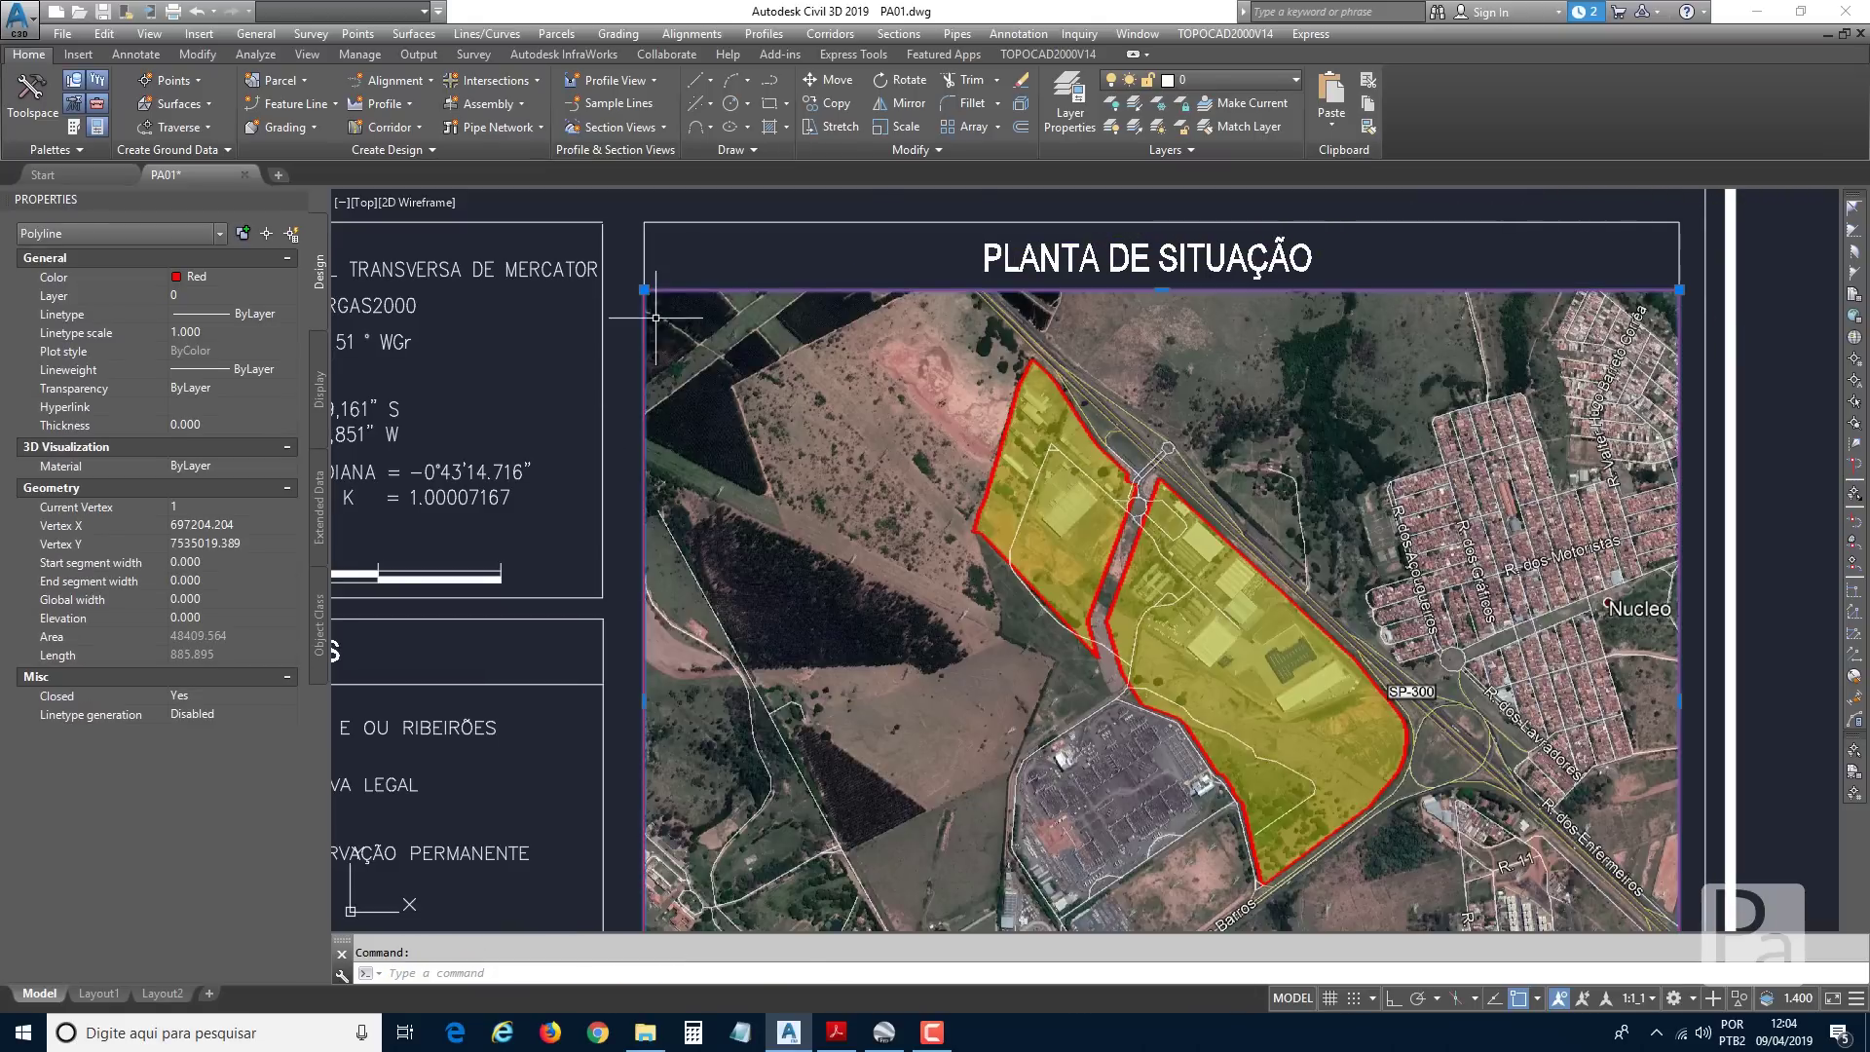
key("Delete")
scroll(718, 382, "down", 4)
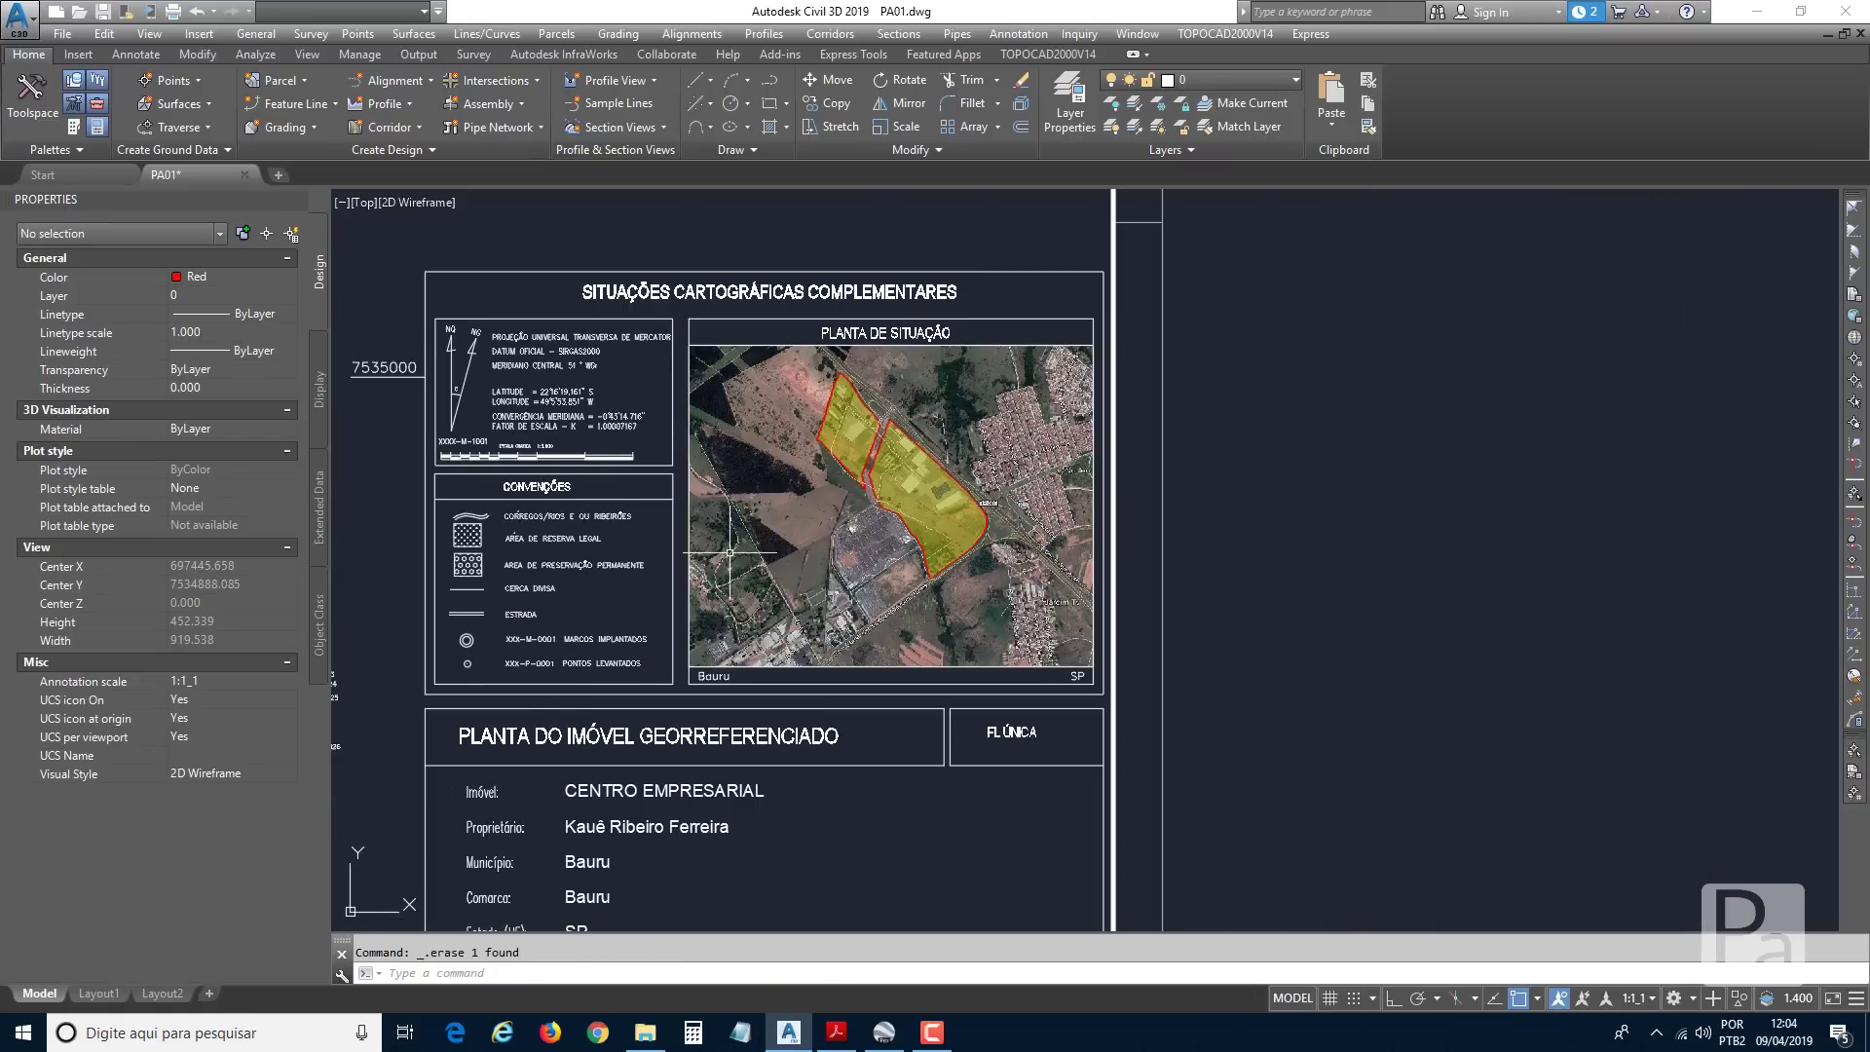
mouse_move(732, 501)
middle_mouse_down()
mouse_move(950, 360)
mouse_move(953, 440)
middle_mouse_up()
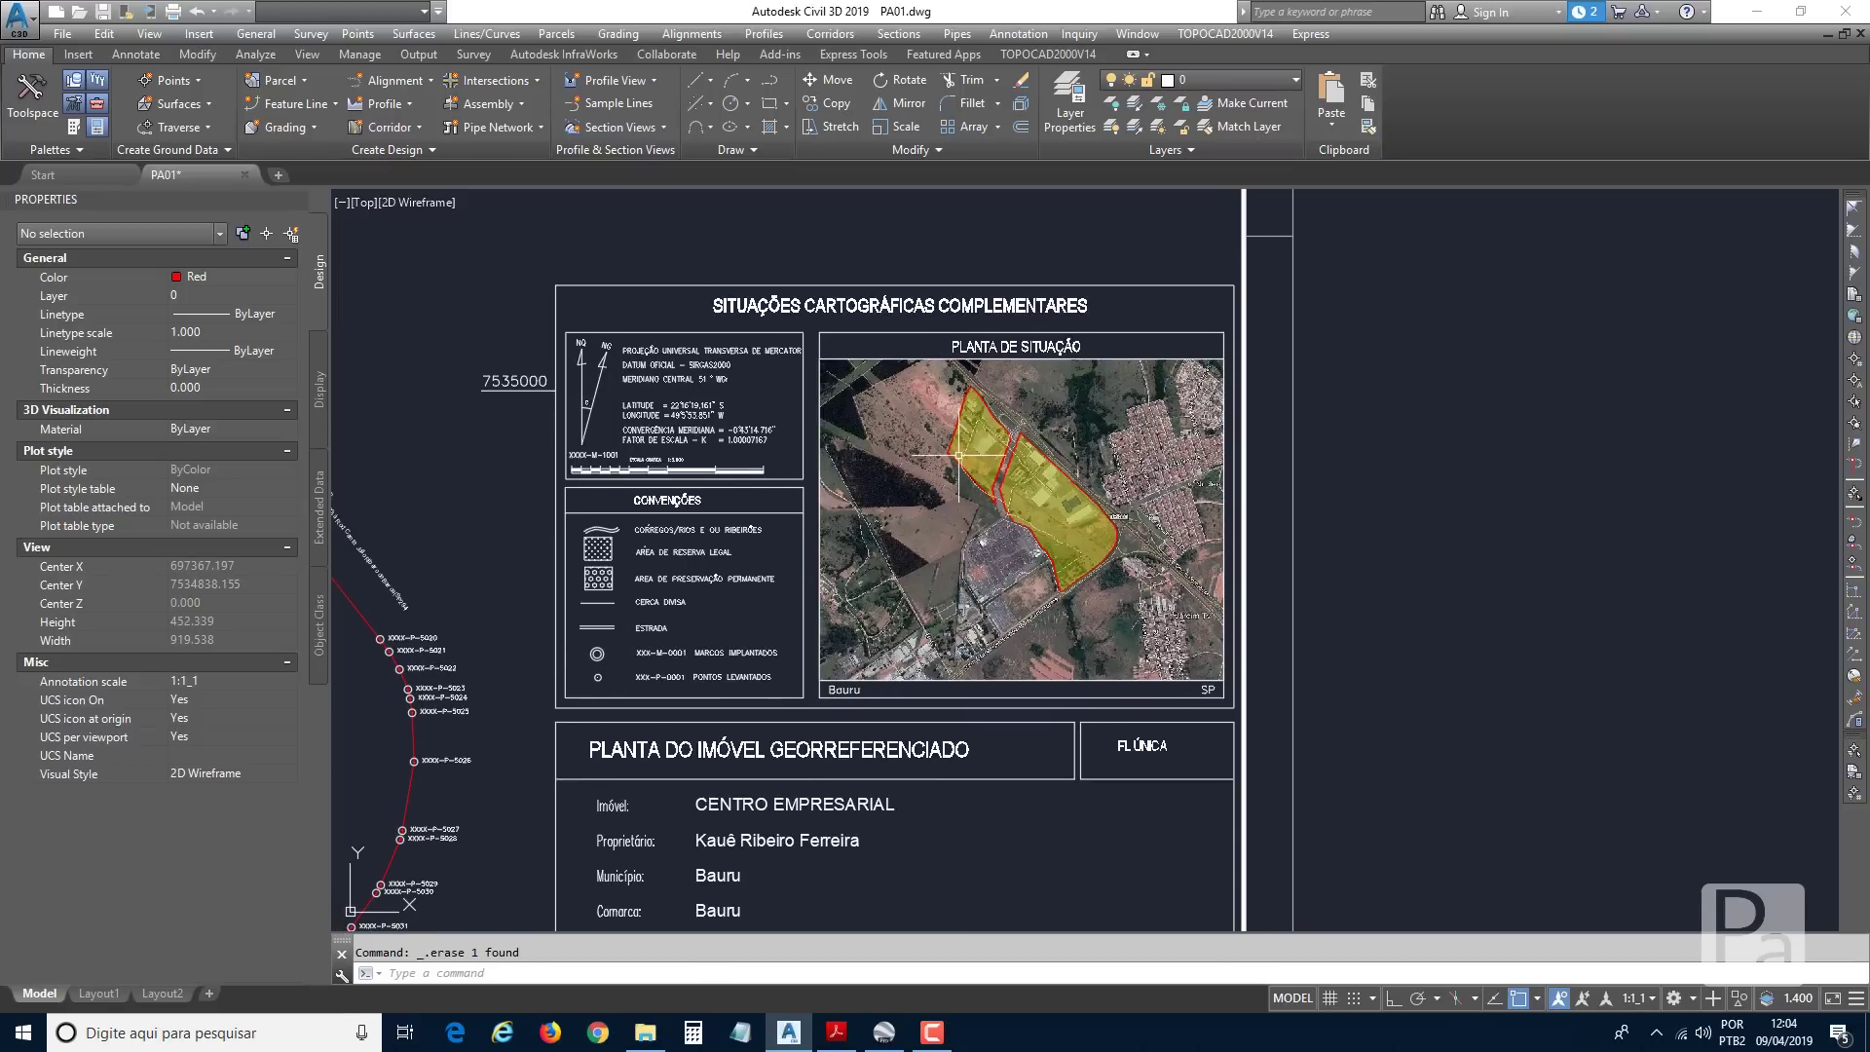
Examine the Situações Cartográficas Complementares block, covering the location image, projection data, graphic scale and Convenções legend.
scroll(1016, 439, "up", 2)
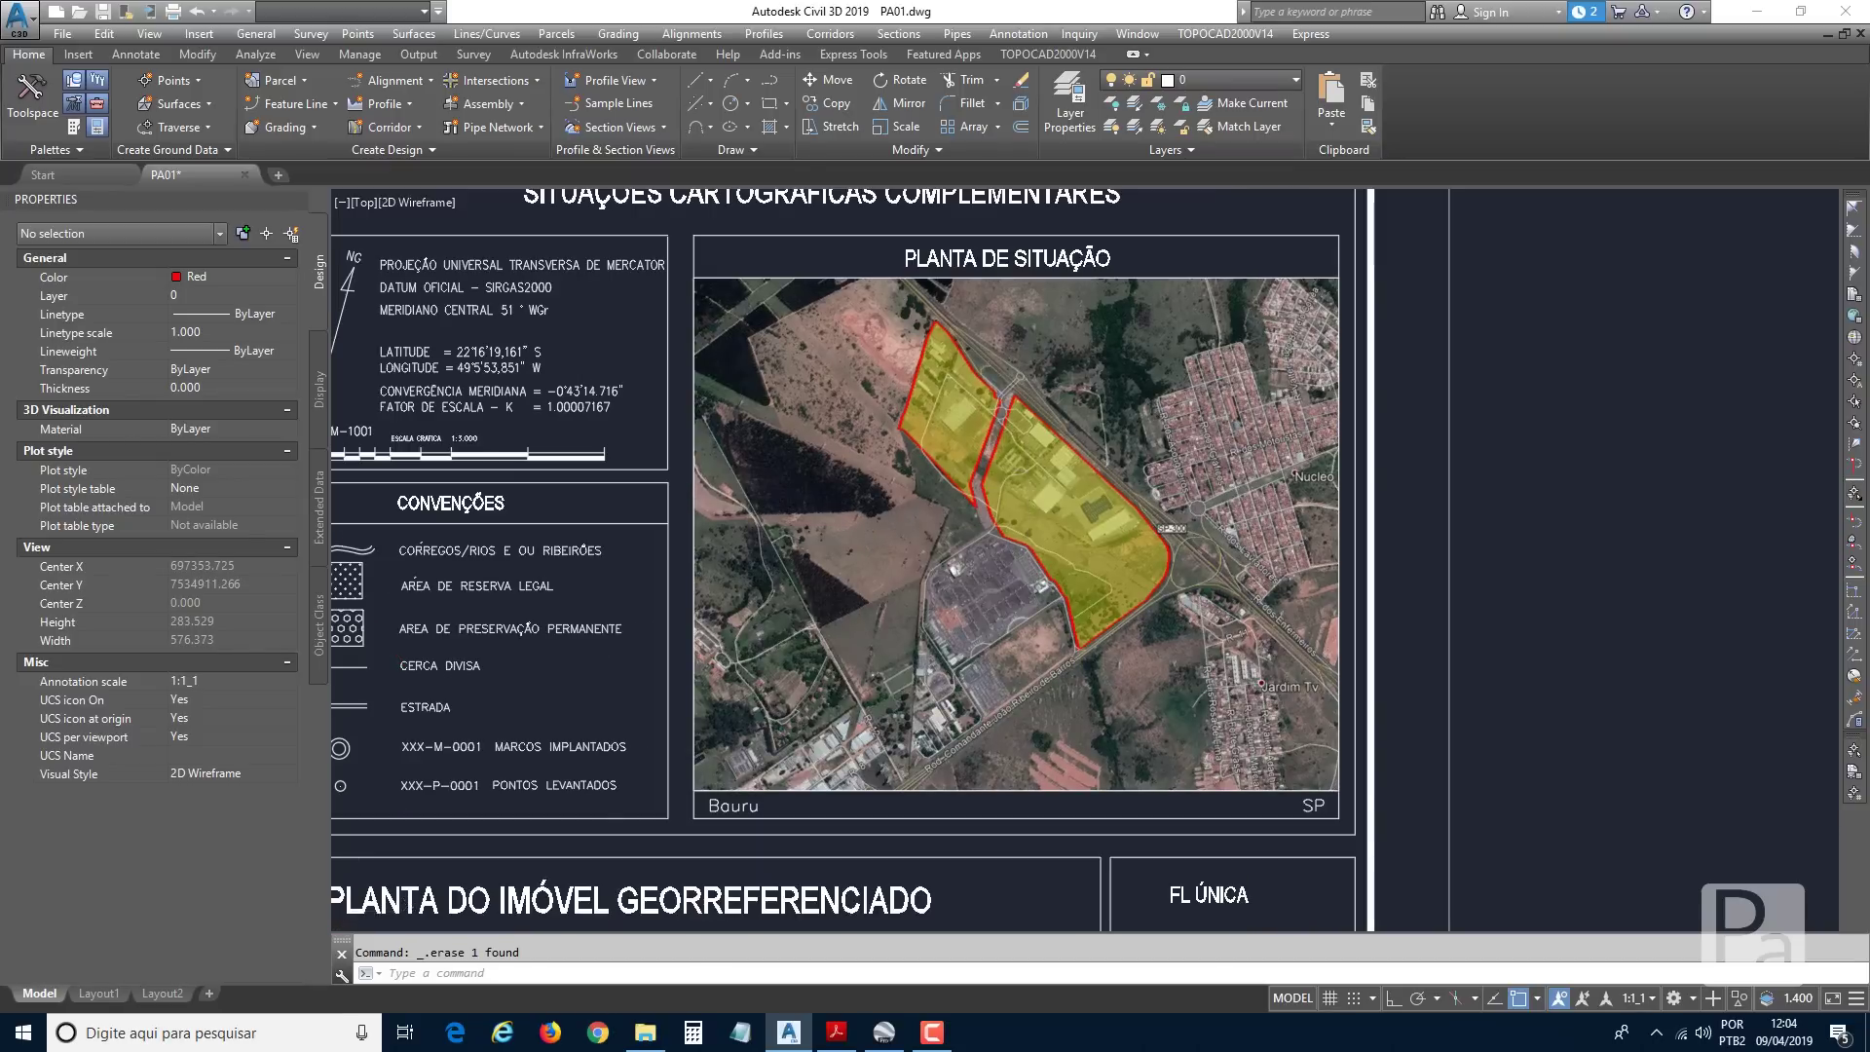
scroll(1053, 391, "up", 2)
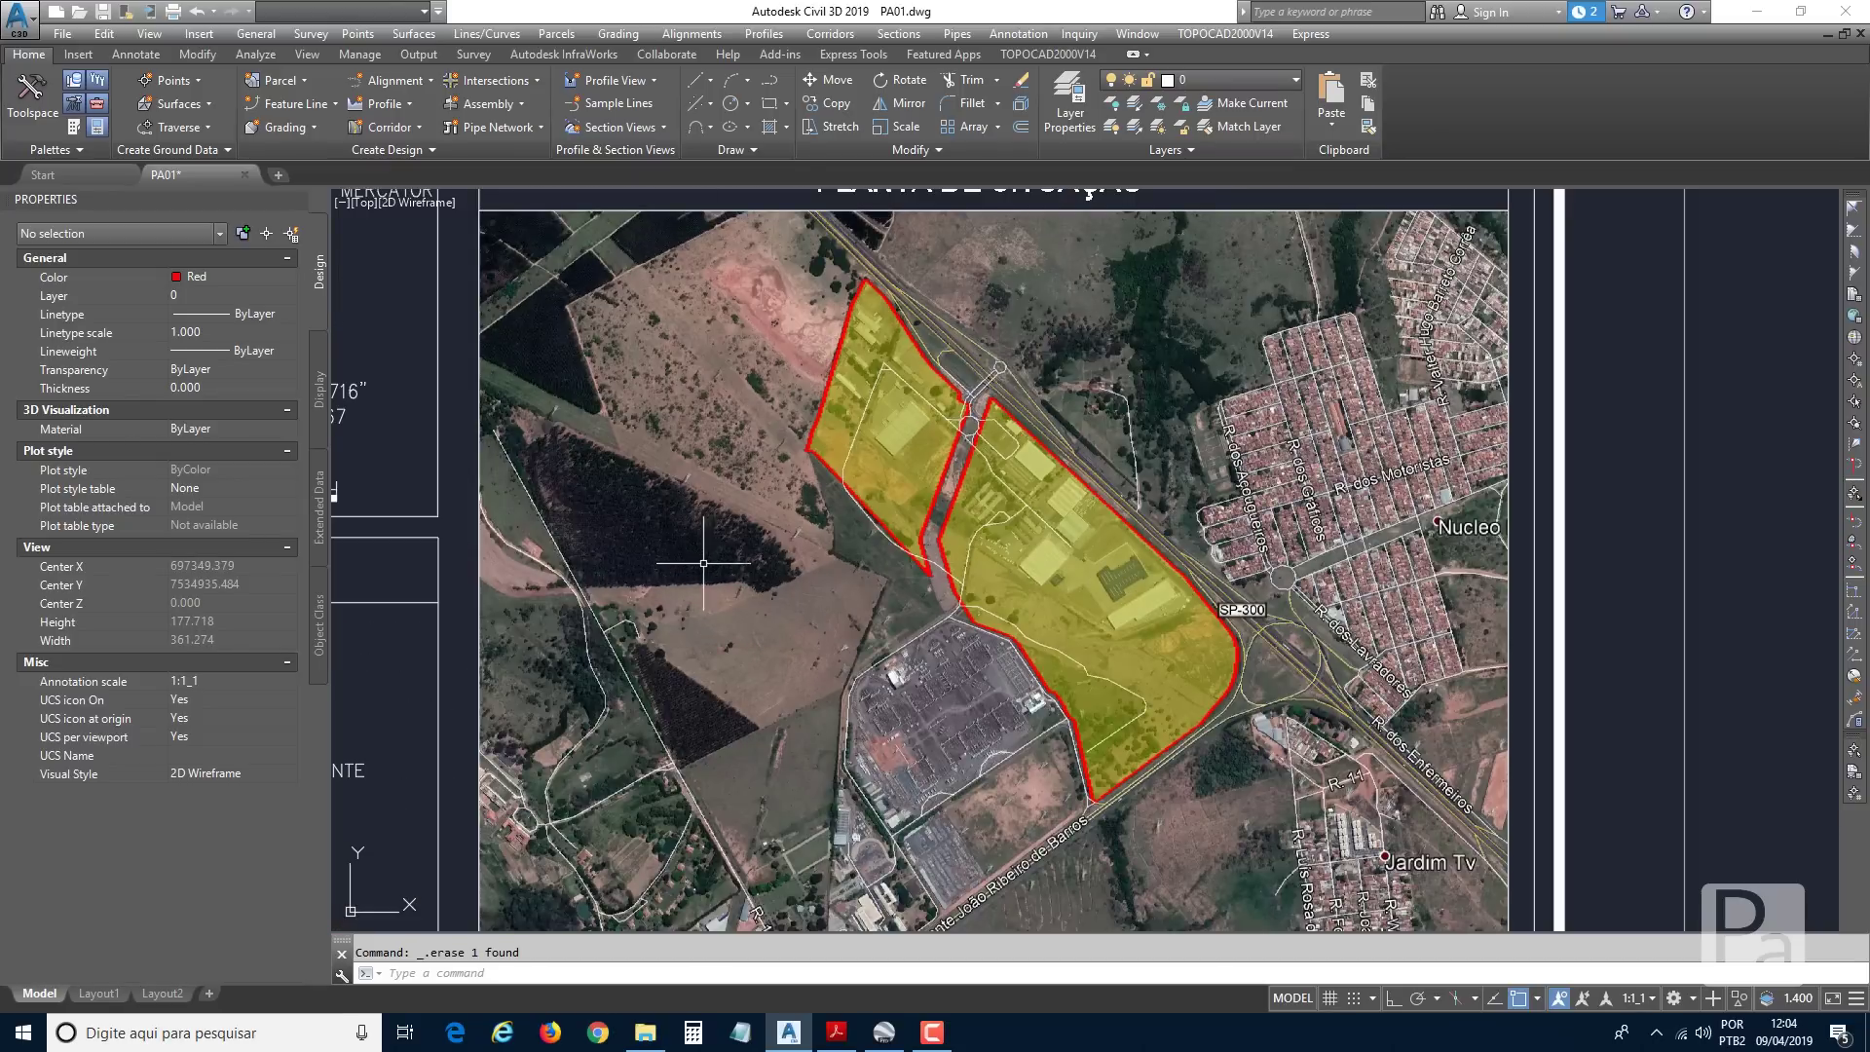
scroll(632, 593, "down", 2)
mouse_move(640, 546)
middle_mouse_down()
mouse_move(781, 543)
mouse_move(957, 433)
mouse_move(1072, 480)
middle_mouse_up()
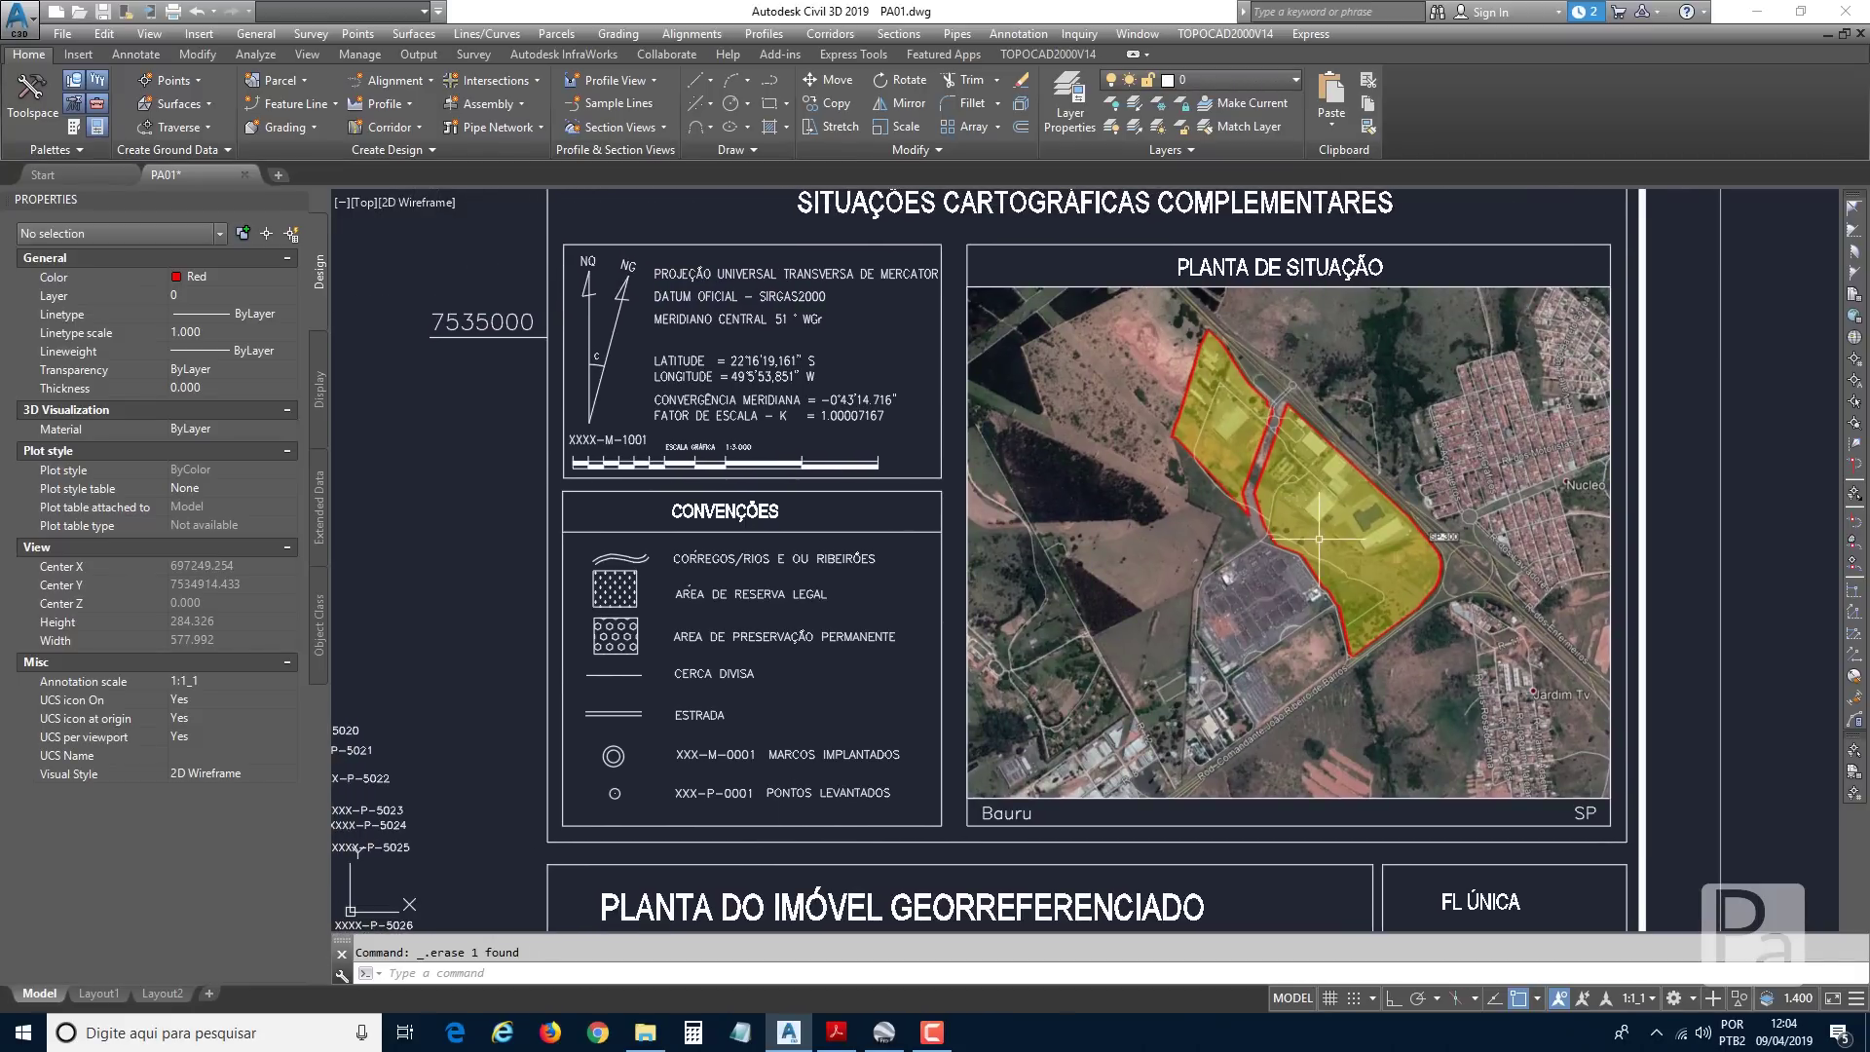
scroll(672, 293, "down", 4)
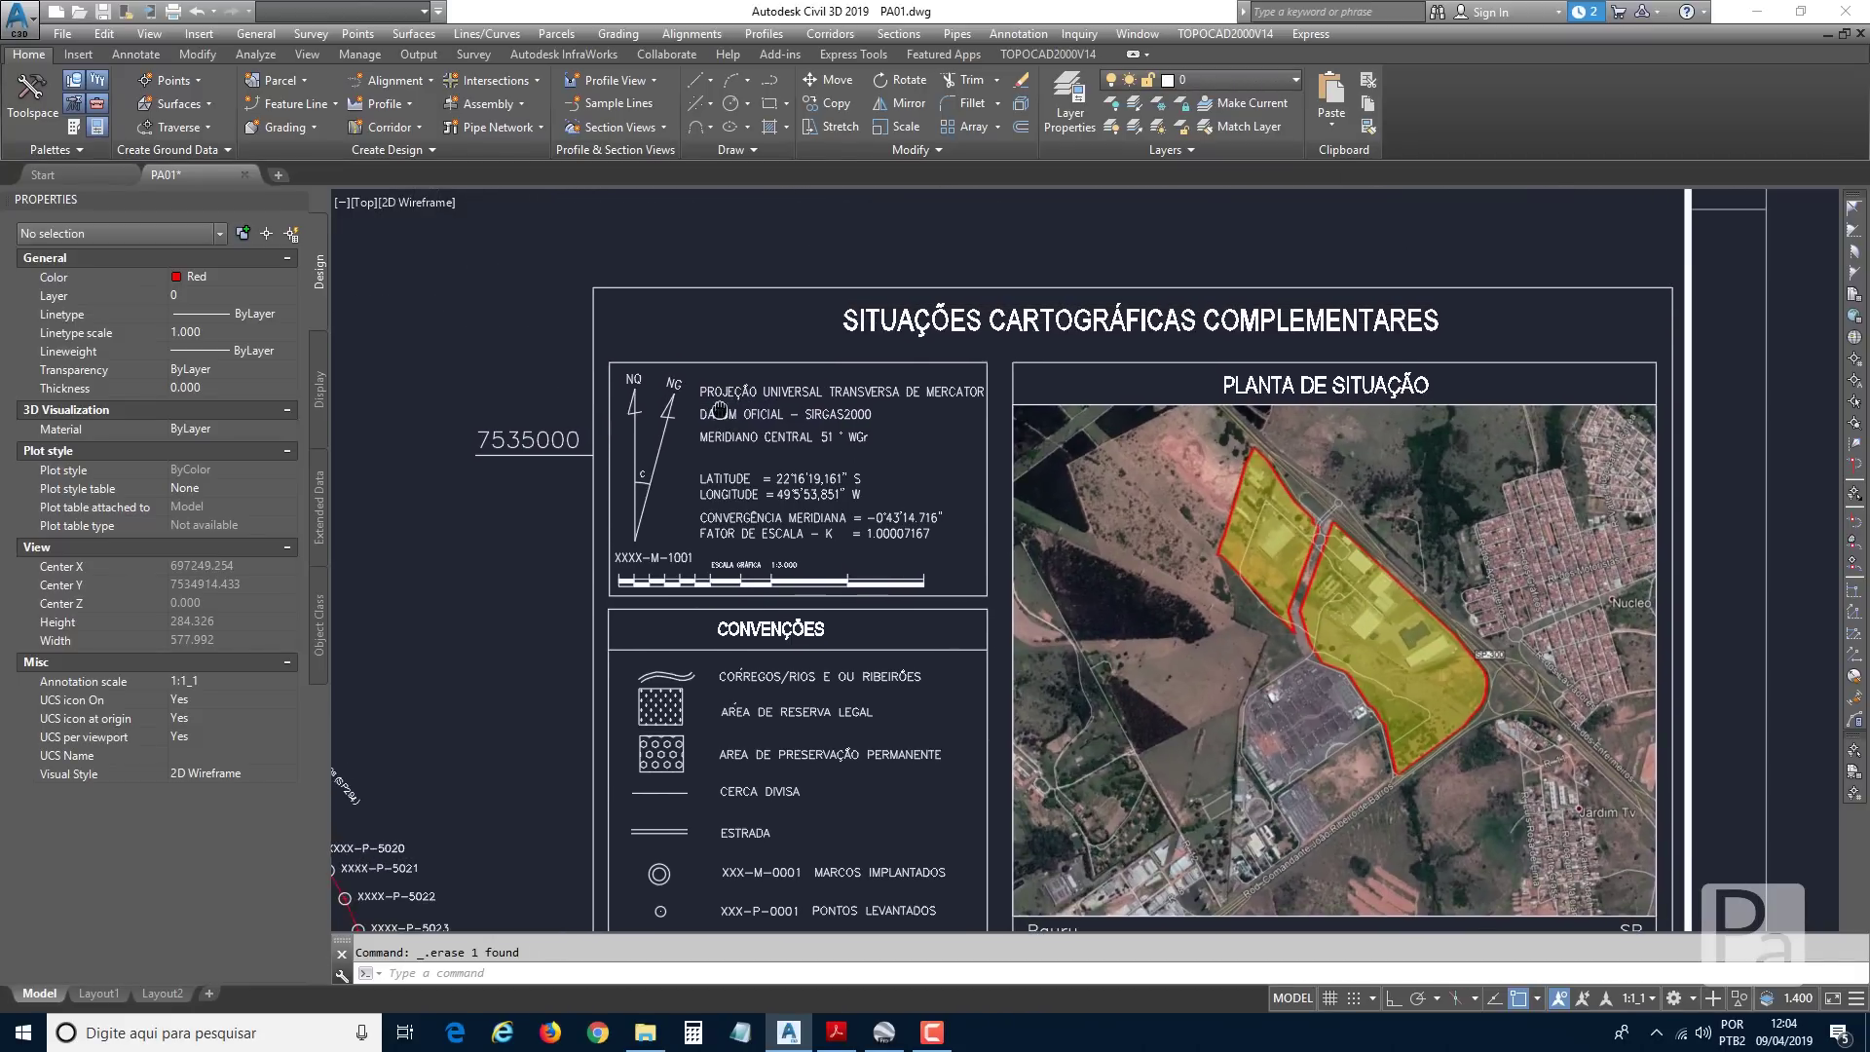
middle_click_drag(826, 556, 871, 343)
middle_click_drag(914, 750, 922, 511)
middle_click_drag(972, 348, 900, 657)
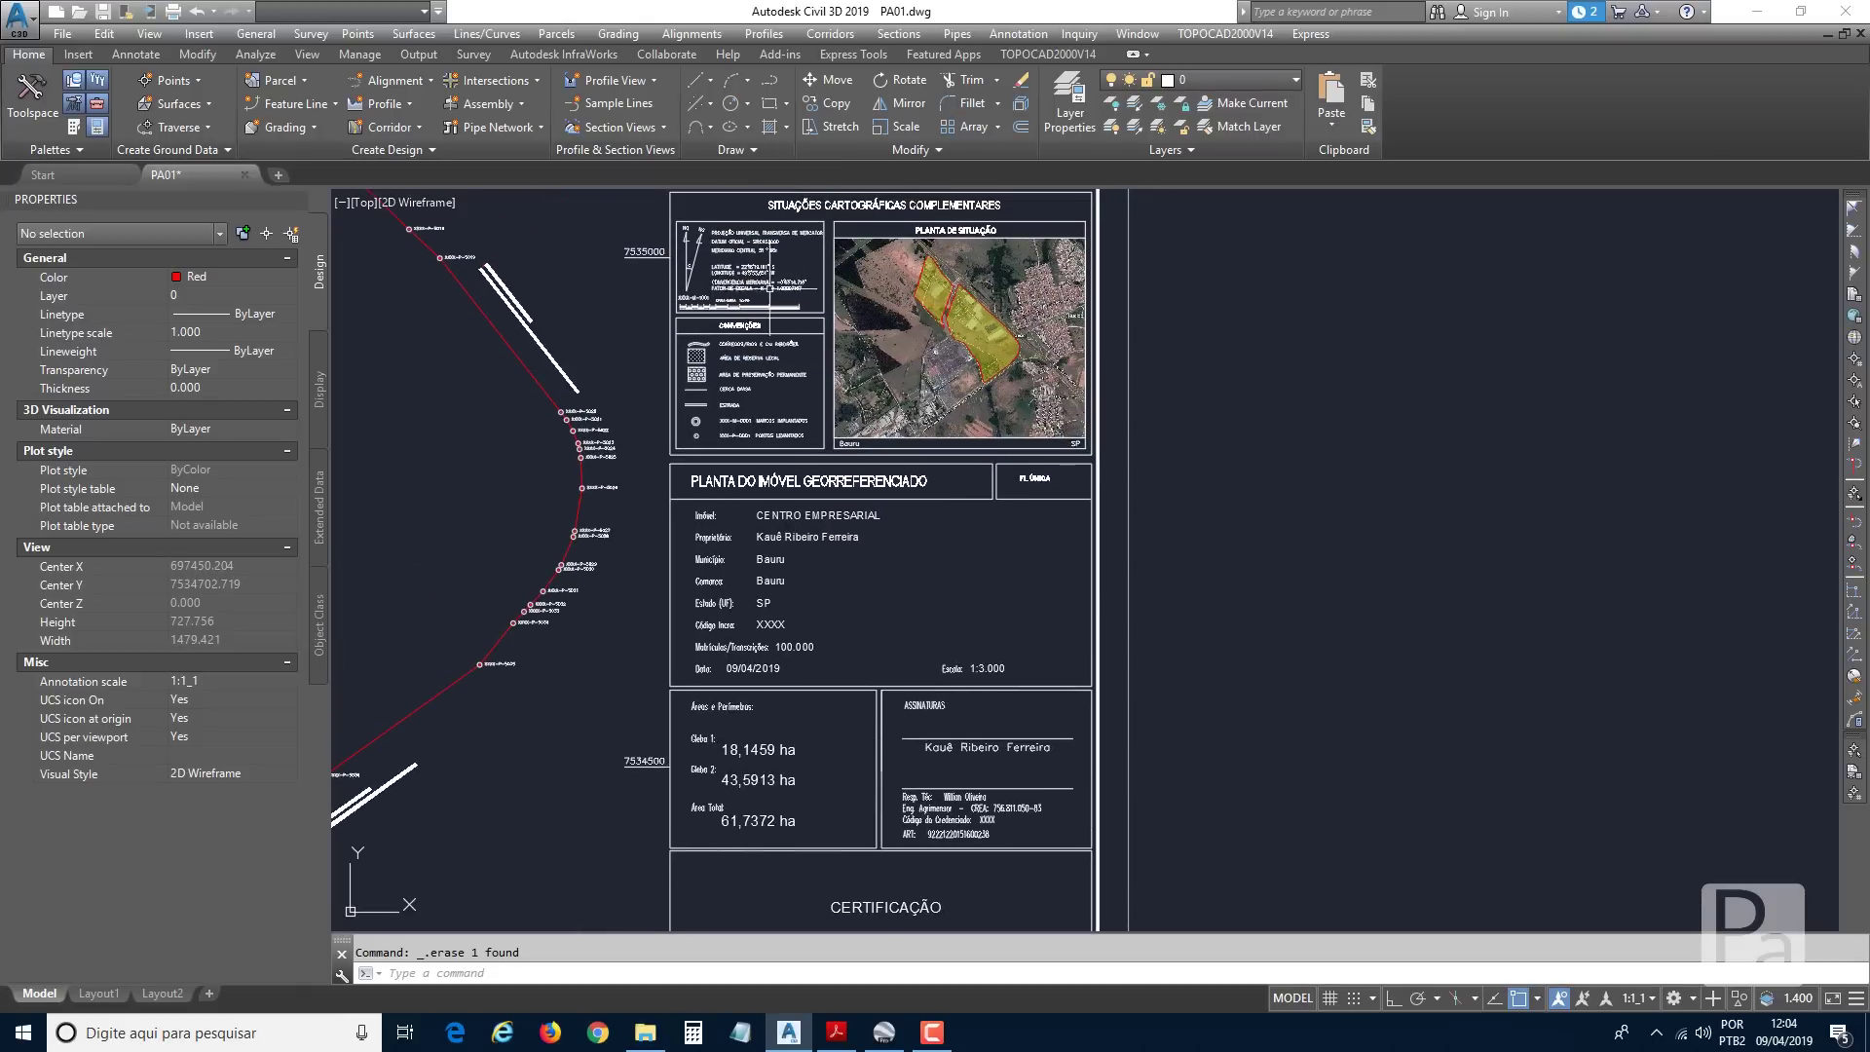
middle_click_drag(940, 448, 915, 556)
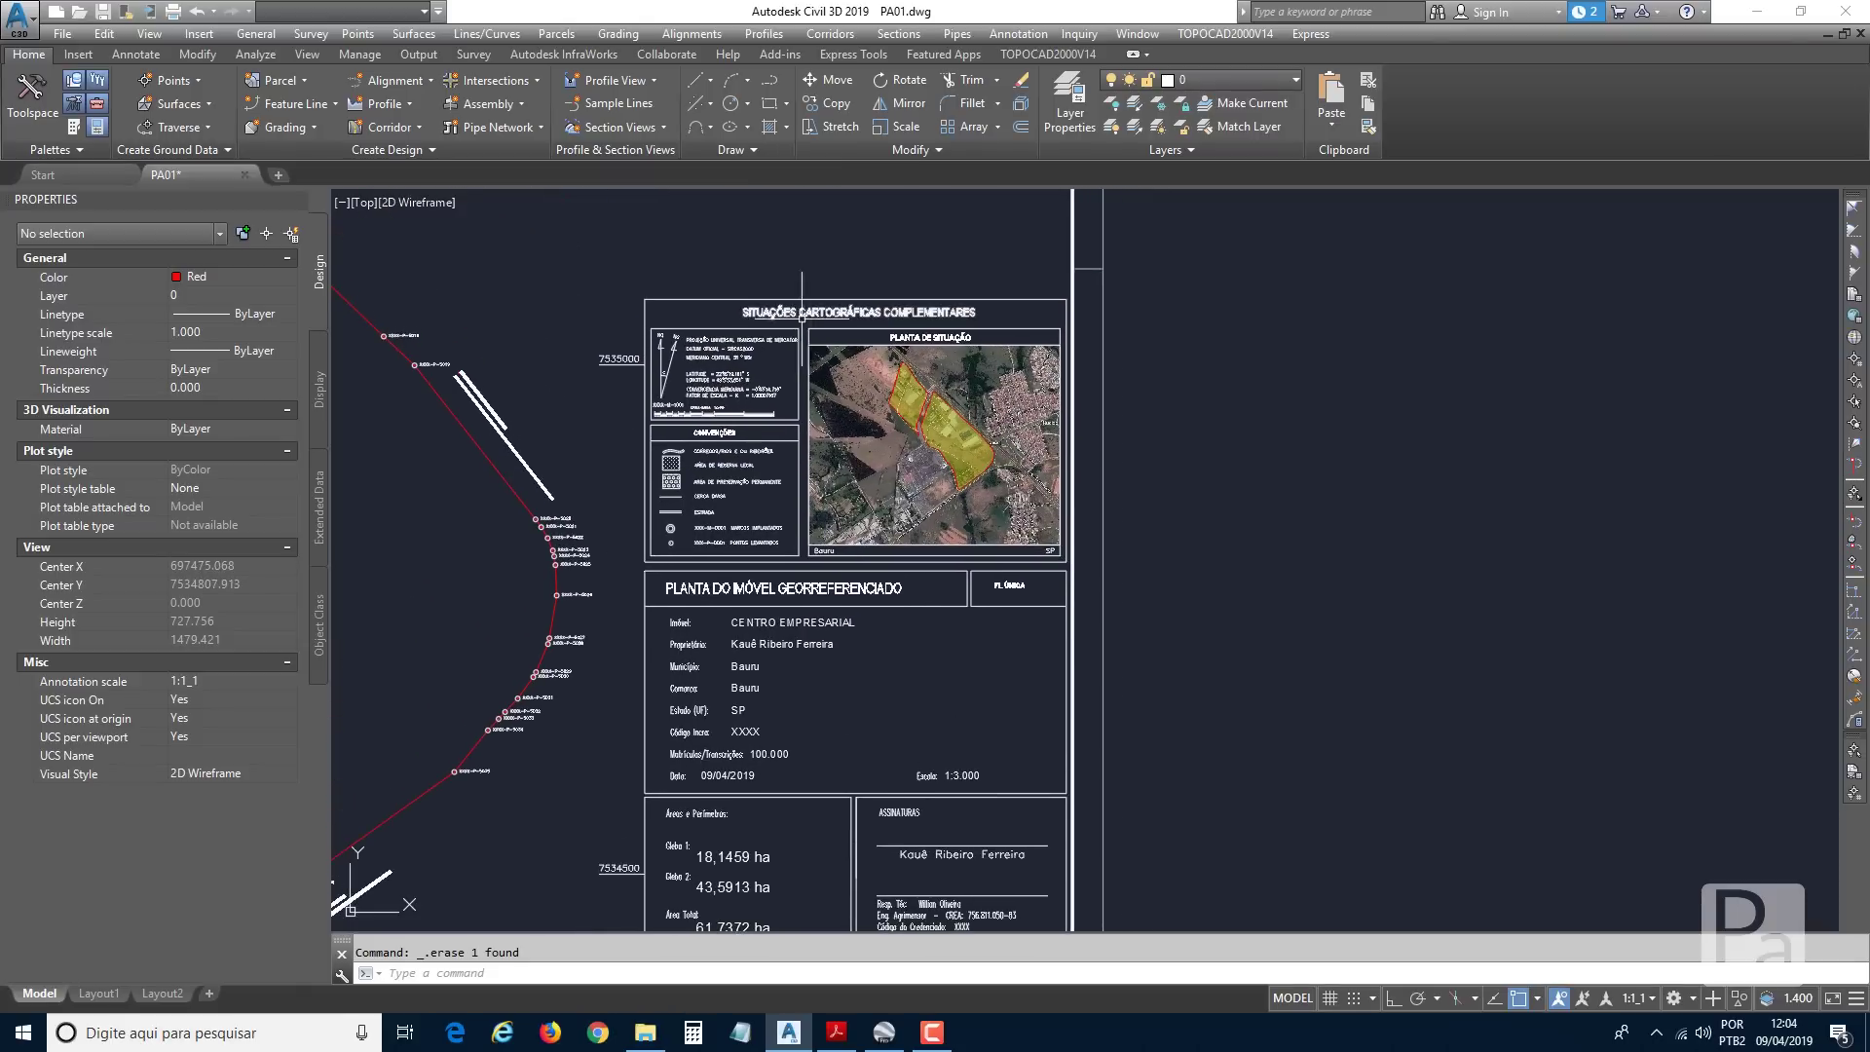
scroll(741, 346, "up", 3)
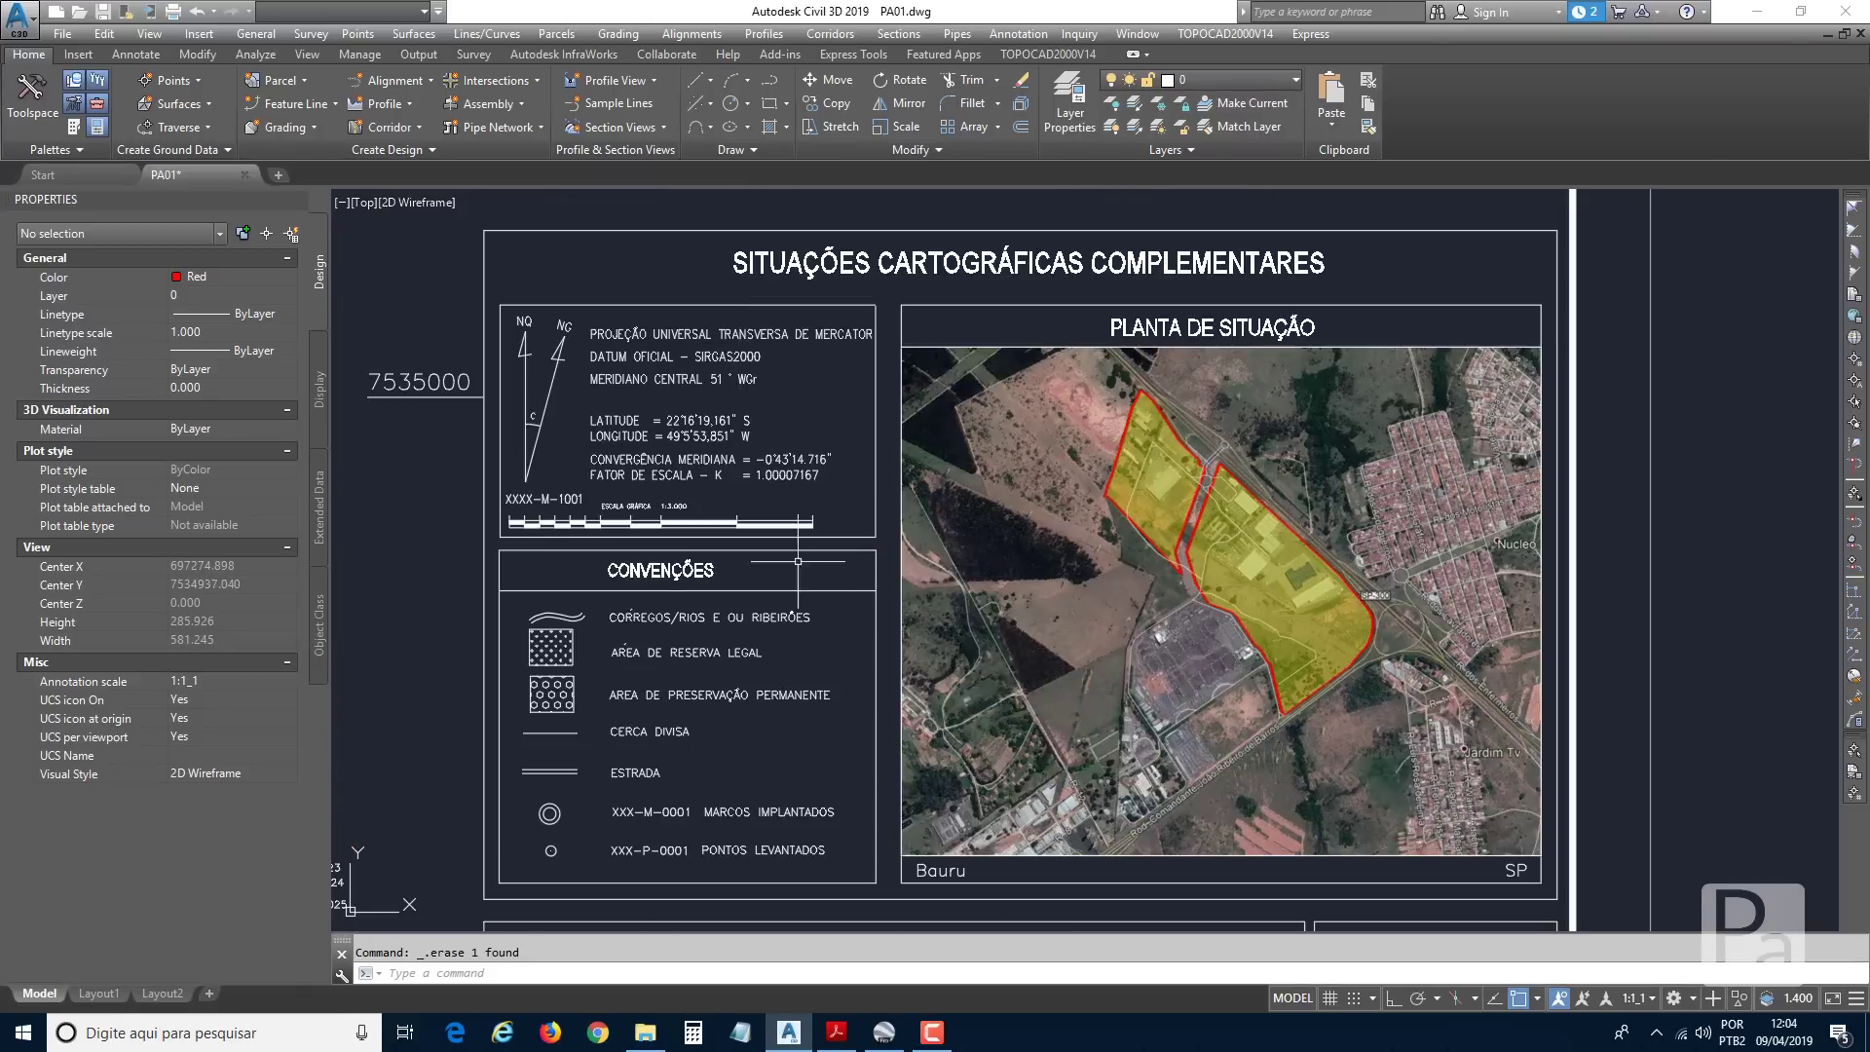
middle_click_drag(850, 667, 957, 510)
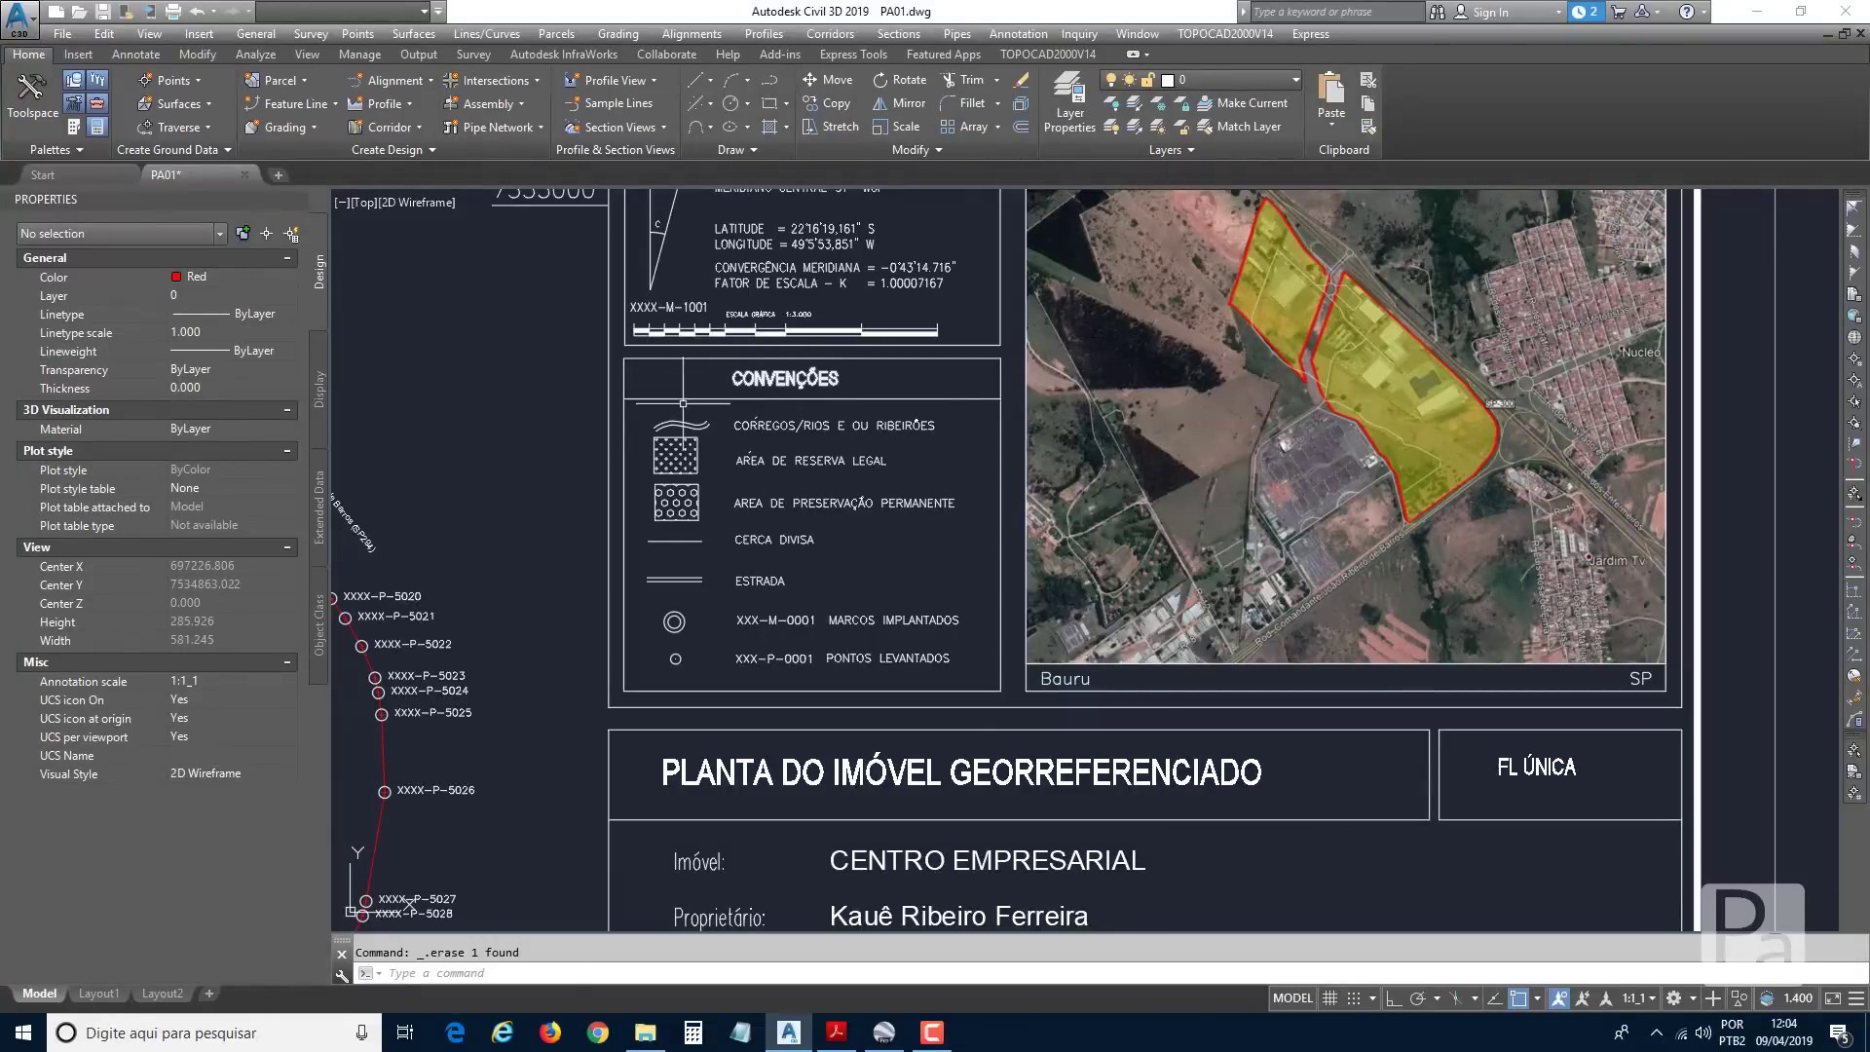
middle_click_drag(754, 349, 801, 643)
scroll(804, 473, "up", 2)
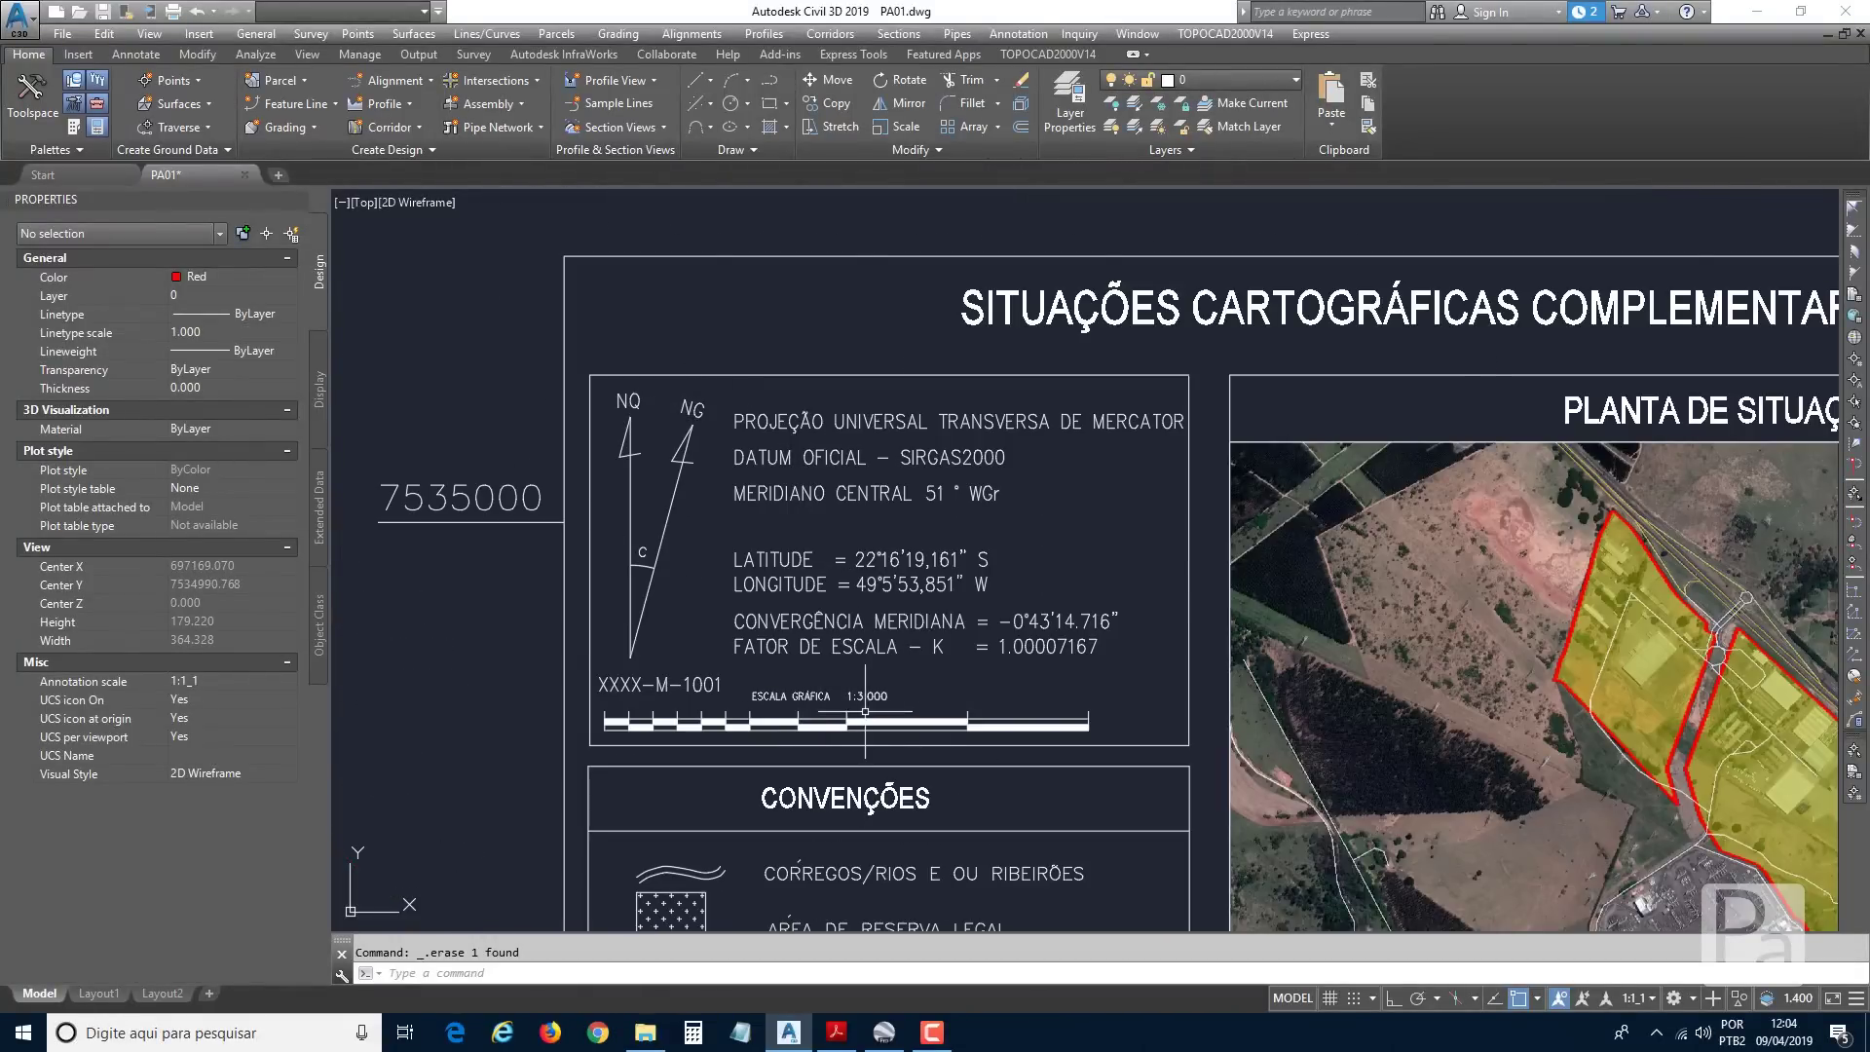
scroll(867, 710, "up", 2)
scroll(874, 695, "down", 2)
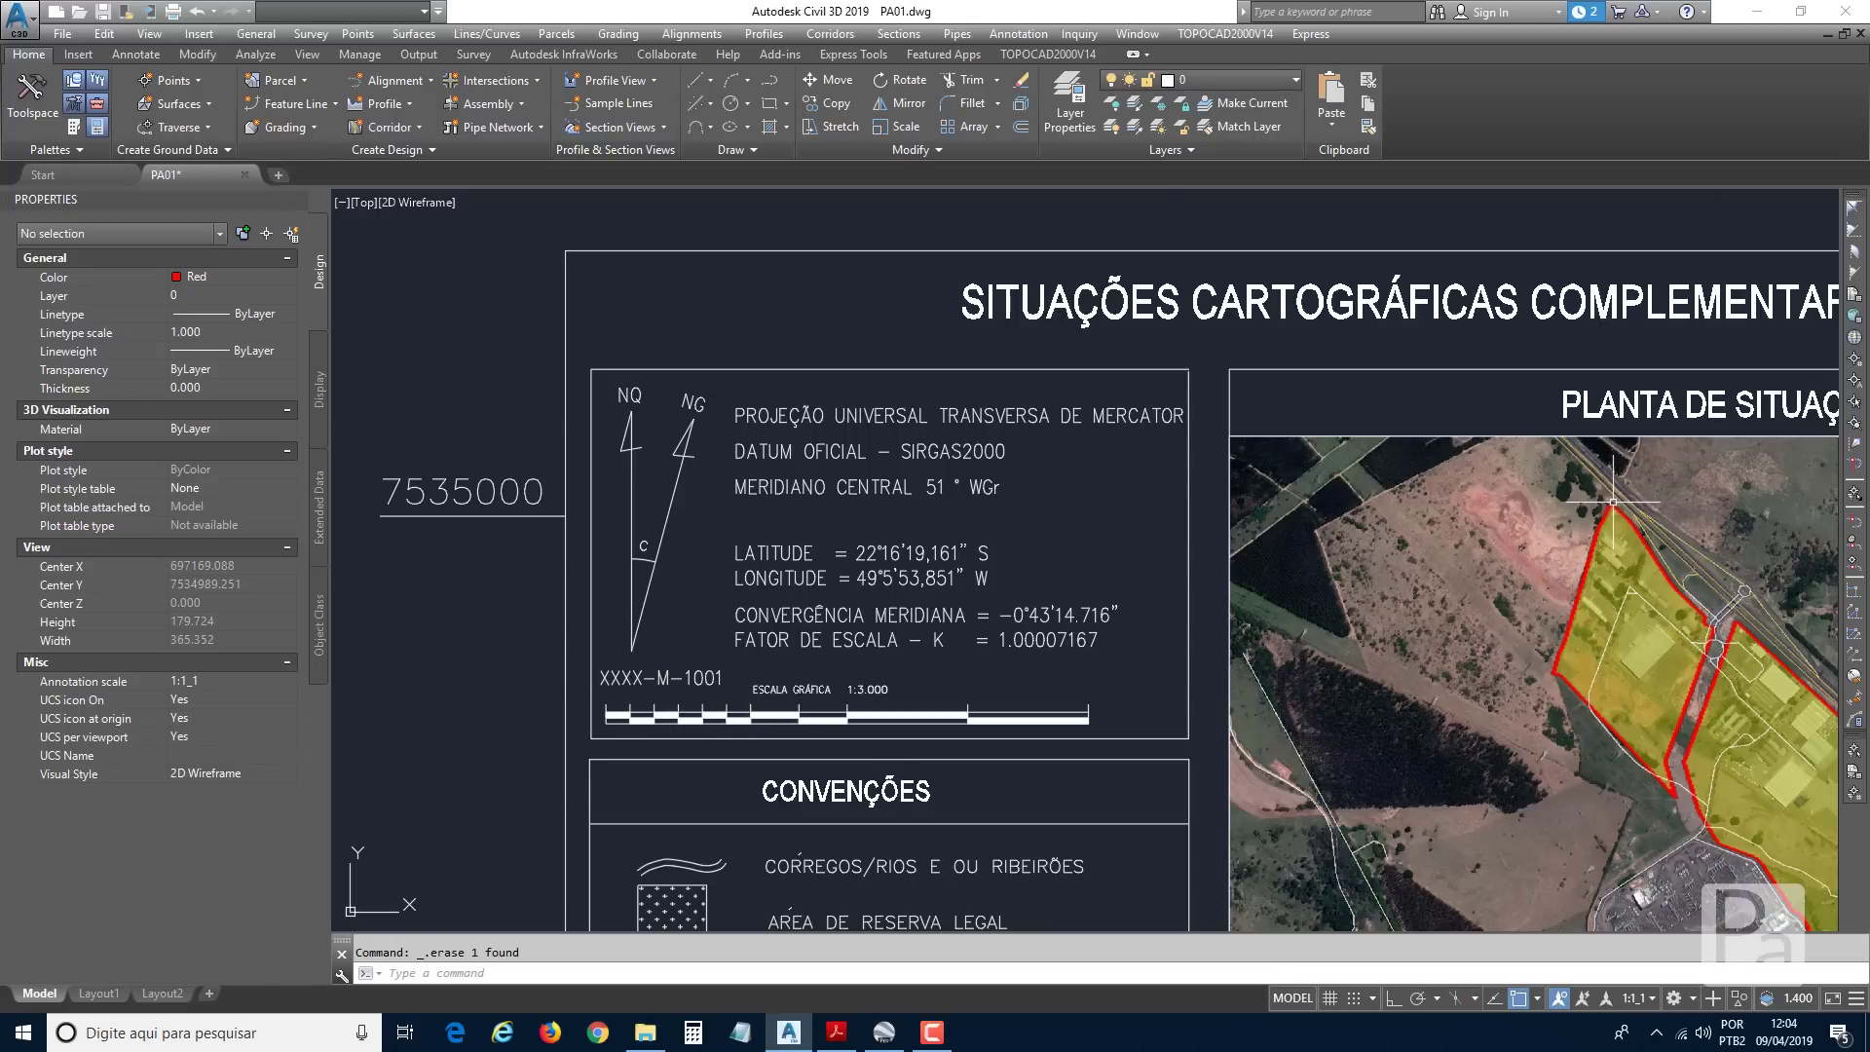
Review the Planta do Imóvel Georreferenciado title block, including the property data, areas, signatures and certification fields.
middle_click_drag(1614, 501, 1377, 504)
scroll(1218, 592, "down", 2)
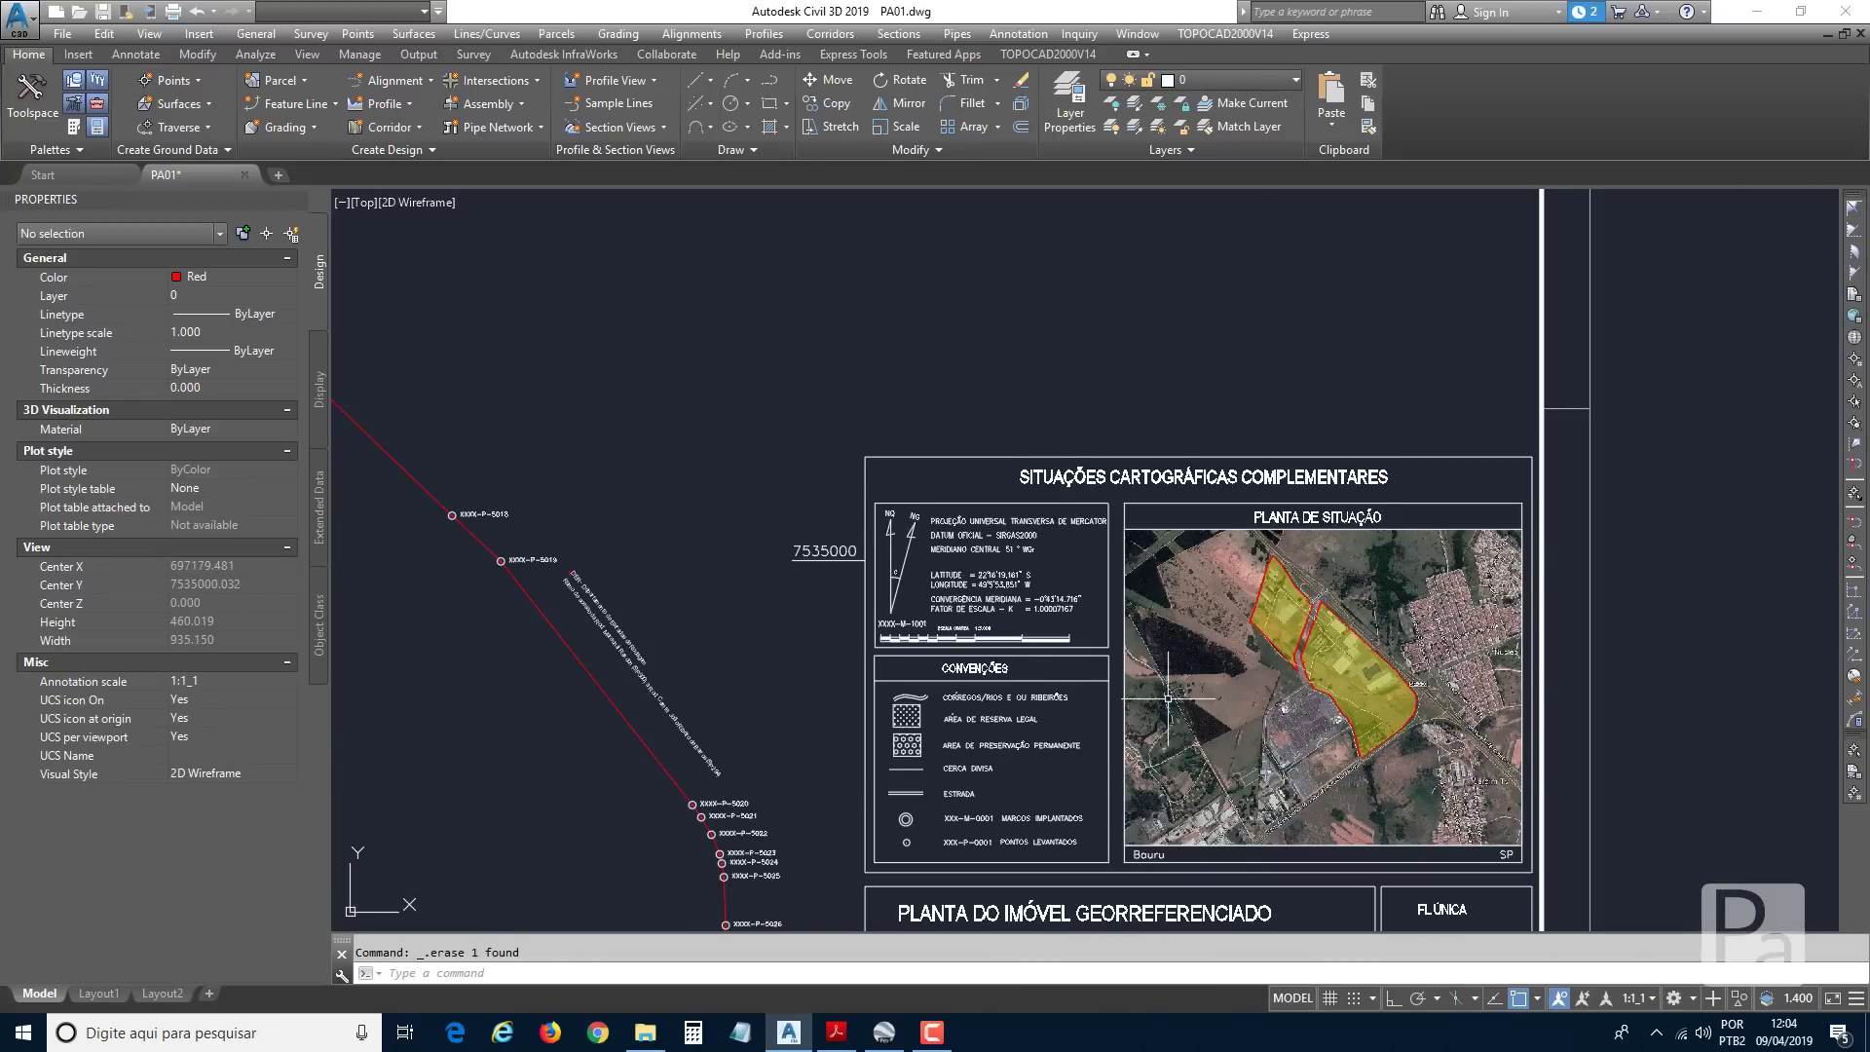
middle_click_drag(1167, 699, 980, 381)
middle_click_drag(987, 697, 956, 487)
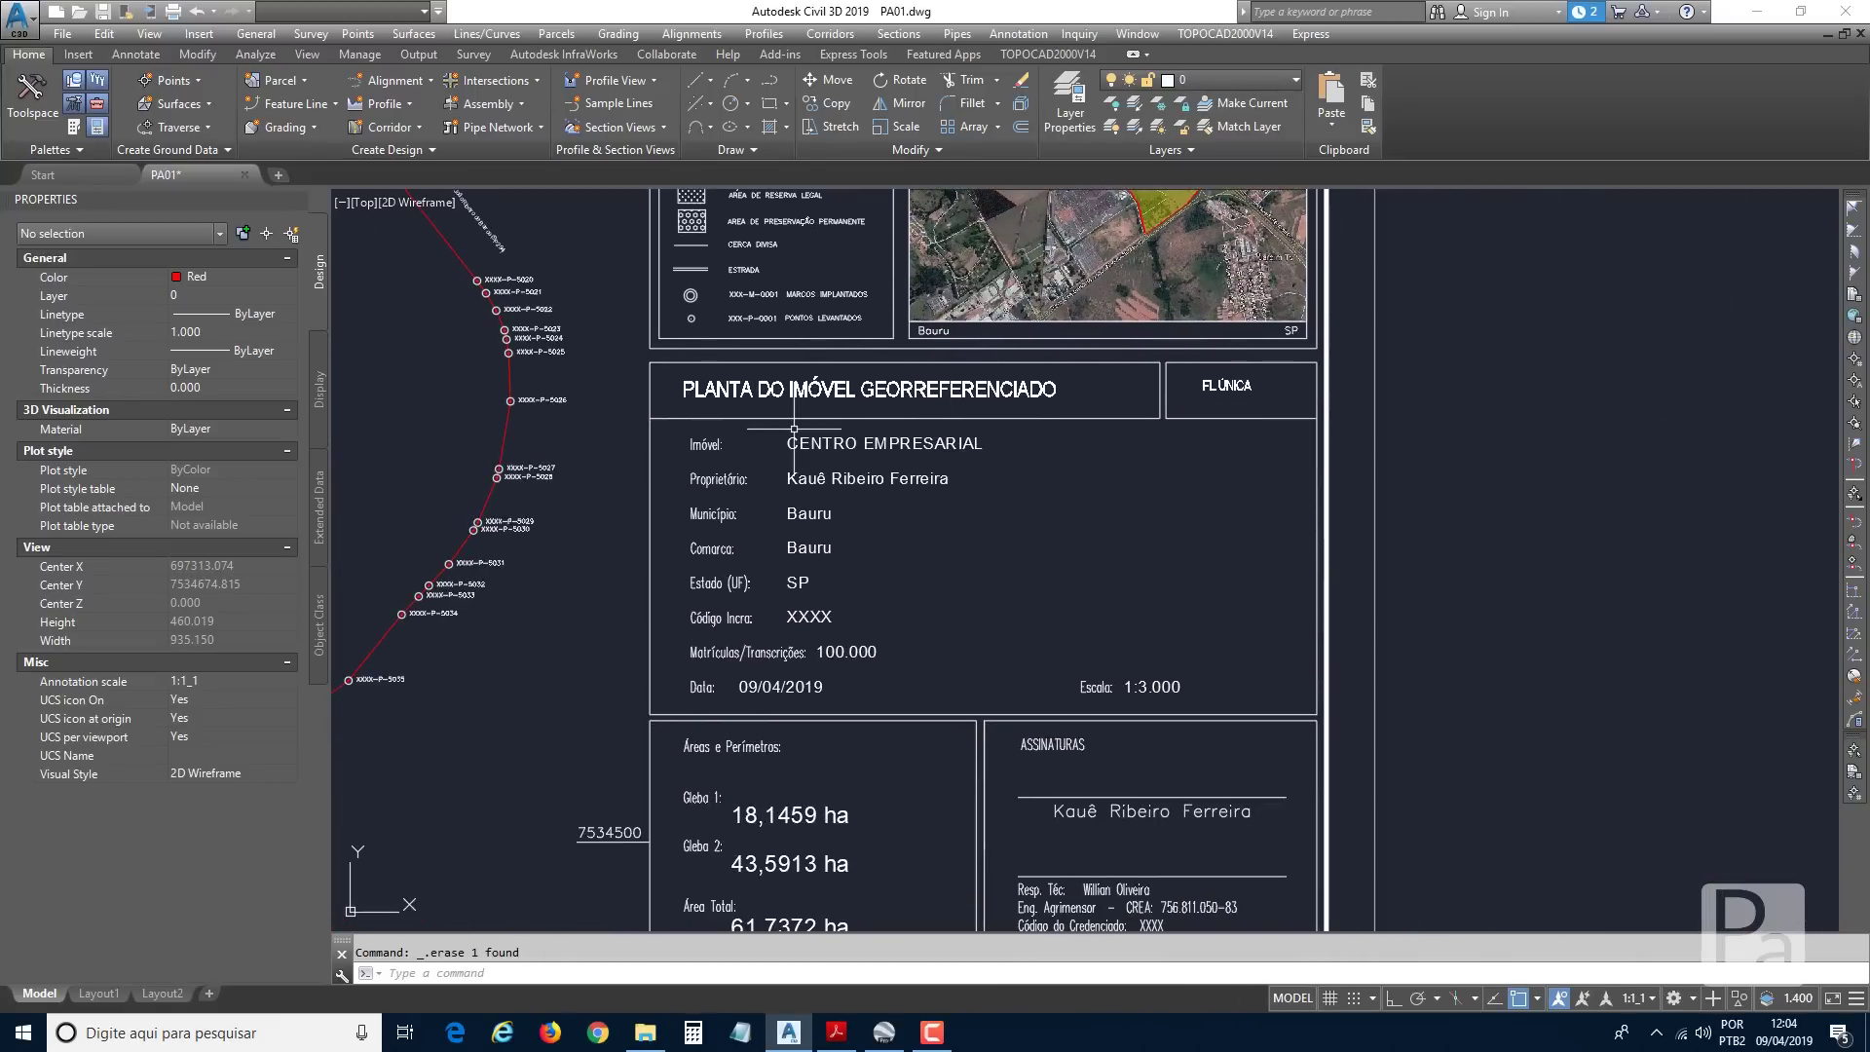
middle_click_drag(829, 496, 843, 243)
scroll(824, 579, "down", 1)
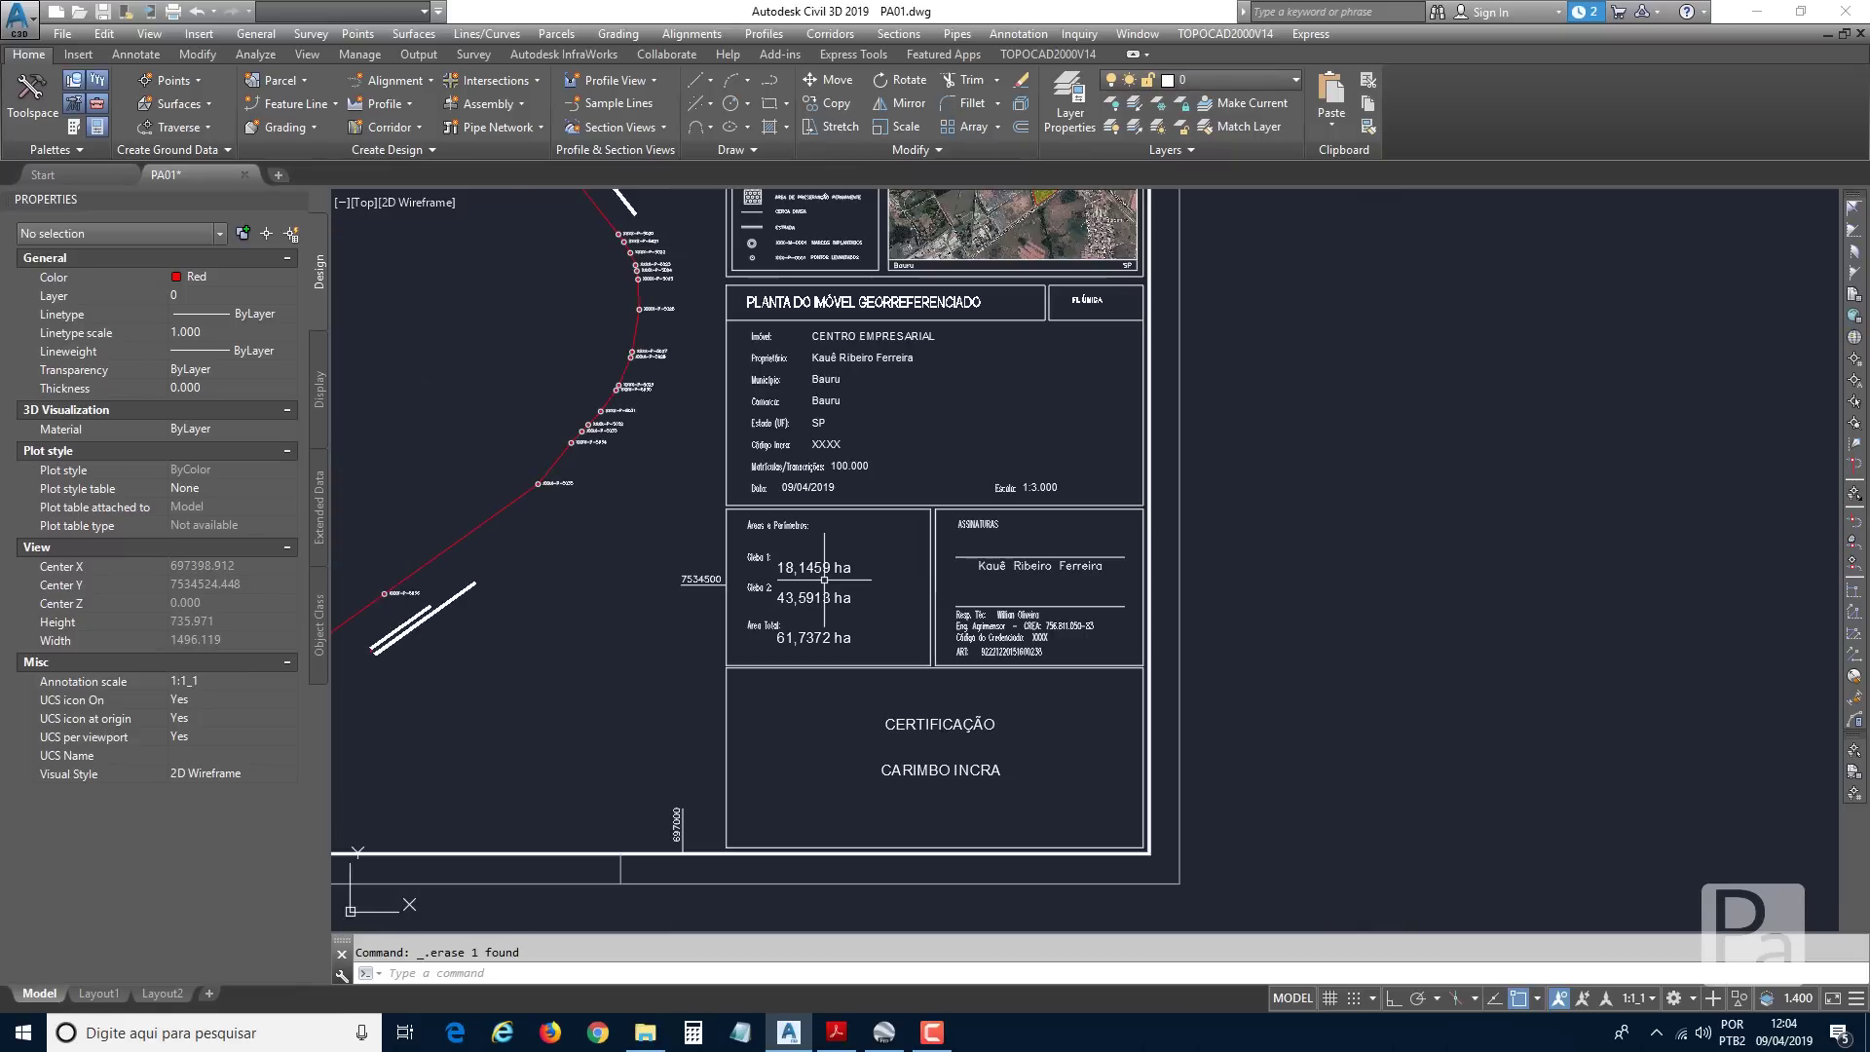
Review the complete PA01 sheet at its full extents and the CTEEP neighbour label near vertices 5038 to 5047.
middle_click_drag(717, 542, 973, 645)
scroll(978, 628, "down", 1)
mouse_move(629, 425)
middle_mouse_down()
mouse_move(855, 490)
mouse_move(1049, 497)
middle_mouse_up()
scroll(867, 546, "down", 2)
middle_click_drag(867, 547, 935, 611)
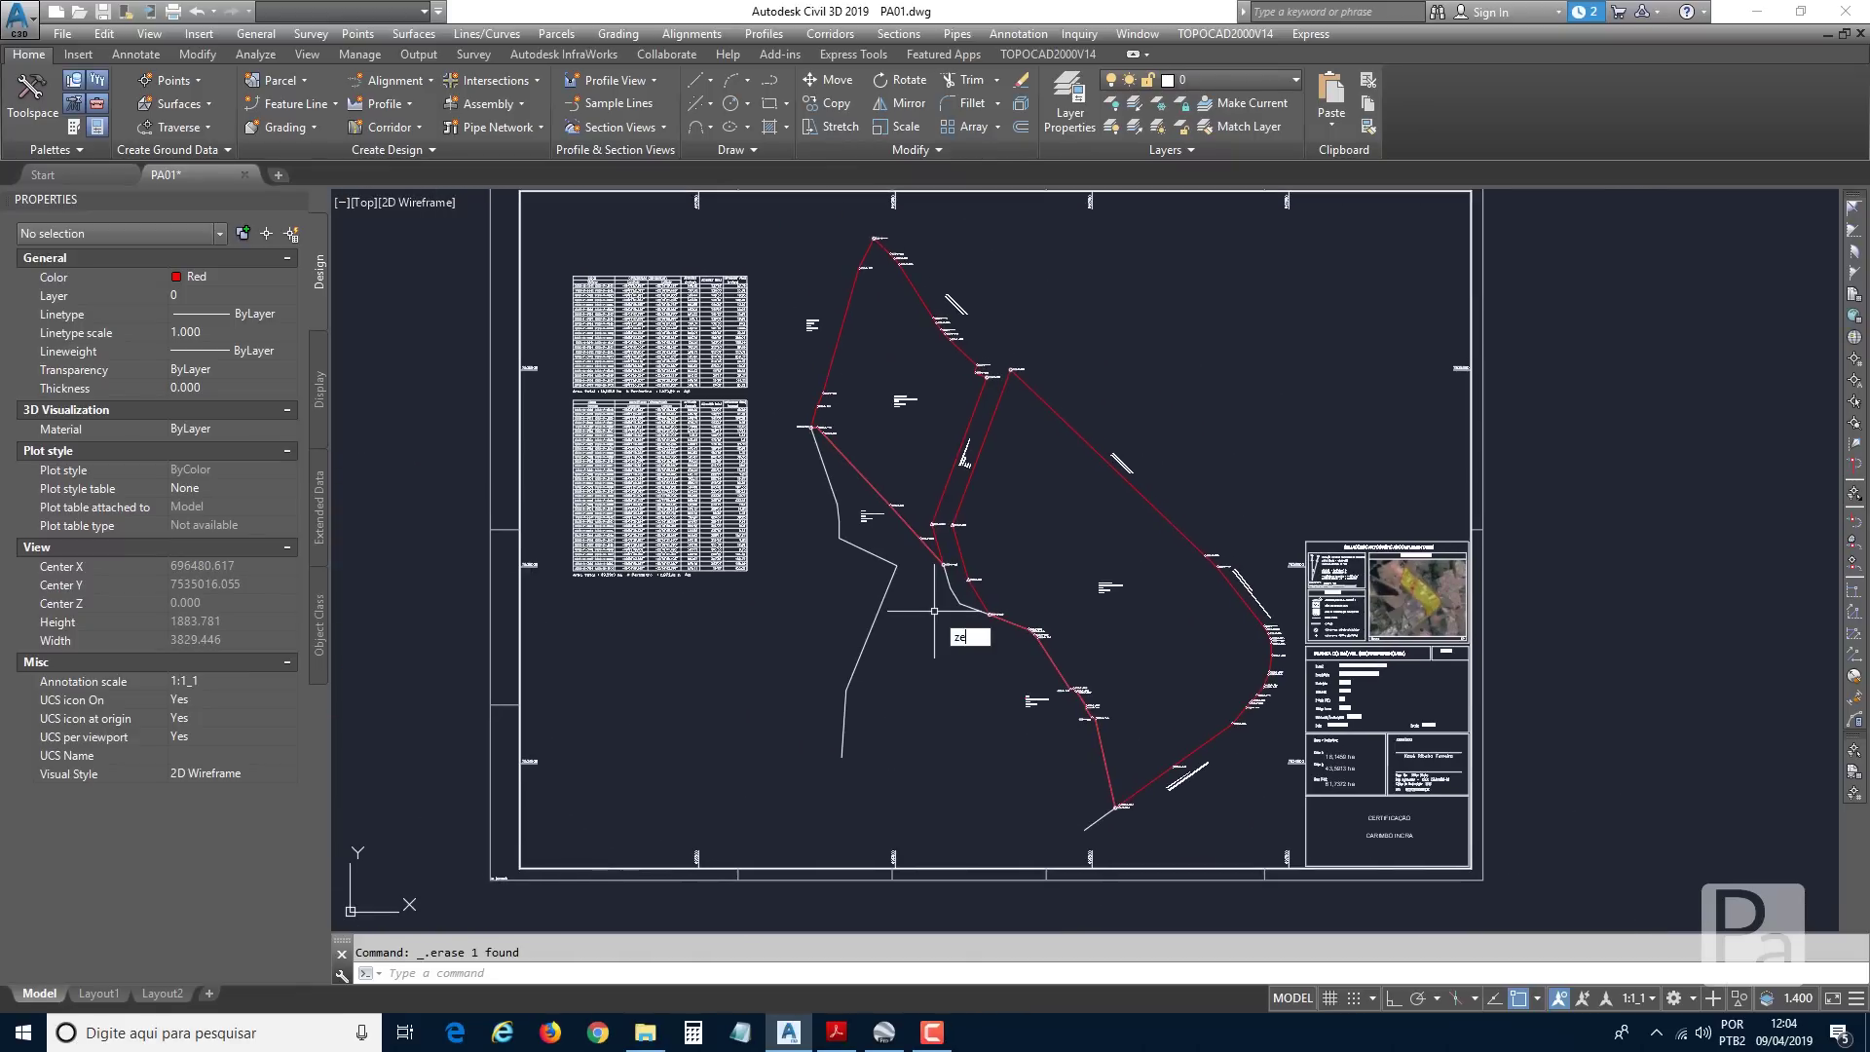
key("Return")
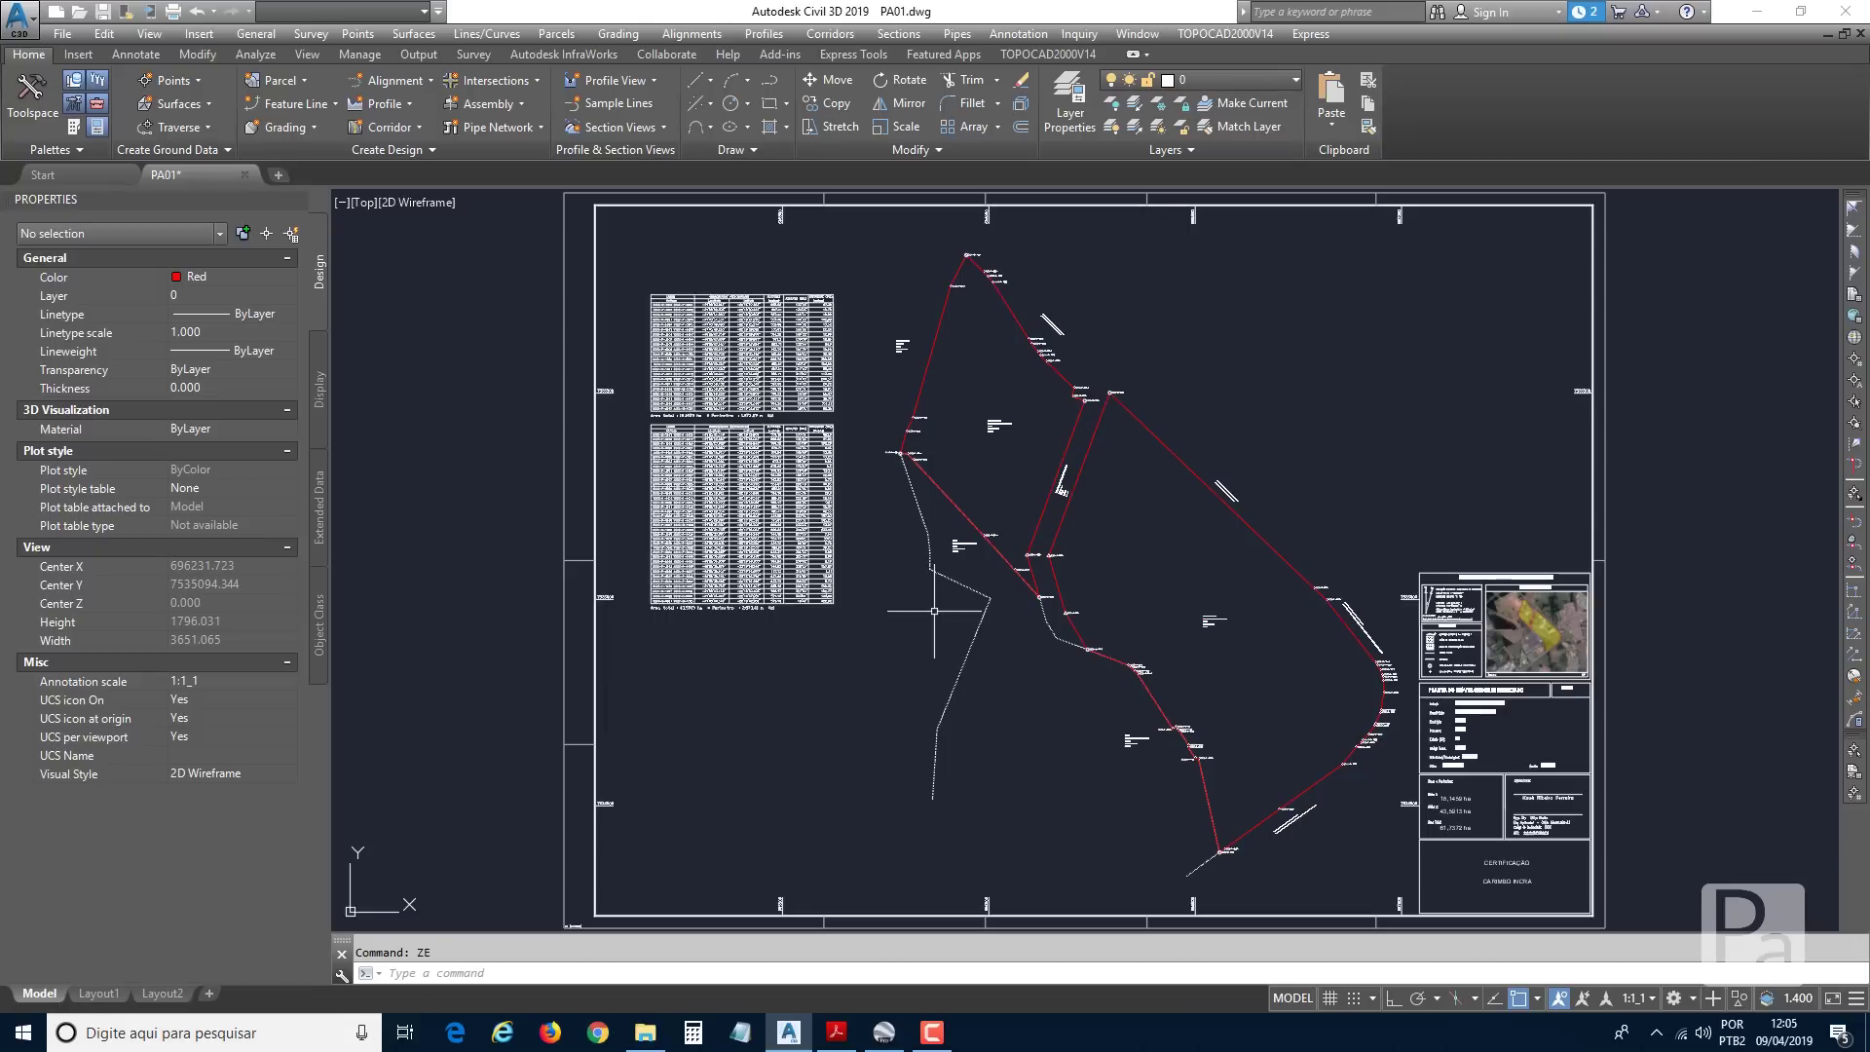
scroll(1135, 740, "up", 8)
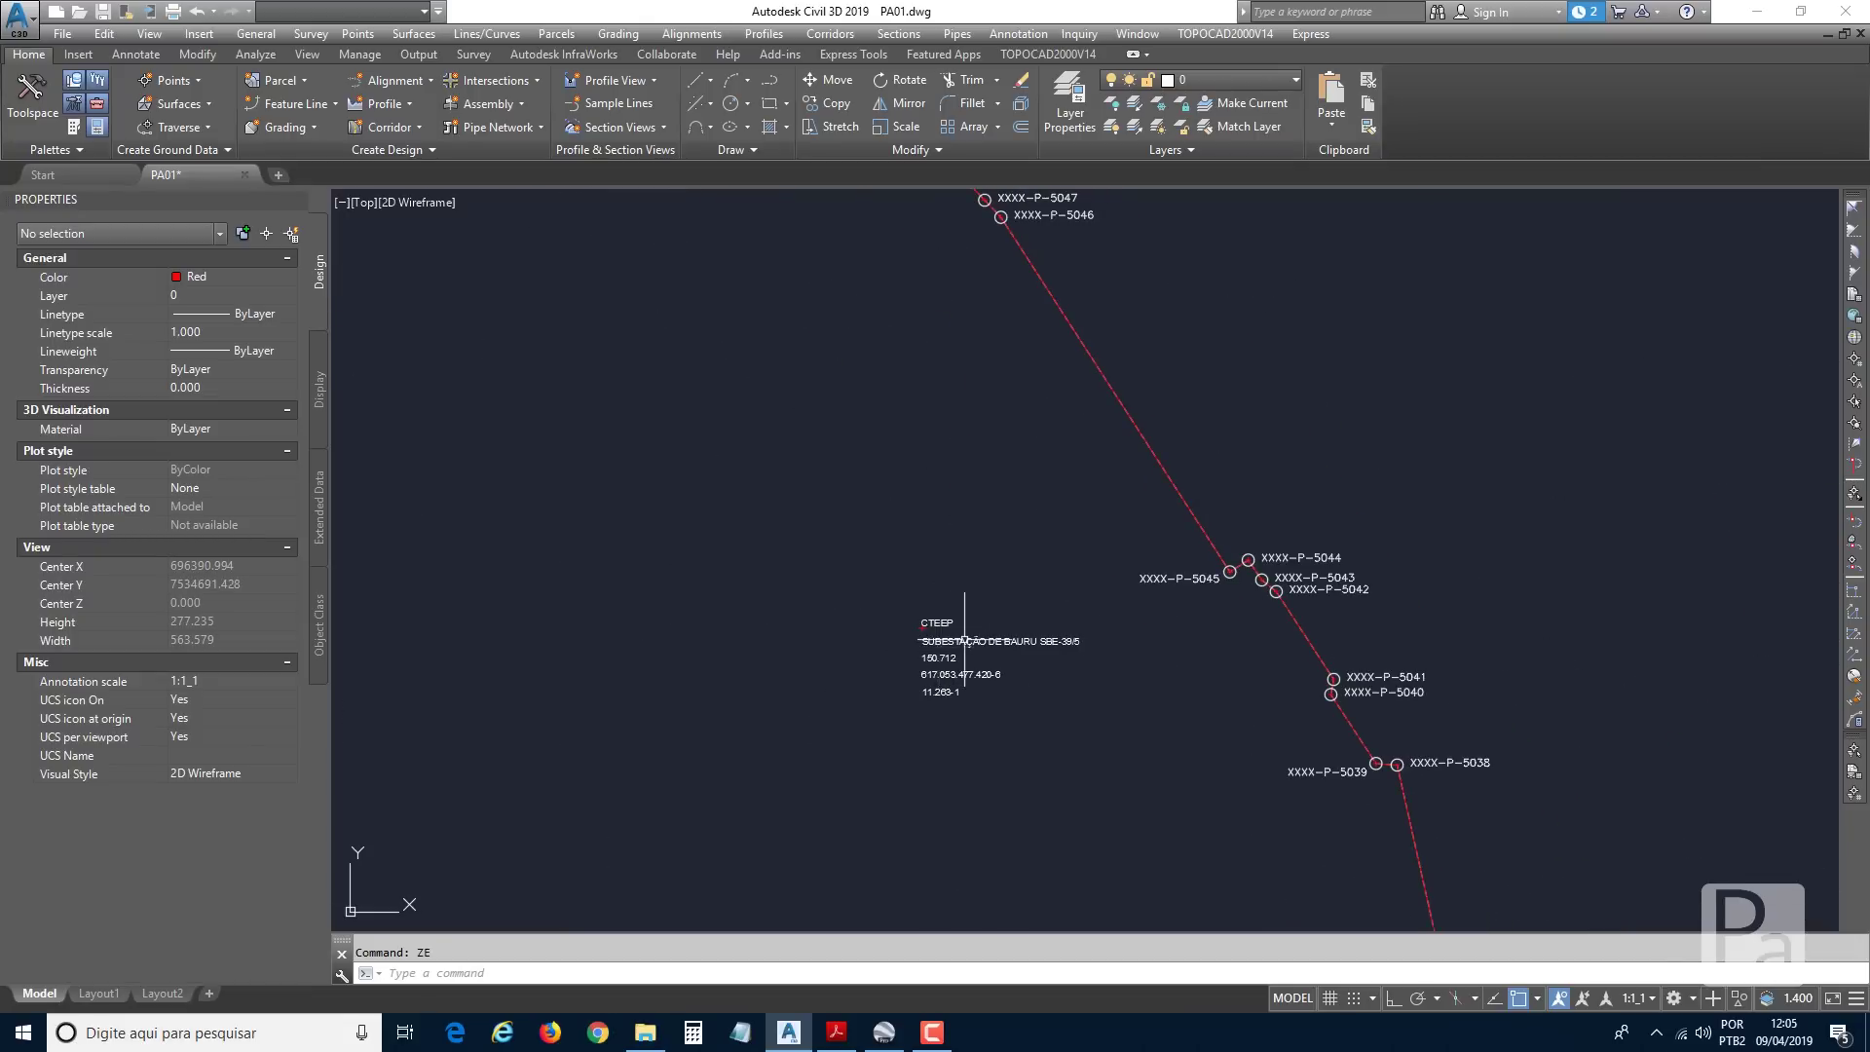
scroll(965, 643, "down", 6)
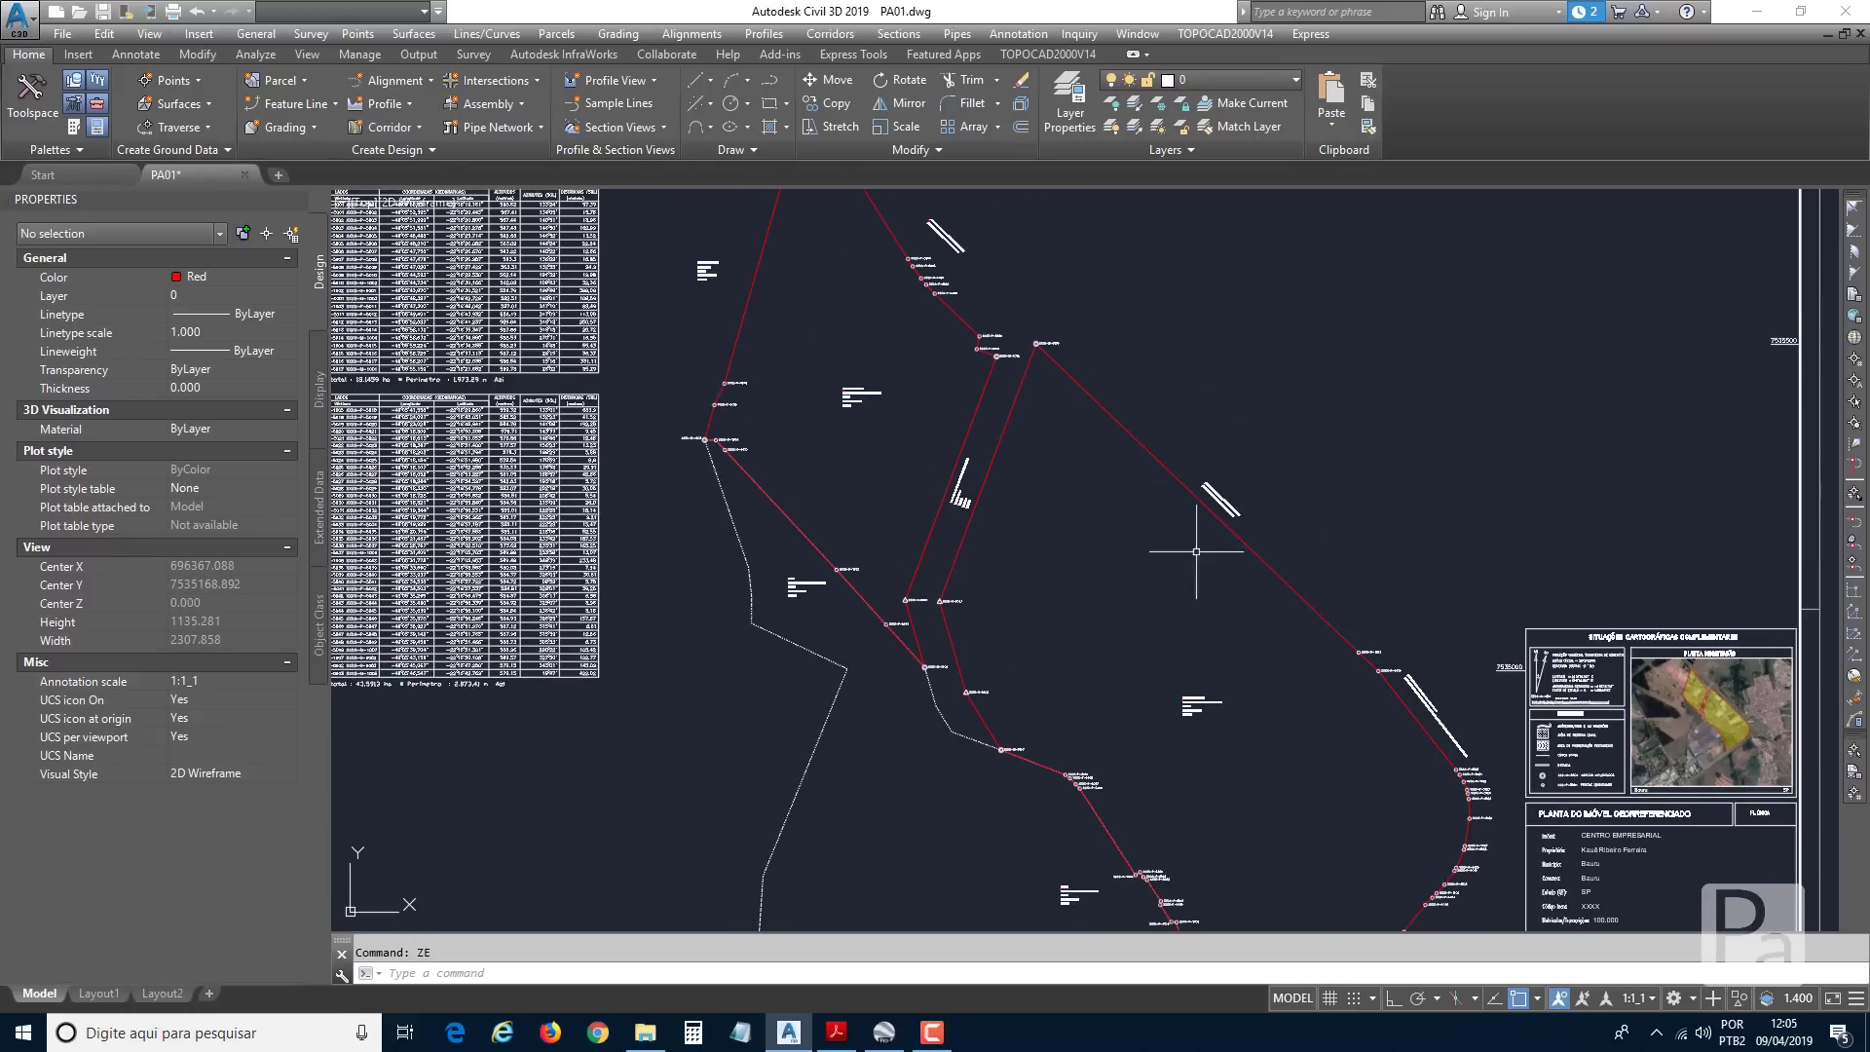
scroll(962, 659, "down", 2)
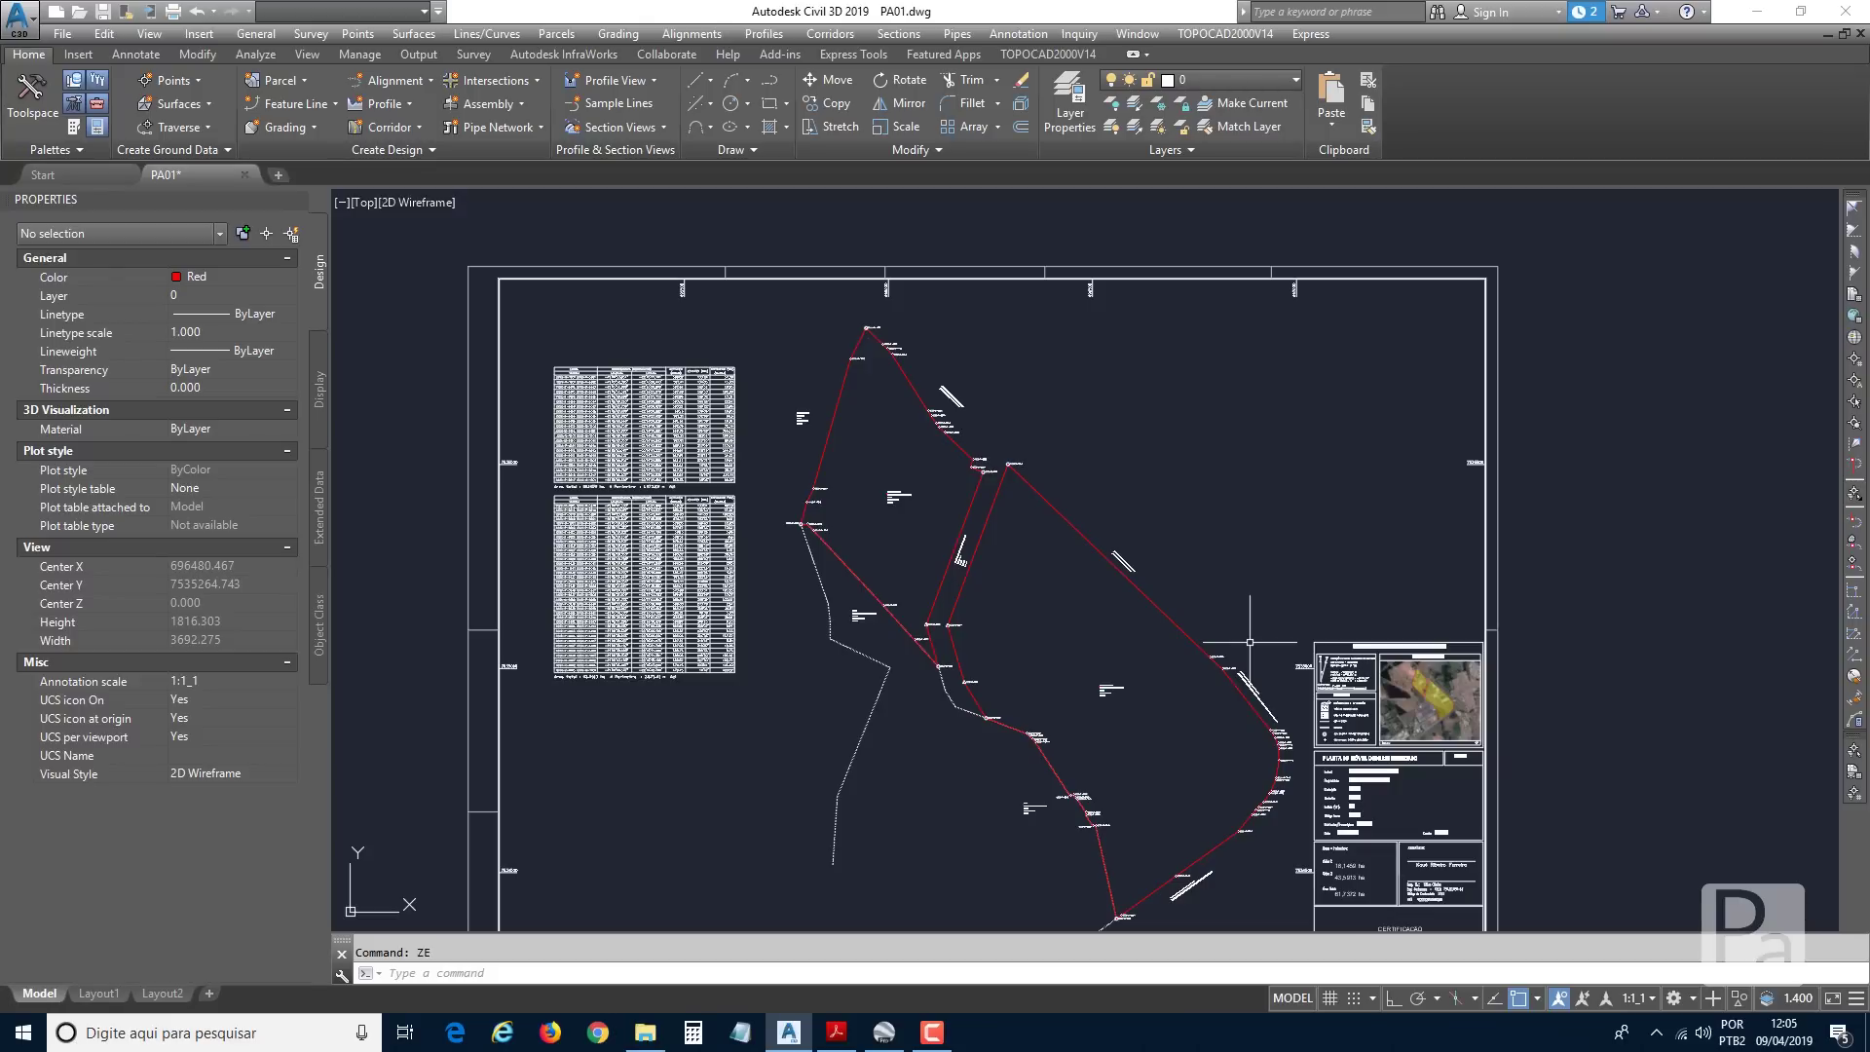
key("Return")
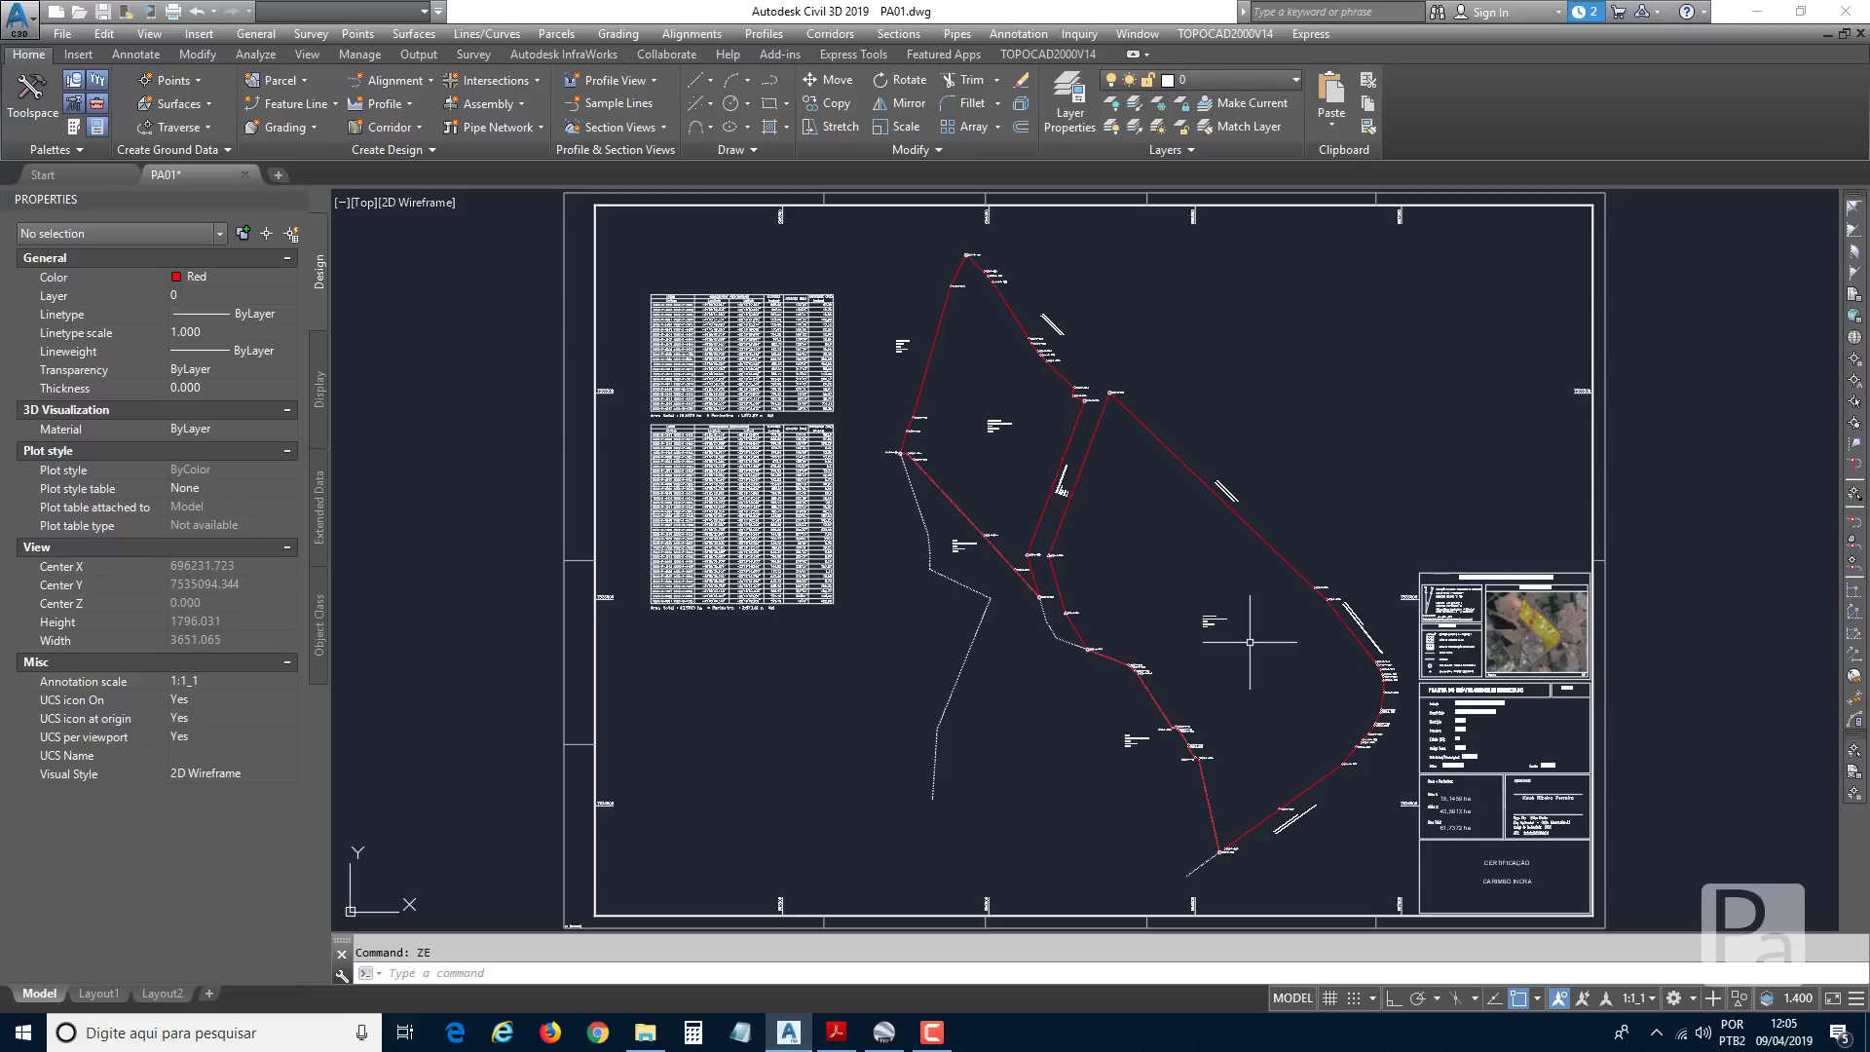